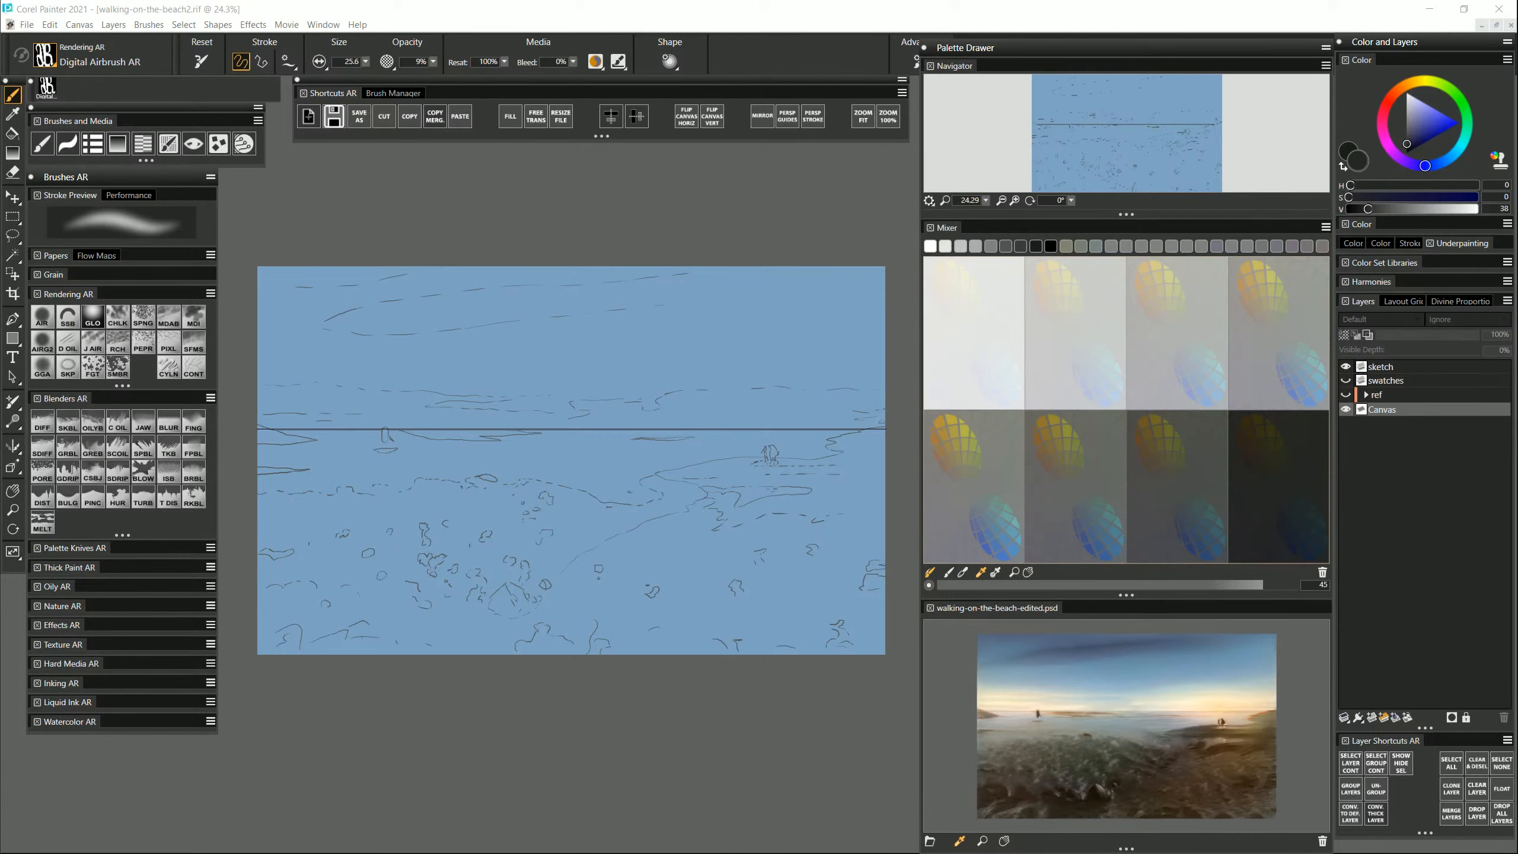
View the reference photo walking-on-the-beach.jpeg at full size in Photos, and close it to return to Corel Painter.
mouse_move(1434, 0)
mouse_down()
mouse_move(1066, 0)
mouse_move(734, 132)
mouse_up()
double_click(736, 133)
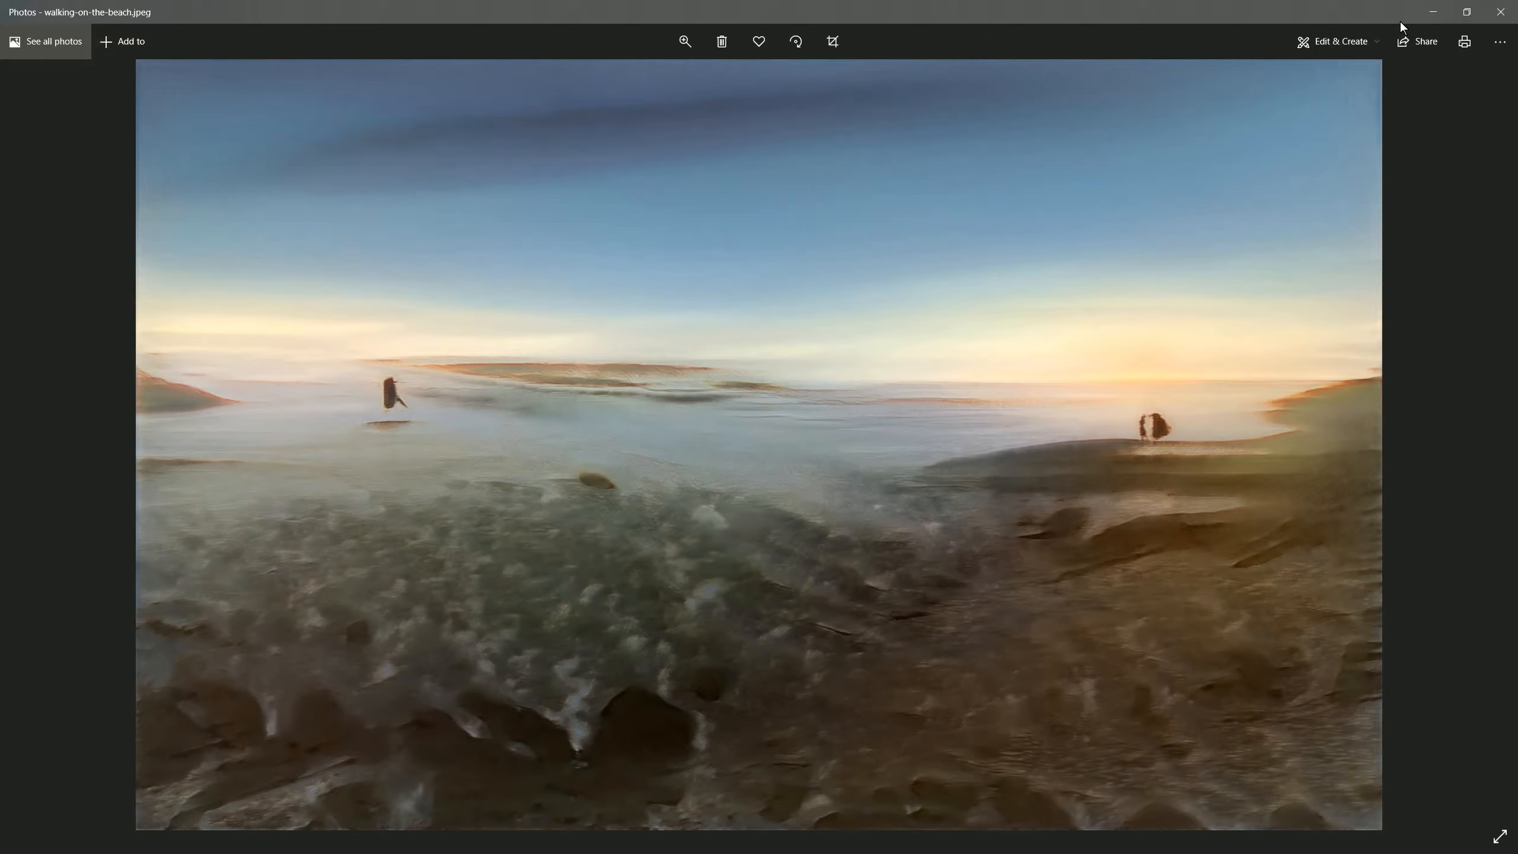
click(1499, 13)
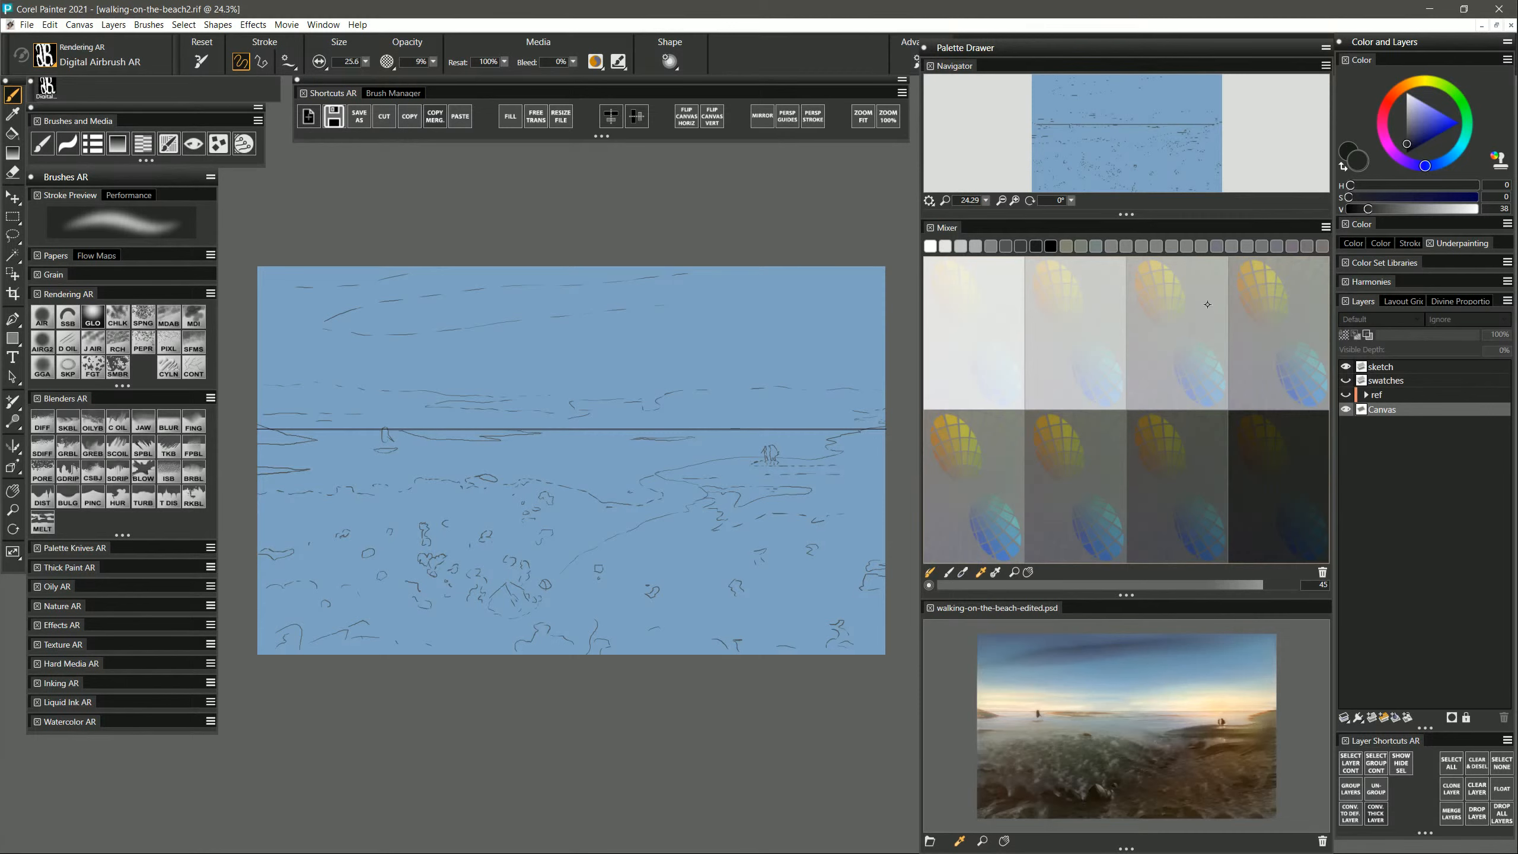
Pick a warm beige from the mixer and airbrush a wide soft band across the horizon at brush size about 506.
click(1144, 268)
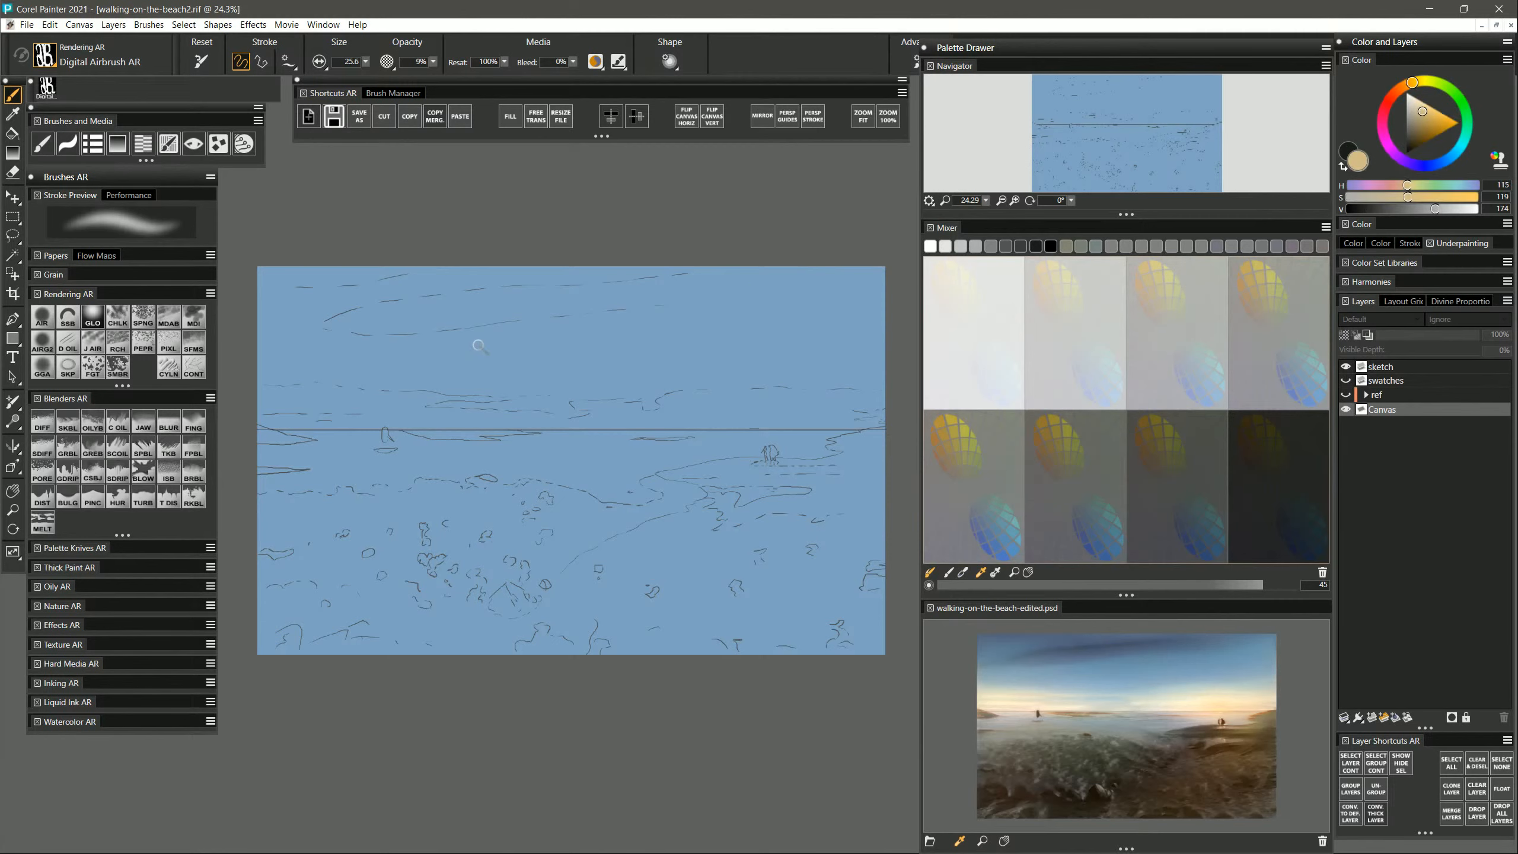
mouse_move(350, 387)
mouse_down()
mouse_move(373, 437)
mouse_move(264, 424)
mouse_move(907, 434)
mouse_move(319, 421)
mouse_move(835, 415)
mouse_move(781, 402)
mouse_move(270, 414)
mouse_move(829, 402)
mouse_move(272, 403)
mouse_move(374, 394)
mouse_move(880, 388)
mouse_move(221, 383)
mouse_move(876, 369)
mouse_move(777, 422)
mouse_move(689, 424)
mouse_move(810, 424)
mouse_move(321, 440)
mouse_move(795, 428)
mouse_move(412, 448)
mouse_move(521, 452)
mouse_move(549, 487)
mouse_up()
mouse_move(300, 448)
mouse_down()
mouse_move(897, 452)
mouse_move(228, 472)
mouse_move(761, 460)
mouse_move(270, 484)
mouse_move(887, 534)
mouse_up()
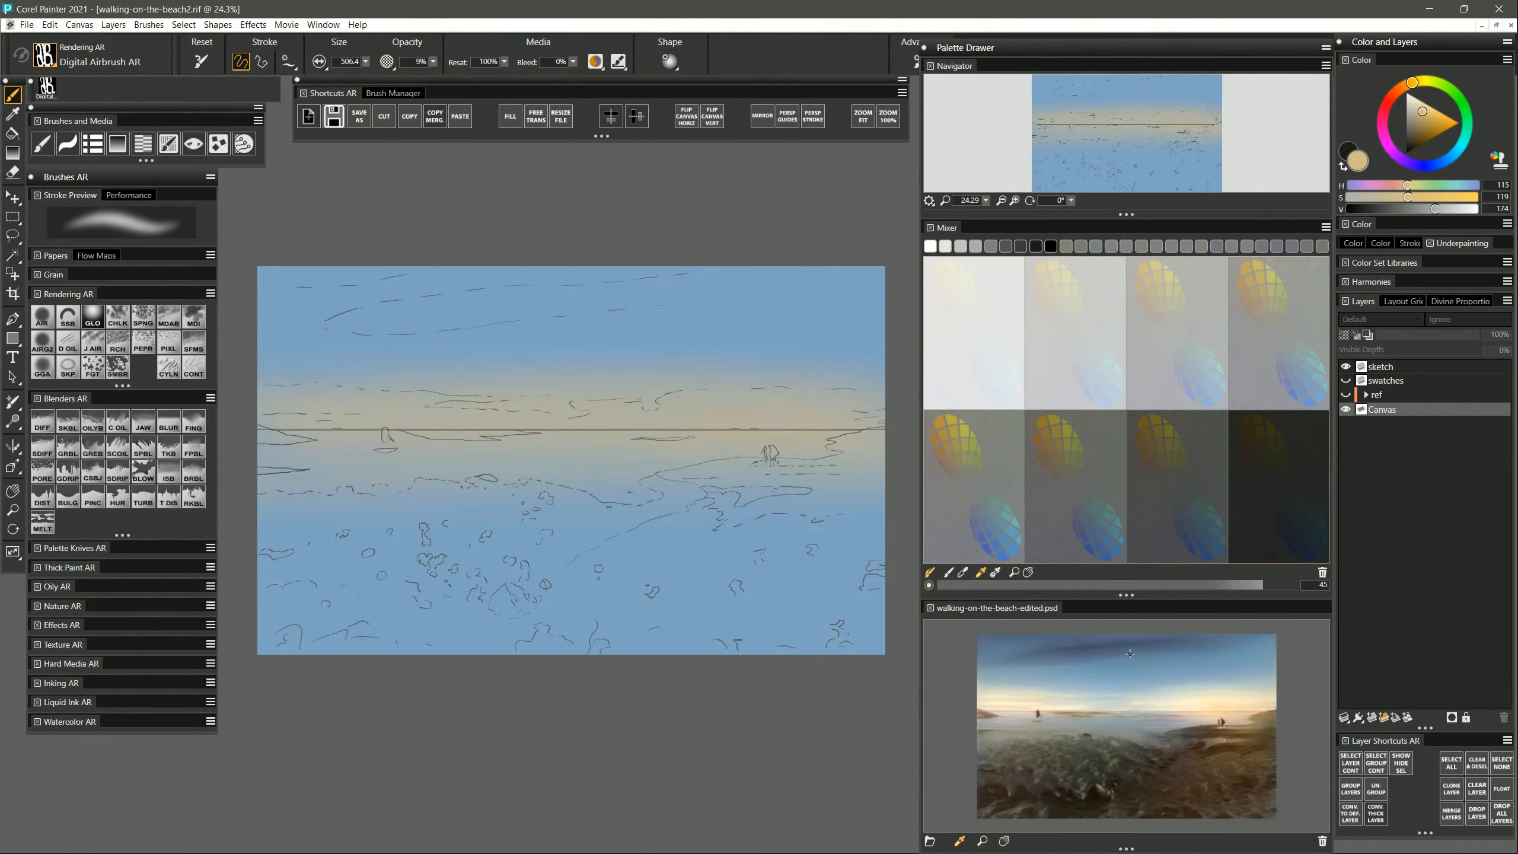
Pick a dark blue from the mixer and darken the upper edge of the sky with broad airbrush strokes.
click(1190, 547)
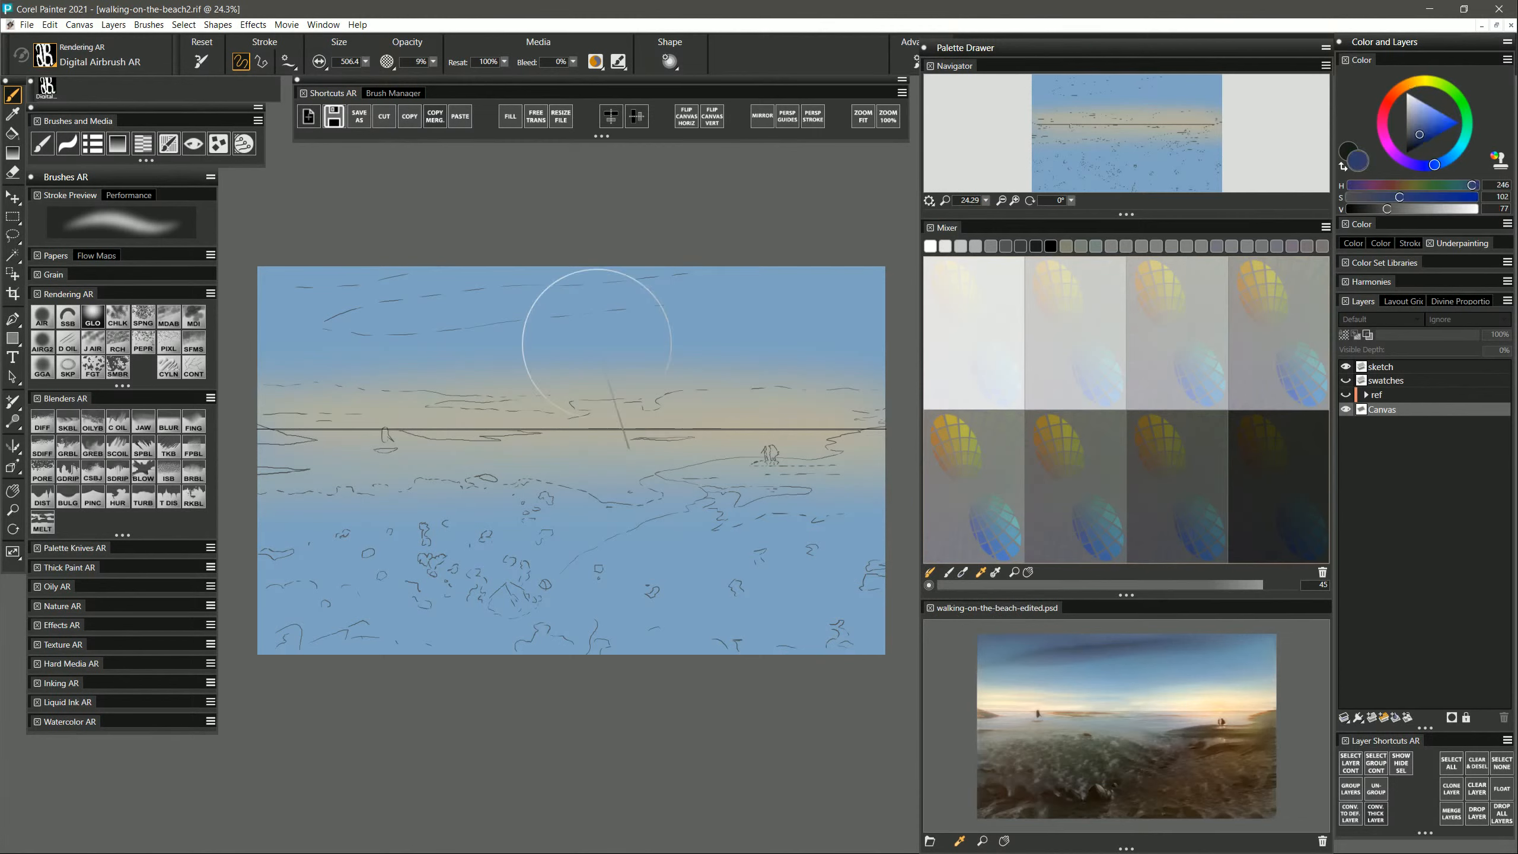
mouse_move(266, 272)
mouse_down()
mouse_move(650, 223)
mouse_move(829, 250)
mouse_move(258, 256)
mouse_move(784, 223)
mouse_move(630, 220)
mouse_move(123, 284)
mouse_move(508, 238)
mouse_move(770, 279)
mouse_up()
drag(485, 303, 483, 324)
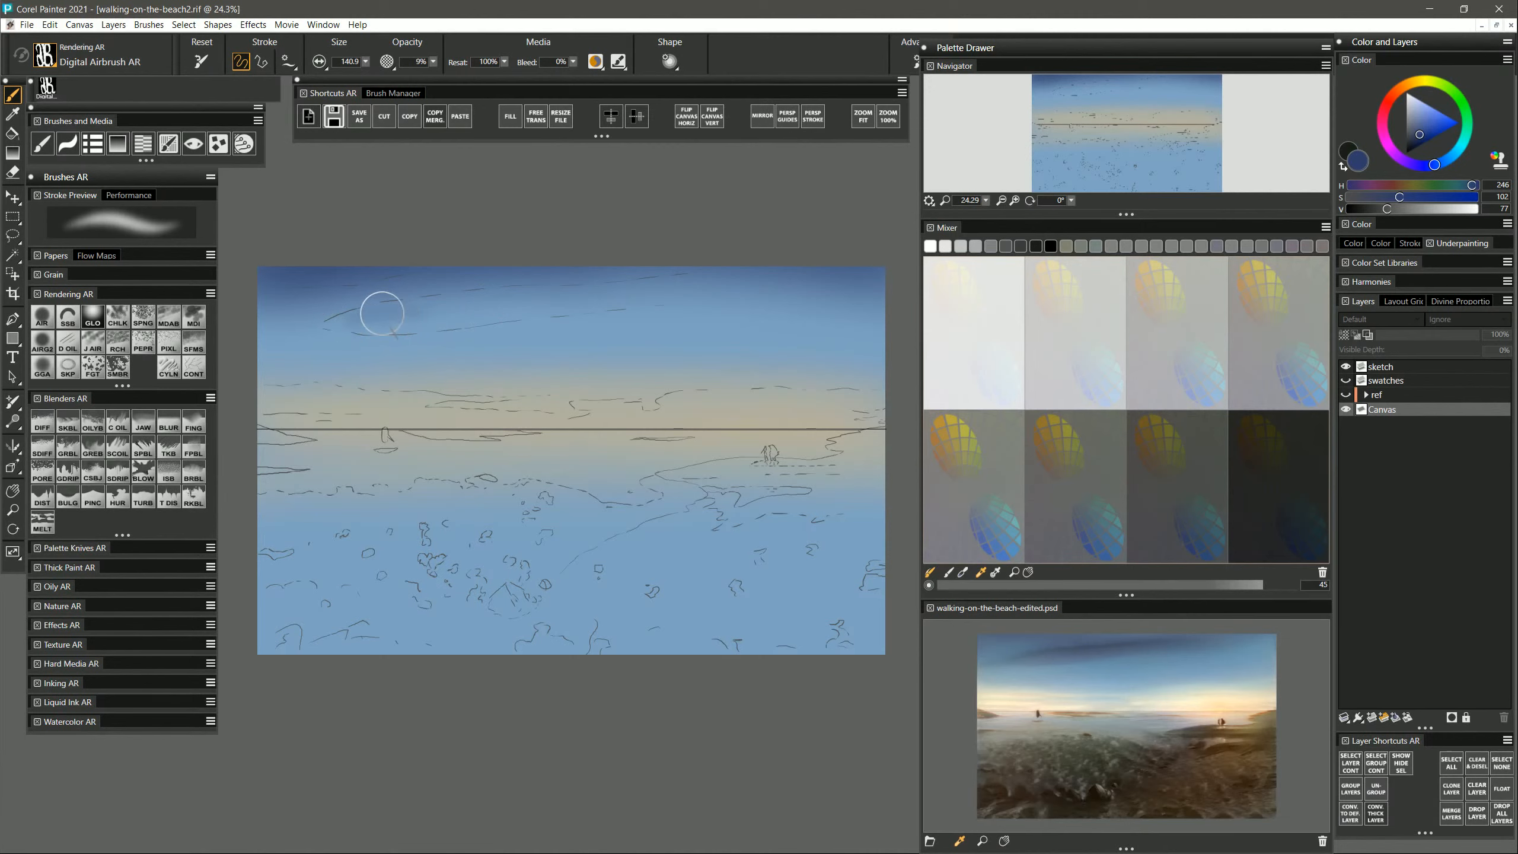
Airbrush the long dark blue cloud inside the sketched outline in the upper sky with a brush size of about 141 to 164.
mouse_move(373, 315)
mouse_down()
mouse_move(539, 297)
mouse_move(364, 316)
mouse_move(699, 277)
mouse_move(440, 312)
mouse_up()
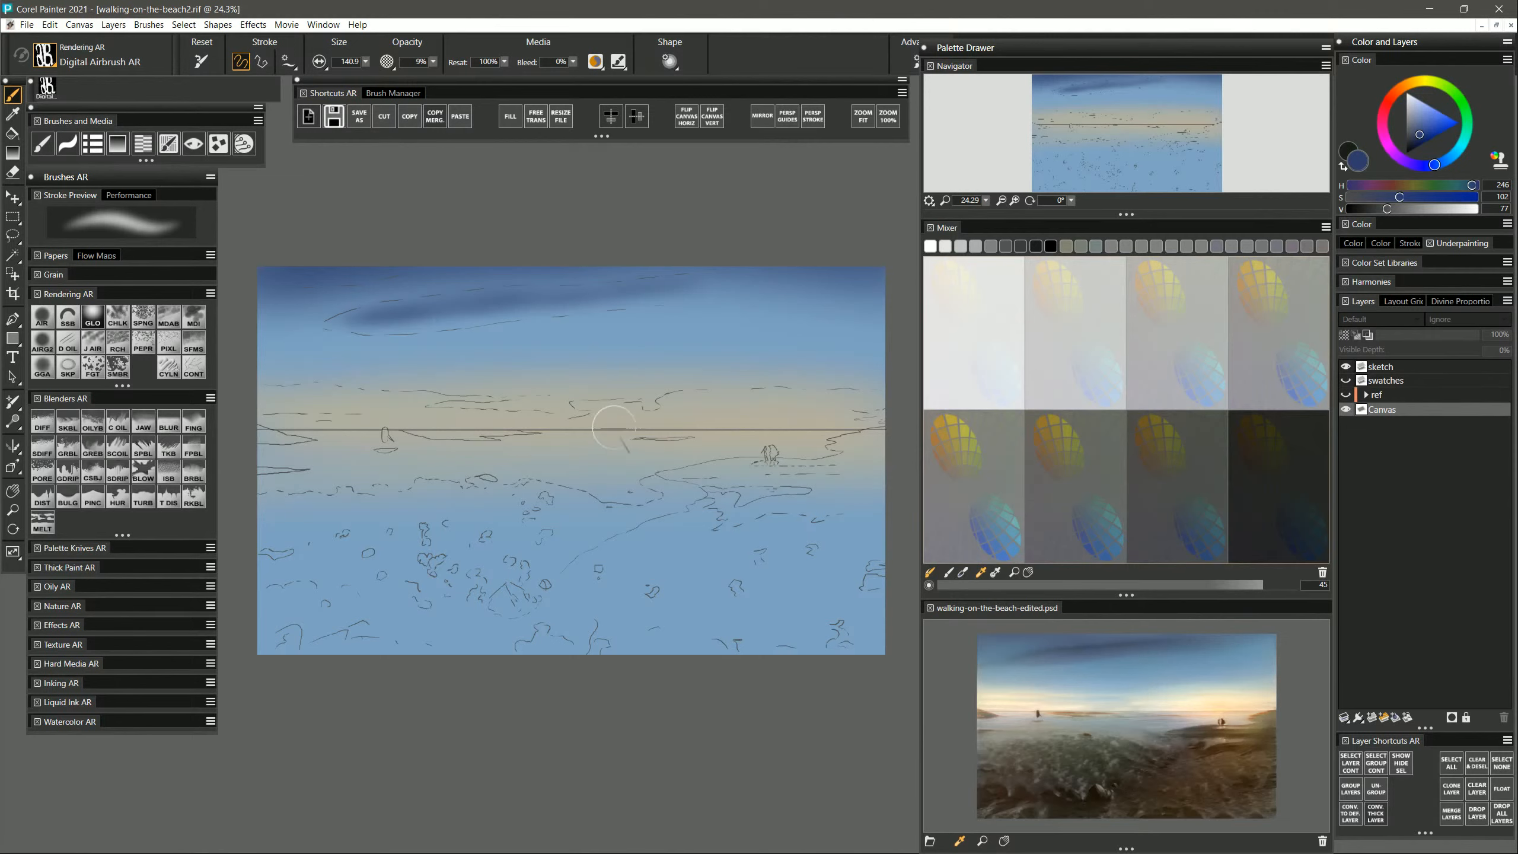
mouse_move(439, 300)
mouse_down()
mouse_move(360, 312)
mouse_move(484, 296)
mouse_move(438, 302)
mouse_up()
mouse_move(513, 294)
mouse_down()
mouse_move(578, 290)
mouse_move(353, 318)
mouse_move(624, 288)
mouse_move(581, 297)
mouse_move(603, 305)
mouse_move(617, 283)
mouse_move(563, 290)
mouse_move(665, 287)
mouse_move(386, 322)
mouse_move(688, 298)
mouse_up()
key(])
key(])
key(])
key(])
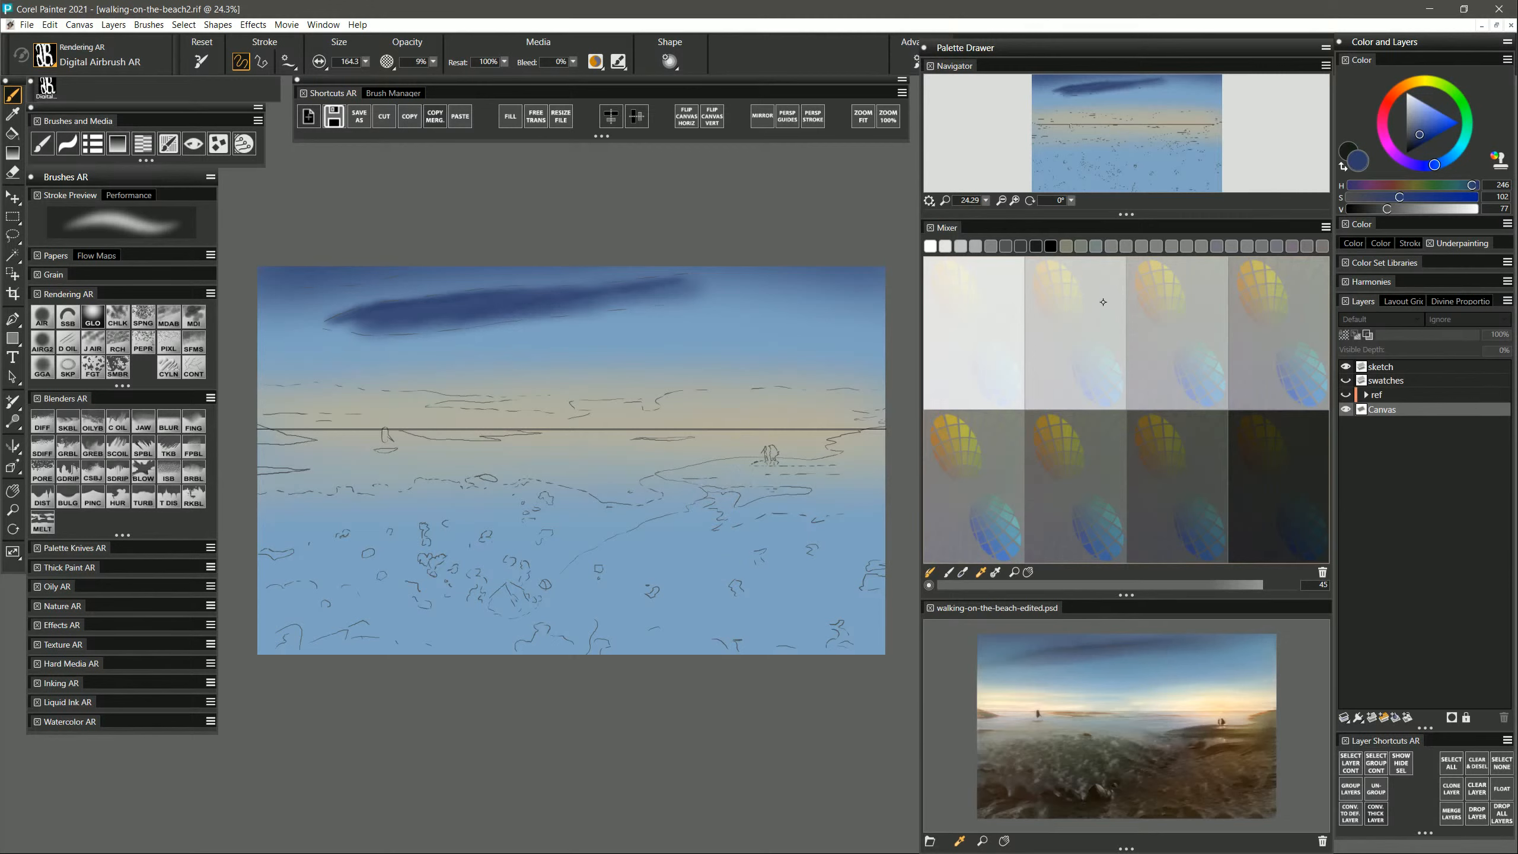
Pick a pale yellow from the mixer and brighten the band along the horizon at brush size about 217.
click(1052, 267)
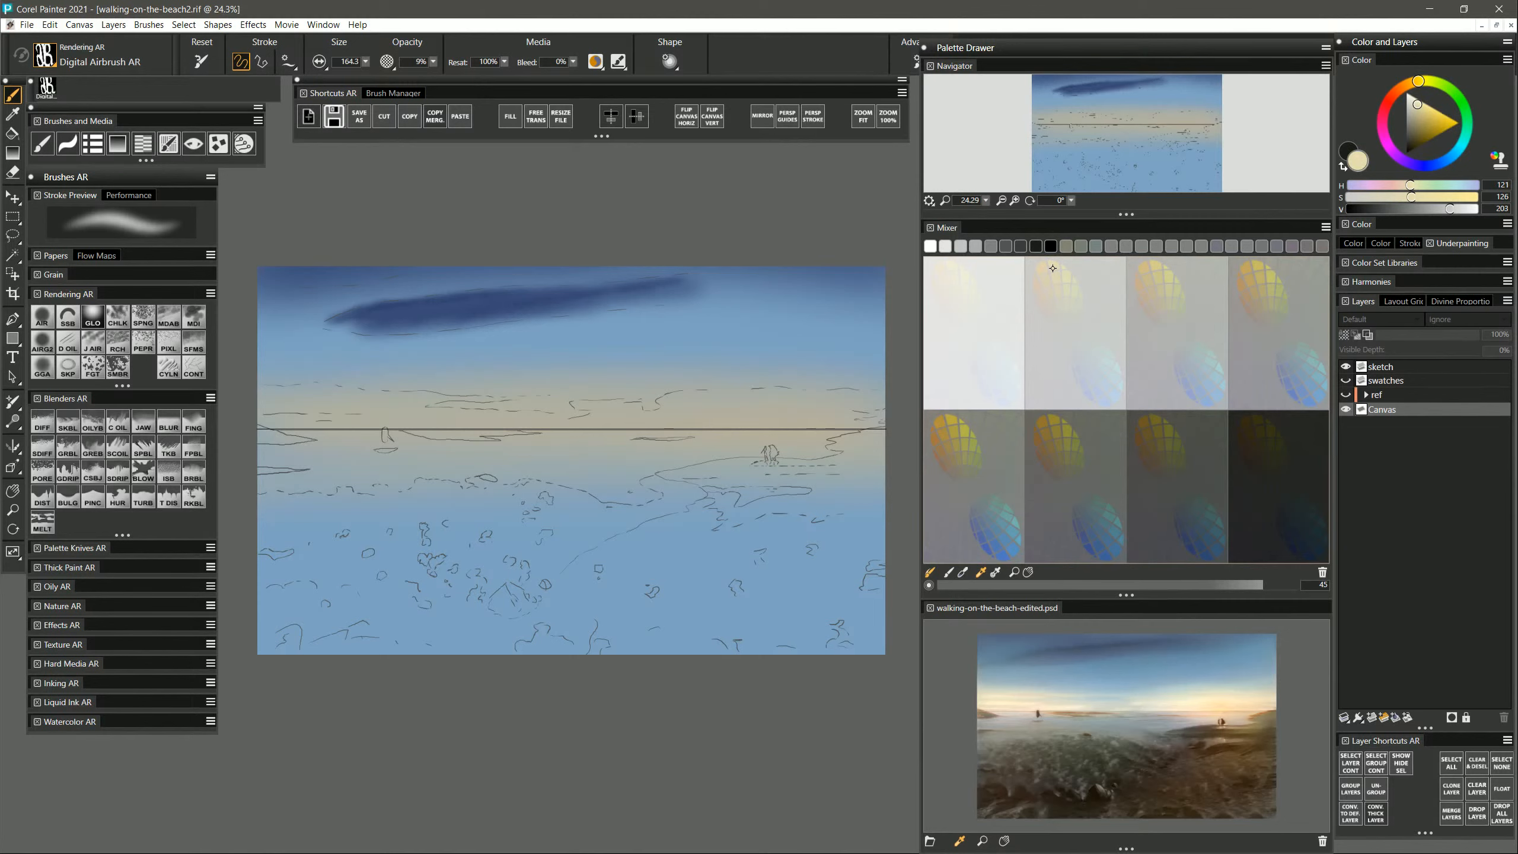
mouse_move(711, 419)
ctrl+alt+mouse_down()
mouse_move(870, 442)
mouse_move(303, 433)
mouse_move(426, 422)
mouse_move(645, 425)
mouse_move(199, 434)
mouse_move(859, 438)
mouse_move(240, 441)
ctrl+alt+mouse_up()
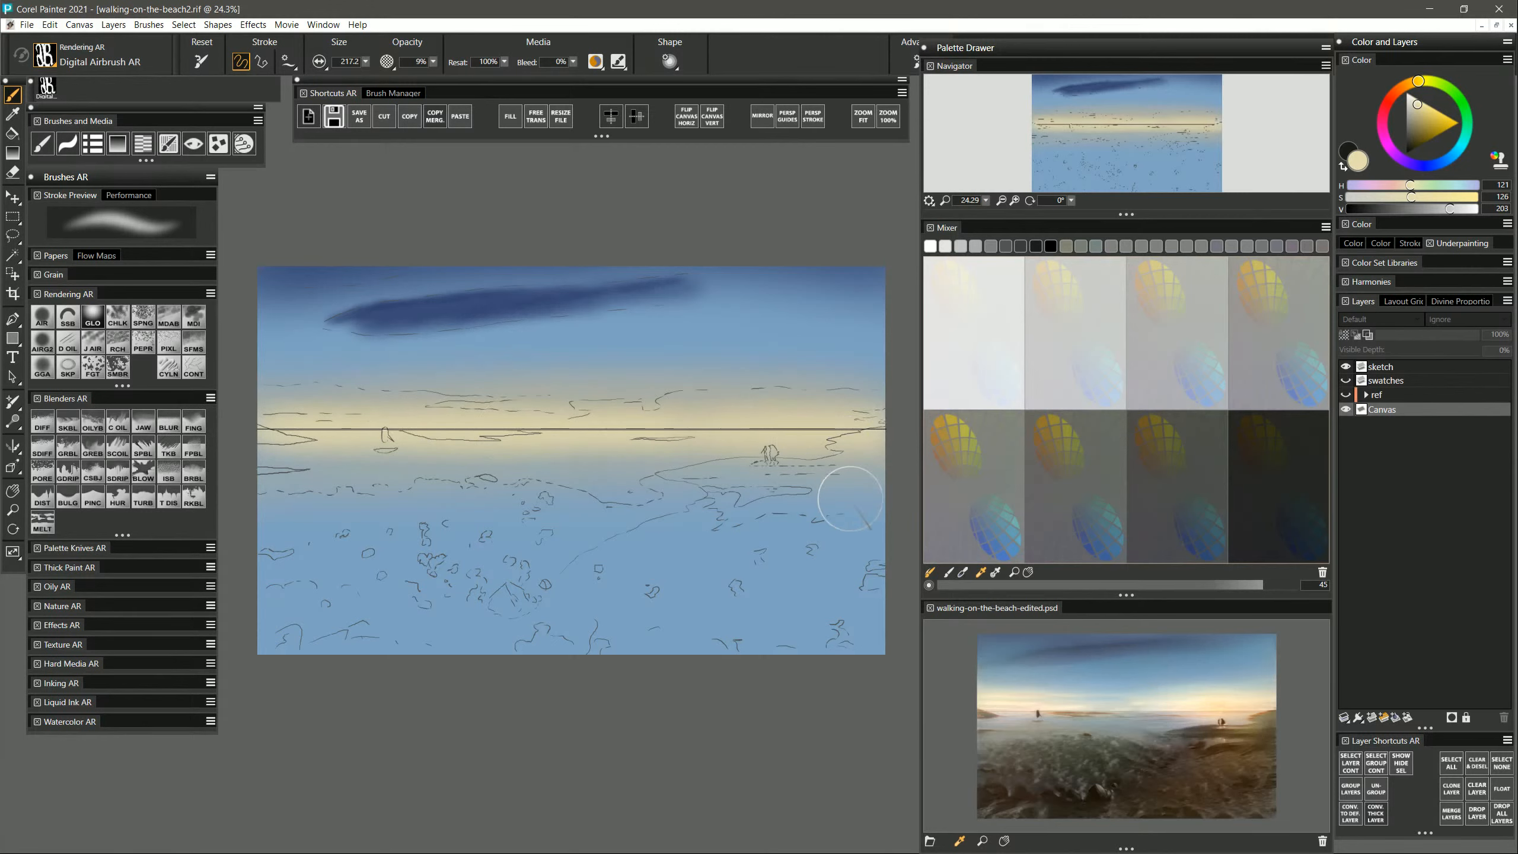
mouse_move(874, 445)
mouse_down()
mouse_move(867, 427)
mouse_move(834, 435)
mouse_up()
Pick a peach tan from the mixer and airbrush warm tints around the eastern part of the horizon.
click(1140, 283)
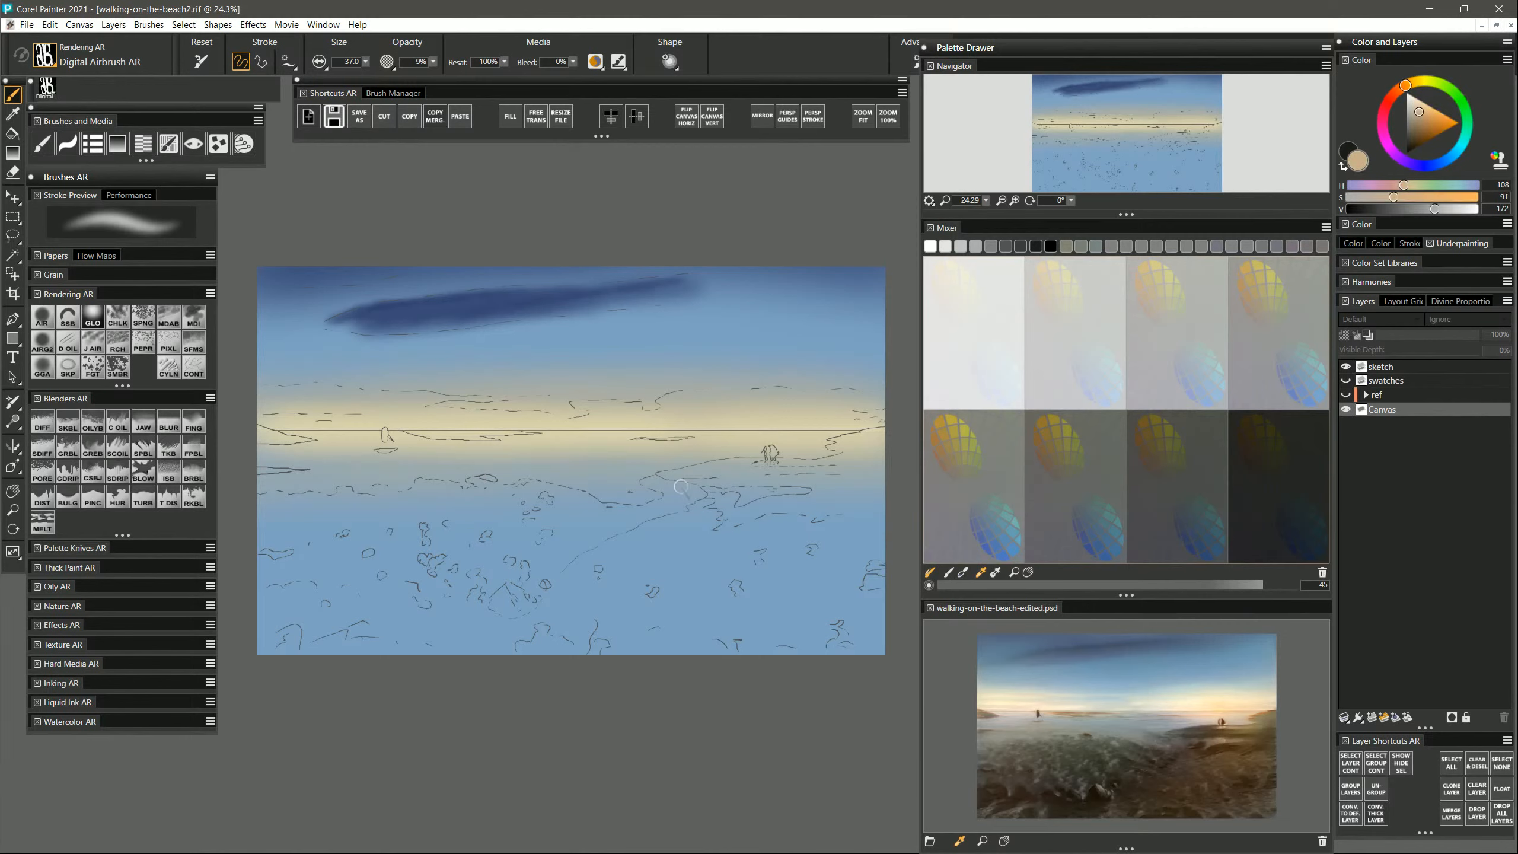
drag(688, 468, 687, 504)
mouse_move(840, 409)
mouse_down()
mouse_move(841, 450)
mouse_move(622, 429)
mouse_up()
Add a layer named sun above the Canvas and reselect the Digital Airbrush.
click(1372, 717)
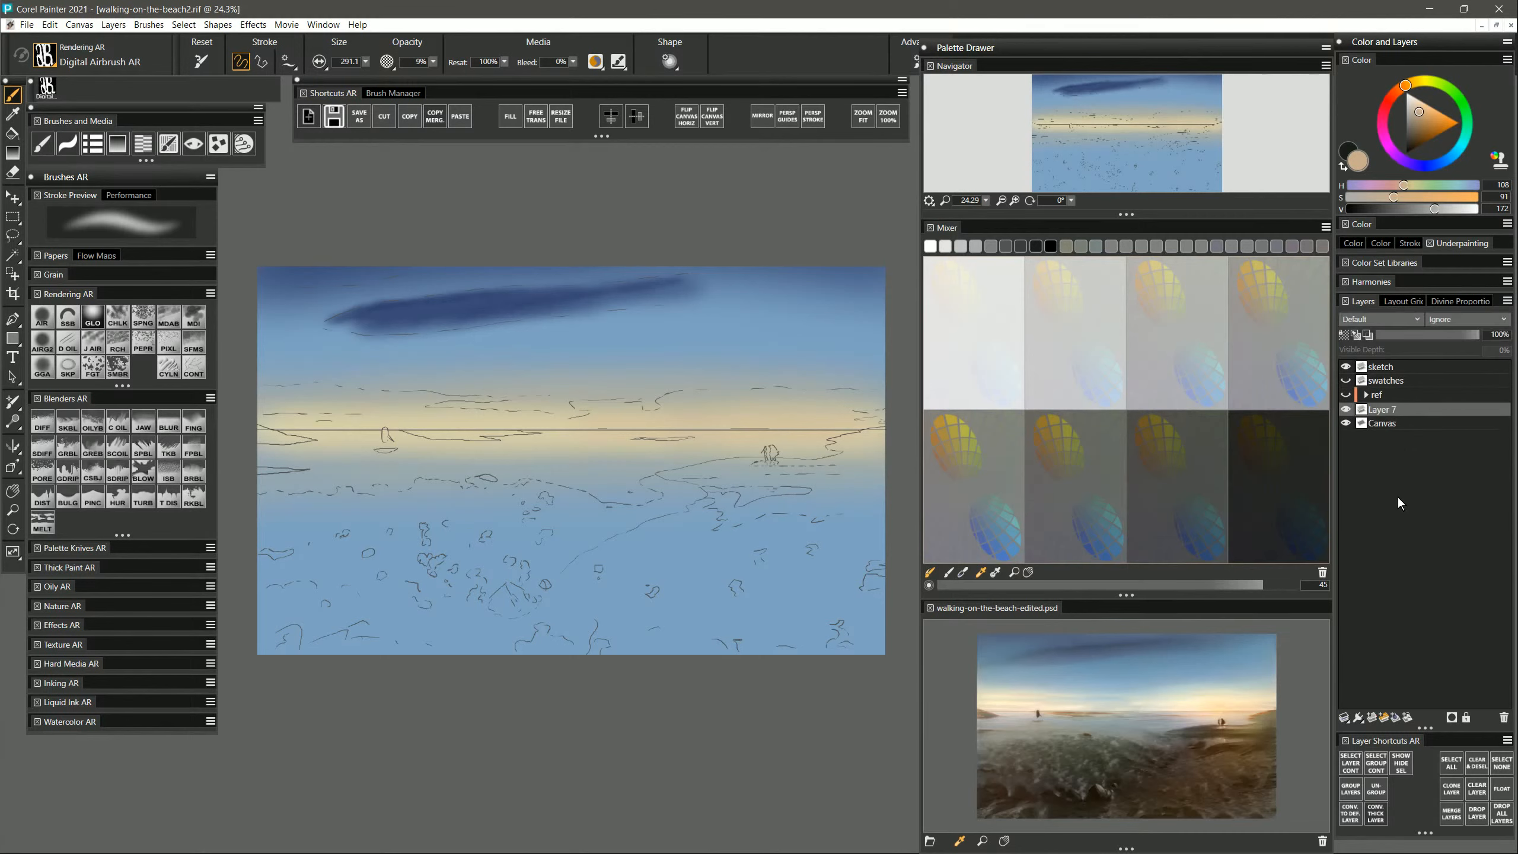
double_click(1381, 409)
text(su)
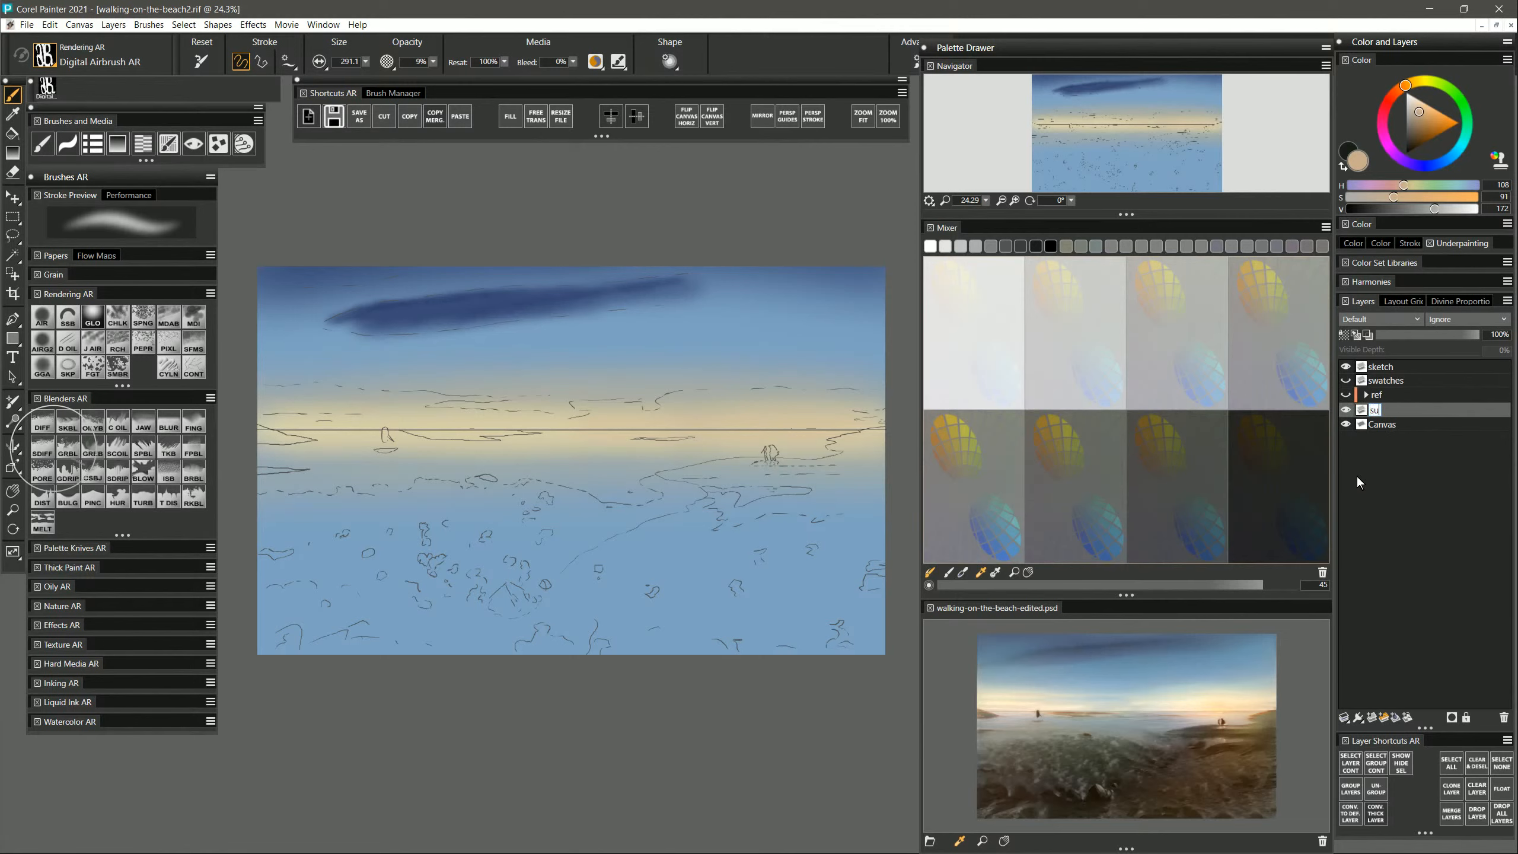
text(n)
key(Return)
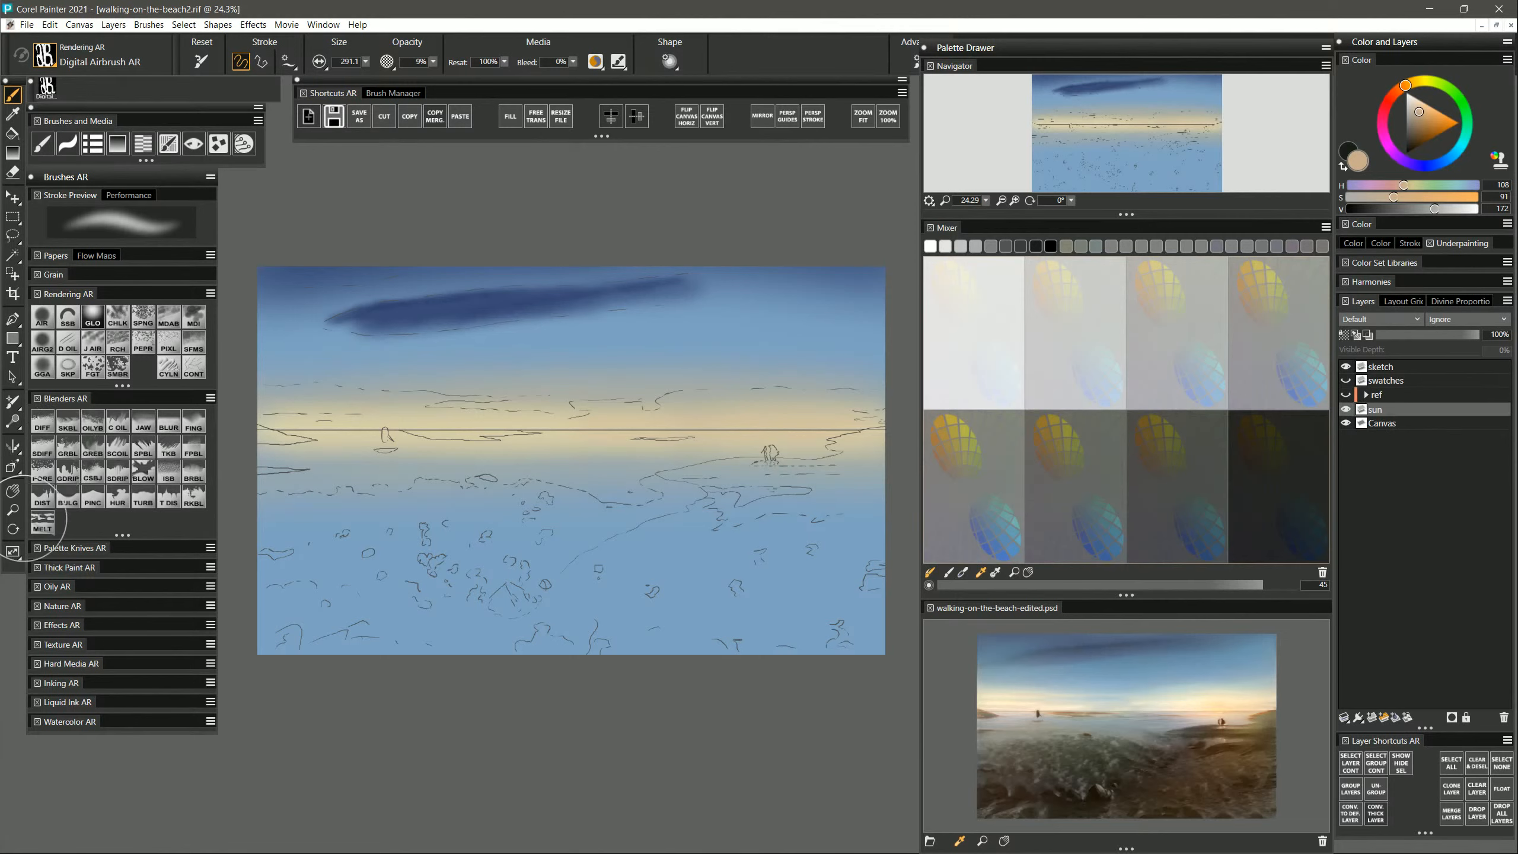
click(47, 315)
Zoom the reference image in on the two figures and the sun glow above them.
click(982, 841)
click(1228, 716)
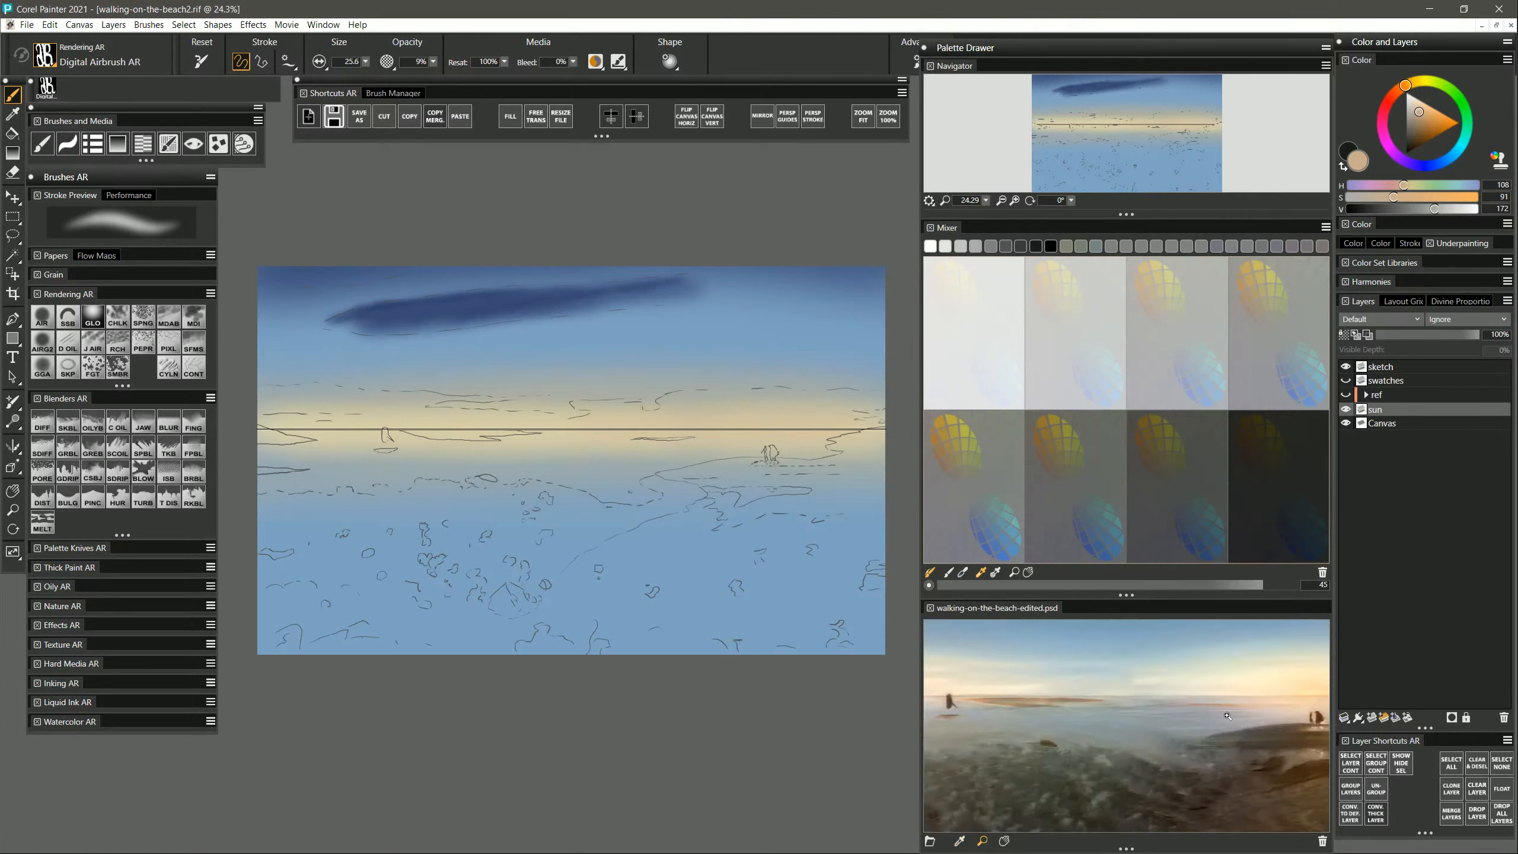
click(1291, 693)
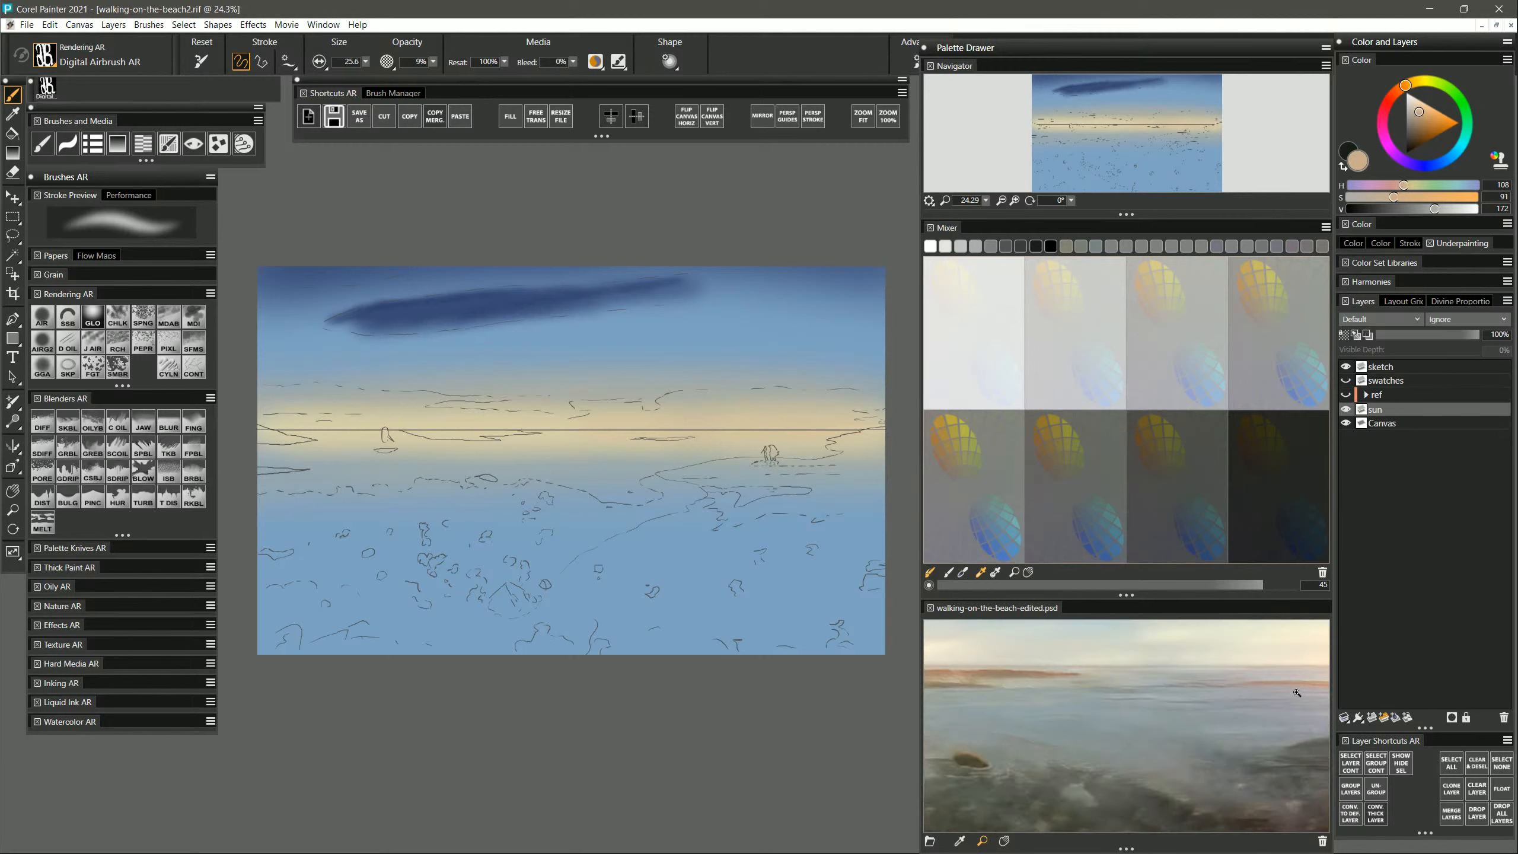
key(space)
drag(1269, 698, 1139, 737)
drag(1249, 738, 1167, 701)
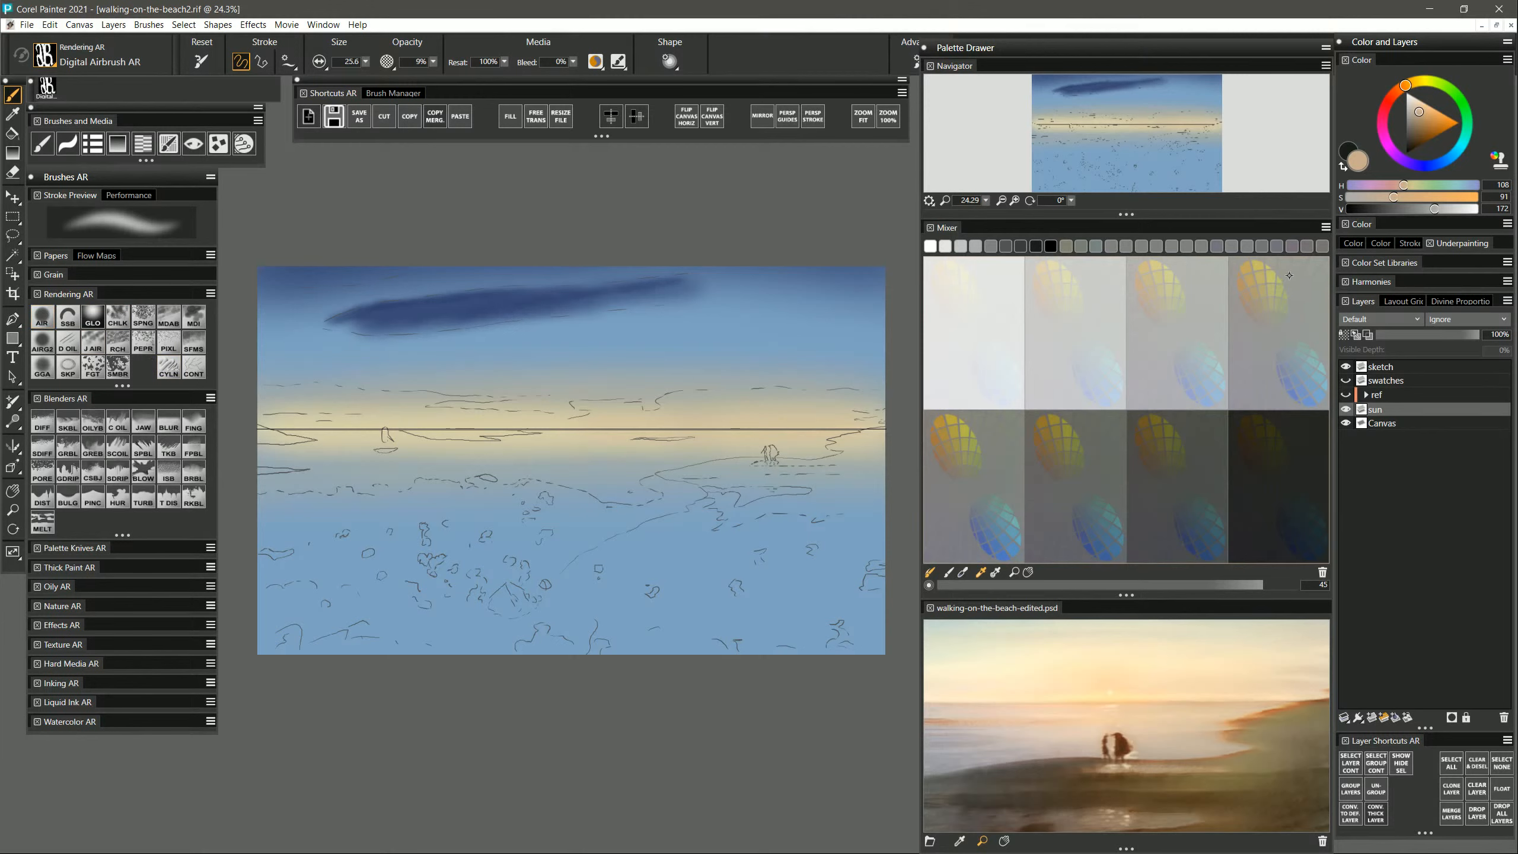
Airbrush a golden yellow glow at the horizon above the two figures on the sun layer, and lighten it with pale yellow.
click(1259, 265)
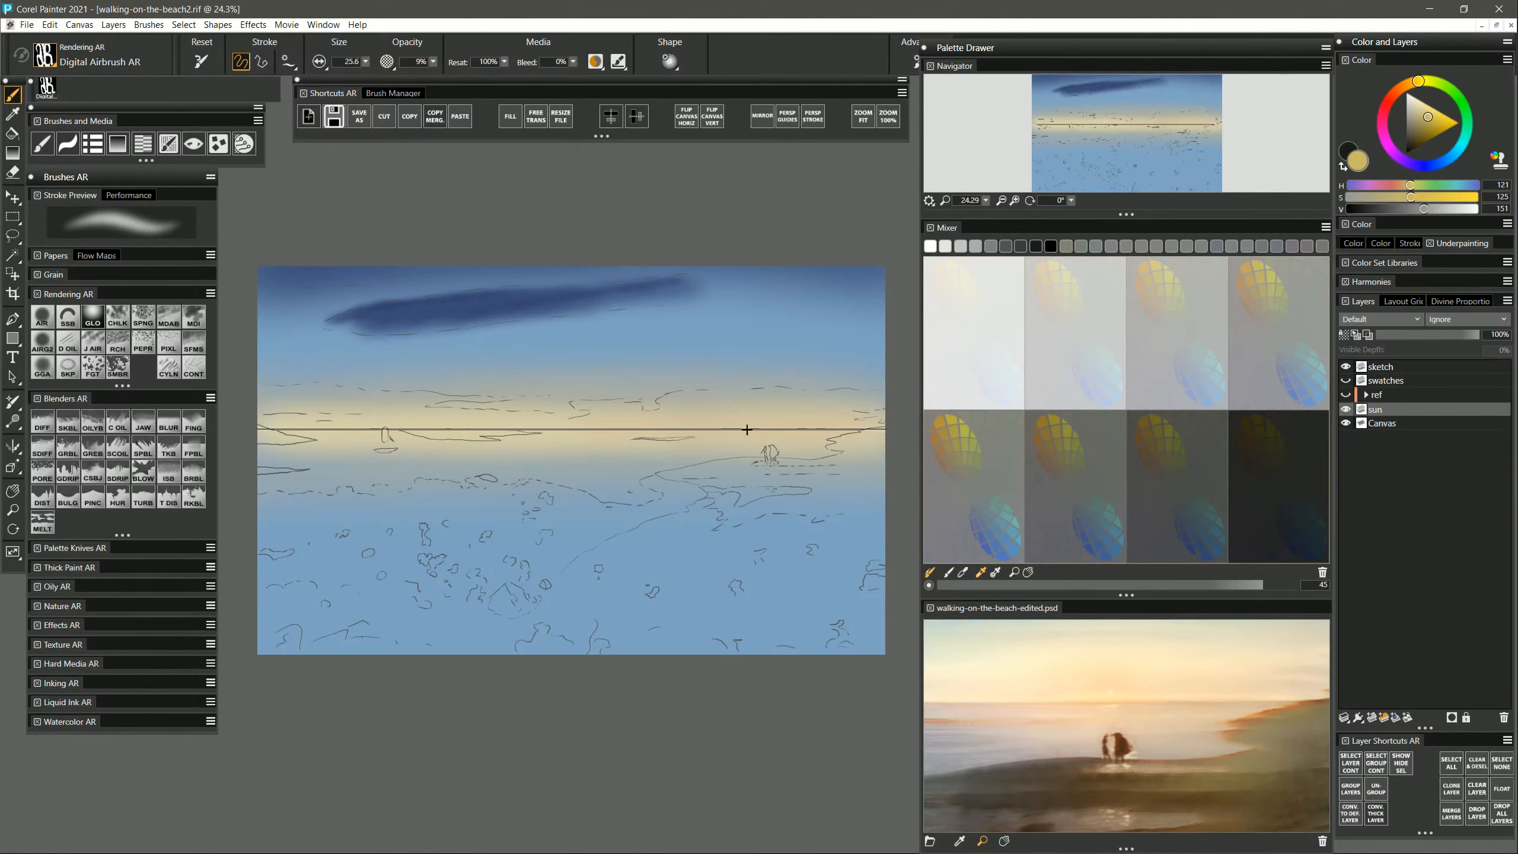
mouse_move(745, 428)
mouse_down()
mouse_move(827, 432)
mouse_move(666, 429)
mouse_move(866, 429)
mouse_move(678, 427)
mouse_move(725, 424)
mouse_up()
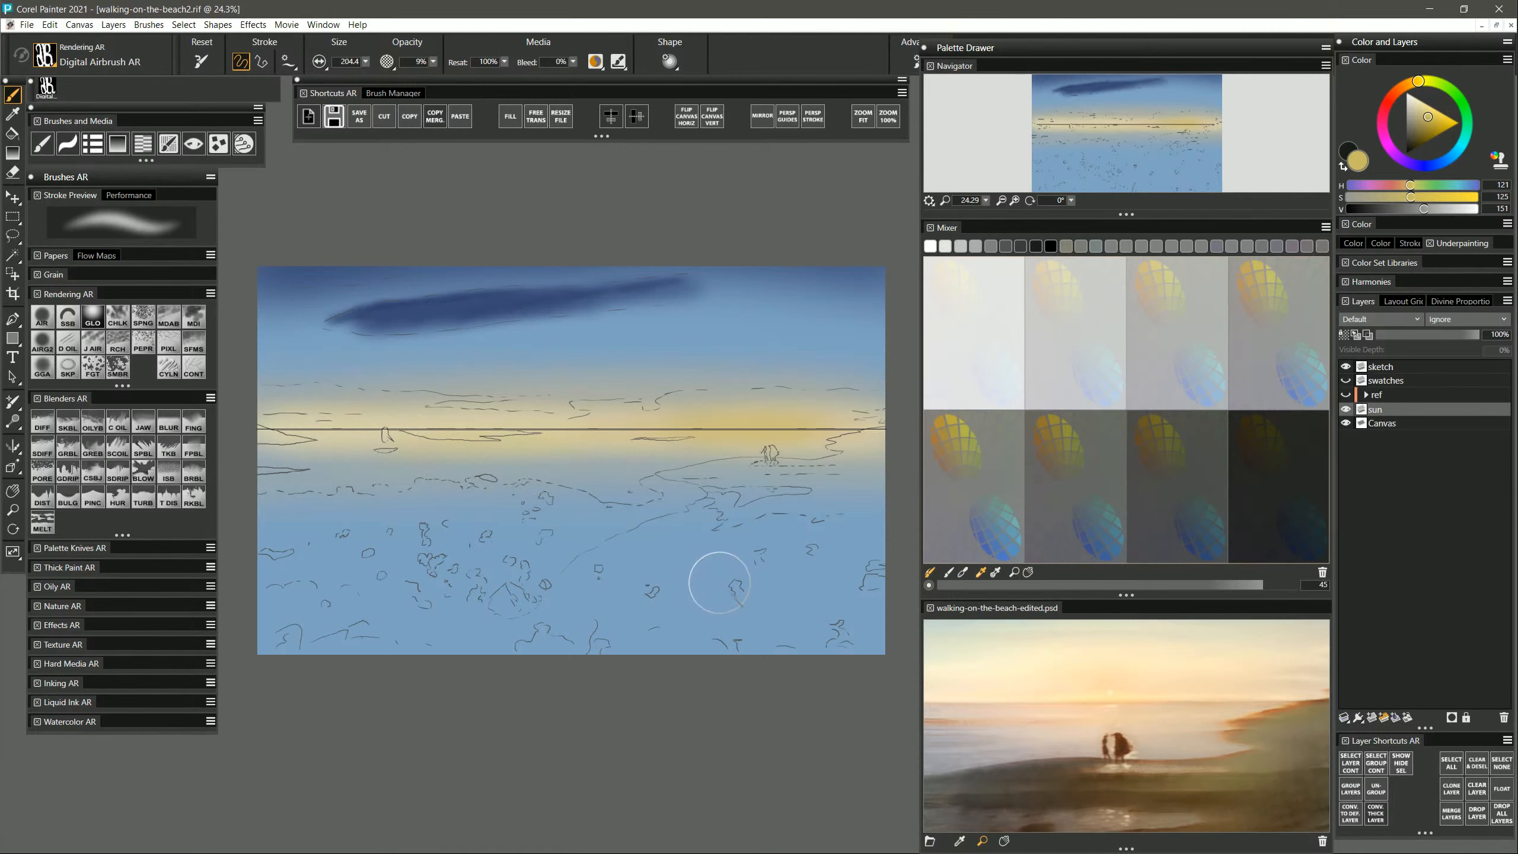
click(1059, 268)
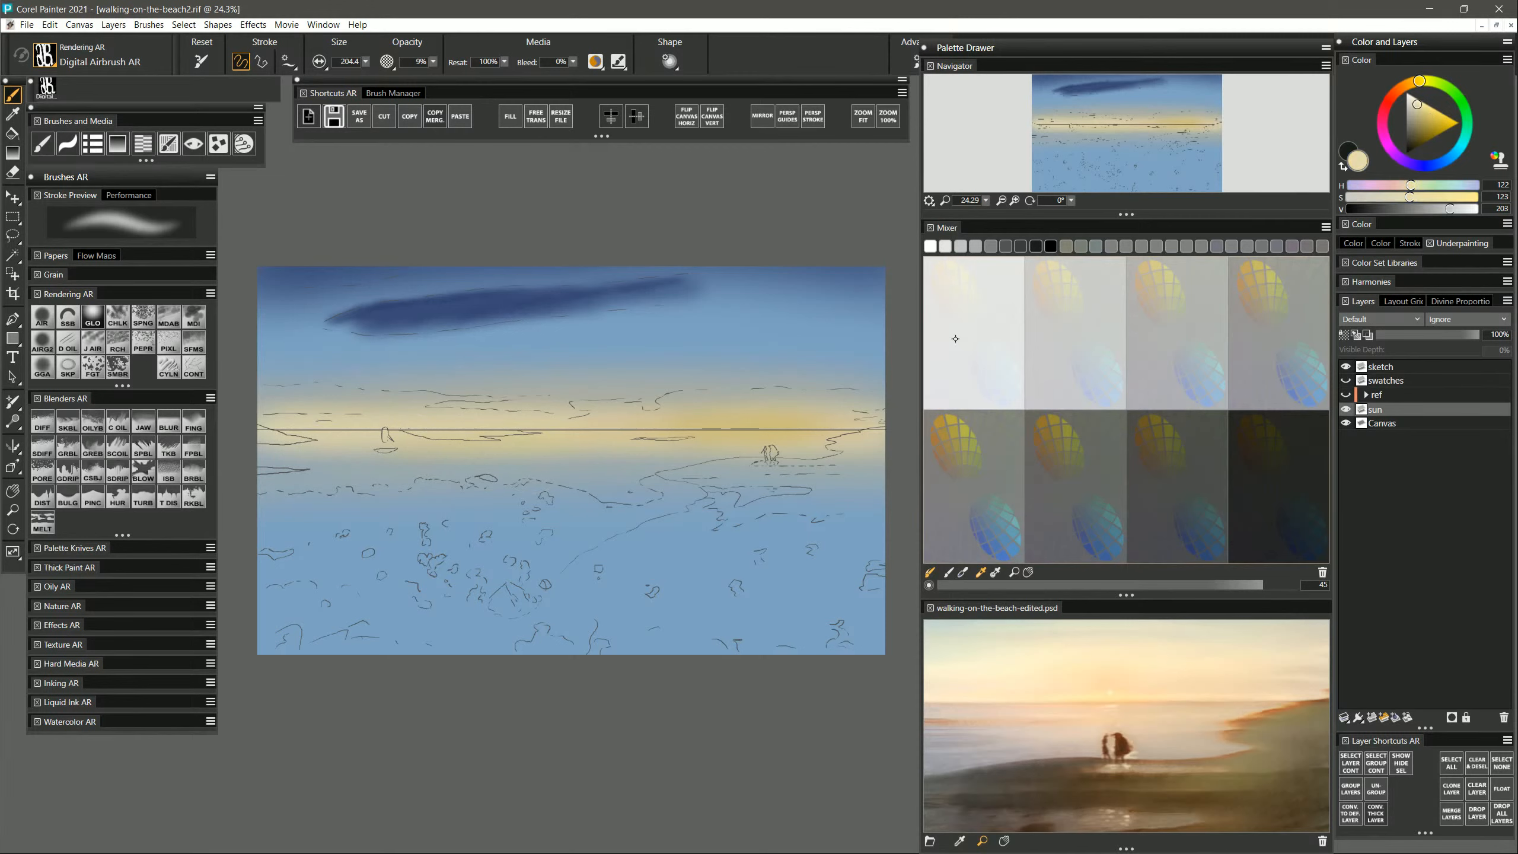
key(bracketleft)
mouse_move(804, 445)
mouse_down()
mouse_move(761, 427)
mouse_move(843, 424)
mouse_move(627, 430)
mouse_move(771, 425)
mouse_up()
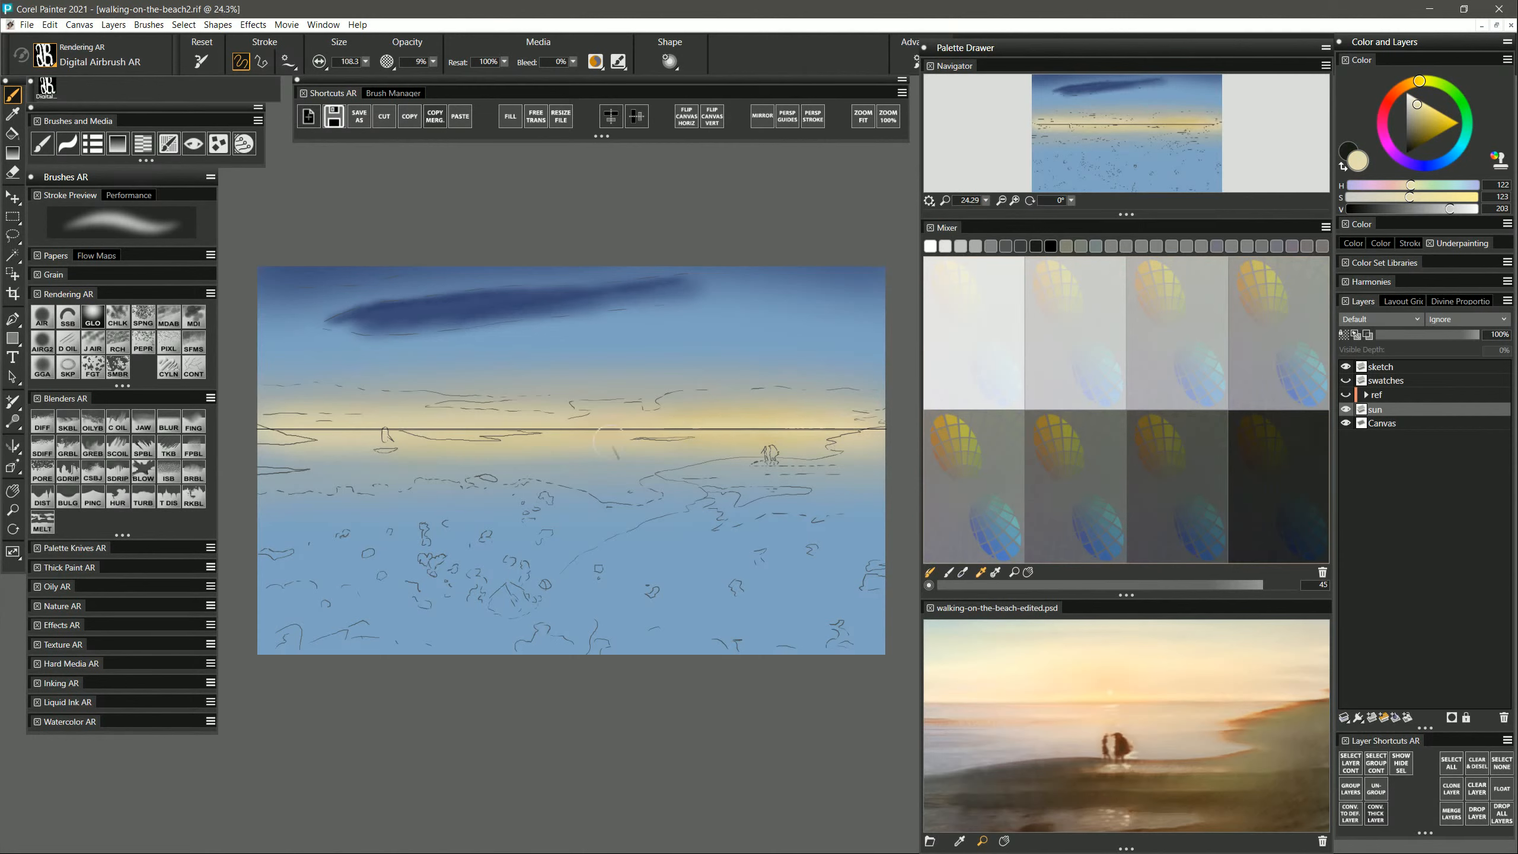
Pick an orange-brown from the mixer and airbrush a warm haze around the horizon glow at brush size about 234 to 246.
click(936, 456)
key(bracketright)
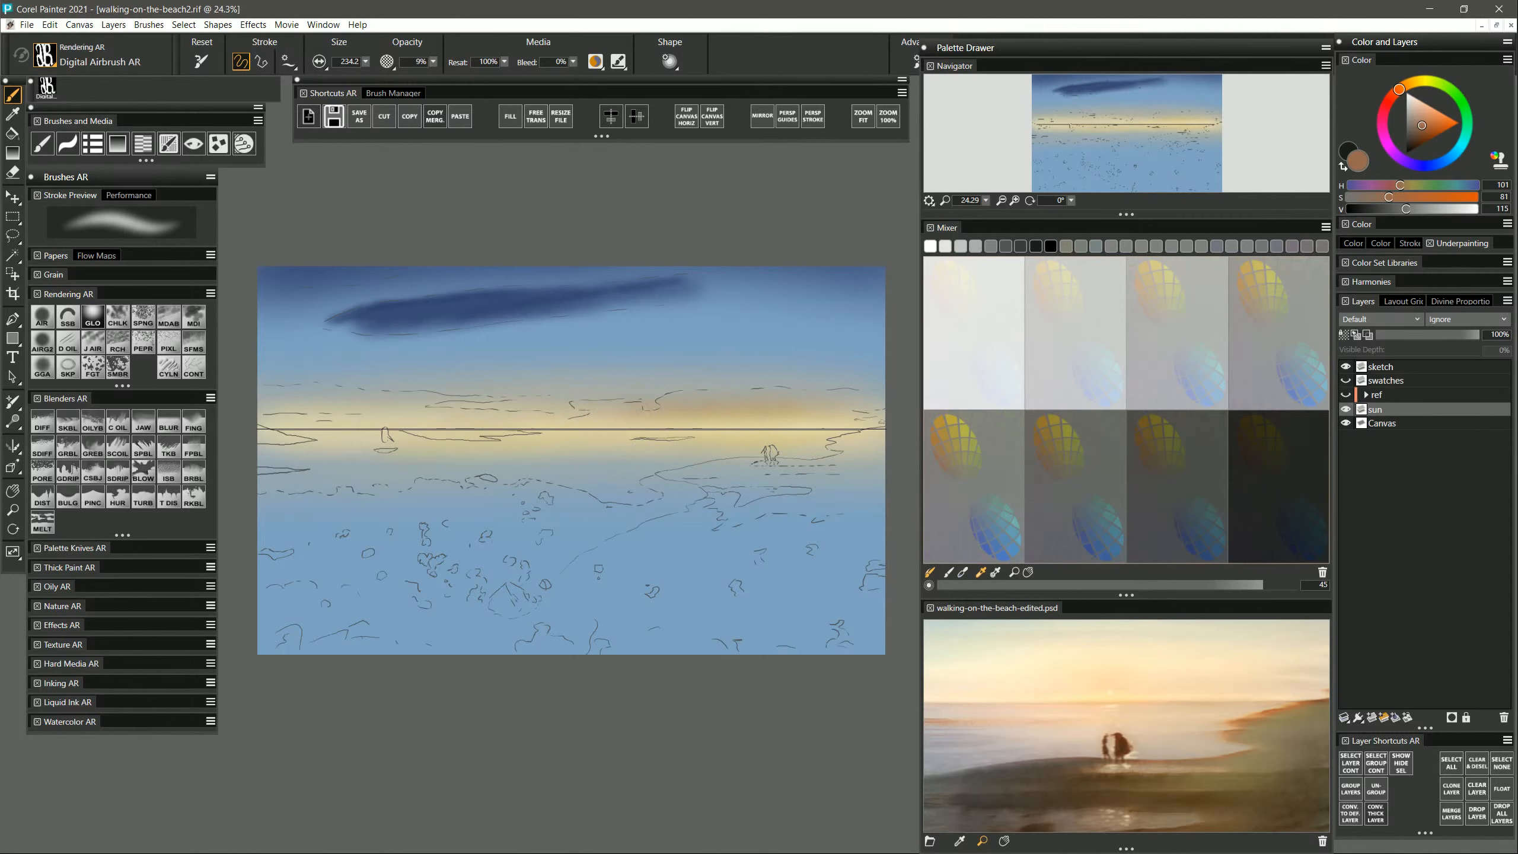
key(bracketright)
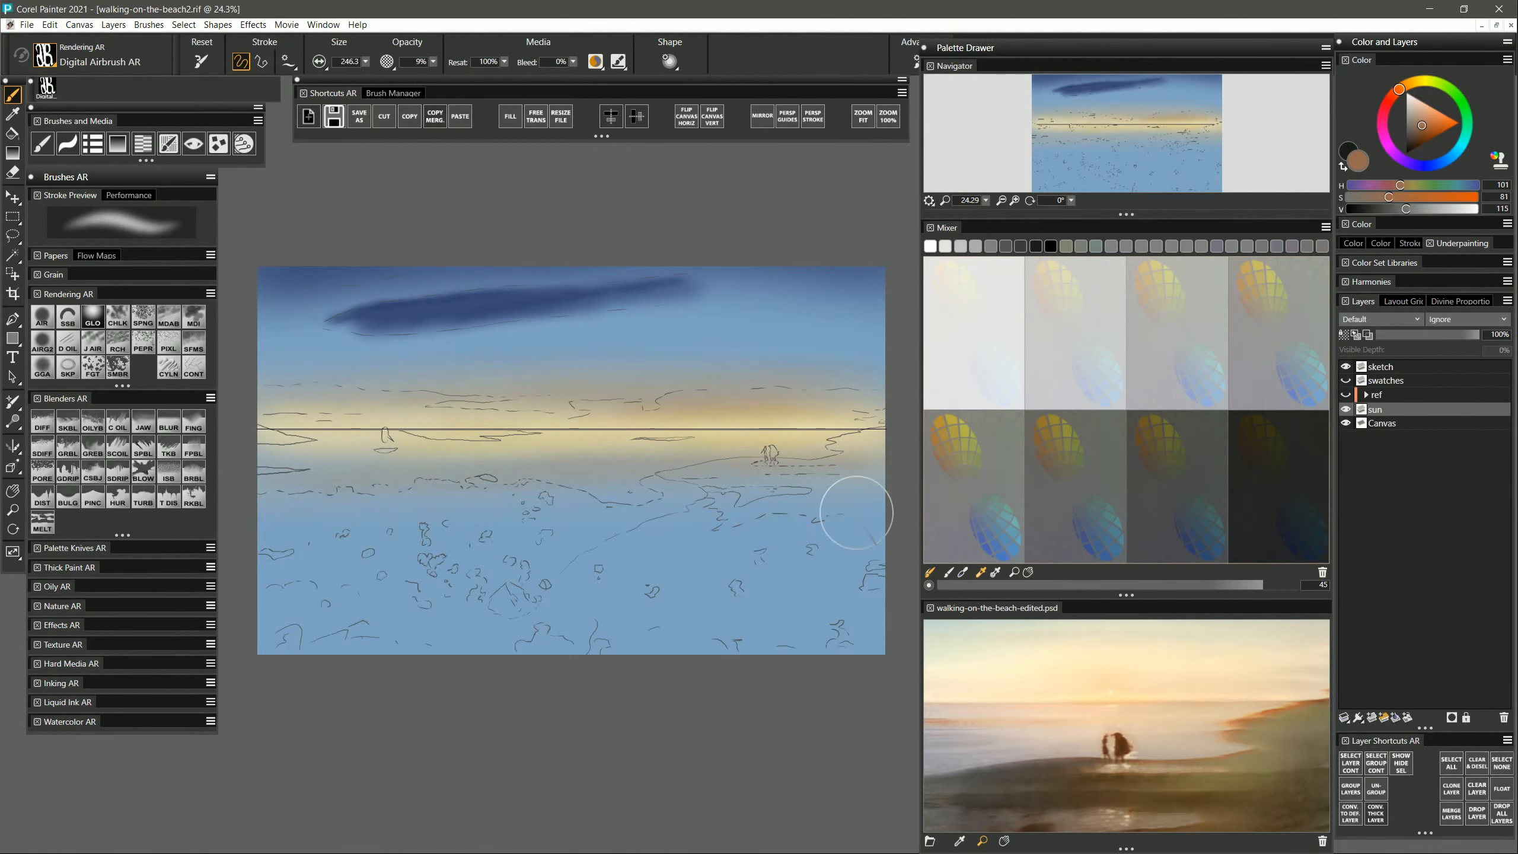
Zoom the reference image back out and reposition it to show the whole beach scene.
drag(723, 641, 722, 651)
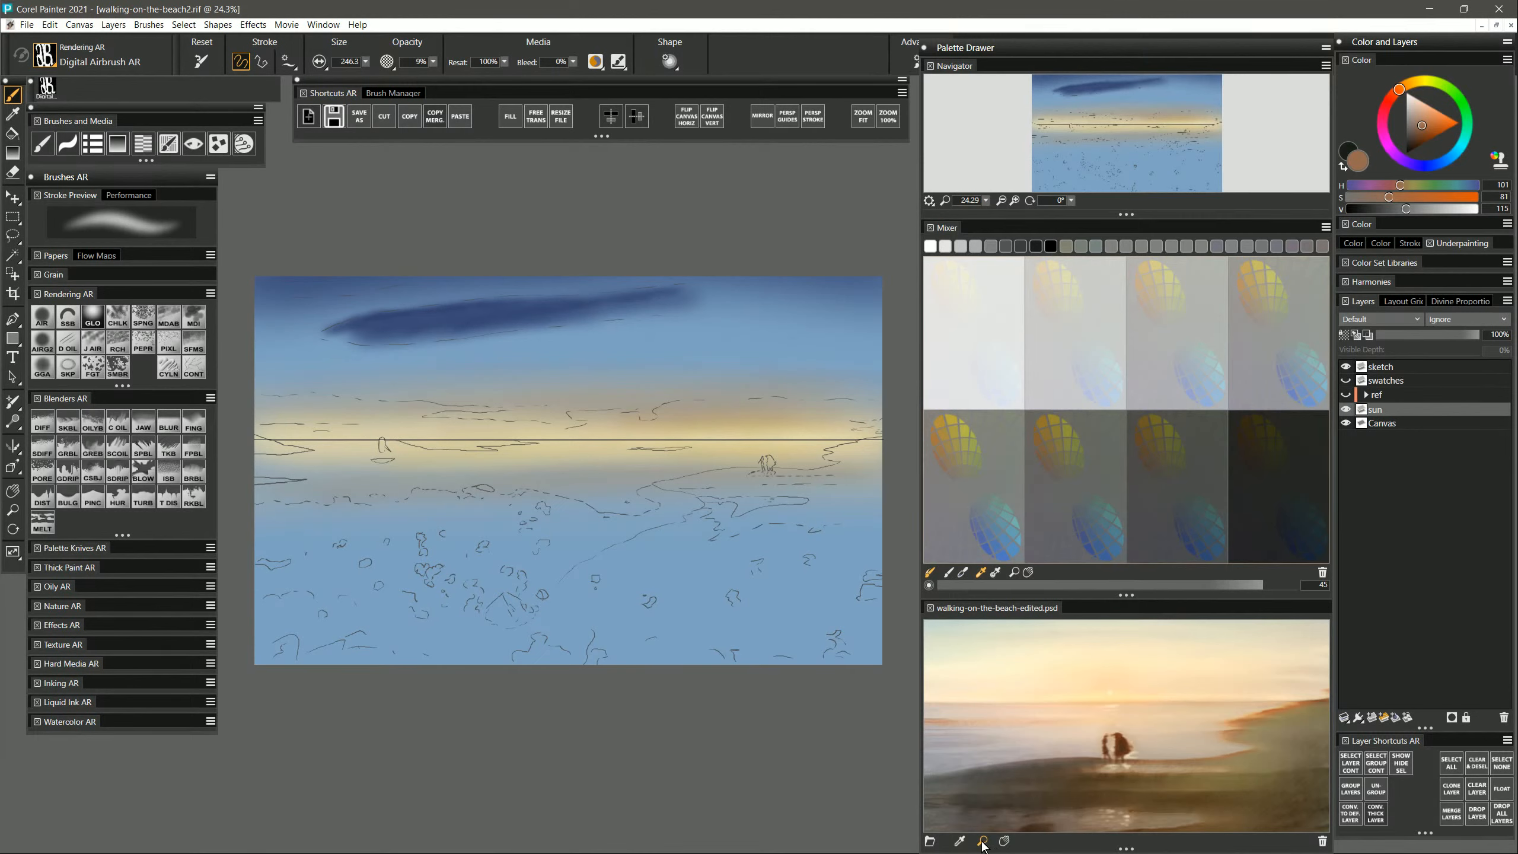
click(1104, 723)
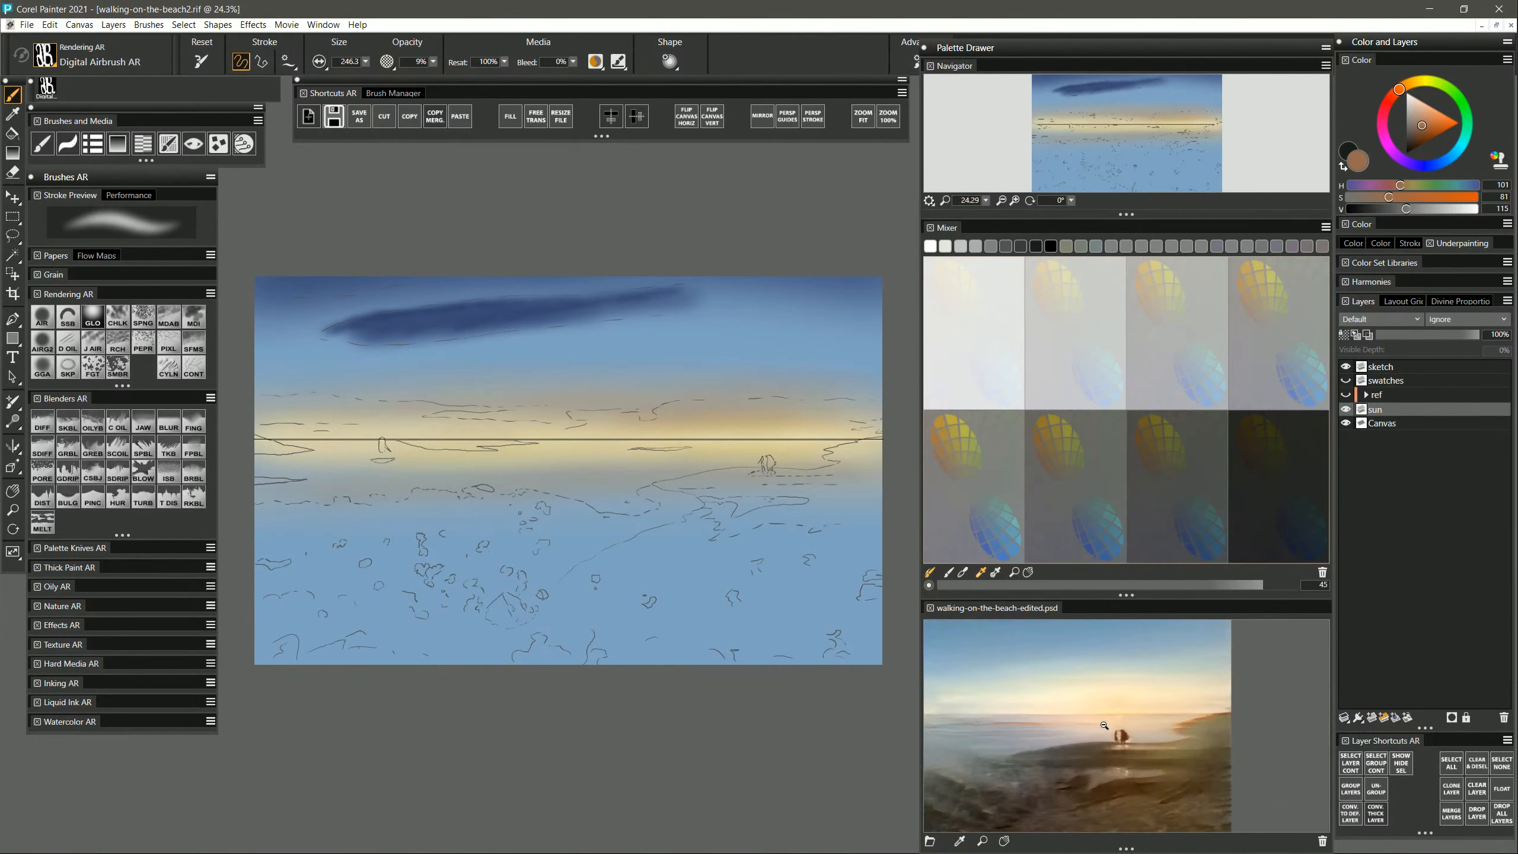
mouse_move(1103, 726)
mouse_down()
mouse_move(1196, 738)
mouse_move(1140, 743)
mouse_move(1167, 733)
mouse_up()
ctrl+alt+click(1175, 734)
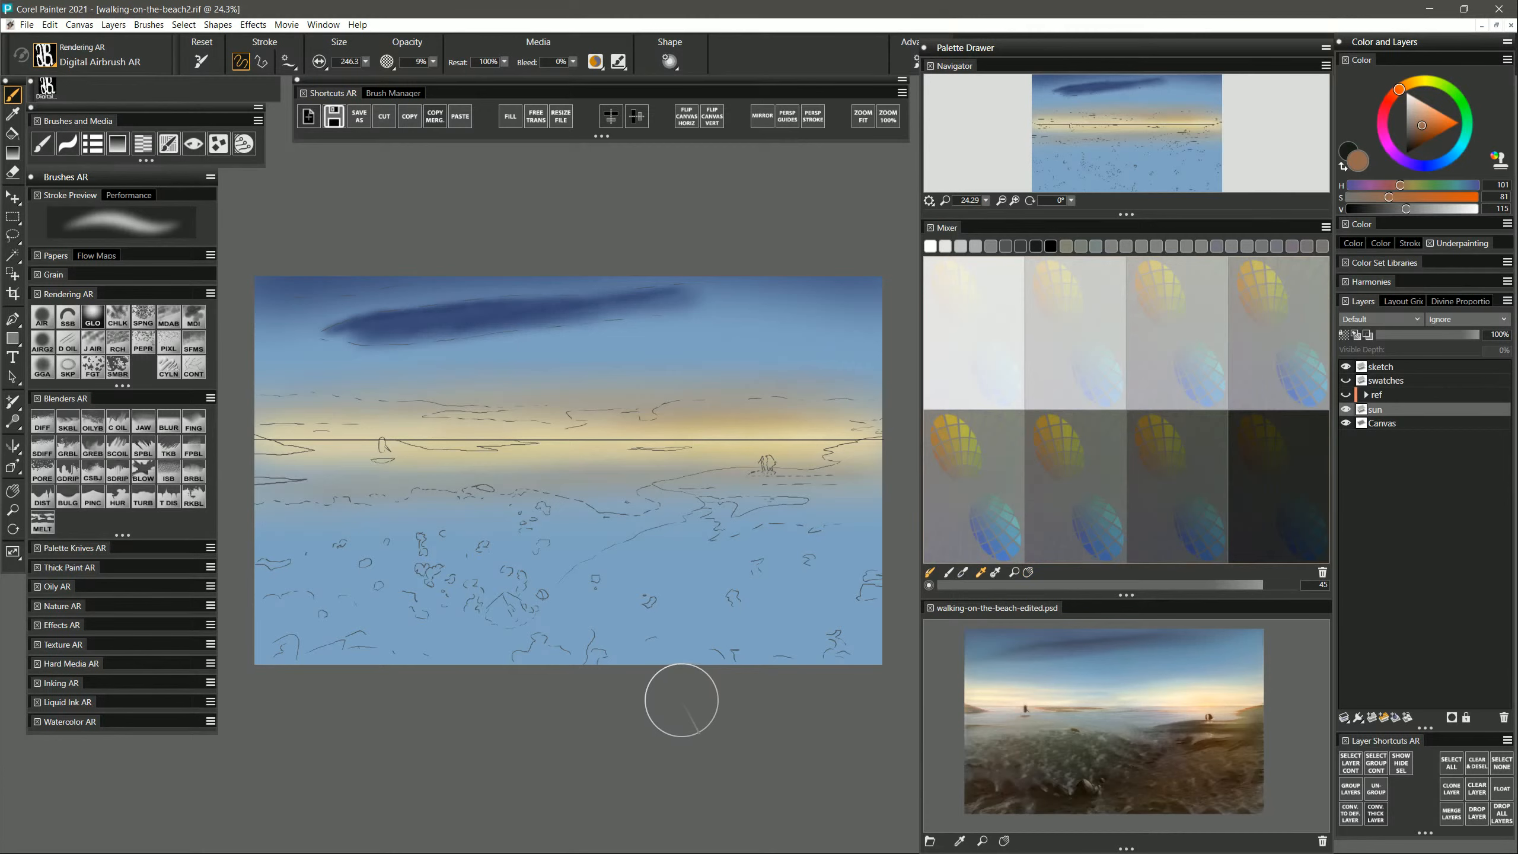
Add a layer named sand above the sun layer and reselect the Digital Airbrush.
click(1372, 718)
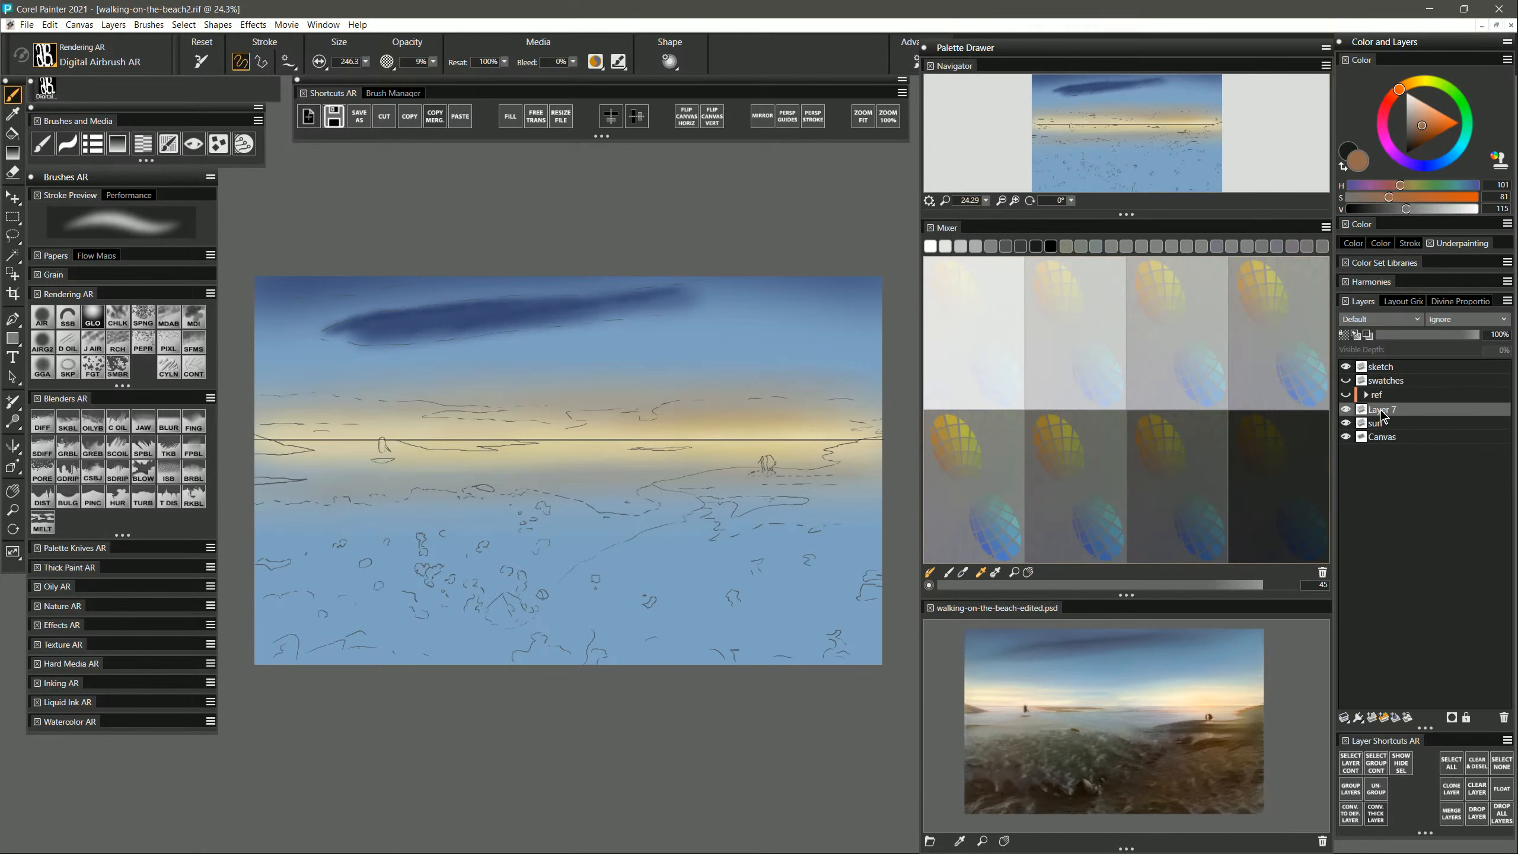
double_click(1382, 410)
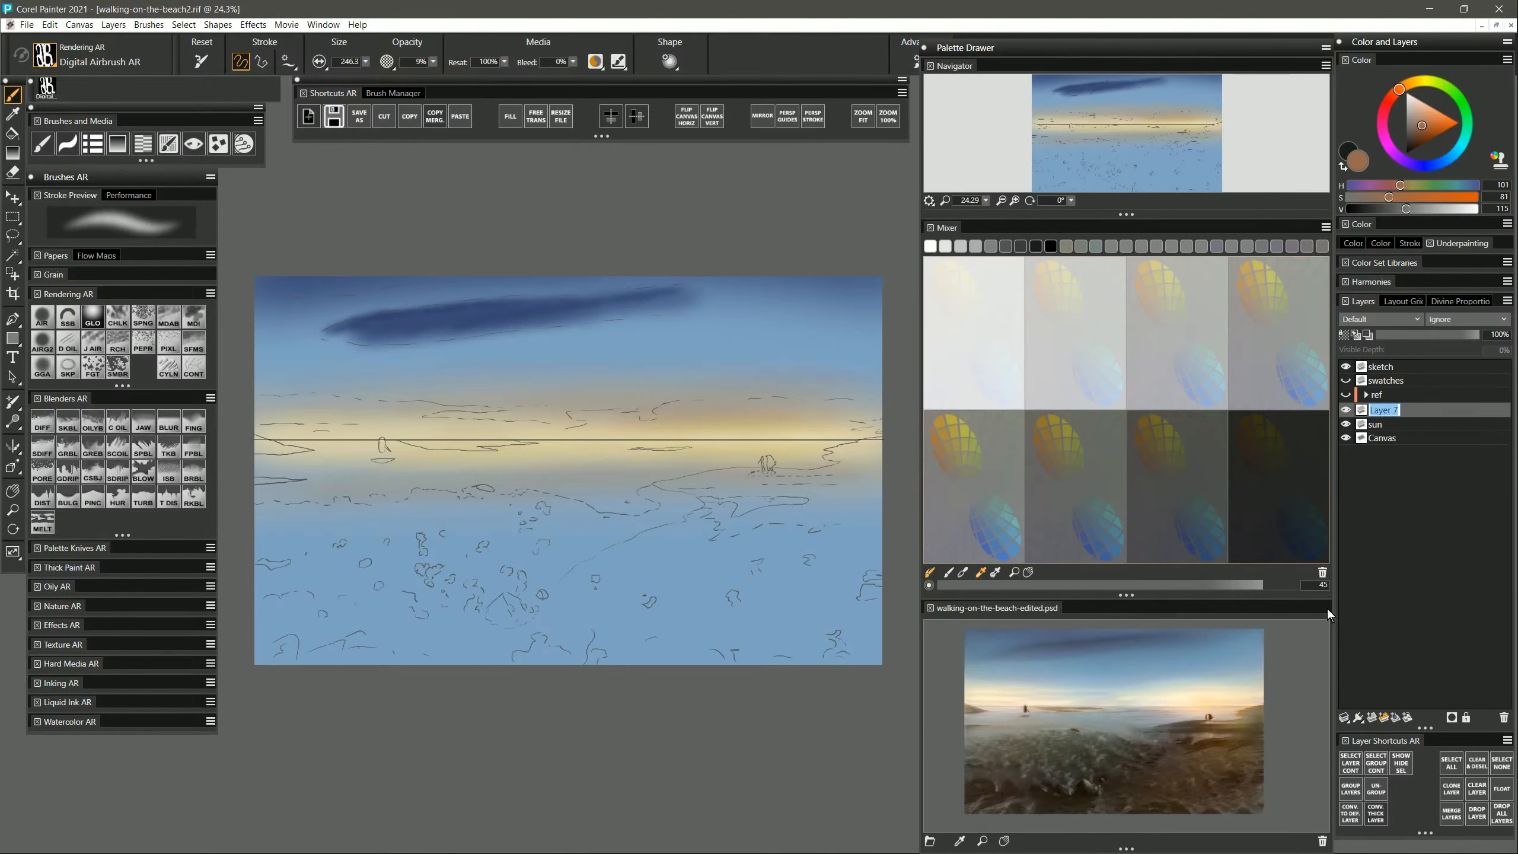
text(sand)
key(Return)
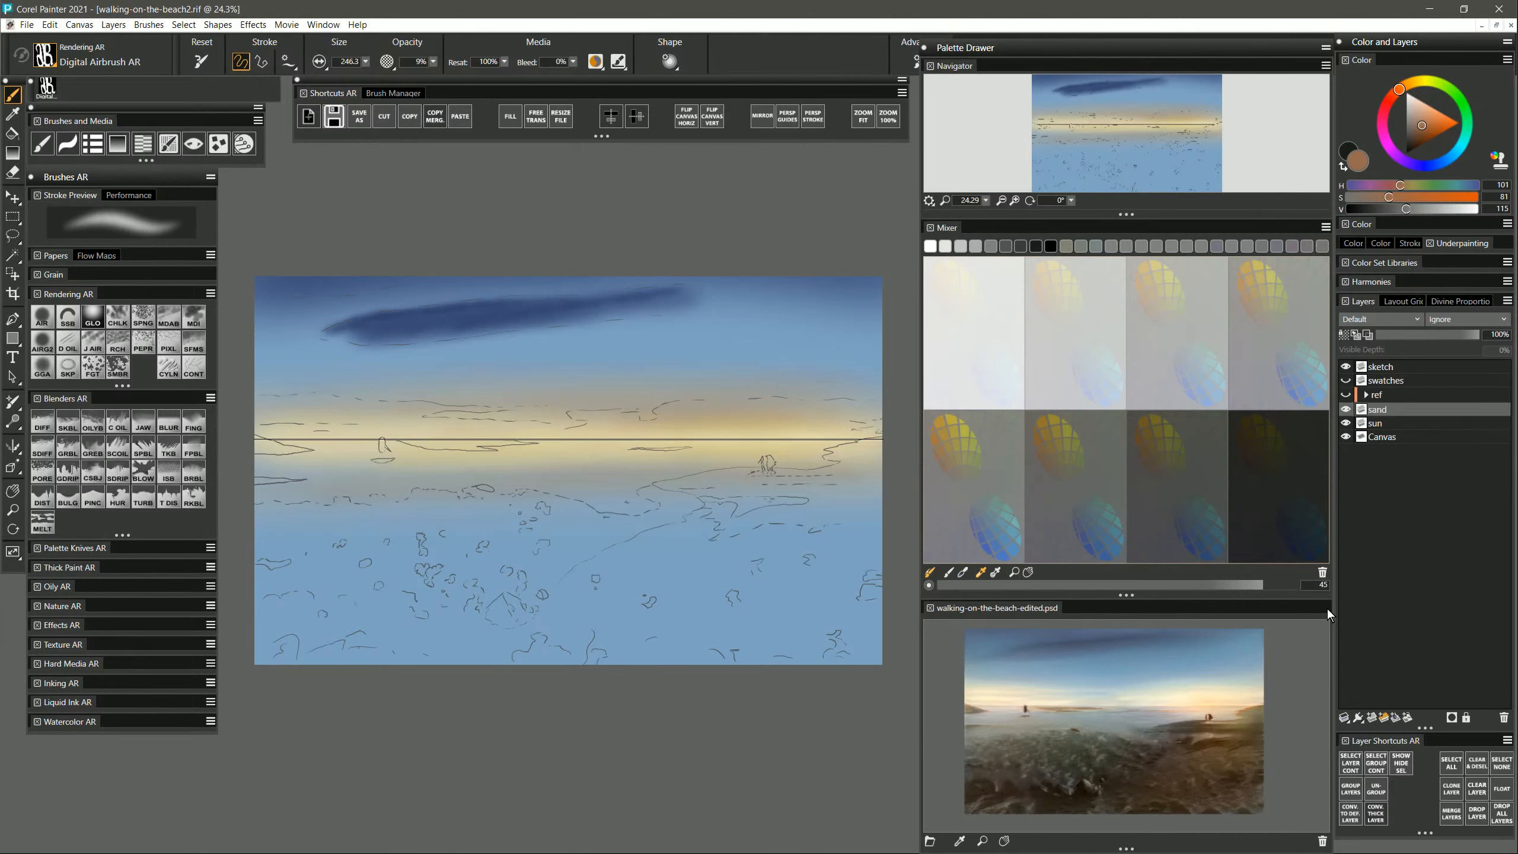
click(40, 317)
Examine the shoreline and sand up close in the reference image, and zoom back out to the full view.
scroll(1286, 634, up, 2)
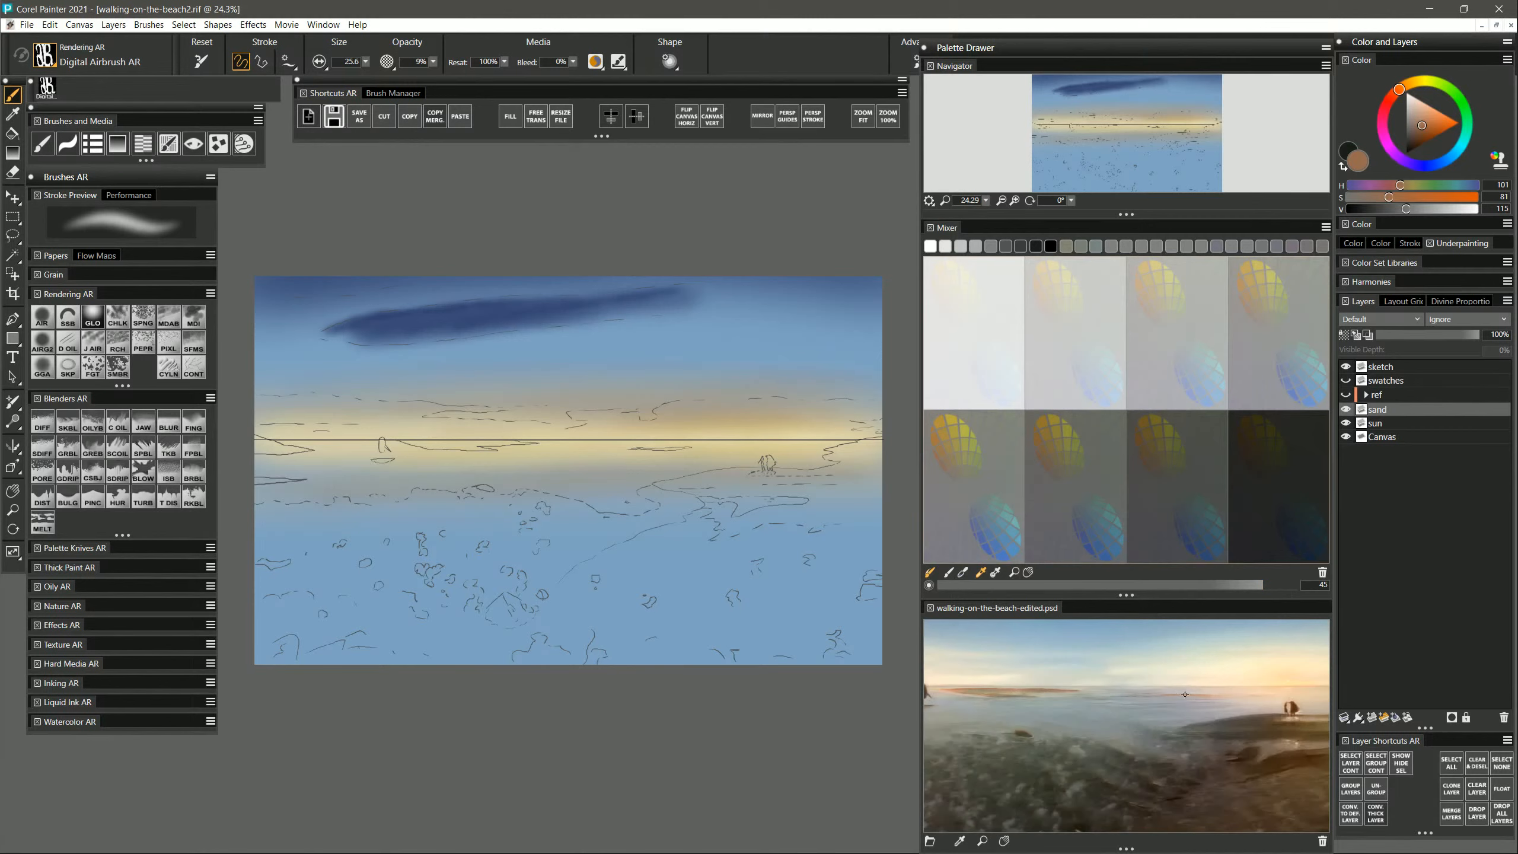
click(1169, 708)
alt+click(1126, 724)
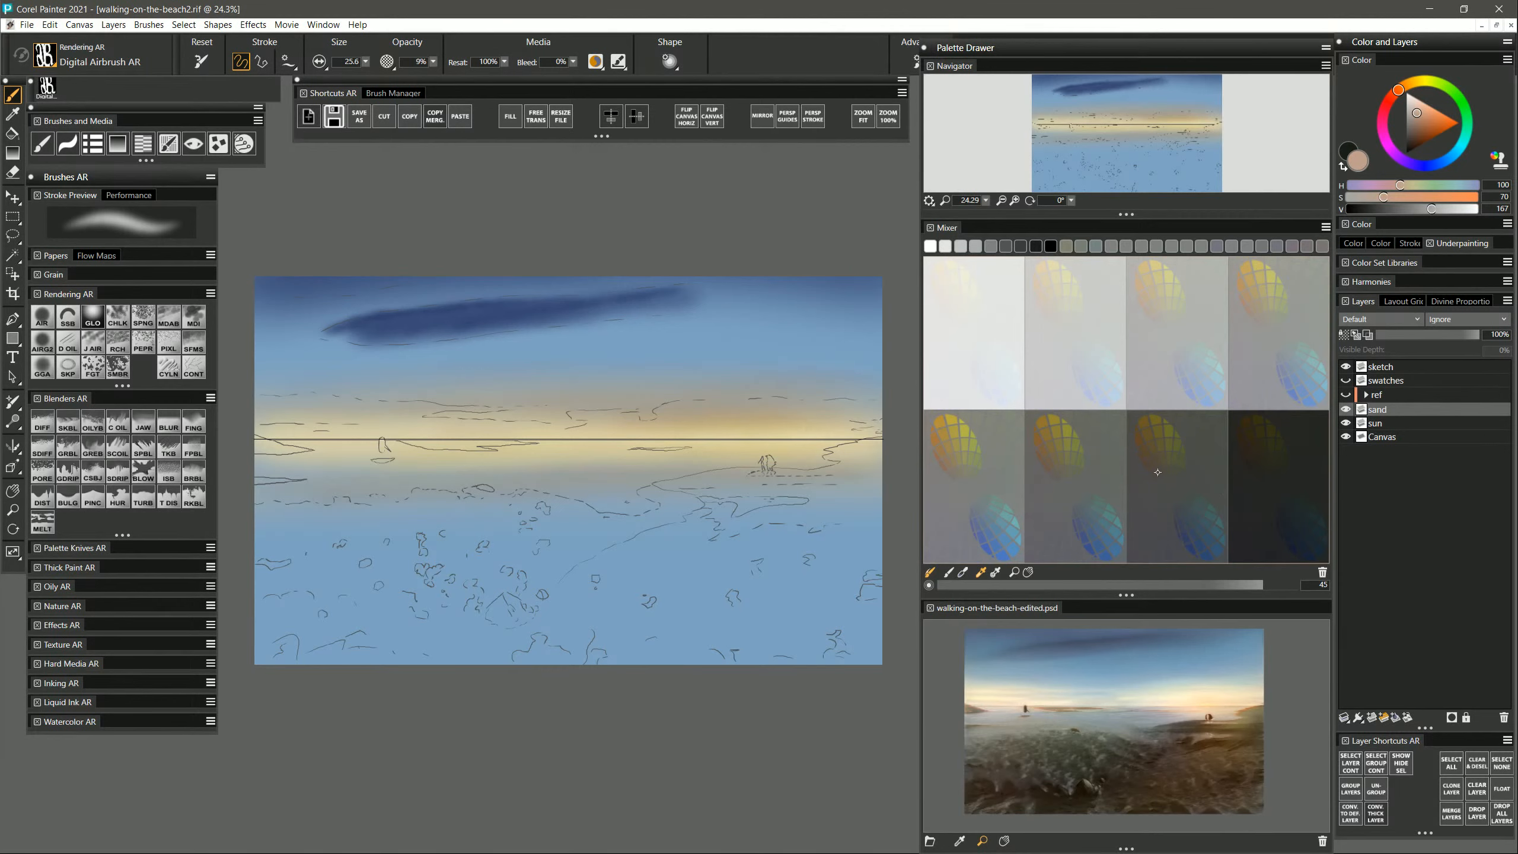
Pick a dark brown from the mixer and airbrush the foreground beach on the sand layer at brush size about 418.
click(1158, 472)
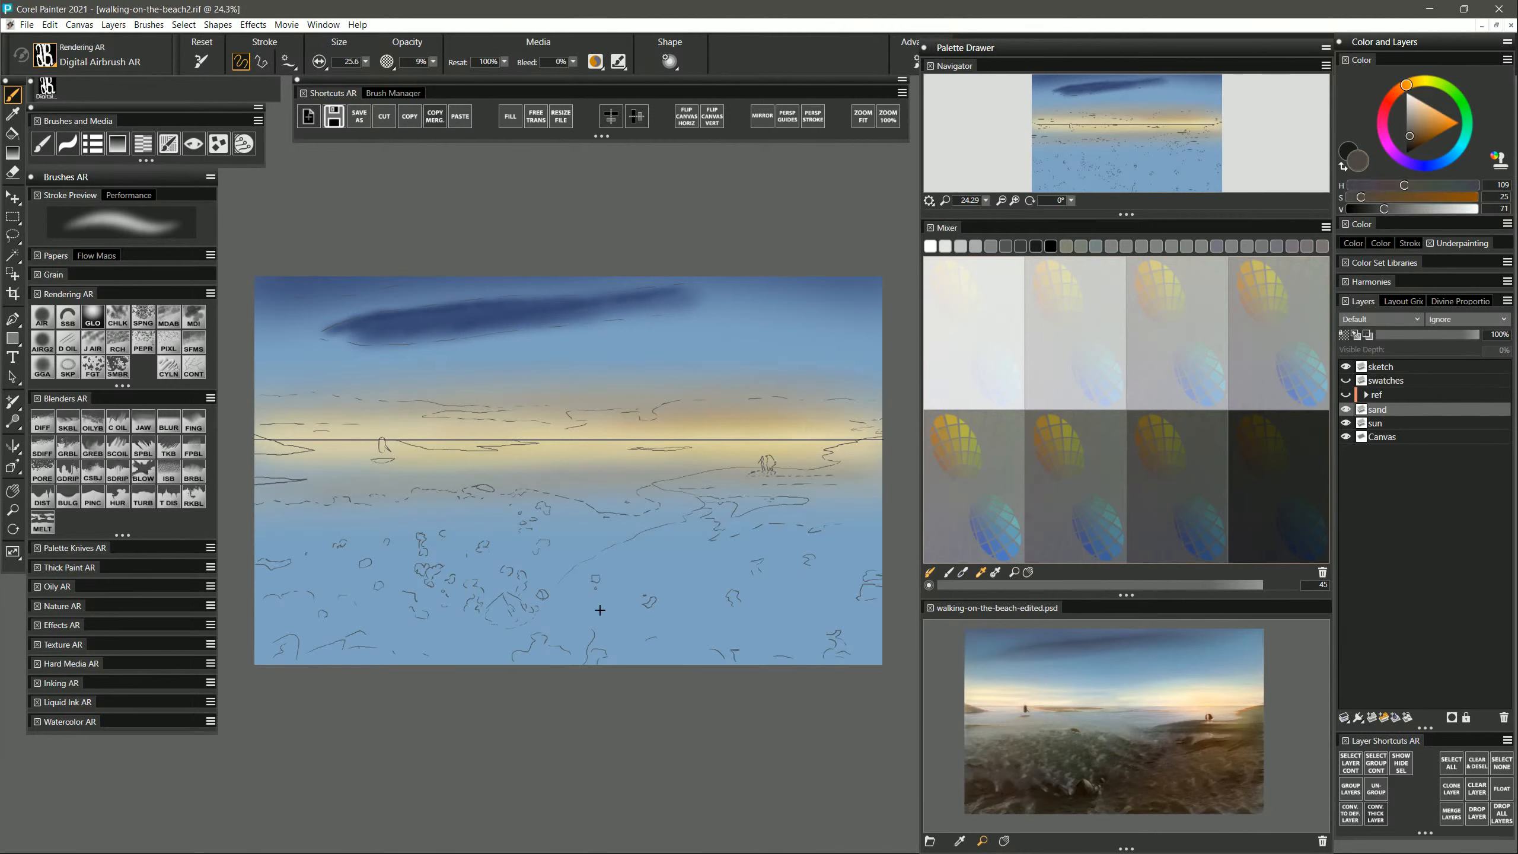
drag(599, 610, 661, 611)
mouse_move(808, 661)
mouse_down()
mouse_move(422, 664)
mouse_move(867, 654)
mouse_move(393, 627)
mouse_move(363, 661)
mouse_move(565, 621)
mouse_move(548, 583)
mouse_move(285, 603)
mouse_move(762, 634)
mouse_move(806, 627)
mouse_move(875, 560)
mouse_move(843, 572)
mouse_up()
Set the sketch layer's blending to Multiply and its opacity to 38%.
click(1377, 366)
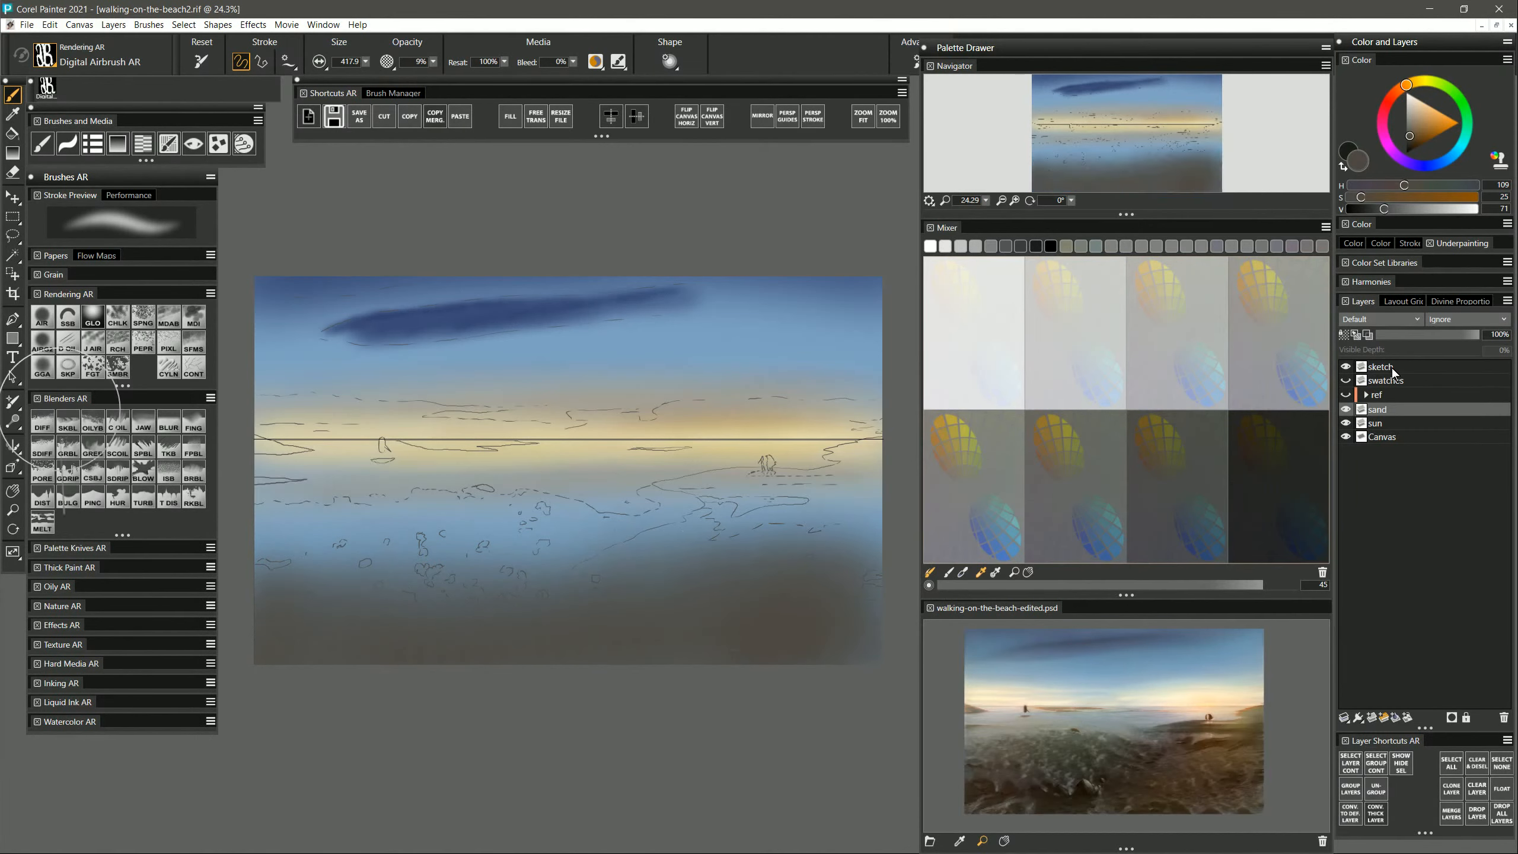
click(1386, 319)
click(1377, 426)
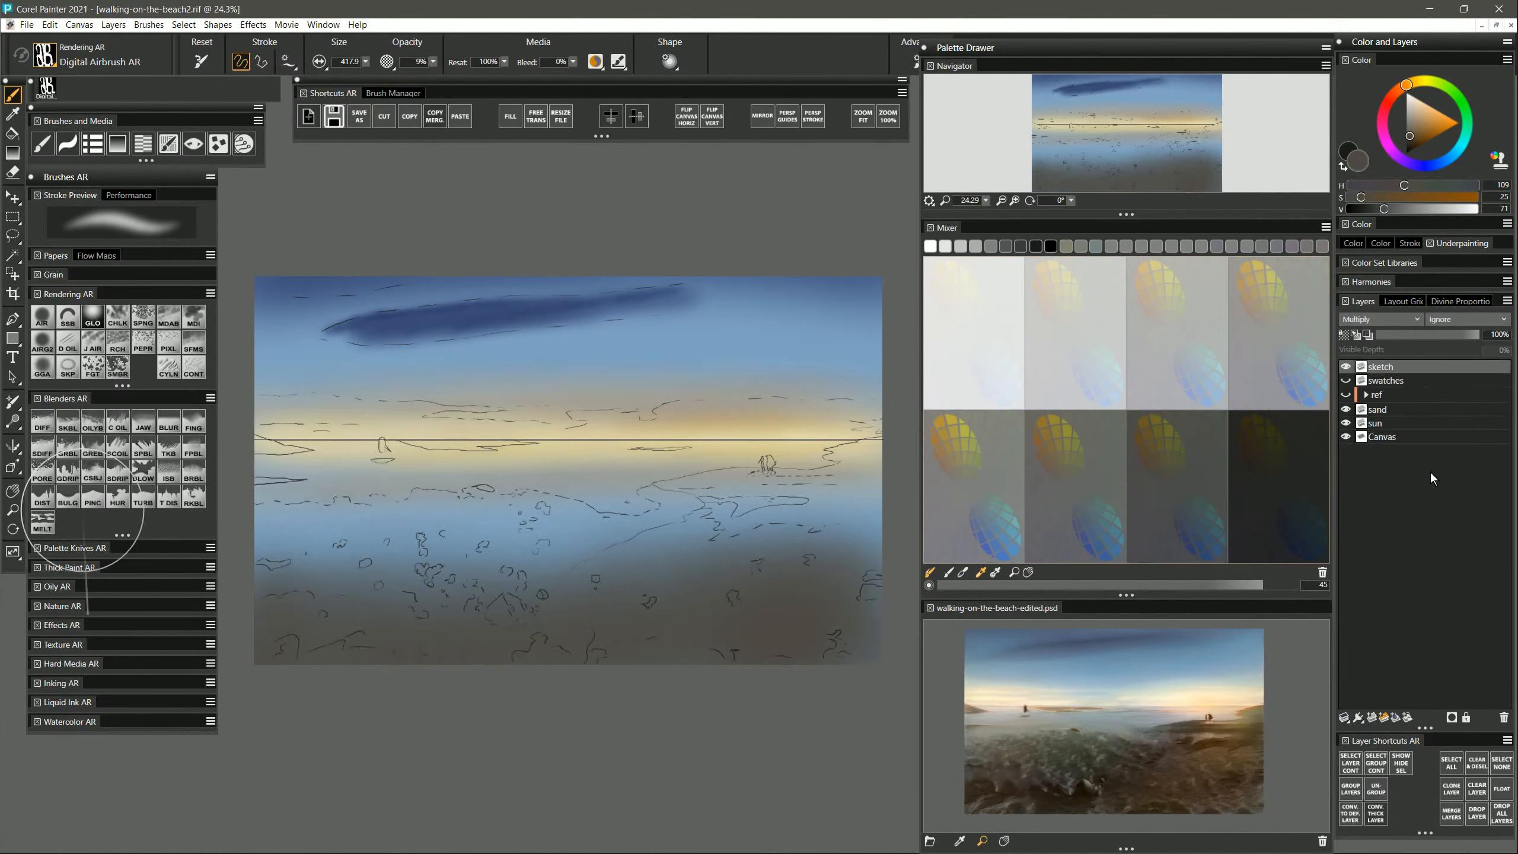
click(1423, 336)
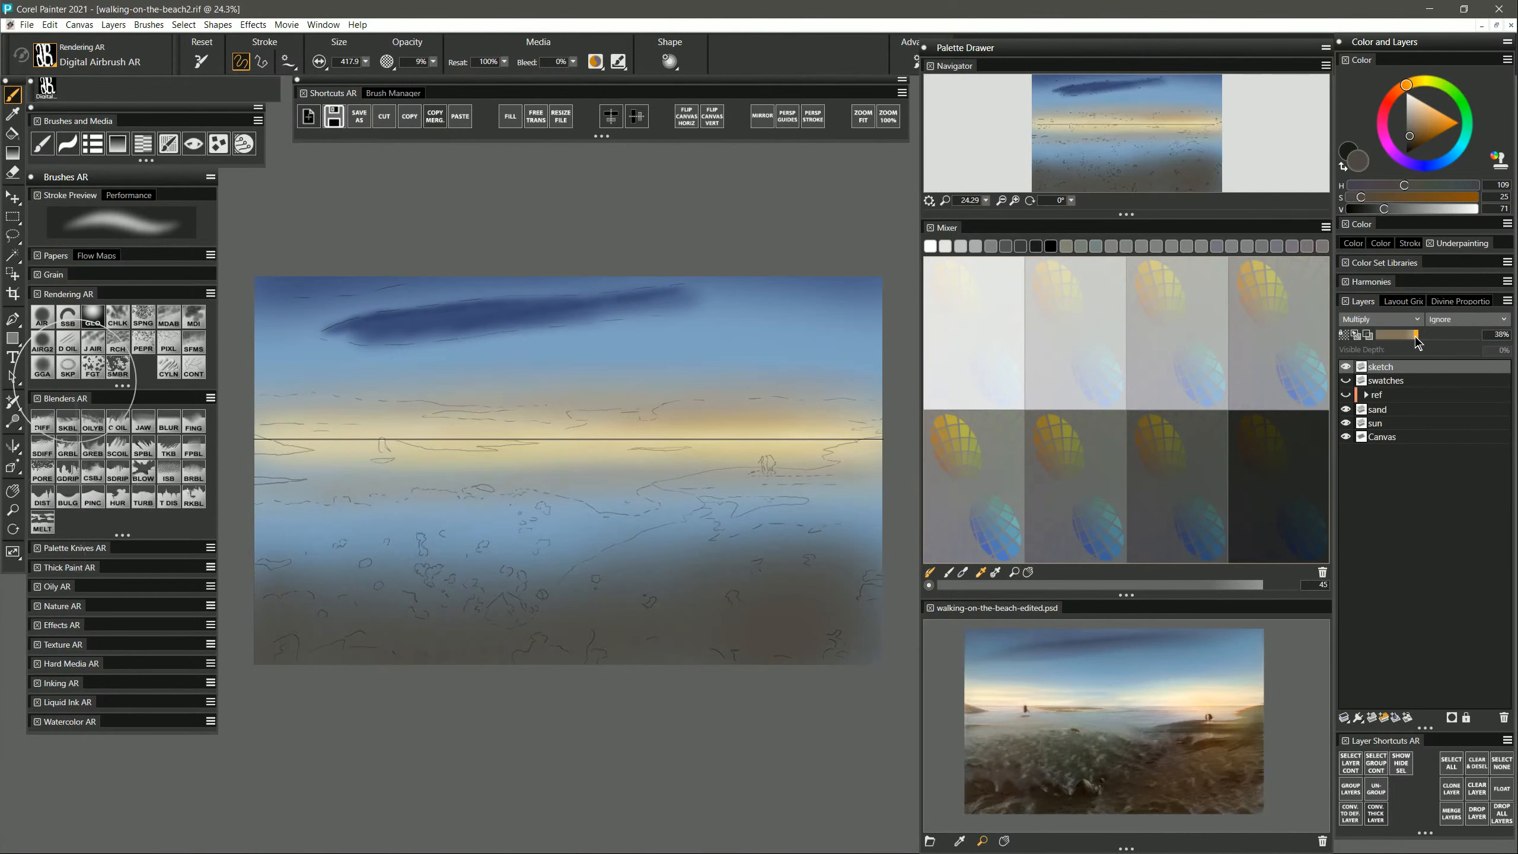
On the sand layer, extend the brown up the beach's right side and airbrush dark grey-green from the mixer across the middle ground.
click(1378, 412)
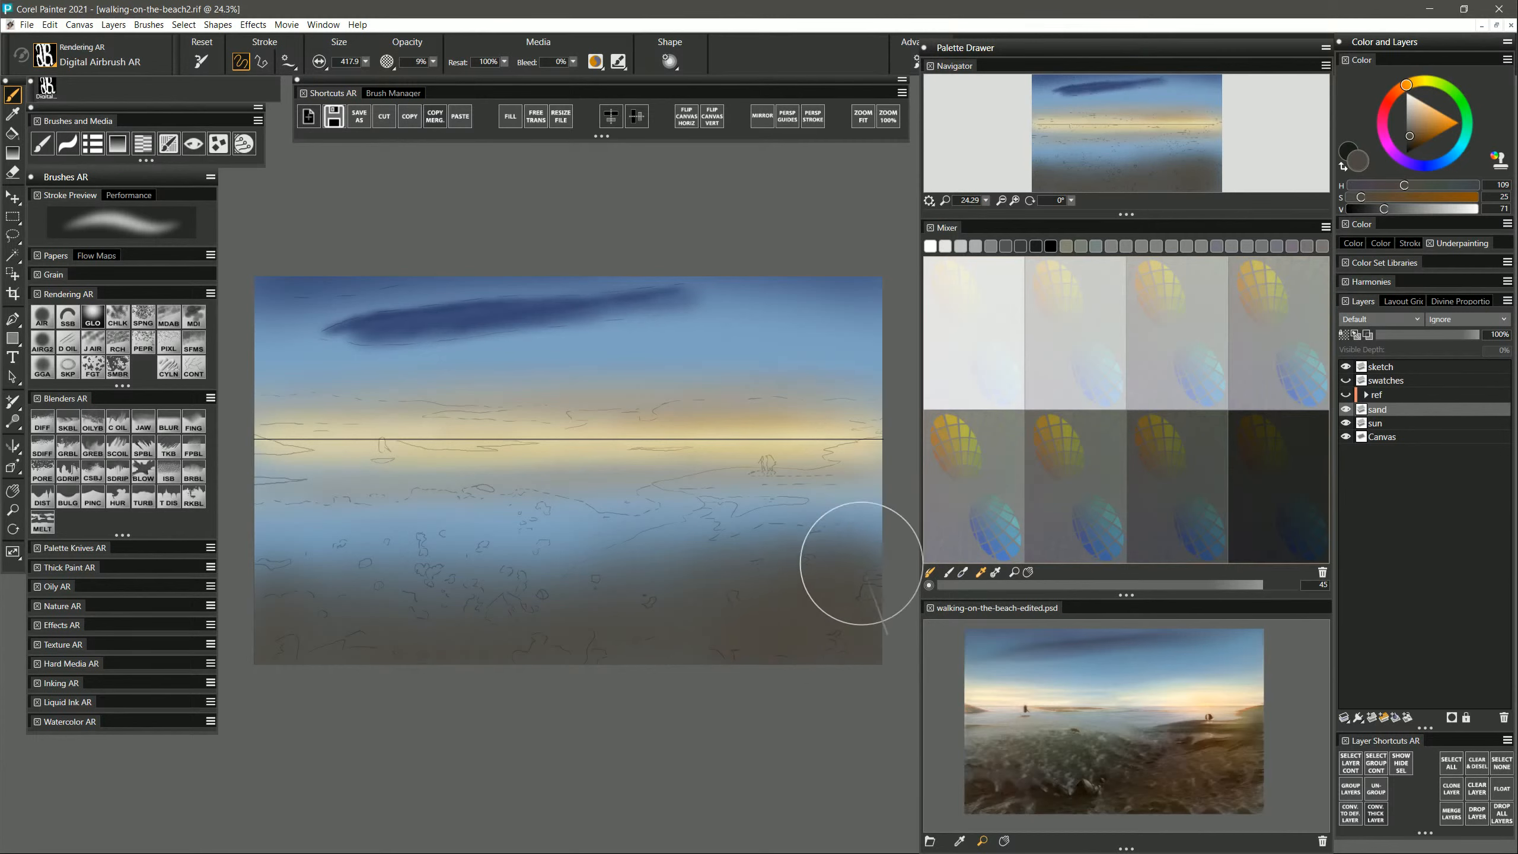
mouse_move(863, 564)
mouse_down()
mouse_move(816, 538)
mouse_move(730, 535)
mouse_move(874, 481)
mouse_move(666, 560)
mouse_move(711, 512)
mouse_move(703, 545)
mouse_move(548, 598)
mouse_move(695, 567)
mouse_move(456, 574)
mouse_move(602, 551)
mouse_move(549, 533)
mouse_move(452, 537)
mouse_move(435, 563)
mouse_move(515, 580)
mouse_move(752, 559)
mouse_up()
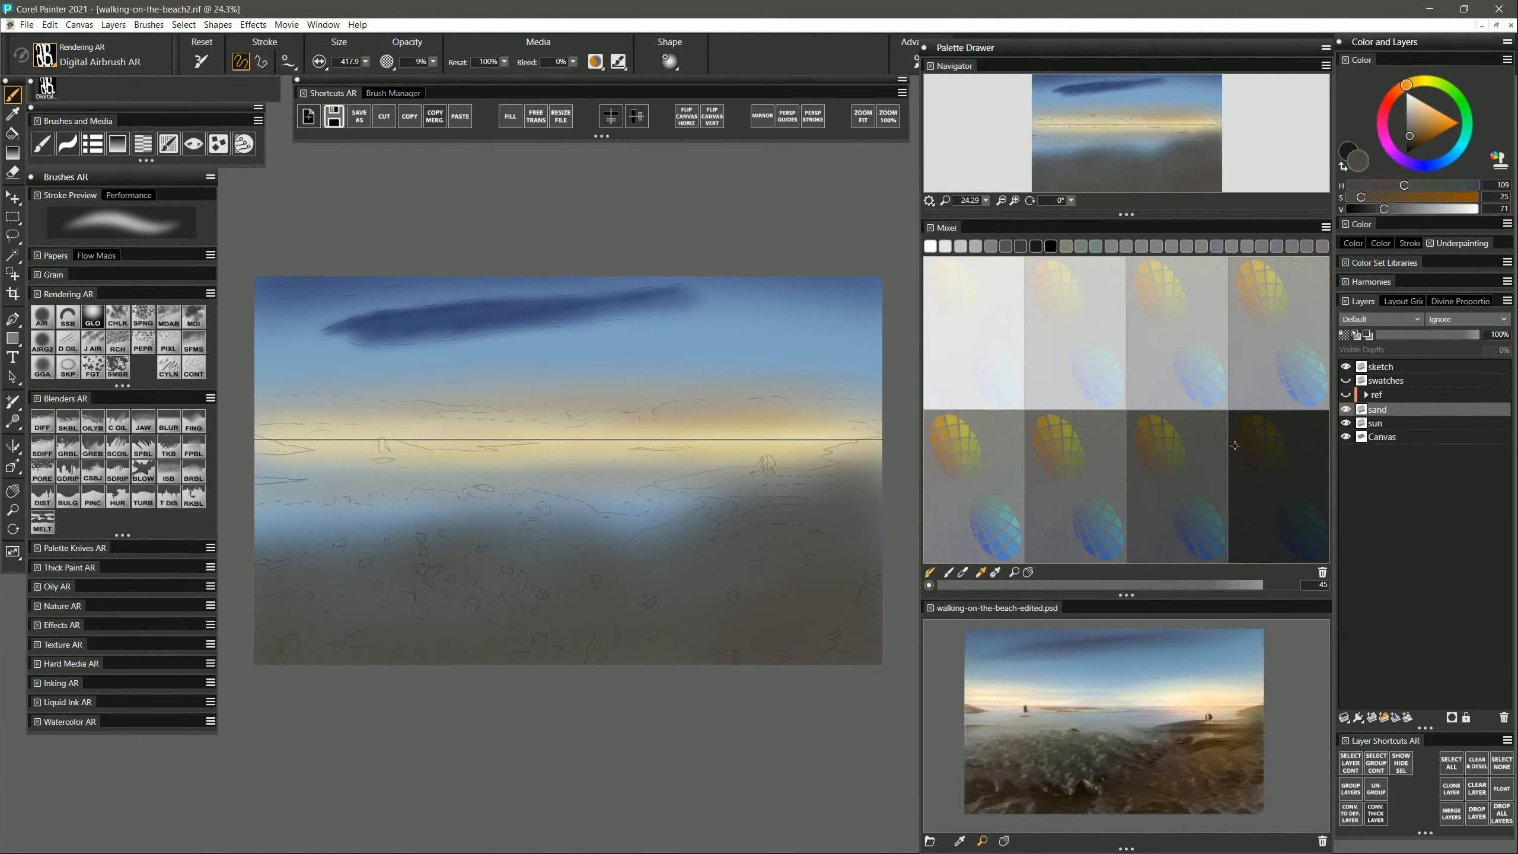
click(1194, 496)
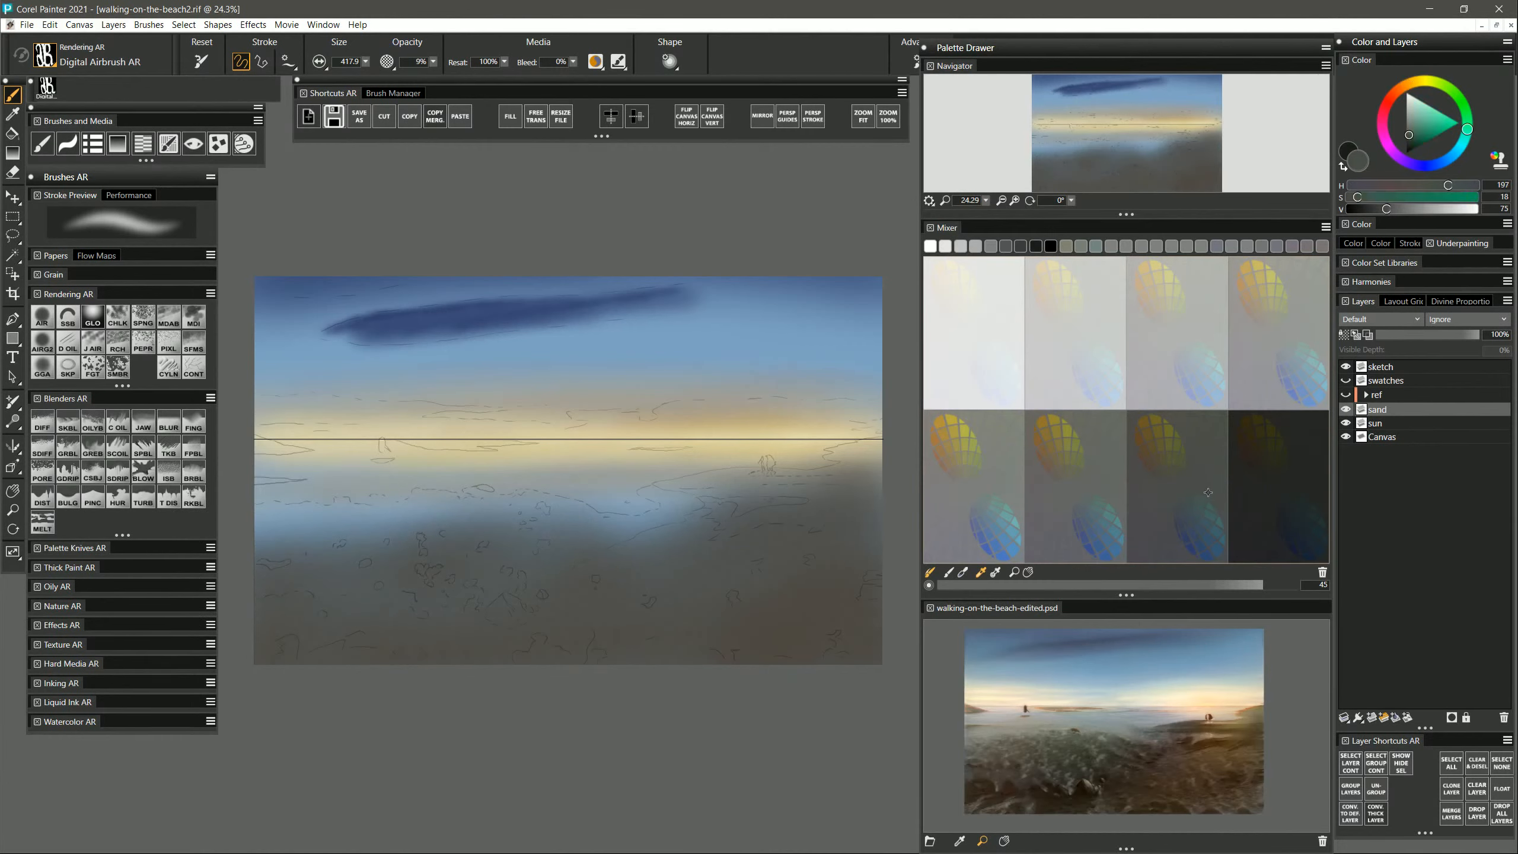
mouse_move(510, 515)
mouse_down()
mouse_move(583, 531)
mouse_move(481, 522)
mouse_move(642, 549)
mouse_up()
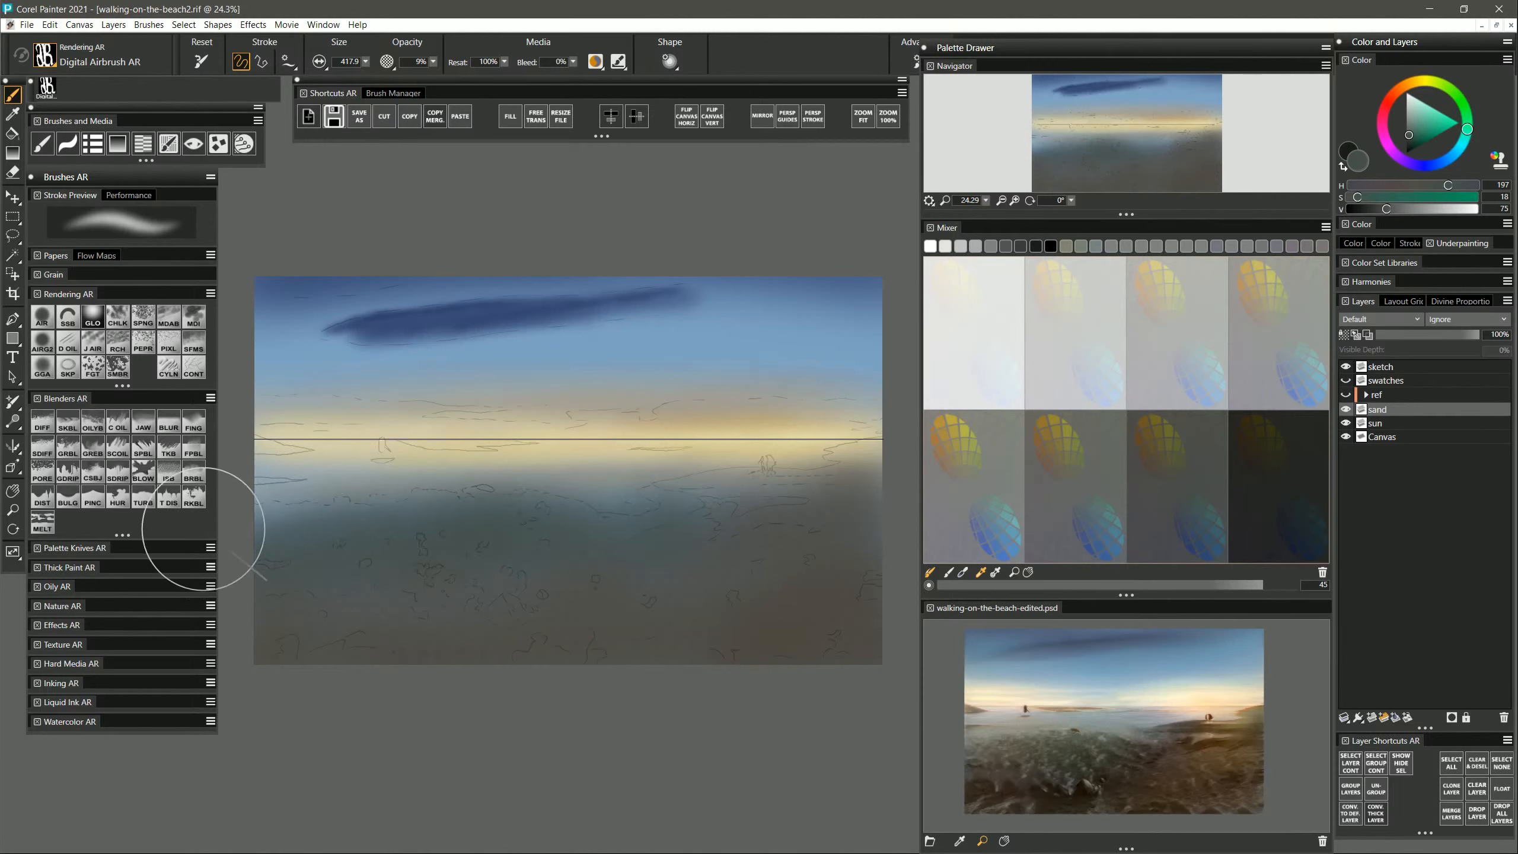
drag(203, 529, 533, 519)
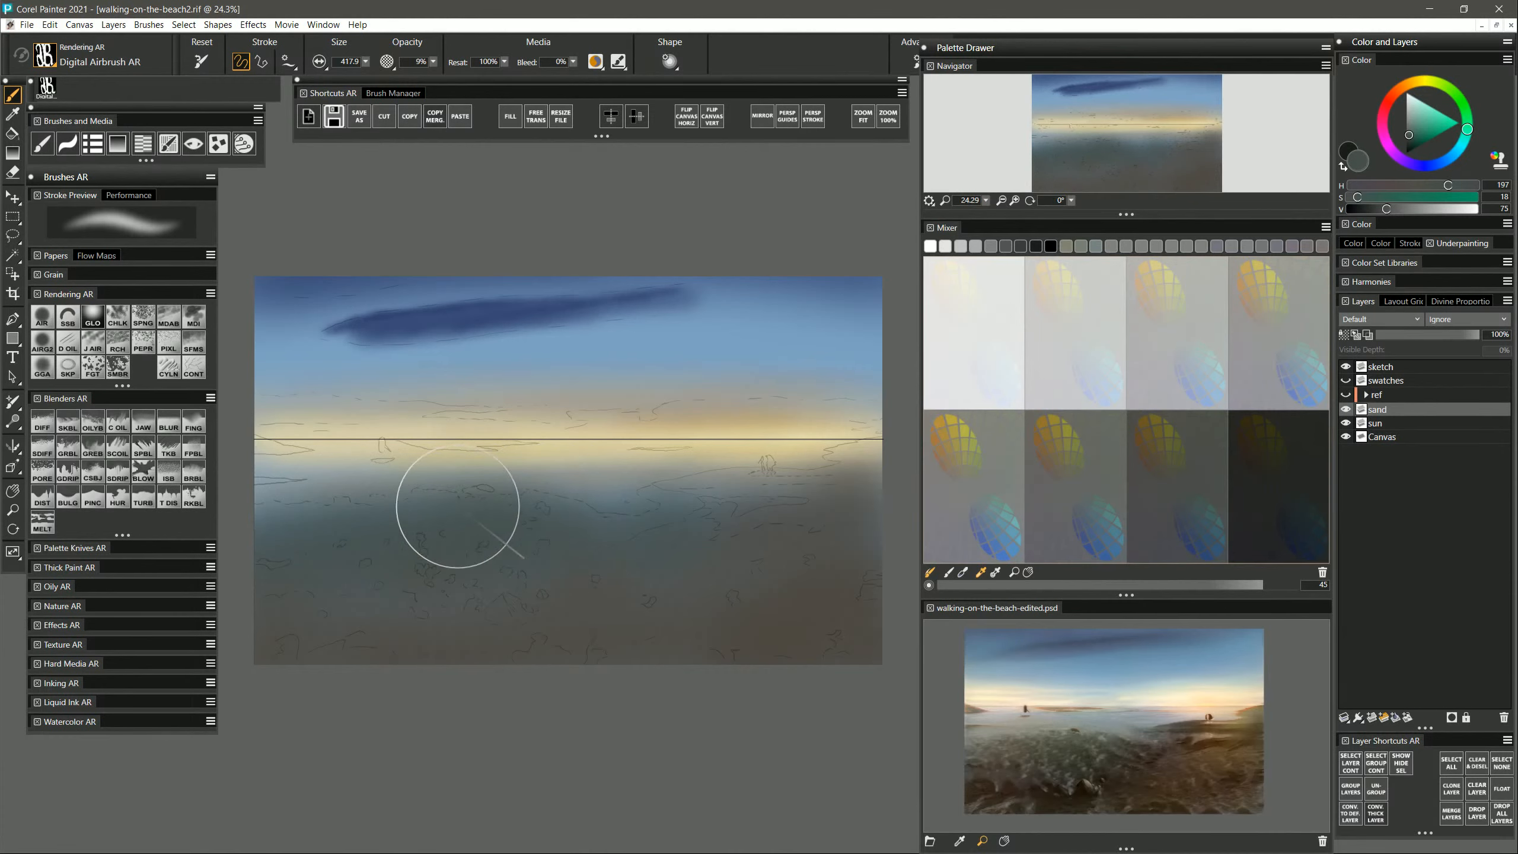
mouse_move(318, 511)
mouse_down()
mouse_move(657, 518)
mouse_move(691, 572)
mouse_up()
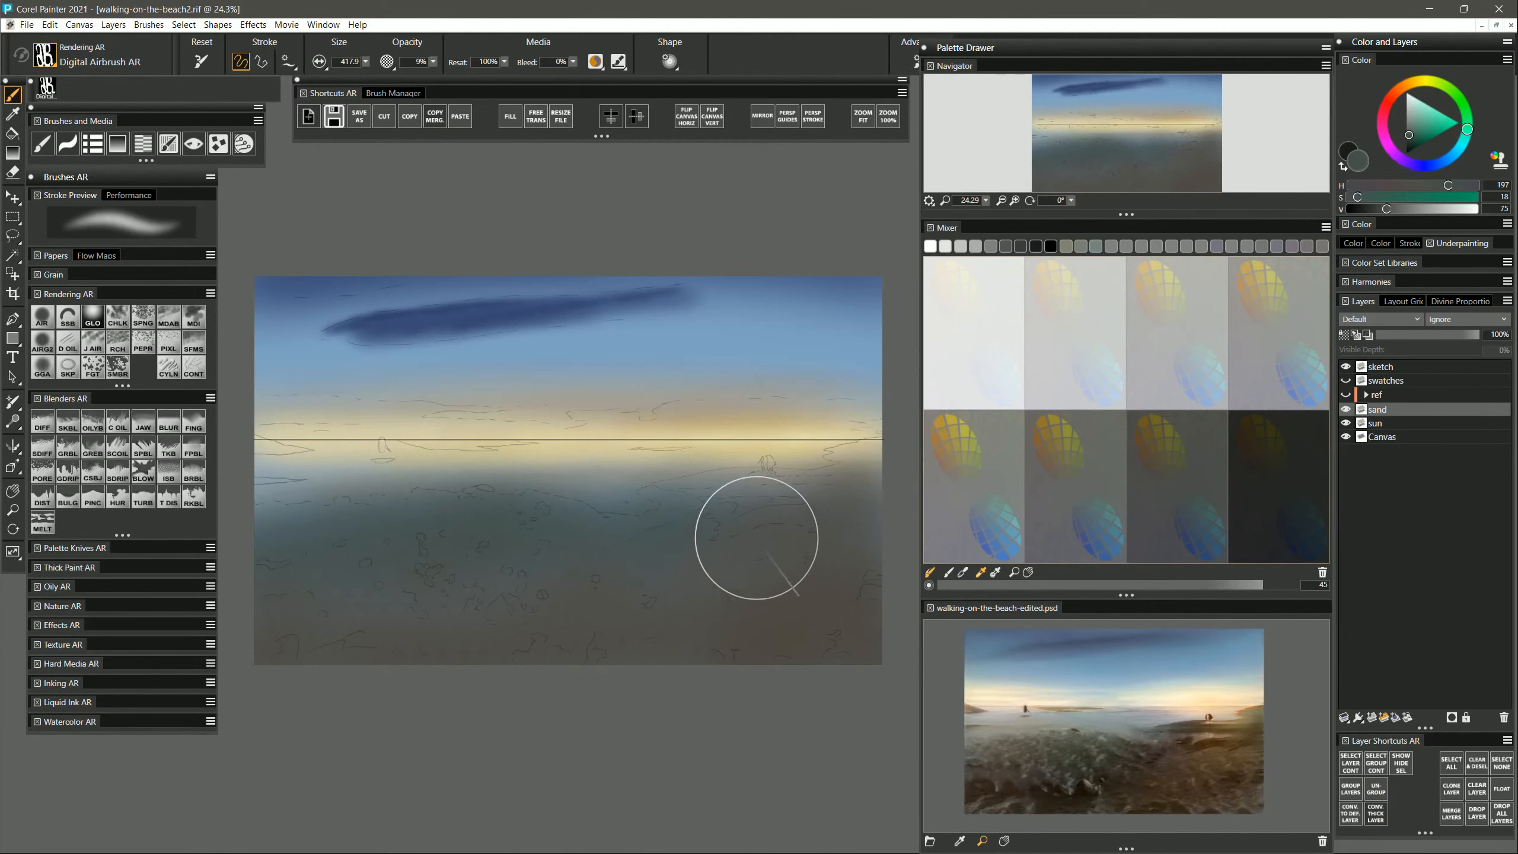
Reduce the airbrush to about 215 and smaller, and refine the grey-green sand edge and foreground with short strokes.
drag(716, 493, 708, 492)
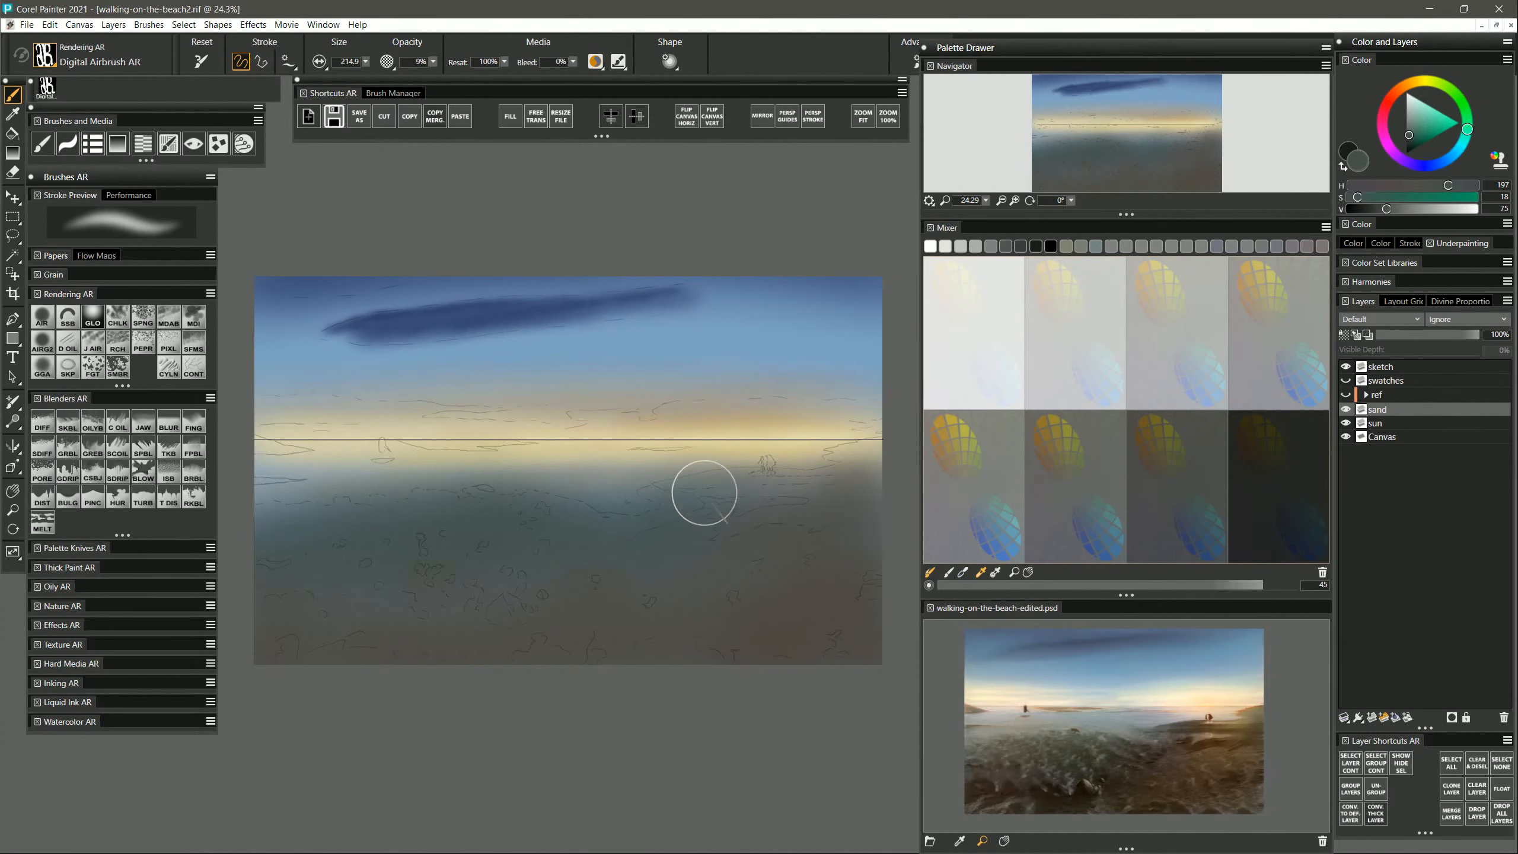
drag(500, 569, 538, 598)
drag(743, 502, 743, 502)
drag(706, 604, 710, 610)
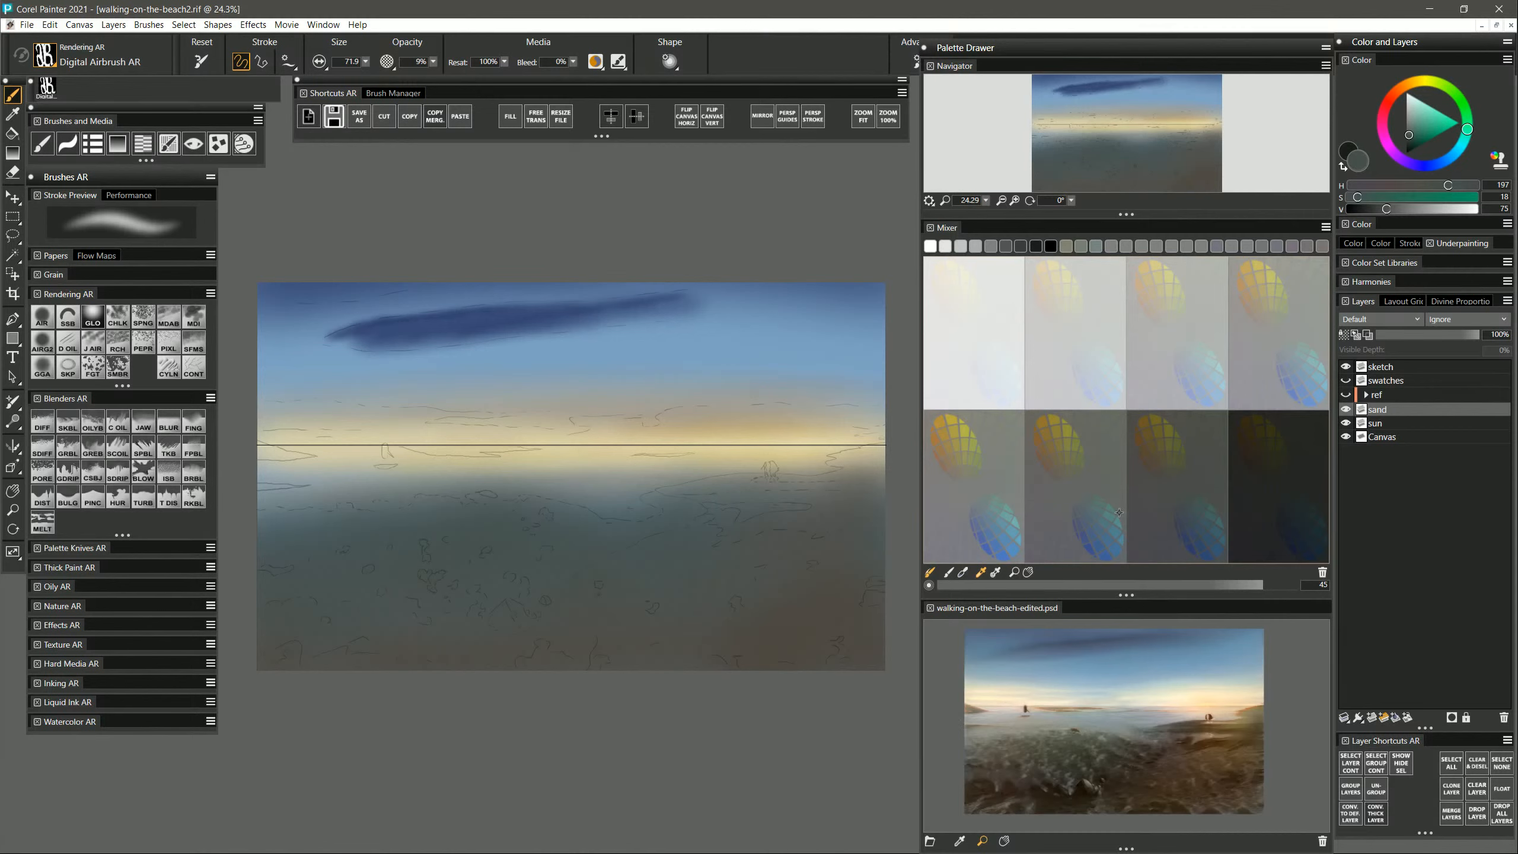
Merge the sun layer into the canvas and airbrush pale yellow from the mixer along the sky just above the horizon.
click(1387, 424)
key(Delete)
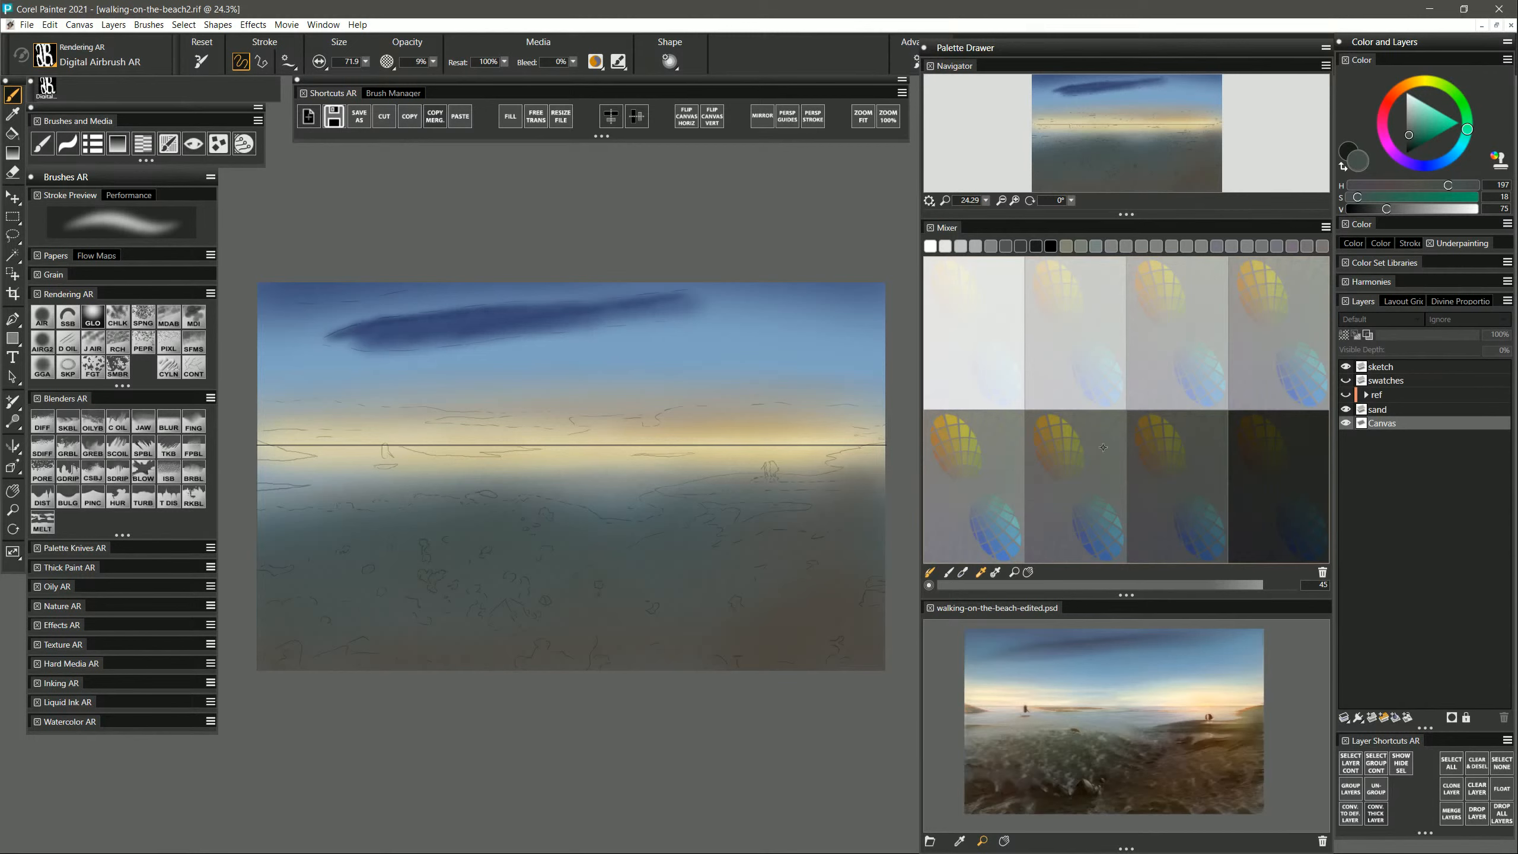
click(1054, 261)
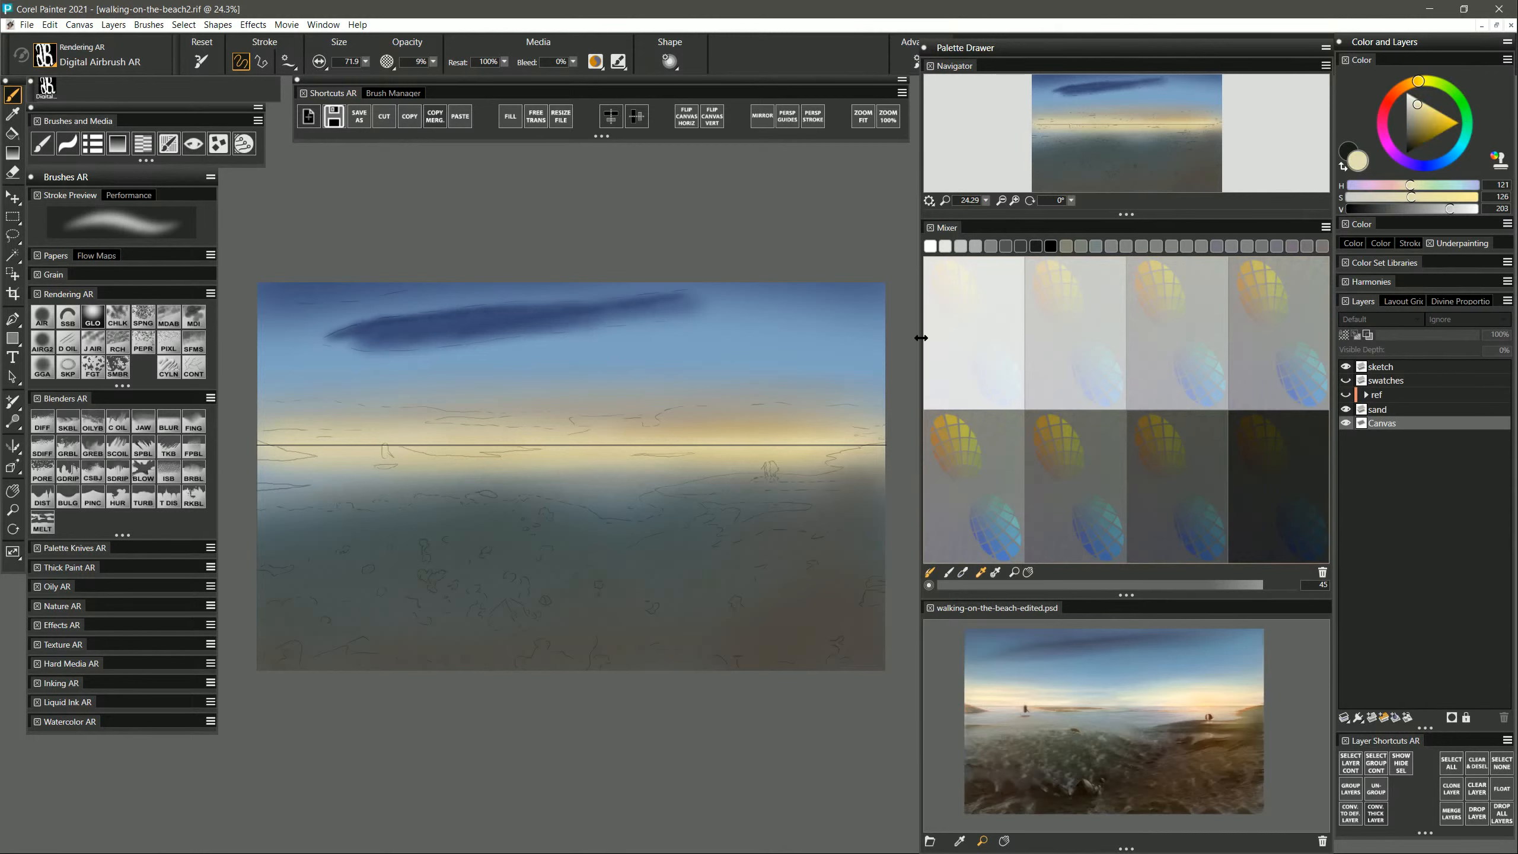
mouse_move(334, 427)
mouse_down()
mouse_move(252, 423)
mouse_move(374, 421)
mouse_up()
mouse_move(801, 414)
mouse_down()
mouse_move(673, 416)
mouse_move(833, 421)
mouse_move(767, 427)
mouse_up()
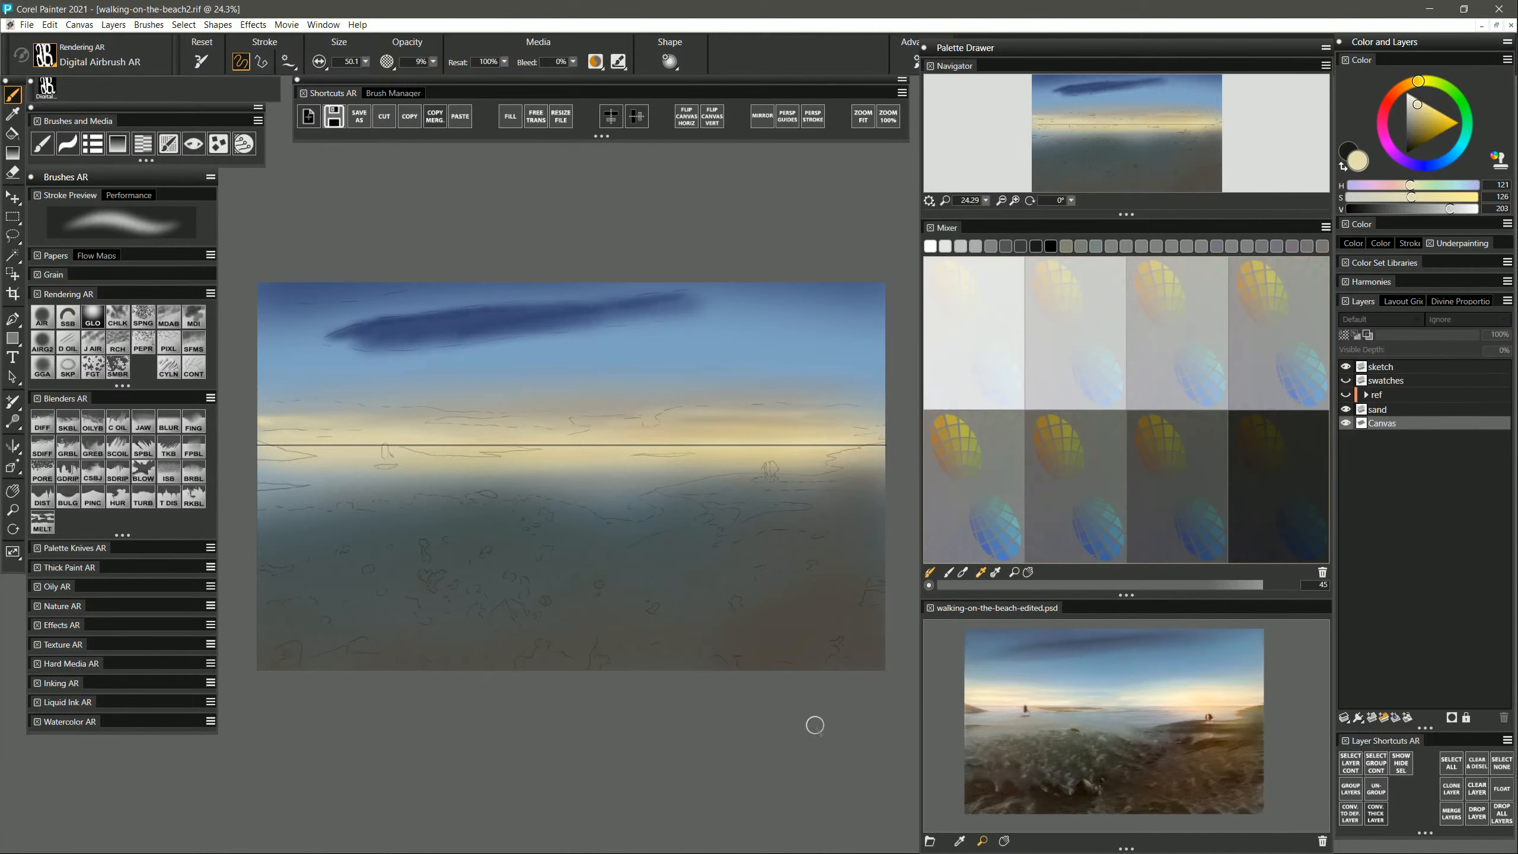
Add a layer named bg-land above the sand layer and choose the Smooth Palette Knife.
click(1409, 409)
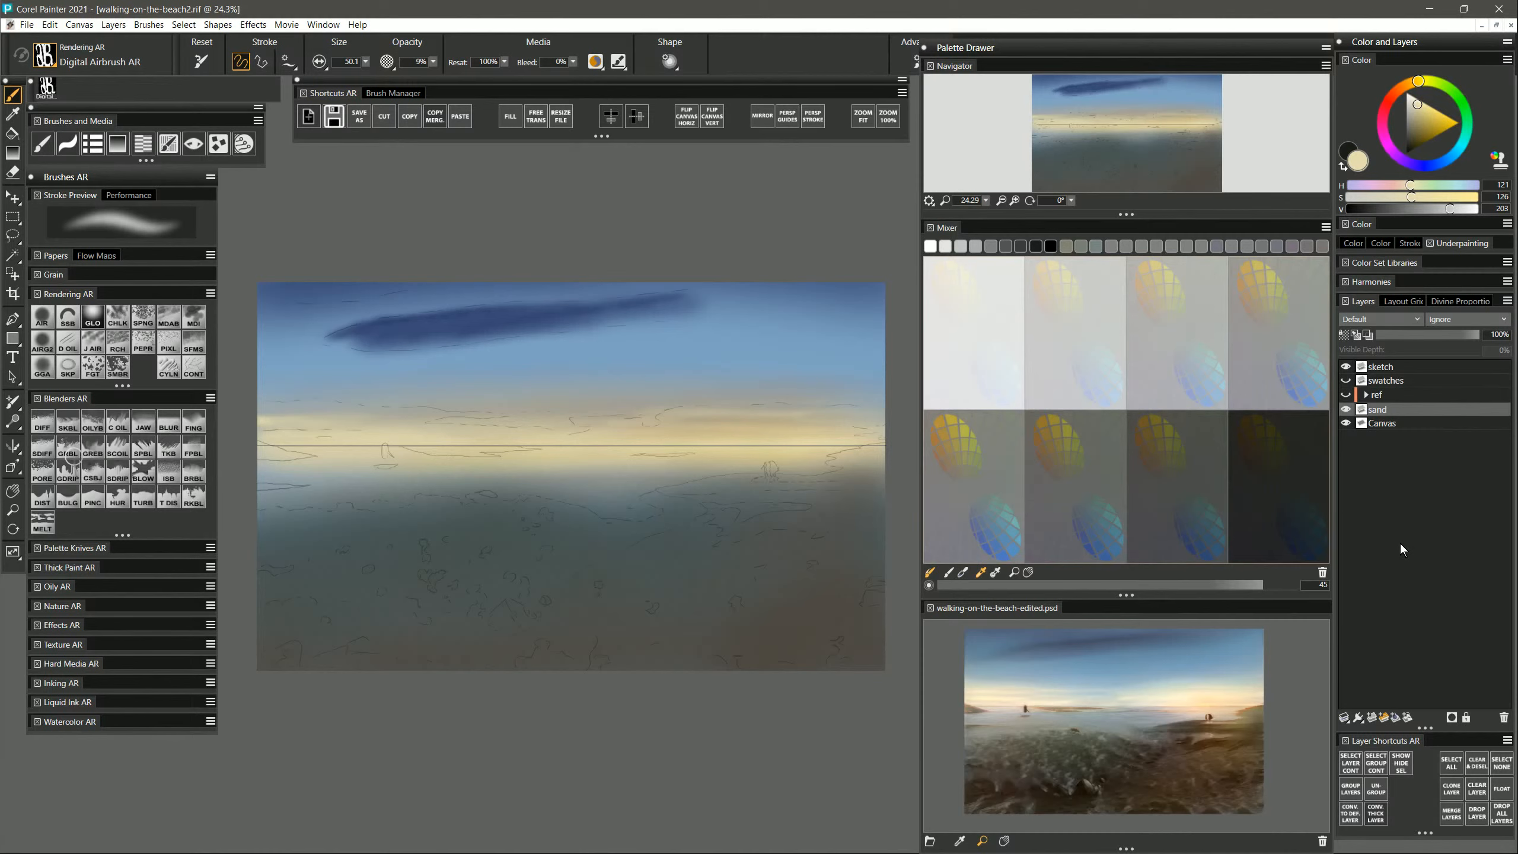
click(1371, 718)
click(71, 548)
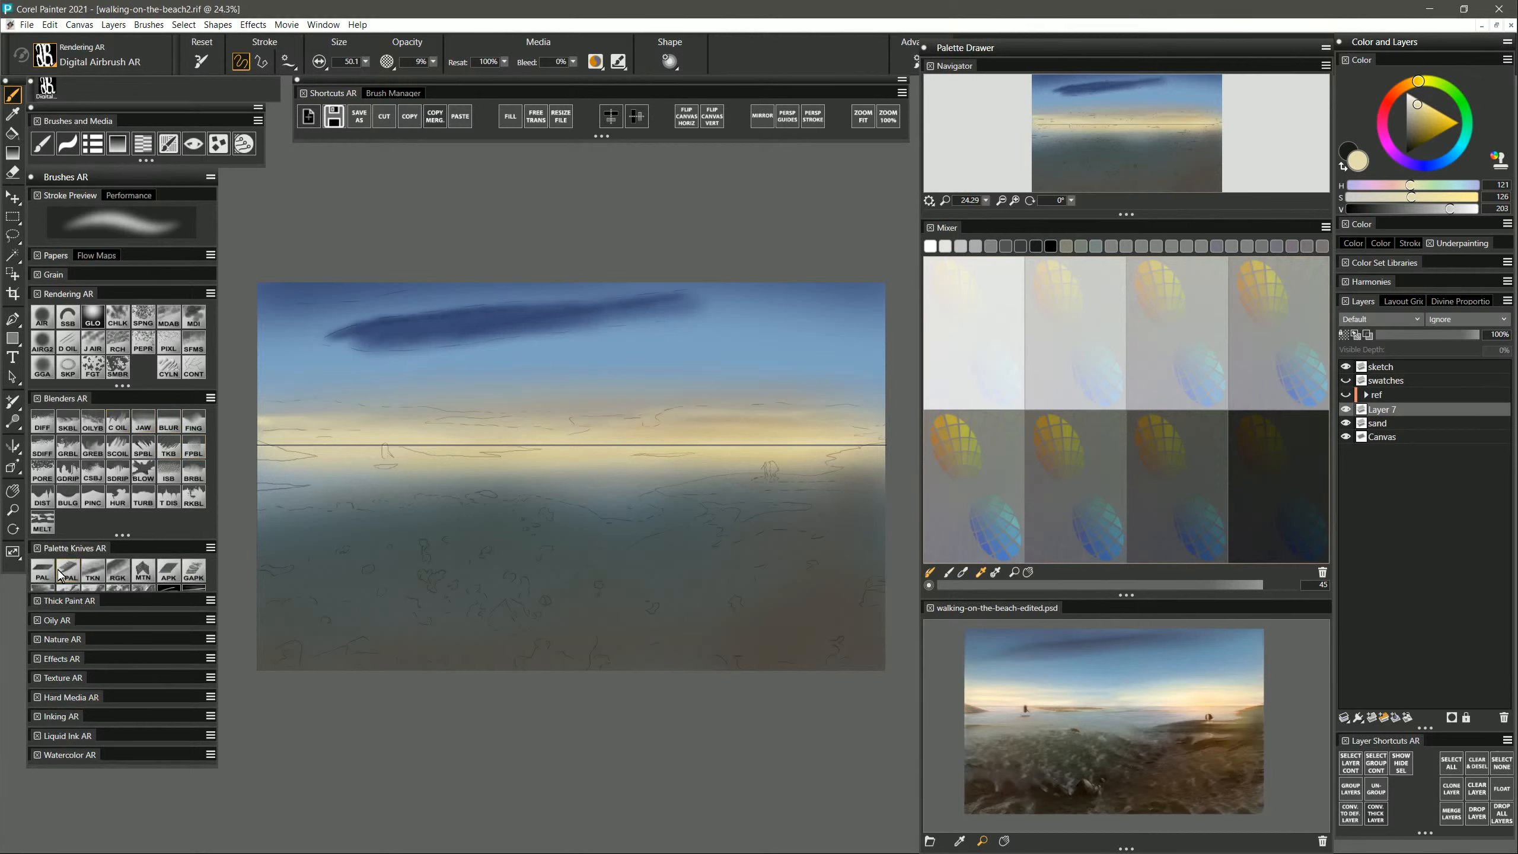
click(67, 574)
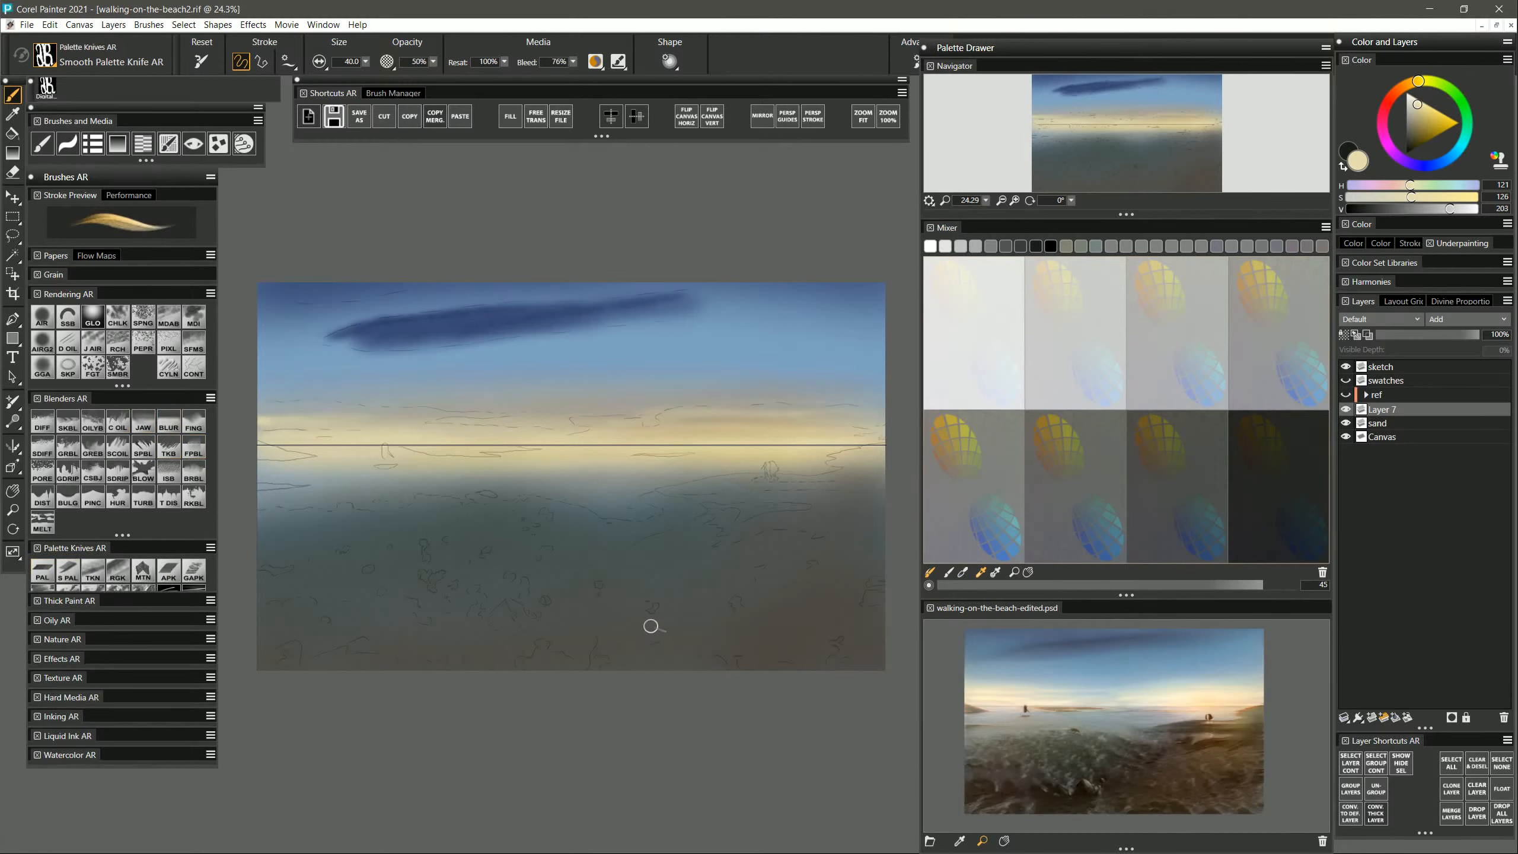
double_click(1385, 410)
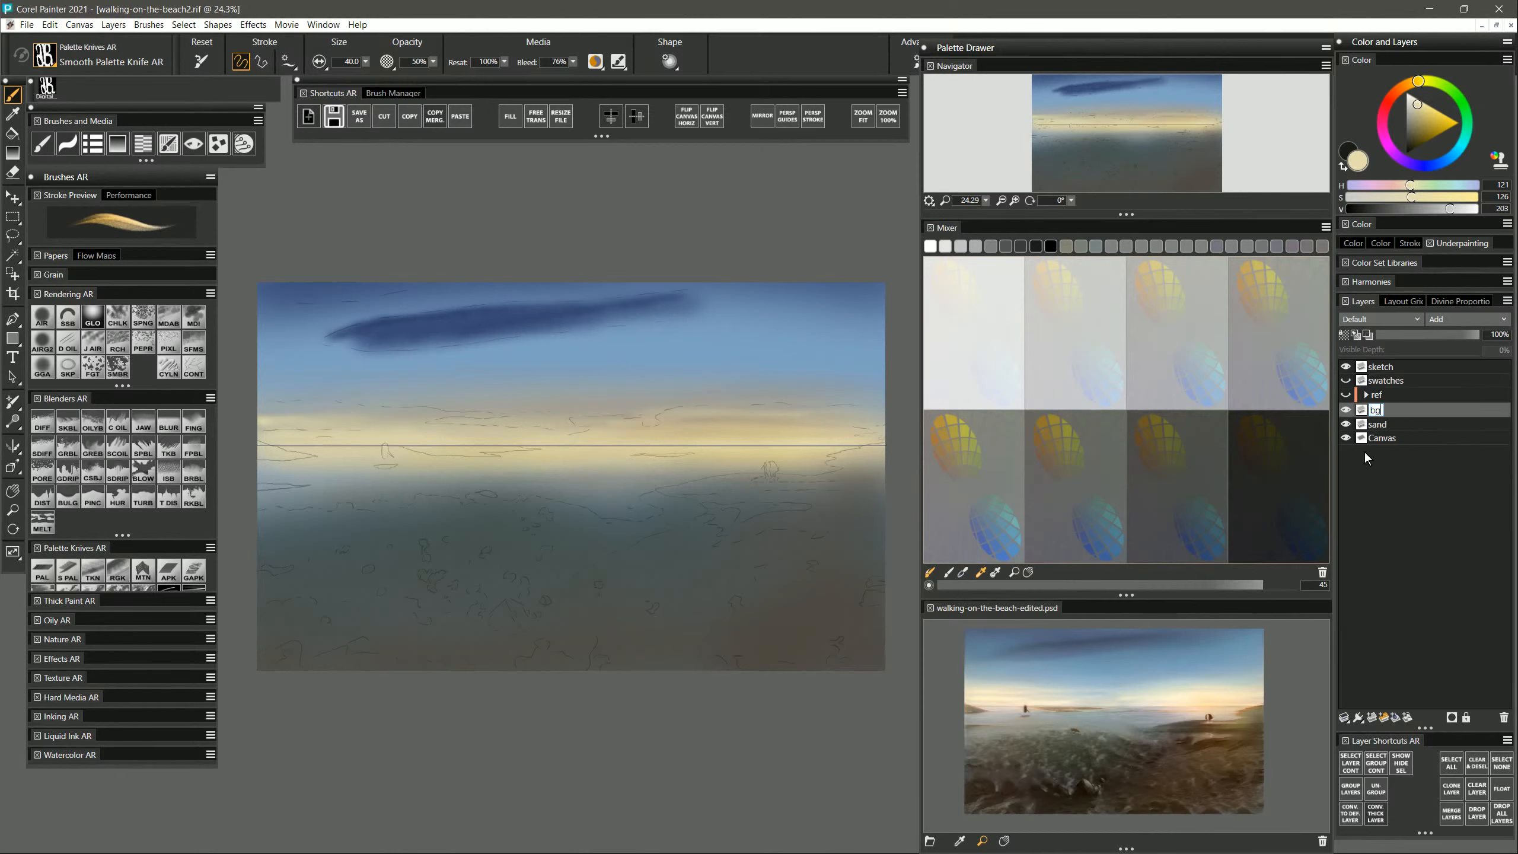
text(bg-land)
key(Return)
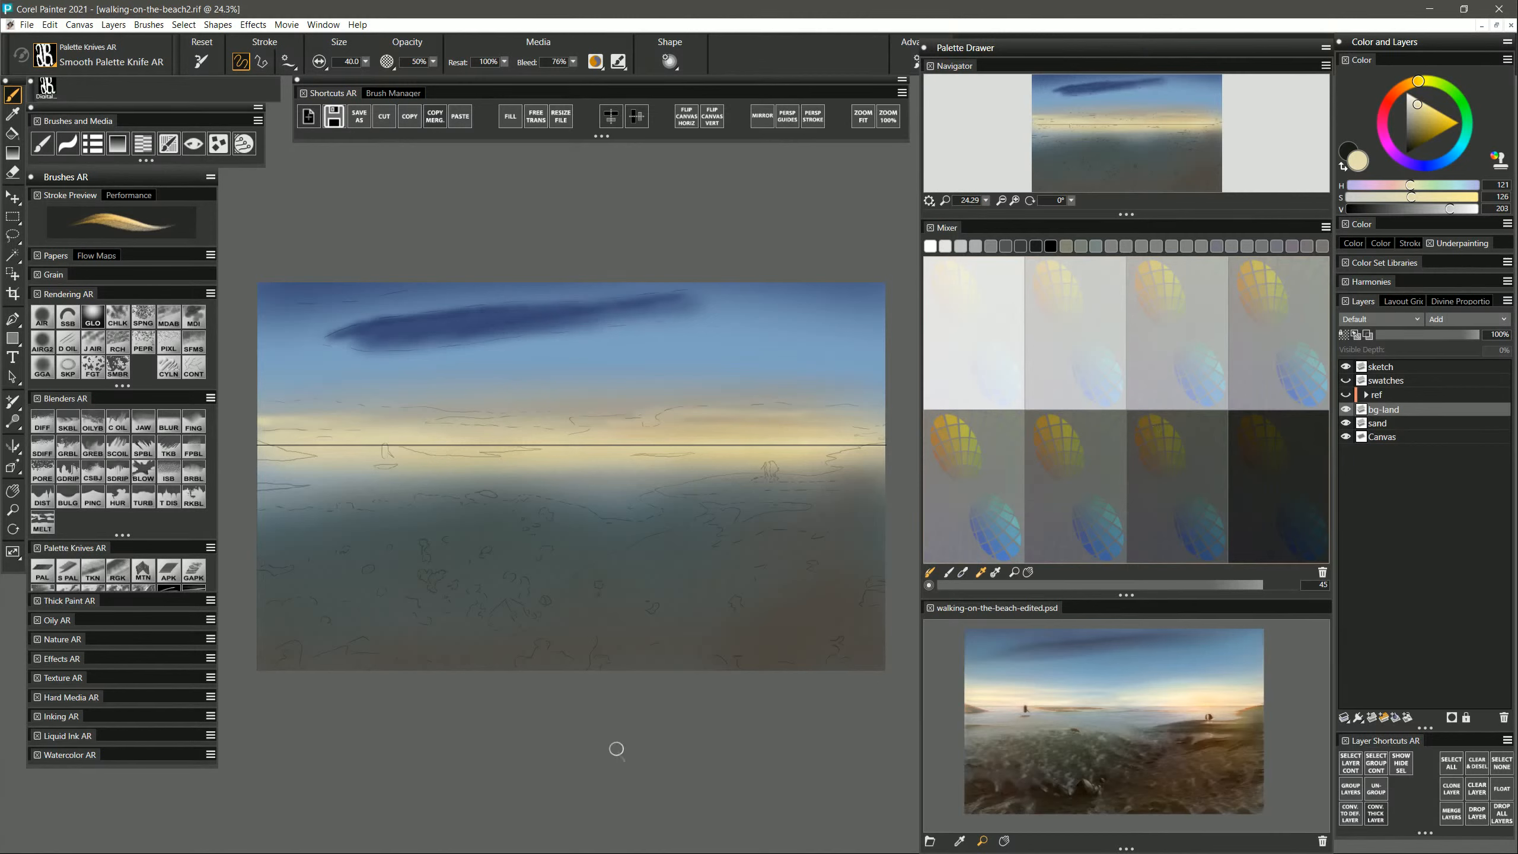
Sample a mid grey from the painting and paint the distant headlands at both ends of the horizon at brush size 40.
alt+click(442, 506)
drag(441, 505, 404, 496)
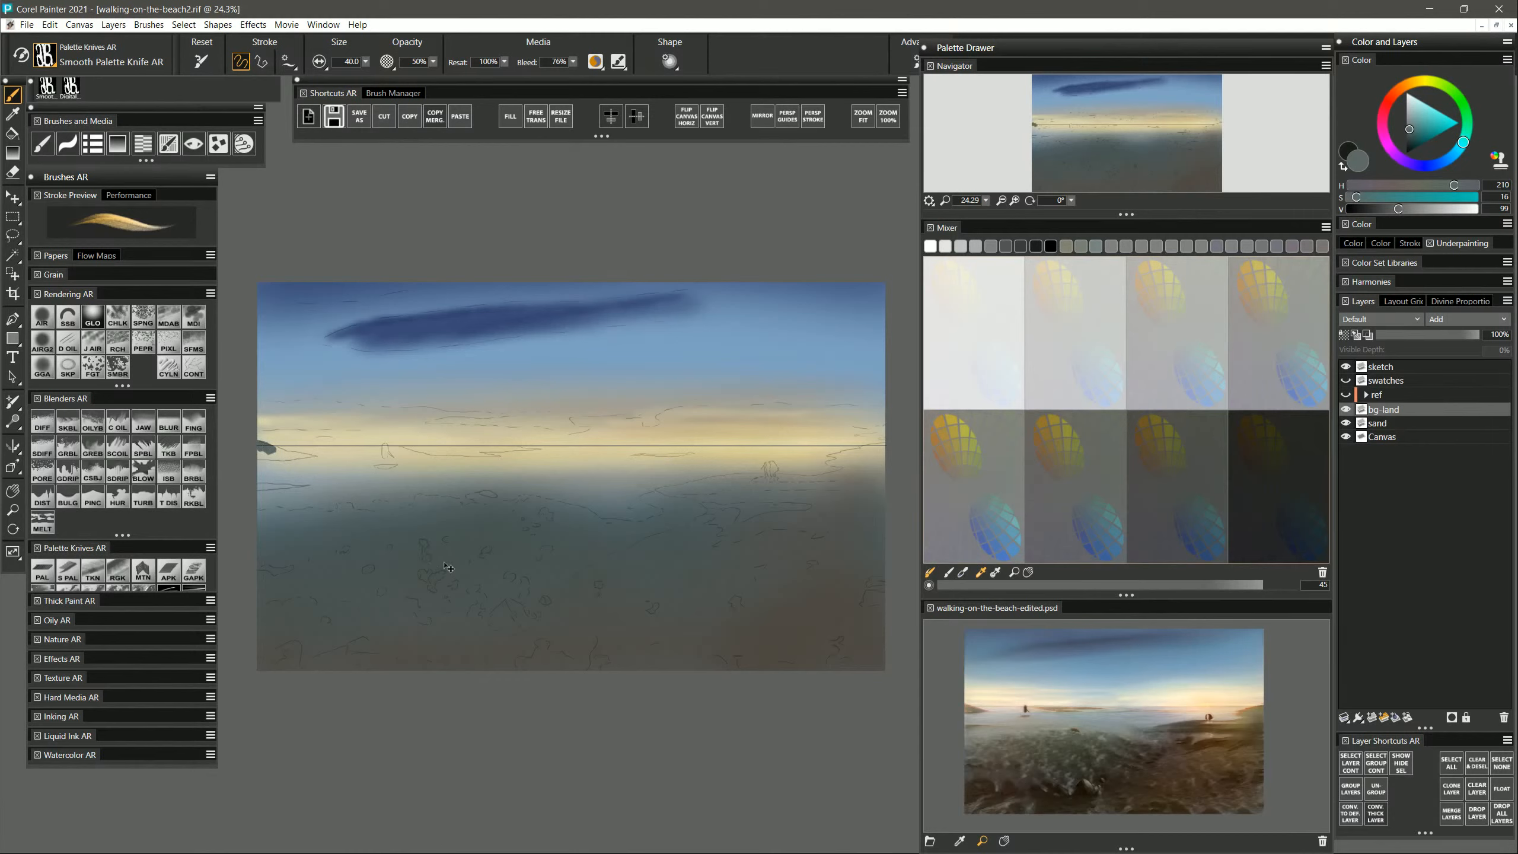
alt+click(267, 448)
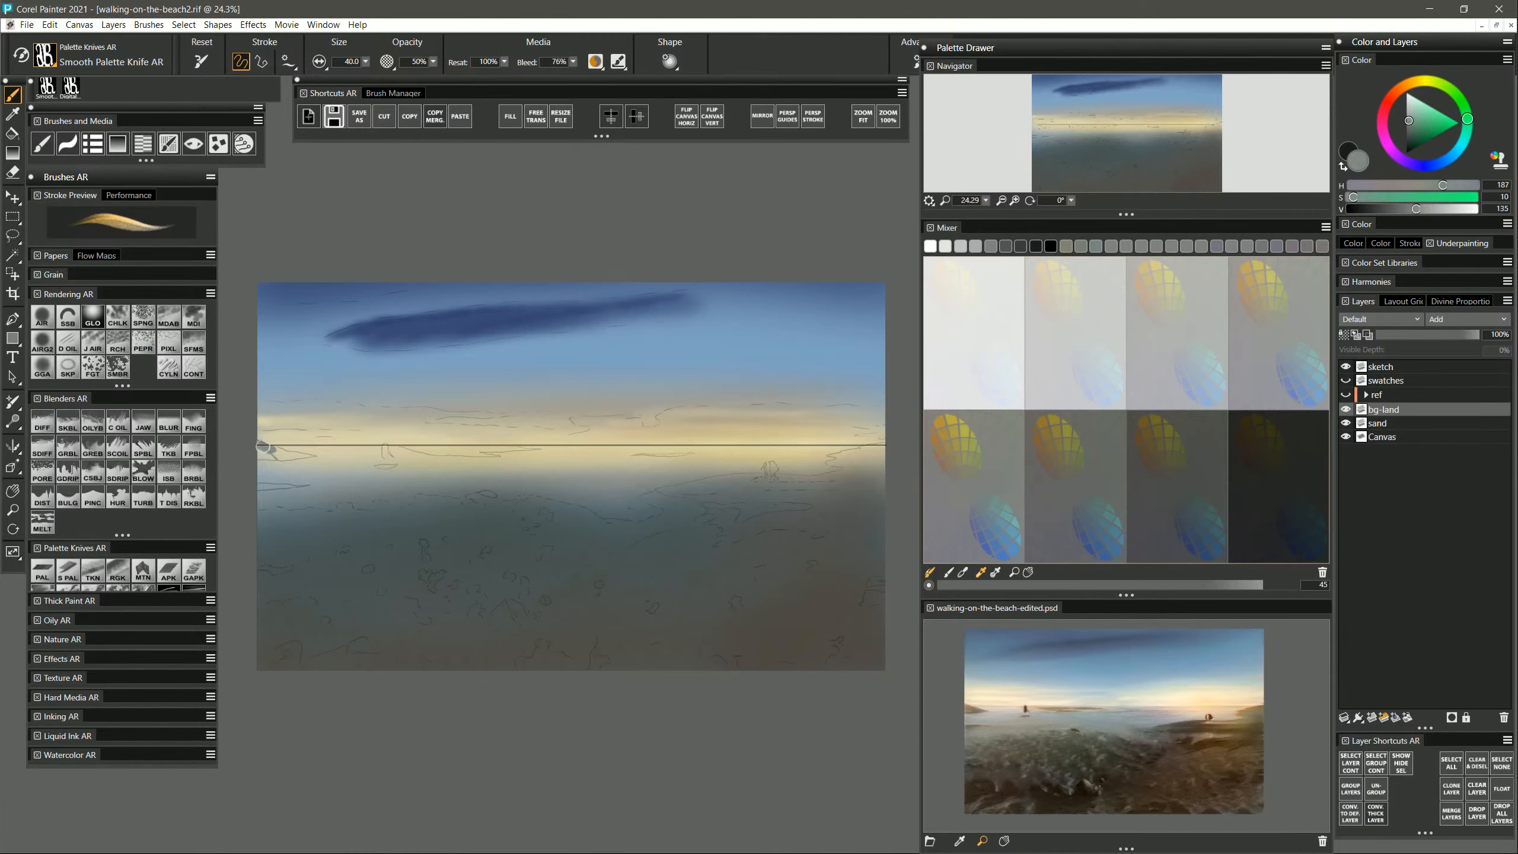
drag(263, 448, 298, 457)
mouse_move(865, 447)
mouse_down()
mouse_move(887, 444)
mouse_move(853, 453)
mouse_up()
mouse_move(839, 455)
mouse_down()
mouse_move(889, 450)
mouse_move(862, 464)
mouse_move(887, 463)
mouse_move(839, 455)
mouse_up()
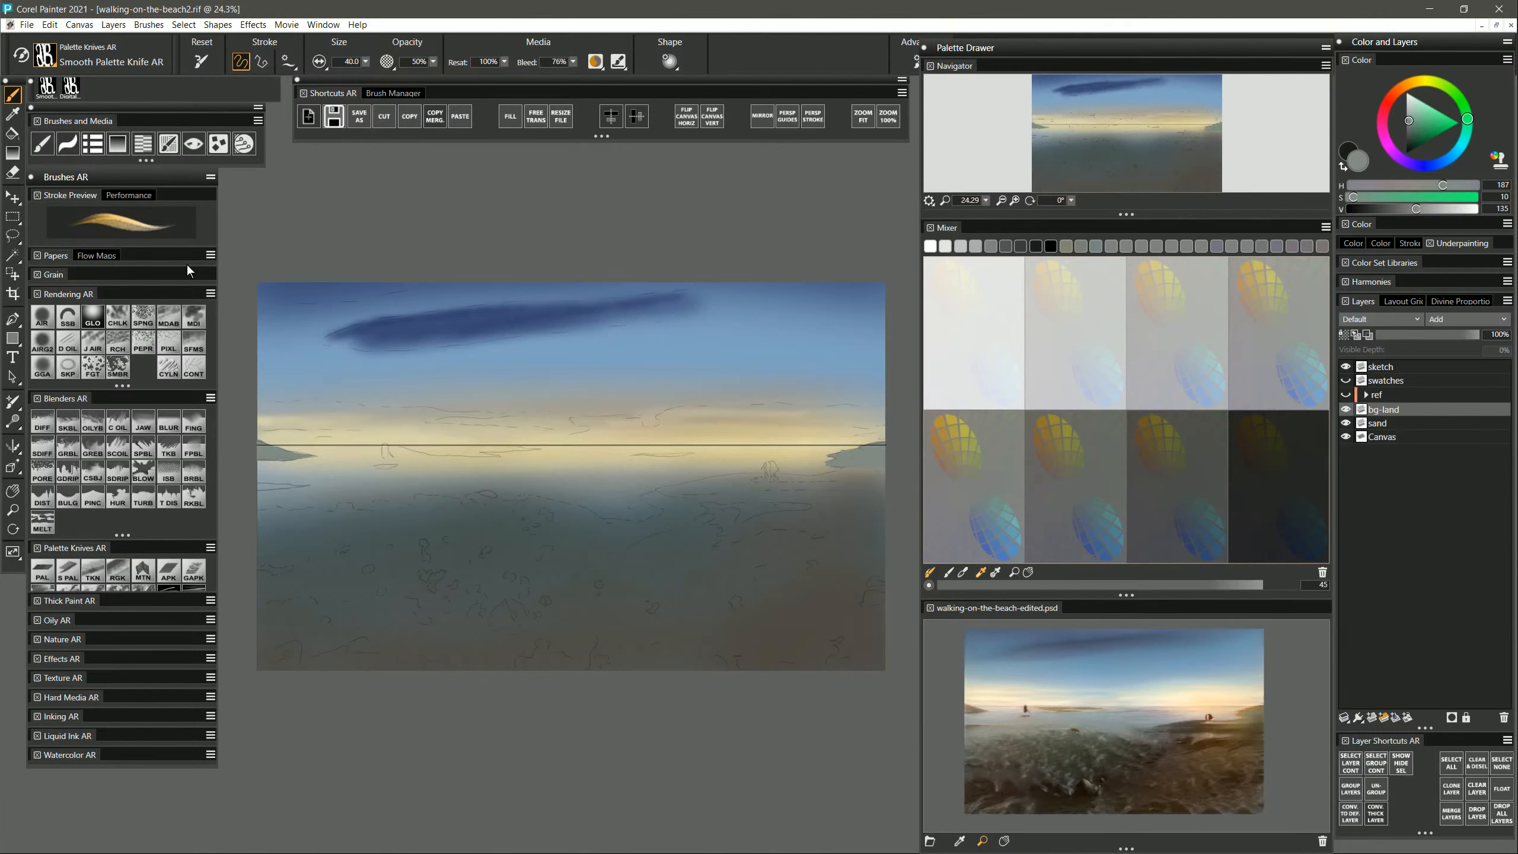
Select the rectangle below the horizon and paint flat land strips and a small islet inside it with sampled greys.
click(12, 215)
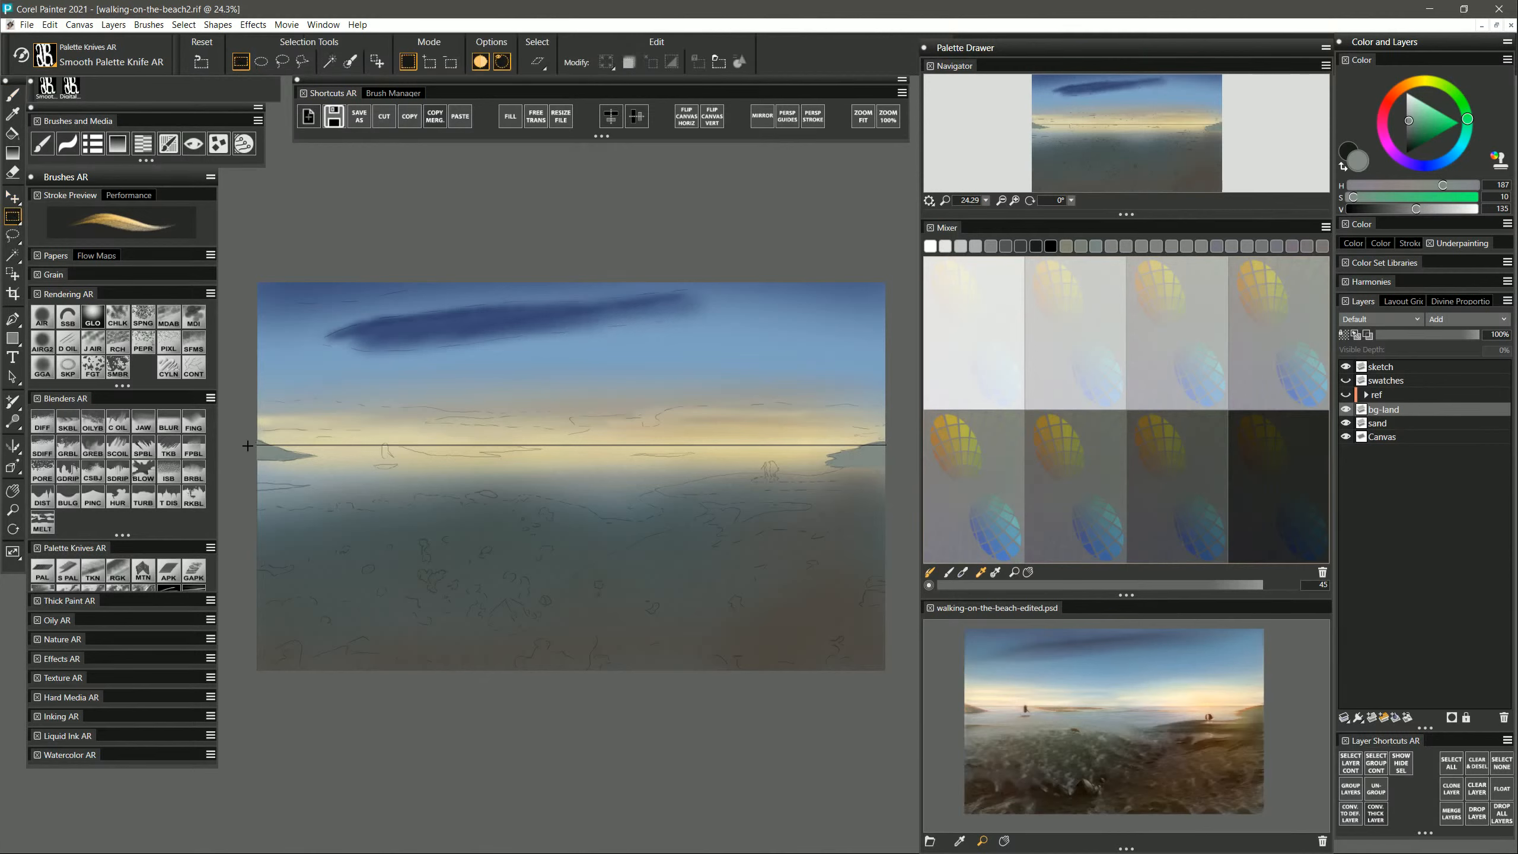
drag(250, 445, 882, 693)
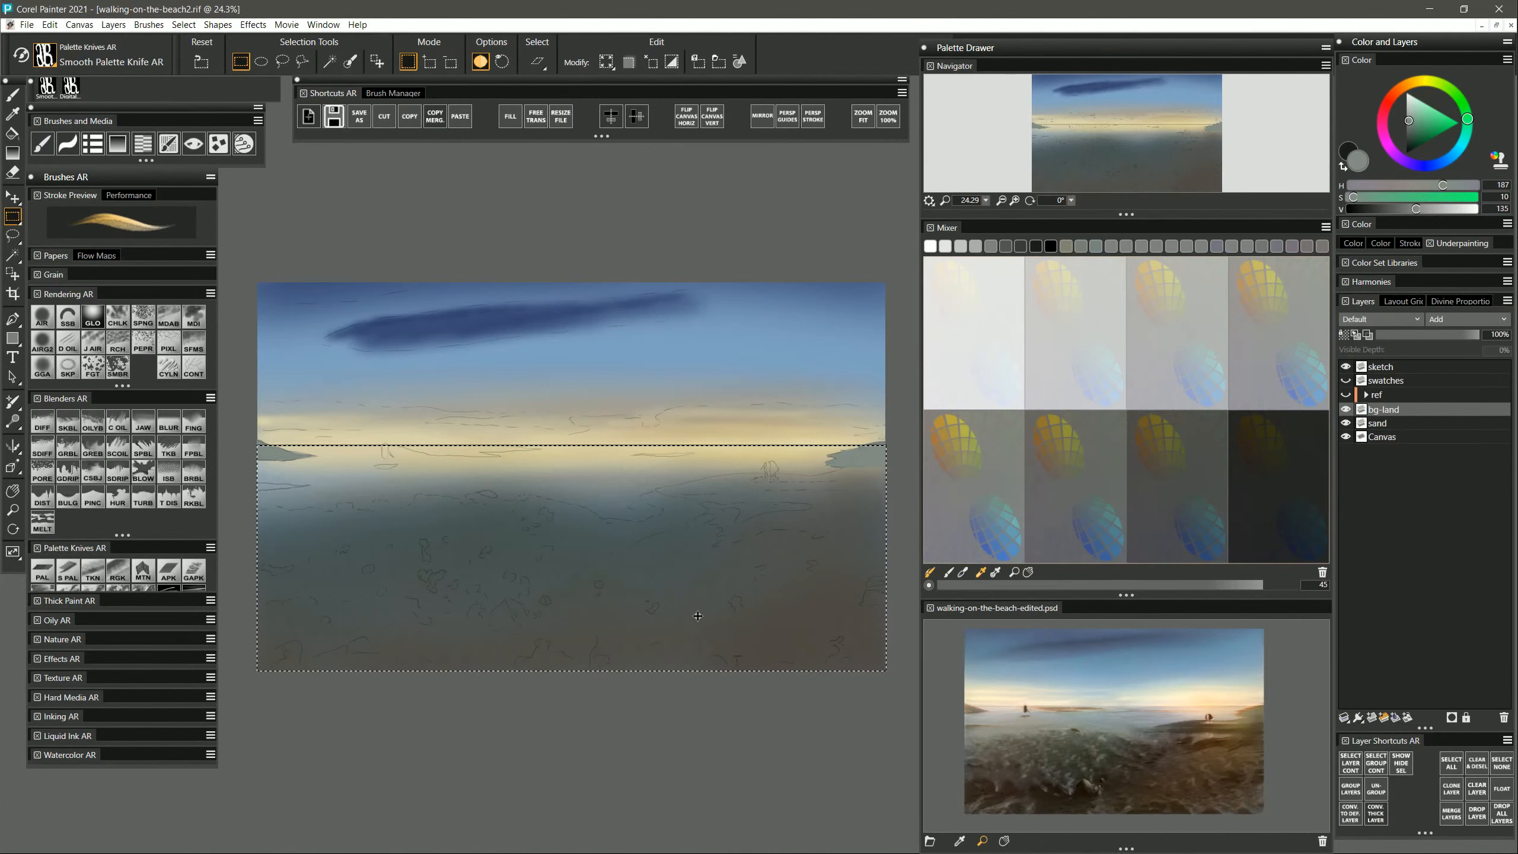
key(b)
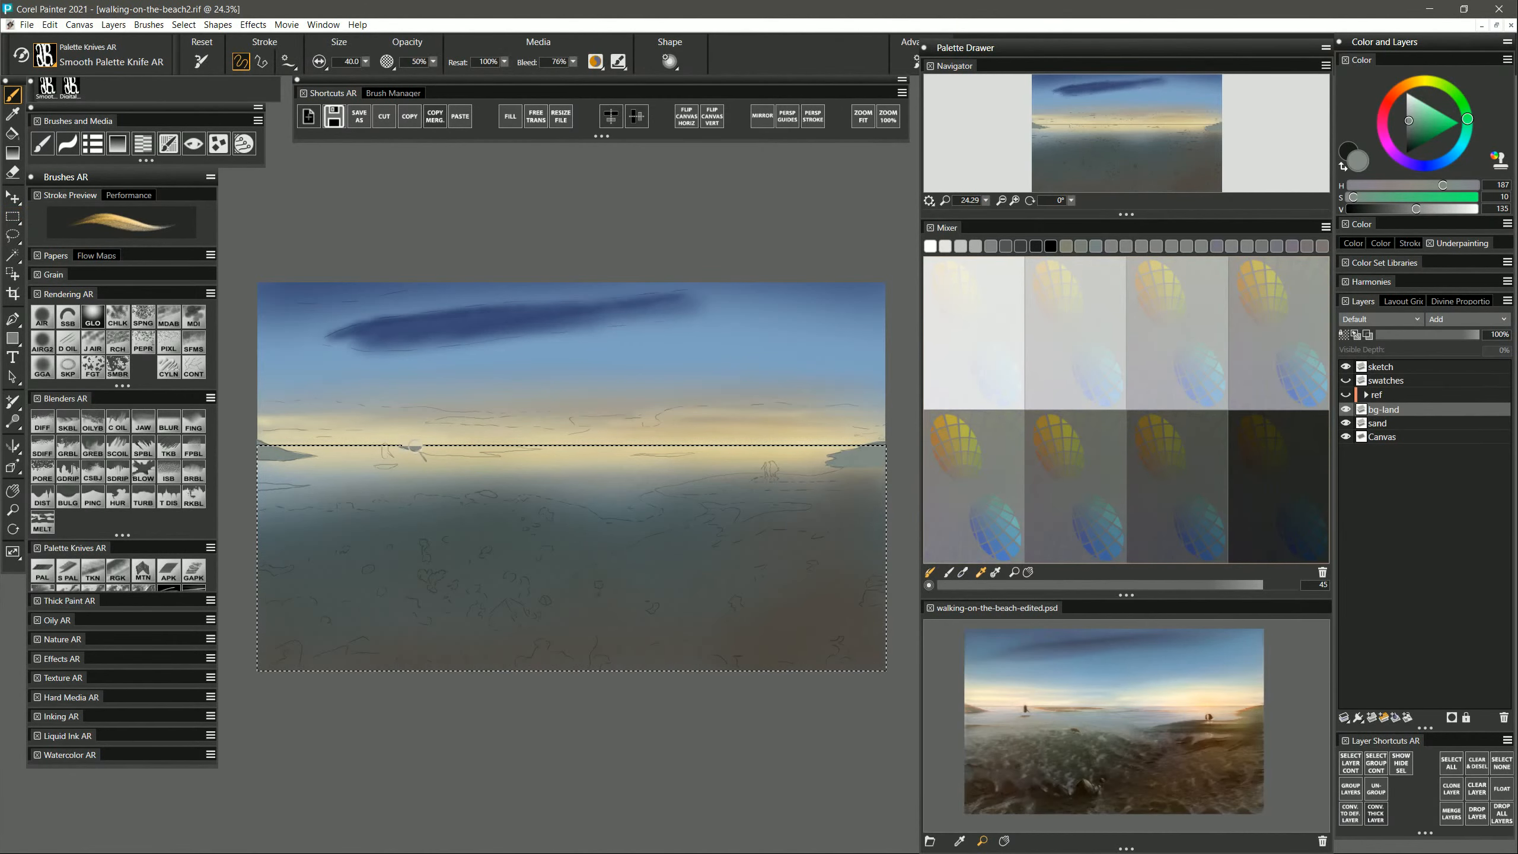
drag(466, 453, 497, 456)
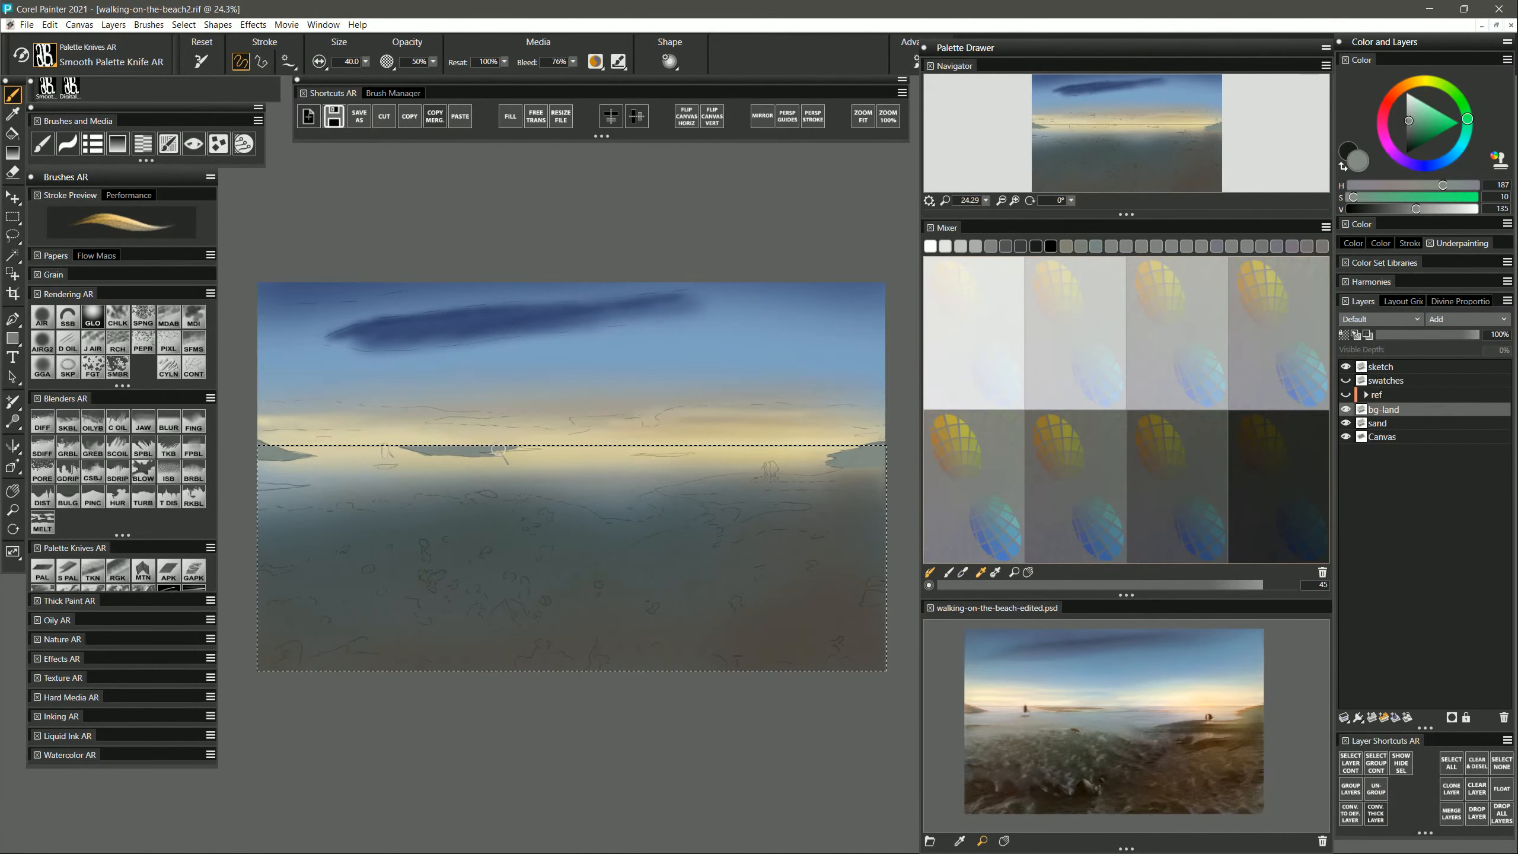
drag(505, 450, 526, 449)
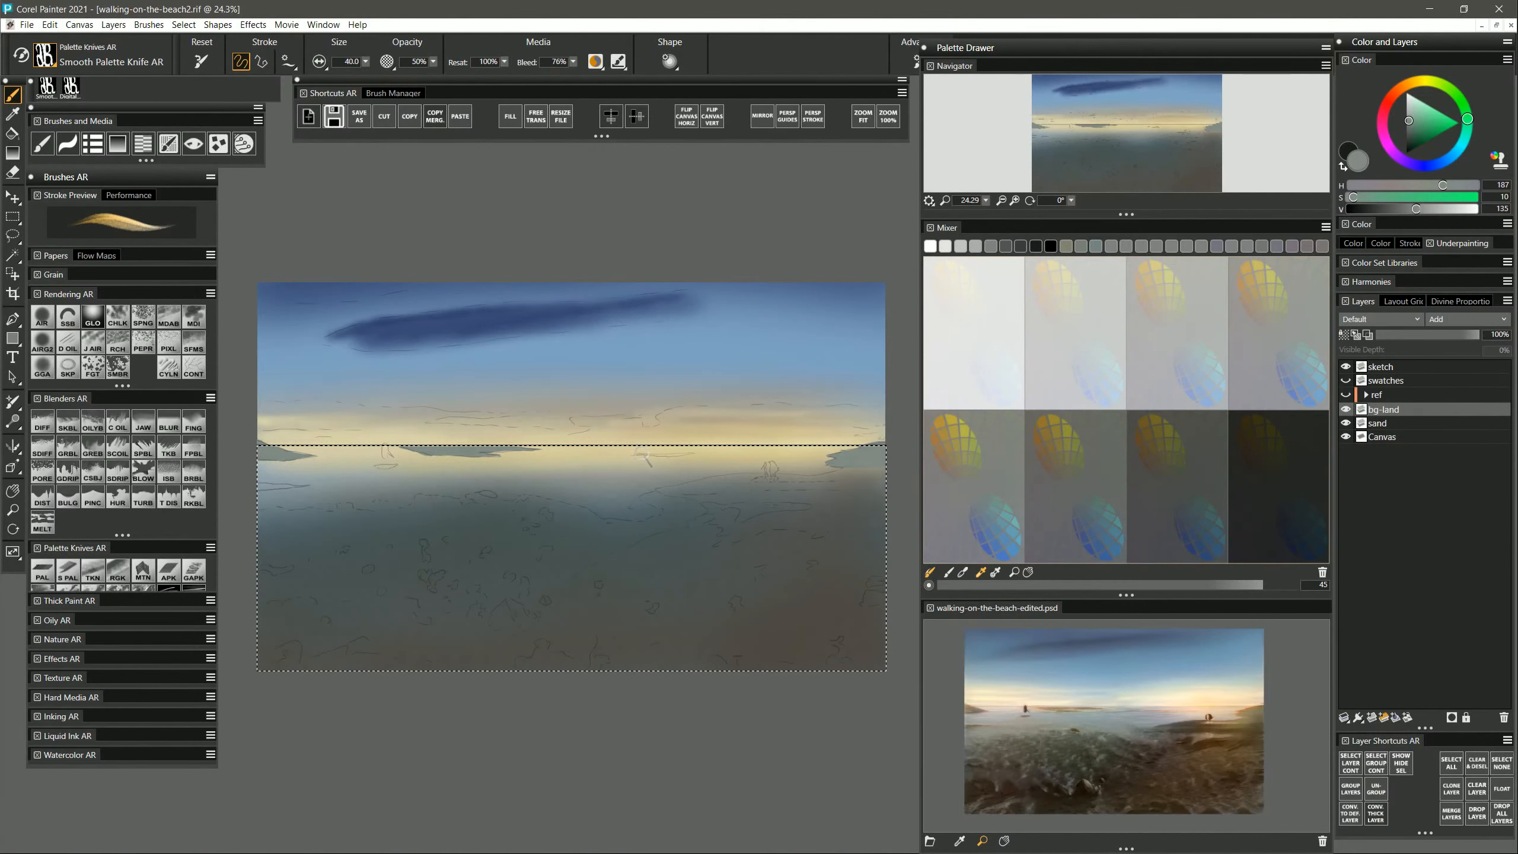
drag(651, 455, 691, 454)
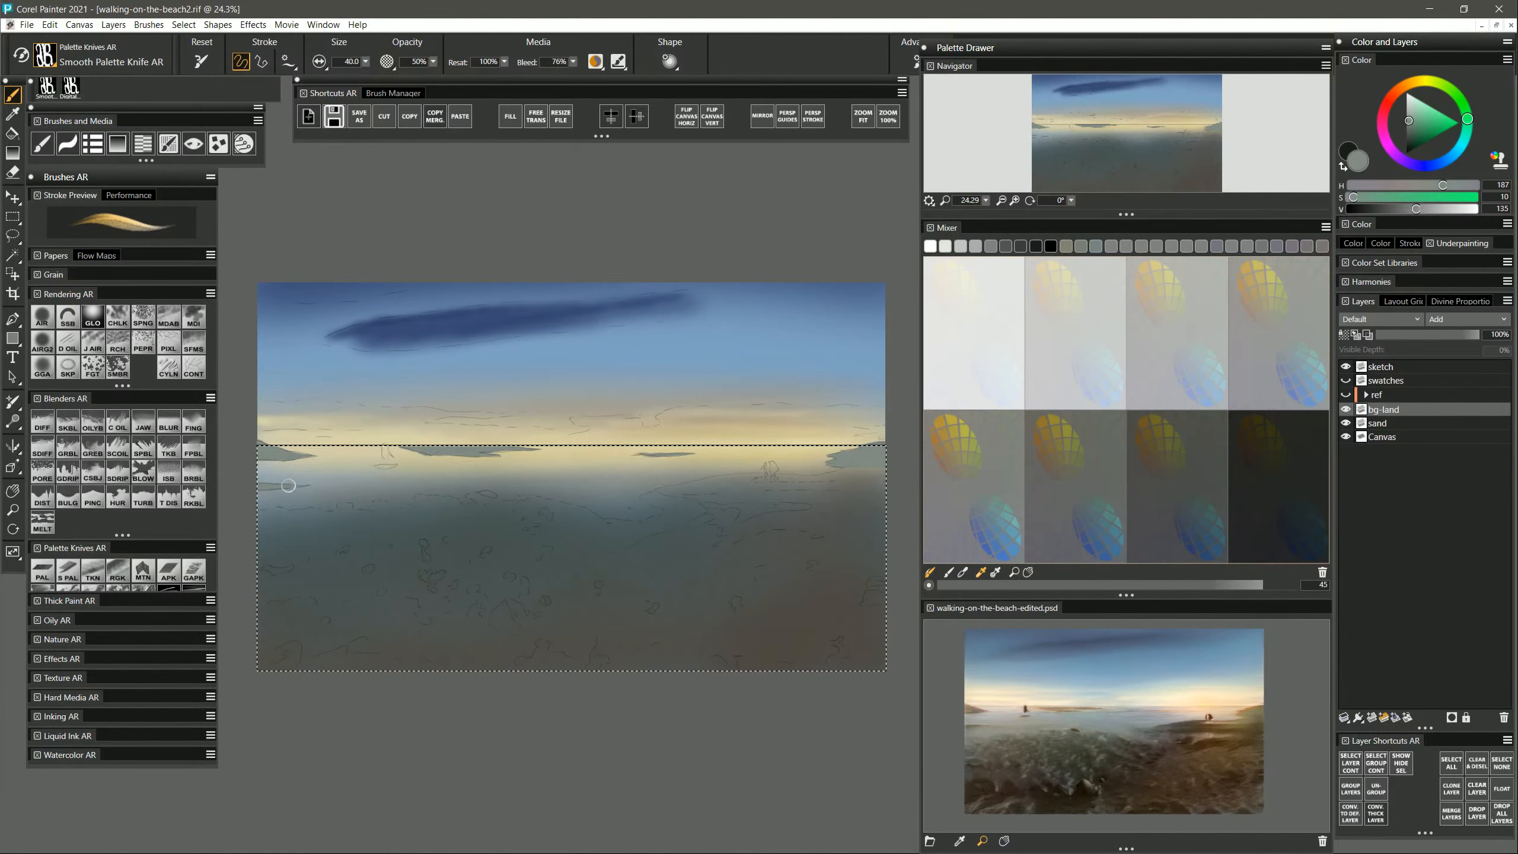
alt+click(300, 516)
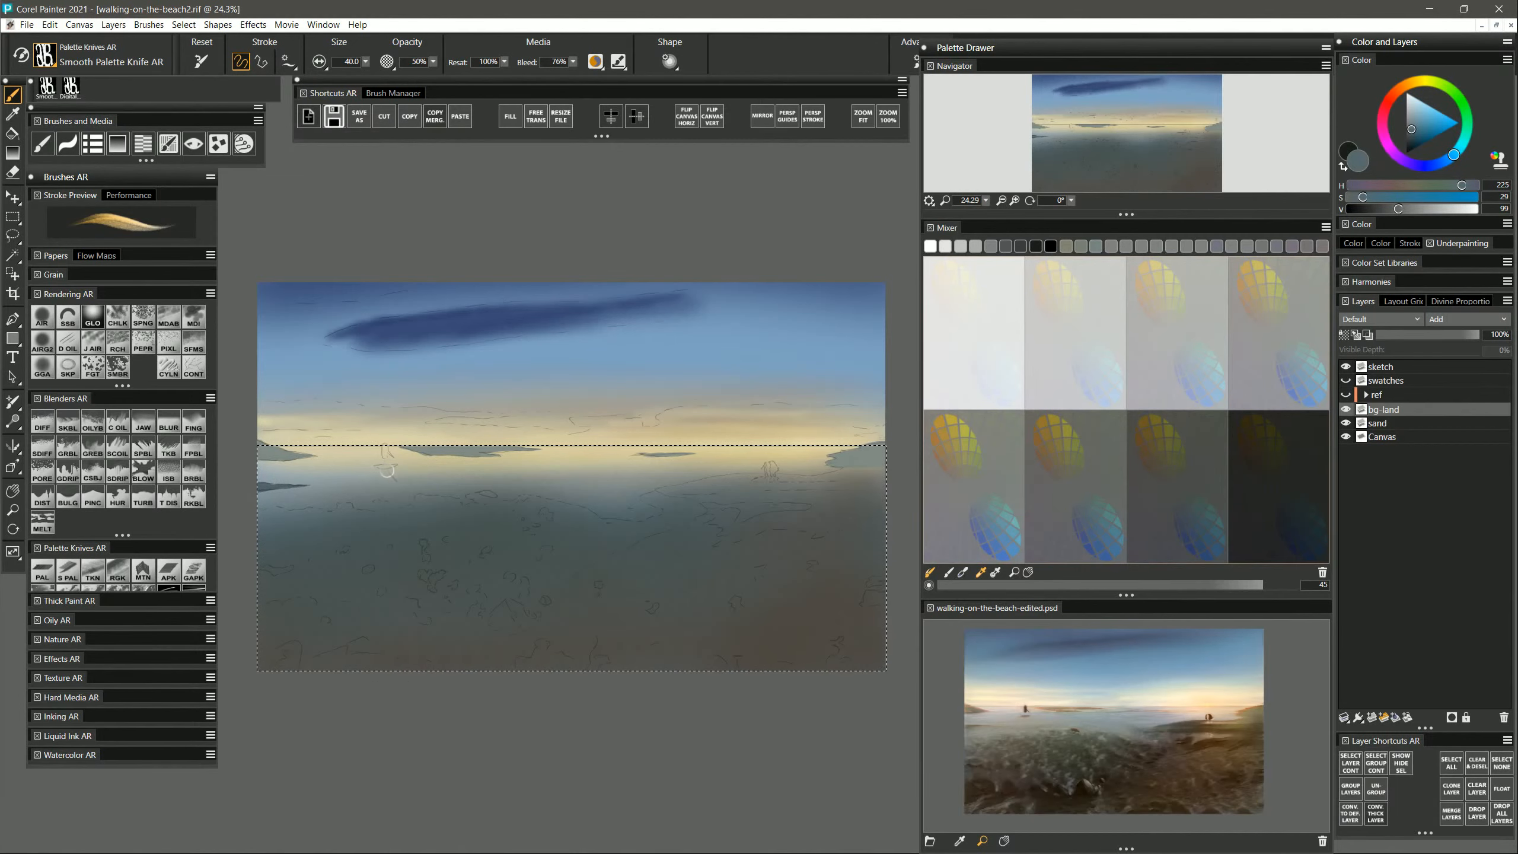
alt+click(386, 468)
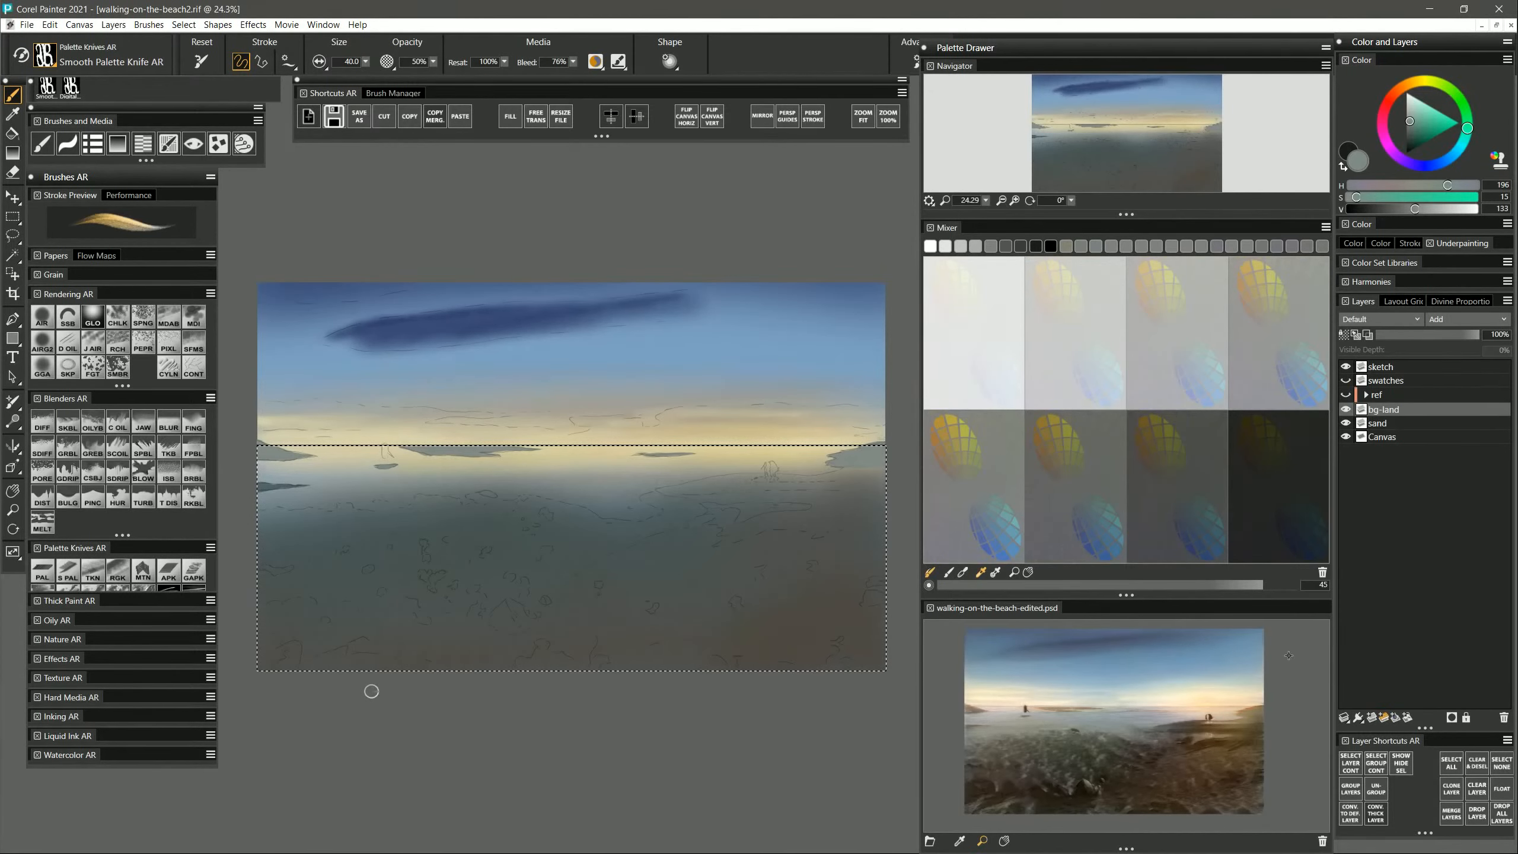
With the bg-land layer's transparency preserved, paint warm brown from the mixer along the right headland's top, and clear the selection.
click(936, 456)
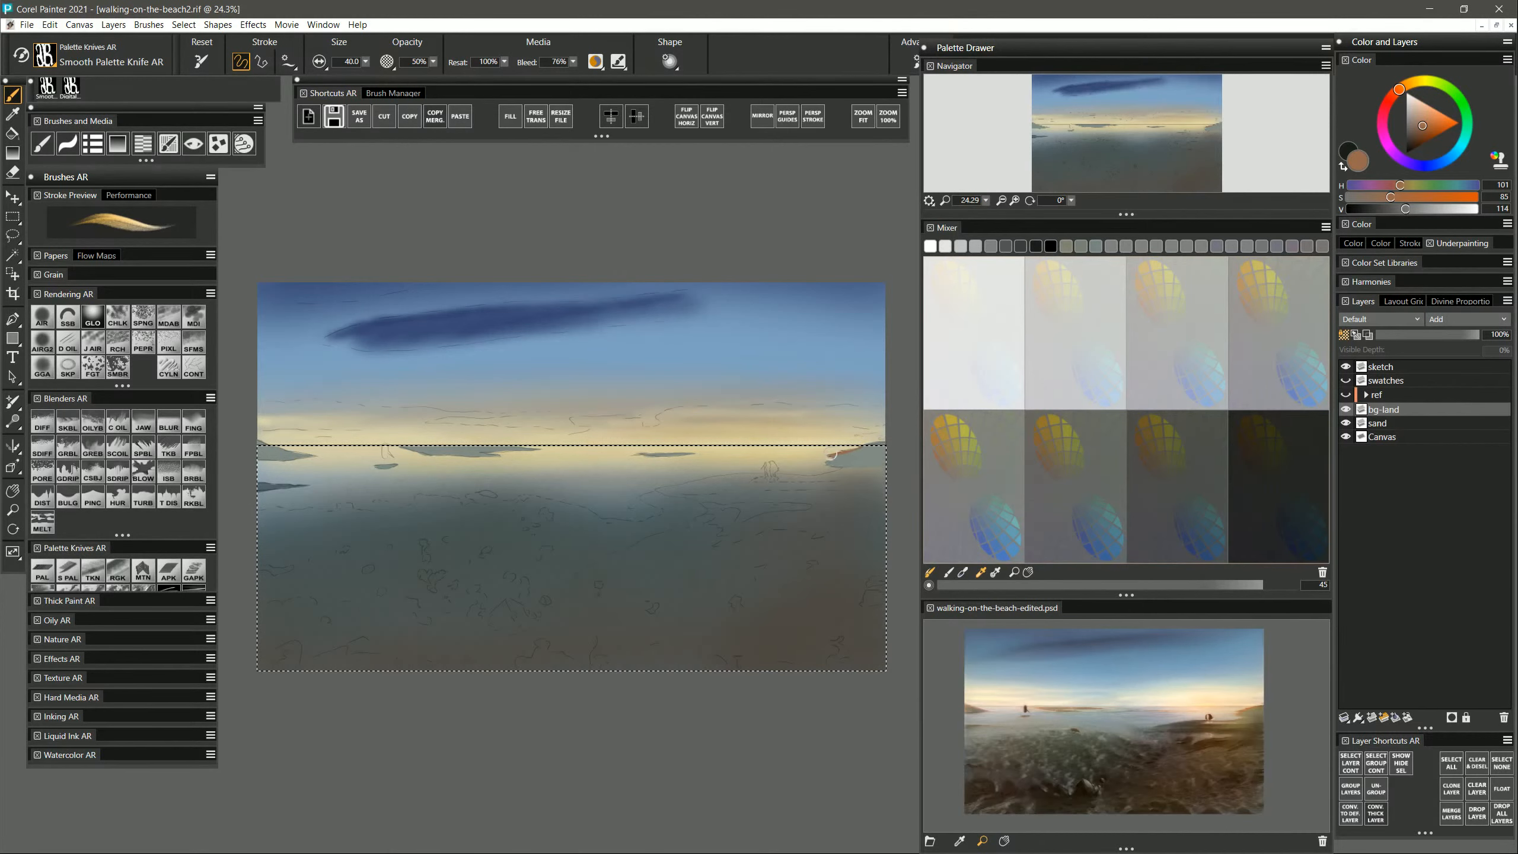
key(ctrl+d)
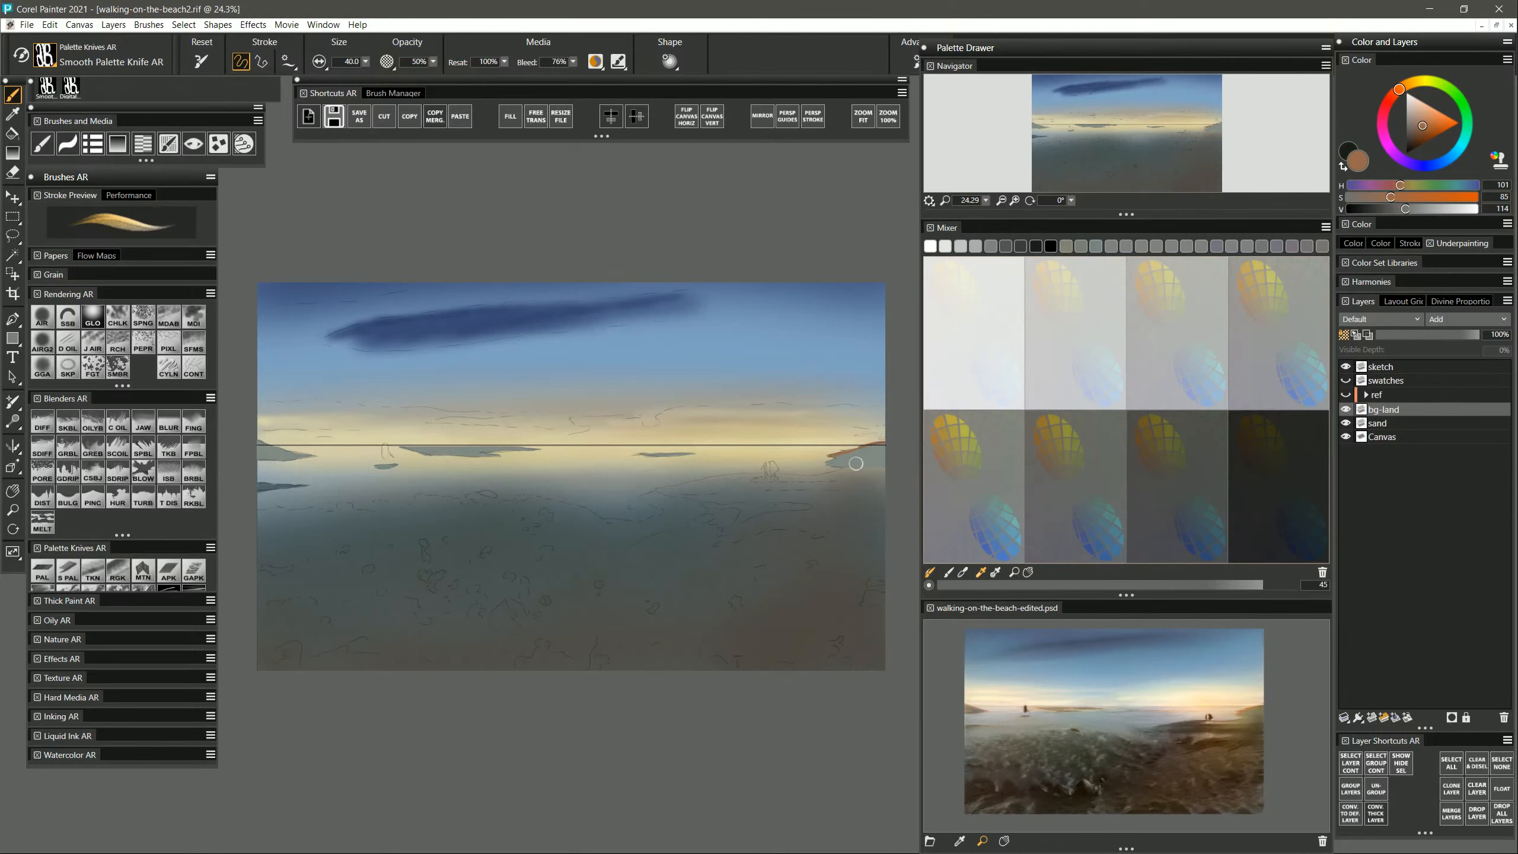
Zoom in to 33.3% and examine what the bg-land, sand and canvas layers each contribute by toggling their visibility.
click(13, 509)
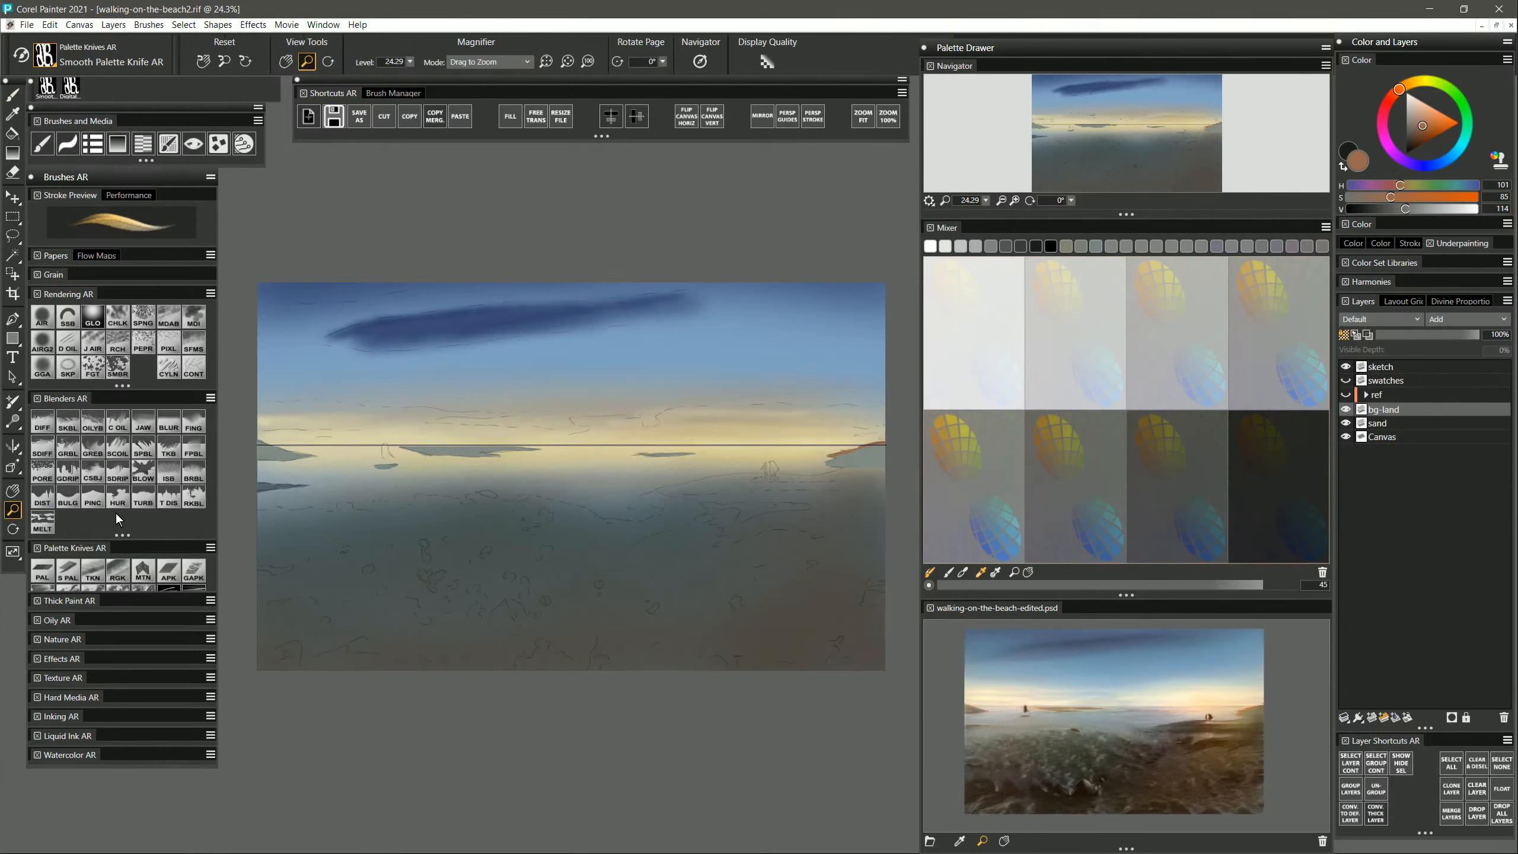
click(508, 494)
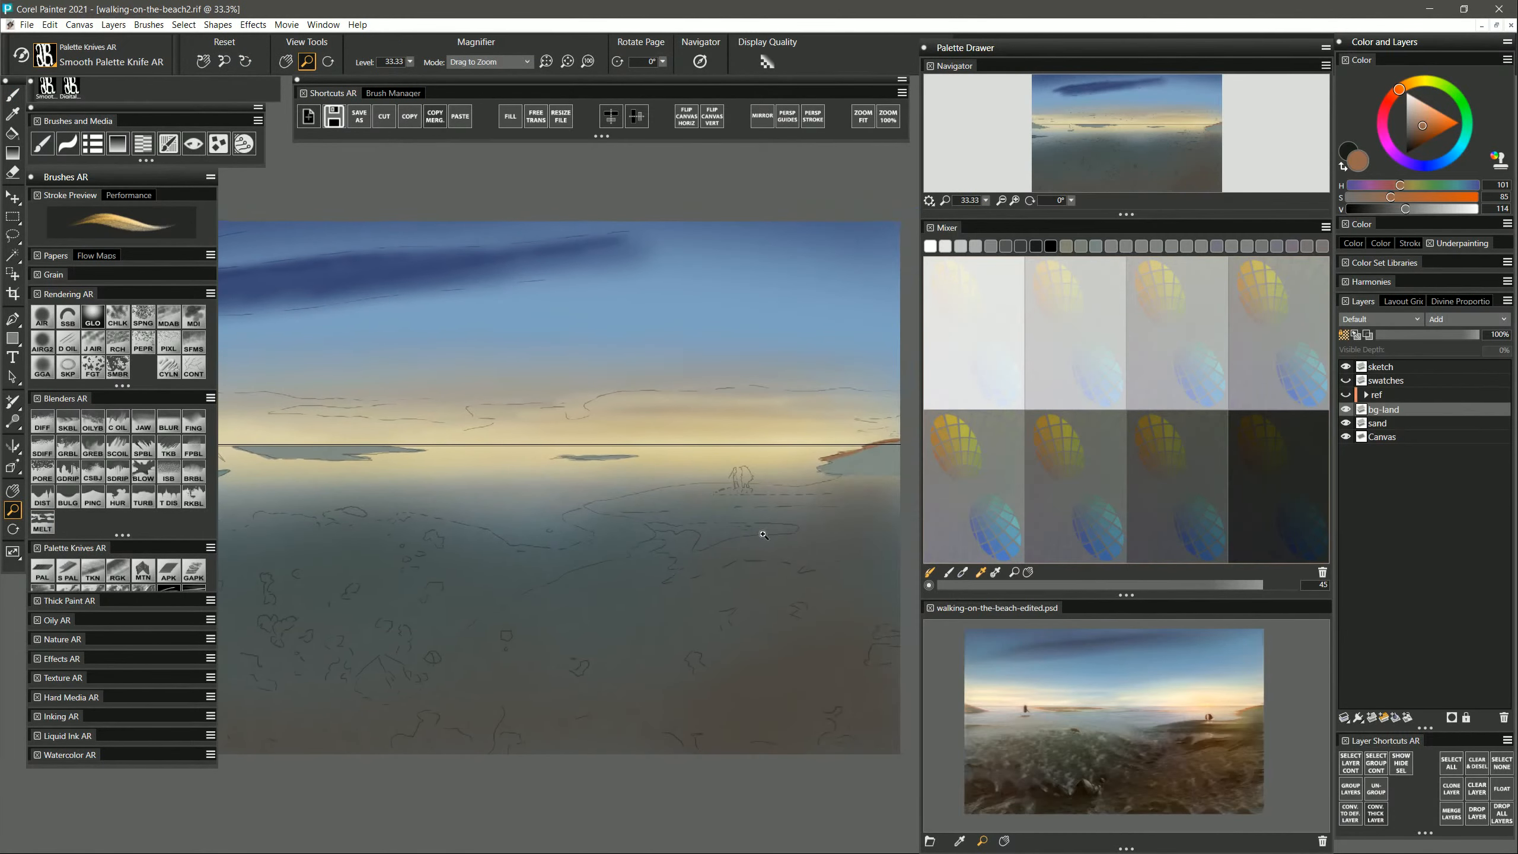
click(1347, 411)
click(1347, 410)
click(1346, 423)
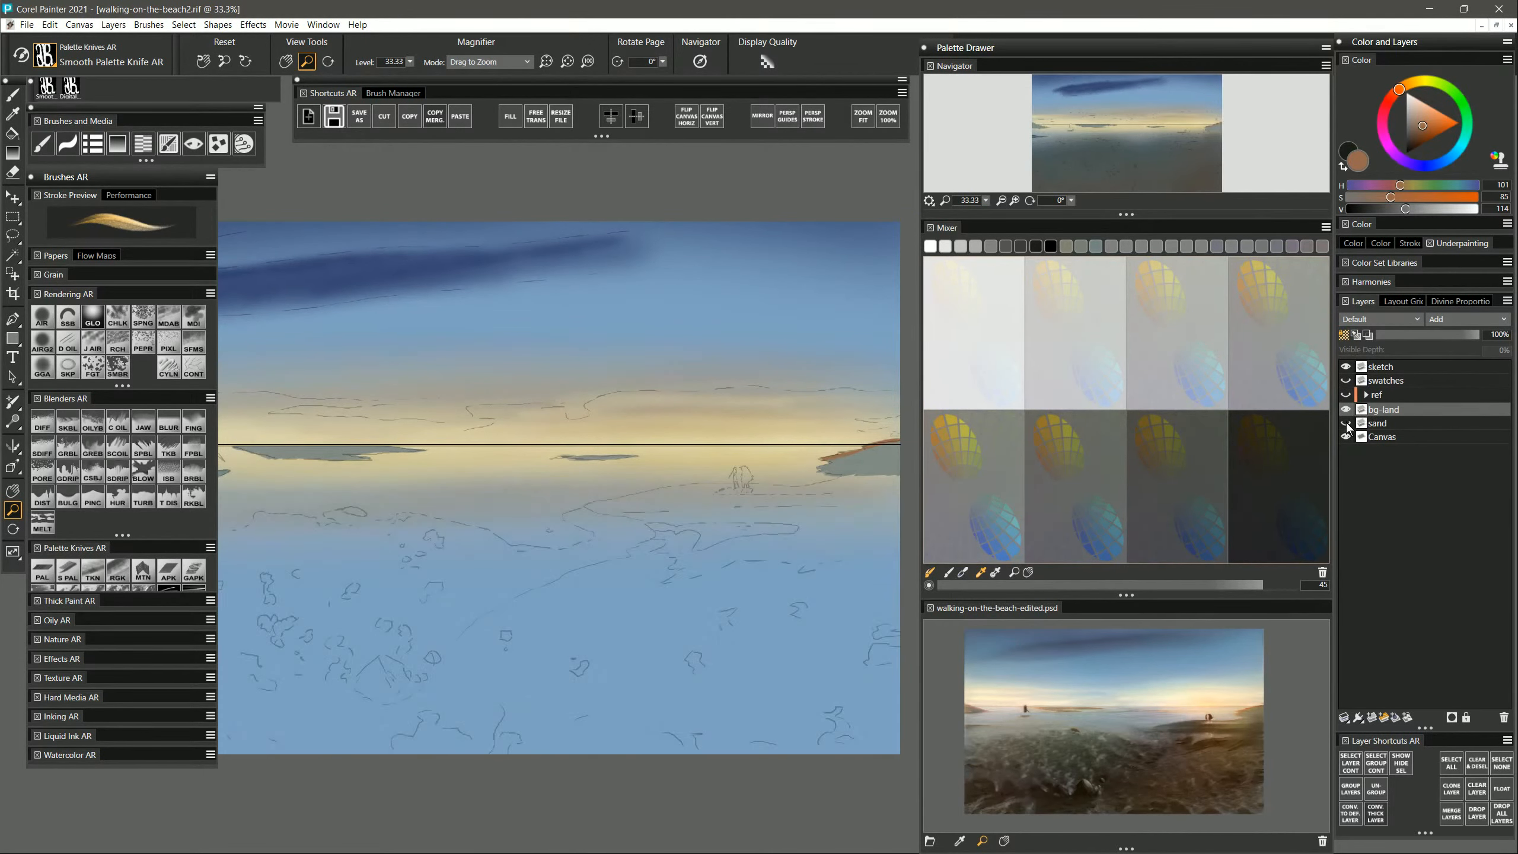
click(1346, 423)
click(1346, 437)
click(1346, 437)
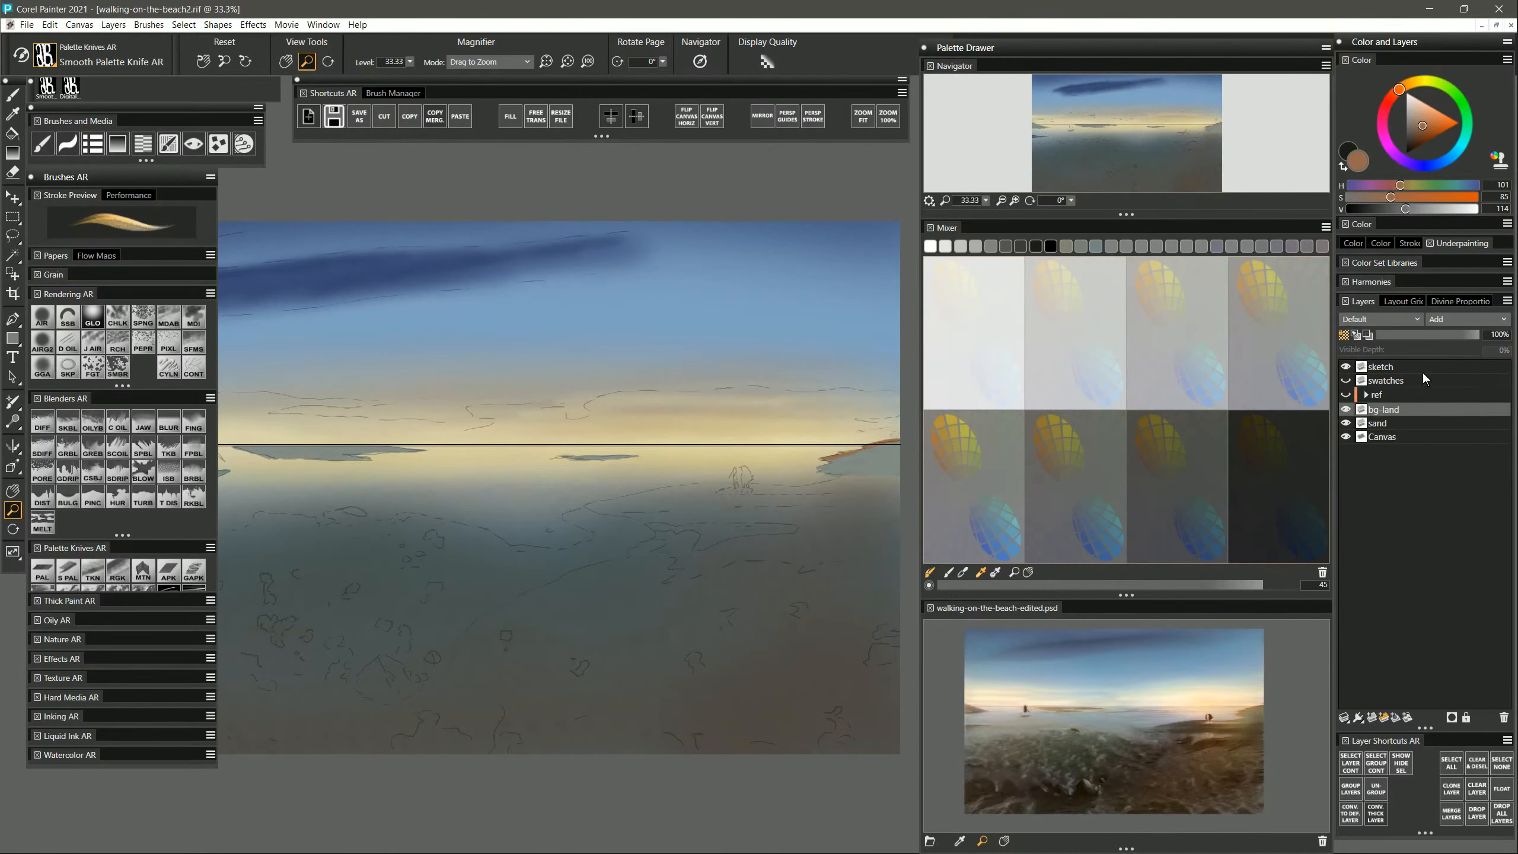
Hide the sketch layer and zoom out to review the whole painting without its lines.
click(1347, 366)
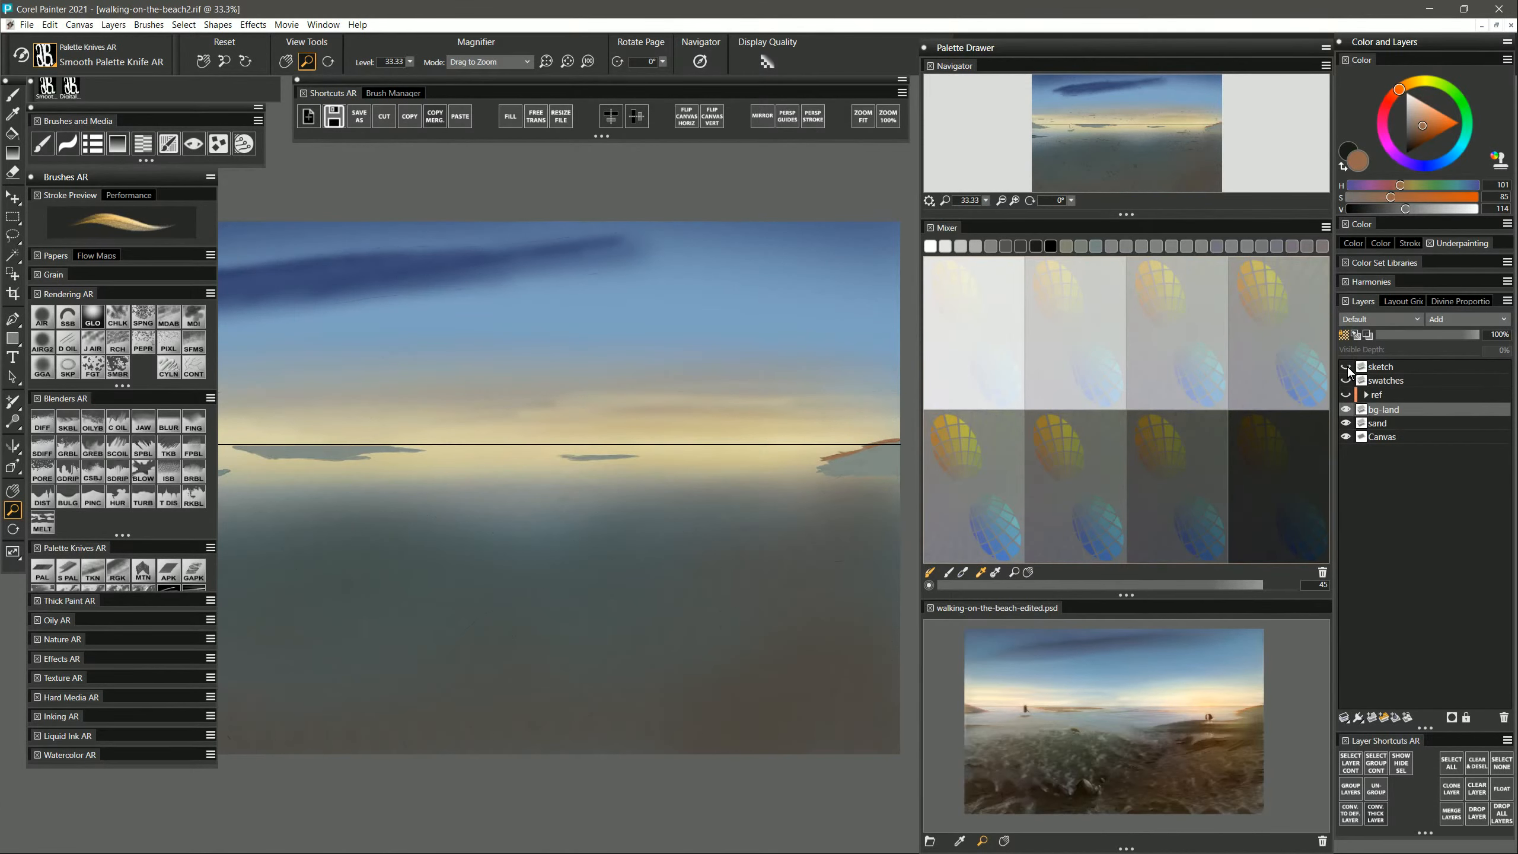
click(1348, 367)
click(1347, 366)
alt+click(653, 481)
alt+click(659, 485)
drag(613, 519, 698, 517)
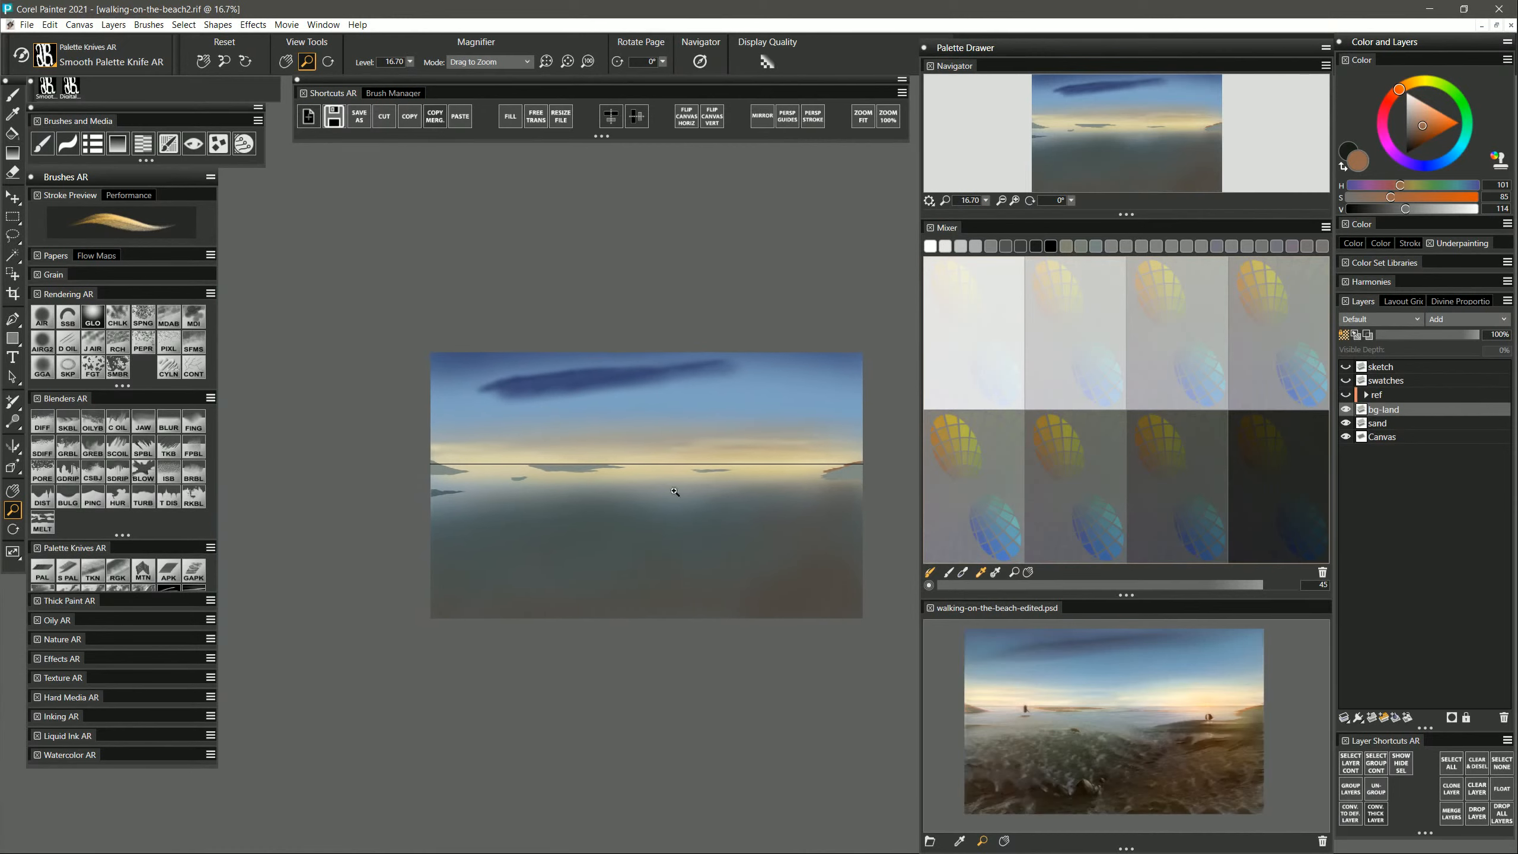
Toggle the canvas, sketch, swatches and ref layers' visibility to compare the painting with the reference image.
click(674, 486)
click(1346, 436)
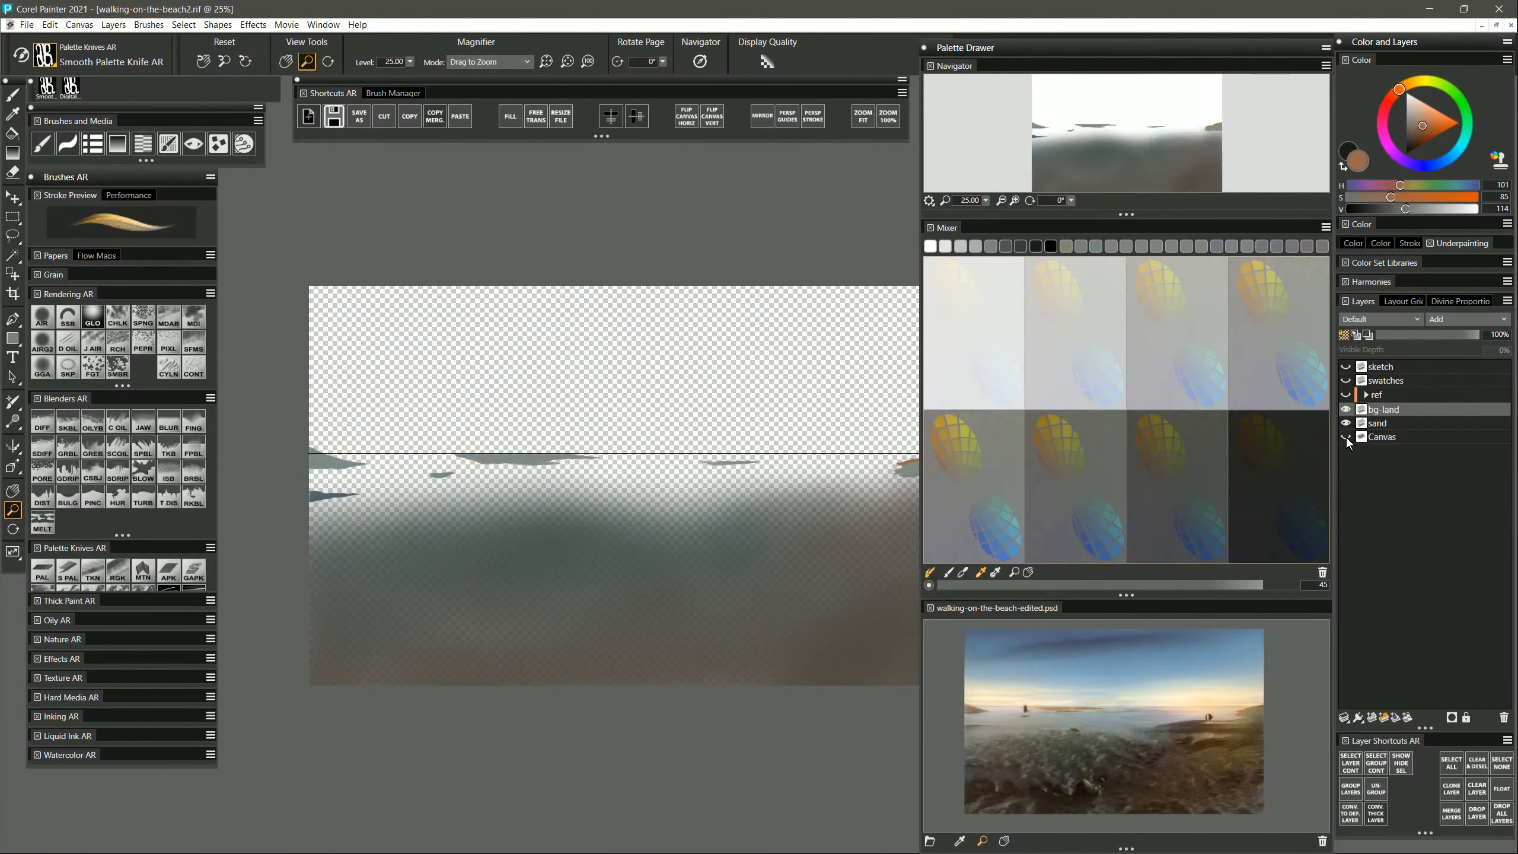
click(1346, 437)
click(1347, 366)
click(1347, 366)
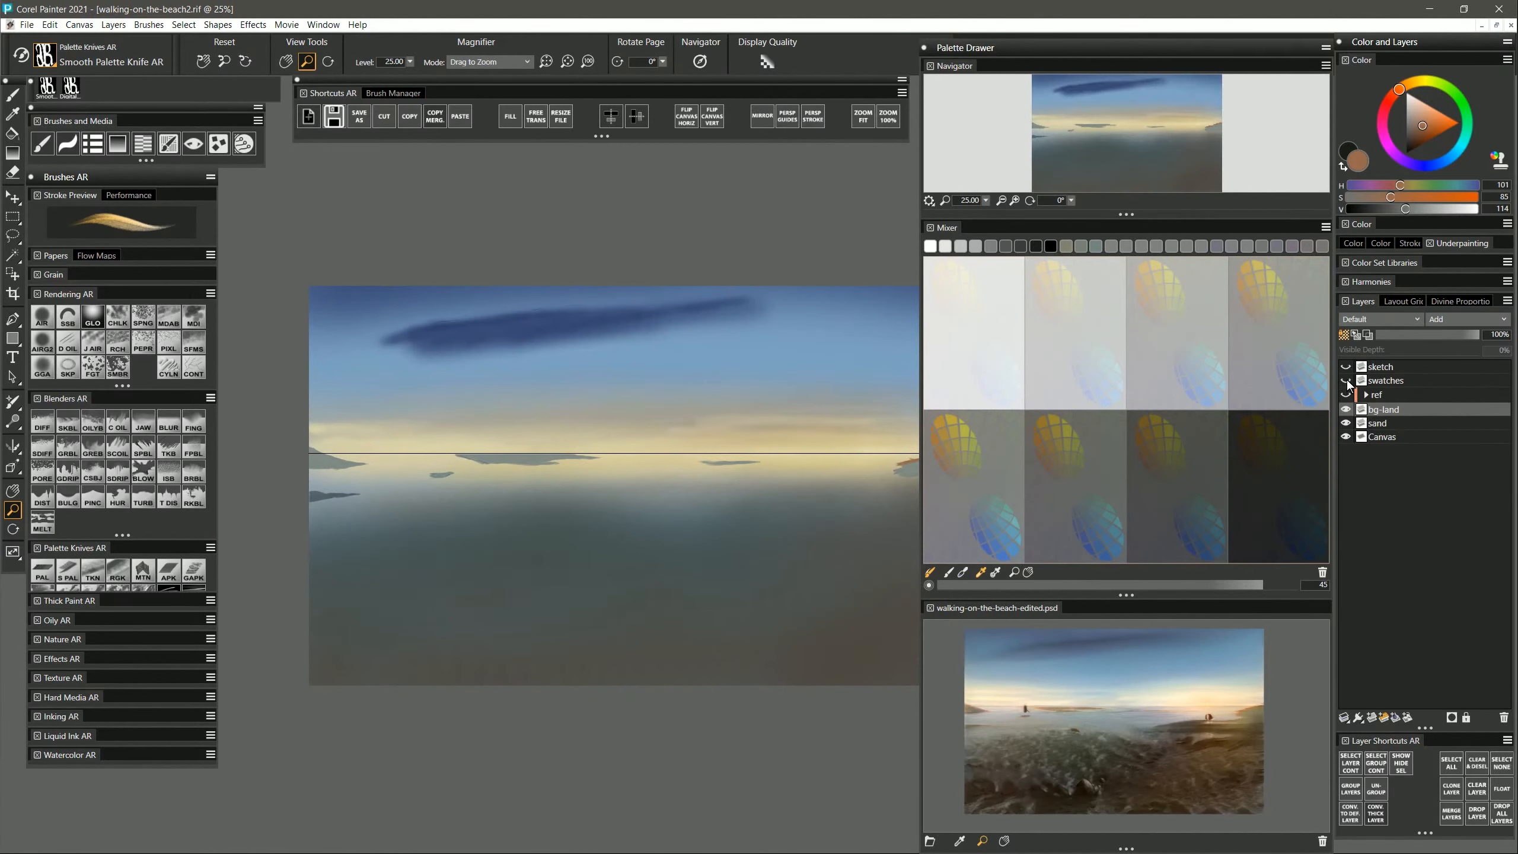
click(1346, 381)
click(1346, 380)
click(1348, 395)
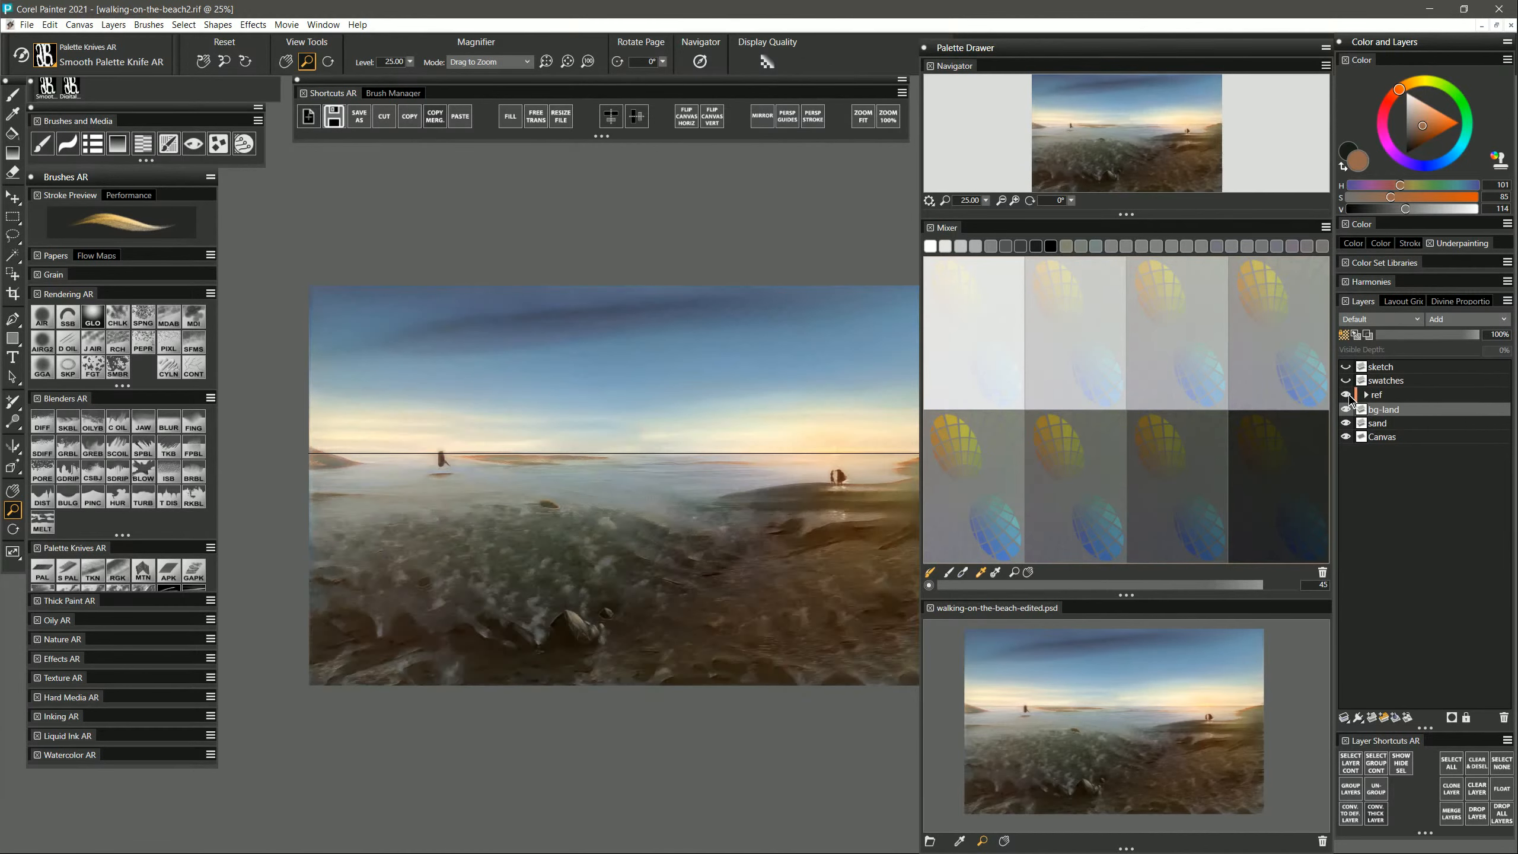
click(1347, 395)
Show the sketch layer over the painting again, keeping the swatches layer hidden.
click(828, 512)
click(828, 513)
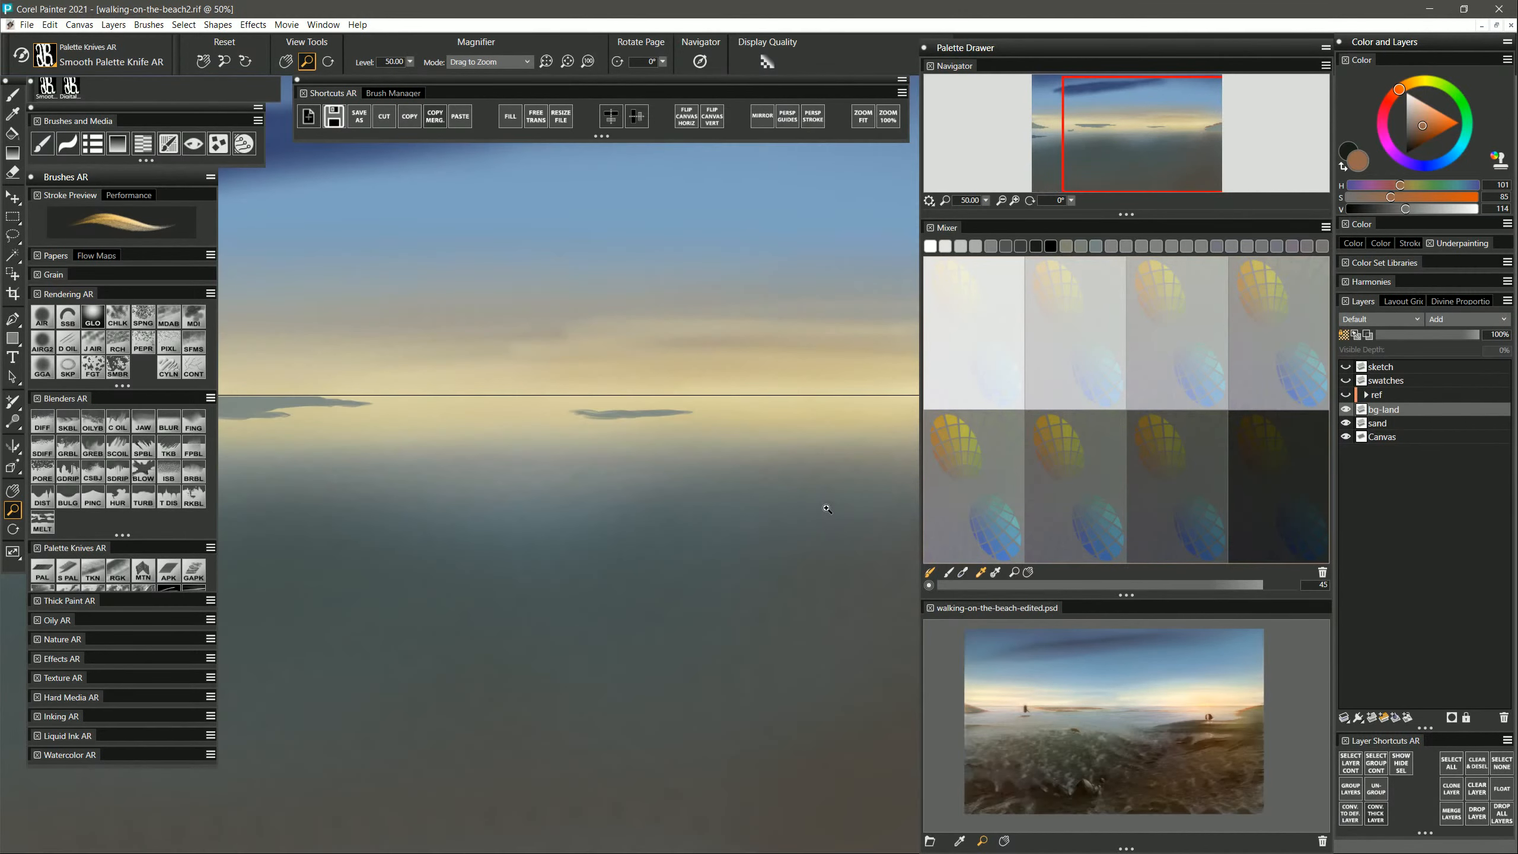
alt+click(823, 508)
alt+click(817, 518)
drag(793, 553, 765, 566)
click(889, 502)
drag(875, 520, 824, 534)
click(1345, 367)
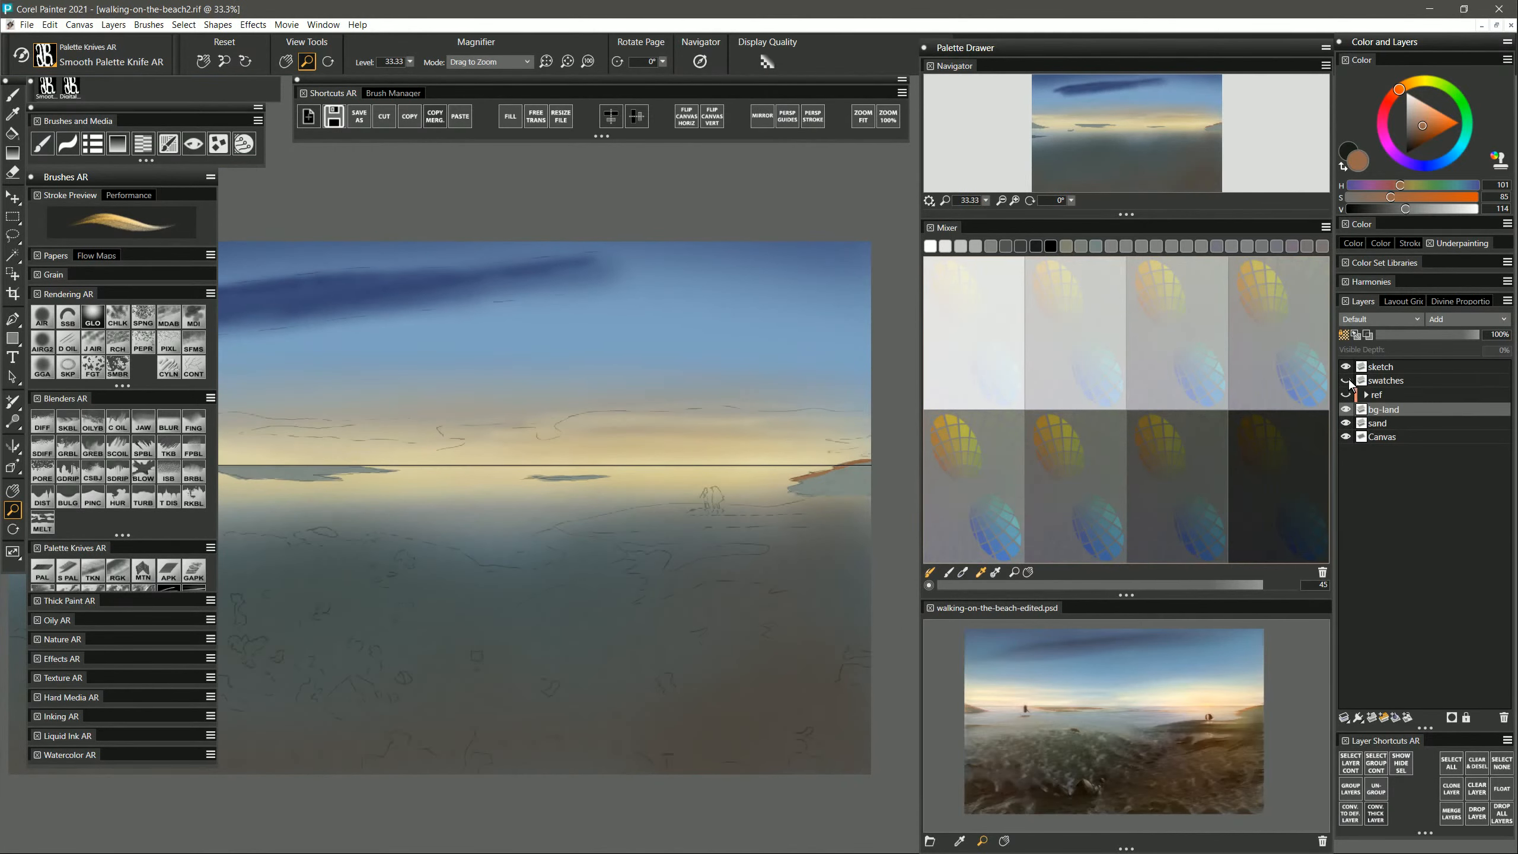
click(1345, 380)
click(1346, 380)
On the bg-land layer, paint warm brown edges on the right headland and the central land strip with the Smooth Palette Knife.
key(b)
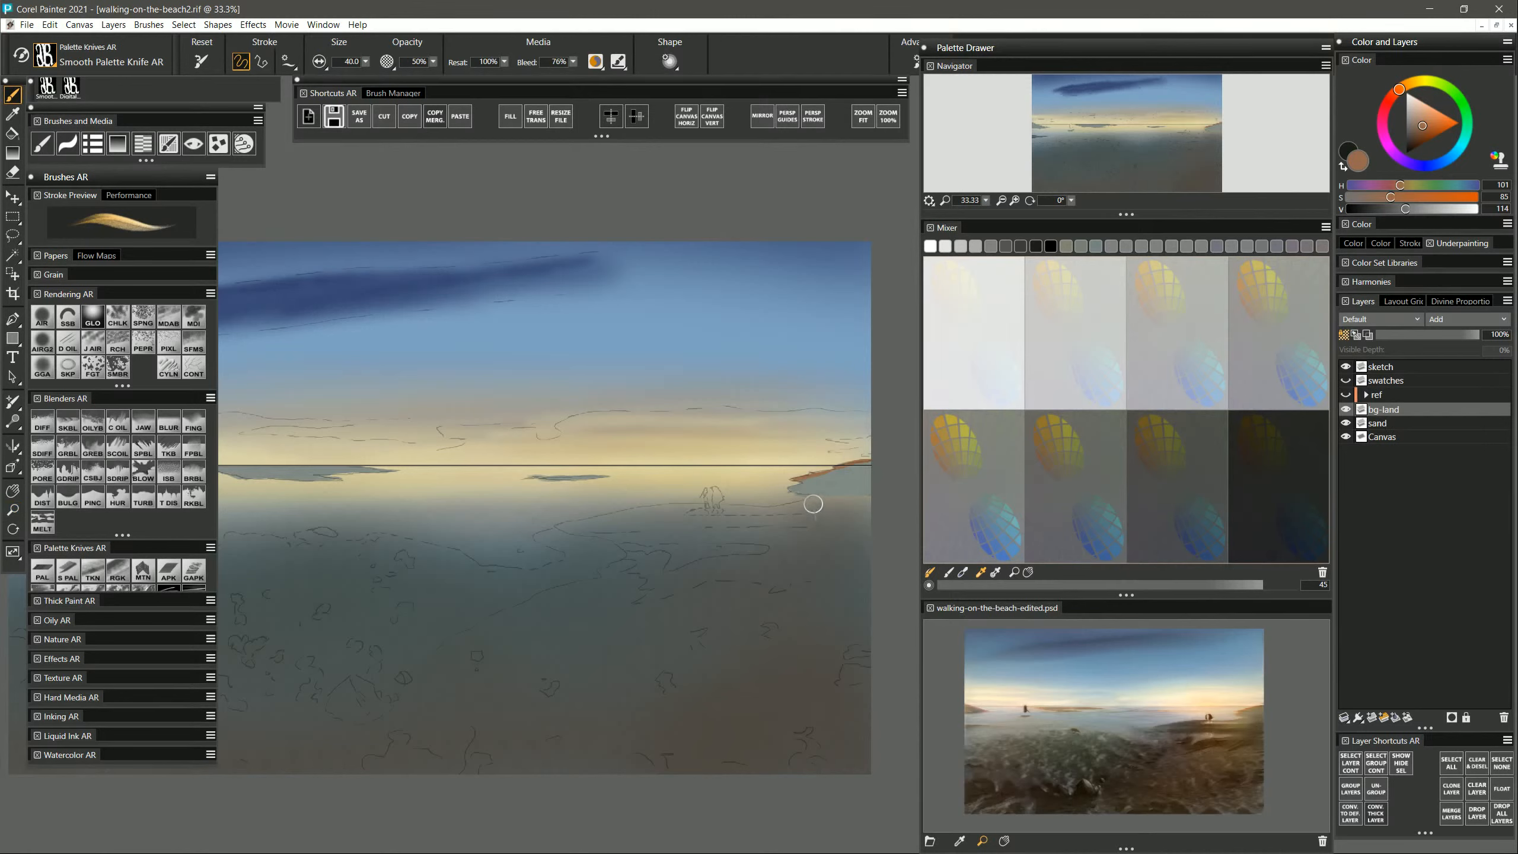
mouse_move(817, 505)
mouse_down()
mouse_move(788, 487)
mouse_move(861, 463)
mouse_up()
drag(479, 620, 695, 586)
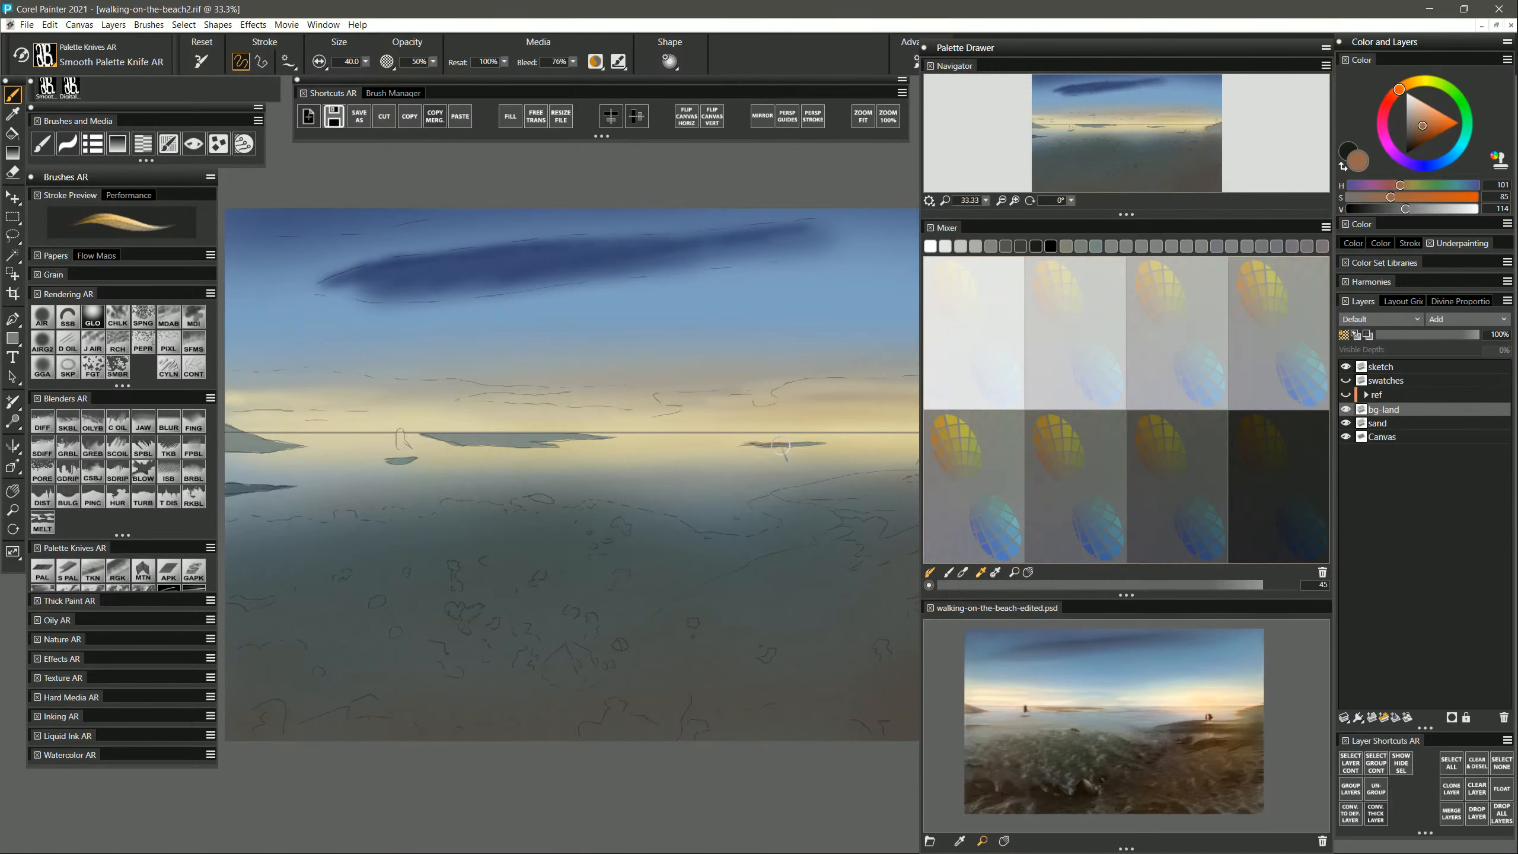
drag(628, 526, 764, 572)
mouse_move(603, 493)
mouse_down()
mouse_move(626, 504)
mouse_move(613, 497)
mouse_move(632, 491)
mouse_move(615, 491)
mouse_move(692, 496)
mouse_move(681, 506)
mouse_move(697, 493)
mouse_move(663, 485)
mouse_move(703, 485)
mouse_up()
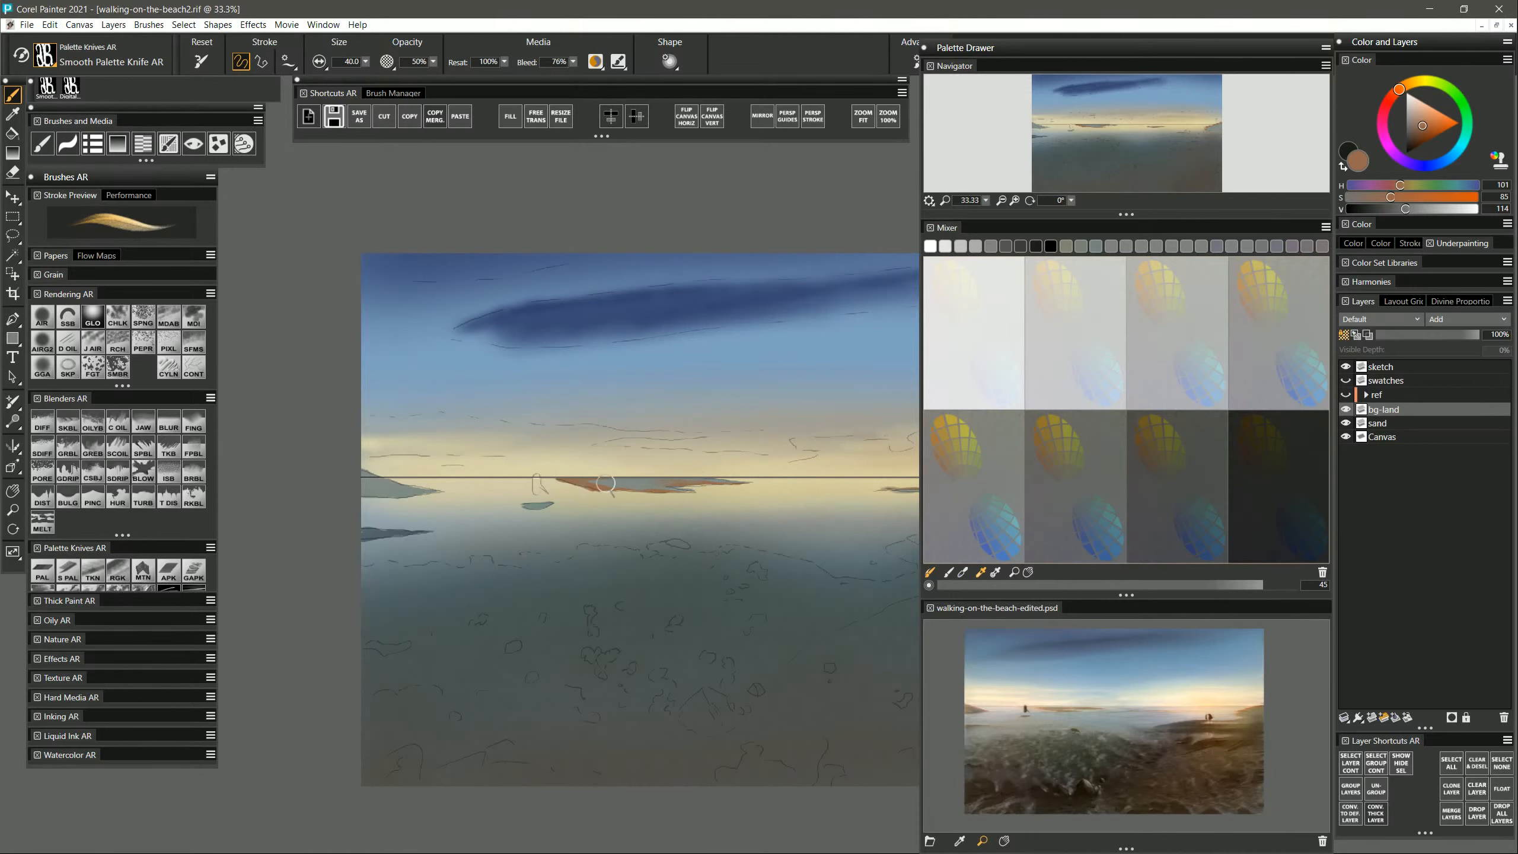
Paint the same warm brown on the far-left headland and the small islet below the horizon.
drag(612, 588, 702, 610)
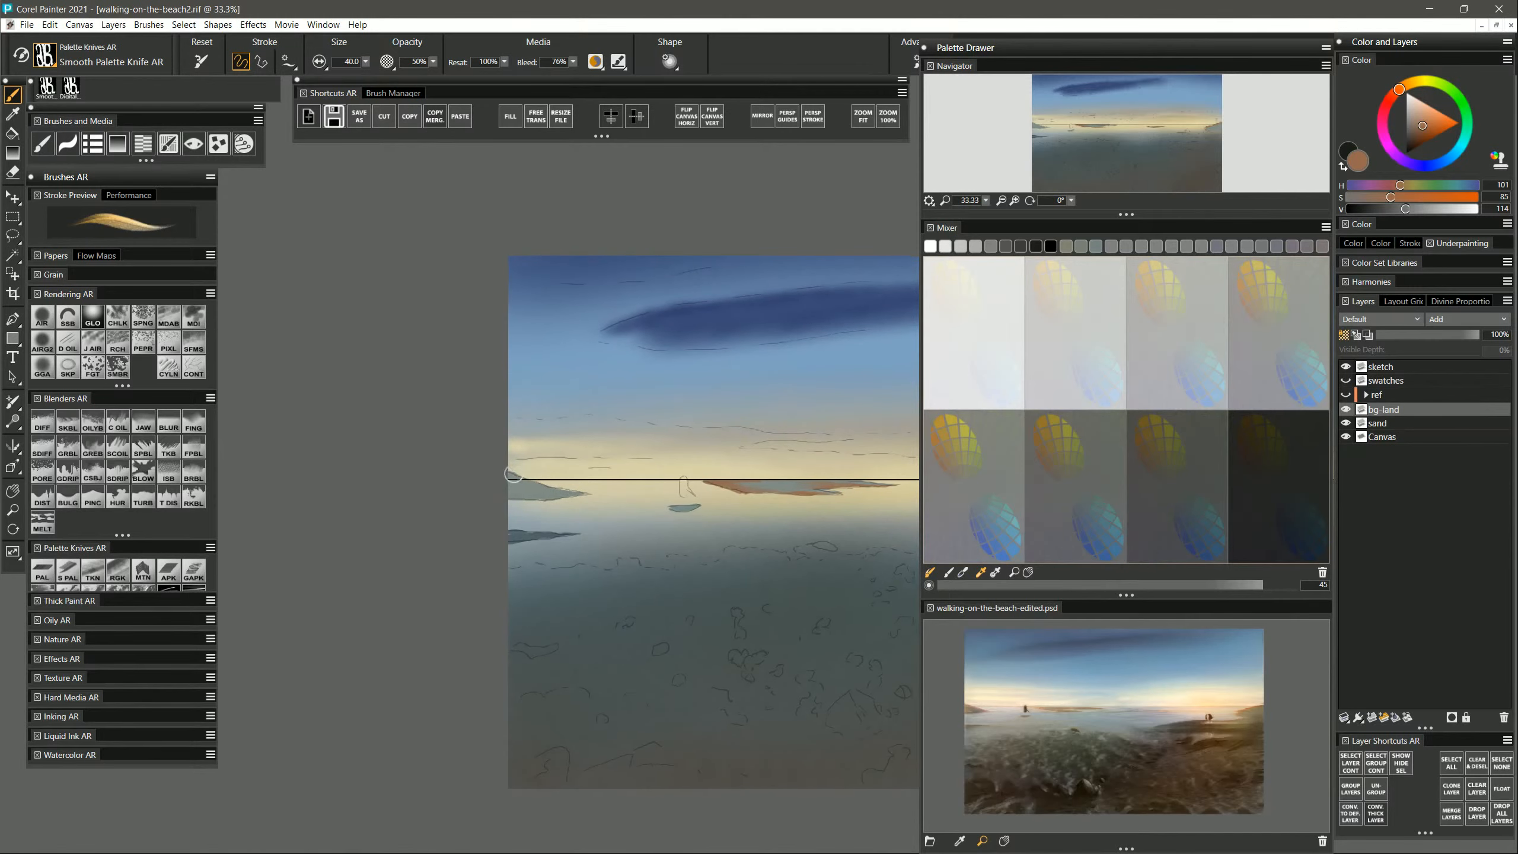
mouse_move(514, 474)
mouse_down()
mouse_move(585, 493)
mouse_move(514, 492)
mouse_up()
mouse_move(843, 734)
mouse_down()
mouse_move(820, 720)
mouse_move(807, 759)
mouse_move(833, 733)
mouse_move(814, 744)
mouse_up()
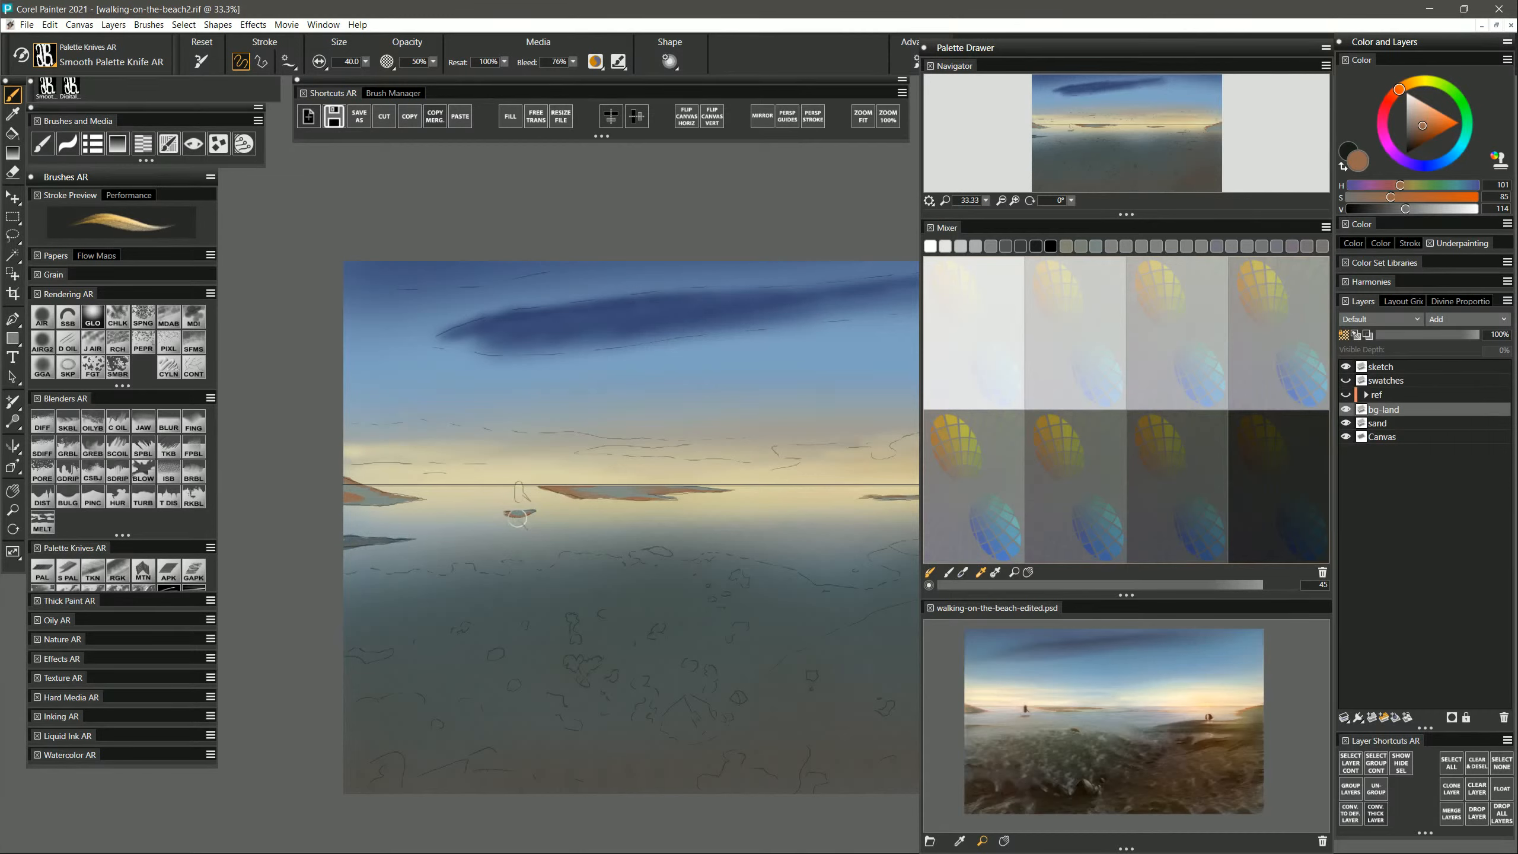
key(space)
drag(732, 594, 584, 583)
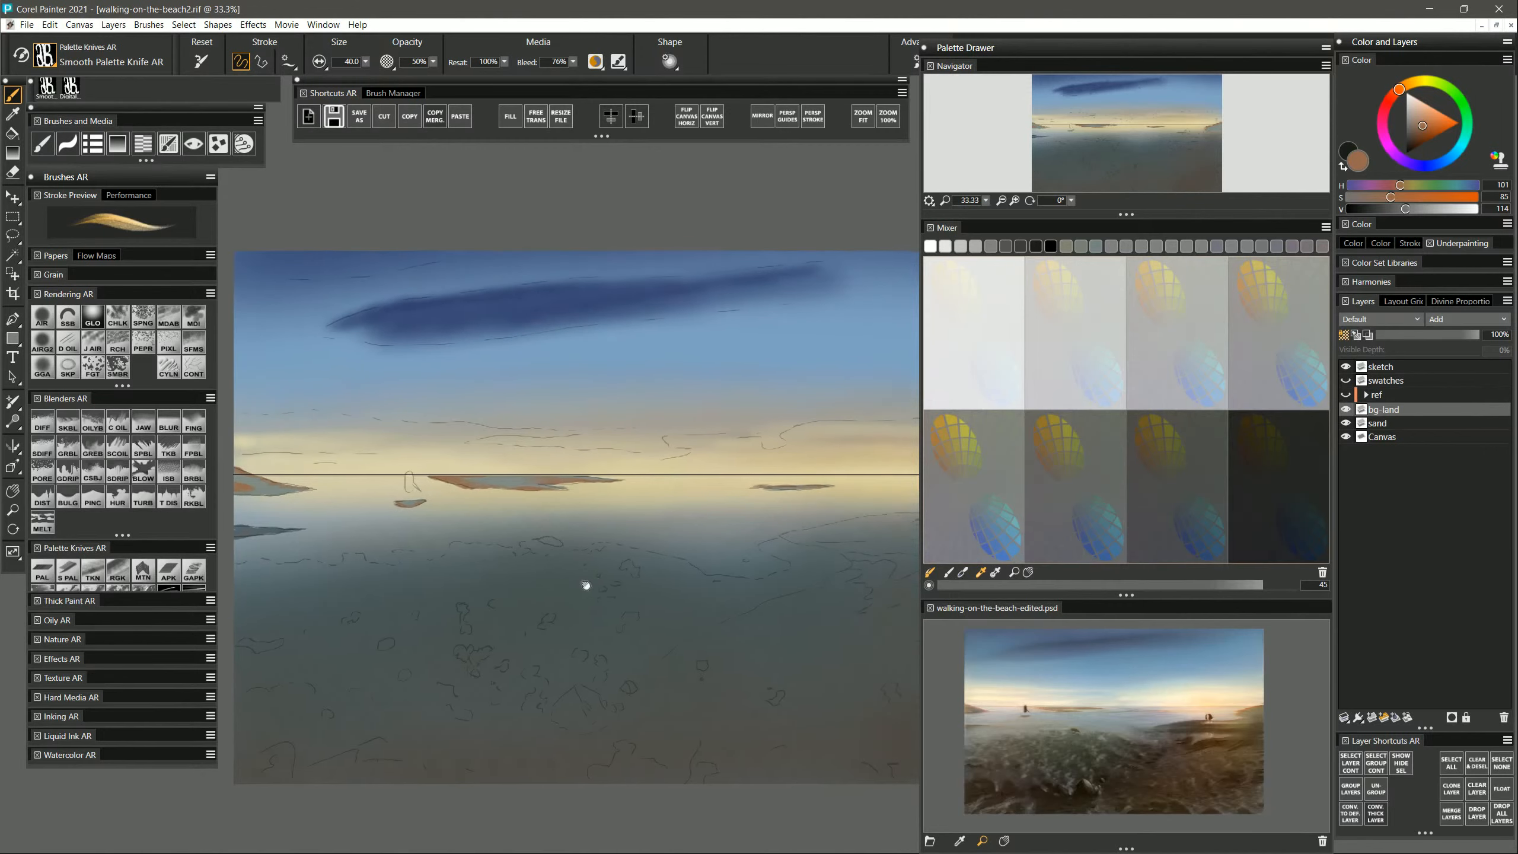
drag(728, 623, 567, 626)
drag(658, 632, 756, 624)
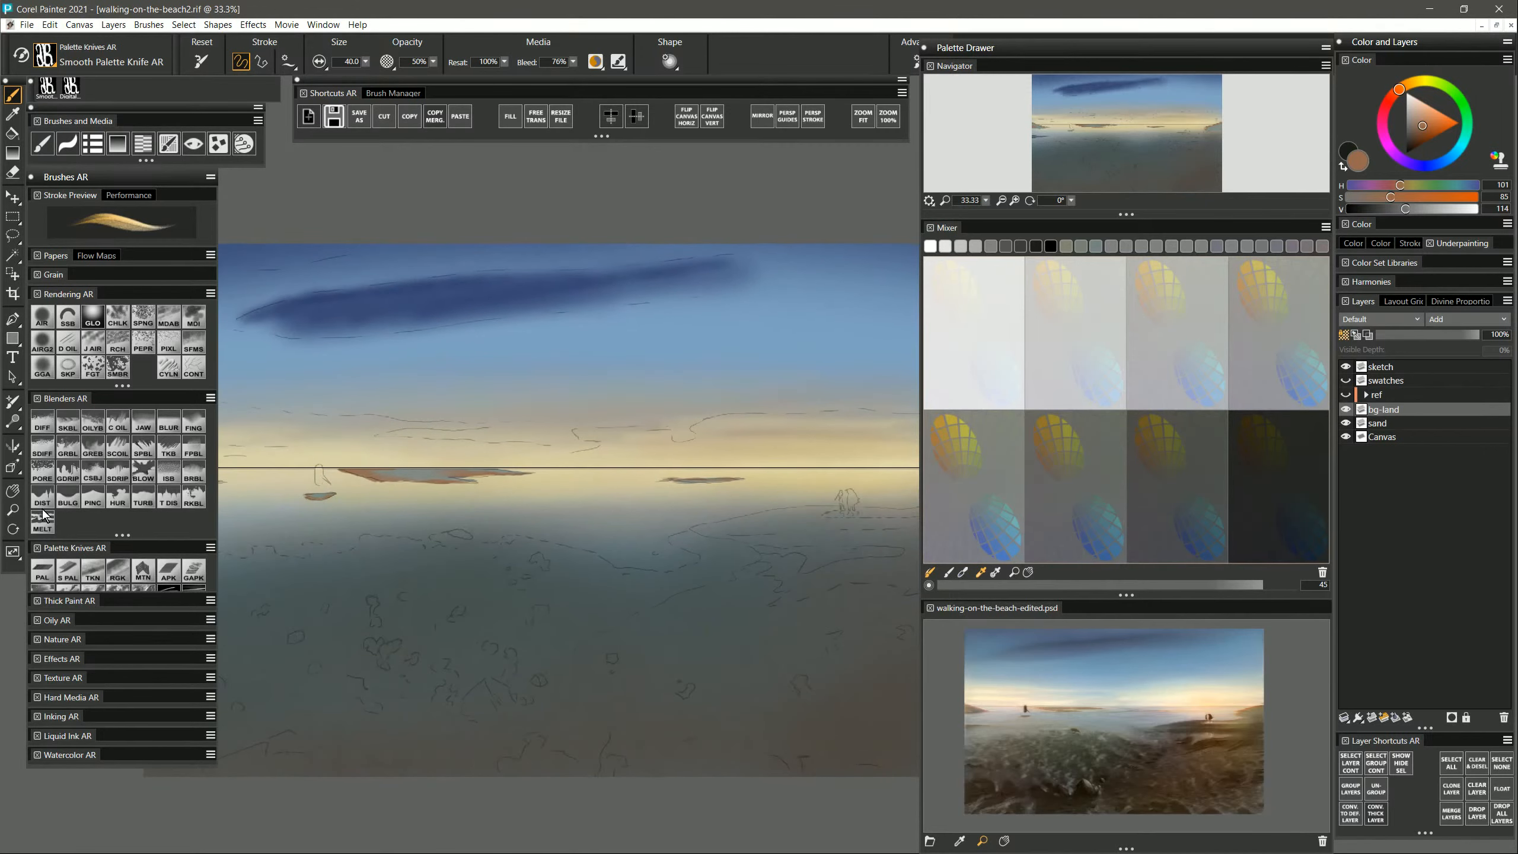
Review the whole painting at several zoom levels with the Palette Drawer collapsed, and expand the drawer again.
click(12, 509)
alt+click(633, 563)
alt+click(633, 563)
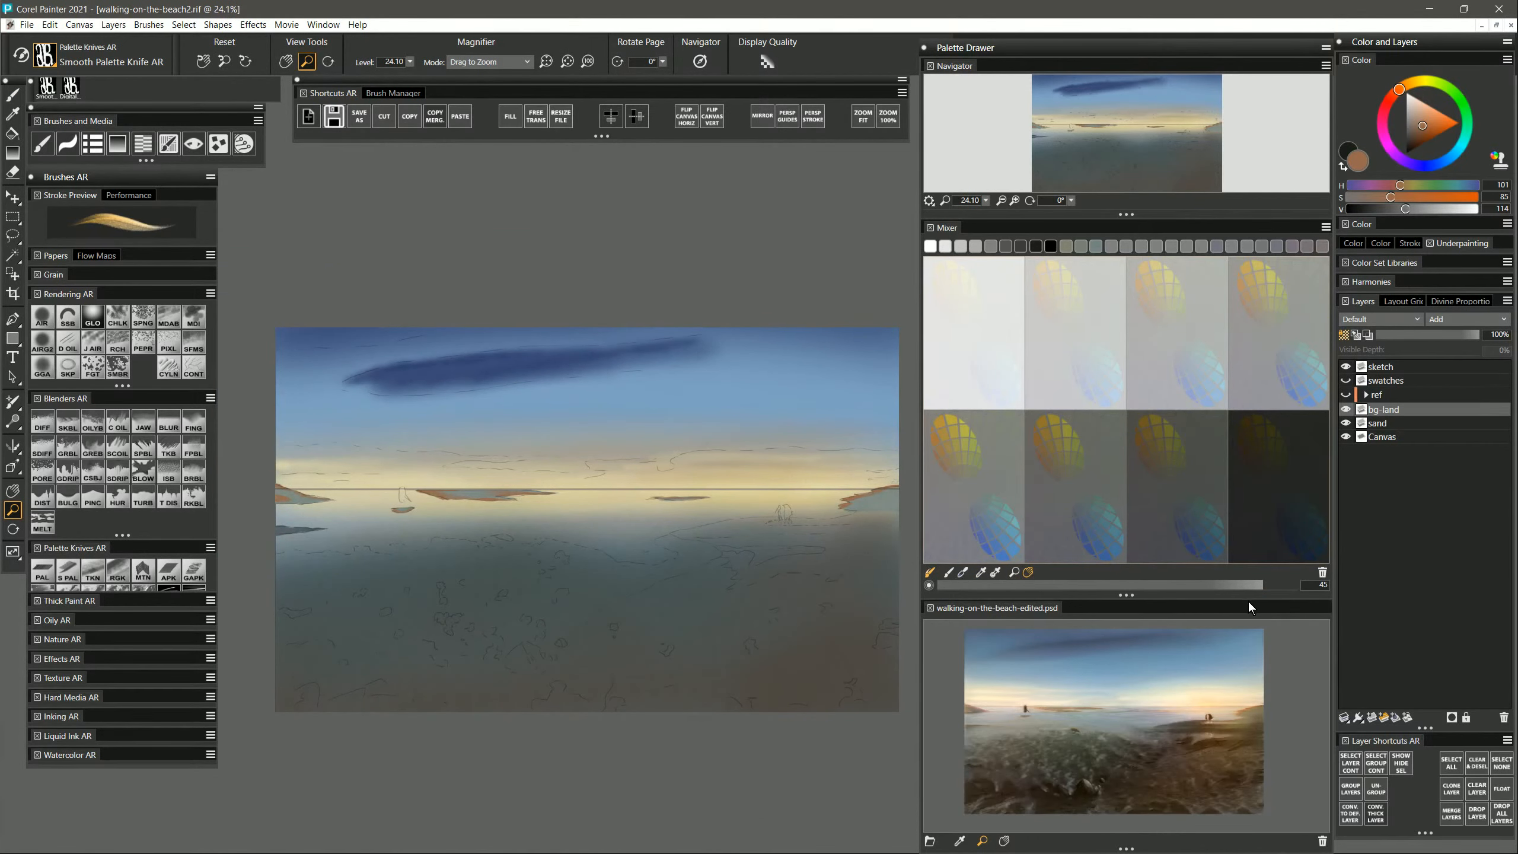
click(1081, 46)
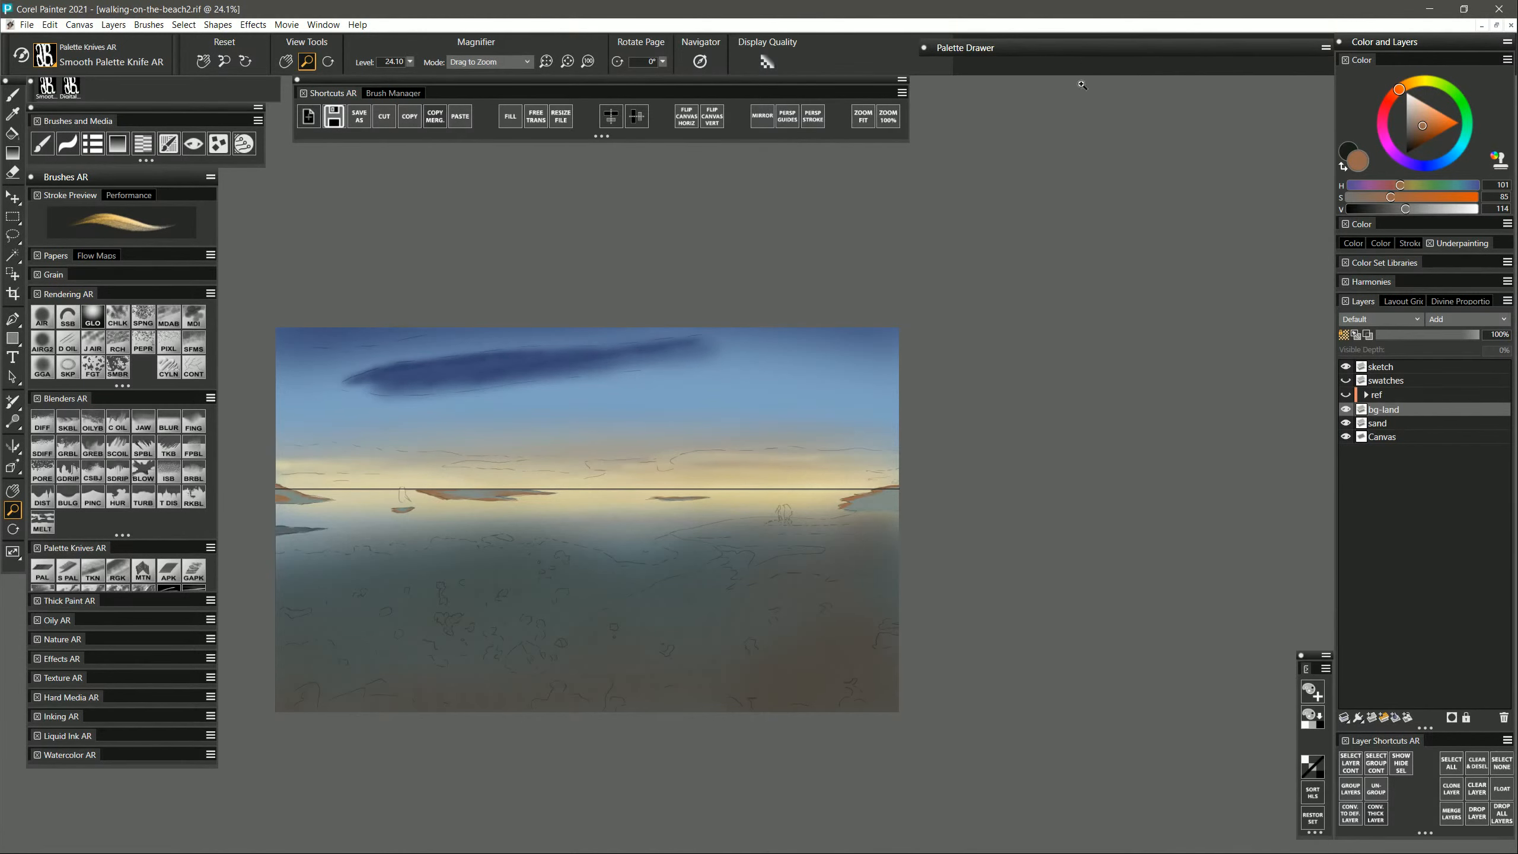
click(690, 560)
click(912, 573)
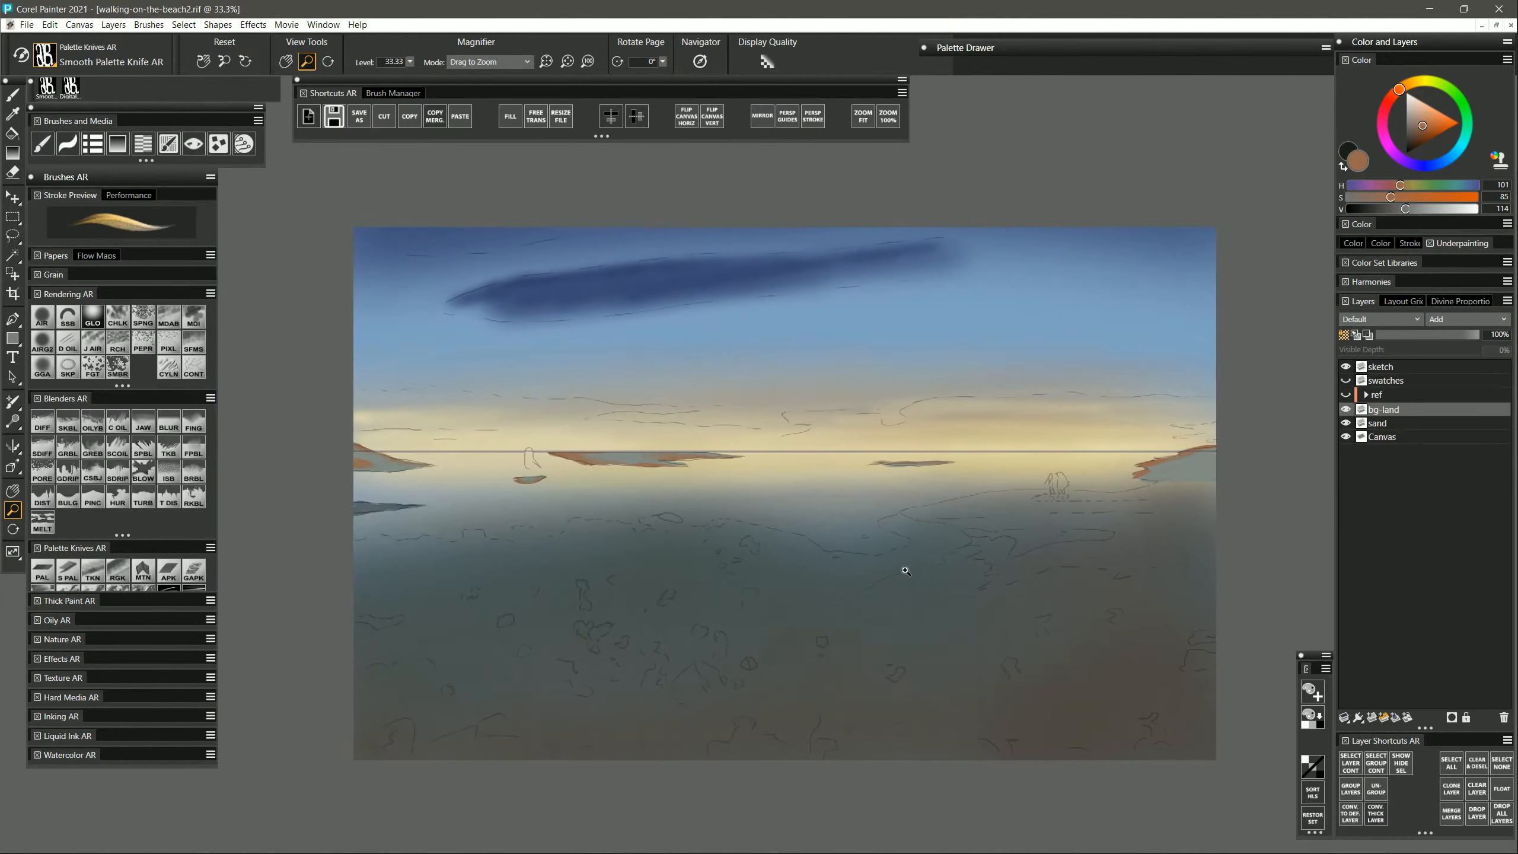
drag(914, 577, 520, 519)
click(1036, 56)
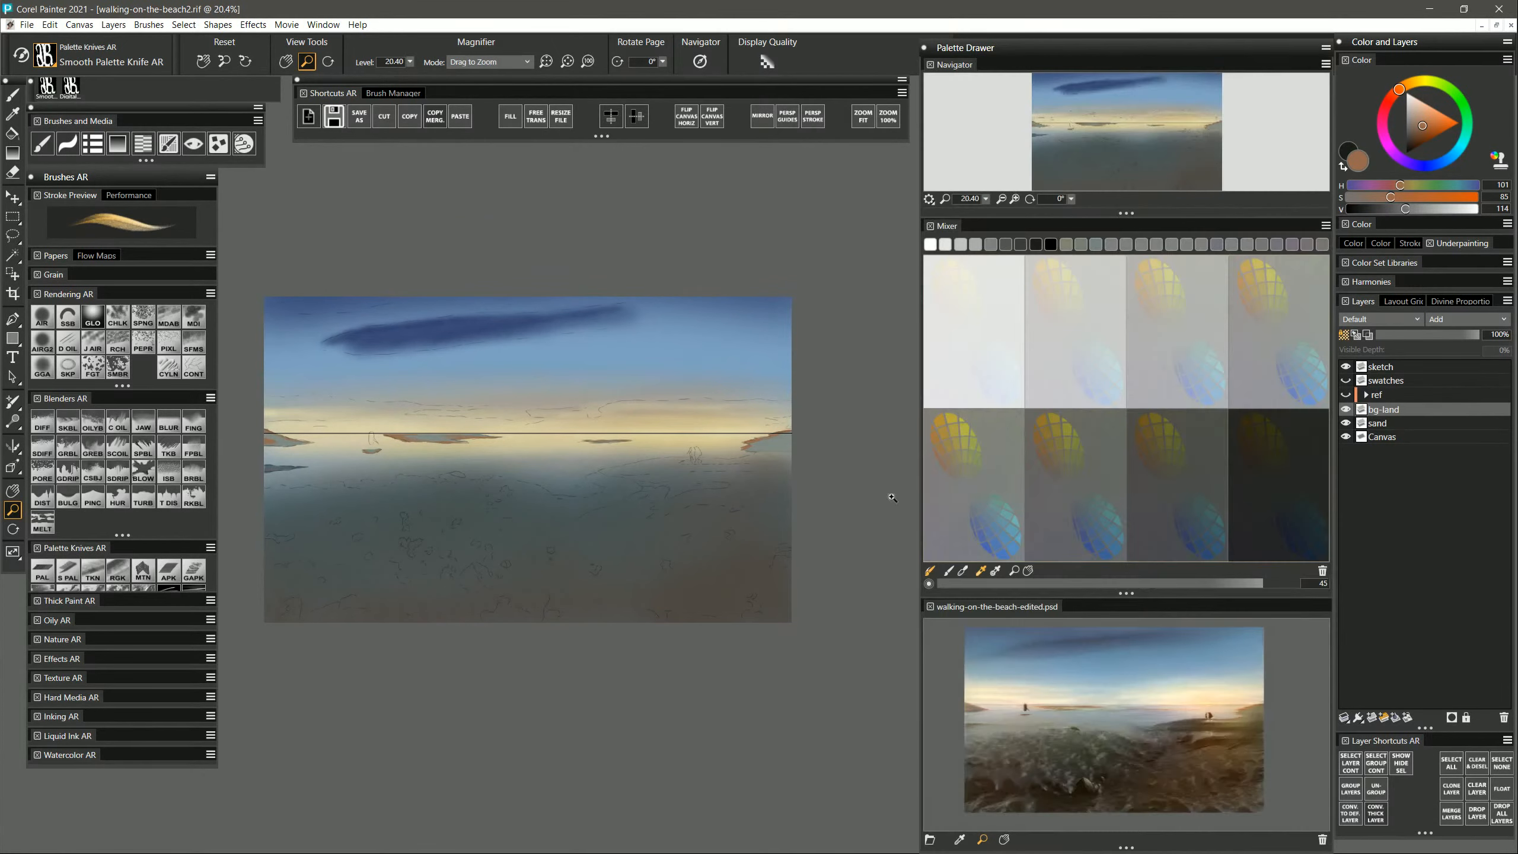
drag(671, 532, 755, 567)
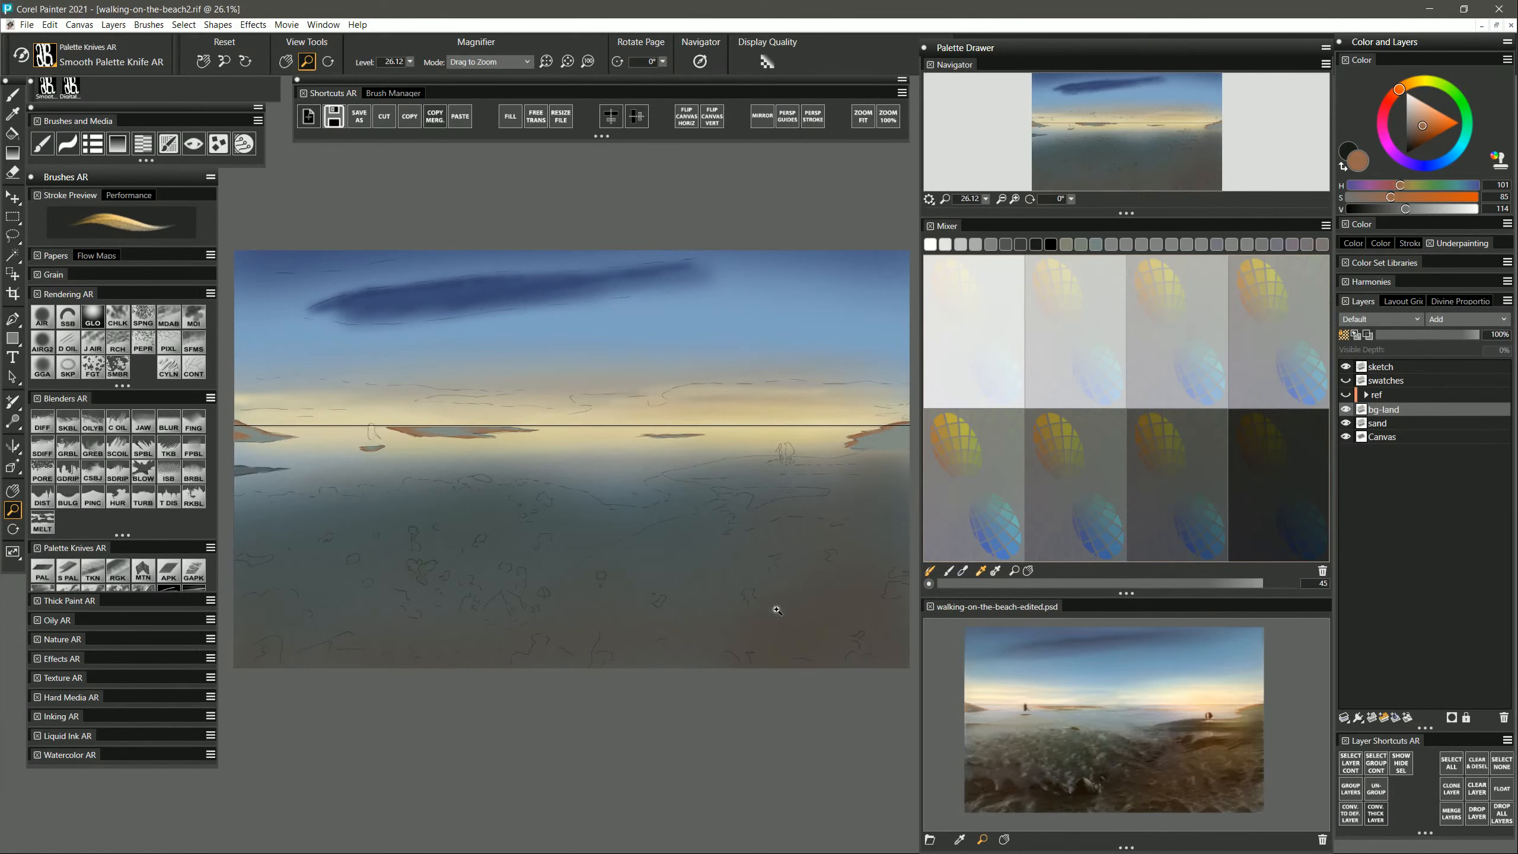
Take a dark grey-green from the mixer and paint the sand spit below the right headland on the sand layer.
key(b)
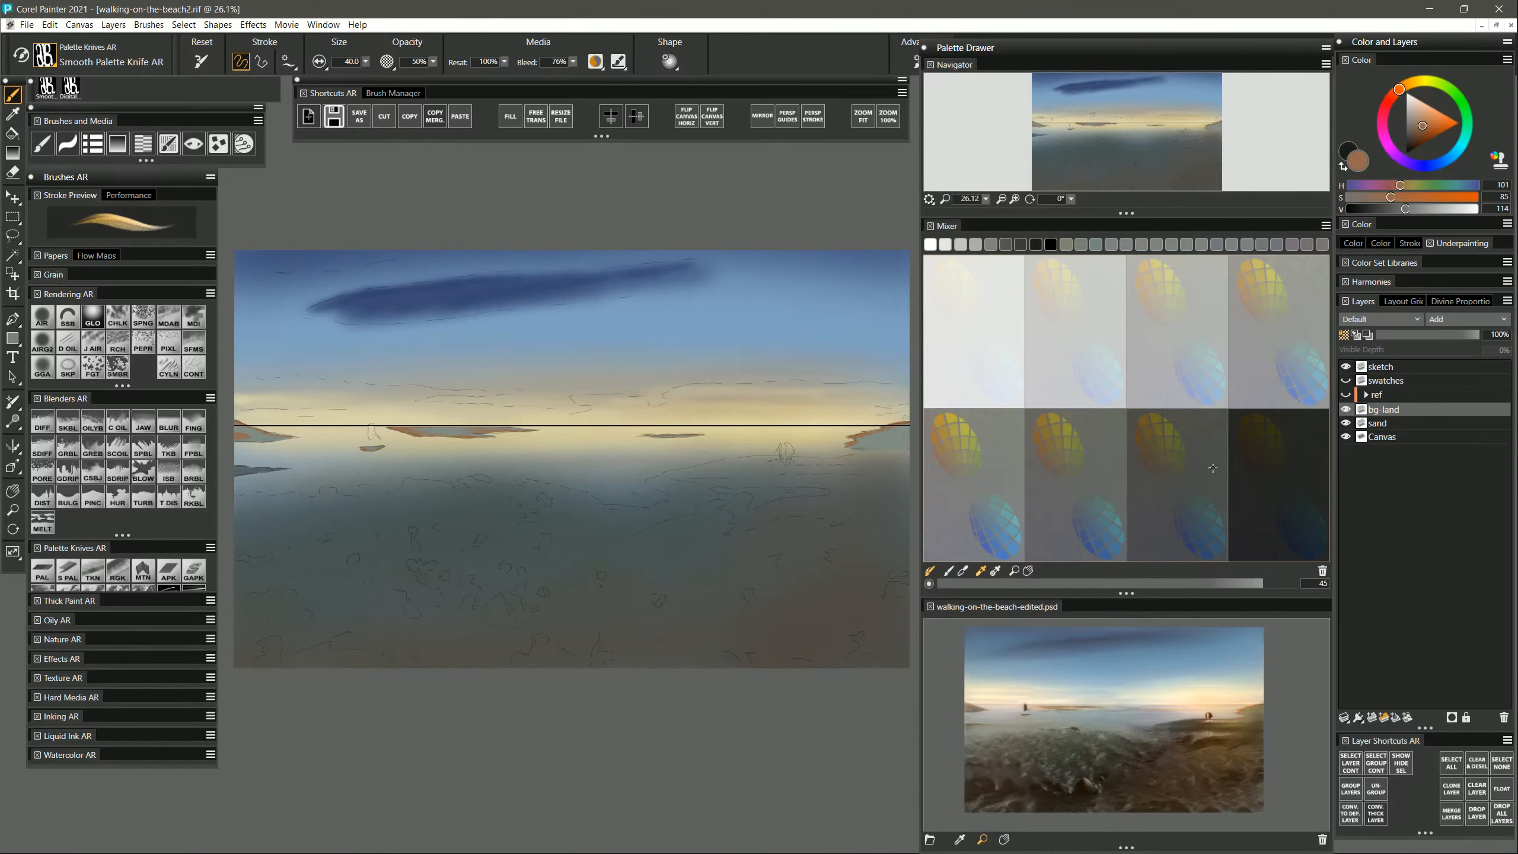
click(1194, 495)
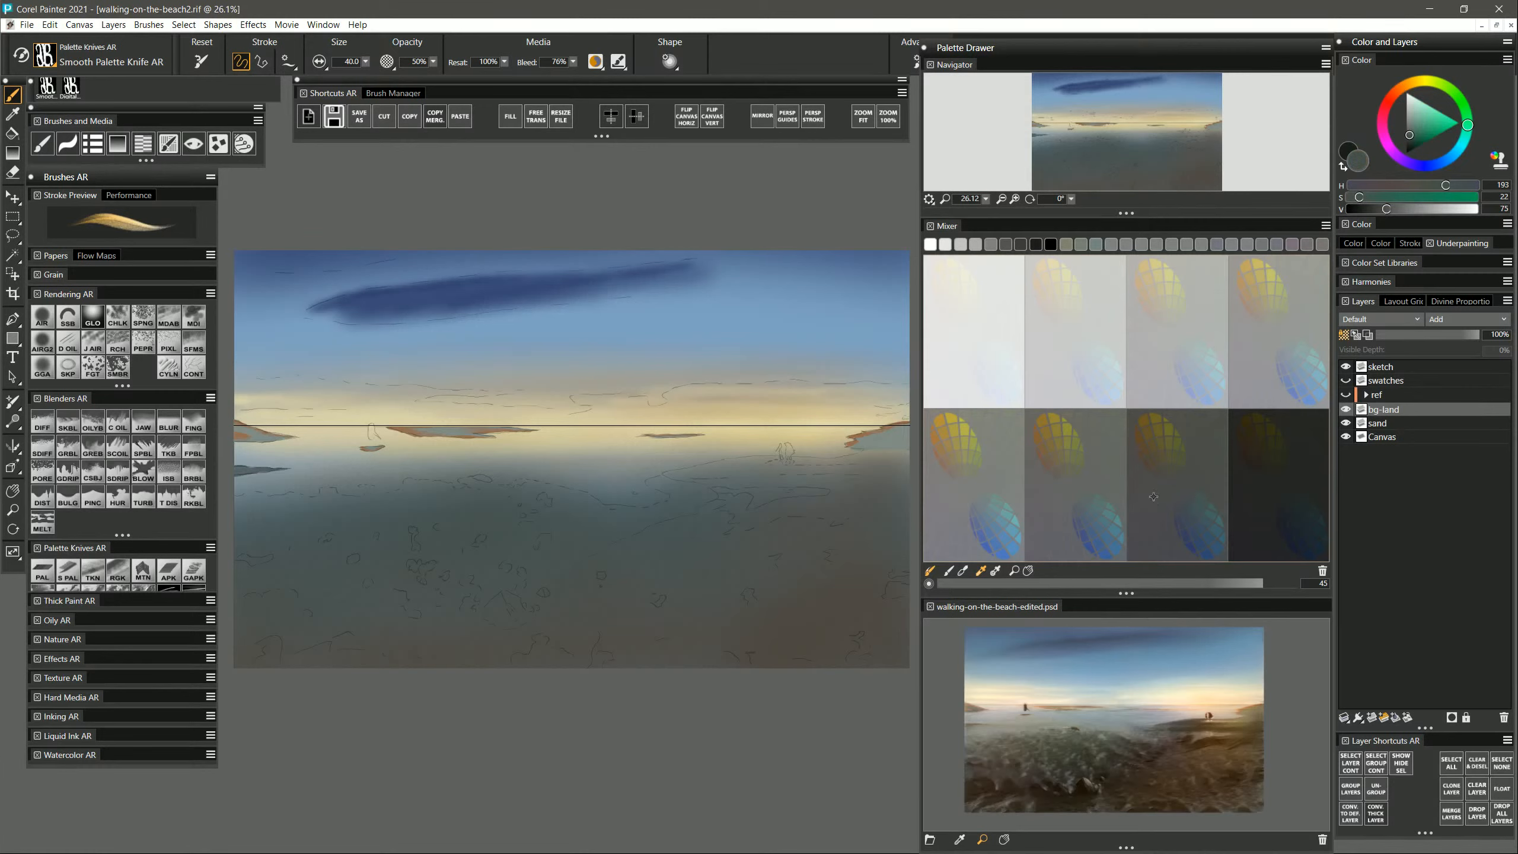
click(1386, 424)
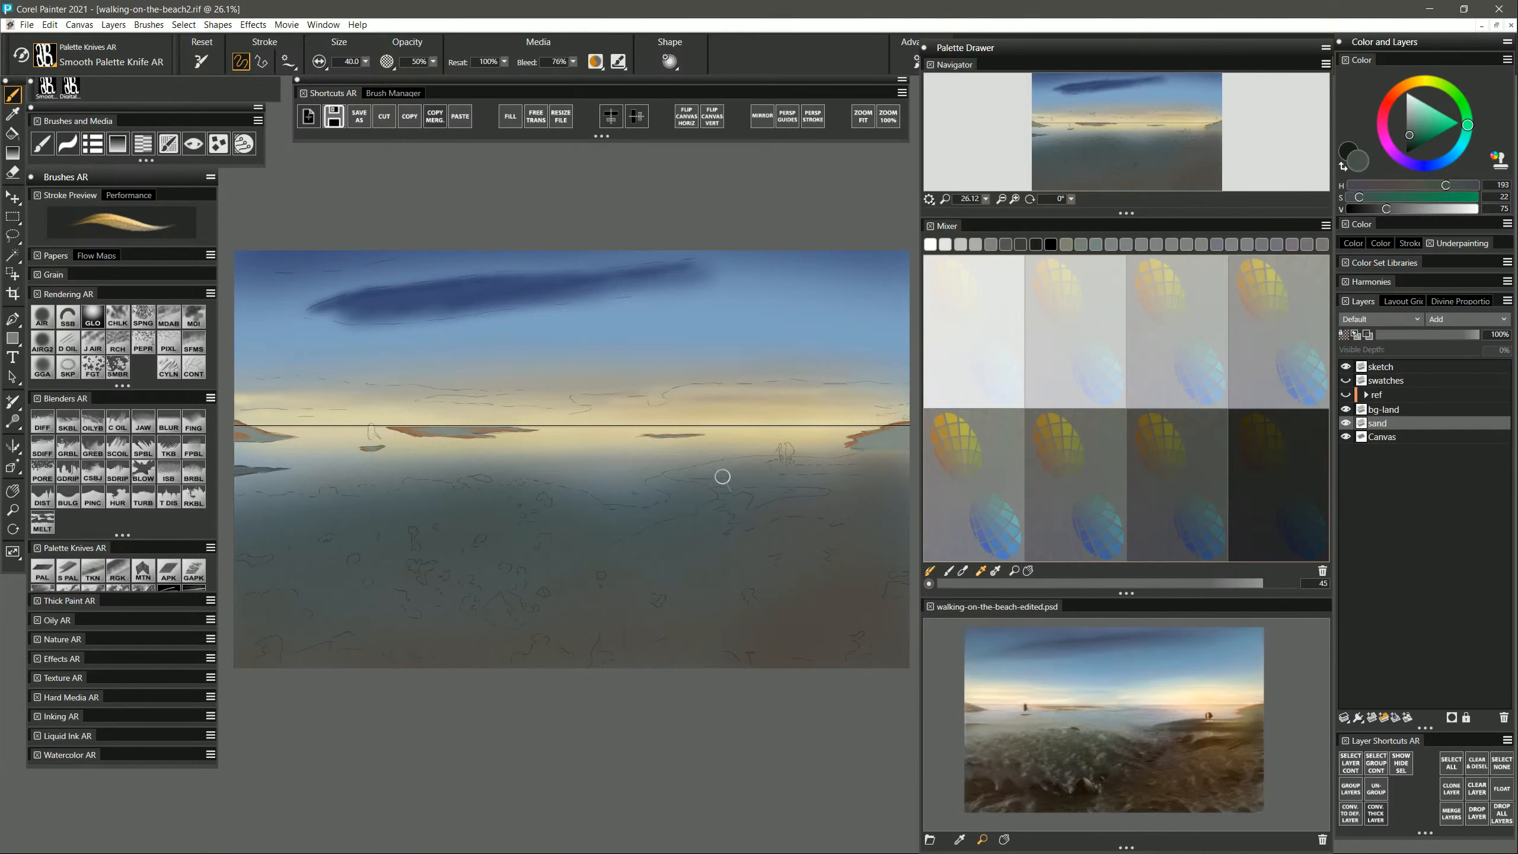
mouse_move(705, 466)
mouse_down()
mouse_move(830, 460)
mouse_move(677, 473)
mouse_move(912, 453)
mouse_move(851, 476)
mouse_up()
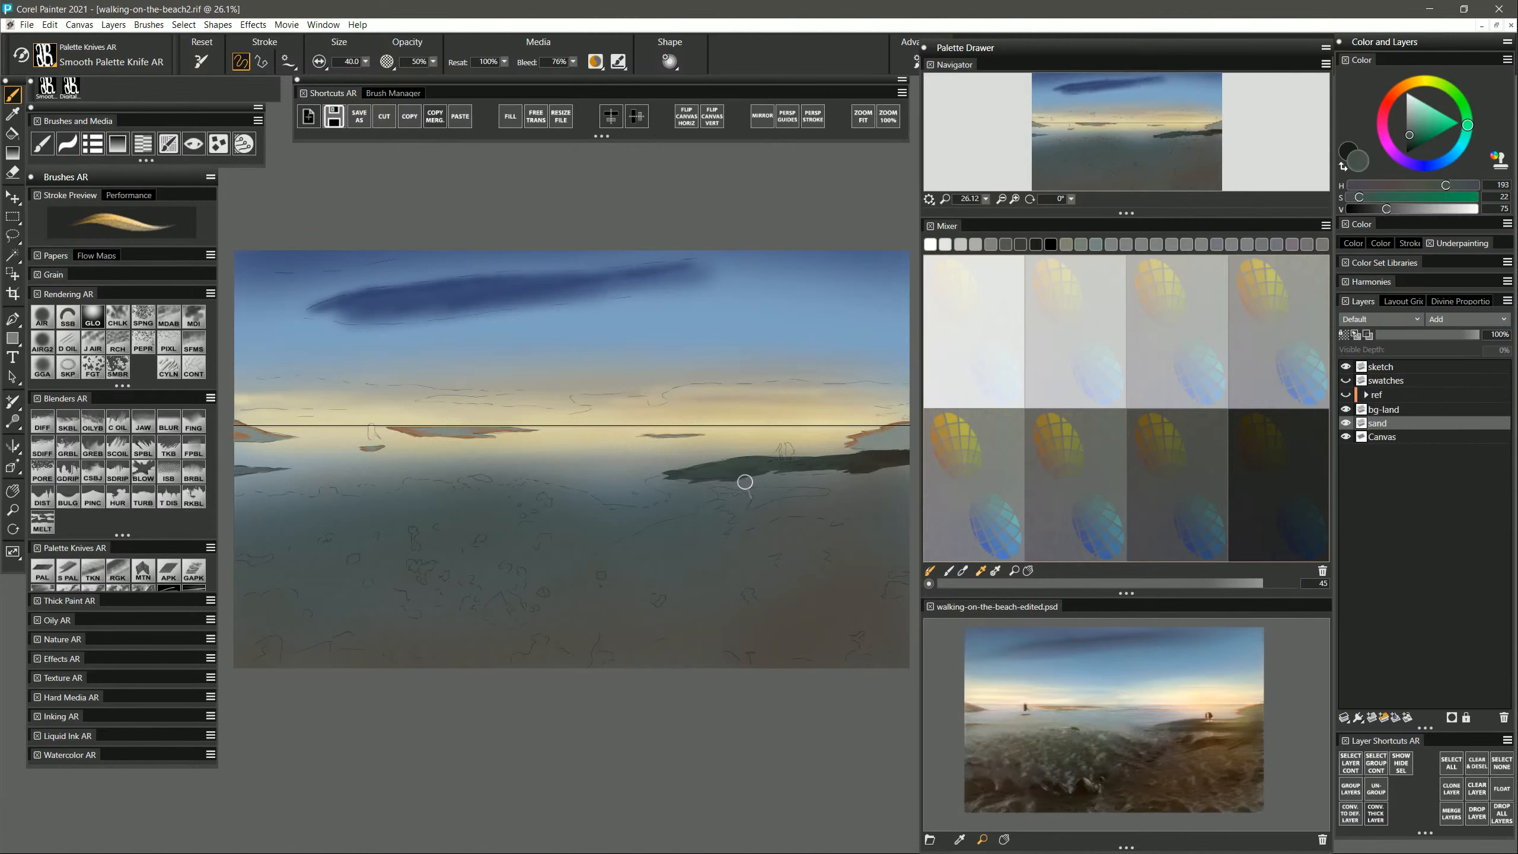
Undo the stray stroke below the spit and paint a second strip with smaller dark patches across the sand beneath it.
drag(691, 482, 737, 492)
key(ctrl+z)
mouse_move(693, 490)
mouse_down()
mouse_move(824, 491)
mouse_move(759, 491)
mouse_move(743, 519)
mouse_up()
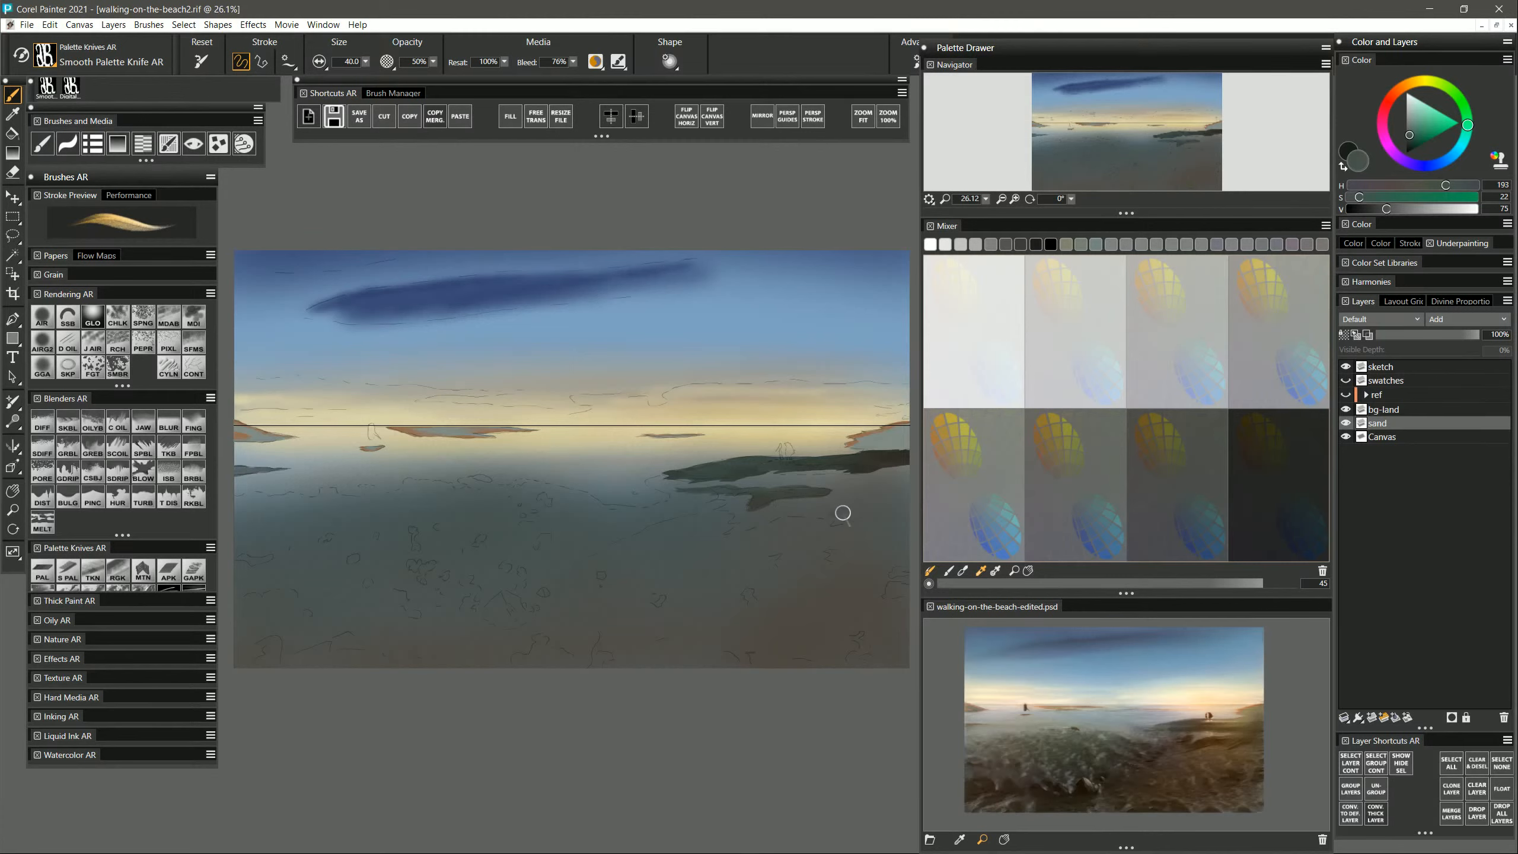
drag(843, 513, 883, 509)
mouse_move(684, 489)
mouse_down()
mouse_move(634, 512)
mouse_move(654, 508)
mouse_move(640, 522)
mouse_move(654, 525)
mouse_move(619, 530)
mouse_up()
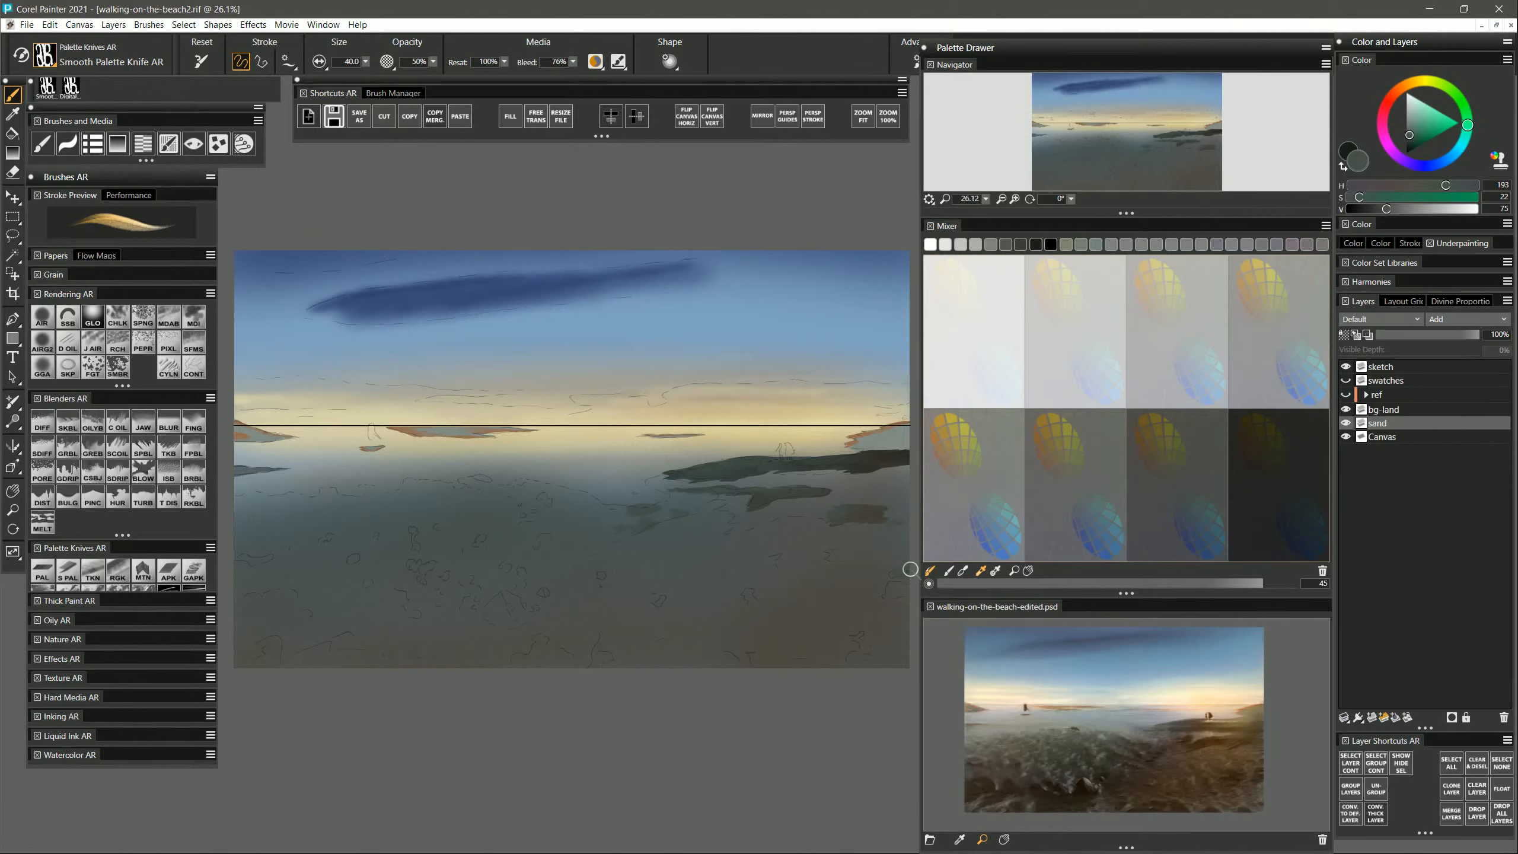
Sample a dark brown from the spit and dab scattered rocks over the lower-right sand.
alt+click(874, 458)
mouse_move(906, 572)
mouse_down()
mouse_move(891, 575)
mouse_move(909, 597)
mouse_up()
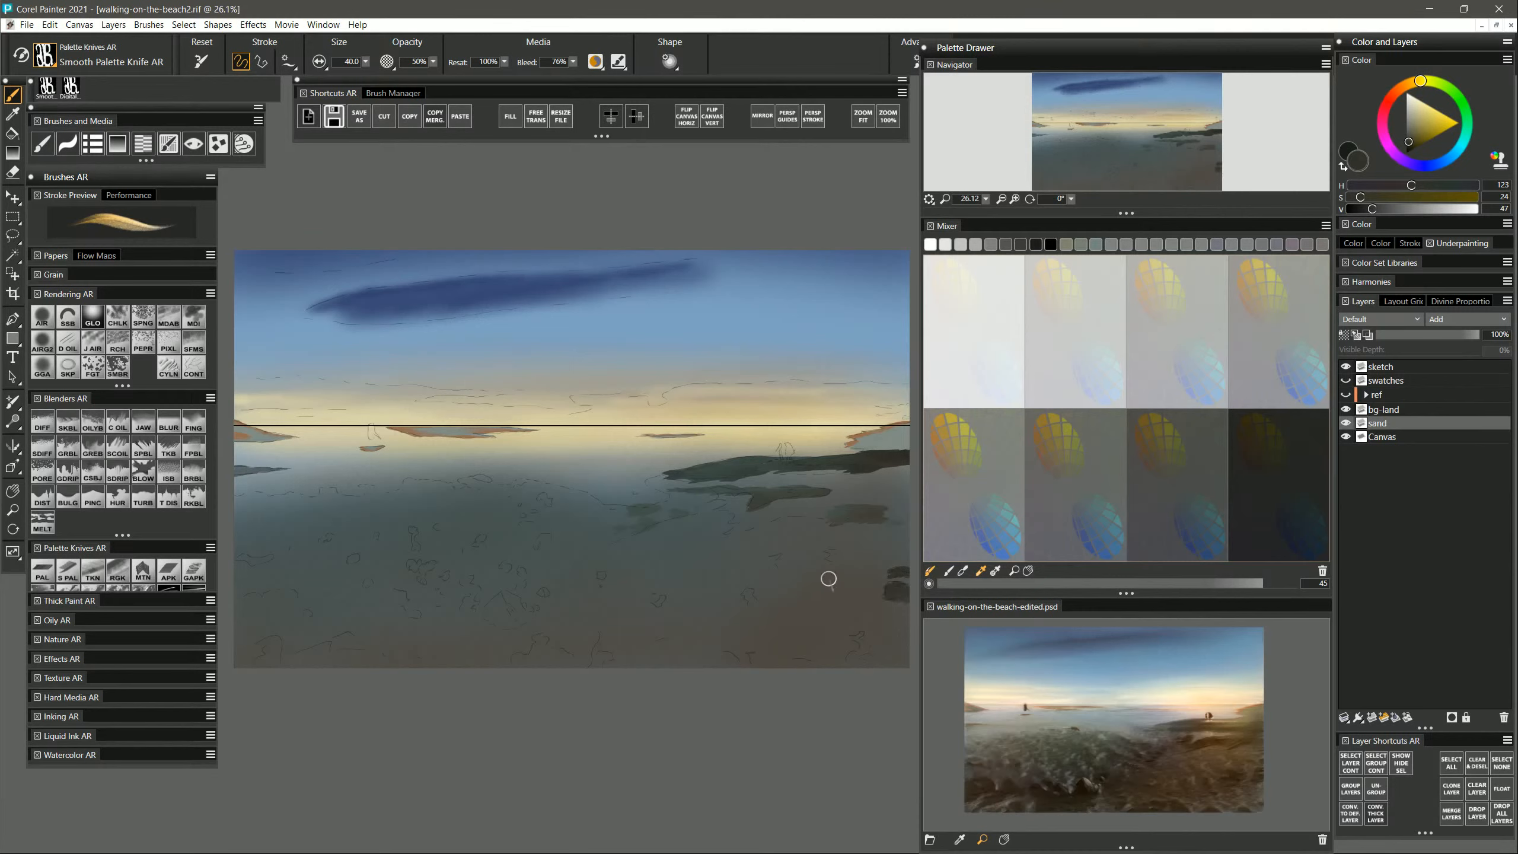
mouse_move(835, 552)
mouse_down()
mouse_move(779, 556)
mouse_move(750, 595)
mouse_up()
key(space)
drag(626, 698, 622, 695)
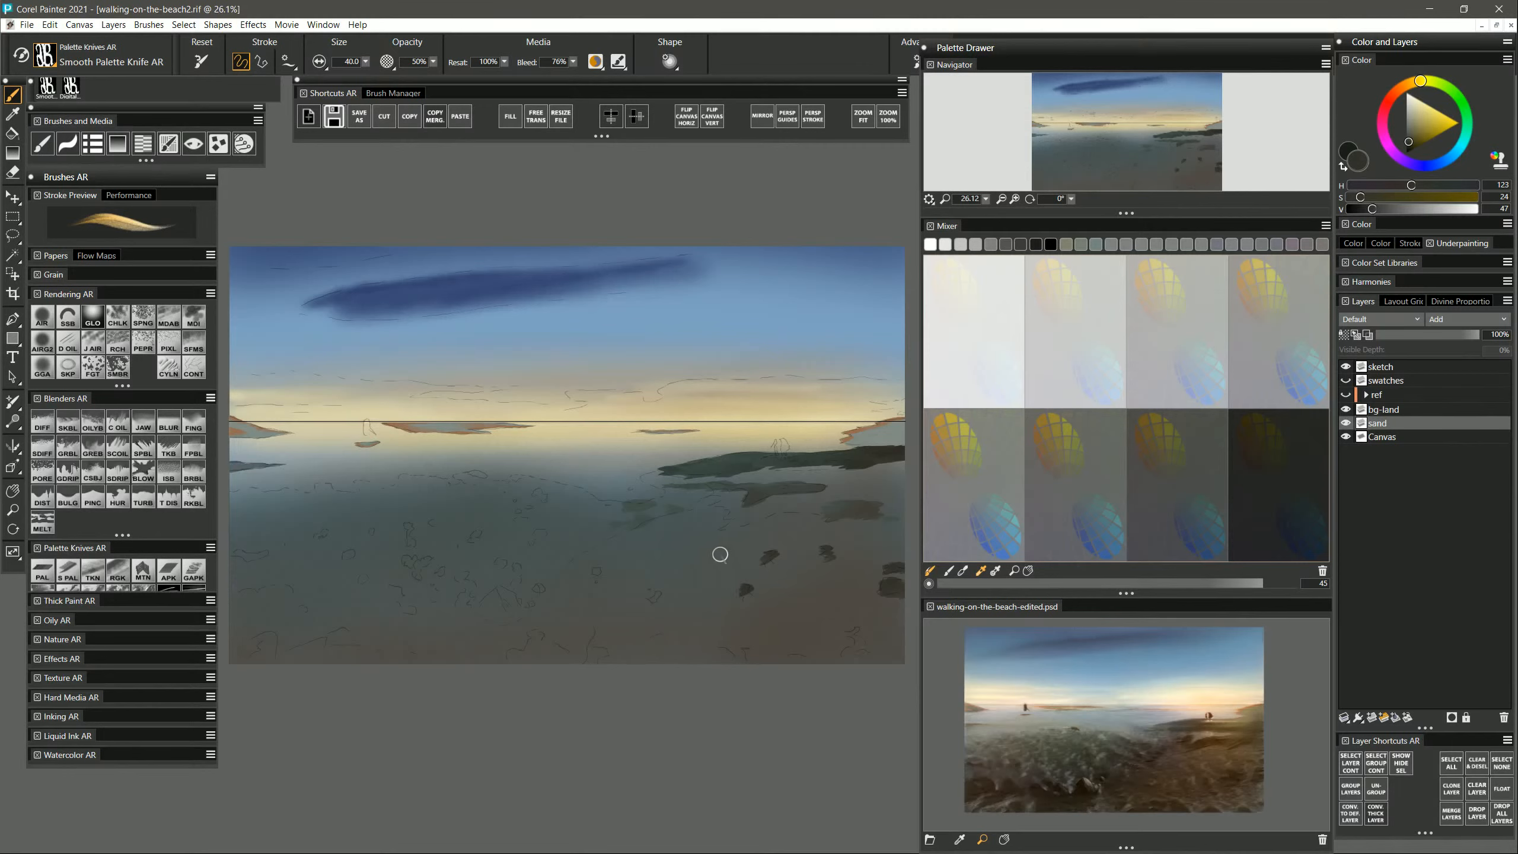
alt+click(715, 469)
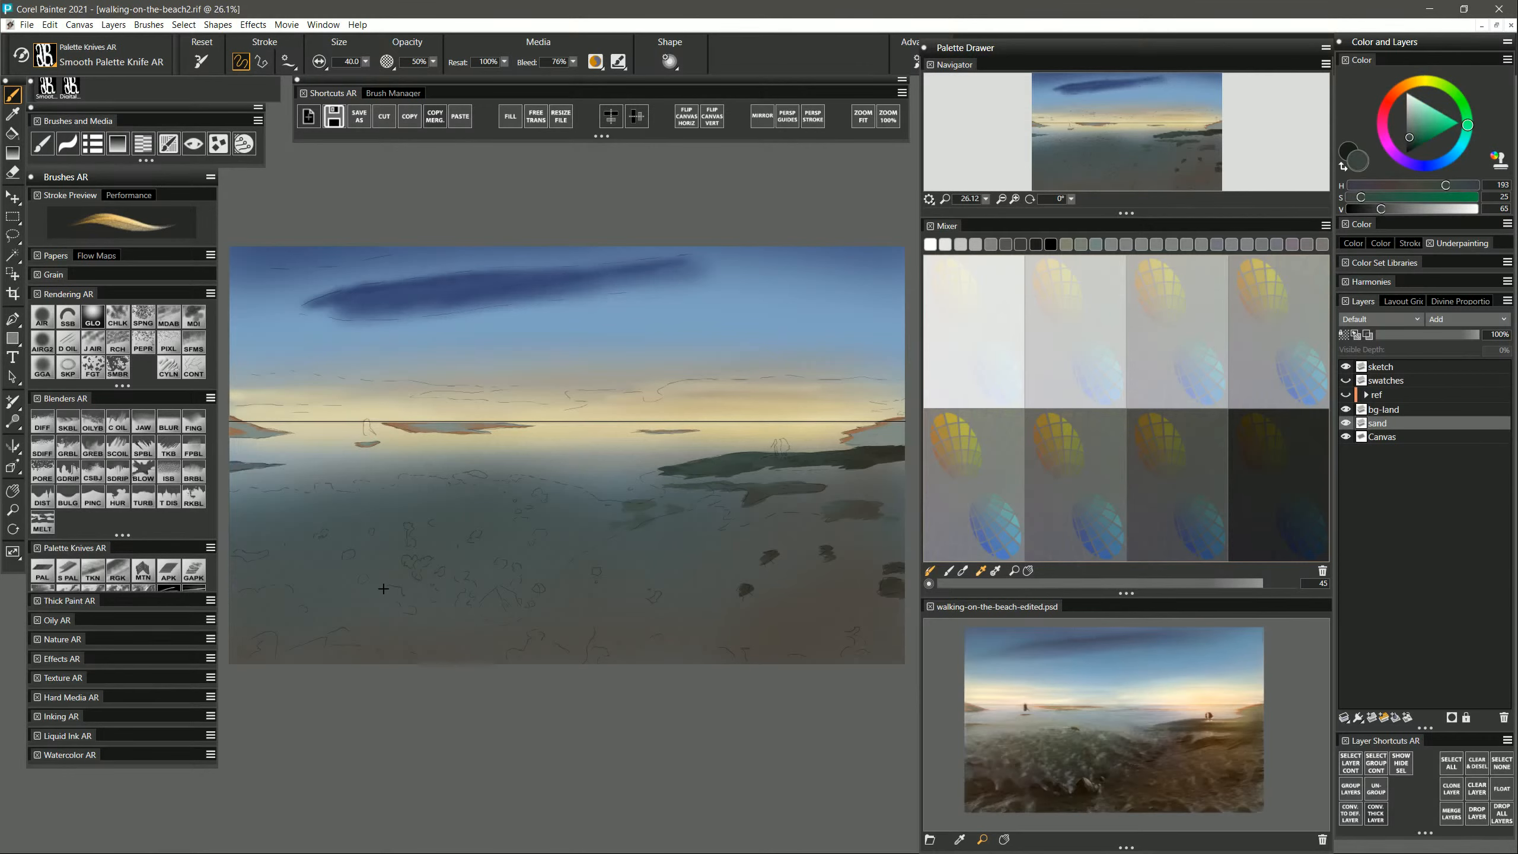
mouse_move(383, 589)
mouse_down()
mouse_move(360, 594)
mouse_move(389, 600)
mouse_up()
key(ctrl+z)
Take a near-black grey from the mixer and block in rocks across the foreground with the brush at size 107.3.
click(1295, 495)
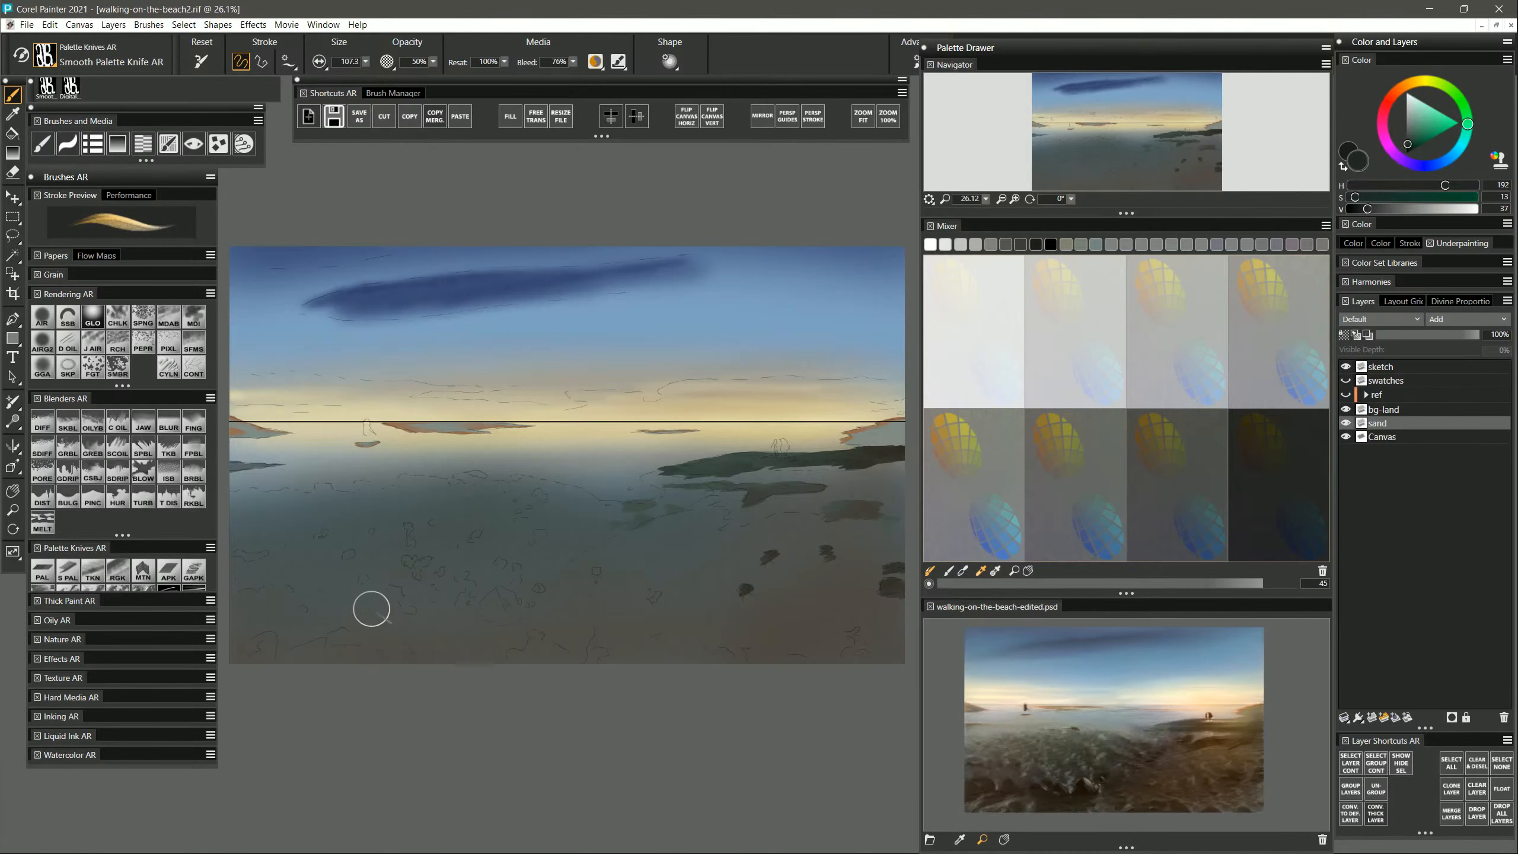
mouse_move(347, 605)
mouse_down()
mouse_move(250, 630)
mouse_move(254, 644)
mouse_move(437, 614)
mouse_move(512, 631)
mouse_move(523, 657)
mouse_move(495, 617)
mouse_move(597, 623)
mouse_move(397, 587)
mouse_move(549, 634)
mouse_move(661, 623)
mouse_move(702, 654)
mouse_move(678, 603)
mouse_move(722, 633)
mouse_move(830, 644)
mouse_move(755, 640)
mouse_move(806, 627)
mouse_move(729, 610)
mouse_move(830, 610)
mouse_move(851, 634)
mouse_move(888, 637)
mouse_move(772, 579)
mouse_move(867, 589)
mouse_move(722, 583)
mouse_move(613, 613)
mouse_move(639, 695)
mouse_up()
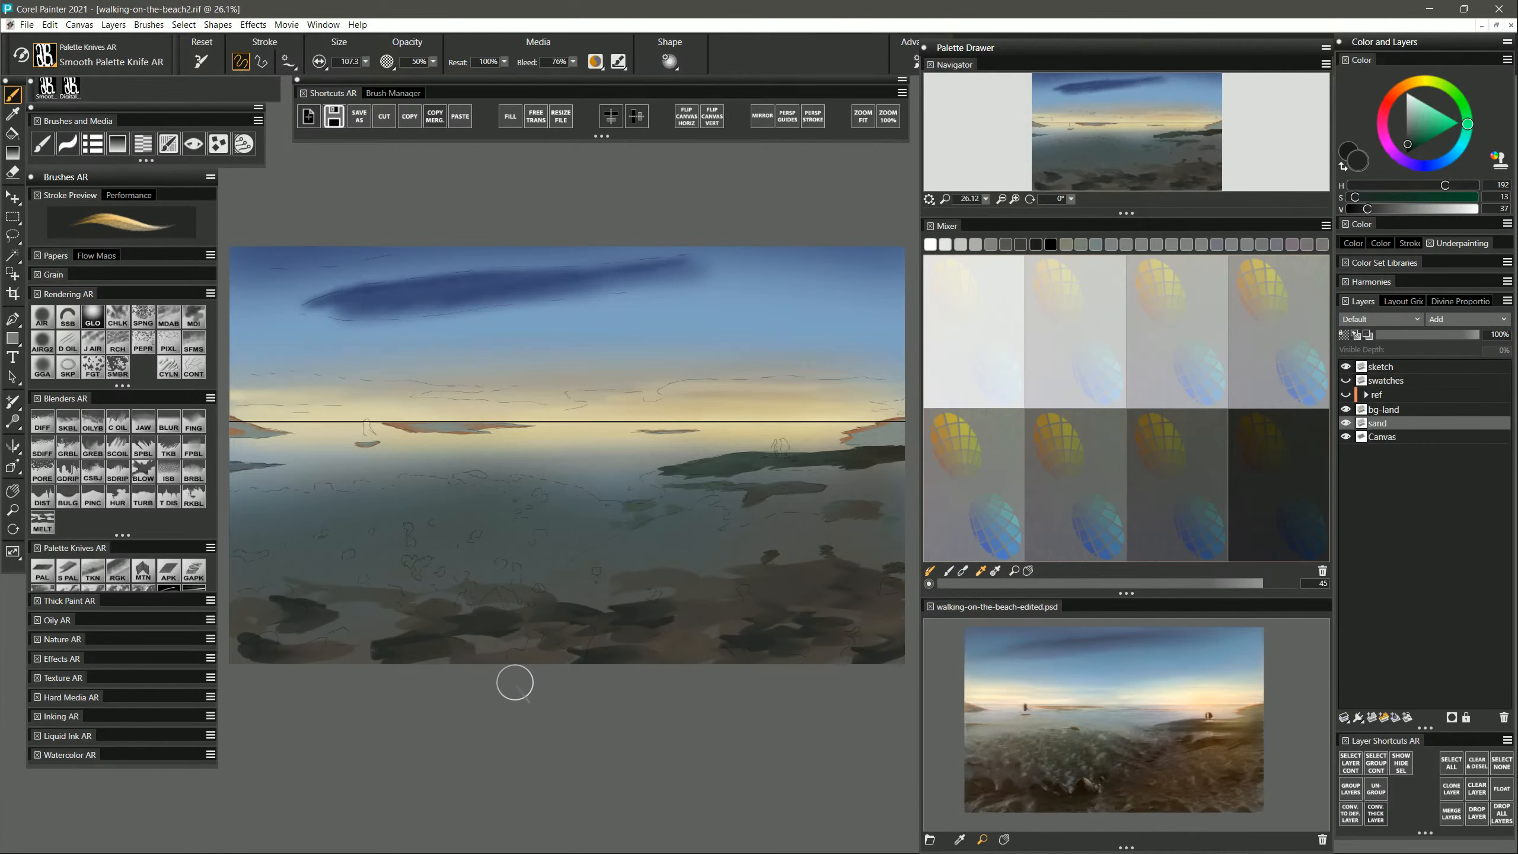
mouse_move(245, 599)
mouse_down()
mouse_move(310, 579)
mouse_move(401, 588)
mouse_move(414, 604)
mouse_move(497, 579)
mouse_move(466, 587)
mouse_move(533, 589)
mouse_up()
mouse_move(556, 590)
mouse_down()
mouse_move(586, 576)
mouse_move(591, 599)
mouse_up()
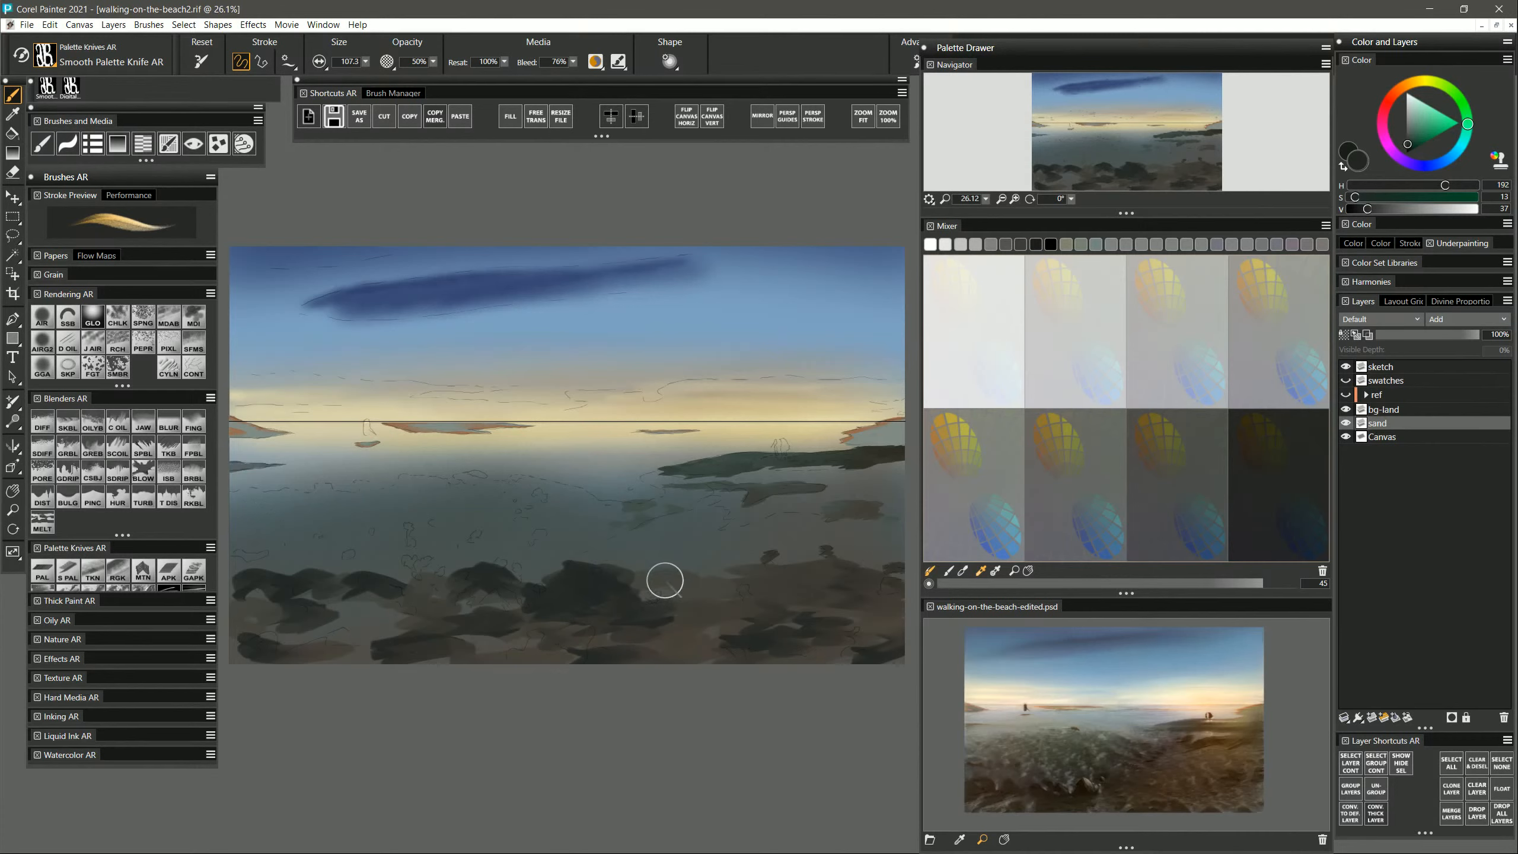
Extend the dark rocks up the right-hand slope and fill the remaining gaps across the foreground.
mouse_move(633, 567)
mouse_down()
mouse_move(691, 541)
mouse_move(624, 561)
mouse_move(641, 539)
mouse_move(629, 546)
mouse_move(721, 508)
mouse_move(613, 556)
mouse_move(657, 520)
mouse_move(577, 556)
mouse_move(601, 531)
mouse_move(550, 543)
mouse_move(535, 567)
mouse_move(694, 541)
mouse_move(692, 565)
mouse_move(788, 563)
mouse_move(726, 569)
mouse_move(775, 553)
mouse_move(731, 535)
mouse_move(783, 531)
mouse_move(845, 573)
mouse_move(857, 610)
mouse_move(599, 624)
mouse_move(823, 597)
mouse_move(758, 575)
mouse_move(863, 562)
mouse_move(820, 544)
mouse_move(907, 548)
mouse_up()
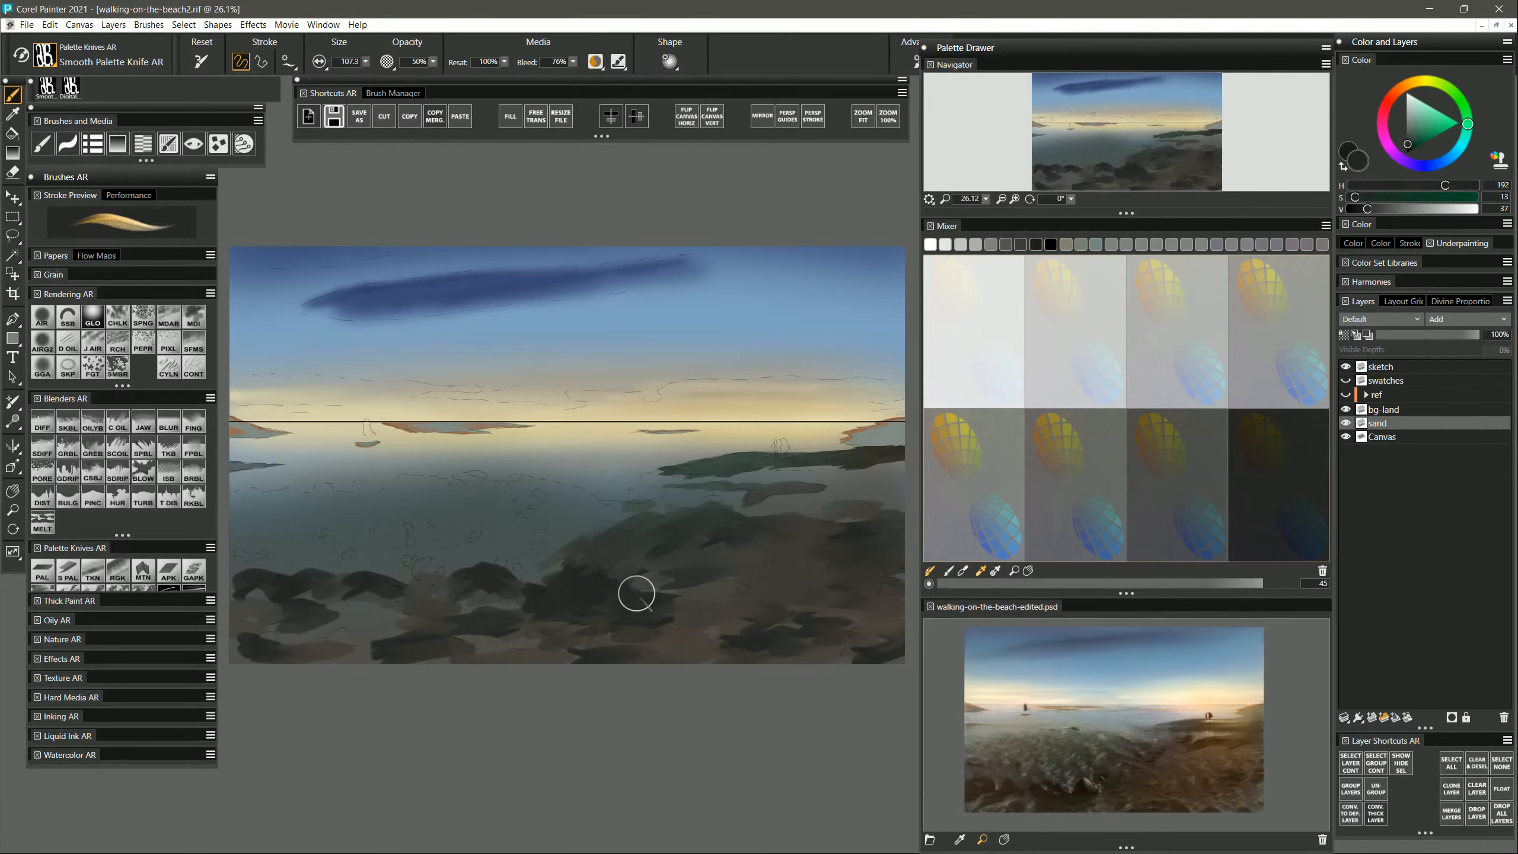
drag(478, 602, 508, 610)
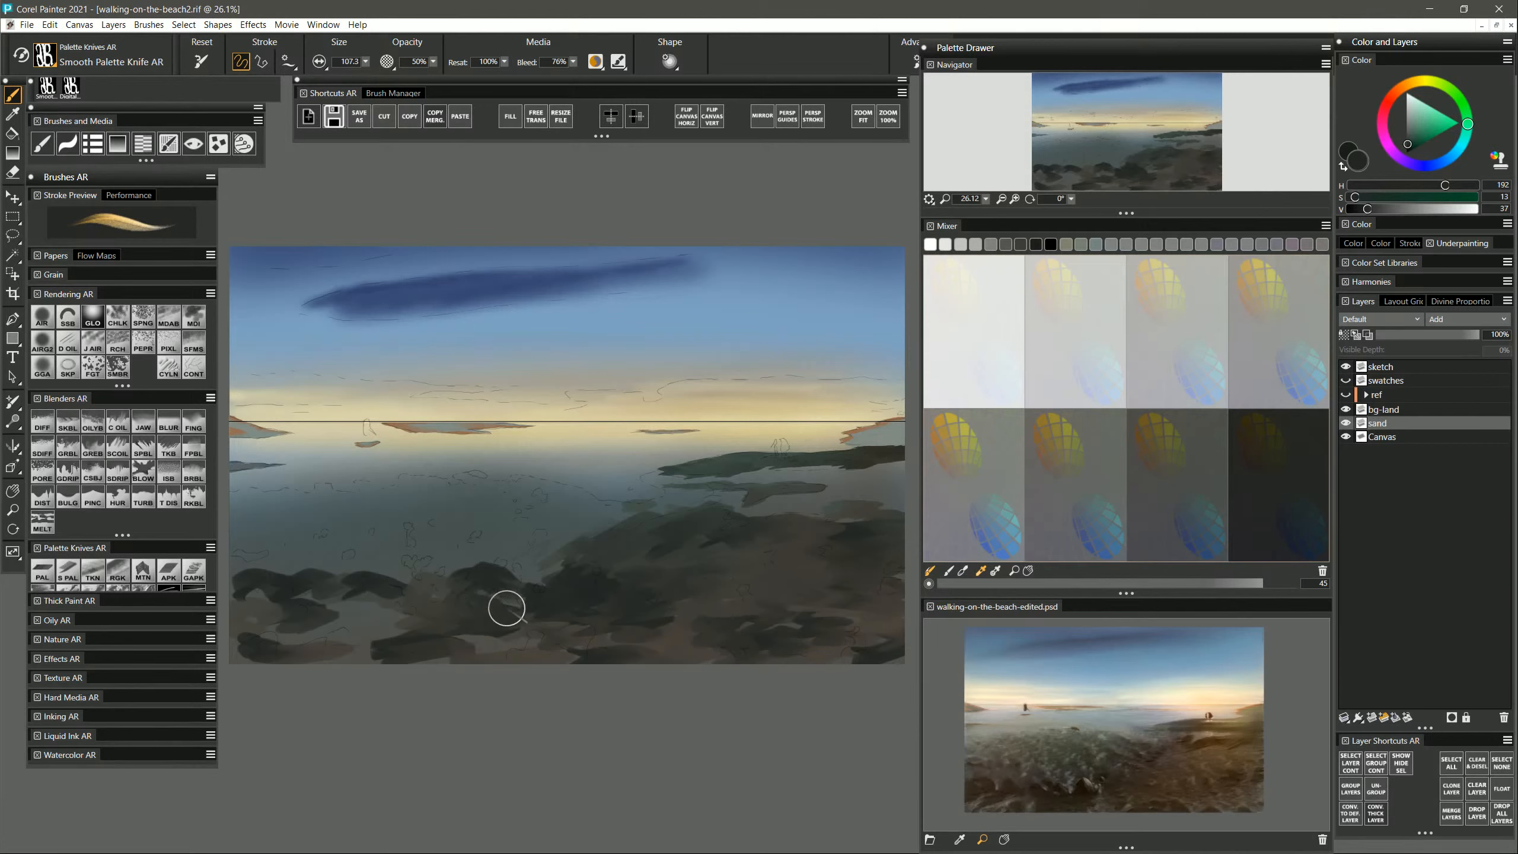
mouse_move(402, 627)
mouse_down()
mouse_move(241, 603)
mouse_move(420, 614)
mouse_move(258, 638)
mouse_move(375, 645)
mouse_move(235, 667)
mouse_move(393, 662)
mouse_move(236, 591)
mouse_move(244, 621)
mouse_move(366, 600)
mouse_move(488, 613)
mouse_move(515, 637)
mouse_move(491, 654)
mouse_move(556, 657)
mouse_move(603, 644)
mouse_move(502, 596)
mouse_move(410, 600)
mouse_move(729, 653)
mouse_move(735, 596)
mouse_move(450, 644)
mouse_up()
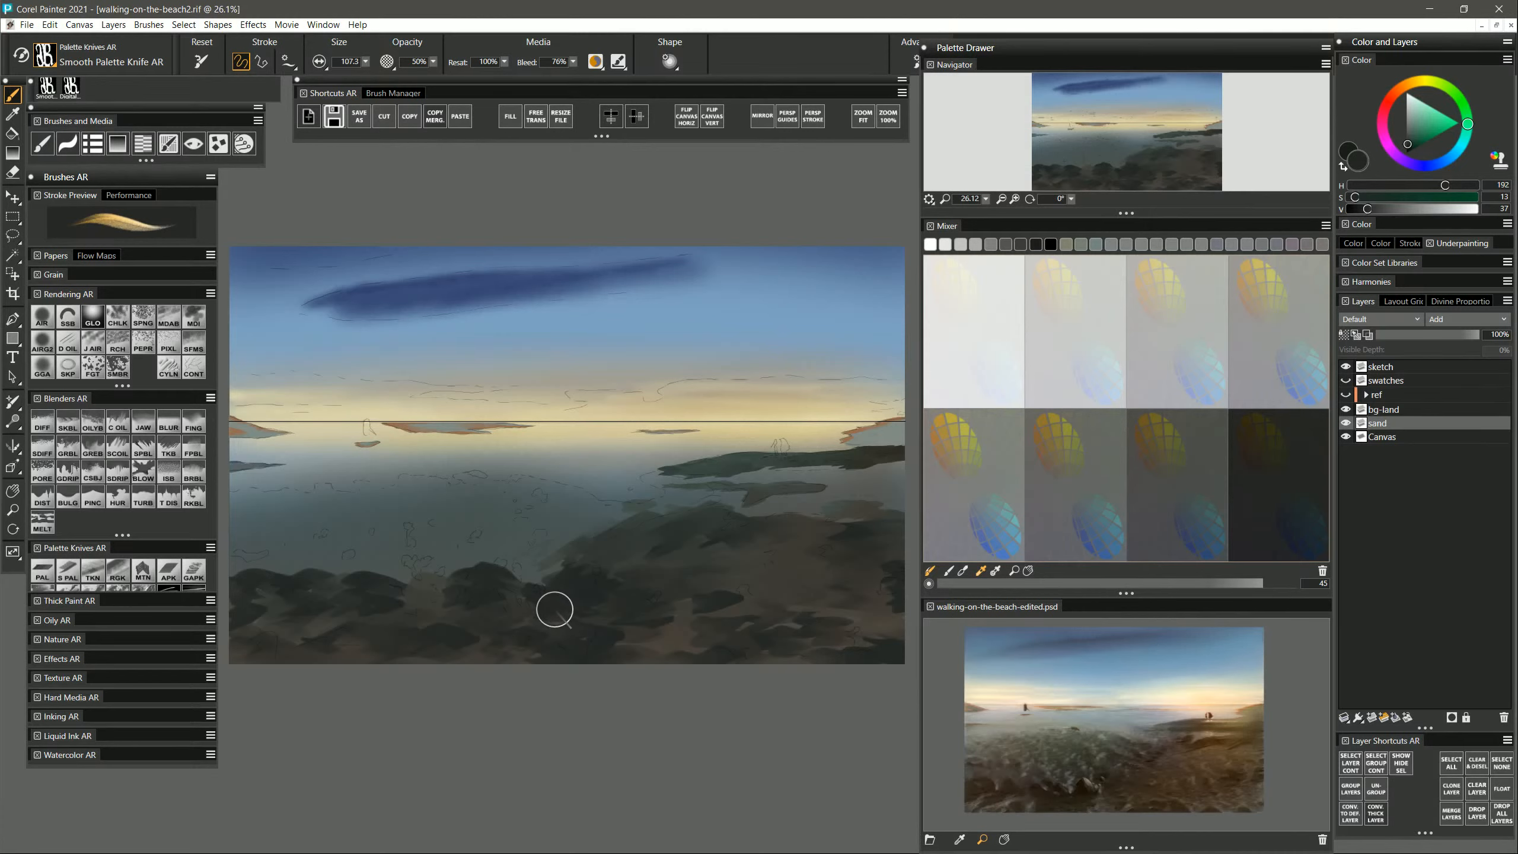
Sample the grey-green of the sand strip and block in the seaweed-covered ground across the left and central midground.
alt+click(715, 485)
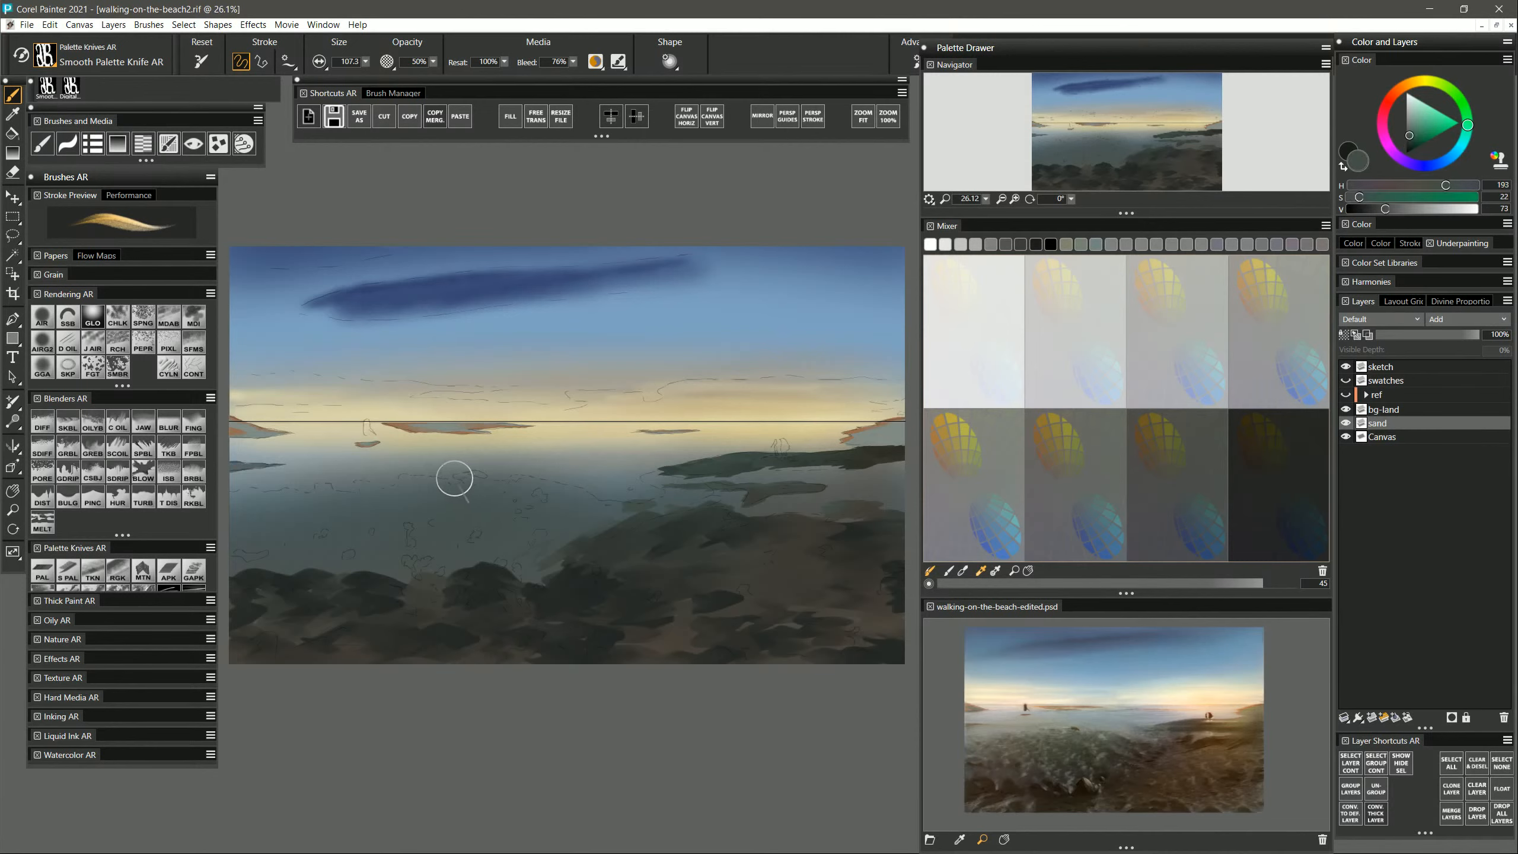
mouse_move(455, 479)
mouse_down()
mouse_move(486, 483)
mouse_move(393, 482)
mouse_move(452, 496)
mouse_move(518, 481)
mouse_move(571, 509)
mouse_move(565, 494)
mouse_move(634, 509)
mouse_move(429, 513)
mouse_move(412, 519)
mouse_move(444, 524)
mouse_move(365, 533)
mouse_move(500, 542)
mouse_up()
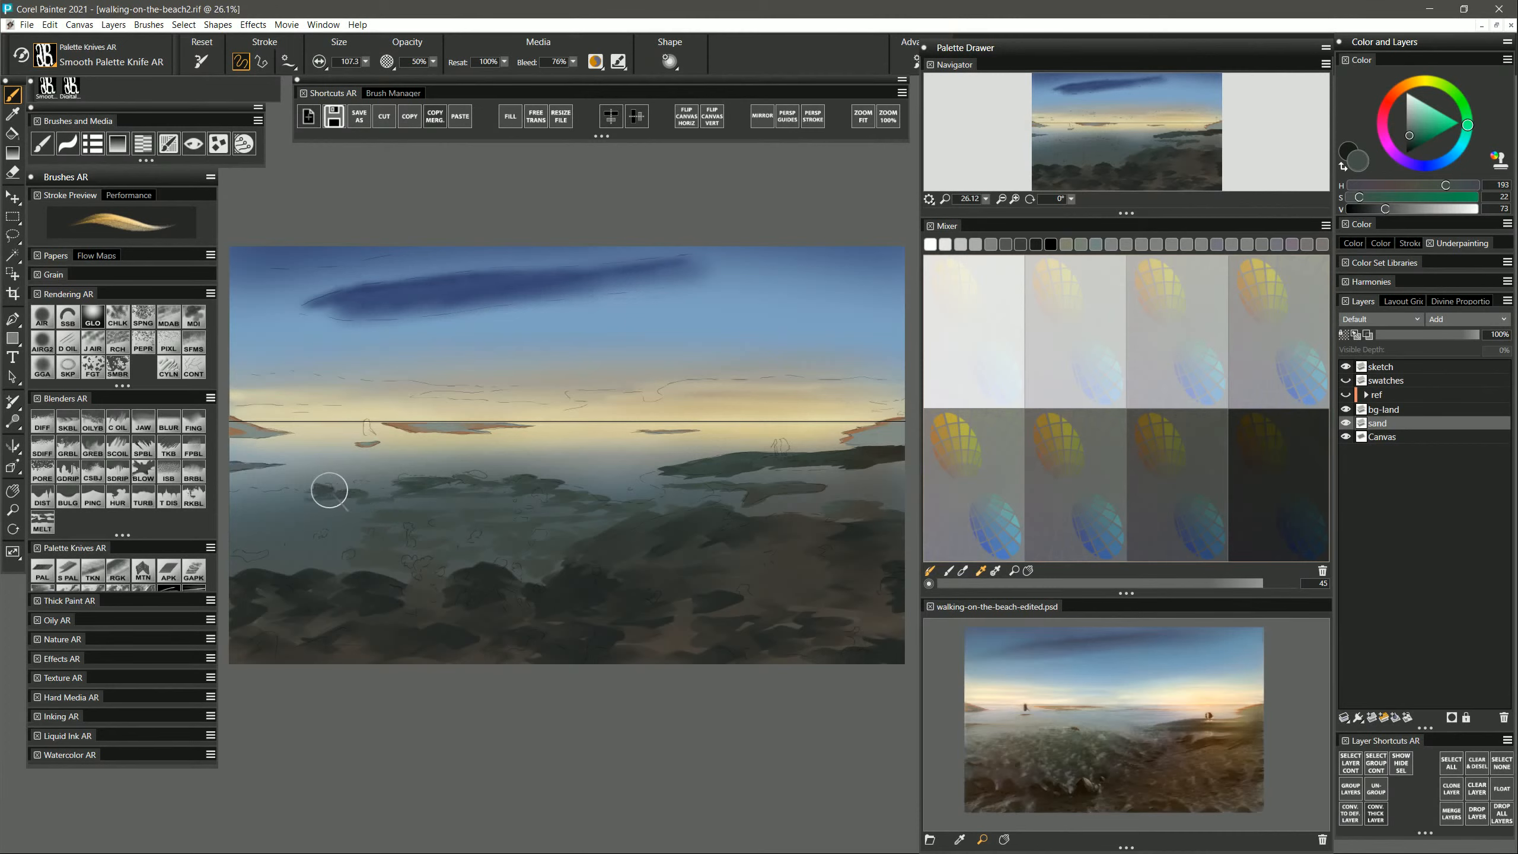
mouse_move(329, 491)
mouse_down()
mouse_move(216, 503)
mouse_move(313, 519)
mouse_move(227, 532)
mouse_move(304, 540)
mouse_move(255, 543)
mouse_move(299, 548)
mouse_move(293, 563)
mouse_move(366, 557)
mouse_move(329, 531)
mouse_move(376, 508)
mouse_move(234, 513)
mouse_move(291, 564)
mouse_up()
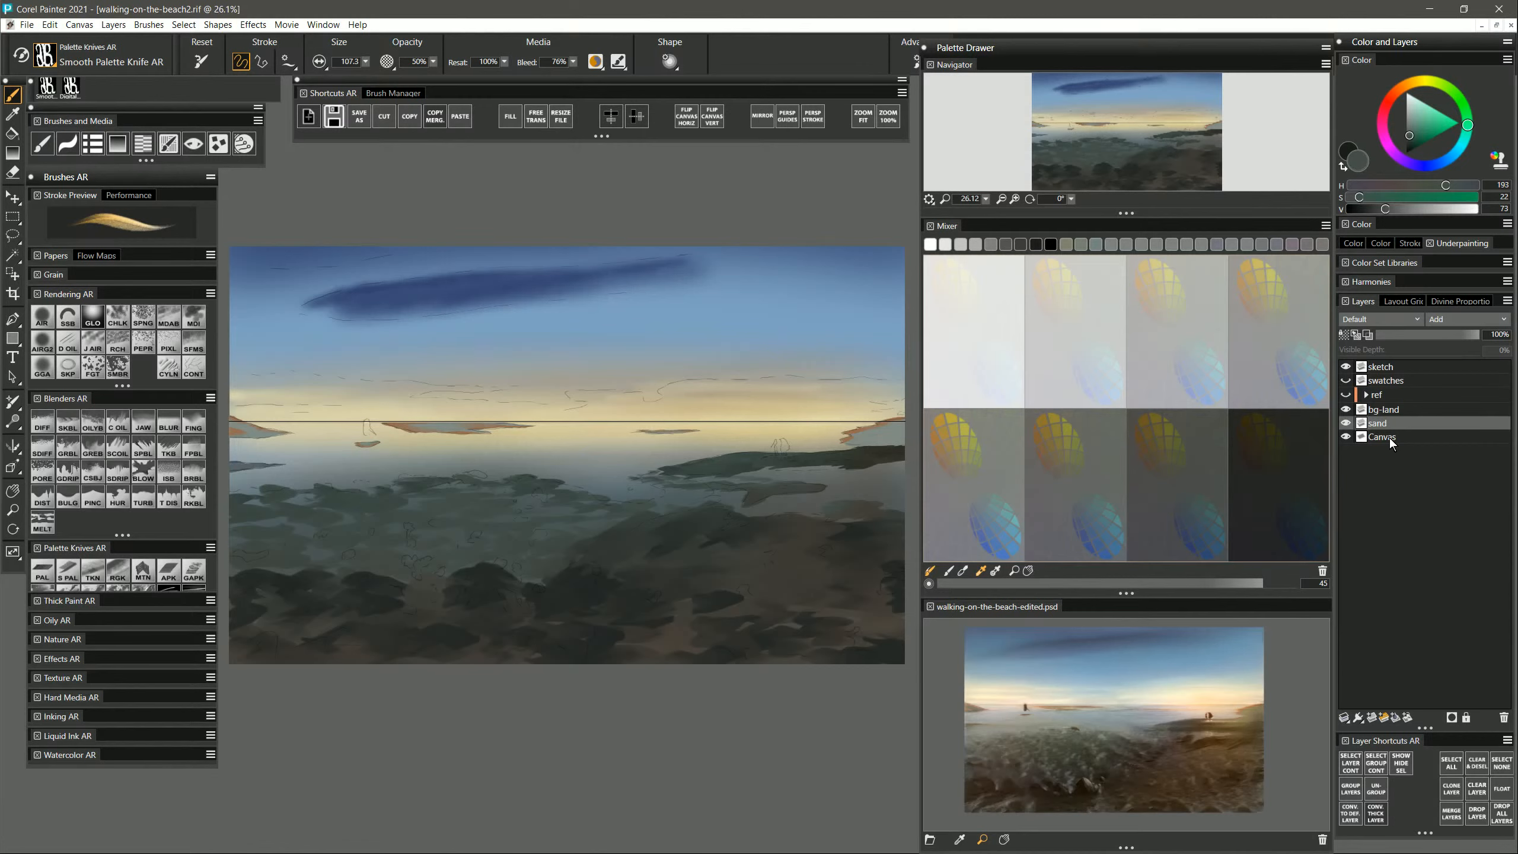
Airbrush warm browns from the mixer over the right-hand sand on the sand layer, using Digital Airbrush up to size 347.3.
click(1344, 422)
click(1344, 423)
click(42, 317)
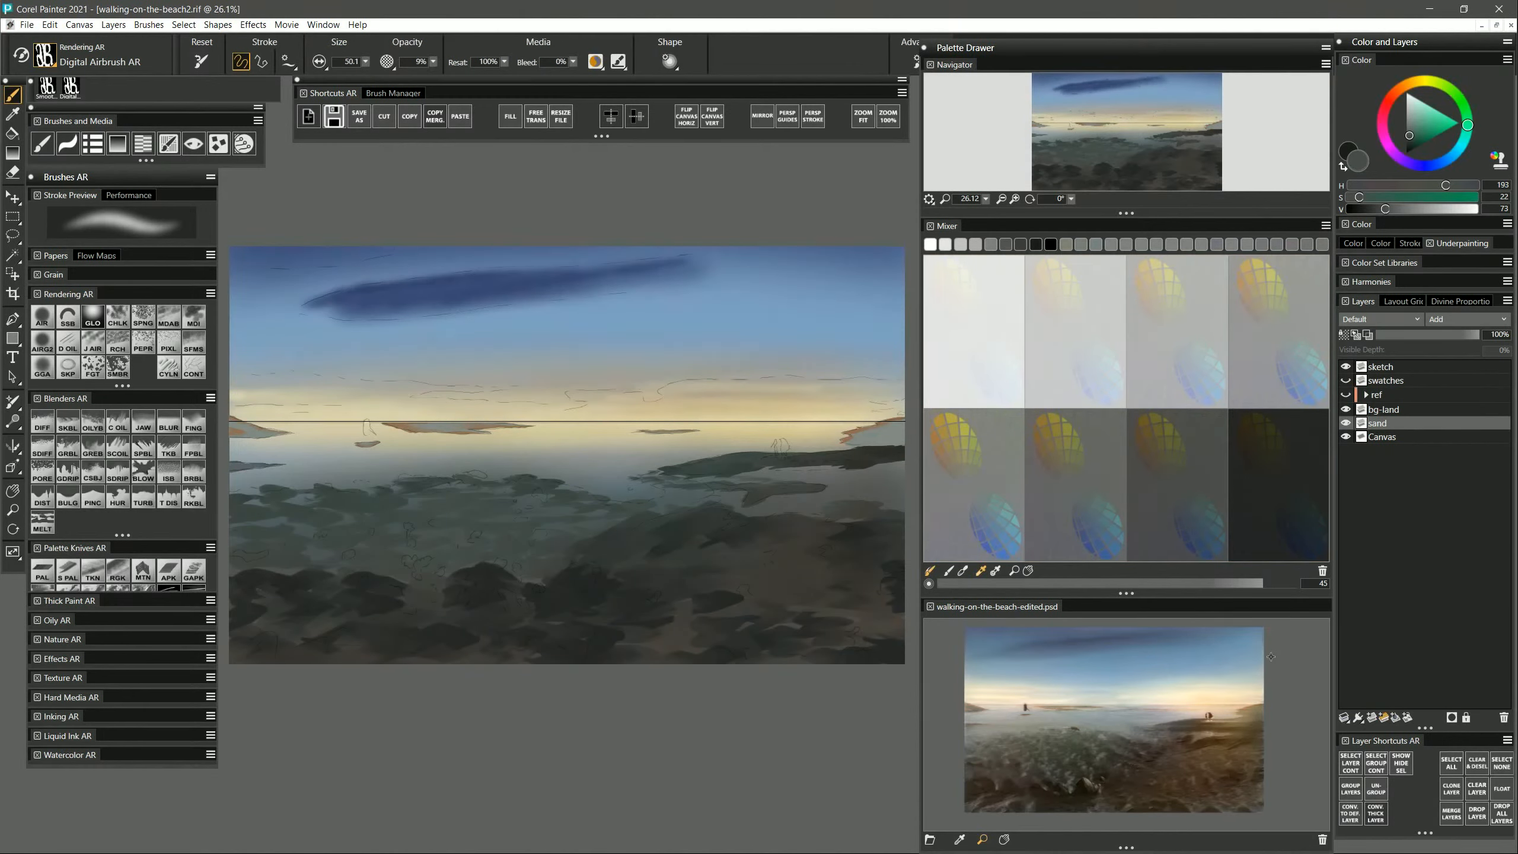
click(1036, 457)
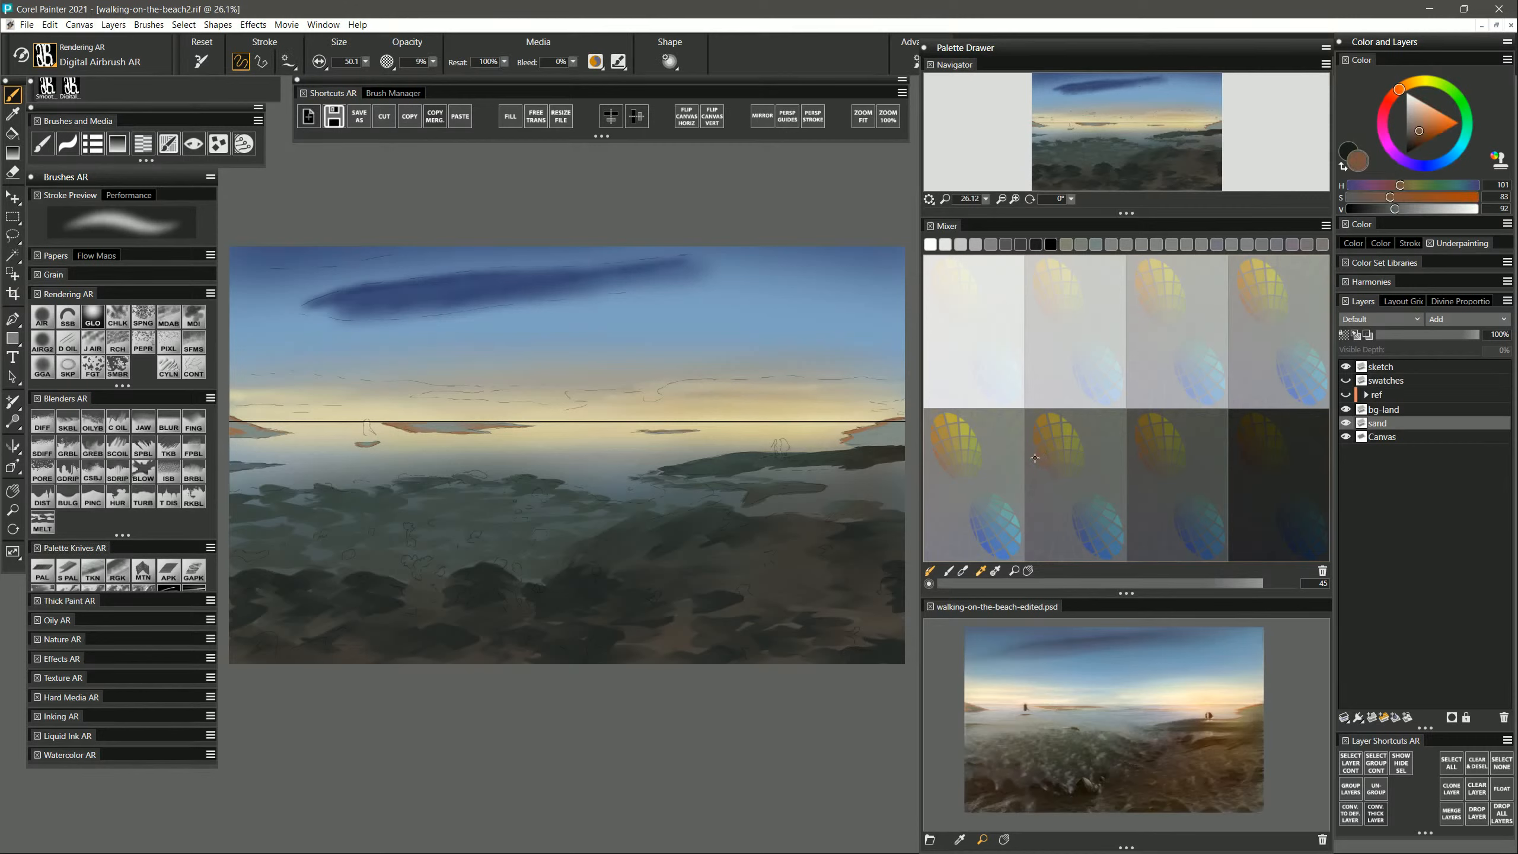
drag(784, 485, 764, 493)
drag(782, 492, 748, 491)
click(1147, 433)
drag(788, 549, 843, 549)
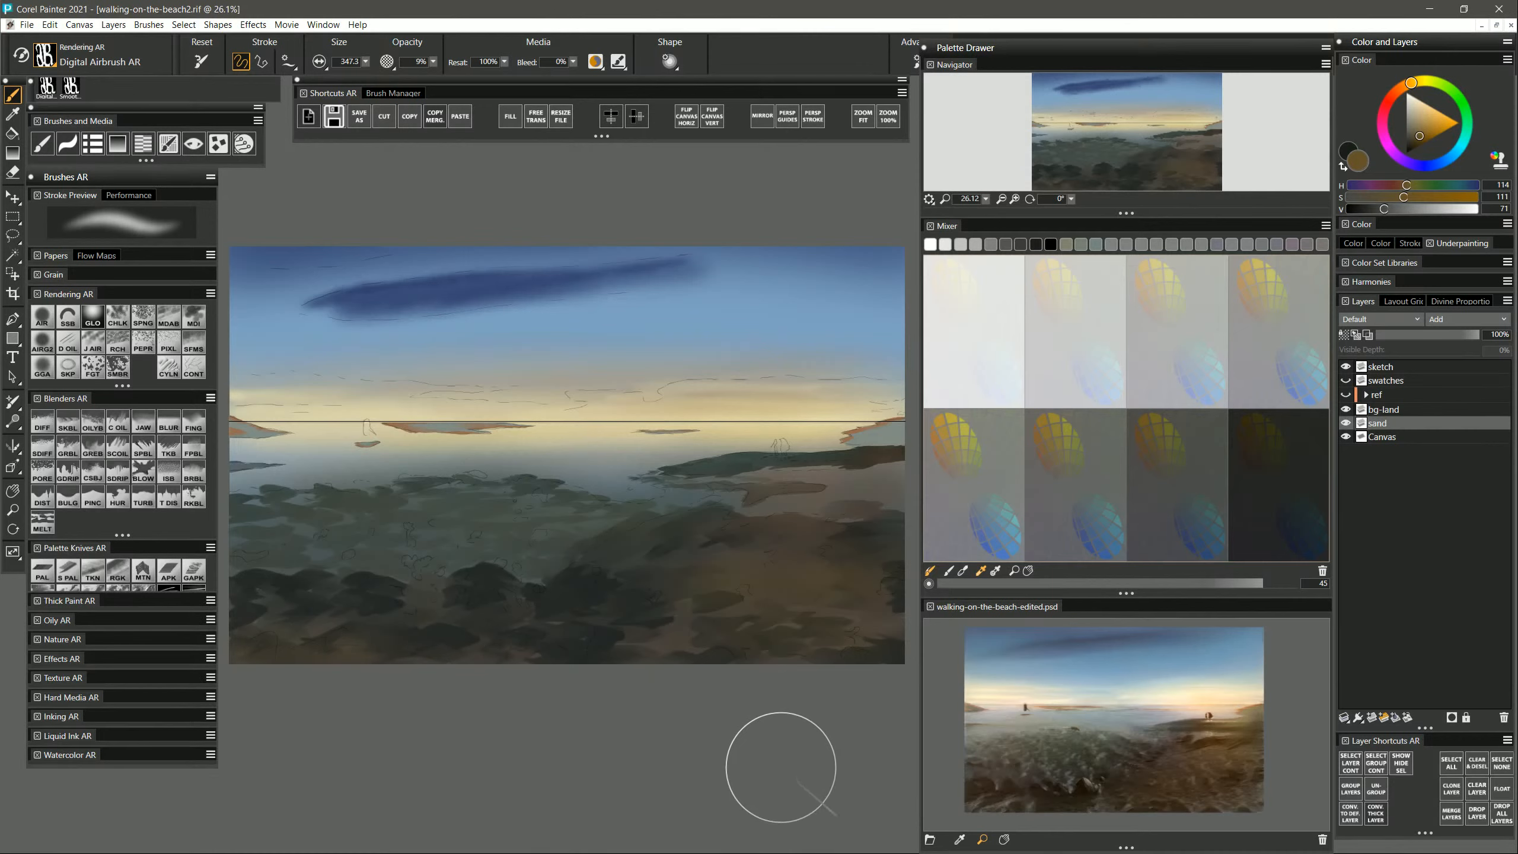
Build up the sunset glow around the horizon on the Canvas layer with airbrushed cream, beige and tan from the mixer.
click(1392, 437)
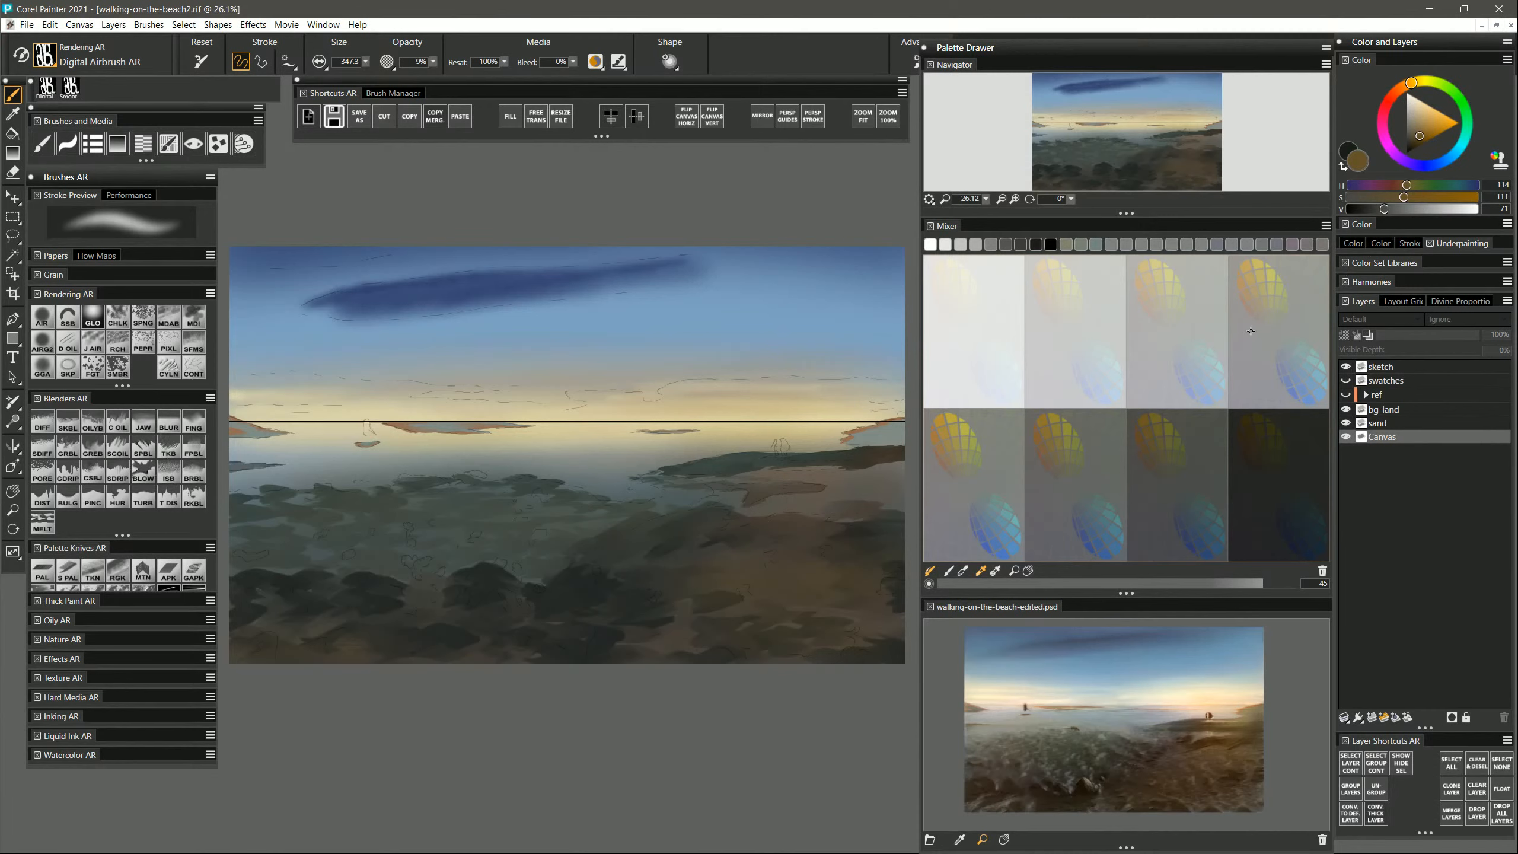
click(1141, 302)
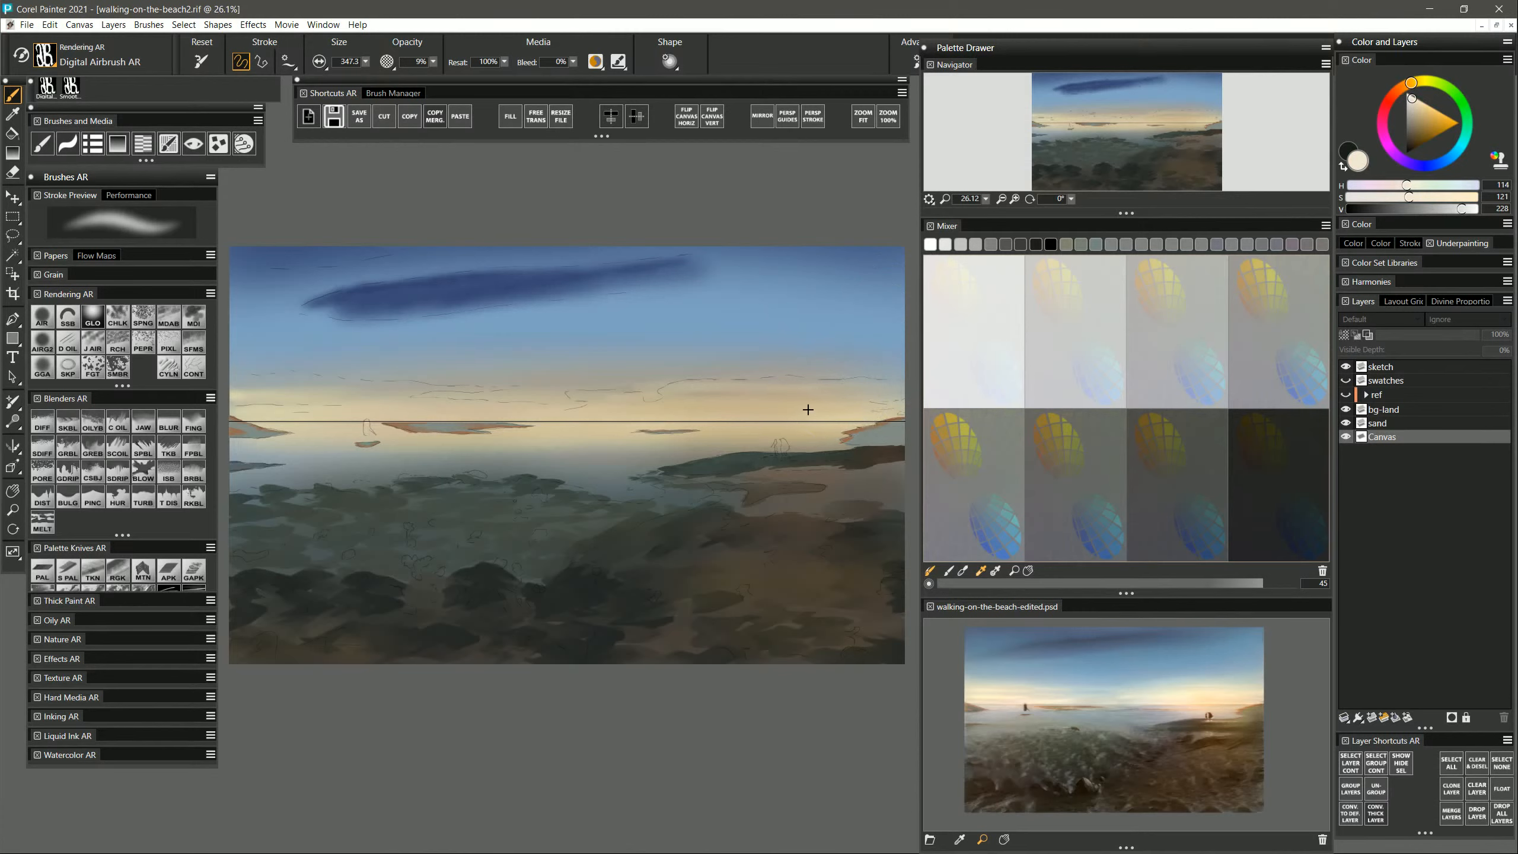
drag(808, 410, 789, 426)
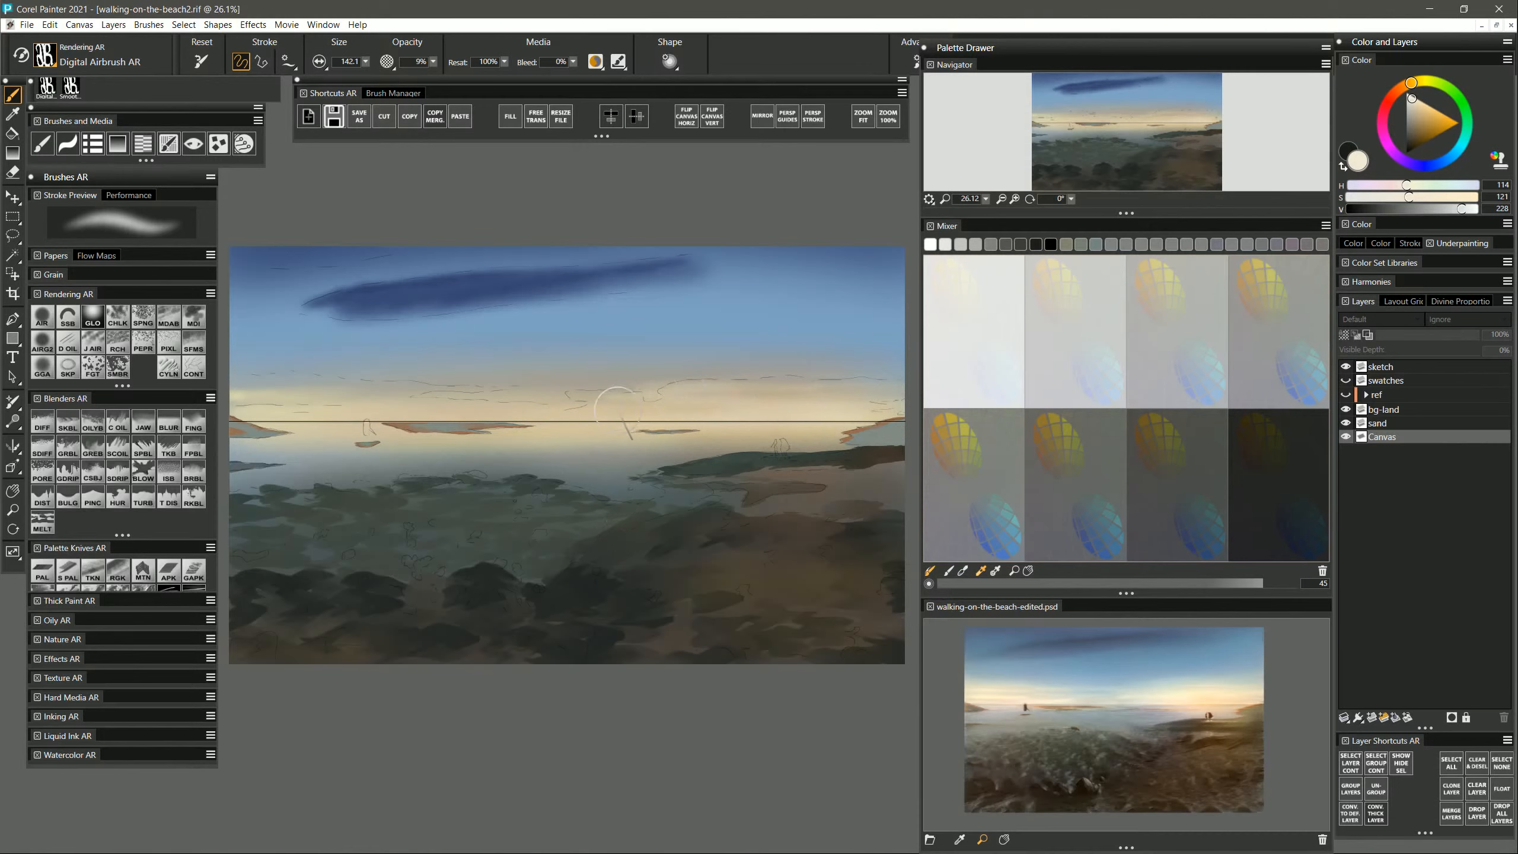
click(1047, 276)
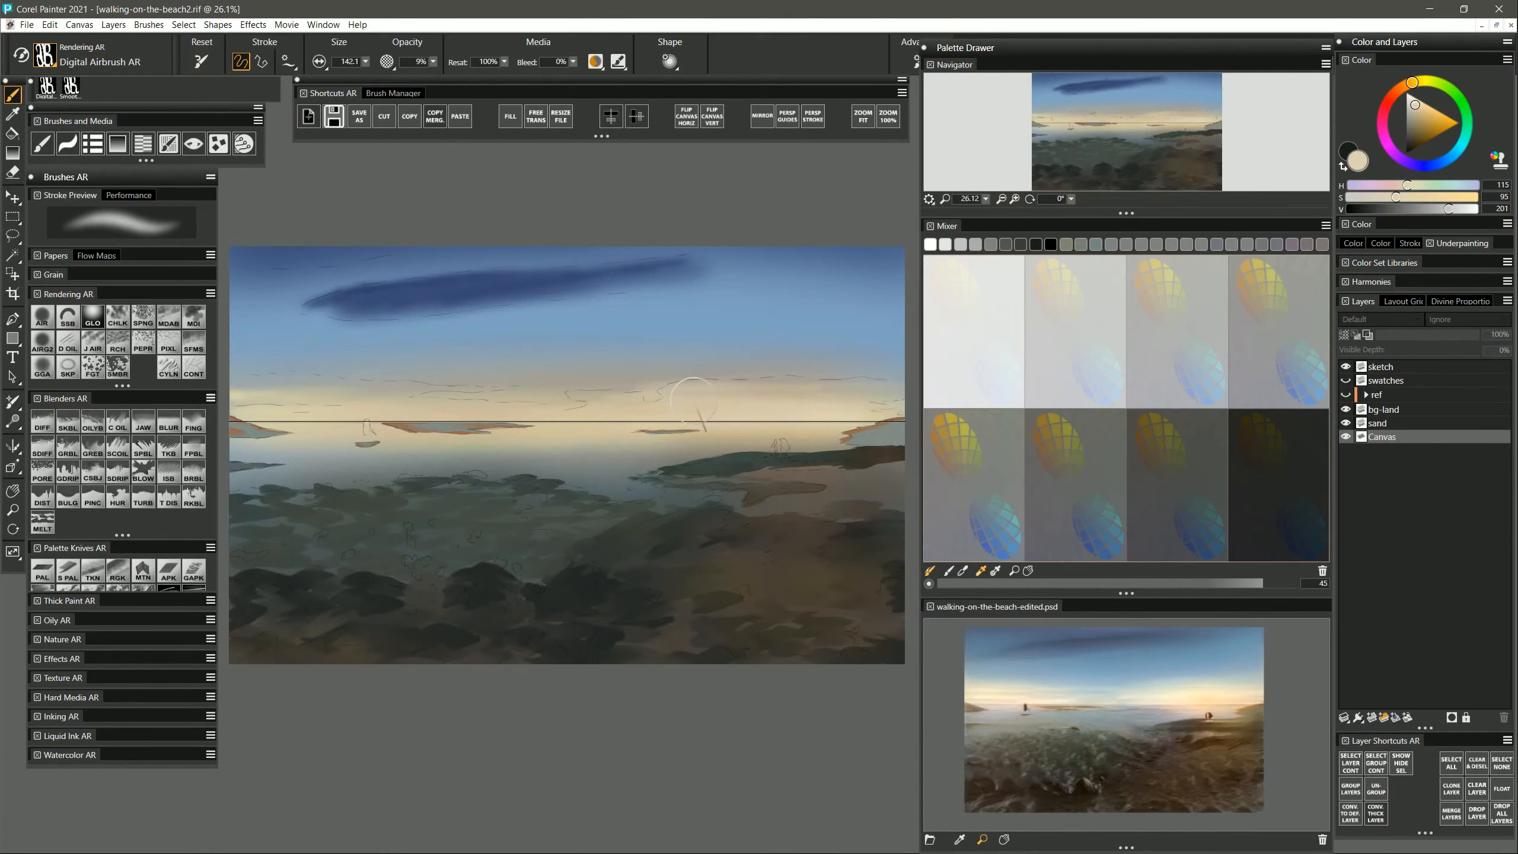
click(1143, 269)
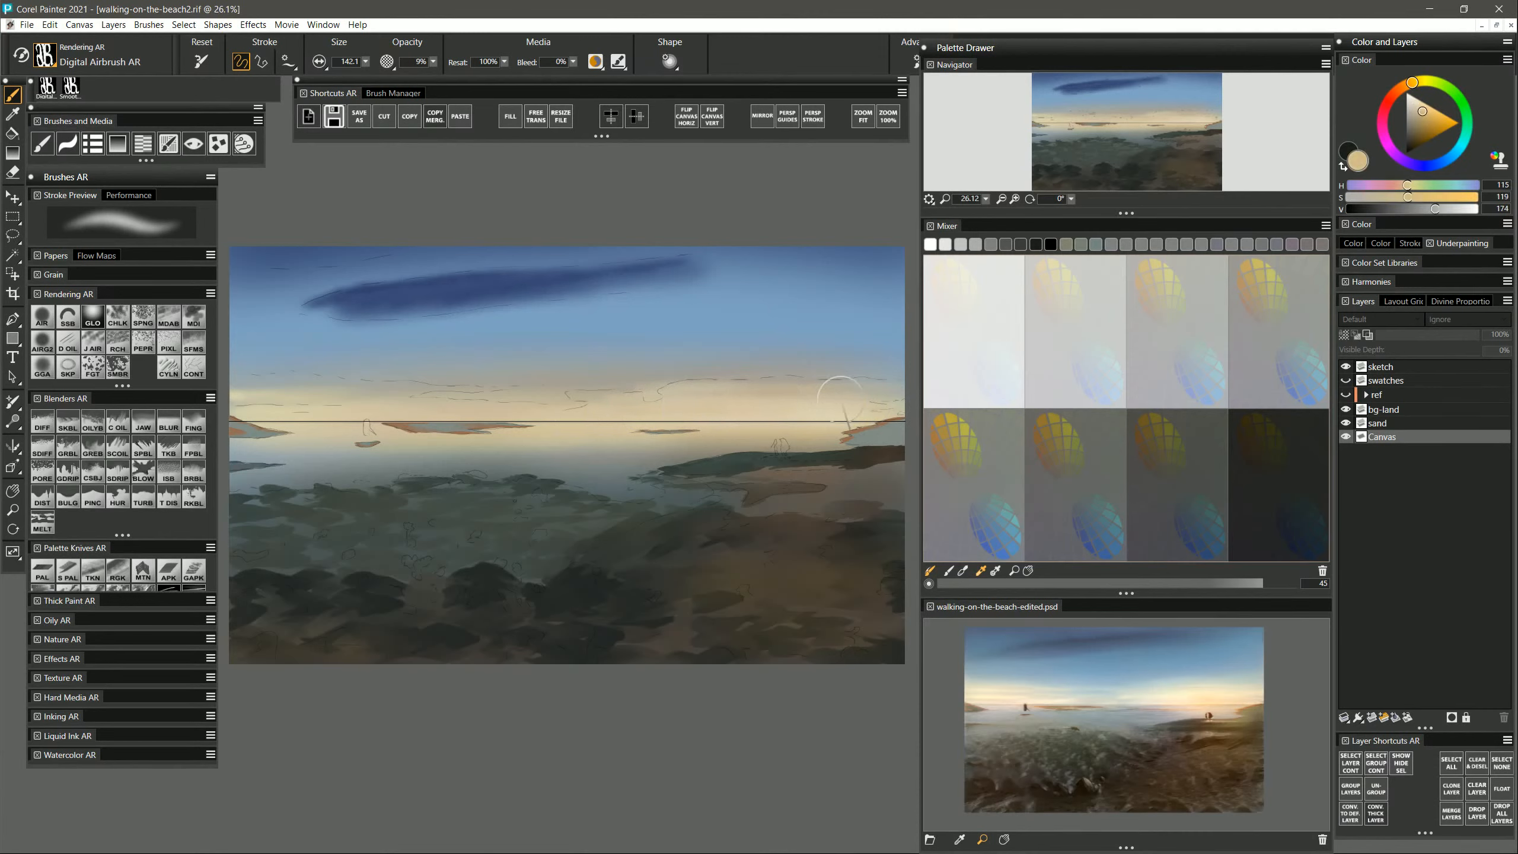
click(1140, 274)
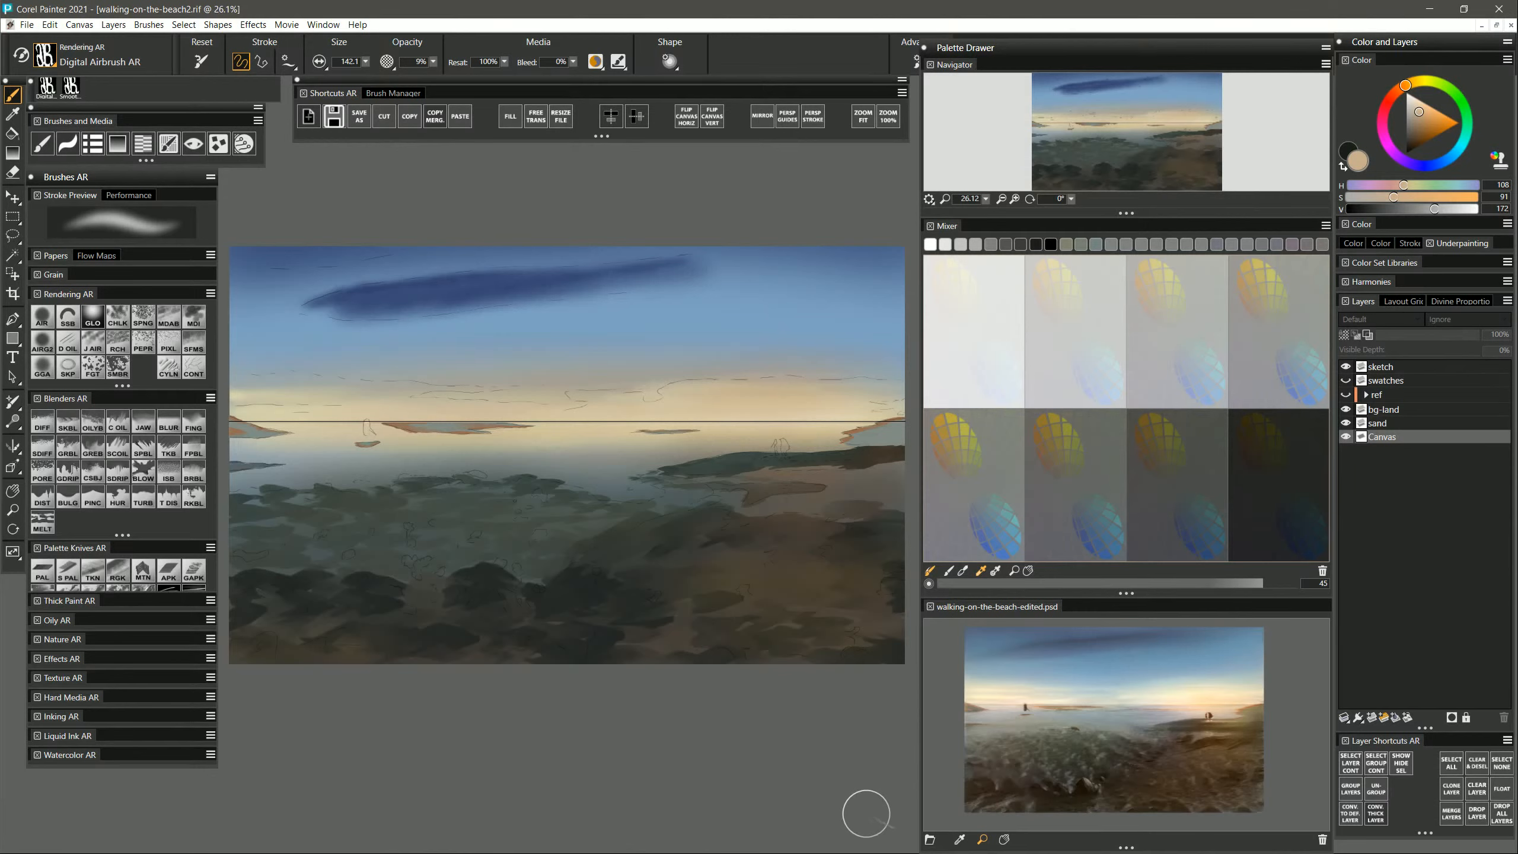
Switch to the bg-land layer and soften the lower edge of the right-hand headland with the Speckle Diffuse Blur blender.
click(69, 572)
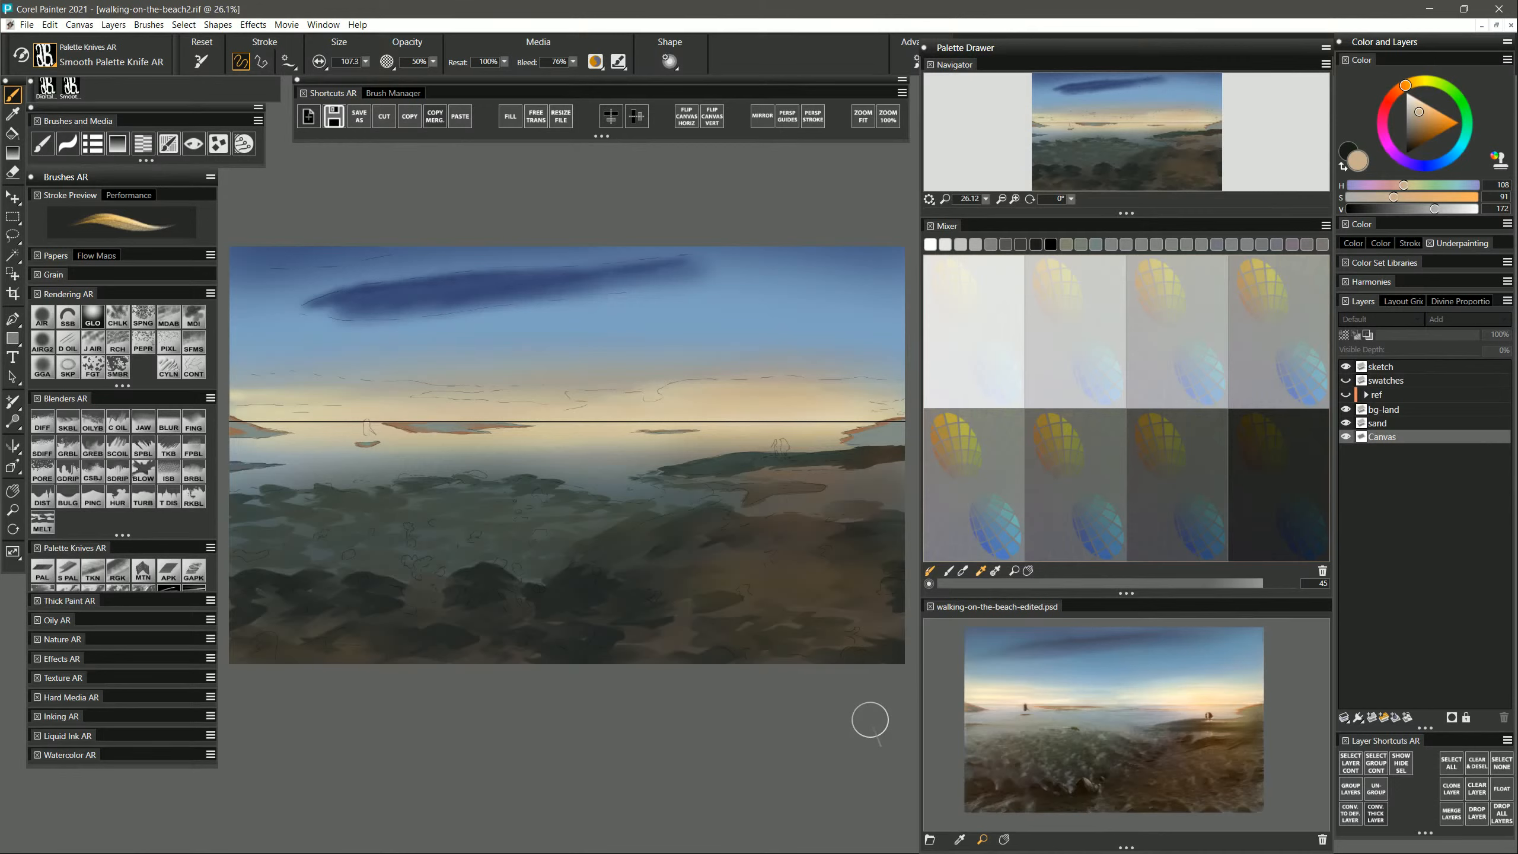
click(1395, 422)
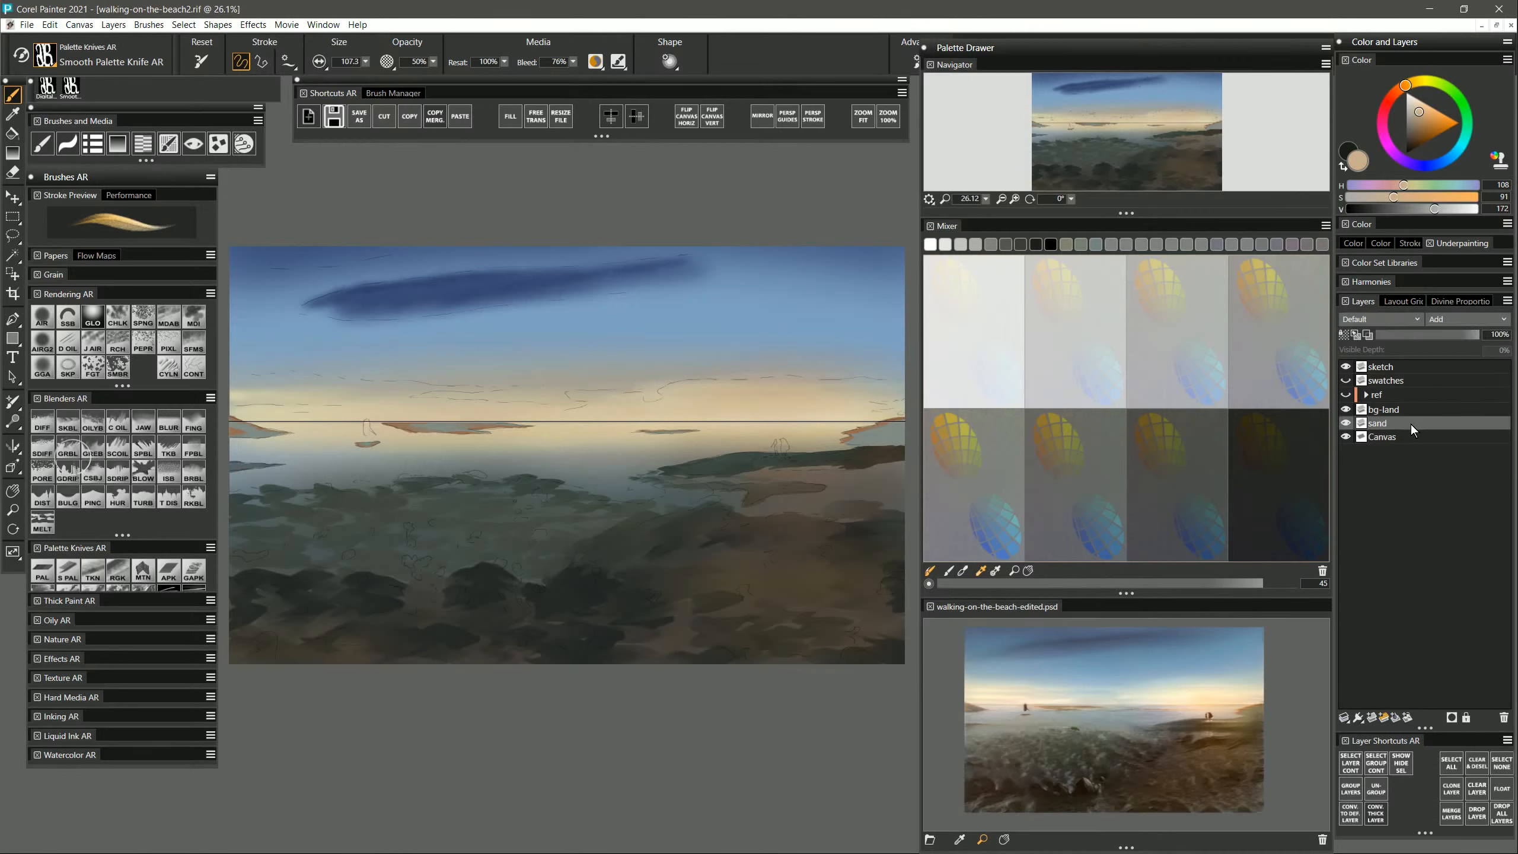
click(1405, 411)
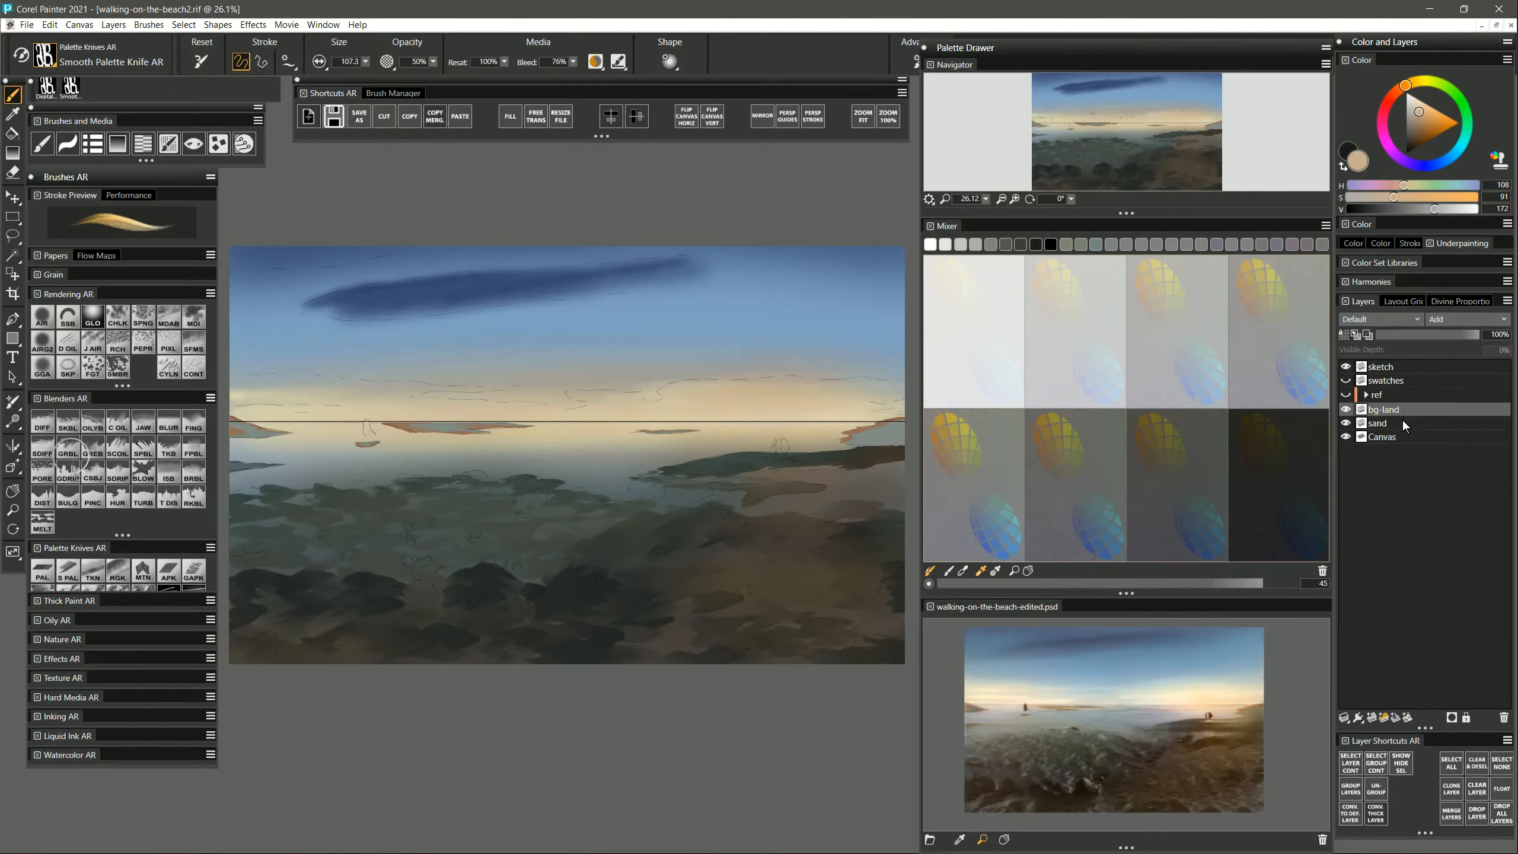
click(1346, 410)
click(1346, 409)
click(57, 450)
mouse_move(870, 449)
mouse_down()
mouse_move(900, 452)
mouse_move(864, 451)
mouse_move(877, 461)
mouse_up()
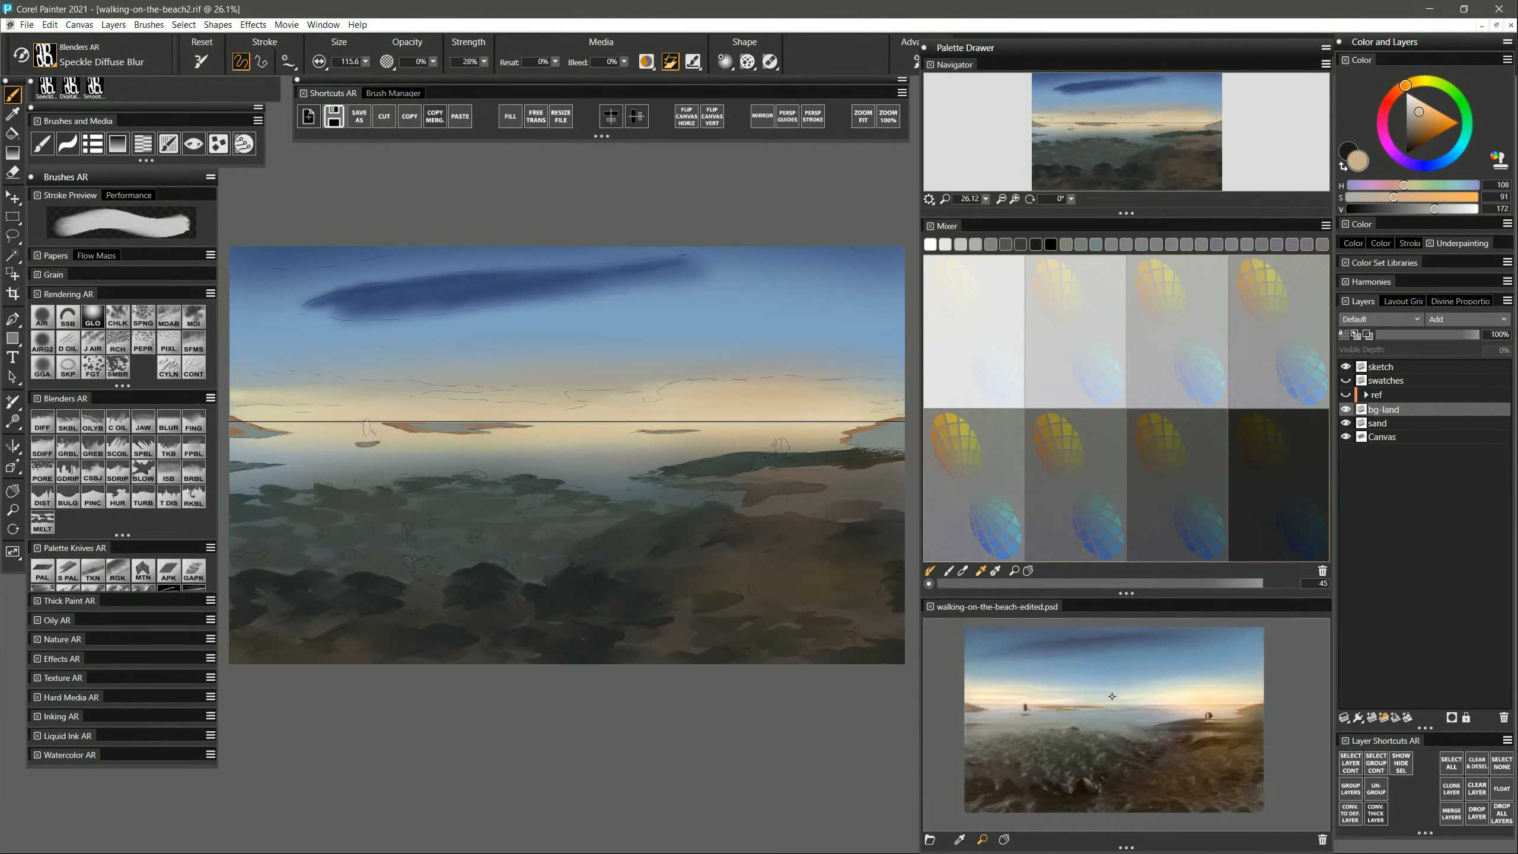
Preserve the bg-land layer's transparency and airbrush the right-hand headland with a dark brown sampled from the spit.
click(1345, 335)
click(42, 322)
alt+click(860, 459)
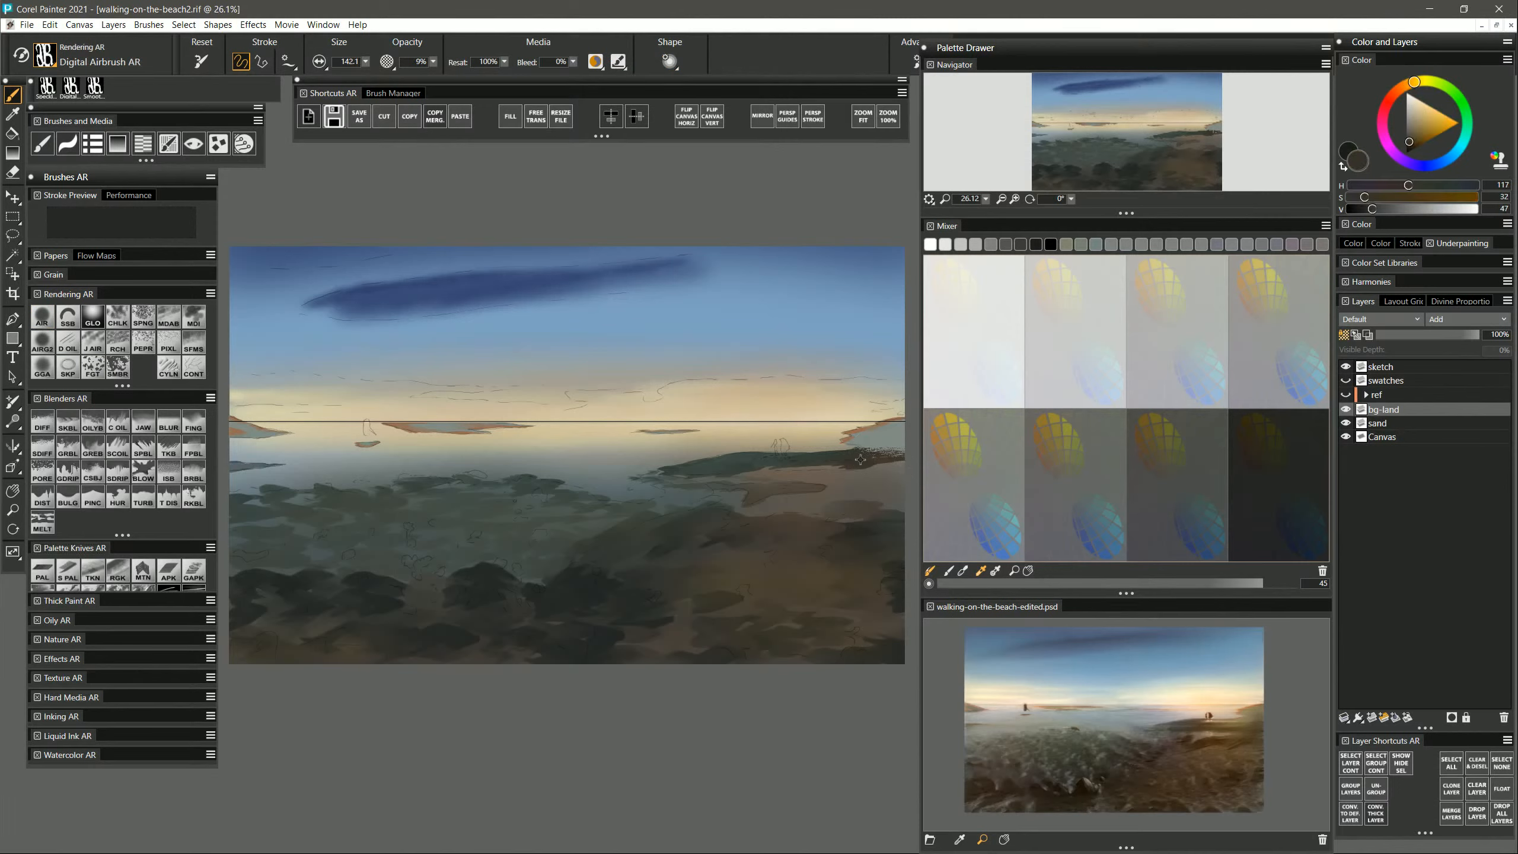
mouse_move(908, 450)
mouse_down()
mouse_move(864, 450)
mouse_move(847, 469)
mouse_move(868, 451)
mouse_move(855, 440)
mouse_move(899, 420)
mouse_move(899, 452)
mouse_move(839, 459)
mouse_move(915, 454)
mouse_move(856, 425)
mouse_move(897, 447)
mouse_move(807, 449)
mouse_move(875, 449)
mouse_move(895, 431)
mouse_move(904, 467)
mouse_up()
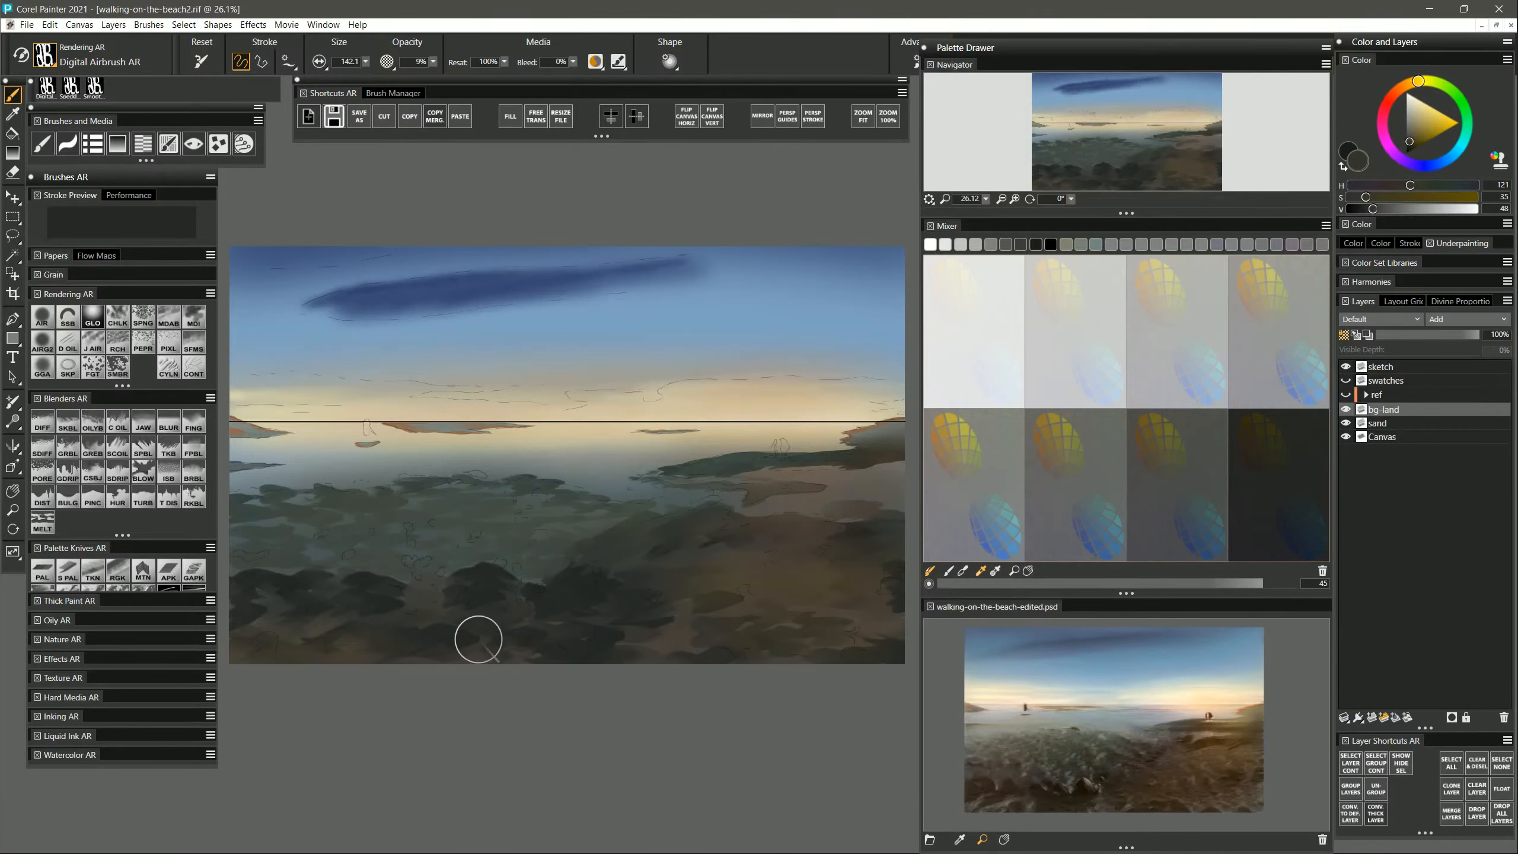
Add a layer named drone above bg-land and choose the Smooth Palette Knife for painting the sketched figure.
click(13, 510)
click(493, 458)
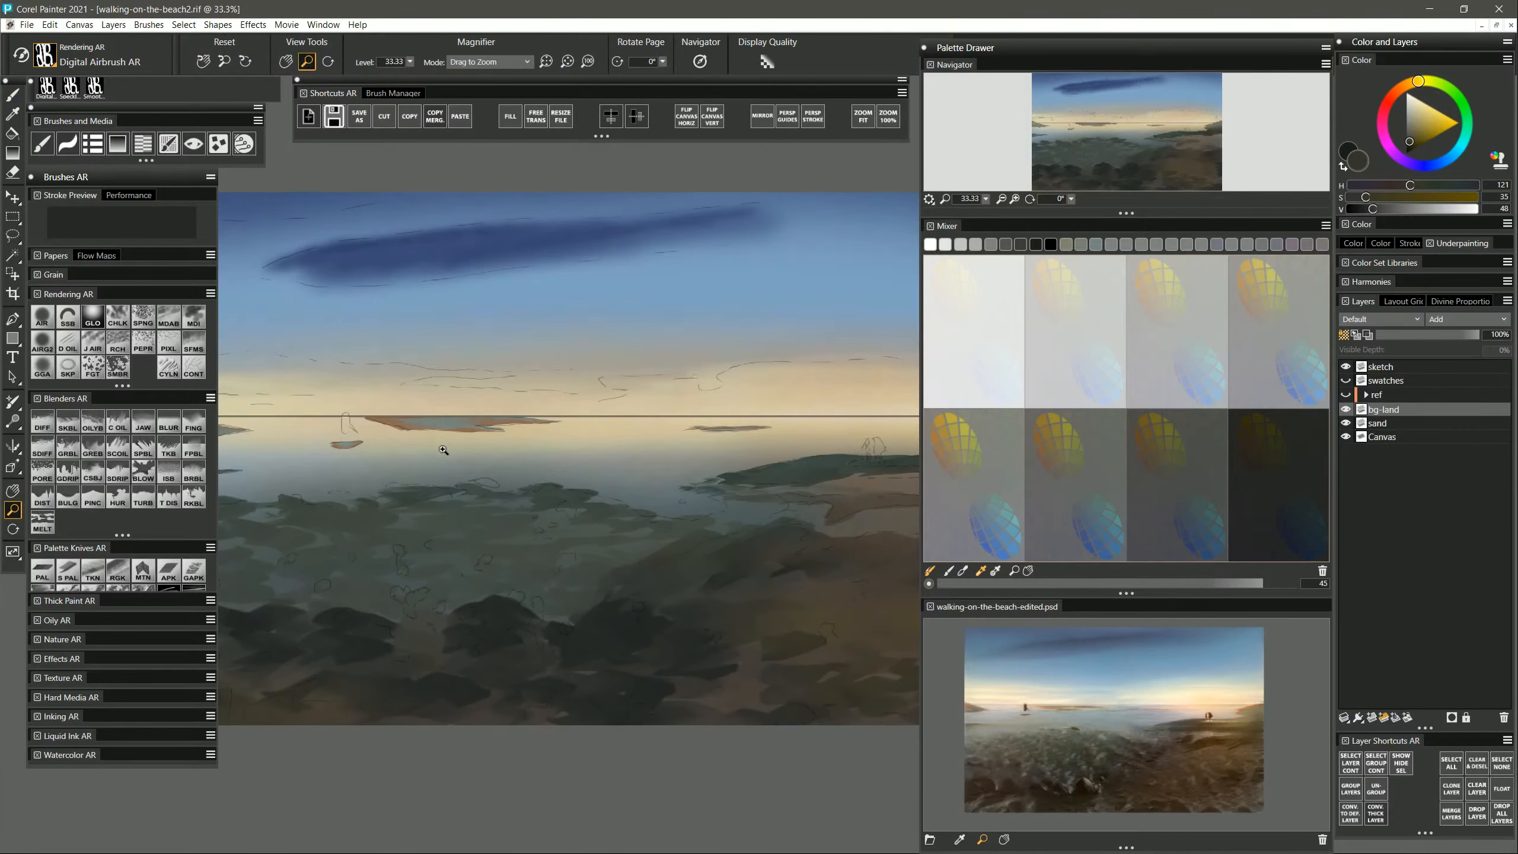
click(457, 449)
click(457, 448)
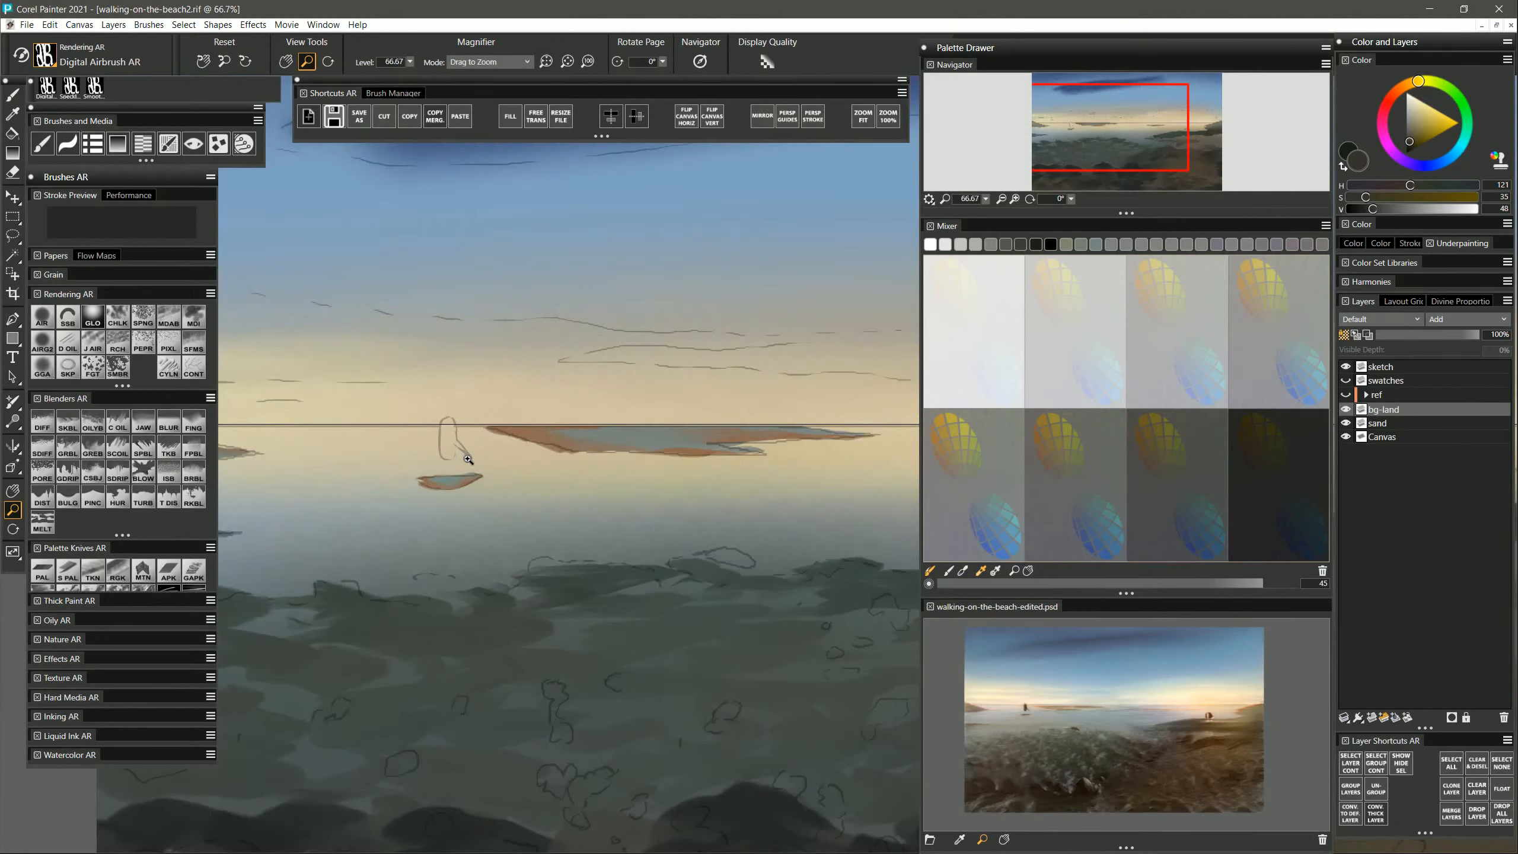
drag(466, 460, 593, 467)
click(589, 466)
click(588, 465)
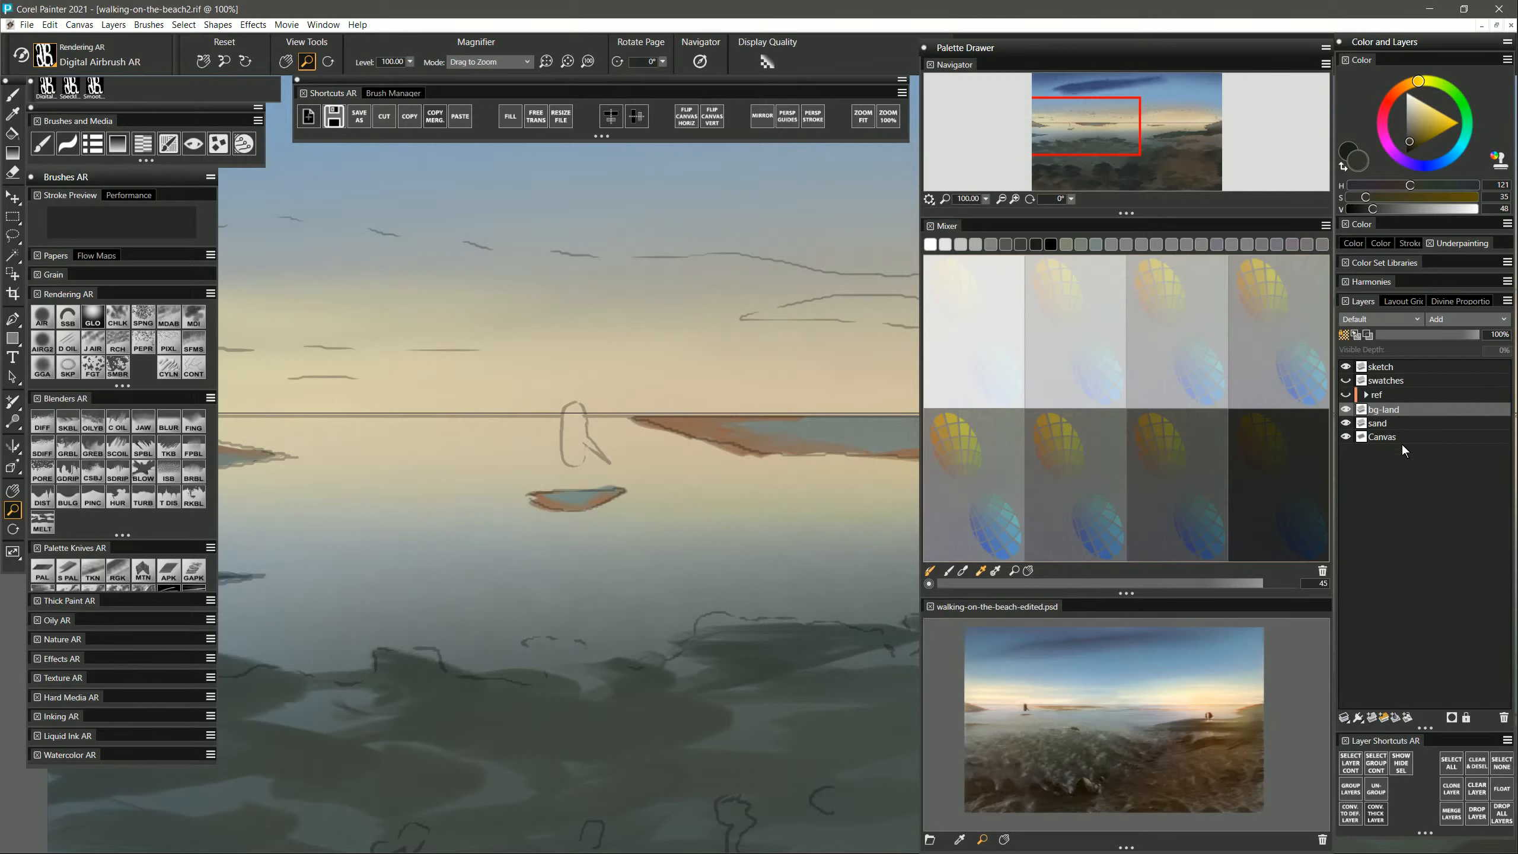
click(1372, 717)
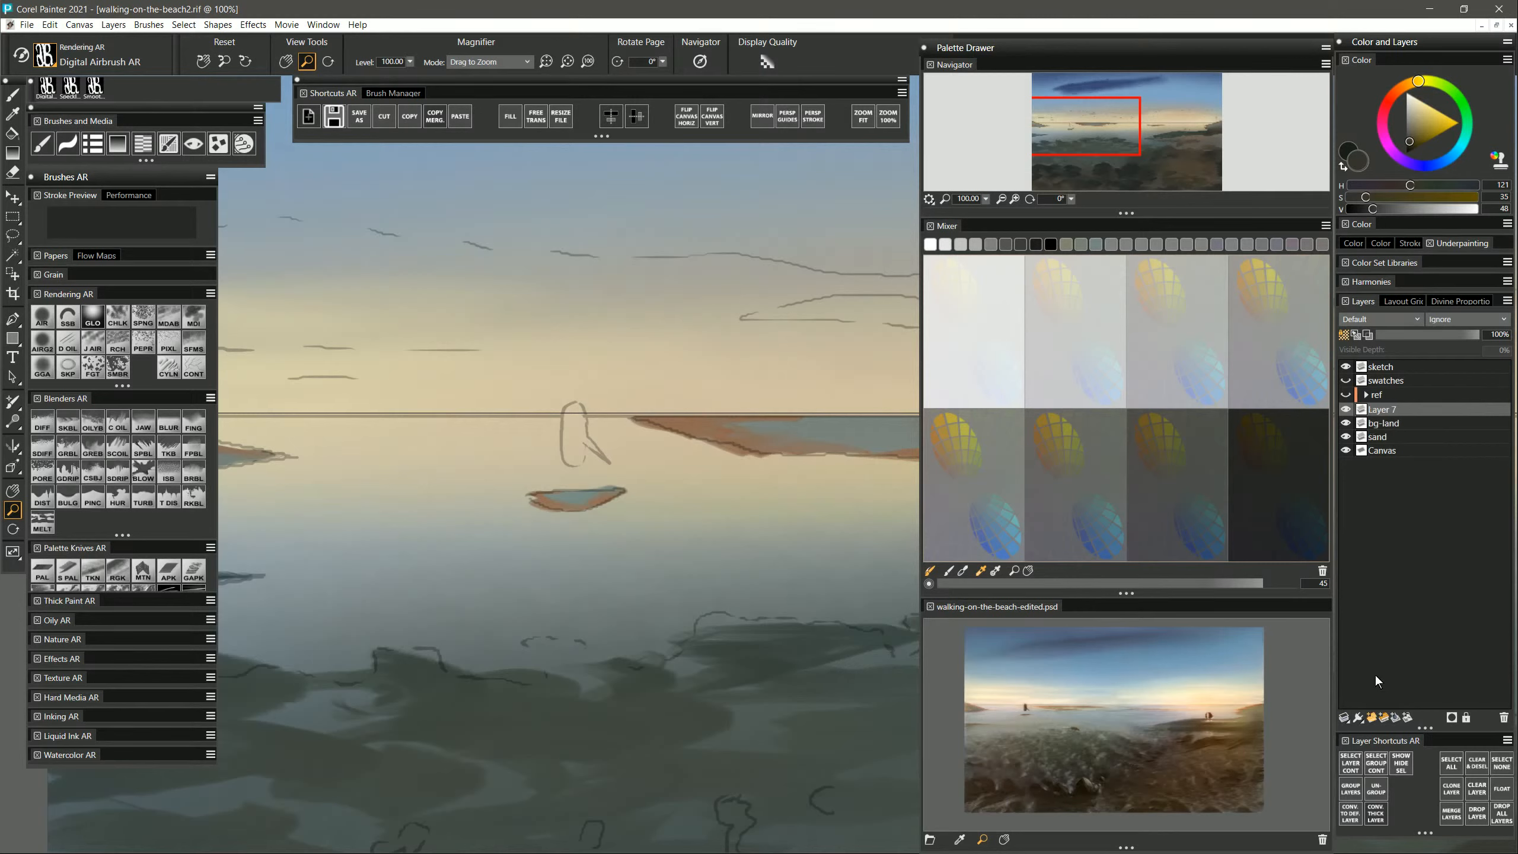
double_click(1387, 409)
text(drone)
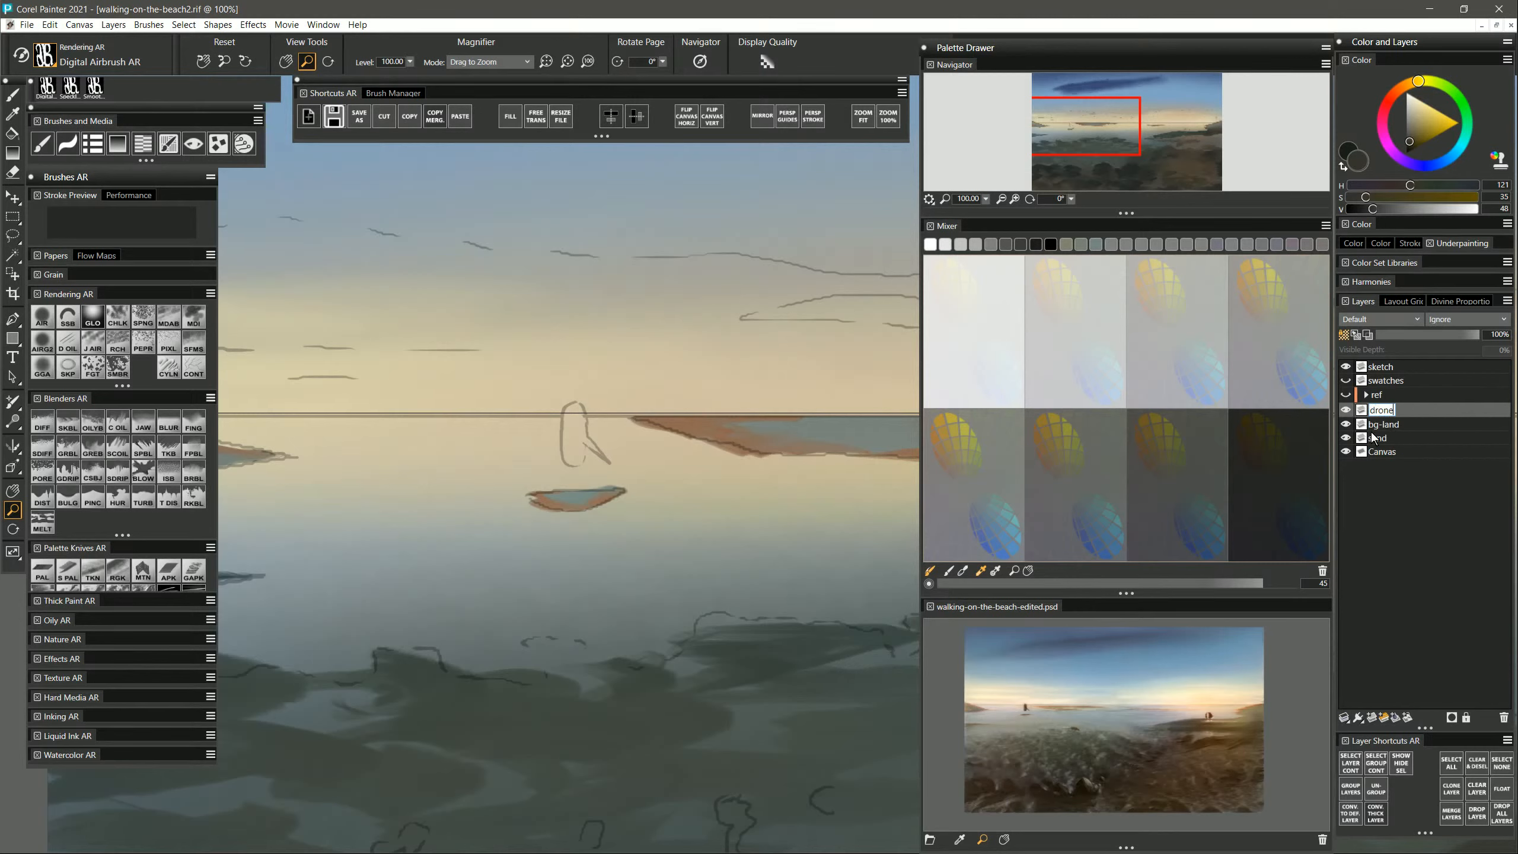
key(Return)
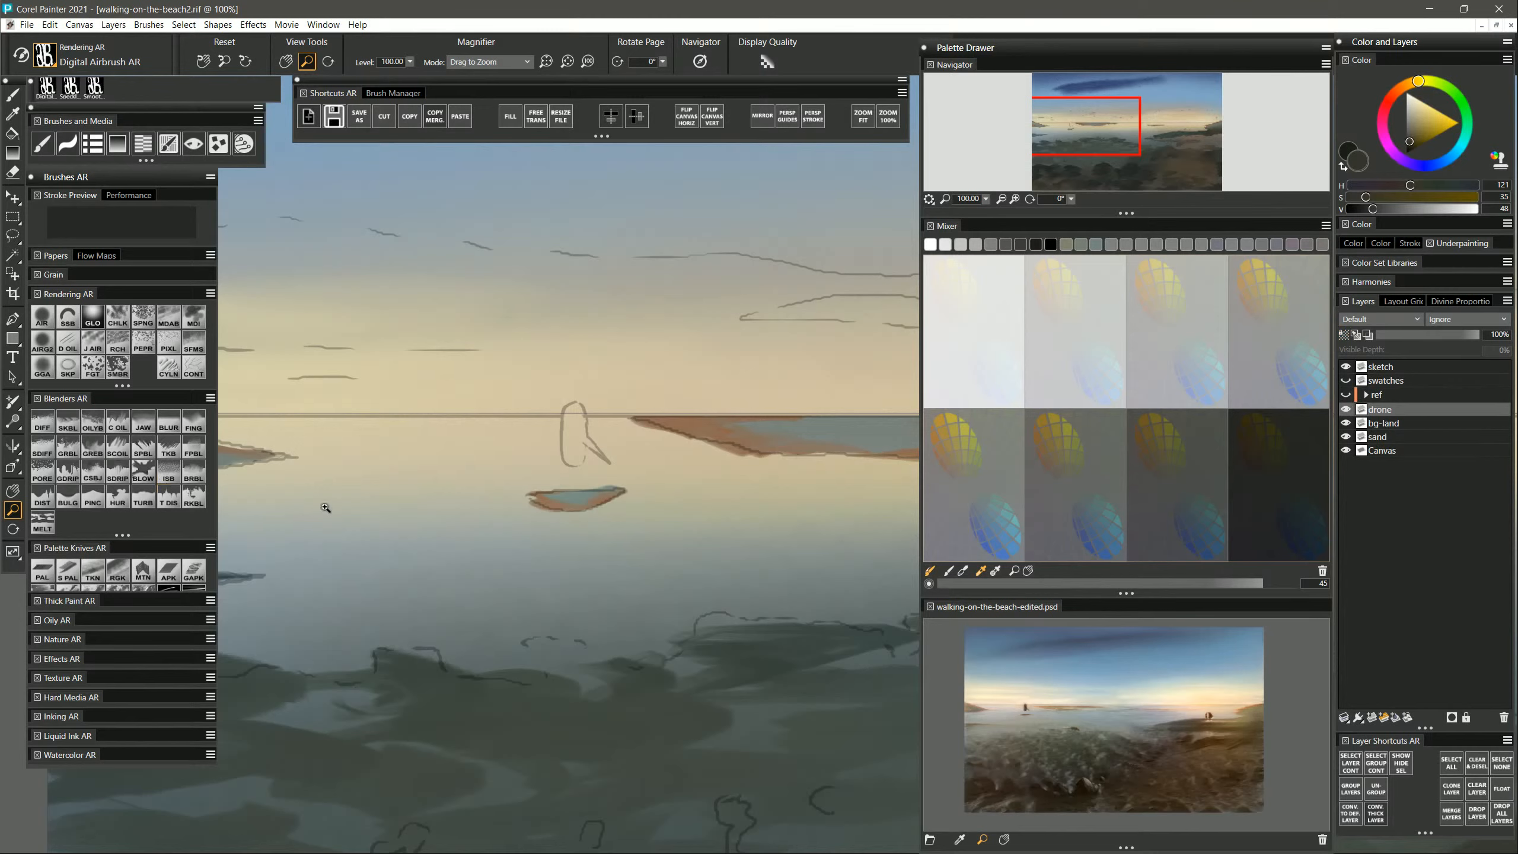
click(71, 573)
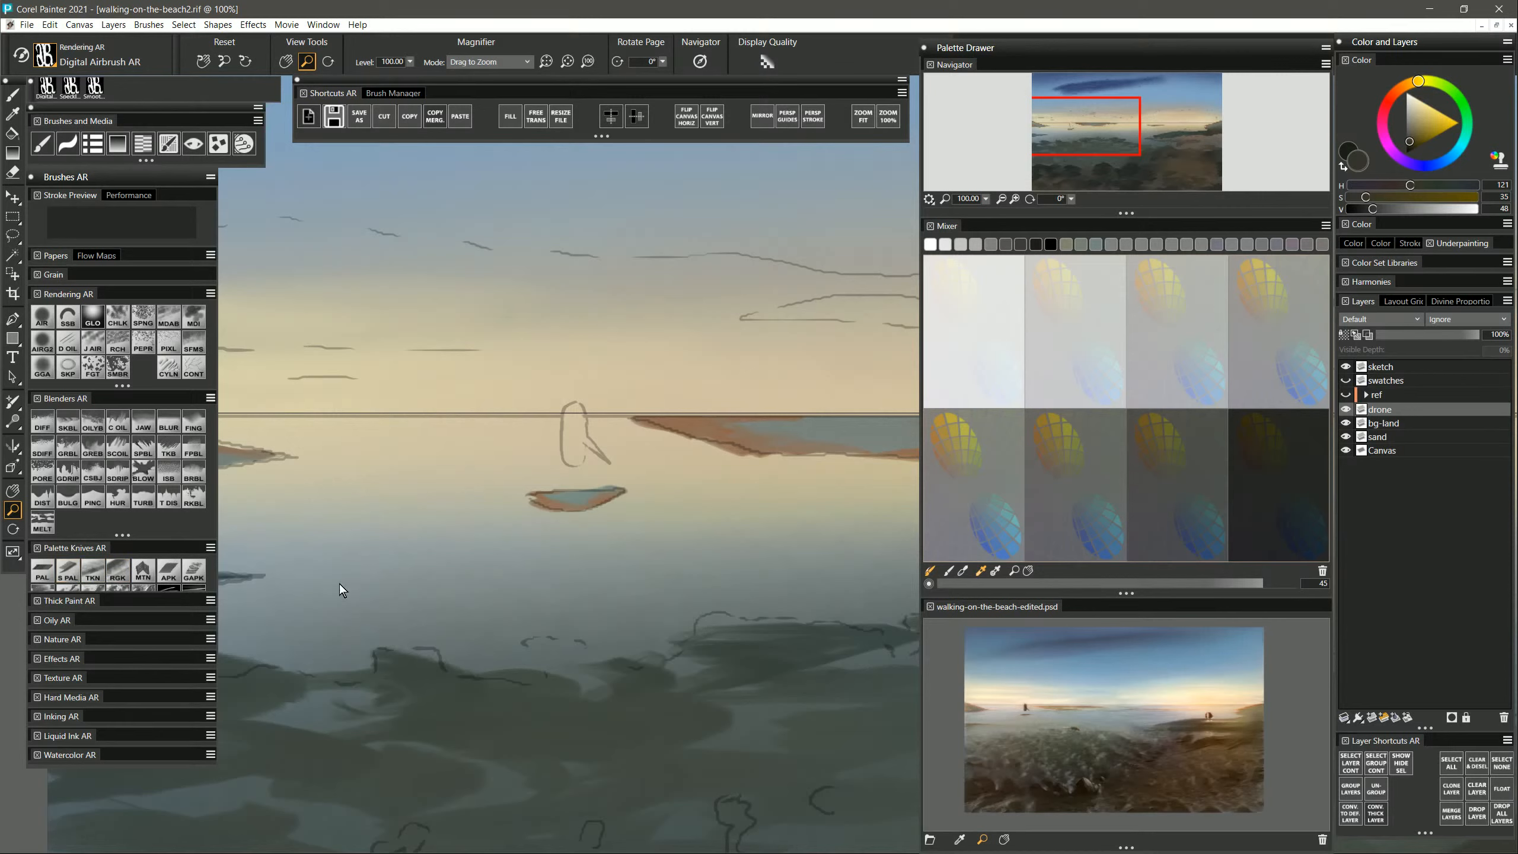
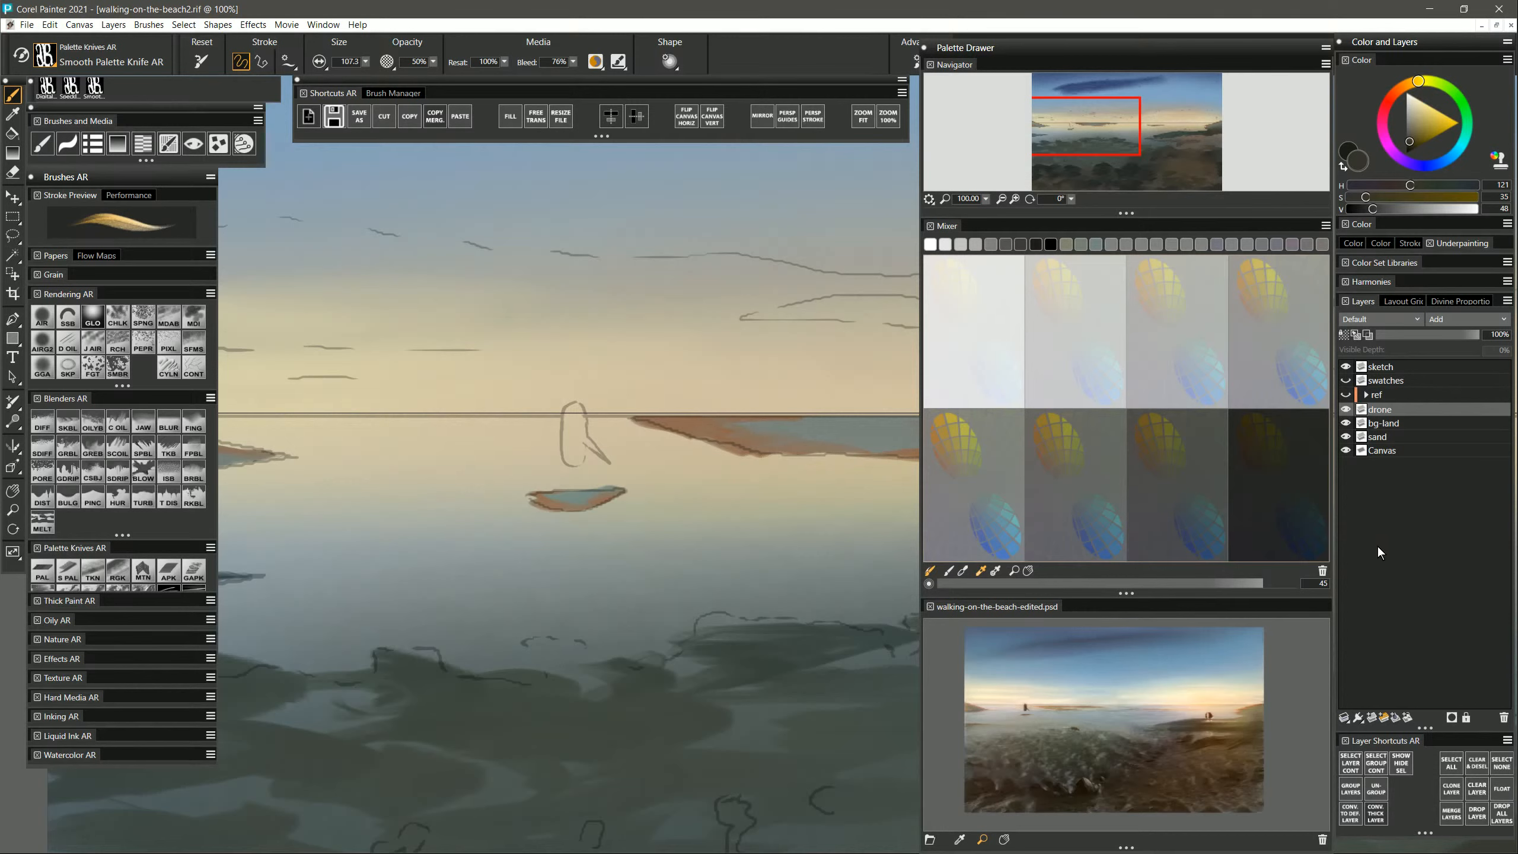
Check the painting's values in a grayscale display against the reference and restore the color display.
key(ctrl+super+c)
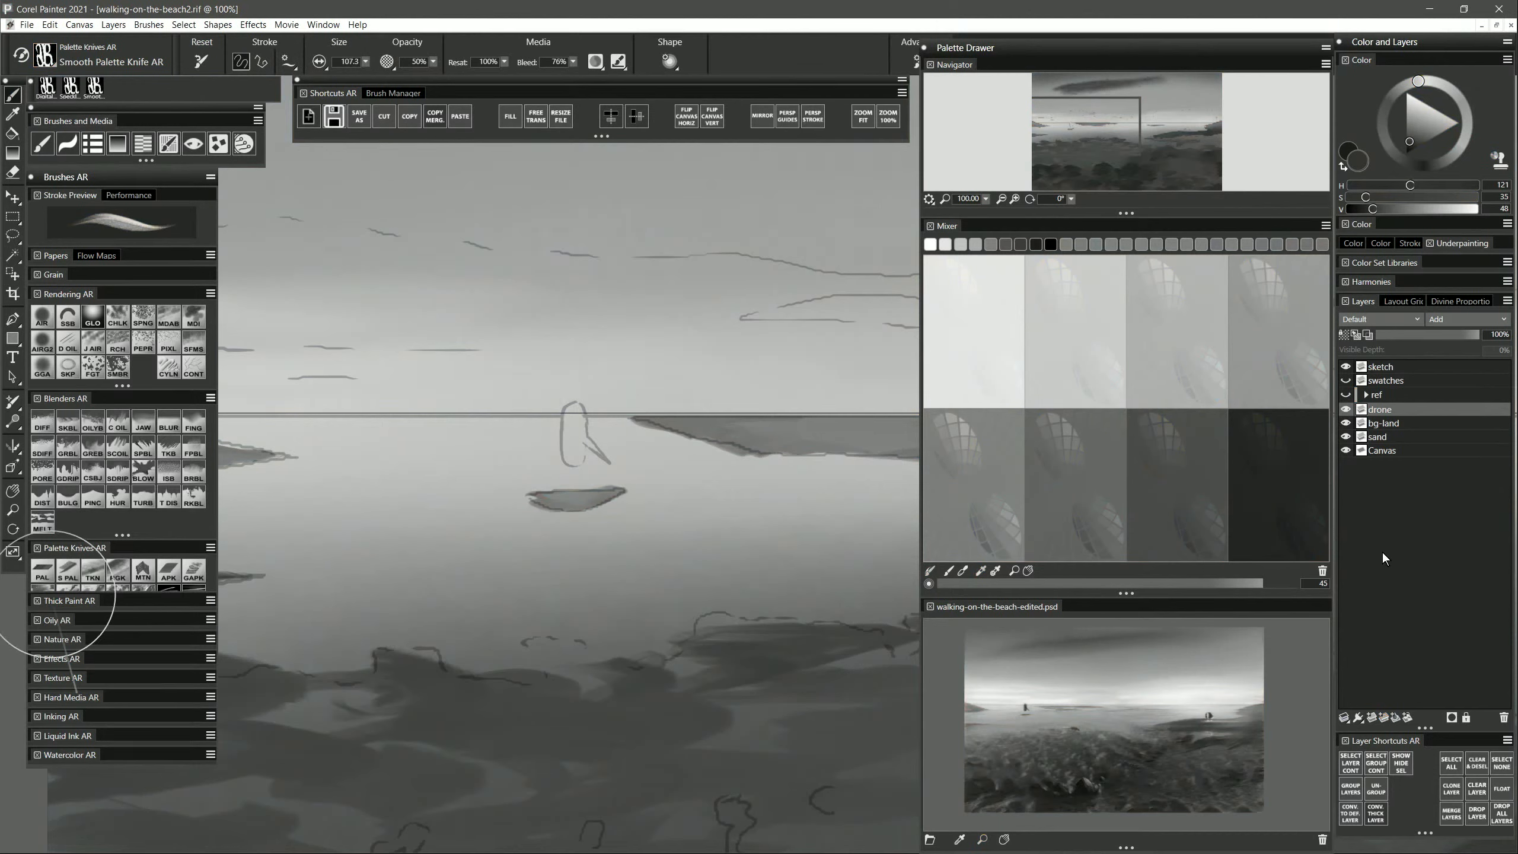
key(ctrl+super+c)
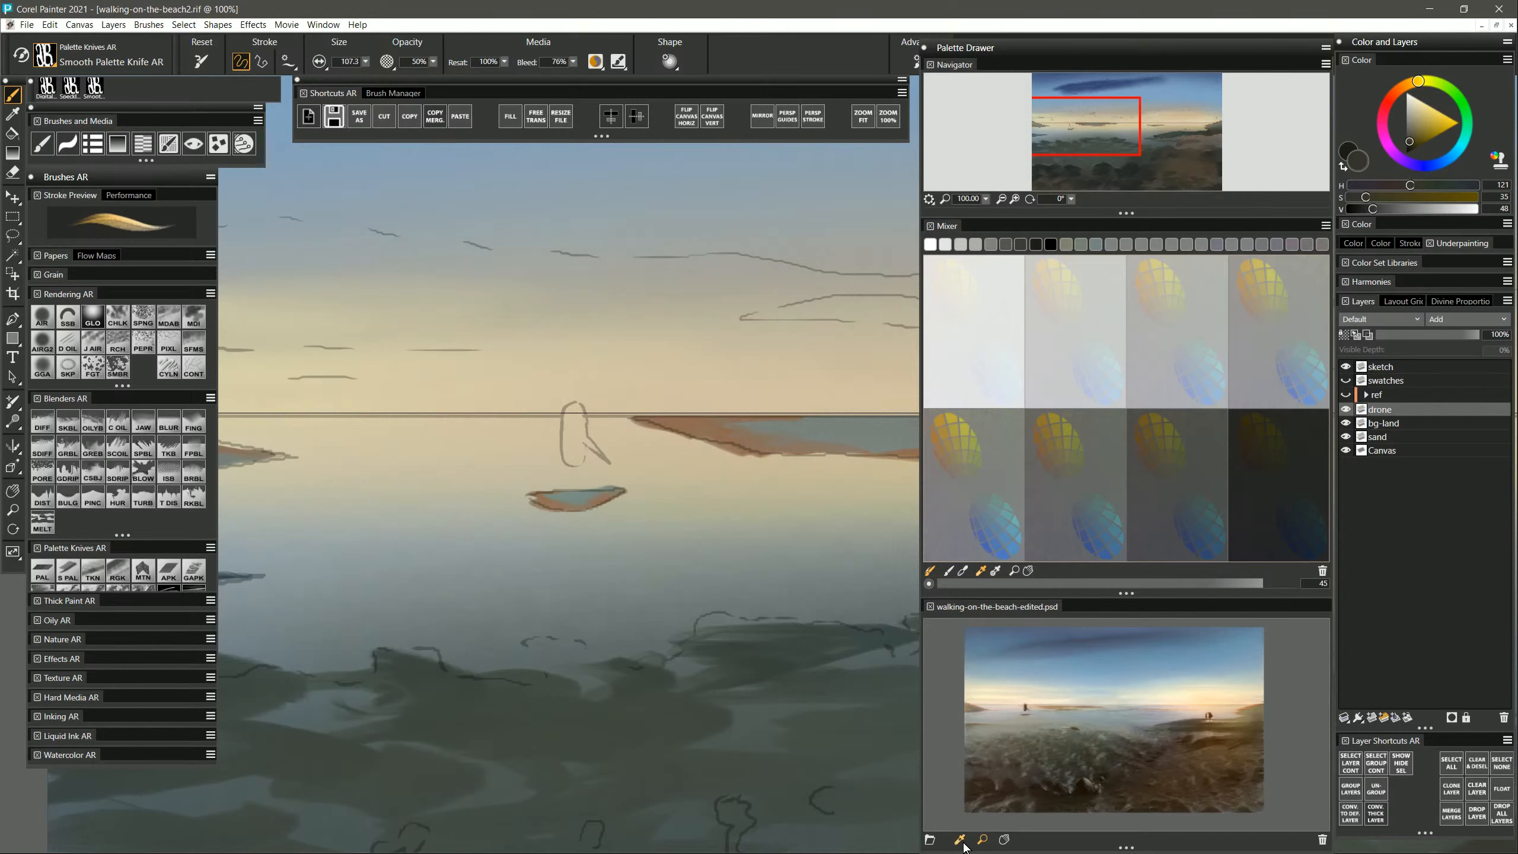
Examine the dark upright shape and its shadow up close in the reference image, sample a muted brown, and return to the full view.
click(985, 841)
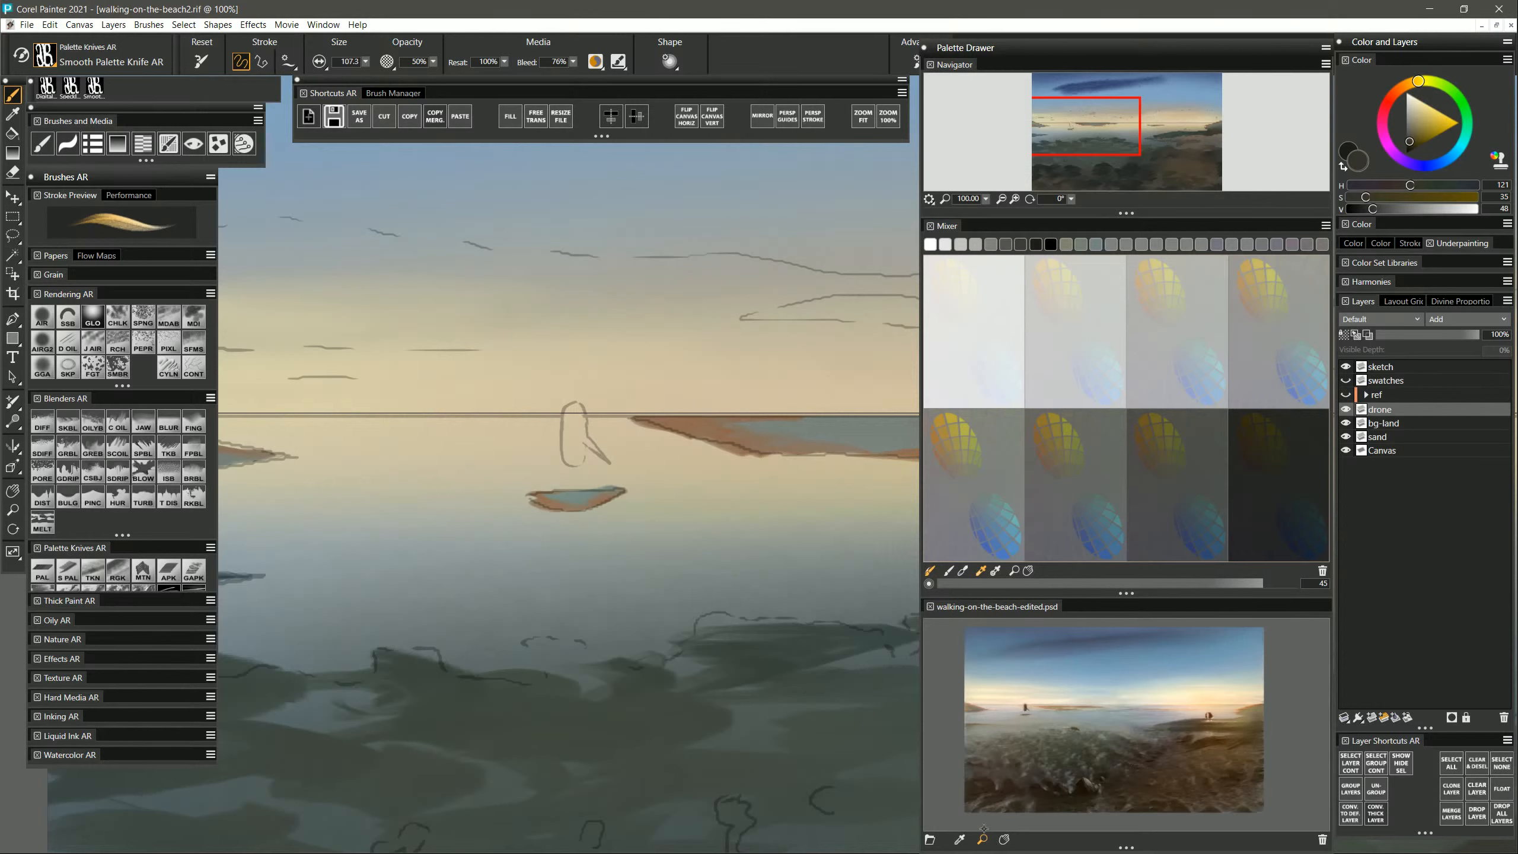
click(1023, 713)
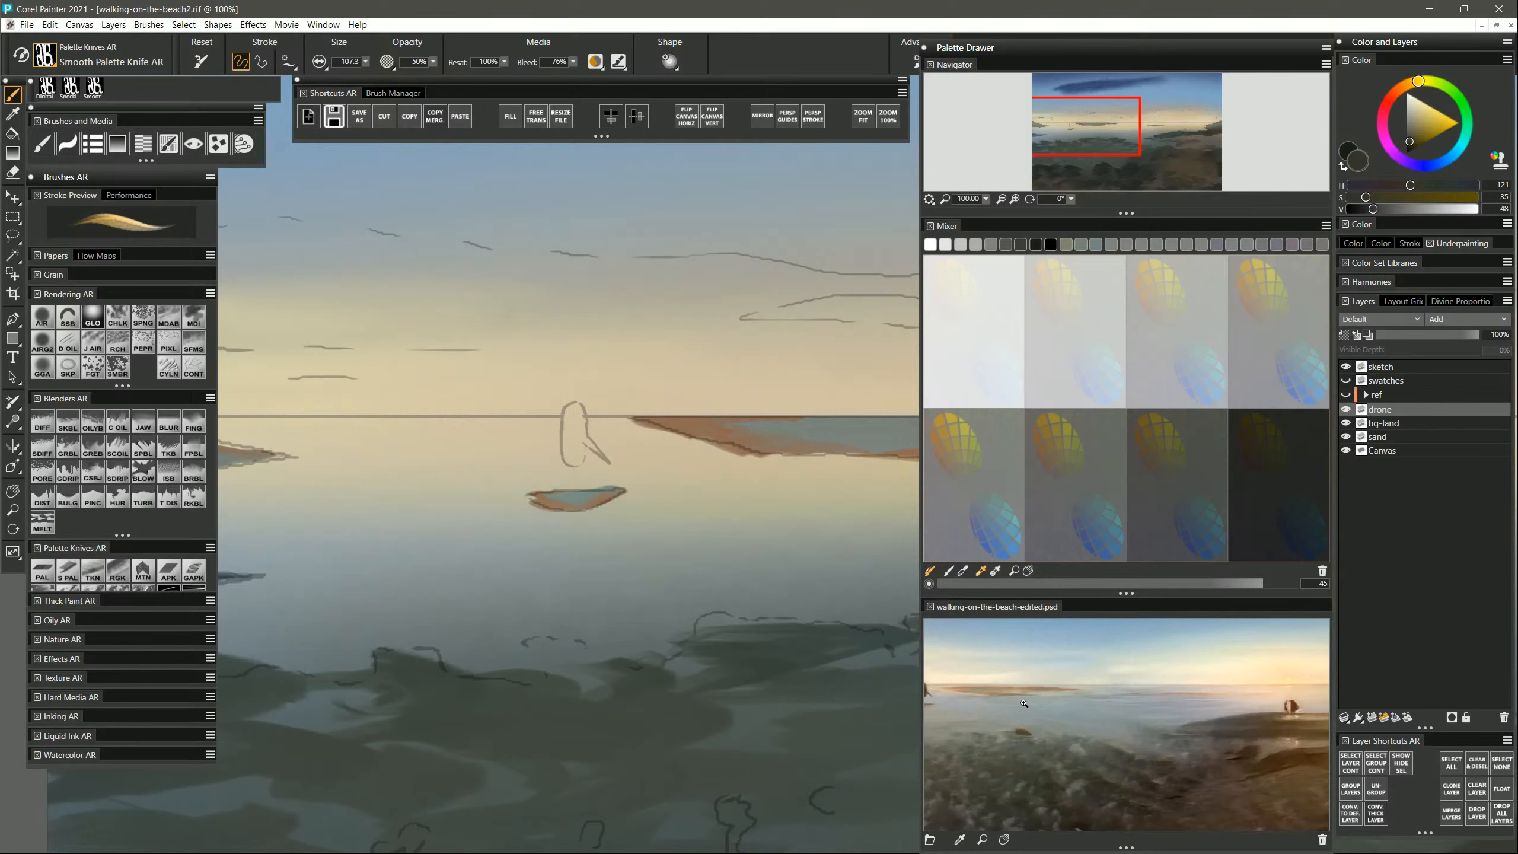
click(957, 699)
drag(958, 698, 1098, 744)
click(1086, 690)
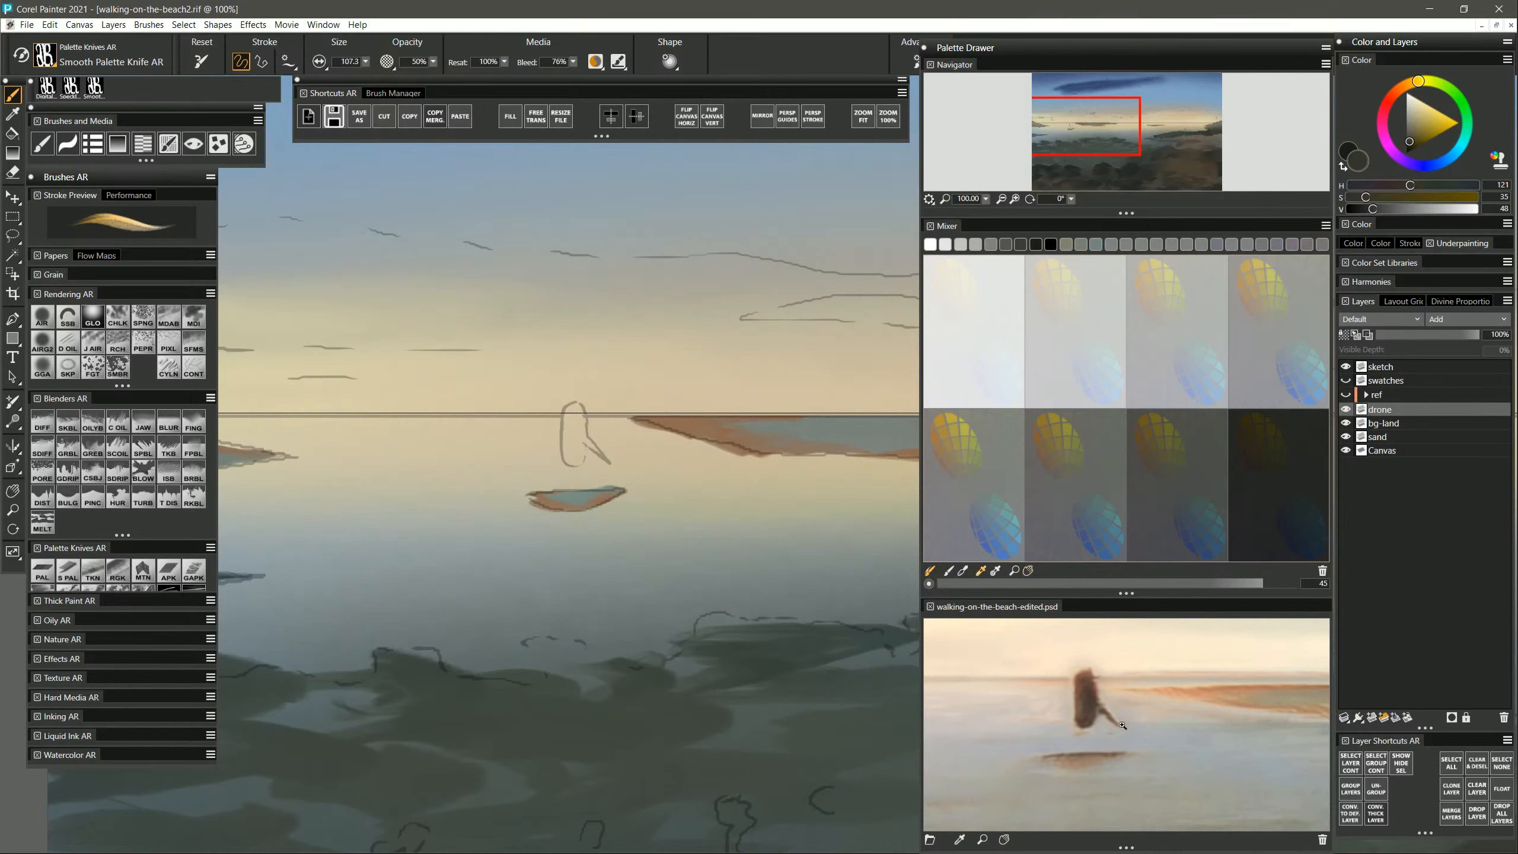
alt+click(1113, 720)
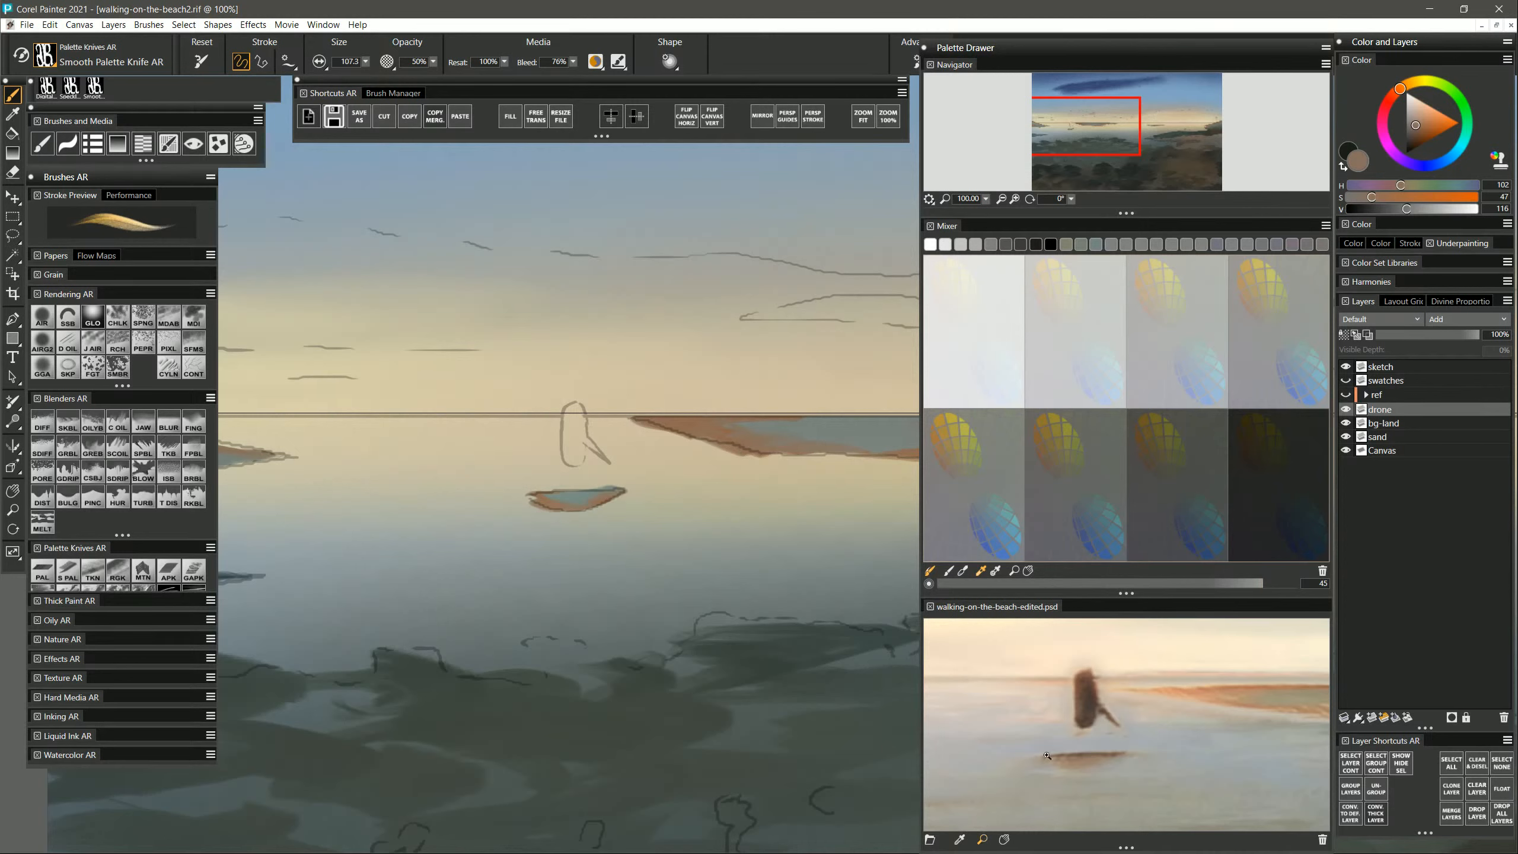
alt+click(1112, 724)
alt+click(1112, 730)
drag(1115, 748, 1068, 751)
alt+click(1079, 737)
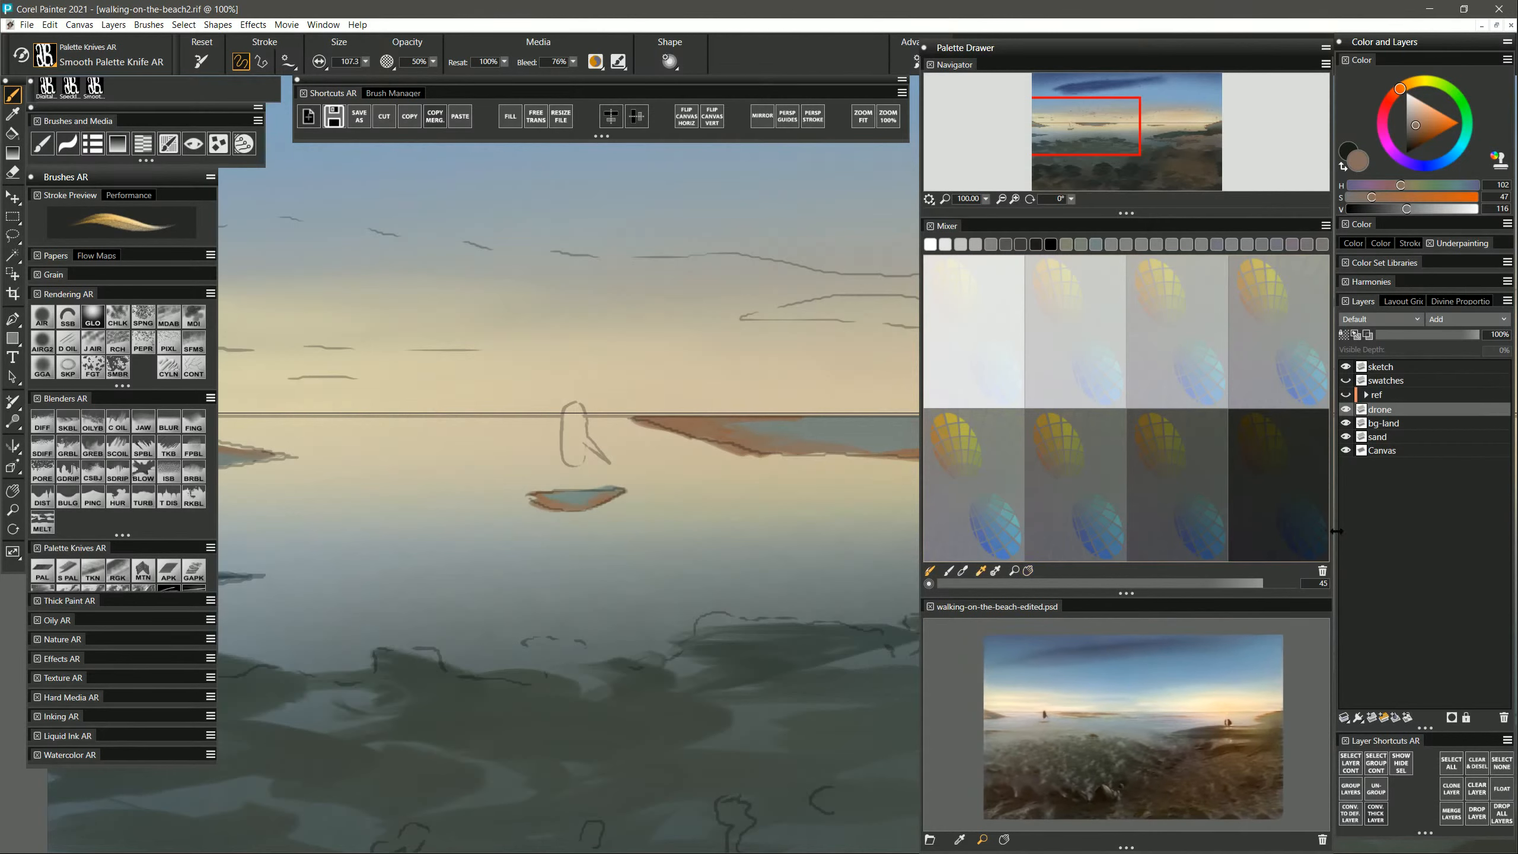
Fill in the sketched drone at the horizon with a near-black blue from the mixer, using the palette knife at size 6.0.
click(1280, 525)
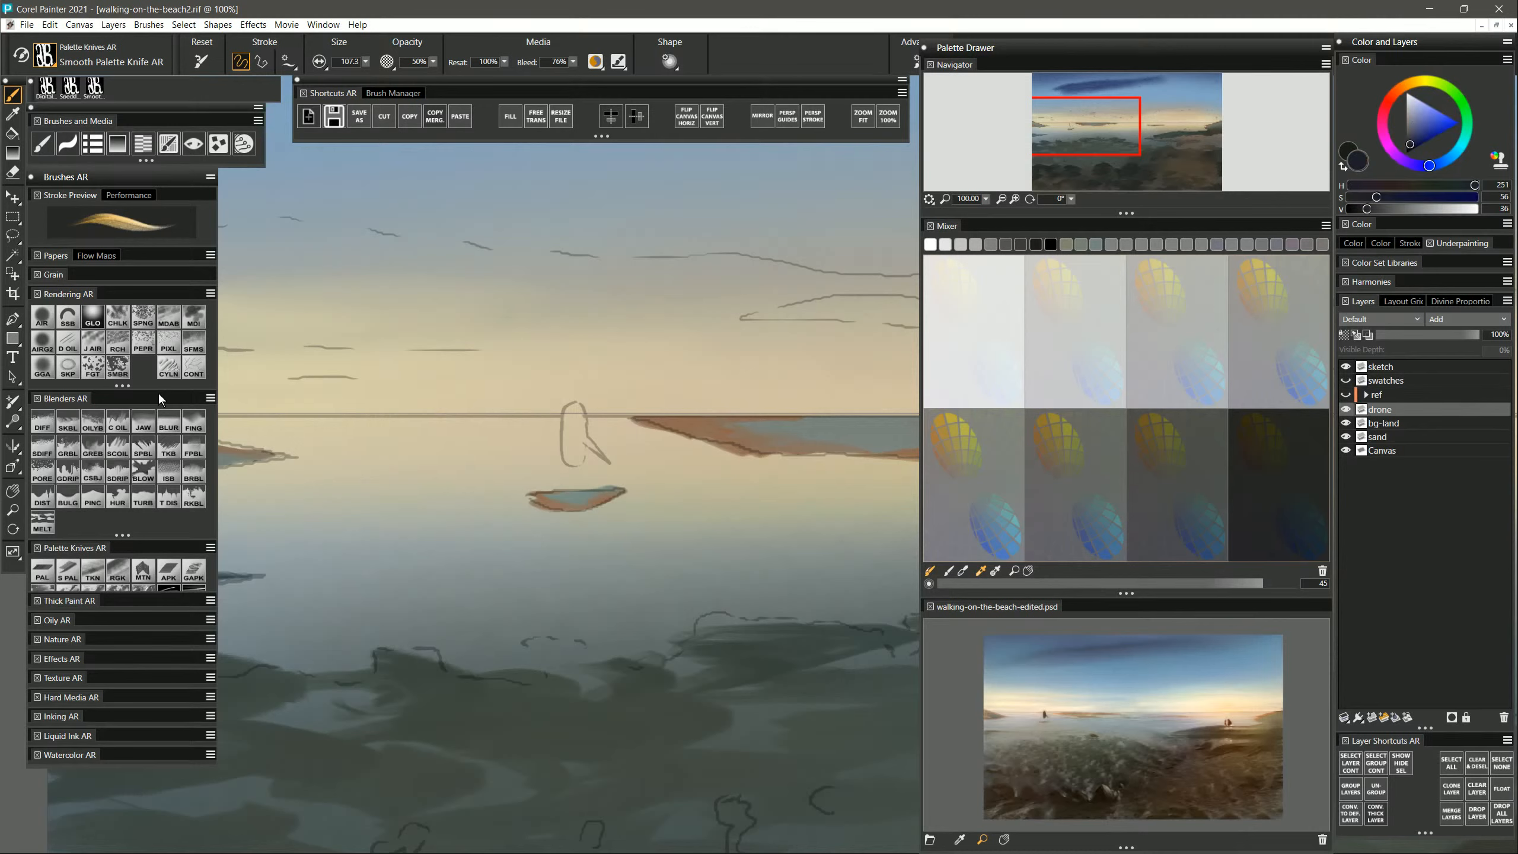
drag(574, 412, 578, 458)
key(ctrl+z)
key(ctrl+z)
key(ctrl+z)
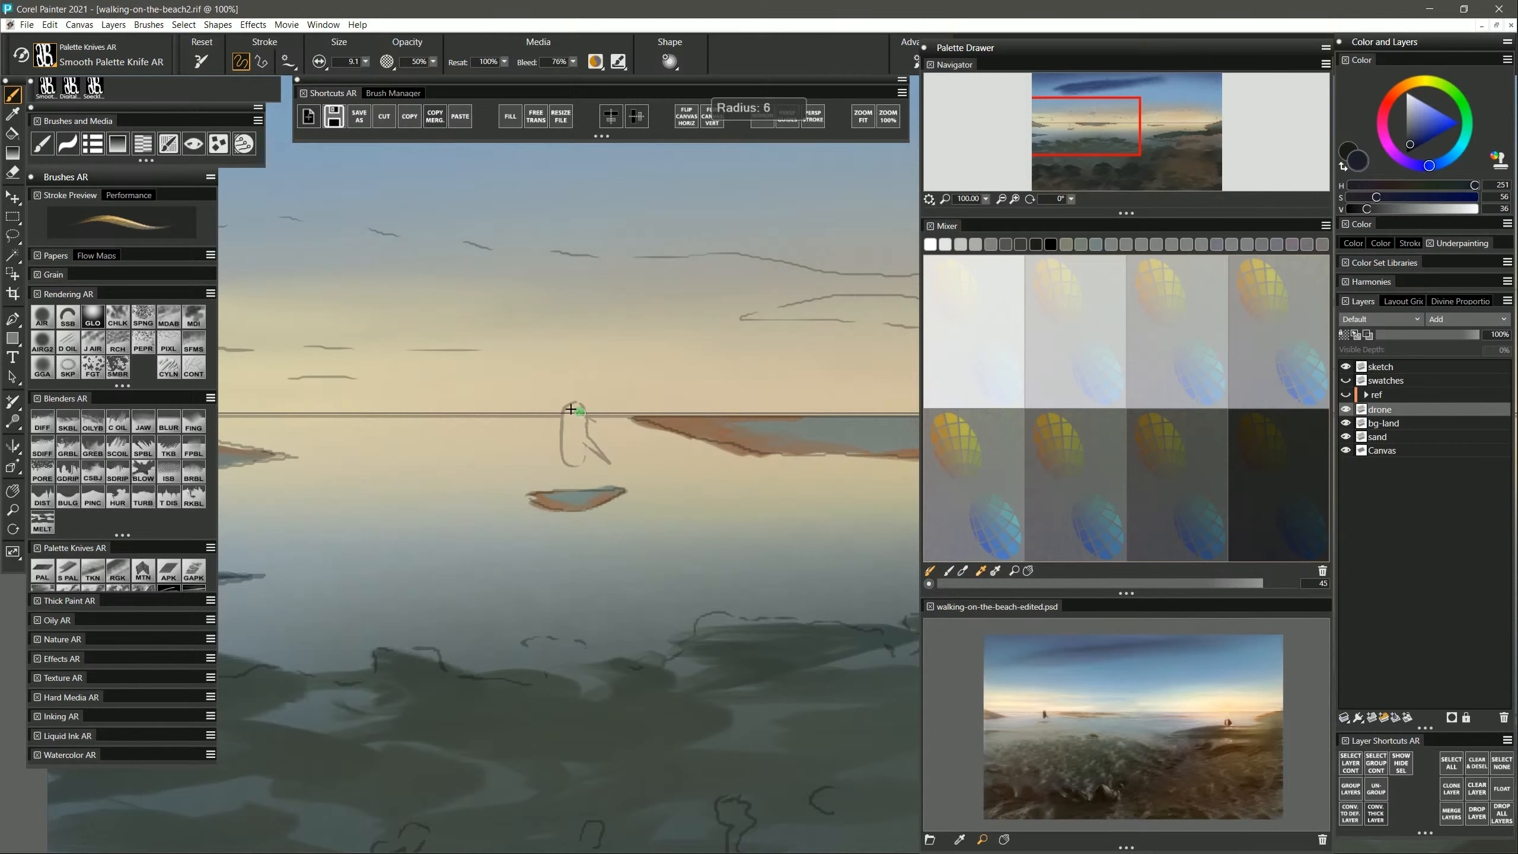
mouse_move(571, 410)
mouse_down()
mouse_move(569, 464)
mouse_move(579, 408)
mouse_move(573, 457)
mouse_move(574, 413)
mouse_move(576, 444)
mouse_up()
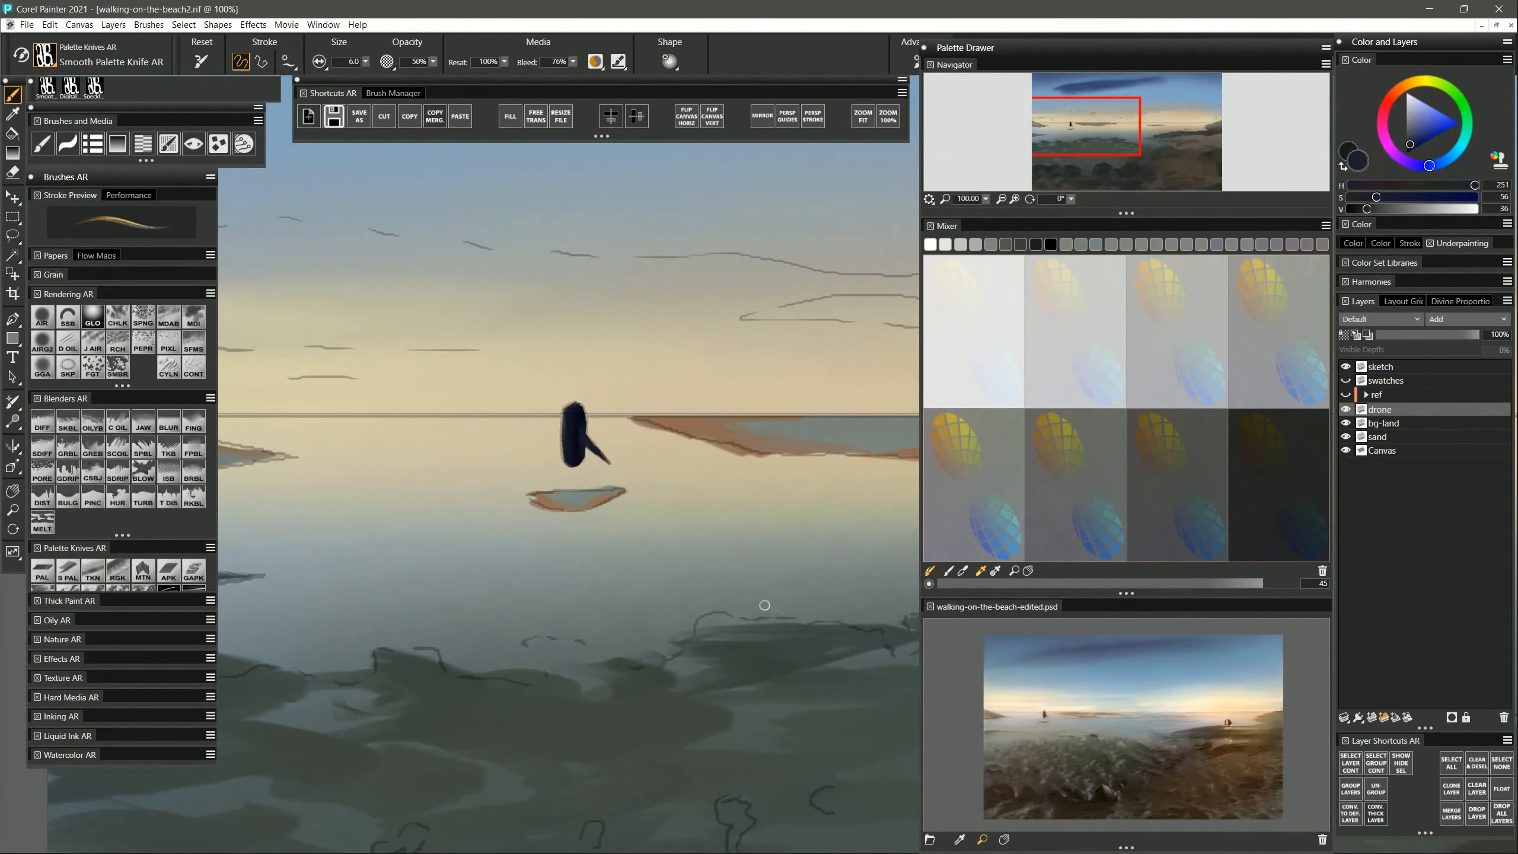
Examine the two sketched figures on the far headland at 150% and compare the shore with the sand layer hidden and shown.
drag(799, 531, 590, 540)
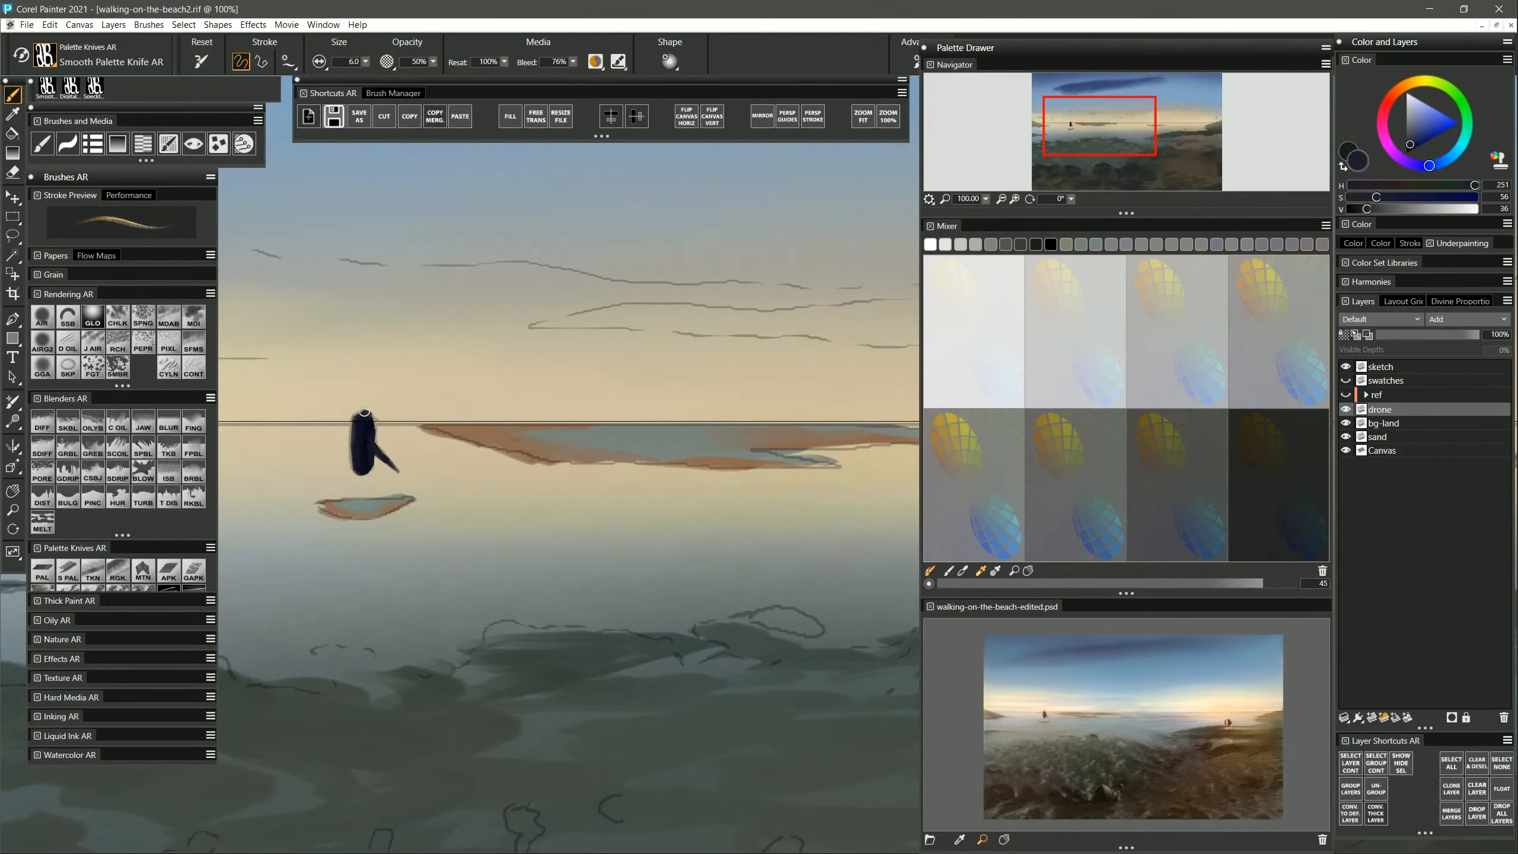
mouse_move(722, 538)
mouse_down()
mouse_move(527, 553)
mouse_move(739, 552)
mouse_move(570, 614)
mouse_move(634, 609)
mouse_move(472, 616)
mouse_up()
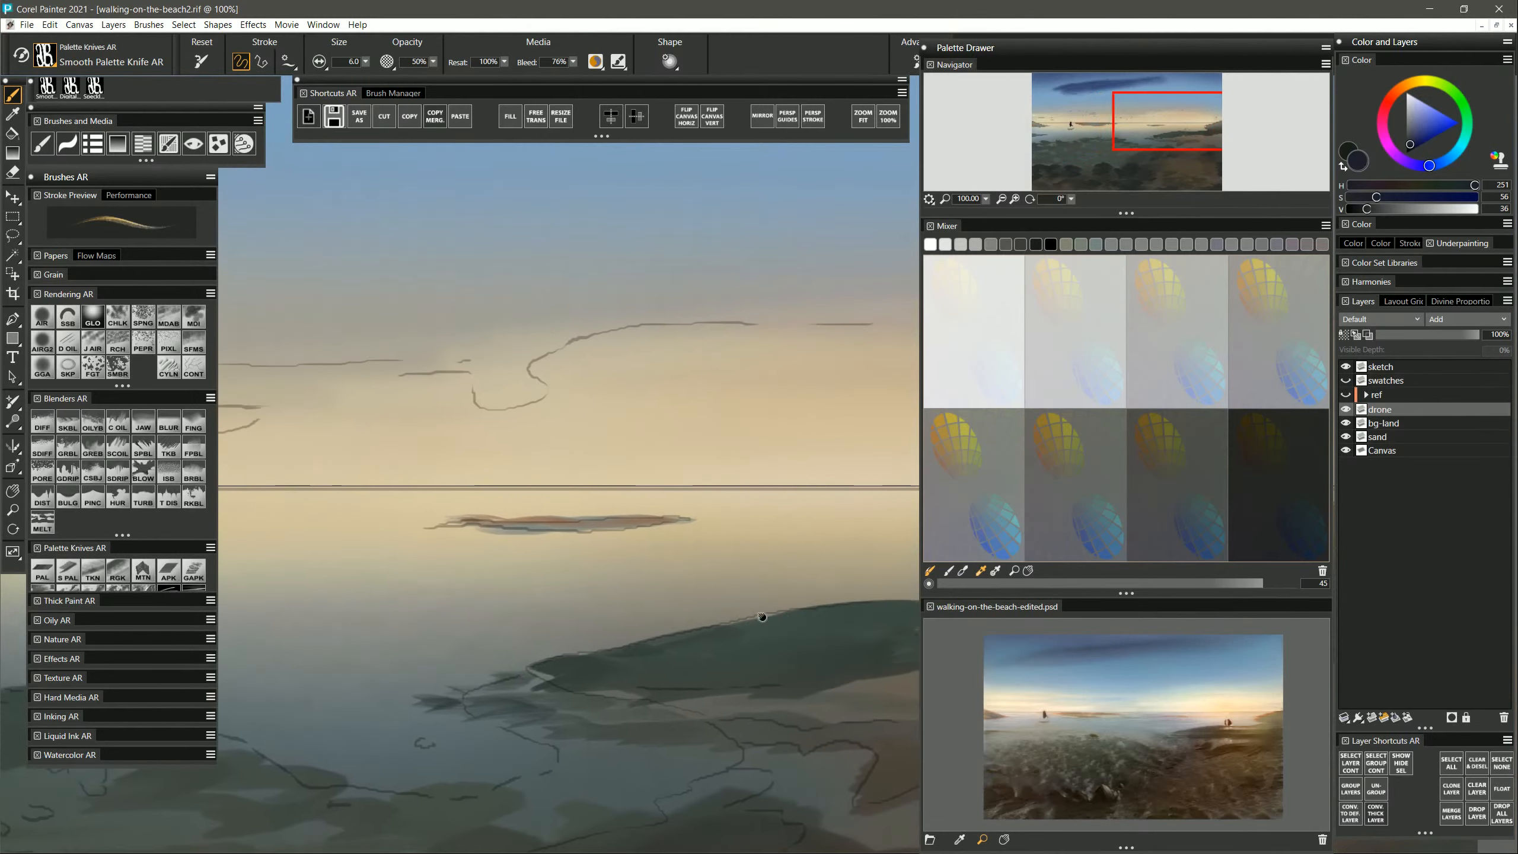
mouse_move(763, 617)
mouse_down()
mouse_move(592, 627)
mouse_move(670, 610)
mouse_move(596, 602)
mouse_up()
mouse_move(740, 642)
mouse_down()
mouse_move(723, 583)
mouse_move(664, 603)
mouse_move(620, 597)
mouse_up()
drag(722, 583, 717, 556)
drag(697, 644, 696, 642)
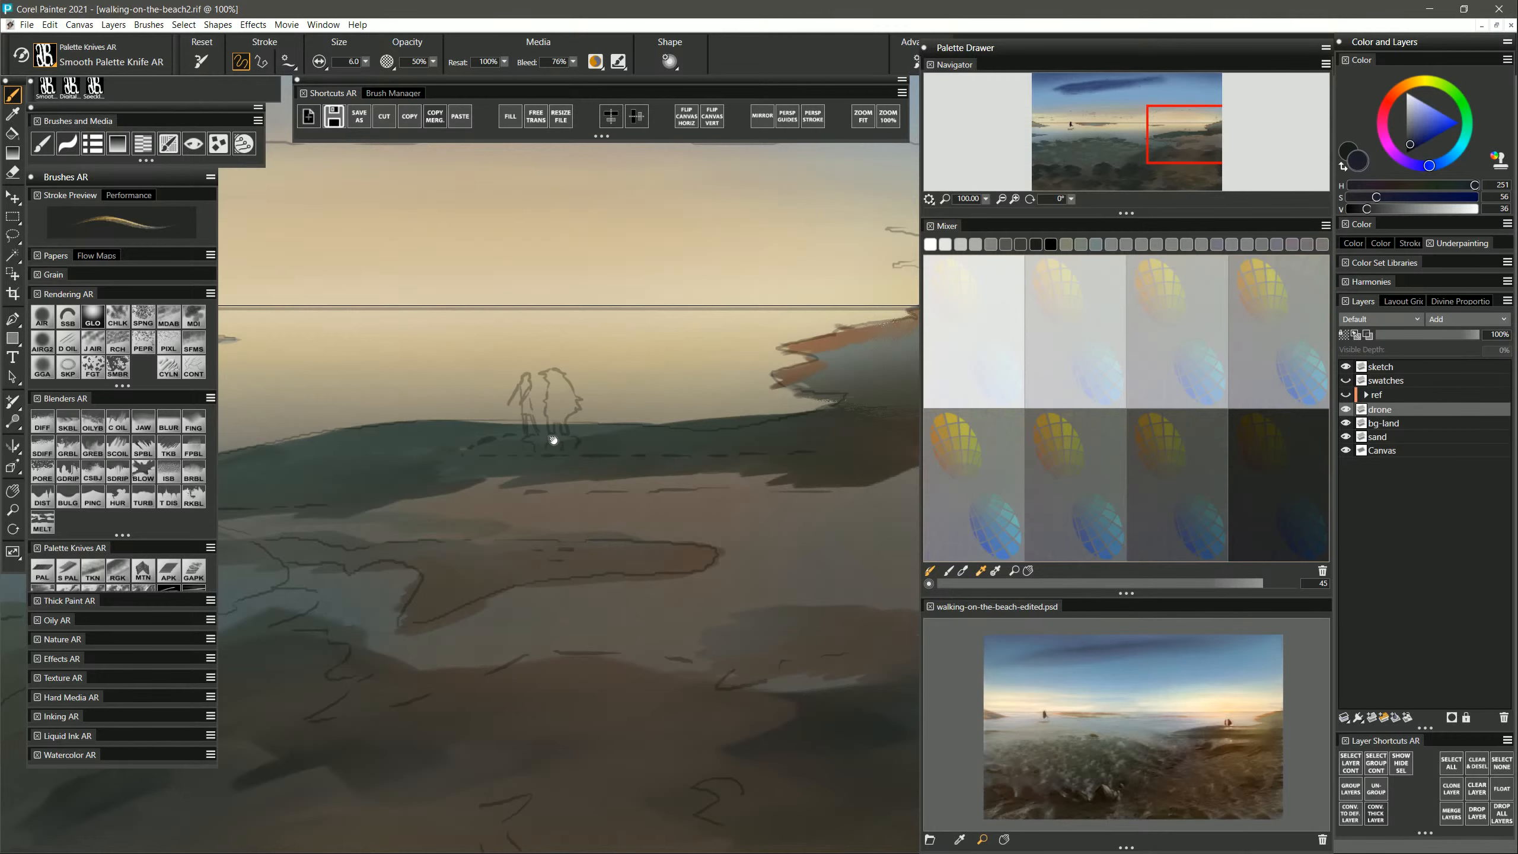
drag(568, 433, 624, 461)
key(m)
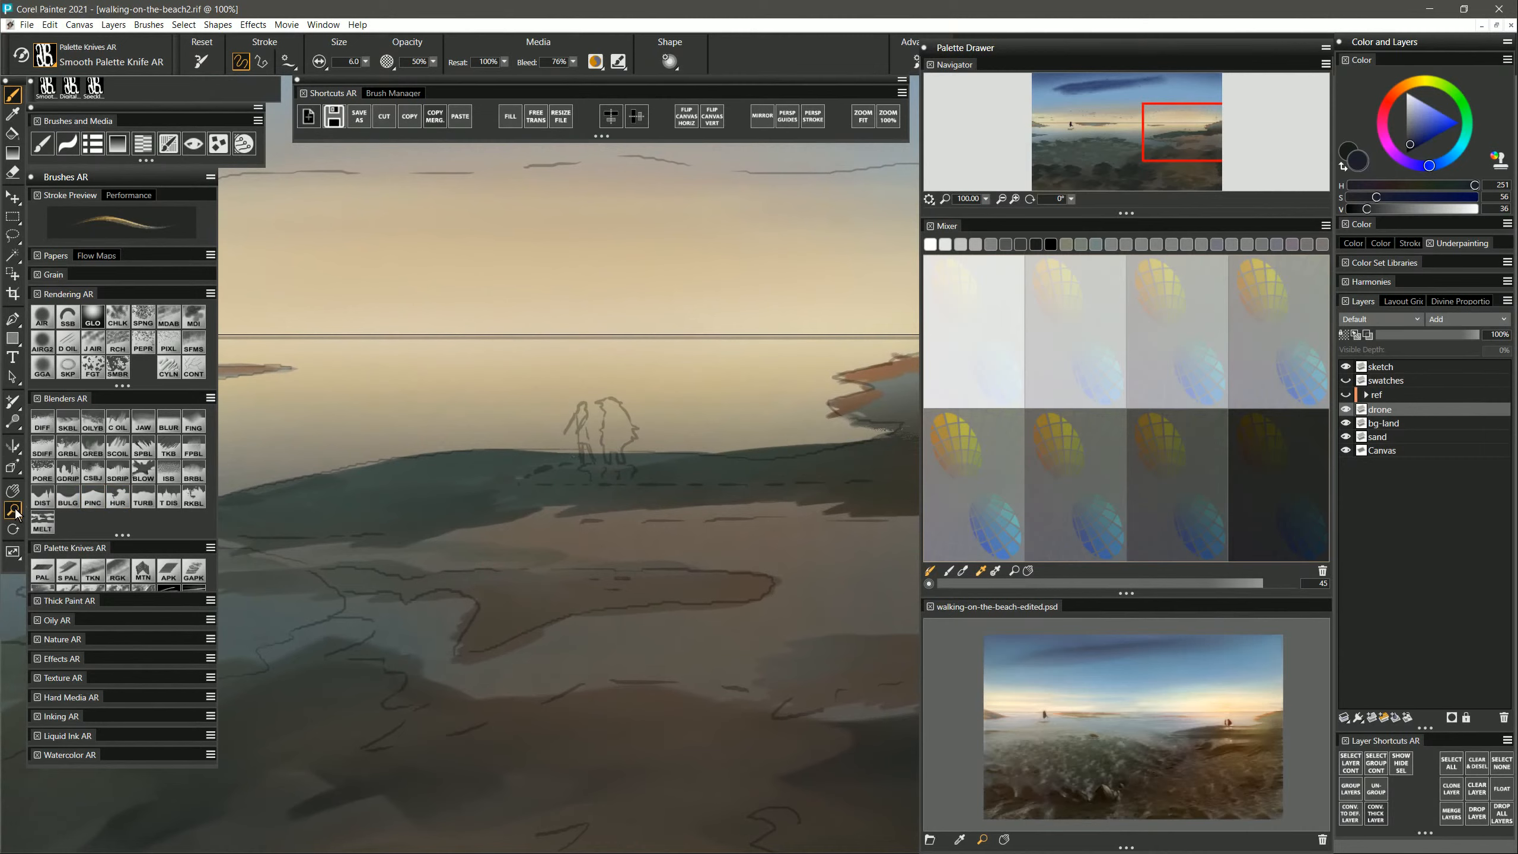
click(608, 434)
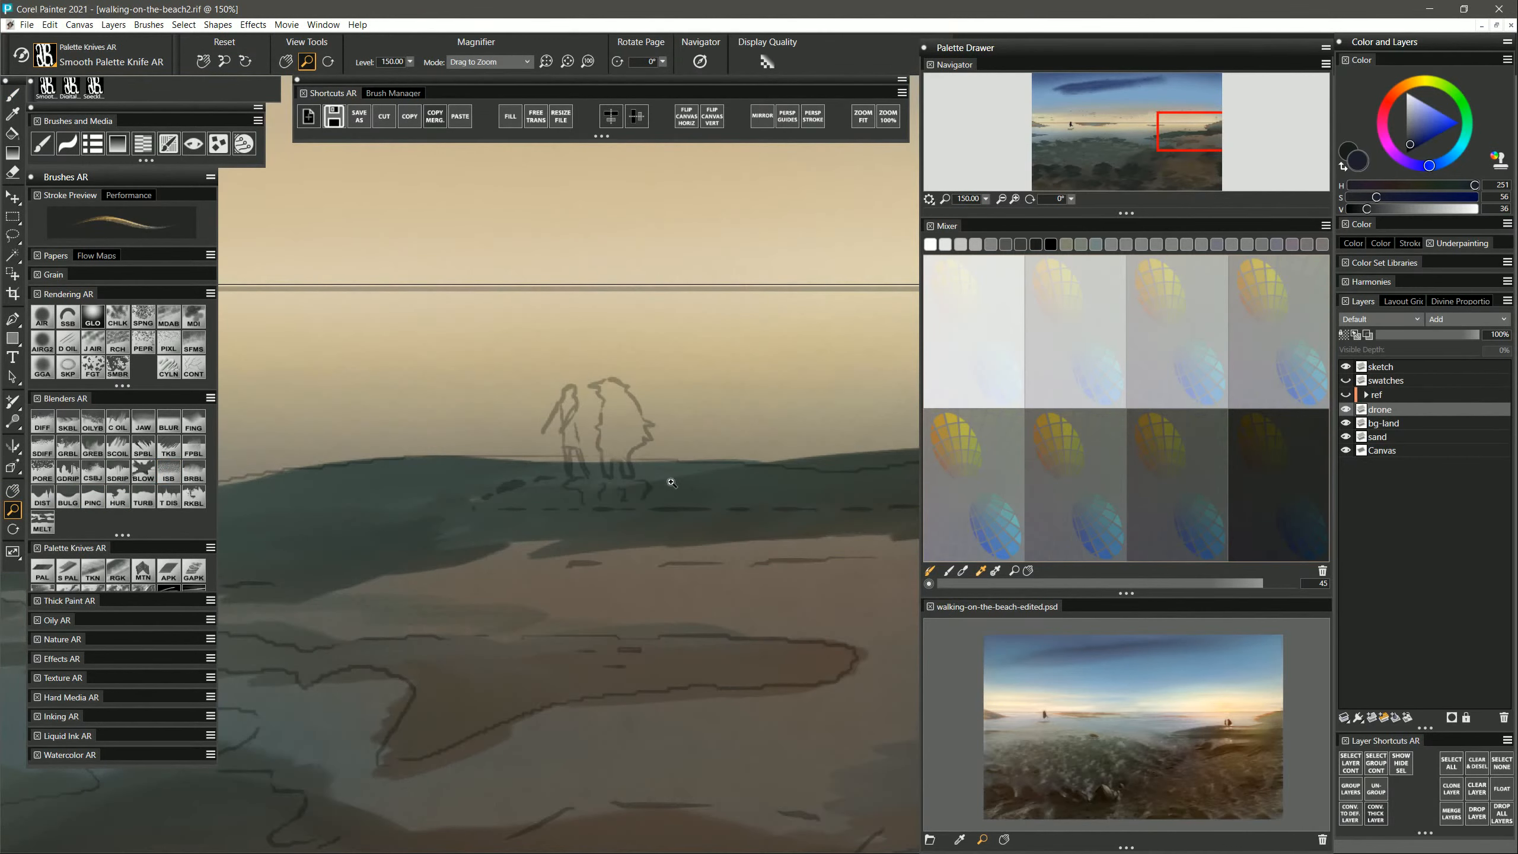
key(b)
mouse_move(702, 528)
mouse_down()
mouse_move(800, 668)
mouse_move(800, 654)
mouse_move(817, 660)
mouse_move(785, 663)
mouse_up()
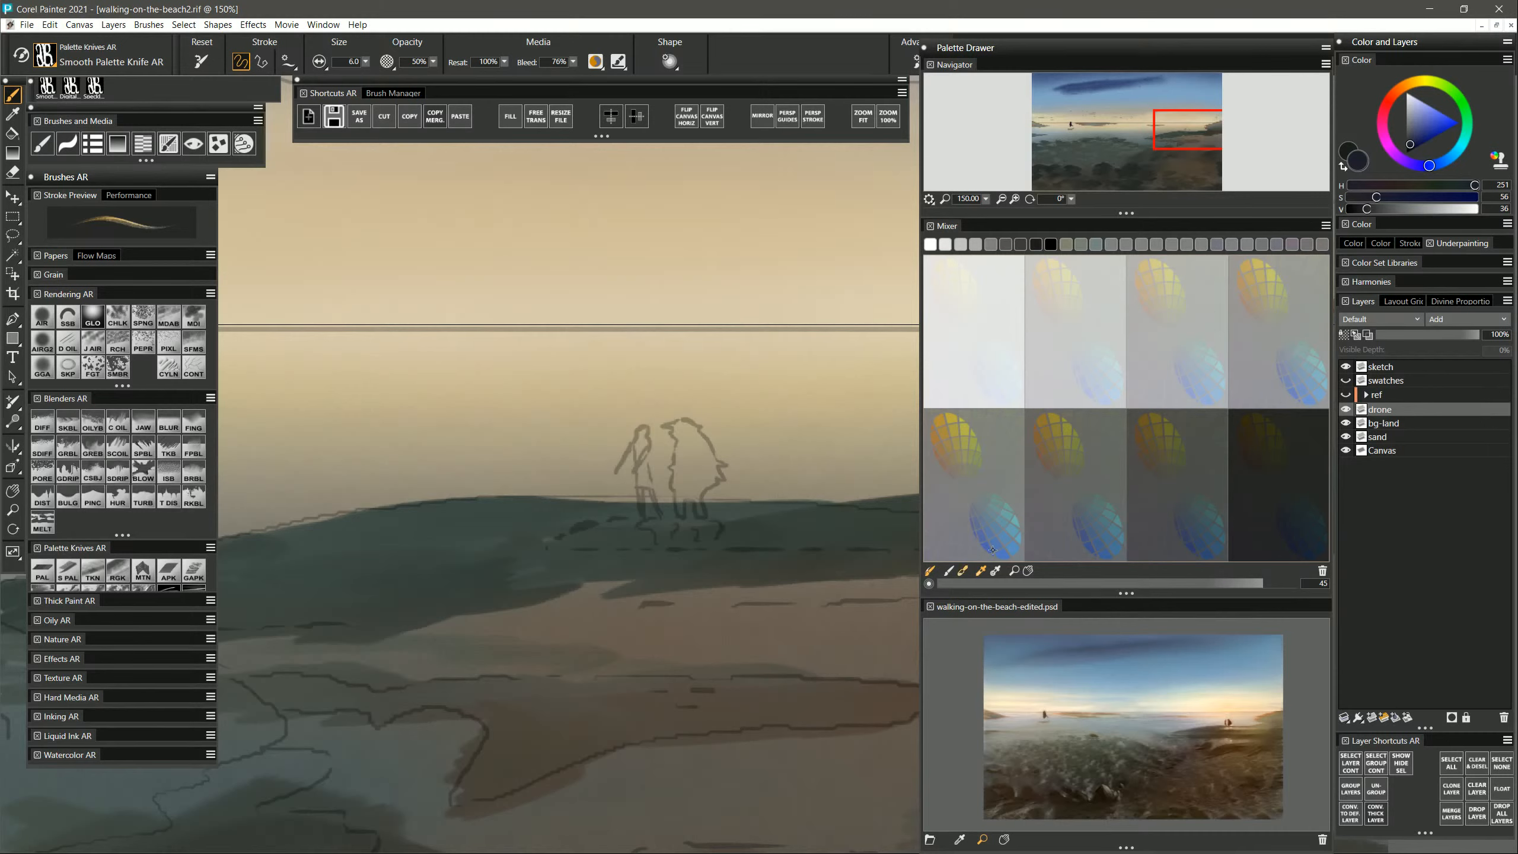
click(1346, 436)
click(1346, 436)
click(1346, 437)
click(1346, 437)
Add two layers above the drone layer, naming the lower one character-l and the upper one character-r.
click(1372, 717)
double_click(1390, 411)
text(ch)
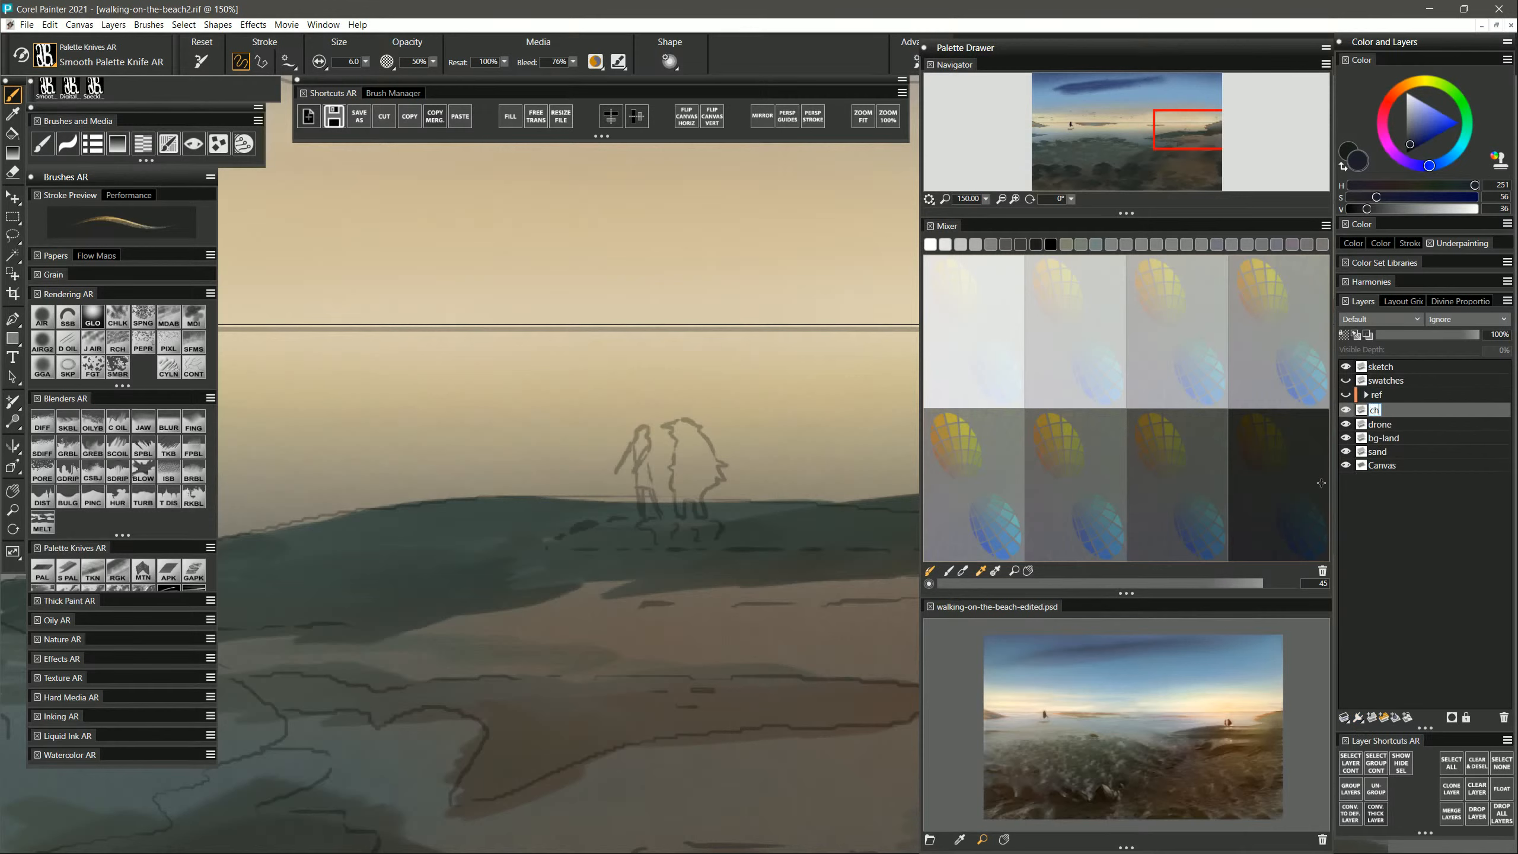
text(aracter-l)
key(Return)
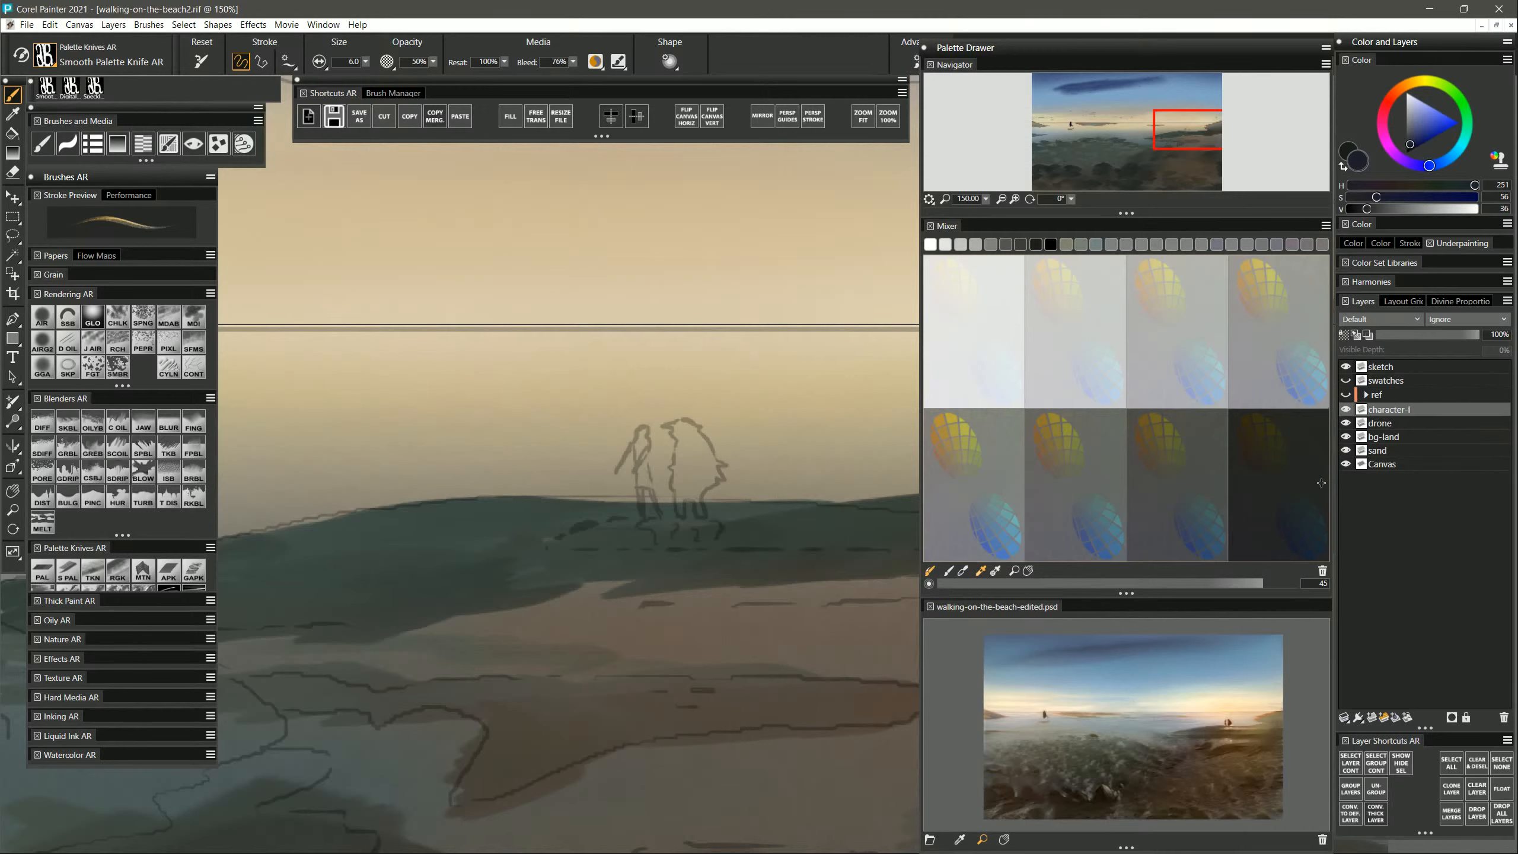
click(1373, 718)
double_click(1390, 412)
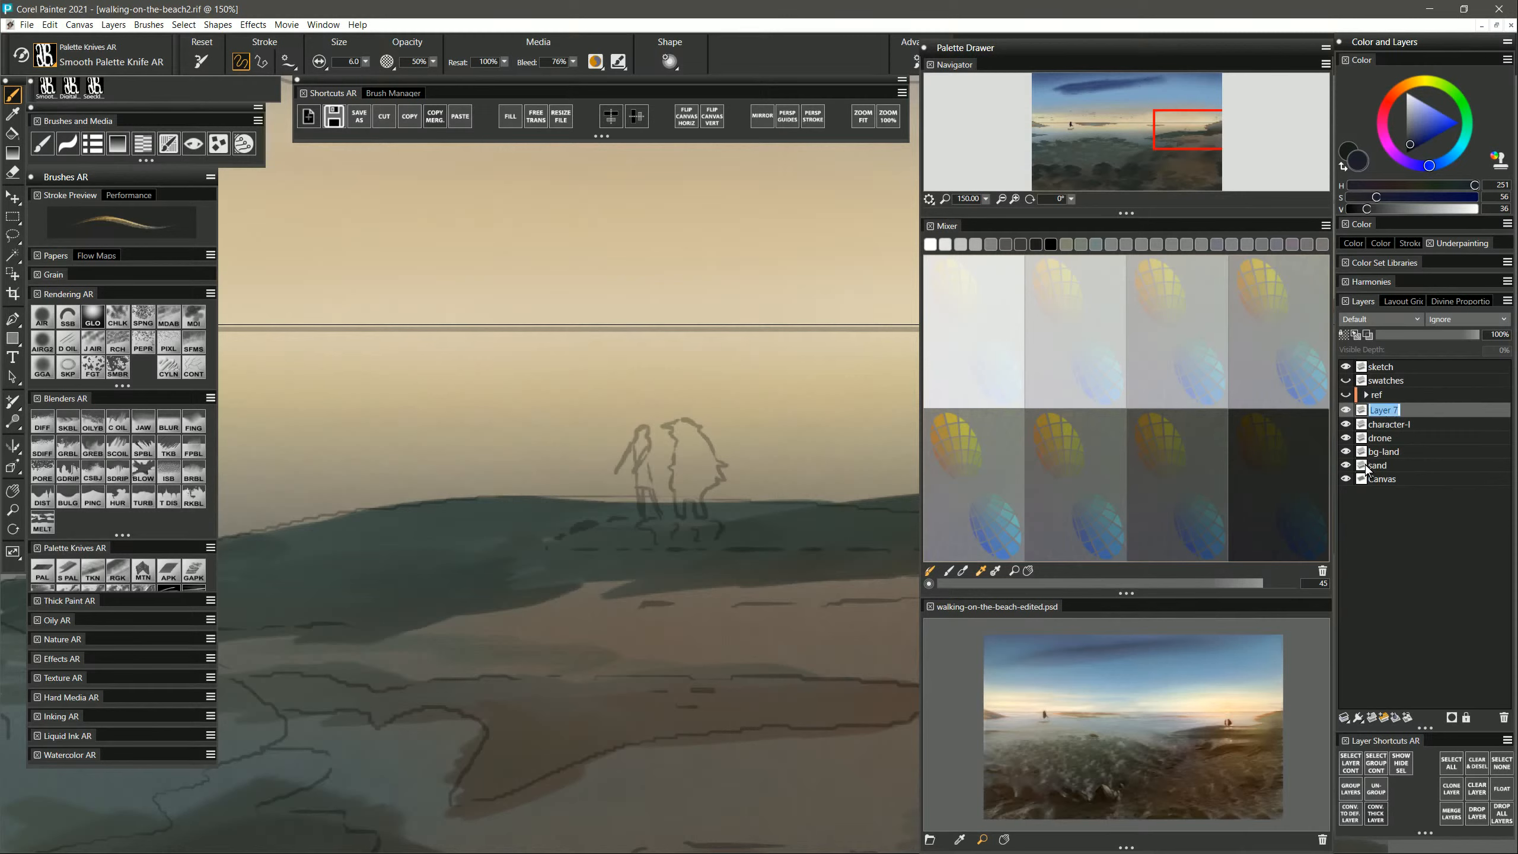
text(character-r)
key(Return)
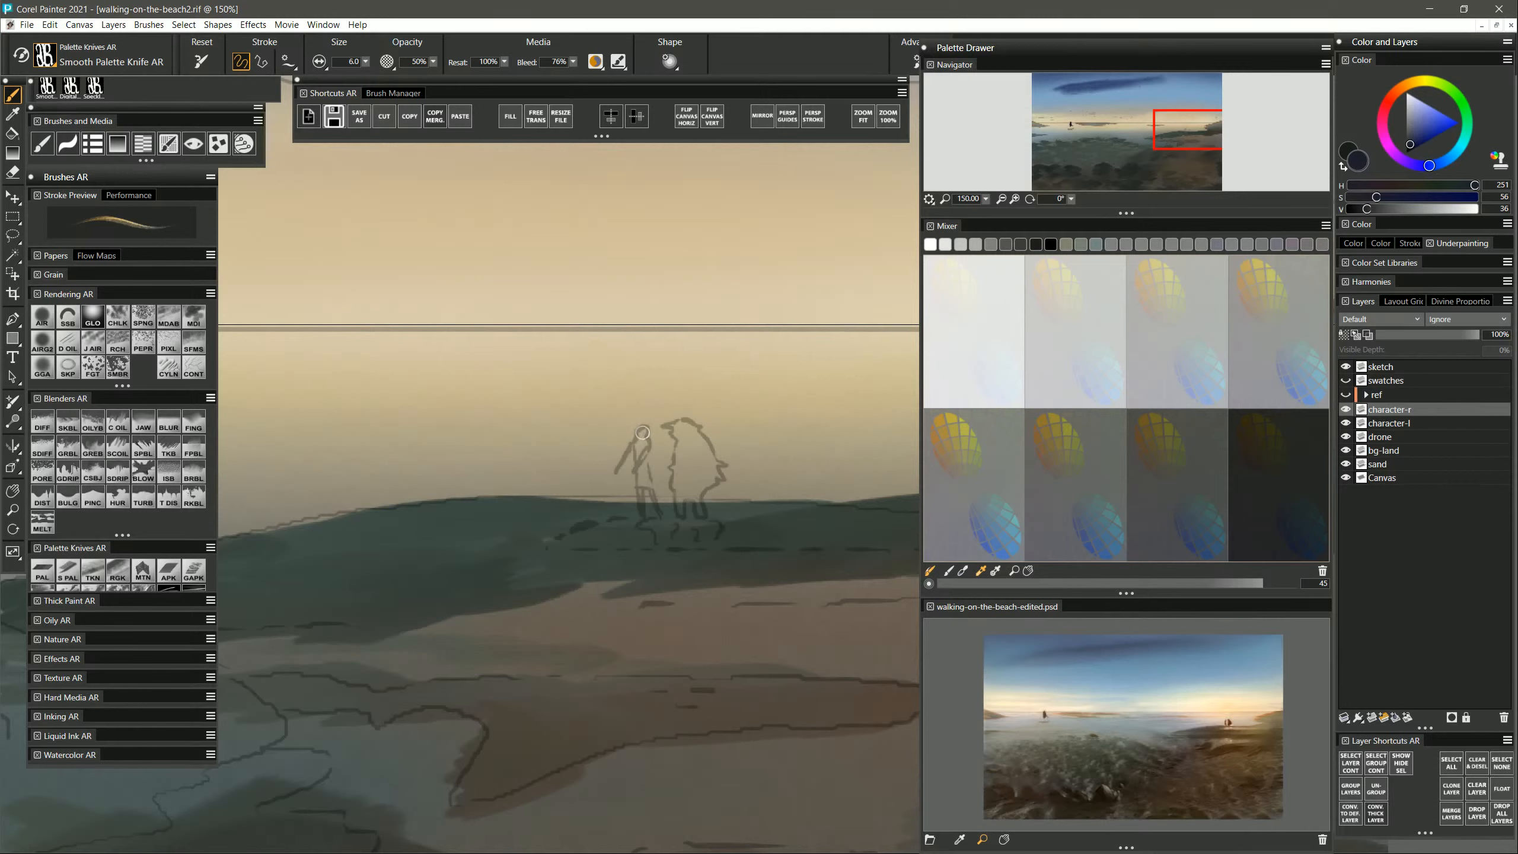
Fill in the slimmer sketched figure with near-black blue, and rename its layer character-L and the one below it character-R.
mouse_move(643, 428)
mouse_down()
mouse_move(616, 471)
mouse_move(659, 428)
mouse_move(632, 471)
mouse_move(638, 446)
mouse_move(638, 473)
mouse_move(642, 448)
mouse_move(646, 479)
mouse_move(653, 465)
mouse_move(663, 517)
mouse_up()
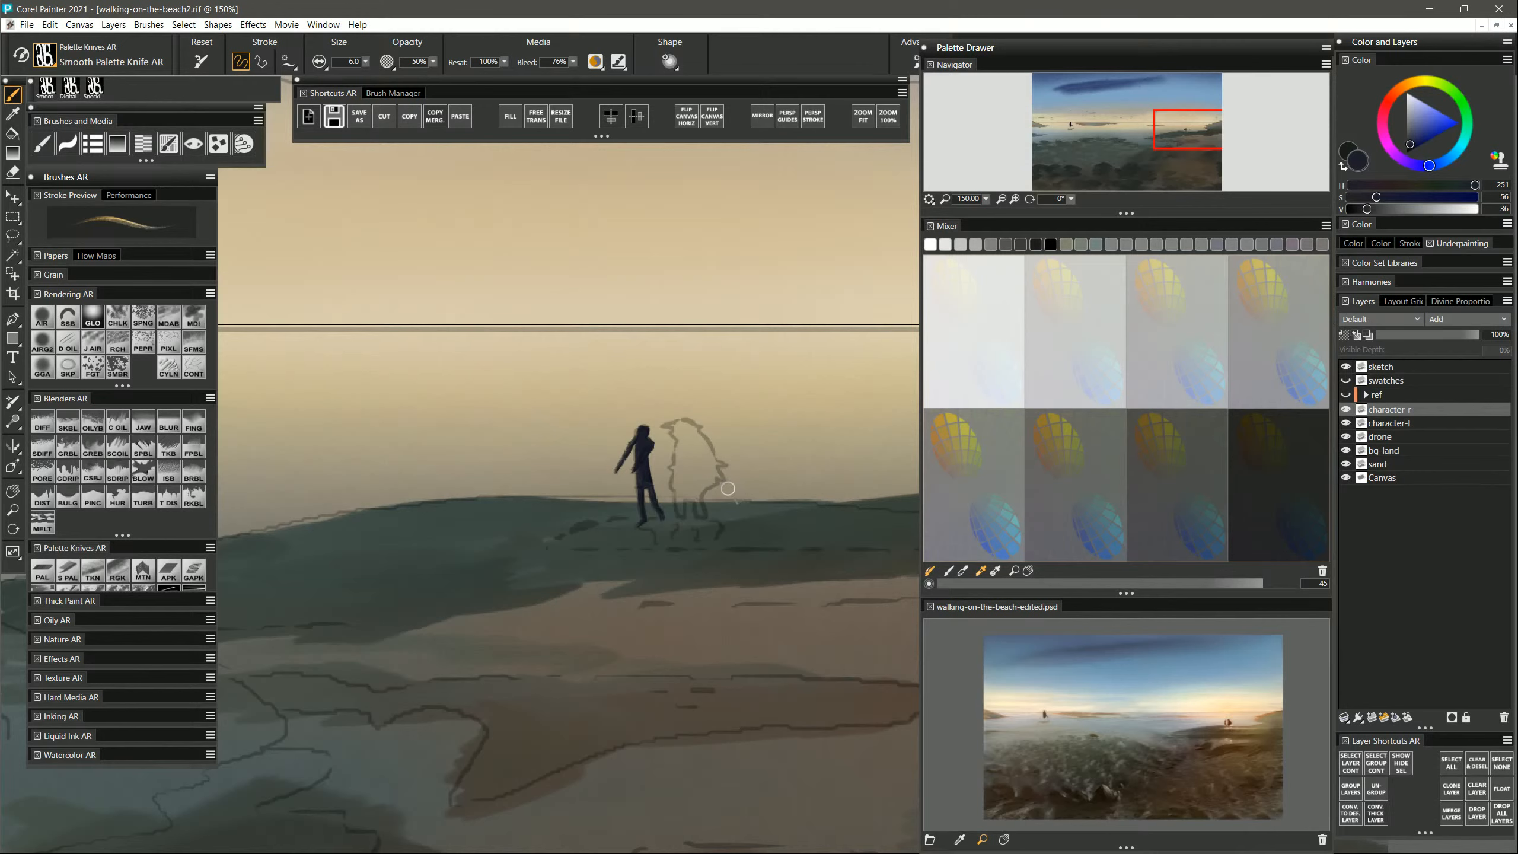
double_click(1411, 410)
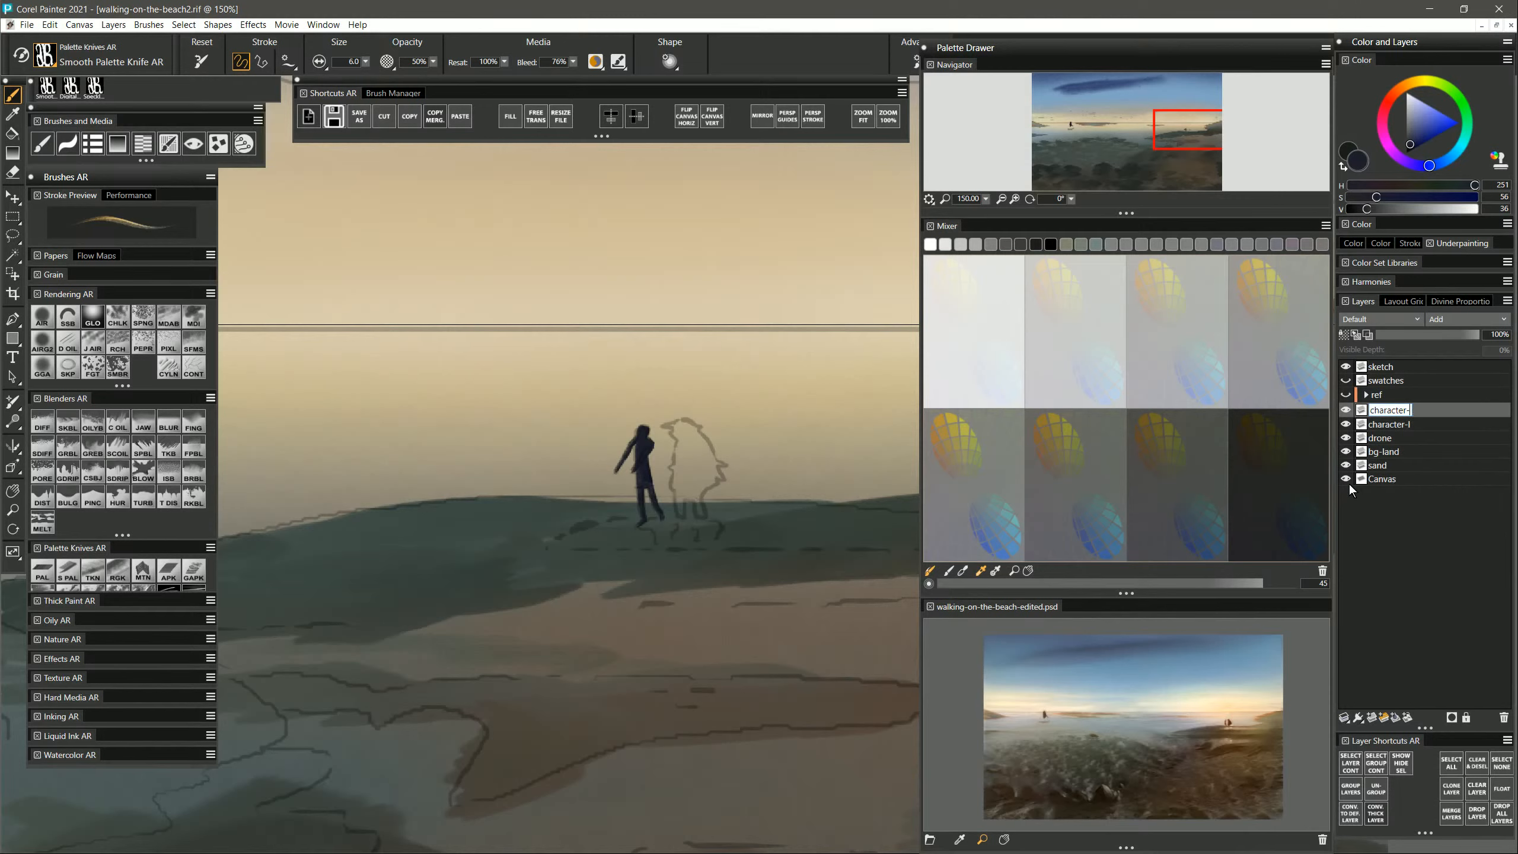
text(L)
double_click(1412, 424)
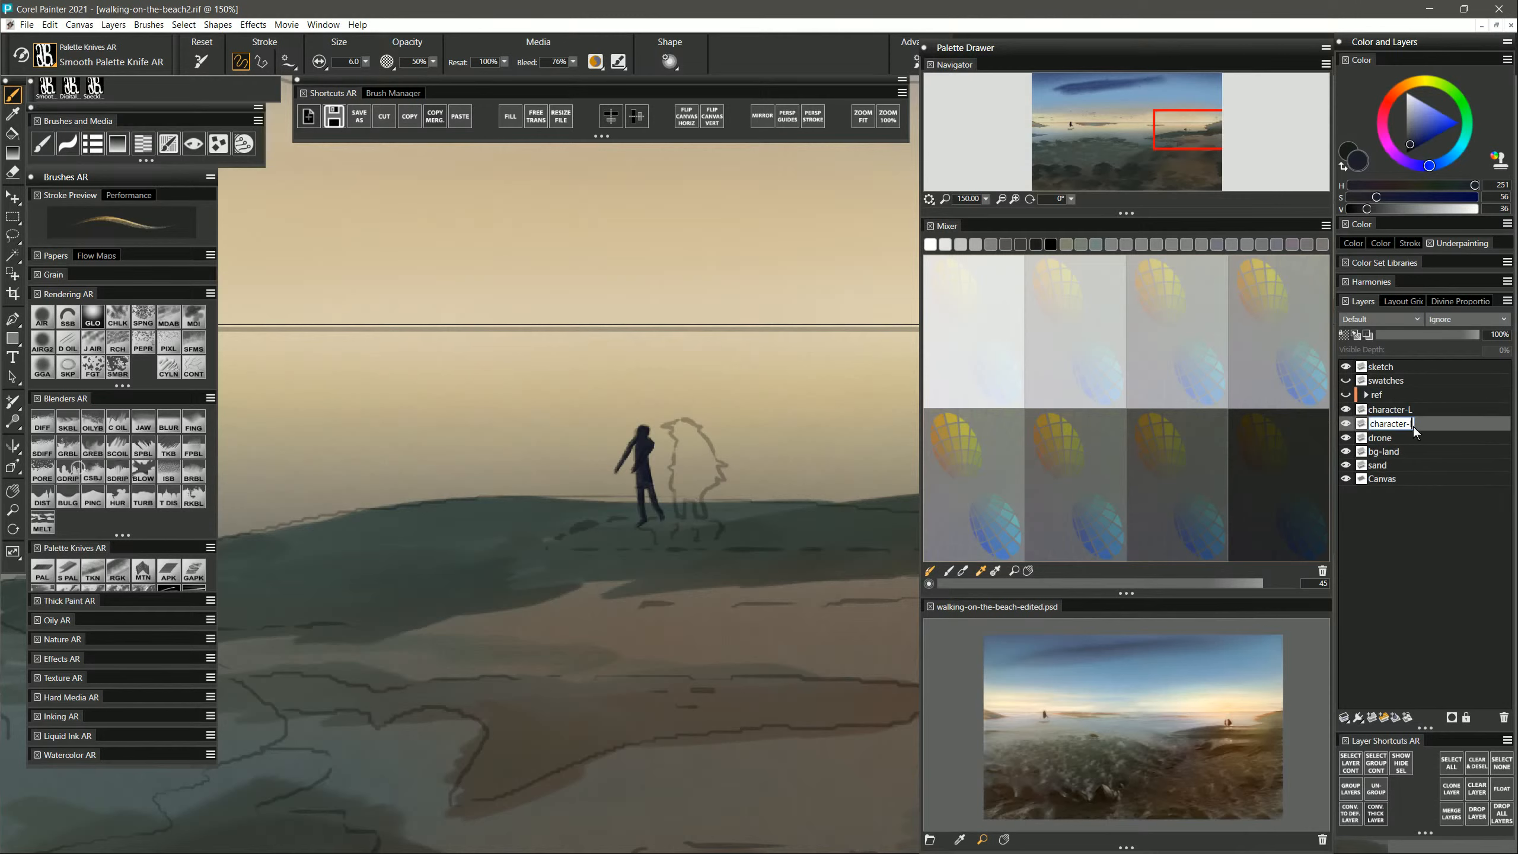
key(Return)
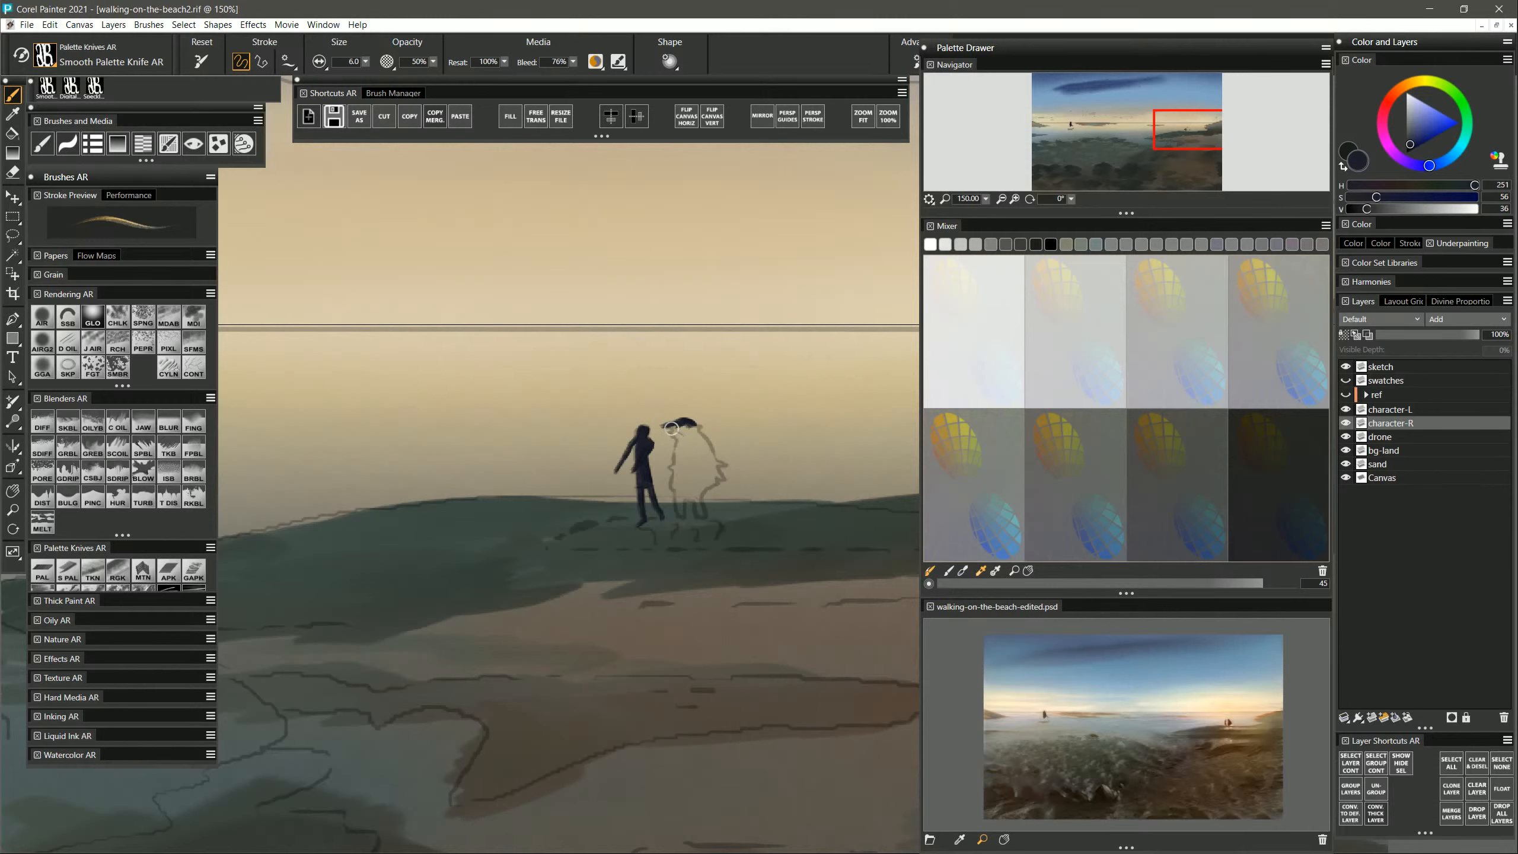
Fill in the bulkier cloaked figure on the character-R layer with near-black blue, using palette knife sizes 3.3 and 4.7.
drag(670, 428, 672, 431)
mouse_move(681, 429)
mouse_down()
mouse_move(696, 435)
mouse_move(670, 470)
mouse_up()
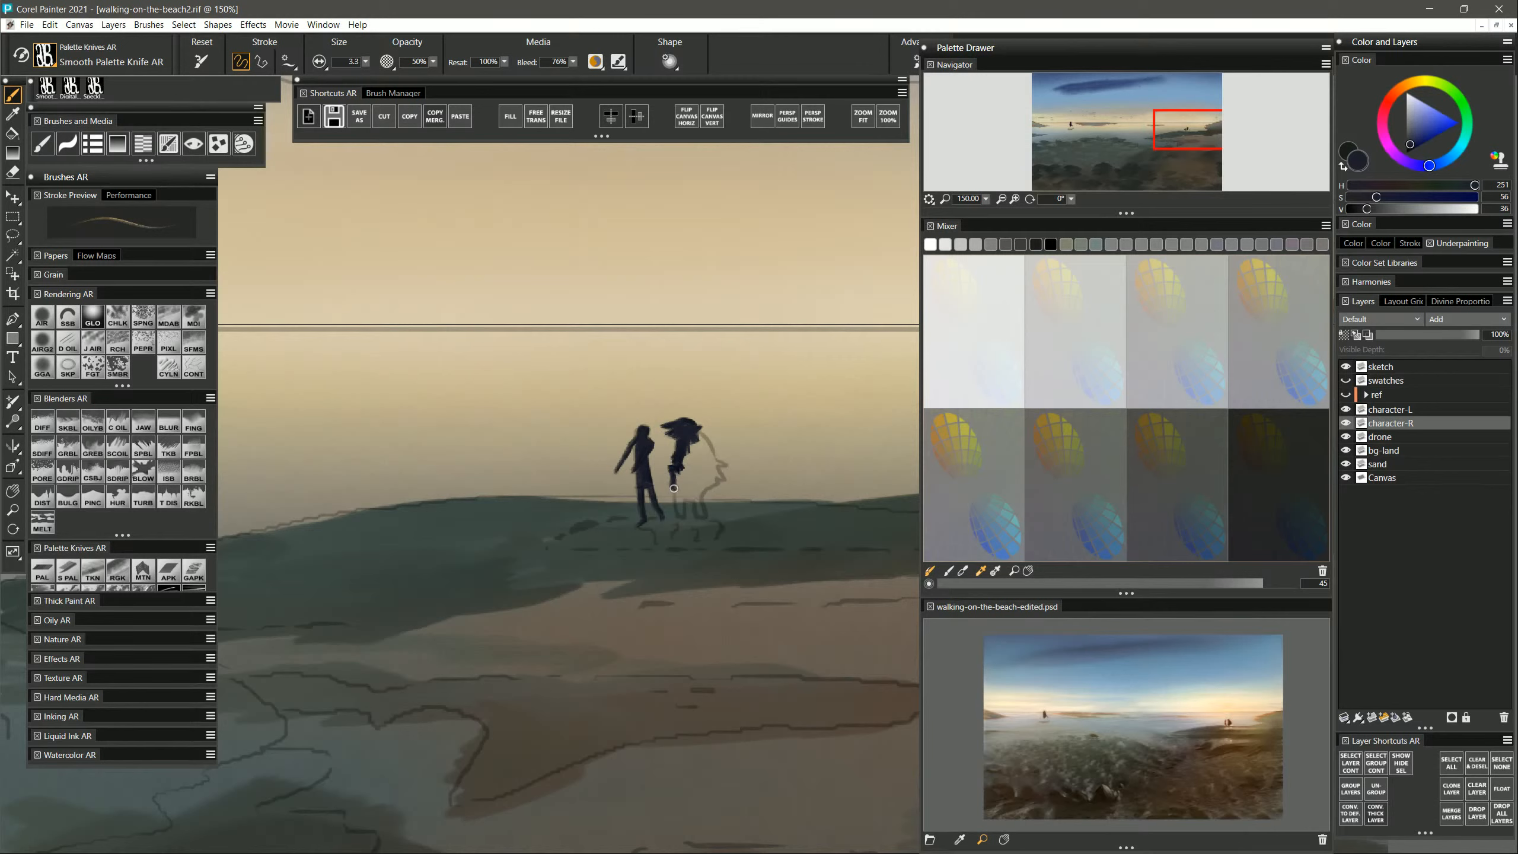
mouse_move(671, 485)
mouse_down()
mouse_move(680, 517)
mouse_move(680, 488)
mouse_move(702, 514)
mouse_move(696, 492)
mouse_up()
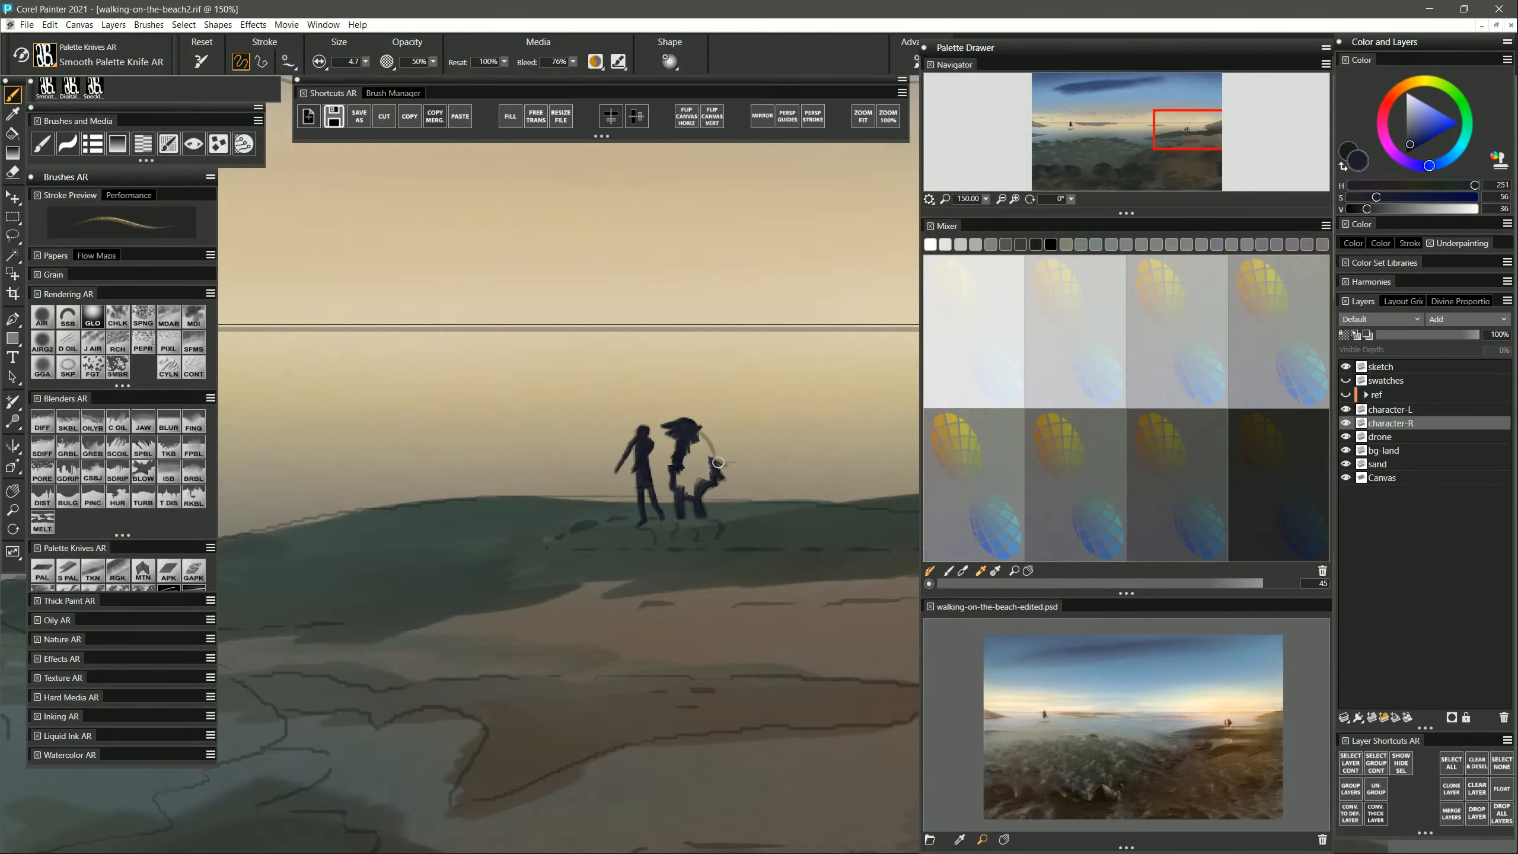
mouse_move(709, 454)
mouse_down()
mouse_move(698, 436)
mouse_move(712, 449)
mouse_move(688, 447)
mouse_move(679, 482)
mouse_up()
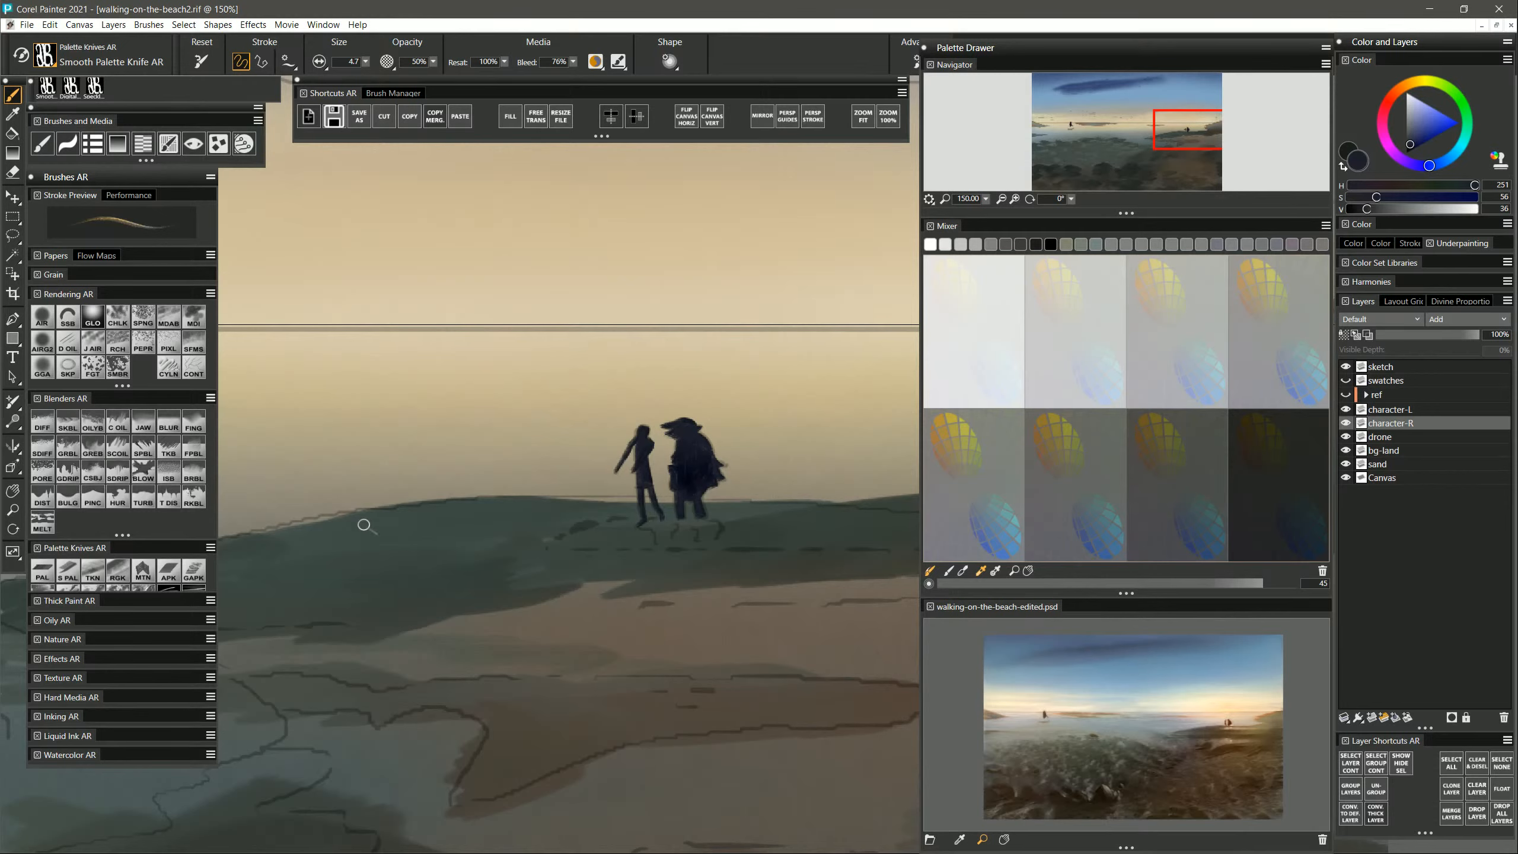
Brighten the sky glow above the horizon on the Canvas layer with a pale yellow-cream from the mixer, using the palette knife at size 74.5.
click(13, 510)
mouse_move(686, 564)
mouse_down()
mouse_move(644, 577)
mouse_move(670, 581)
mouse_move(653, 598)
mouse_move(682, 644)
mouse_move(722, 637)
mouse_move(655, 594)
mouse_move(634, 657)
mouse_up()
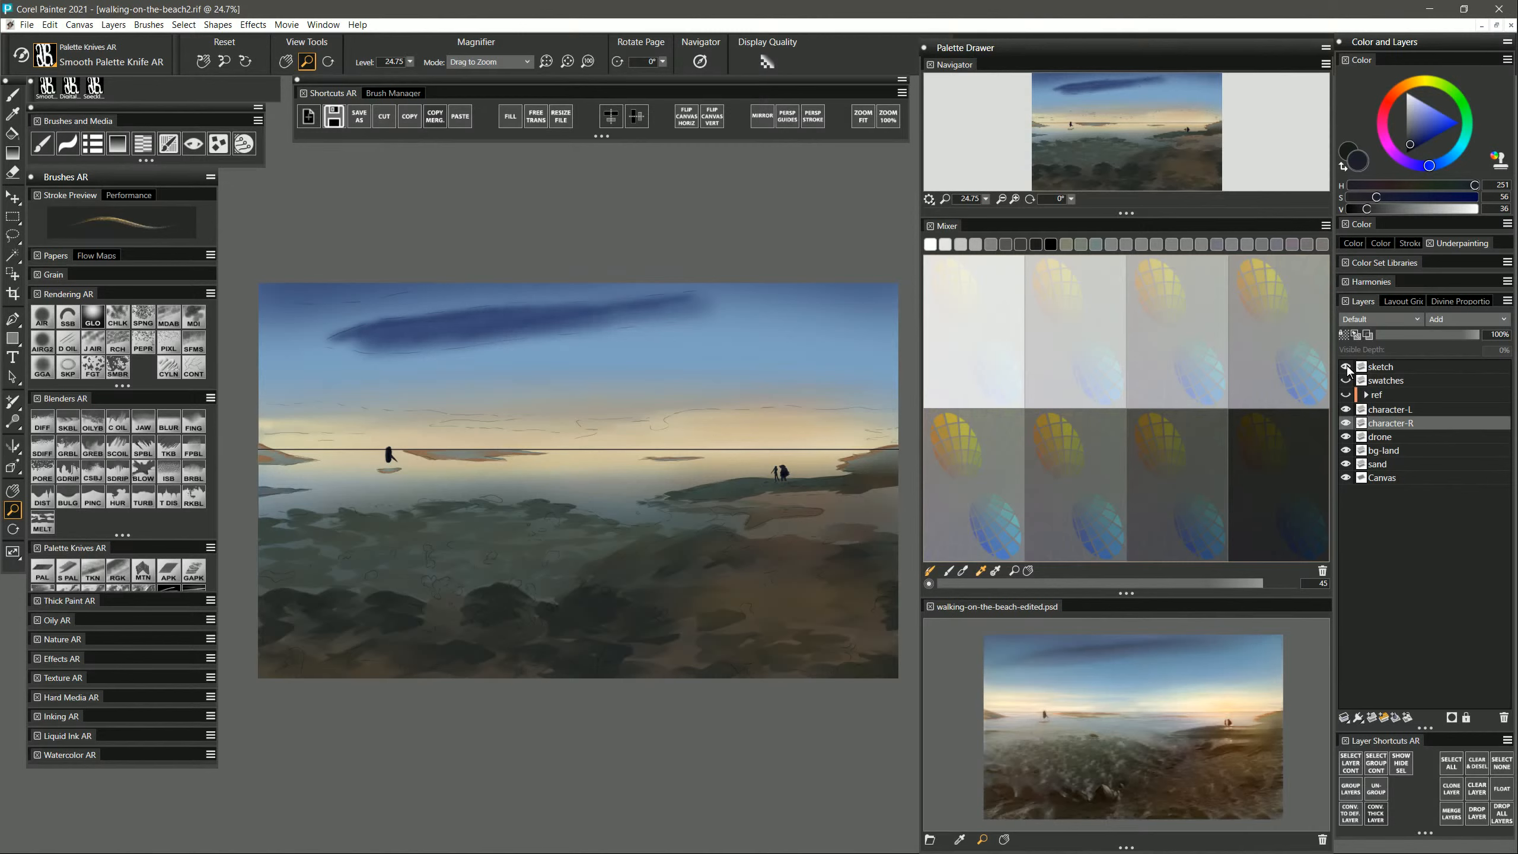
click(1384, 477)
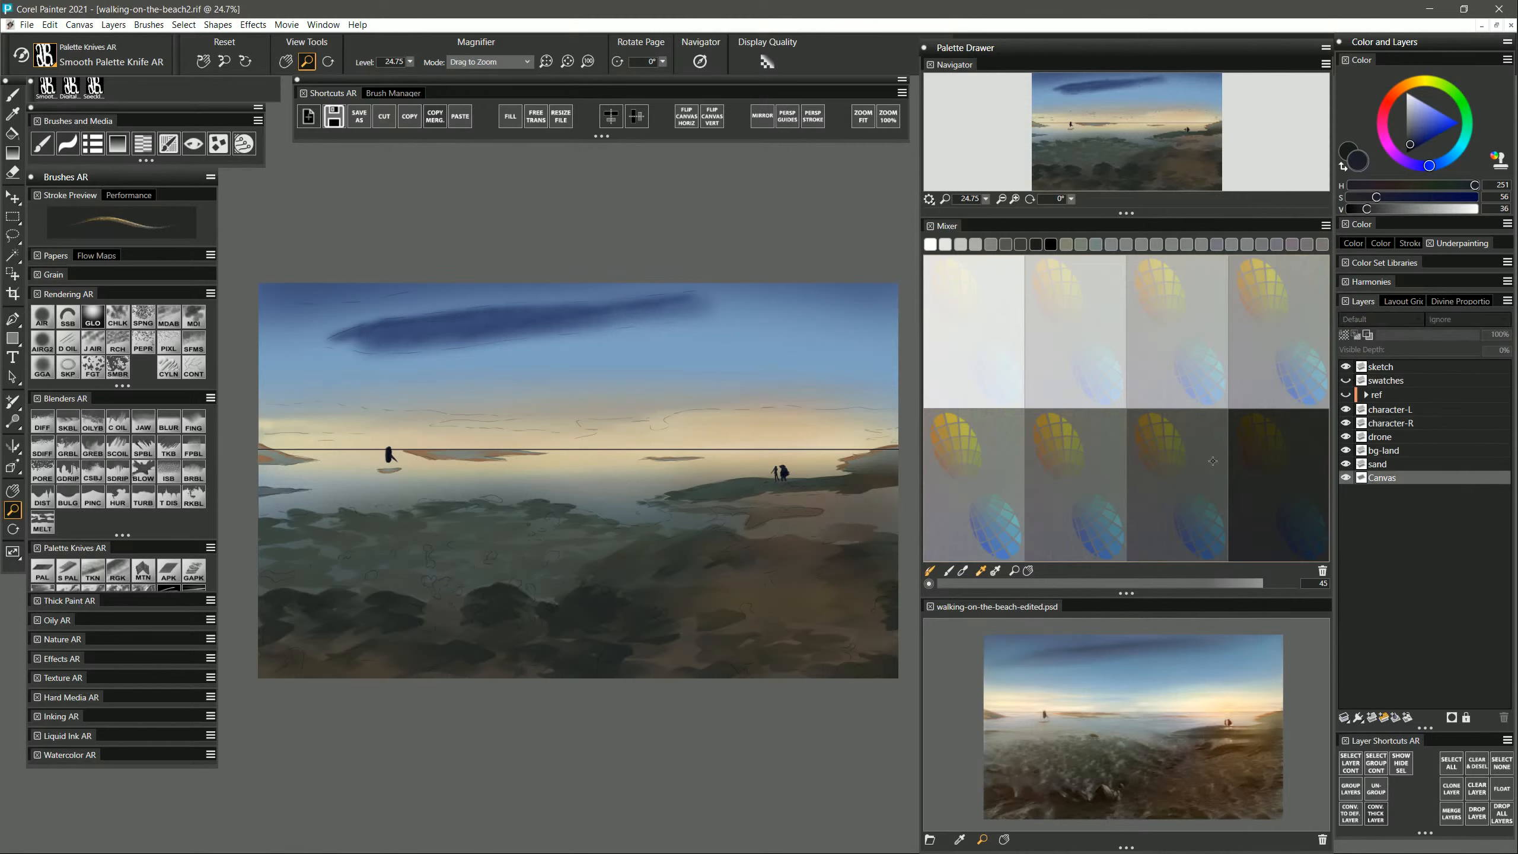
click(78, 576)
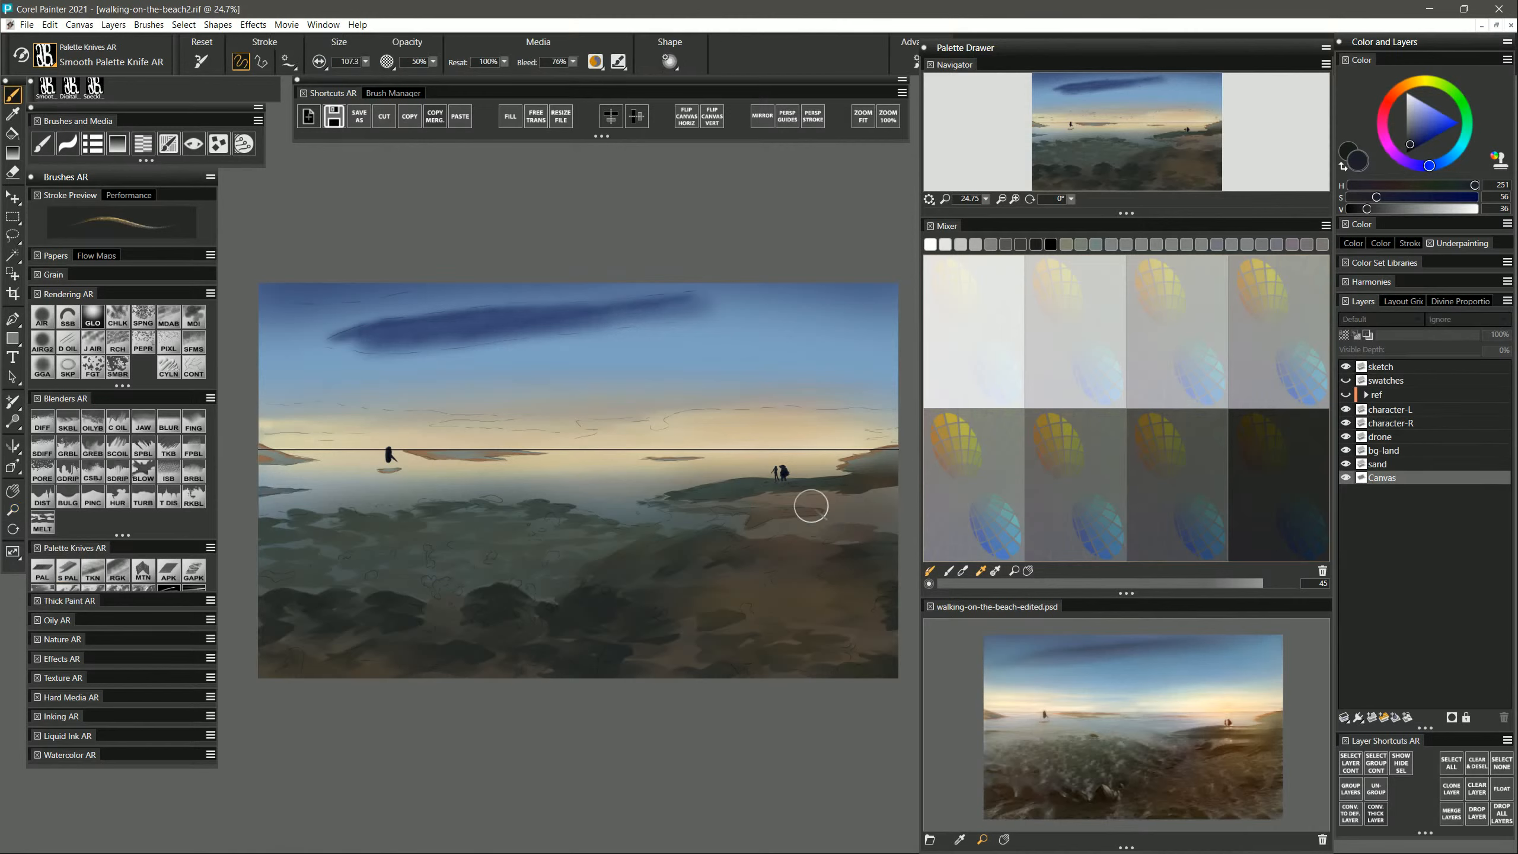
click(1056, 266)
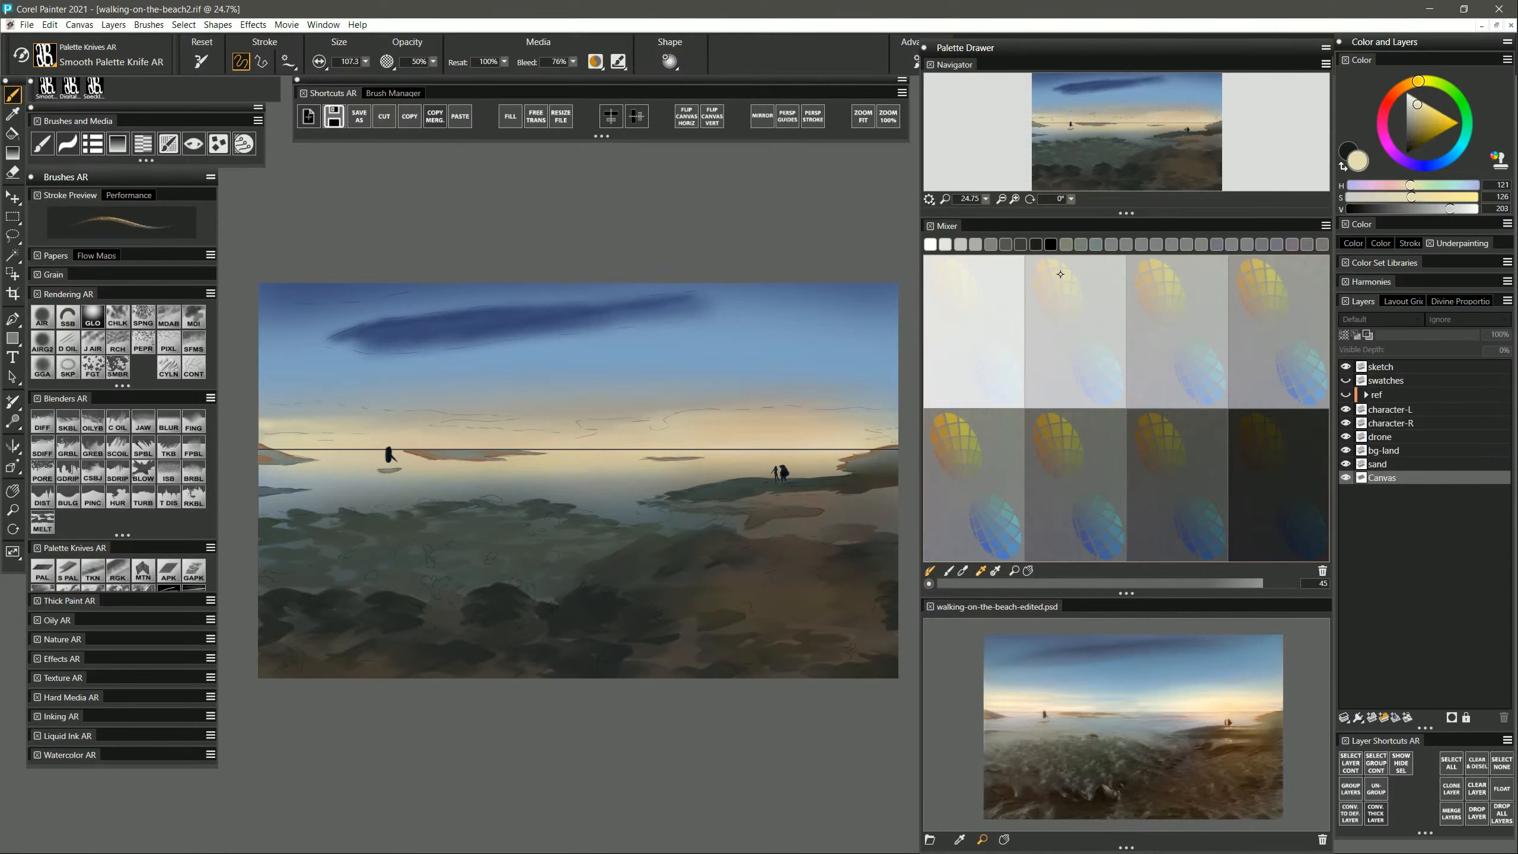
click(1047, 266)
drag(498, 442, 508, 442)
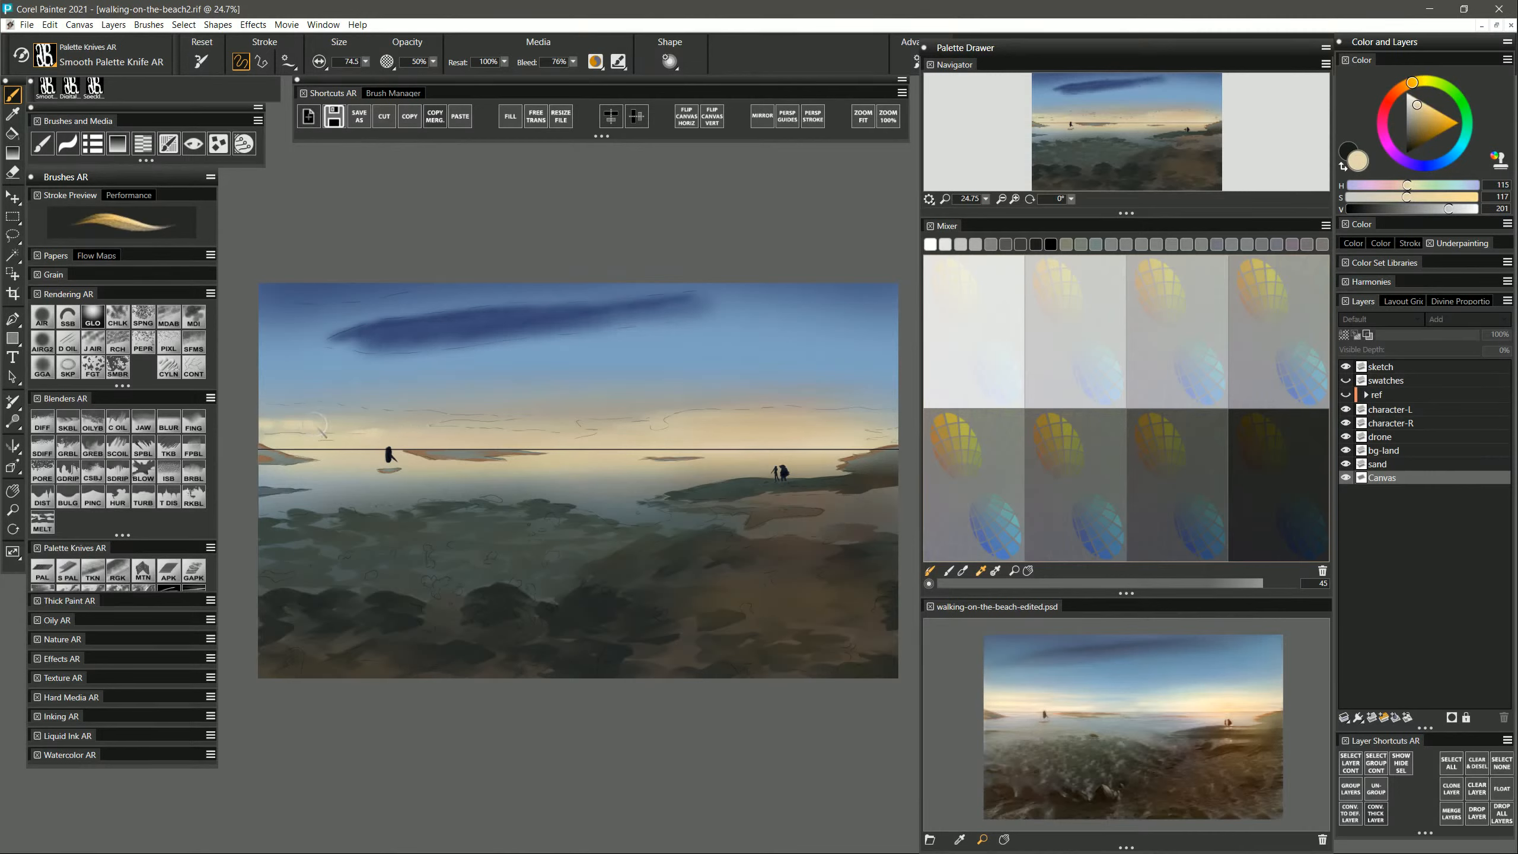
mouse_move(349, 425)
mouse_down()
mouse_move(427, 446)
mouse_move(531, 448)
mouse_up()
mouse_move(765, 434)
mouse_down()
mouse_move(822, 426)
mouse_move(679, 428)
mouse_move(717, 444)
mouse_up()
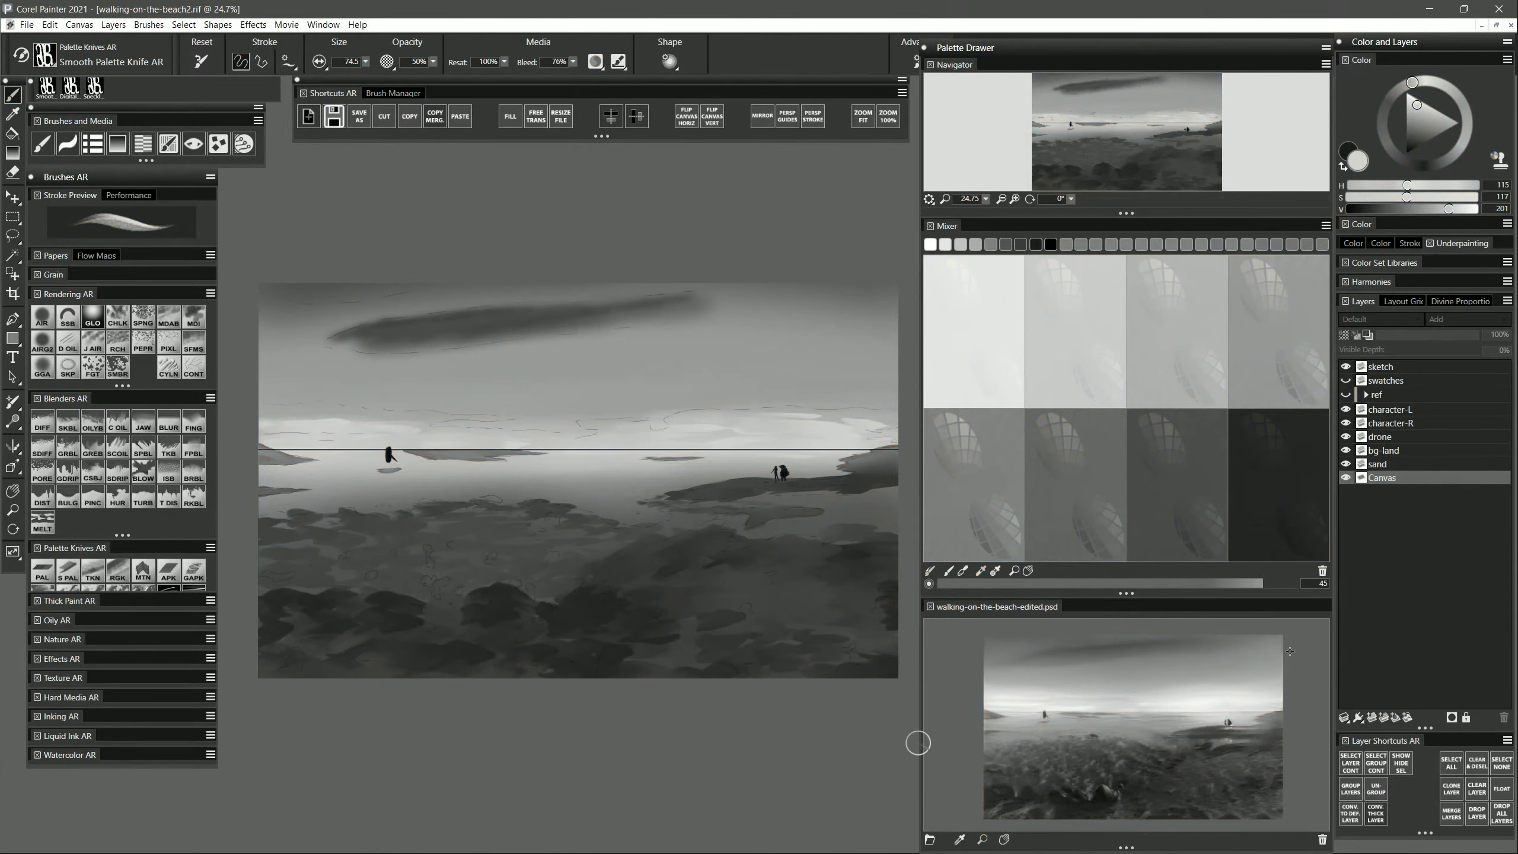
Paint a pale blue band above the horizon glow with the palette knife at size 113.2 and soften it with Diffuse Blur at size 177.9.
click(1212, 359)
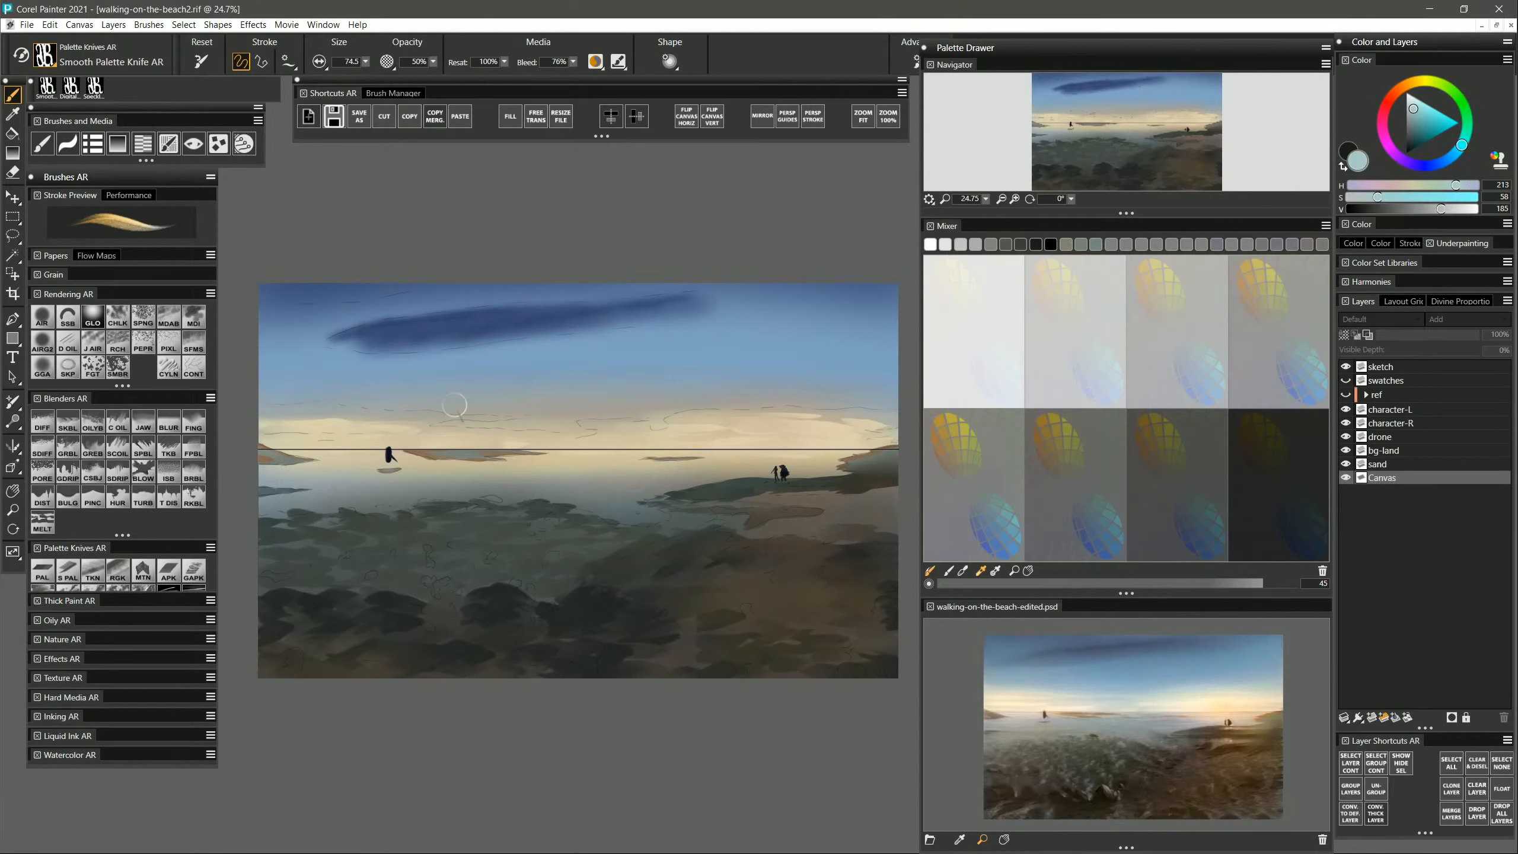
drag(613, 389, 616, 389)
drag(604, 410, 834, 398)
drag(852, 399, 571, 405)
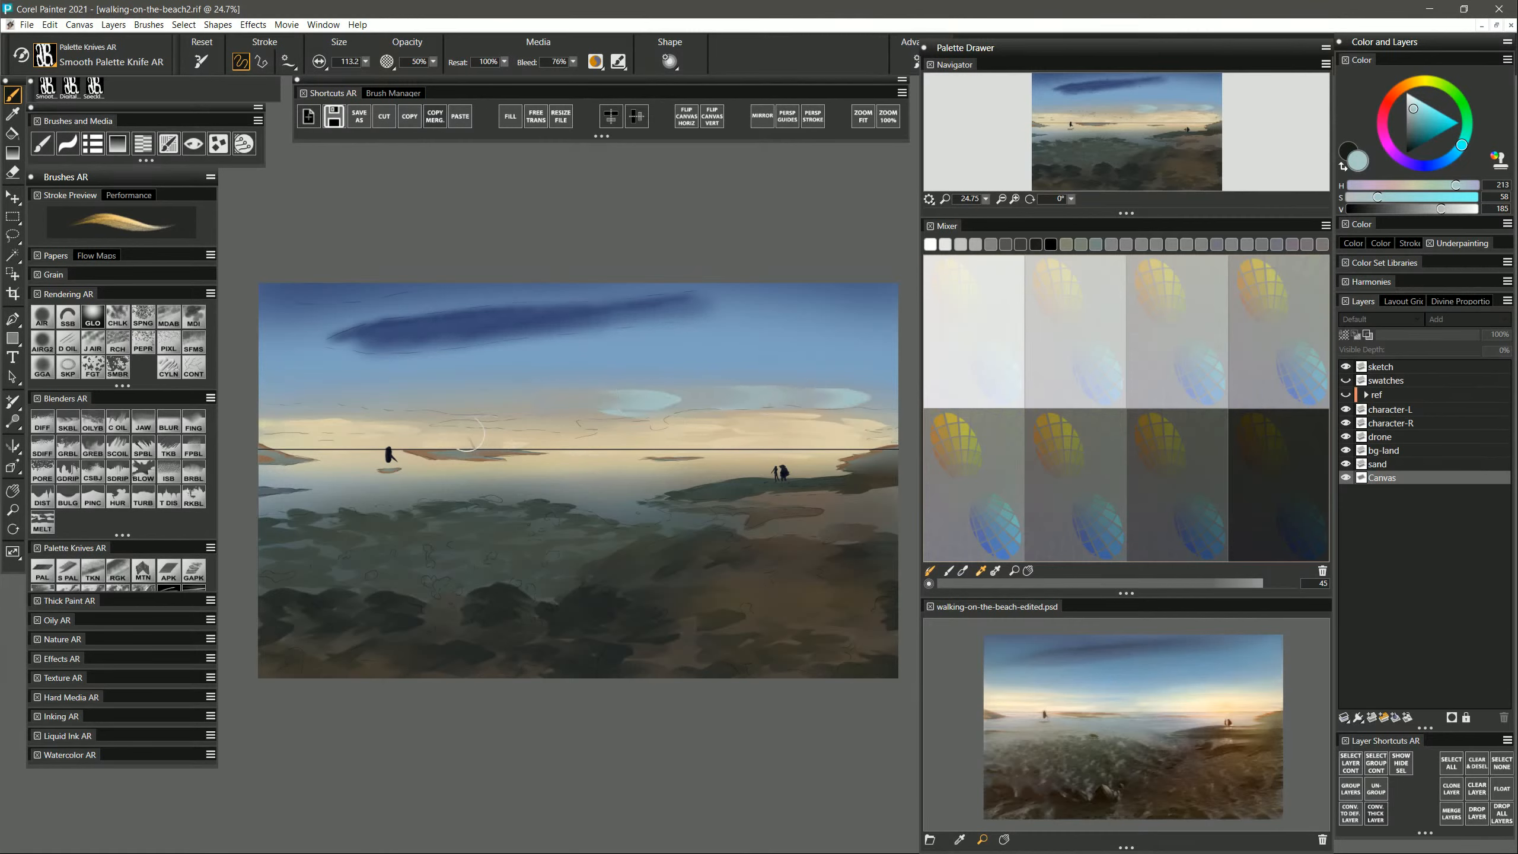
mouse_move(329, 412)
mouse_down()
mouse_move(311, 410)
mouse_move(474, 404)
mouse_move(251, 402)
mouse_move(499, 411)
mouse_move(560, 406)
mouse_move(391, 404)
mouse_move(660, 385)
mouse_move(889, 407)
mouse_up()
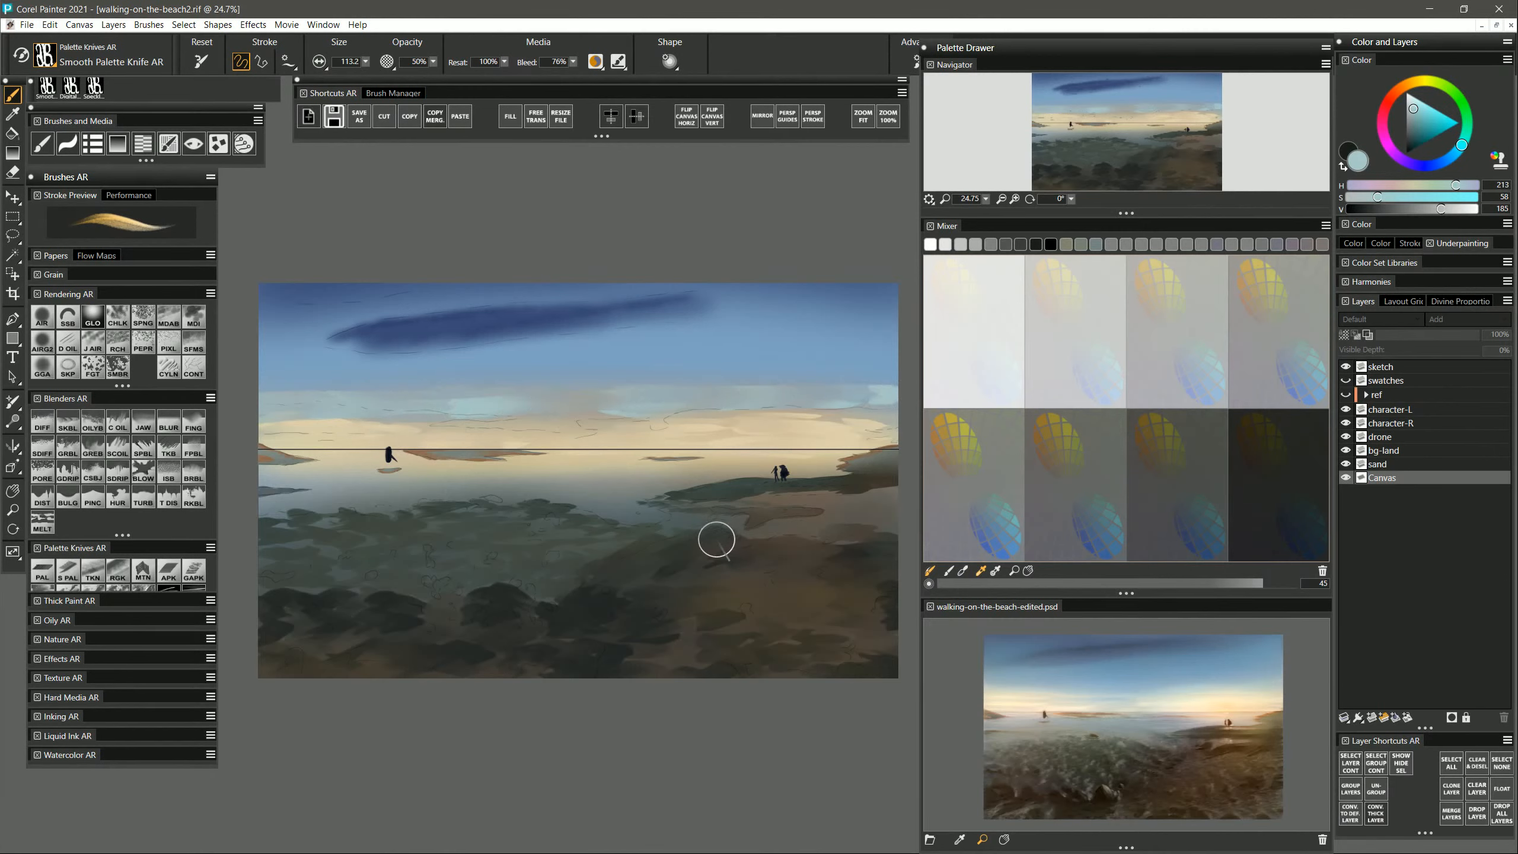
click(53, 424)
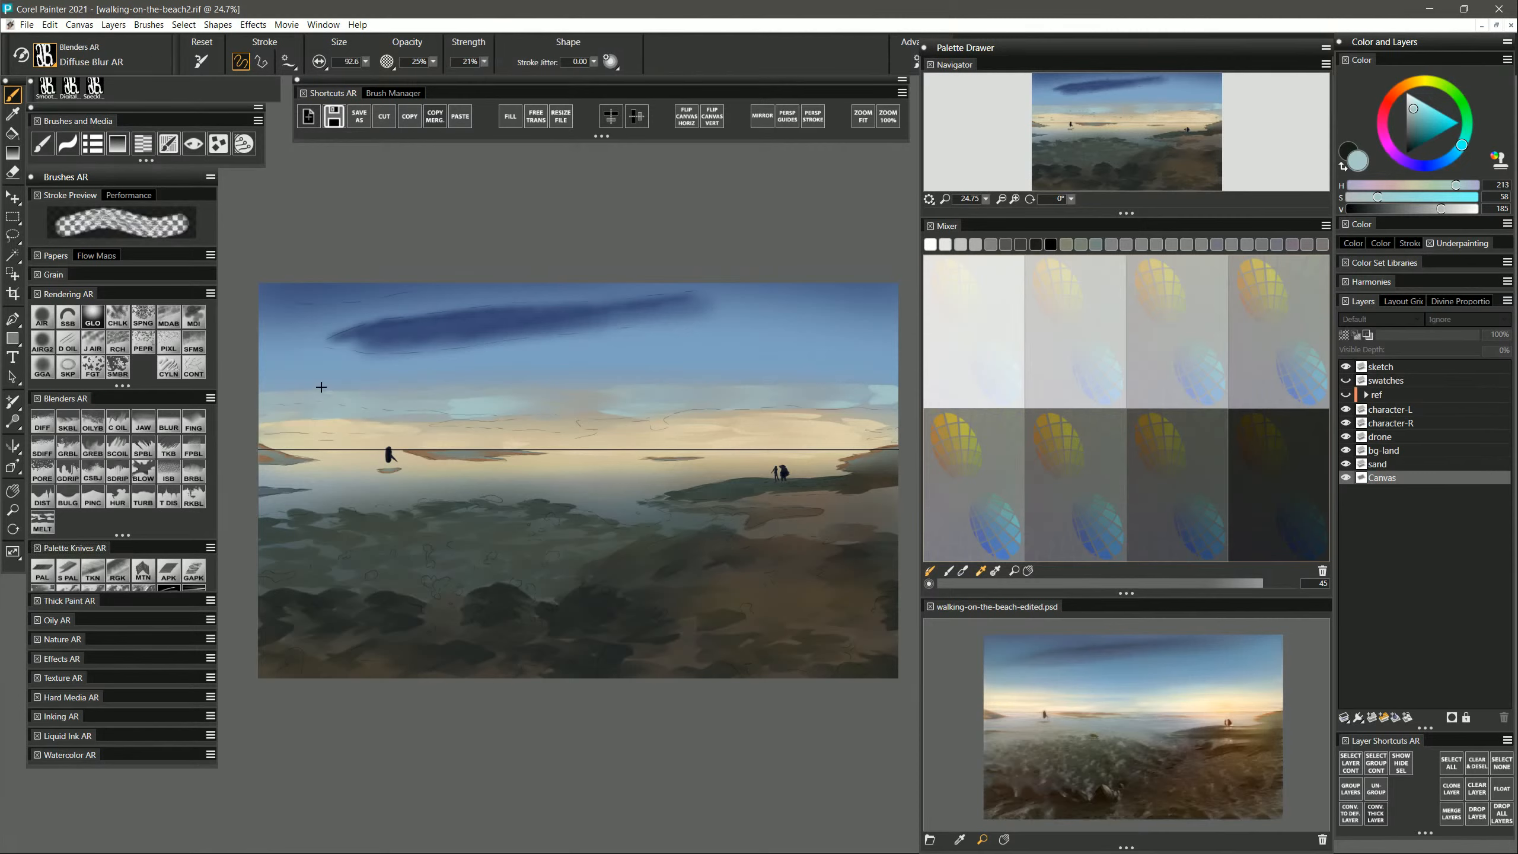
mouse_move(321, 386)
mouse_down()
mouse_move(282, 390)
mouse_move(459, 388)
mouse_move(341, 421)
mouse_move(293, 420)
mouse_move(686, 409)
mouse_move(807, 399)
mouse_move(633, 394)
mouse_move(820, 381)
mouse_move(666, 386)
mouse_move(731, 379)
mouse_move(805, 385)
mouse_move(787, 406)
mouse_move(882, 408)
mouse_move(858, 382)
mouse_move(886, 394)
mouse_move(824, 397)
mouse_move(890, 406)
mouse_move(836, 419)
mouse_move(683, 389)
mouse_move(851, 380)
mouse_move(314, 384)
mouse_up()
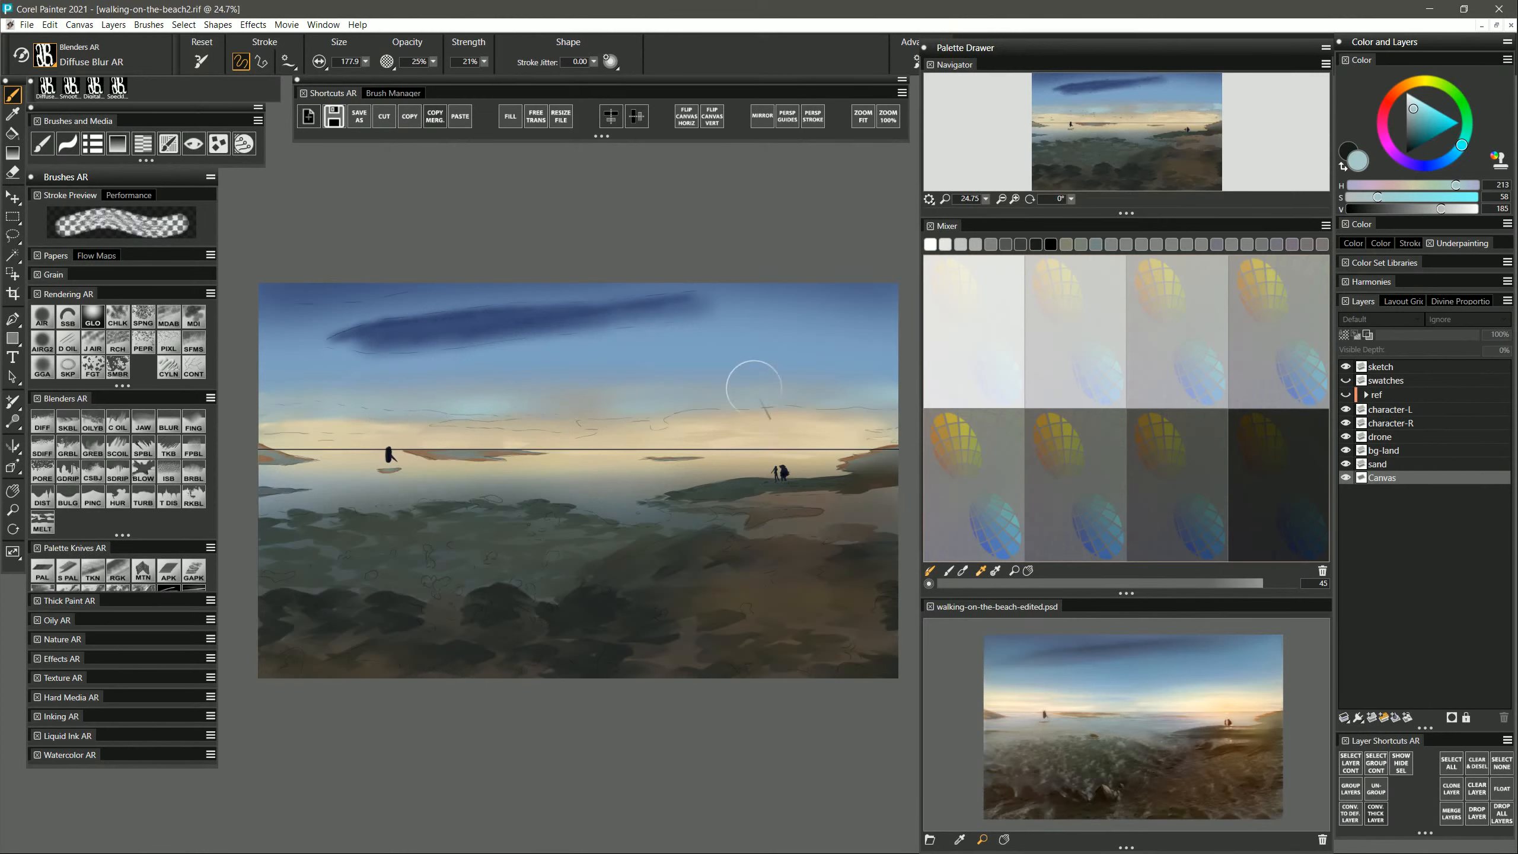
Glaze the lower sky with the Digital Airbrush, using muted light blue at size 303.1 and a soft peach from the mixer at size 332.0.
click(44, 322)
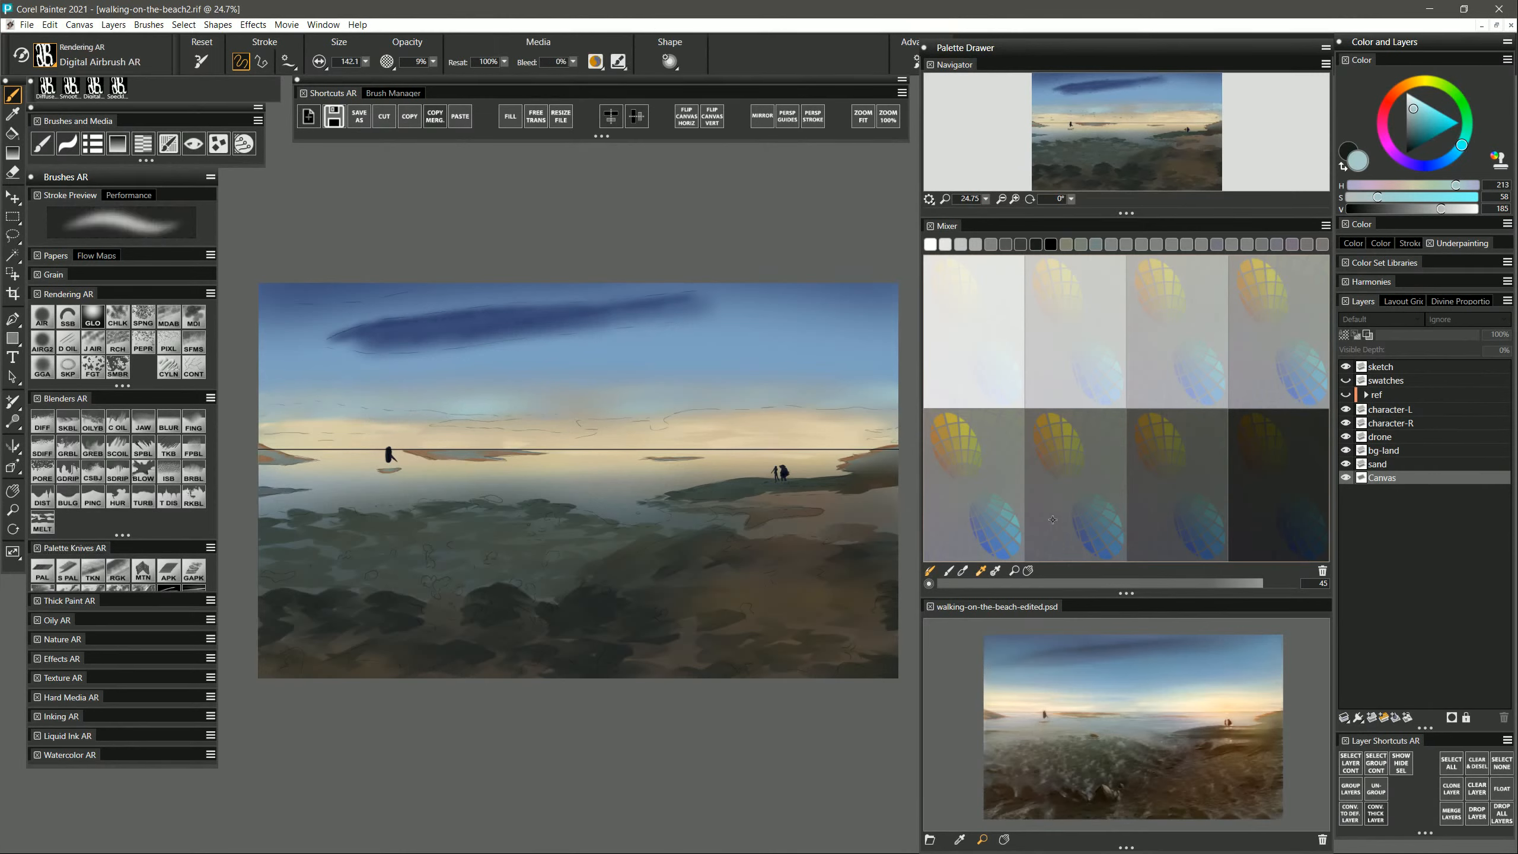
click(1319, 363)
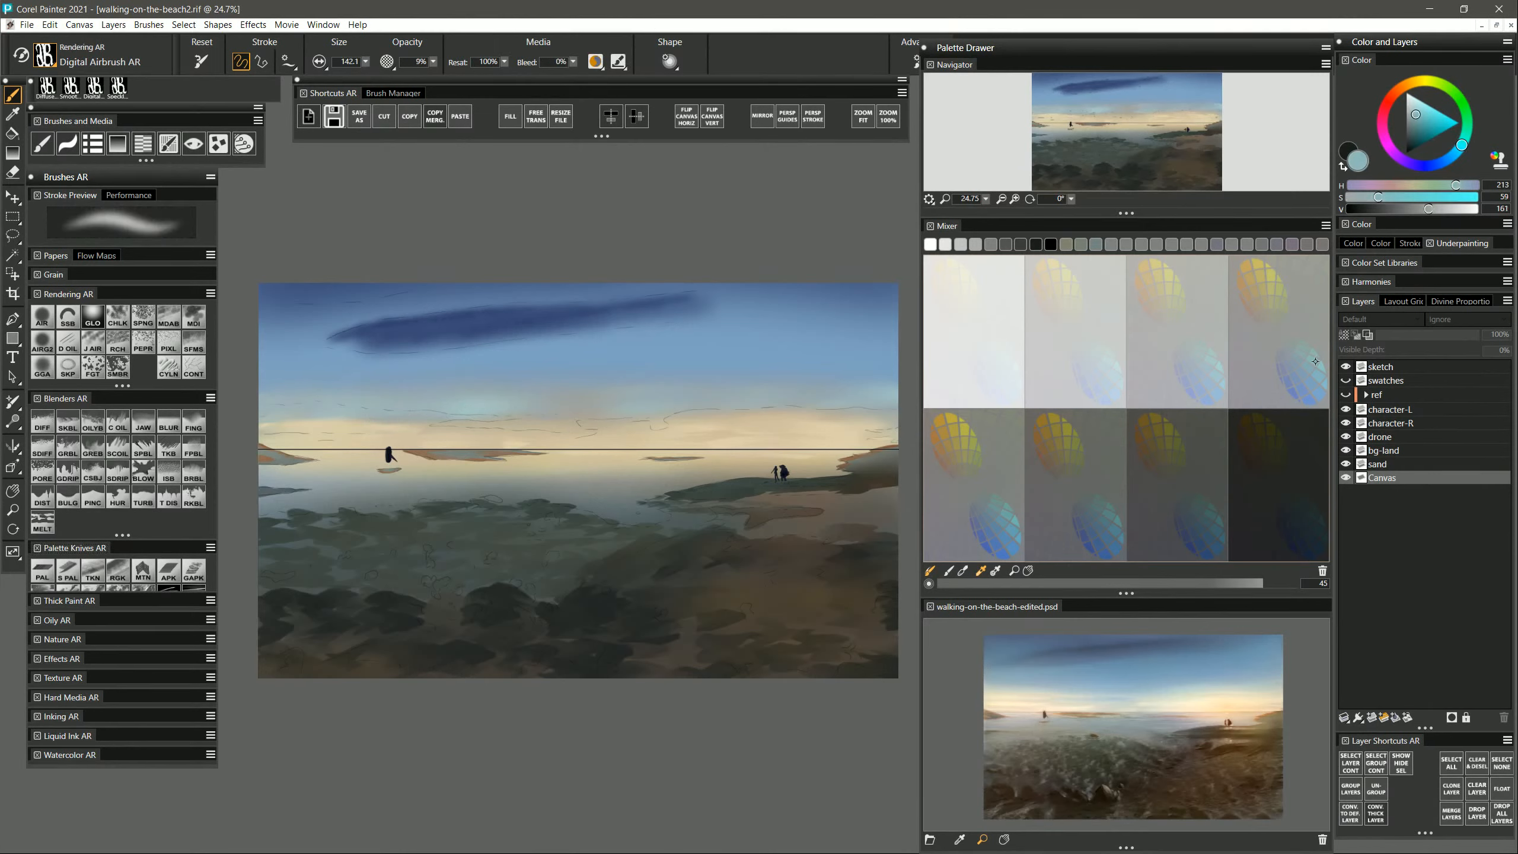
key(])
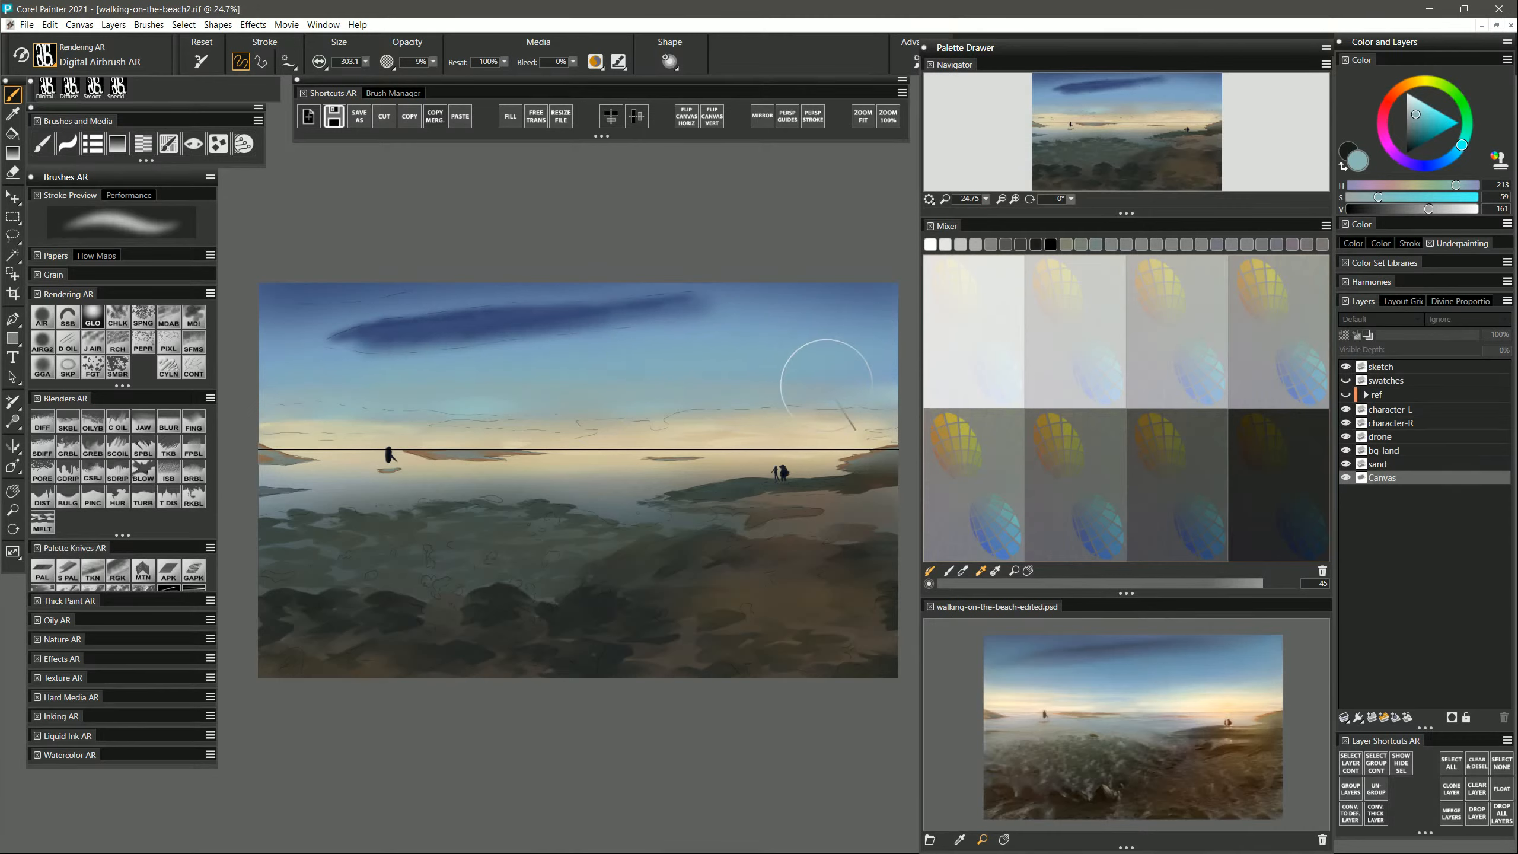
click(1143, 281)
key(])
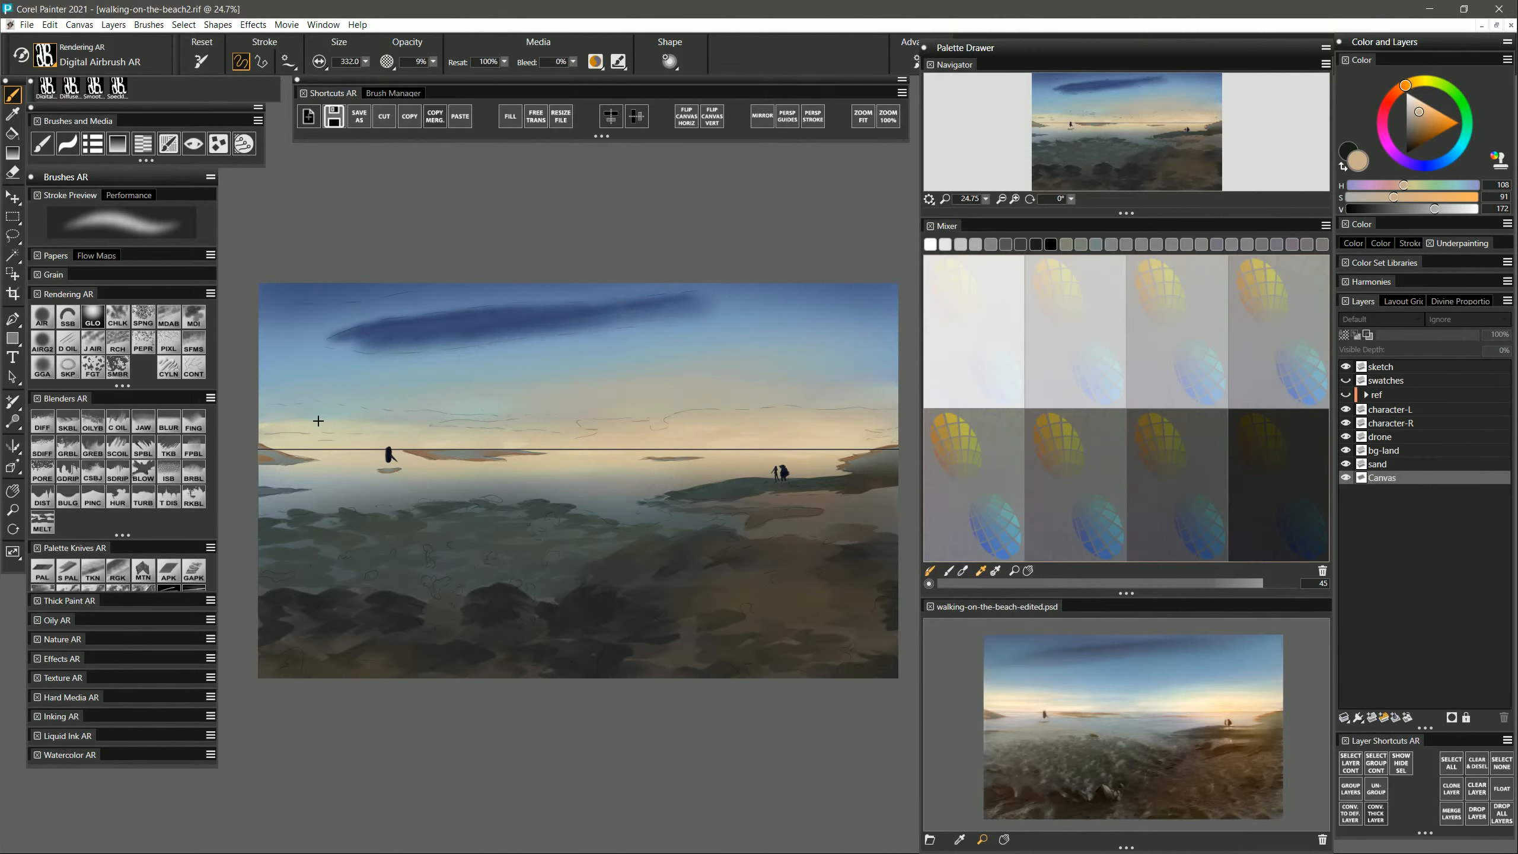
ctrl+alt+drag(319, 420, 312, 416)
Paint thin cloud strokes above the horizon with the Smooth Palette Knife at size 24.6, using a muted golden yellow from the mixer.
click(68, 573)
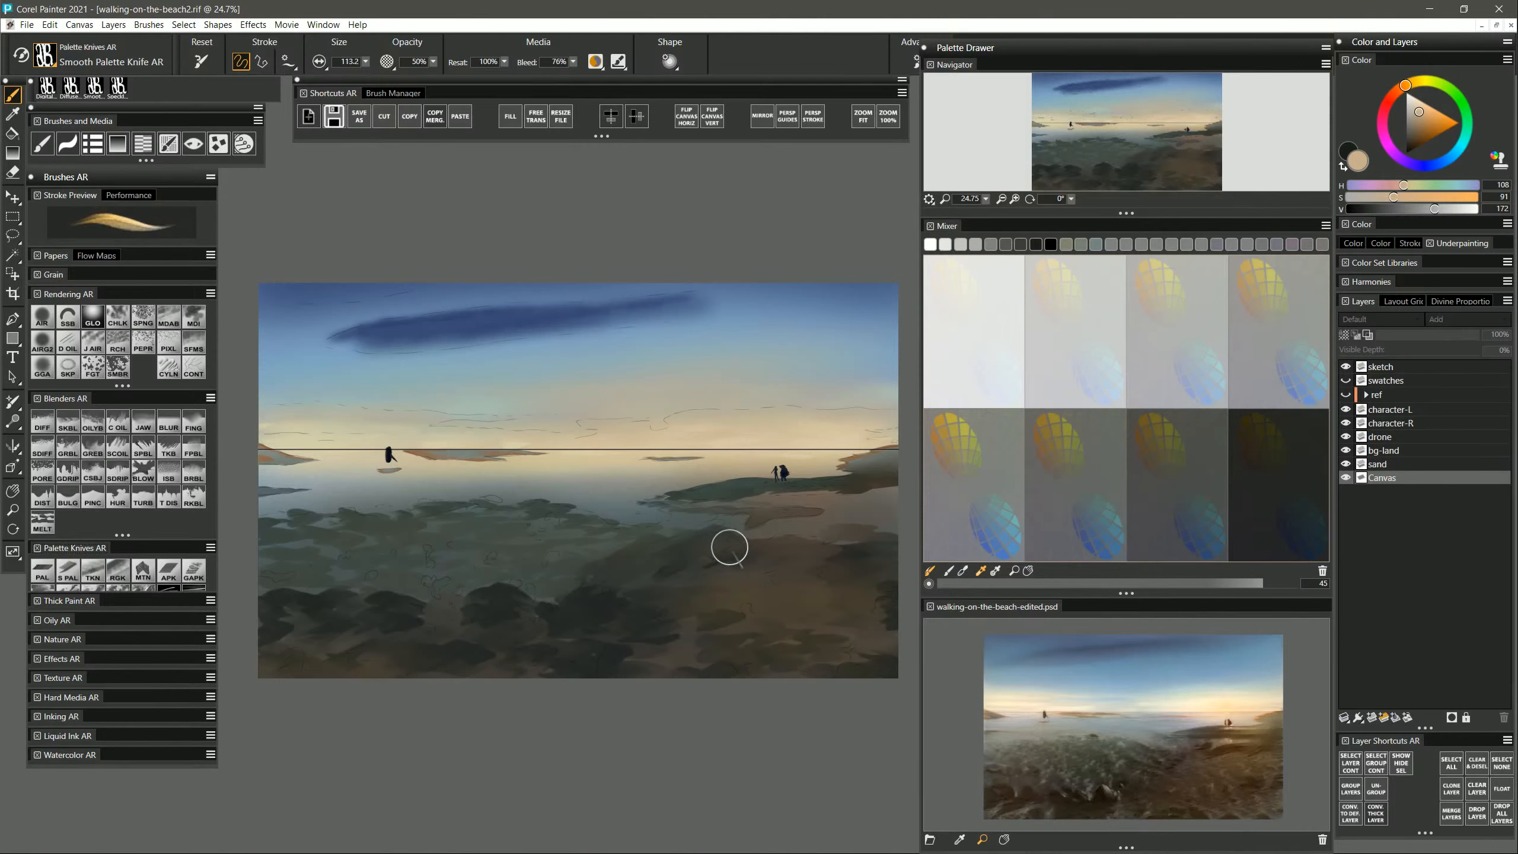
click(1144, 265)
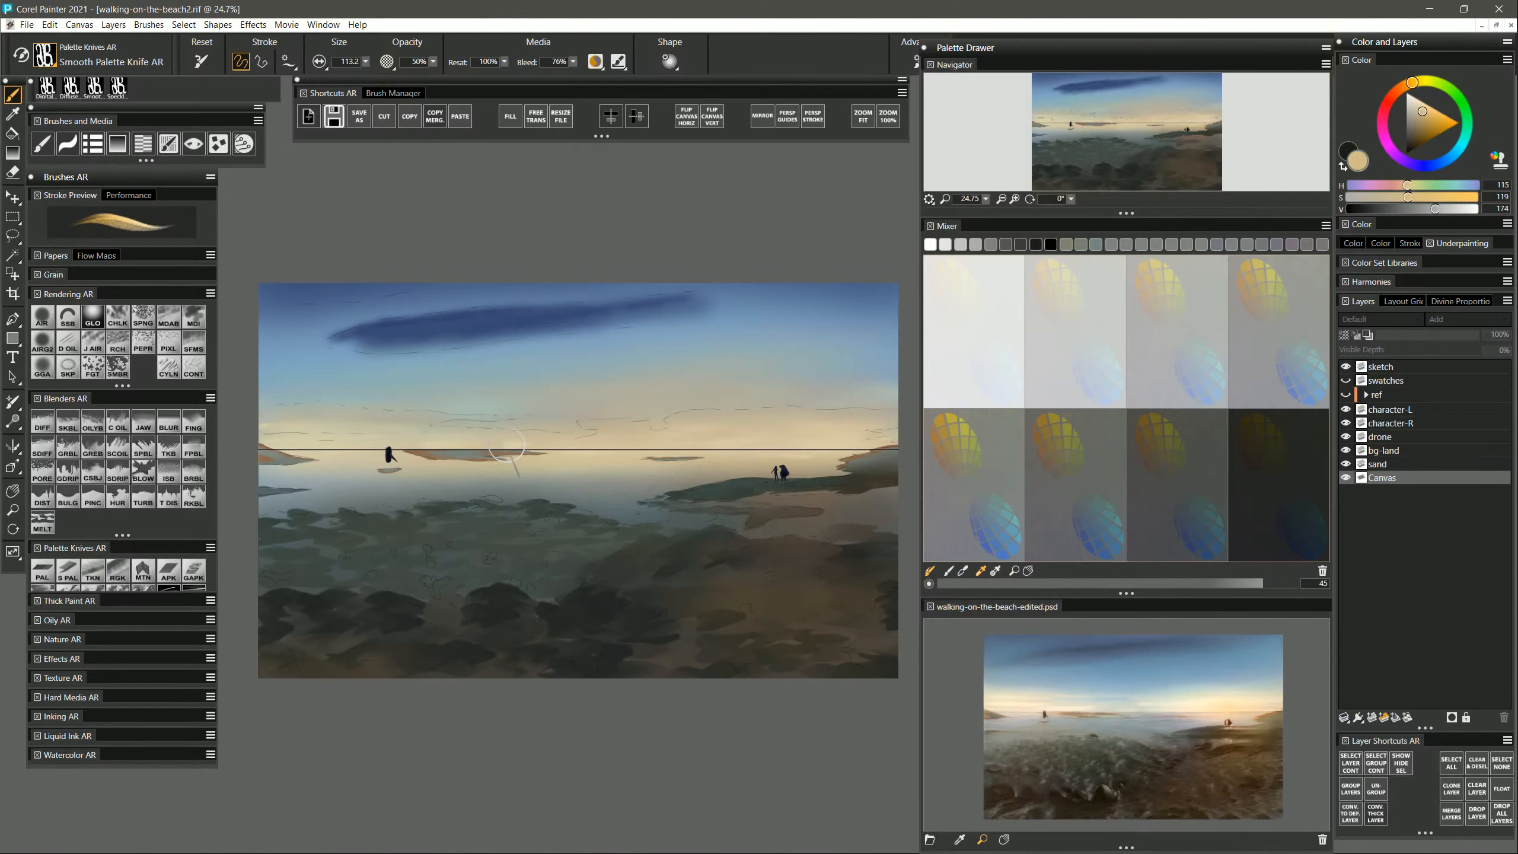
key(bracketright)
drag(302, 428, 300, 427)
drag(291, 431, 743, 415)
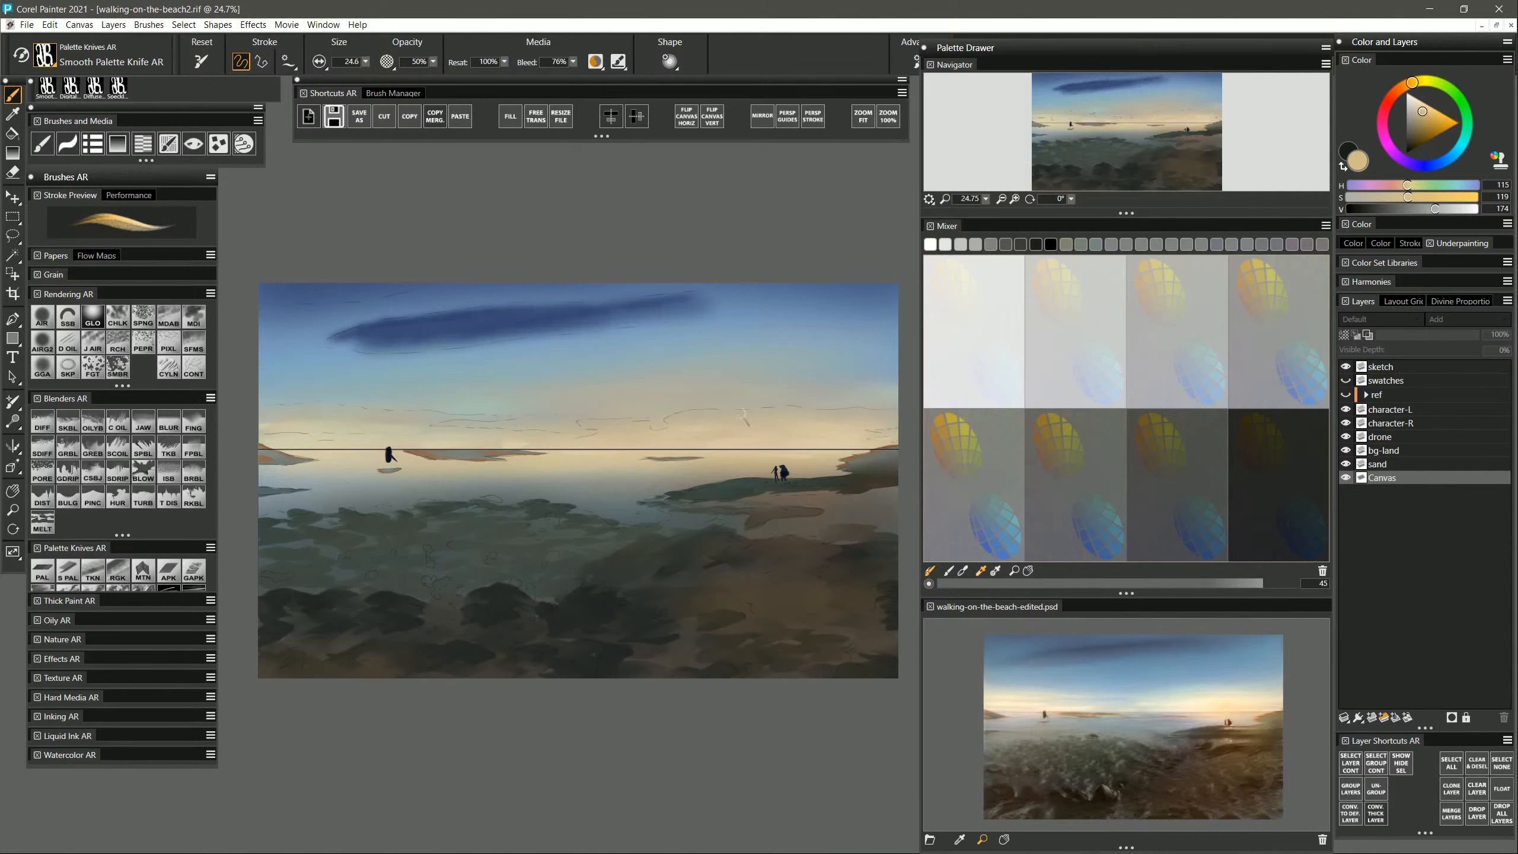
Paint small pale cream clouds along the lower sky with a lighter yellow from the mixer, and hide the sketch layer.
click(1054, 263)
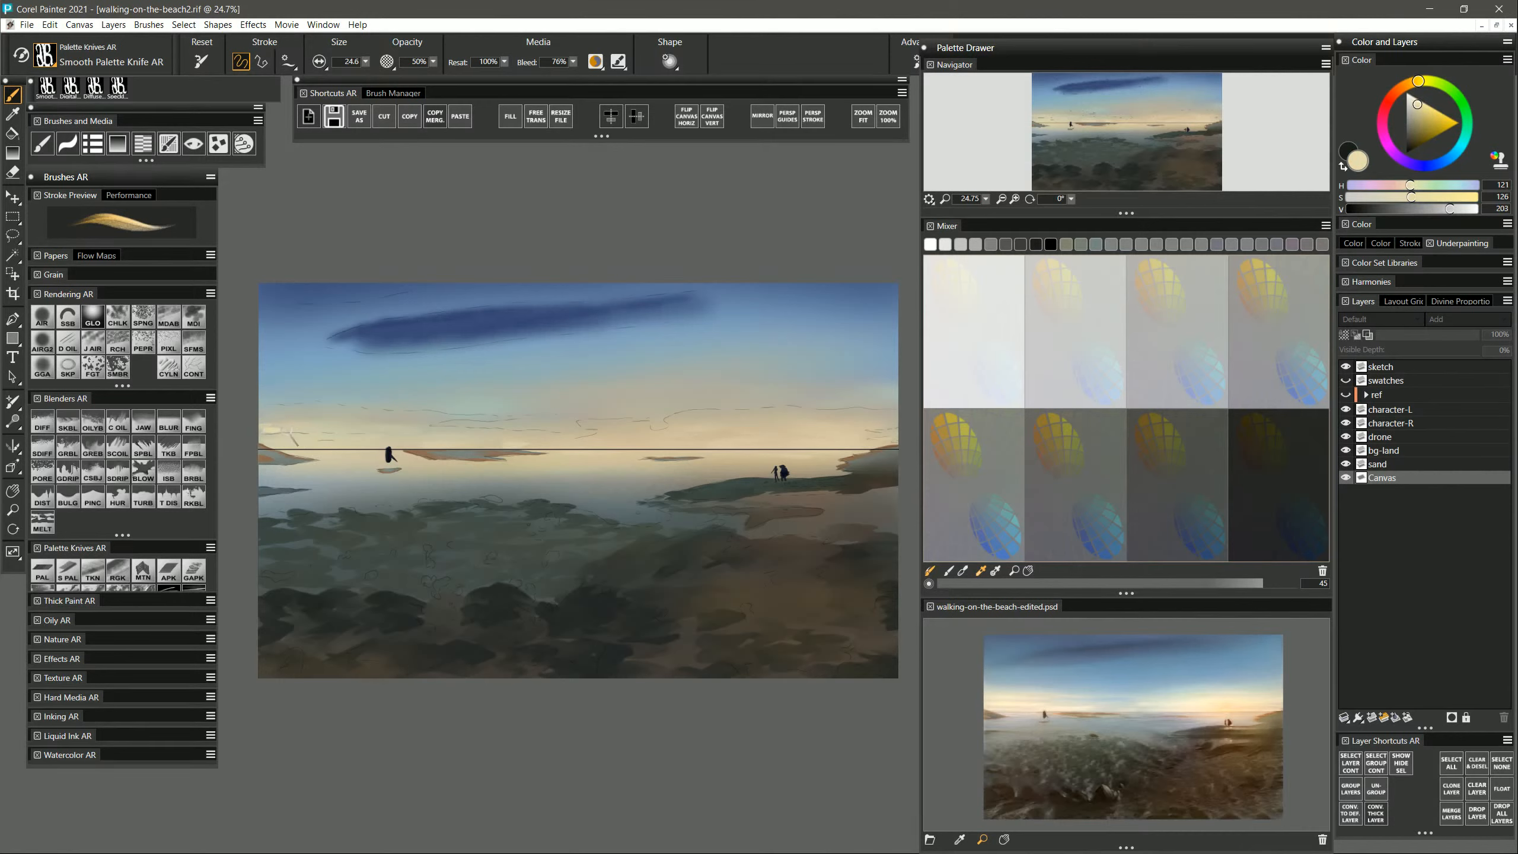
mouse_move(292, 430)
mouse_down()
mouse_move(258, 430)
mouse_move(377, 442)
mouse_up()
mouse_move(288, 426)
mouse_down()
mouse_move(250, 418)
mouse_move(307, 418)
mouse_up()
drag(257, 446, 280, 447)
drag(445, 431, 505, 432)
mouse_move(597, 423)
mouse_down()
mouse_move(580, 422)
mouse_move(638, 422)
mouse_up()
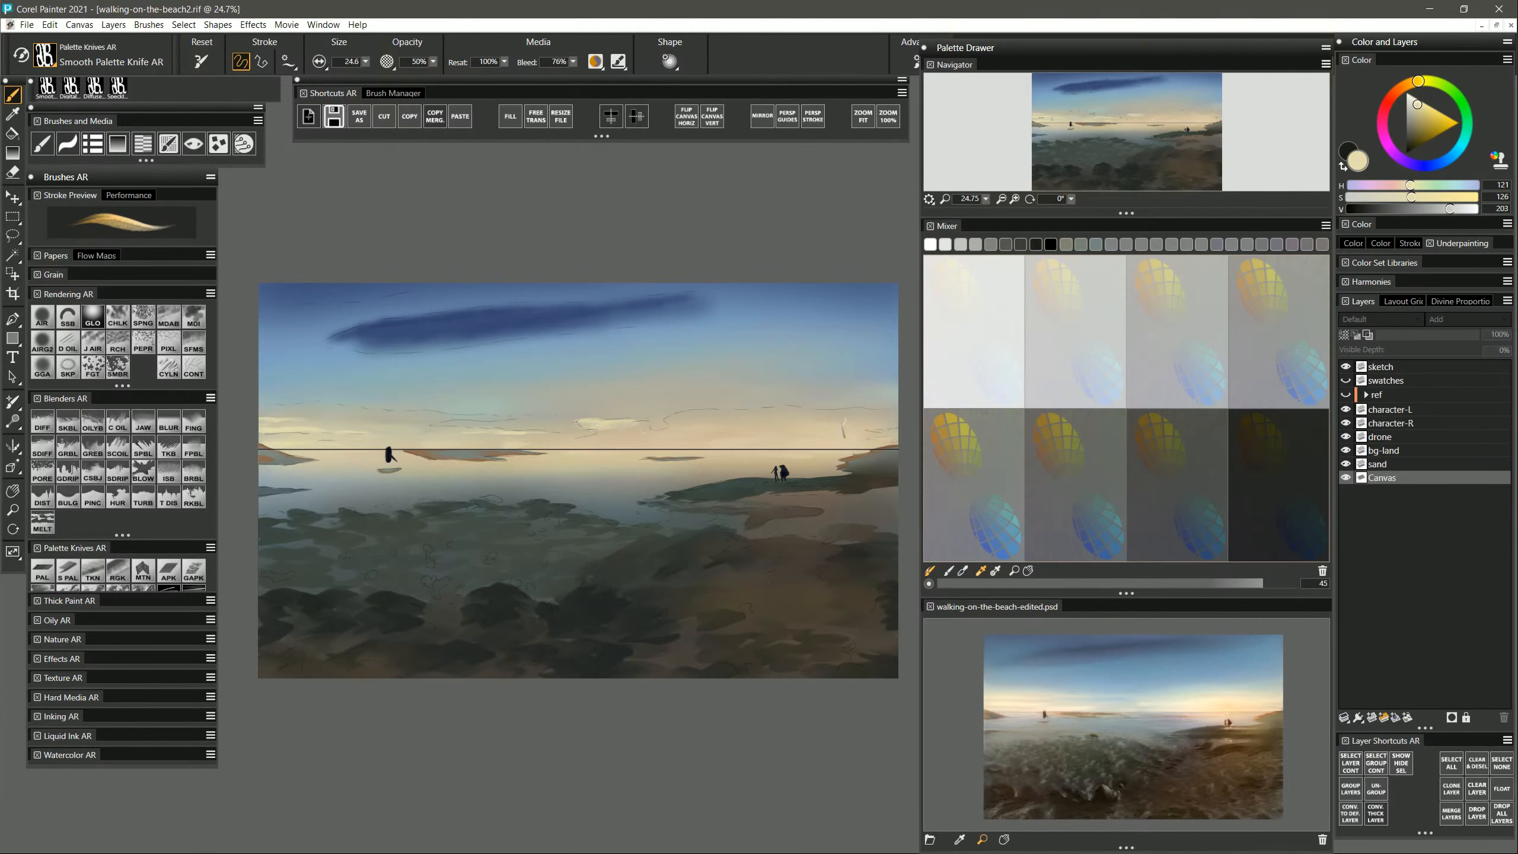
mouse_move(845, 428)
mouse_down()
mouse_move(884, 412)
mouse_move(834, 410)
mouse_move(896, 411)
mouse_move(819, 413)
mouse_move(895, 411)
mouse_up()
click(1345, 366)
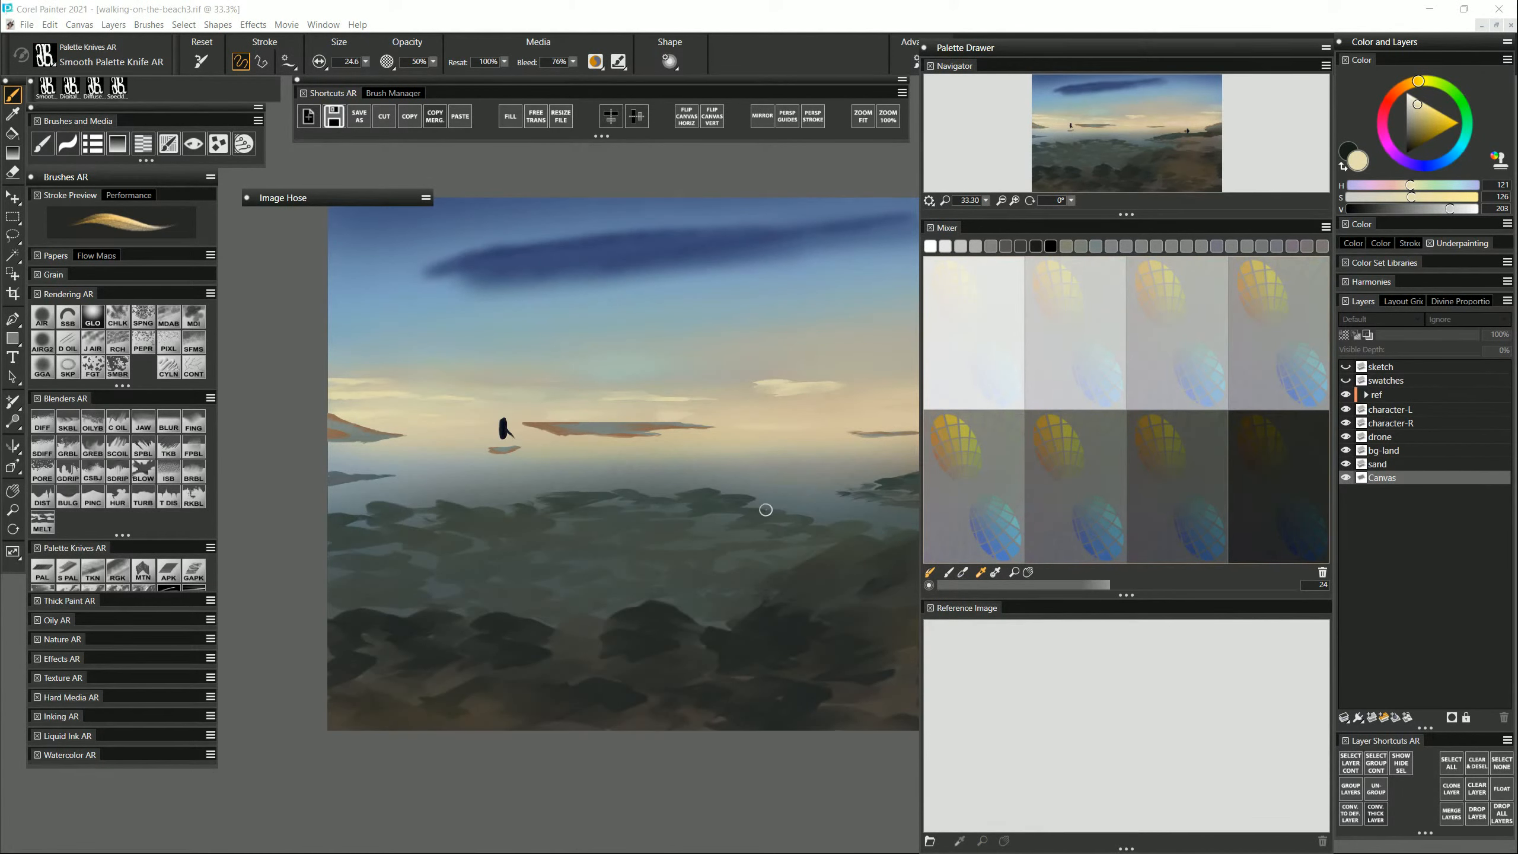
Fit the whole painting in view at 25% zoom and load walking-on-the-beach-edited as the reference image.
click(13, 510)
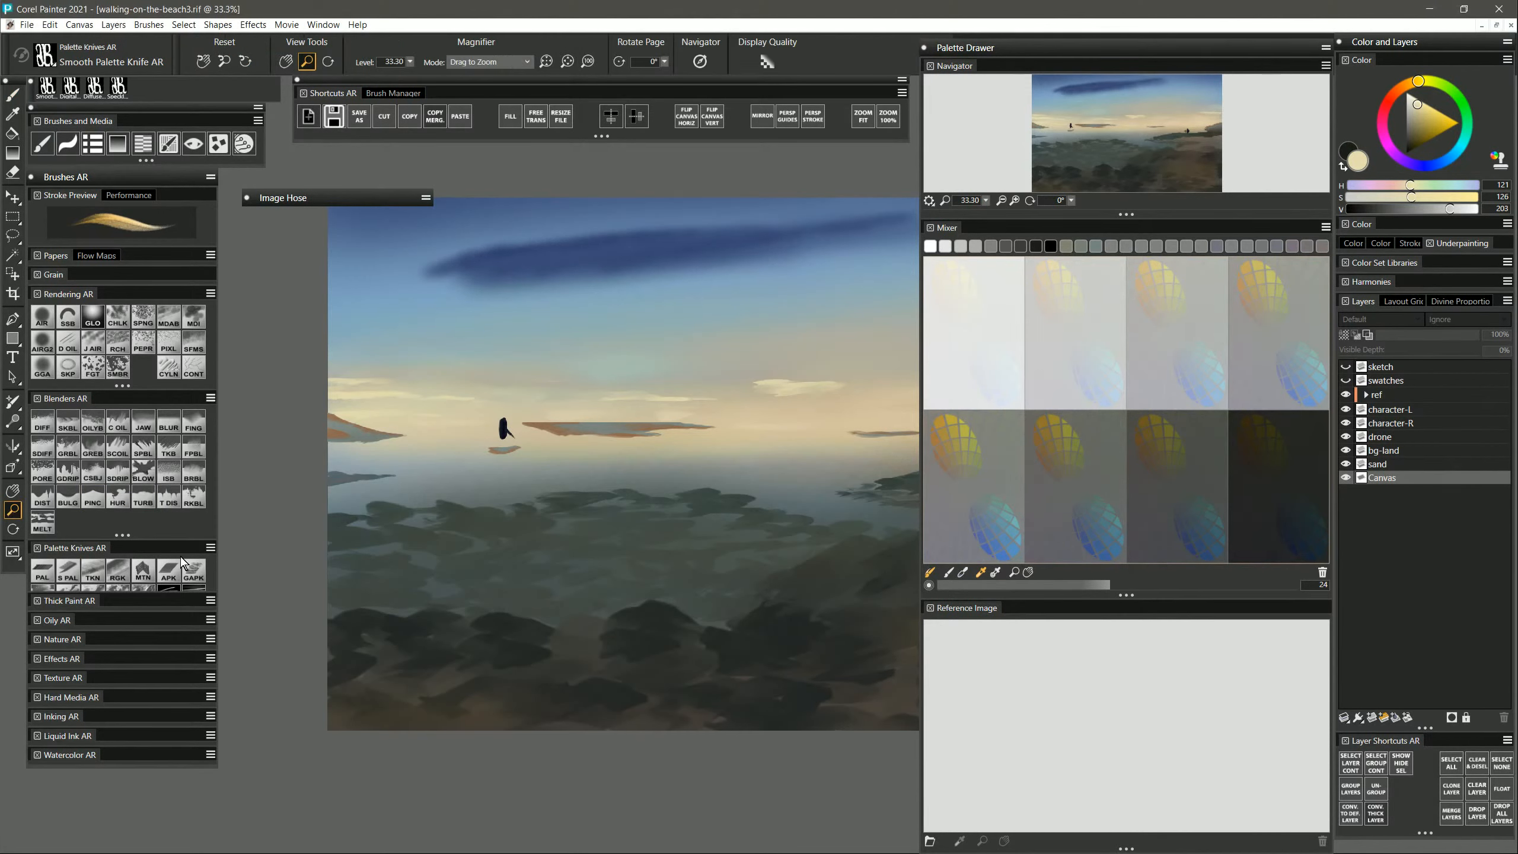
alt+click(722, 529)
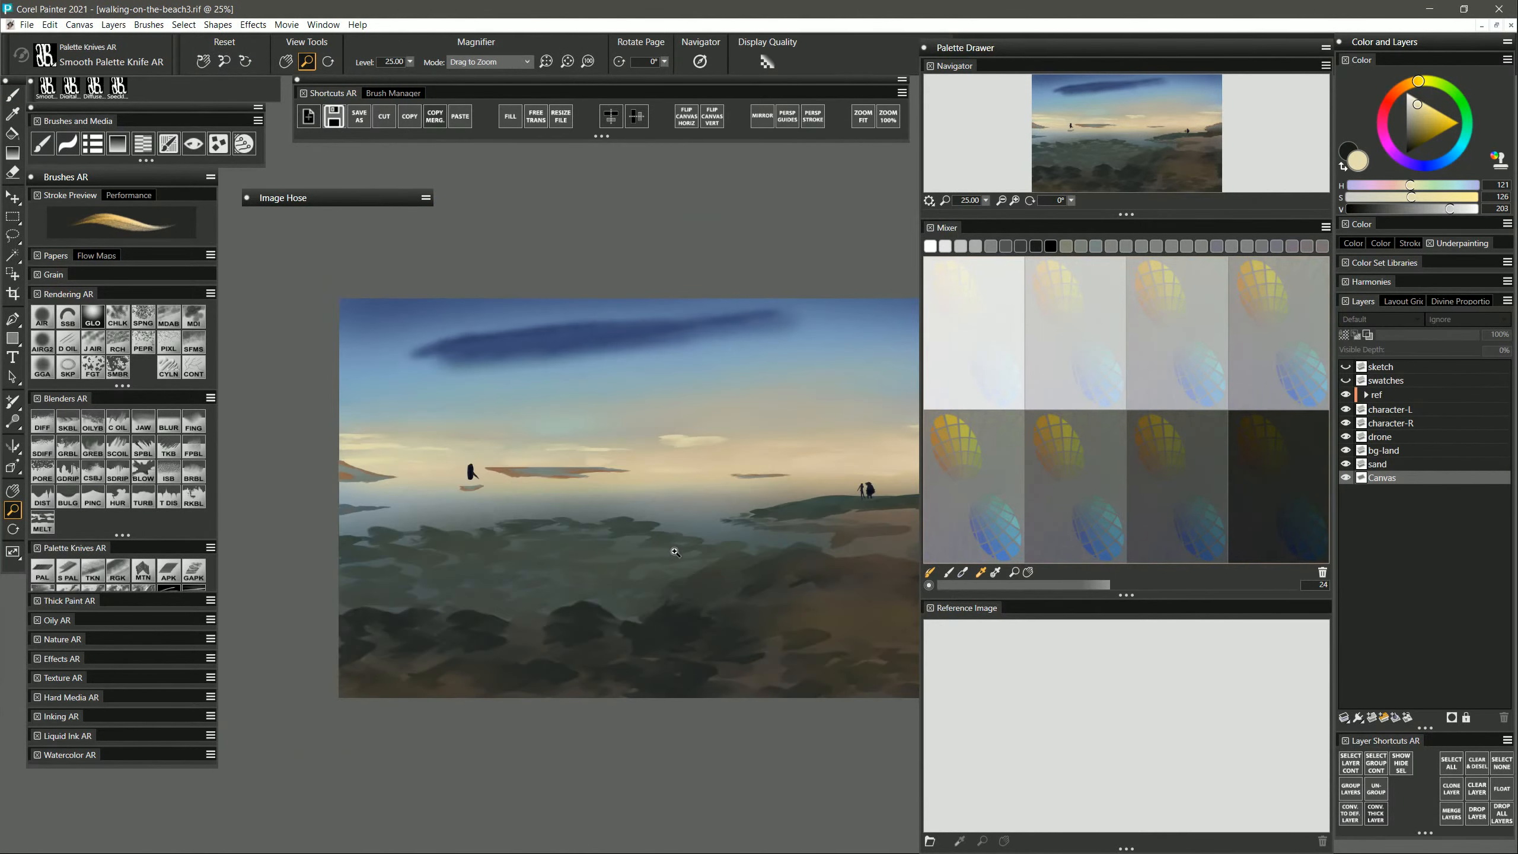
drag(718, 566, 632, 573)
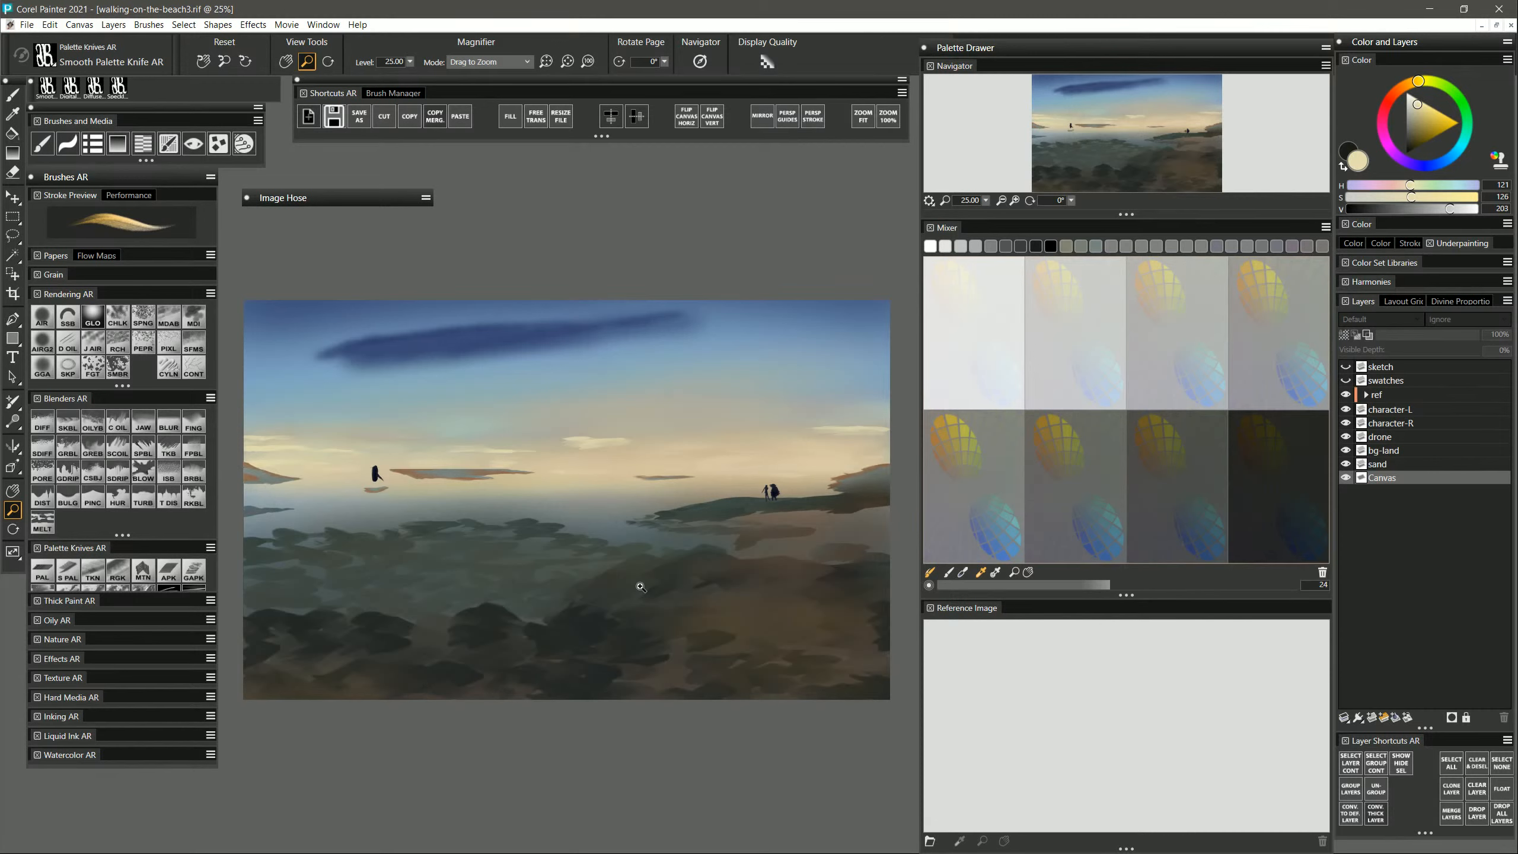
click(930, 840)
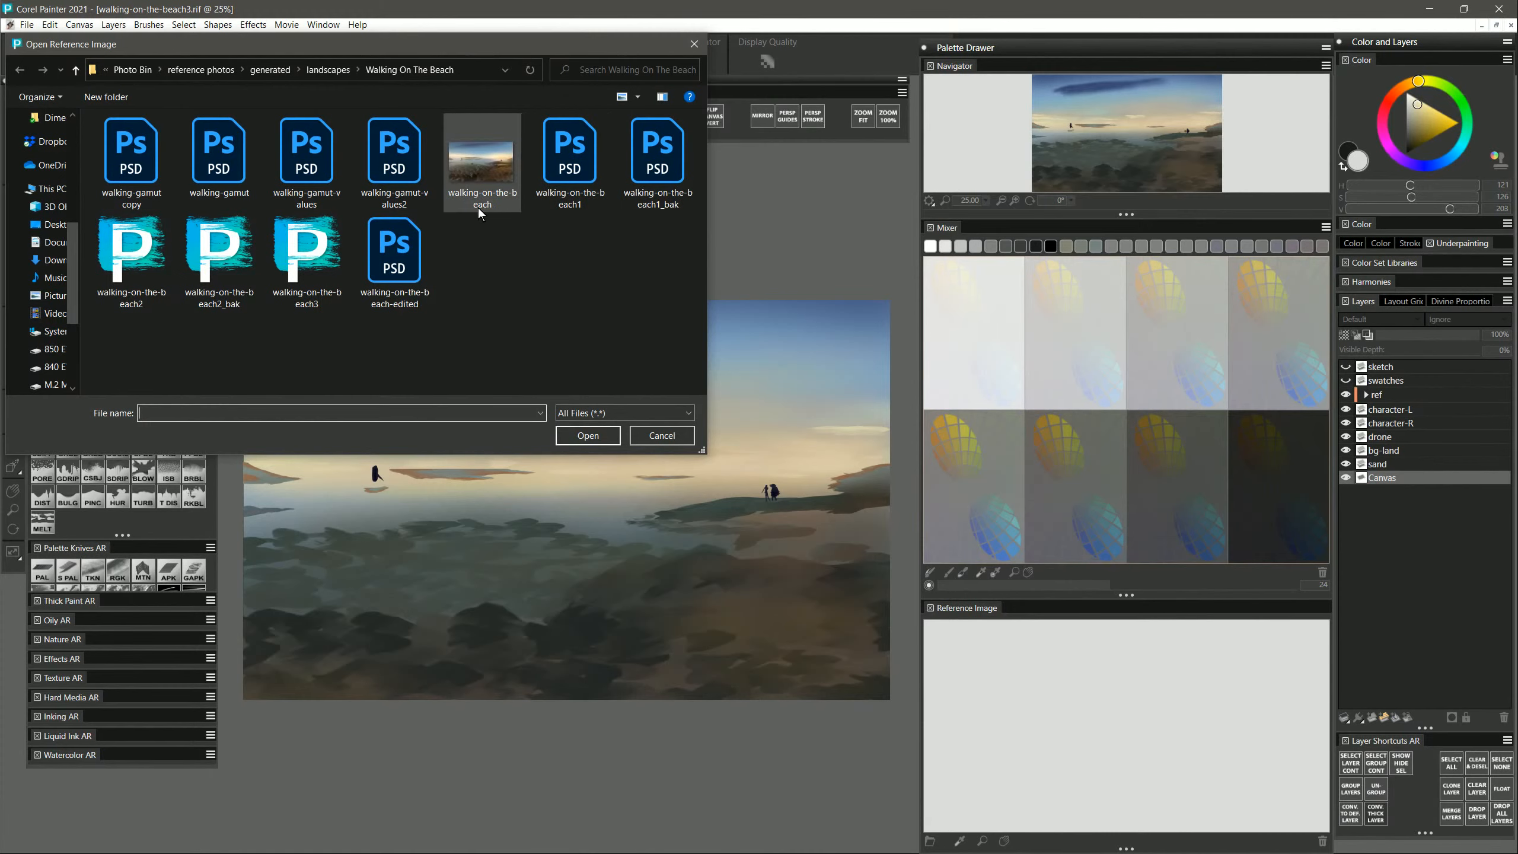
click(421, 275)
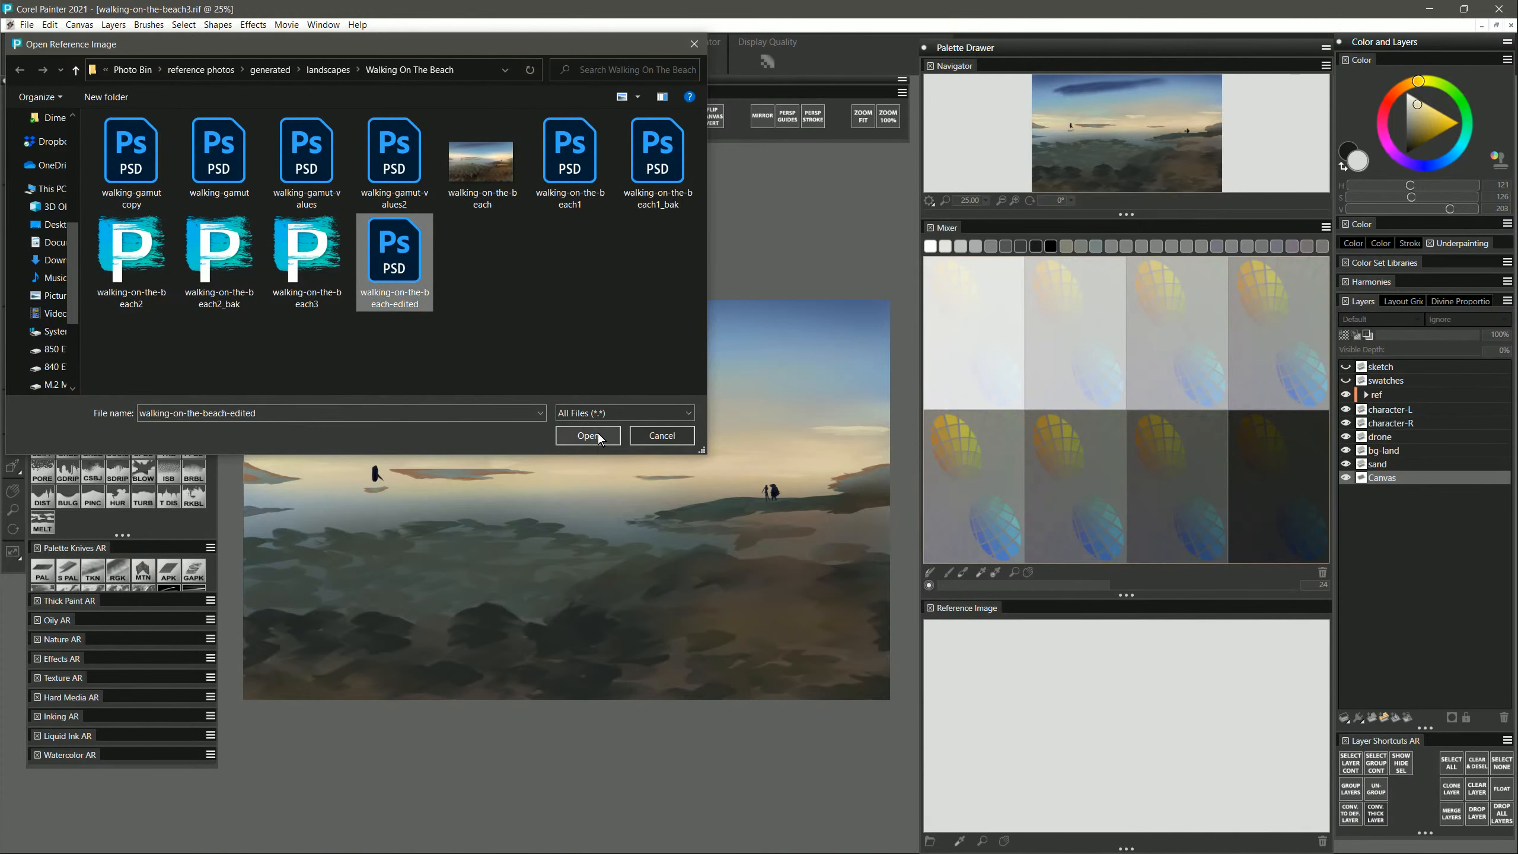
click(598, 435)
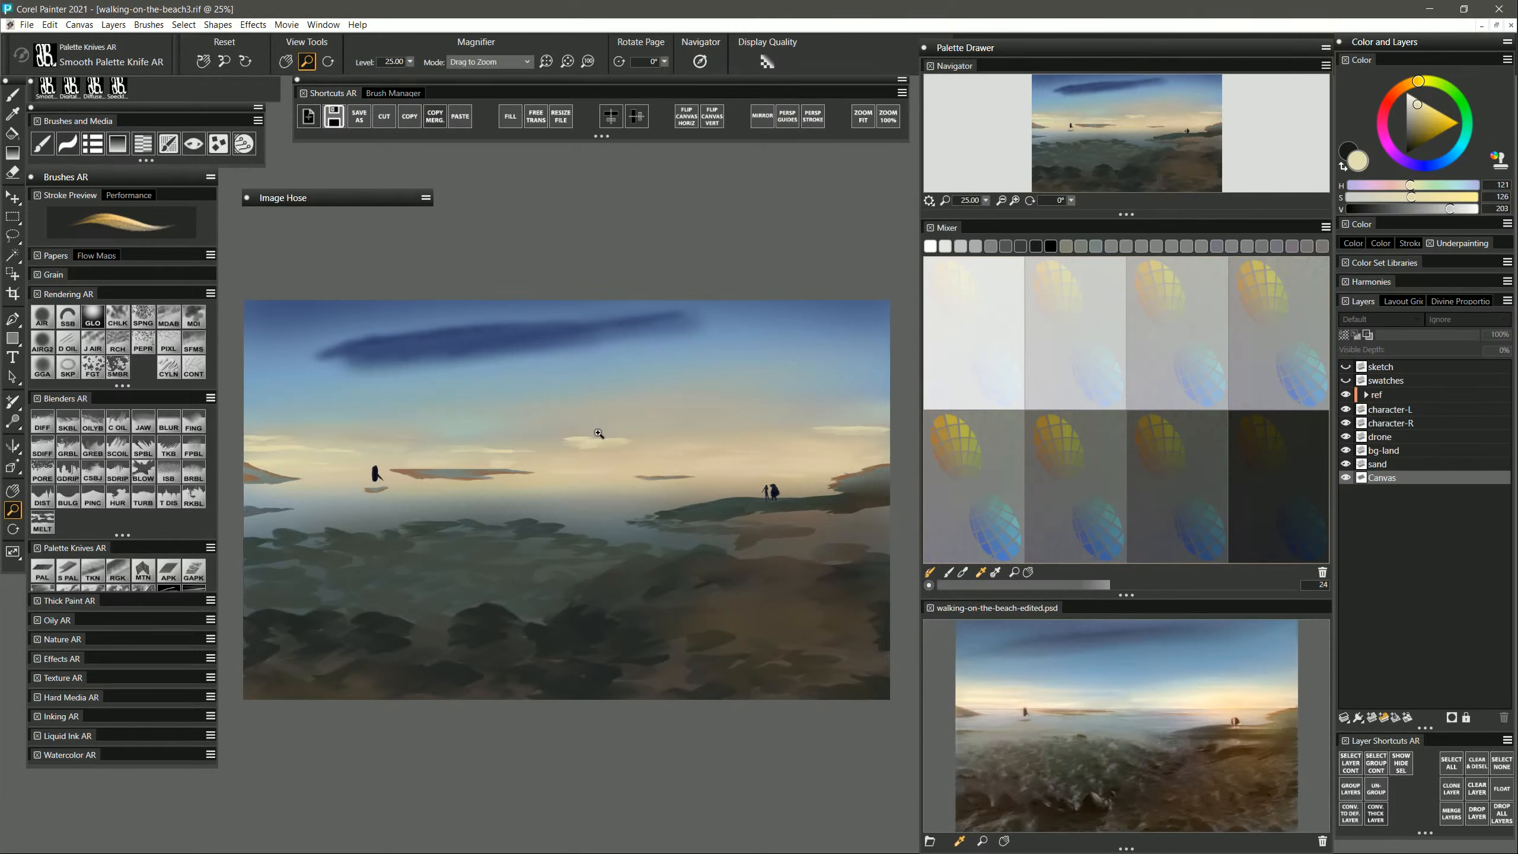
Add a new layer directly above Canvas and name it WATER.
click(1372, 718)
double_click(1381, 478)
text(WATER)
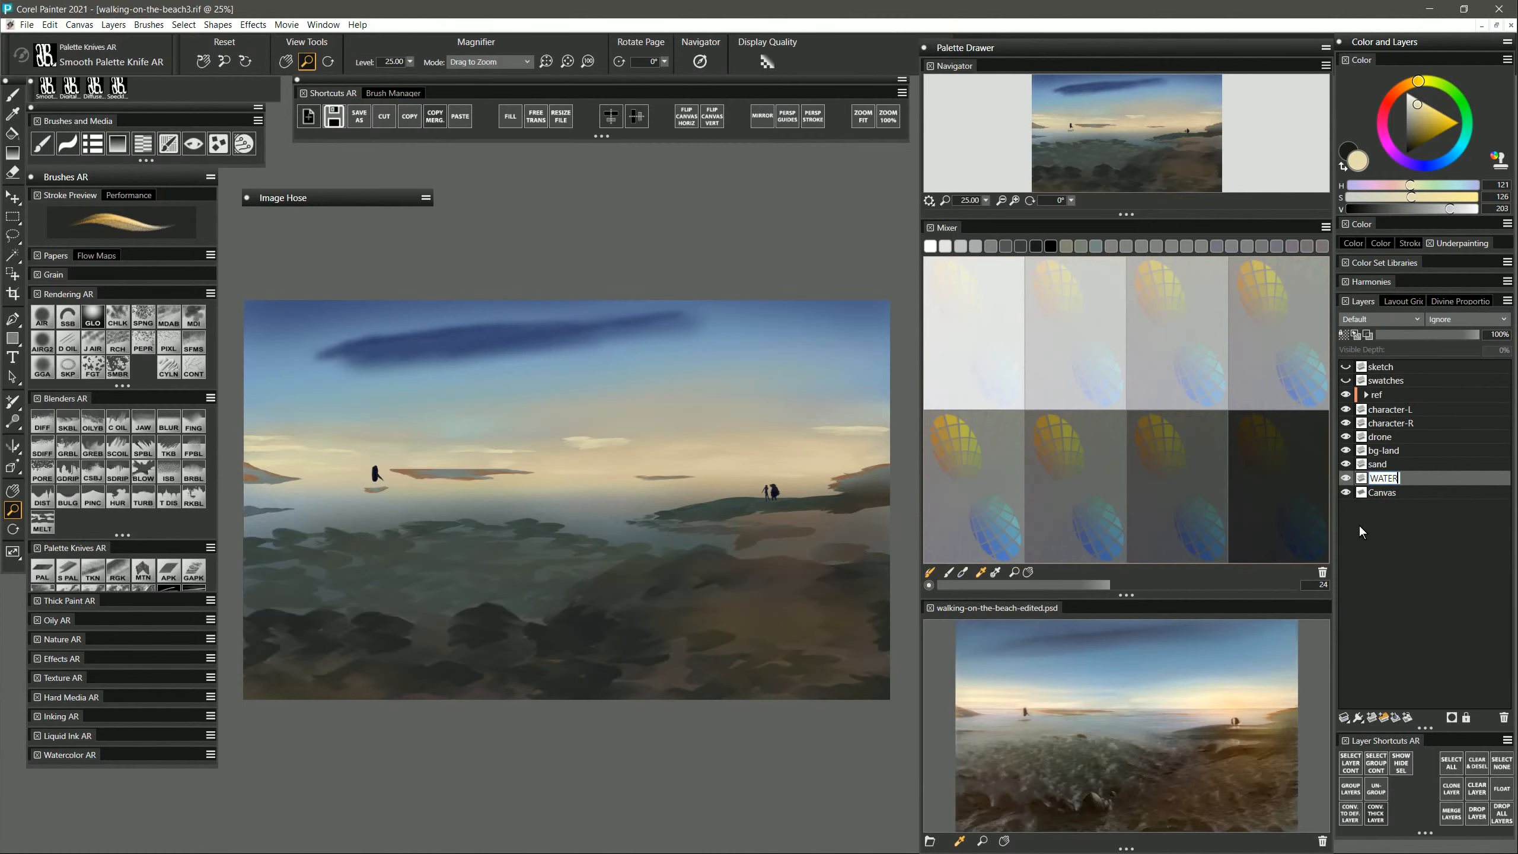
key(Return)
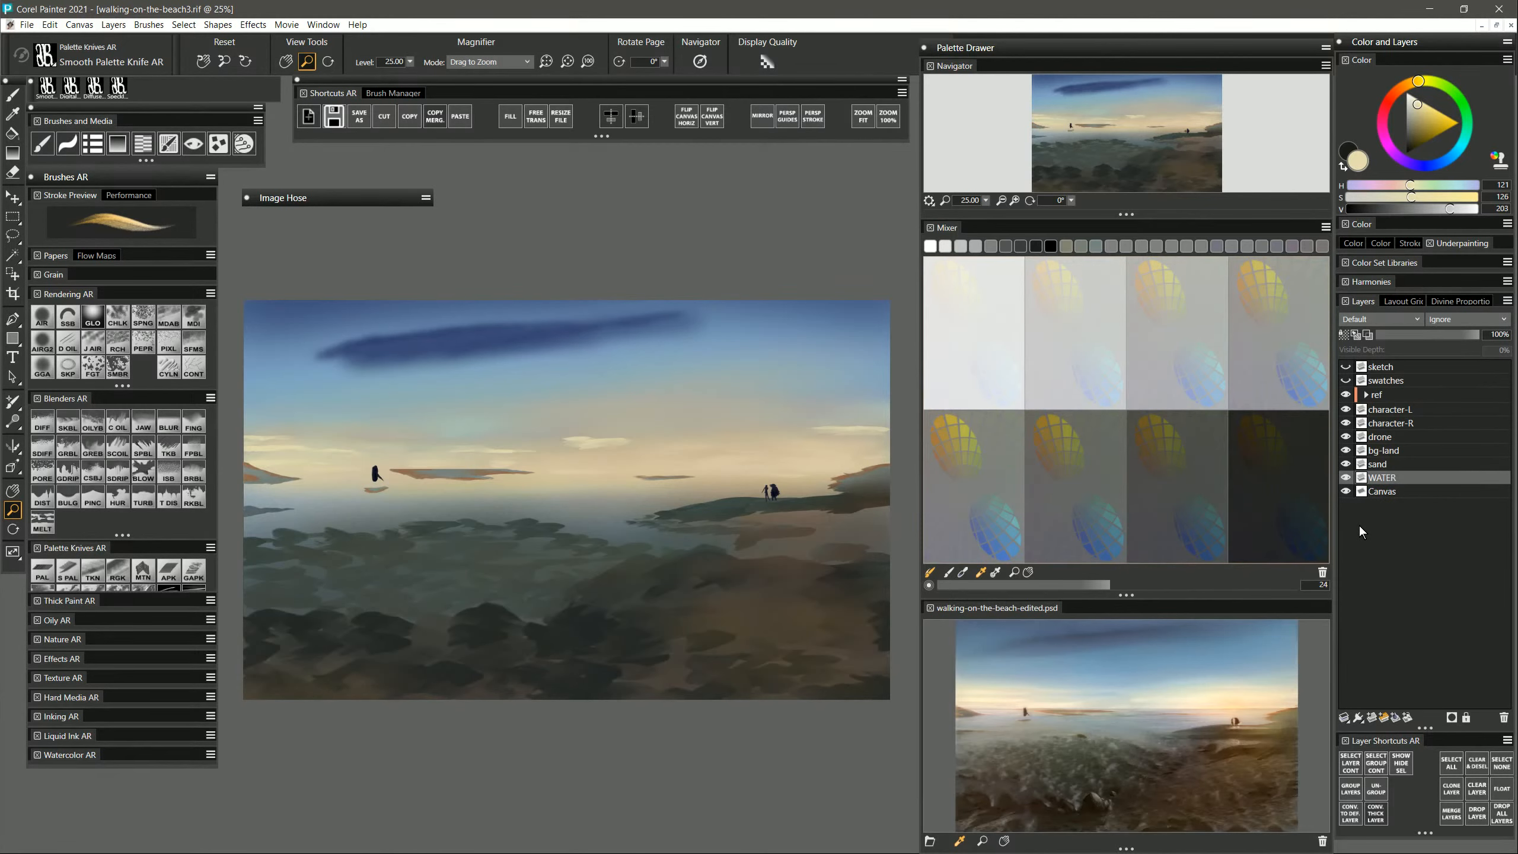
Select the full-width rectangular area from the horizon line down to the painting's lower edge.
scroll(811, 219, up, 1)
scroll(684, 516, down, 1)
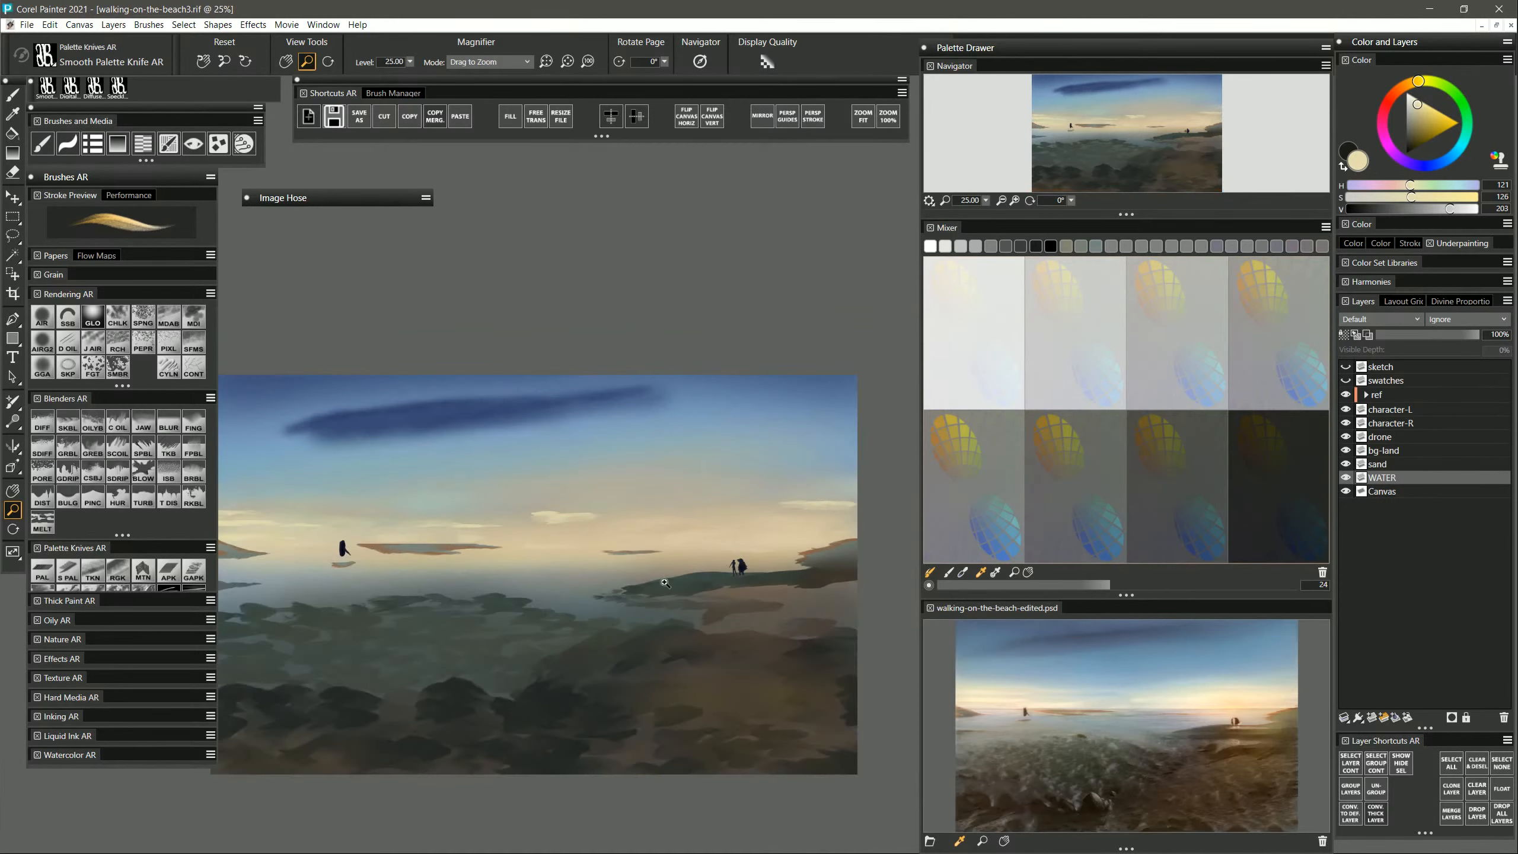
drag(640, 607, 685, 510)
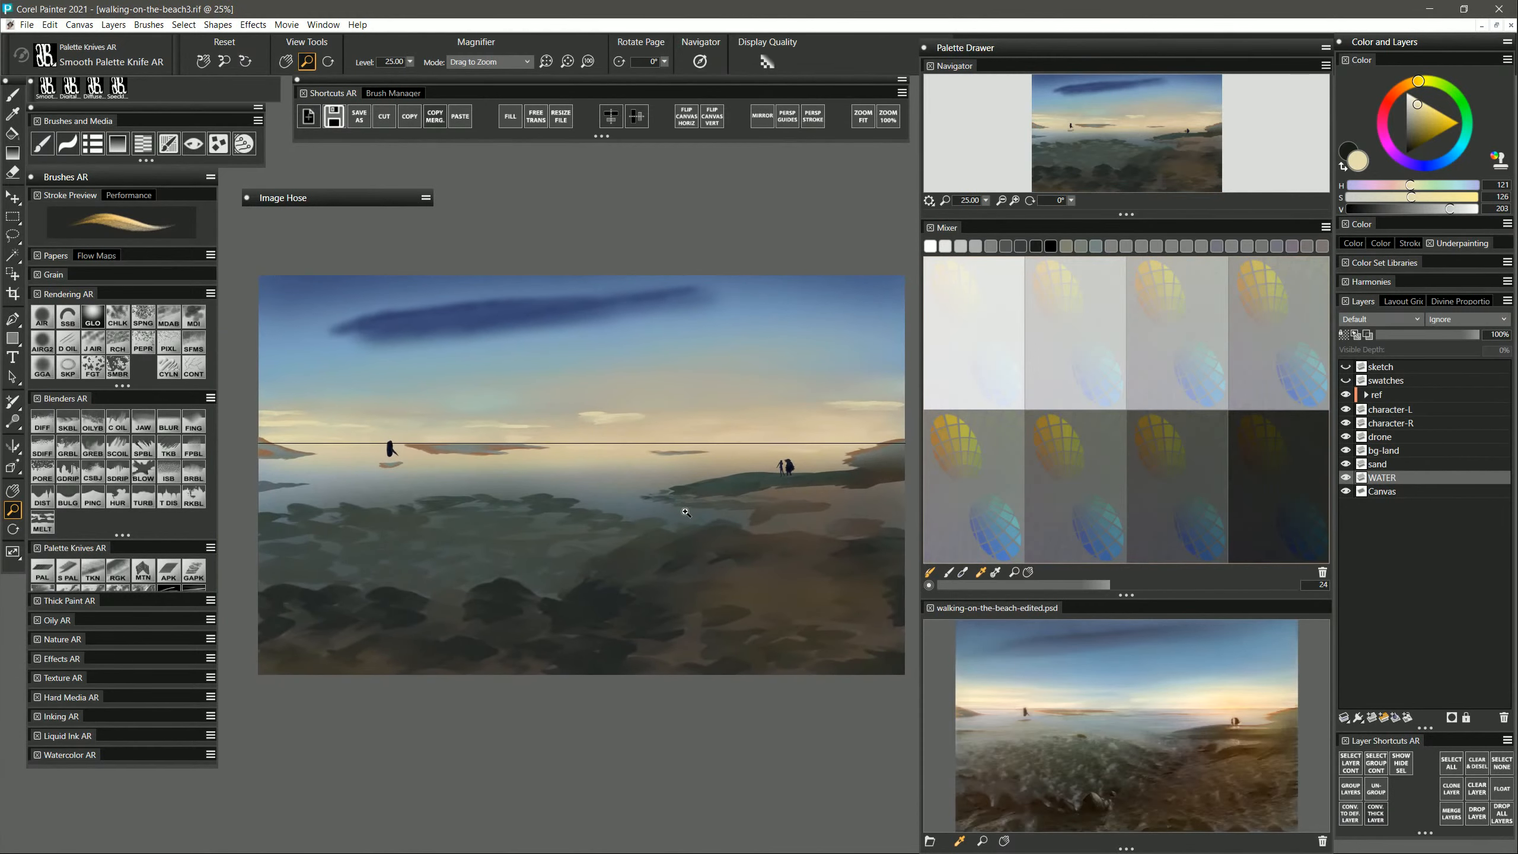
key(r)
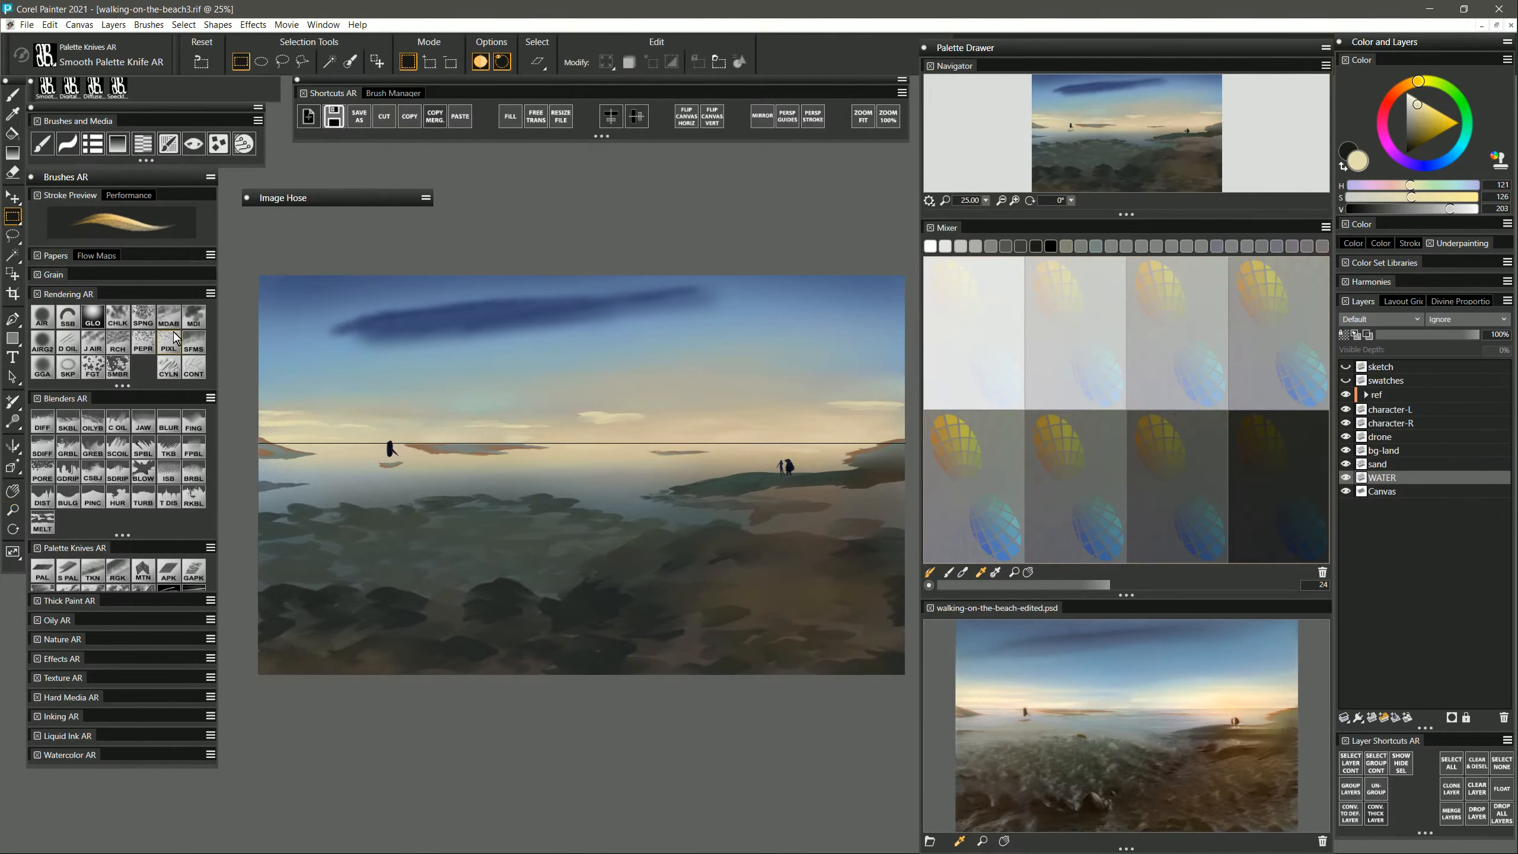
drag(250, 441, 386, 533)
drag(250, 444, 911, 744)
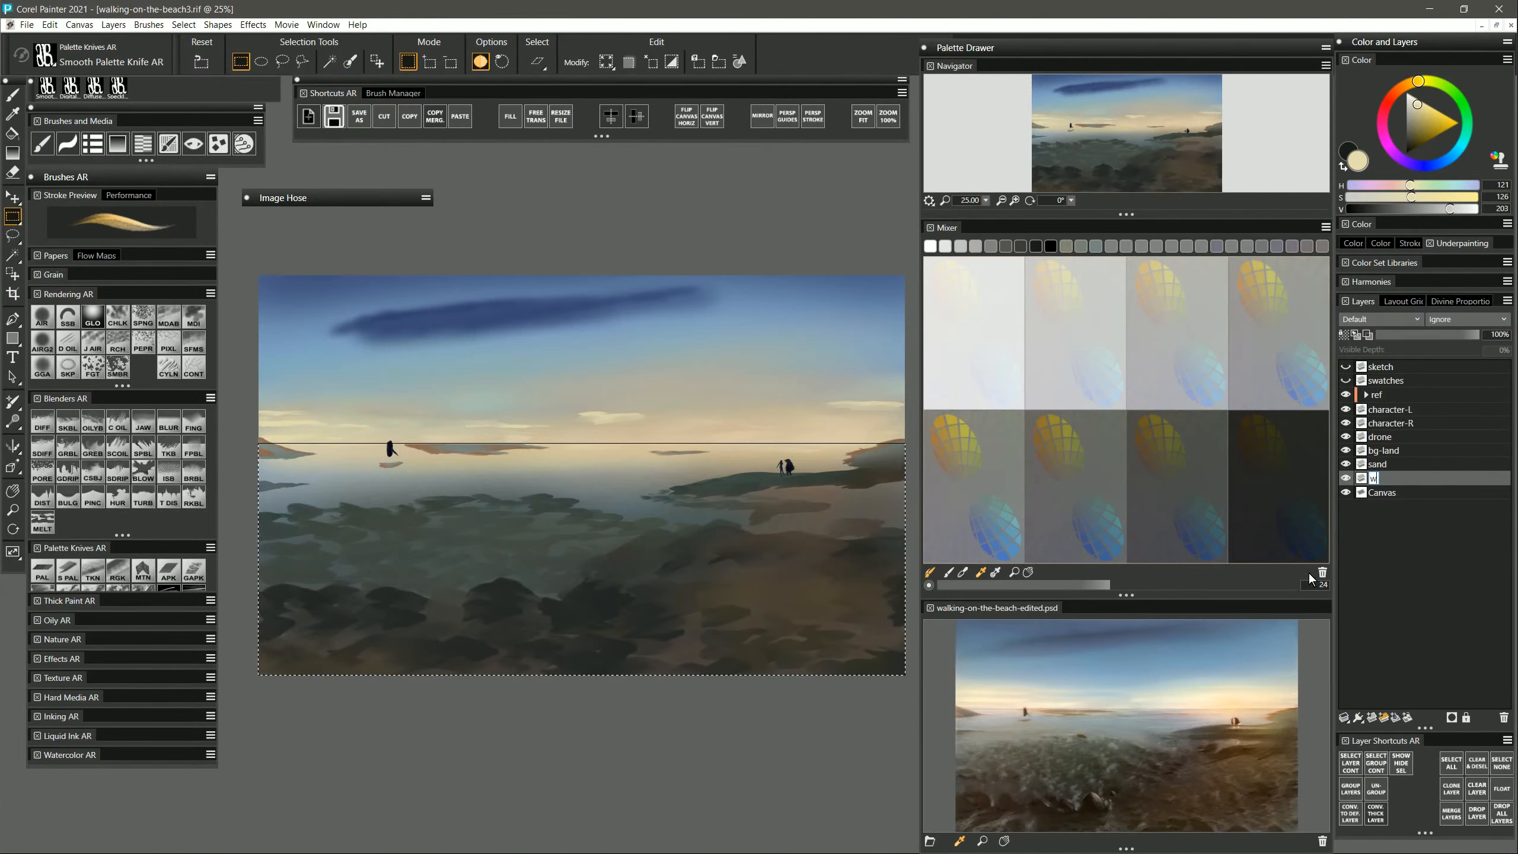
Rename the WATER layer in lowercase as water.
double_click(1390, 484)
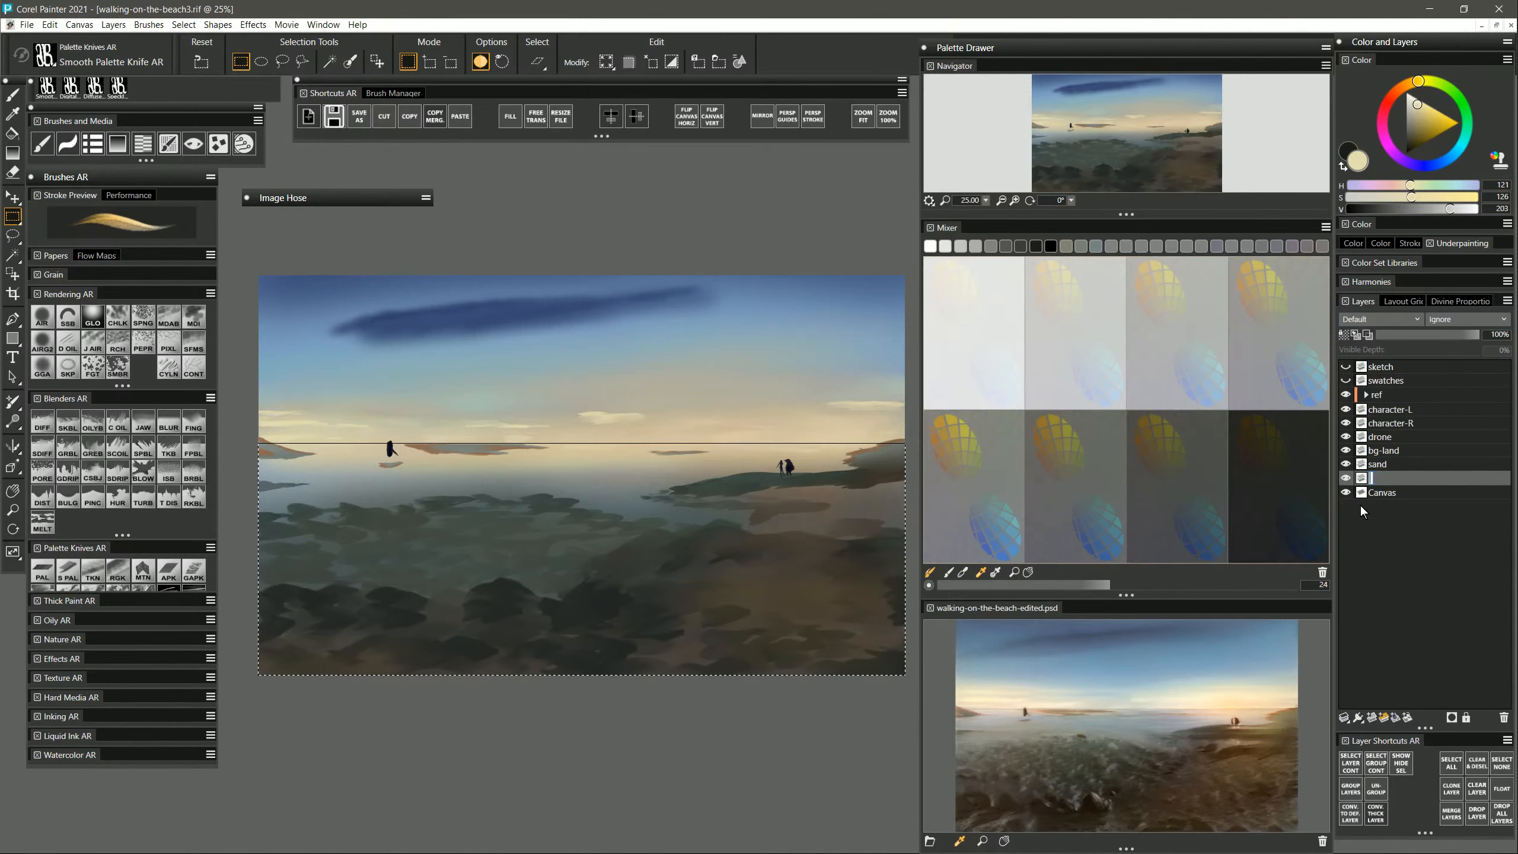
text(water)
key(Return)
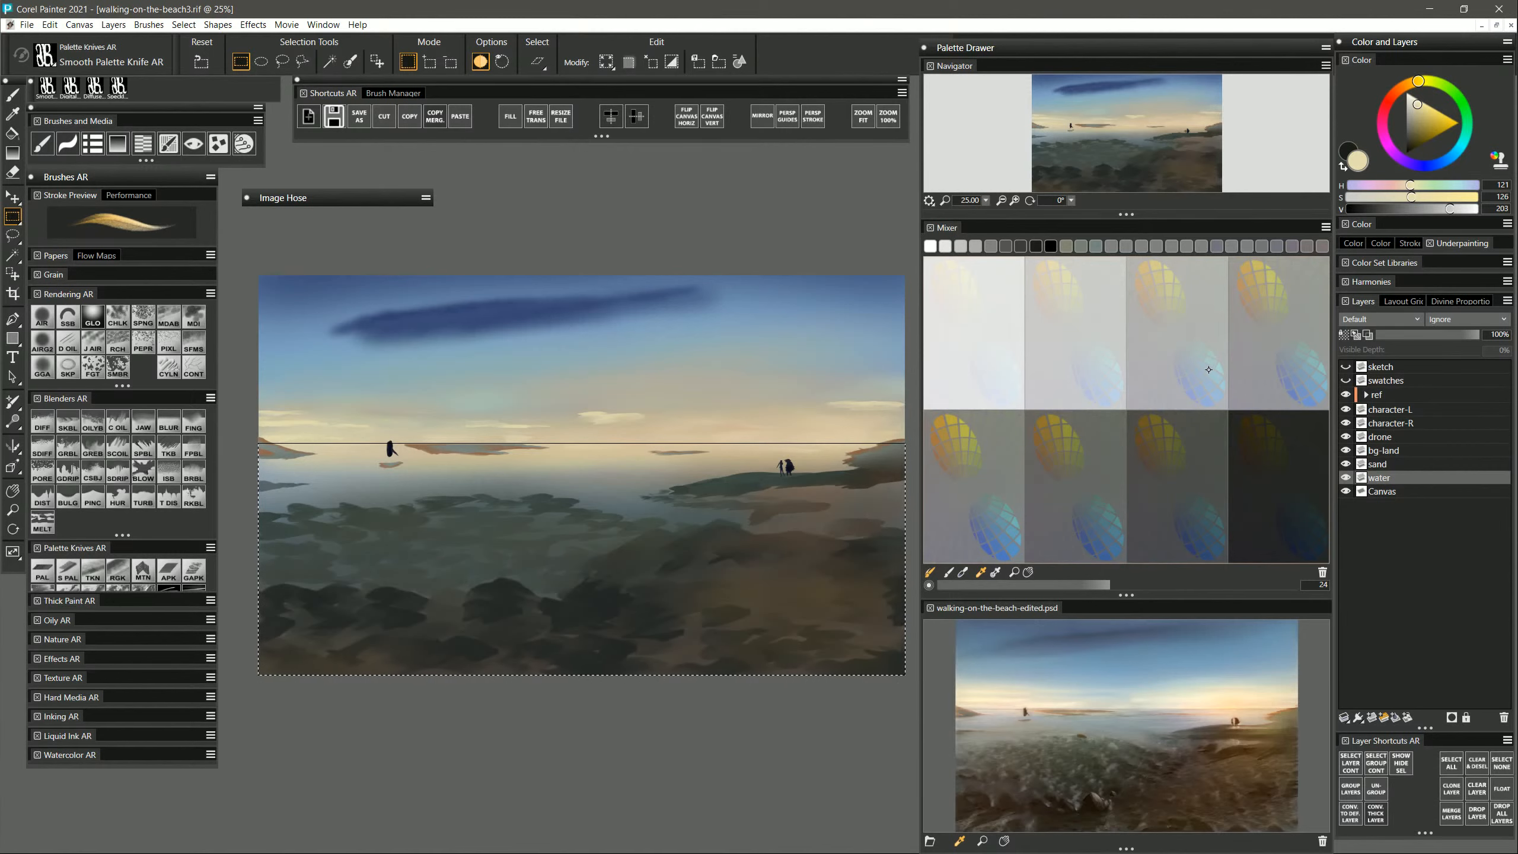
Fill the selection on the water layer with muted blue from the mixer at 100% fill opacity, and set the layer's opacity to 28%.
click(1309, 369)
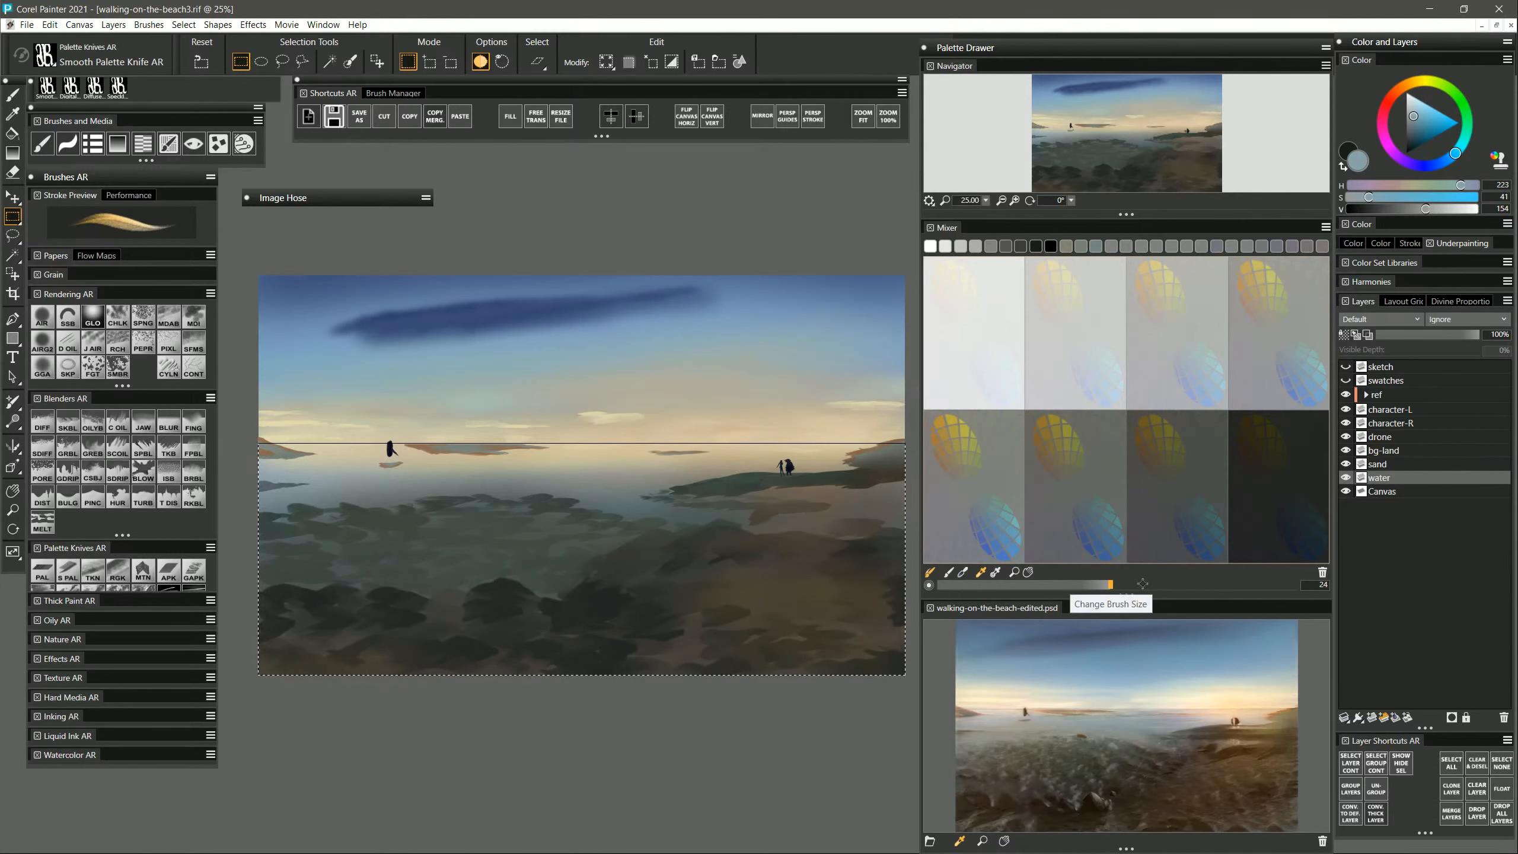
key(ctrl+f)
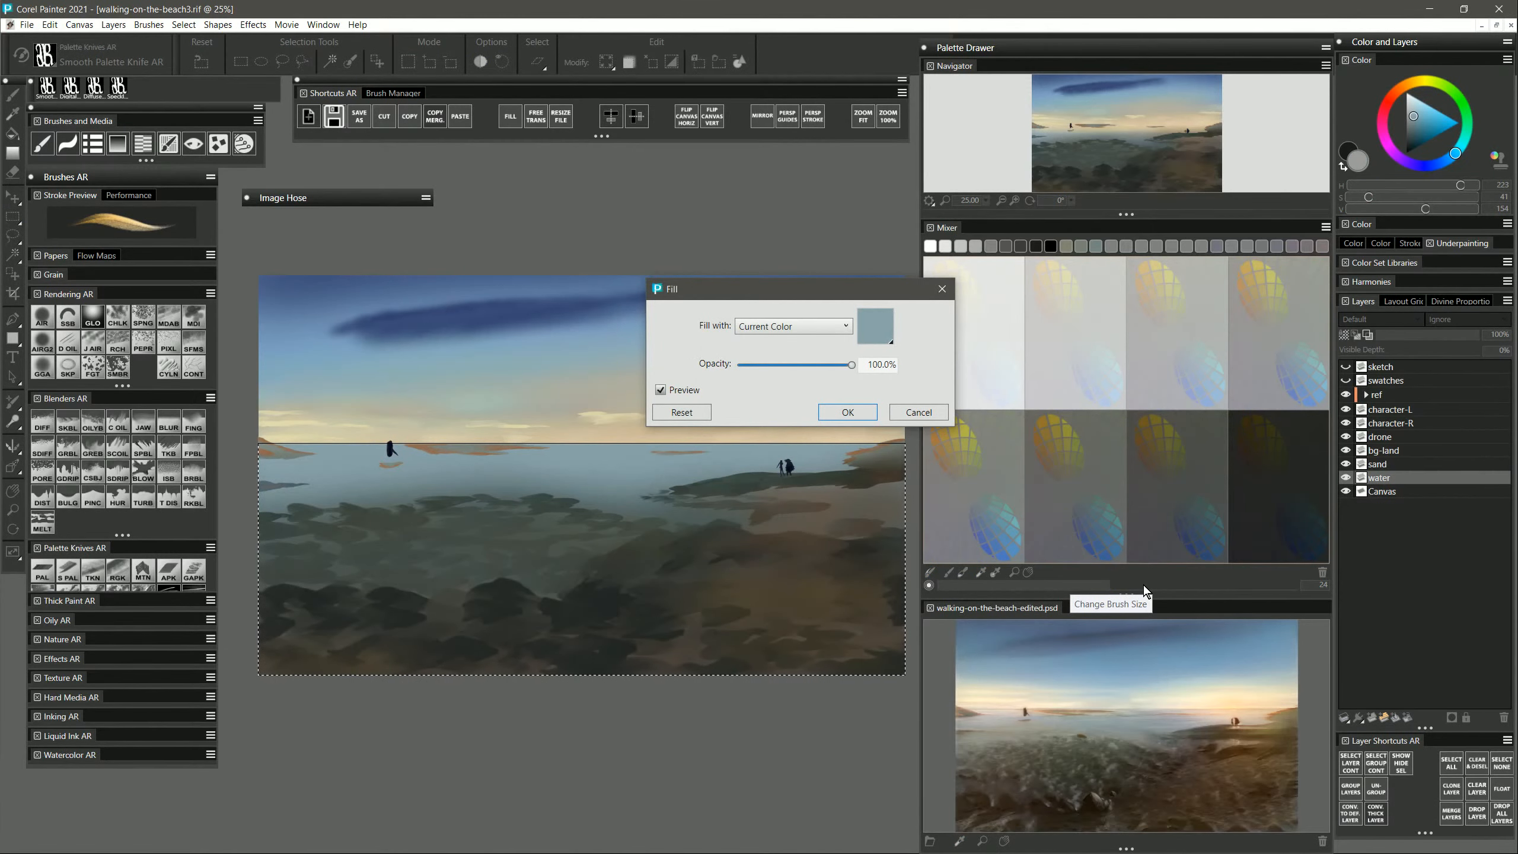
key(Return)
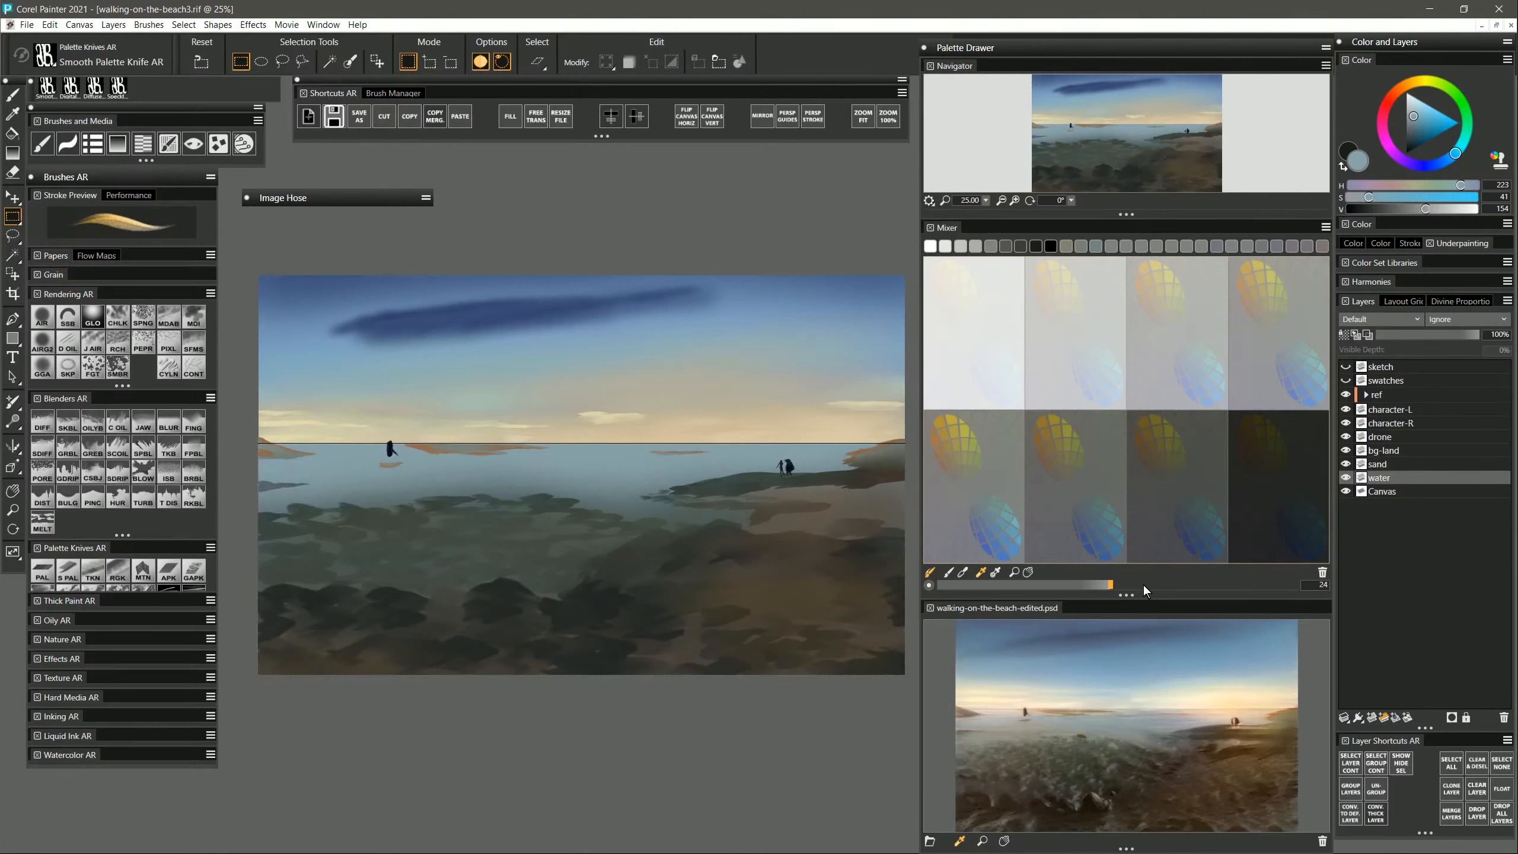
click(1440, 335)
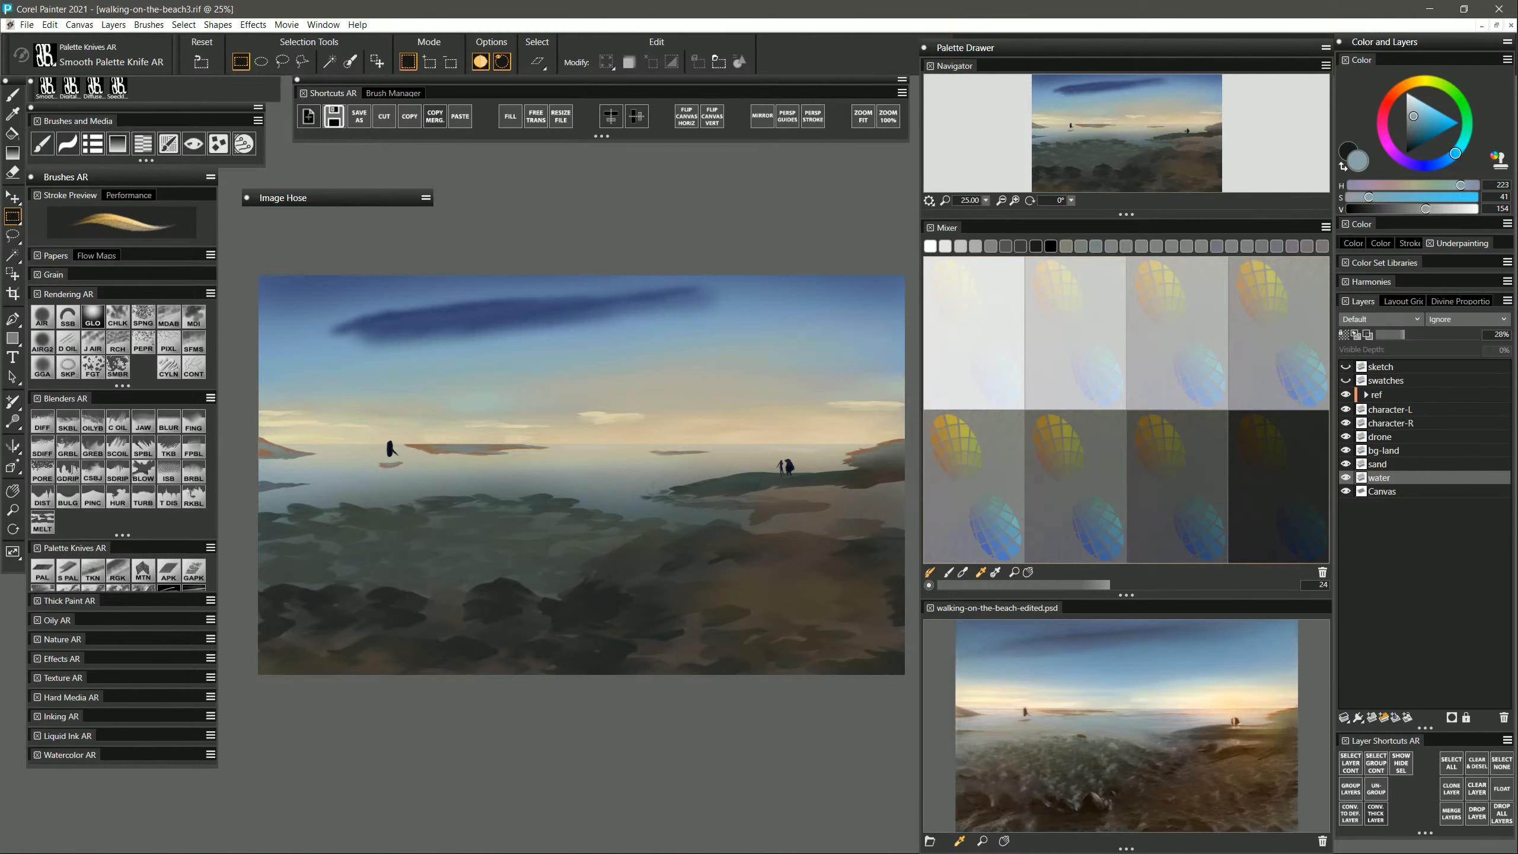
key(super)
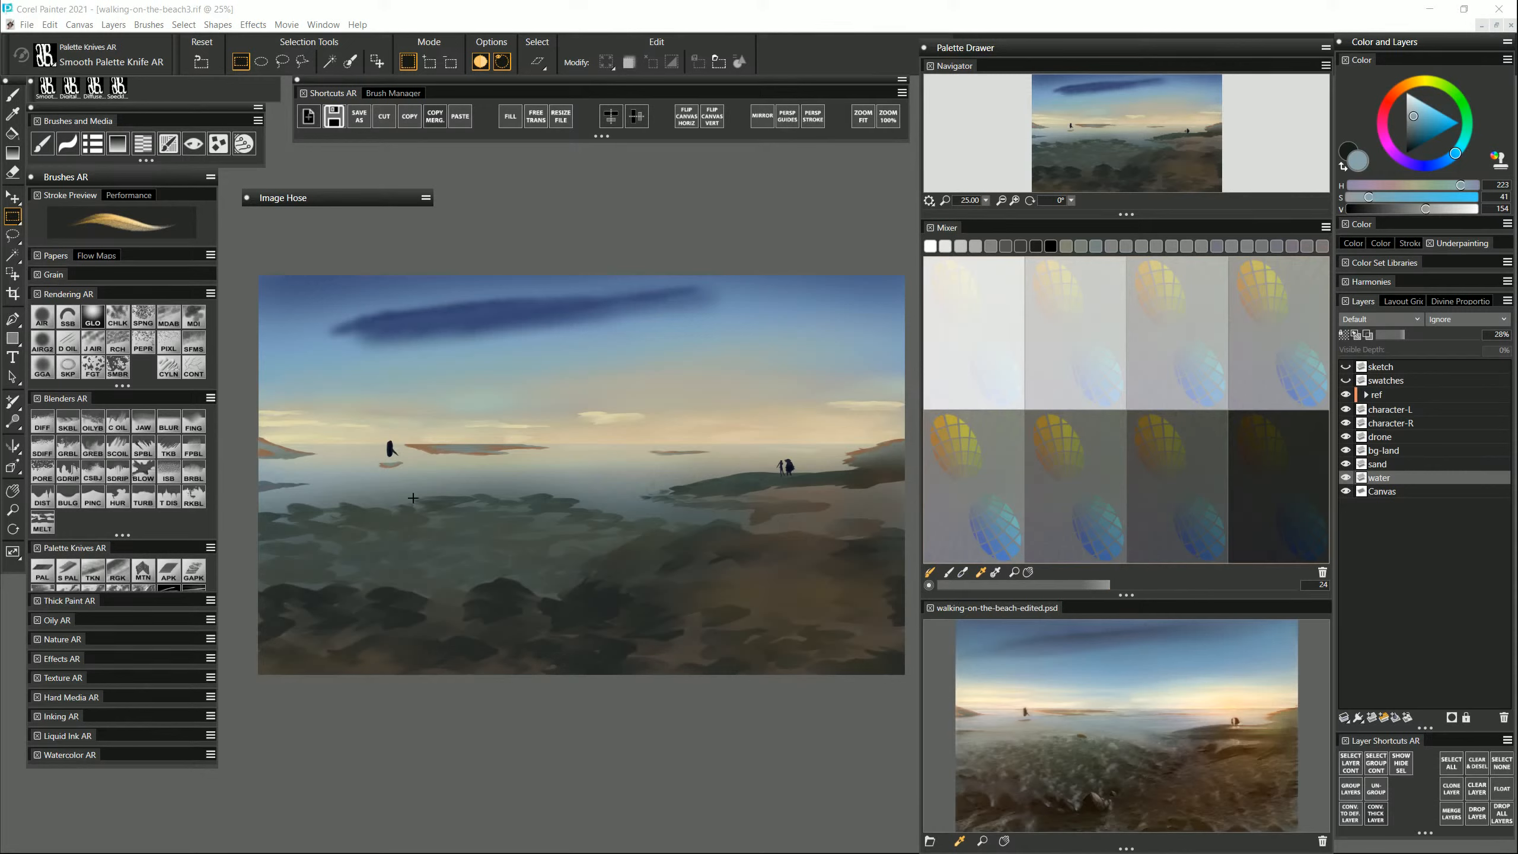
Set up the Smooth Palette Knife with a soft light blue from the mixer at size 60.1.
click(70, 574)
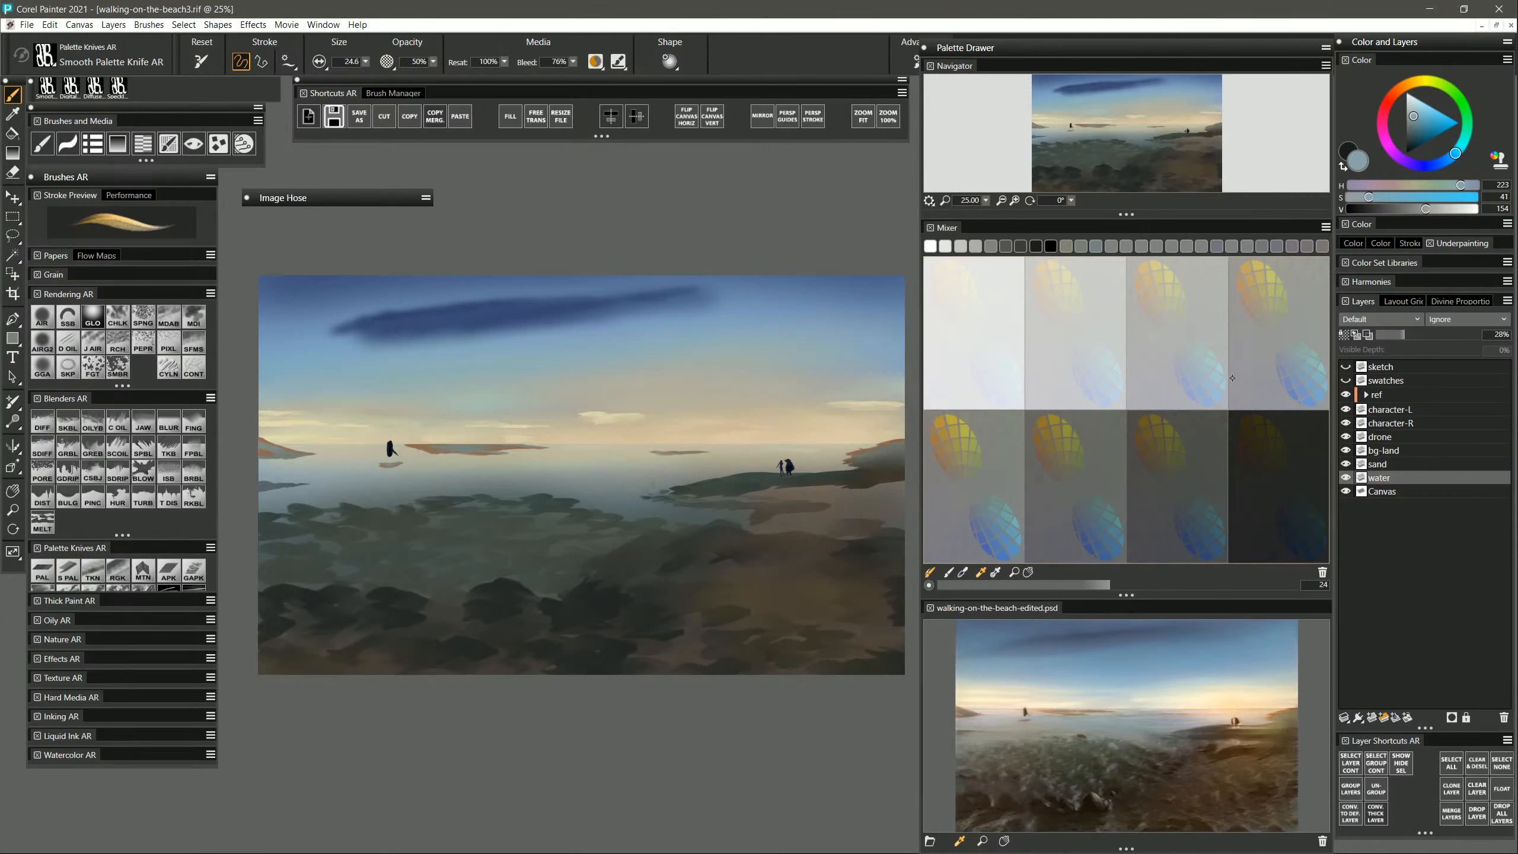
click(1304, 356)
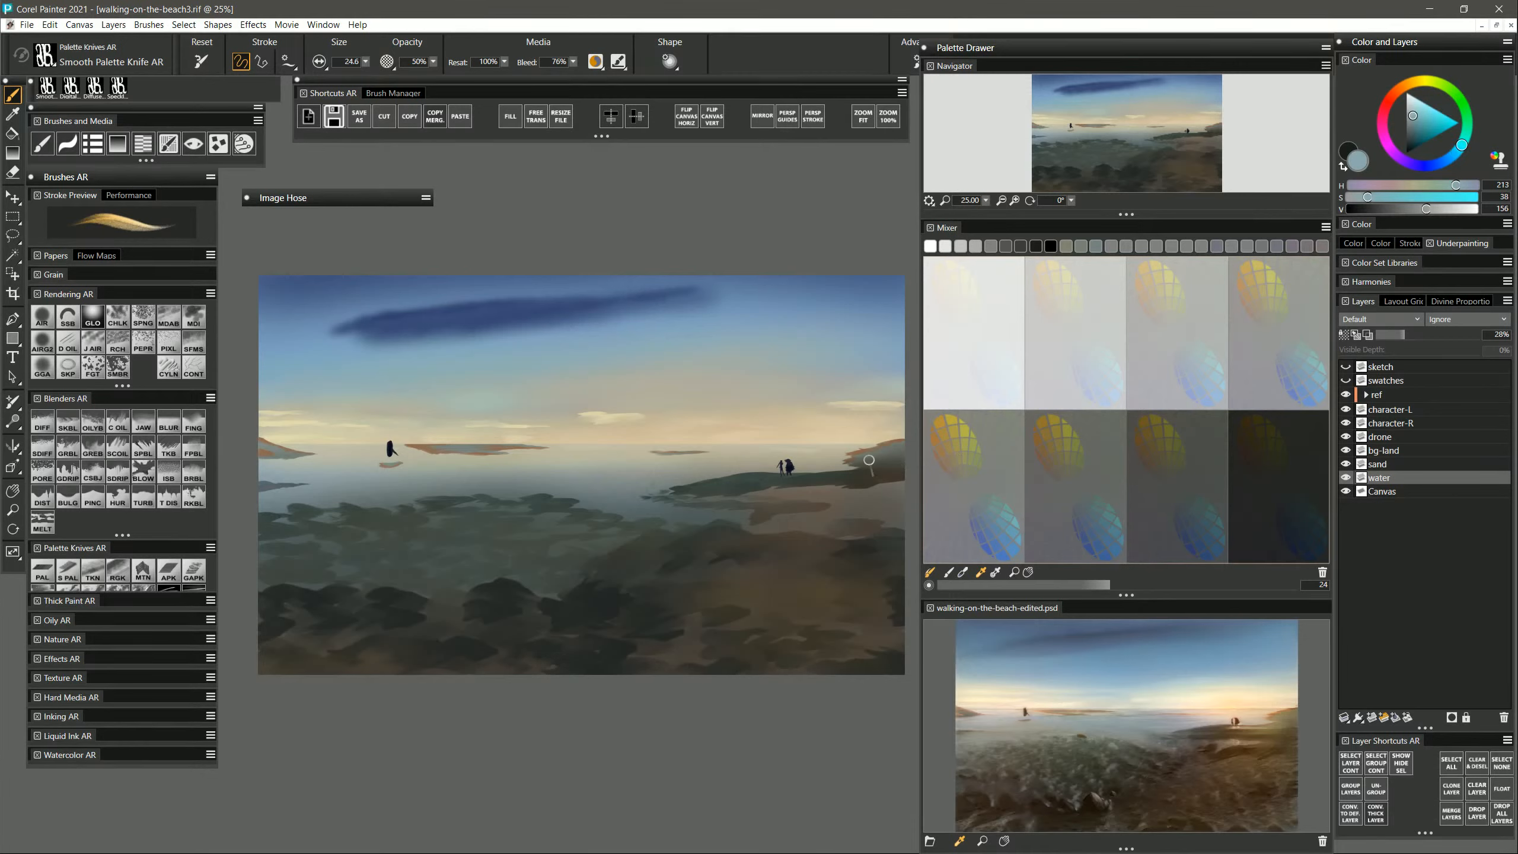
click(1156, 374)
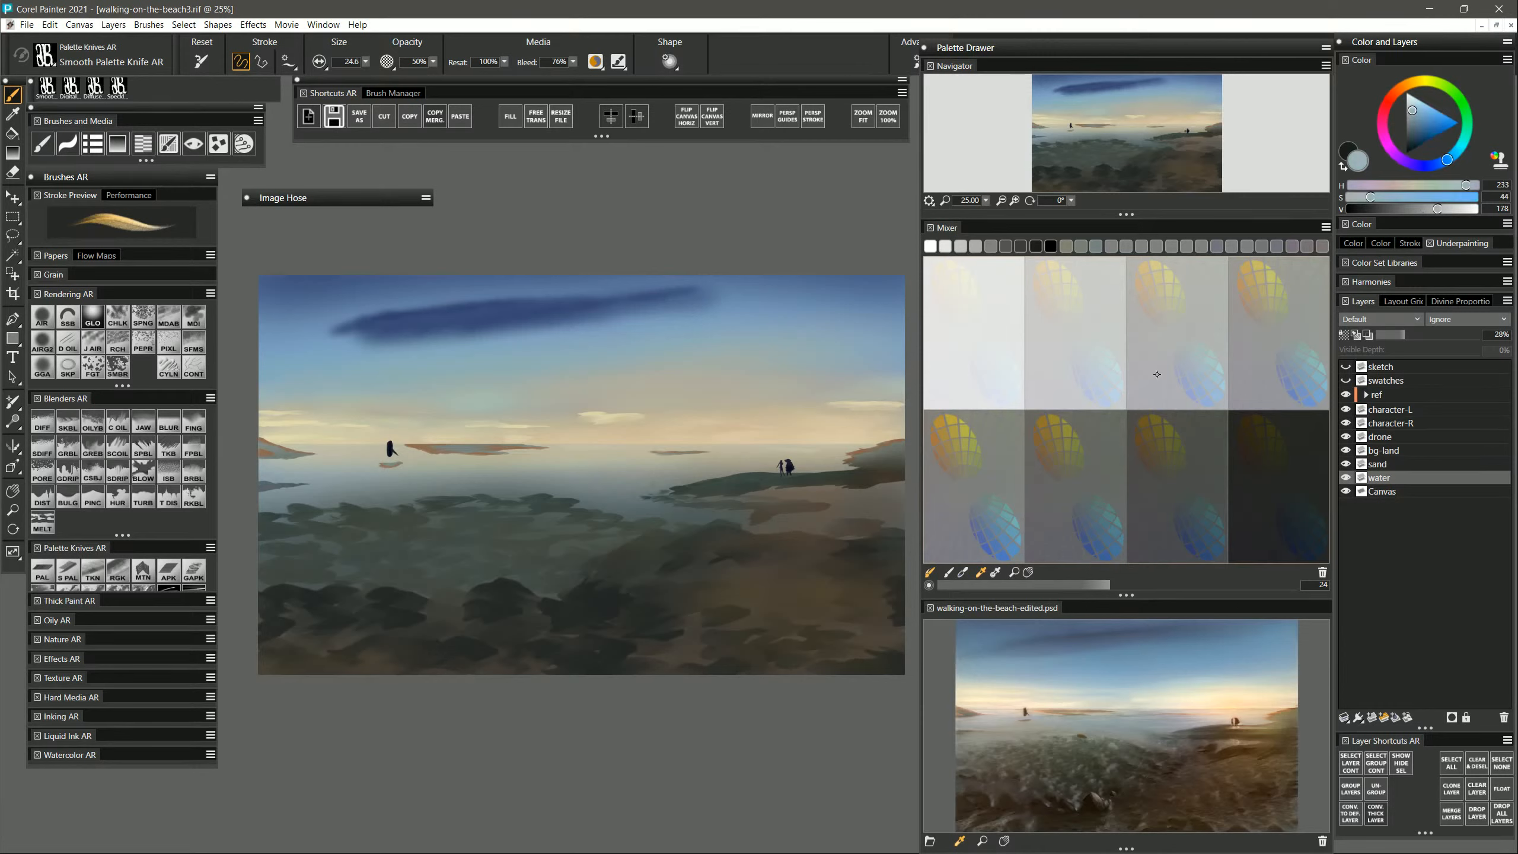
drag(741, 497, 846, 492)
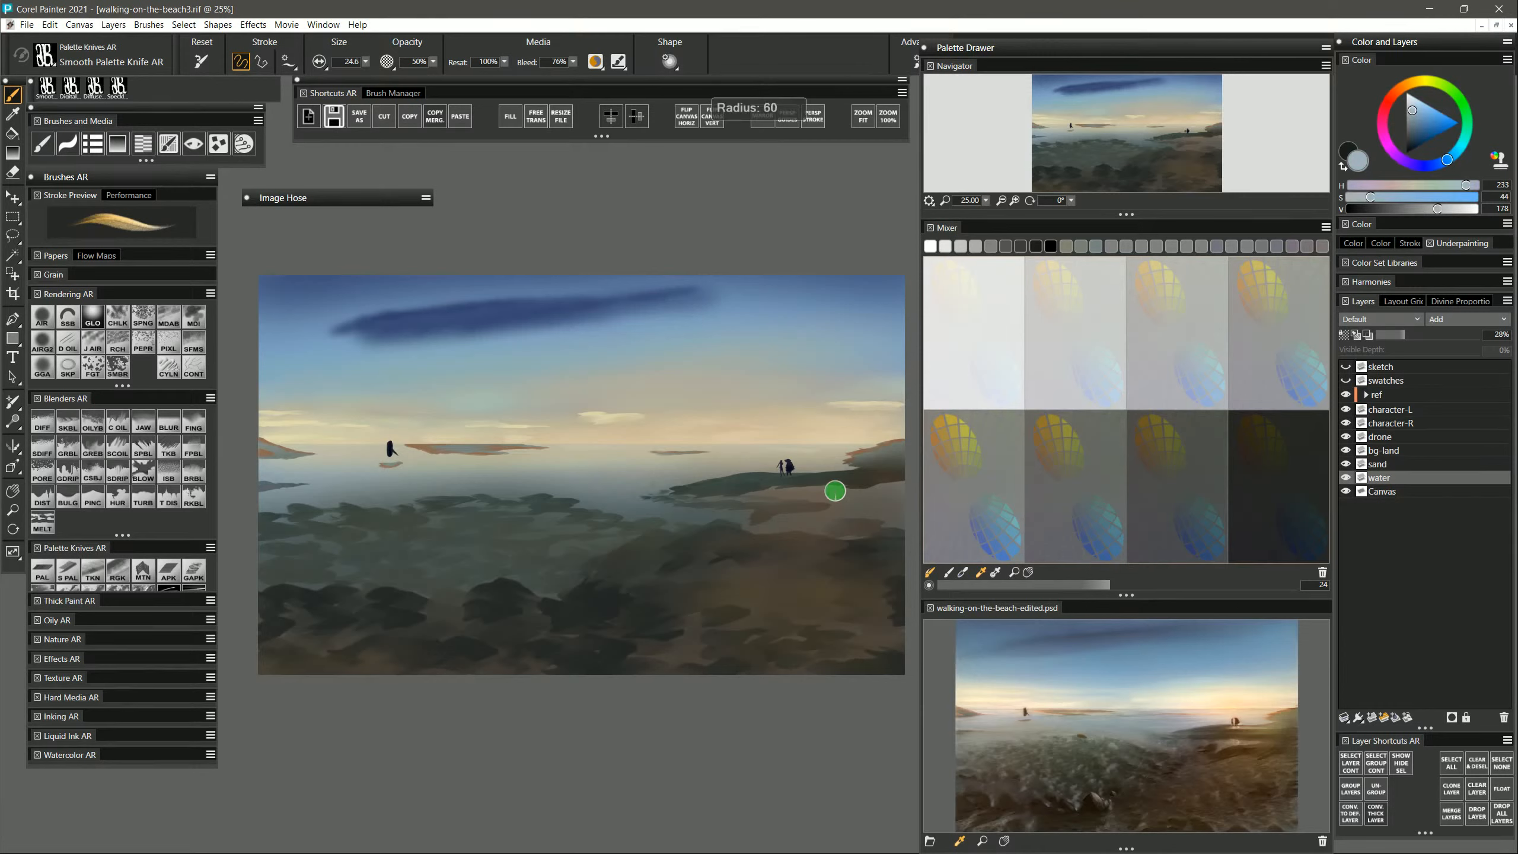
Merge the sand and water layers and name the combined layer sand-water.
click(1385, 464)
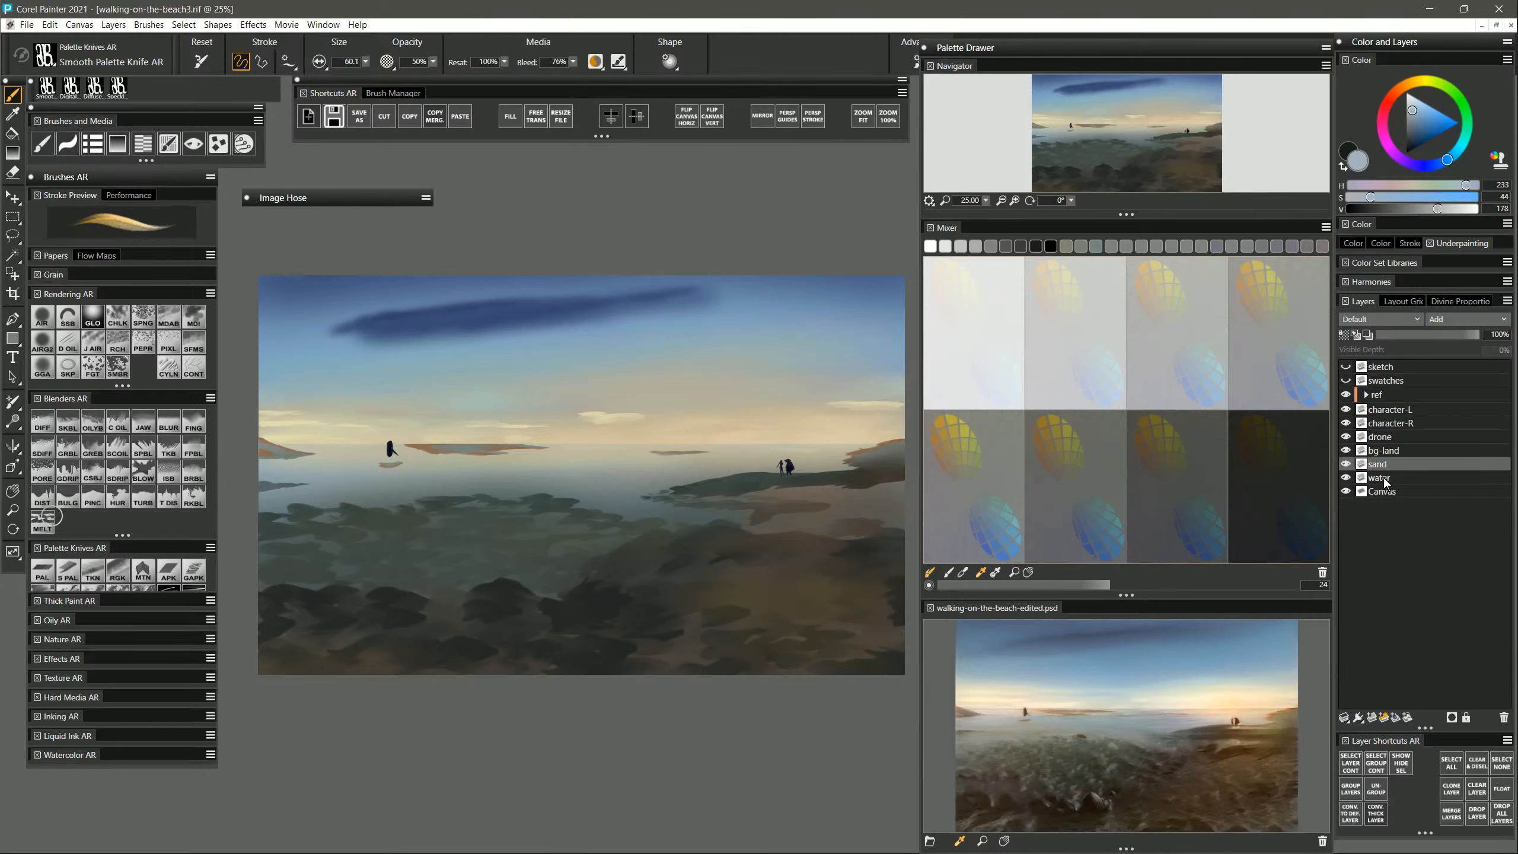
drag(1385, 480, 1387, 469)
key(ctrl+e)
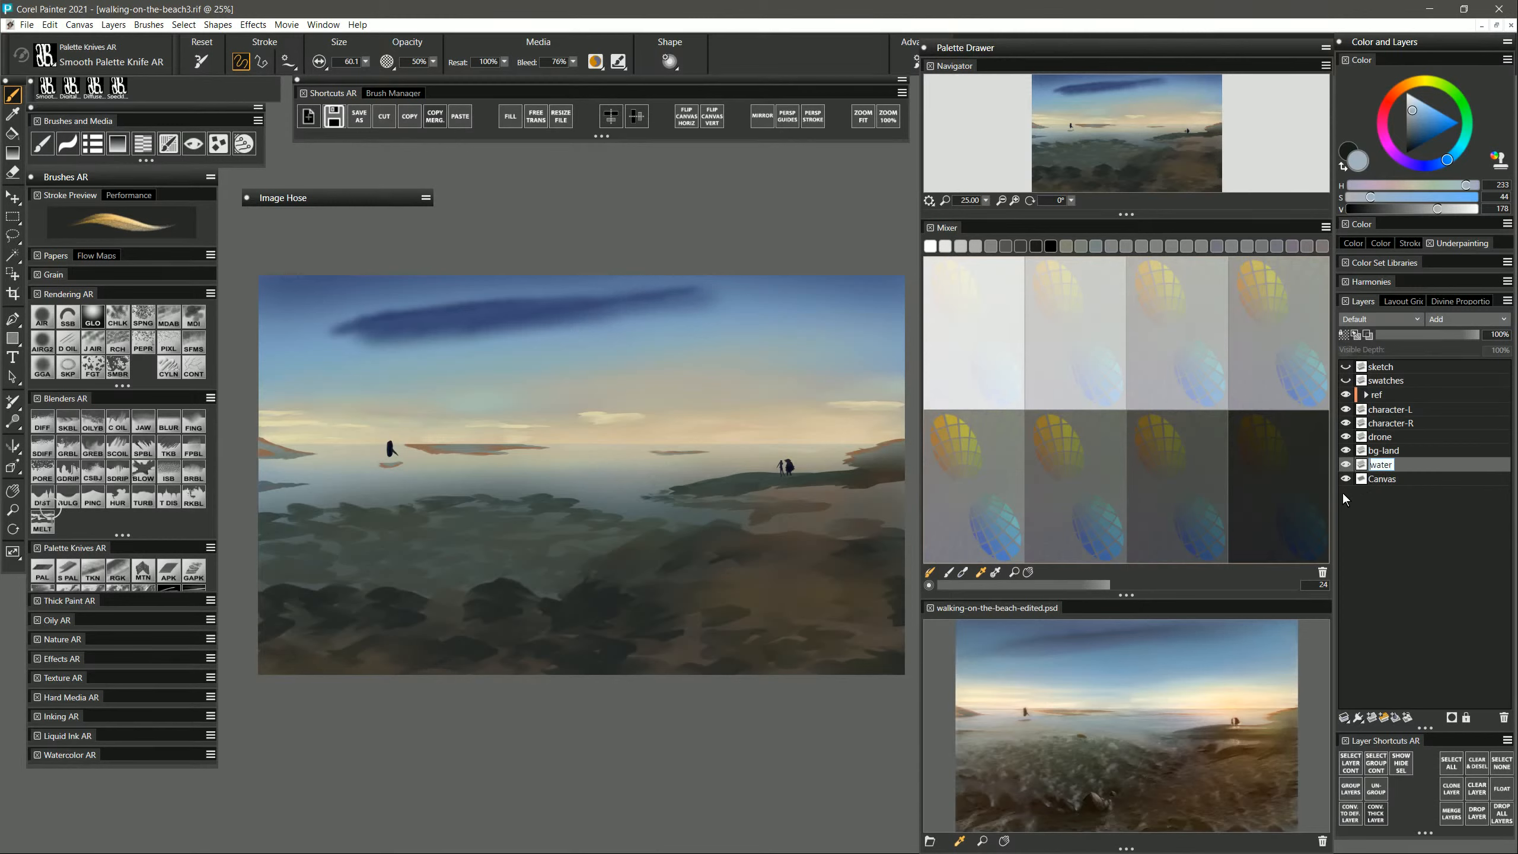
text(sand-)
key(Return)
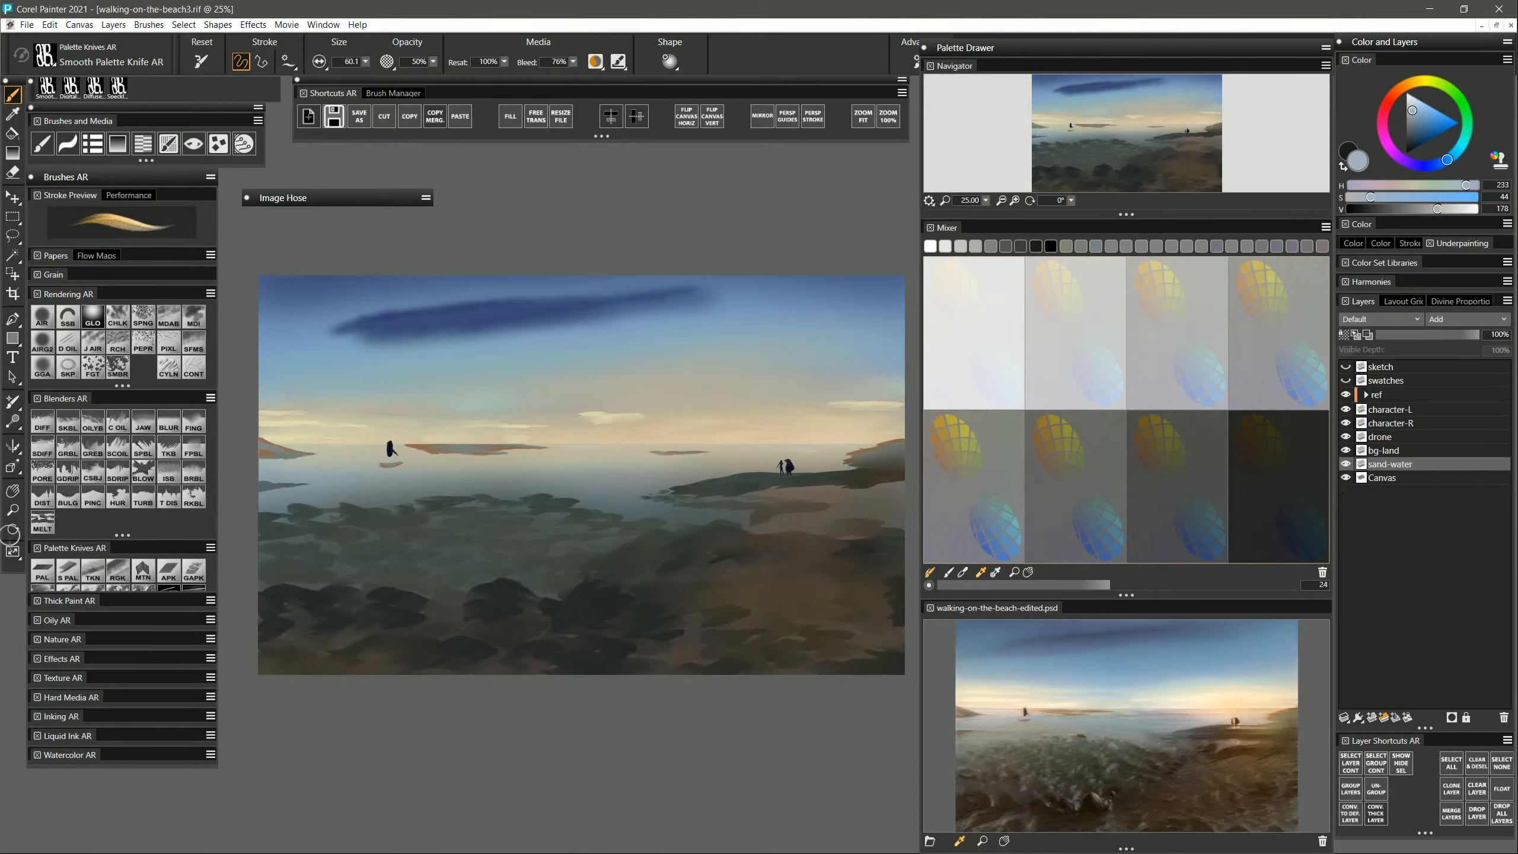
Try palette knife strokes along the shoreline near the figures, and undo them together with the sand and water layer merge.
drag(777, 494, 770, 494)
key(ctrl+z)
drag(674, 481, 711, 477)
key(ctrl+z)
key(ctrl+z)
Check the area beneath the sand layer by toggling its visibility, and set the water layer's opacity to 100%.
click(1394, 467)
click(1347, 464)
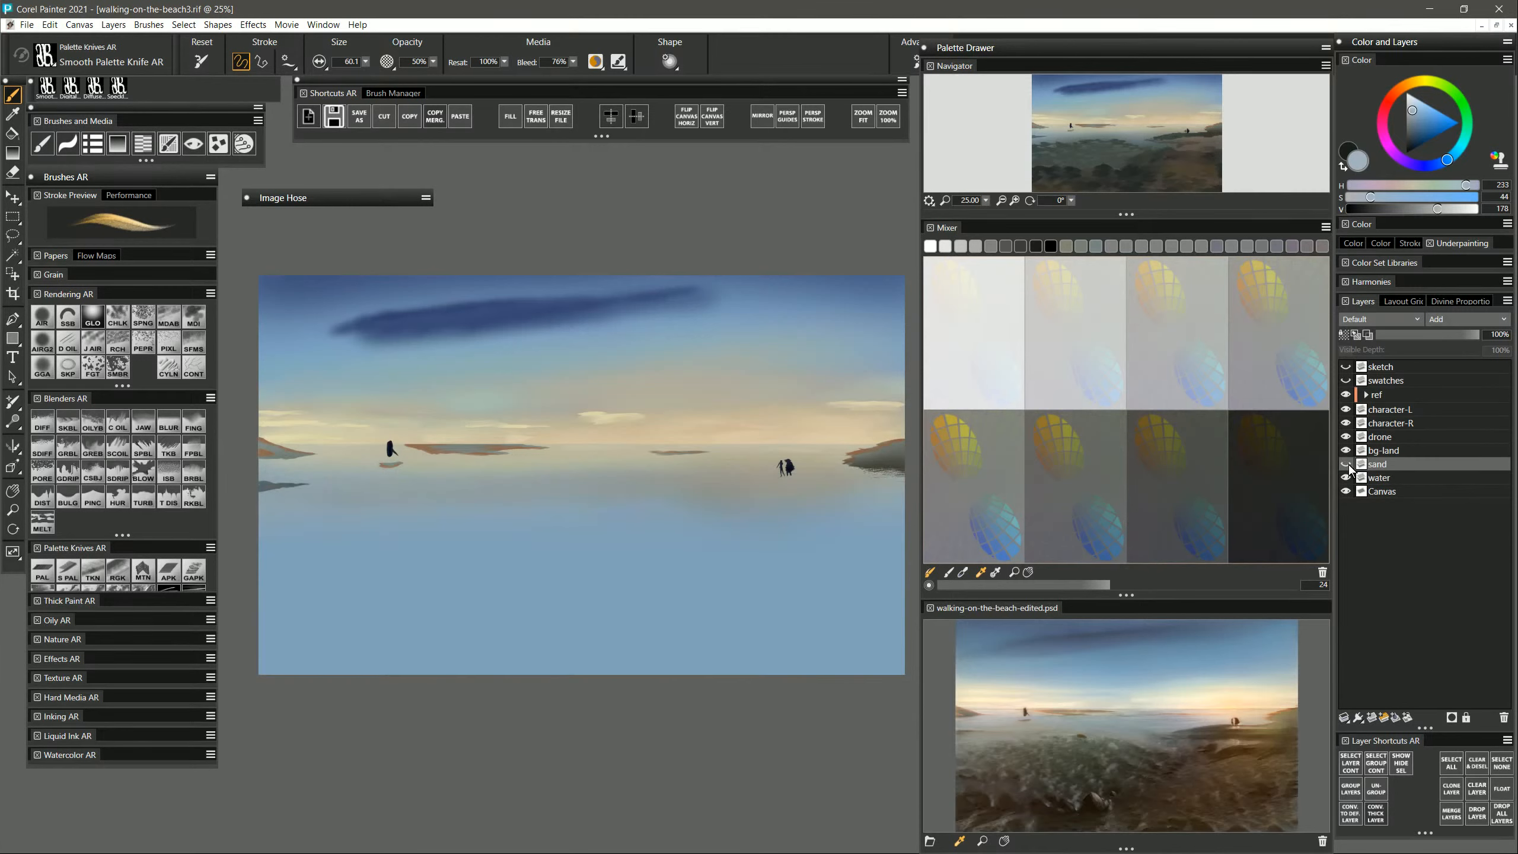
click(1347, 464)
click(1398, 477)
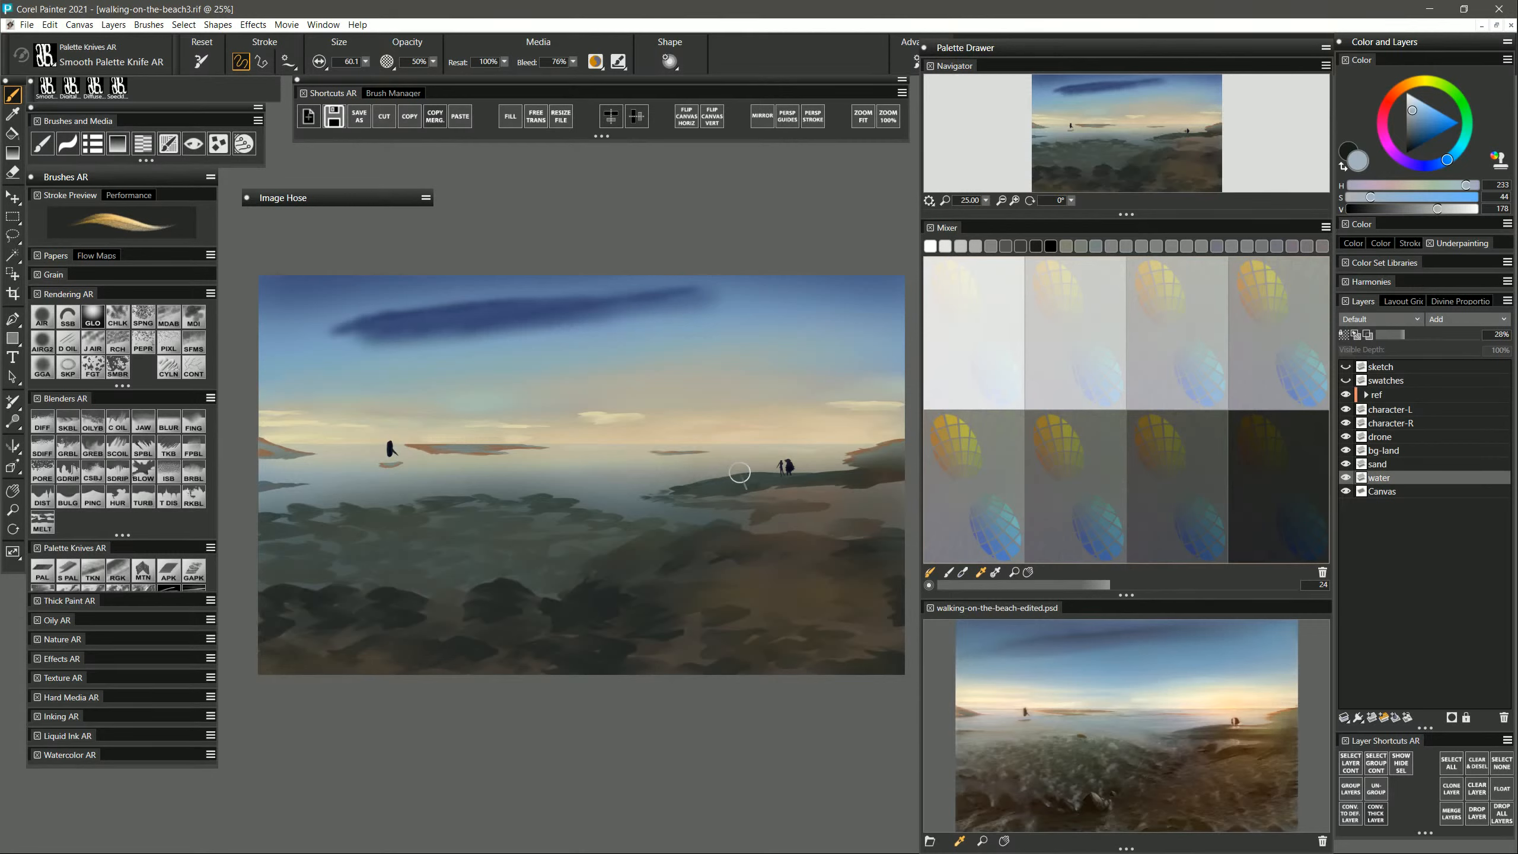
click(1347, 464)
click(1346, 464)
drag(1406, 335, 1485, 335)
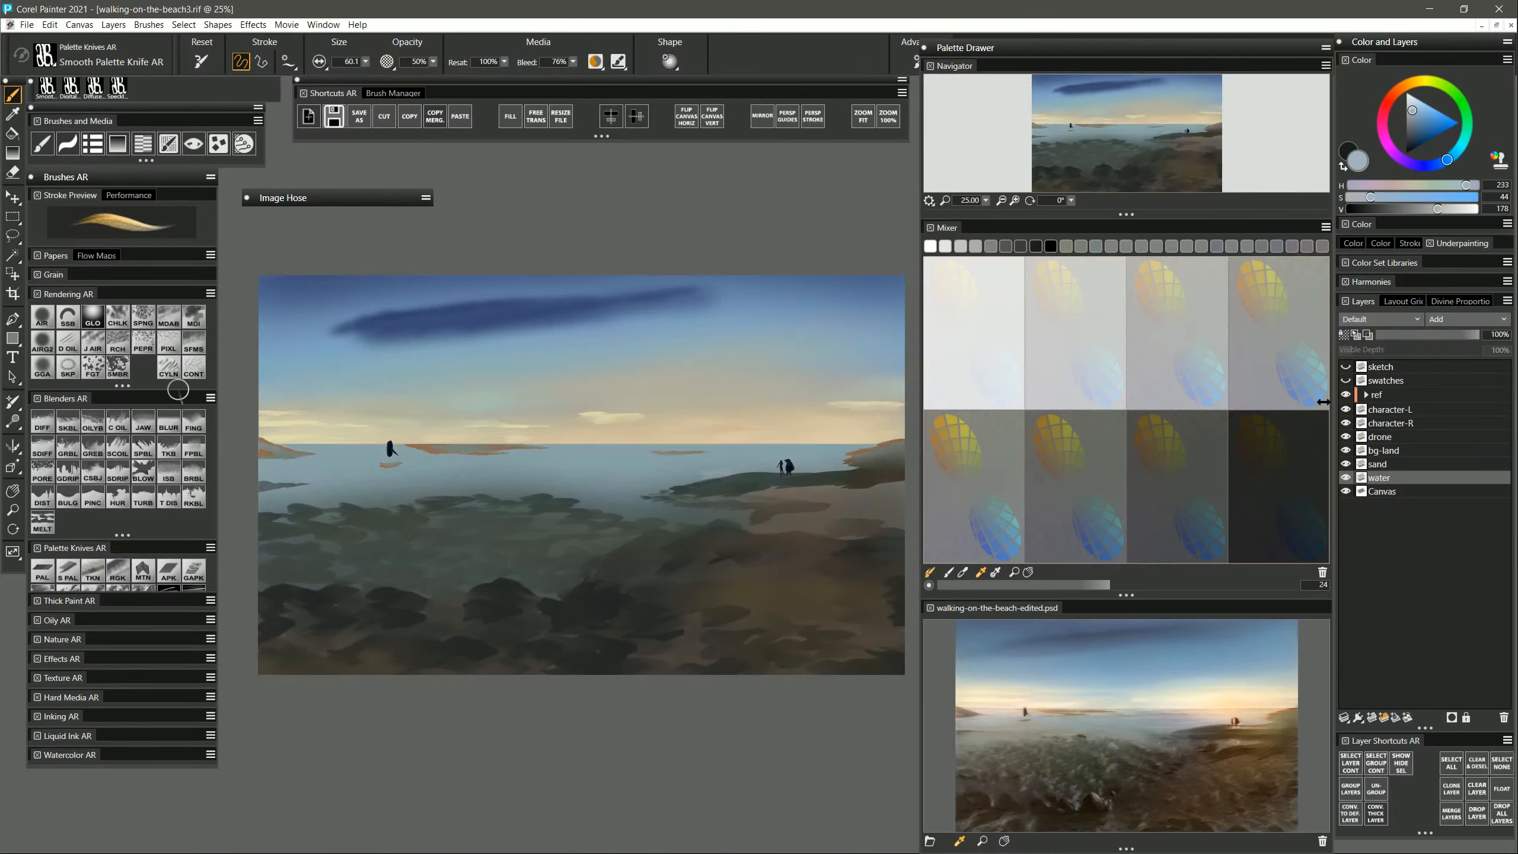
With the water layer's transparency preserved, airbrush a warm cream sampled from the sky near the horizon across the distant water.
click(1345, 335)
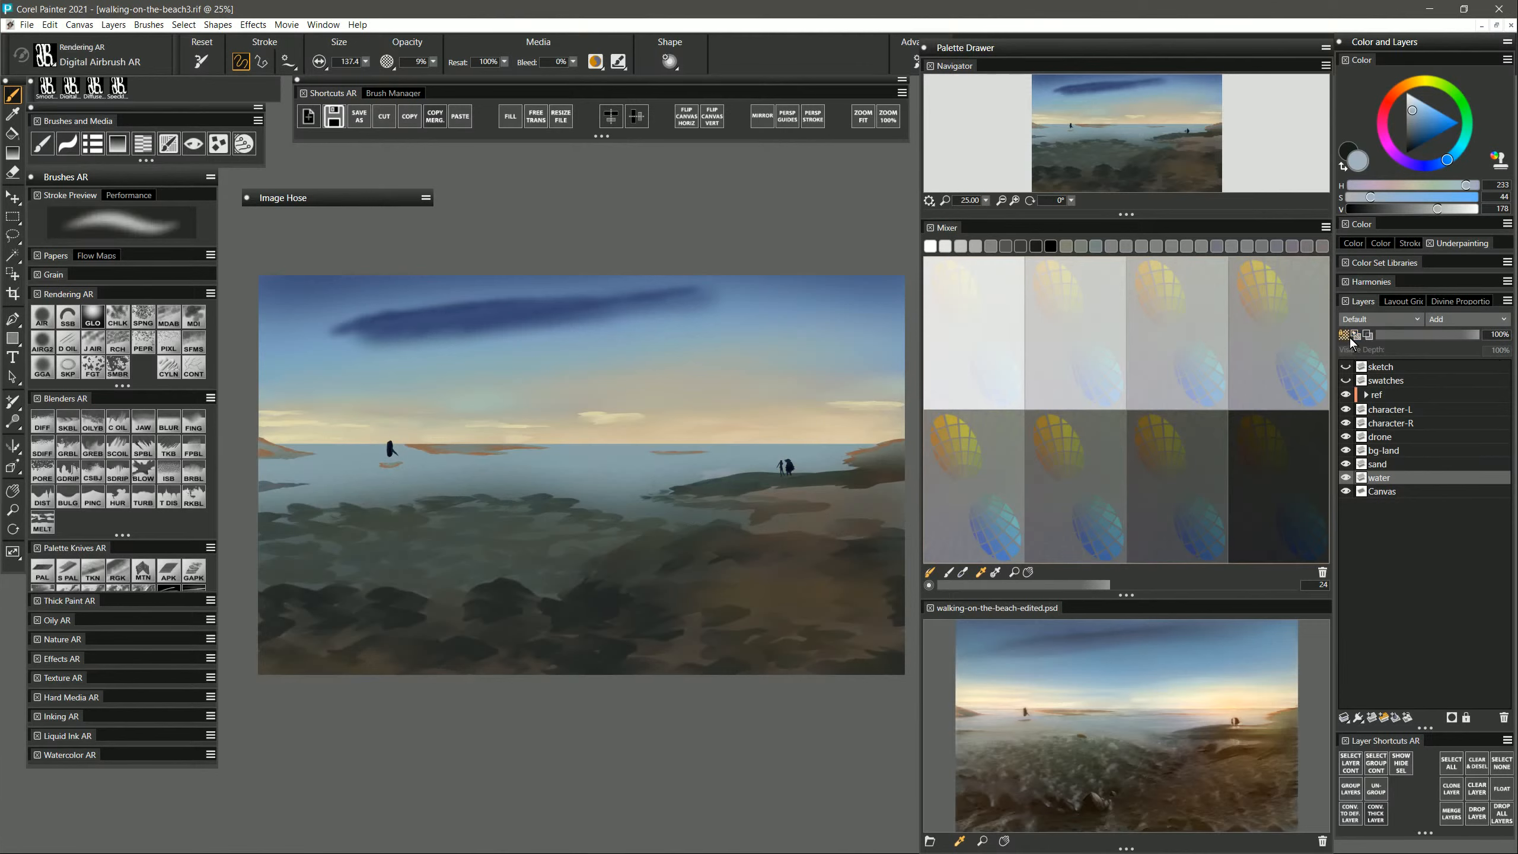
alt+click(734, 428)
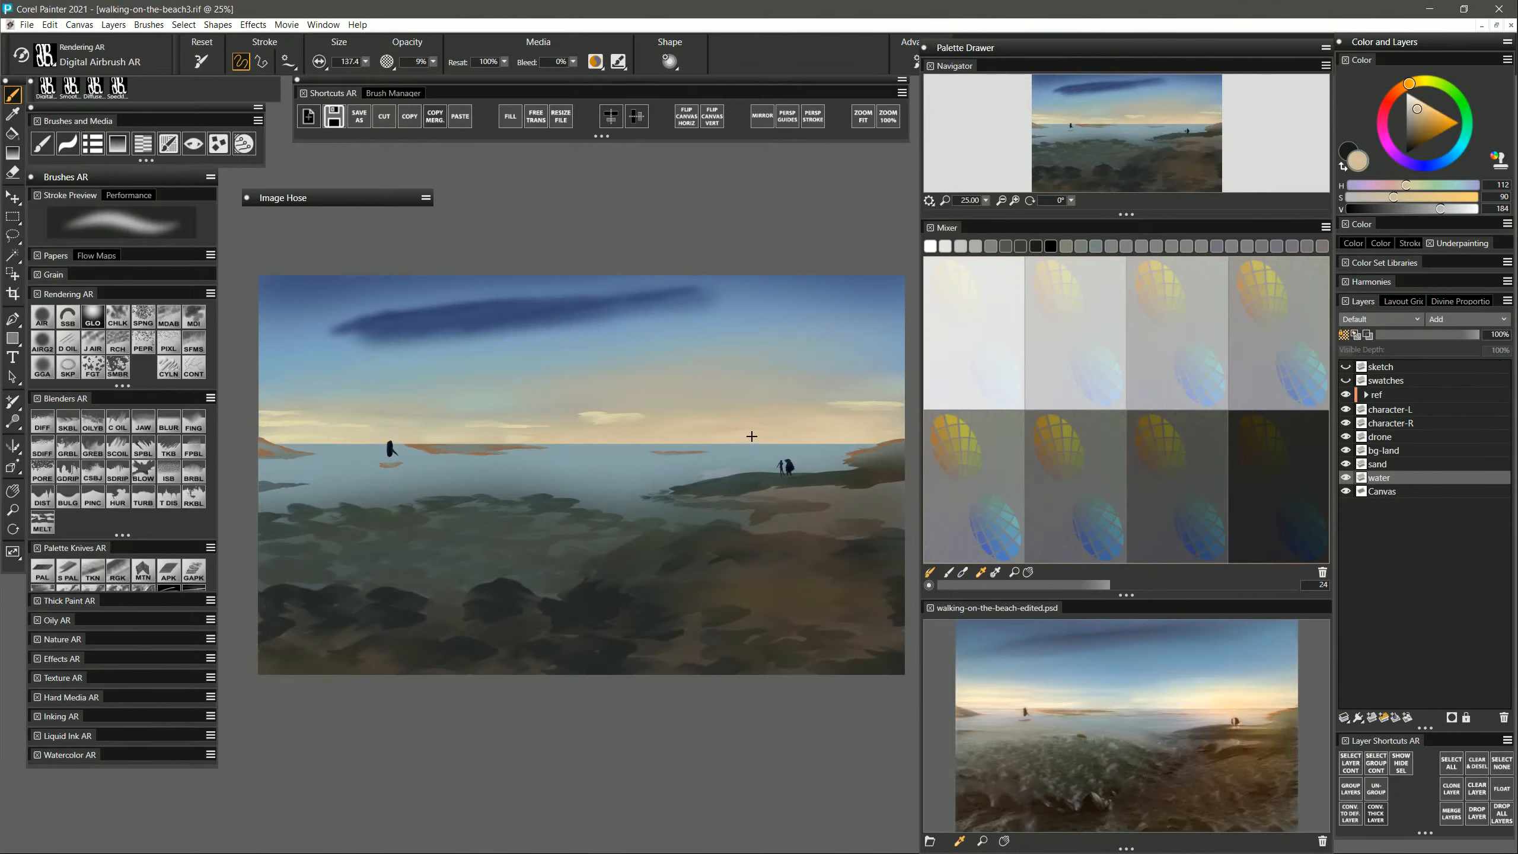
drag(751, 440, 800, 441)
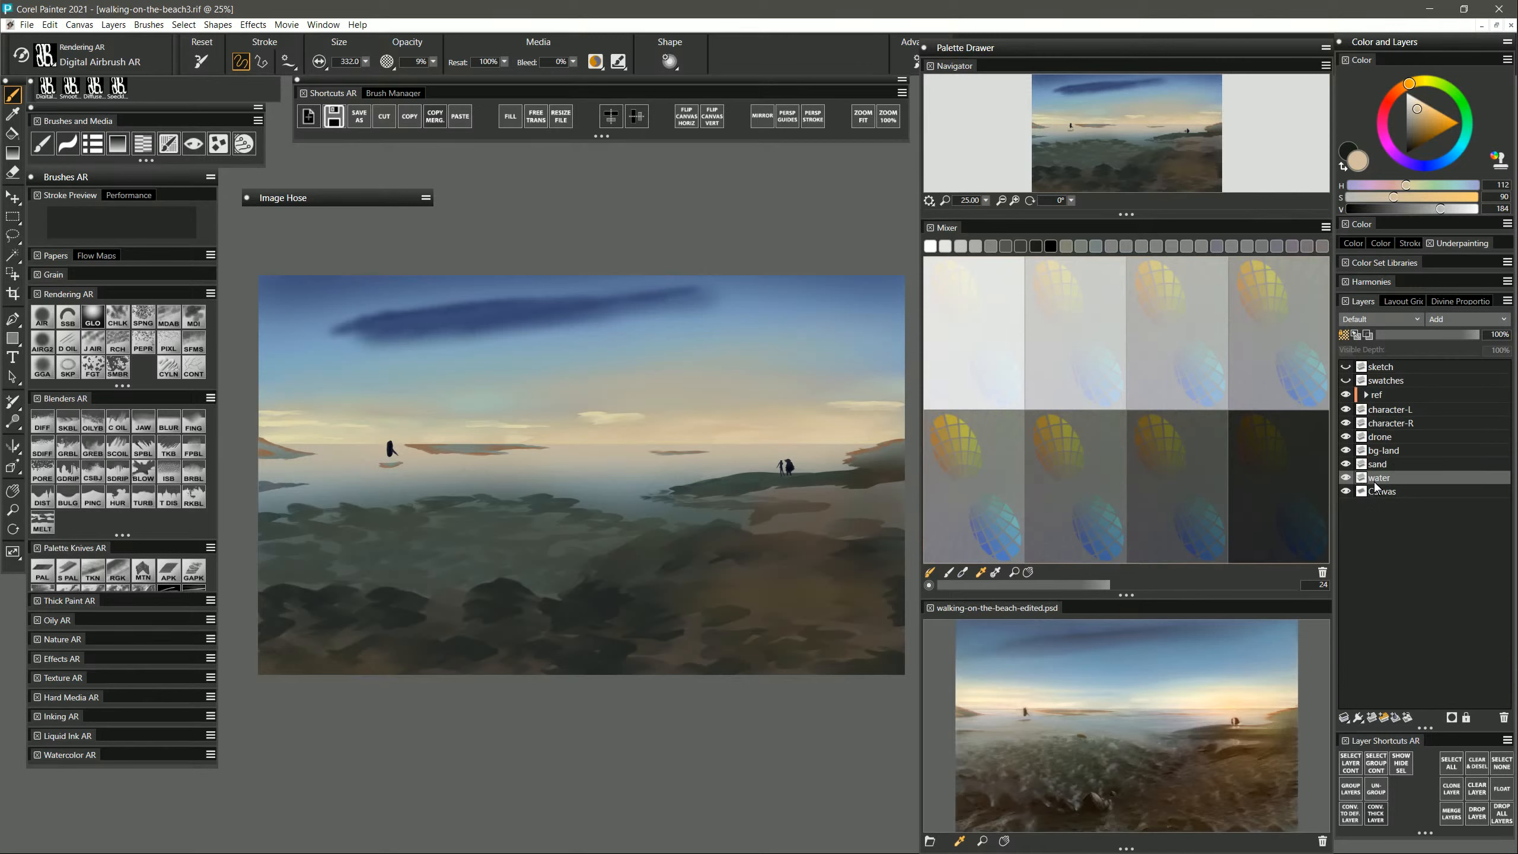
On the sand layer, paint shoreline highlights below the pair of figures with the Smooth Palette Knife, using sampled sky blue and warm cream.
click(1389, 469)
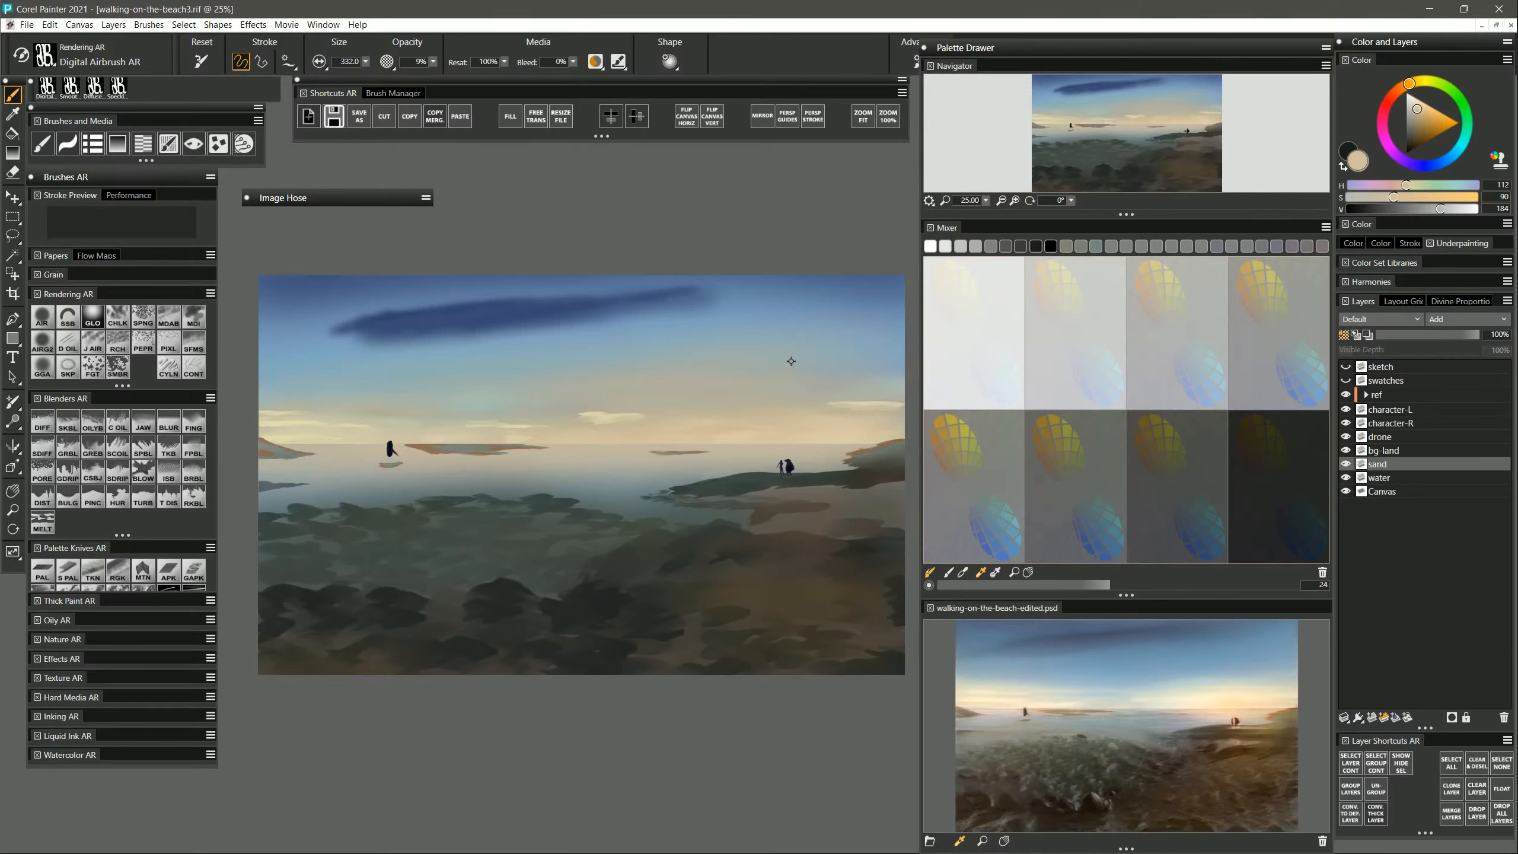
alt+click(786, 339)
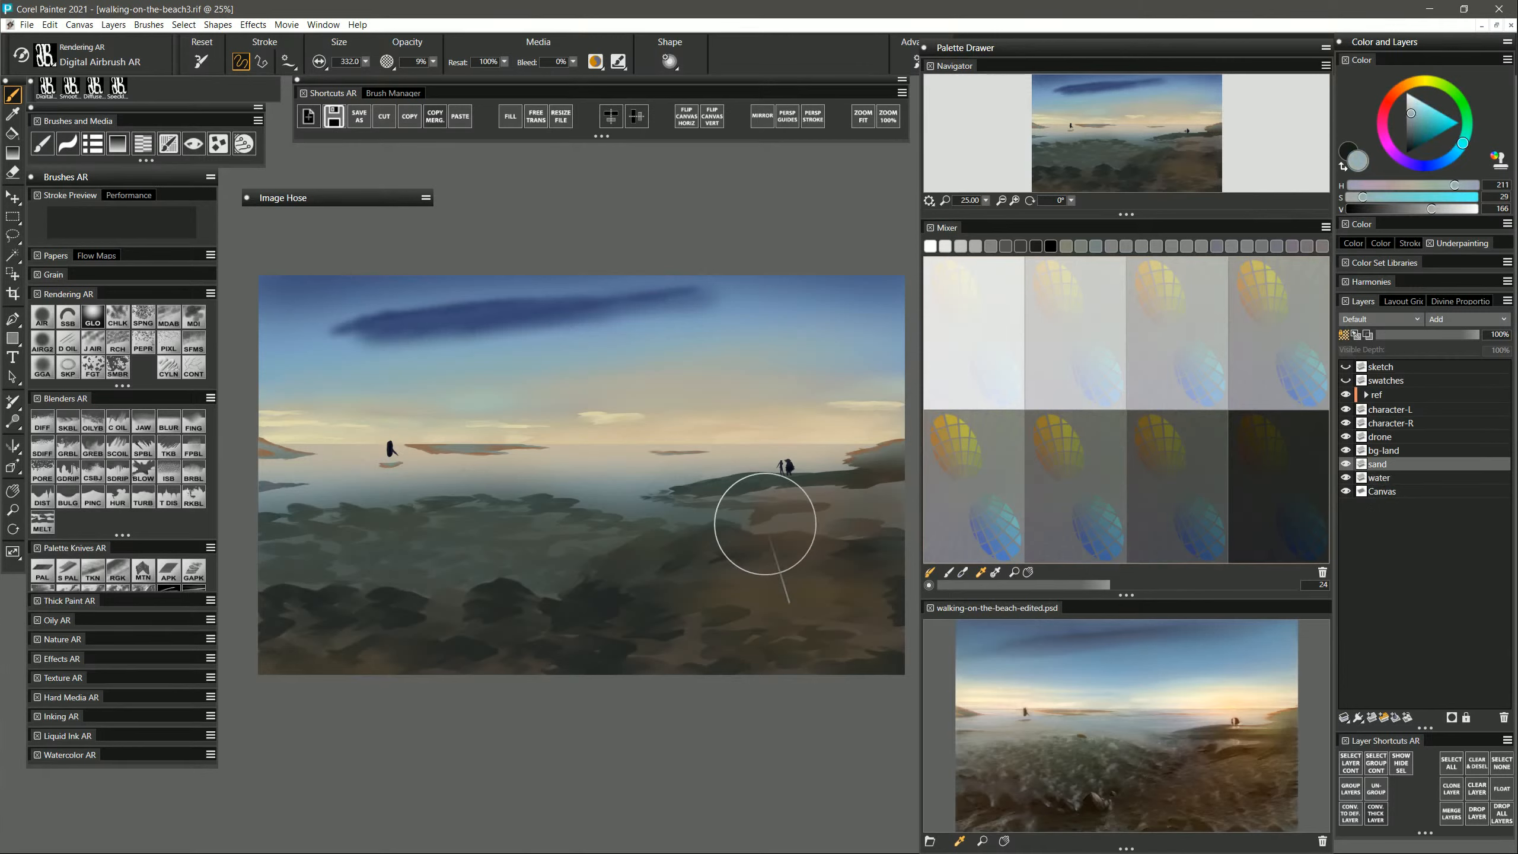
click(69, 570)
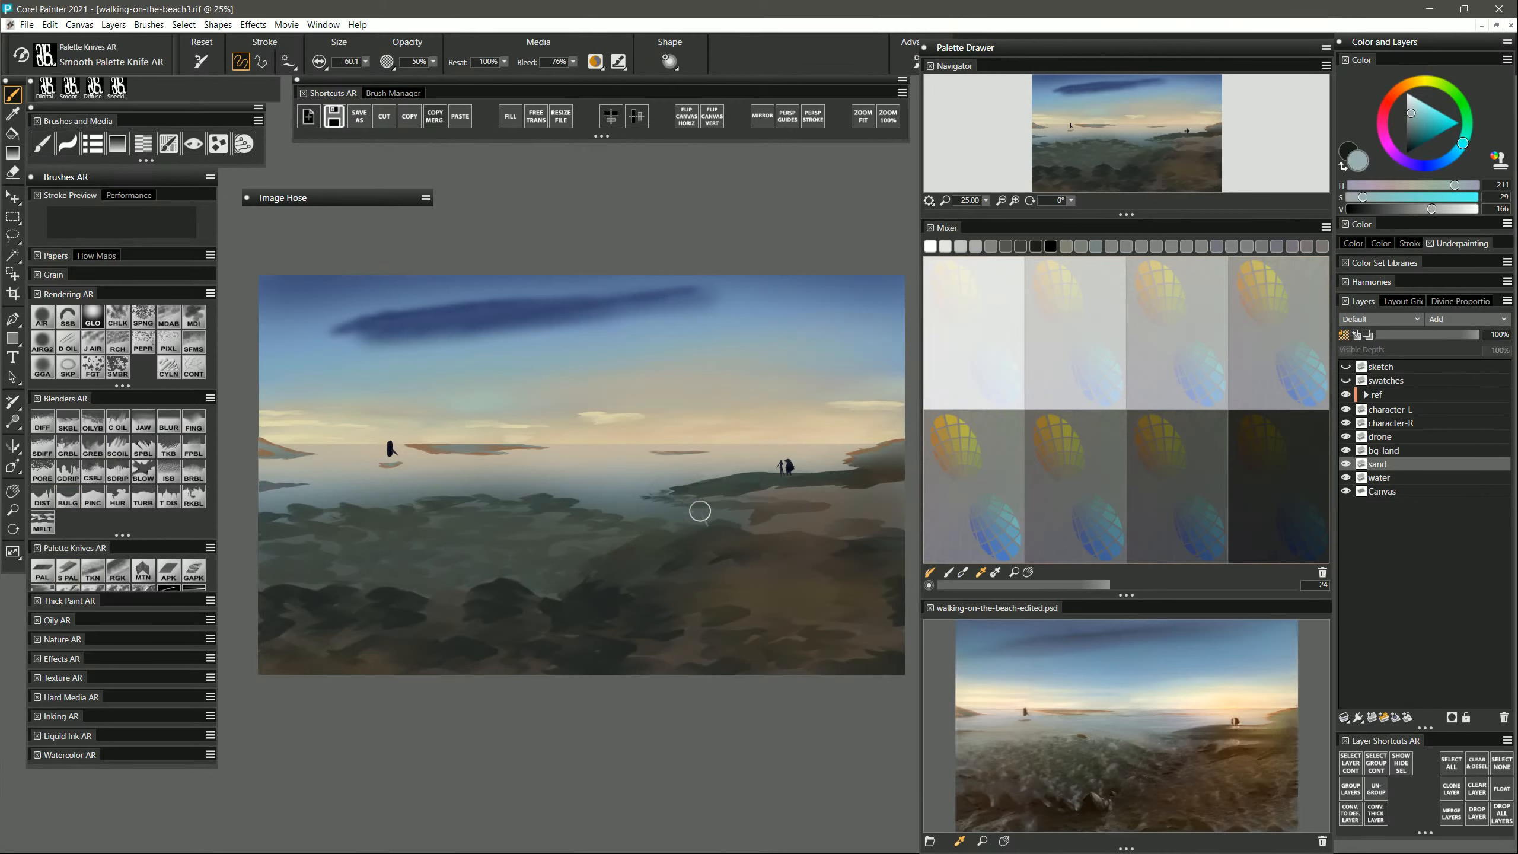
mouse_move(699, 511)
mouse_down()
mouse_move(750, 511)
mouse_move(688, 506)
mouse_move(741, 516)
mouse_move(693, 521)
mouse_move(709, 524)
mouse_move(710, 511)
mouse_move(777, 519)
mouse_move(718, 502)
mouse_move(789, 489)
mouse_up()
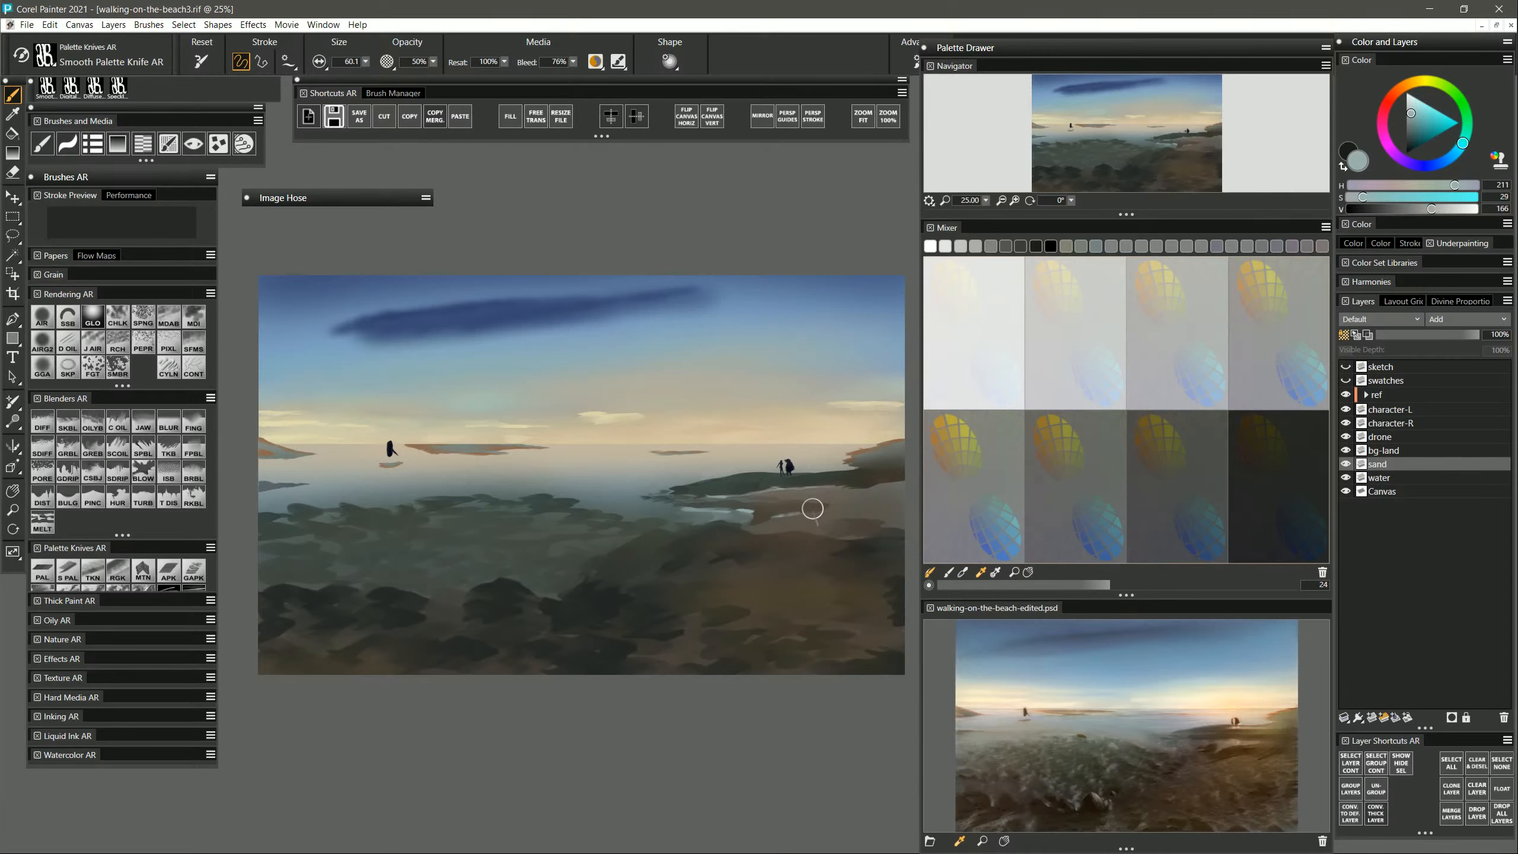
alt+click(794, 464)
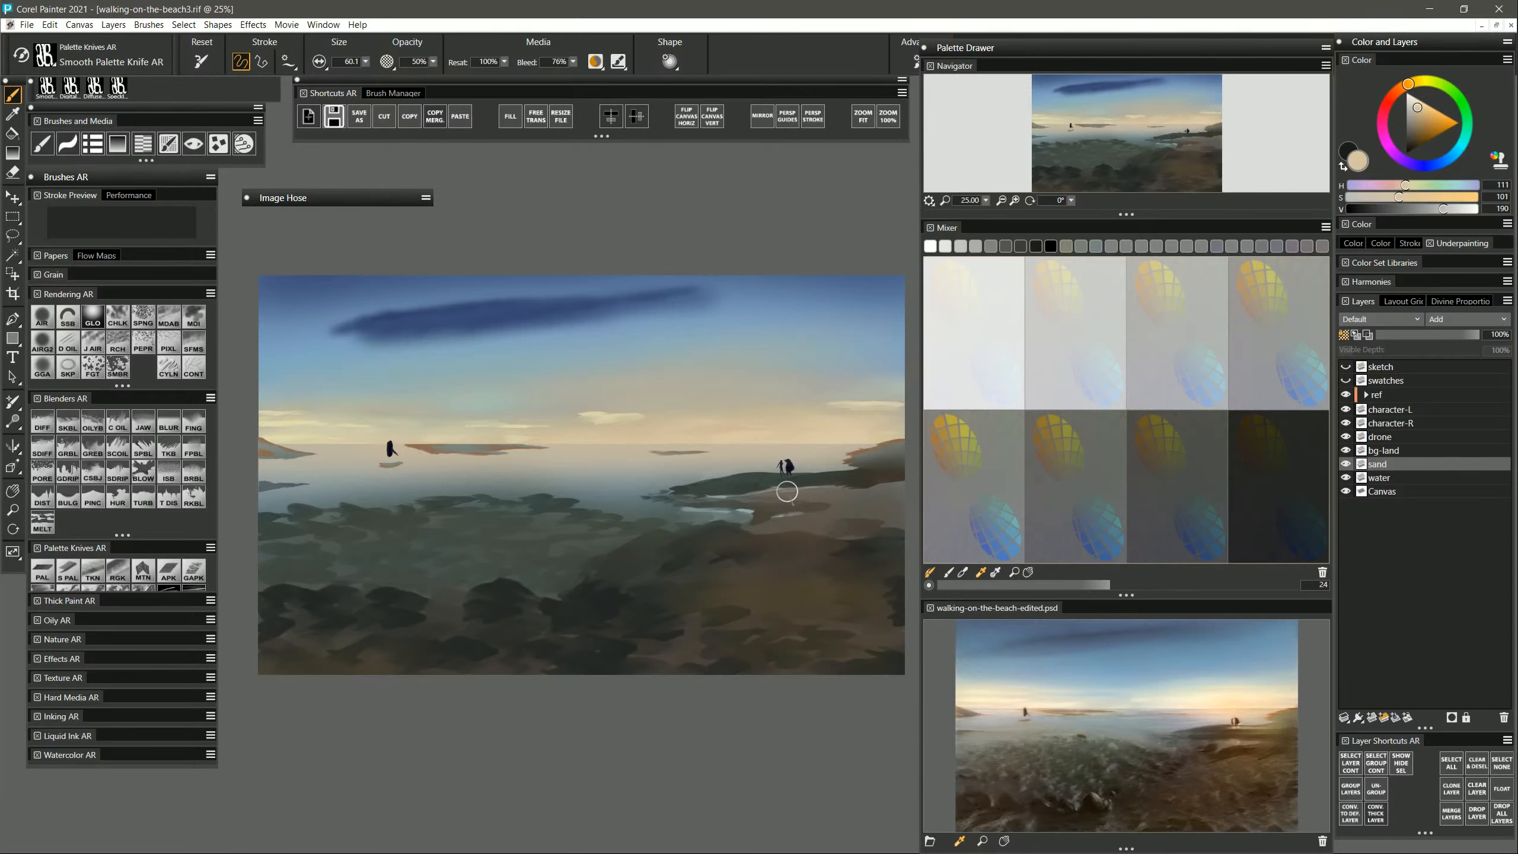
mouse_move(787, 492)
mouse_down()
mouse_move(771, 495)
mouse_move(802, 491)
mouse_move(778, 526)
mouse_move(800, 519)
mouse_up()
Add a new layer directly above the Canvas and paint a tiny pale yellow sun just above the pair of figures at brush size 12.0.
click(1392, 495)
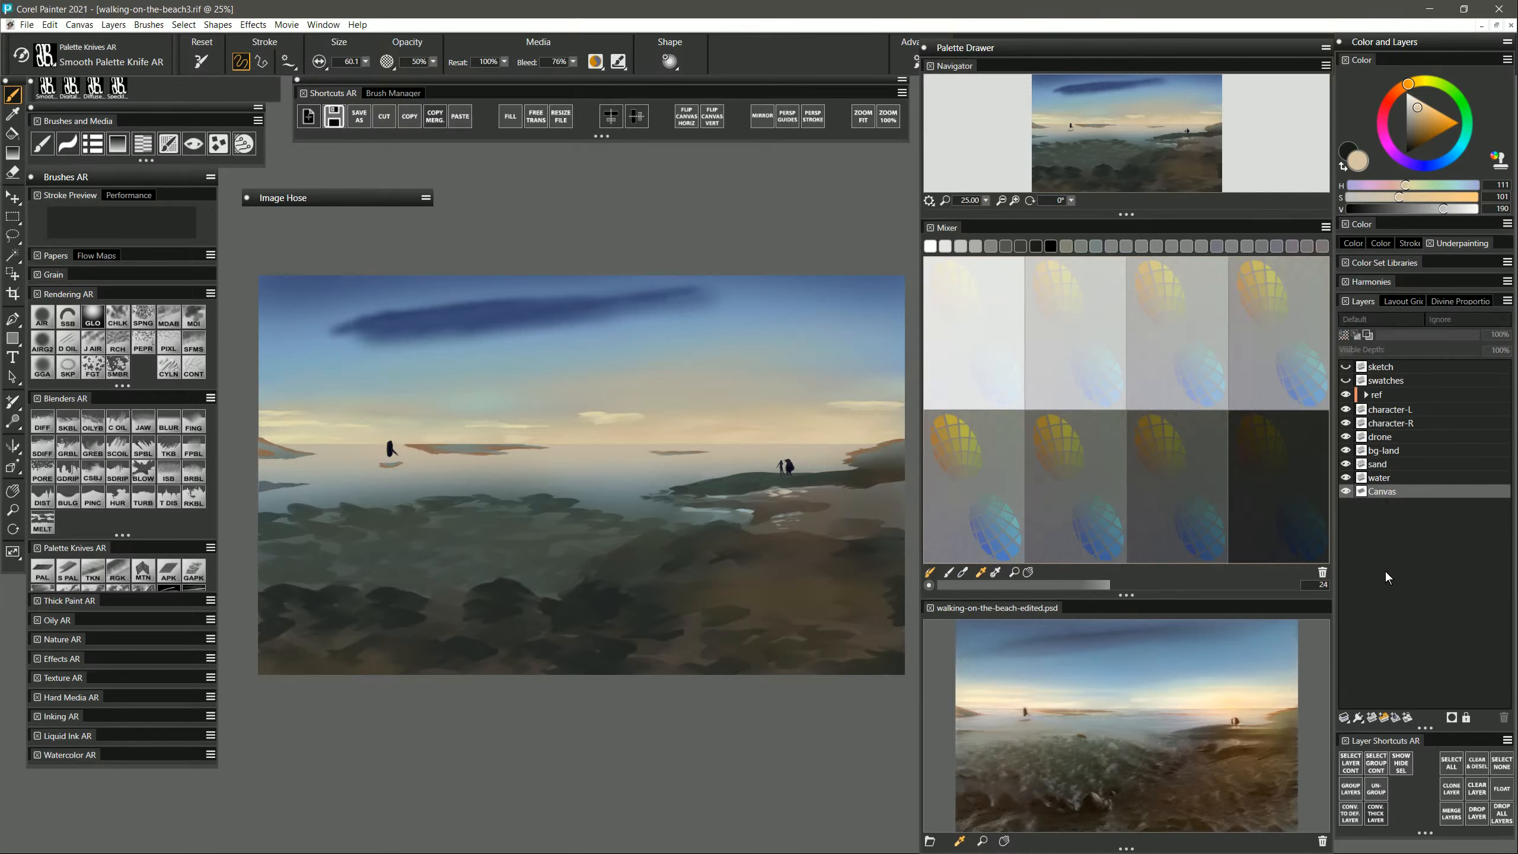
click(1372, 717)
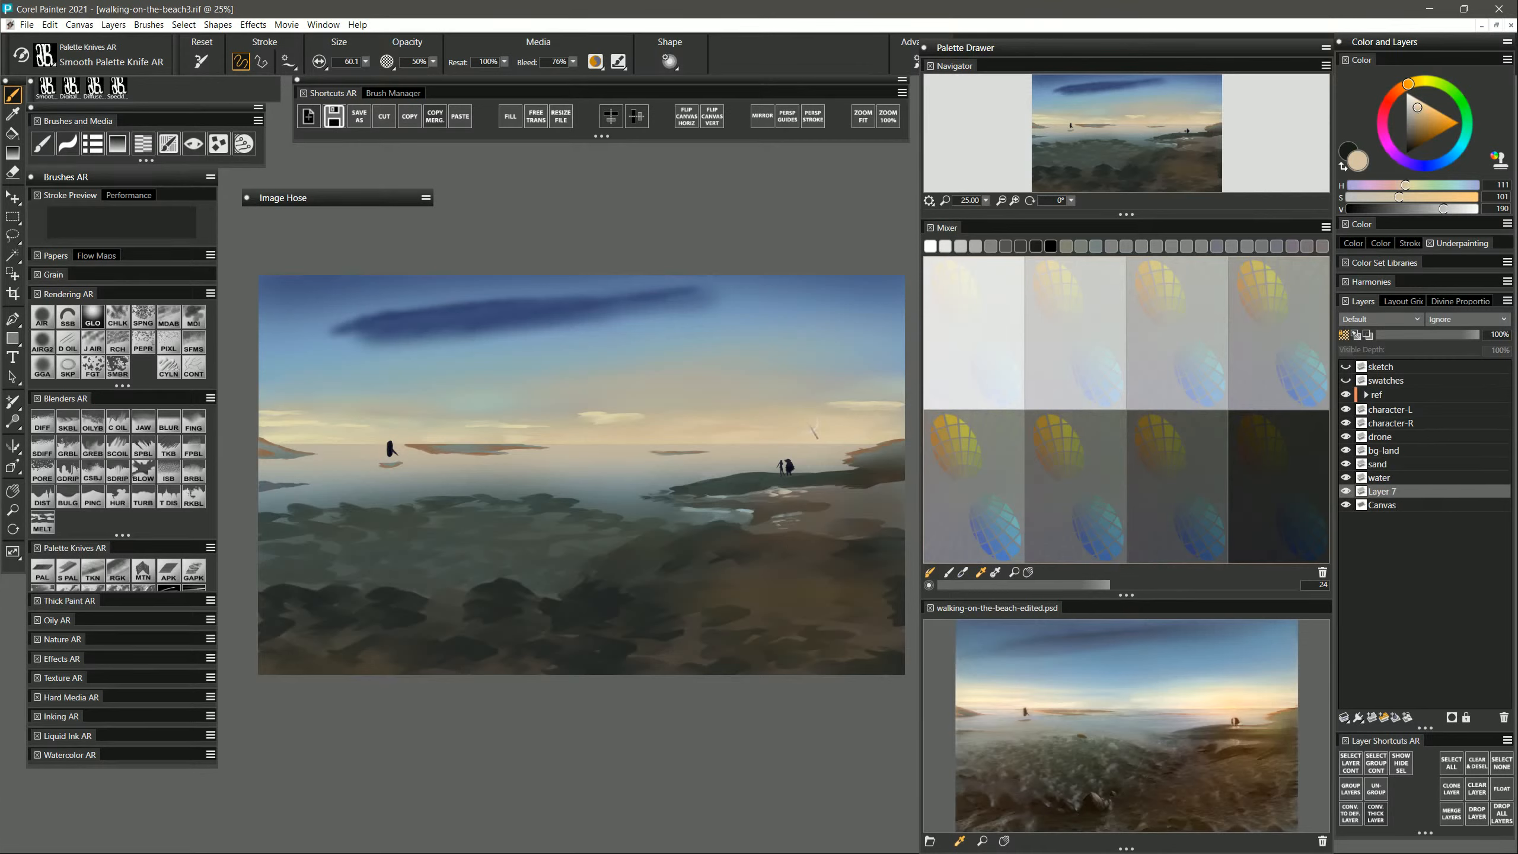
drag(1421, 103, 1401, 71)
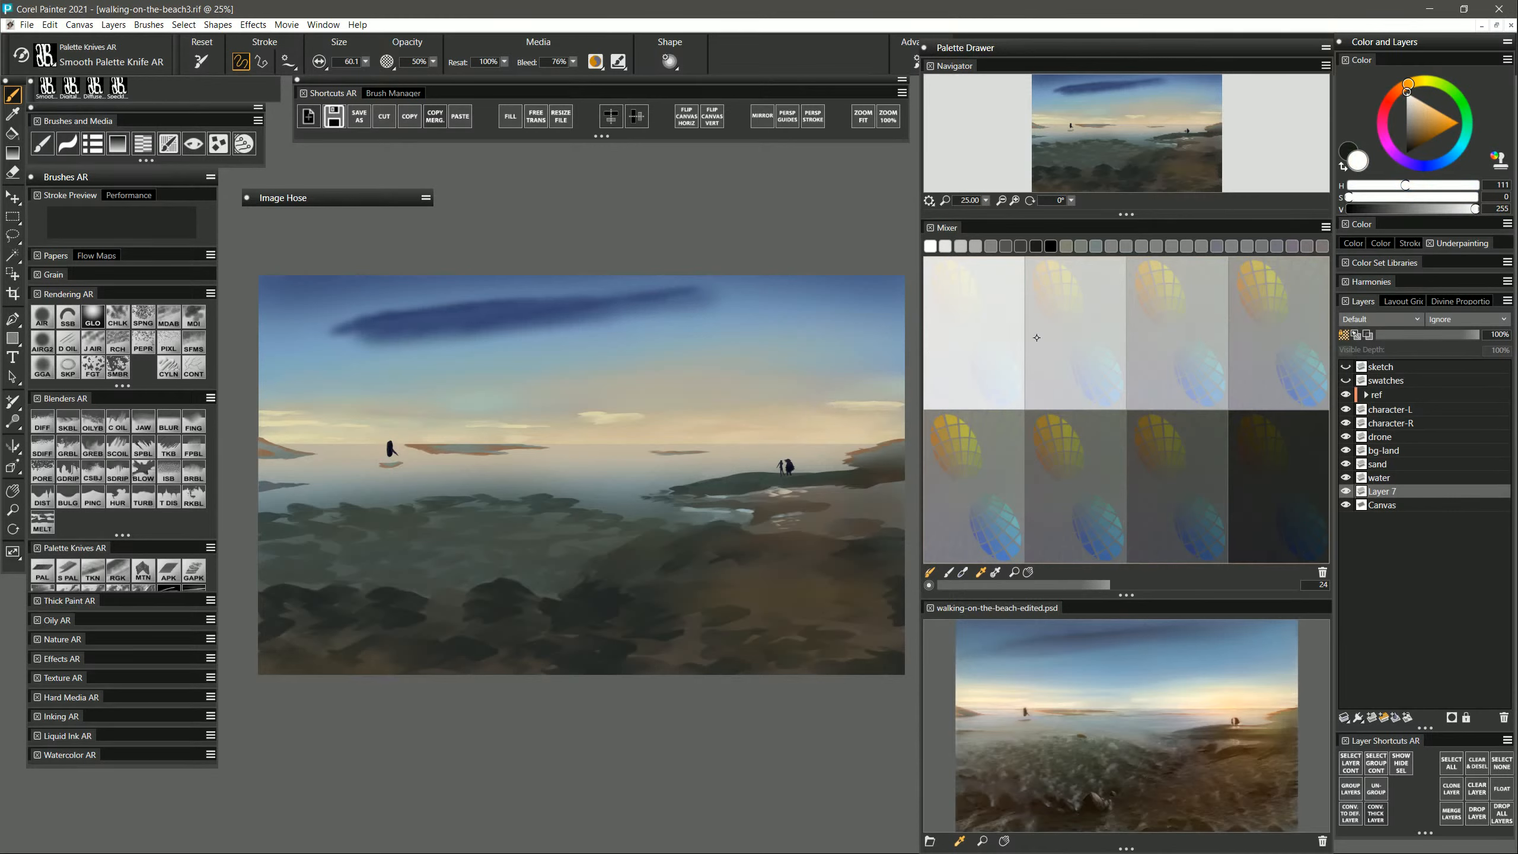
click(954, 264)
drag(786, 428, 789, 442)
drag(785, 438, 793, 446)
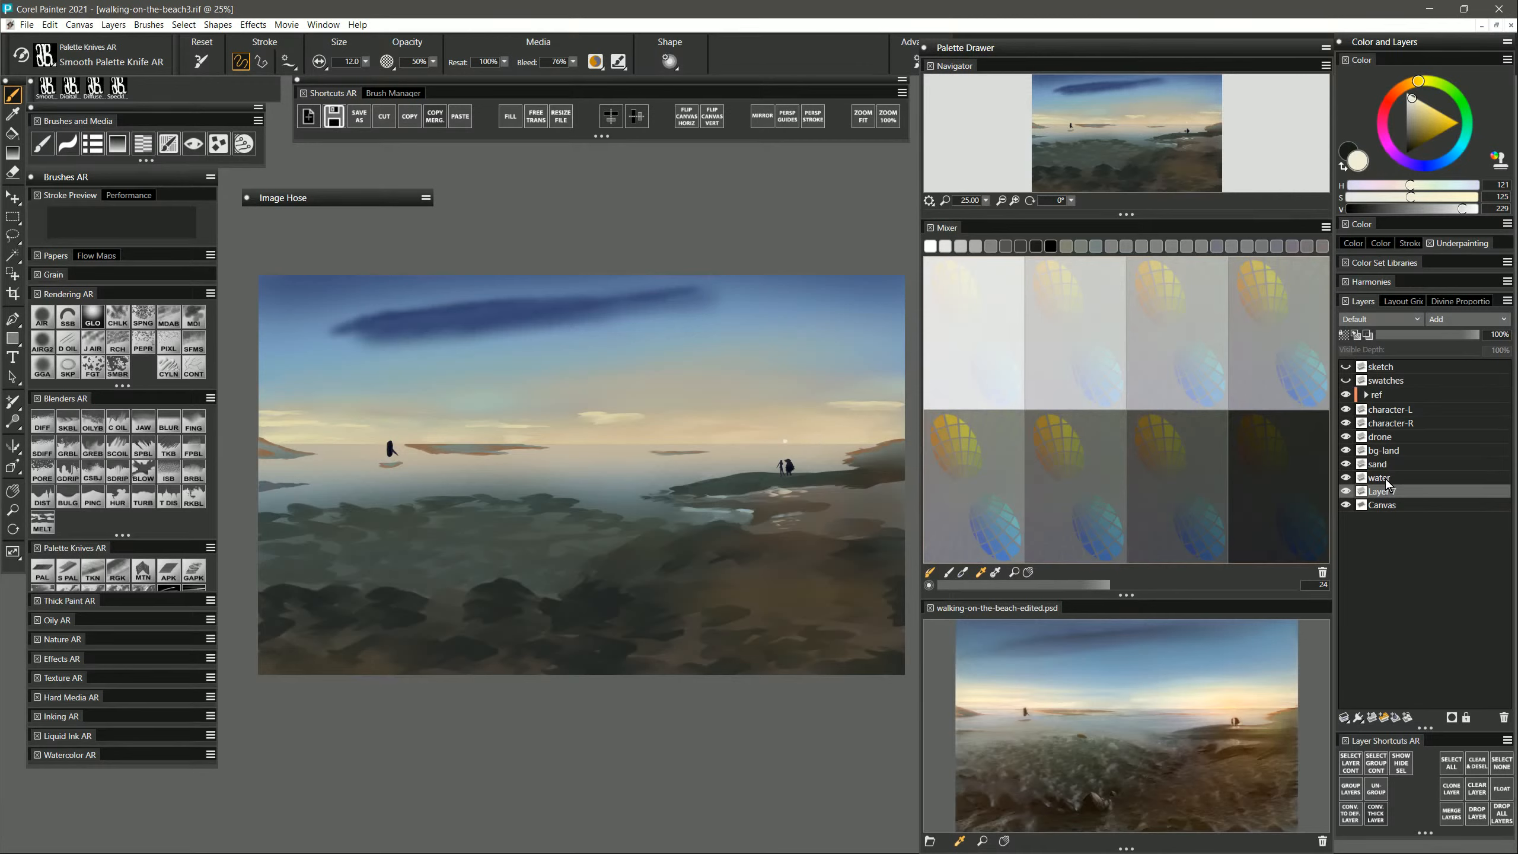
On the sand layer, dab dark palette knife strokes among the submerged rocks at size 34.2, using browns and greens sampled from the painting.
click(1378, 464)
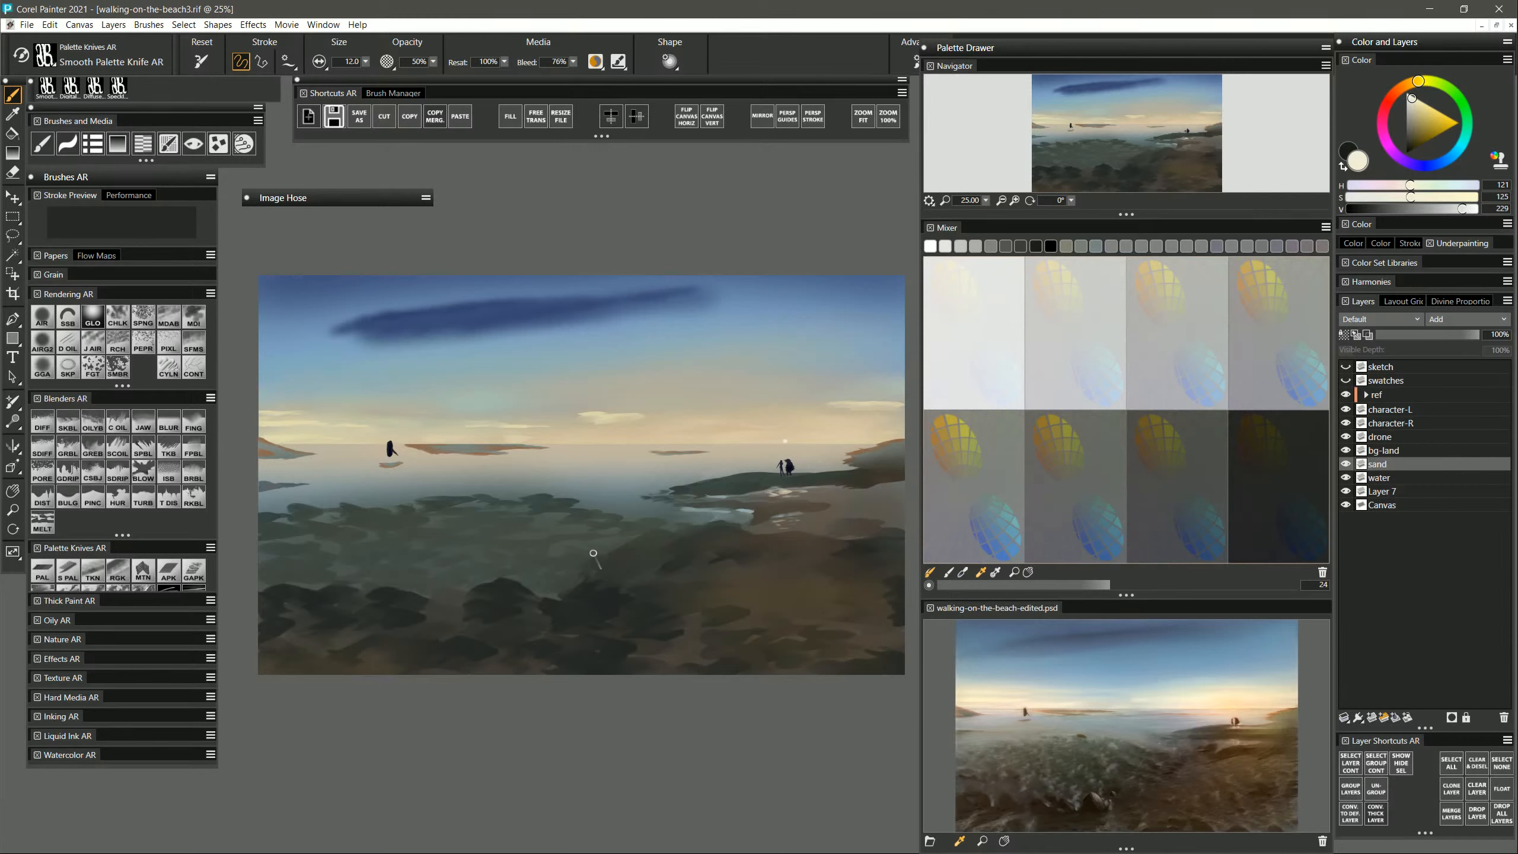
alt+click(785, 558)
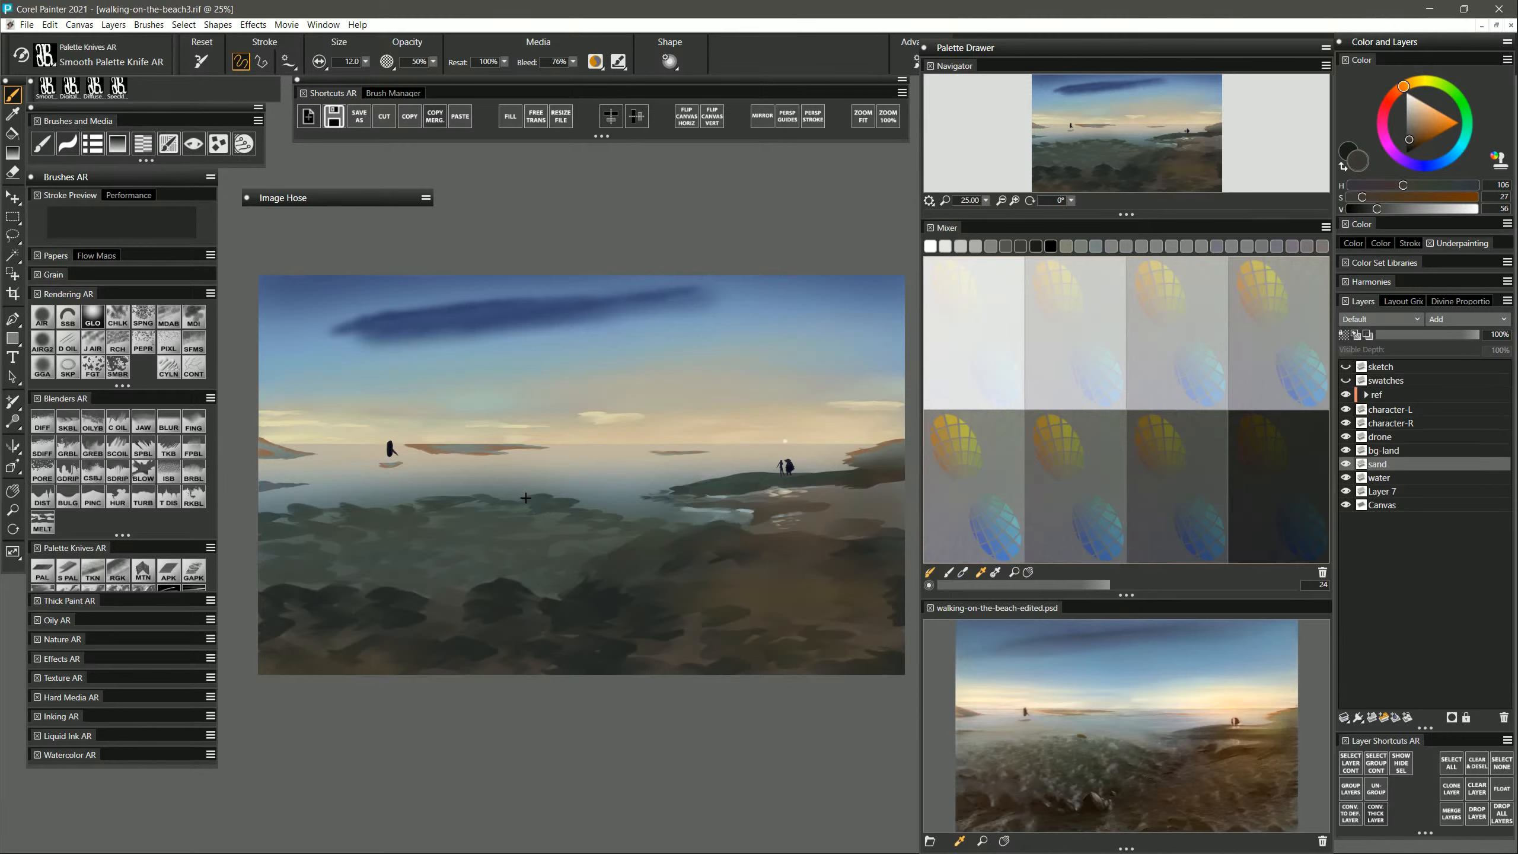
drag(526, 497, 529, 501)
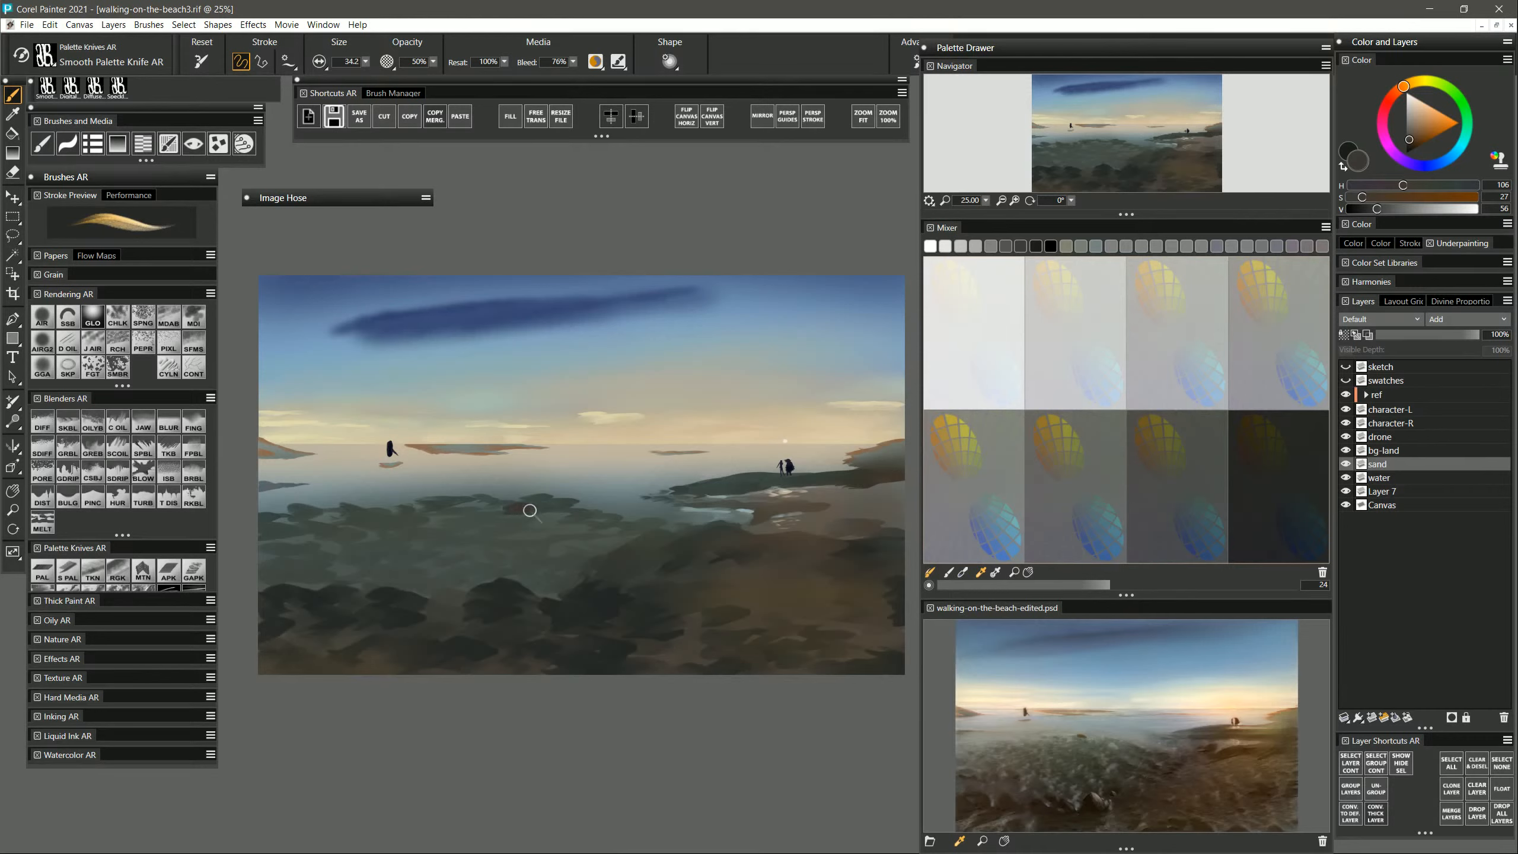
alt+click(508, 507)
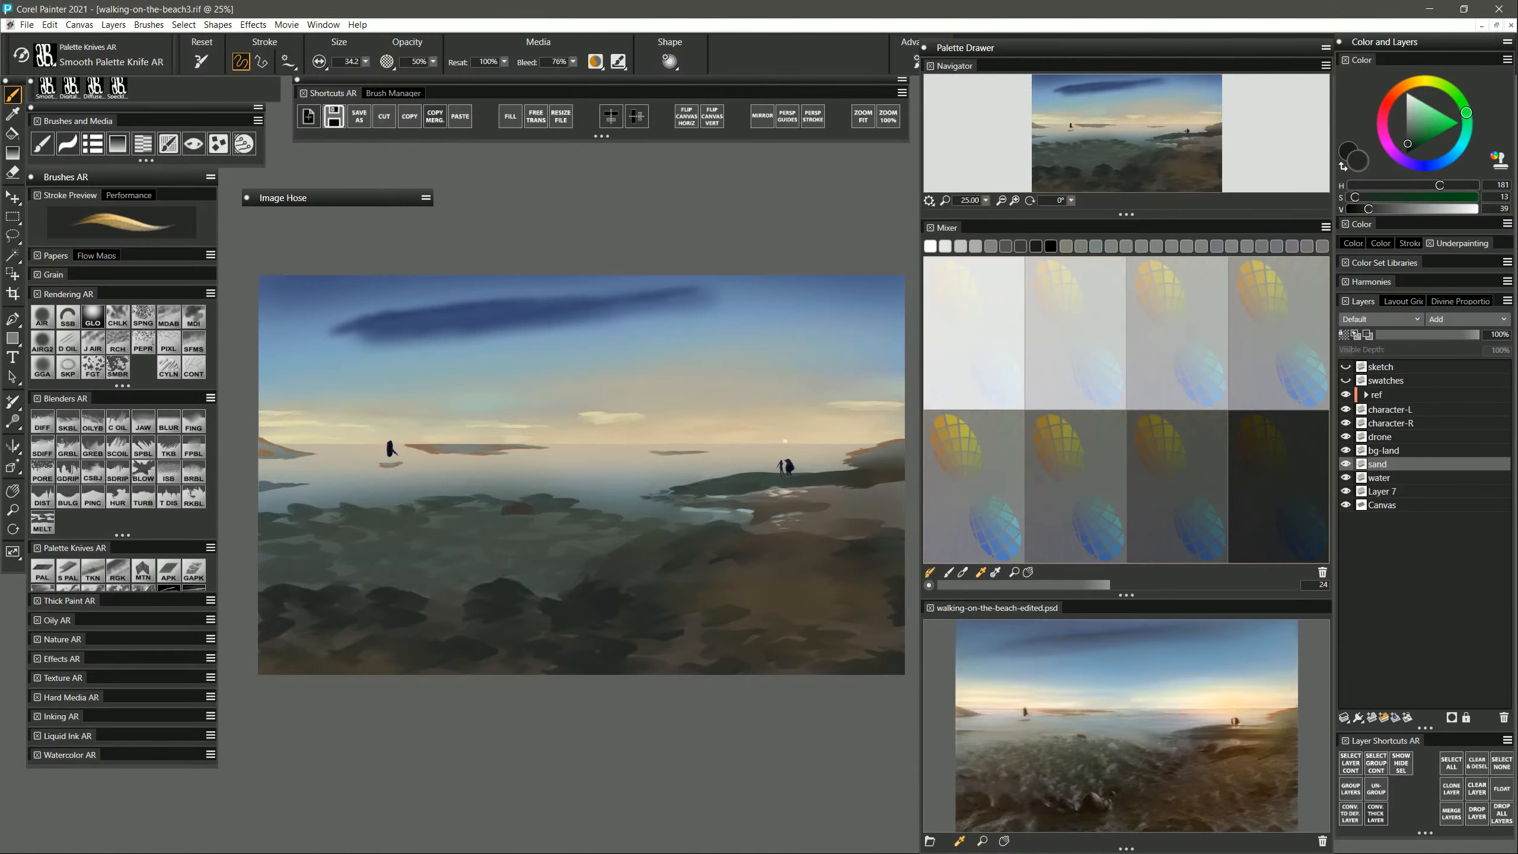
alt+click(706, 482)
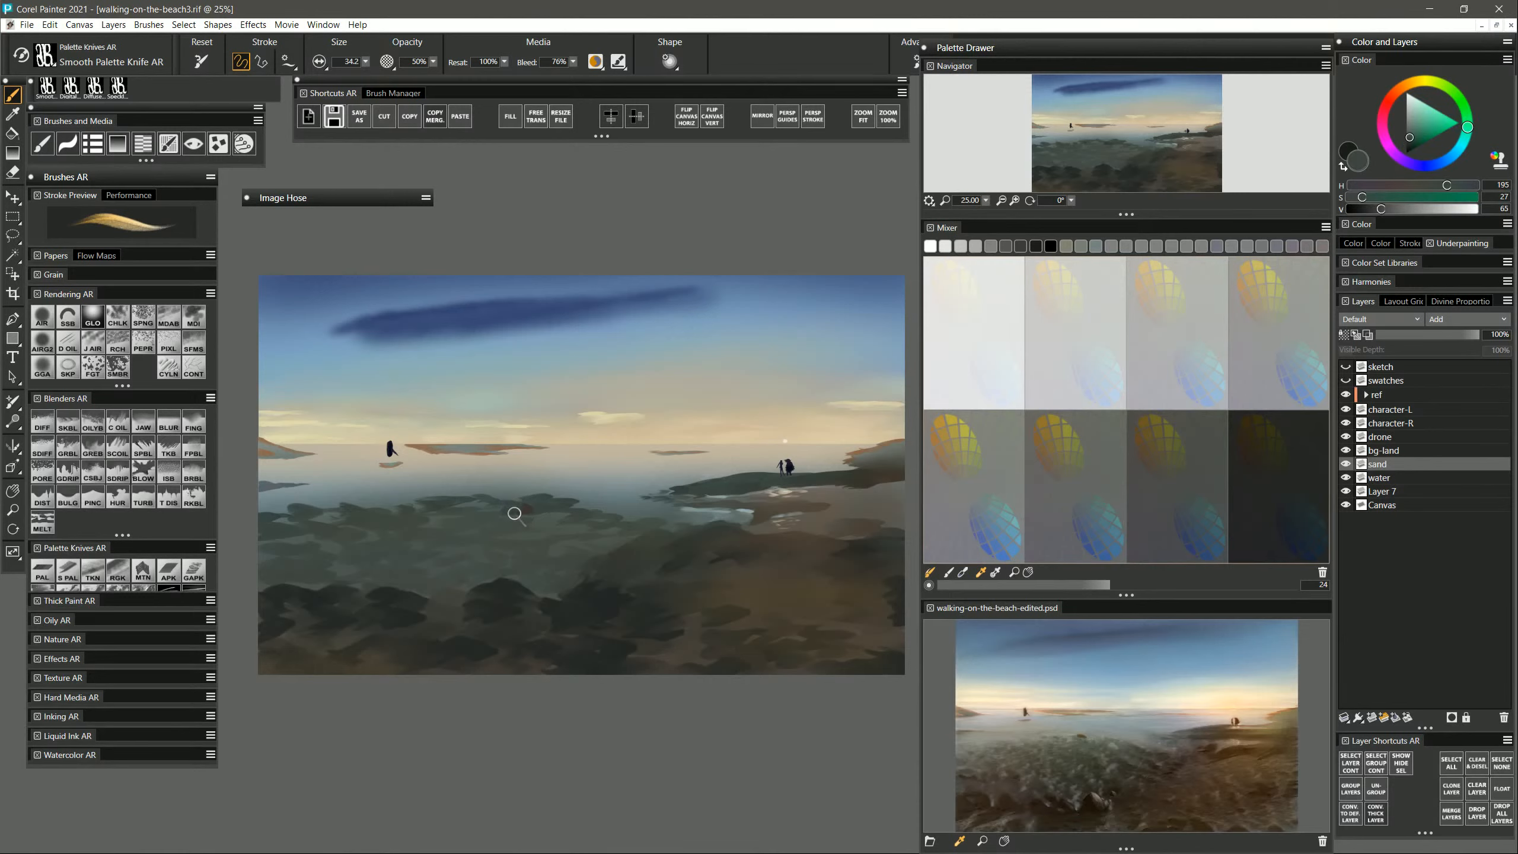
Scatter sampled blue-grey palette knife highlights across the shallow water and soften the area with the Digital Airbrush.
alt+click(571, 492)
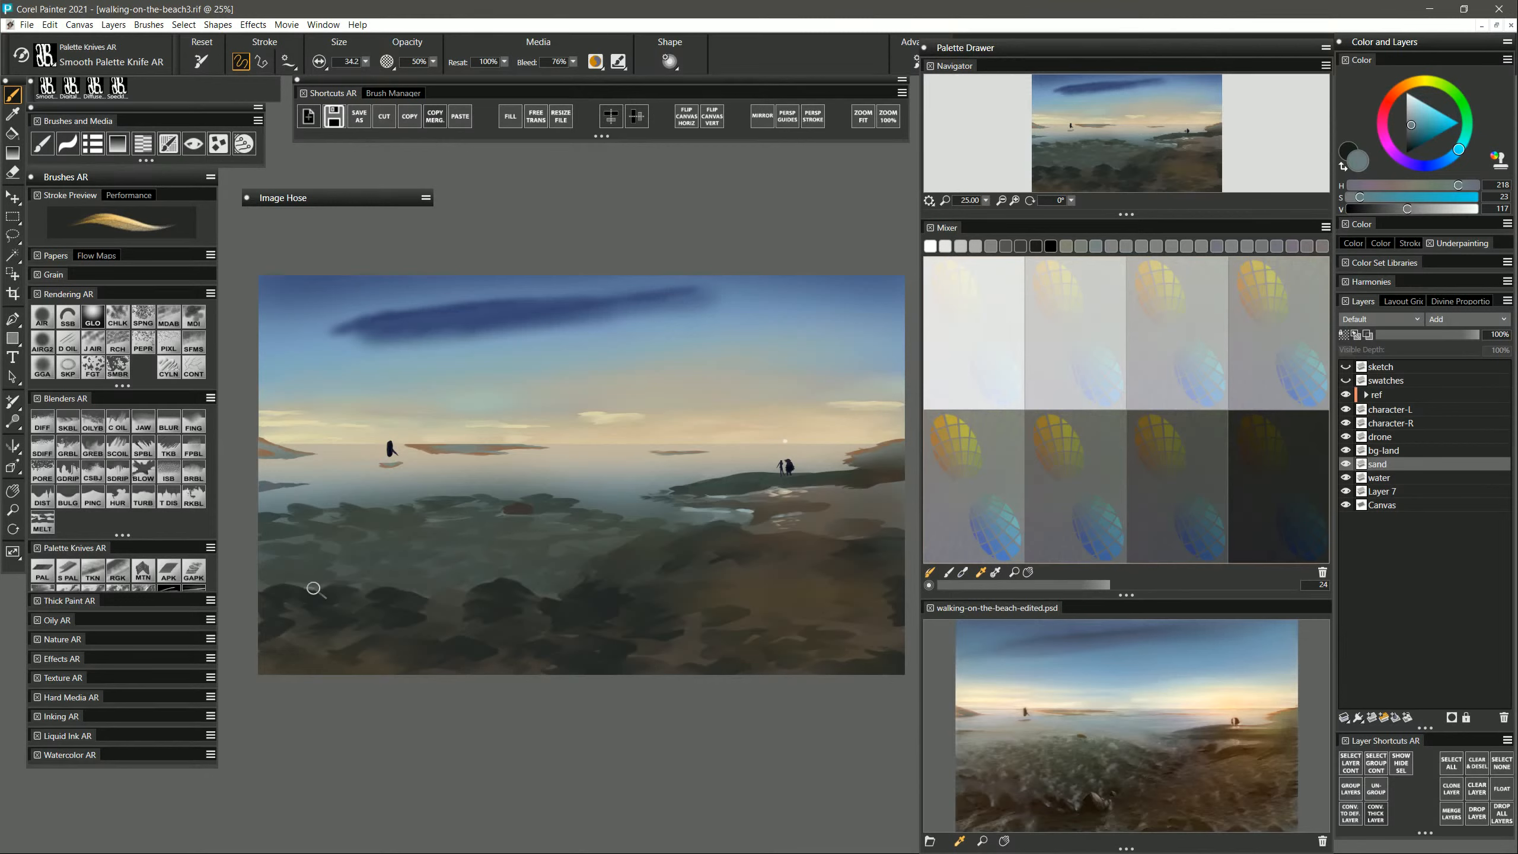
mouse_move(314, 590)
mouse_down()
mouse_move(366, 588)
mouse_move(277, 584)
mouse_up()
mouse_move(449, 592)
mouse_down()
mouse_move(606, 577)
mouse_move(568, 543)
mouse_up()
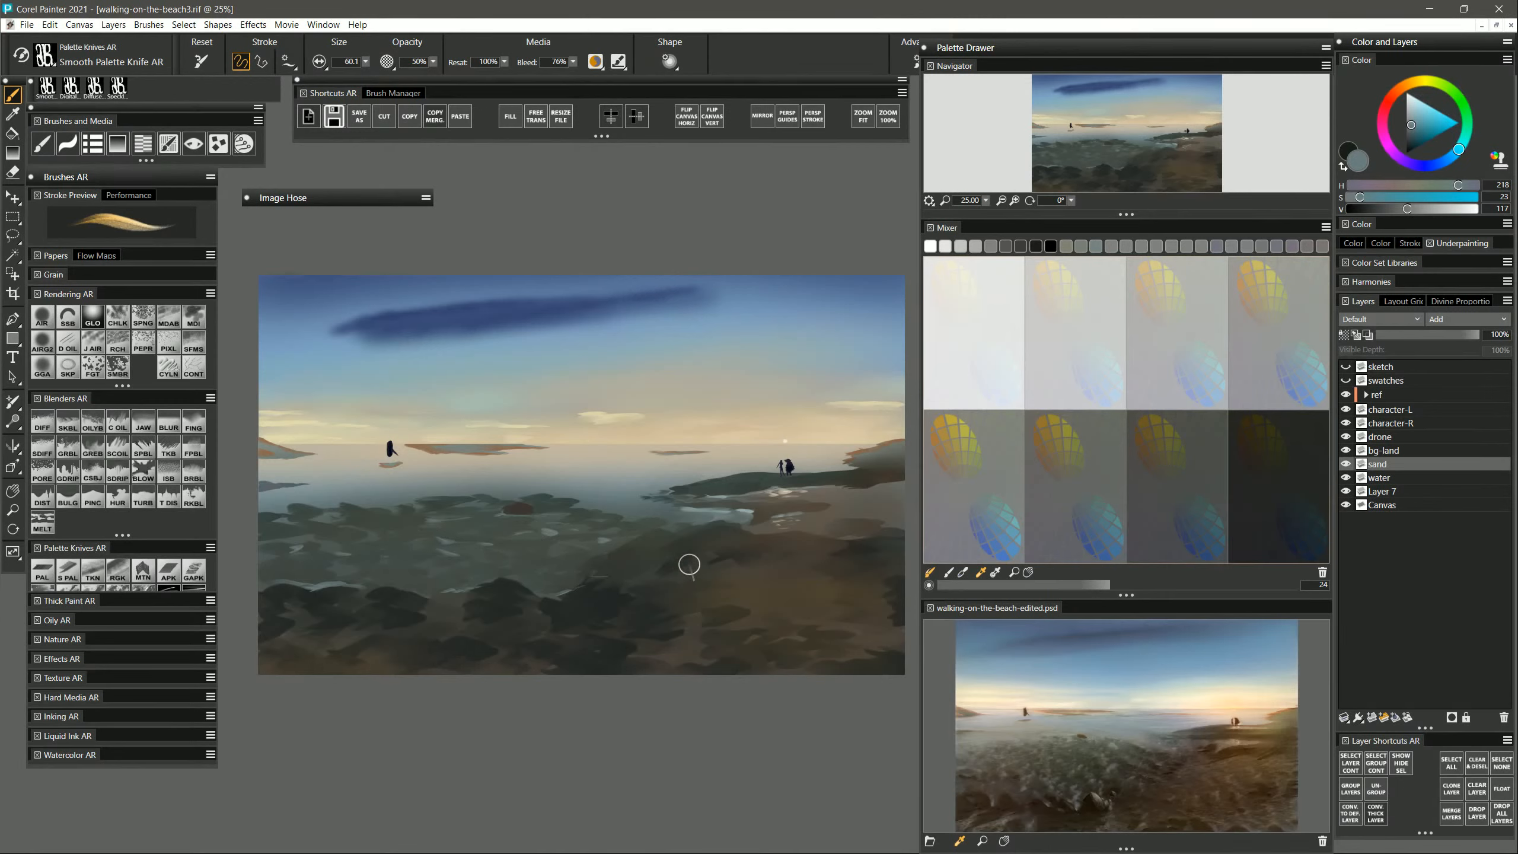
click(147, 346)
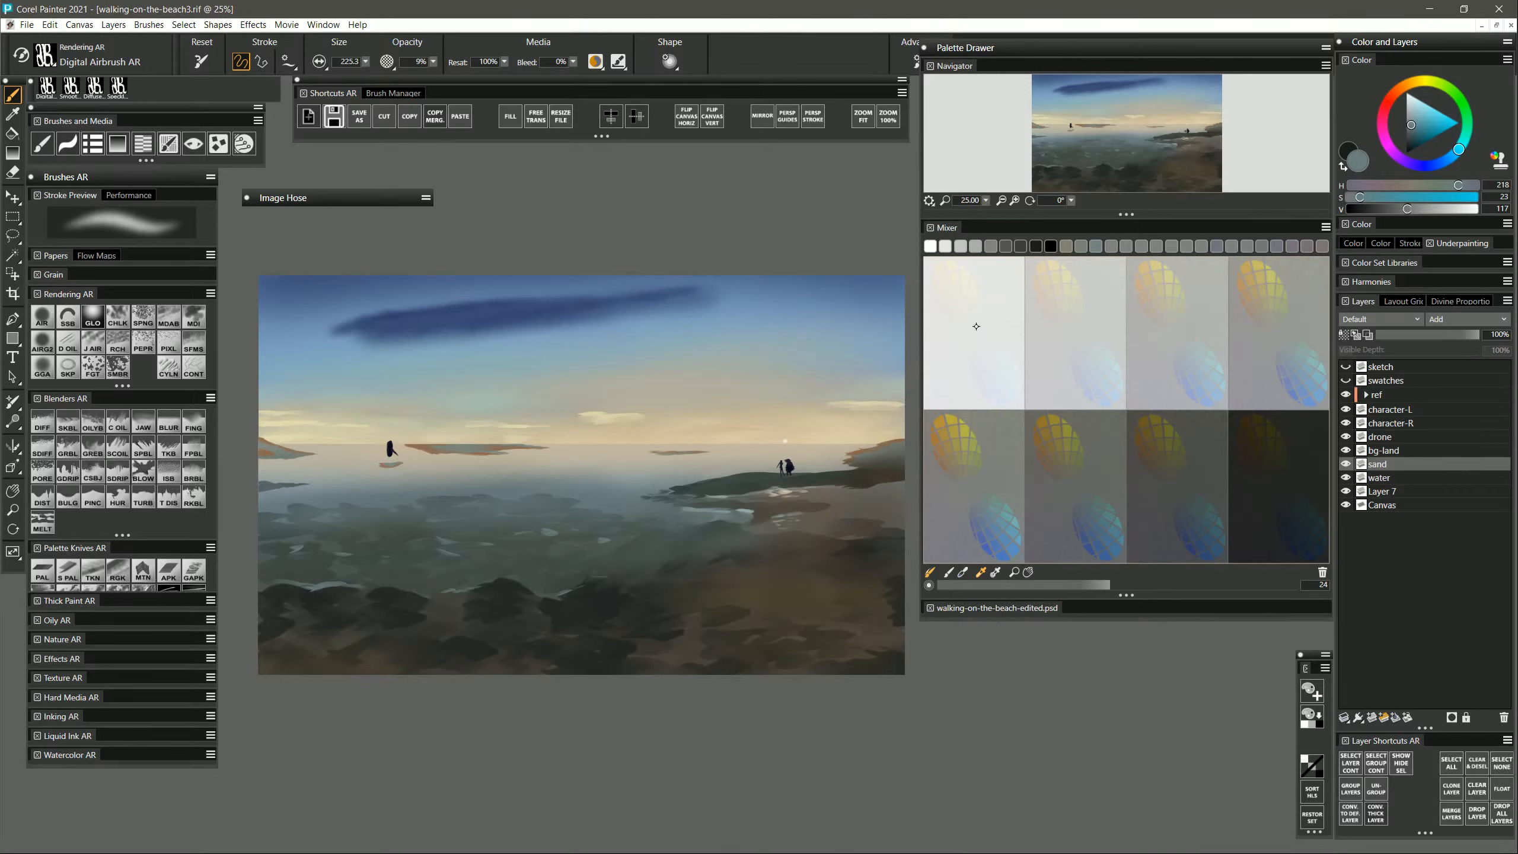
Zoom the mixer out to show its whole colour pad and narrow the palette drawer.
click(1314, 685)
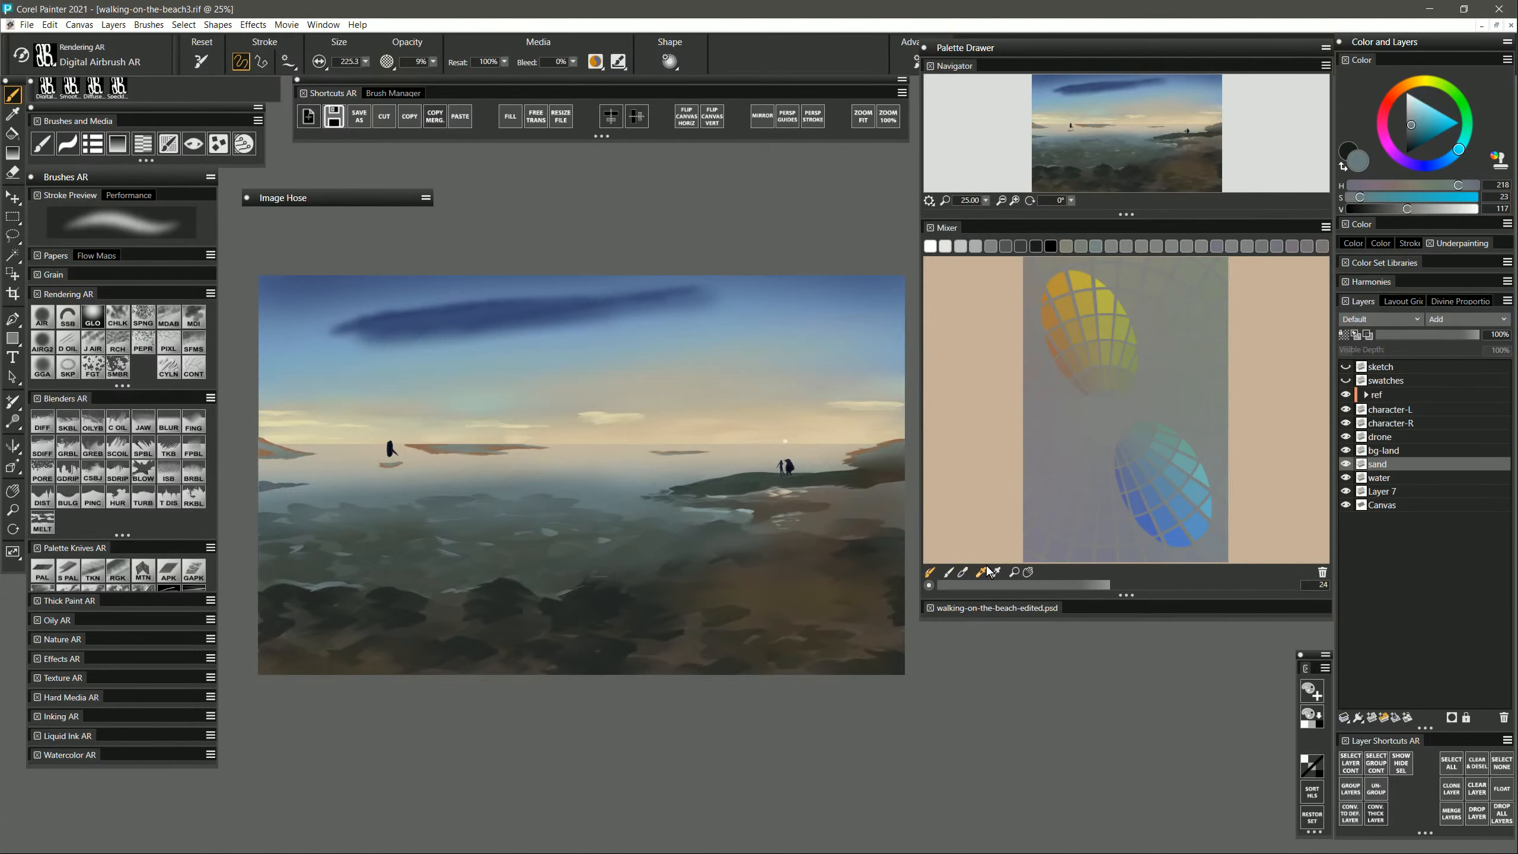
click(1014, 572)
alt+click(1118, 413)
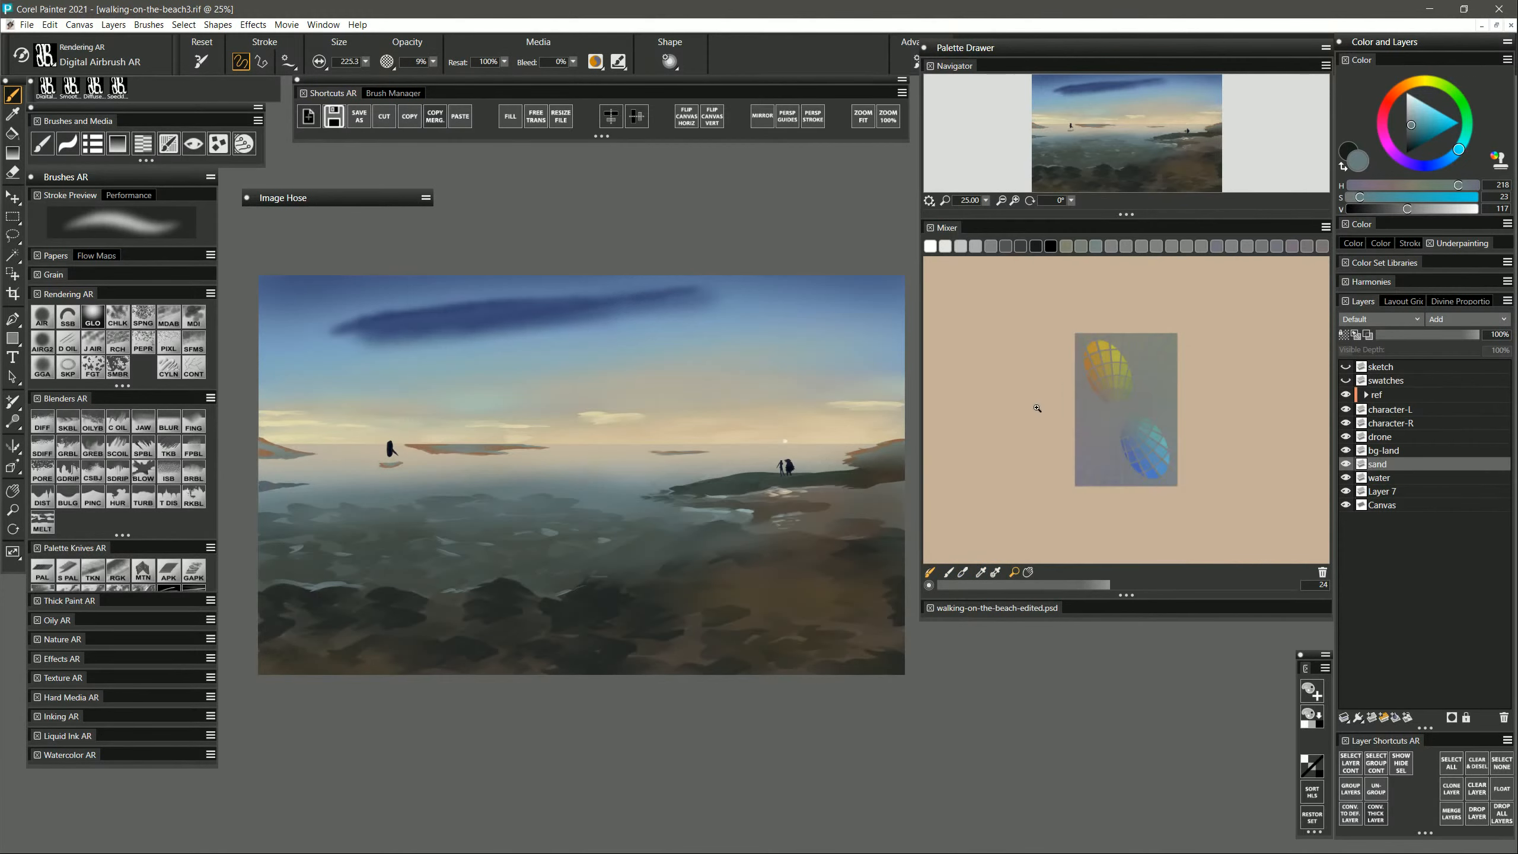
drag(921, 395, 1187, 415)
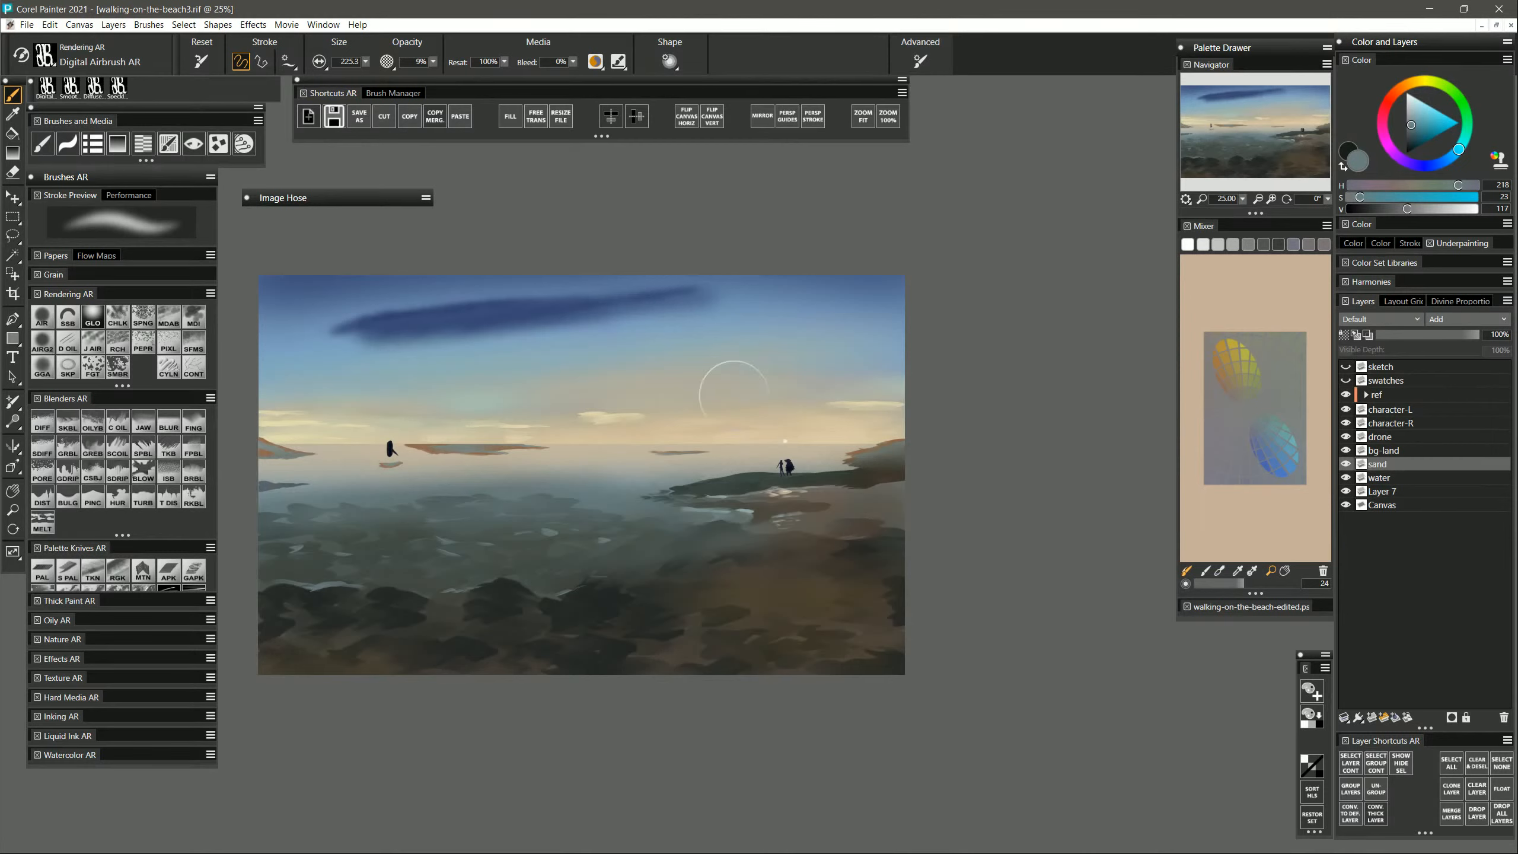
Rename Layer 7 as sun.
click(12, 509)
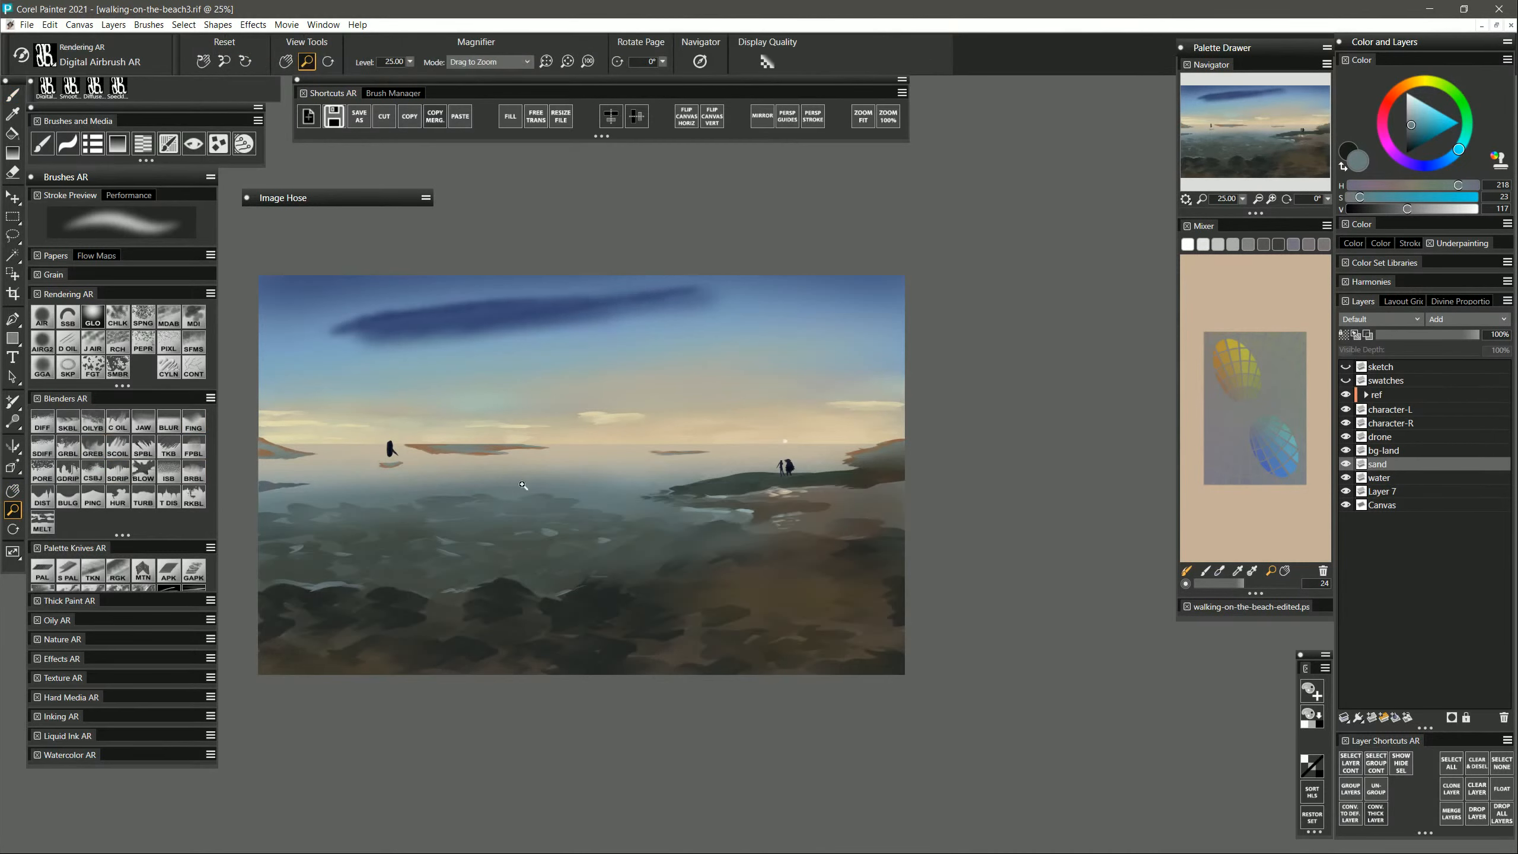
click(617, 495)
drag(617, 495, 753, 506)
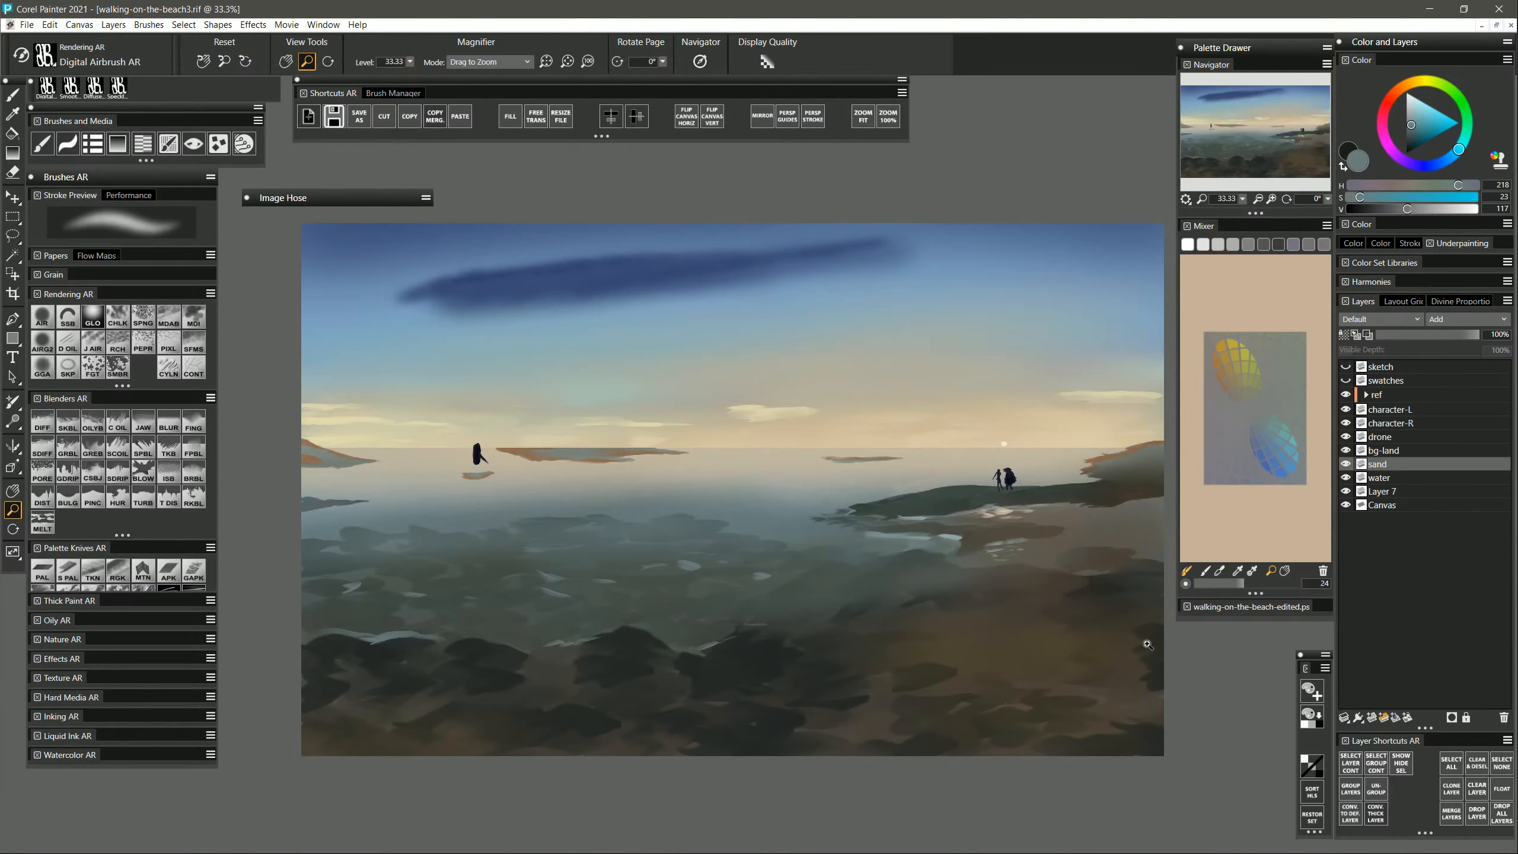
click(1385, 492)
click(1348, 491)
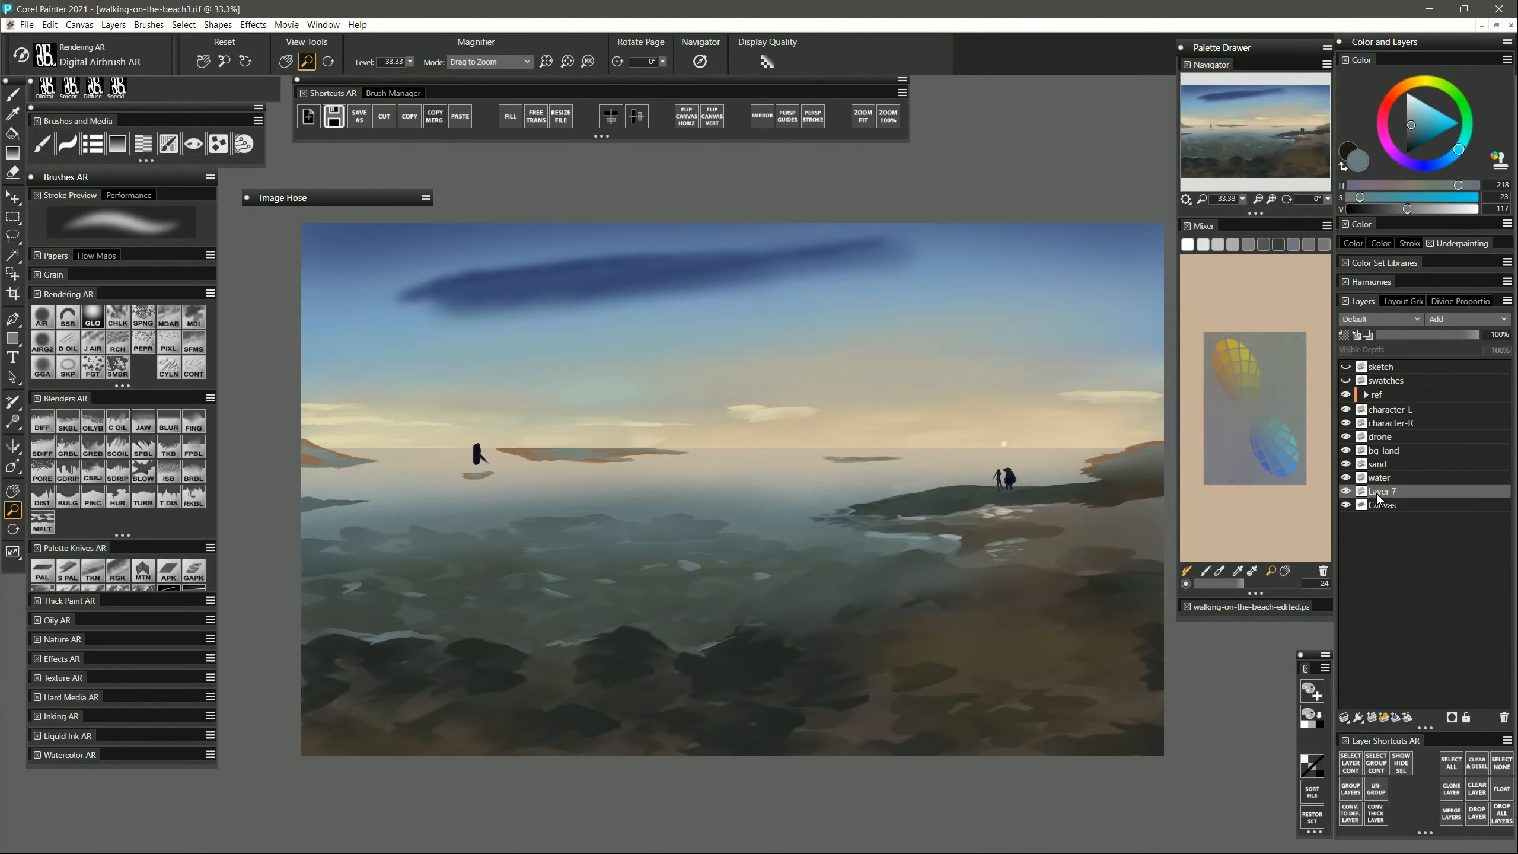
double_click(1376, 493)
text(sun)
key(Return)
On the Canvas, smear the long dark blue cloud into wispy streaks with the Smooth Knife Blender.
click(1392, 504)
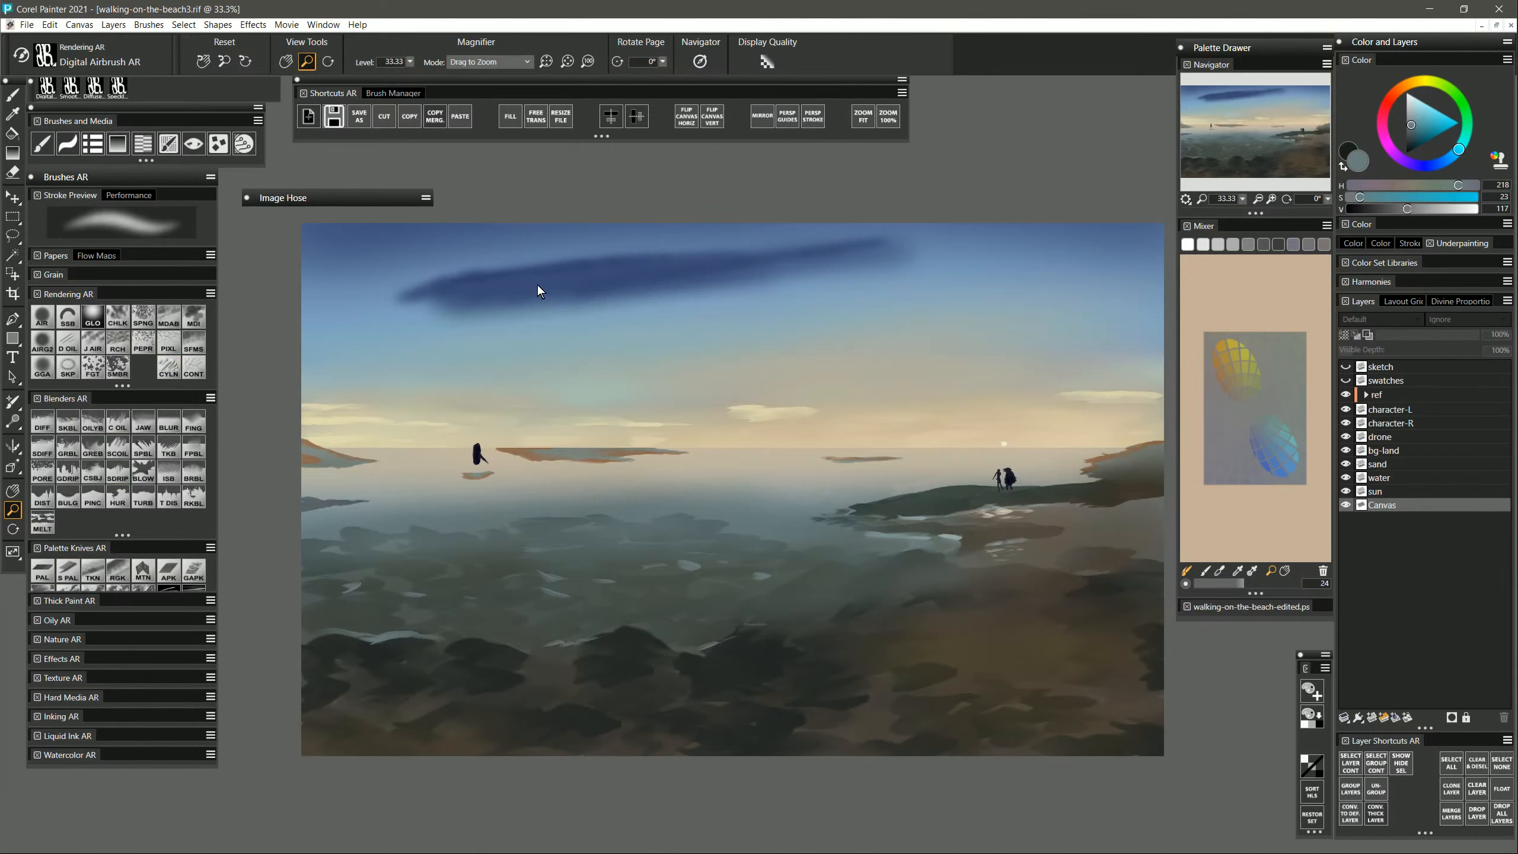
key(b)
mouse_move(481, 278)
mouse_down()
mouse_move(410, 295)
mouse_move(479, 302)
mouse_move(433, 317)
mouse_move(511, 313)
mouse_move(545, 307)
mouse_move(511, 299)
mouse_move(642, 285)
mouse_move(510, 281)
mouse_move(501, 292)
mouse_move(693, 270)
mouse_up()
mouse_move(498, 273)
mouse_down()
mouse_move(744, 253)
mouse_move(729, 268)
mouse_move(875, 244)
mouse_move(724, 286)
mouse_move(875, 272)
mouse_move(801, 288)
mouse_up()
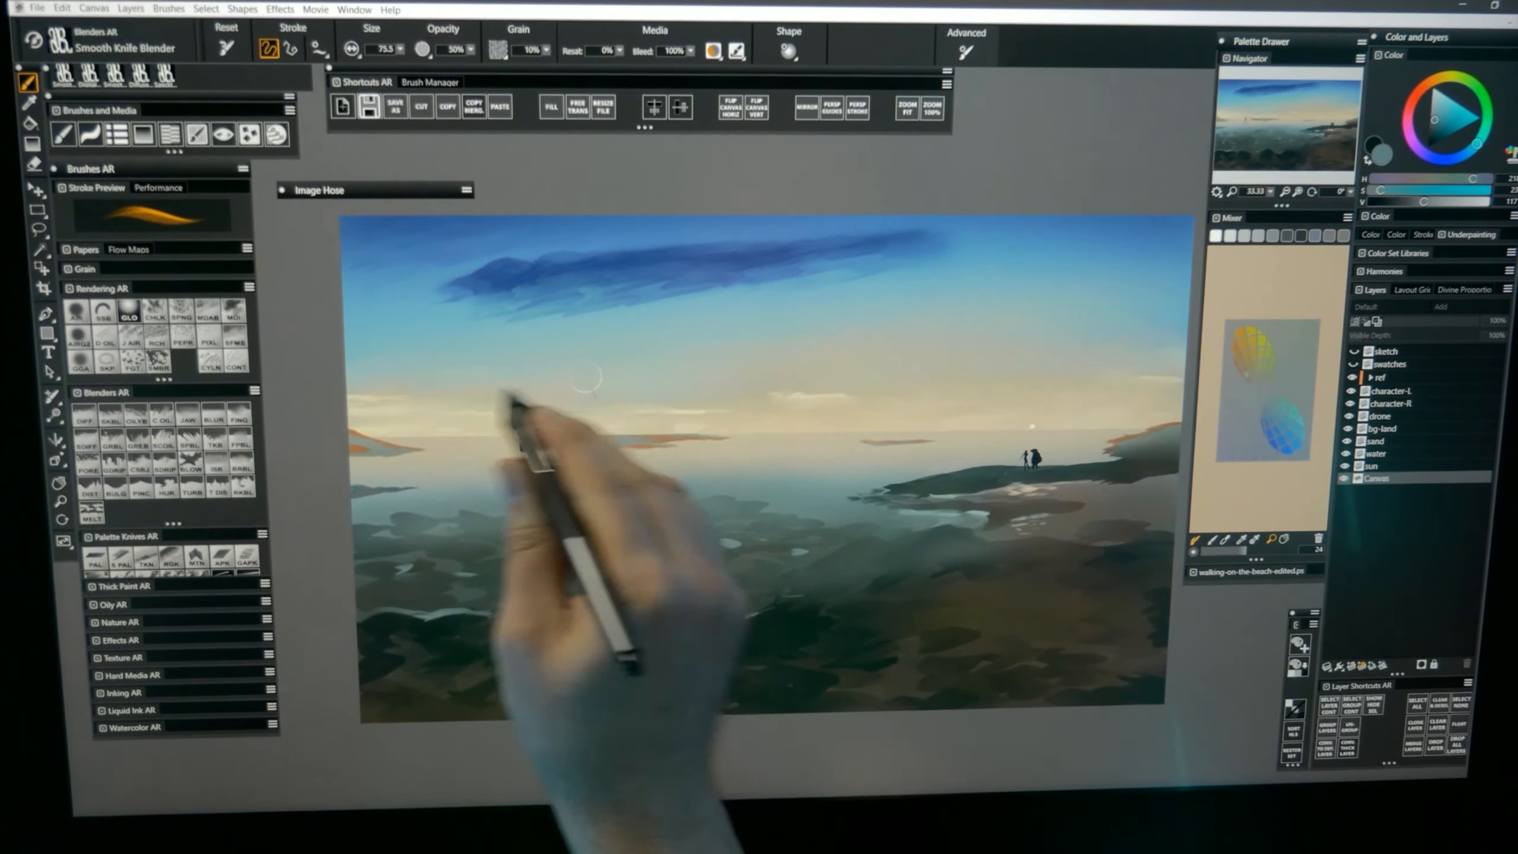
Soften the dark blue cloud's edges with Diffuse Blur at size 178.3 and undo the last blur stroke.
click(525, 443)
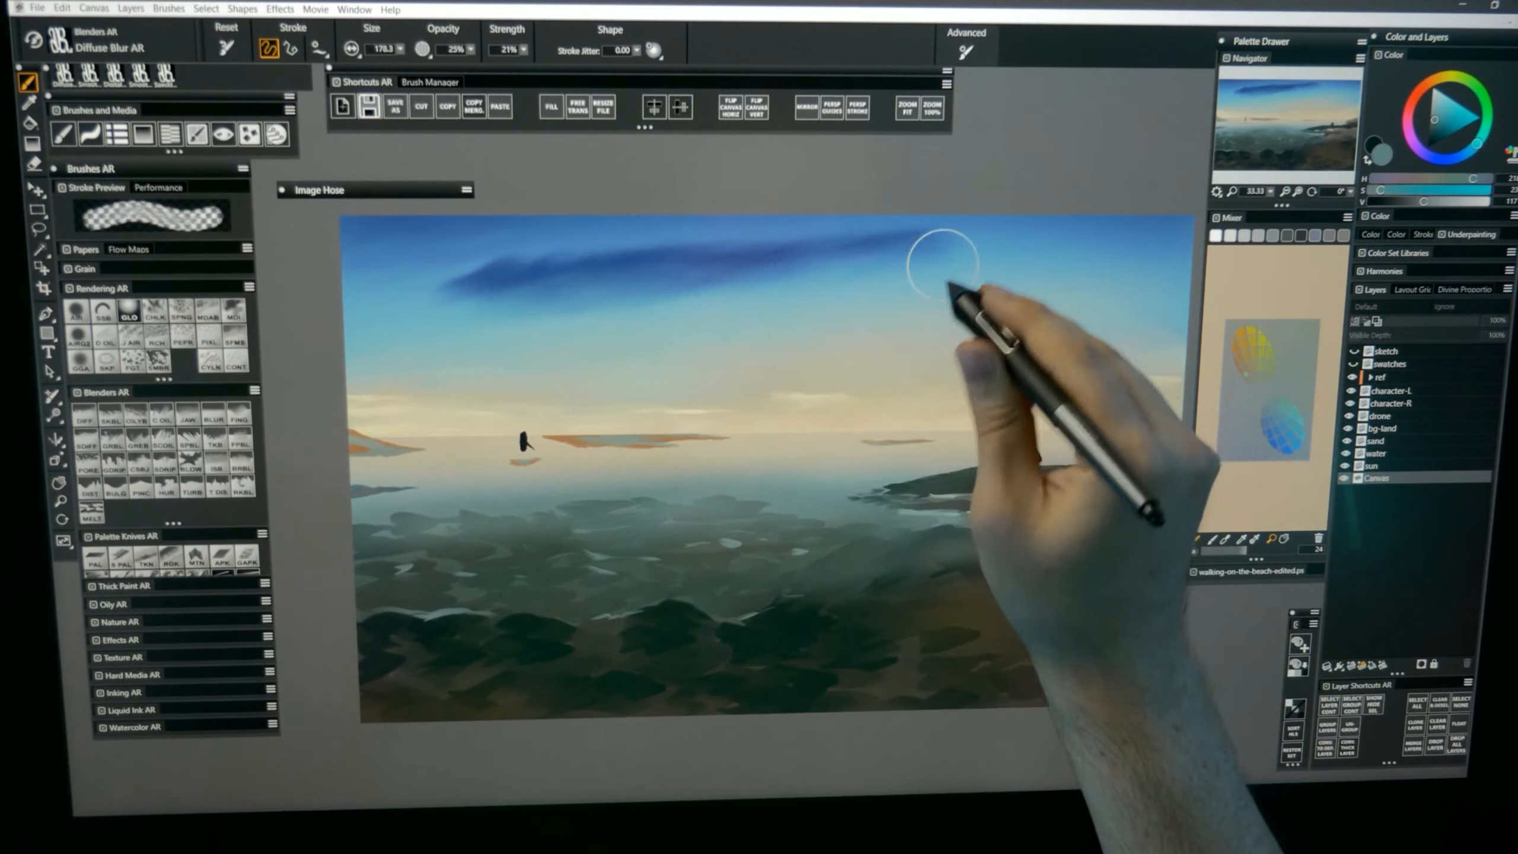
mouse_move(689, 311)
mouse_down()
mouse_move(550, 257)
mouse_move(447, 296)
mouse_up()
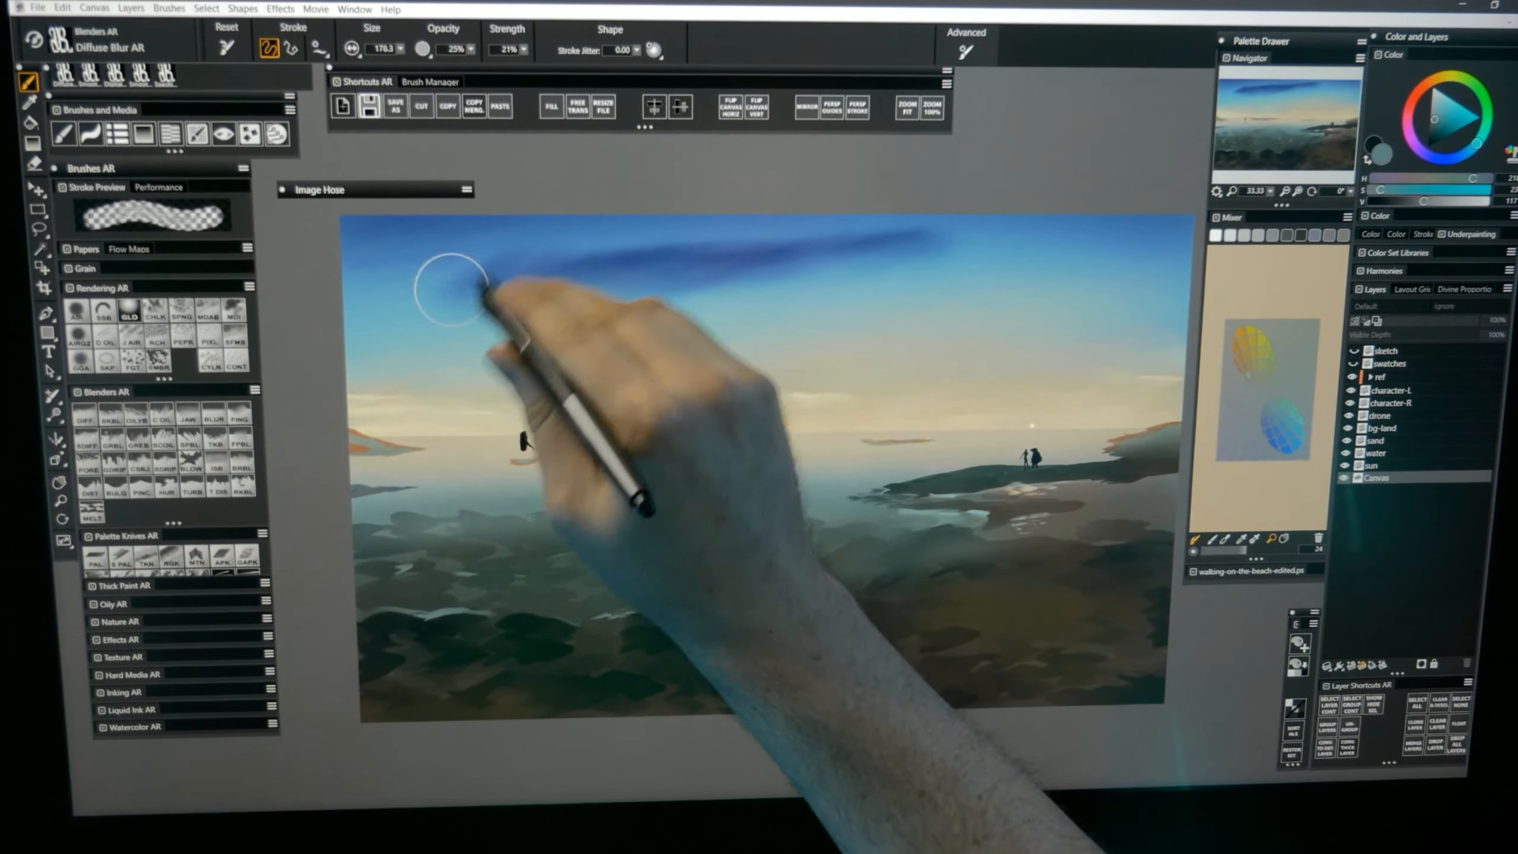
key(ctrl+z)
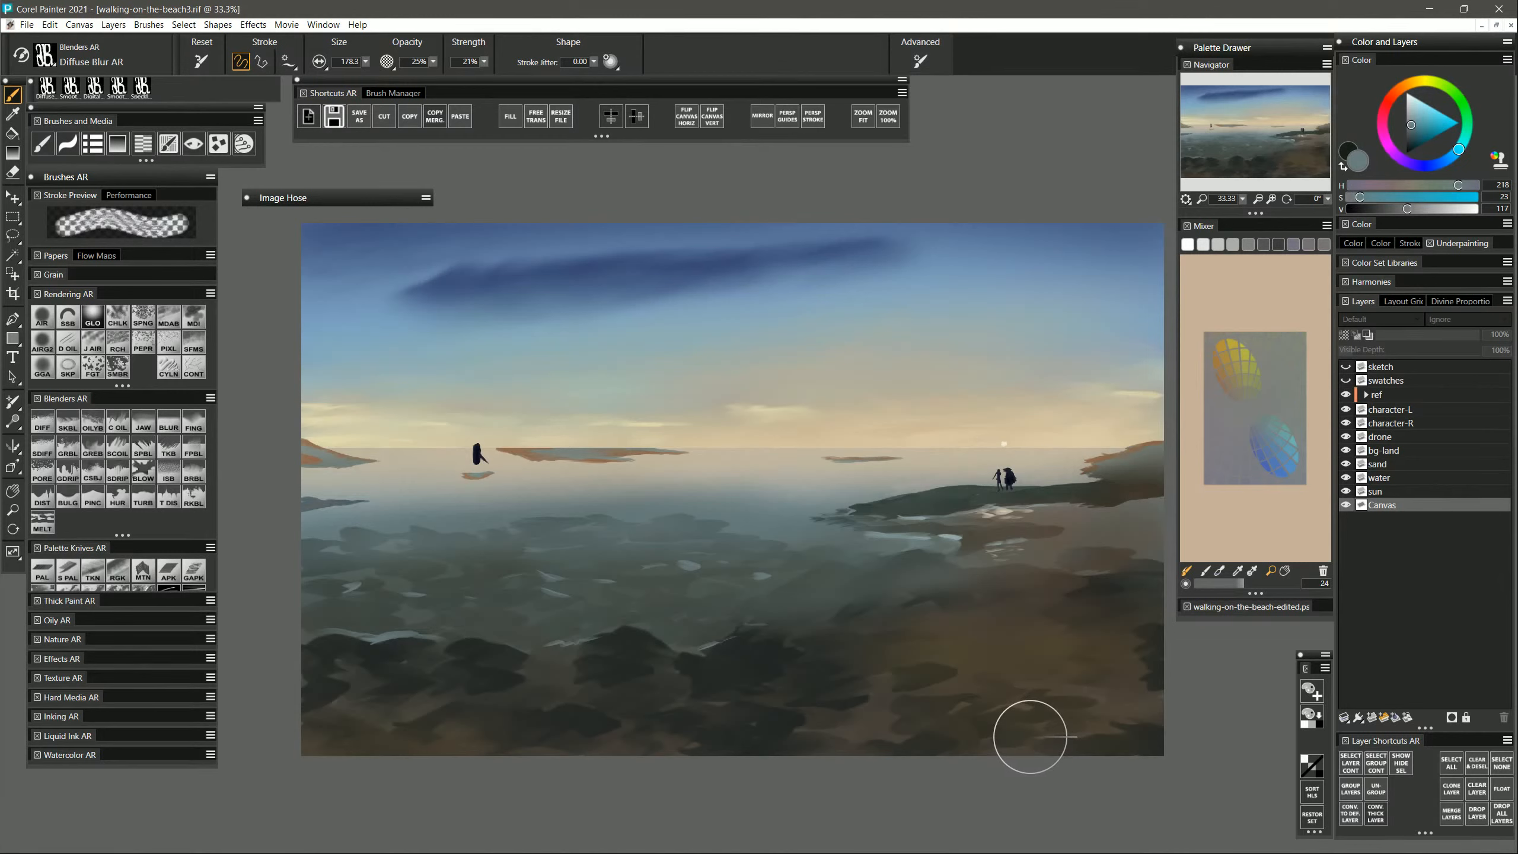
On the water layer with transparency preserved, airbrush a soft sun reflection below the sun using its sampled pale yellow.
click(1392, 477)
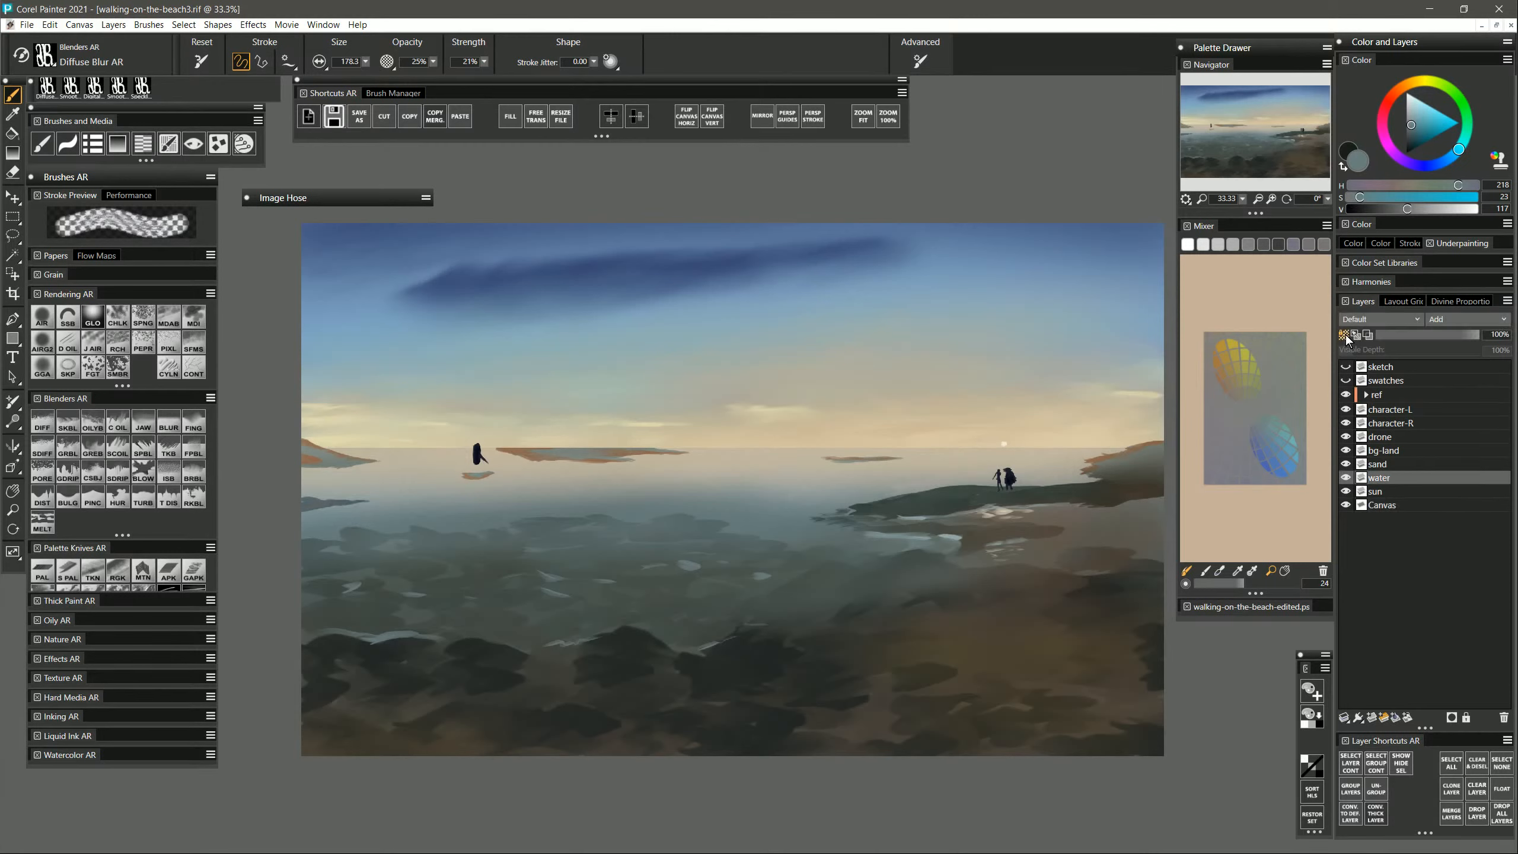
click(45, 318)
alt+click(950, 436)
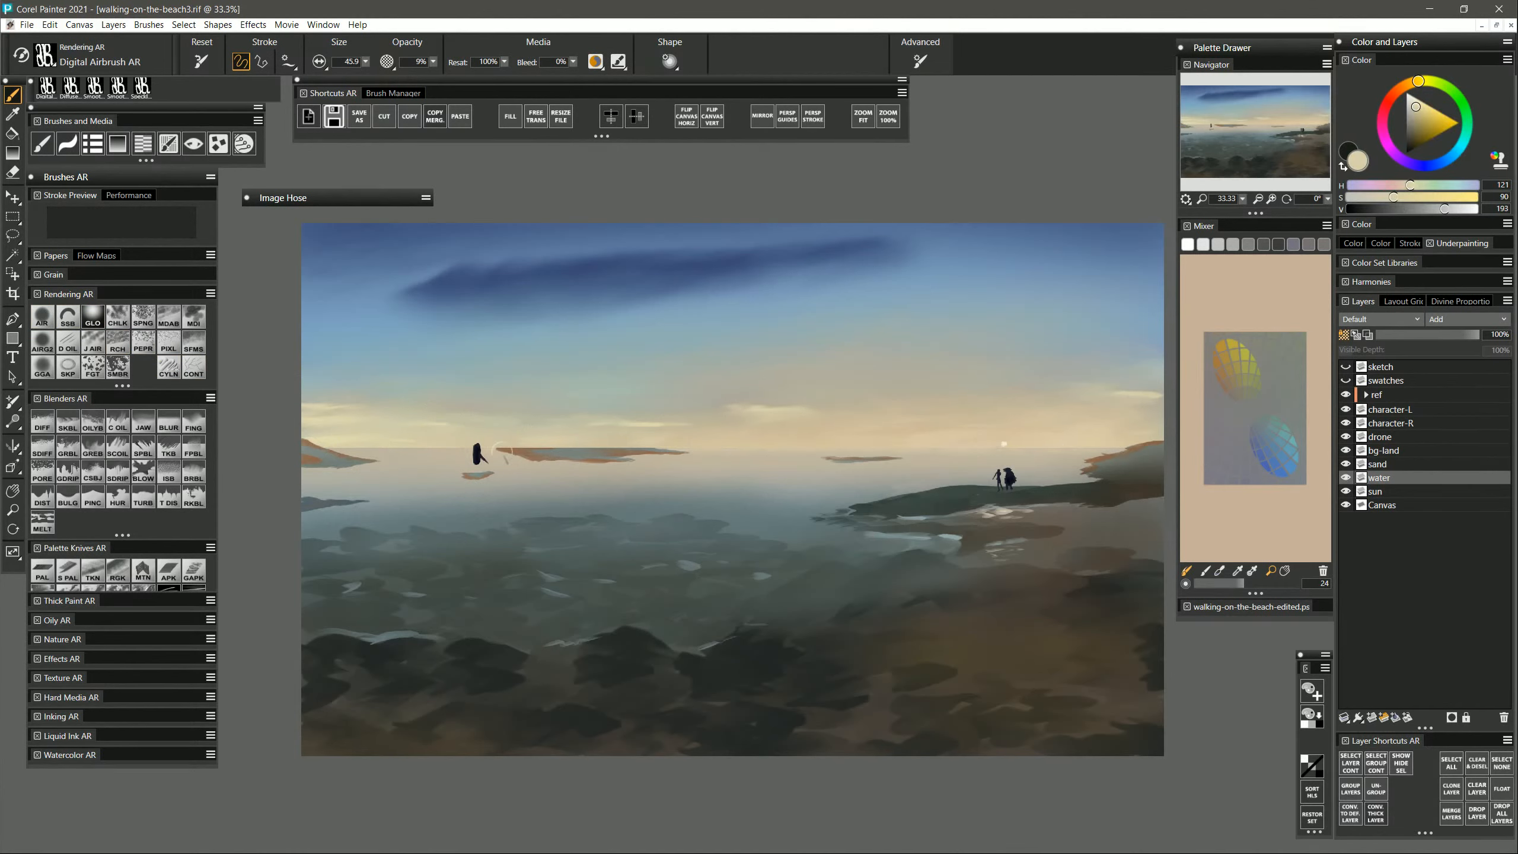
alt+click(1005, 442)
key(])
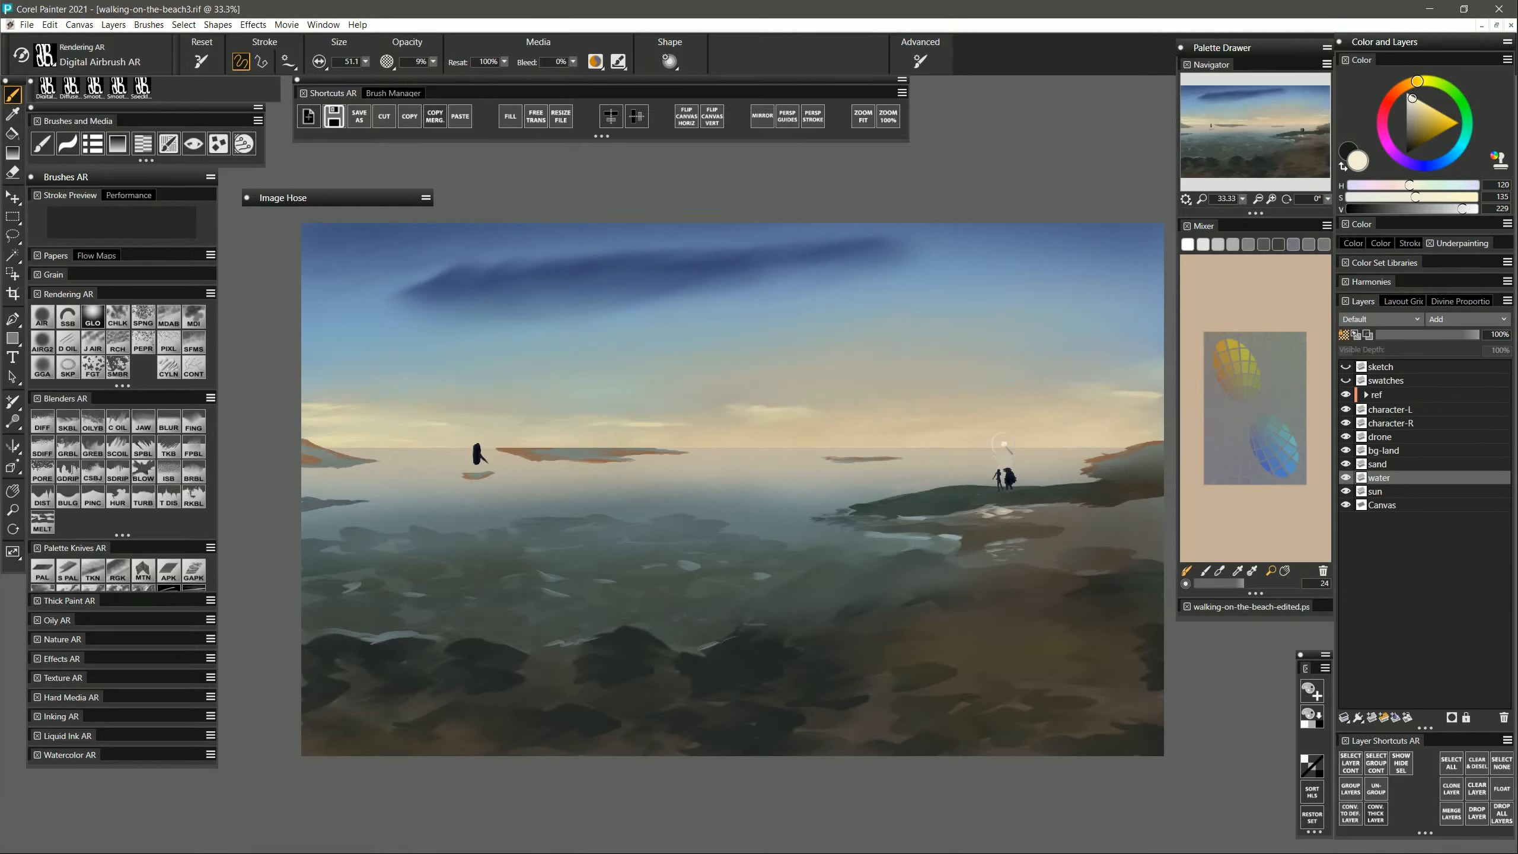
drag(1005, 451, 1004, 485)
alt+click(1005, 446)
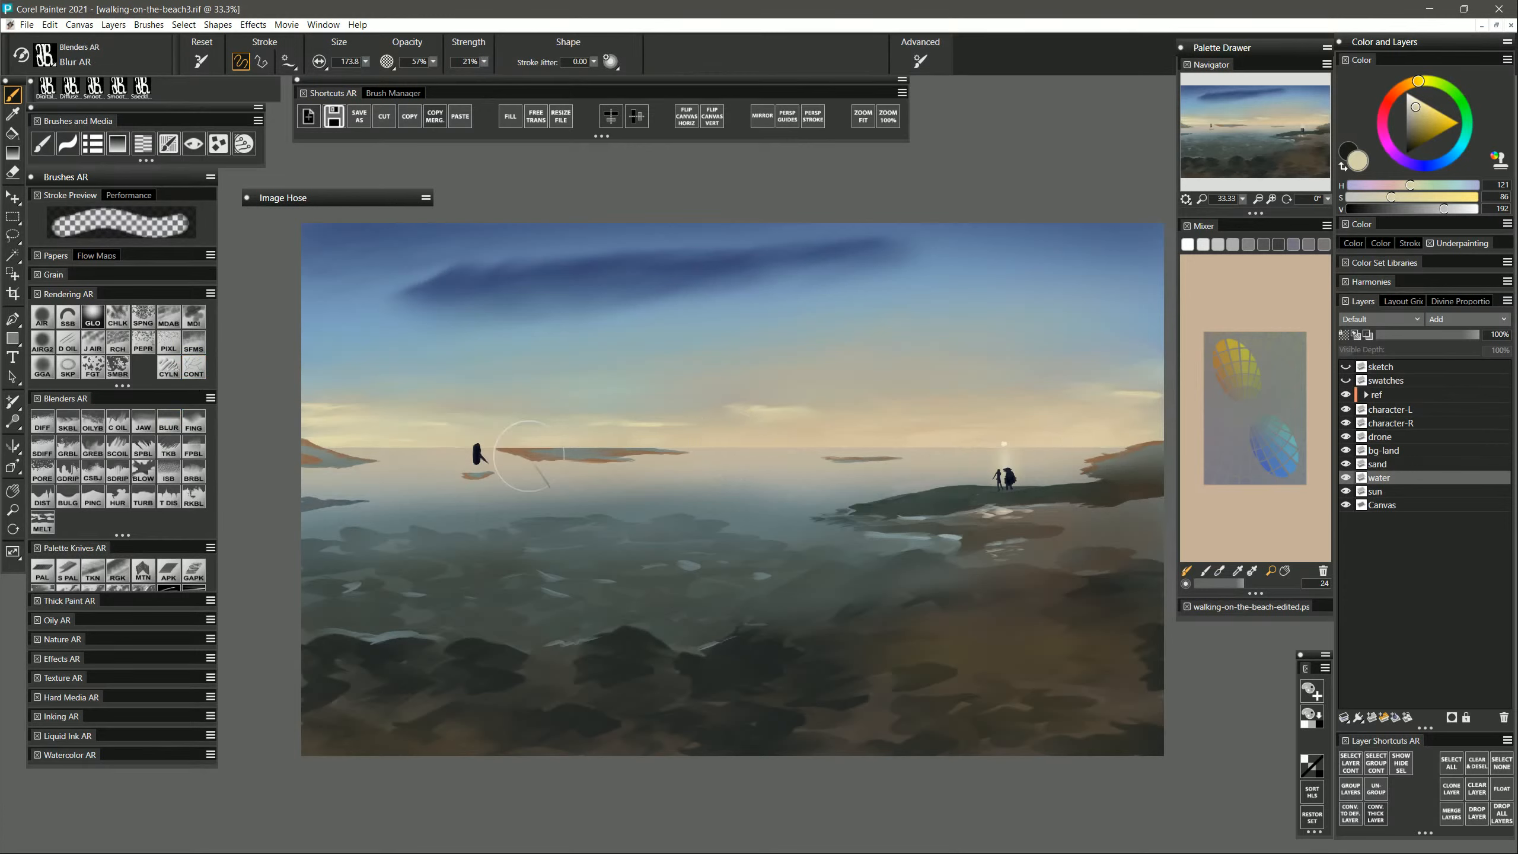
On the bg-land layer, refine the distant land with the Smooth Palette Knife at size 16.2 using a sampled grey-blue.
click(168, 421)
click(1389, 456)
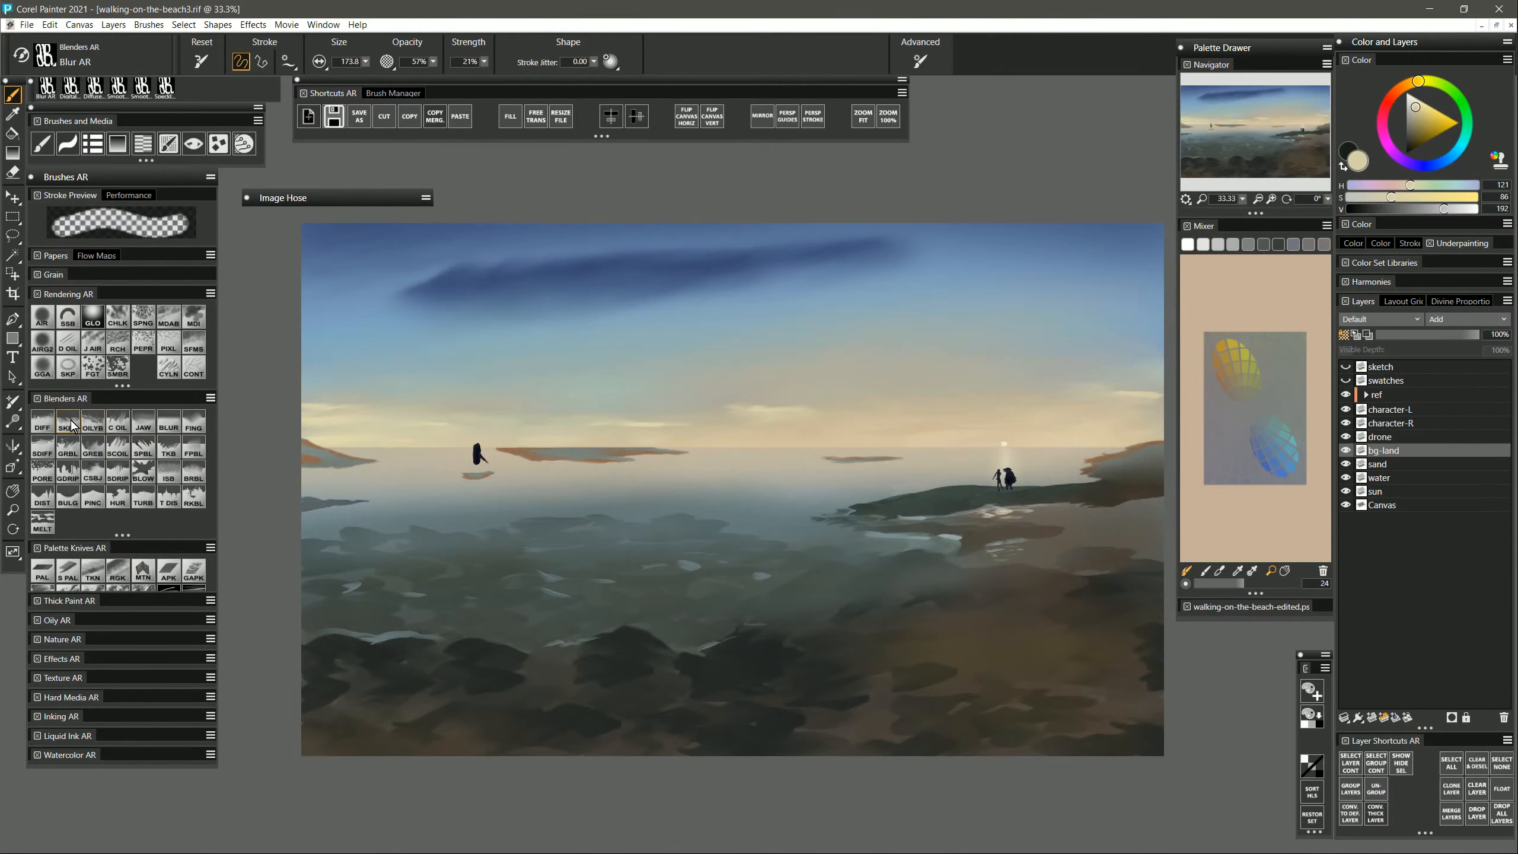
click(92, 476)
click(66, 574)
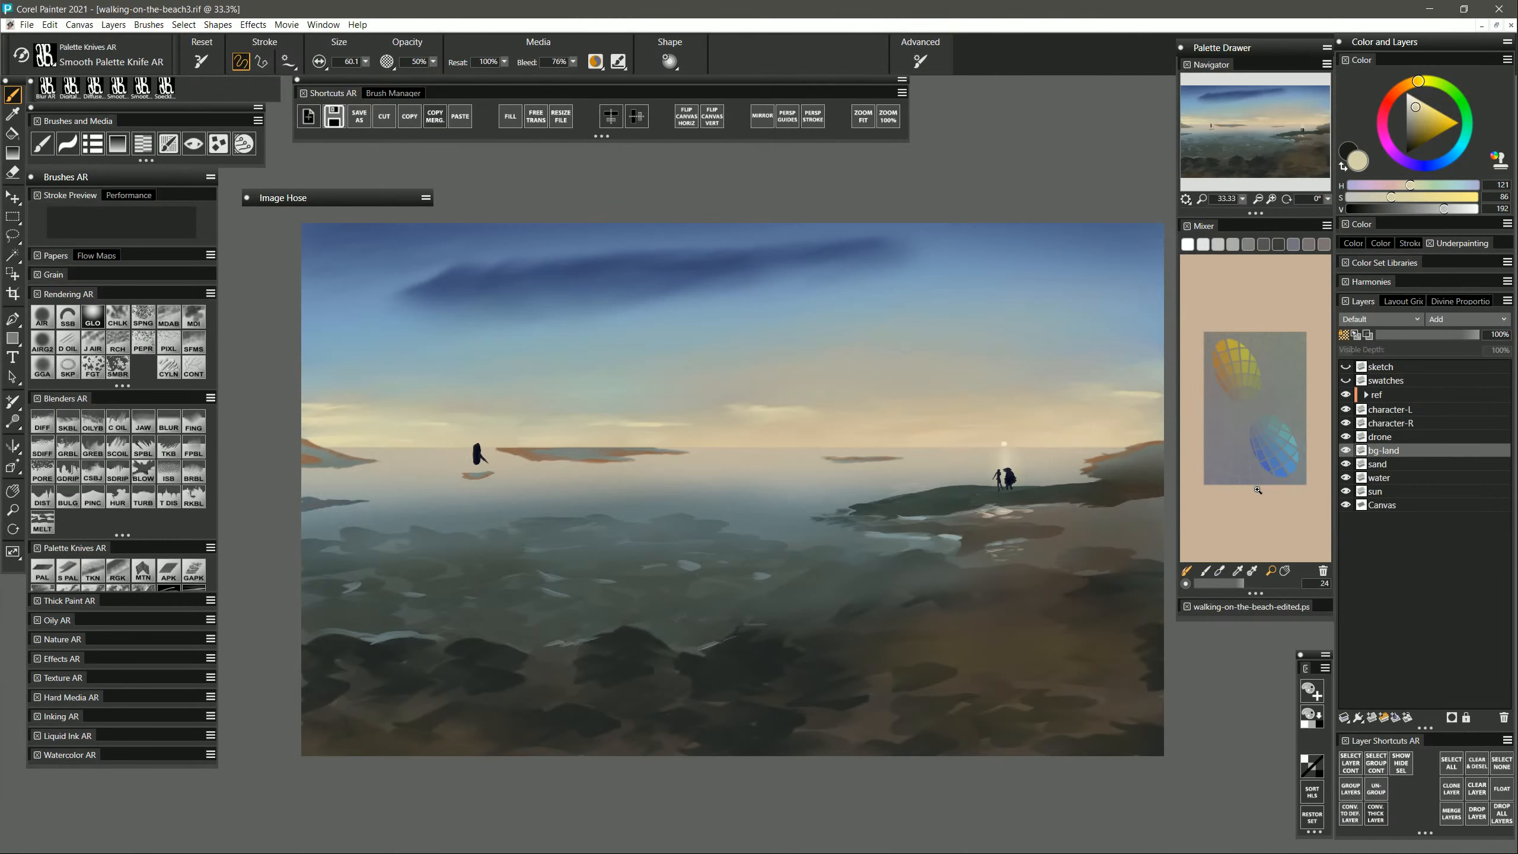
alt+click(334, 505)
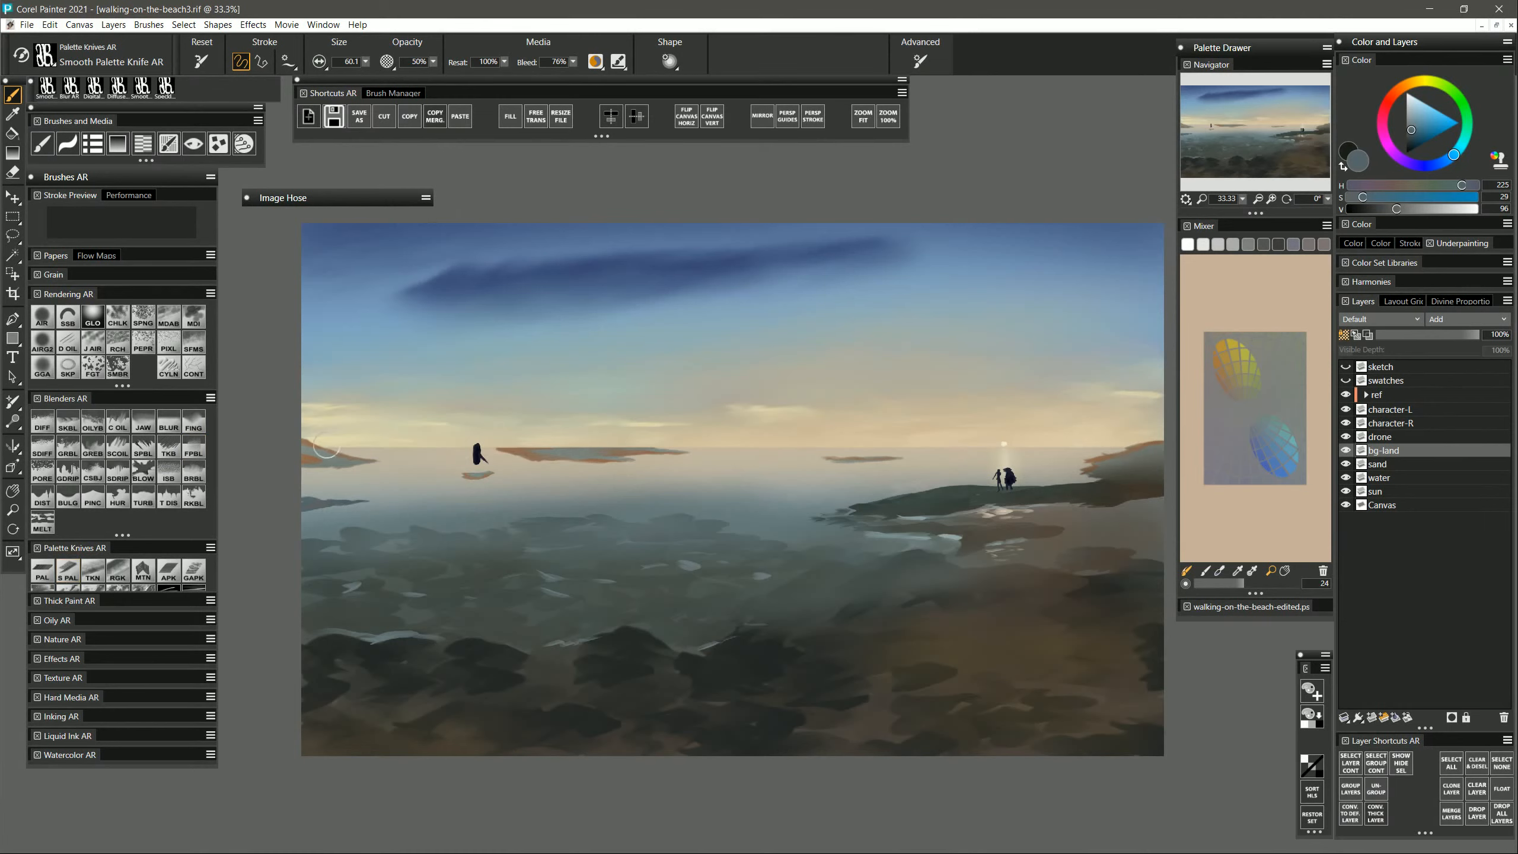
key(bracketleft)
key(bracketleft)
key(bracketleft)
key(bracketleft)
key(bracketleft)
Enlarge the Smooth Palette Knife to 33.5 and paint sampled warm tones onto the distant headland near the right-hand figures.
alt+click(1115, 435)
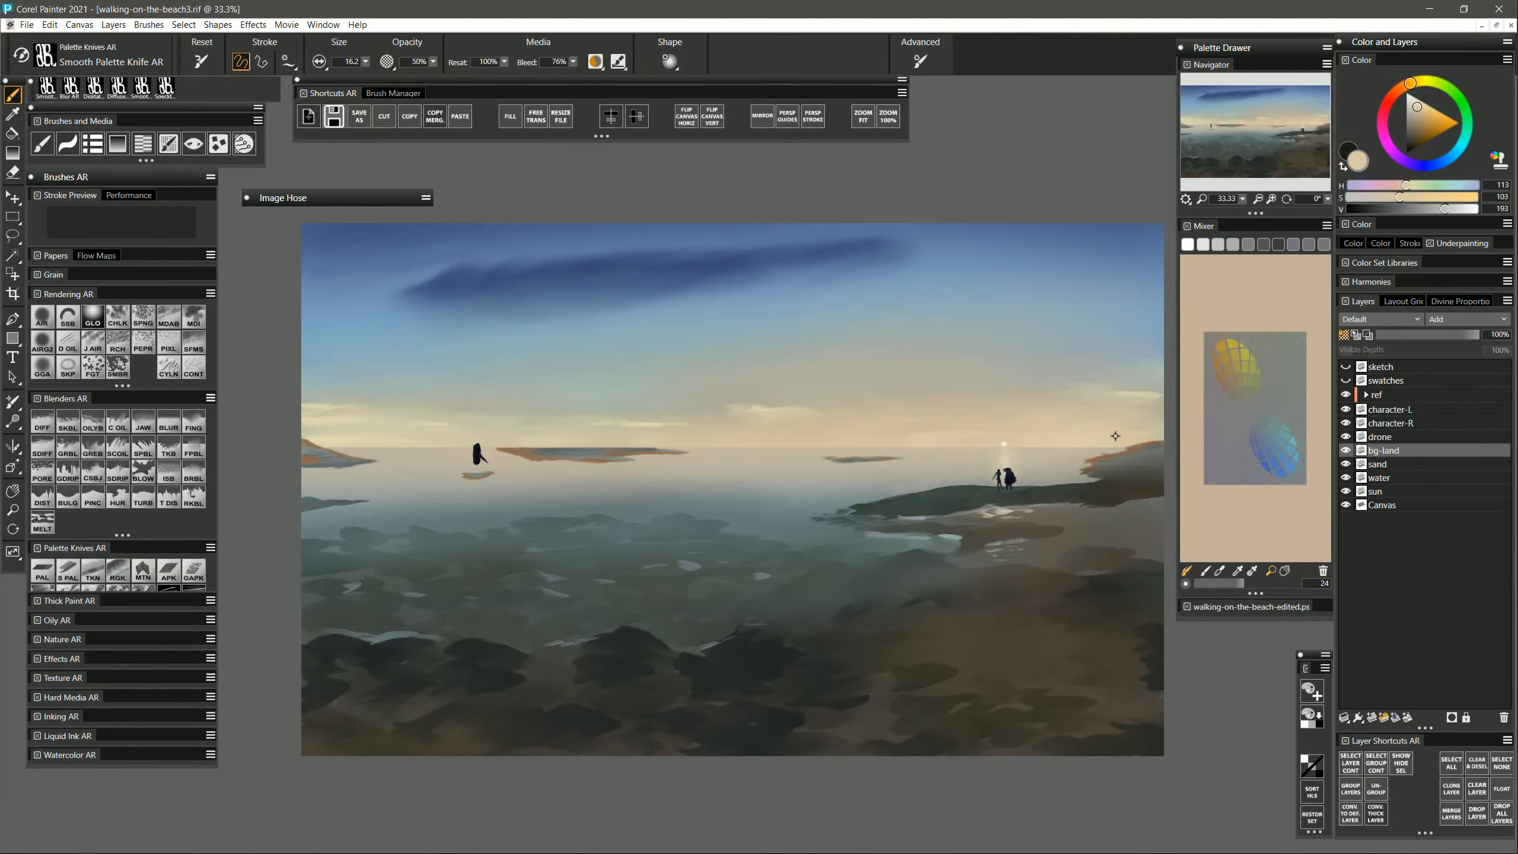
key(bracketright)
key(bracketright)
key(bracketright)
key(bracketright)
key(bracketright)
drag(1106, 459, 1140, 459)
Add a new layer above sand and paint a muted brown highlight along the top of the spit beneath the two figures.
click(1224, 388)
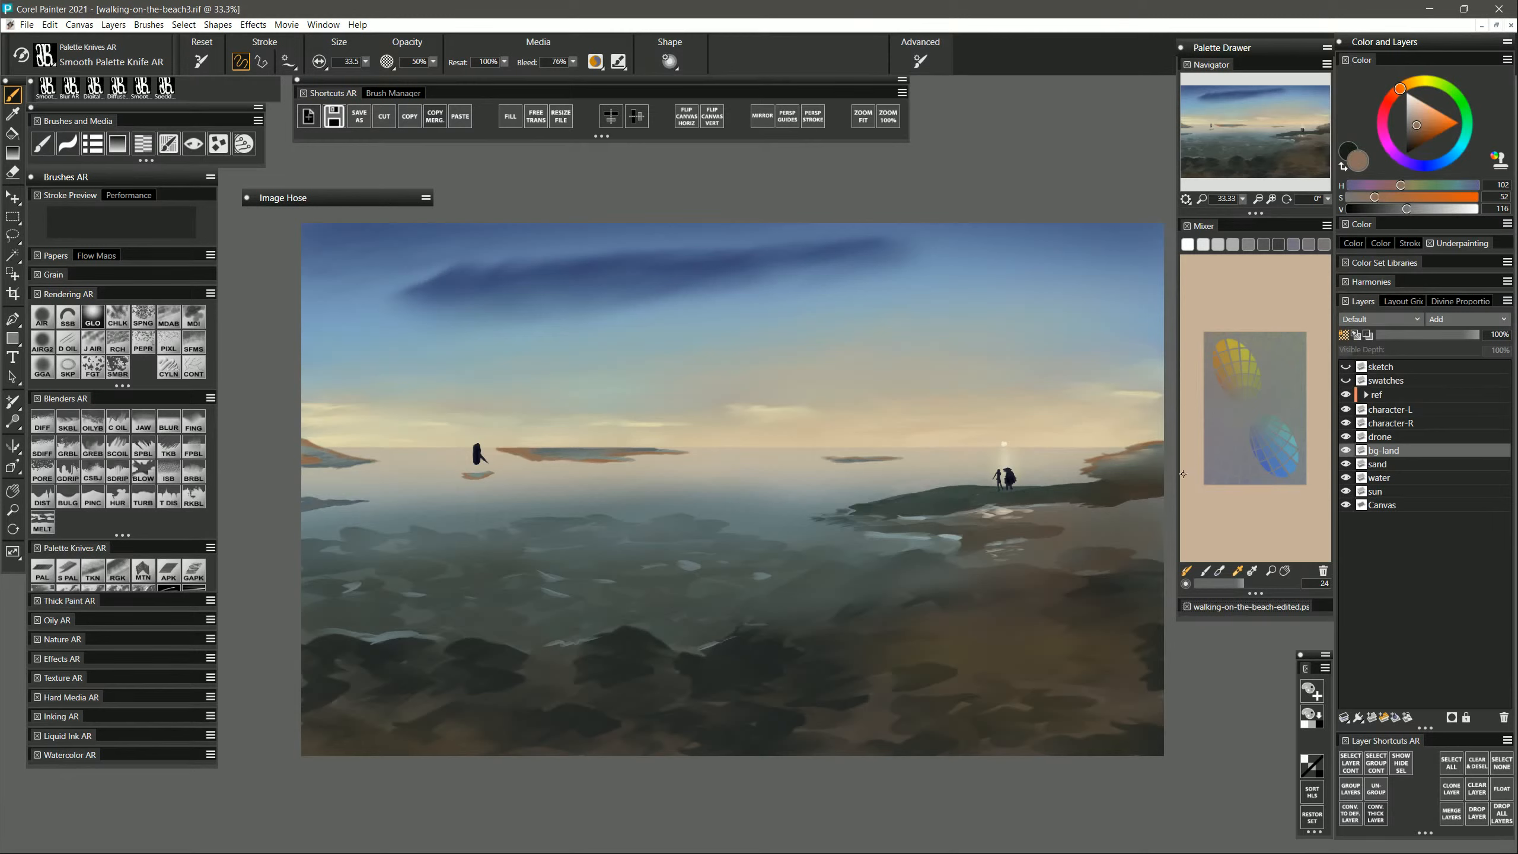
drag(1405, 216, 1406, 217)
click(1387, 465)
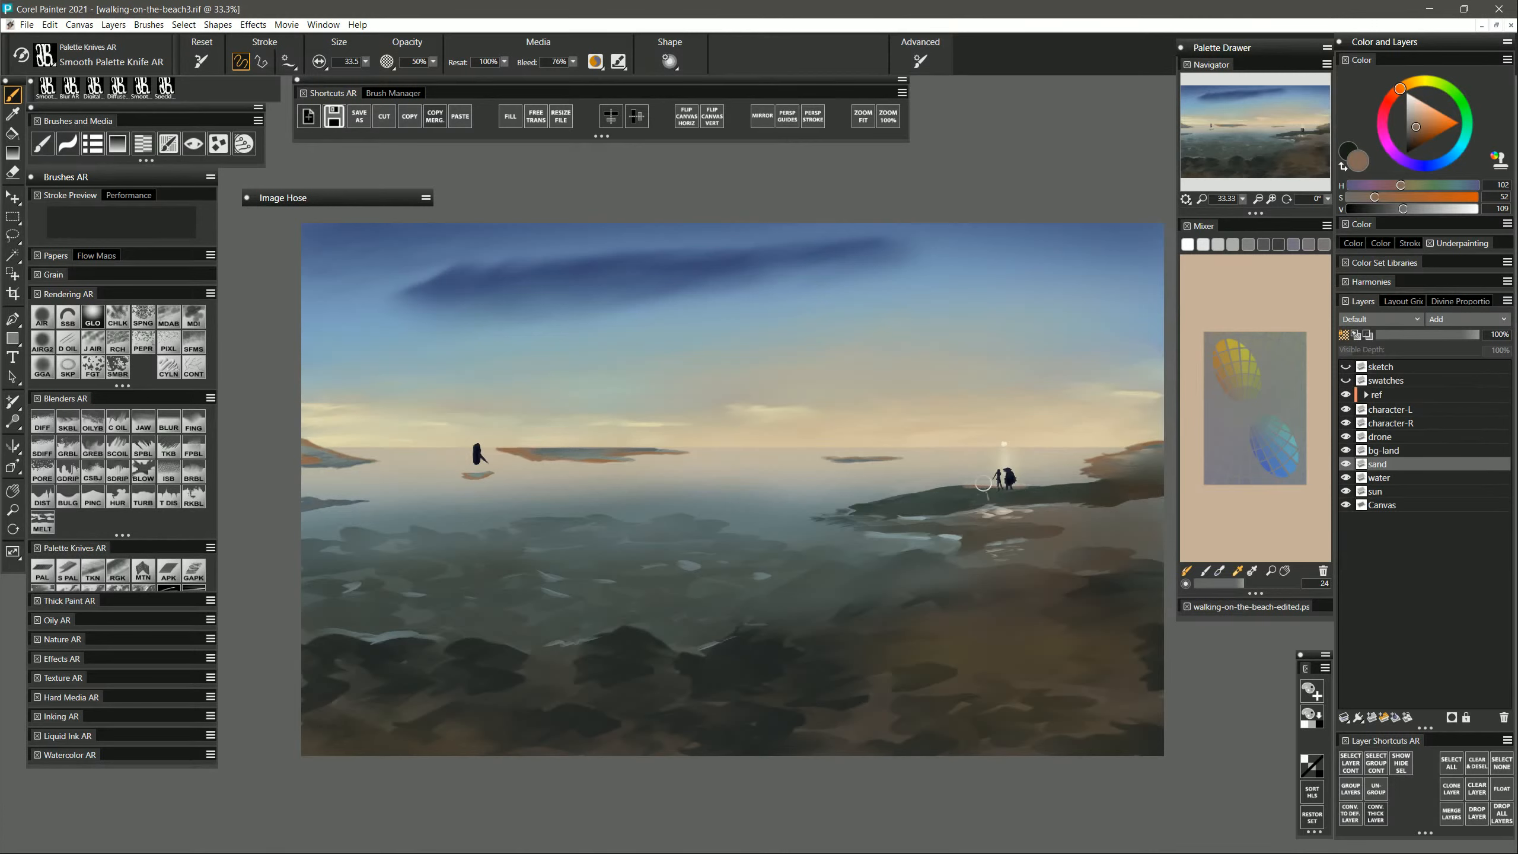
click(1347, 465)
click(1348, 465)
click(1347, 464)
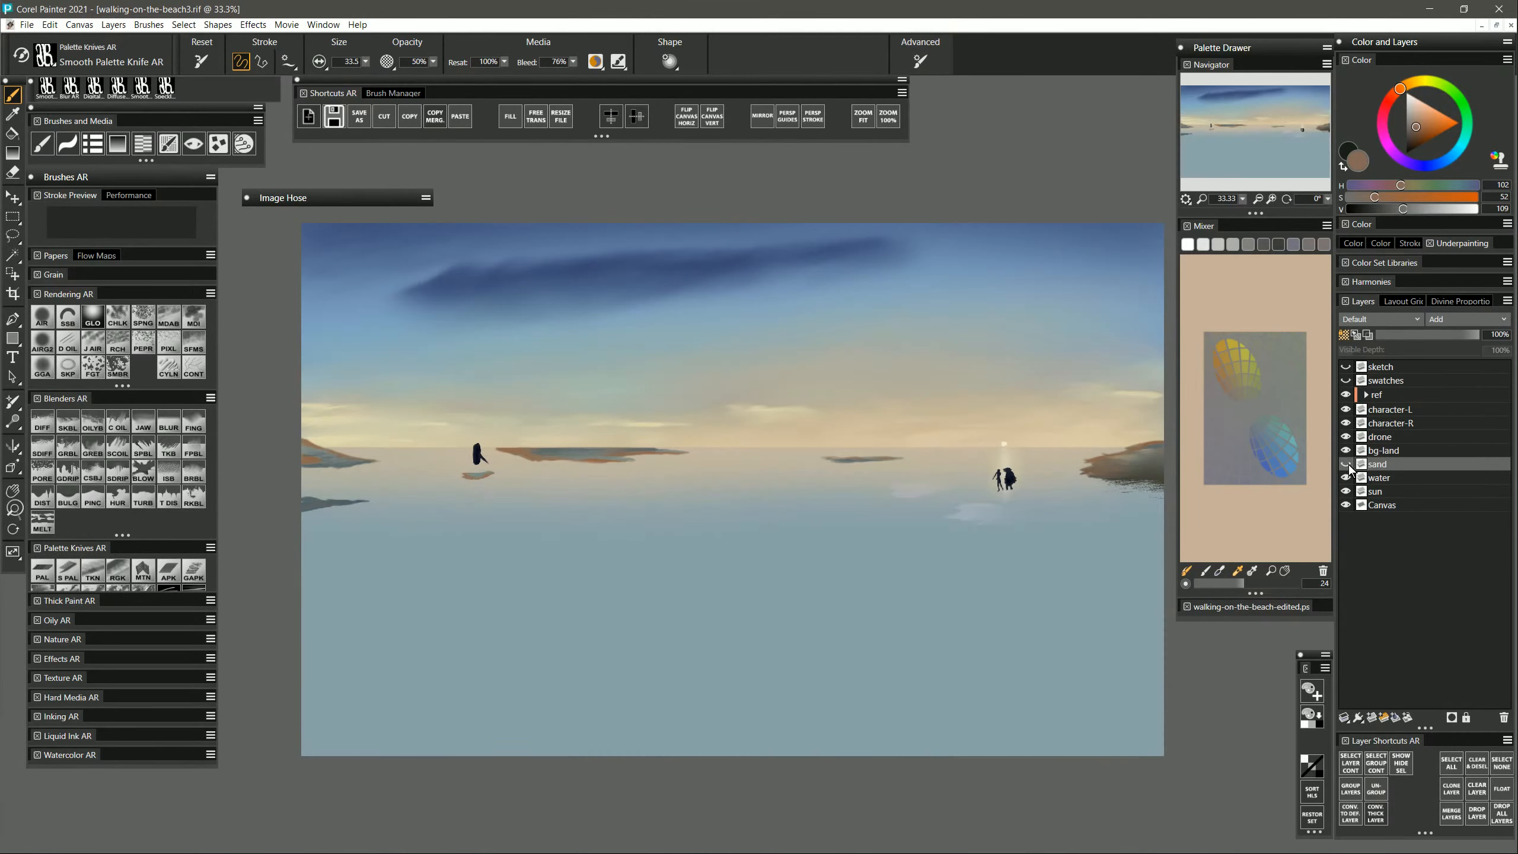
click(1347, 464)
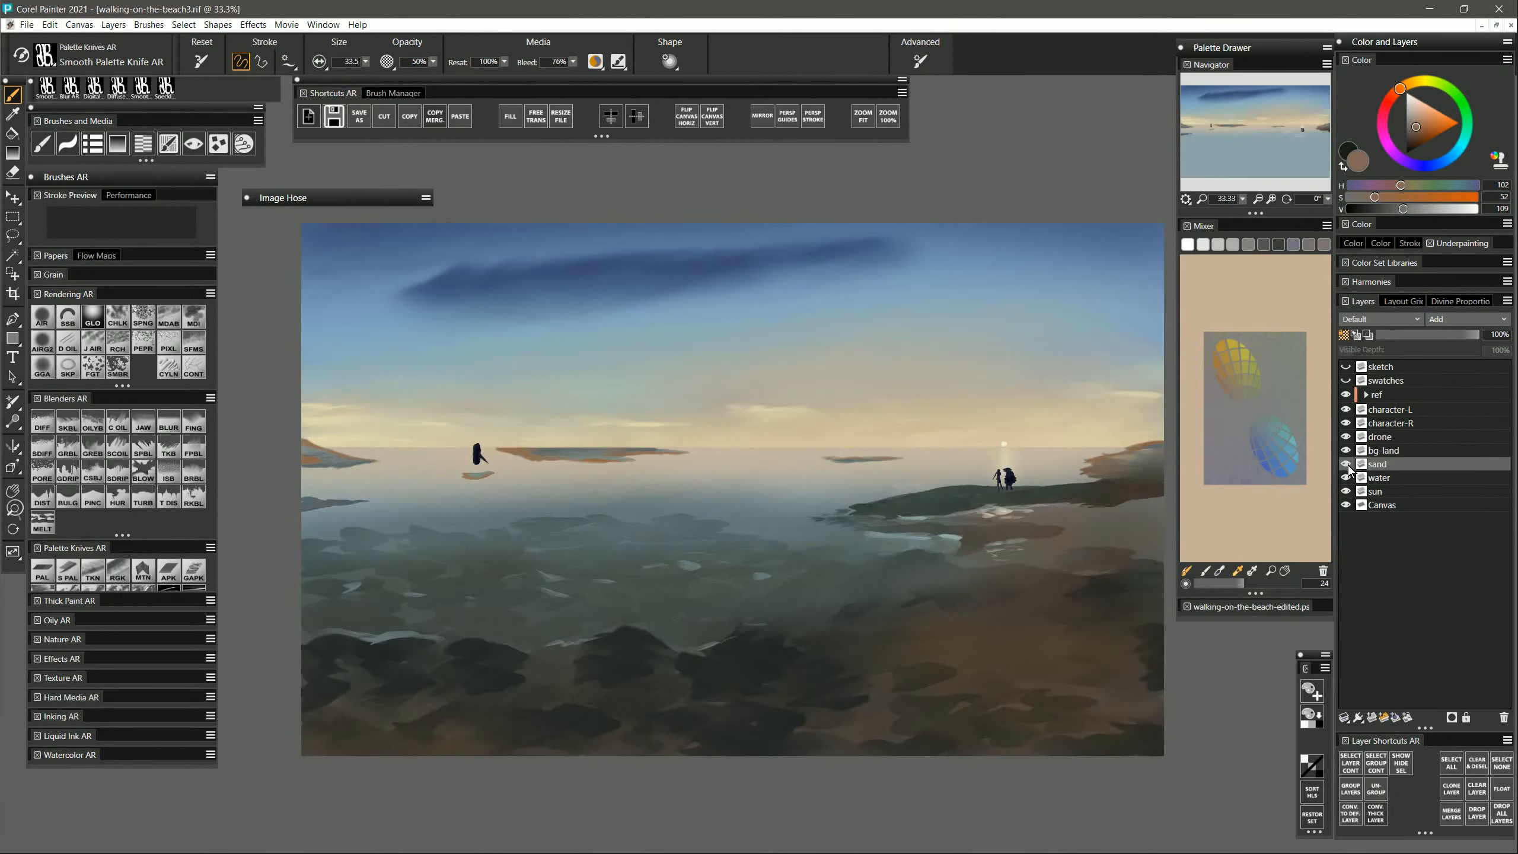
click(1372, 717)
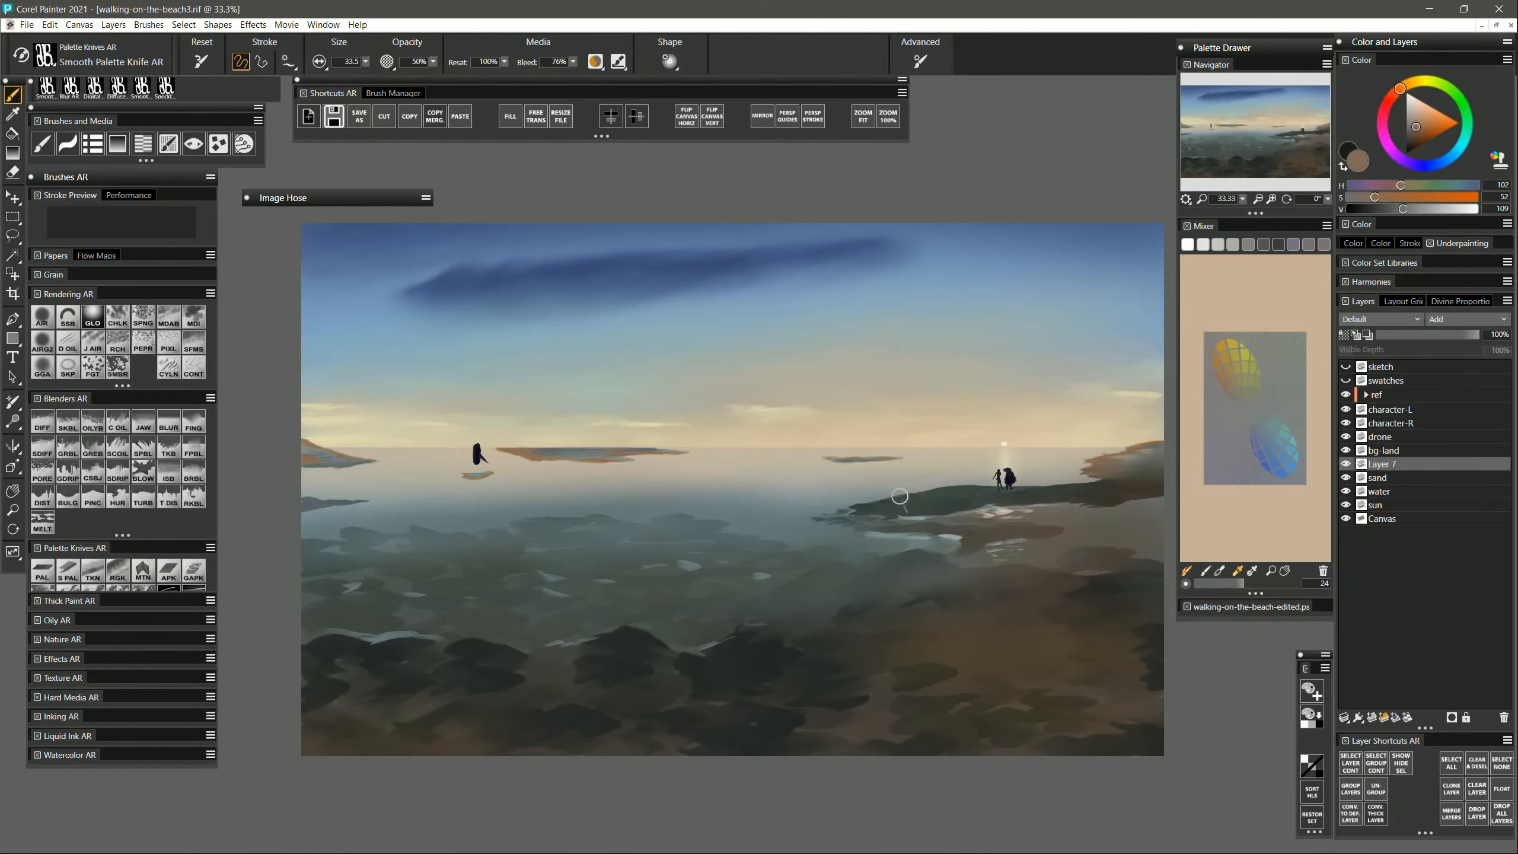
drag(900, 496, 978, 487)
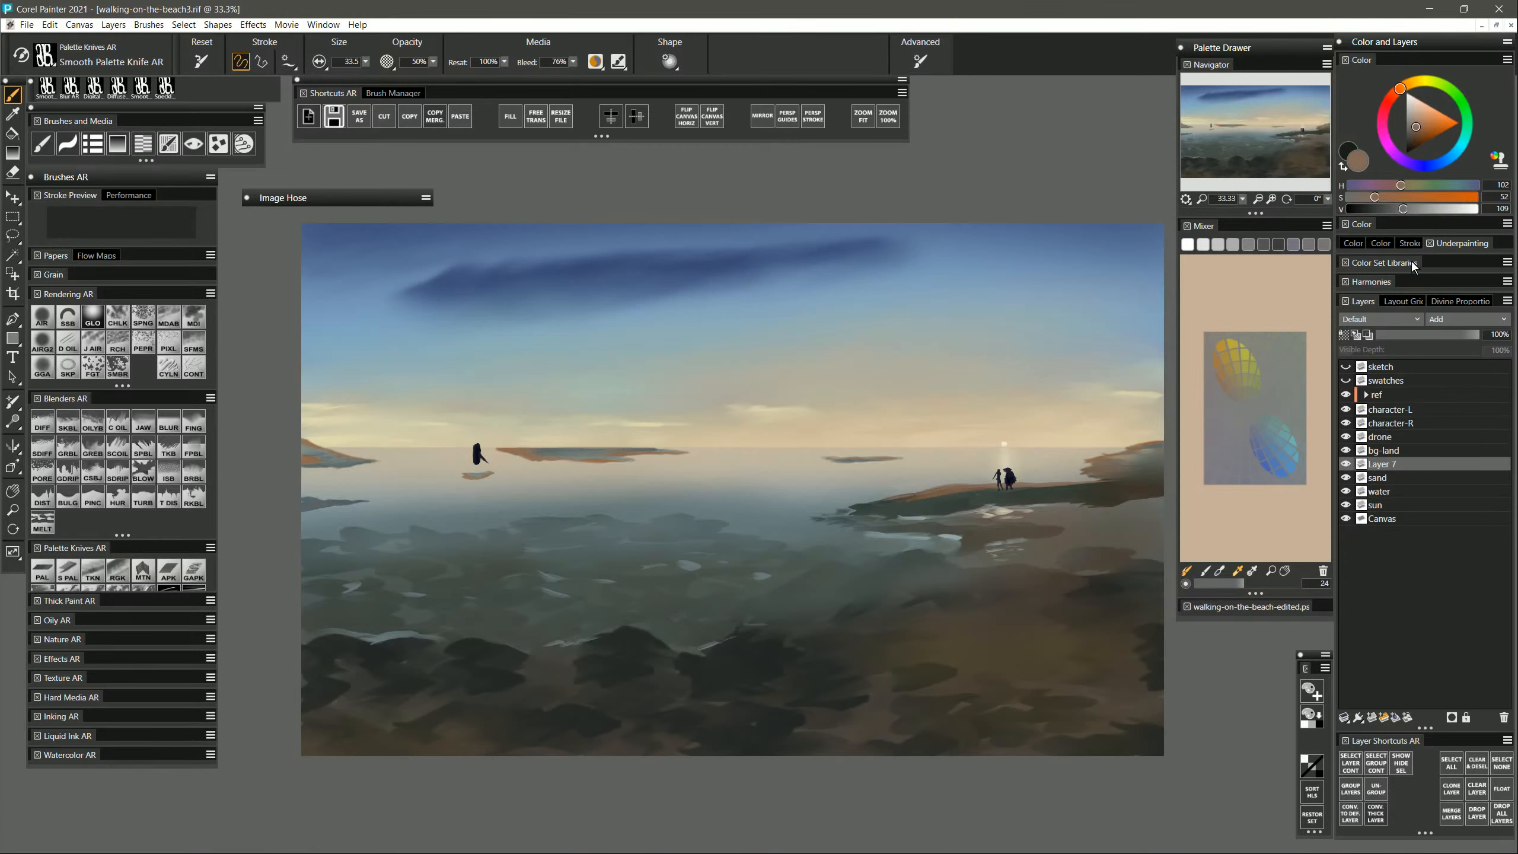
Darken the brown to a value of 73 and extend the spit's surface, adding a sampled dark grey toward the shore.
click(1219, 378)
drag(1408, 209, 1385, 211)
mouse_move(893, 499)
mouse_down()
mouse_move(877, 511)
mouse_move(919, 499)
mouse_up()
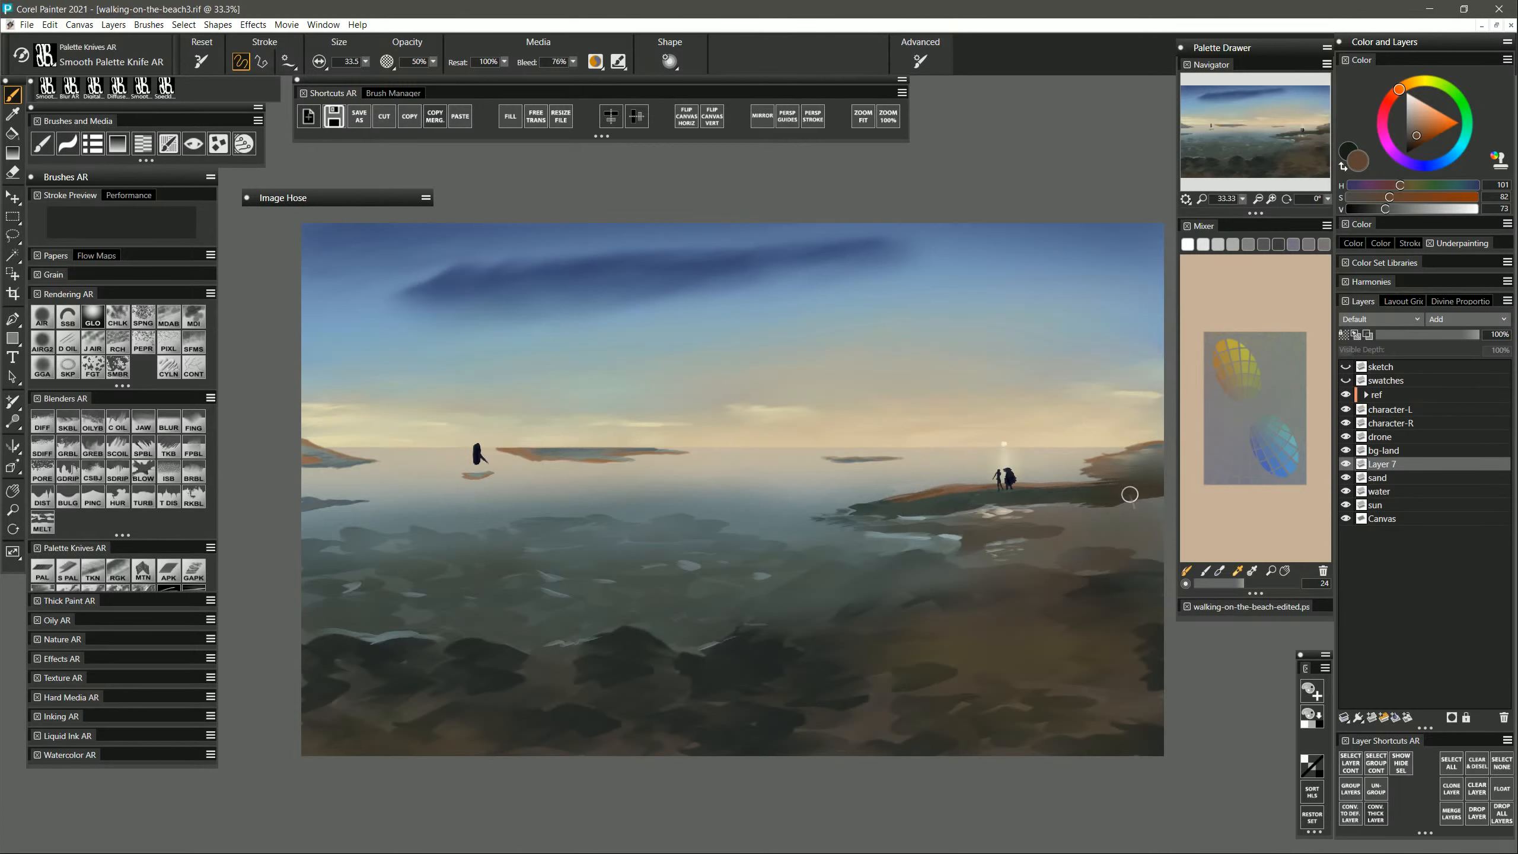
alt+click(1038, 563)
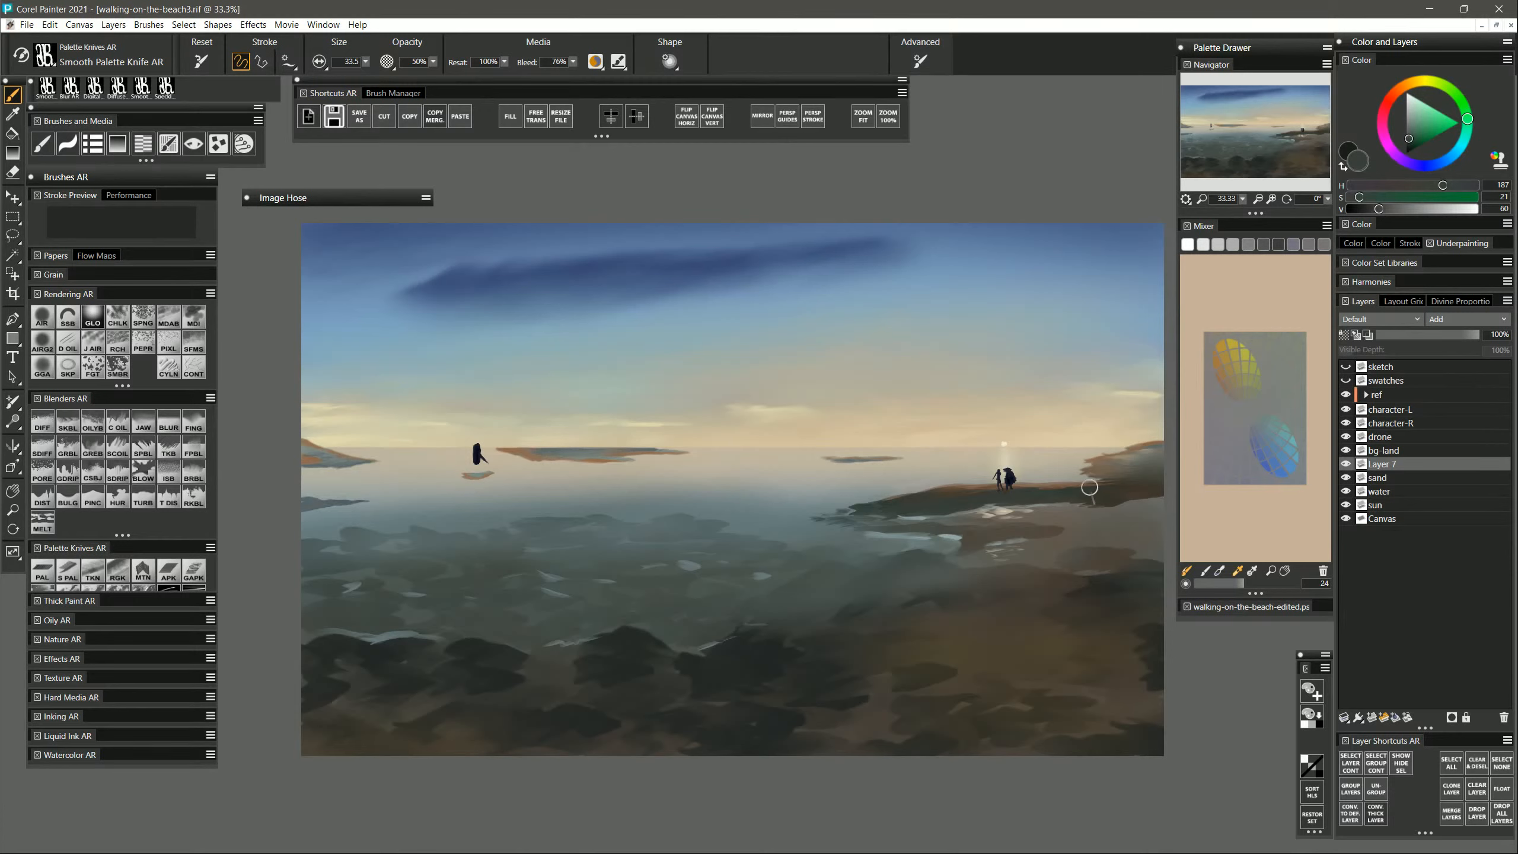
Paint the second rock ledge below the spit with a sampled warm brown top and a dark grey-green underside.
alt+click(1059, 480)
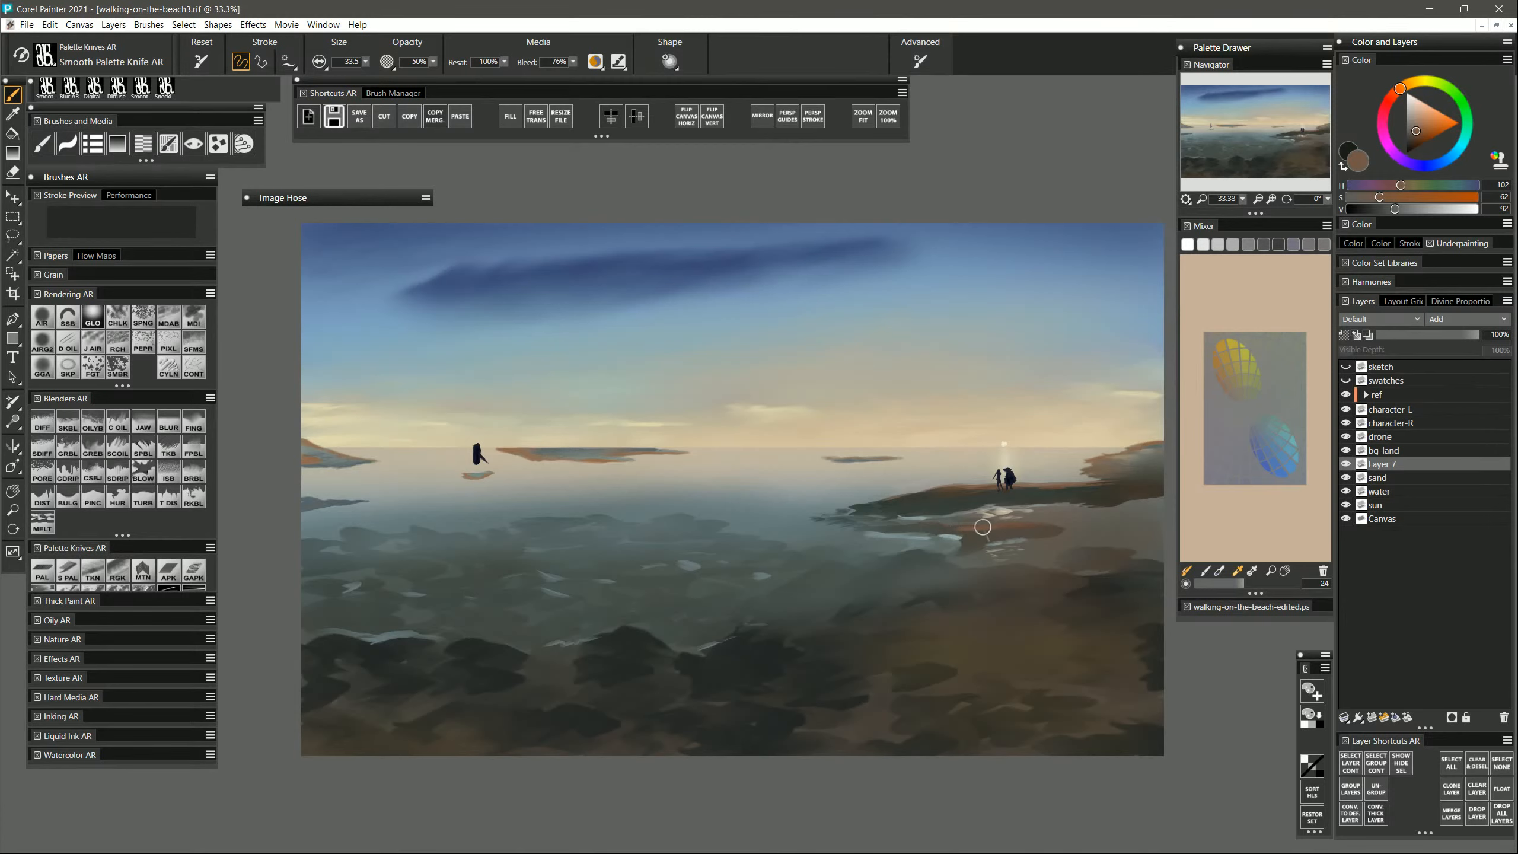
drag(981, 529, 1045, 531)
alt+click(970, 543)
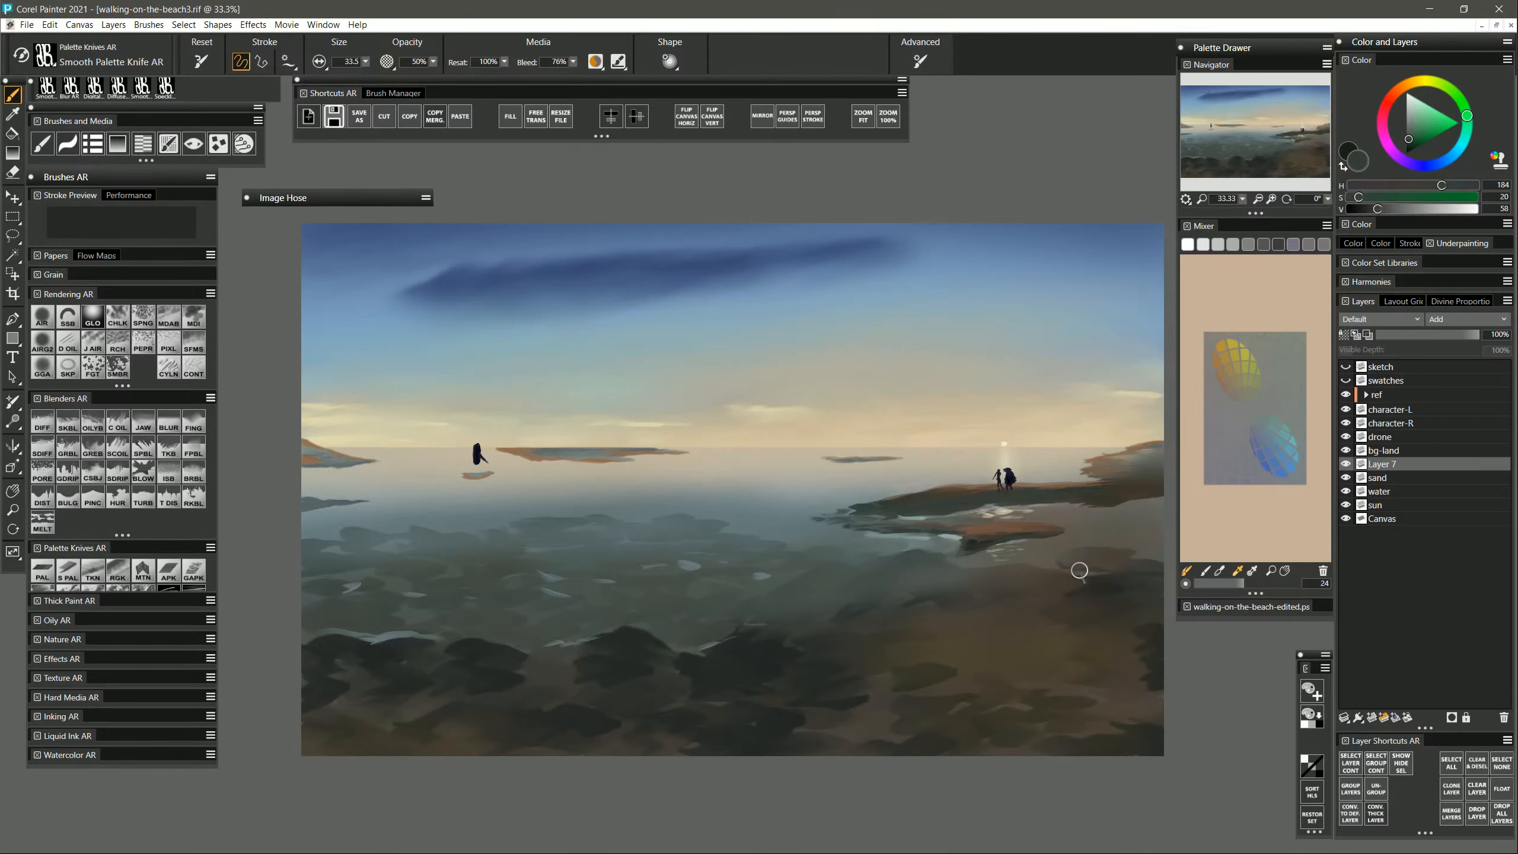
Paint a small rock ledge on the right shore with a sampled warm brown top and darker brown shadows.
alt+click(1112, 580)
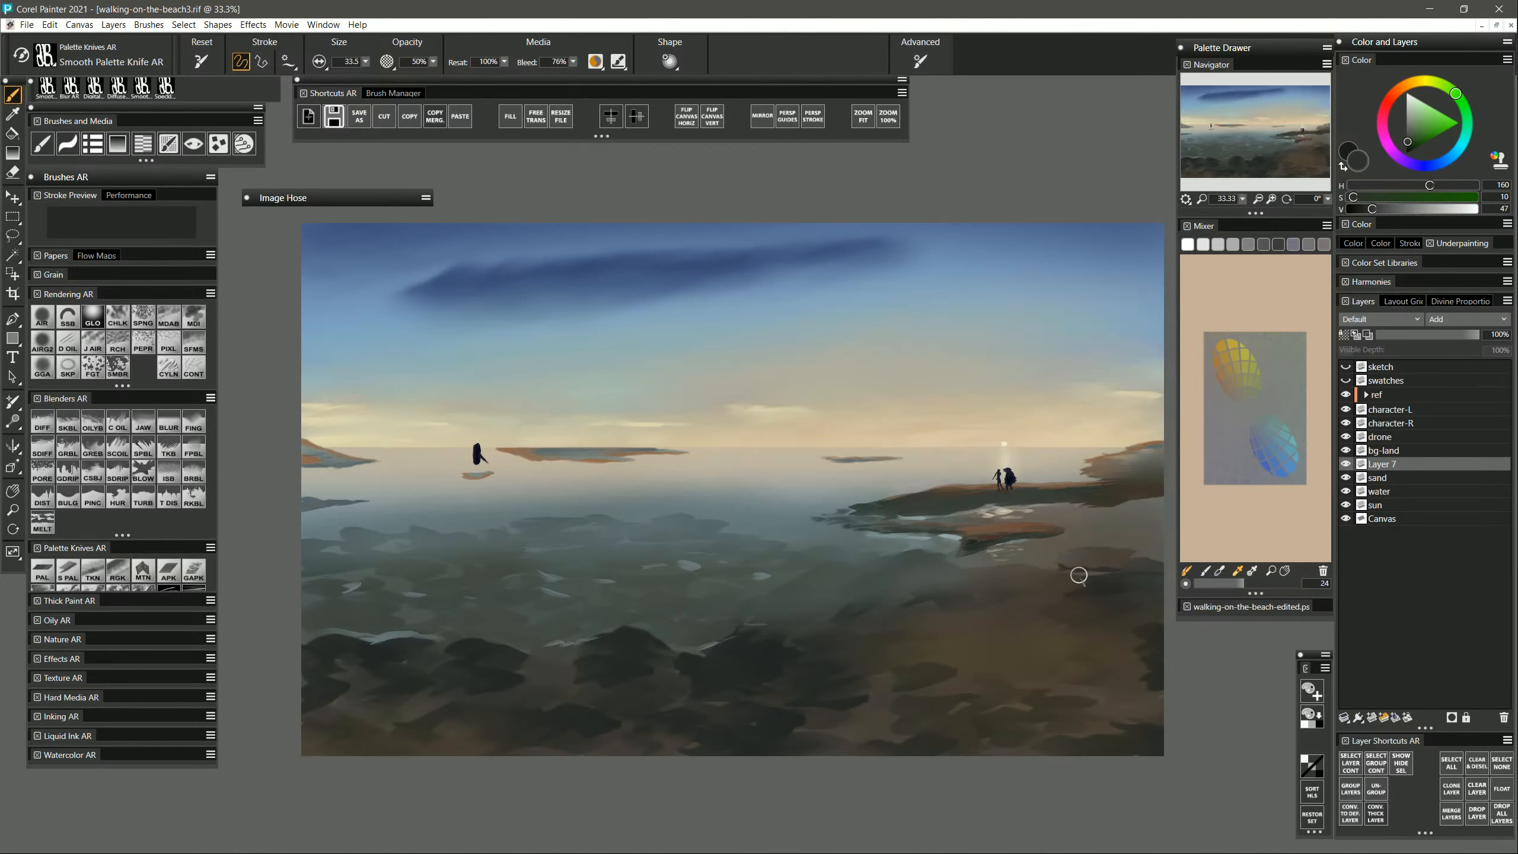
alt+click(1121, 549)
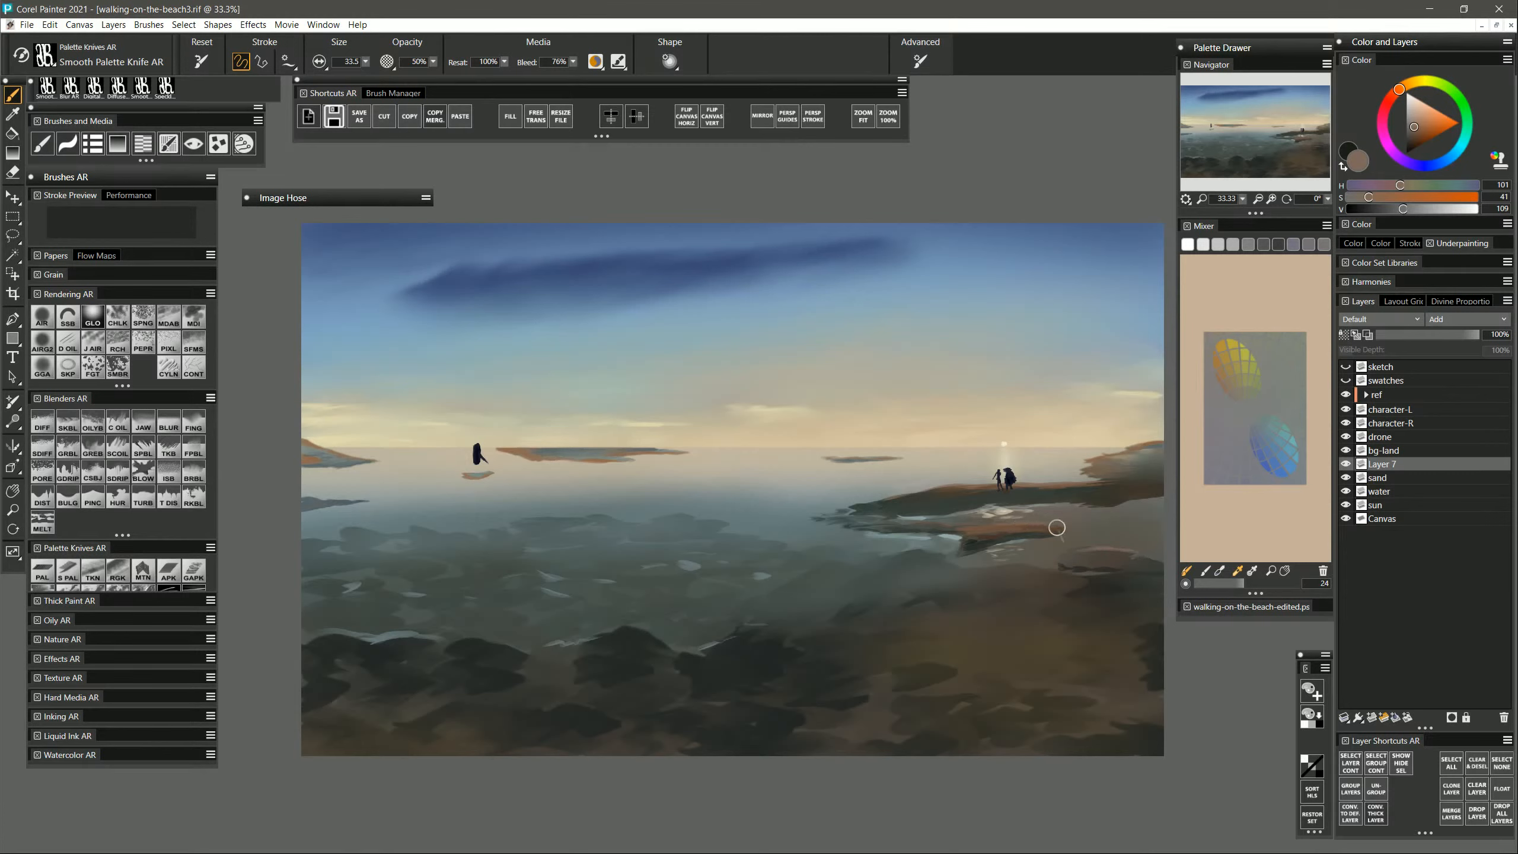
mouse_move(1142, 559)
mouse_down()
mouse_move(1069, 552)
mouse_move(1166, 567)
mouse_up()
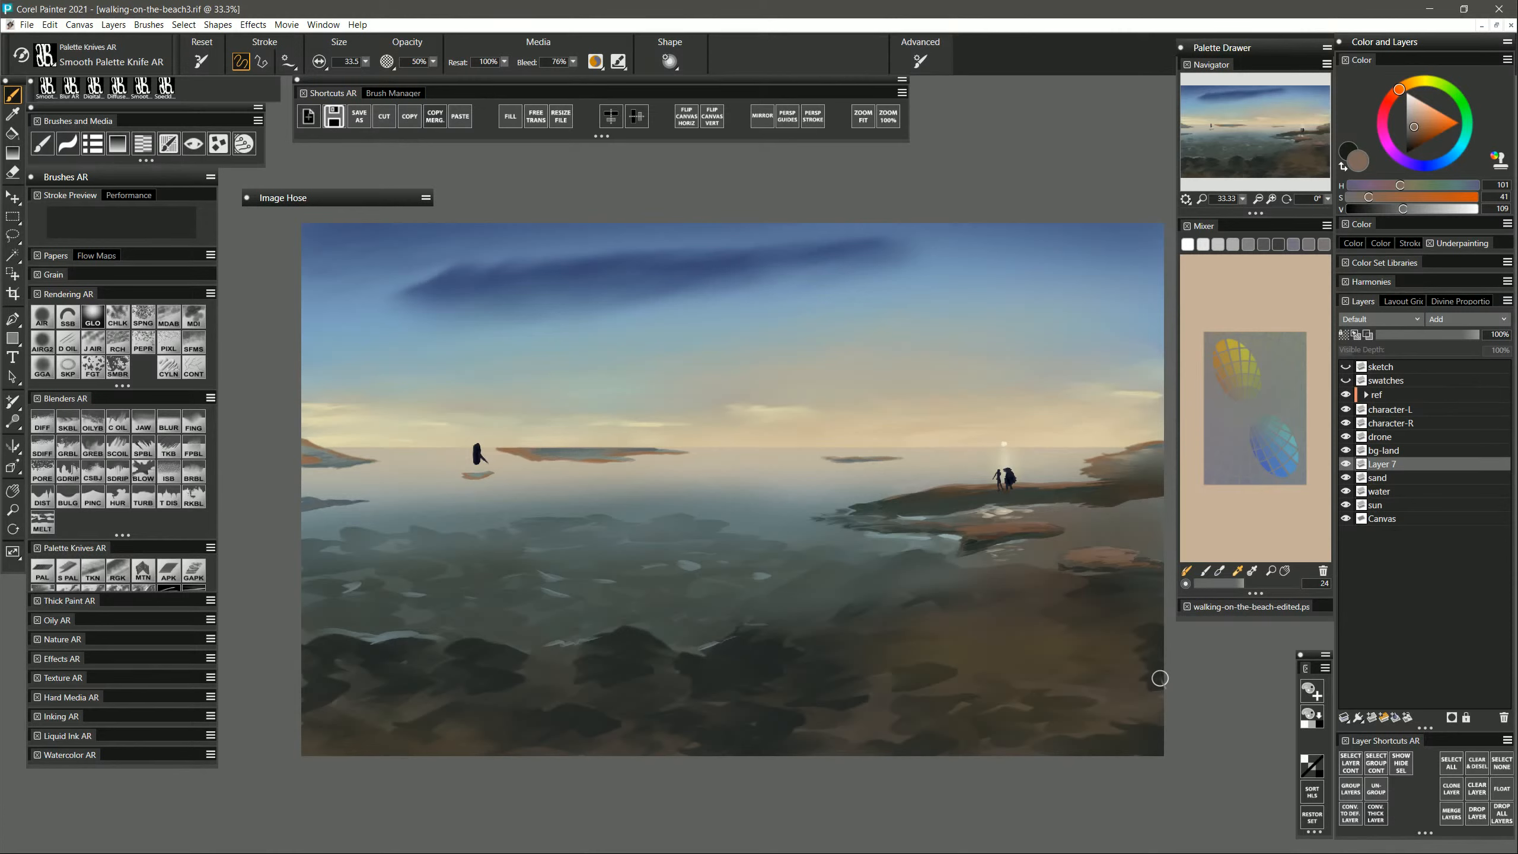
alt+click(1081, 643)
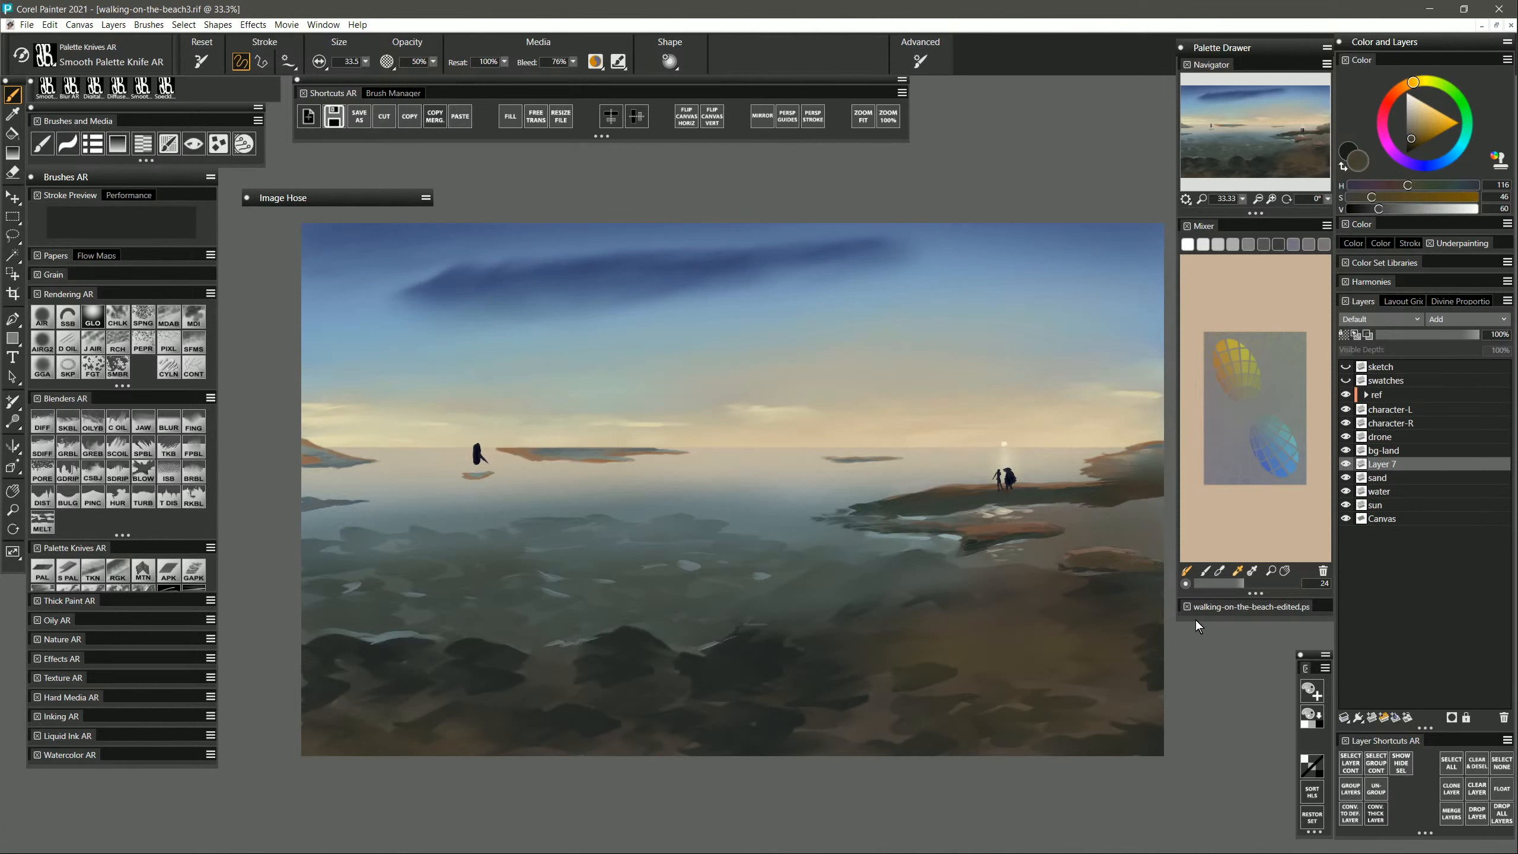
alt+click(1093, 549)
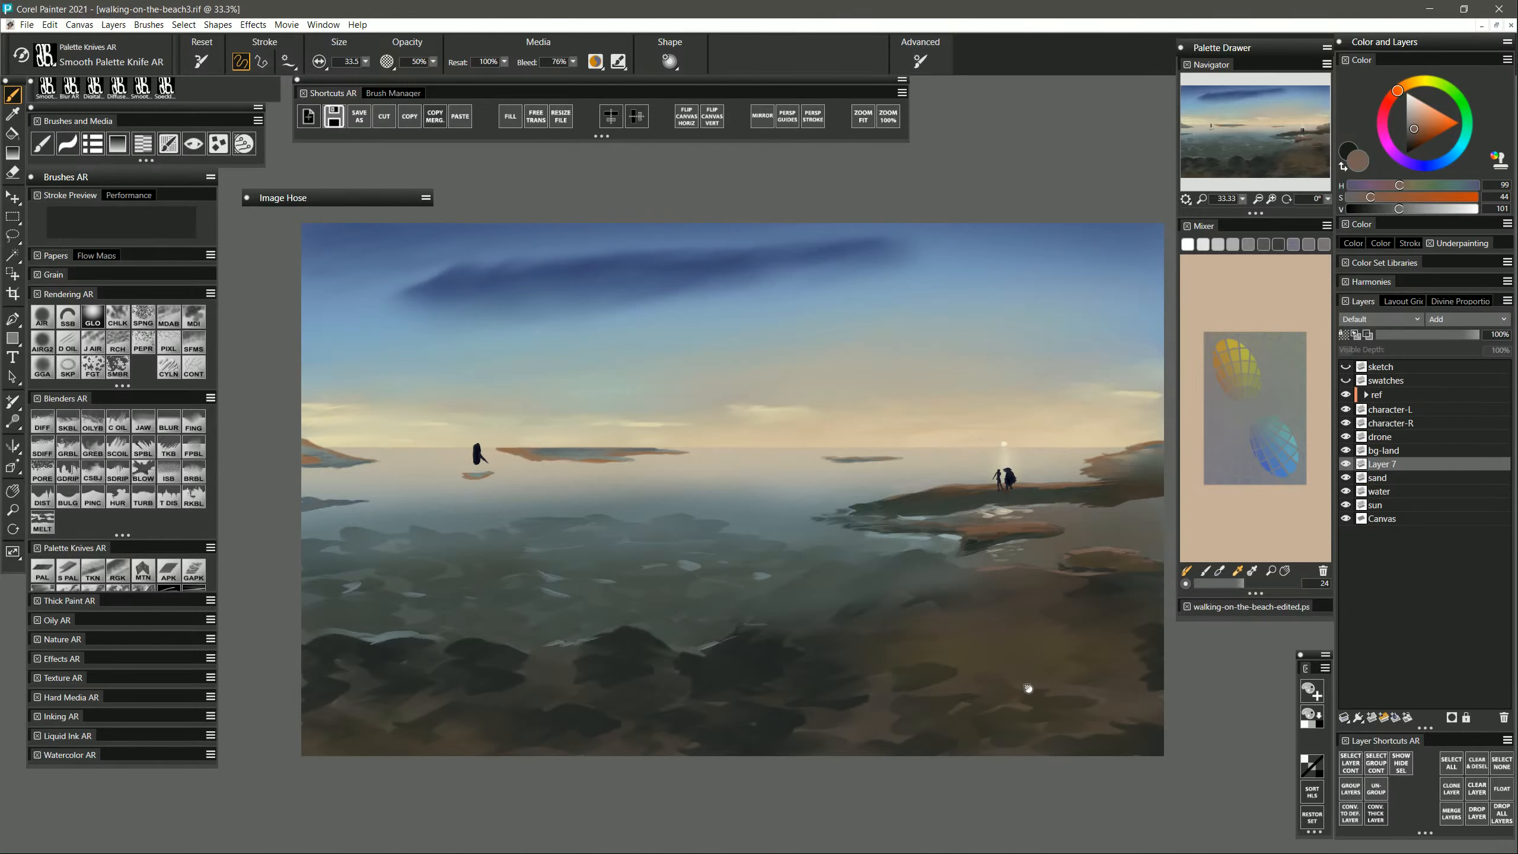
Sample pale greys from the water and paint a light reflective band in the inlet between the spit and the rock ledge.
drag(1026, 688, 950, 681)
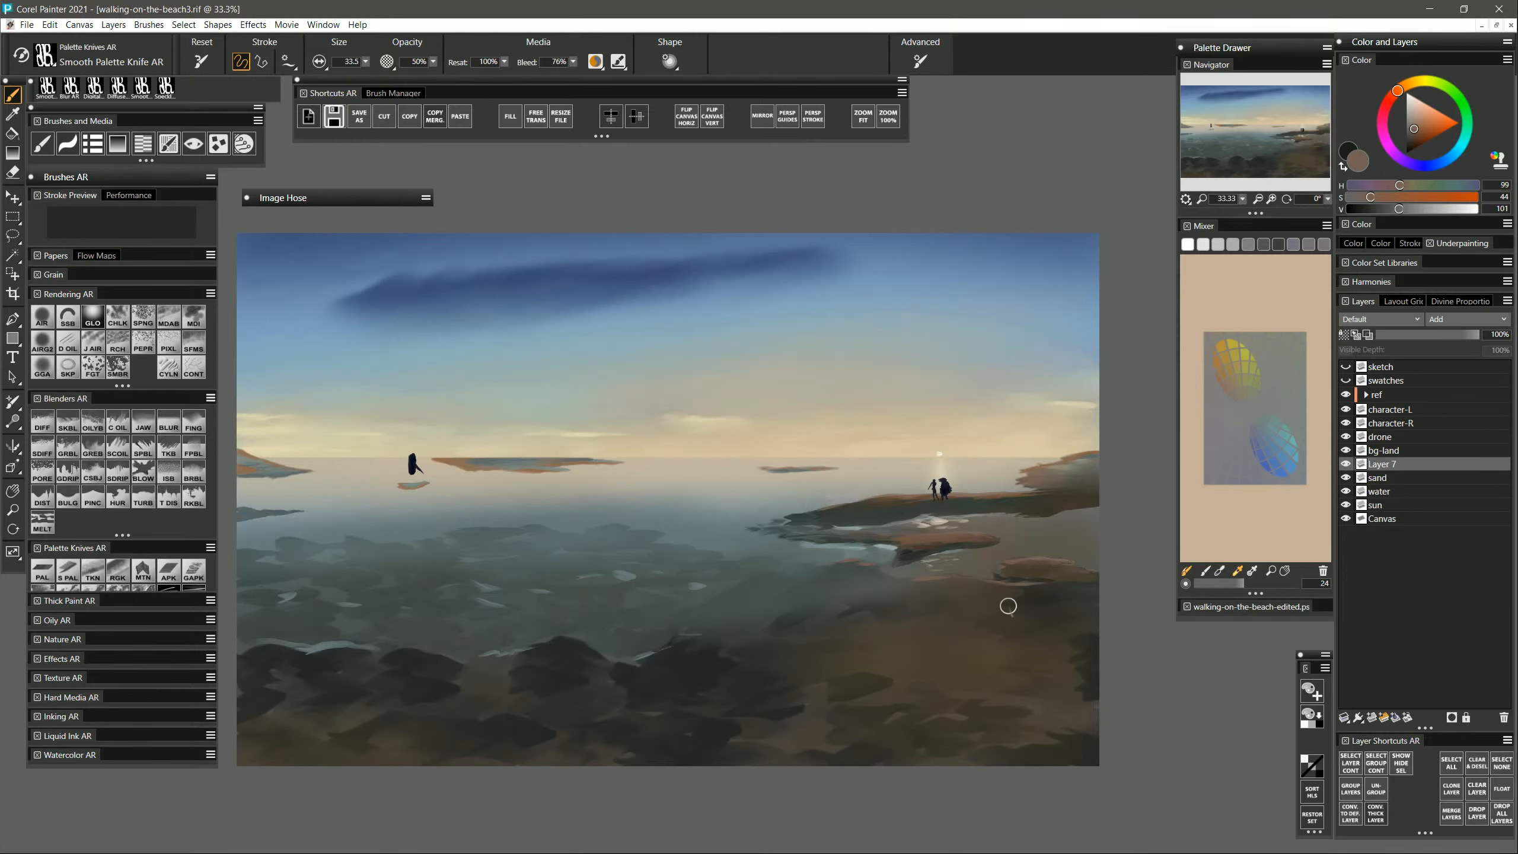
alt+click(913, 450)
alt+click(907, 467)
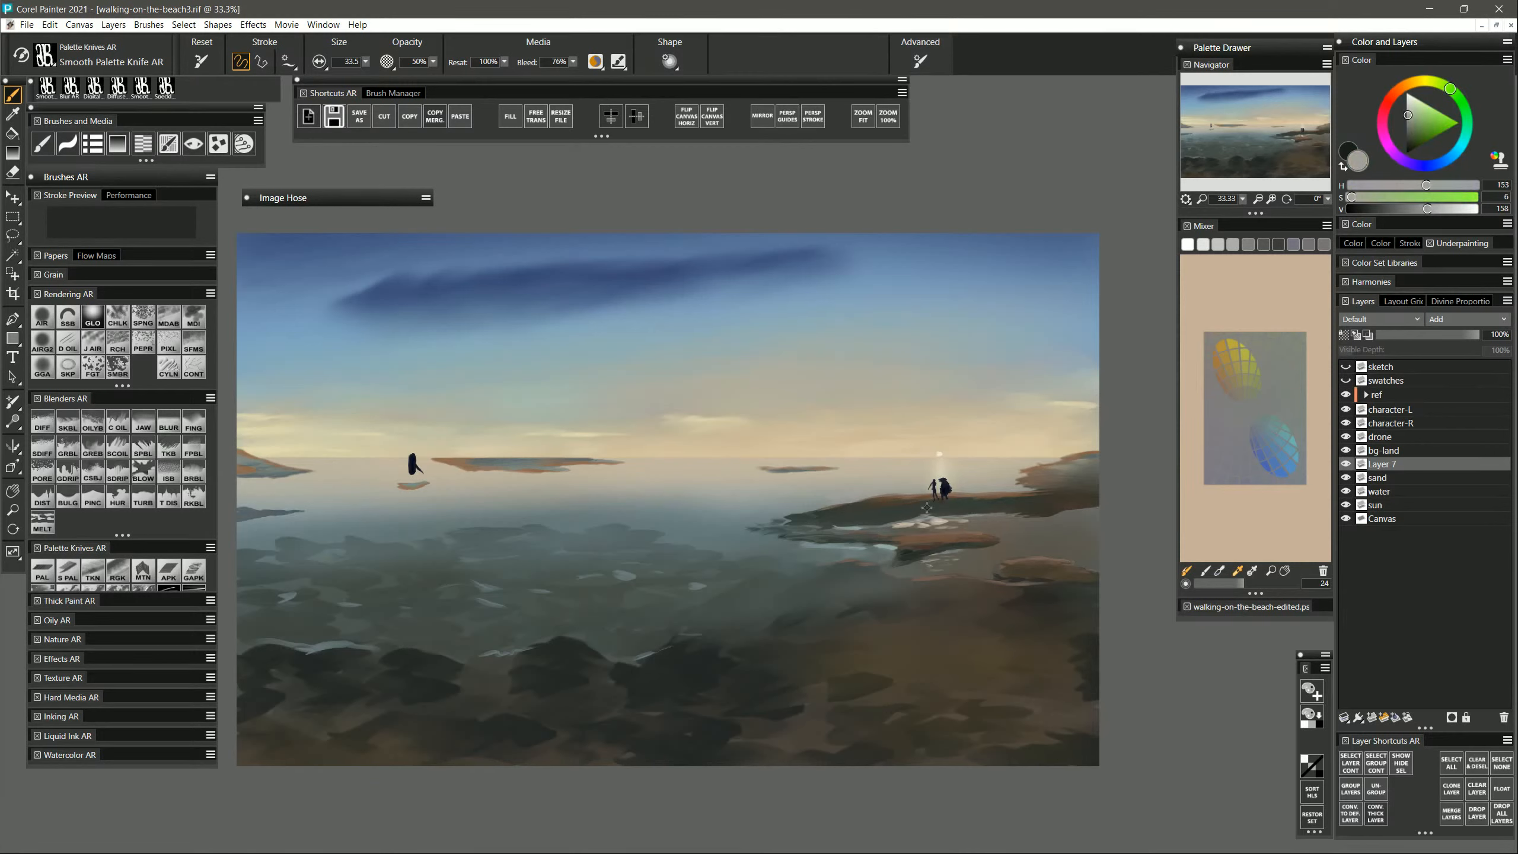
alt+click(927, 508)
drag(878, 528, 966, 525)
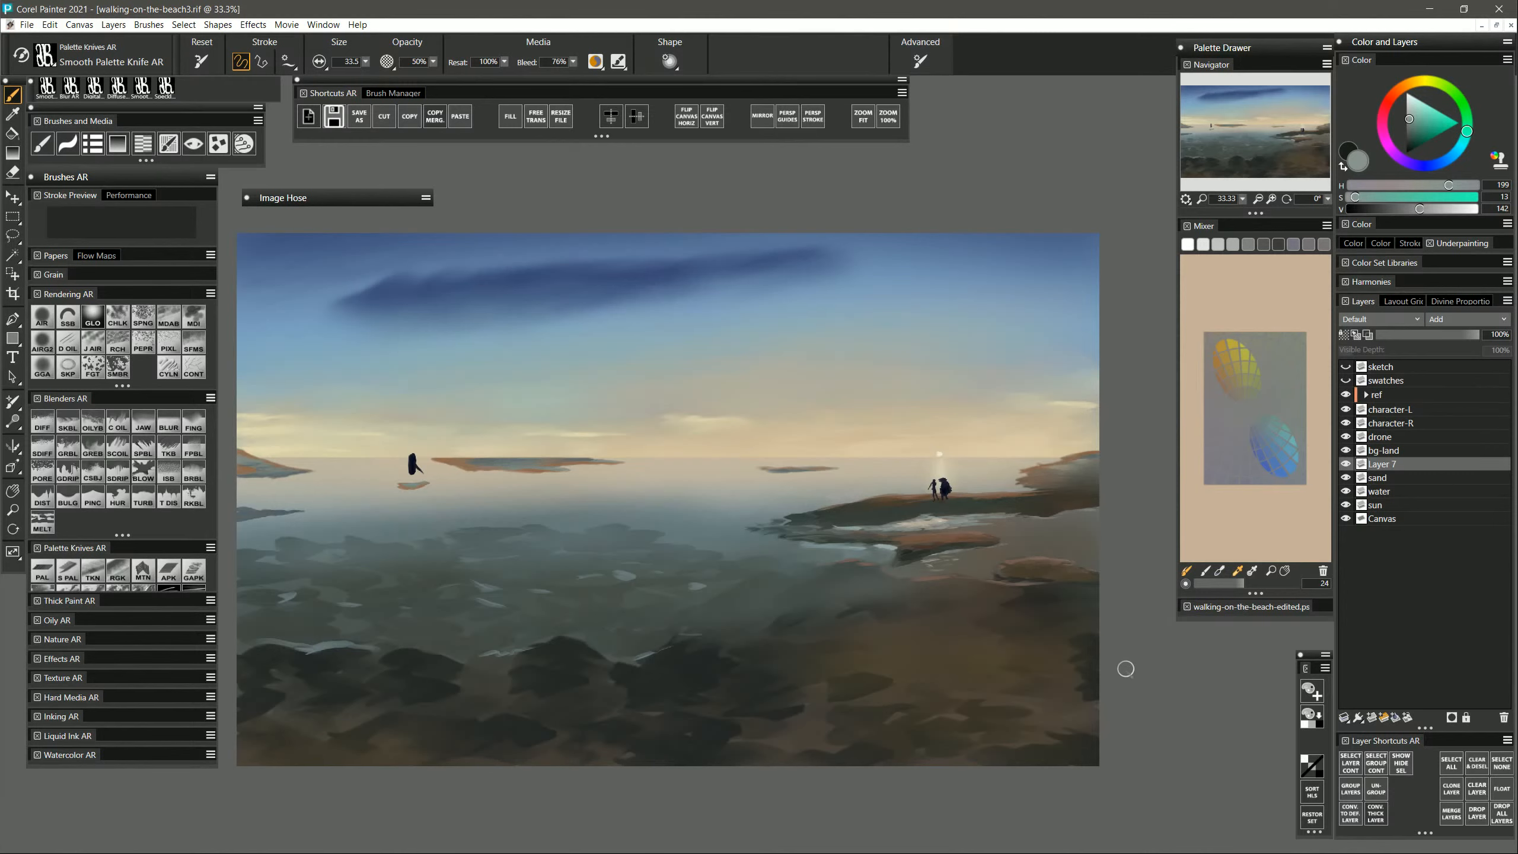
Paint sampled dark brown and grey ripples in the wet sand right of the inlet and soften them with Speckle Diffuse Blur.
alt+click(1034, 523)
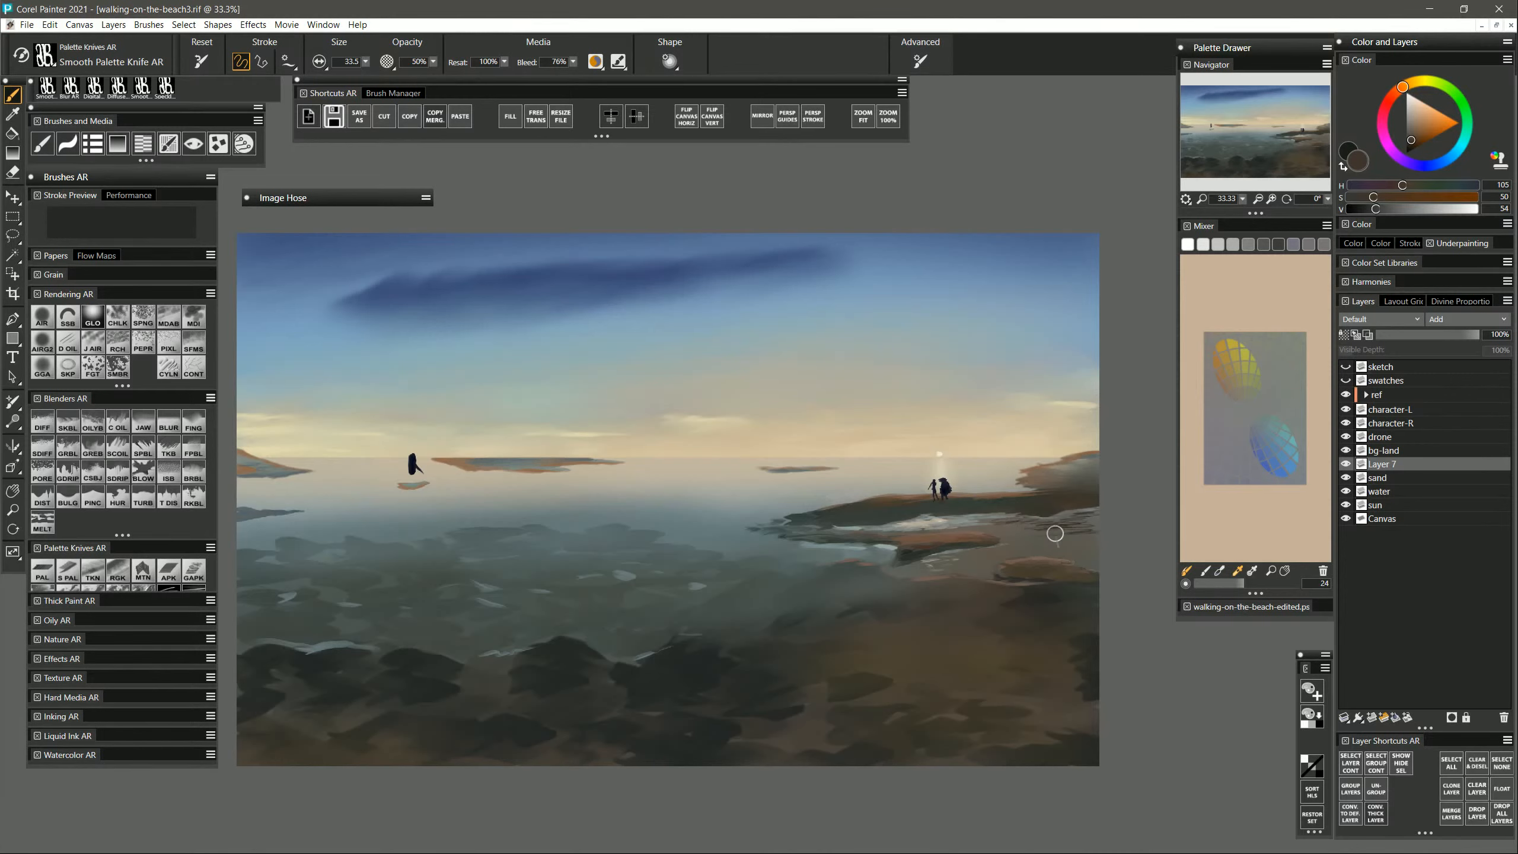
alt+click(1093, 516)
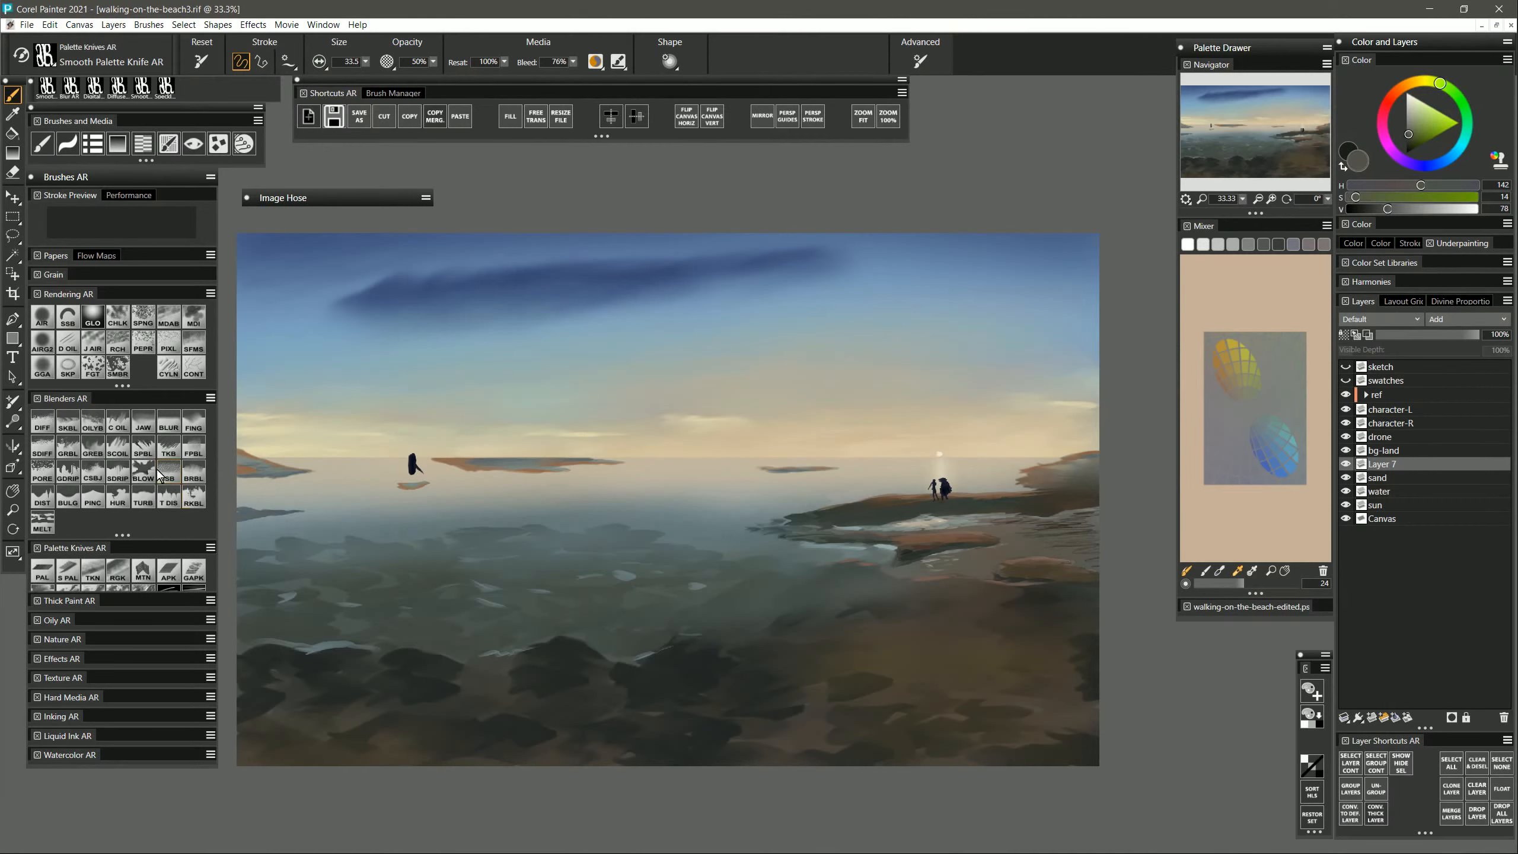
click(72, 436)
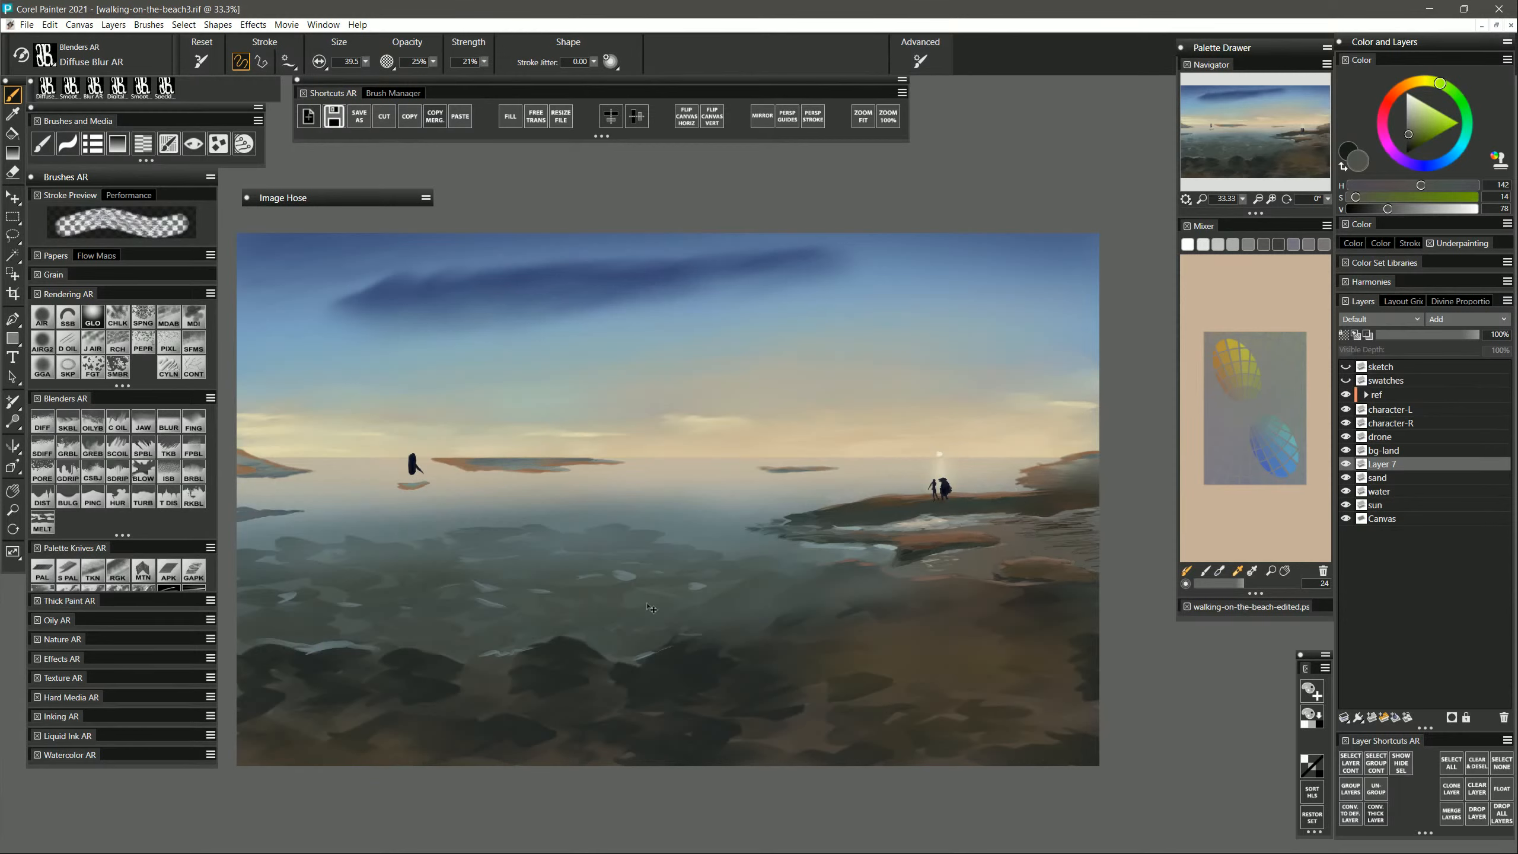
click(48, 424)
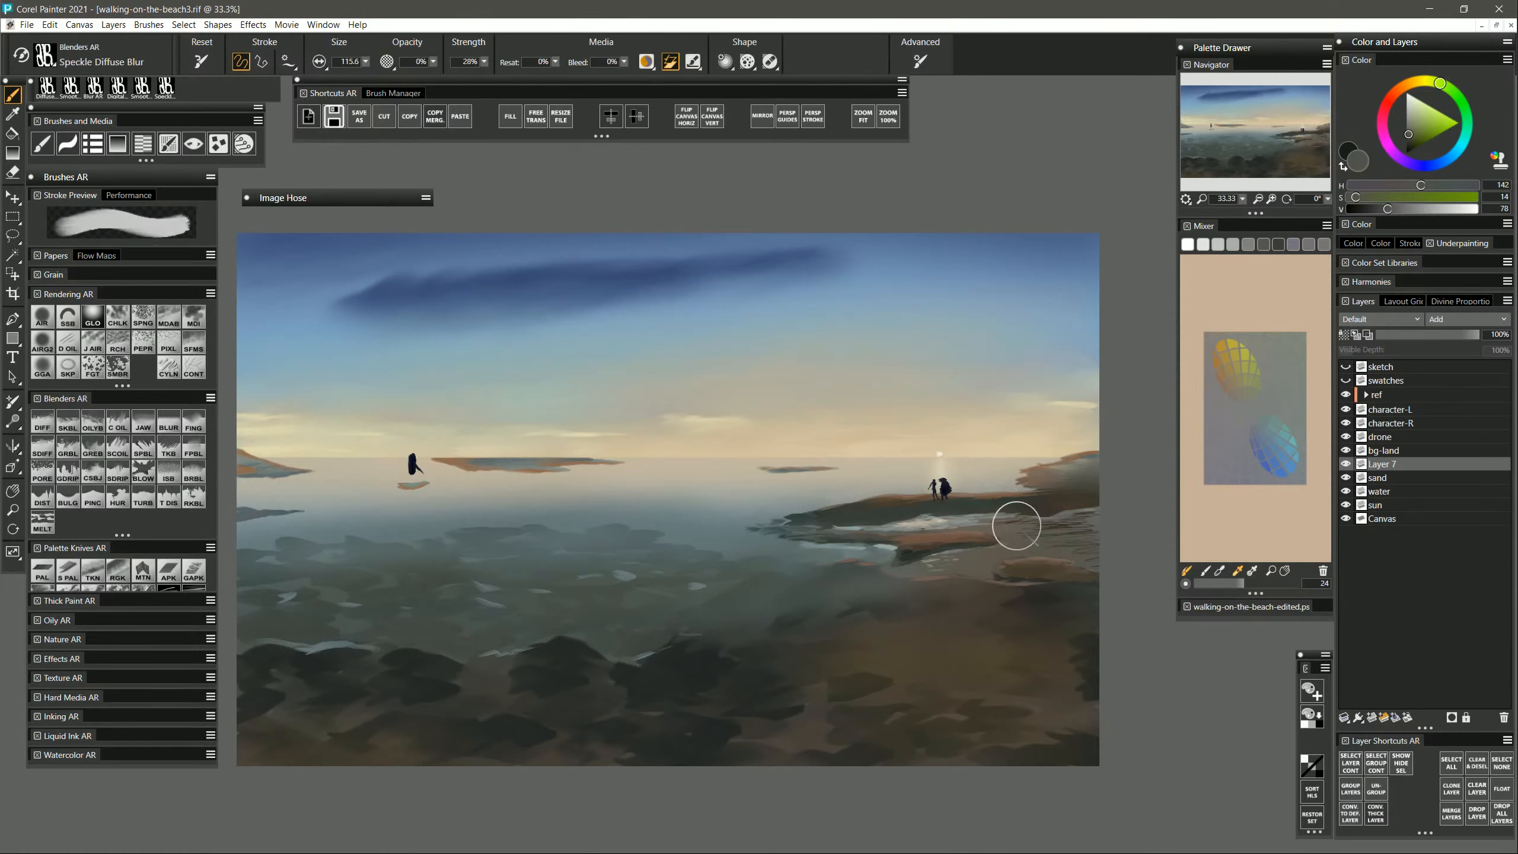
mouse_move(1000, 524)
mouse_down()
mouse_move(1043, 541)
mouse_move(1057, 519)
mouse_move(1070, 551)
mouse_move(1090, 517)
mouse_move(1096, 552)
mouse_move(997, 525)
mouse_move(1114, 537)
mouse_move(1035, 547)
mouse_move(1096, 562)
mouse_move(1095, 514)
mouse_up()
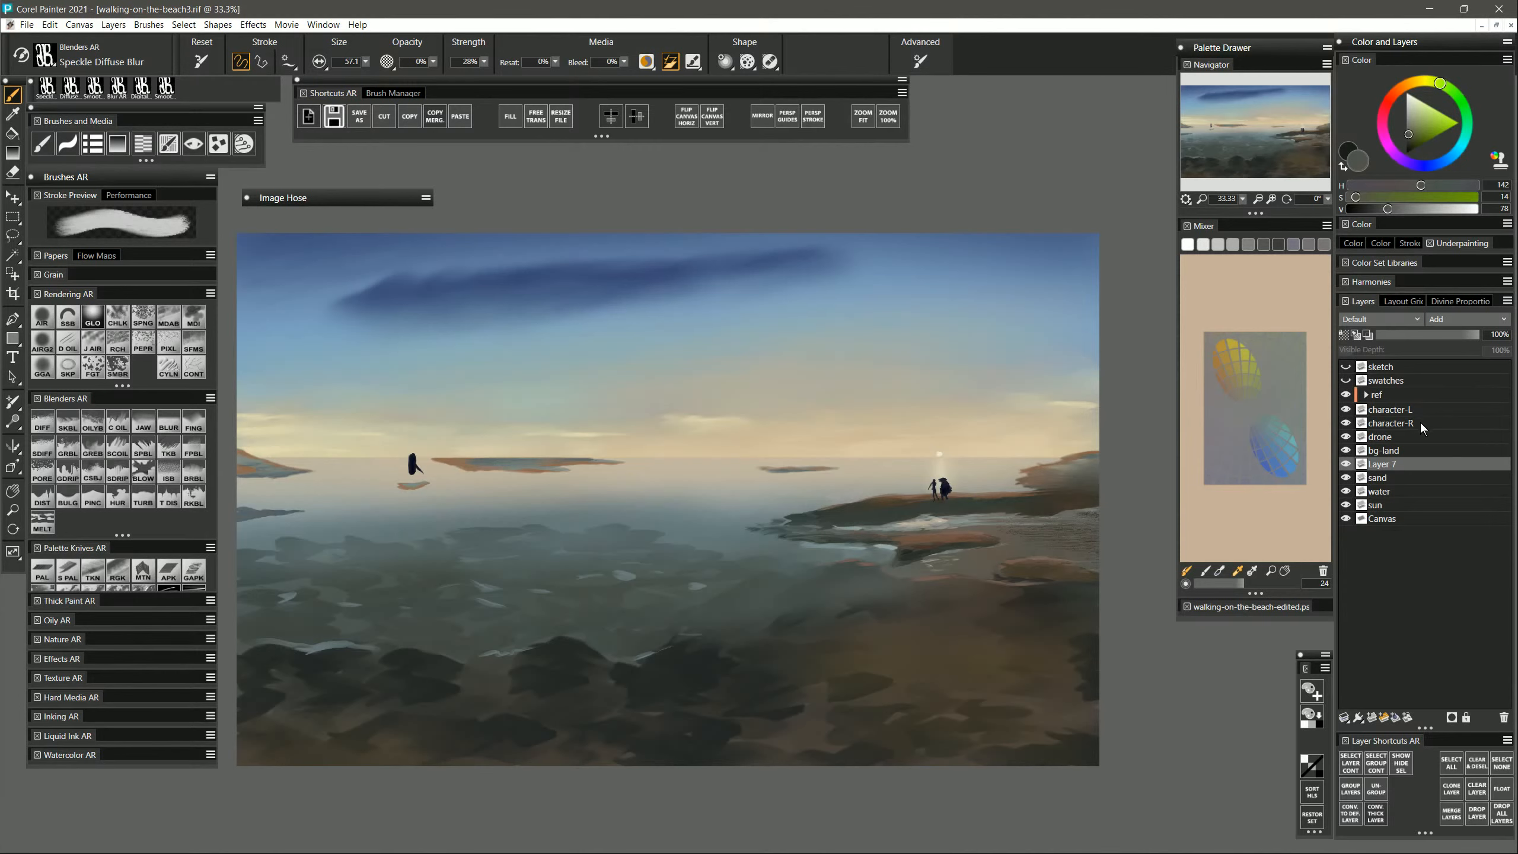
Merge the bg-land, Layer 7, sand and water layers into one layer.
click(1400, 451)
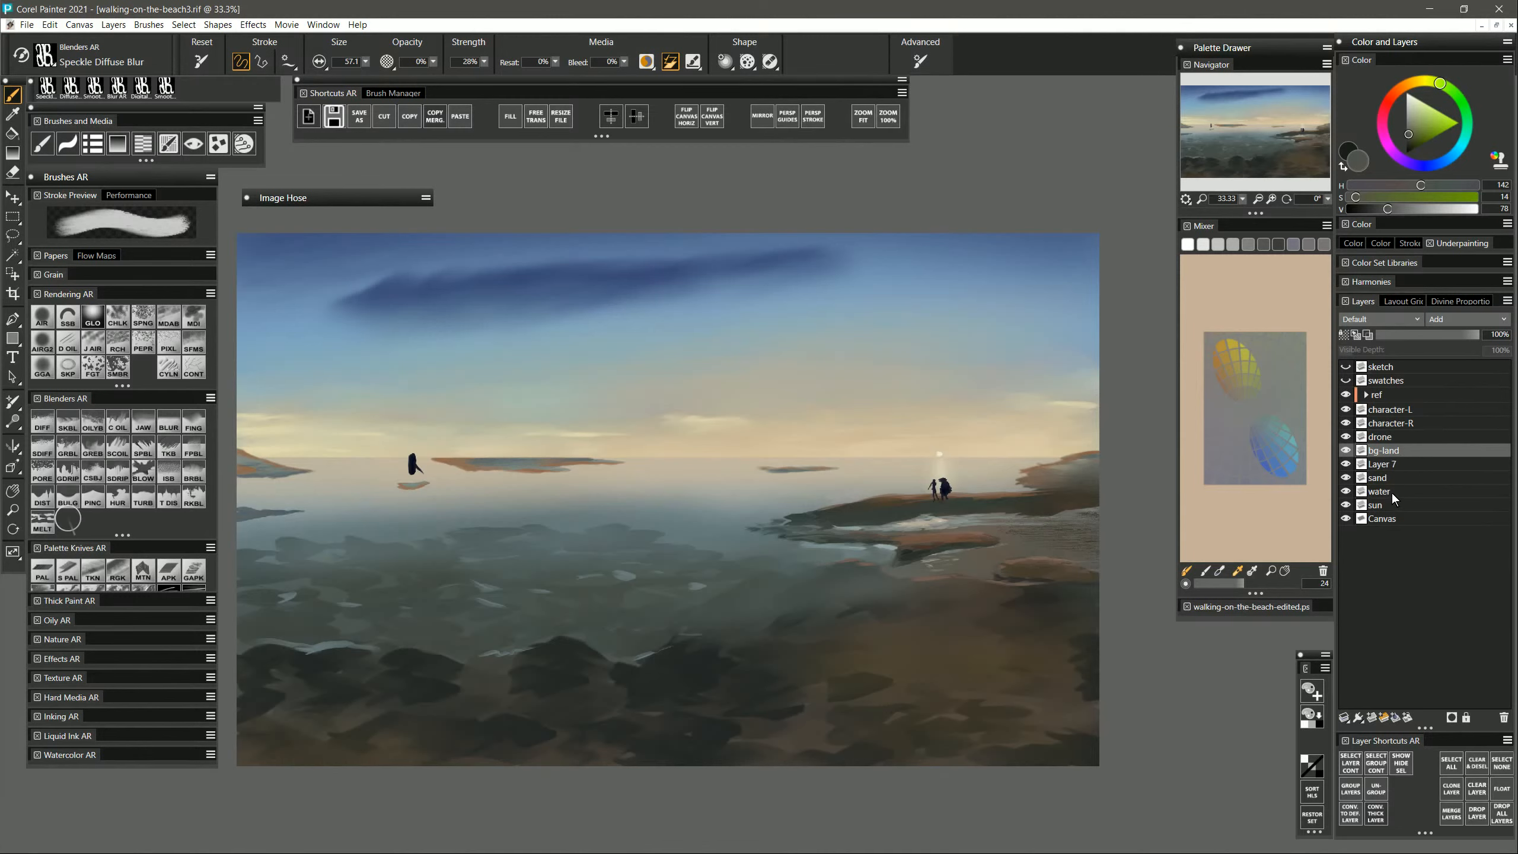
click(1347, 465)
click(1347, 465)
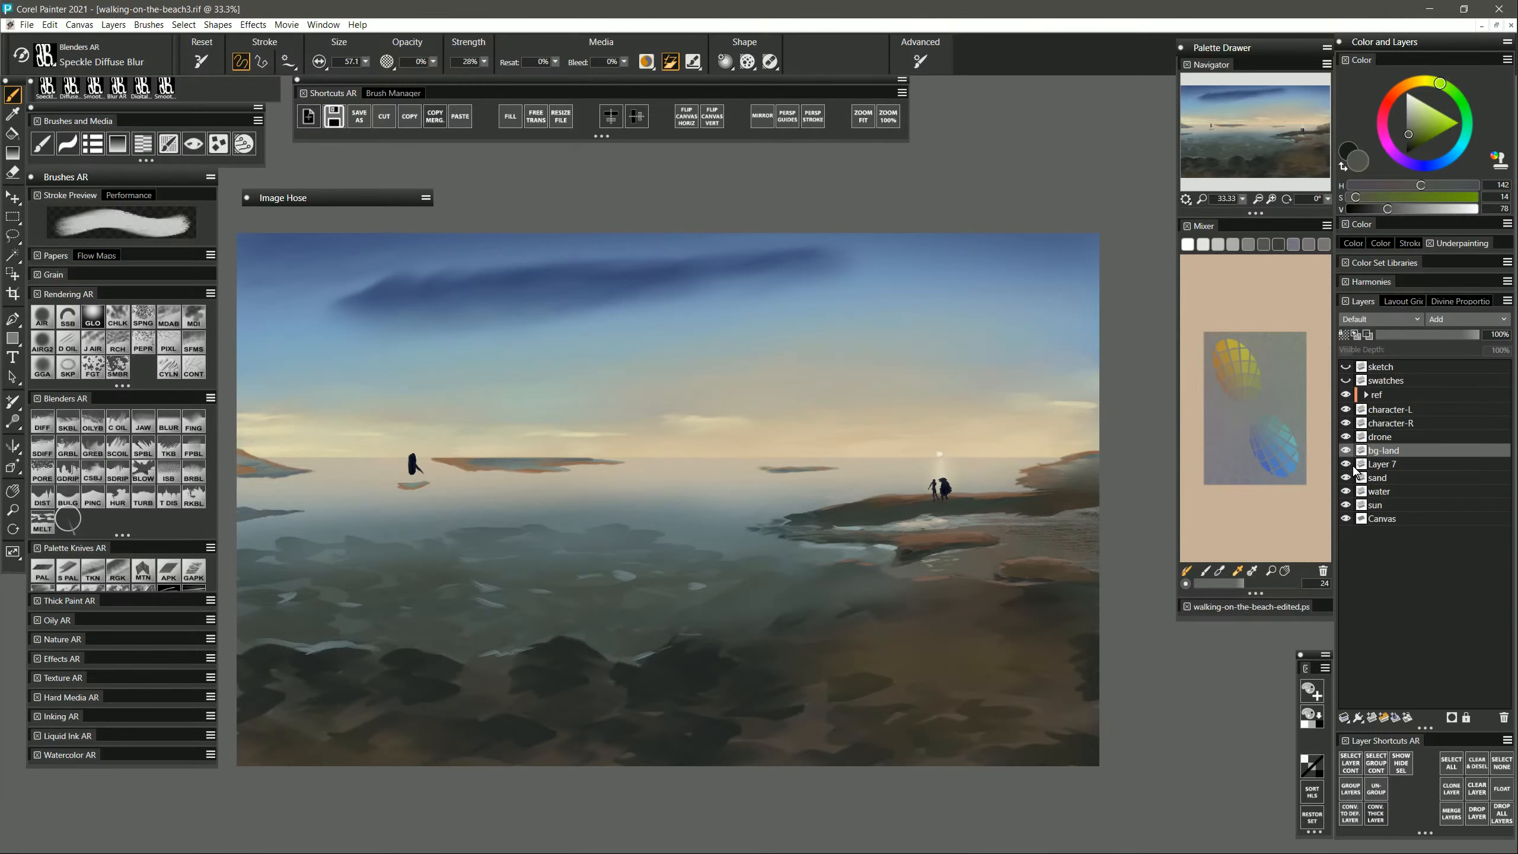
shift+click(1395, 492)
key(ctrl+e)
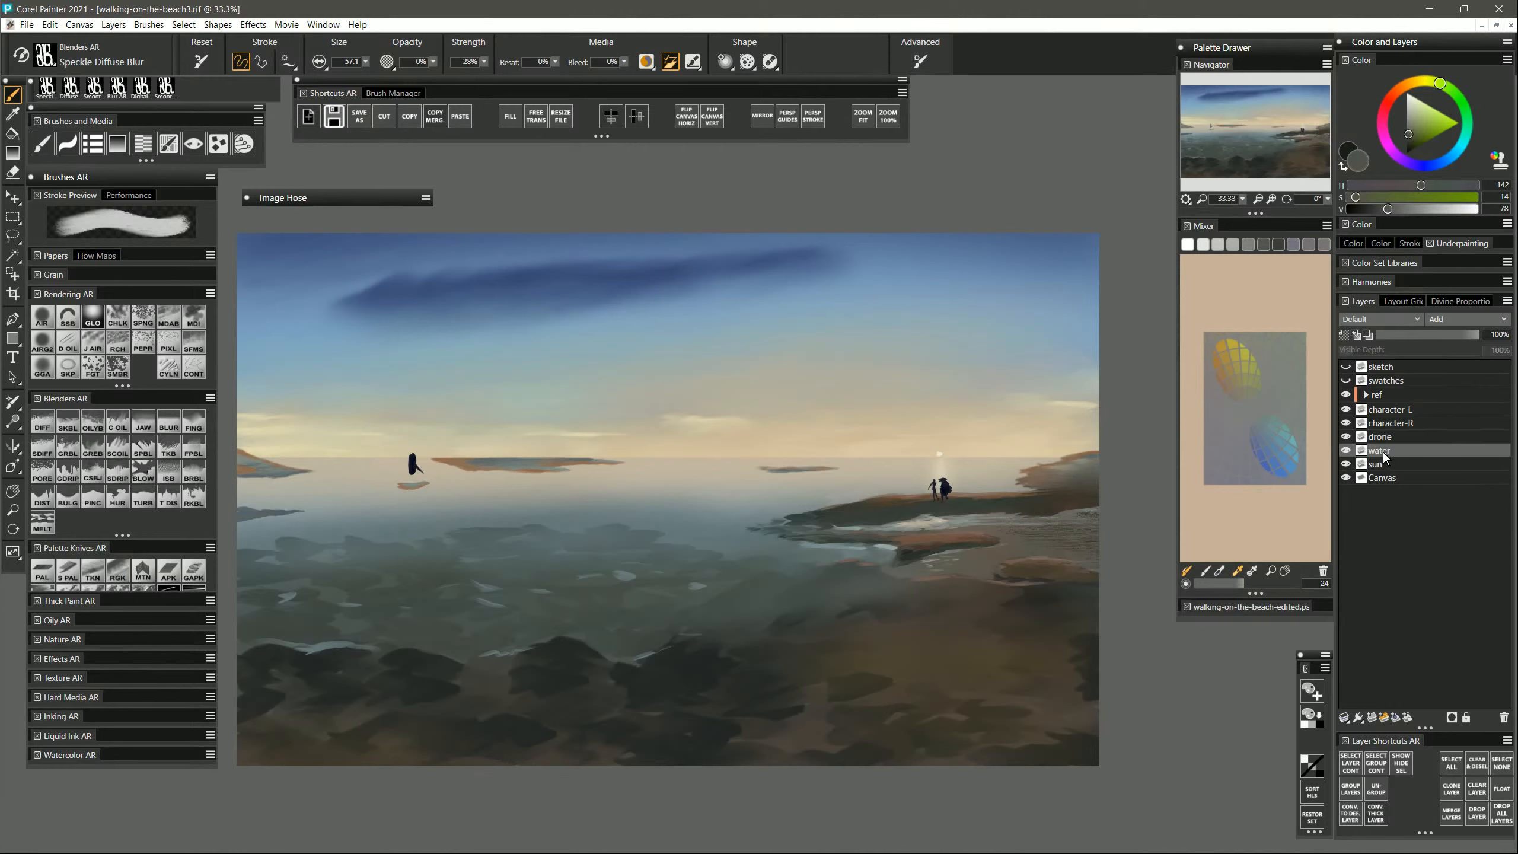
Rename the merged layer as land and save the painting under the file name walking-on-the-beach4.
double_click(1384, 453)
text(la)
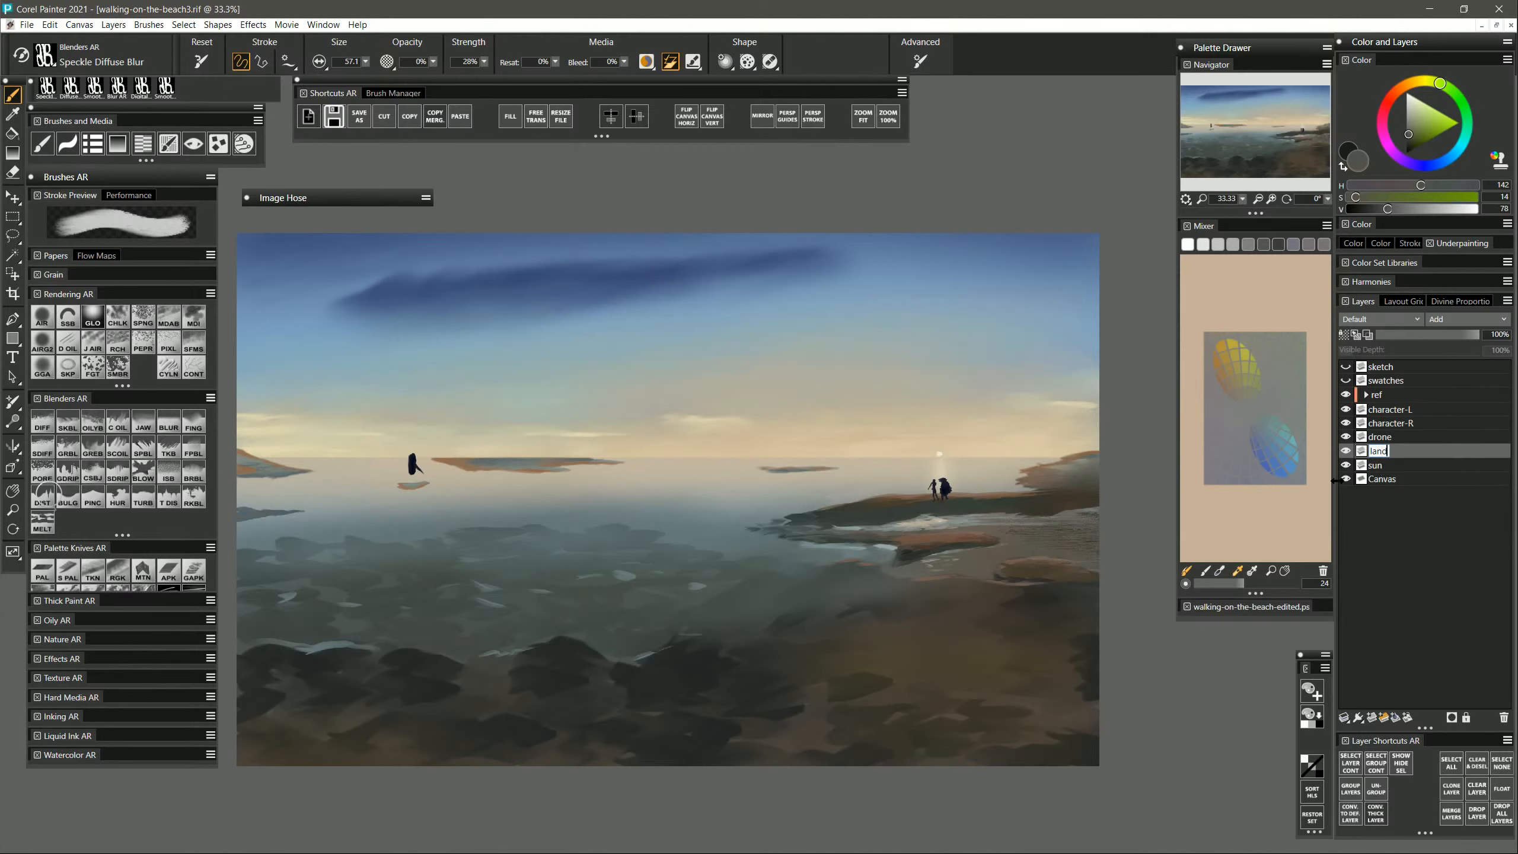
text(nd)
key(Return)
click(358, 118)
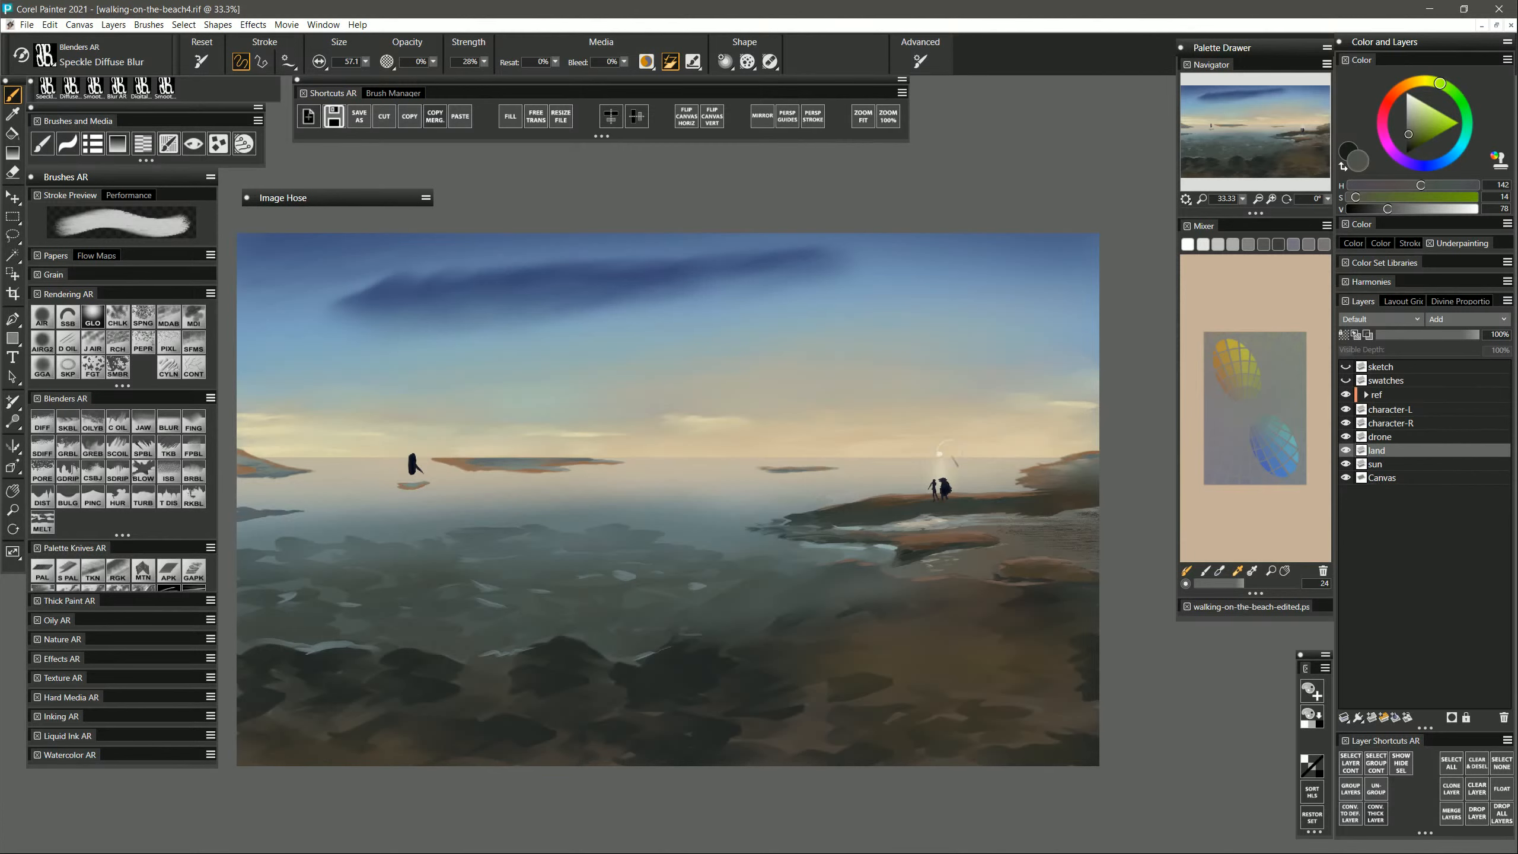
click(1345, 477)
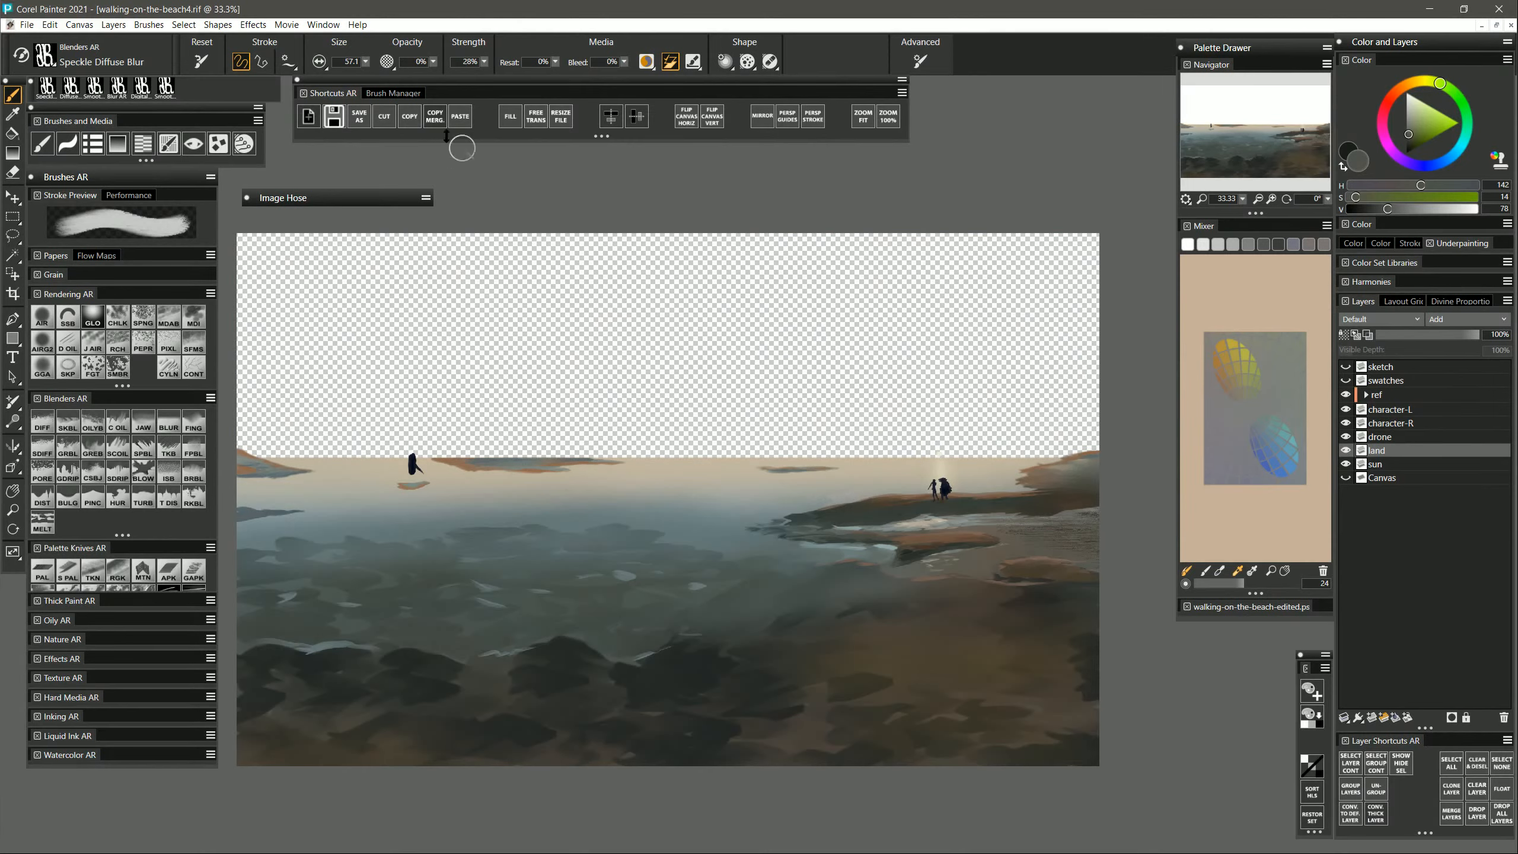
click(358, 117)
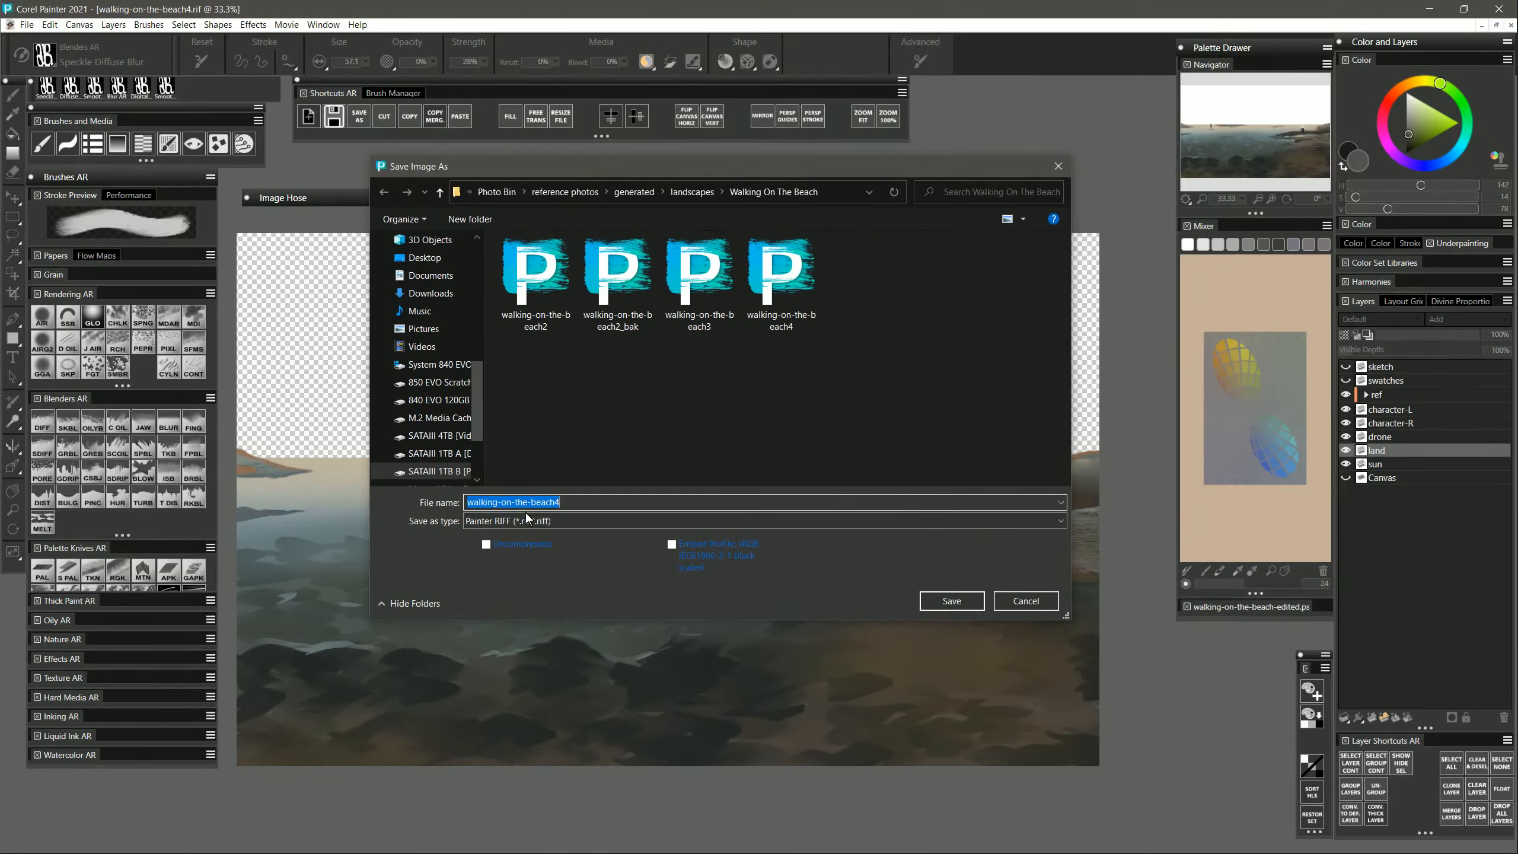
click(526, 512)
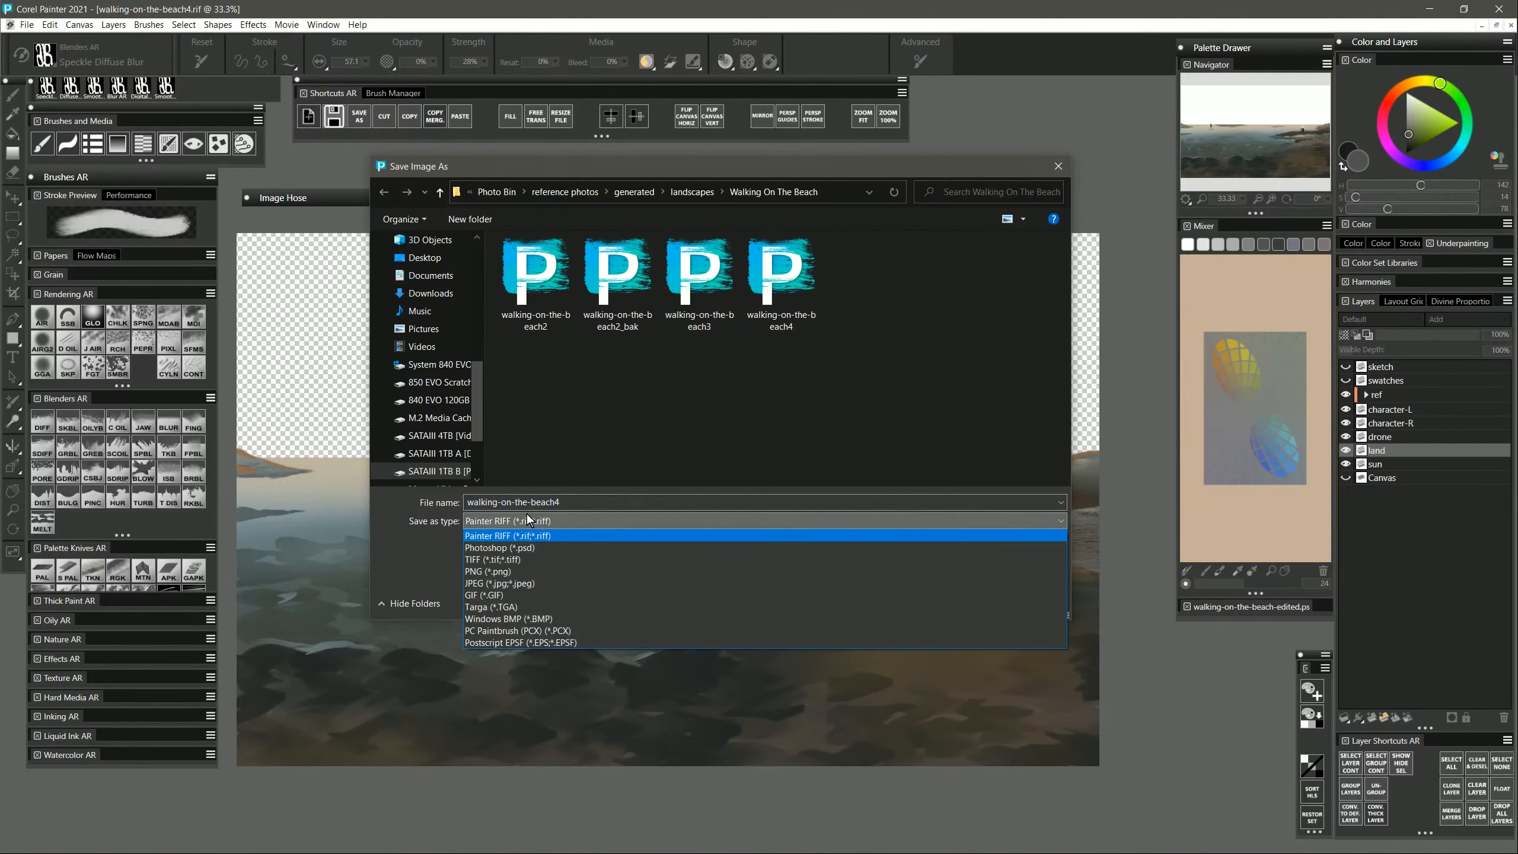
click(517, 571)
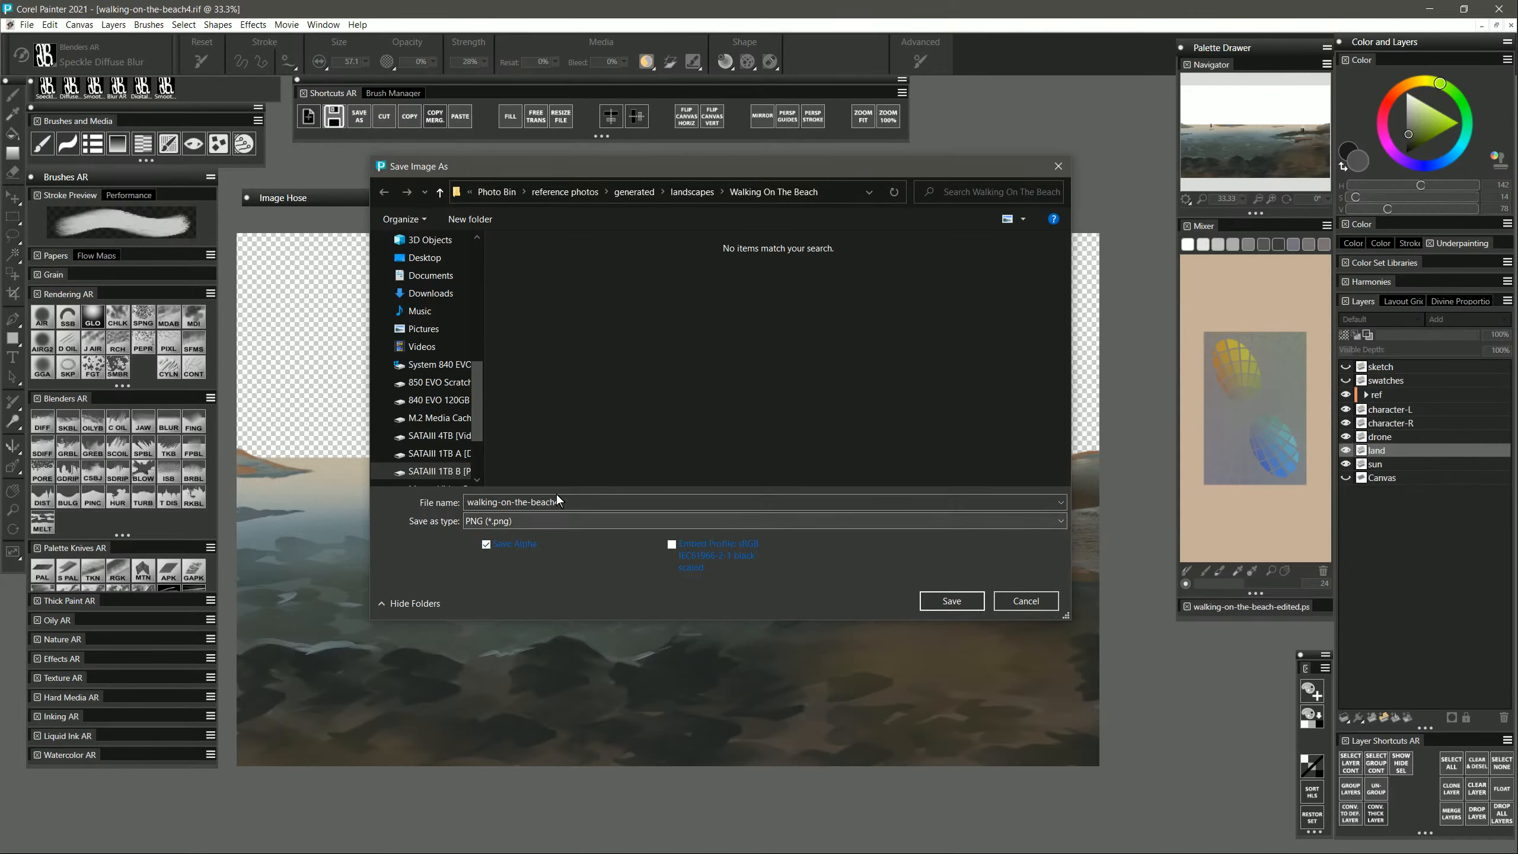
click(1003, 600)
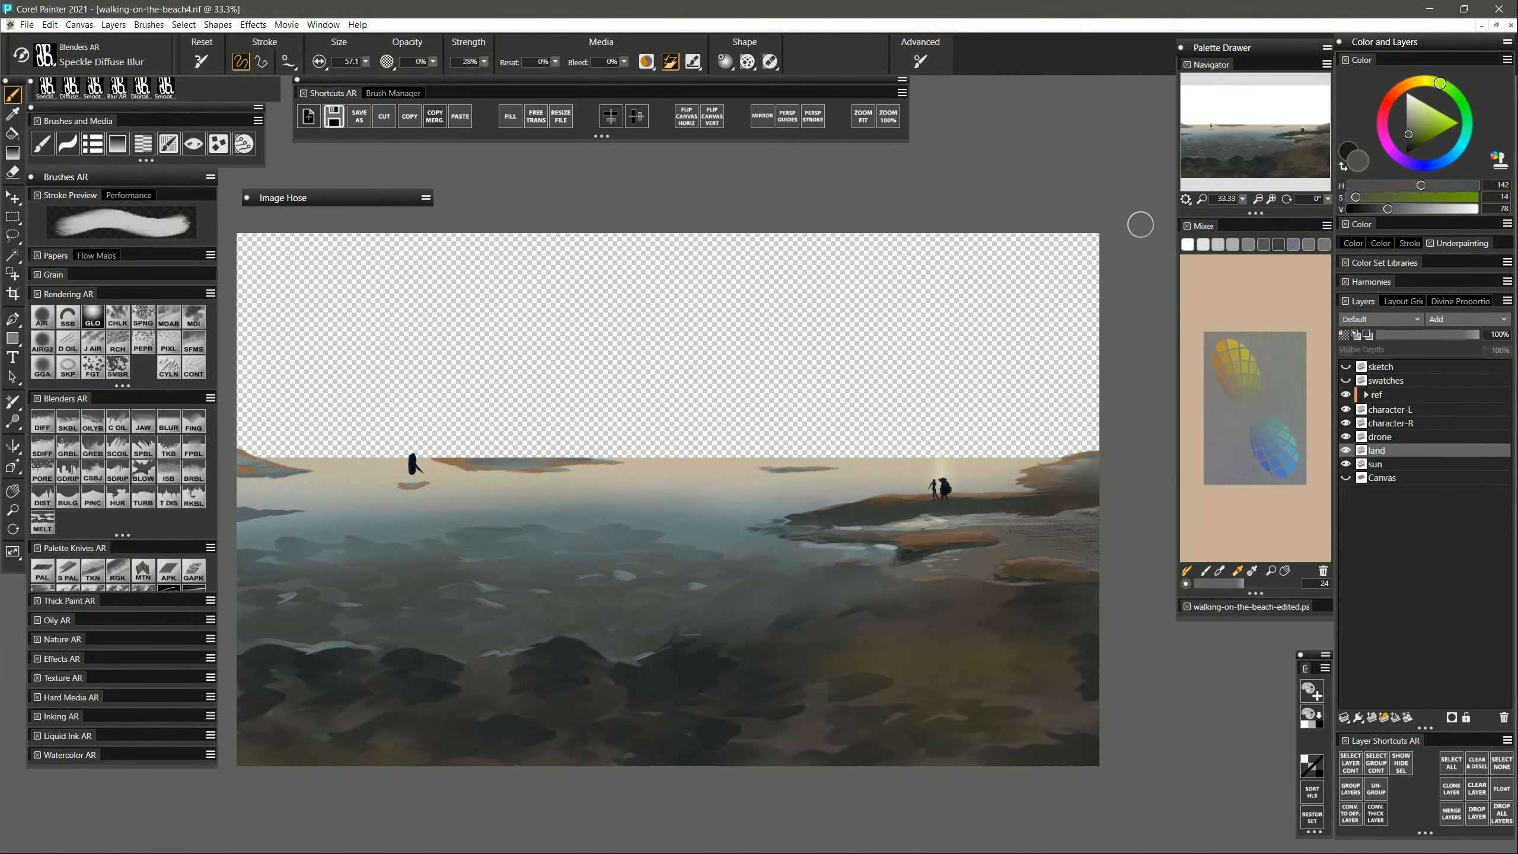
click(1346, 478)
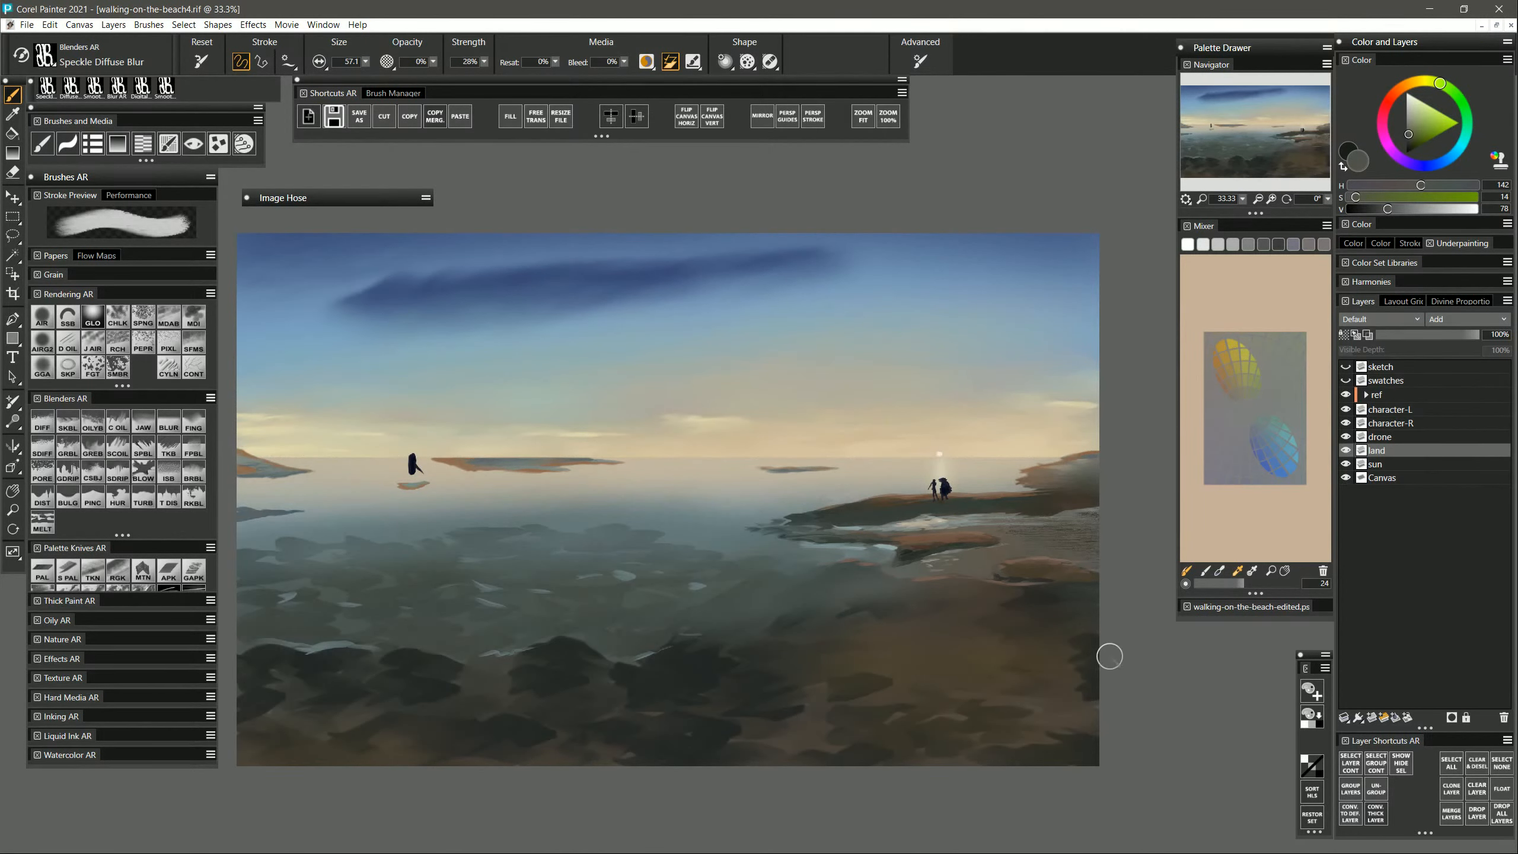
Blend the rock ledge, inlet and wet sand near the two characters using the Smooth Knife Blender at size 29.5.
drag(995, 711, 1032, 694)
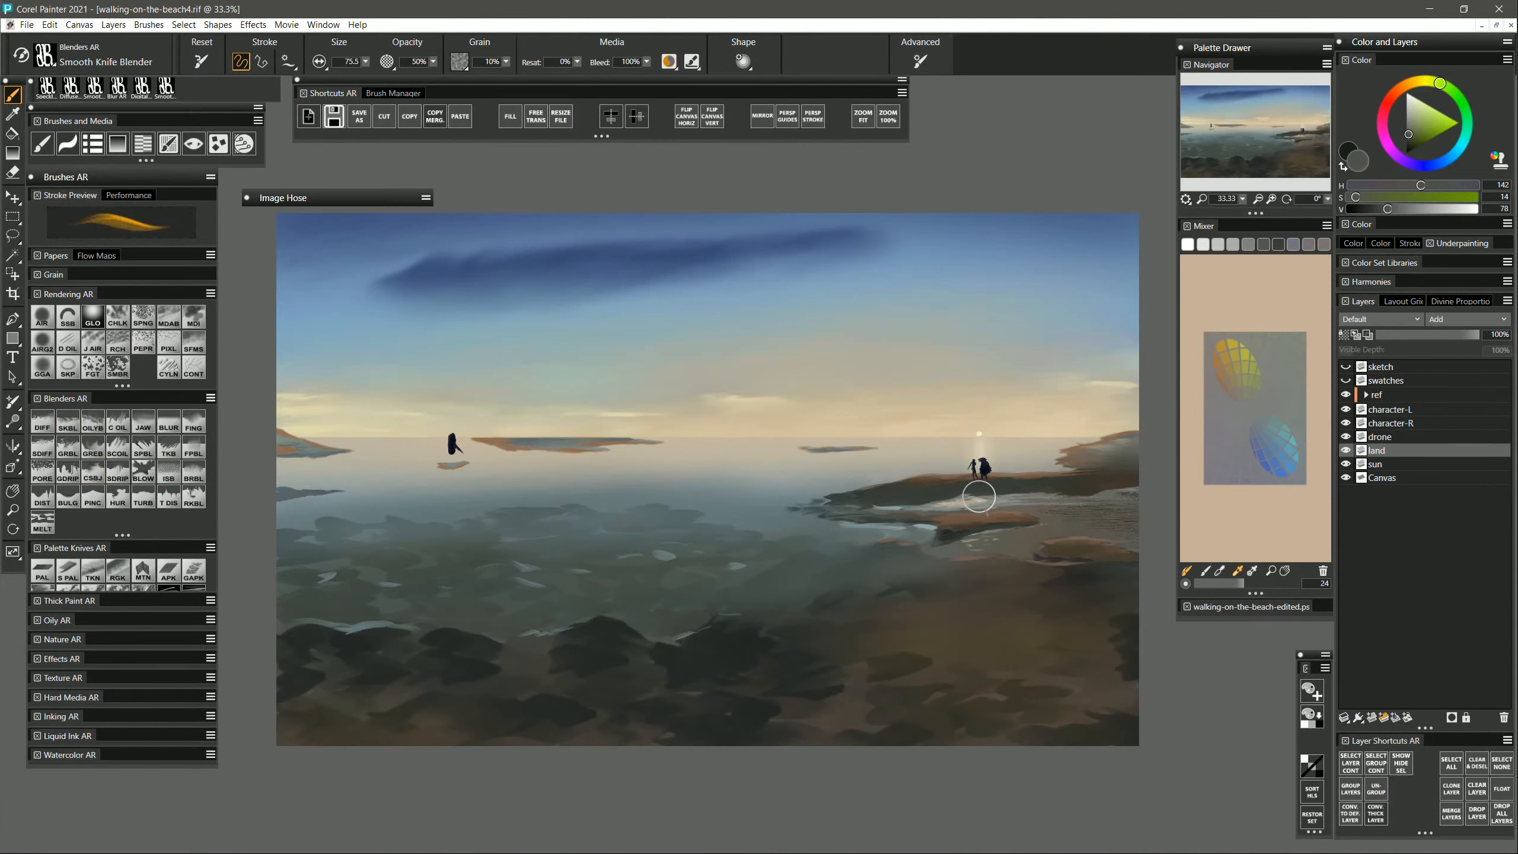
drag(979, 495, 979, 504)
mouse_move(1145, 497)
mouse_down()
mouse_move(1109, 496)
mouse_move(1099, 518)
mouse_move(1145, 540)
mouse_move(1102, 529)
mouse_up()
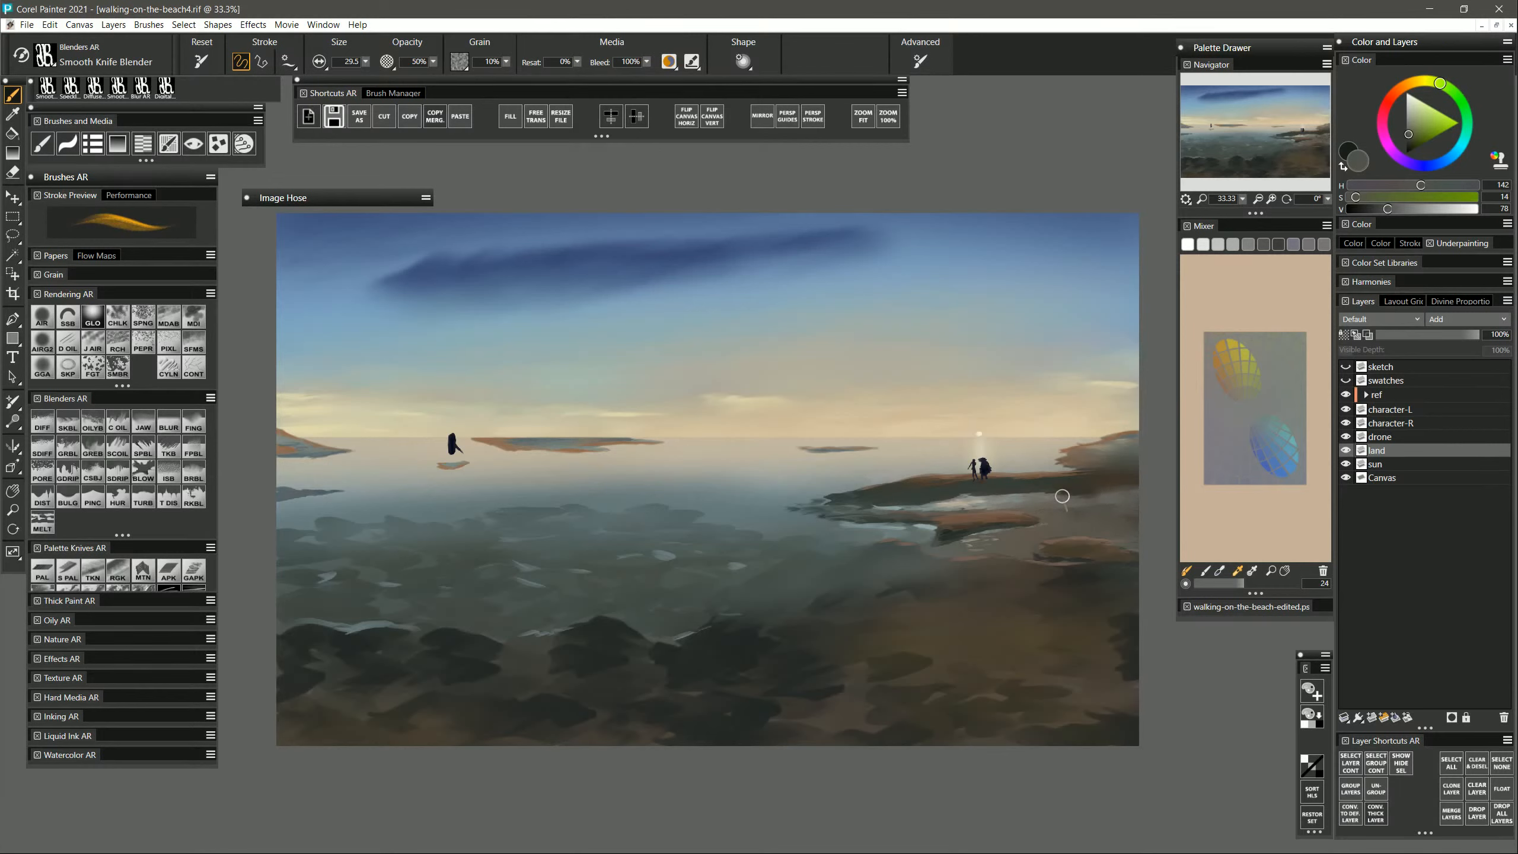
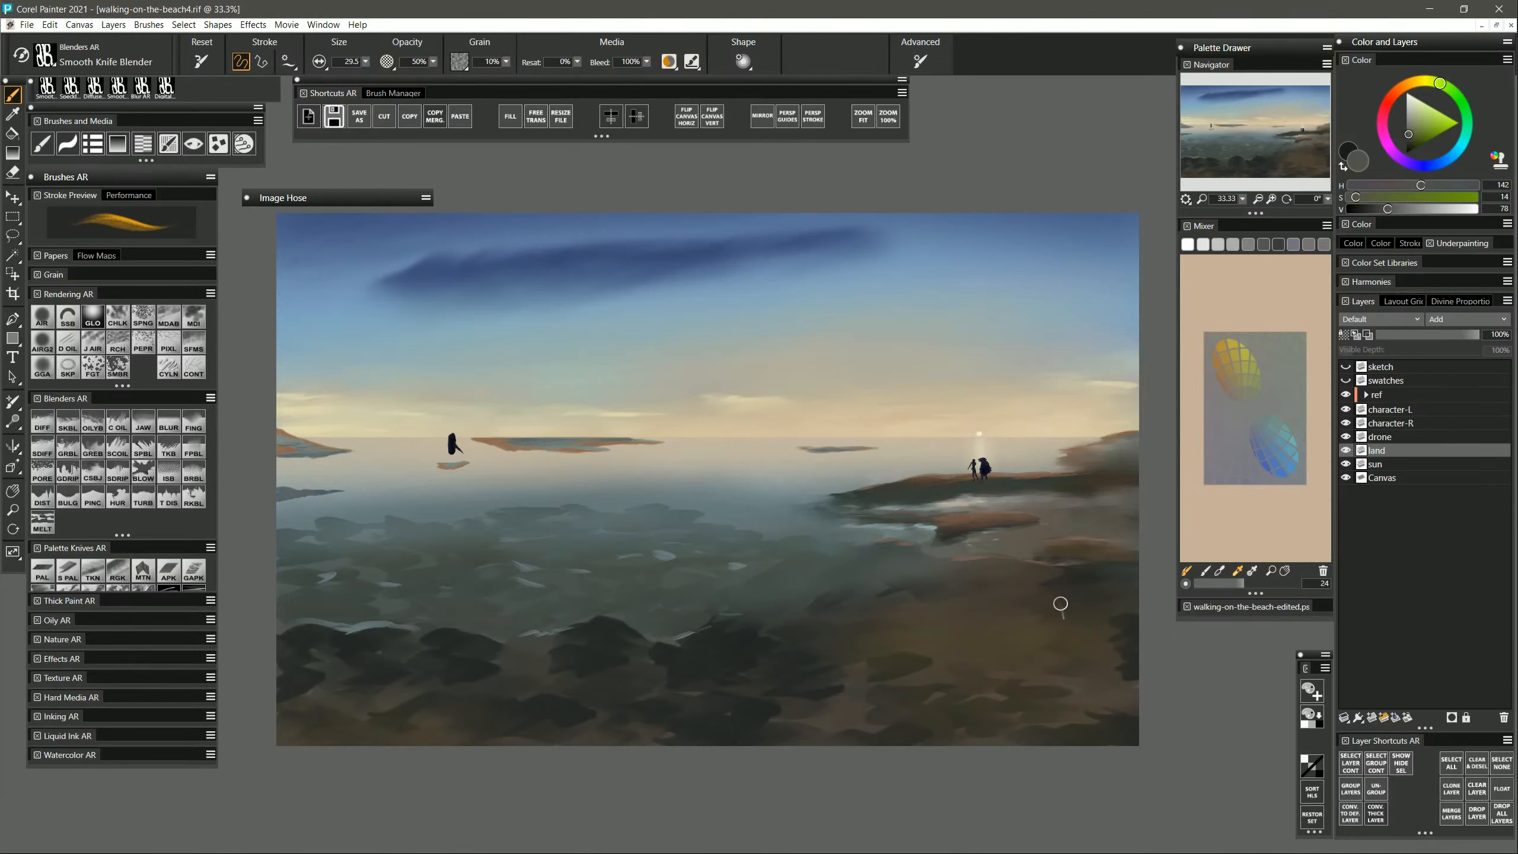
Soften the open water, ripples and dark foreground rocks with broad Smooth Knife Blender strokes at size 105.
ctrl+alt+drag(629, 510, 649, 517)
ctrl+alt+drag(314, 498, 299, 497)
mouse_move(601, 544)
mouse_down()
mouse_move(643, 536)
mouse_move(708, 566)
mouse_move(580, 552)
mouse_move(509, 596)
mouse_up()
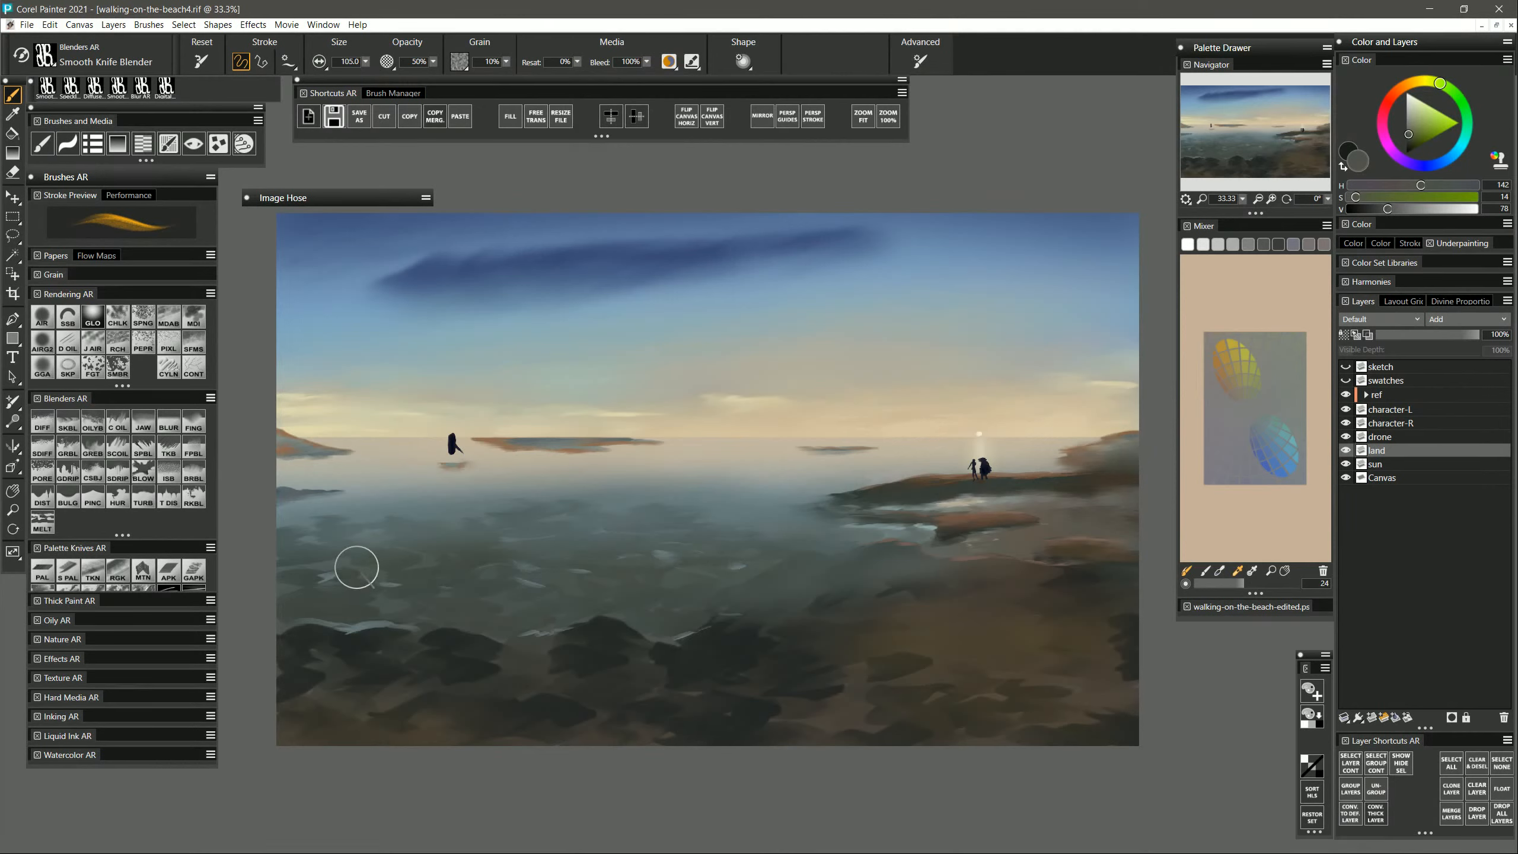
drag(338, 569, 370, 595)
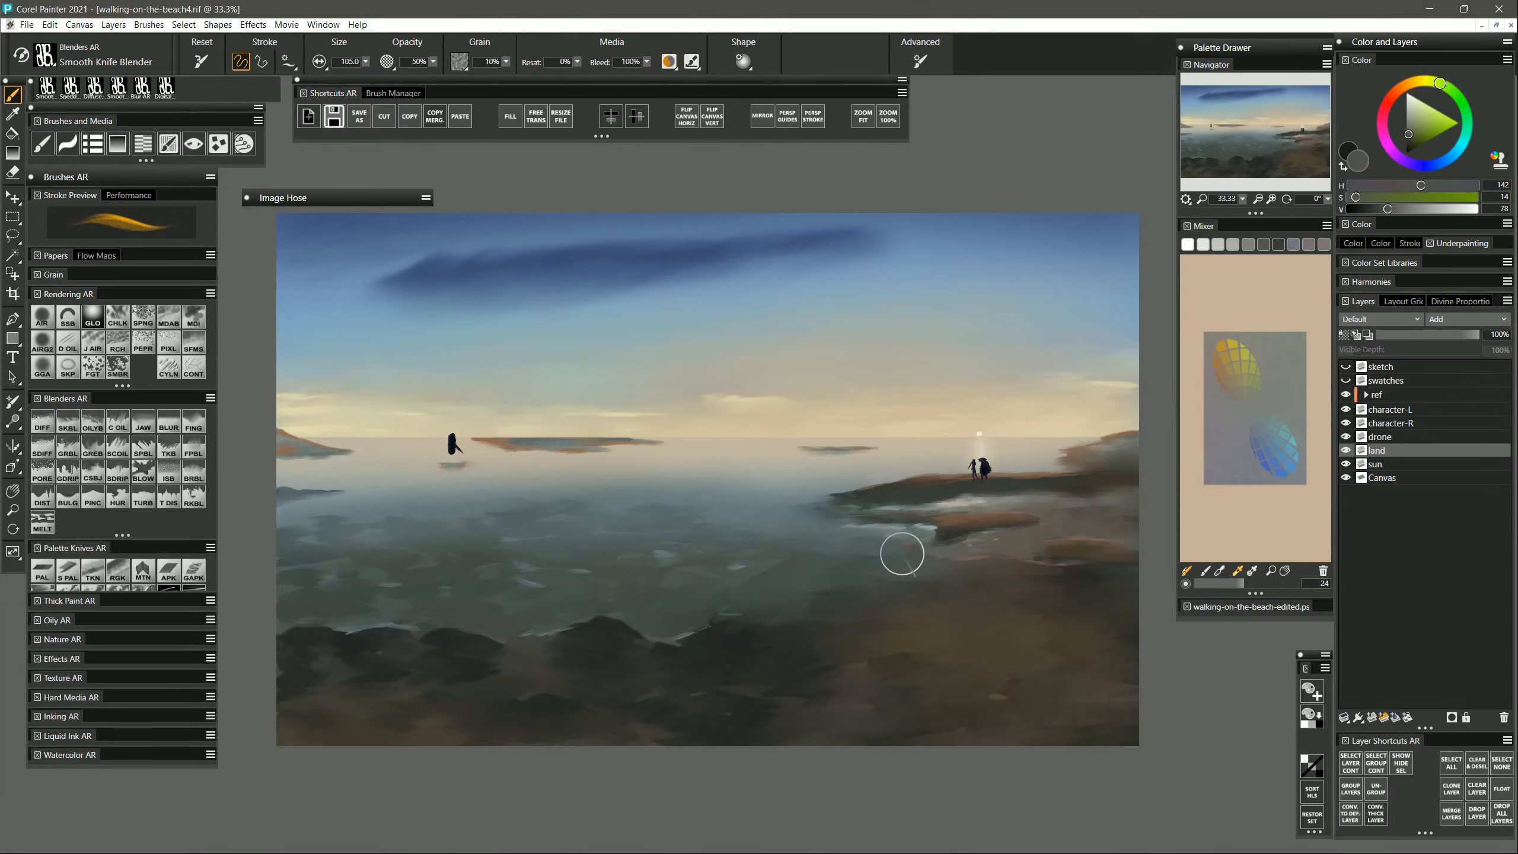
drag(900, 557, 891, 551)
Reduce the Smooth Knife Blender size and blend the edge where the water meets the dark foreground beach.
key([)
key([)
key([)
key([)
drag(736, 611, 736, 623)
Prepare the Smooth Palette Knife AR on the drone layer with a warm brown sampled from the yellow-orange sphere in the mixer.
click(13, 510)
drag(448, 441, 743, 538)
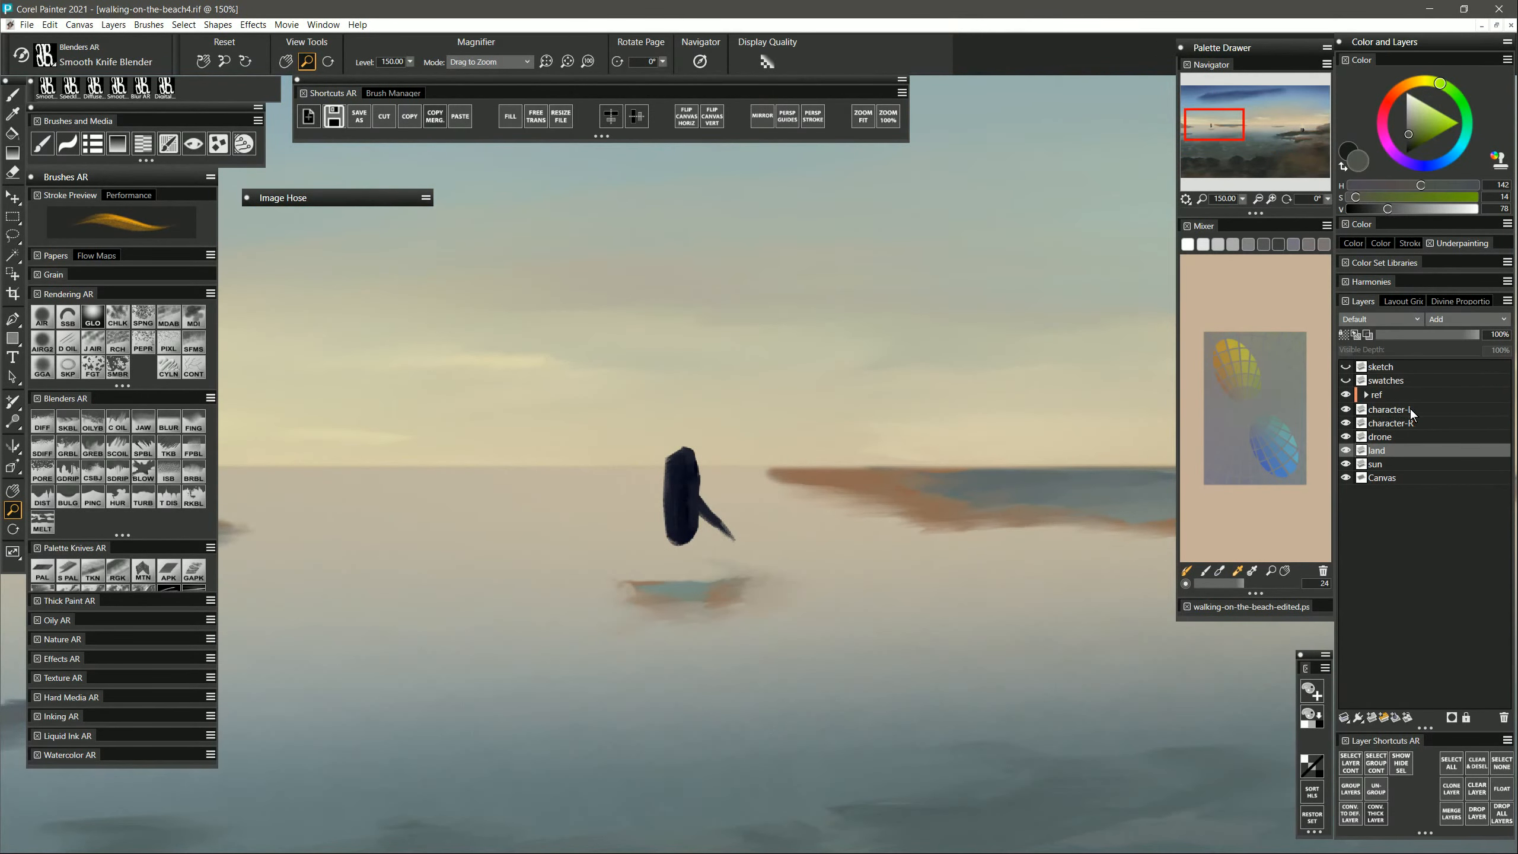
click(1392, 438)
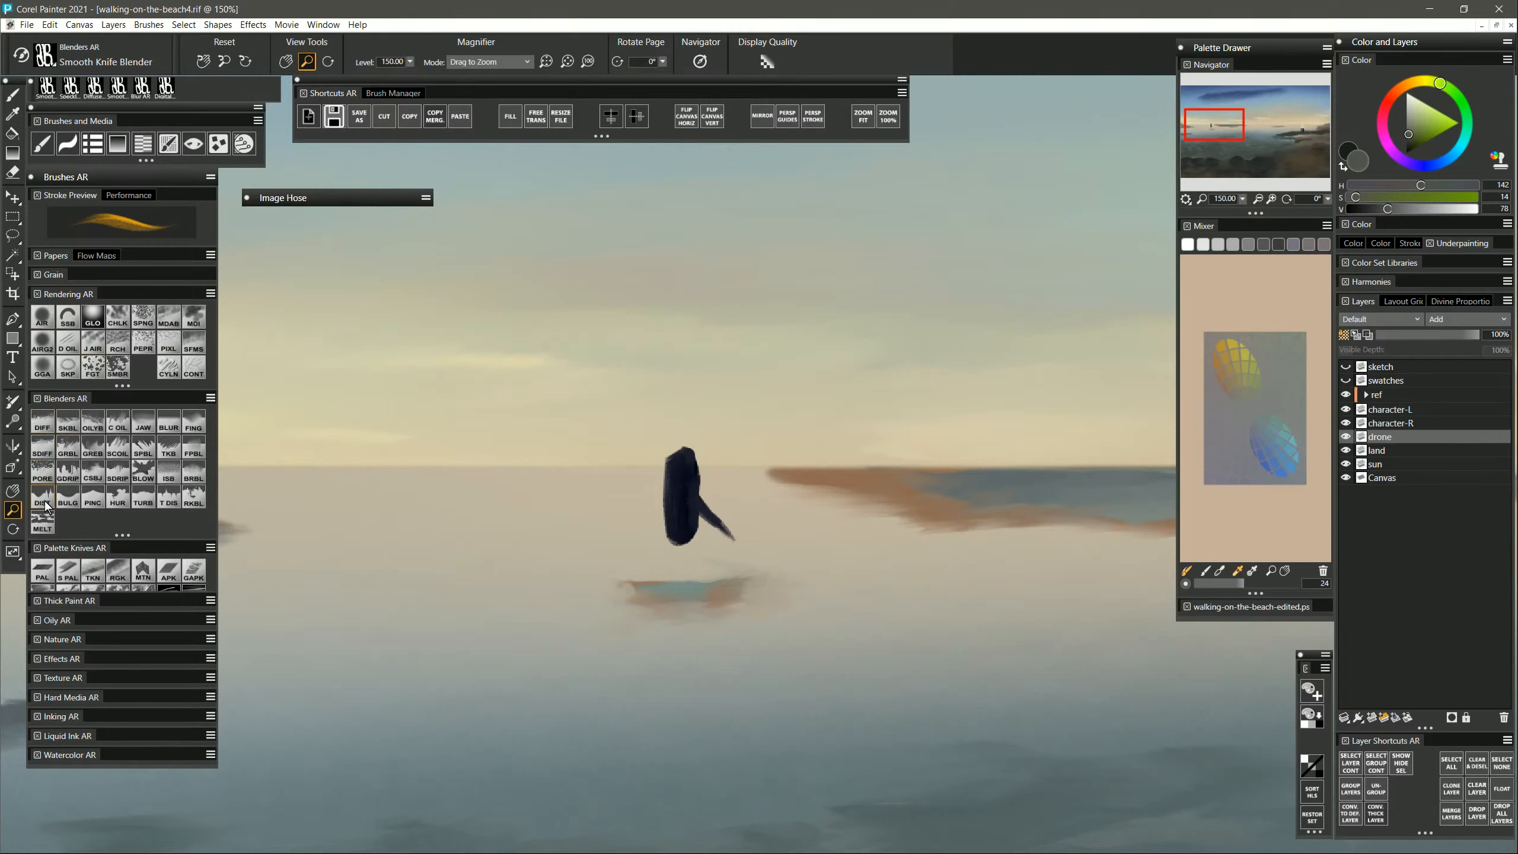
click(68, 574)
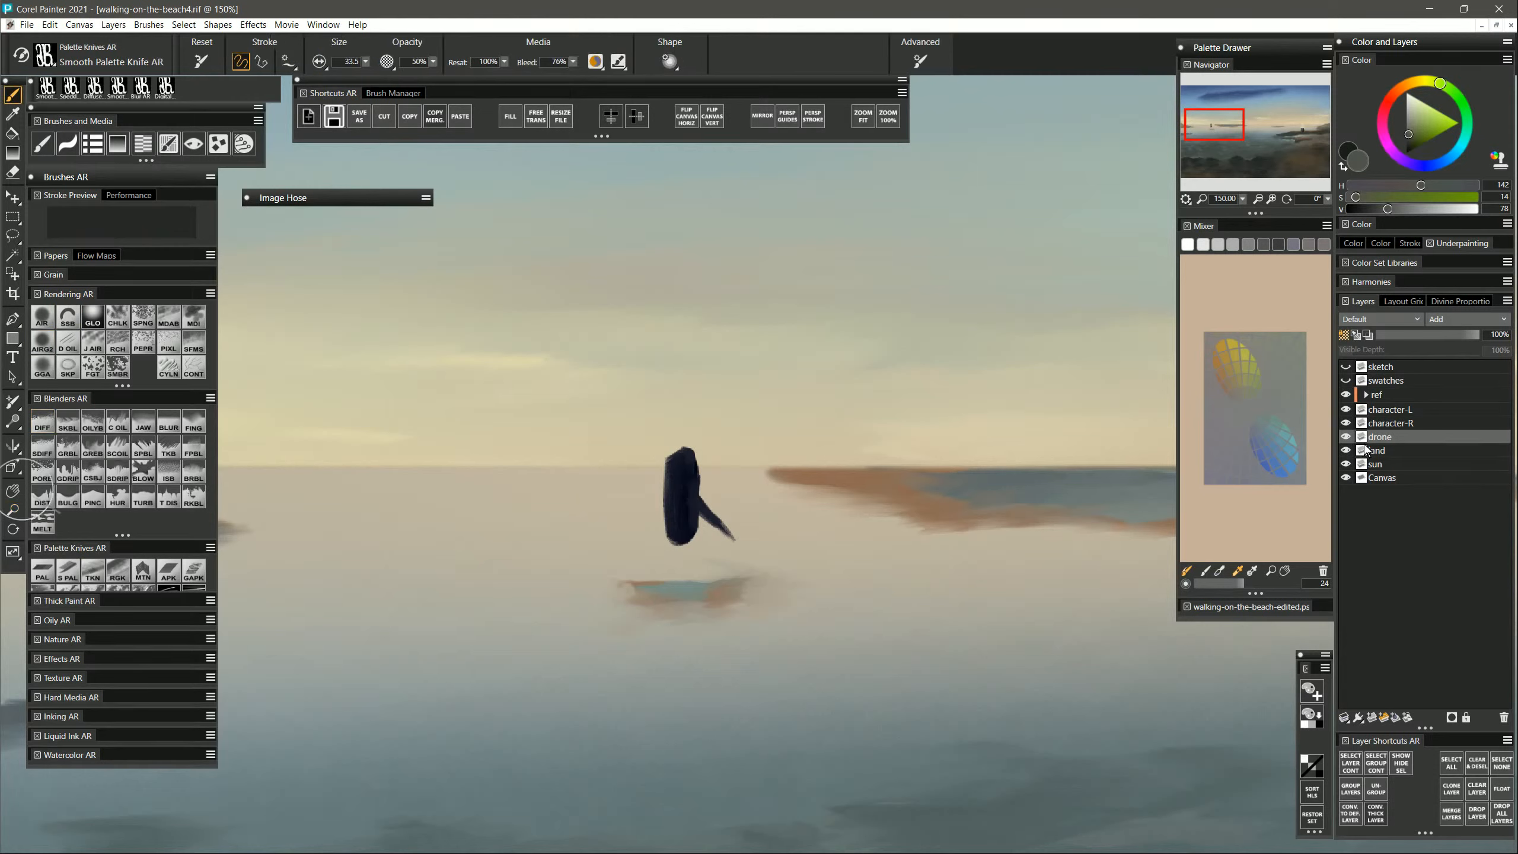
click(1221, 378)
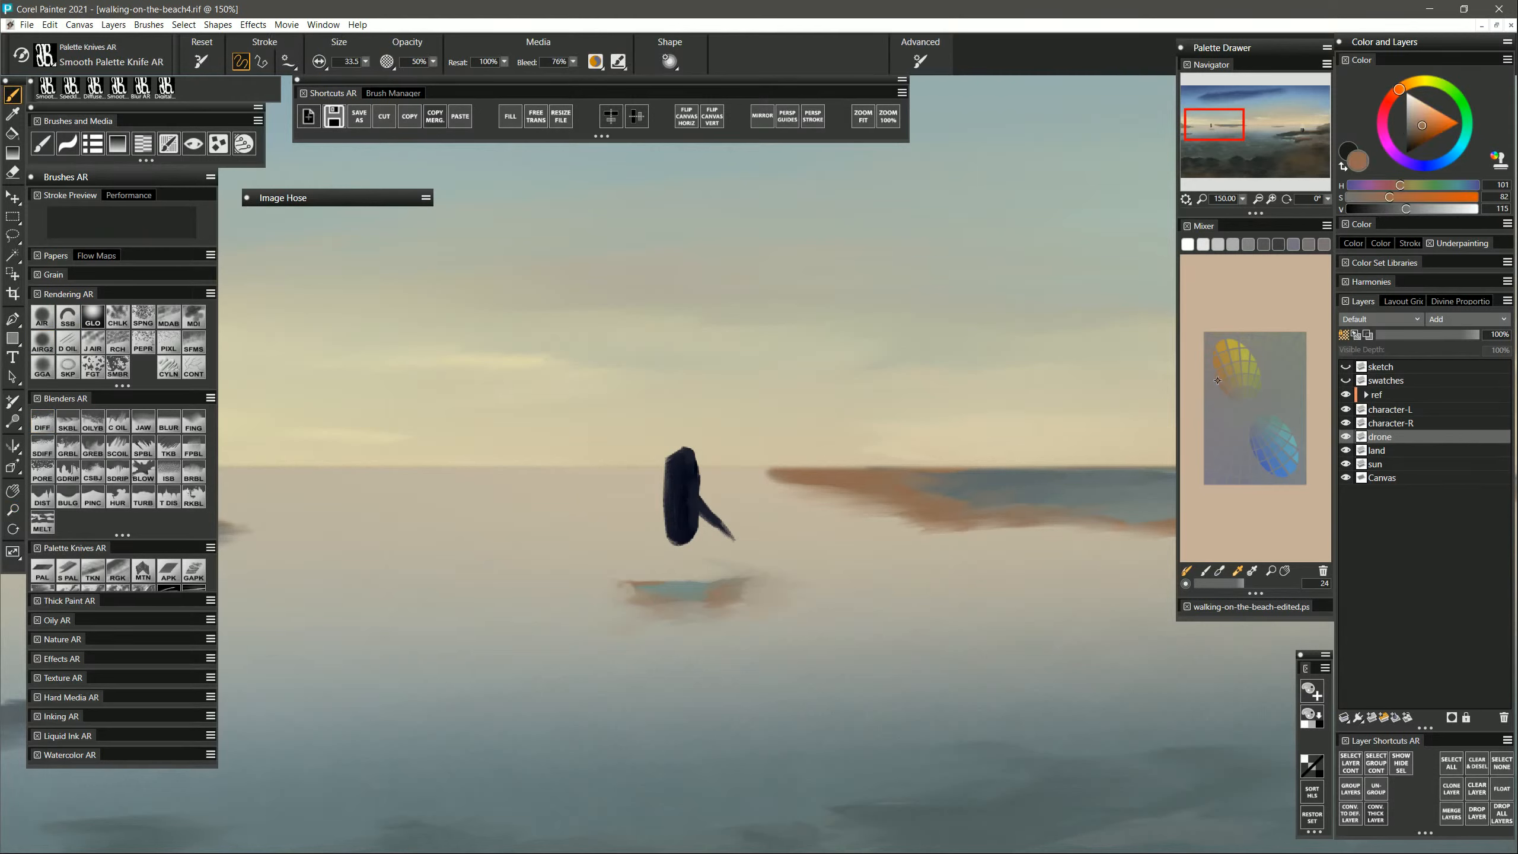
mouse_move(669, 469)
mouse_down()
mouse_move(665, 502)
mouse_move(685, 450)
mouse_up()
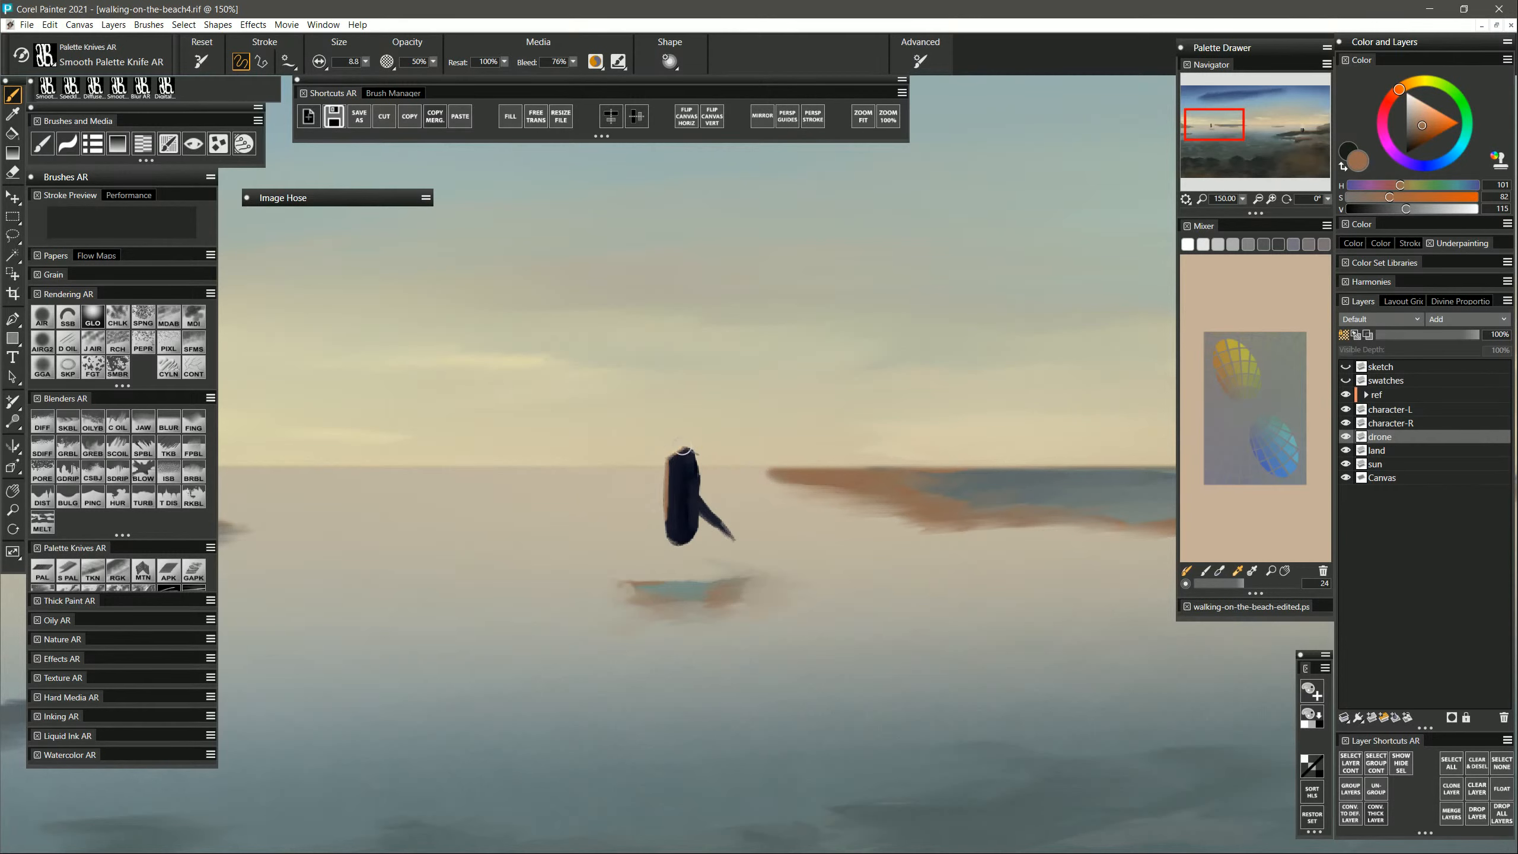
click(1381, 209)
mouse_move(668, 514)
mouse_down()
mouse_move(686, 447)
mouse_move(668, 526)
mouse_move(672, 543)
mouse_move(691, 511)
mouse_move(684, 533)
mouse_up()
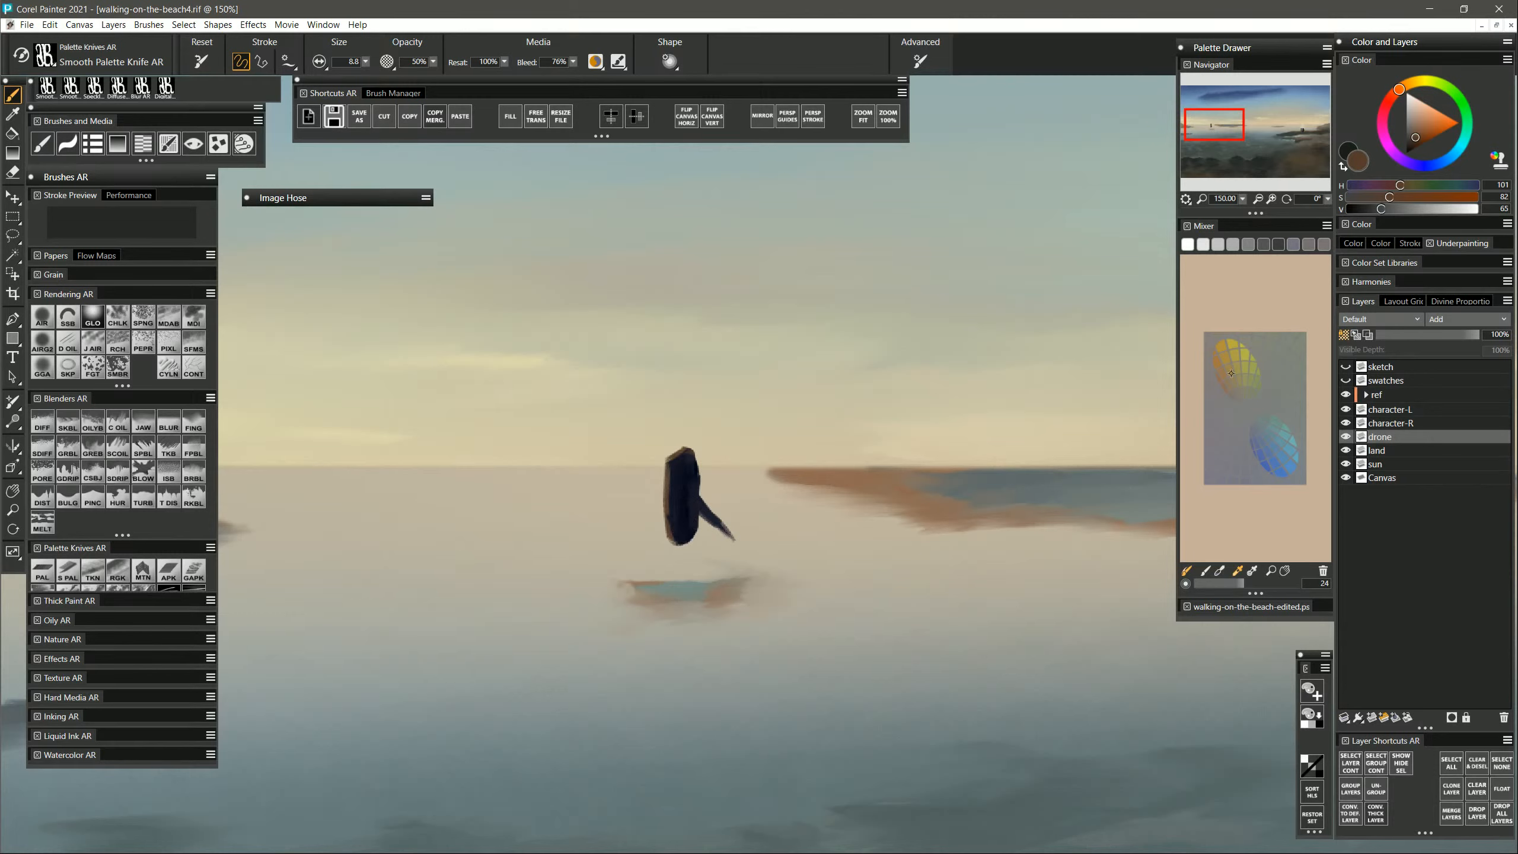
click(1219, 378)
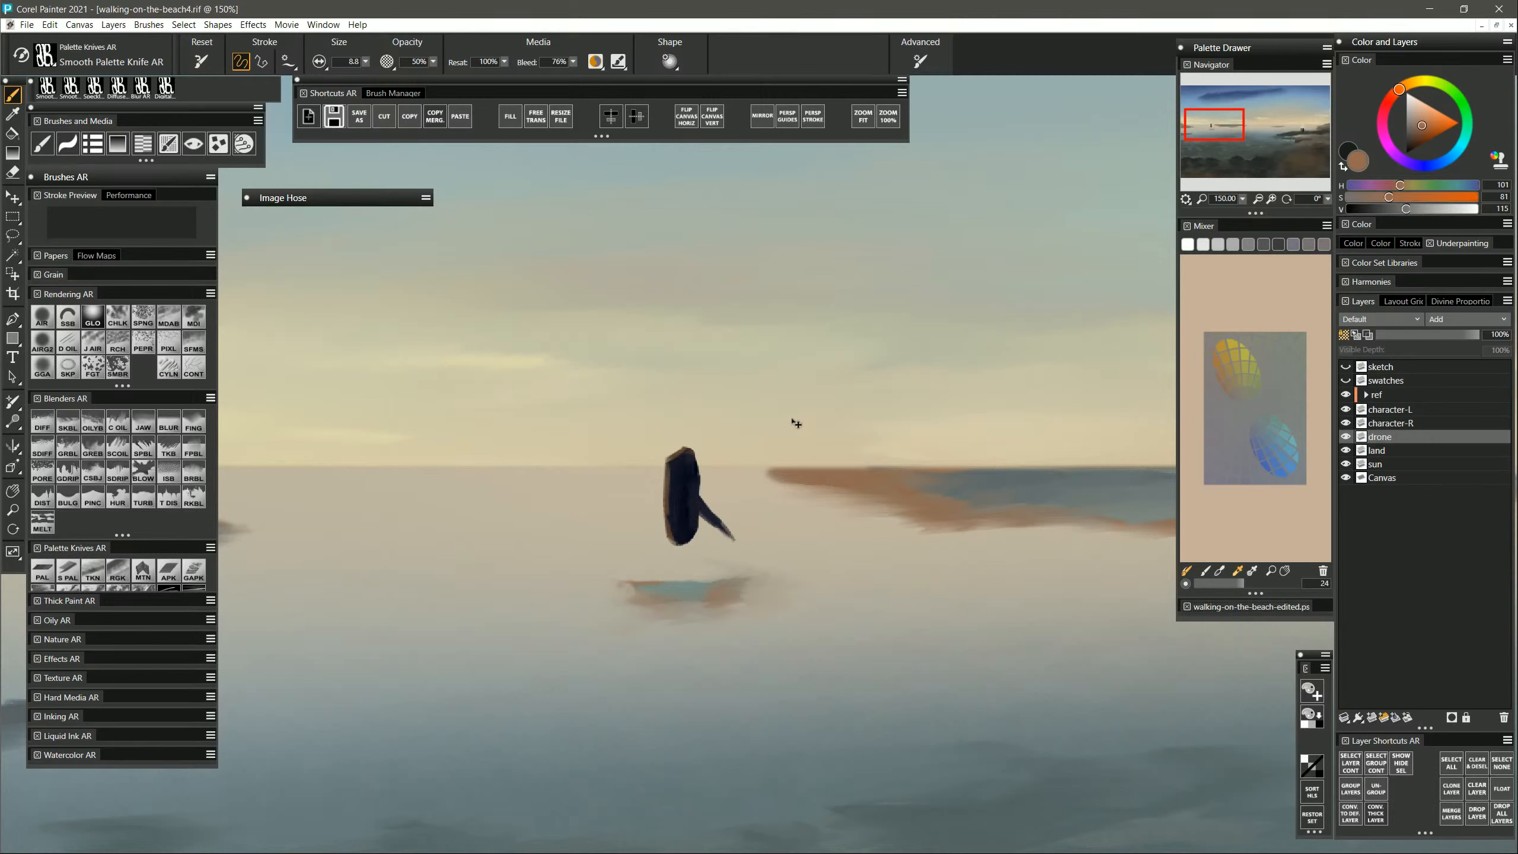
key(ctrl+z)
key(ctrl+z)
key(ctrl+z)
Paint a warm brown rim around the drone and its arm, and shade its body with a darker brown of value 56.
drag(667, 470, 664, 514)
mouse_move(666, 459)
mouse_down()
mouse_move(685, 448)
mouse_move(665, 486)
mouse_move(668, 541)
mouse_move(698, 538)
mouse_up()
drag(703, 498, 744, 534)
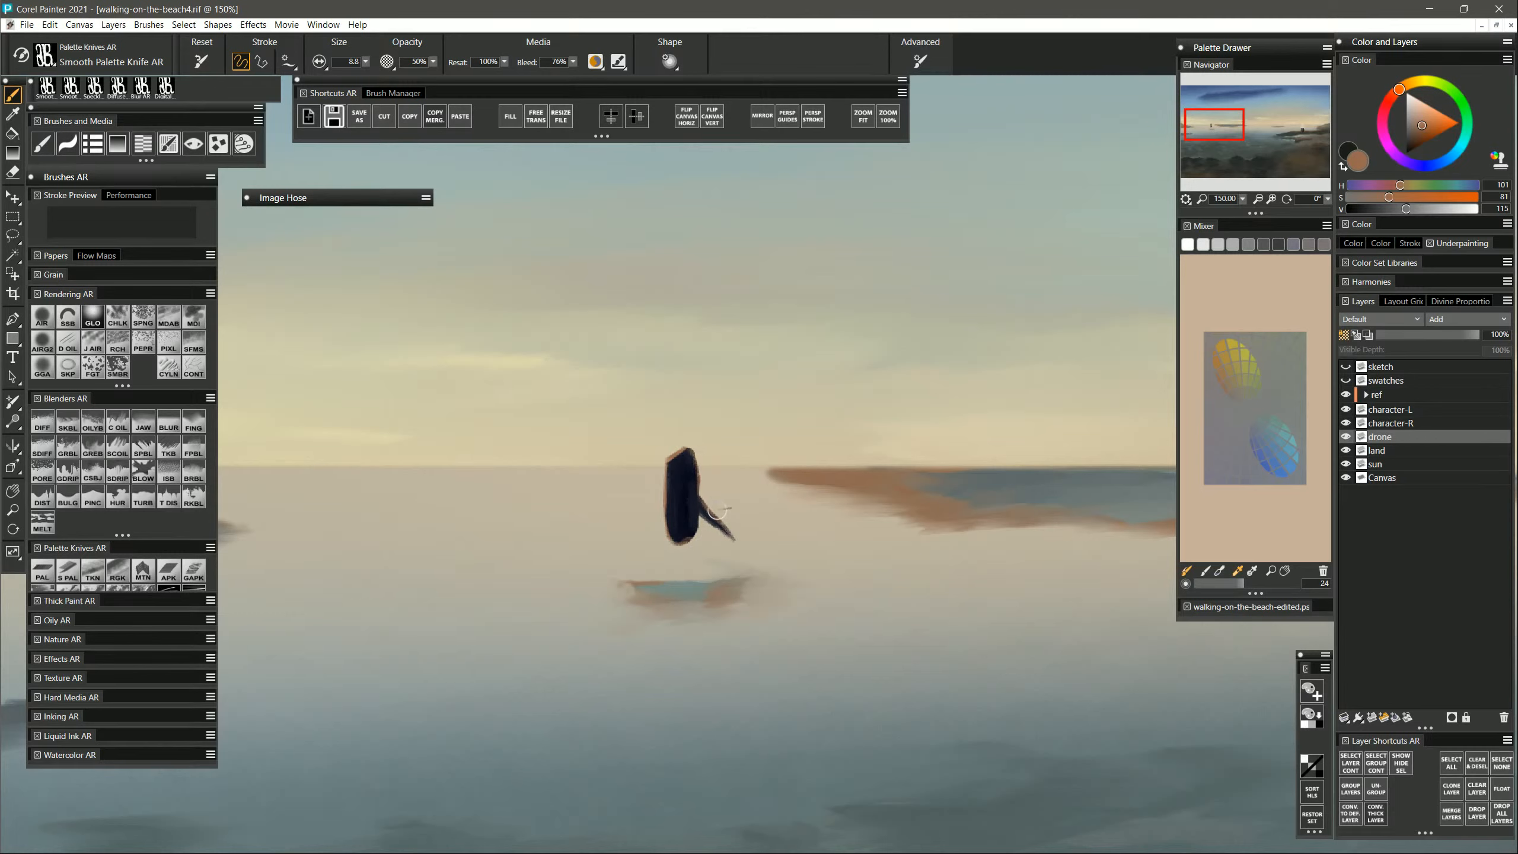
key(ctrl+z)
drag(705, 498, 732, 523)
click(1376, 209)
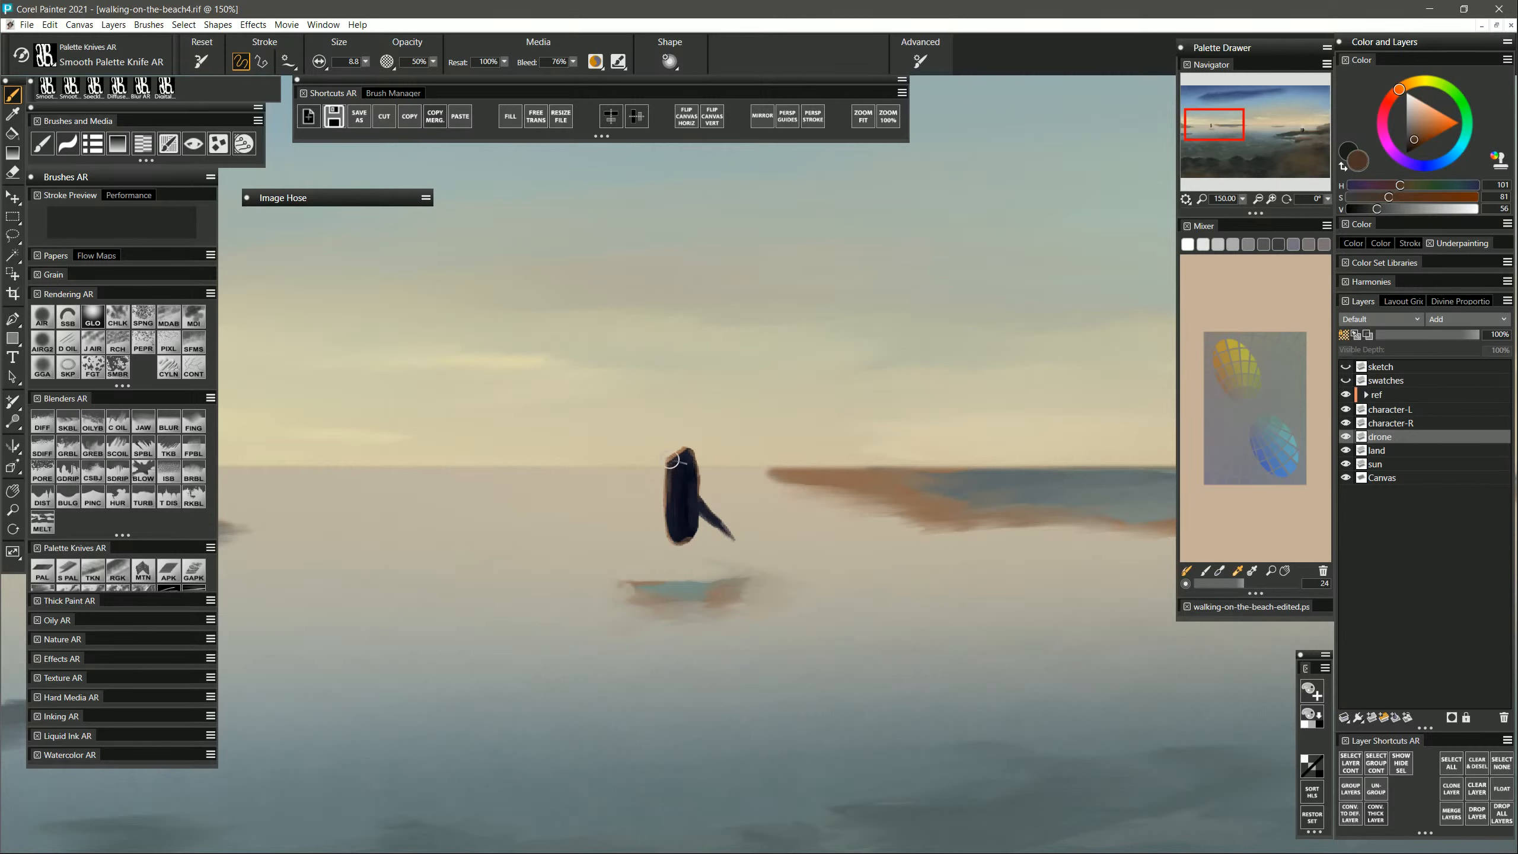
mouse_move(672, 459)
mouse_down()
mouse_move(685, 453)
mouse_move(670, 522)
mouse_move(684, 456)
mouse_move(678, 508)
mouse_move(701, 516)
mouse_move(695, 497)
mouse_up()
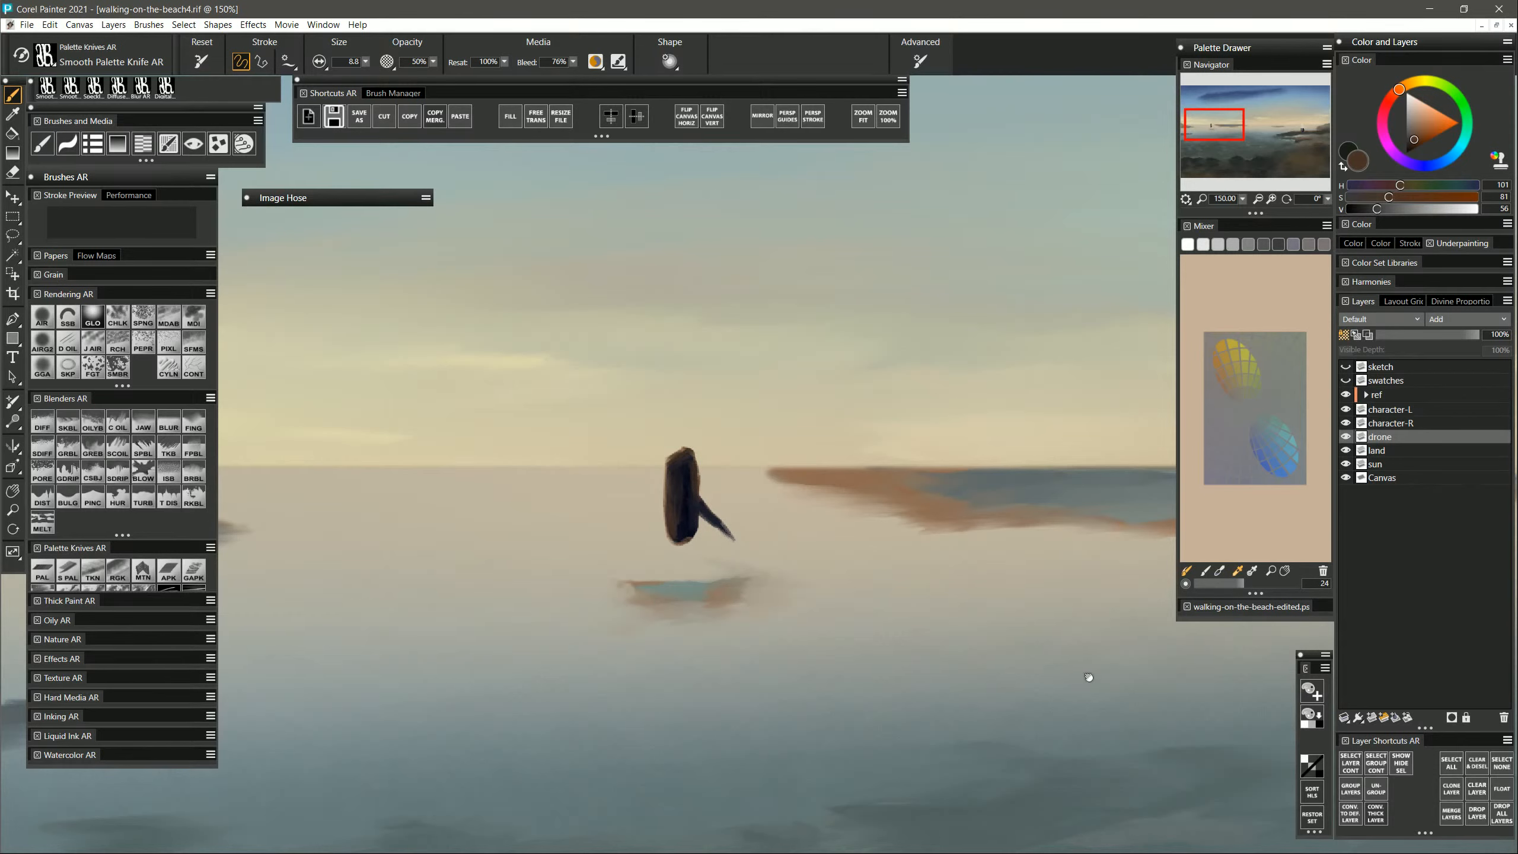
Shade the dark blue silhouettes of both beach figures with dark brown on the character-R and character-L layers.
drag(1088, 678, 874, 682)
drag(1261, 664, 920, 679)
drag(1279, 707, 928, 687)
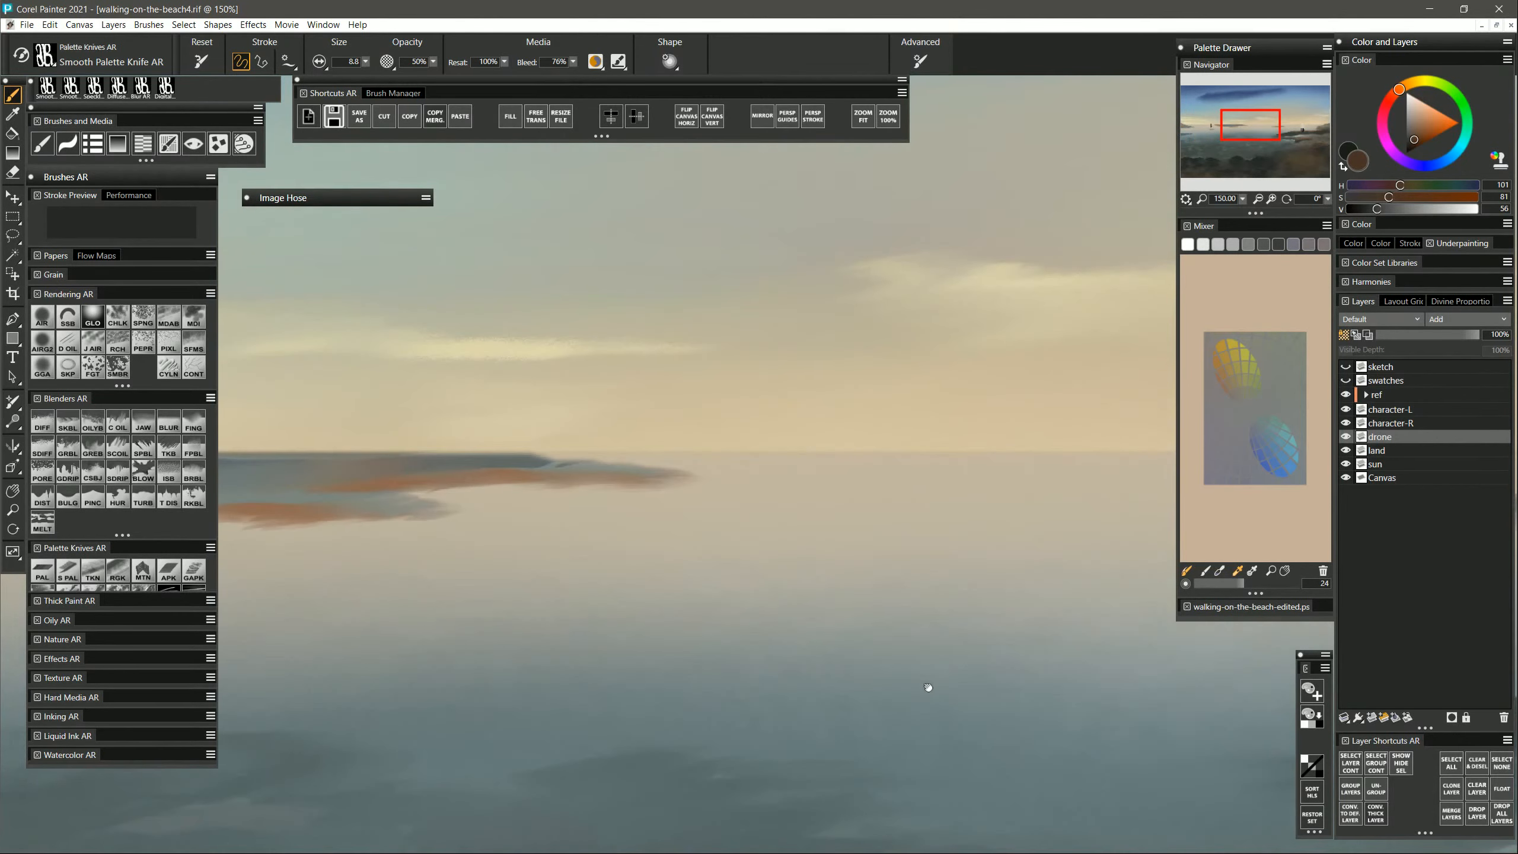
drag(1068, 725, 735, 707)
drag(849, 755, 530, 732)
drag(1285, 709, 819, 673)
drag(1046, 658, 810, 705)
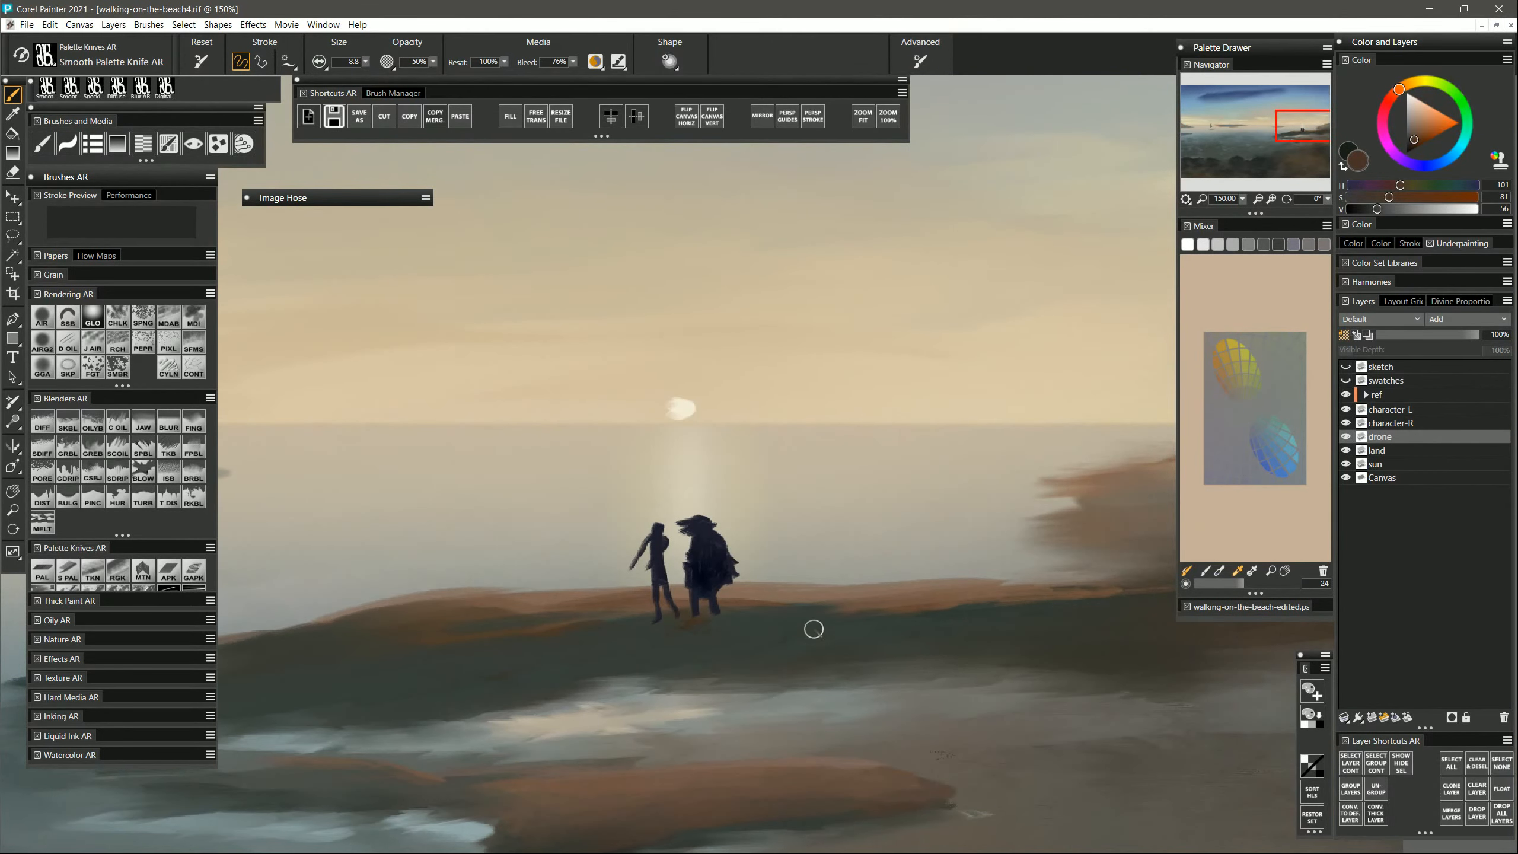
drag(684, 524, 717, 515)
click(1397, 424)
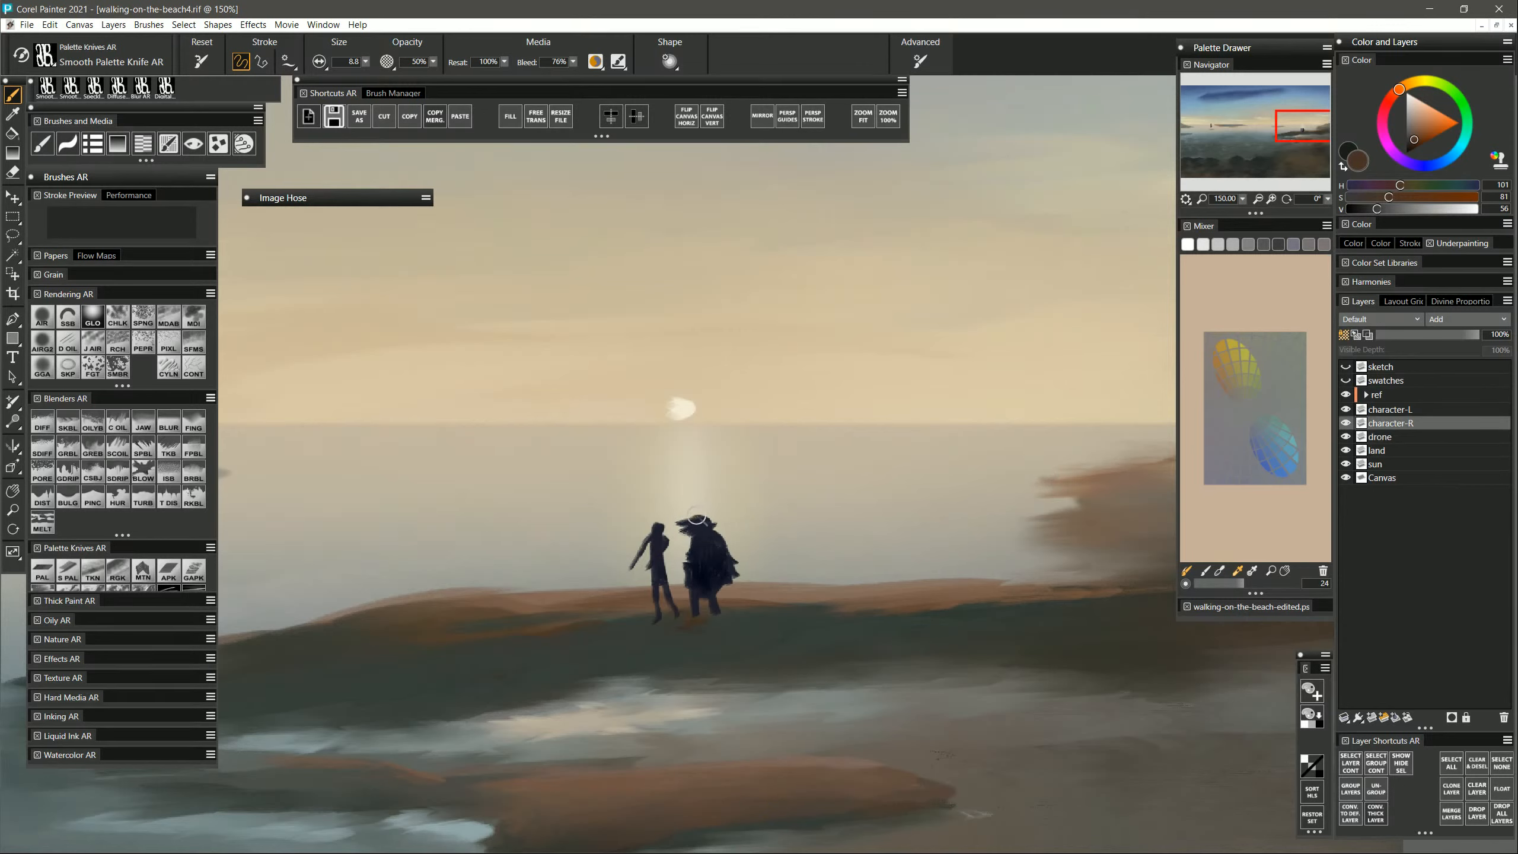
mouse_move(706, 520)
mouse_down()
mouse_move(735, 562)
mouse_move(716, 593)
mouse_move(700, 523)
mouse_move(678, 528)
mouse_move(700, 545)
mouse_move(689, 560)
mouse_move(657, 533)
mouse_move(671, 514)
mouse_move(658, 528)
mouse_move(668, 539)
mouse_move(645, 547)
mouse_move(666, 609)
mouse_up()
click(1413, 413)
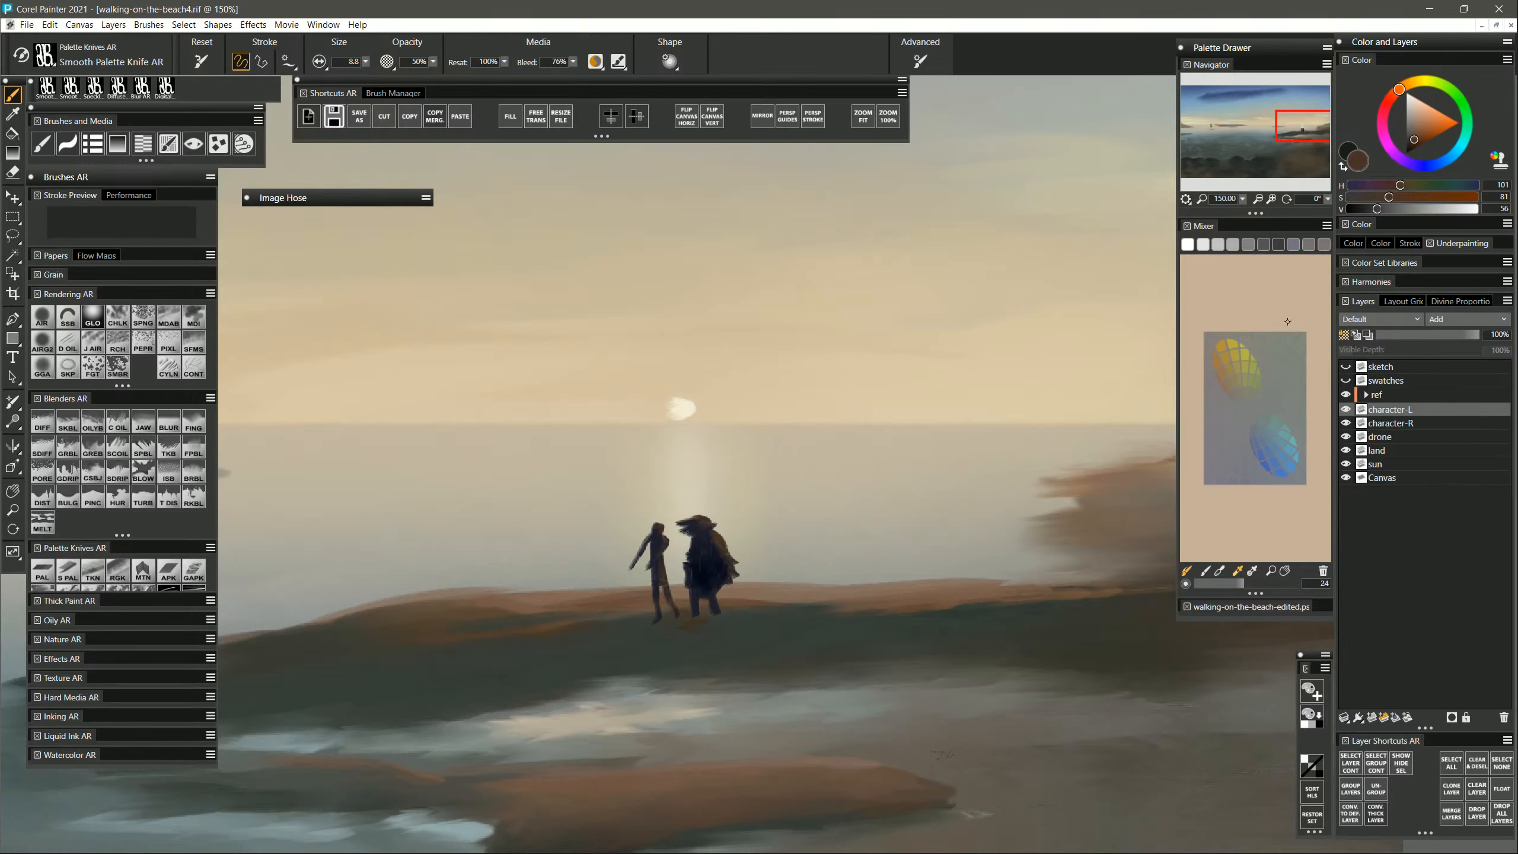
Add warm brown edge highlights to the figures, using the sampled sphere color and a size 6 palette knife along the character-R cape.
click(1218, 378)
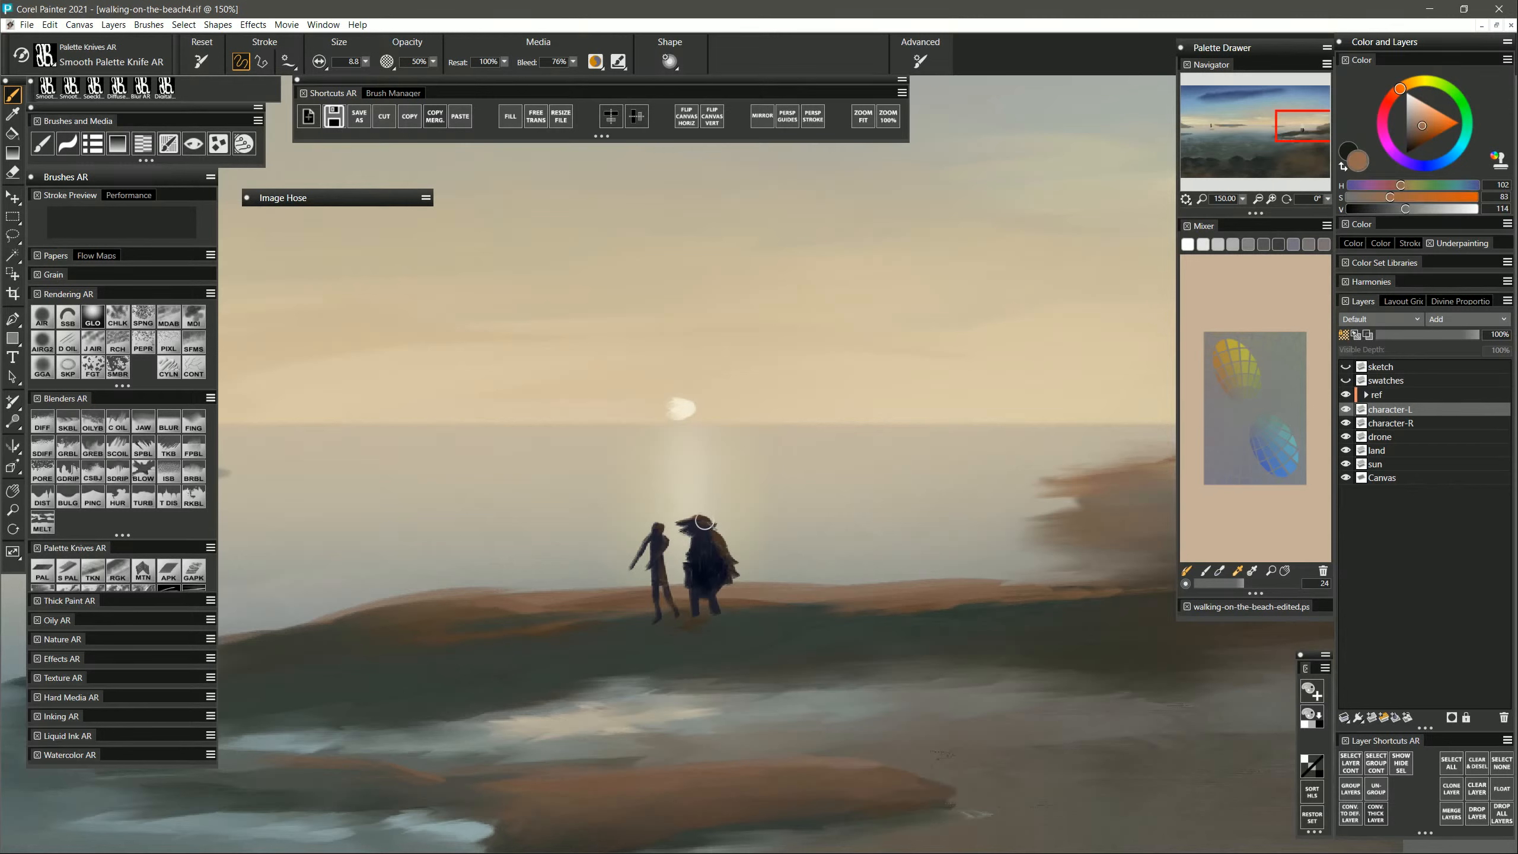
drag(705, 521, 704, 517)
key([)
click(1392, 423)
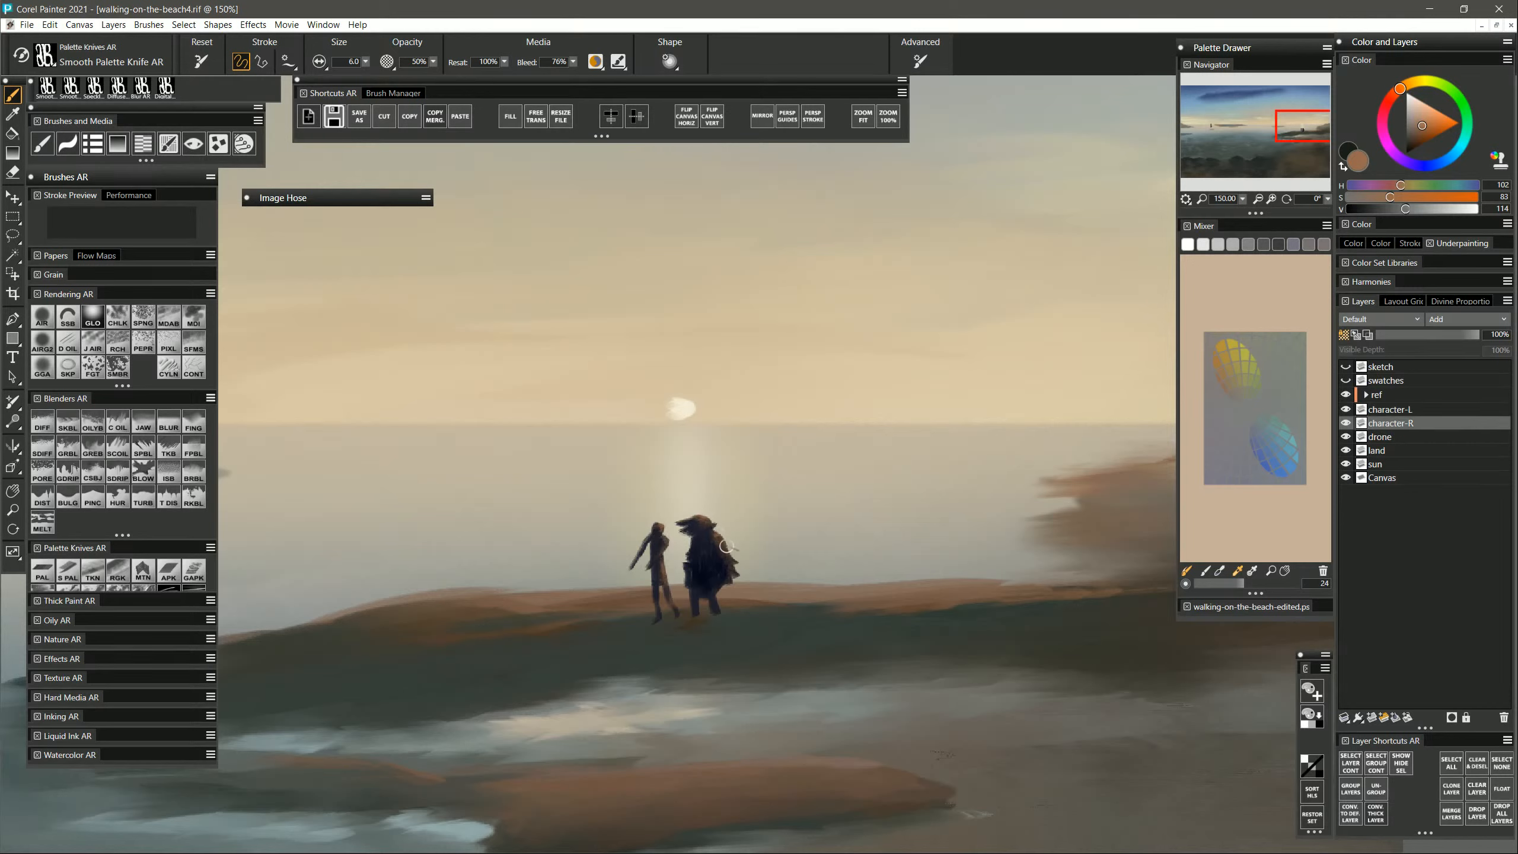
drag(726, 546, 750, 602)
click(13, 510)
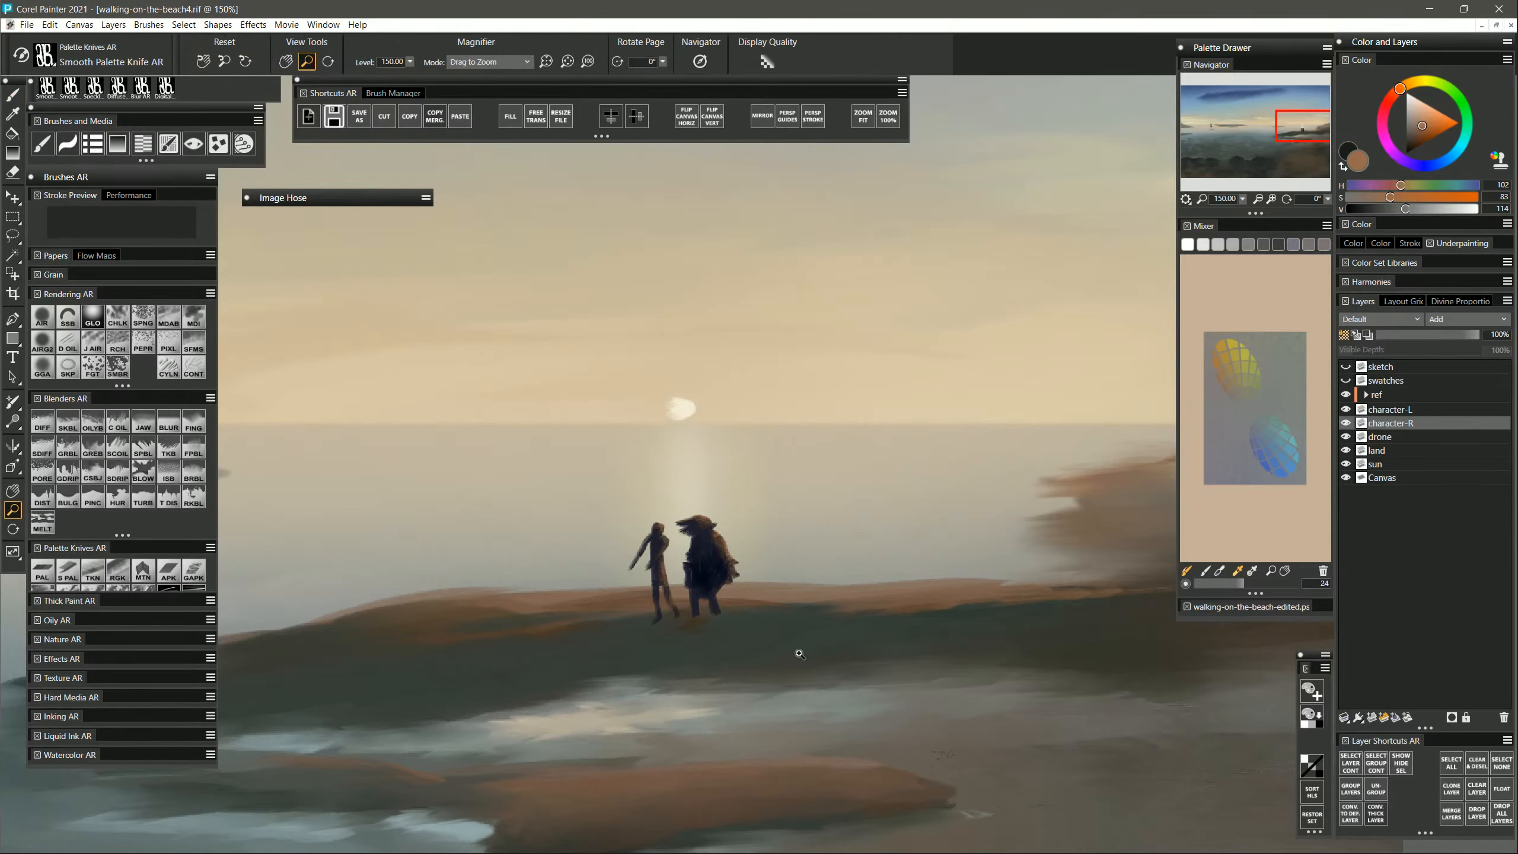
Add a layer named "shadows" above land and paint a shadow under the two figures in the larger figure's sampled dark colour.
drag(800, 654, 781, 656)
key(b)
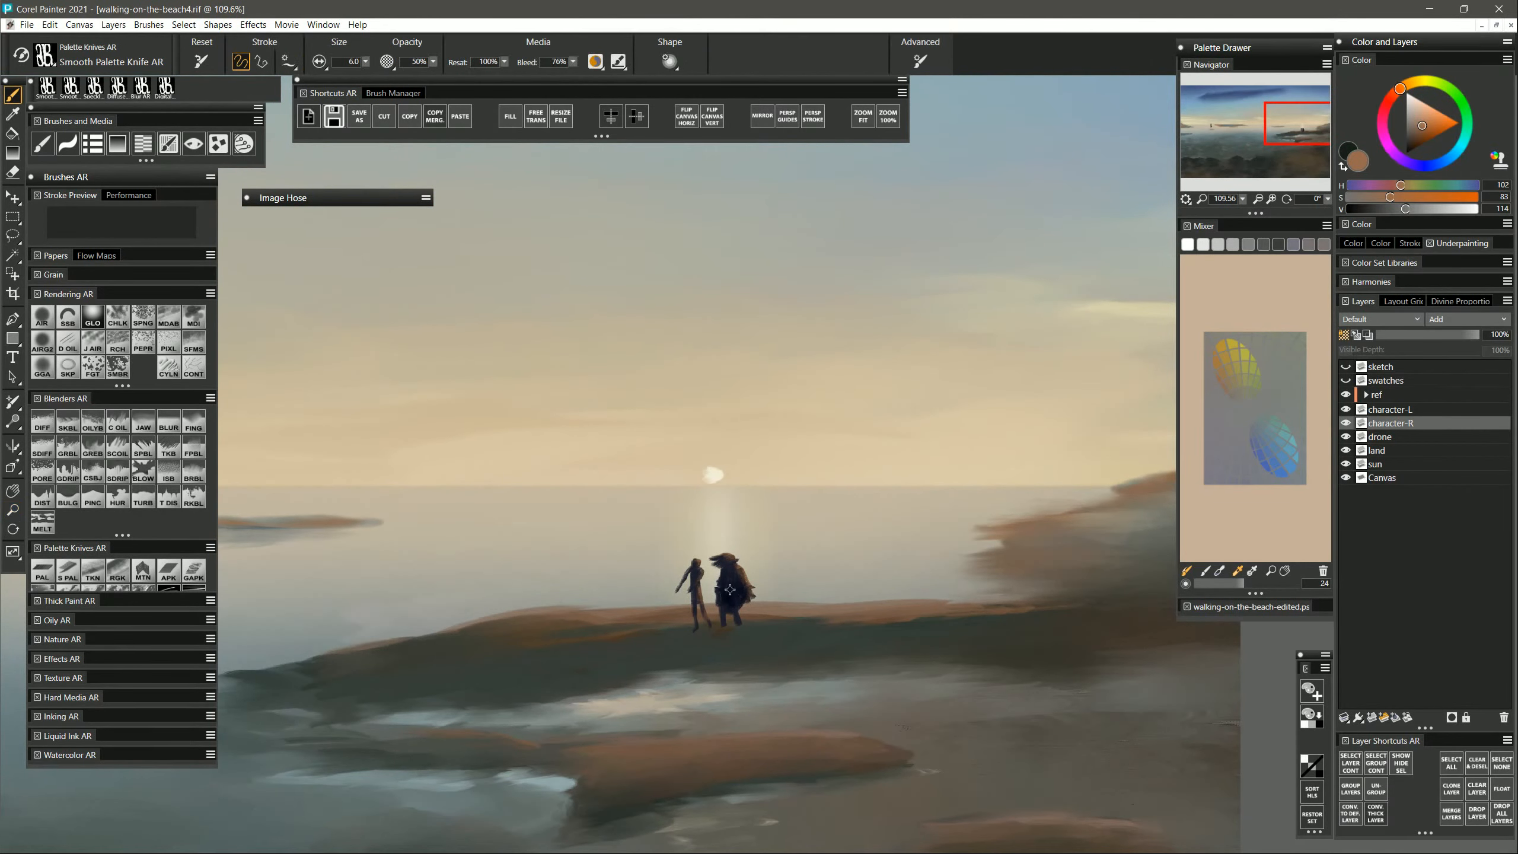
alt+click(731, 591)
click(1386, 450)
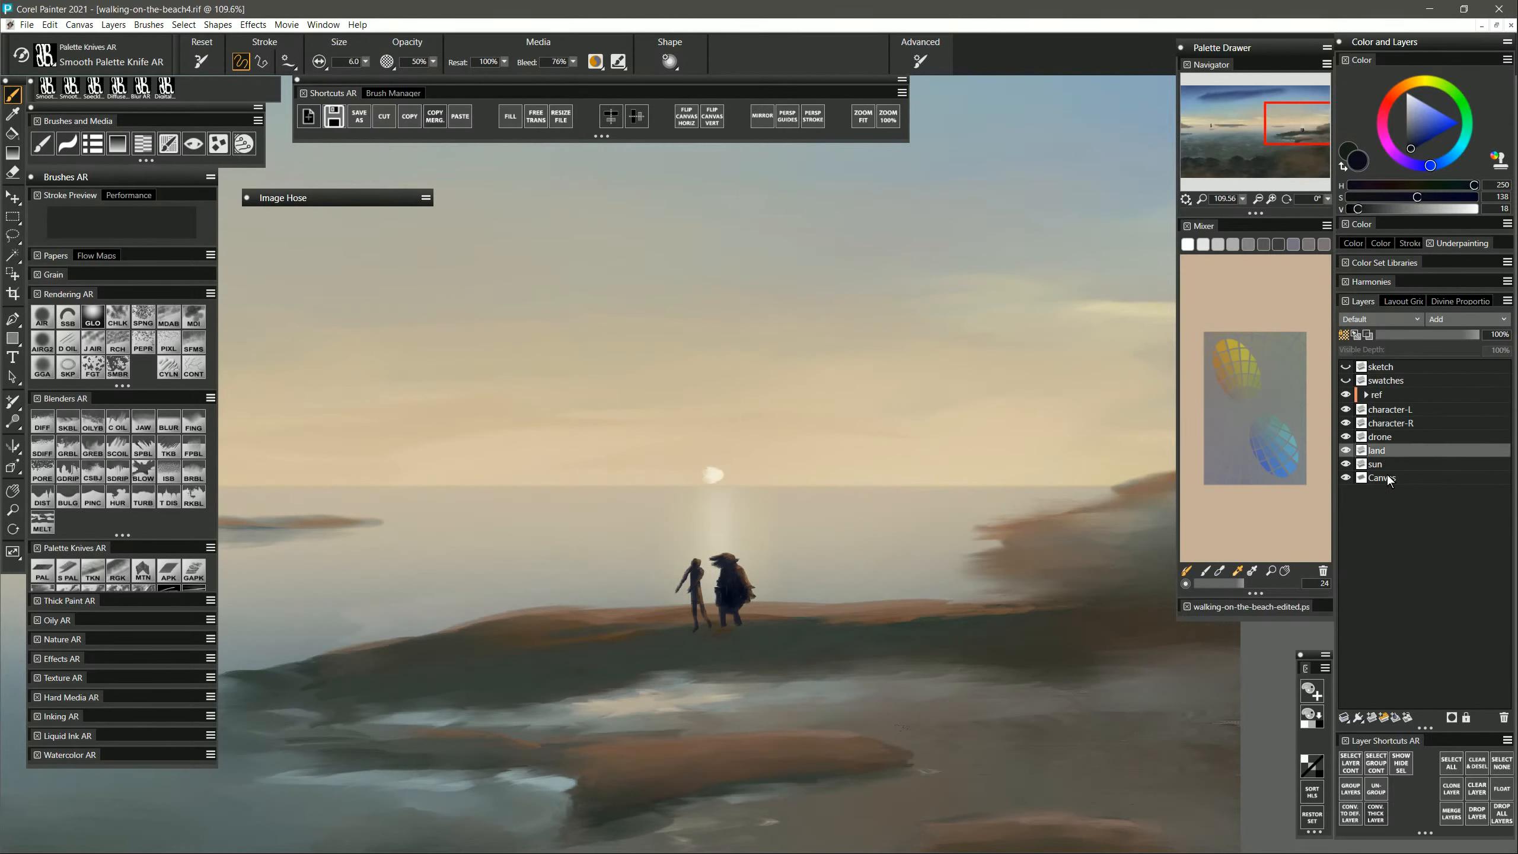
click(1372, 718)
double_click(1380, 454)
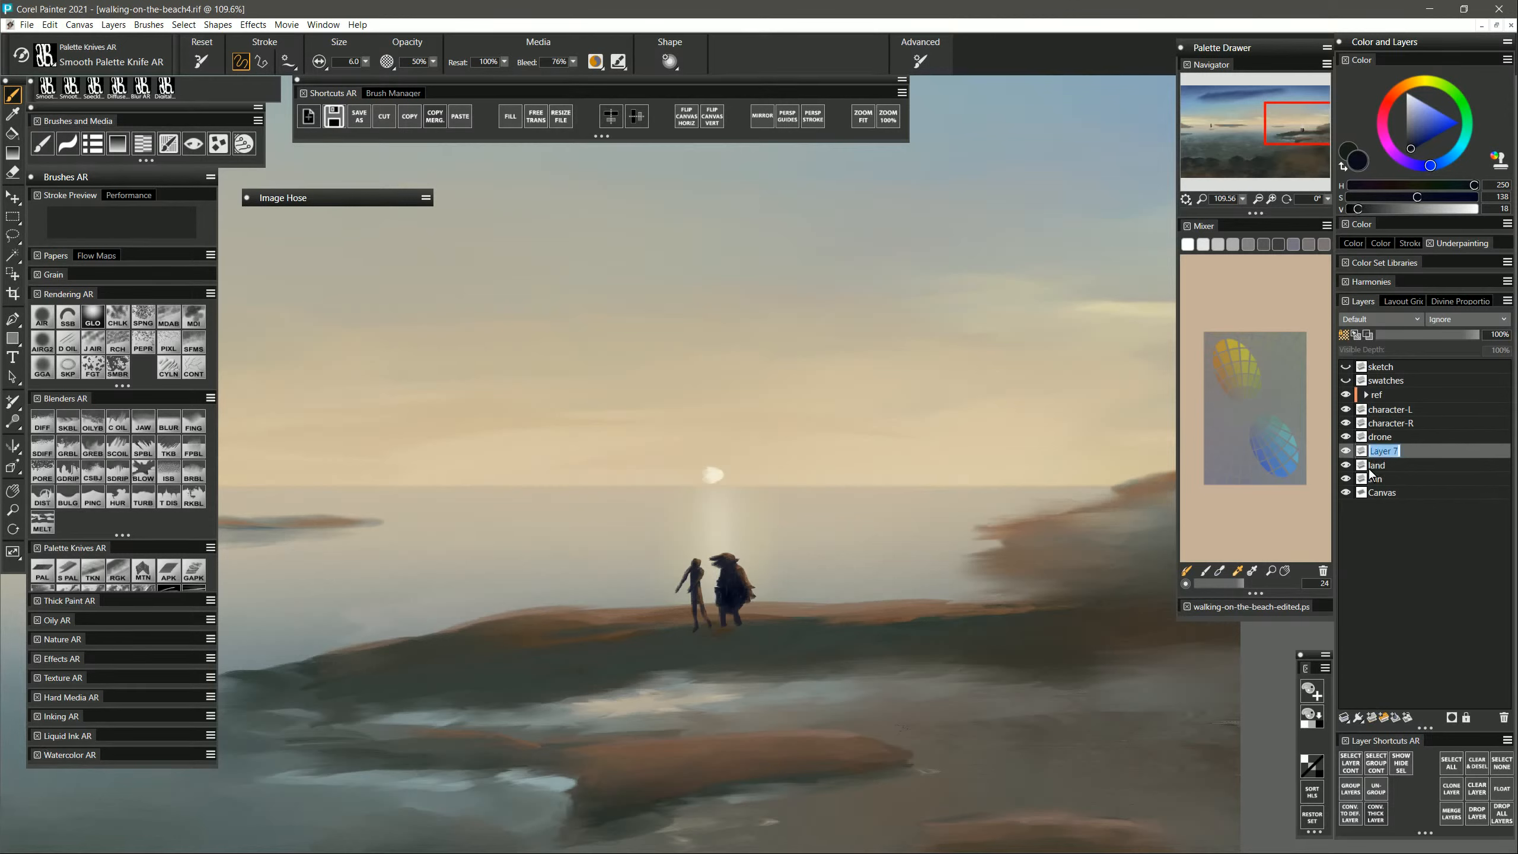
text(shadows)
key(Return)
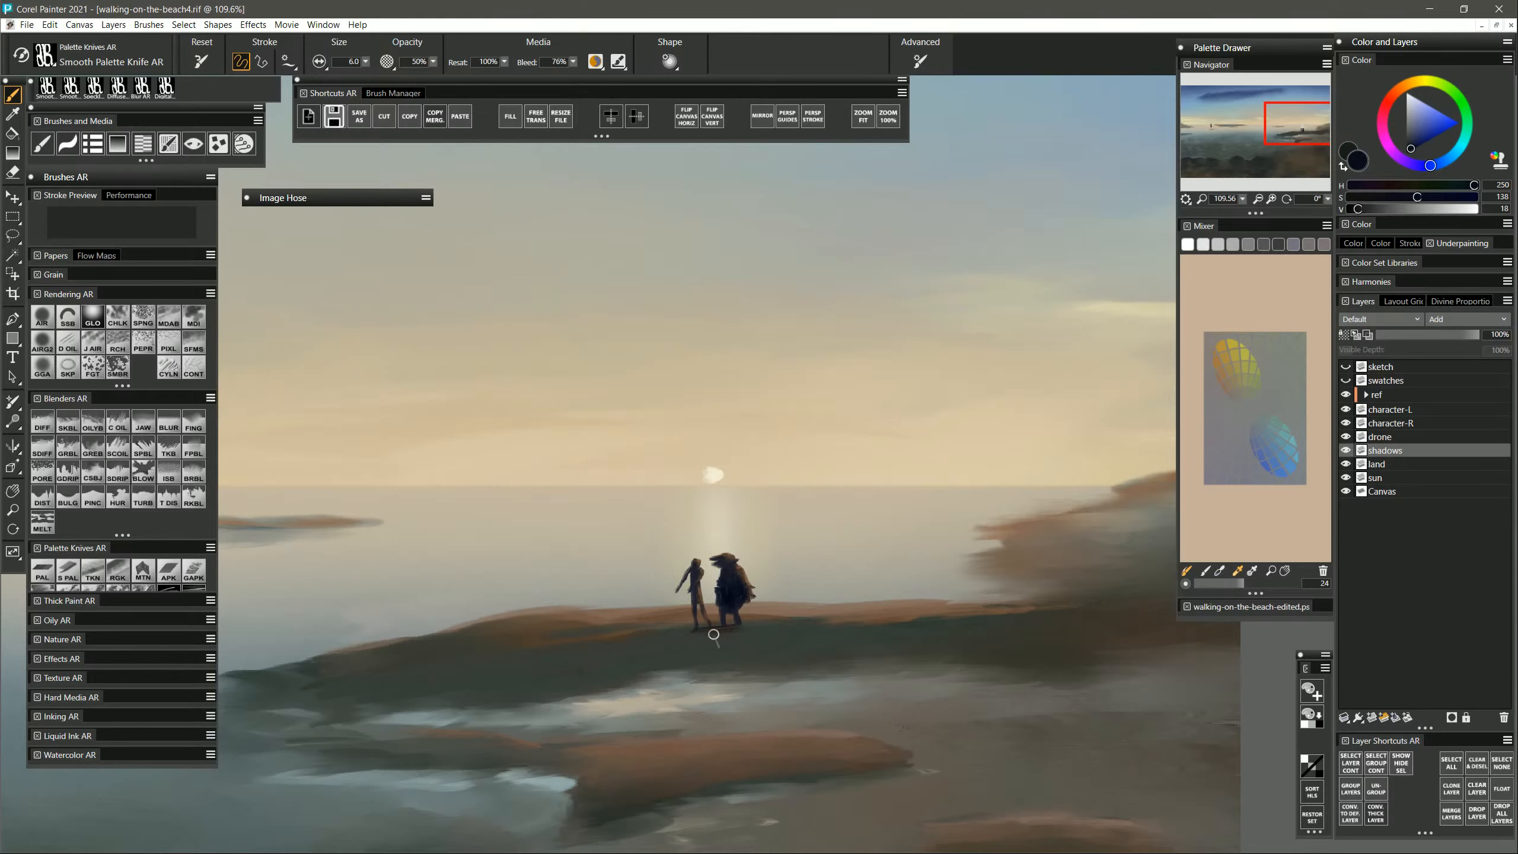
mouse_move(683, 639)
mouse_down()
mouse_move(751, 637)
mouse_move(695, 645)
mouse_move(743, 640)
mouse_move(682, 629)
mouse_move(749, 631)
mouse_up()
Add a new layer above shadows and paint the drone's reflection on the water below it in the drone's sampled dark colour.
drag(702, 688, 1106, 679)
drag(717, 694, 1042, 668)
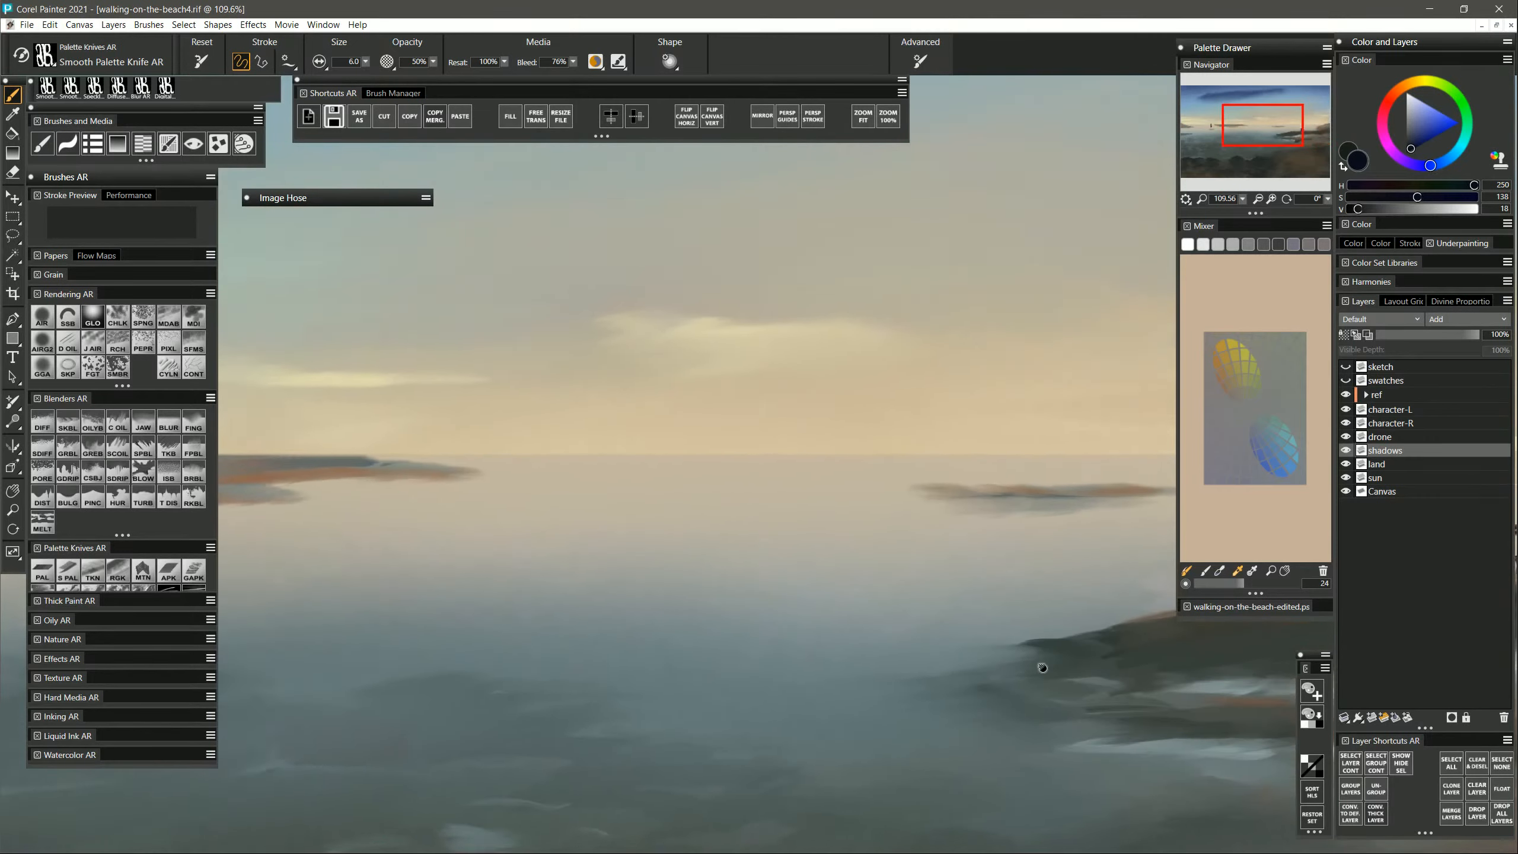
drag(739, 725, 1097, 695)
drag(726, 693, 1087, 691)
drag(776, 687, 938, 686)
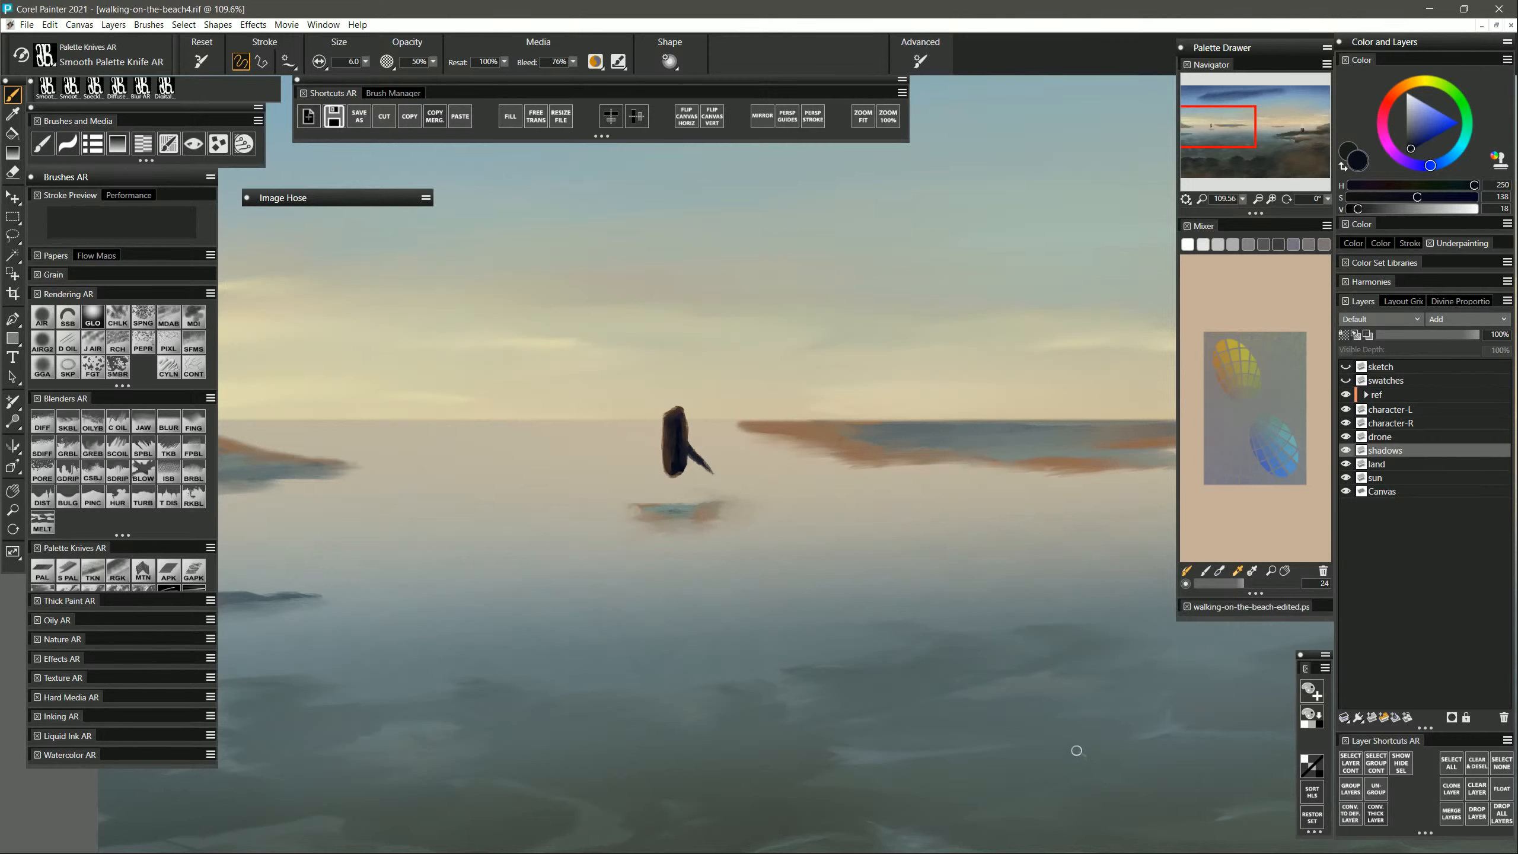
click(13, 510)
drag(719, 629, 643, 652)
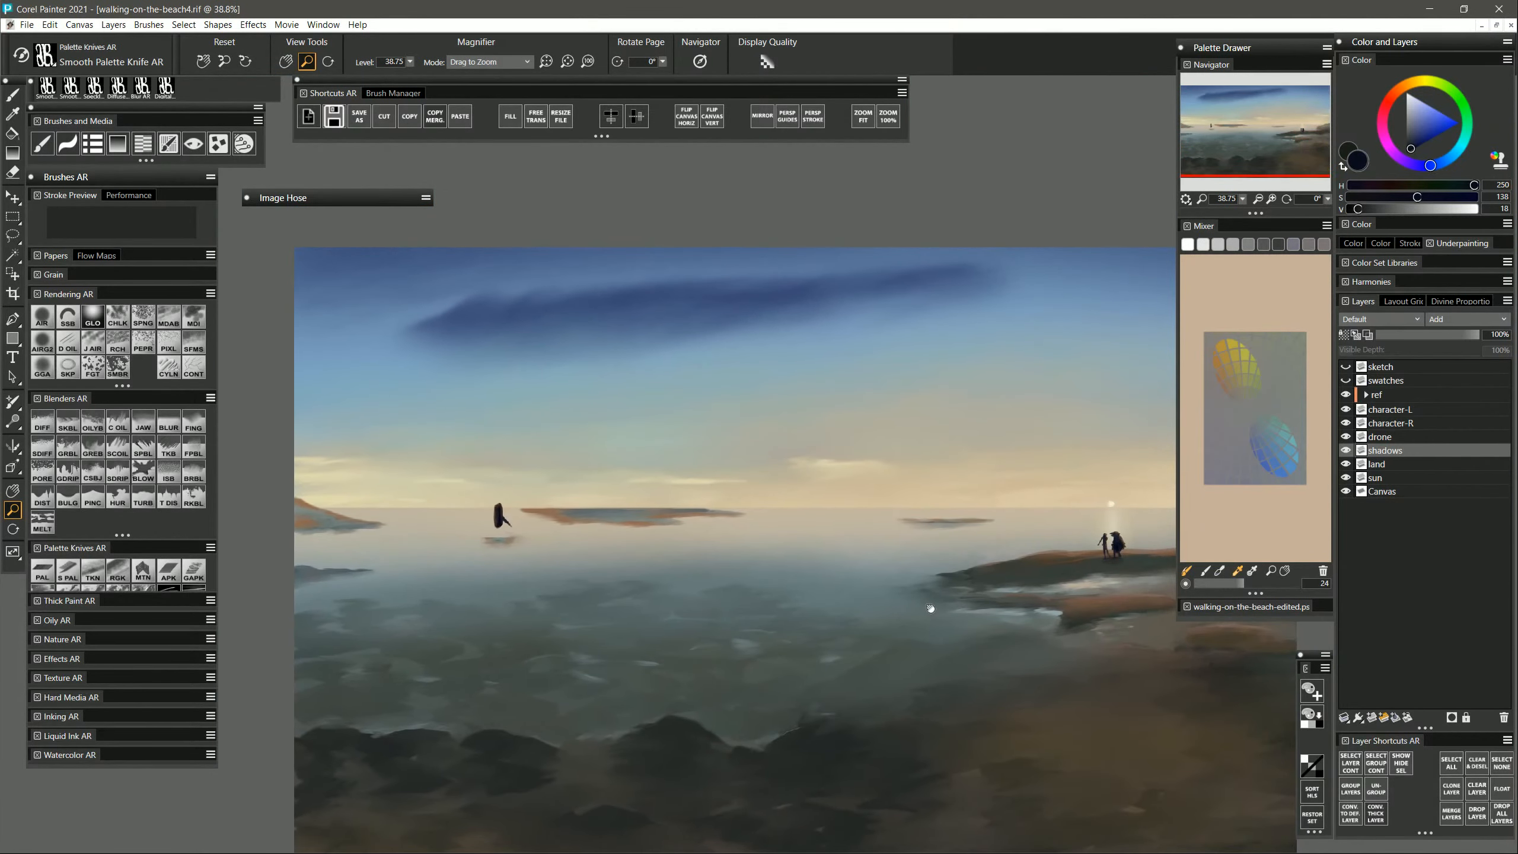
click(1372, 717)
key(b)
alt+click(511, 535)
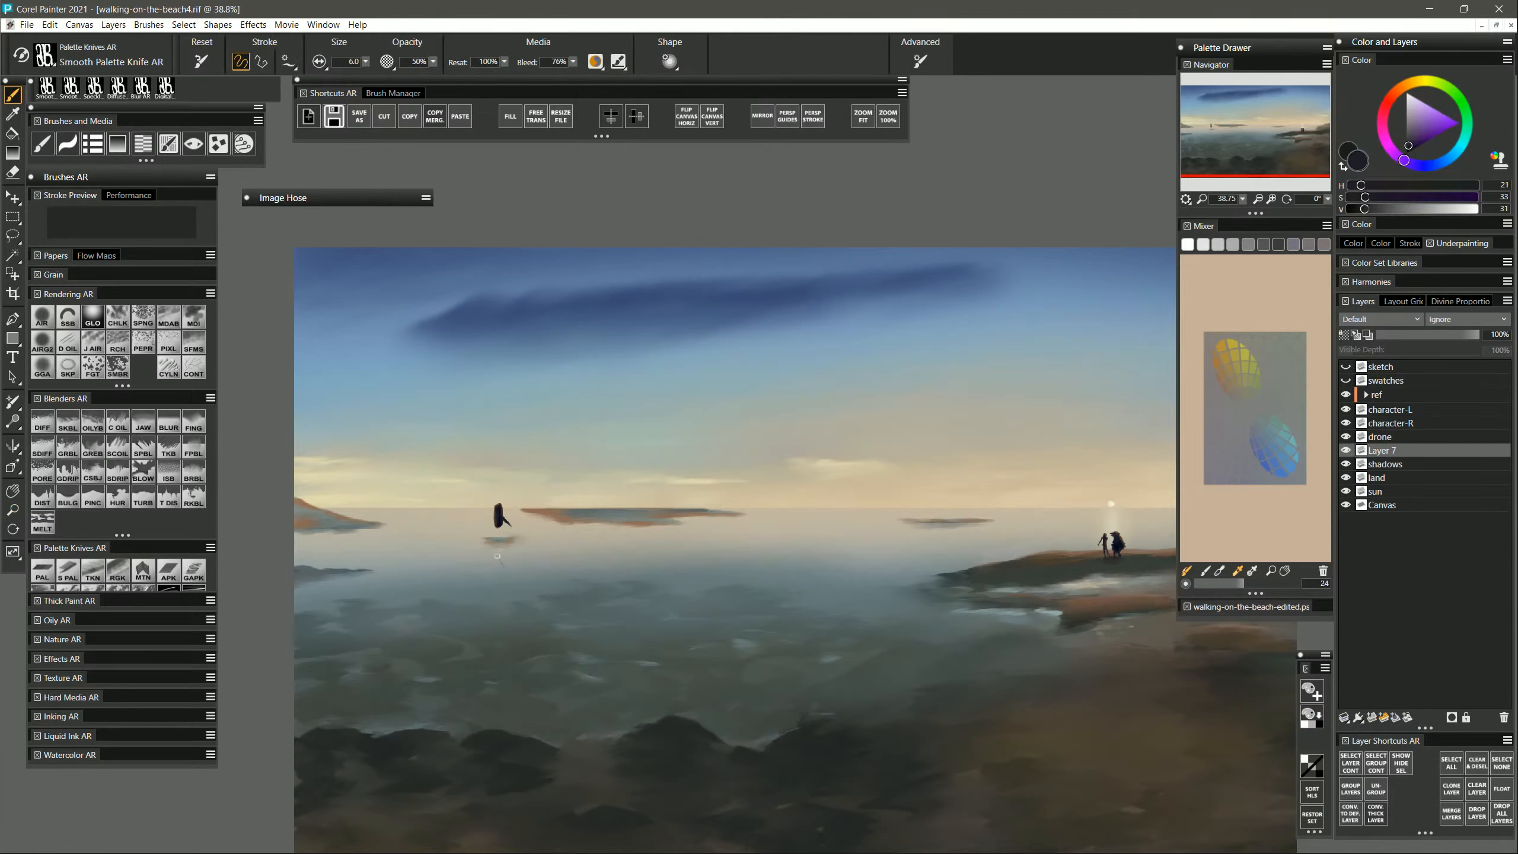
drag(498, 556, 500, 556)
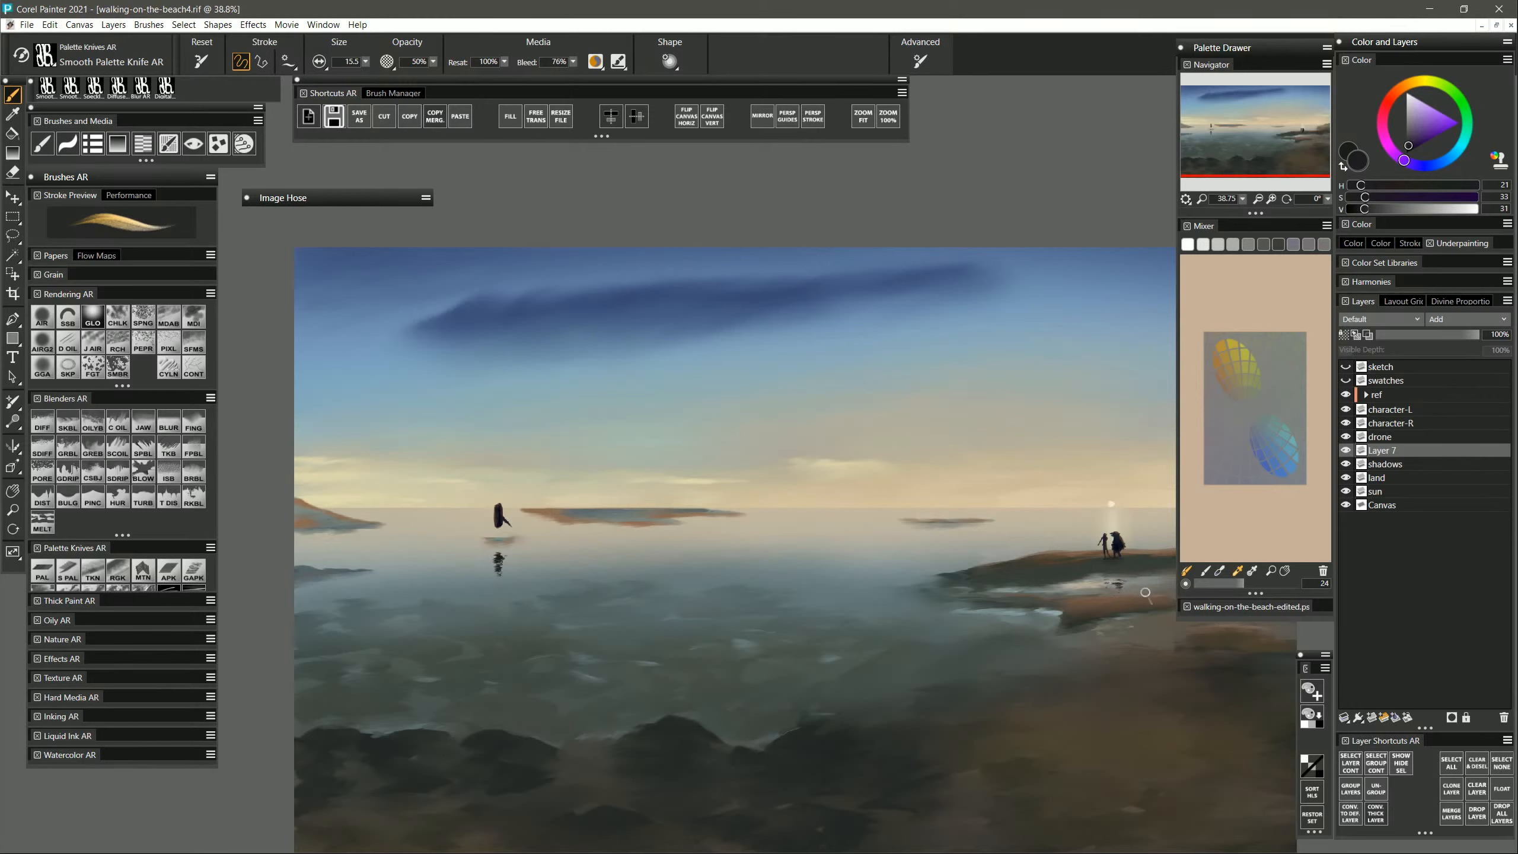
Soften the drone's reflection with the Speckle Diffuse Blur brush at 2% strength.
click(43, 448)
drag(510, 560, 501, 566)
click(469, 62)
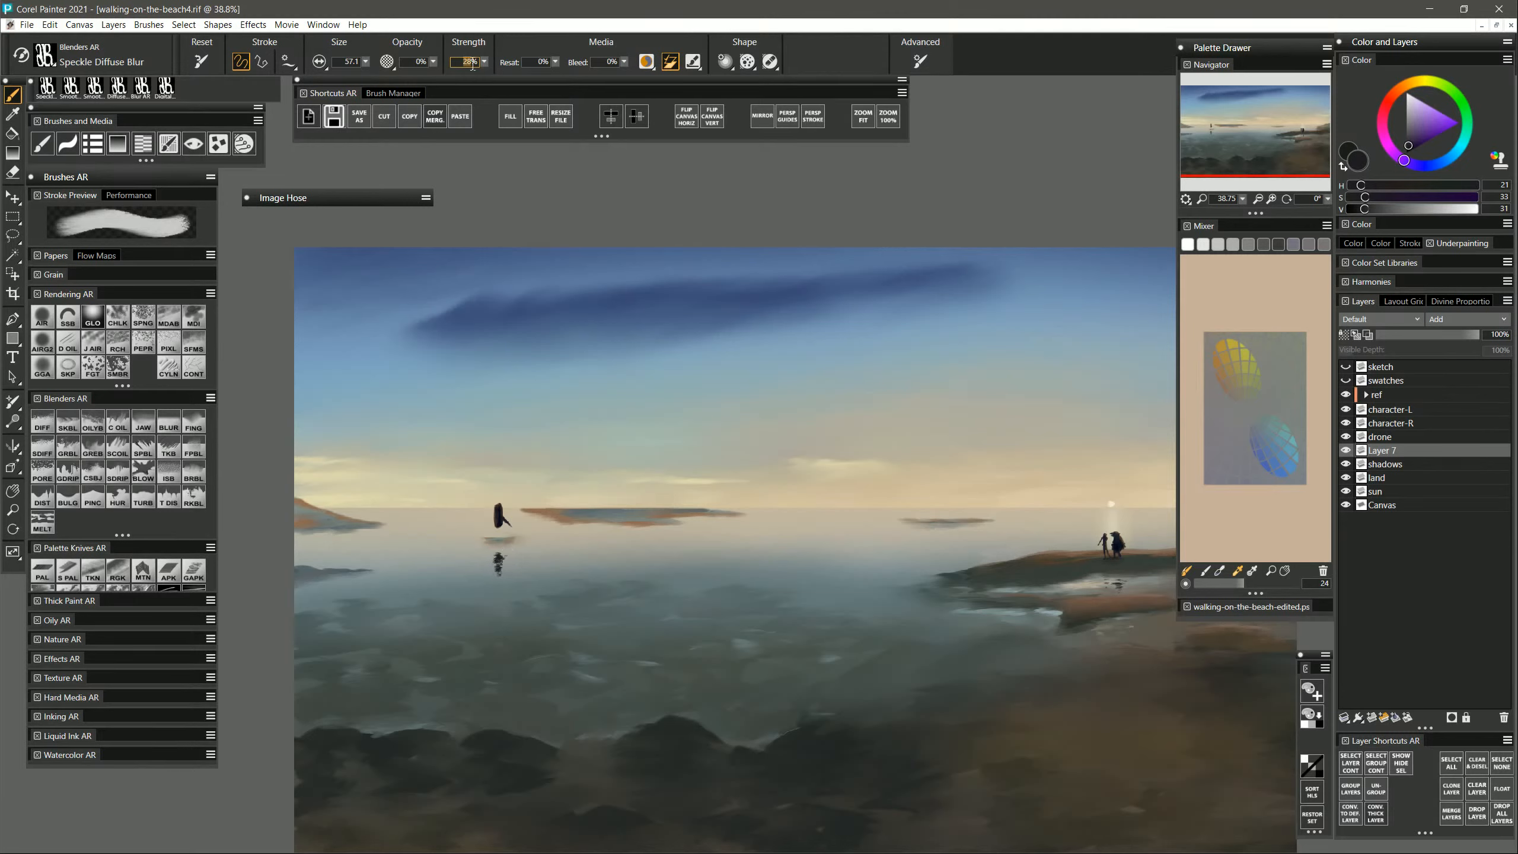
text(2)
key(Return)
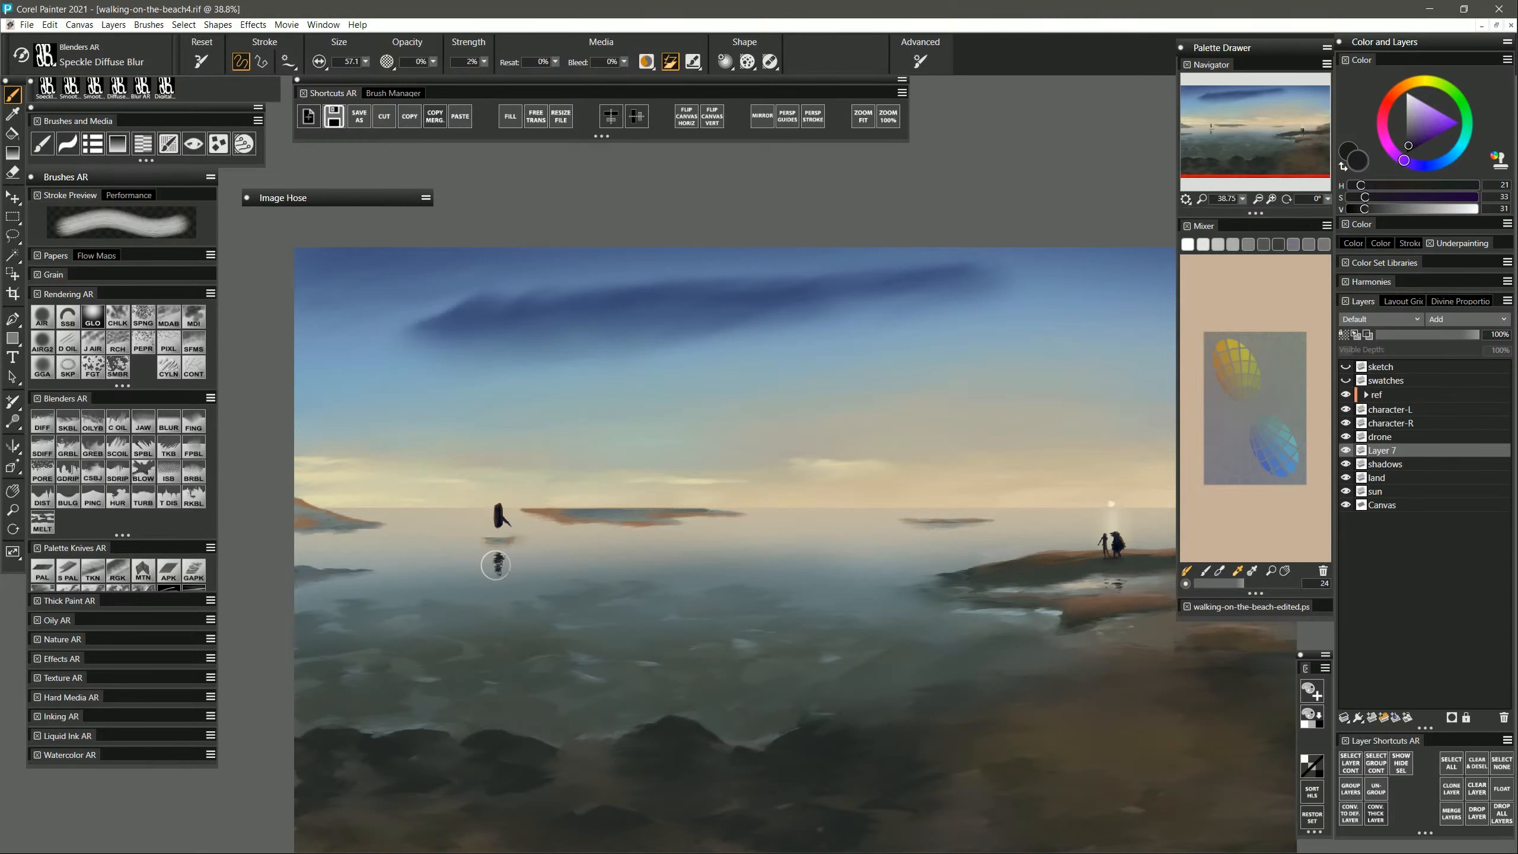
mouse_move(498, 564)
mouse_down()
mouse_move(510, 575)
mouse_move(501, 553)
mouse_up()
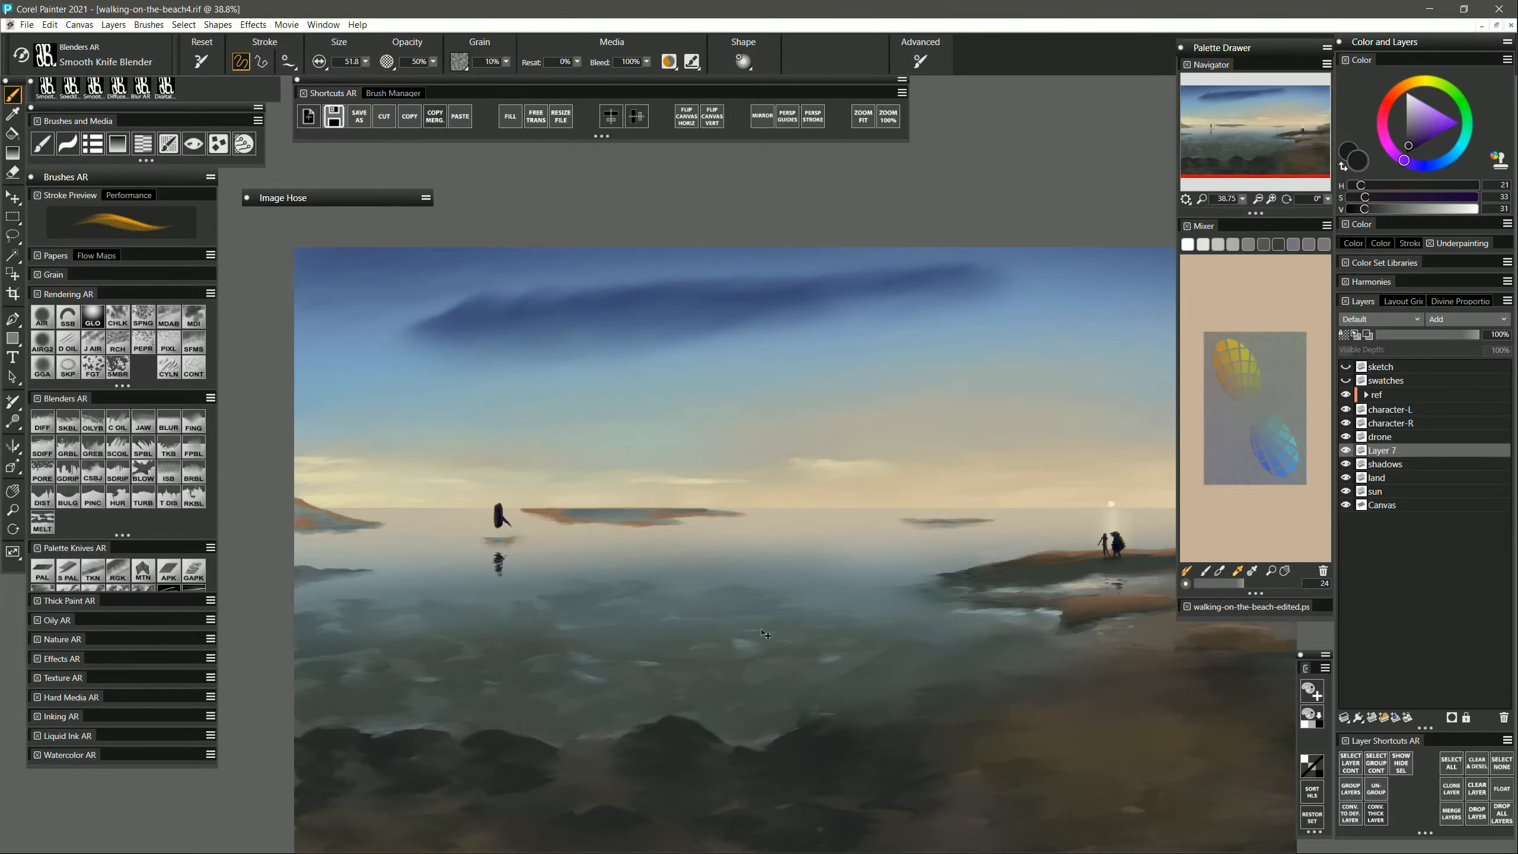
Move the reflection layer below shadows and merge it into land, blending the drone's reflection with the Smooth Knife Blender.
drag(1401, 454, 1397, 474)
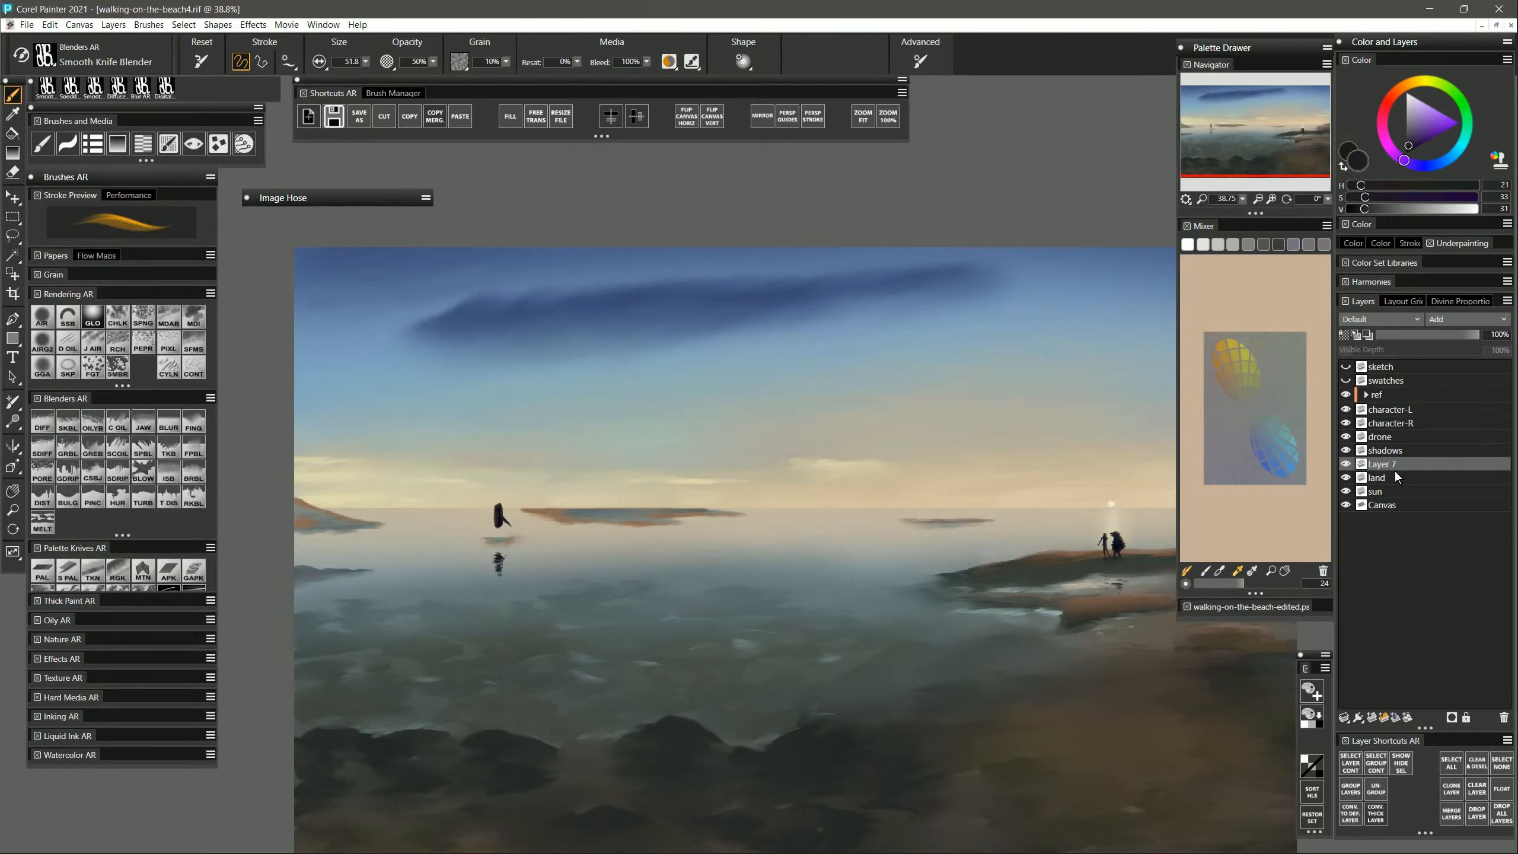
key(ctrl+e)
drag(505, 556, 509, 560)
Paint warm orange highlights along the shore rocks around the figures with the Smooth Palette Knife.
drag(1087, 789, 1026, 758)
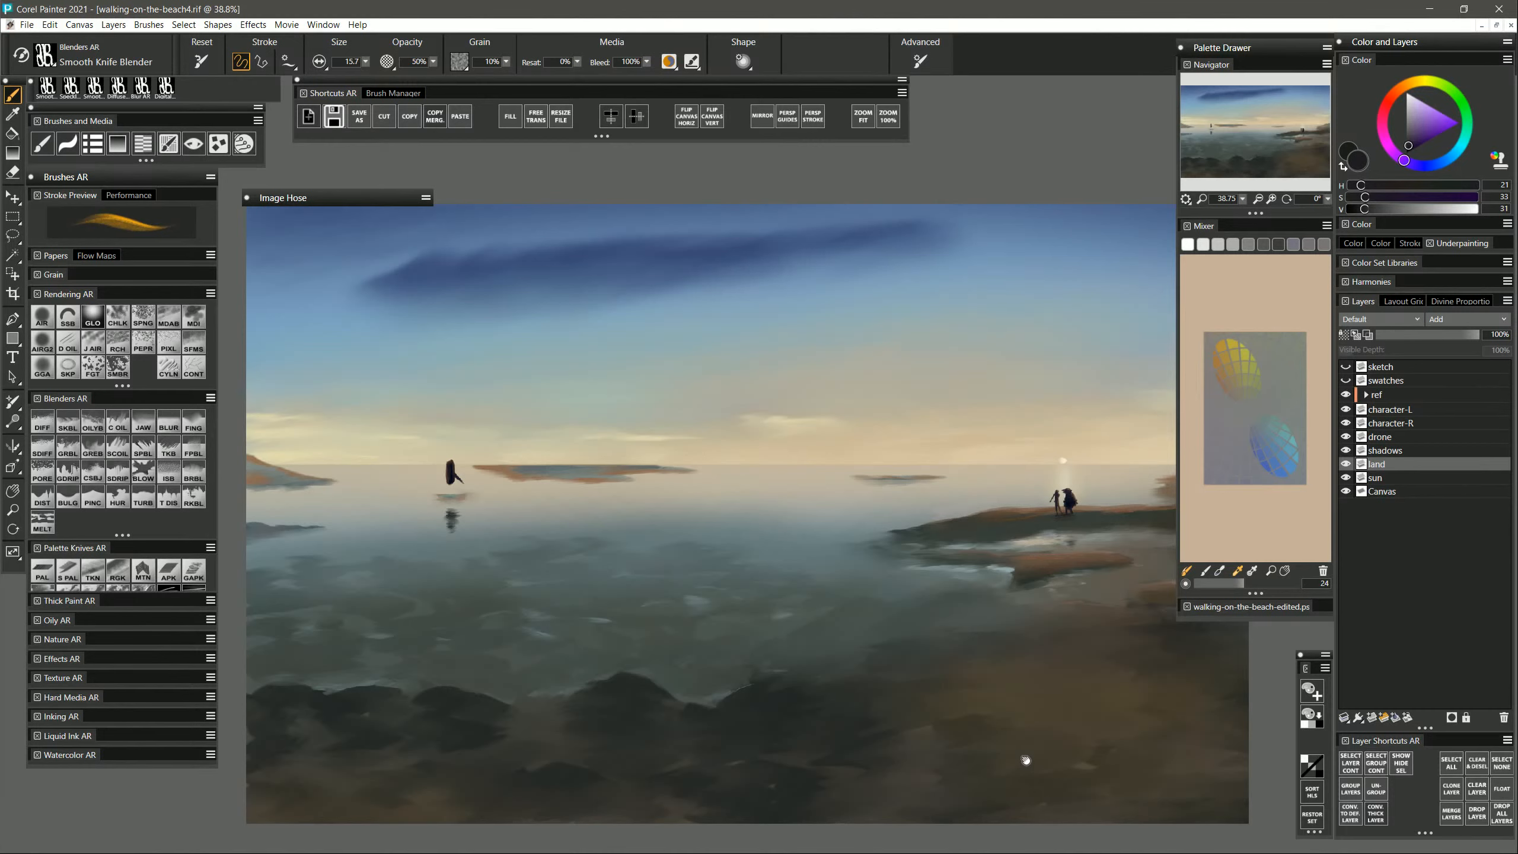
click(69, 573)
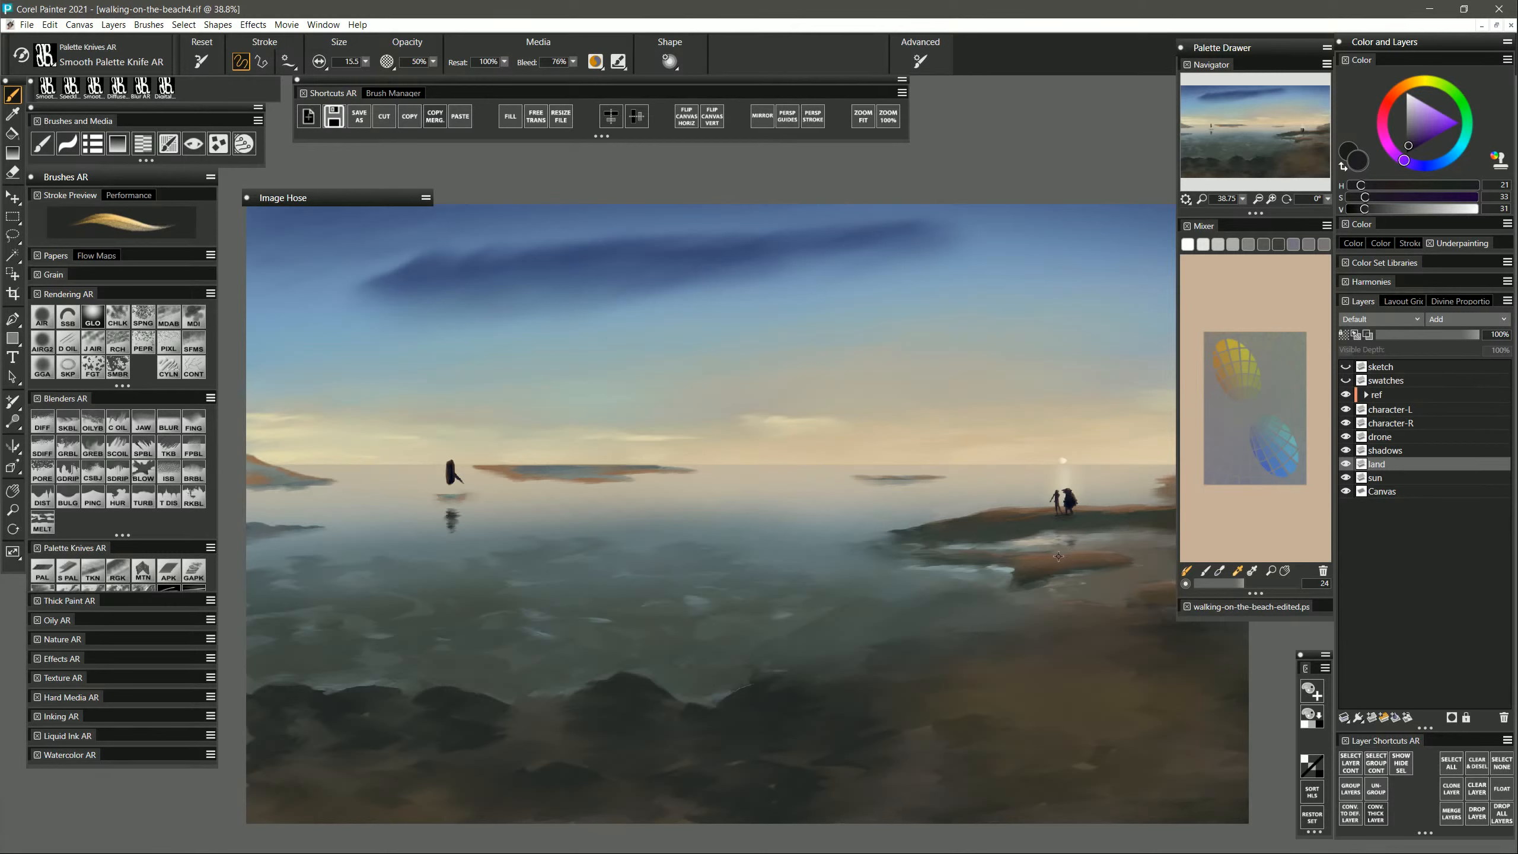
alt+click(1150, 466)
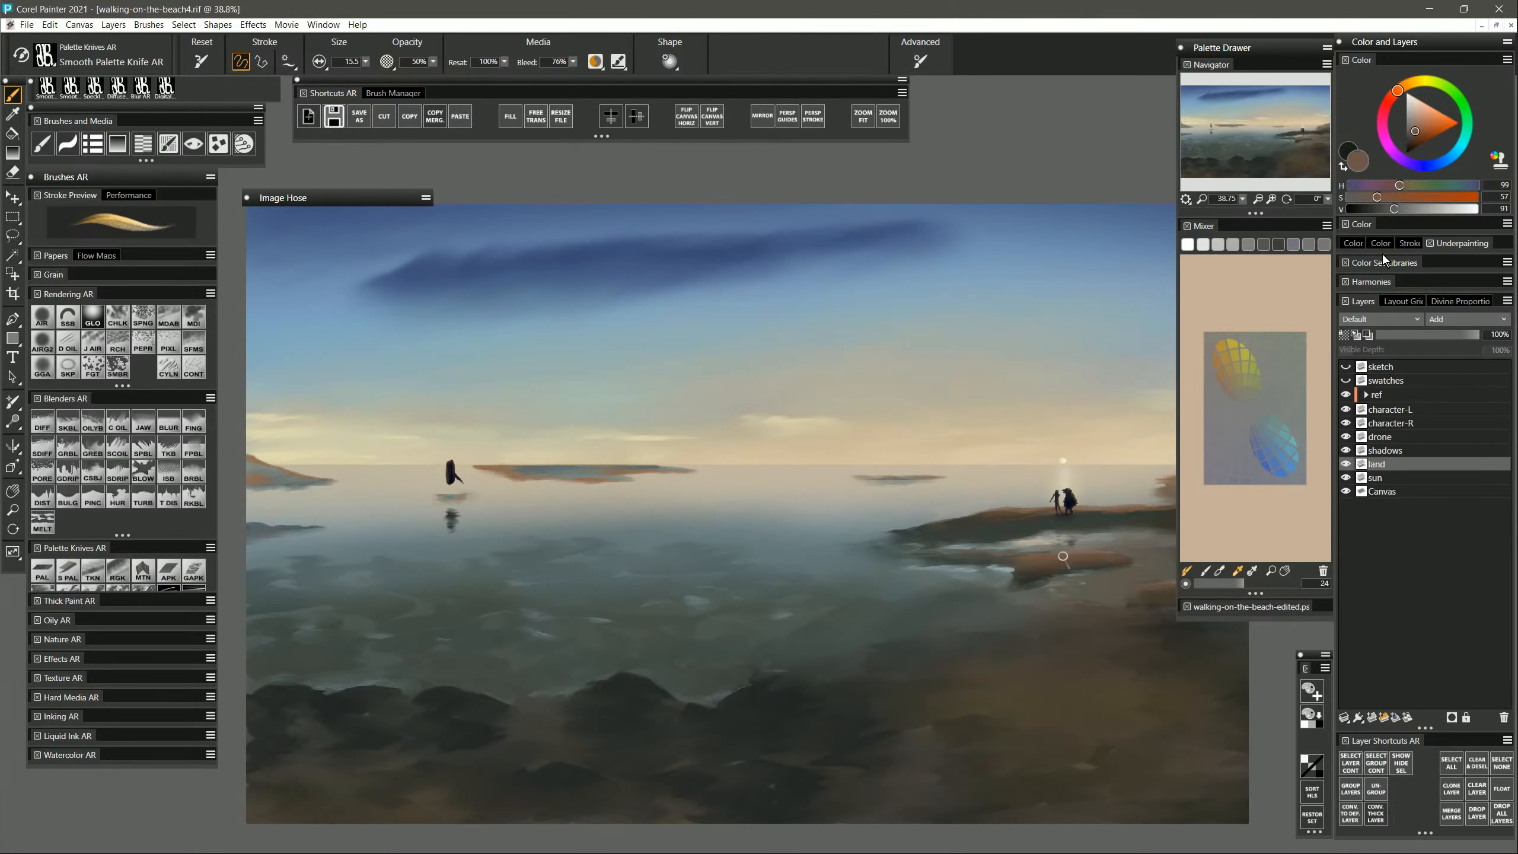
click(1219, 363)
mouse_move(1058, 555)
mouse_down()
mouse_move(1097, 555)
mouse_move(1009, 558)
mouse_up()
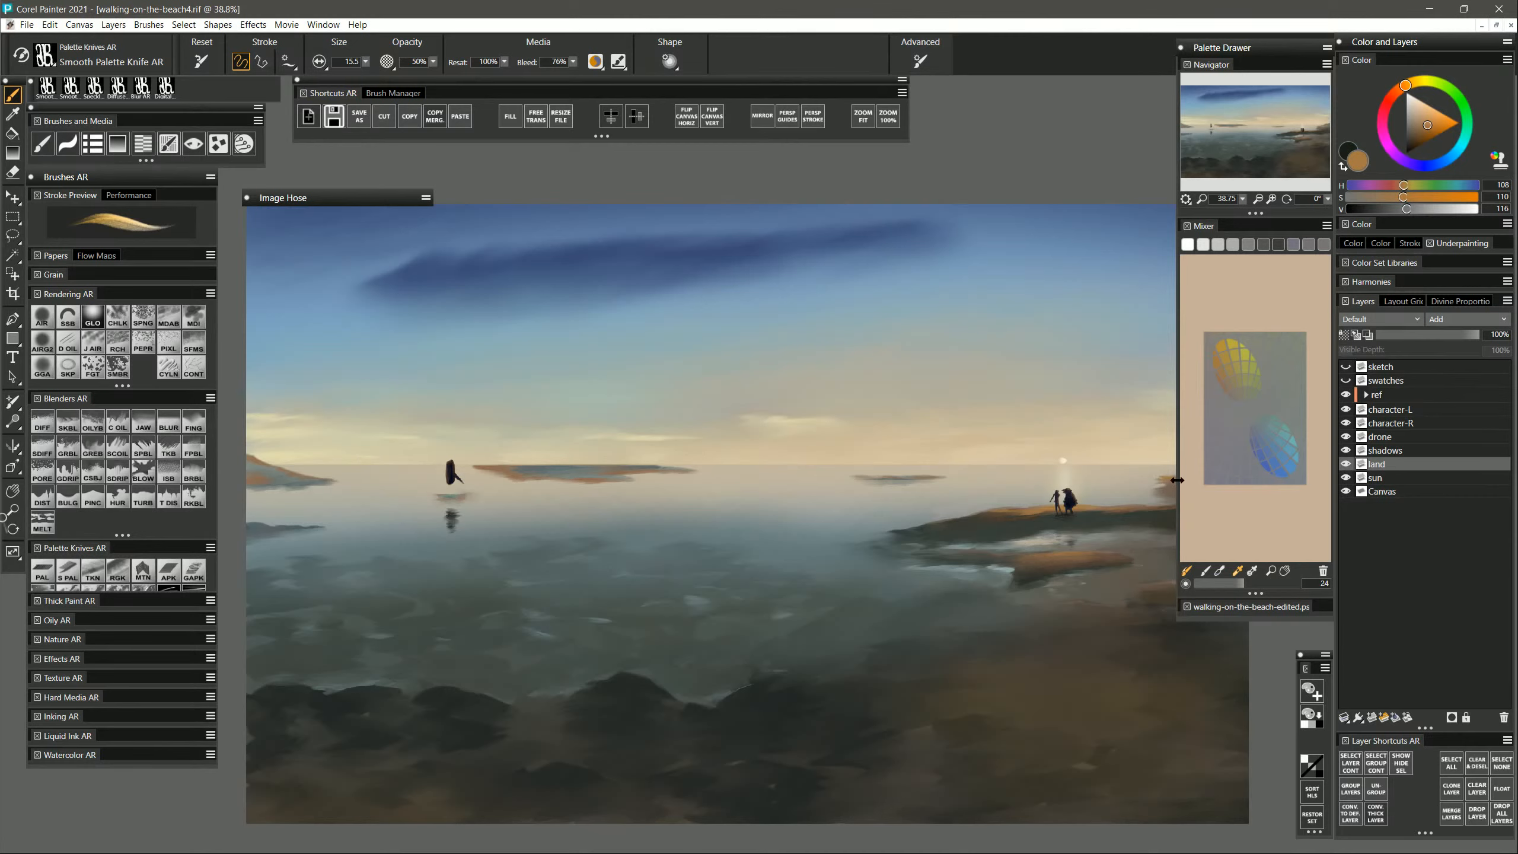
mouse_move(1153, 591)
mouse_down()
mouse_move(903, 637)
mouse_move(857, 619)
mouse_up()
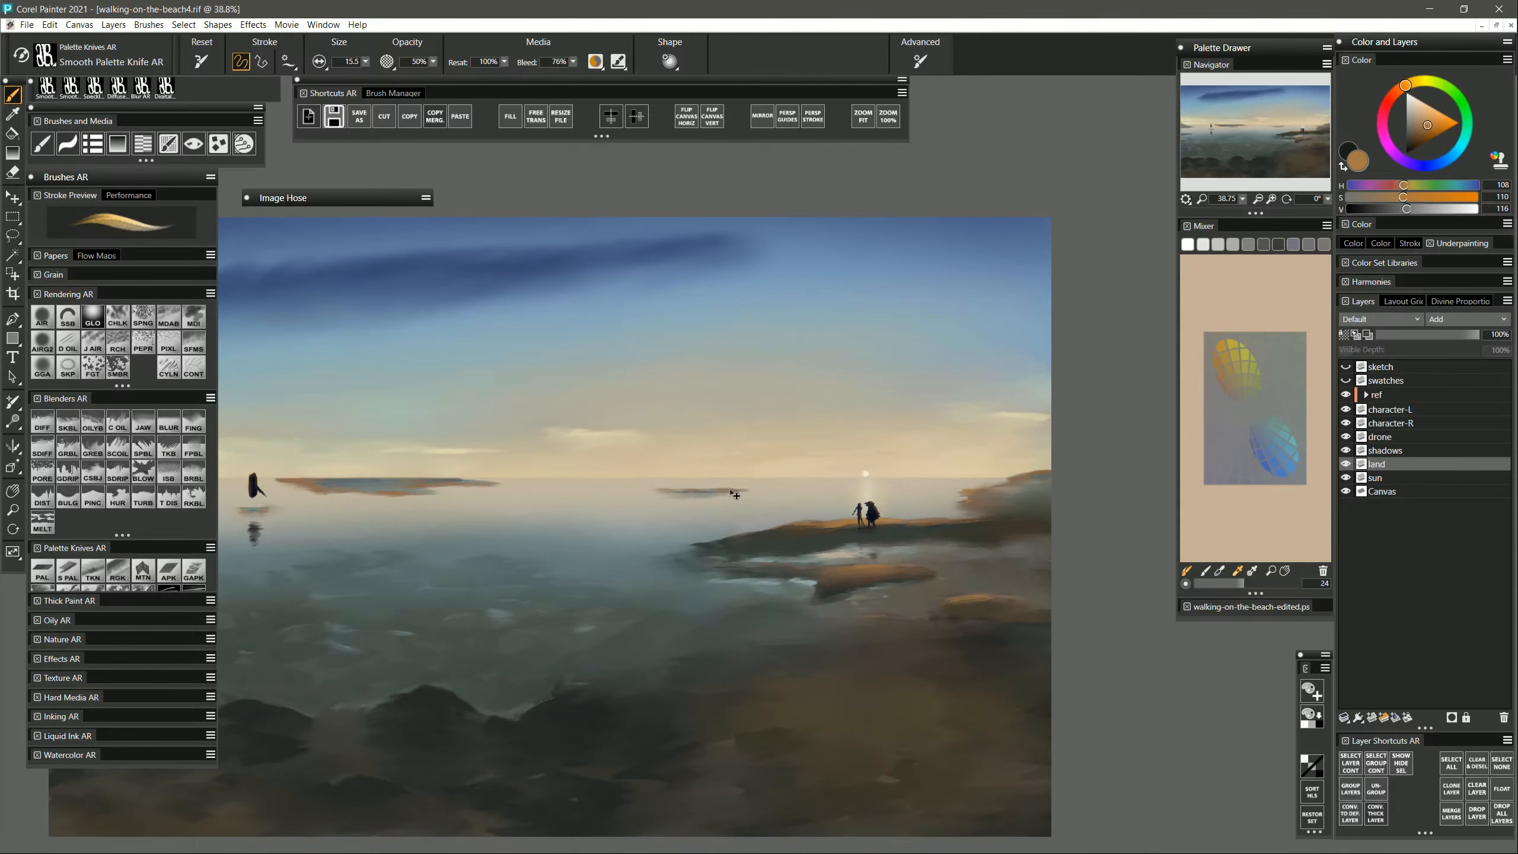
Add the same orange highlights to the distant islets and the small sandbar beneath the drone.
drag(631, 515, 935, 542)
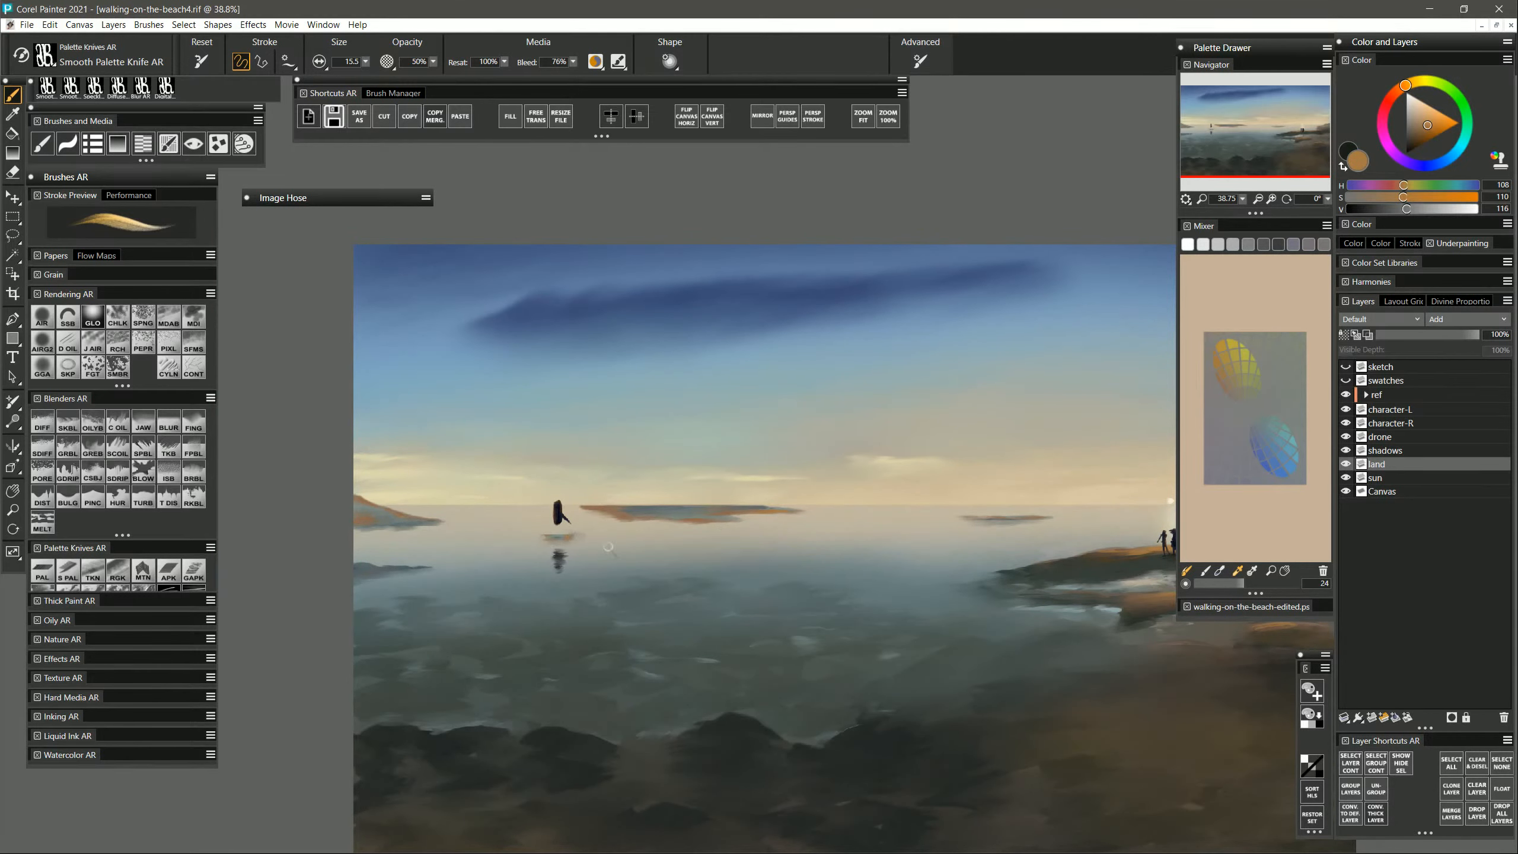
drag(983, 771, 720, 766)
drag(909, 772, 848, 774)
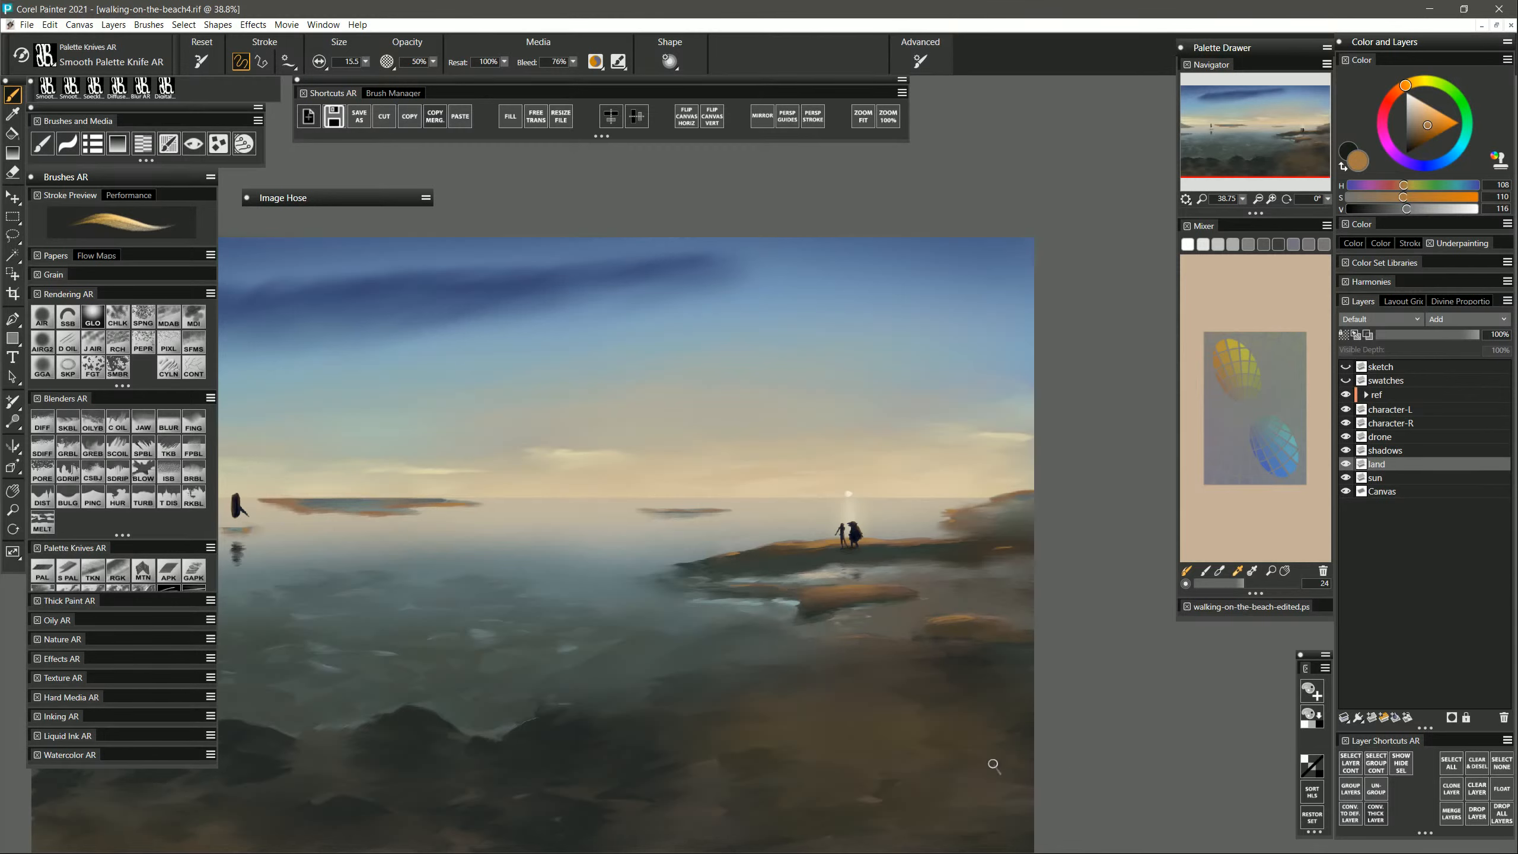
mouse_move(993, 766)
mouse_down()
mouse_move(1016, 722)
mouse_move(1085, 721)
mouse_up()
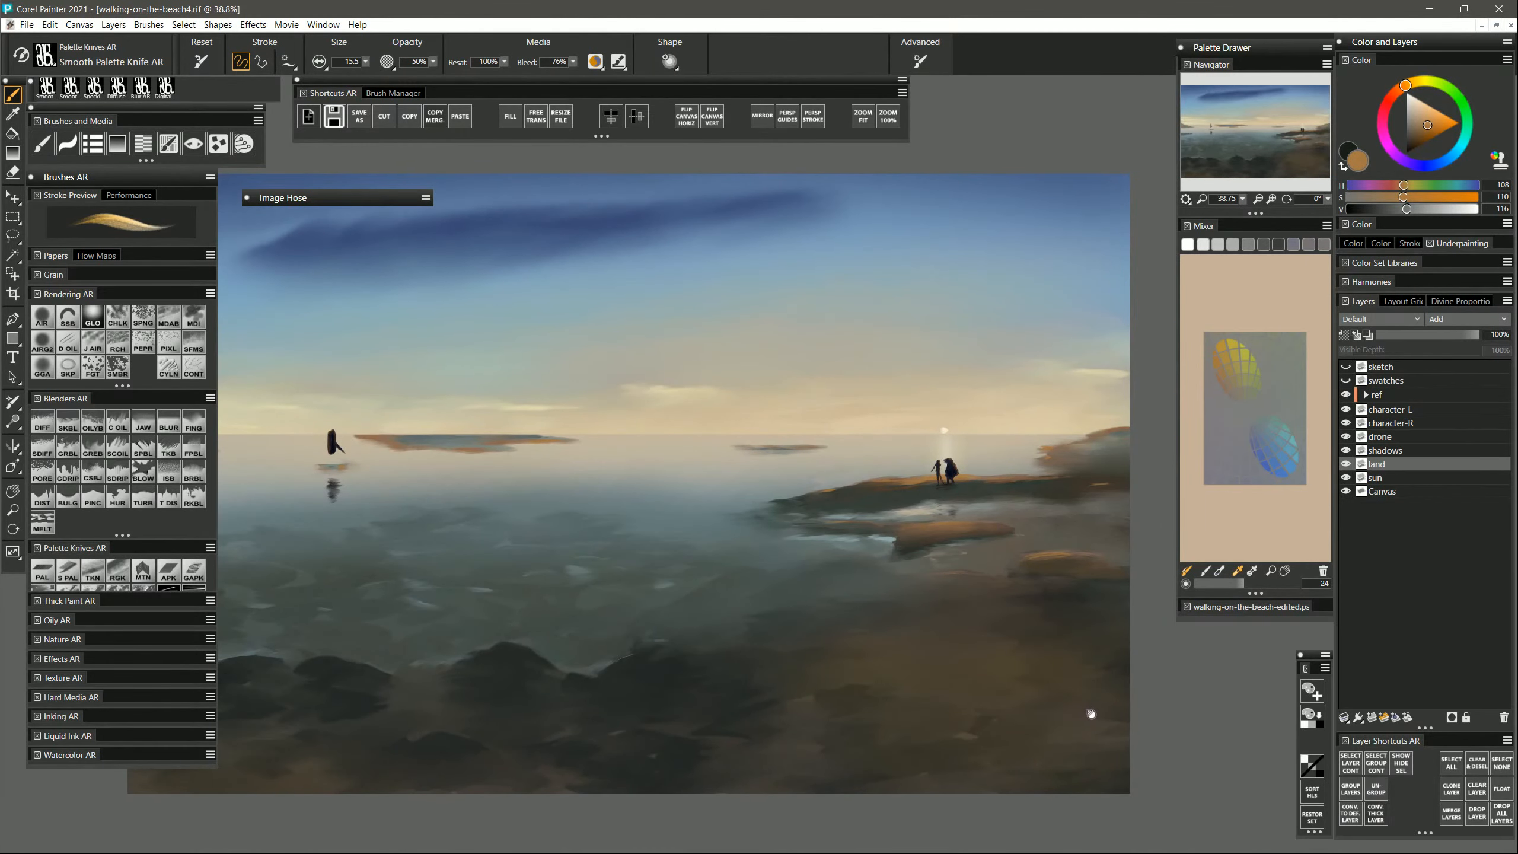
mouse_move(993, 742)
mouse_down()
mouse_move(1091, 725)
mouse_move(983, 746)
mouse_up()
drag(1090, 731, 989, 755)
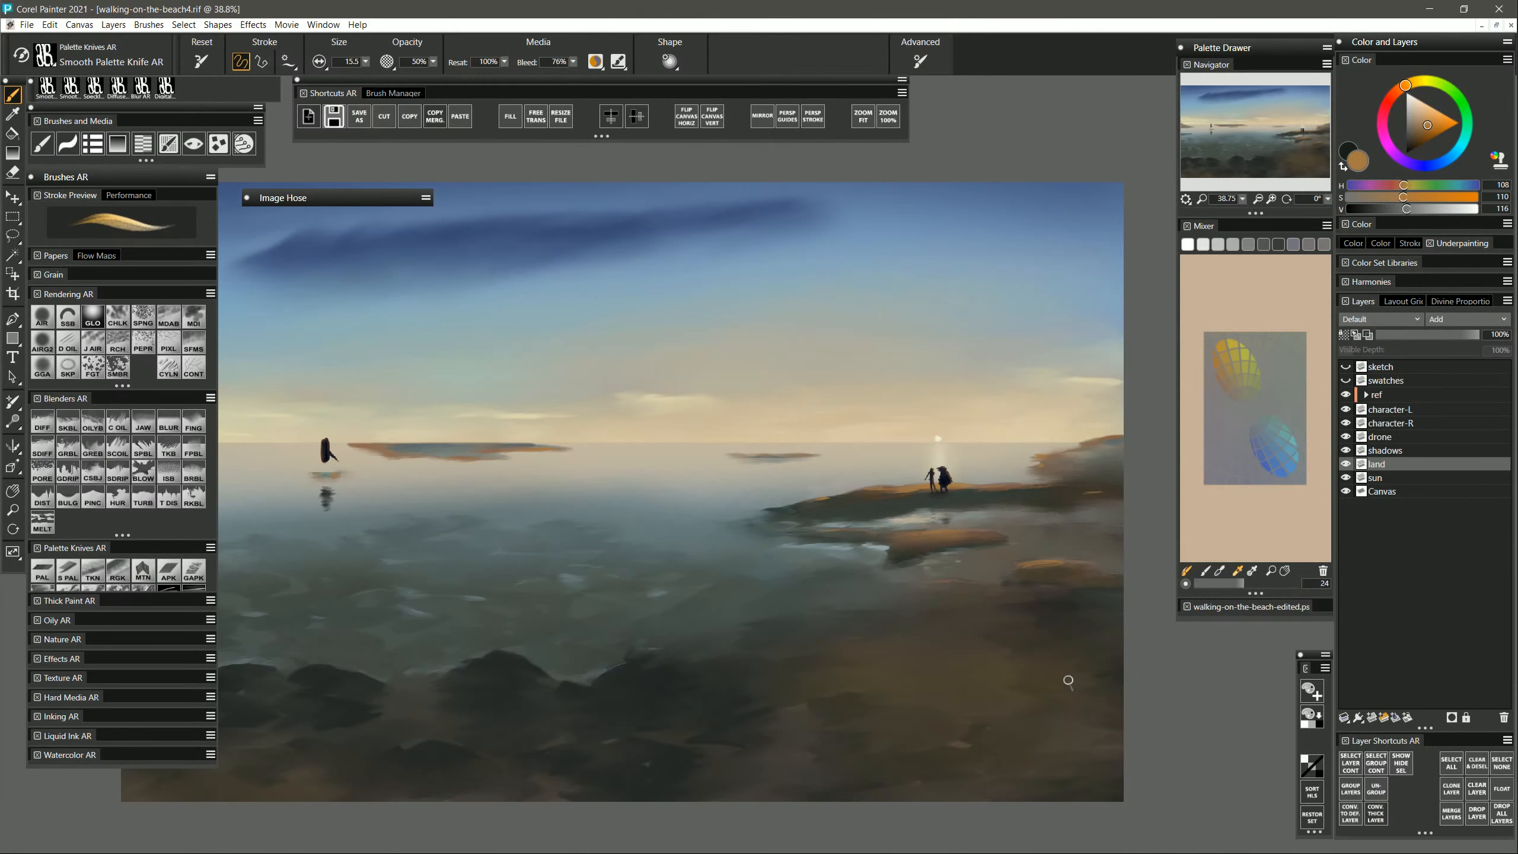
Paint pale foam around the shore rock below the figures and refine the headland and lower rock with sampled dark land tones.
alt+click(870, 551)
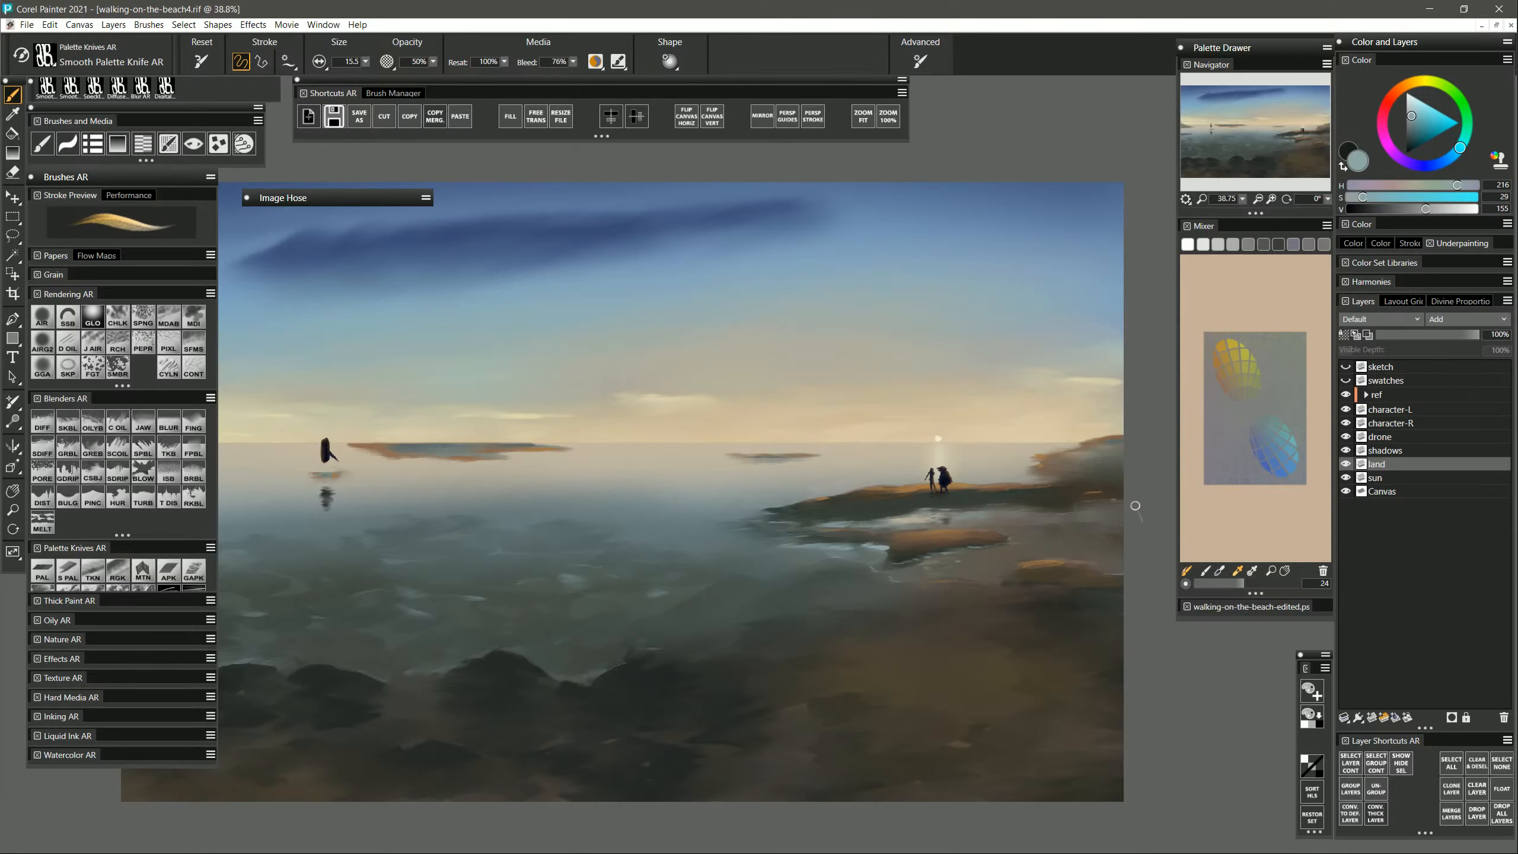
alt+click(1064, 492)
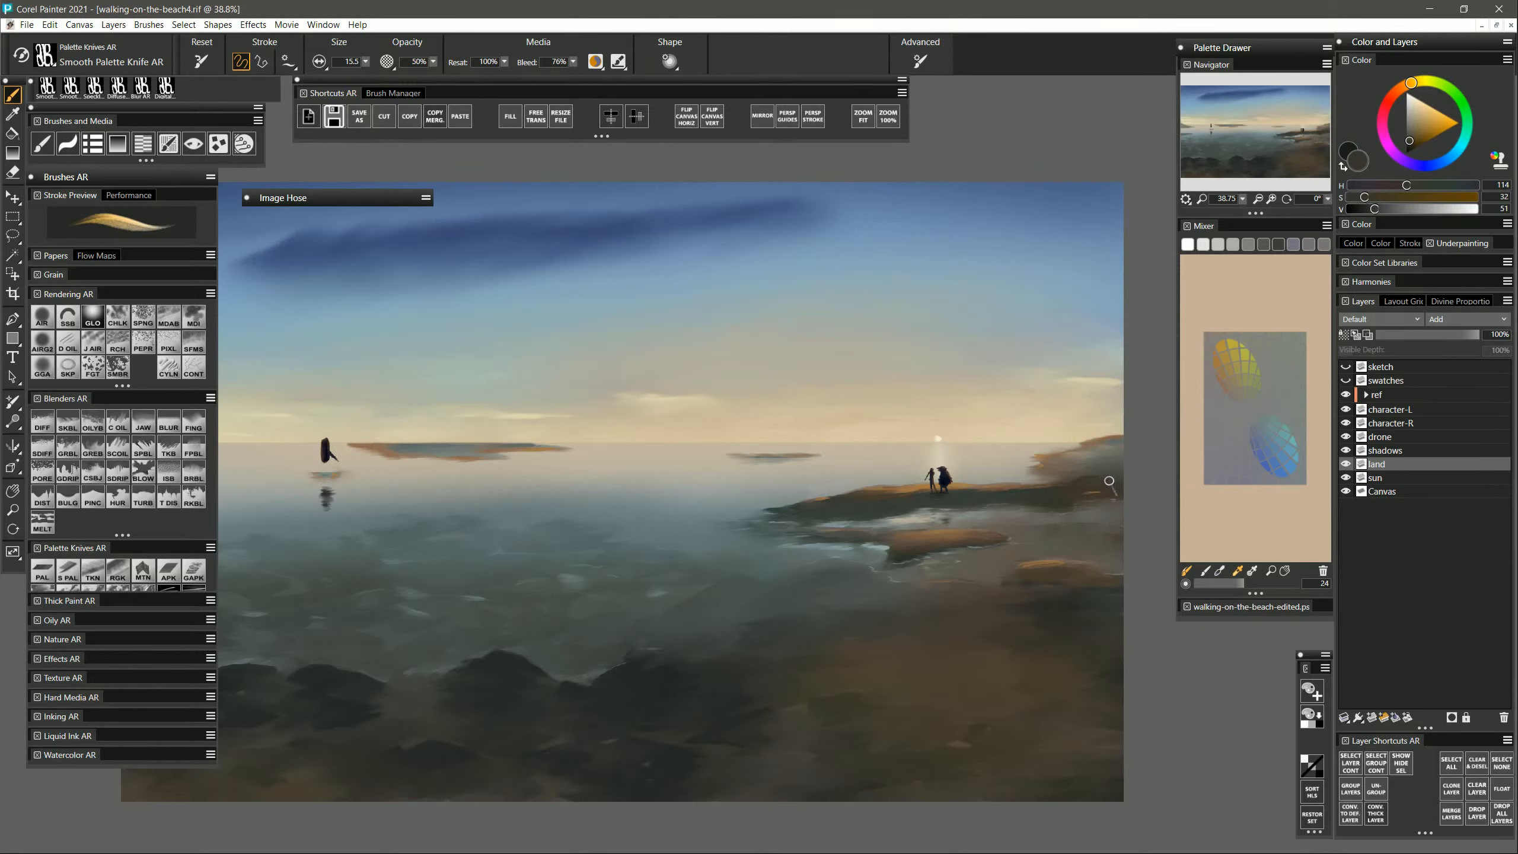
alt+click(1041, 486)
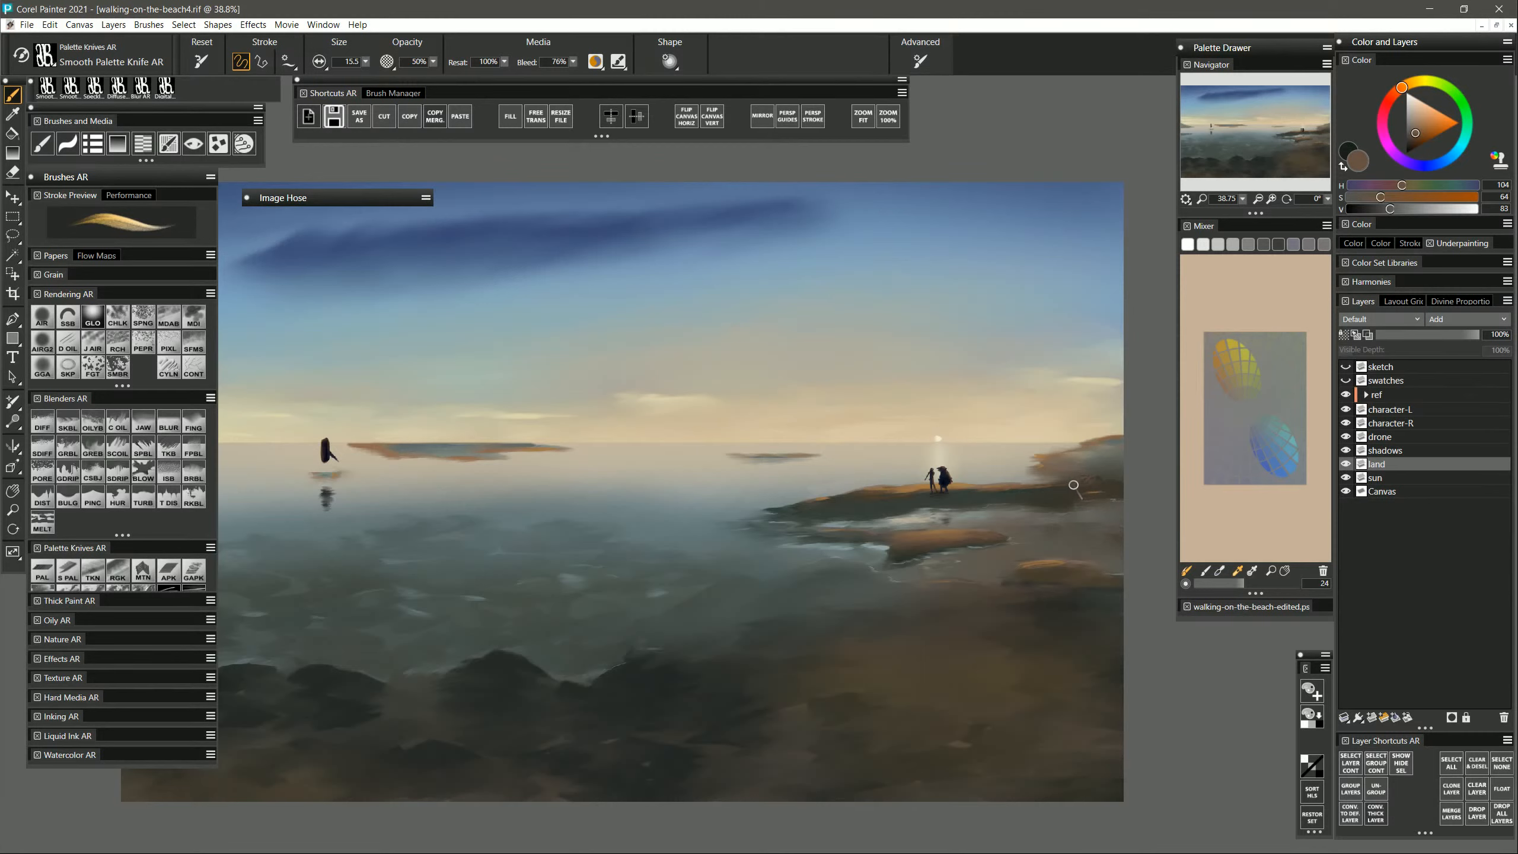
alt+click(1091, 488)
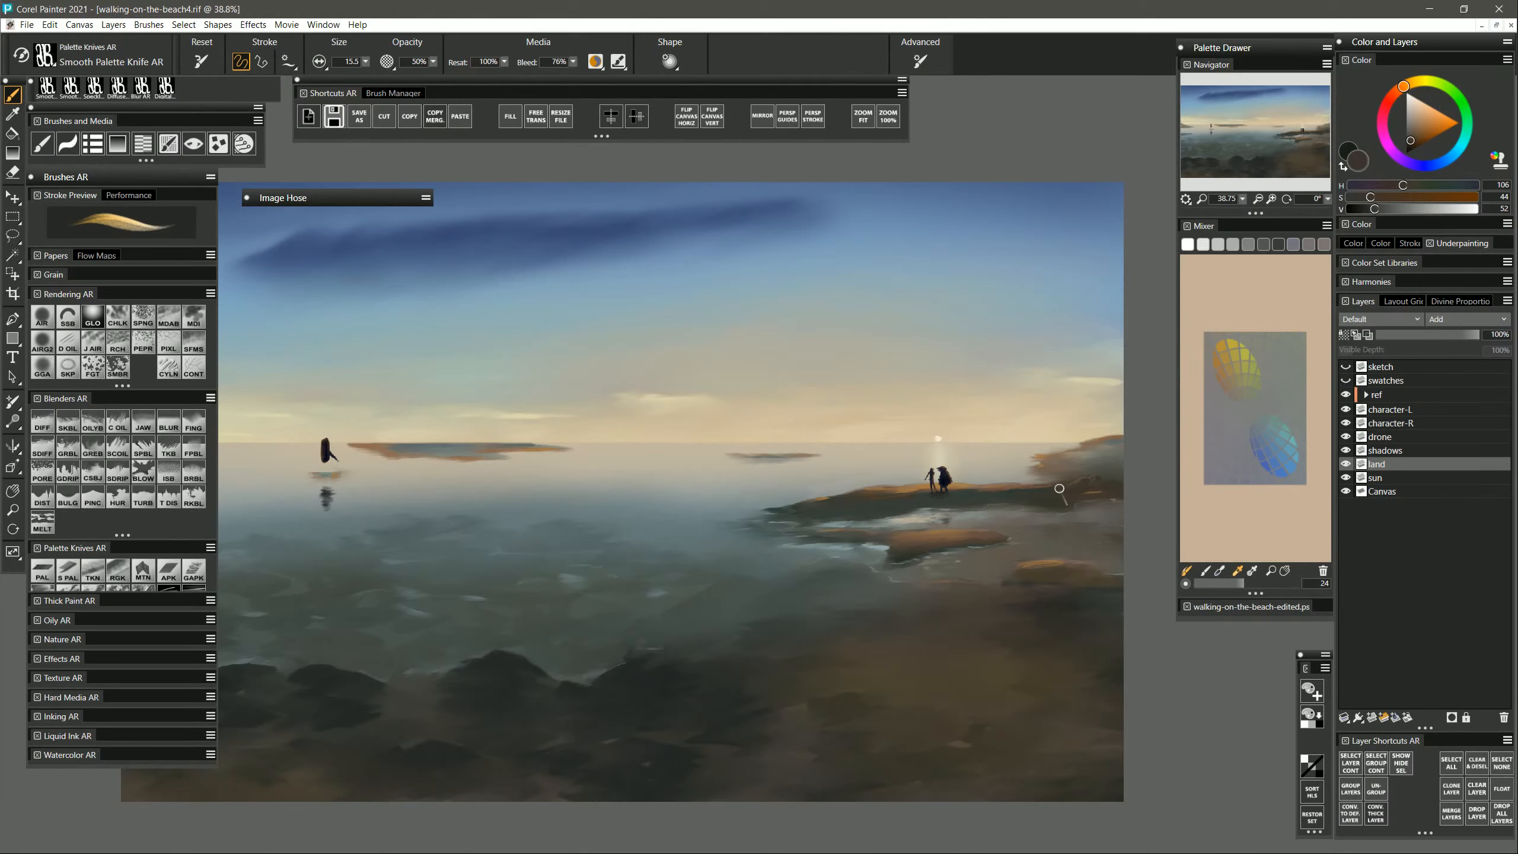
alt+click(1095, 484)
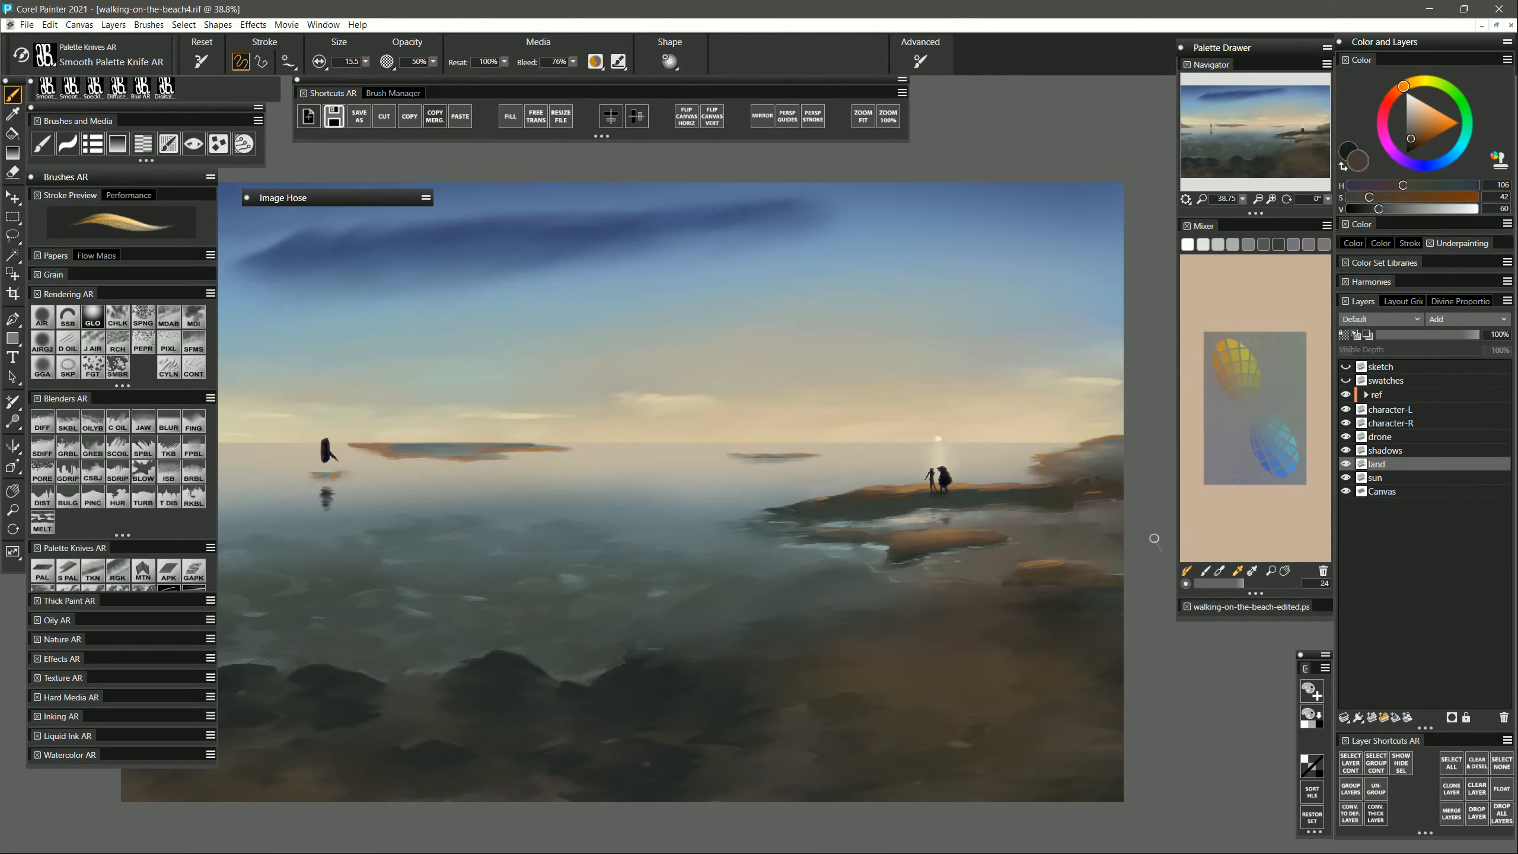
alt+click(1047, 490)
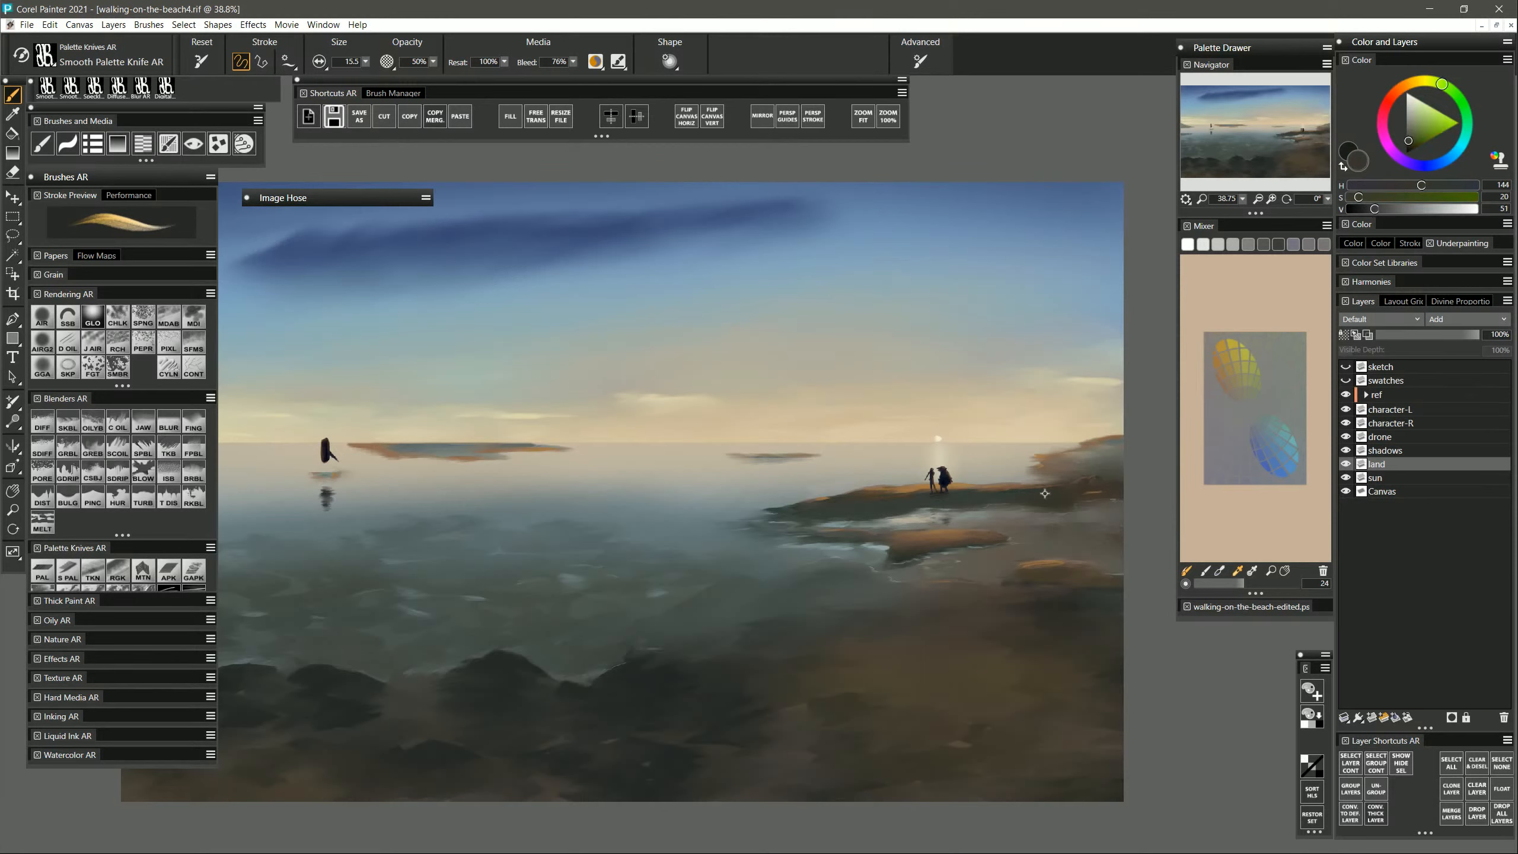
alt+click(1038, 489)
alt+click(1027, 483)
alt+click(1021, 485)
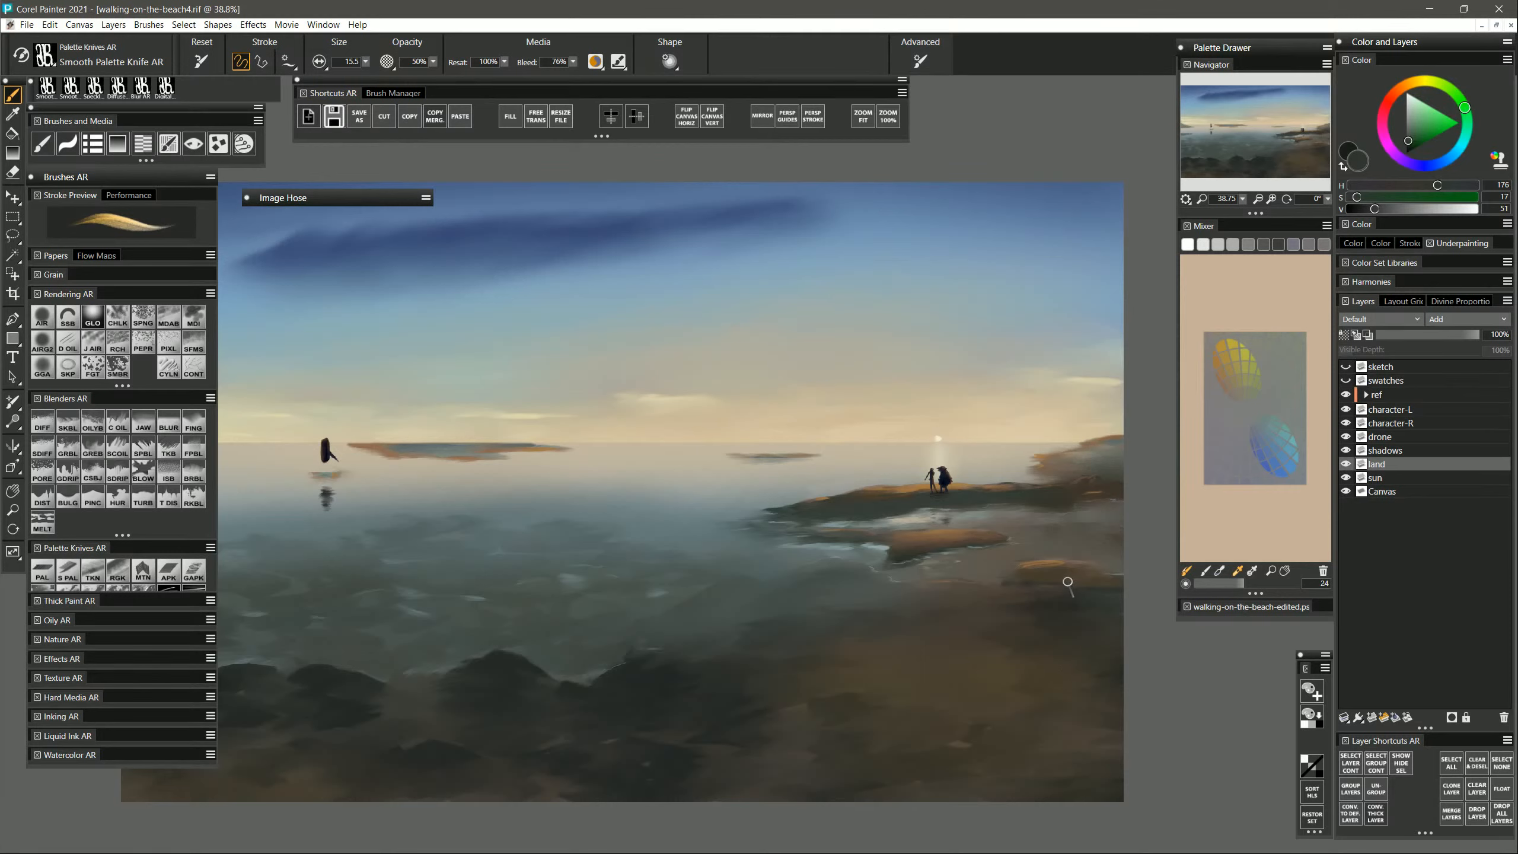
alt+click(1114, 591)
drag(1038, 582, 1074, 580)
Paint thin pale blue-grey foam lines along the beach's waterline and around the shore rocks, using a colour sampled from the existing foam.
mouse_move(847, 680)
mouse_down()
mouse_move(982, 671)
mouse_move(1038, 692)
mouse_move(867, 719)
mouse_up()
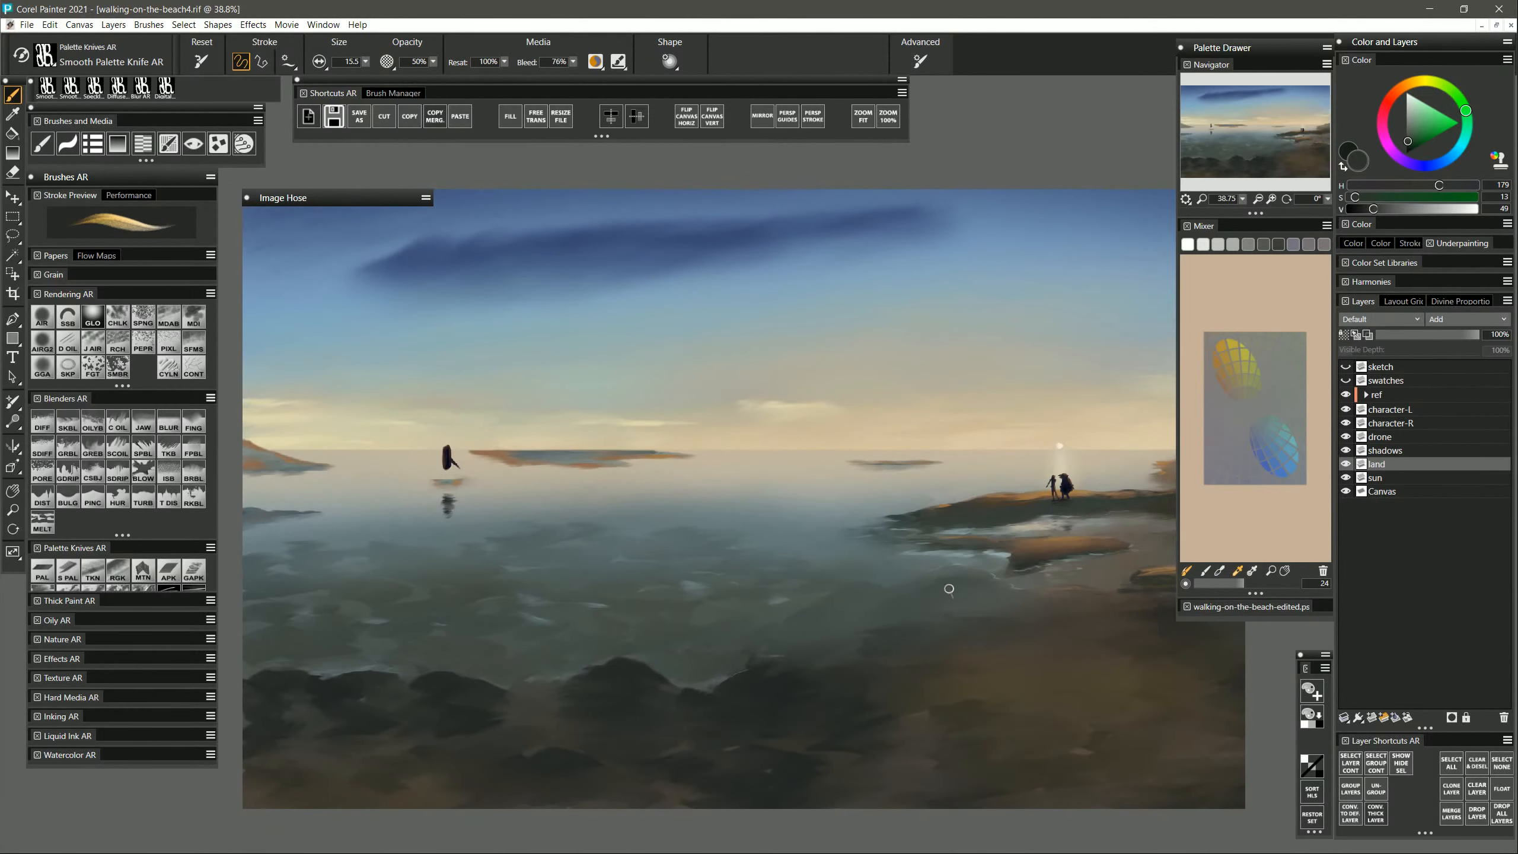
alt+click(1004, 554)
mouse_move(787, 662)
mouse_down()
mouse_move(748, 667)
mouse_move(1011, 595)
mouse_up()
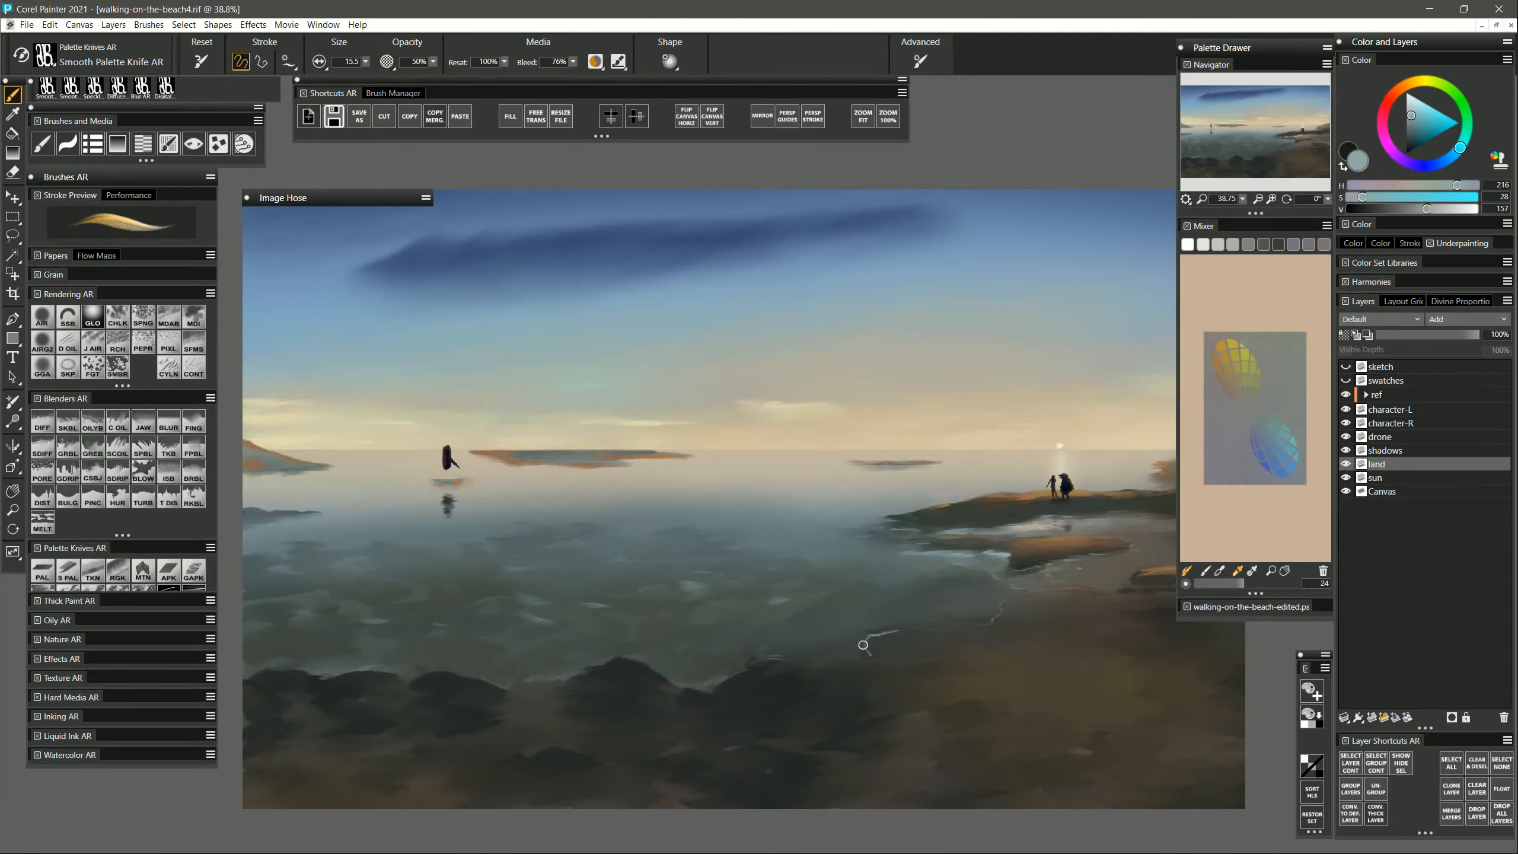
drag(992, 726, 858, 704)
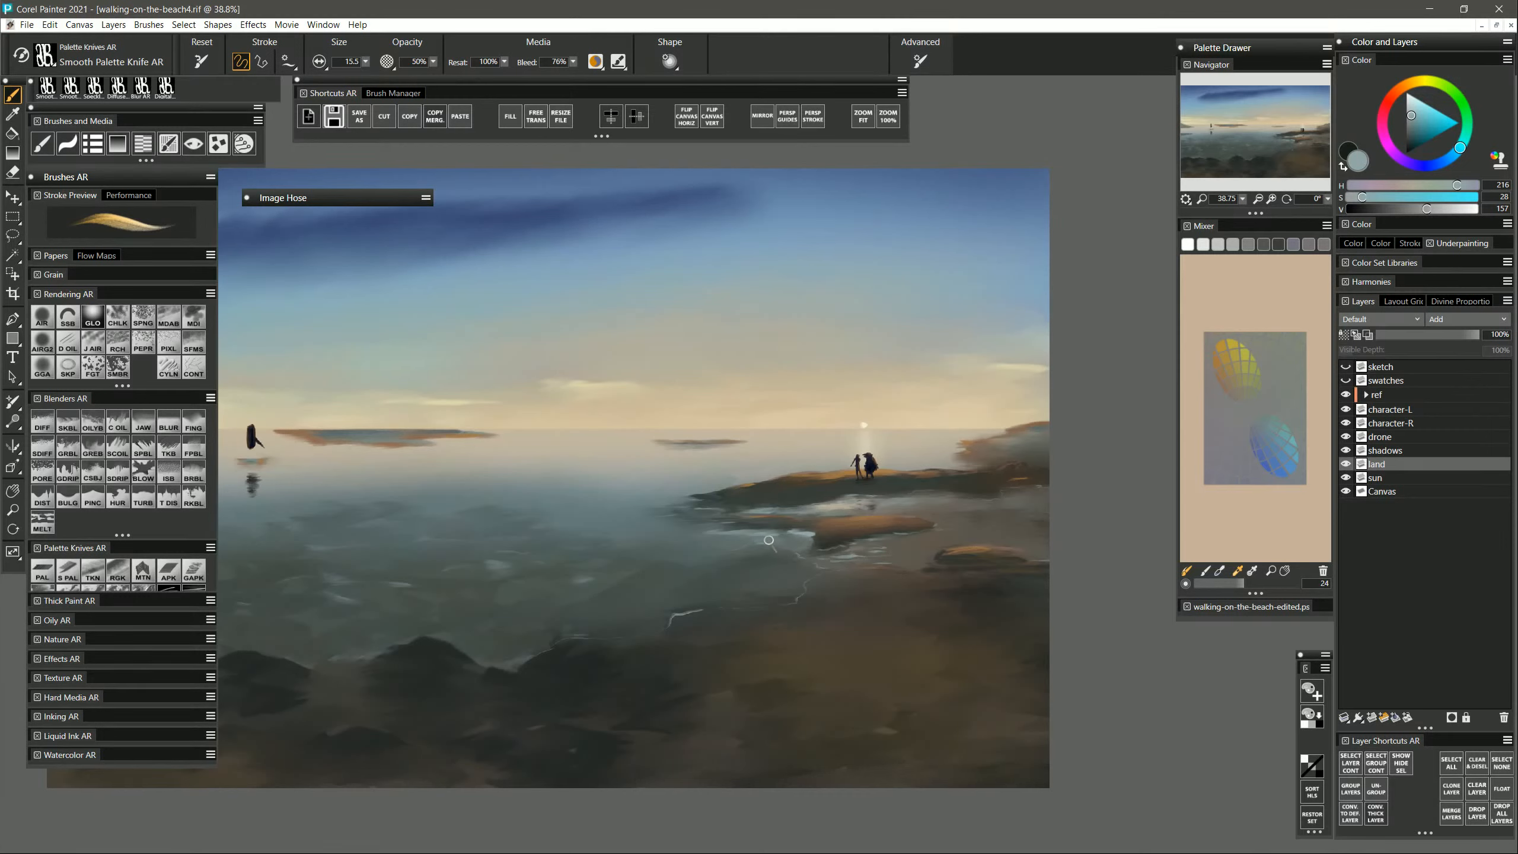
drag(674, 528, 655, 530)
drag(802, 555, 790, 554)
drag(960, 608, 905, 617)
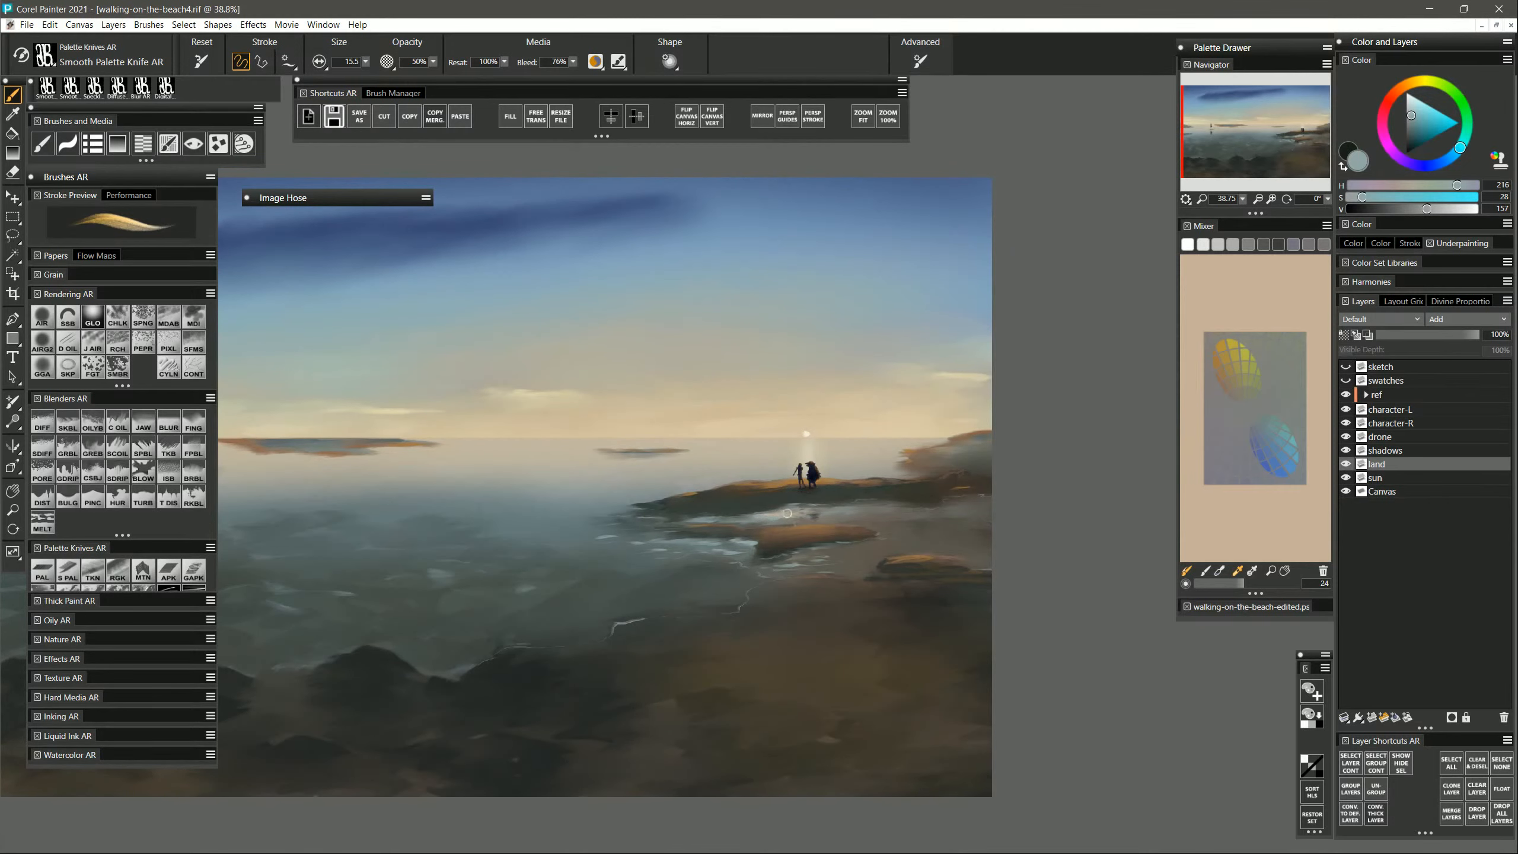
mouse_move(747, 535)
mouse_down()
mouse_move(736, 521)
mouse_move(783, 526)
mouse_move(767, 528)
mouse_up()
Sample the sun's warm white and paint bright glints on the water just below the figures.
alt+click(805, 433)
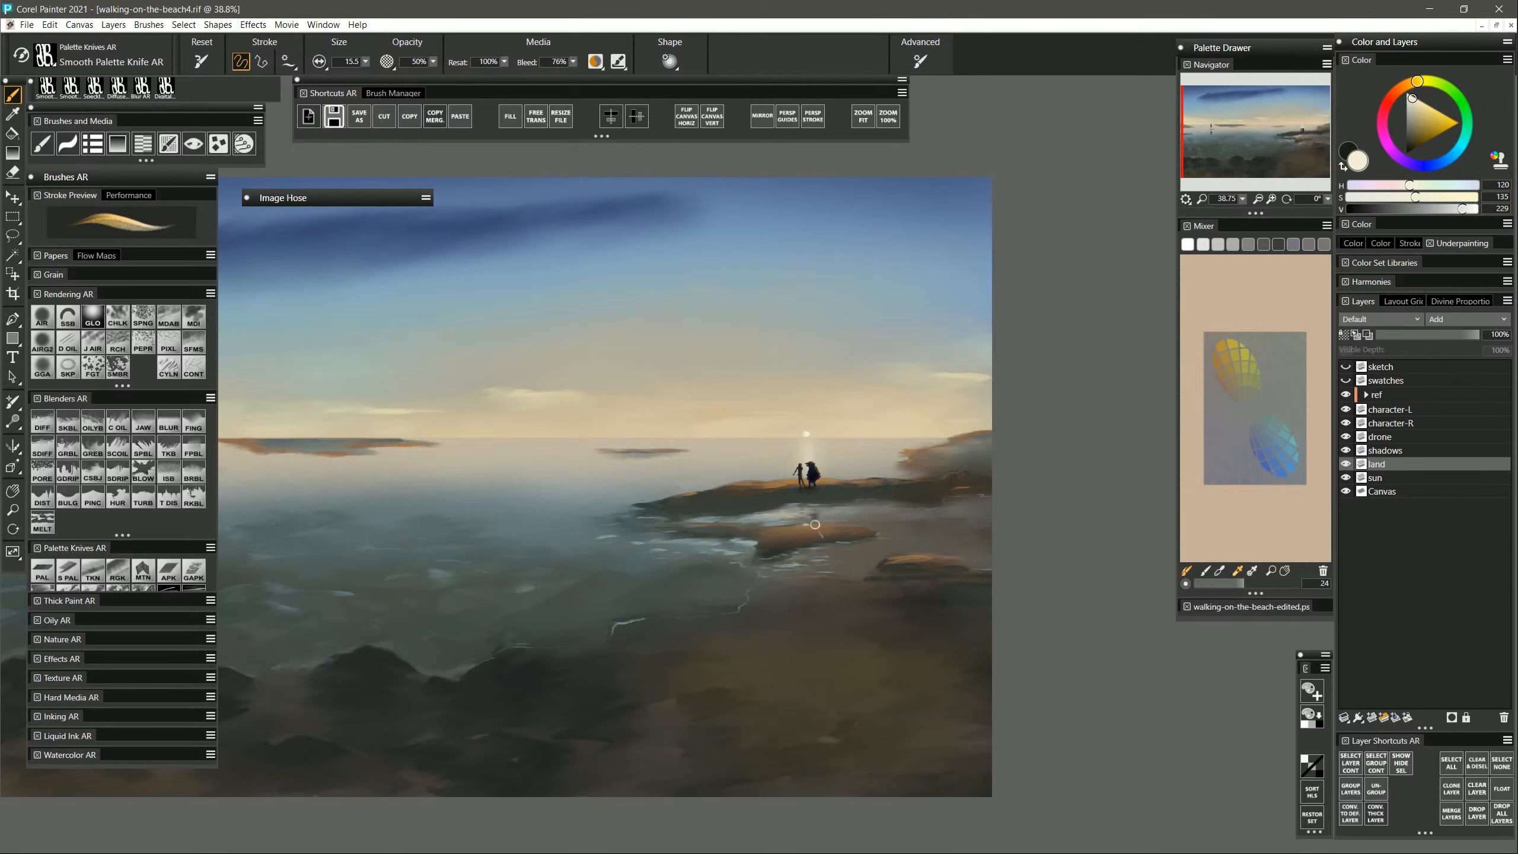
drag(794, 525, 826, 525)
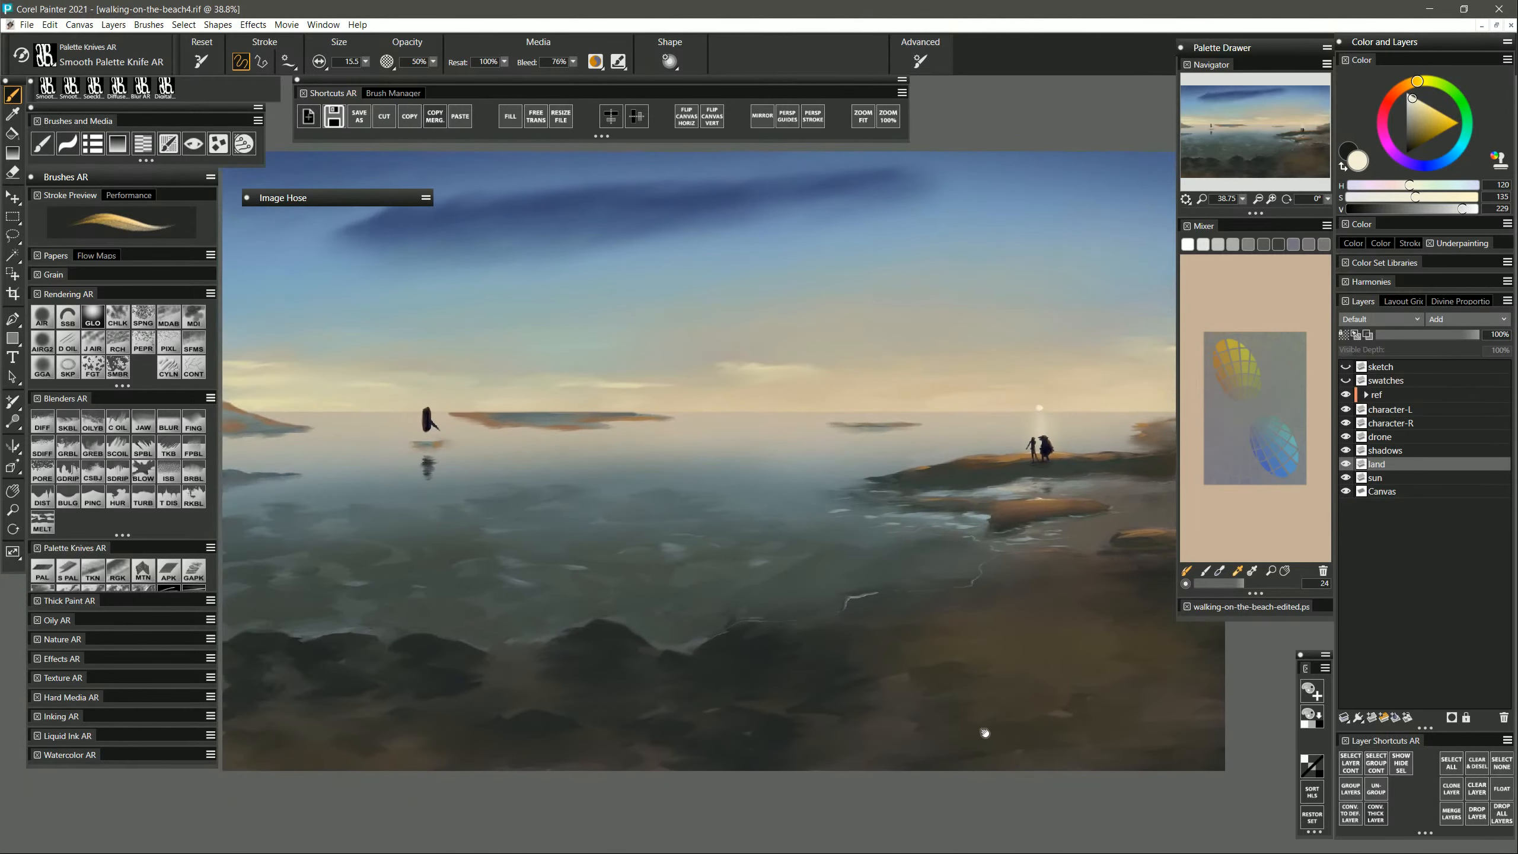
Paint pale beige-grey reflected light on the wet shore below the figures with an enlarged Smooth Palette Knife and sampled sky colours.
drag(985, 733, 1026, 742)
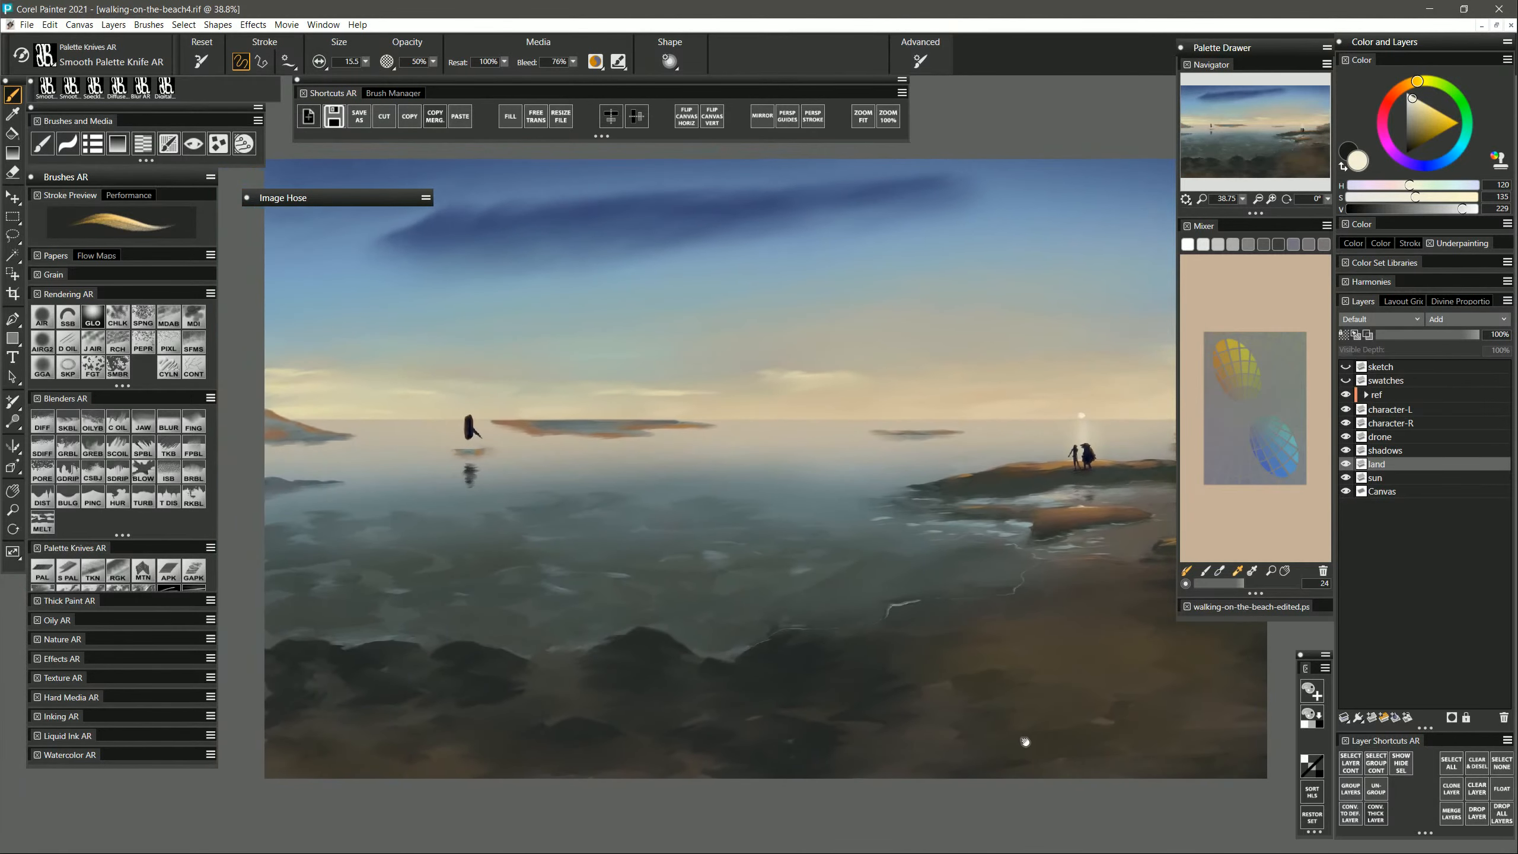
click(13, 510)
mouse_move(750, 659)
mouse_down()
mouse_move(732, 665)
mouse_move(753, 679)
mouse_up()
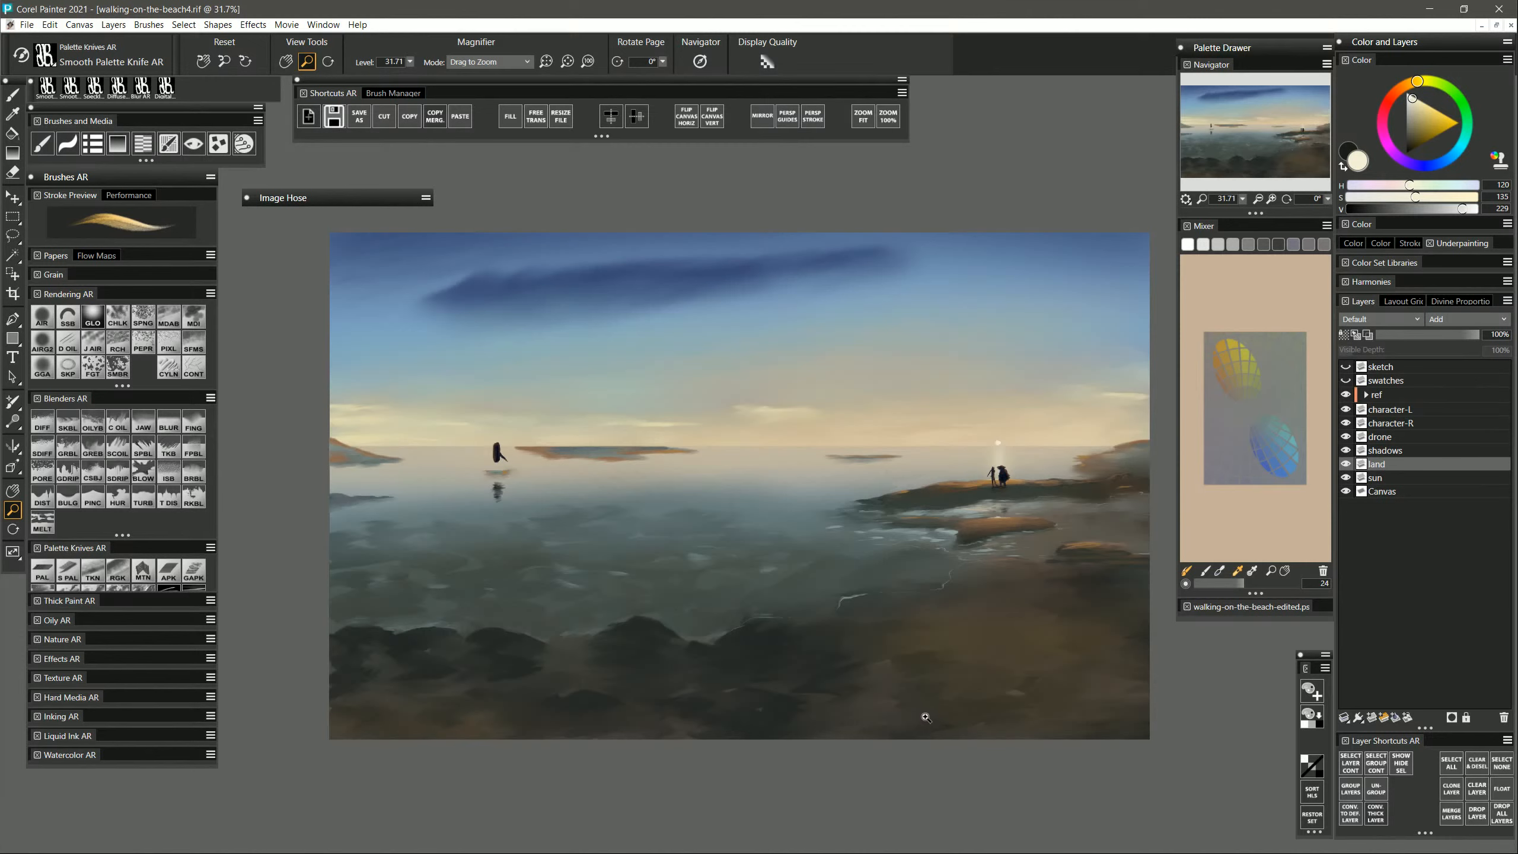
click(117, 569)
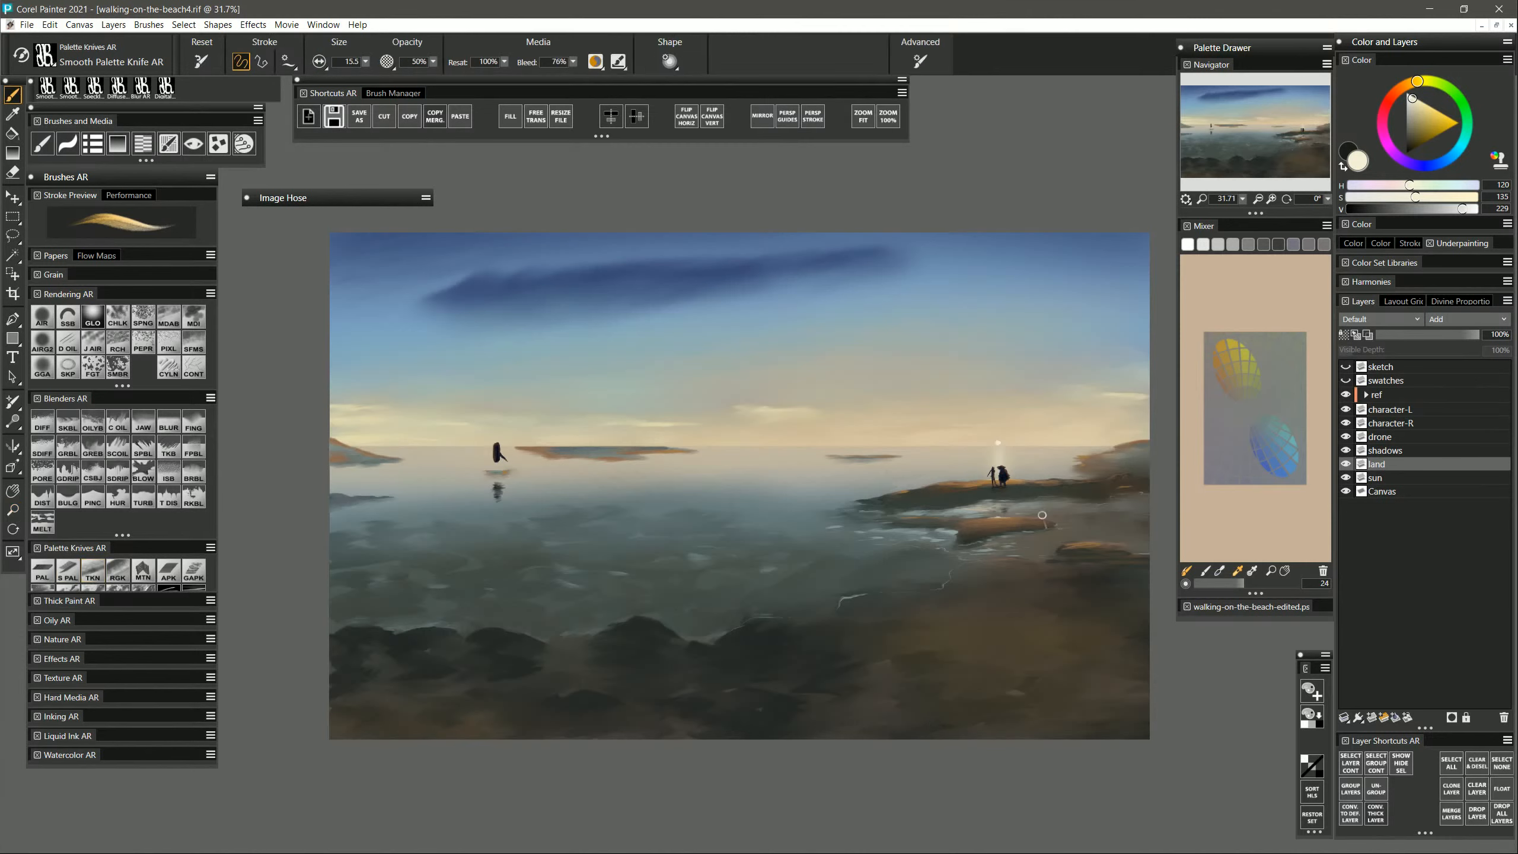
alt+click(1020, 437)
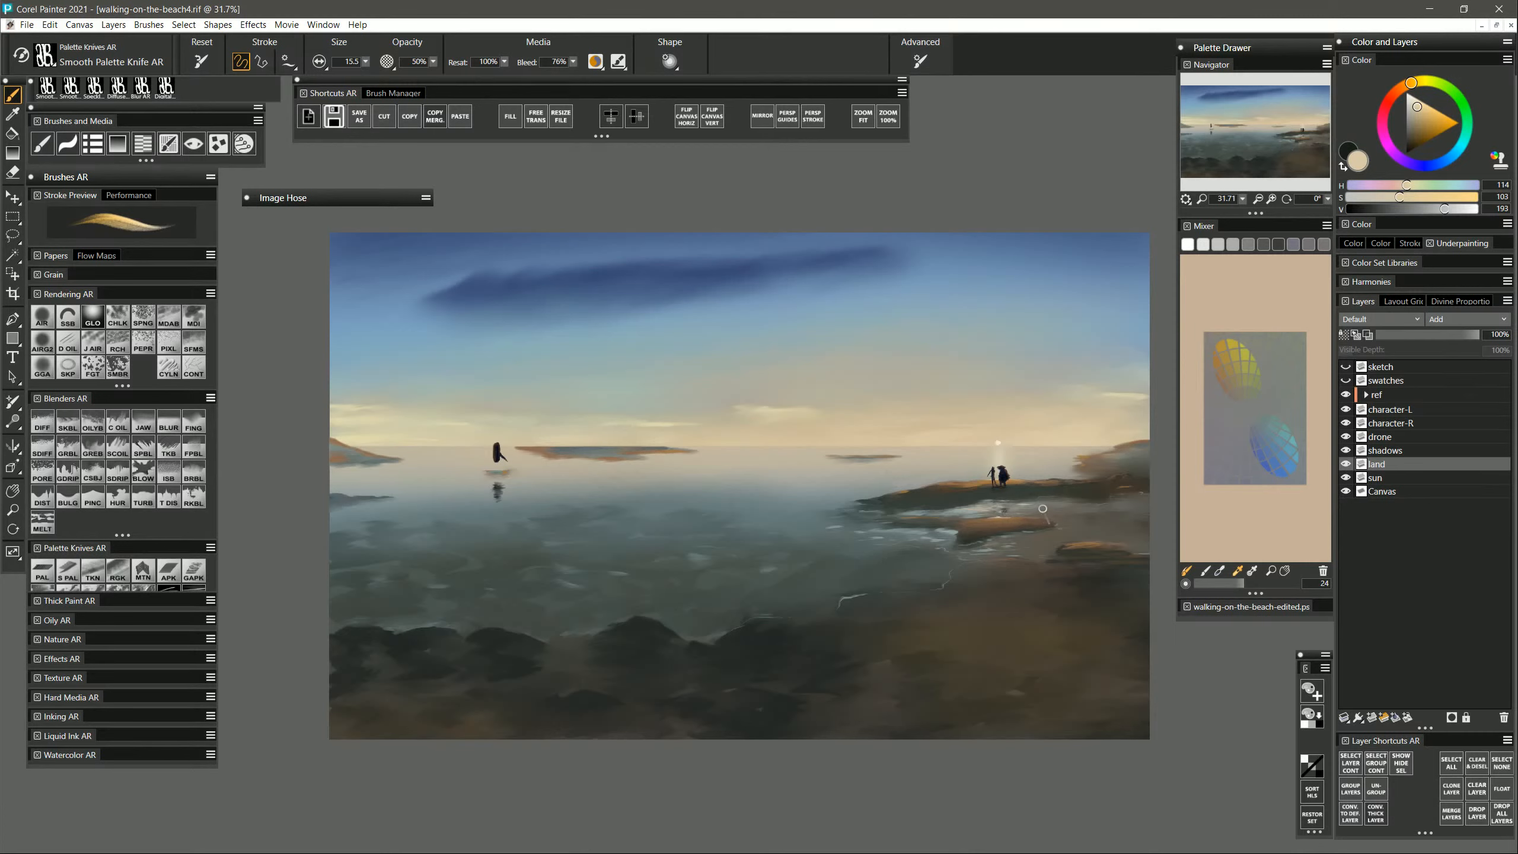
alt+click(1125, 435)
alt+click(1066, 386)
key(bracketright)
key(bracketright)
key(bracketright)
mouse_move(1054, 509)
mouse_down()
mouse_move(1027, 509)
mouse_move(1092, 517)
mouse_move(1054, 510)
mouse_move(1152, 500)
mouse_move(1081, 525)
mouse_move(1118, 522)
mouse_move(1130, 504)
mouse_move(1141, 517)
mouse_move(1085, 527)
mouse_up()
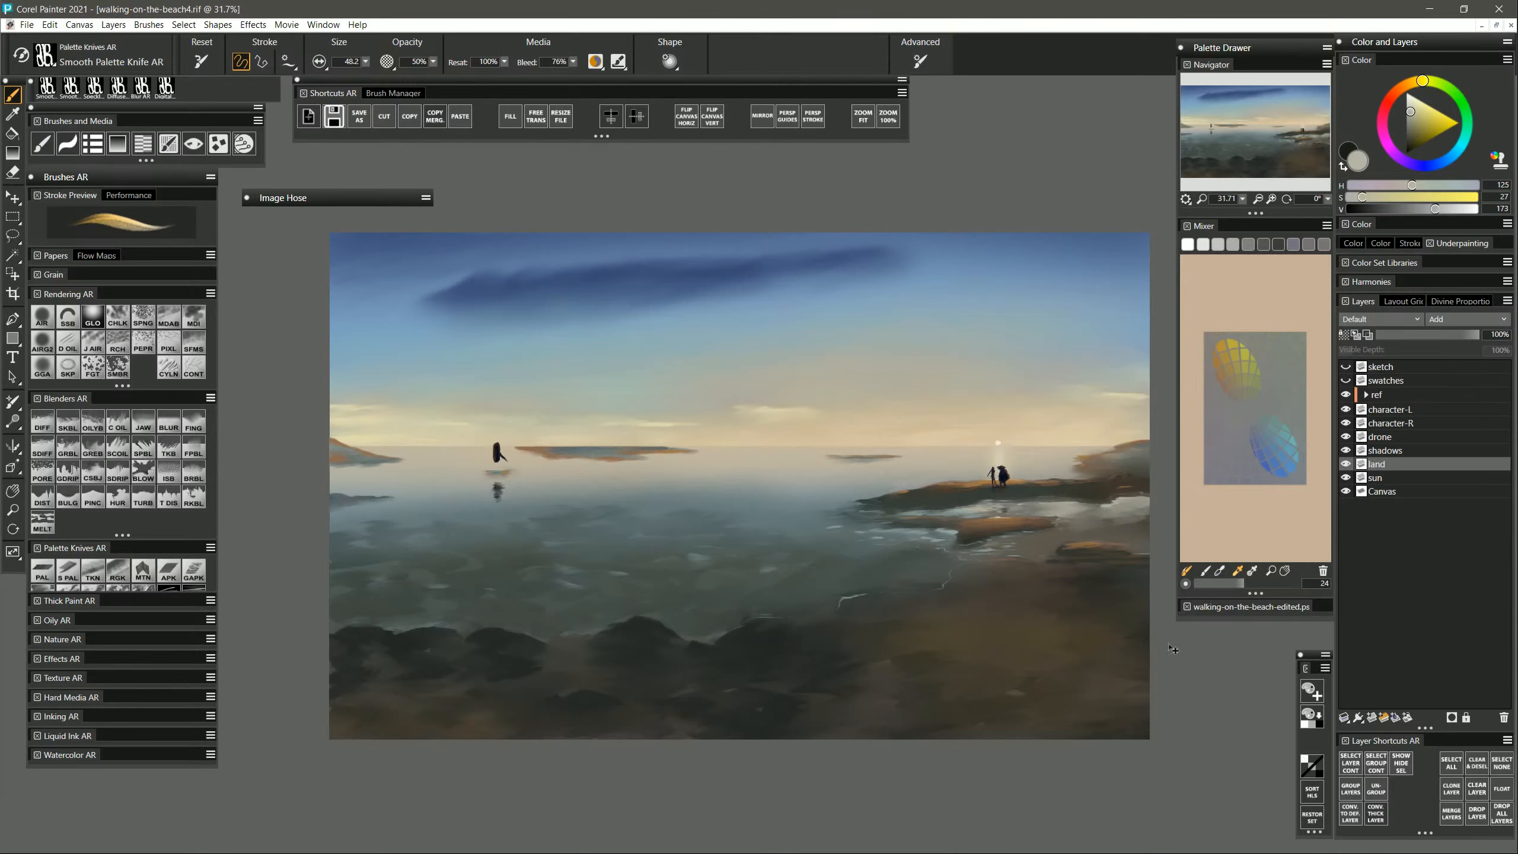
Extend the pale water between the headland and the shore rock, using warm and cool greys sampled nearby.
alt+click(1057, 481)
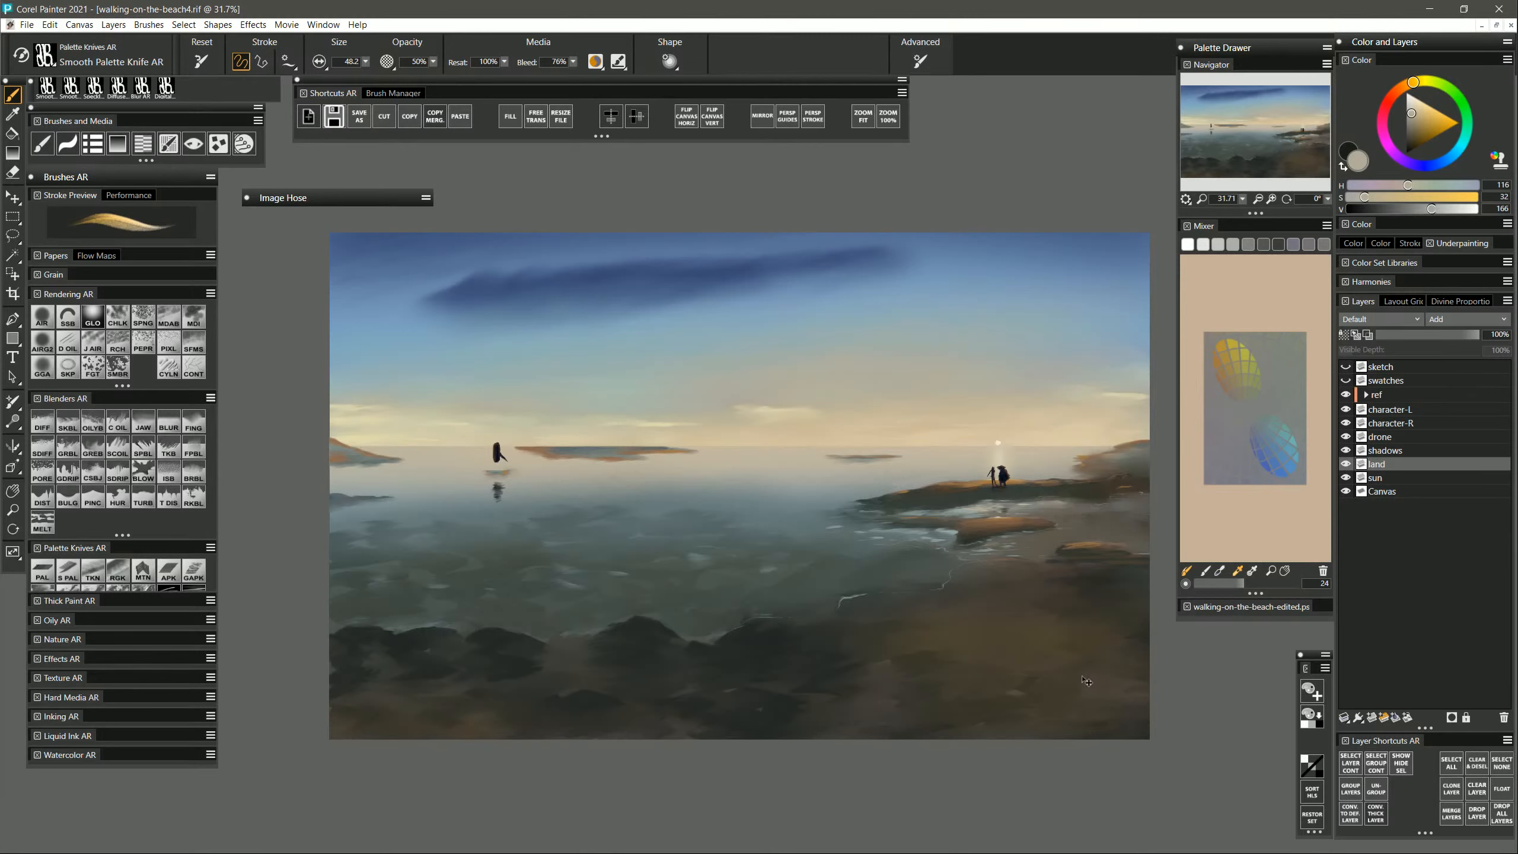
alt+click(1059, 501)
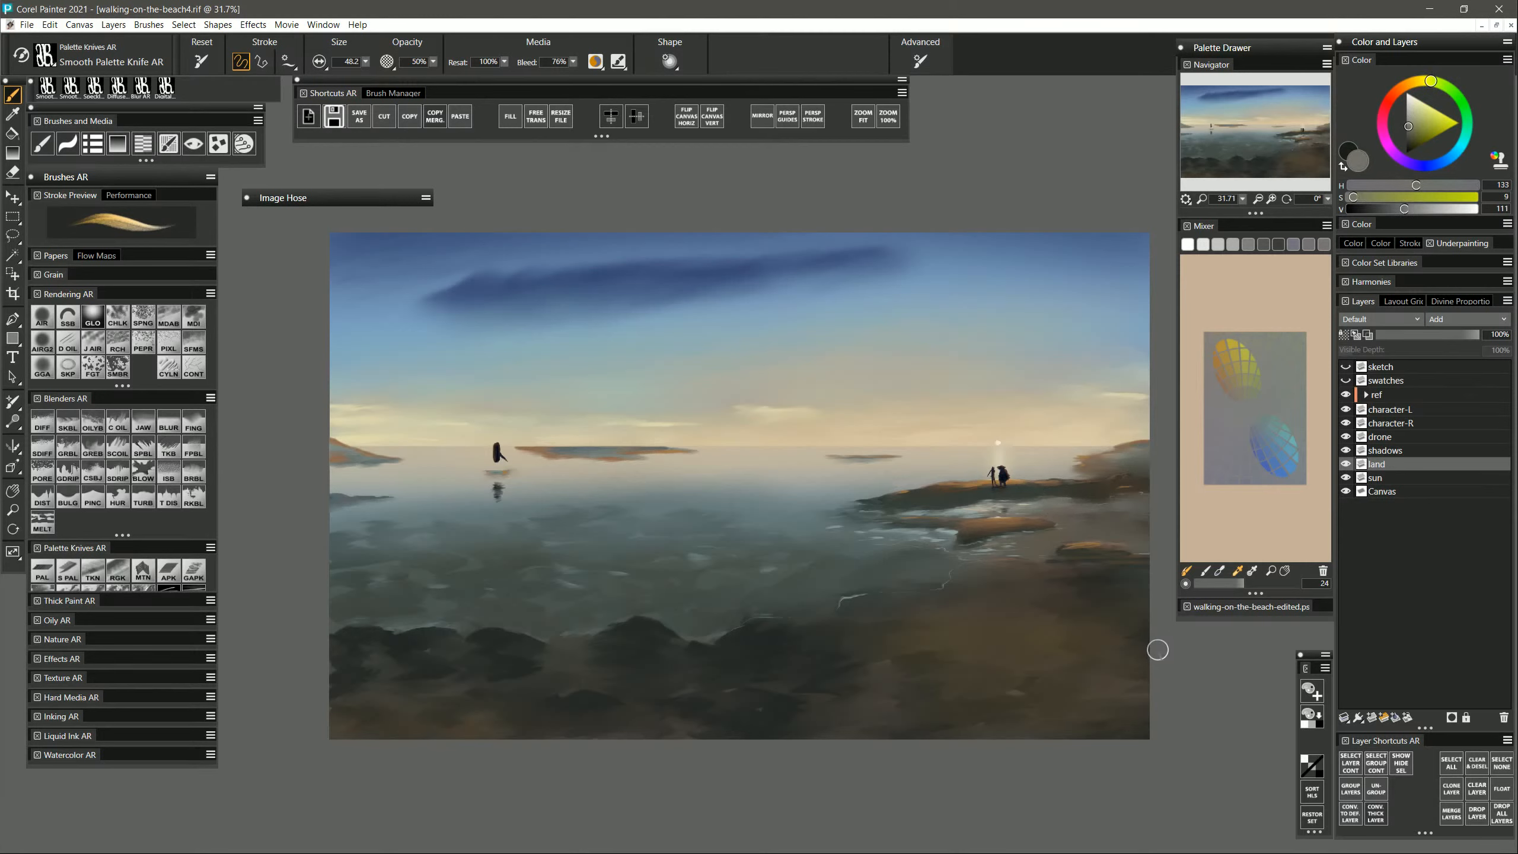
alt+click(960, 475)
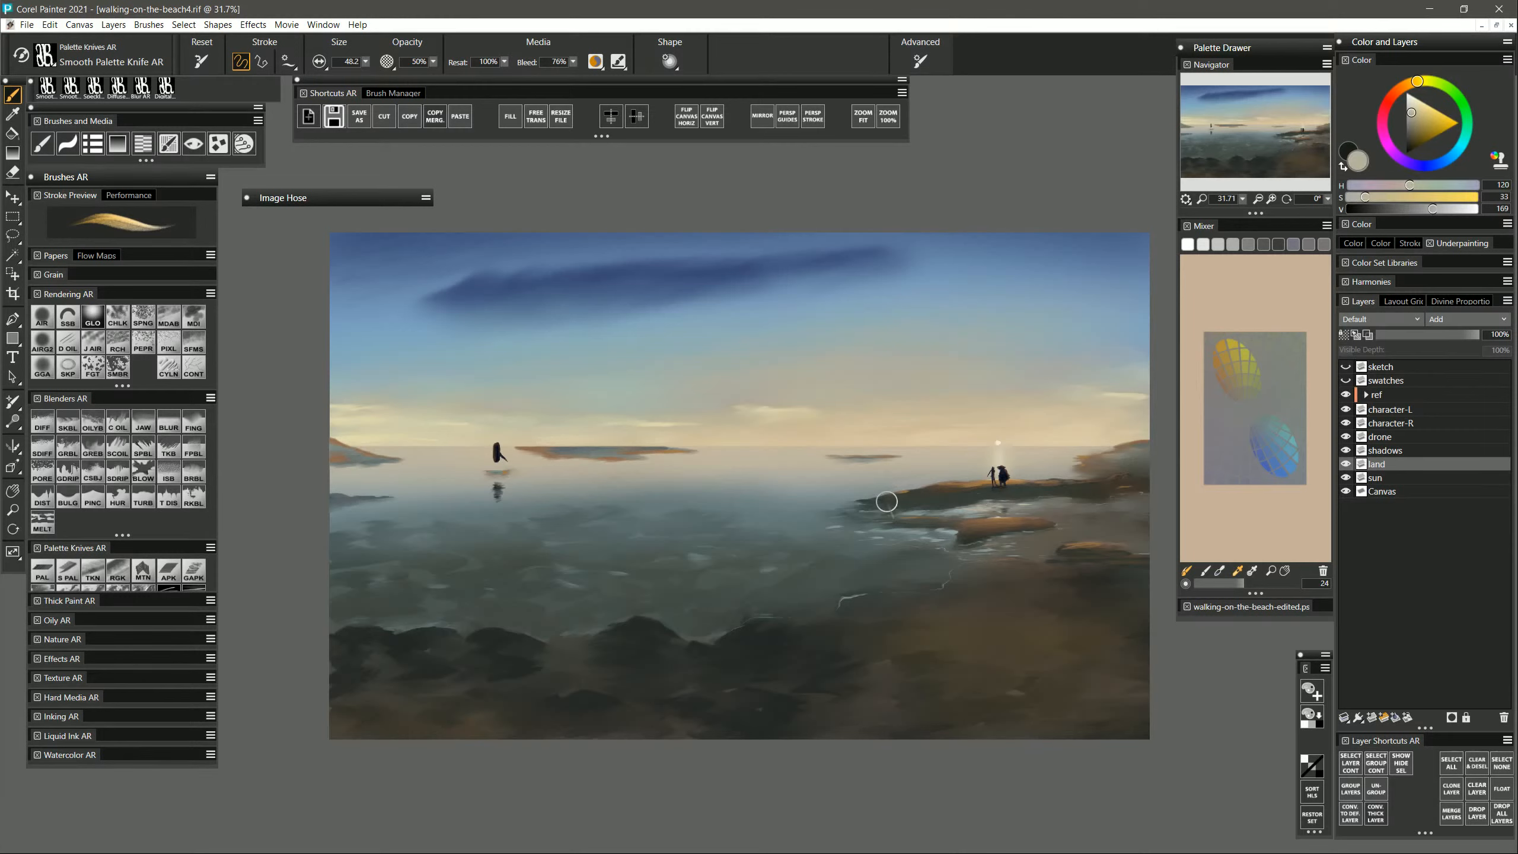
ctrl+alt+click(968, 507)
drag(866, 511, 878, 512)
alt+click(869, 513)
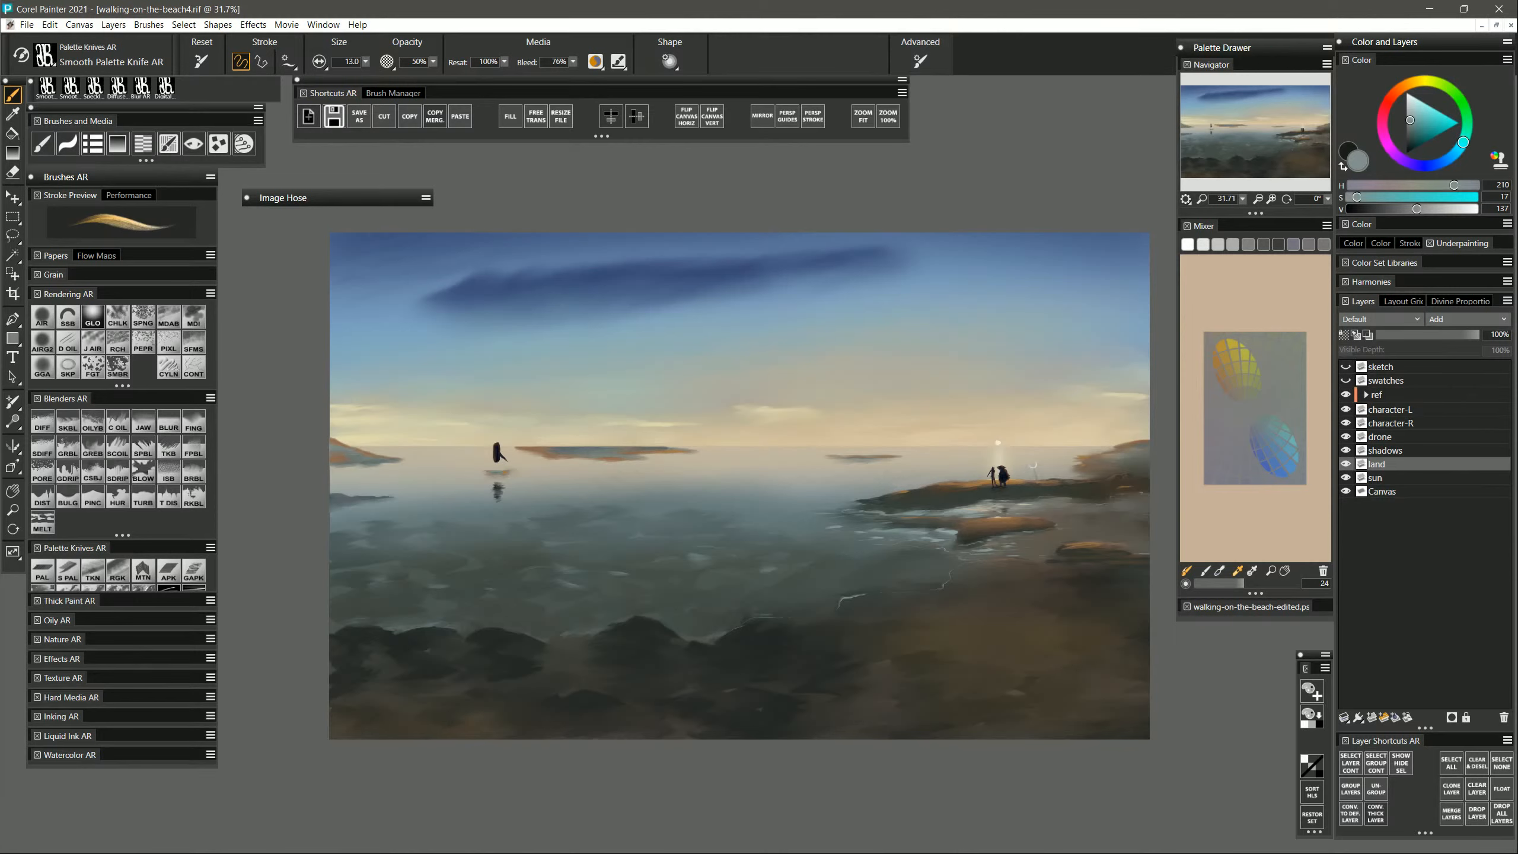
Fill the inlet behind the lower shore rocks with broad strokes of blue-grey sampled from the sea.
alt+click(889, 490)
key(bracketright)
key(bracketright)
key(bracketright)
mouse_move(1019, 512)
mouse_down()
mouse_move(1153, 519)
mouse_move(1056, 532)
mouse_move(1061, 508)
mouse_move(1116, 518)
mouse_move(1067, 508)
mouse_move(1124, 505)
mouse_up()
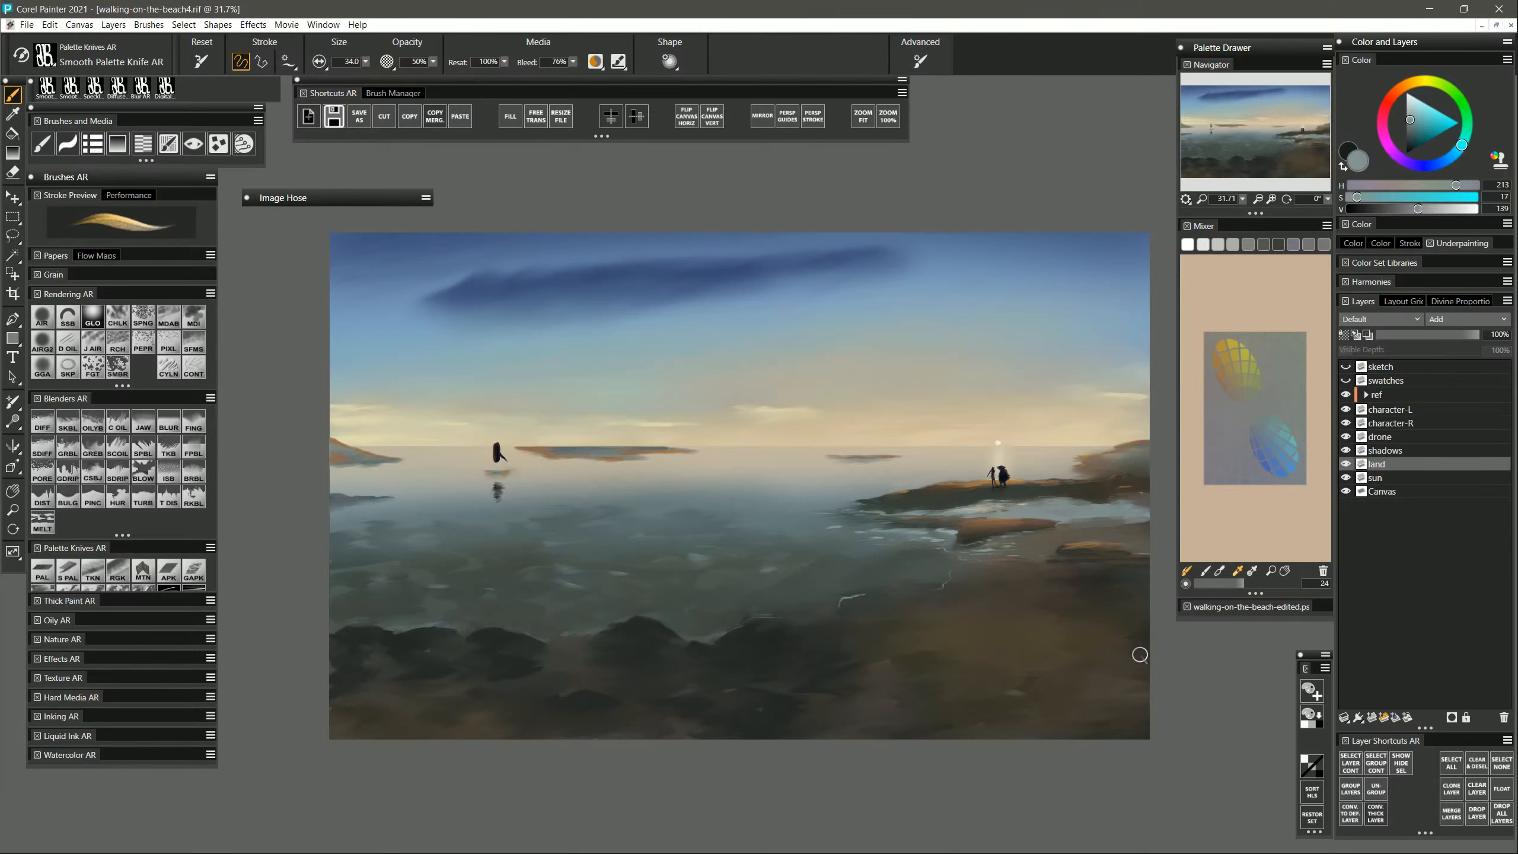
Warm the inlet's water with sampled beige and add orange-brown highlights to the shore rocks along its edge.
alt+click(1091, 476)
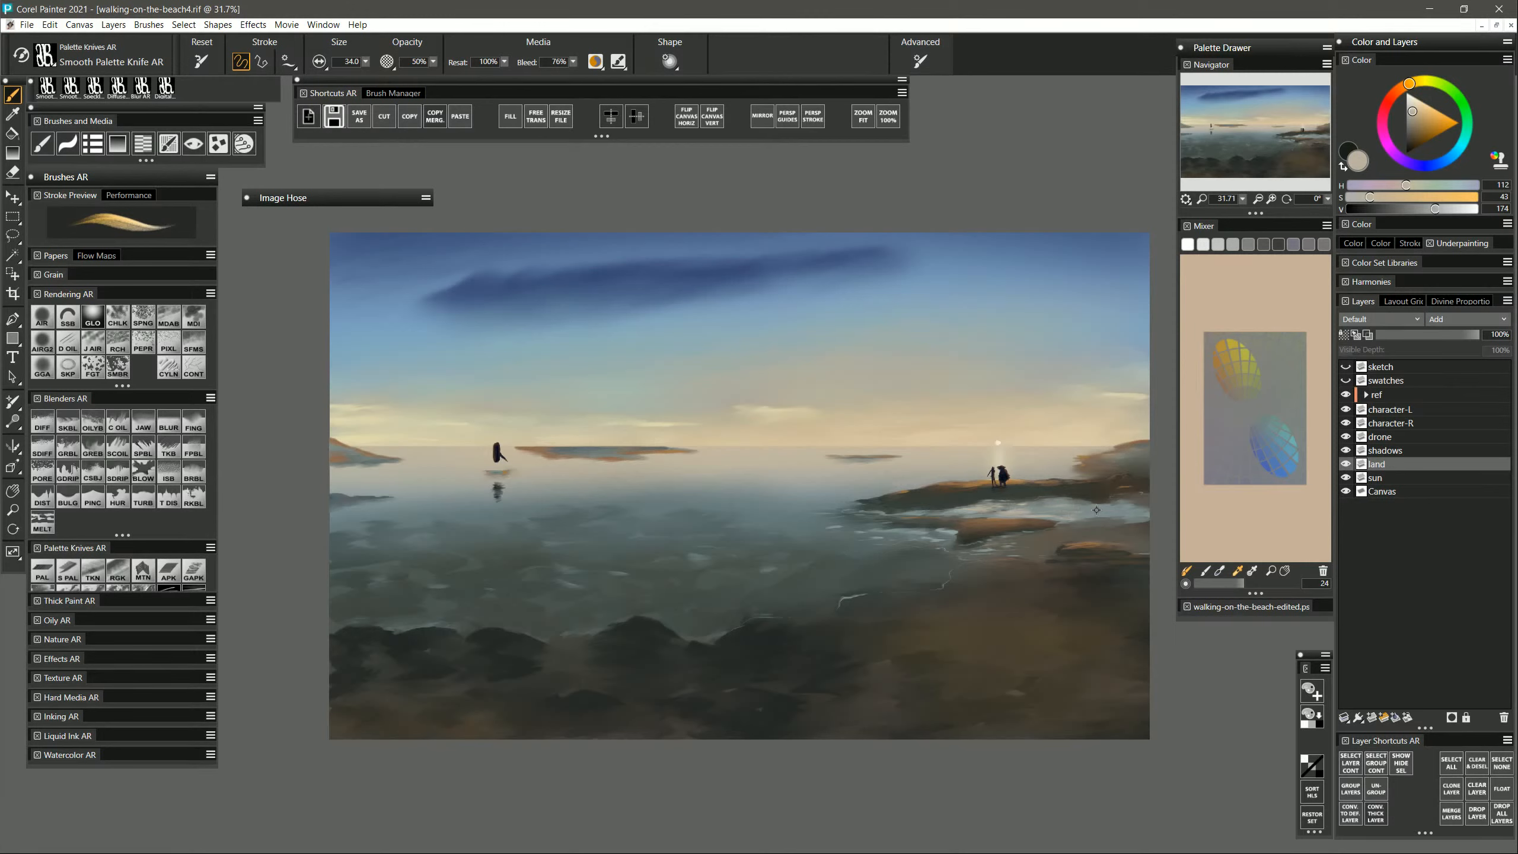
drag(1095, 510, 1113, 514)
alt+click(1065, 529)
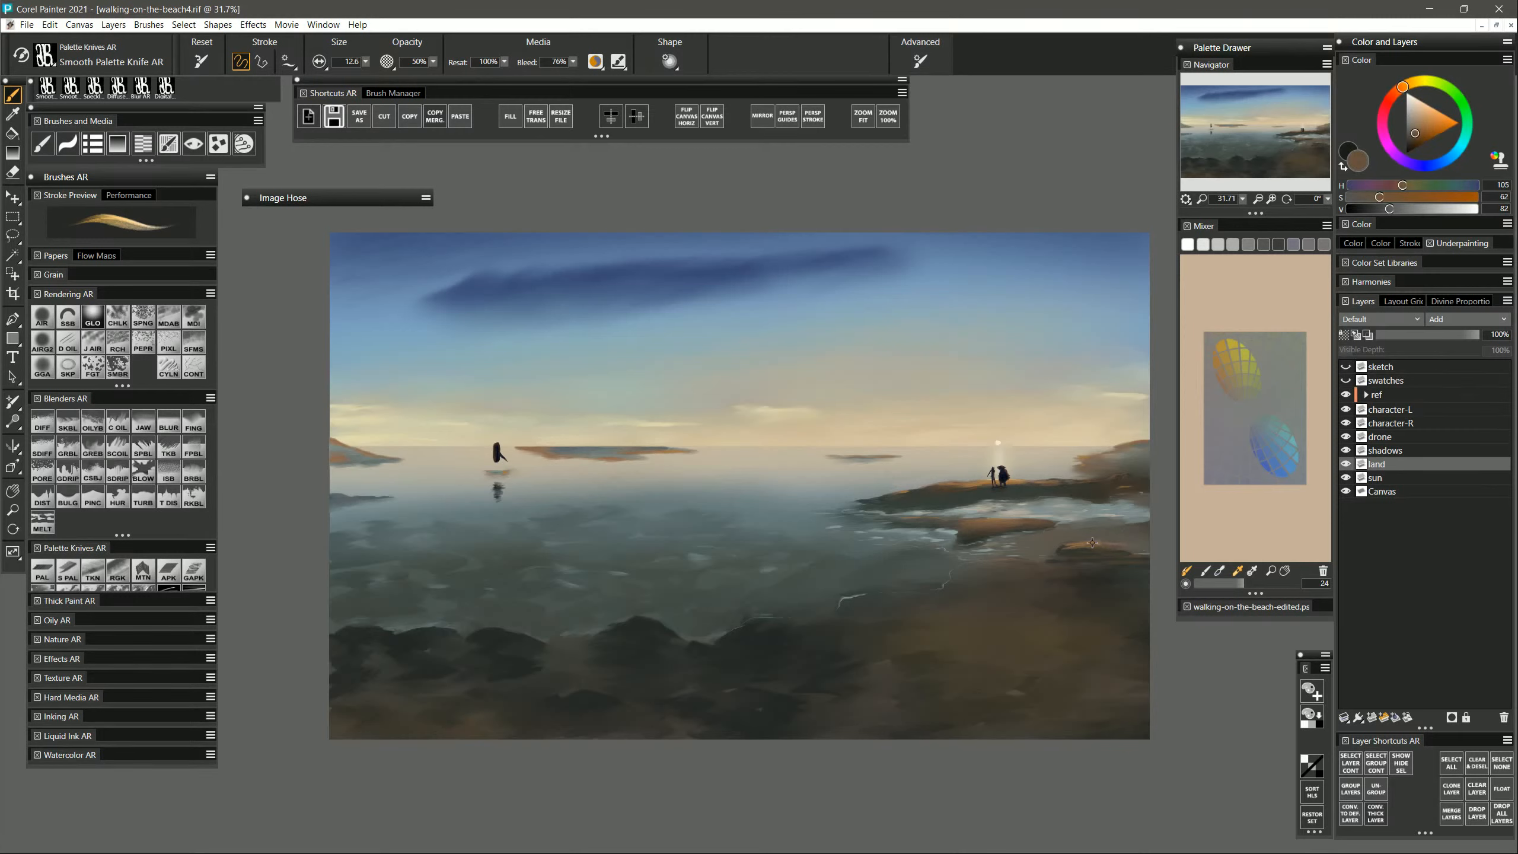
drag(1085, 529, 1095, 529)
alt+click(1084, 544)
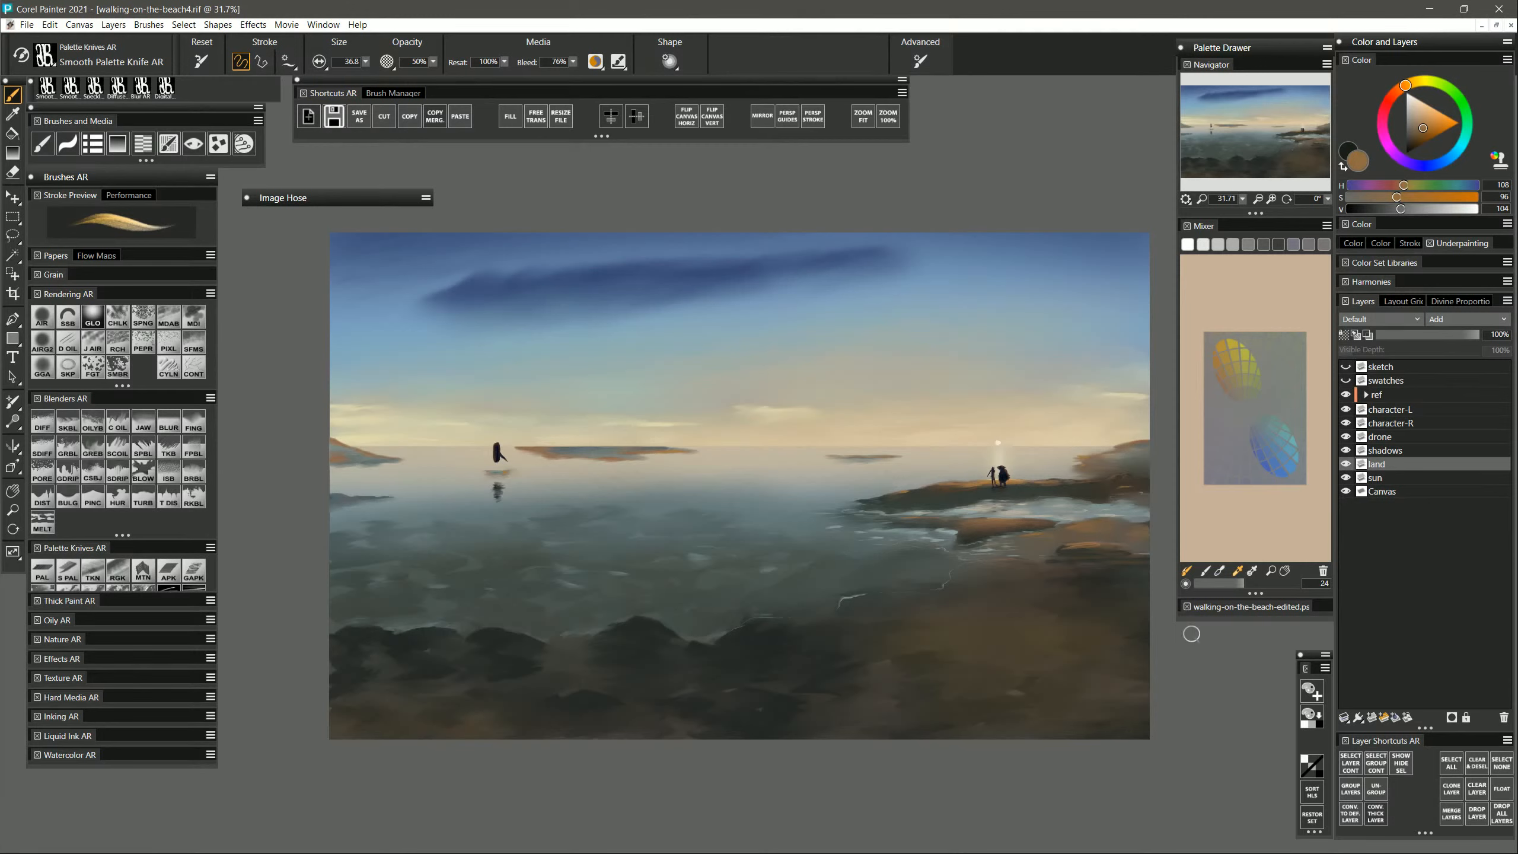
Paint dark brown and grey land tones over the beach beneath the highlighted shore rocks.
alt+click(1132, 495)
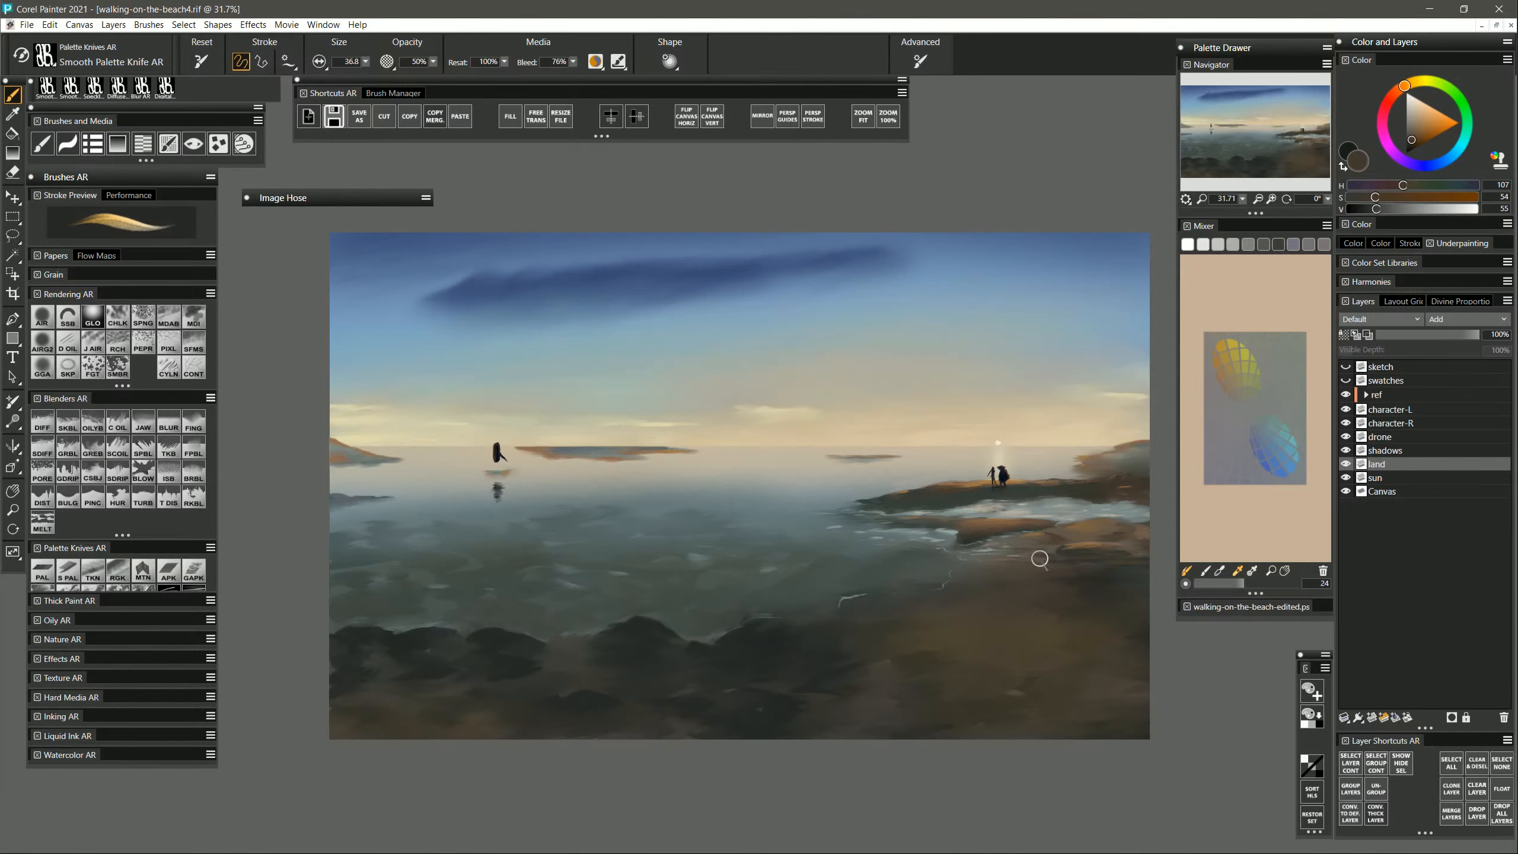
alt+click(1118, 549)
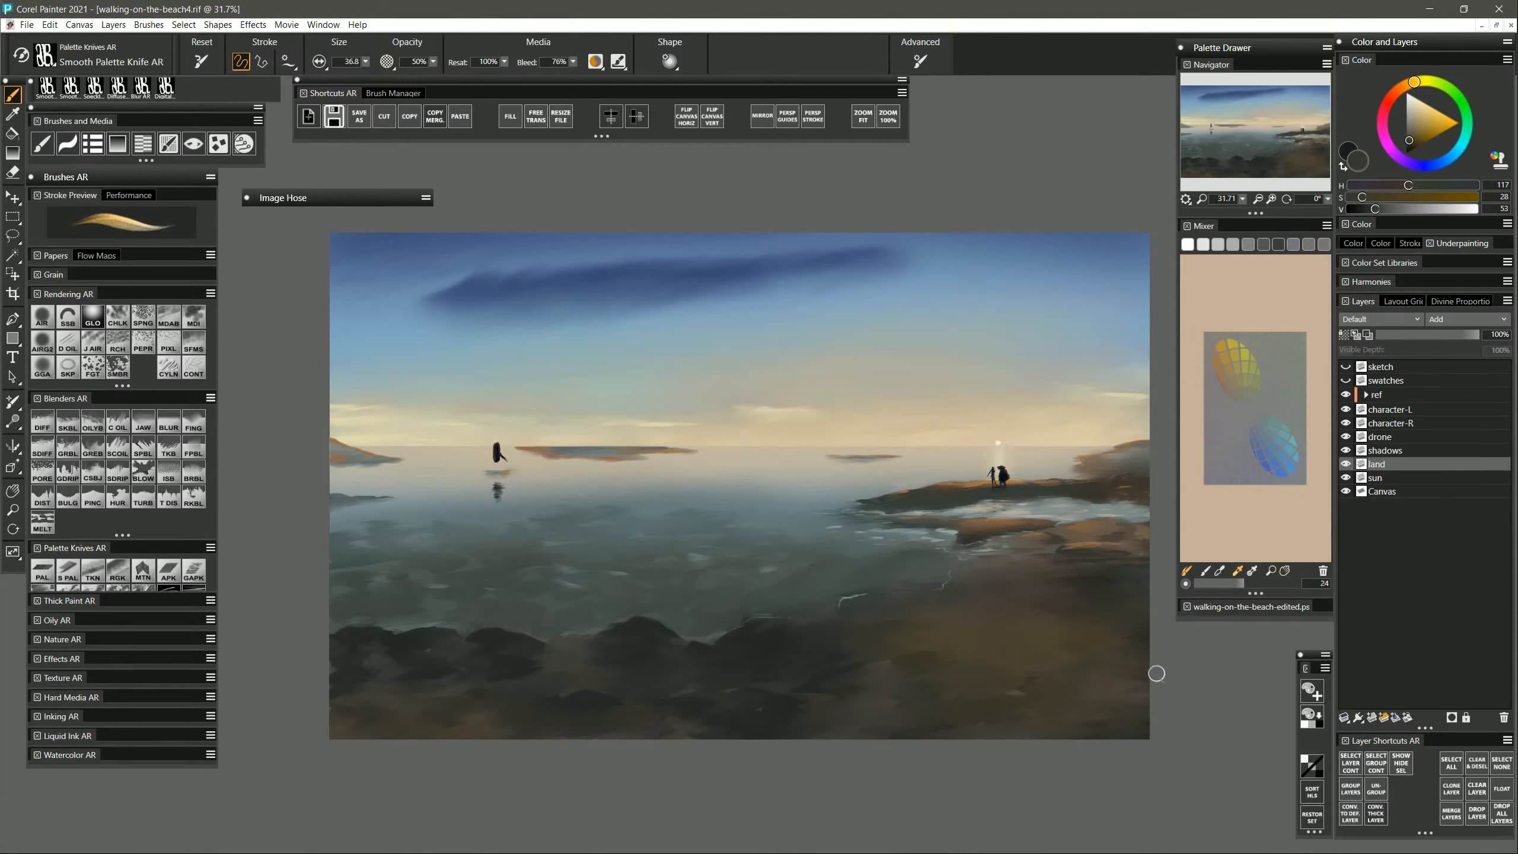
alt+click(887, 520)
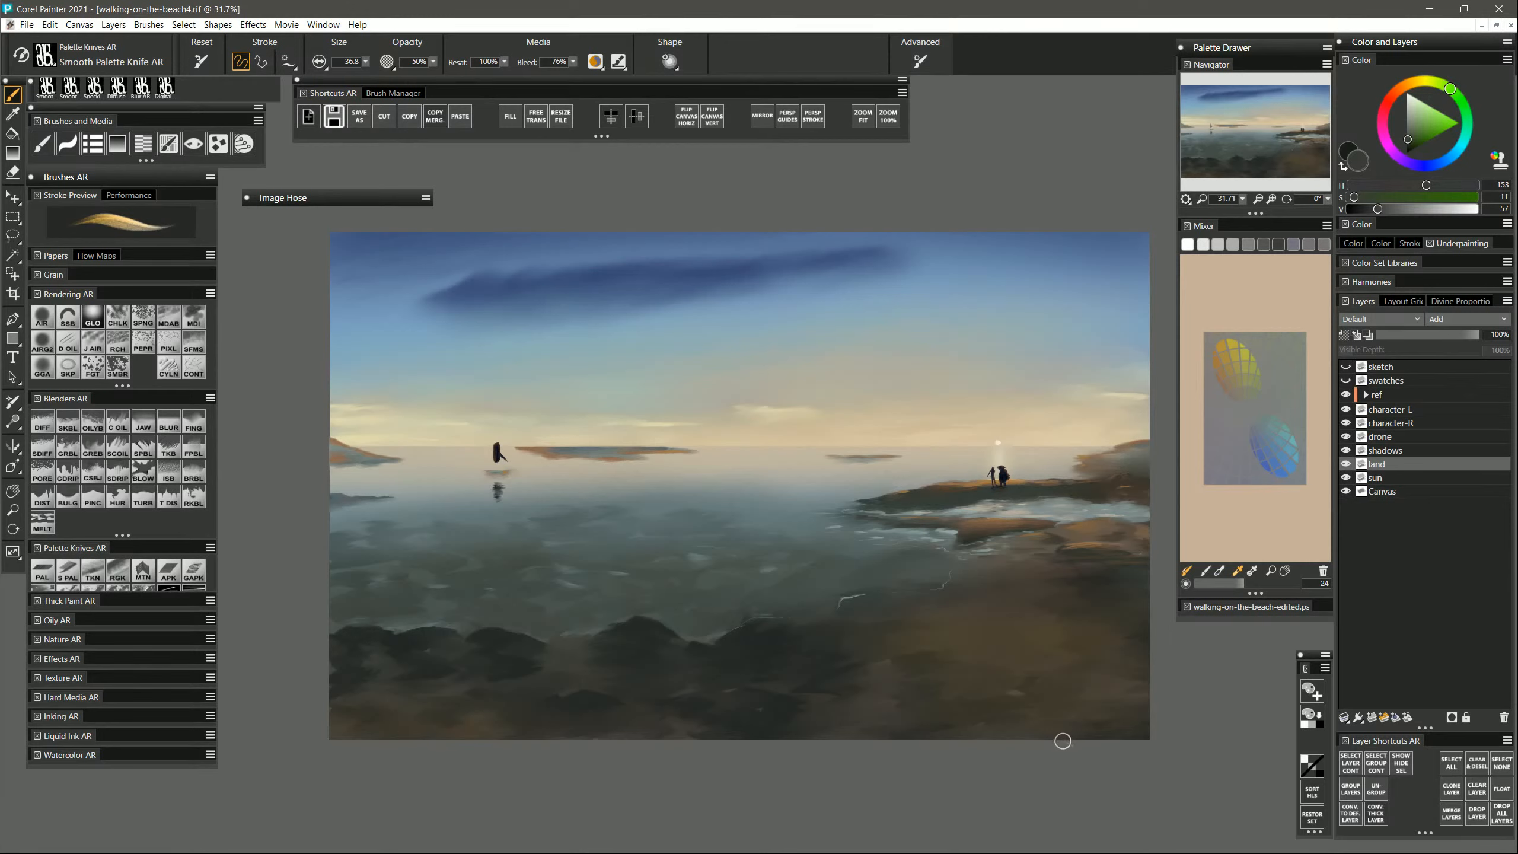
Refine the inlet's foam and rock edges below the figures with a smaller palette knife in sampled pale, dark and brown tones.
alt+click(1040, 457)
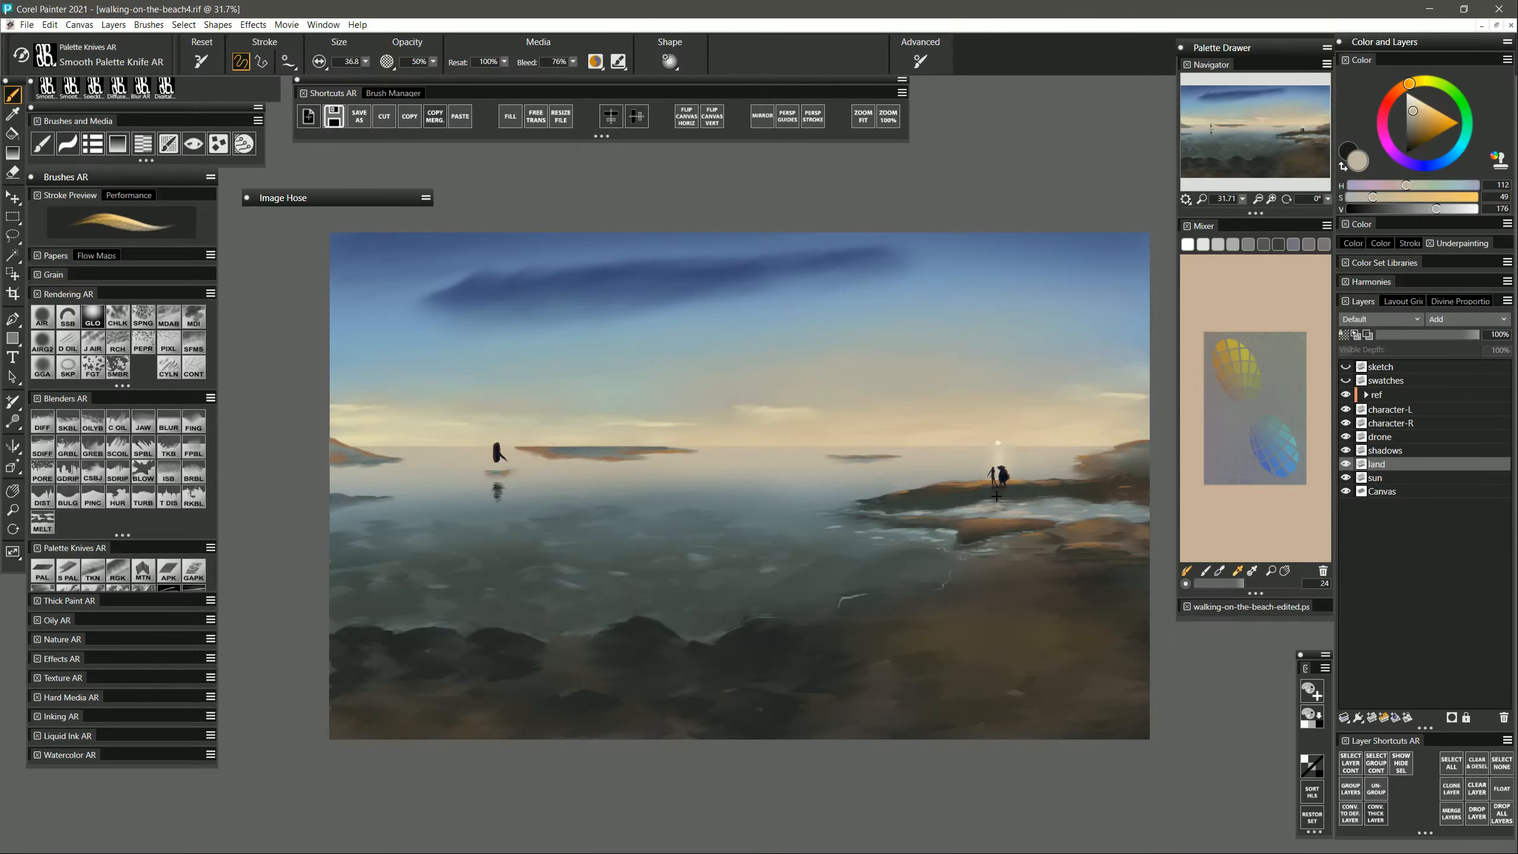
key(bracketleft)
key(bracketleft)
key(bracketleft)
alt+click(1026, 494)
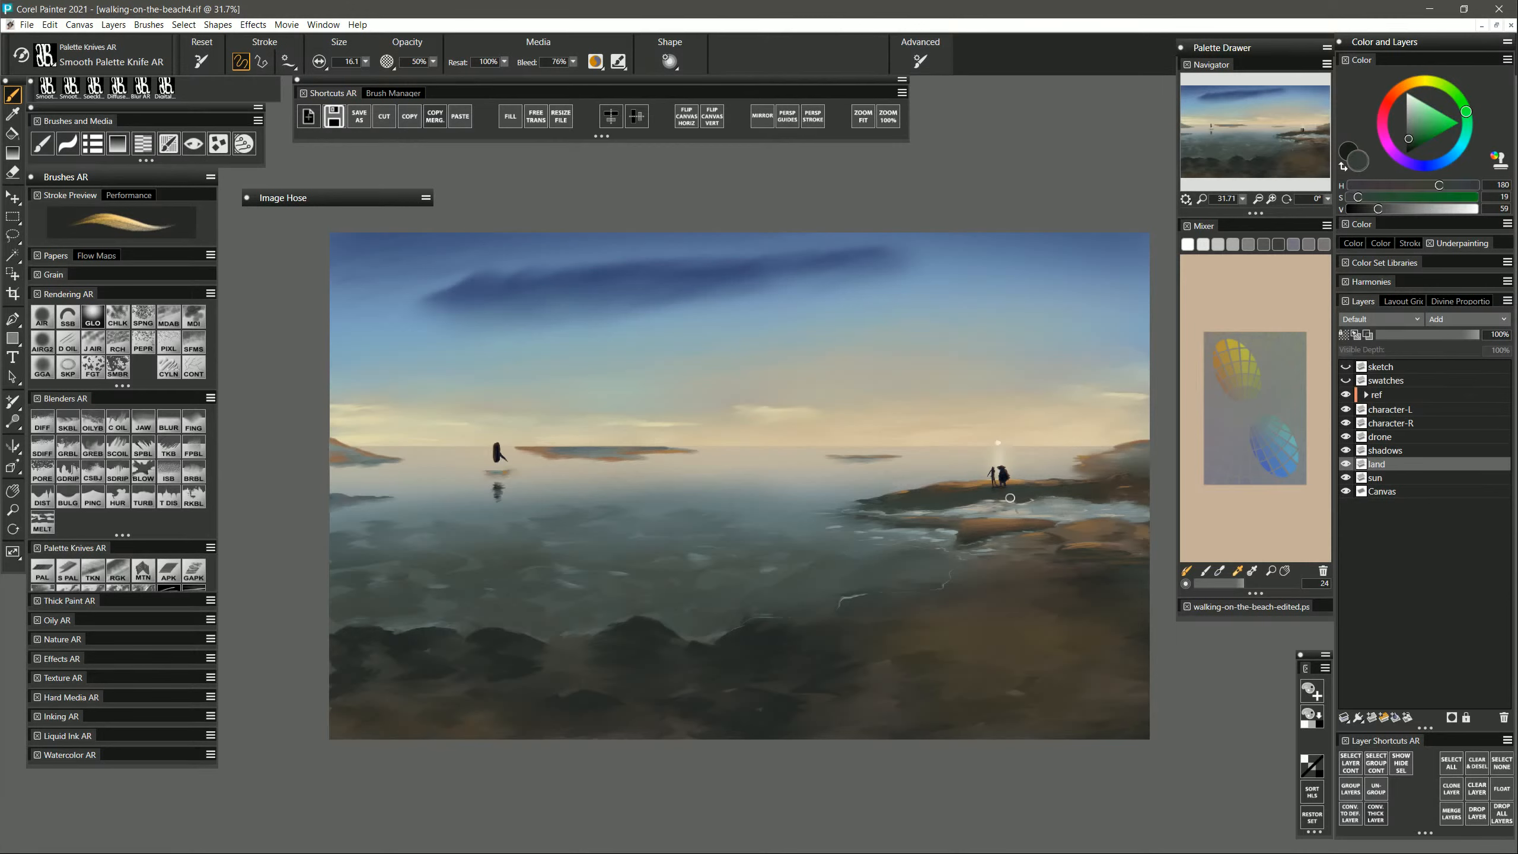
alt+click(1067, 499)
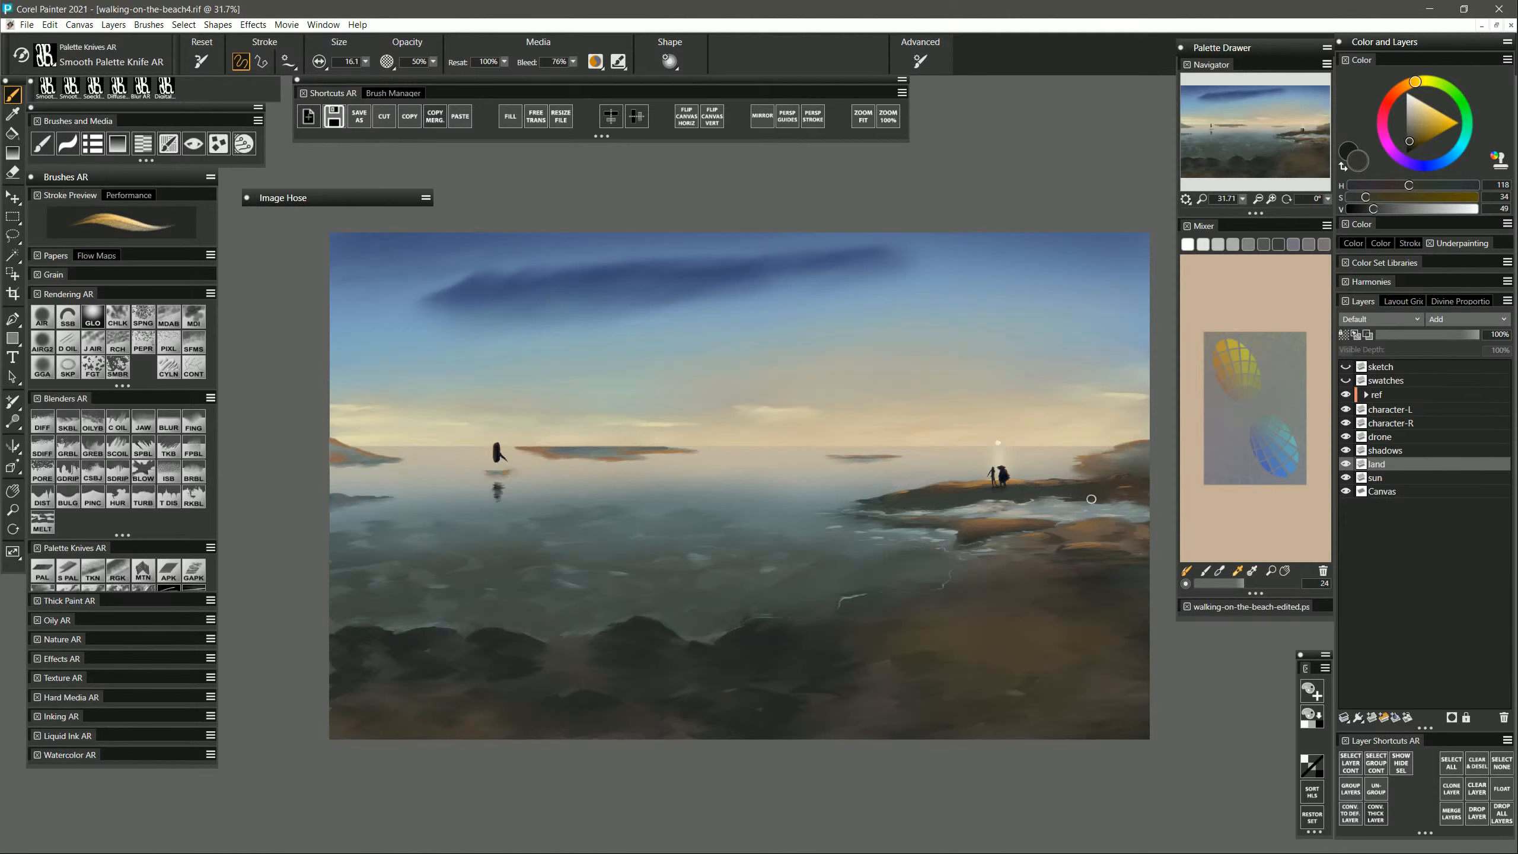
alt+click(1019, 514)
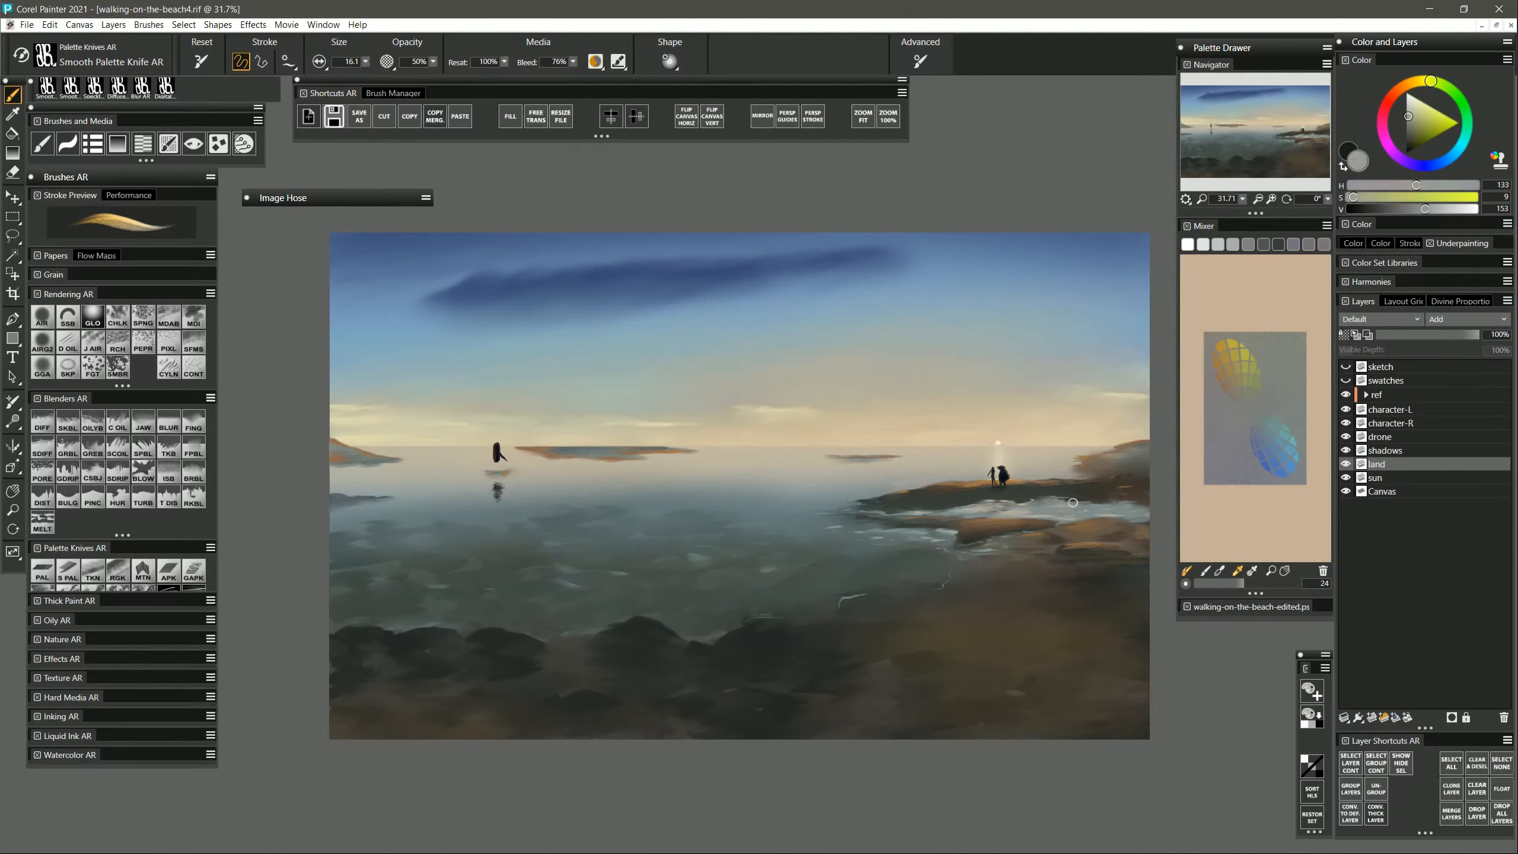
alt+click(1086, 445)
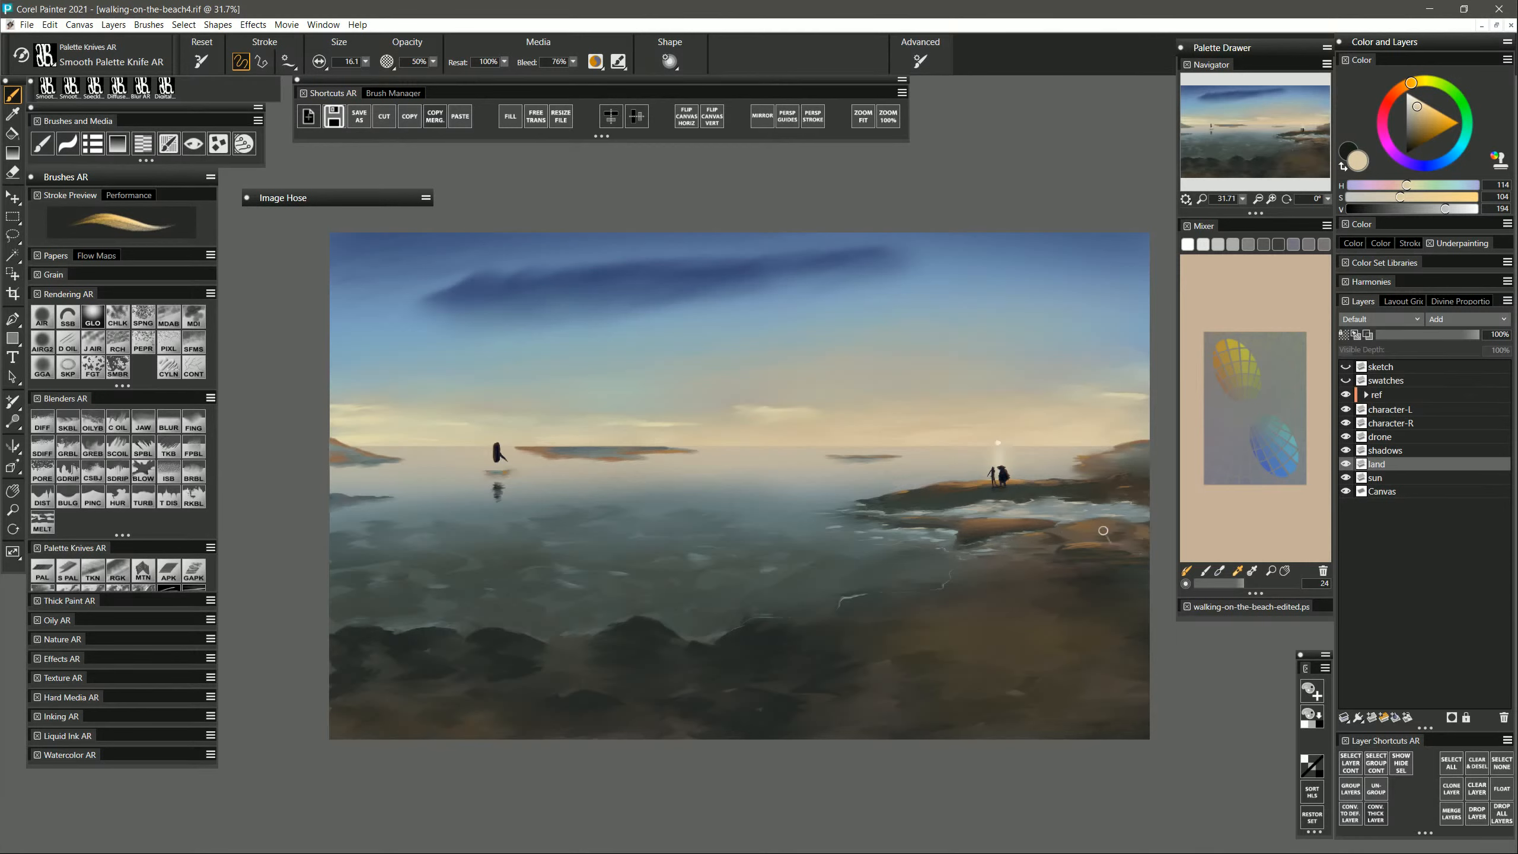
alt+click(992, 522)
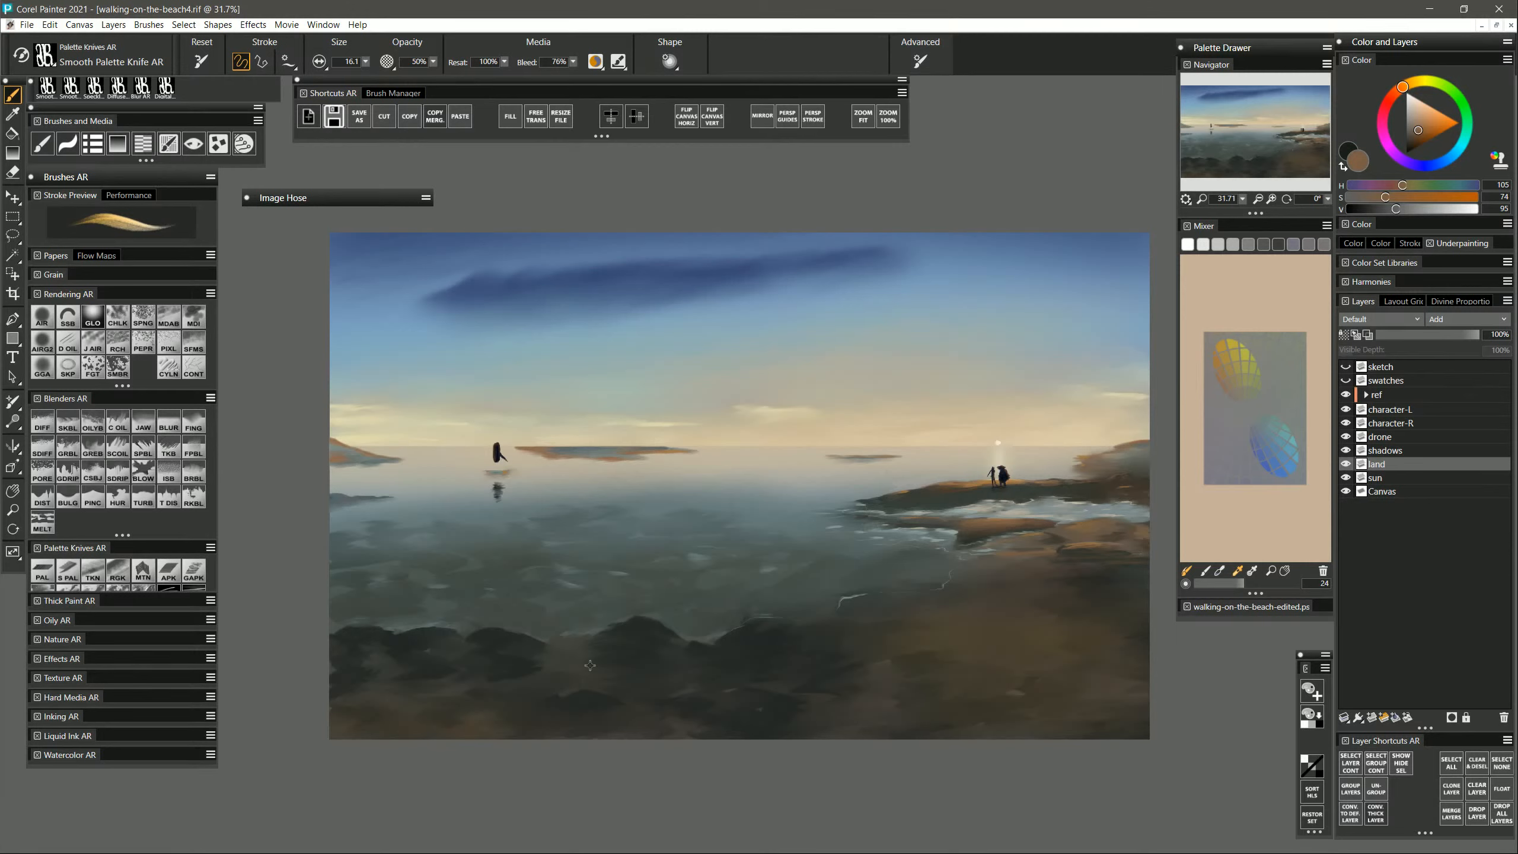
Paint light grey top planes on the large foreground boulders, using an enlarged brush and a grey sampled from the sea.
alt+click(691, 573)
click(1401, 208)
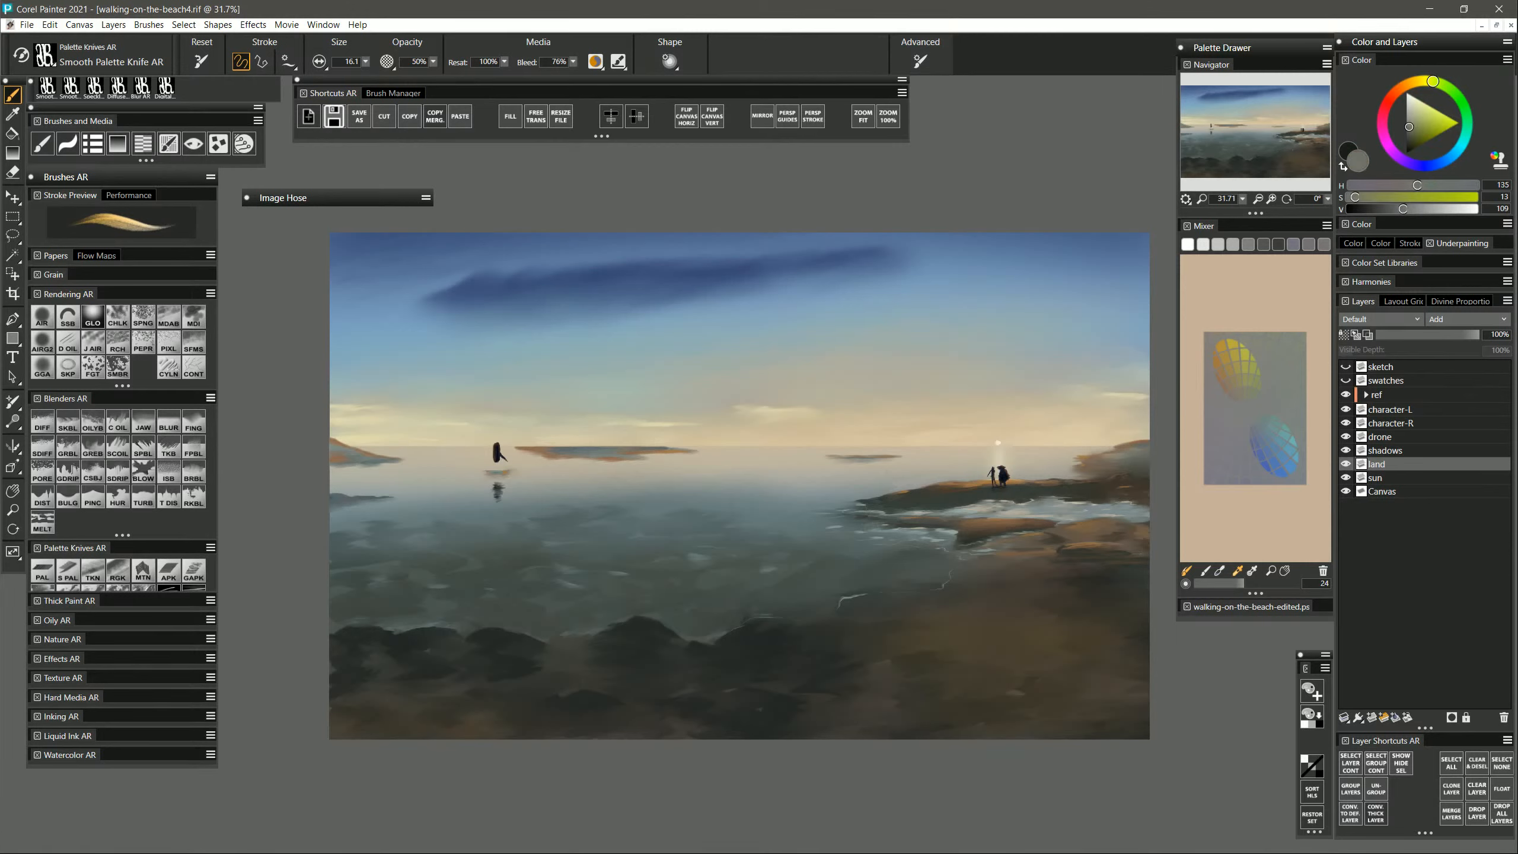
key(])
drag(640, 620, 678, 652)
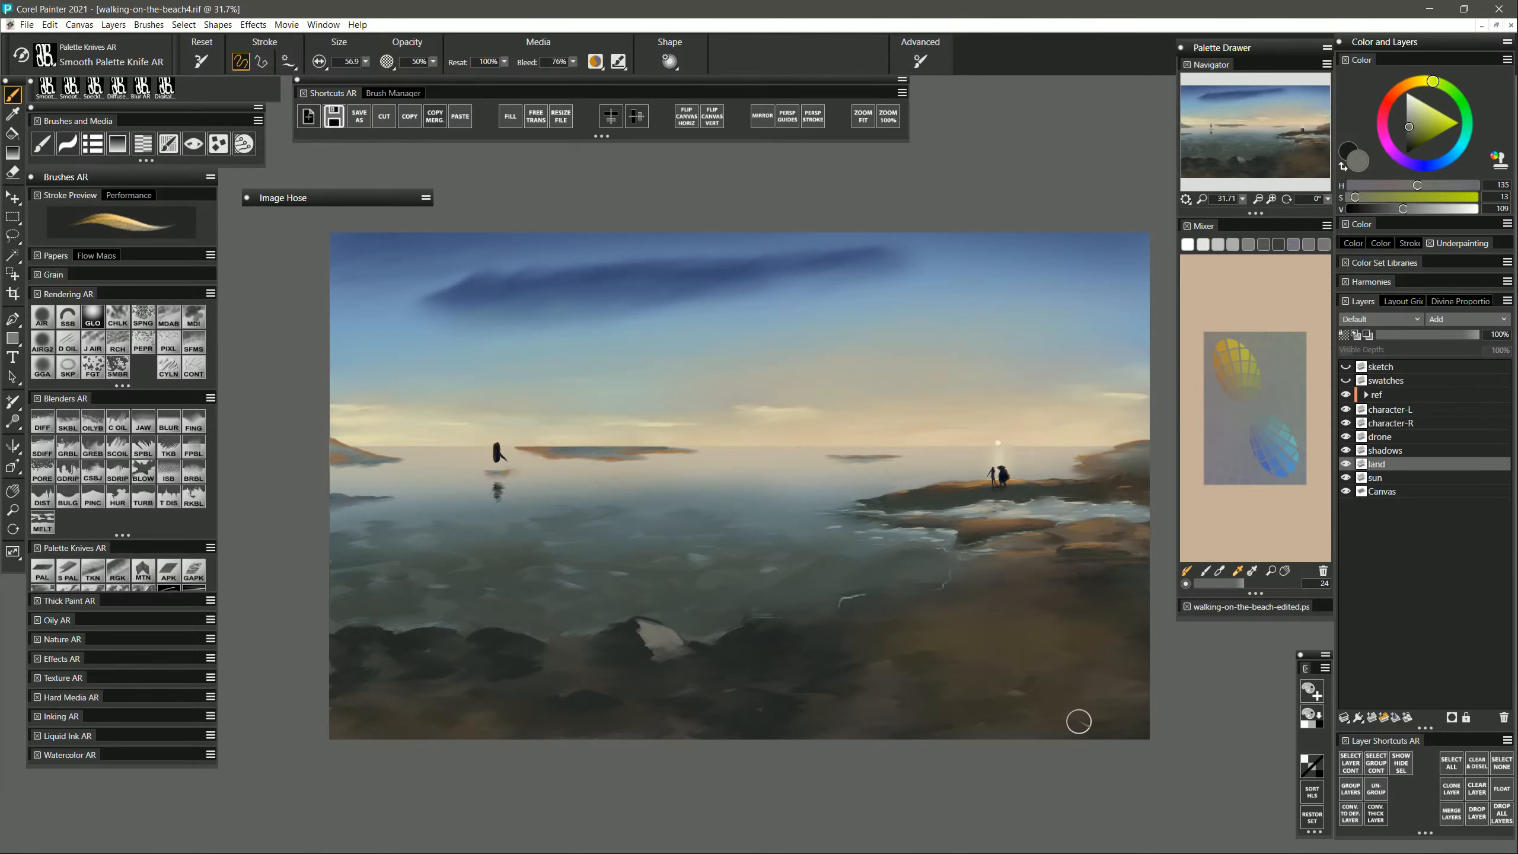
mouse_move(495, 634)
mouse_down()
mouse_move(539, 643)
mouse_move(497, 632)
mouse_move(520, 655)
mouse_move(610, 644)
mouse_up()
mouse_move(759, 641)
mouse_down()
mouse_move(755, 622)
mouse_move(802, 629)
mouse_move(774, 628)
mouse_move(810, 640)
mouse_move(773, 633)
mouse_move(801, 643)
mouse_move(856, 630)
mouse_up()
mouse_move(365, 628)
mouse_down()
mouse_move(353, 624)
mouse_move(380, 632)
mouse_move(353, 643)
mouse_move(496, 660)
mouse_move(416, 670)
mouse_move(434, 671)
mouse_up()
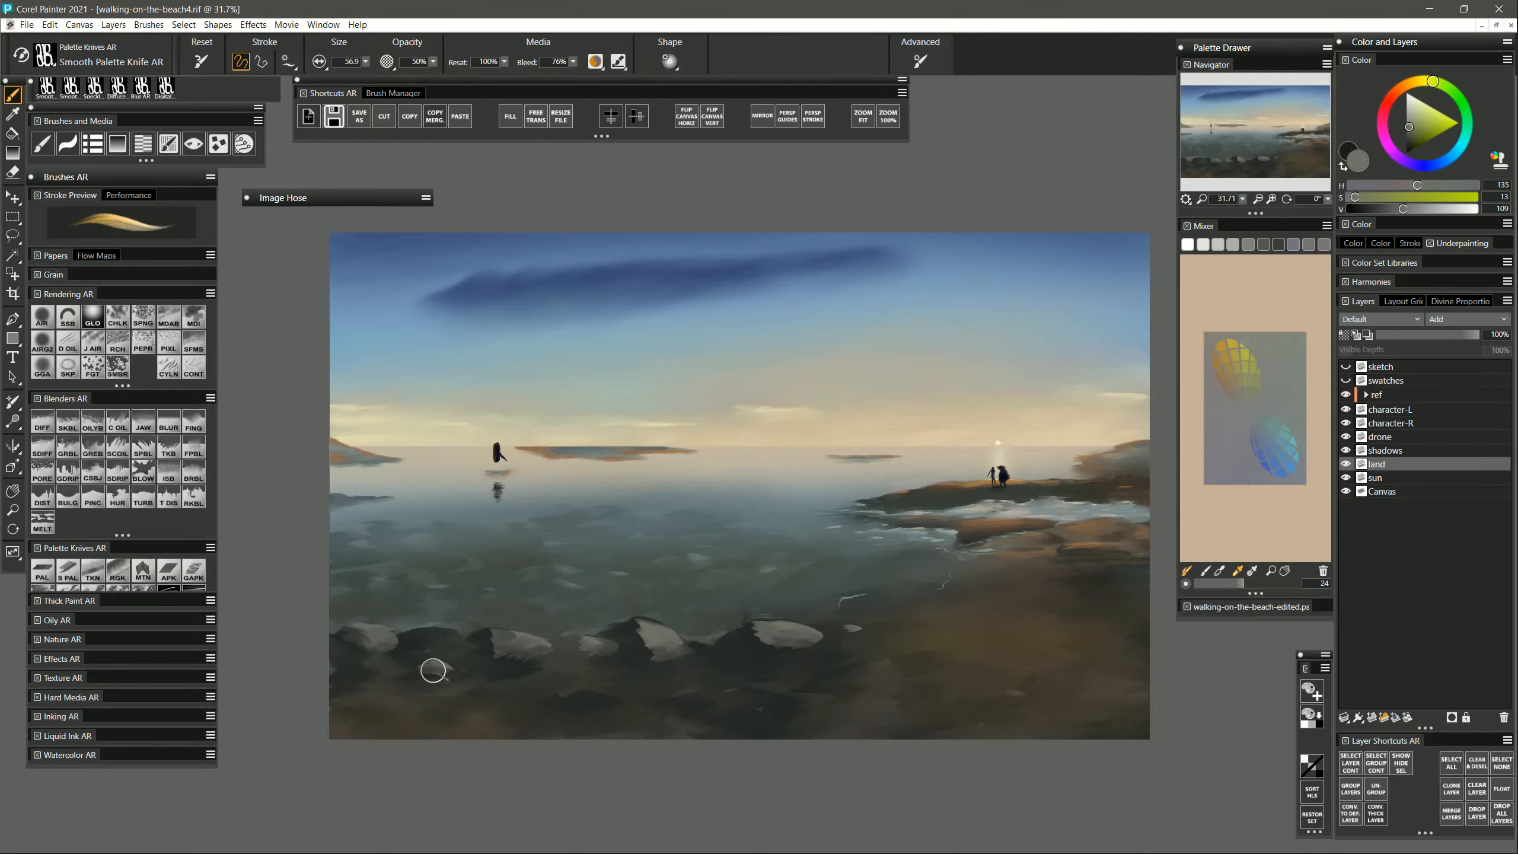
Add smaller light grey stones below and between the boulders and across the foreground sand.
mouse_move(542, 661)
mouse_down()
mouse_move(431, 631)
mouse_move(474, 647)
mouse_move(451, 654)
mouse_up()
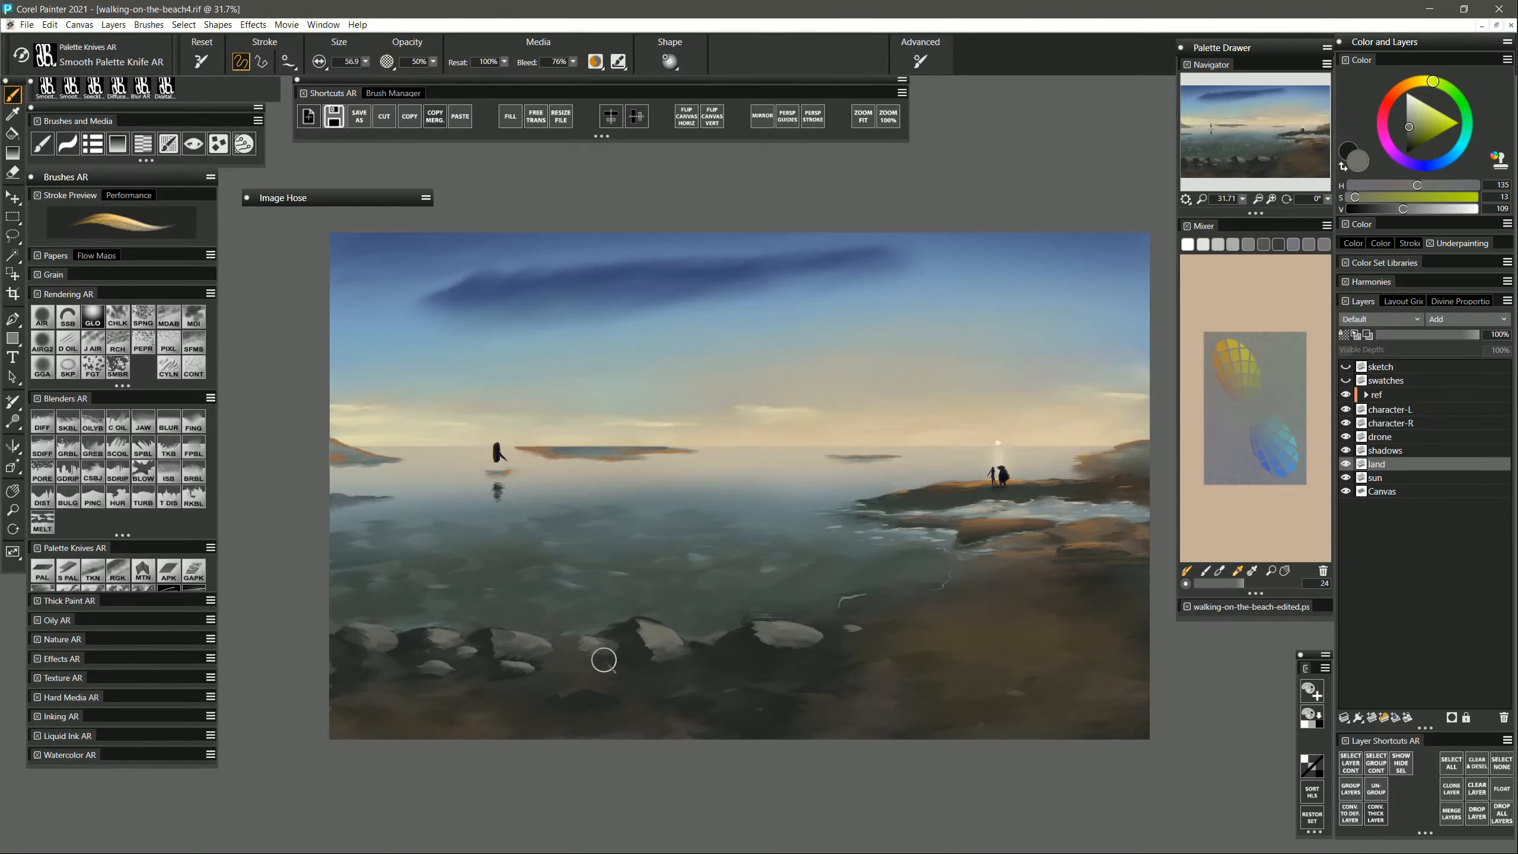
drag(584, 689, 788, 696)
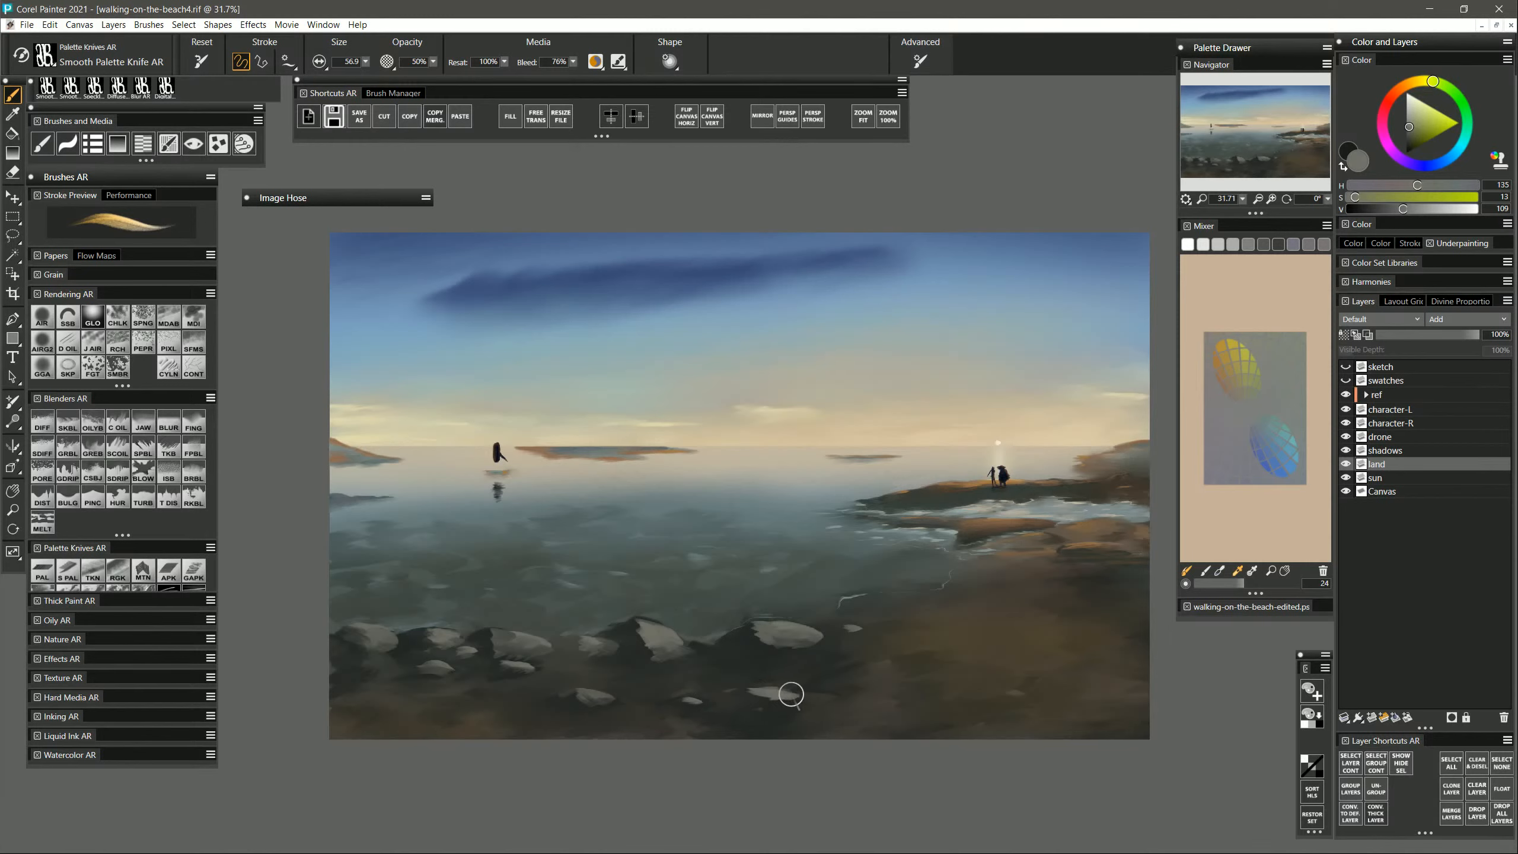
drag(897, 663, 899, 664)
drag(373, 661, 384, 673)
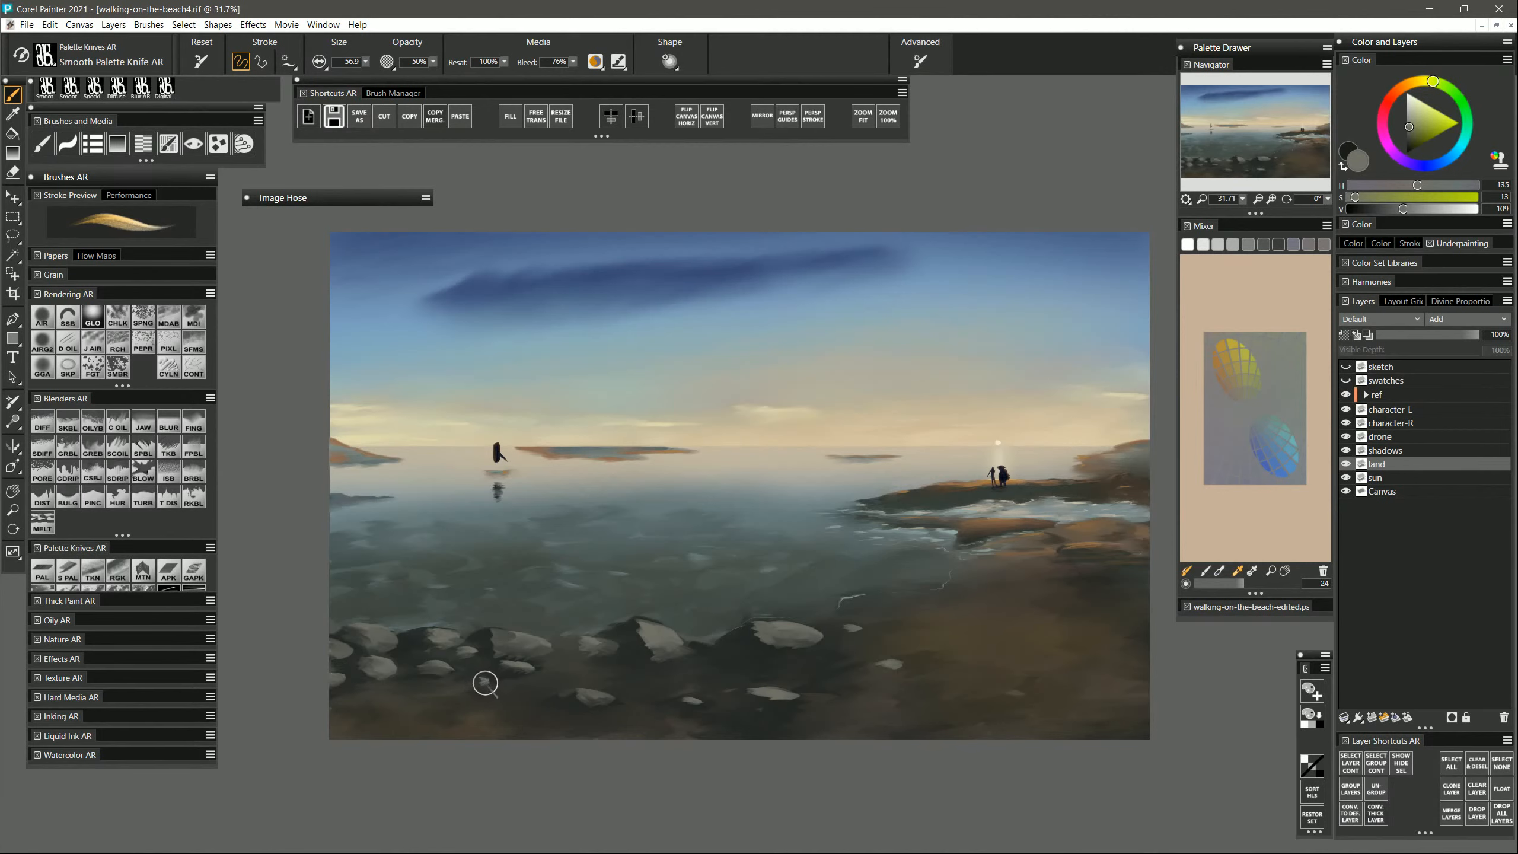
drag(484, 682, 510, 683)
alt+click(496, 679)
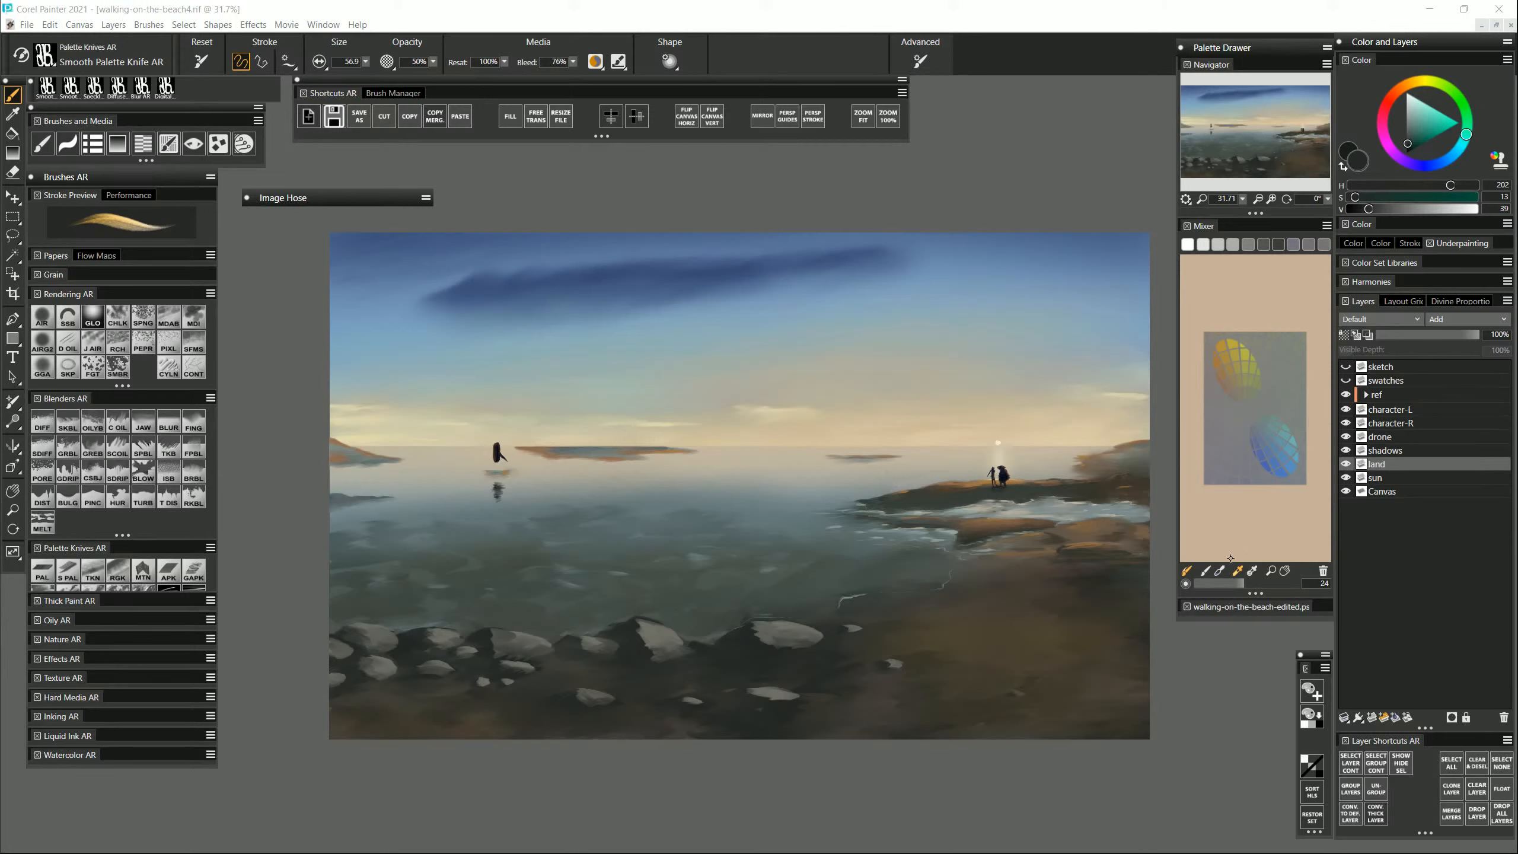
Texture the foreground beach on a new layer above land with the Sponge G brush in a sampled dark tone, then reselect the land layer.
drag(1060, 709, 1040, 708)
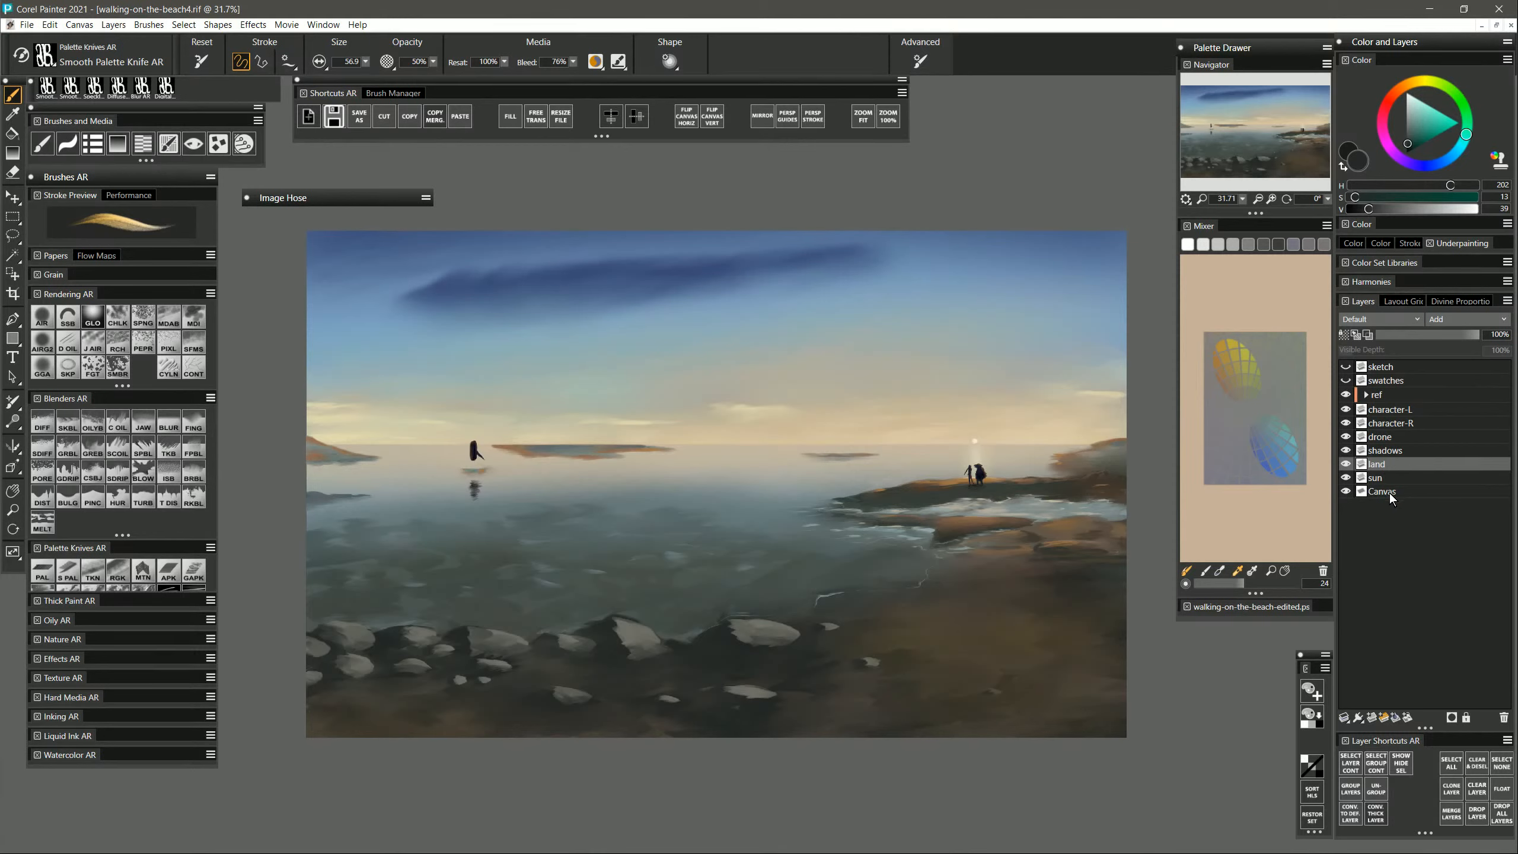
click(1371, 719)
click(148, 316)
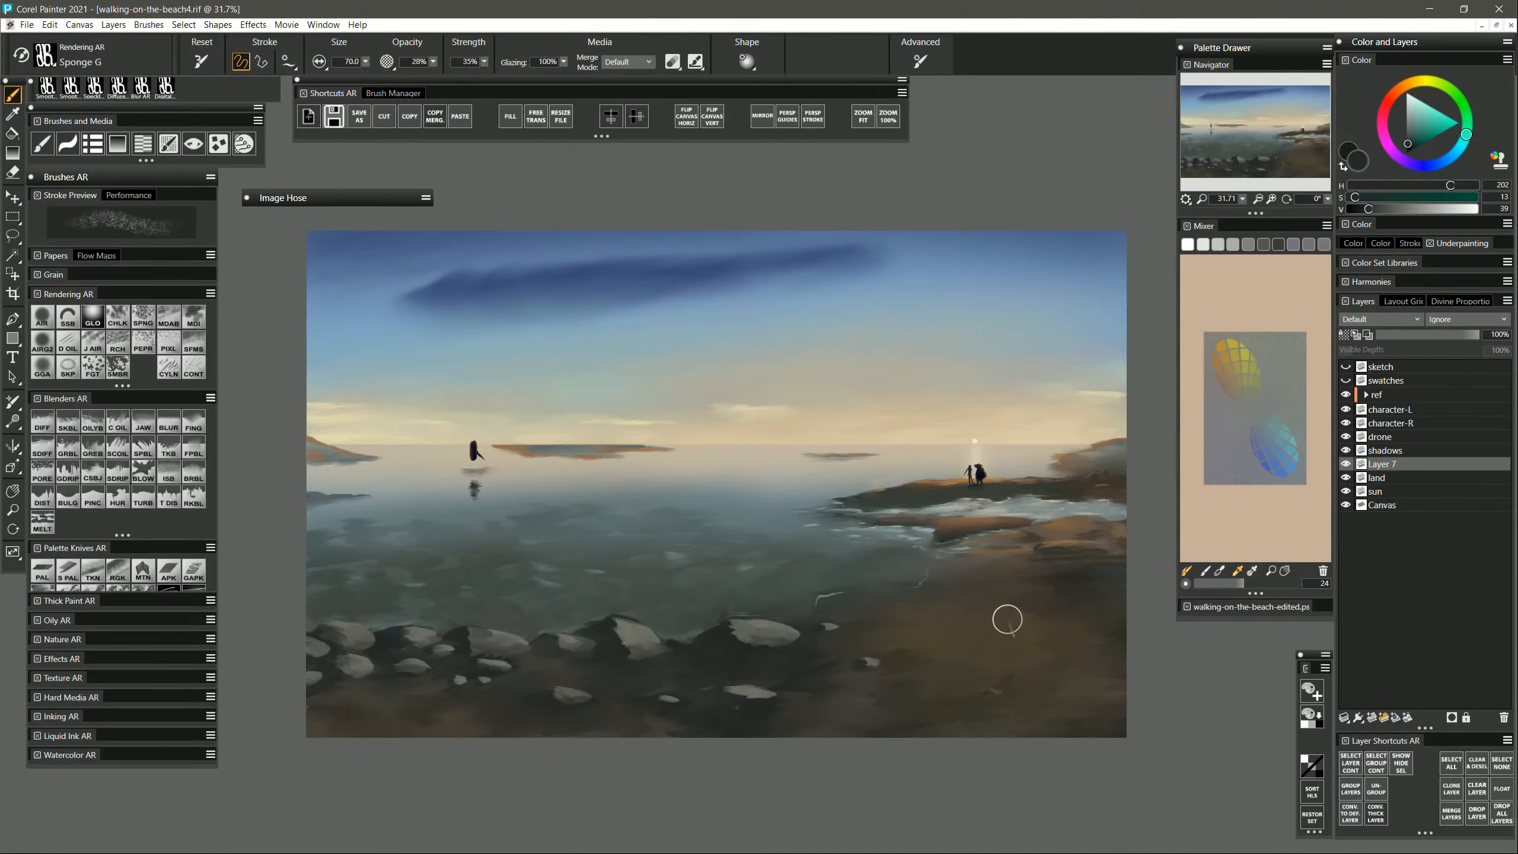
alt+click(1085, 582)
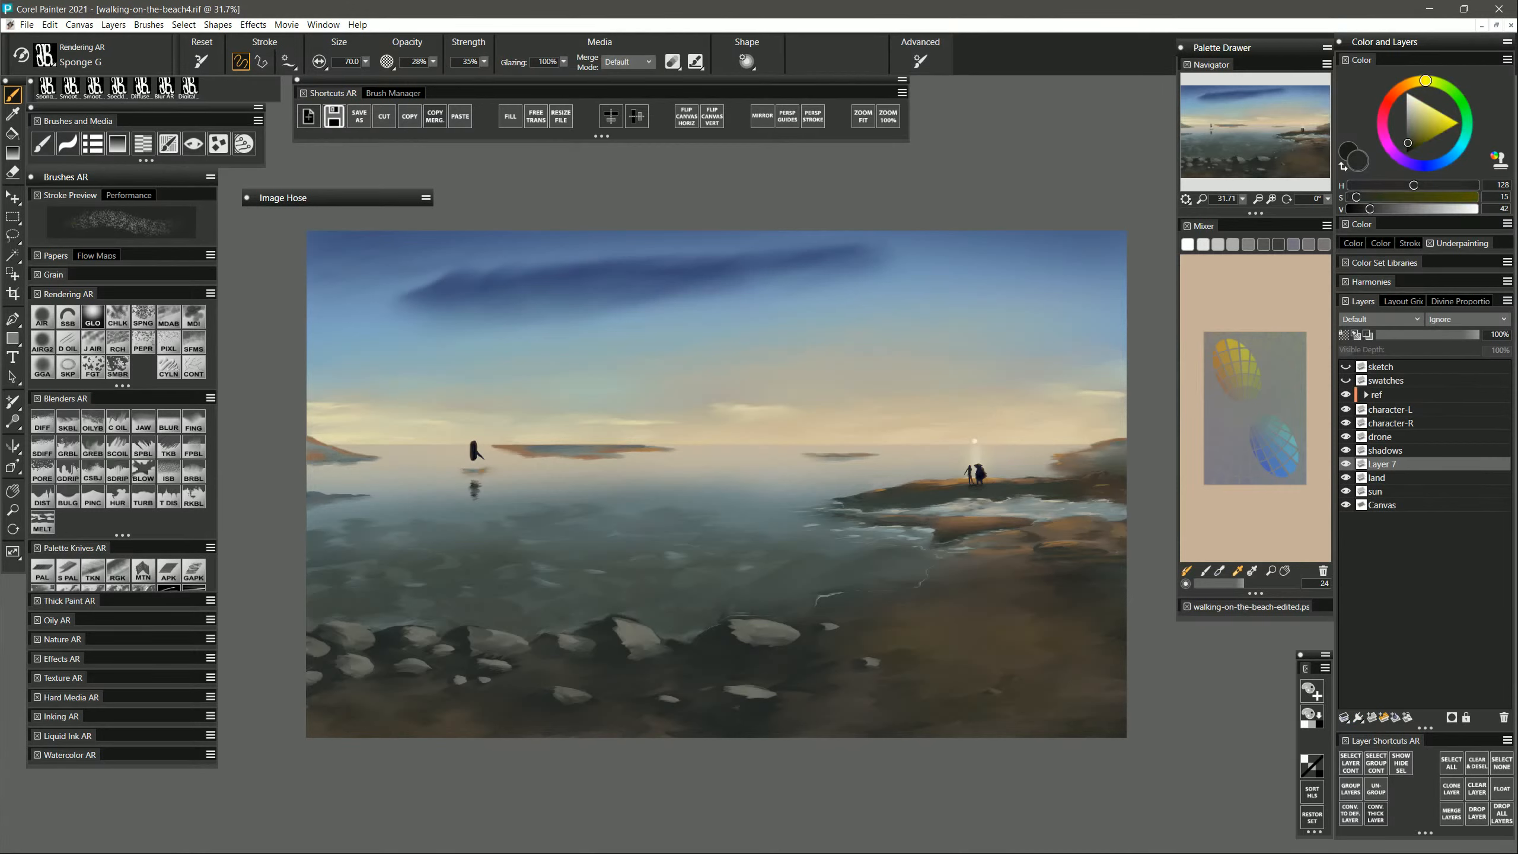
drag(1043, 589, 1079, 617)
mouse_move(542, 722)
mouse_down()
mouse_move(487, 783)
mouse_move(577, 748)
mouse_up()
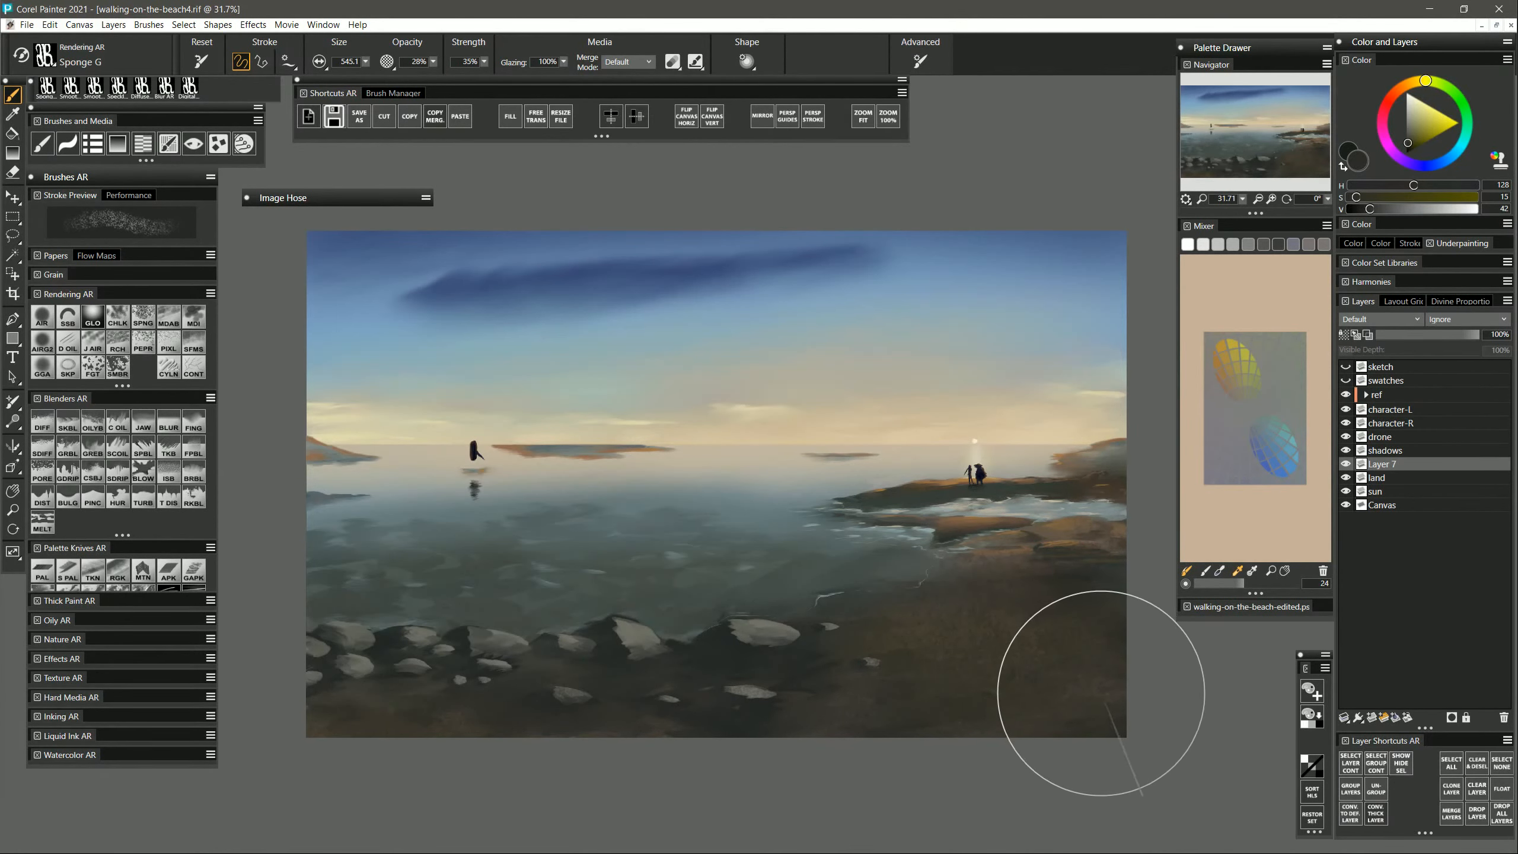
drag(969, 541, 986, 535)
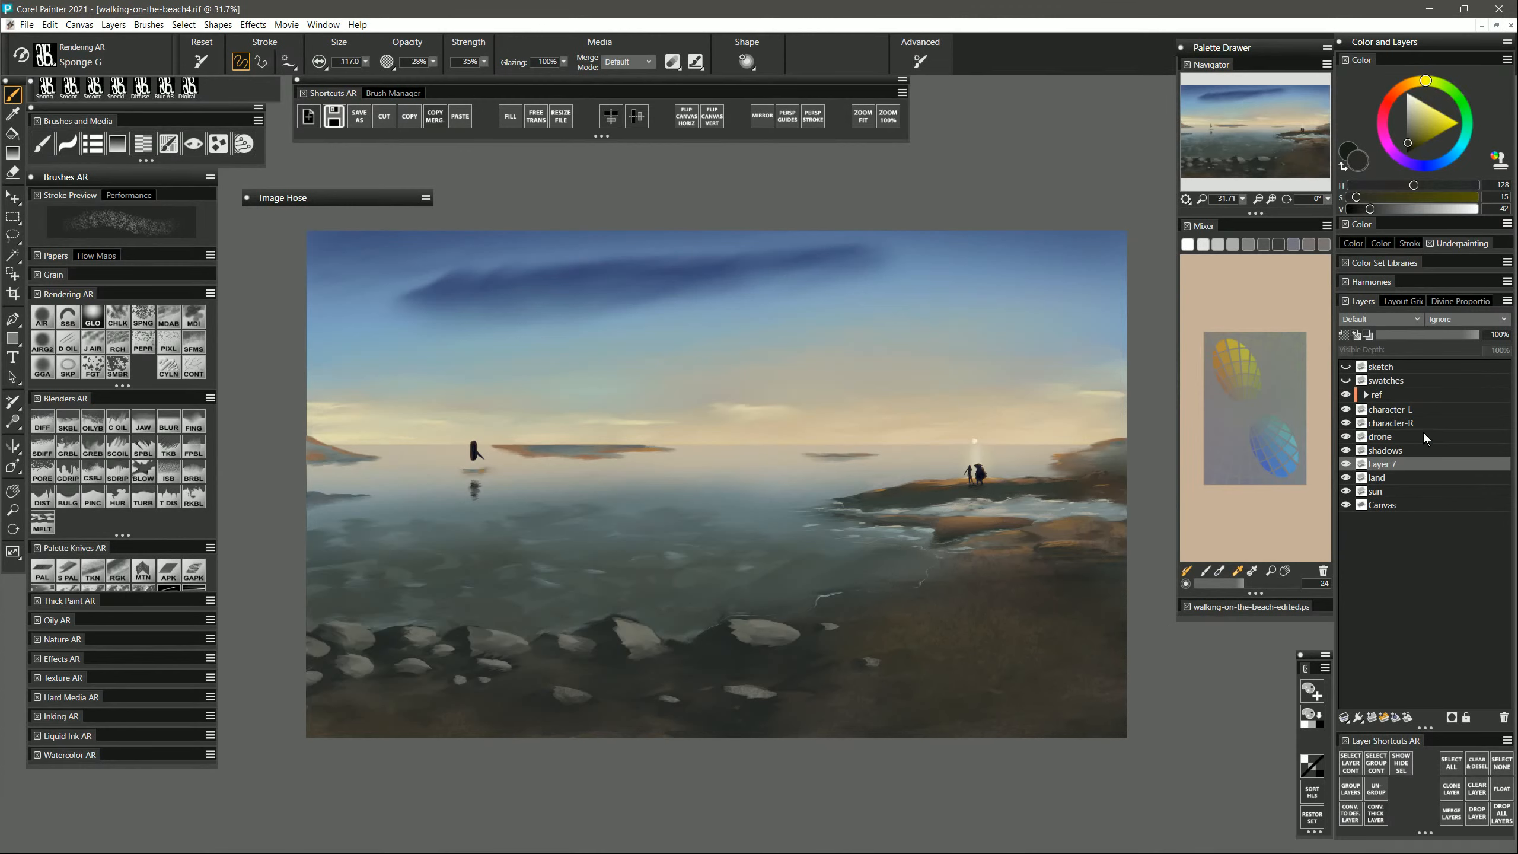
click(1377, 477)
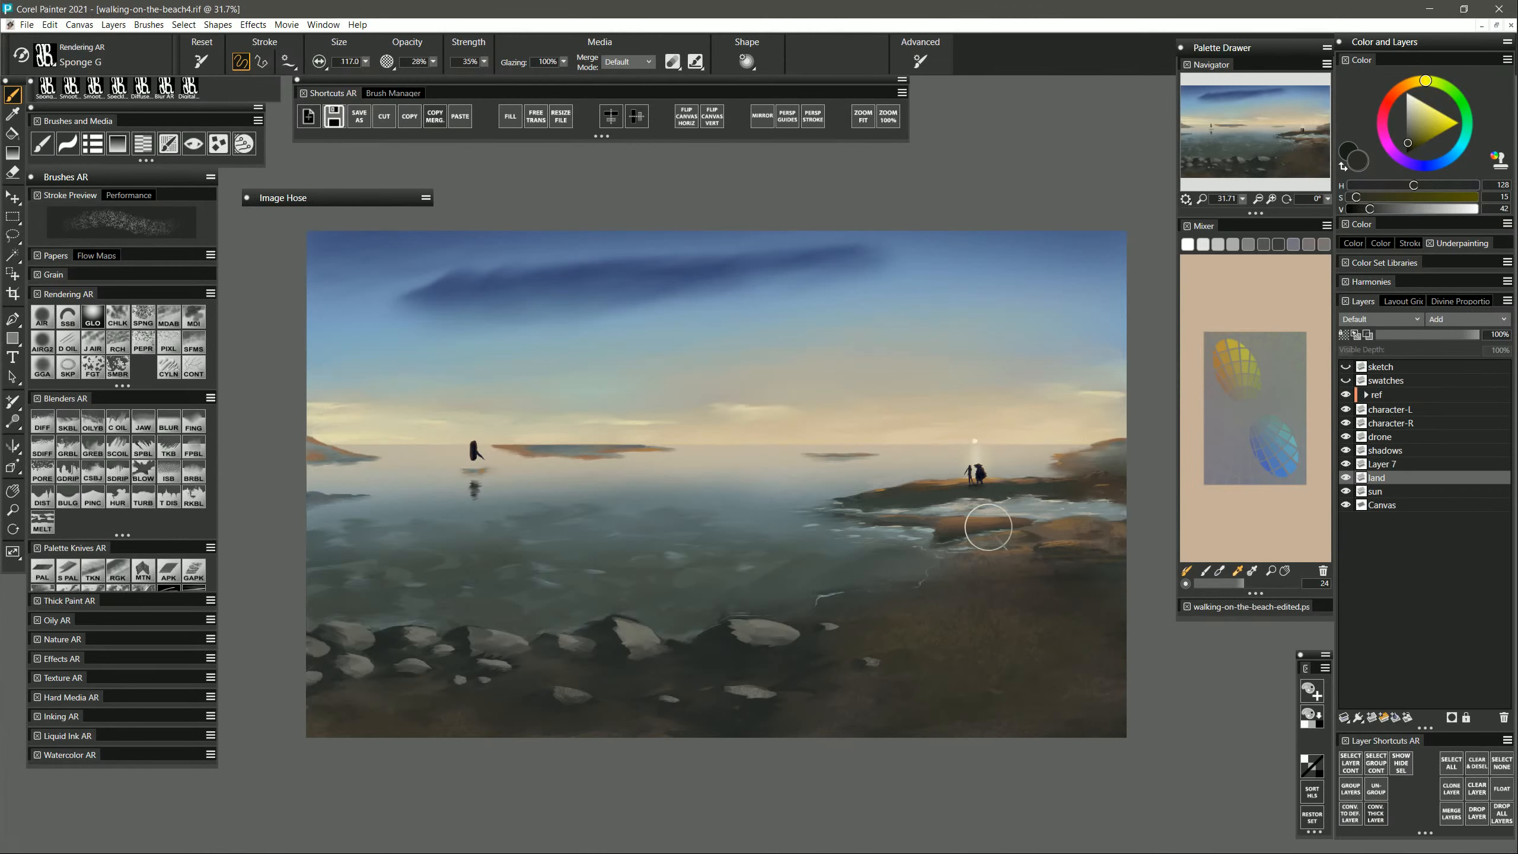
Lower the opacity of Layer 7's sponge texture to 71% and merge it with the land layer.
drag(952, 527, 955, 525)
click(1354, 470)
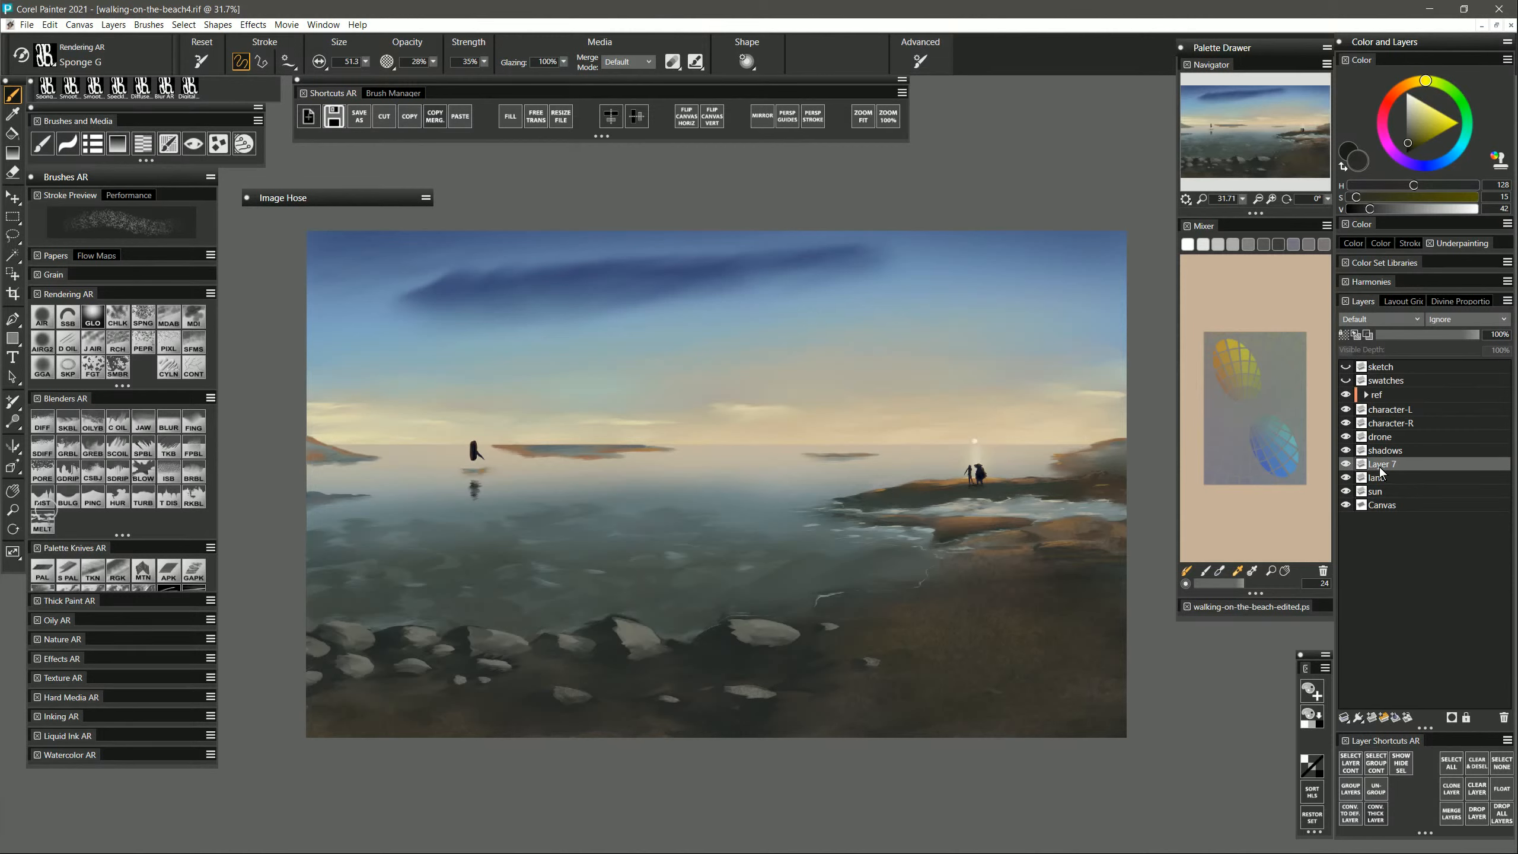
double_click(1384, 467)
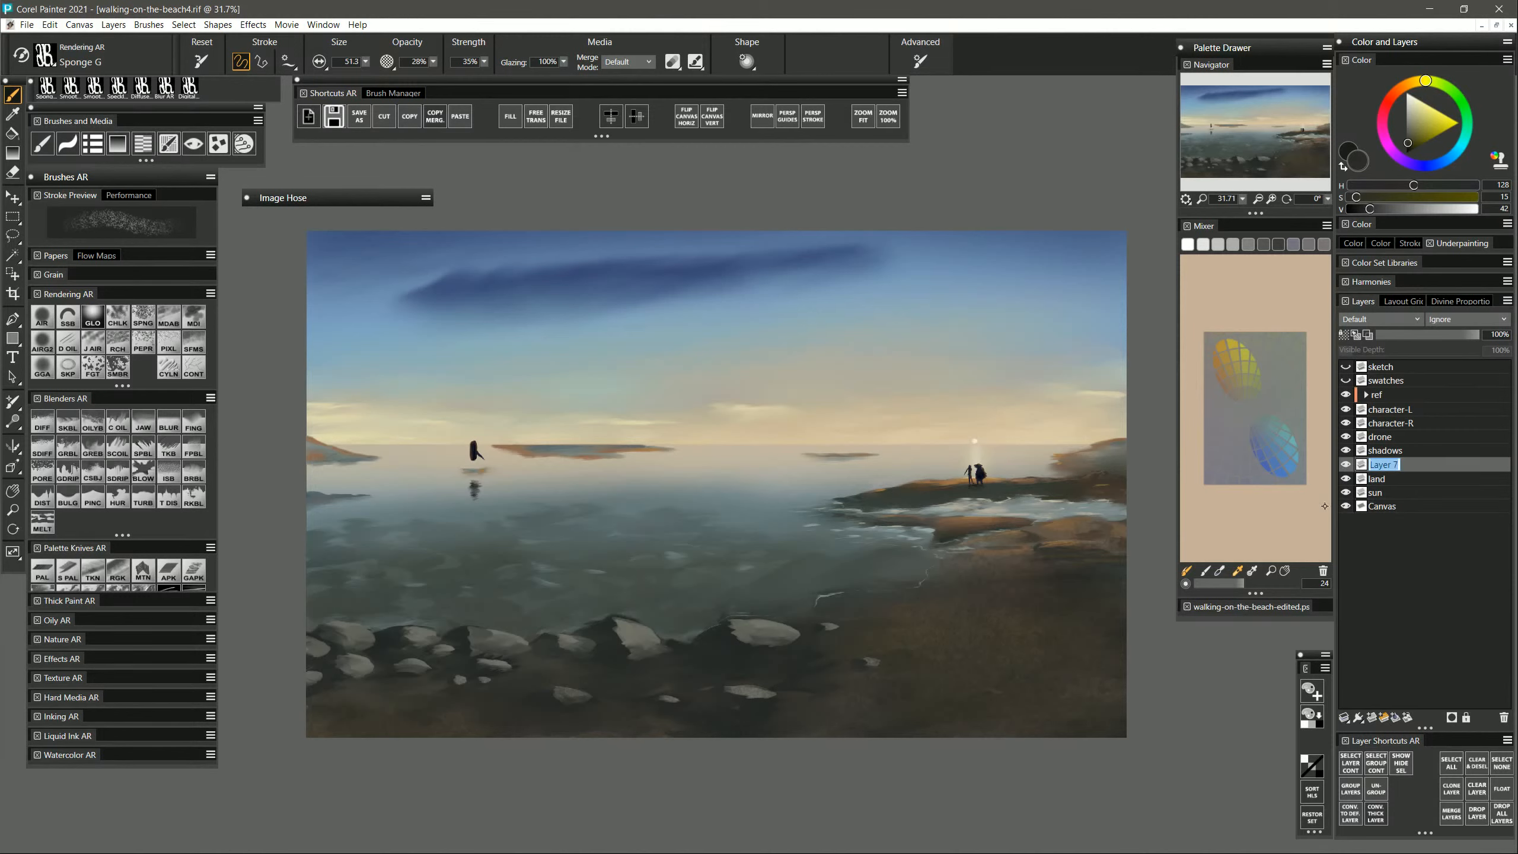
click(1415, 468)
drag(1422, 336, 1449, 340)
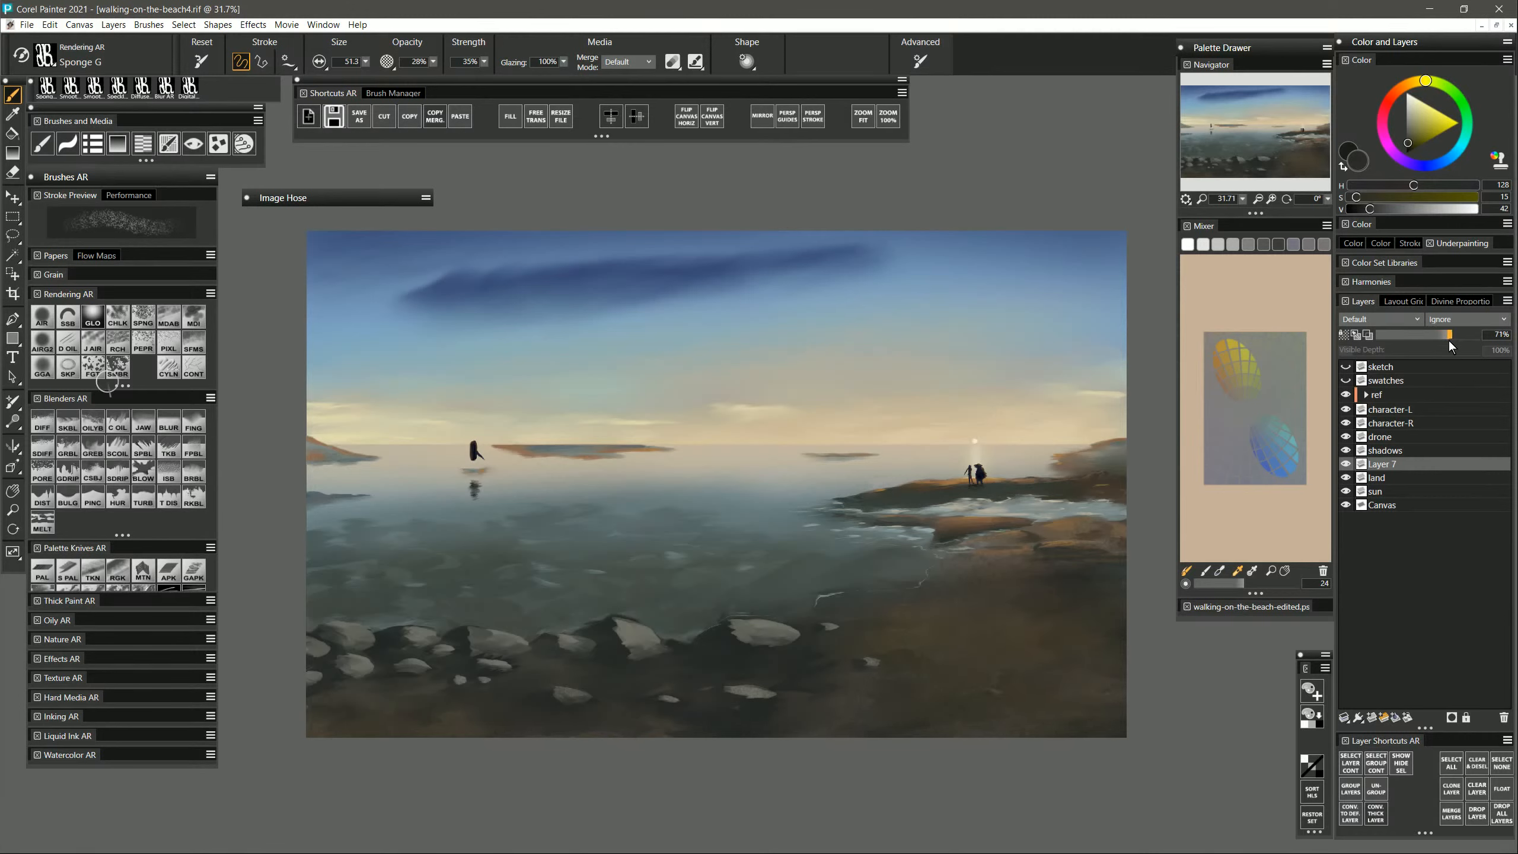
shift+click(1385, 477)
key(ctrl+e)
Create a new layer above land and name it "sand".
click(1374, 725)
double_click(1378, 466)
text(sand)
key(Return)
Paint warm brown sand across the foreground beach with an enlarged Digital Airbrush AR, sampling the colour from the yellow mixer sphere.
click(43, 315)
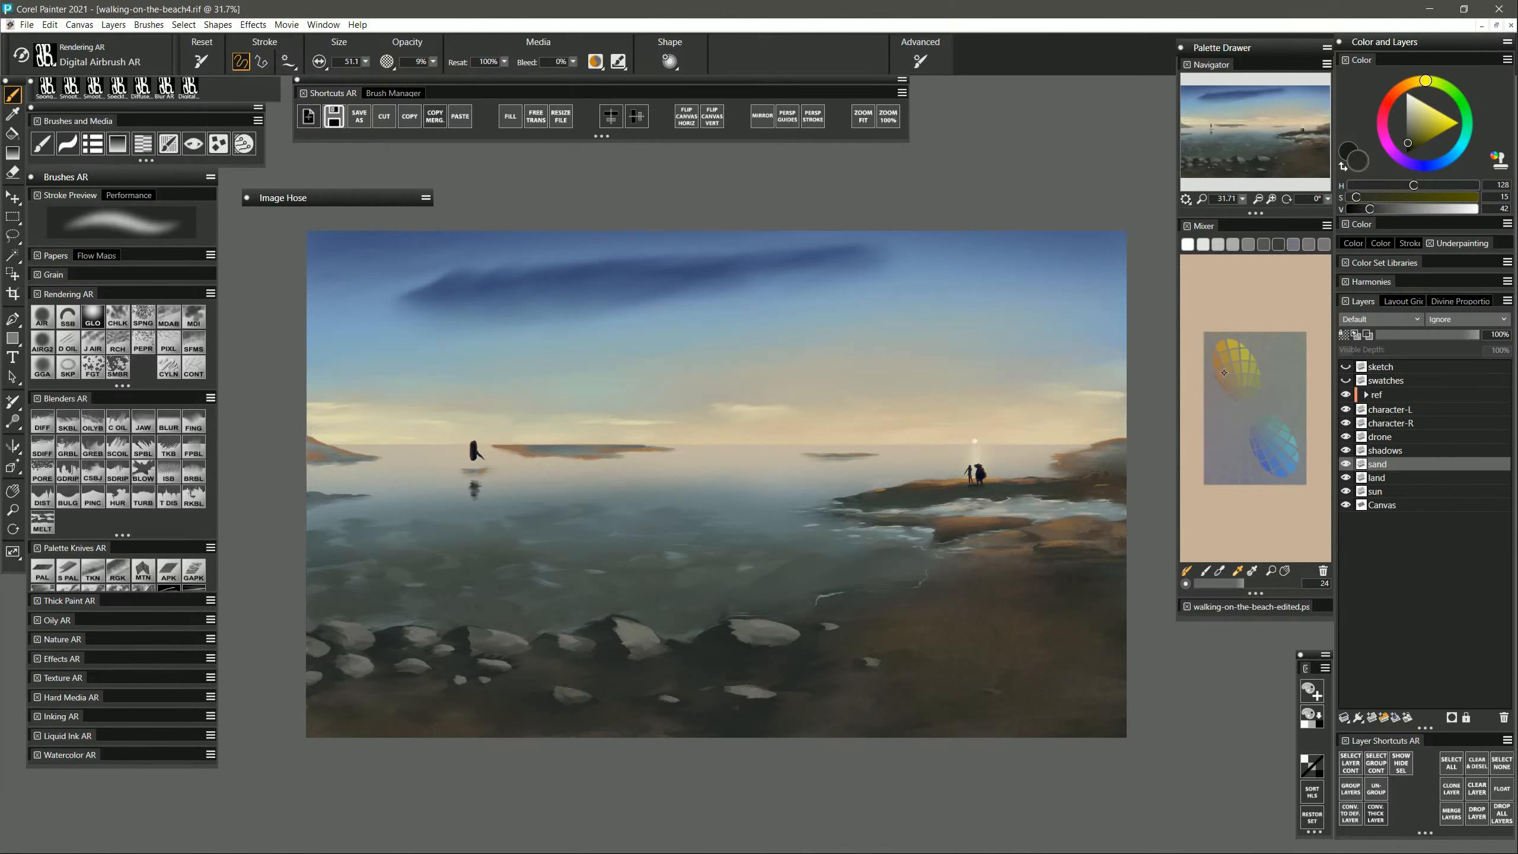
click(1232, 393)
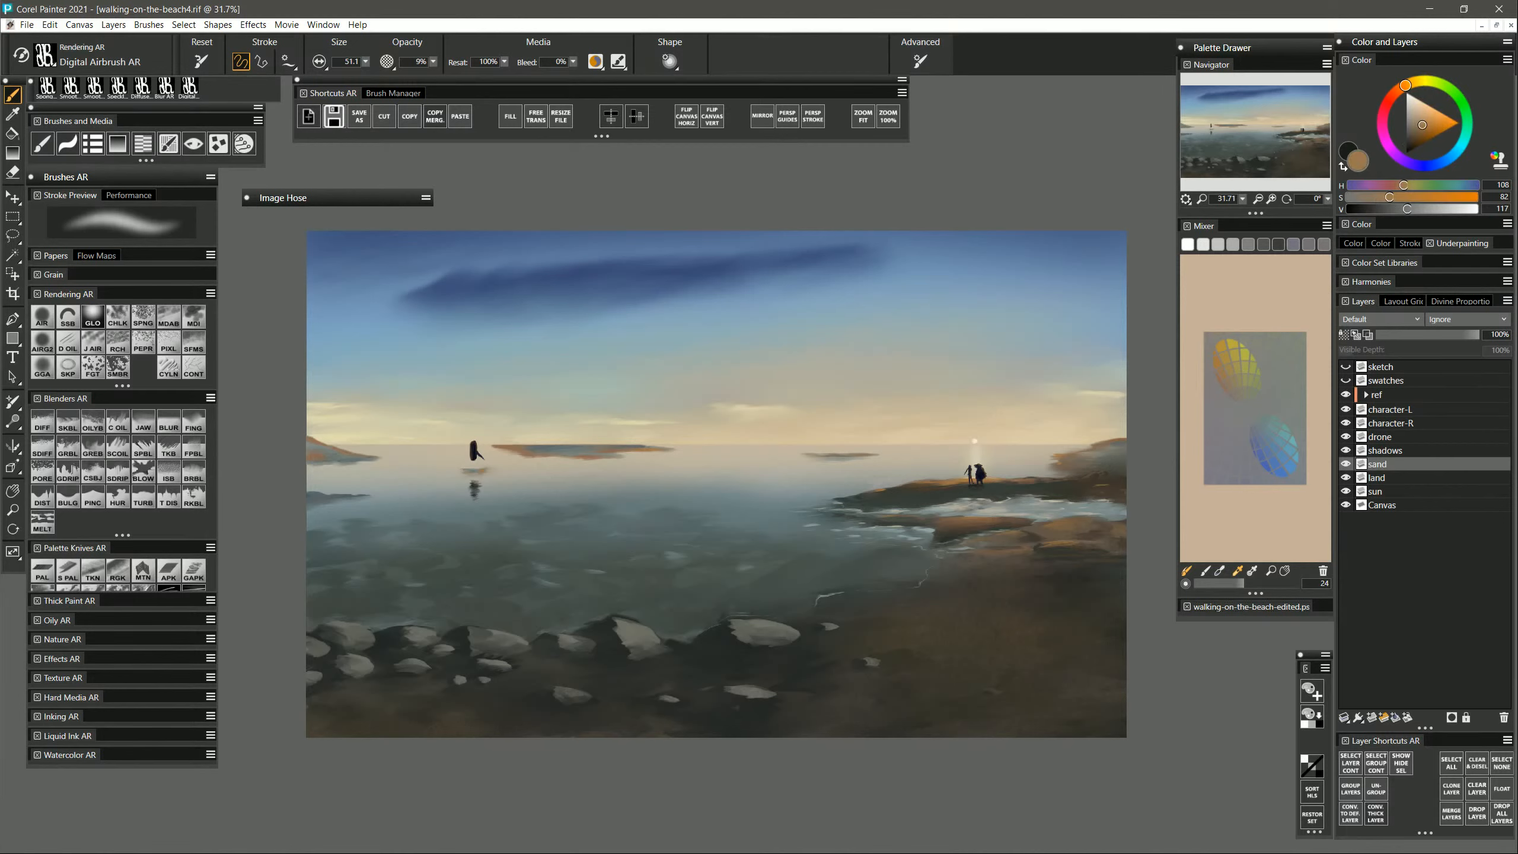
mouse_move(1017, 610)
ctrl+alt+mouse_down()
mouse_move(1105, 724)
mouse_move(876, 741)
mouse_move(1100, 711)
ctrl+alt+mouse_up()
mouse_move(874, 656)
mouse_down()
mouse_move(1070, 616)
mouse_move(891, 688)
mouse_up()
mouse_move(634, 762)
mouse_down()
mouse_move(640, 718)
mouse_move(722, 689)
mouse_move(691, 734)
mouse_move(522, 738)
mouse_move(512, 712)
mouse_move(376, 721)
mouse_move(350, 744)
mouse_up()
drag(566, 715, 571, 697)
mouse_move(574, 673)
mouse_down()
mouse_move(698, 671)
mouse_move(661, 681)
mouse_up()
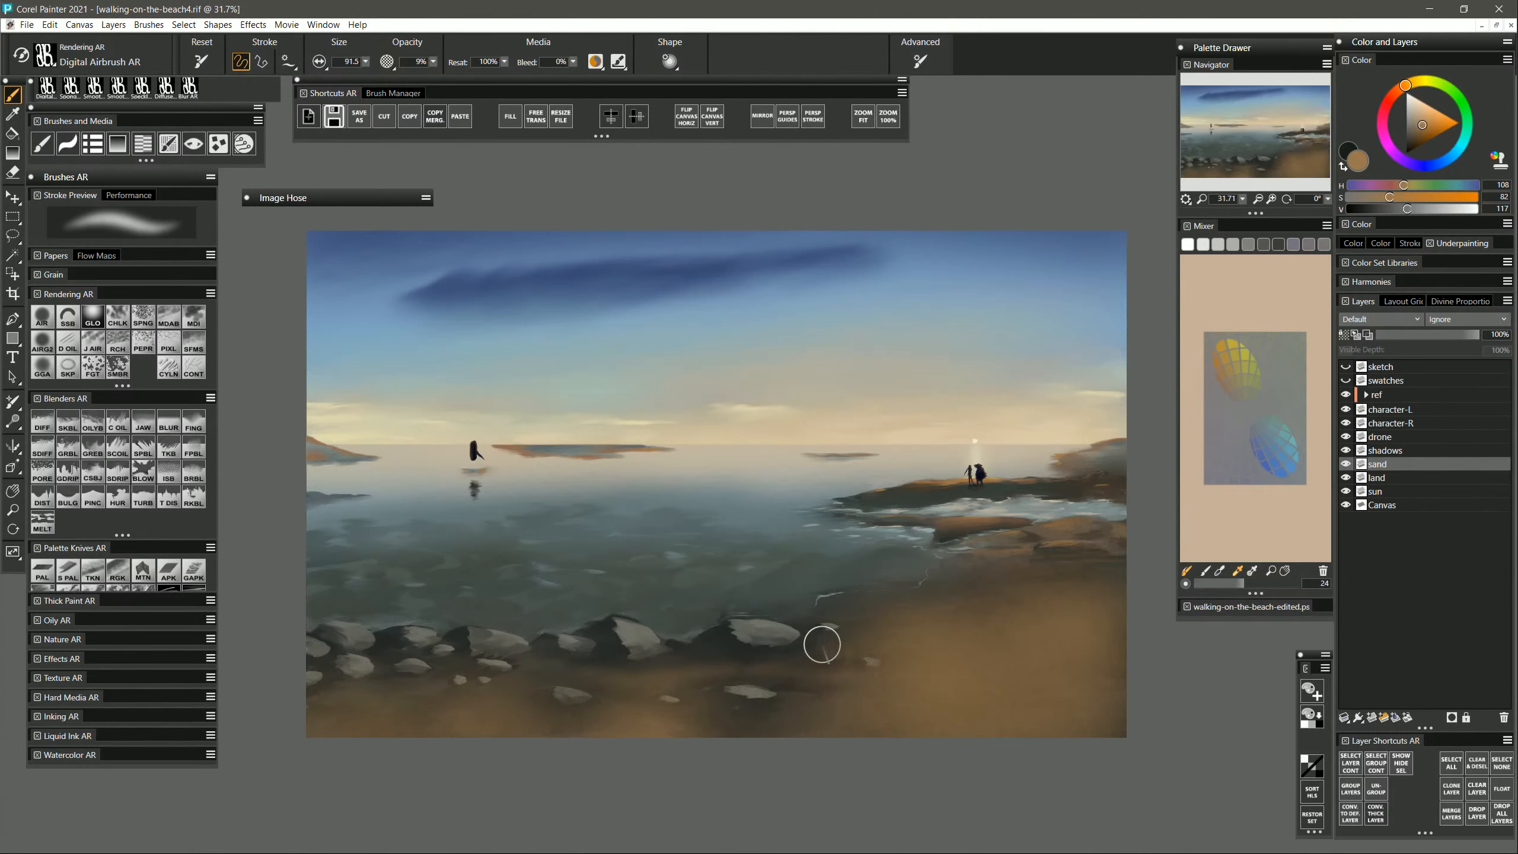
mouse_move(981, 588)
mouse_down()
mouse_move(1111, 573)
mouse_move(963, 566)
mouse_move(1110, 575)
mouse_up()
mouse_move(1142, 722)
mouse_down()
mouse_move(1175, 733)
mouse_move(1180, 696)
mouse_move(1146, 636)
mouse_move(920, 728)
mouse_move(689, 753)
mouse_up()
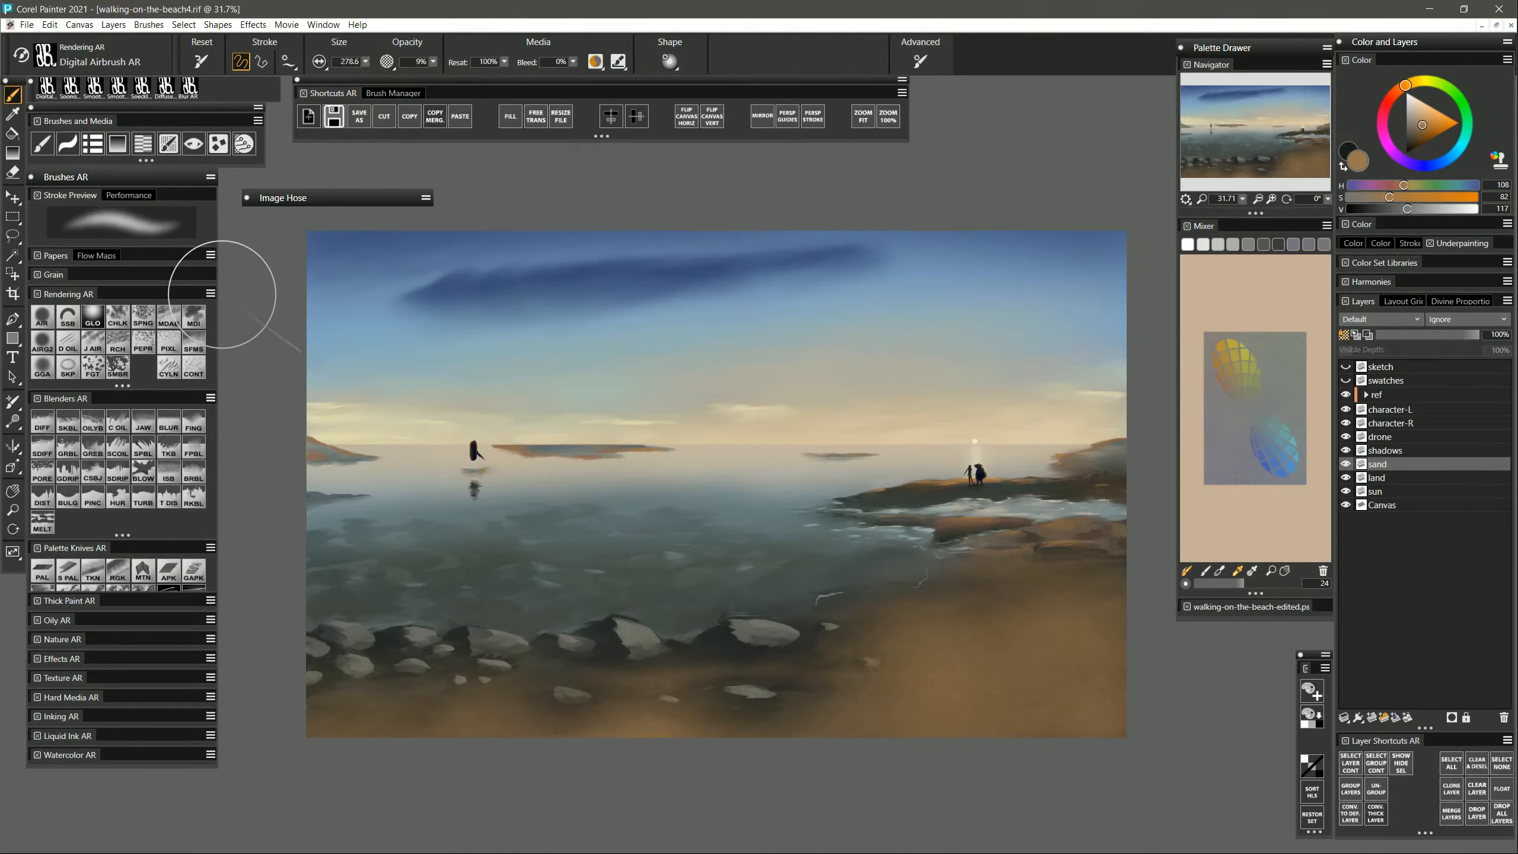
Speckle the foreground sand using the Pepper Spray AR brush with a sampled dark tone and Flow at 100.
click(143, 344)
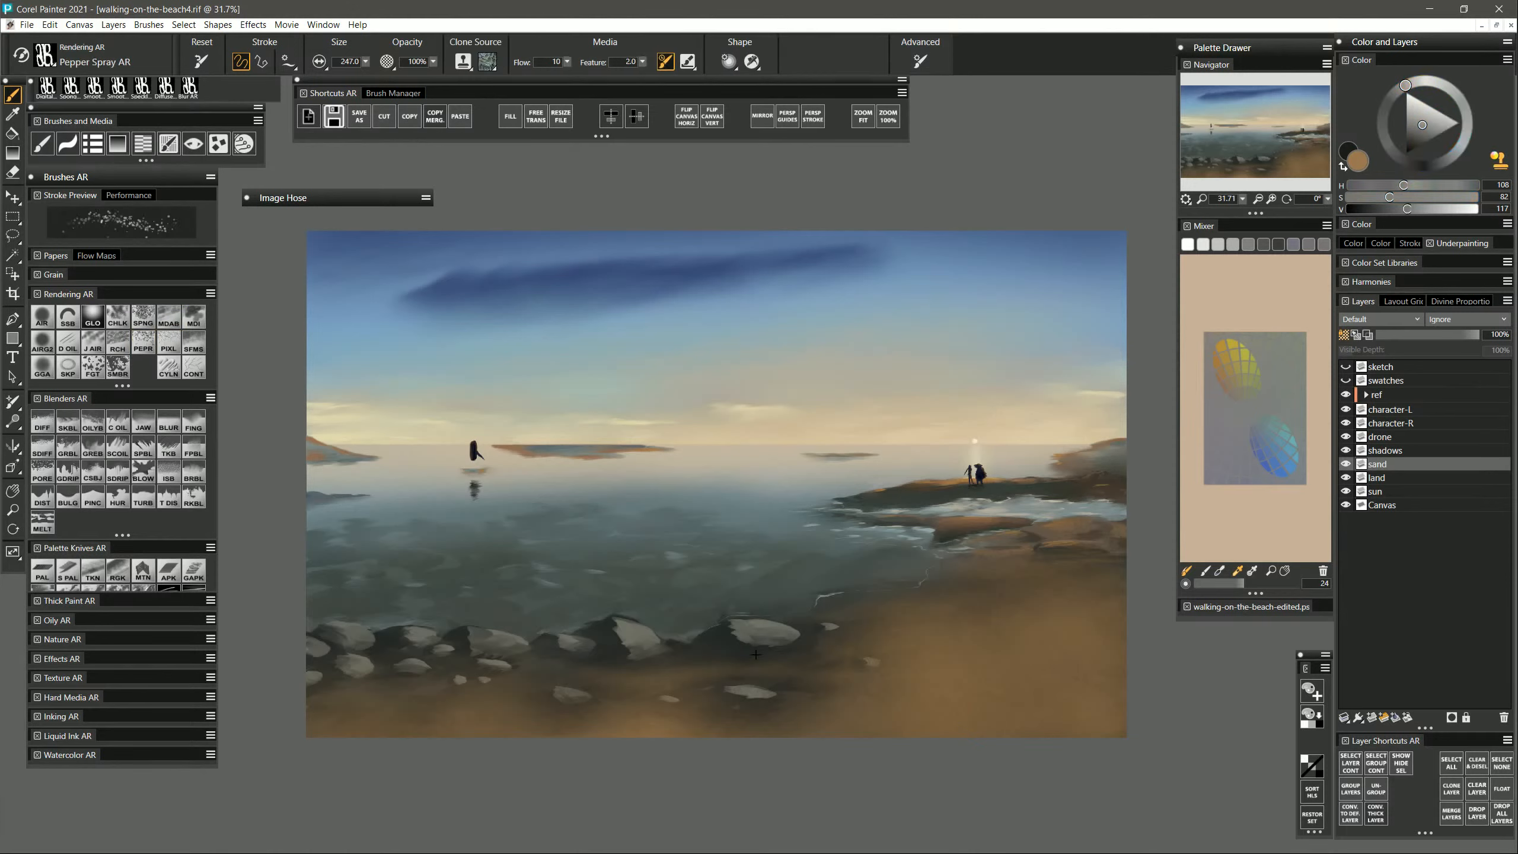
alt+click(830, 687)
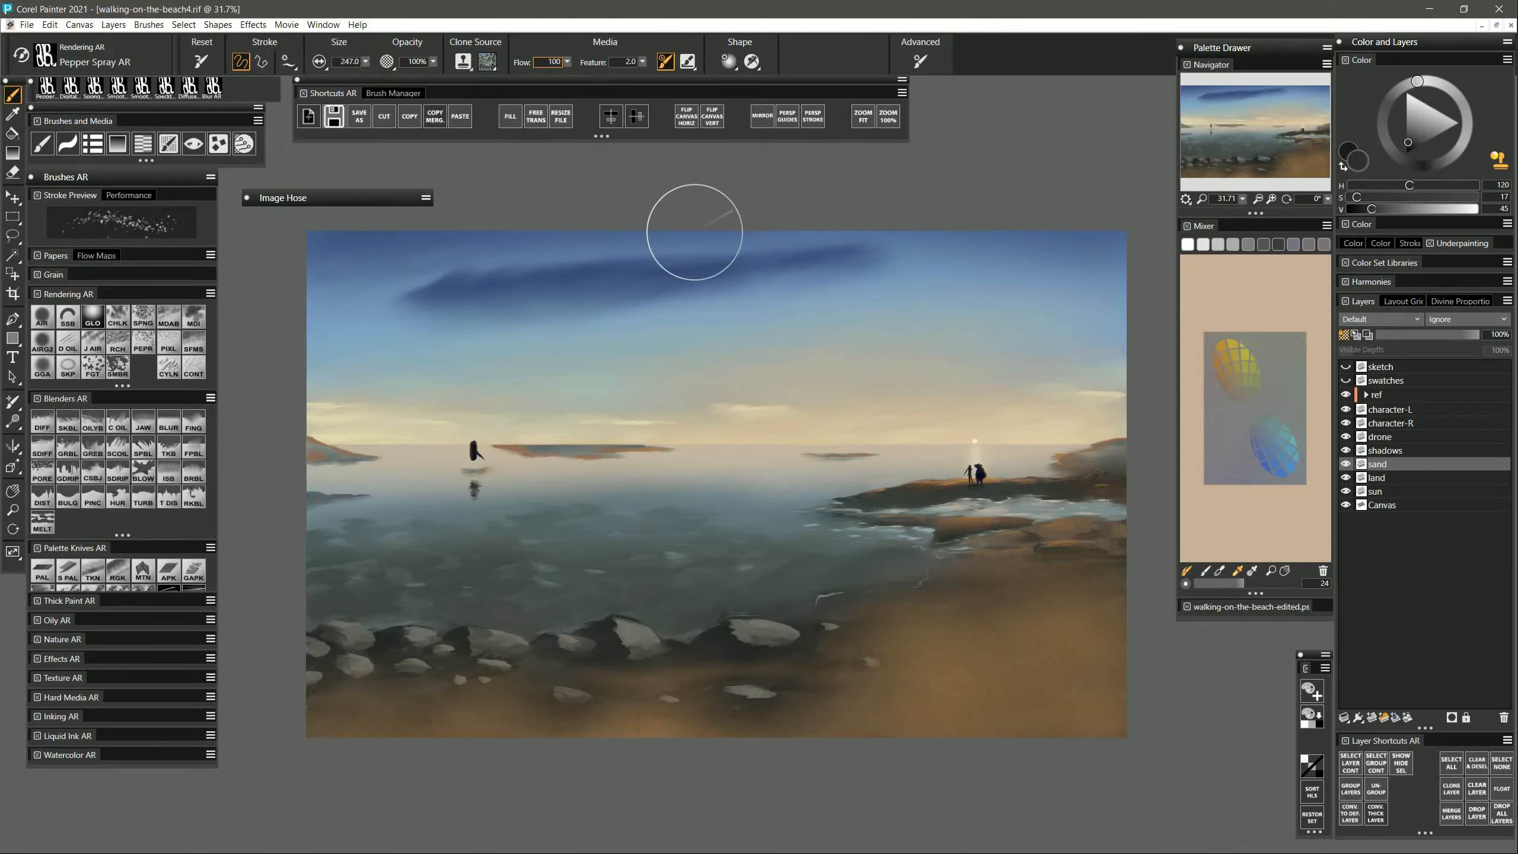
key(Return)
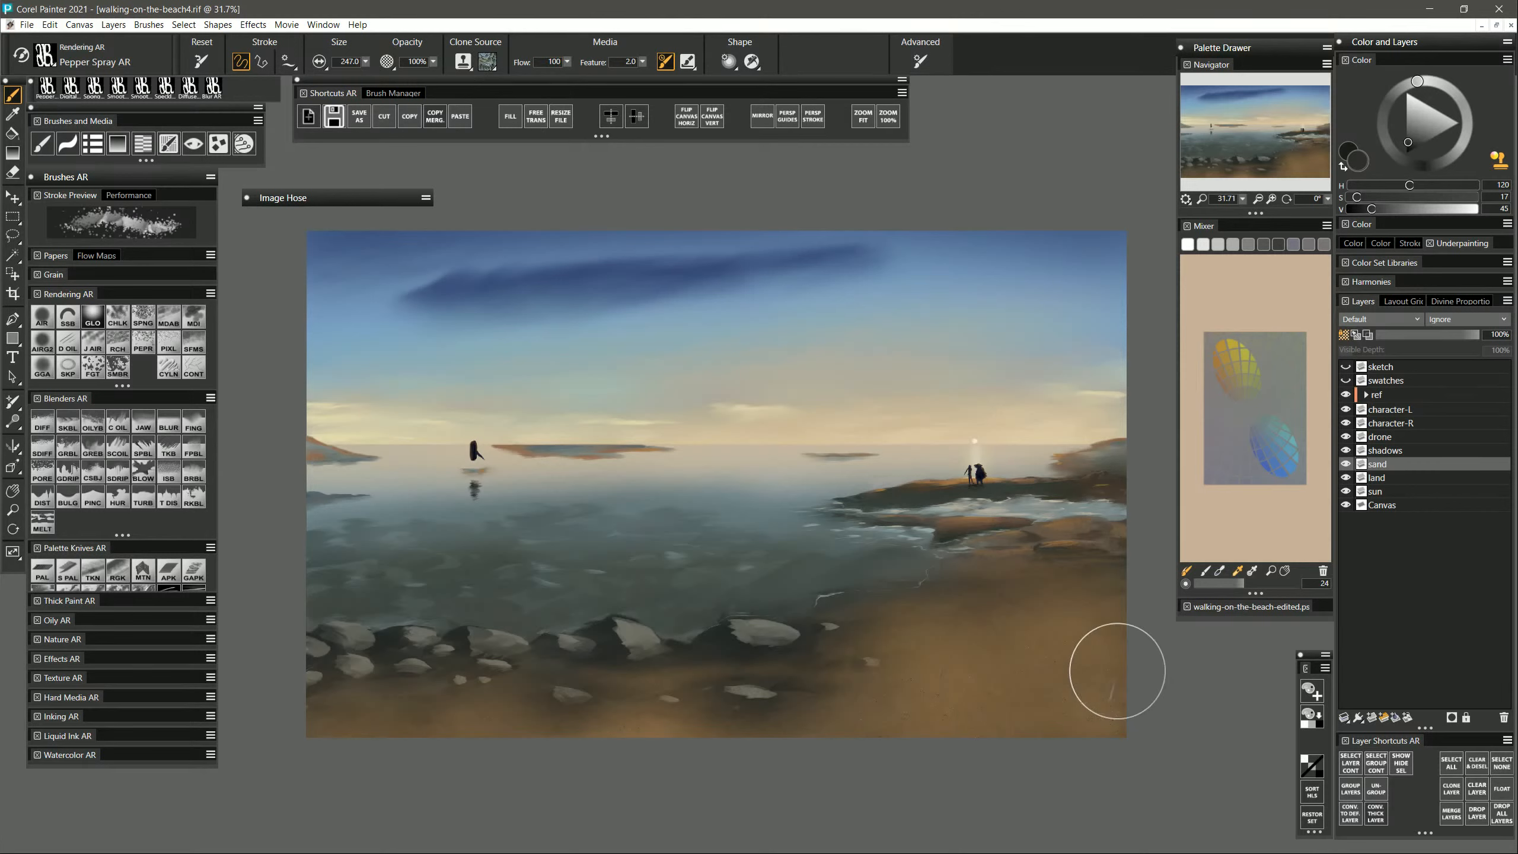
mouse_move(1118, 671)
mouse_down()
mouse_move(946, 652)
mouse_move(938, 635)
mouse_move(1111, 631)
mouse_move(1105, 599)
mouse_move(990, 590)
mouse_move(806, 646)
mouse_move(1062, 689)
mouse_move(633, 731)
mouse_move(827, 682)
mouse_move(594, 689)
mouse_move(584, 714)
mouse_move(664, 732)
mouse_move(358, 713)
mouse_move(483, 700)
mouse_move(330, 710)
mouse_move(351, 733)
mouse_move(444, 716)
mouse_move(277, 689)
mouse_move(560, 686)
mouse_move(377, 706)
mouse_move(733, 705)
mouse_move(549, 676)
mouse_move(745, 686)
mouse_move(600, 718)
mouse_move(1138, 743)
mouse_move(883, 723)
mouse_move(959, 674)
mouse_move(1124, 647)
mouse_move(1030, 609)
mouse_move(1033, 570)
mouse_move(974, 666)
mouse_move(967, 718)
mouse_move(1054, 732)
mouse_move(591, 738)
mouse_move(752, 683)
mouse_move(718, 645)
mouse_move(444, 703)
mouse_up()
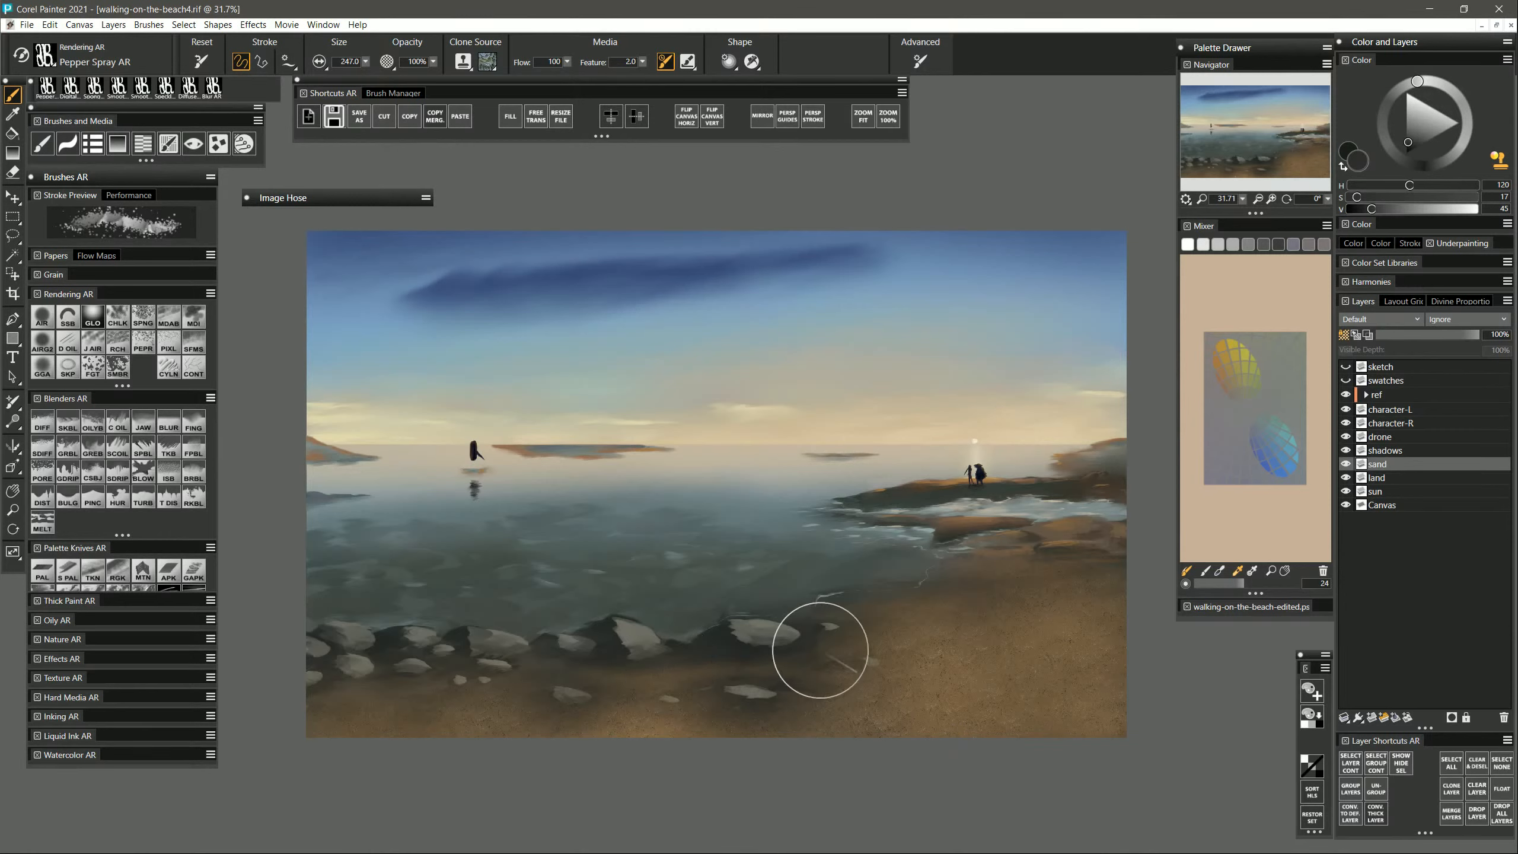
Set the Pepper Spray brush's clone source to Texture, then turn off clone colour.
click(489, 63)
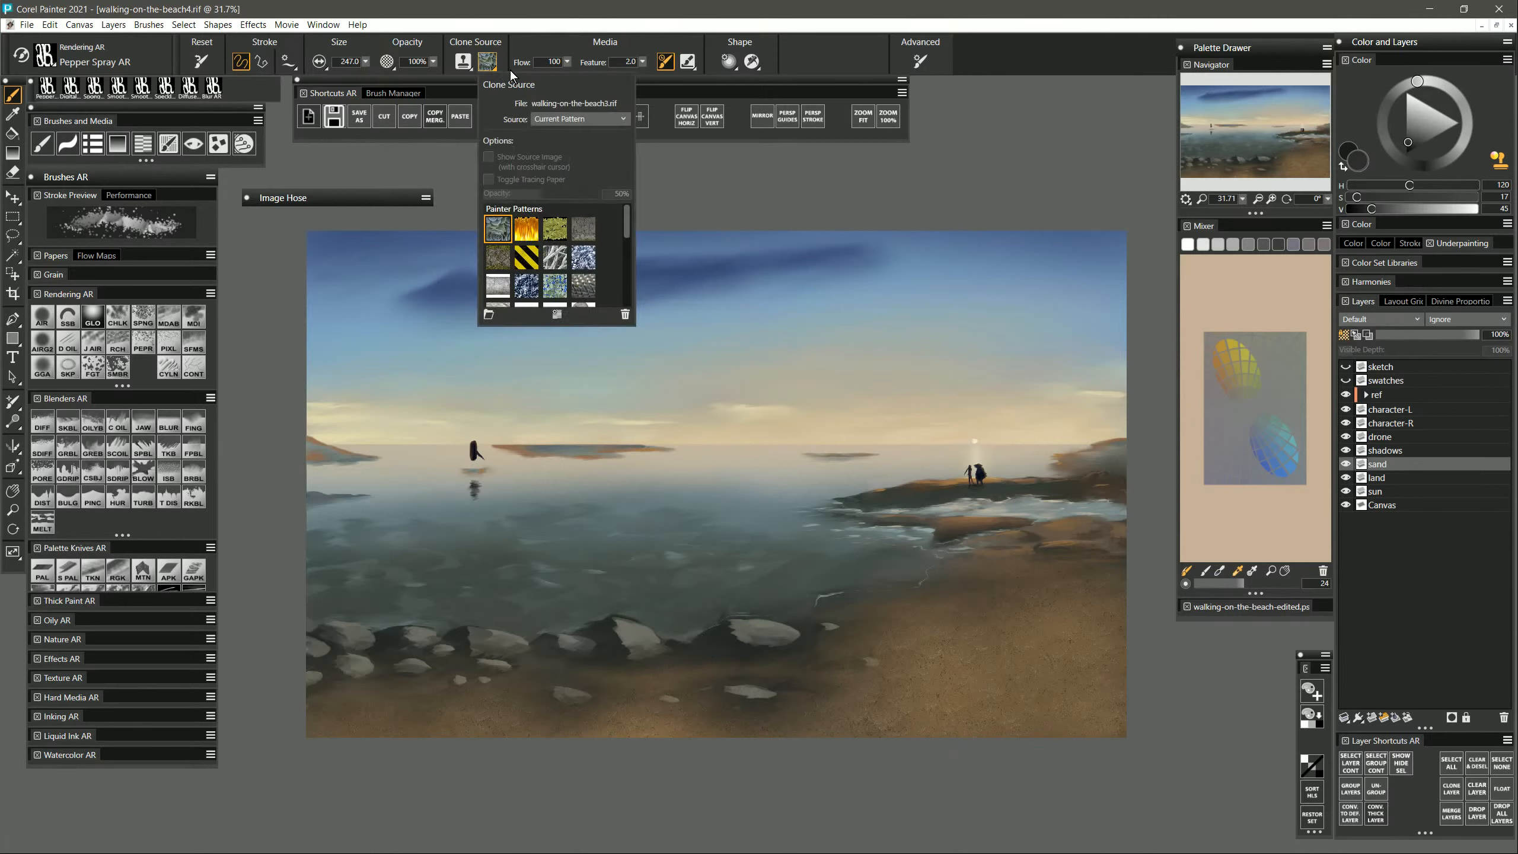
click(600, 122)
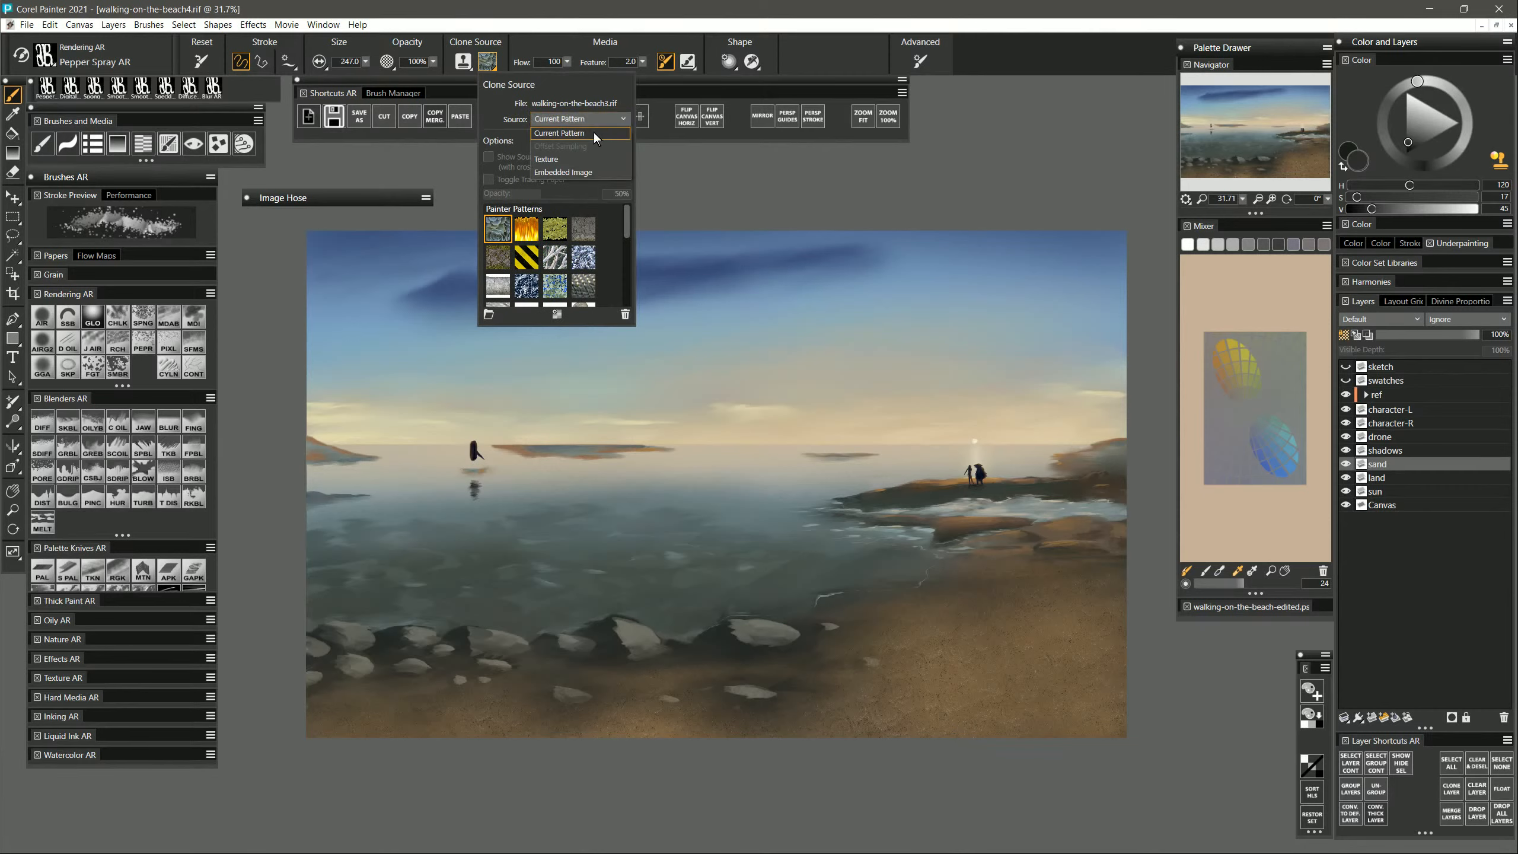
click(592, 158)
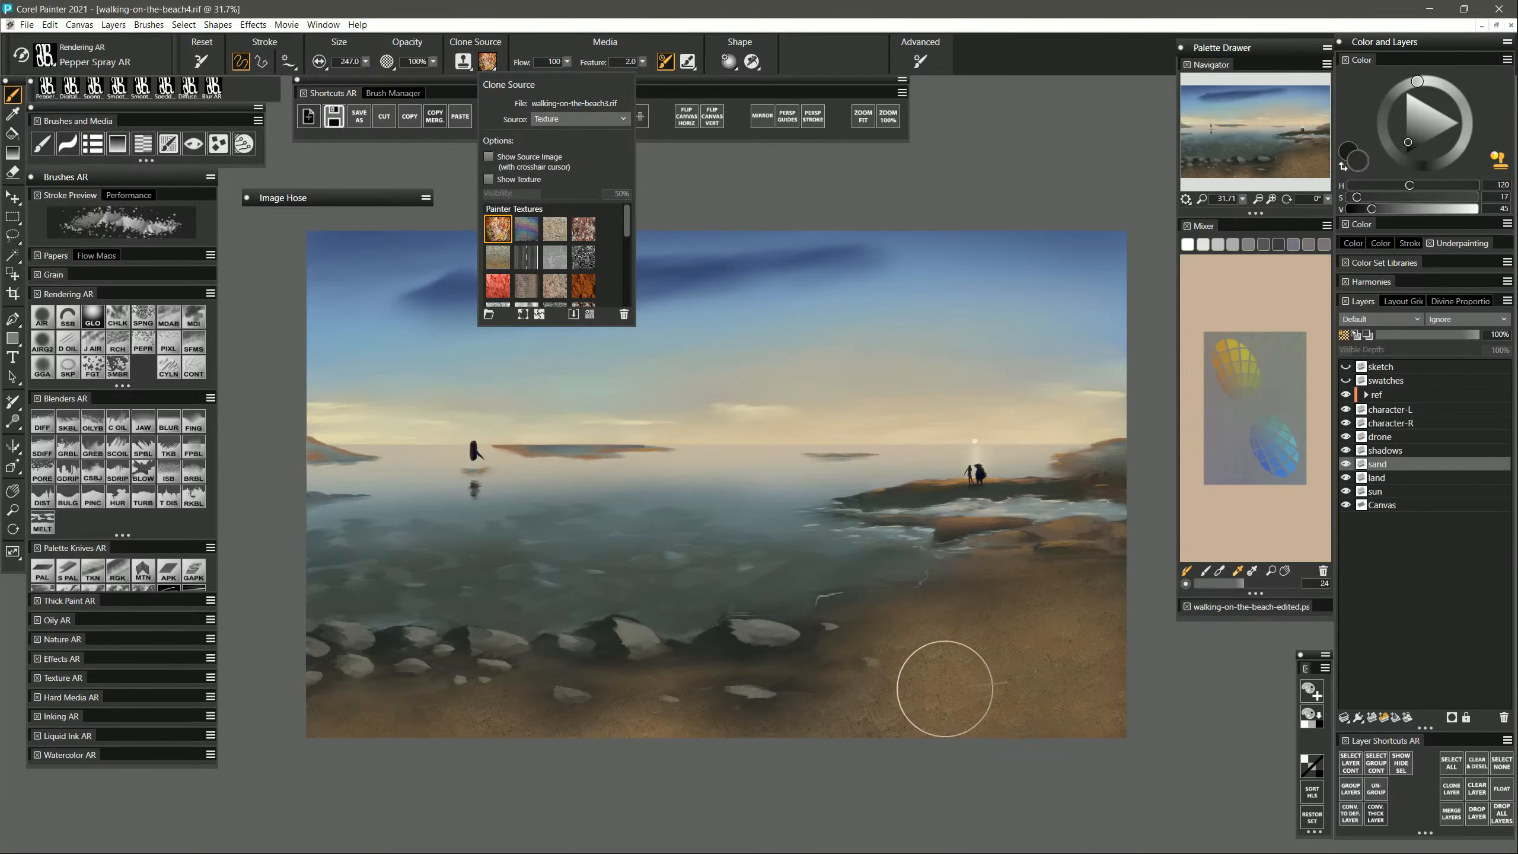
click(944, 689)
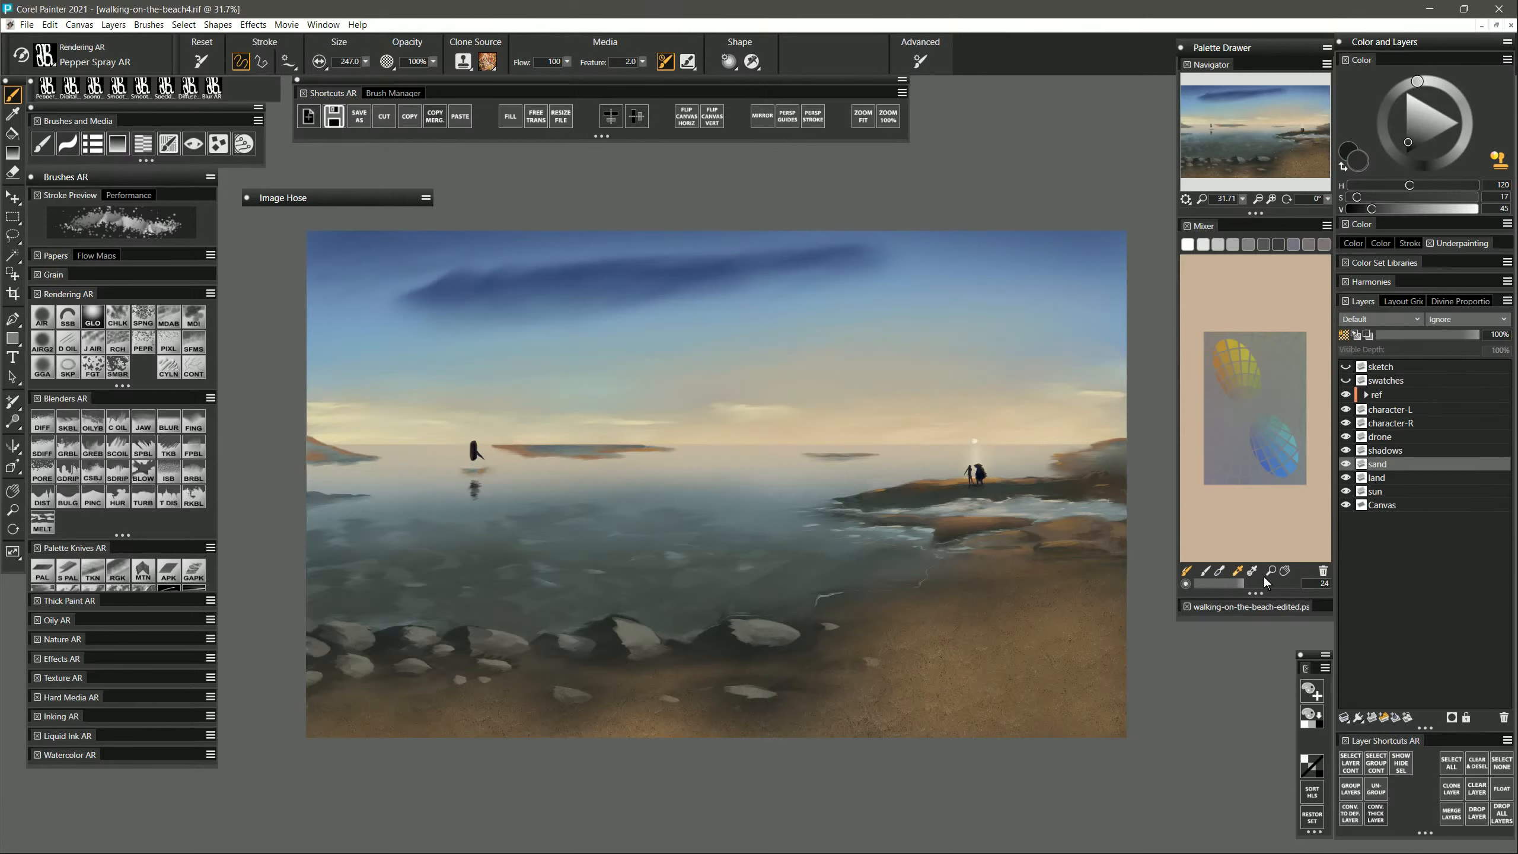
click(1498, 159)
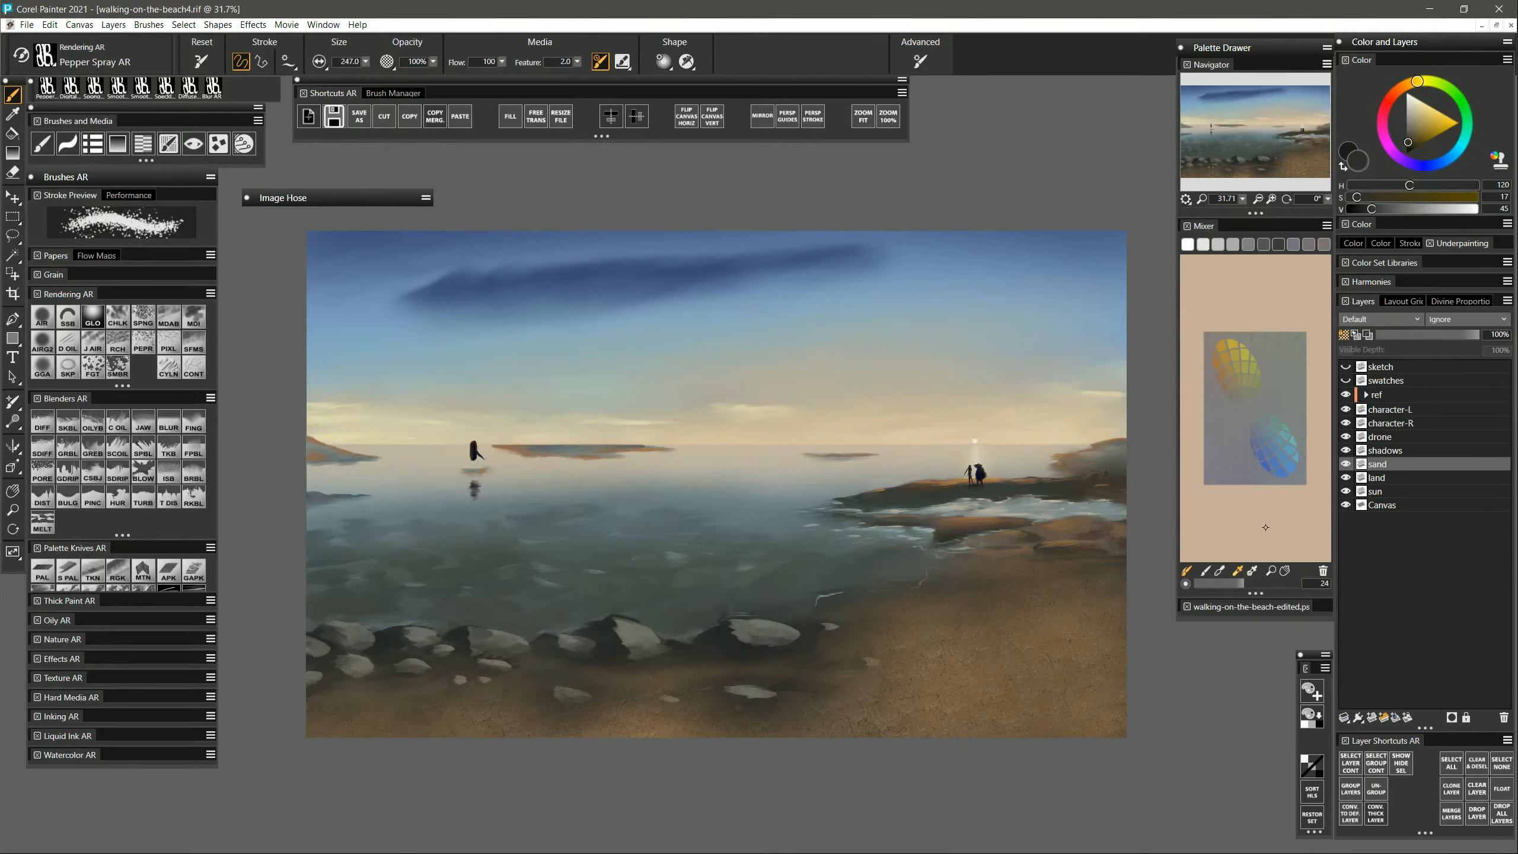
Spray light tan, dark brown and orange-brown grains over the foreground sand, choosing and sampling a colour for each pass.
click(1410, 85)
click(1421, 108)
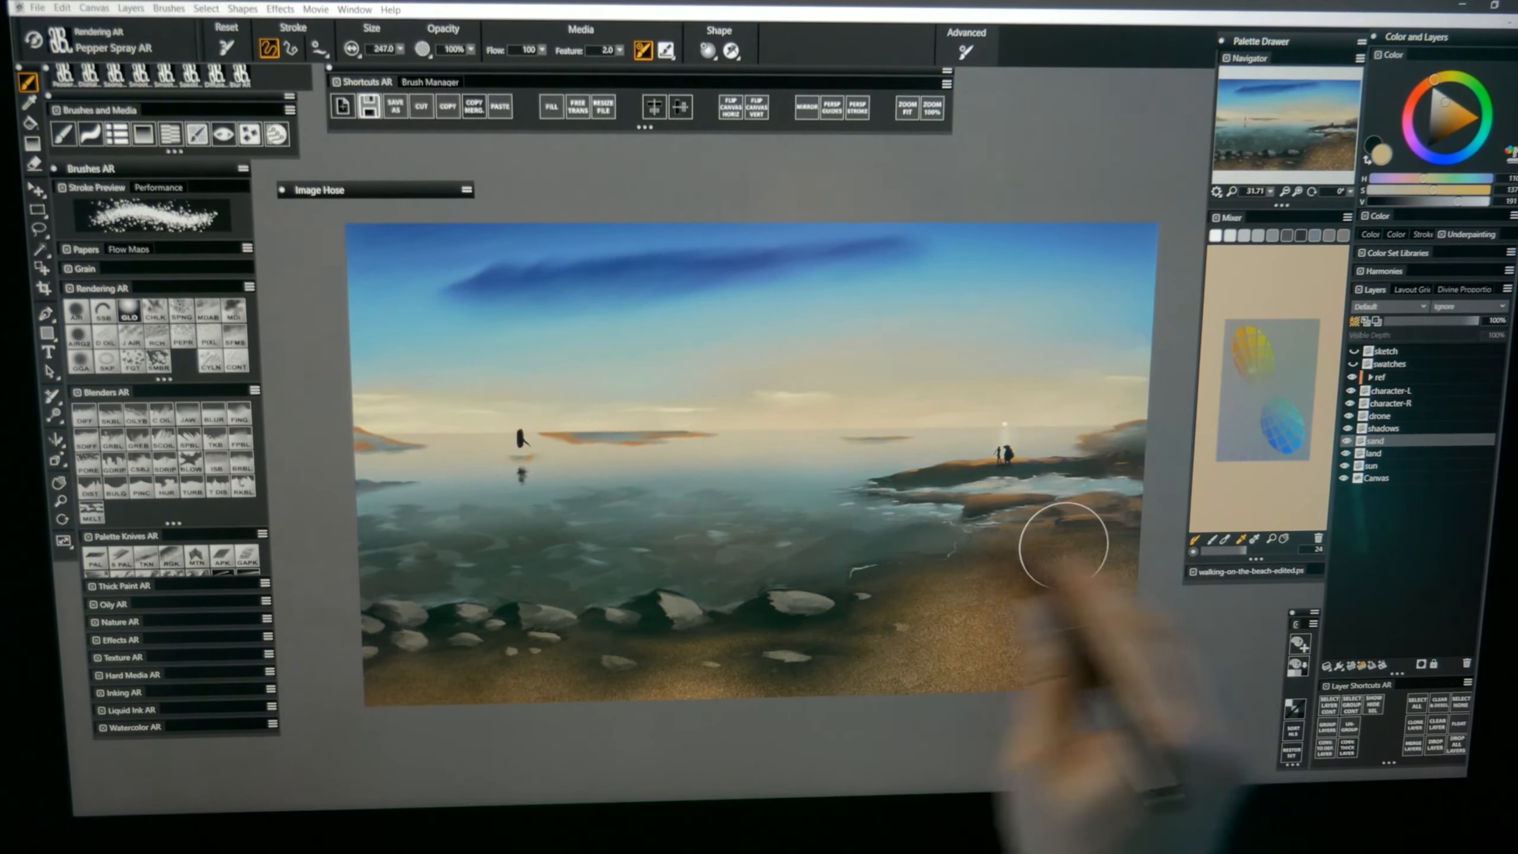
alt+click(786, 670)
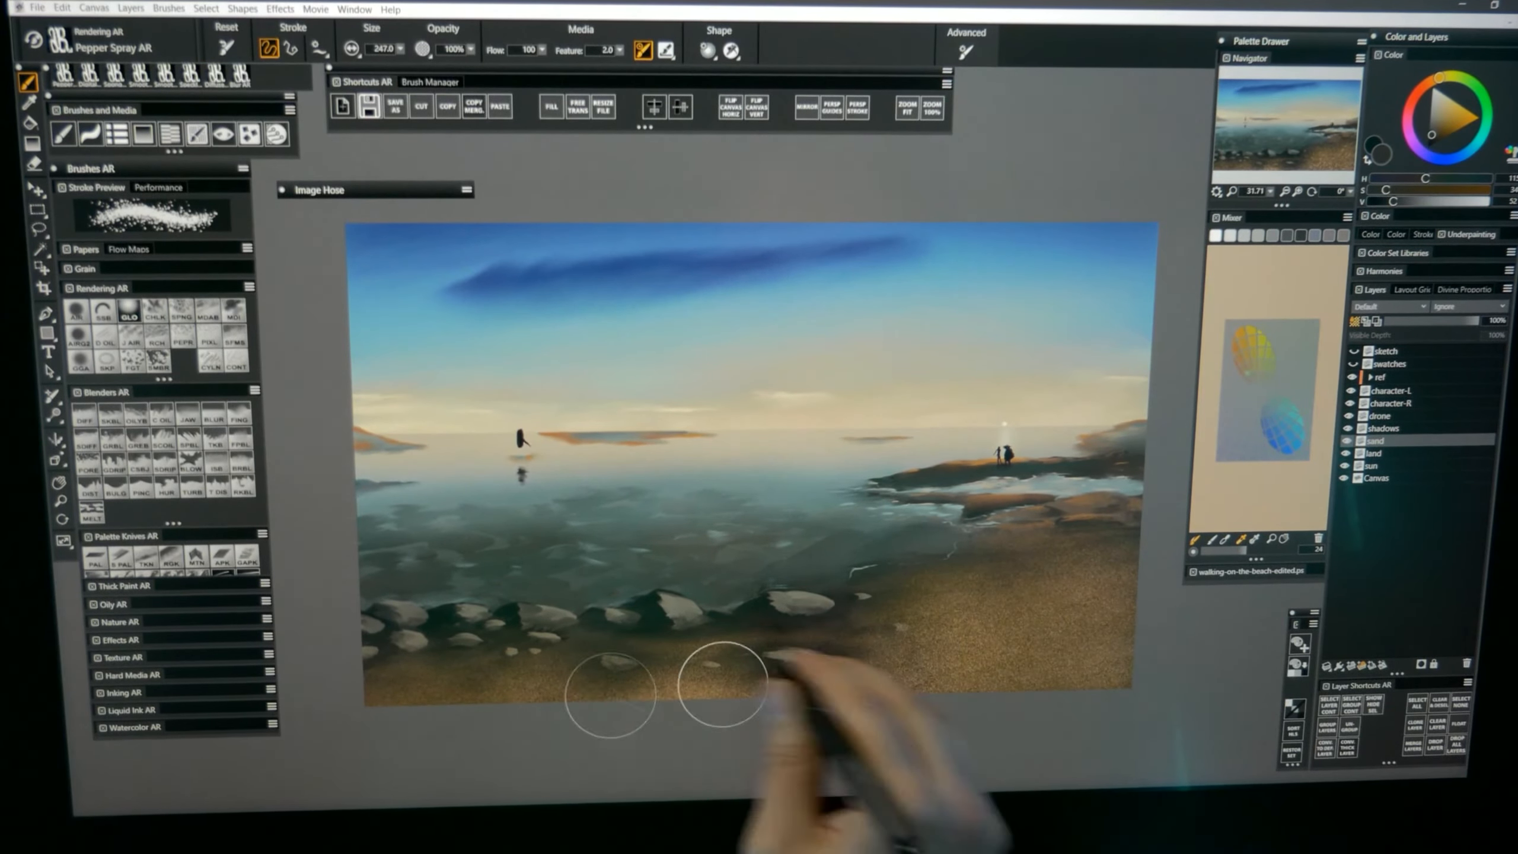
alt+click(994, 519)
mouse_move(995, 526)
mouse_down()
mouse_move(1079, 523)
mouse_move(1062, 557)
mouse_move(1114, 539)
mouse_move(923, 615)
mouse_move(946, 633)
mouse_move(934, 645)
mouse_move(1136, 656)
mouse_up()
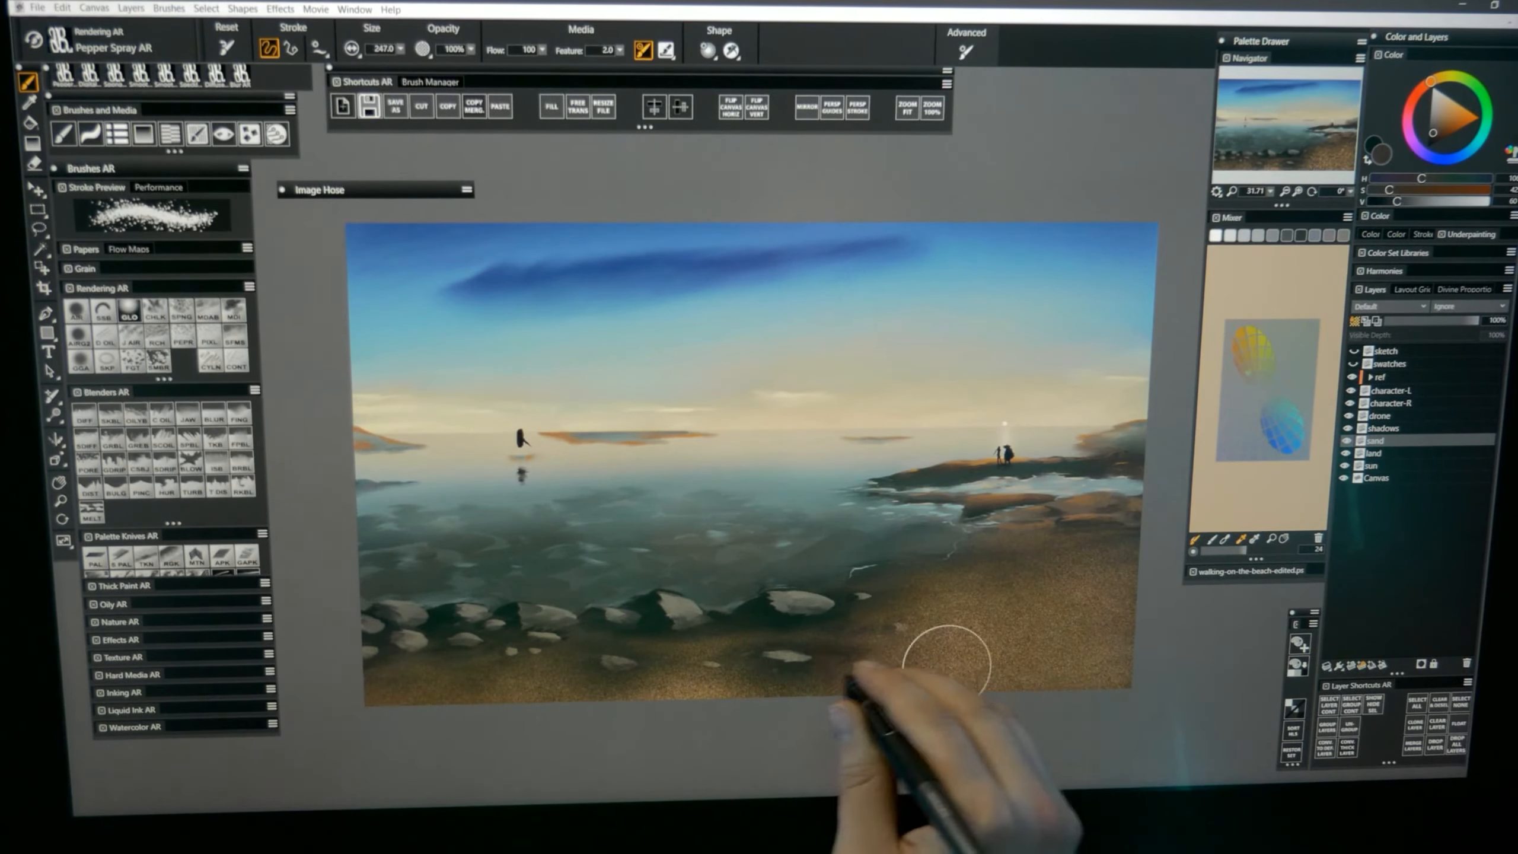
click(1246, 360)
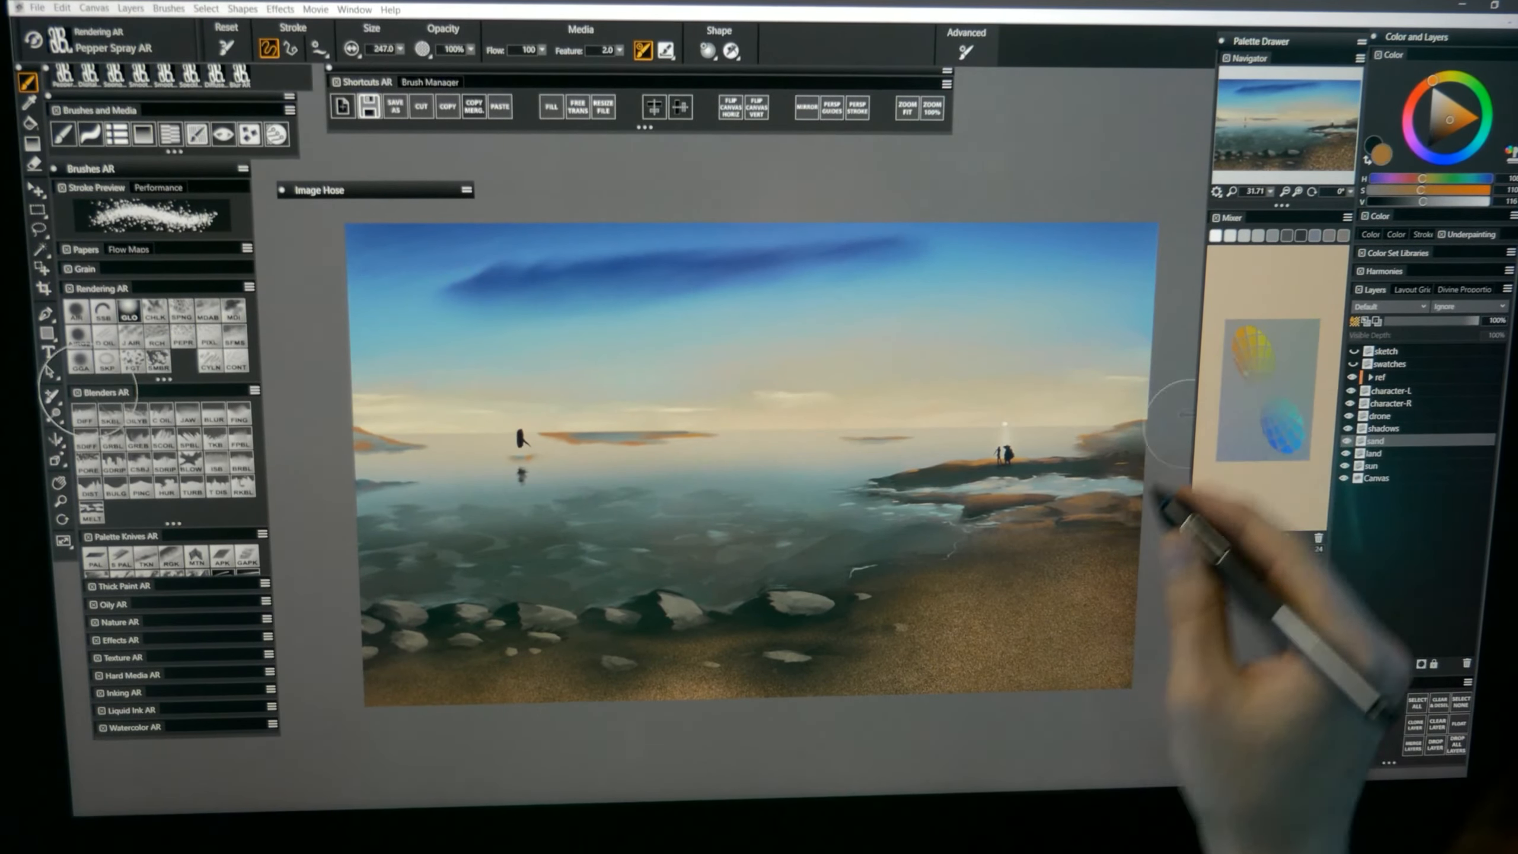
mouse_move(1051, 622)
mouse_down()
mouse_move(1172, 674)
mouse_move(1125, 624)
mouse_move(1108, 536)
mouse_move(1055, 607)
mouse_up()
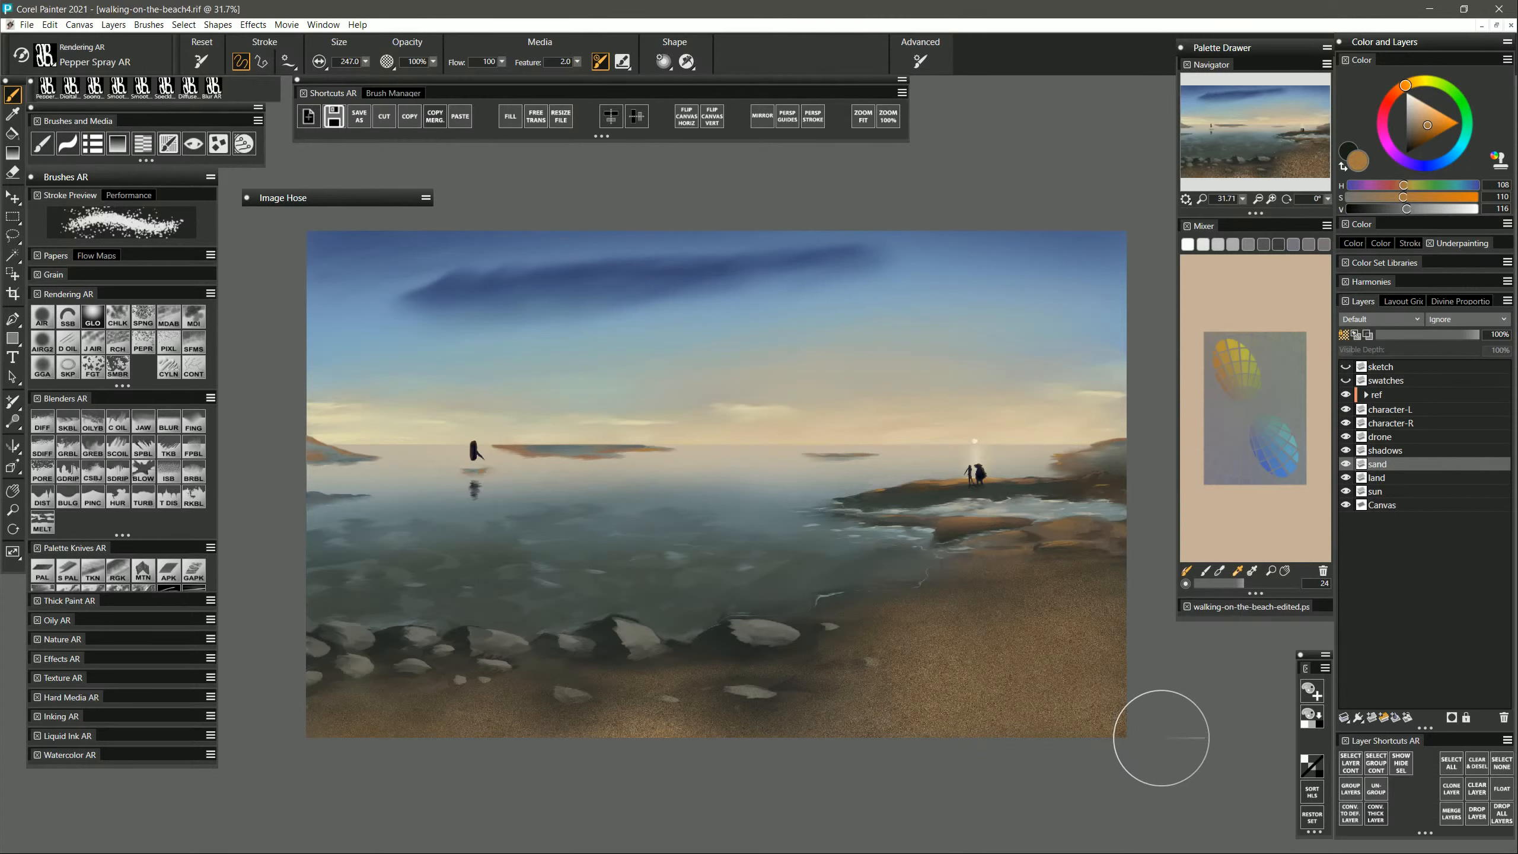
Reduce the sand layer's opacity to 57%, judging its values in a temporary greyscale view.
click(1422, 334)
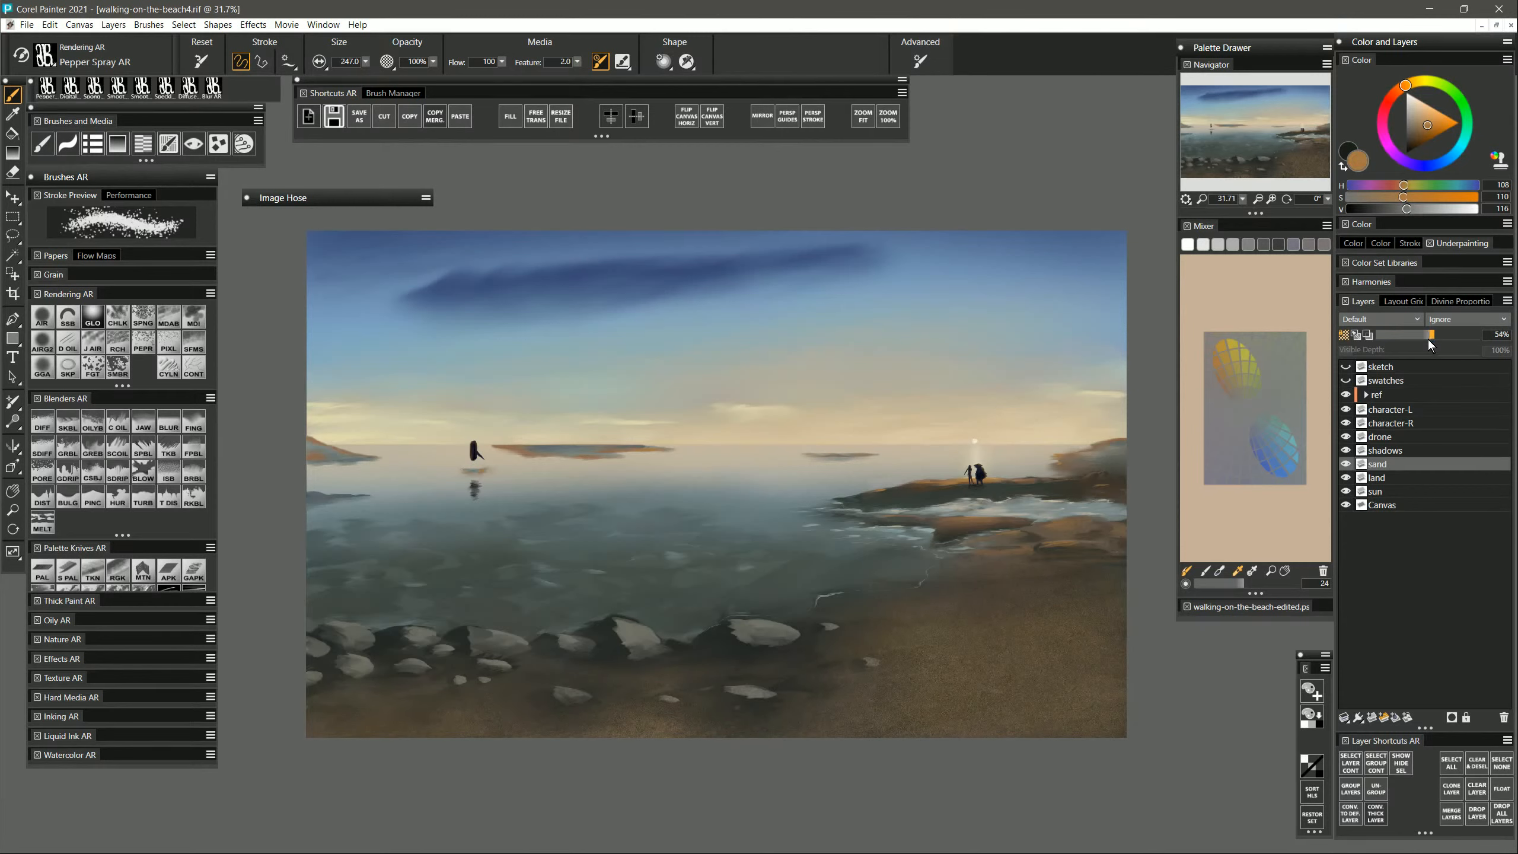
key(ctrl+super+c)
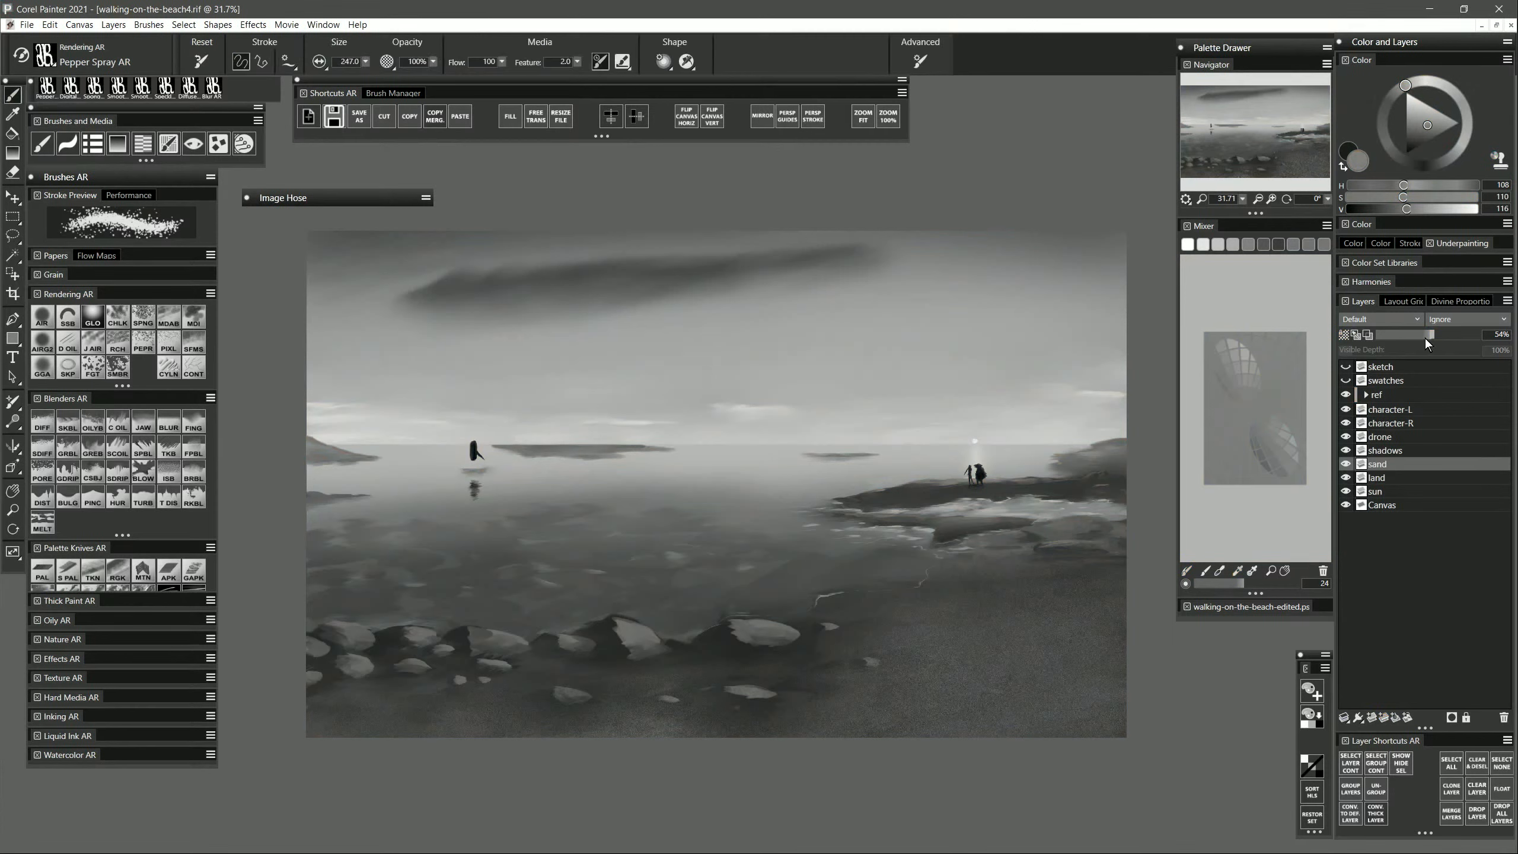
drag(1428, 335, 1435, 340)
key(ctrl+super+c)
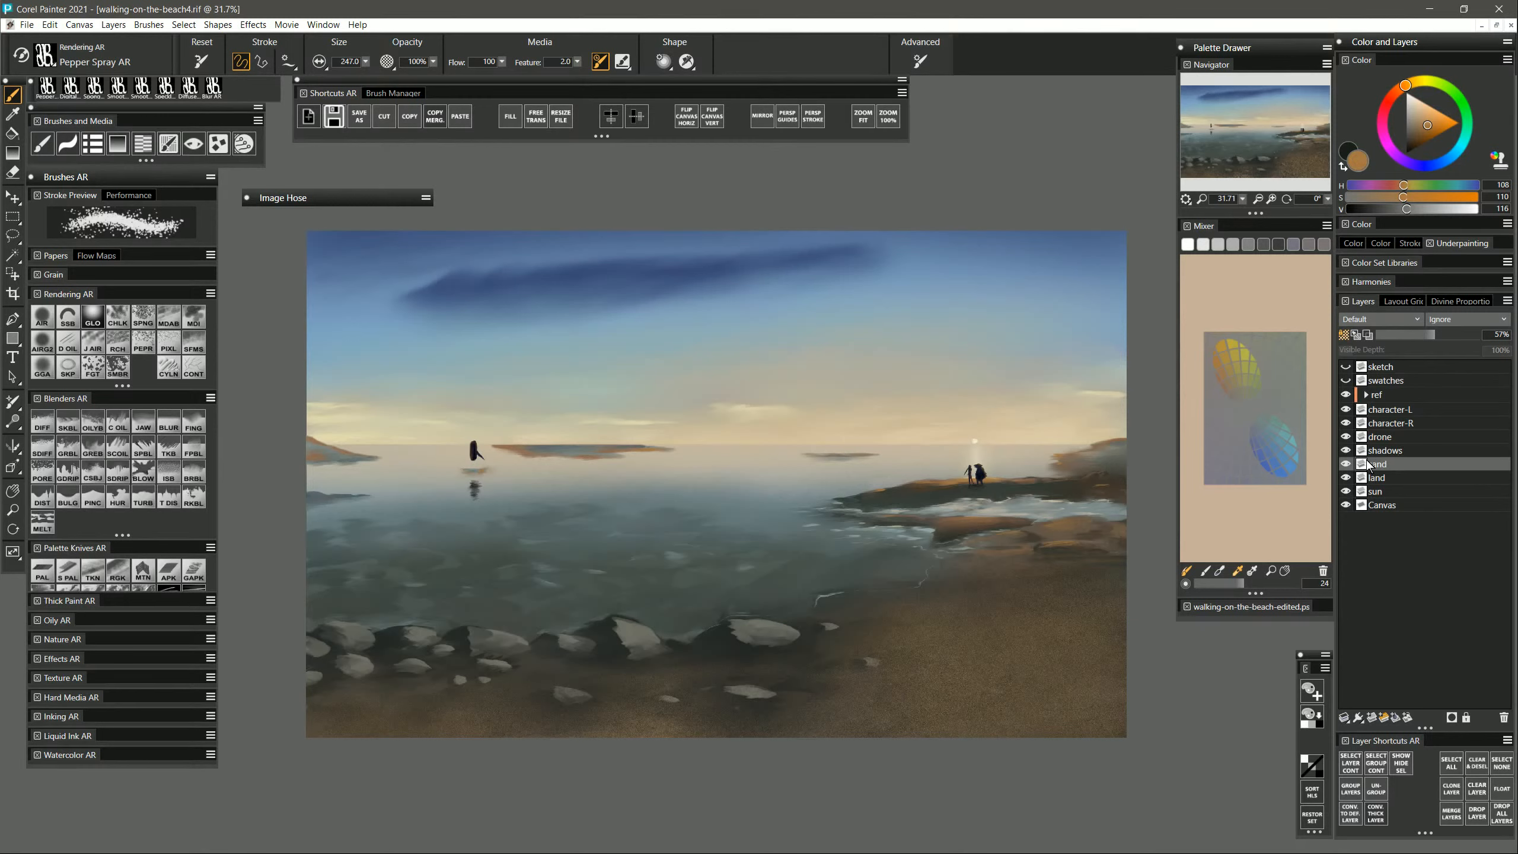
Compare the painting with the sand and land layers hidden and shown.
click(1346, 465)
click(1346, 465)
click(1349, 466)
click(1349, 465)
click(1347, 491)
click(1349, 478)
click(1349, 478)
Paint a small stone on the land layer in the water behind the boulders, using a reduced Smooth Palette Knife AR in sampled dark and grey.
click(1402, 479)
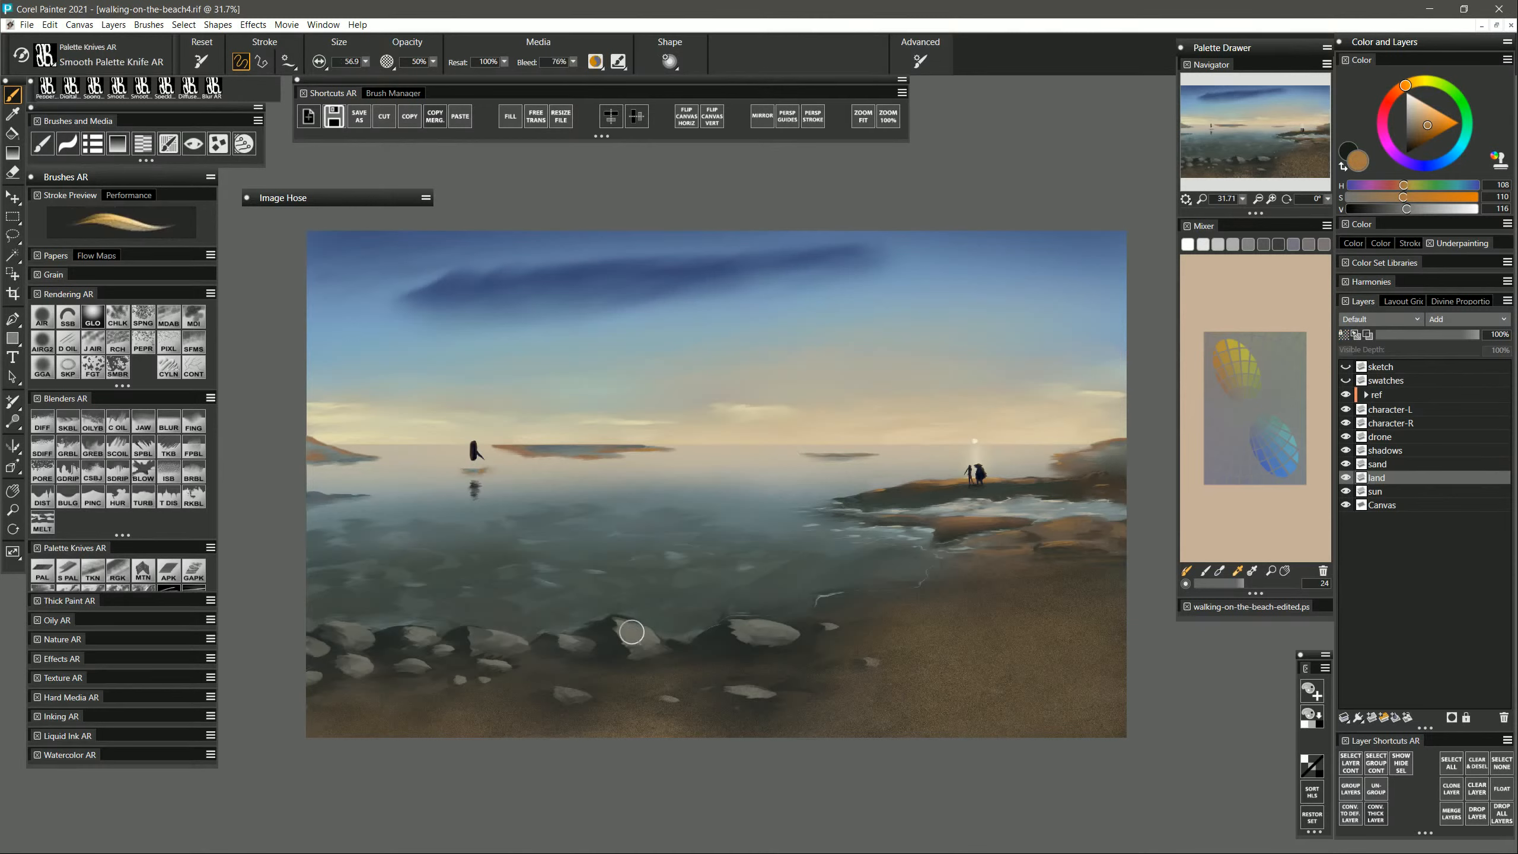
alt+click(604, 633)
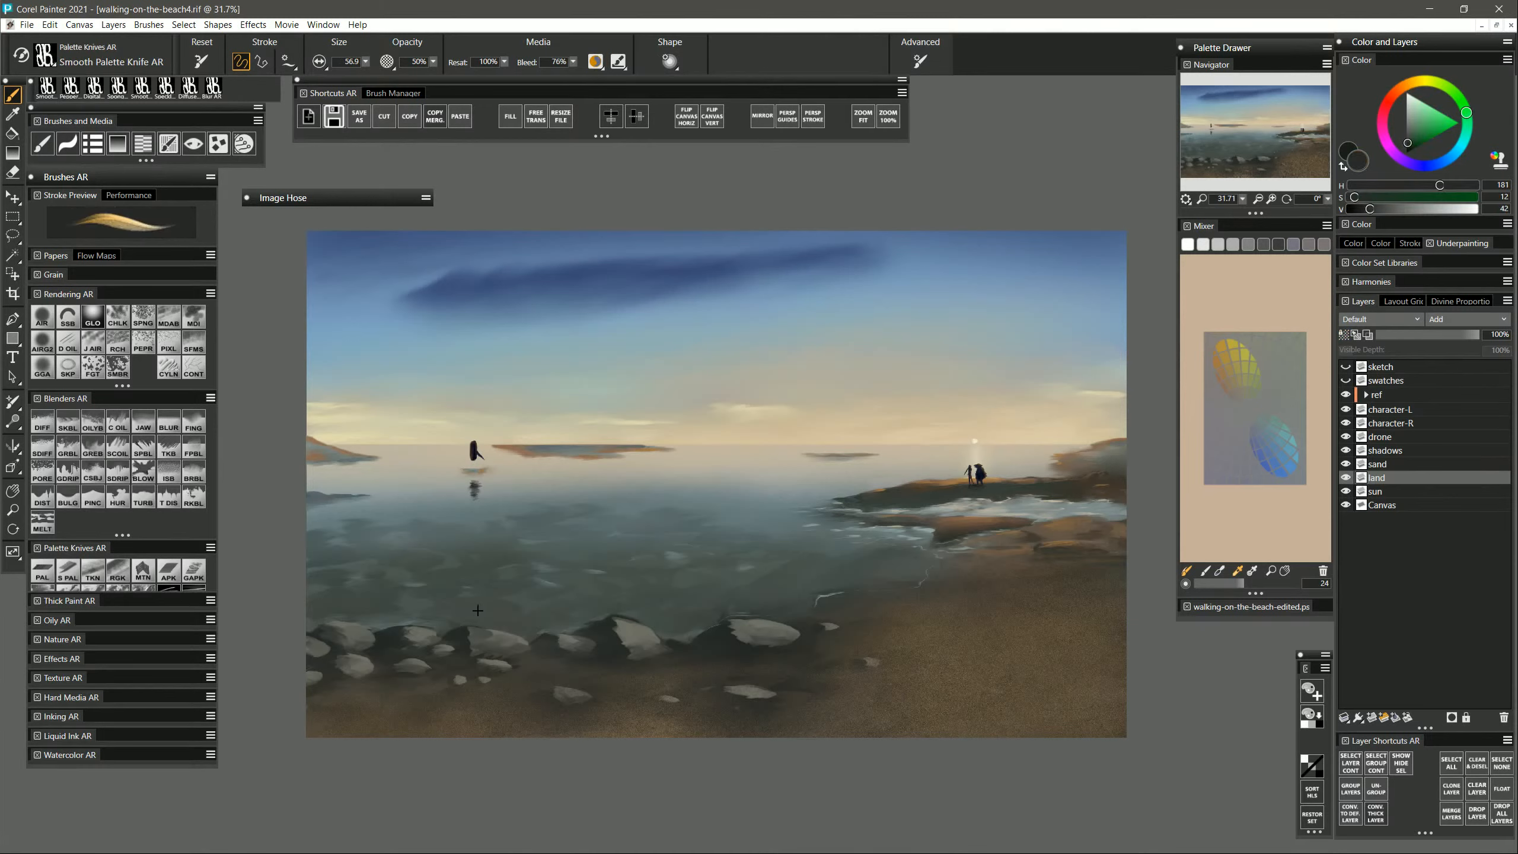
key(bracketleft)
key(bracketleft)
key(bracketleft)
alt+click(710, 622)
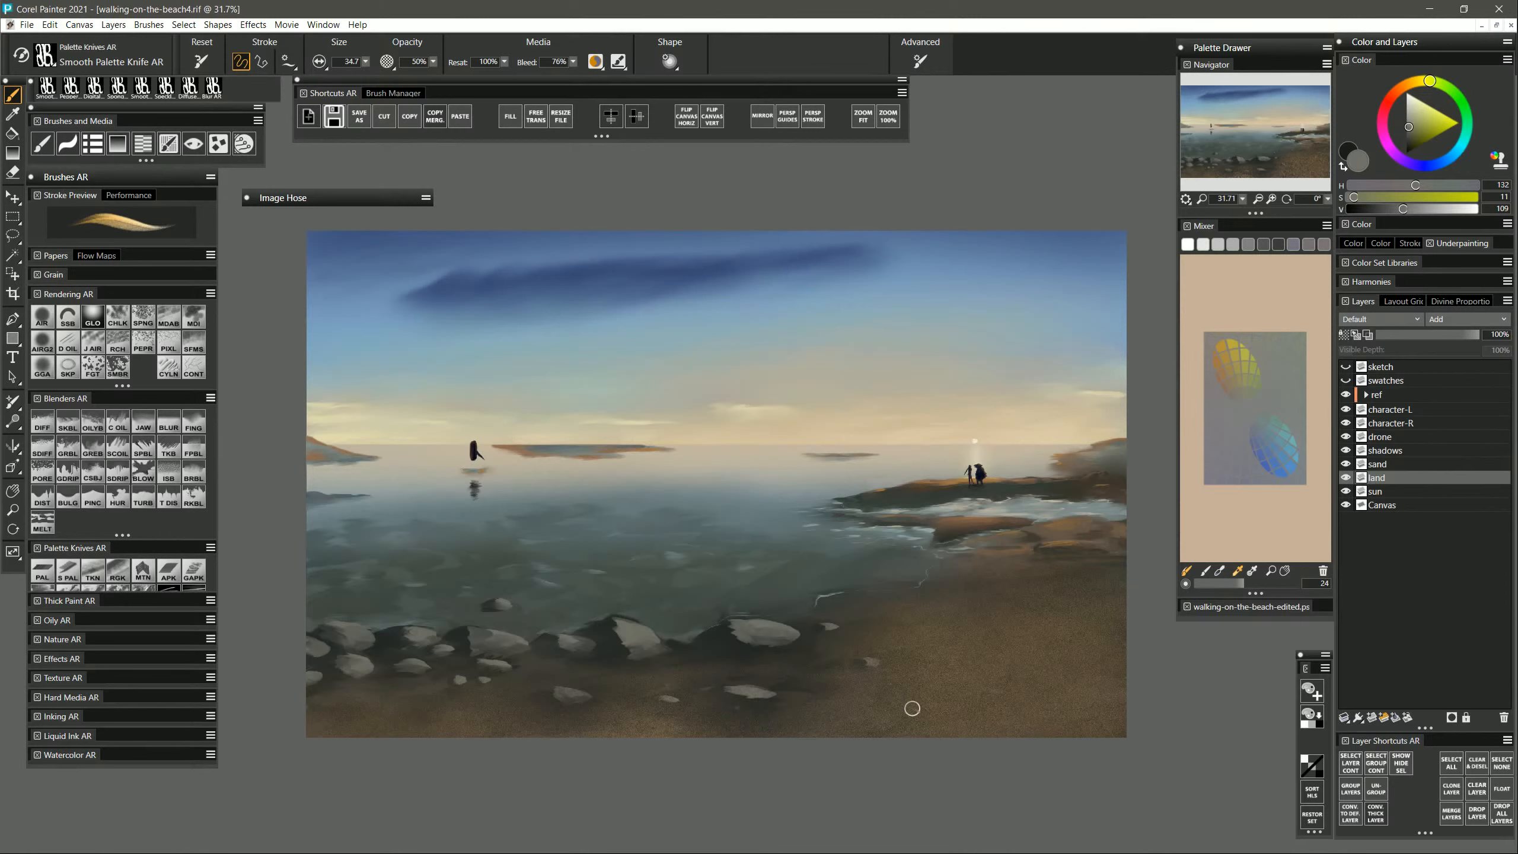
Add two more small stones in the water around the central boulder, using sampled dark bases and grey tops.
alt+click(612, 638)
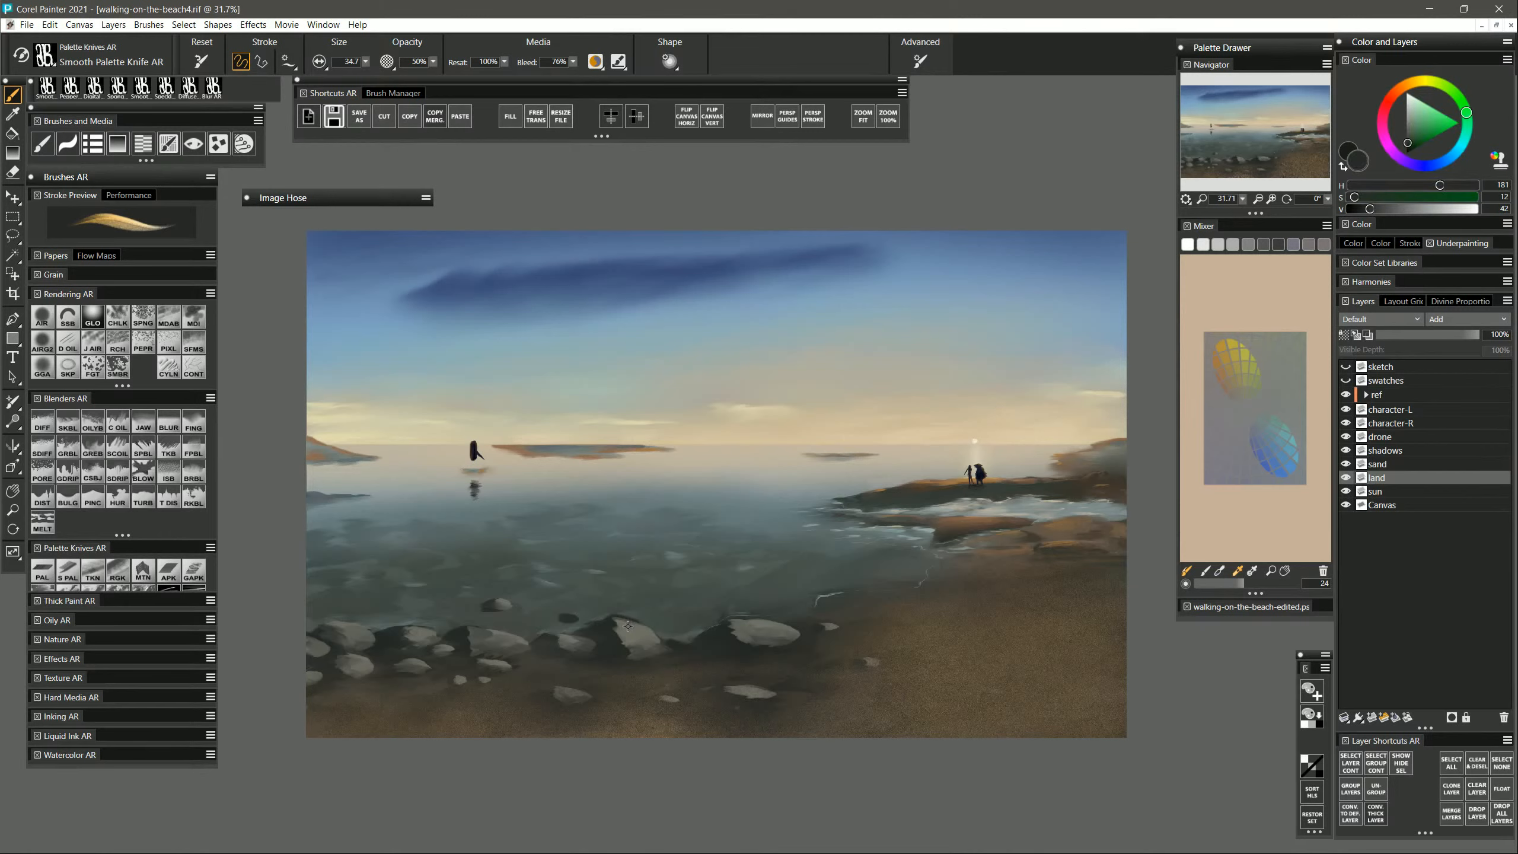
alt+click(571, 618)
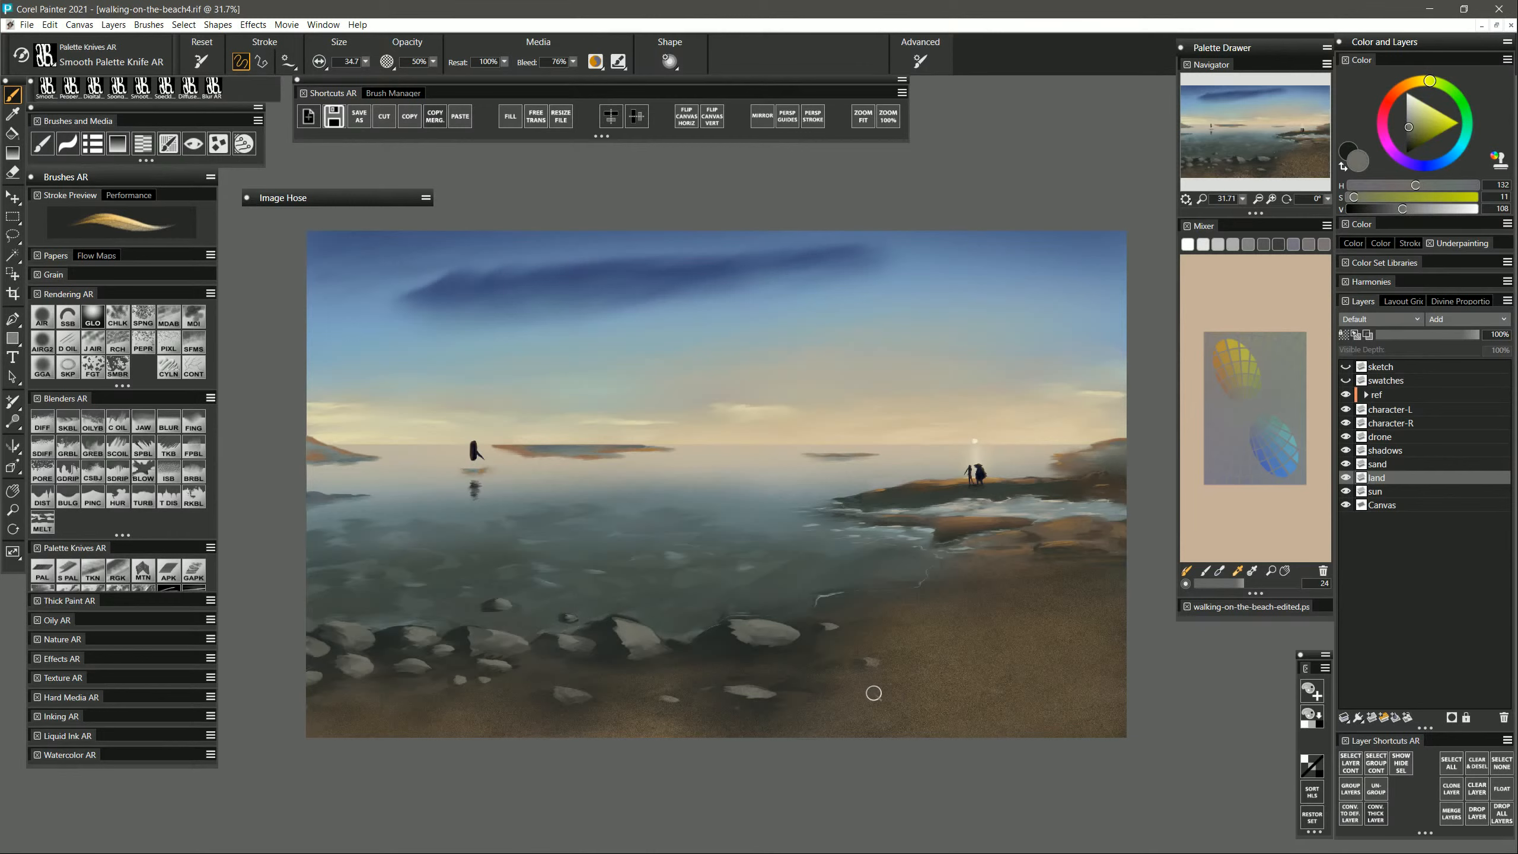
alt+click(711, 642)
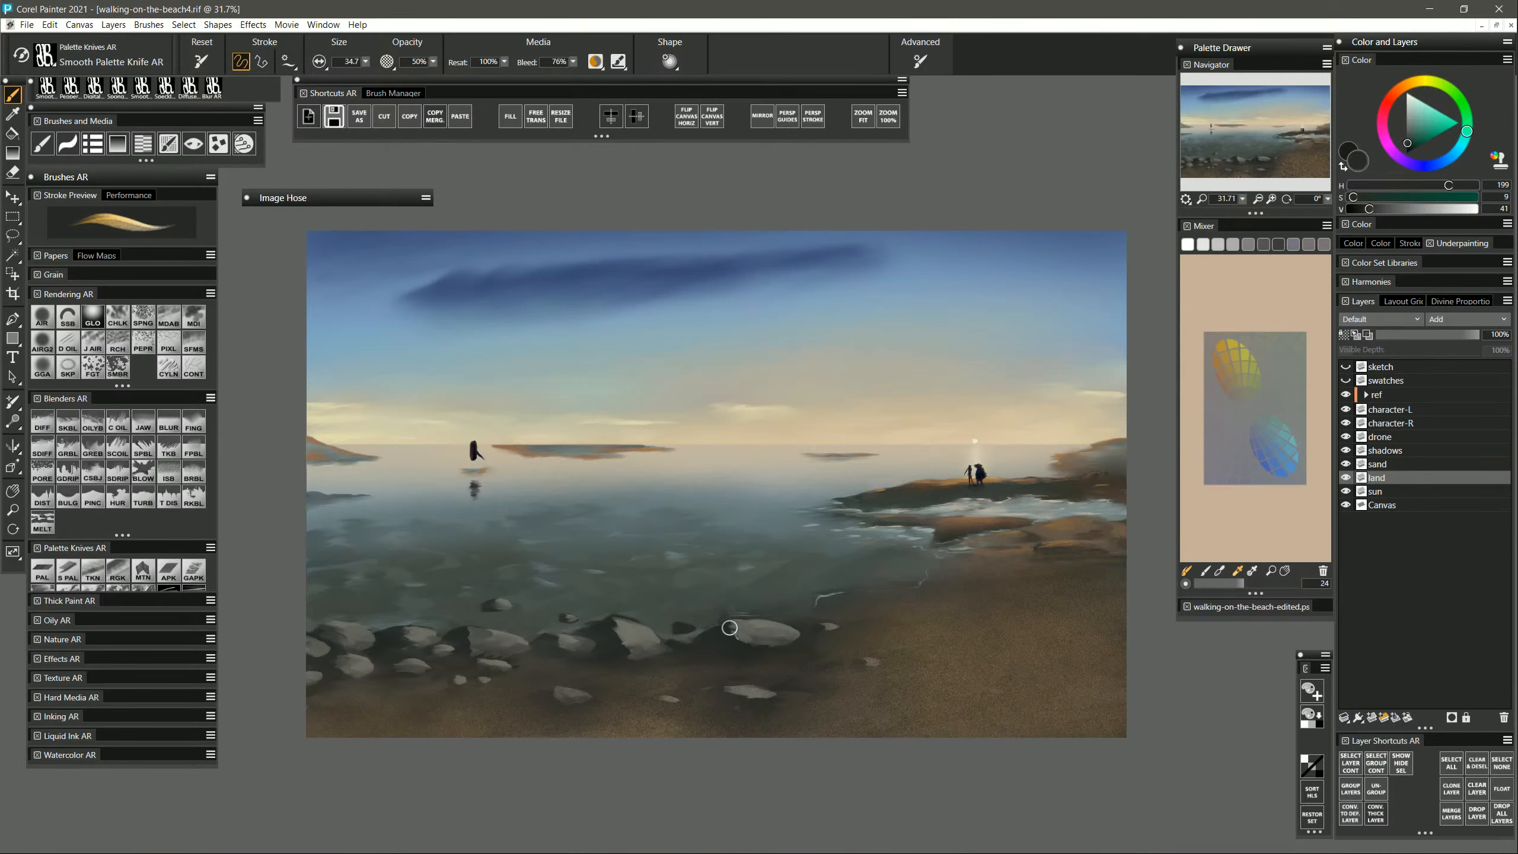
alt+click(689, 622)
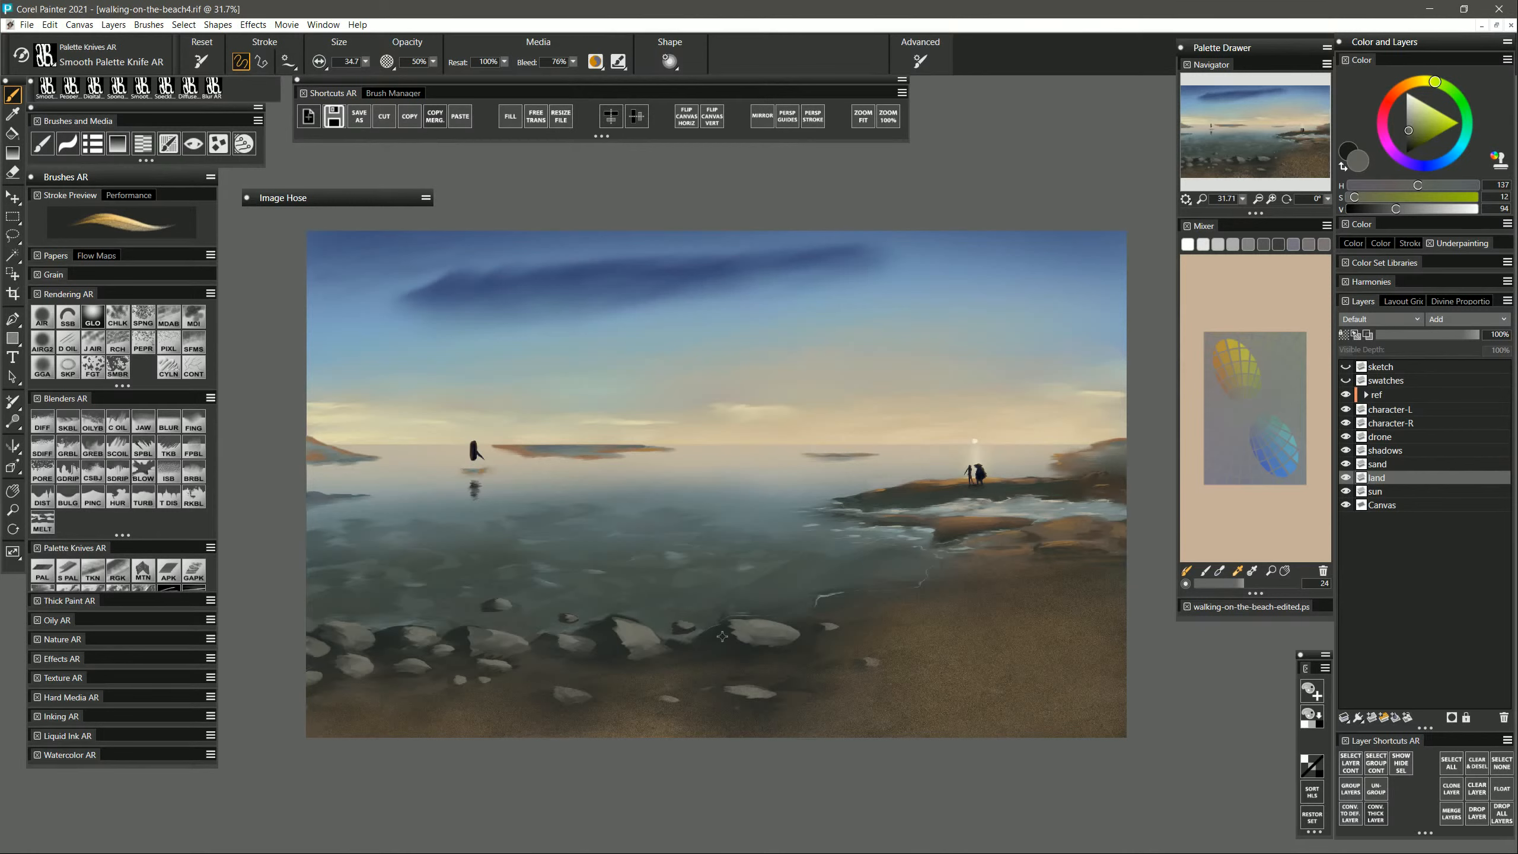
Add small dark stones with grey tops at the waterline between the rightmost large boulder and the sand.
alt+click(722, 636)
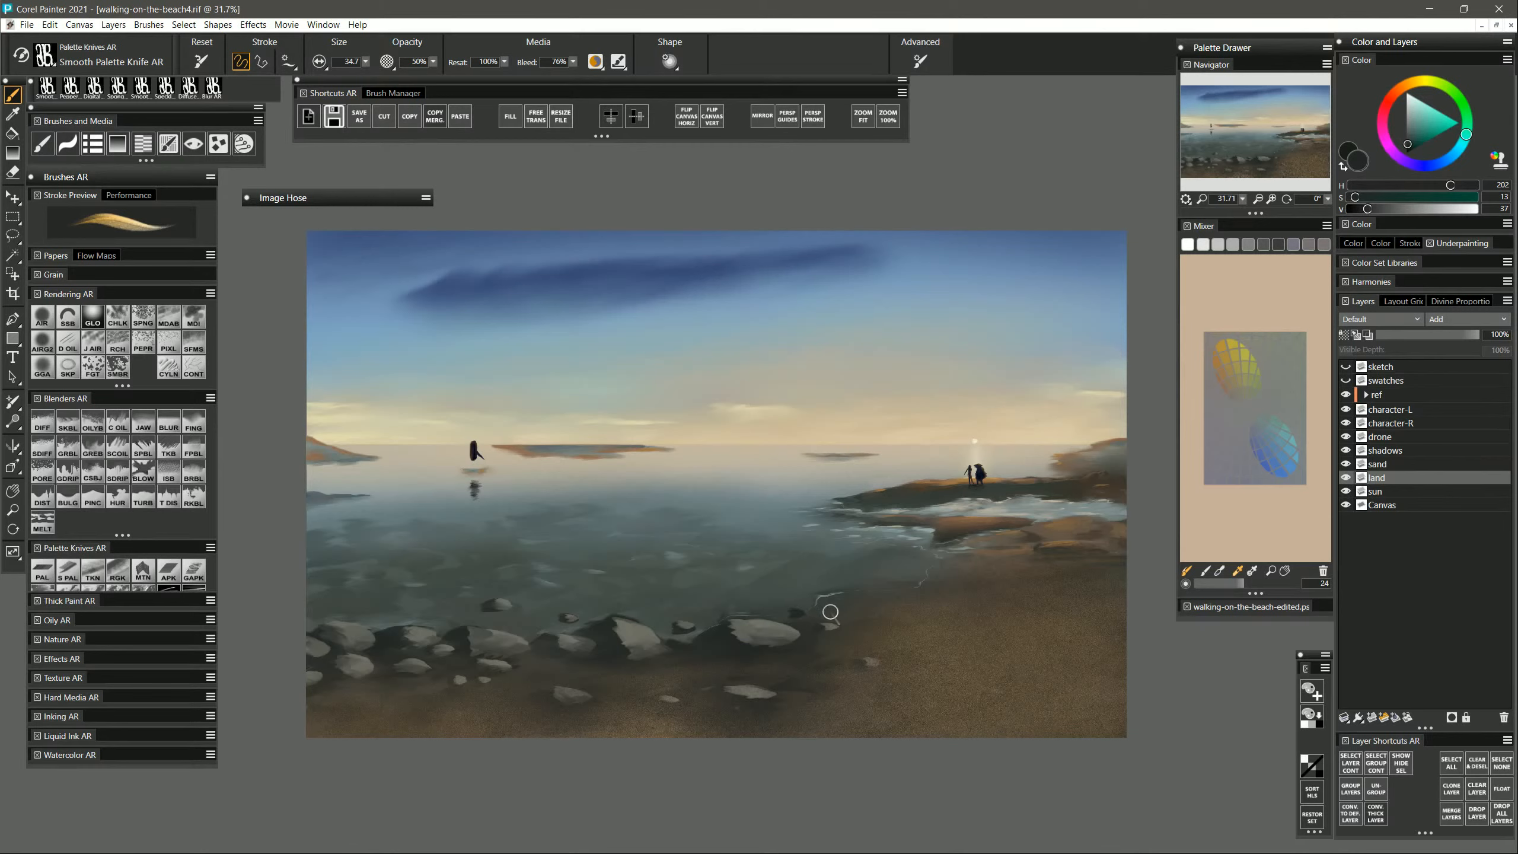
alt+click(827, 616)
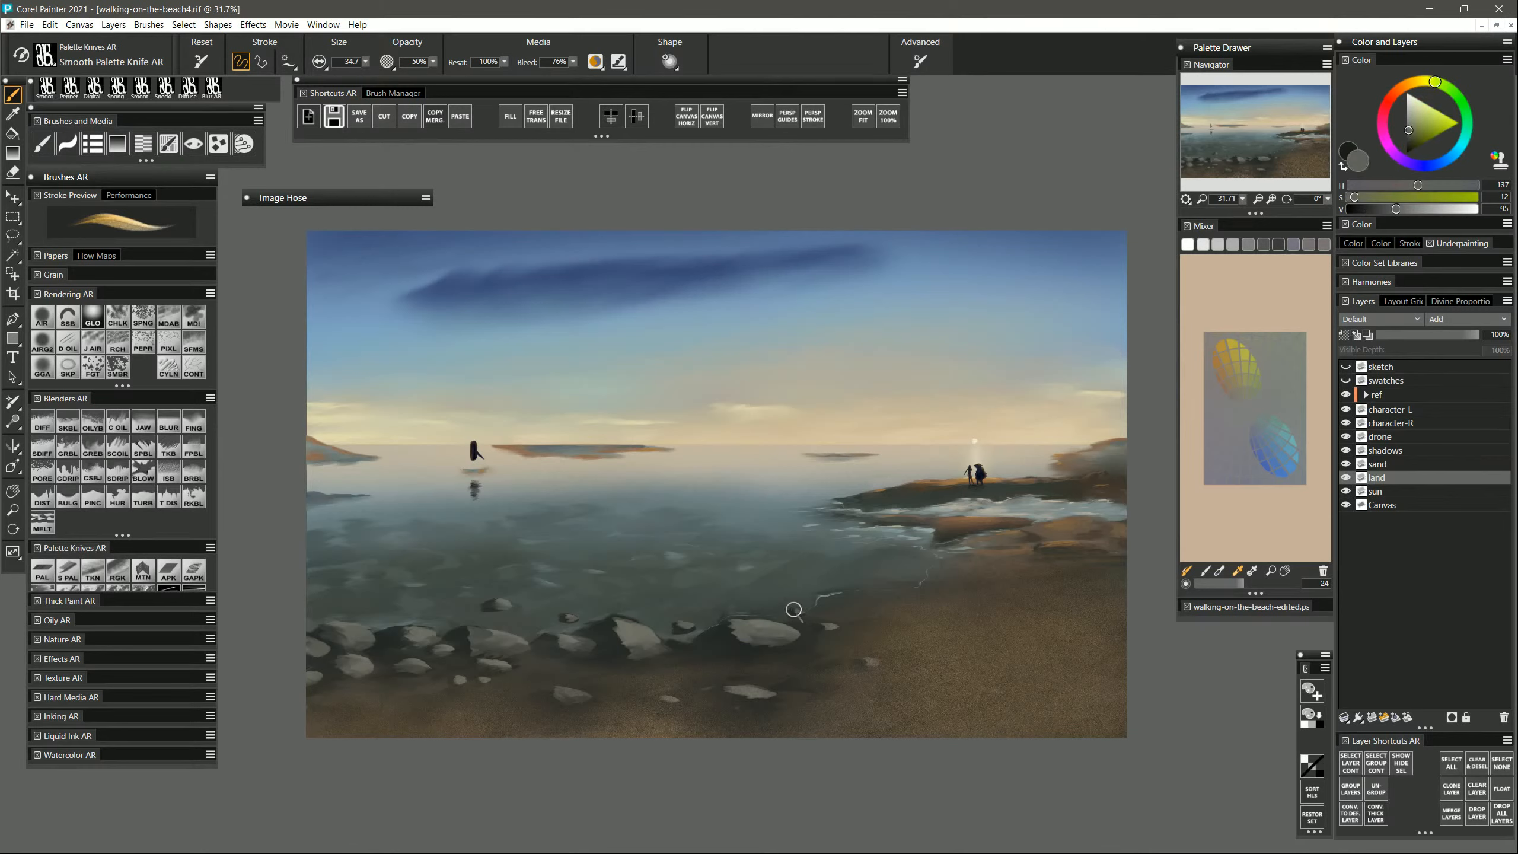
alt+click(829, 627)
alt+click(725, 637)
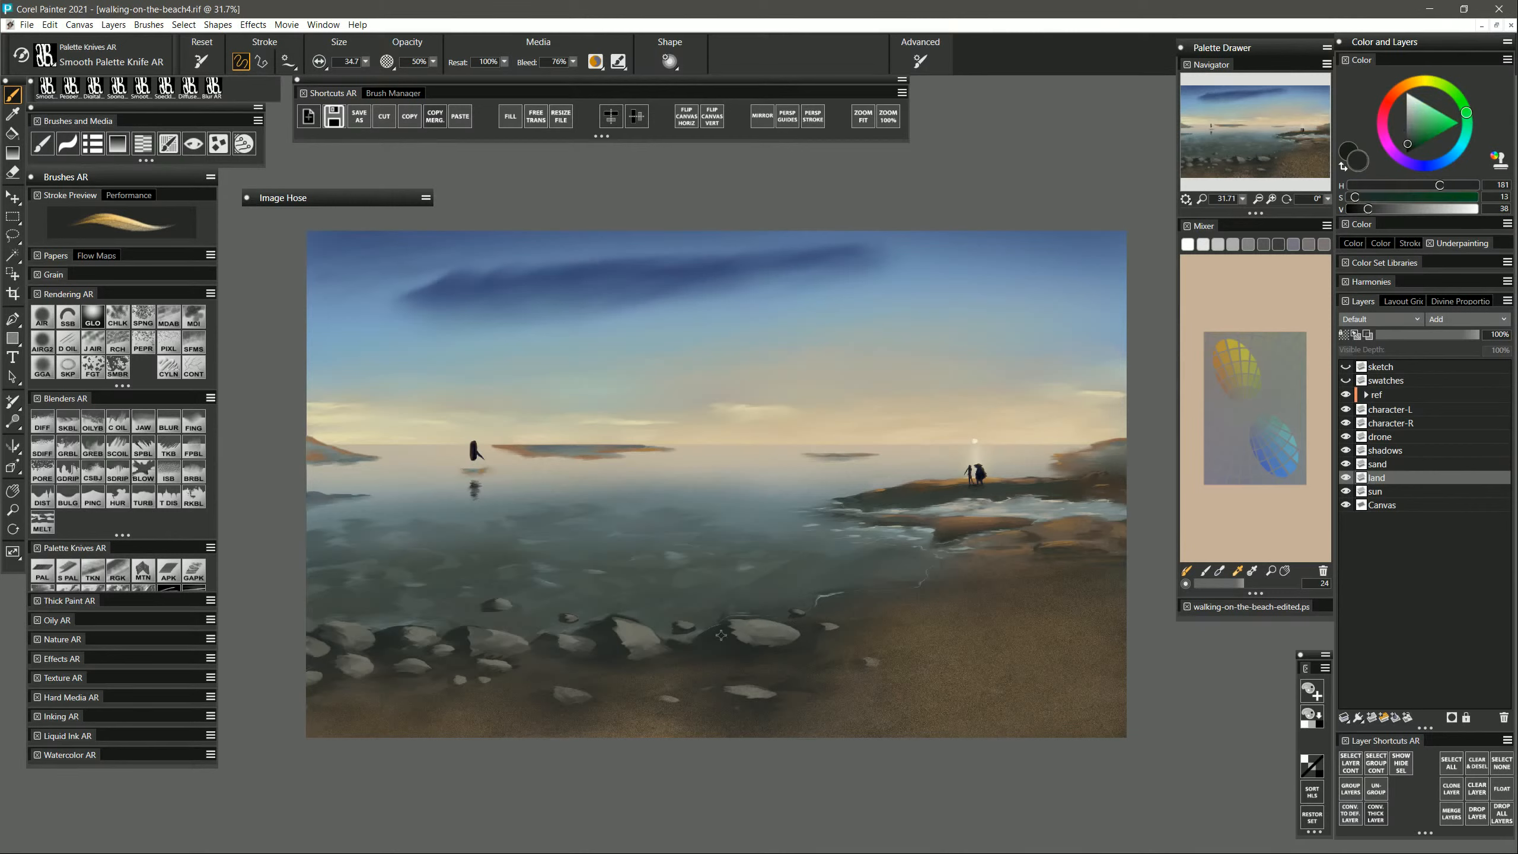
alt+click(831, 608)
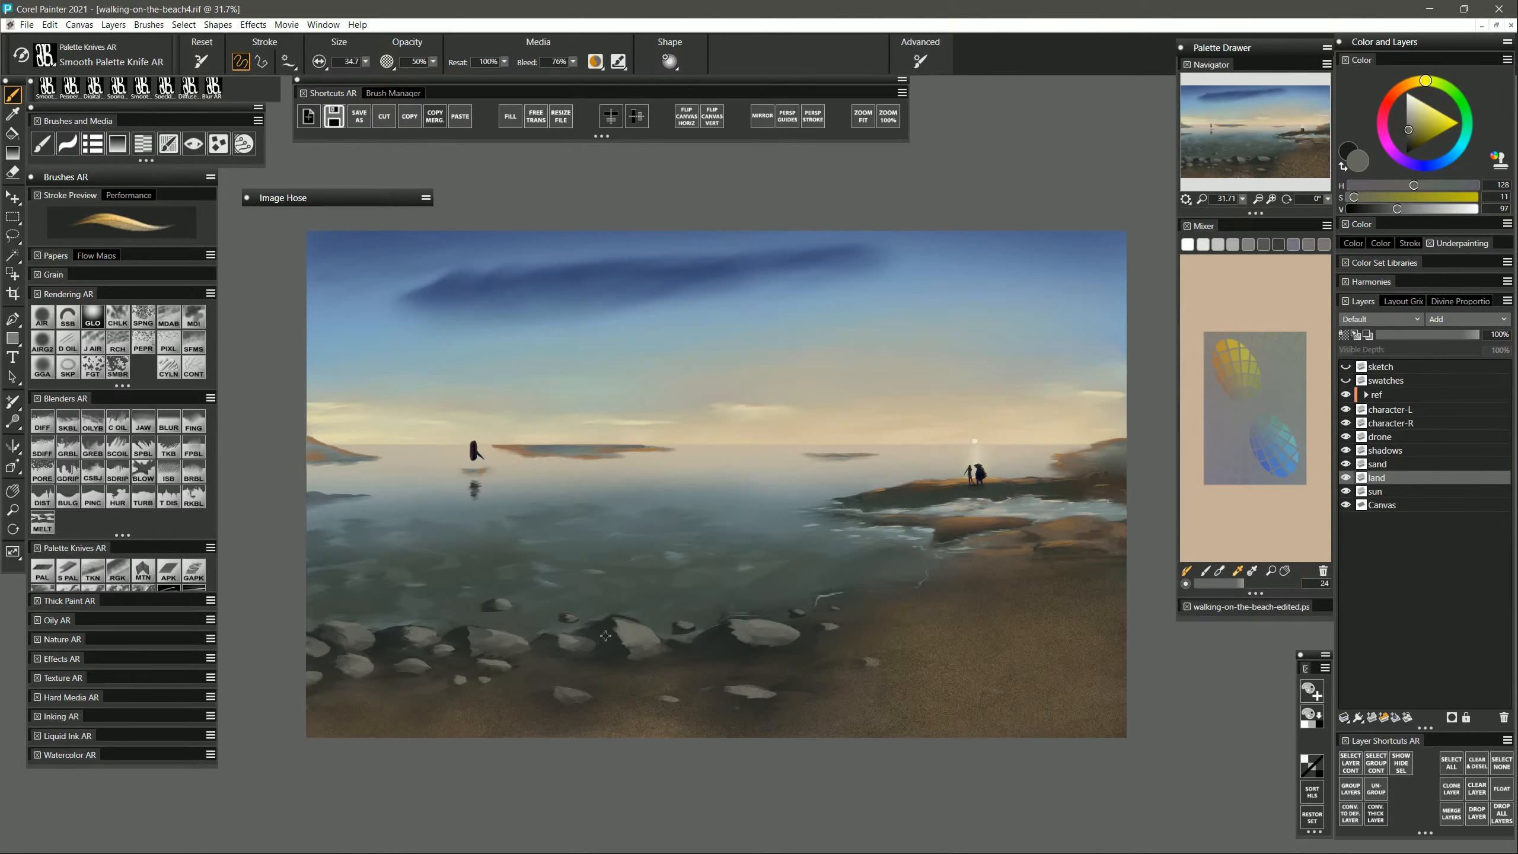
Touch up the foreground boulders on the land layer with Smooth Palette Knife AR, alternating sampled dark and grey rock colours.
alt+click(606, 636)
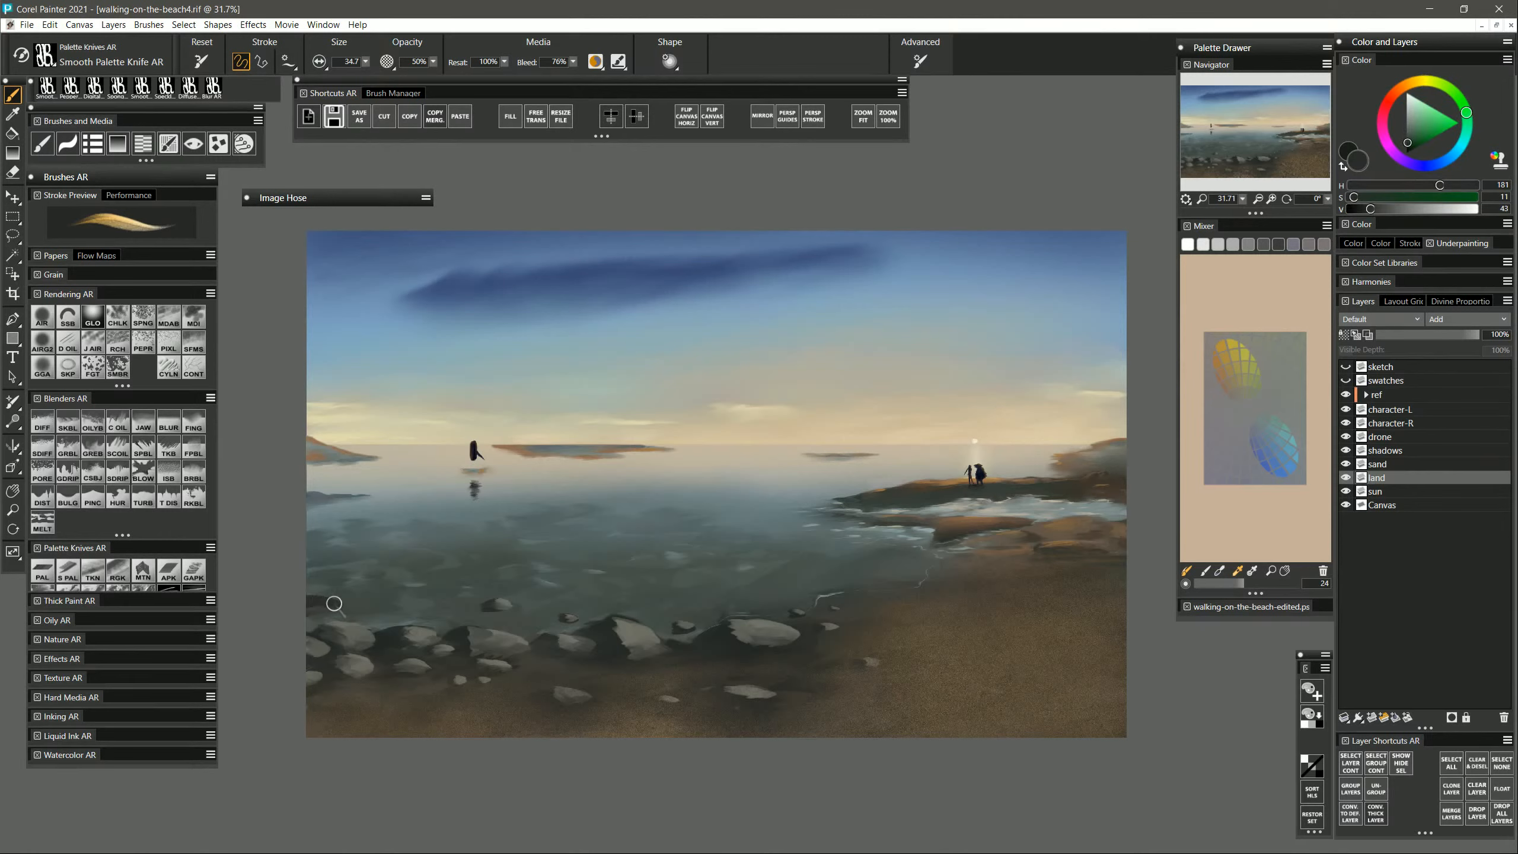
alt+click(490, 636)
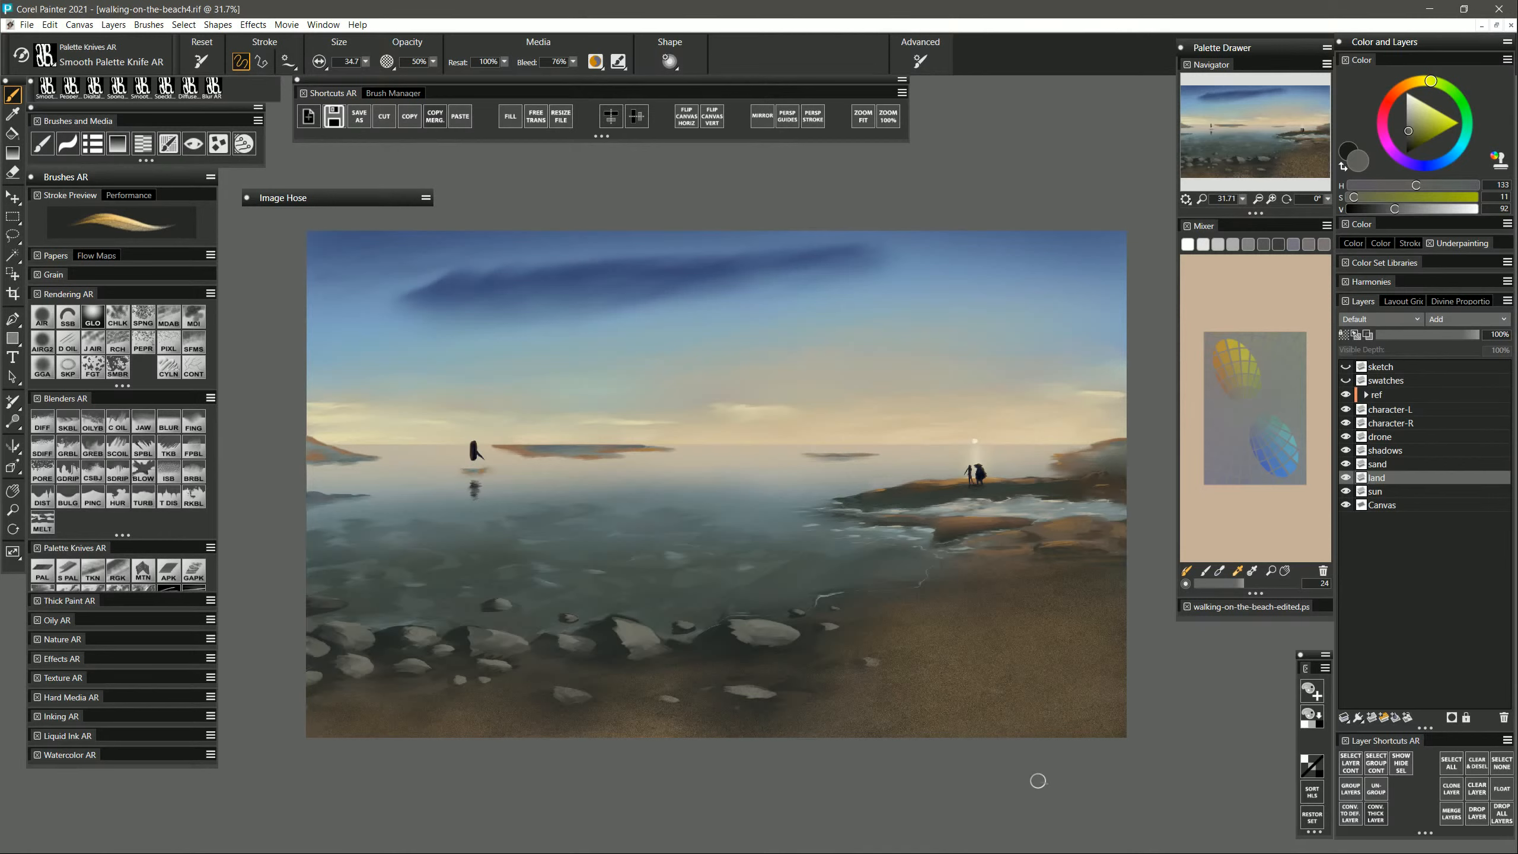
alt+click(593, 629)
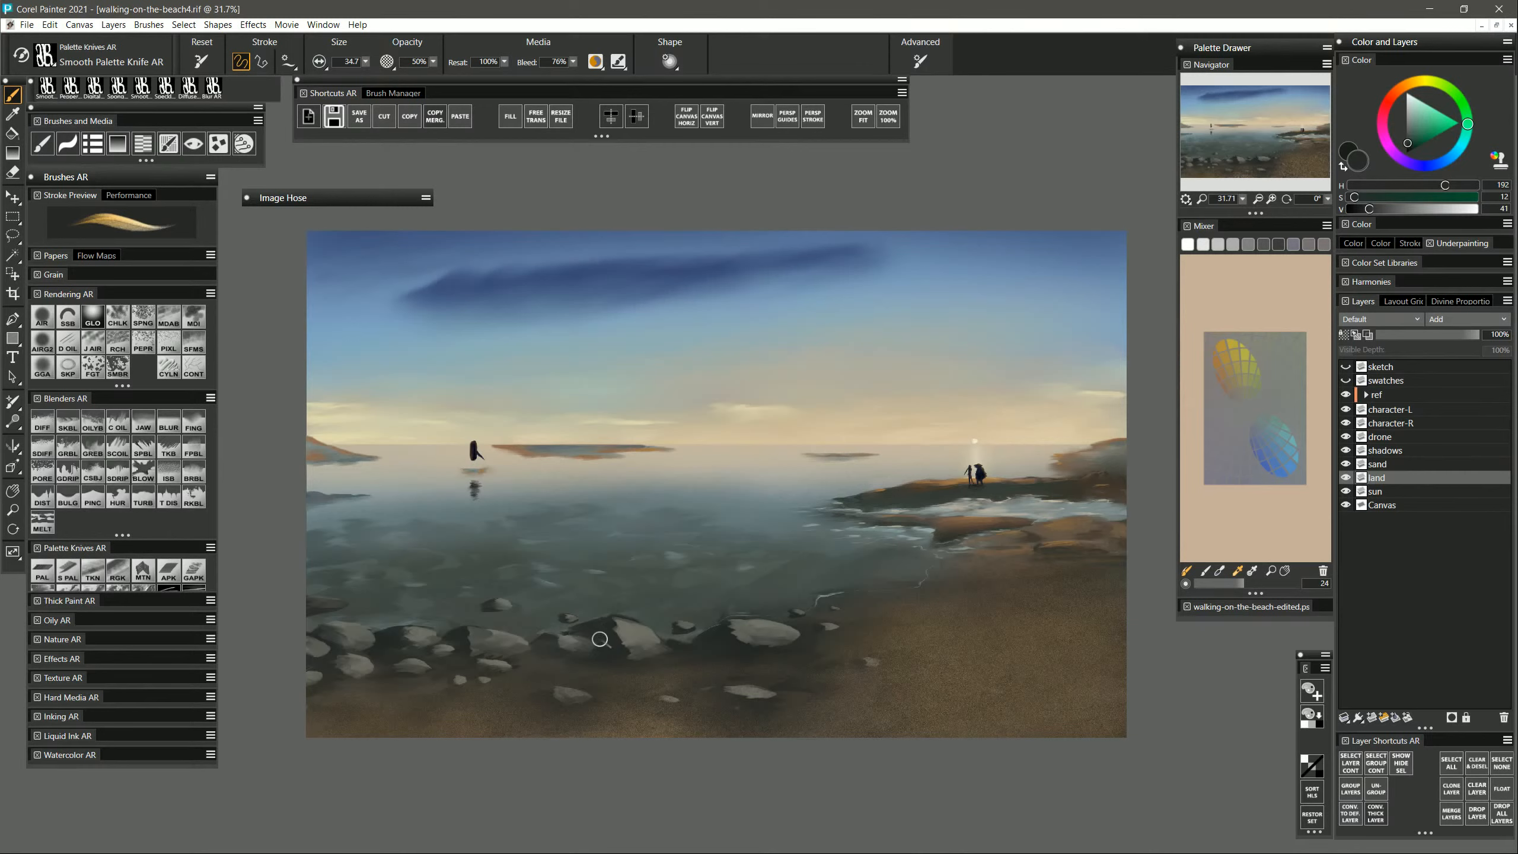
alt+click(563, 634)
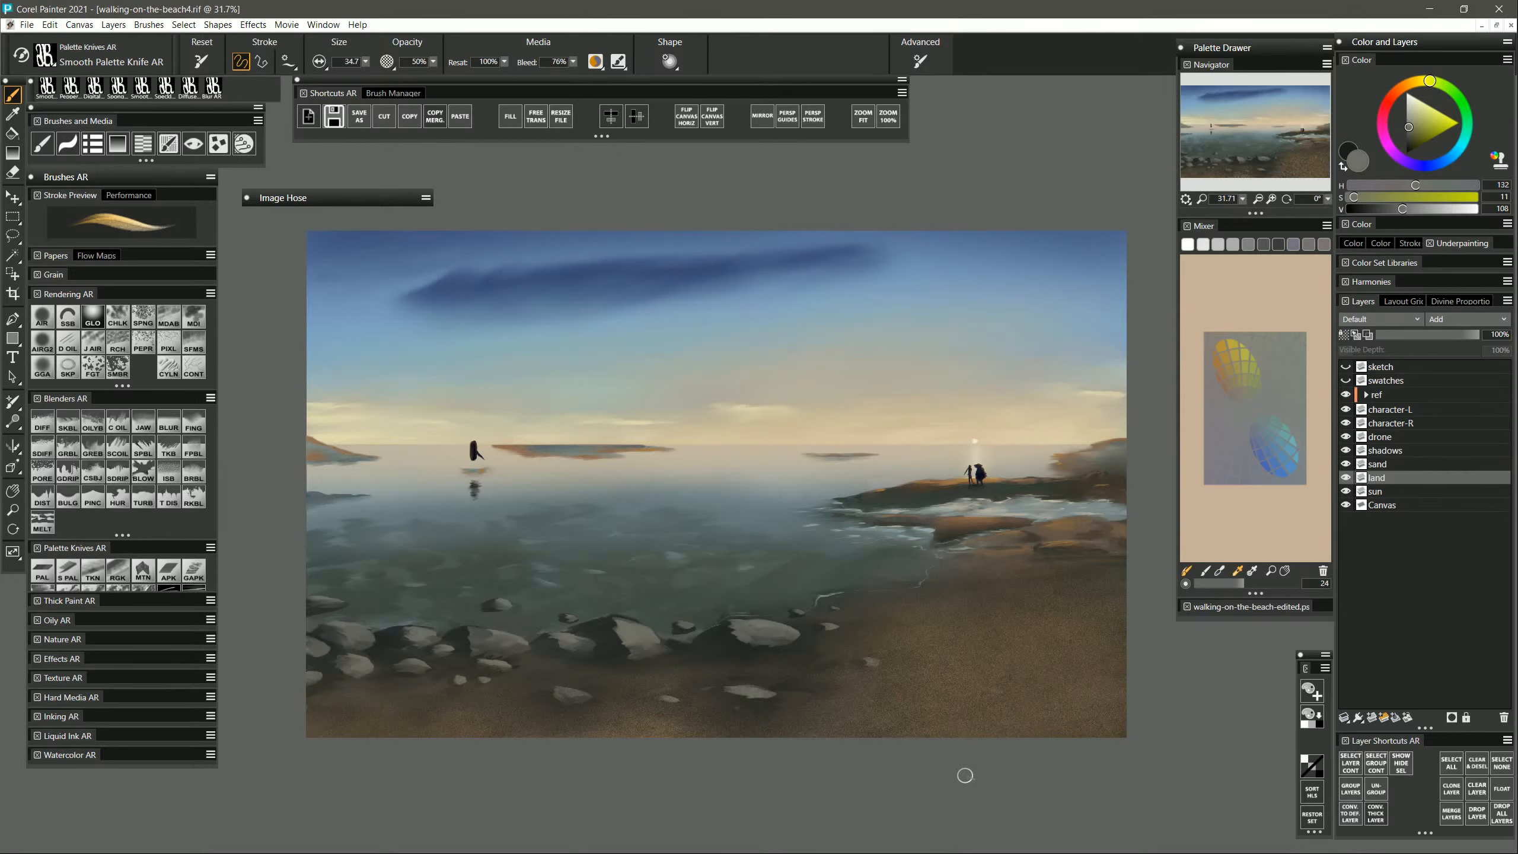
Paint thin foam lines around the boulders and along the sand's edge on the land layer, using pale blue sampled from the inlet water.
alt+click(809, 524)
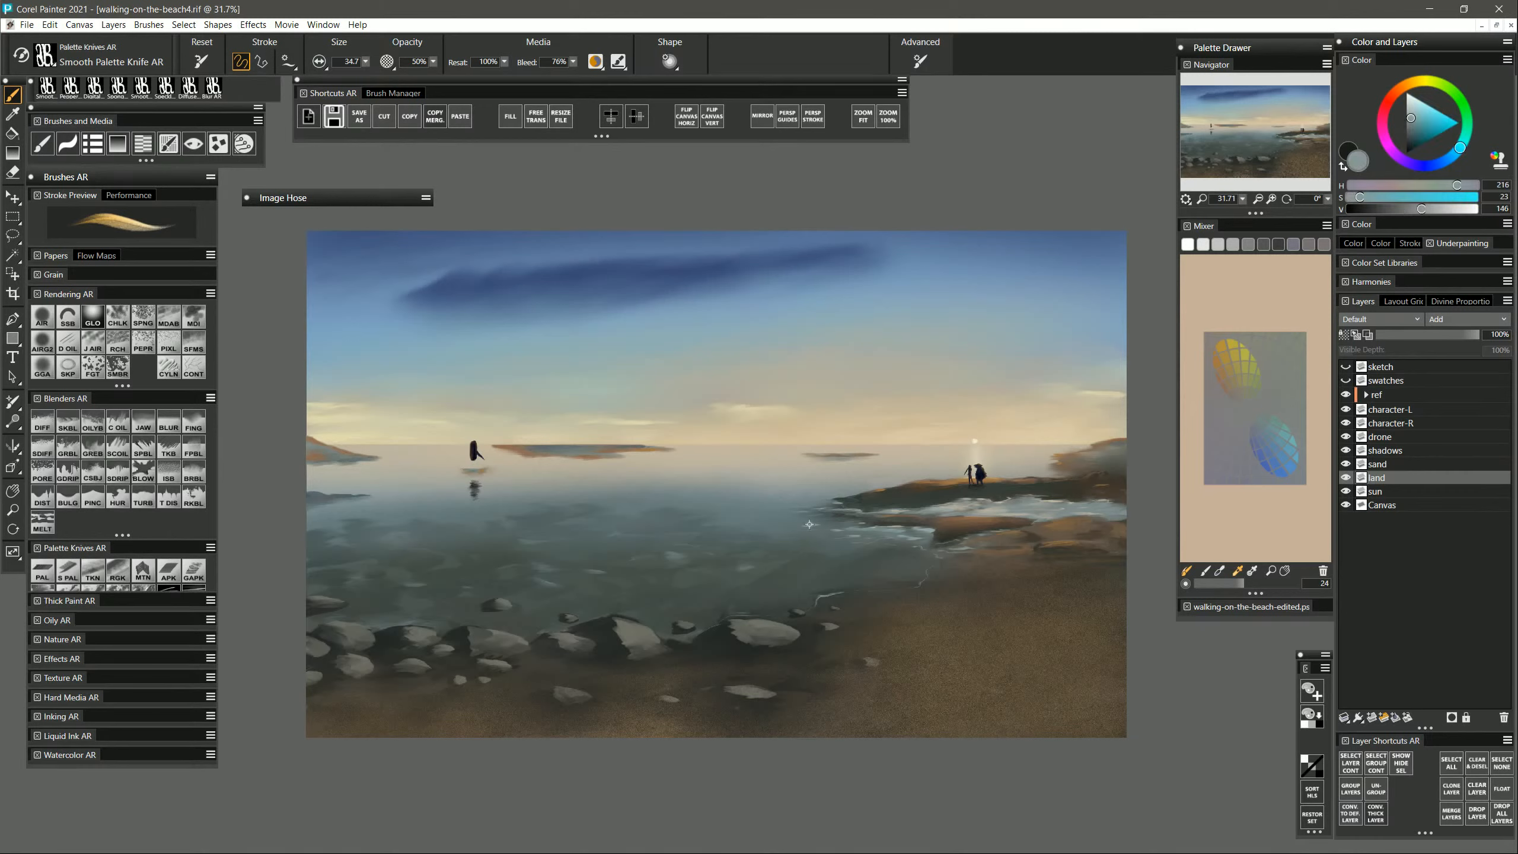
click(1390, 505)
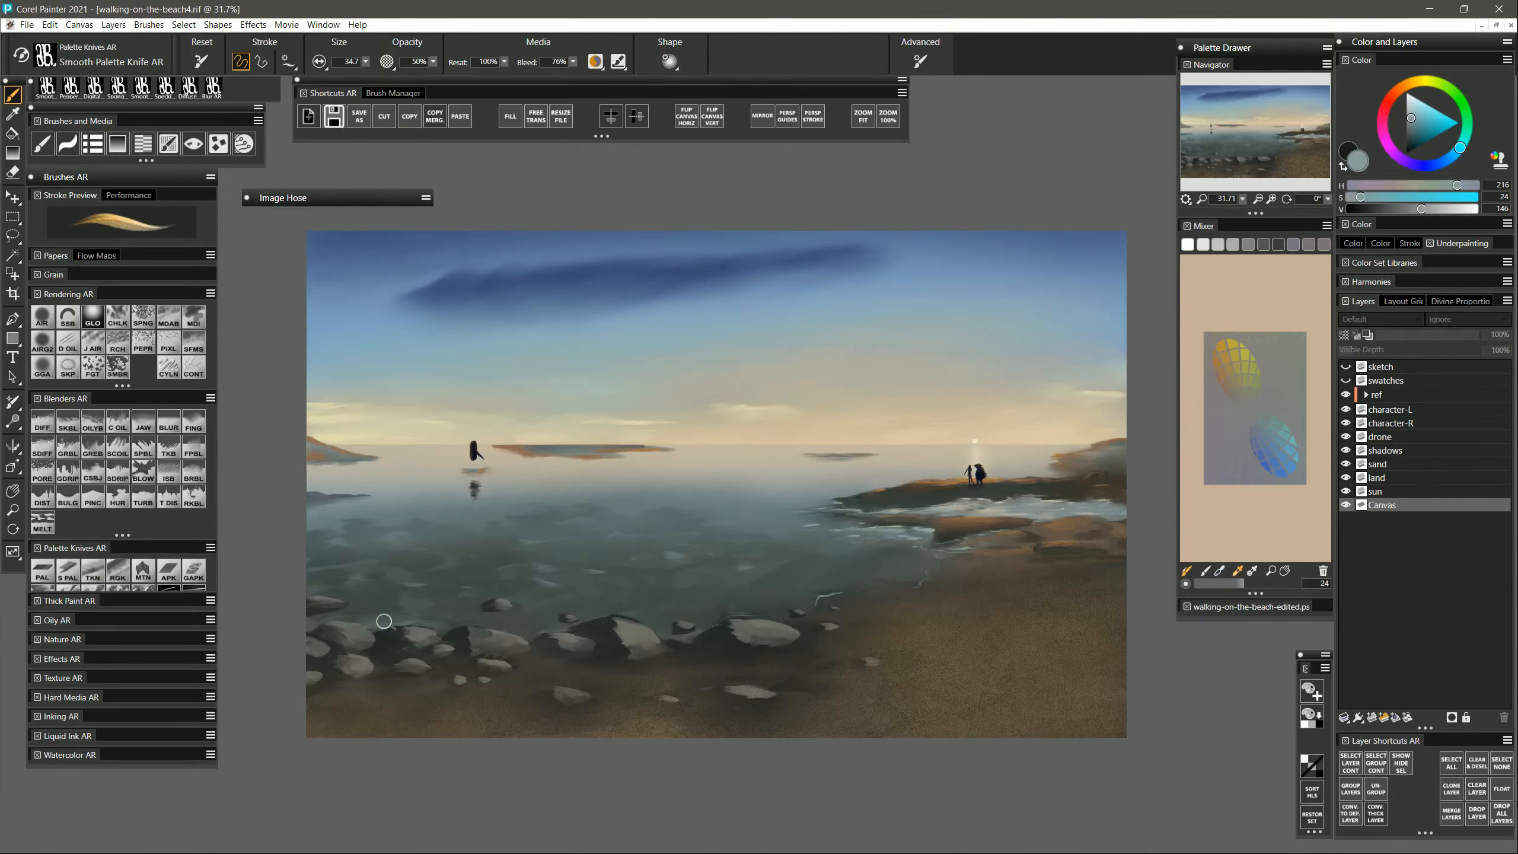
click(1381, 477)
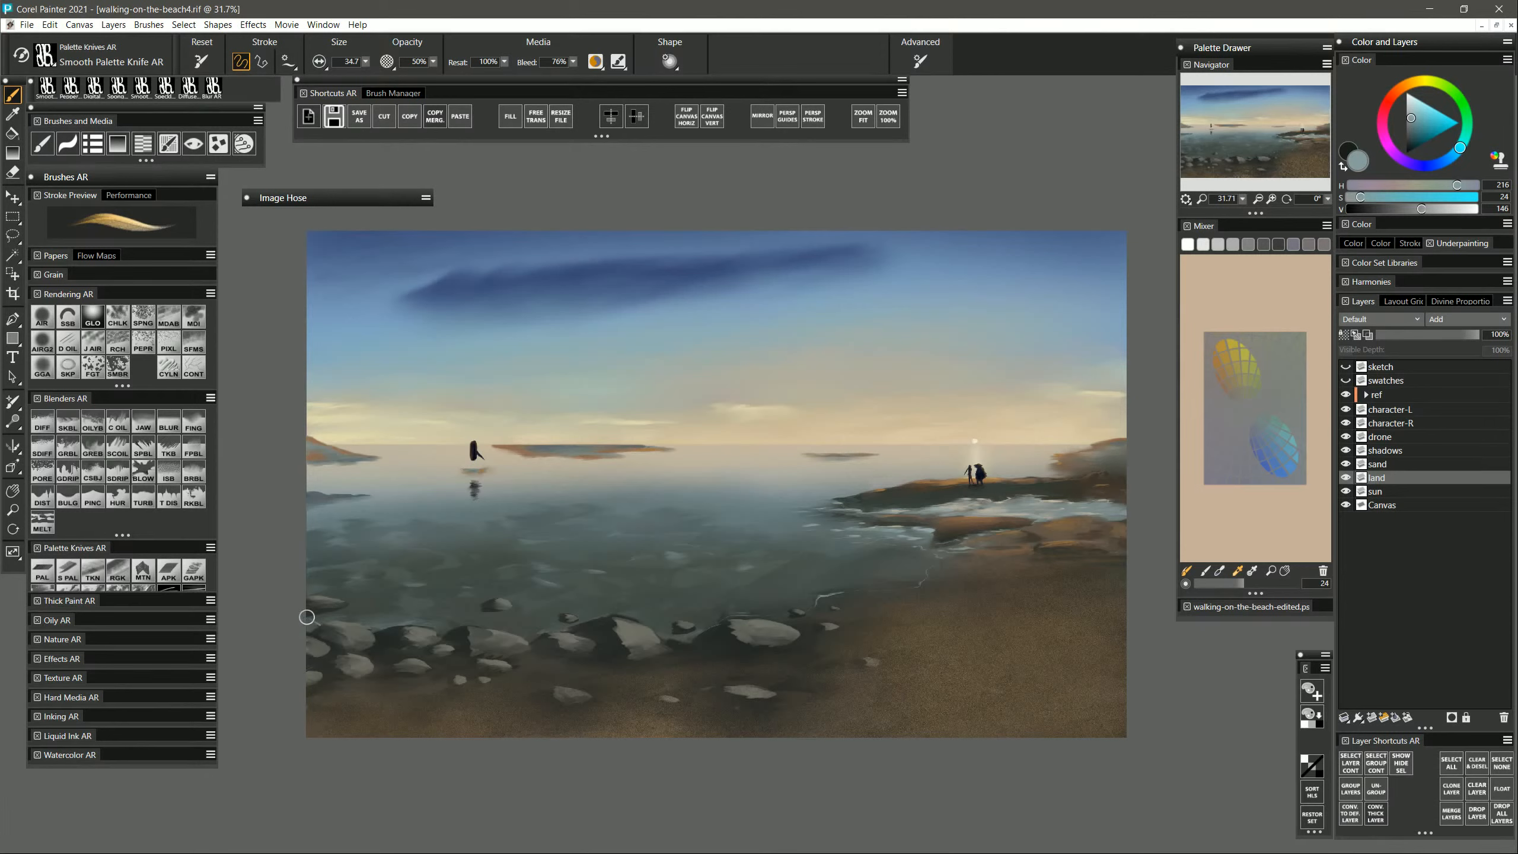
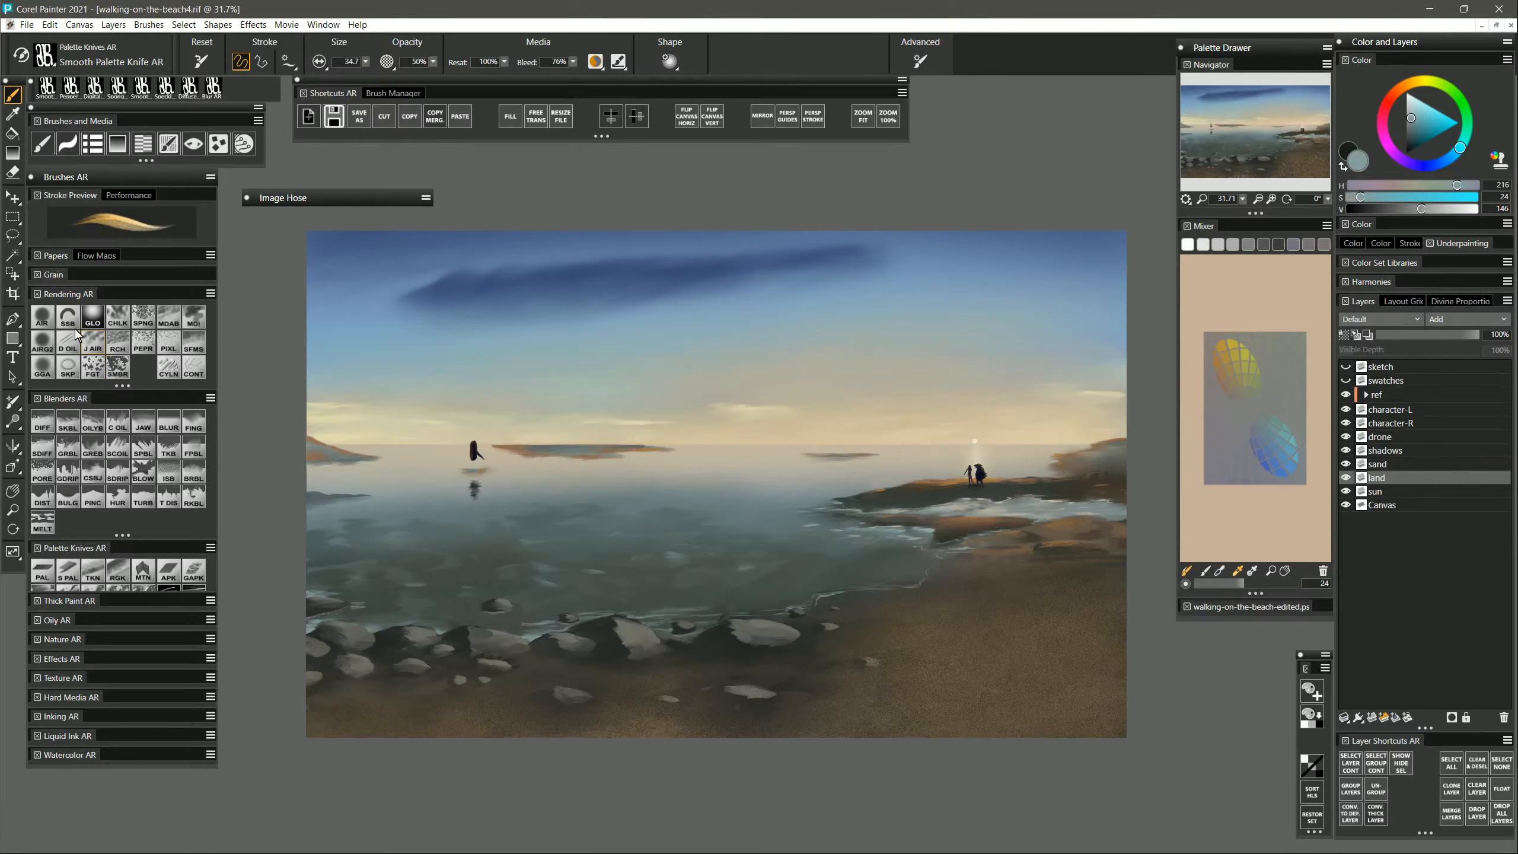
Soften and darken the wet shoreline between water and sand using Digital Airbrush AR with sampled dark rock and brown sand colours.
click(47, 322)
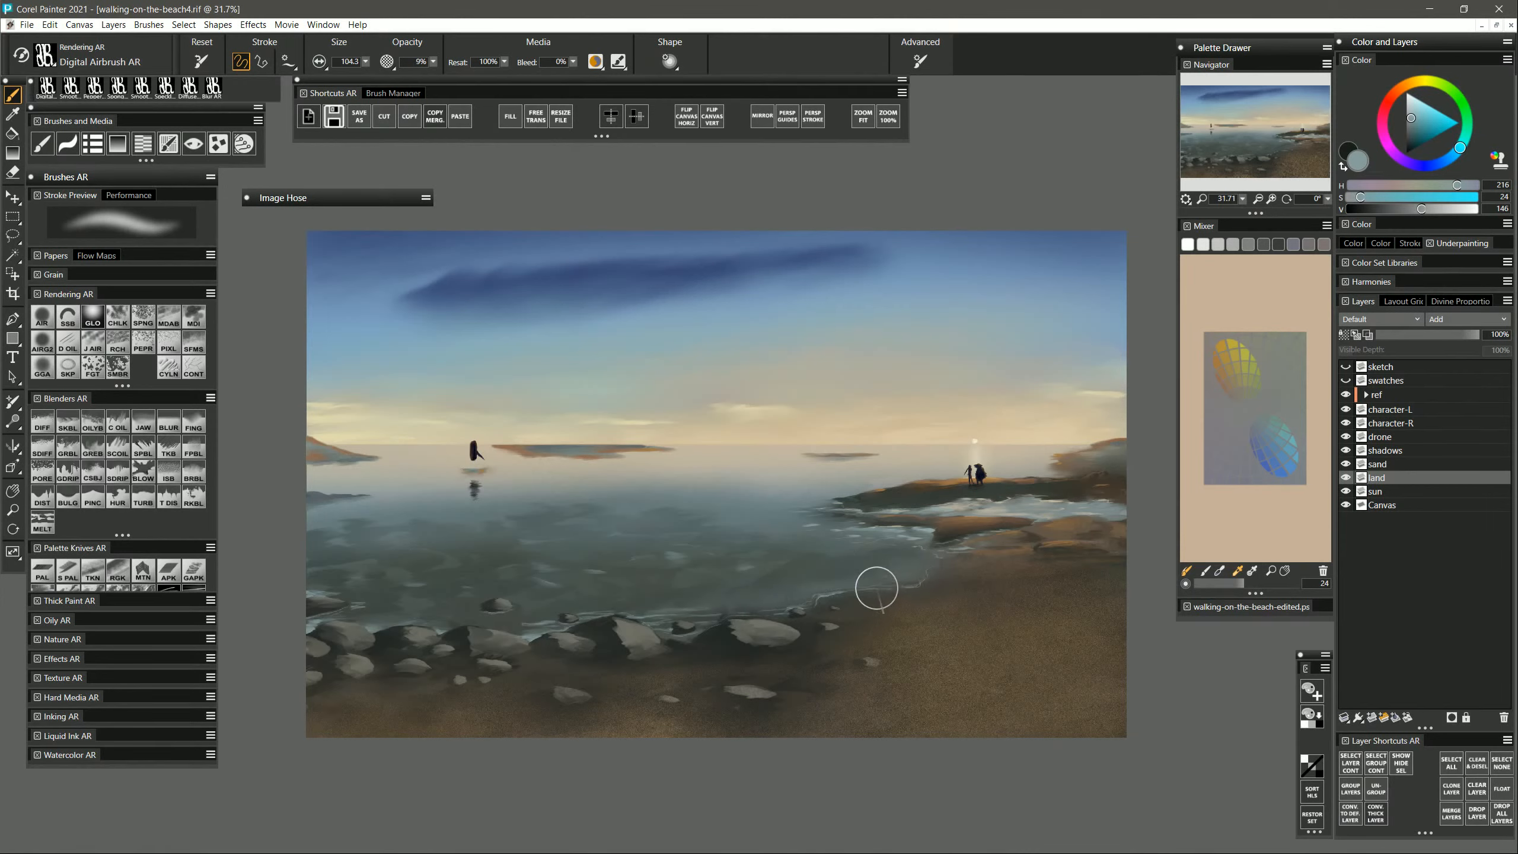
drag(883, 553, 855, 601)
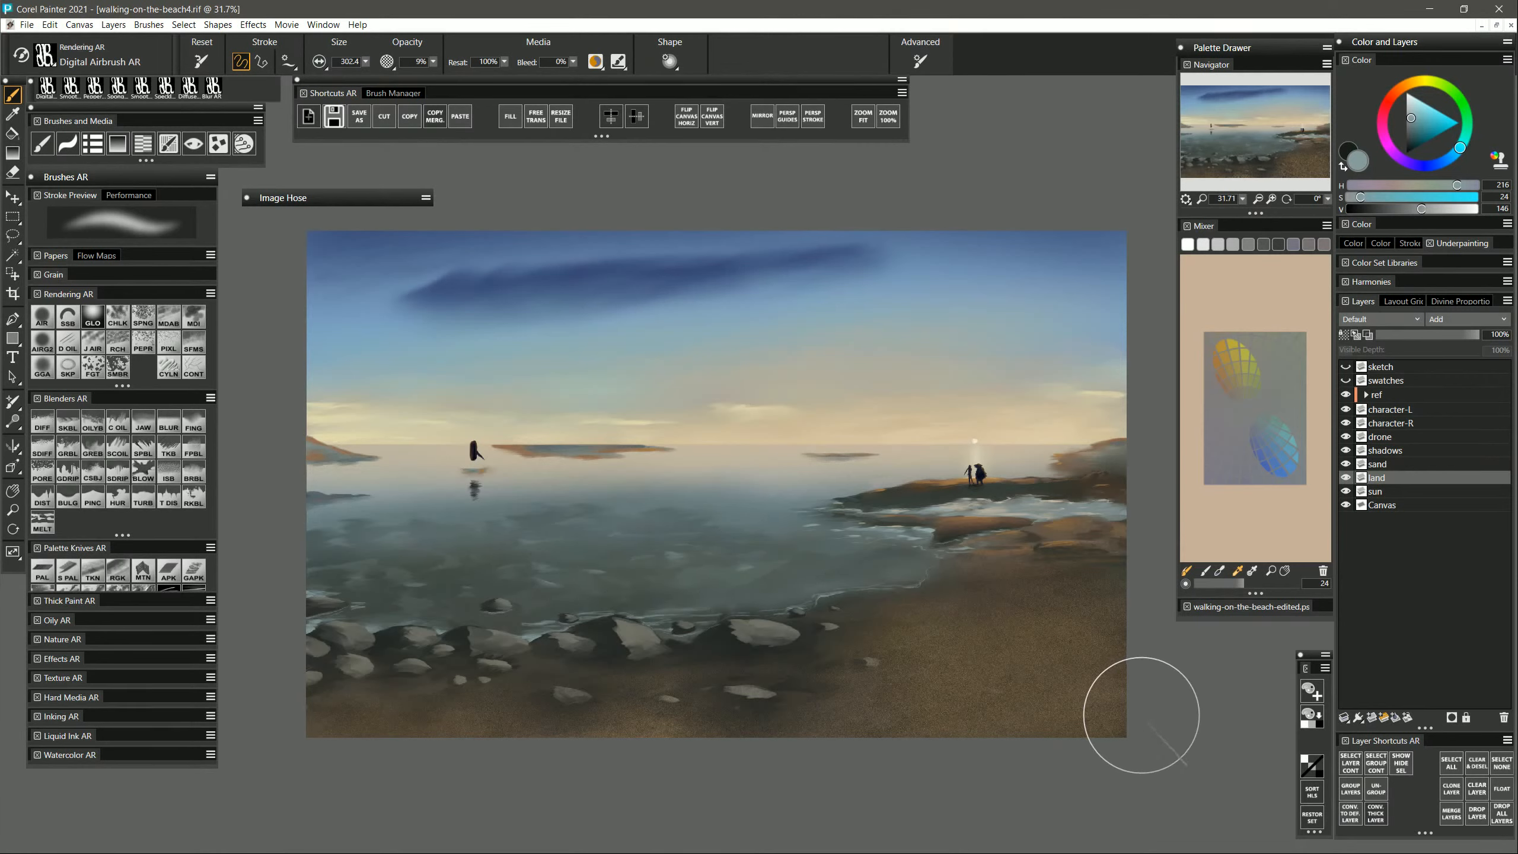
alt+click(715, 649)
drag(866, 608, 884, 610)
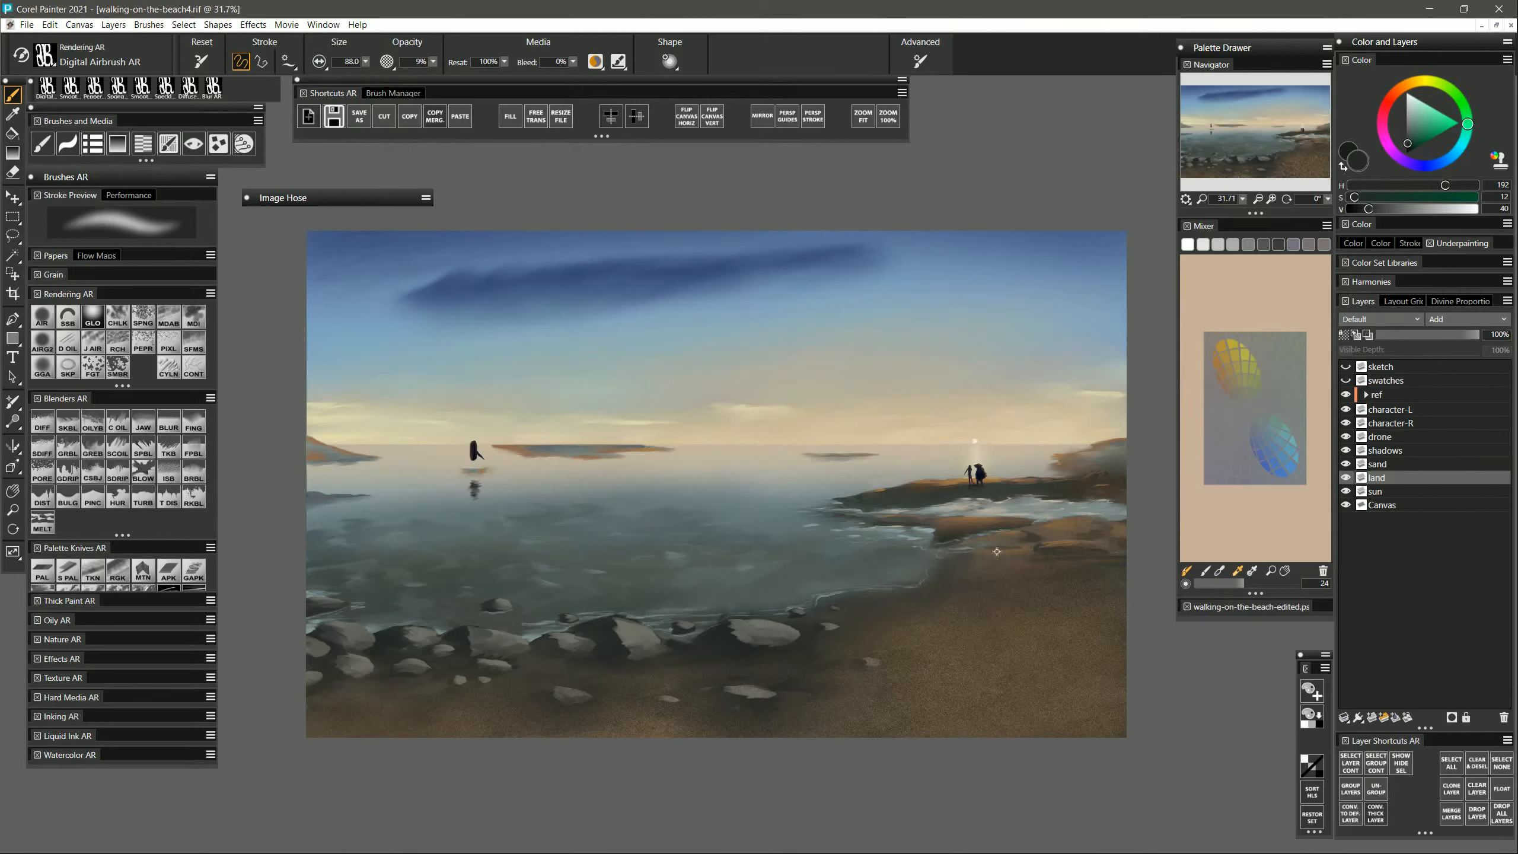
alt+click(978, 559)
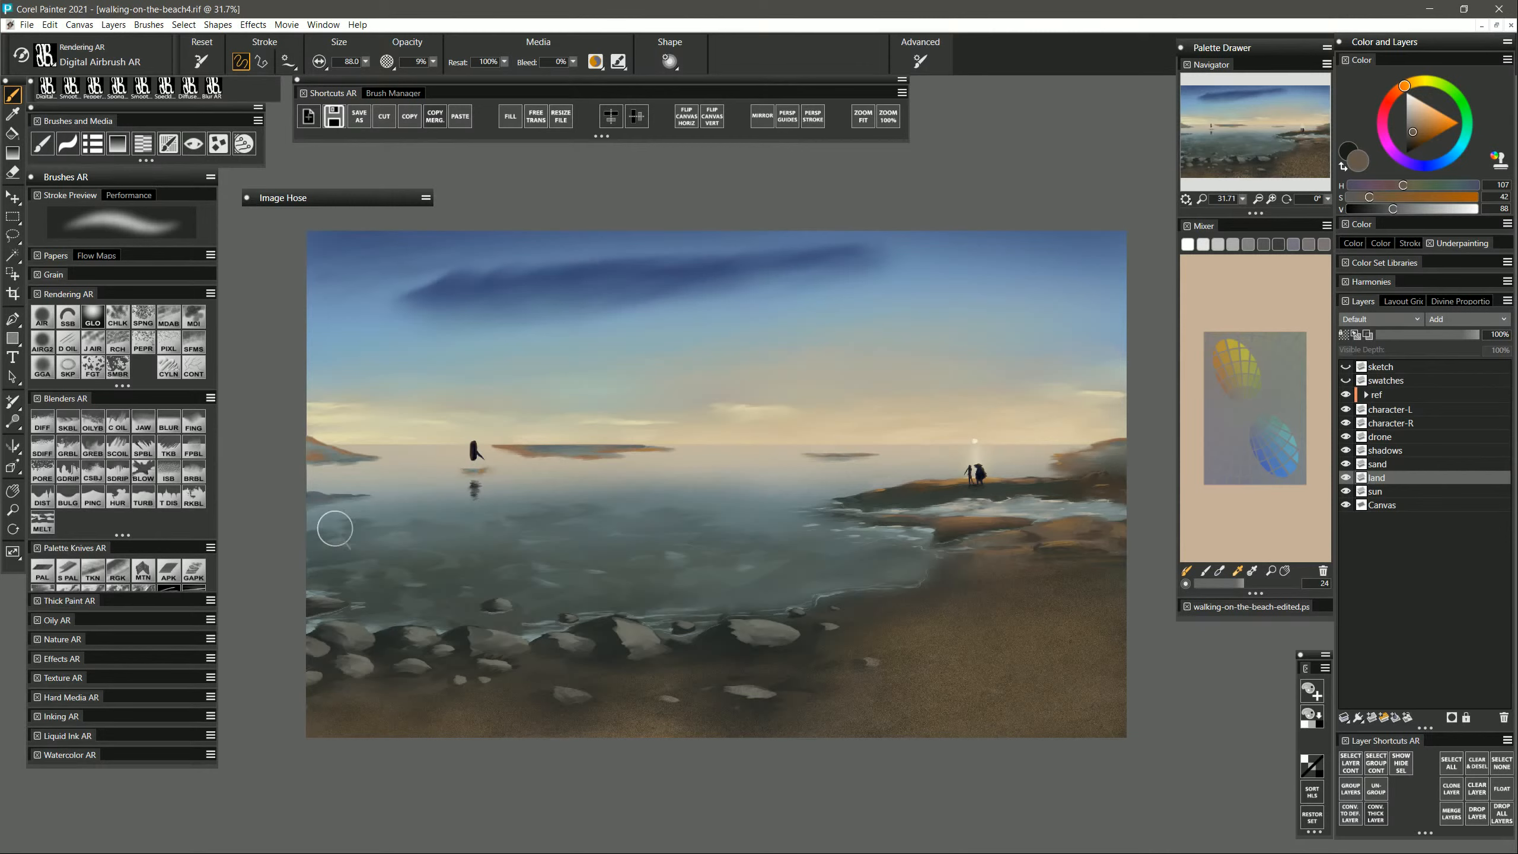
Paint a dark stone with a grey top and pale ripples in the water near the inlet, using Smooth Palette Knife AR and sampled colours.
click(68, 572)
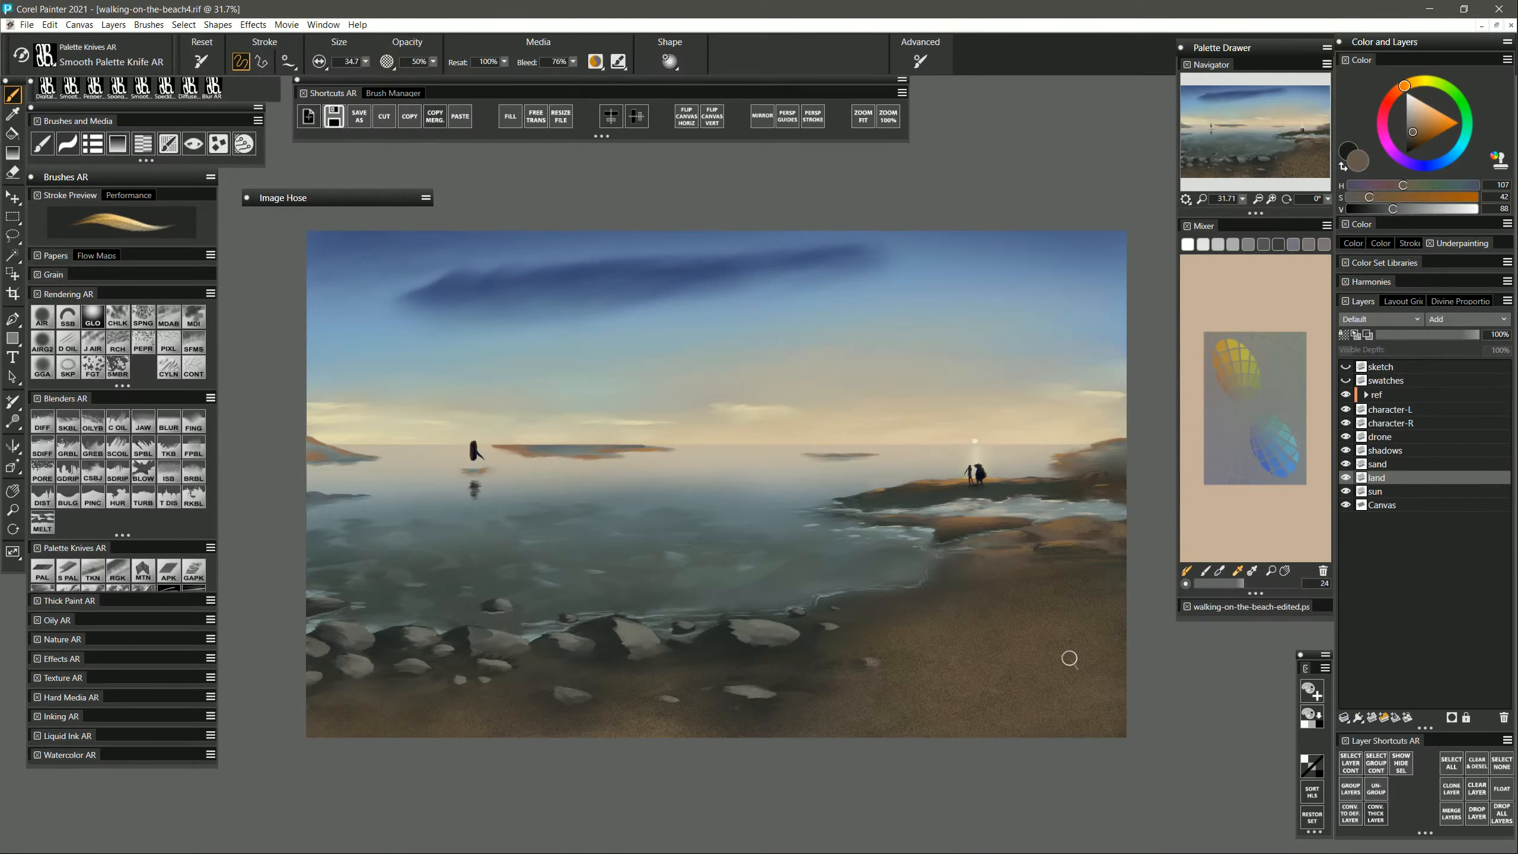
alt+click(718, 635)
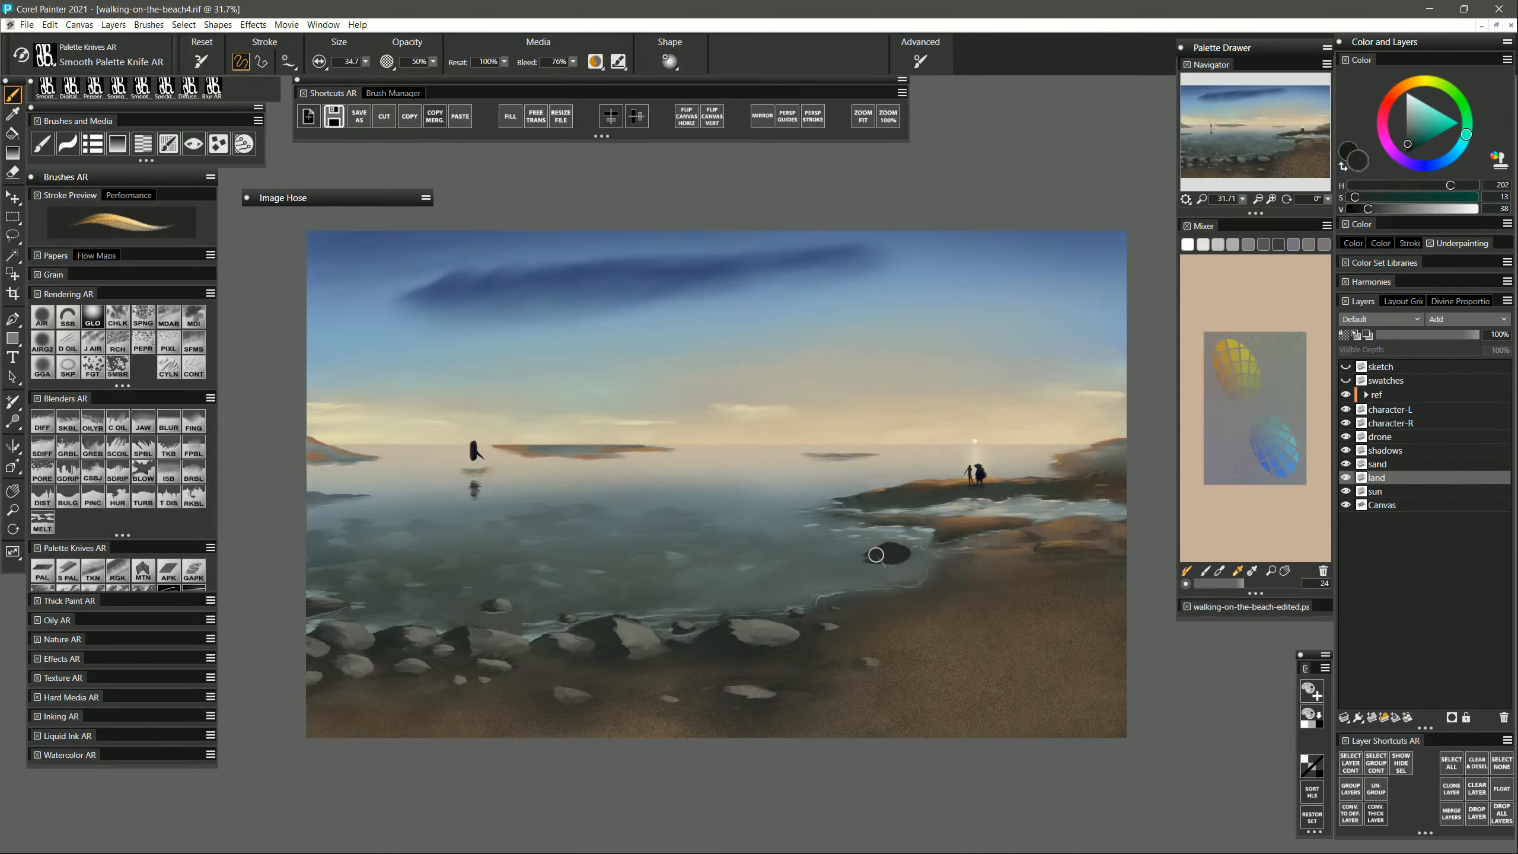
alt+click(808, 603)
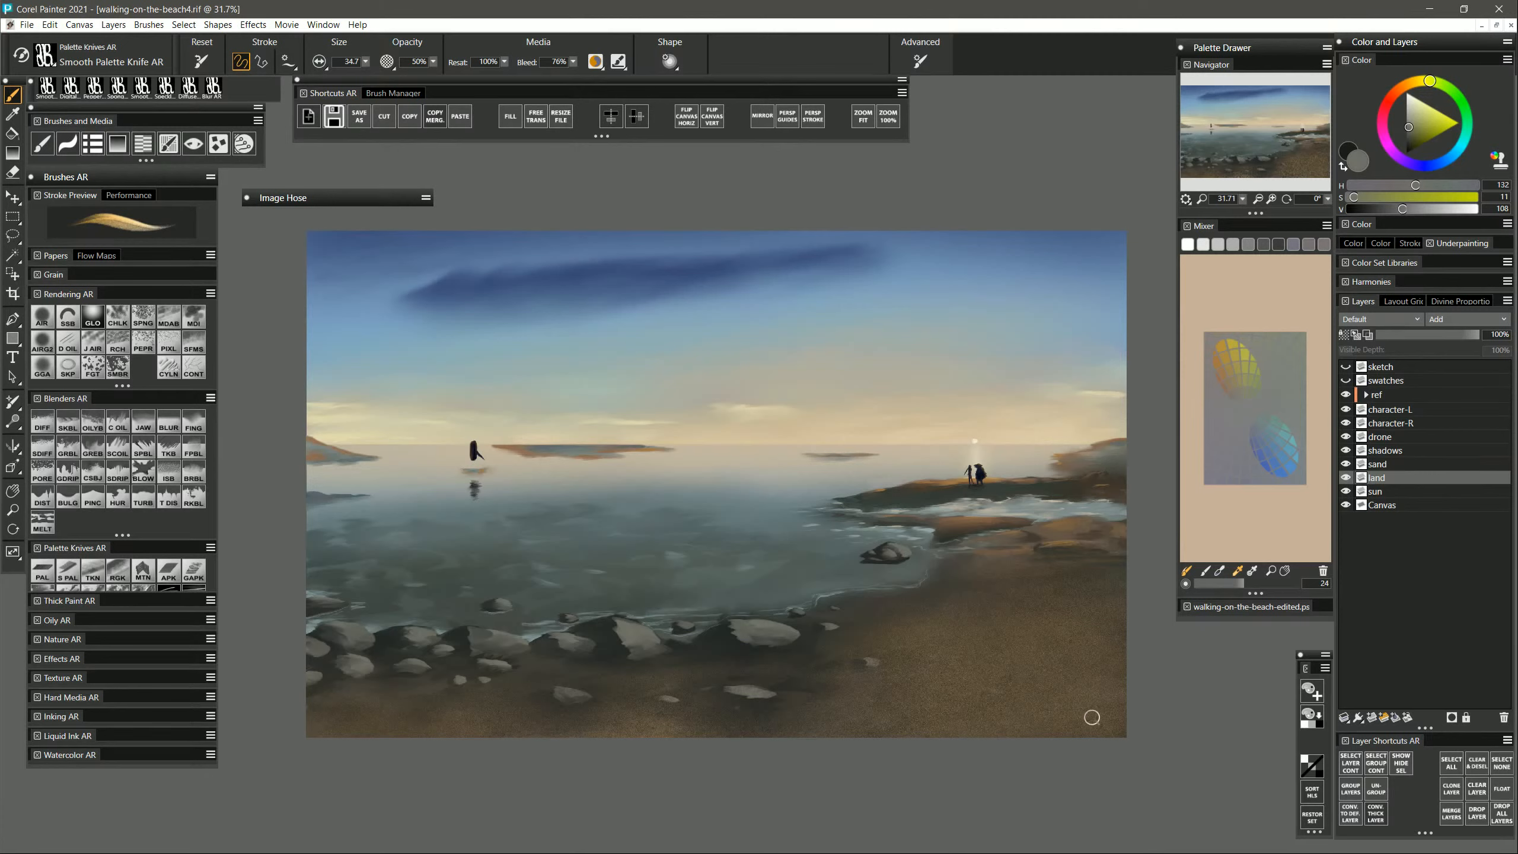
alt+click(876, 569)
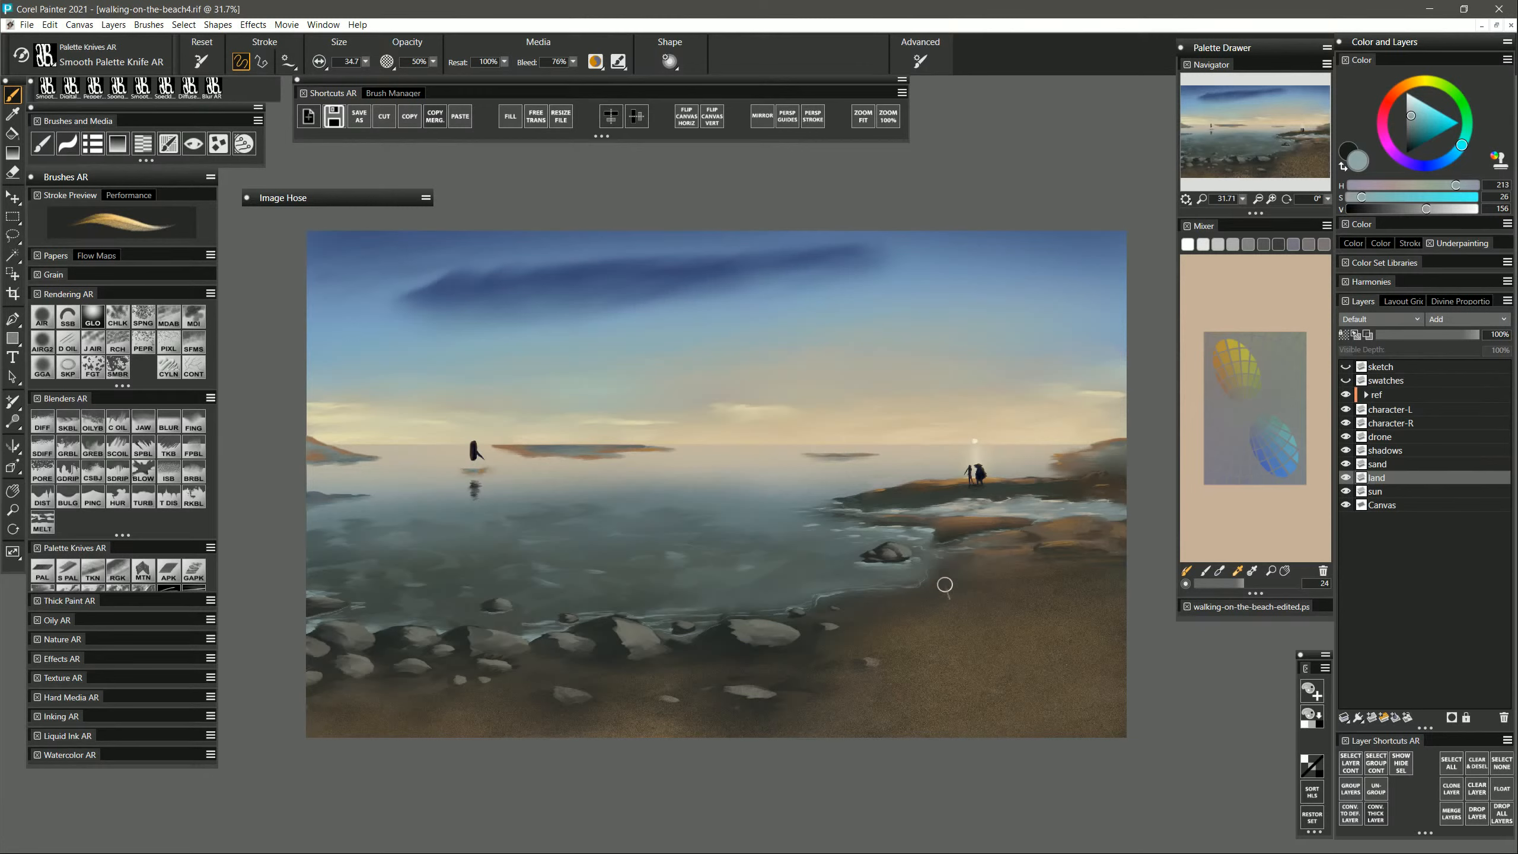
alt+click(879, 556)
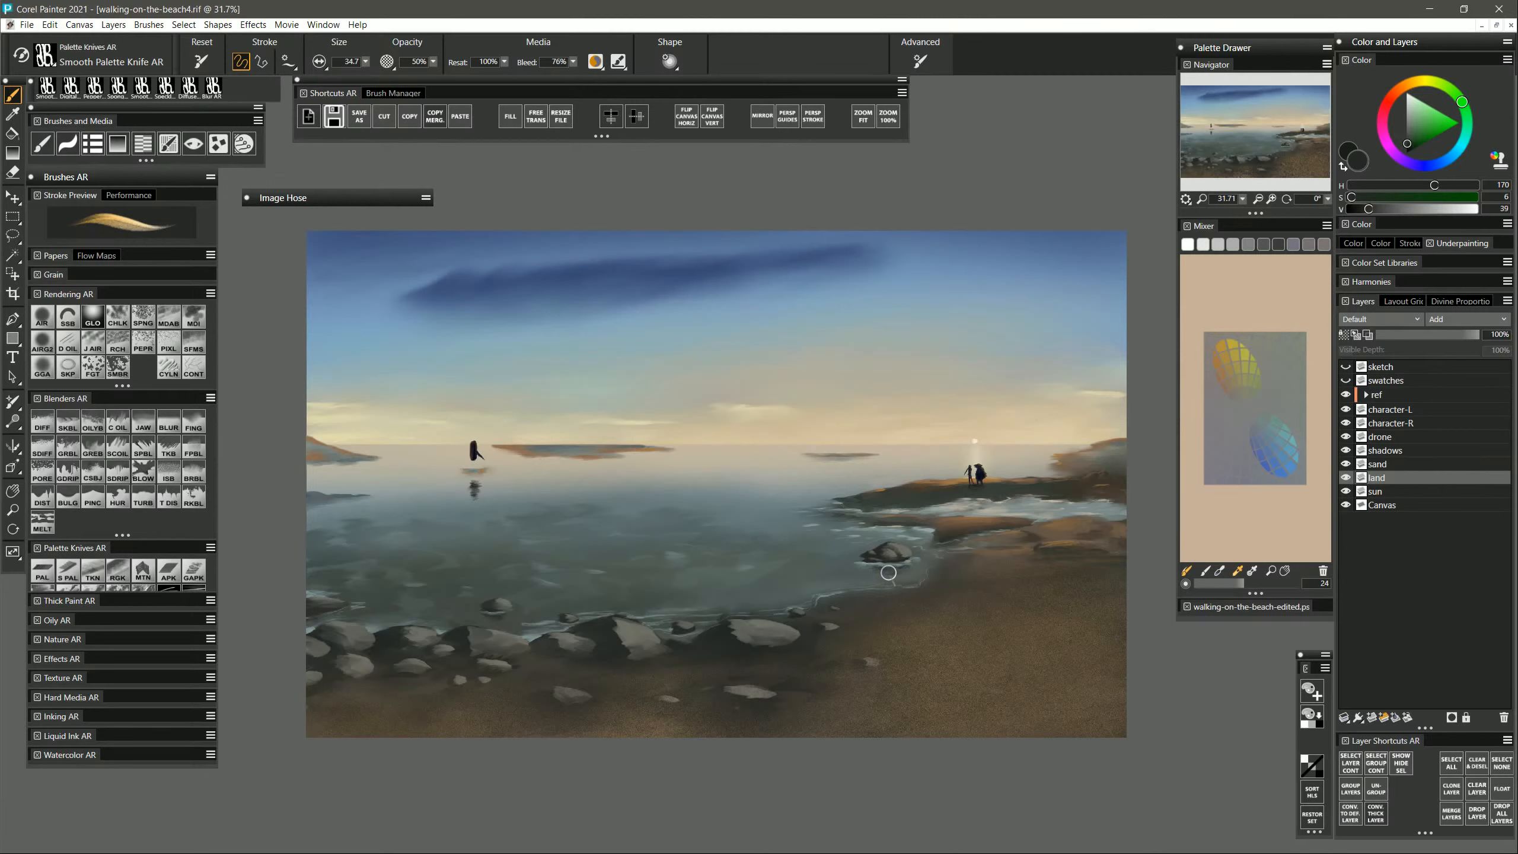
alt+click(906, 565)
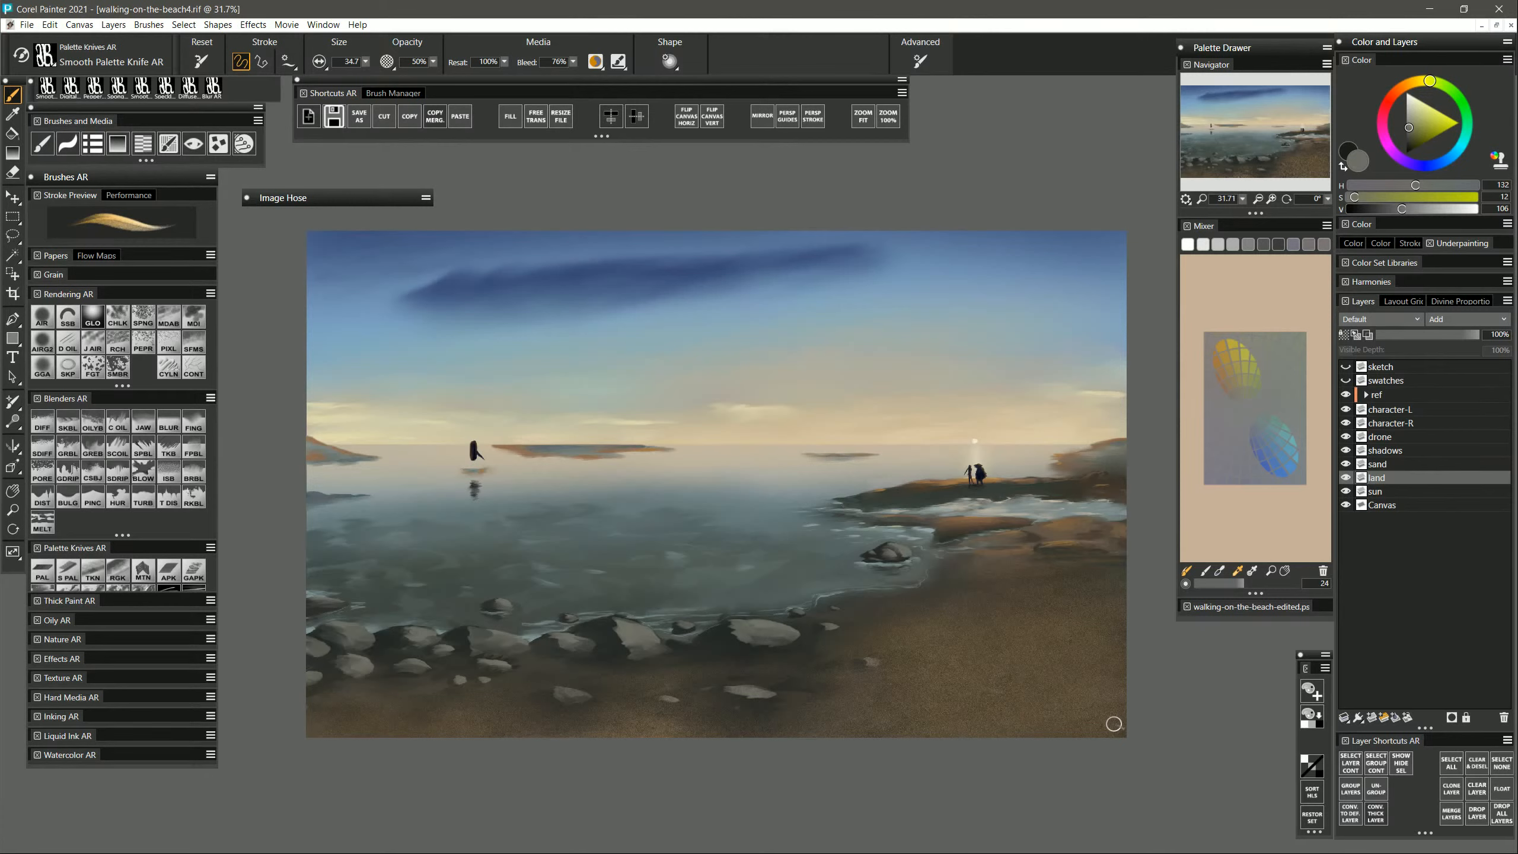
Paint dark reflections of the two walking figures in the inlet water with sampled colours and the brush size reduced to 19.2.
alt+click(987, 612)
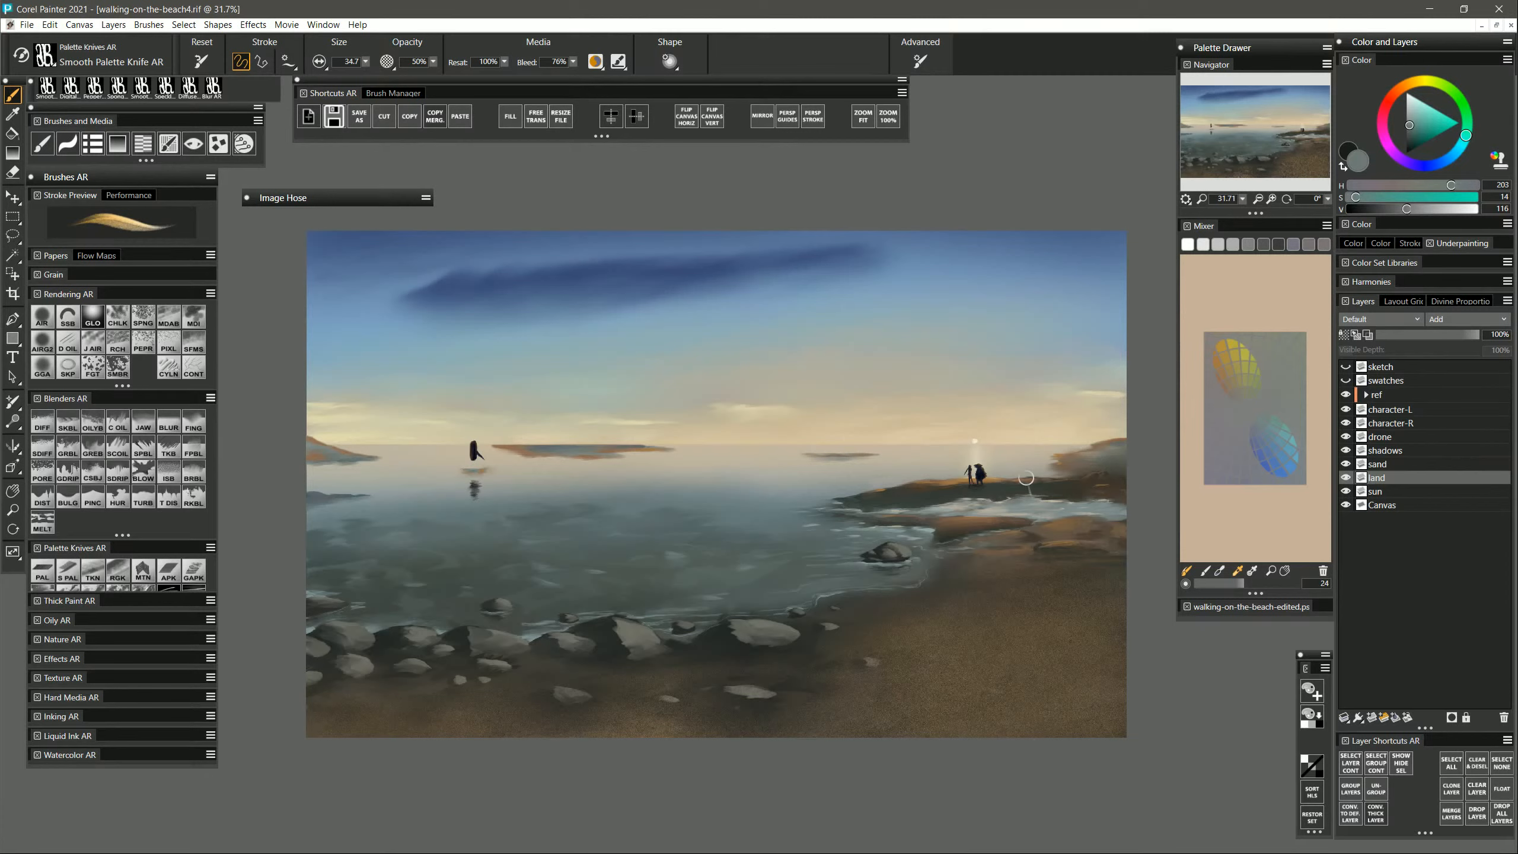
alt+click(1018, 507)
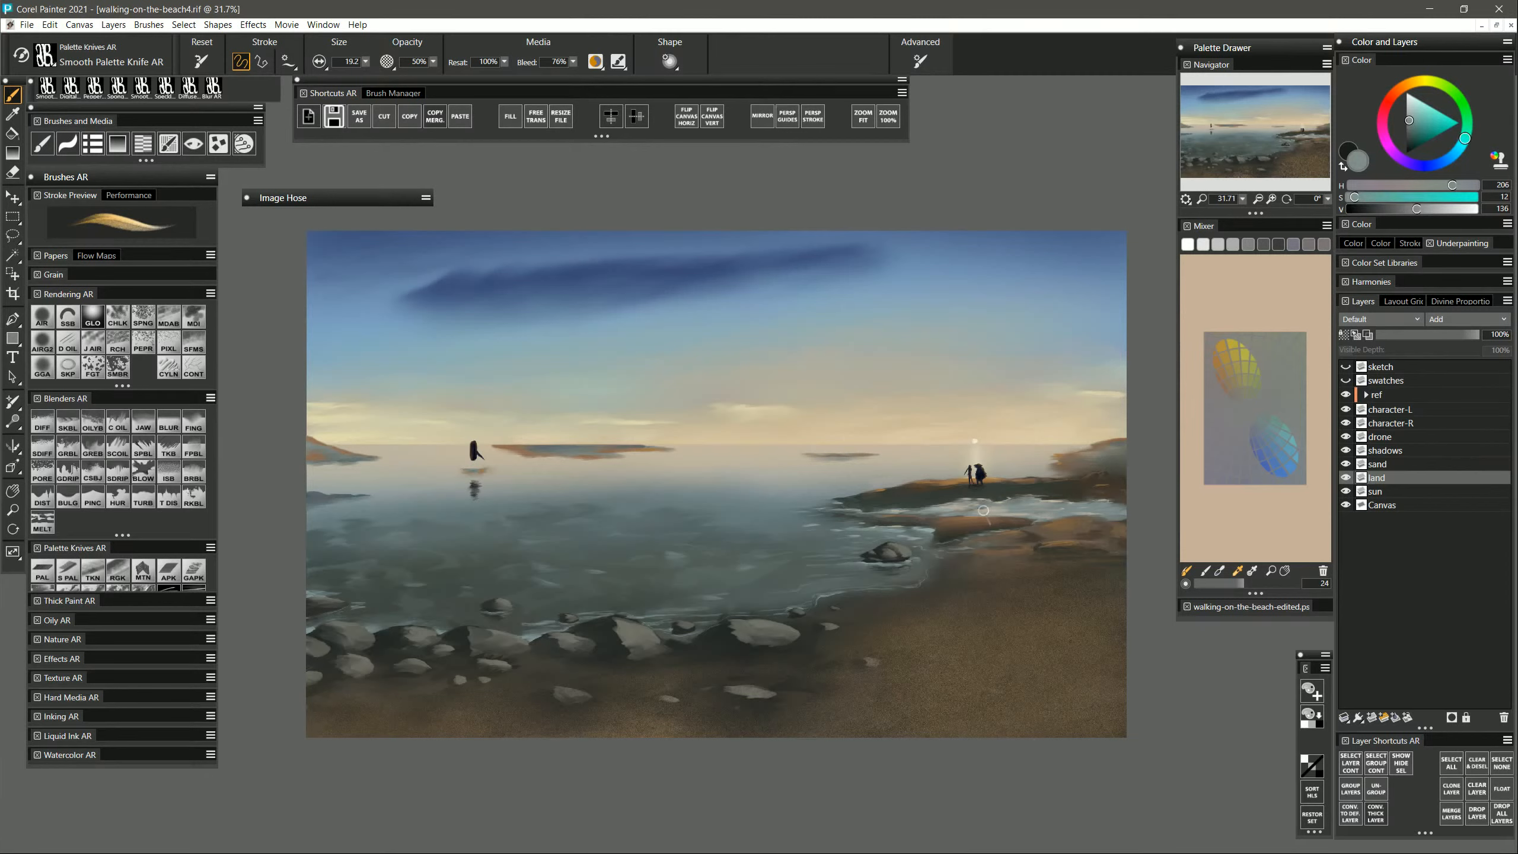
ctrl+alt+drag(1008, 513, 1004, 513)
alt+click(1102, 497)
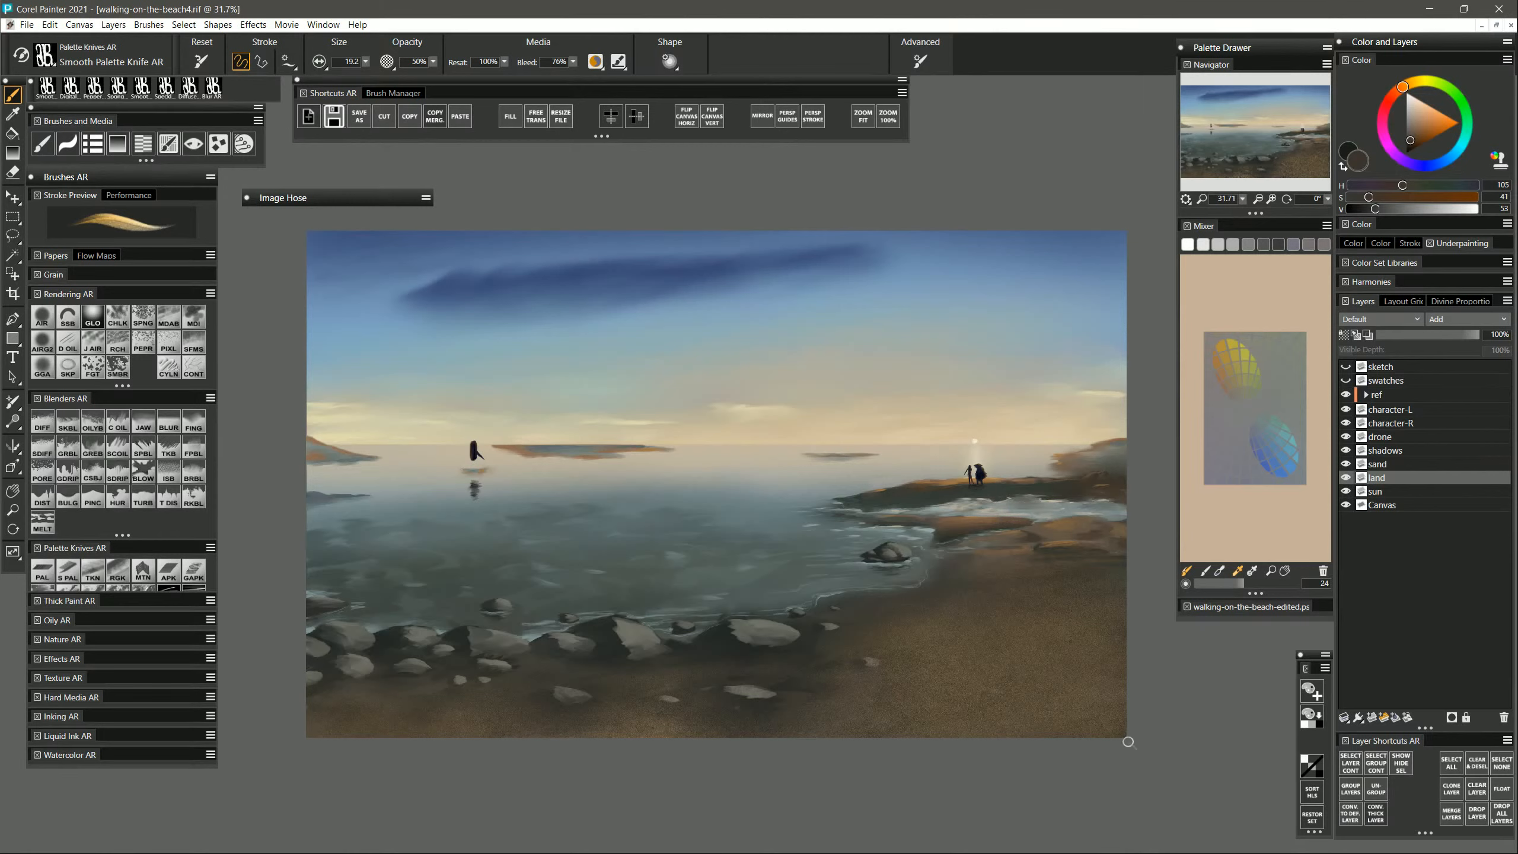
alt+click(980, 506)
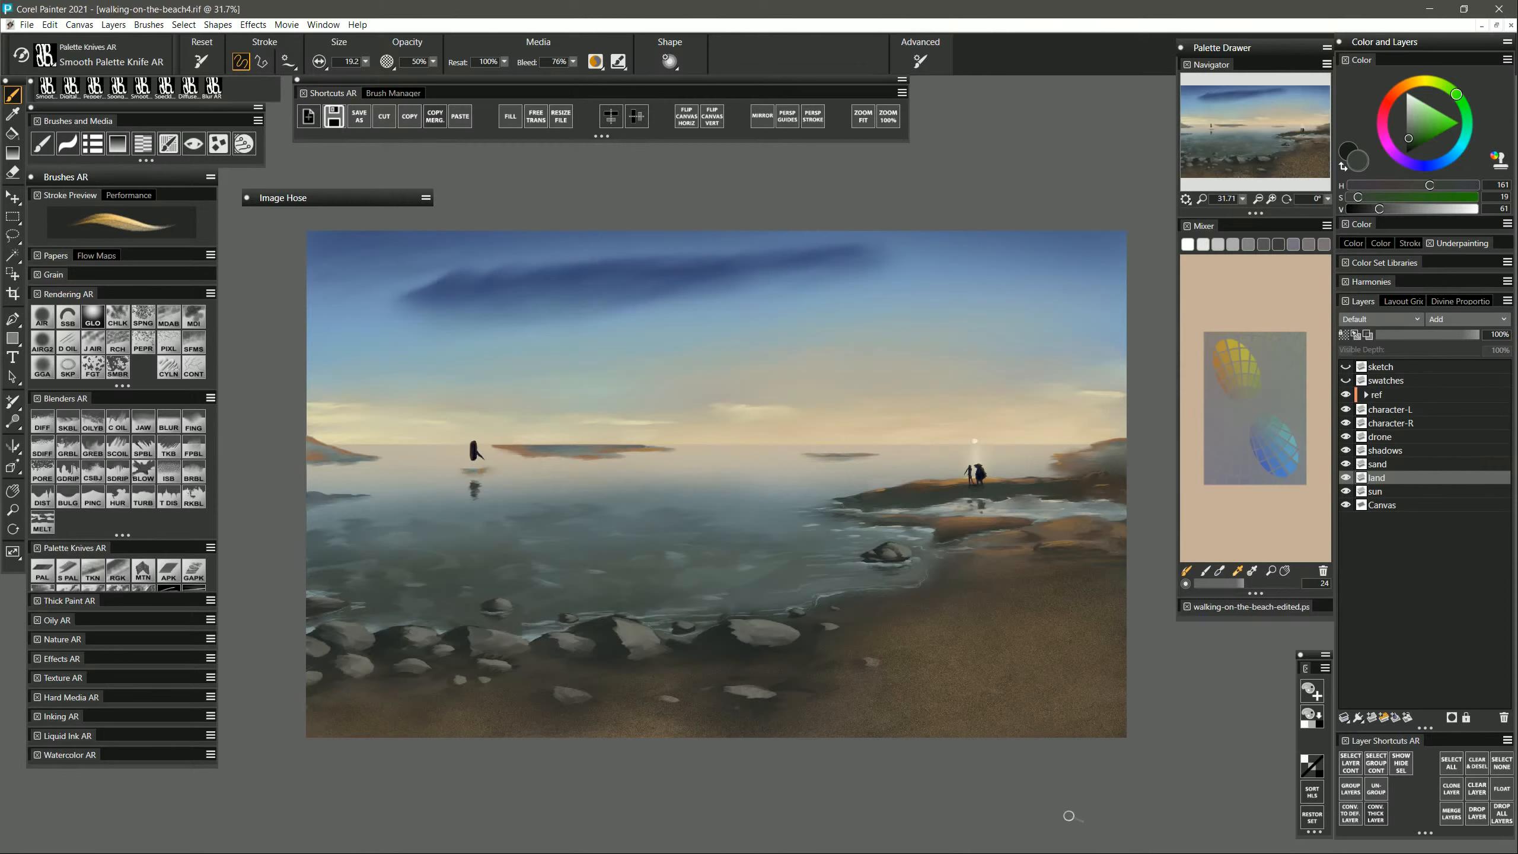
Refine the distant headland's waterline at the far left shore with sampled pale water, grey and warm brown colours.
alt+click(978, 441)
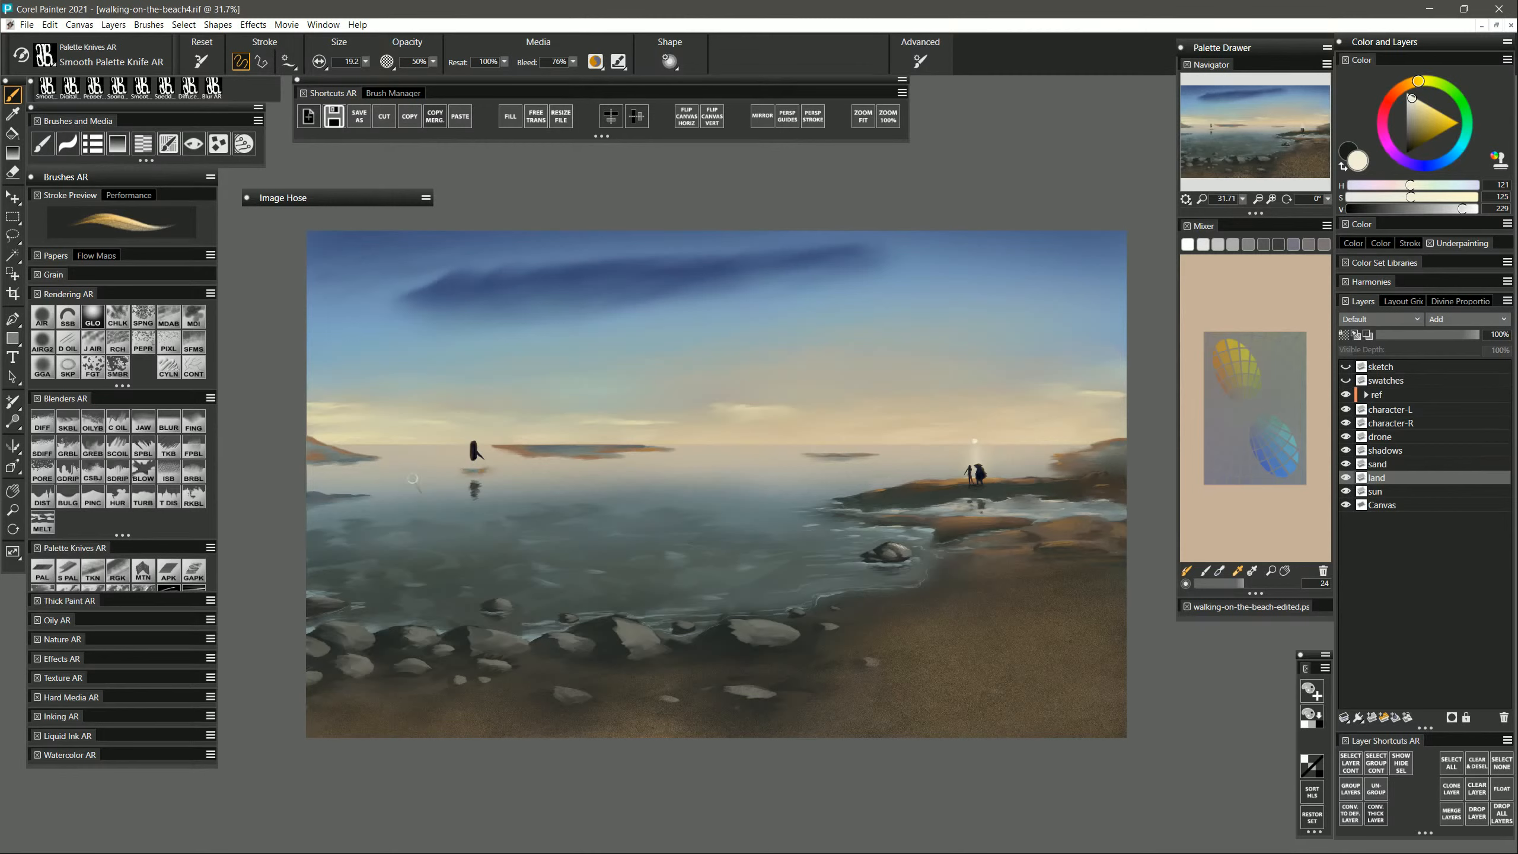
alt+click(365, 465)
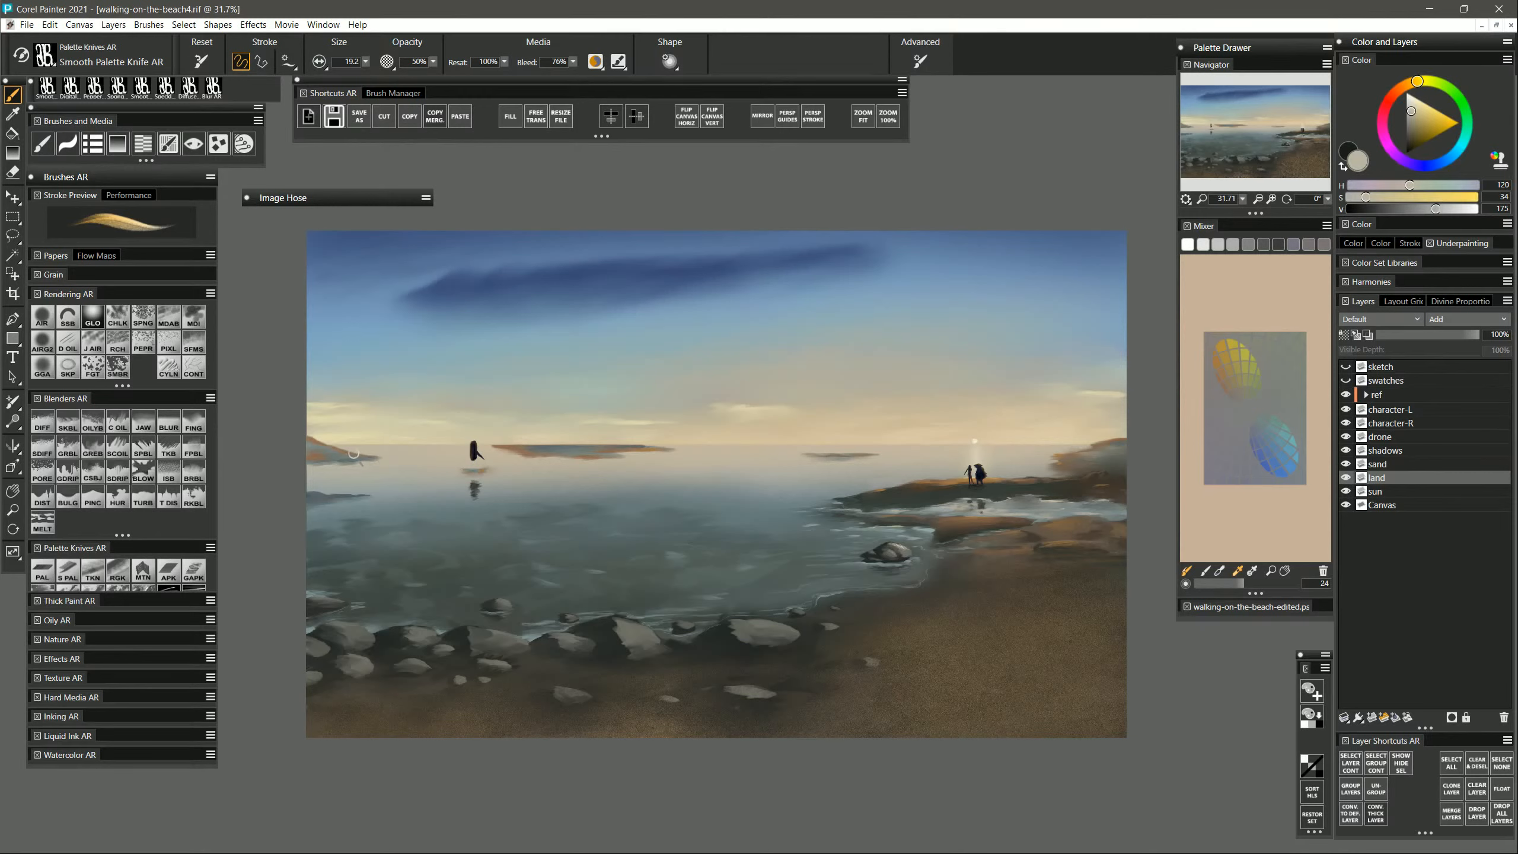
alt+click(338, 454)
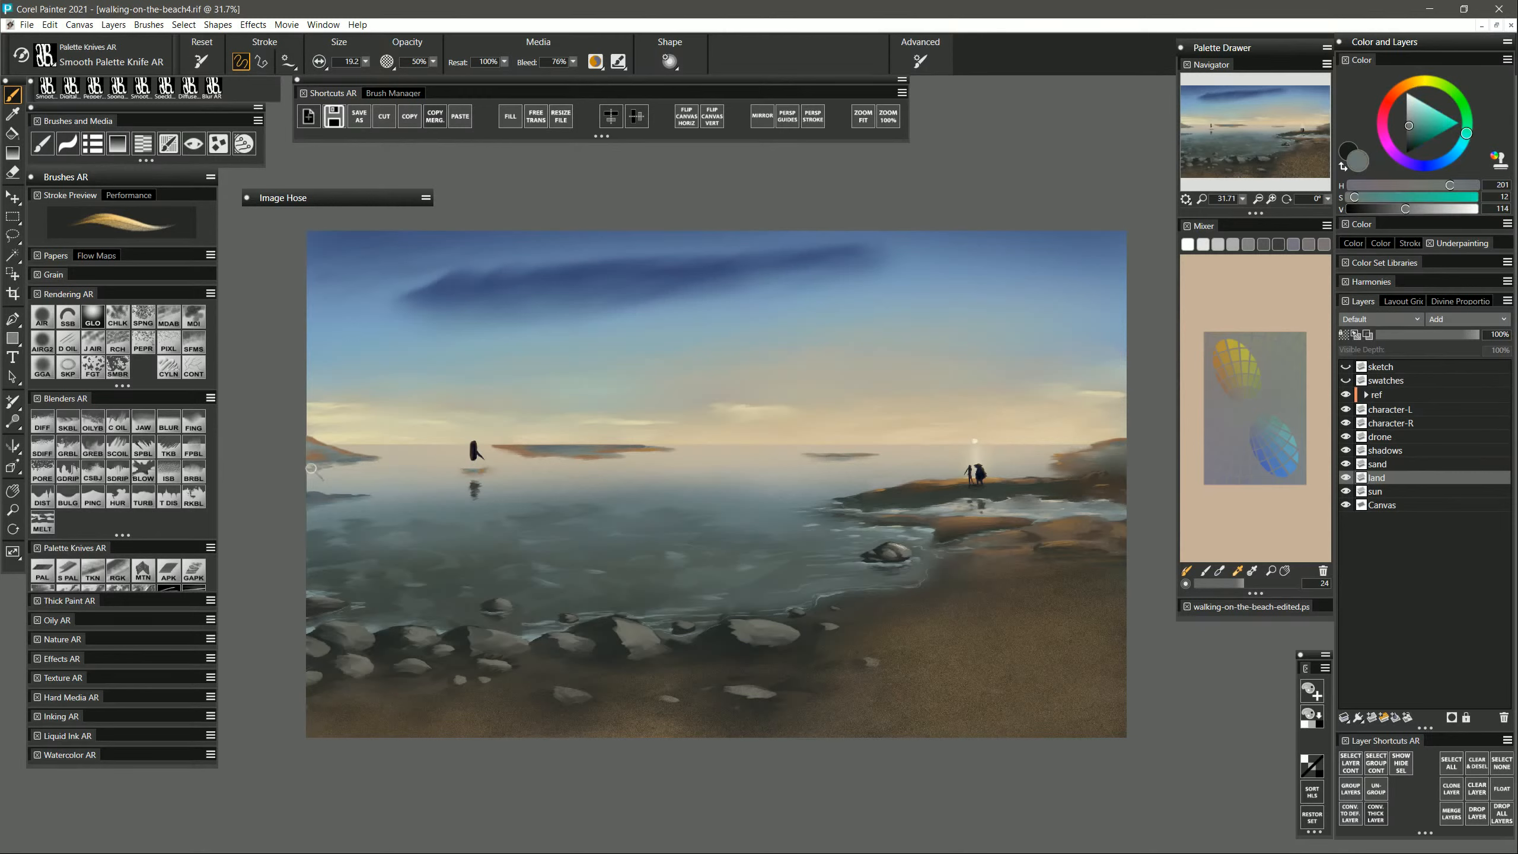
alt+click(340, 466)
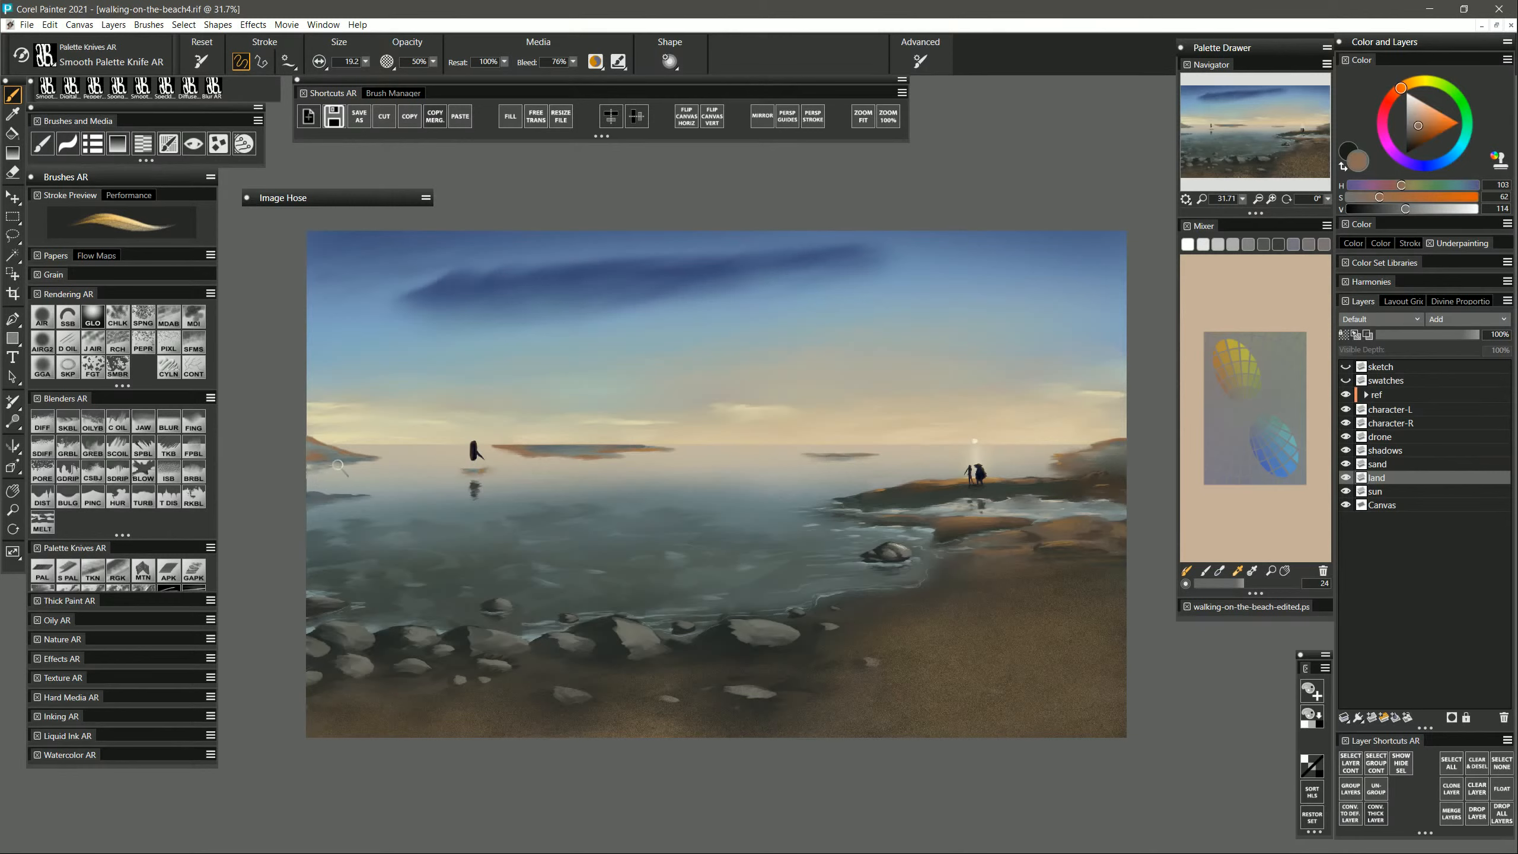
alt+click(308, 469)
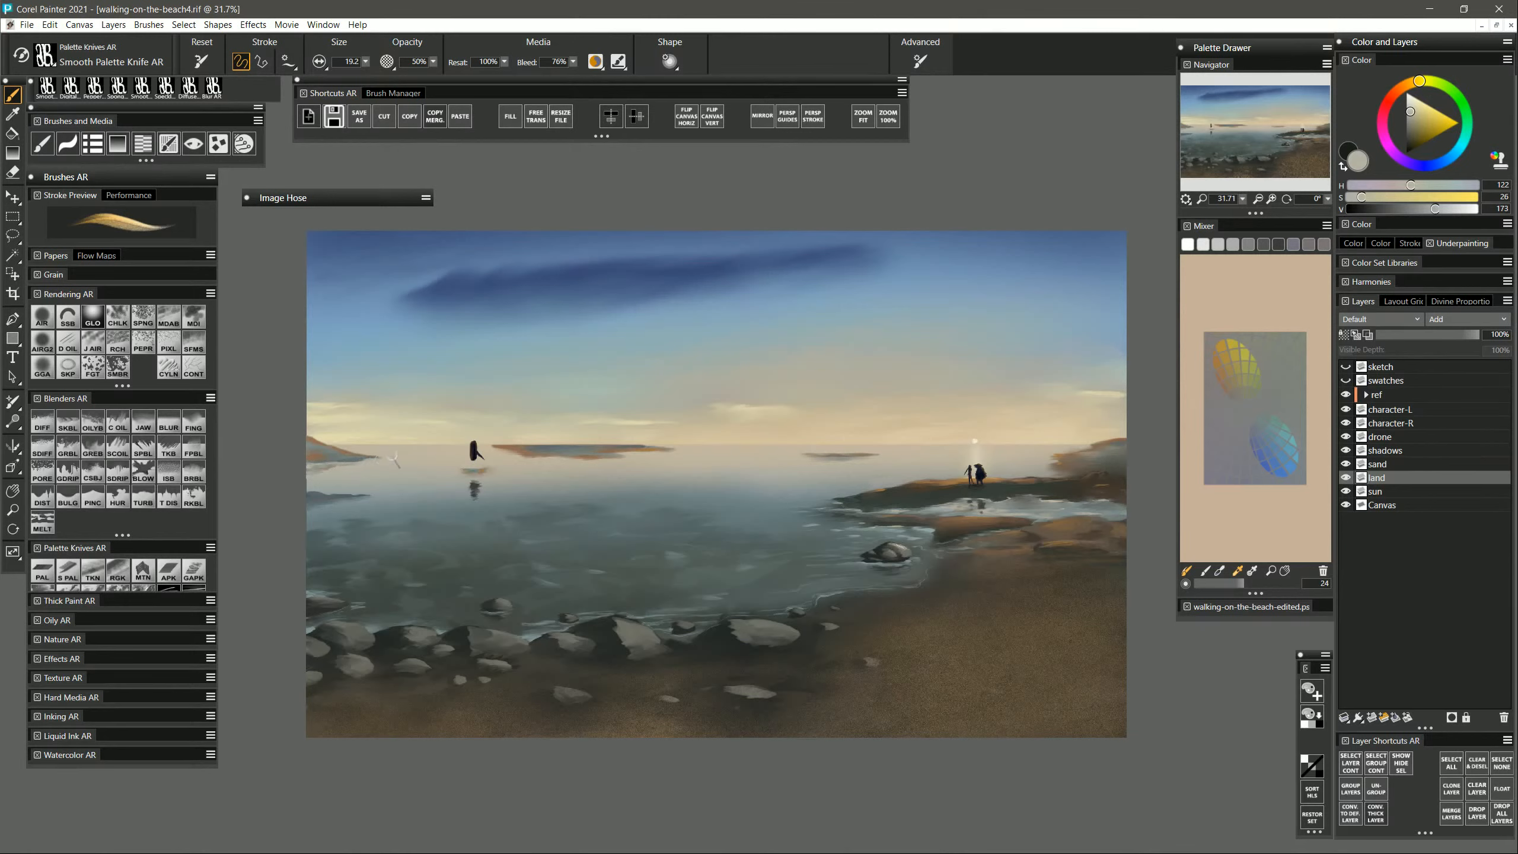
alt+click(507, 458)
alt+click(352, 480)
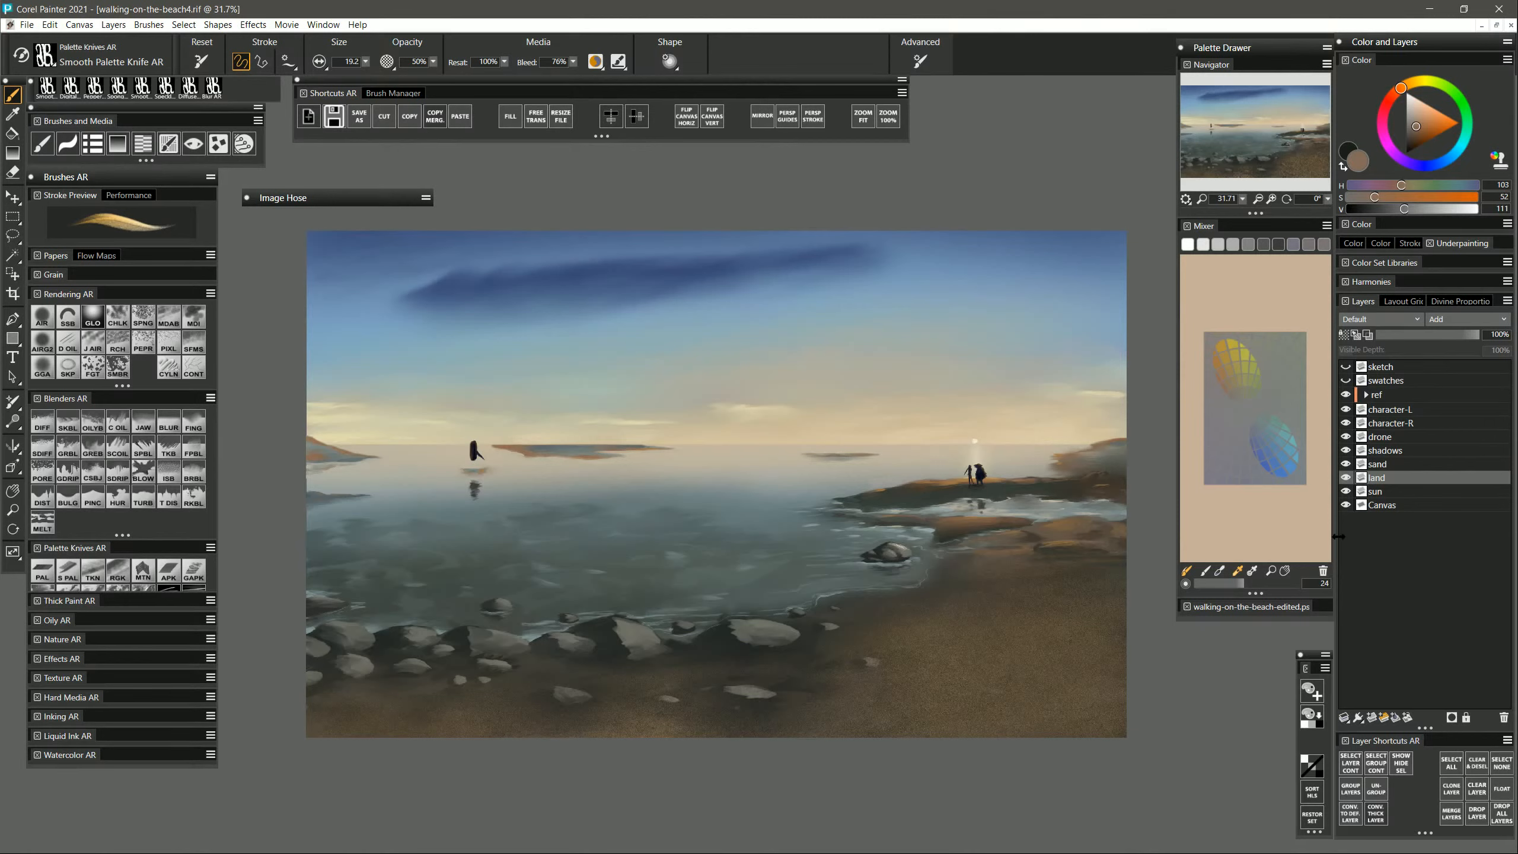
Add a Thick Paint layer above the land layer and prepare Broken Paint Flat with a sampled boulder grey lightened to value 157.
click(1385, 717)
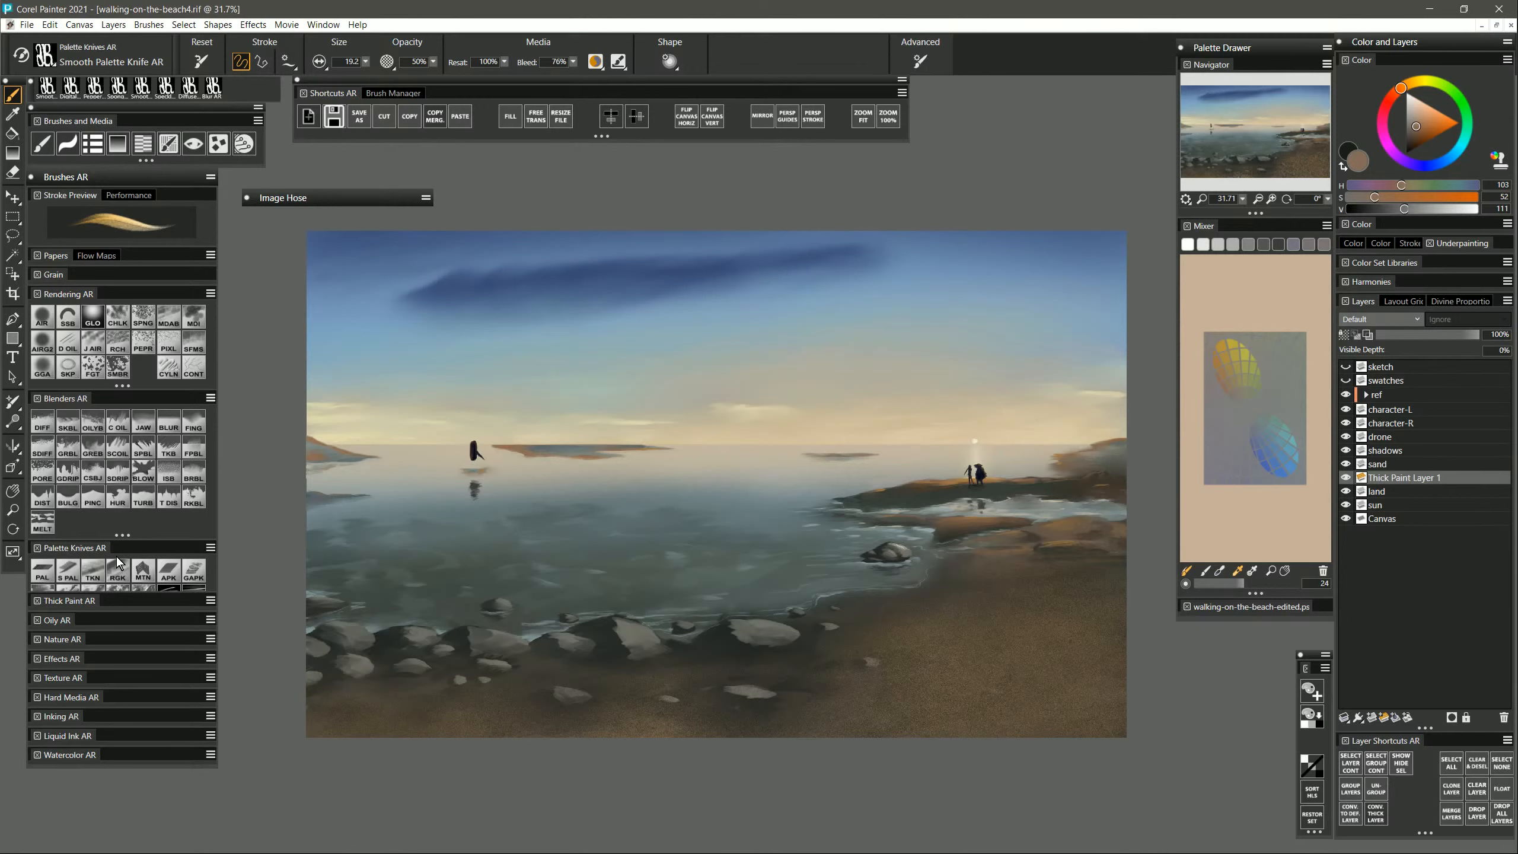
click(67, 601)
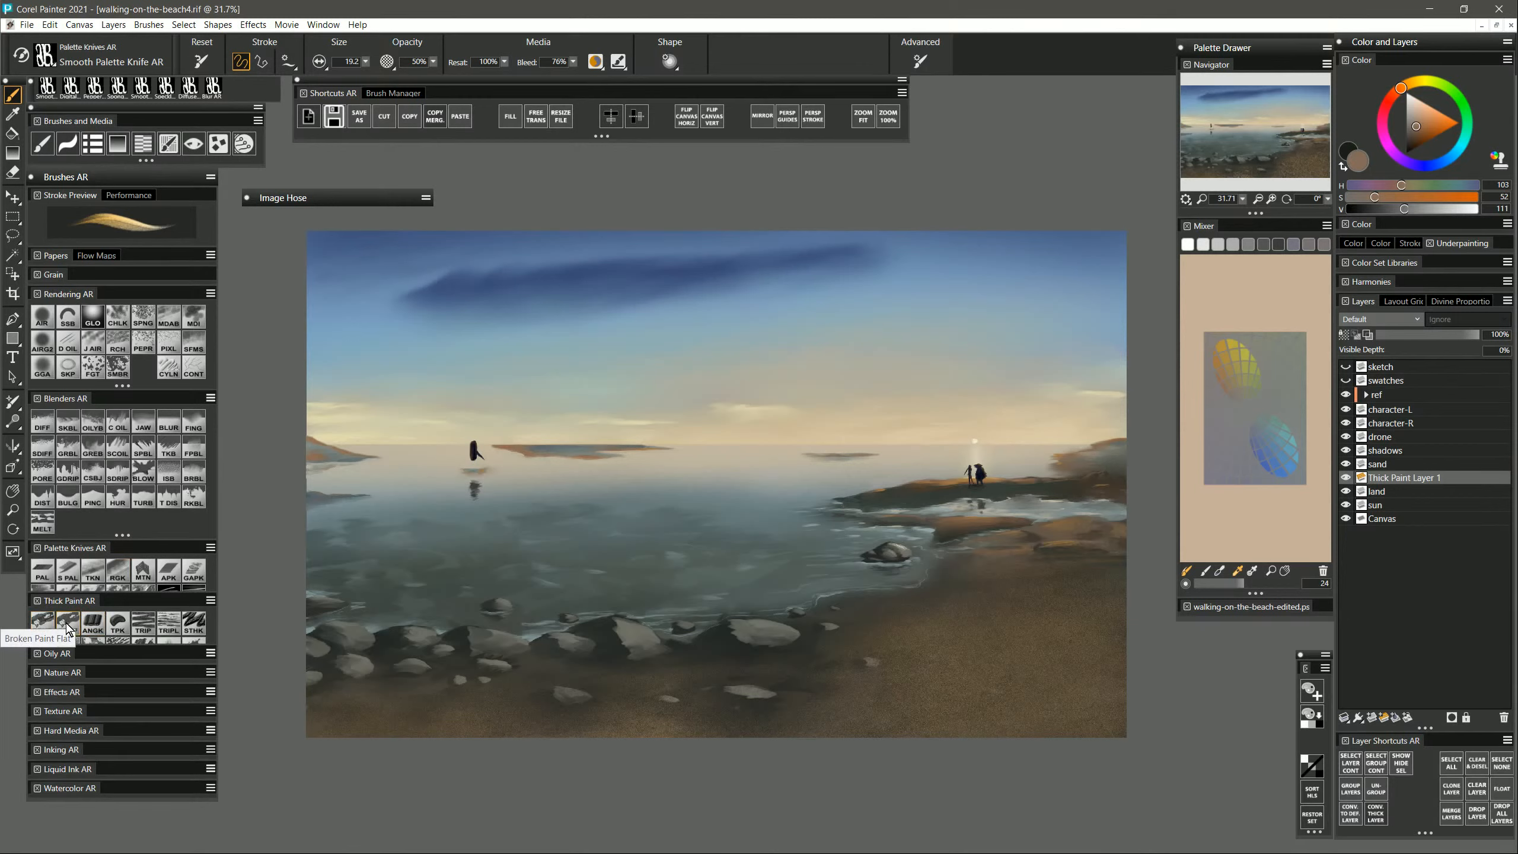
click(70, 627)
alt+click(635, 631)
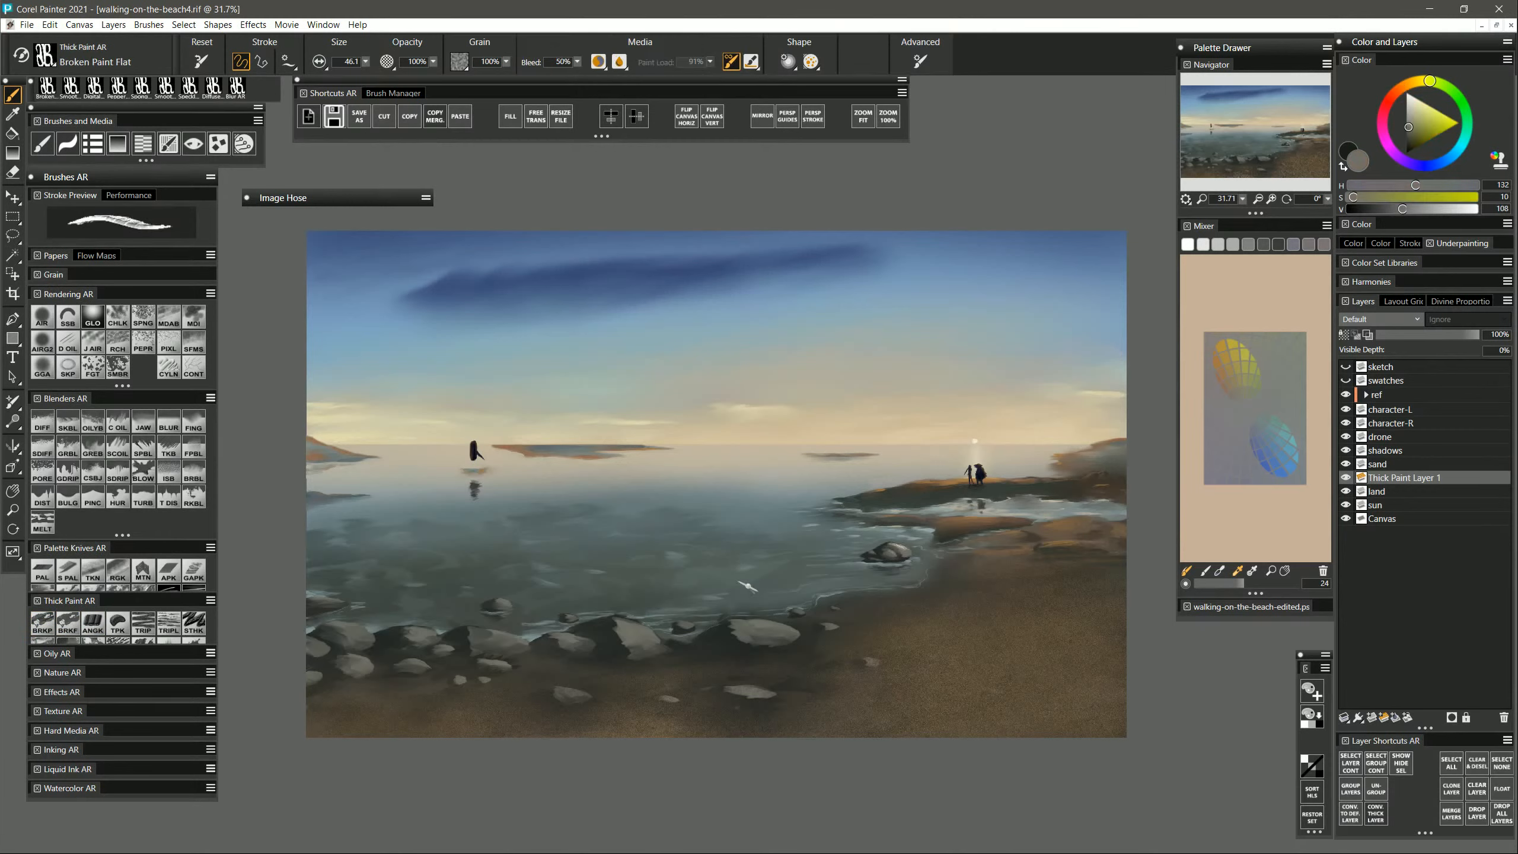
click(1427, 209)
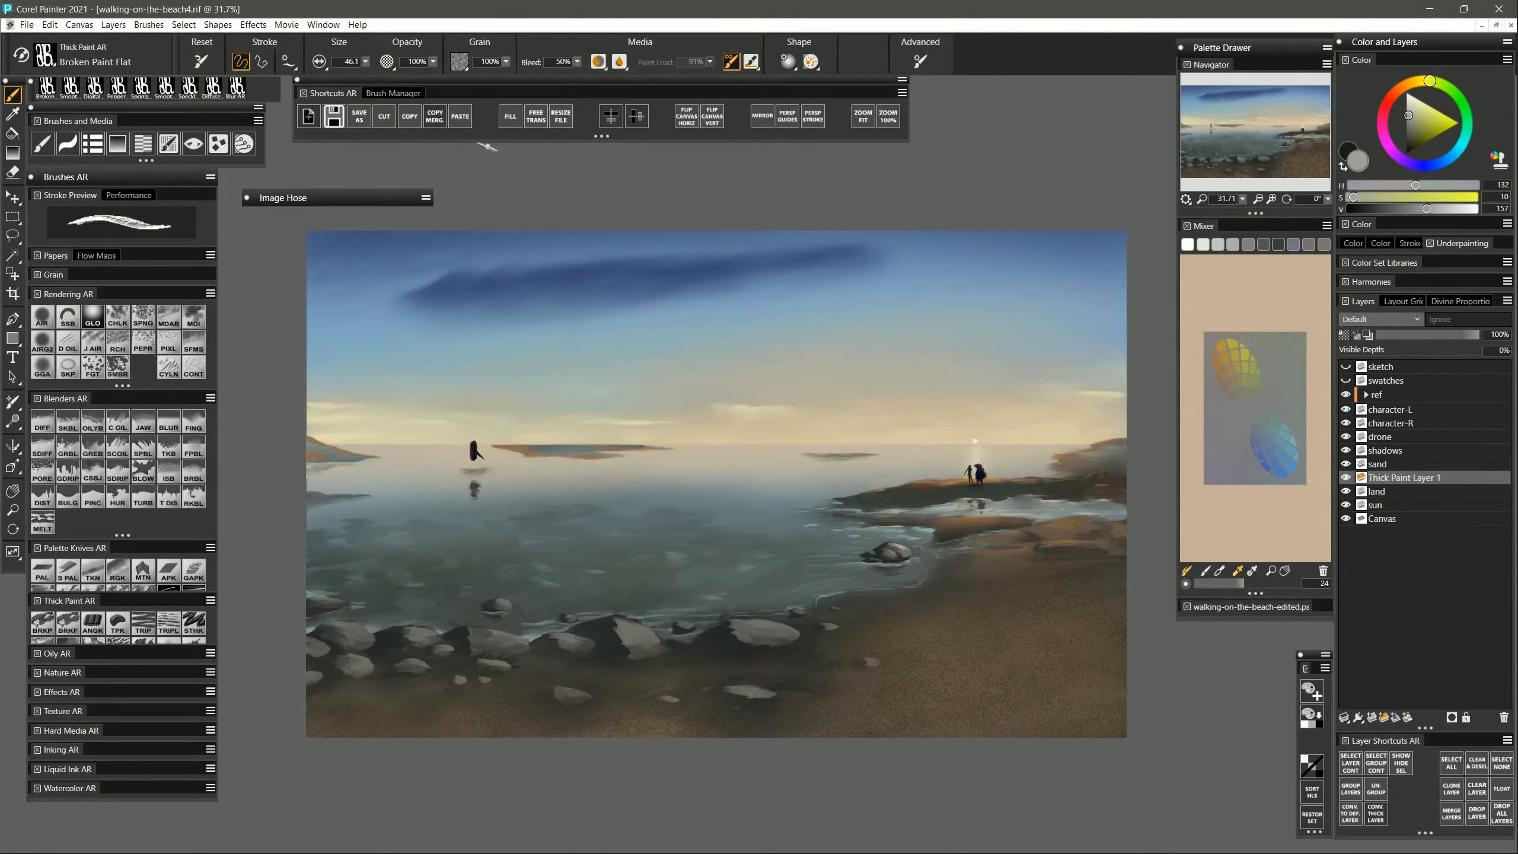
Load the Knife Break look from the AR Looks library, then close the library.
click(196, 146)
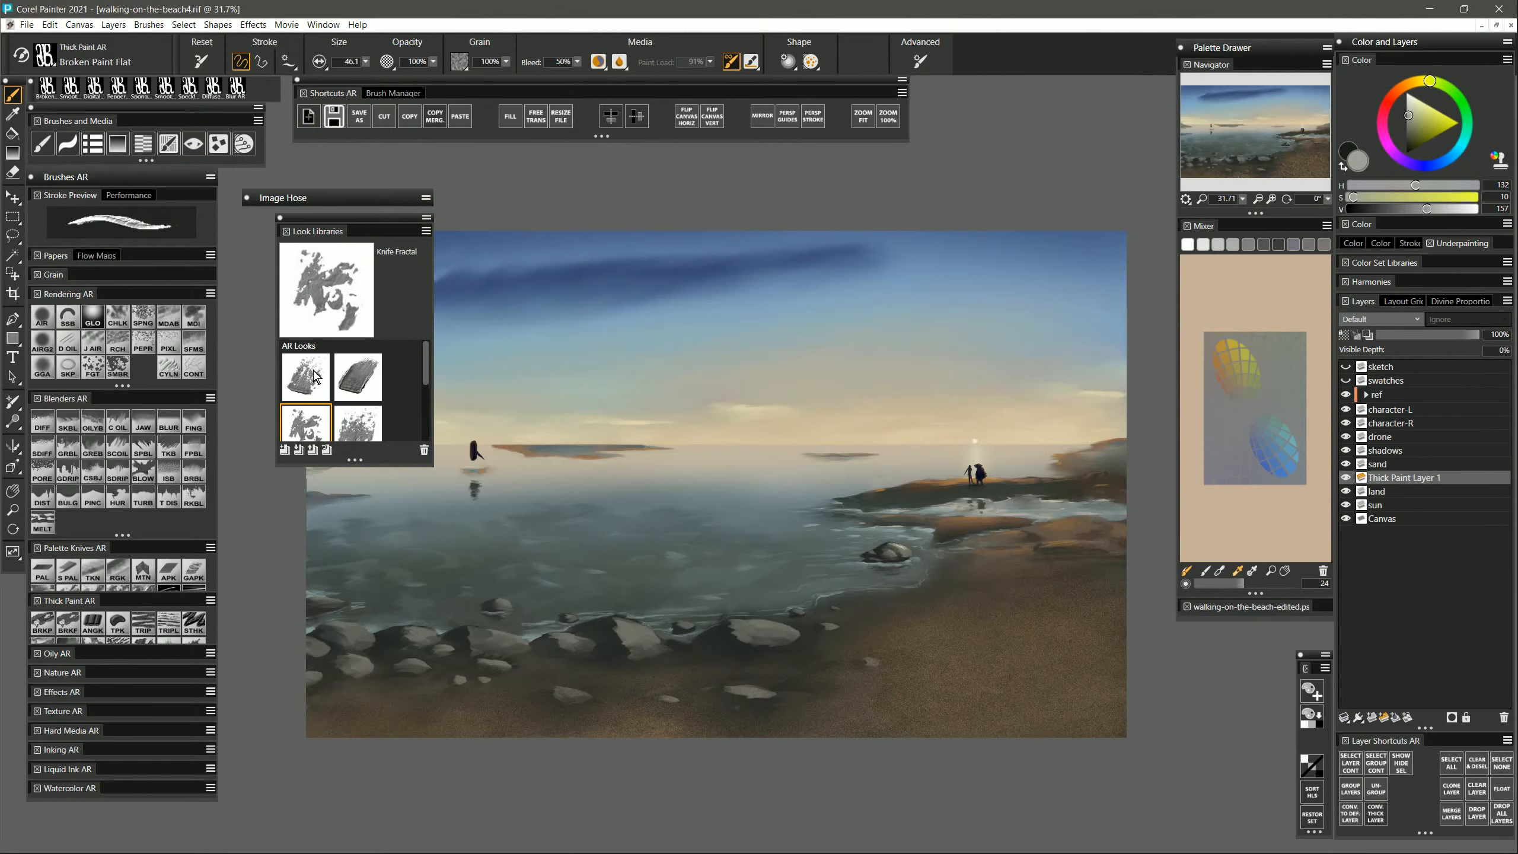
click(315, 375)
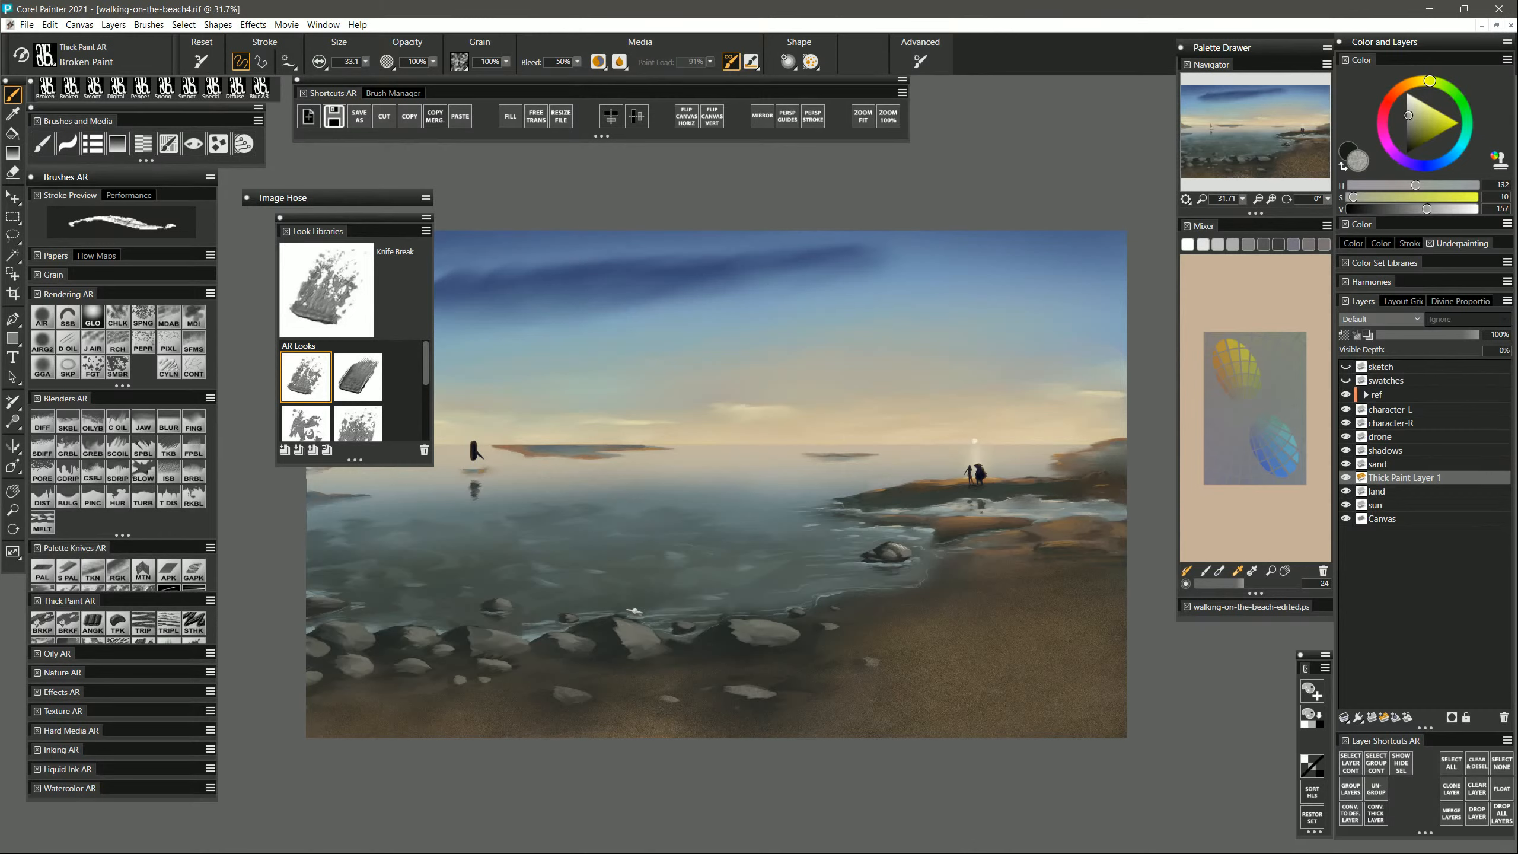
click(284, 230)
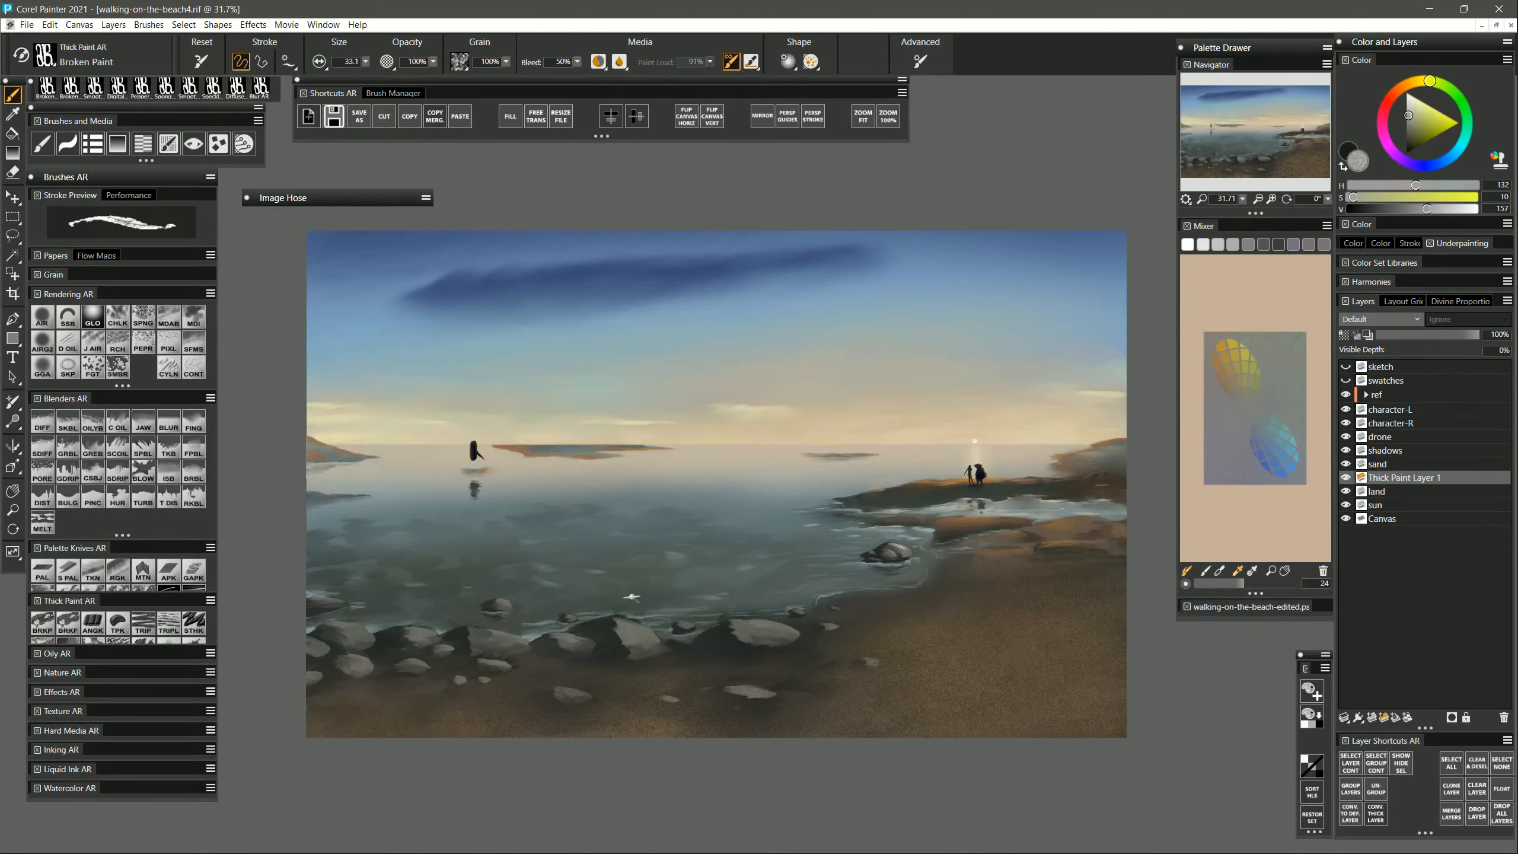
Paint broken grey highlights on the two largest boulders with a sampled grey lightened to value 135, undoing the first test strokes.
mouse_move(624, 620)
mouse_down()
mouse_move(651, 640)
mouse_move(631, 639)
mouse_move(664, 645)
mouse_up()
alt+click(629, 630)
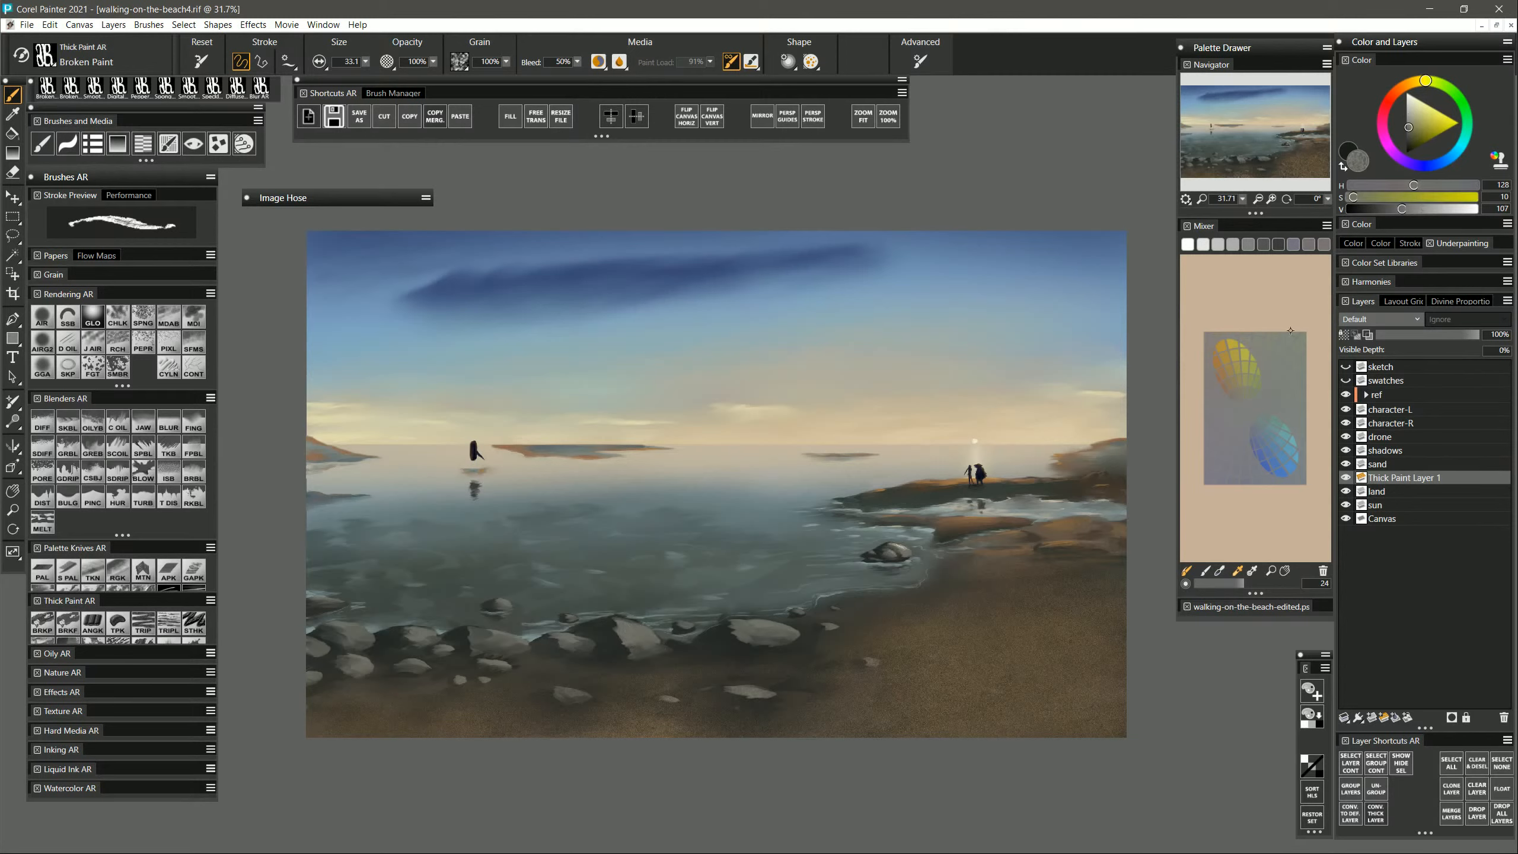
click(1409, 208)
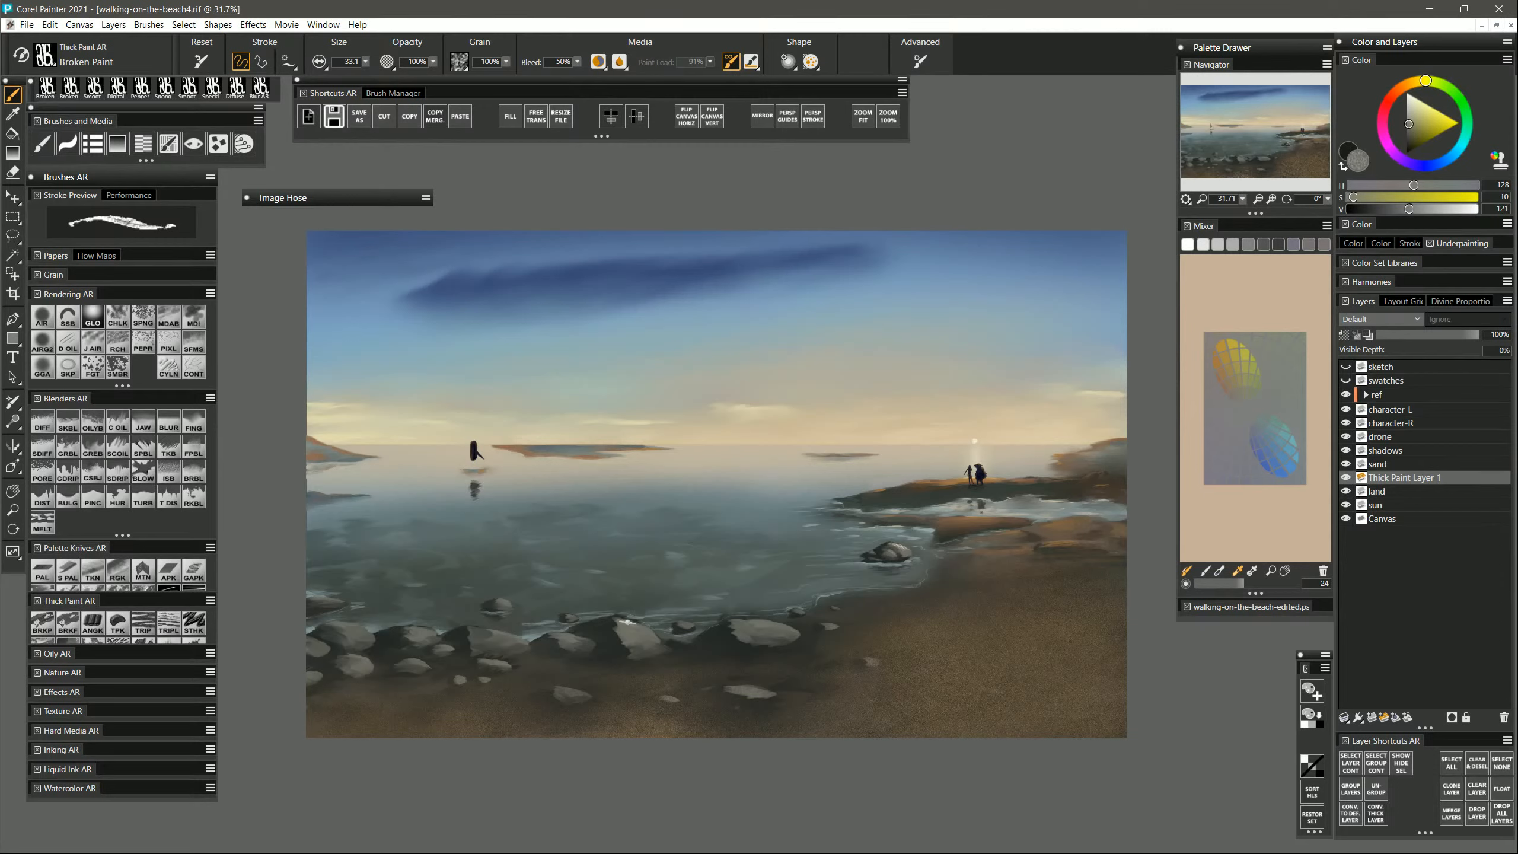
click(1417, 209)
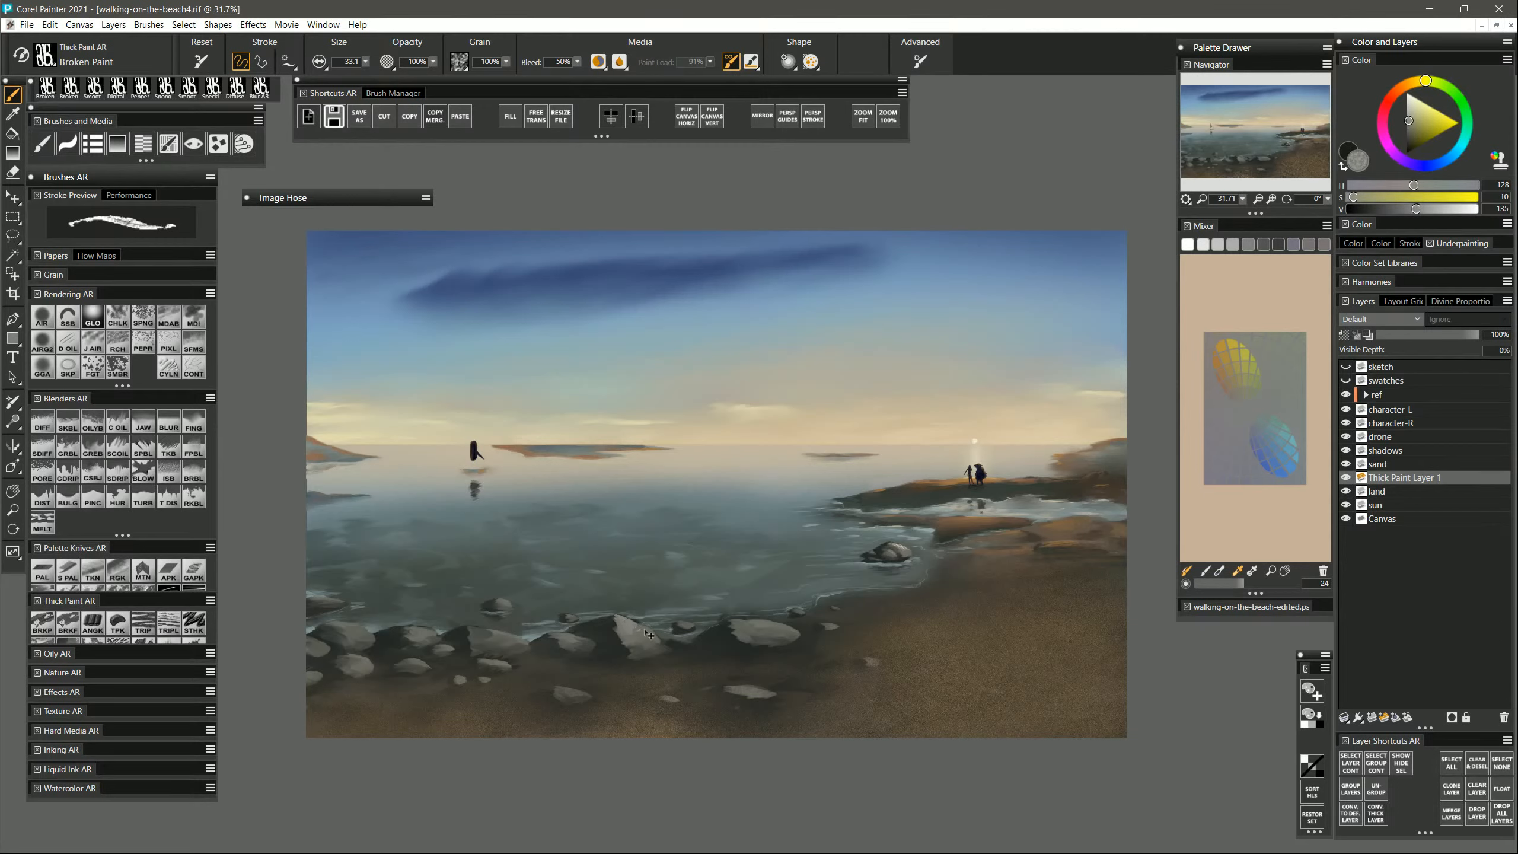
key(ctrl+z)
key(ctrl+z)
mouse_move(621, 621)
mouse_down()
mouse_move(660, 645)
mouse_move(638, 650)
mouse_up()
mouse_move(771, 628)
mouse_down()
mouse_move(752, 628)
mouse_move(791, 631)
mouse_up()
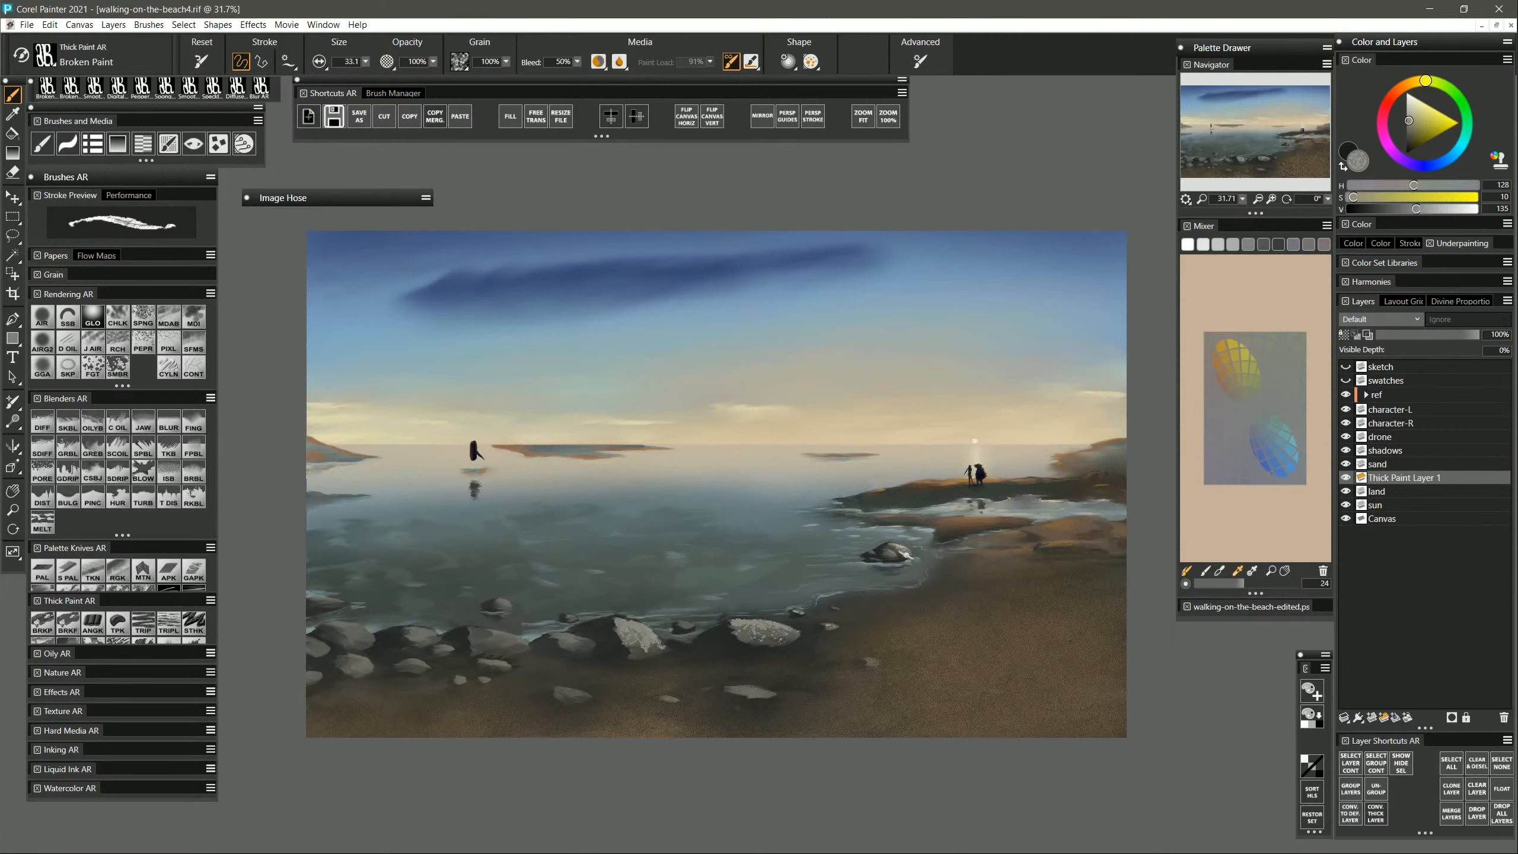
Texture the inlet rock, the foreground stones and the remaining boulders with the same grey Broken Paint strokes.
mouse_move(889, 552)
mouse_down()
mouse_move(901, 562)
mouse_move(877, 554)
mouse_up()
mouse_move(750, 690)
mouse_down()
mouse_move(763, 692)
mouse_move(745, 691)
mouse_up()
mouse_move(570, 688)
mouse_down()
mouse_move(589, 701)
mouse_move(571, 698)
mouse_up()
mouse_move(504, 602)
mouse_down()
mouse_move(505, 635)
mouse_move(479, 644)
mouse_move(519, 641)
mouse_move(488, 648)
mouse_move(350, 620)
mouse_move(353, 641)
mouse_move(371, 637)
mouse_move(318, 598)
mouse_move(378, 651)
mouse_move(322, 656)
mouse_move(309, 637)
mouse_move(372, 666)
mouse_move(317, 671)
mouse_move(362, 672)
mouse_up()
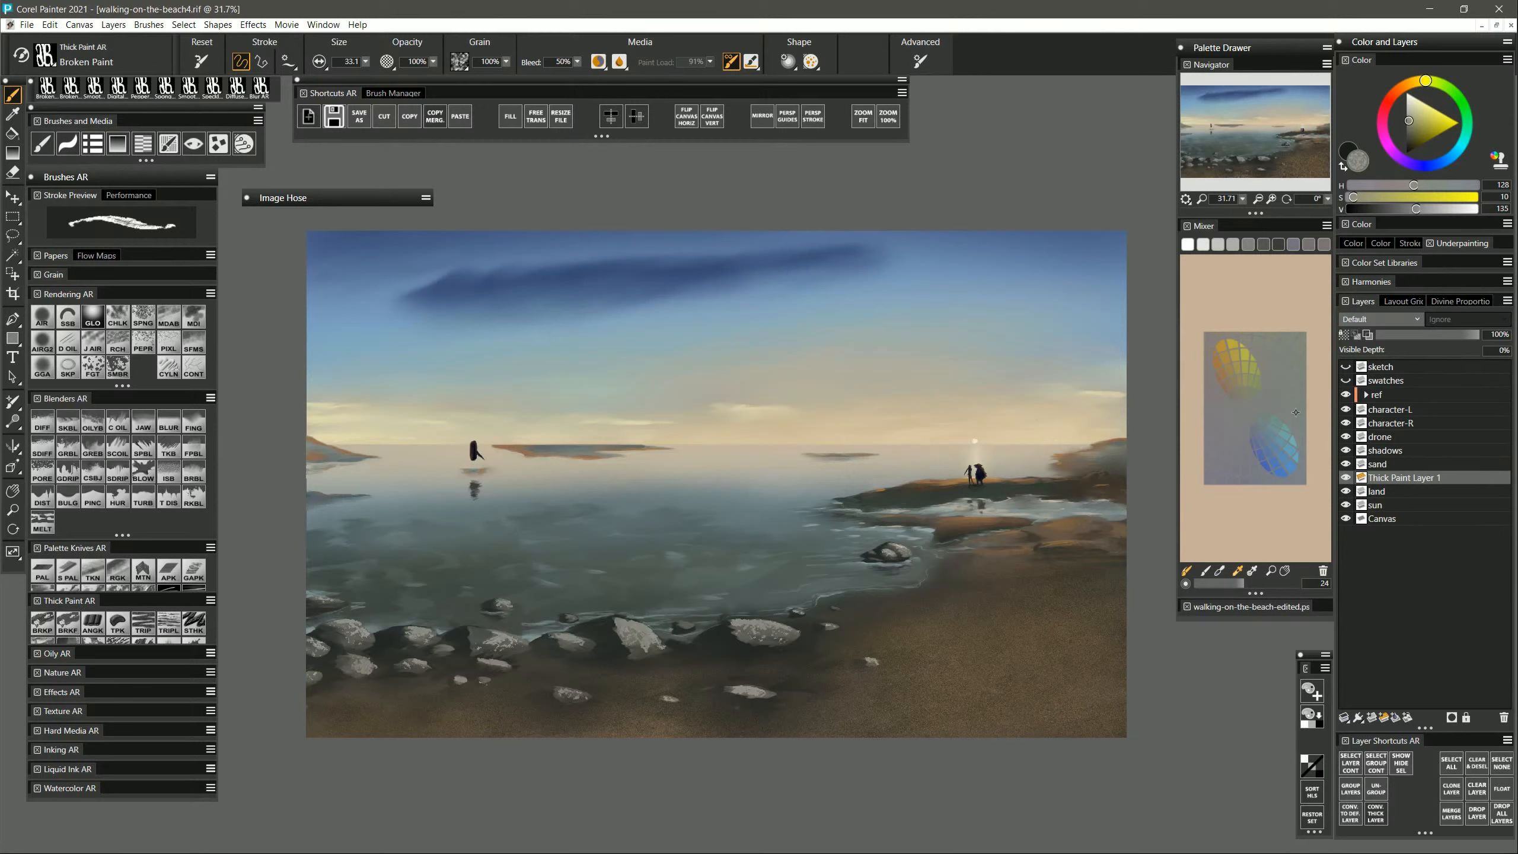
Darken the Broken Paint colour for the boulders to a Mixer blue-grey at value 77 and enlarge the brush to 63.2.
click(1268, 417)
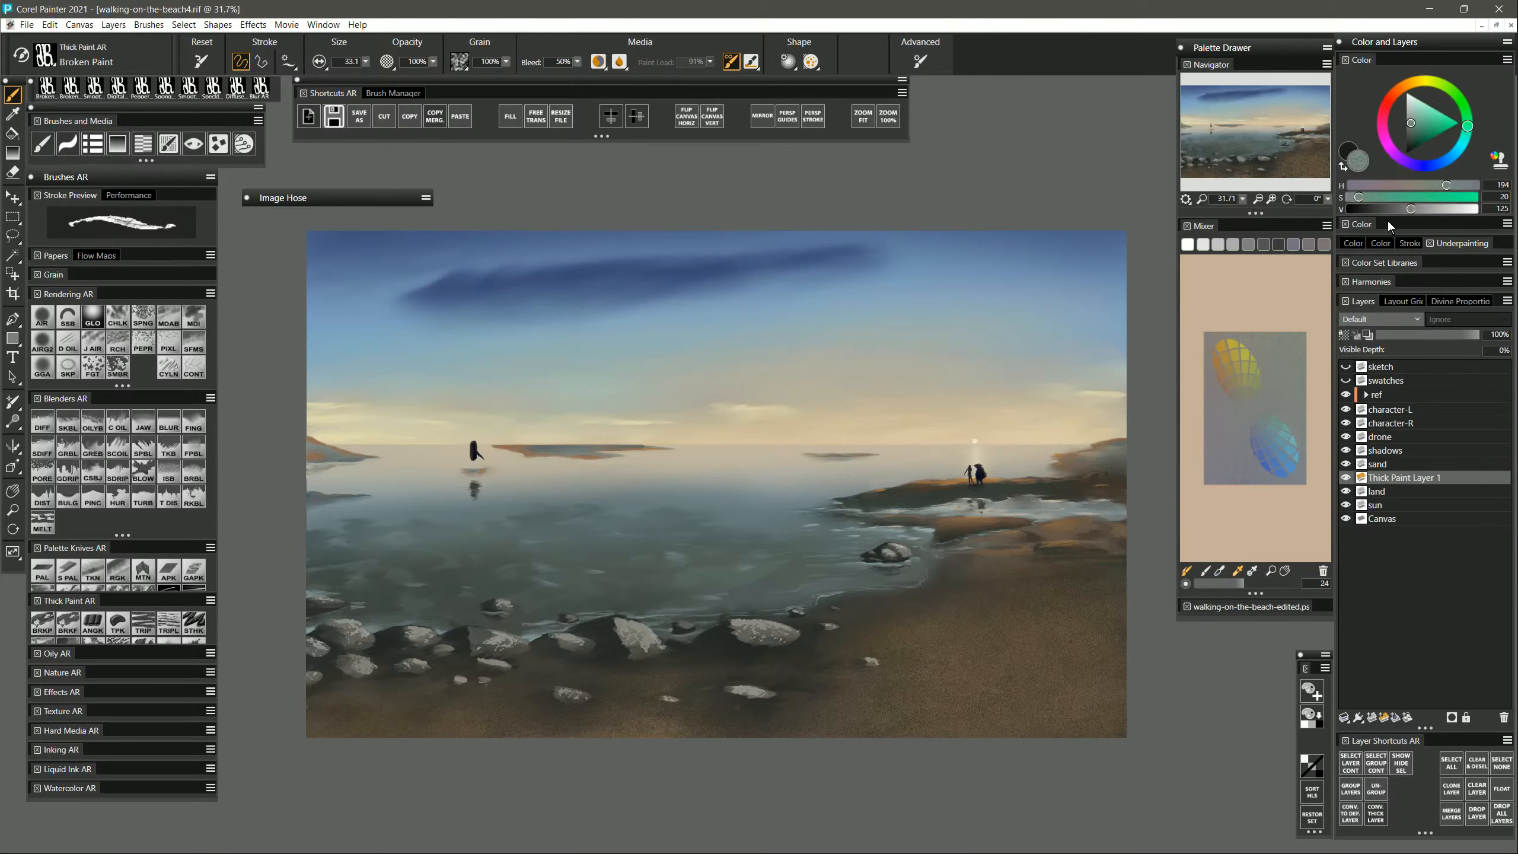
click(1390, 209)
ctrl+alt+drag(772, 624, 778, 624)
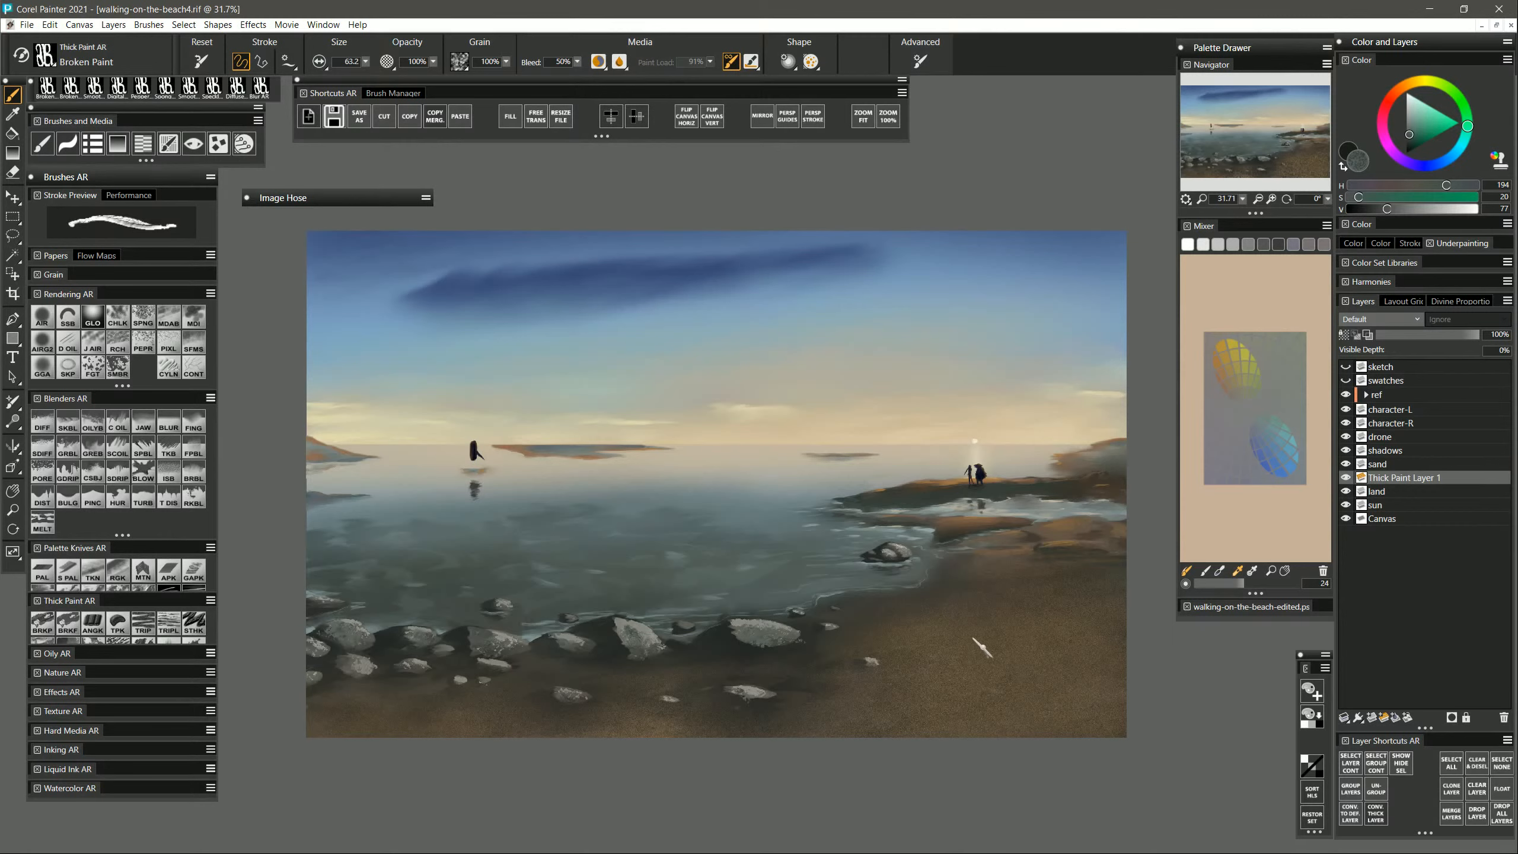
Add a warm orange-brown accent to the small stone beside the largest boulder with sampled sand colours and the brush reduced to 37.8.
alt+click(983, 647)
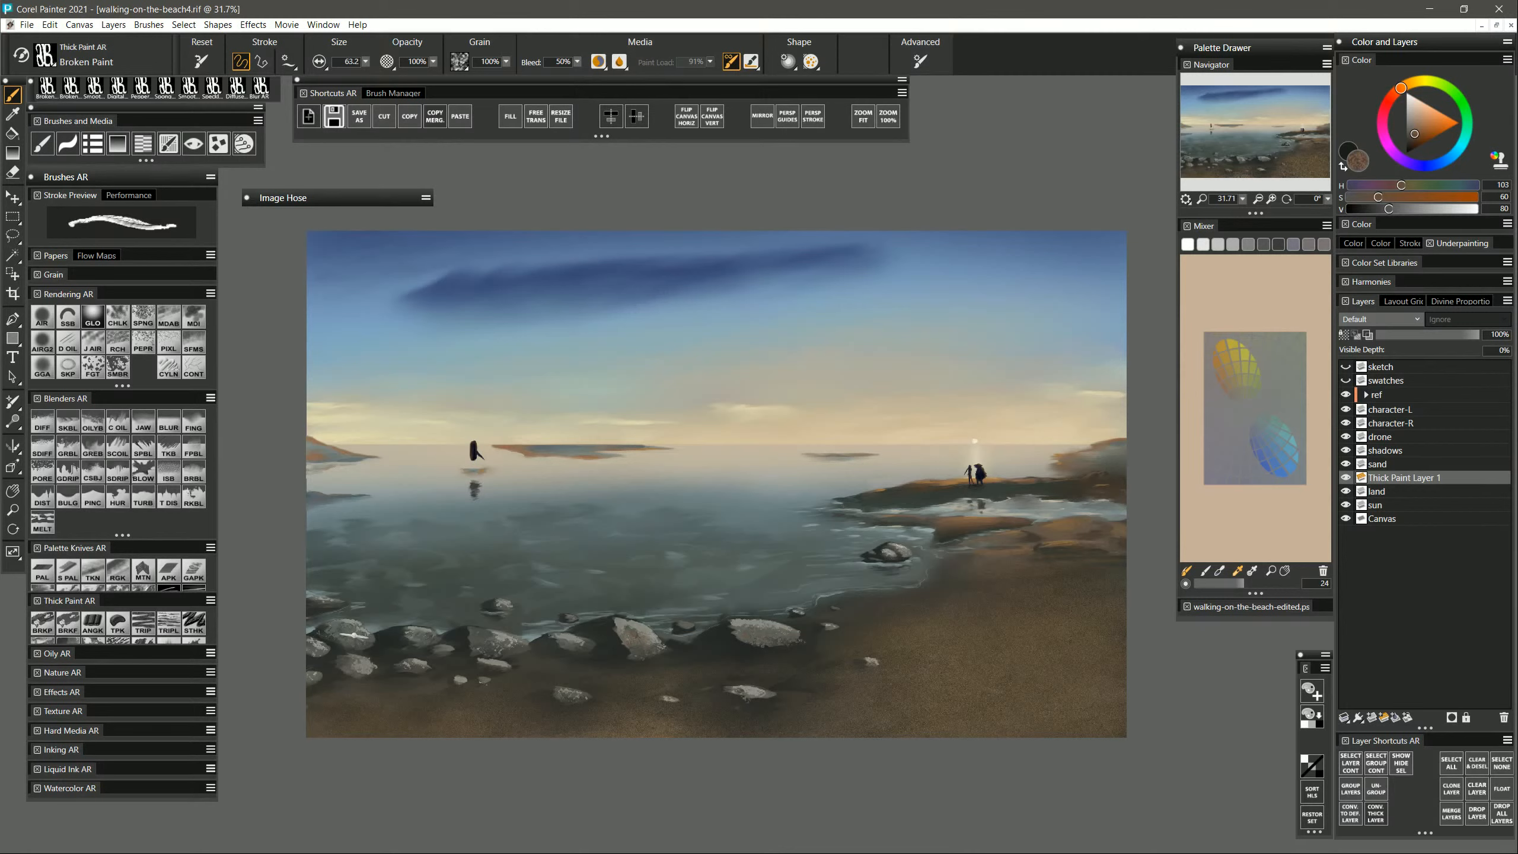
key(bracketleft)
key(bracketleft)
key(bracketleft)
key(bracketleft)
key(bracketleft)
key(bracketleft)
key(bracketleft)
key(bracketleft)
key(bracketleft)
key(bracketleft)
alt+click(844, 626)
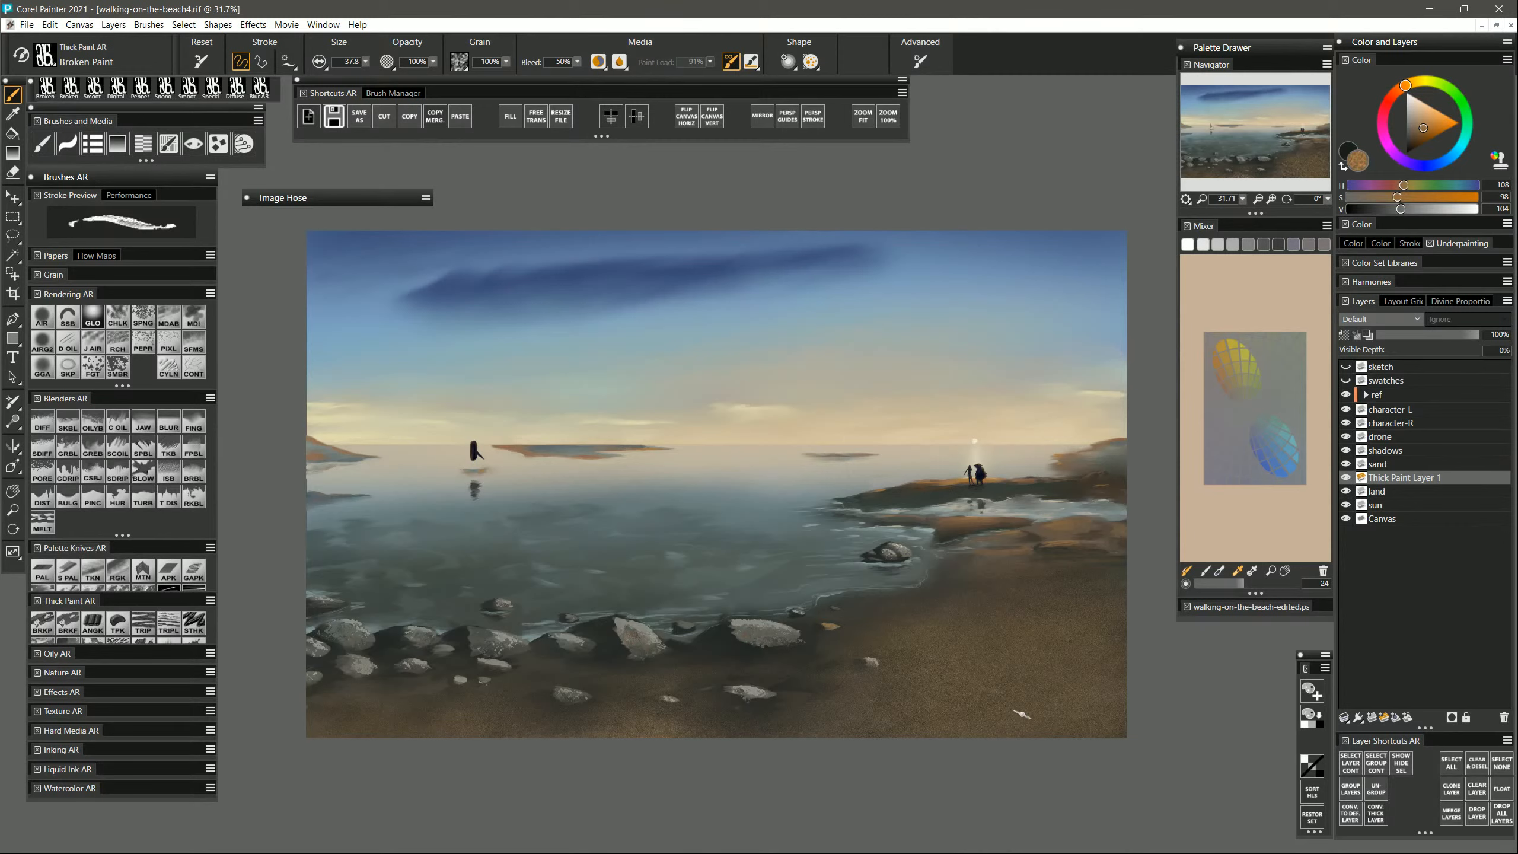
Add a second Thick Paint layer and texture the near rocky shore in orange-brown, darkened to value 83, with brush sizes 84.9 and 66.3.
click(1384, 717)
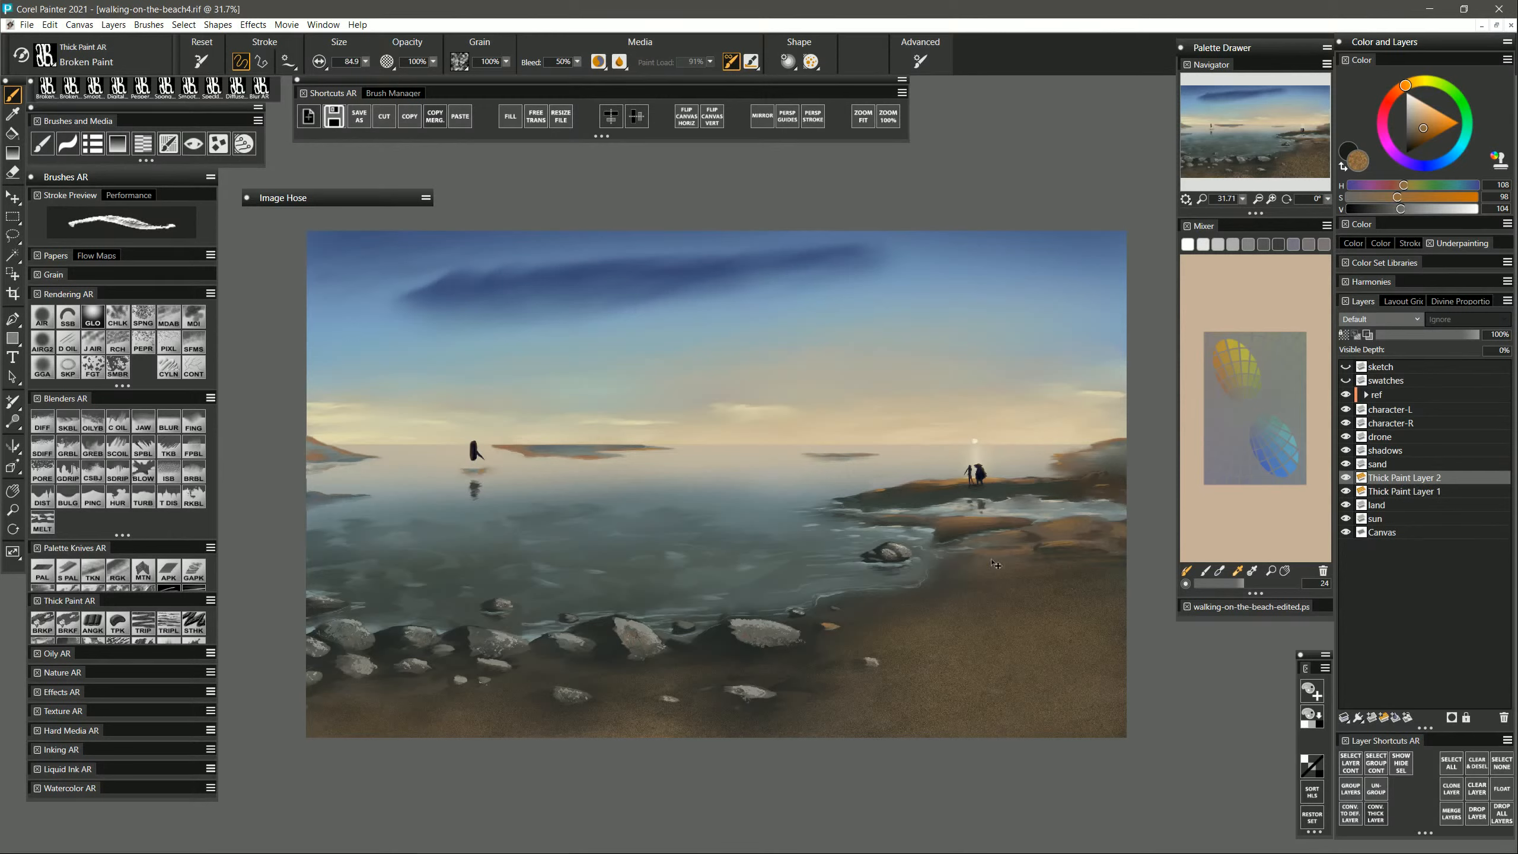
mouse_move(1021, 559)
mouse_down()
mouse_move(954, 561)
mouse_move(1115, 568)
mouse_up()
drag(1400, 209, 1390, 209)
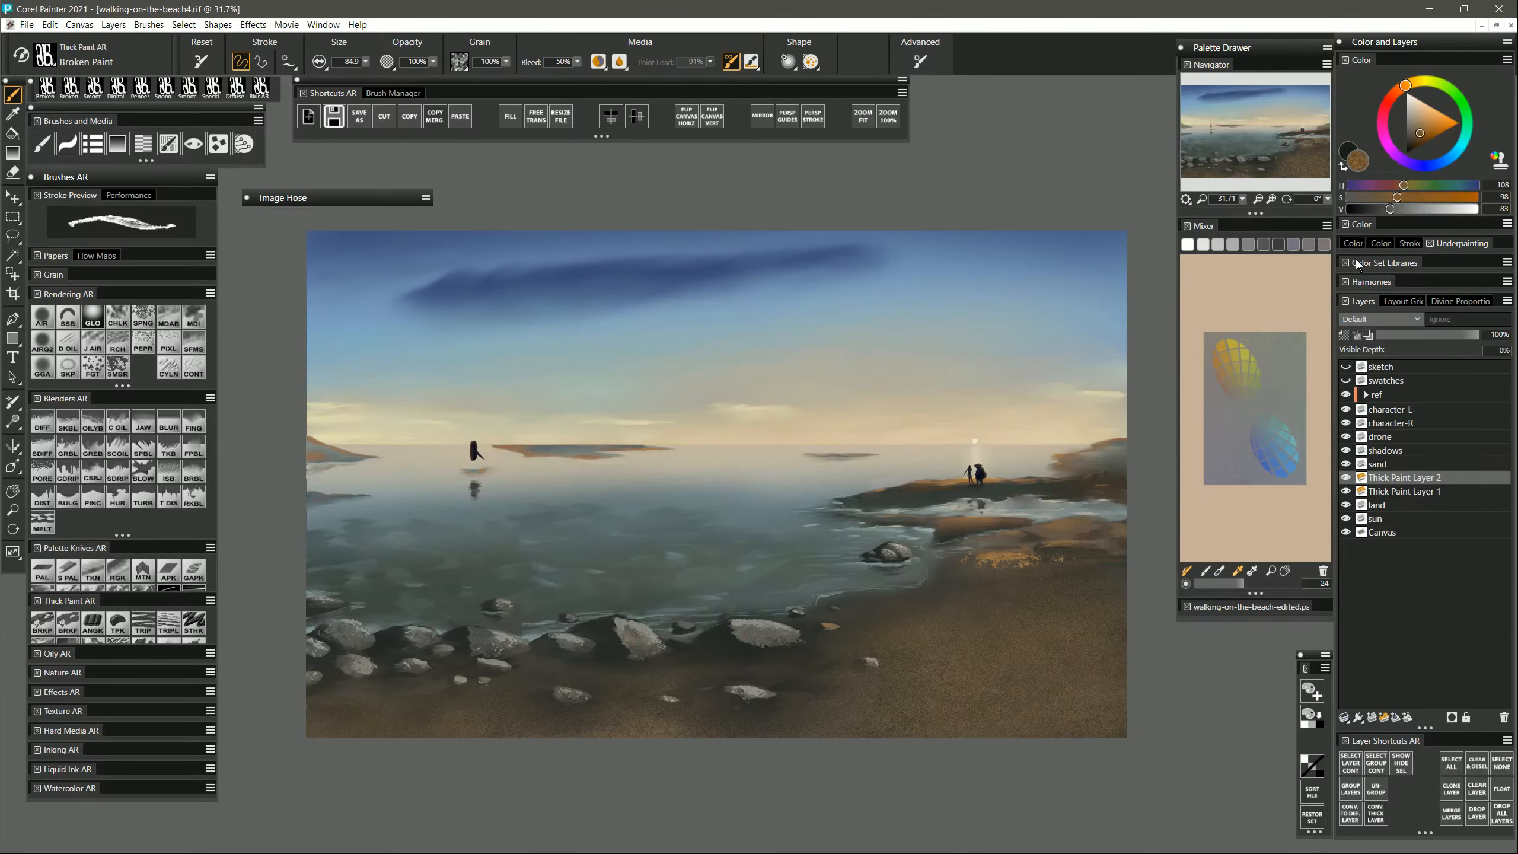
mouse_move(1007, 561)
mouse_down()
mouse_move(963, 565)
mouse_move(1059, 567)
mouse_up()
key(bracketleft)
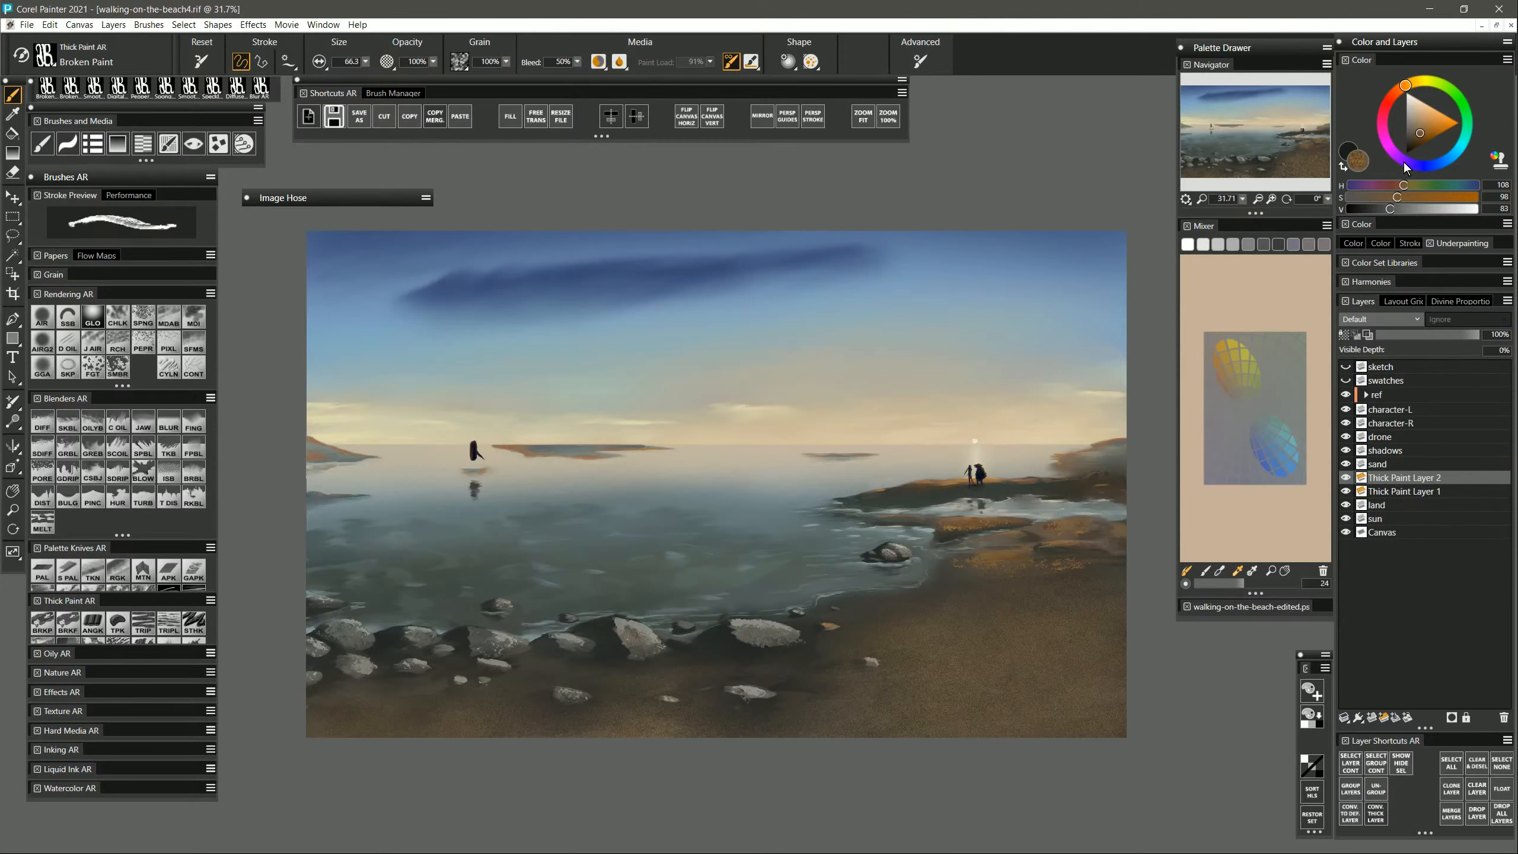
Texture the headland around the walking figures with a Mixer brown at value 73 and a sampled dark grey, reducing the brush to 32.2.
click(1219, 383)
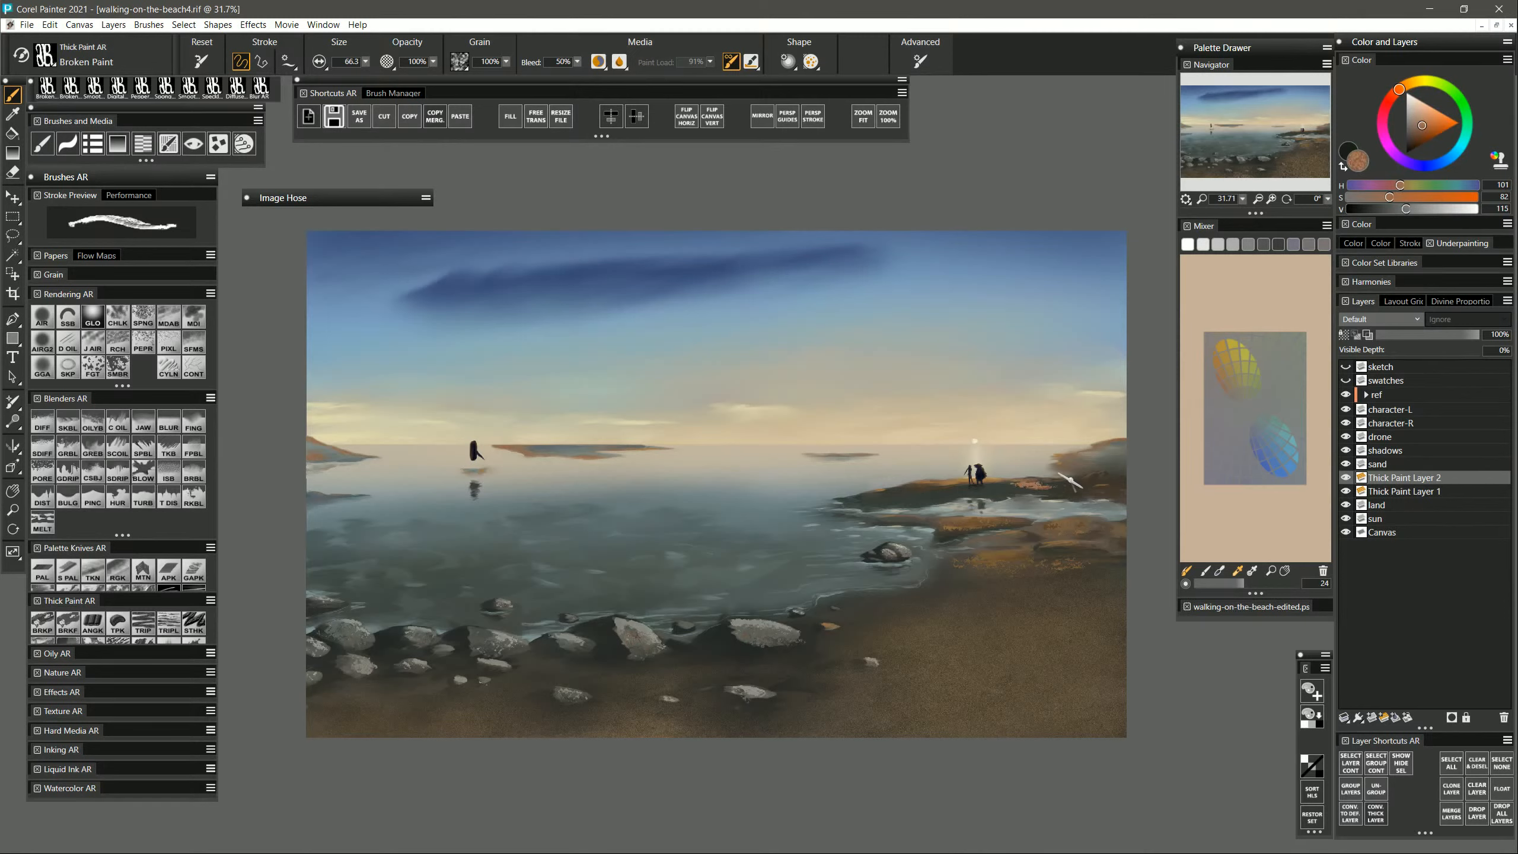
click(1387, 209)
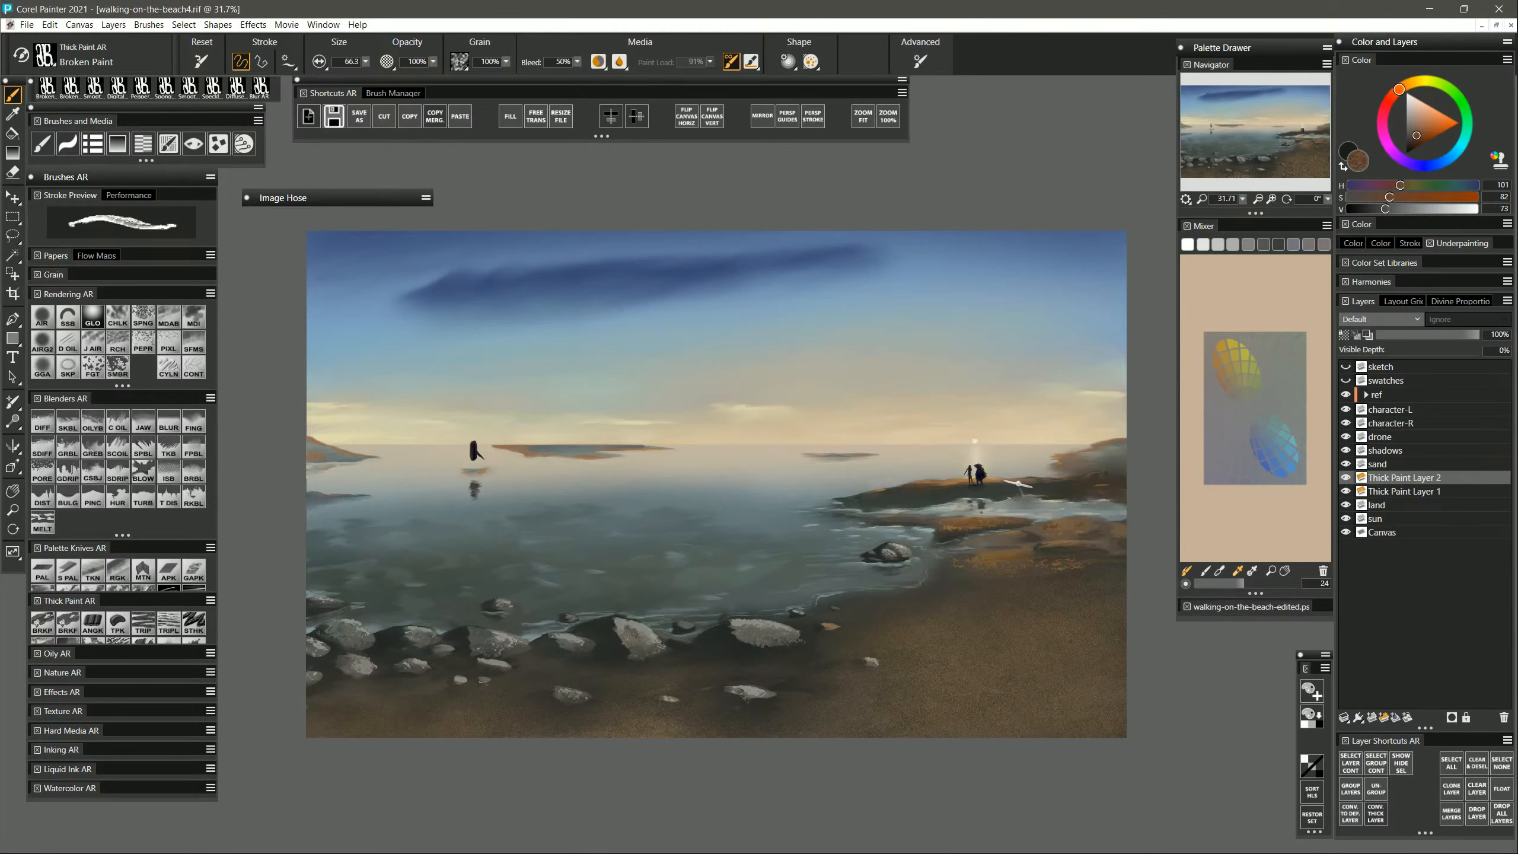
key(bracketleft)
key(bracketleft)
key(bracketleft)
alt+click(926, 496)
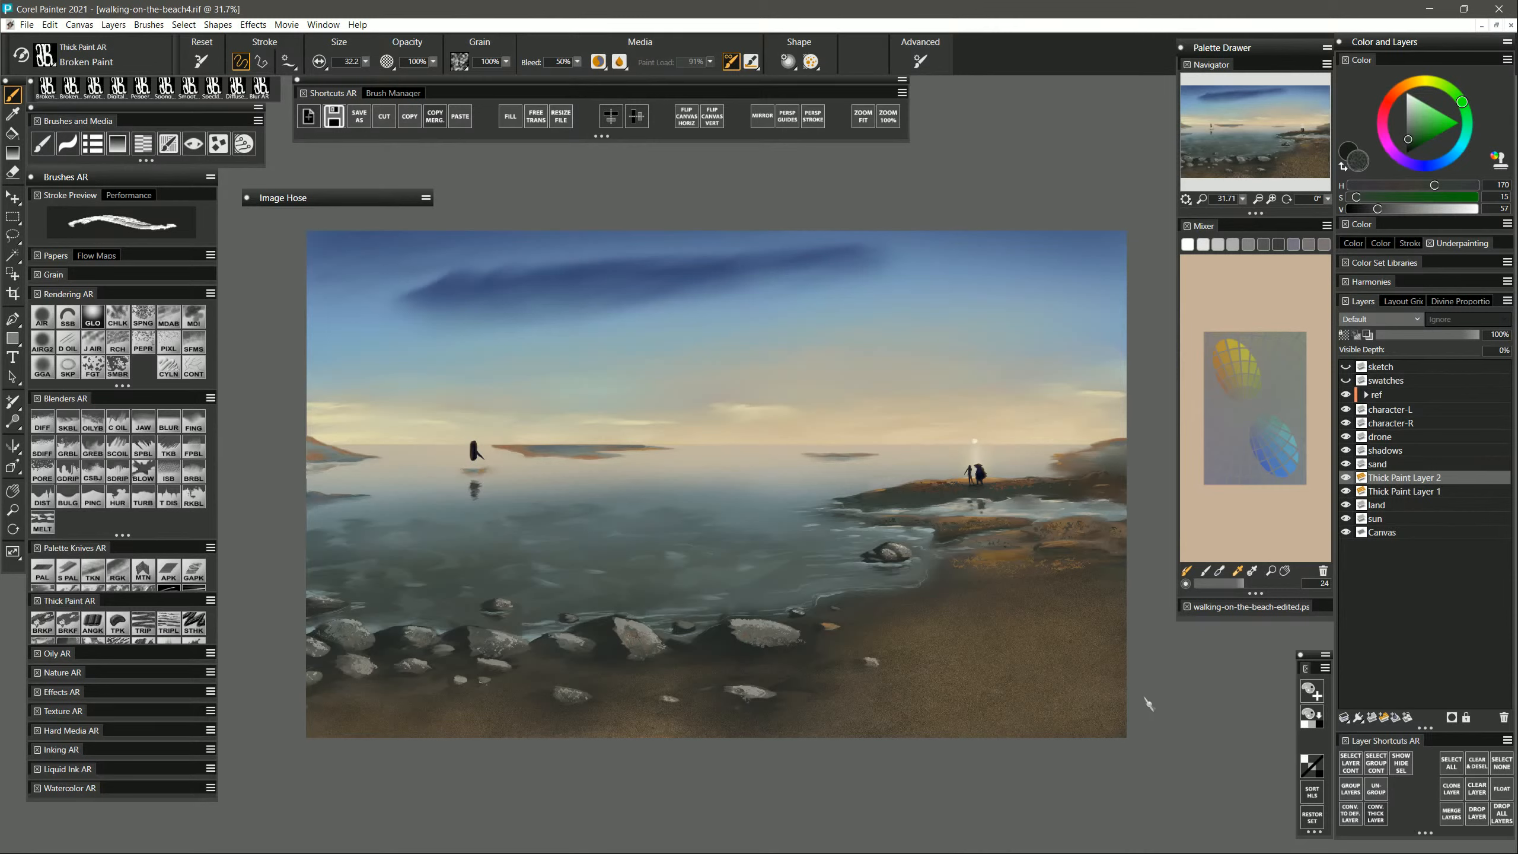
Add broken texture to the distant islands with sampled warm brown and blue-grey, redoing the stroke along the long island's waterline.
alt+click(532, 452)
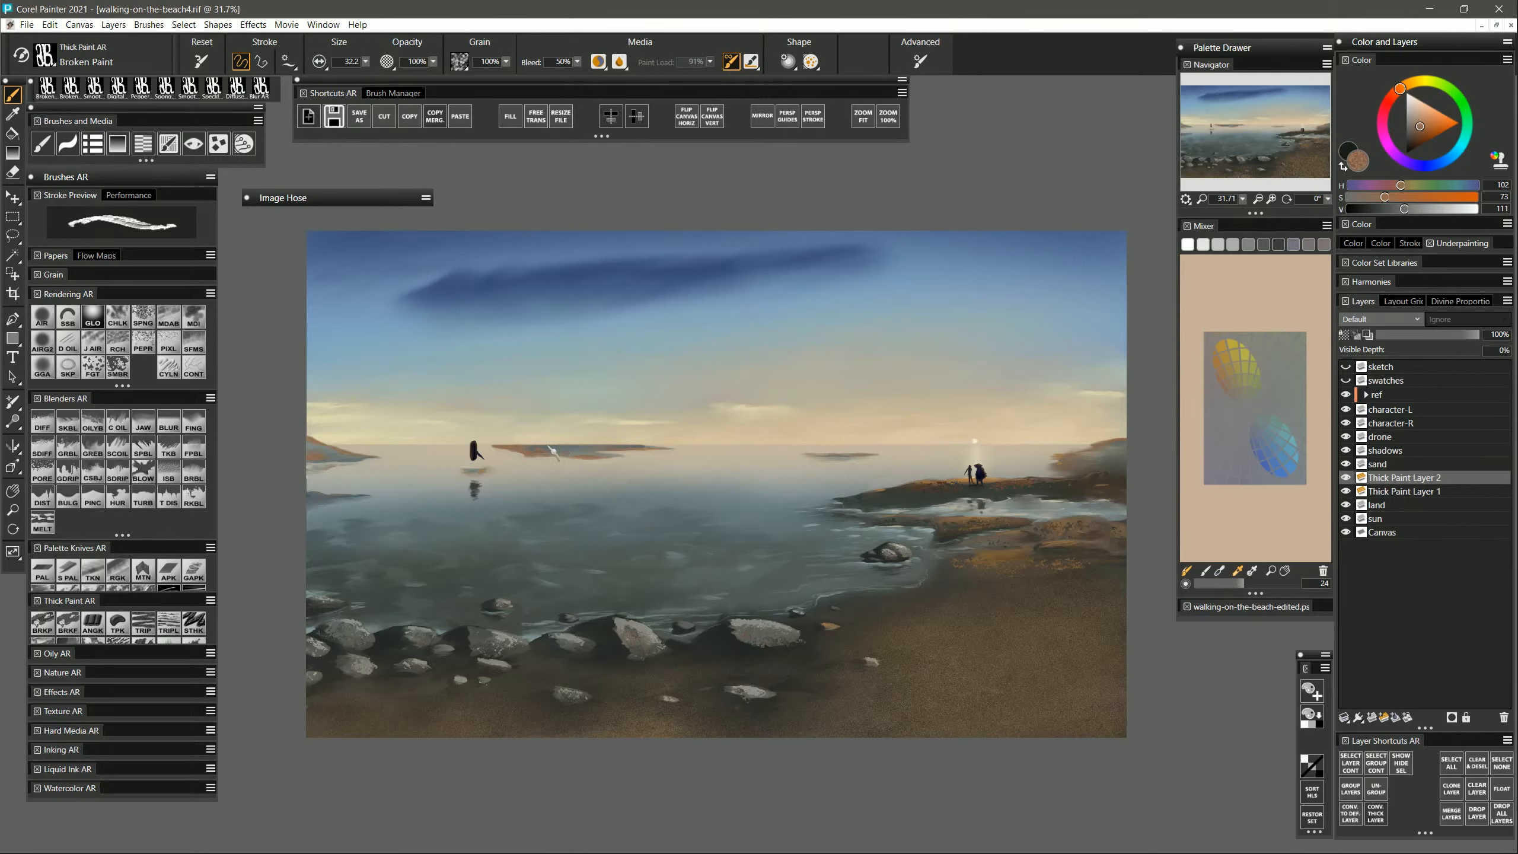
alt+click(563, 447)
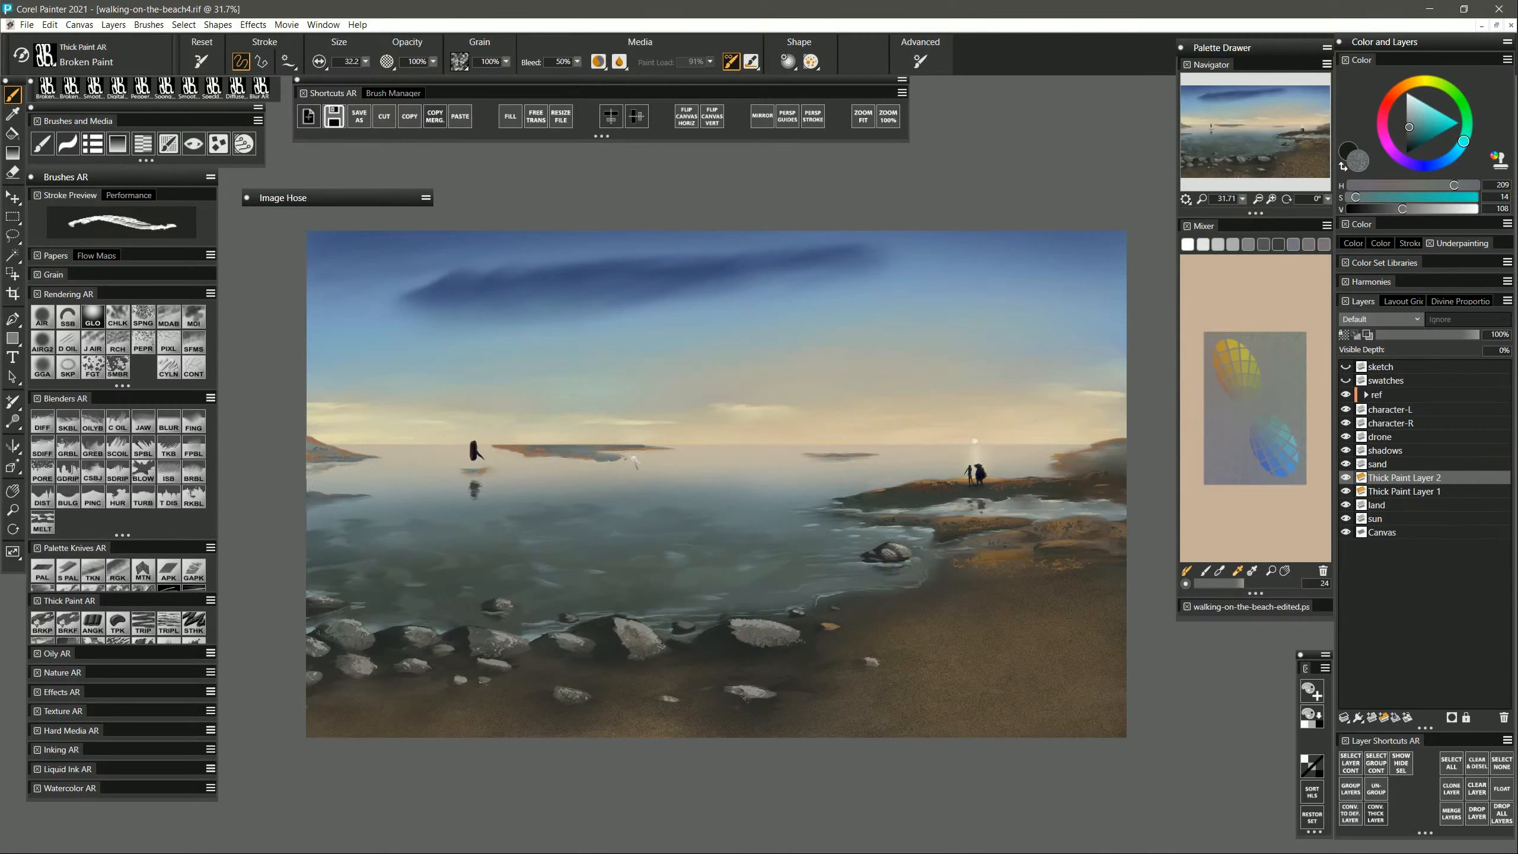
key(ctrl+z)
drag(612, 457, 630, 457)
Extend the tip of the rocky spit into the water with broken strokes of sampled dark blue-grey.
alt+click(830, 510)
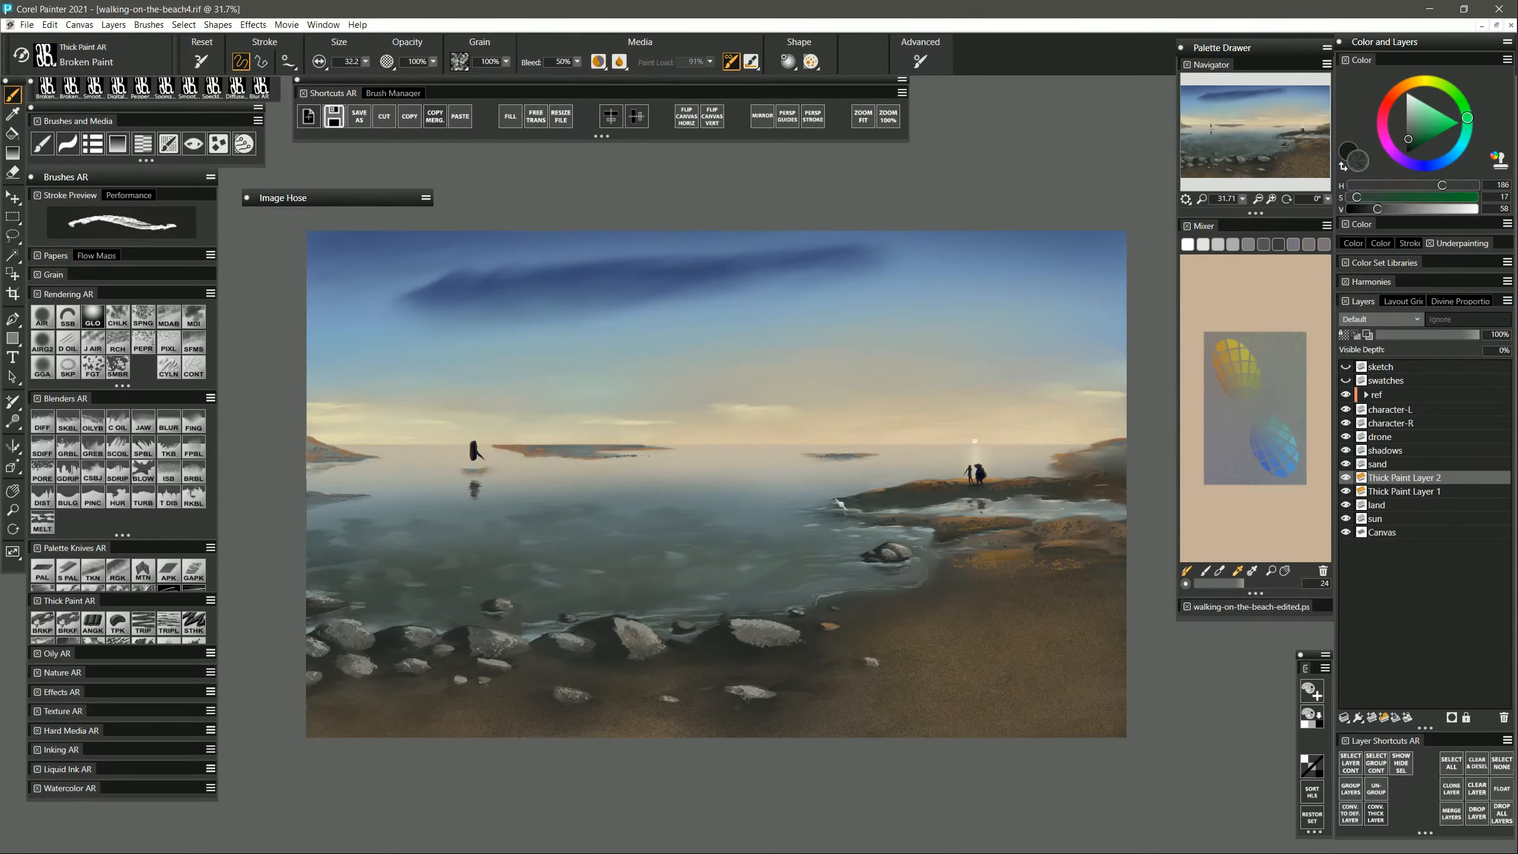
drag(841, 507, 820, 514)
alt+click(849, 507)
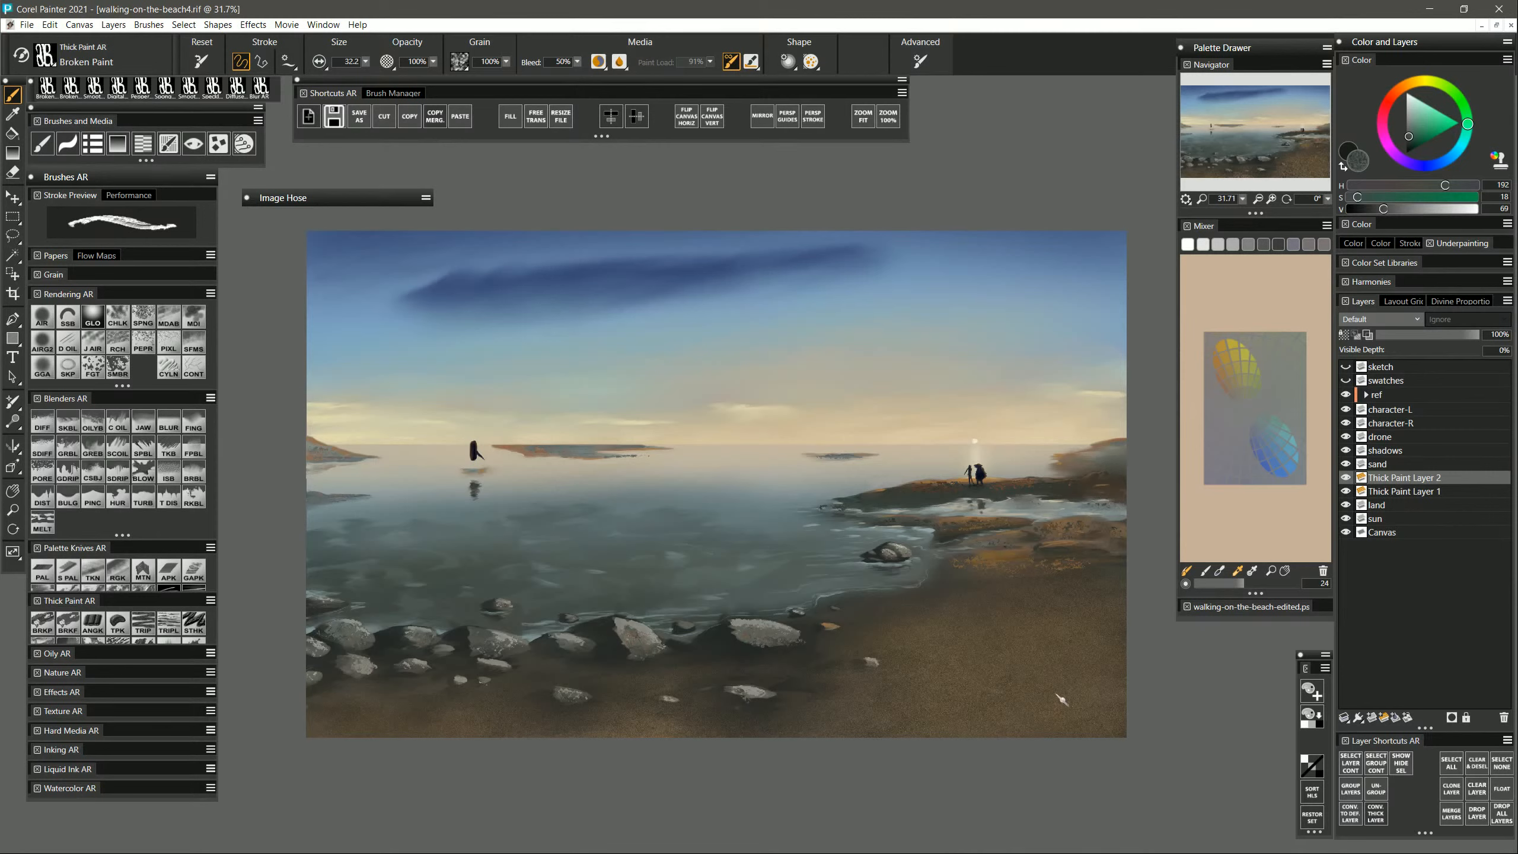
Merge both Thick Paint layers into the land layer and choose the Smooth Knife Blender brush.
shift+click(1403, 506)
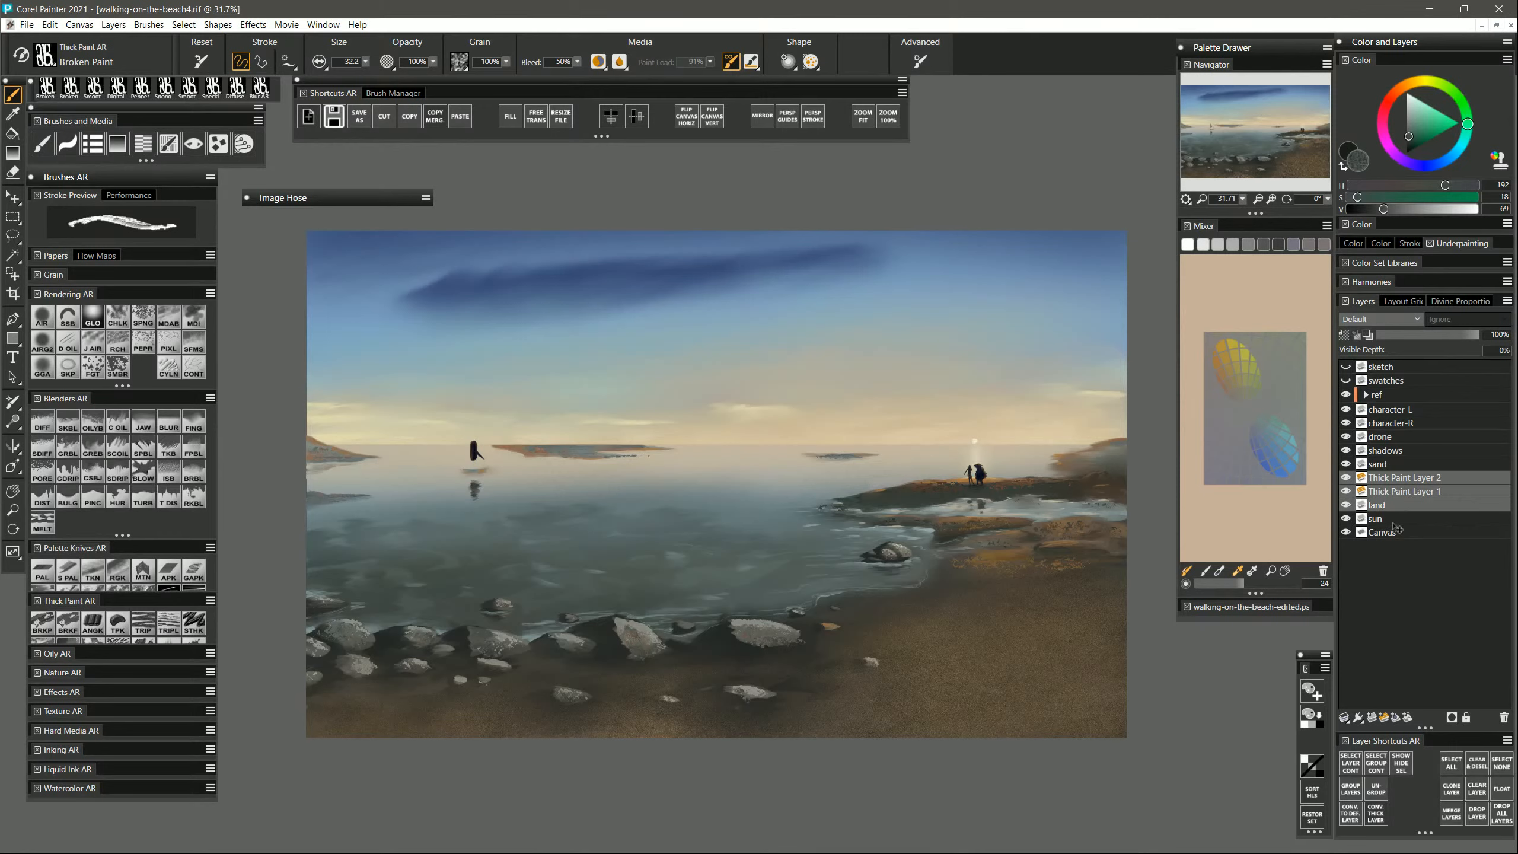
key(ctrl+e)
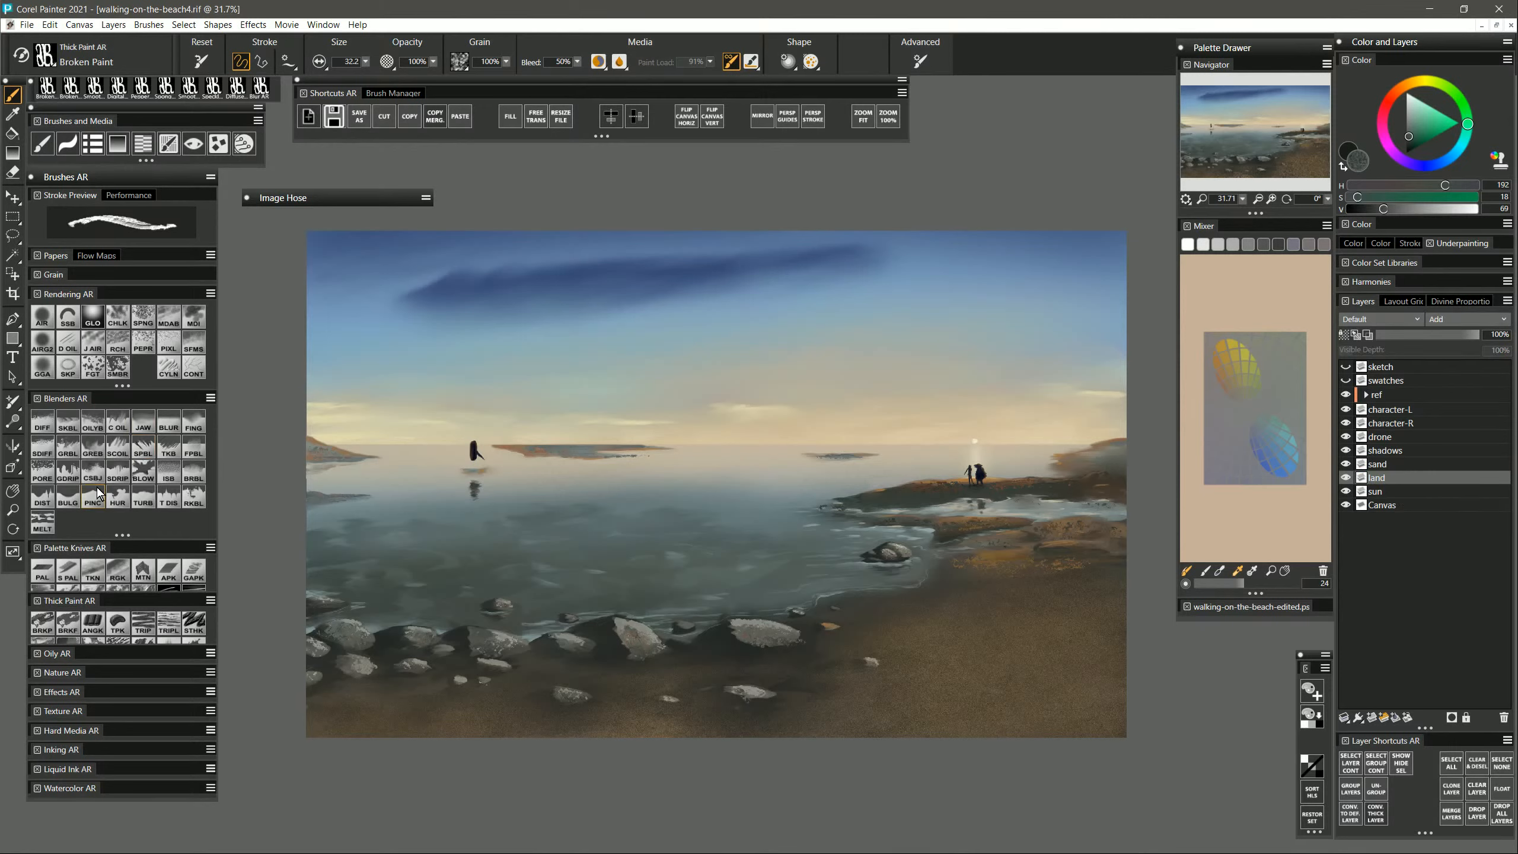
click(69, 428)
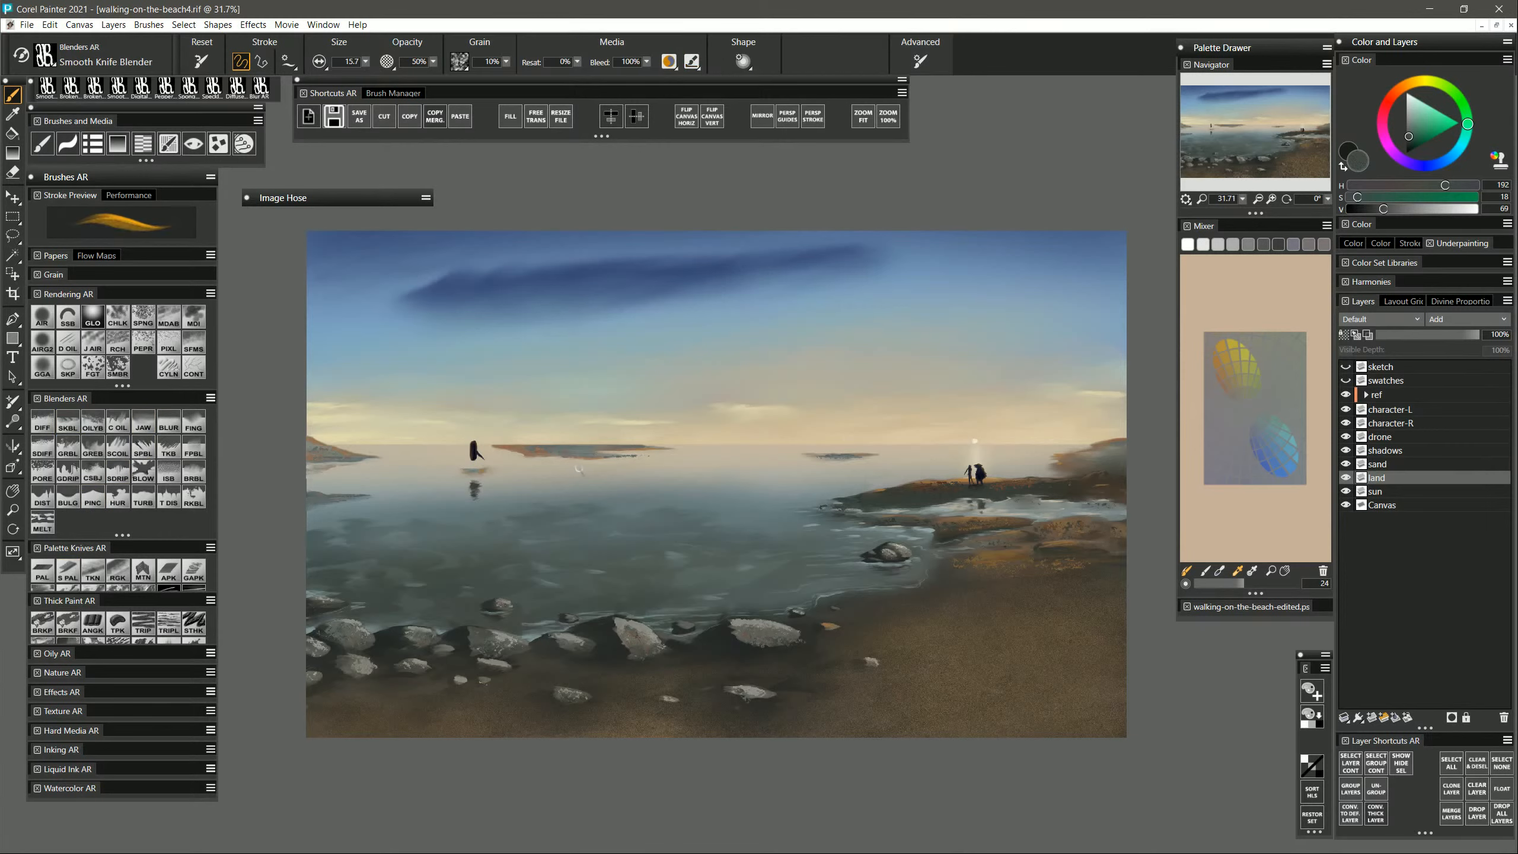
Blend the thick paint texture on the distant headland and the rocky shore with a slightly larger Smooth Knife Blender.
key(bracketright)
drag(317, 452, 338, 457)
drag(1047, 497, 1048, 498)
drag(1005, 573, 969, 563)
Smooth the thick paint texture on the inlet rock, large boulders and foreground stones with the Smooth Knife Blender at size 23.0.
ctrl+alt+drag(901, 546, 896, 548)
key(bracketright)
key(bracketright)
key(bracketright)
key(bracketright)
drag(754, 627, 784, 640)
drag(734, 614, 724, 627)
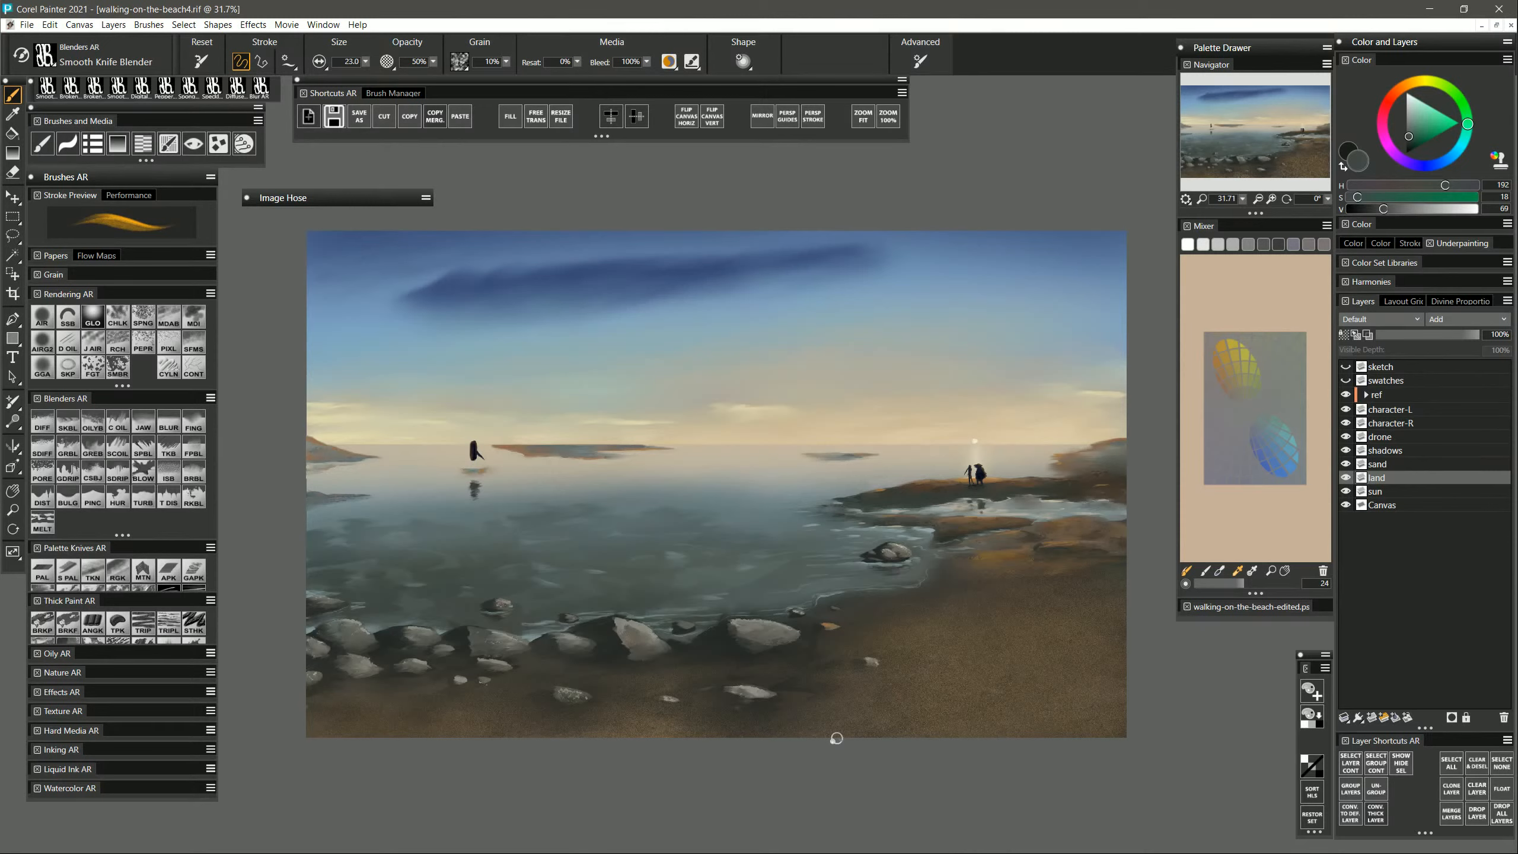
drag(568, 689, 582, 698)
Refine the fine pale details along the waterline with Smooth Palette Knife AR at size 6.3 and sampled warm pale water colours.
click(68, 571)
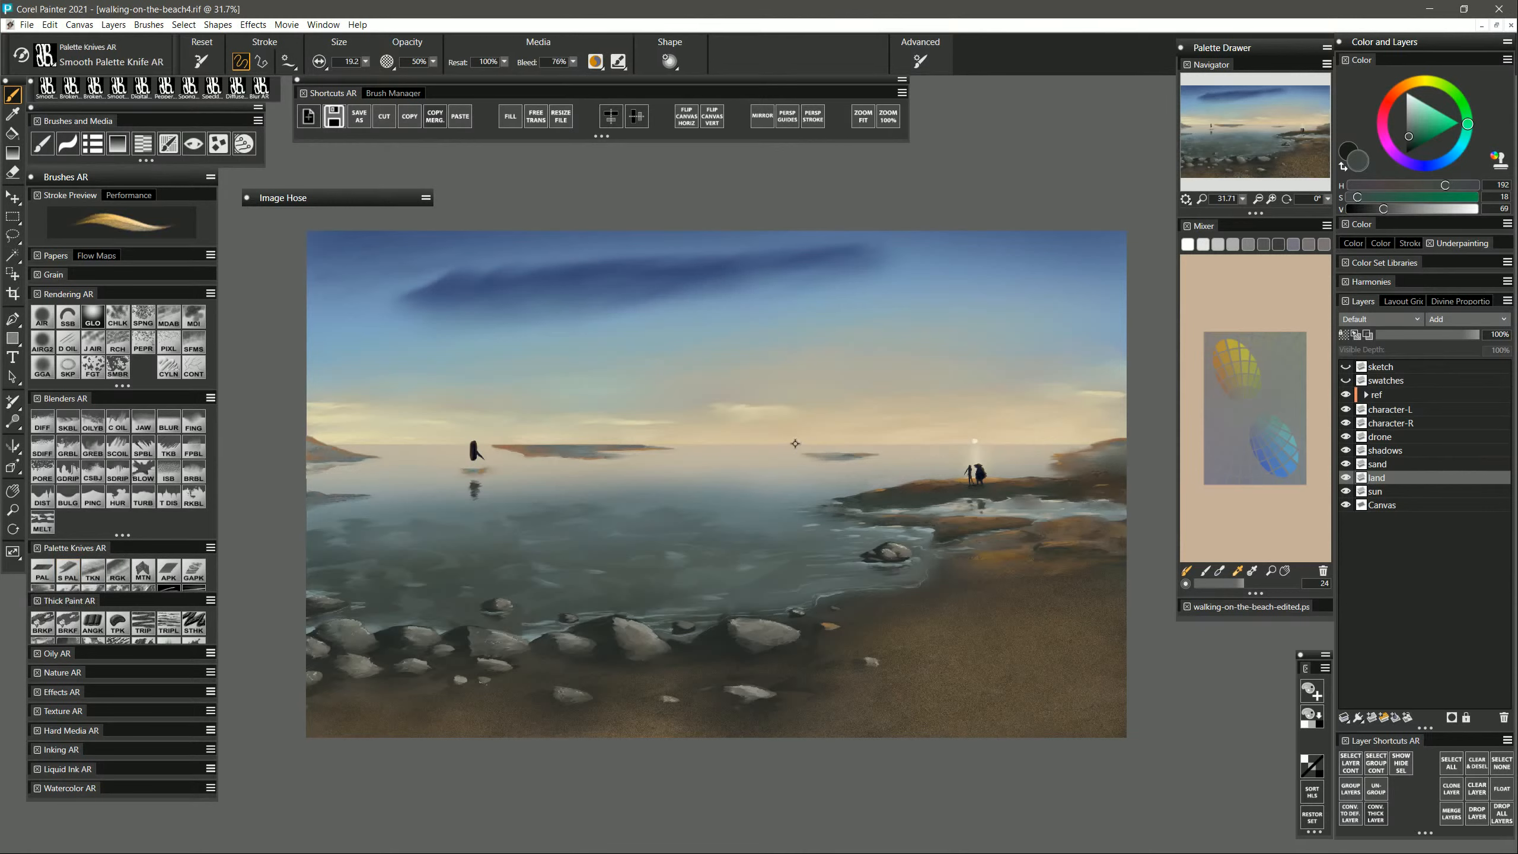
alt+click(917, 446)
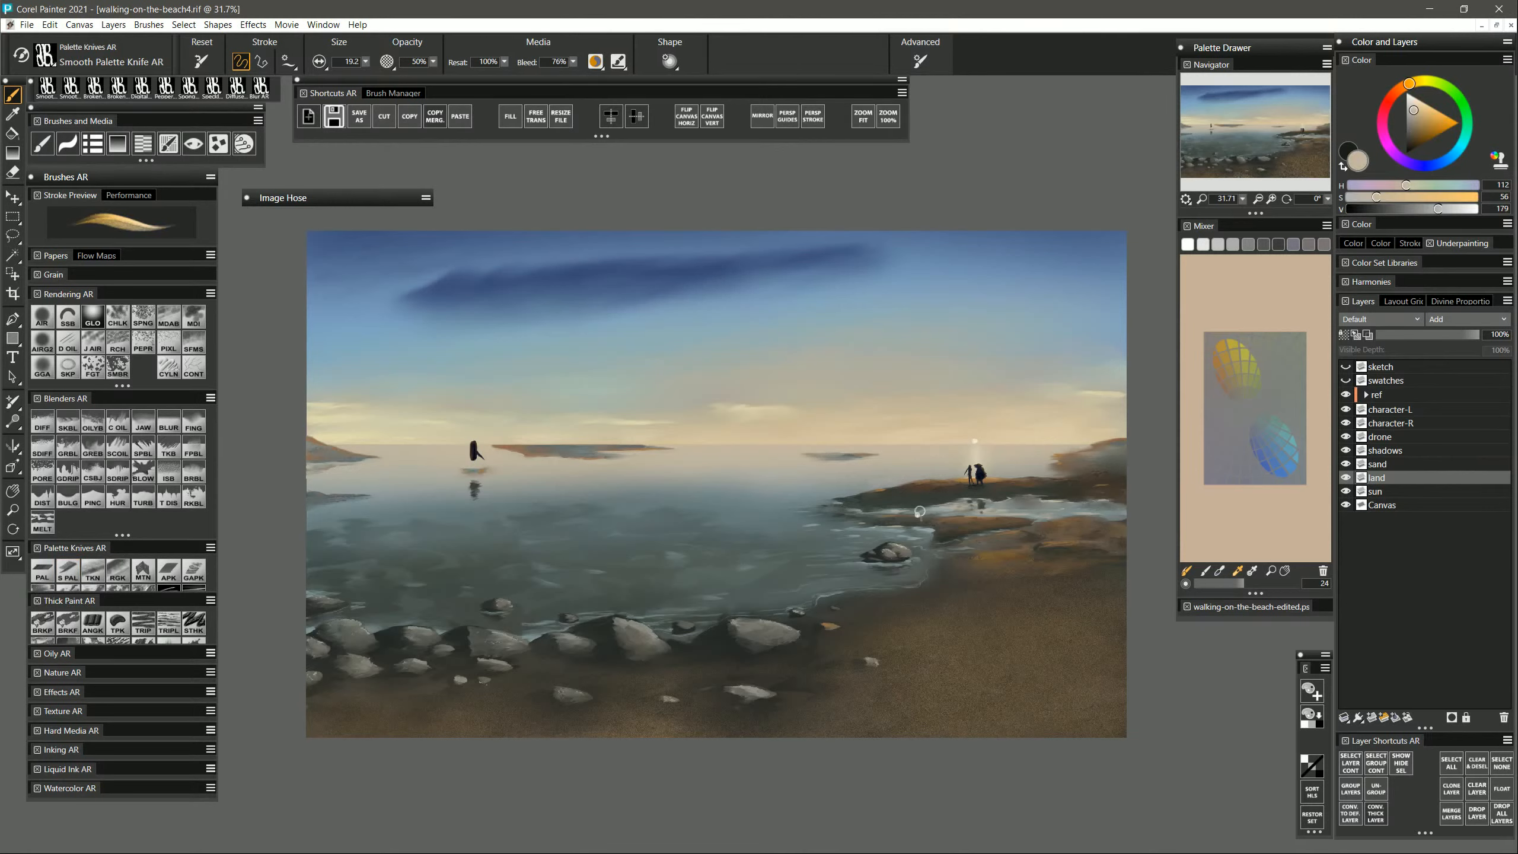
alt+click(876, 464)
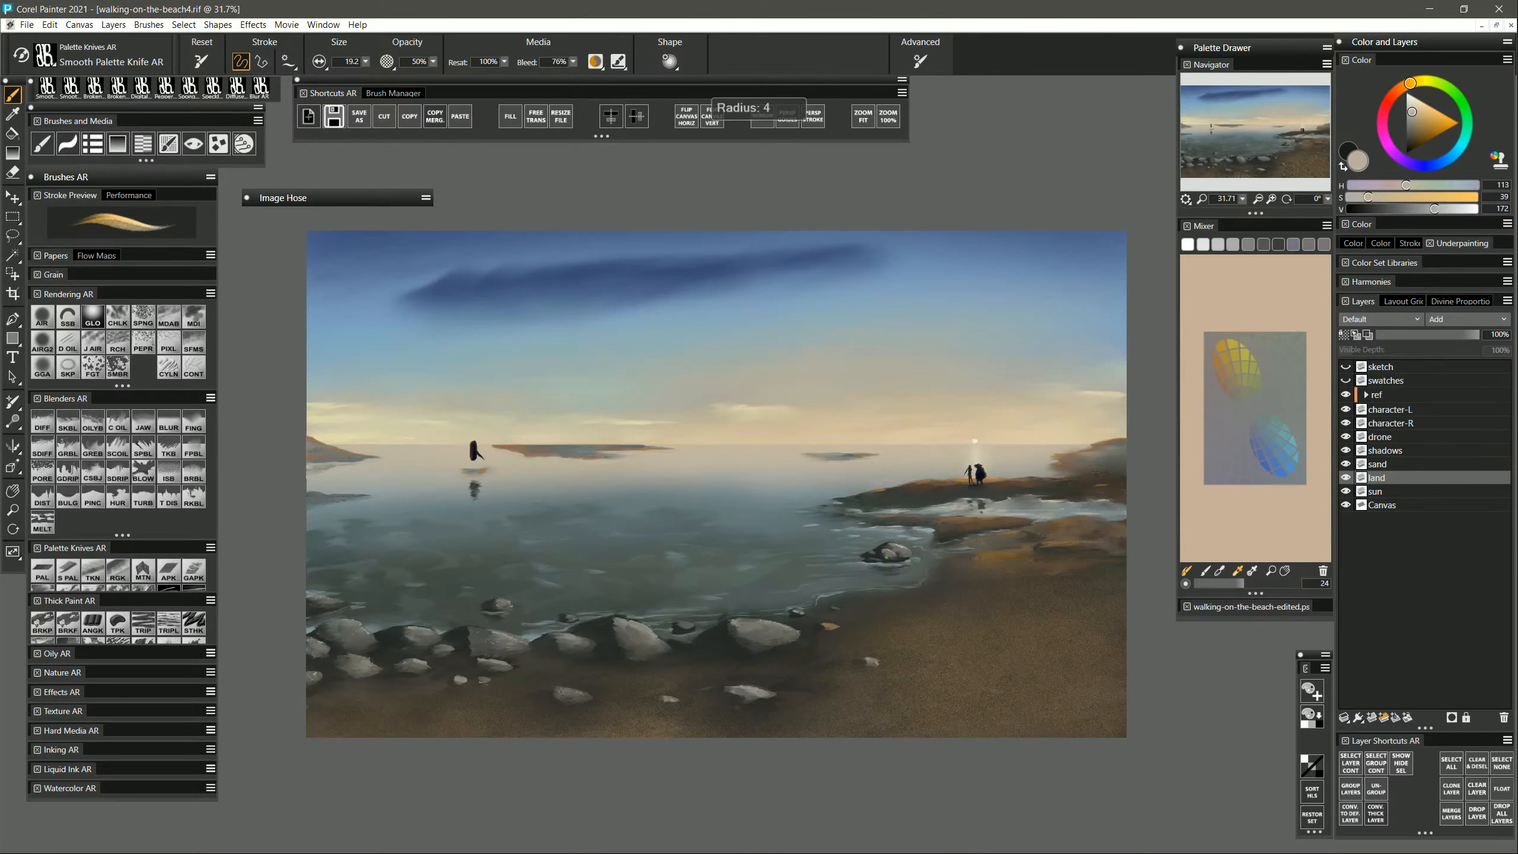
key(bracketleft)
key(bracketleft)
key(bracketleft)
key(bracketleft)
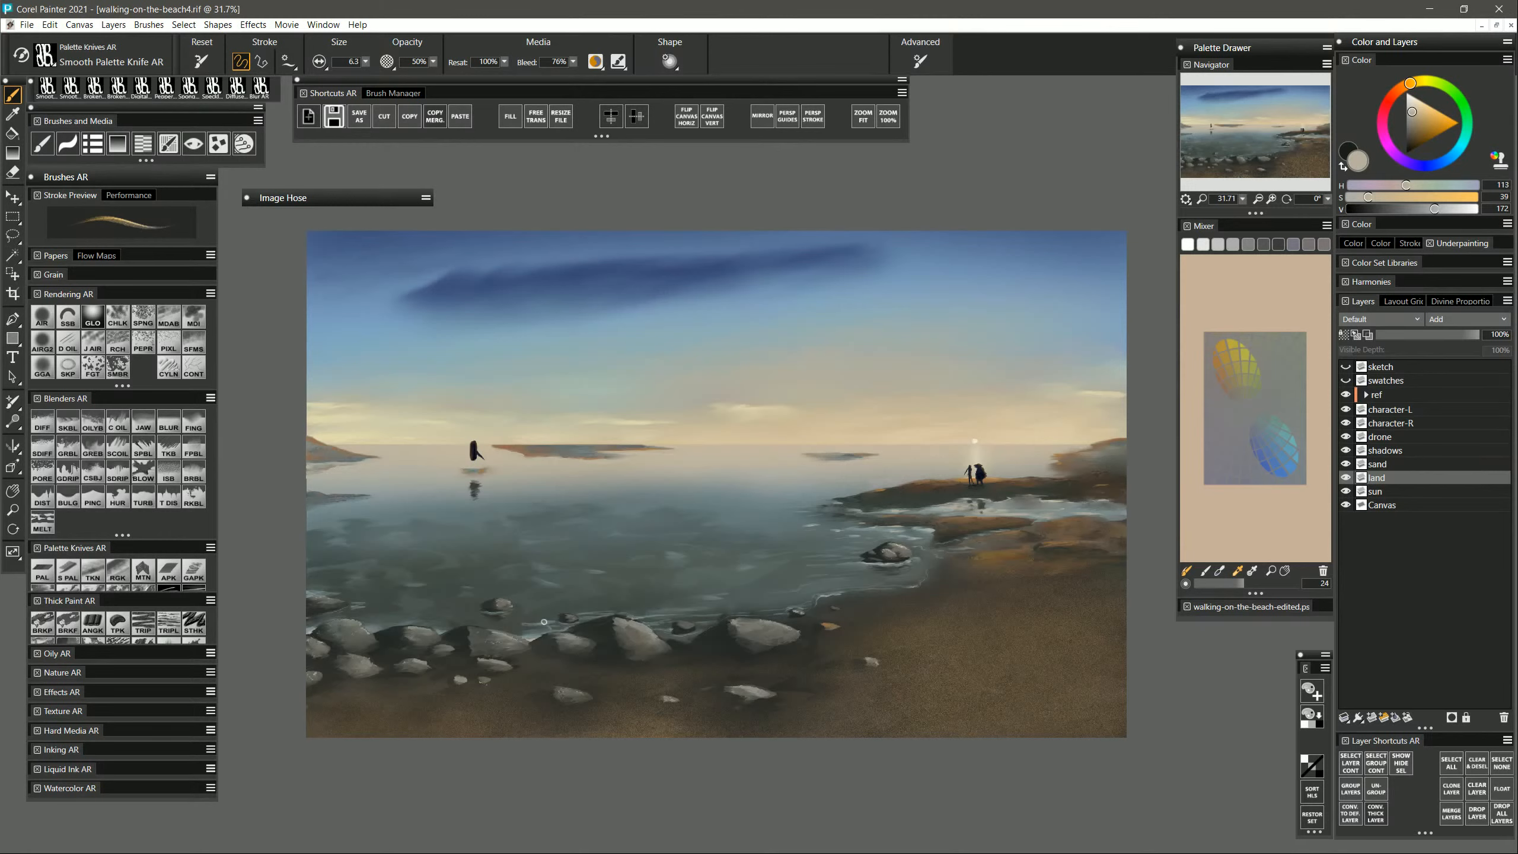
Refine the small stone and waterline between the large boulders with sampled blue-grey, boulder grey and dark shadow colours.
alt+click(742, 505)
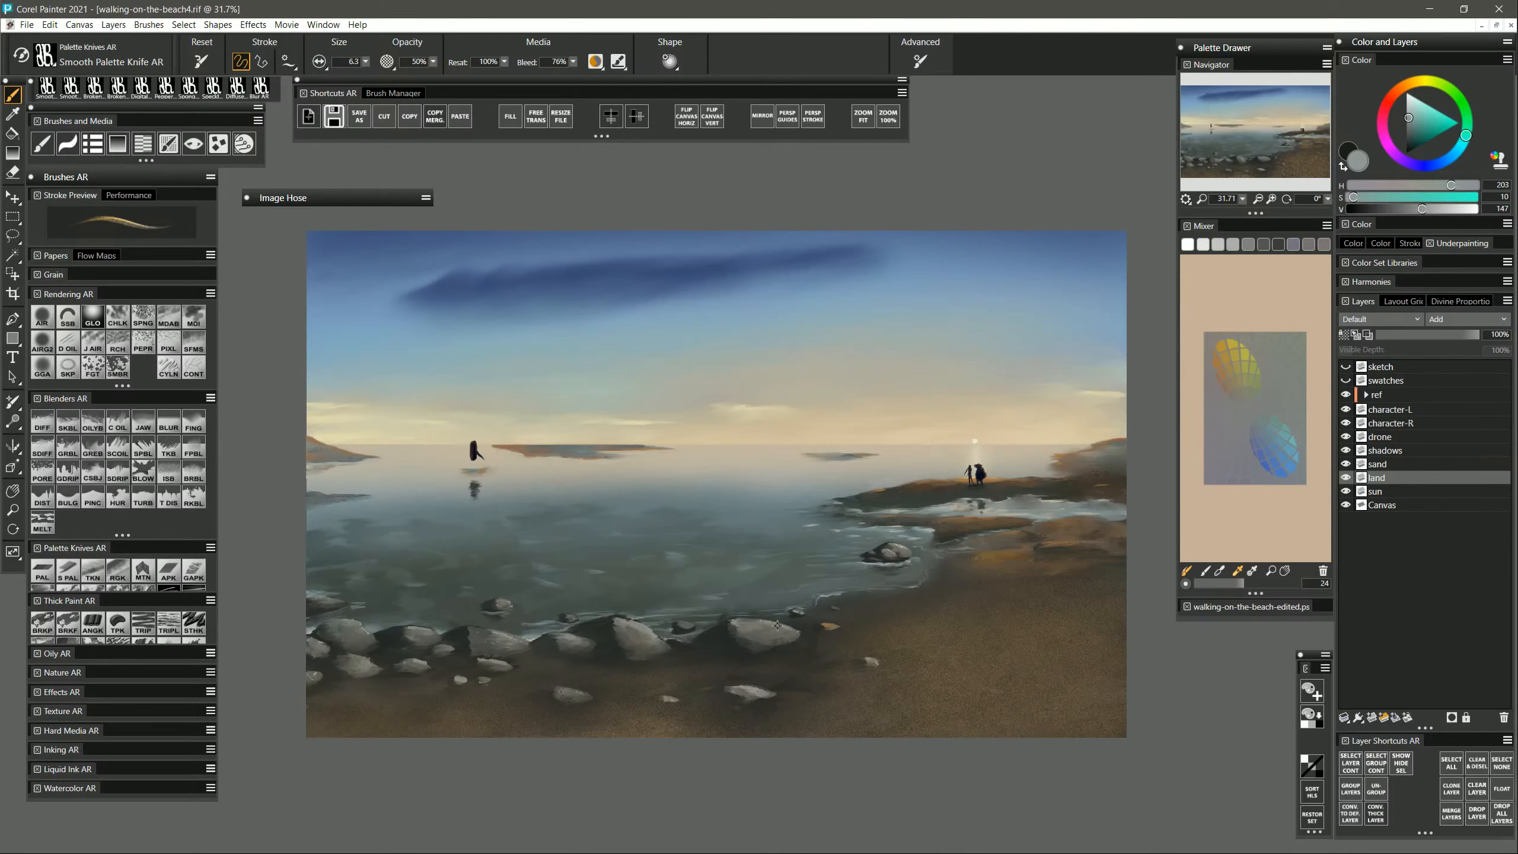
alt+click(700, 622)
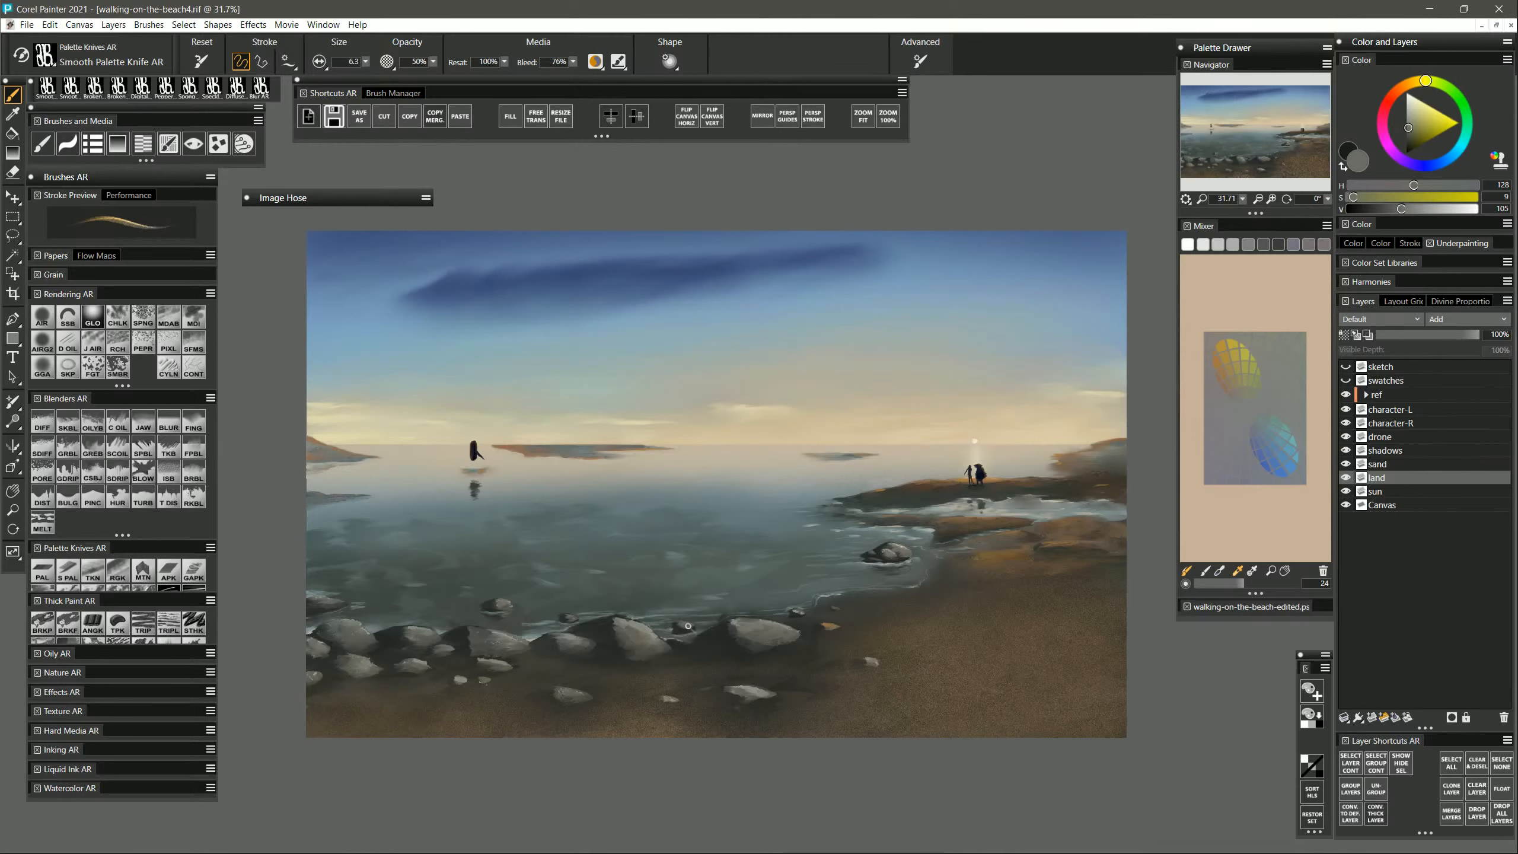
alt+click(654, 623)
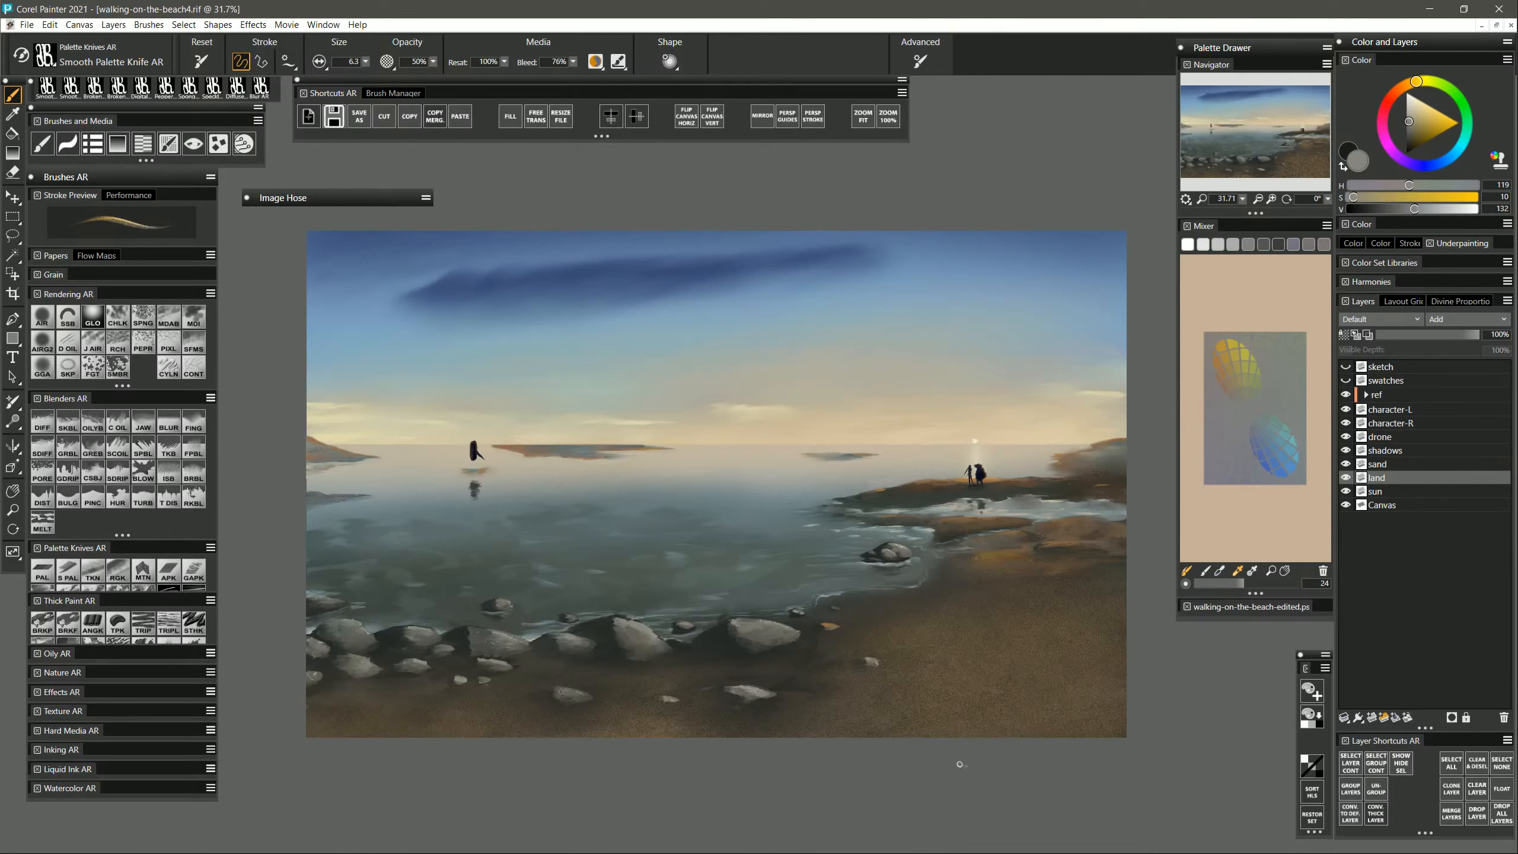
alt+click(869, 654)
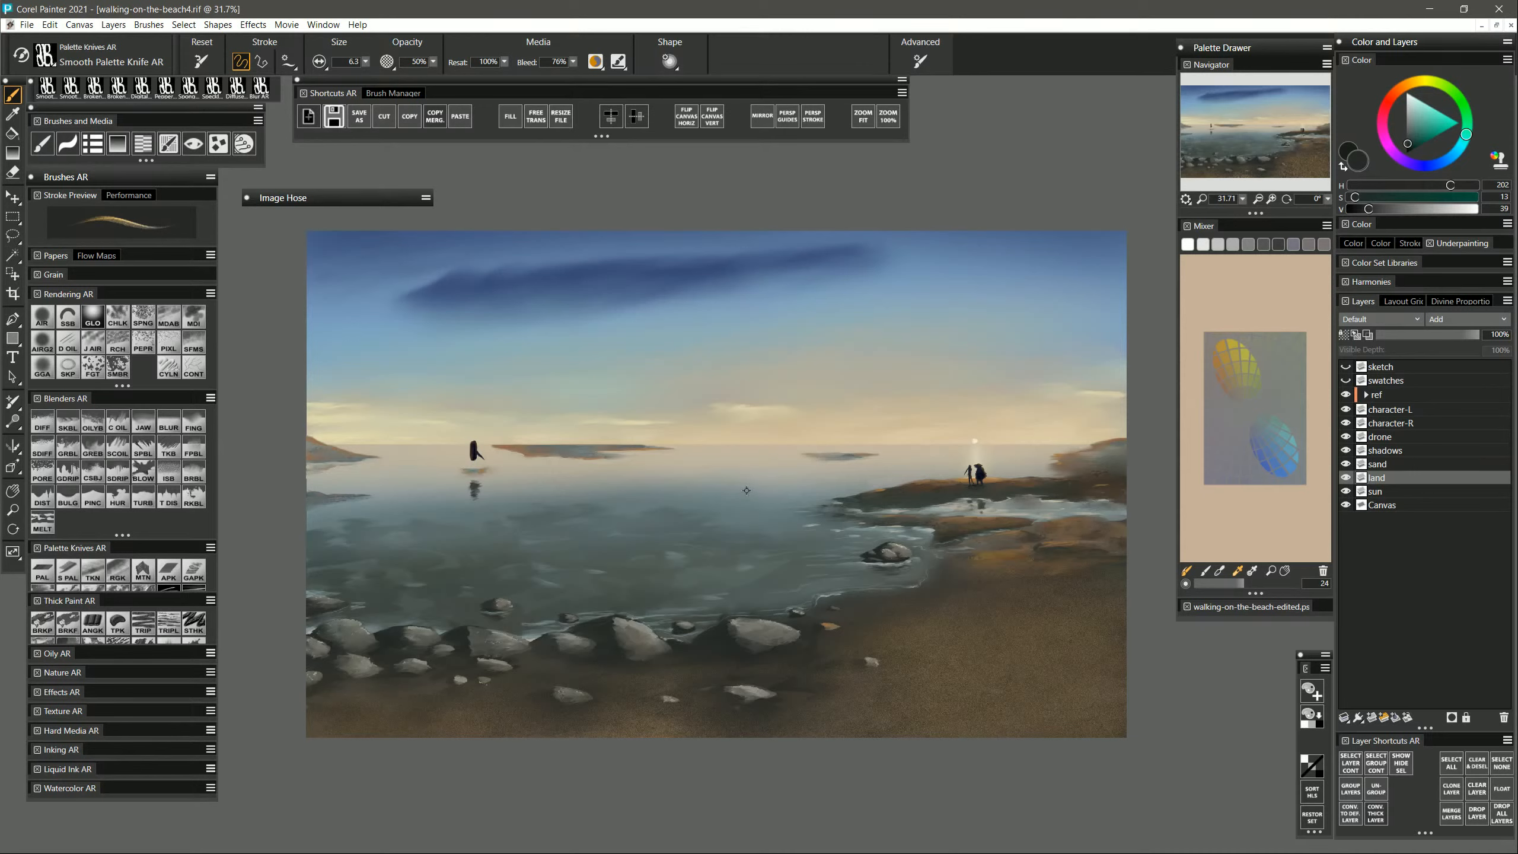
alt+click(878, 610)
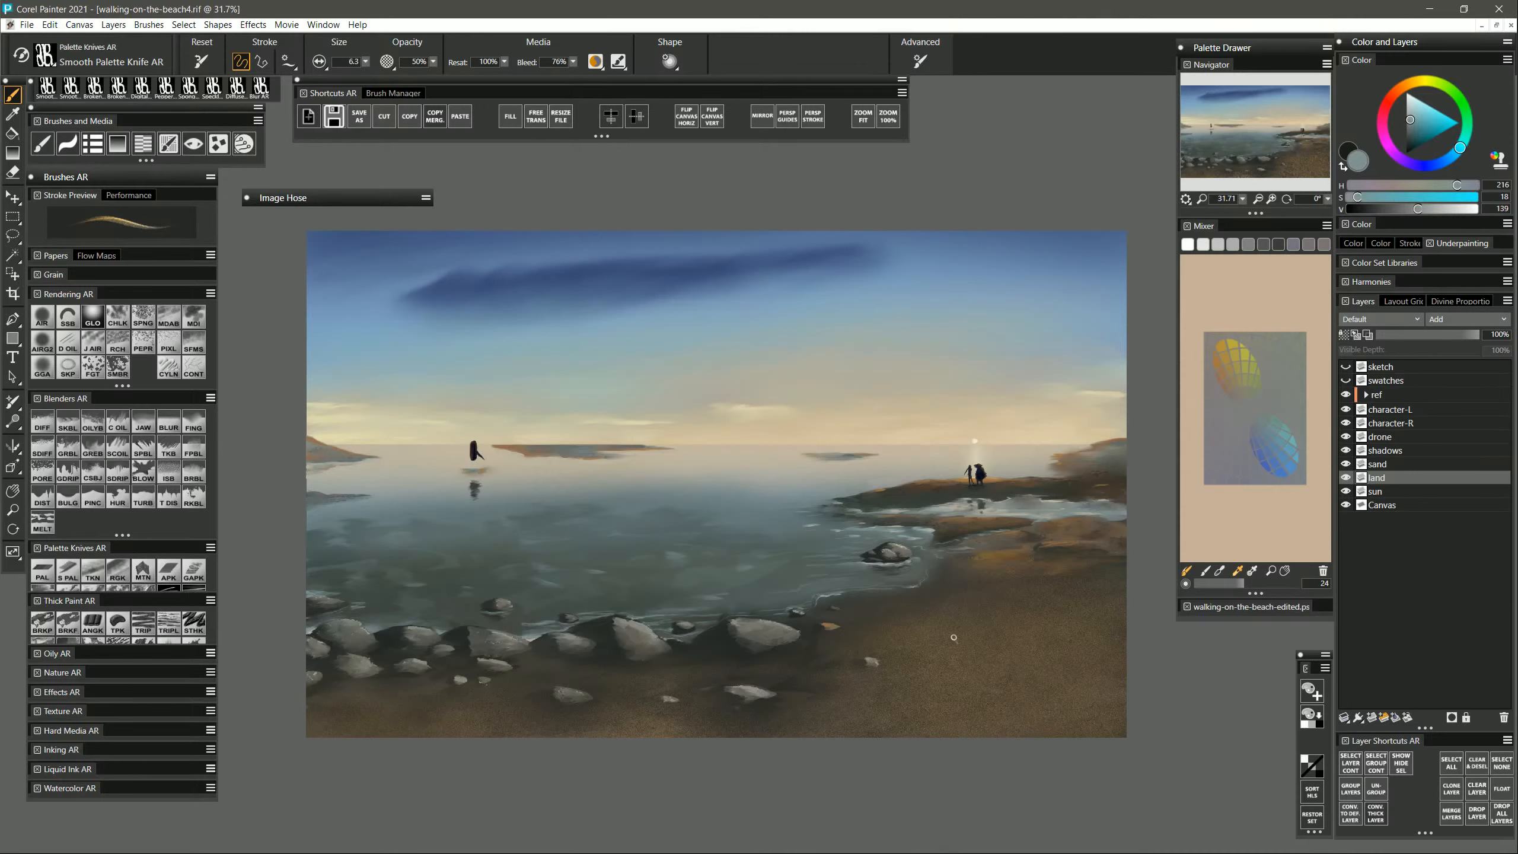
Paint a small orange-brown stone below the central boulders at brush size 25.4 and tone it down with a sampled sand brown.
alt+click(969, 482)
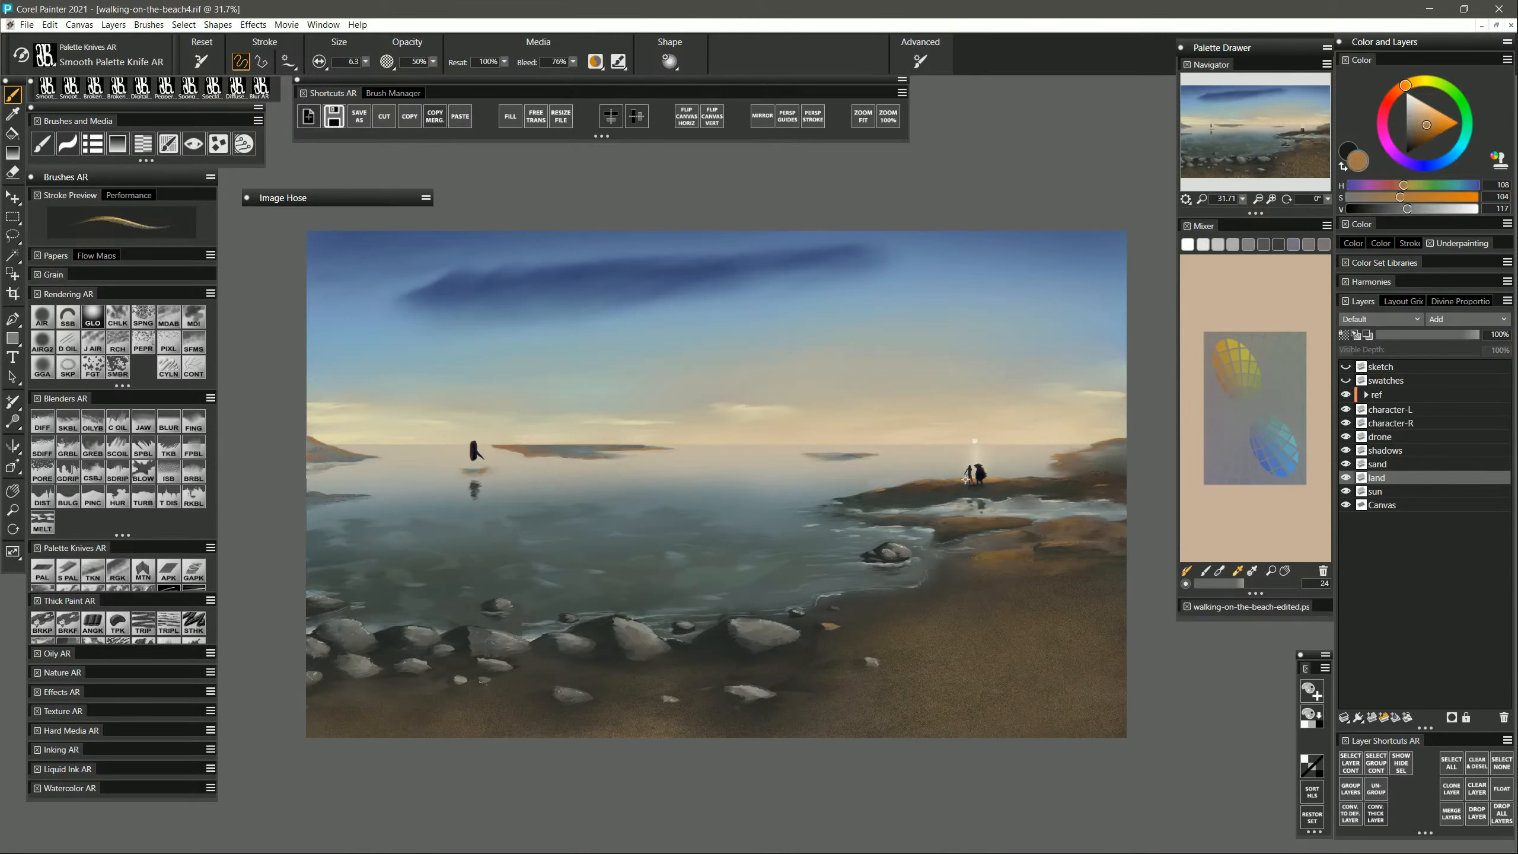
key(])
key(])
key(])
key(])
drag(528, 659, 535, 659)
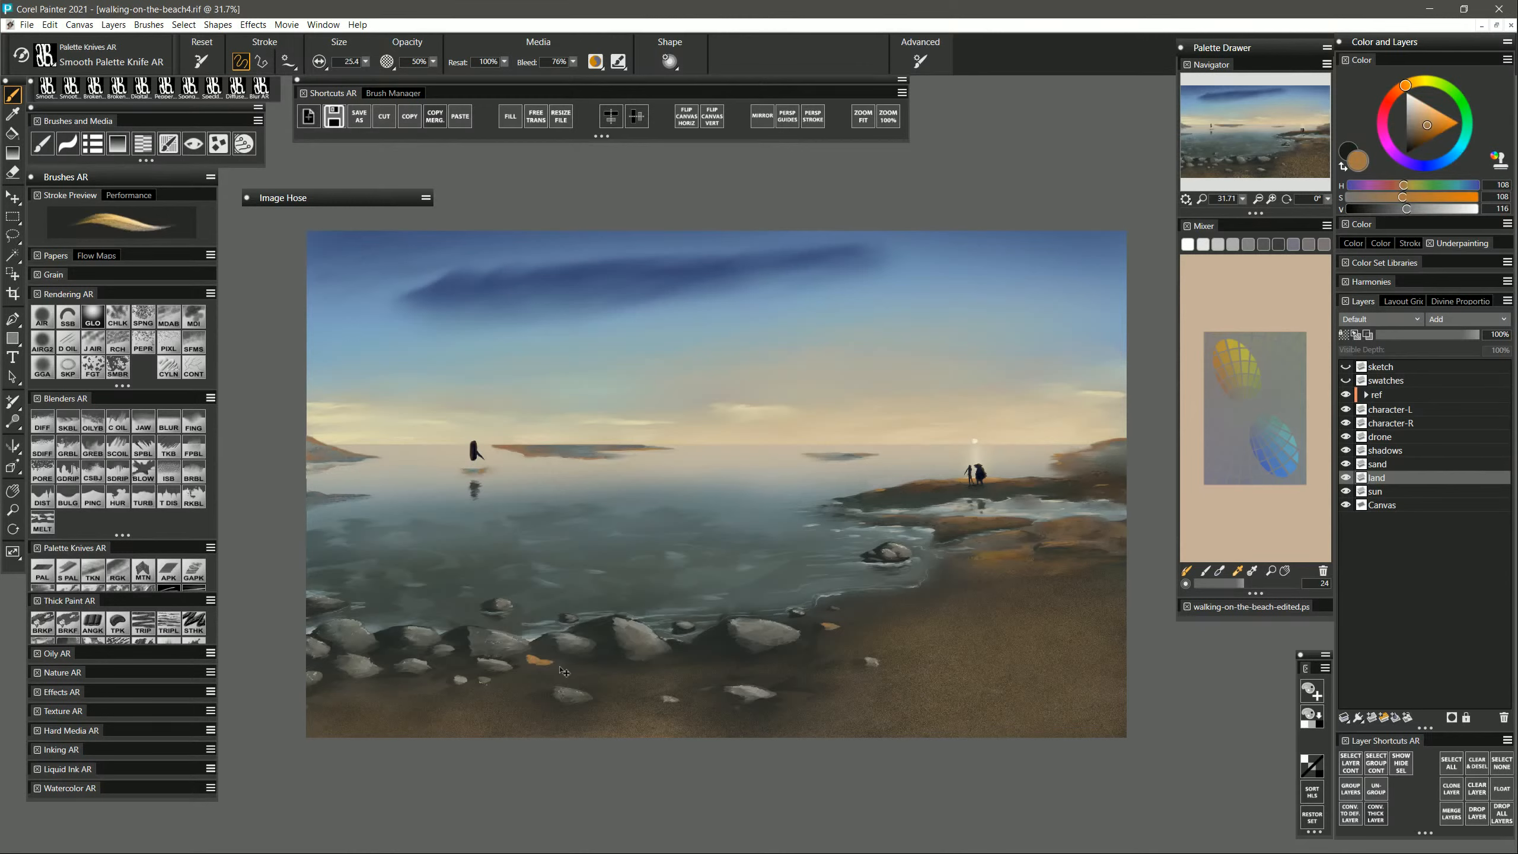
alt+click(942, 637)
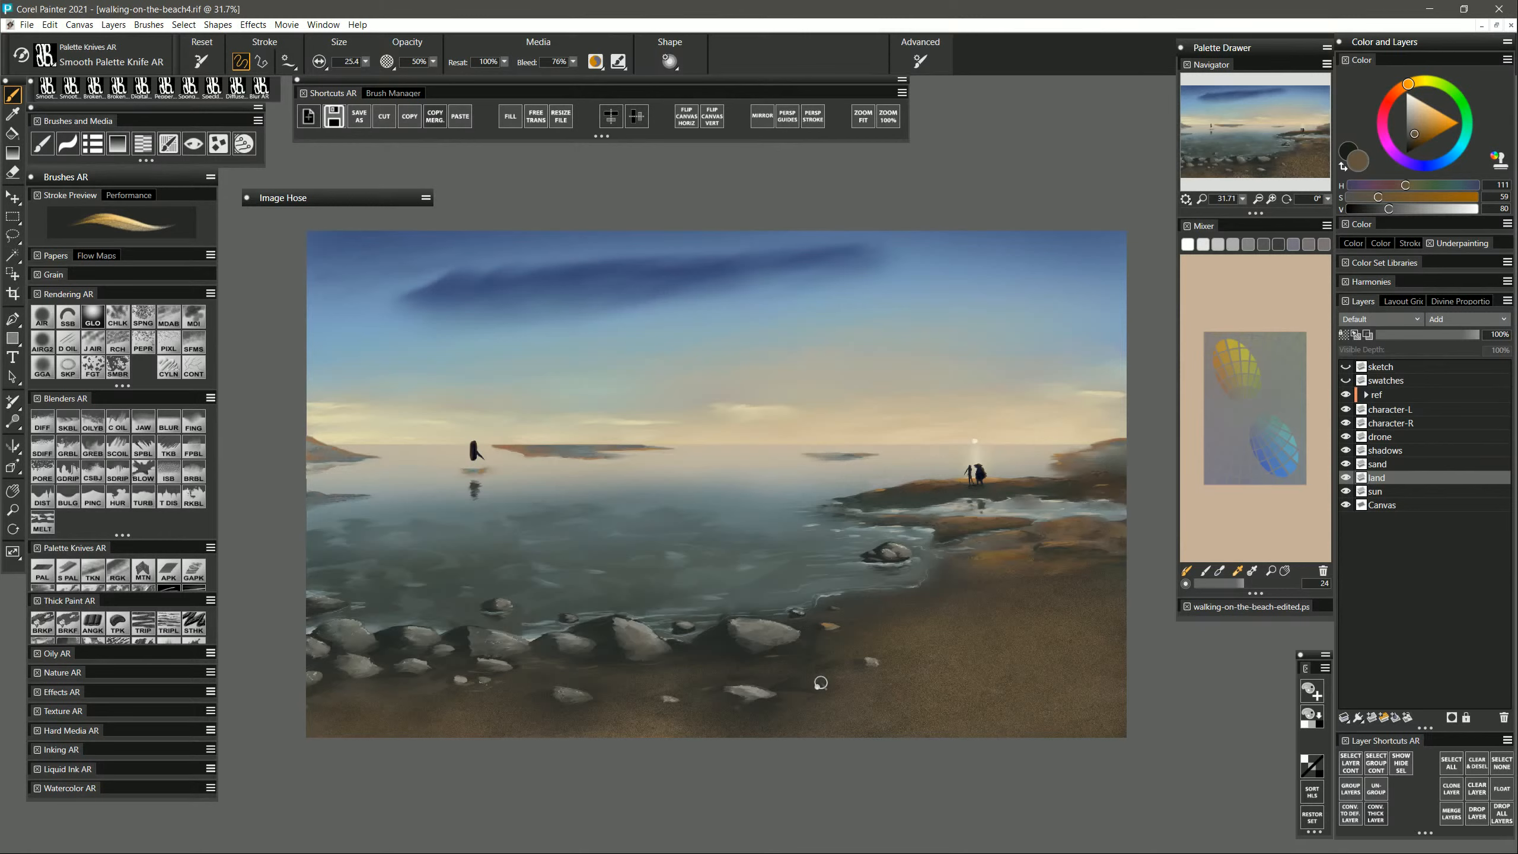
Paint the rocks below the inlet with sampled tan, dark grey-brown and blue-grey water colours using Smooth Palette Knife AR at size 25.4.
alt+click(678, 636)
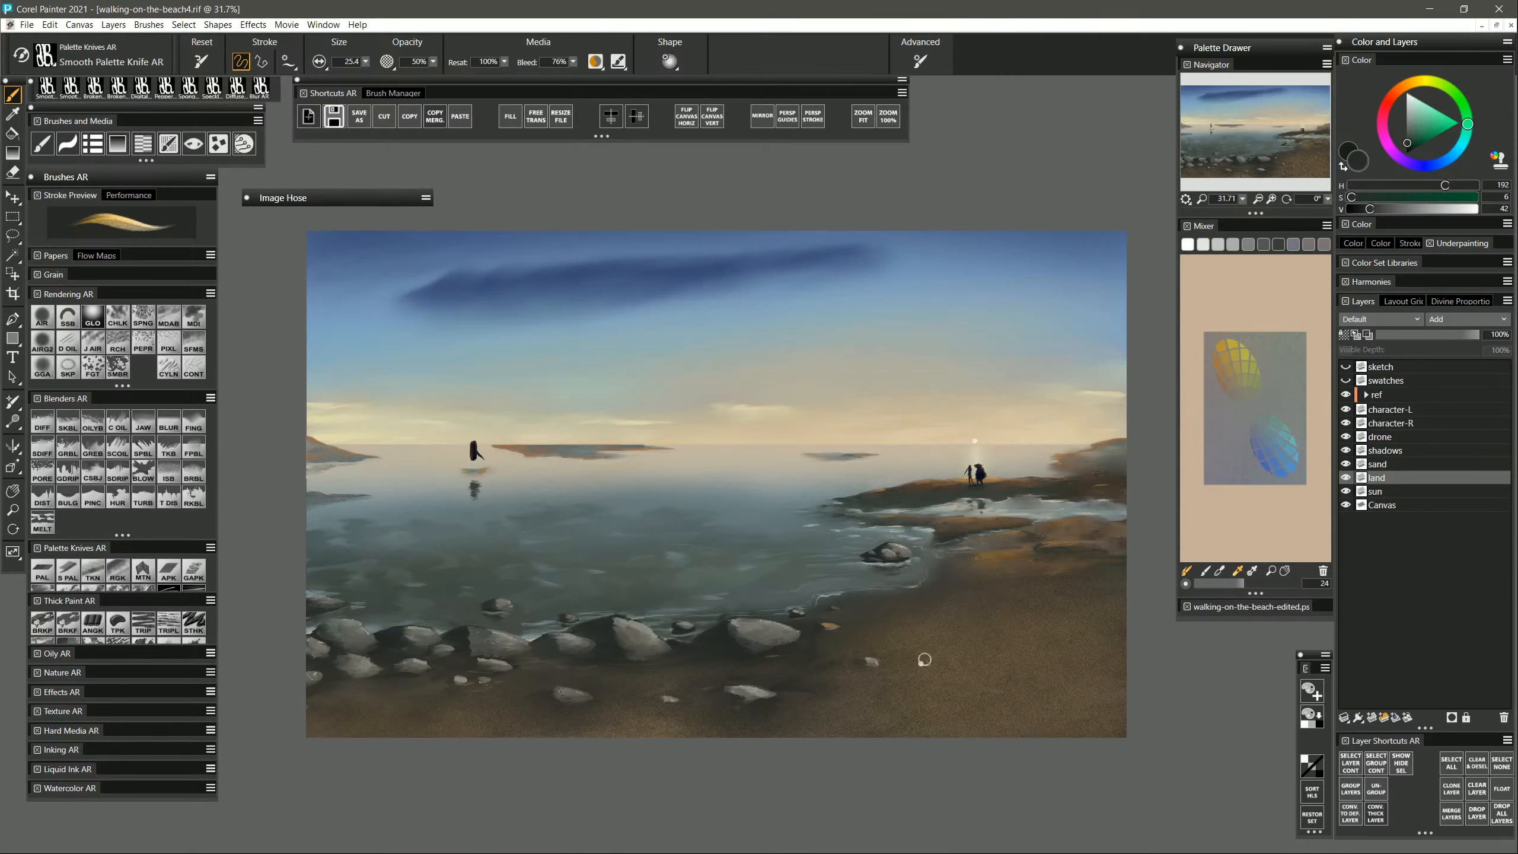
alt+click(877, 549)
alt+click(989, 482)
mouse_move(968, 538)
mouse_down()
mouse_move(956, 542)
mouse_move(1028, 529)
mouse_up()
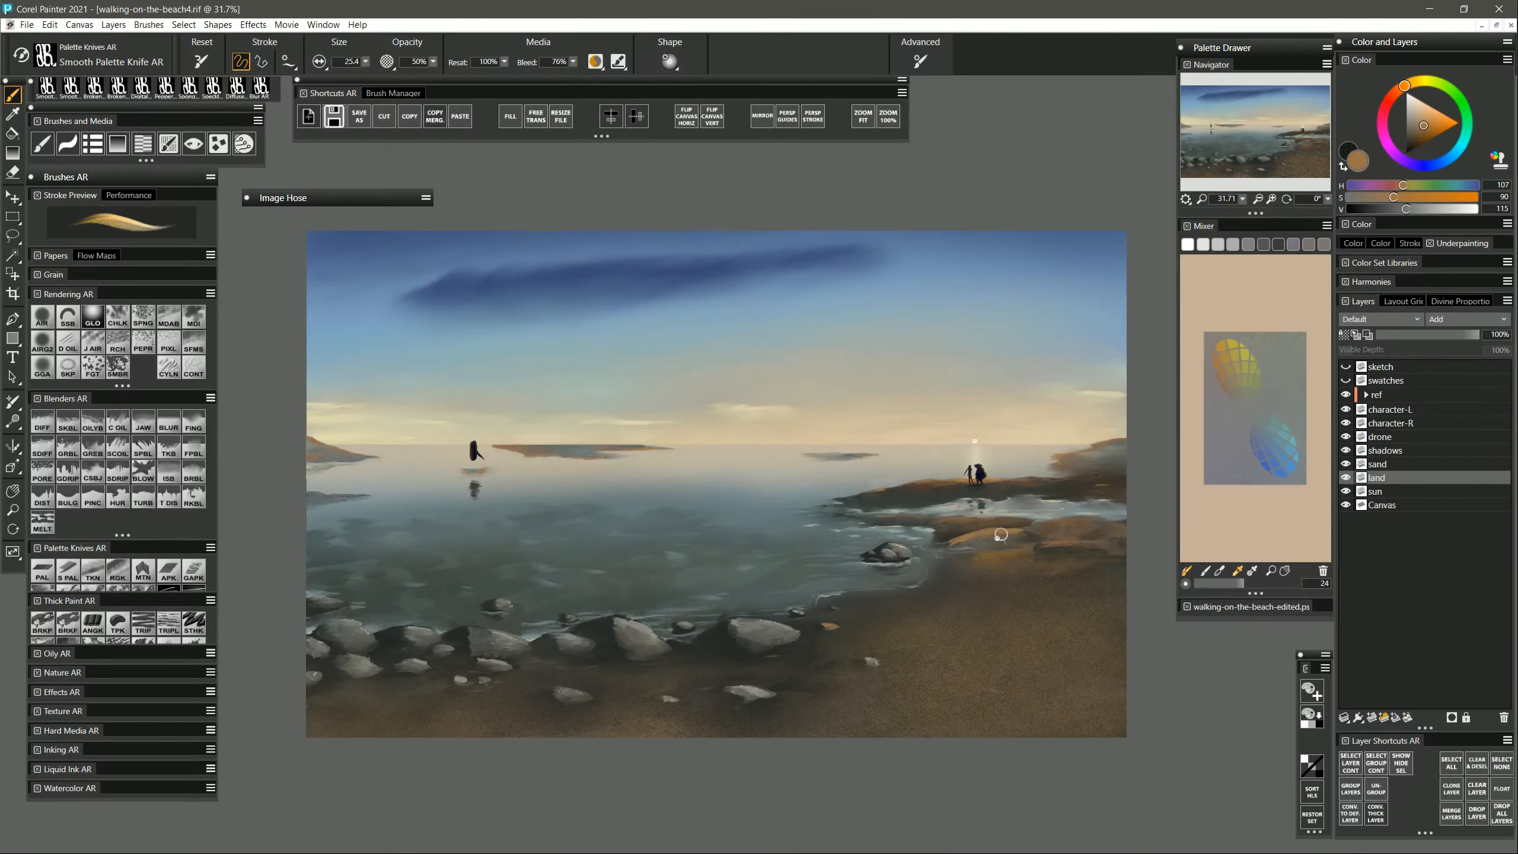
alt+click(956, 541)
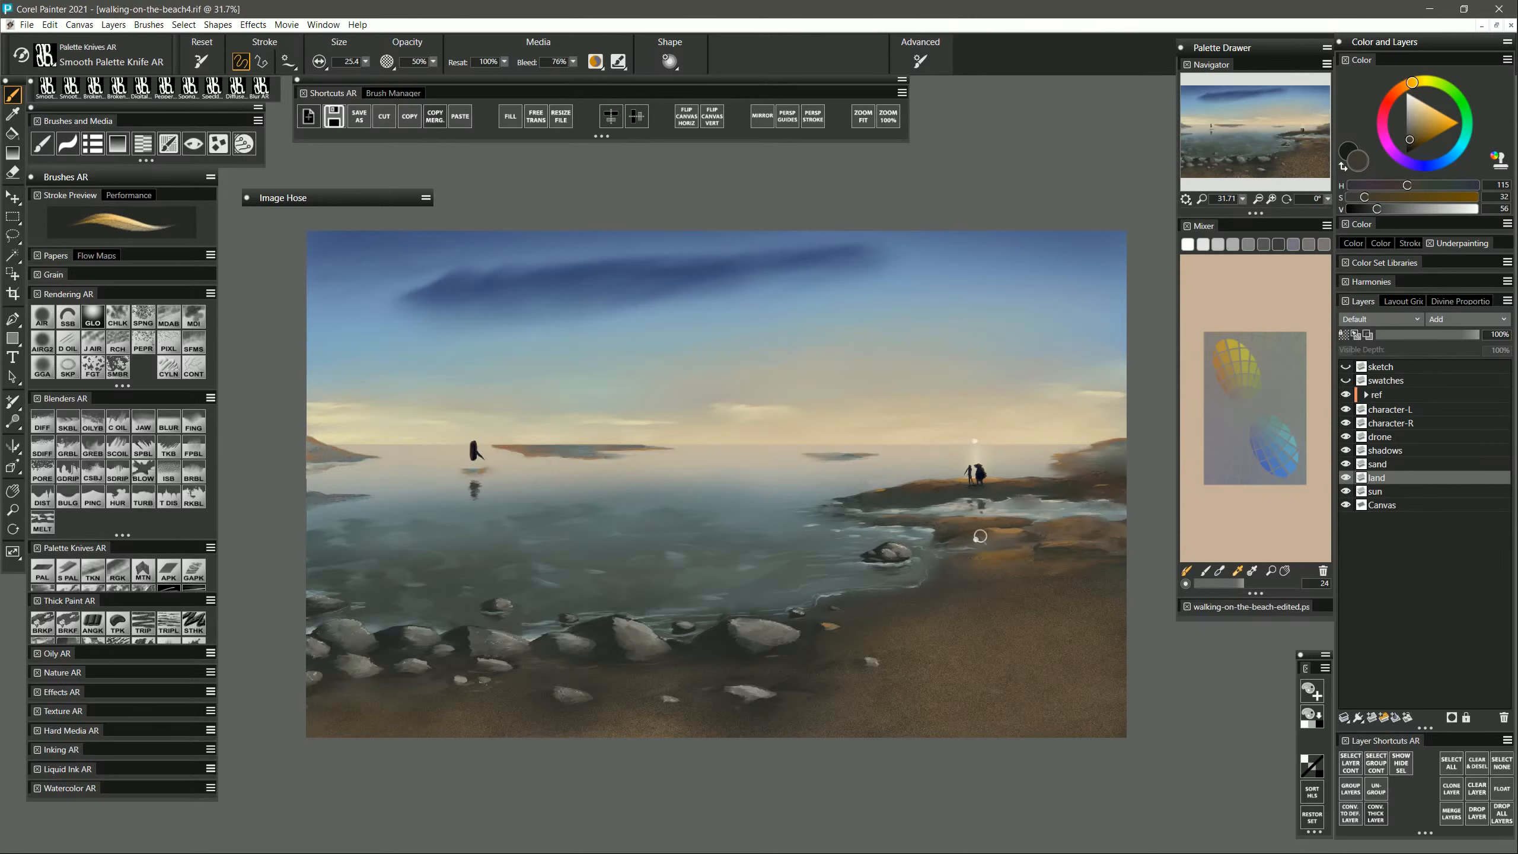
alt+click(950, 543)
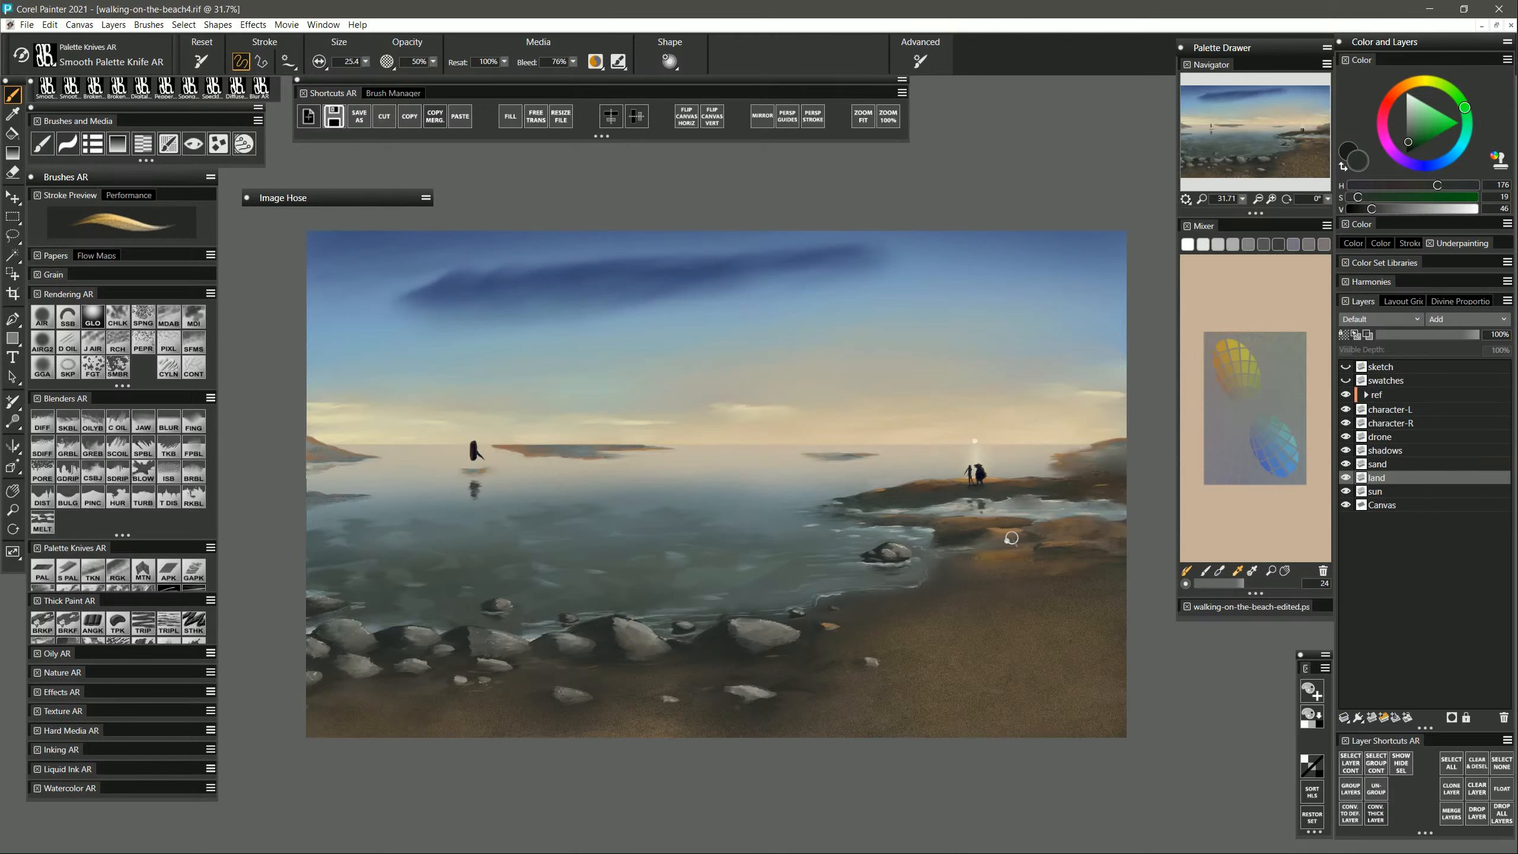
alt+click(989, 518)
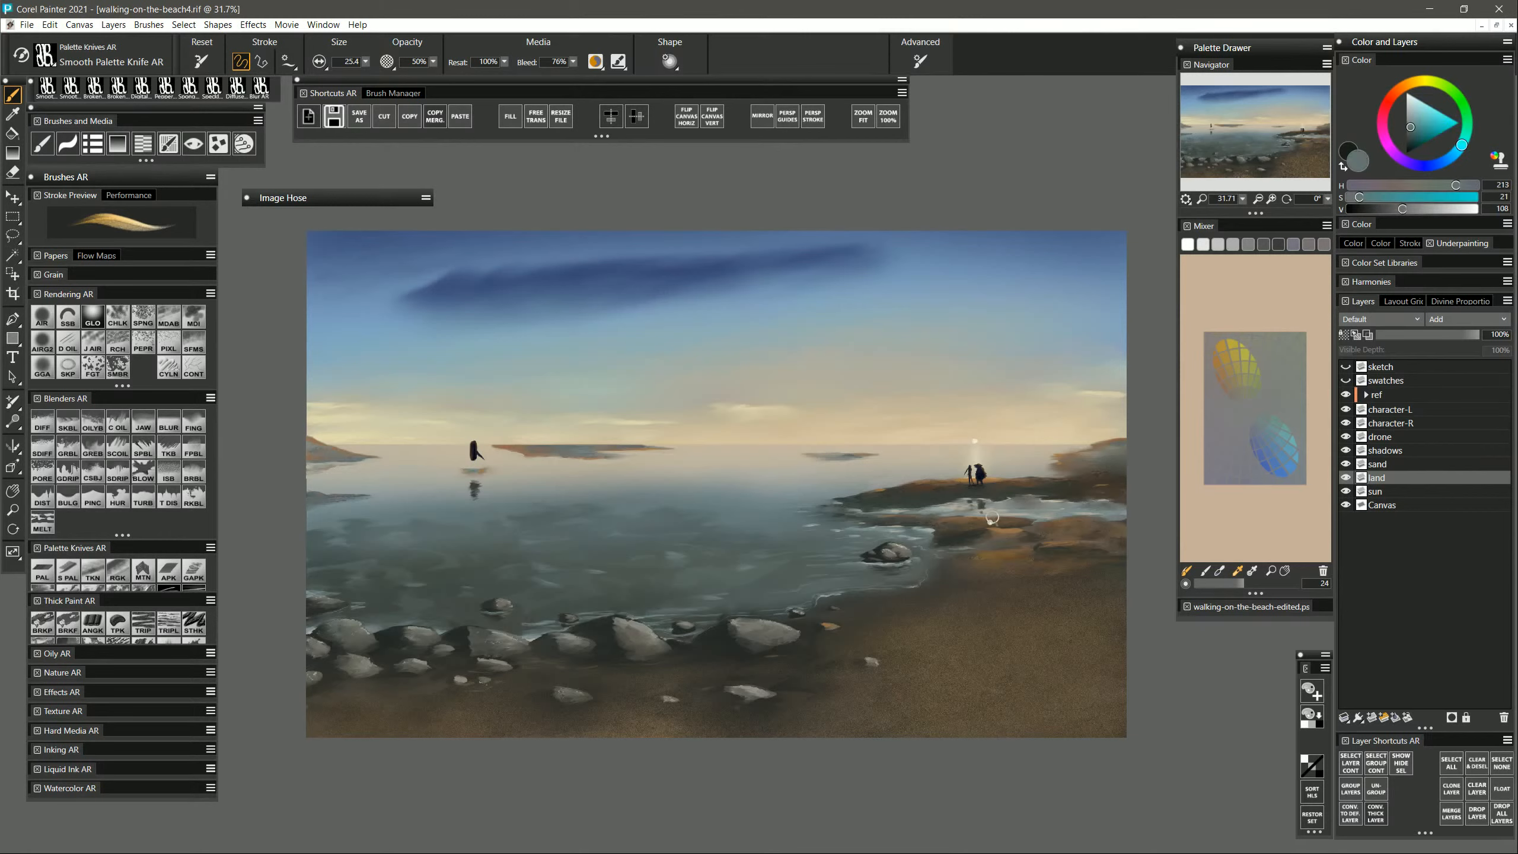
drag(945, 545, 937, 542)
Model the forms of the rocks below the inlet with sampled dark brown shadows, orange-brown highlights and greenish-grey darks.
alt+click(1086, 487)
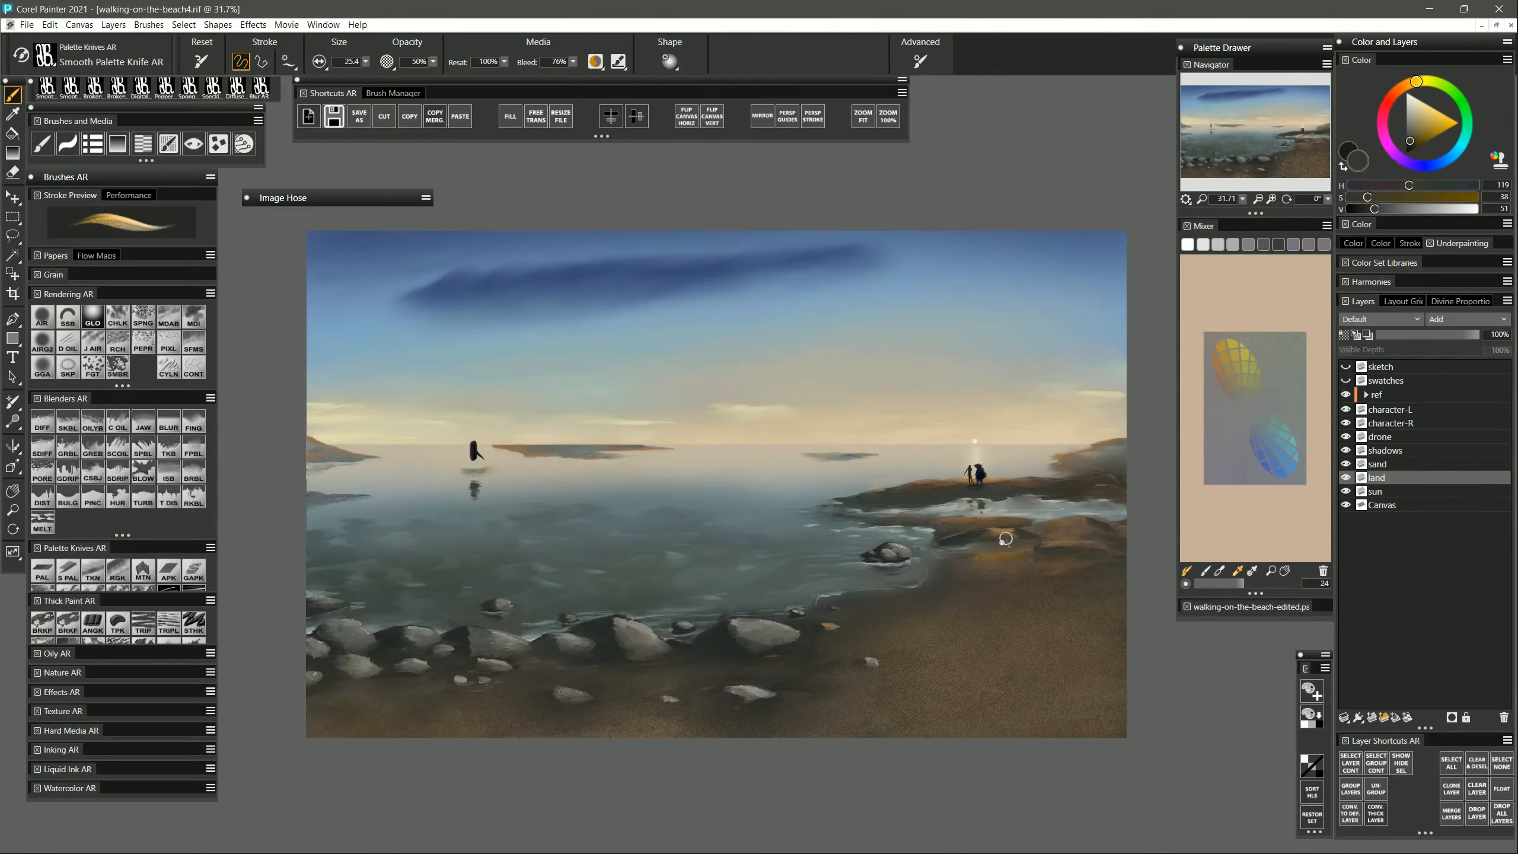
drag(976, 543, 1011, 547)
alt+click(1002, 527)
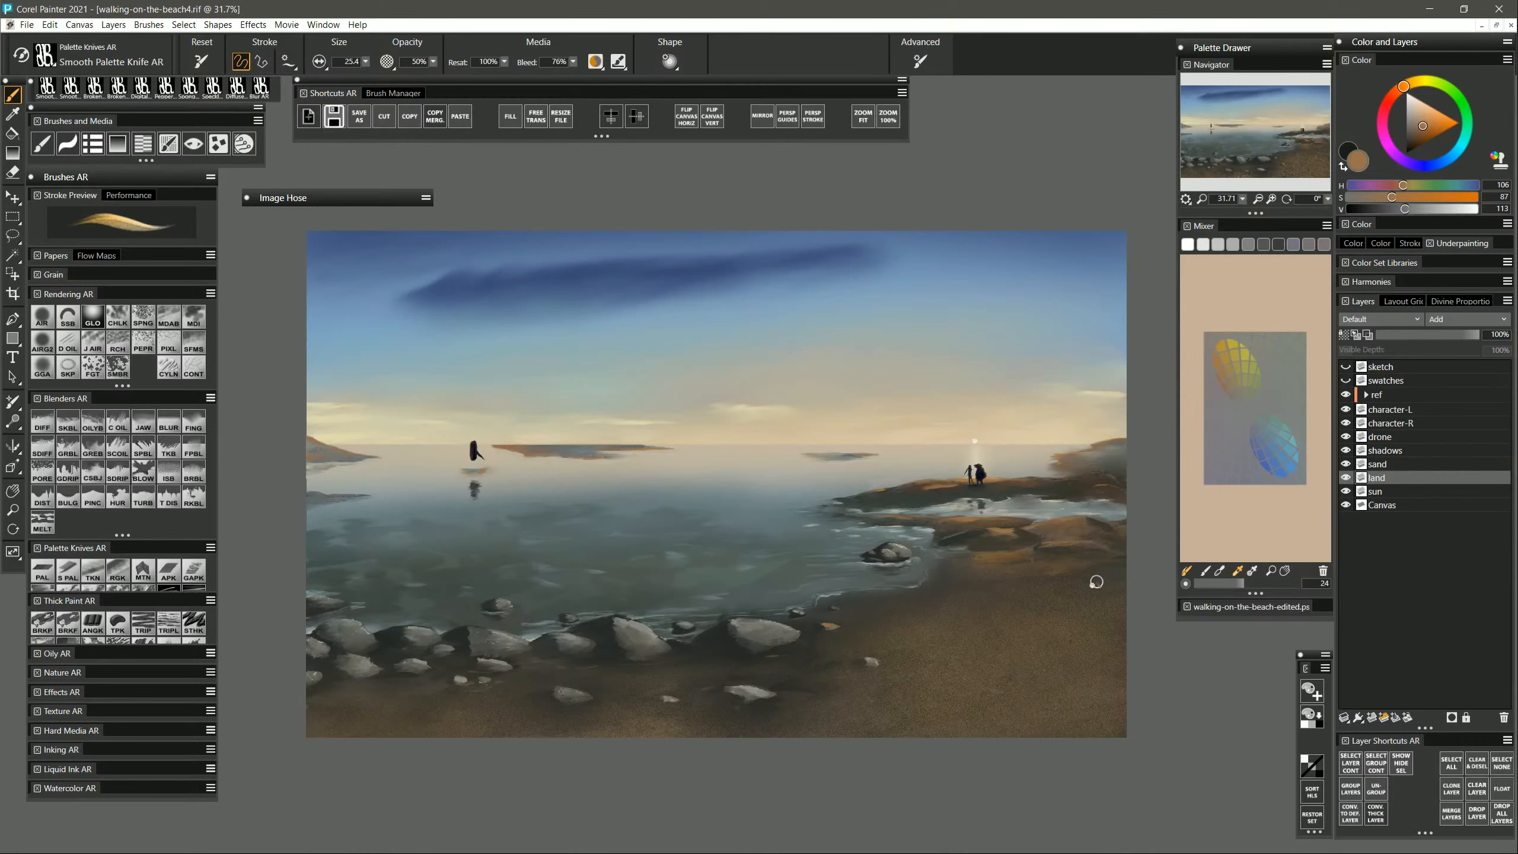
alt+click(968, 533)
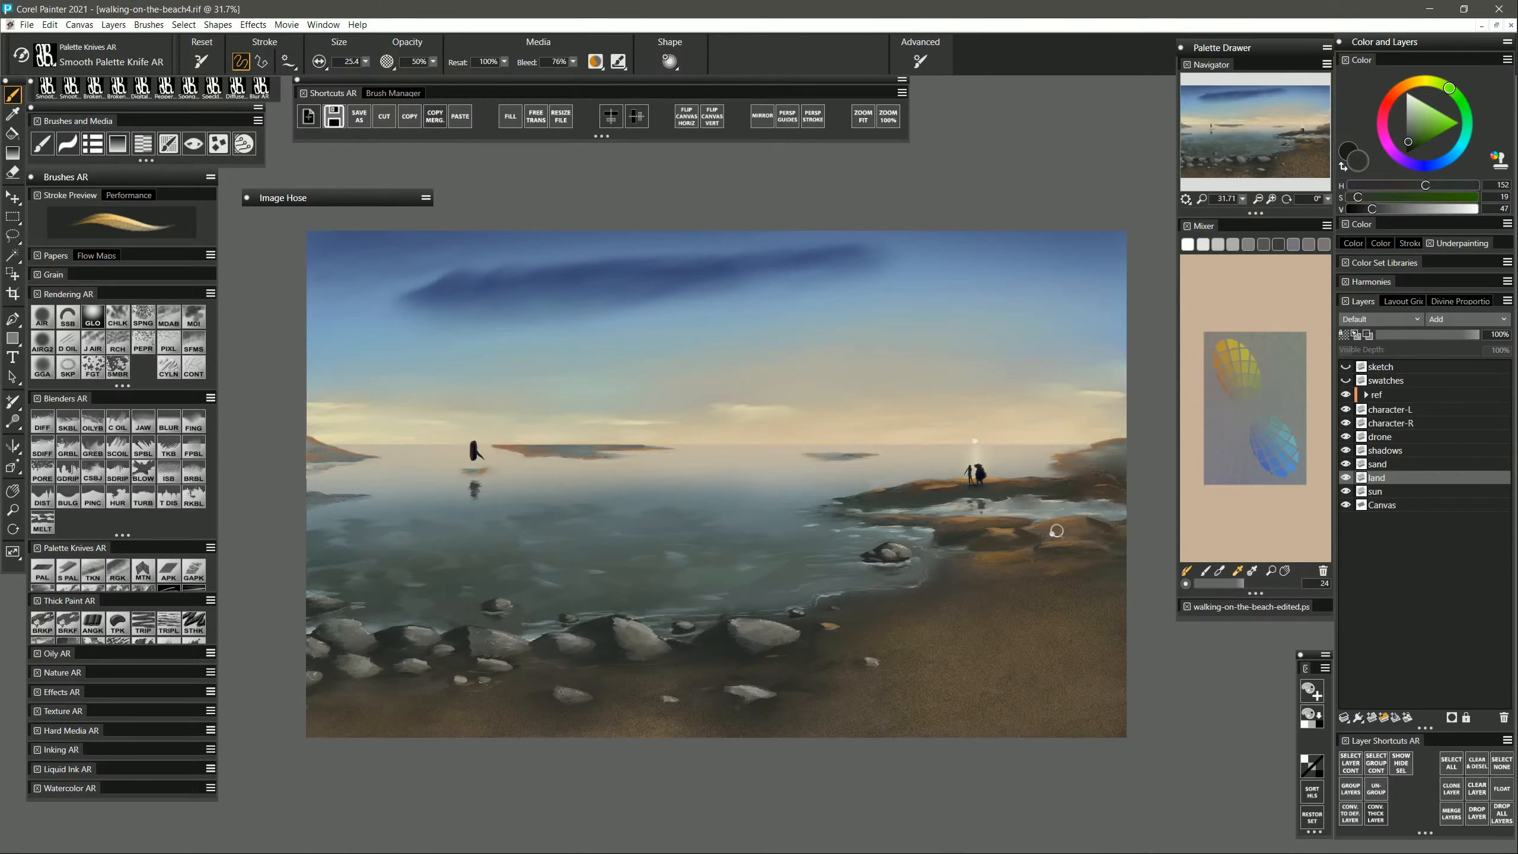
alt+click(951, 540)
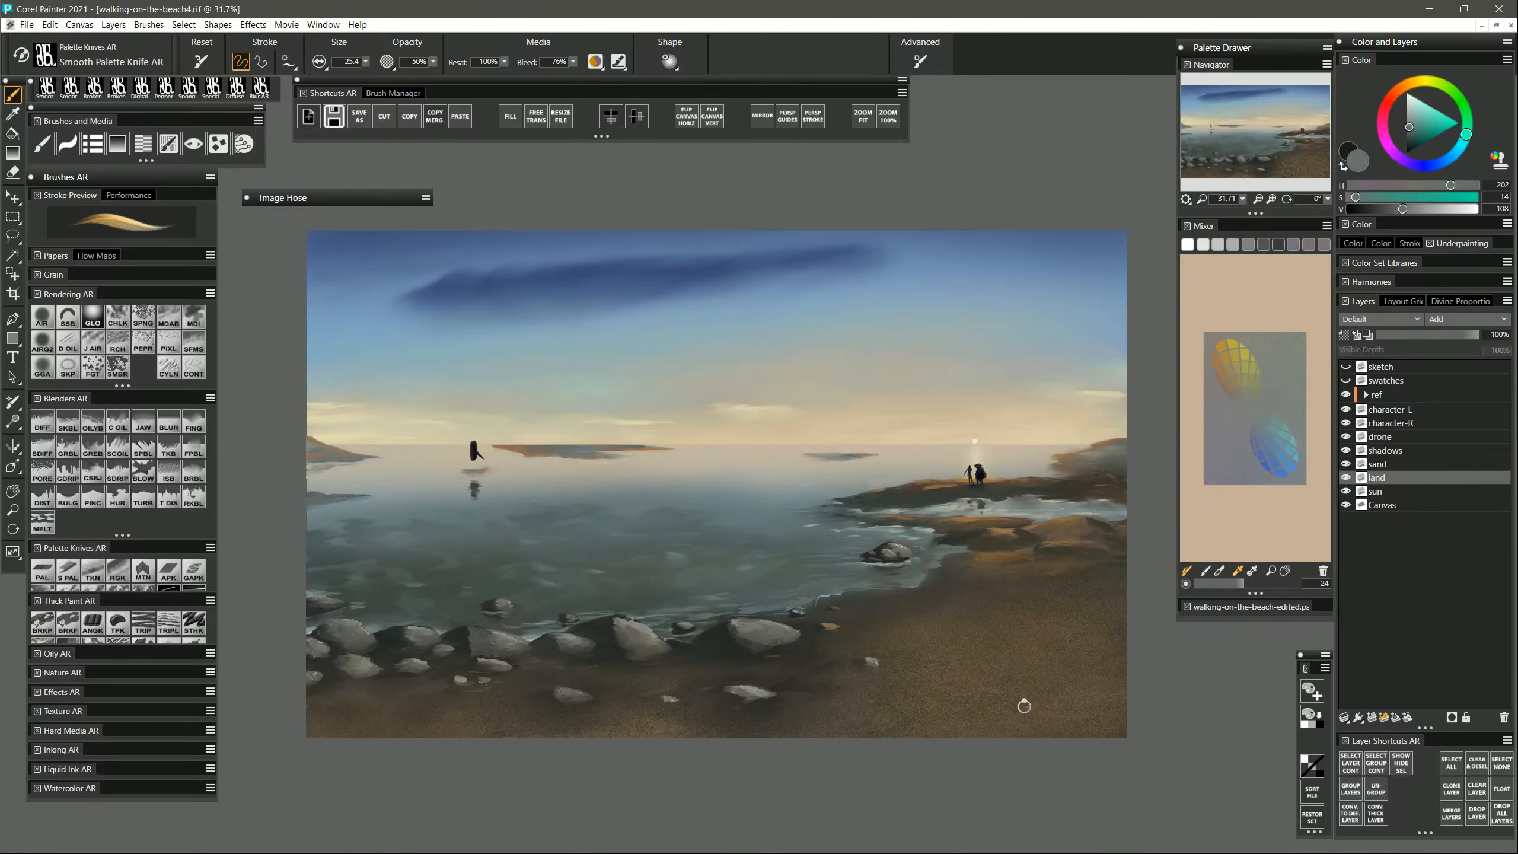
Prepare Smooth Palette Knife AR with the blue sampled from the long cloud and its value darkened to 61.
click(70, 573)
alt+click(573, 272)
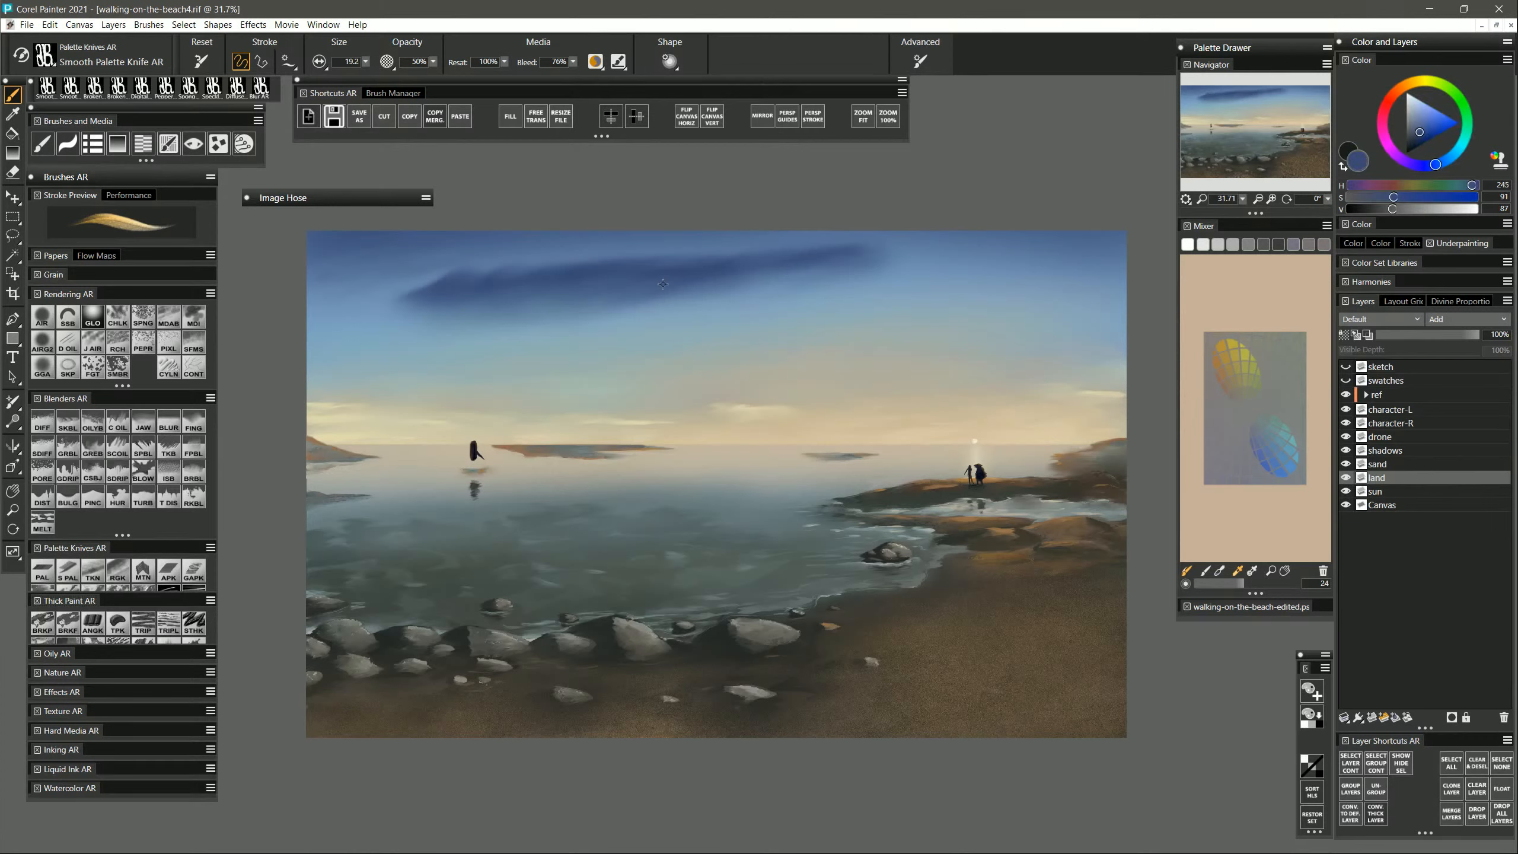
drag(1384, 209, 1378, 209)
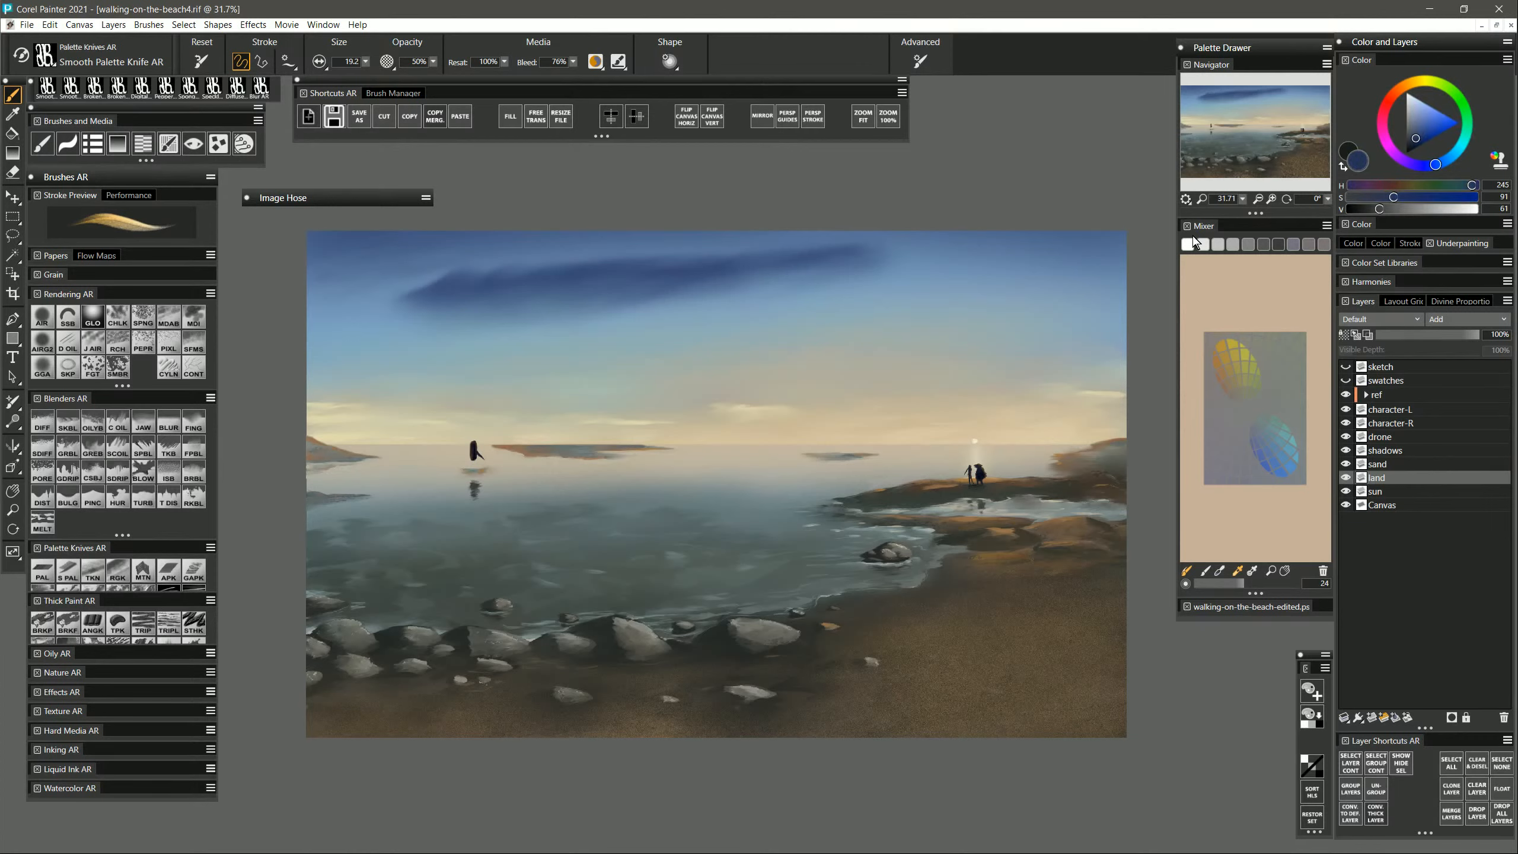
mouse_move(488, 275)
mouse_down()
mouse_move(490, 289)
mouse_move(465, 281)
mouse_move(516, 278)
mouse_move(464, 276)
mouse_move(741, 258)
mouse_up()
key(ctrl+z)
drag(440, 281, 616, 276)
key(ctrl+z)
key(ctrl+z)
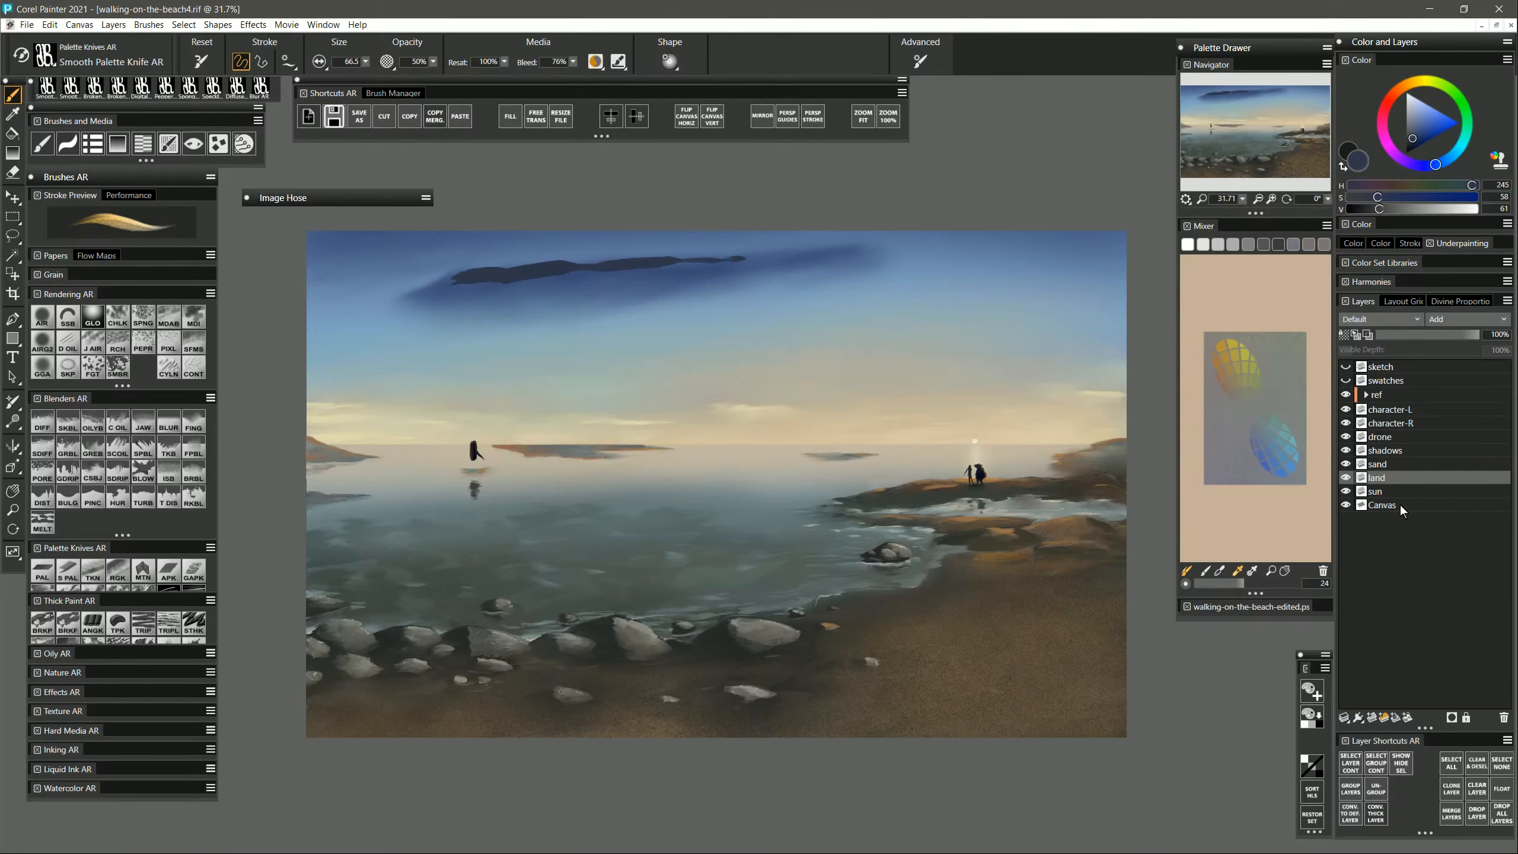
key(ctrl+z)
key(ctrl+z)
Paint dark blue-grey strokes into the long cloud on the Canvas layer with Smooth Palette Knife AR at size 66.5.
click(1402, 505)
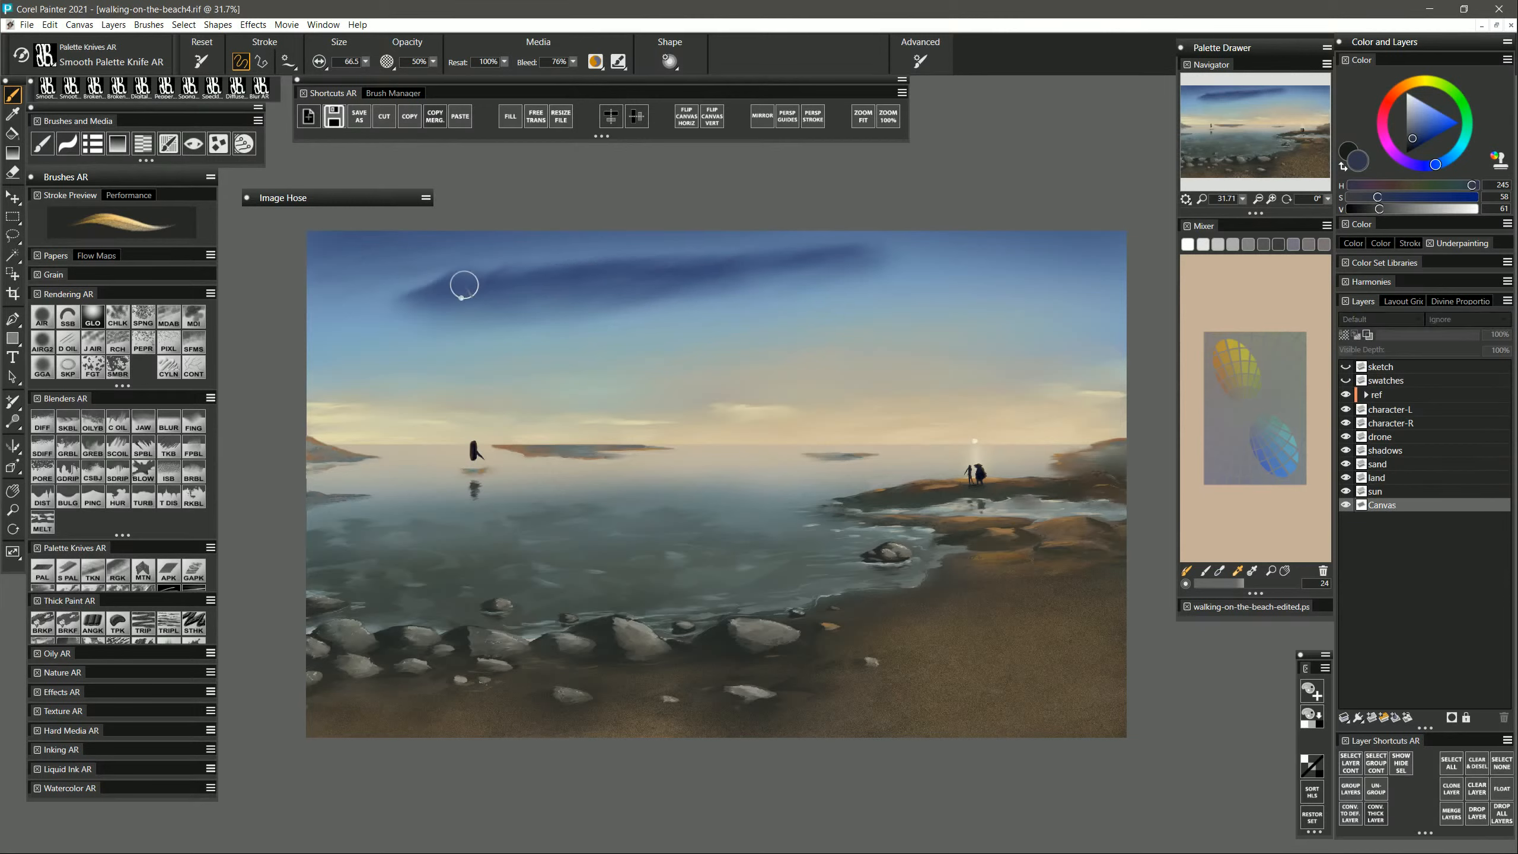
mouse_move(464, 285)
mouse_down()
mouse_move(668, 258)
mouse_move(424, 285)
mouse_move(681, 274)
mouse_move(495, 274)
mouse_move(643, 268)
mouse_move(803, 306)
mouse_up()
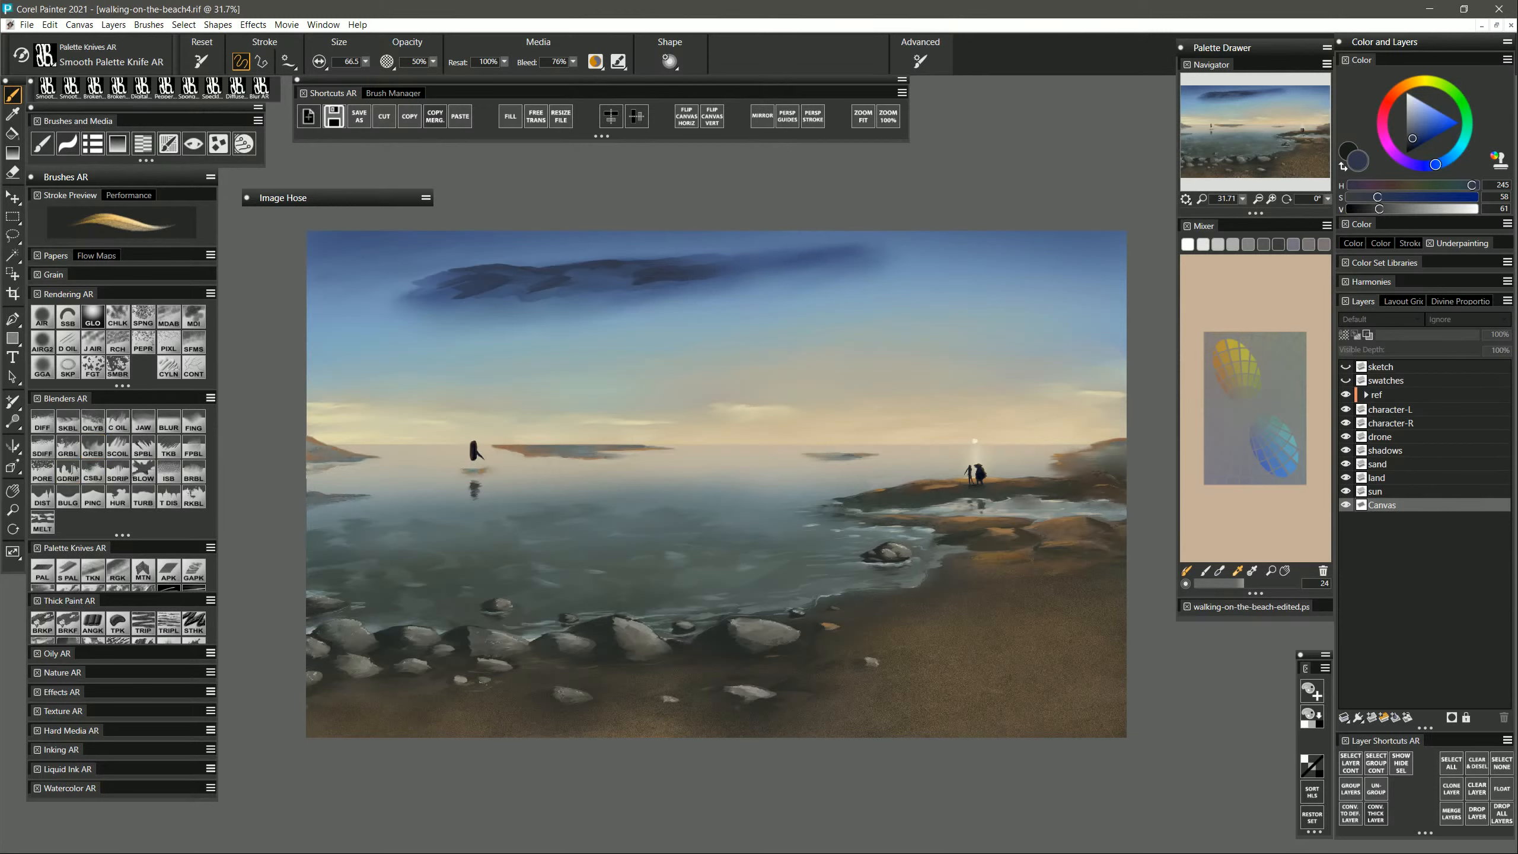
Try to blend the dark cloud strokes with the Greasy Blender at size 56.6, using the first paper texture for its grain.
click(92, 421)
mouse_move(438, 284)
mouse_down()
mouse_move(468, 271)
mouse_move(469, 295)
mouse_move(499, 269)
mouse_move(511, 284)
mouse_move(627, 272)
mouse_up()
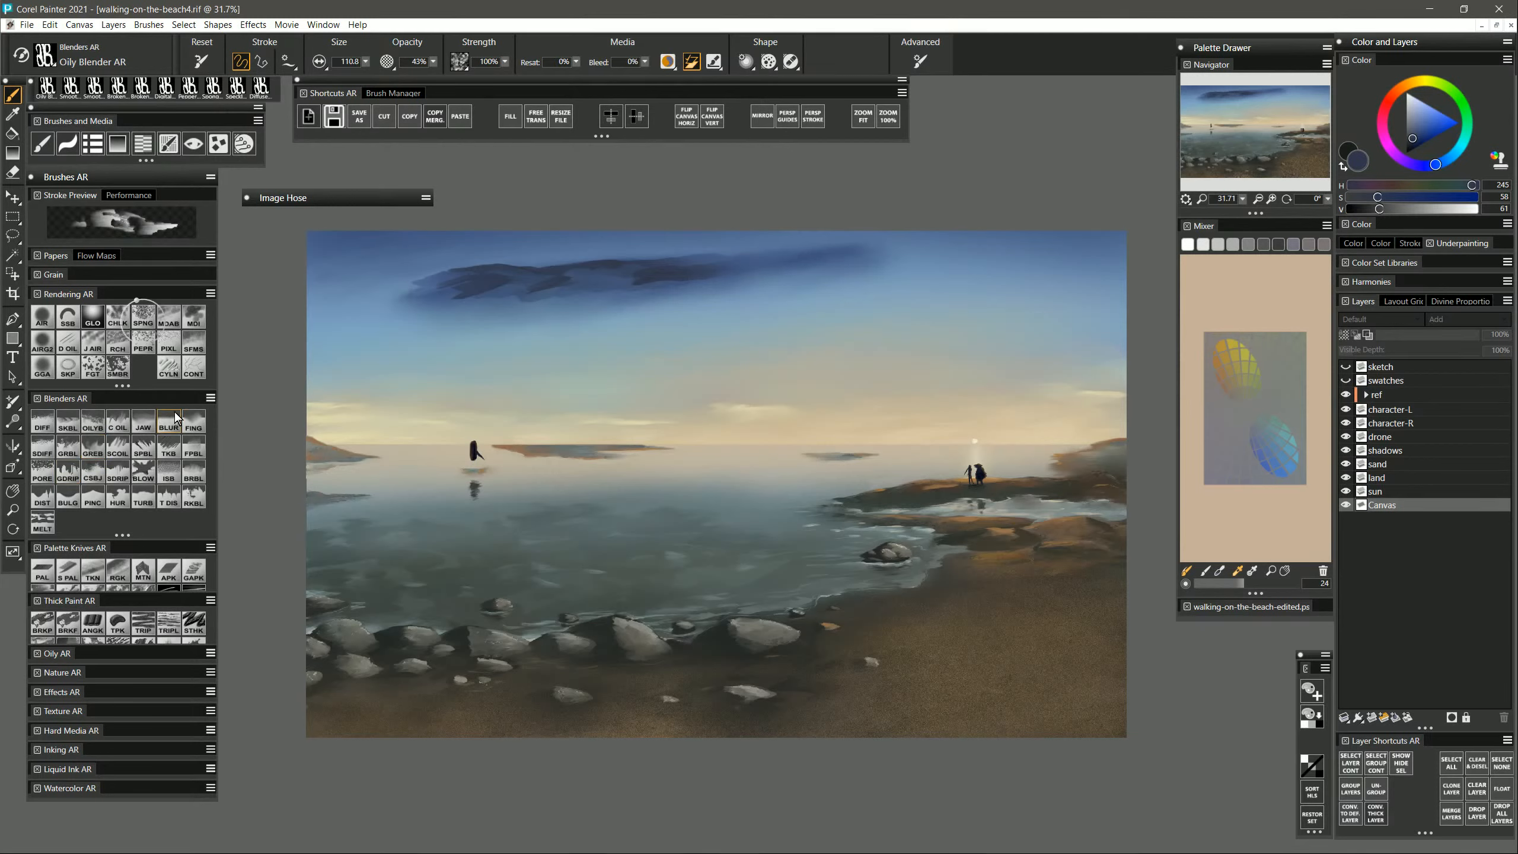
click(93, 447)
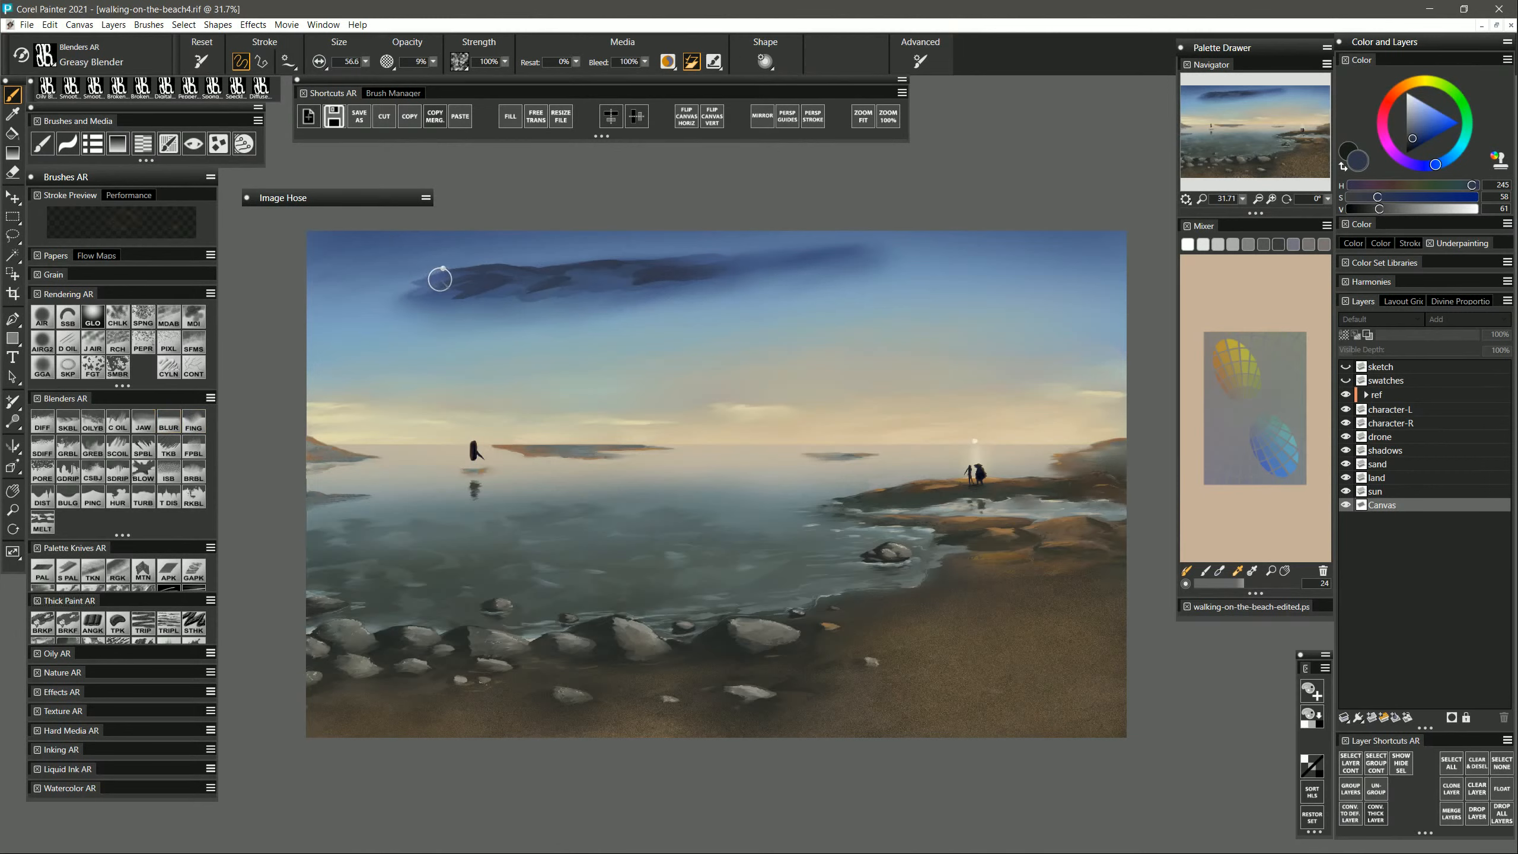
mouse_move(440, 280)
mouse_down()
mouse_move(479, 273)
mouse_move(401, 296)
mouse_move(528, 287)
mouse_up()
mouse_move(483, 266)
mouse_down()
mouse_move(424, 288)
mouse_move(495, 271)
mouse_move(496, 287)
mouse_up()
click(459, 62)
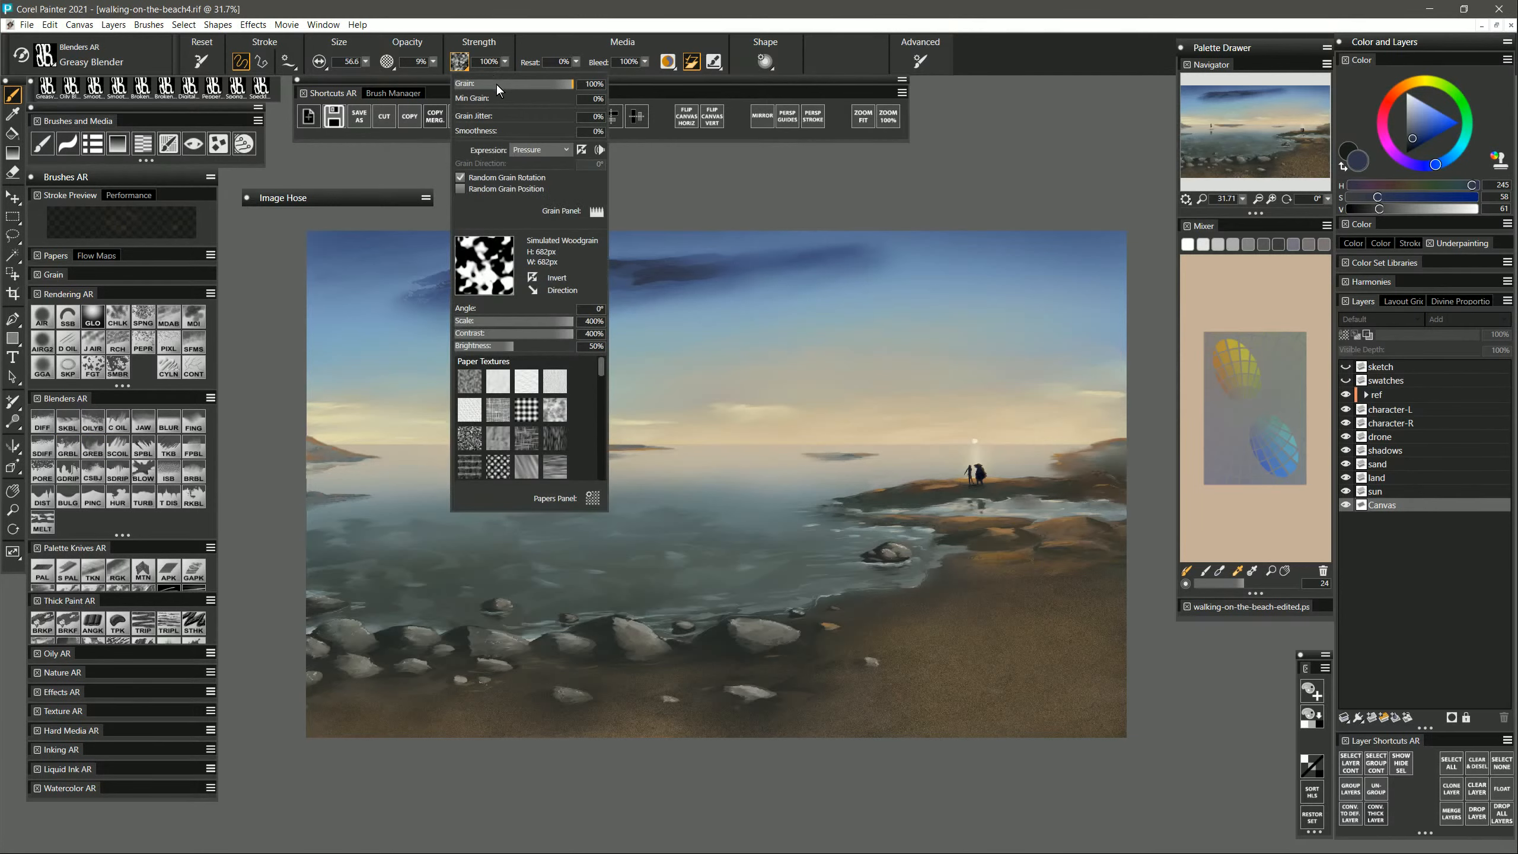
click(471, 382)
mouse_move(435, 288)
mouse_down()
mouse_move(556, 289)
mouse_move(527, 304)
mouse_move(659, 279)
mouse_move(601, 274)
mouse_move(654, 272)
mouse_move(629, 287)
mouse_move(730, 276)
mouse_up()
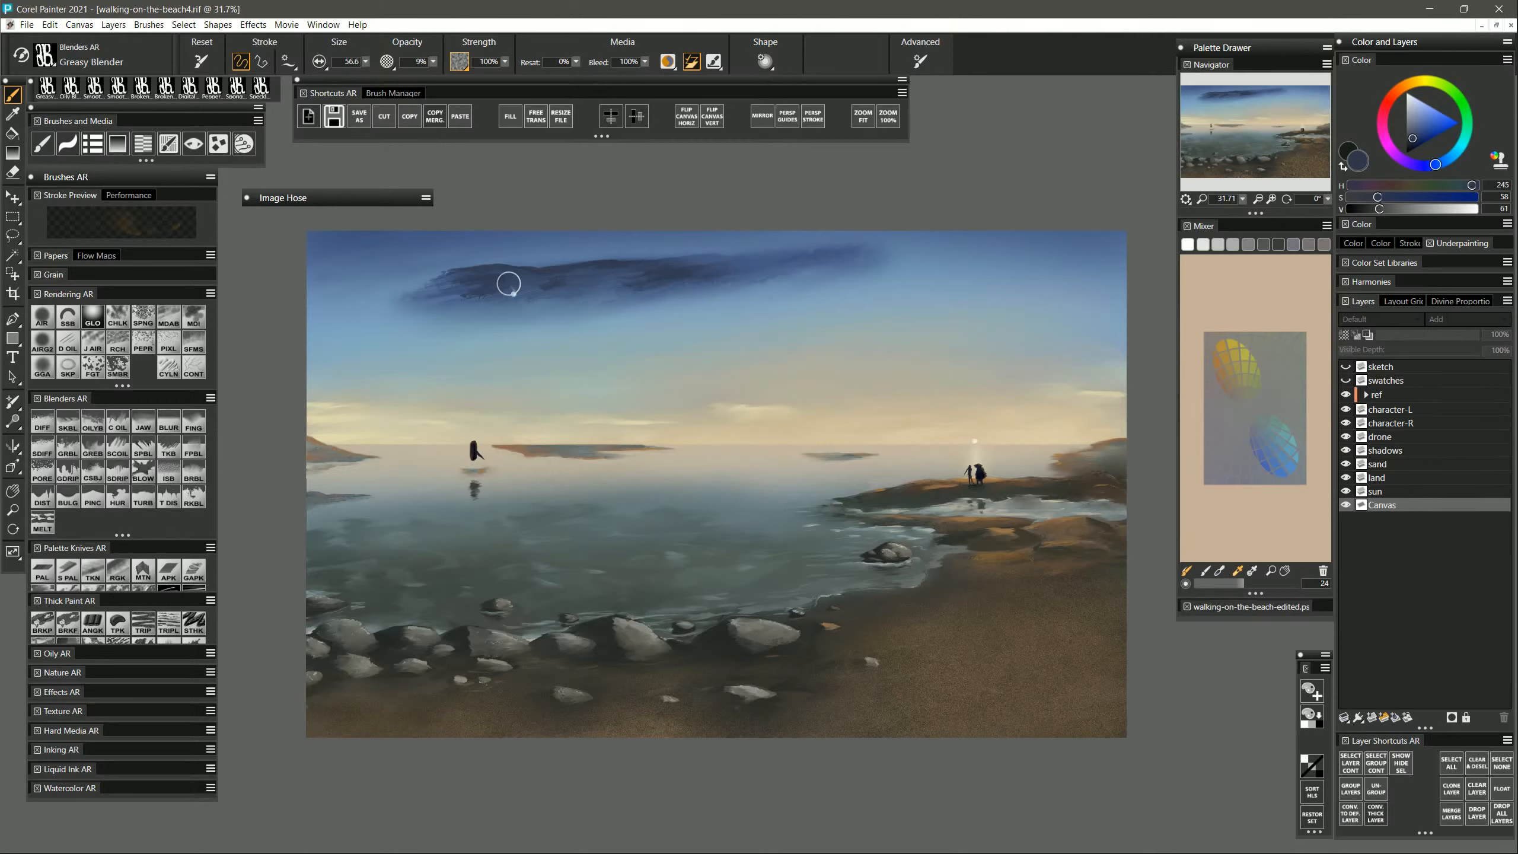
Undo the trial blending and soften the long dark cloud with Diffuse Blur AR at size 173.7.
click(42, 426)
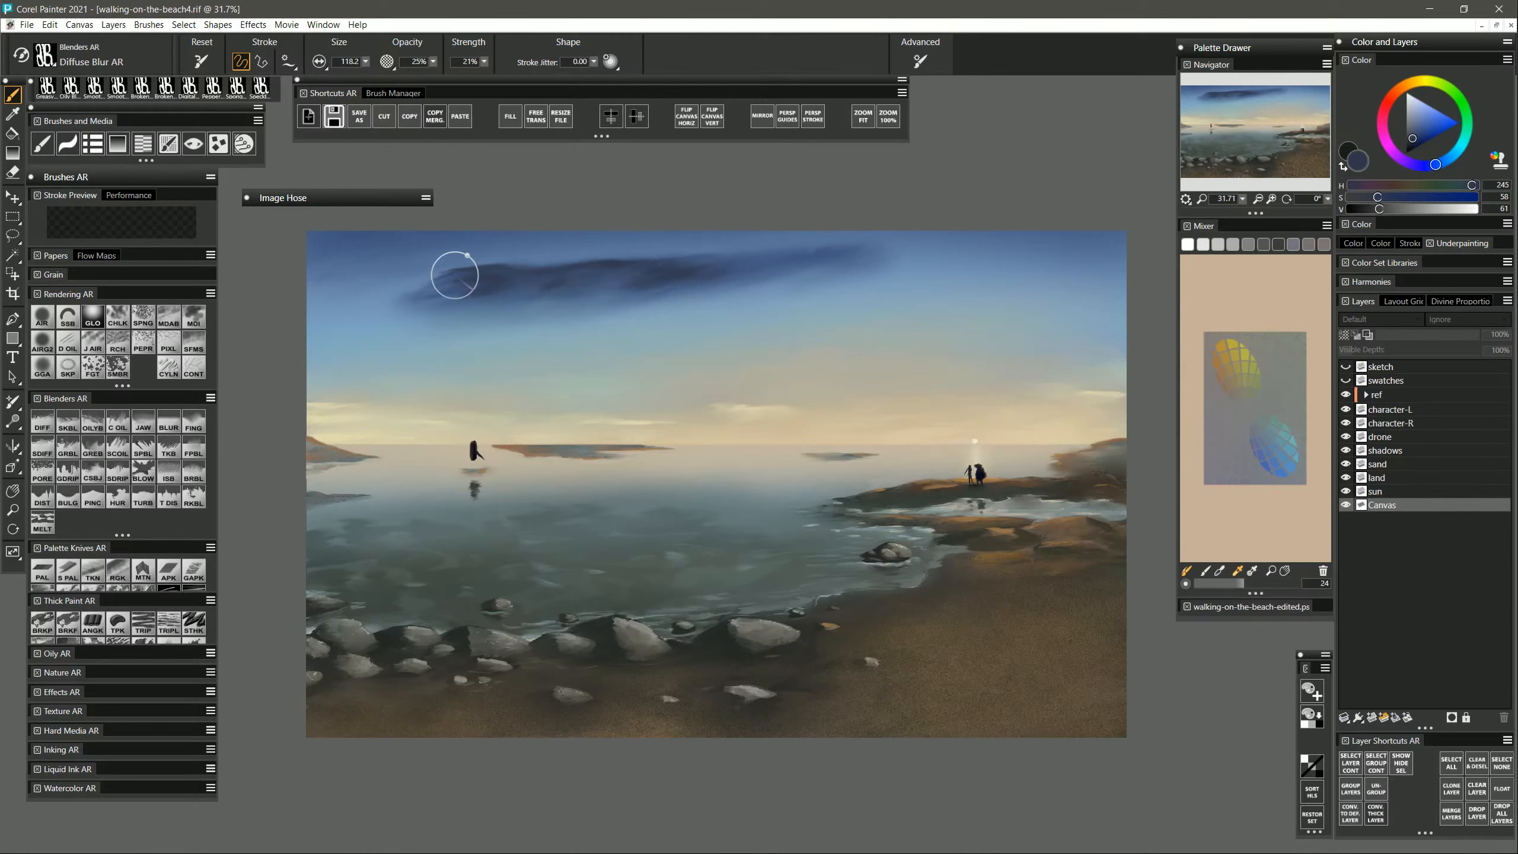
drag(433, 286, 379, 291)
key(ctrl+z)
key(ctrl+z)
key(ctrl+z)
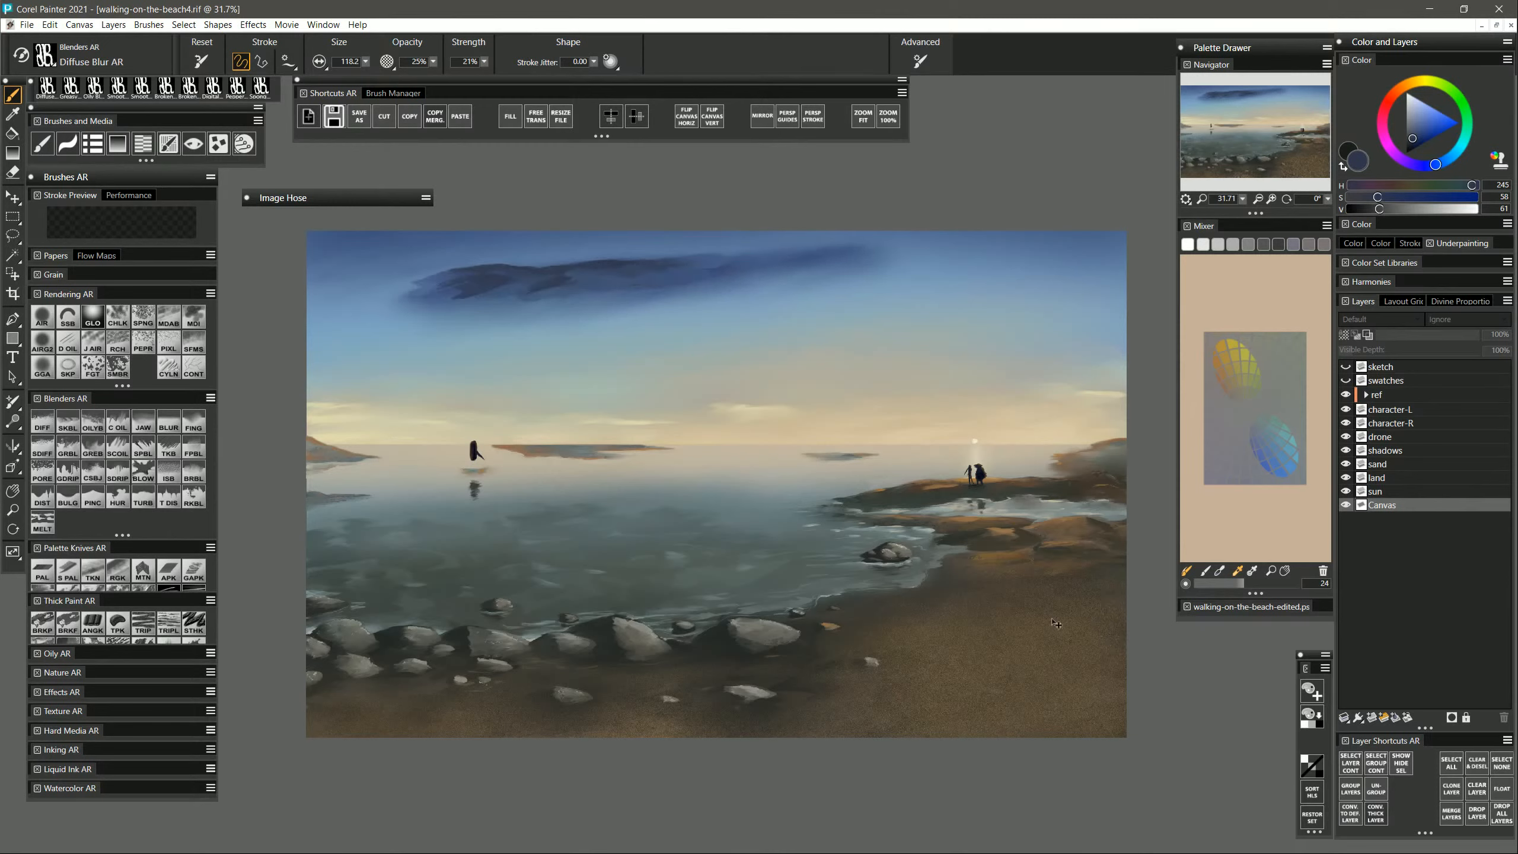
drag(521, 289, 555, 289)
mouse_move(450, 299)
mouse_down()
mouse_move(413, 280)
mouse_move(569, 271)
mouse_move(600, 295)
mouse_move(650, 275)
mouse_move(715, 286)
mouse_move(839, 260)
mouse_move(433, 284)
mouse_move(510, 280)
mouse_move(428, 296)
mouse_move(575, 302)
mouse_move(493, 319)
mouse_move(448, 280)
mouse_move(569, 258)
mouse_move(373, 294)
mouse_move(718, 262)
mouse_move(590, 304)
mouse_move(940, 253)
mouse_up()
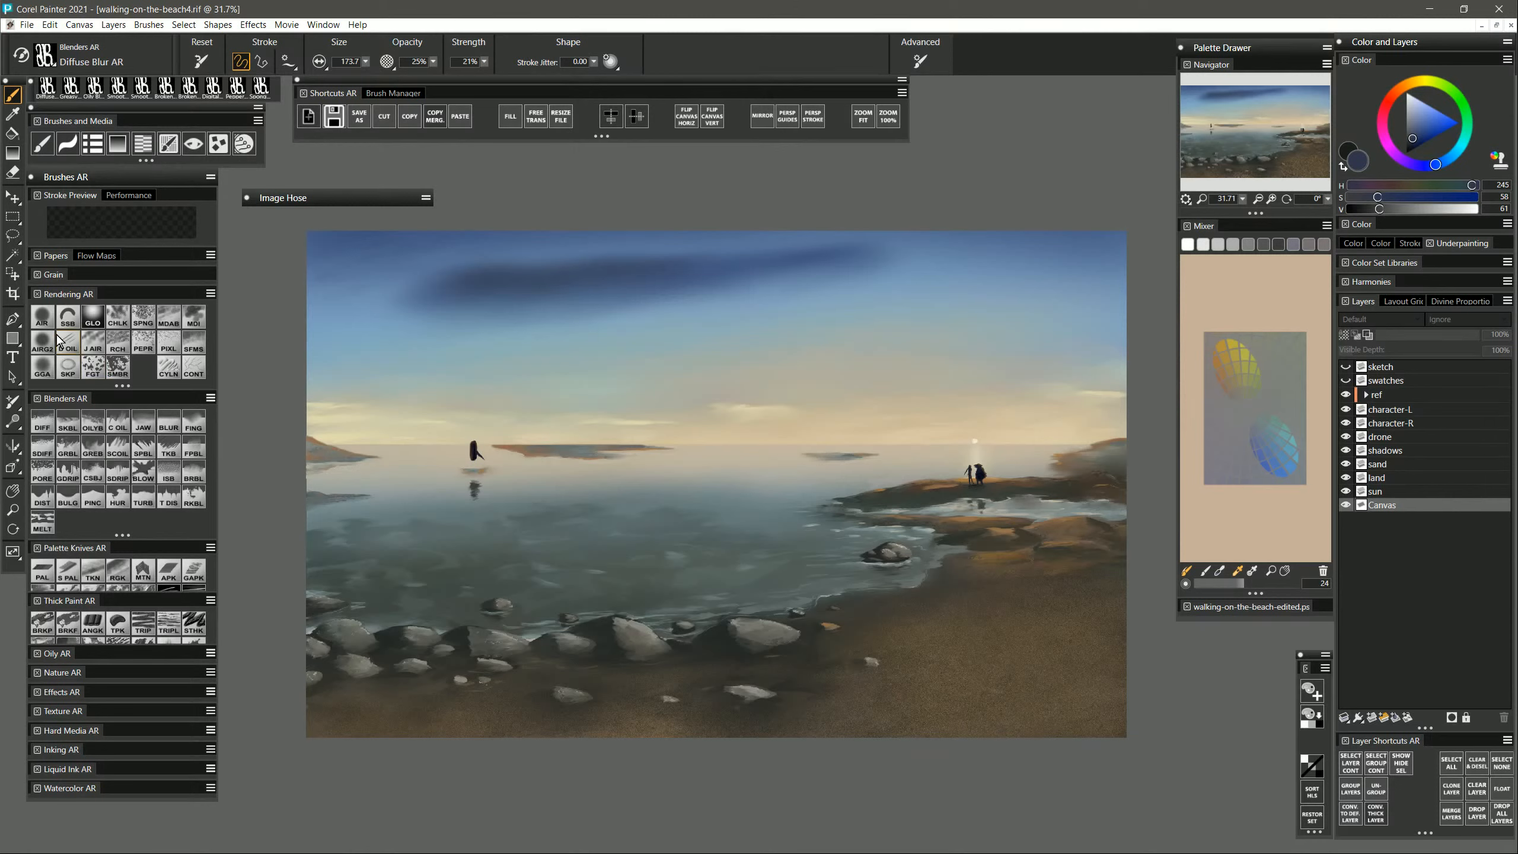
Airbrush sampled sky blues around the cloud with Digital Airbrush AR at size 206.2 and blend its edges with Diffuse Blur AR at size 142.5.
alt+click(341, 299)
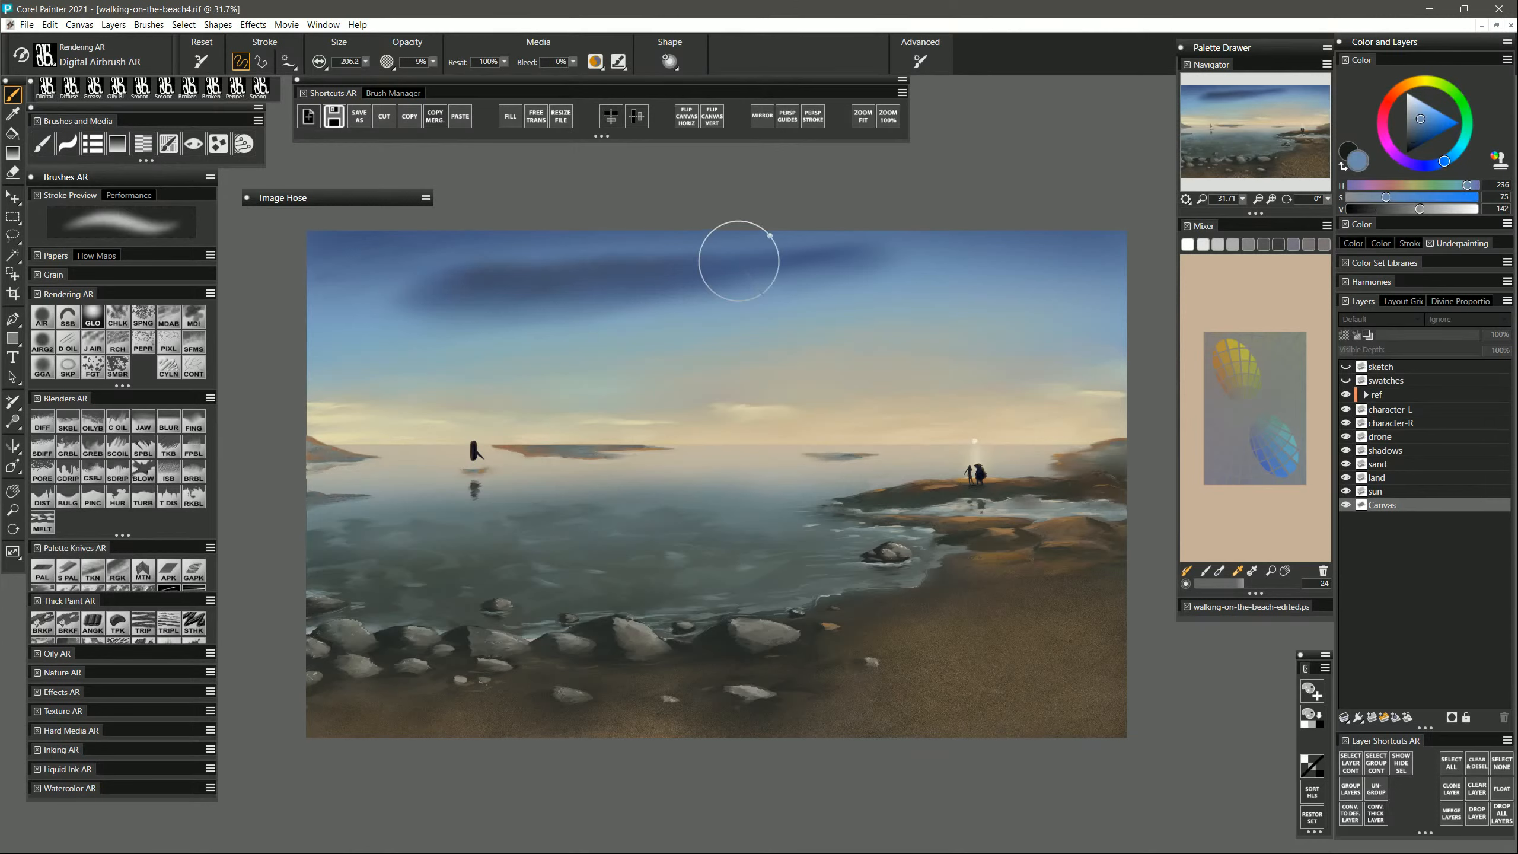
alt+click(761, 309)
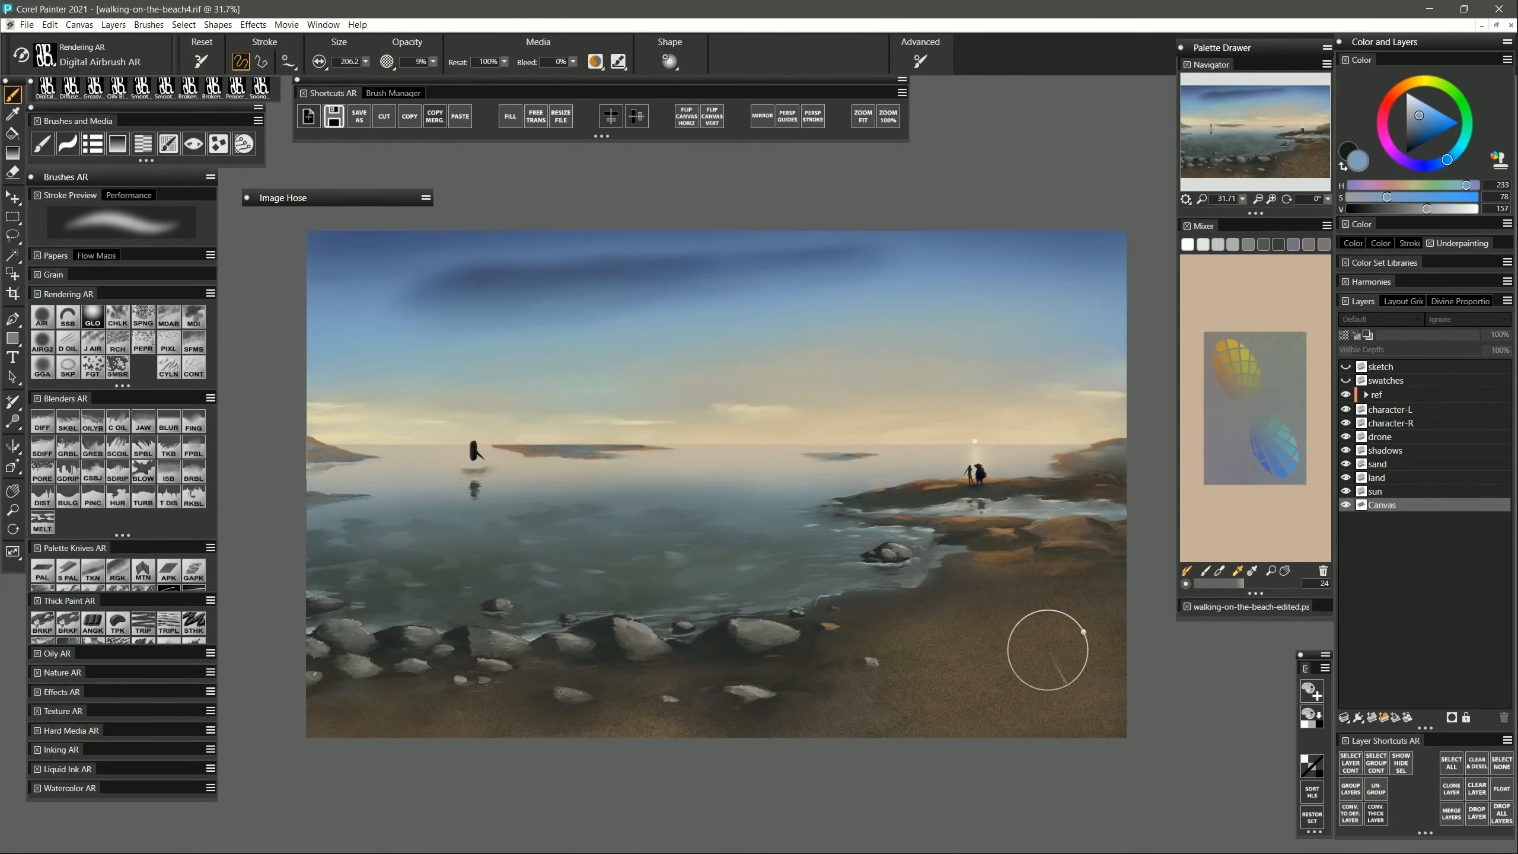
alt+click(737, 305)
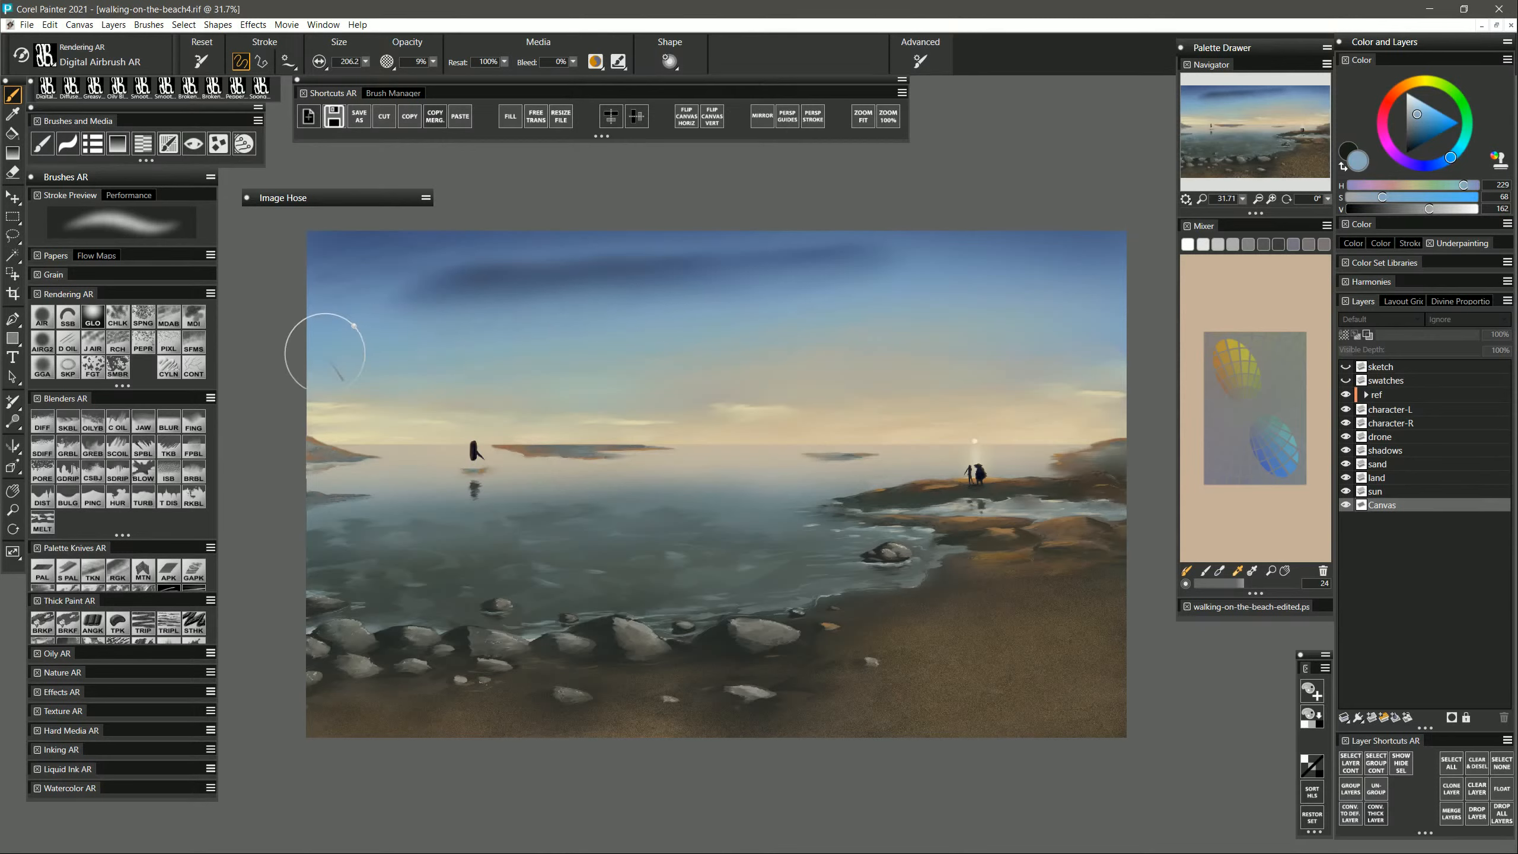
click(43, 423)
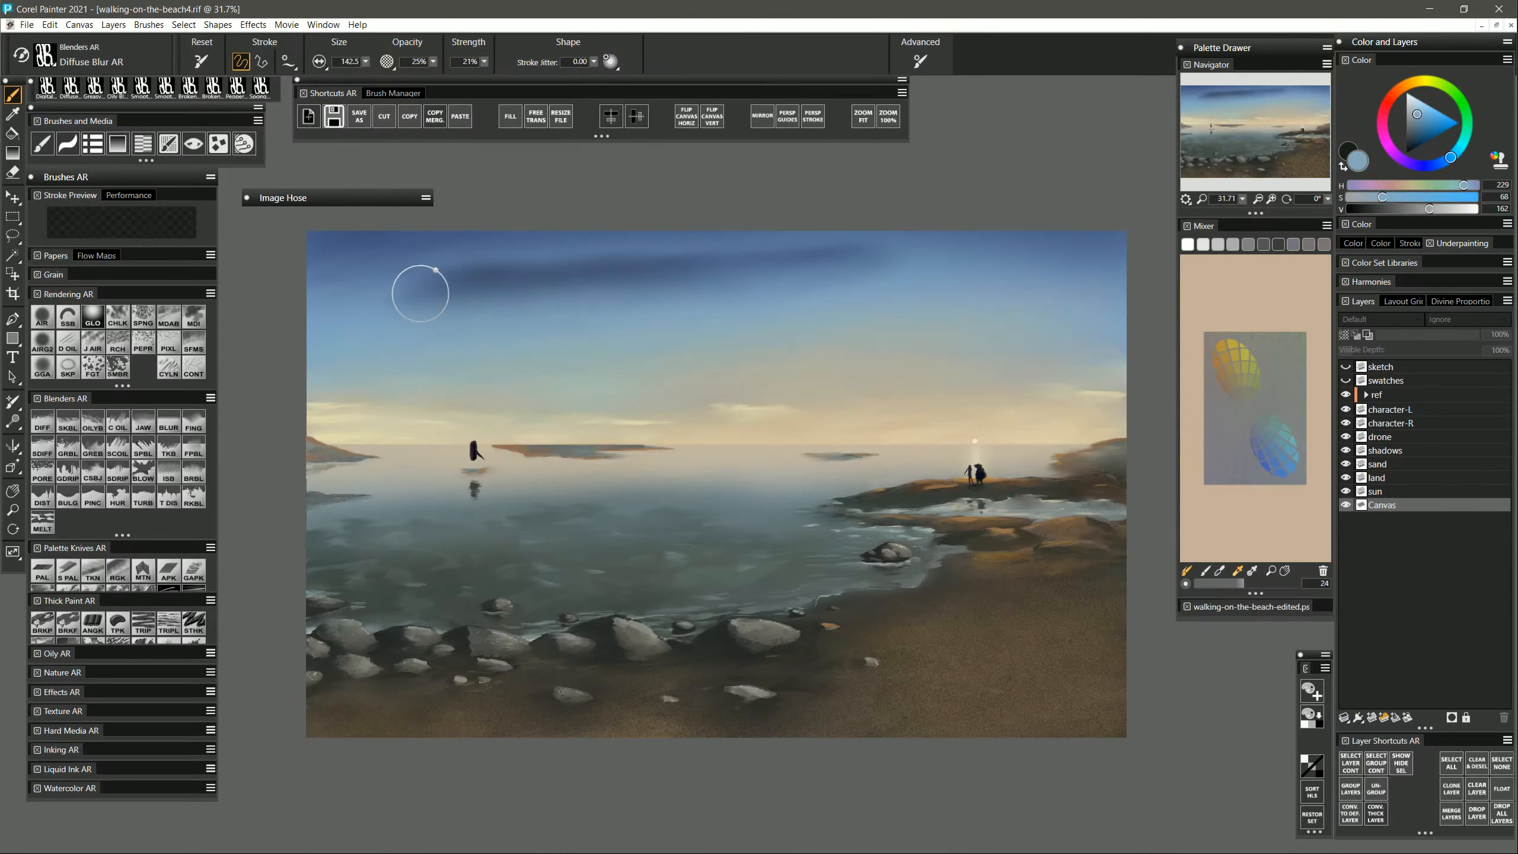
mouse_move(490, 306)
mouse_down()
mouse_move(609, 260)
mouse_move(924, 264)
mouse_move(964, 287)
mouse_up()
click(68, 571)
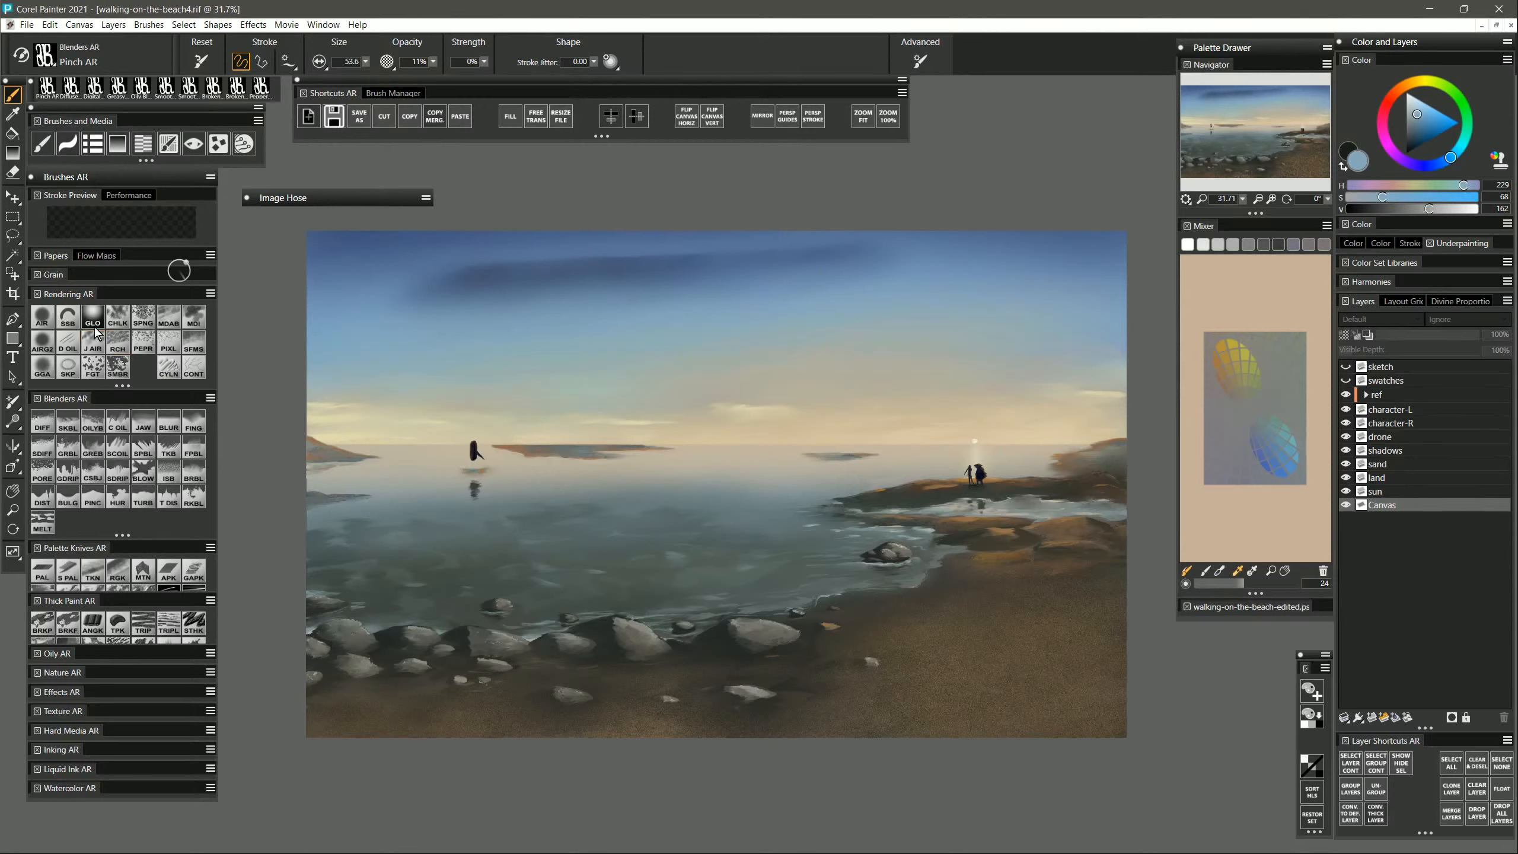
click(43, 423)
click(51, 499)
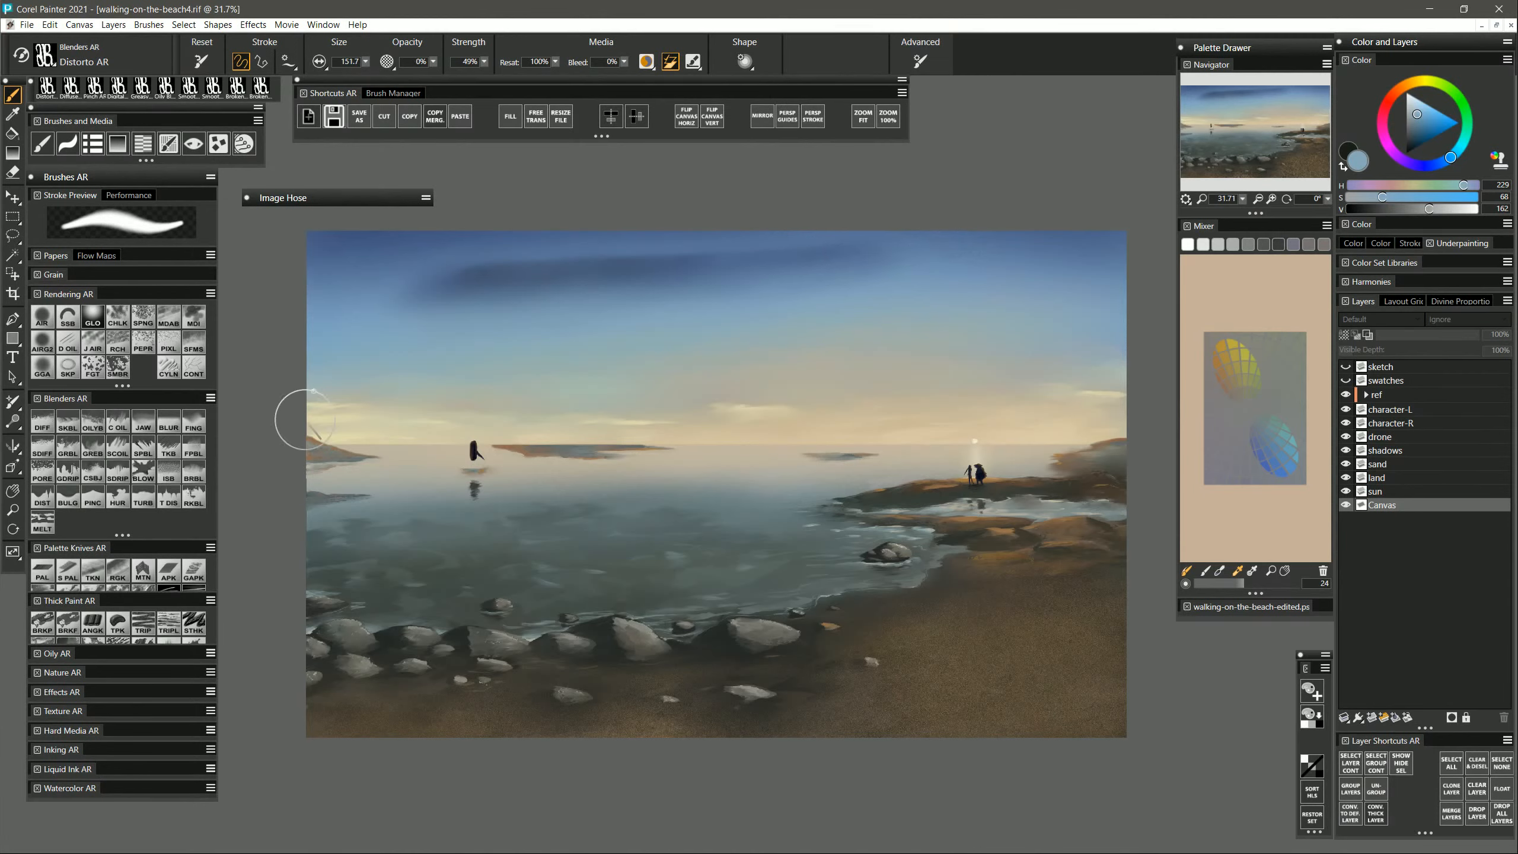
Extend the cloud toward the sky's upper-right corner with sampled cloud blues using Digital Airbrush AR, and soften it with Diffuse Blur AR at size 142.5.
click(42, 315)
alt+click(701, 257)
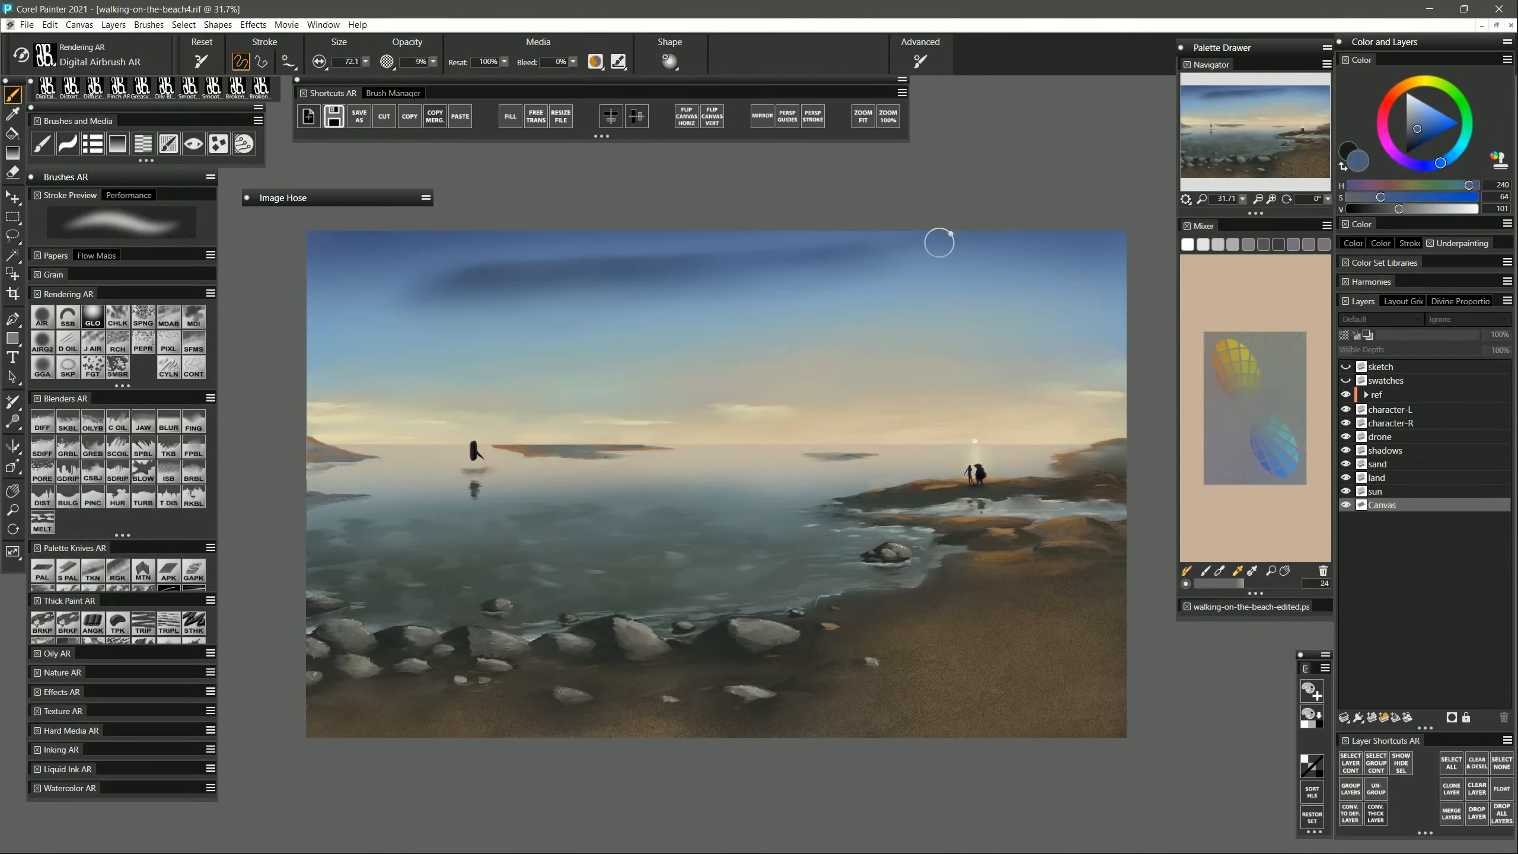
drag(824, 252, 1117, 220)
drag(937, 245, 944, 246)
drag(826, 254, 1064, 228)
alt+click(502, 274)
drag(803, 253, 923, 247)
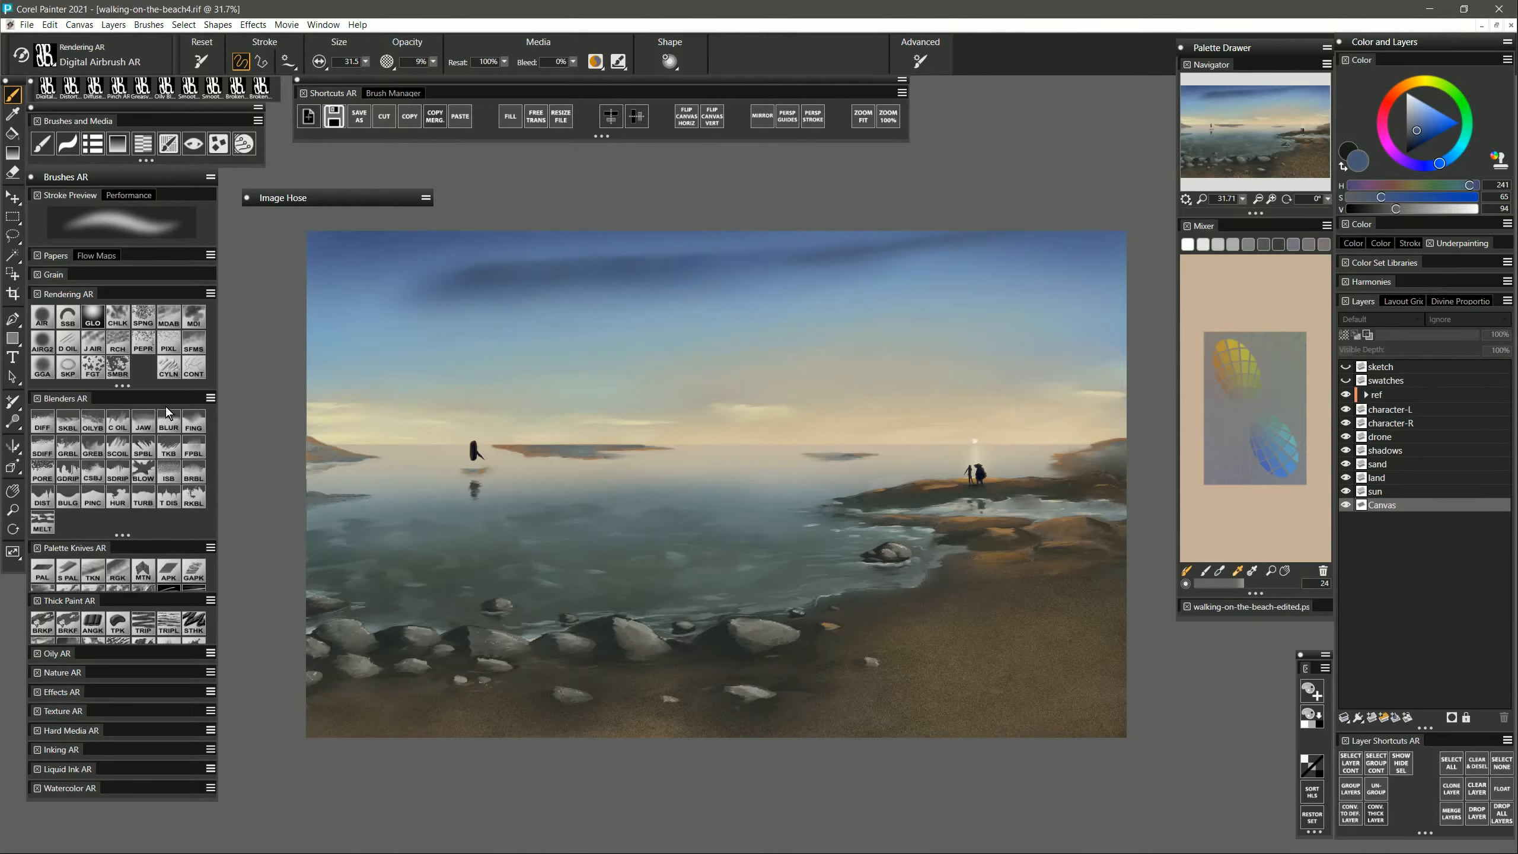
click(50, 427)
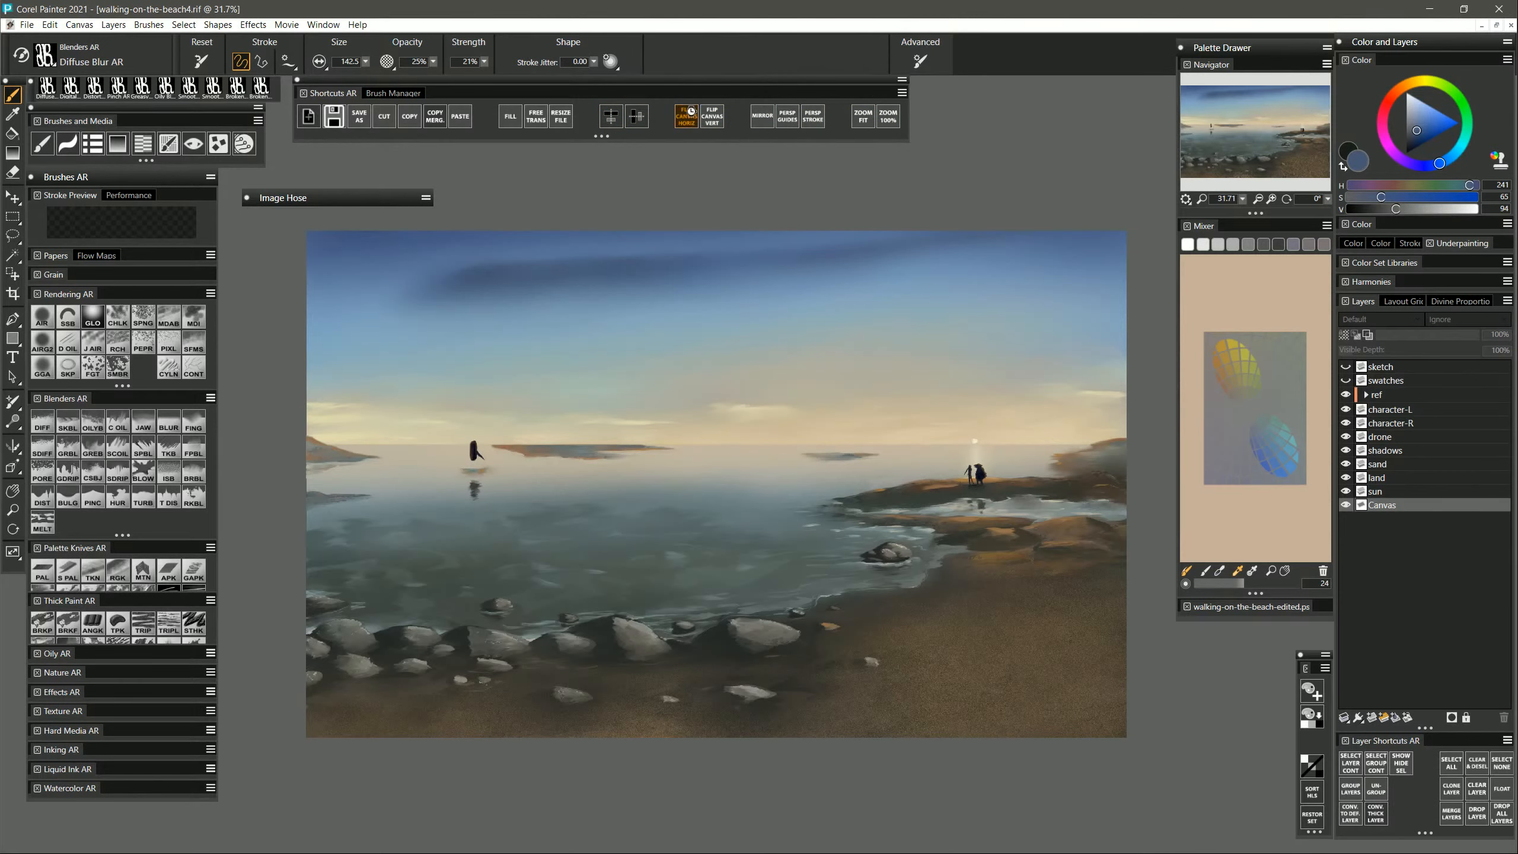
Turn off the horizontal canvas flip and paint sampled haze beside the distant headland on the land layer with Smooth Palette Knife AR, reduced to size 18.4.
click(691, 112)
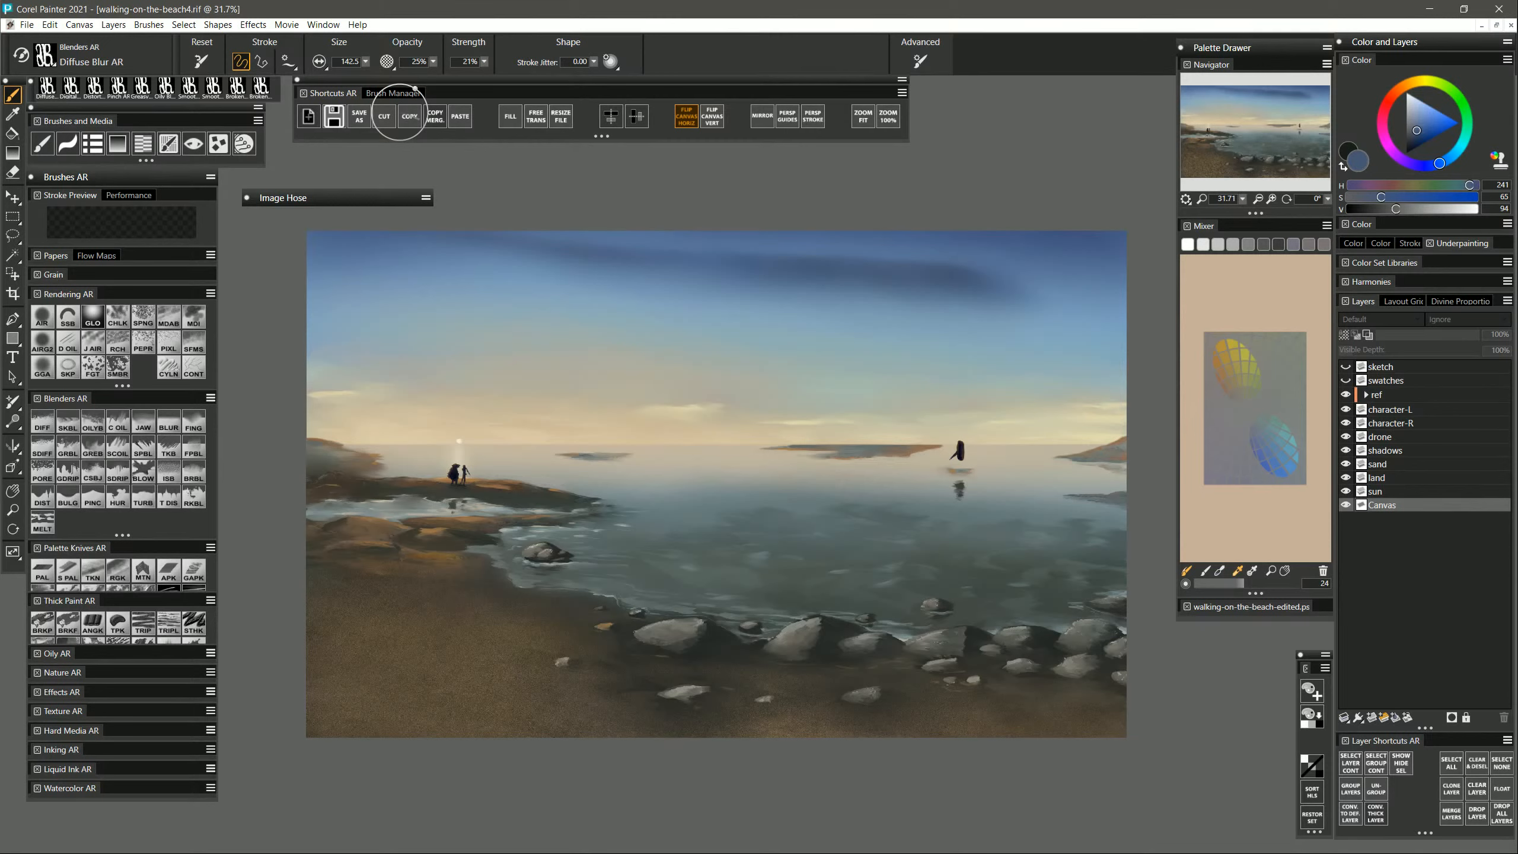
click(1380, 480)
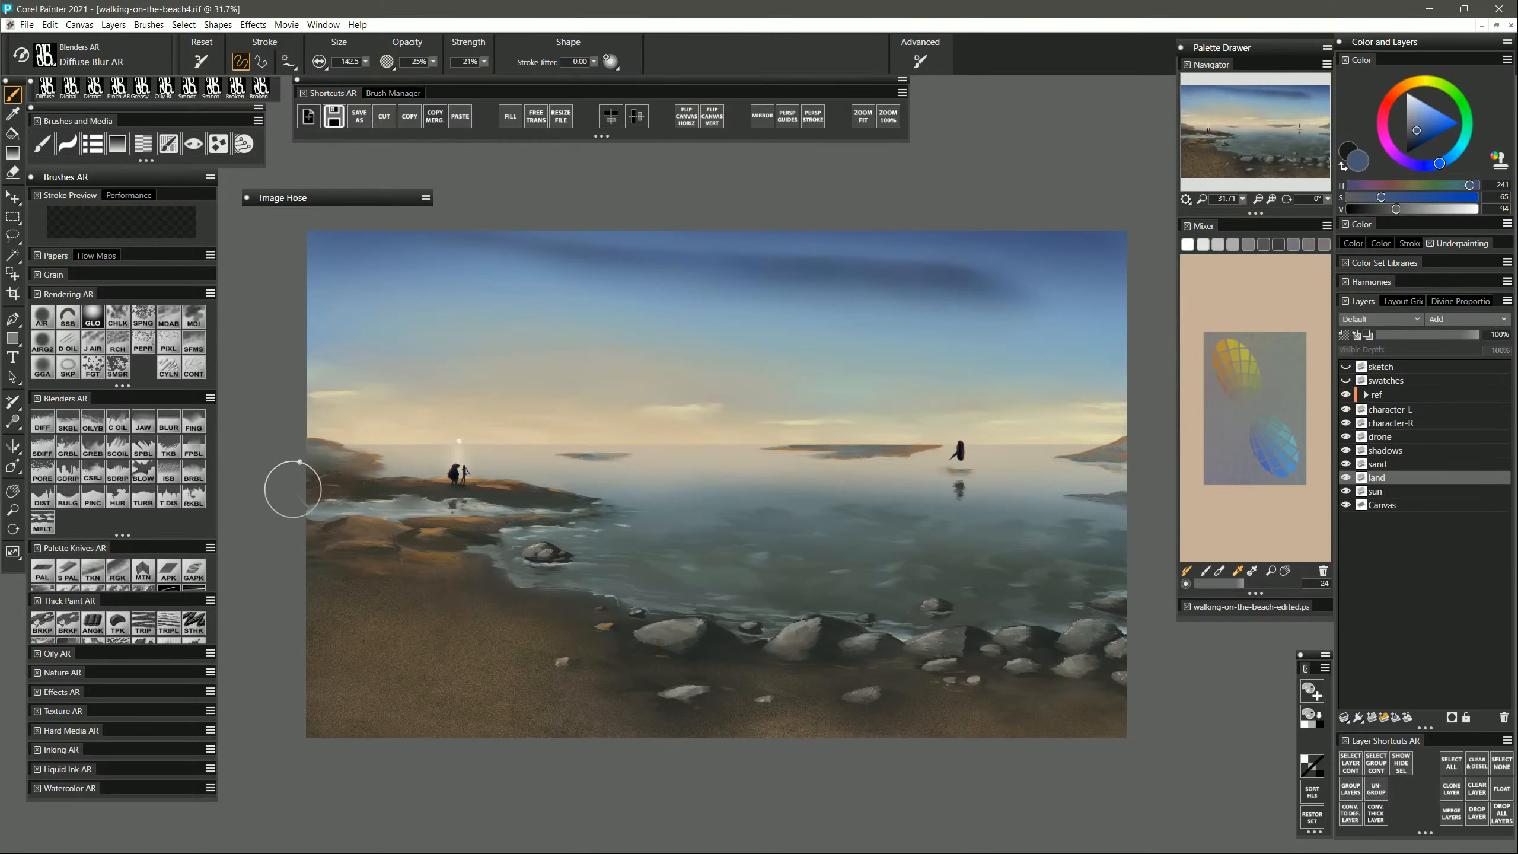
click(70, 571)
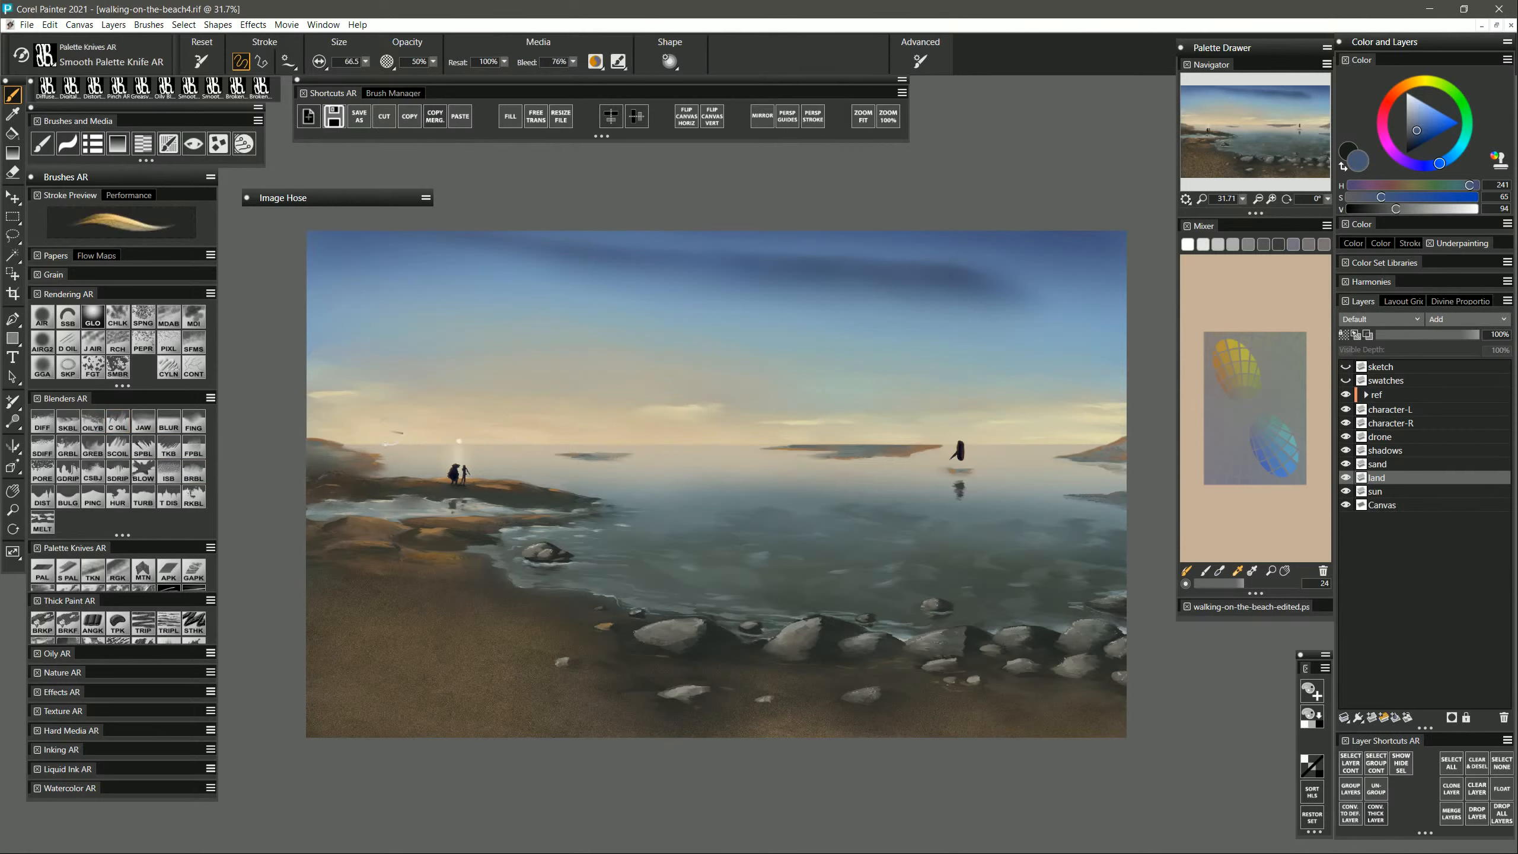
alt+click(392, 451)
drag(390, 457, 379, 456)
key([)
key([)
key([)
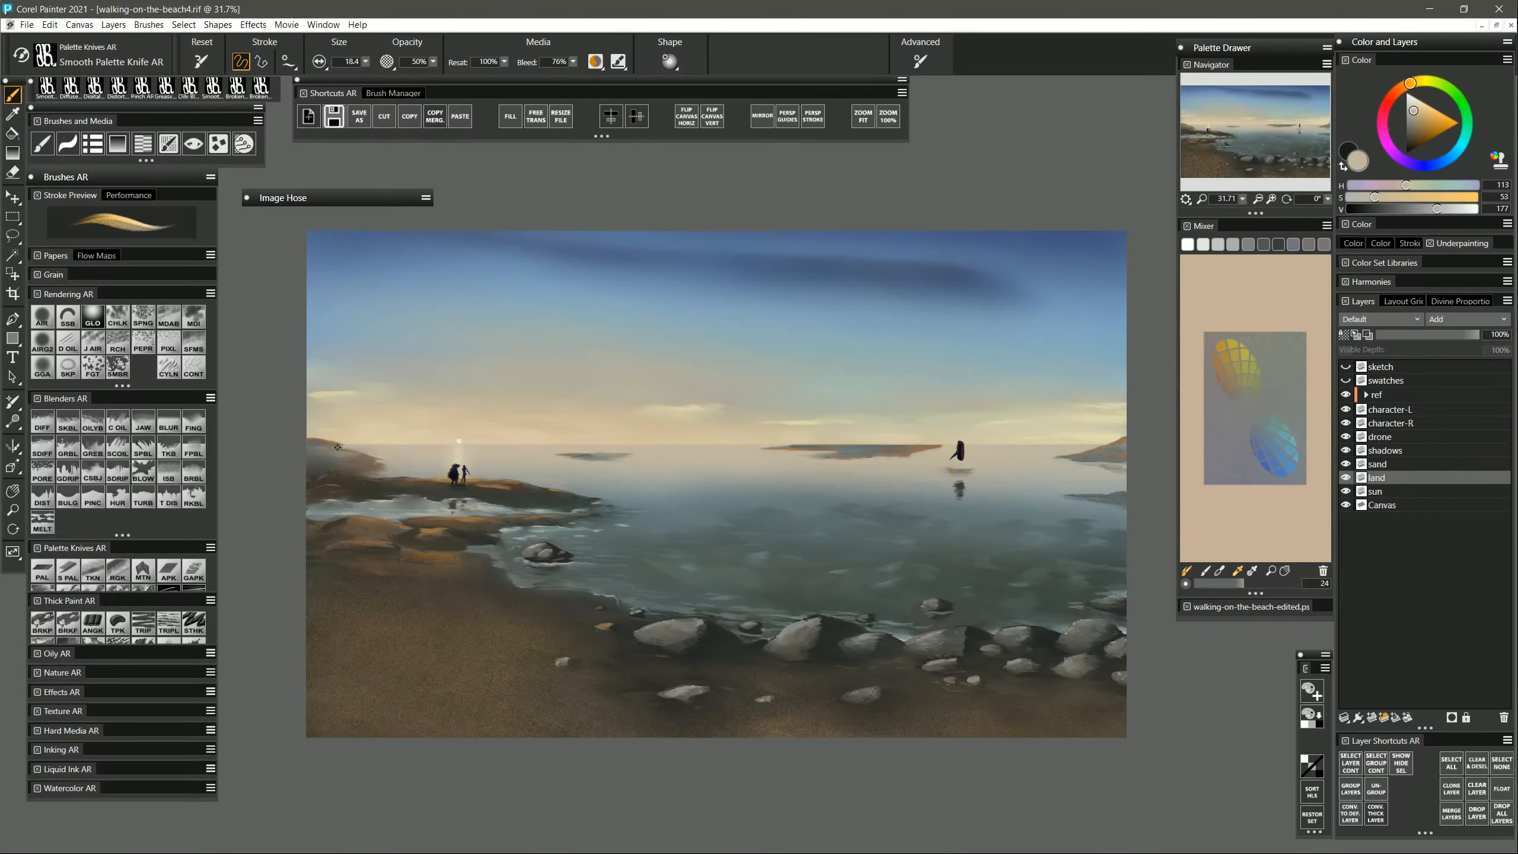
Repaint the distant headland with sampled browns and a paler tan at saturation 32 and value 144, using Smooth Palette Knife AR at size 18.4.
alt+click(319, 441)
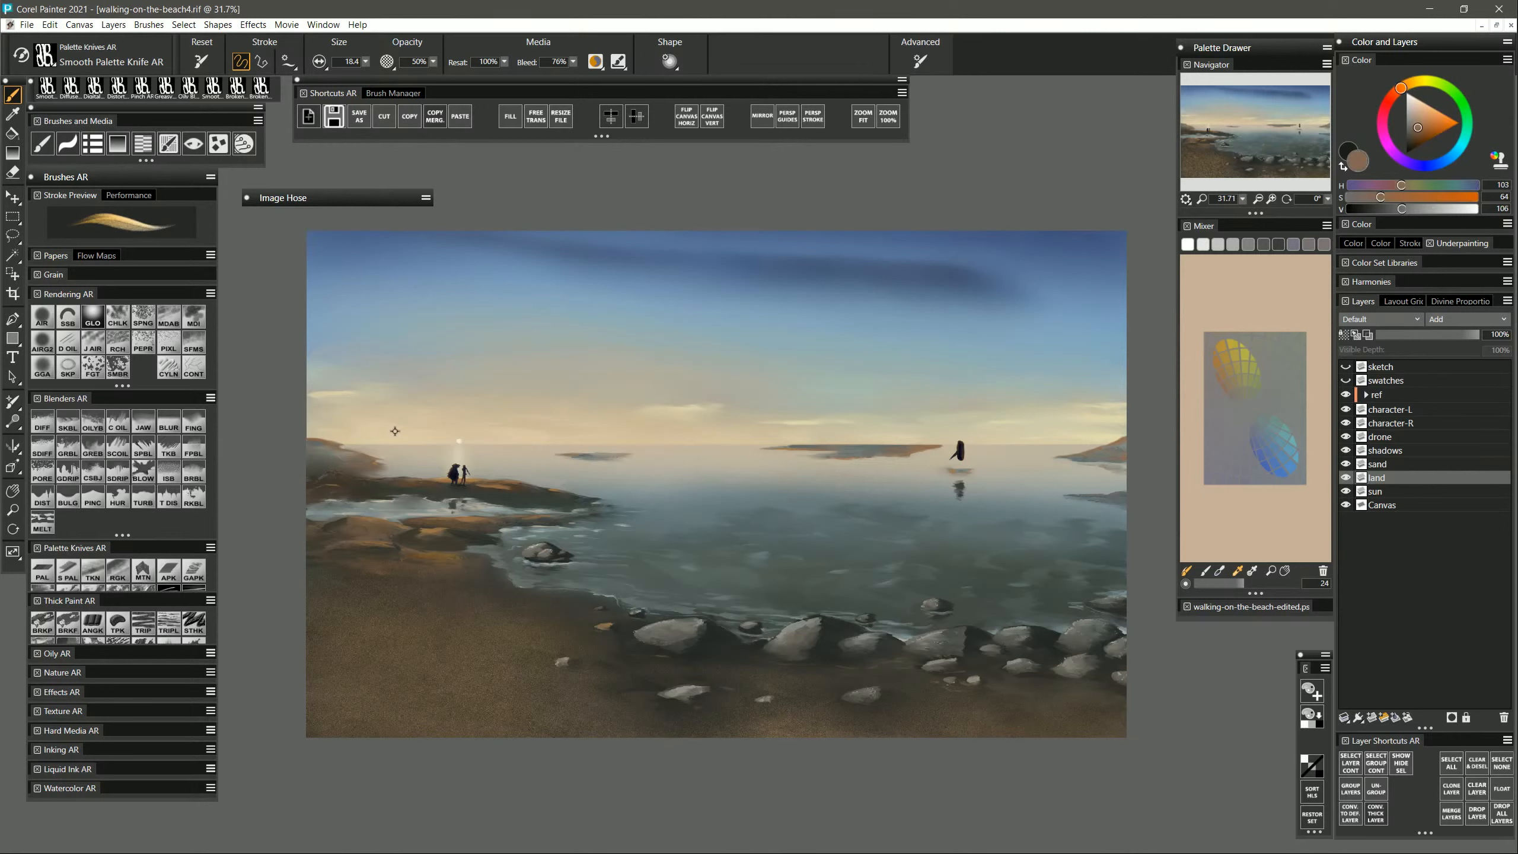
click(1364, 197)
click(1421, 208)
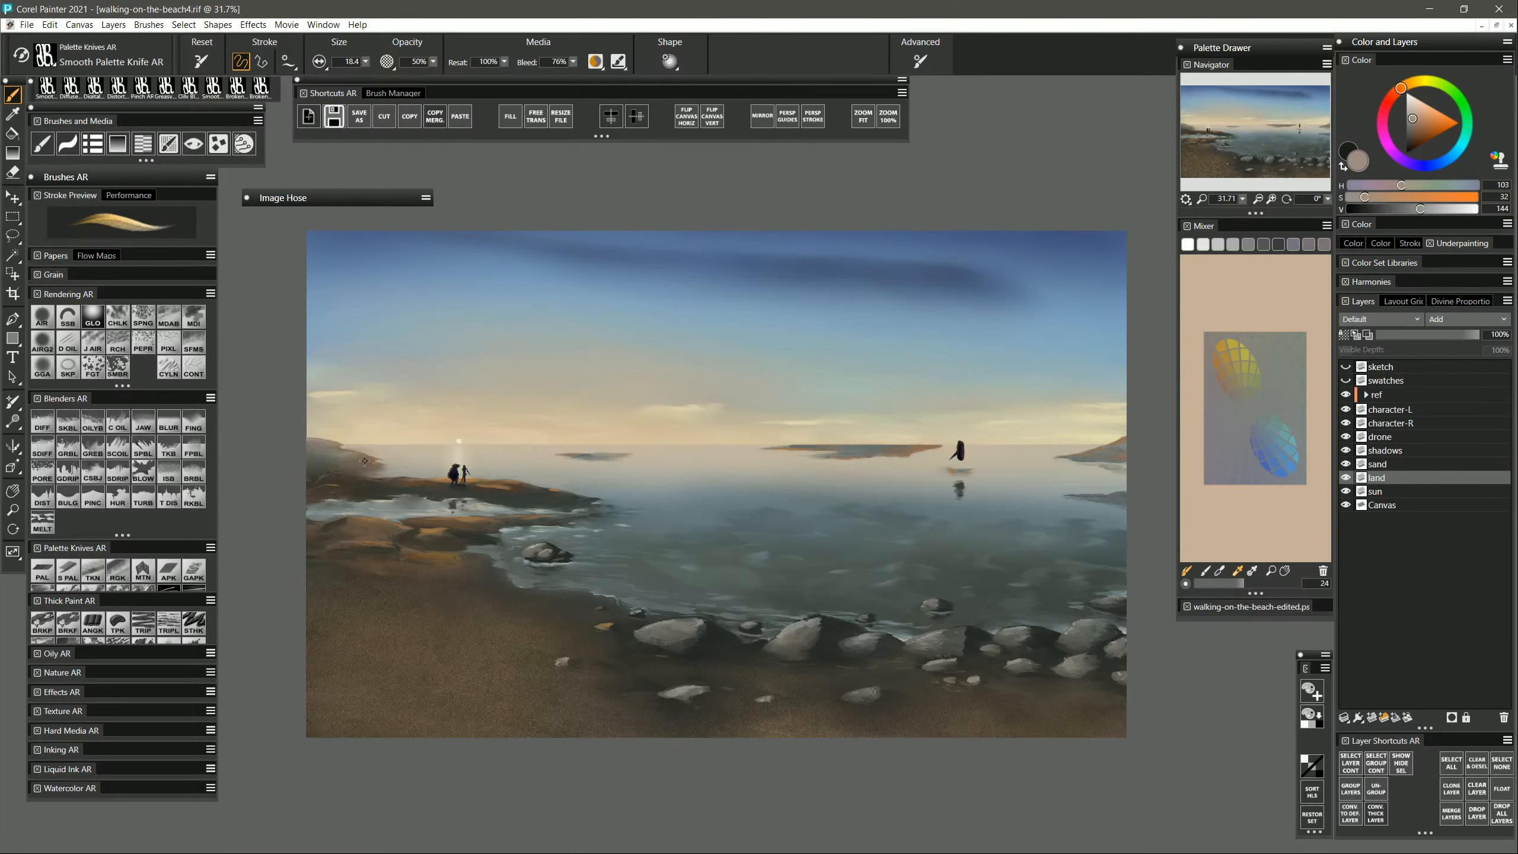
alt+click(327, 446)
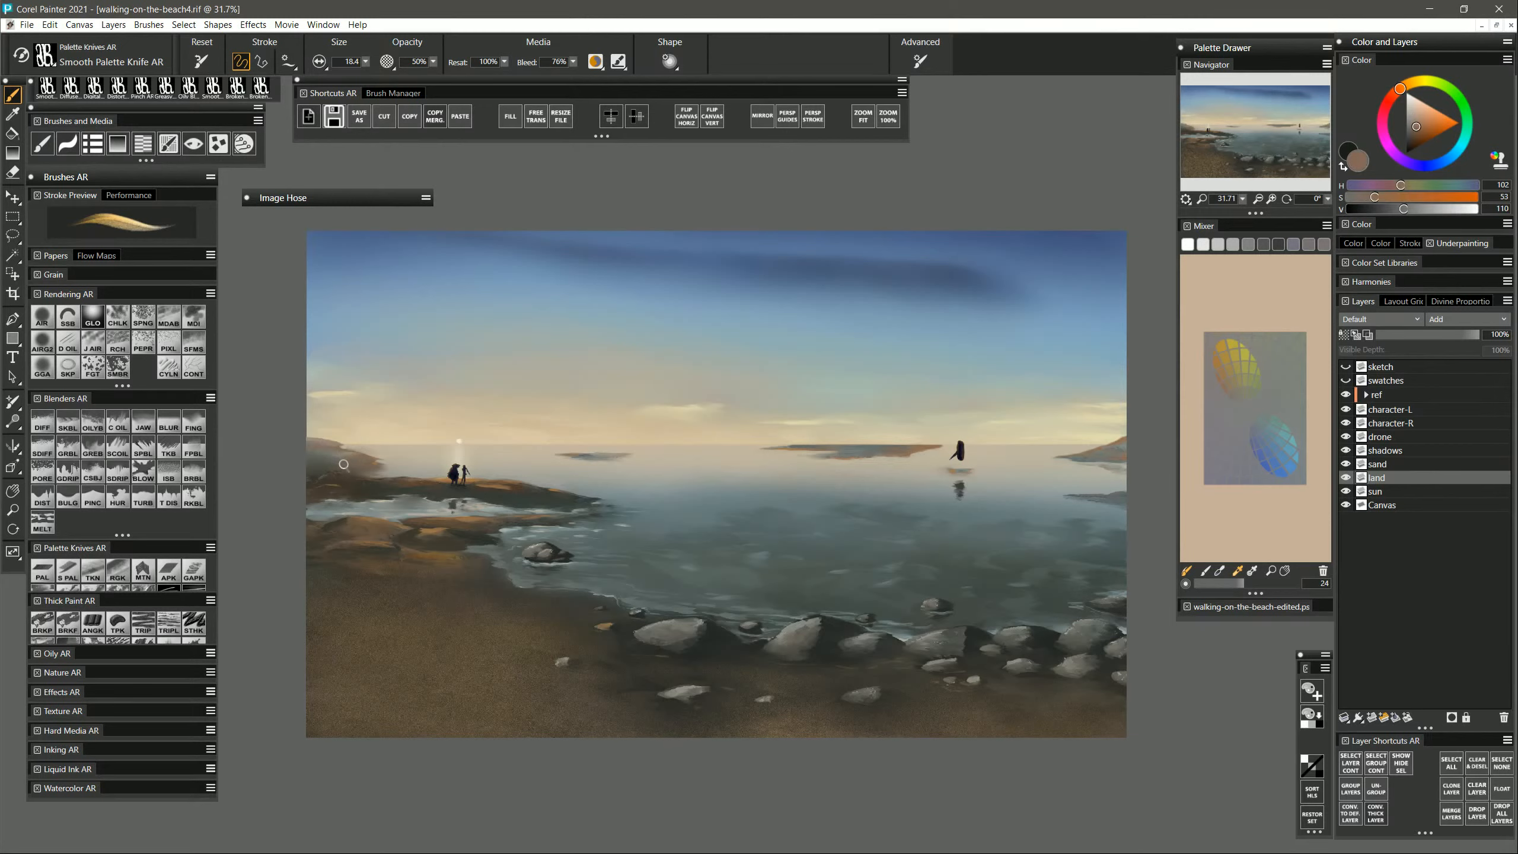
alt+click(318, 454)
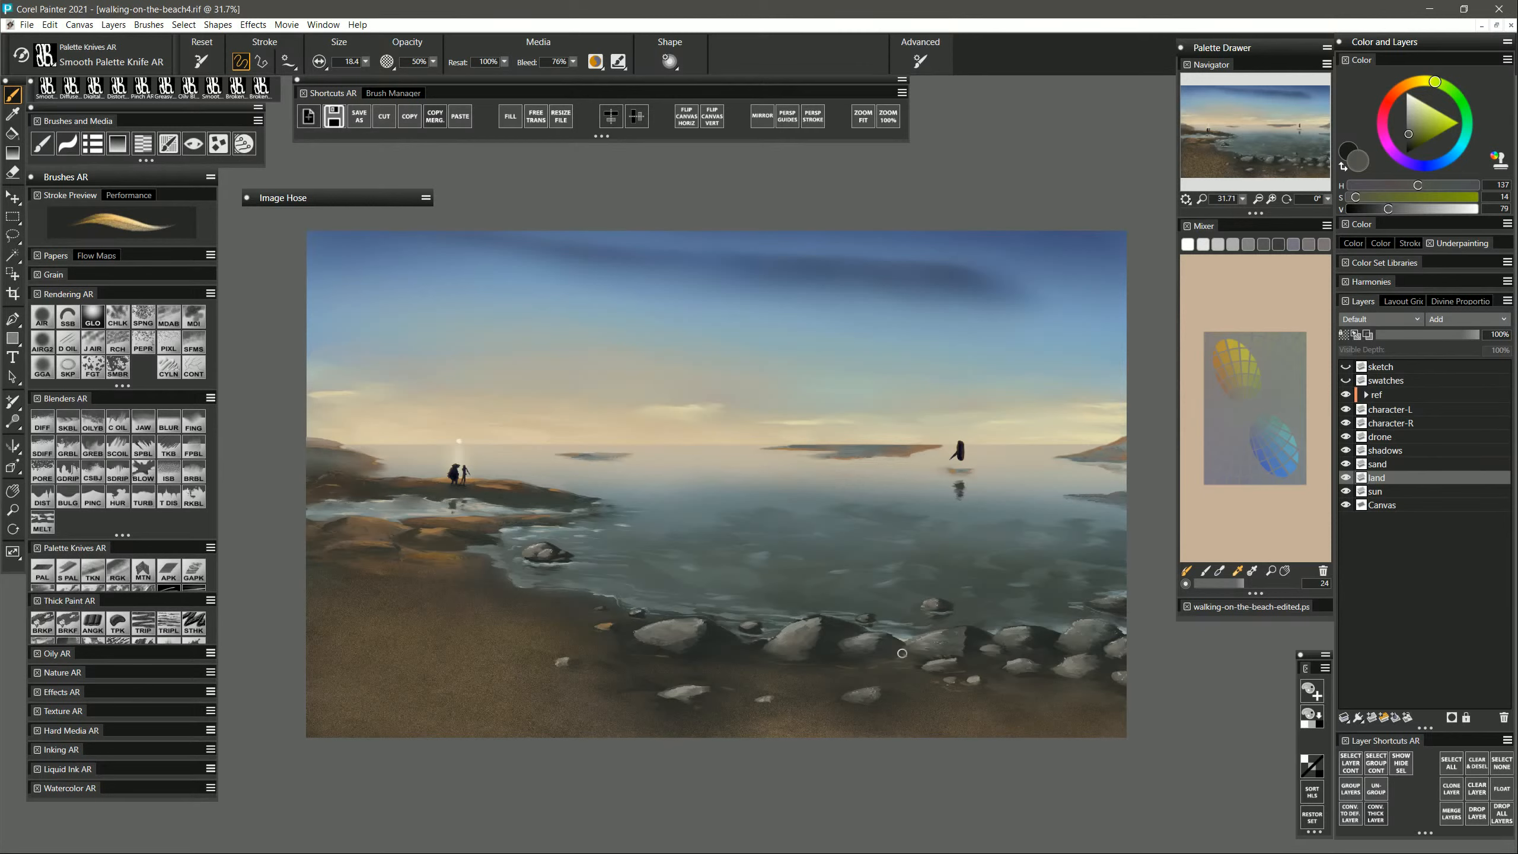
Touch up the shoreline with a sampled grey and smooth the rocks and boulders with Oily Blender AR at size 36.8.
alt+click(597, 505)
key([)
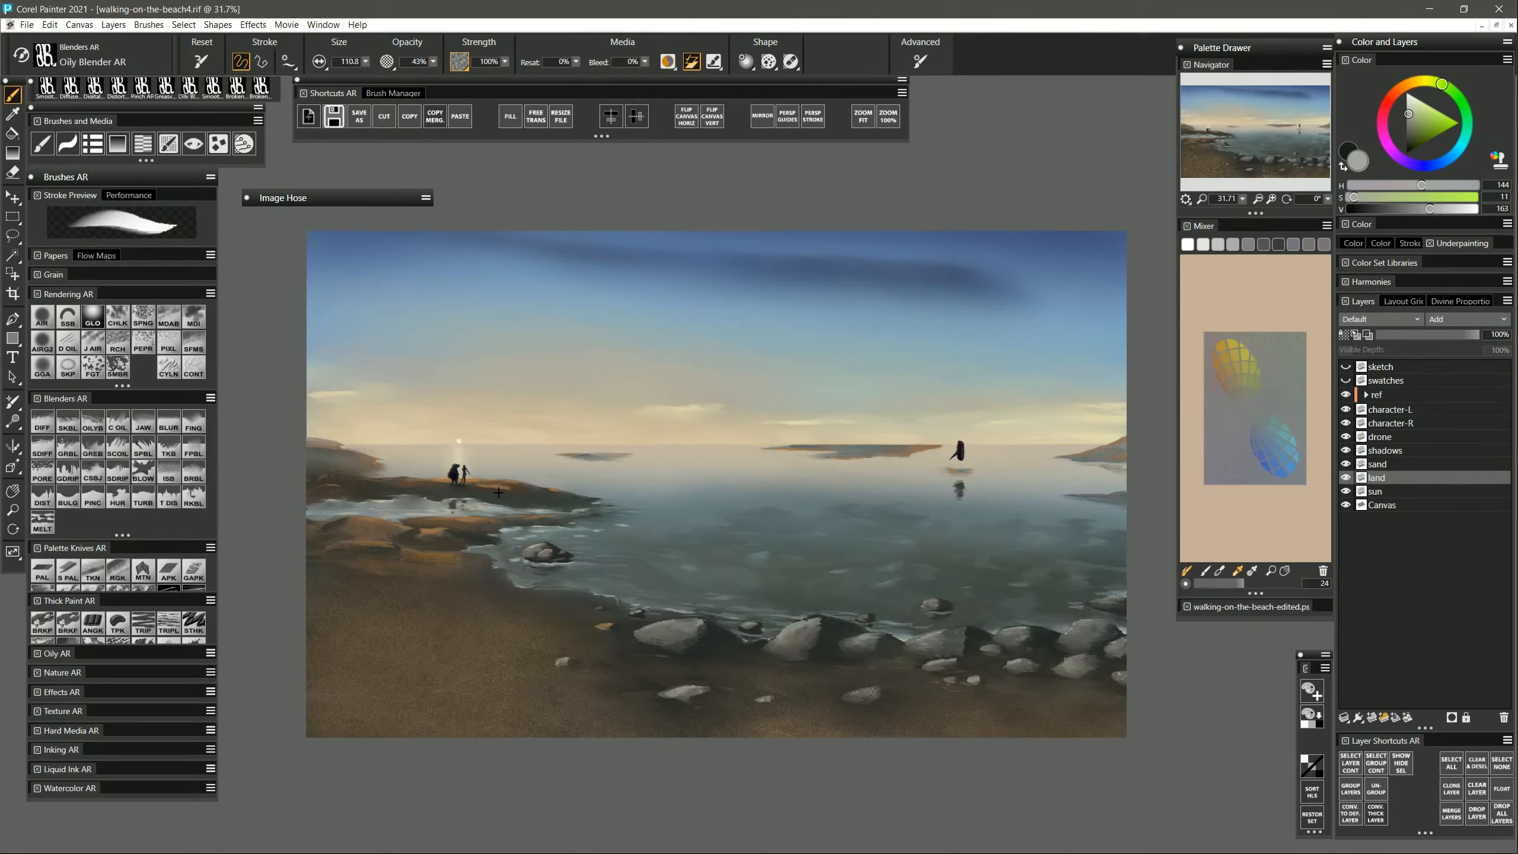
drag(501, 492, 497, 492)
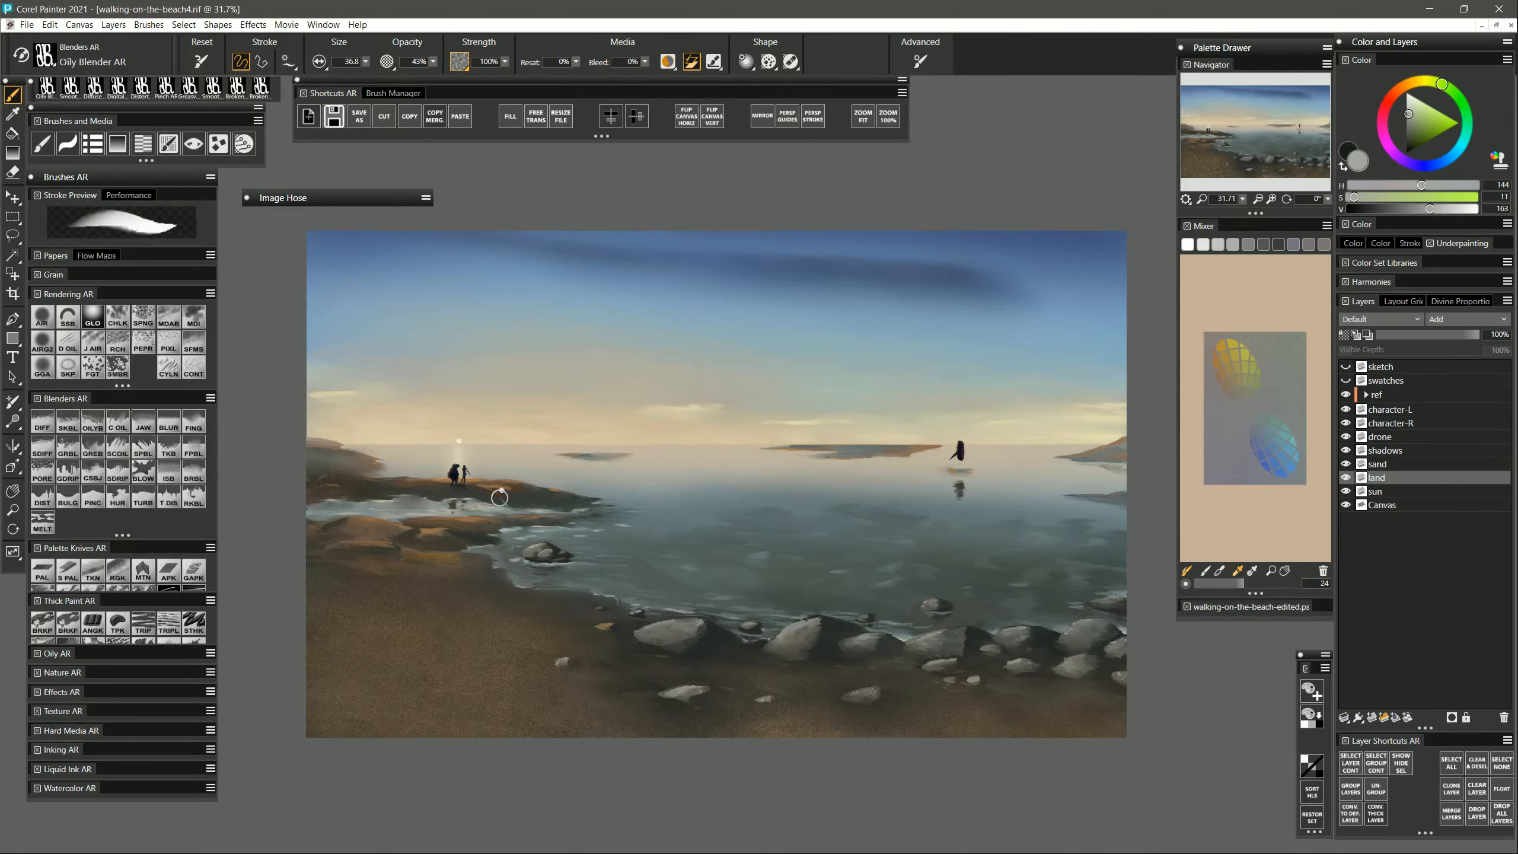
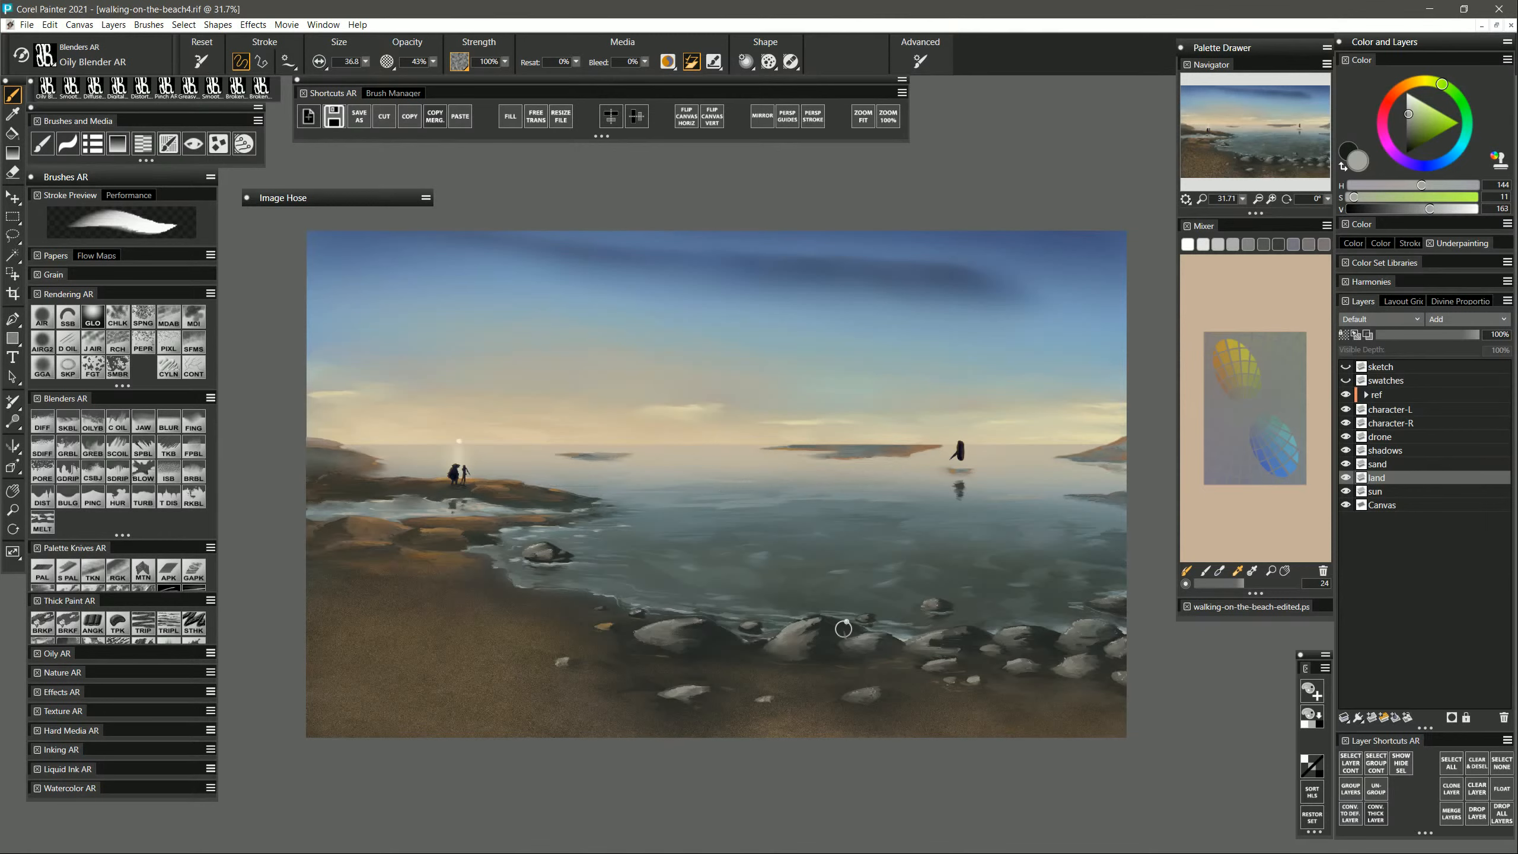
Soften the inlet water and the wet area beside the rocks with Diffuse Blur AR, using sizes 120.8 and 157.7.
click(48, 421)
mouse_move(614, 484)
mouse_down()
mouse_move(615, 498)
mouse_move(620, 482)
mouse_move(802, 490)
mouse_move(722, 491)
mouse_up()
mouse_move(644, 494)
mouse_down()
mouse_move(748, 493)
mouse_move(771, 509)
mouse_move(698, 507)
mouse_move(1010, 498)
mouse_move(990, 518)
mouse_move(785, 538)
mouse_up()
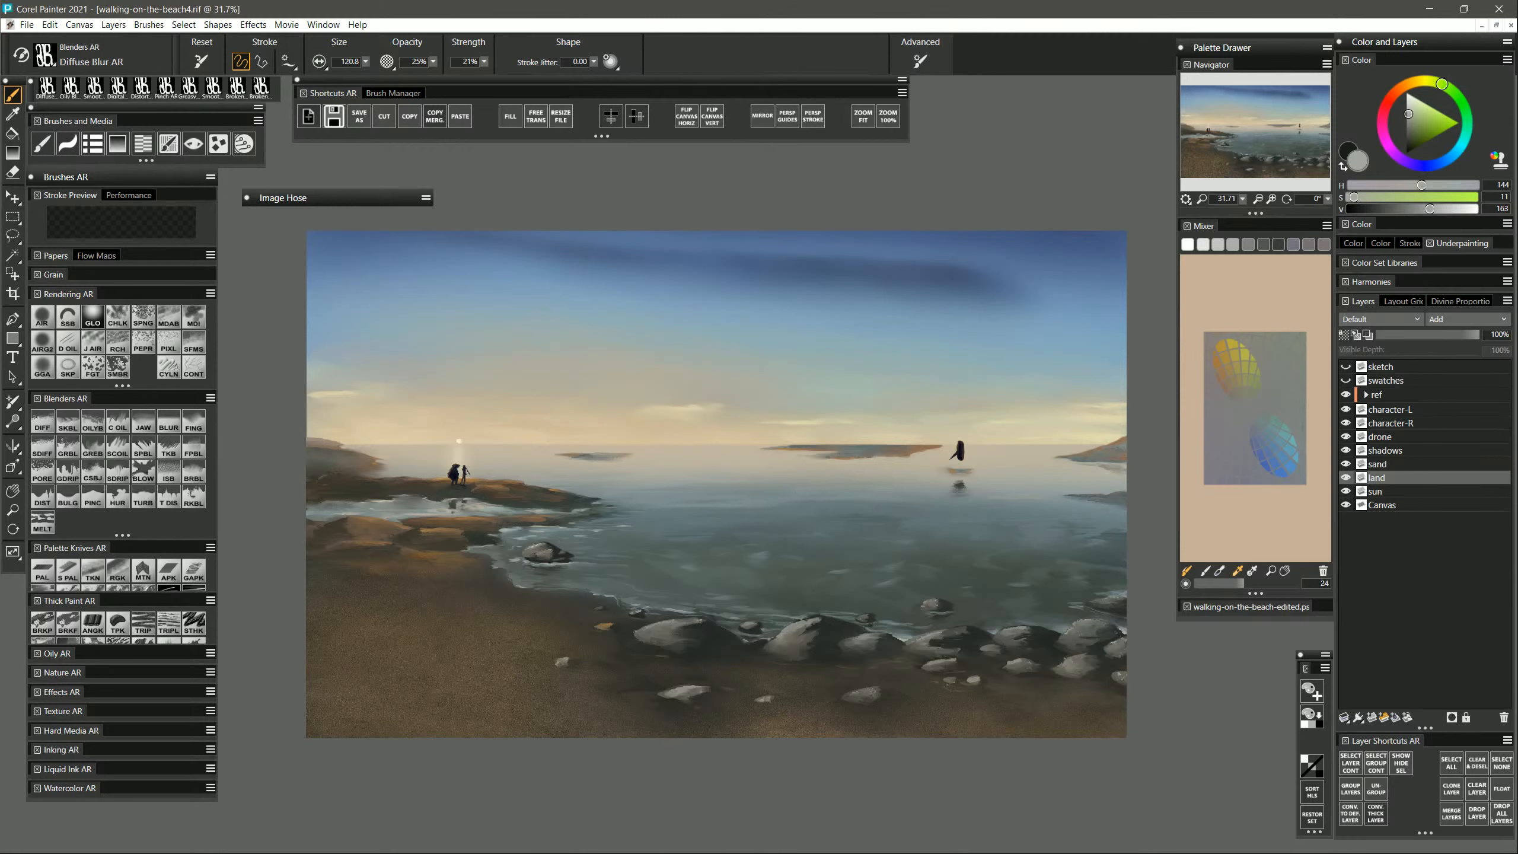
drag(450, 509, 461, 509)
mouse_move(461, 508)
mouse_down()
mouse_move(489, 506)
mouse_move(399, 510)
mouse_up()
mouse_move(624, 548)
mouse_down()
mouse_move(866, 566)
mouse_move(1044, 528)
mouse_move(1132, 542)
mouse_move(993, 583)
mouse_move(906, 576)
mouse_up()
click(1411, 423)
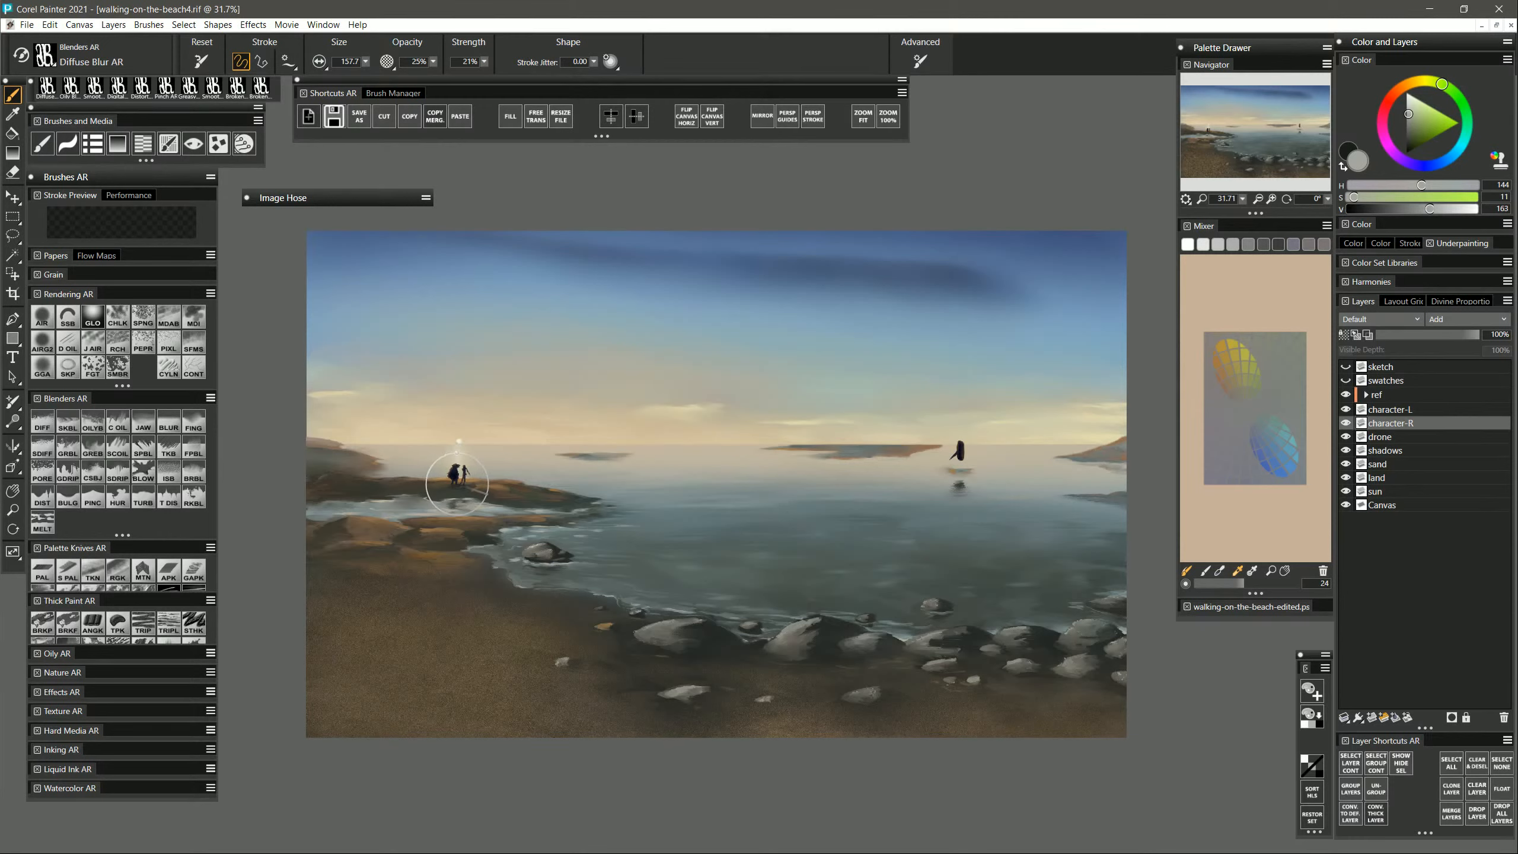
click(1401, 412)
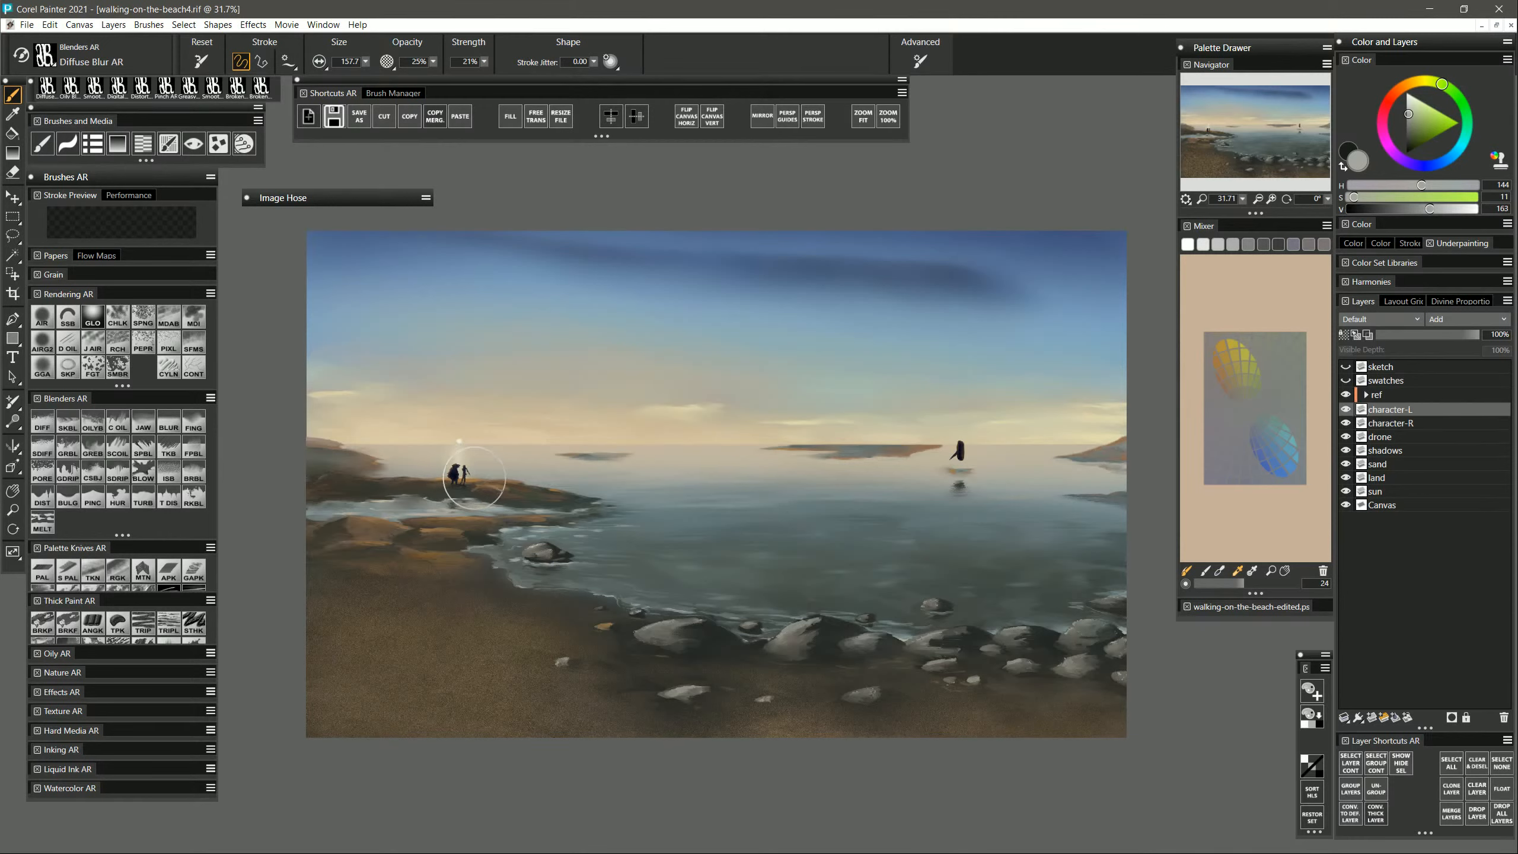
click(1380, 437)
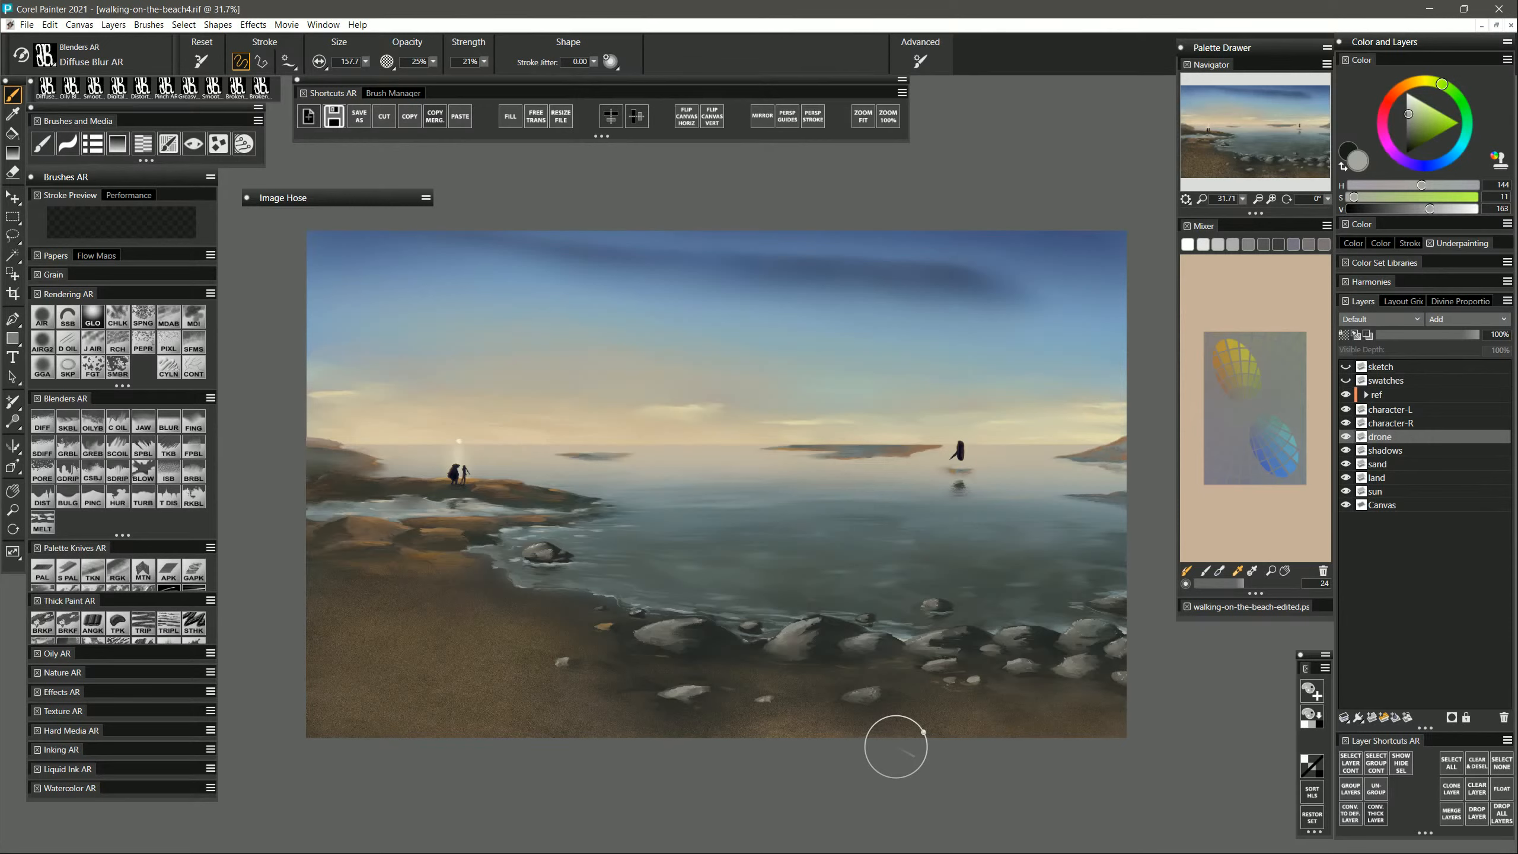
Repaint the water reflection beneath the hovering figure on the land layer with sampled colours and Smooth Palette Knife AR at size 16.1.
click(81, 571)
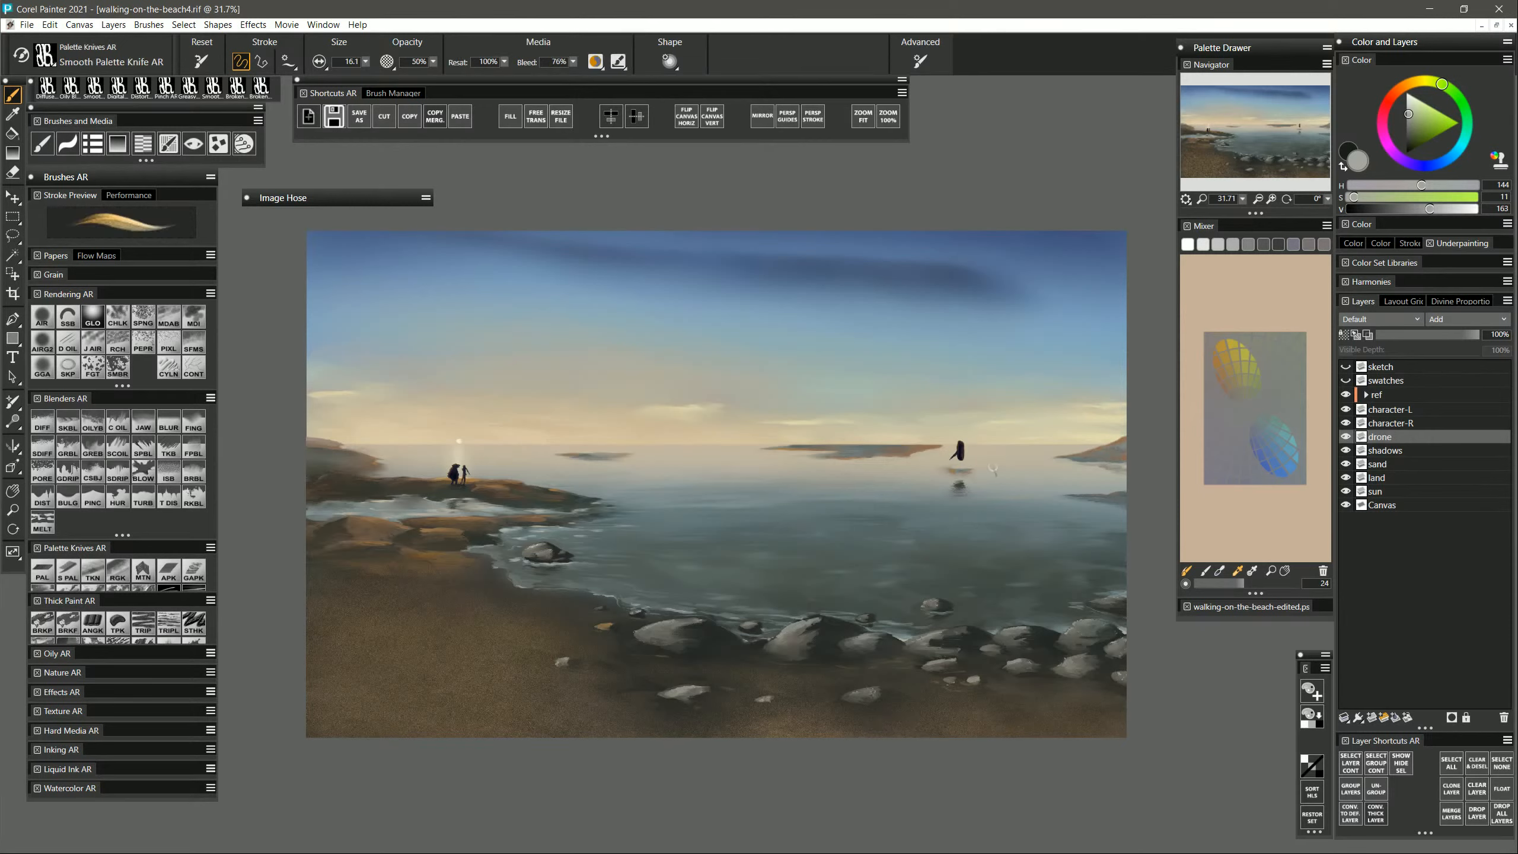
click(1381, 479)
alt+click(955, 466)
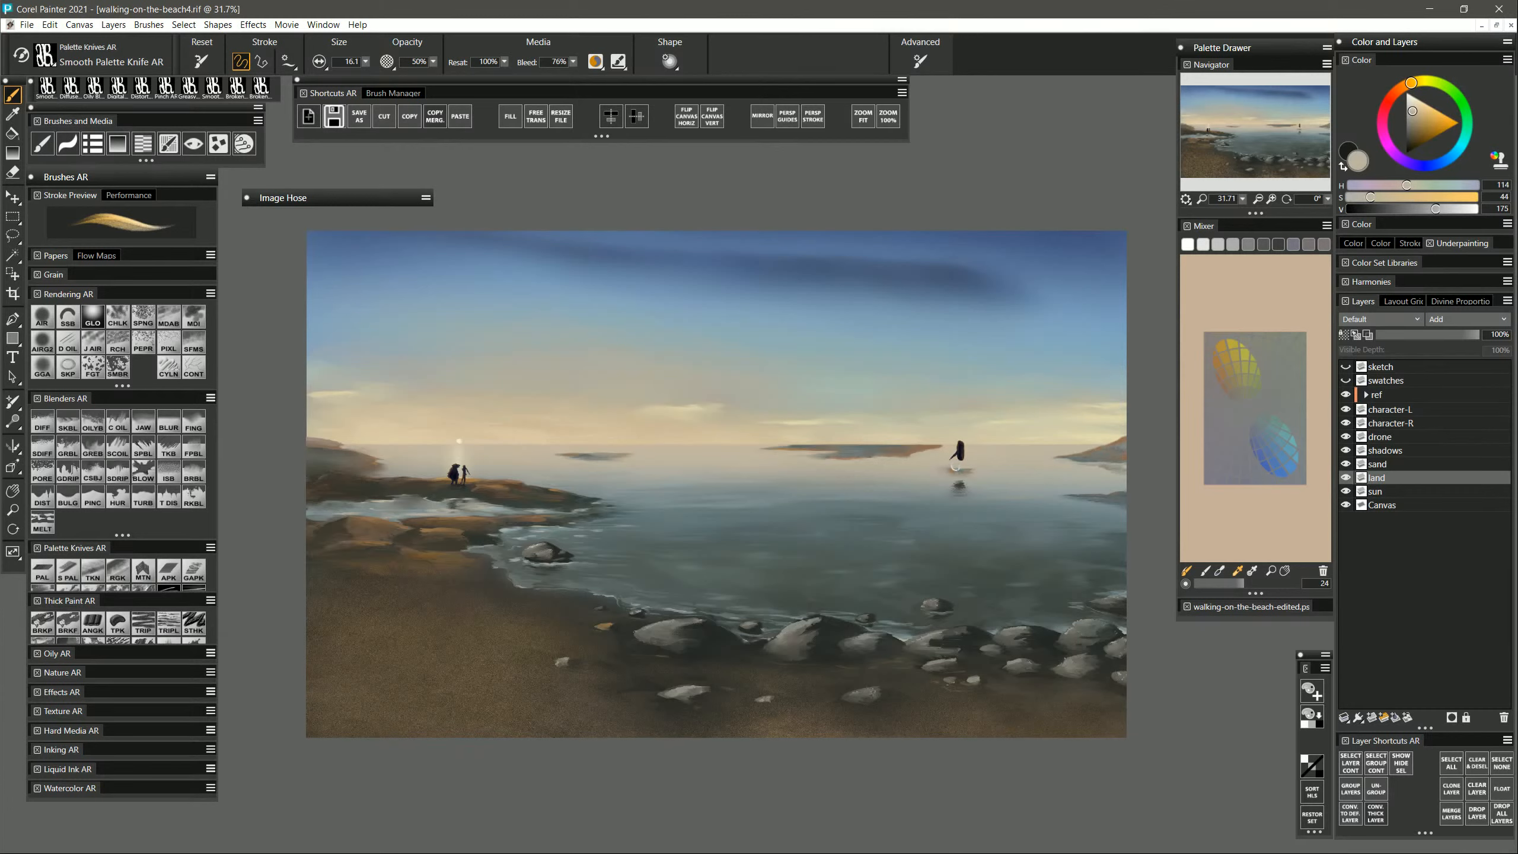
drag(967, 469, 950, 471)
alt+click(956, 475)
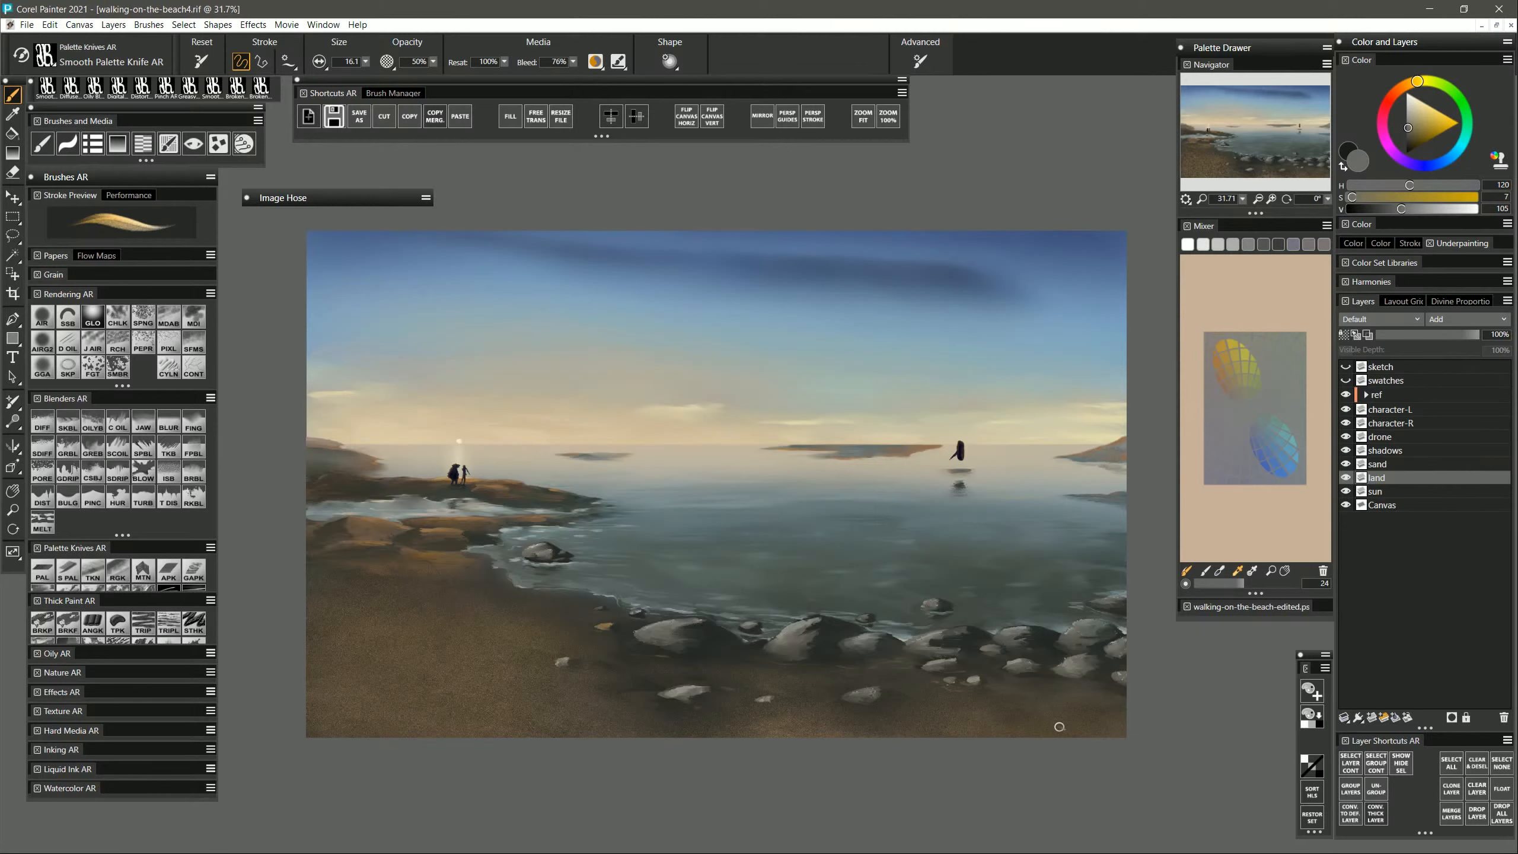
Merge the character-L, character-R and drone layers and rename the result "silhouttes".
click(1406, 411)
shift+click(1399, 437)
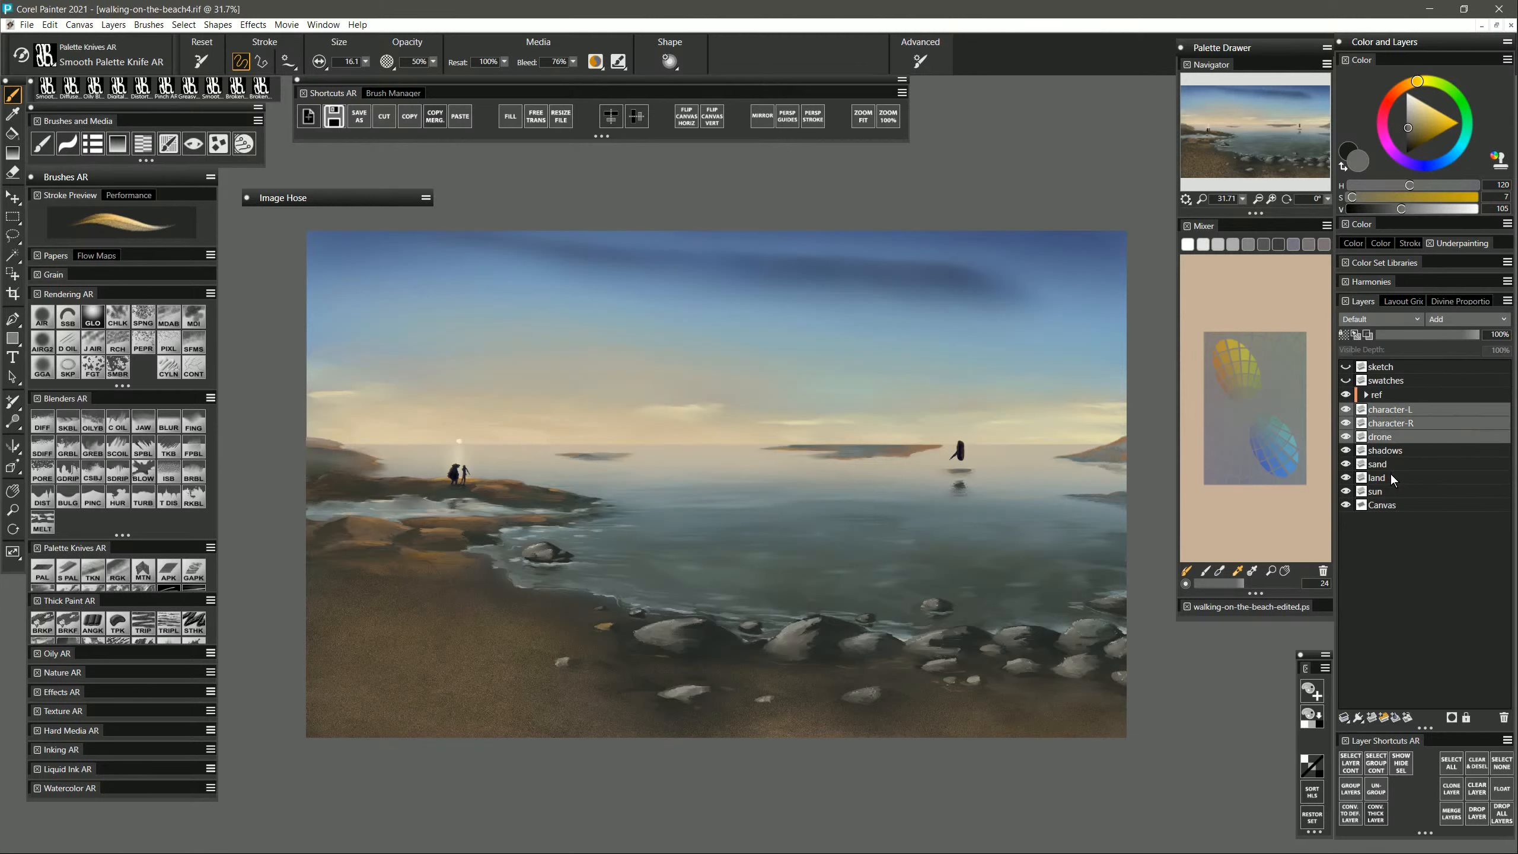
key(ctrl+e)
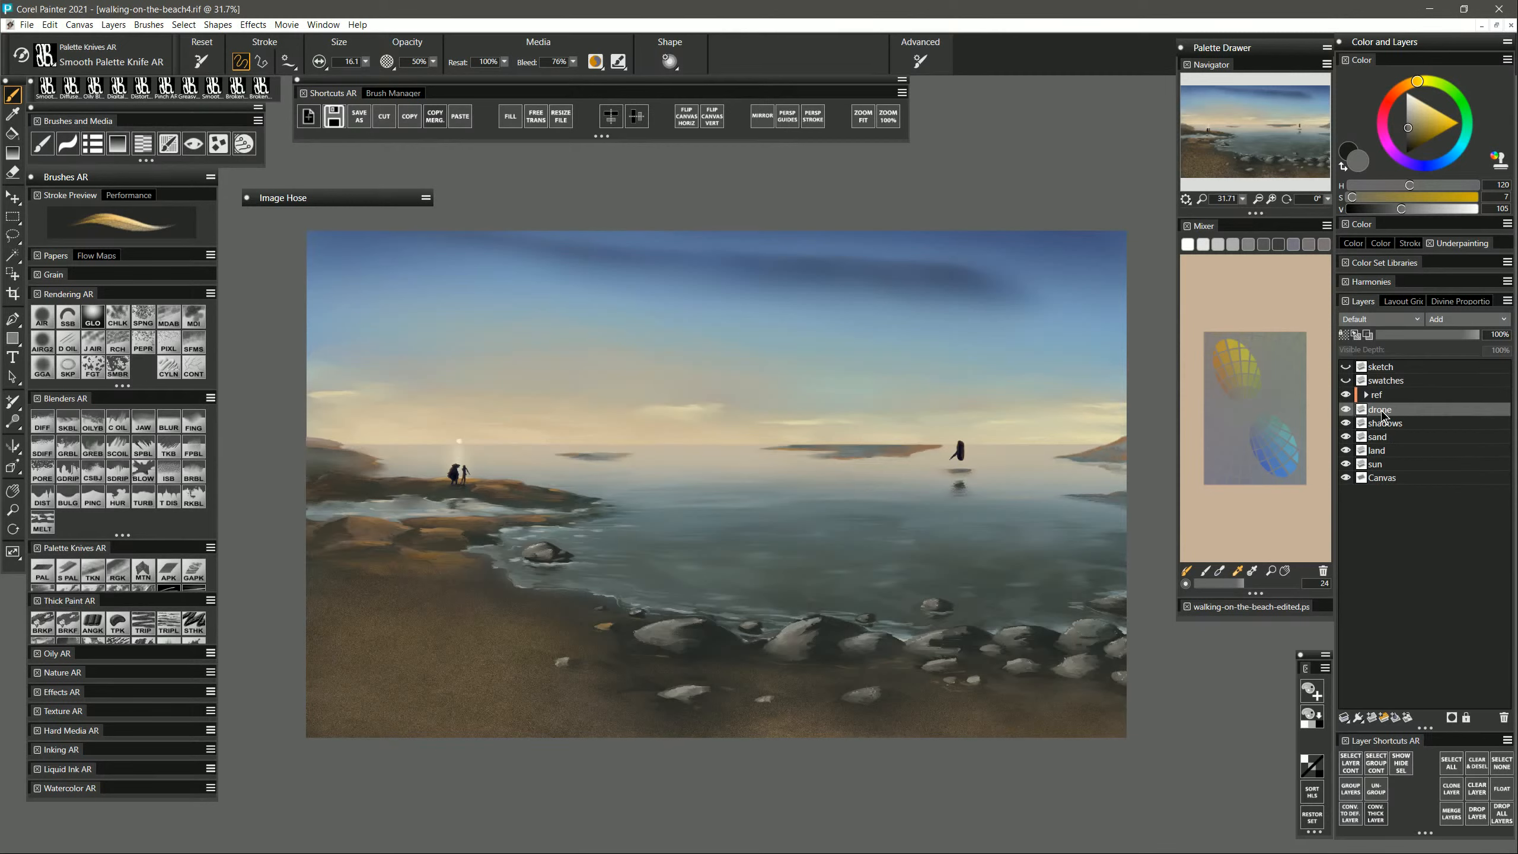
double_click(1382, 411)
text(silhouttes)
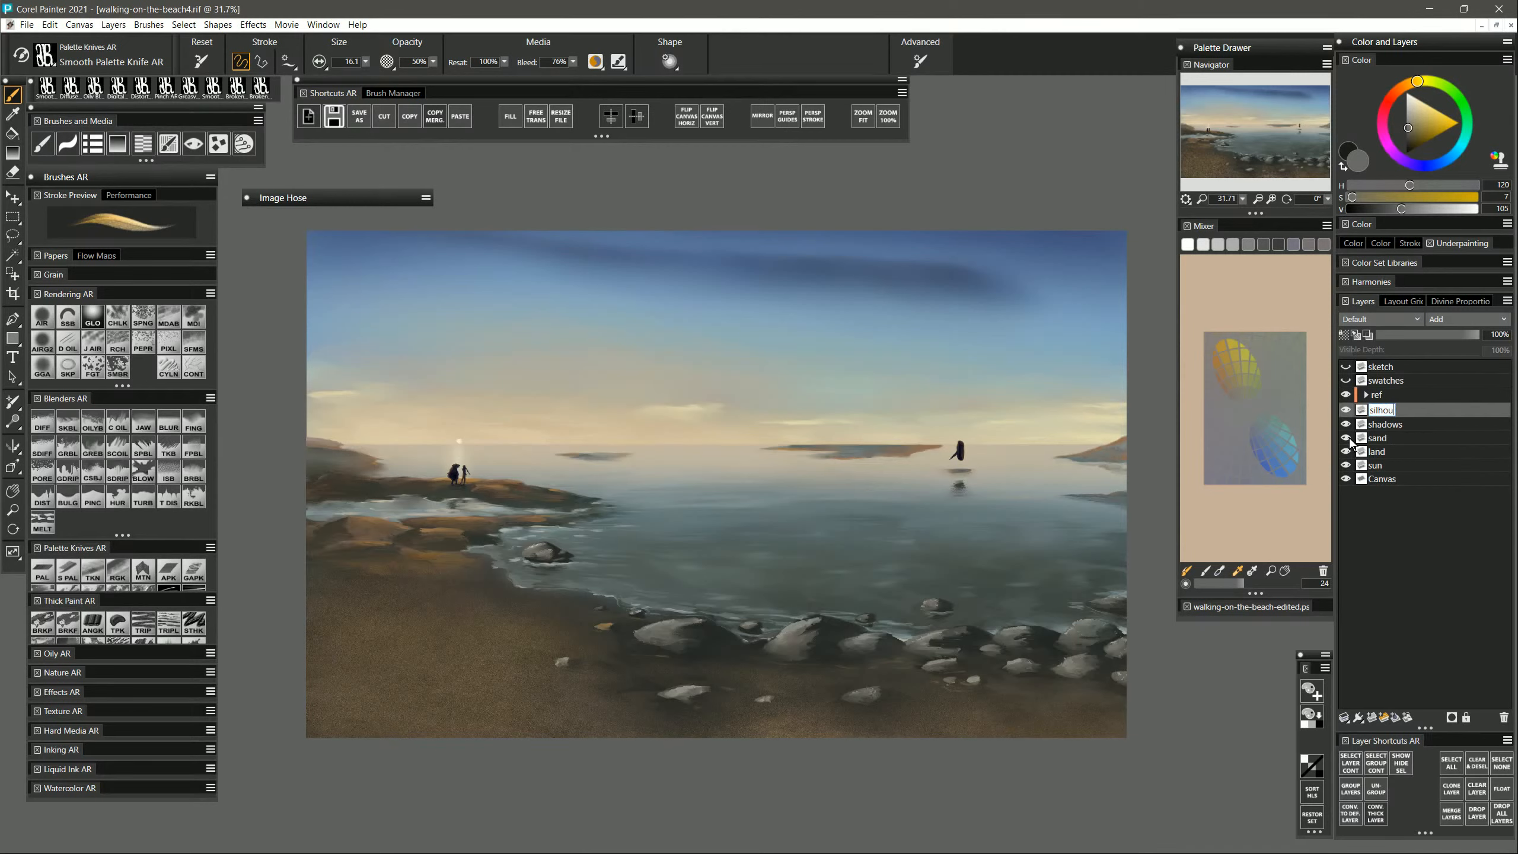
key(Return)
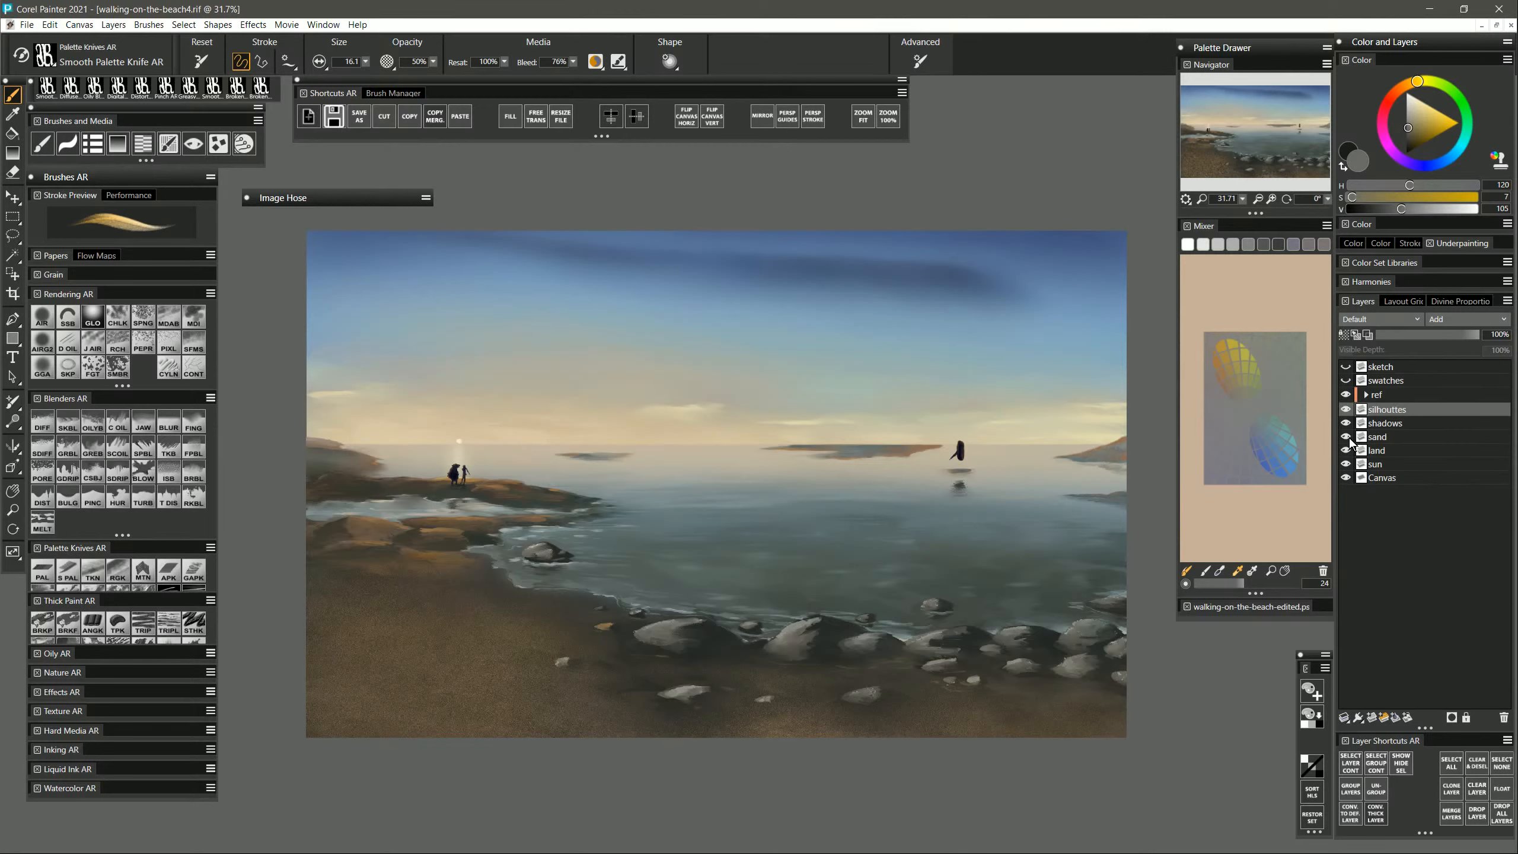
Preserve the silhouttes layer's transparency and tint the two shore figures with dark and warm brown tones using Digital Airbrush AR at sizes 158.5 and 88.5.
click(1344, 335)
click(42, 317)
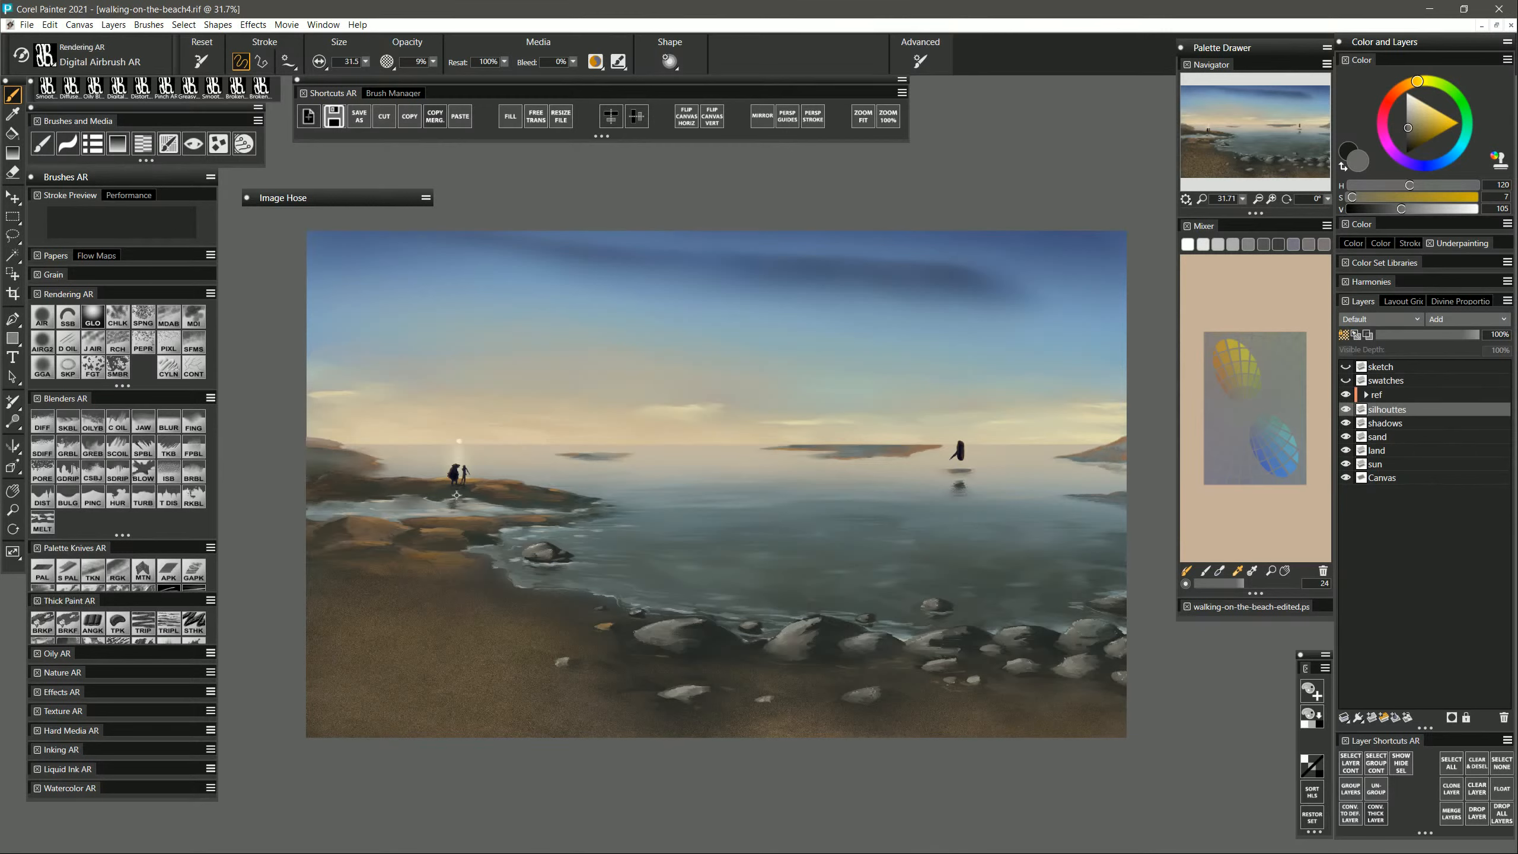
alt+click(459, 498)
mouse_move(480, 476)
mouse_down()
mouse_move(504, 477)
mouse_move(492, 457)
mouse_up()
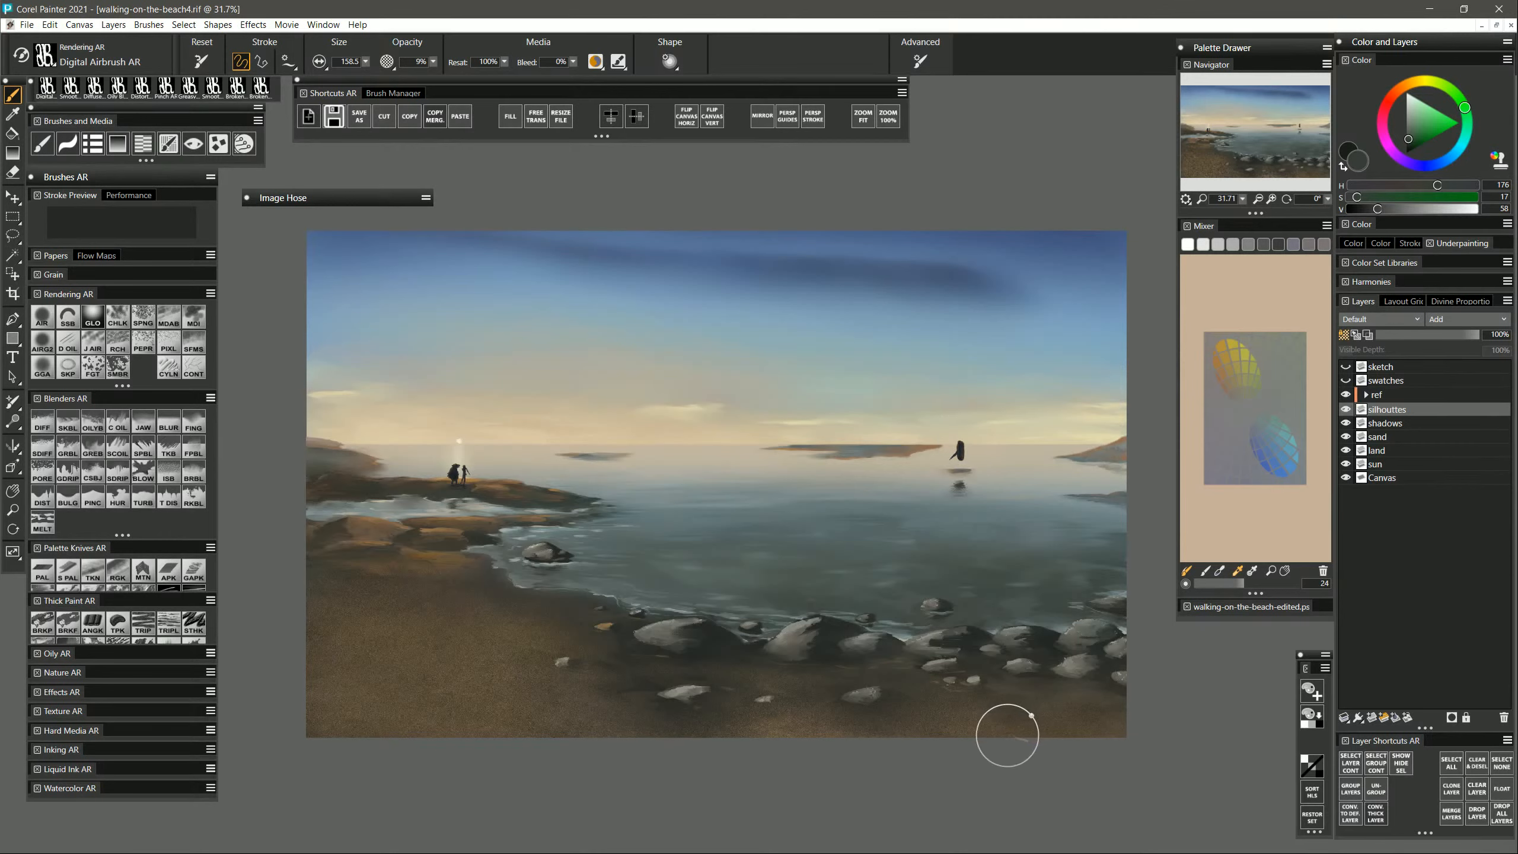
click(1220, 378)
drag(453, 465, 471, 465)
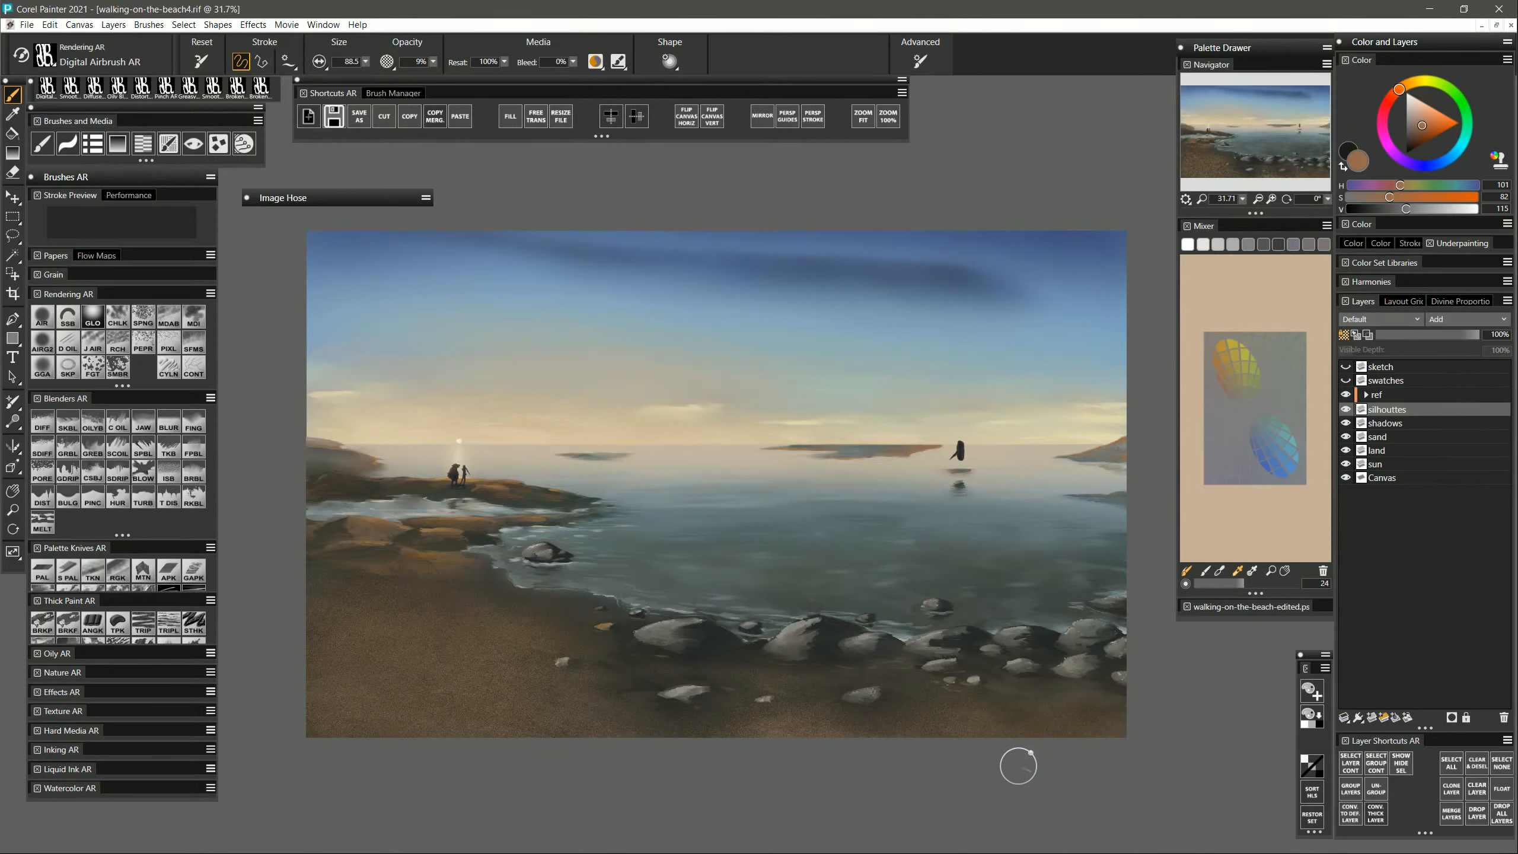
Flip the canvas horizontally, add a layer above land, and sample the pale cloud colour for Loaded Palette Knife AR at size 41.1.
click(687, 123)
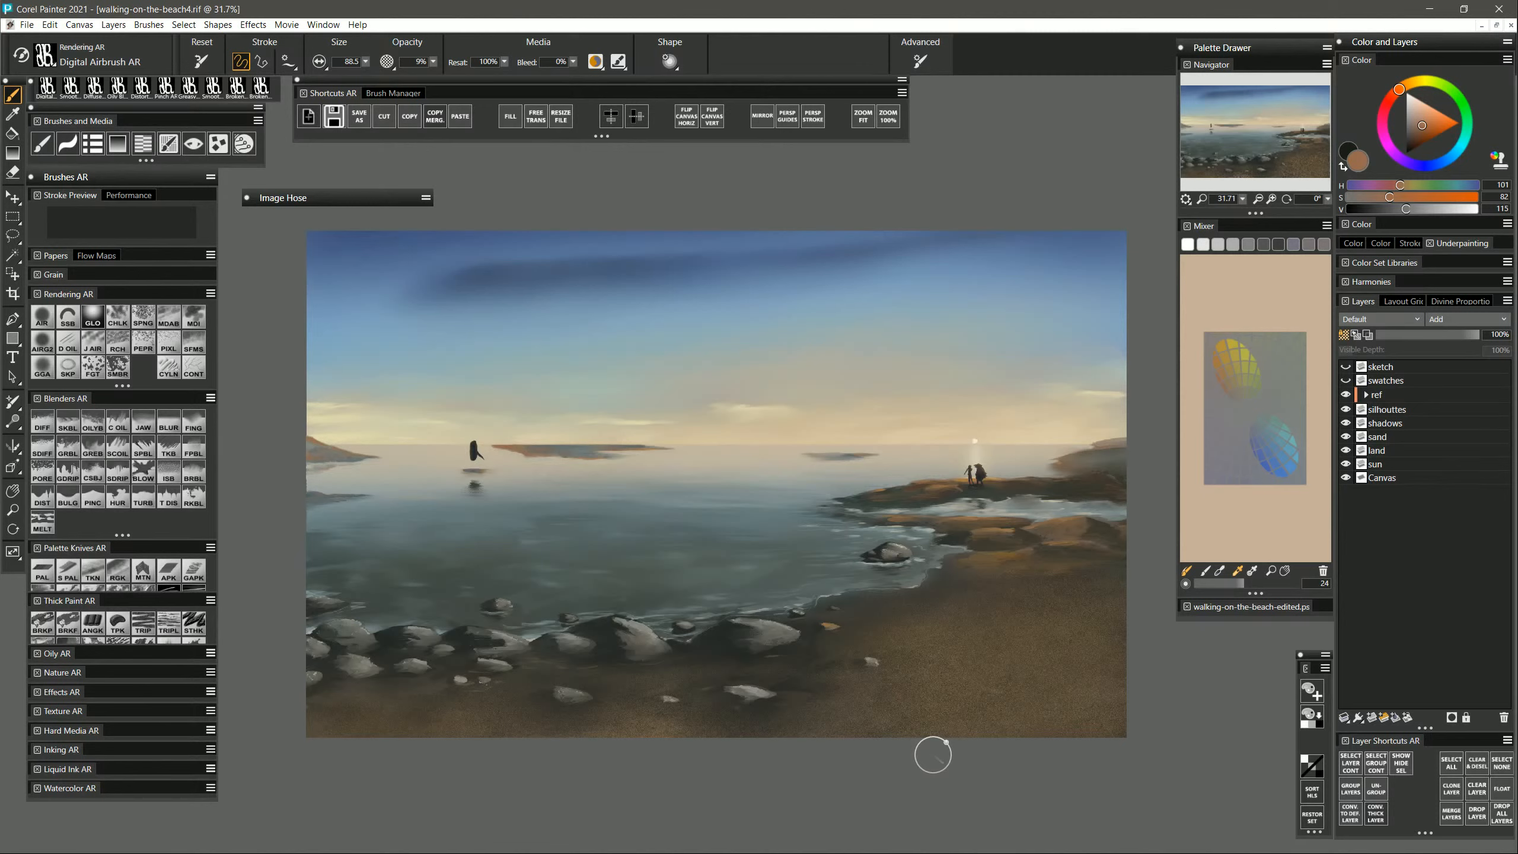
click(68, 568)
click(1397, 453)
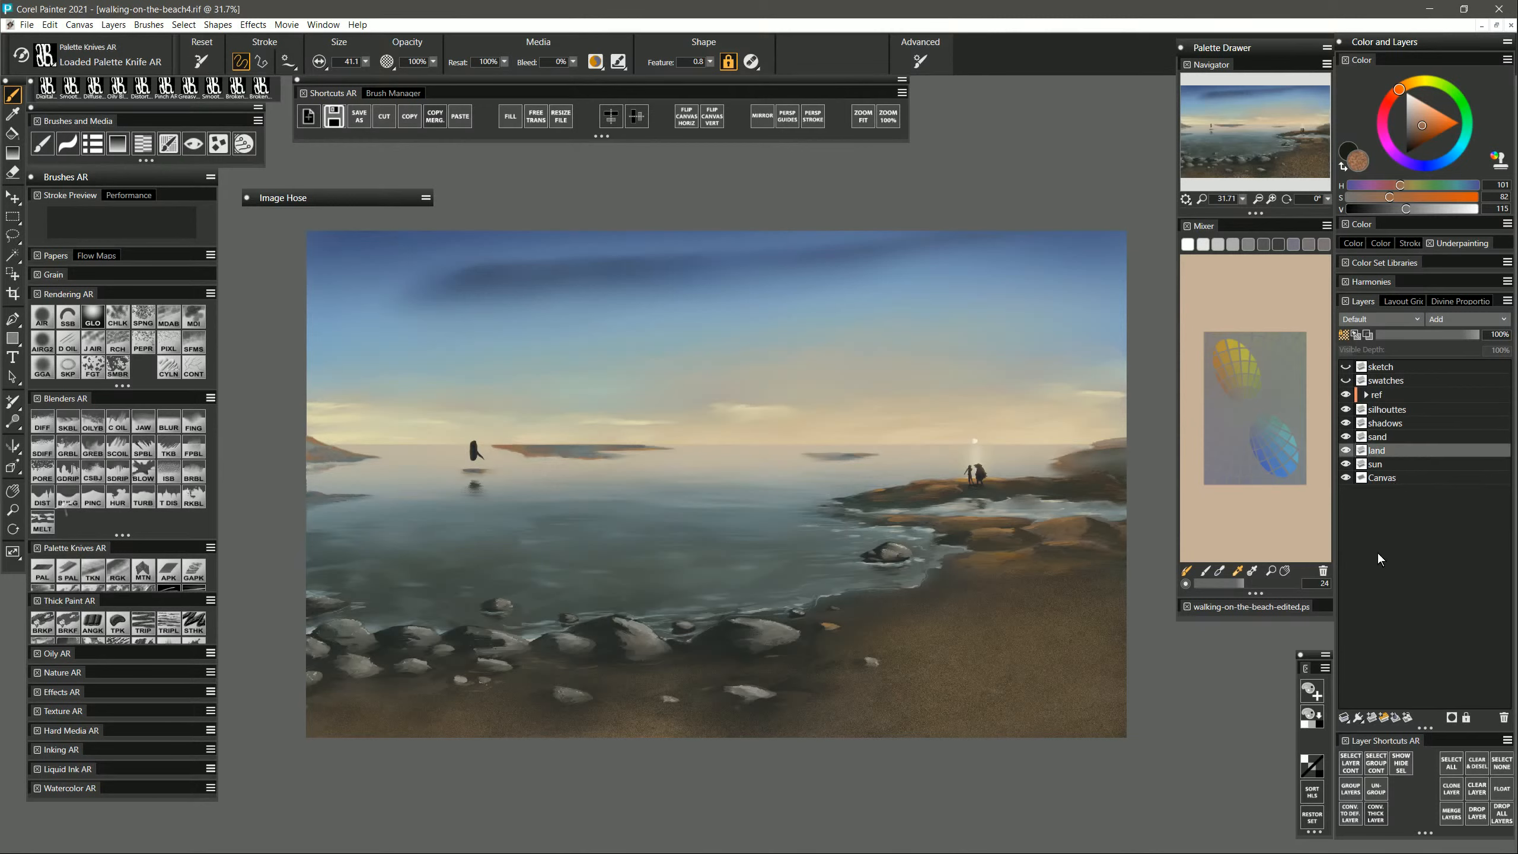
click(1373, 719)
alt+click(753, 411)
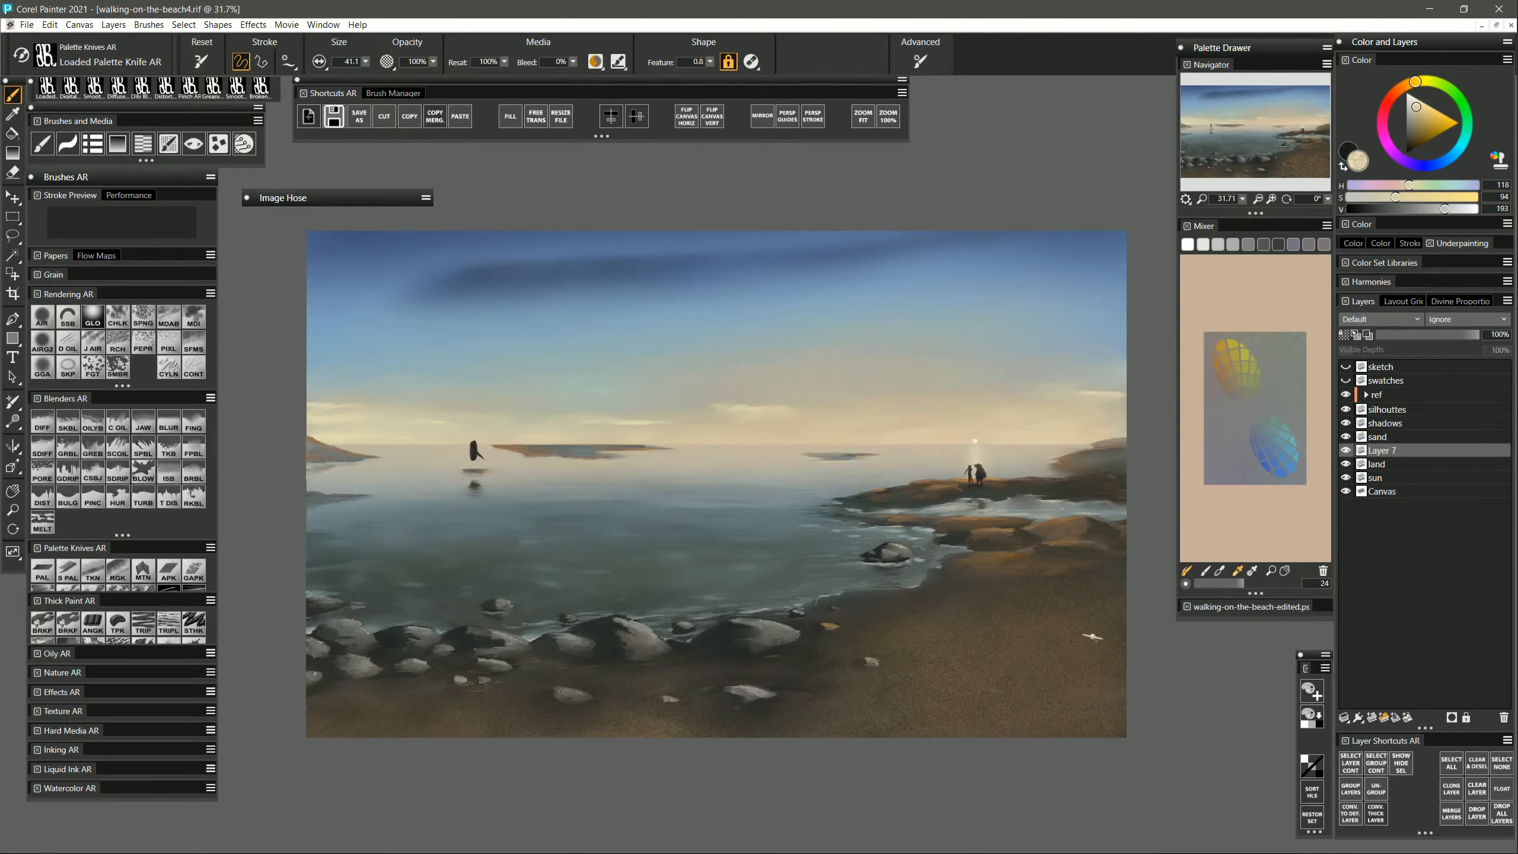
Haze the long distant island on the land layer with sampled horizon sky colours using Digital Airbrush AR at size 88.5.
click(1391, 465)
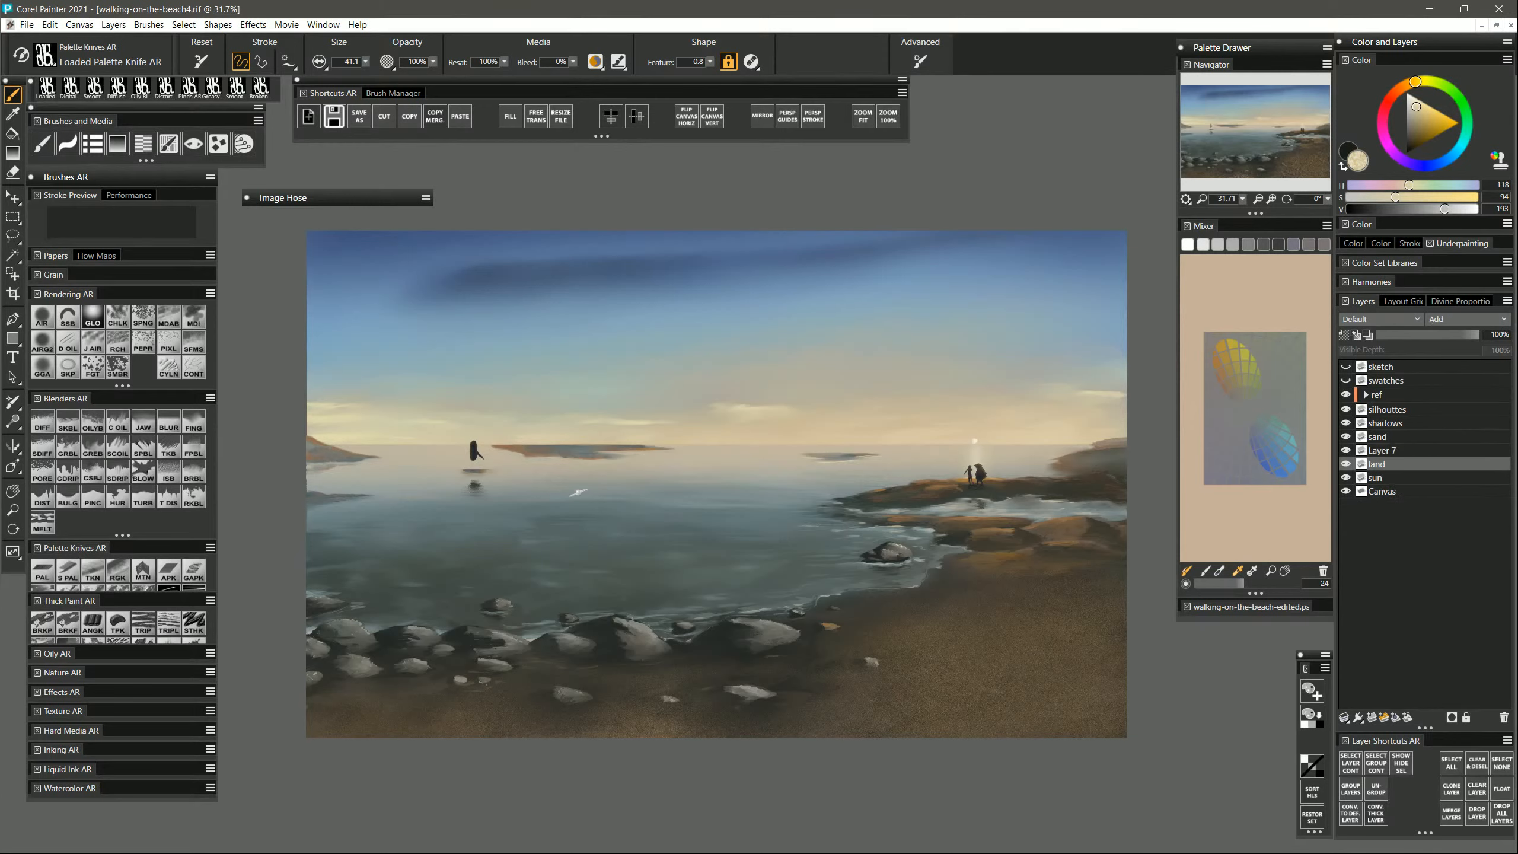
click(1389, 457)
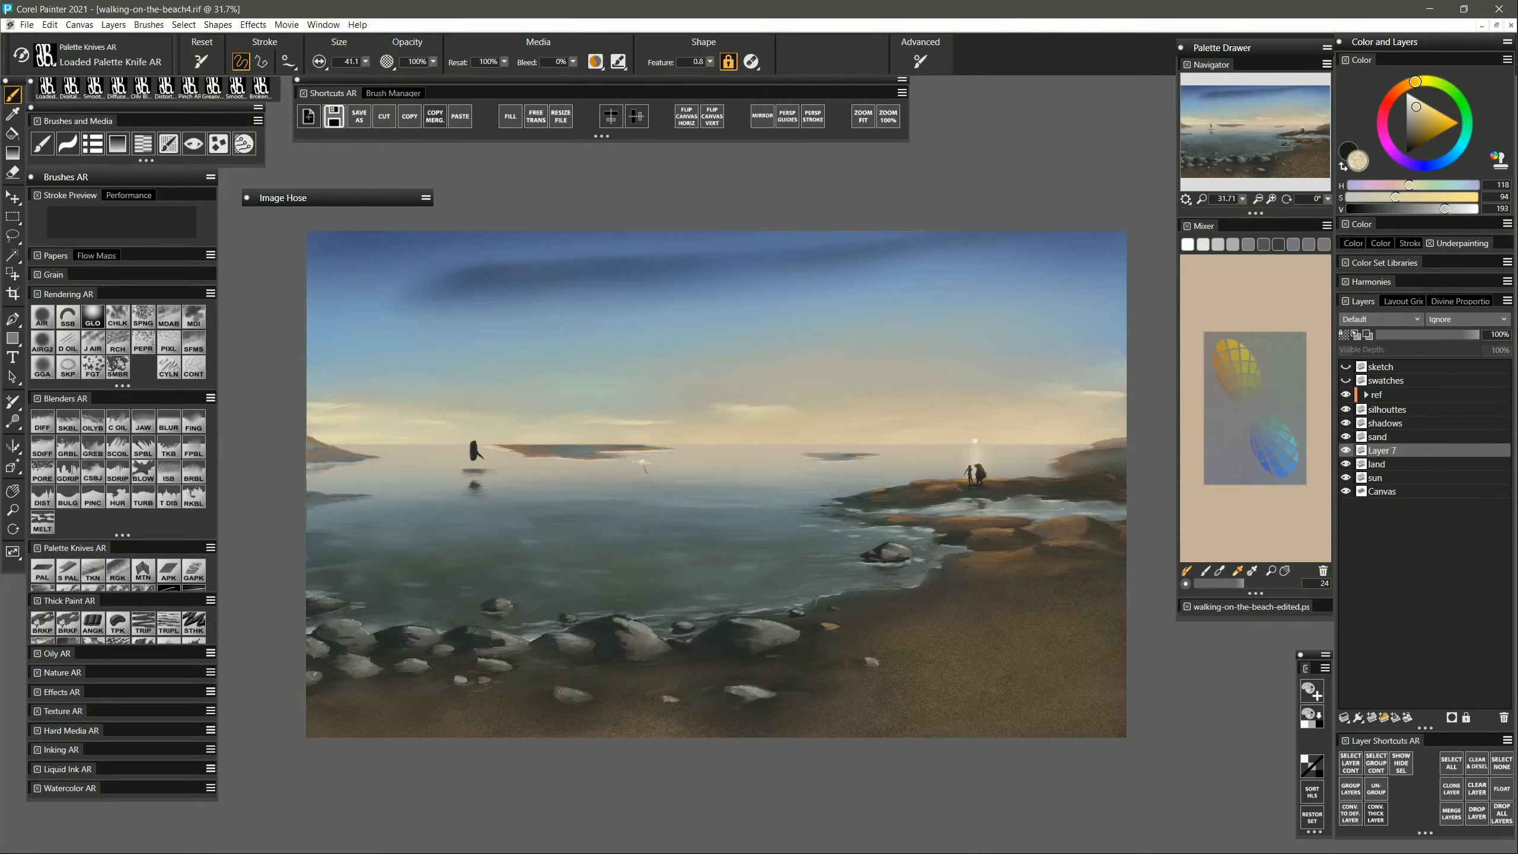
click(1386, 468)
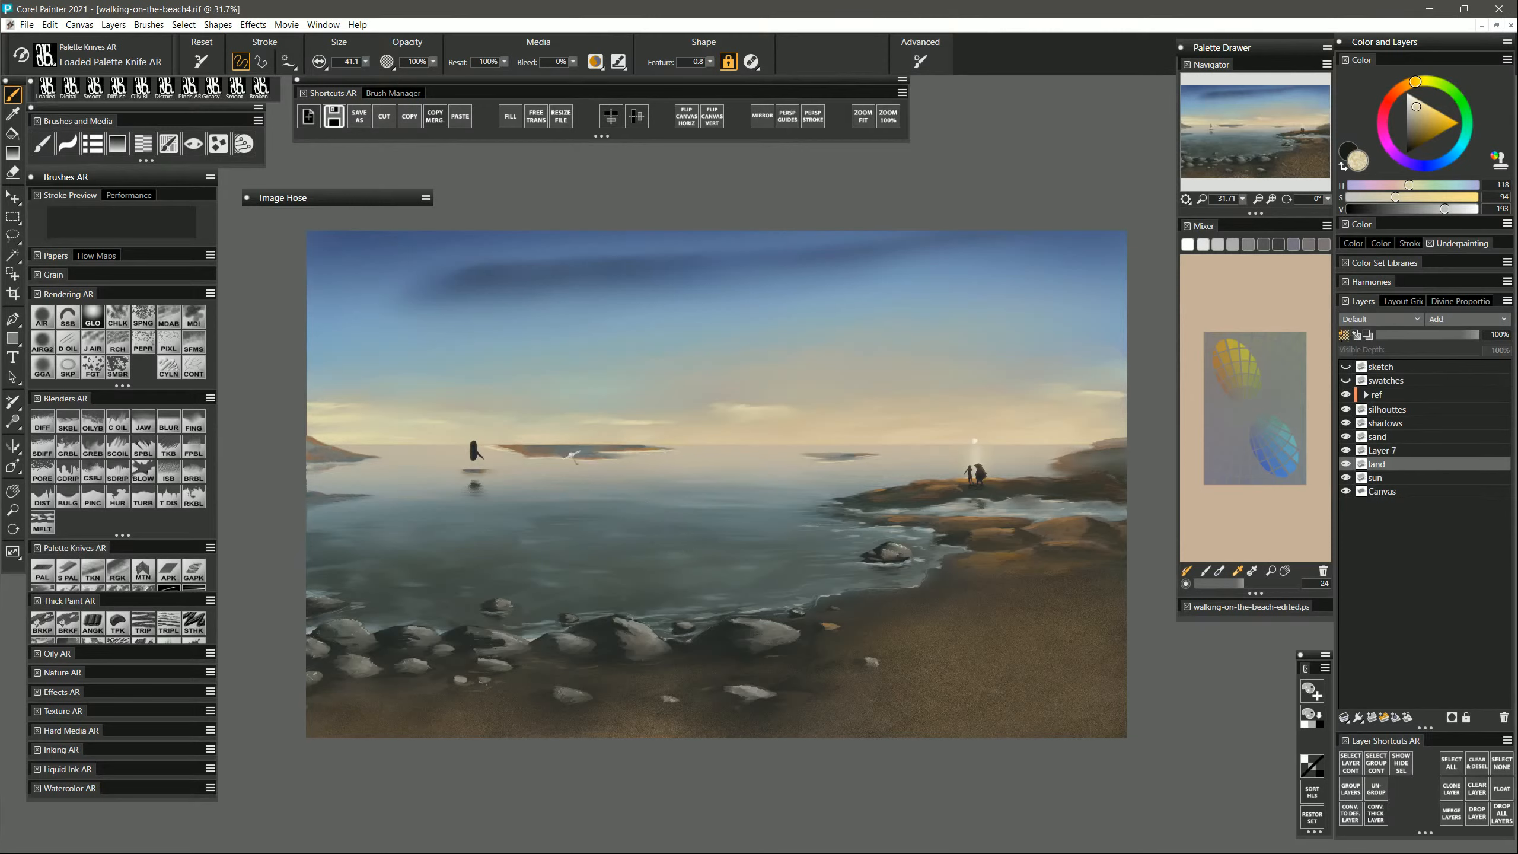
alt+click(568, 433)
click(42, 316)
alt+click(532, 430)
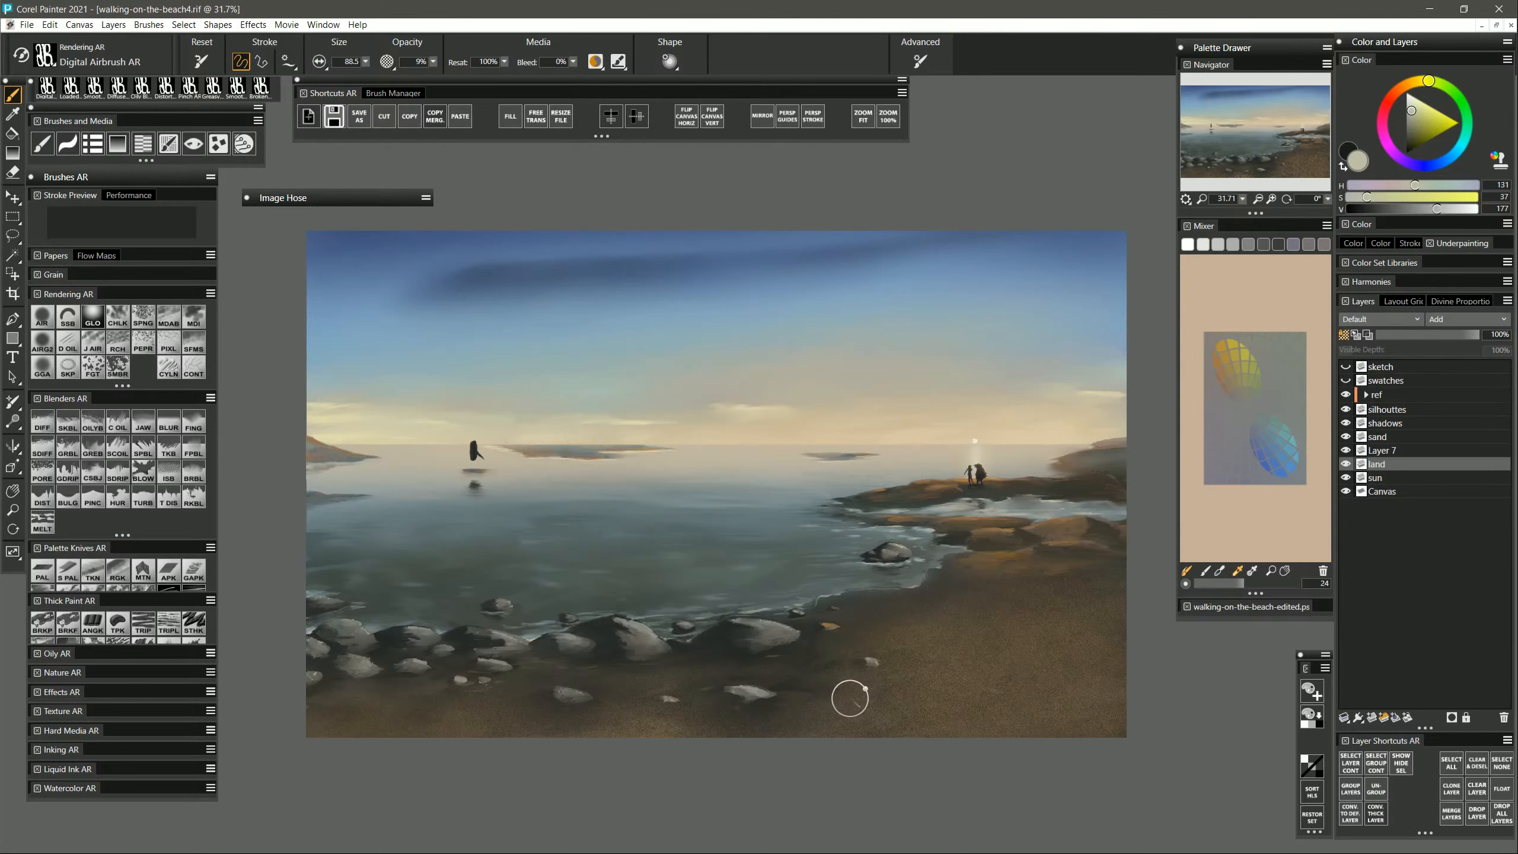
Erase between the hovering figure and the long island on Layer 7 at size 19.1, and return to Digital Airbrush AR.
click(1390, 453)
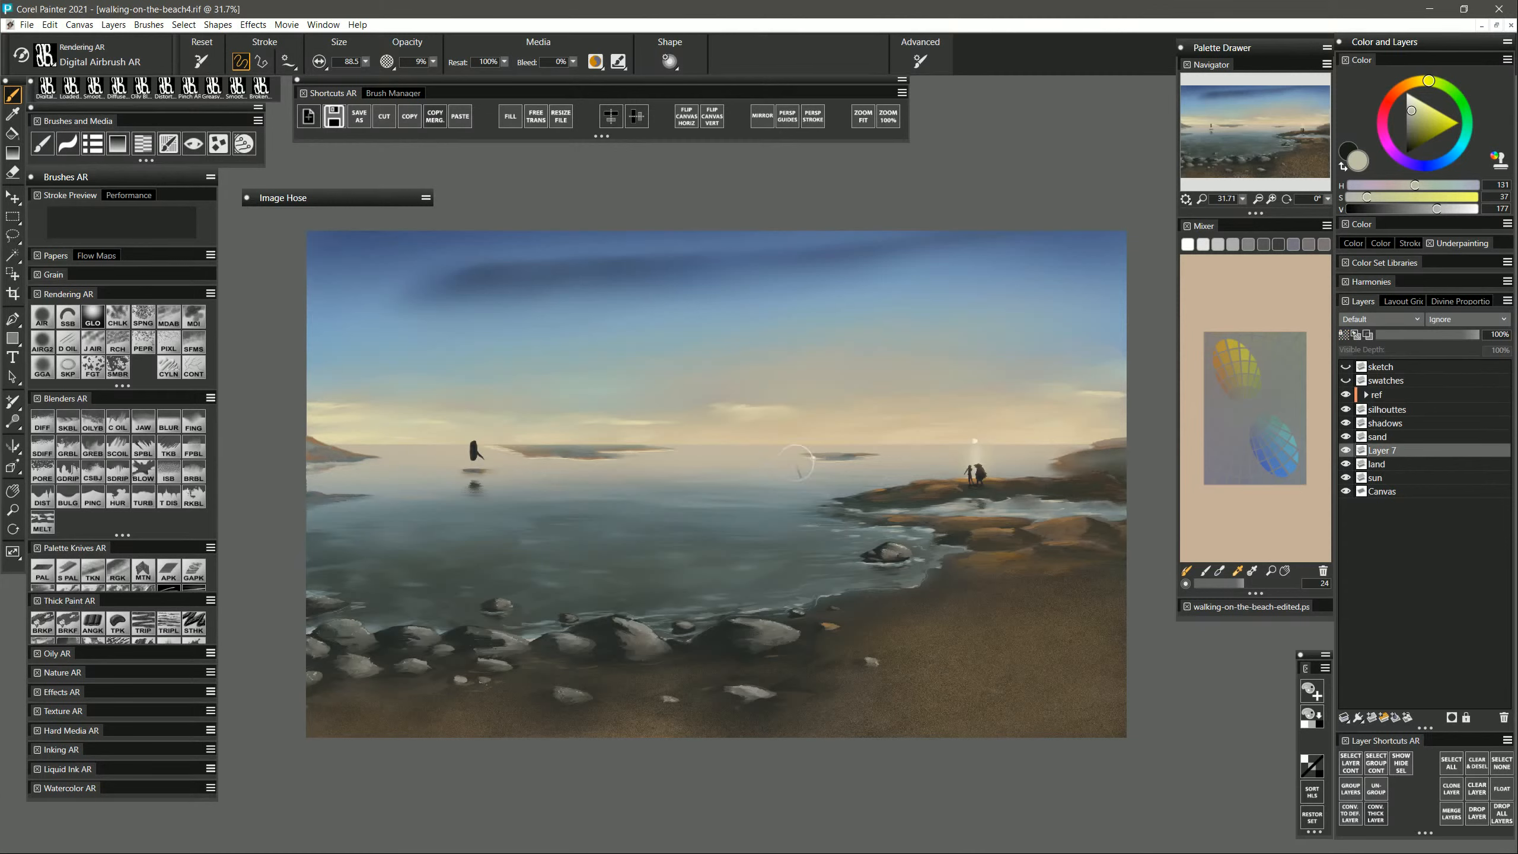
key(n)
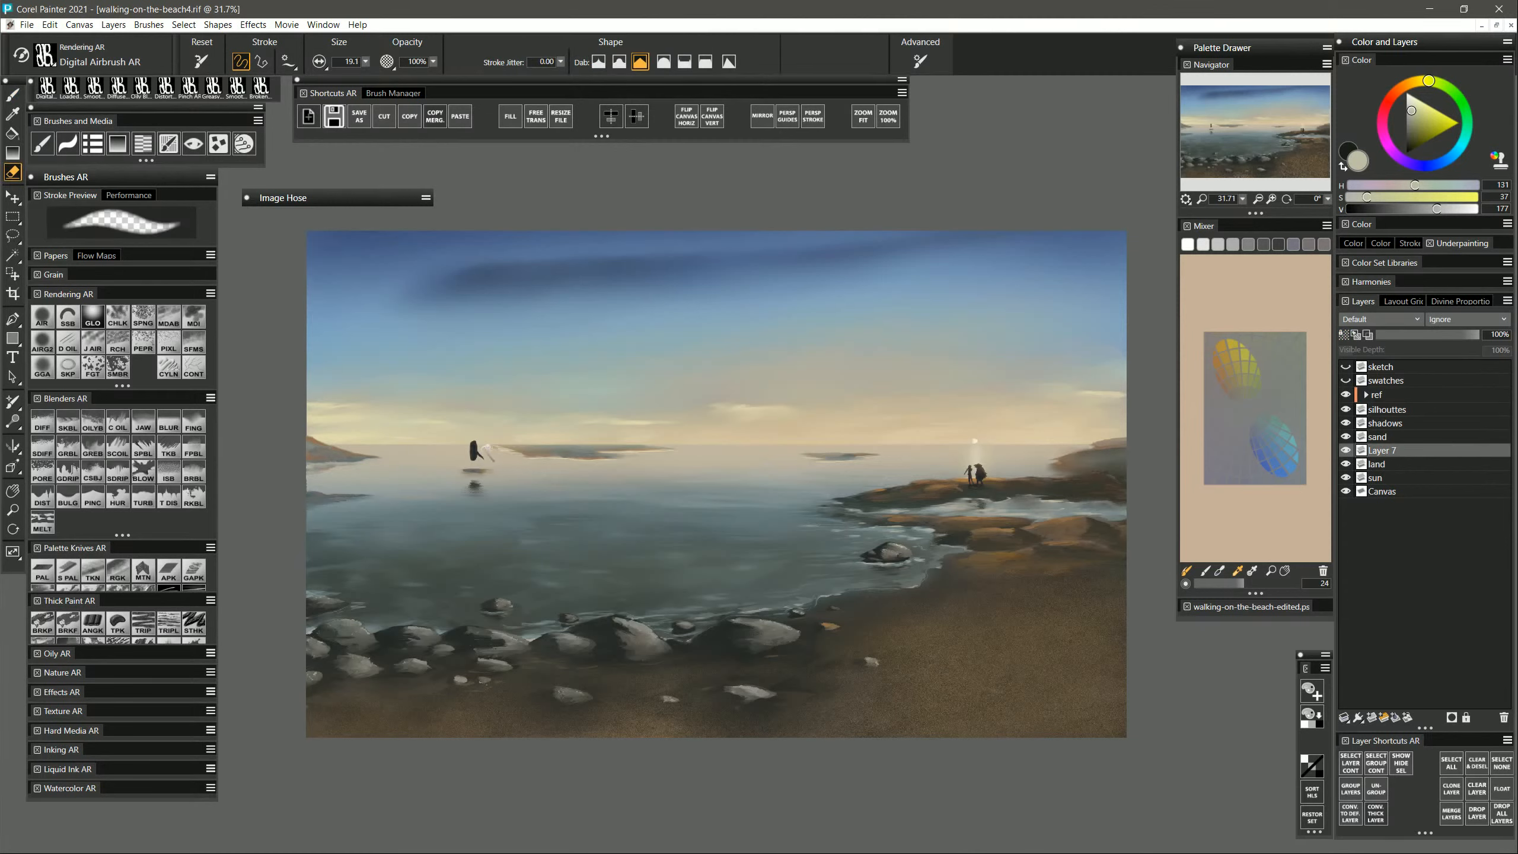
drag(486, 450, 505, 456)
key(b)
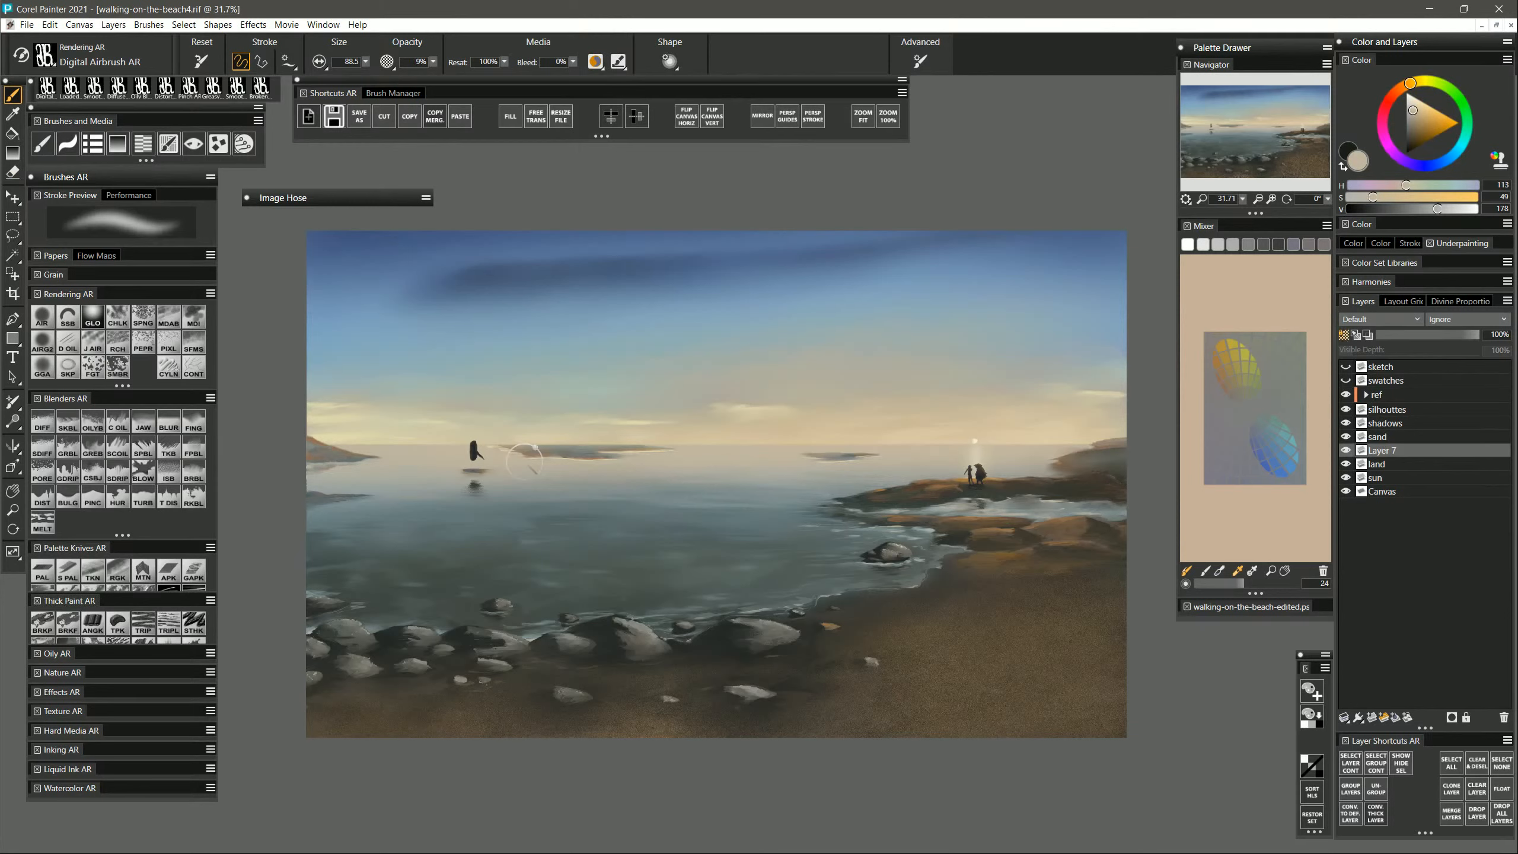
Haze the long distant island on the land layer inside a rectangular selection with Digital Airbrush AR at size 88.5, and deselect.
click(1384, 464)
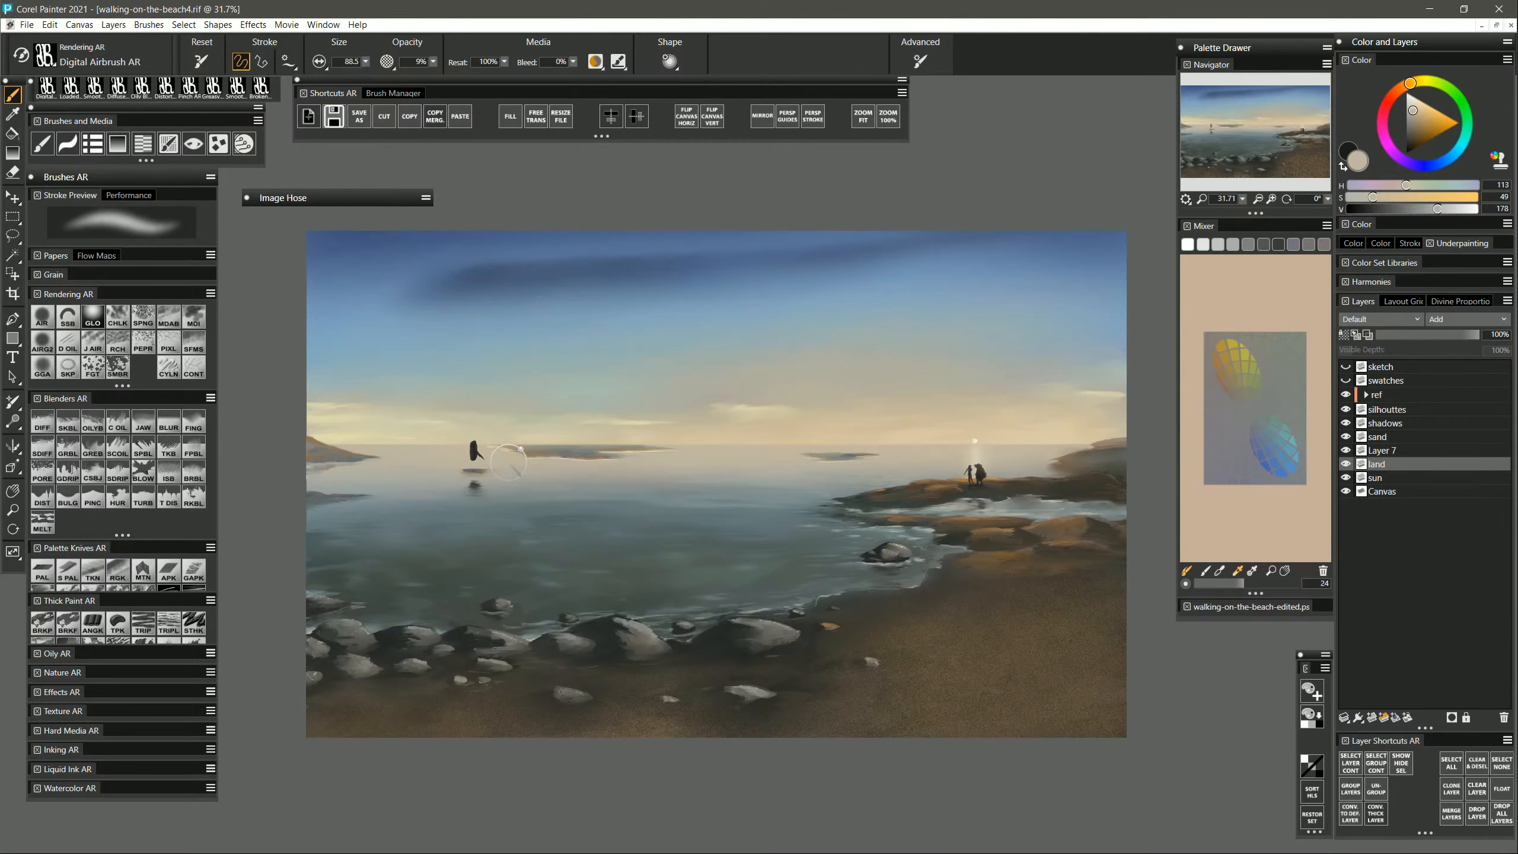
click(13, 216)
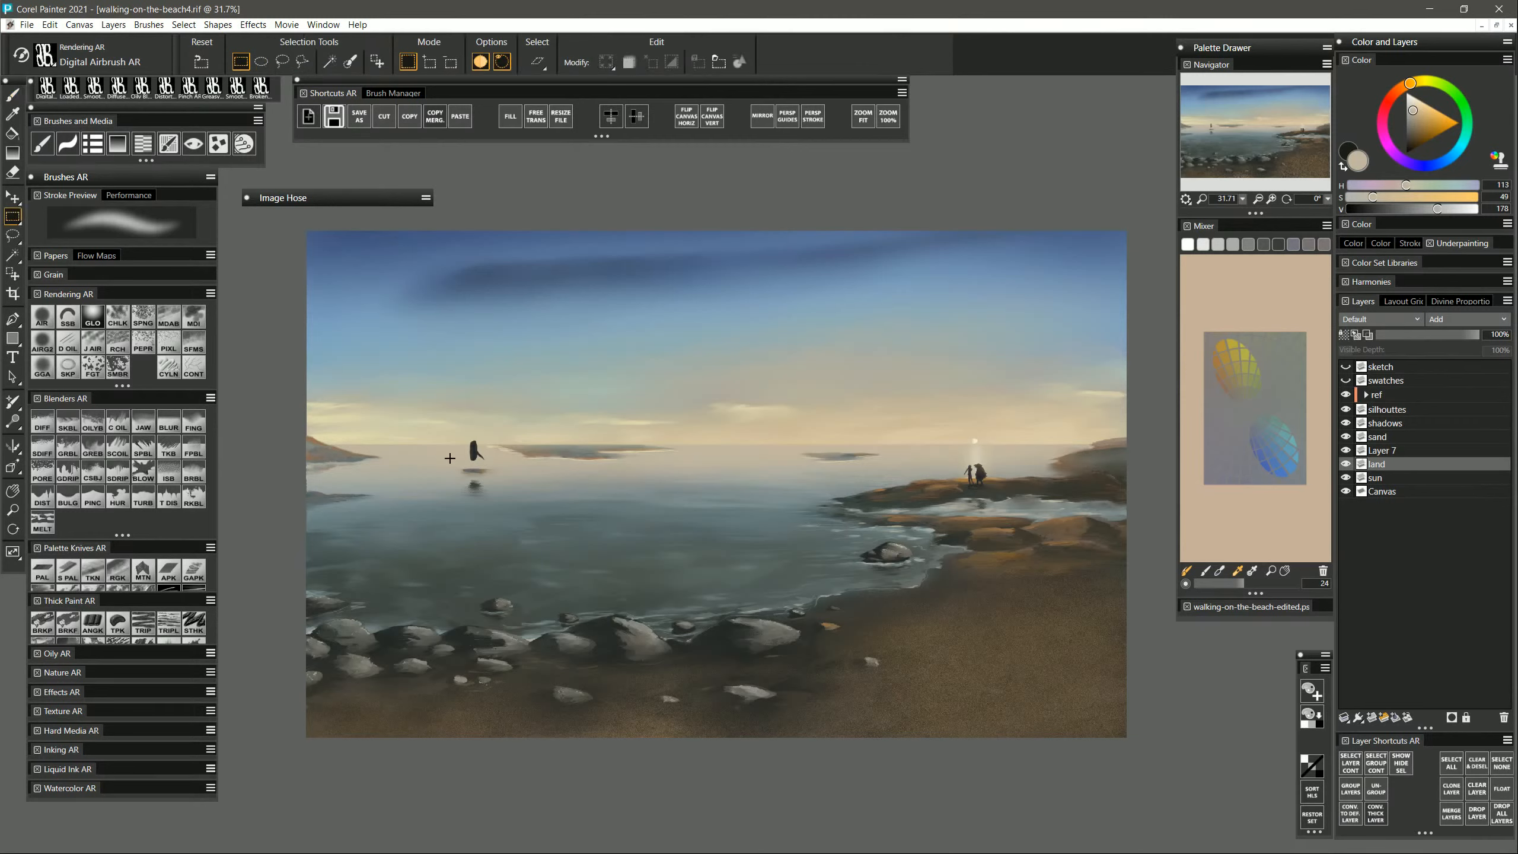
drag(483, 445, 699, 510)
key(b)
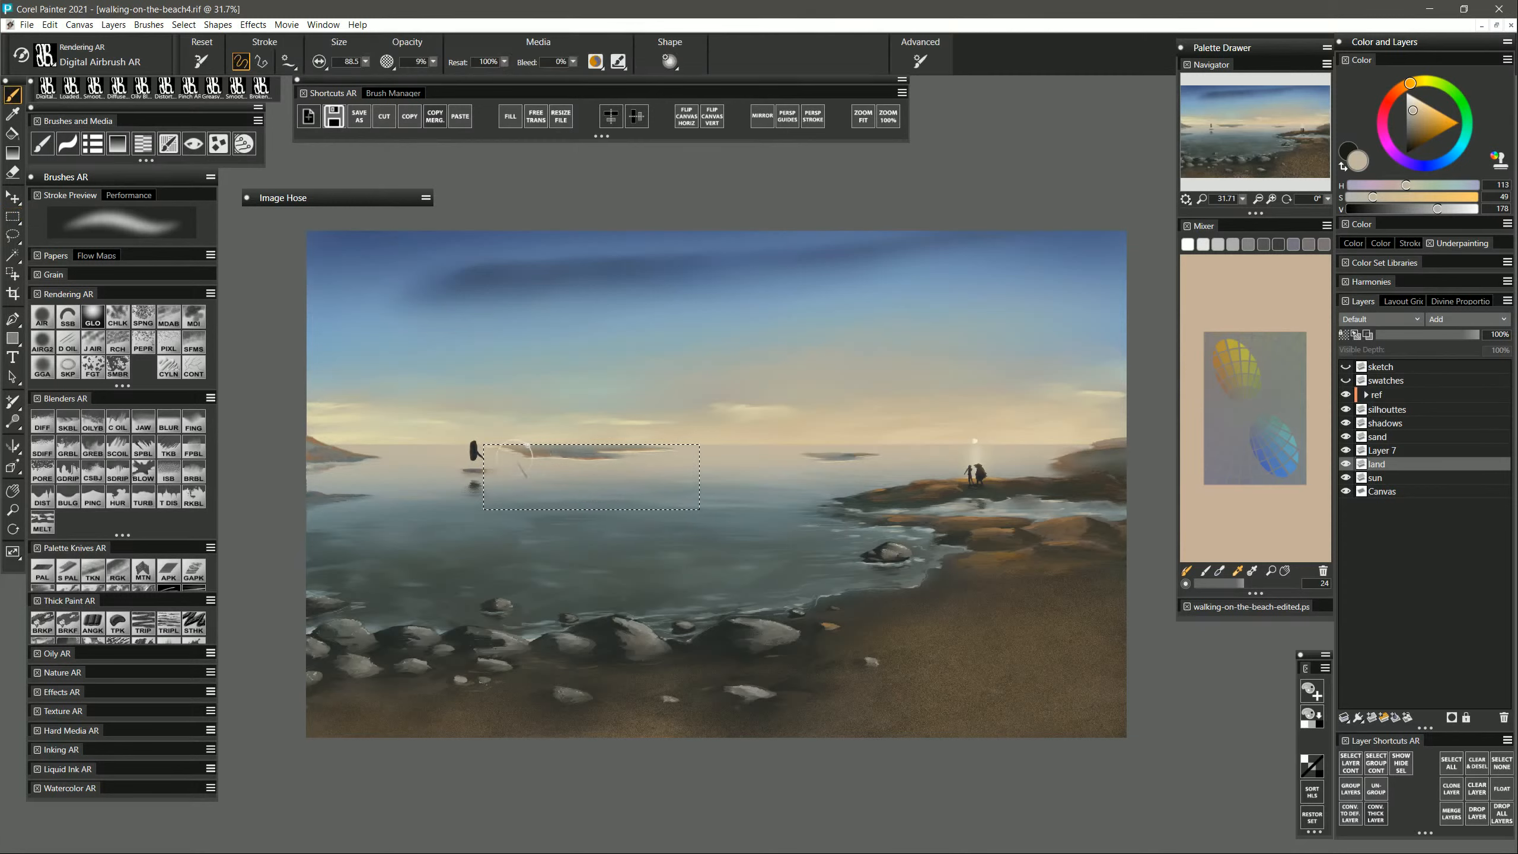
drag(550, 457, 604, 459)
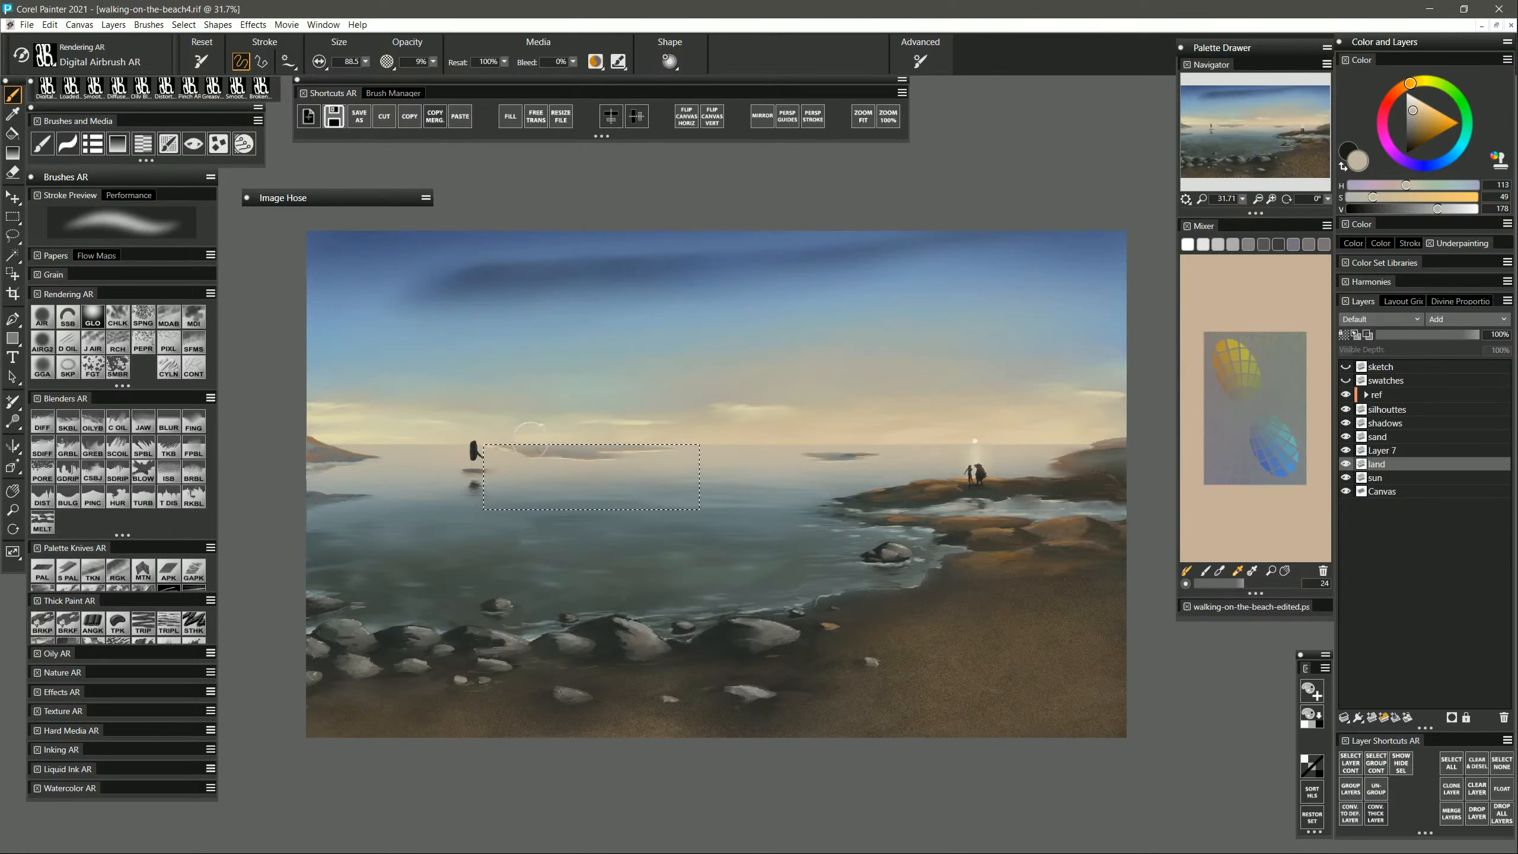
key(ctrl+d)
Sample the pale water colour beside the long island and soften its tip near the hovering figure on the land layer with Digital Airbrush AR.
click(12, 510)
alt+click(806, 574)
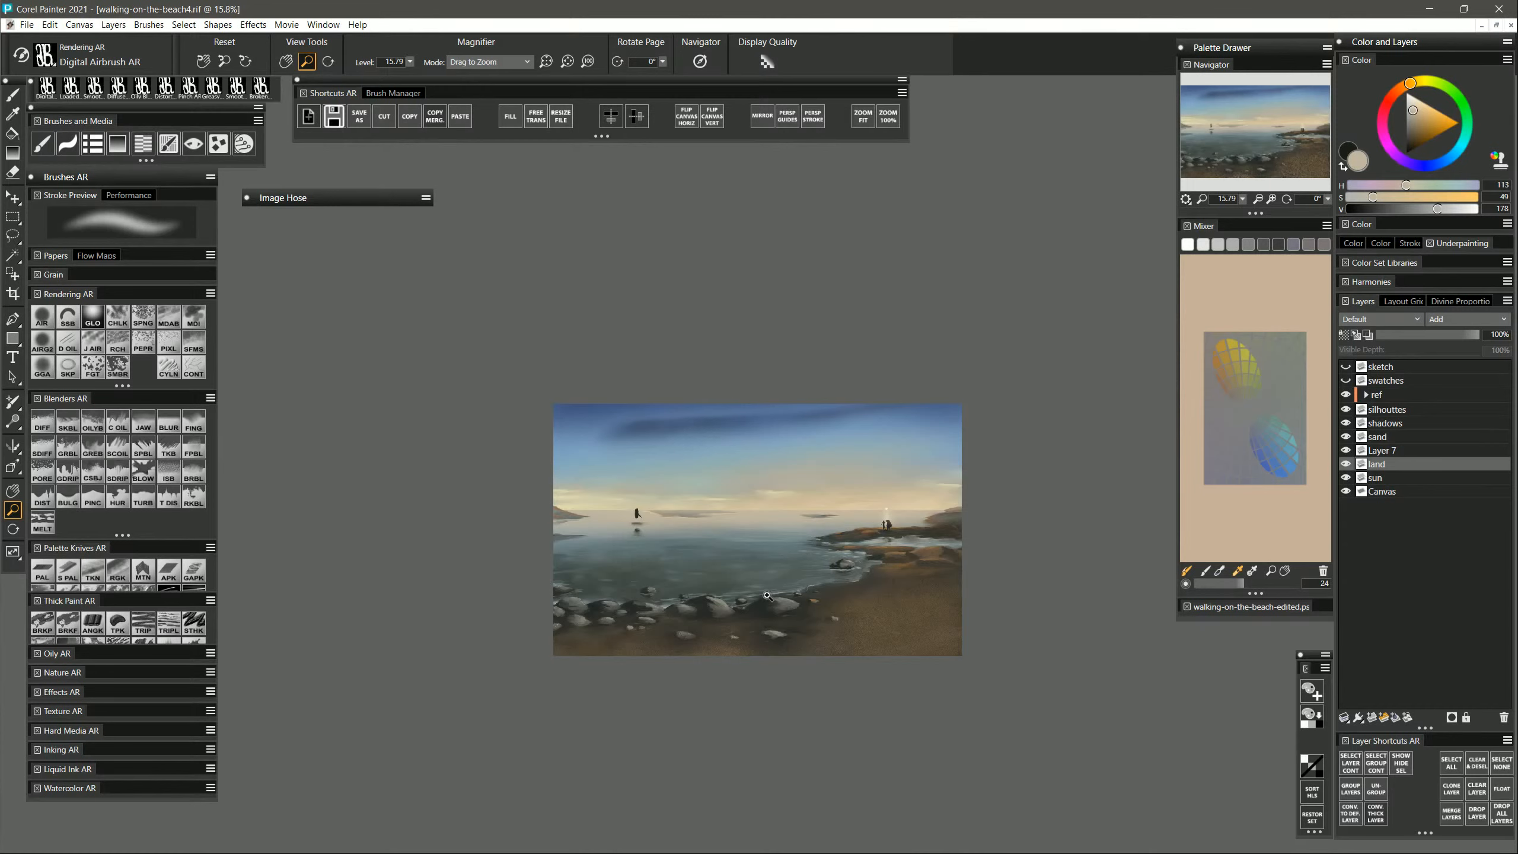
click(771, 594)
key(b)
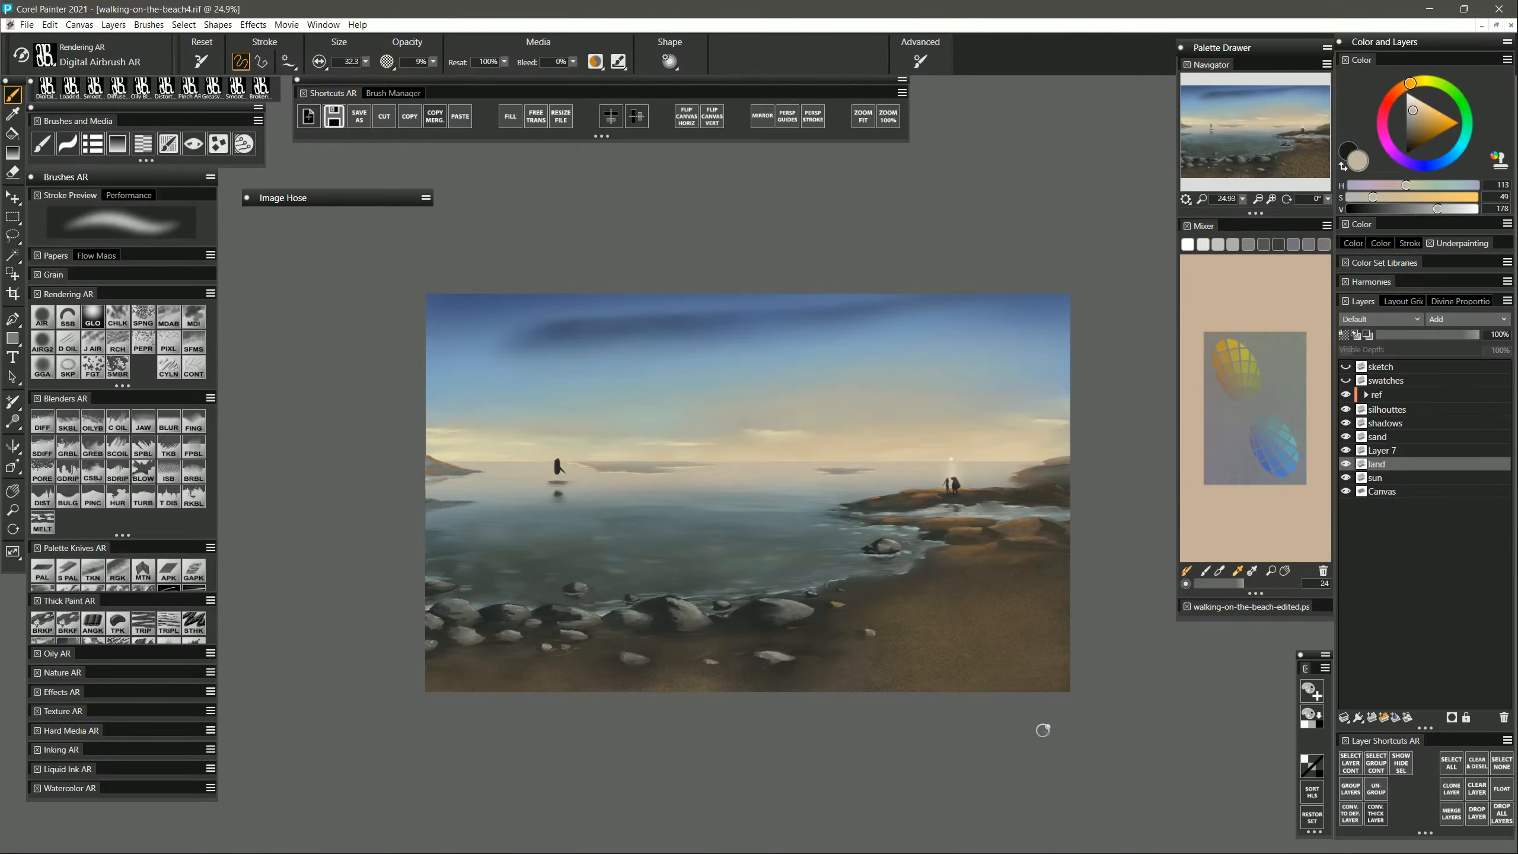
click(12, 509)
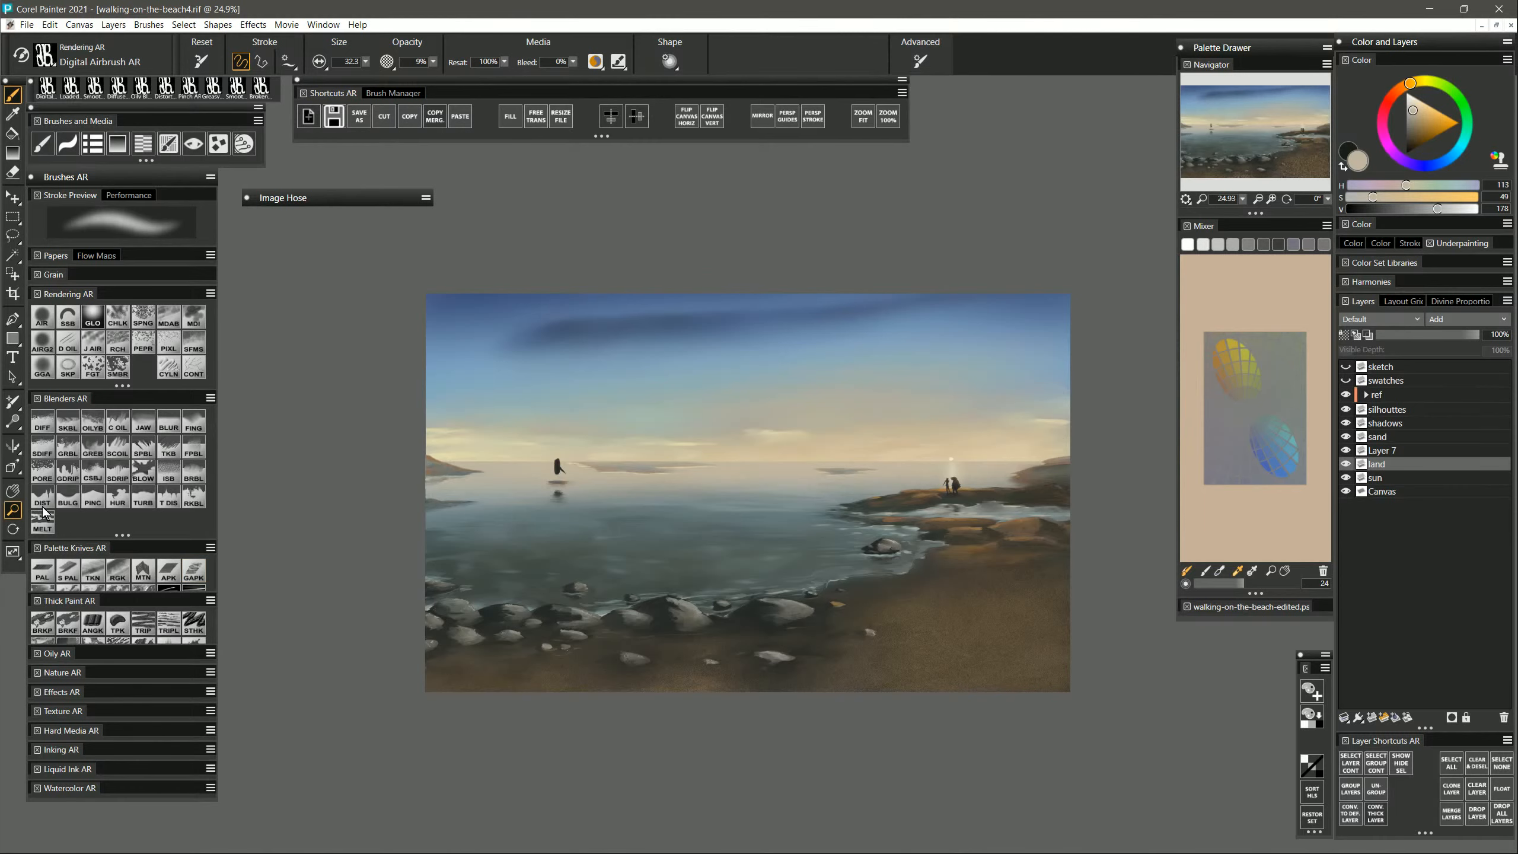
click(652, 474)
click(644, 496)
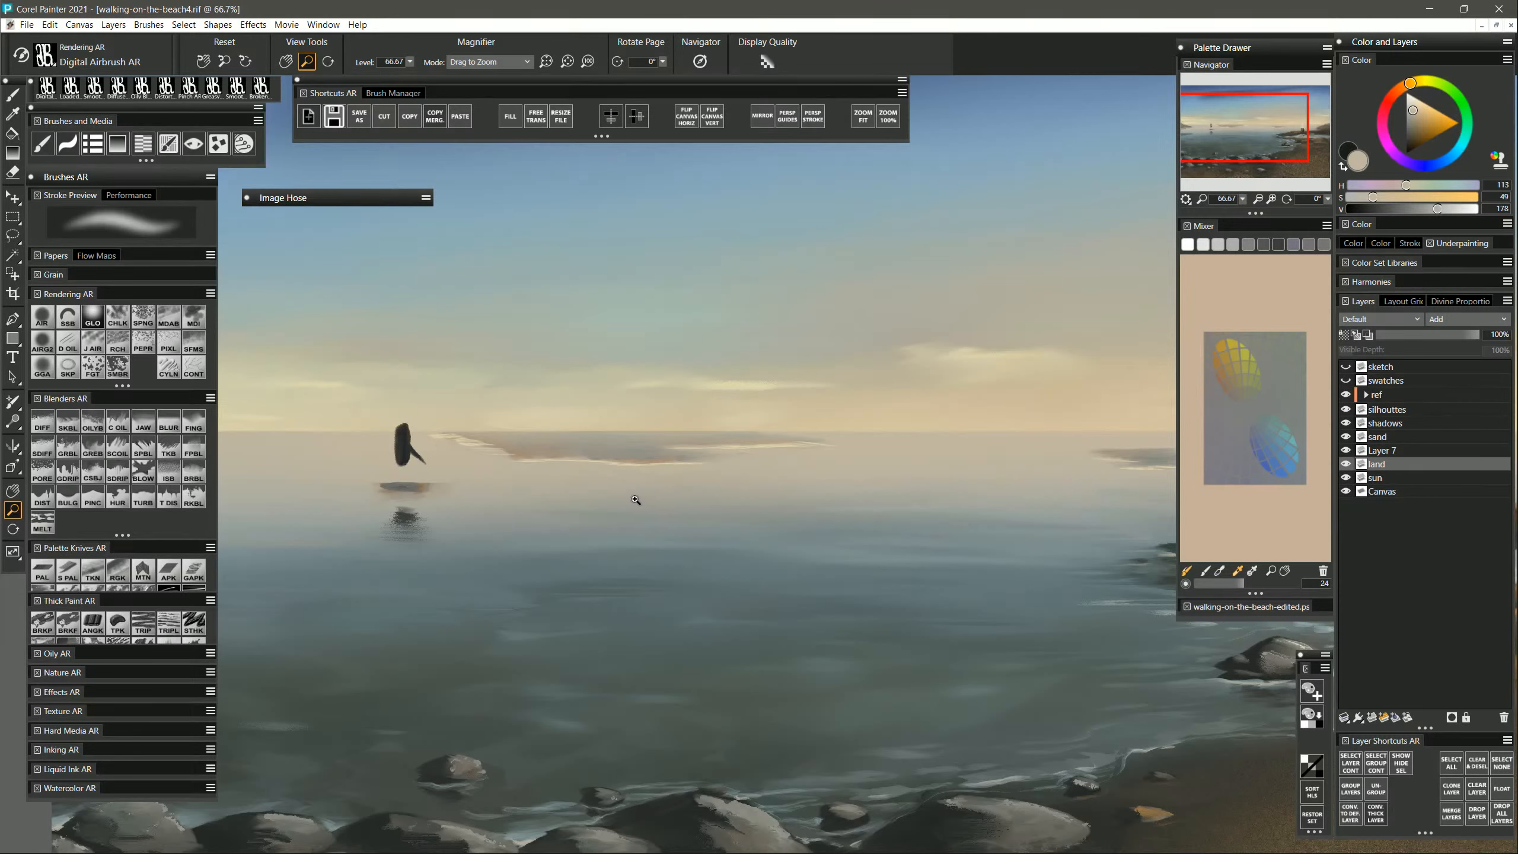
click(1395, 441)
click(1398, 452)
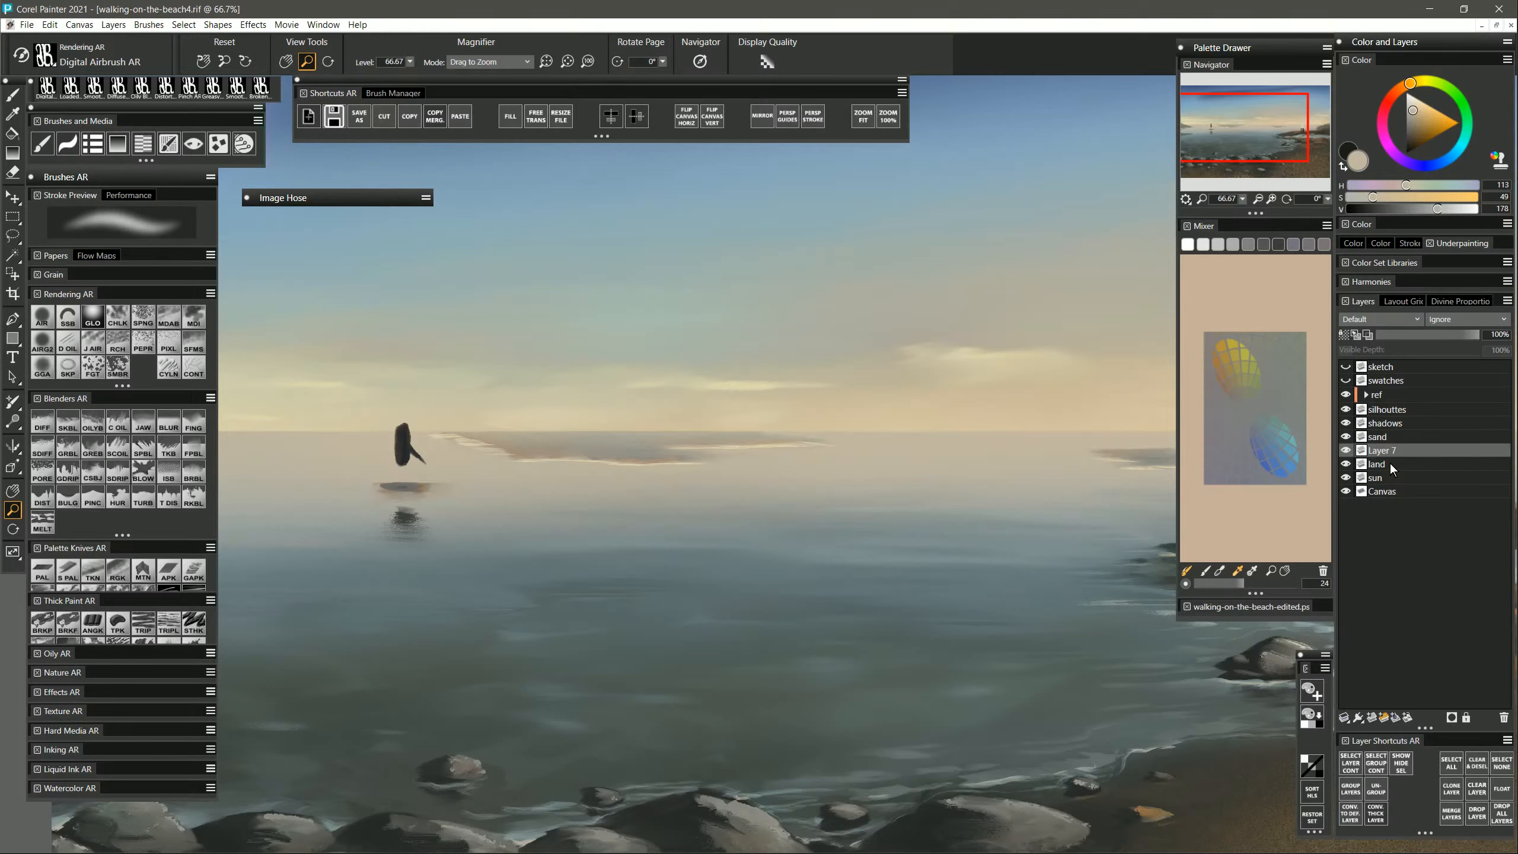
click(1397, 465)
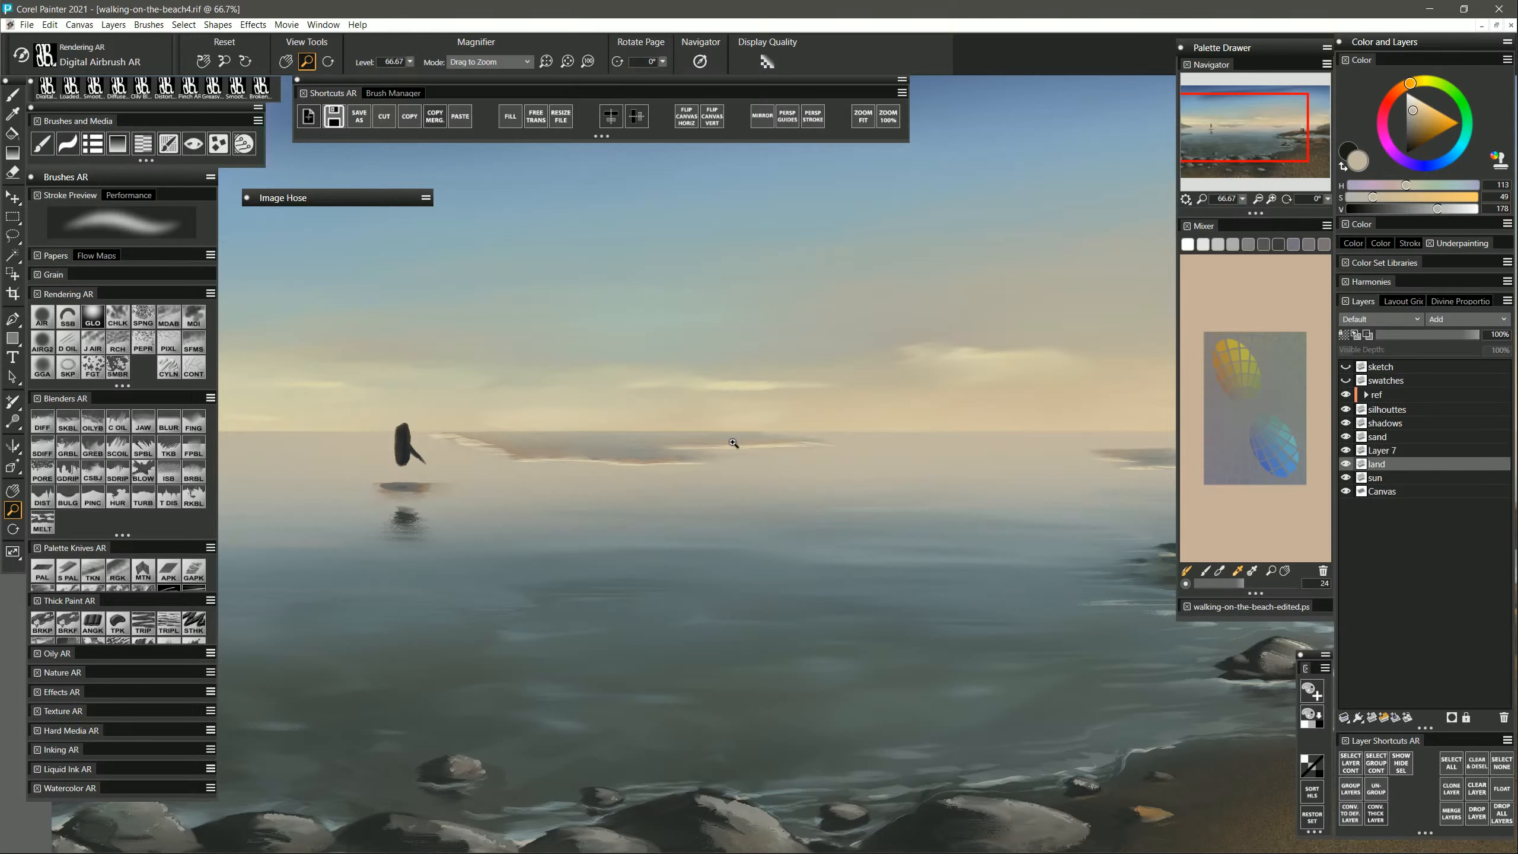
click(51, 317)
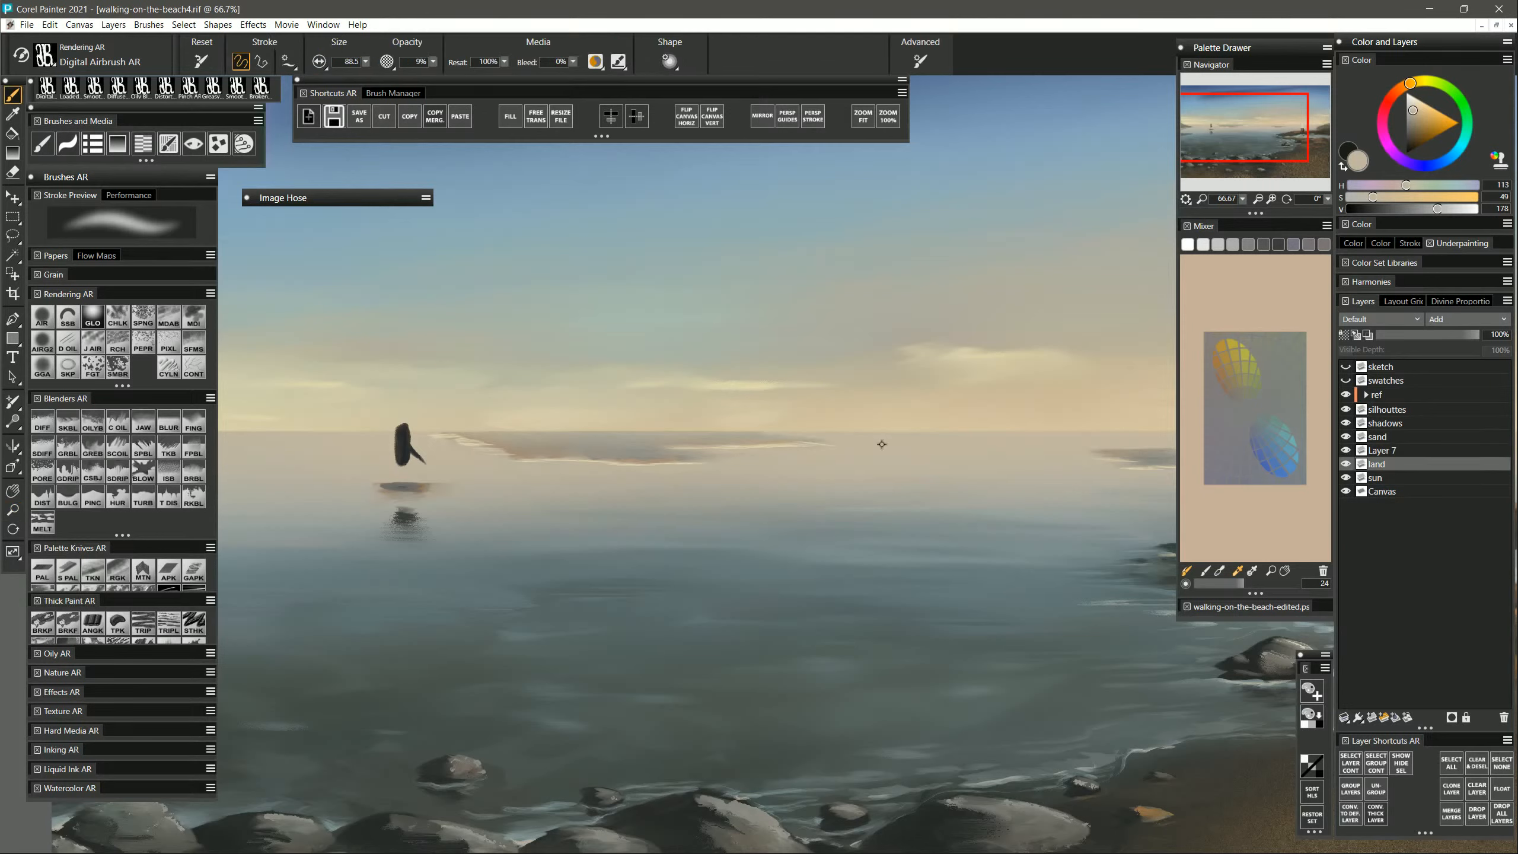
alt+click(877, 449)
drag(466, 437, 461, 441)
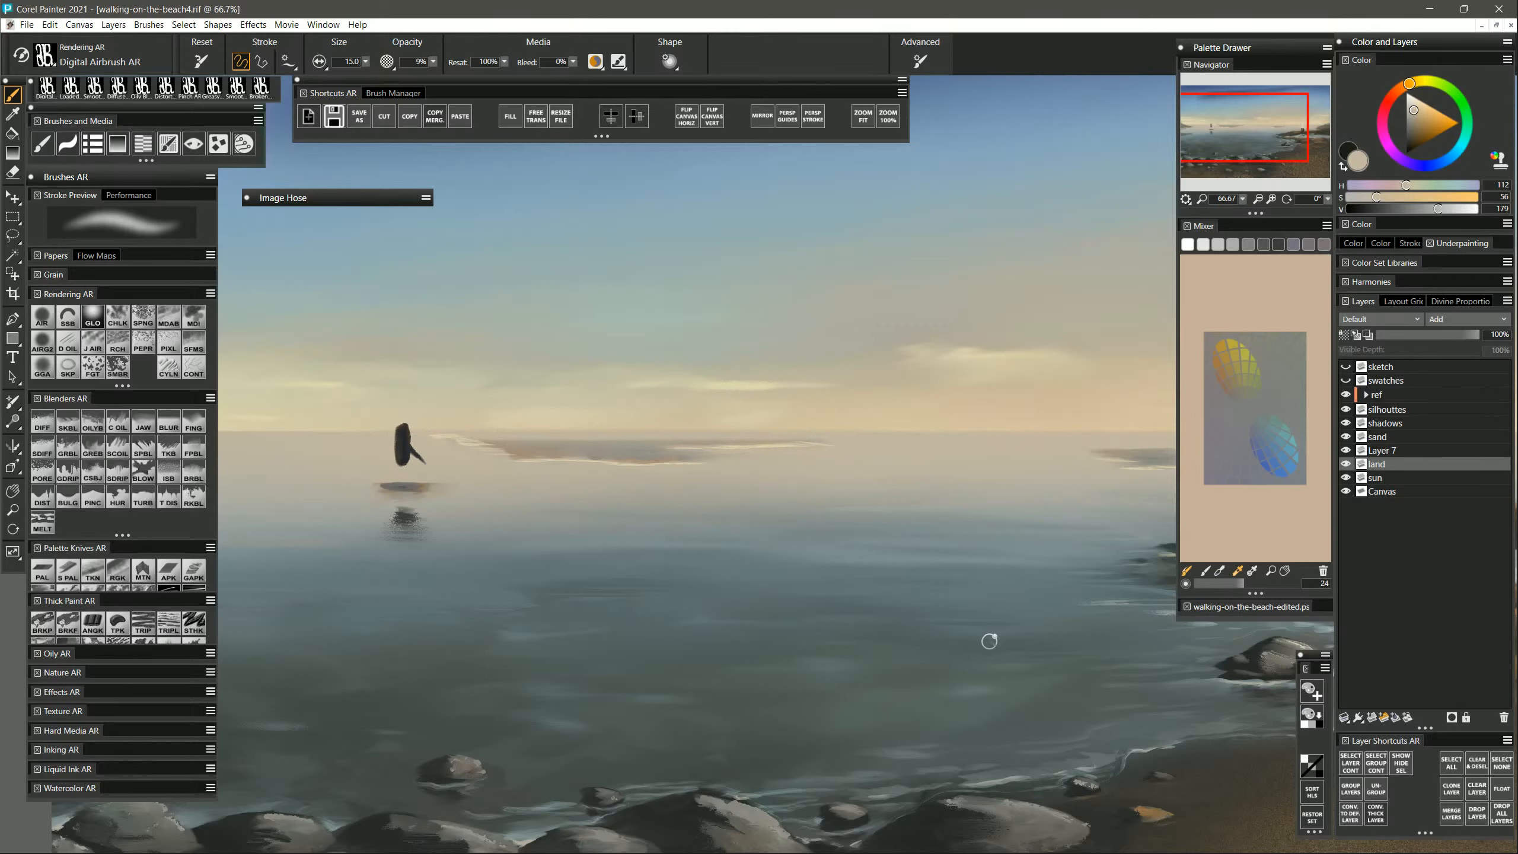
Erase the remains at the island's tip near the hovering figure on Layer 7 at size 19.1, and merge Layer 7 into land.
click(1394, 453)
key(n)
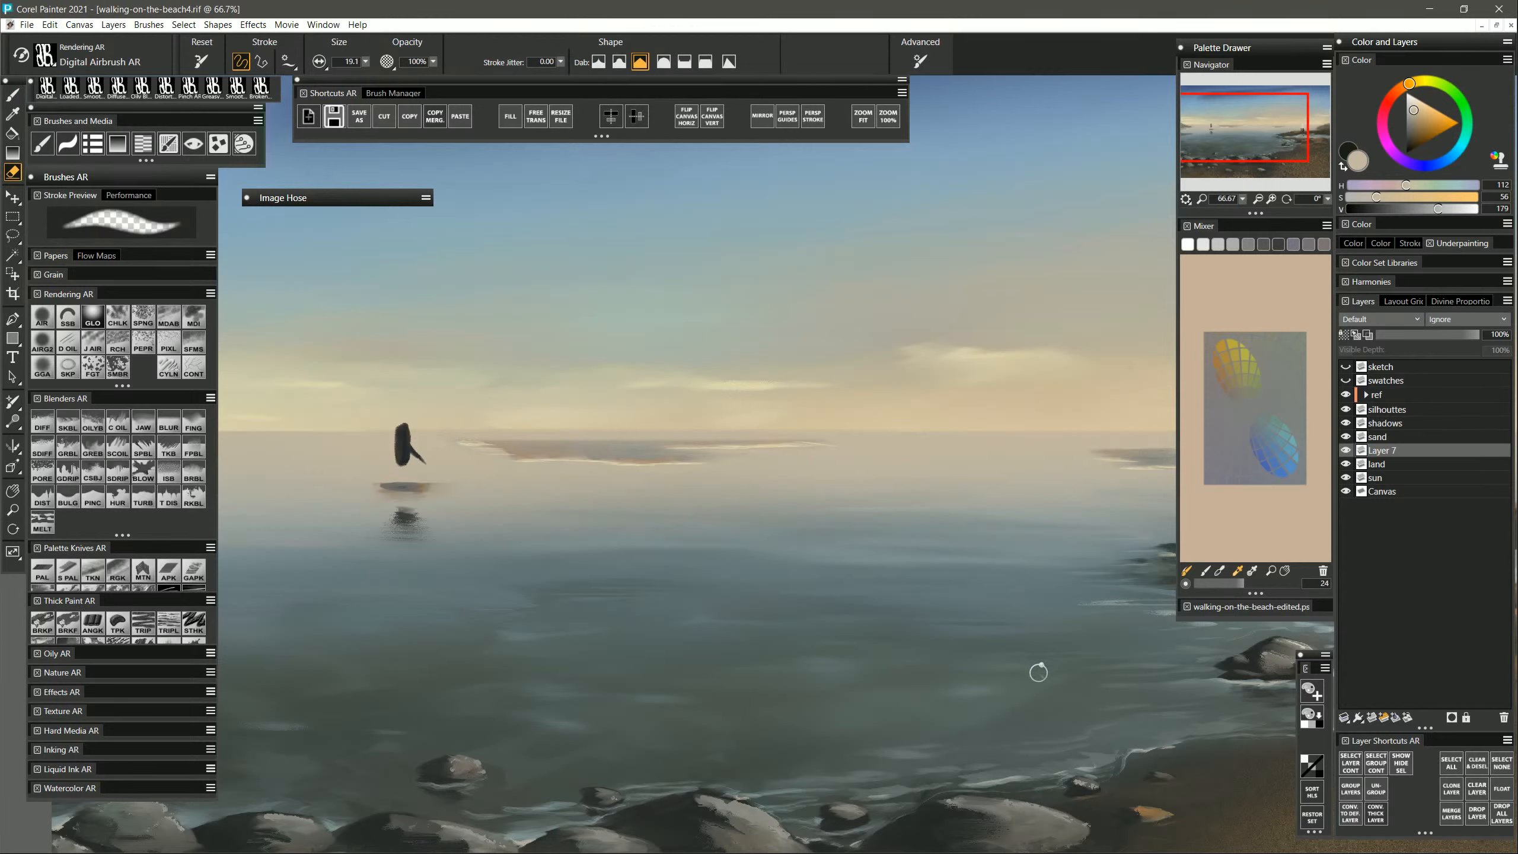
click(13, 510)
drag(753, 555, 741, 590)
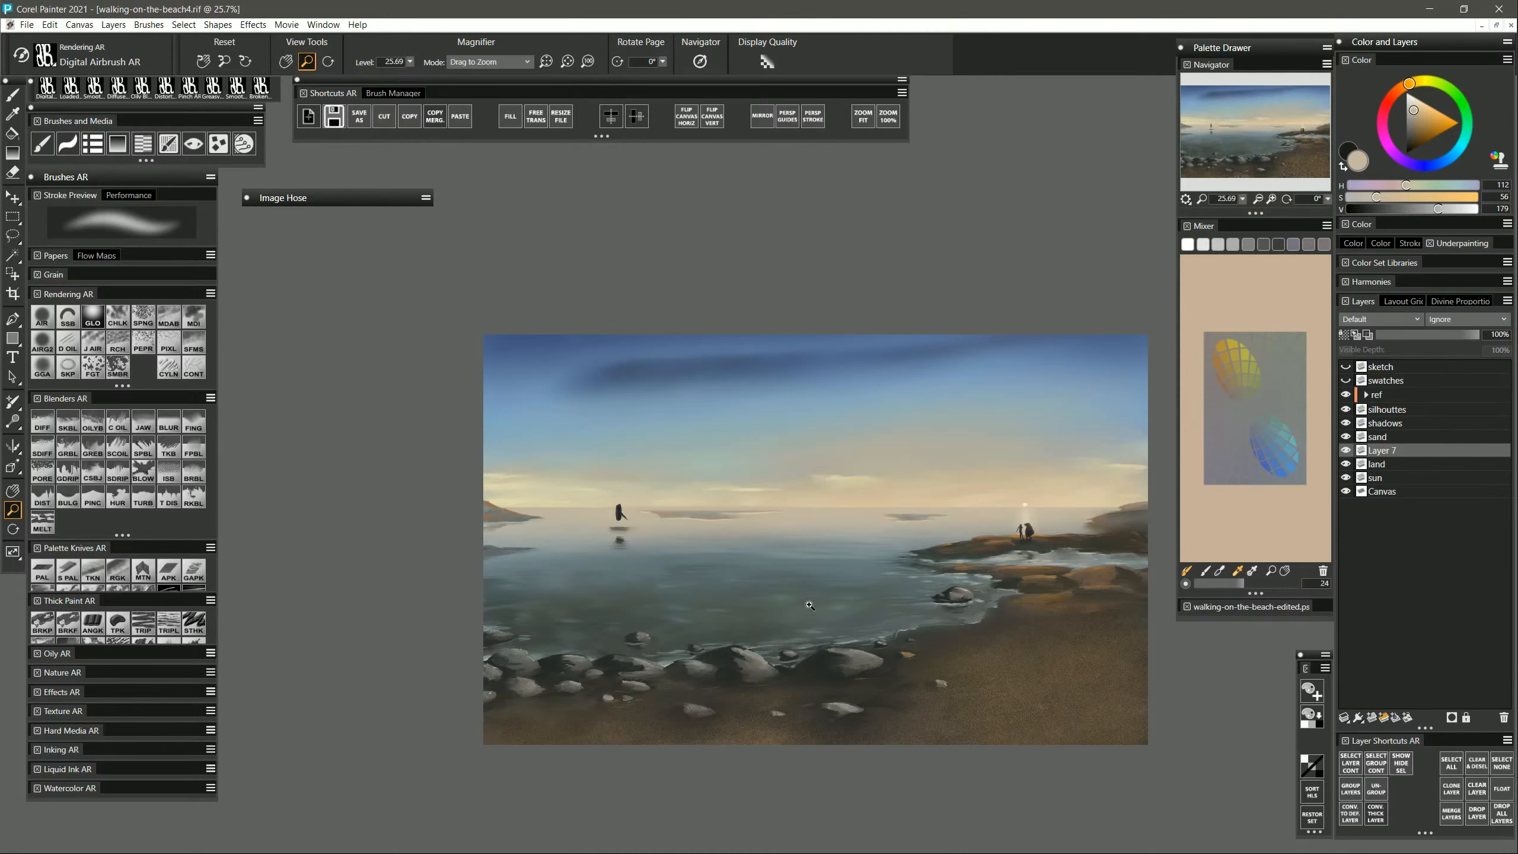
drag(814, 610, 712, 623)
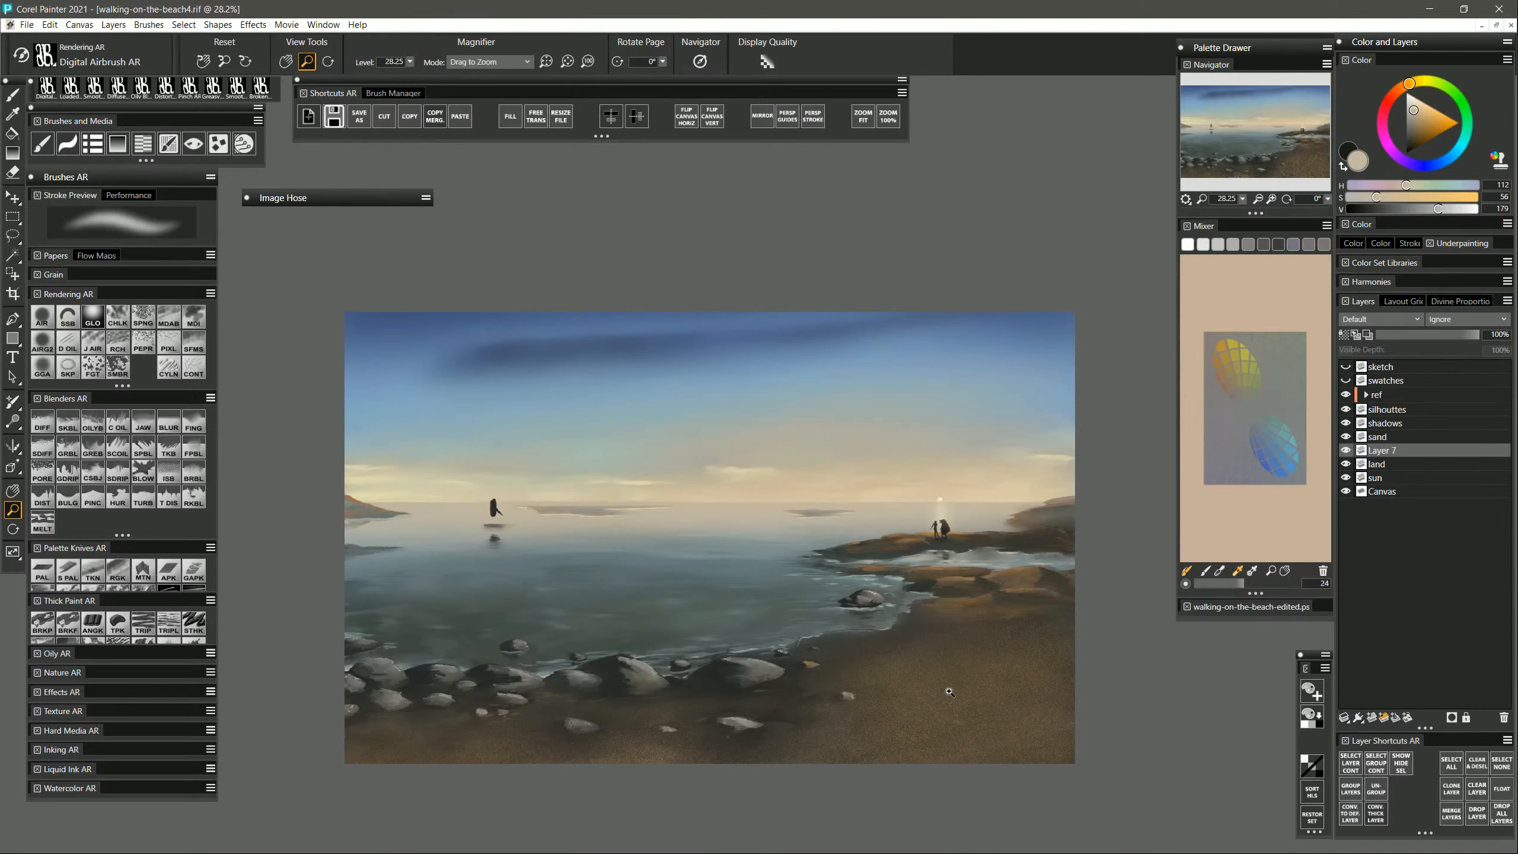
key(ctrl+e)
click(150, 25)
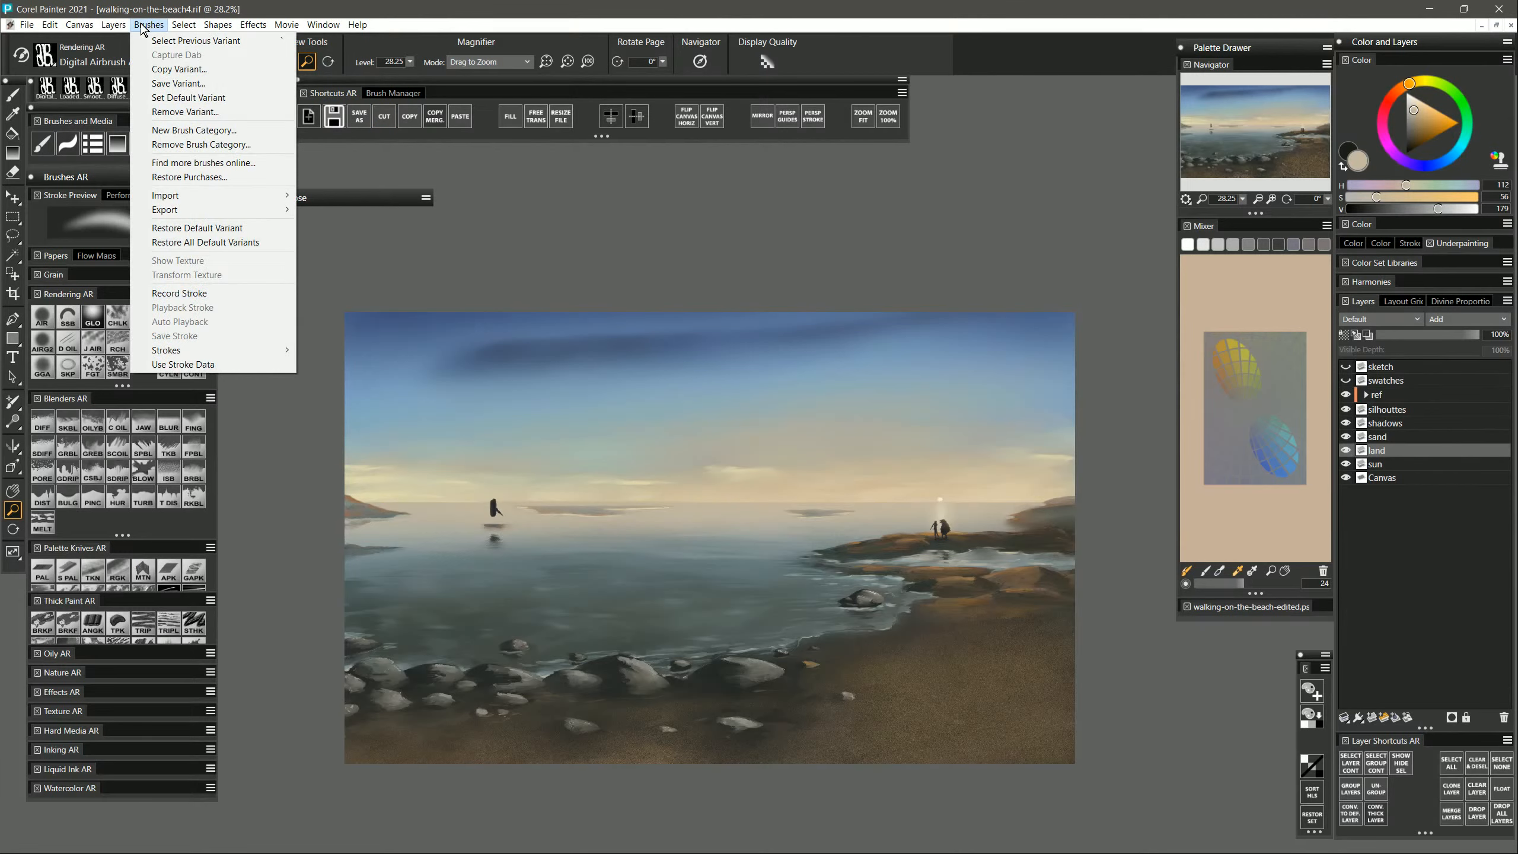
mouse_move(76, 26)
click(108, 117)
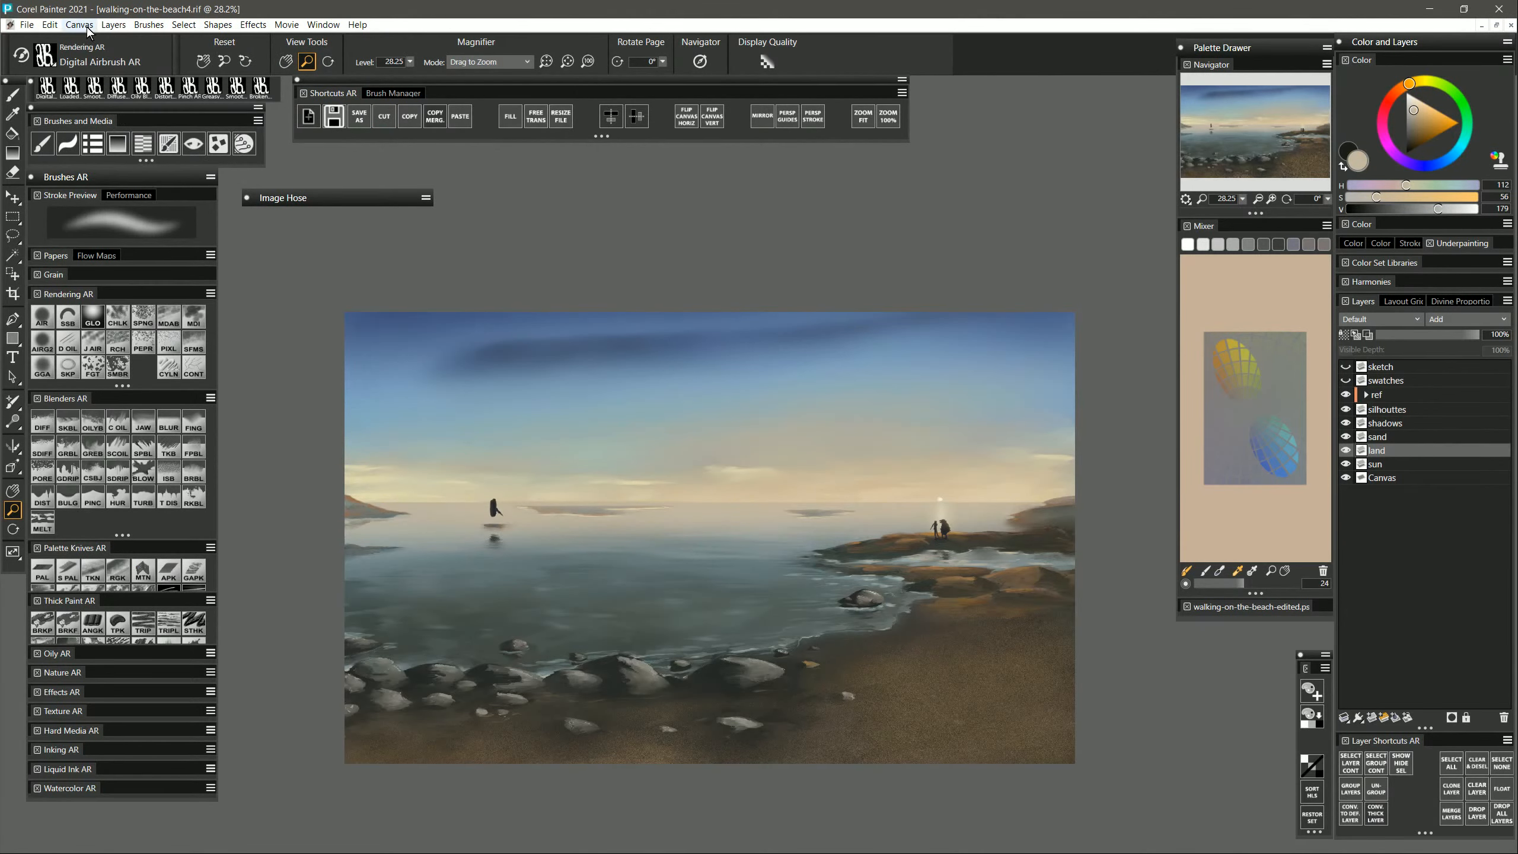
click(85, 28)
click(108, 117)
Add a layer above land and try a sampled pale yellow stroke along the horizon with Loaded Palette Knife AR at size 41.1.
click(1372, 720)
key(b)
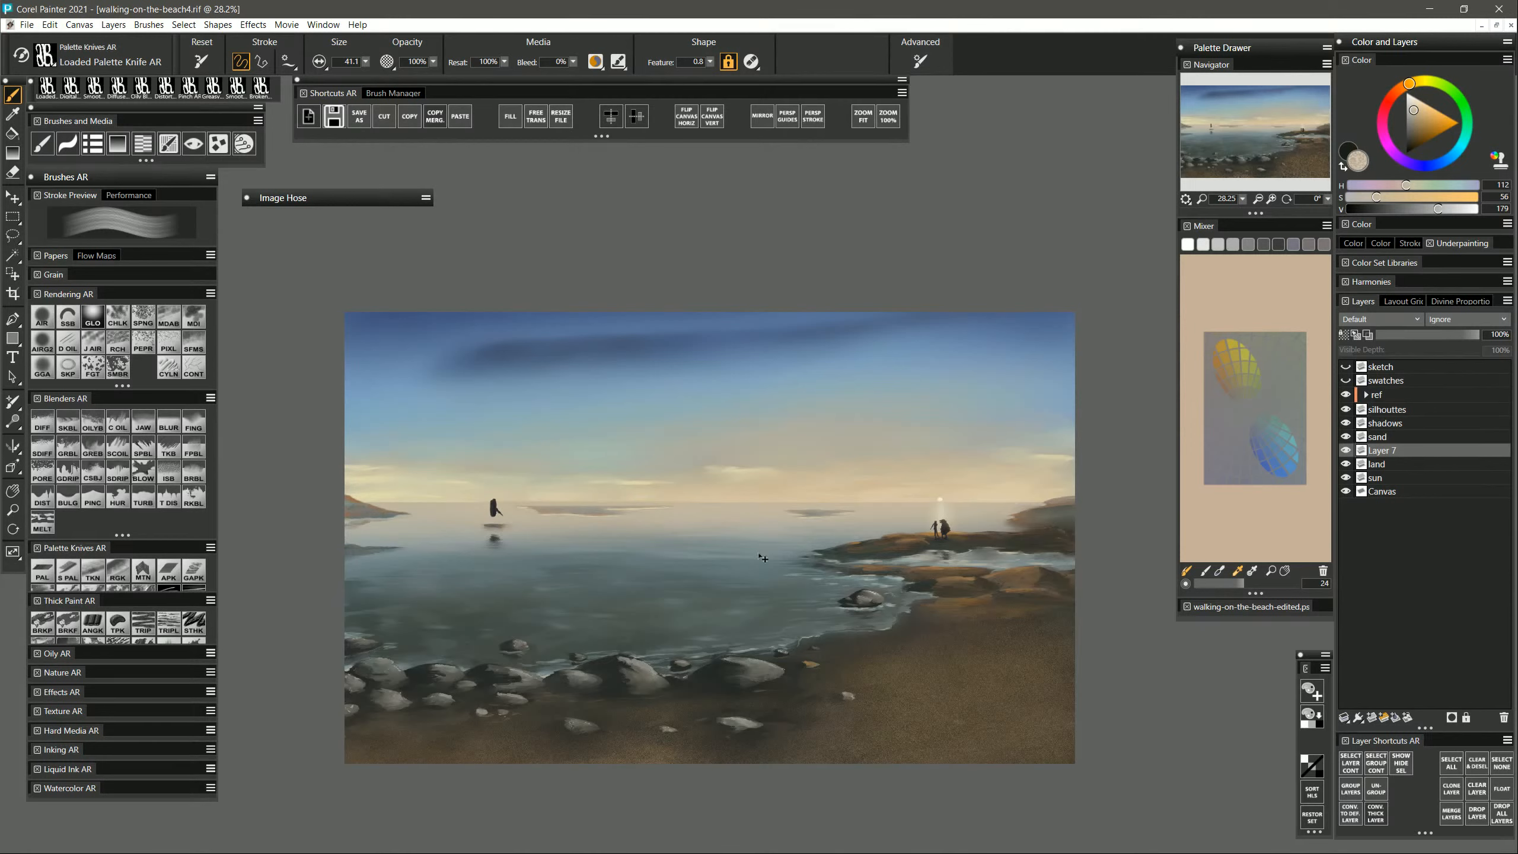
alt+click(964, 505)
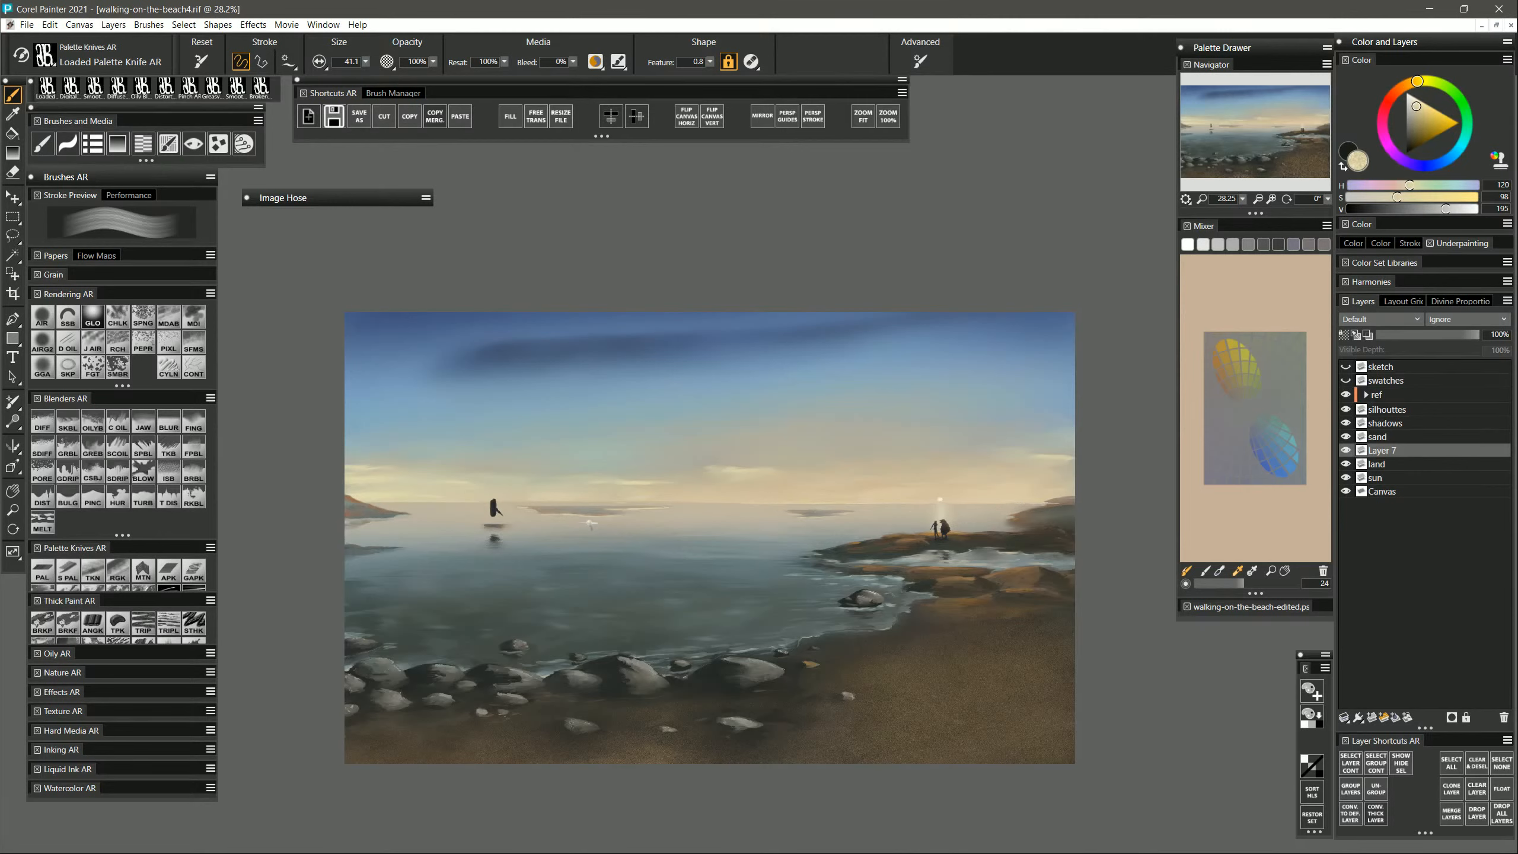
drag(408, 504, 693, 503)
key(ctrl+z)
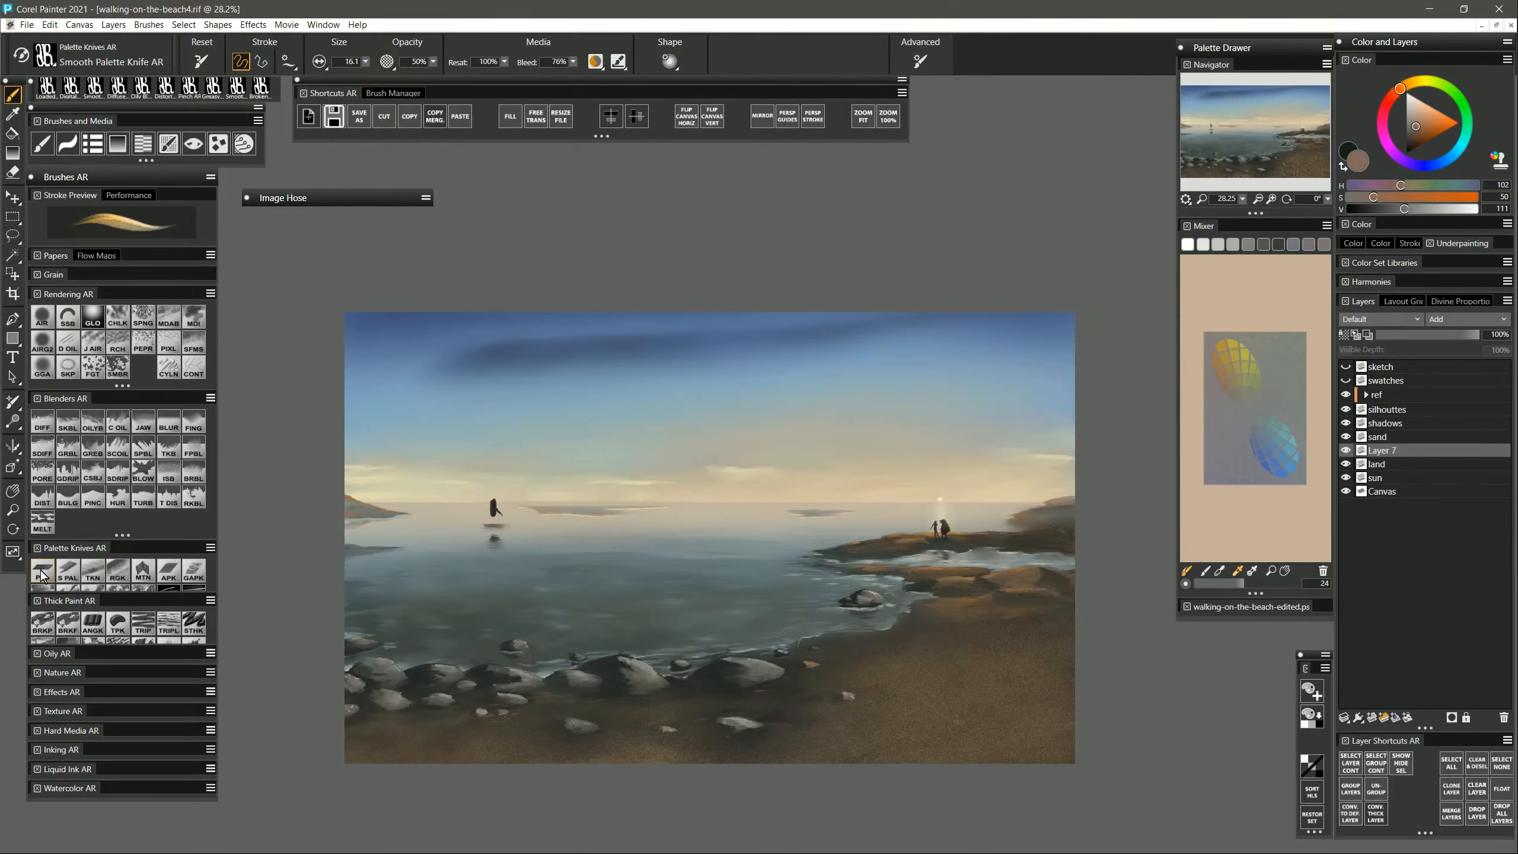
Sample the pale yellow cloud colour and touch up the horizon beside the headland behind the shore figures with Detail Oils Brush G at size 2.
click(42, 571)
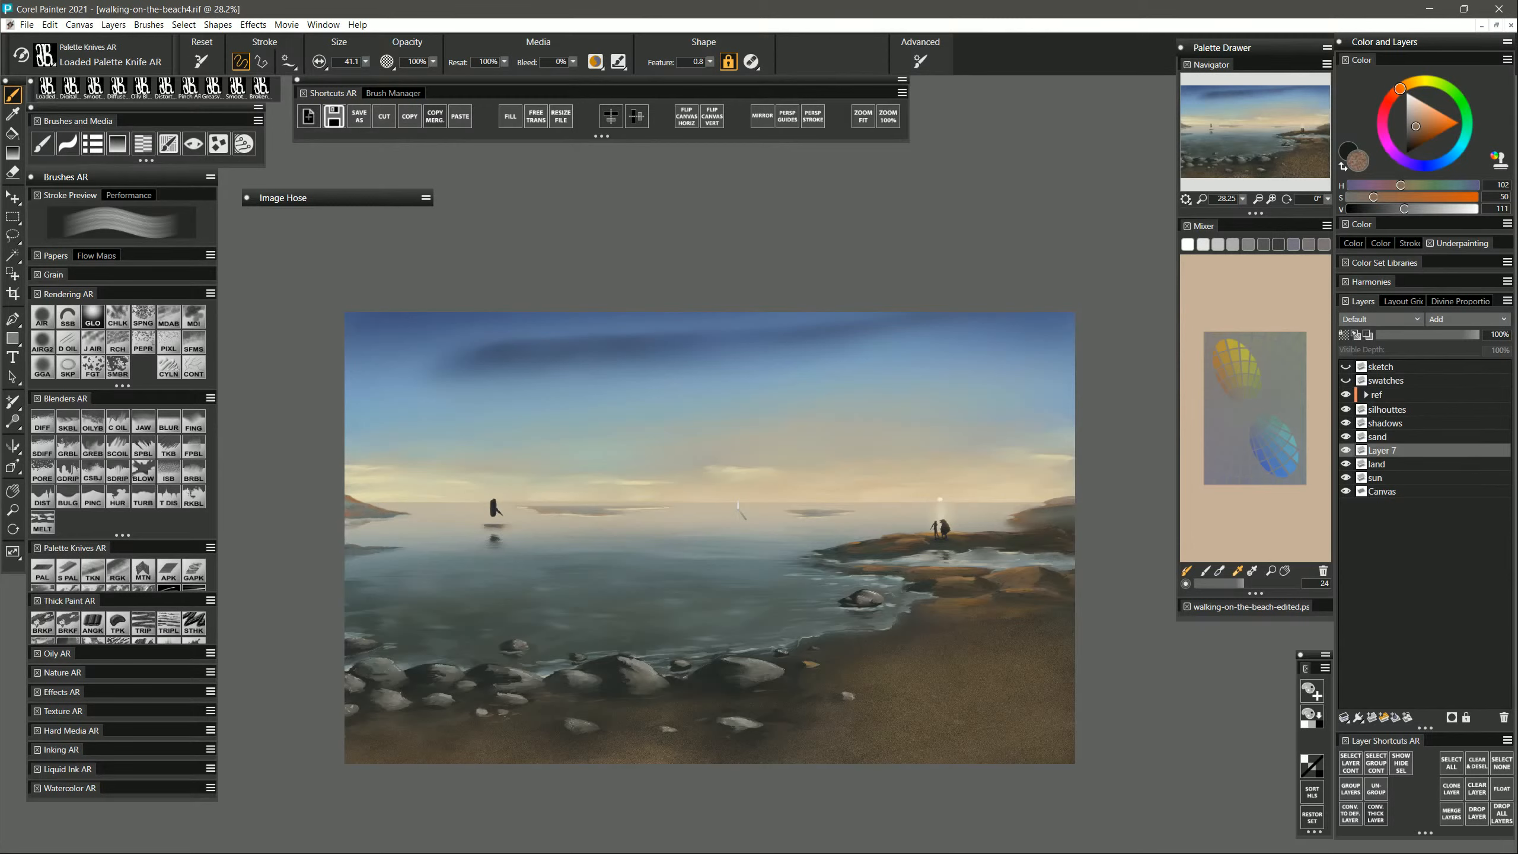
alt+click(734, 472)
click(68, 343)
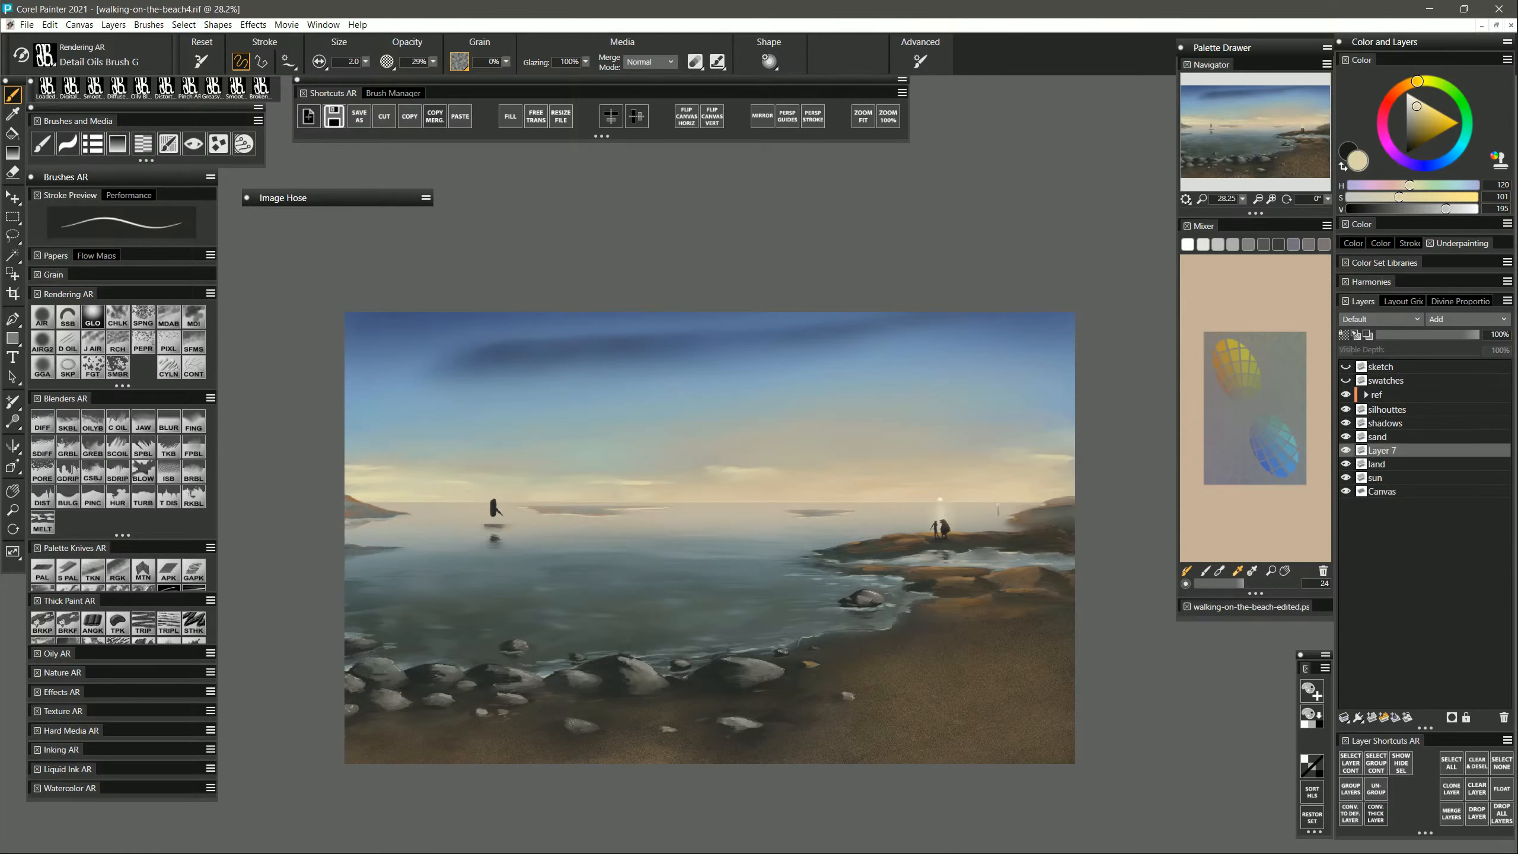
drag(1022, 507, 1020, 513)
drag(1435, 346, 1418, 344)
Paint warm clouds above the shore figures on the Canvas layer with Smooth Palette Knife AR, using the mixer's orange-yellow at brightness 176.
click(1392, 490)
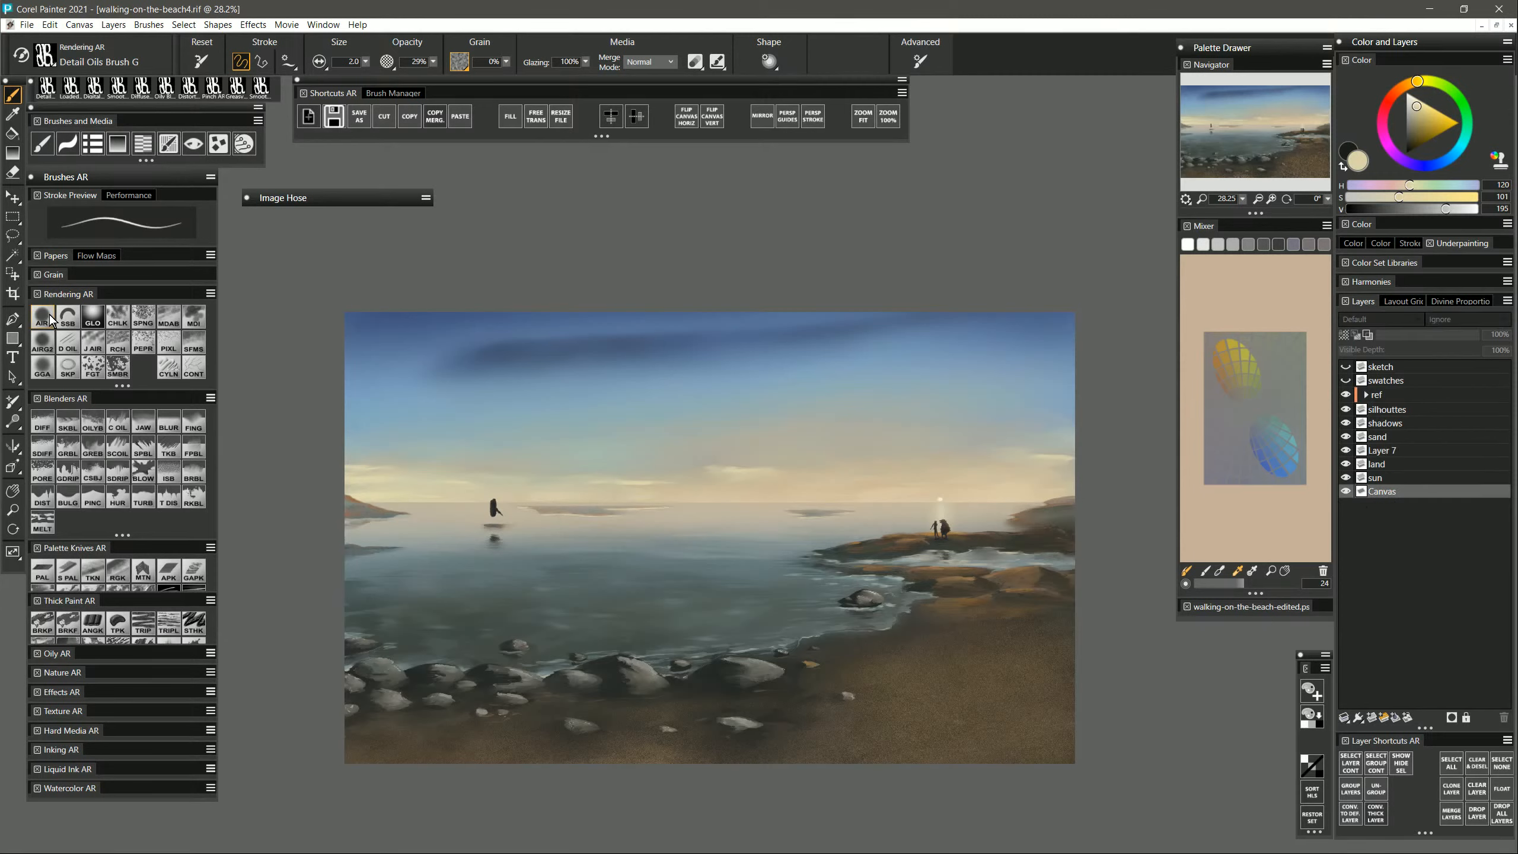
click(77, 571)
click(1233, 360)
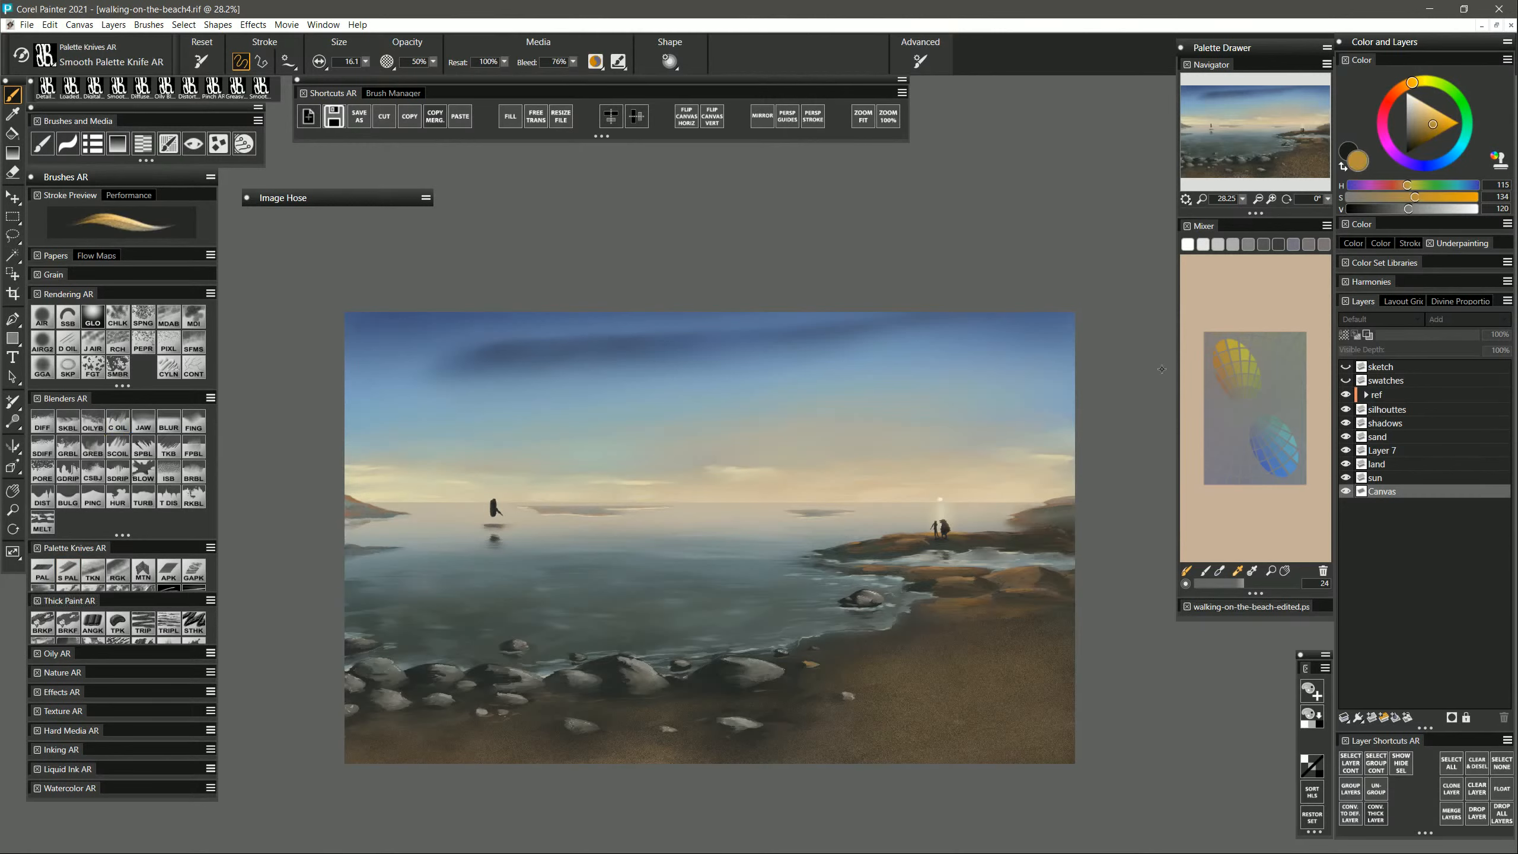
drag(915, 485, 946, 476)
key(ctrl+z)
click(1436, 209)
drag(926, 476, 963, 484)
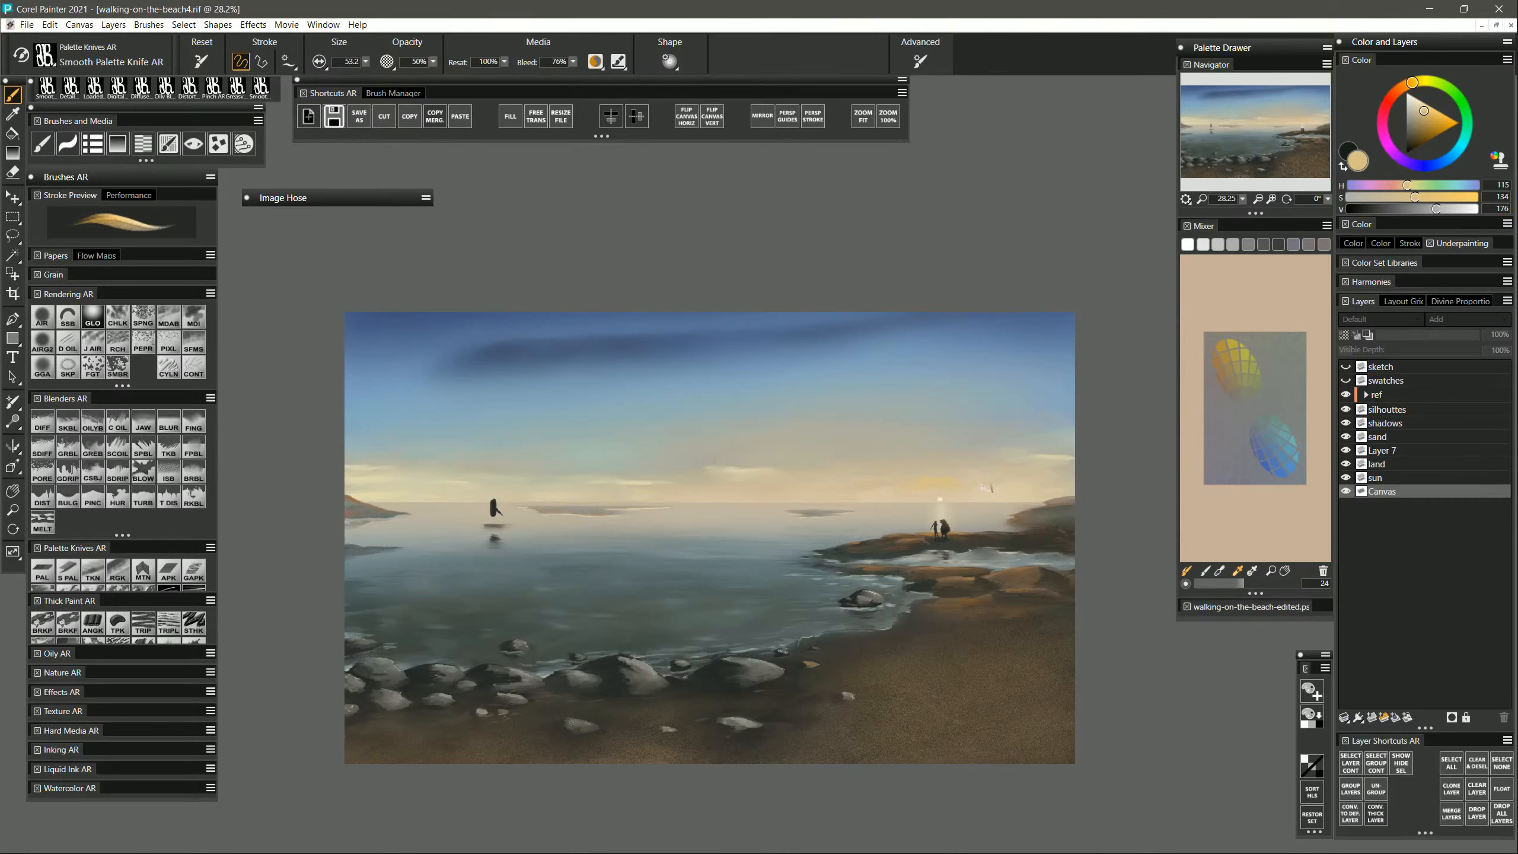
mouse_move(921, 477)
mouse_down()
mouse_move(876, 482)
mouse_move(964, 482)
mouse_move(869, 471)
mouse_move(962, 467)
mouse_up()
Add lighter cloud strokes above the horizon with Smooth Palette Knife AR, using the mixer's yellow at brightness 180 and 200.
click(1234, 345)
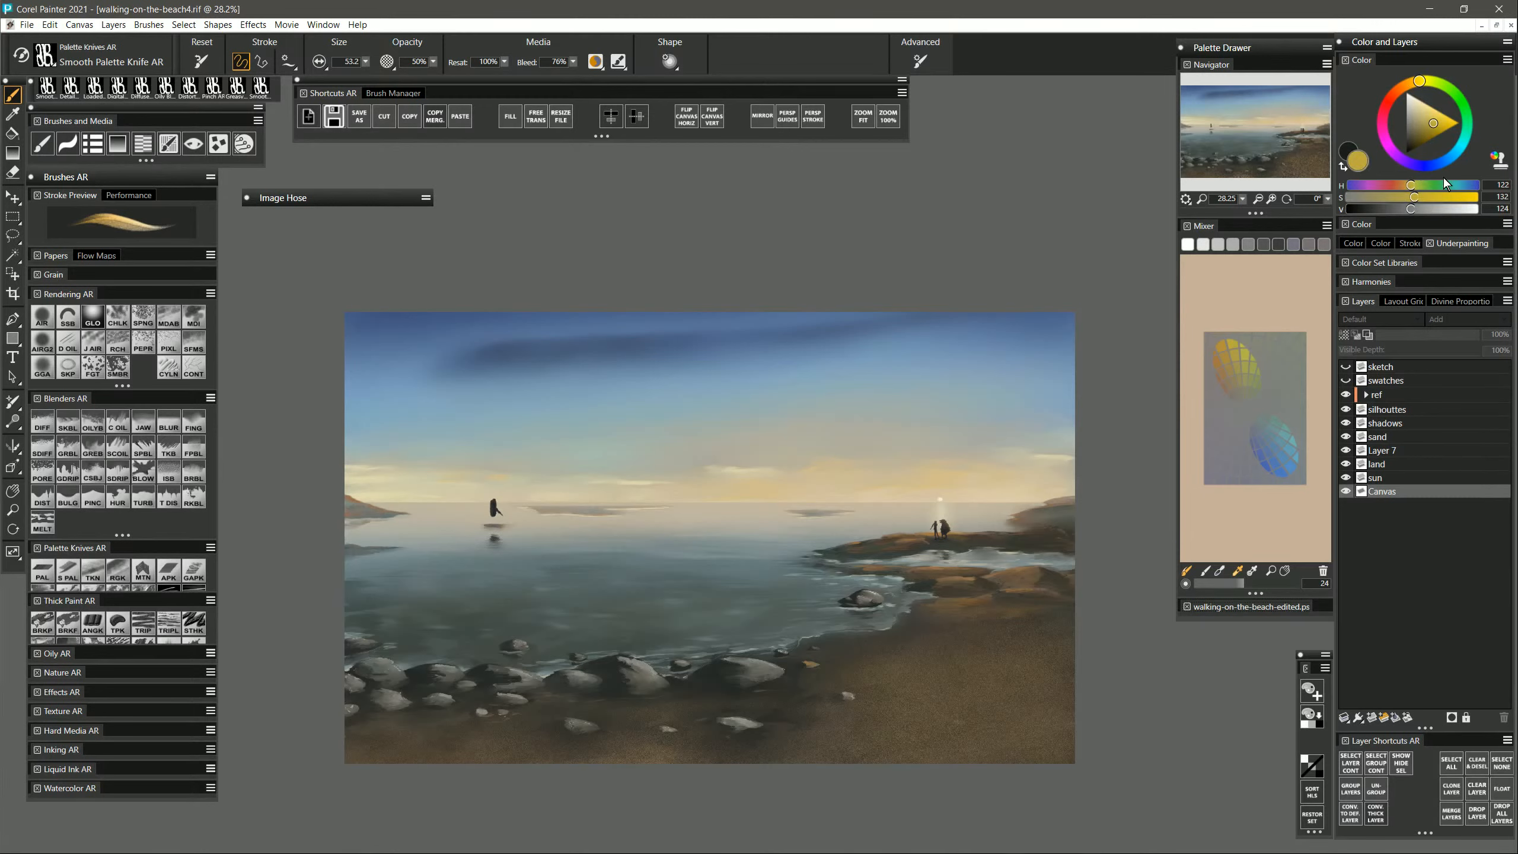
click(1437, 209)
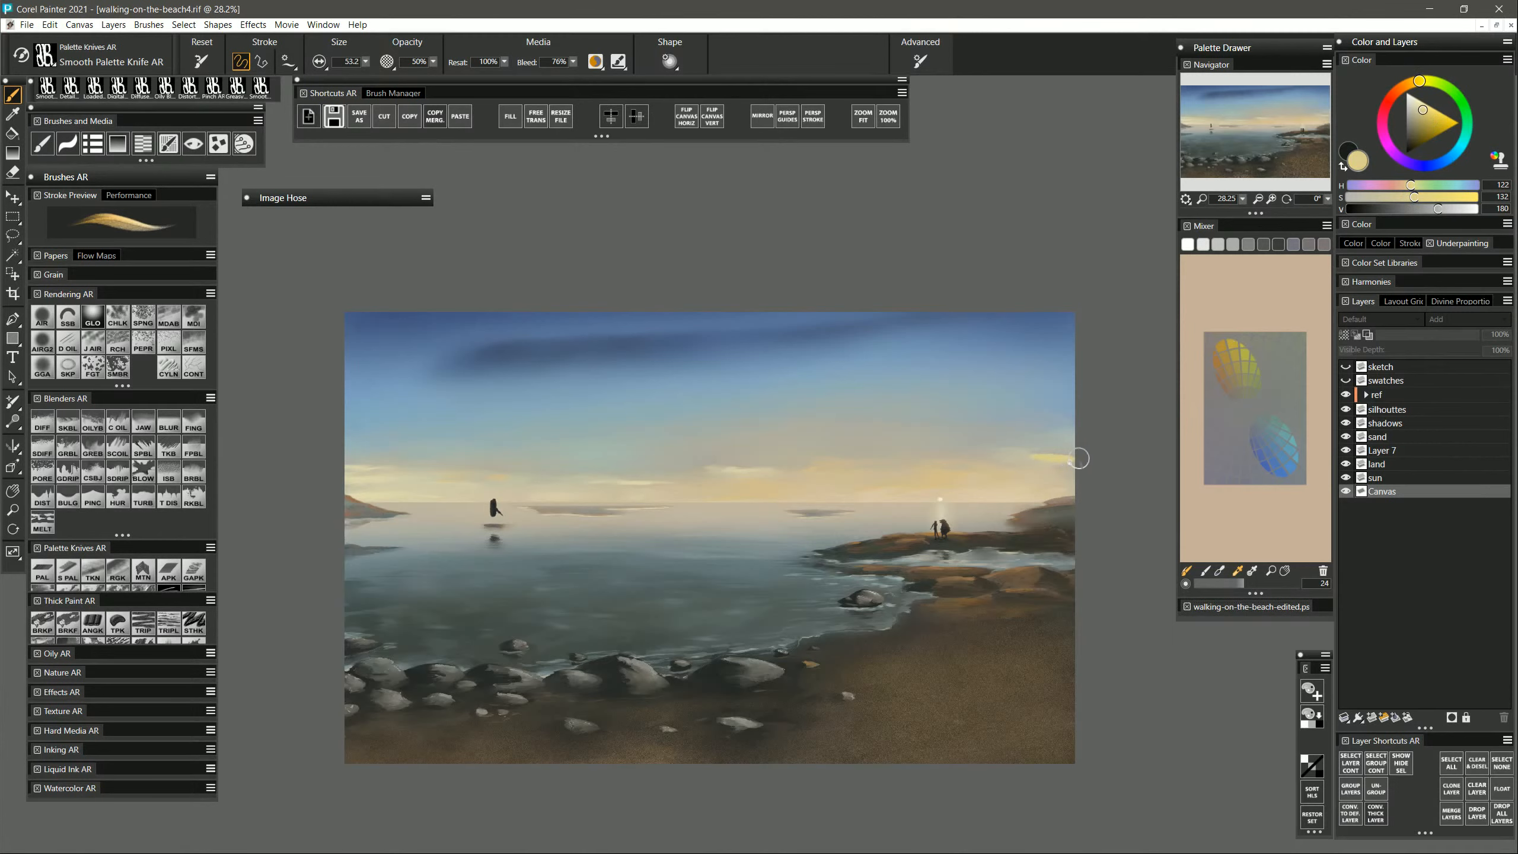
drag(999, 463, 975, 465)
mouse_move(997, 528)
mouse_down()
mouse_move(930, 503)
mouse_move(944, 501)
mouse_up()
drag(1437, 208, 1459, 208)
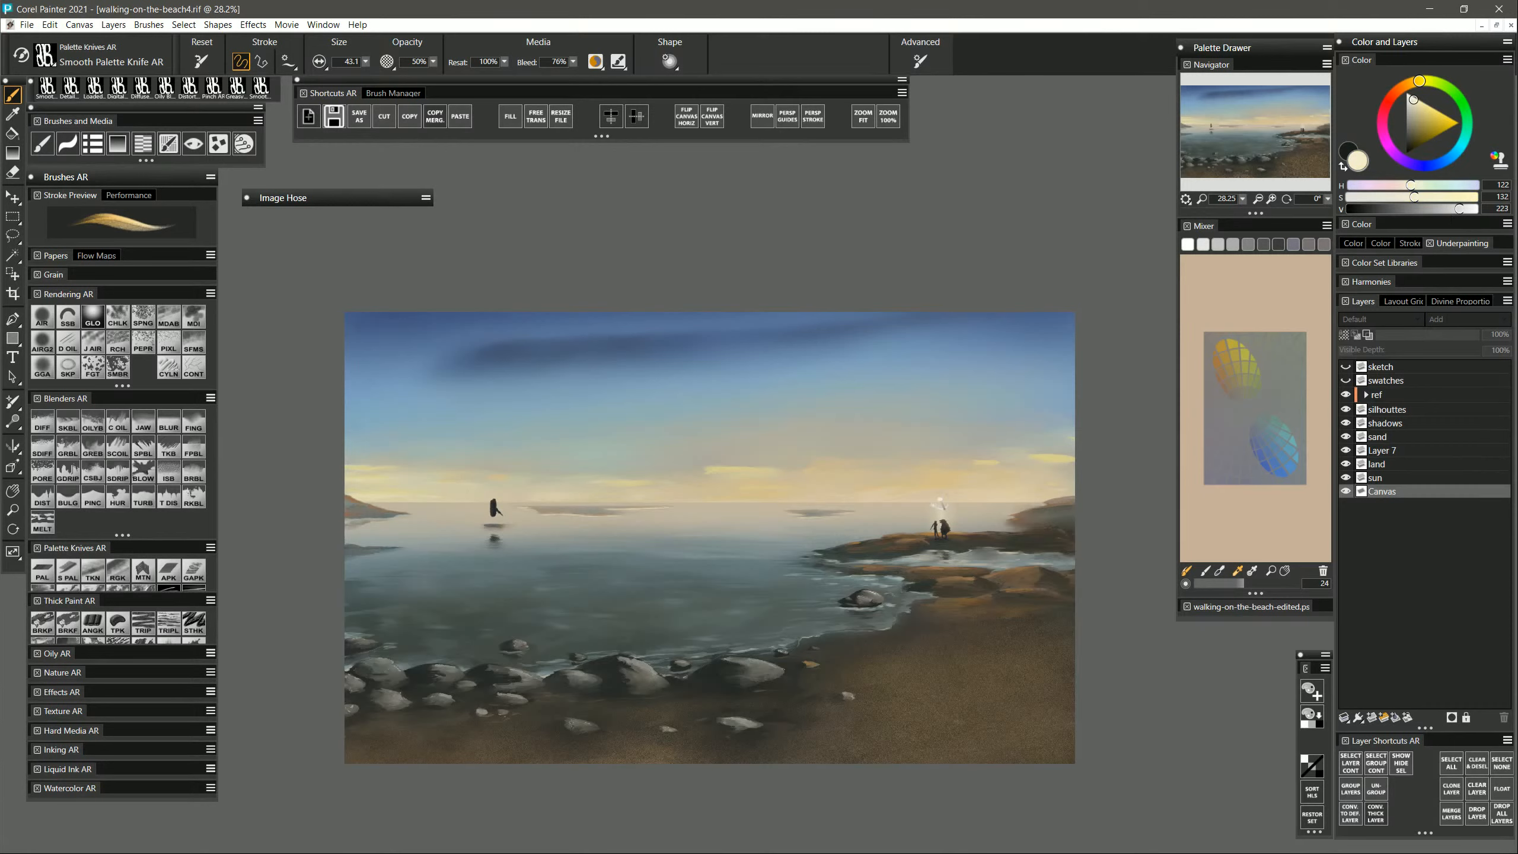
key(ctrl+z)
click(1447, 209)
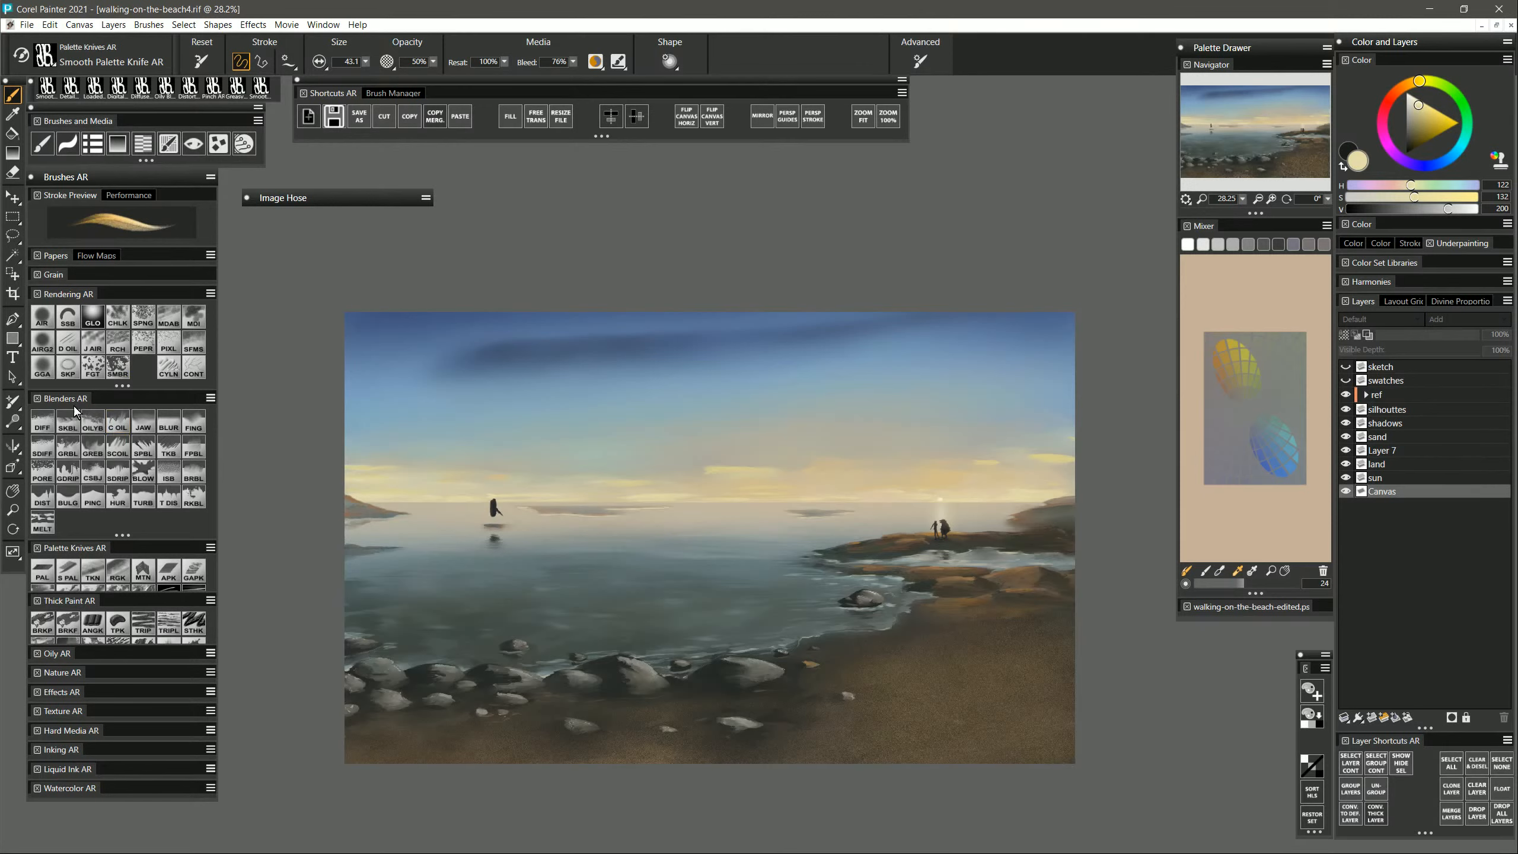
Blend the yellow cloud strokes into the sky above the horizon with Smooth Knife Blender.
click(91, 421)
mouse_move(715, 472)
mouse_down()
mouse_move(673, 471)
mouse_move(764, 466)
mouse_move(701, 469)
mouse_up()
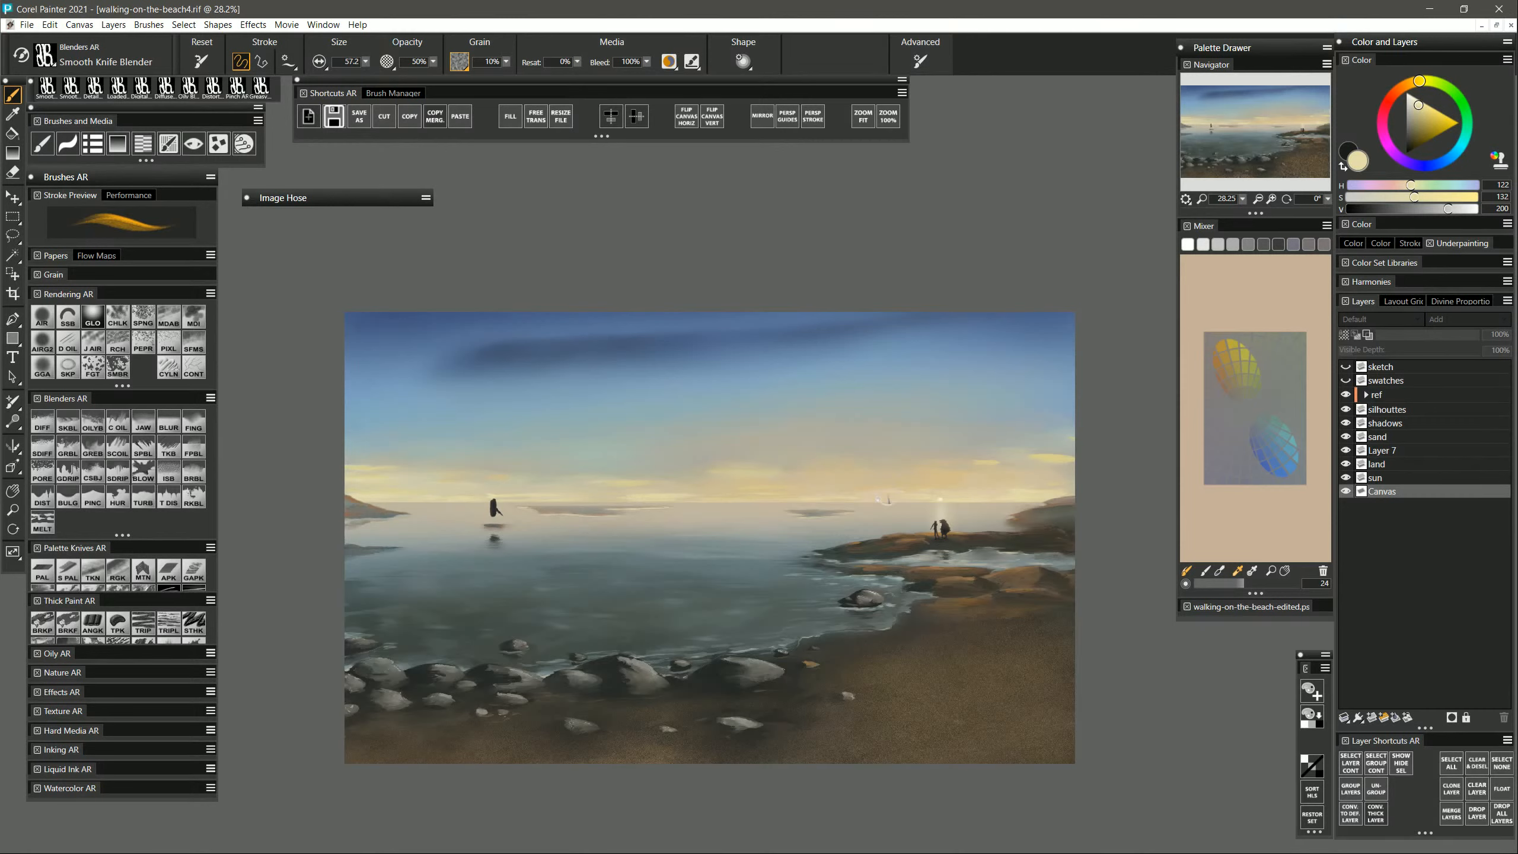
mouse_move(956, 472)
mouse_down()
mouse_move(1071, 457)
mouse_move(1066, 443)
mouse_up()
Tint the land layer with Smooth Palette Knife AR, preserving transparency and using light colours sampled along the horizon and from the sun glow.
click(1399, 466)
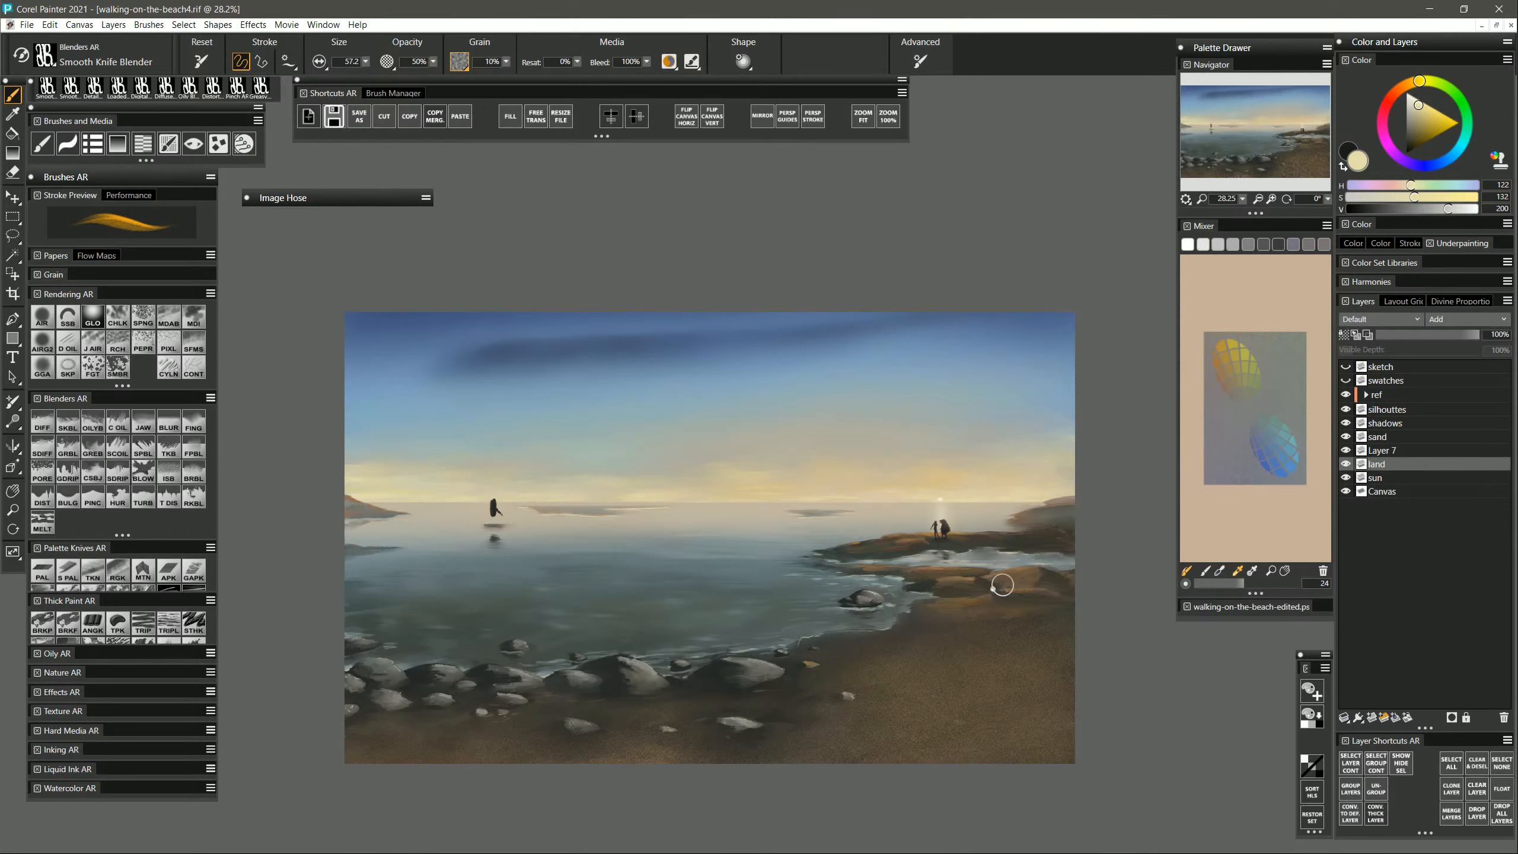
click(1344, 335)
click(68, 575)
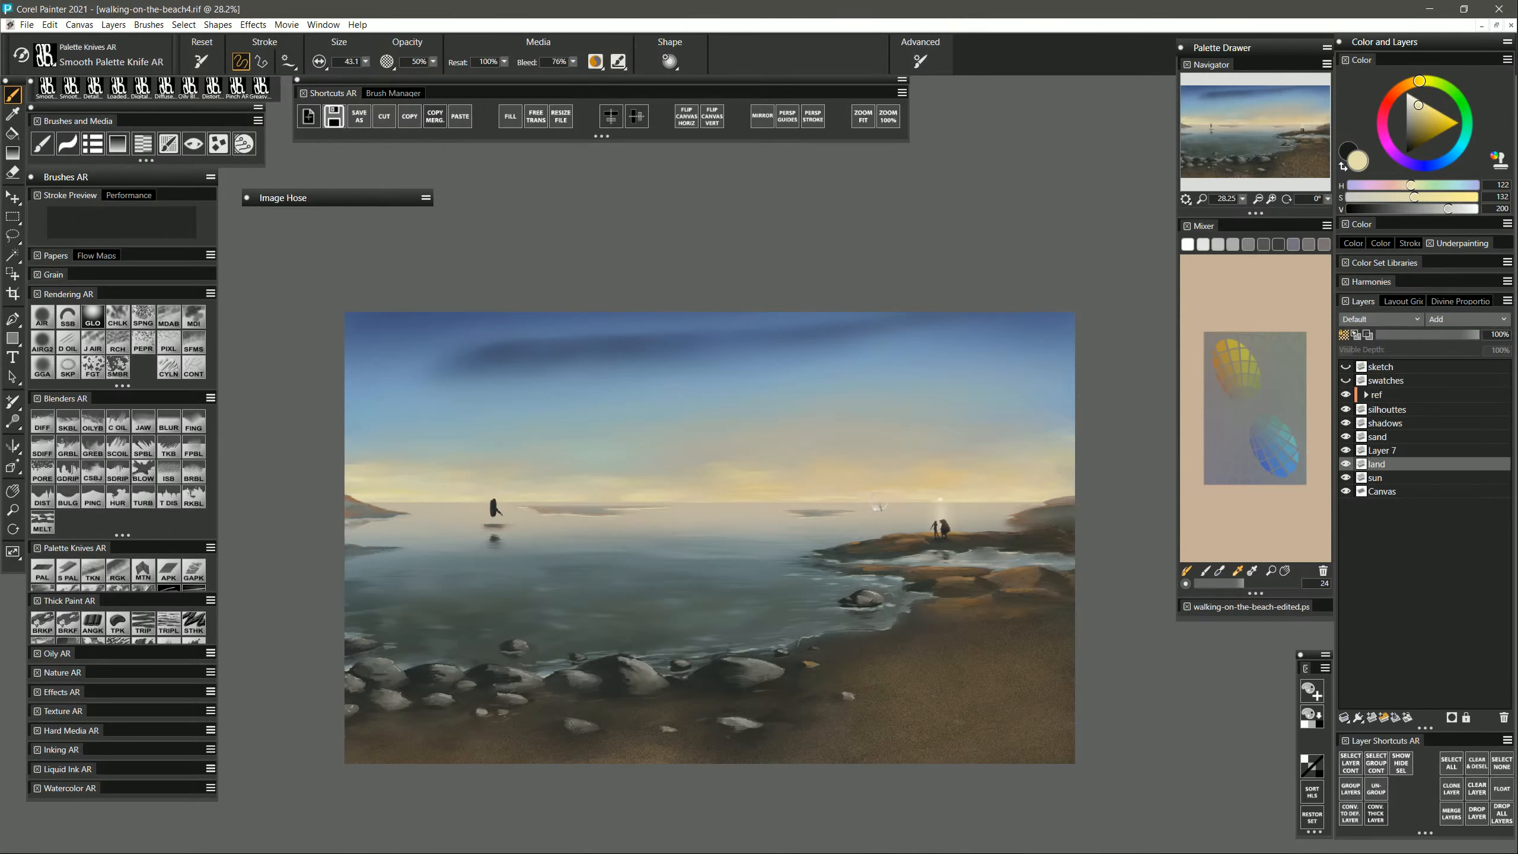
alt+click(739, 508)
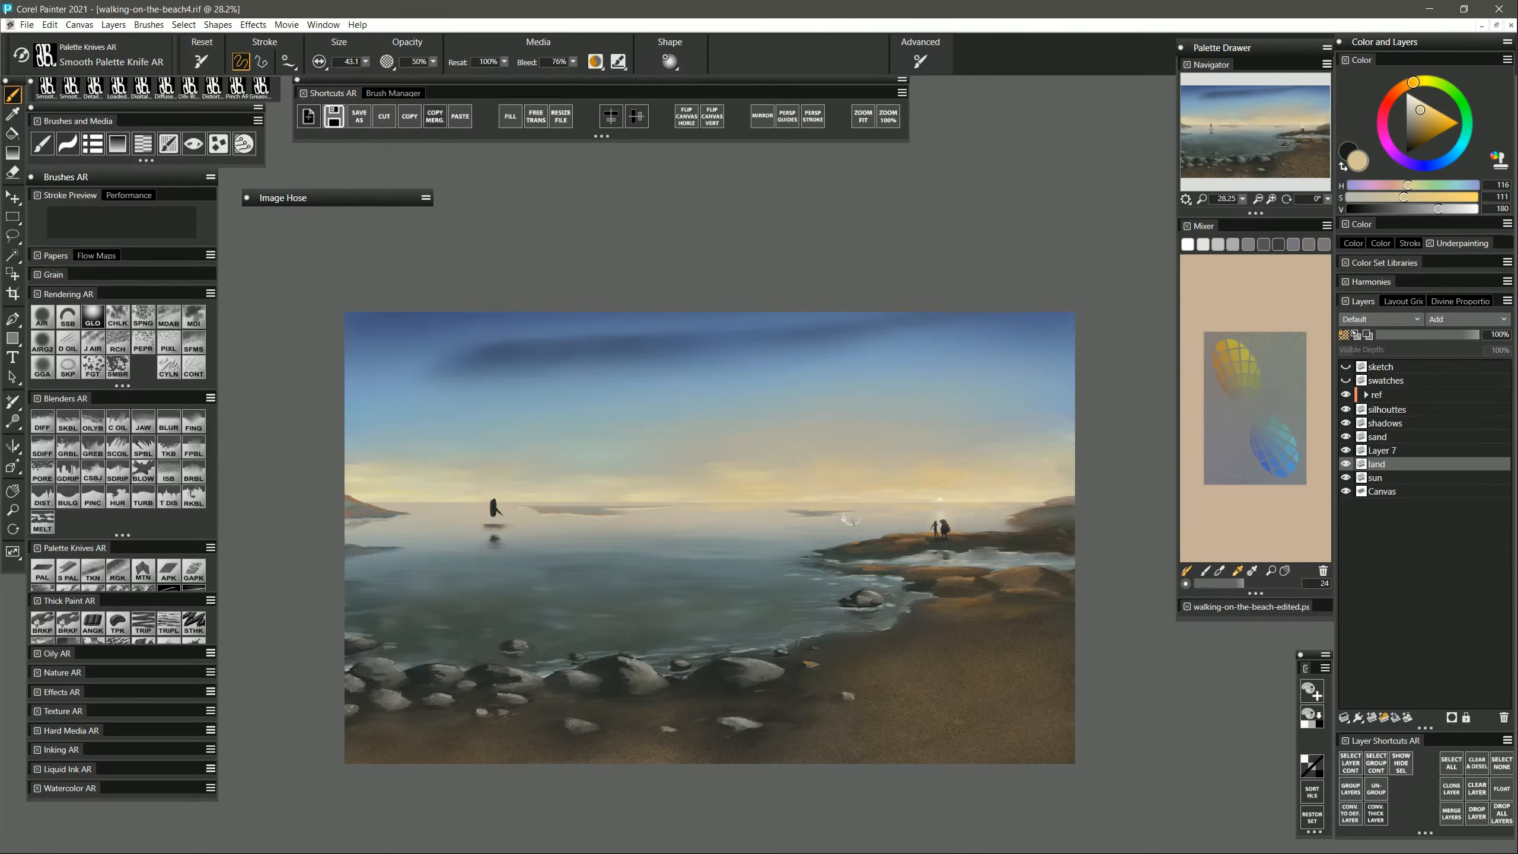
alt+click(402, 507)
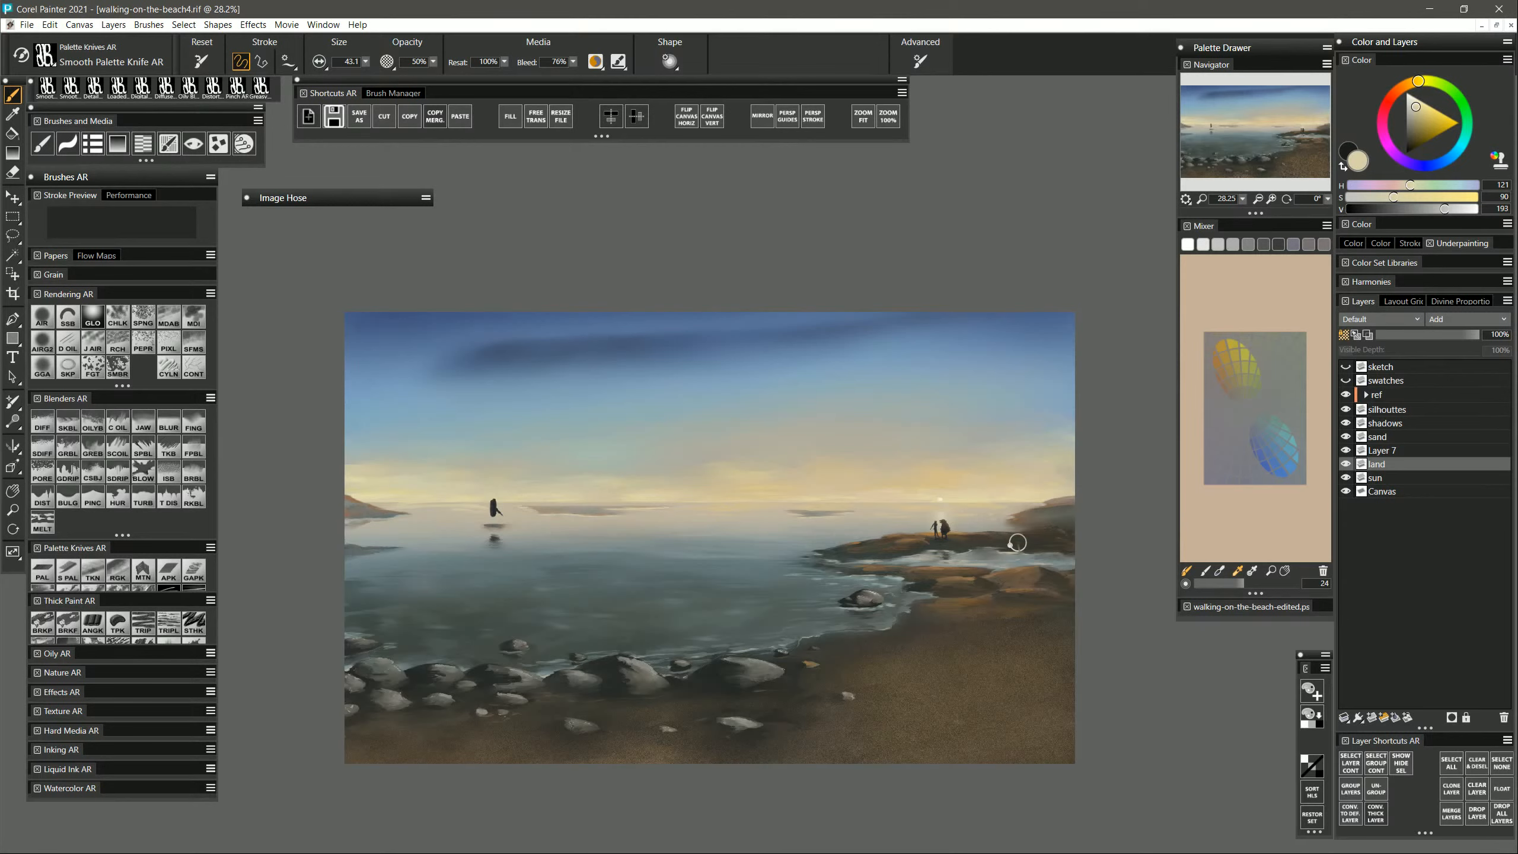
alt+click(939, 499)
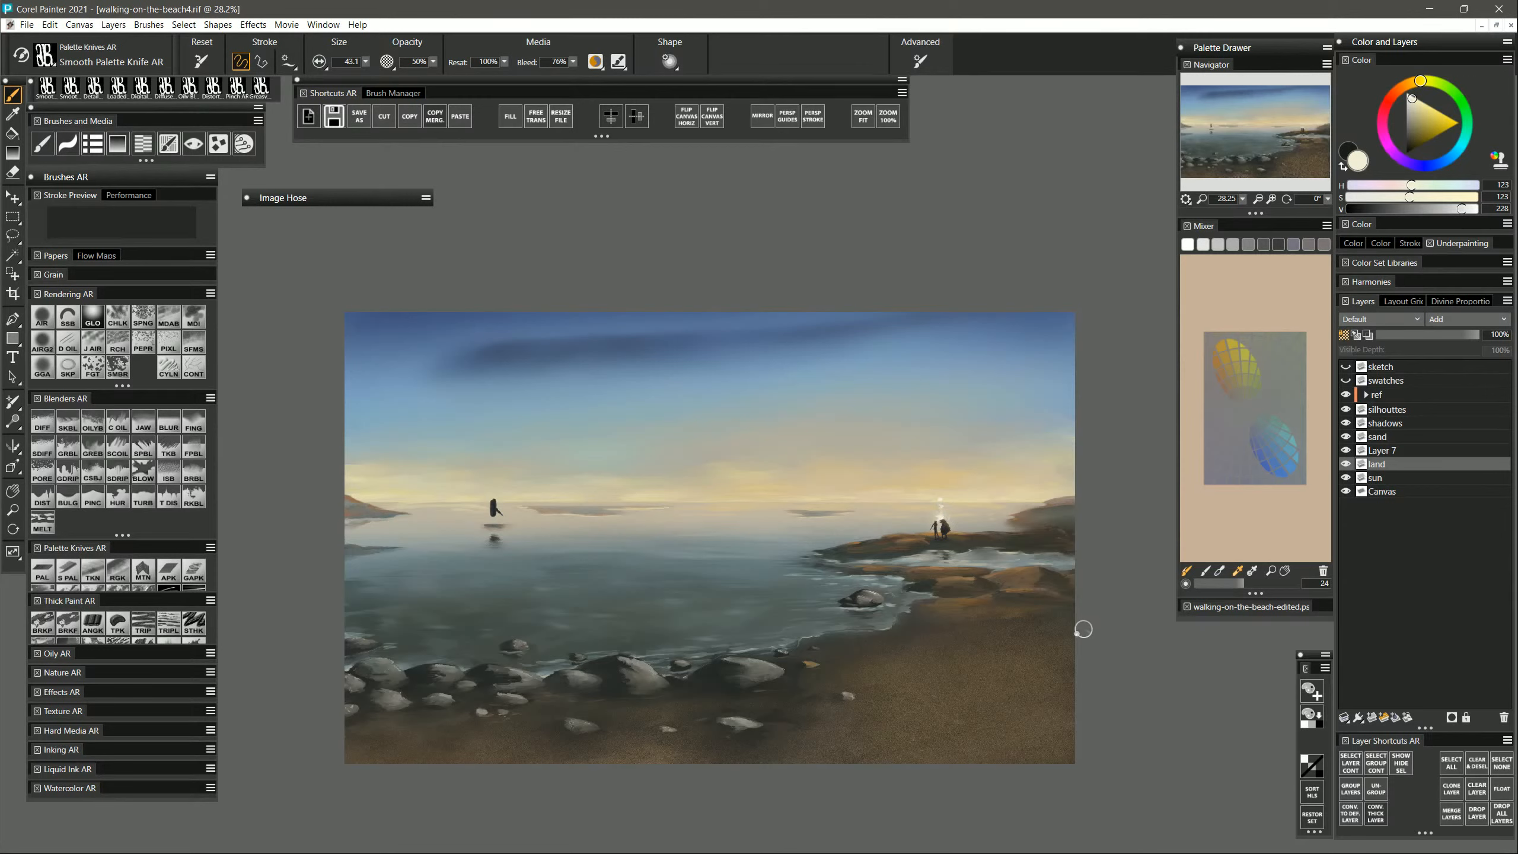
Delete Layer 7 above the land layer and add a new layer above the sand layer.
click(62, 423)
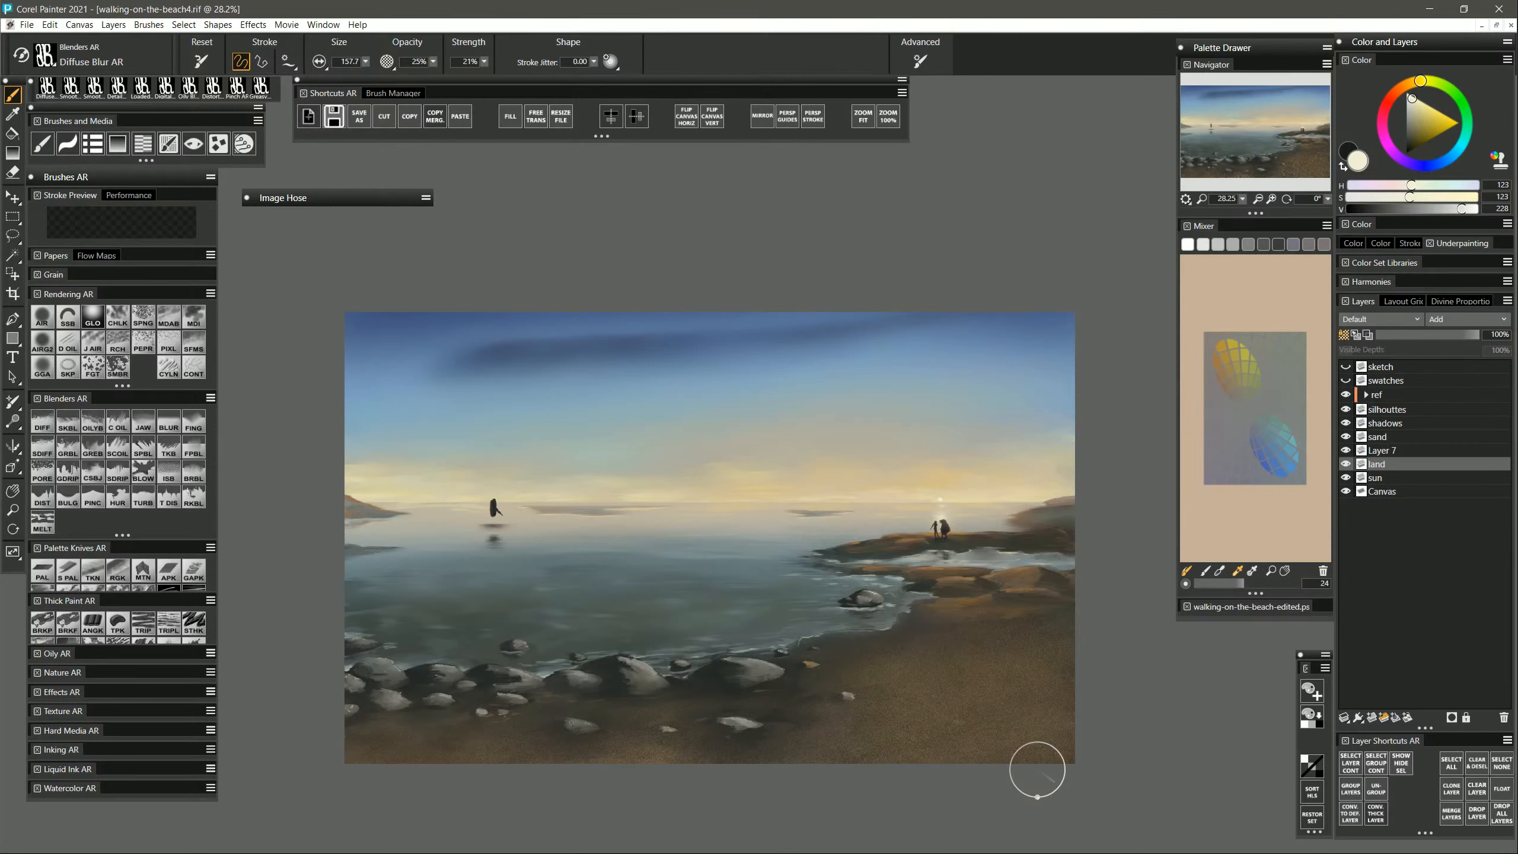
click(1395, 439)
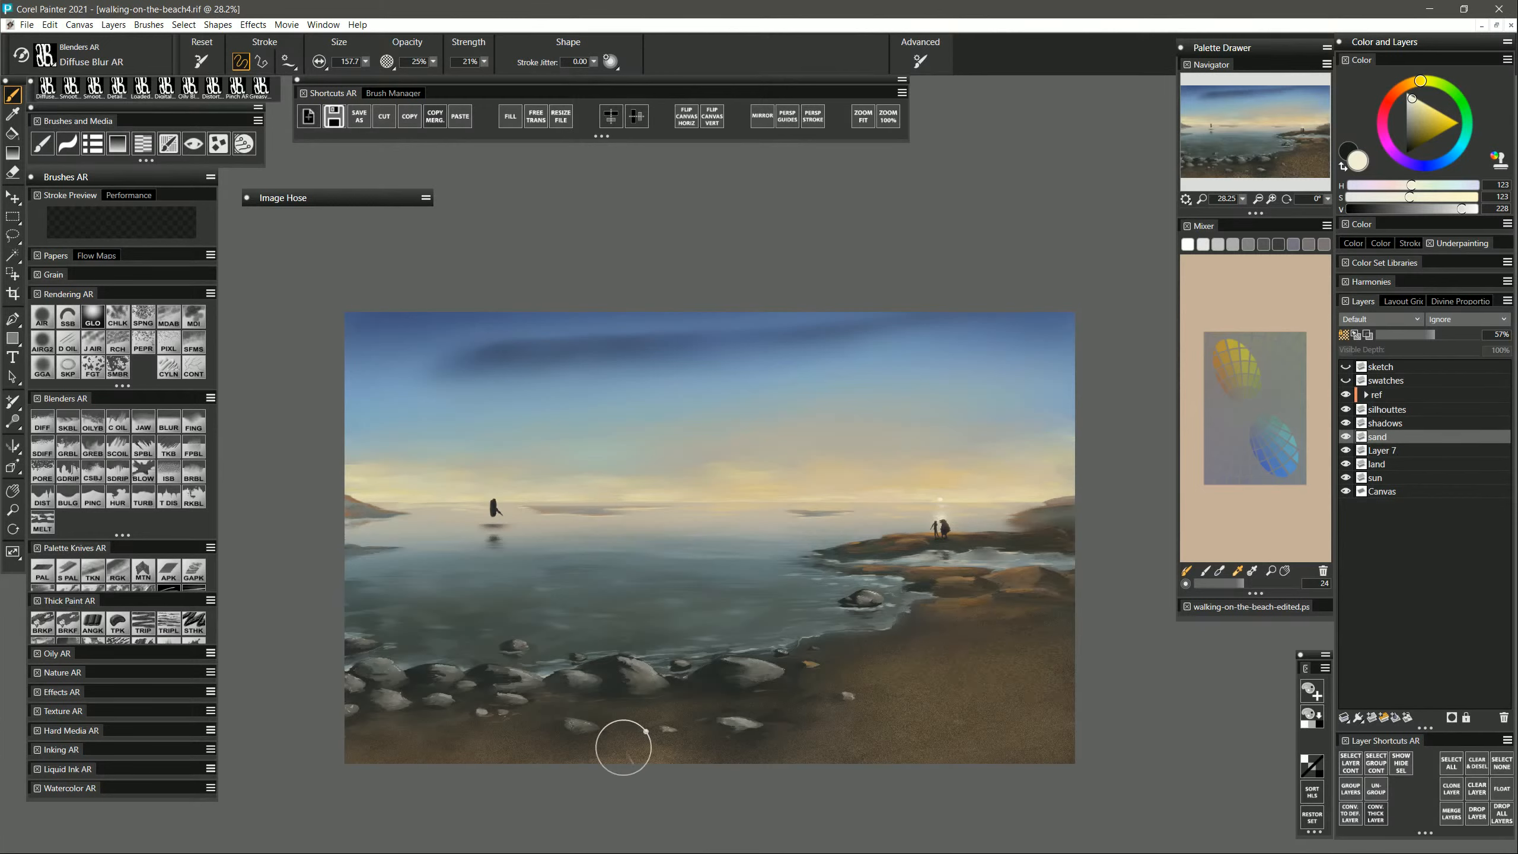
click(1397, 456)
click(1348, 452)
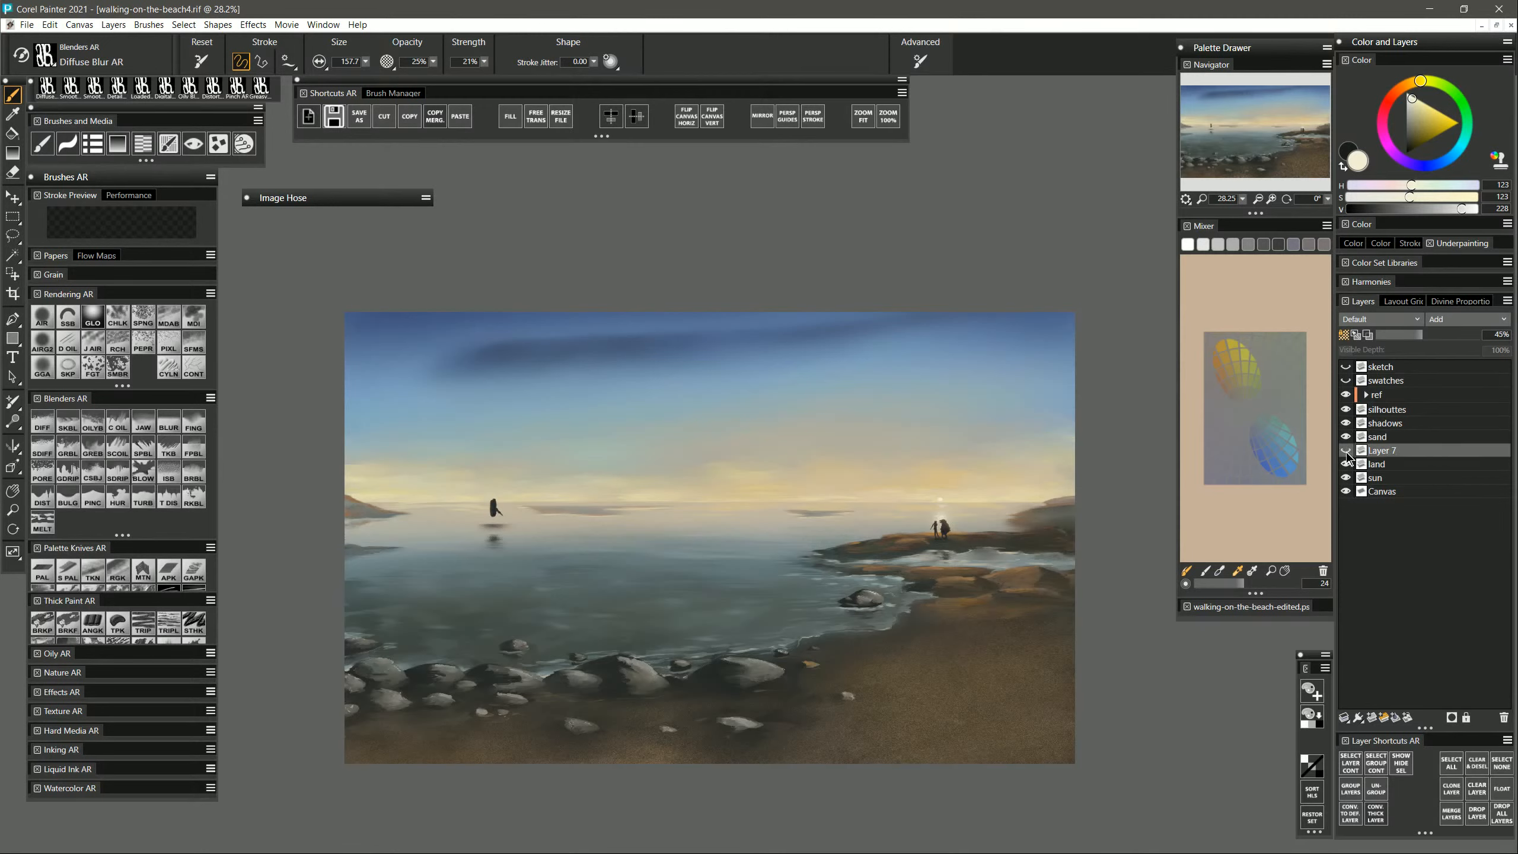
click(1346, 453)
key(Delete)
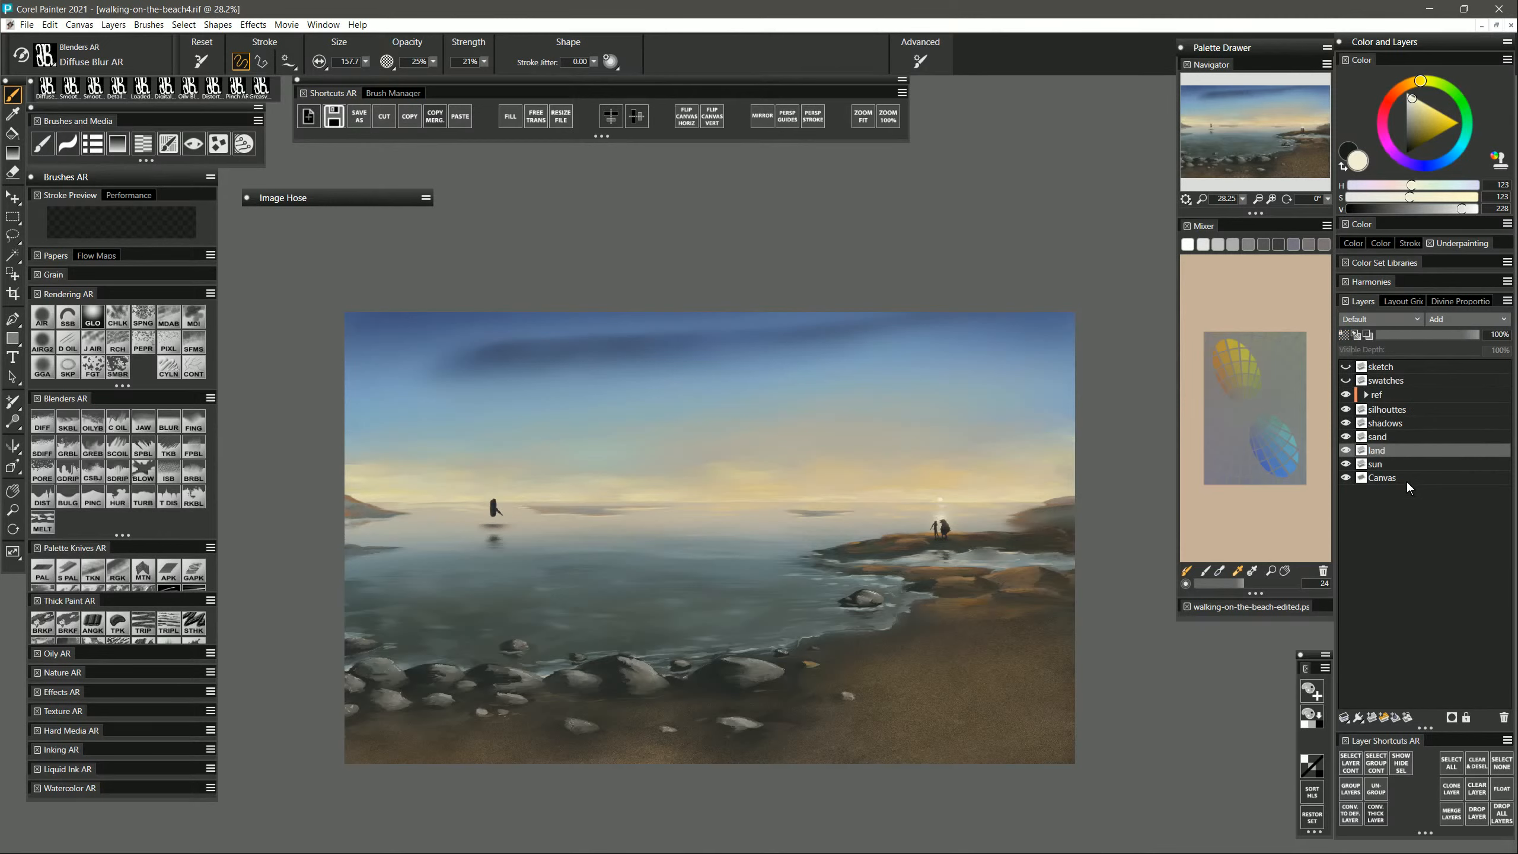
click(1392, 439)
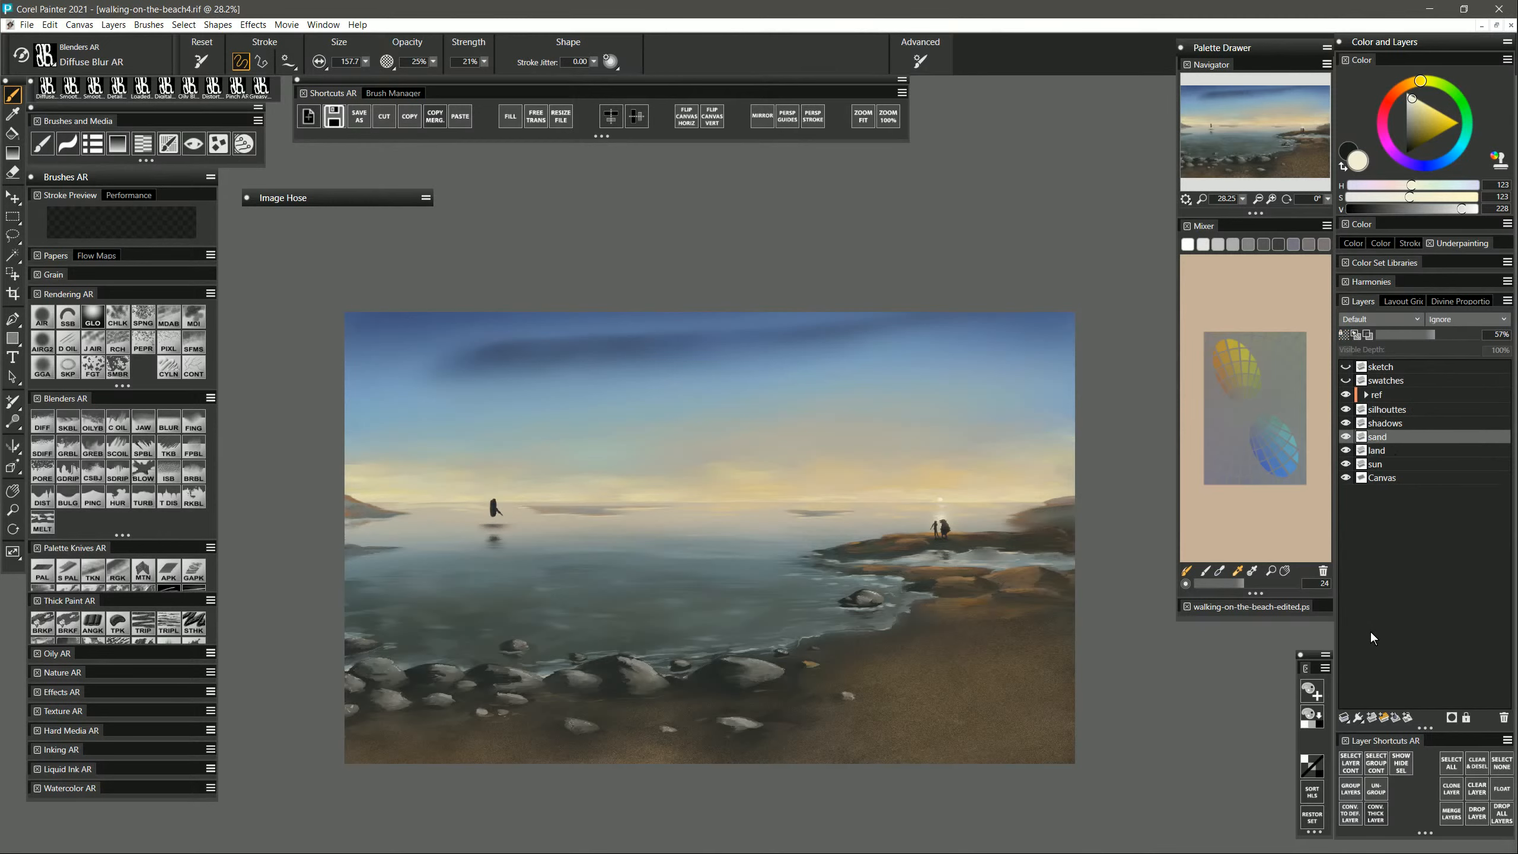
click(1373, 719)
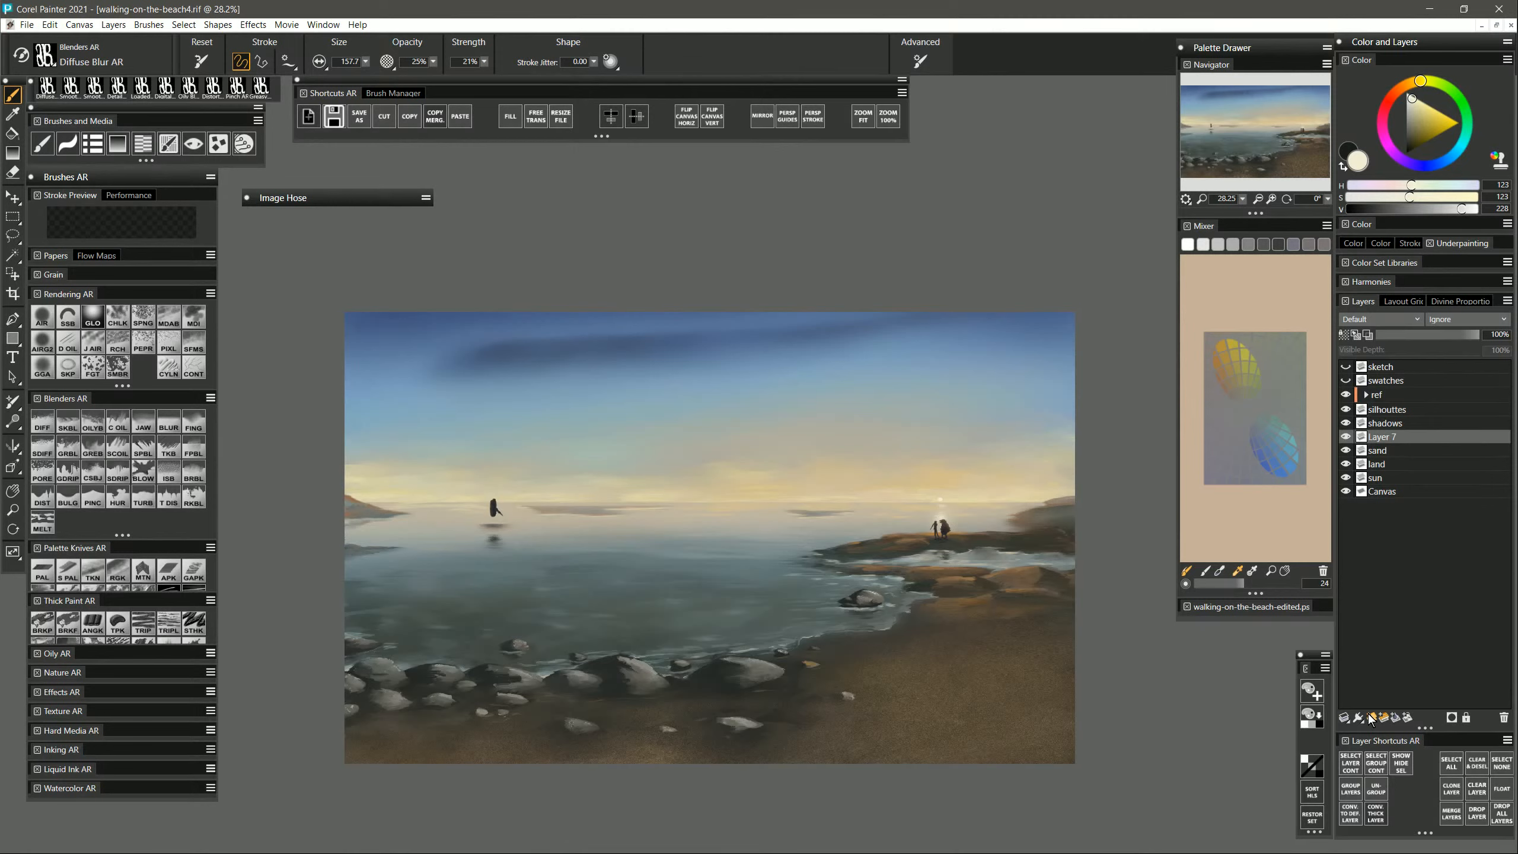
Airbrush the feet of the shore figures on the silhouttes layer with Digital Airbrush AR, using a dark colour sampled beside them.
click(1397, 412)
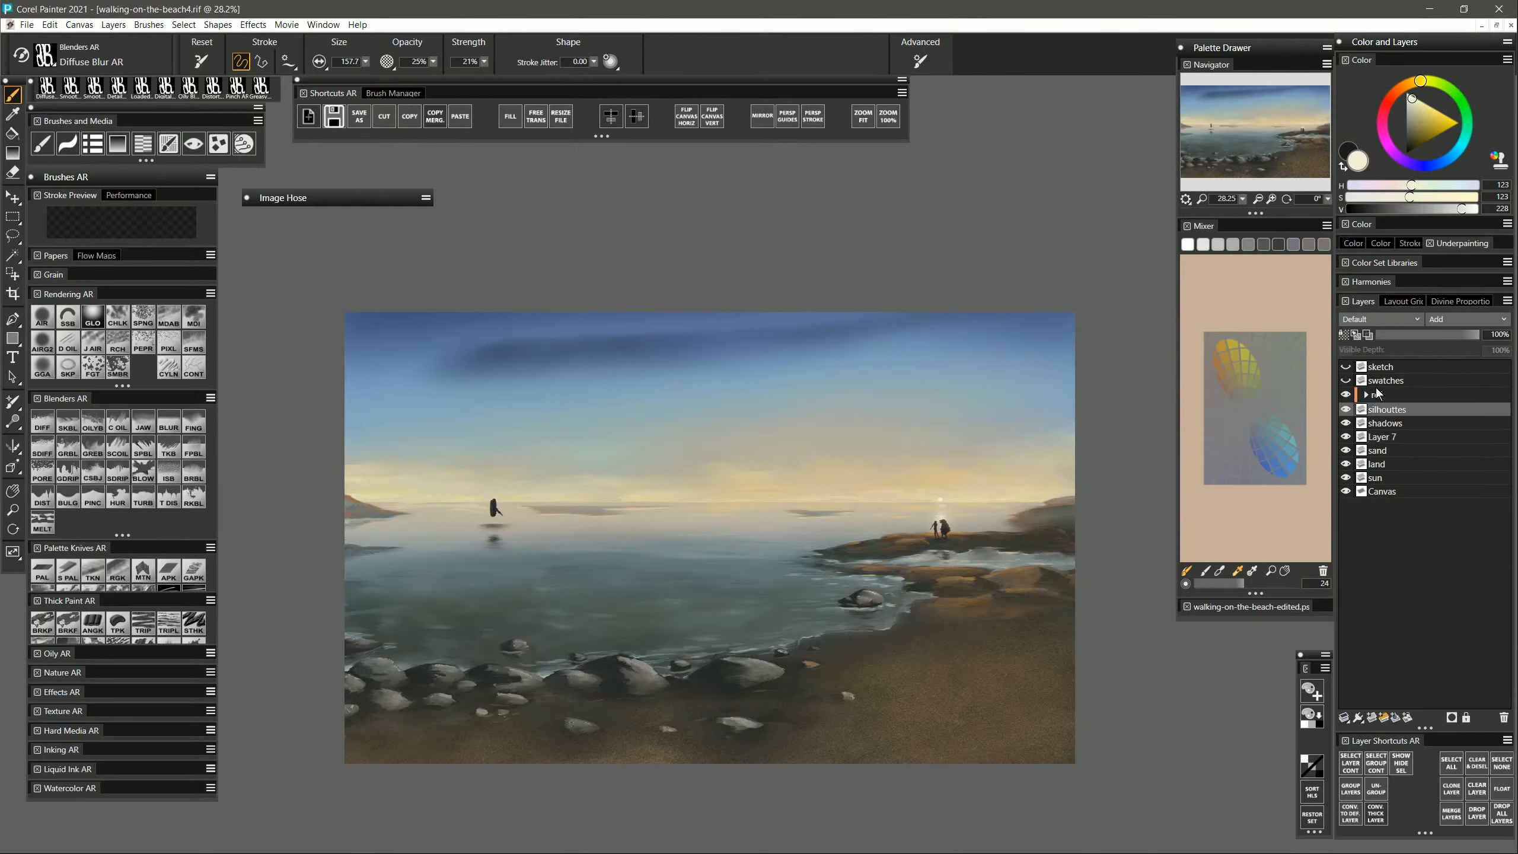
click(48, 317)
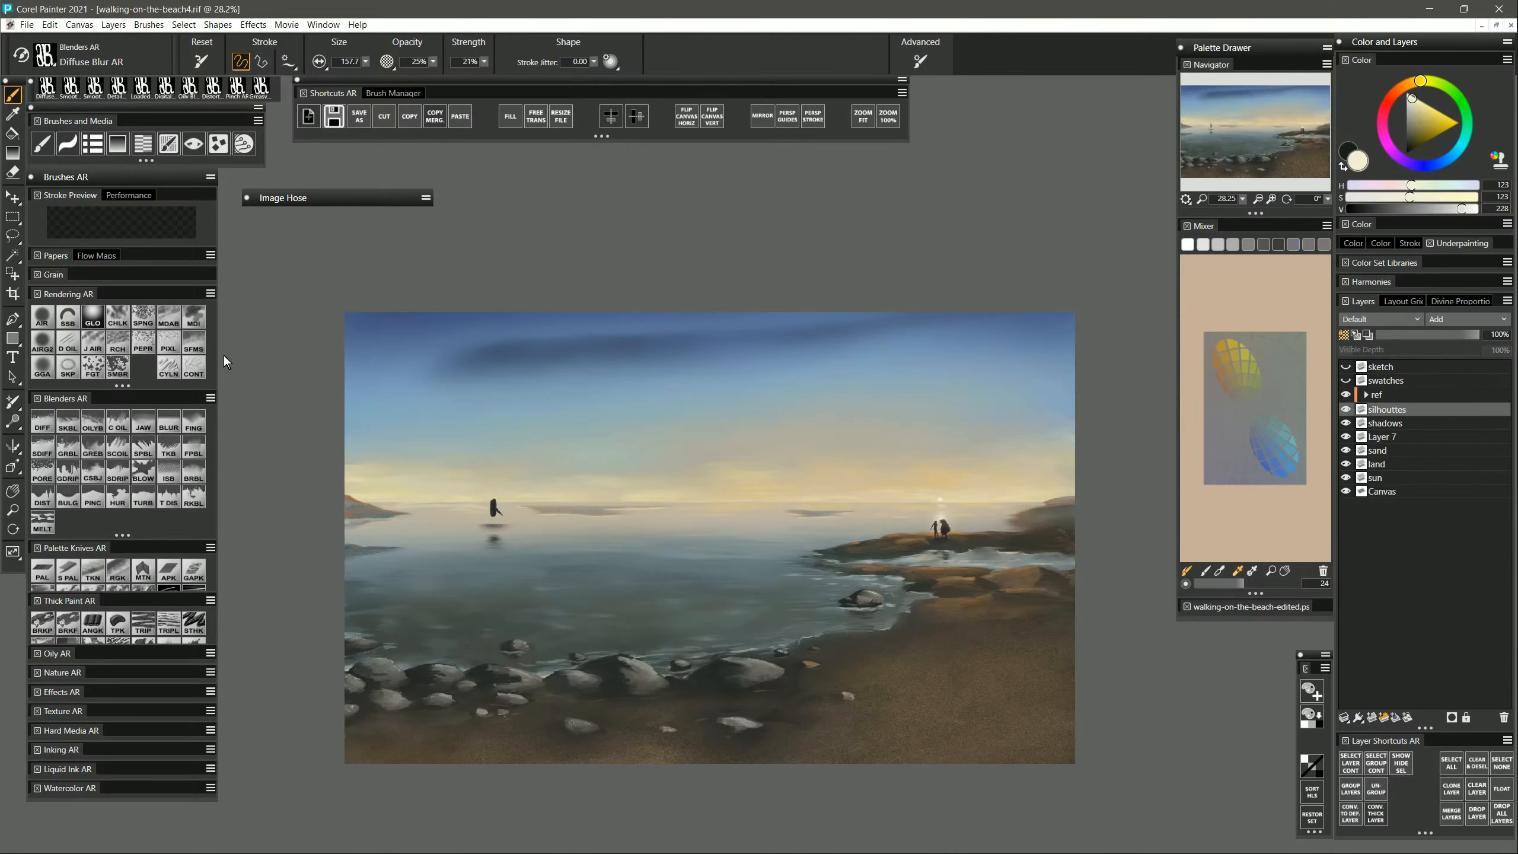
alt+click(951, 544)
drag(955, 538, 939, 541)
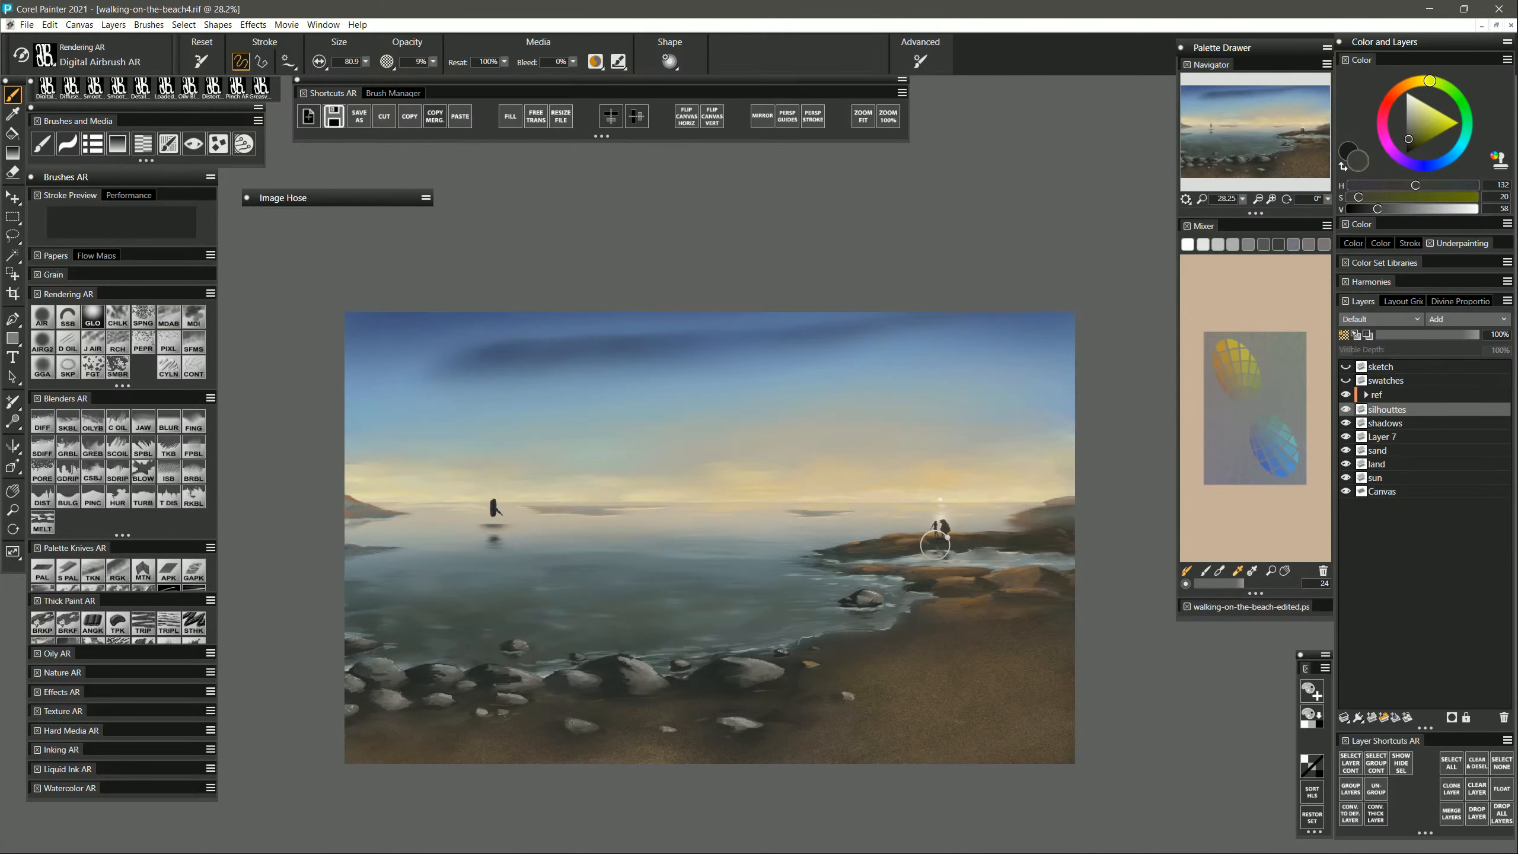
click(1393, 423)
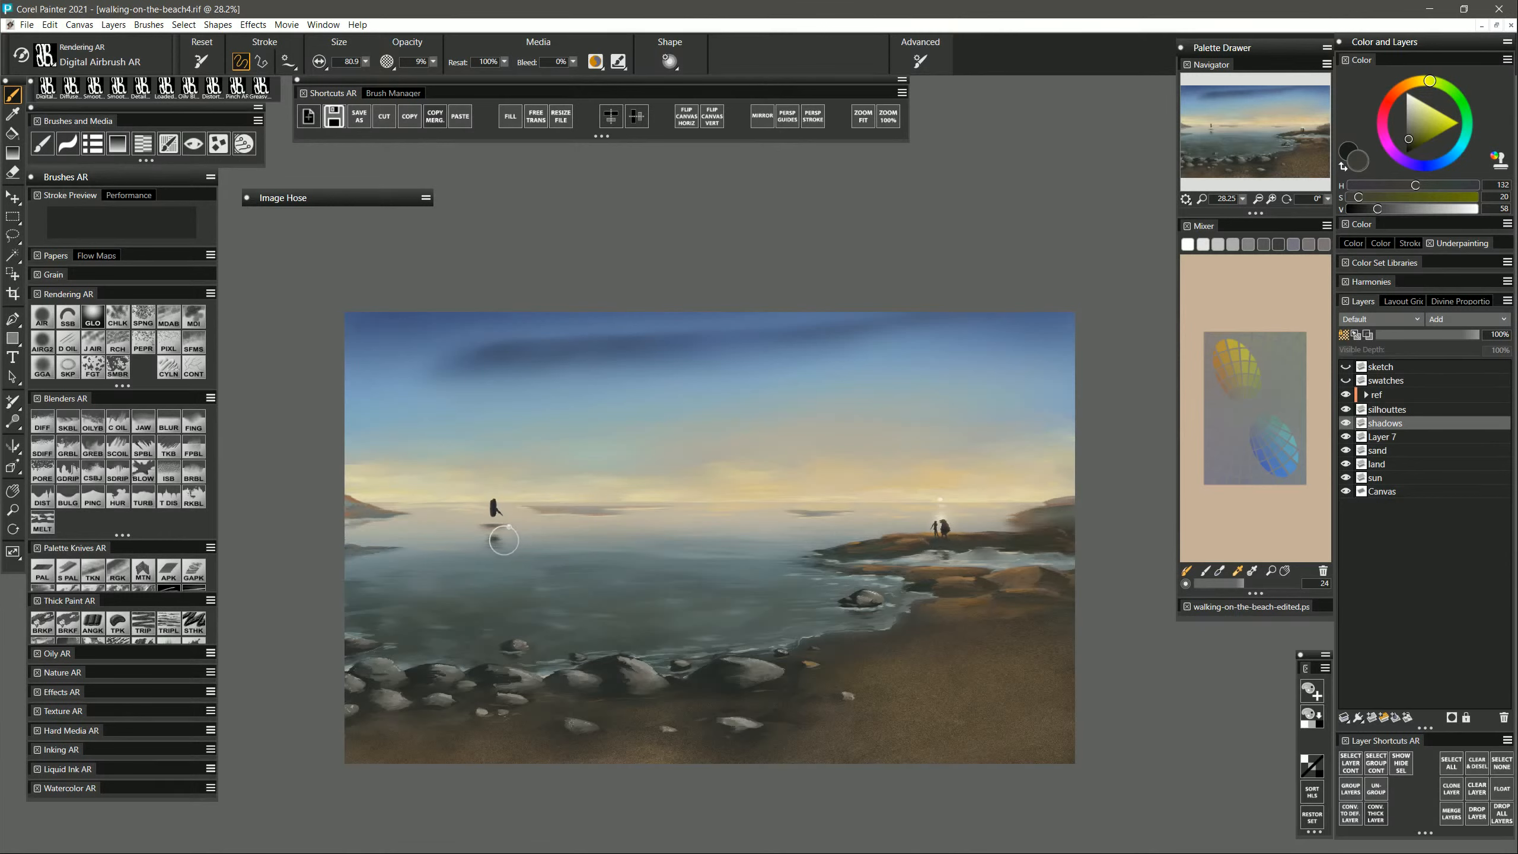
Rename the new layer above the sand layer as details.
click(1388, 439)
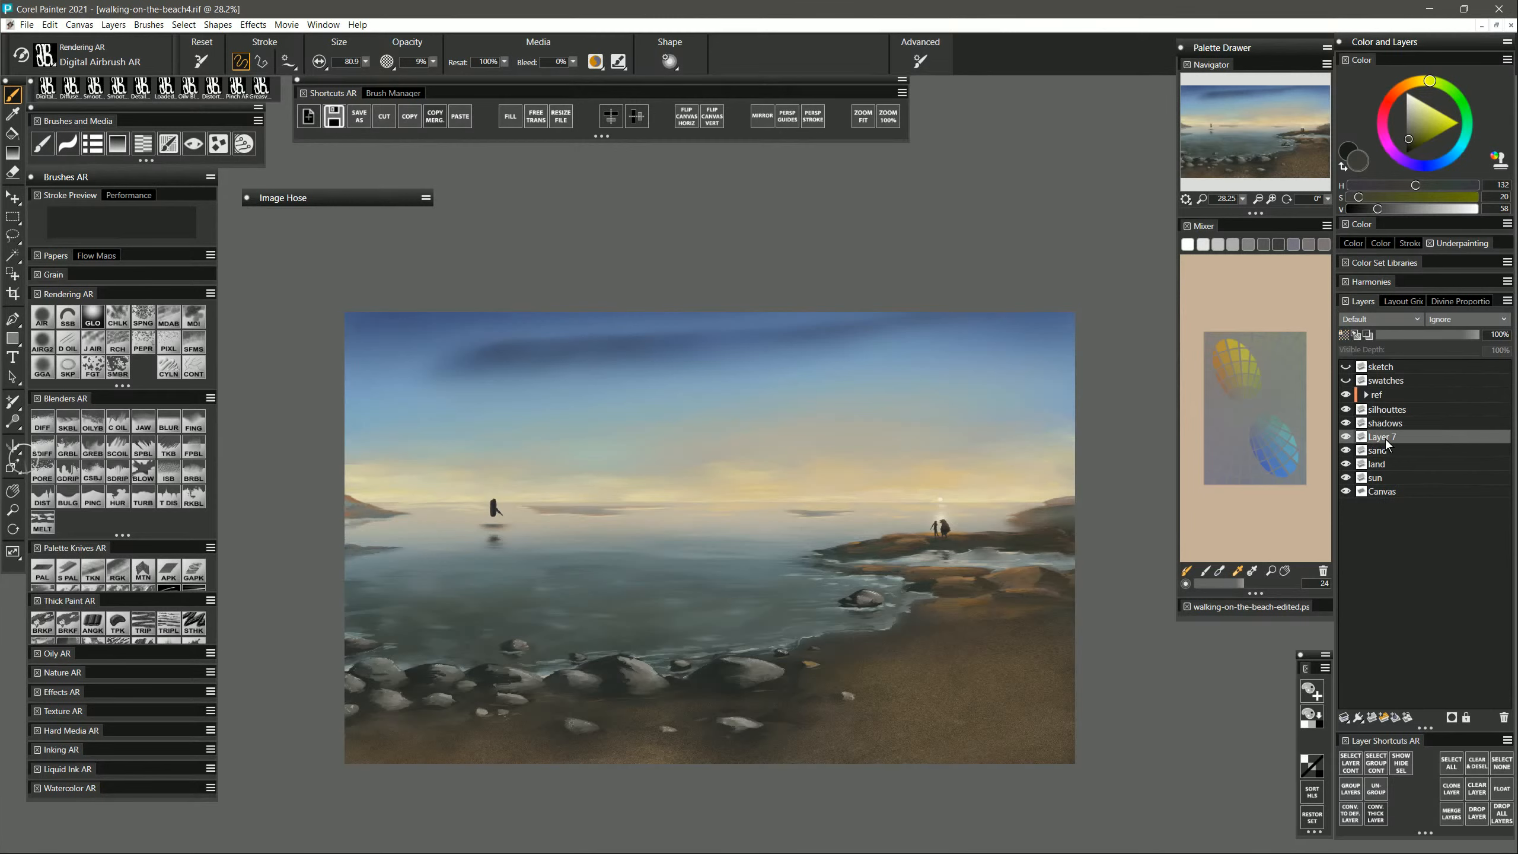
double_click(1363, 441)
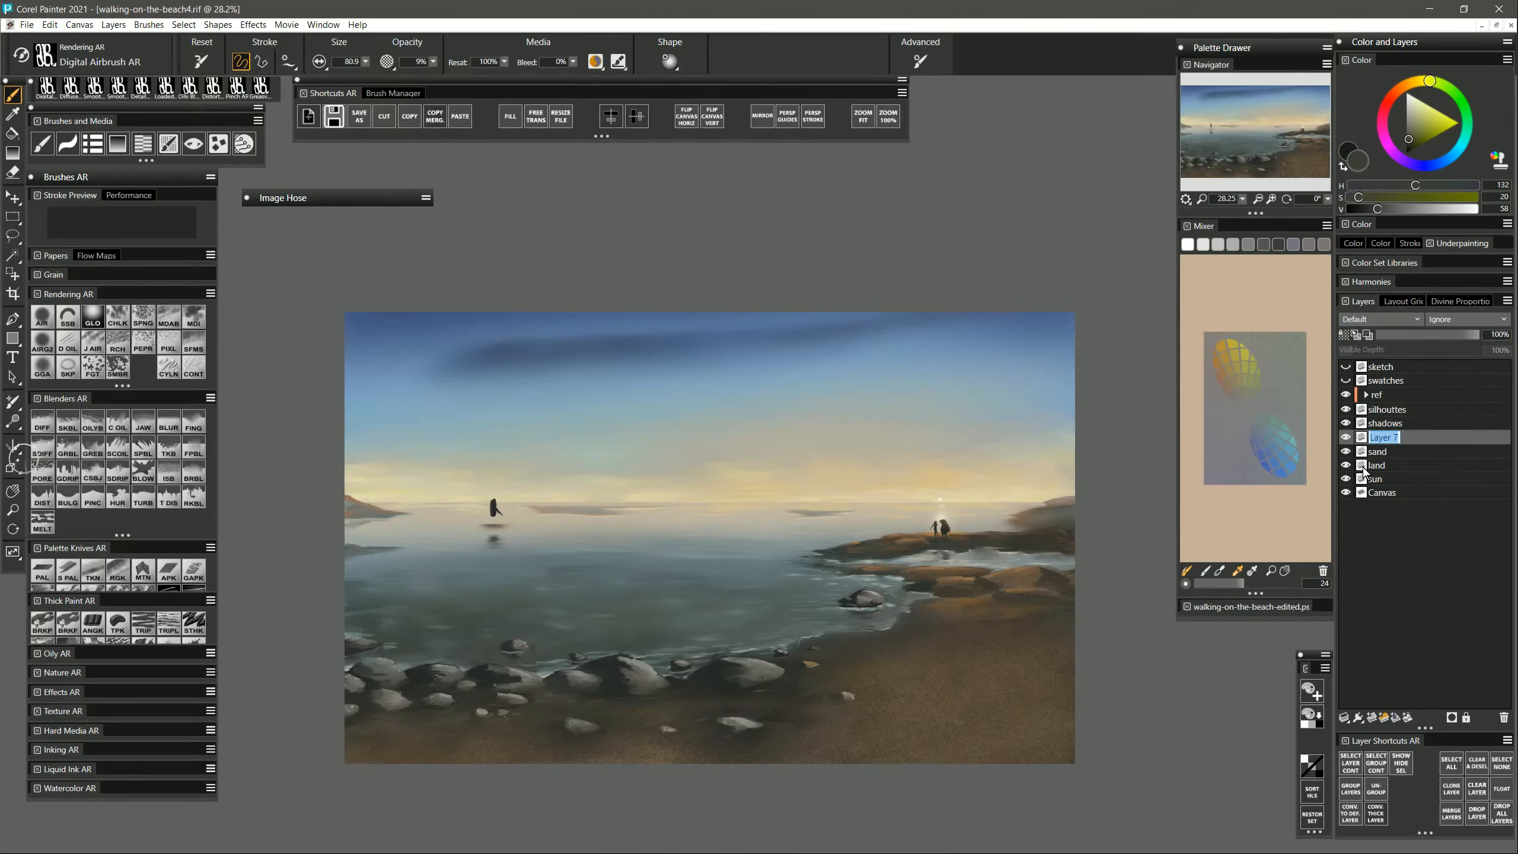
text(details)
key(Return)
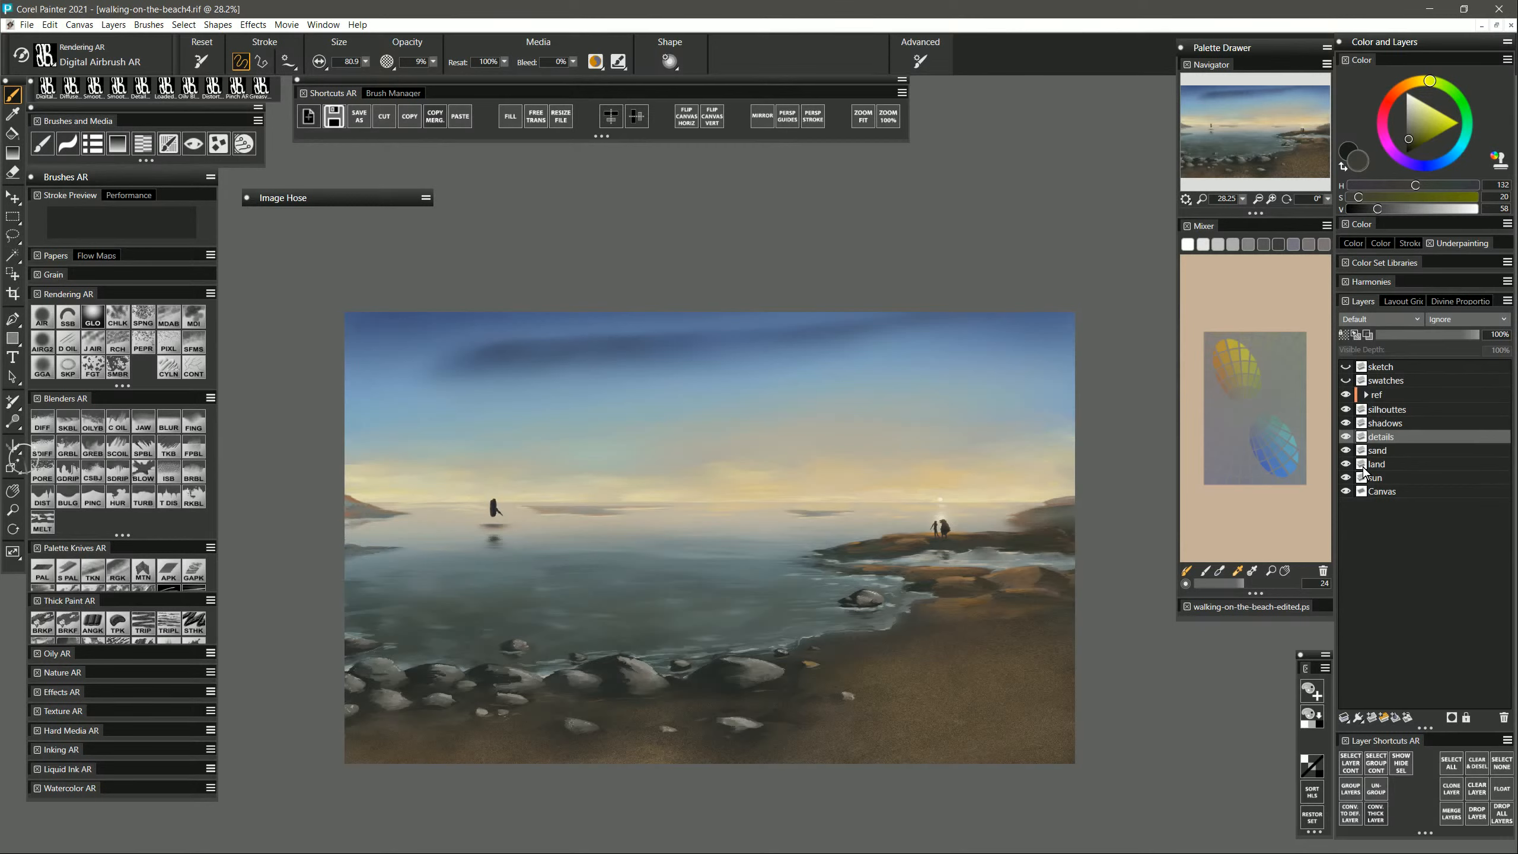
Switch to the Cylinder Pen, sample a grey from the shoreline rocks and choose a different media preset for the brush.
click(174, 370)
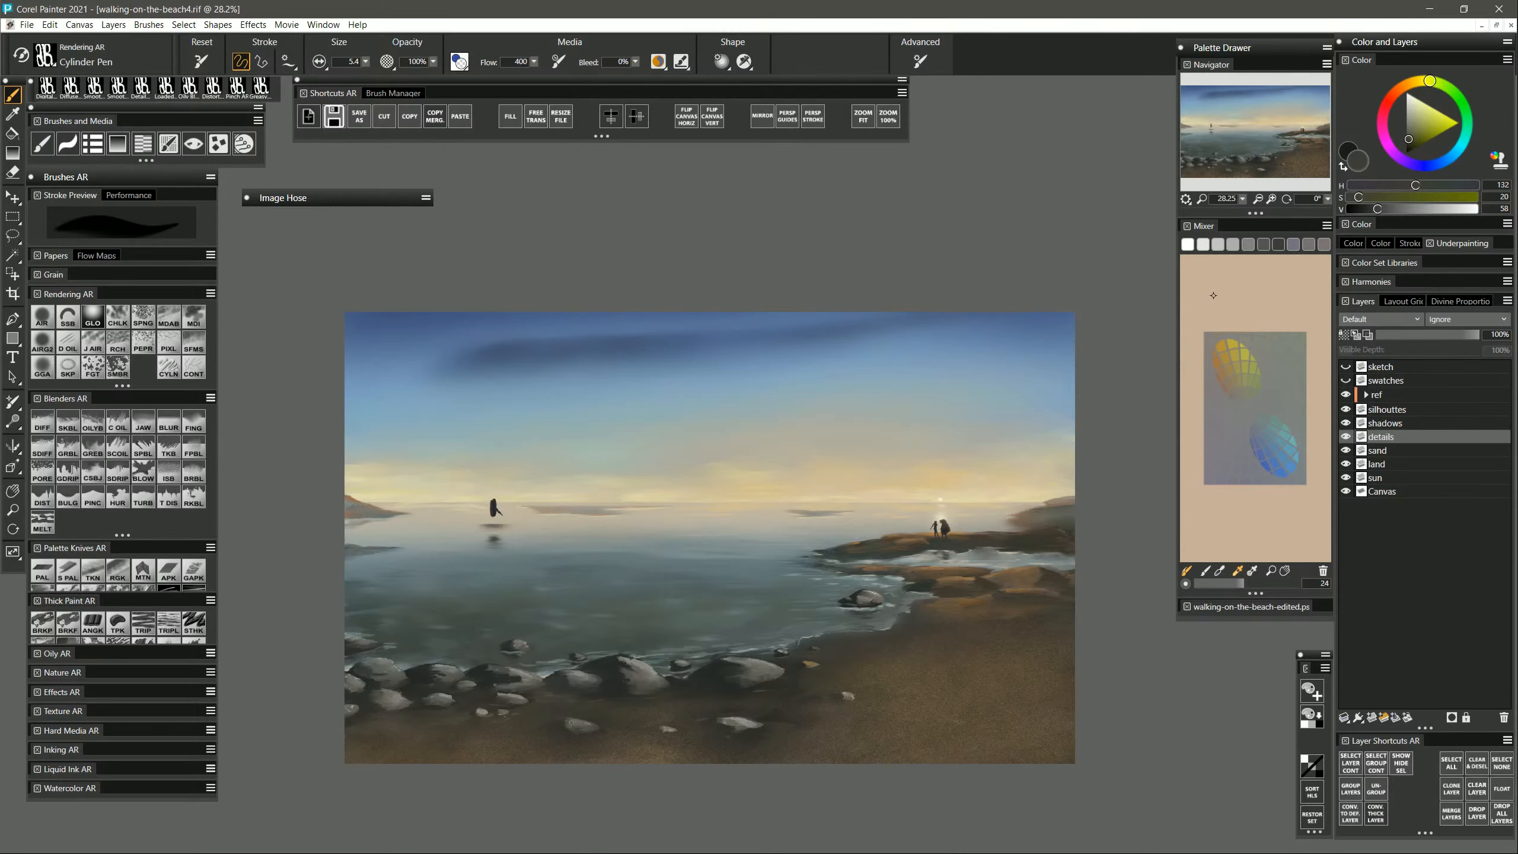
alt+click(703, 673)
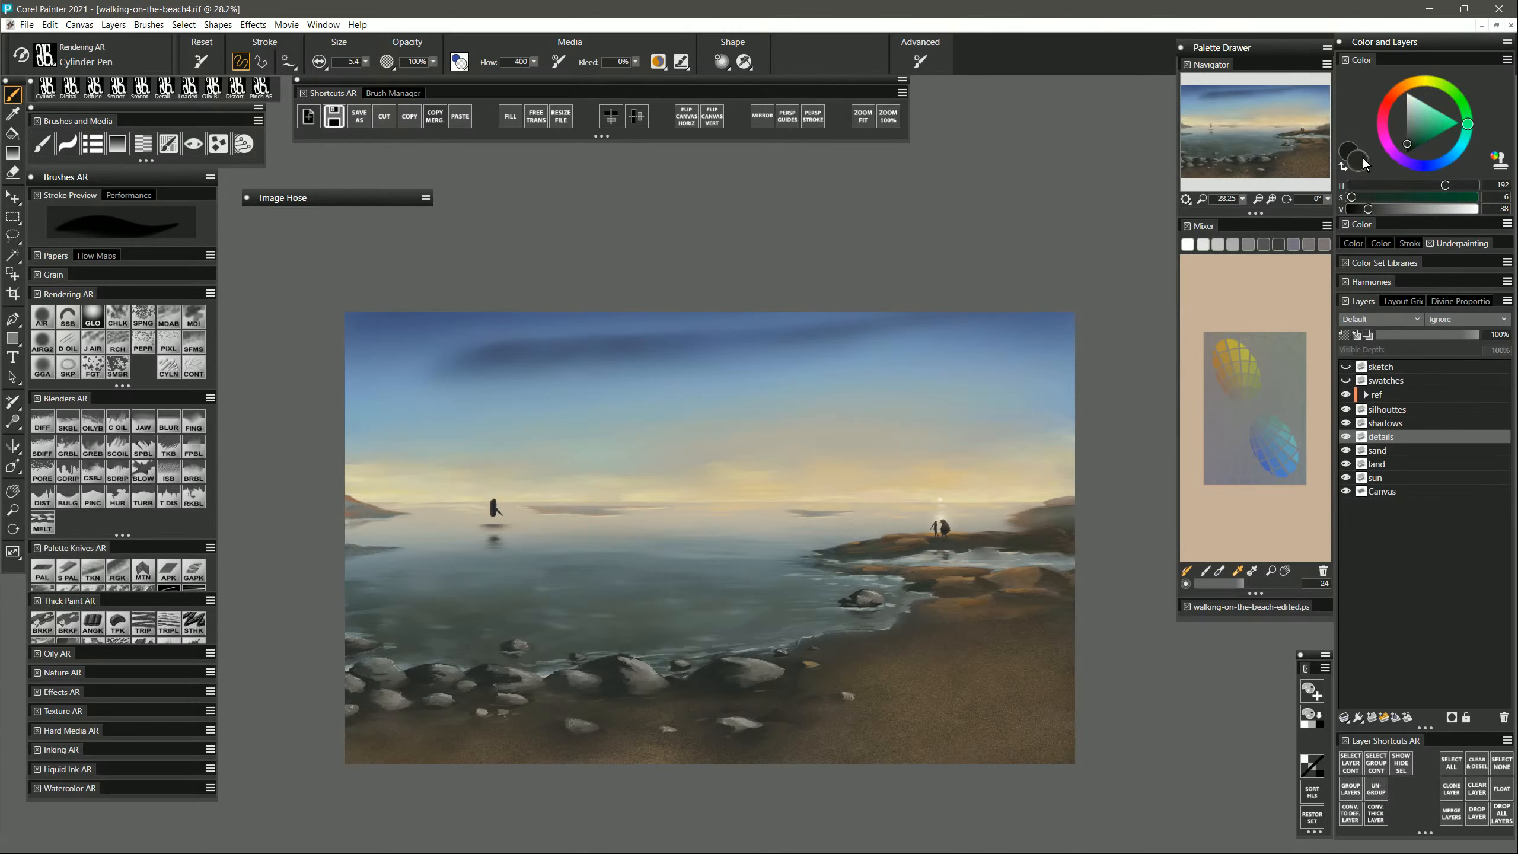
click(1358, 162)
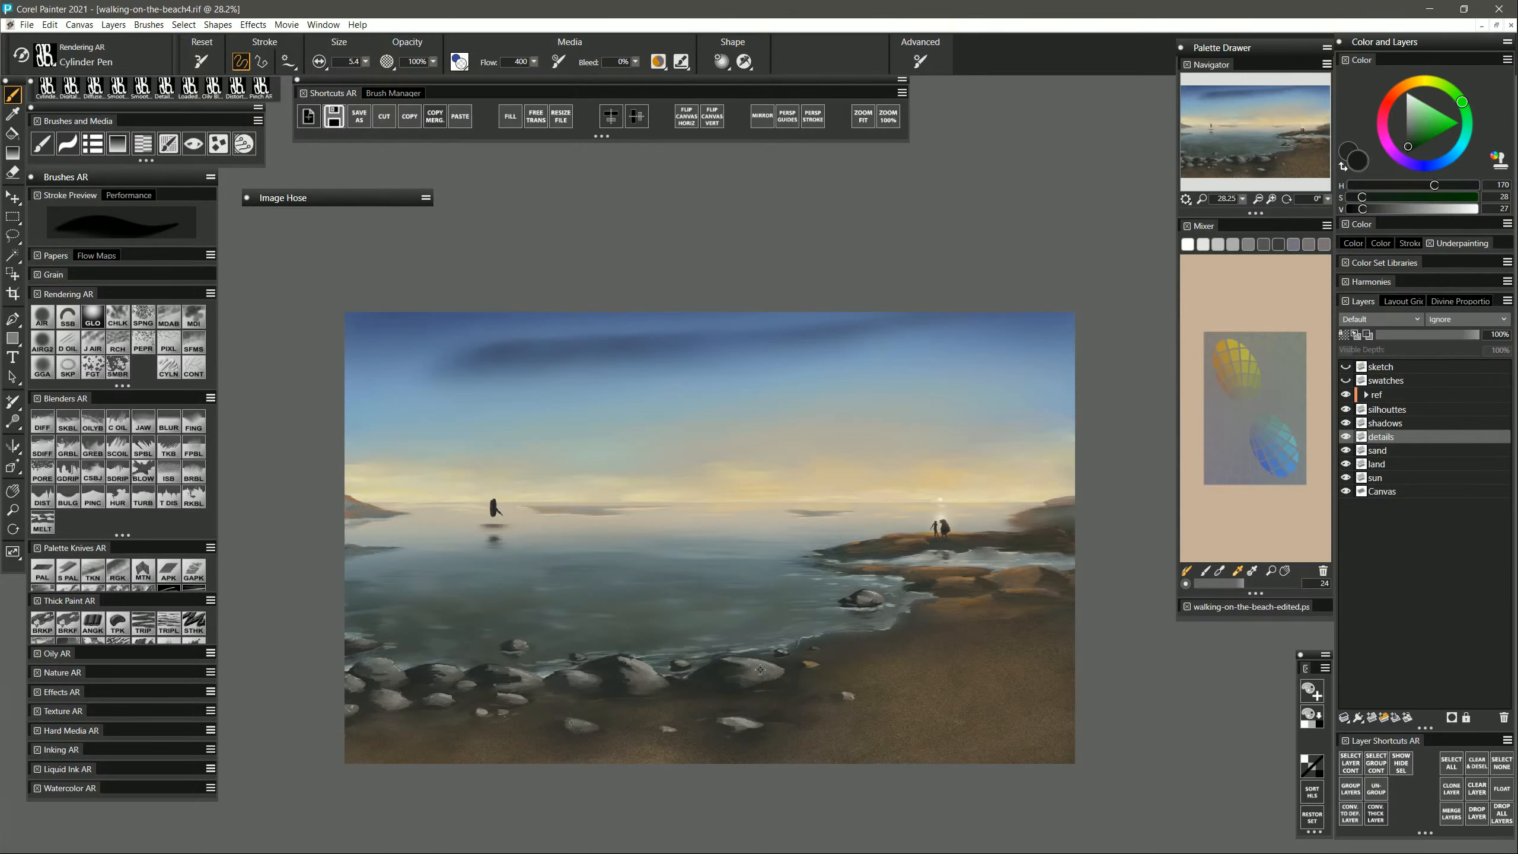
alt+click(759, 666)
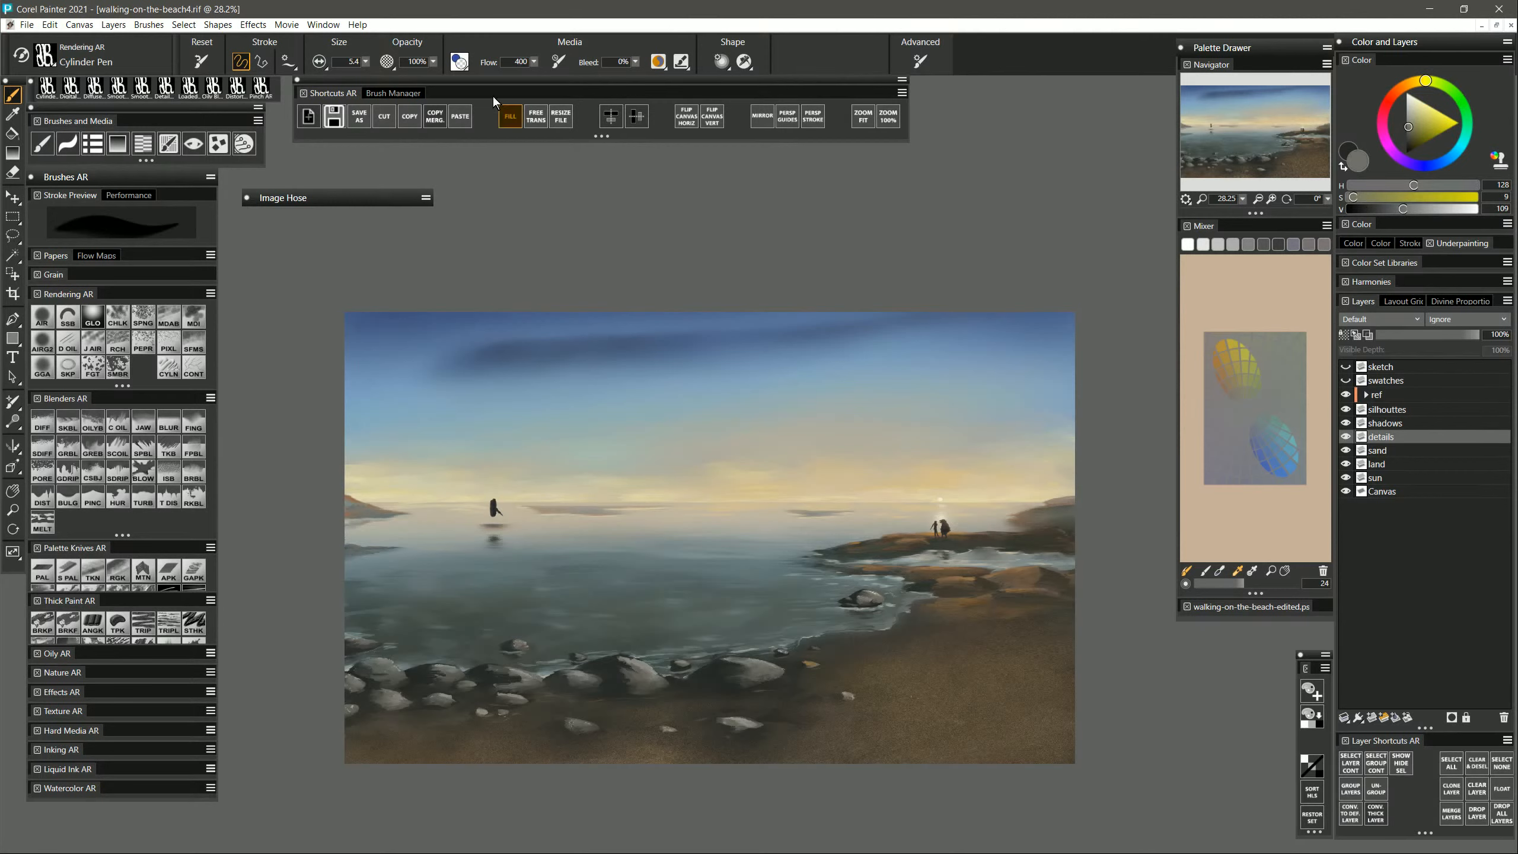
click(459, 61)
click(484, 168)
ctrl+alt+drag(912, 673, 919, 687)
key(ctrl+z)
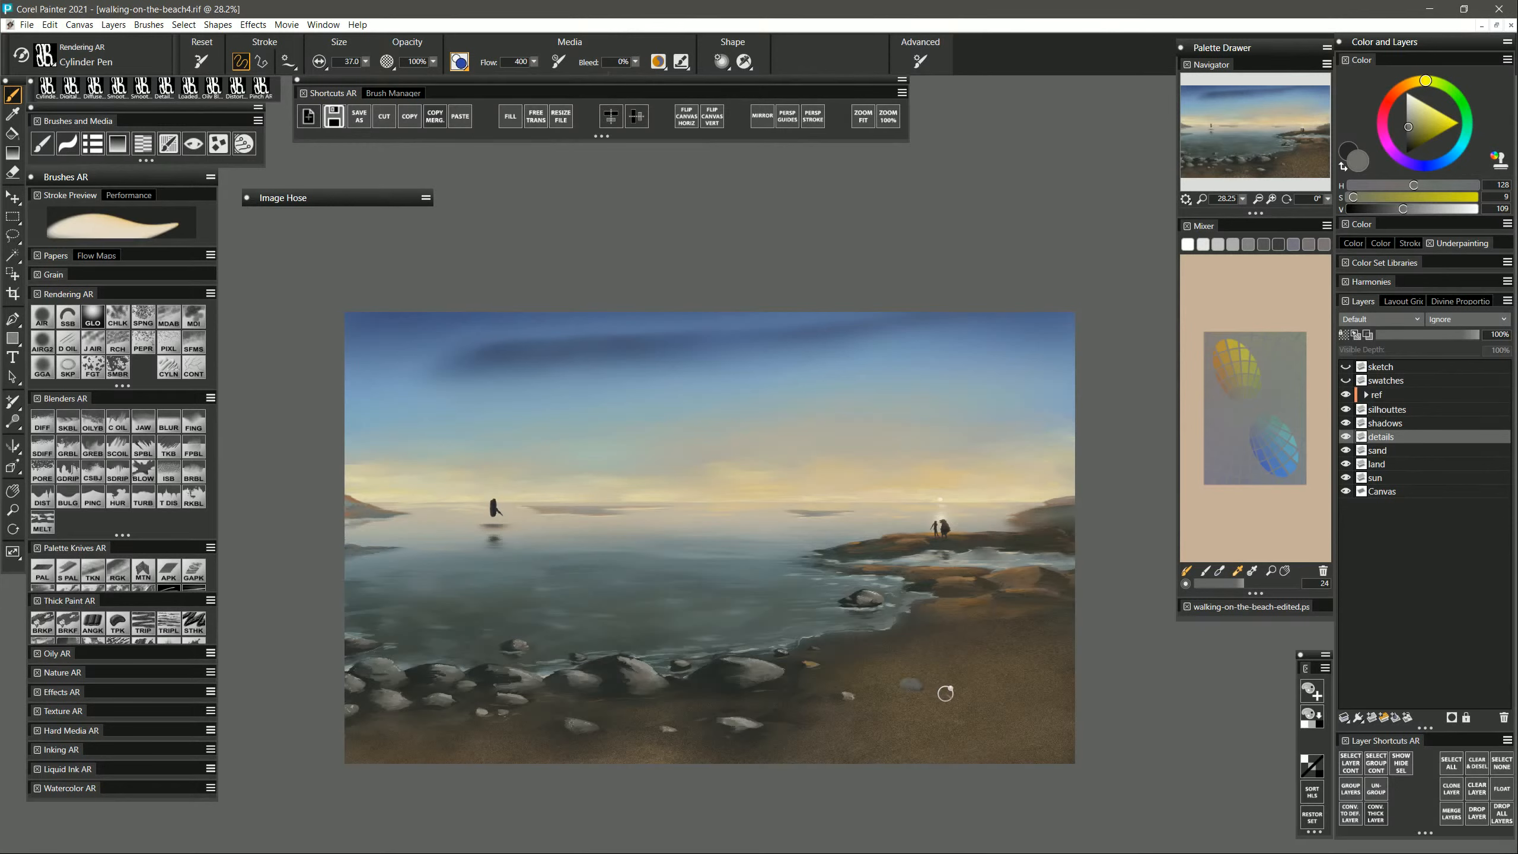
click(1344, 166)
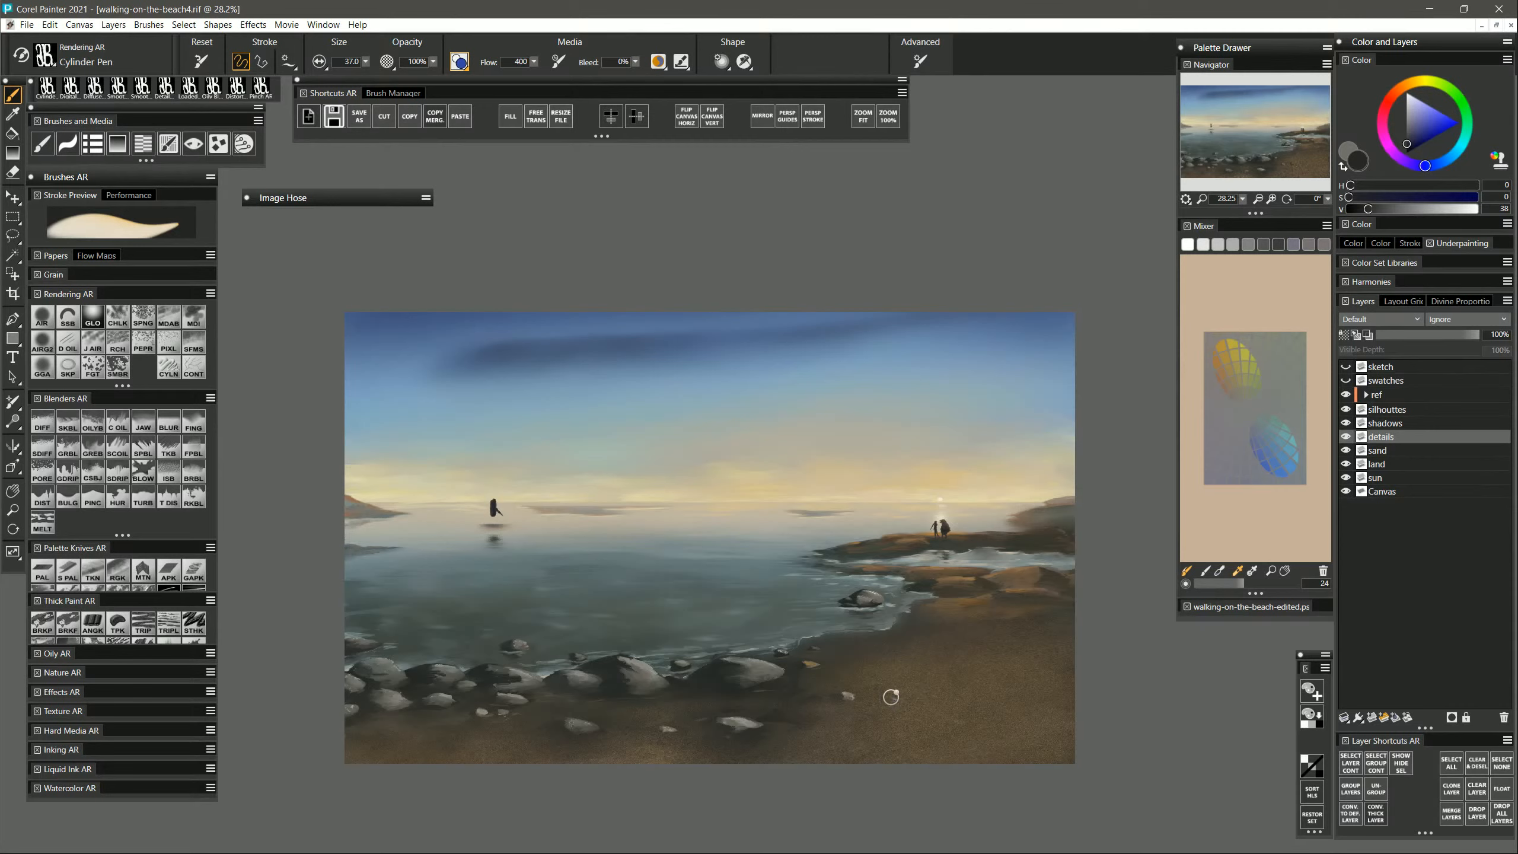
click(1343, 166)
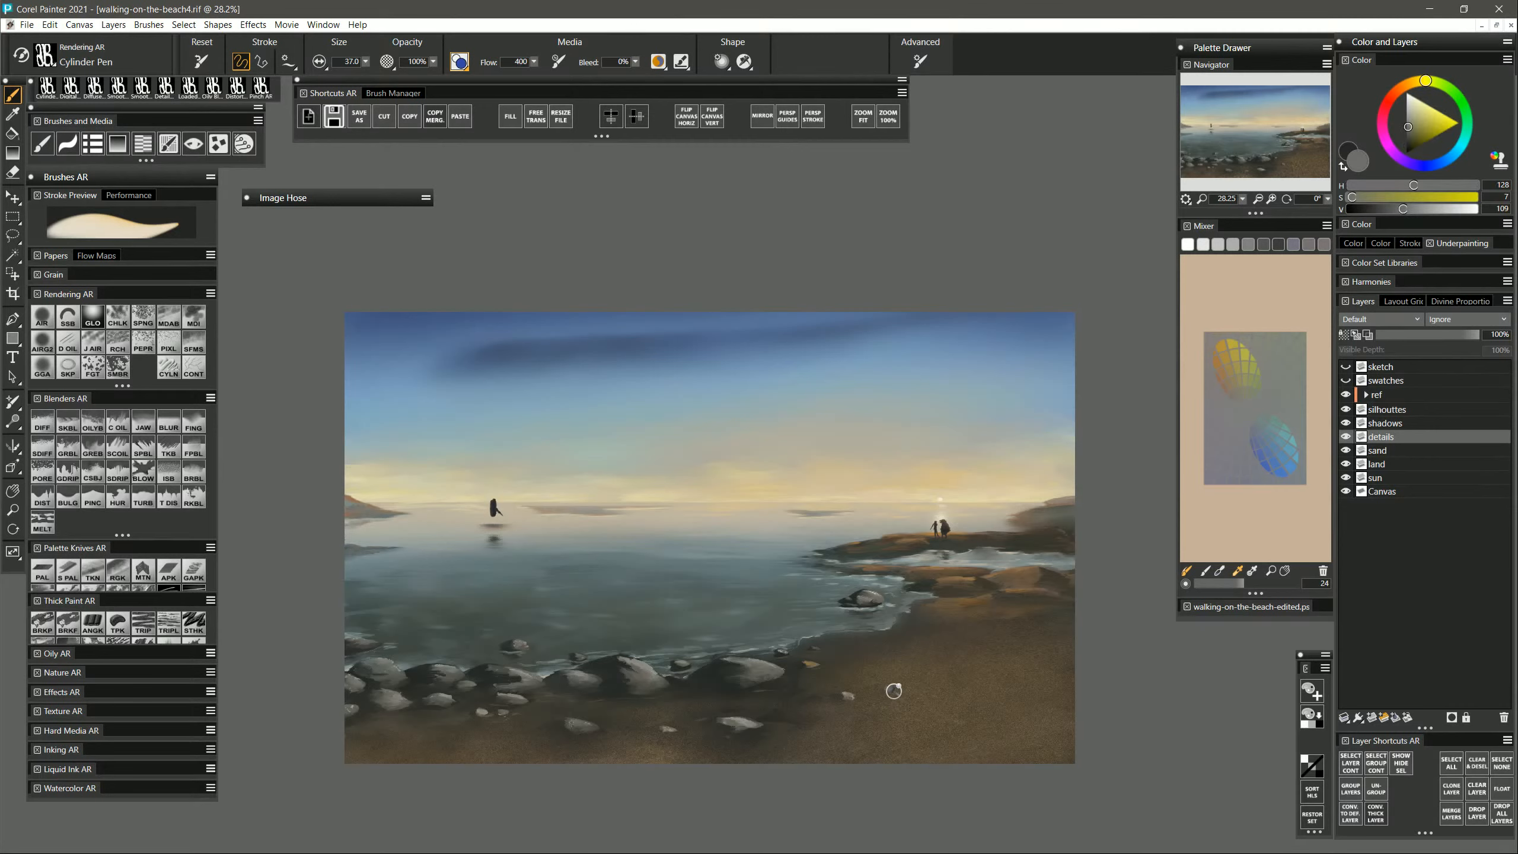
mouse_move(894, 691)
mouse_down()
mouse_move(952, 691)
mouse_move(901, 695)
mouse_up()
key(ctrl+z)
key(ctrl+z)
key(ctrl+z)
click(895, 678)
Set a light beige with hue 117, saturation 42 and value 166, and dab a small pebble on the sand.
drag(1414, 107, 1414, 83)
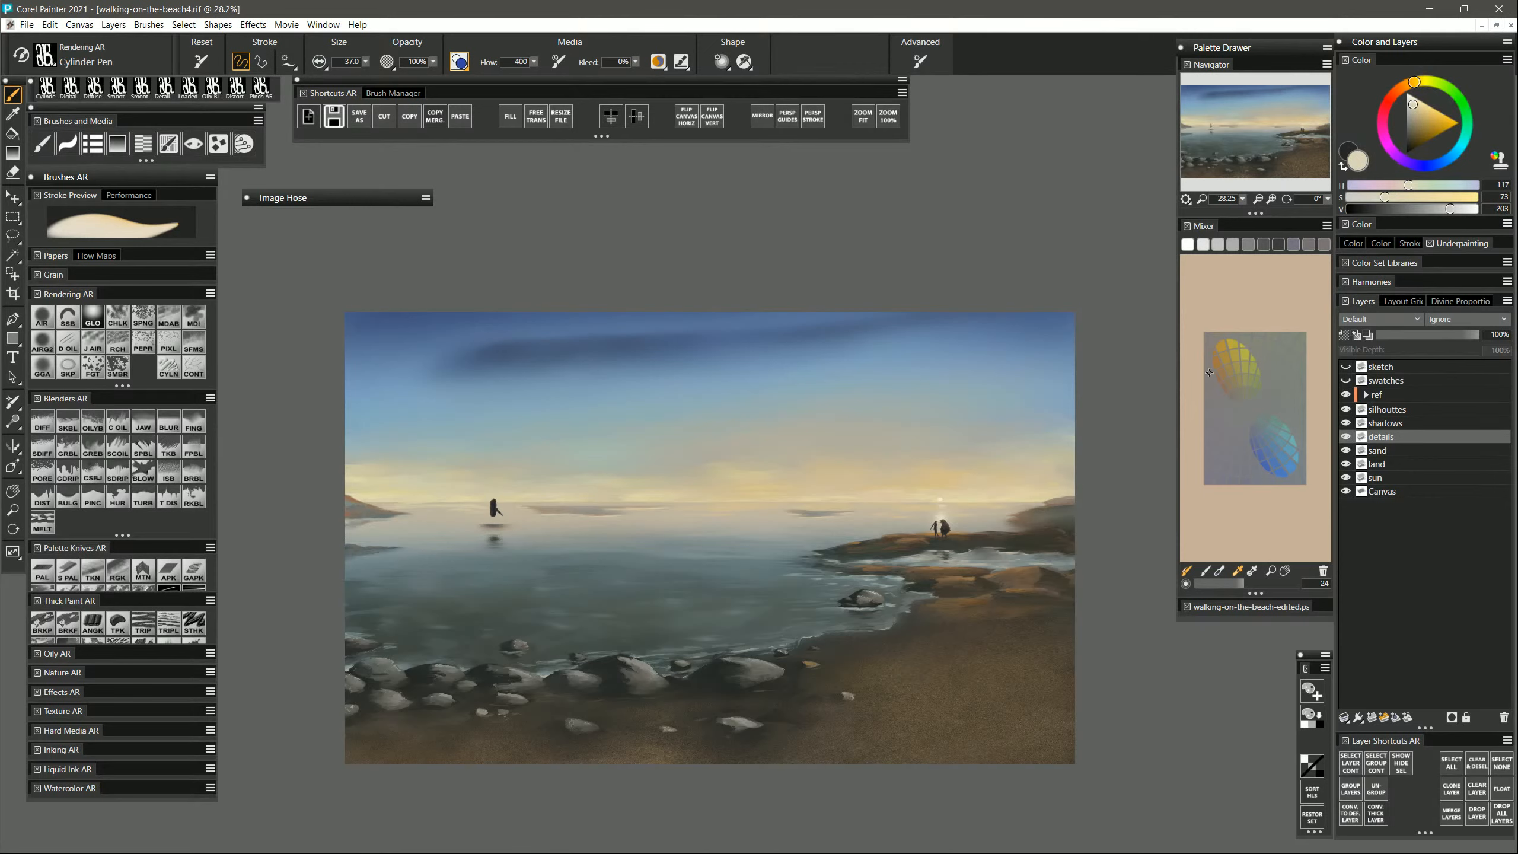
click(1414, 113)
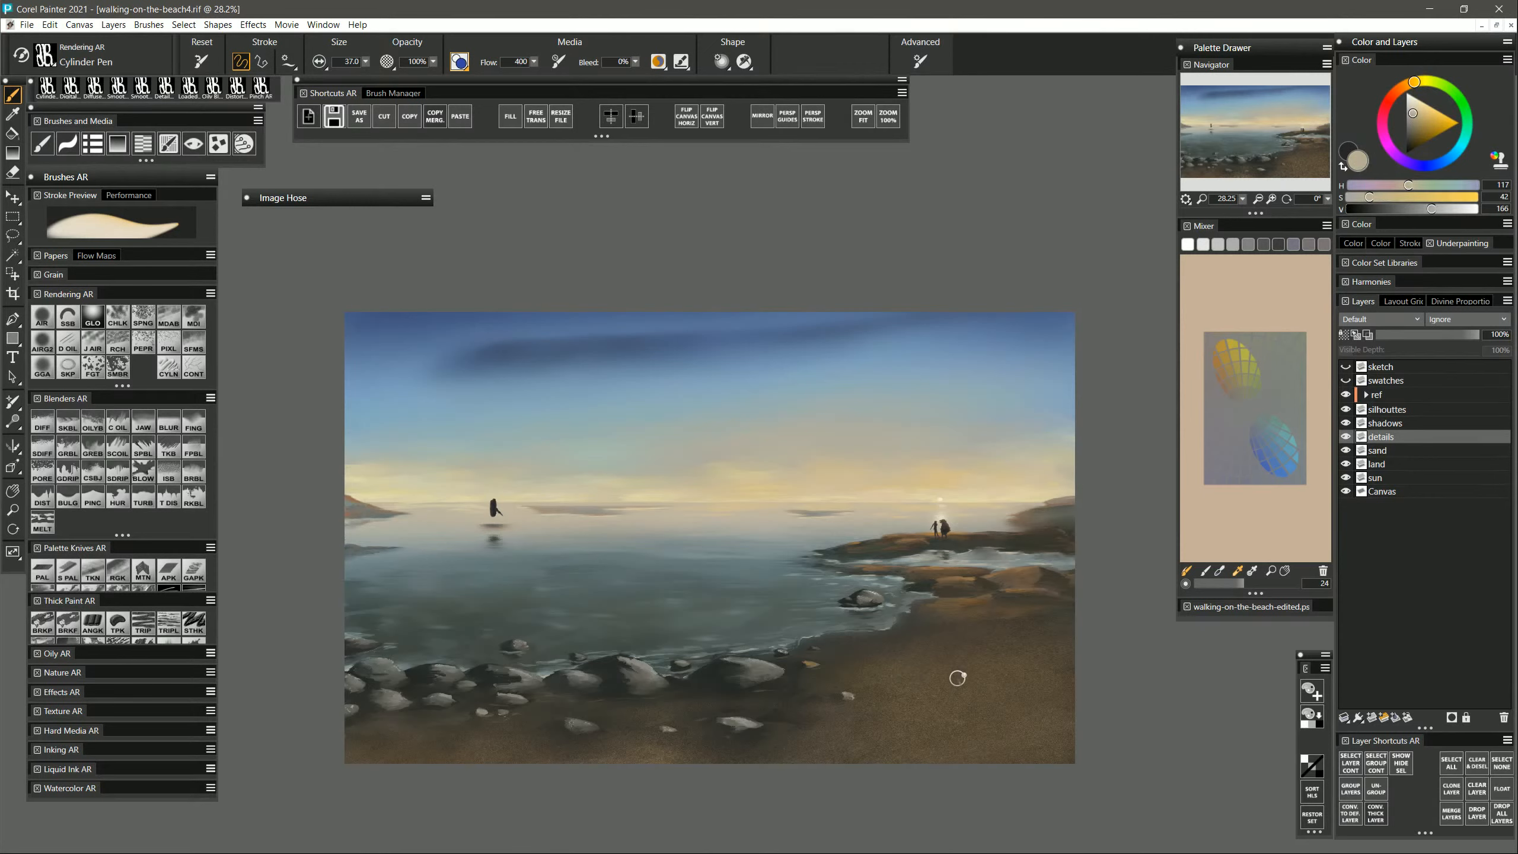
click(907, 667)
drag(909, 671, 913, 672)
Scatter small beige pebbles across the sand and along the foreground with the Cylinder Pen at size 19.1.
click(929, 669)
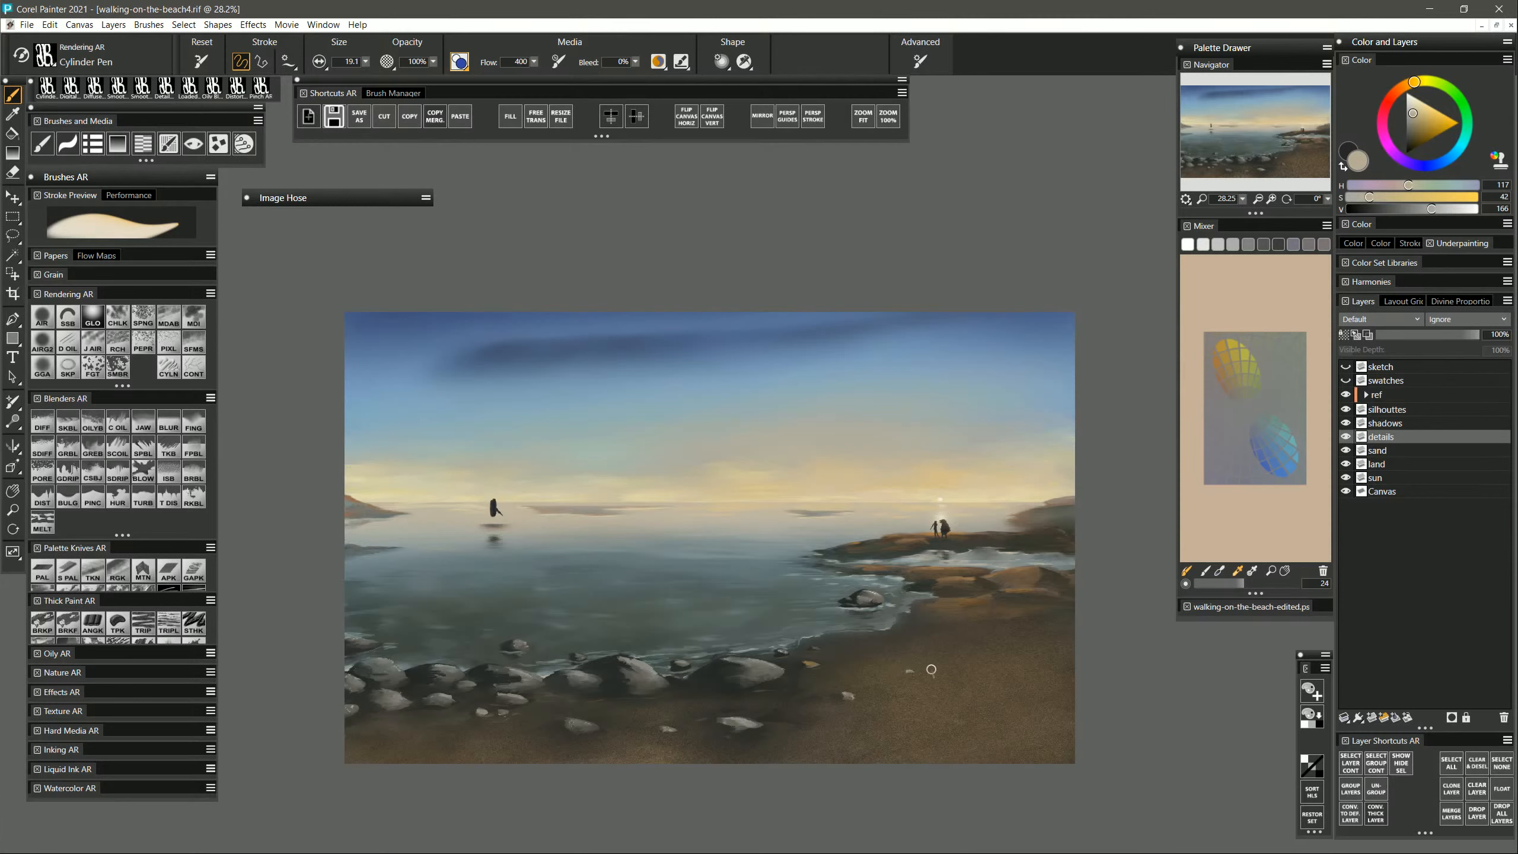
click(879, 670)
click(889, 667)
click(845, 672)
click(824, 727)
click(980, 694)
click(916, 678)
click(905, 678)
click(924, 675)
click(995, 649)
click(617, 729)
click(635, 731)
click(462, 746)
click(469, 745)
click(408, 753)
click(361, 755)
click(939, 641)
click(1018, 630)
click(1037, 629)
click(982, 626)
click(1004, 625)
click(1027, 658)
click(1043, 655)
click(1055, 653)
click(1060, 657)
click(1069, 636)
click(1065, 618)
click(965, 734)
click(980, 733)
click(994, 744)
click(1006, 747)
click(1021, 746)
click(1043, 741)
click(910, 756)
click(1071, 687)
Sample a dark brown from the sand just below the rocky ledge.
alt+click(978, 608)
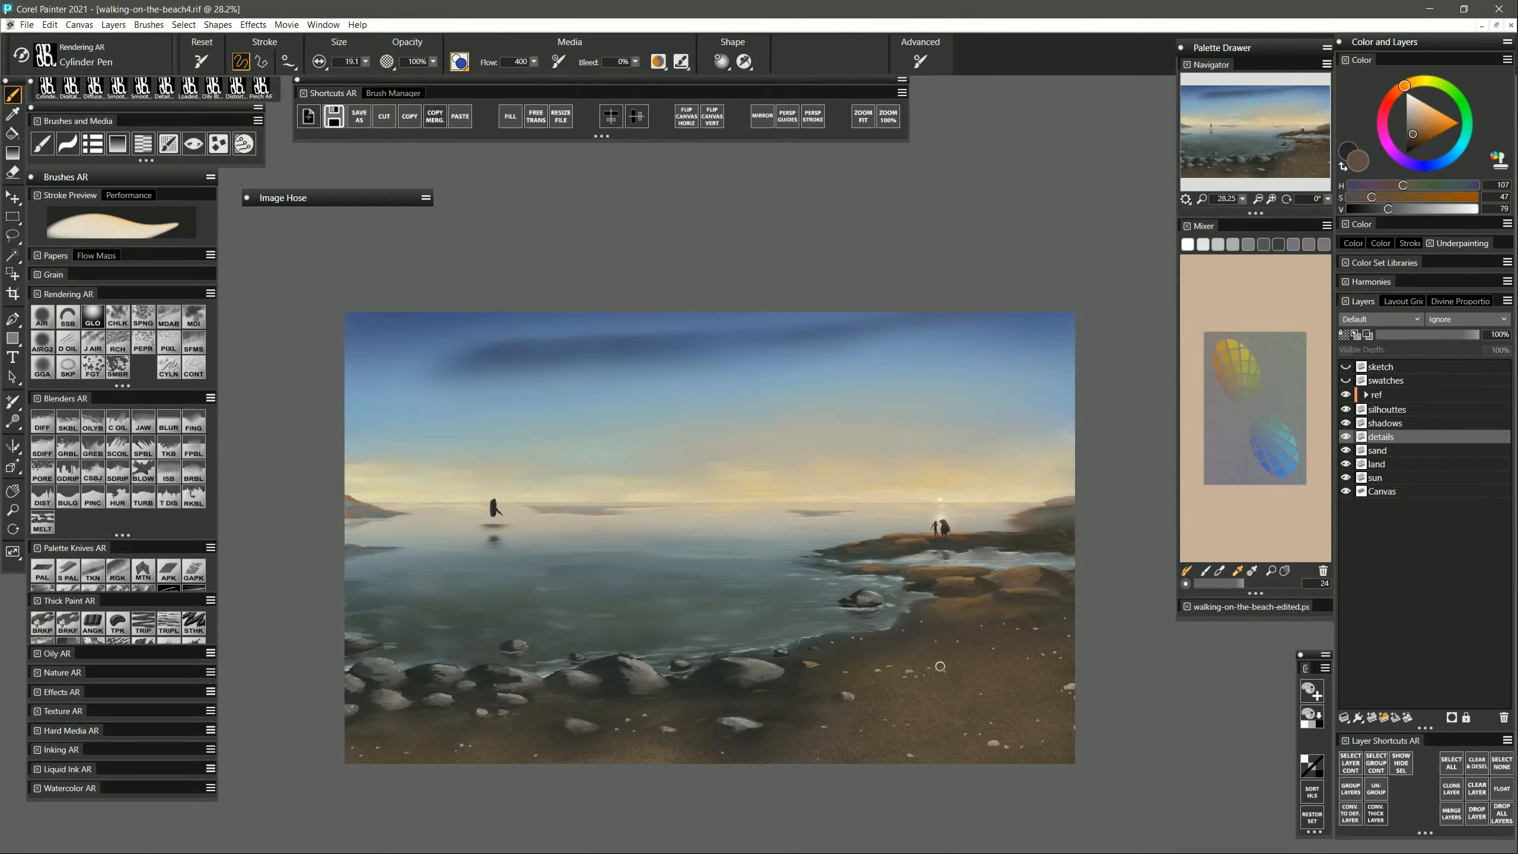
Sample a brown from the sand, duplicate the details layer, and set the lower copy's blend mode to Multiply.
alt+click(952, 668)
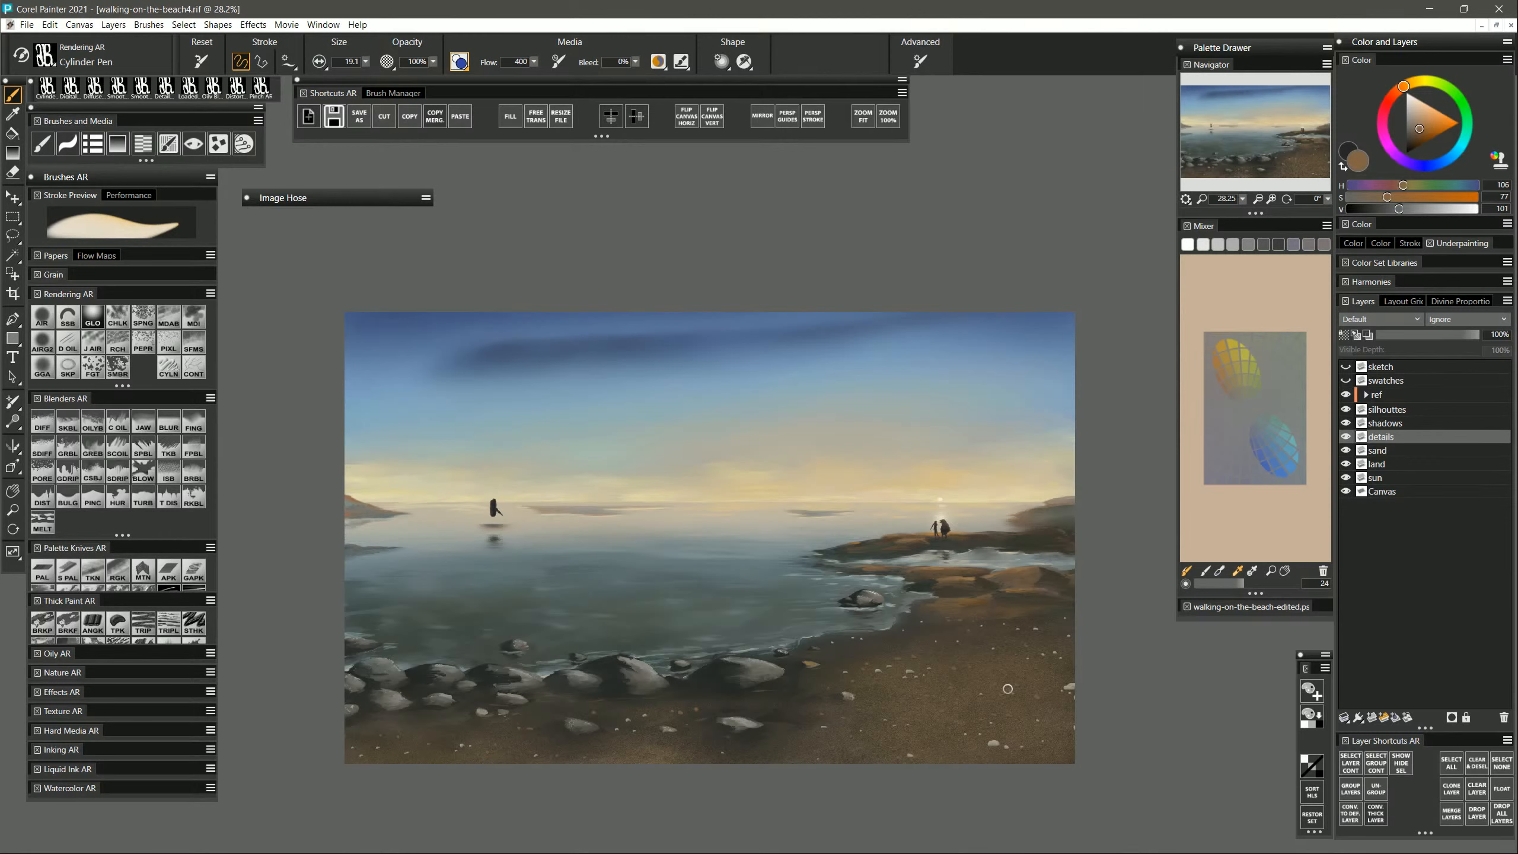
right_click(1383, 437)
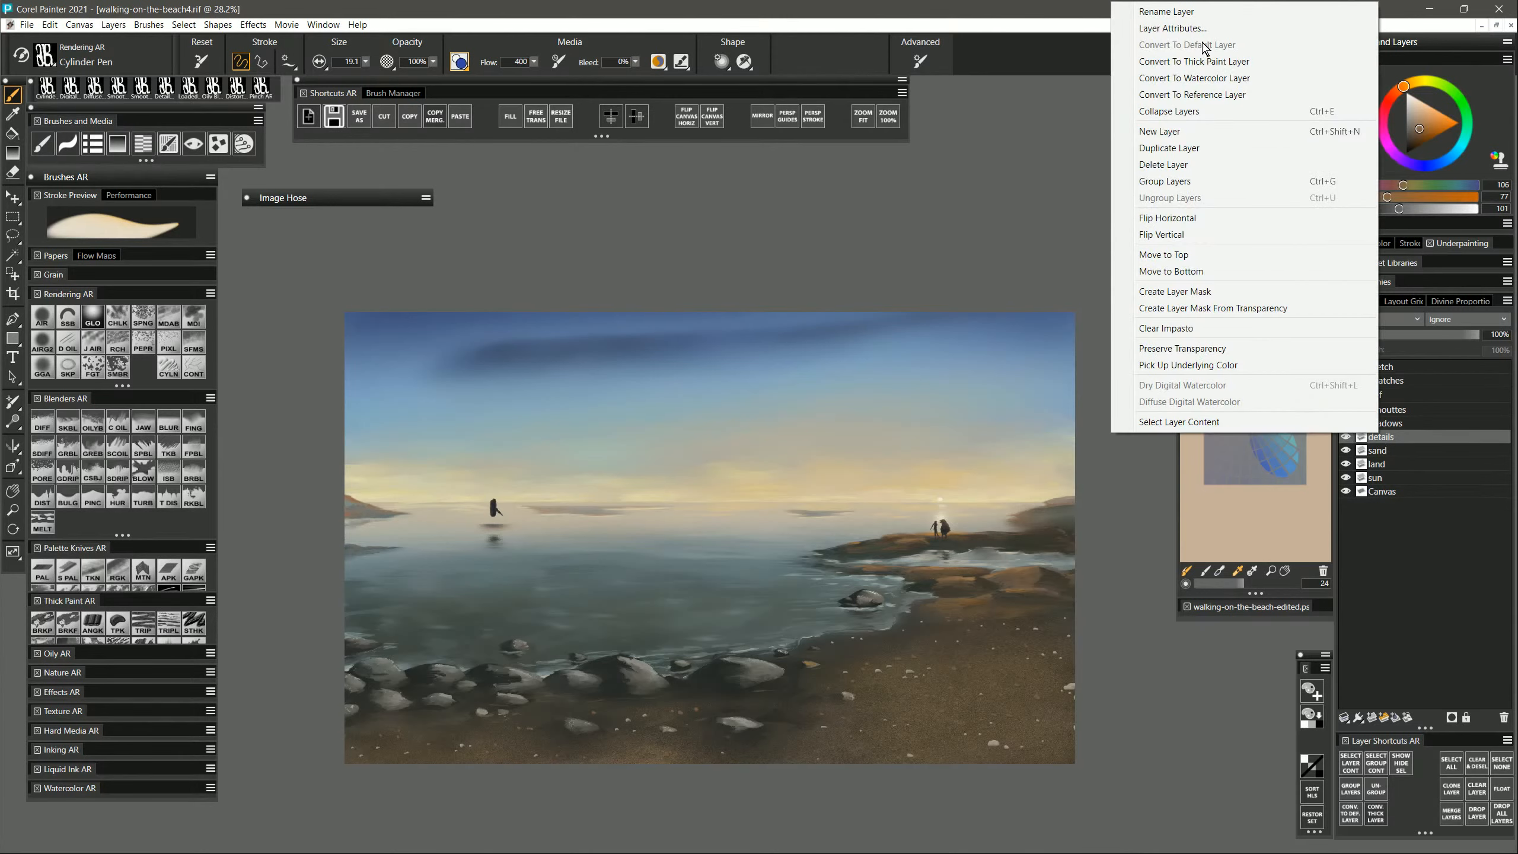
click(1190, 148)
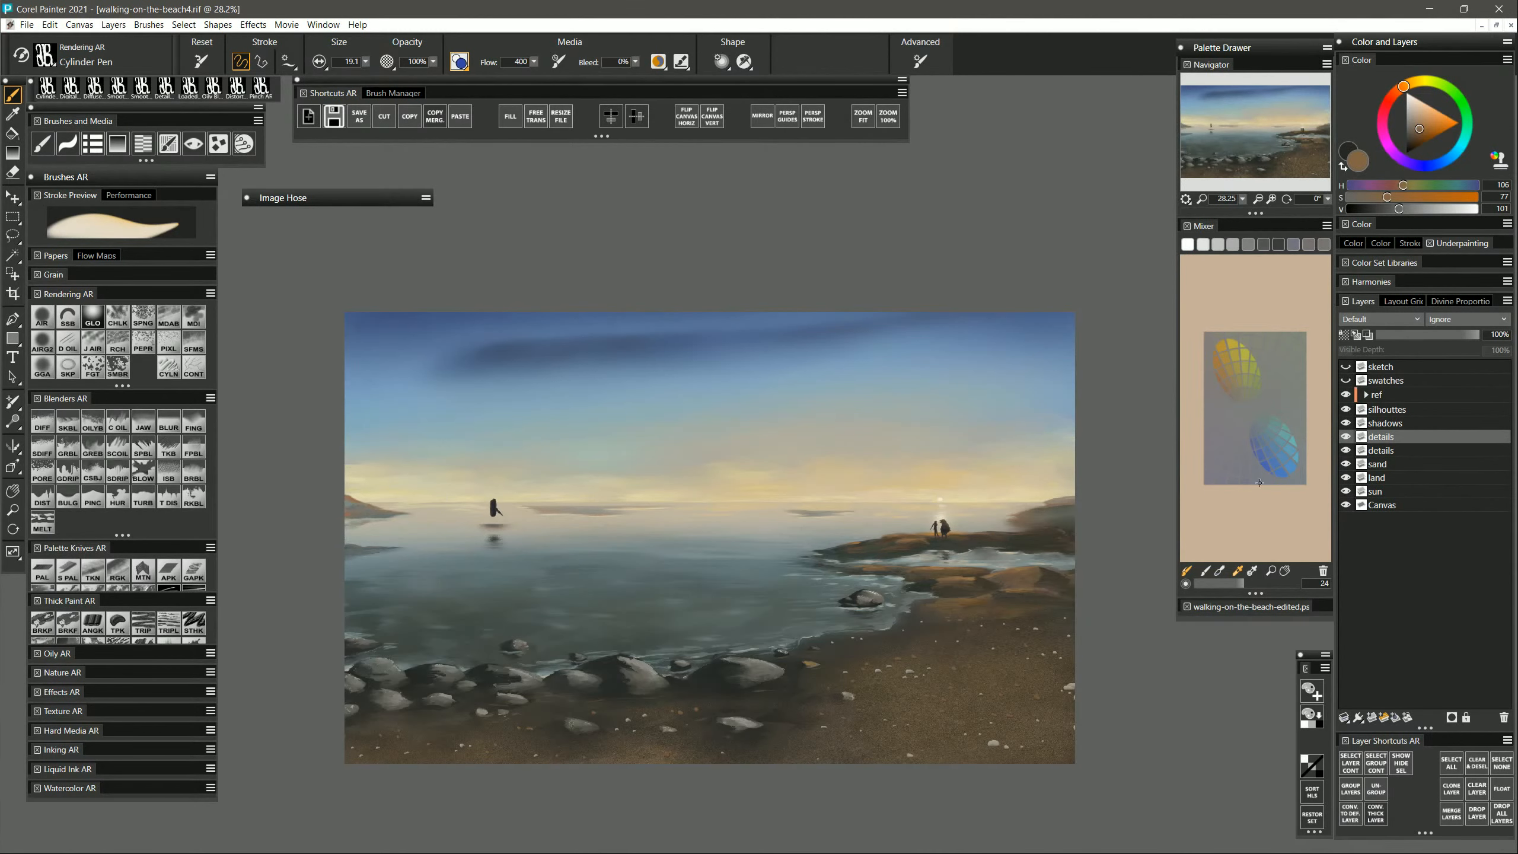
click(1385, 456)
click(1372, 317)
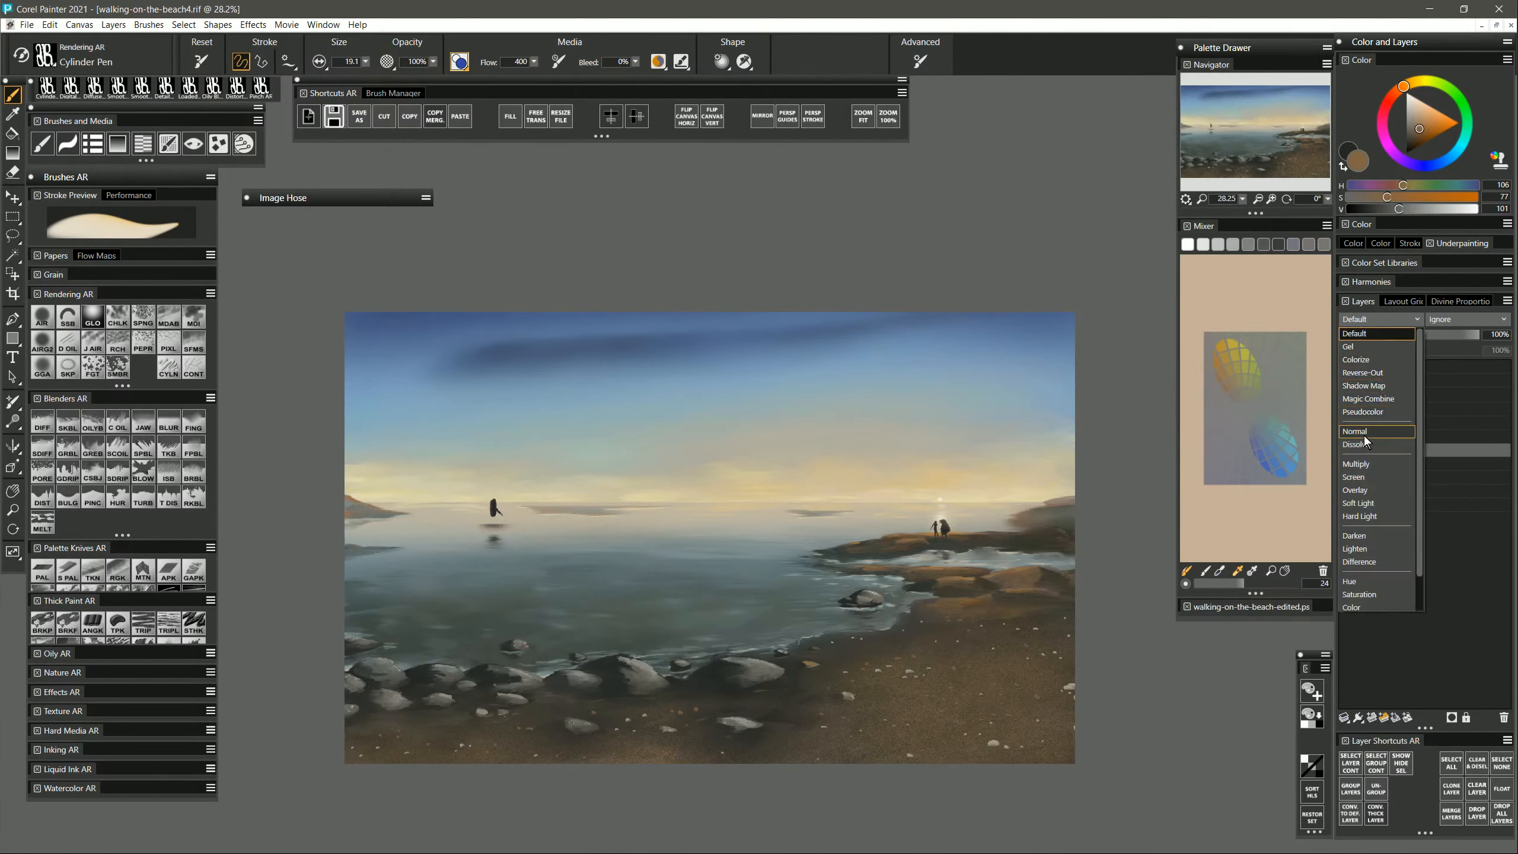
click(1362, 476)
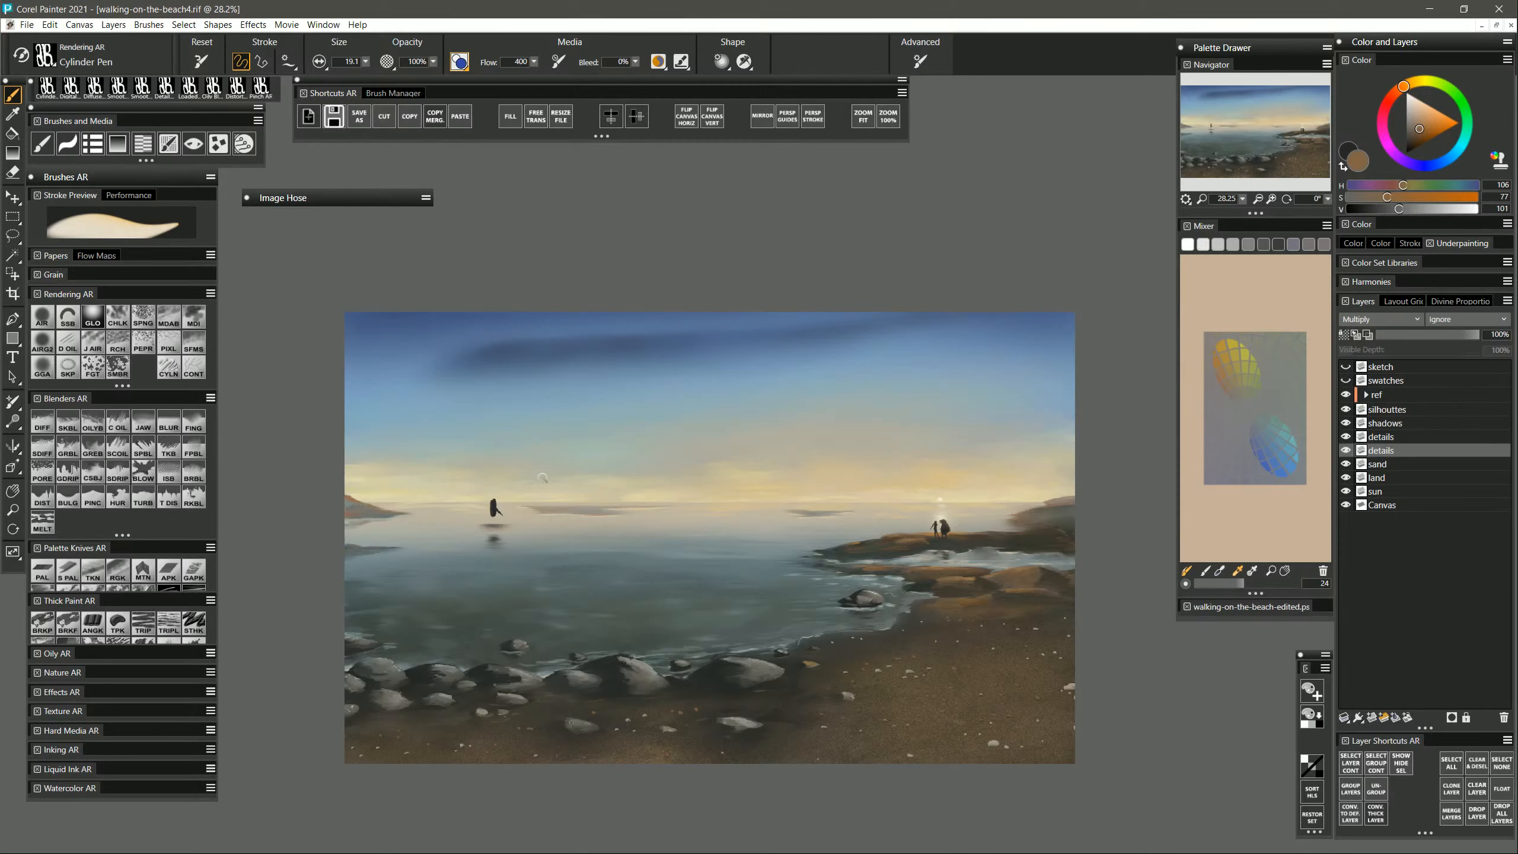
Offset the Multiply details layer as pebble shadows and soften it across the sand with the Diffuse Blur AR blender.
click(16, 202)
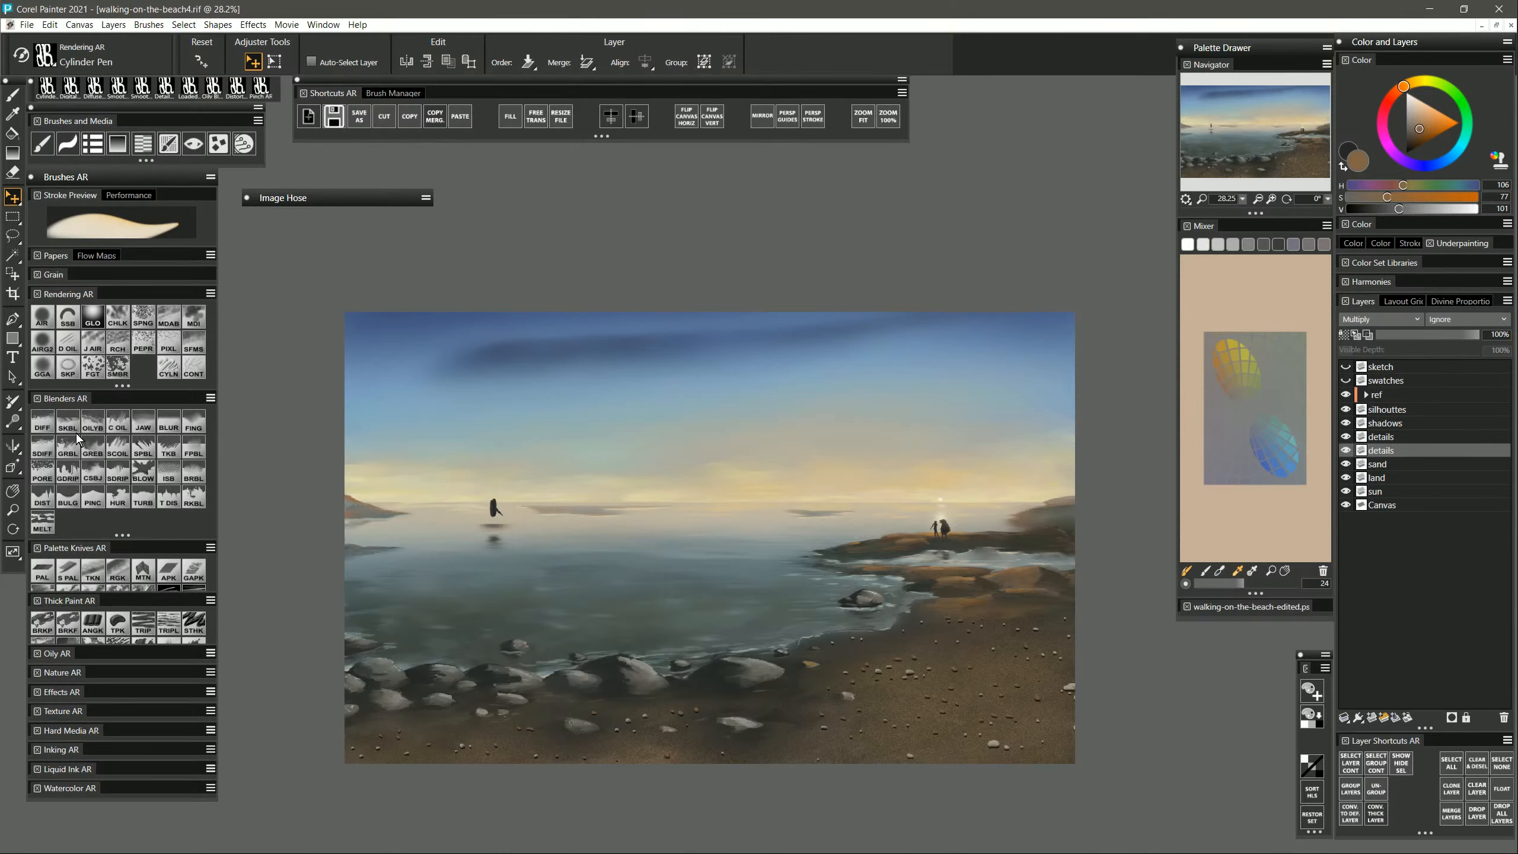
click(43, 421)
drag(963, 616, 920, 619)
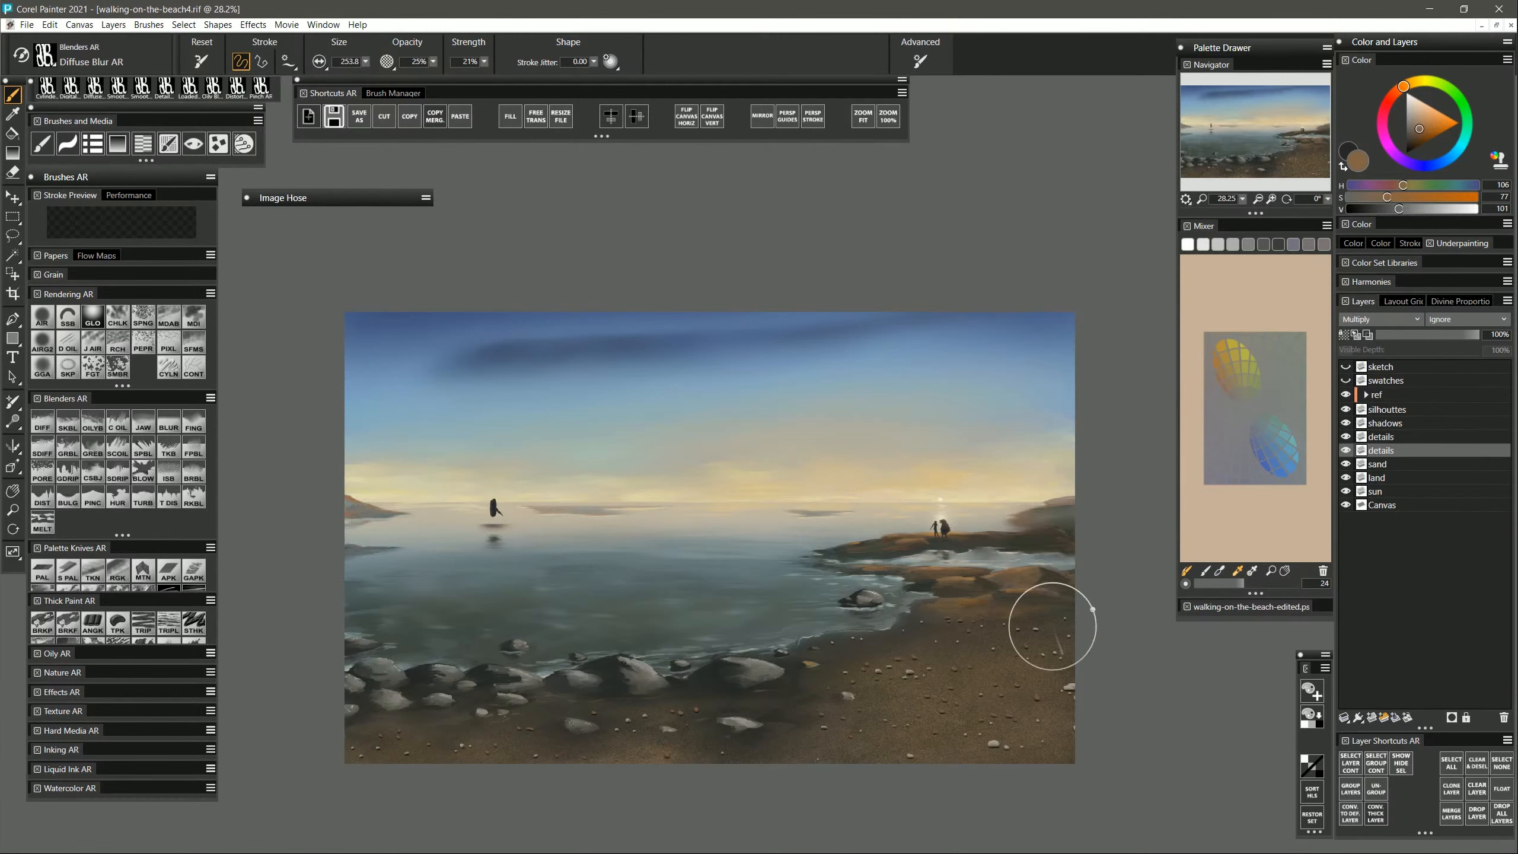
drag(775, 674, 738, 691)
Reduce the Multiply details layer's opacity to 37% and the upper details layer's opacity to 72%.
click(1414, 335)
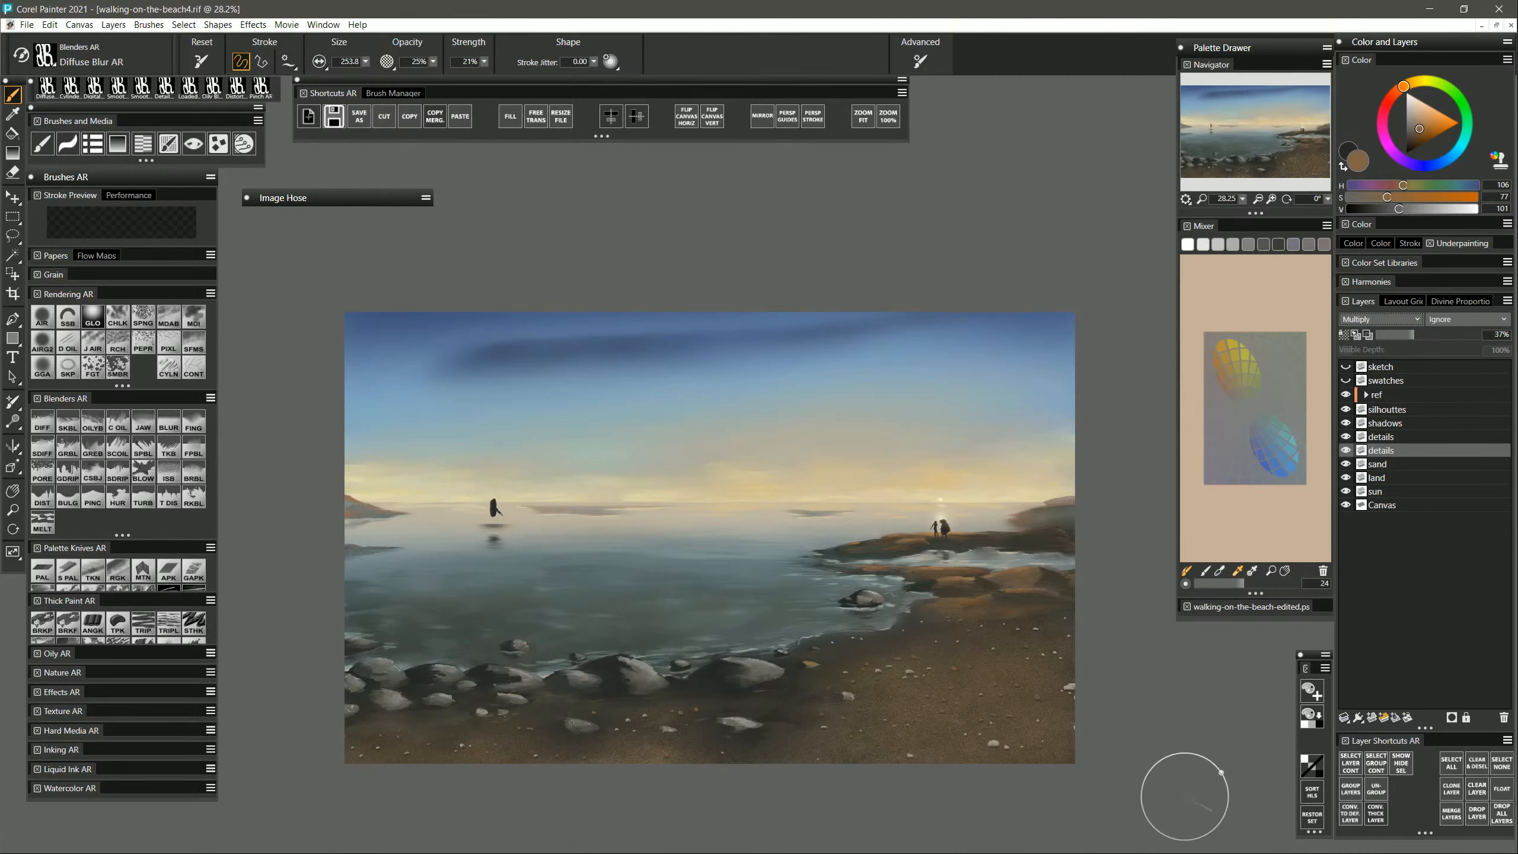
click(1396, 437)
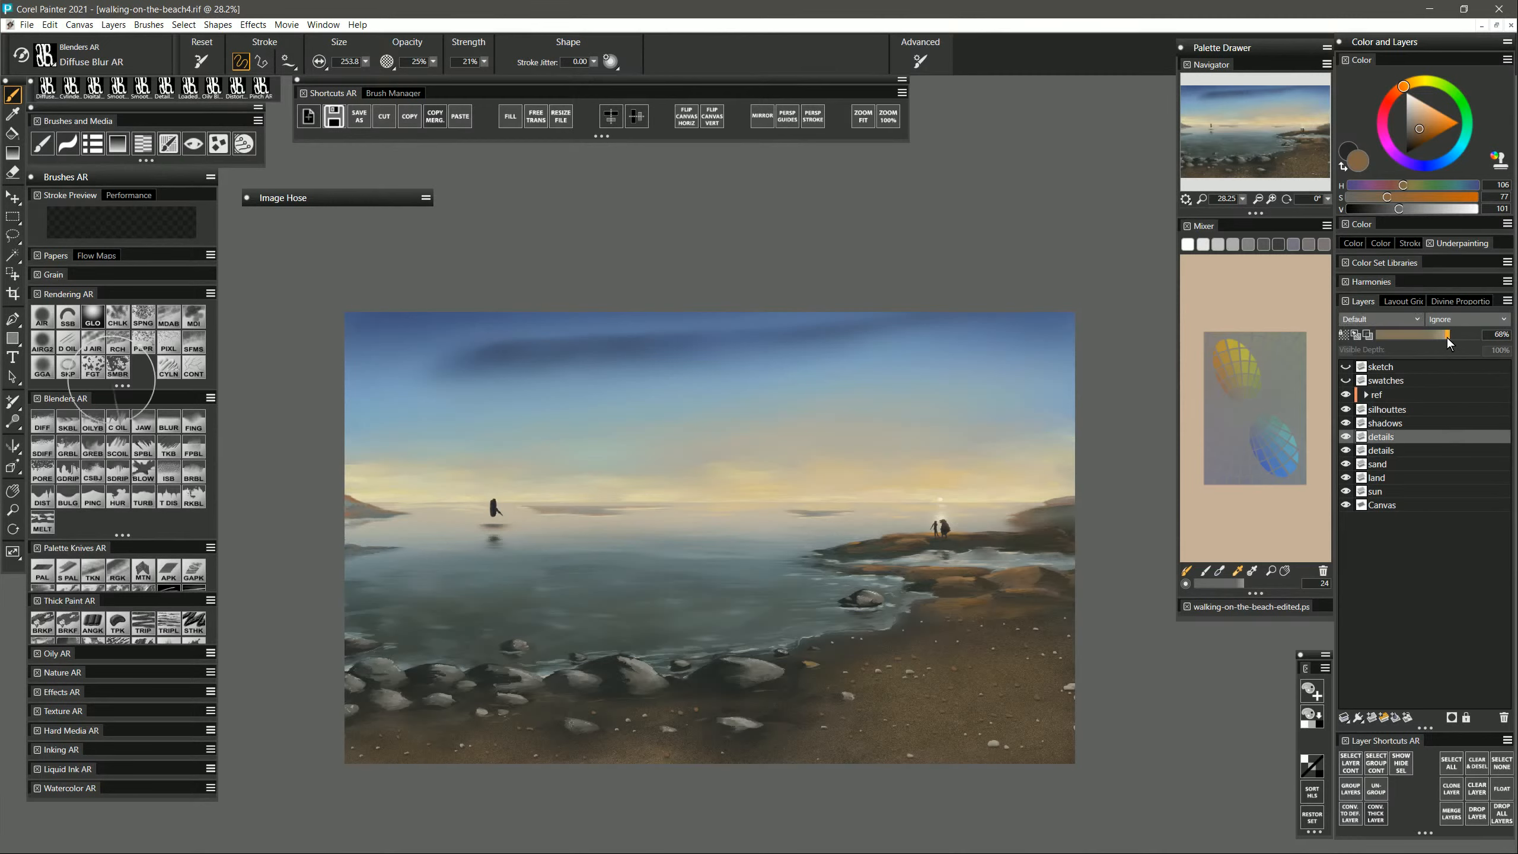
click(1446, 337)
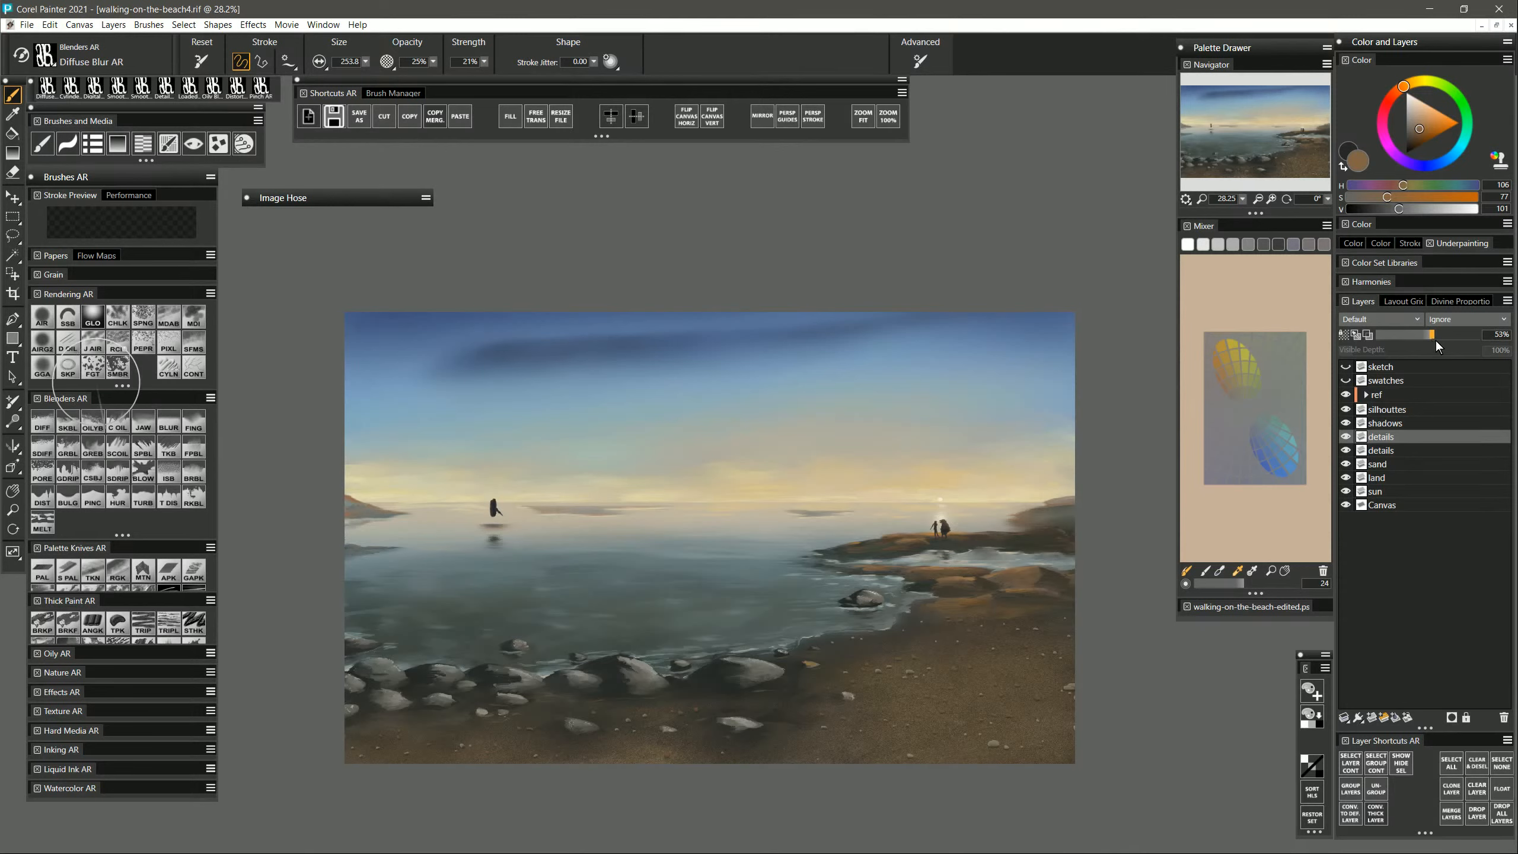
drag(1435, 339, 1449, 338)
Rename the upper details layer as rocks.
double_click(1391, 440)
text(rocks)
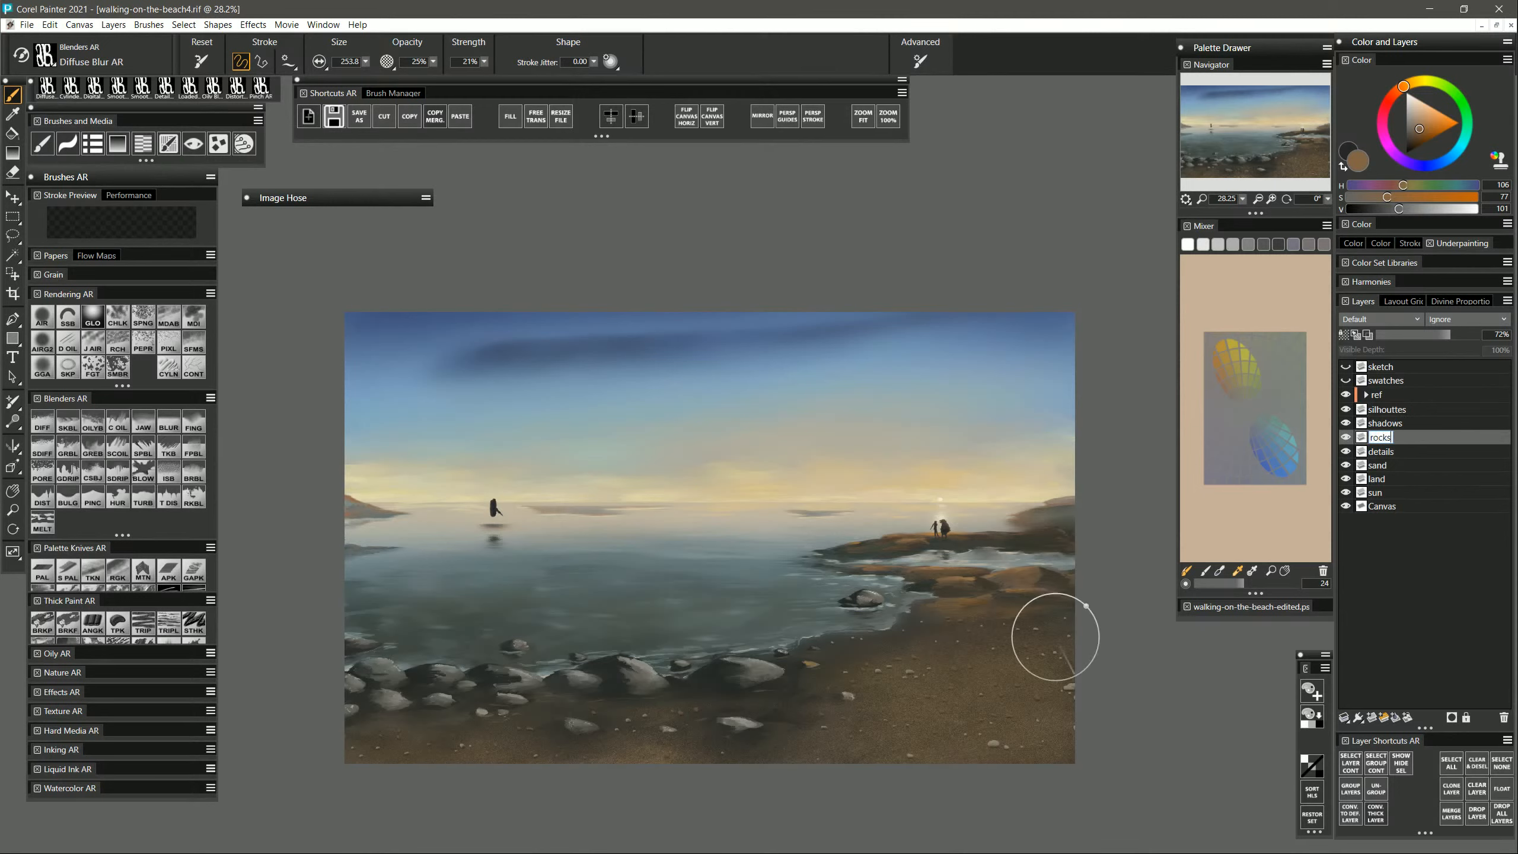
key(Return)
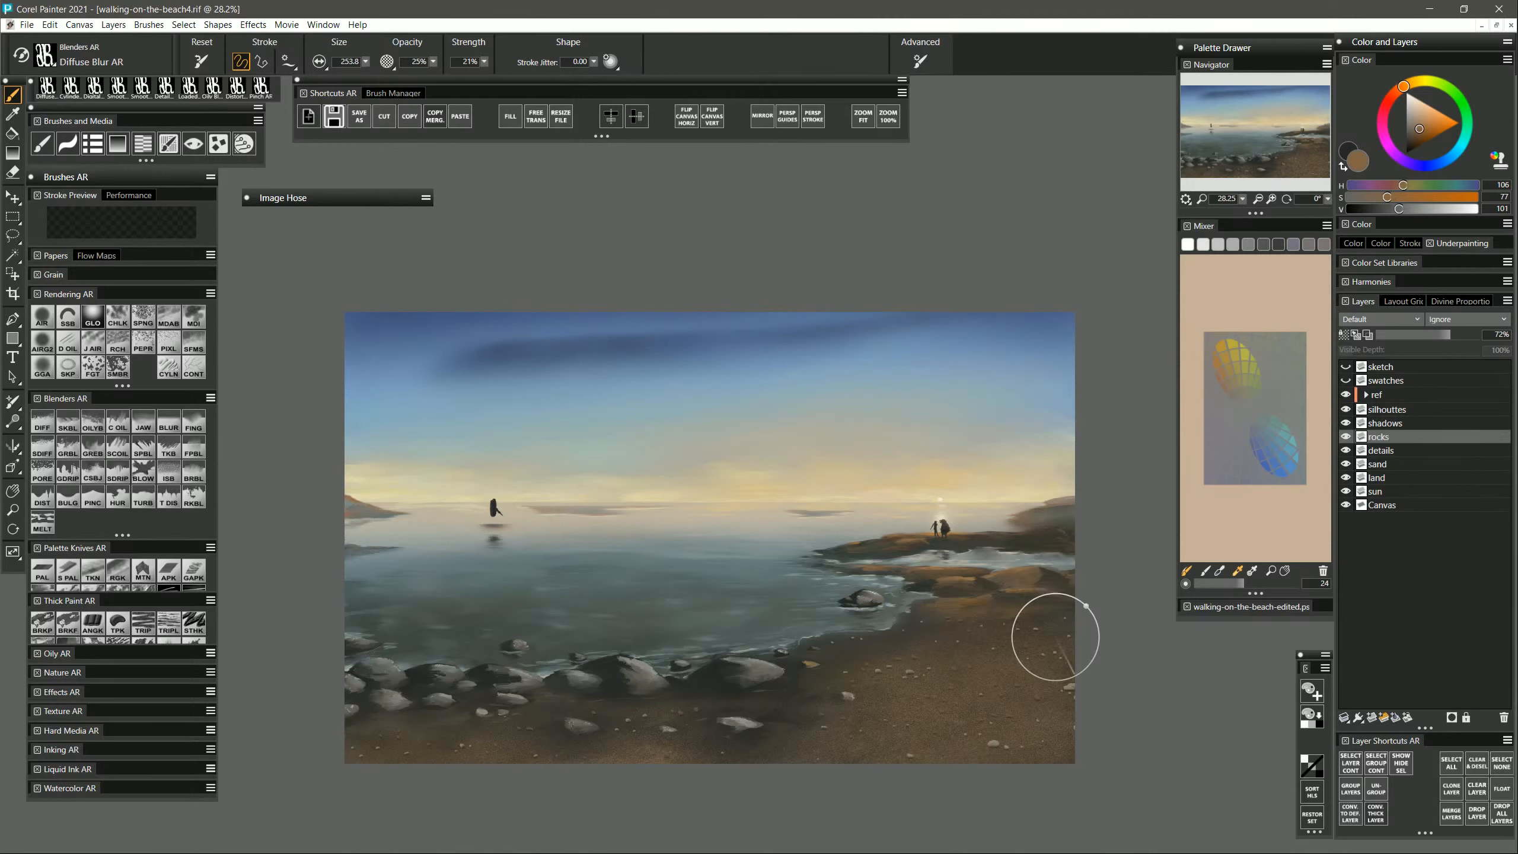
Soften the pebbles on the rocks layer with the Coarse Oily Blender AR and Diffuse Blur AR, and set its blend mode to GelCover.
click(69, 424)
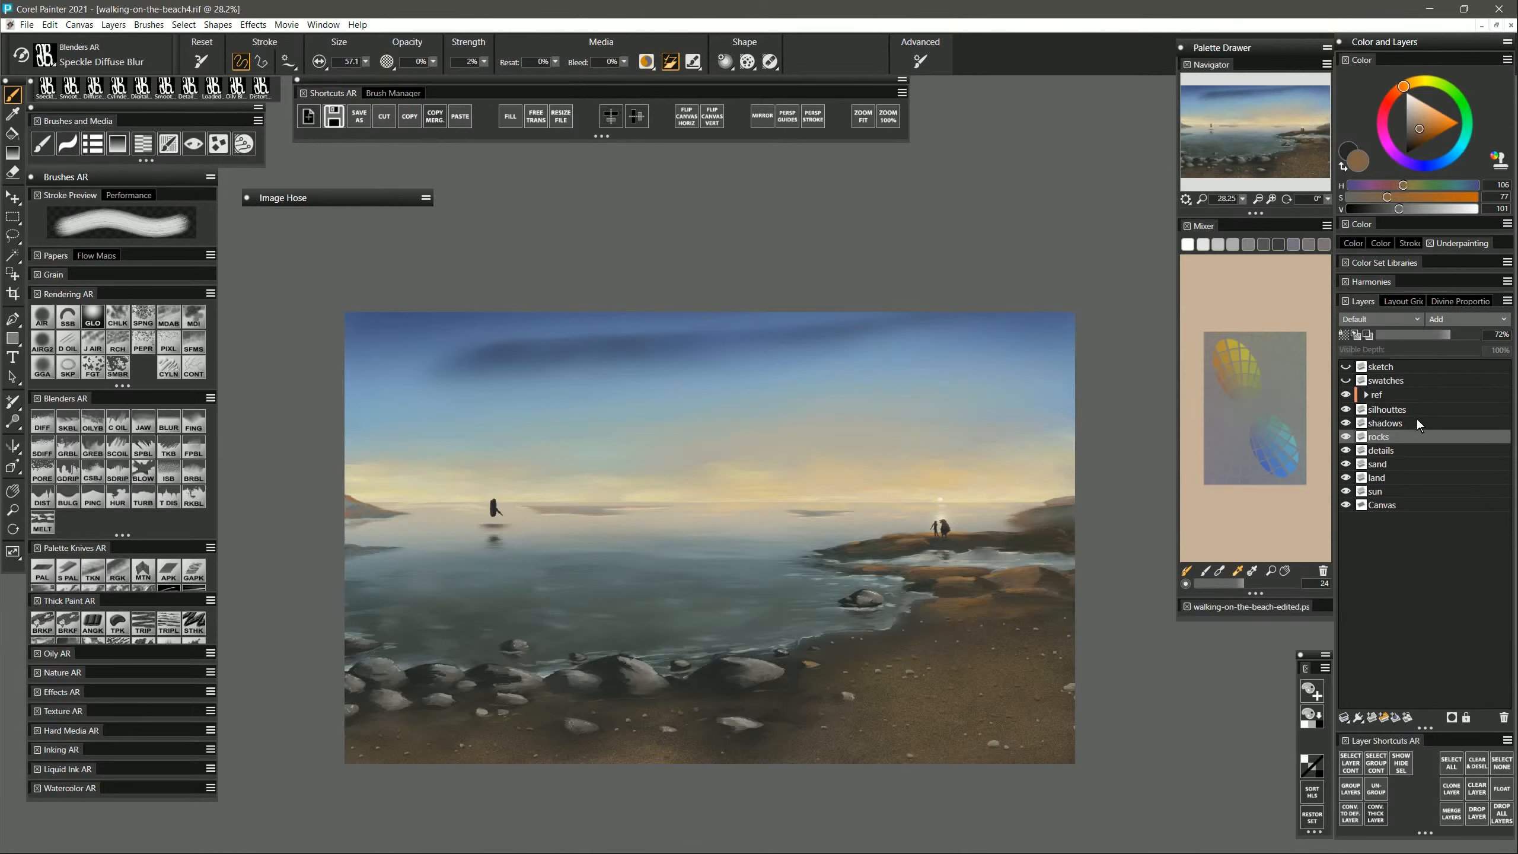
click(1346, 437)
click(1346, 440)
click(42, 422)
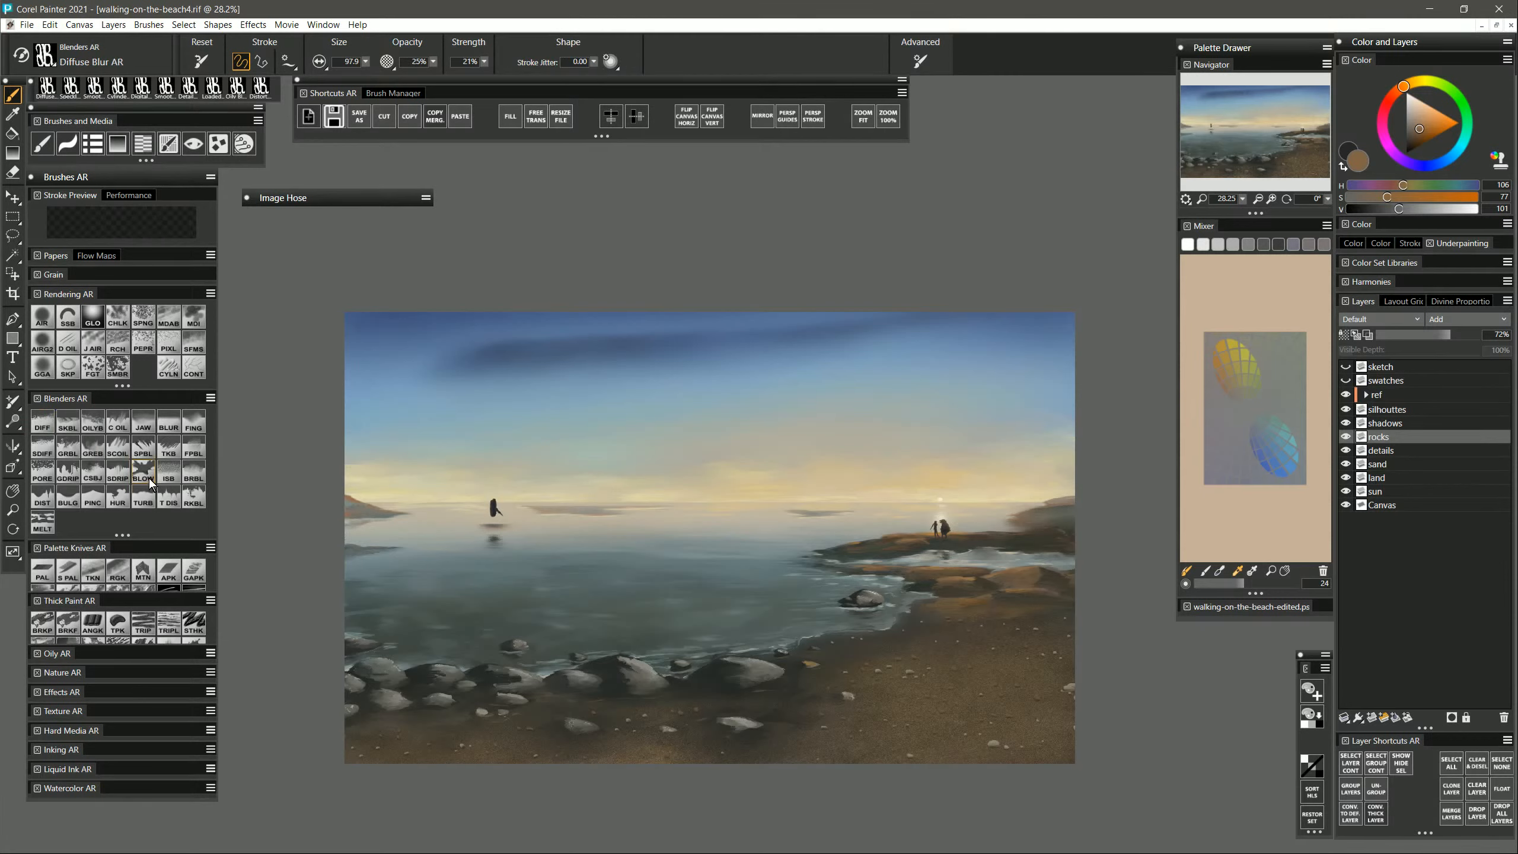
click(97, 424)
drag(898, 670, 919, 670)
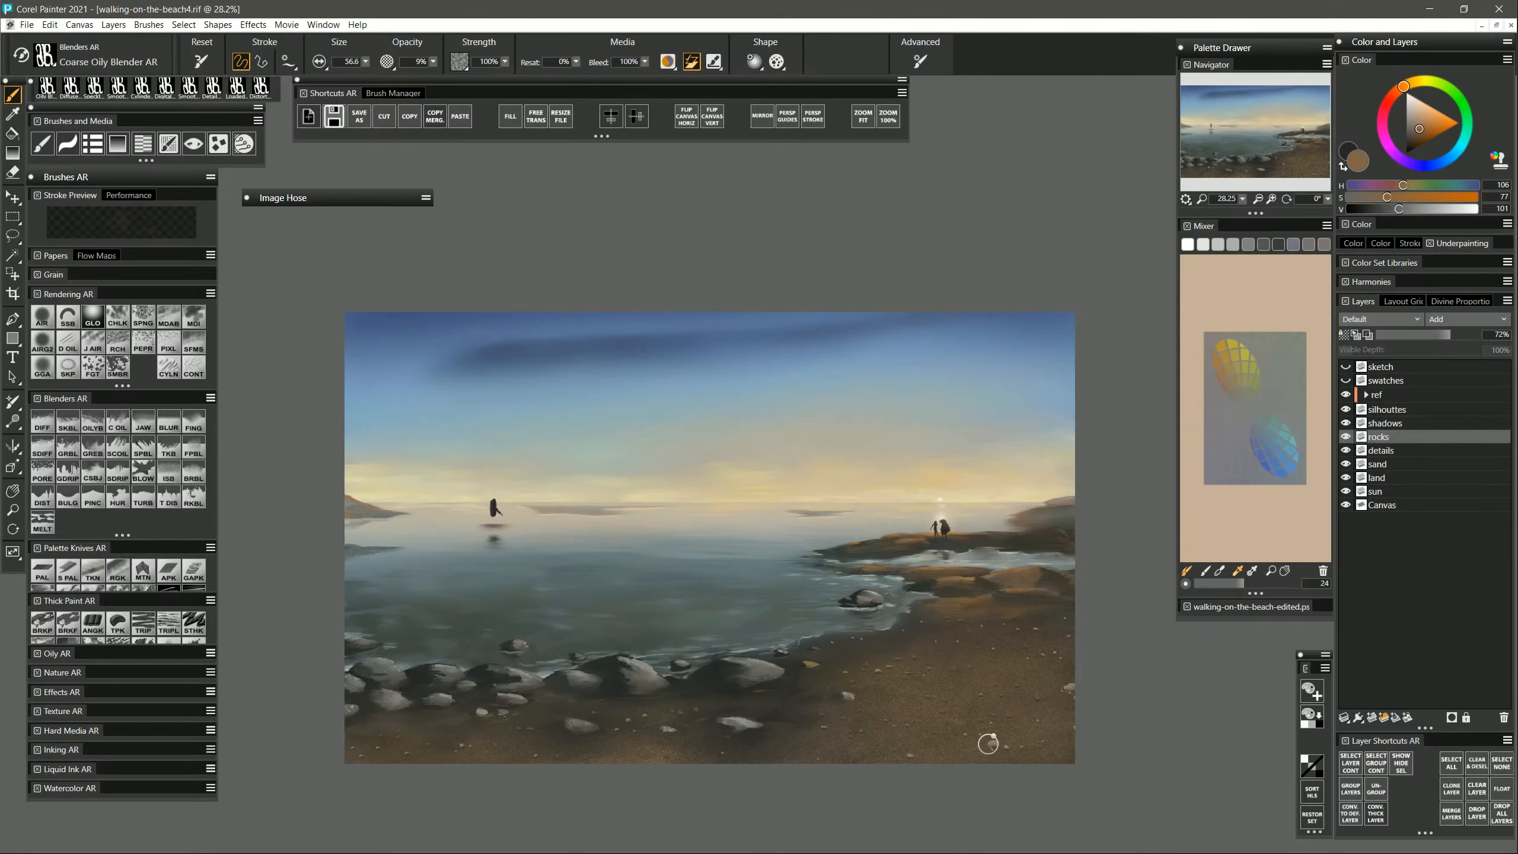
drag(989, 742, 1012, 746)
click(100, 444)
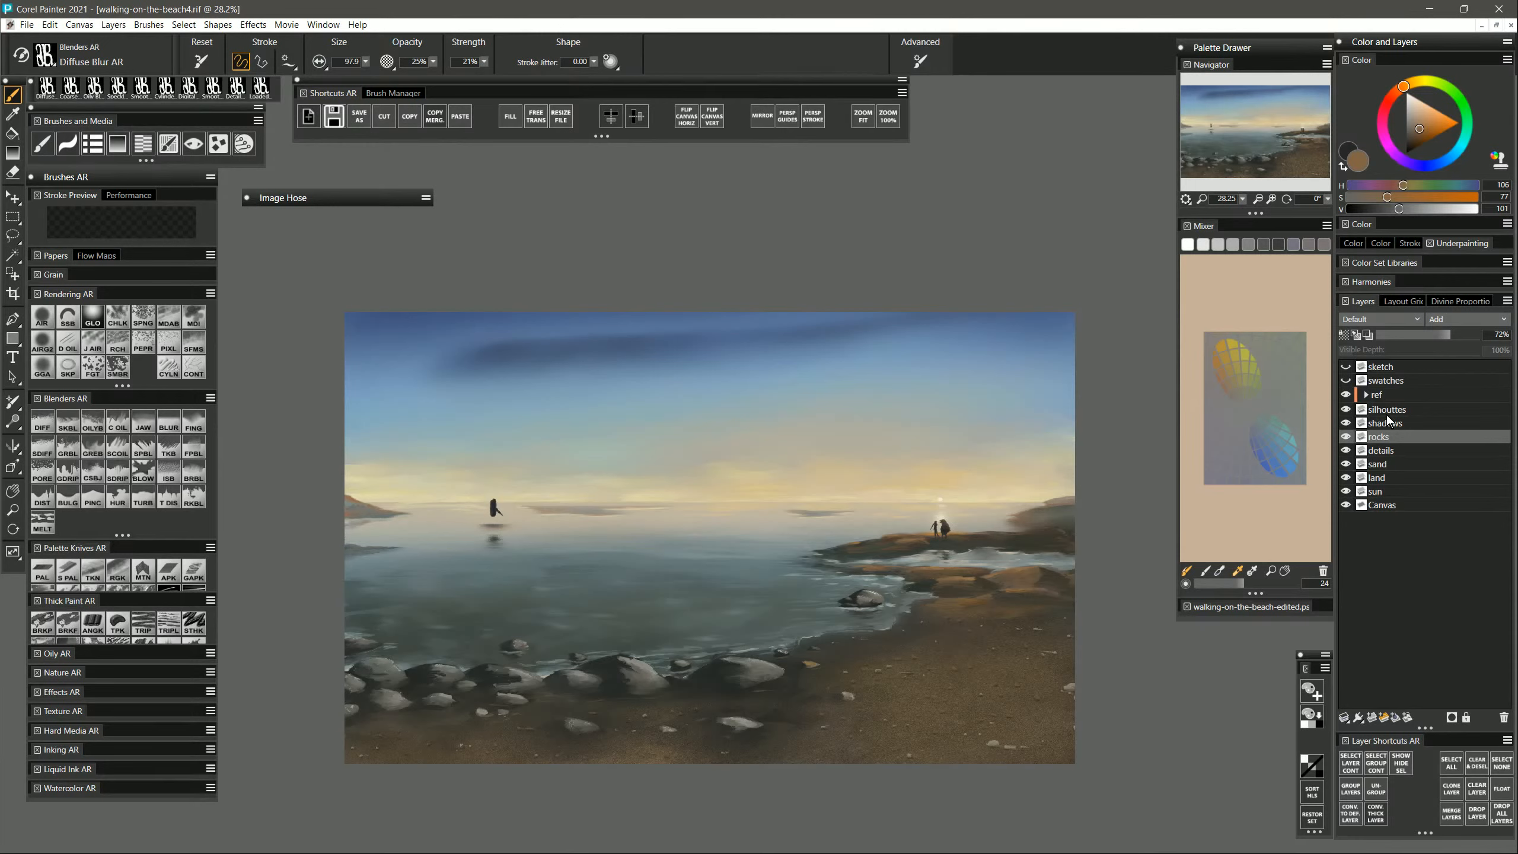
click(1385, 318)
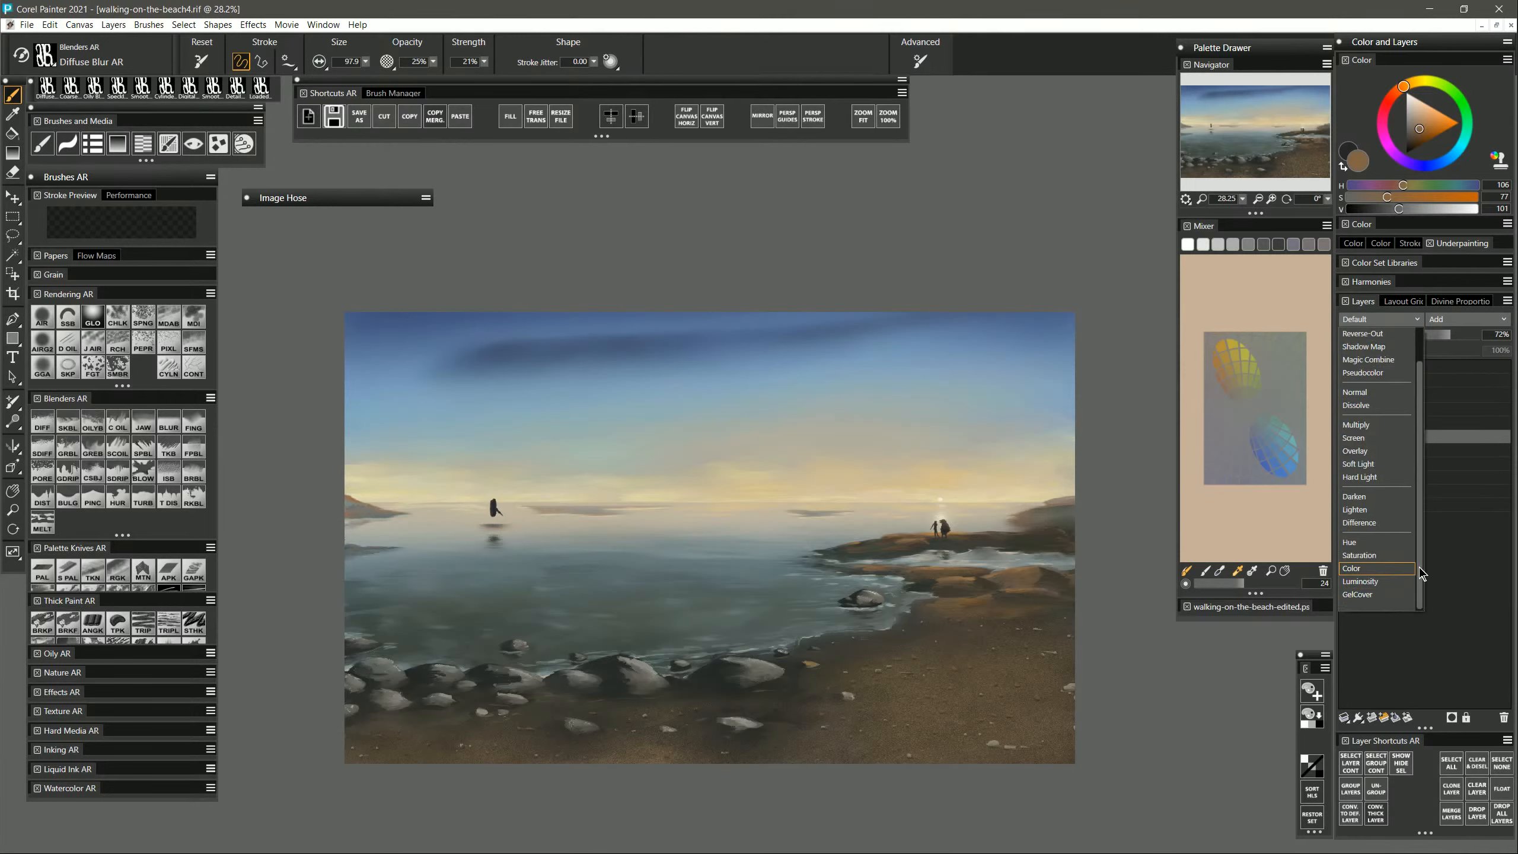
click(1401, 595)
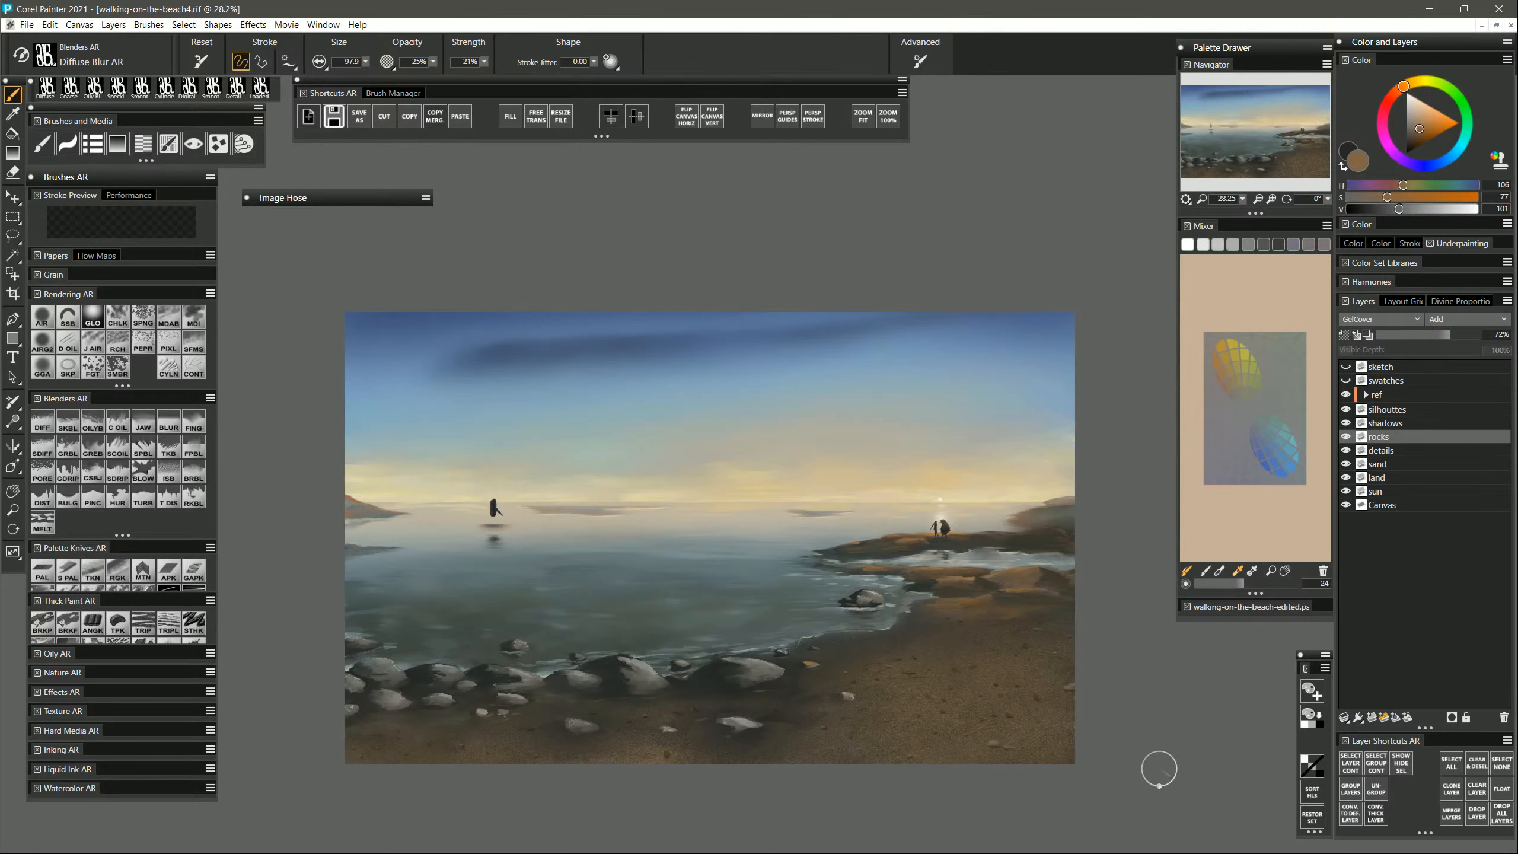
Add a new layer above rocks and set up the Cylinder Pen with a muted greyish-brown colour.
click(1372, 721)
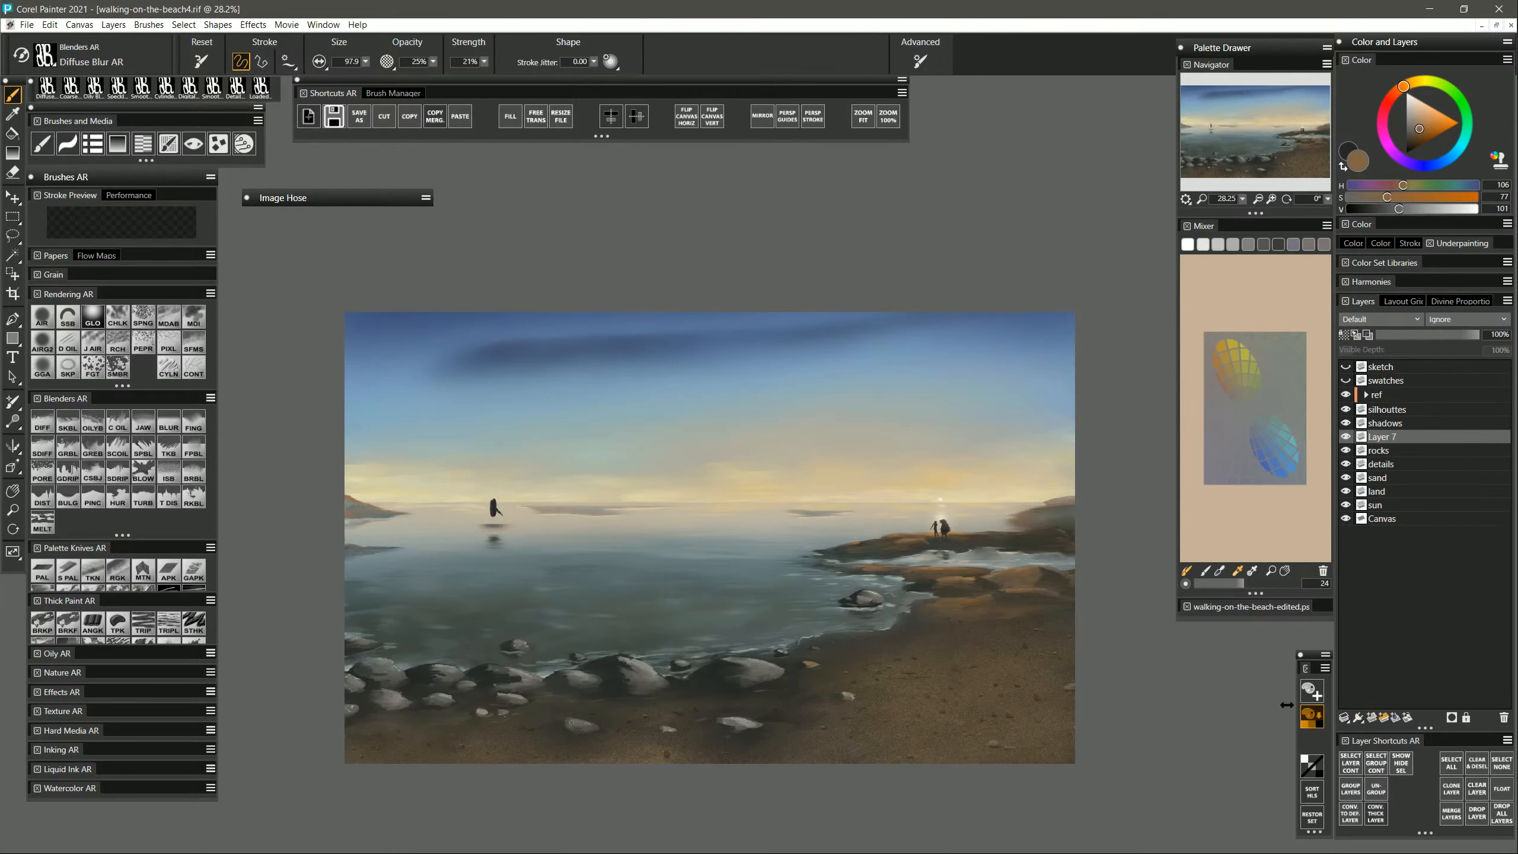
click(169, 367)
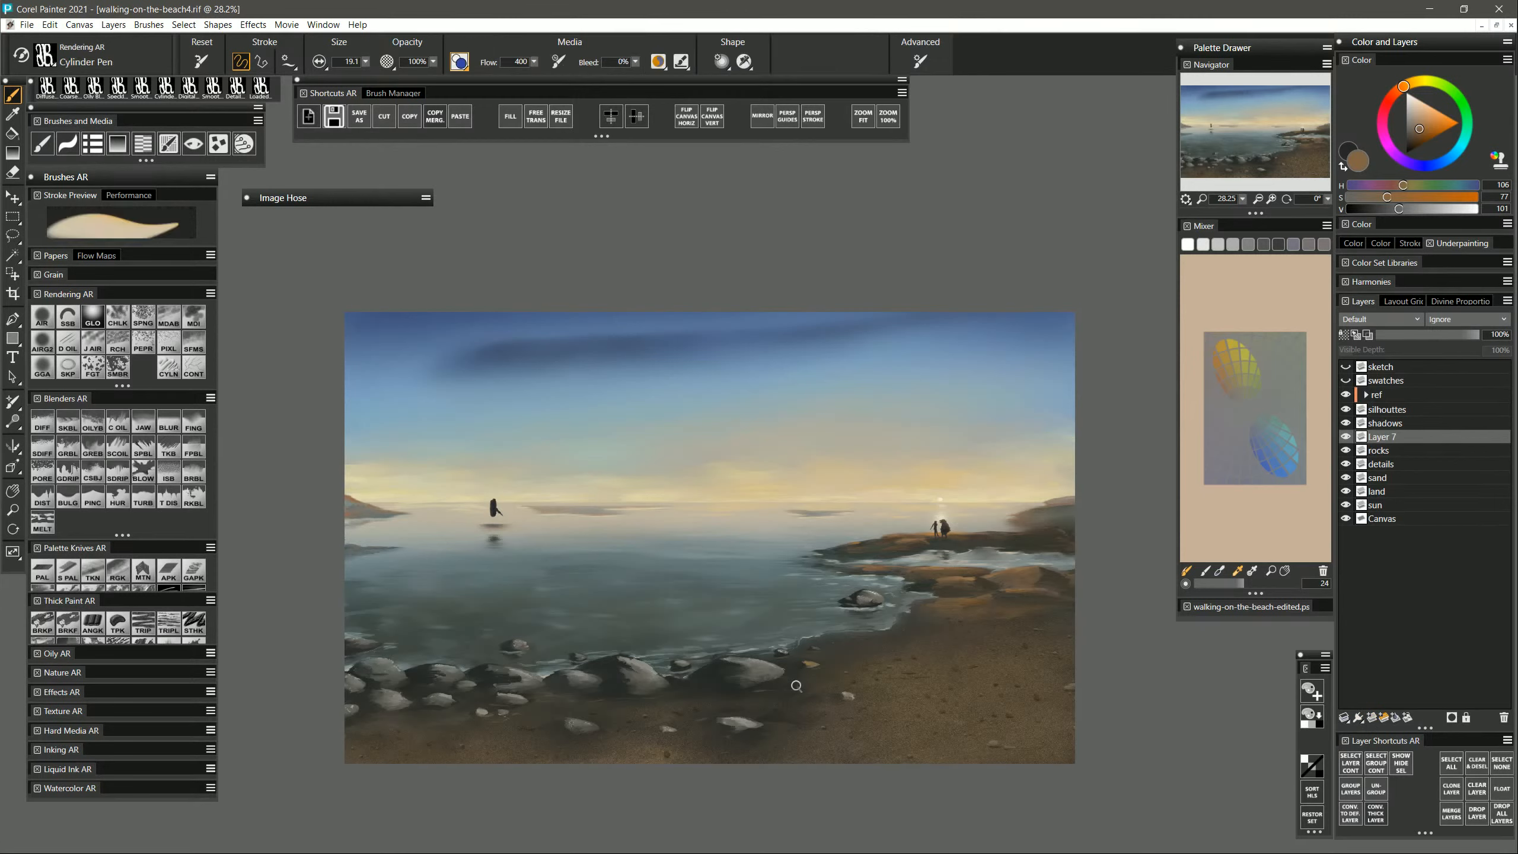
drag(937, 674, 981, 701)
click(1412, 118)
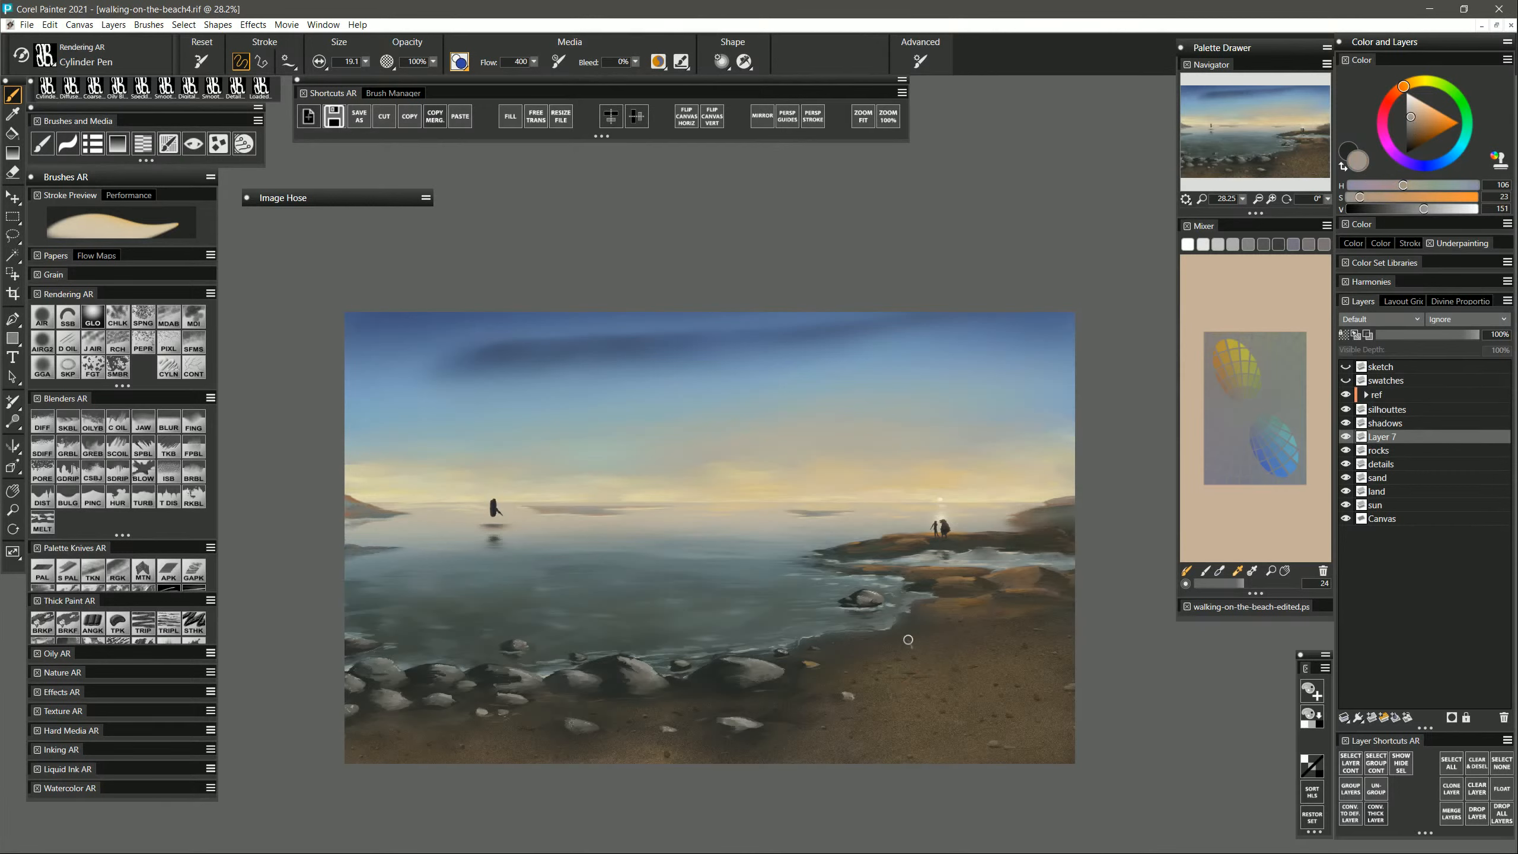
mouse_move(872, 688)
mouse_down()
mouse_move(934, 670)
mouse_move(978, 700)
mouse_up()
key(z)
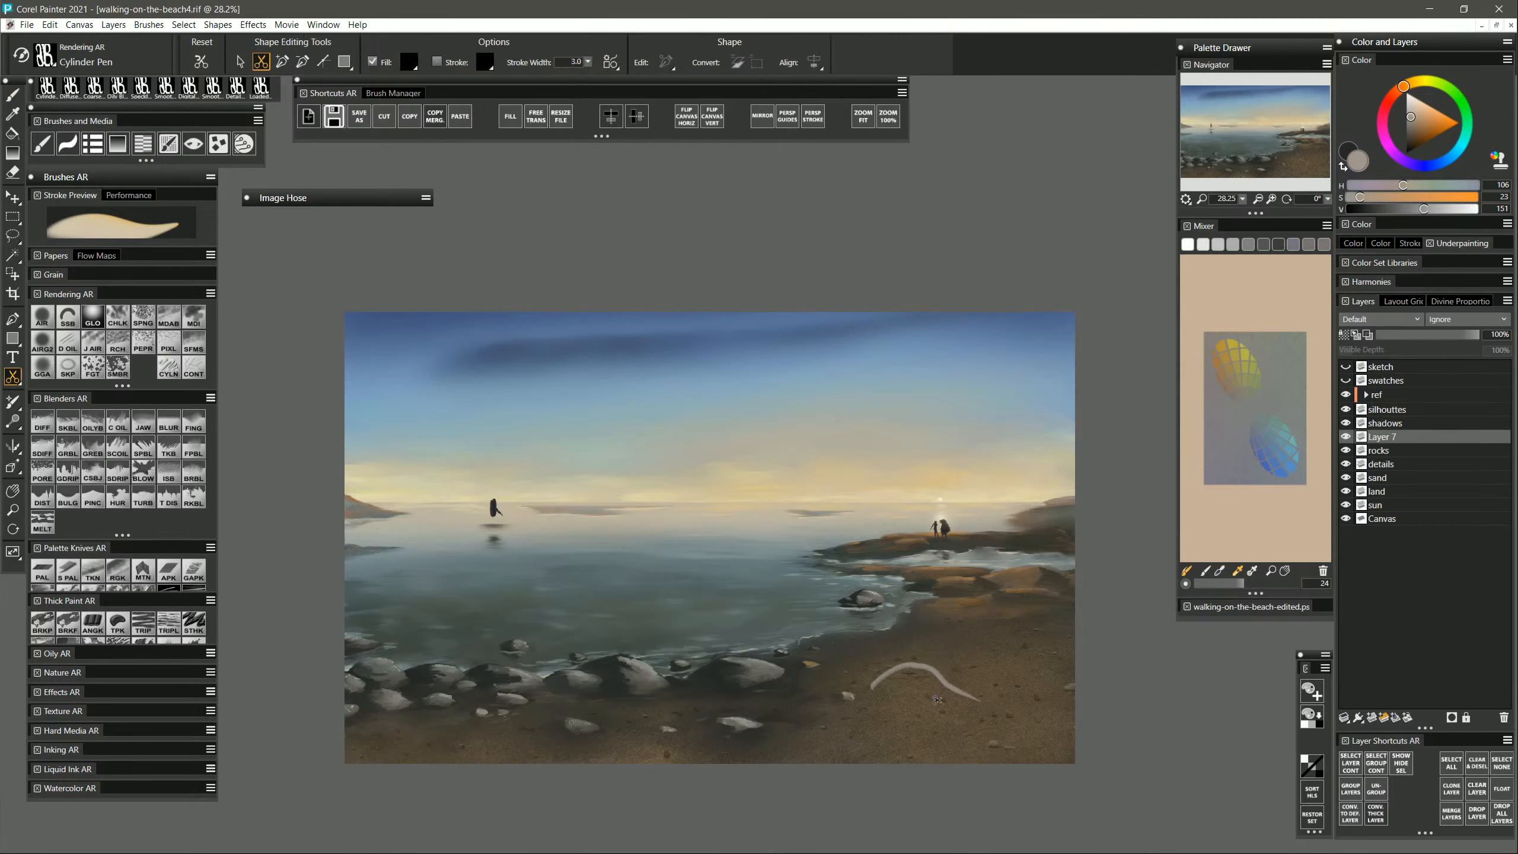
key(ctrl+z)
click(1412, 104)
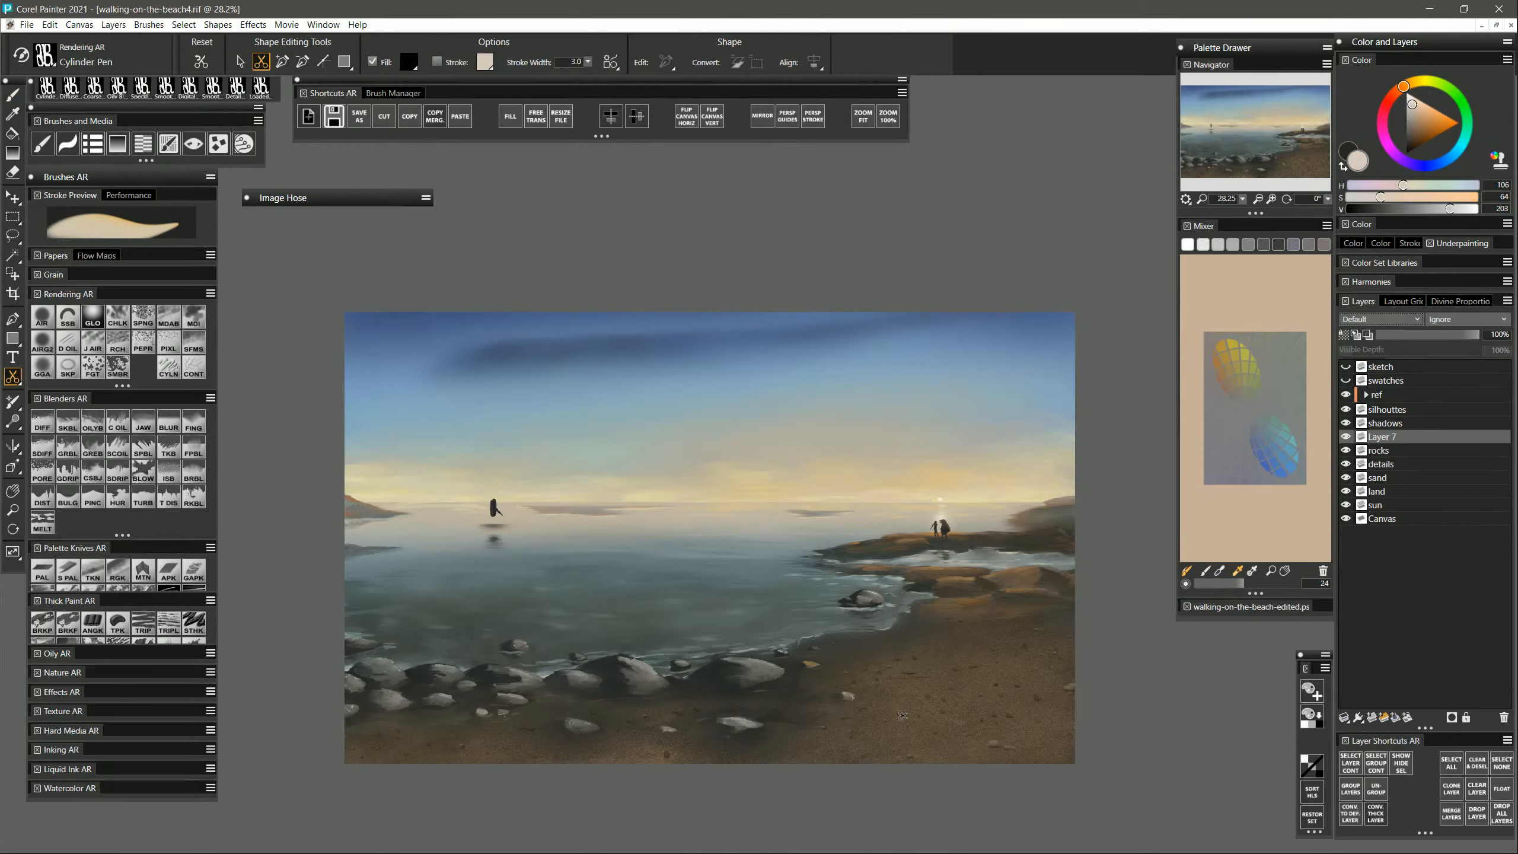
key(b)
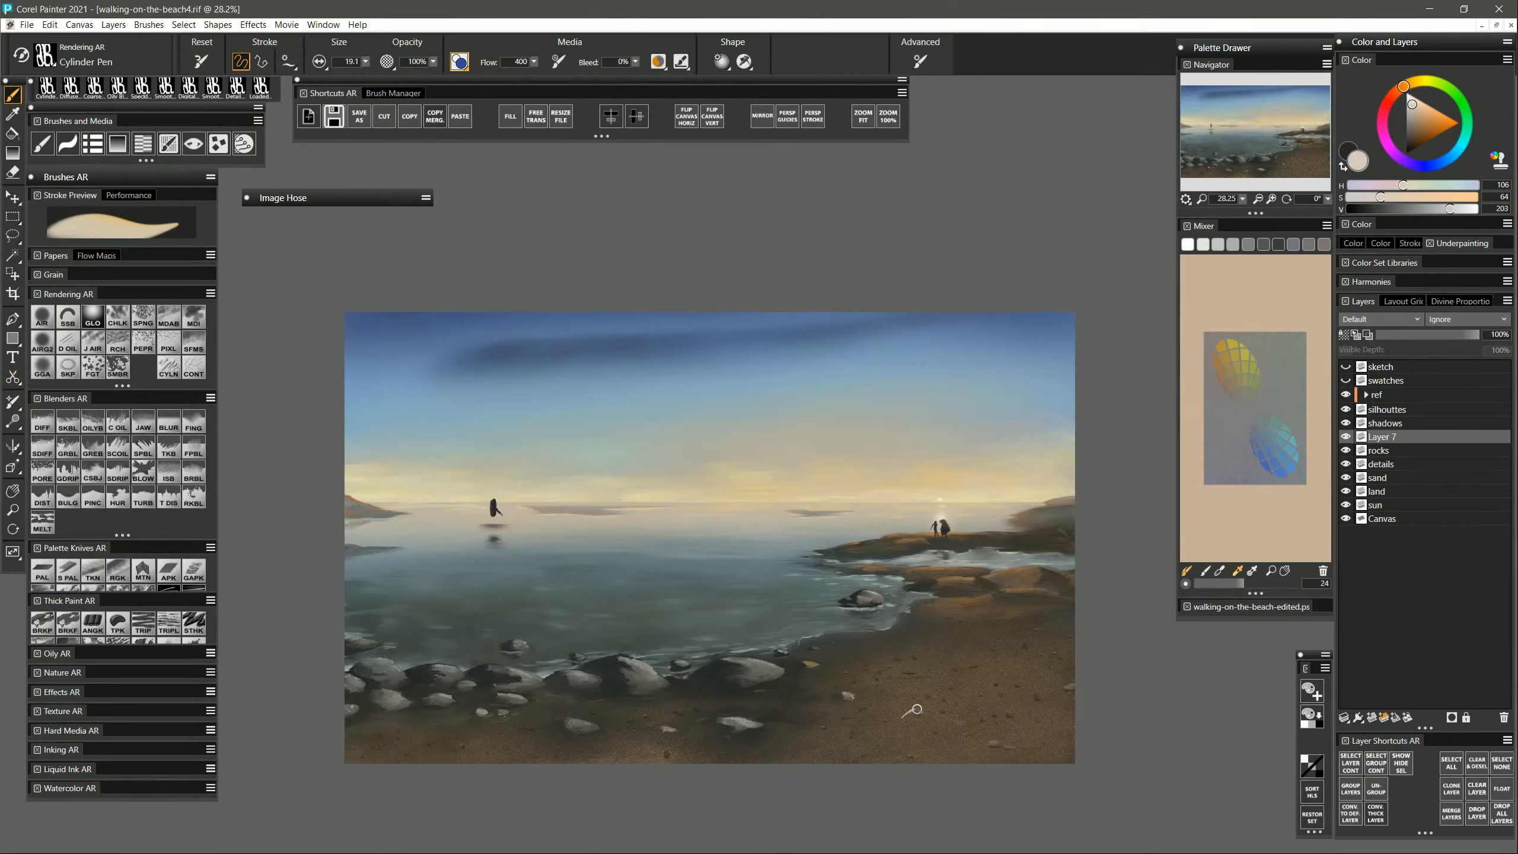
drag(939, 708, 984, 715)
key(ctrl+z)
Draw a forked driftwood branch on the sand and another at the beach's lower-left corner in mid greyish brown.
click(1412, 117)
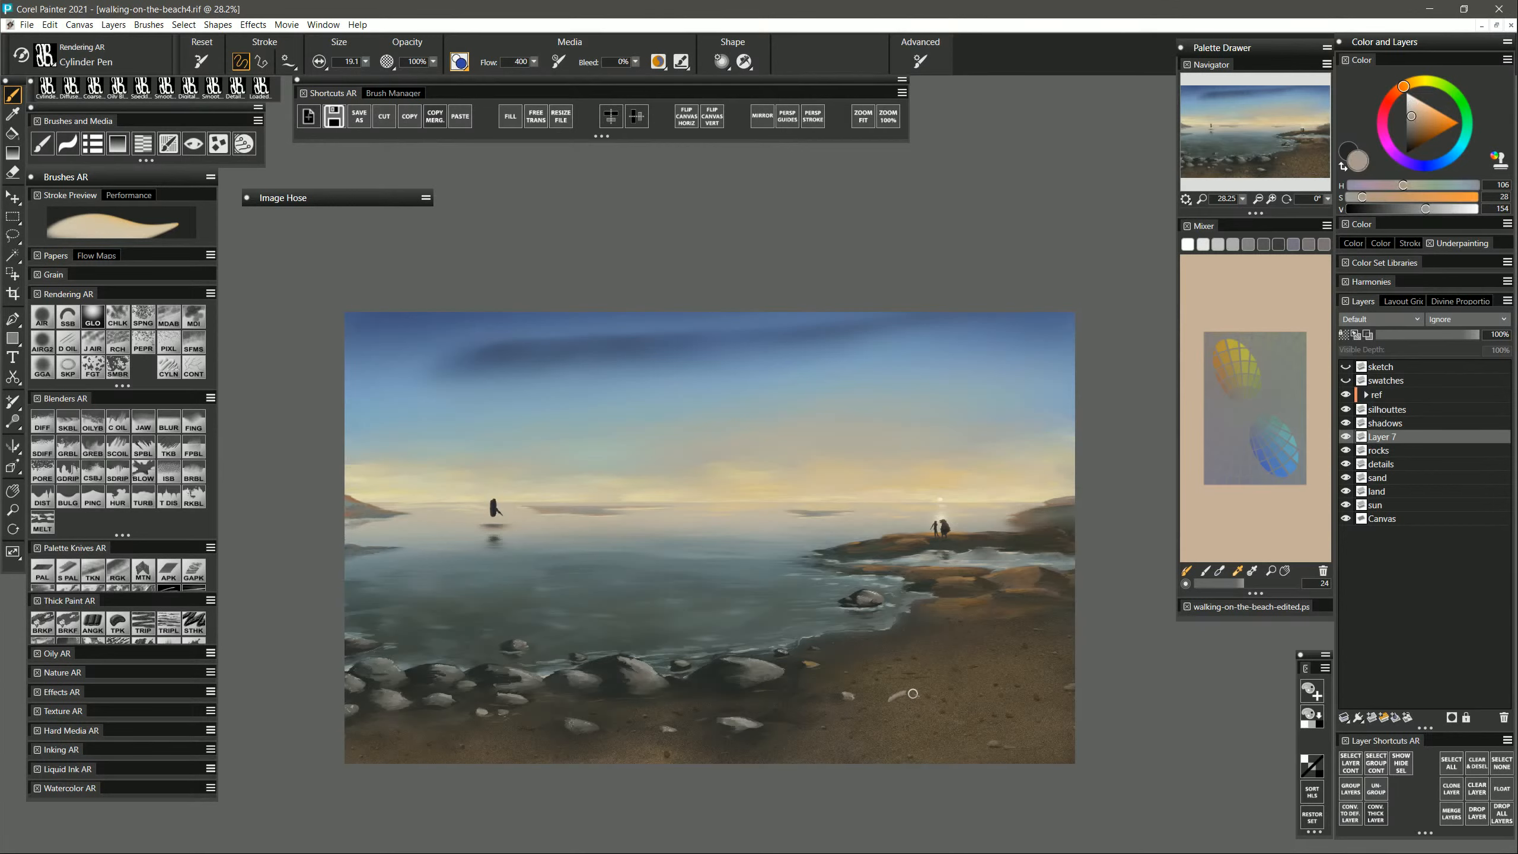
key(ctrl+z)
drag(897, 727, 910, 720)
drag(957, 682, 968, 673)
drag(912, 721, 883, 735)
drag(965, 673, 981, 669)
drag(969, 674, 987, 669)
mouse_move(341, 722)
mouse_down()
mouse_move(430, 732)
mouse_move(346, 720)
mouse_move(427, 736)
mouse_up()
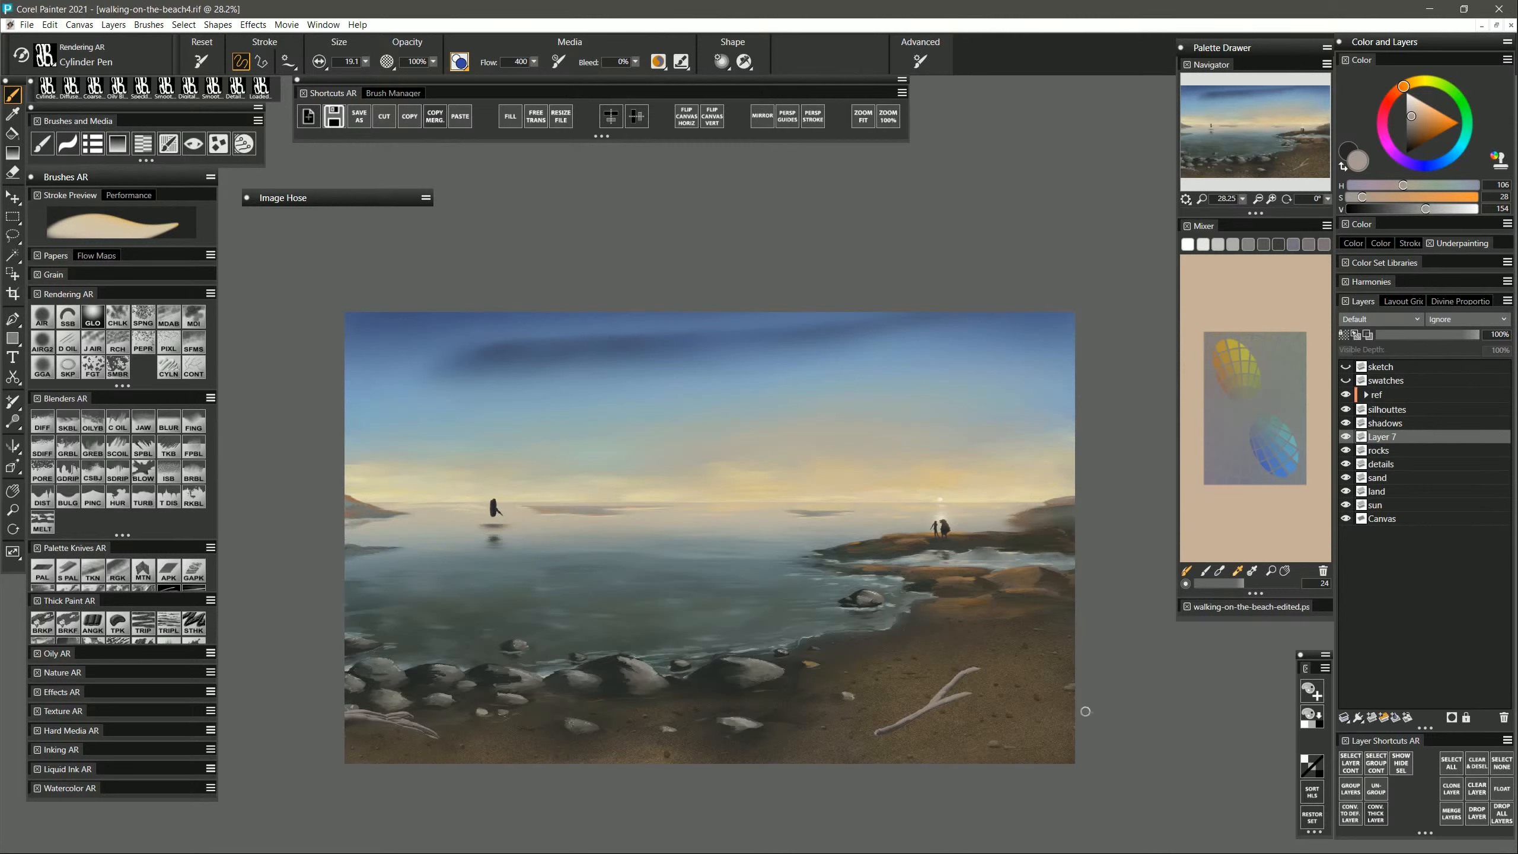
Add a layer between rocks and the driftwood and shade dark grey shadows under the branches with the Digital Airbrush AR.
click(1386, 450)
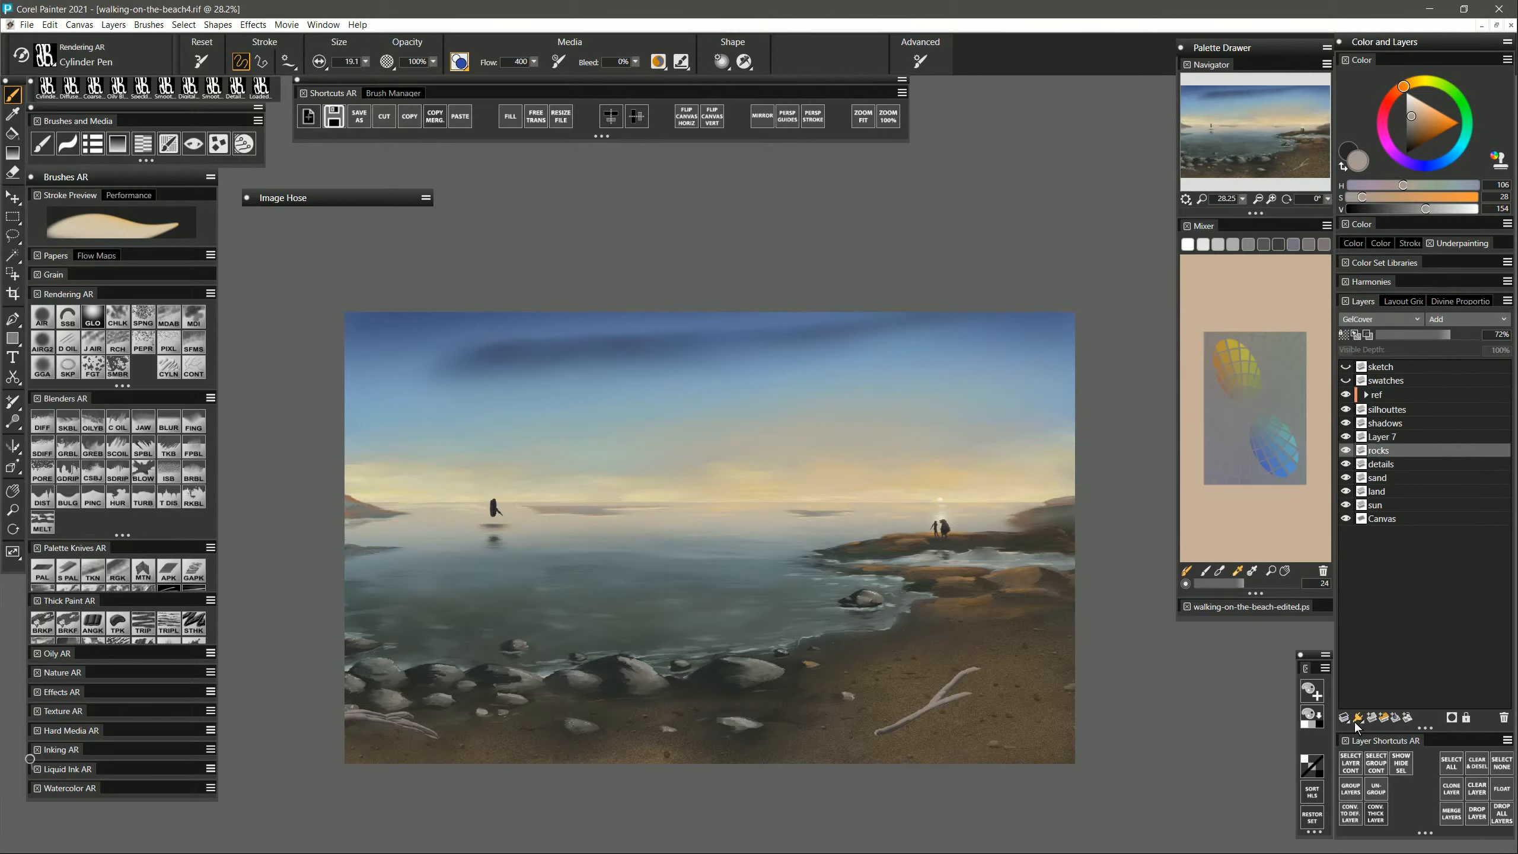
click(1372, 718)
click(64, 313)
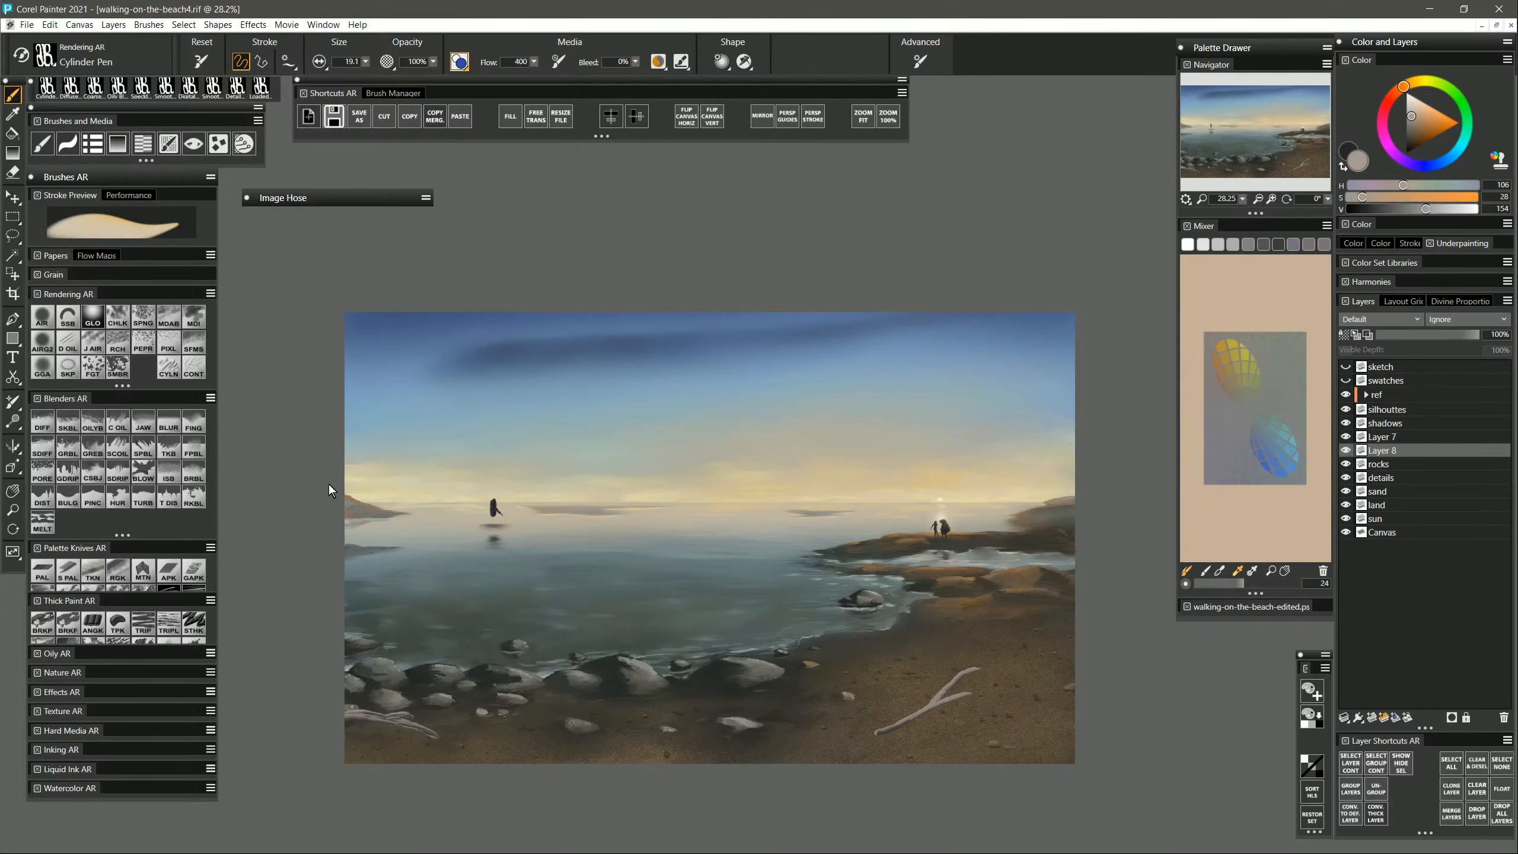
alt+click(726, 682)
key(bracketleft)
key(bracketleft)
key(bracketleft)
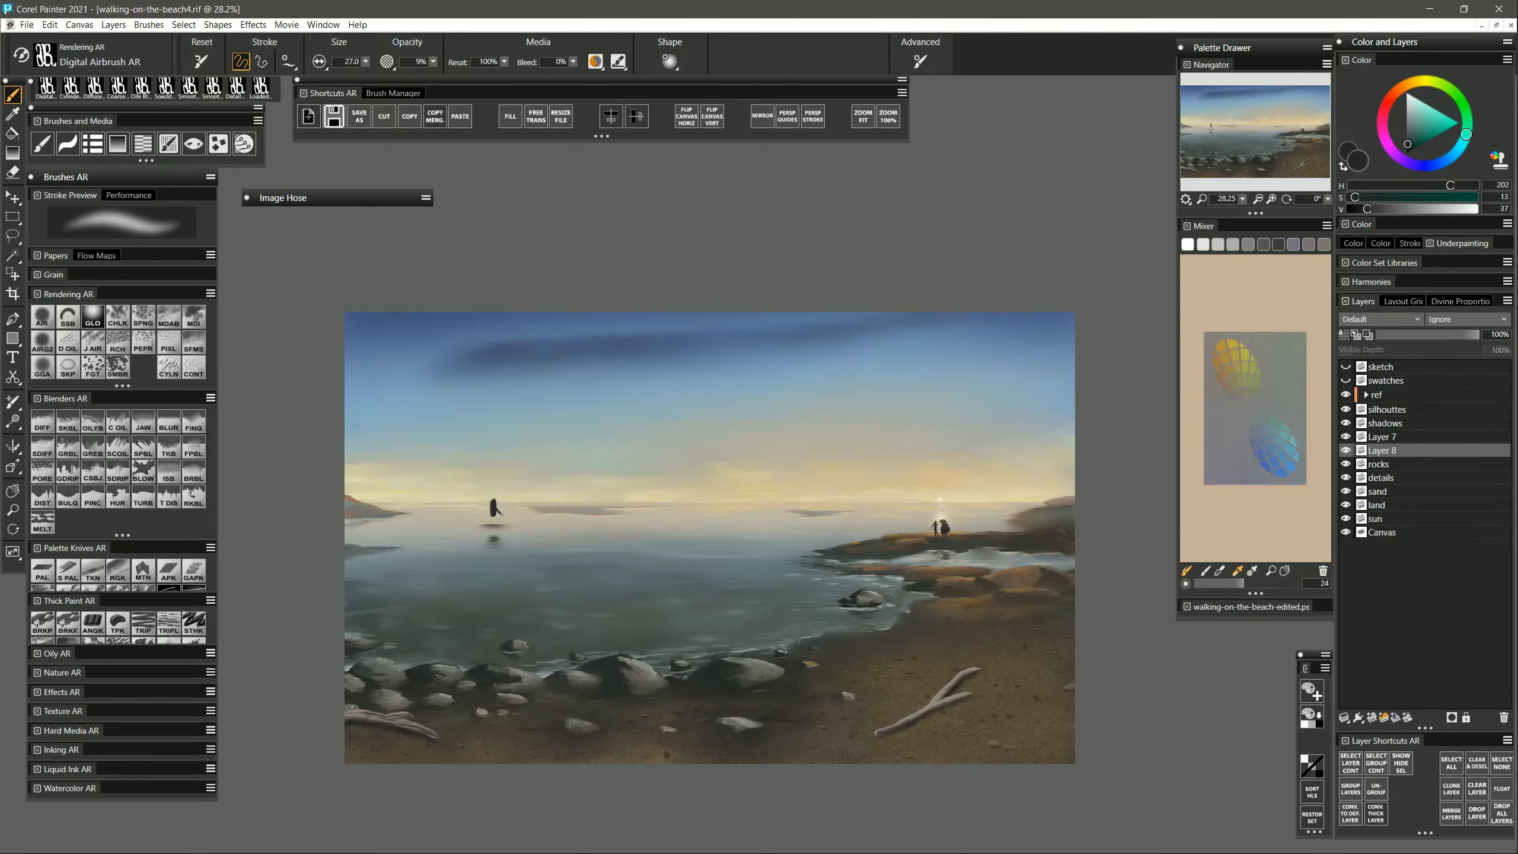
Add a thick paint layer above the driftwood and paint lightened greyish-beige highlights on the forked branch with Broken Paint Flat.
click(67, 624)
click(1386, 437)
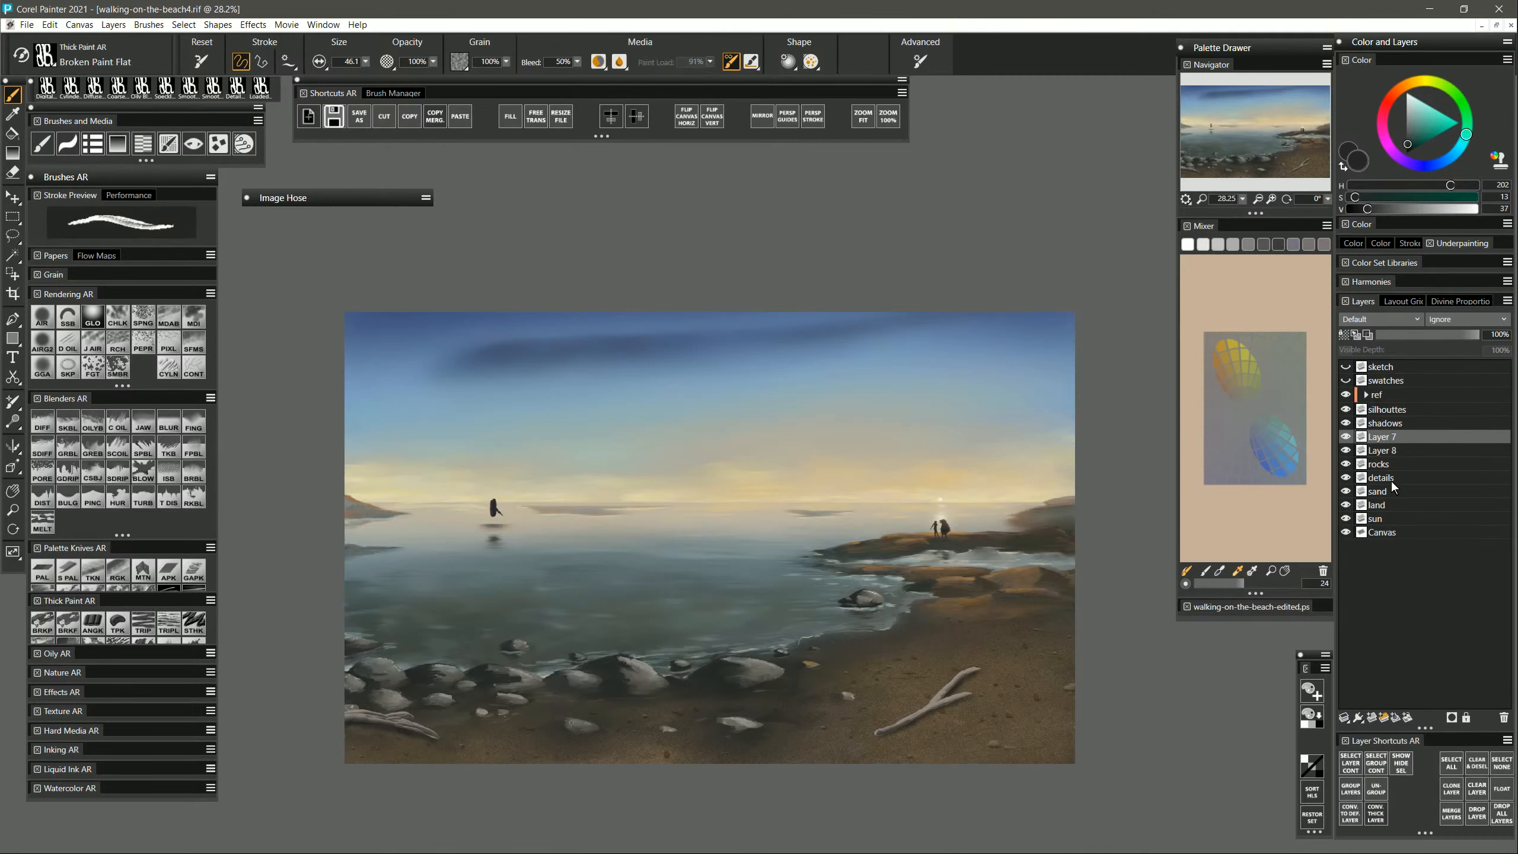
click(1382, 719)
alt+click(943, 677)
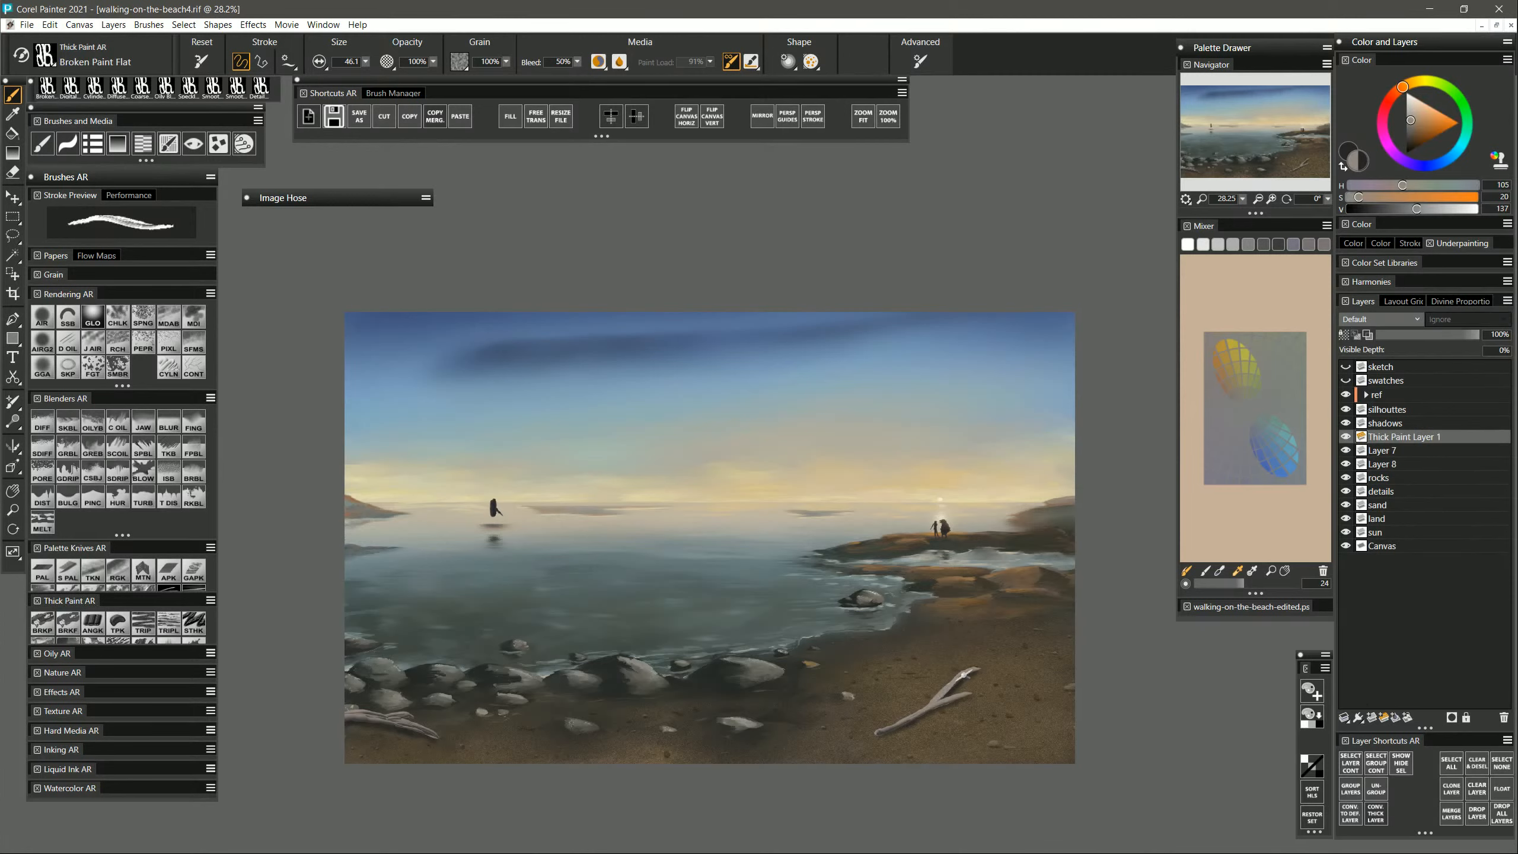
drag(1435, 208, 1442, 209)
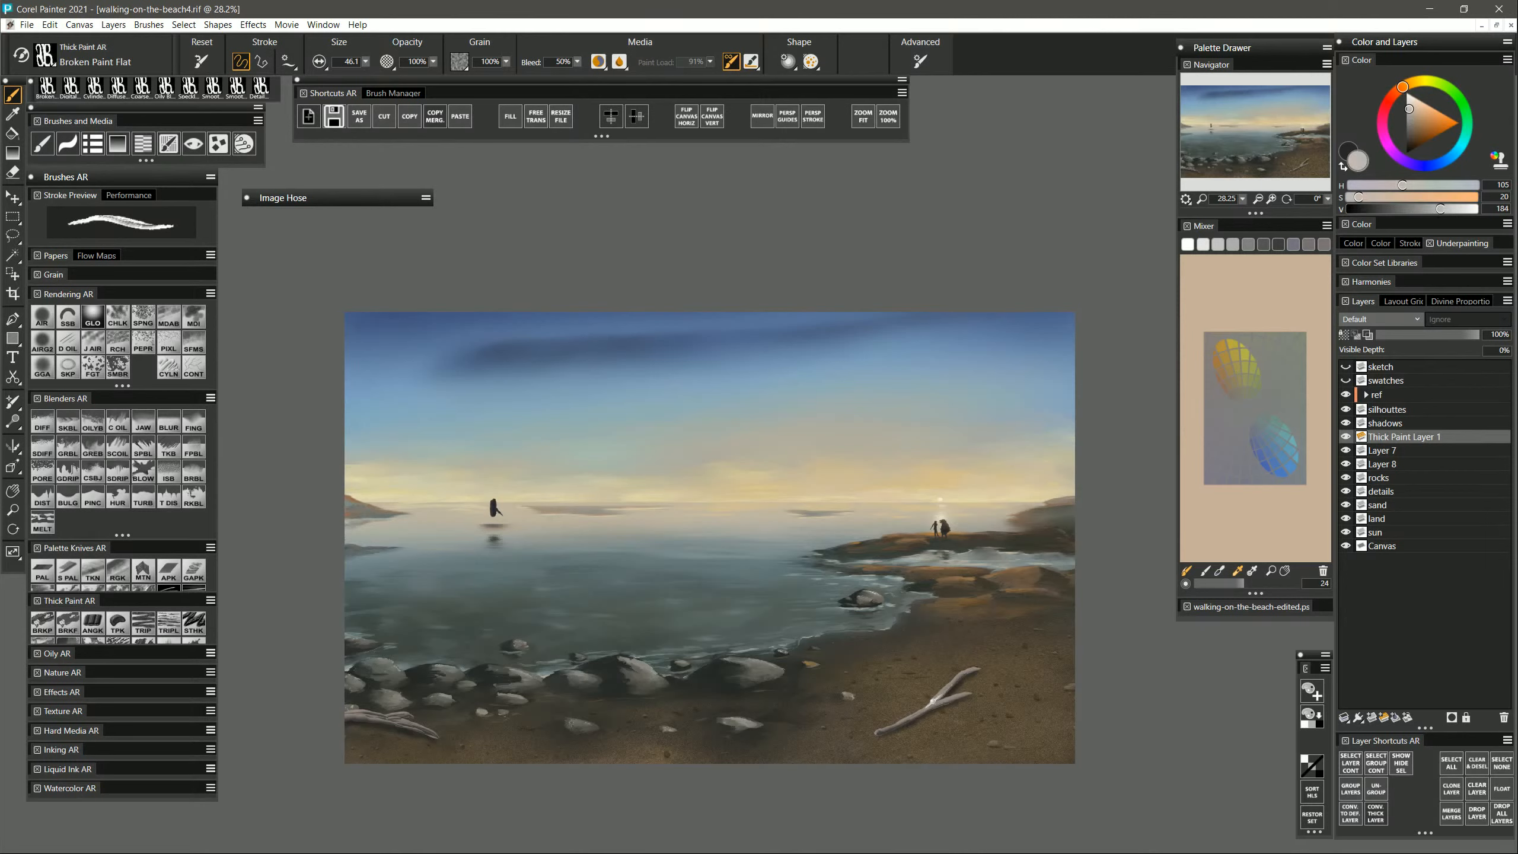
drag(947, 686, 979, 670)
Choose a coarser, patchier paper texture for the Broken Paint Flat brush's grain.
click(459, 62)
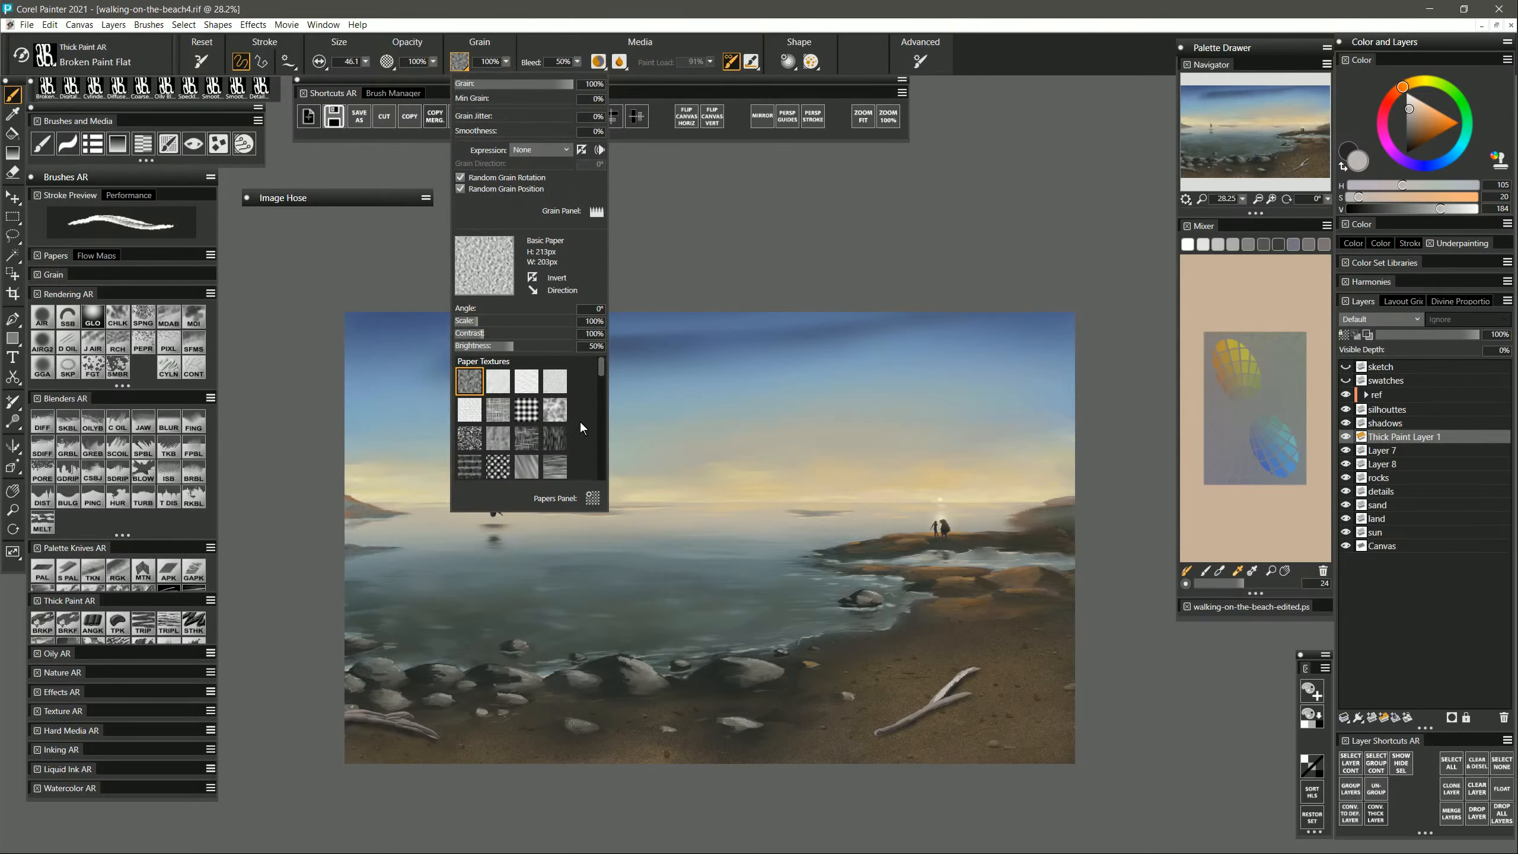
drag(600, 375, 601, 392)
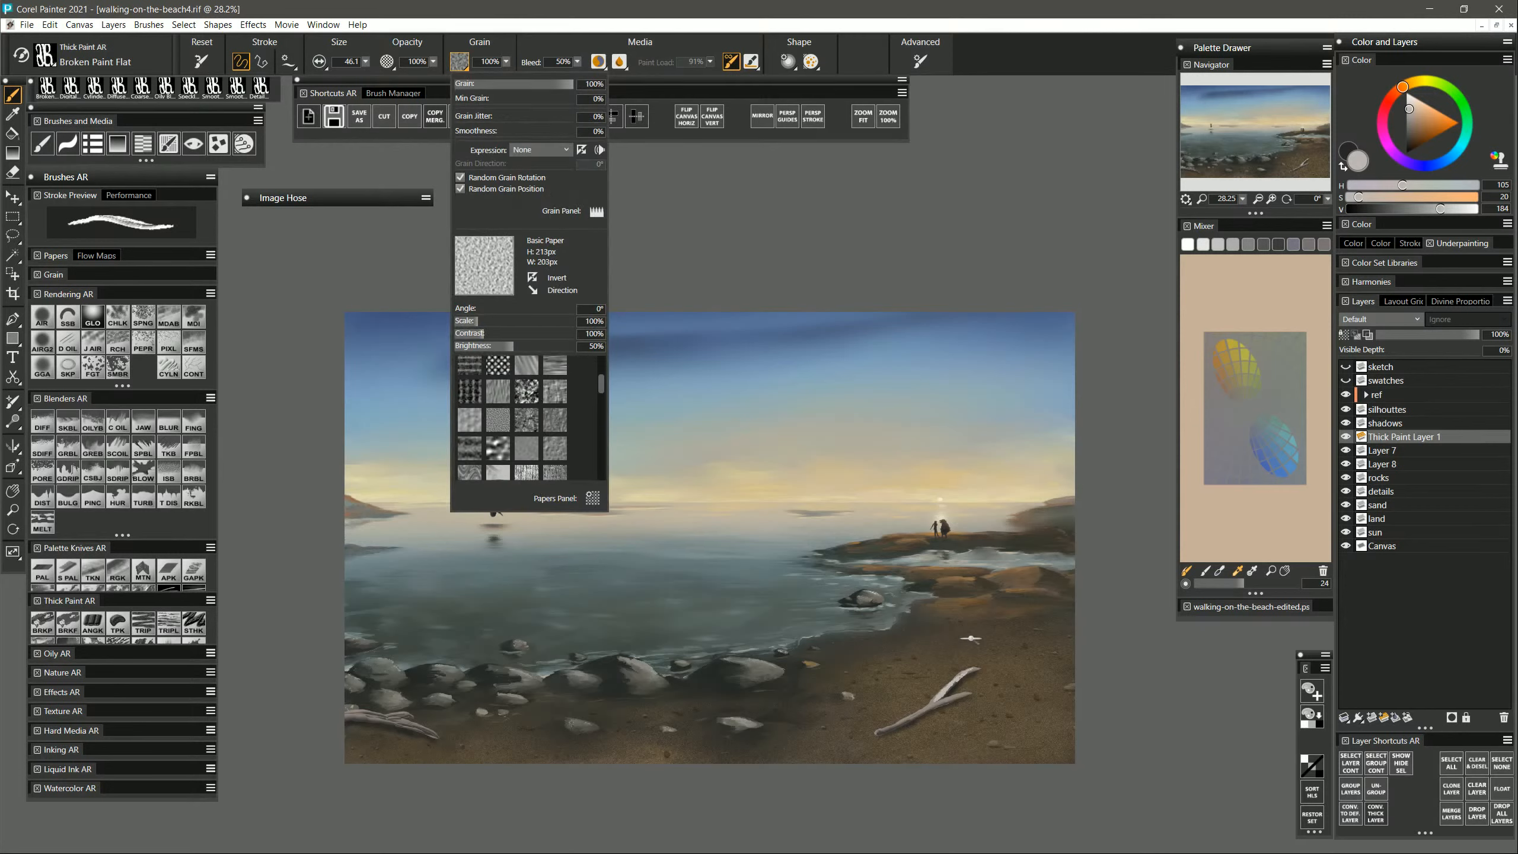
click(533, 395)
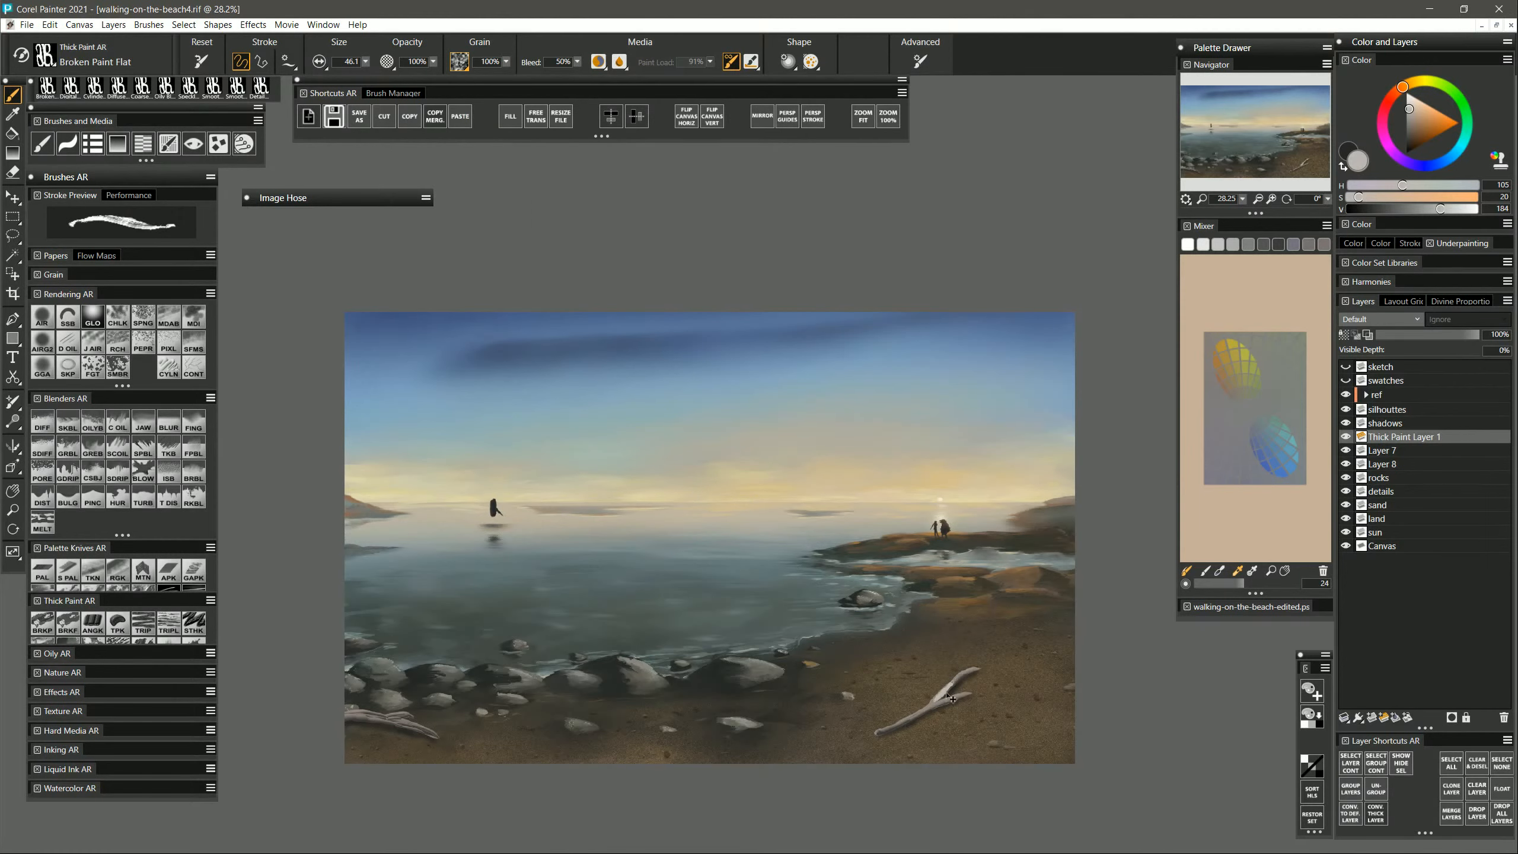
Select Layer 7's contents and paint greyish-beige highlights within the selection on both driftwood branches on Thick Paint Layer 1.
drag(935, 700, 977, 668)
drag(888, 728, 975, 692)
click(1387, 455)
click(1350, 763)
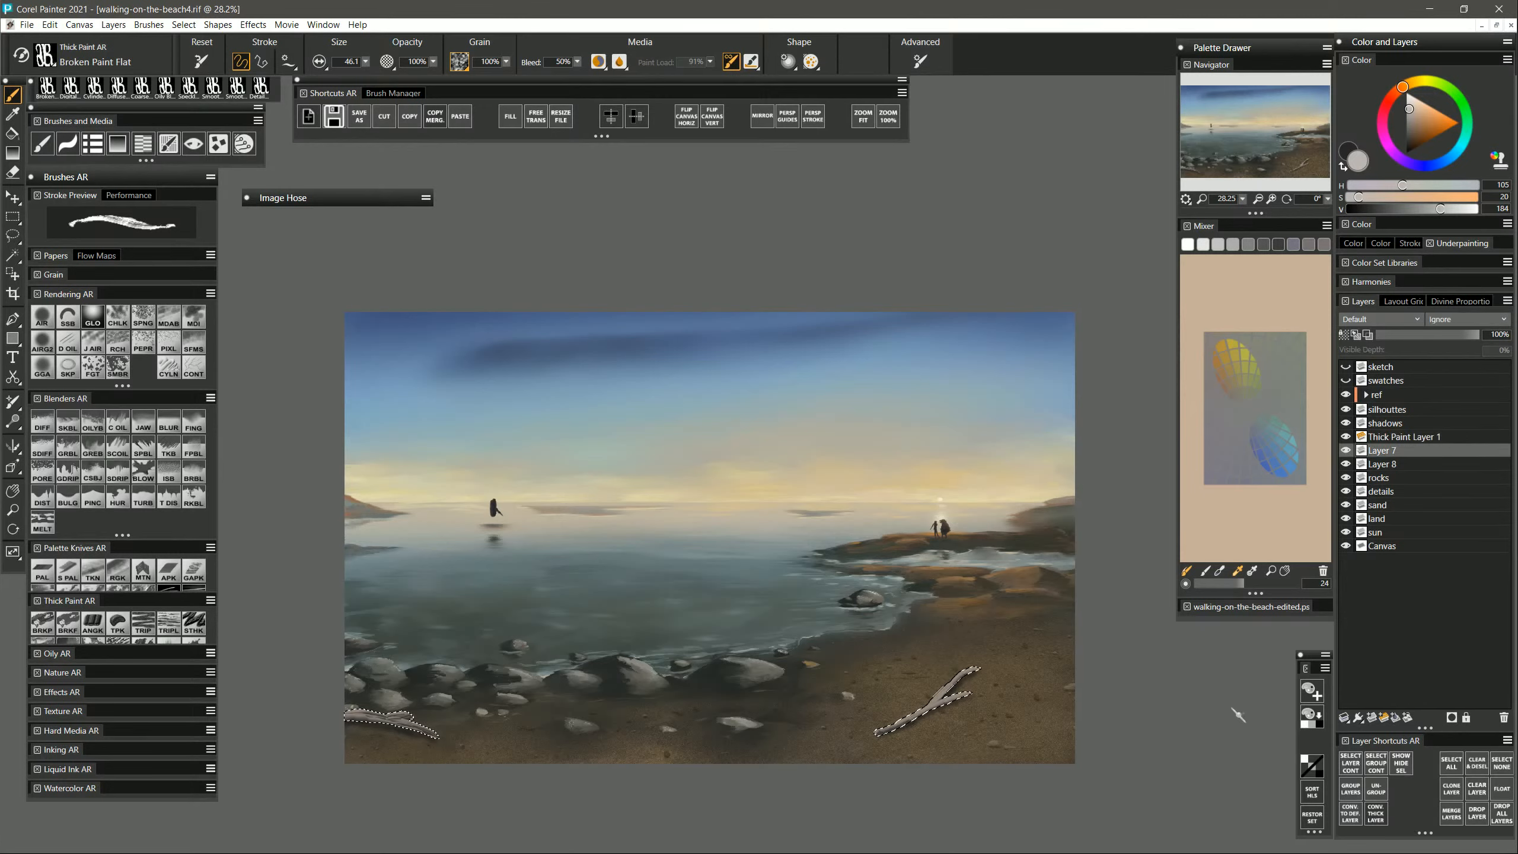
click(1393, 438)
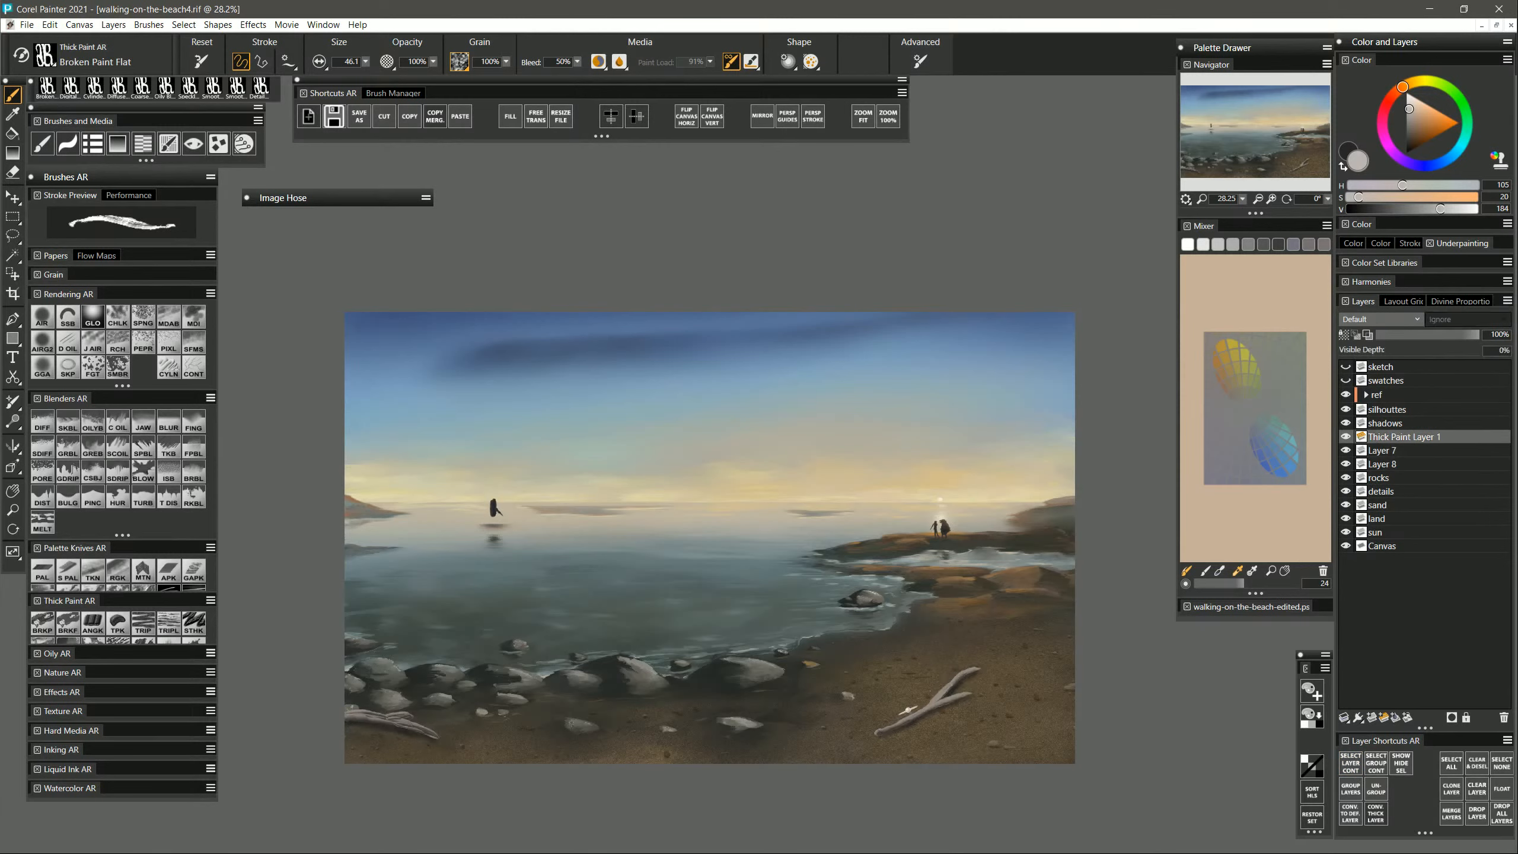
drag(907, 716, 947, 697)
drag(353, 714, 433, 732)
Paint dark grey and sampled dark brown shading on both driftwood branches with Broken Paint Flat.
click(1267, 422)
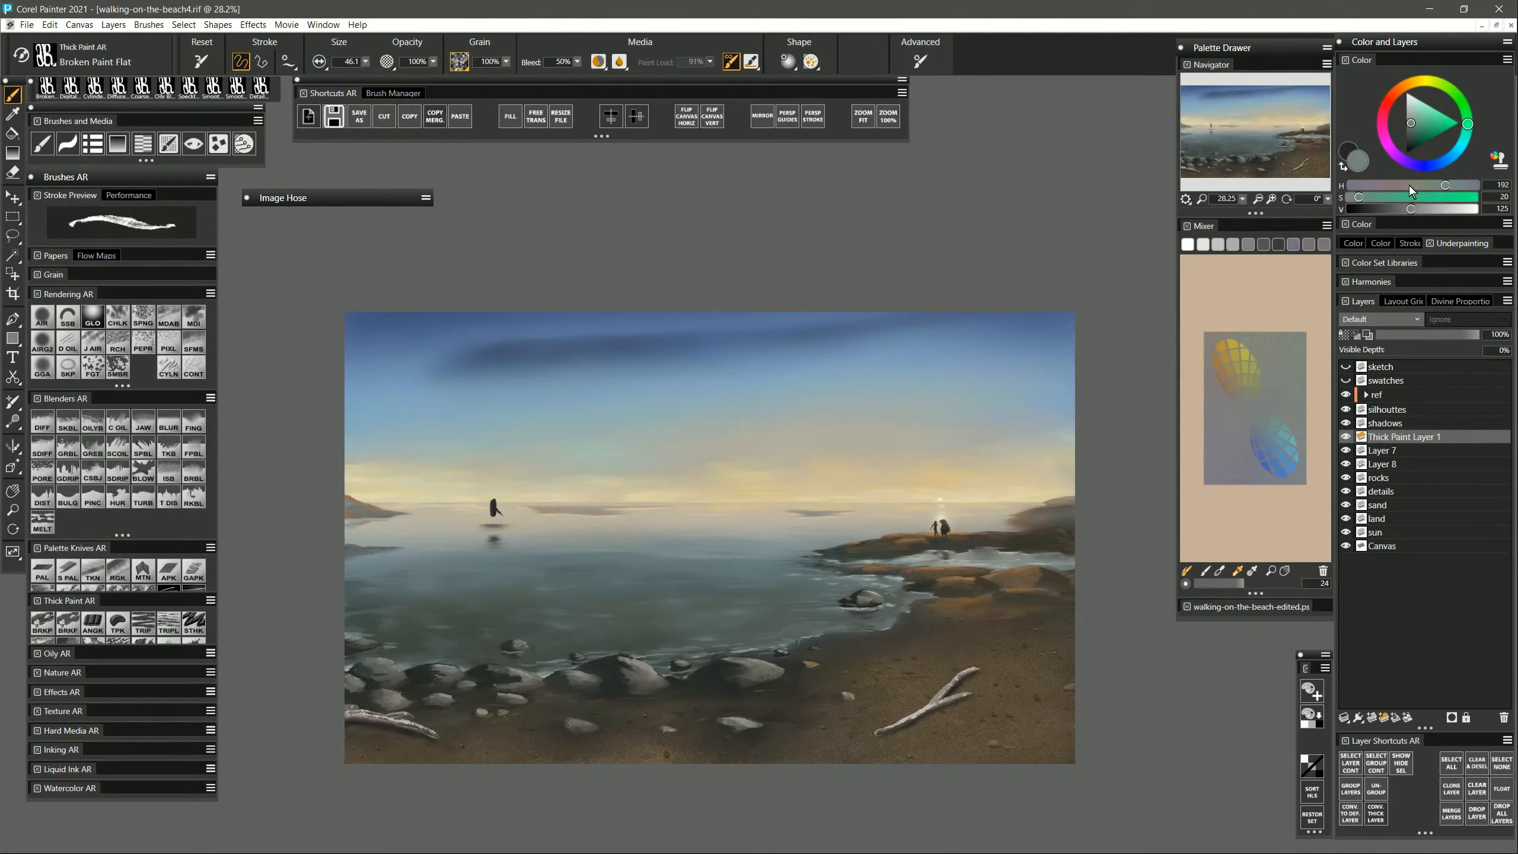
click(1384, 209)
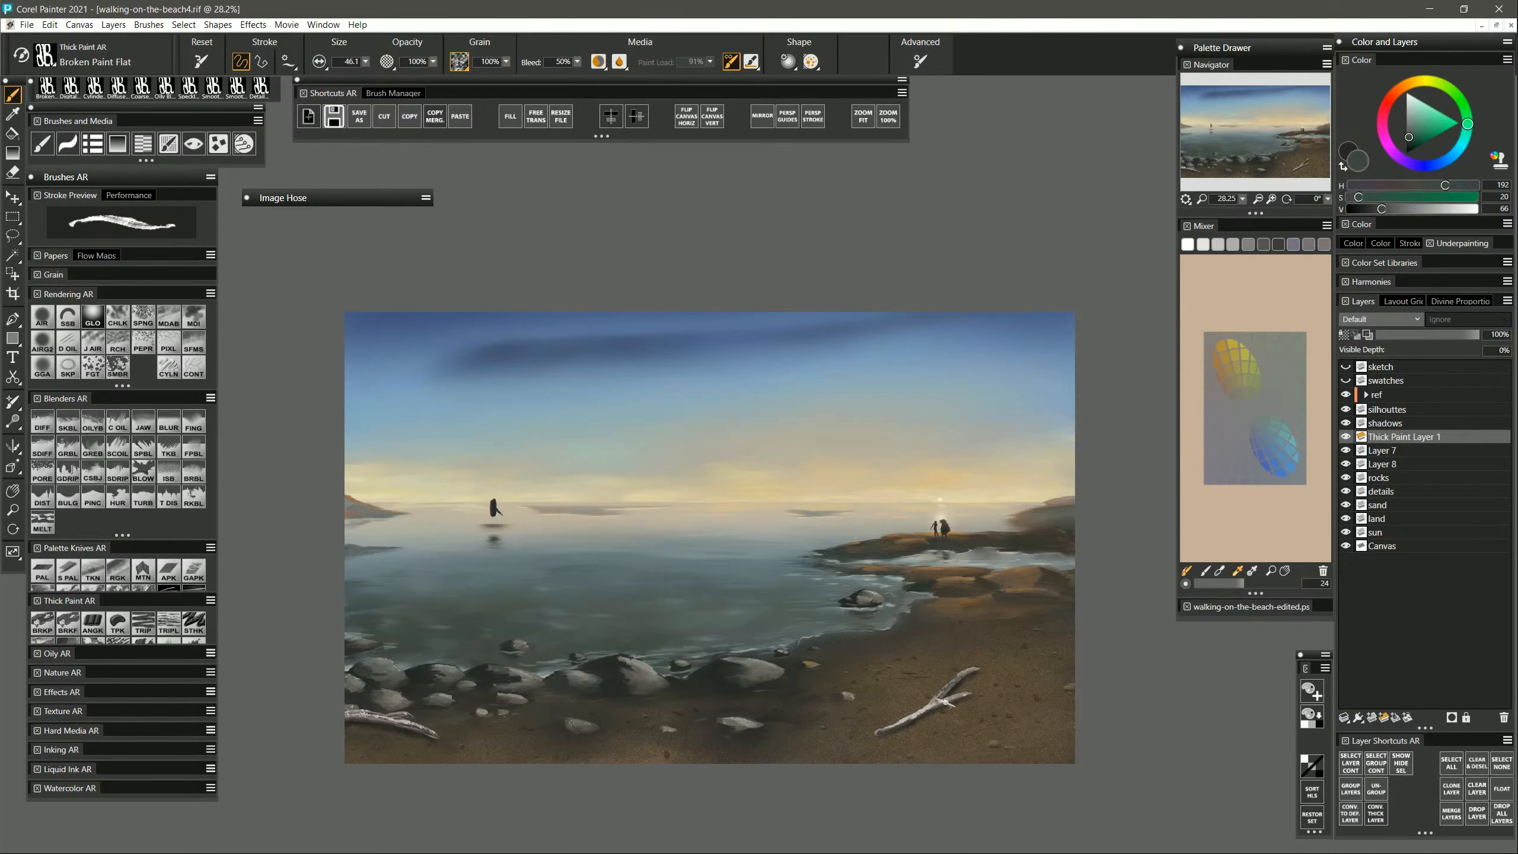
drag(946, 702, 906, 719)
alt+click(998, 651)
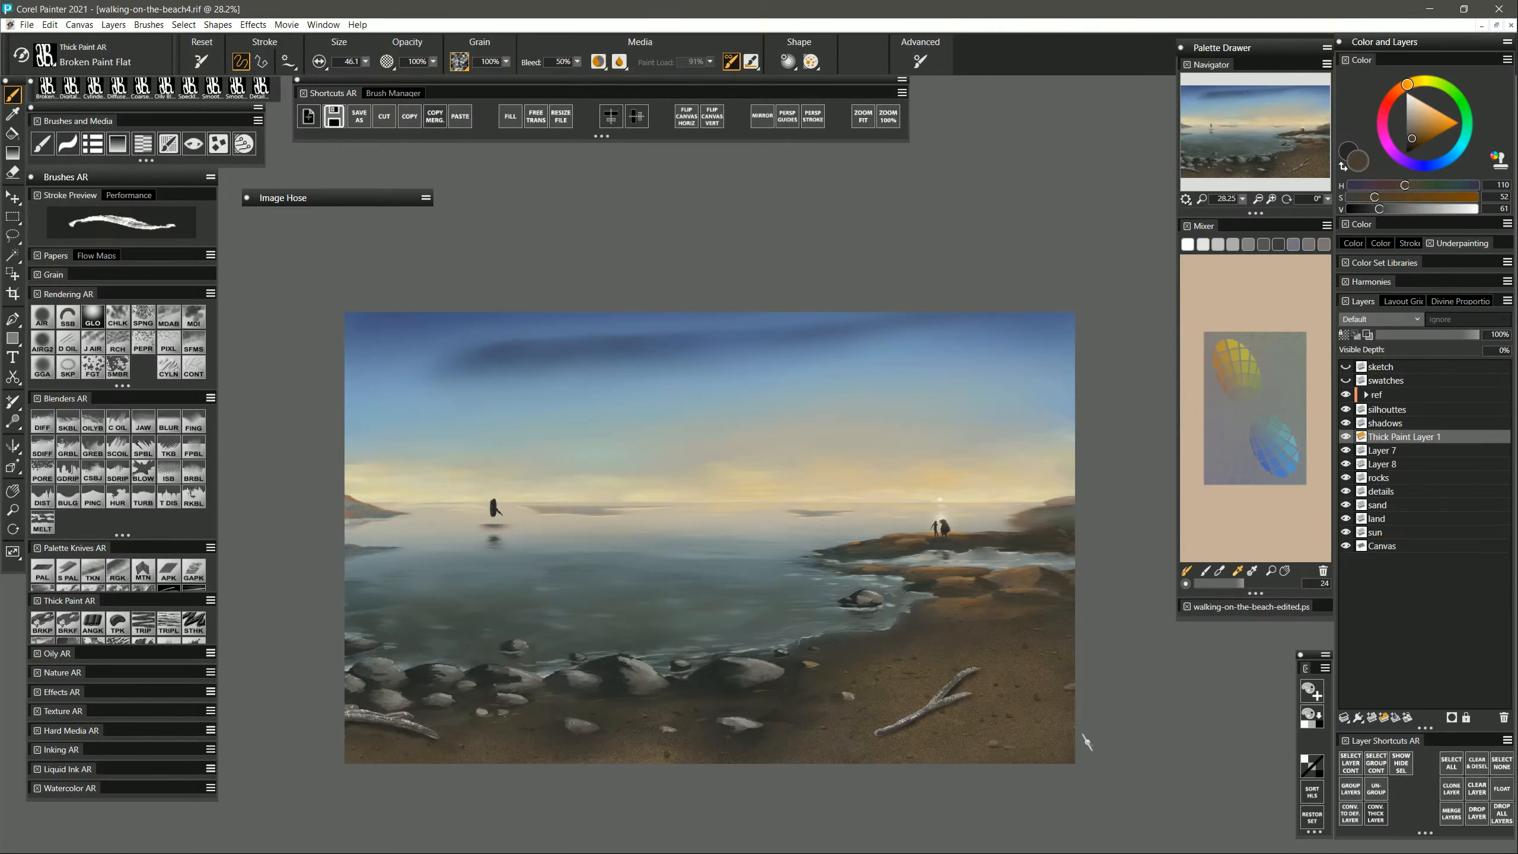
alt+click(718, 679)
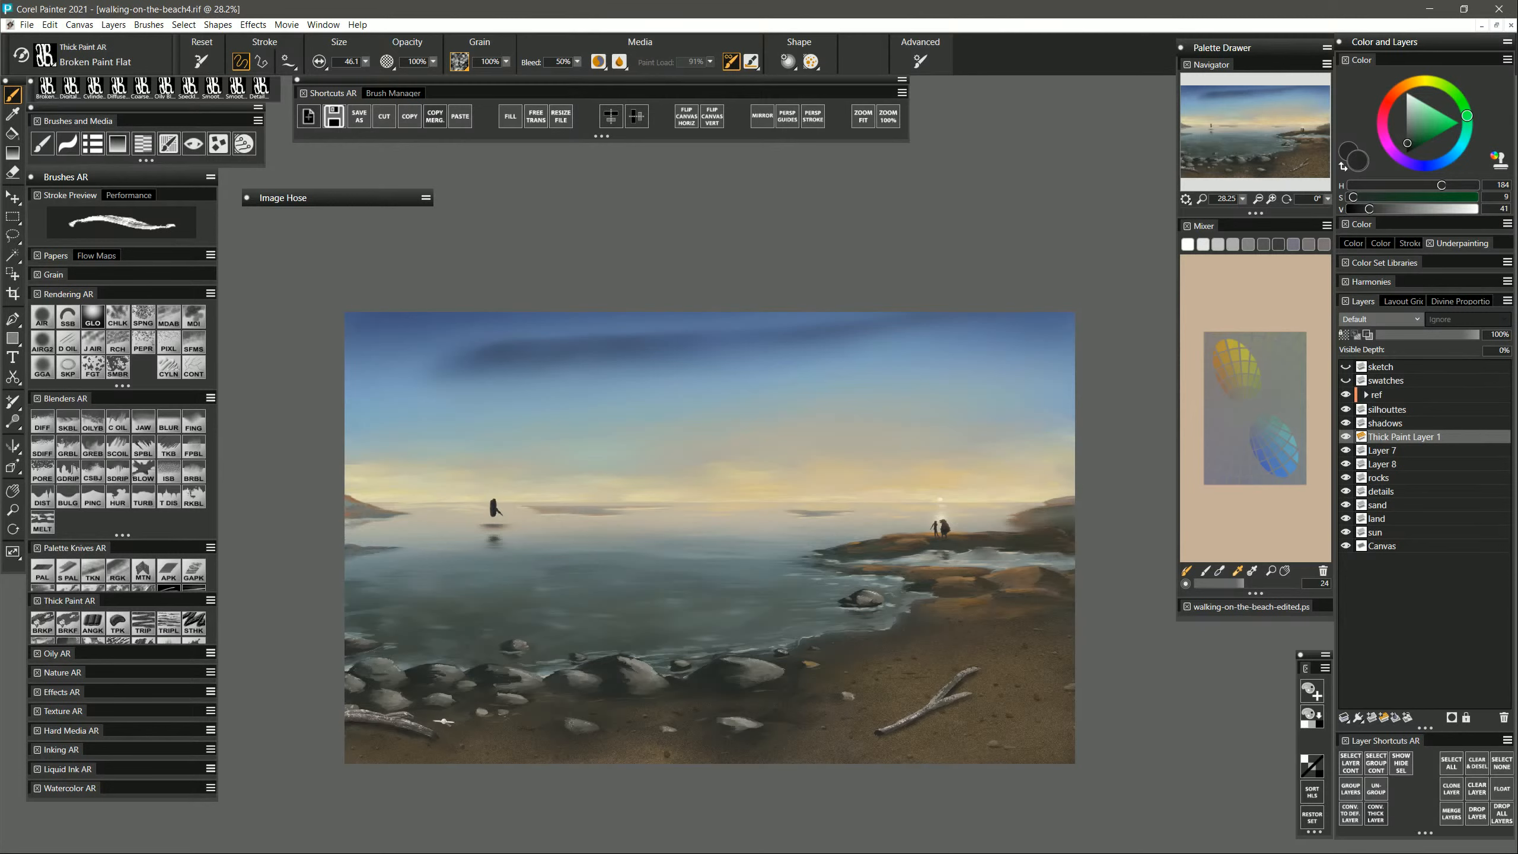
alt+click(475, 726)
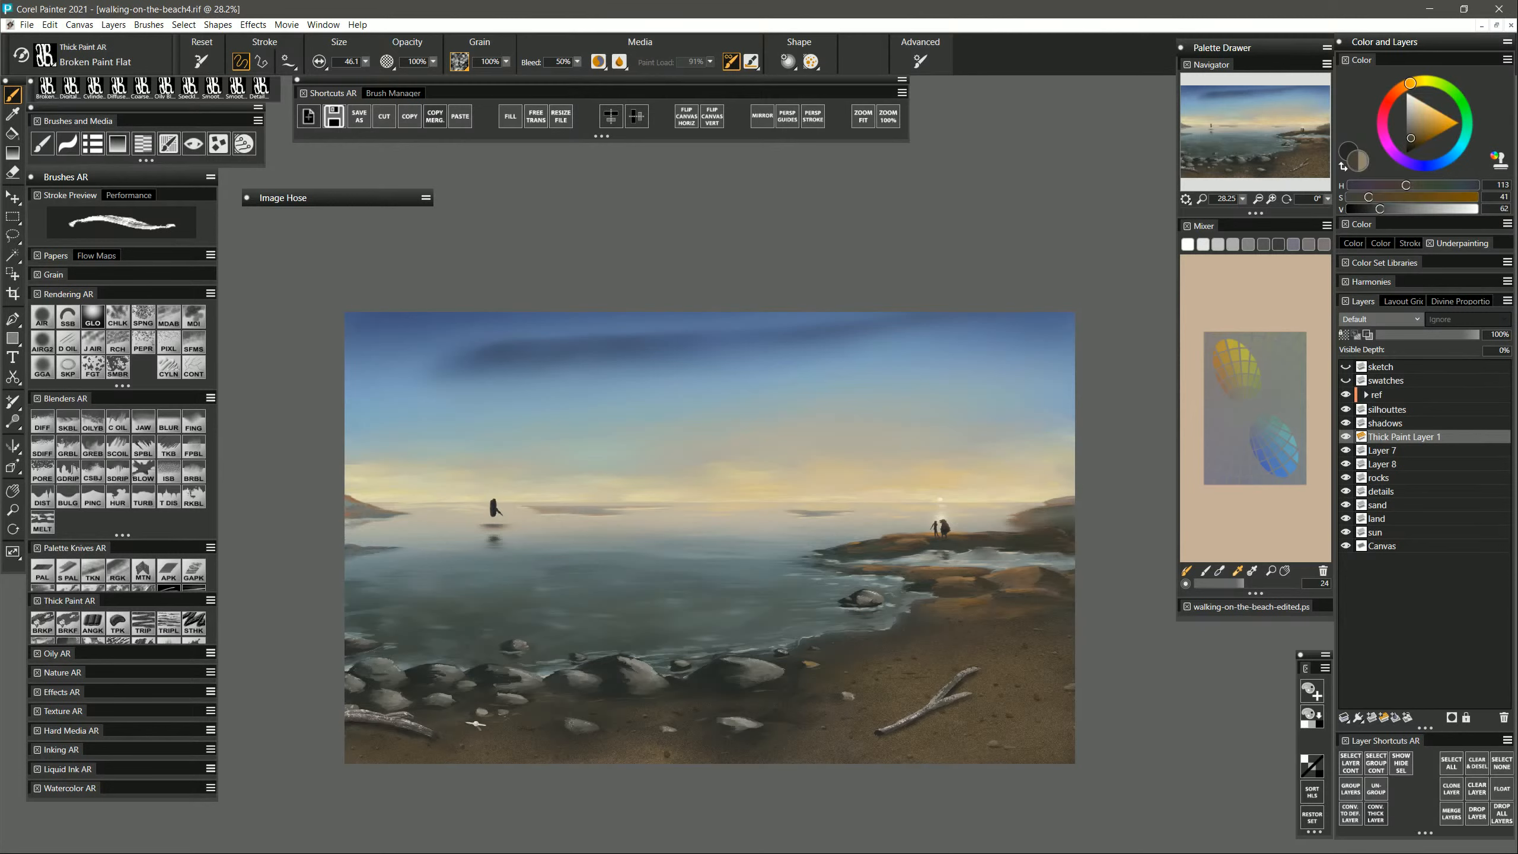
ctrl+alt+click(441, 733)
Paint light beige and paler cream highlights on the forked driftwood branch with a smaller Broken Paint Flat brush.
click(1416, 116)
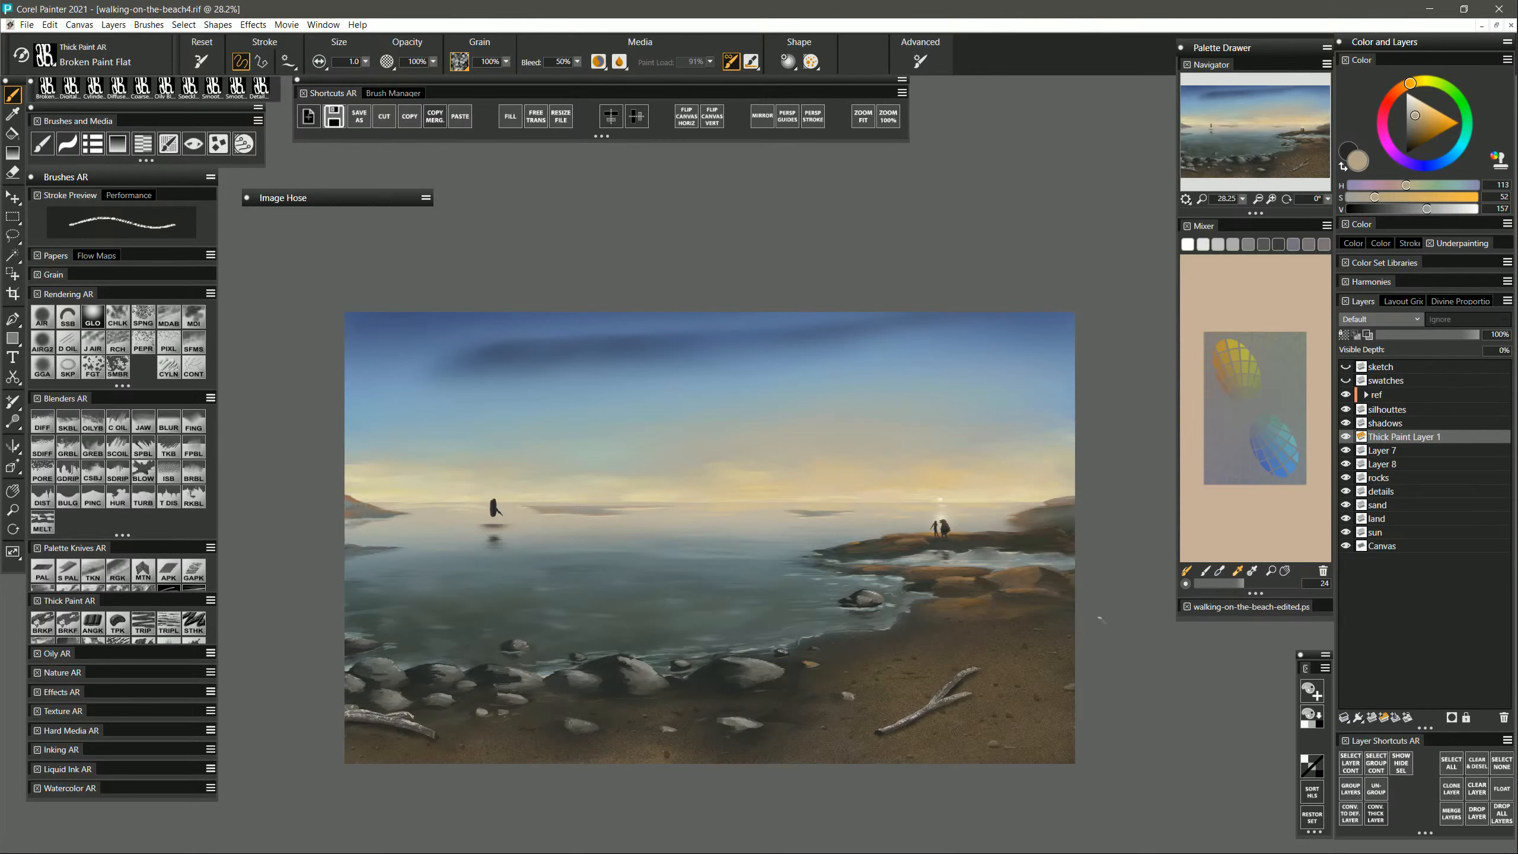
drag(1101, 619, 1106, 621)
mouse_move(958, 682)
mouse_down()
mouse_move(970, 669)
mouse_move(955, 682)
mouse_up()
click(1415, 102)
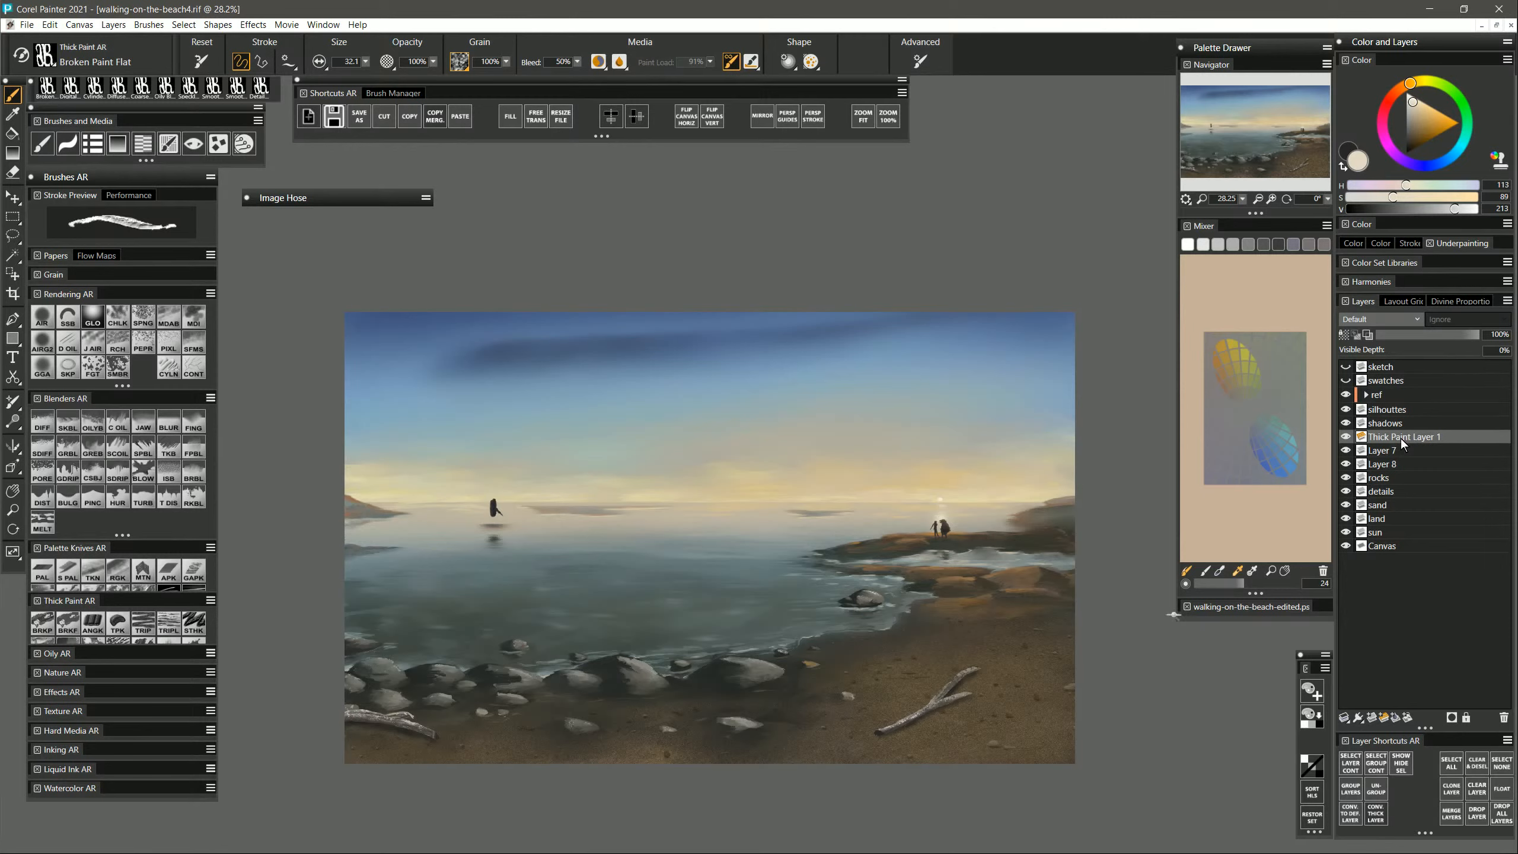
Merge the thick paint layer into Layer 7, add a new thick paint layer above it and paint light highlights on both branches.
key(ctrl+z)
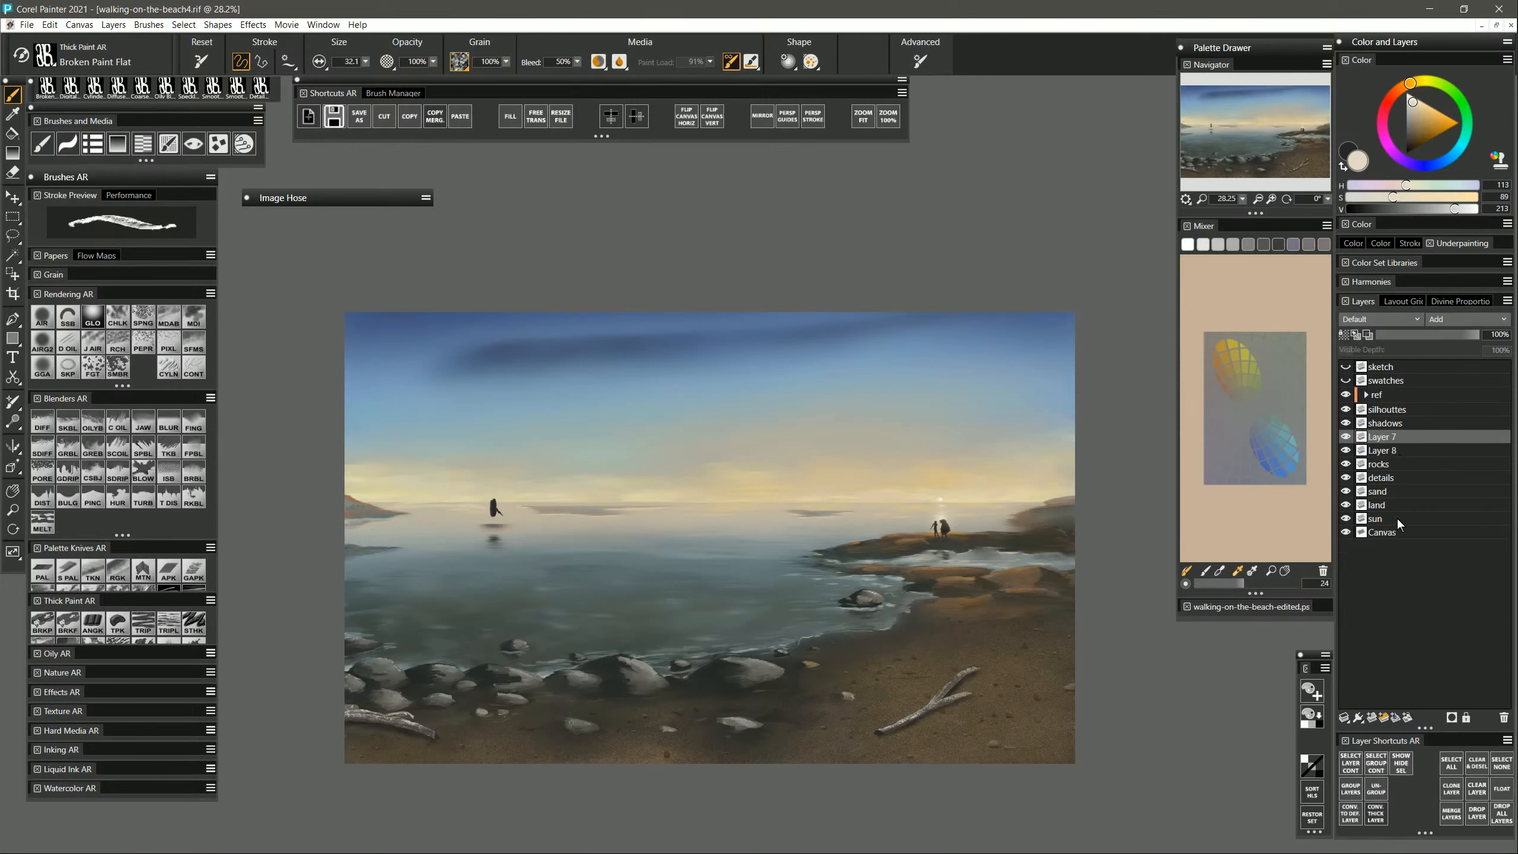
click(1383, 718)
mouse_move(953, 684)
mouse_down()
mouse_move(963, 671)
mouse_move(939, 700)
mouse_up()
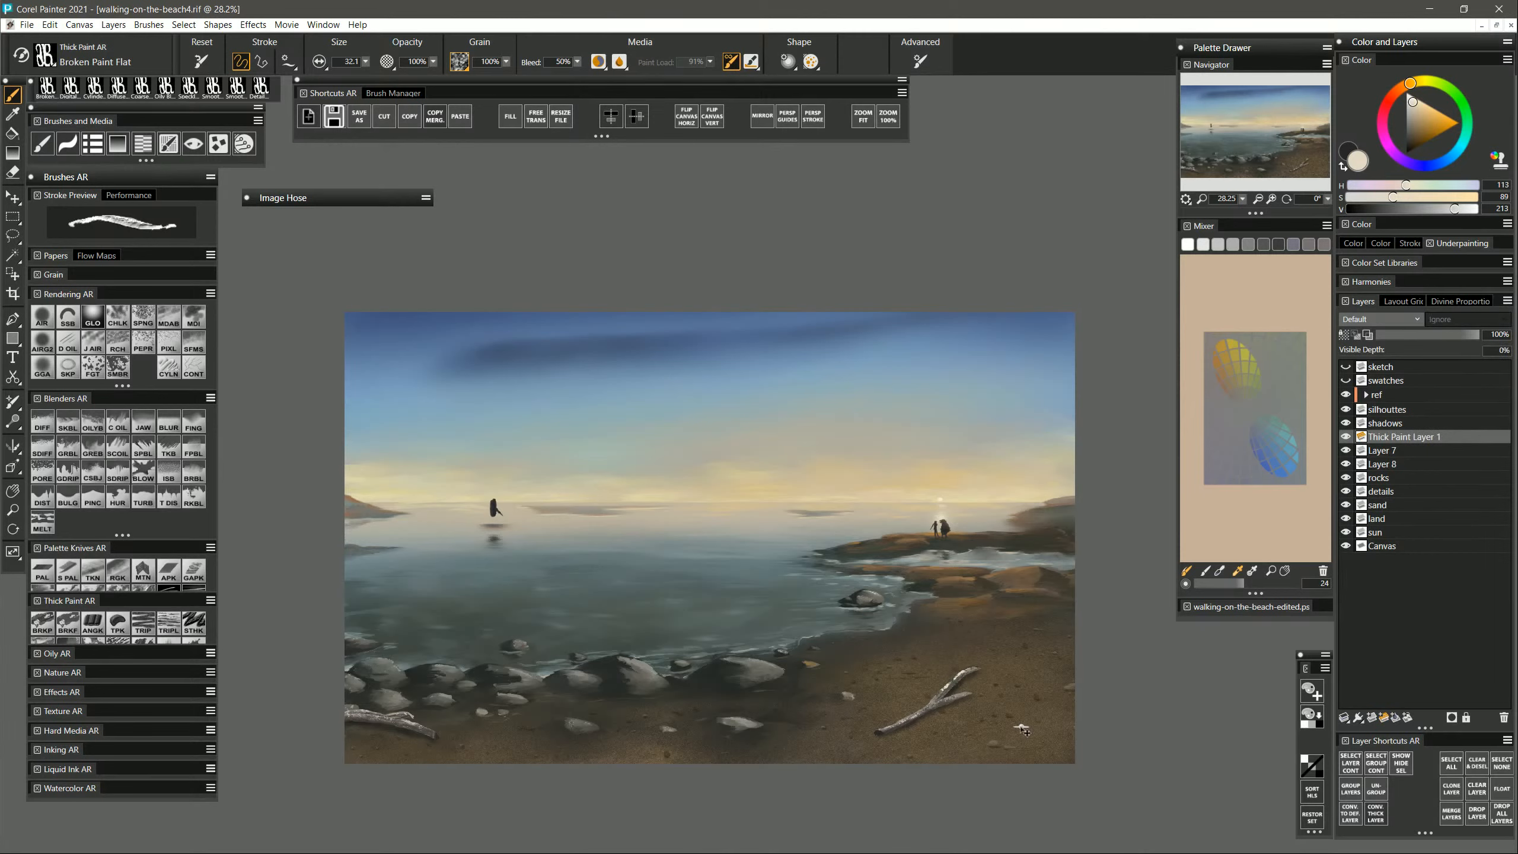
alt+click(960, 697)
click(1429, 209)
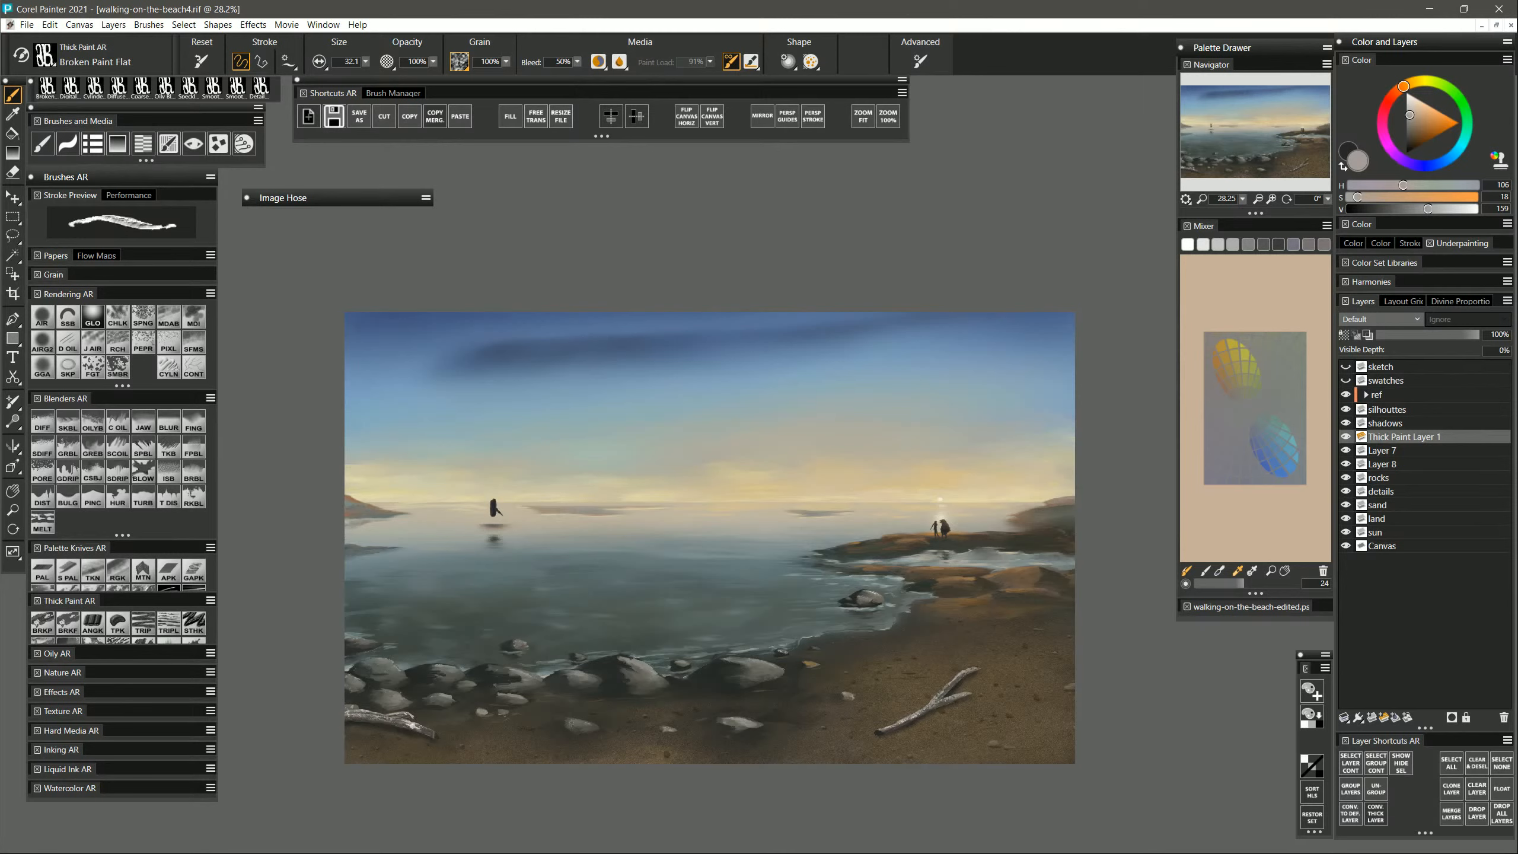
mouse_move(413, 728)
mouse_down()
mouse_move(432, 737)
mouse_move(411, 726)
mouse_up()
Lower the opacity of the driftwood shadow layer, Layer 8, to 47%.
click(1400, 464)
click(1405, 335)
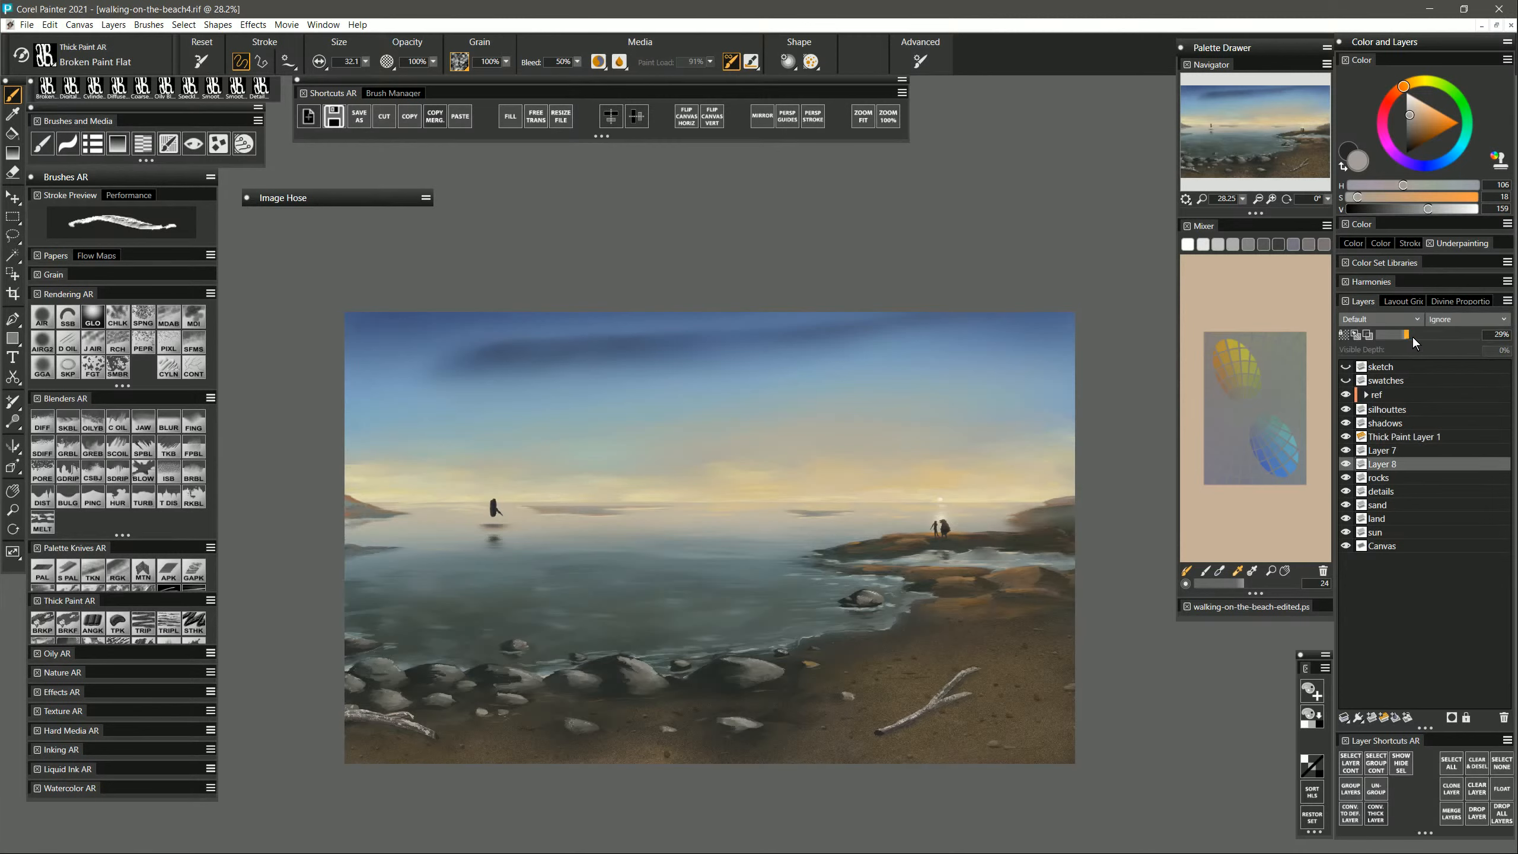
drag(1426, 340, 1427, 340)
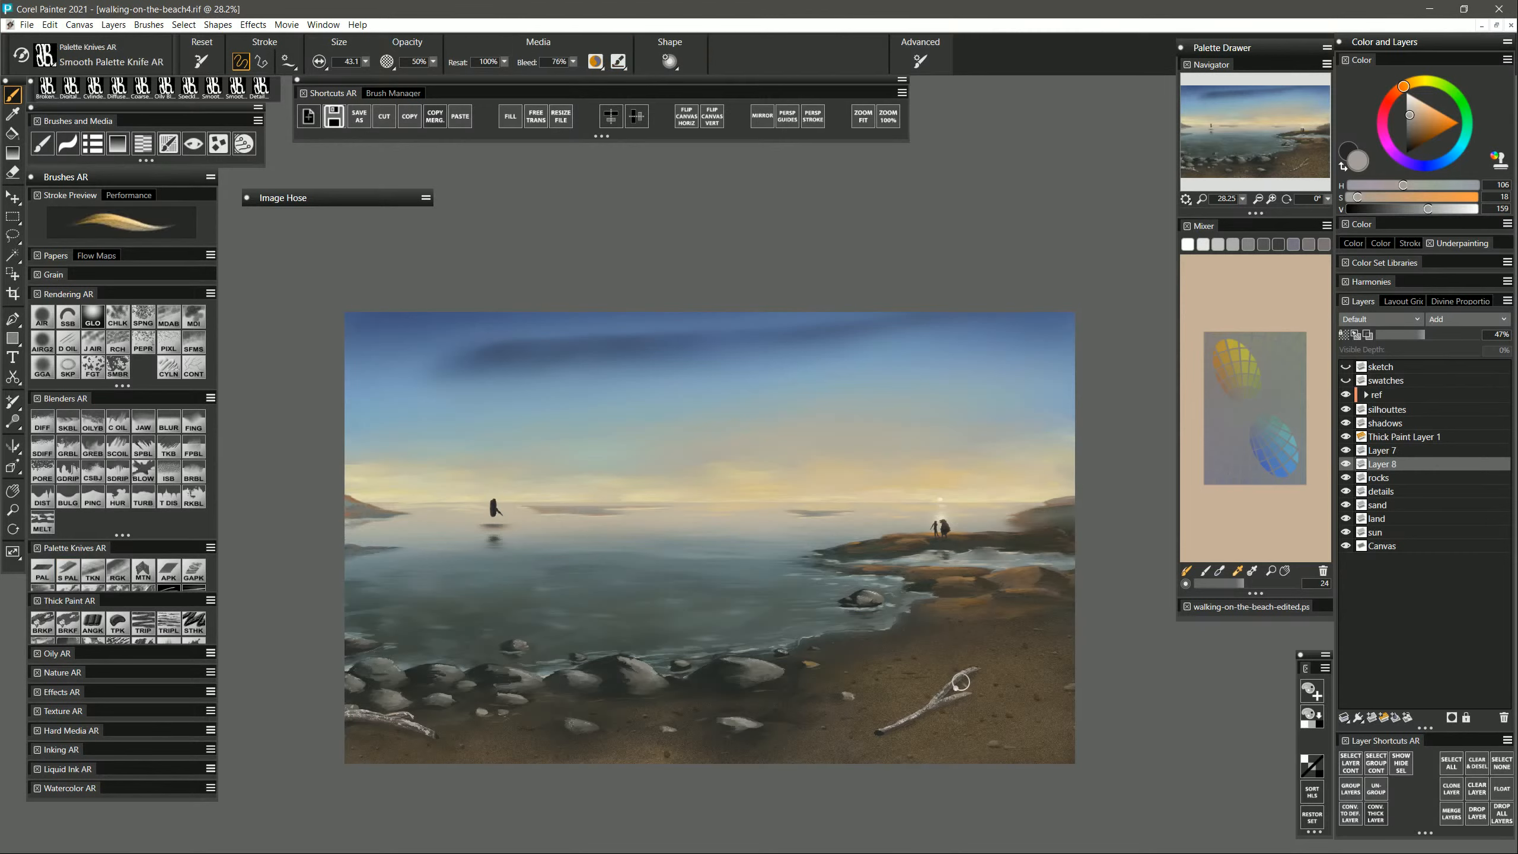
Refine the driftwood's light and dark details on Layer 7 with the Smooth Palette Knife AR at size 10.6, sampling colours from the painting.
alt+click(925, 705)
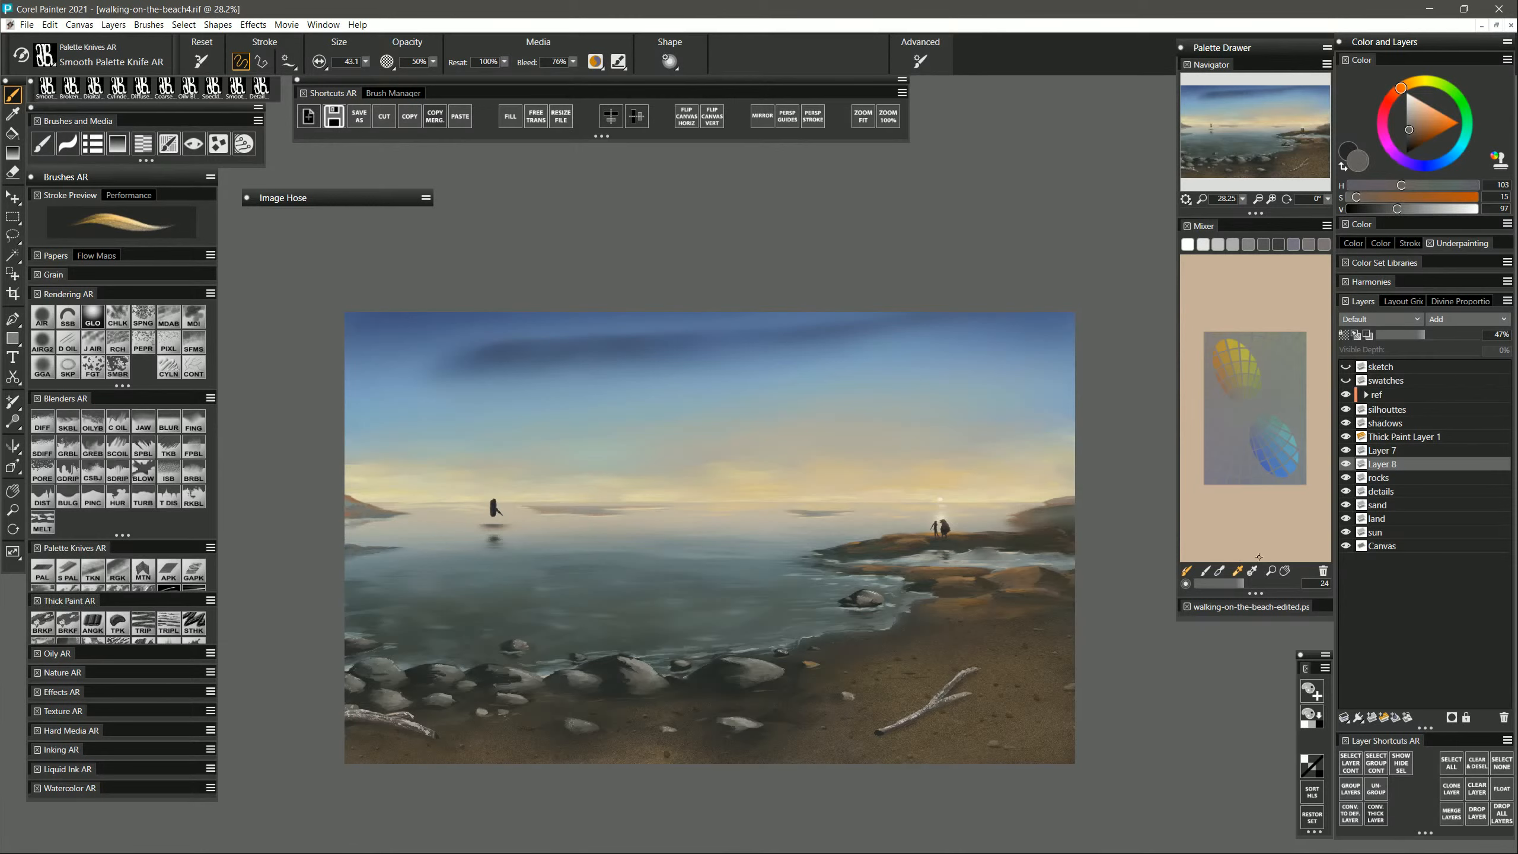
click(1383, 453)
key([)
key([)
key([)
key([)
key([)
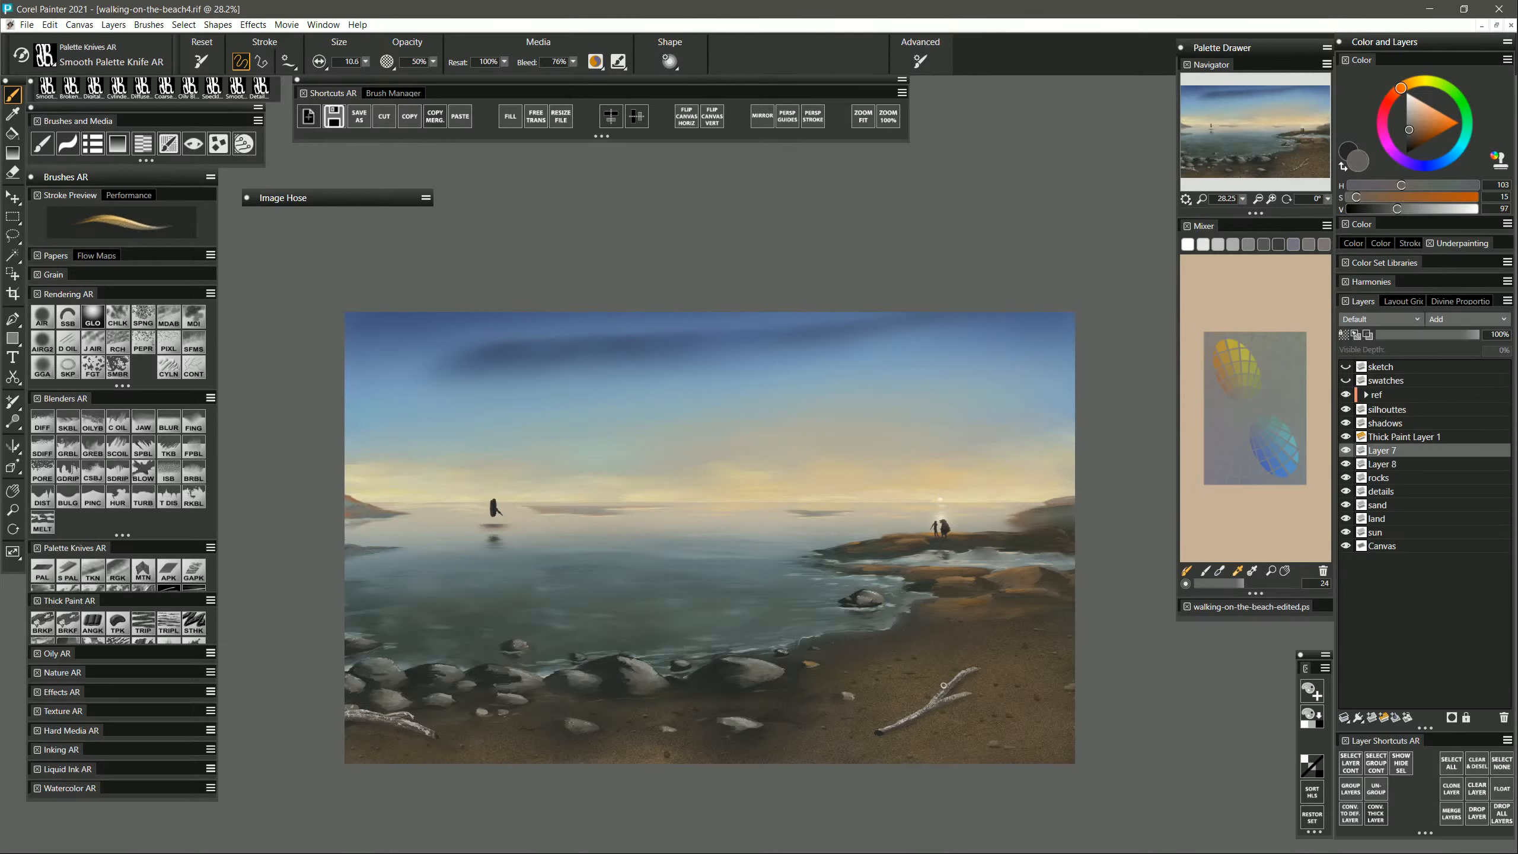
alt+click(963, 672)
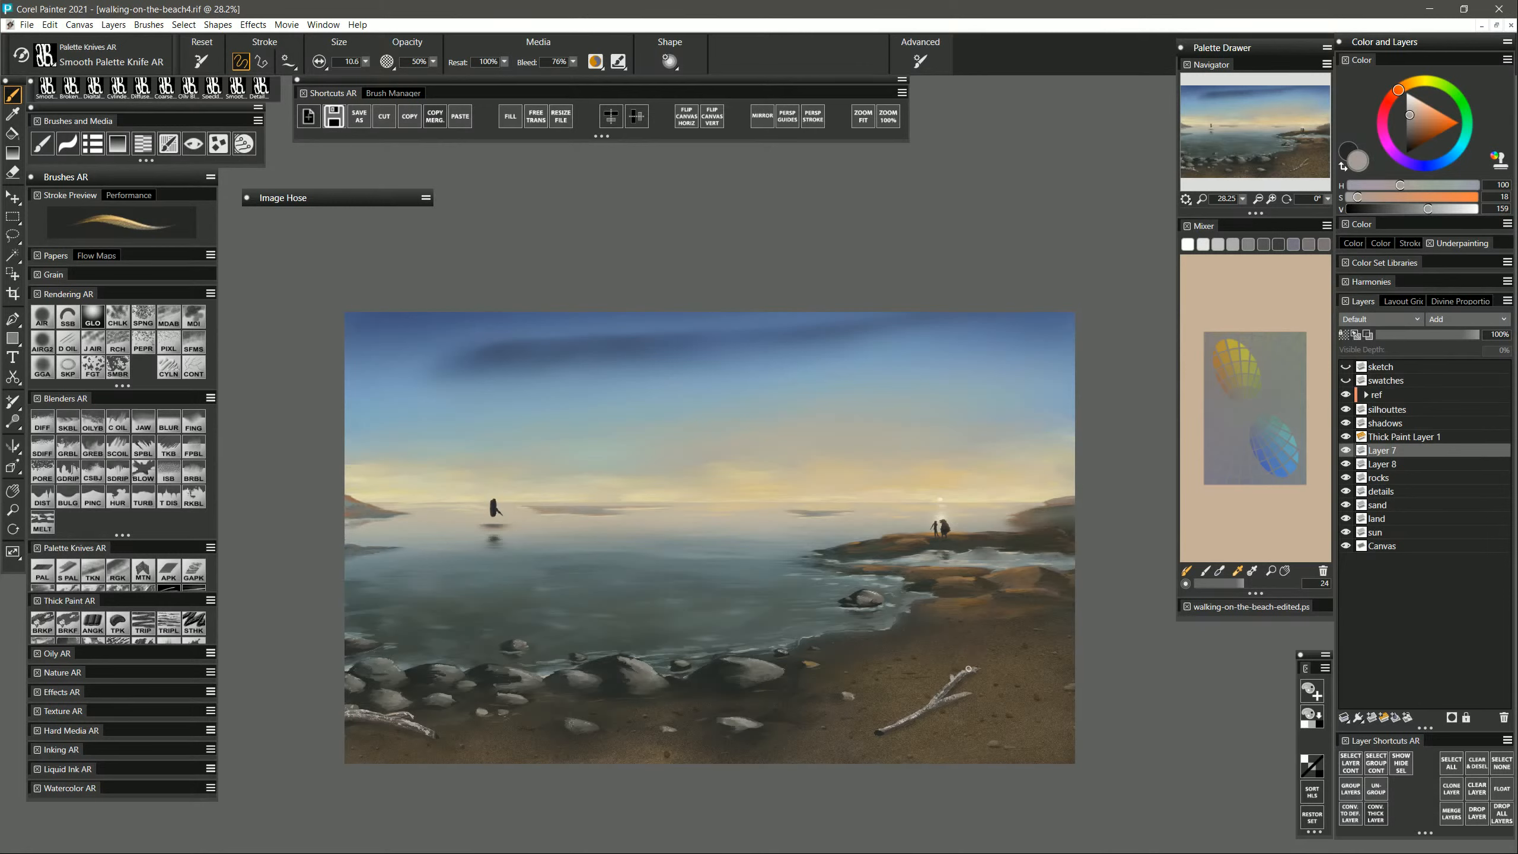
alt+click(957, 680)
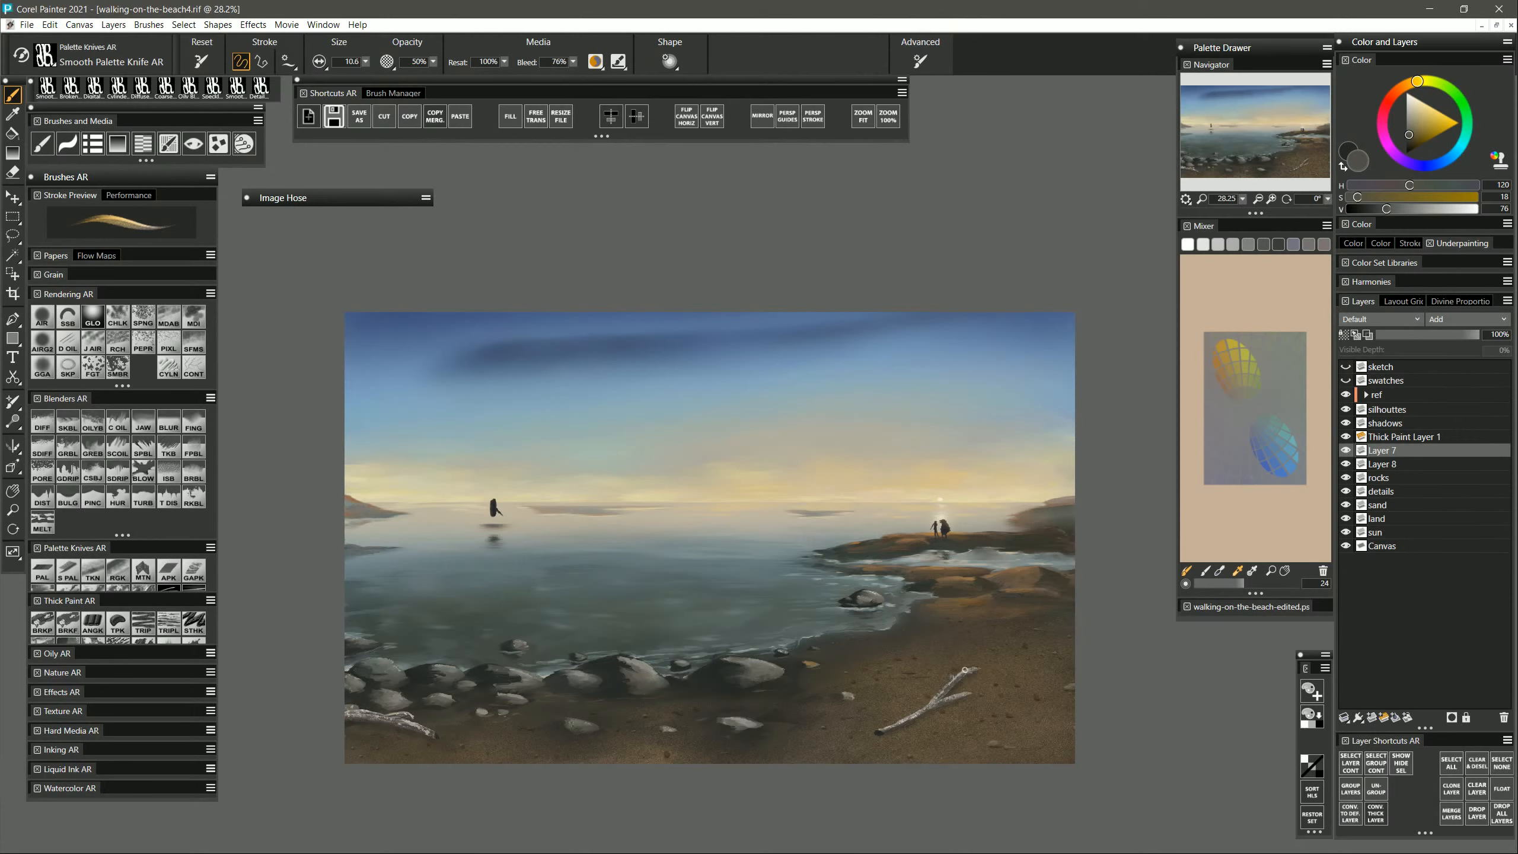
alt+click(882, 728)
alt+click(954, 681)
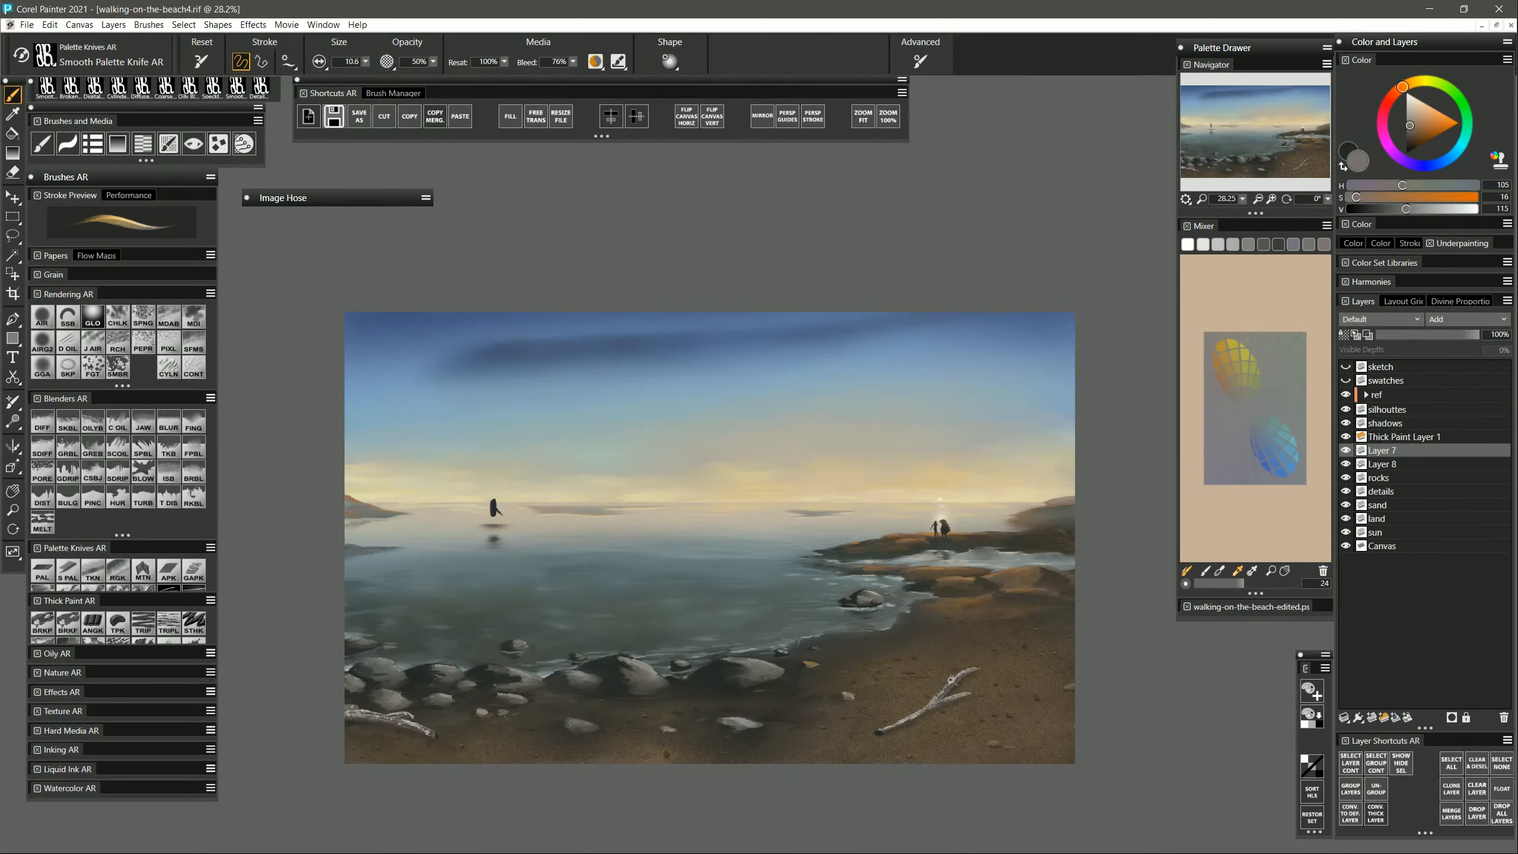
alt+click(878, 733)
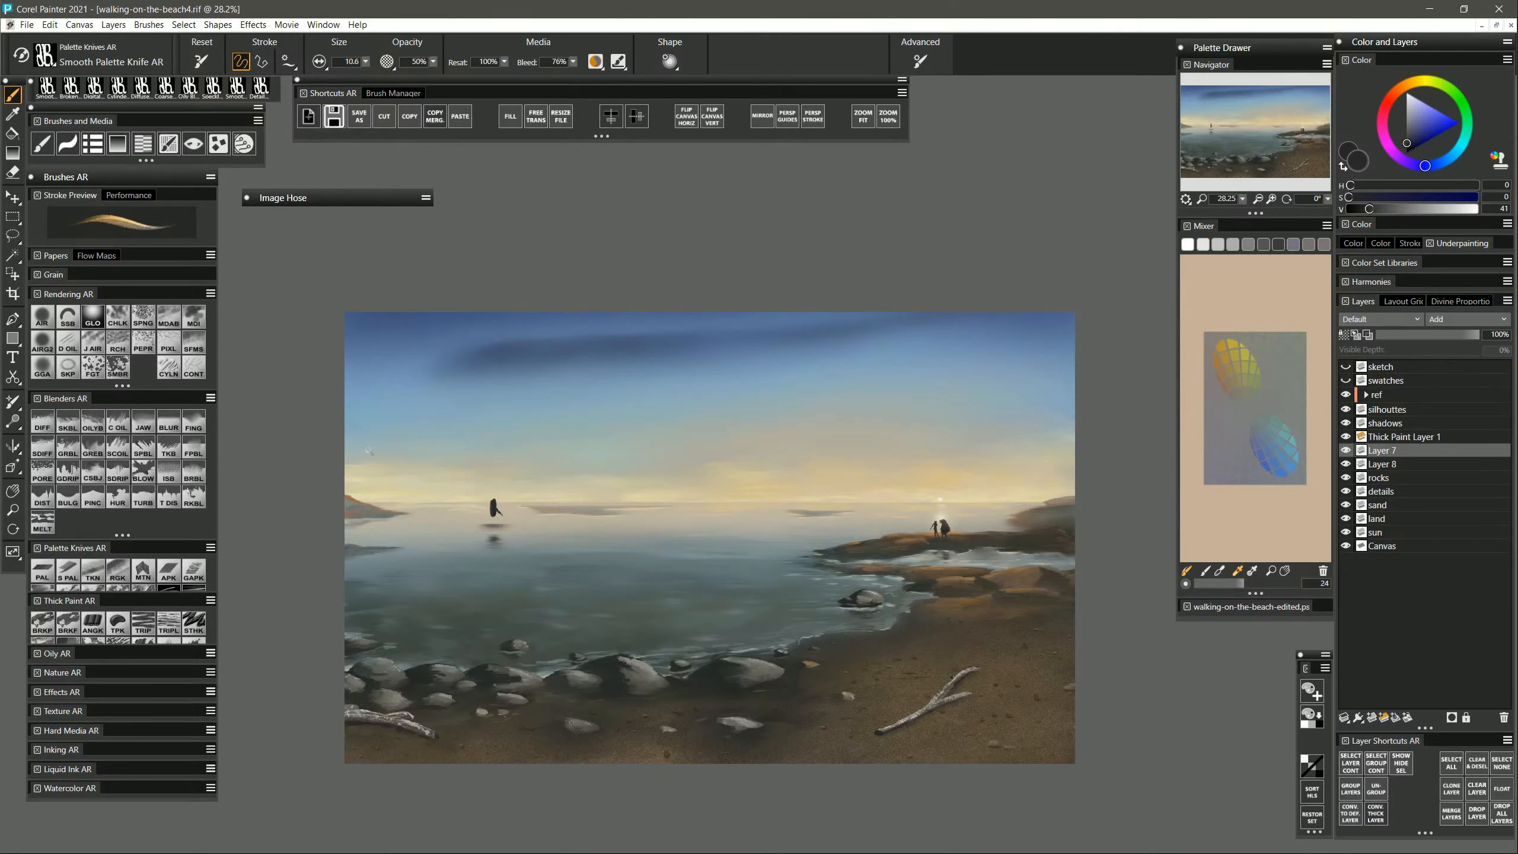
Cut the forked driftwood branch and its shadow from Layer 7, Thick Paint Layer 1 and Layer 8 using rectangular selections.
click(12, 216)
drag(1010, 652, 838, 749)
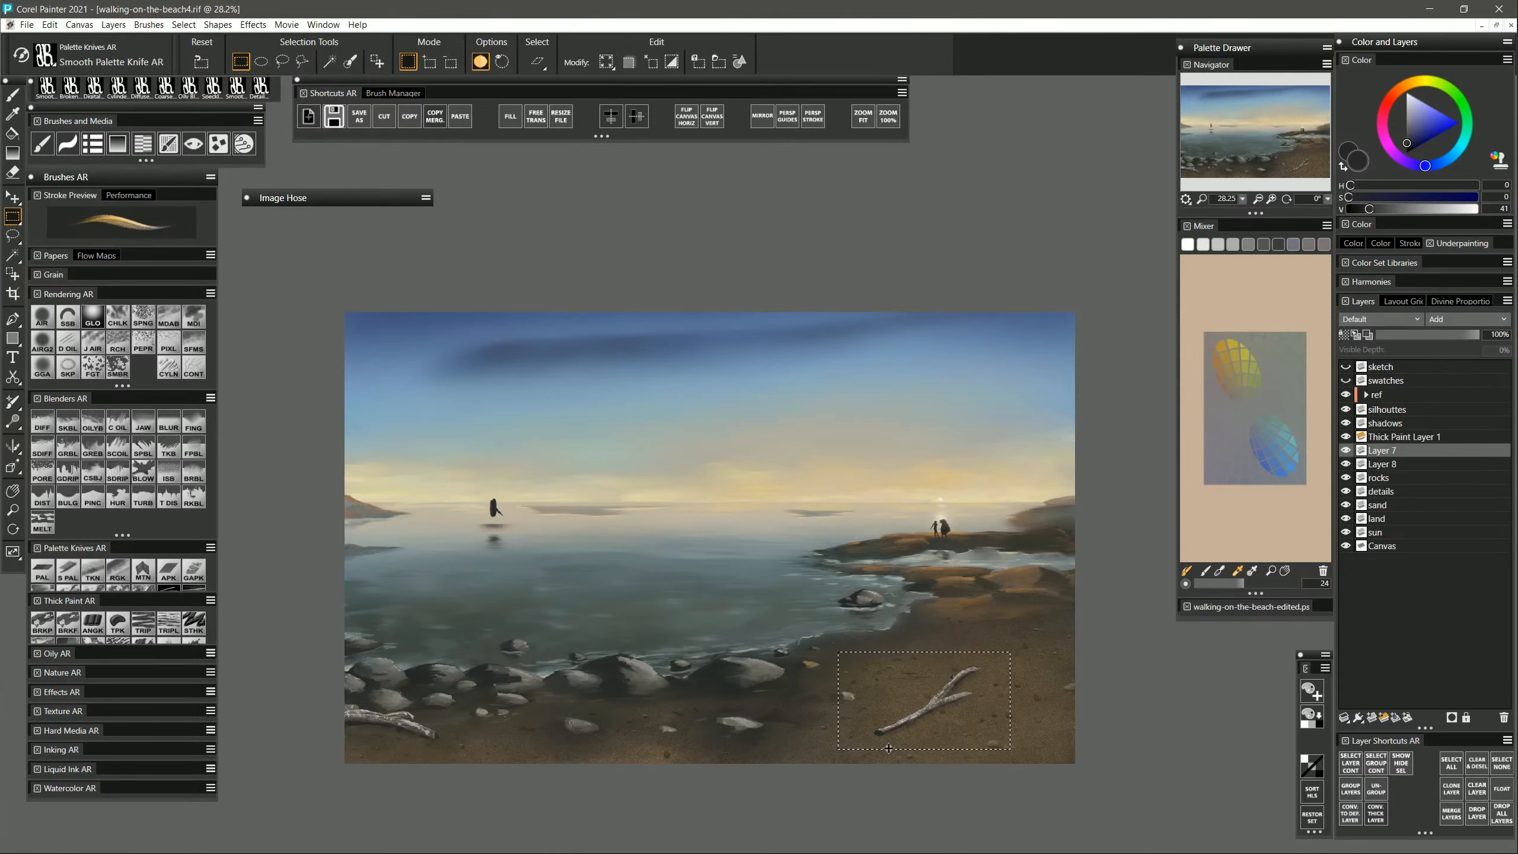
click(1392, 464)
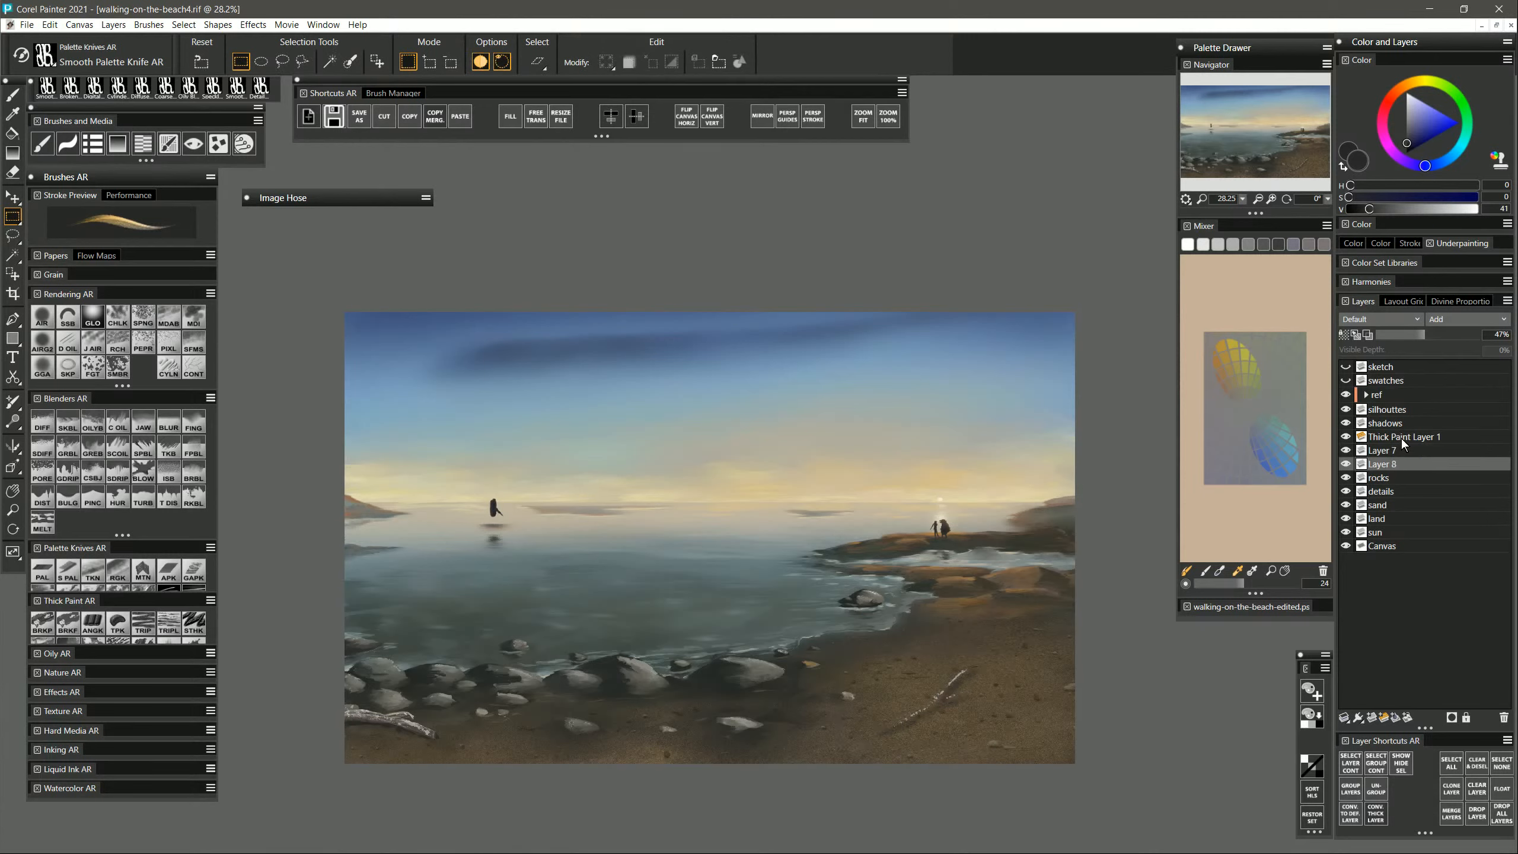
click(1401, 439)
mouse_move(986, 653)
mouse_down()
mouse_move(897, 717)
mouse_move(877, 753)
mouse_up()
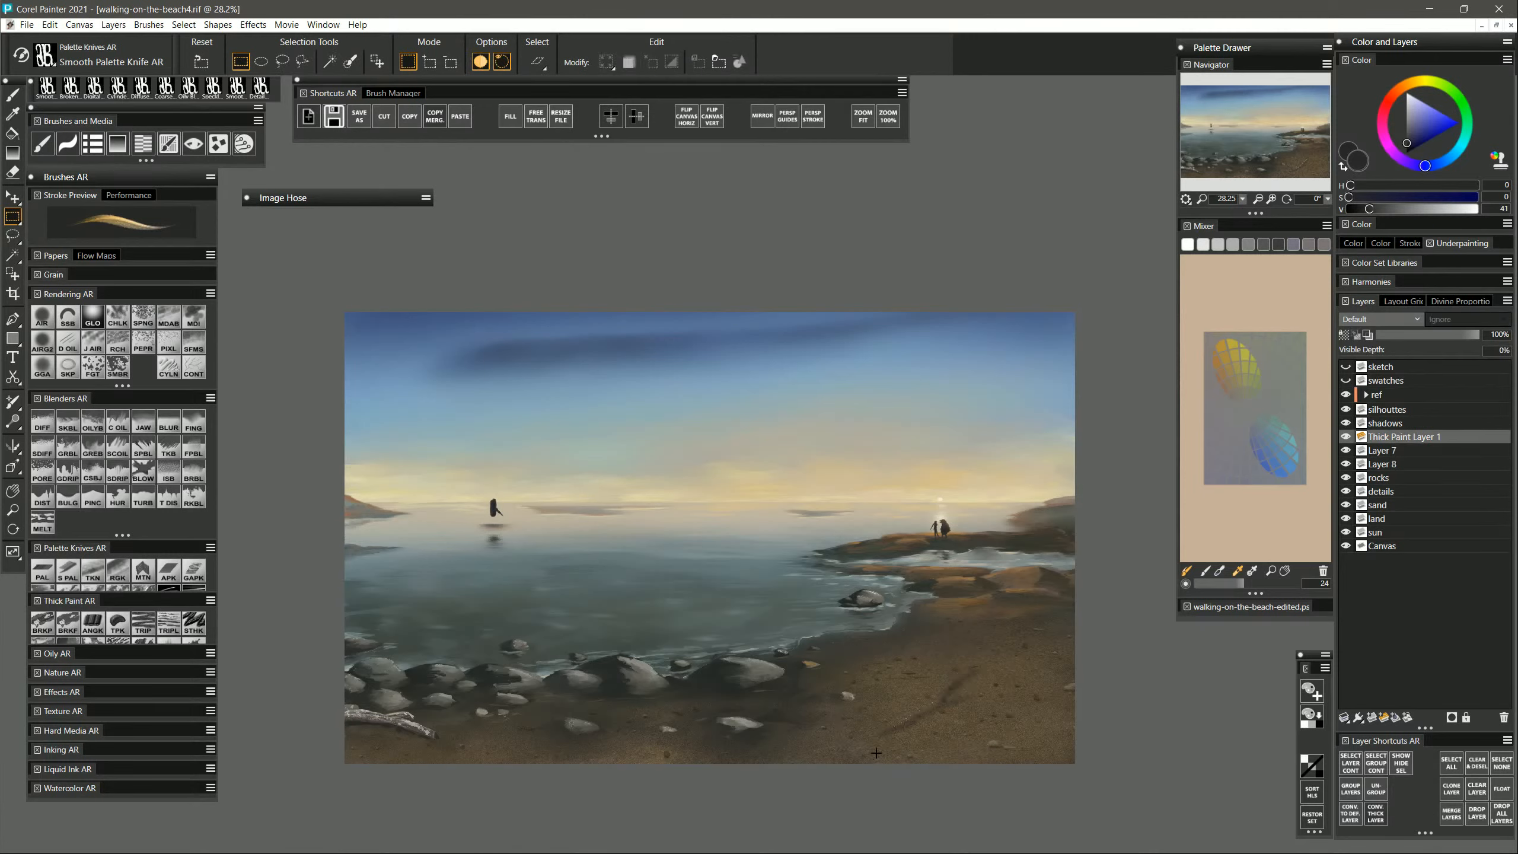
click(1381, 423)
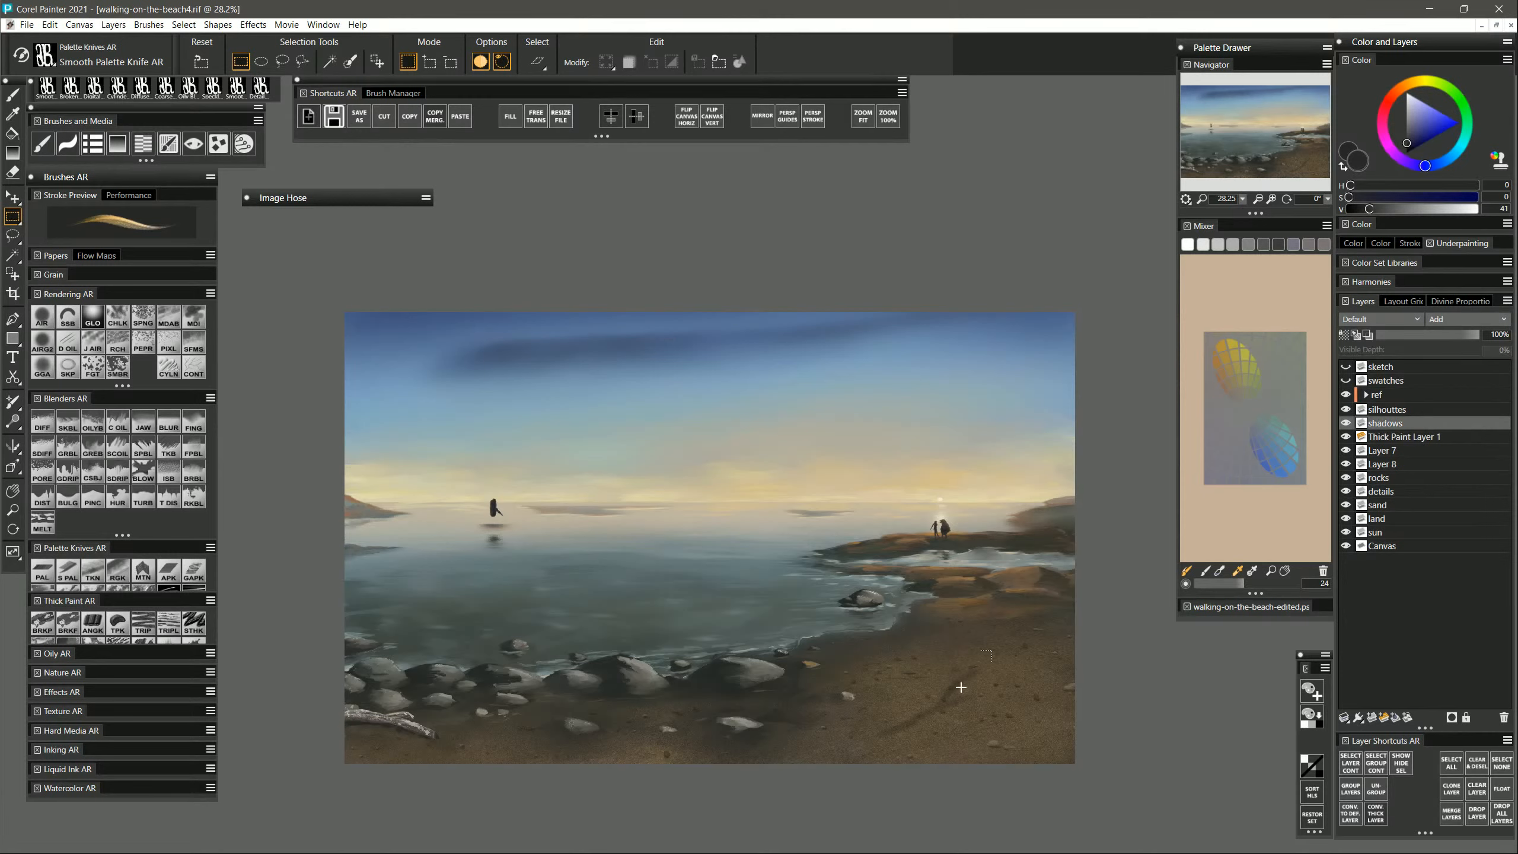
drag(961, 688, 846, 789)
click(1392, 464)
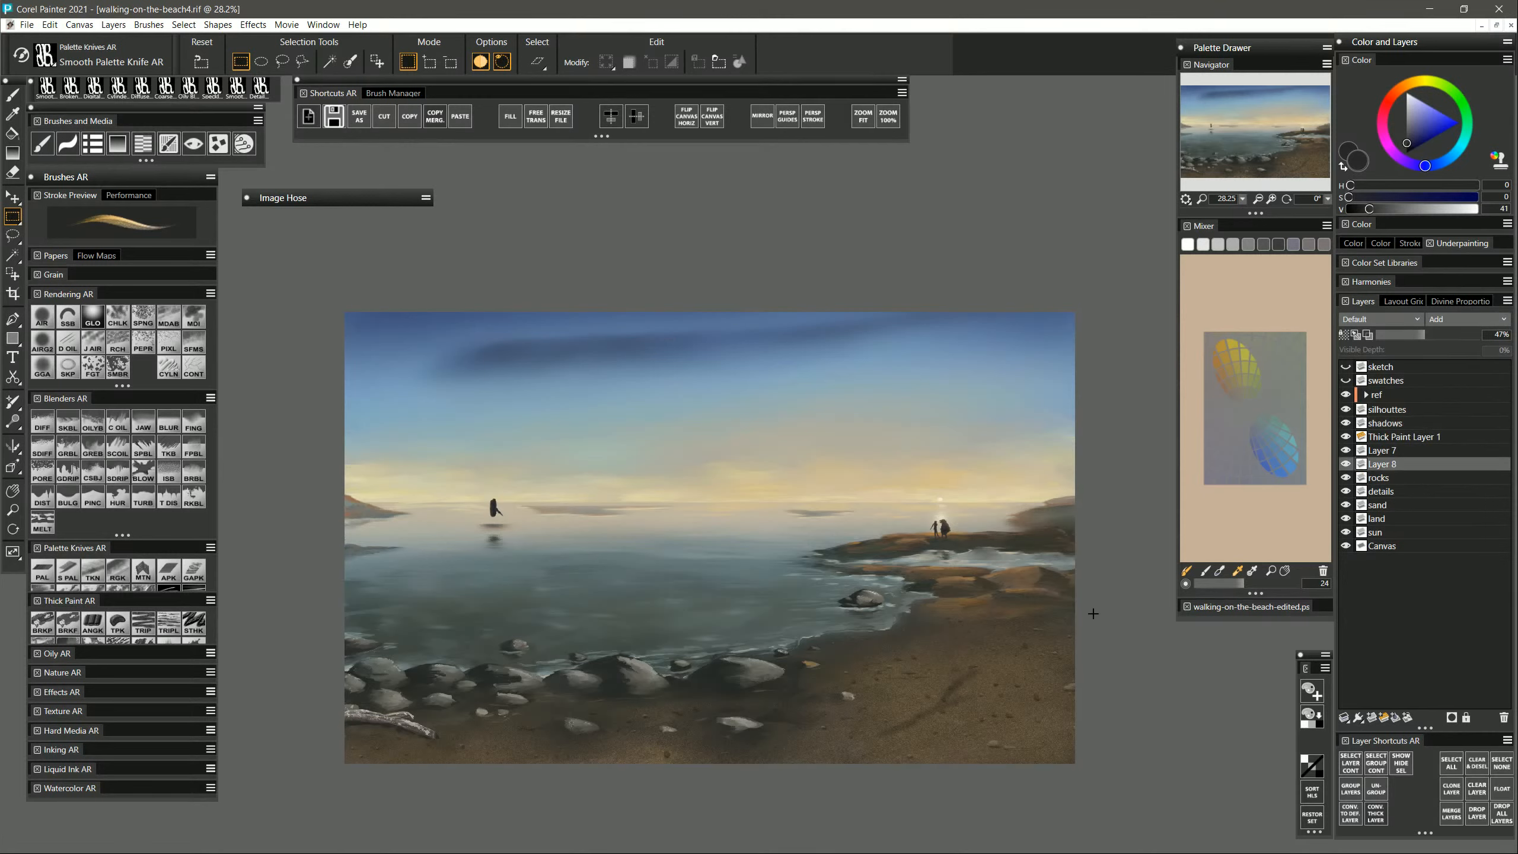
drag(998, 651, 858, 763)
key(ctrl+x)
Sample the lantern's pale cream glow and paint its light reflection on the water below the two figures.
key(b)
alt+click(936, 577)
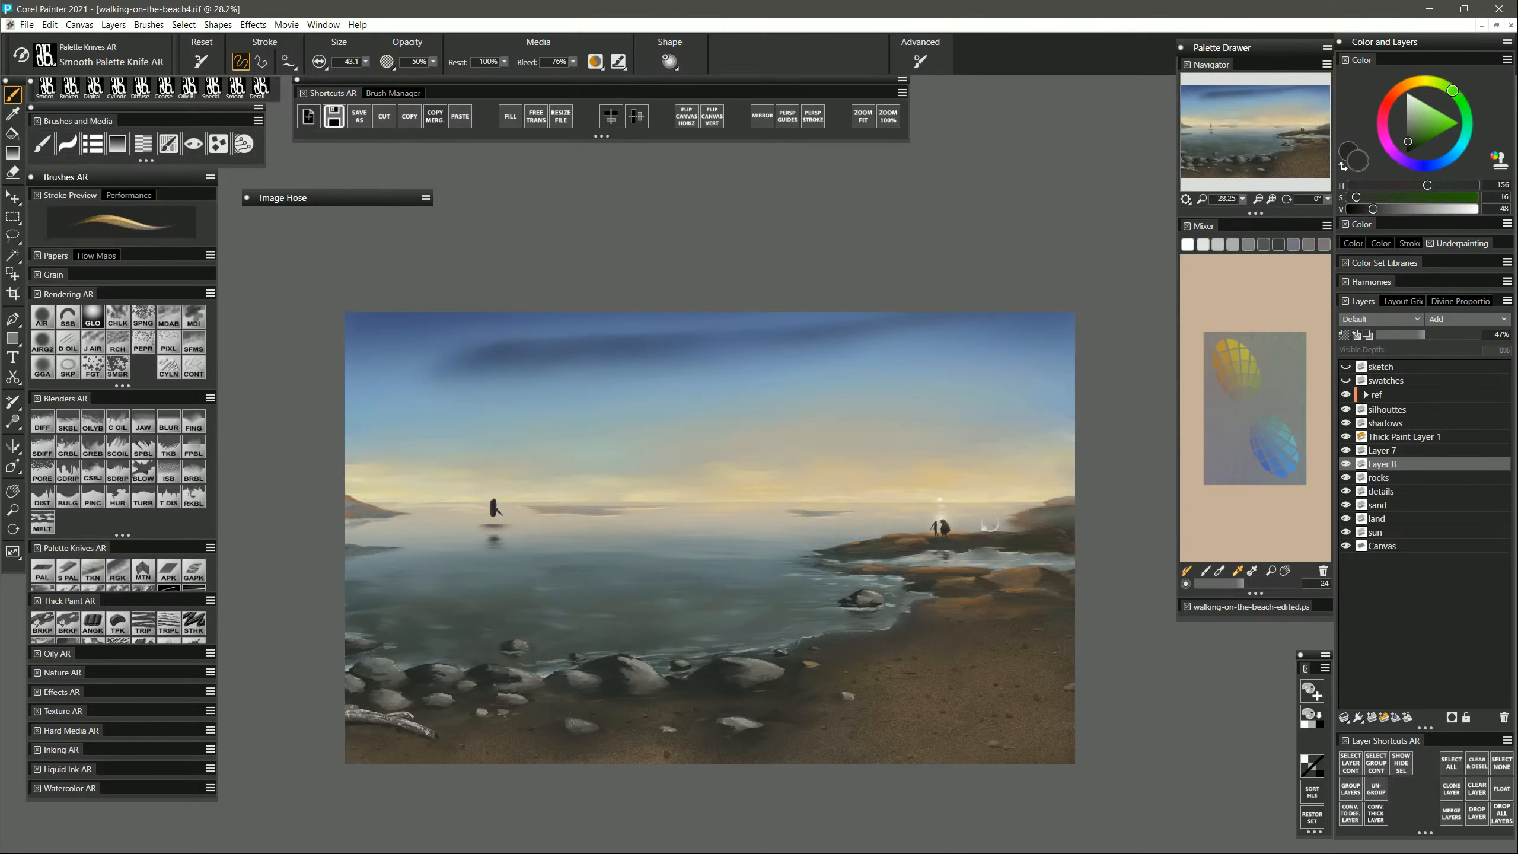
alt+click(940, 497)
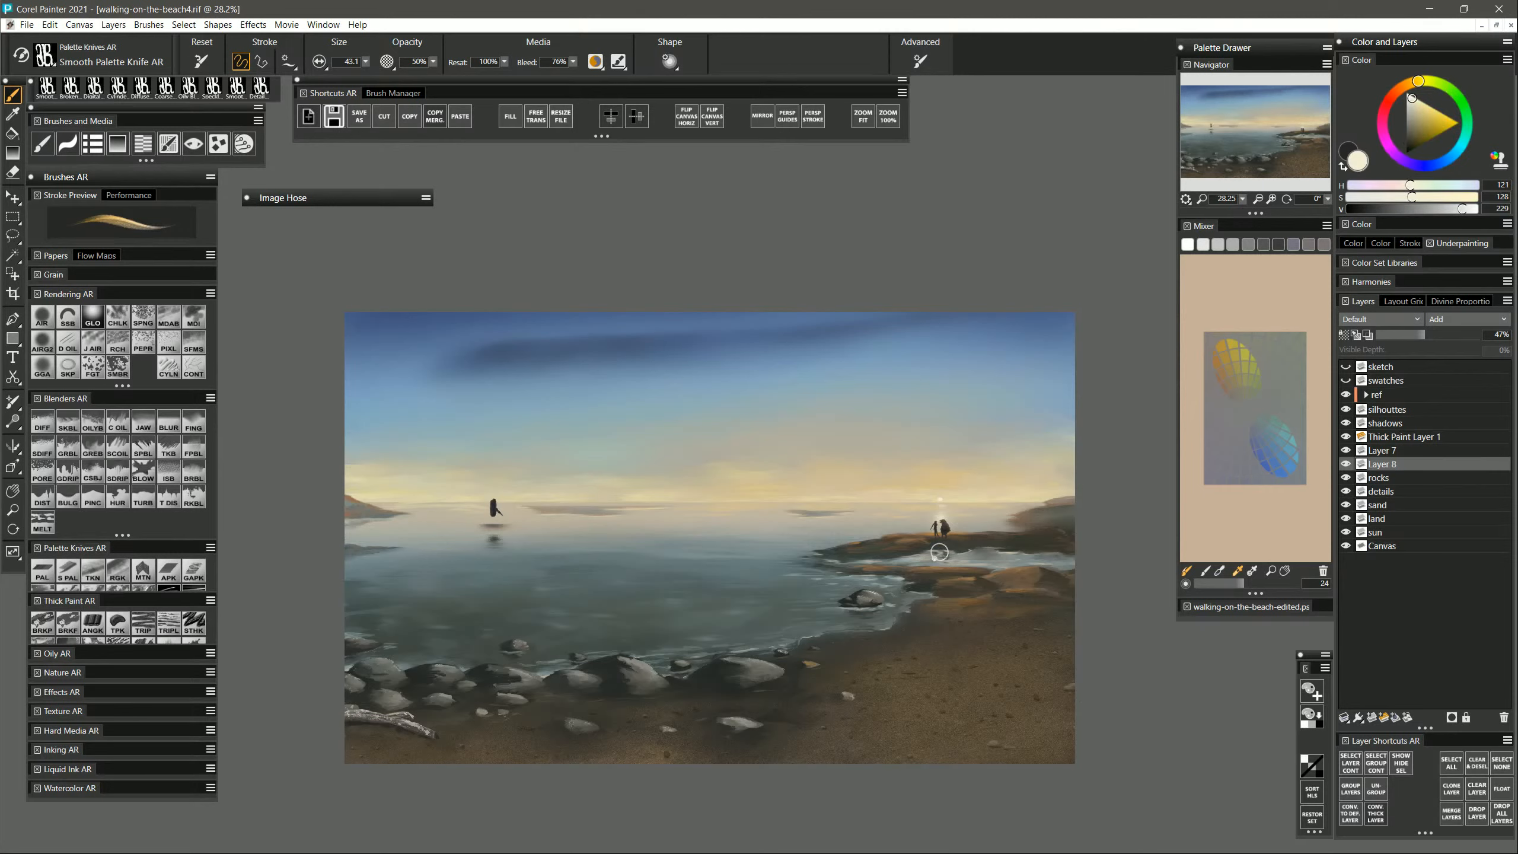
drag(942, 553, 943, 554)
Turn on the Divine Proportion guide, try its landscape orientations and choose the first one, with the spiral converging over the shoreline.
click(1466, 302)
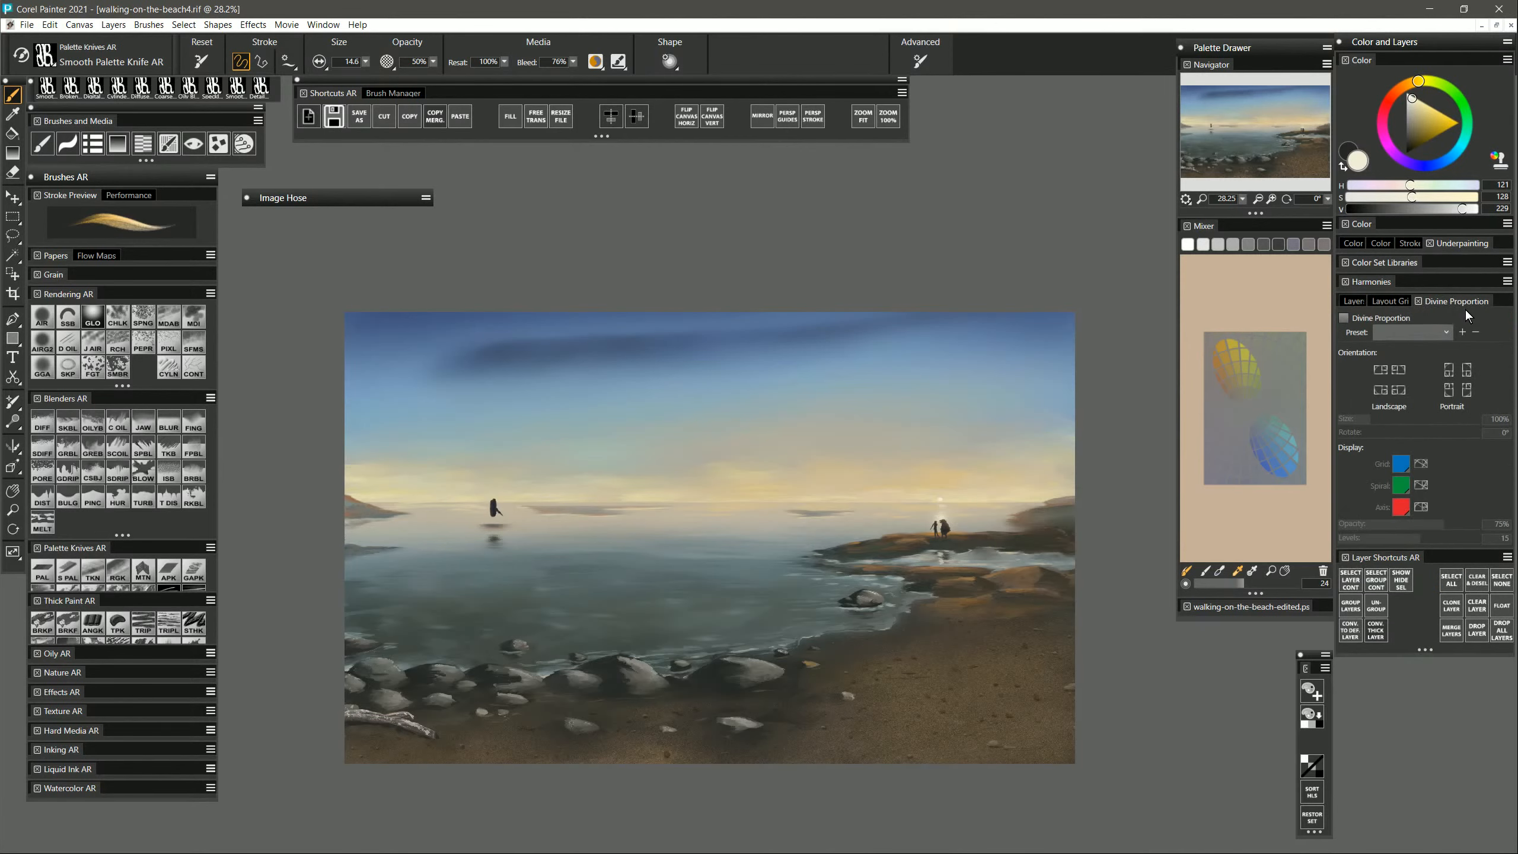
click(1344, 317)
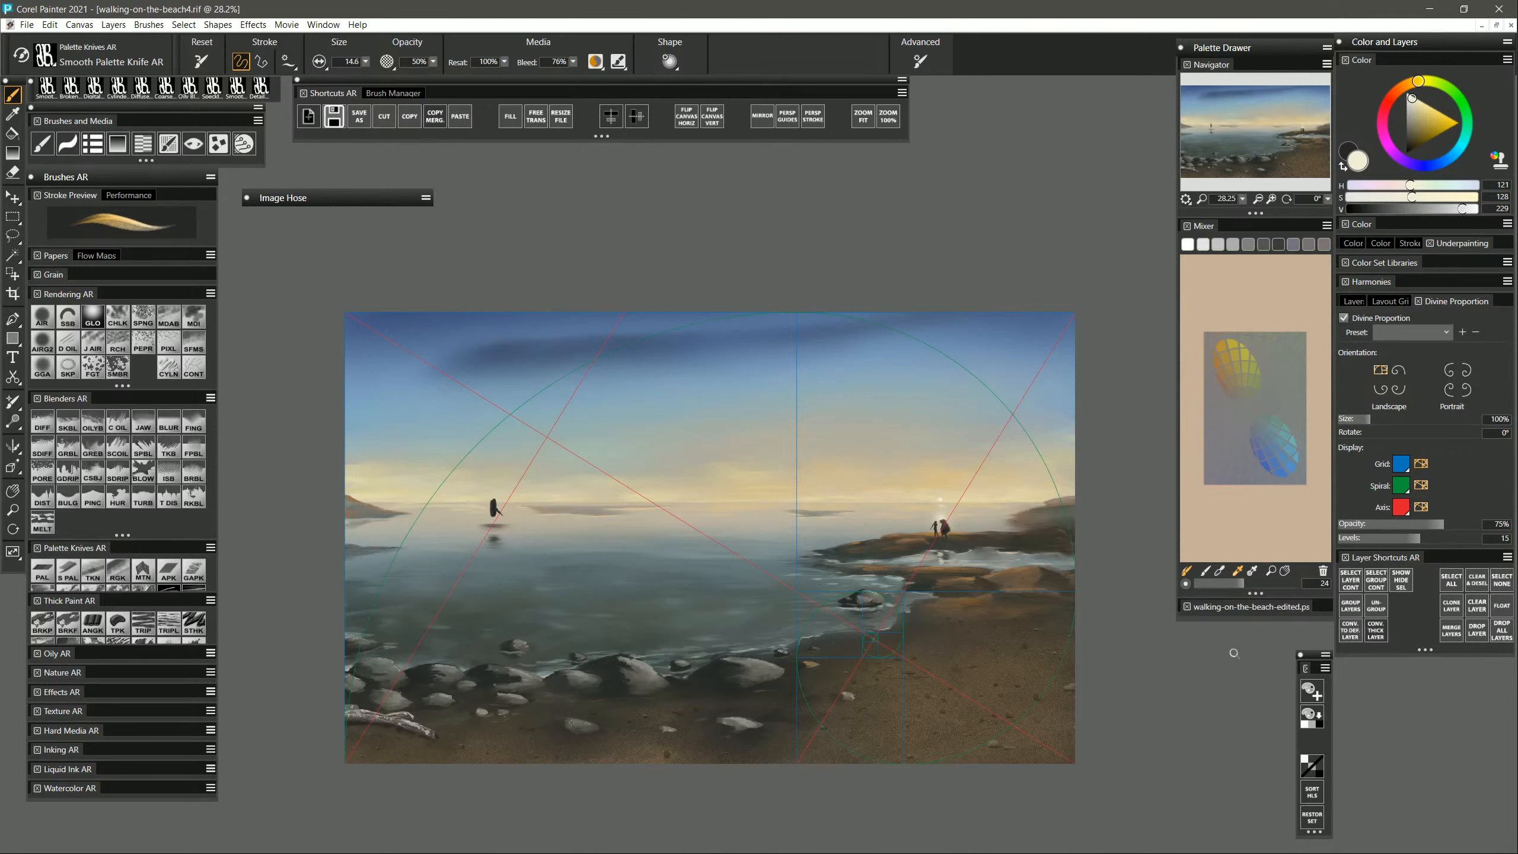
click(1384, 397)
click(1385, 376)
click(1398, 388)
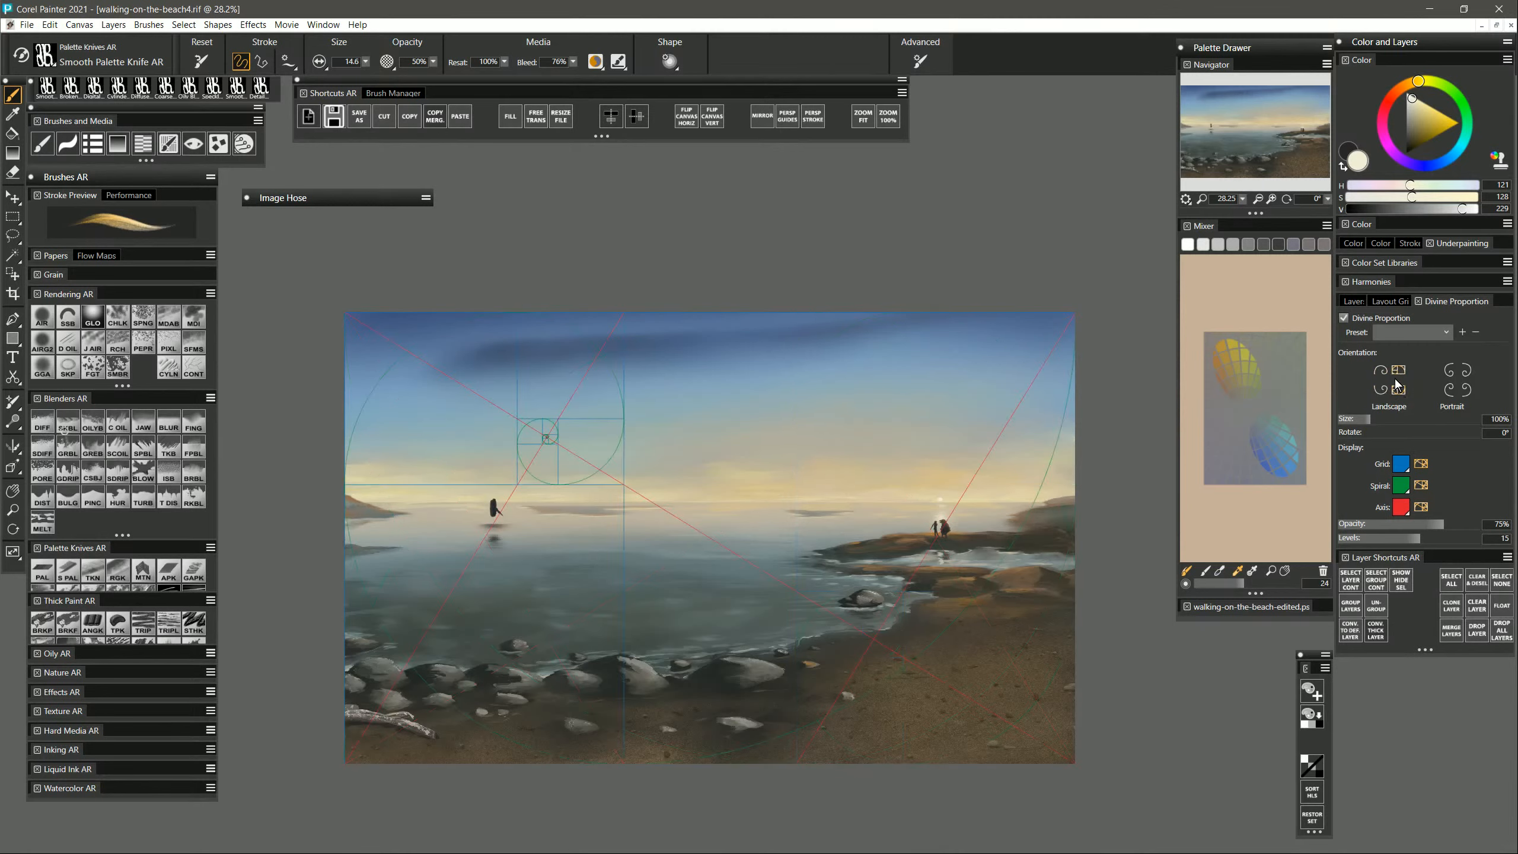
click(1396, 376)
click(1380, 375)
click(1380, 394)
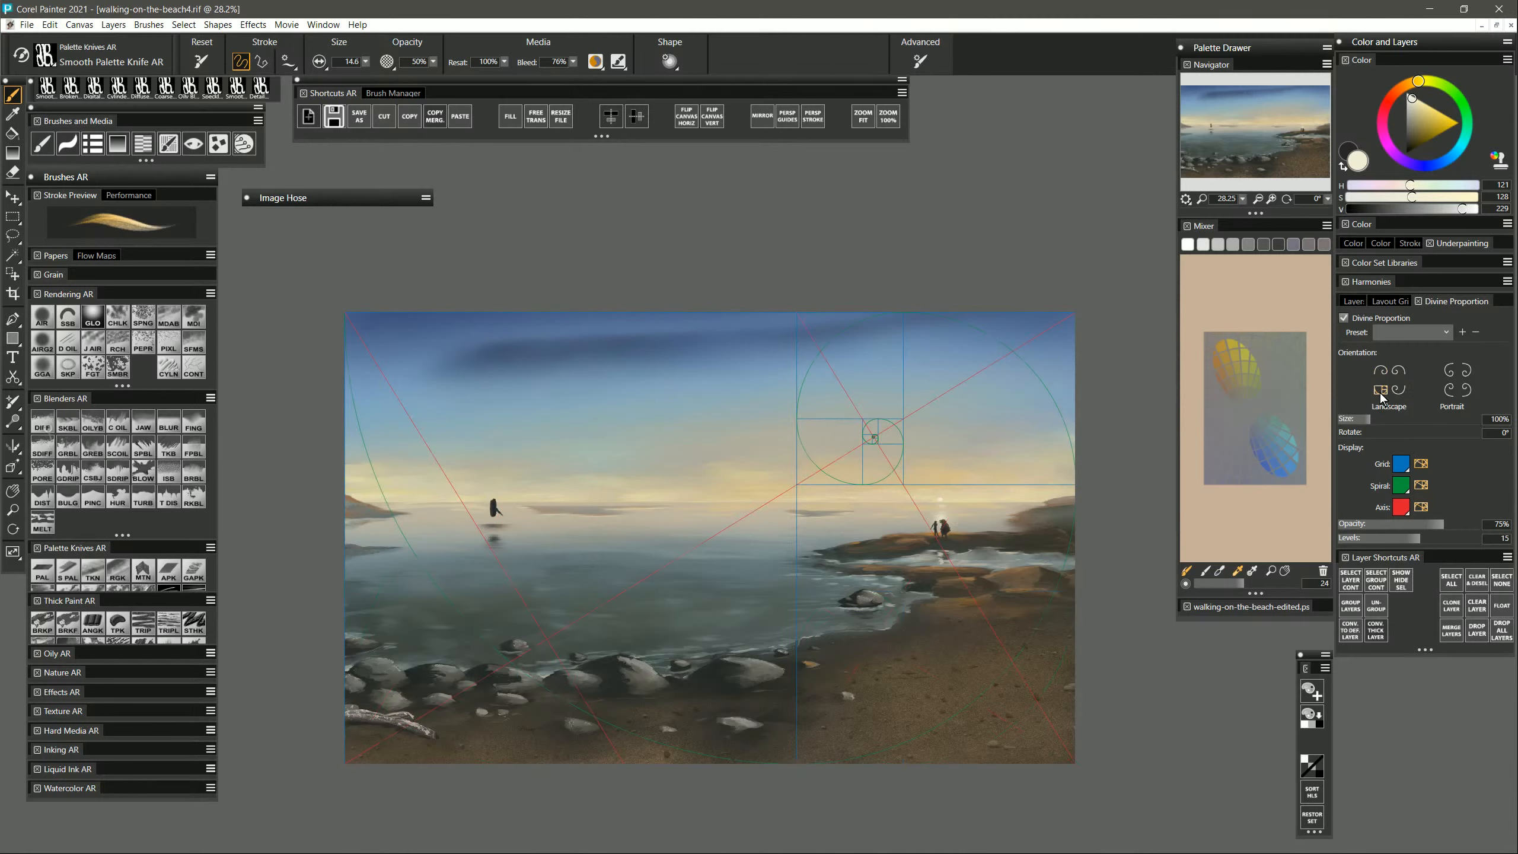
click(1382, 376)
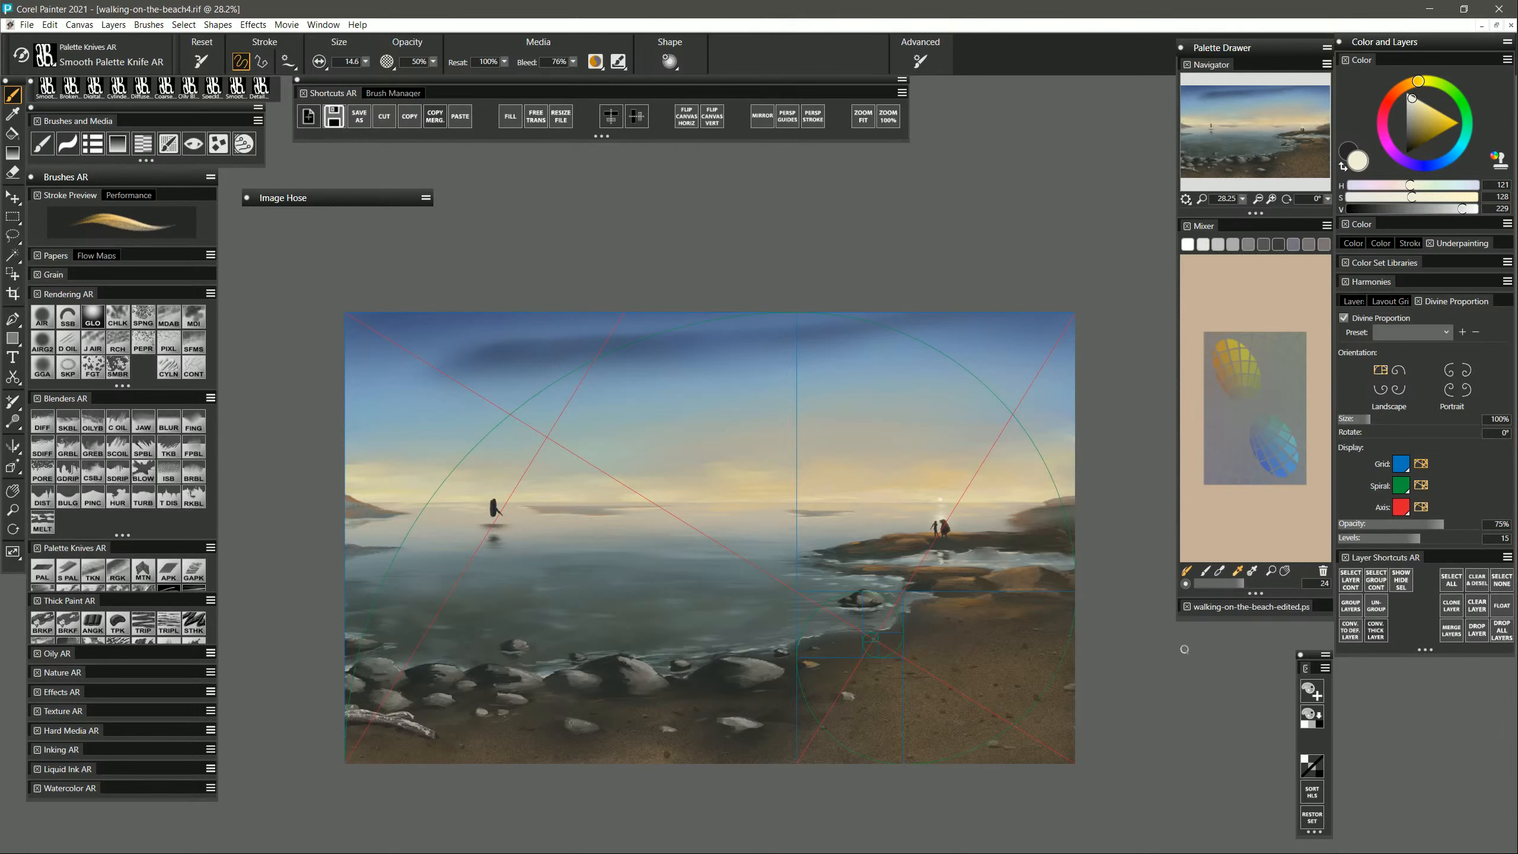
Try to group Layer 7 and Layer 8, and undo the grouping.
click(1359, 303)
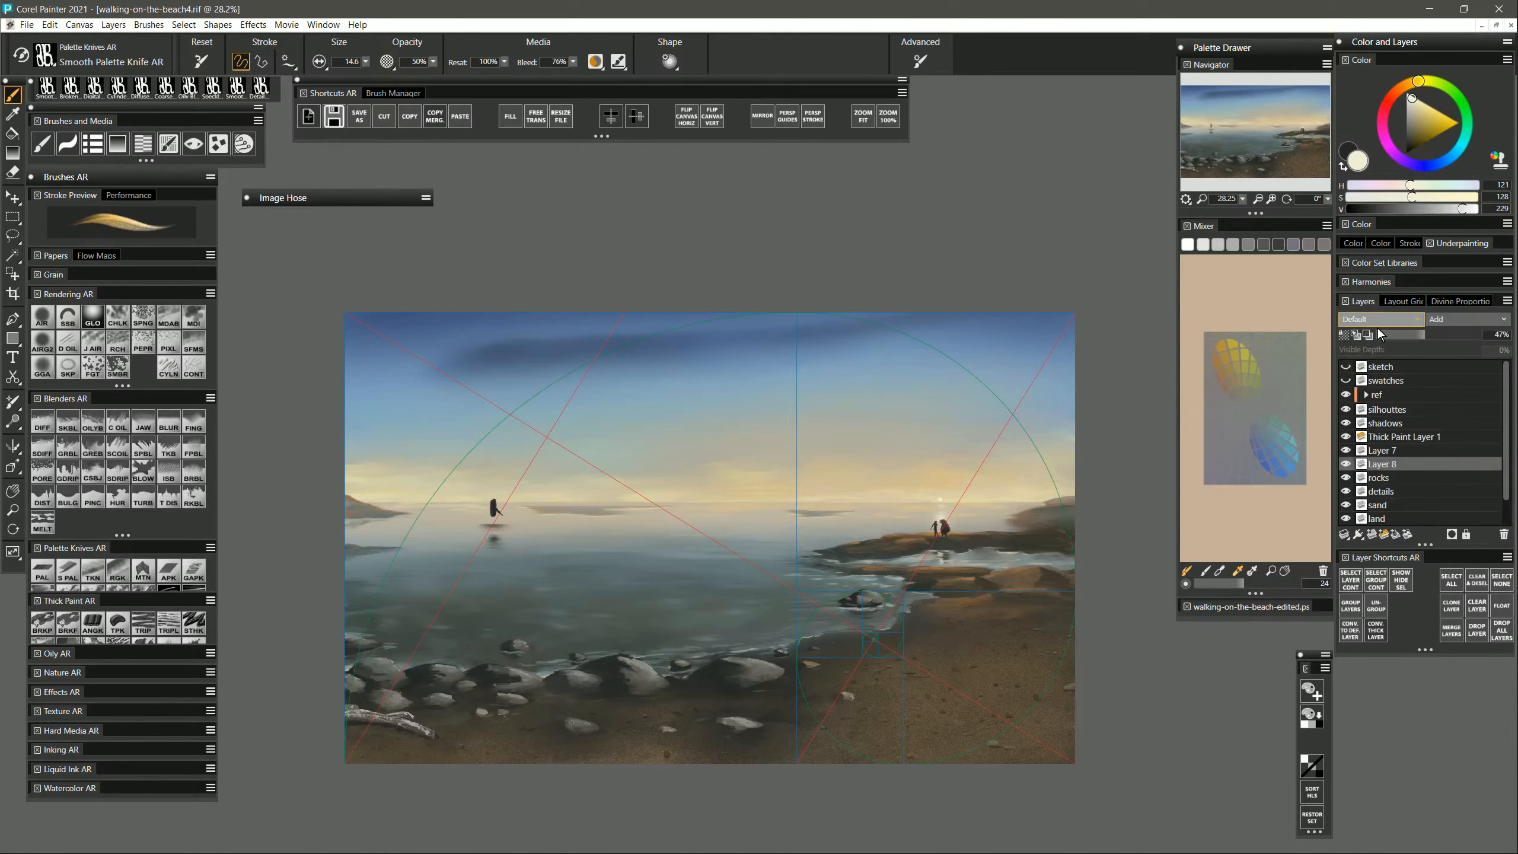
shift+click(1394, 453)
key(ctrl+g)
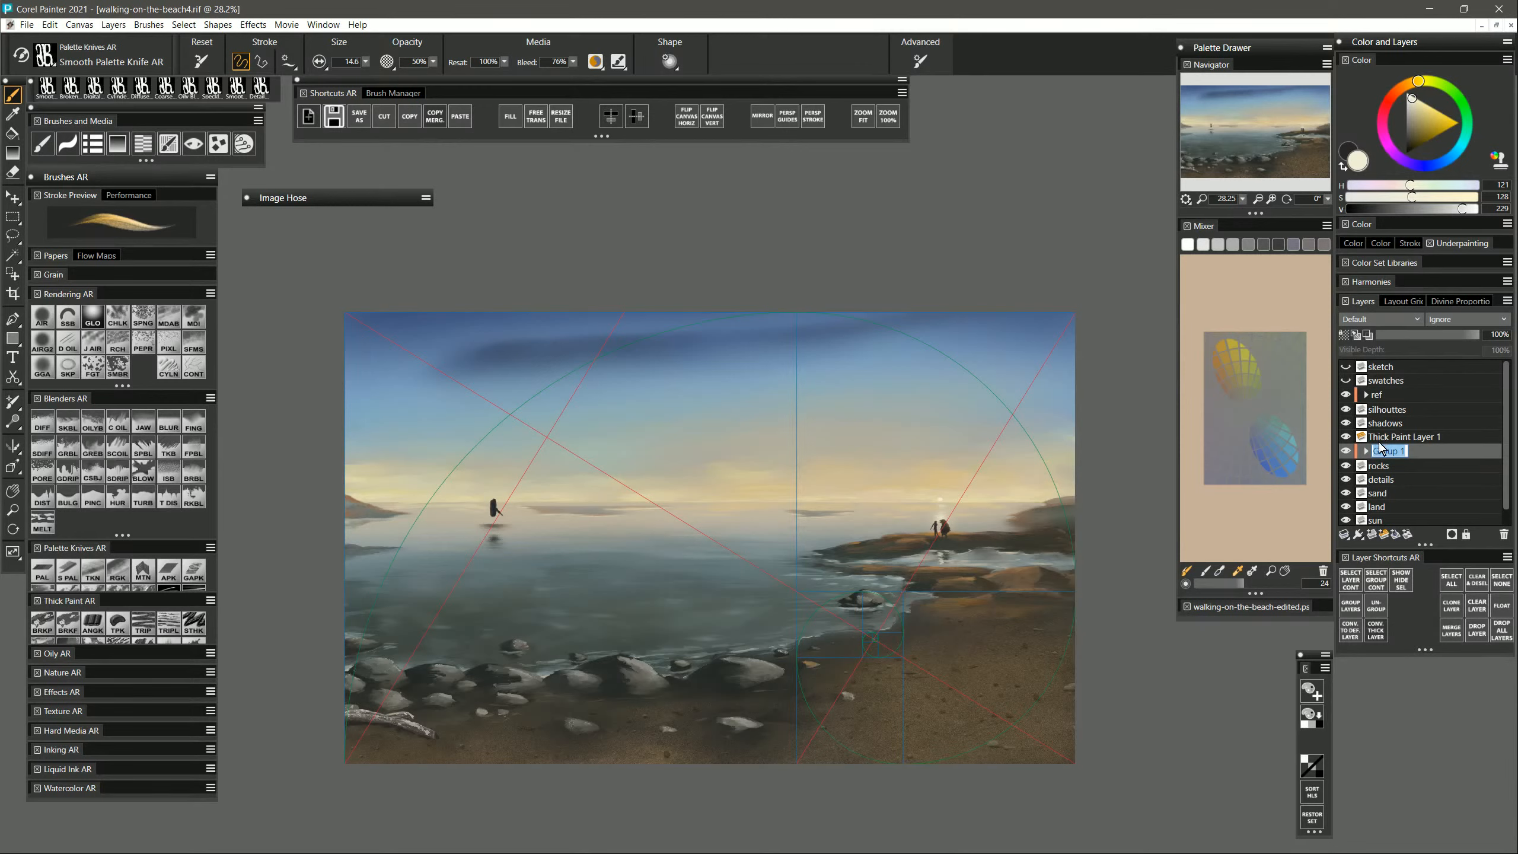
click(1406, 441)
key(ctrl+z)
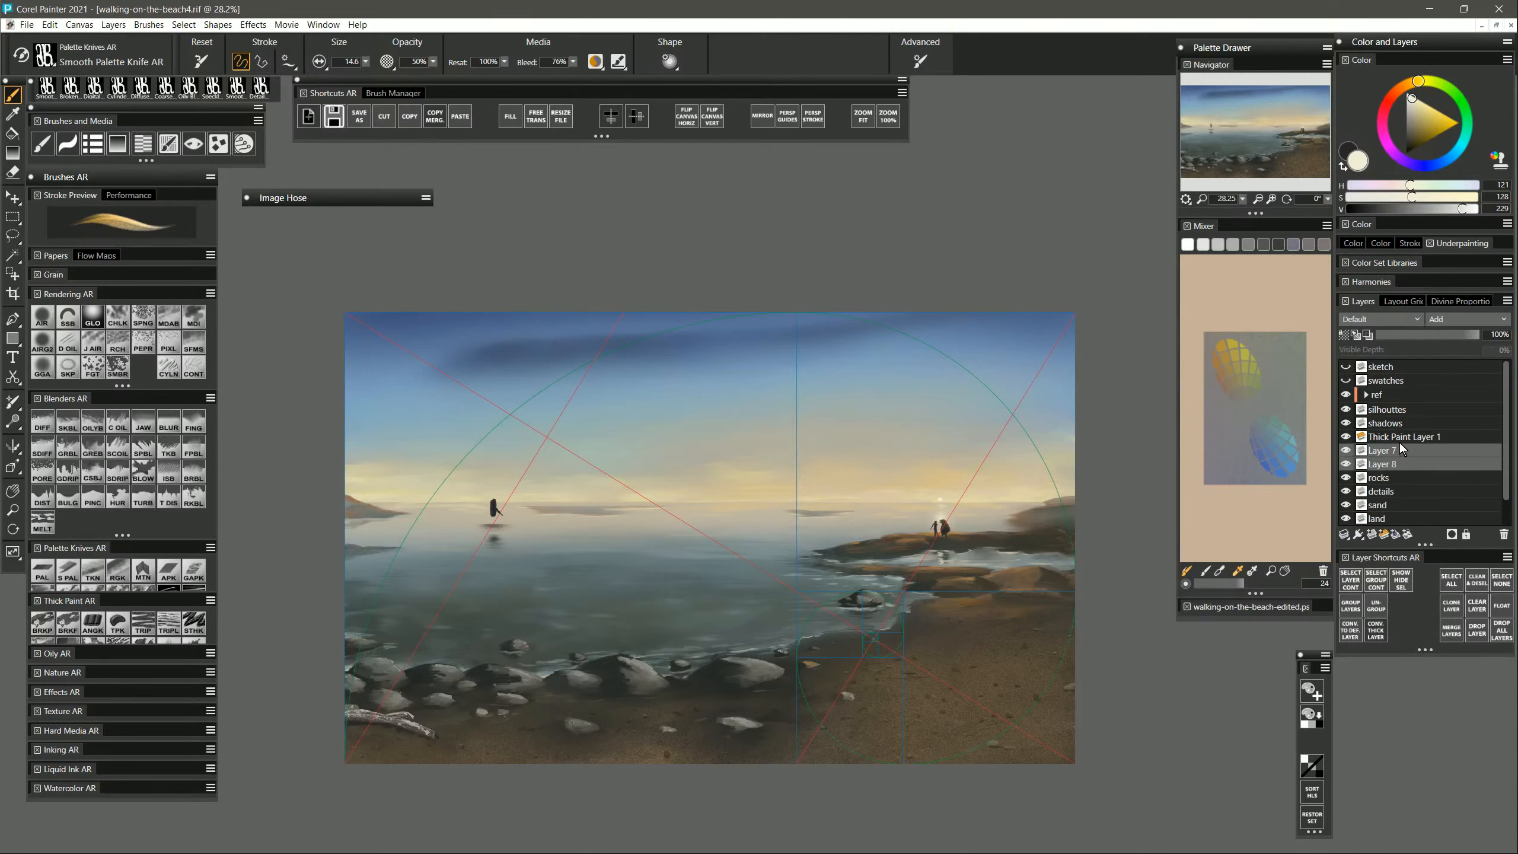
Group Thick Paint Layer 1, Layer 7 and Layer 8, and name the group "wood".
click(1400, 439)
shift+click(1399, 465)
key(ctrl+g)
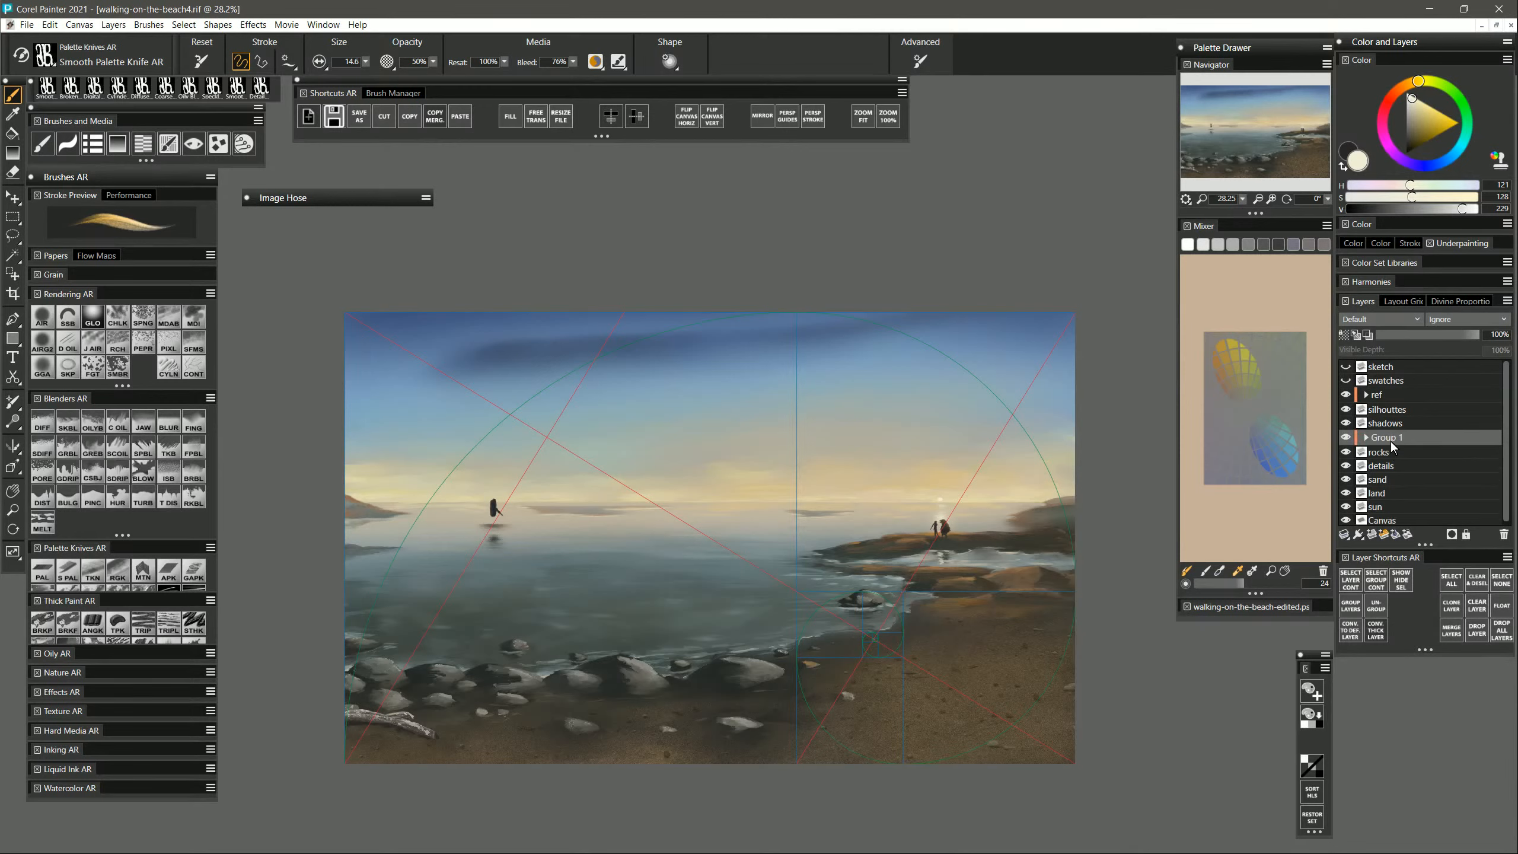
double_click(1389, 441)
text(wood)
key(Return)
Group the rocks and details layers, and name the group "rocks".
click(1394, 453)
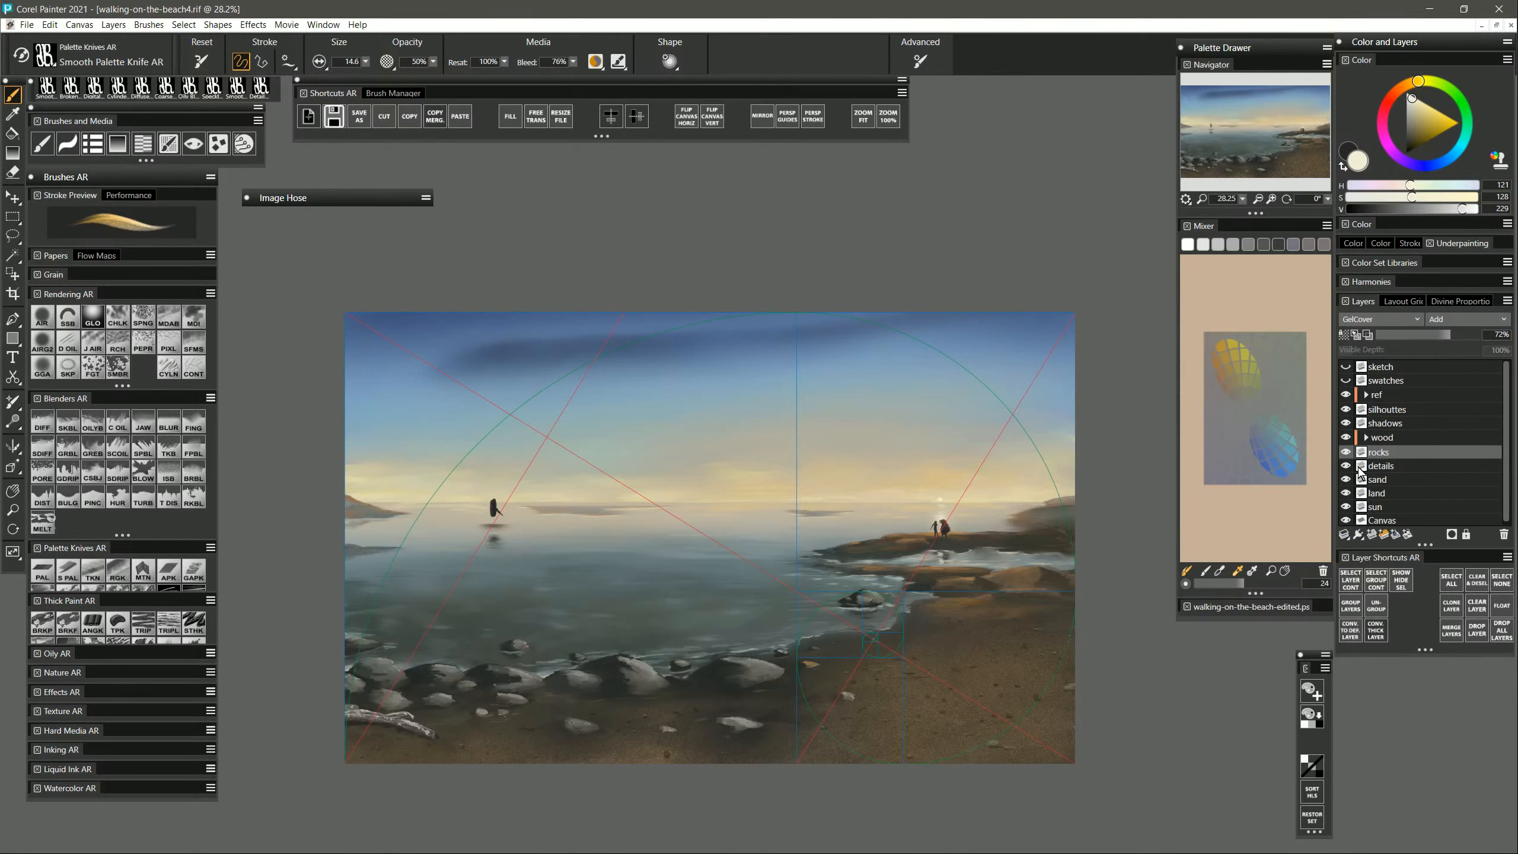
shift+click(1393, 467)
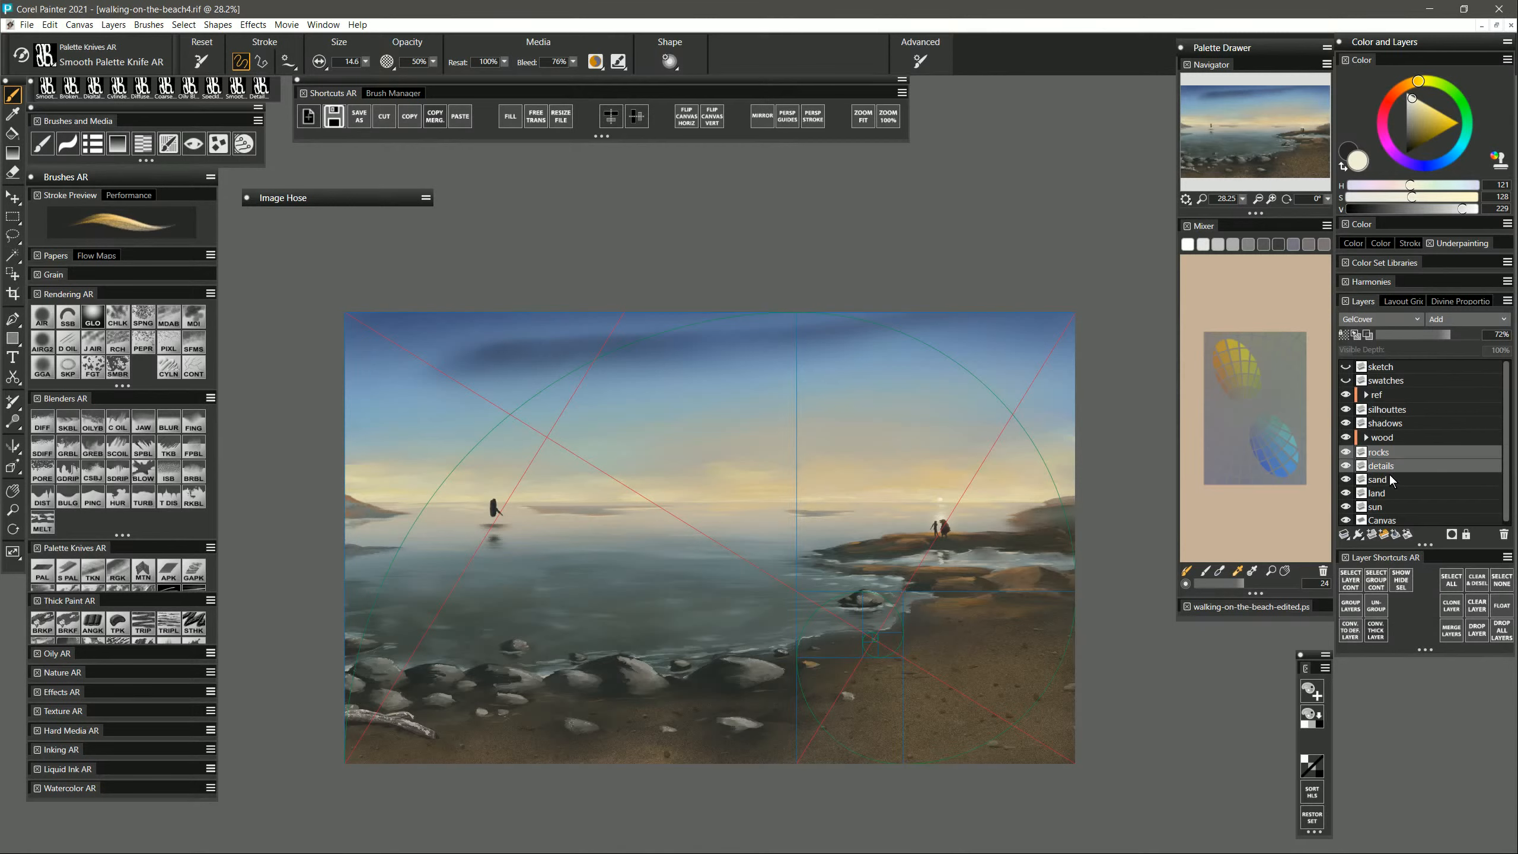
key(ctrl+g)
double_click(1387, 454)
text(rocks)
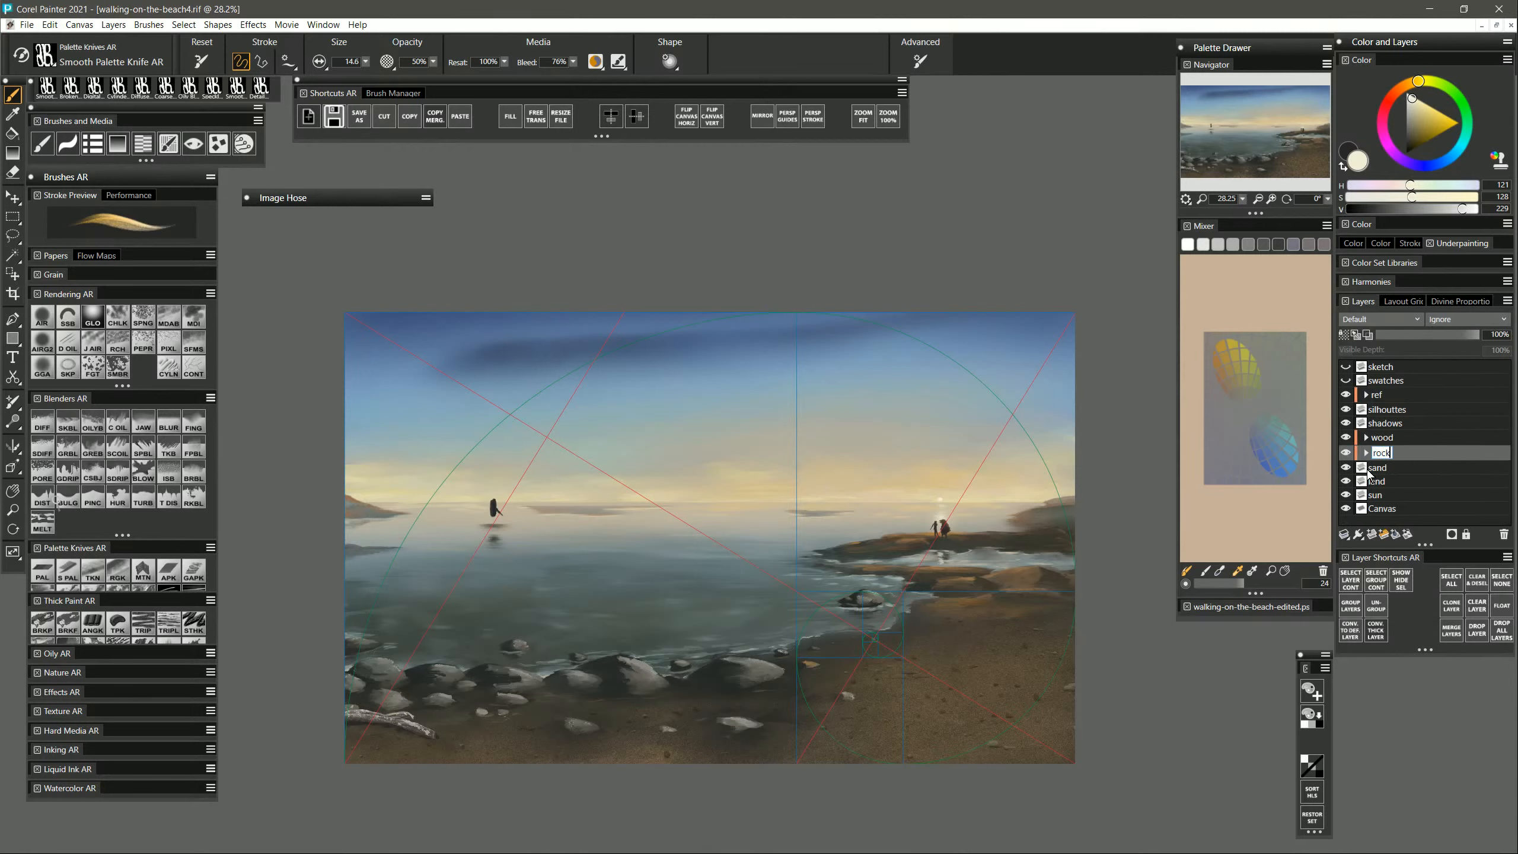
key(Return)
Add a new layer above the wood group and paint a small pale pebble where the guide's spiral converges on the shore.
click(1395, 438)
click(1372, 536)
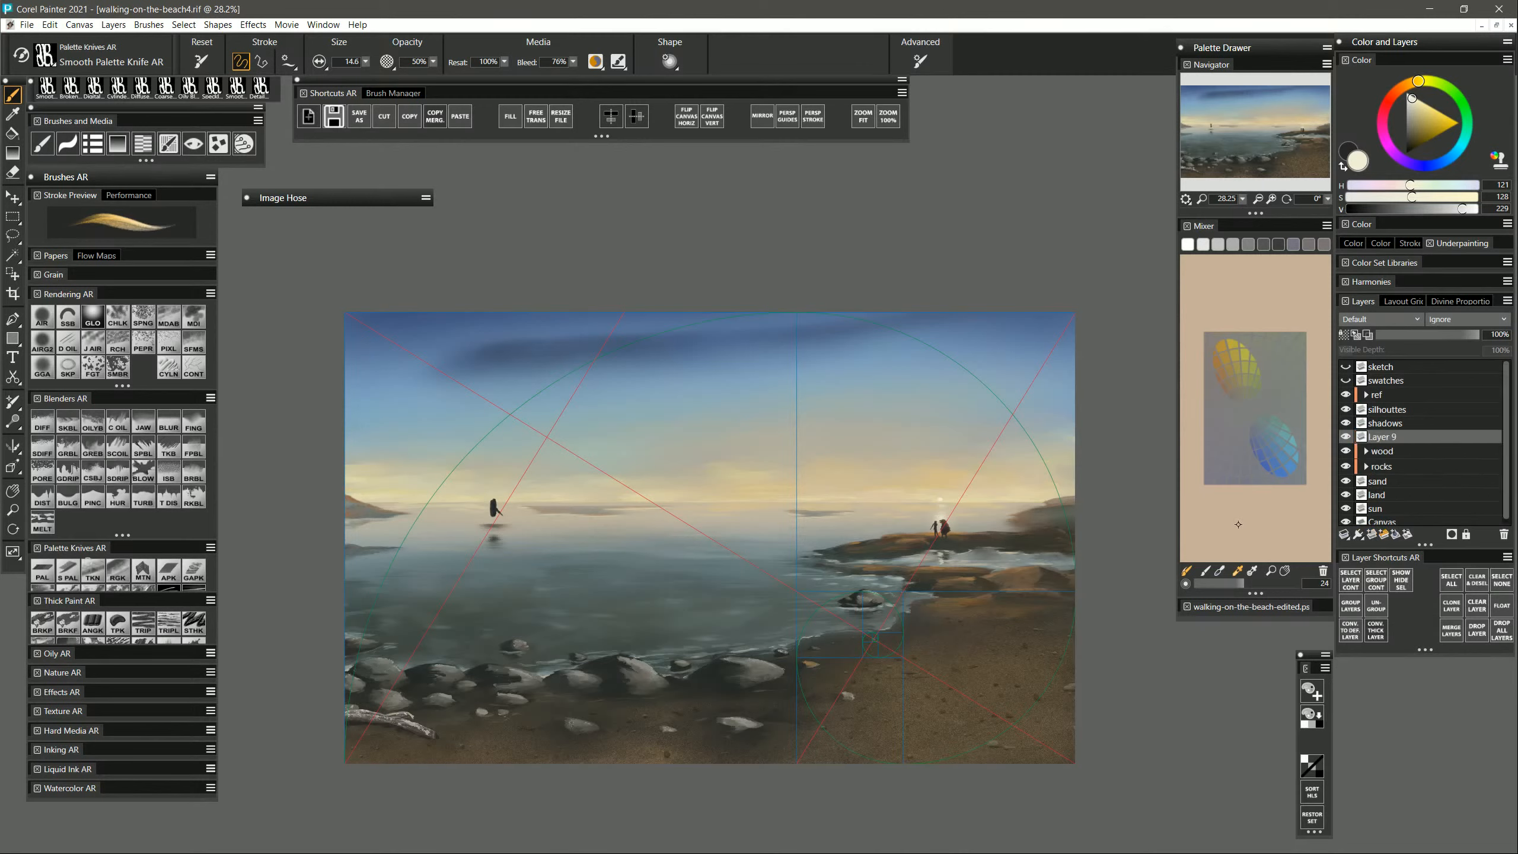
alt+click(931, 497)
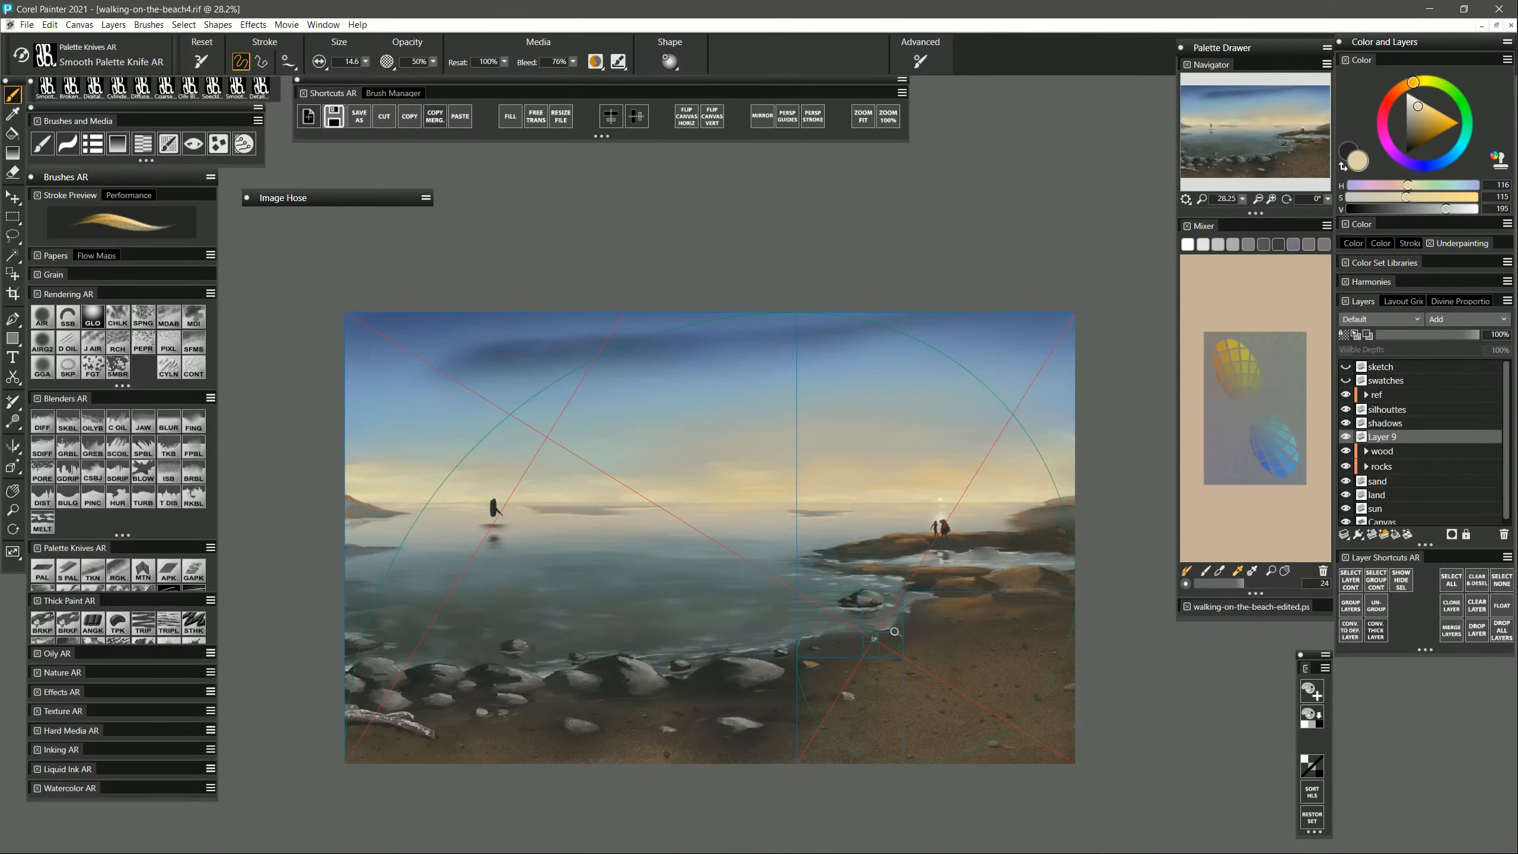
Turn off the Divine Proportion guide and refine the small shoreline pebble with dark and grey tones sampled from the painting.
click(1453, 302)
click(1344, 317)
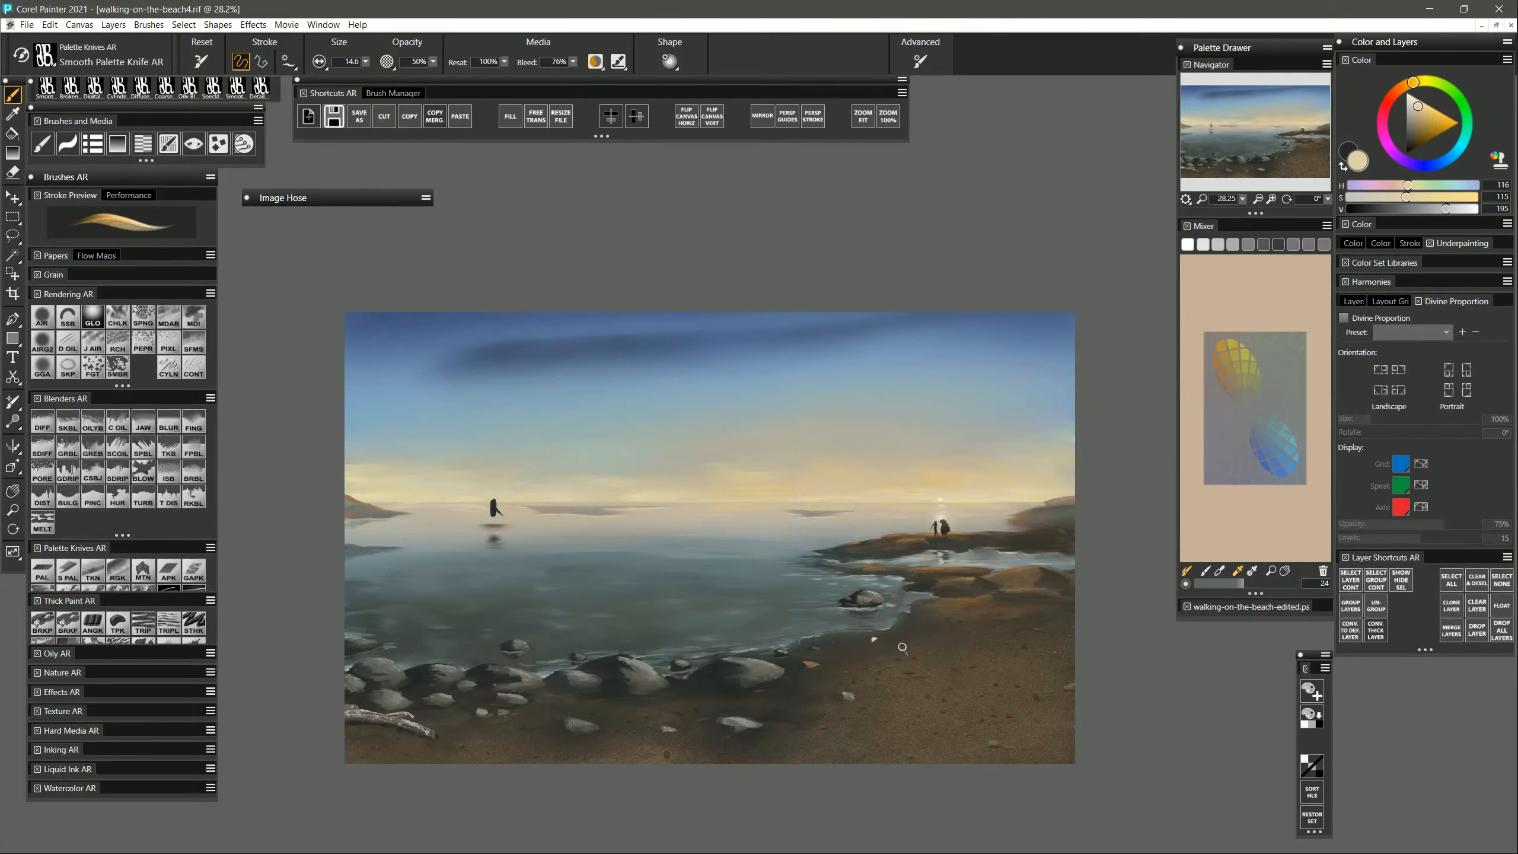
alt+click(802, 664)
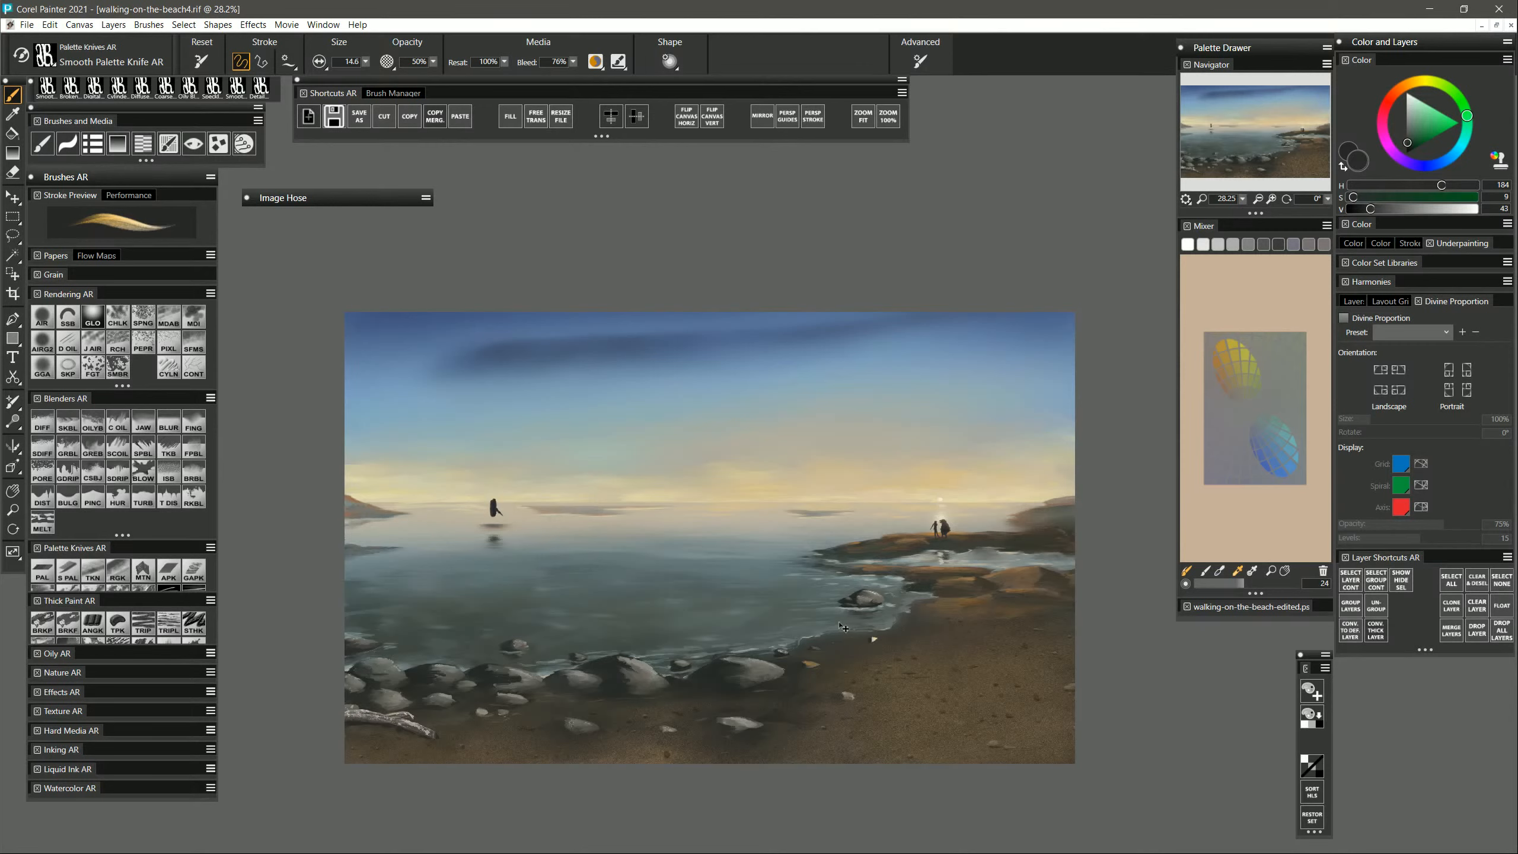
alt+click(888, 442)
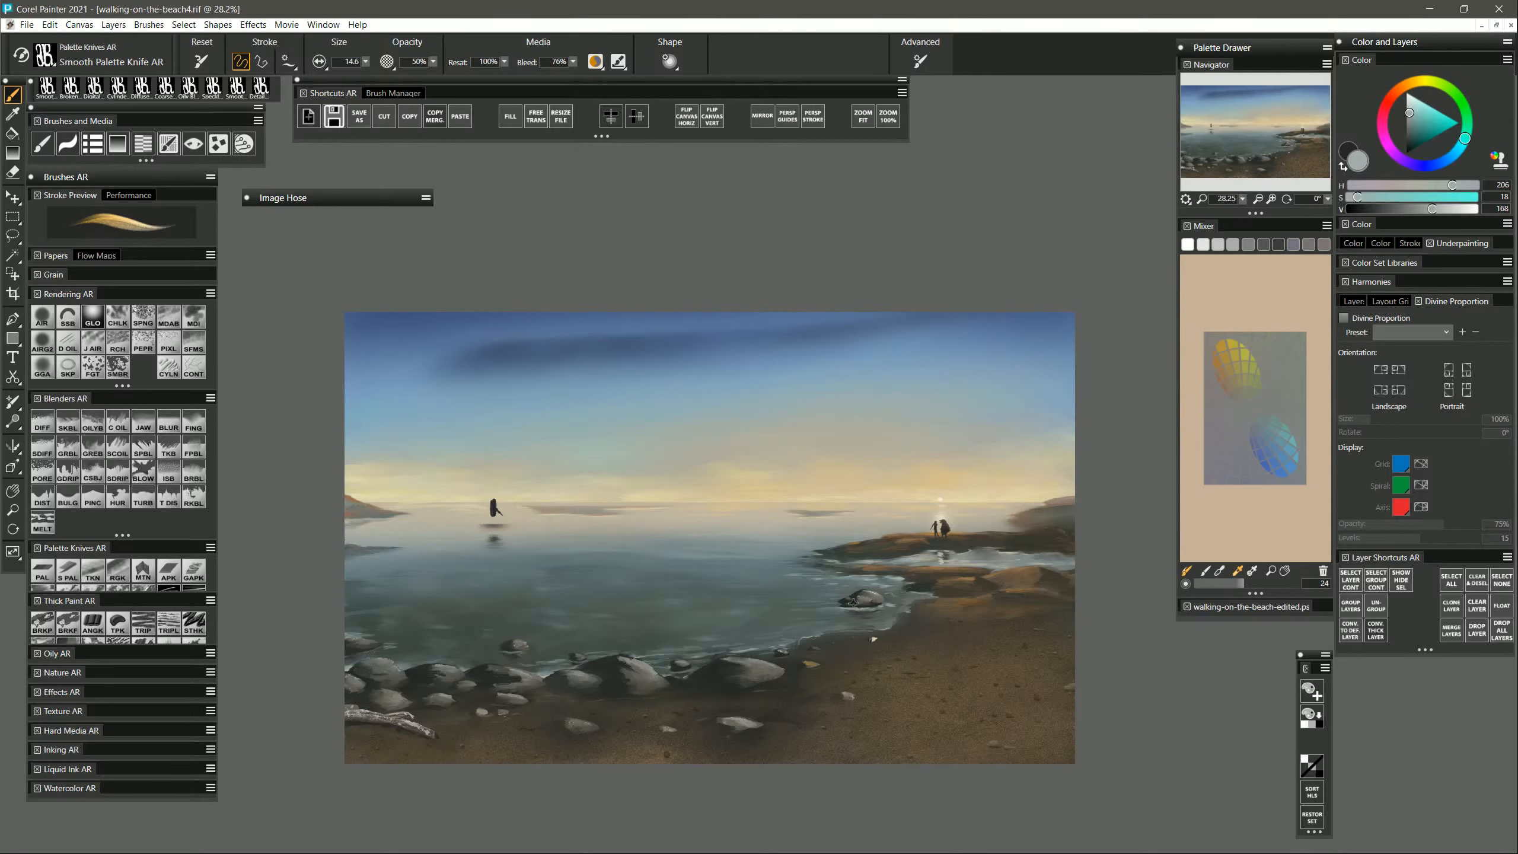
alt+click(871, 611)
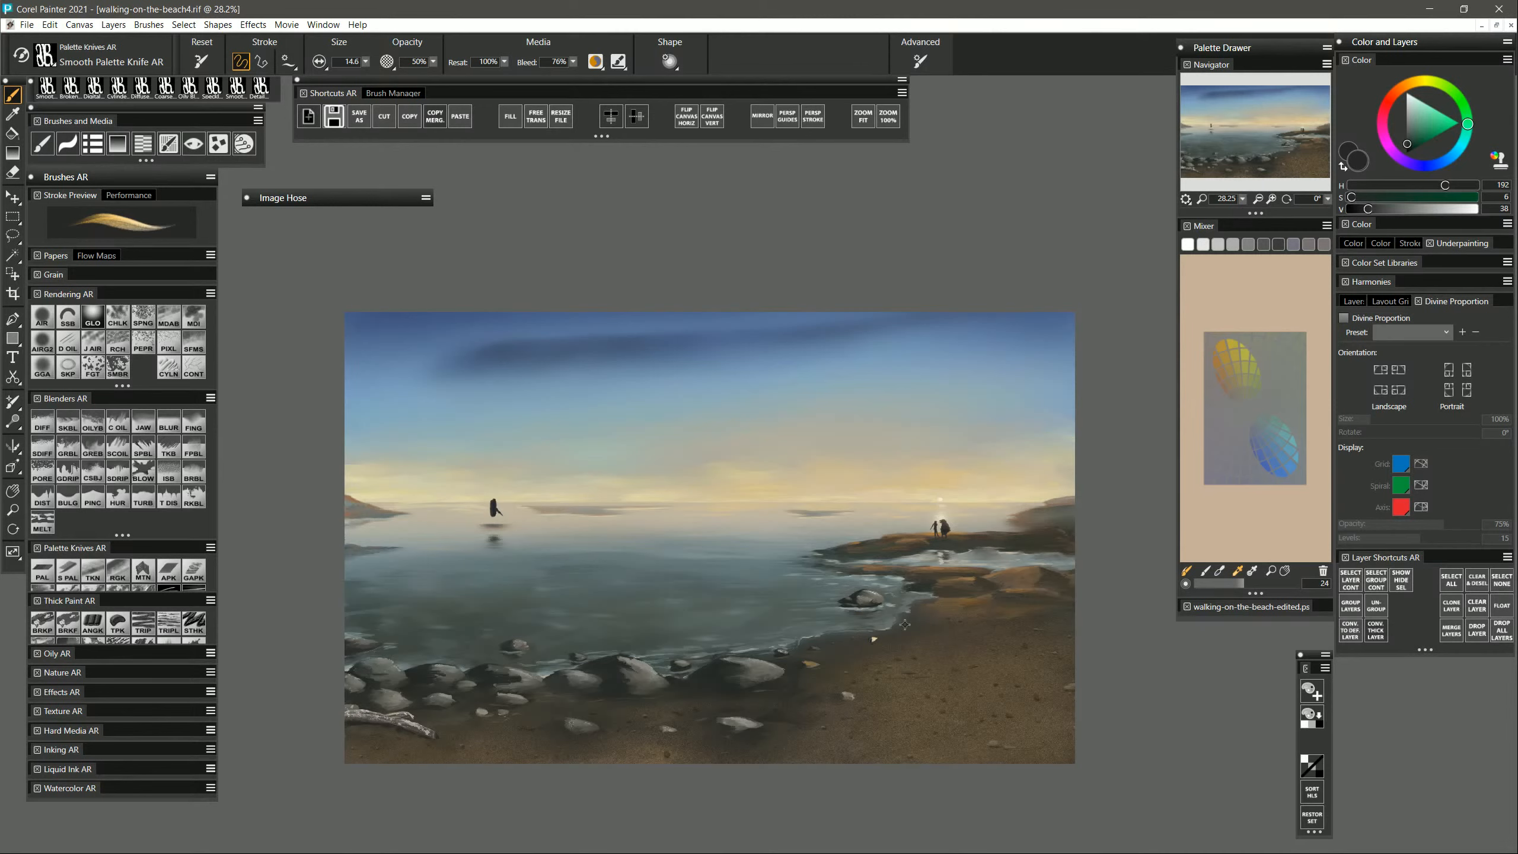
alt+click(883, 626)
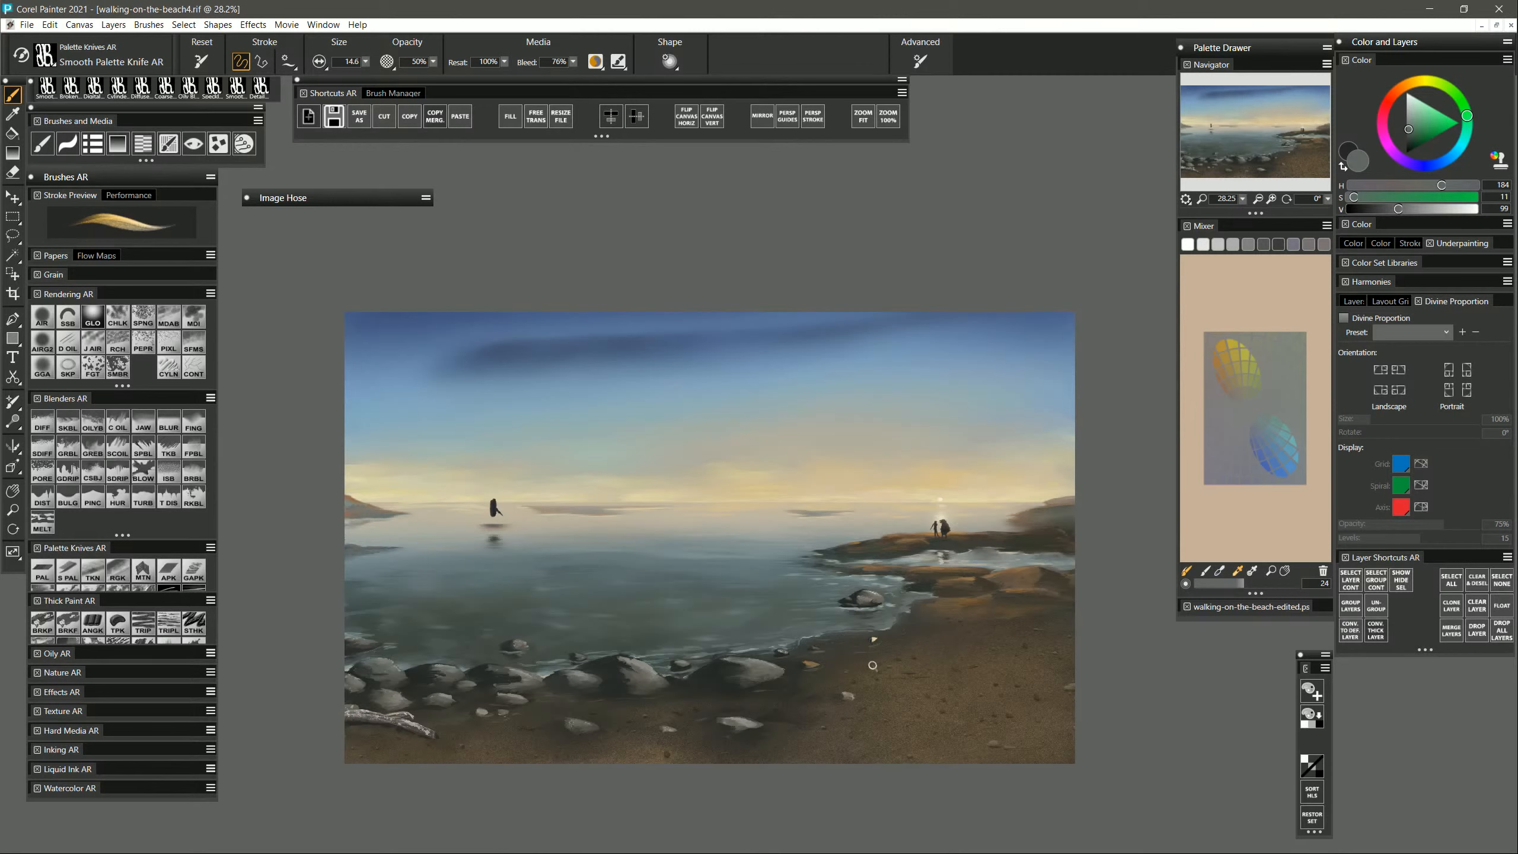
alt+click(834, 668)
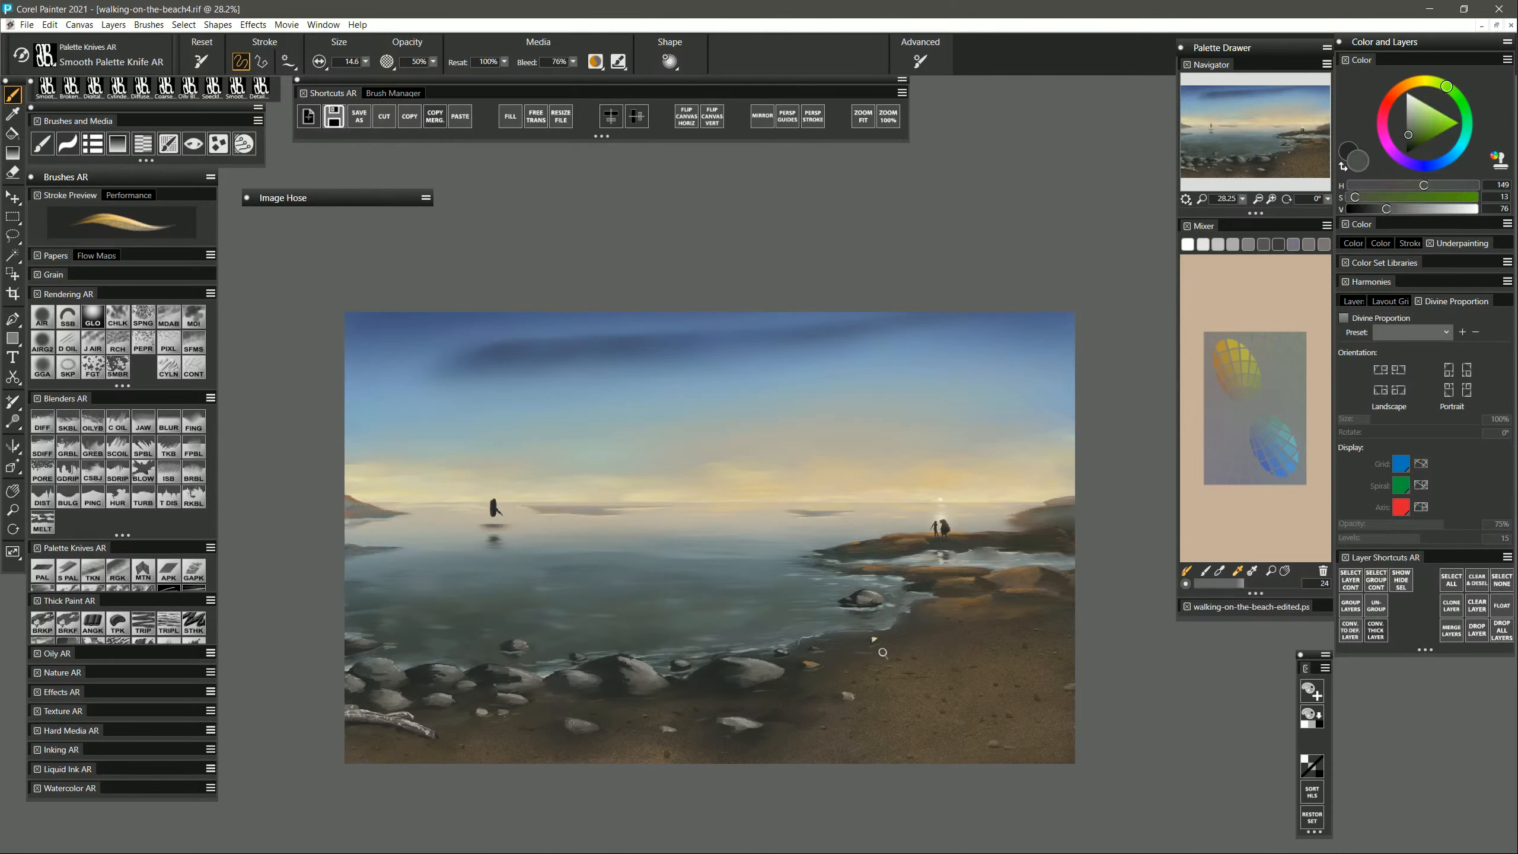
alt+click(800, 665)
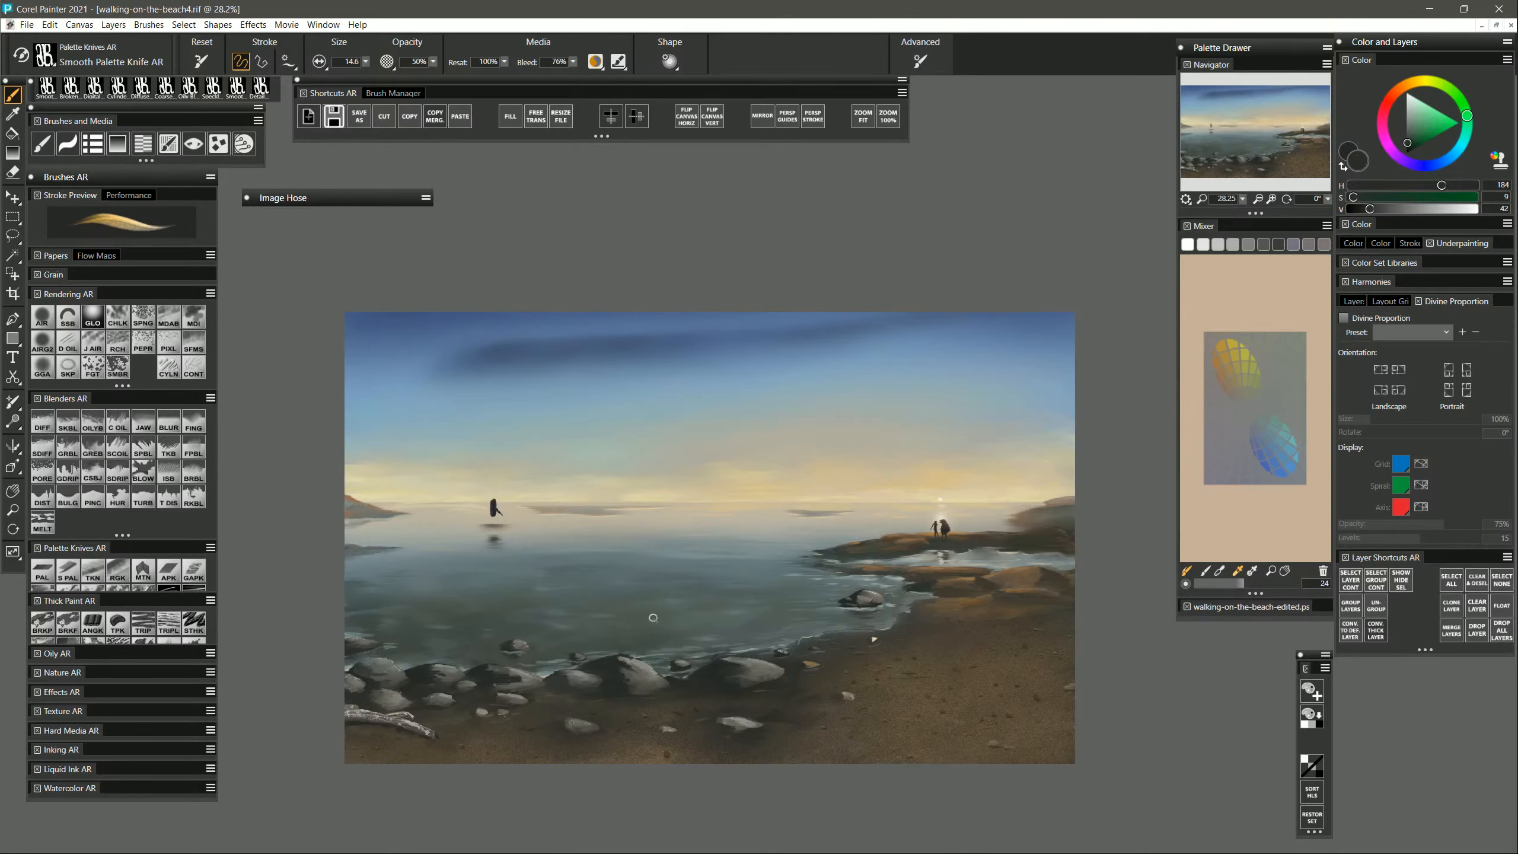
Soften the sand beside the shoreline pebble with Diffuse Blur AR, and switch back to Smooth Palette Knife AR.
click(44, 431)
mouse_move(853, 655)
mouse_down()
mouse_move(808, 660)
mouse_move(870, 655)
mouse_up()
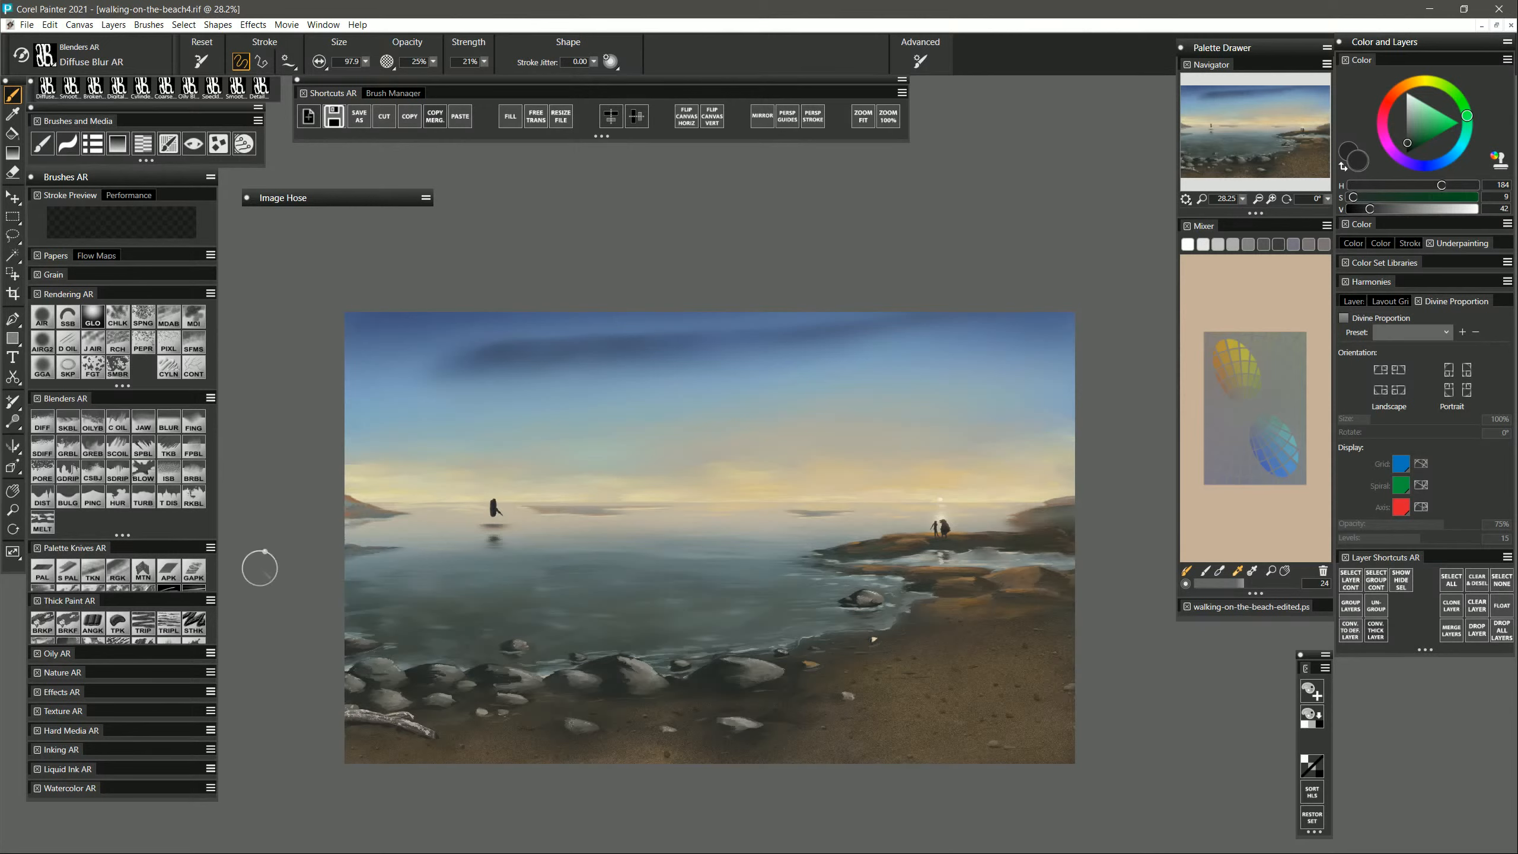
click(75, 573)
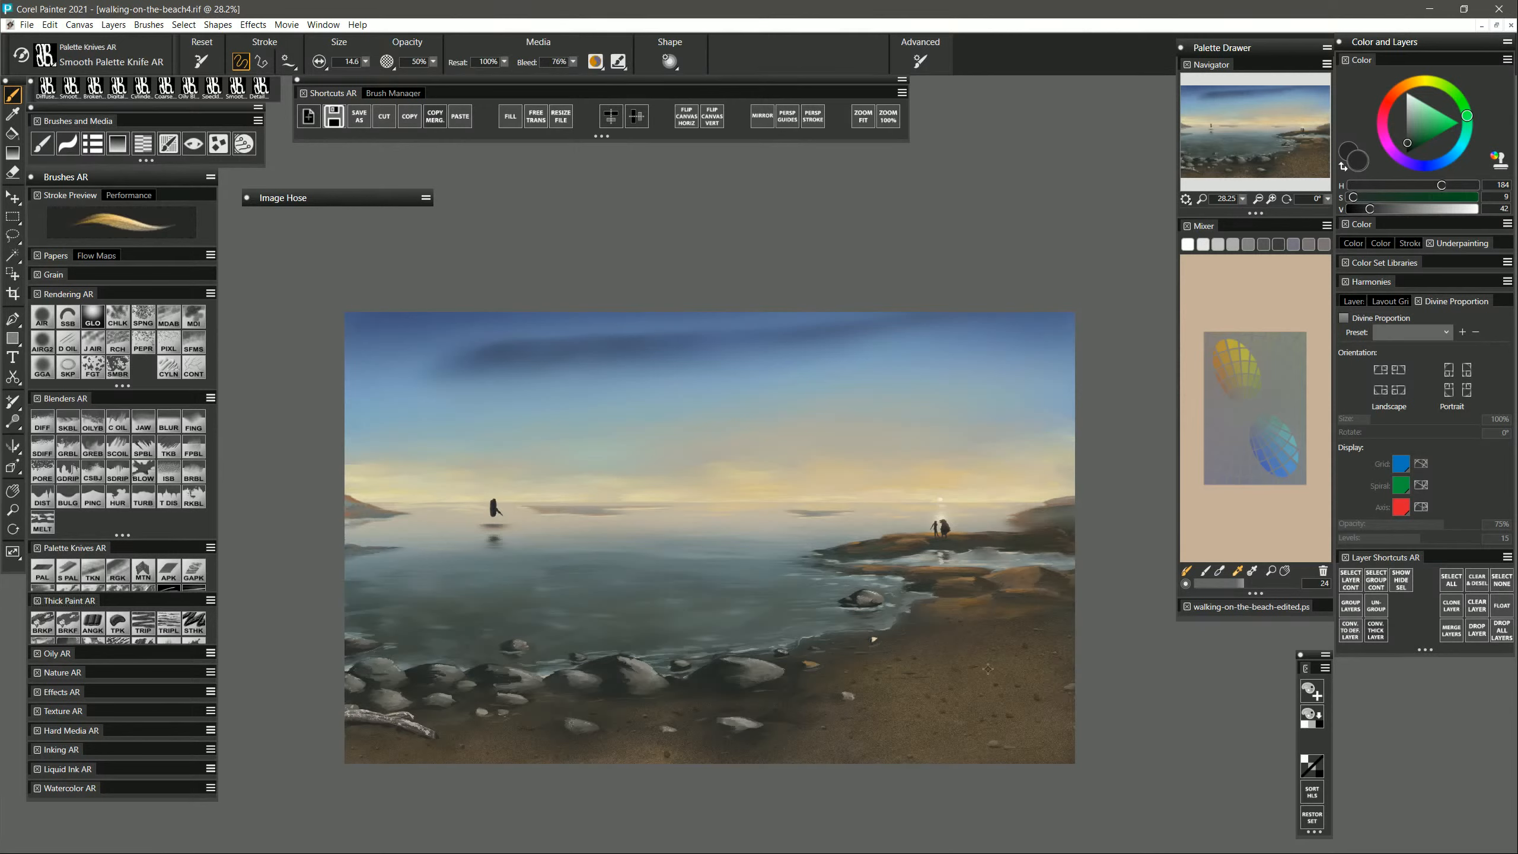
Sample the sand's brown, lighten it to value 101, and paint small pebbles across the beach with the Smooth Palette Knife AR.
click(13, 509)
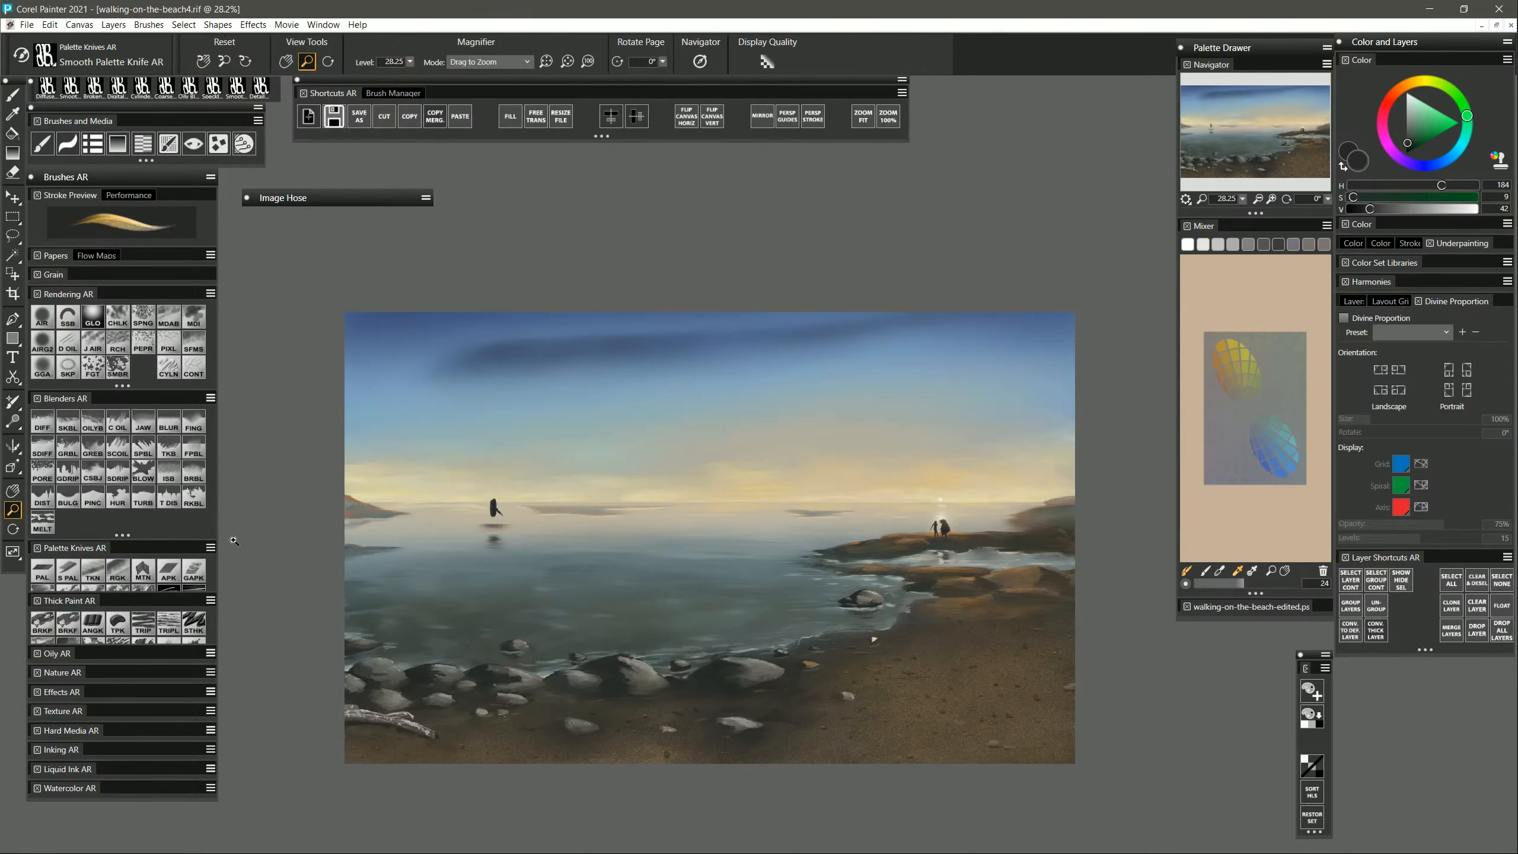
click(975, 715)
drag(950, 729, 872, 704)
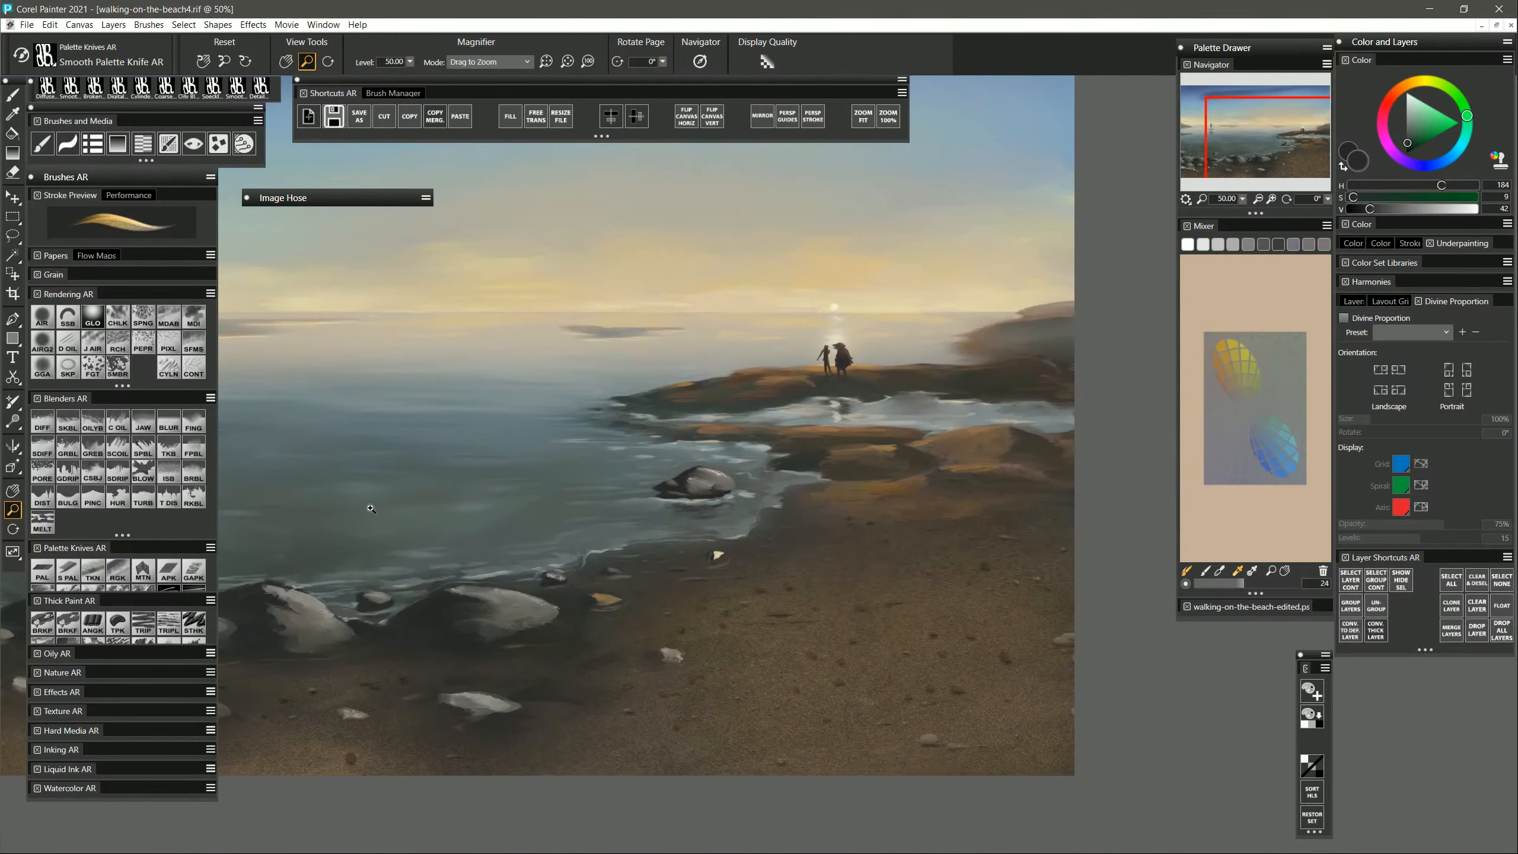
key(b)
click(1244, 341)
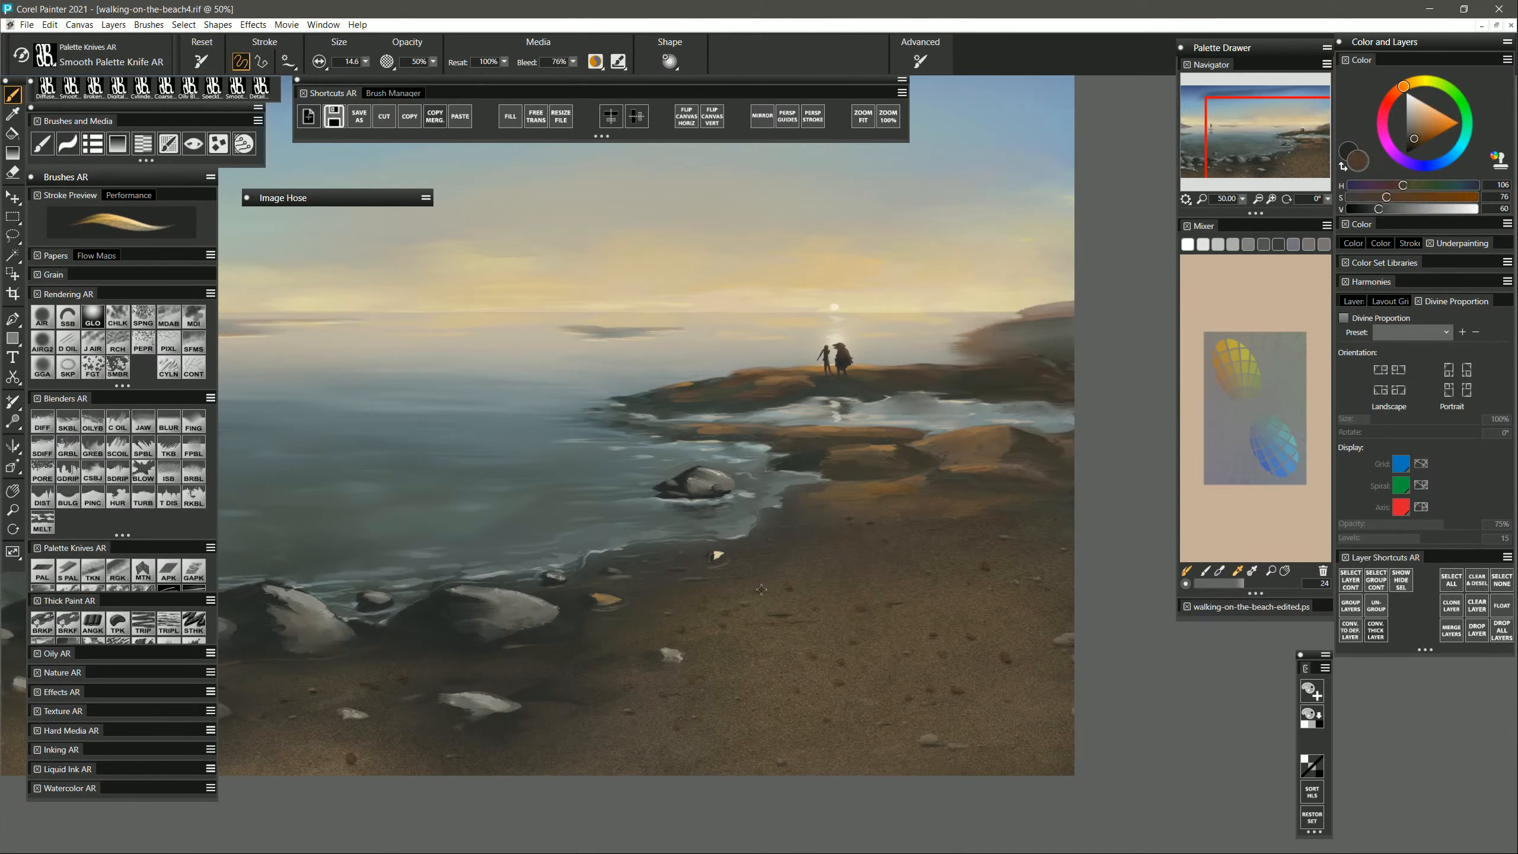
click(1397, 209)
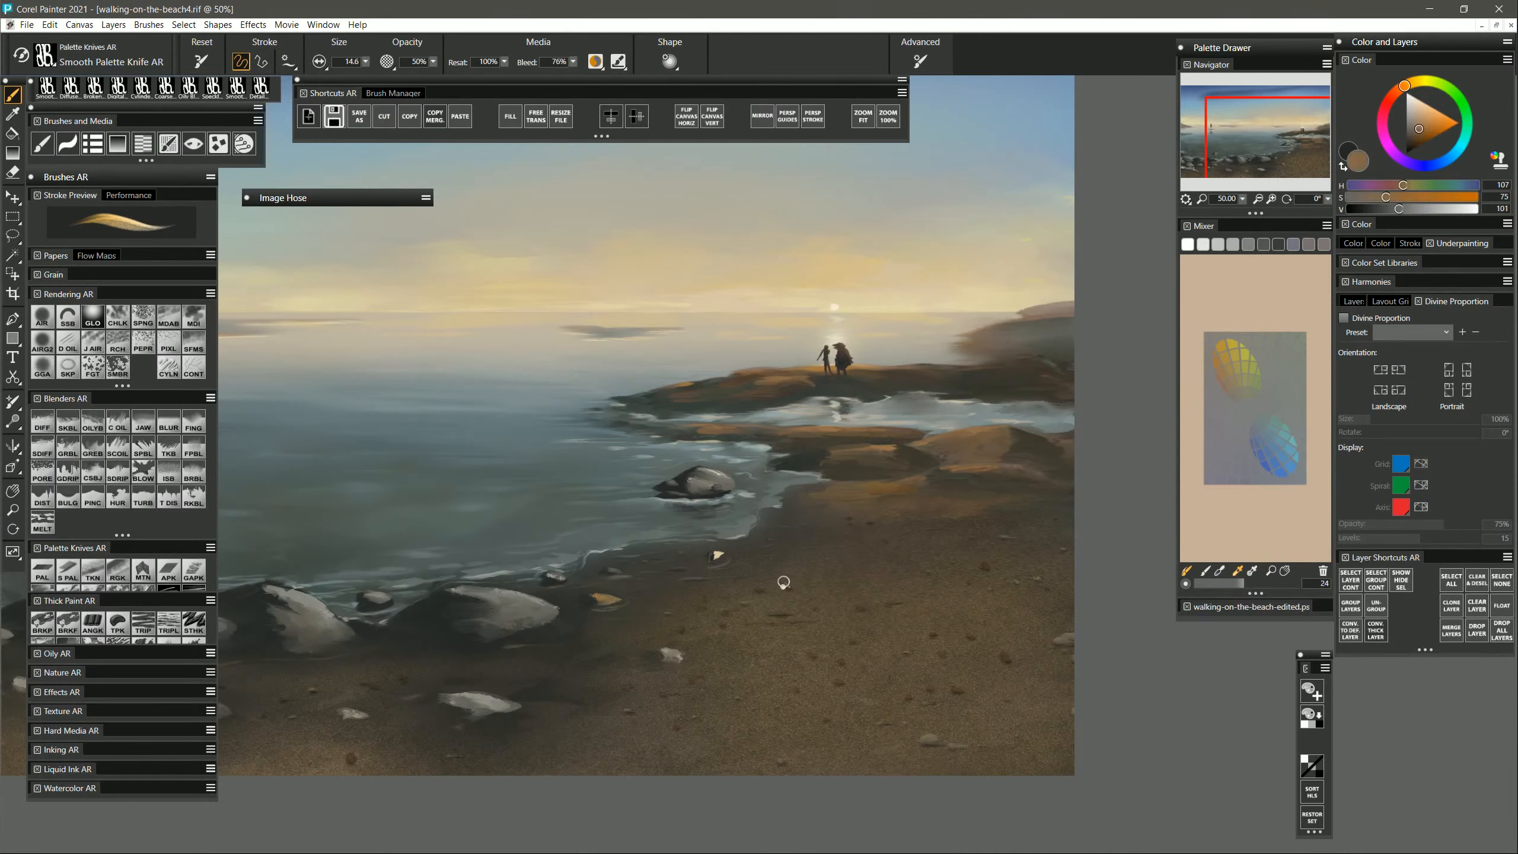
drag(766, 590, 769, 590)
drag(856, 644, 955, 618)
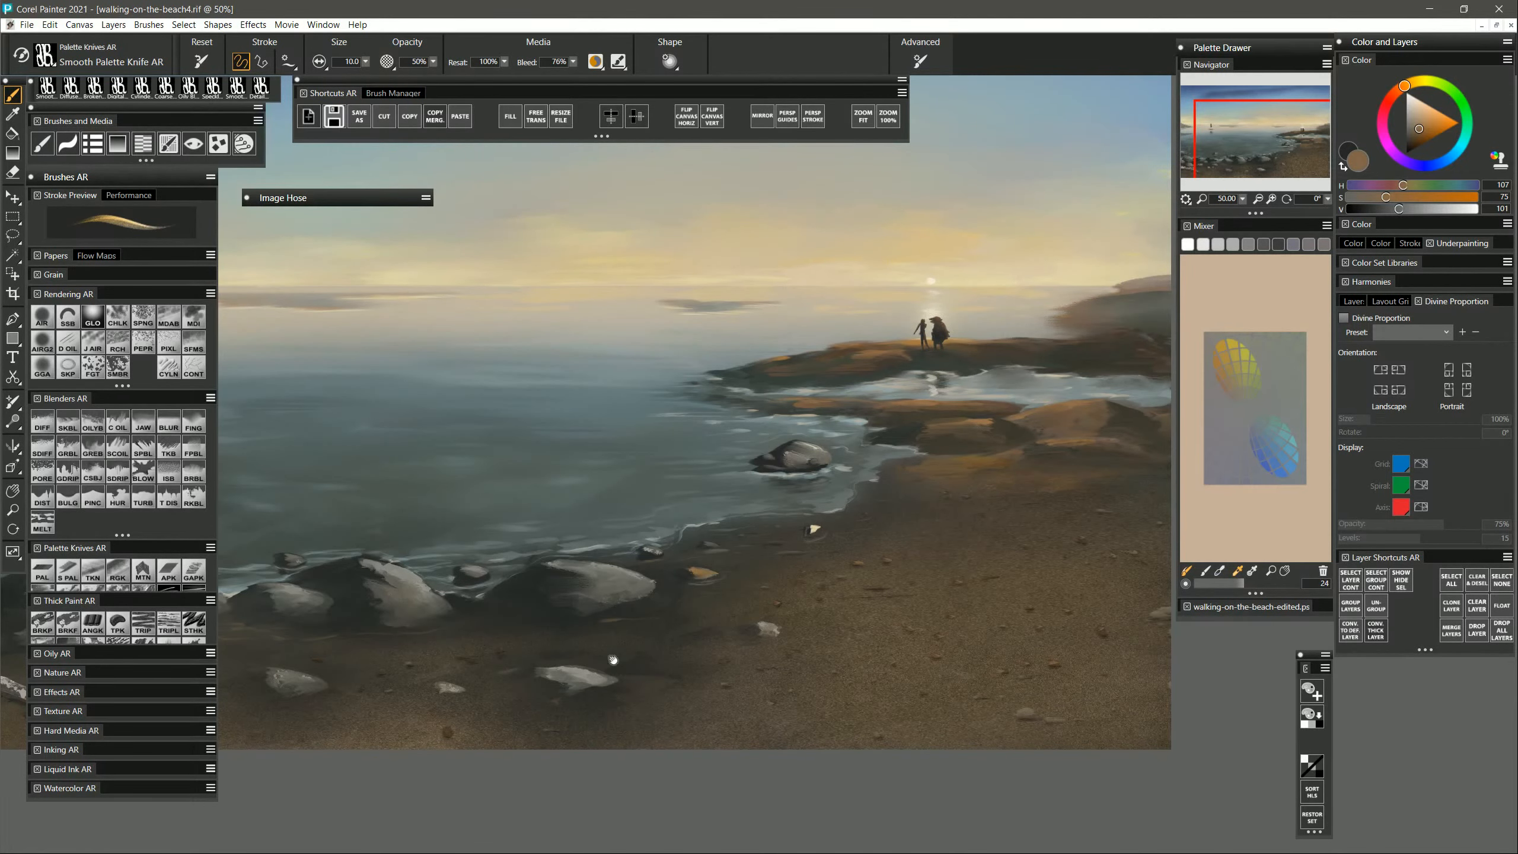
drag(443, 659, 674, 636)
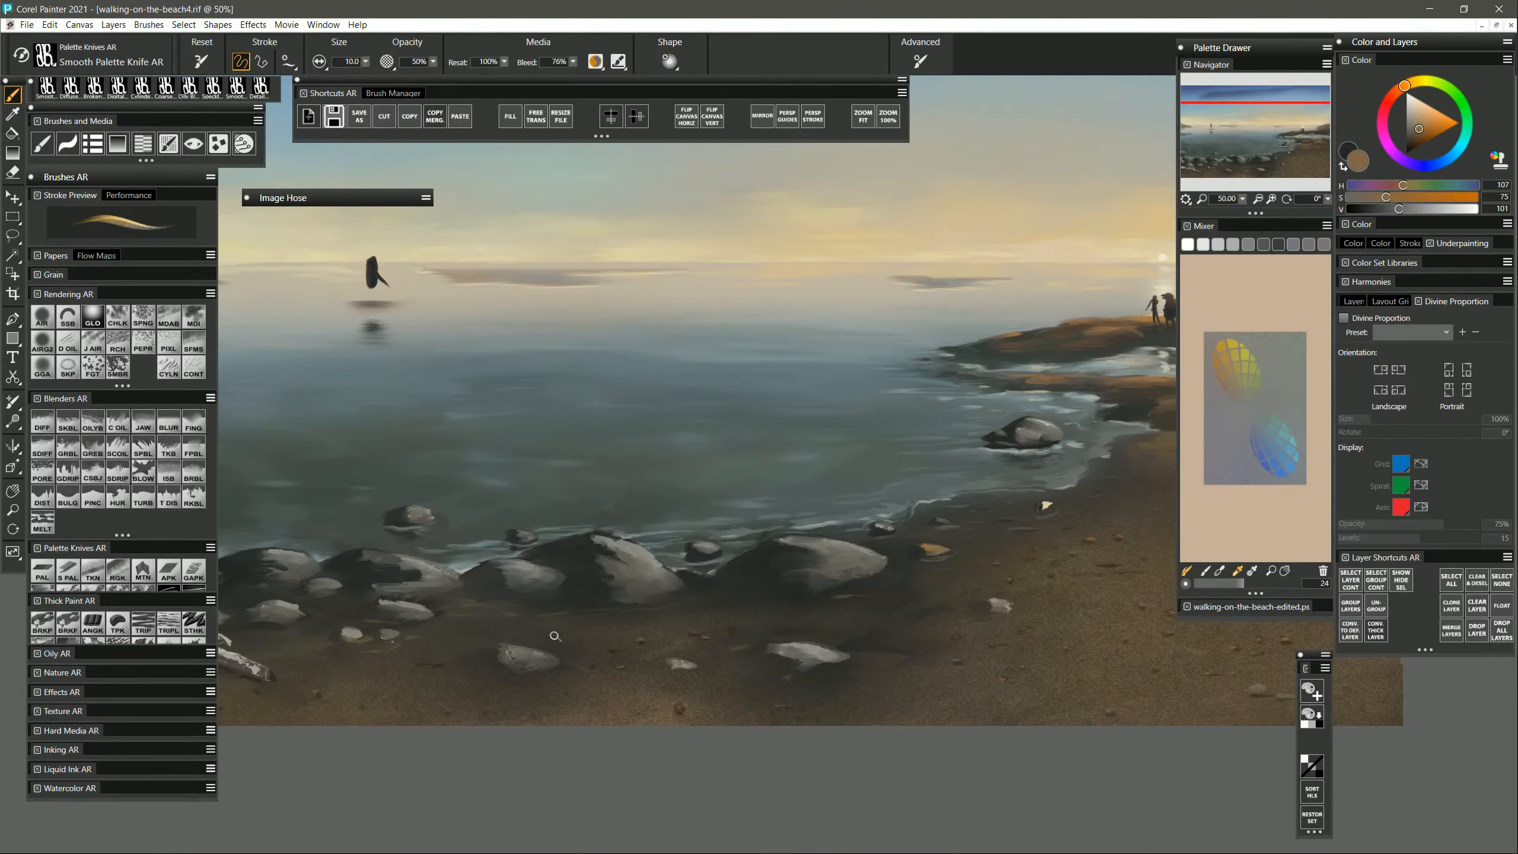
drag(885, 649, 686, 676)
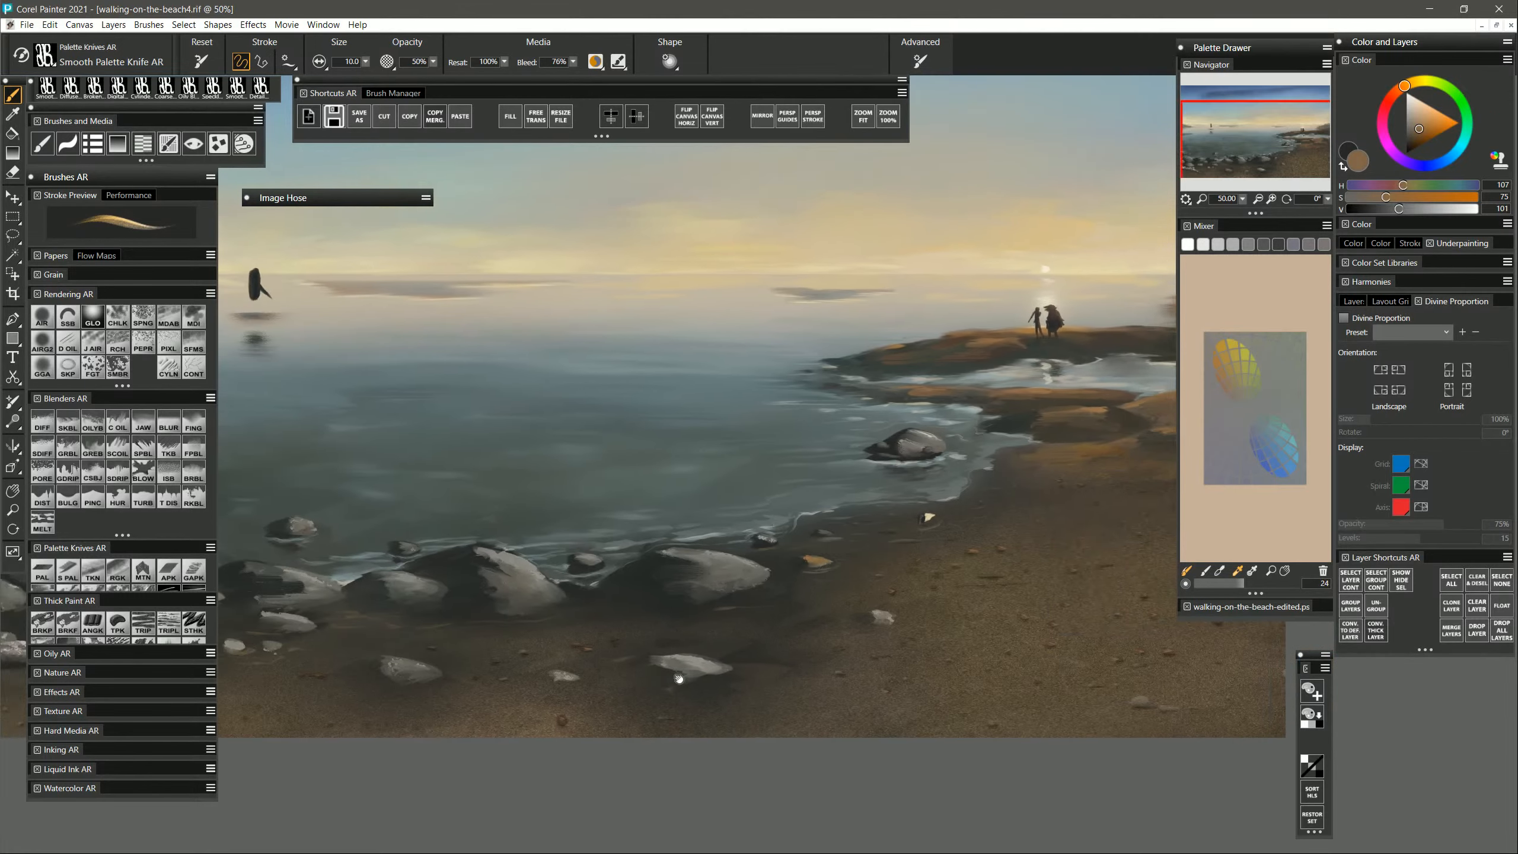
drag(1163, 695, 966, 702)
Sample a muted sand tone, lighten it to value 141, and paint highlights on the small stones near the beach's lower right corner.
alt+click(863, 722)
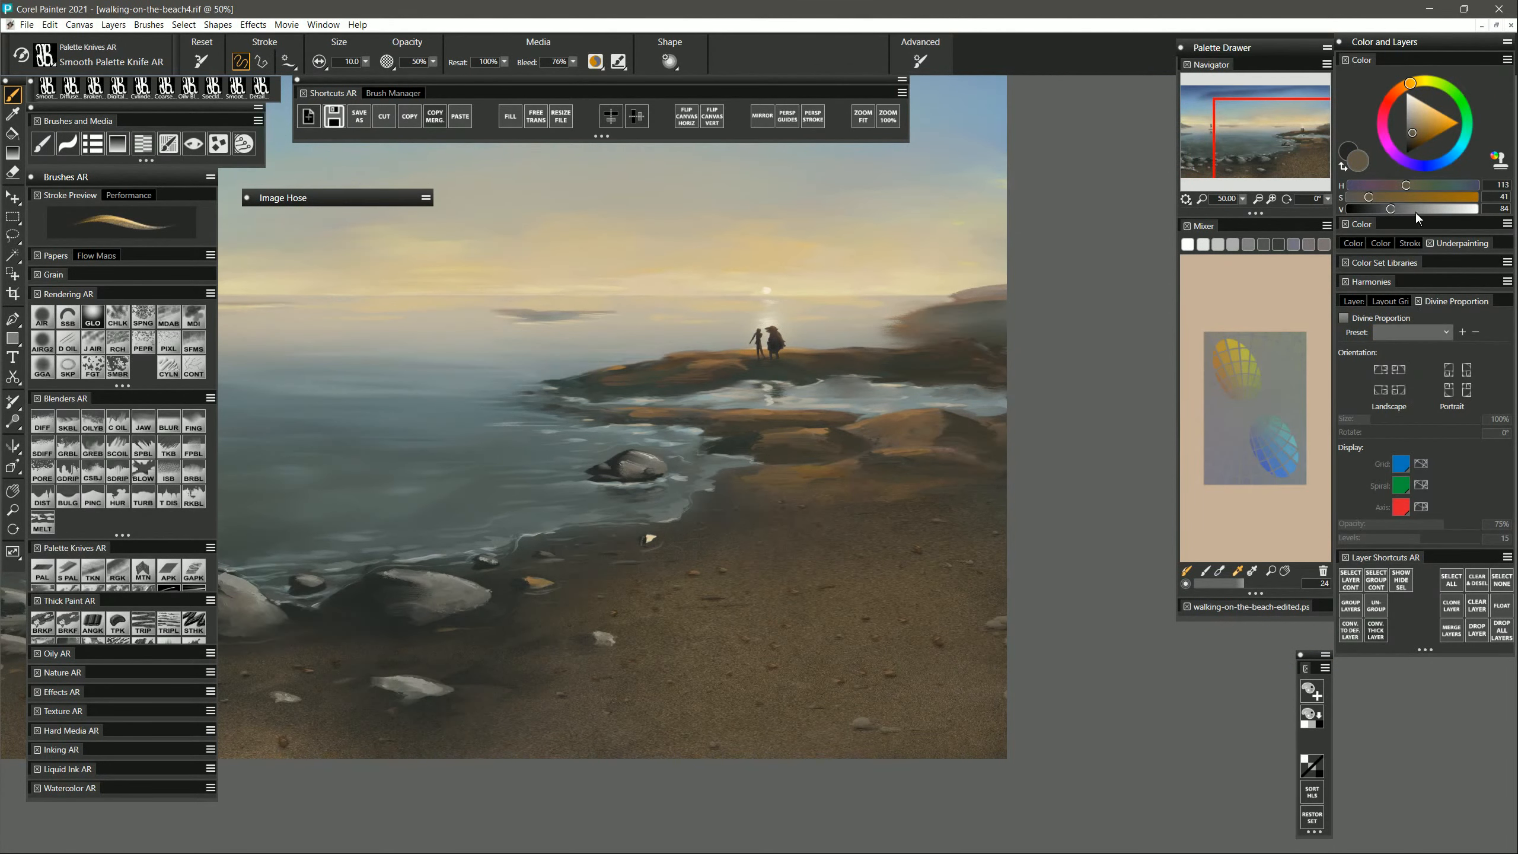
mouse_move(855, 724)
mouse_down()
mouse_move(874, 723)
mouse_move(858, 721)
mouse_up()
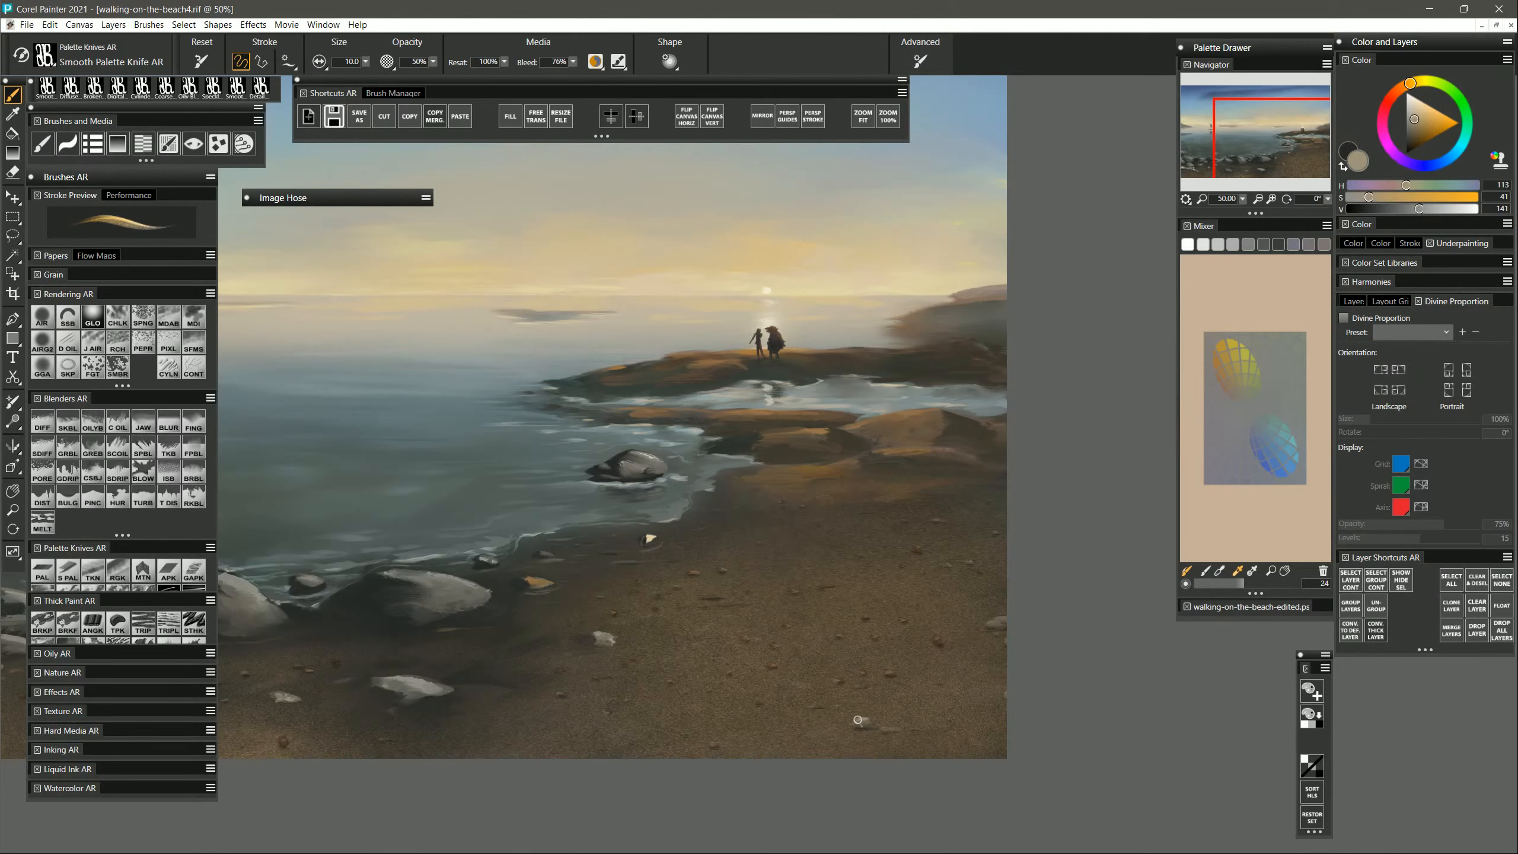
drag(1001, 619, 994, 625)
Sample the dark shadow color beside the shoreline pebble and paint dark accents around the beach pebbles.
drag(637, 638, 877, 643)
alt+click(875, 546)
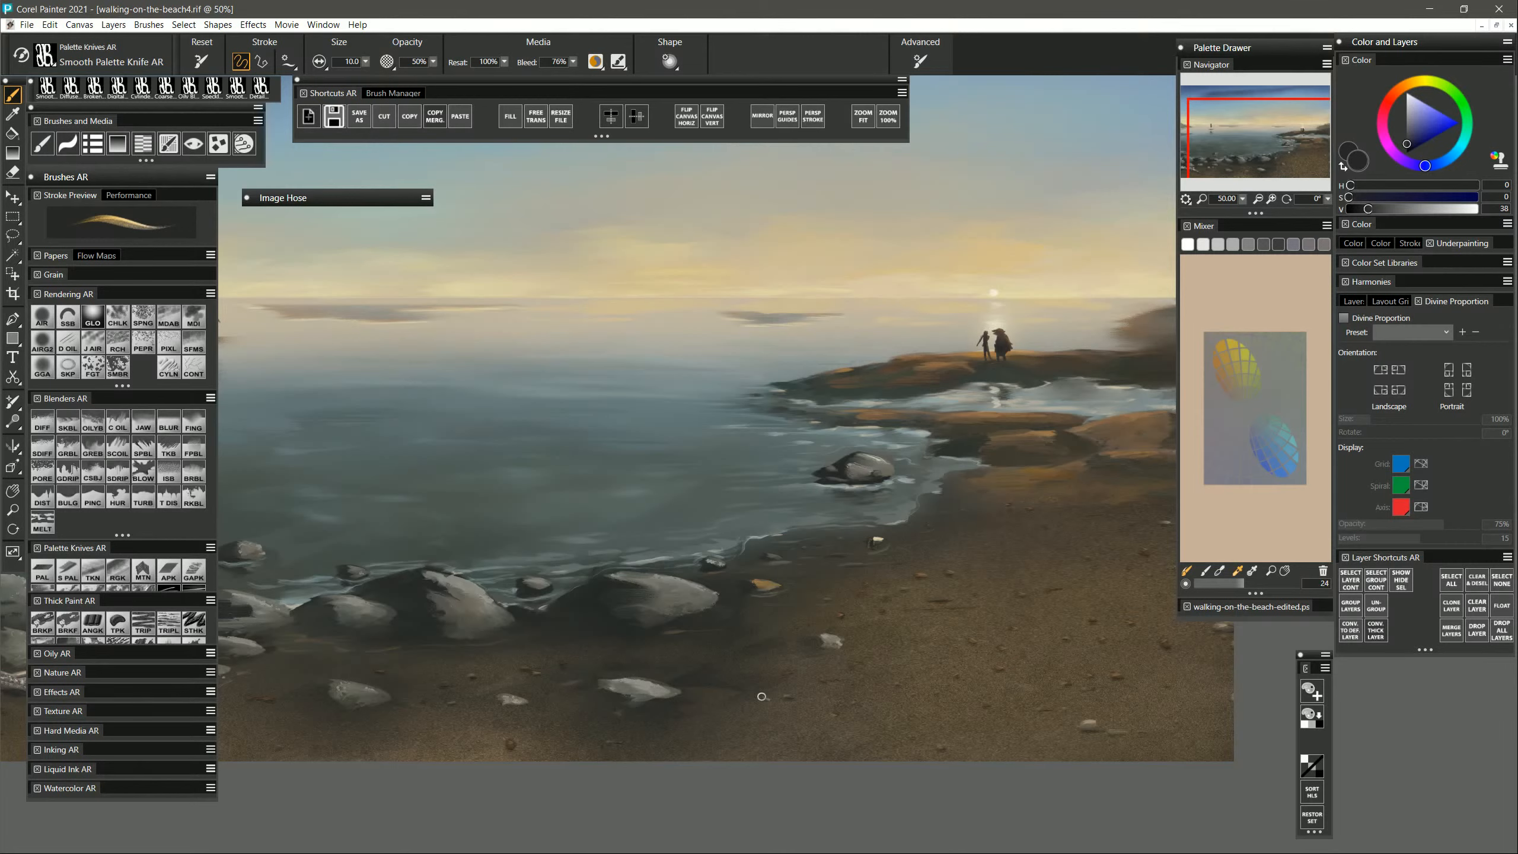
click(12, 510)
mouse_move(942, 655)
mouse_down()
mouse_move(896, 660)
mouse_move(915, 669)
mouse_move(899, 706)
mouse_up()
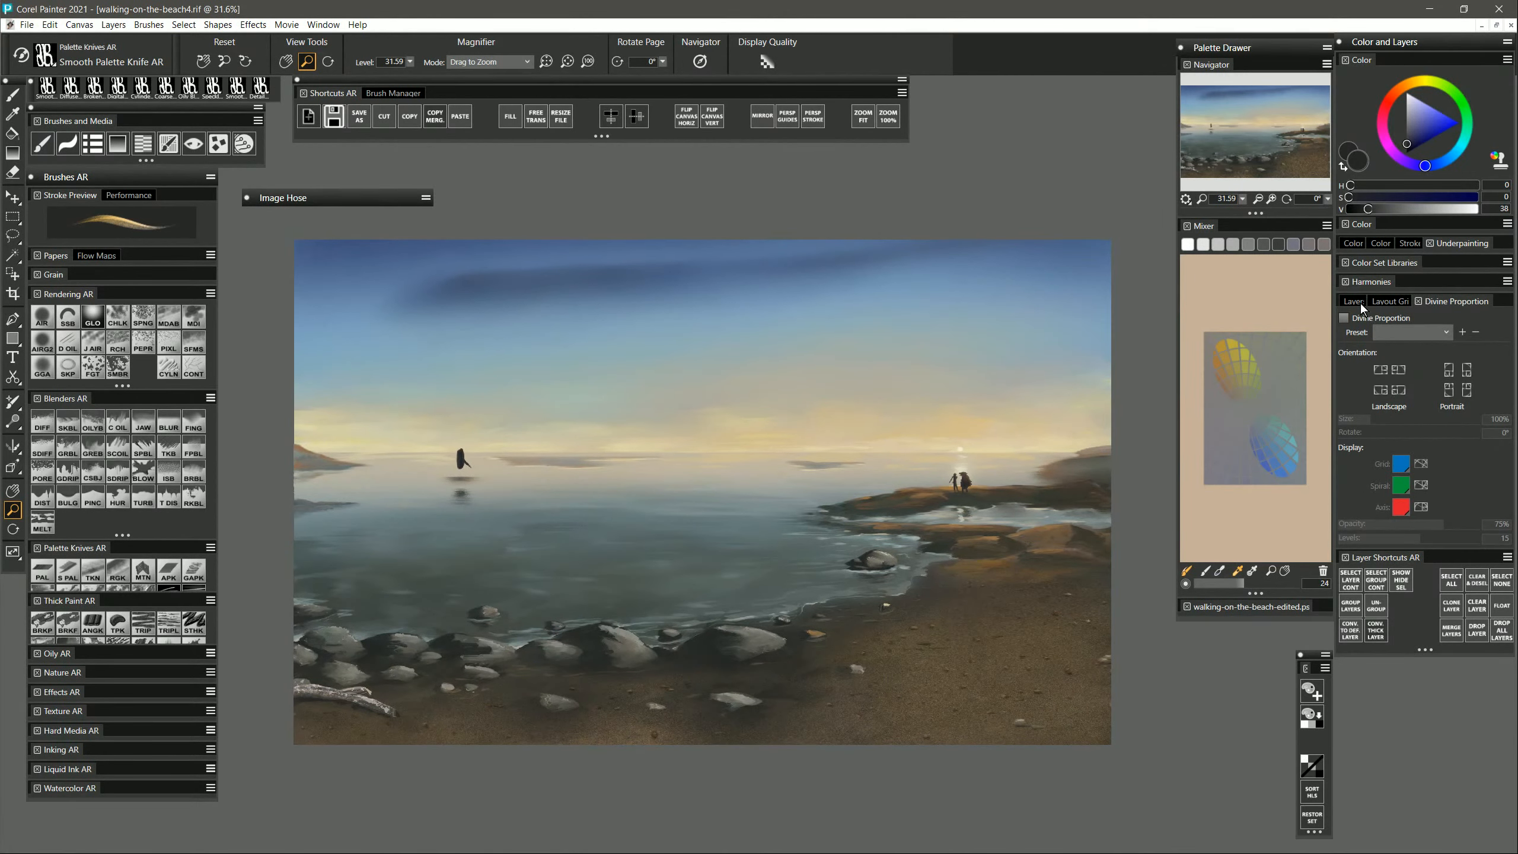
Add a new layer above the sketch layer and set its composite method to Overlay.
click(1356, 301)
click(1401, 369)
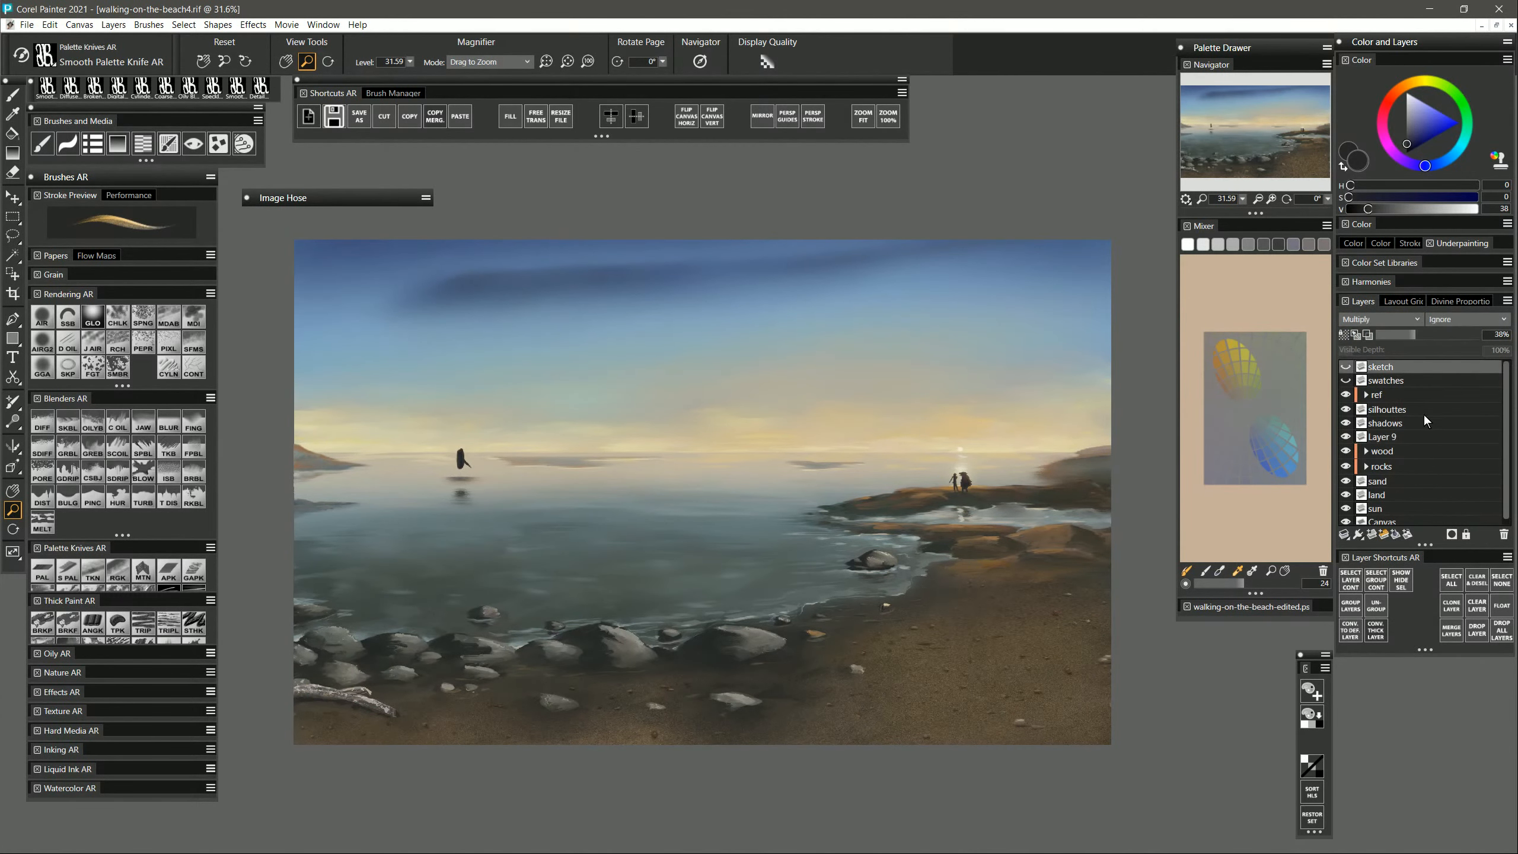
click(1372, 534)
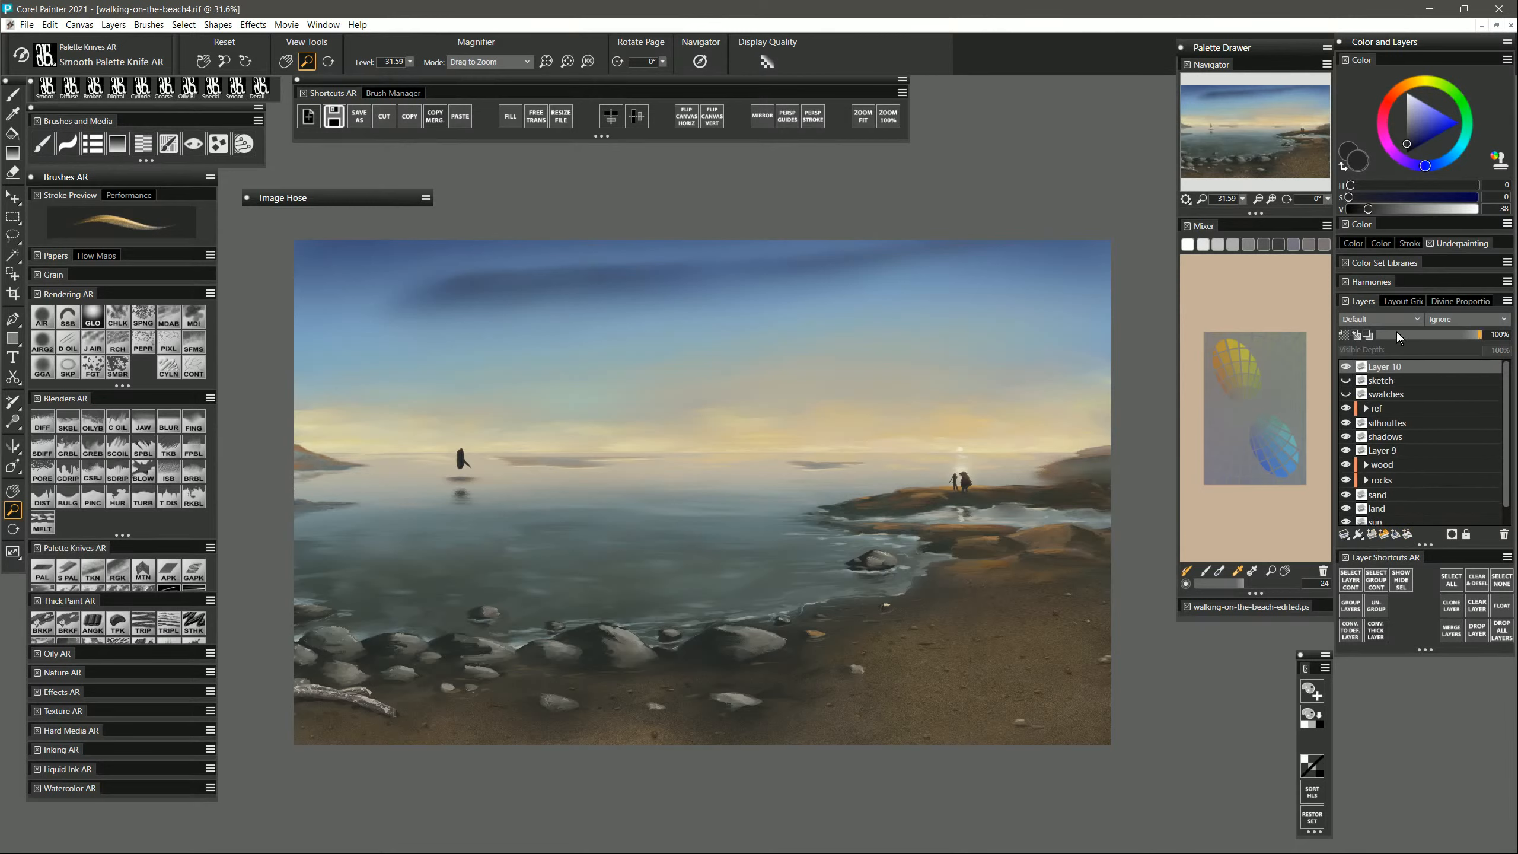
click(1388, 321)
click(1366, 491)
Mix a muted orange of hue 108, saturation 101 and value 123, and fill Layer 10 with it at 100% opacity.
click(1397, 92)
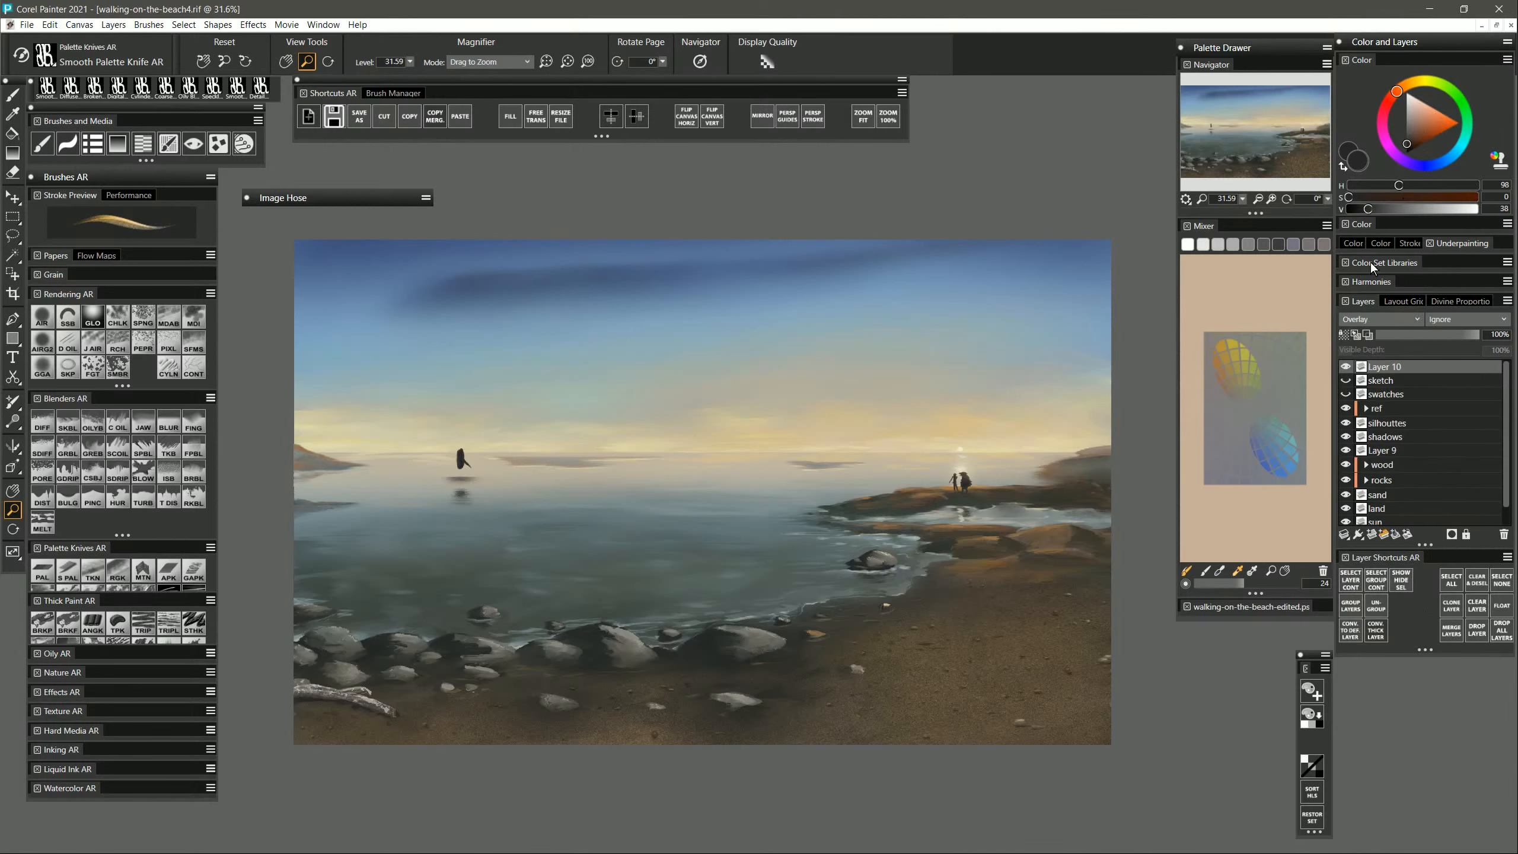
click(1222, 366)
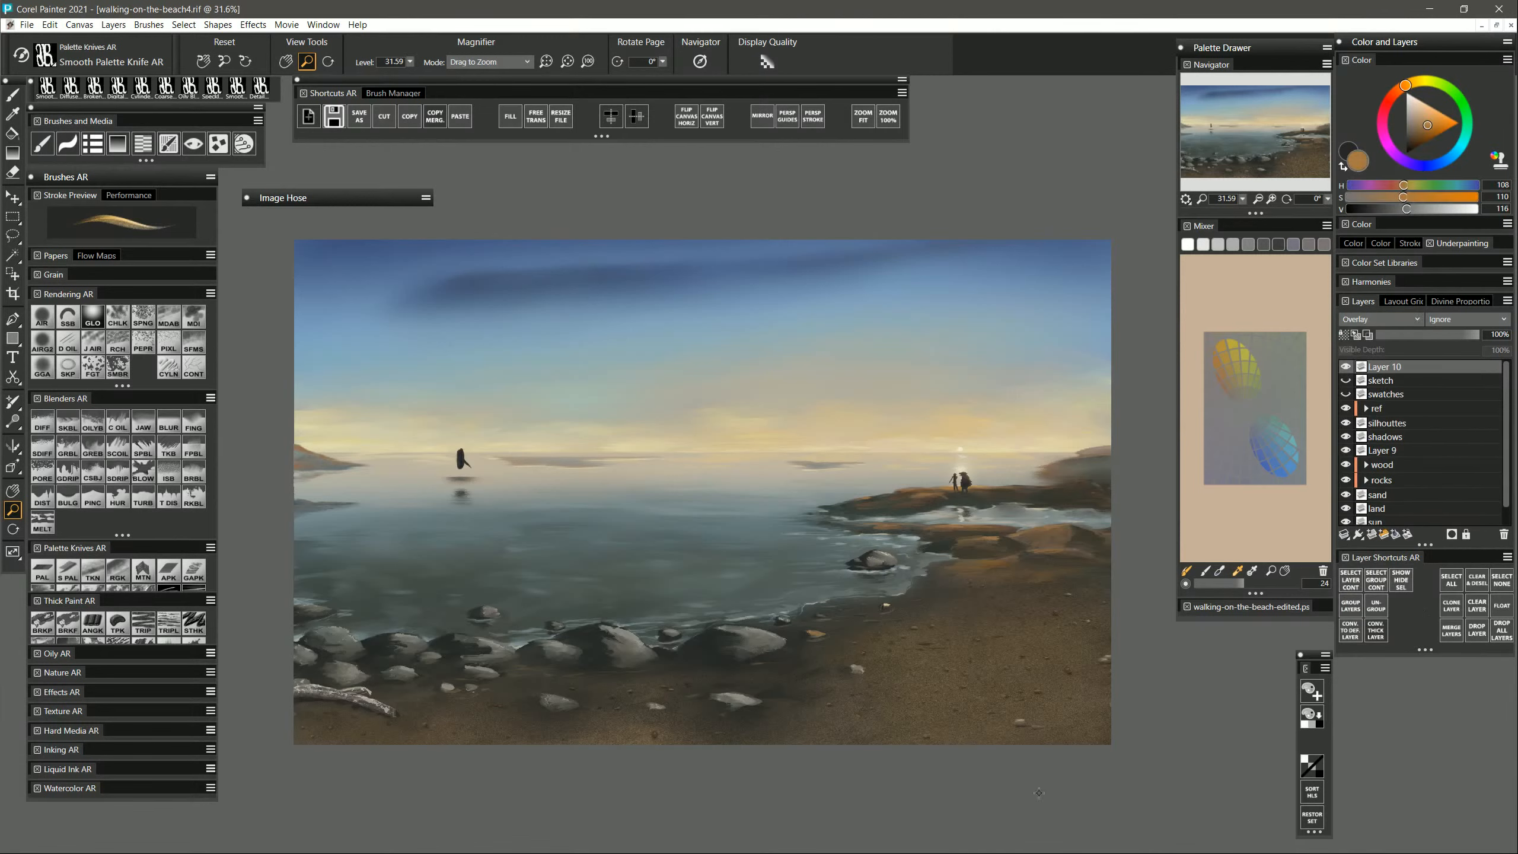
key(ctrl+f)
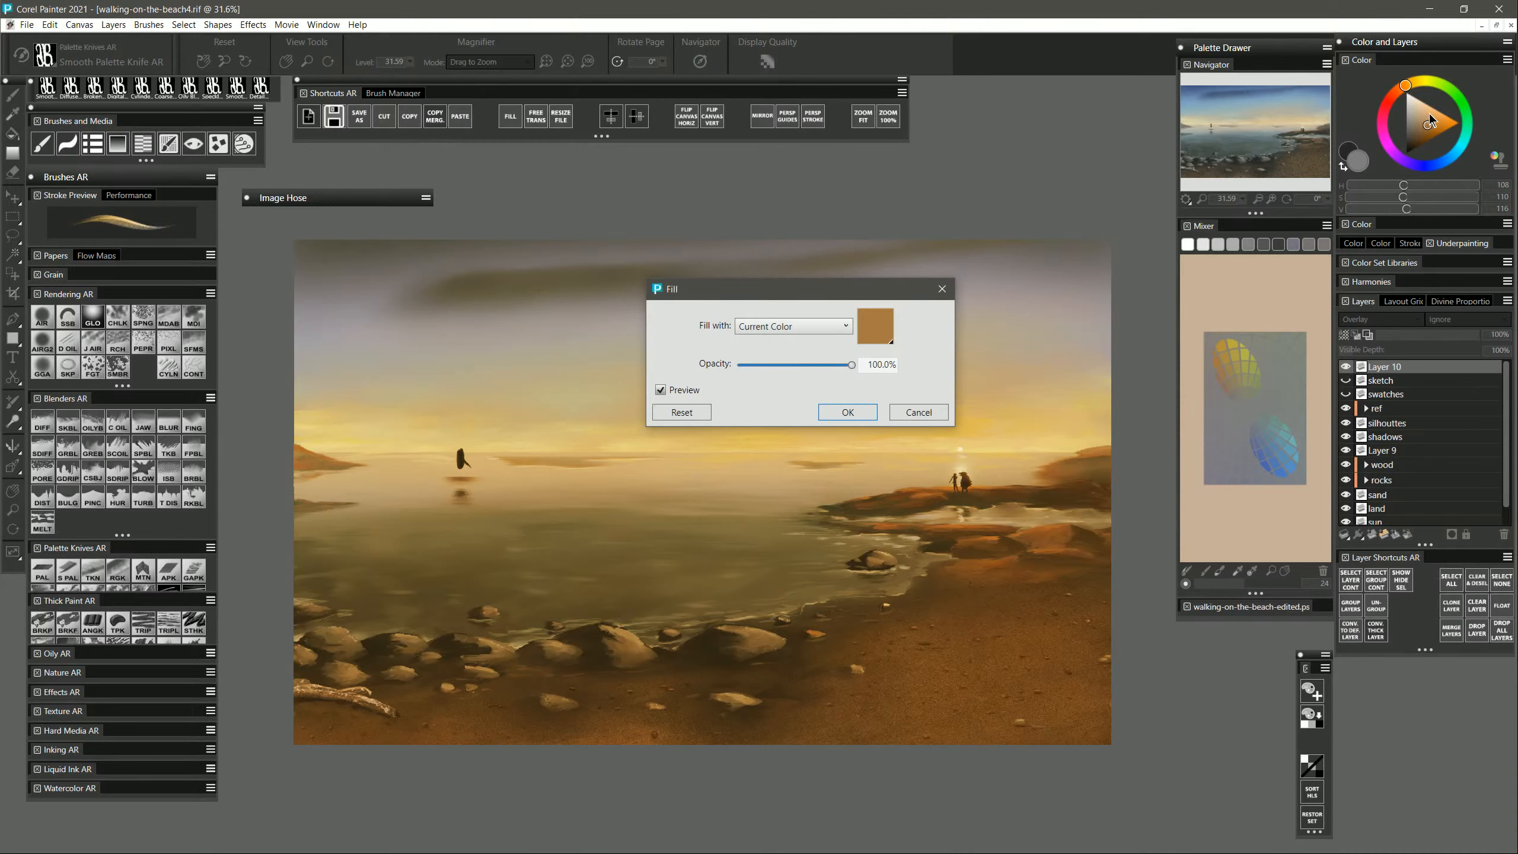
mouse_move(1429, 113)
mouse_down()
mouse_move(1441, 118)
mouse_move(1428, 123)
mouse_up()
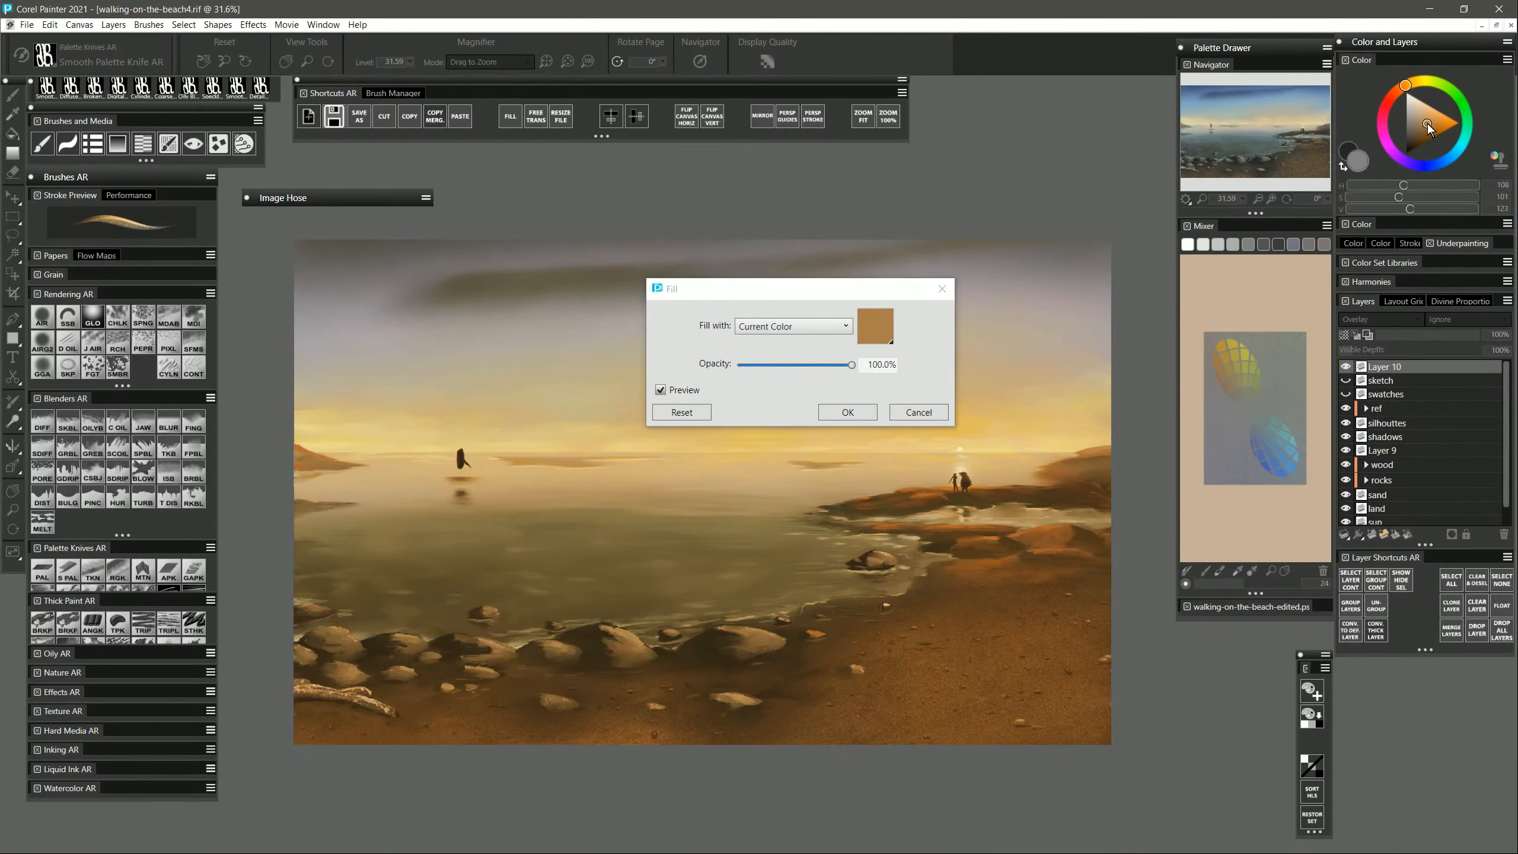
click(848, 412)
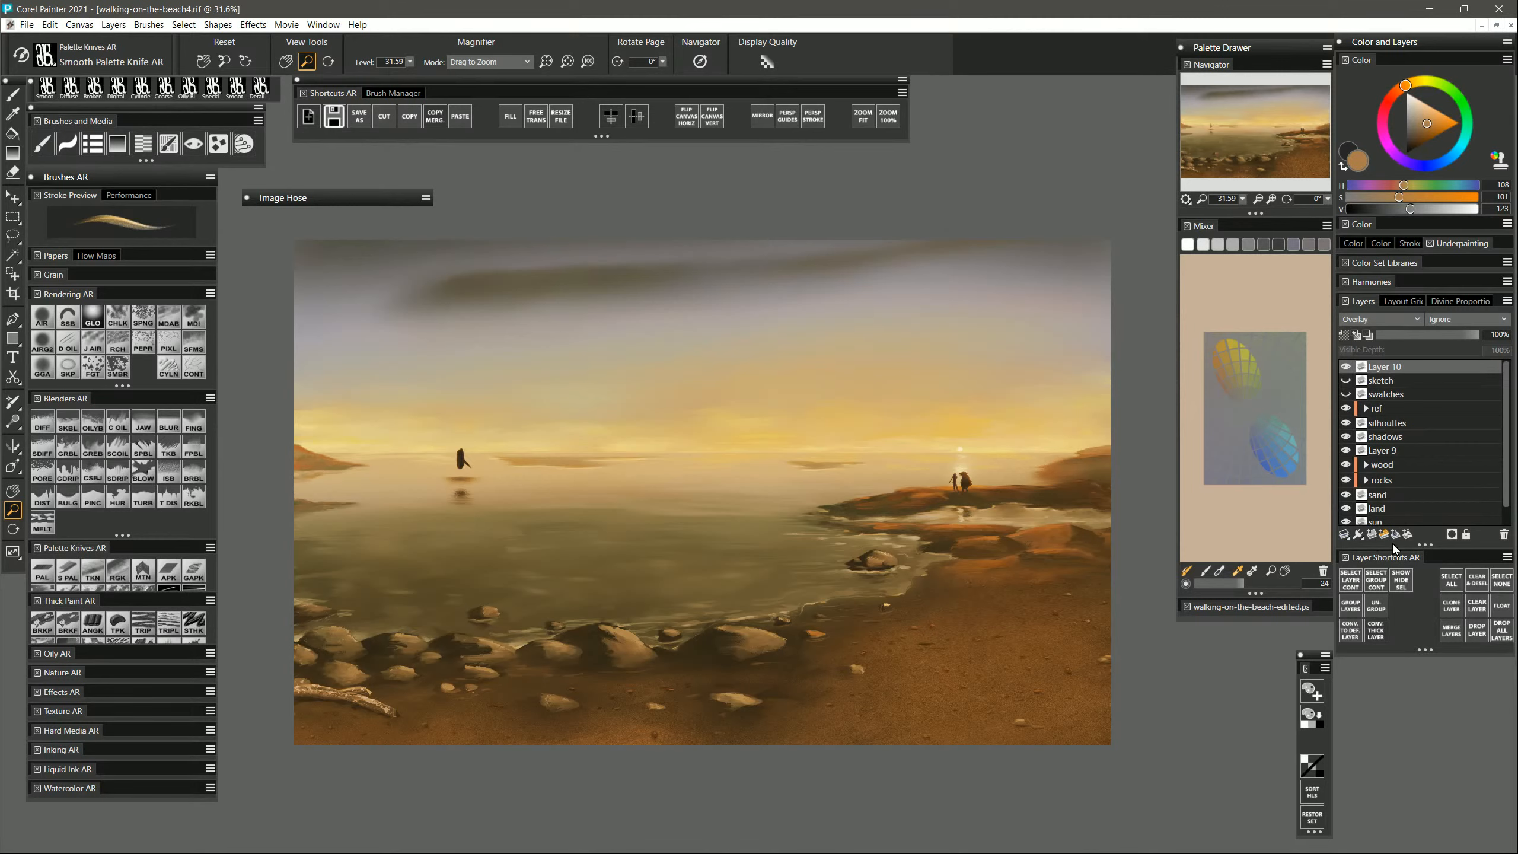
Add a layer mask to Layer 10 and fill the mask with black.
click(1451, 536)
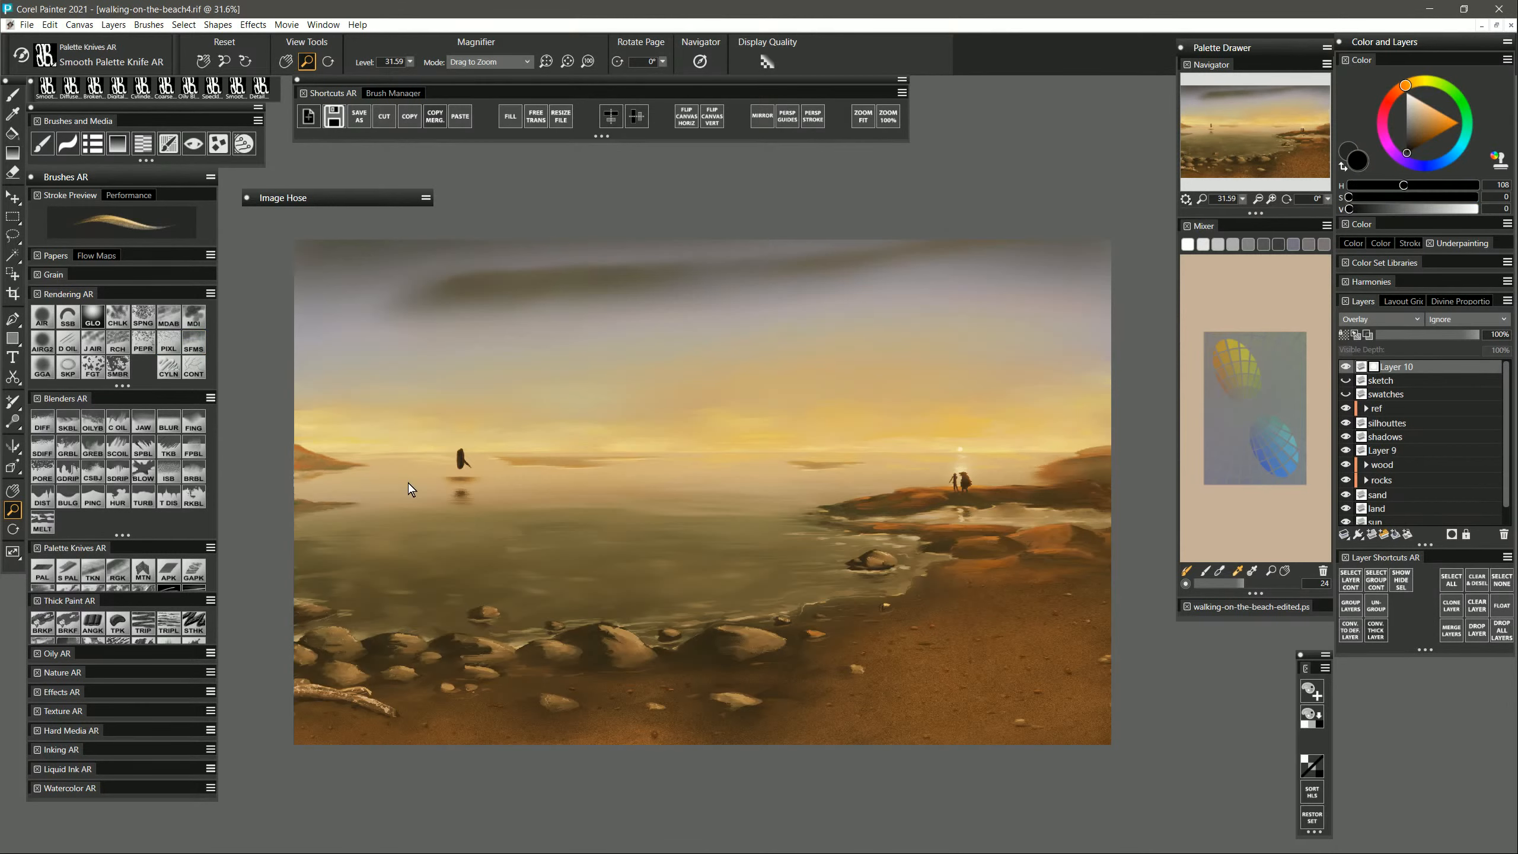
key(ctrl+f)
key(Return)
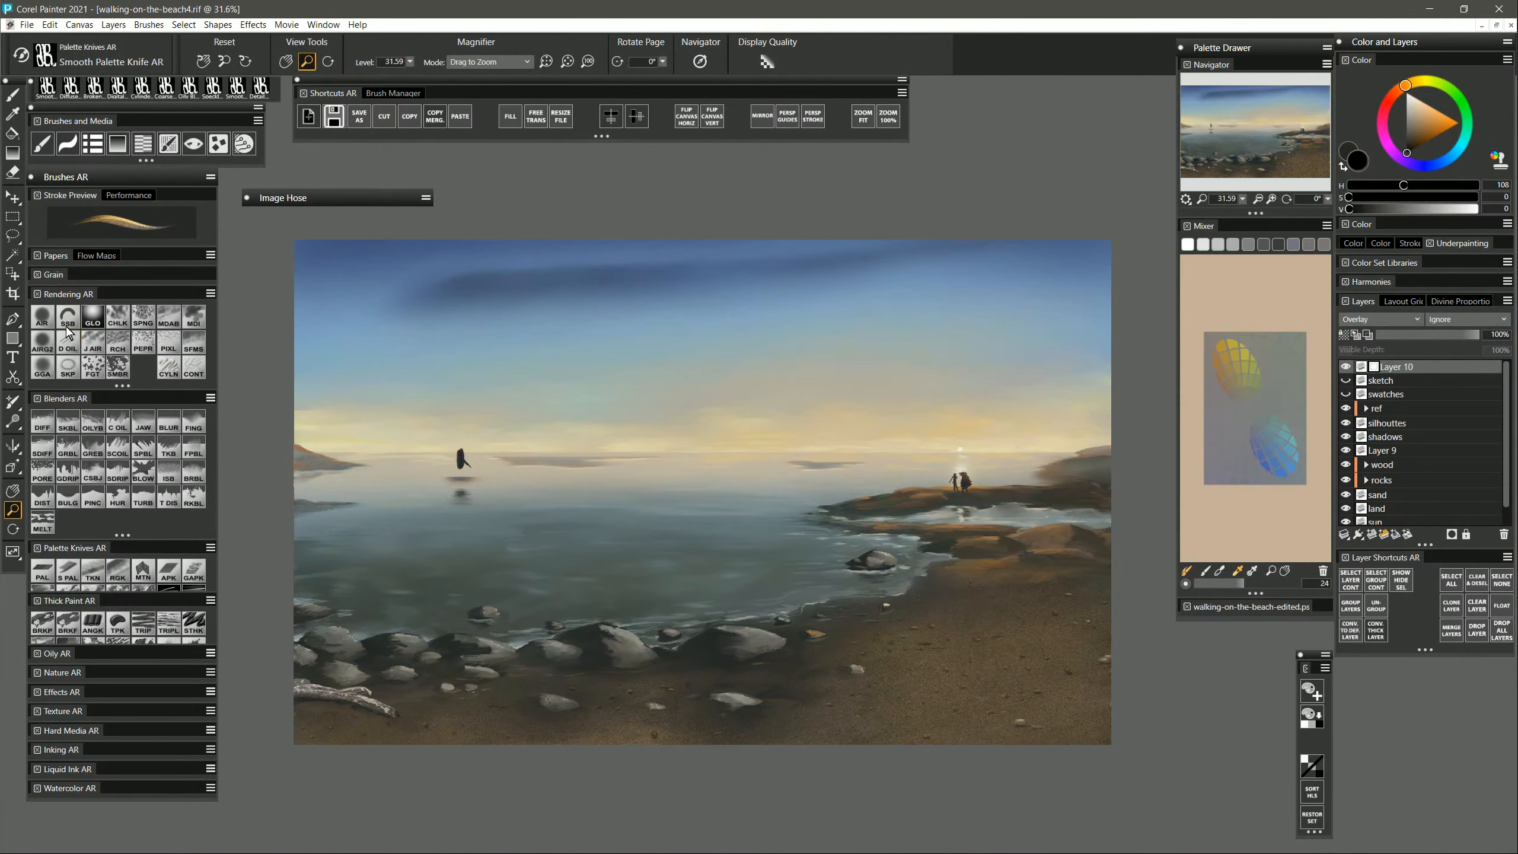
Paint white into the layer mask with a large Digital Airbrush to reveal the warm overlay around the sun, rocks and beach.
click(44, 316)
drag(1417, 105, 1402, 85)
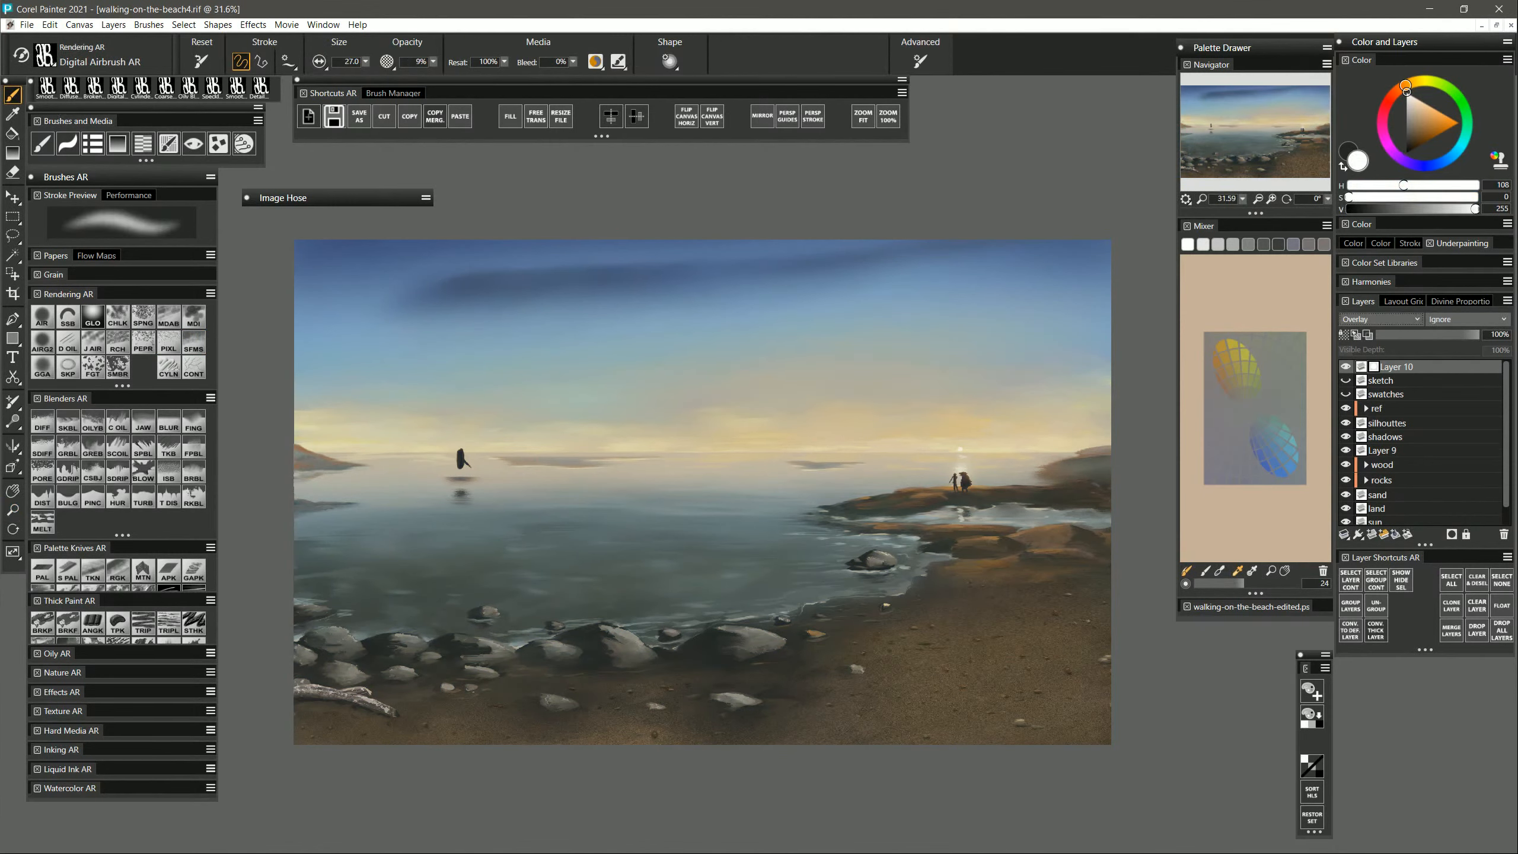
drag(962, 466, 967, 579)
mouse_move(996, 500)
mouse_down()
mouse_move(935, 503)
mouse_move(973, 446)
mouse_move(1103, 425)
mouse_move(920, 529)
mouse_move(786, 543)
mouse_move(583, 475)
mouse_move(1169, 457)
mouse_move(595, 466)
mouse_move(1051, 475)
mouse_move(1077, 695)
mouse_move(999, 559)
mouse_move(1099, 766)
mouse_move(1077, 702)
mouse_move(718, 553)
mouse_move(1115, 468)
mouse_move(617, 533)
mouse_up()
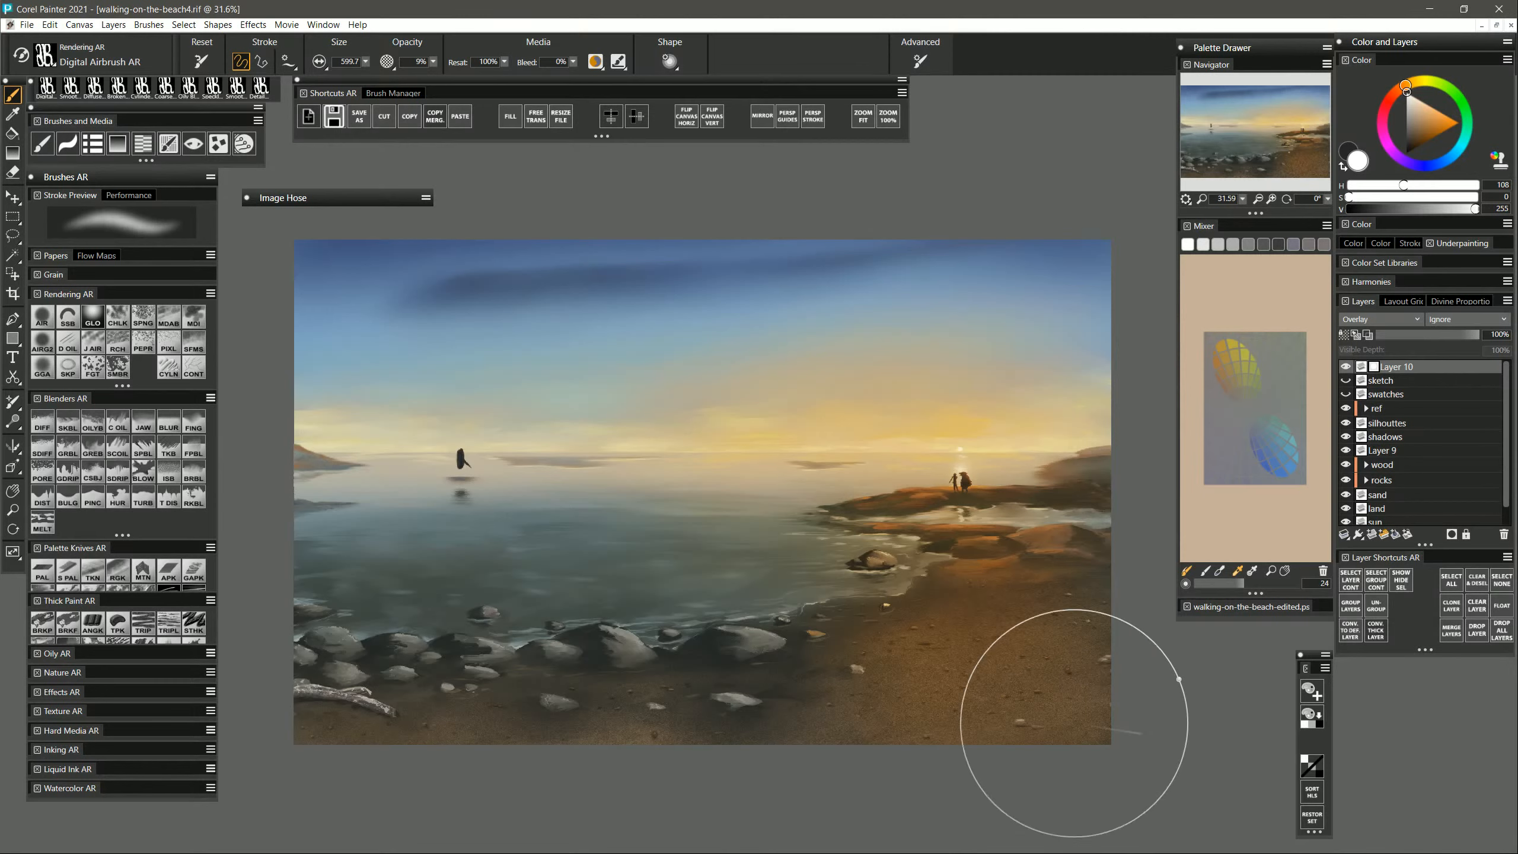
Set the warm overlay layer's opacity to 76% and rename the layer overlay-warm.
drag(1420, 339, 1456, 339)
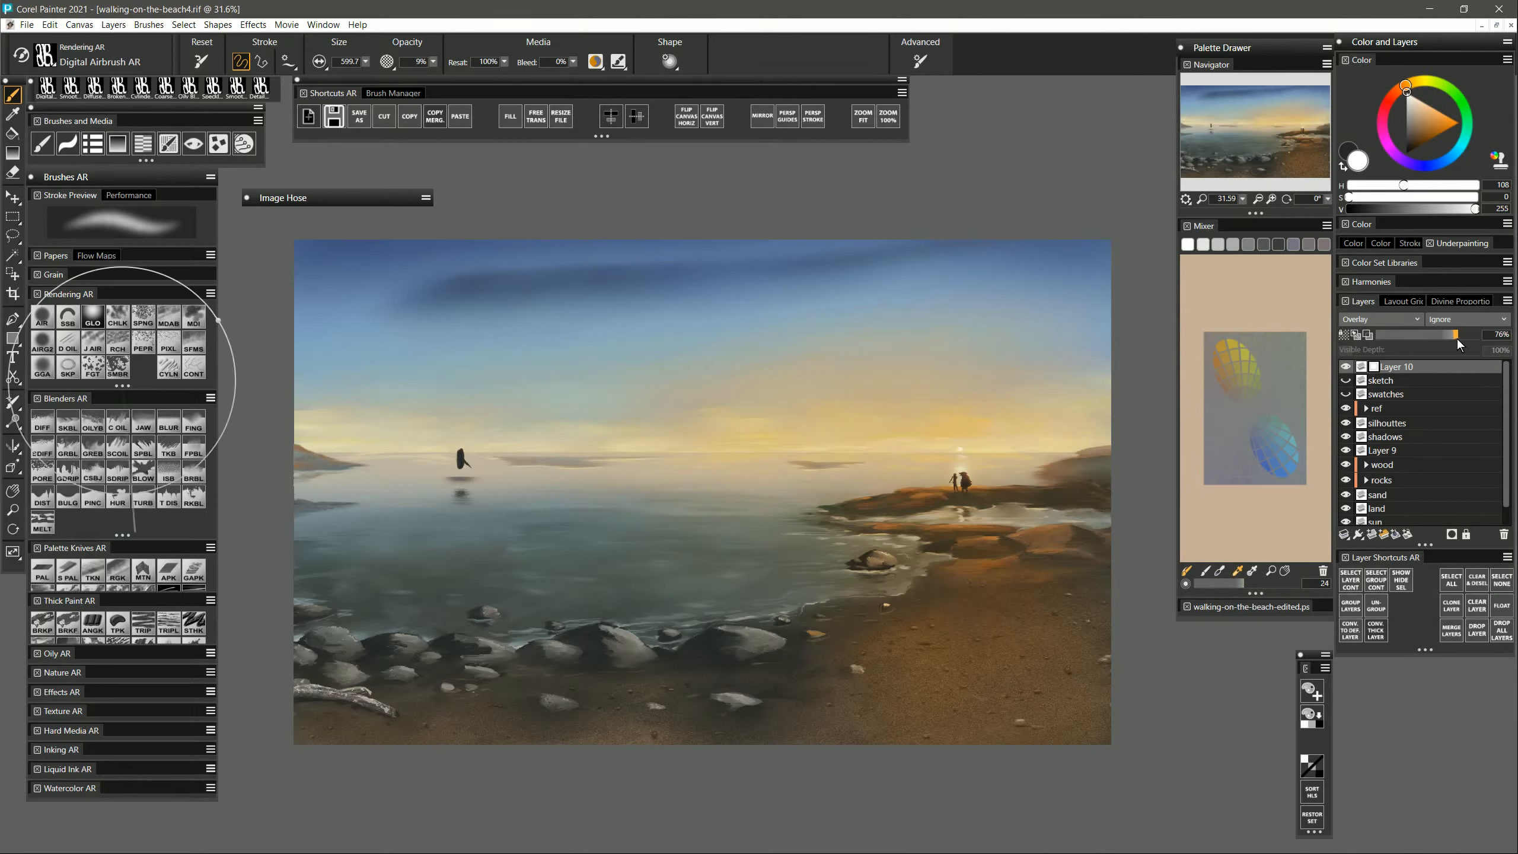
double_click(1396, 367)
text(overla)
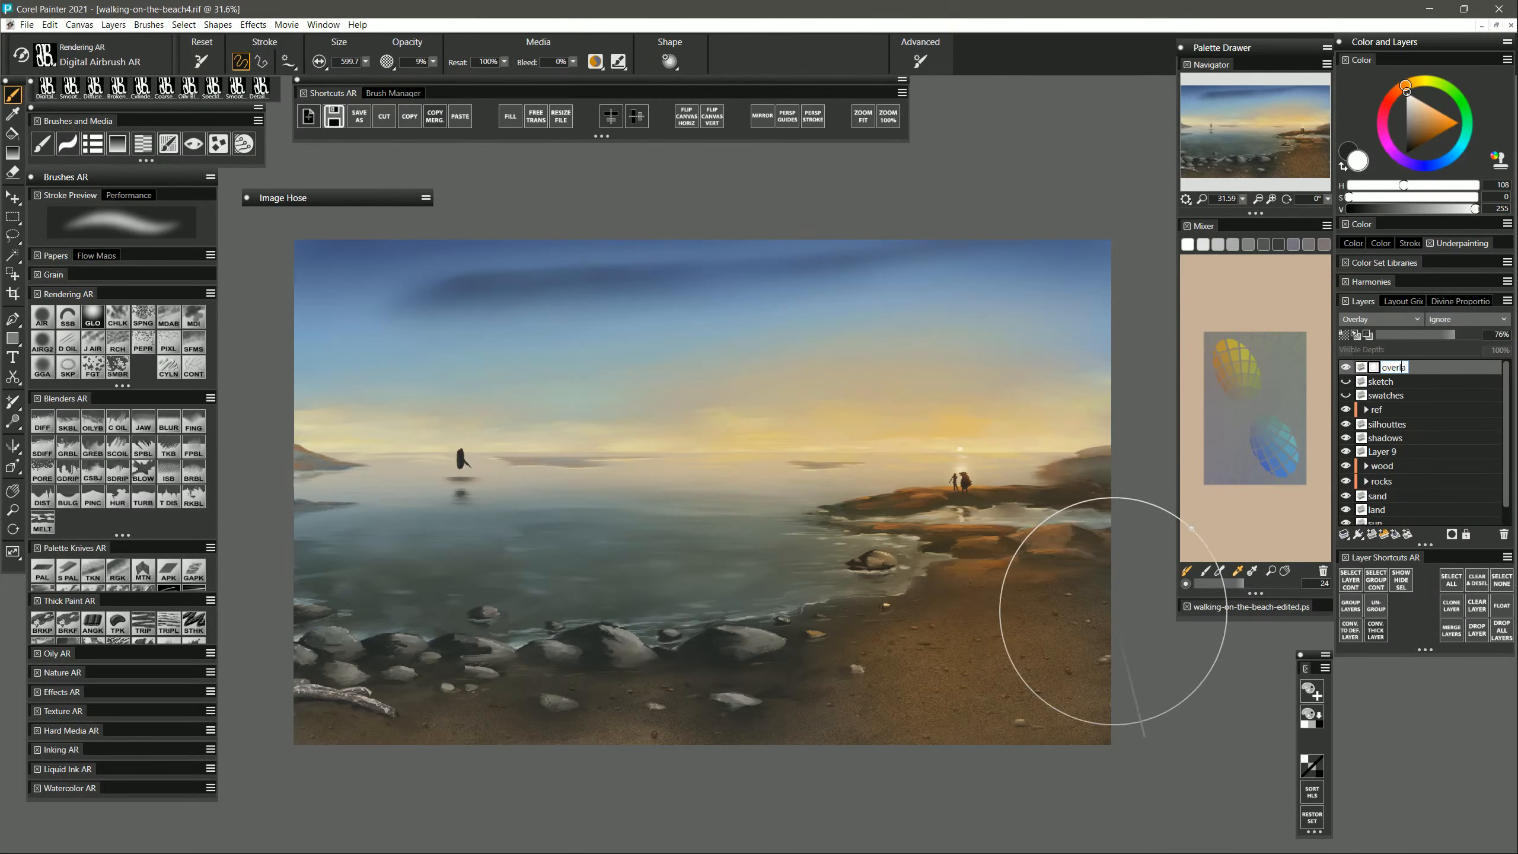
text(y-warm)
key(Return)
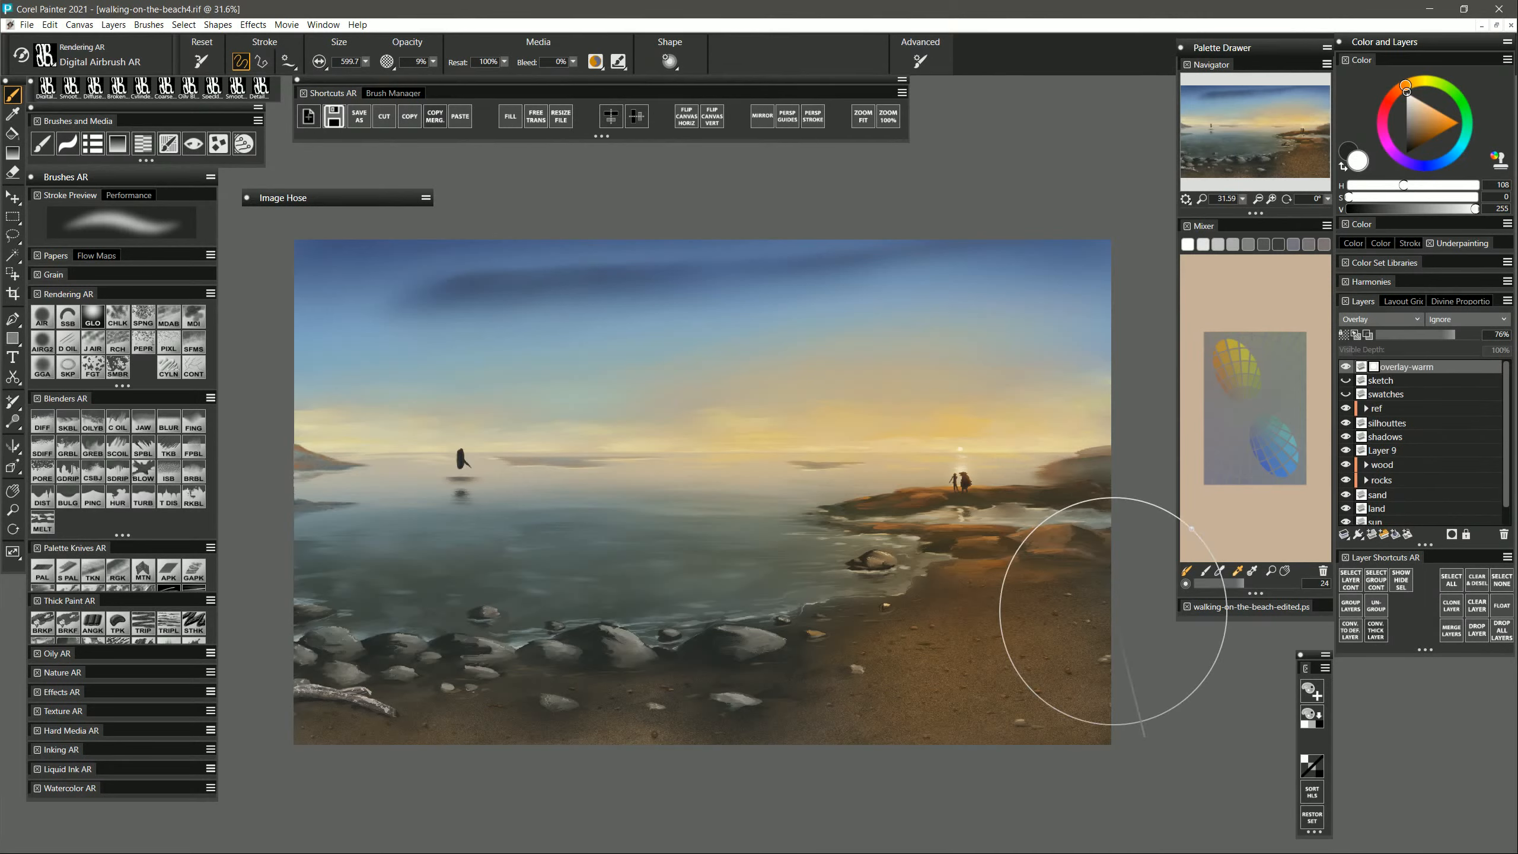
Add a new layer named overlay-cool above overlay-warm and set its composite method to Overlay.
click(1372, 537)
double_click(1397, 371)
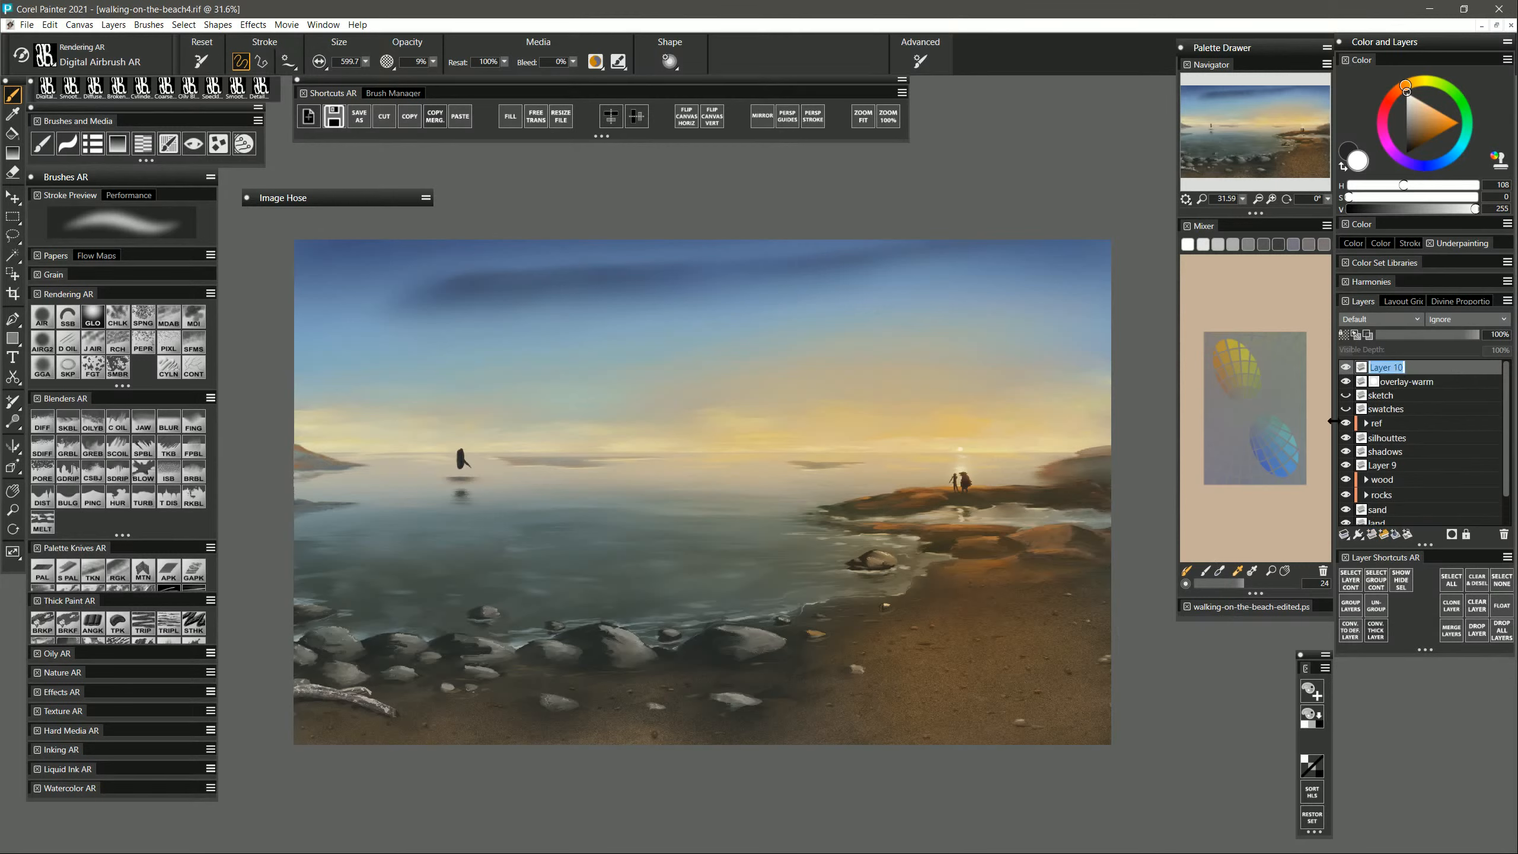
text(overlay-cool)
key(Return)
click(1387, 324)
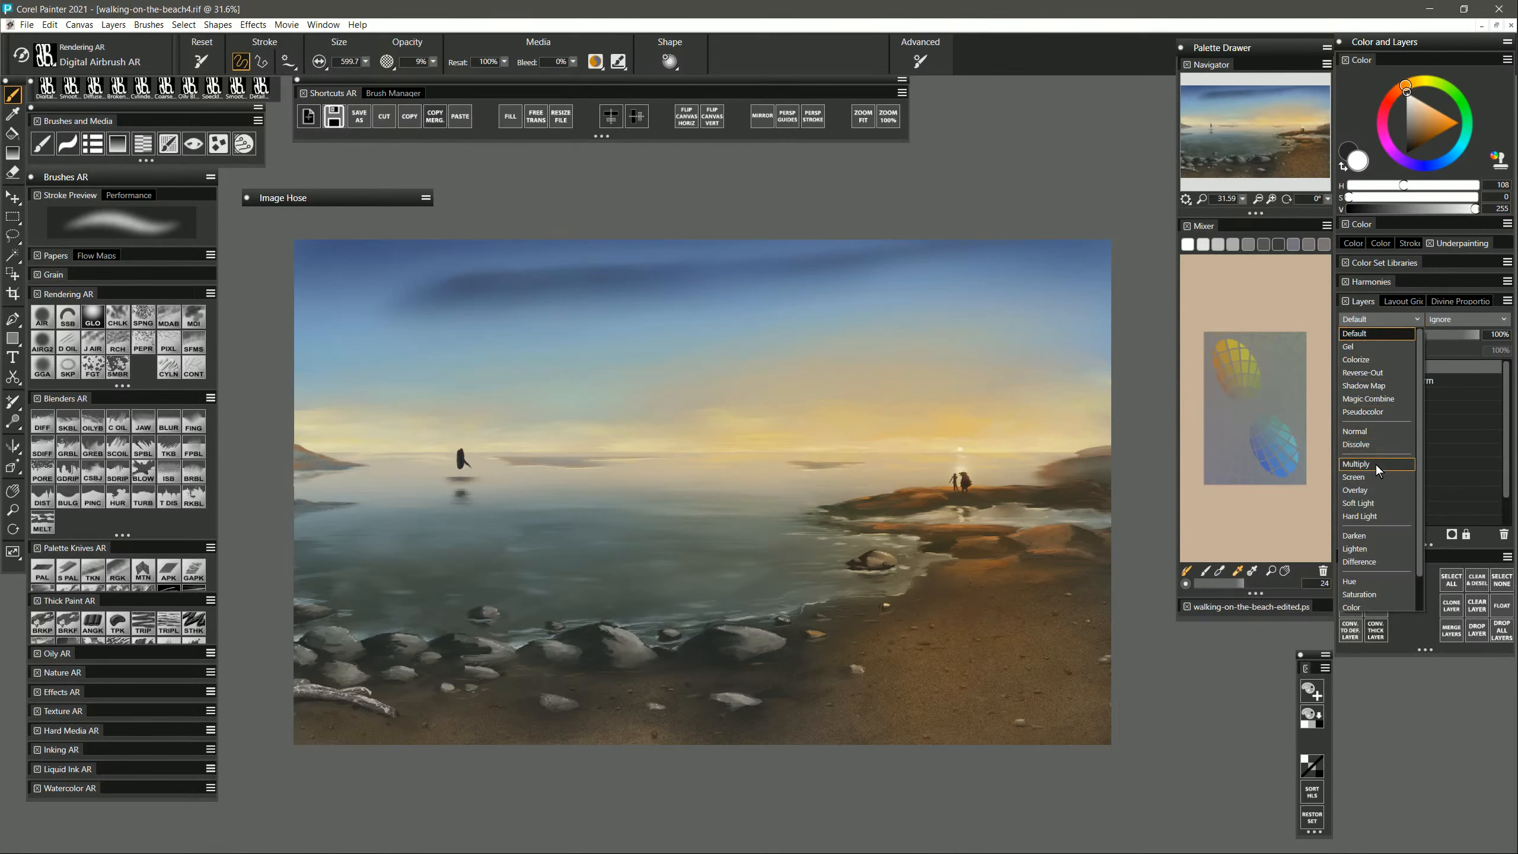
click(1375, 477)
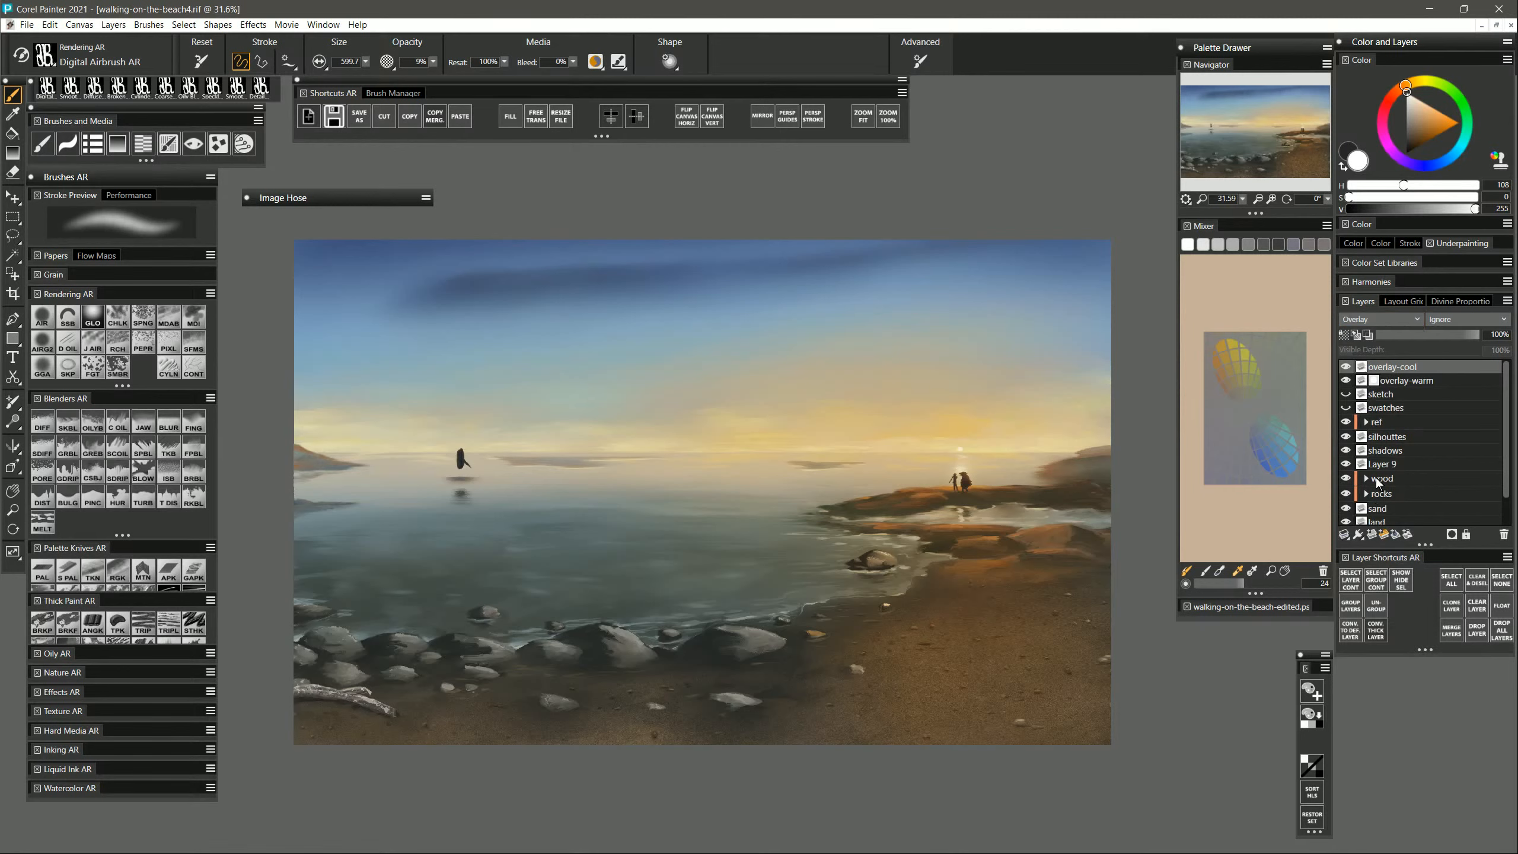
Sample a muted blue of hue 240, saturation 72 and value 128 from the swatch image and fill the overlay-cool layer with it.
click(1280, 472)
click(1265, 466)
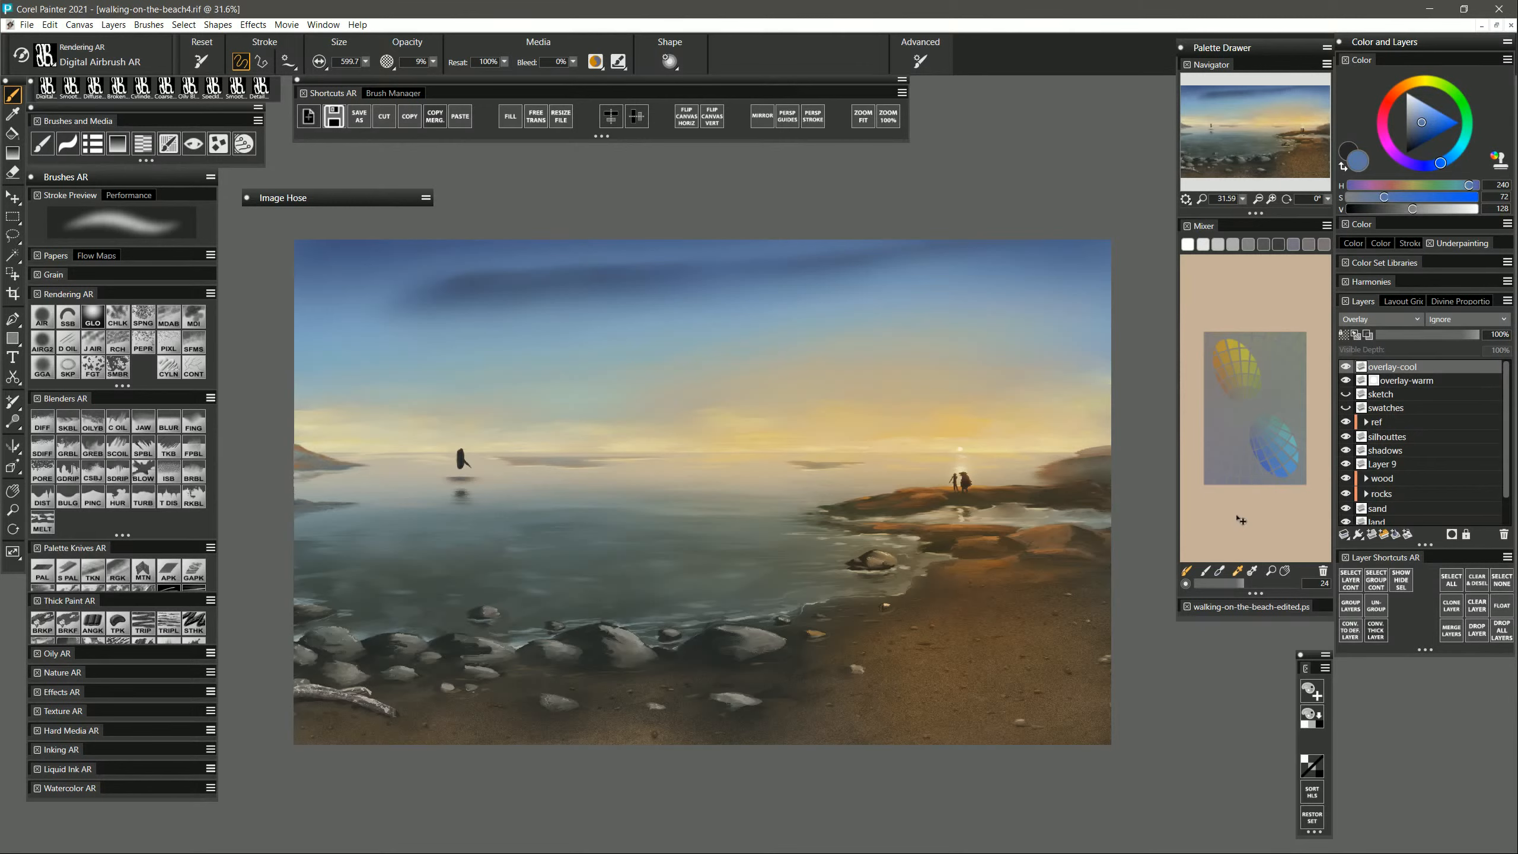
key(ctrl+f)
key(Return)
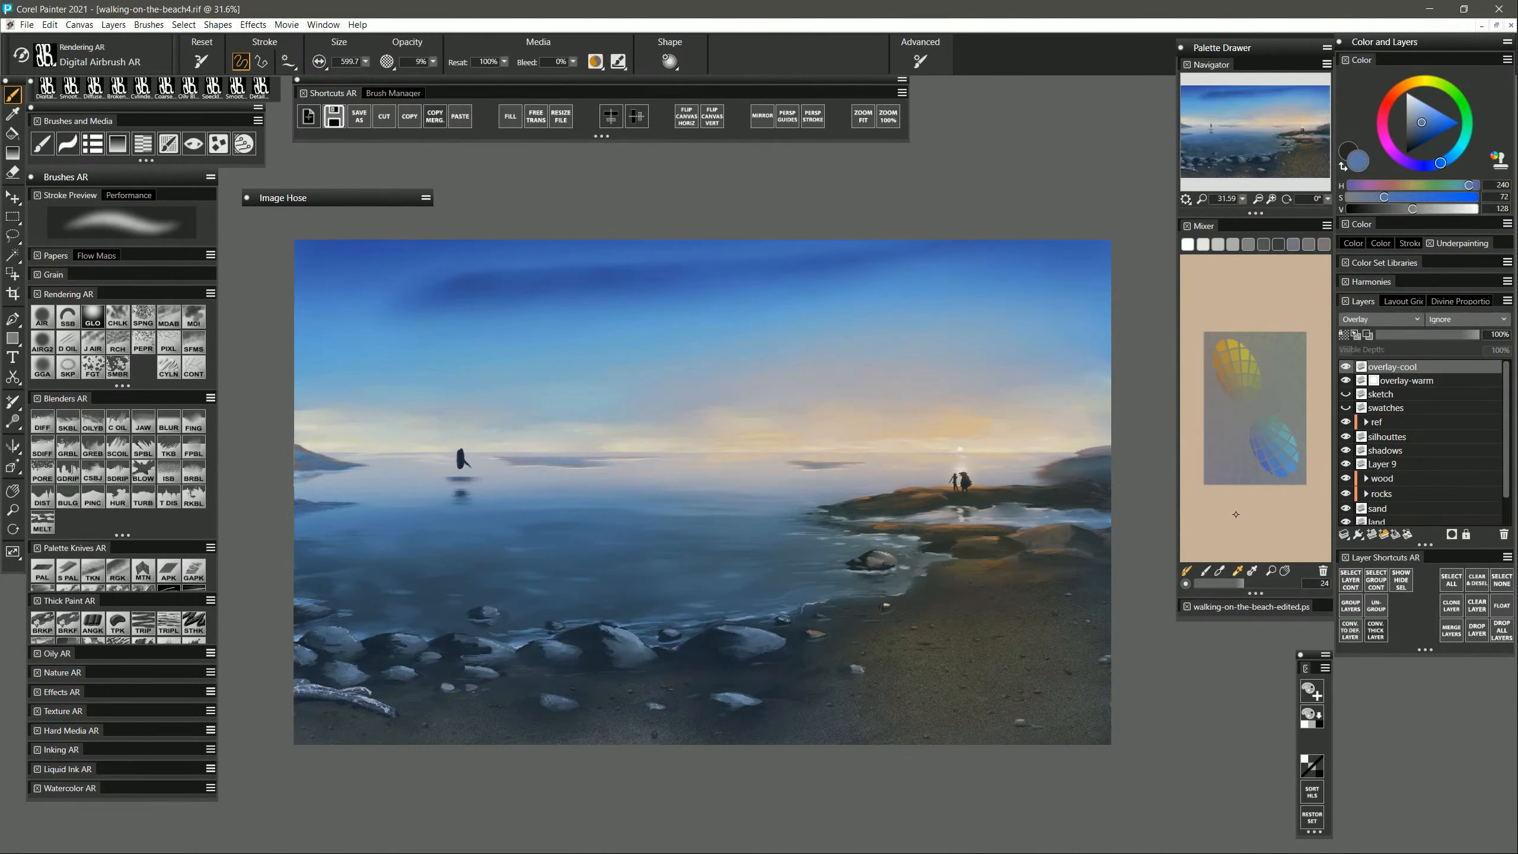
Mask overlay-cool with airbrushed black around the sunset and sunlit shore, and set the layer's opacity to 67%.
click(1452, 534)
click(1407, 153)
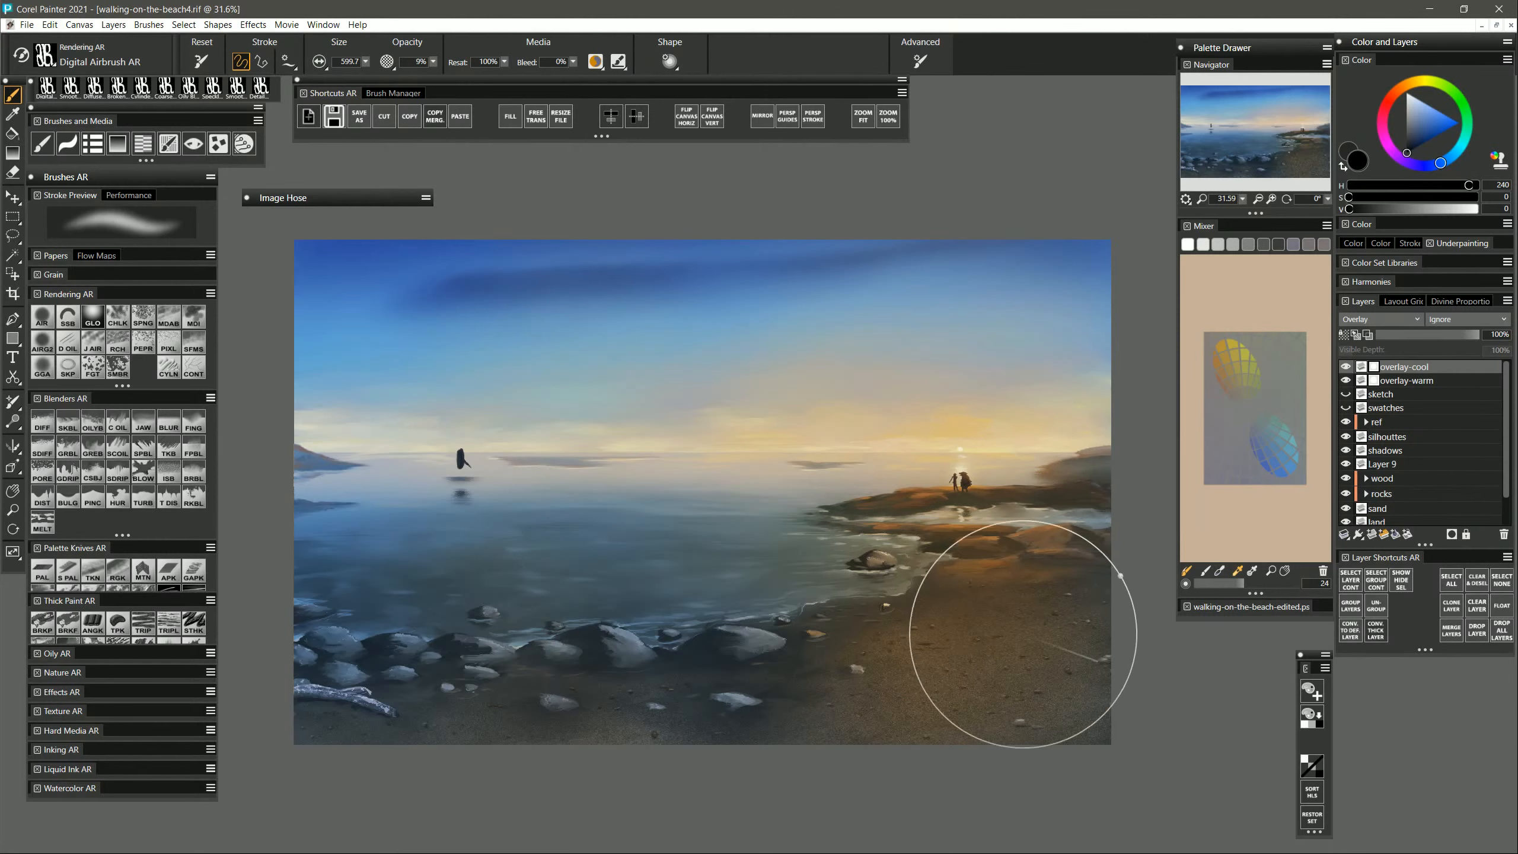
click(1449, 335)
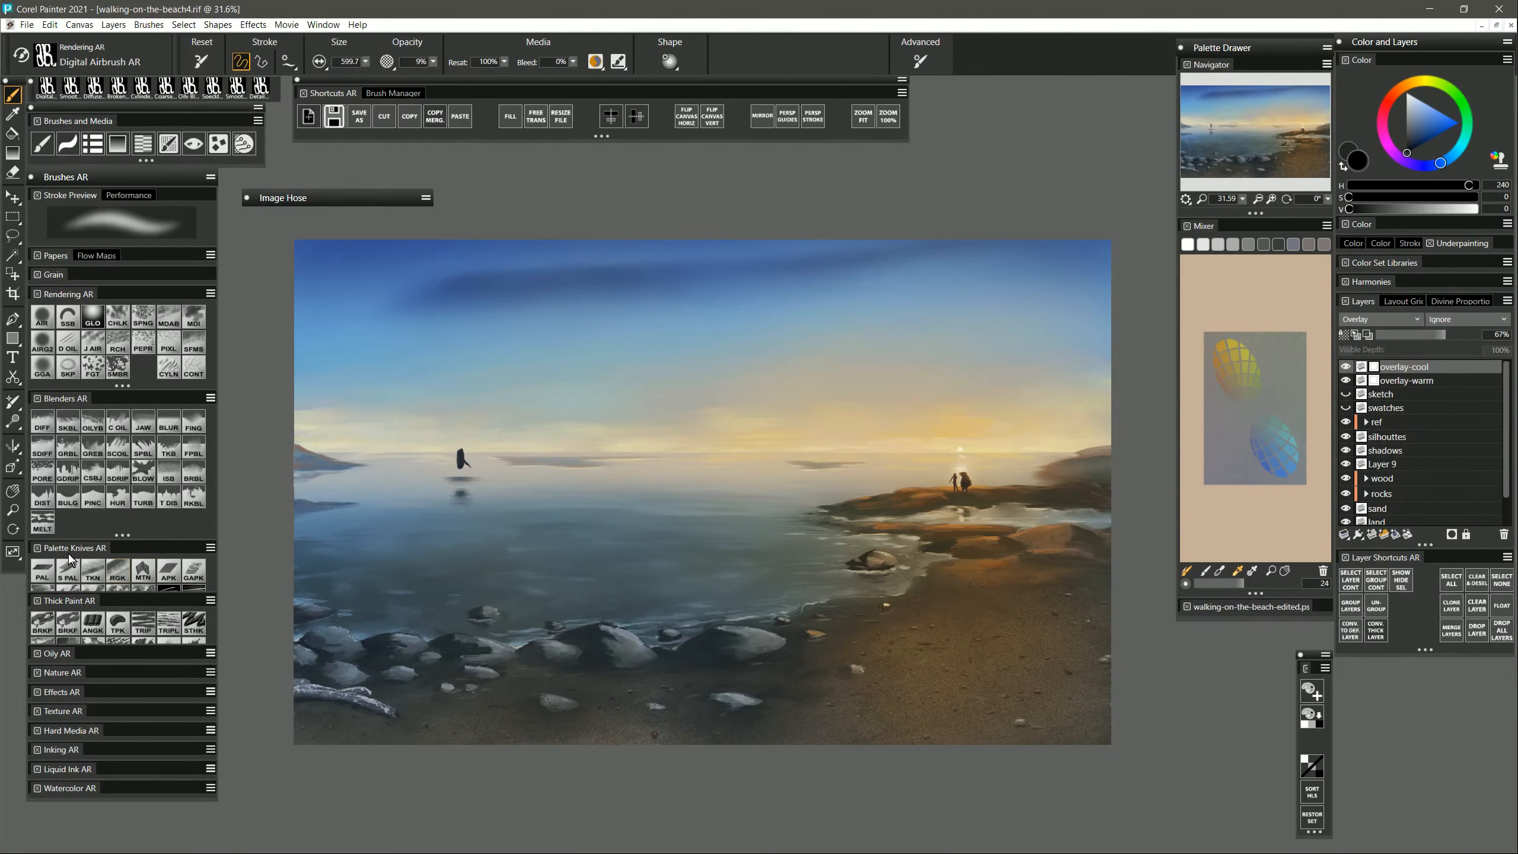
Move Layer 9 into the rocks group and collapse the group.
key(m)
drag(854, 678, 903, 727)
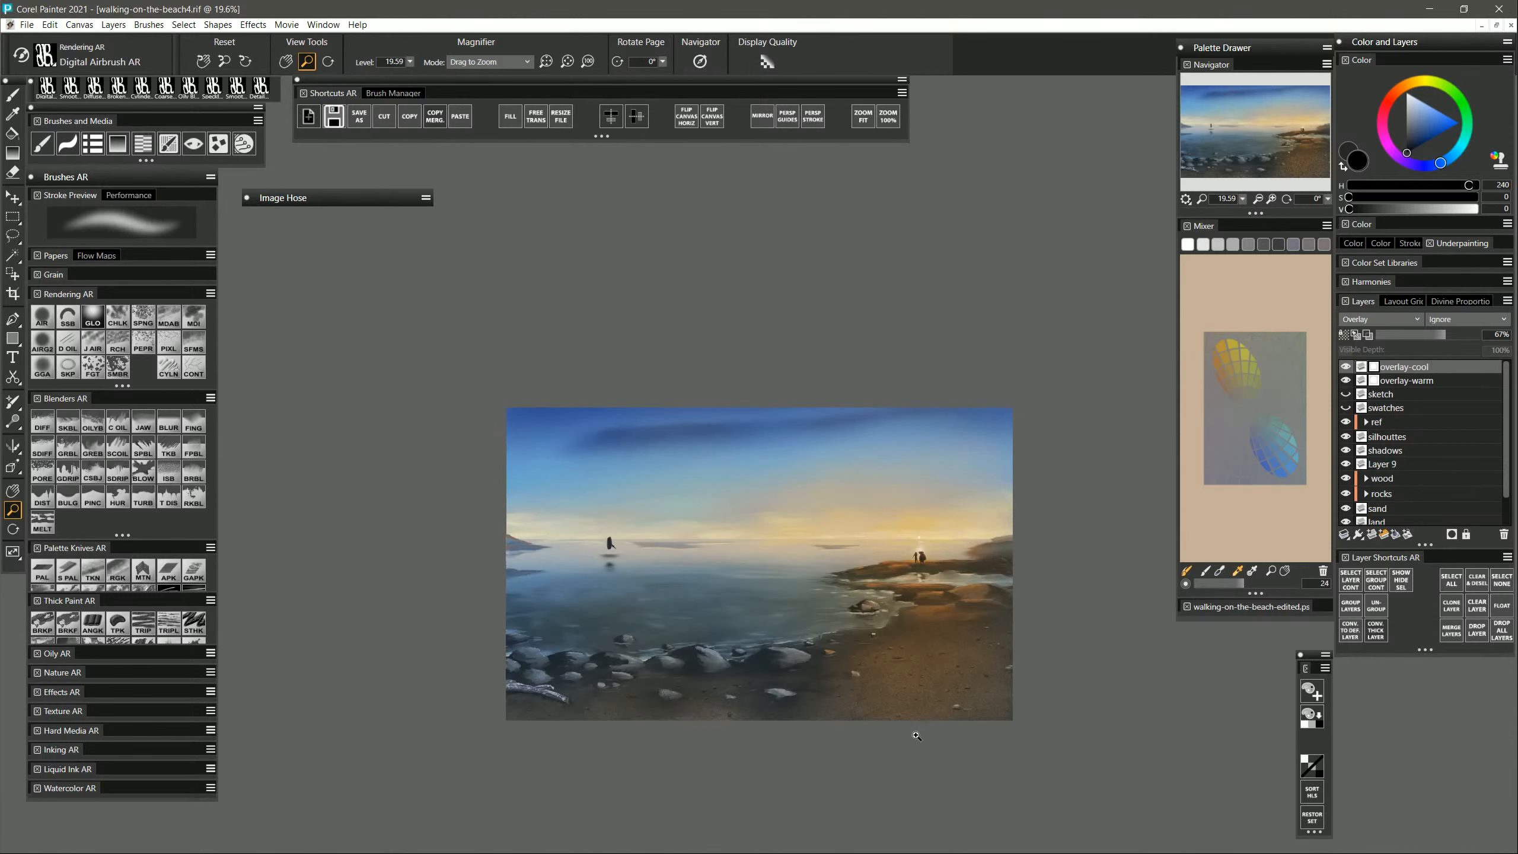
mouse_move(885, 681)
mouse_down()
mouse_move(932, 675)
mouse_move(883, 706)
mouse_move(890, 692)
mouse_up()
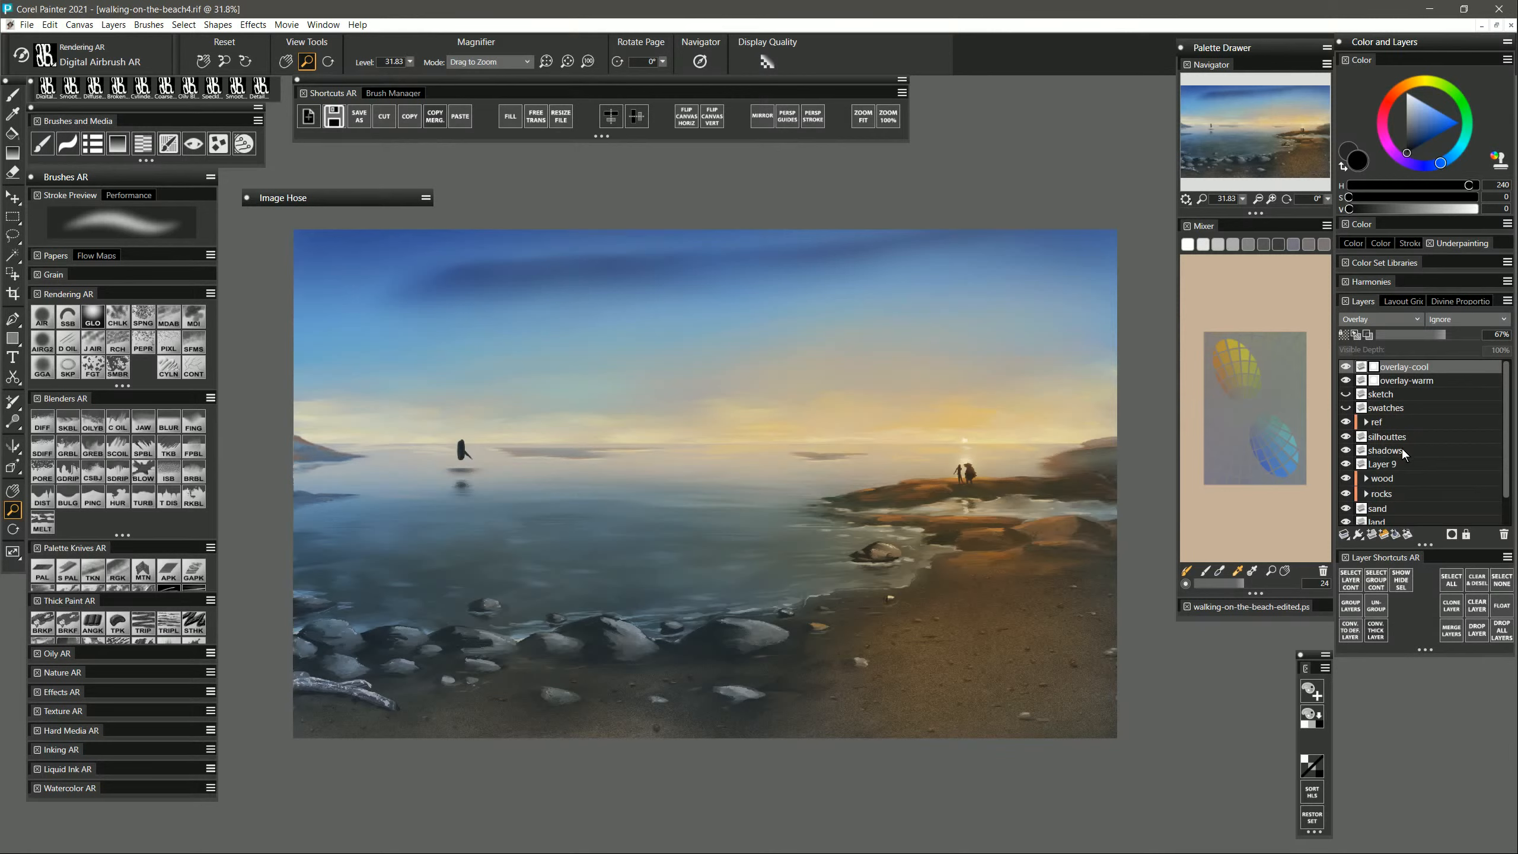
click(1346, 465)
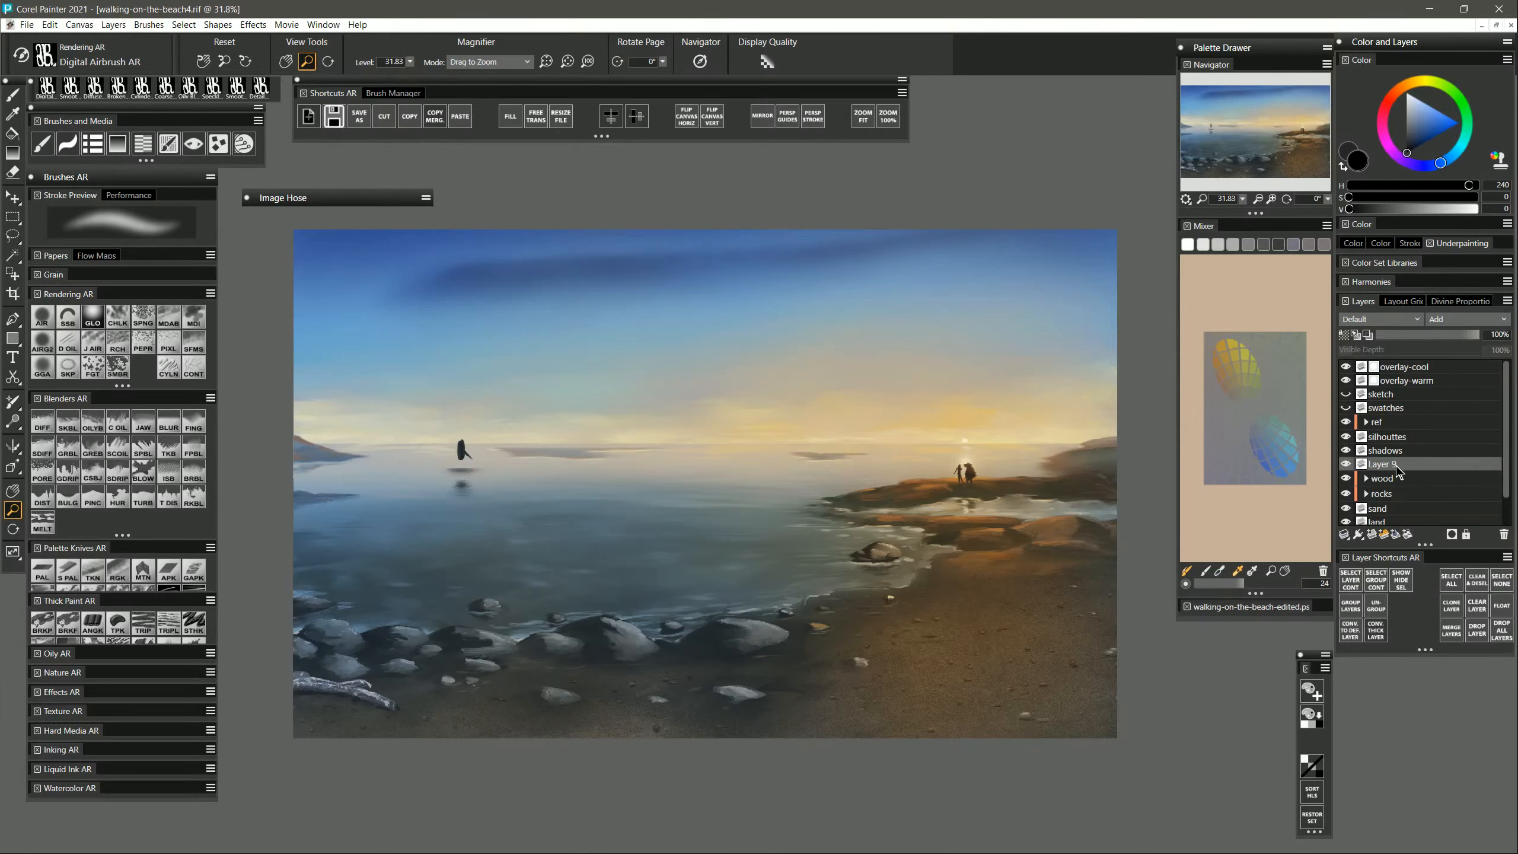
drag(1396, 470, 1393, 501)
click(1391, 493)
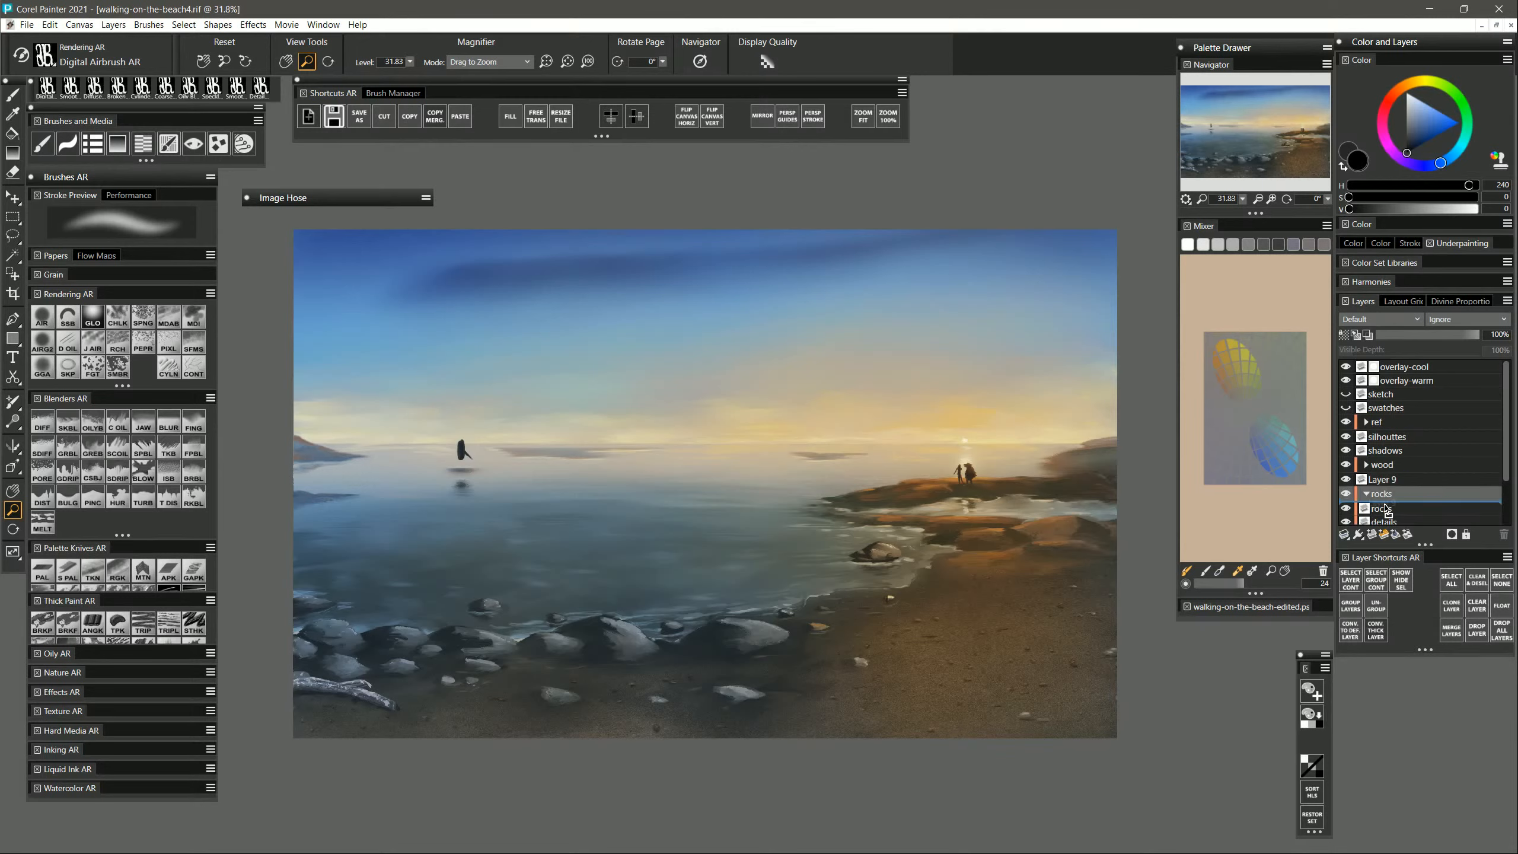
click(1366, 480)
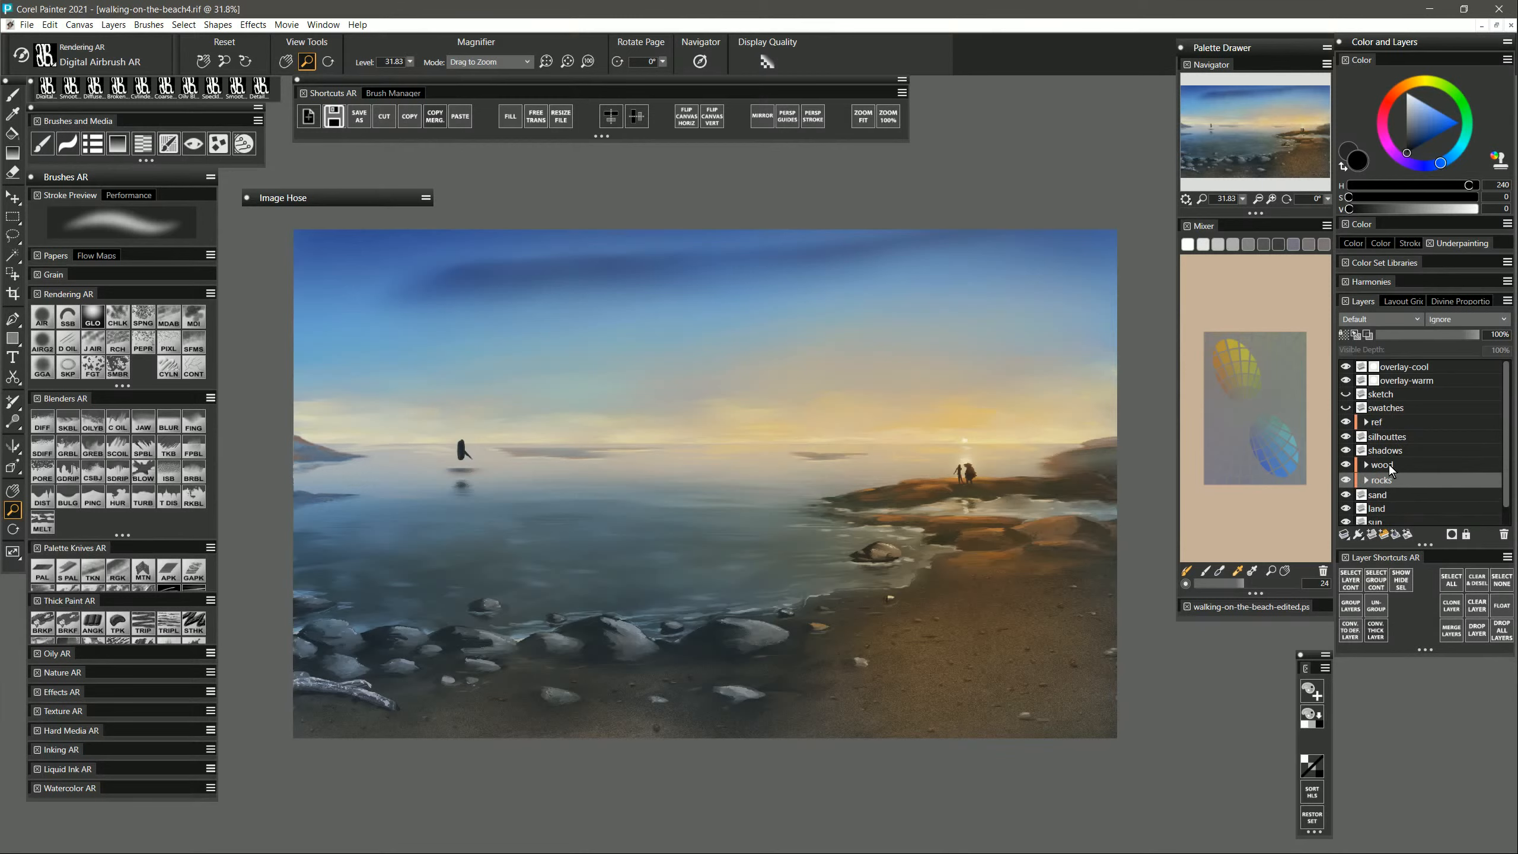
Add a Thick Paint layer above the wood group and paint sampled orange highlights on the coastal rocks with the Broken Paint brush.
click(1394, 466)
click(1385, 536)
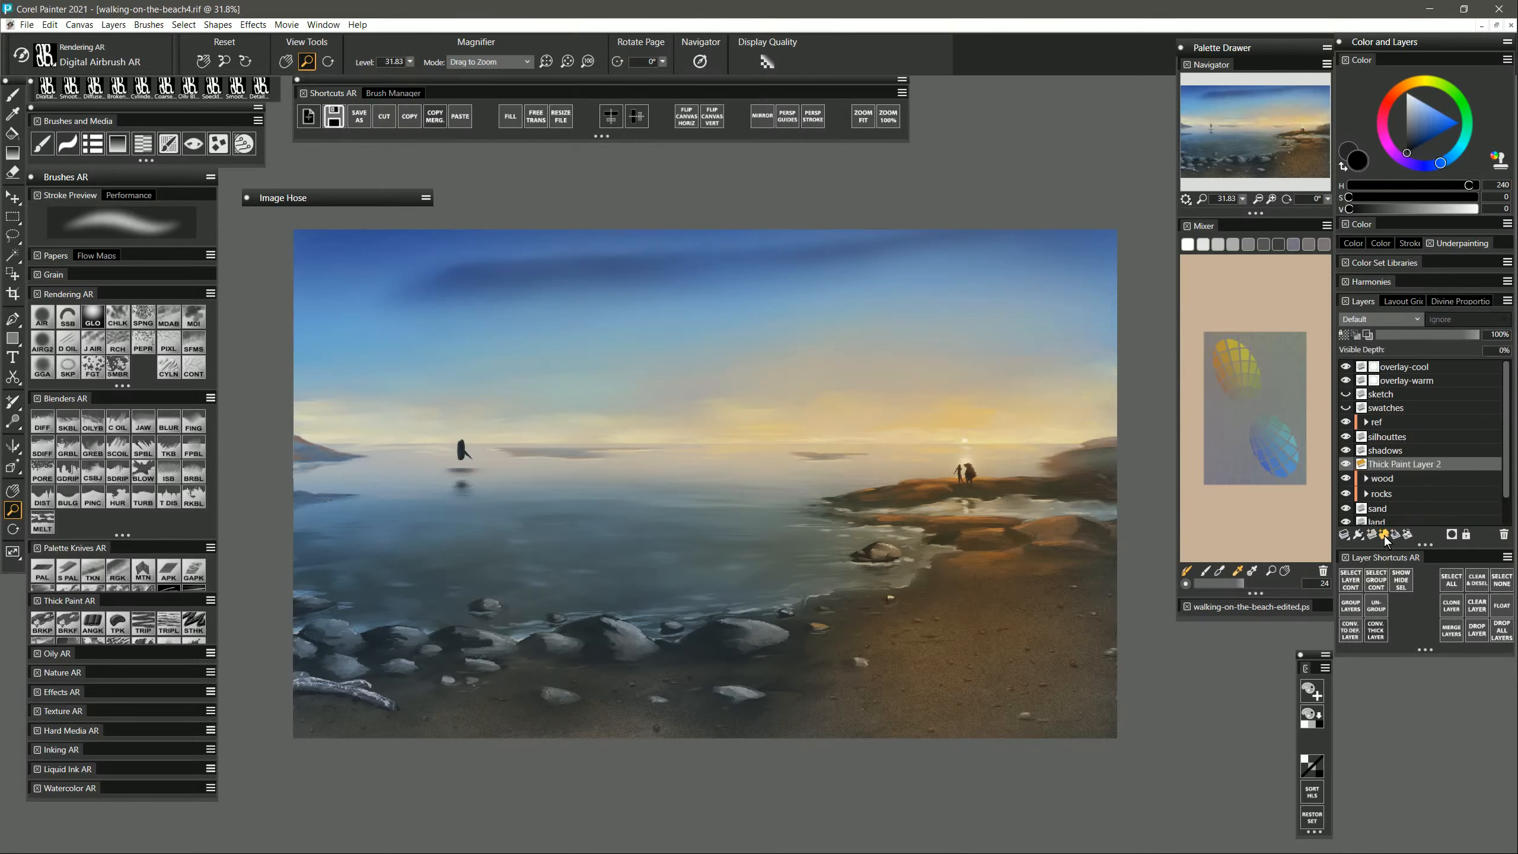
click(46, 625)
alt+click(1000, 528)
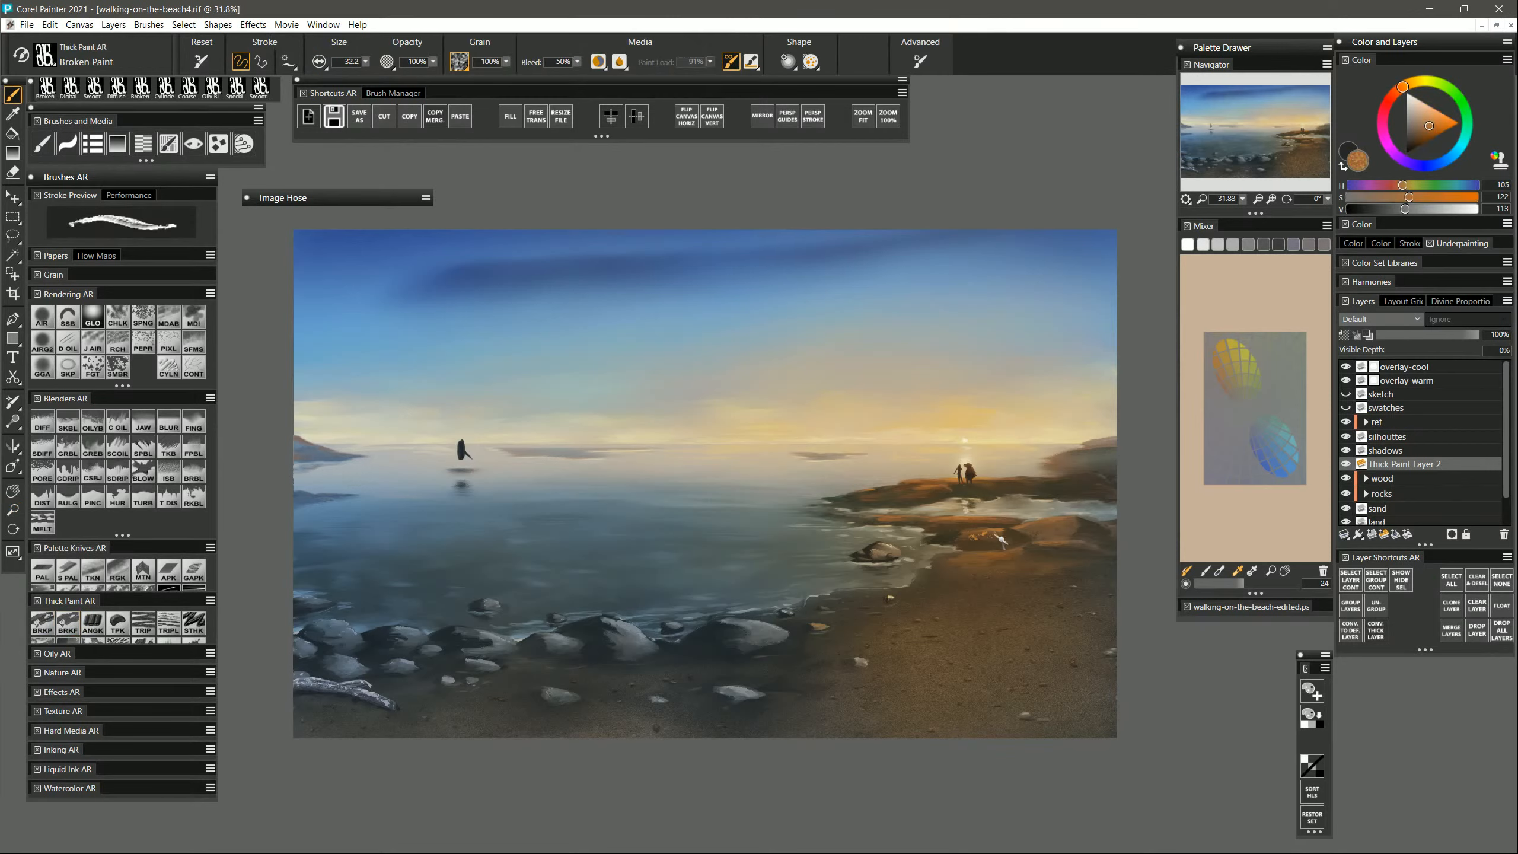
mouse_move(983, 536)
mouse_down()
mouse_move(966, 540)
mouse_move(1014, 545)
mouse_up()
key(ctrl+z)
mouse_move(997, 530)
mouse_down()
mouse_move(978, 541)
mouse_move(1010, 536)
mouse_up()
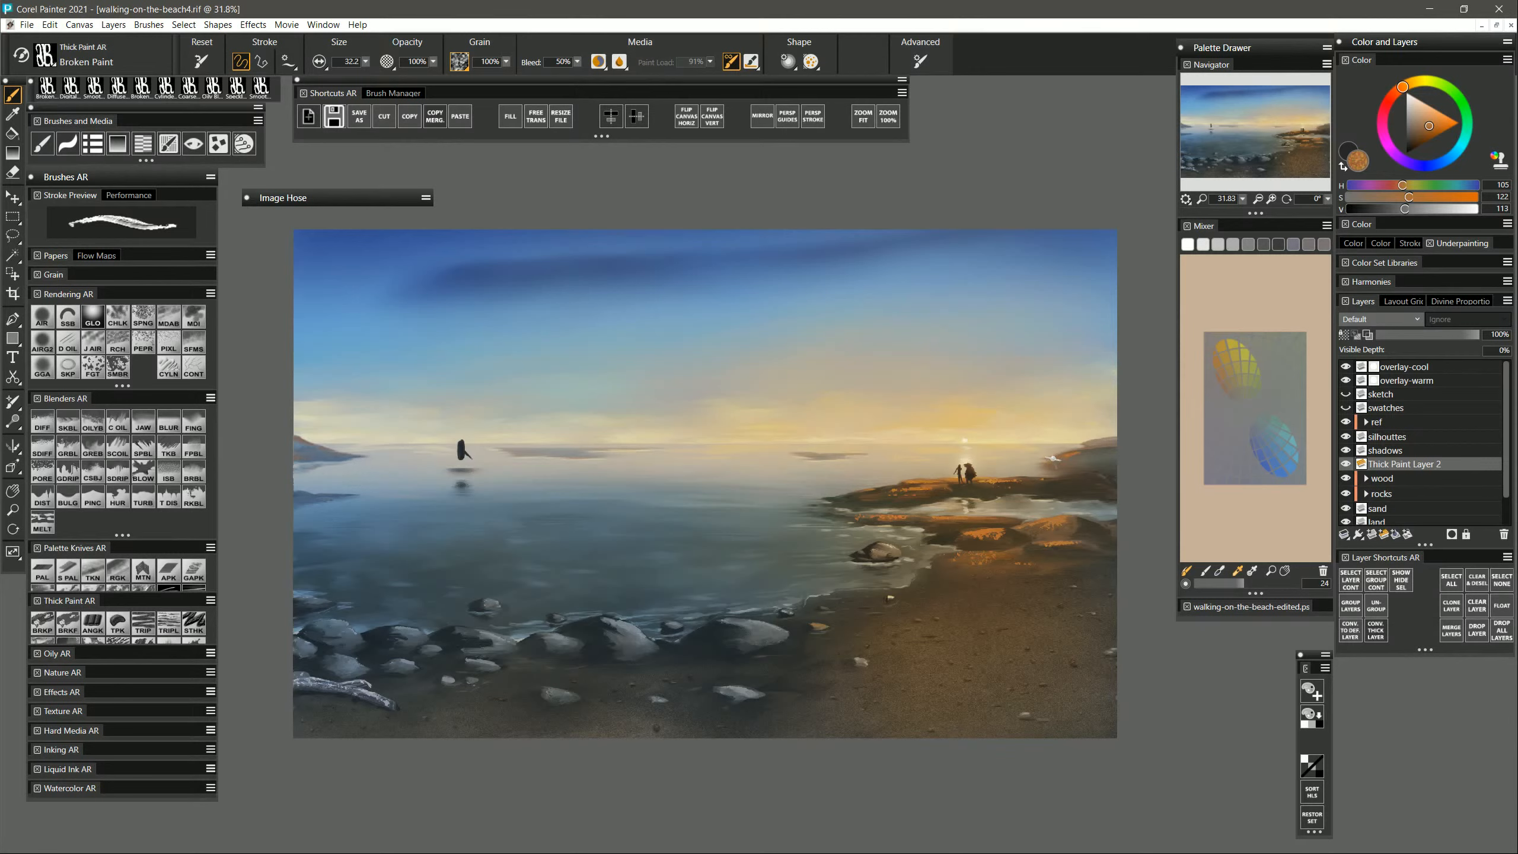
Lighten the orange and paint brighter sunlit accents on the coastal rocks, ending with saturation 139 and value 179.
drag(1416, 207, 1425, 209)
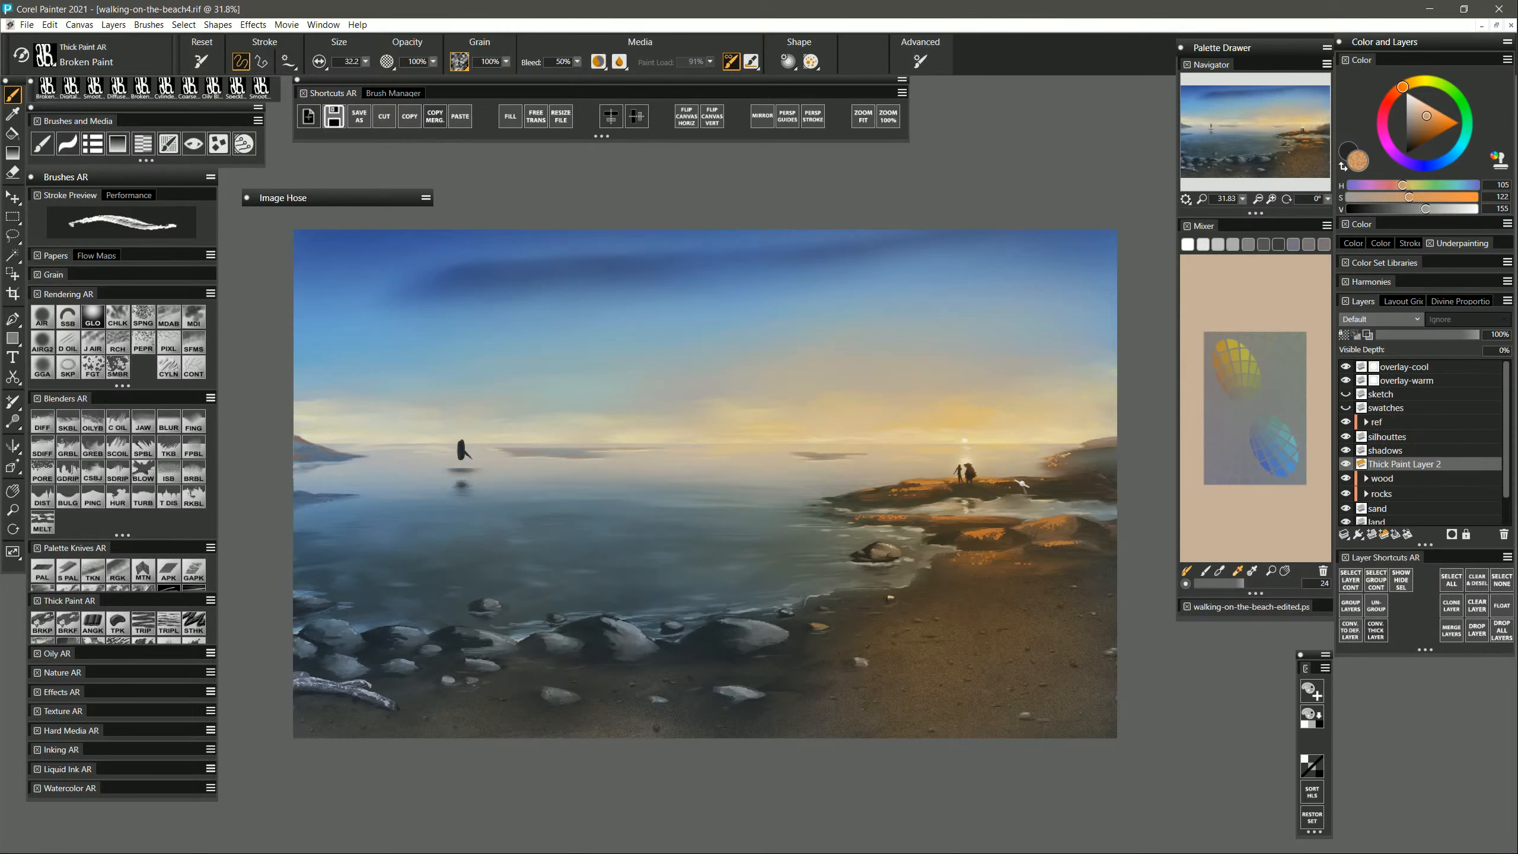
click(1453, 210)
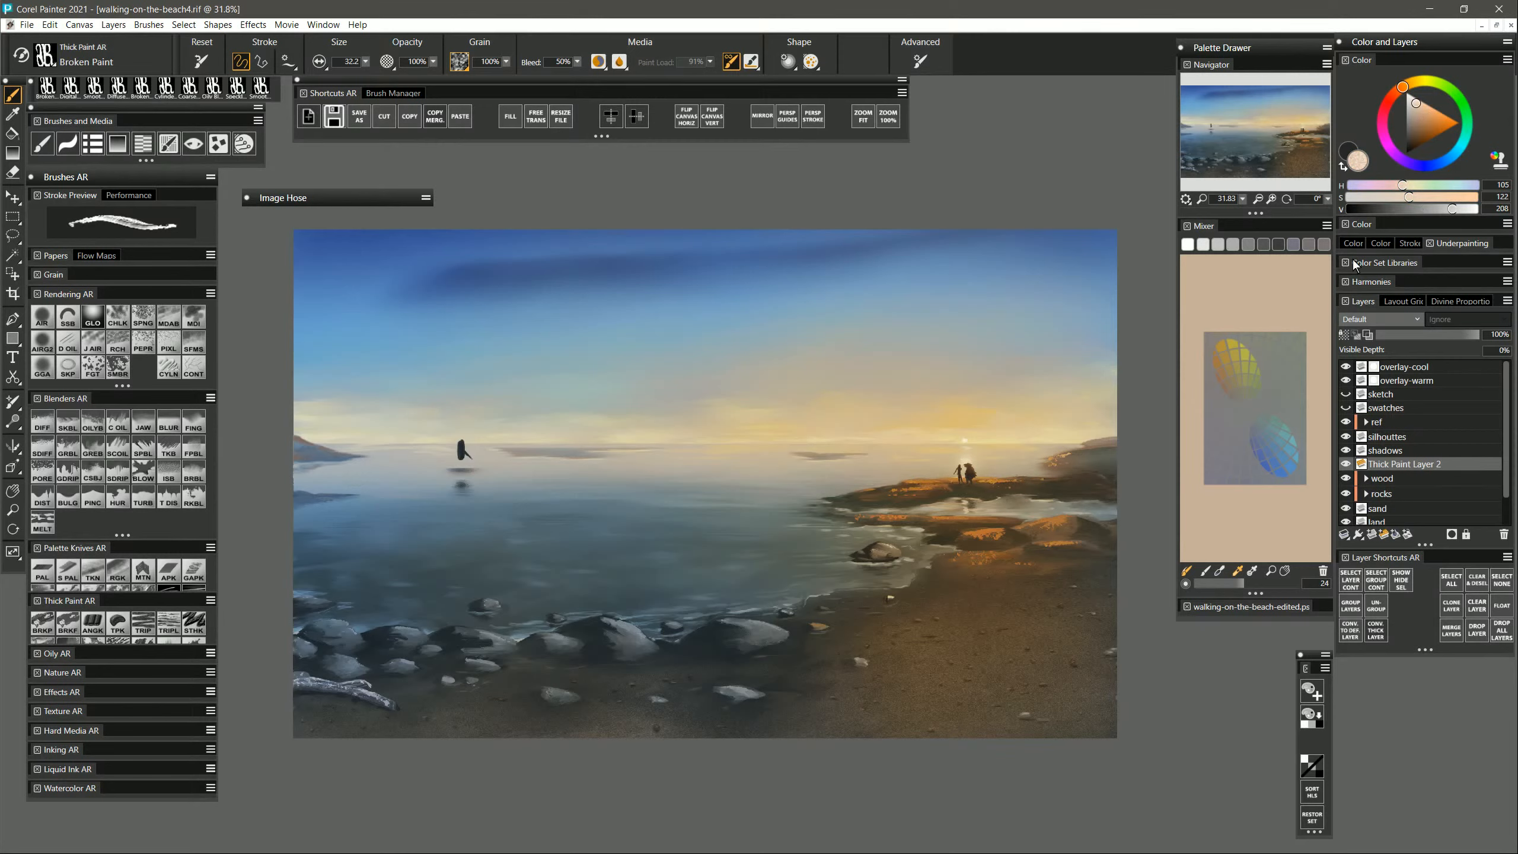
click(1425, 111)
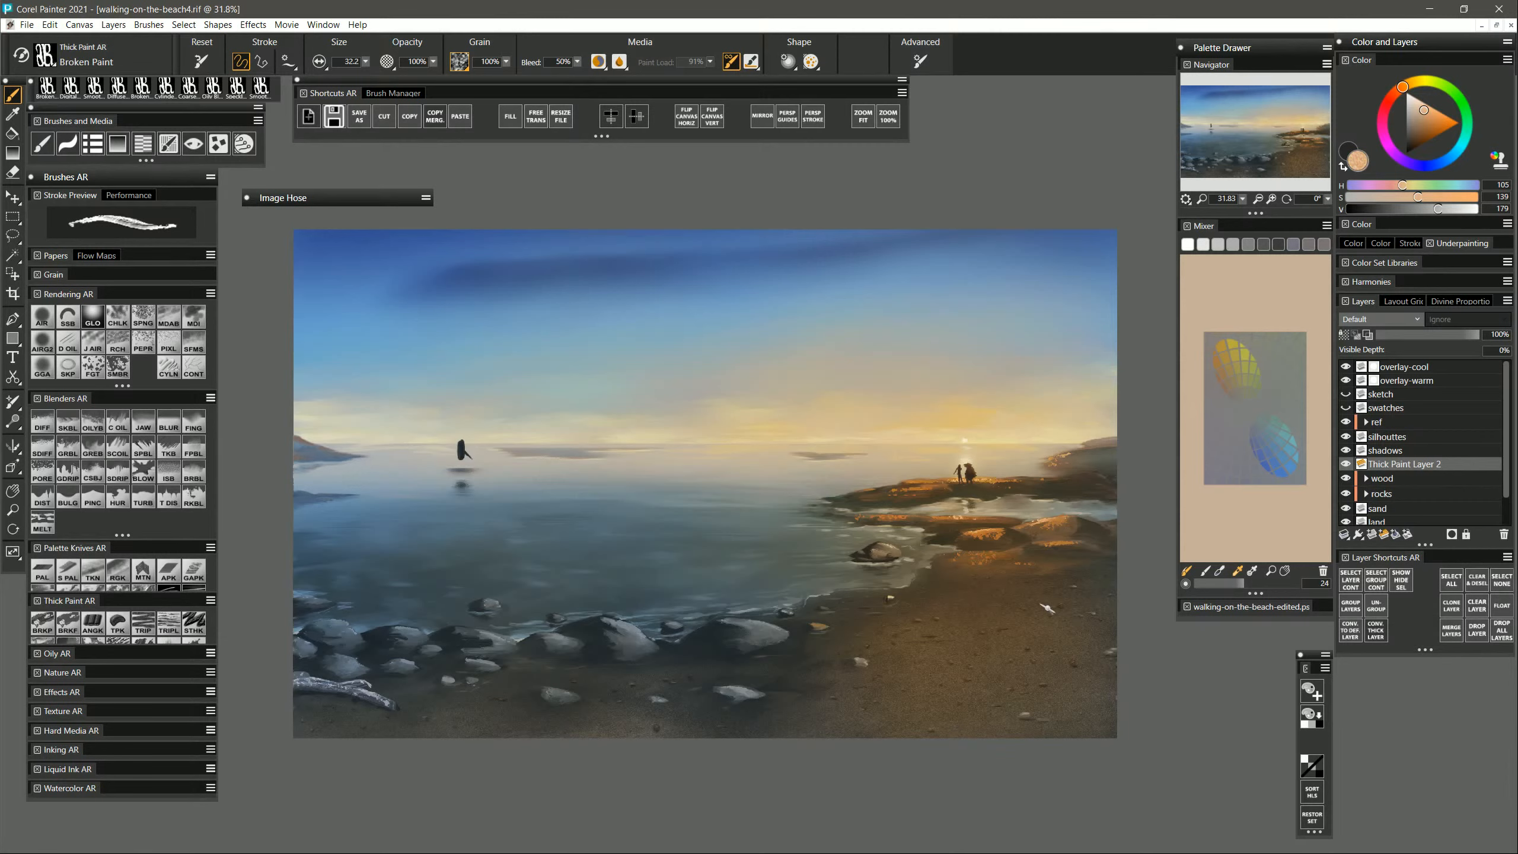
Merge Thick Paint Layer 2 into the land layer and blend the rock highlights with the Smooth Knife Blender.
scroll(1476, 478, down, 2)
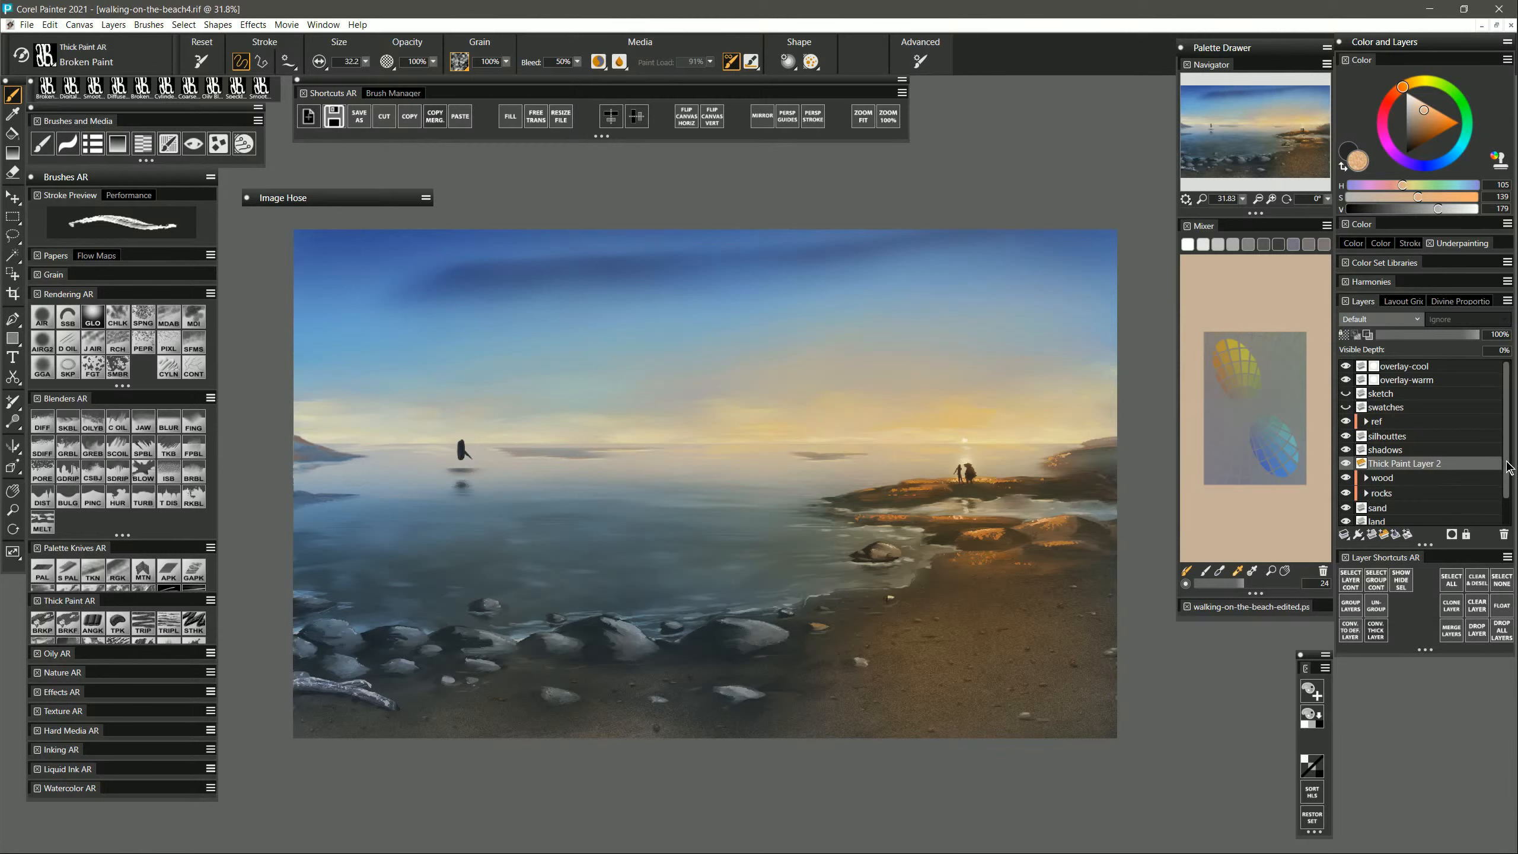
drag(1420, 437, 1400, 491)
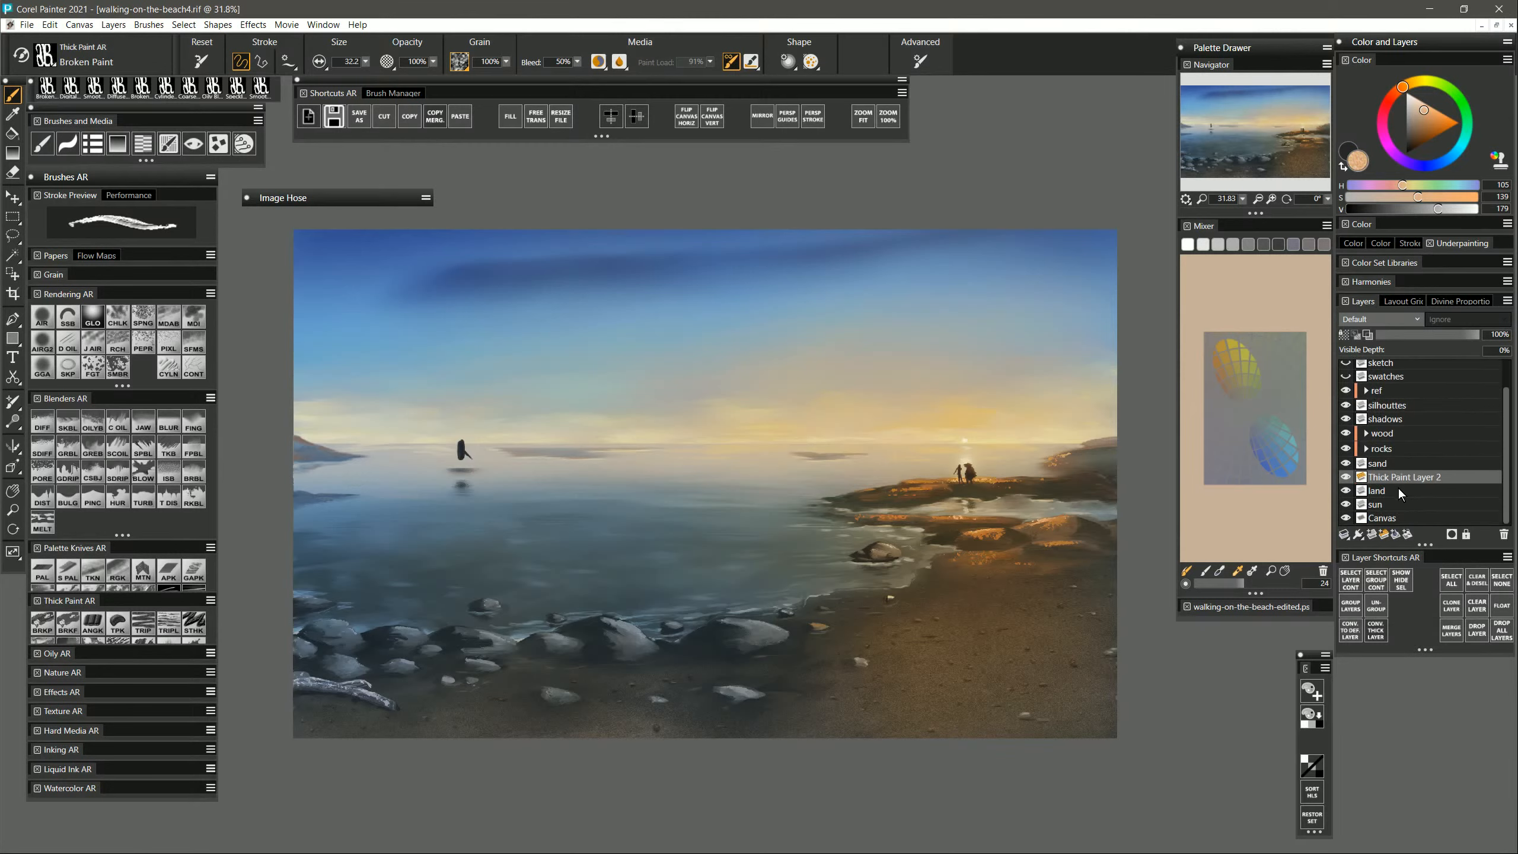
click(42, 424)
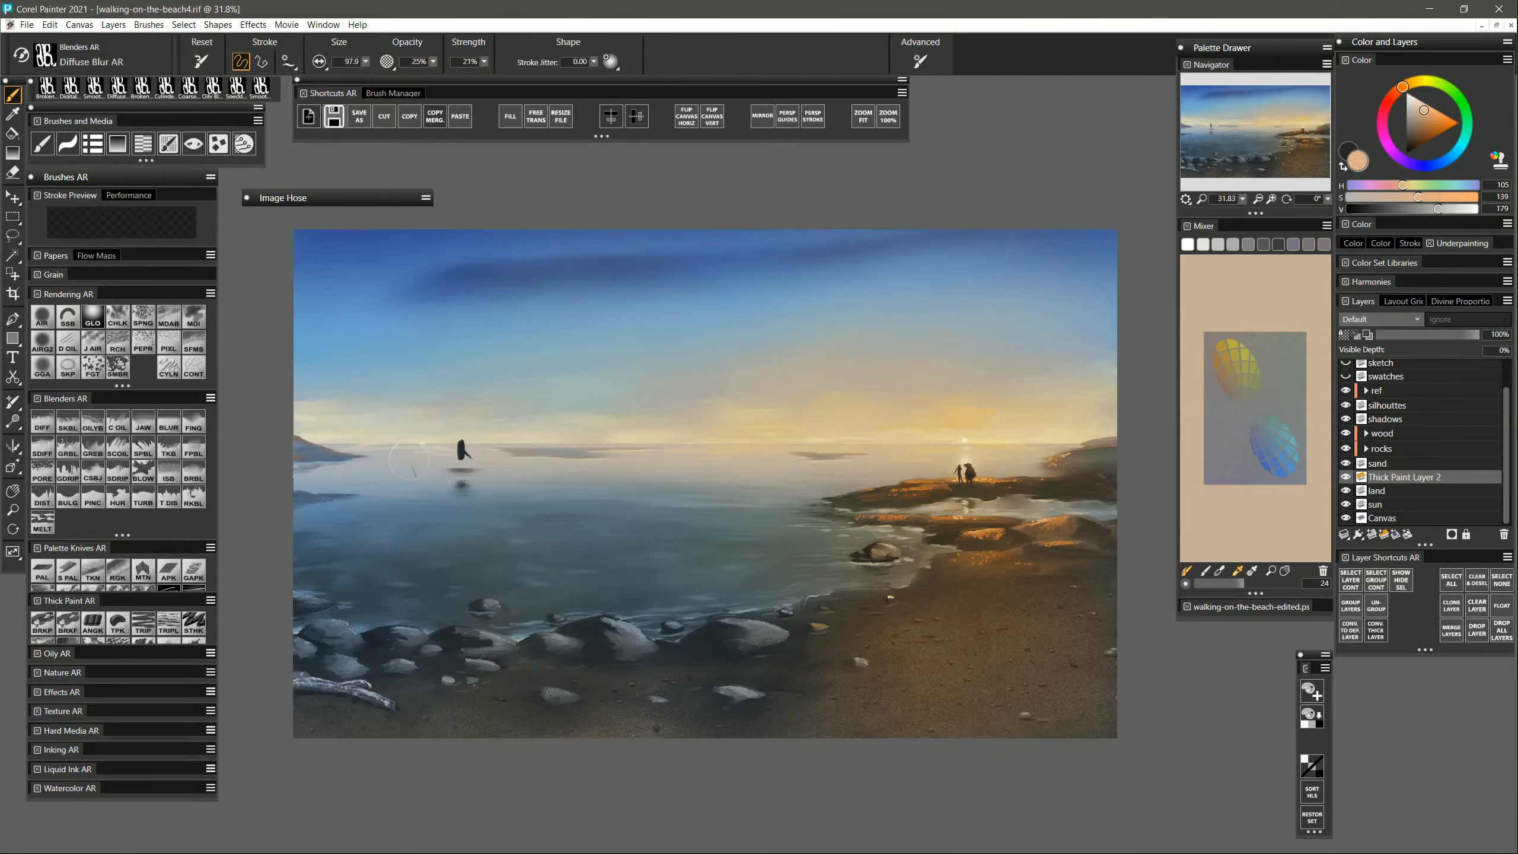
click(69, 426)
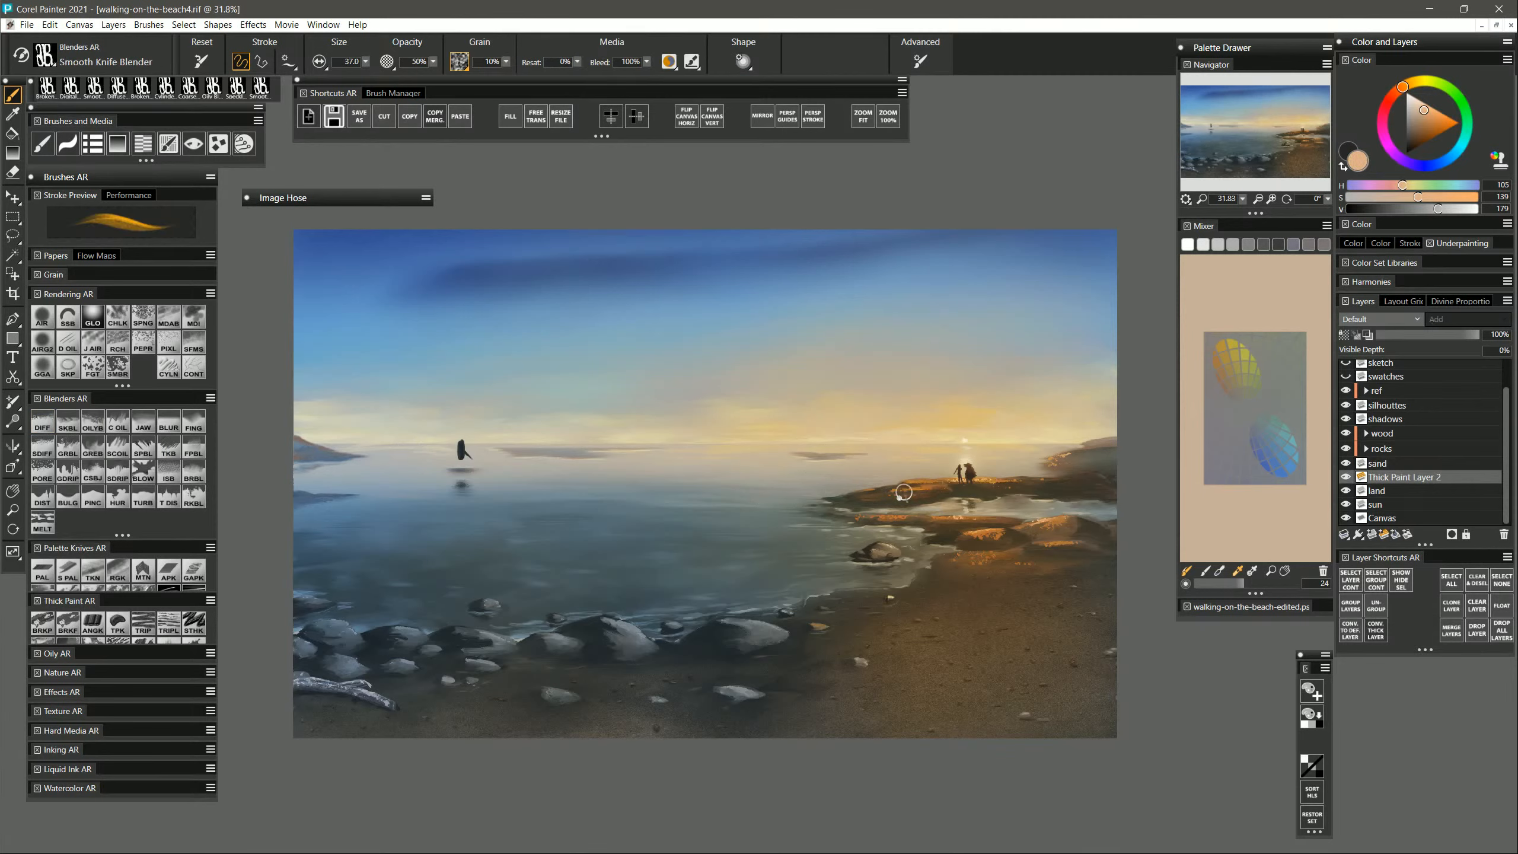
click(1382, 491)
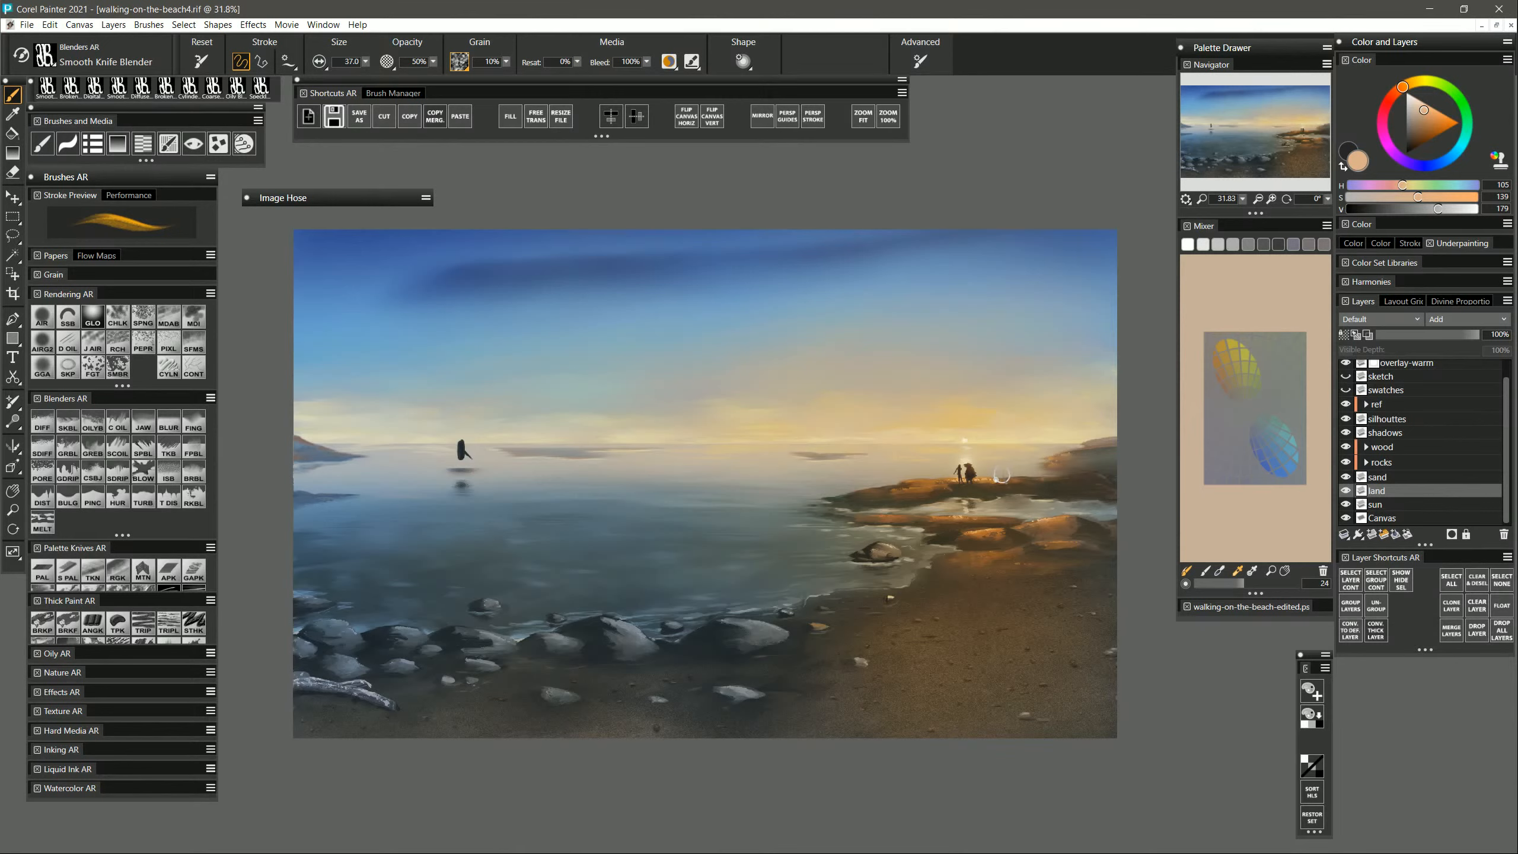
drag(1001, 481, 1005, 485)
Show the Divine Proportion guide and sample the pale yellow glow at the sun above the figures.
click(1458, 302)
click(1345, 317)
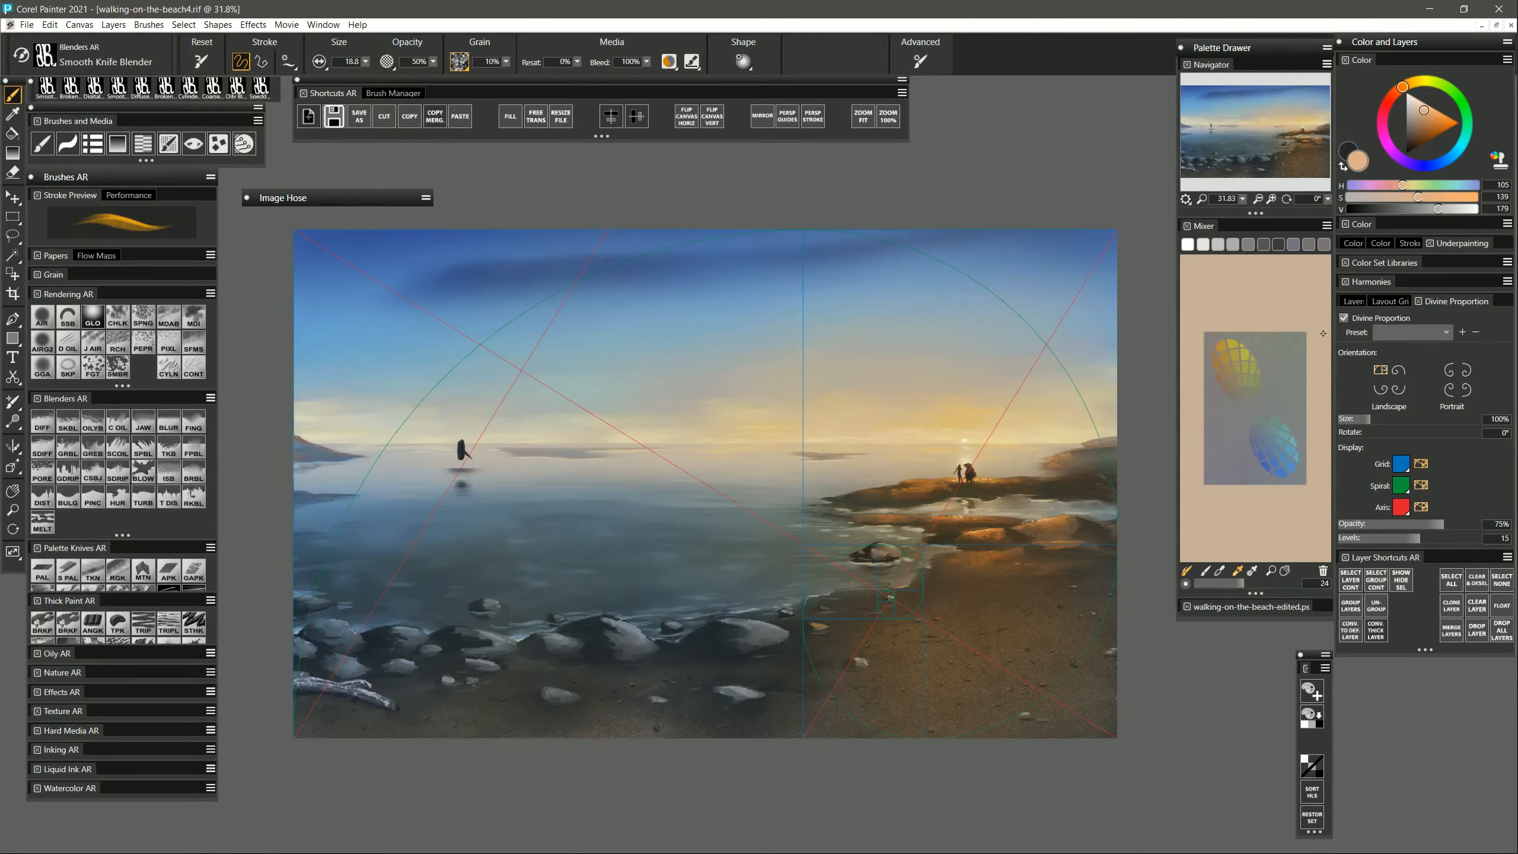
alt+click(966, 441)
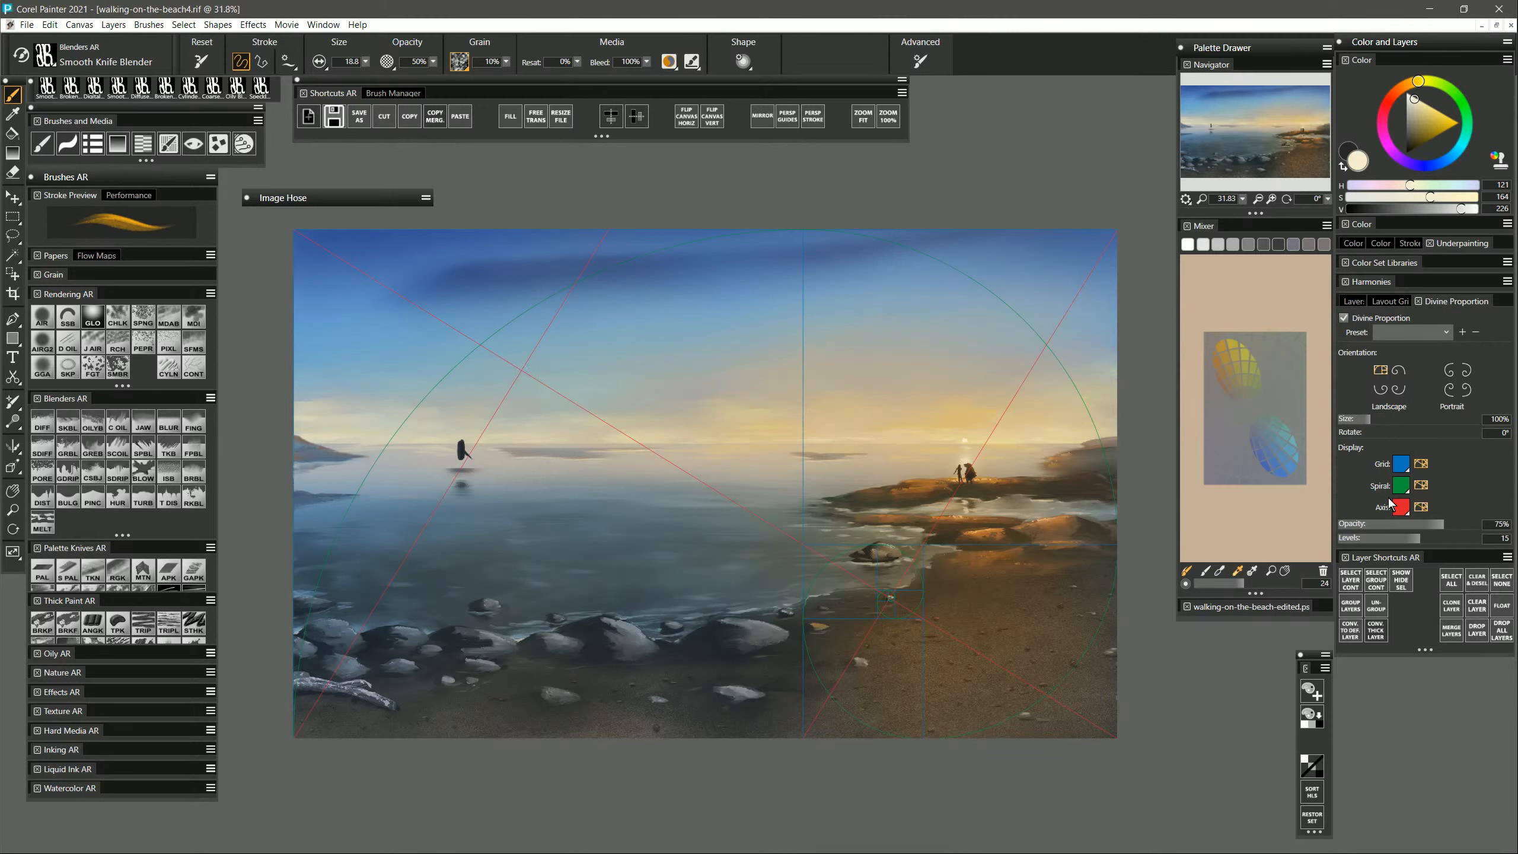
Add a new layer above land and place a small pale dot where the guide axes cross in the sky, using the Smooth Palette Knife at size 7.
click(1353, 301)
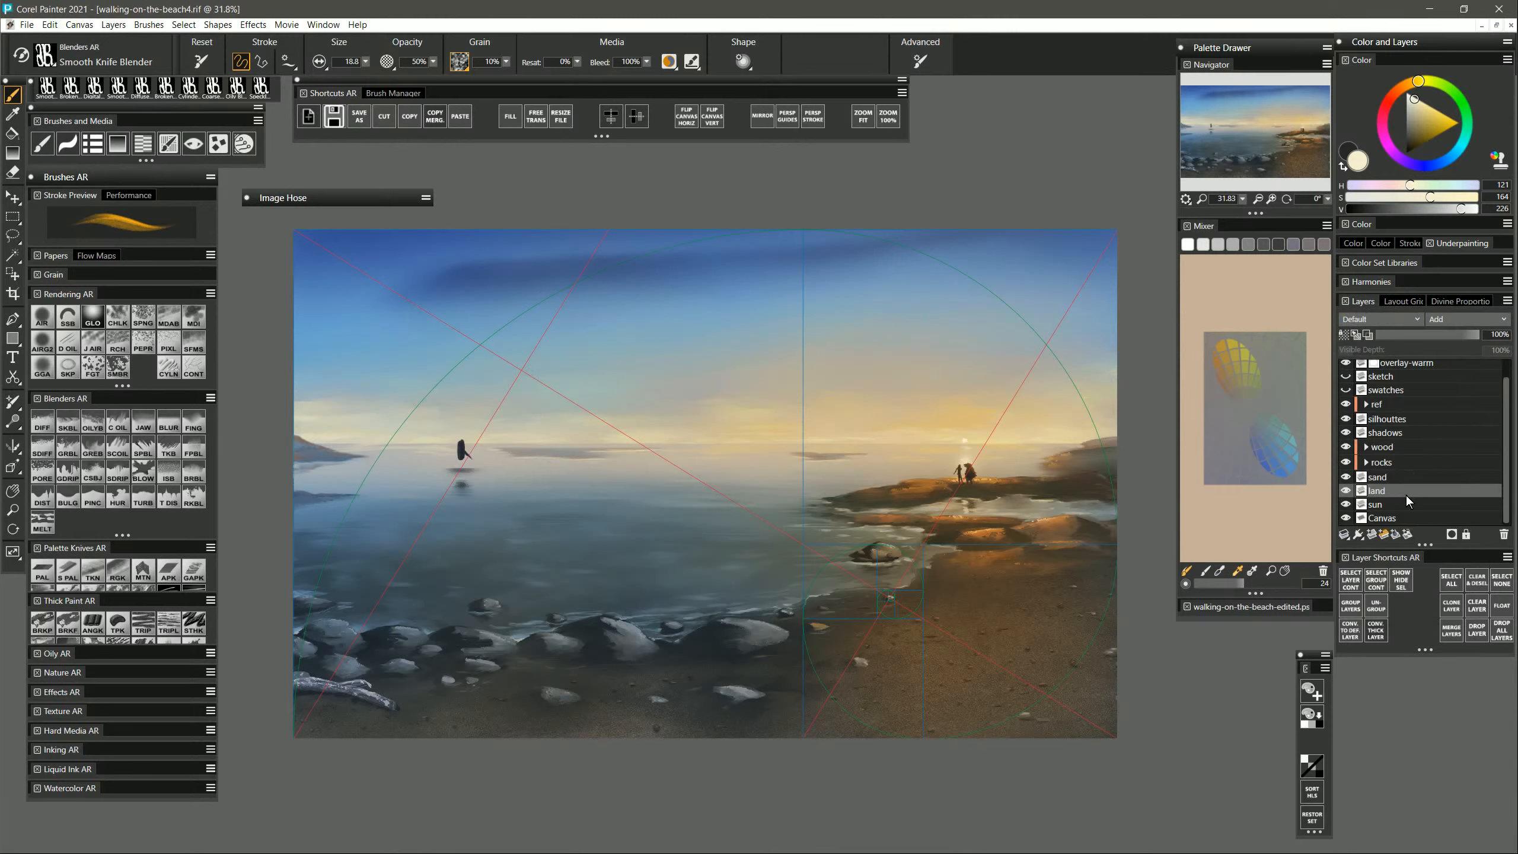
click(1372, 535)
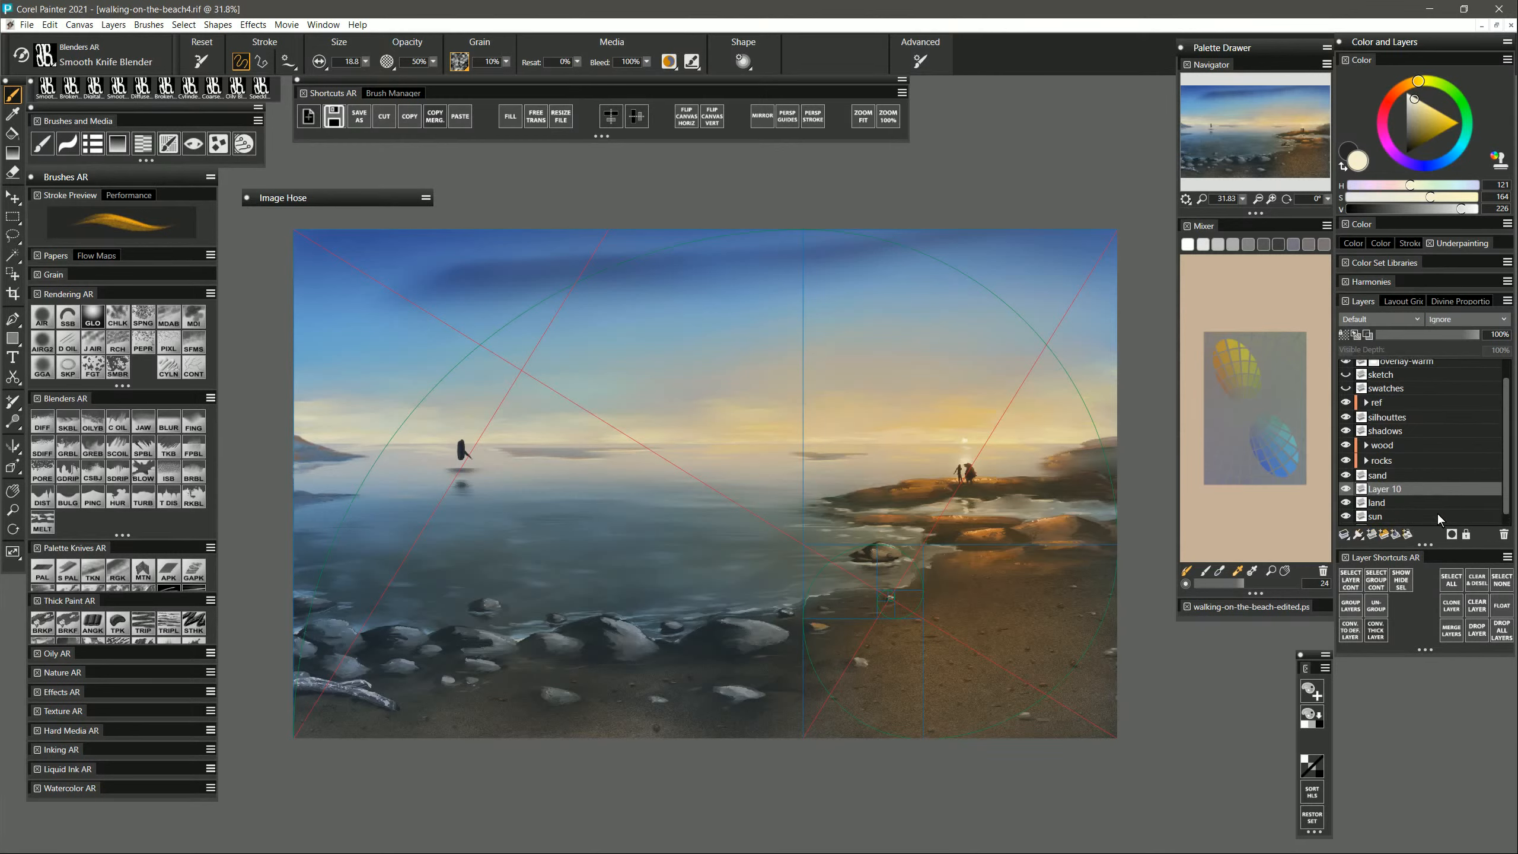
click(521, 370)
click(74, 571)
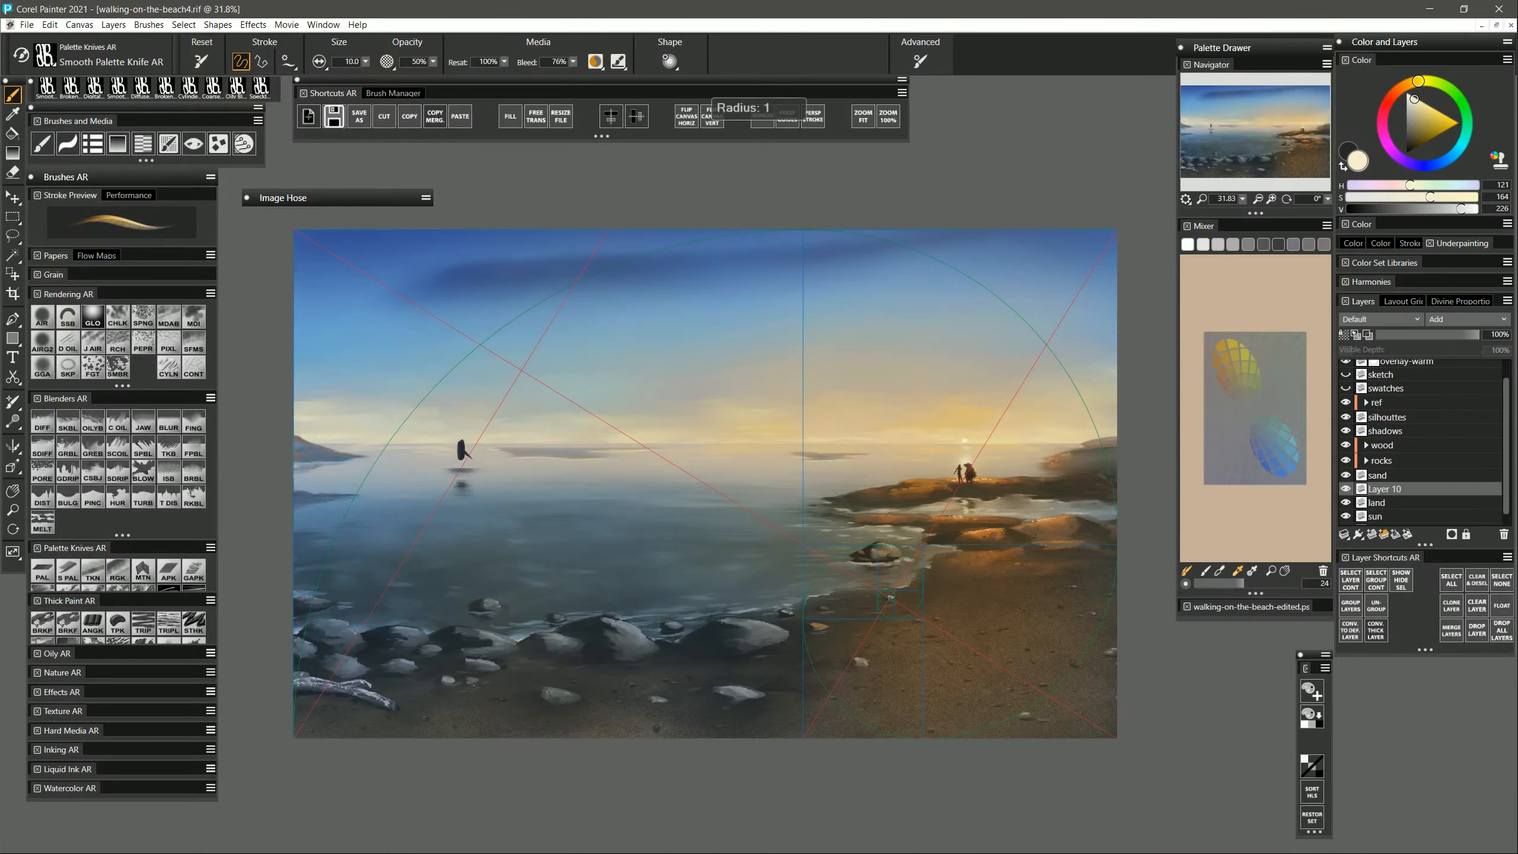
key(bracketleft)
key(bracketleft)
key(bracketleft)
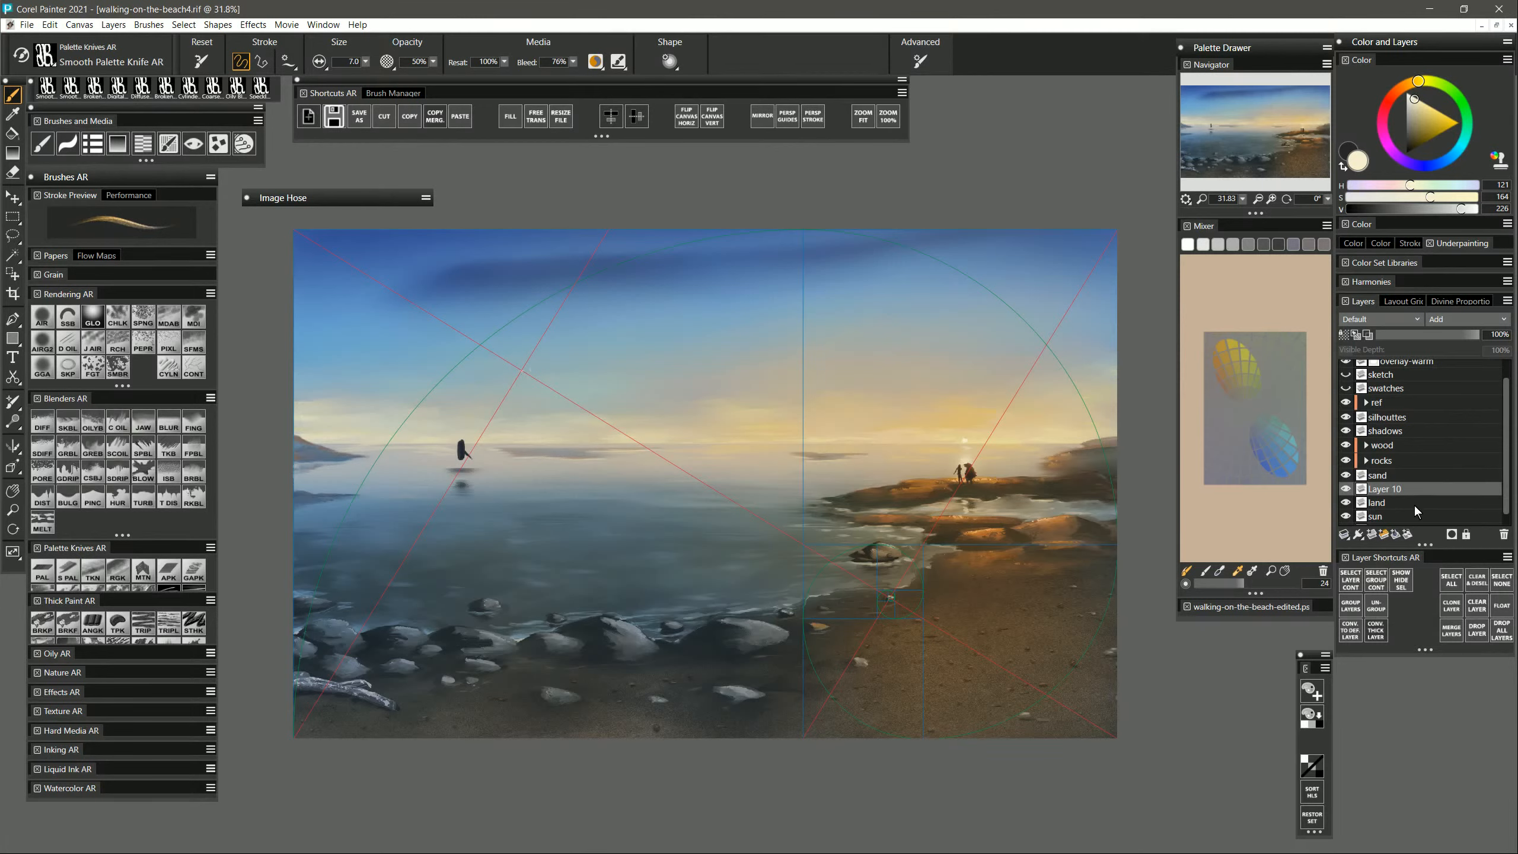
Hide the Divine Proportion guide.
click(1458, 301)
click(1344, 317)
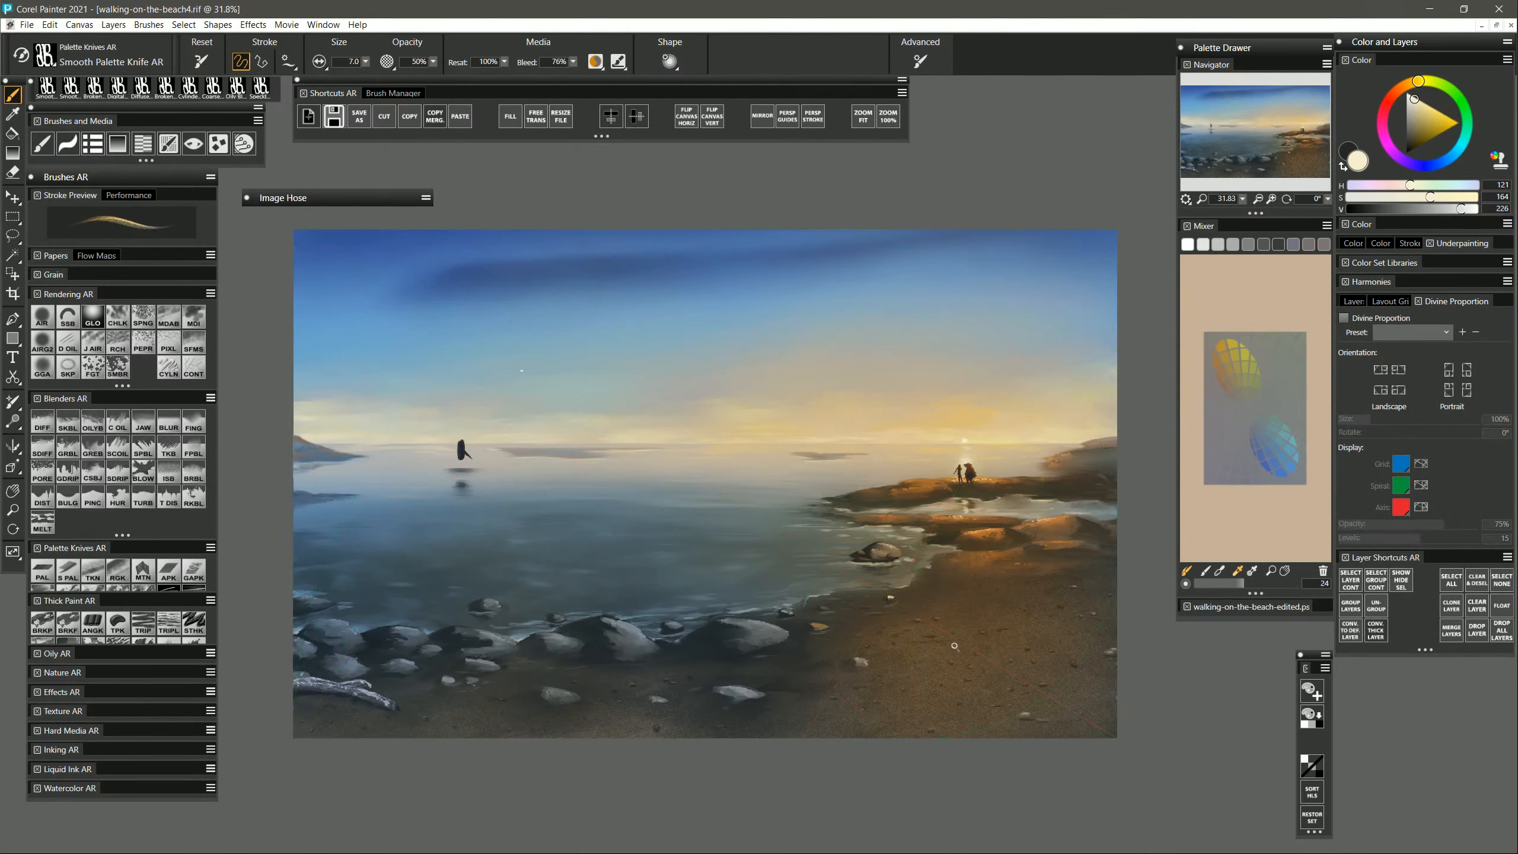
Soften the small pale dot in the sky with the eraser and the Diffuse Blur blender.
key(n)
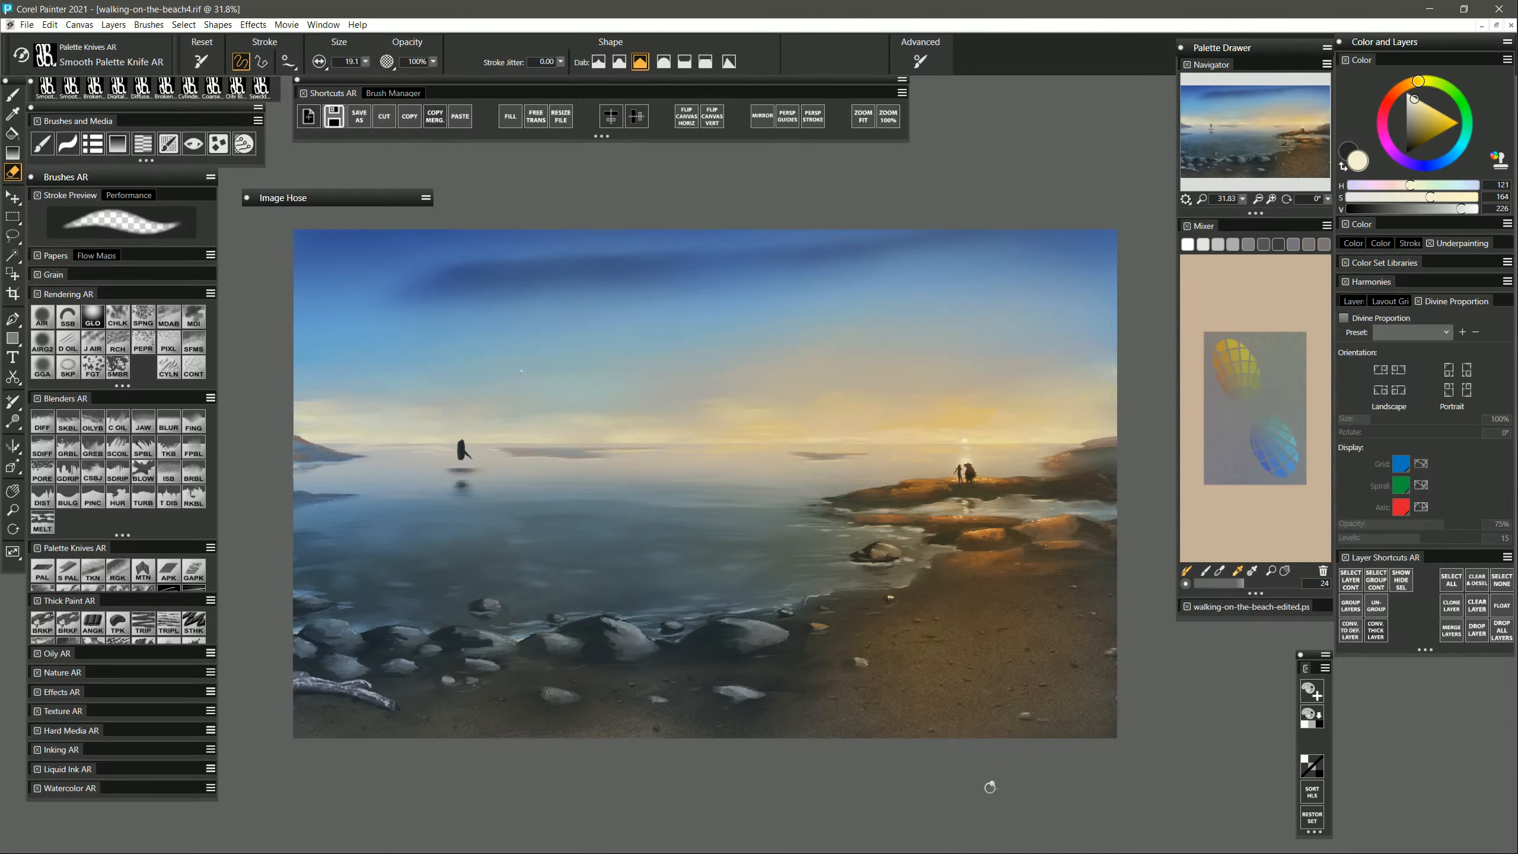
click(47, 424)
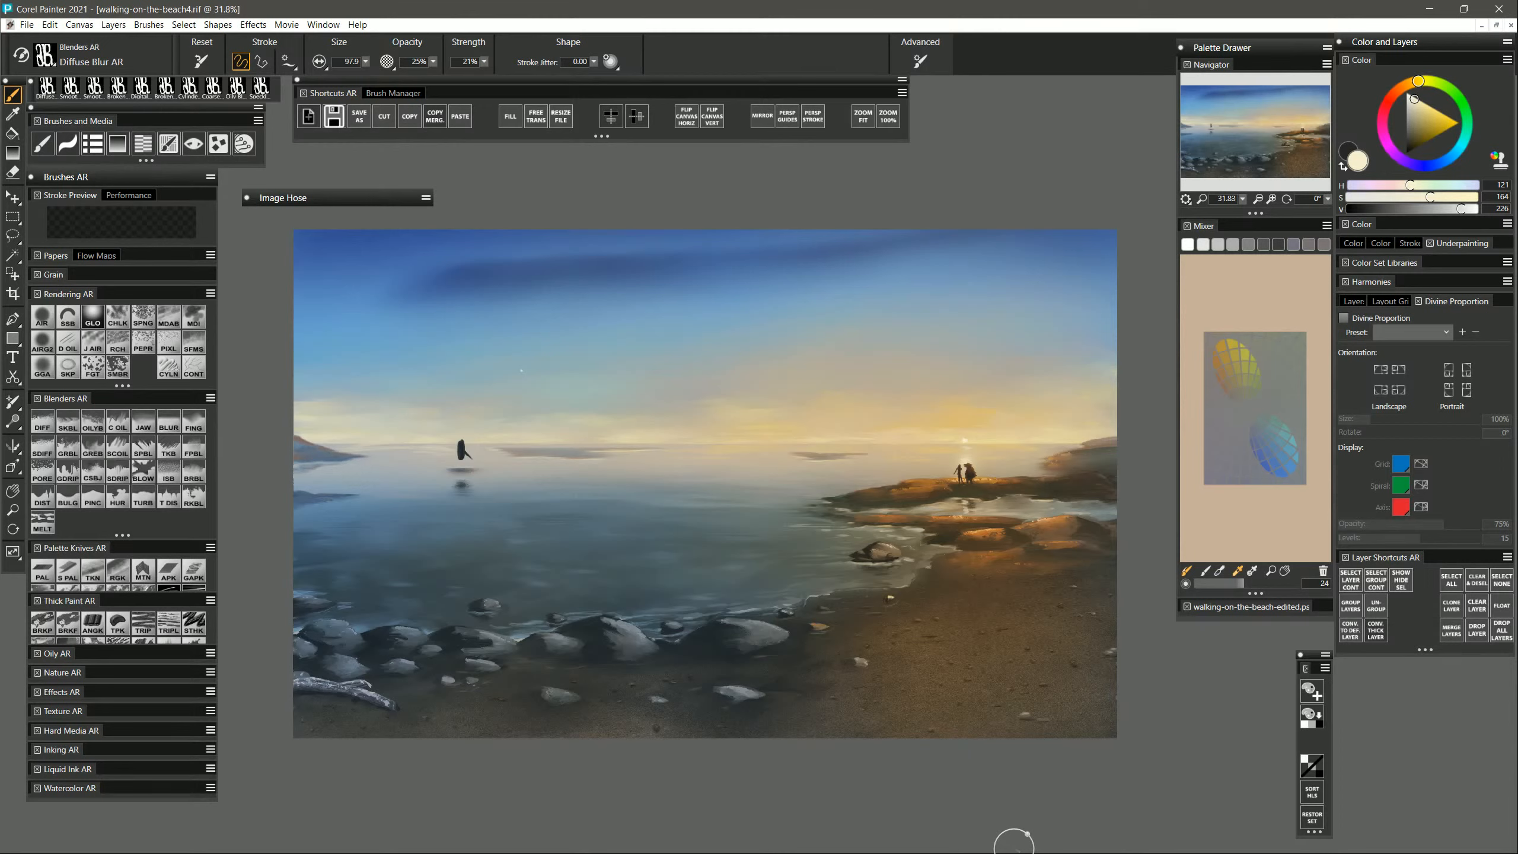
key(n)
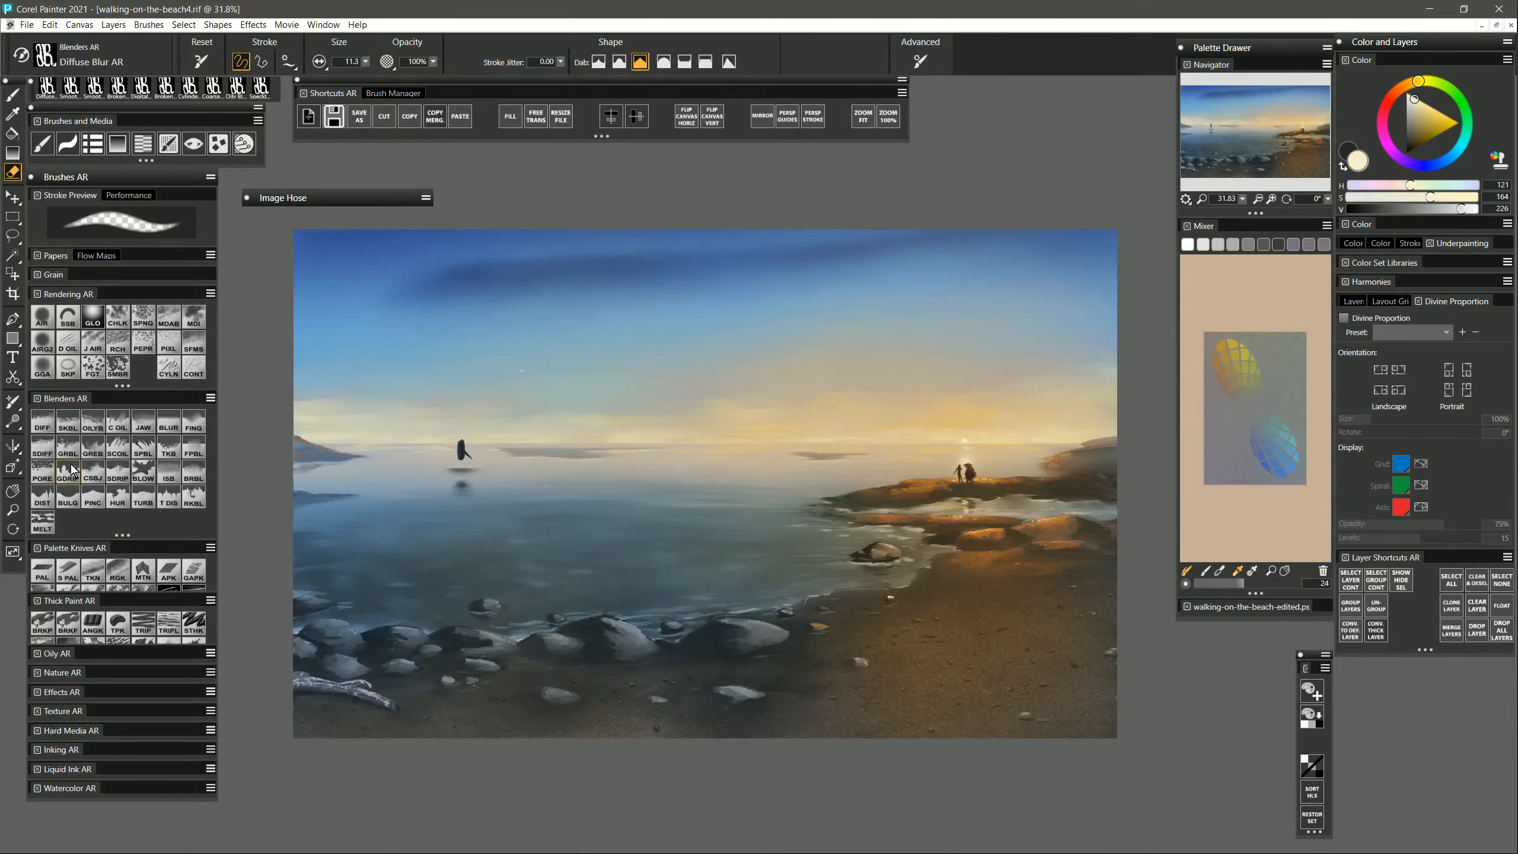
On the land layer, reshape the distant headland at the horizon with Distorto at size 25.1 and switch to Diffuse Blur for softening.
click(48, 496)
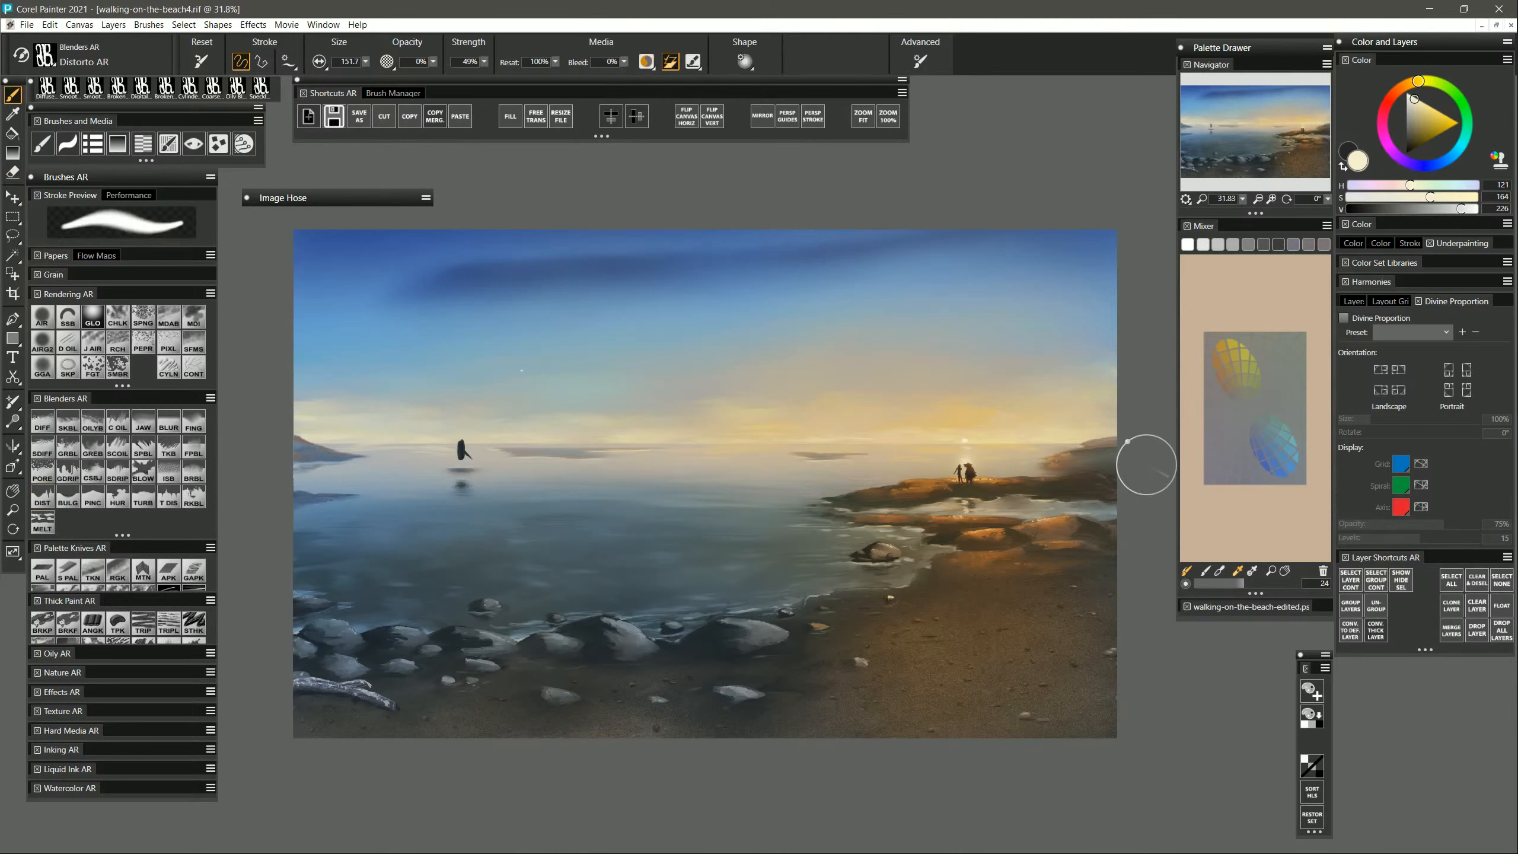
click(1366, 302)
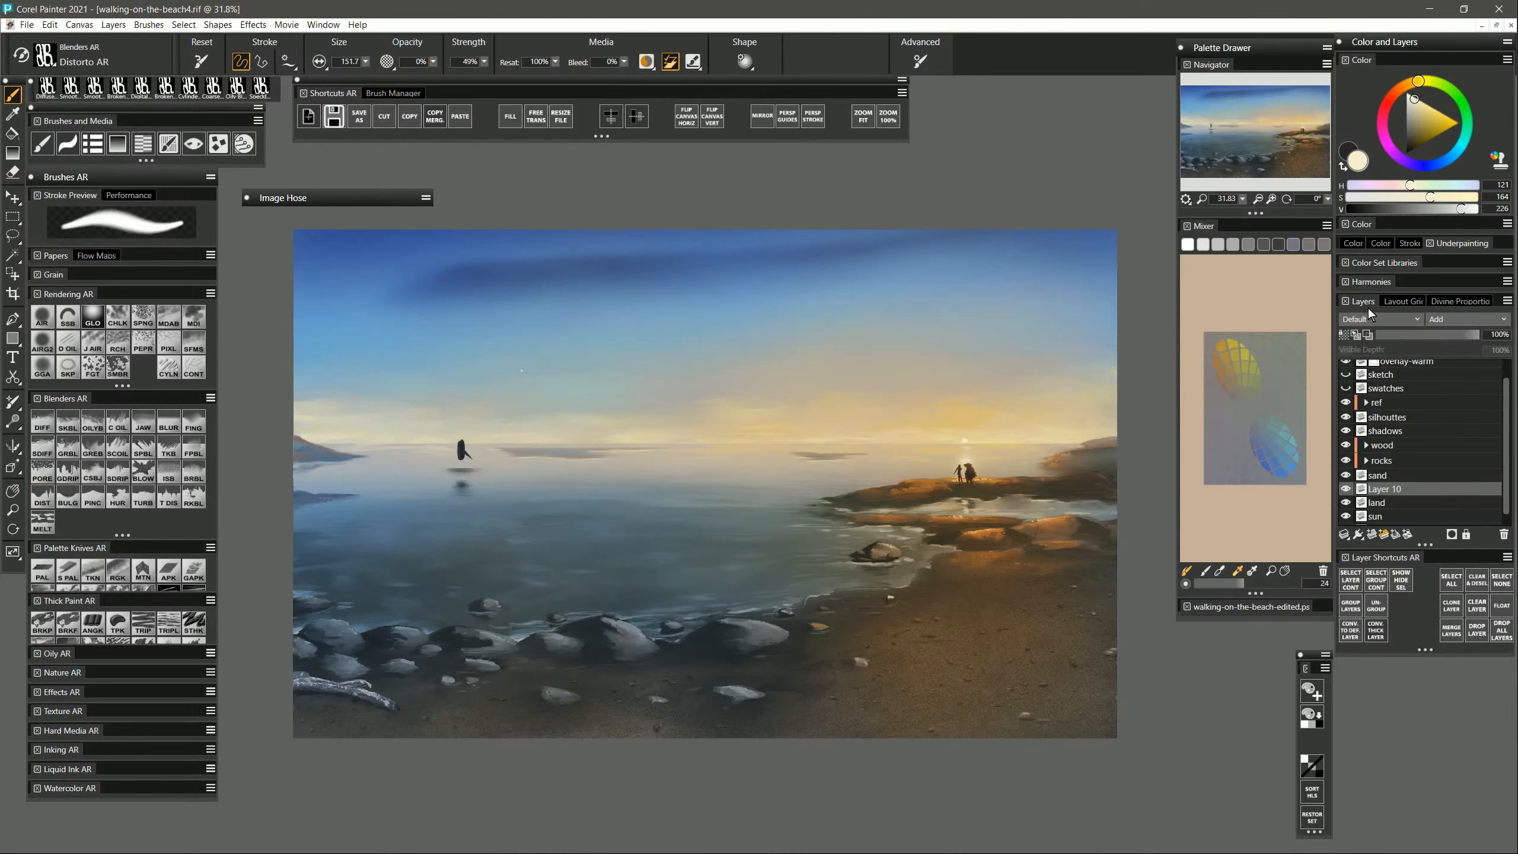
click(1390, 504)
drag(1102, 444, 1104, 448)
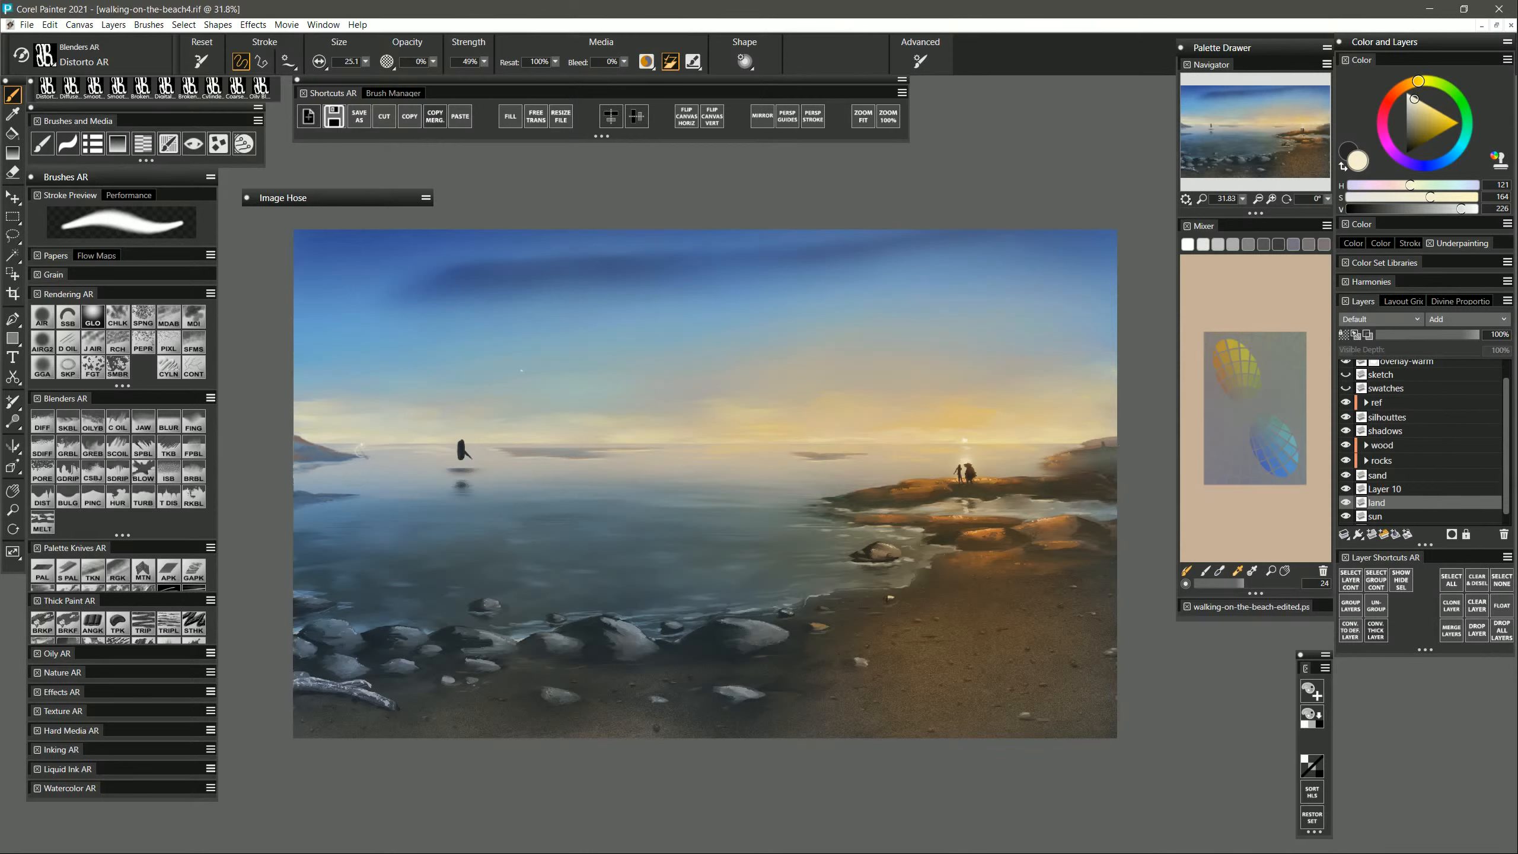
click(43, 422)
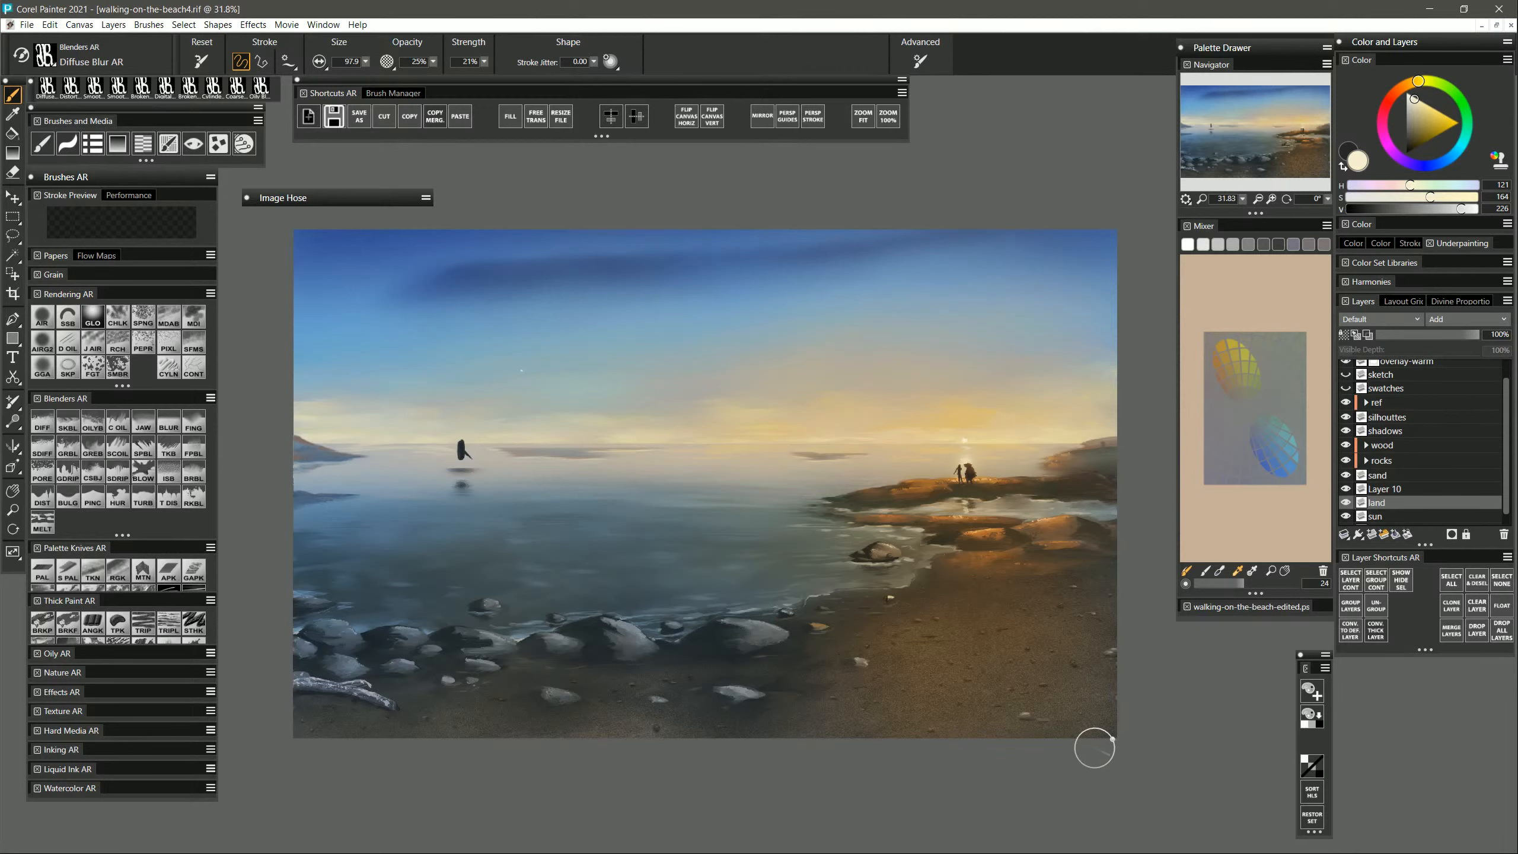
Choose the Digital Airbrush, group the overlay-cool and overlay-warm layers as "overlays", and hide the group.
click(43, 314)
scroll(1496, 408, up, 1)
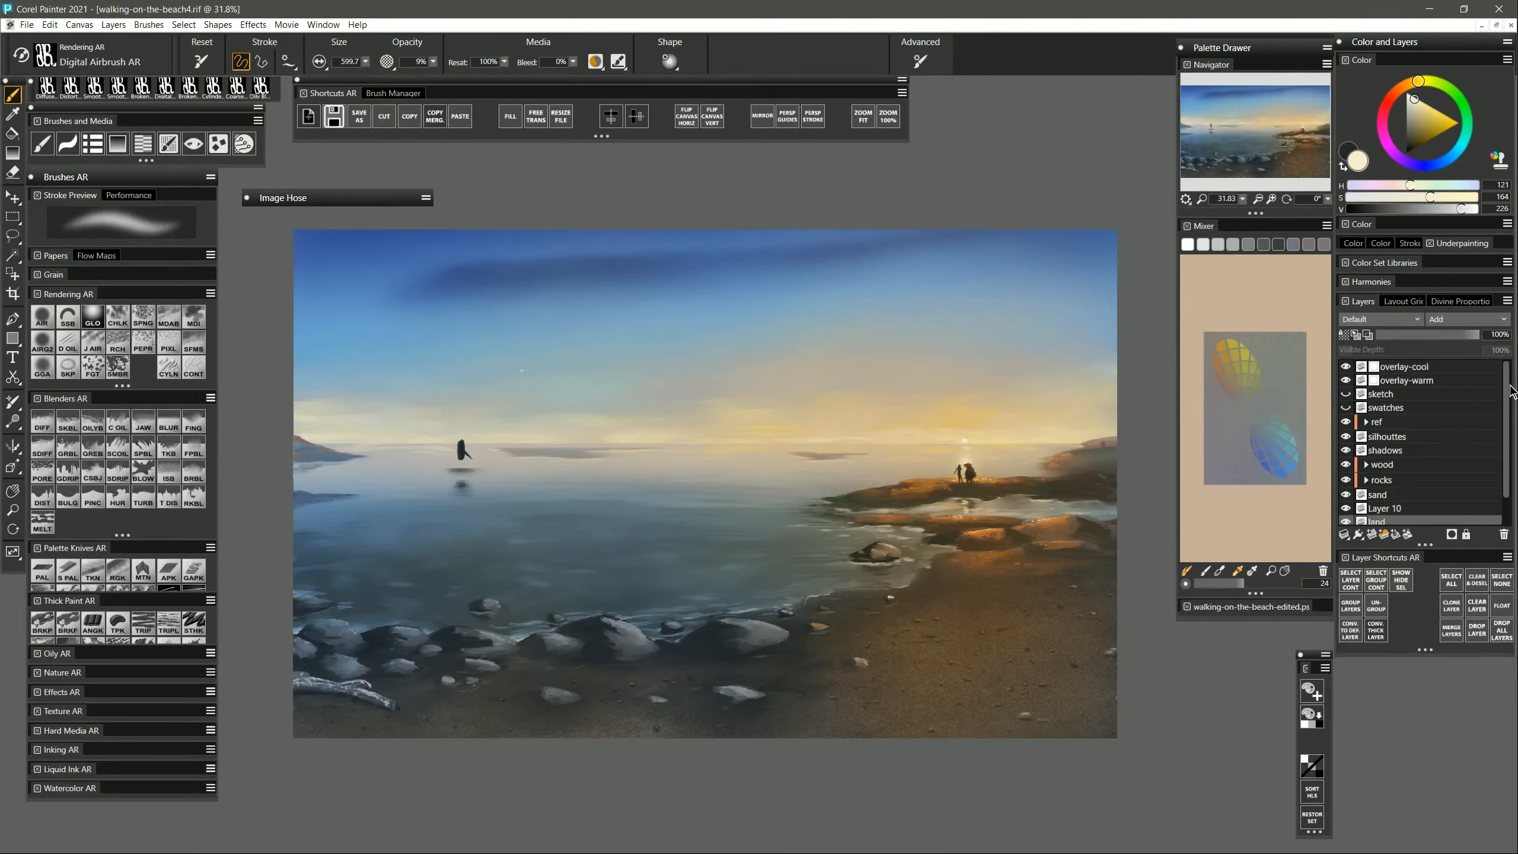
click(1411, 369)
shift+click(1412, 382)
key(ctrl+g)
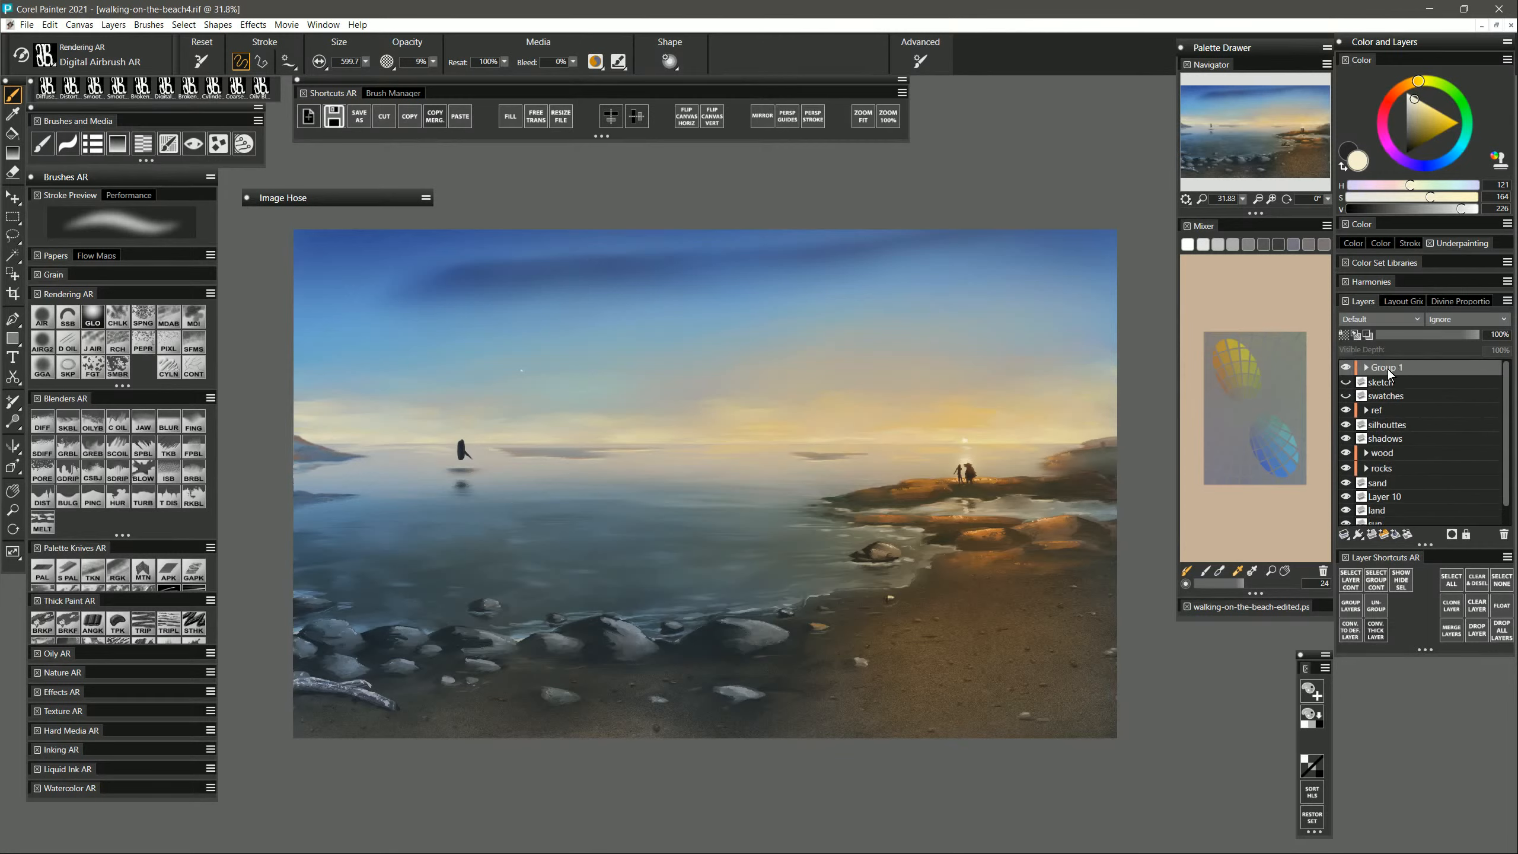
double_click(1389, 369)
text(overlays)
key(Return)
click(1346, 367)
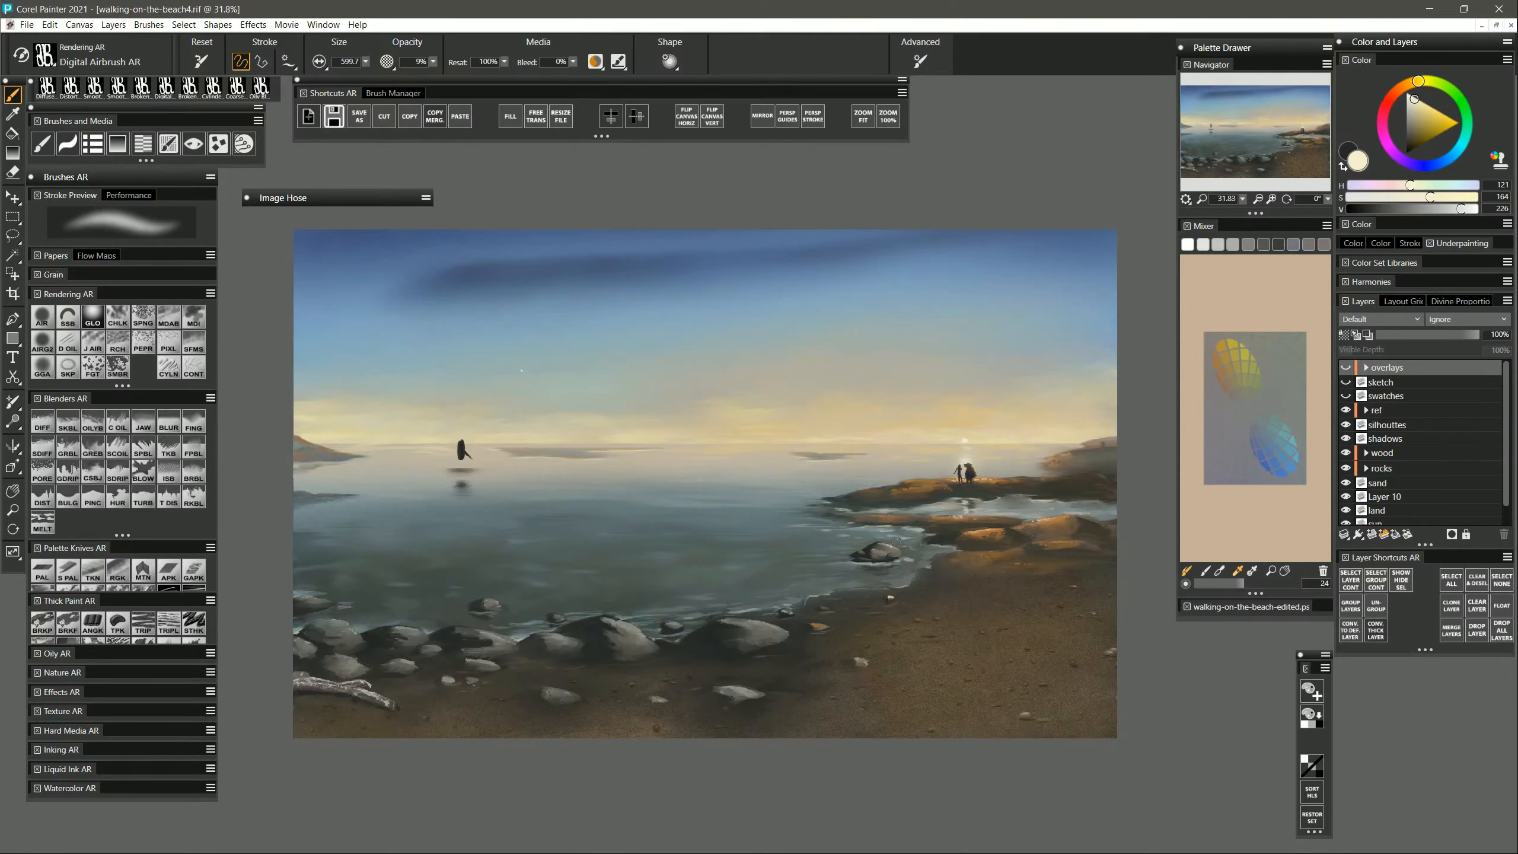
On the land layer, airbrush sampled blue-grey water tones around the rock at the water's edge, reducing the brush to size 64.8.
alt+click(854, 542)
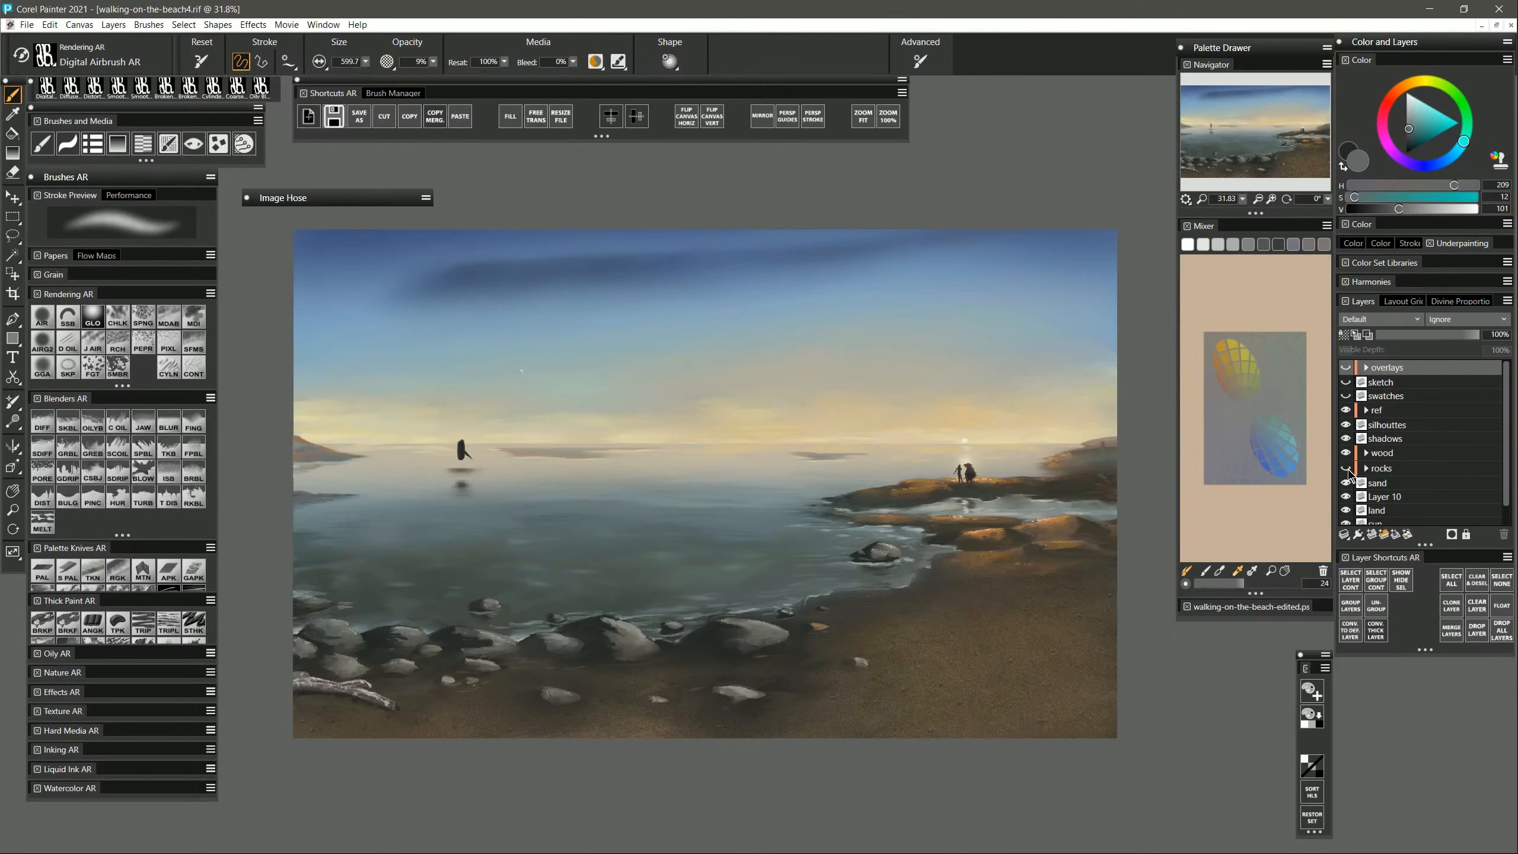
click(1345, 510)
click(1346, 509)
click(1345, 510)
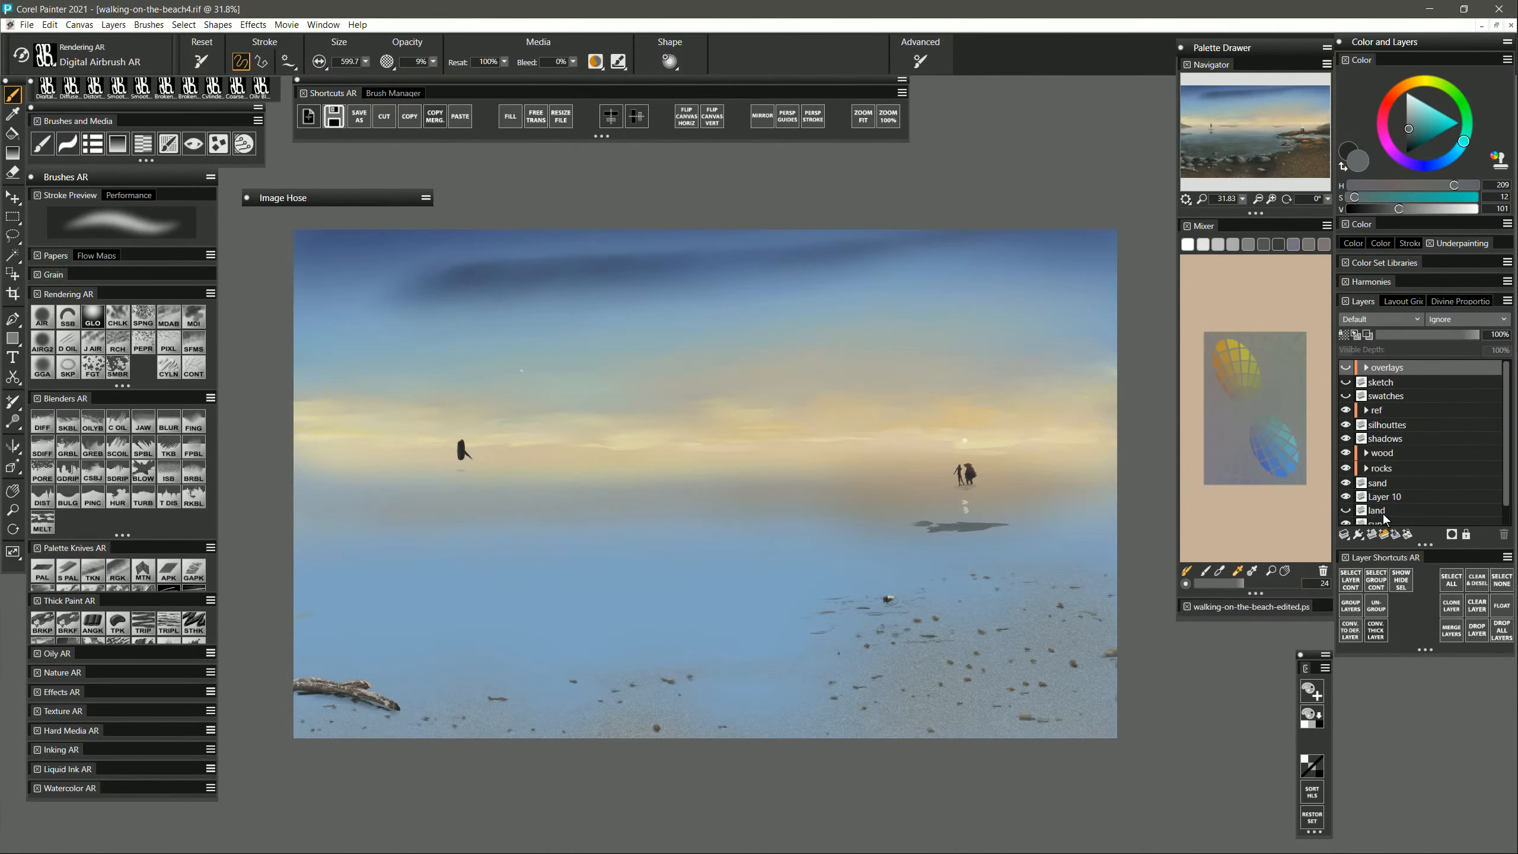
click(1346, 511)
click(1373, 513)
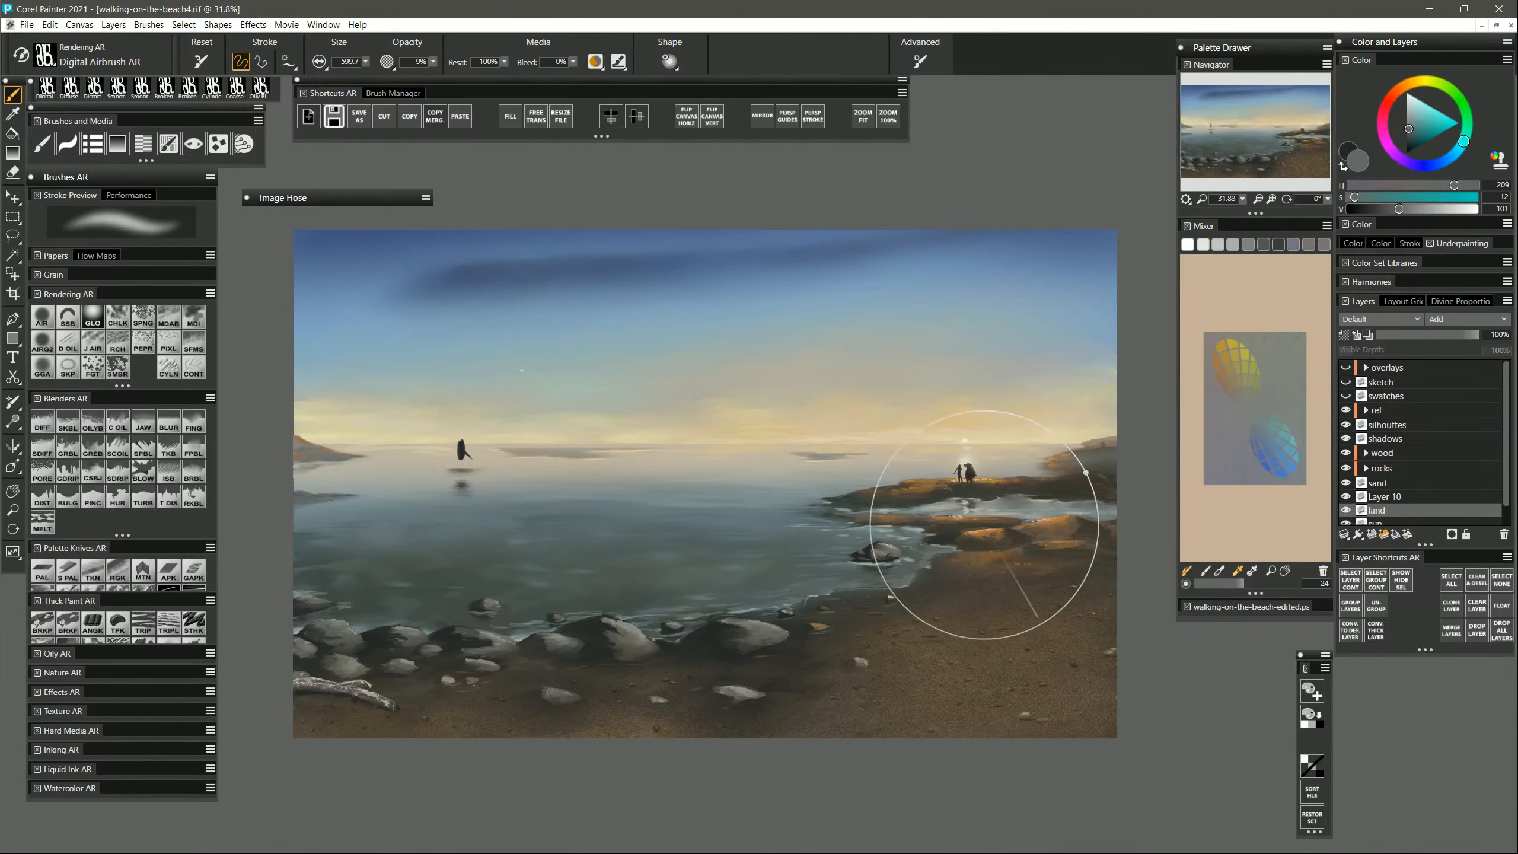
drag(883, 539, 878, 559)
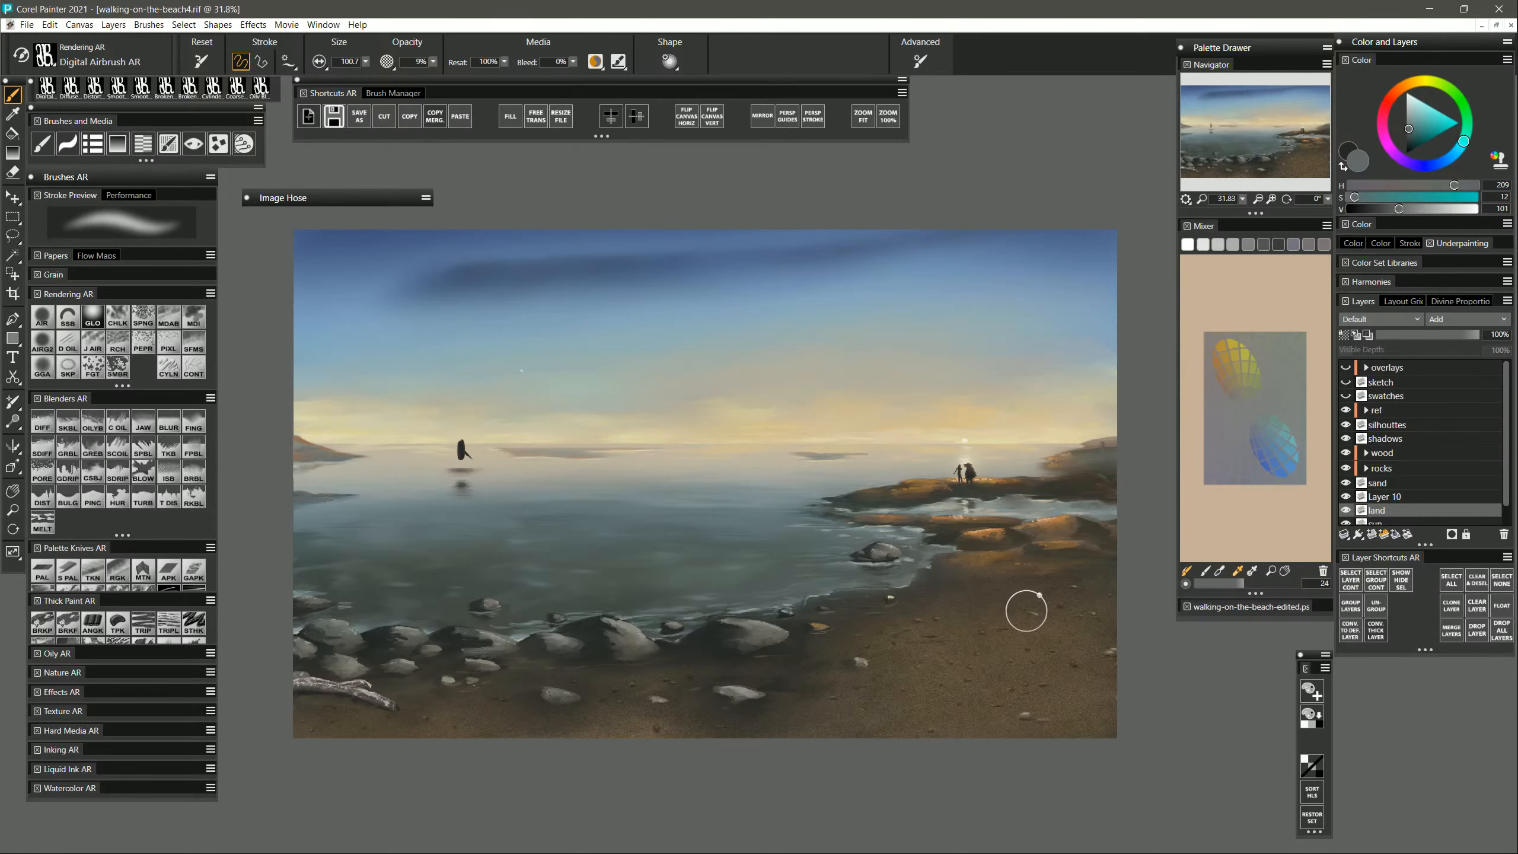
alt+click(833, 560)
drag(870, 555, 857, 556)
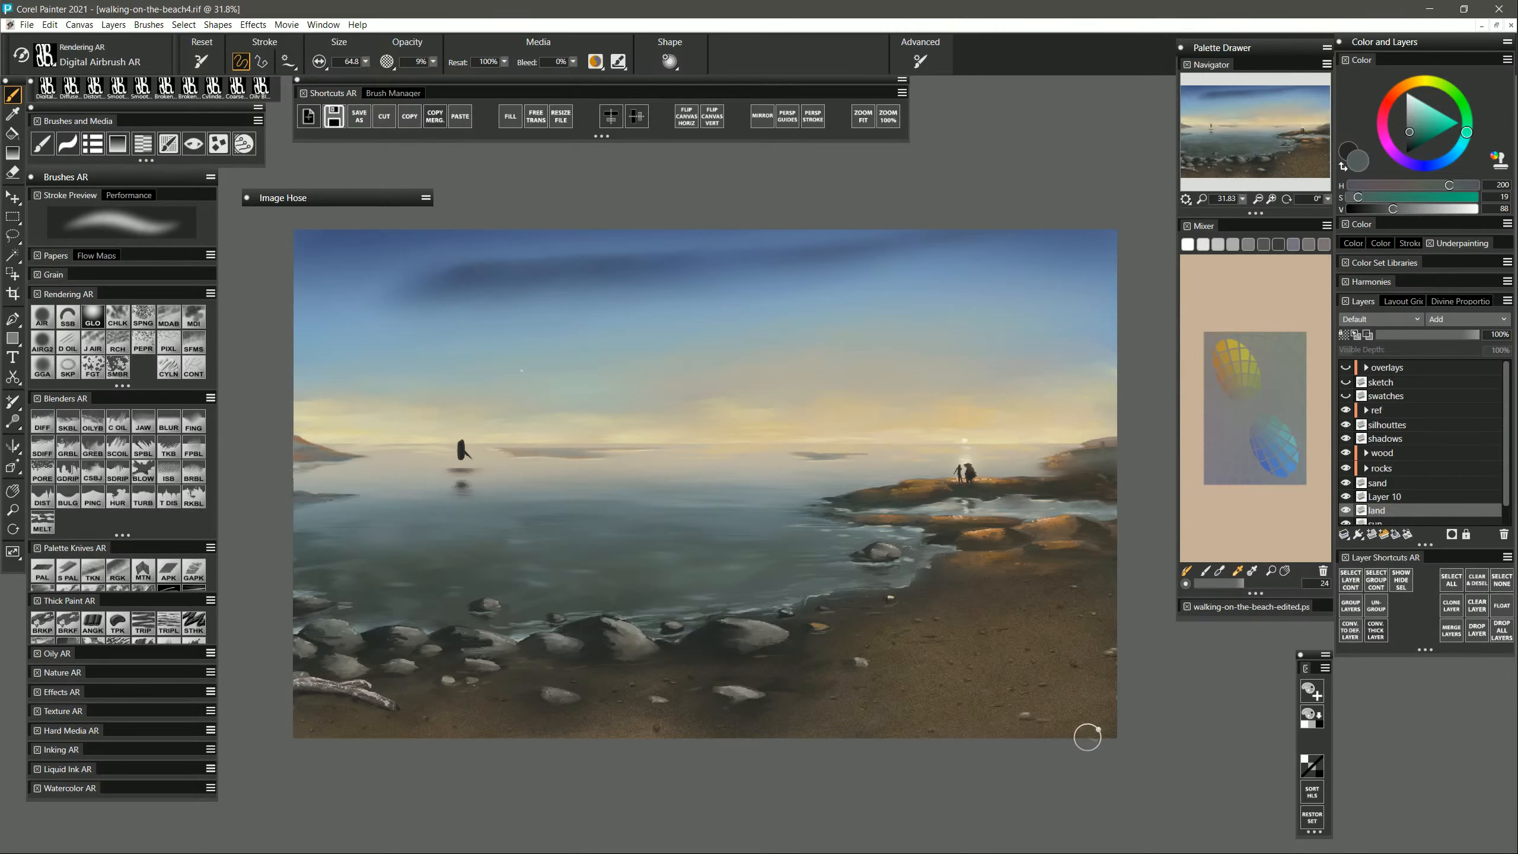
Add a sampled orange-brown glow to the shoreline rock at airbrush size 24.5, and refine its edge in grey with the Smooth Palette Knife.
alt+click(993, 546)
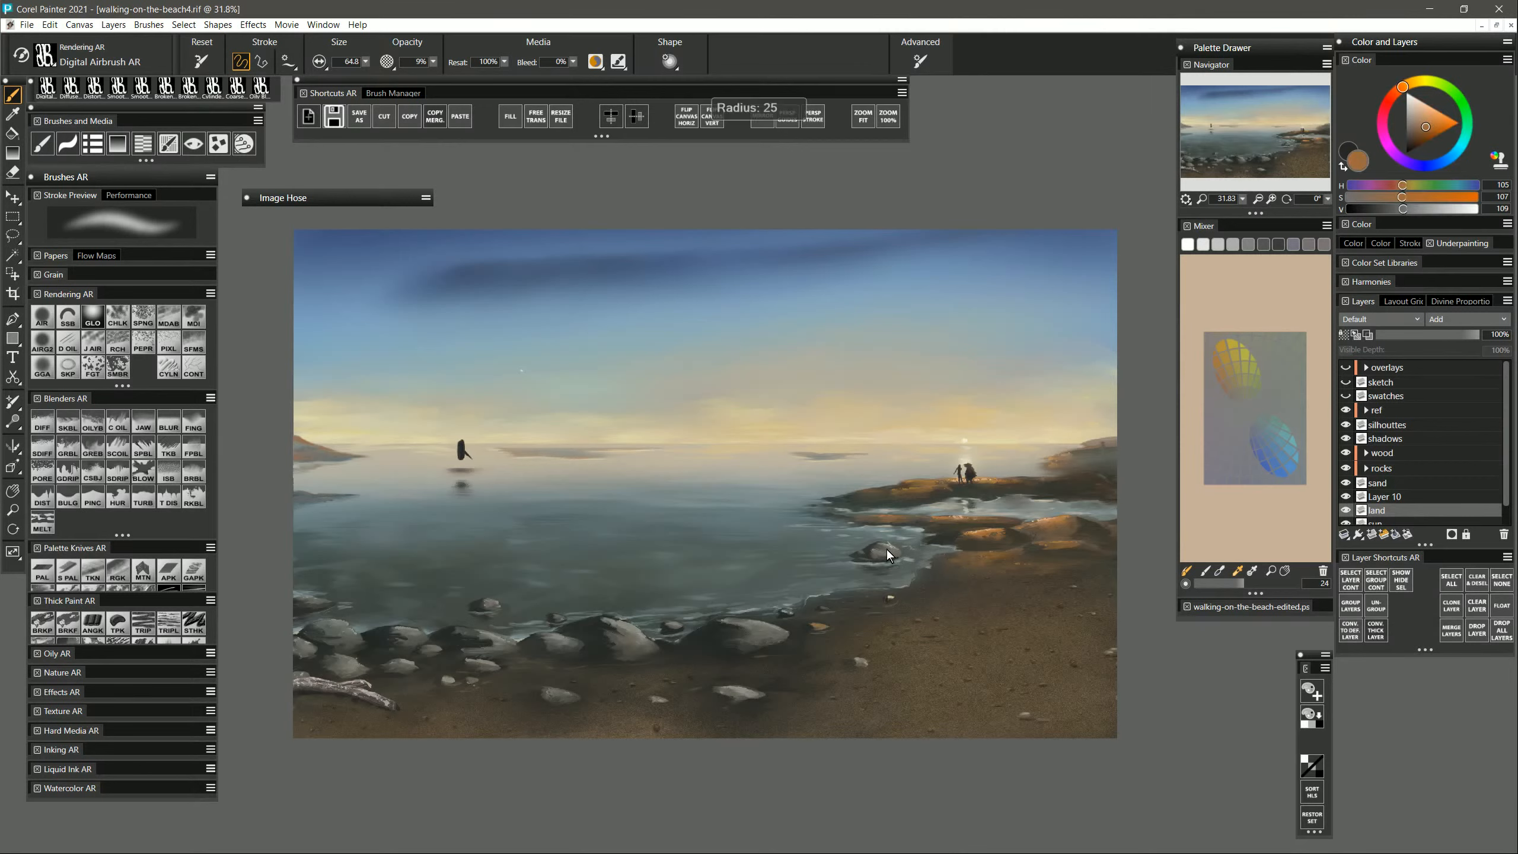
drag(887, 555, 894, 549)
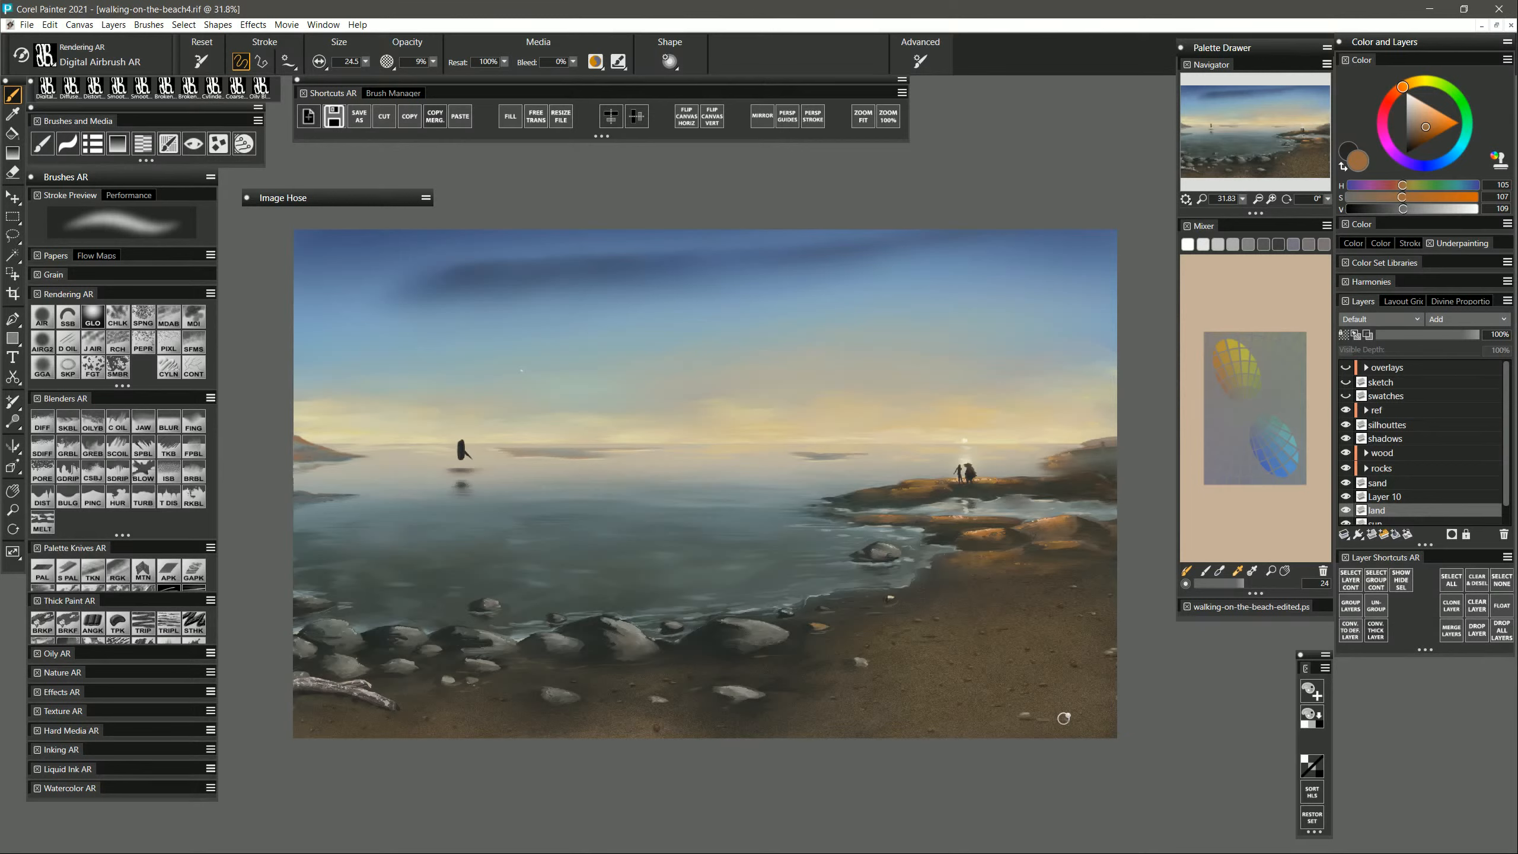
click(67, 570)
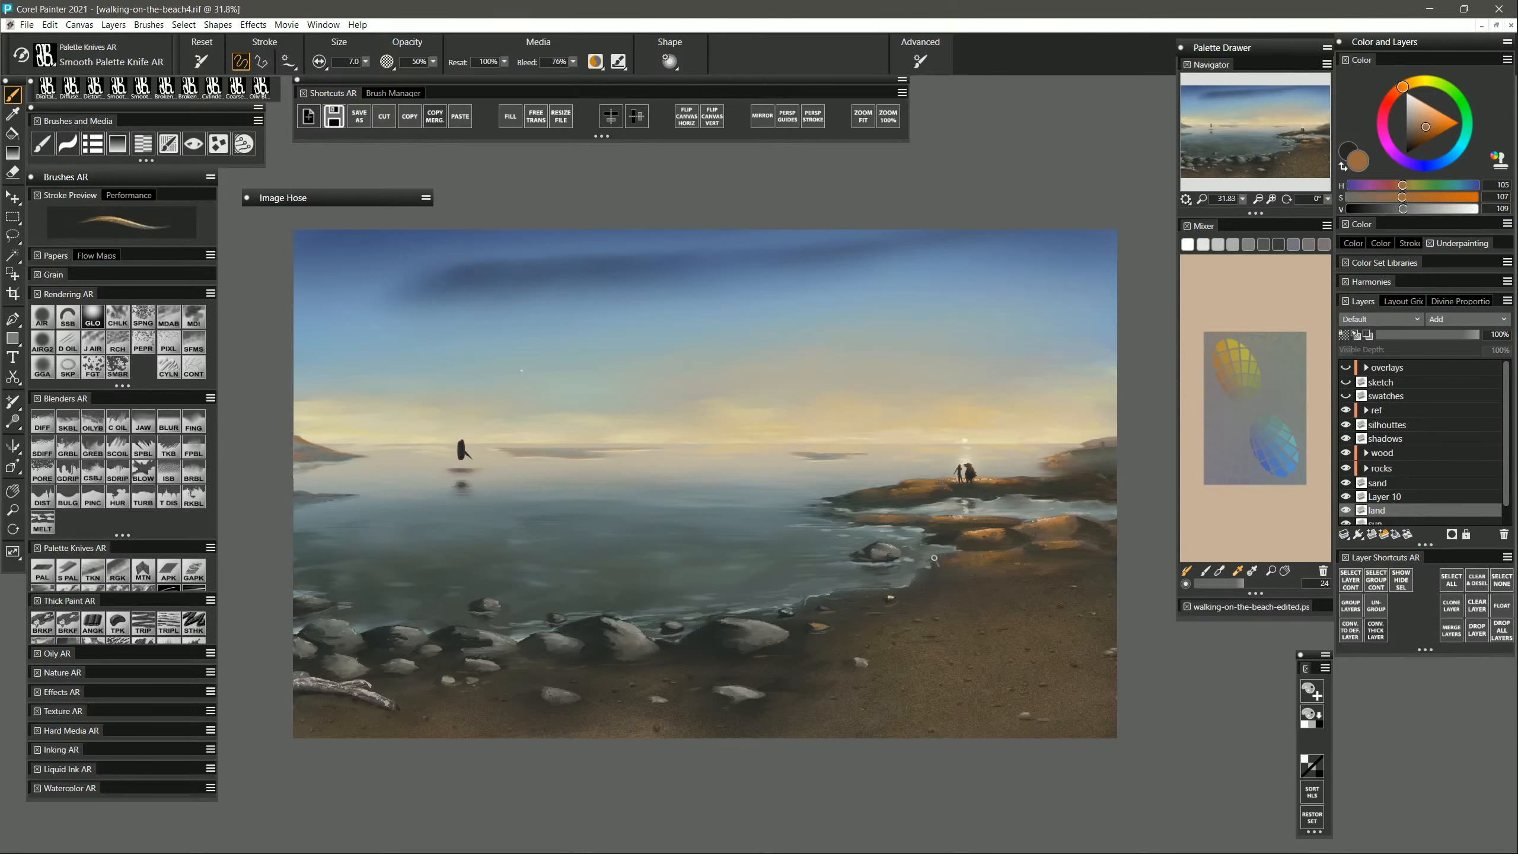
alt+click(908, 560)
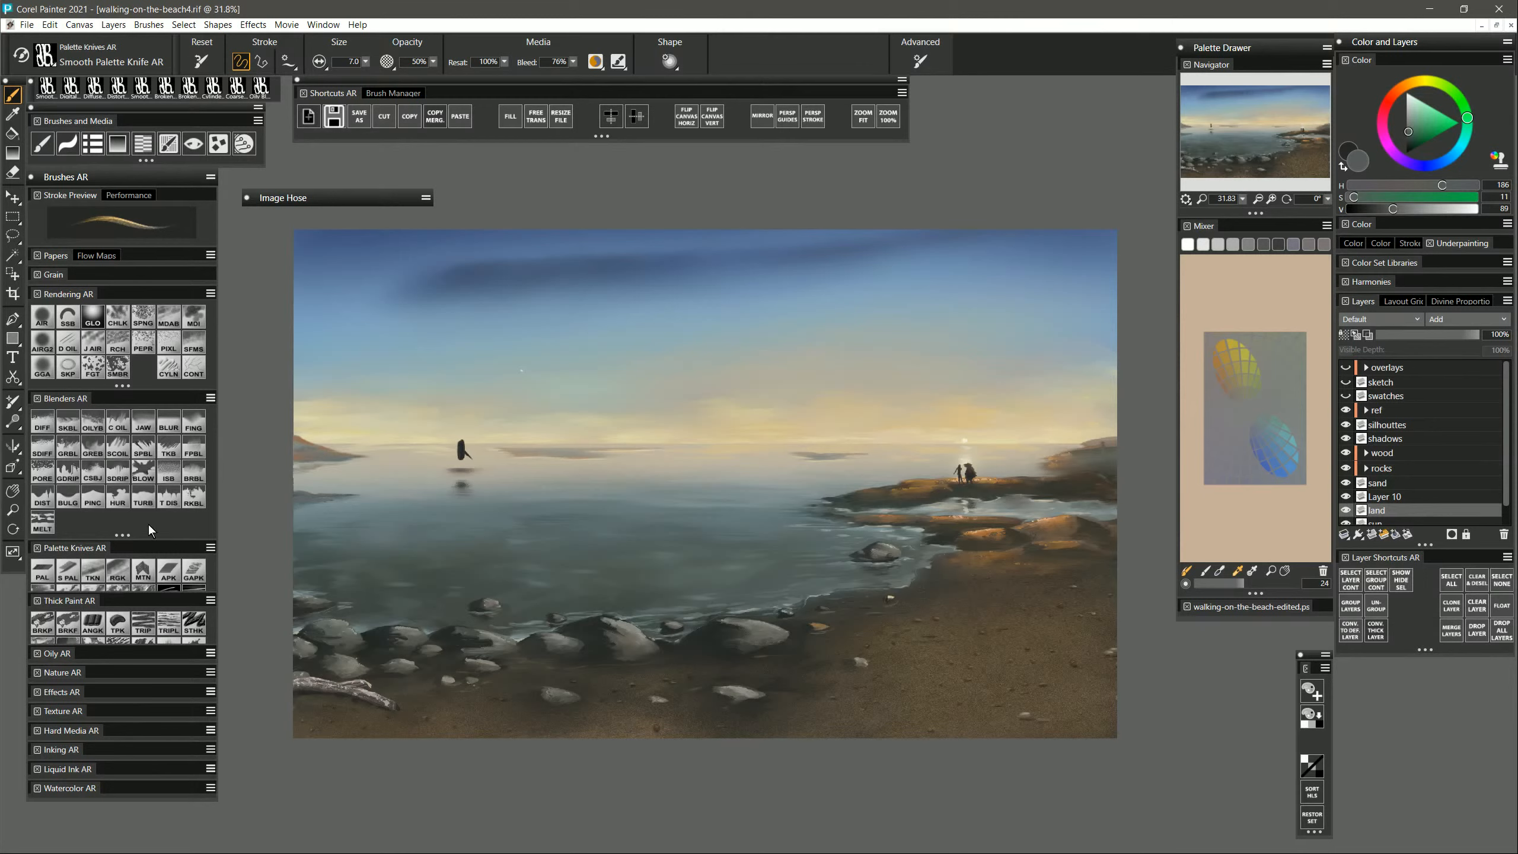
Add a Thick Paint layer above land and texture the beach sand in sampled warm brown with Broken Paint at size 218.8.
click(44, 625)
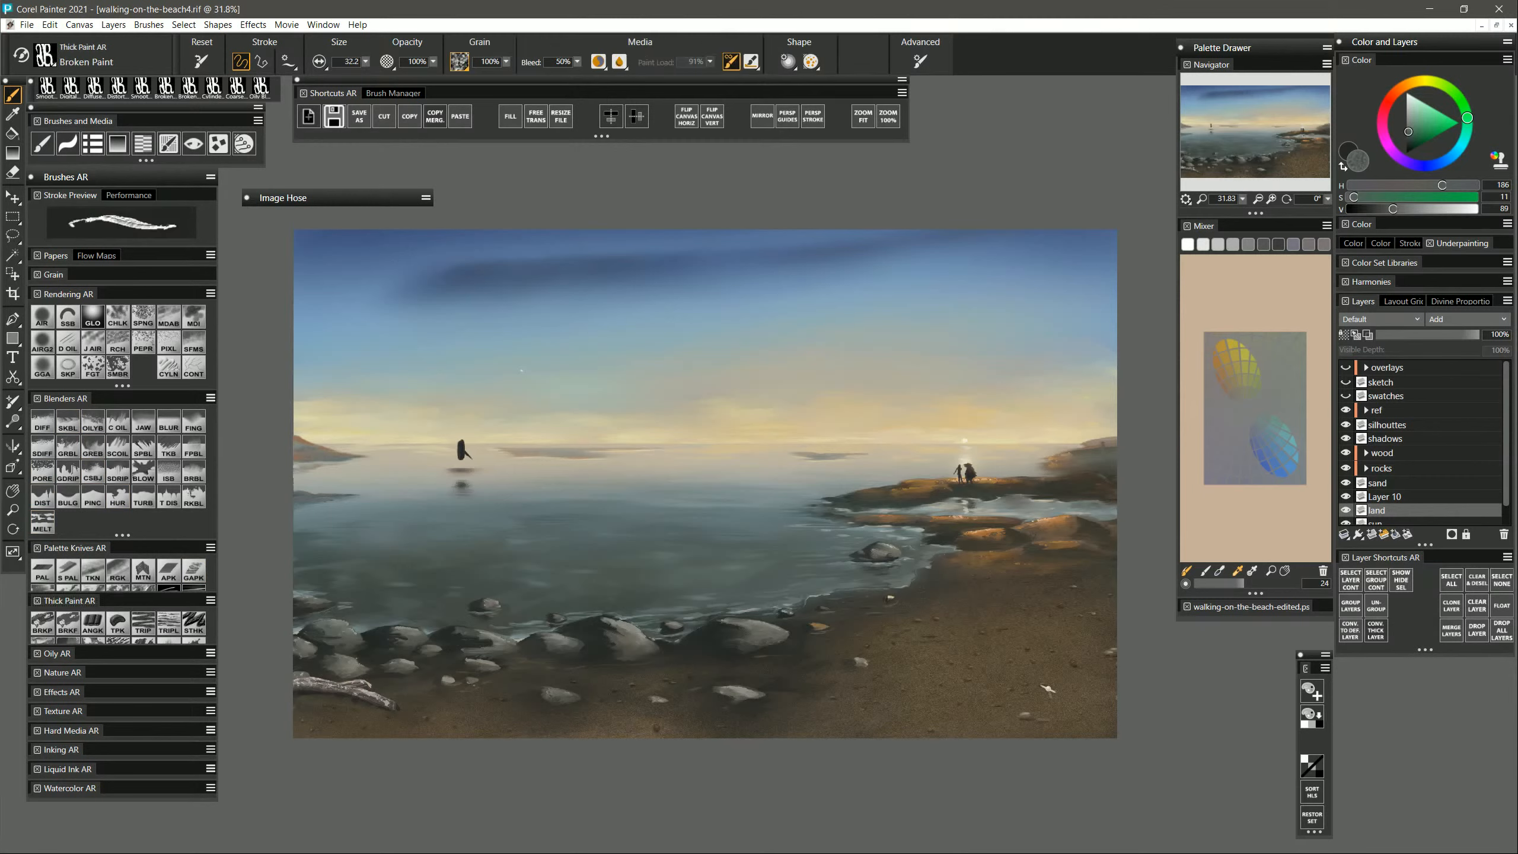
click(1385, 535)
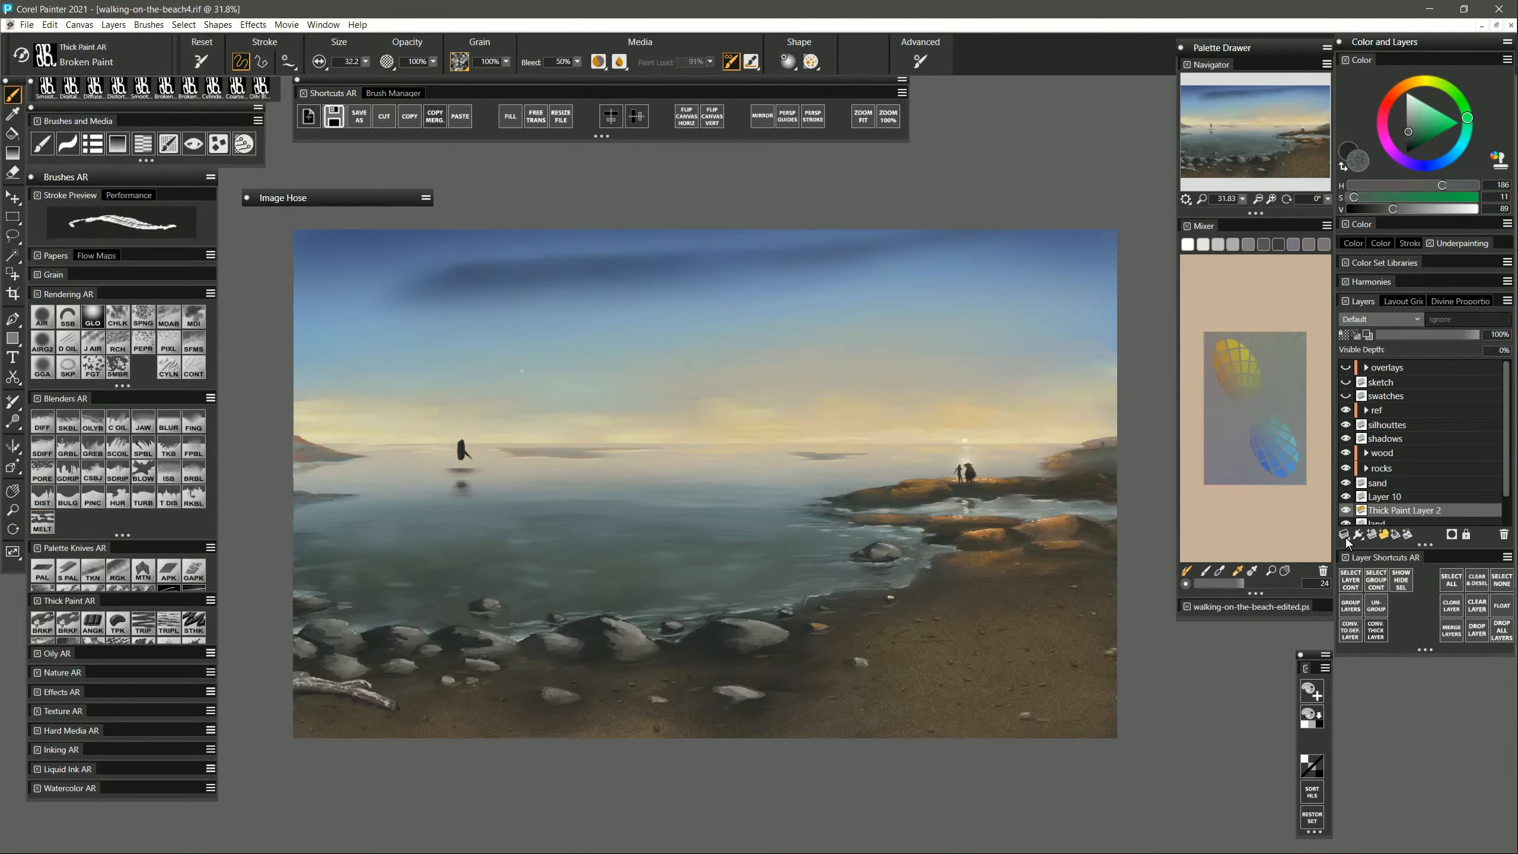
drag(941, 632, 983, 634)
alt+click(1028, 610)
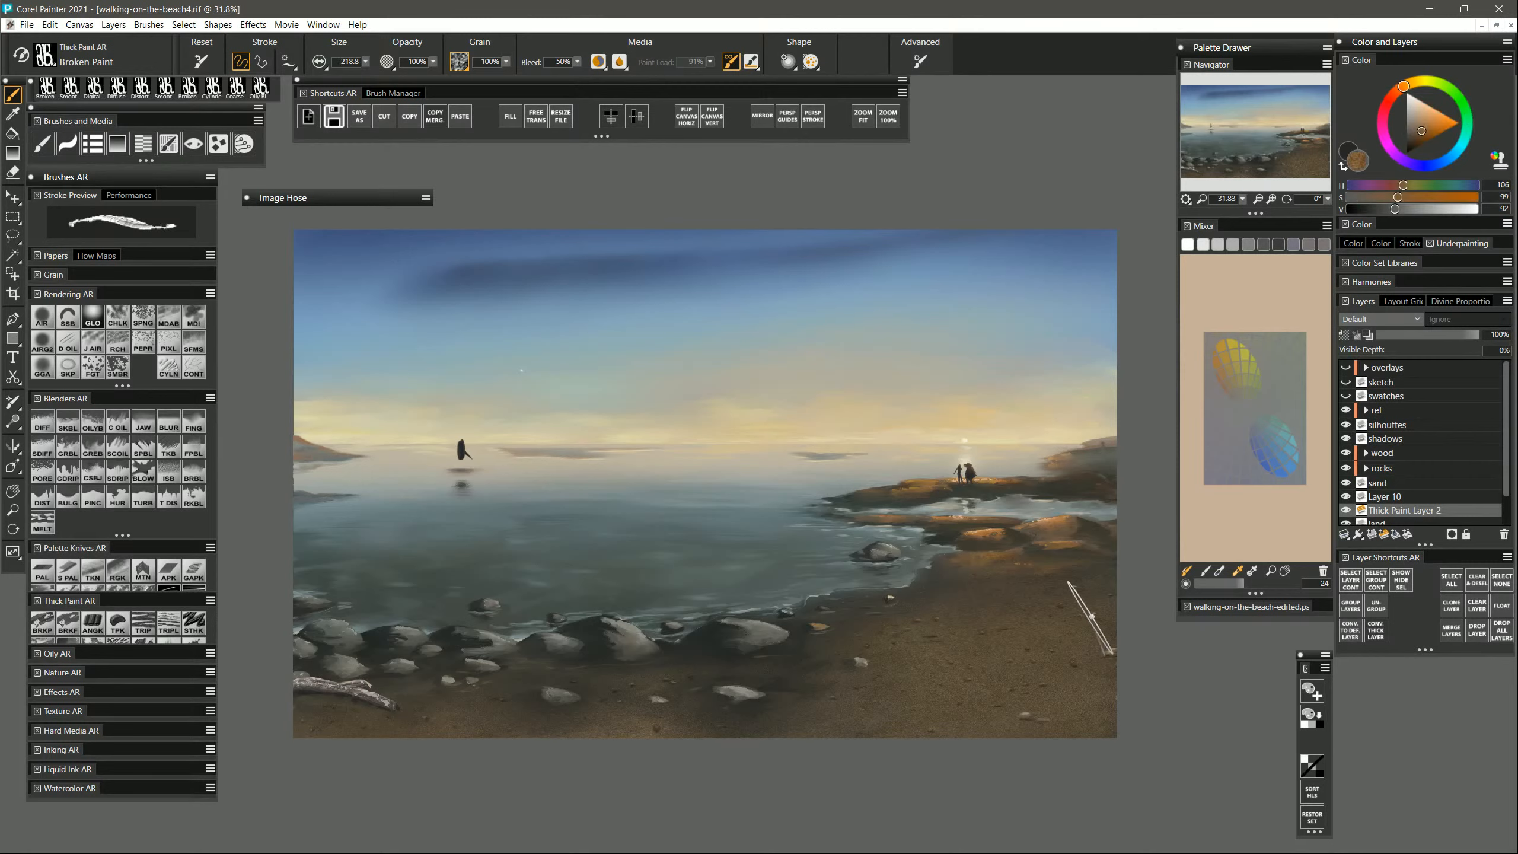
mouse_move(1099, 635)
mouse_down()
mouse_move(962, 636)
mouse_move(1083, 631)
mouse_move(953, 621)
mouse_move(1078, 596)
mouse_move(1038, 592)
mouse_move(960, 622)
mouse_move(983, 650)
mouse_move(918, 669)
mouse_up()
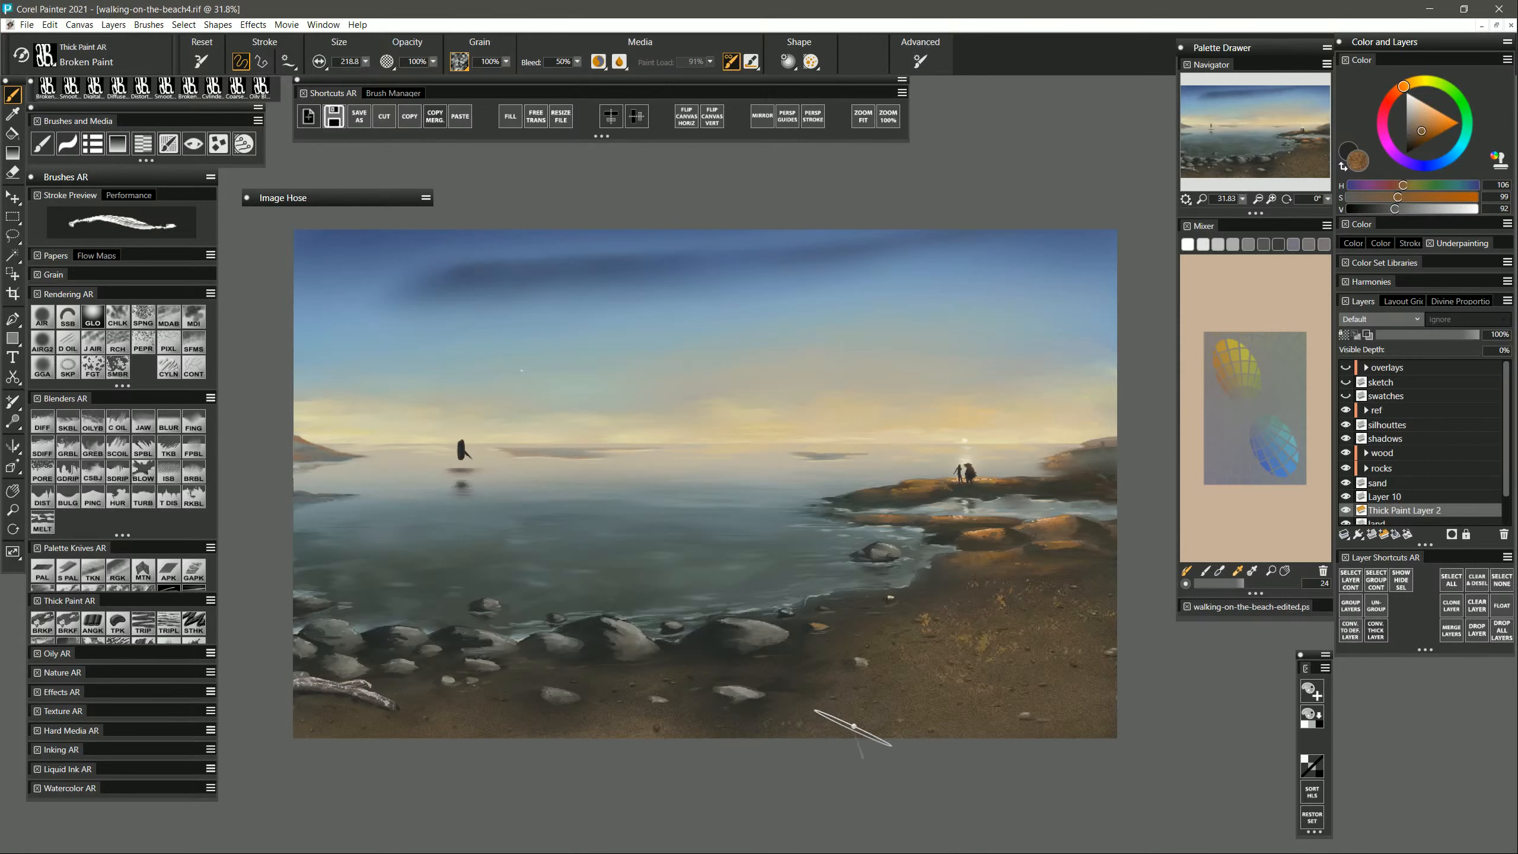
click(819, 679)
click(543, 725)
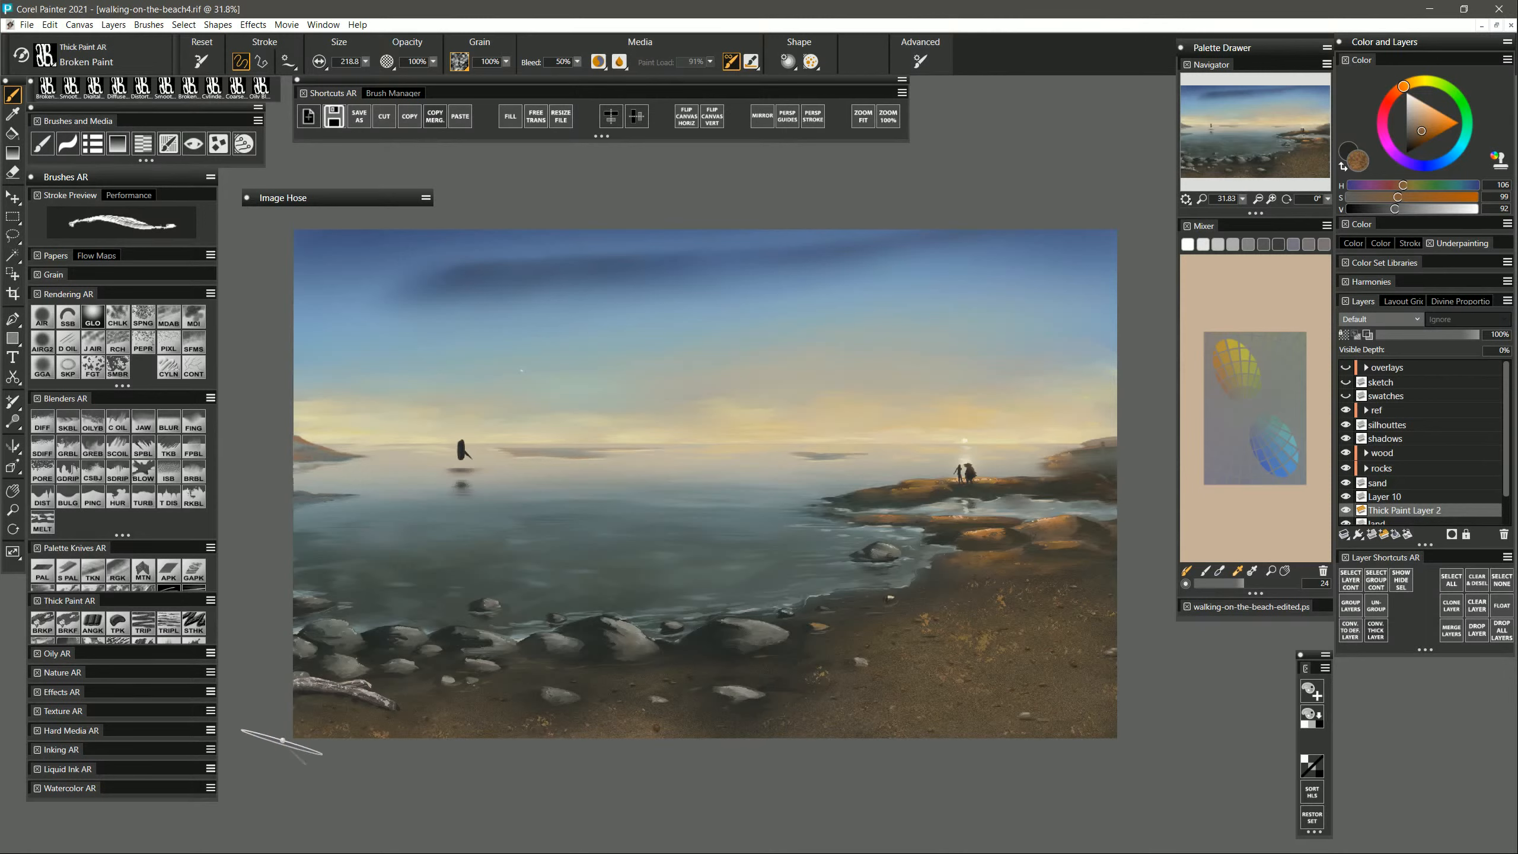
Texture the shadowed sand between the foreground rocks with sampled dark tones, and reduce the Broken Paint brush to size 126.6.
alt+click(615, 682)
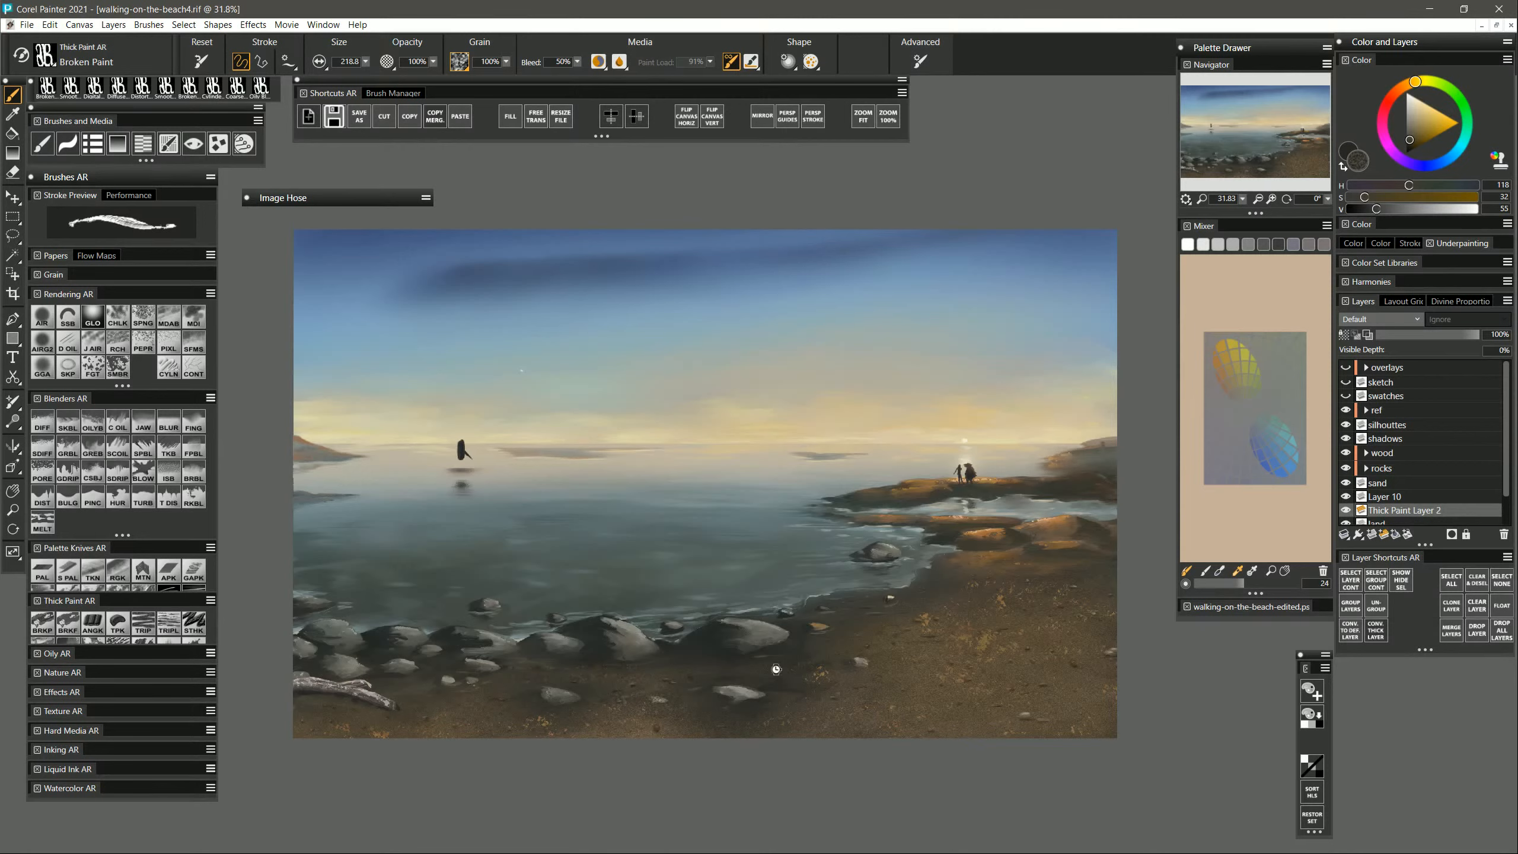
alt+click(606, 675)
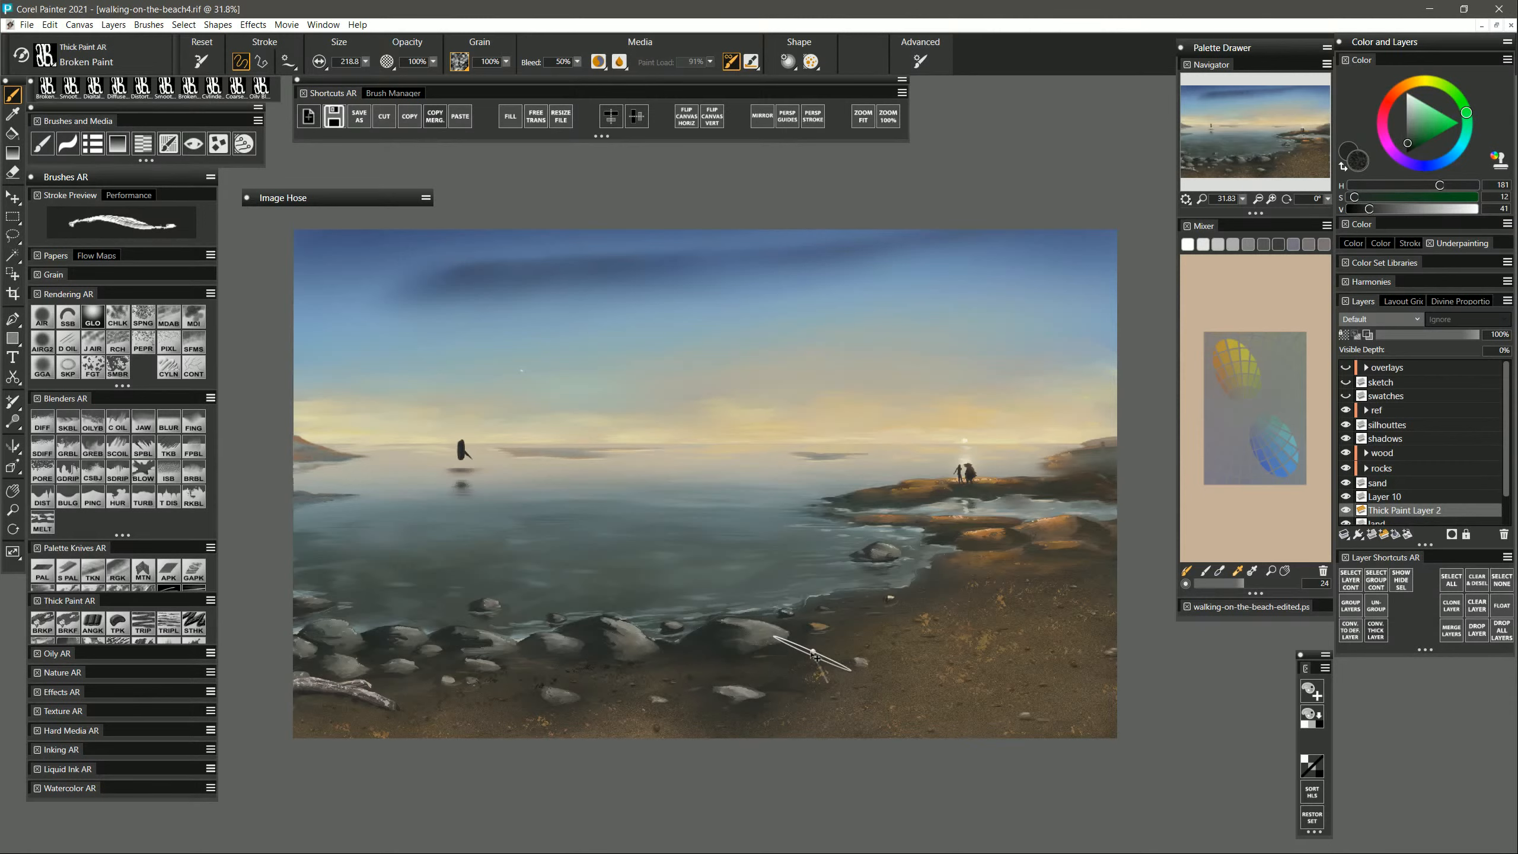
ctrl+alt+drag(813, 653, 825, 653)
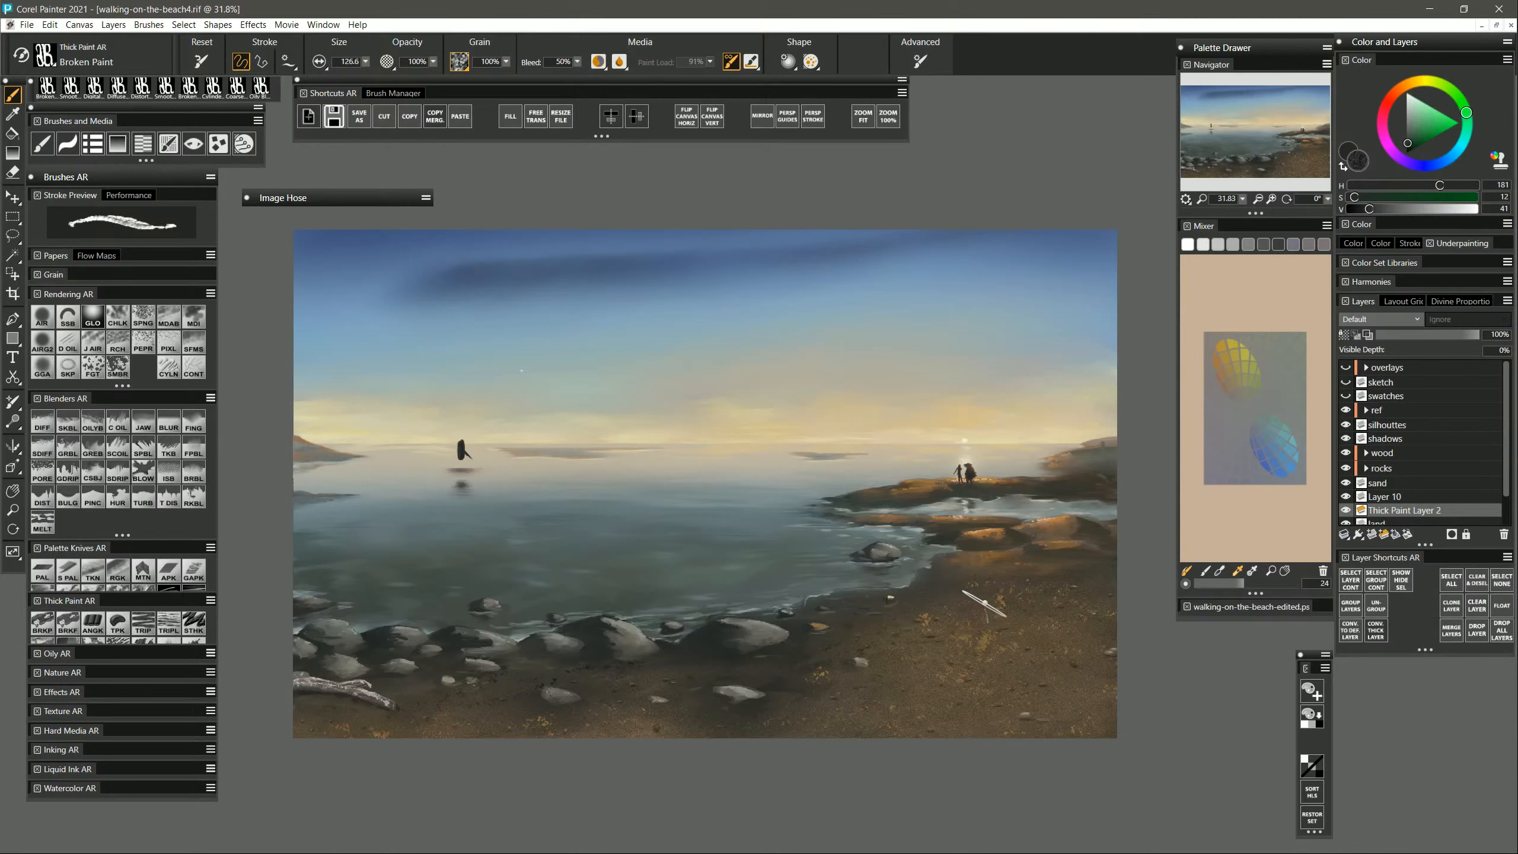
Stipple the upper beach and orange rocks with colors sampled there, and speckle the sand with blue-grey sampled from the foreground rocks.
alt+click(1038, 556)
alt+click(1037, 557)
drag(986, 563, 970, 568)
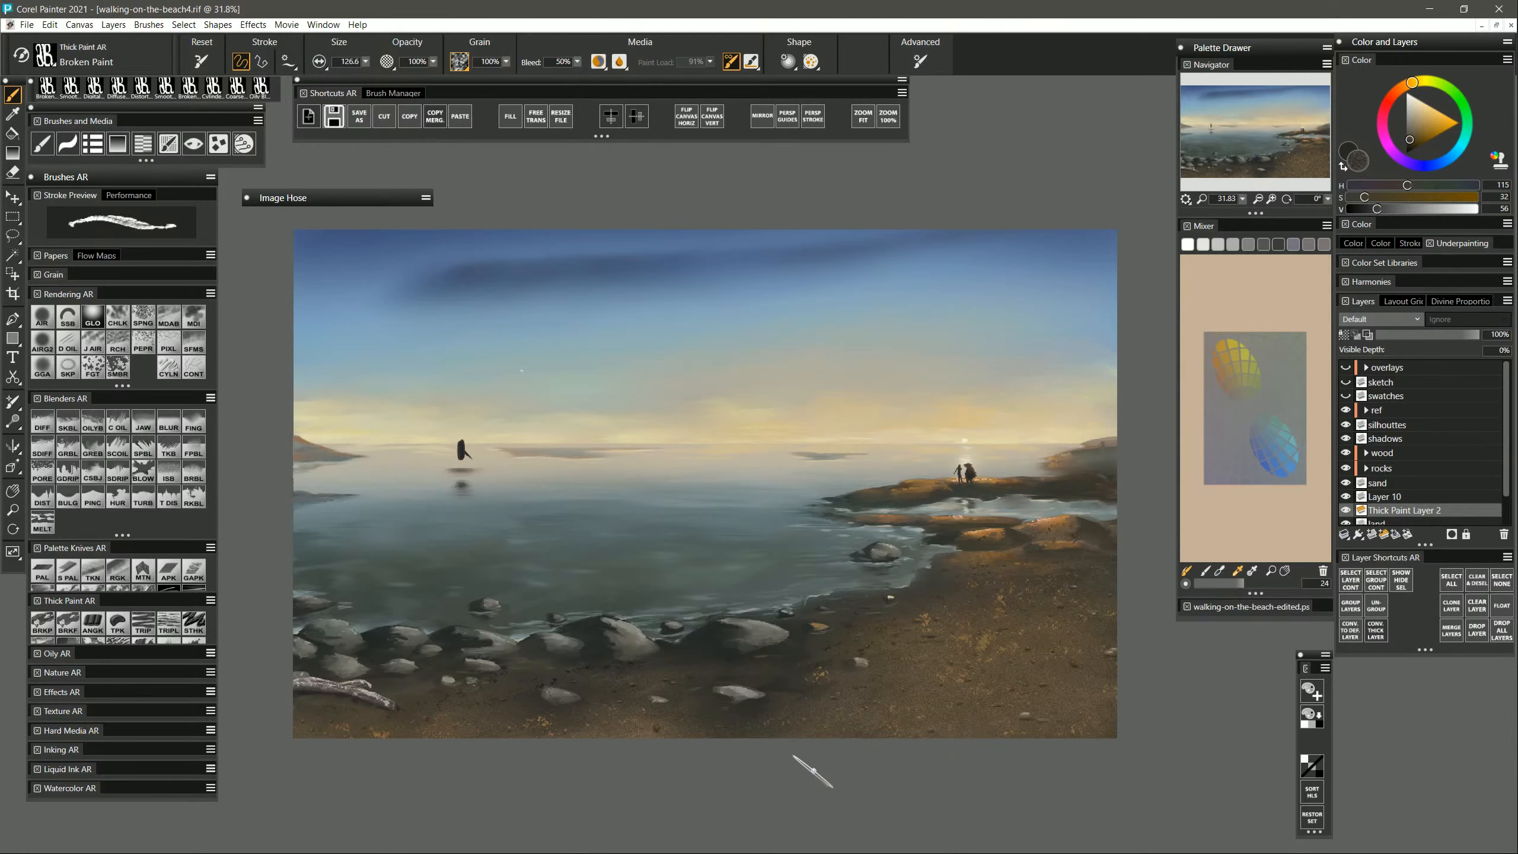
alt+click(611, 607)
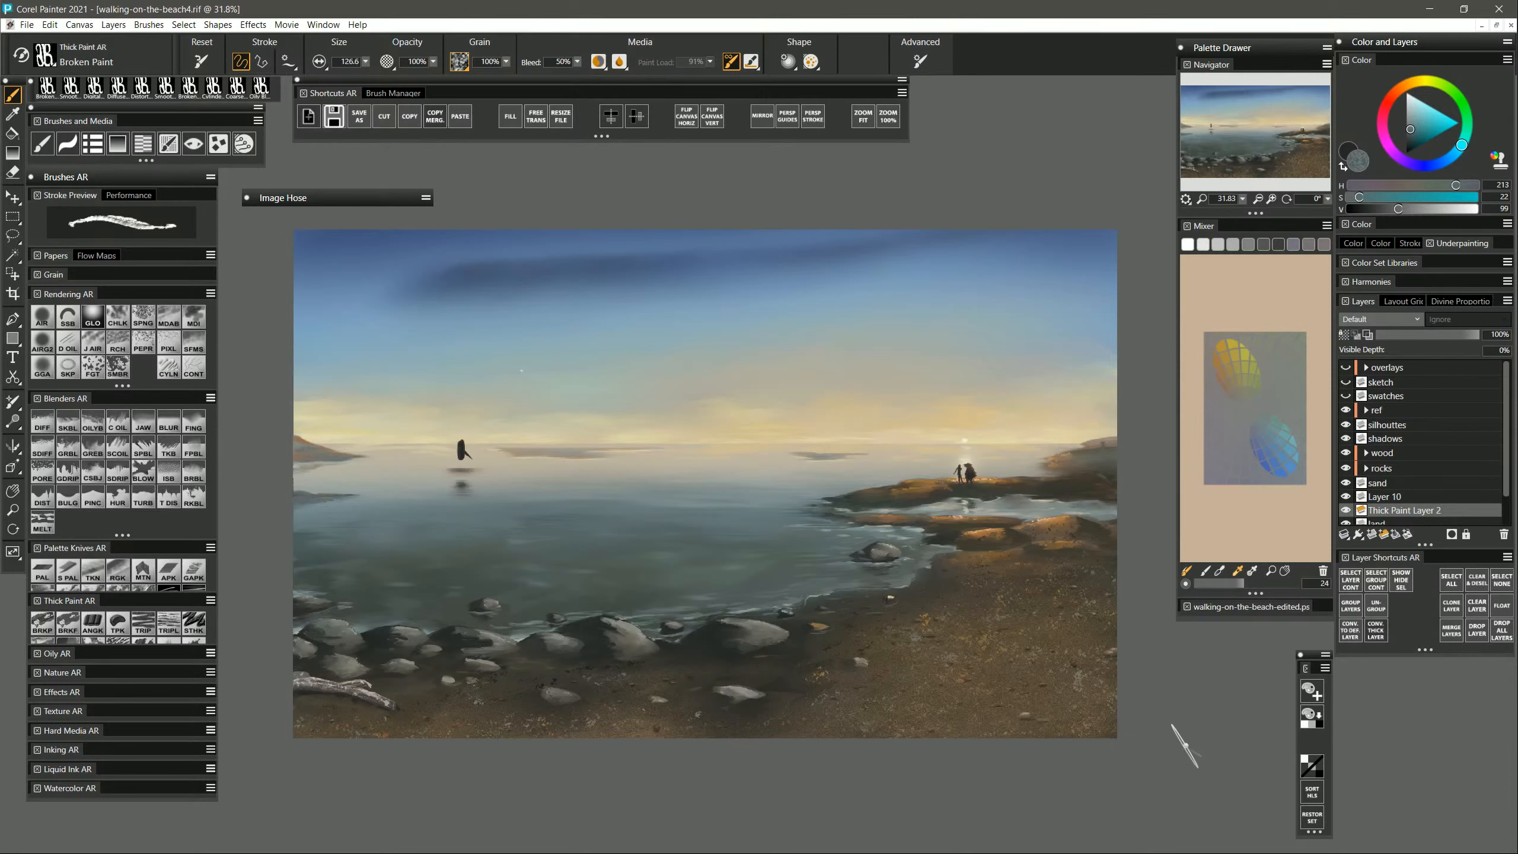
Set the composite method of Thick Paint Layer 2 to GelCover.
click(1379, 321)
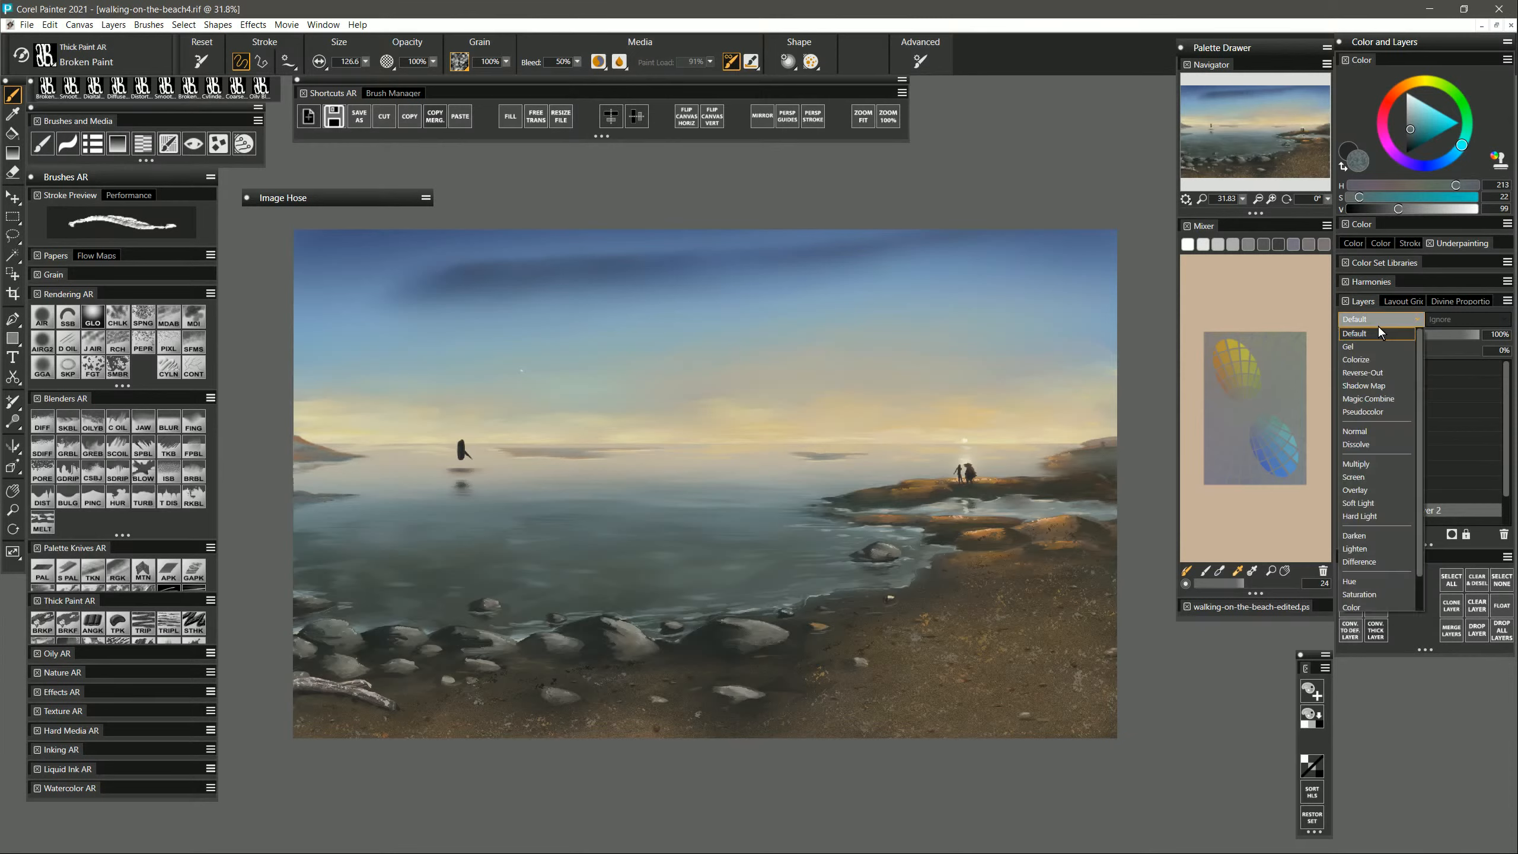
scroll(1418, 531, down, 3)
click(1407, 595)
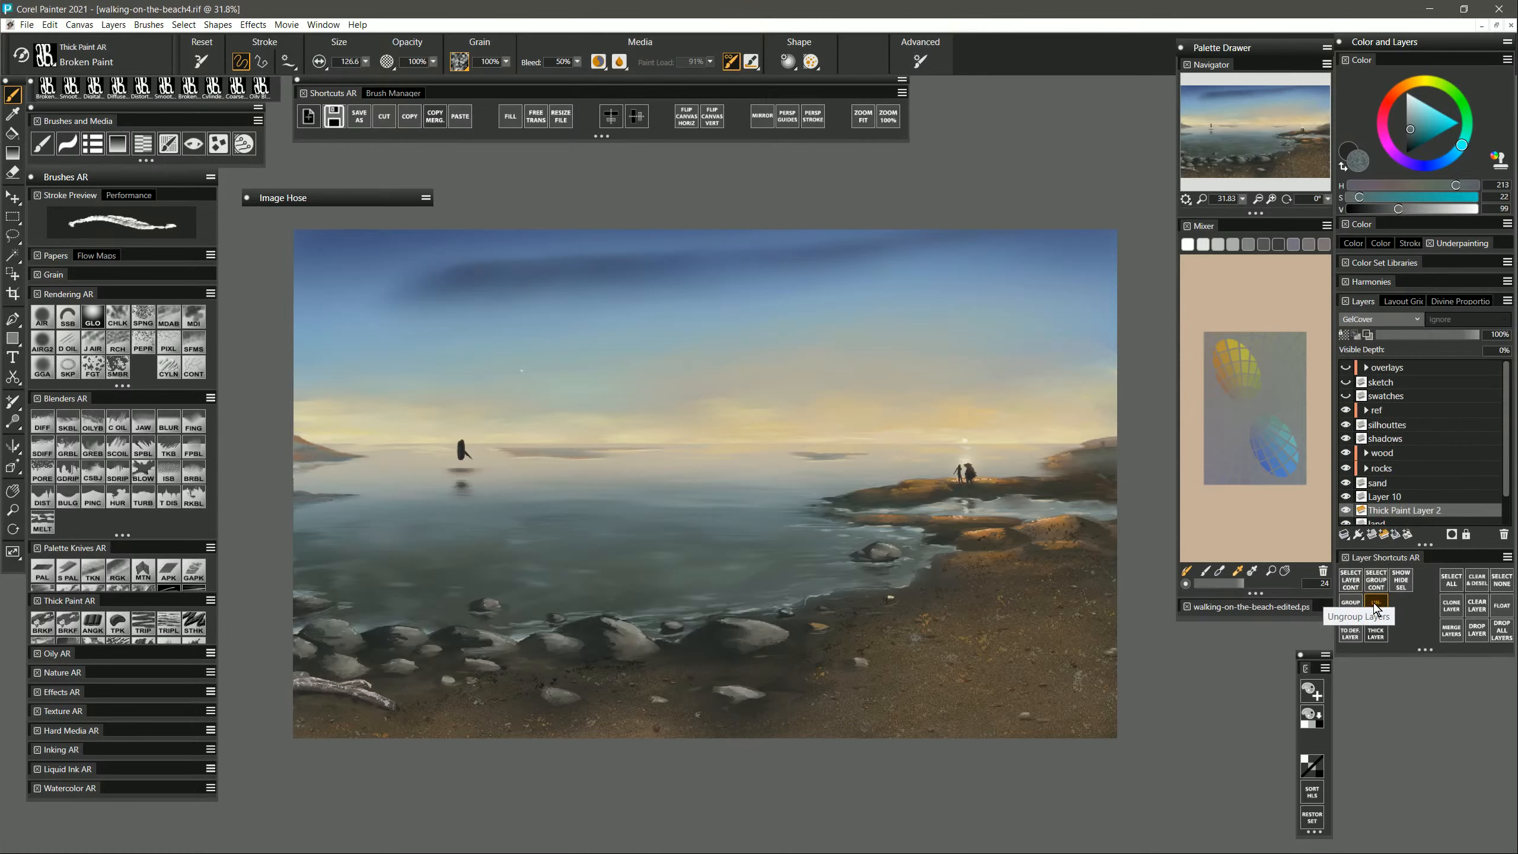
Try to soften the thick-paint texture on the orange rocks with the Diffuse Blur blender.
click(51, 420)
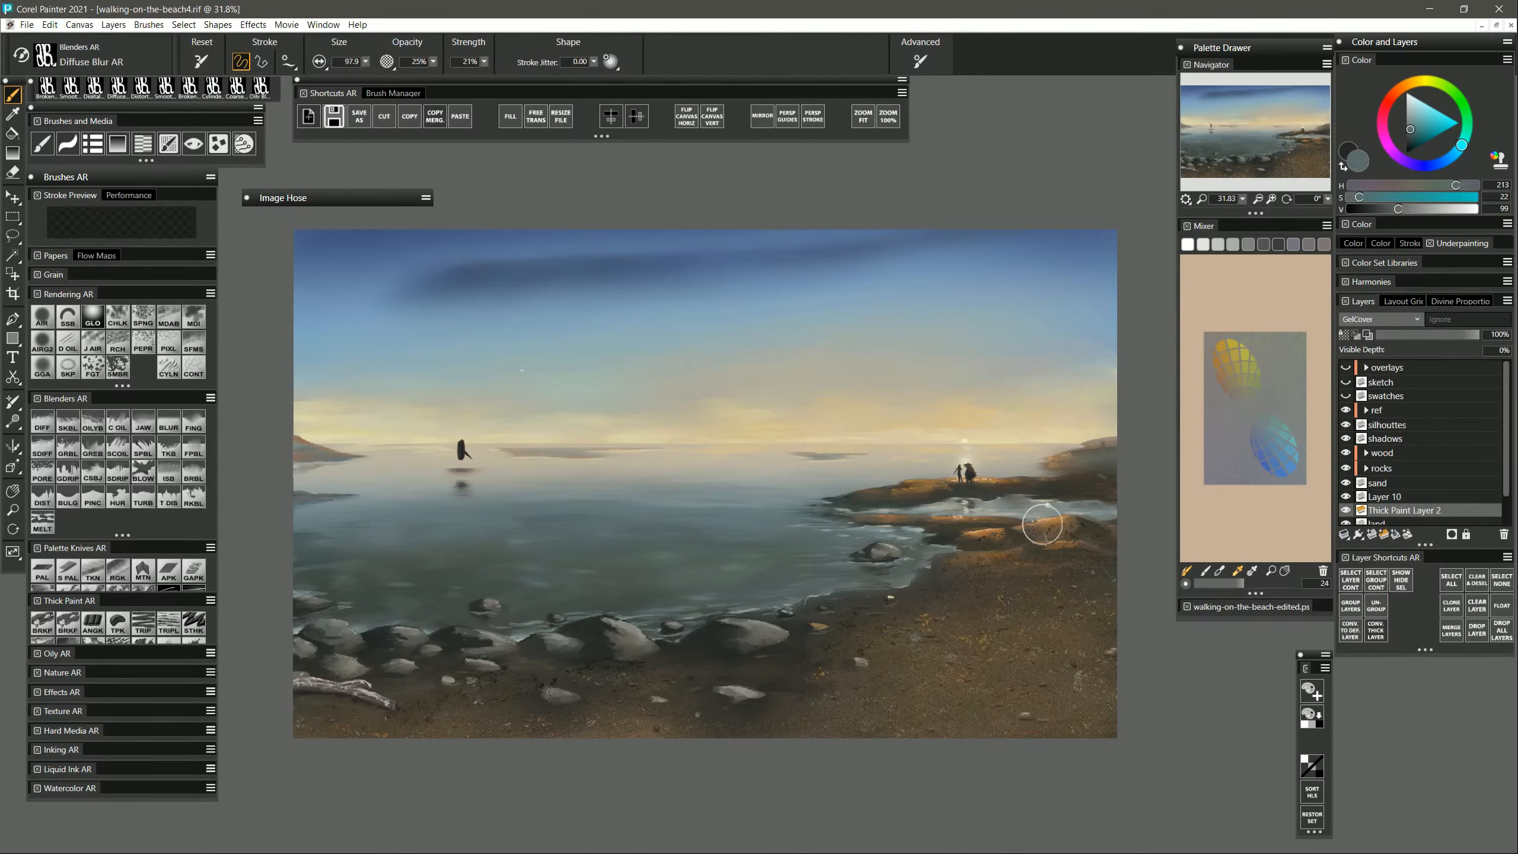
click(1013, 520)
click(1024, 452)
Convert Thick Paint Layer 2 to a default layer.
right_click(1376, 515)
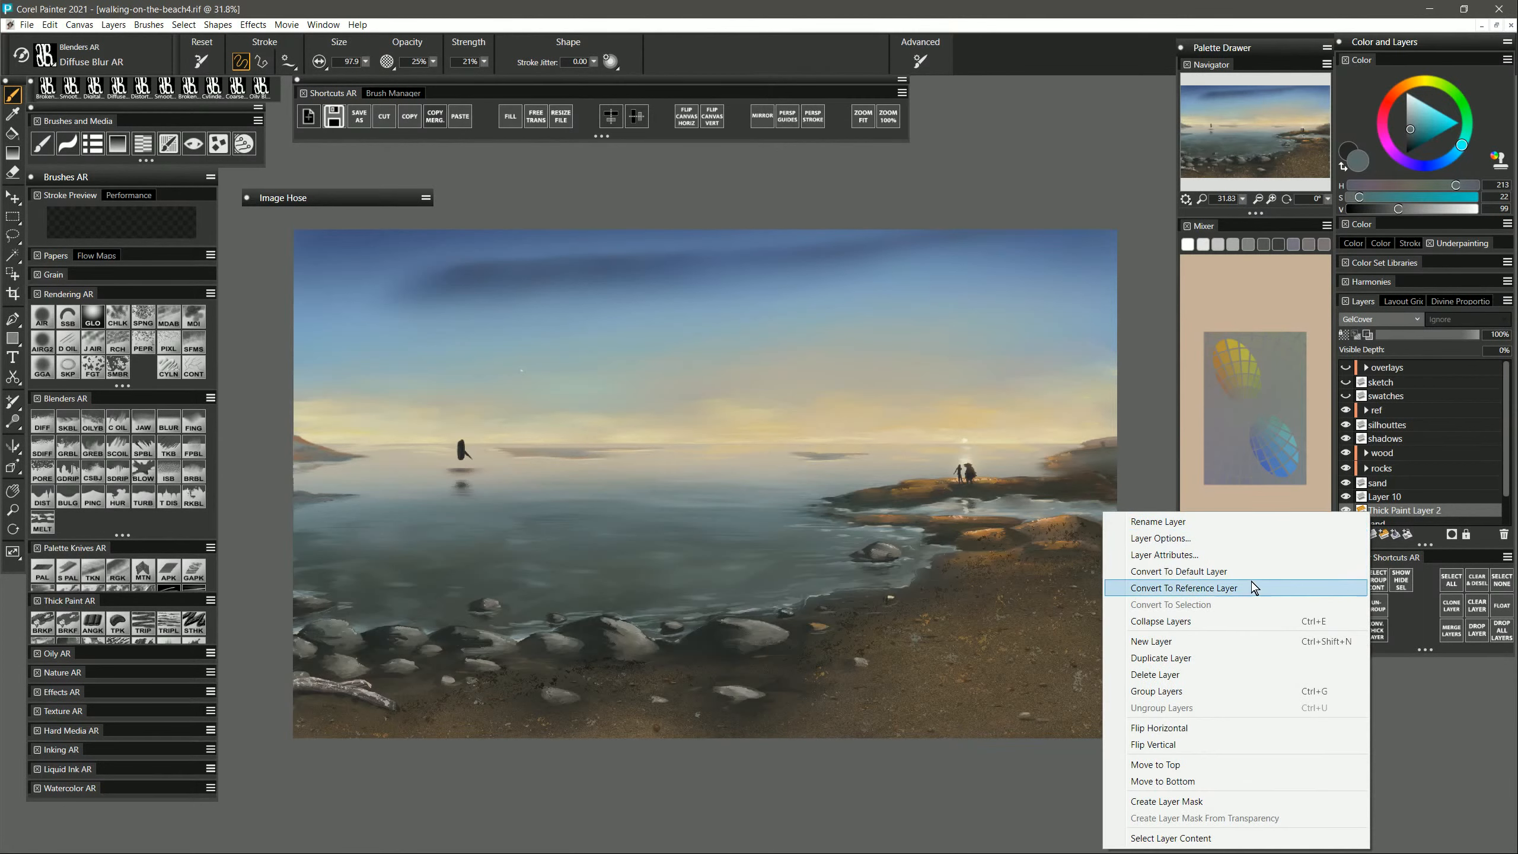
click(1160, 587)
scroll(1384, 512, down, 1)
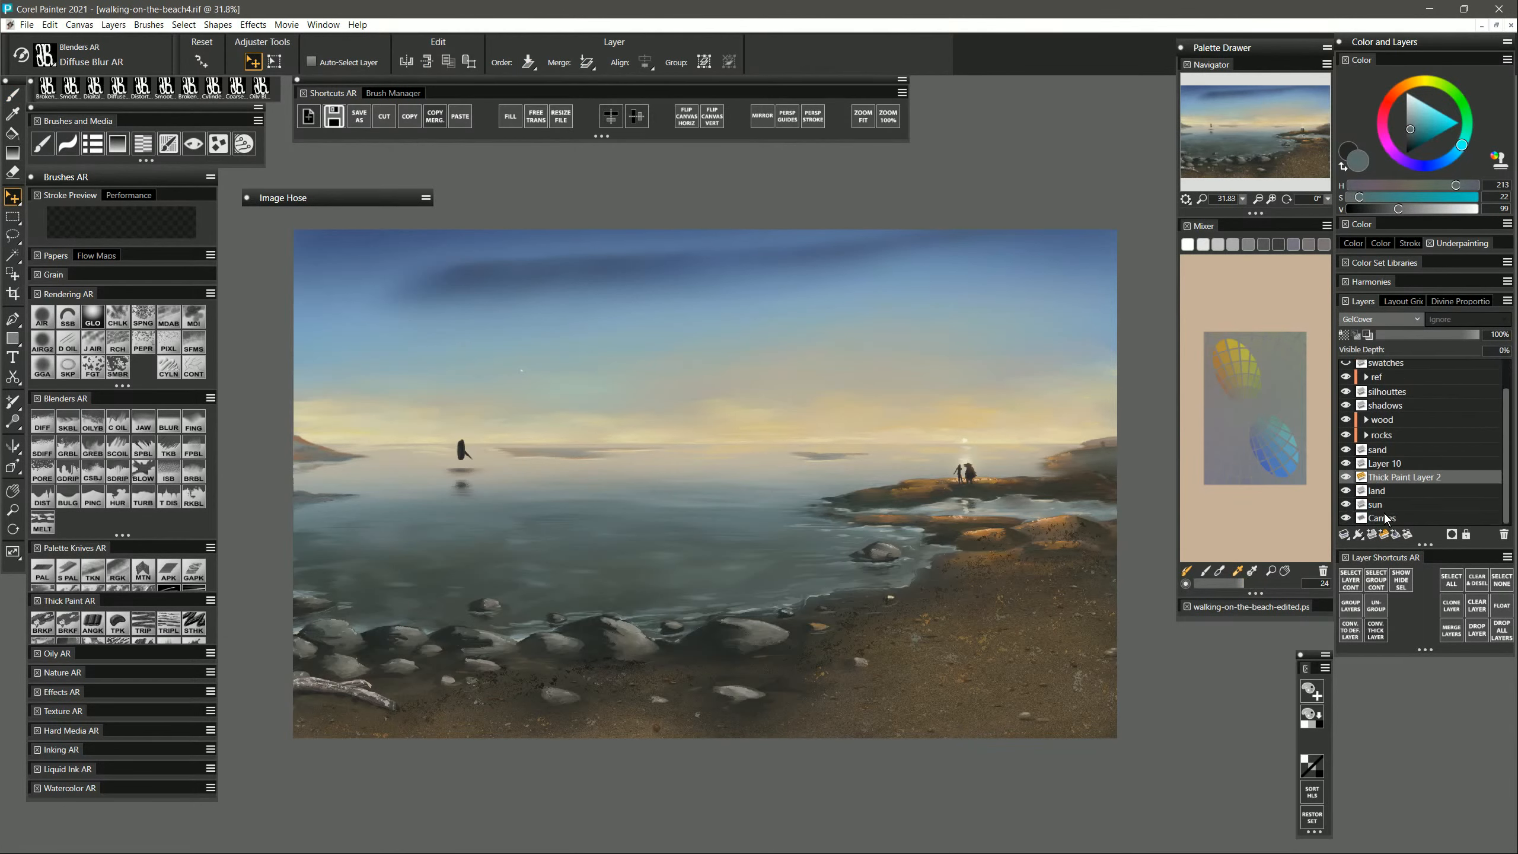
right_click(1394, 478)
click(1255, 537)
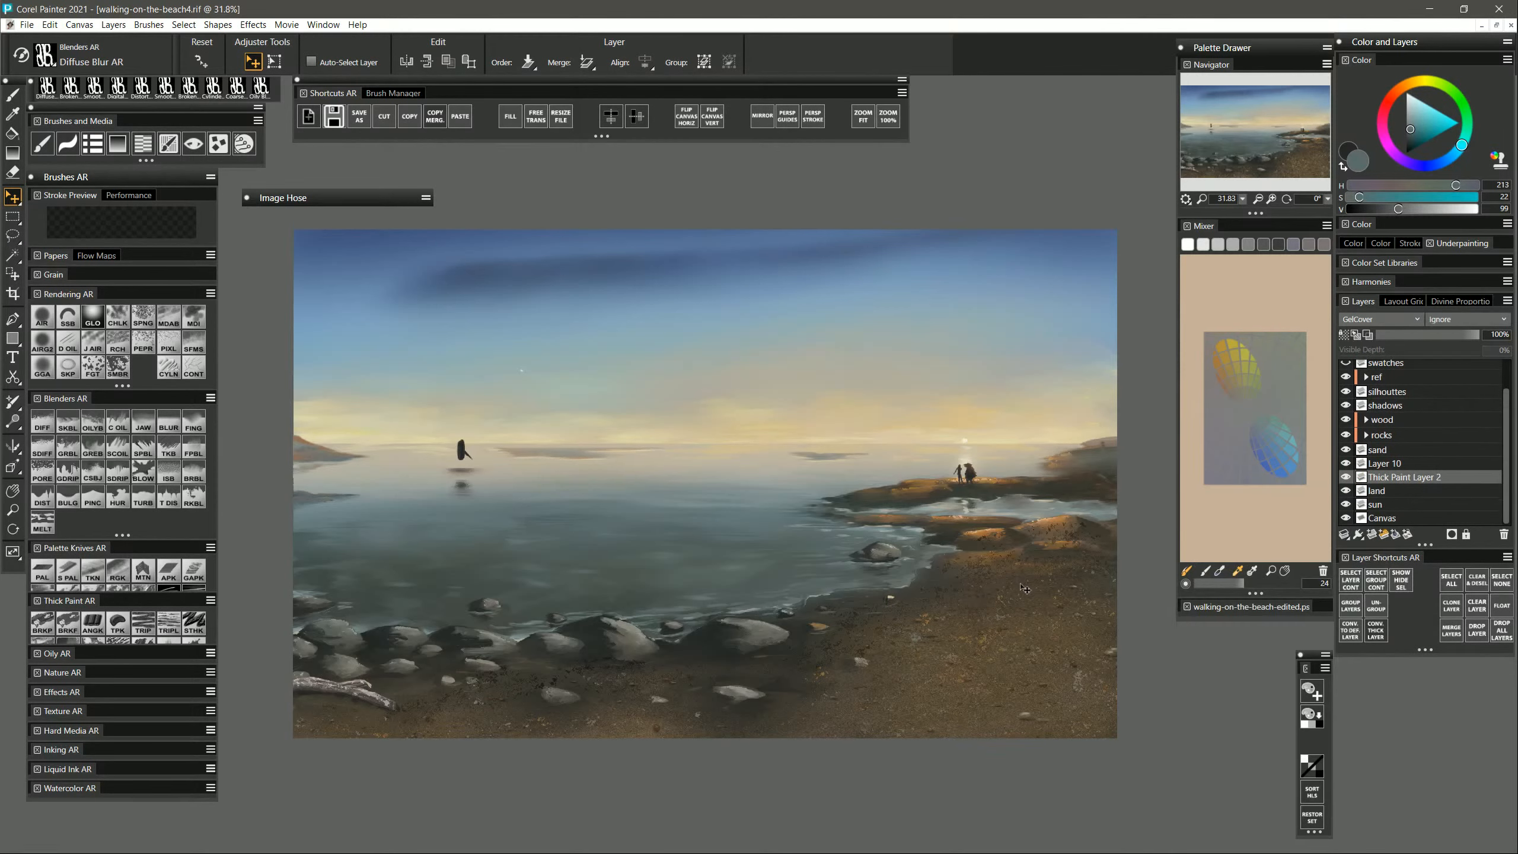
Reduce the Diffuse Blur brush size to 66.6 and adjust the opacity of Thick Paint Layer 2.
key(b)
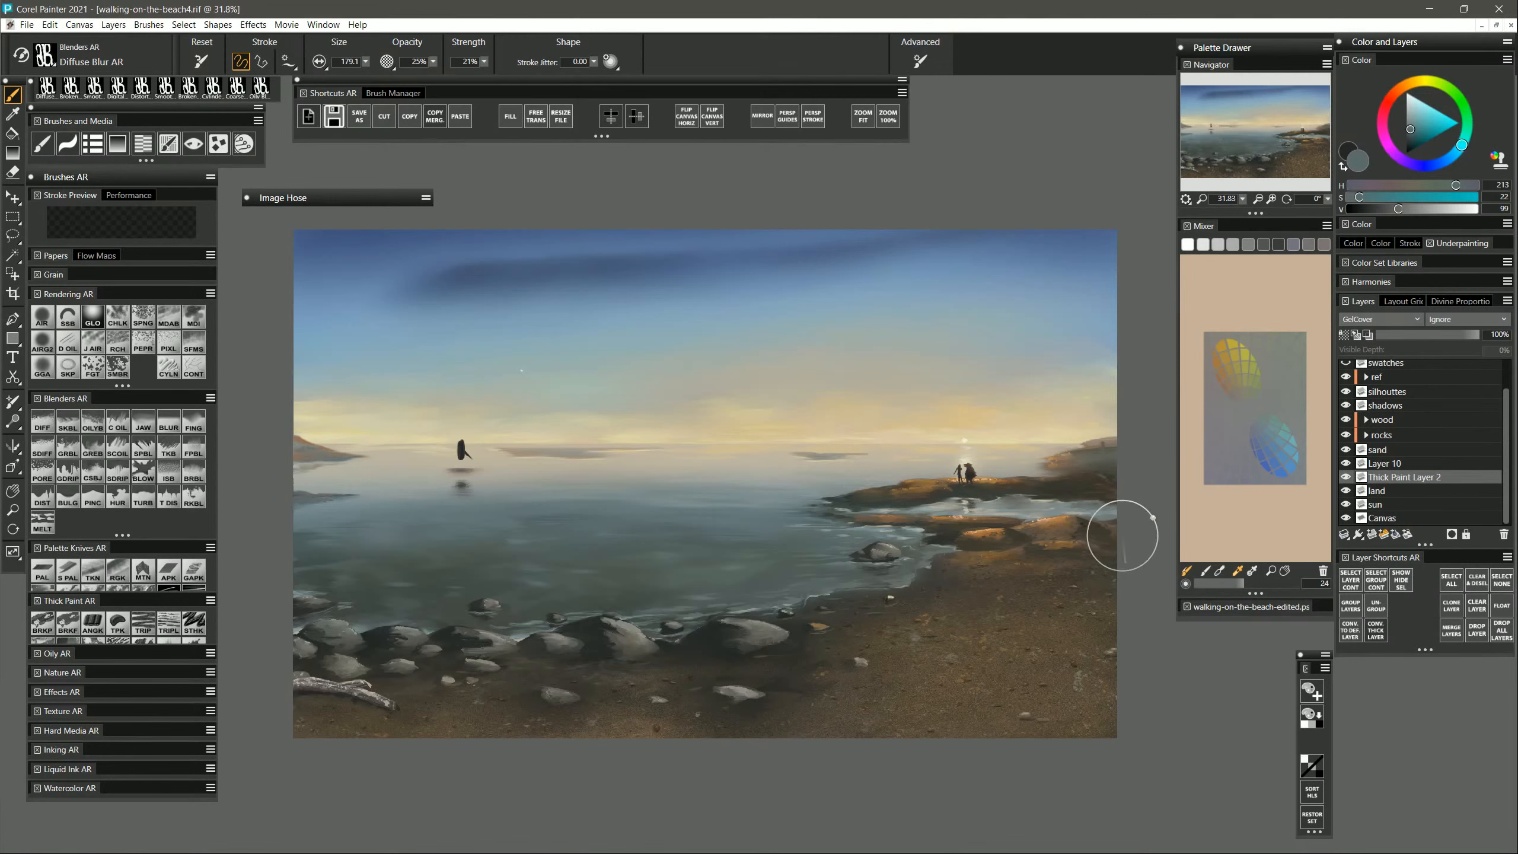
key(bracketleft)
drag(1421, 335, 1473, 337)
Create a new layer above the wood group and name it glow.
click(1395, 420)
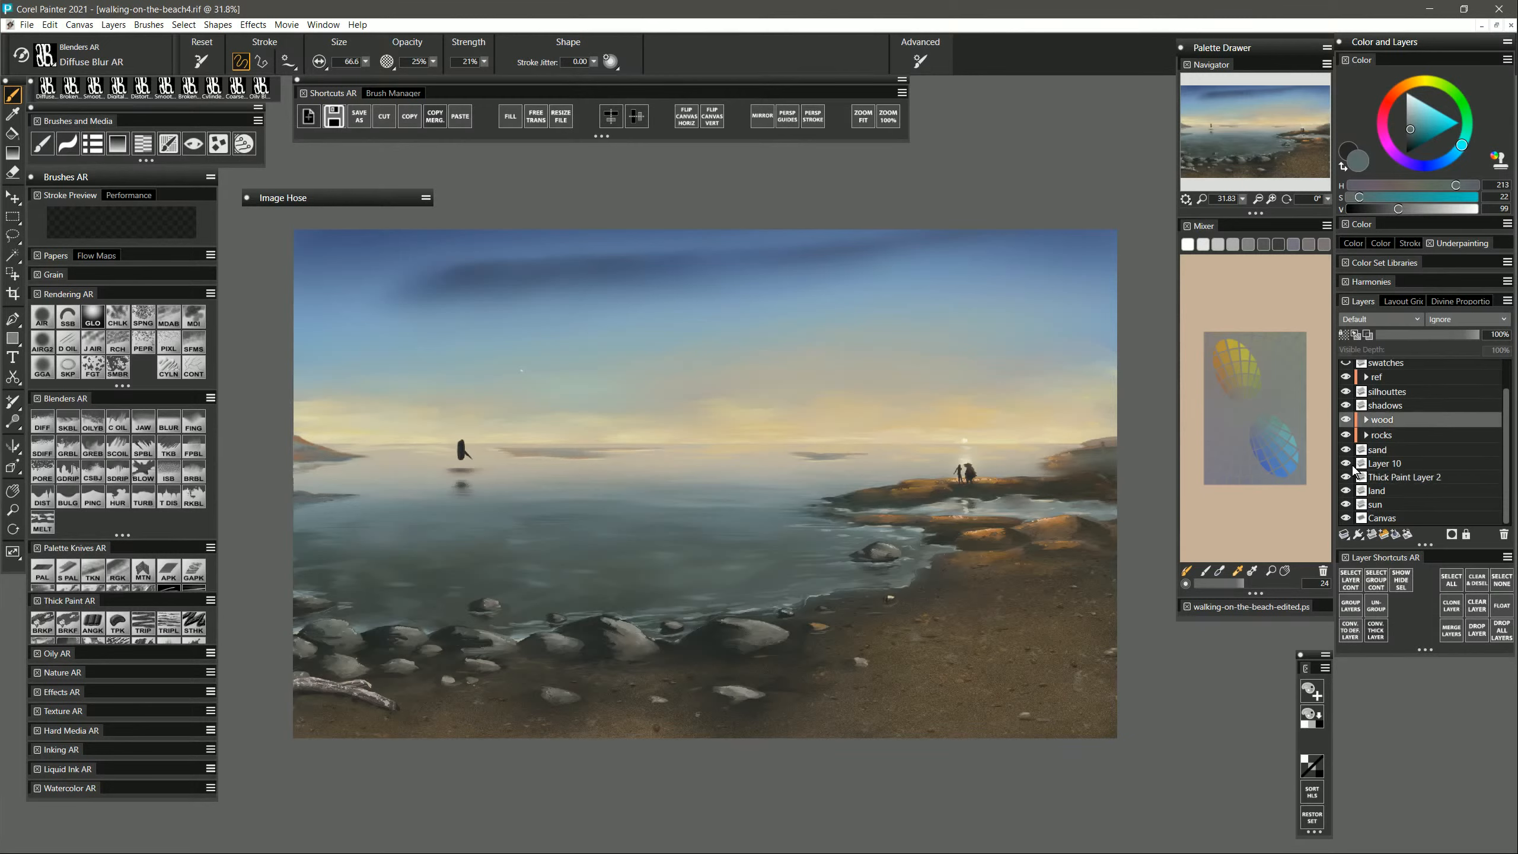
click(1388, 465)
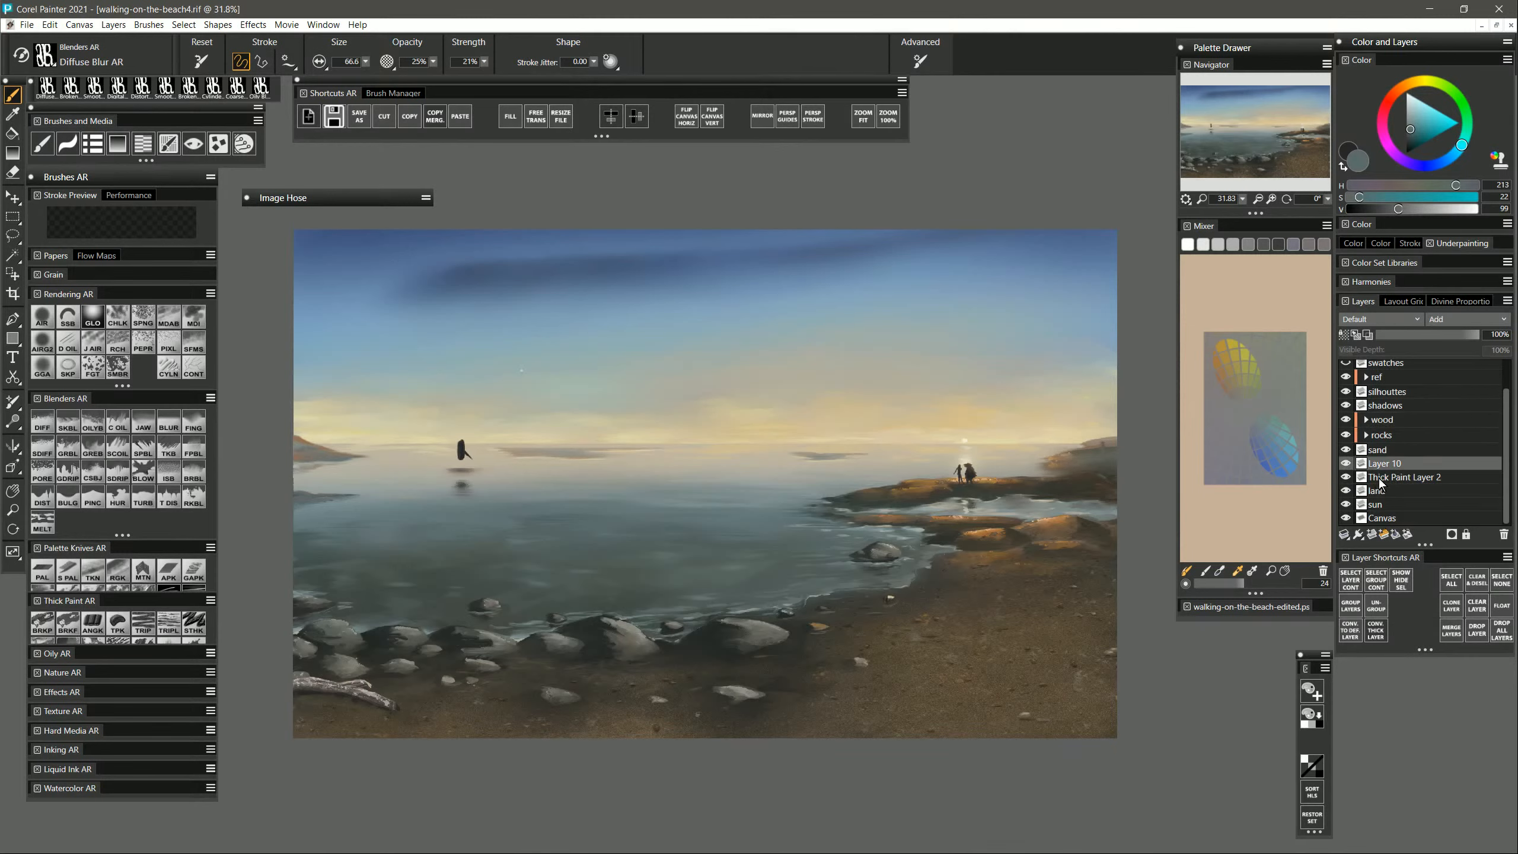
click(1397, 396)
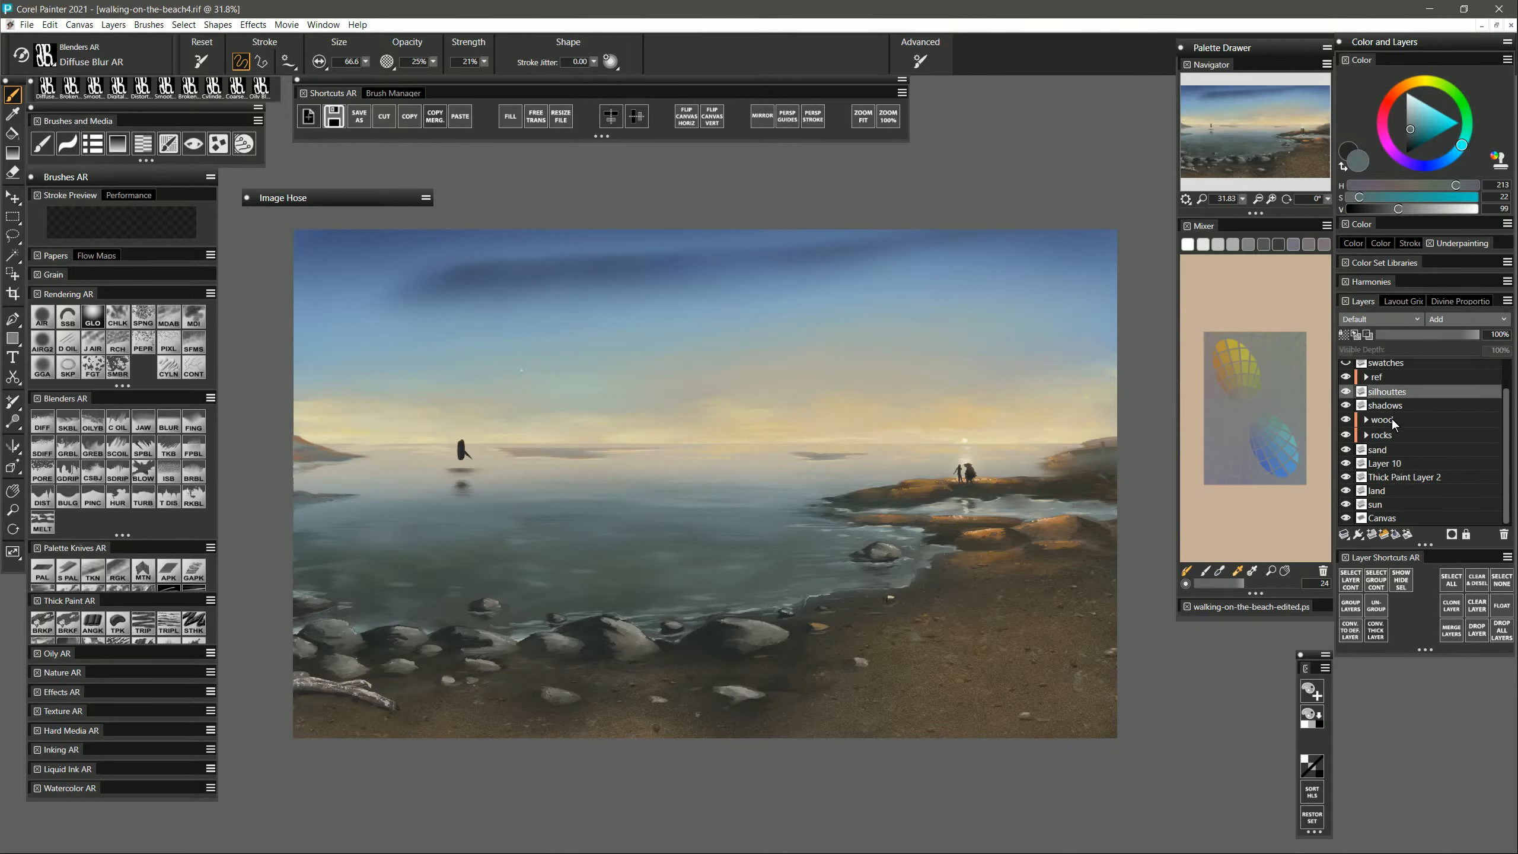
click(1392, 420)
click(1372, 533)
double_click(1385, 420)
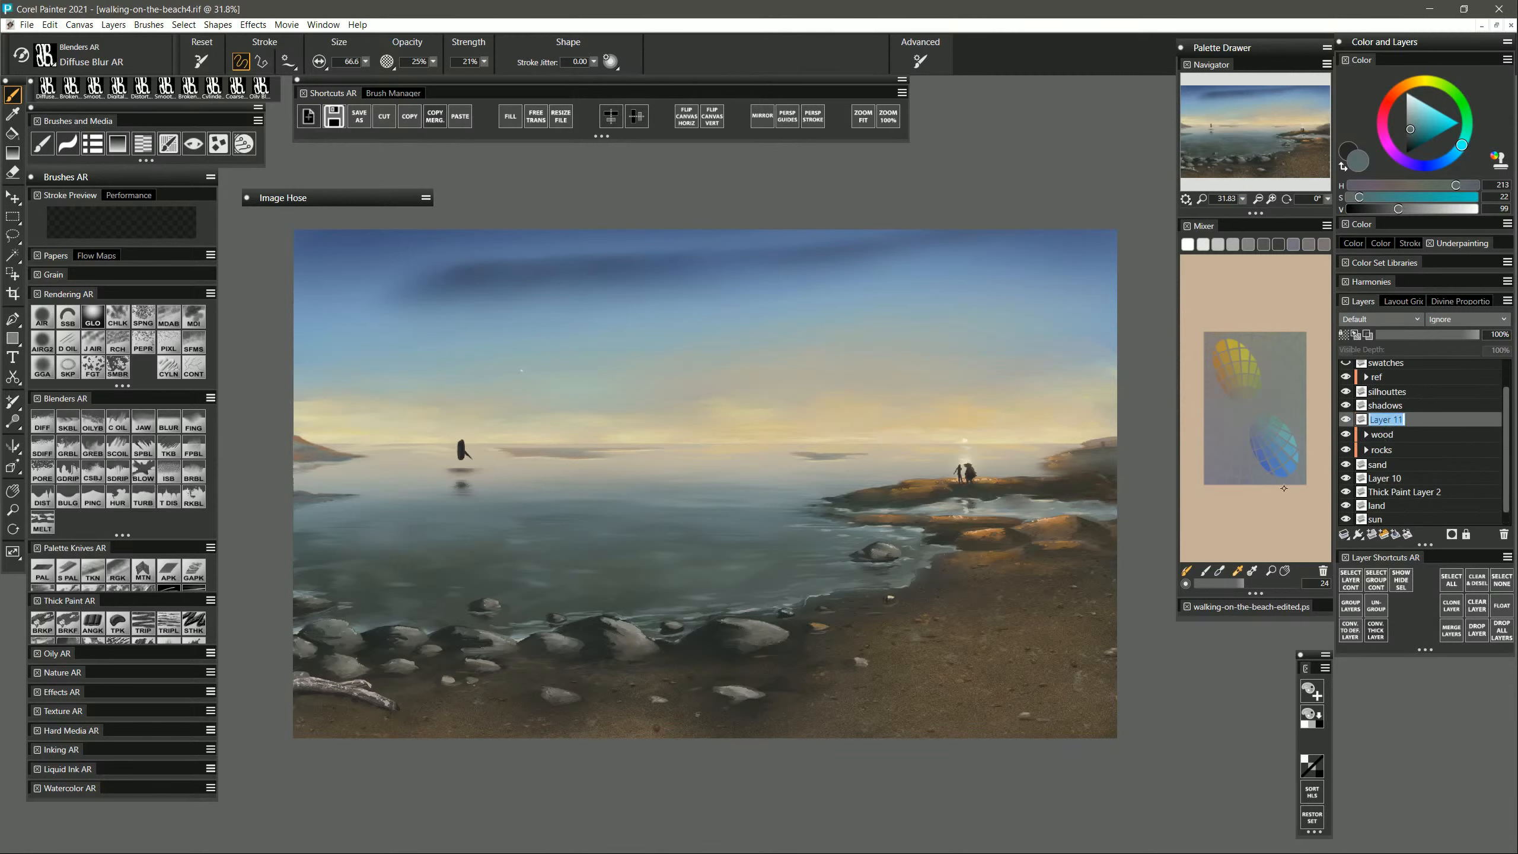
text(glow)
key(Return)
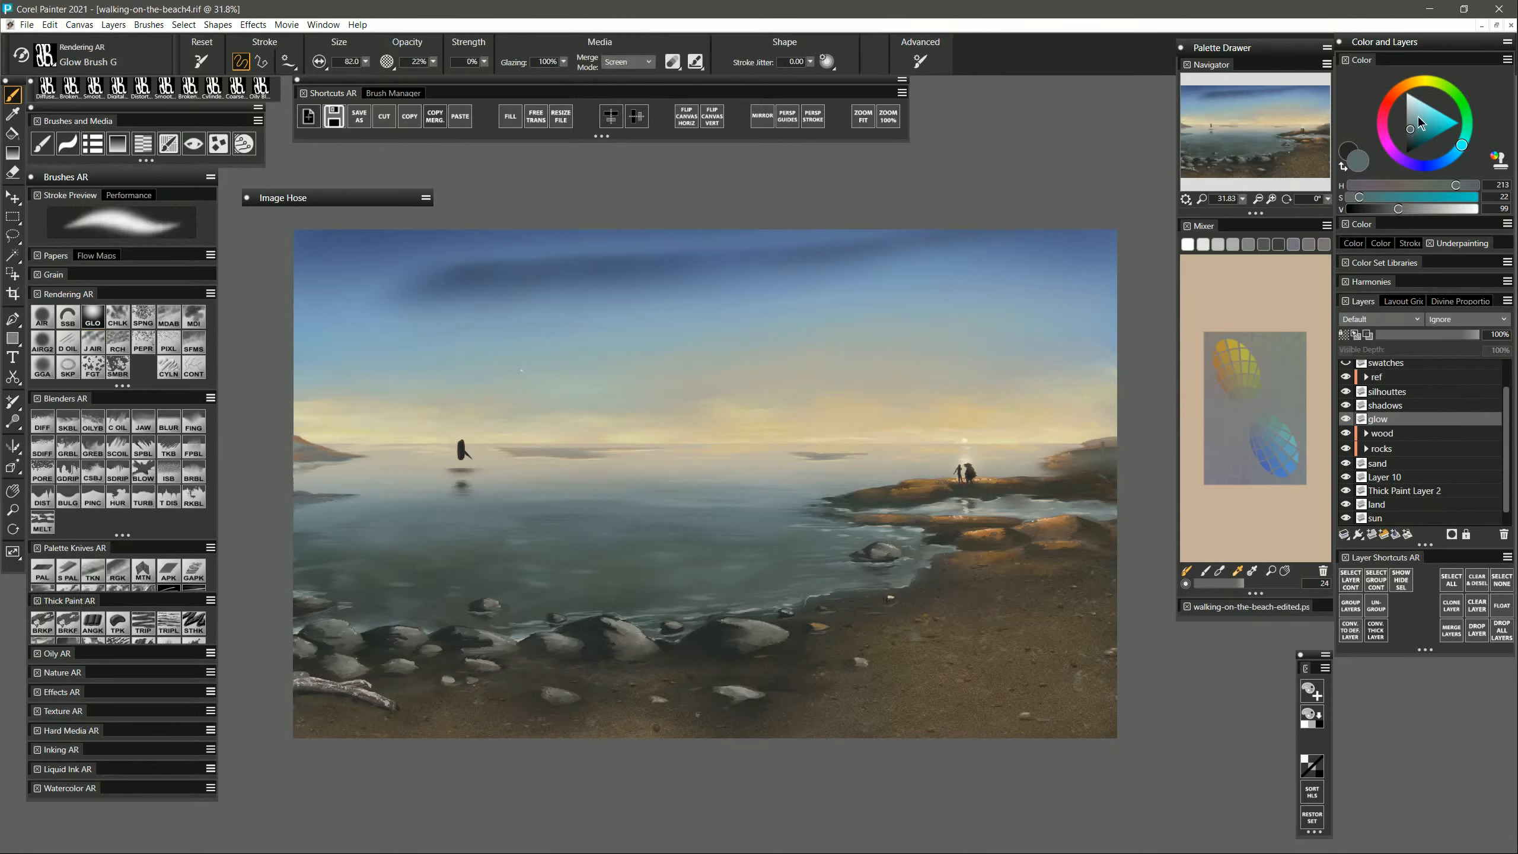
Paint soft light on the small shoreline pebble and around the sun with the Glow Brush, using colors sampled there.
drag(1411, 129, 1381, 52)
drag(899, 584, 892, 596)
click(889, 597)
alt+click(893, 598)
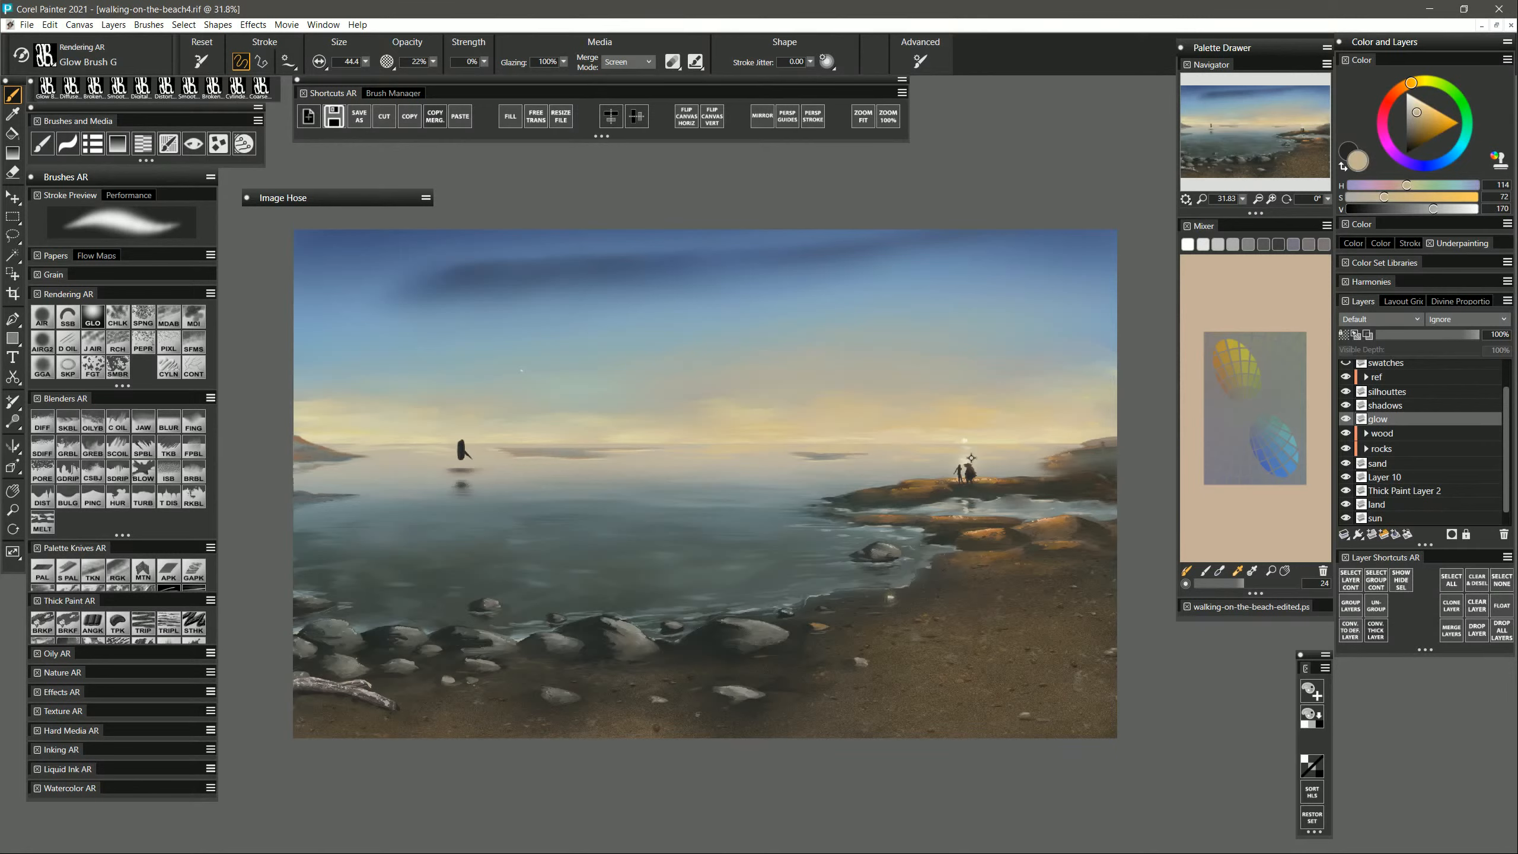
alt+click(964, 438)
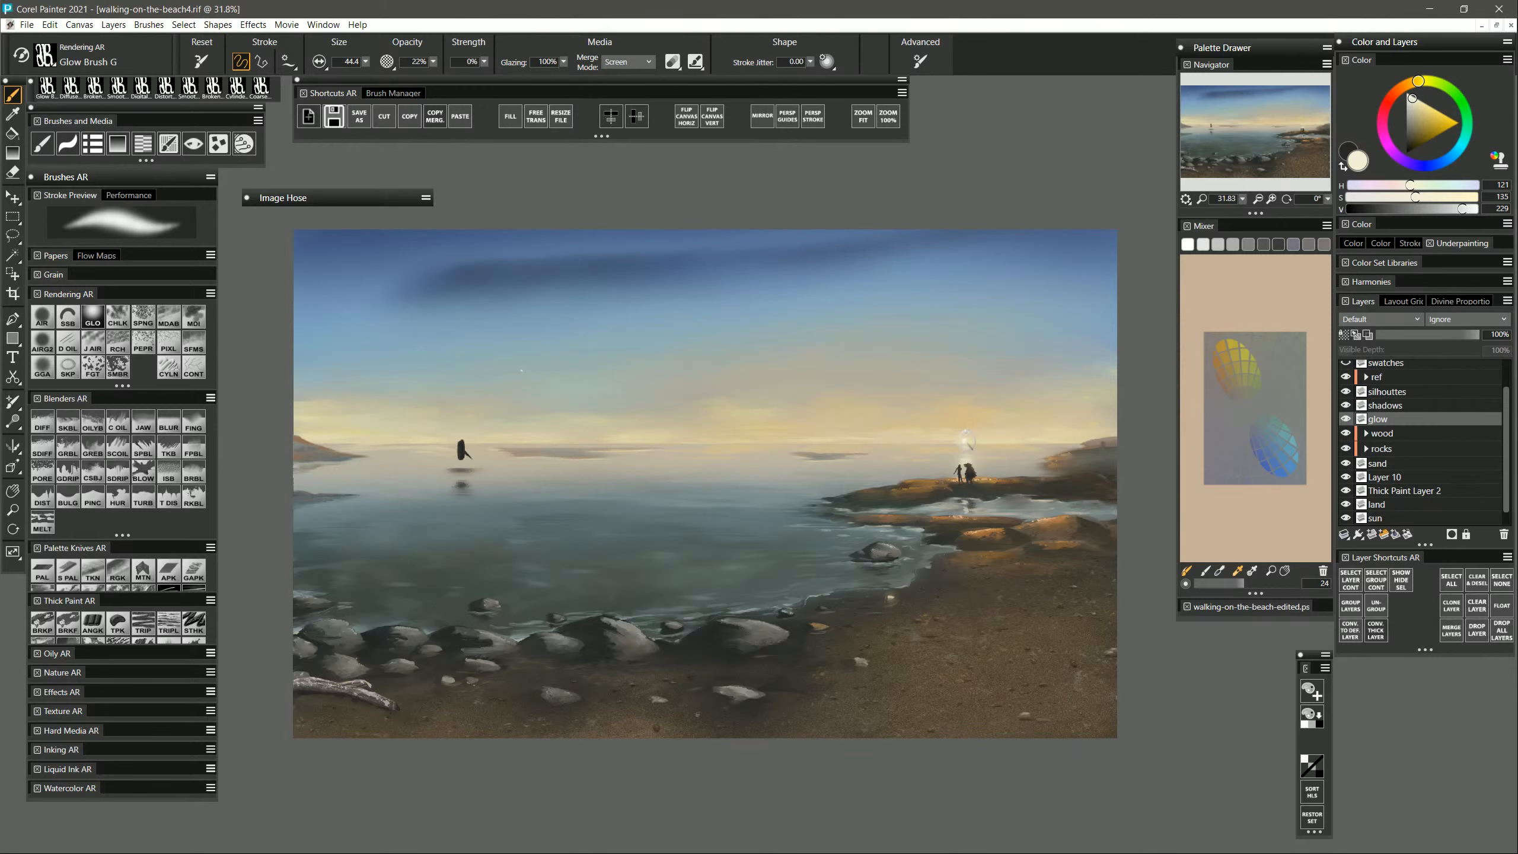
drag(979, 436, 975, 456)
alt+click(967, 472)
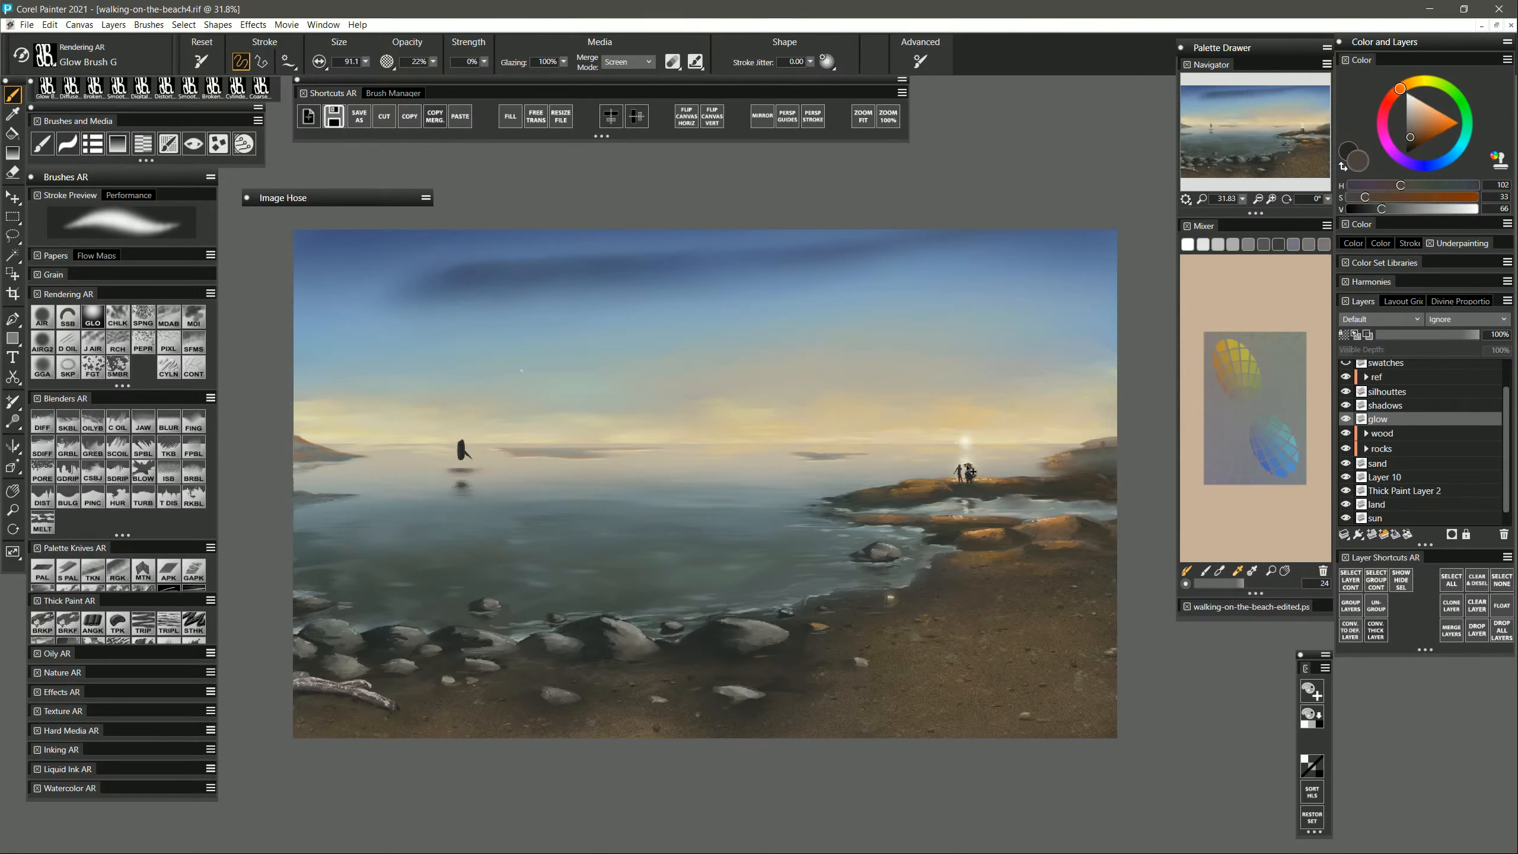
Set the glow layer's composite method to Screen, brighten the sun with sampled sky yellow, and move the layer above silhouttes.
click(1381, 319)
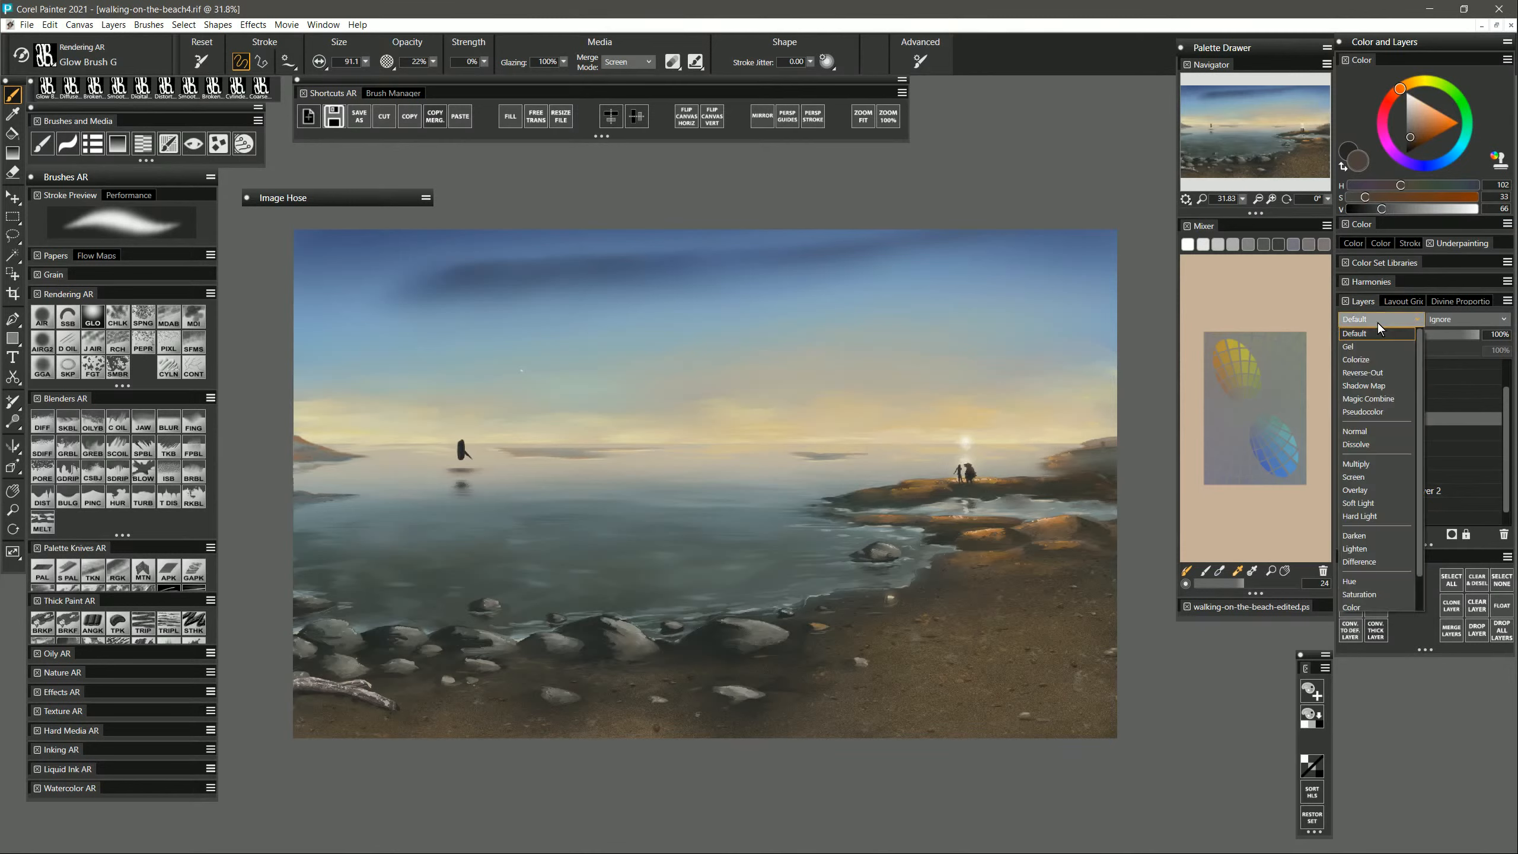
click(1366, 481)
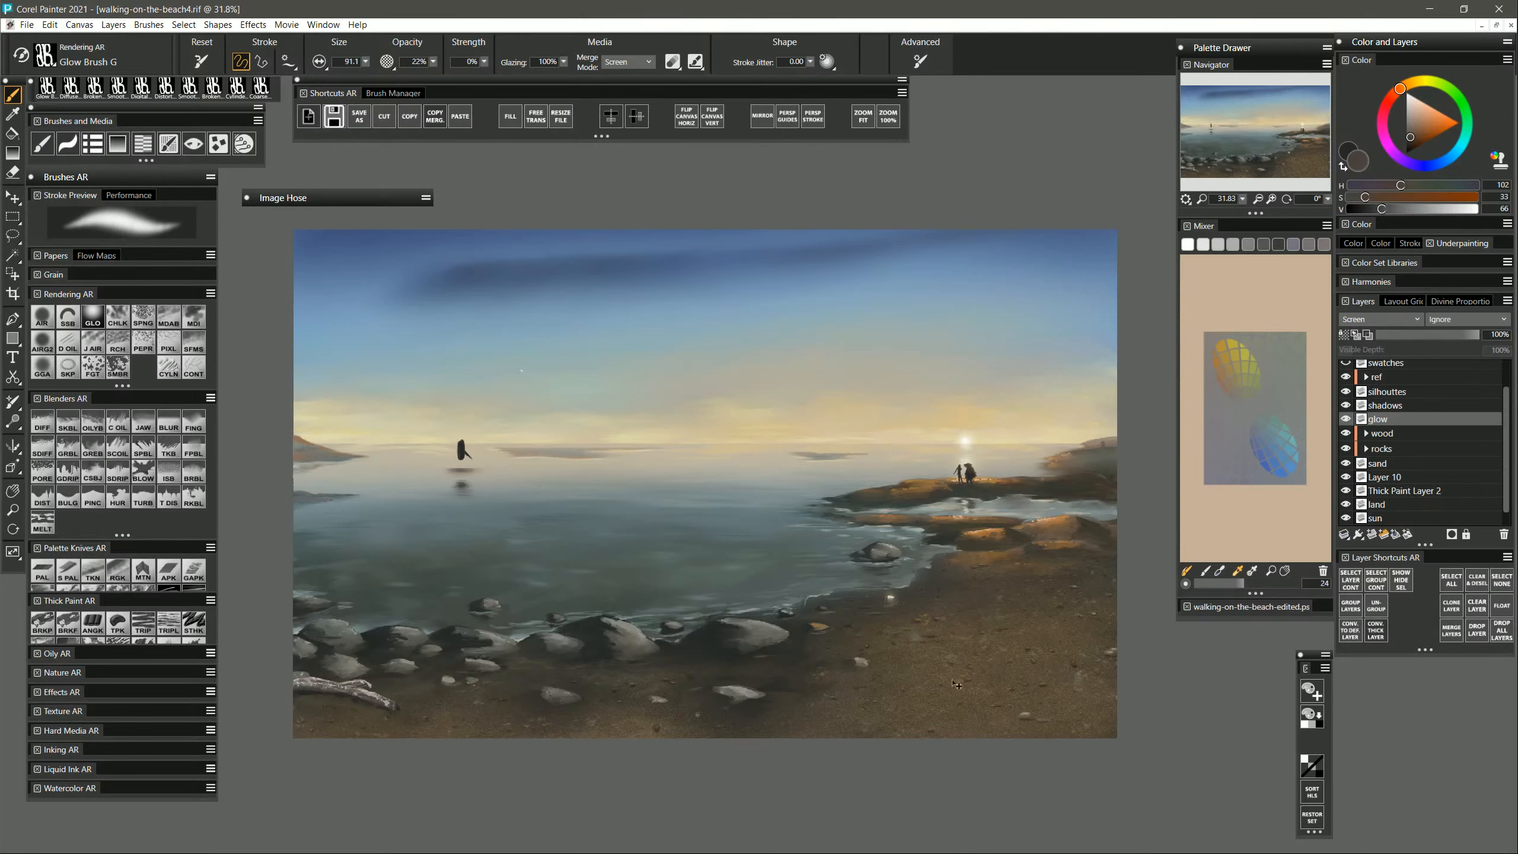
alt+click(966, 416)
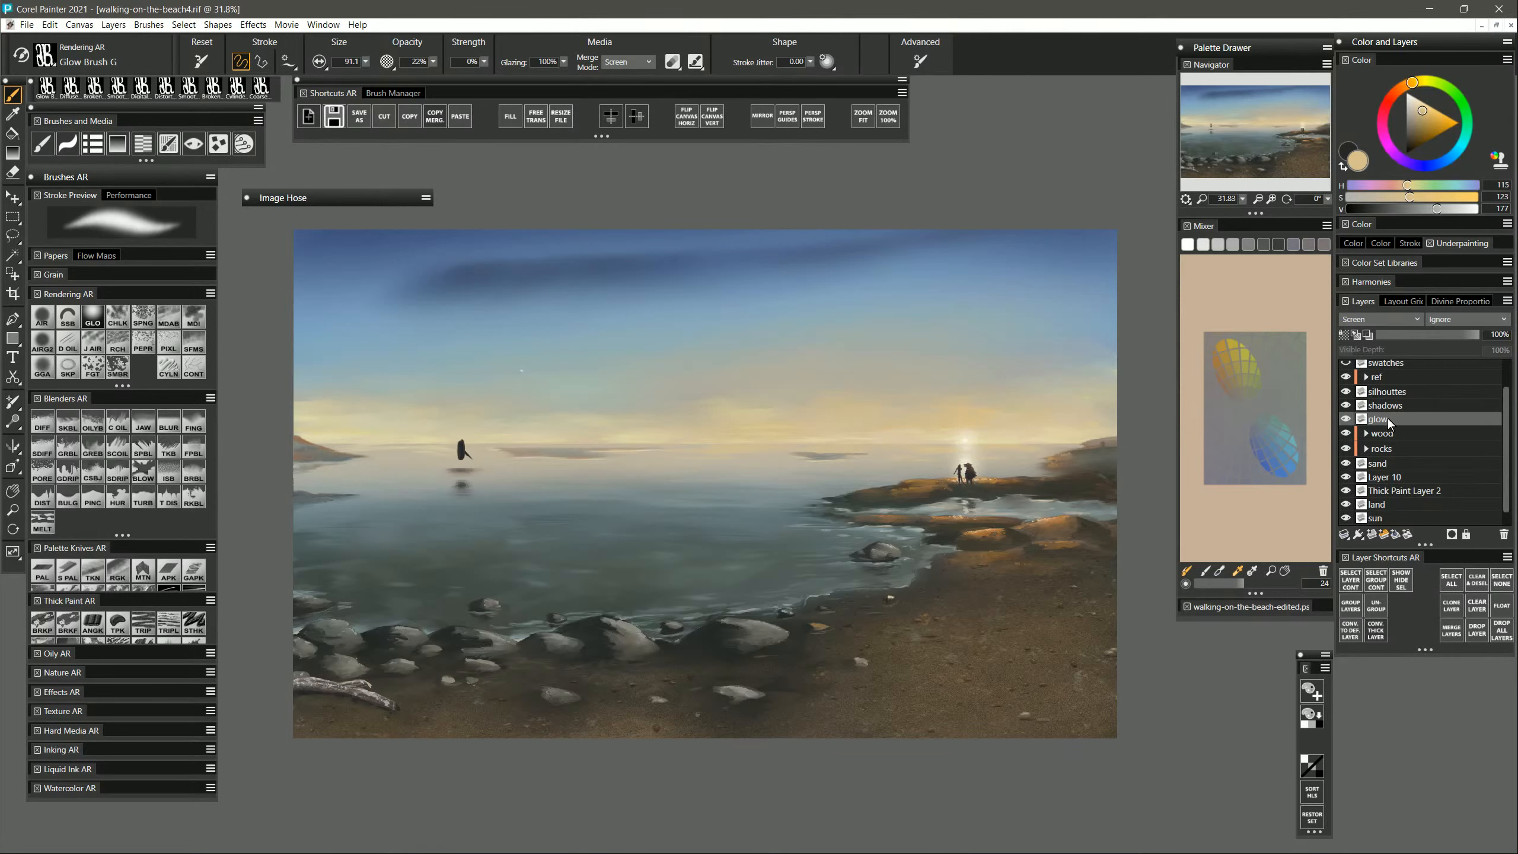
drag(1390, 423, 1380, 386)
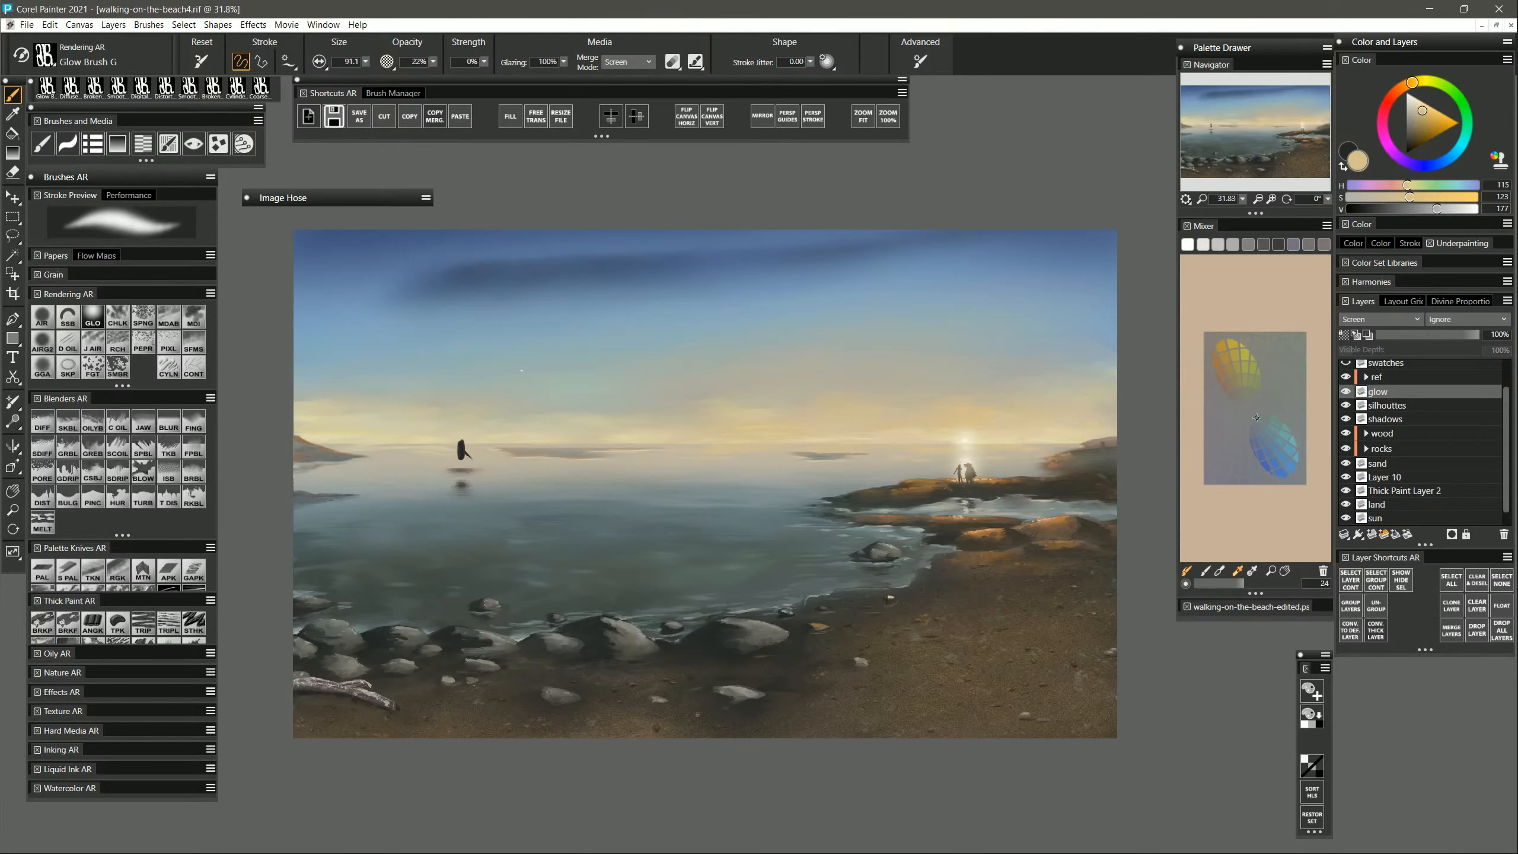
Dab warm glow highlights on the sun's reflection in the water below the couple and on the shoreline pebble.
drag(972, 498, 964, 502)
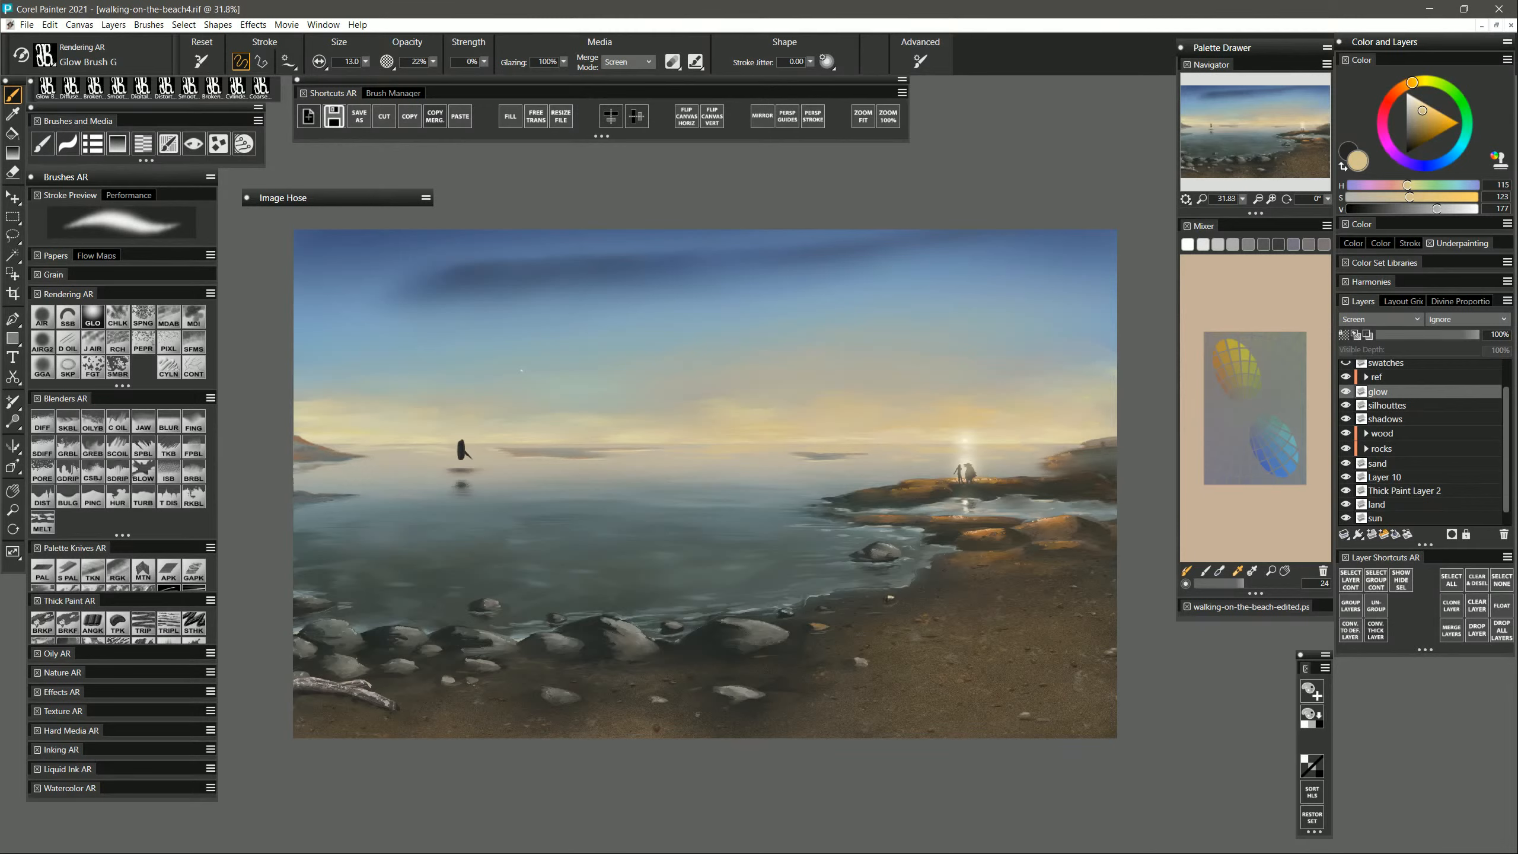
drag(964, 503, 972, 507)
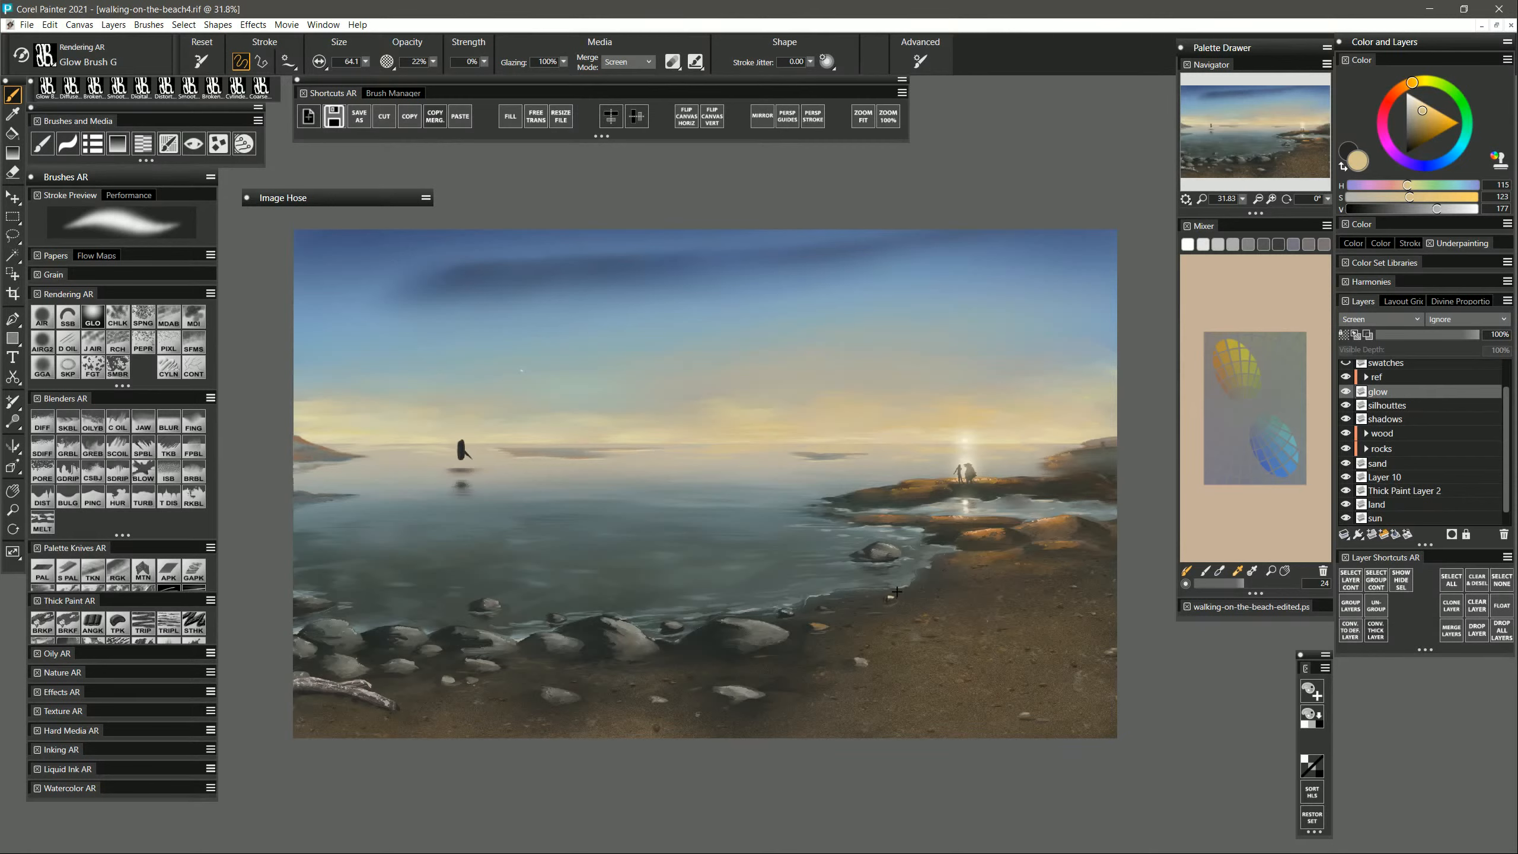
drag(897, 591, 889, 596)
Try a broad glow over the sun, the couple and the nearby beach with orange-brown tones, then undo the strokes.
click(1225, 385)
drag(992, 450, 1061, 452)
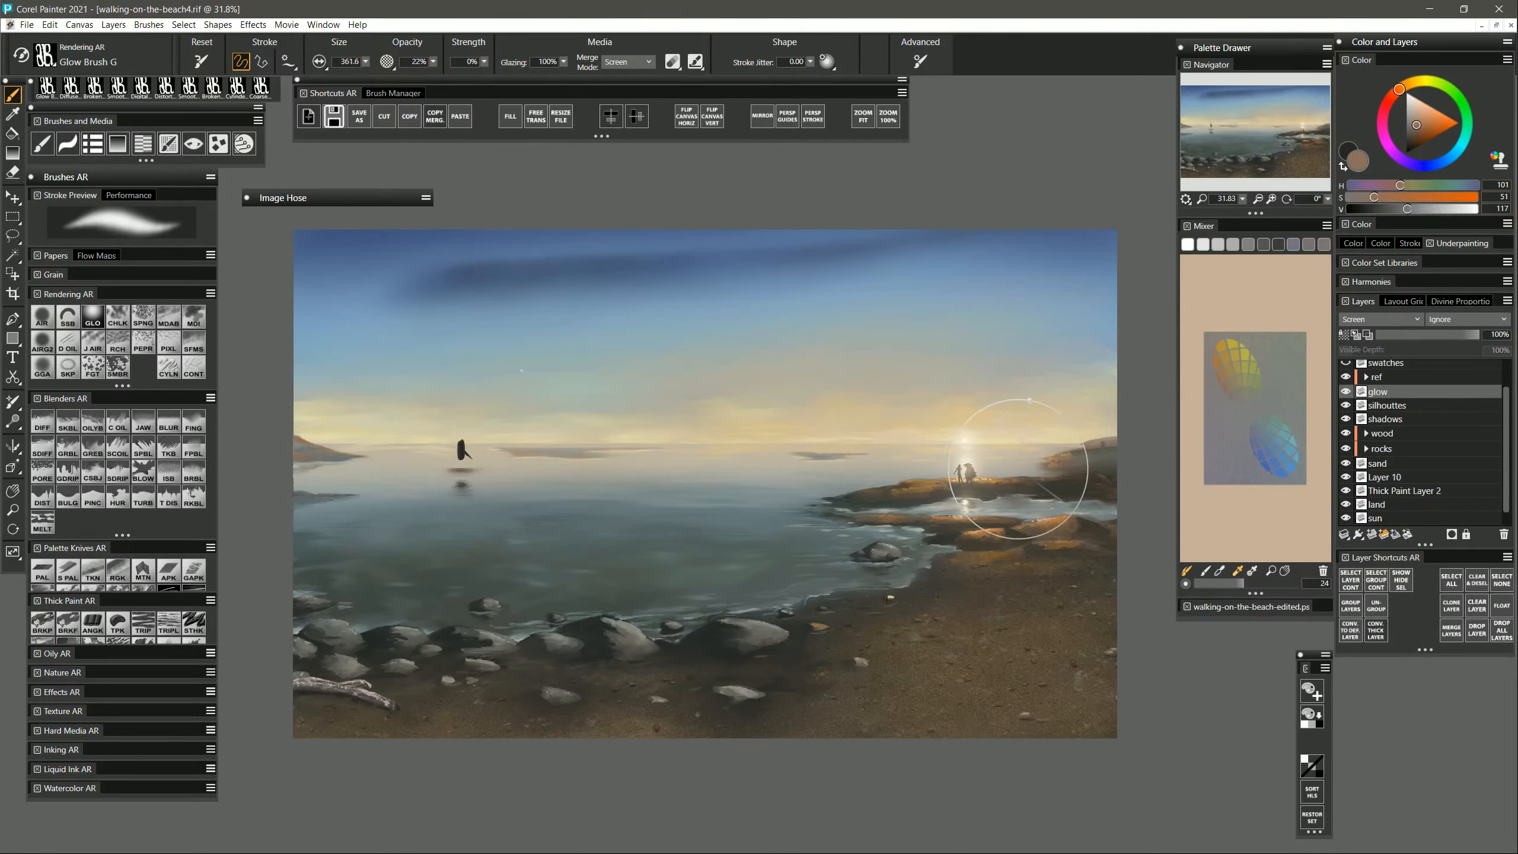
click(1415, 149)
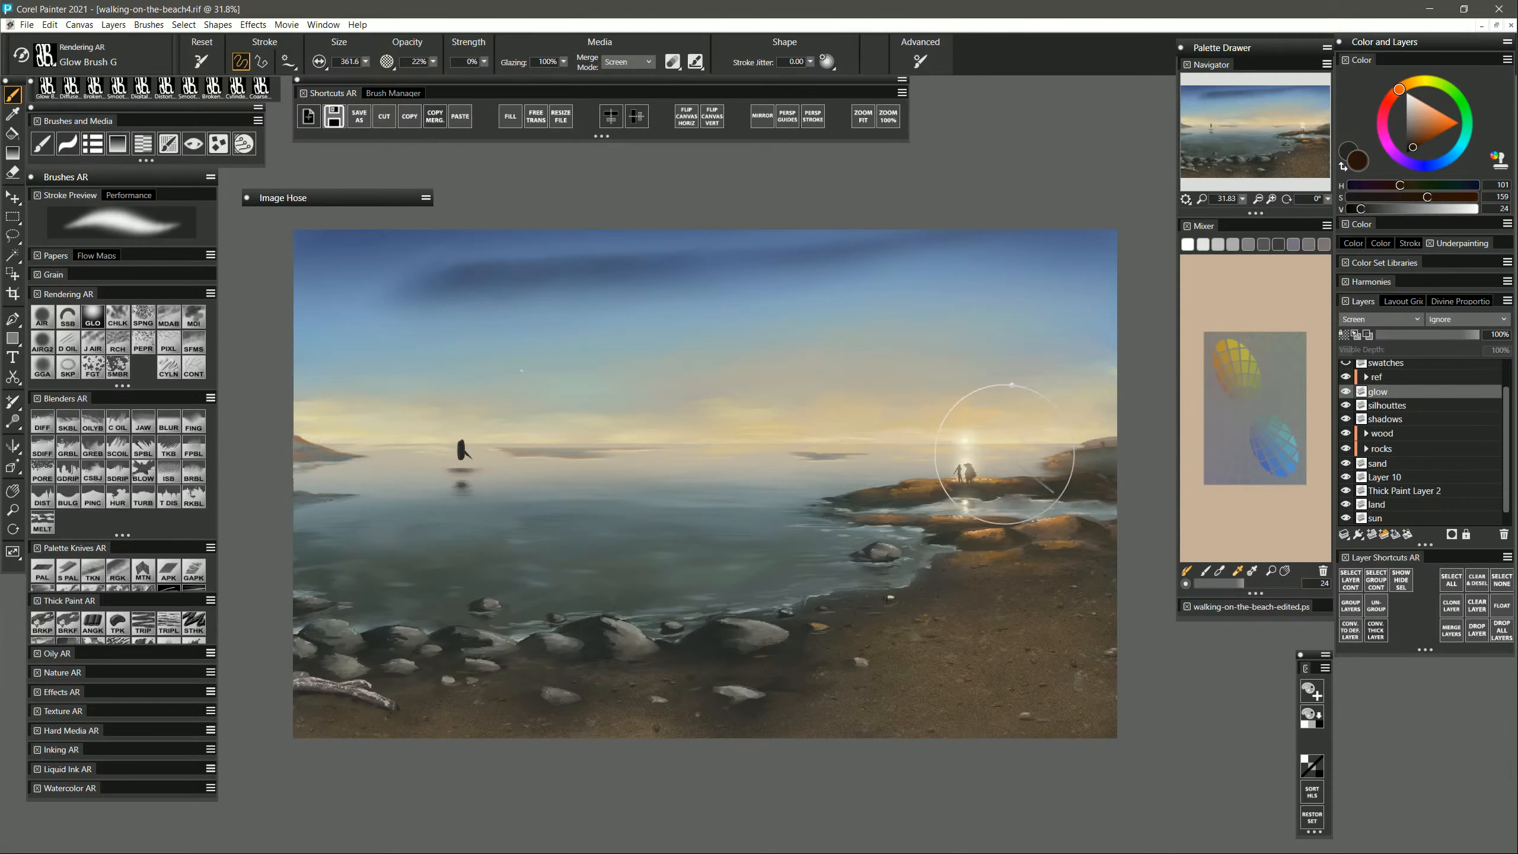
mouse_move(985, 472)
mouse_down()
mouse_move(992, 515)
mouse_move(951, 500)
mouse_move(960, 441)
mouse_move(934, 519)
mouse_move(1003, 511)
mouse_move(972, 604)
mouse_up()
key(ctrl+z)
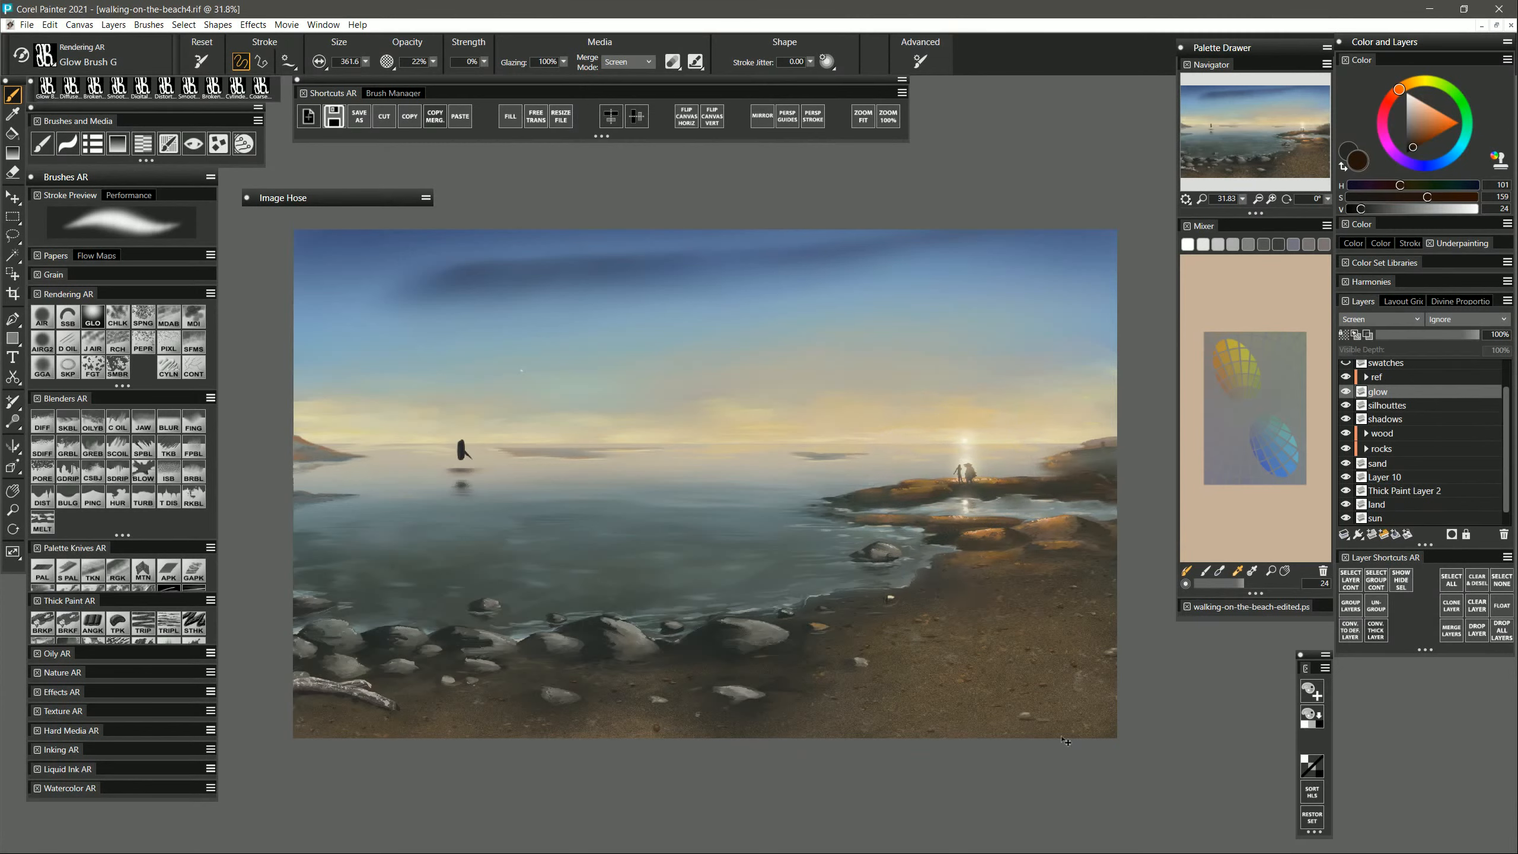
key(ctrl+z)
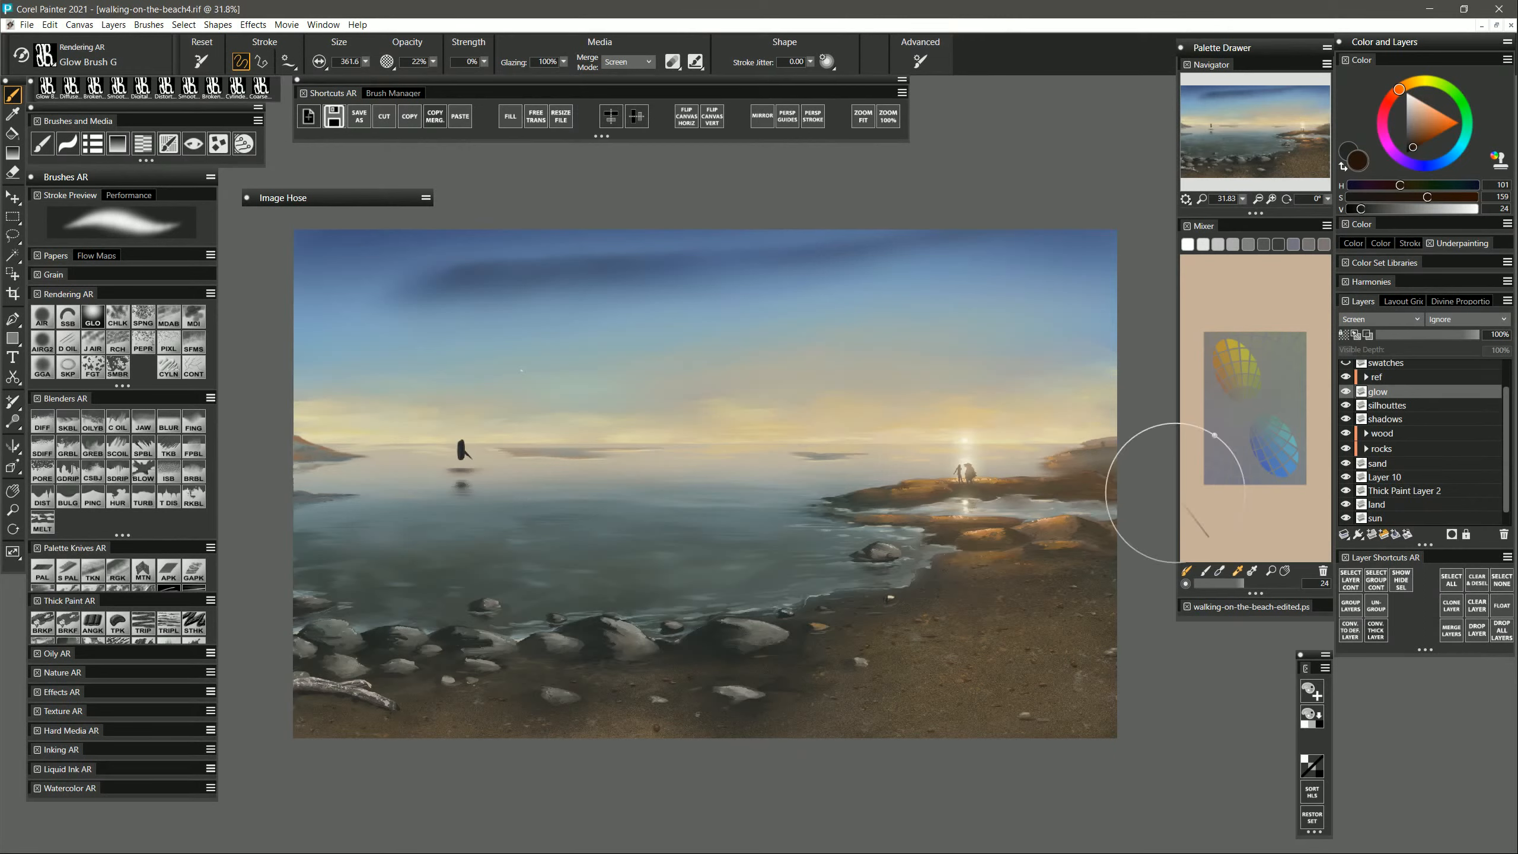
Sample blue from the sky, undo the test haze, and brush a soft blue glow over the distant left headland.
alt+click(1067, 323)
drag(1103, 480, 1156, 486)
key(ctrl+z)
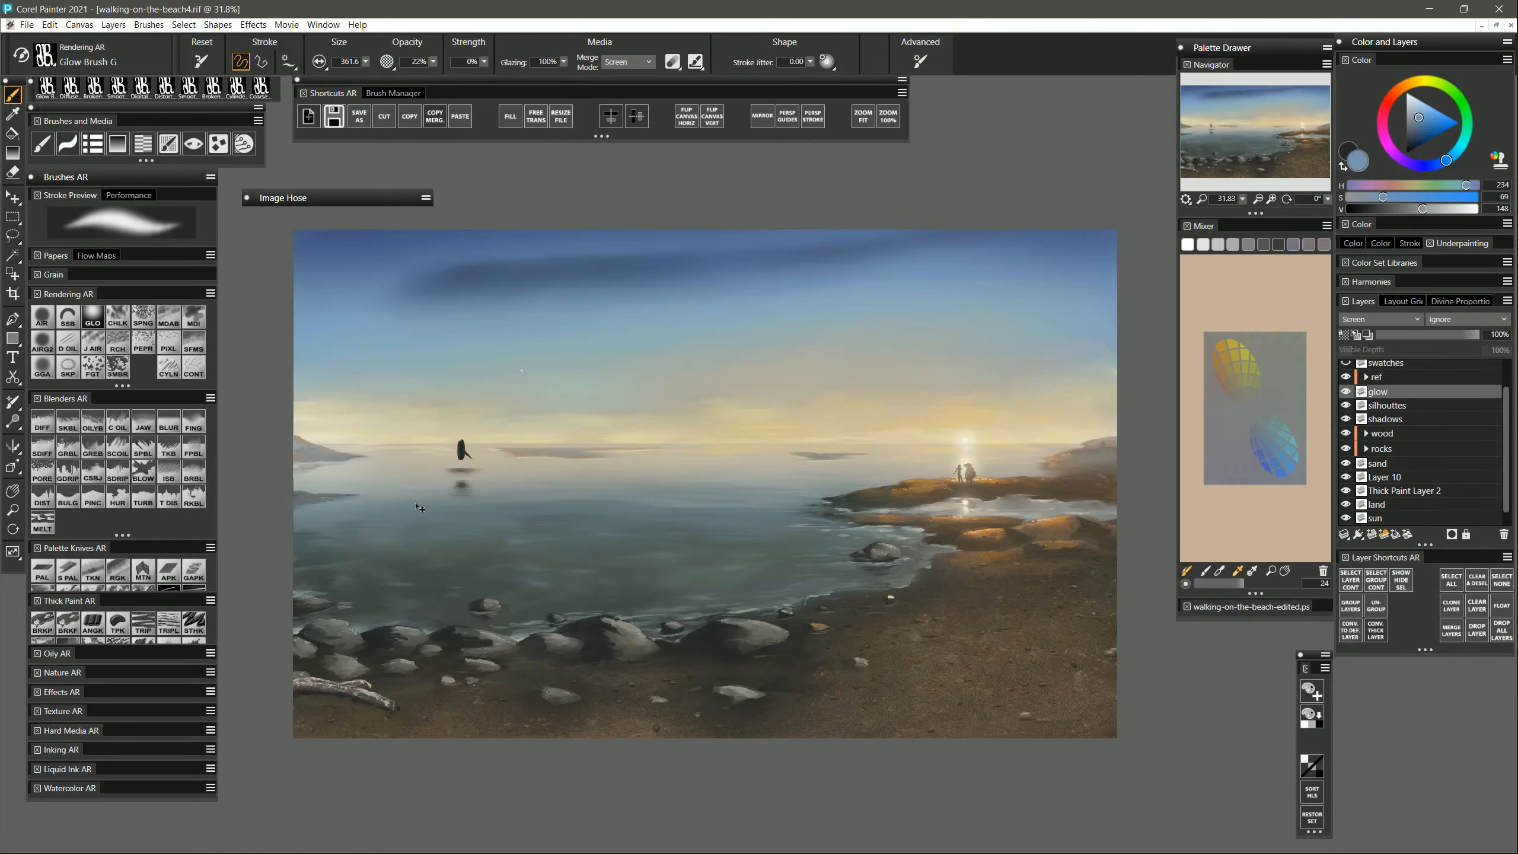
drag(314, 442, 339, 444)
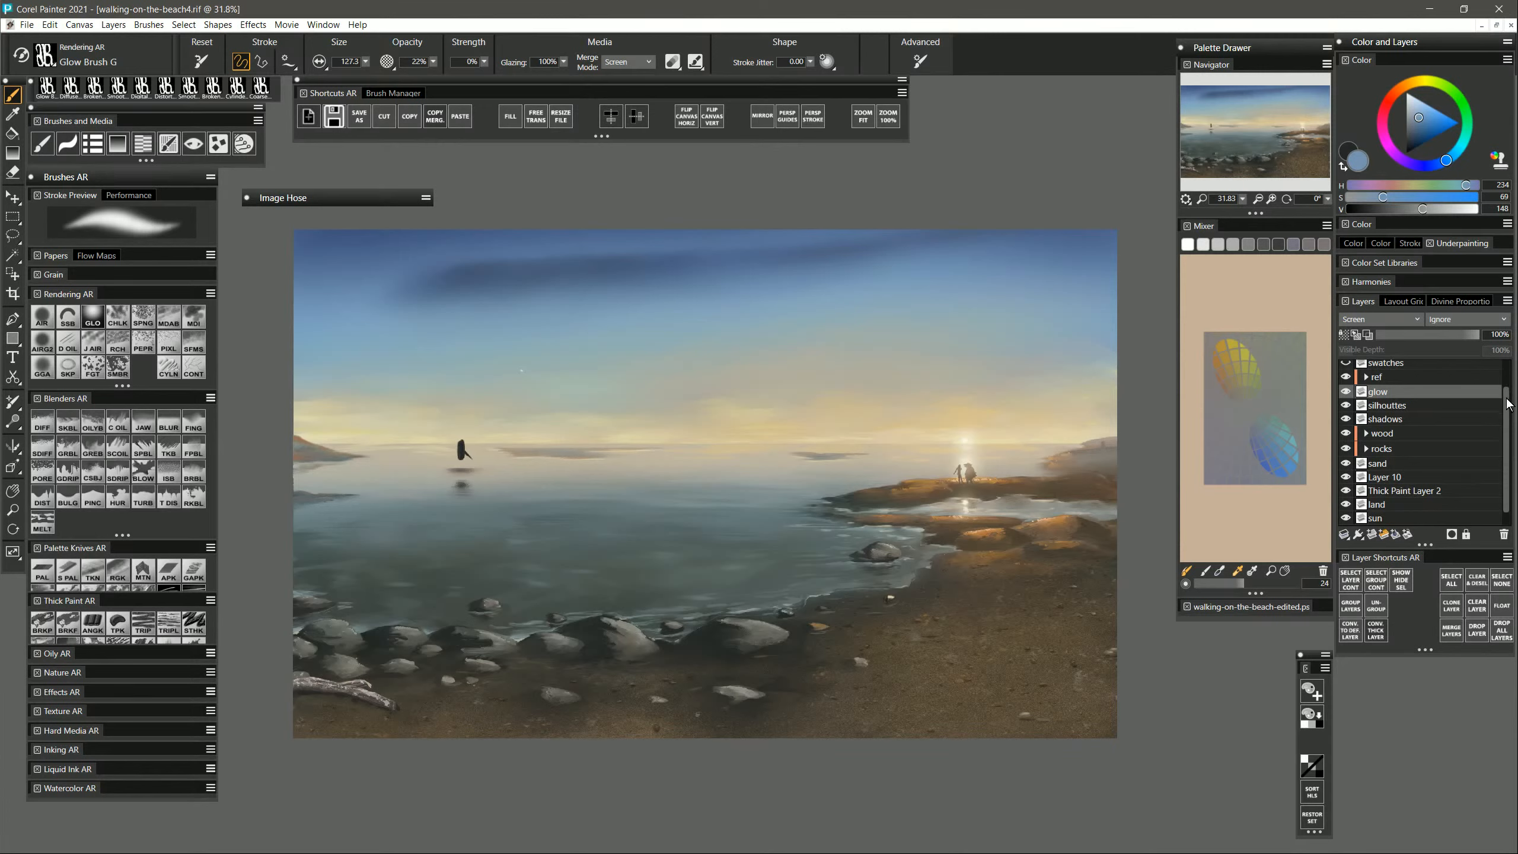
Show and expand the overlays group, and add a layer named vignette above overlay-cool.
scroll(1507, 404, up, 2)
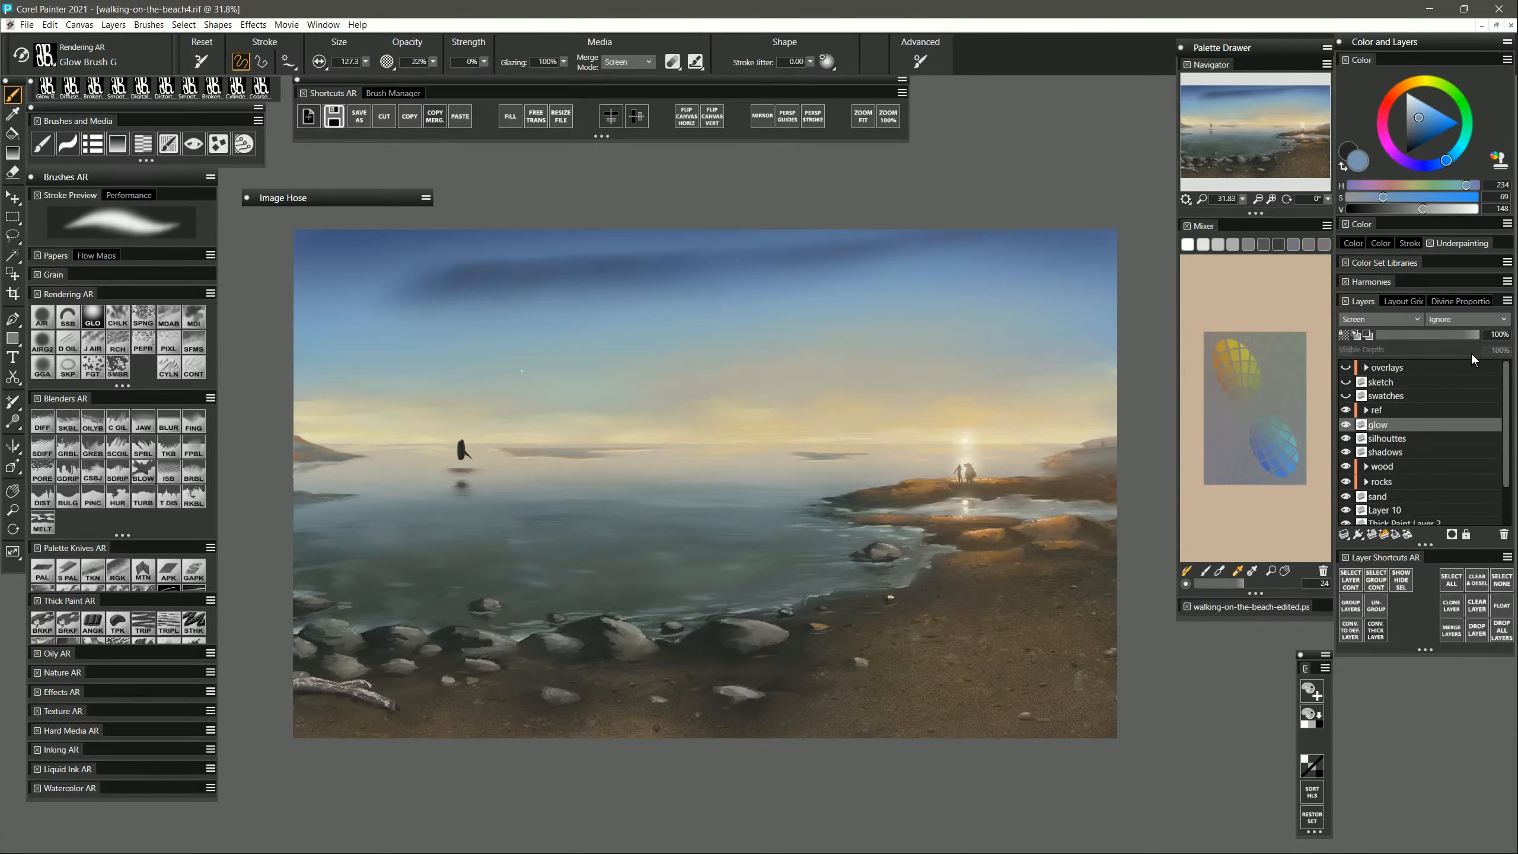
click(1367, 367)
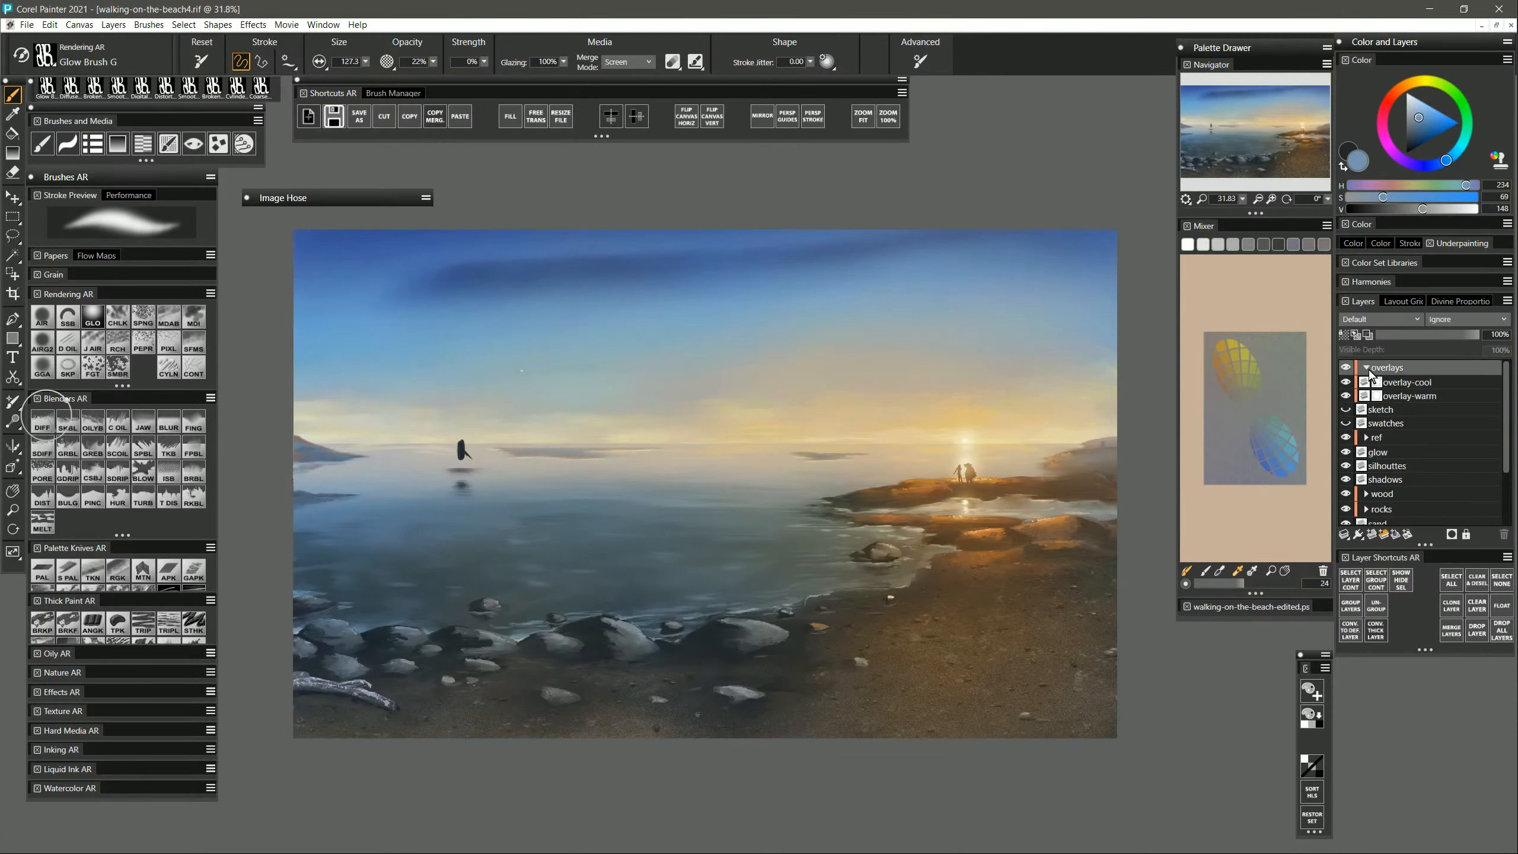
click(1408, 387)
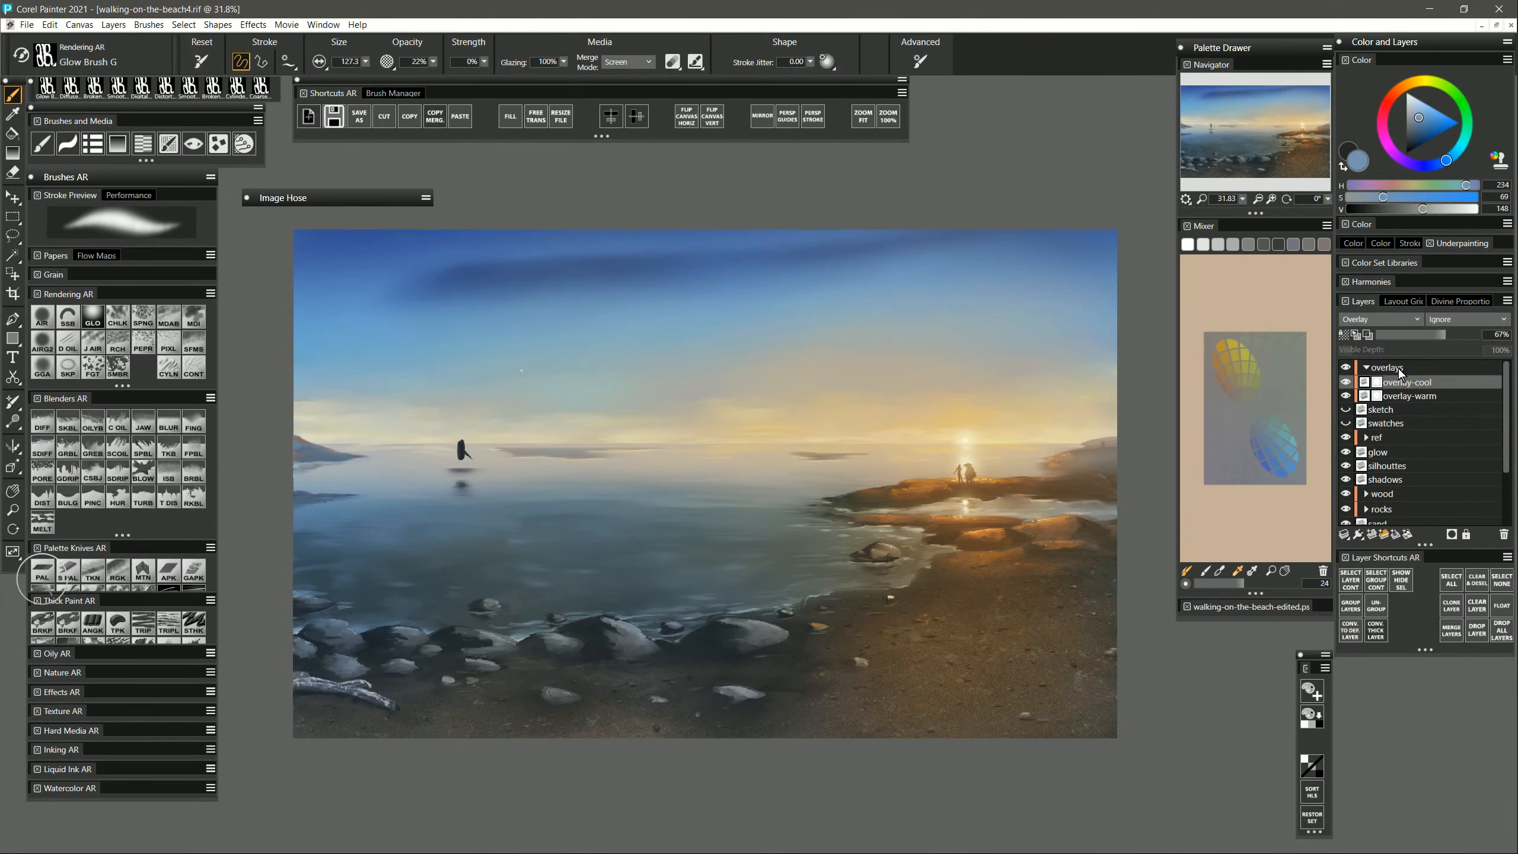
click(1372, 534)
double_click(1386, 365)
text(v)
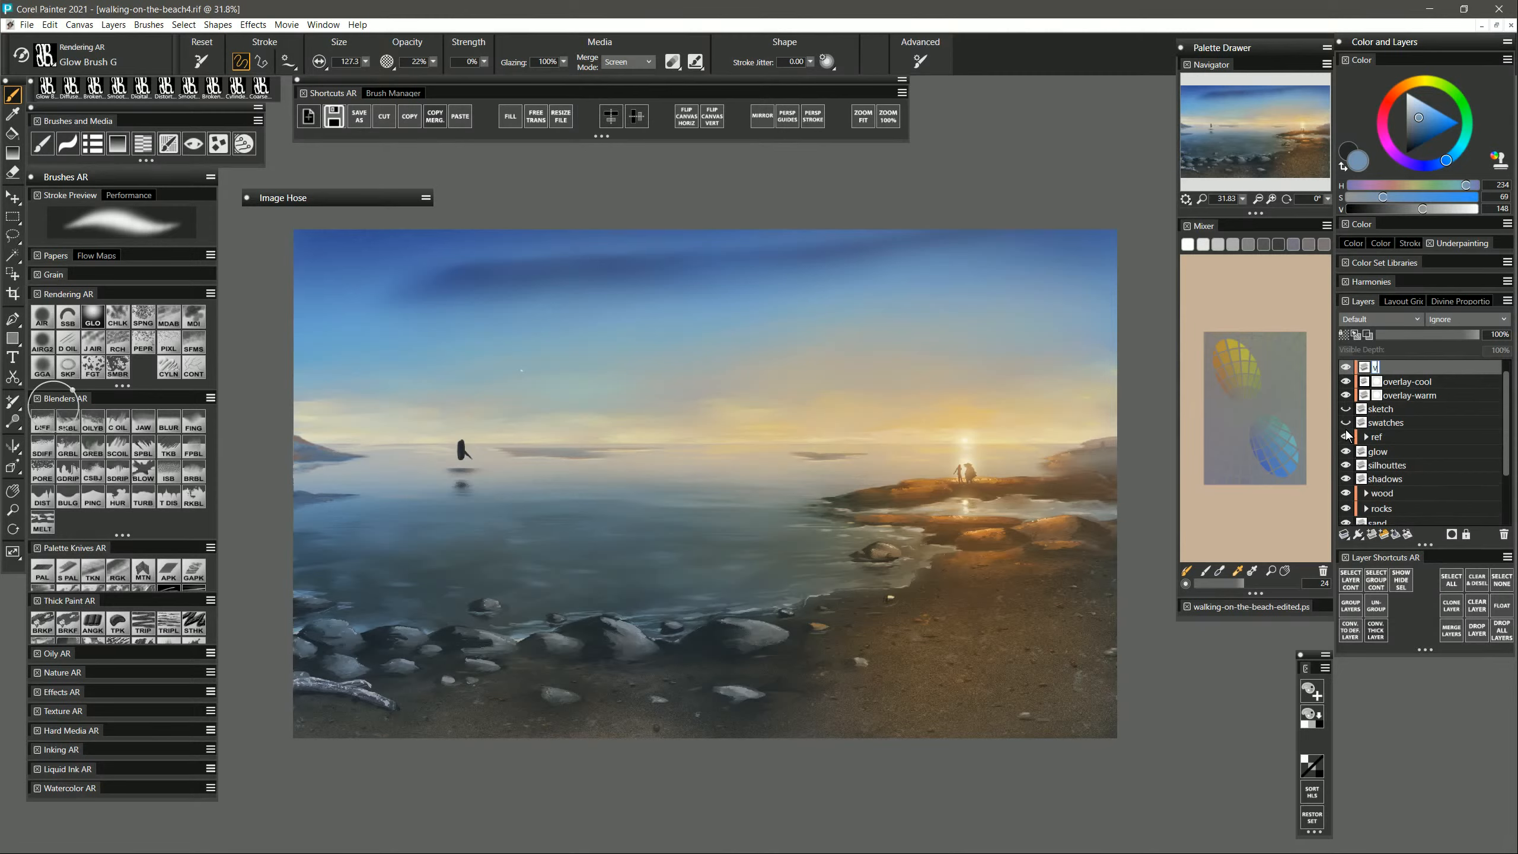
text(ignette)
key(Return)
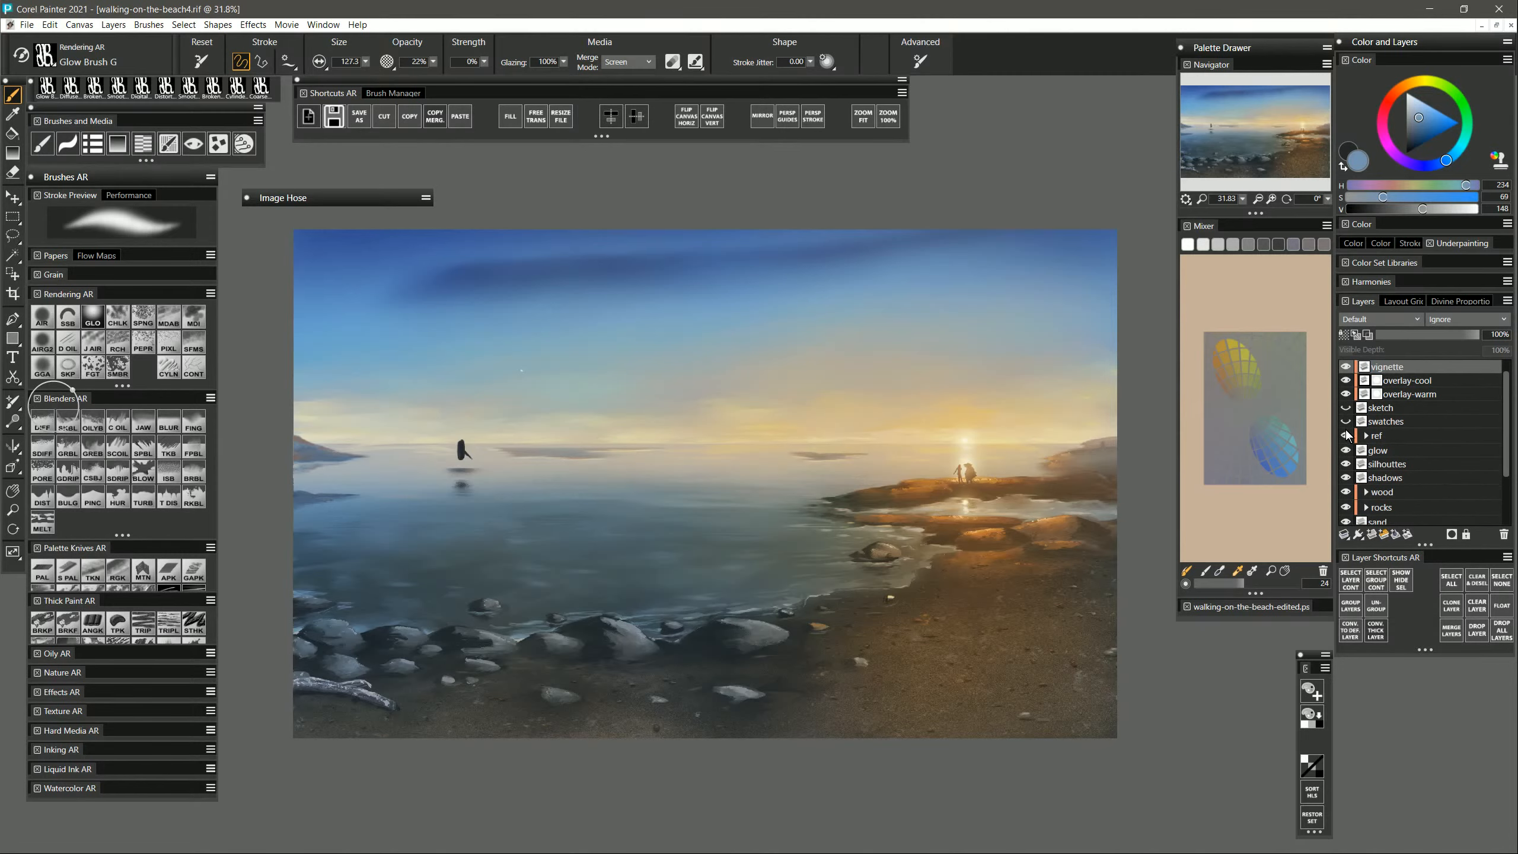
Save the painting as a new Painter RIFF version named walking-on-the-beach5.
click(360, 118)
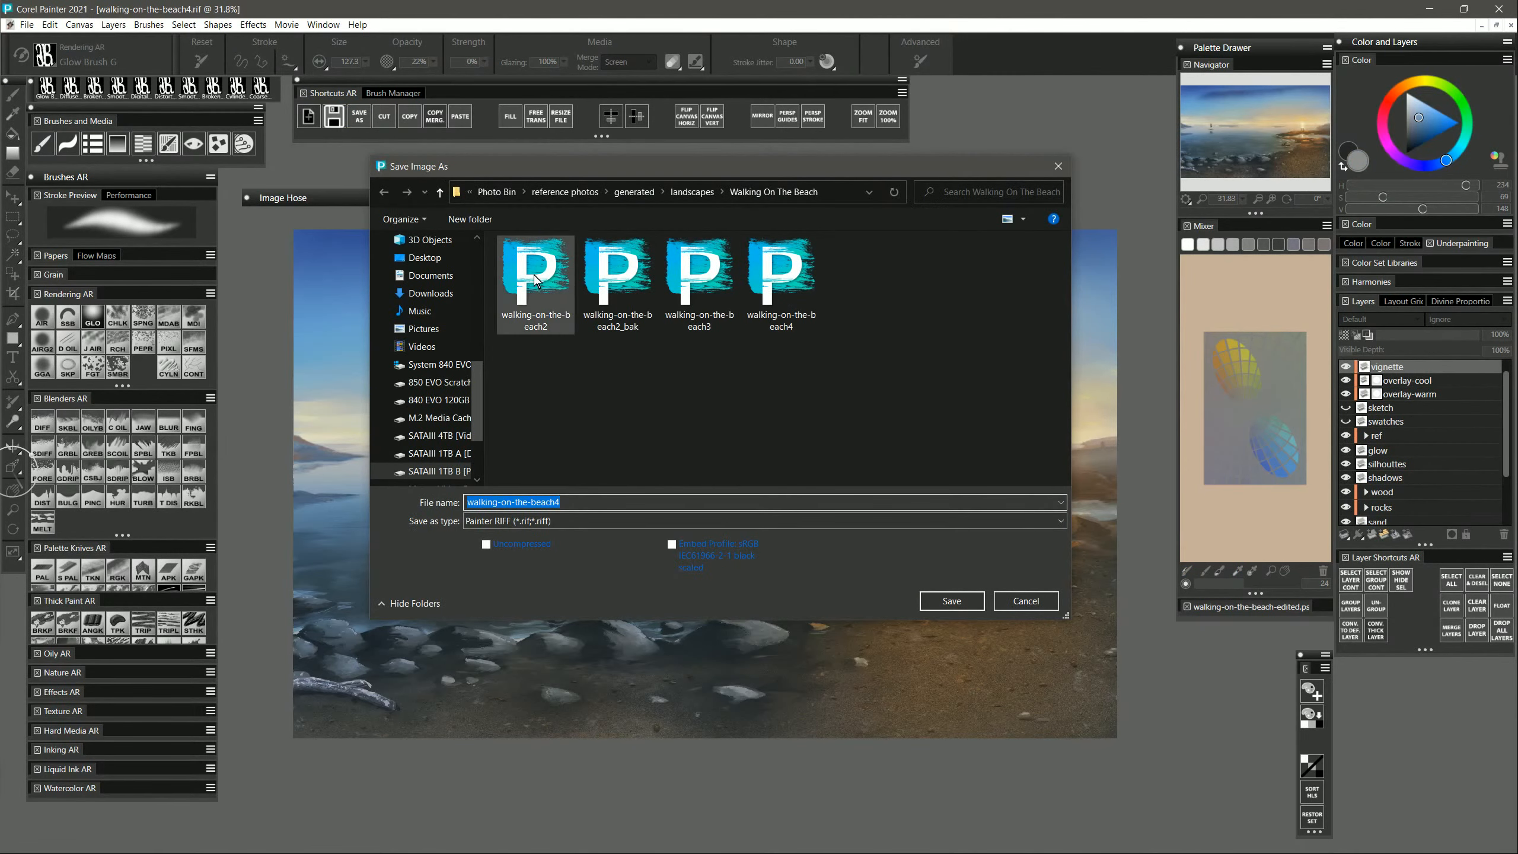
click(625, 501)
key(BackSpace)
text(5)
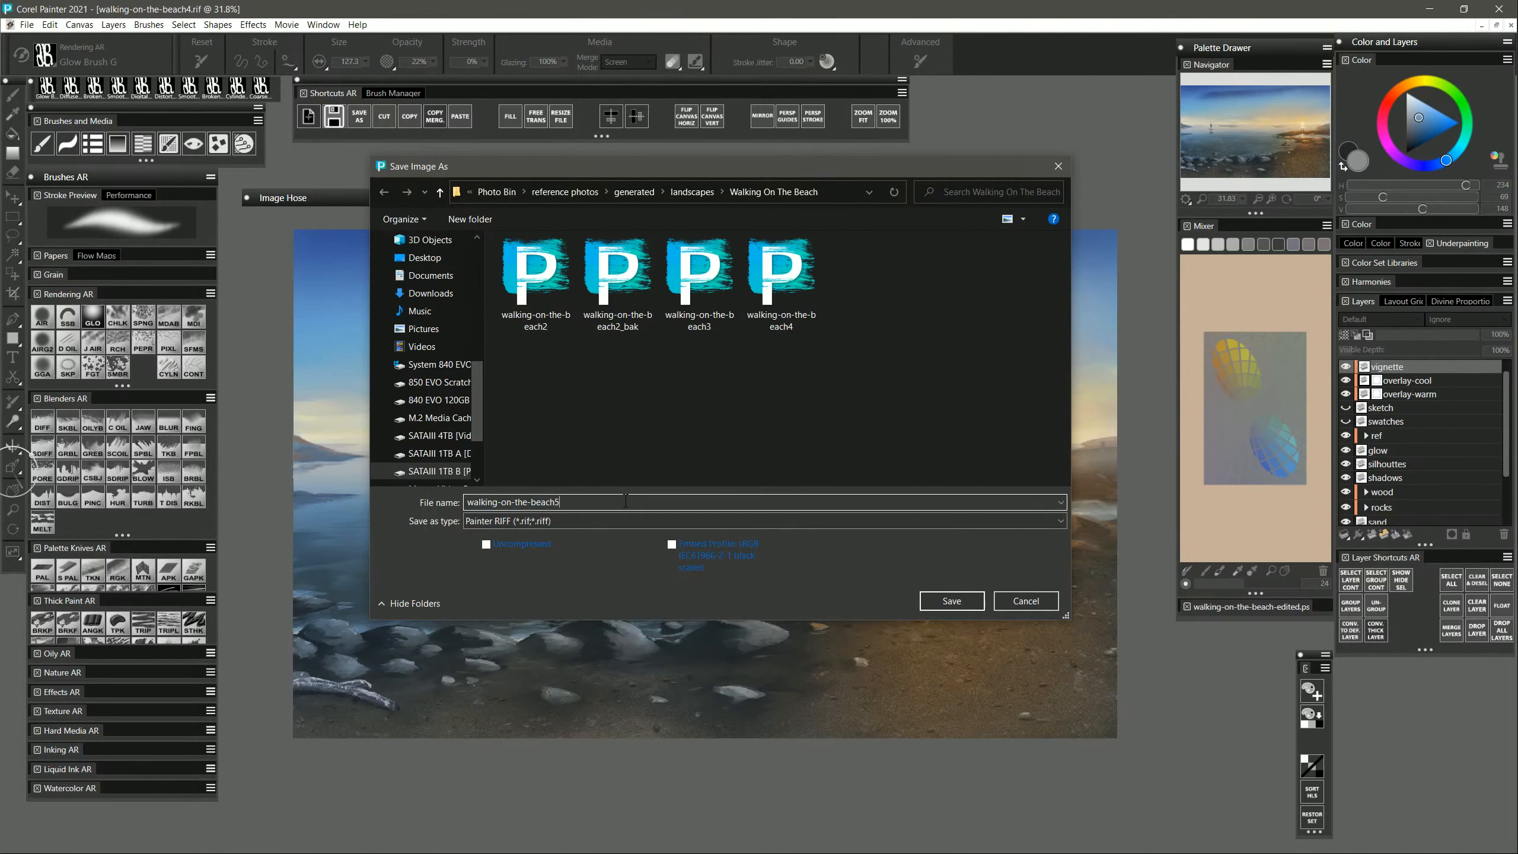
key(Return)
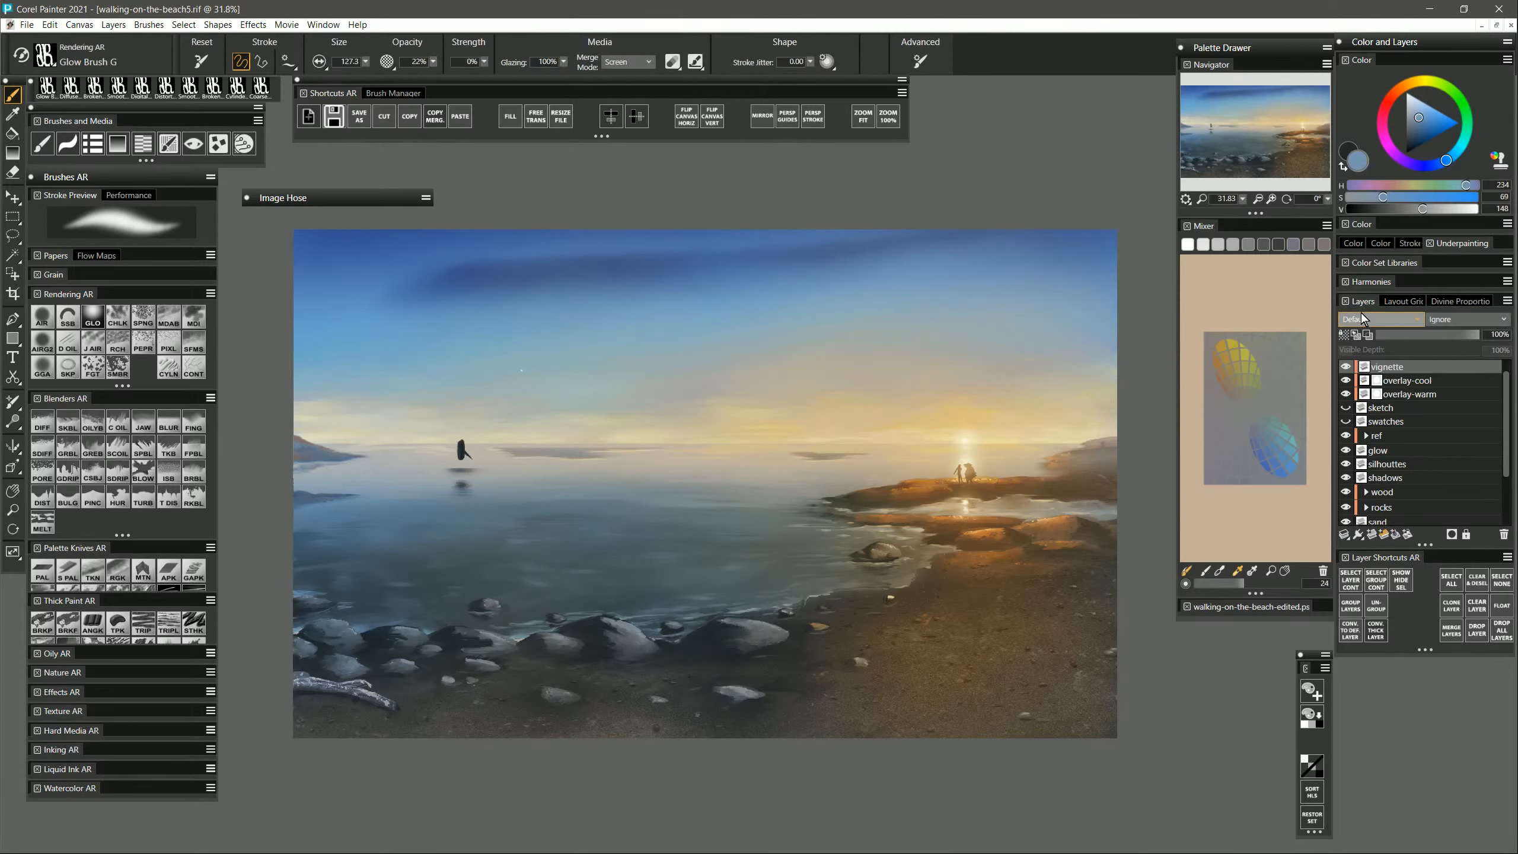
Set the vignette layer to Multiply and darken the painting's edges with a 649-size Digital Airbrush in muted blue from the mixer.
click(1381, 320)
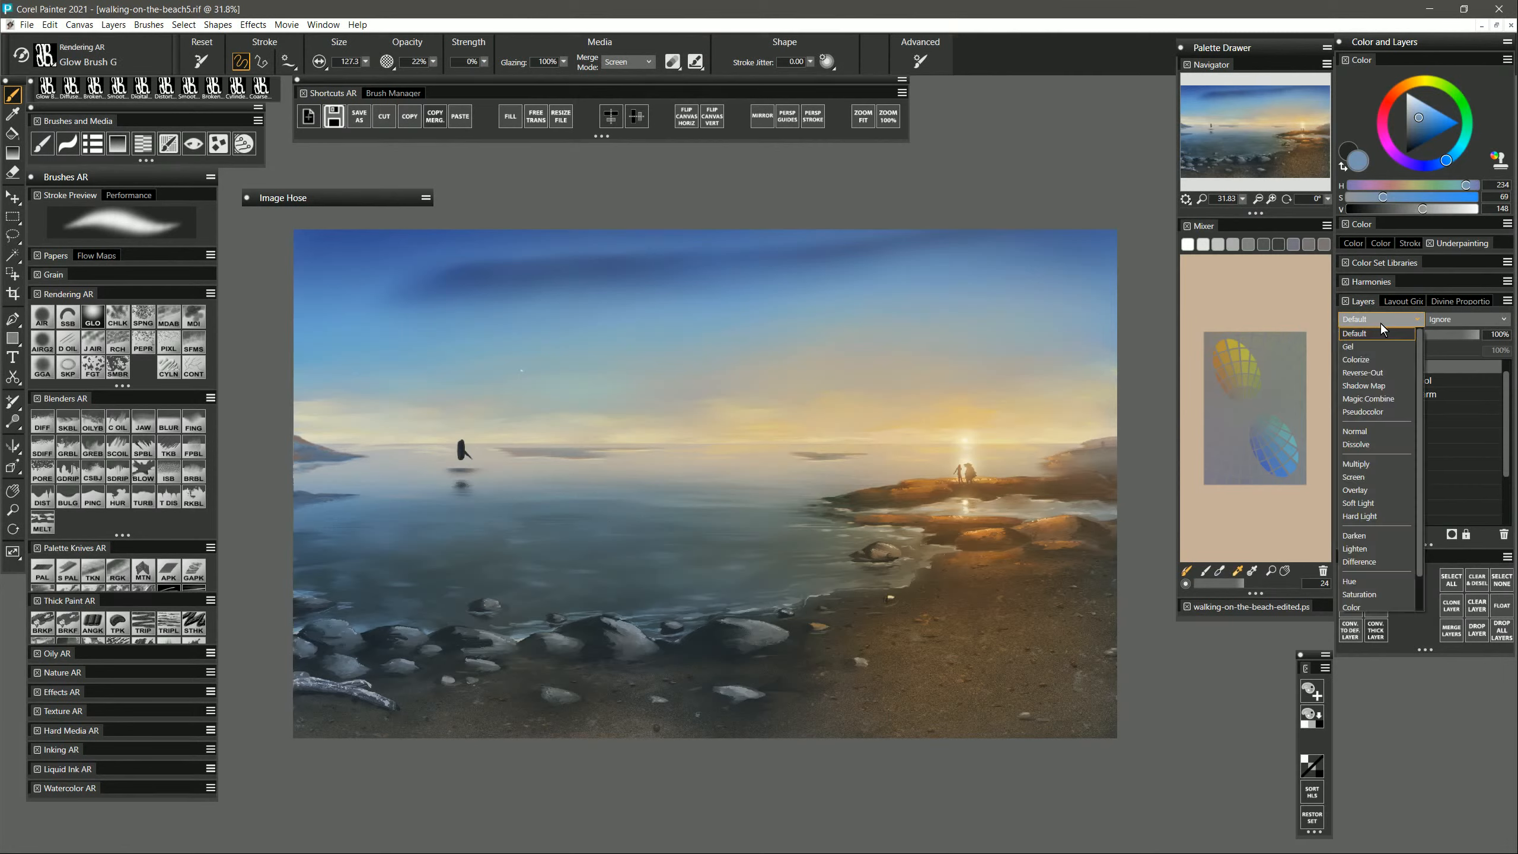
click(1374, 465)
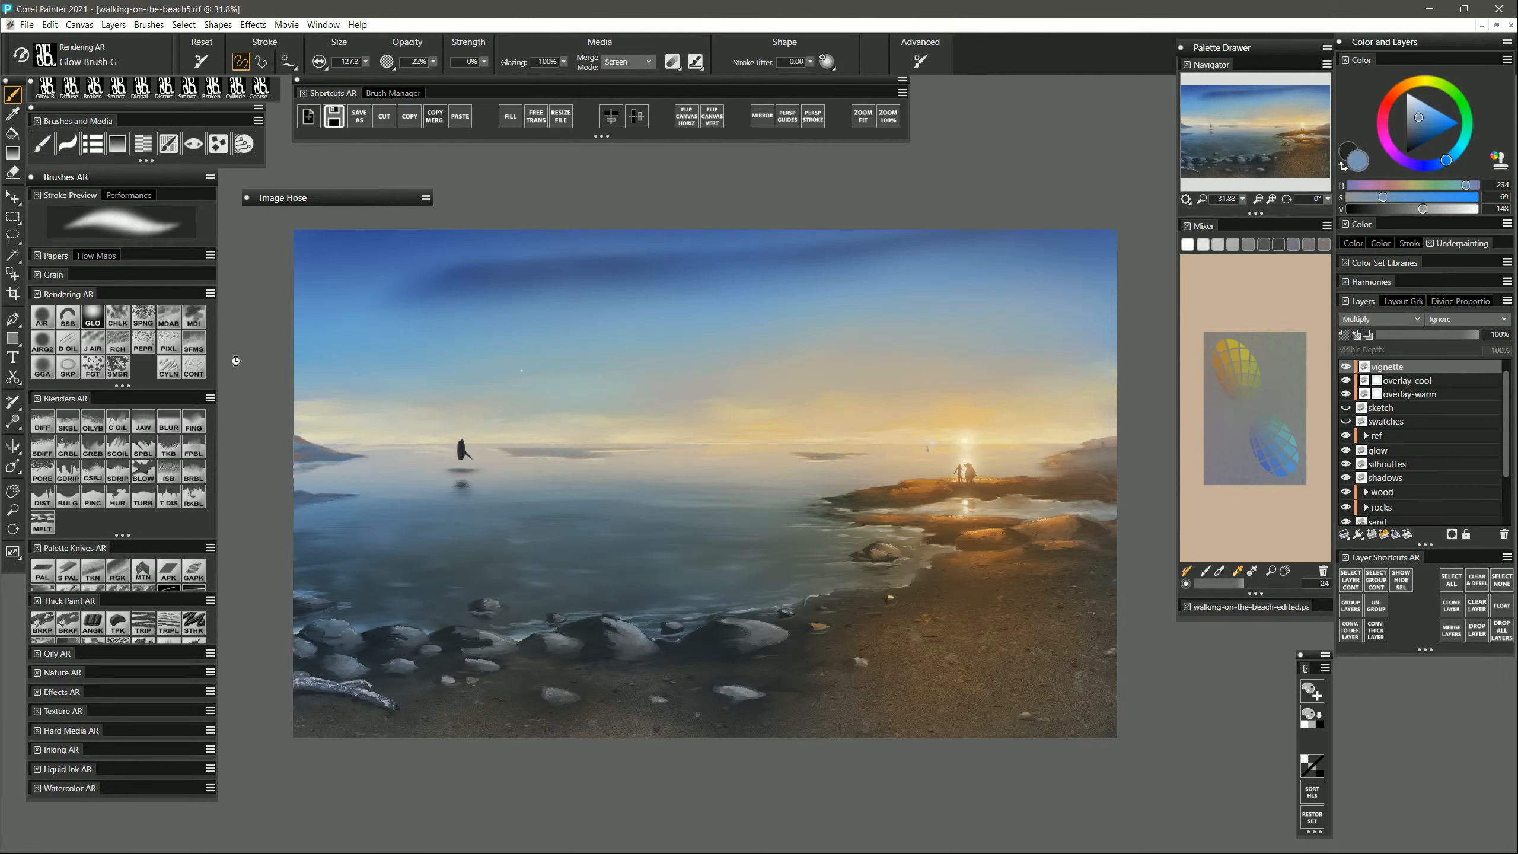
click(1268, 466)
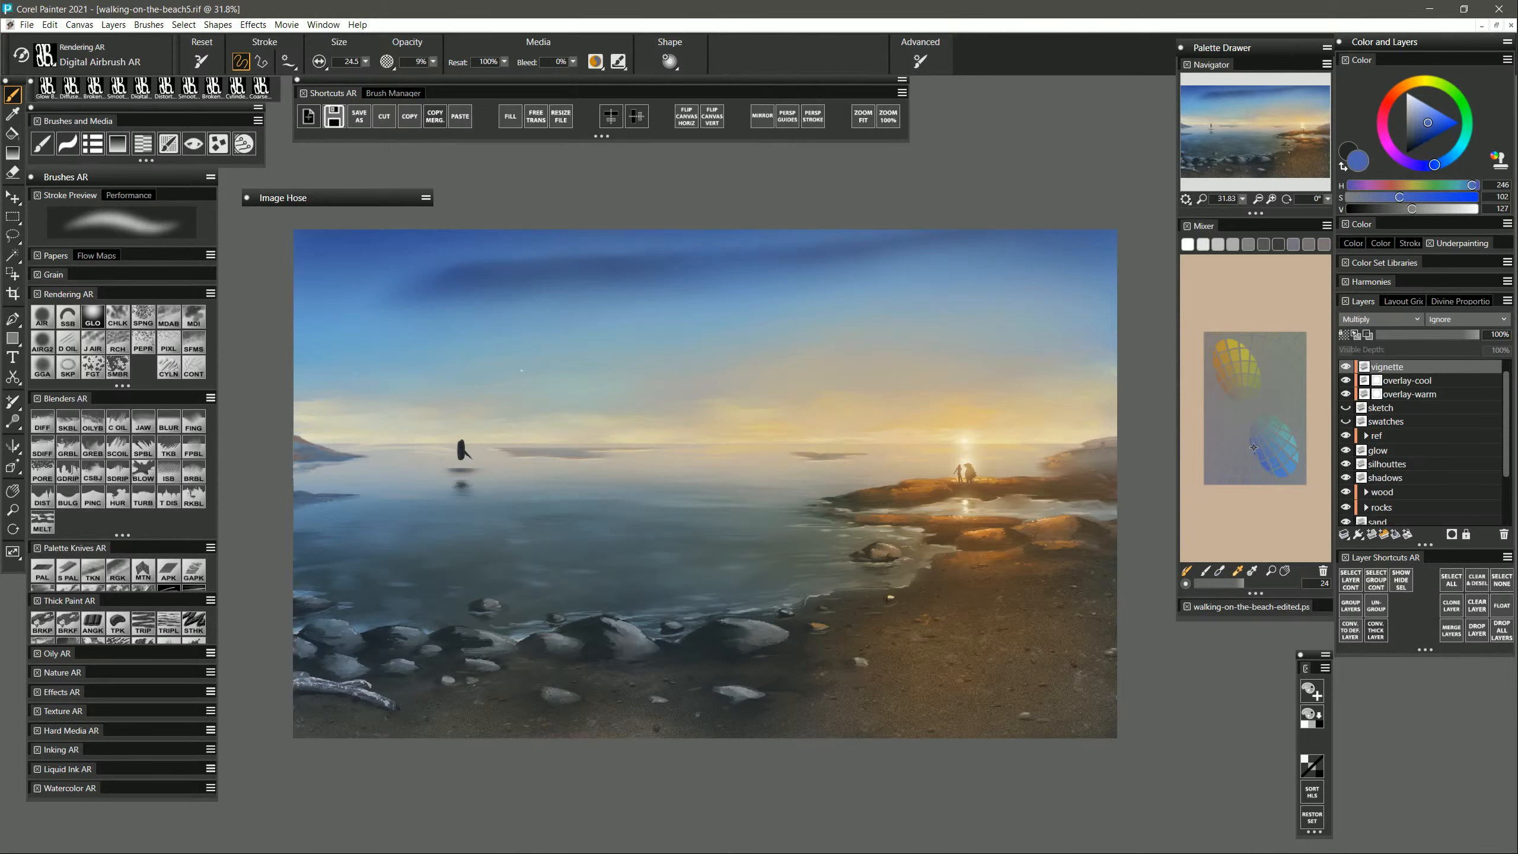
click(1252, 446)
drag(598, 365, 501, 442)
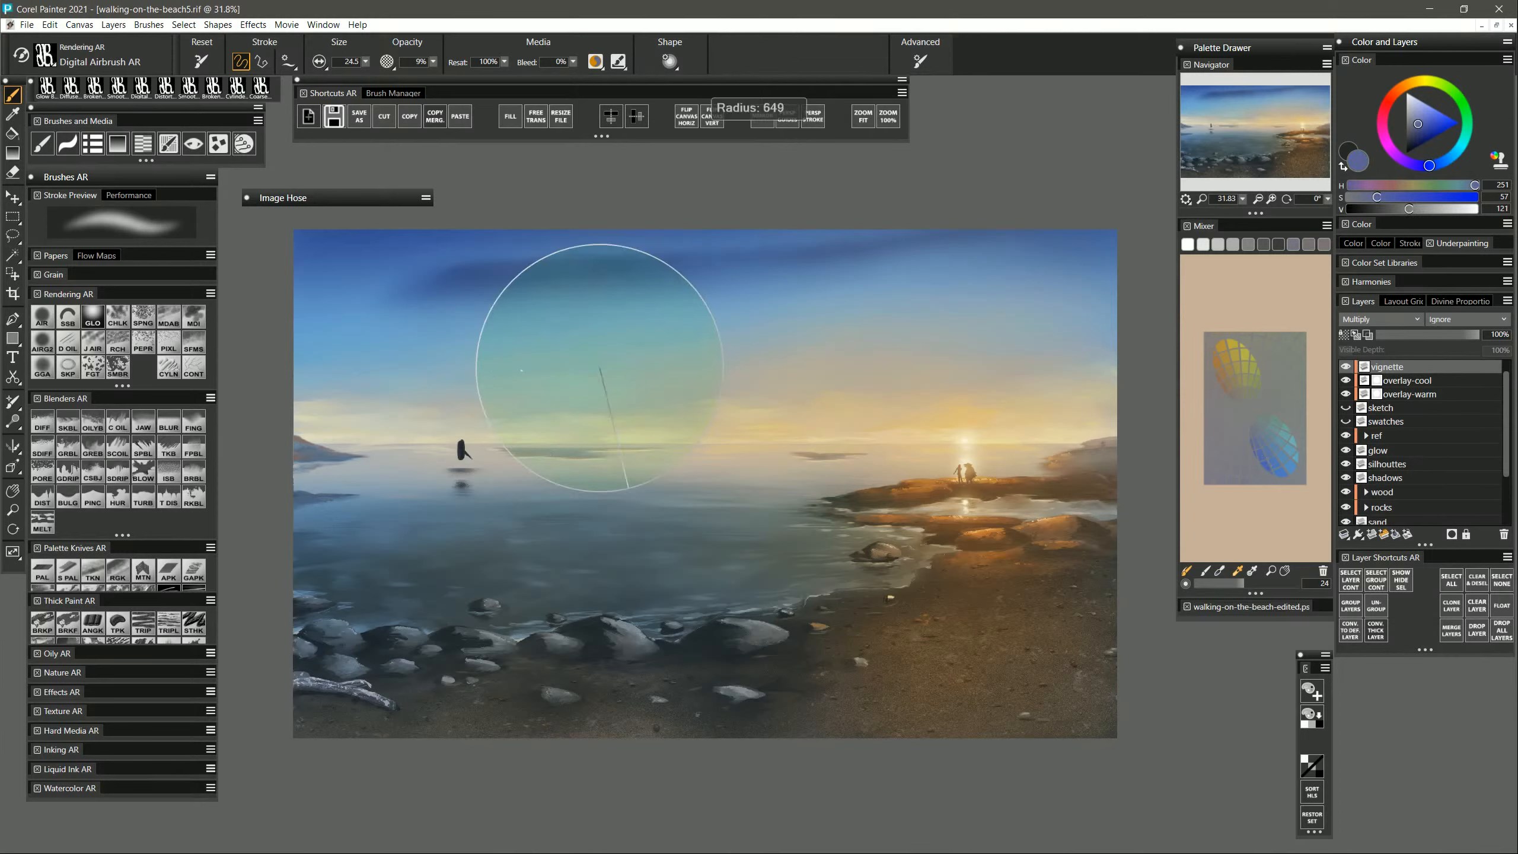
drag(244, 298, 963, 204)
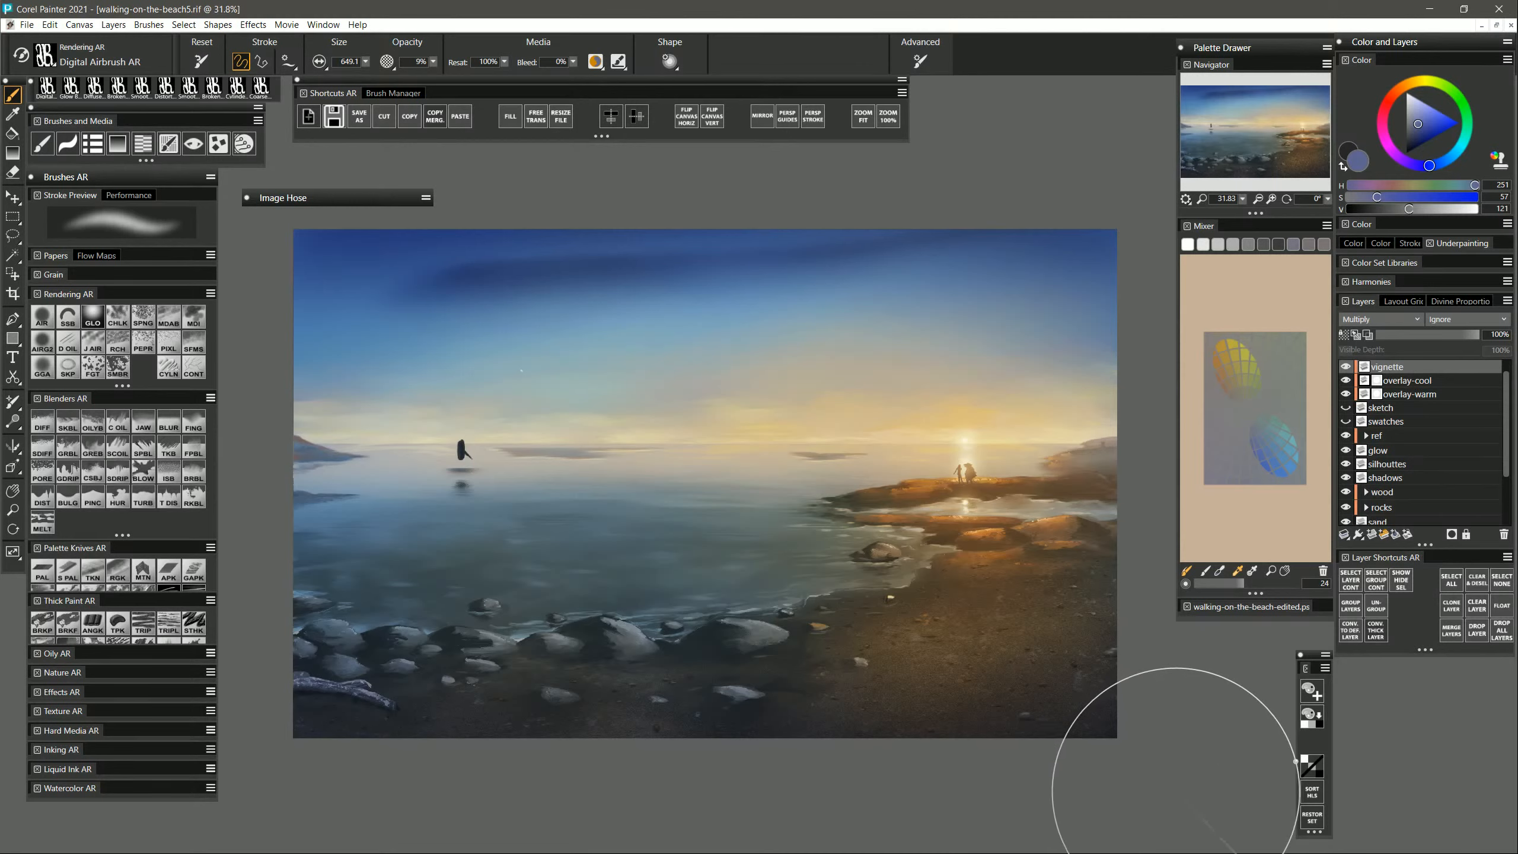
click(12, 510)
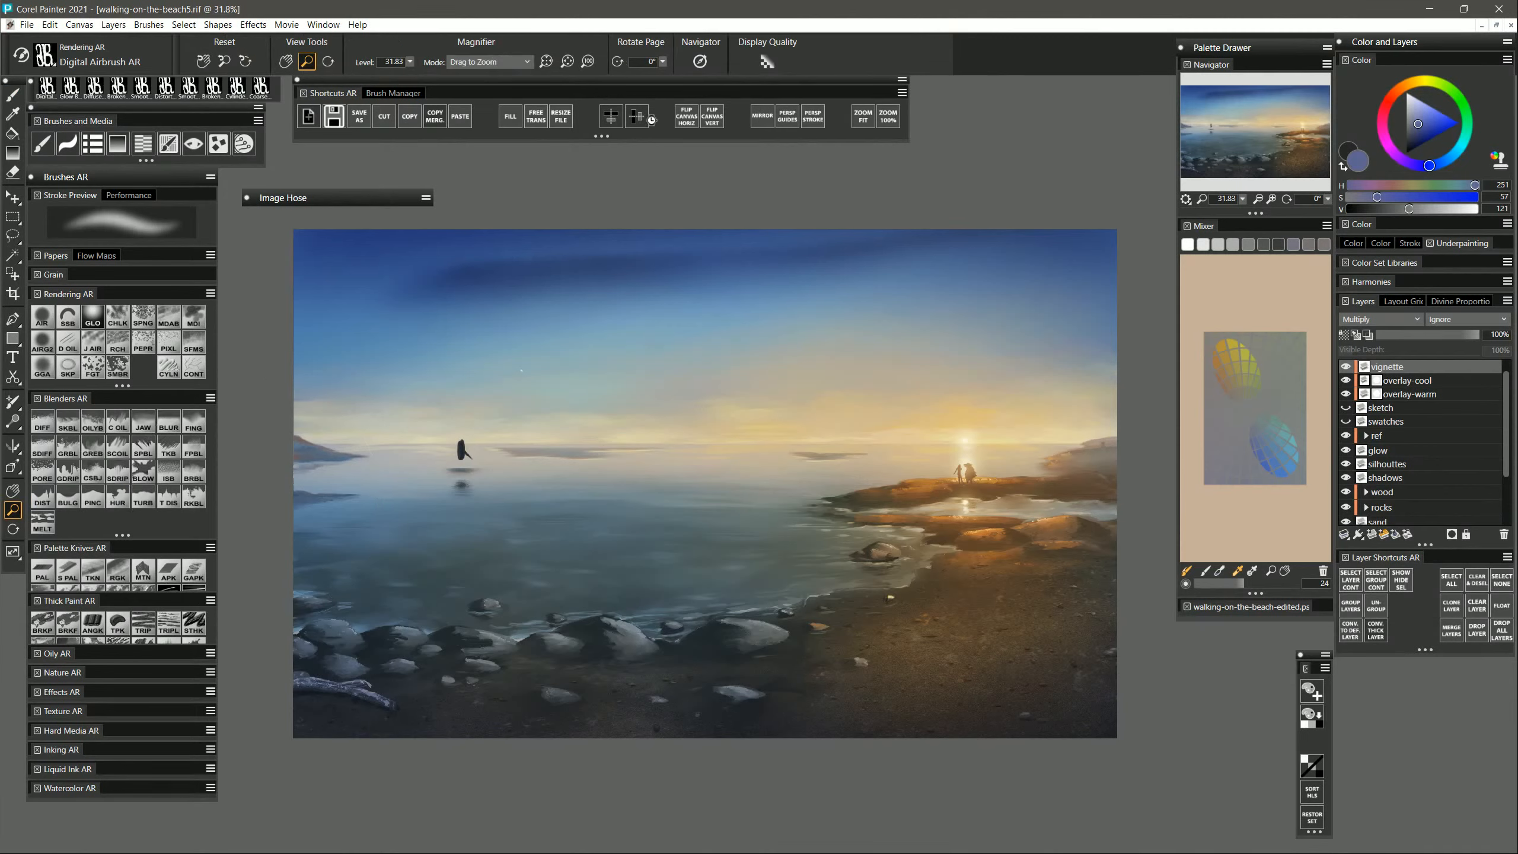
Flip the canvas horizontally and check the painting's pixel dimensions without resizing it.
click(690, 116)
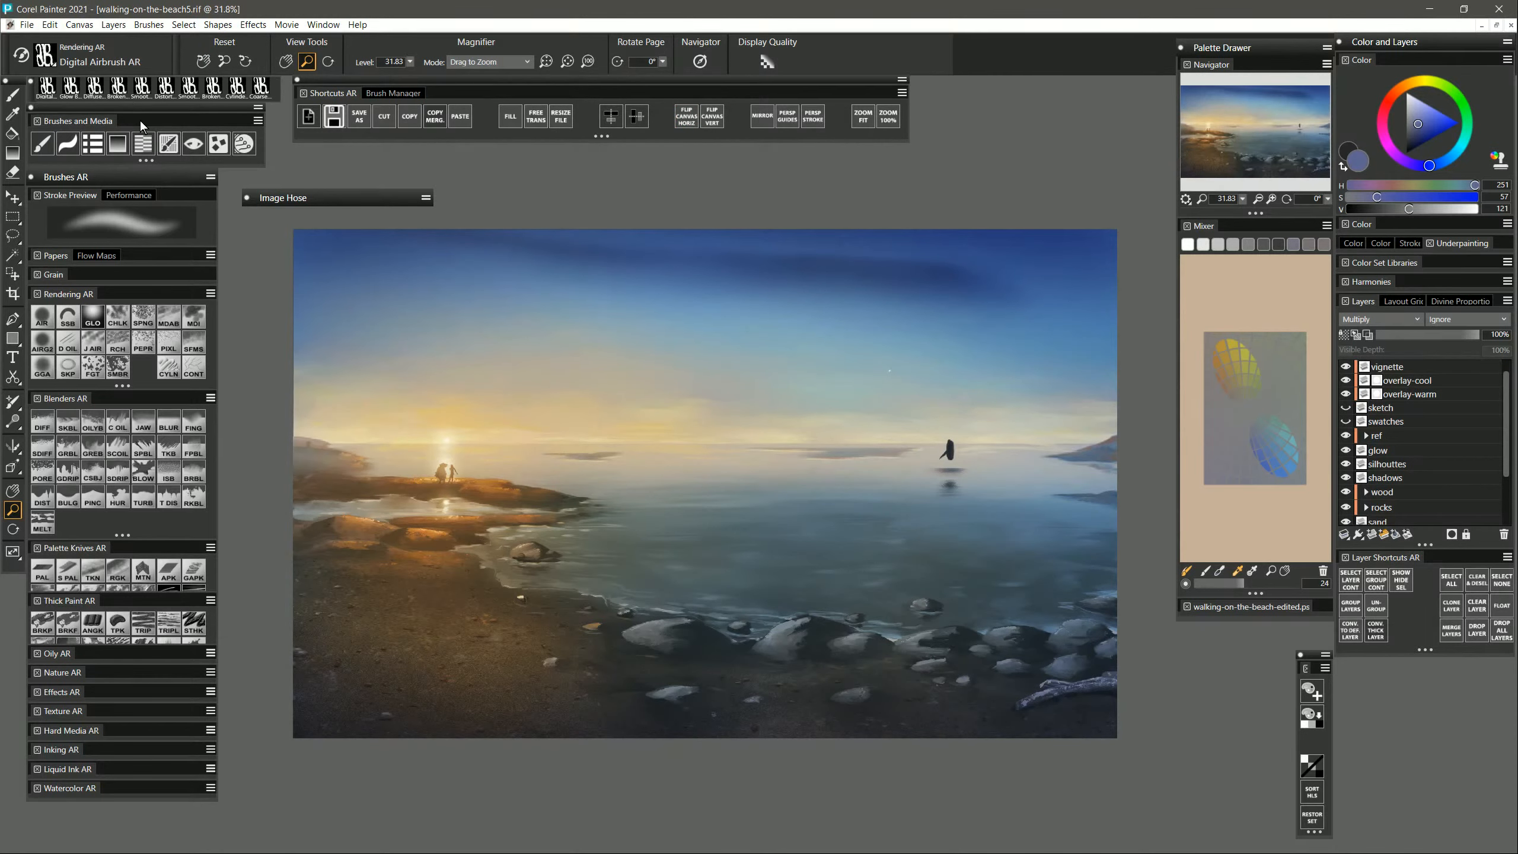
click(79, 25)
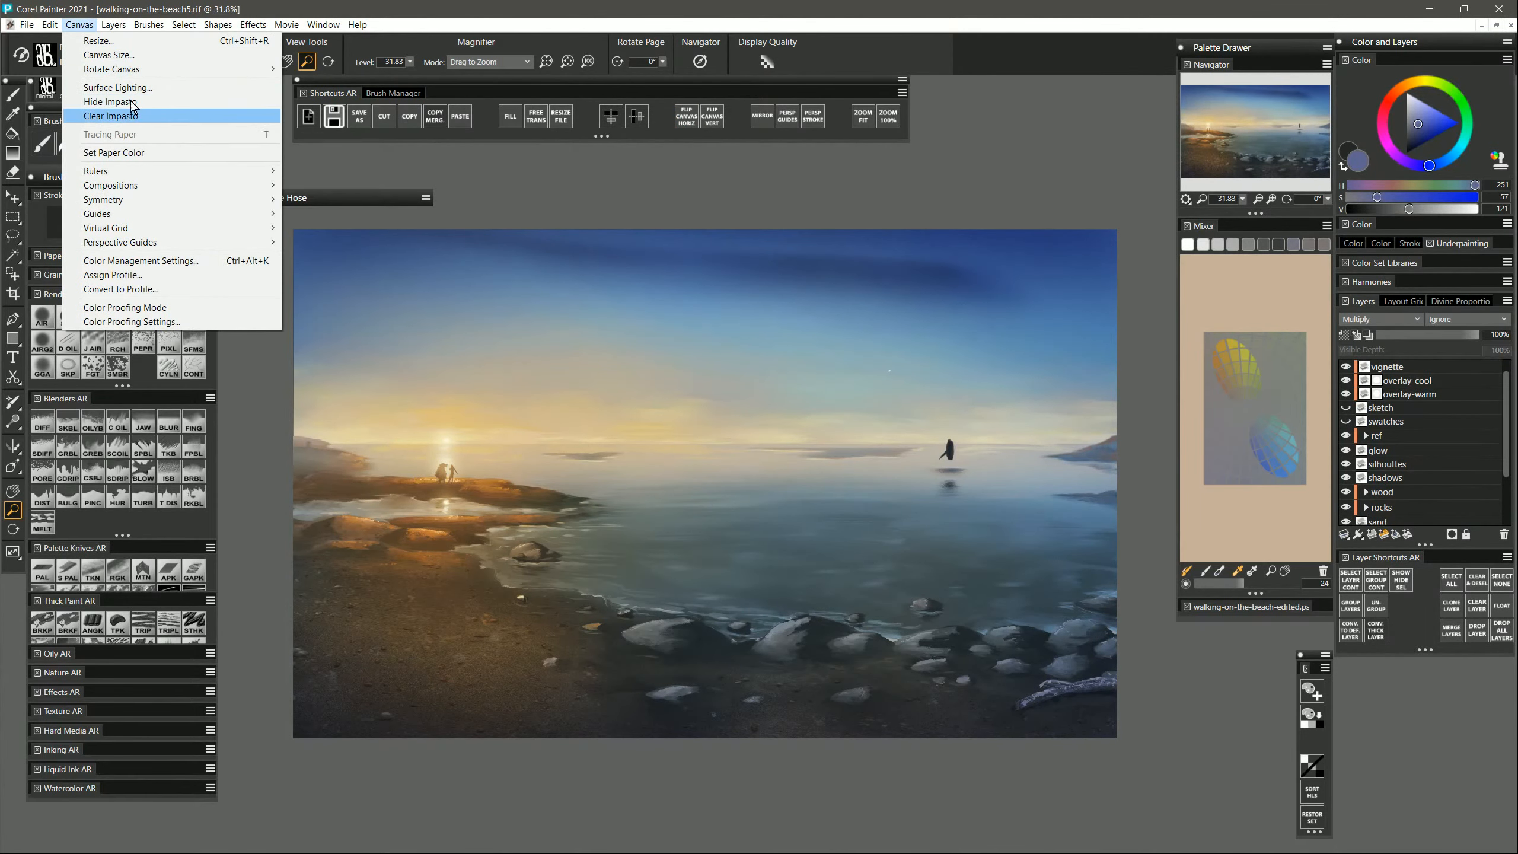
click(106, 55)
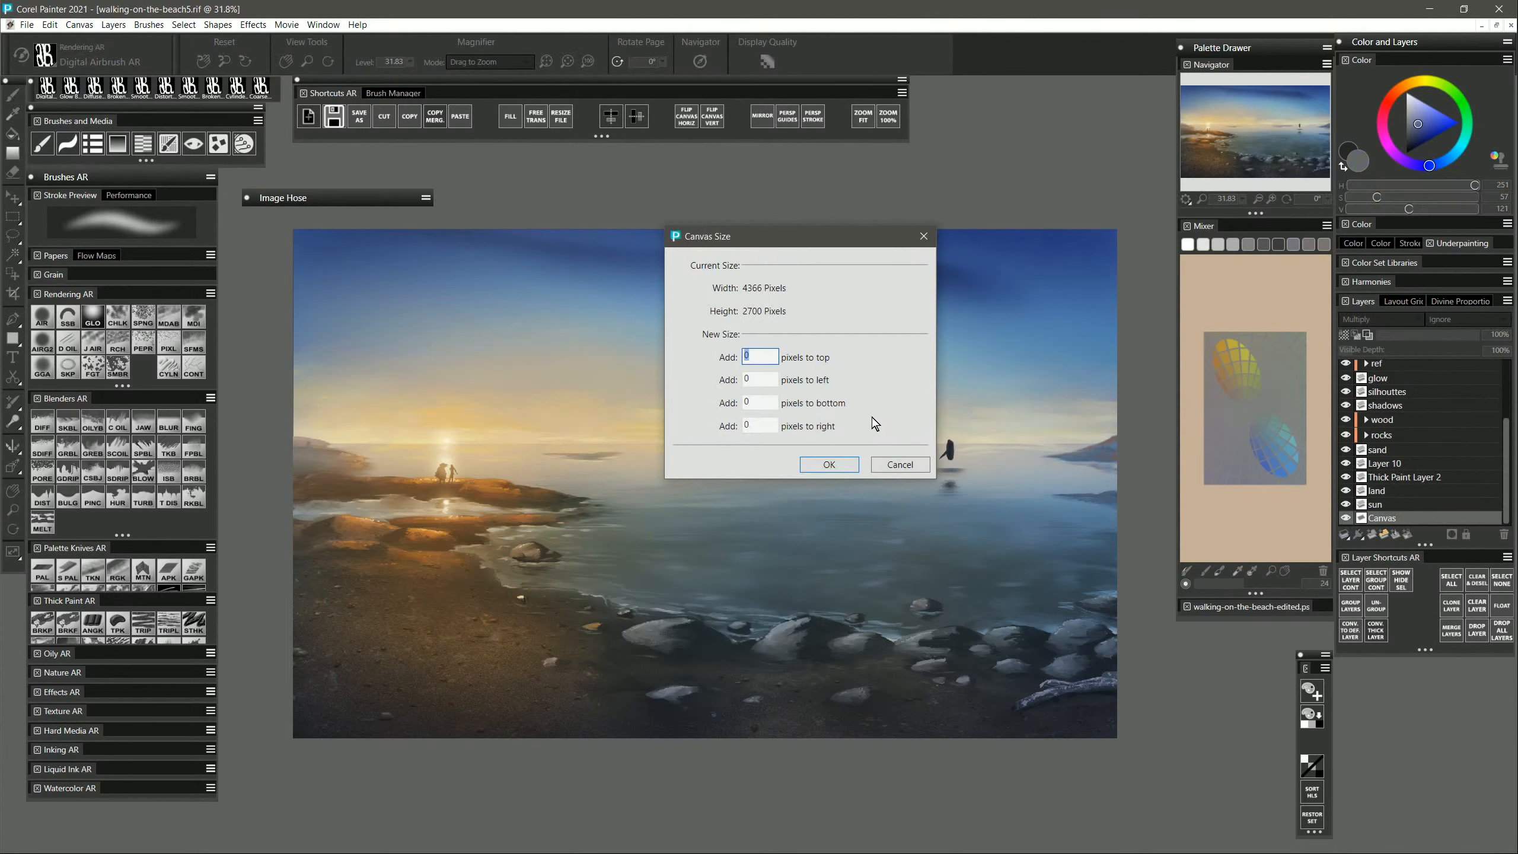
click(901, 467)
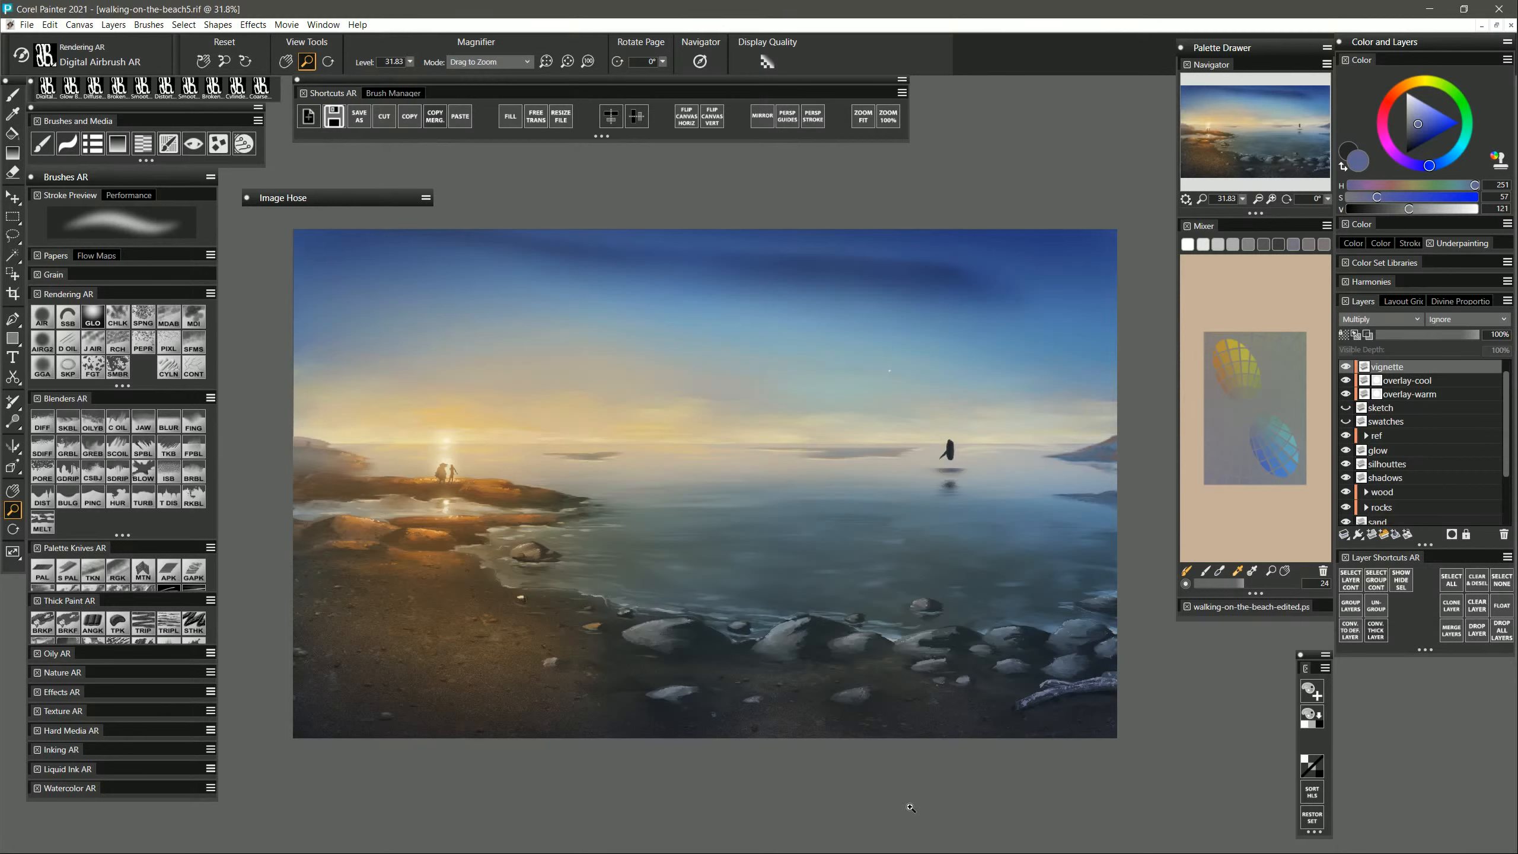
click(453, 482)
click(455, 485)
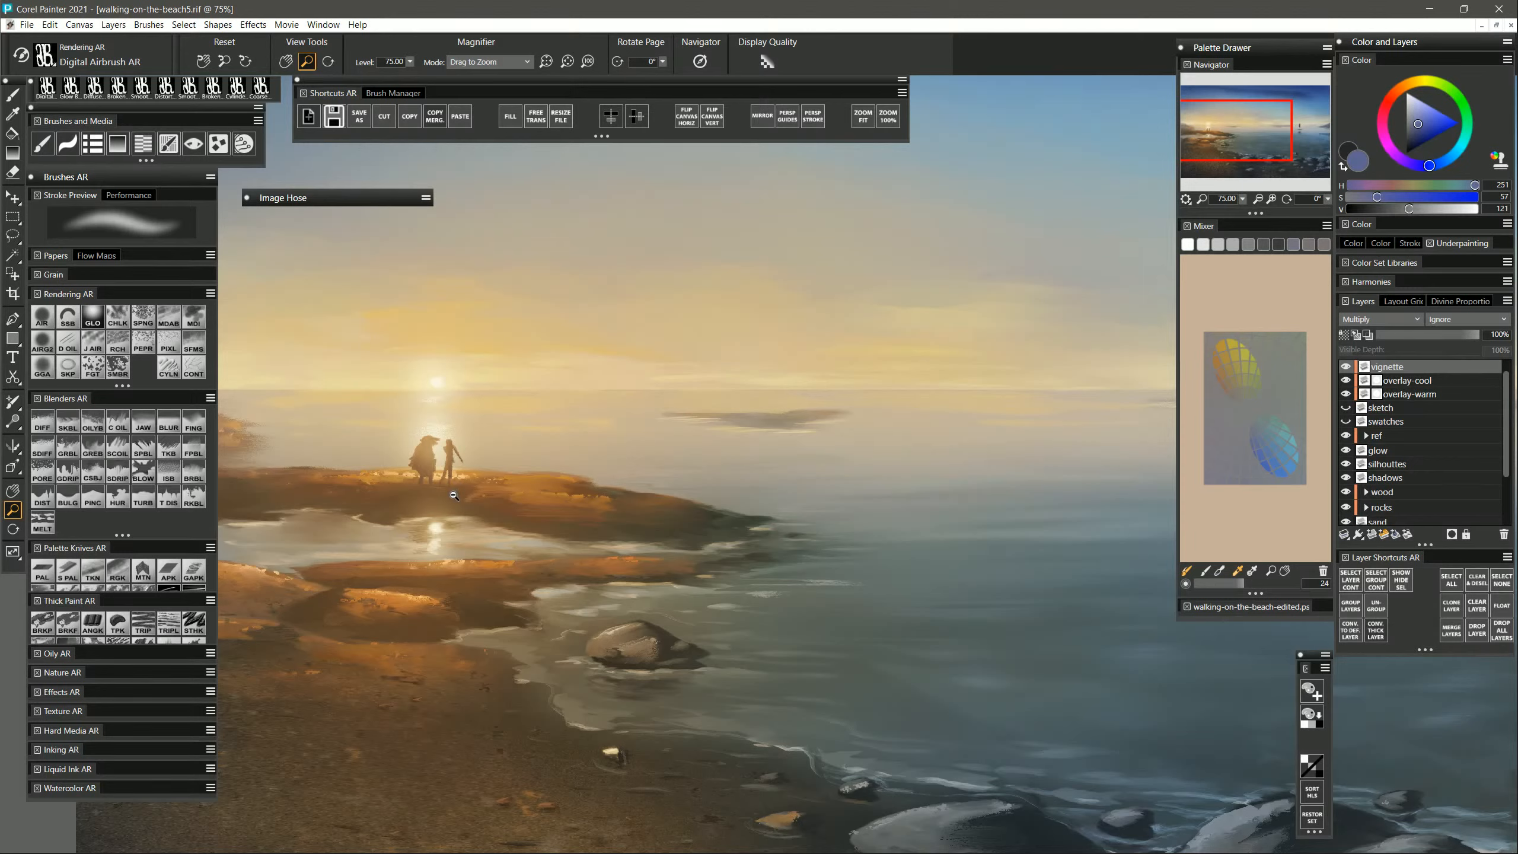
alt+click(454, 496)
alt+click(455, 498)
alt+click(456, 501)
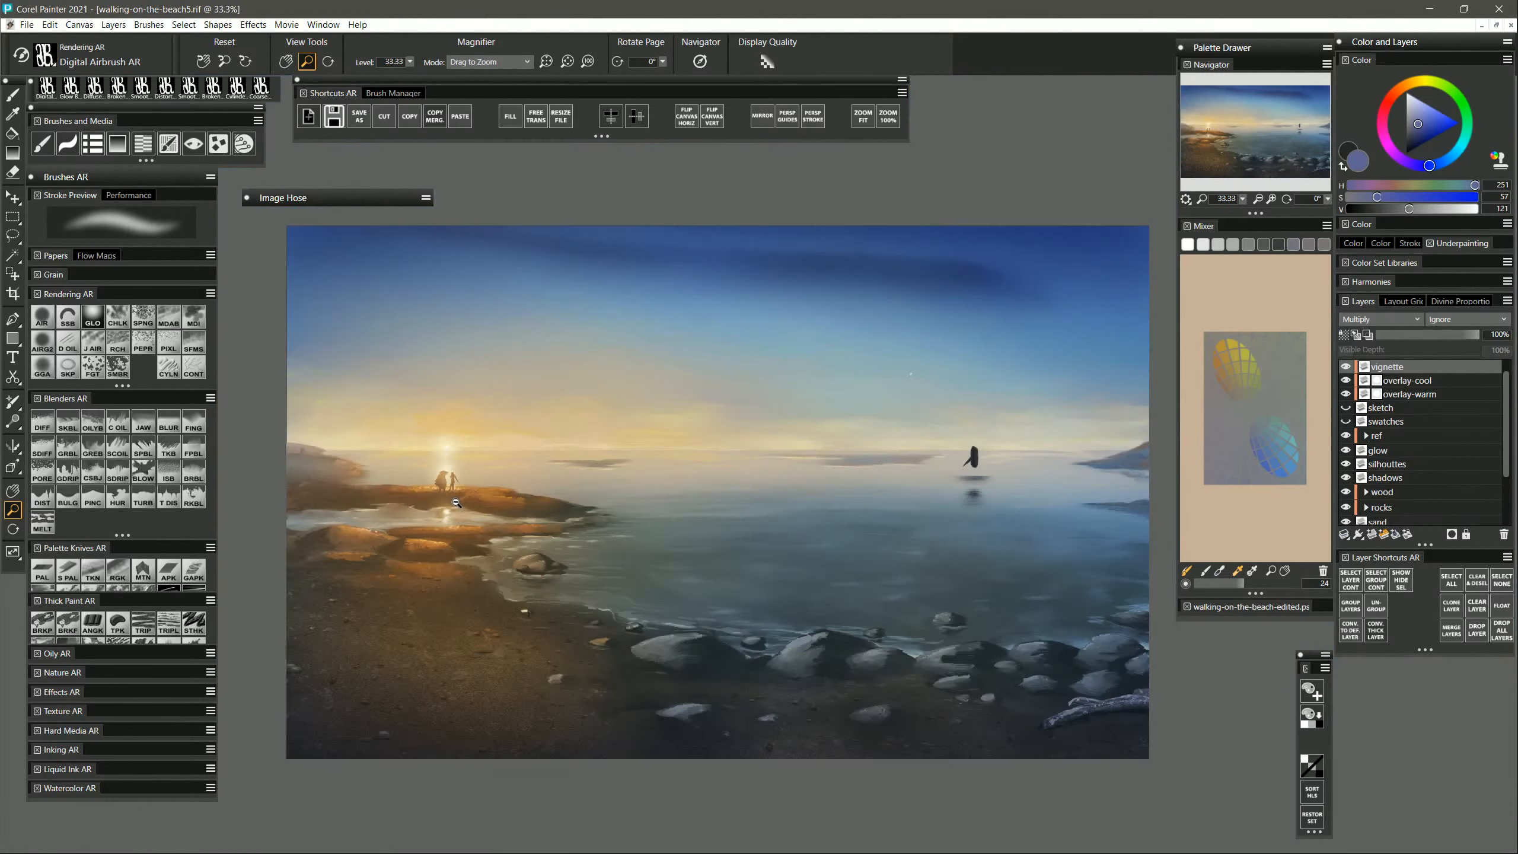
drag(785, 699, 790, 688)
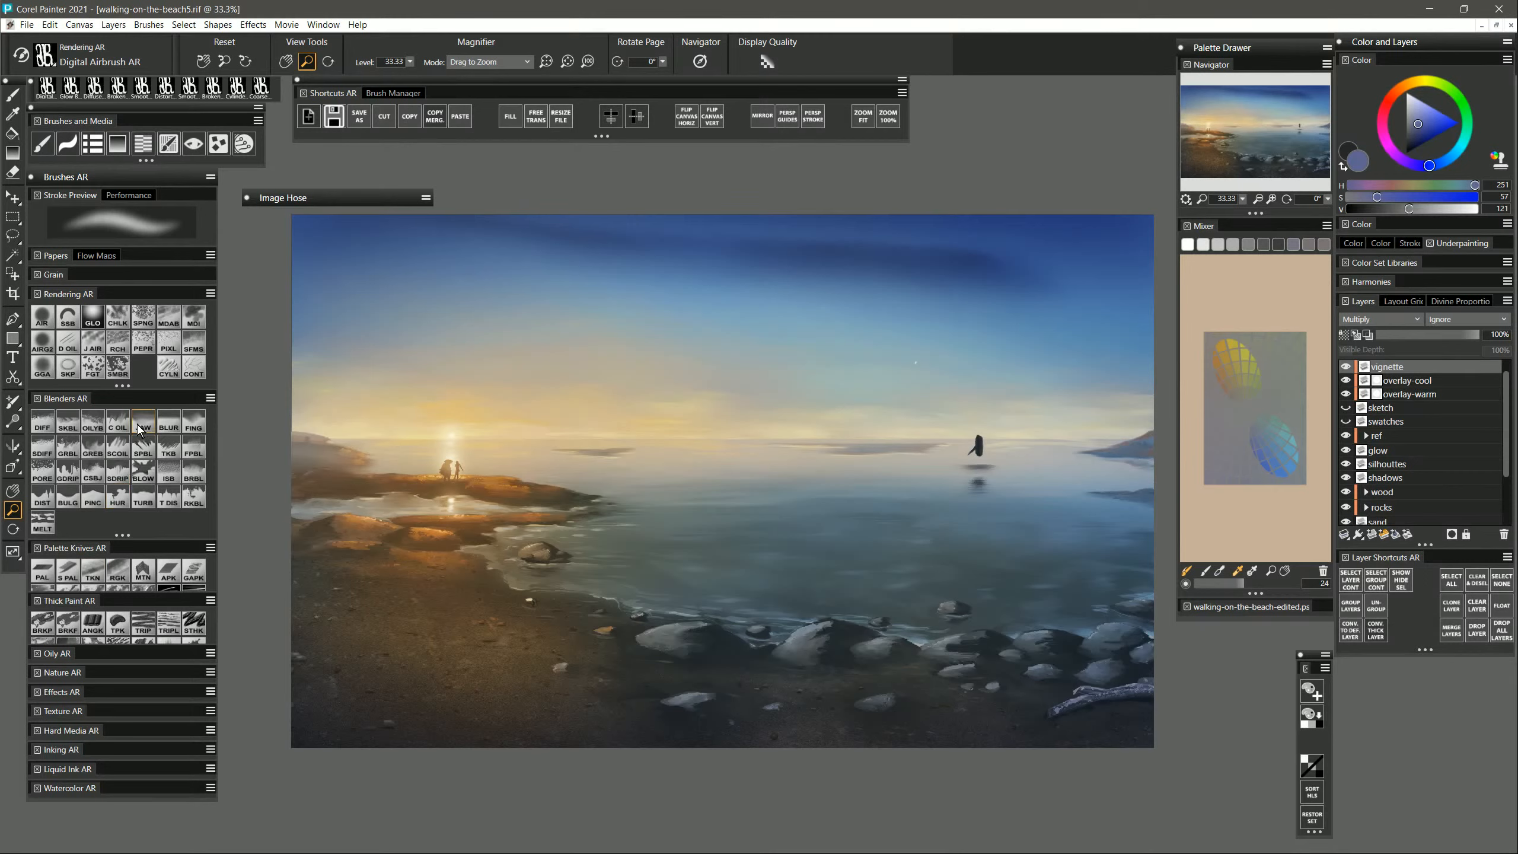
Choose the Broken Paint brush, sample cream from the sun glow, and add a thick paint layer above the land layer.
click(77, 422)
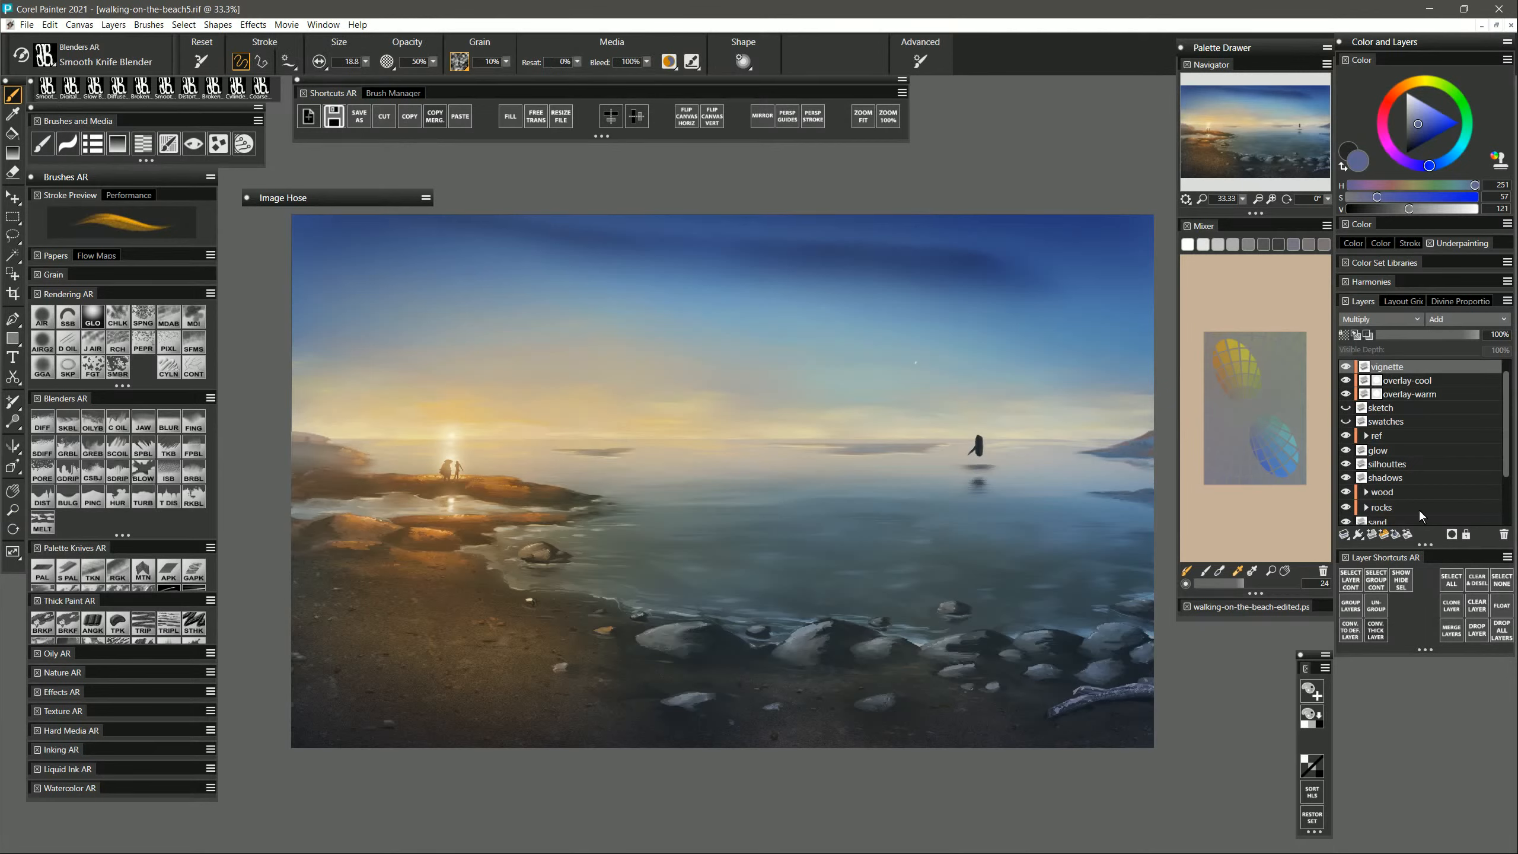
scroll(1406, 498, down, 5)
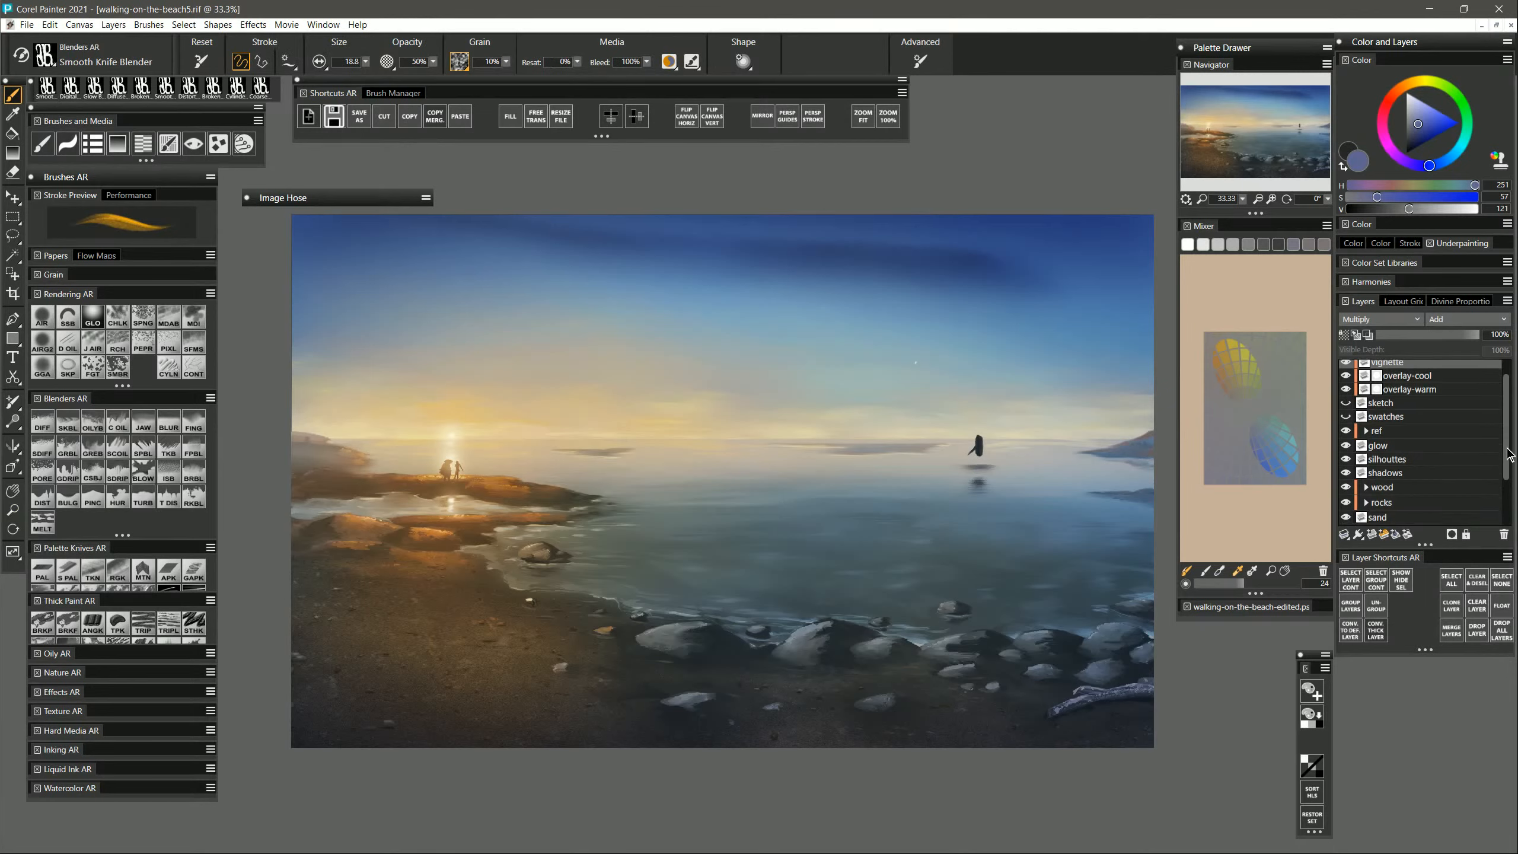
click(1407, 494)
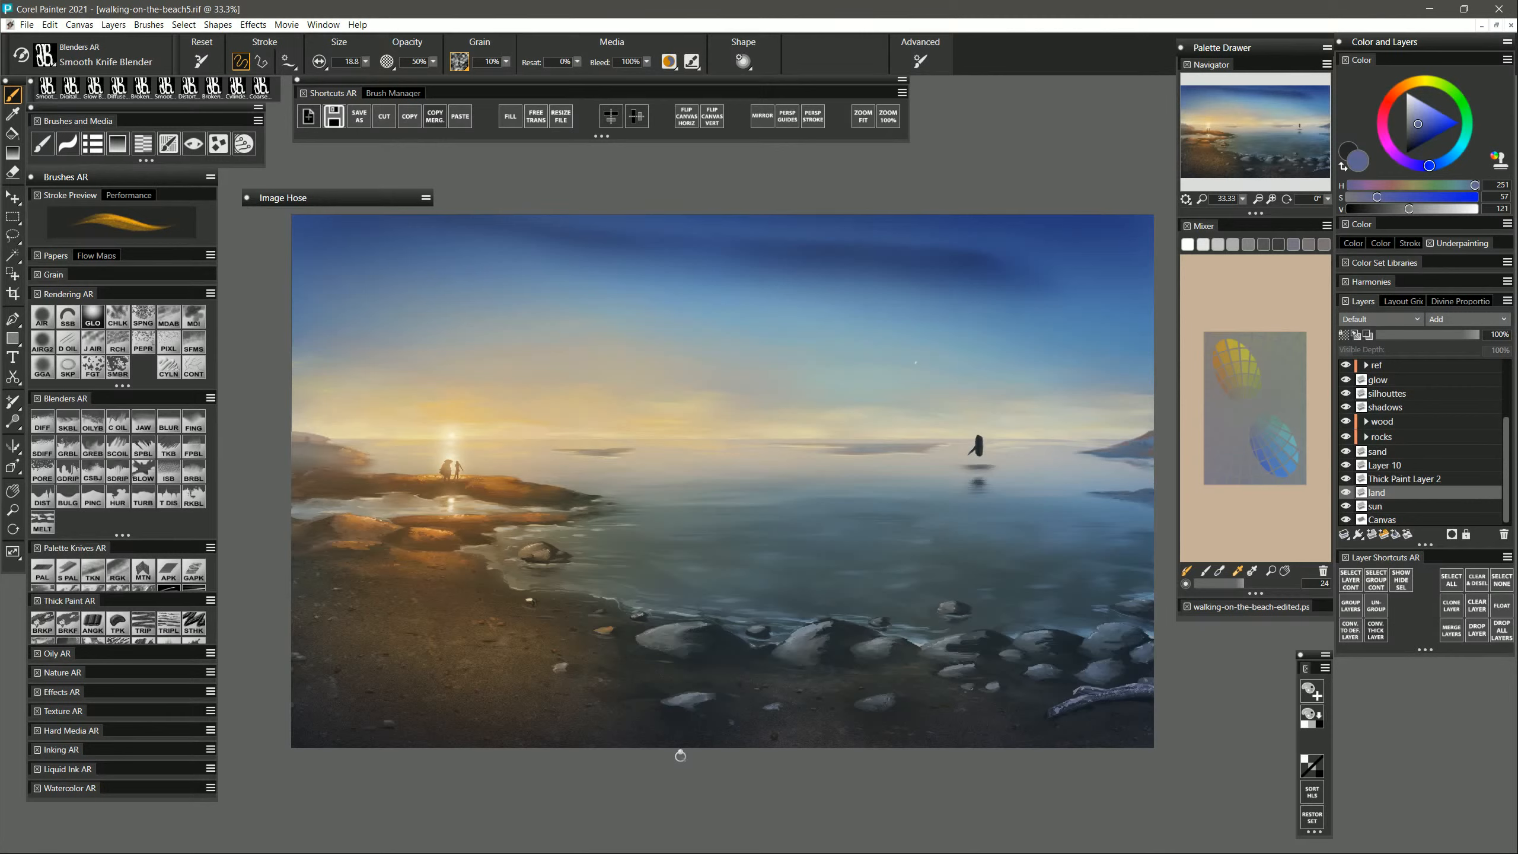
click(42, 622)
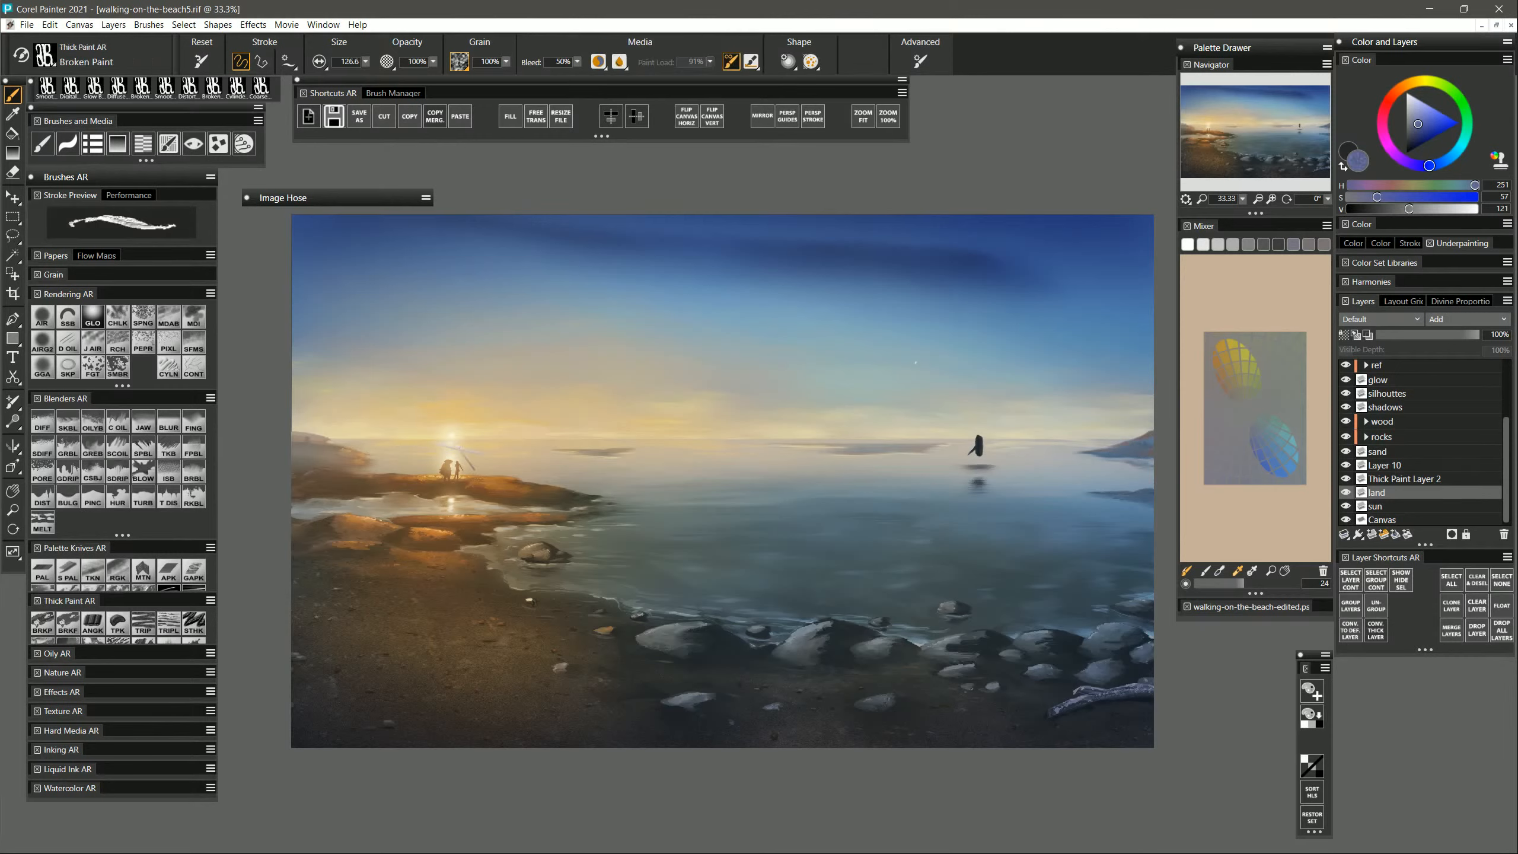
alt+click(453, 435)
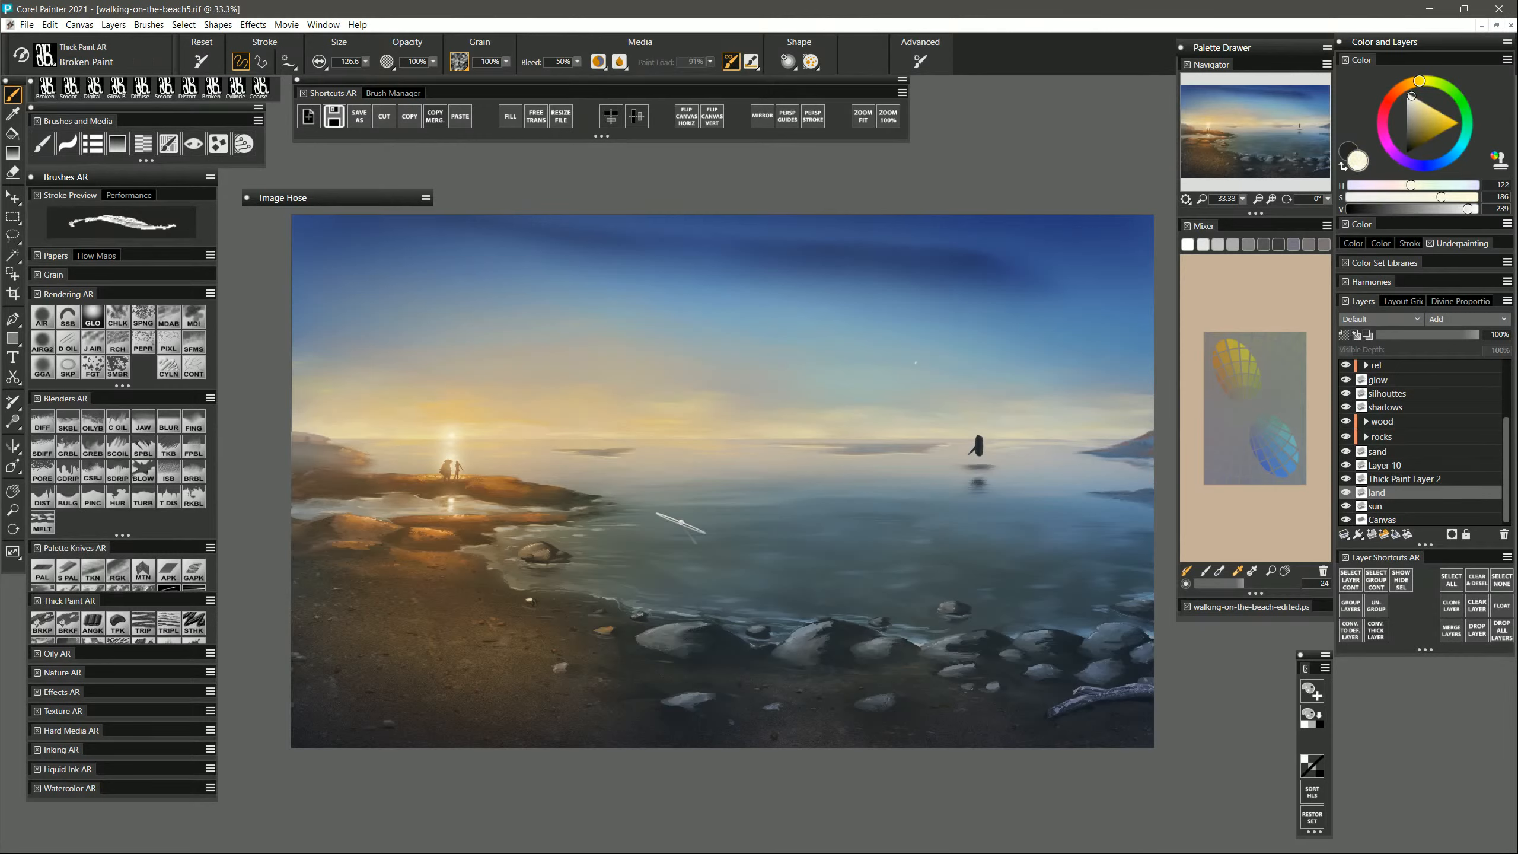
click(1385, 533)
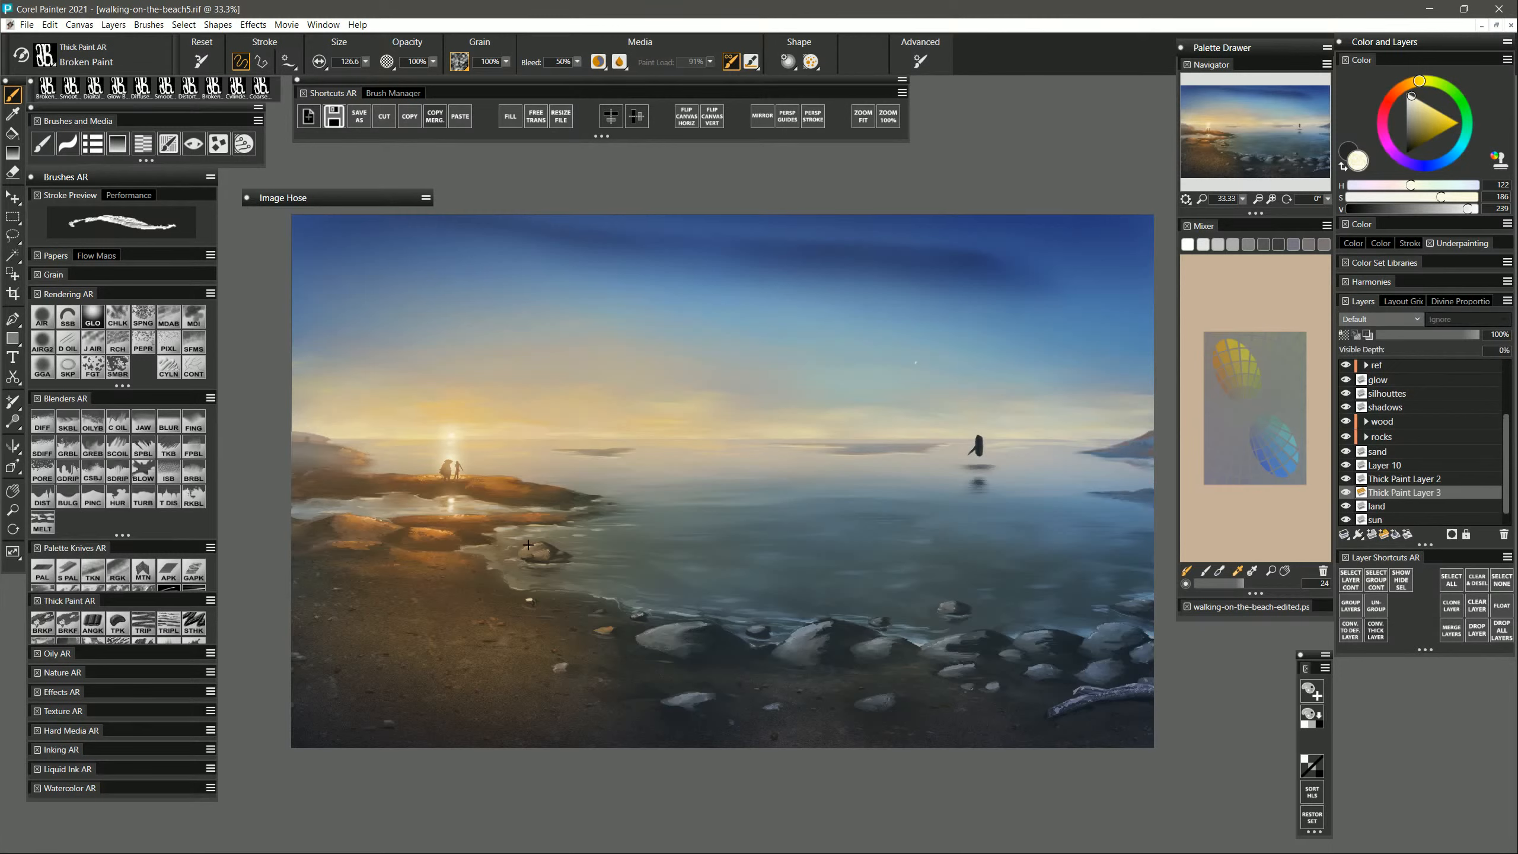
Reduce Broken Paint to size 40, try a cream stroke on the small rock at the waterline, and undo it.
key([)
key([)
key([)
key([)
key([)
drag(521, 551, 561, 546)
key(ctrl+z)
key(ctrl+z)
key(ctrl+z)
key(ctrl+z)
key(ctrl+z)
Sample grey from a foreground rock, lighten it to value 173, and paint textured highlights on the large shoreline rocks.
alt+click(671, 637)
click(1416, 209)
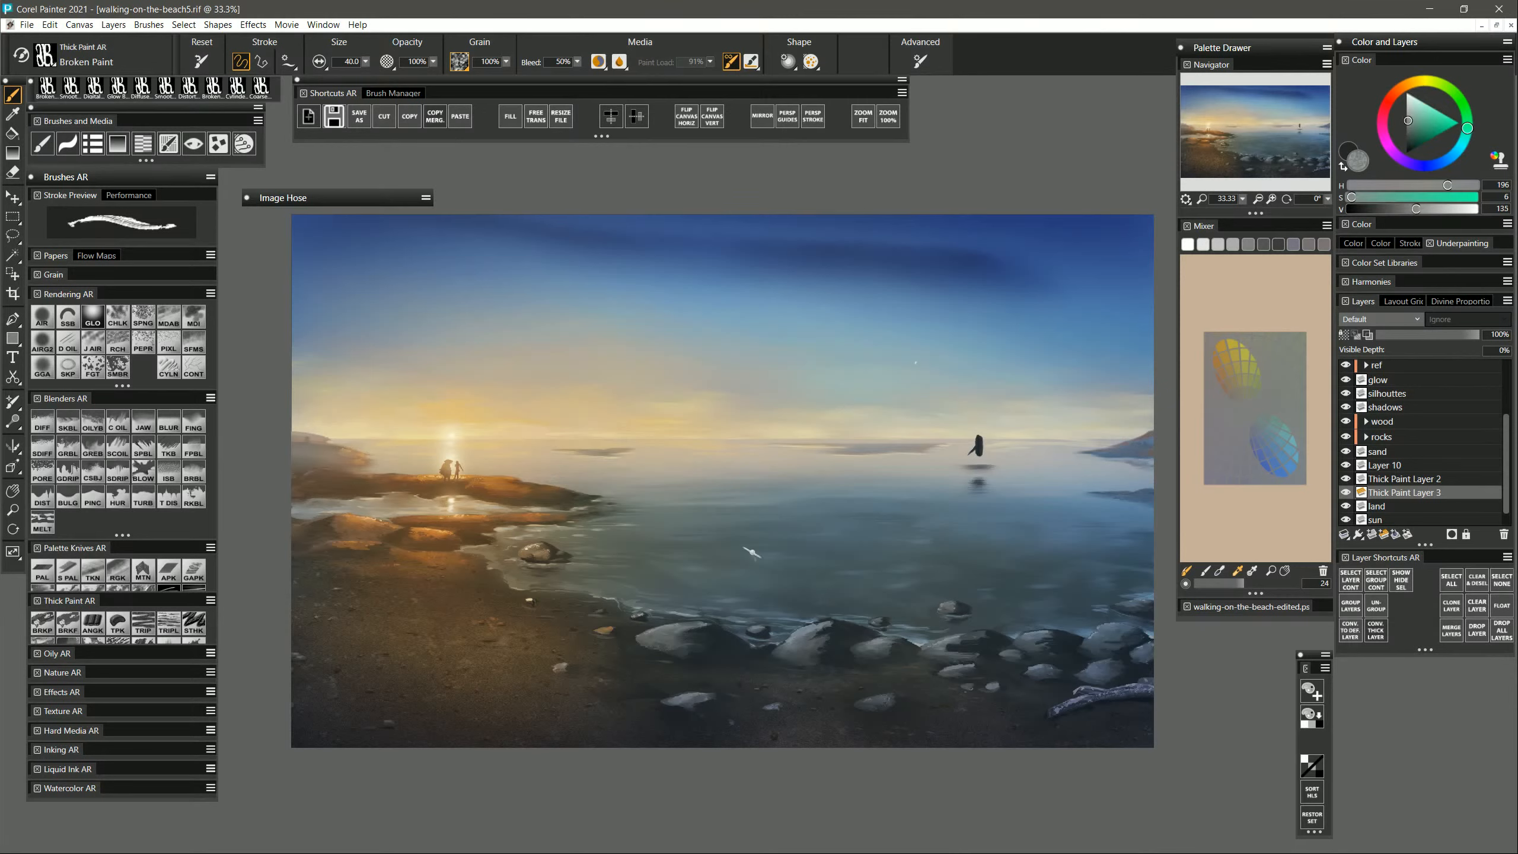
mouse_move(702, 622)
mouse_down()
mouse_move(649, 644)
mouse_move(693, 628)
mouse_up()
click(1435, 209)
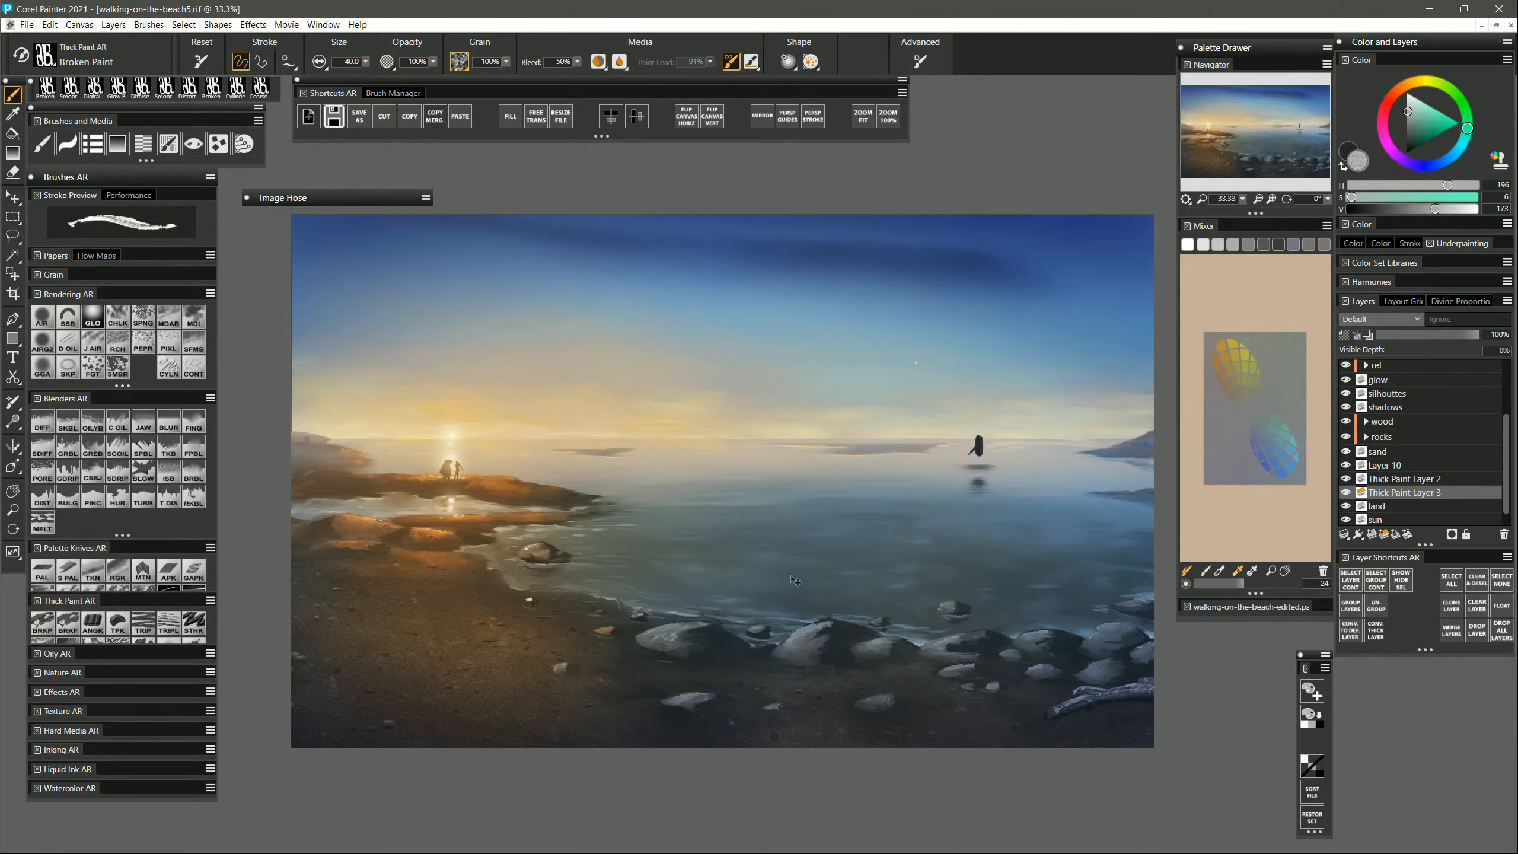
mouse_move(684, 637)
mouse_down()
mouse_move(648, 643)
mouse_move(700, 621)
mouse_move(656, 633)
mouse_move(670, 635)
mouse_up()
mouse_move(813, 631)
mouse_down()
mouse_move(833, 628)
mouse_move(780, 656)
mouse_up()
mouse_move(1128, 631)
mouse_down()
mouse_move(1093, 642)
mouse_move(1113, 627)
mouse_up()
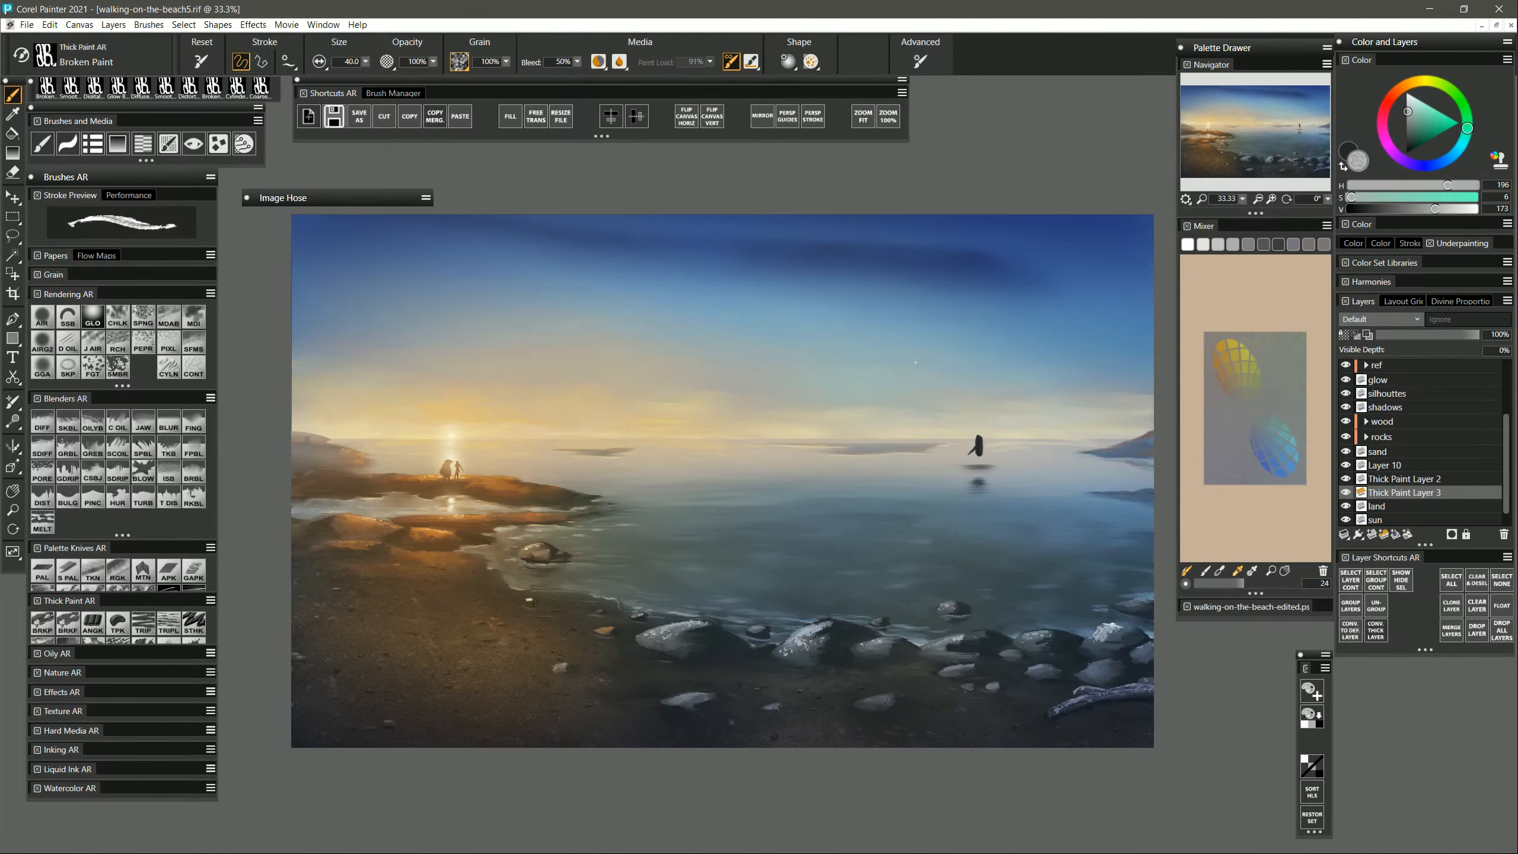
key(ctrl+z)
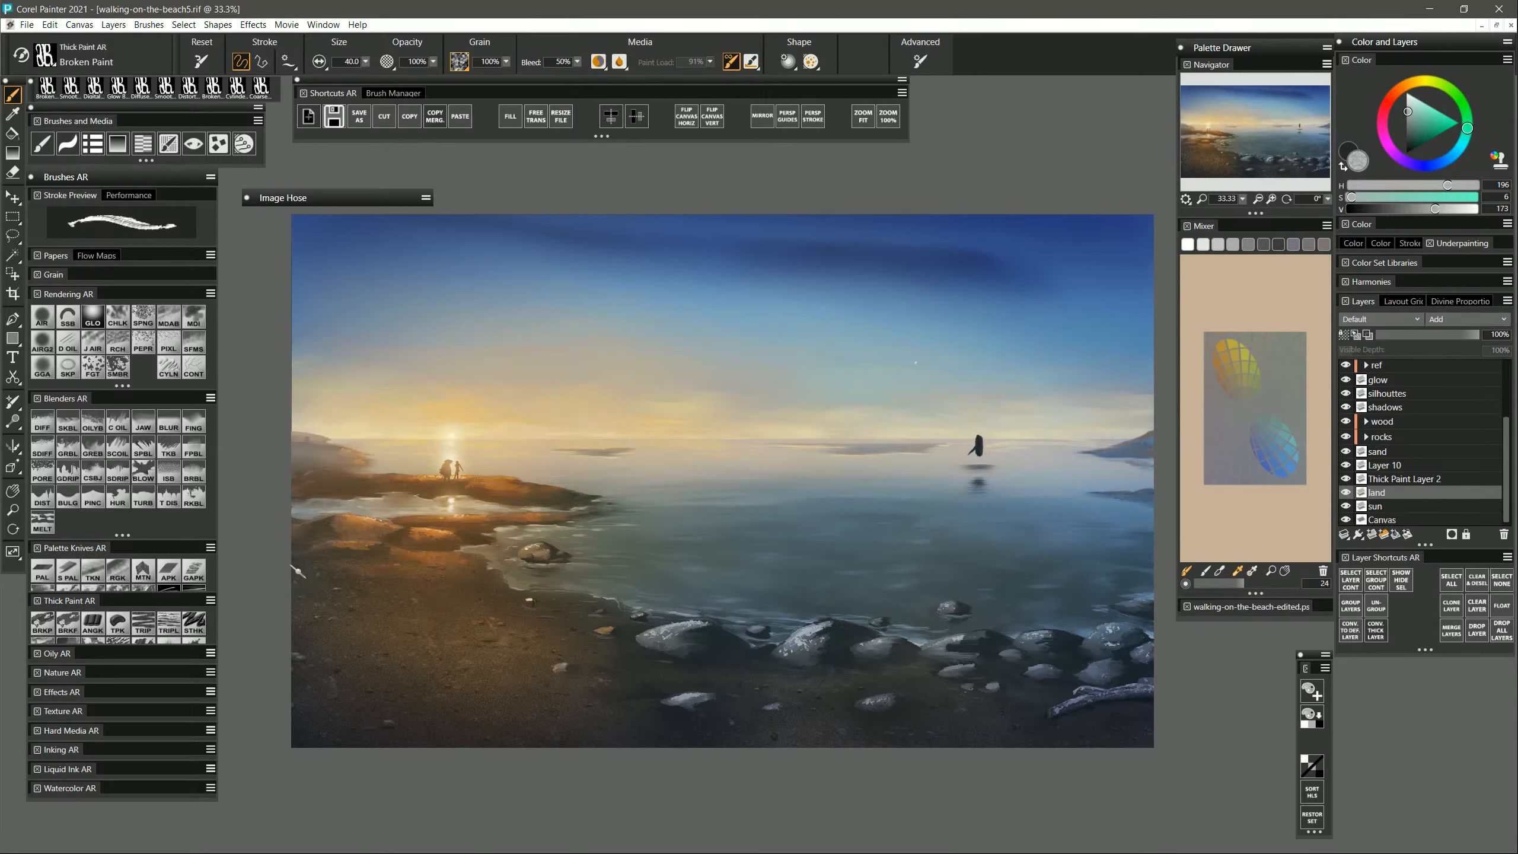
Soften the new rock highlights with Diffuse Blur and Smooth Knife Blender, and merge Thick Paint Layer 3 down into land.
click(51, 419)
mouse_move(662, 637)
mouse_down()
mouse_move(702, 627)
mouse_move(702, 640)
mouse_up()
click(194, 572)
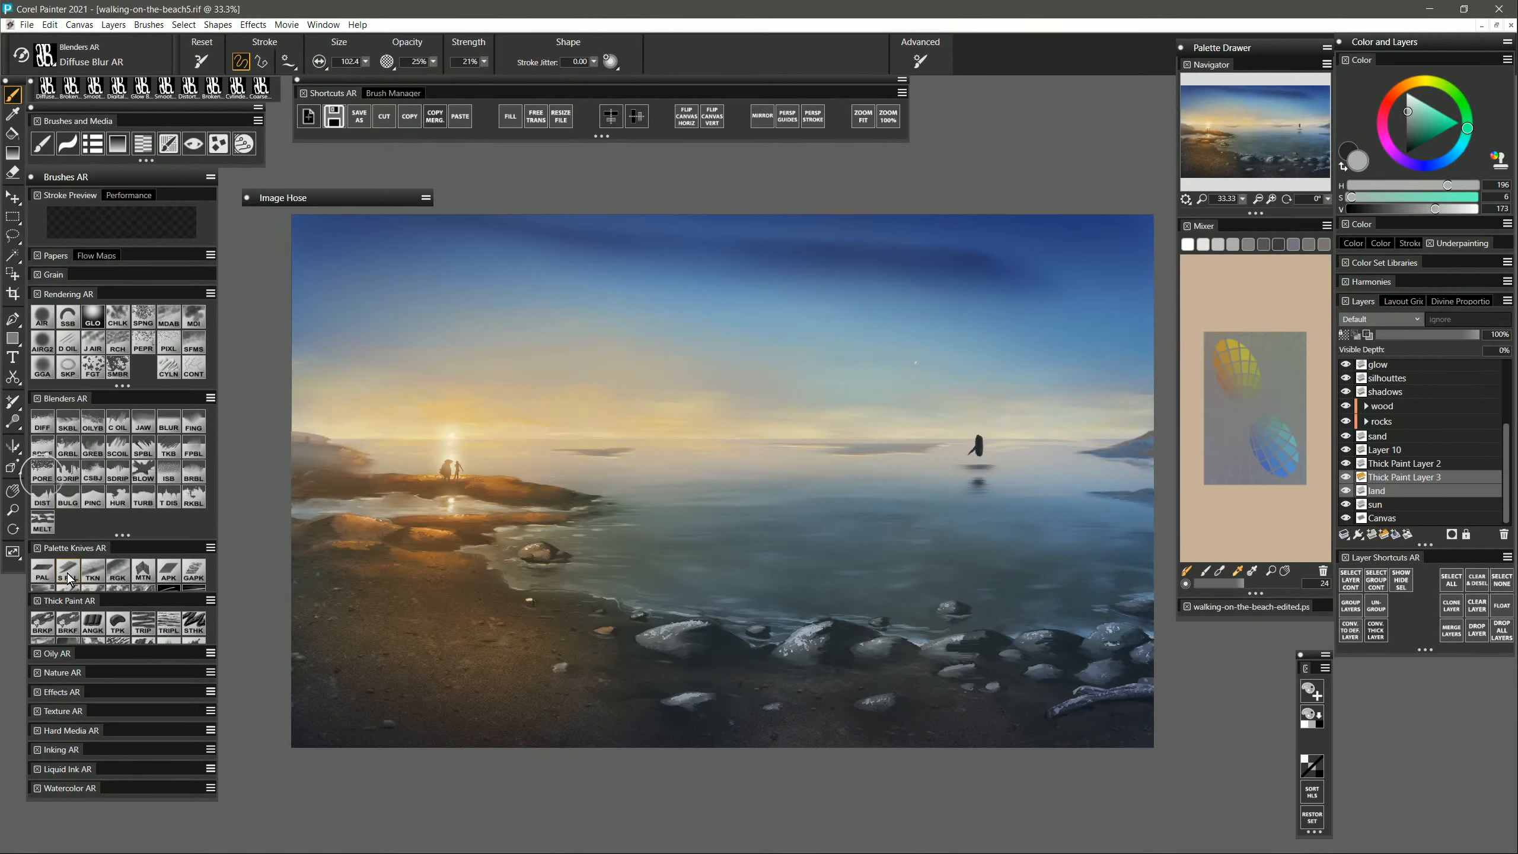
click(65, 425)
drag(649, 637, 701, 624)
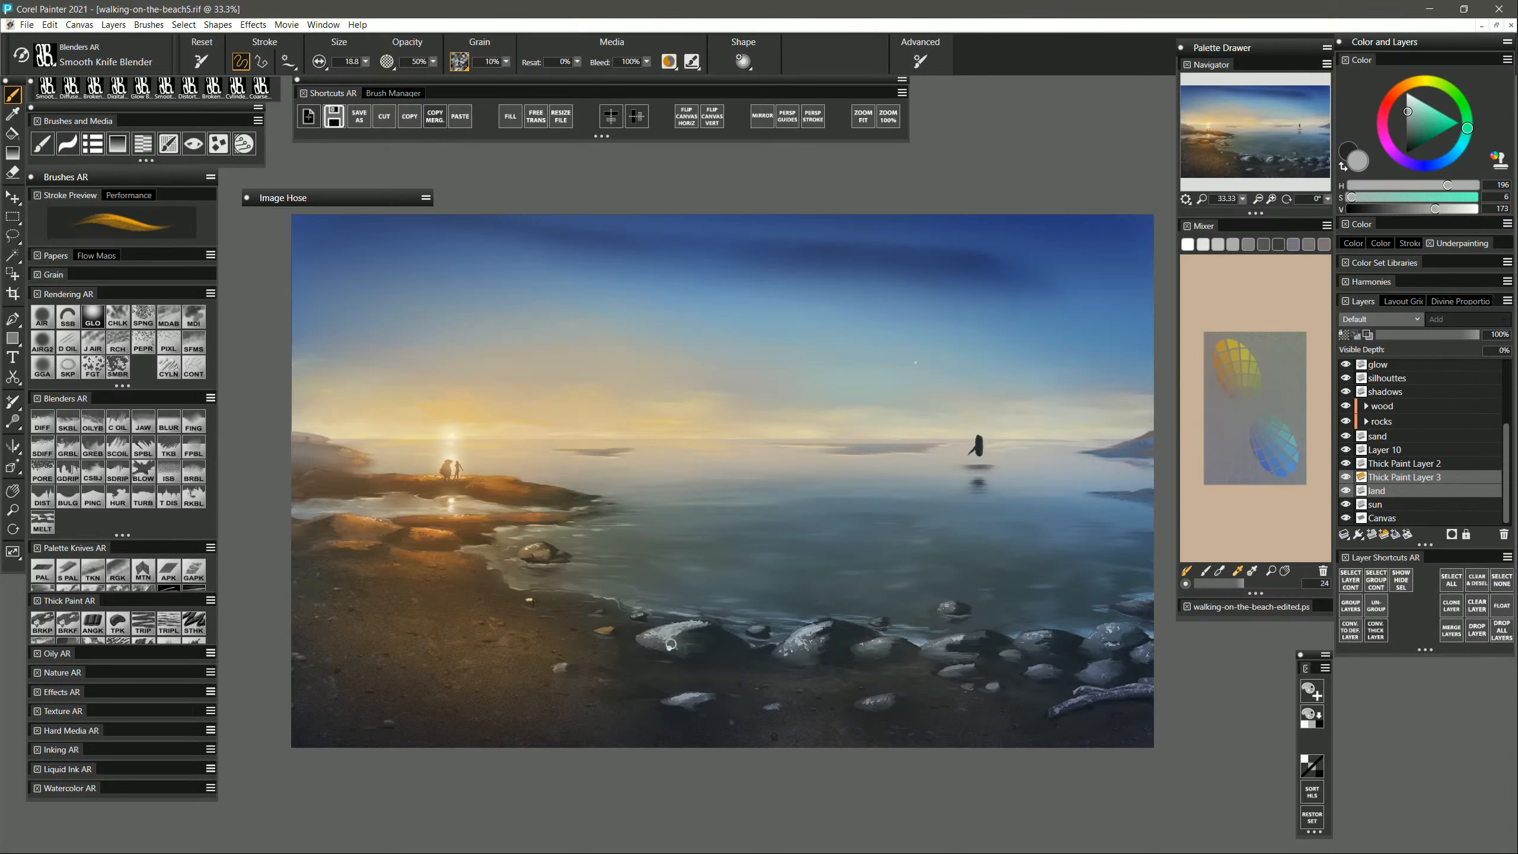
click(1397, 478)
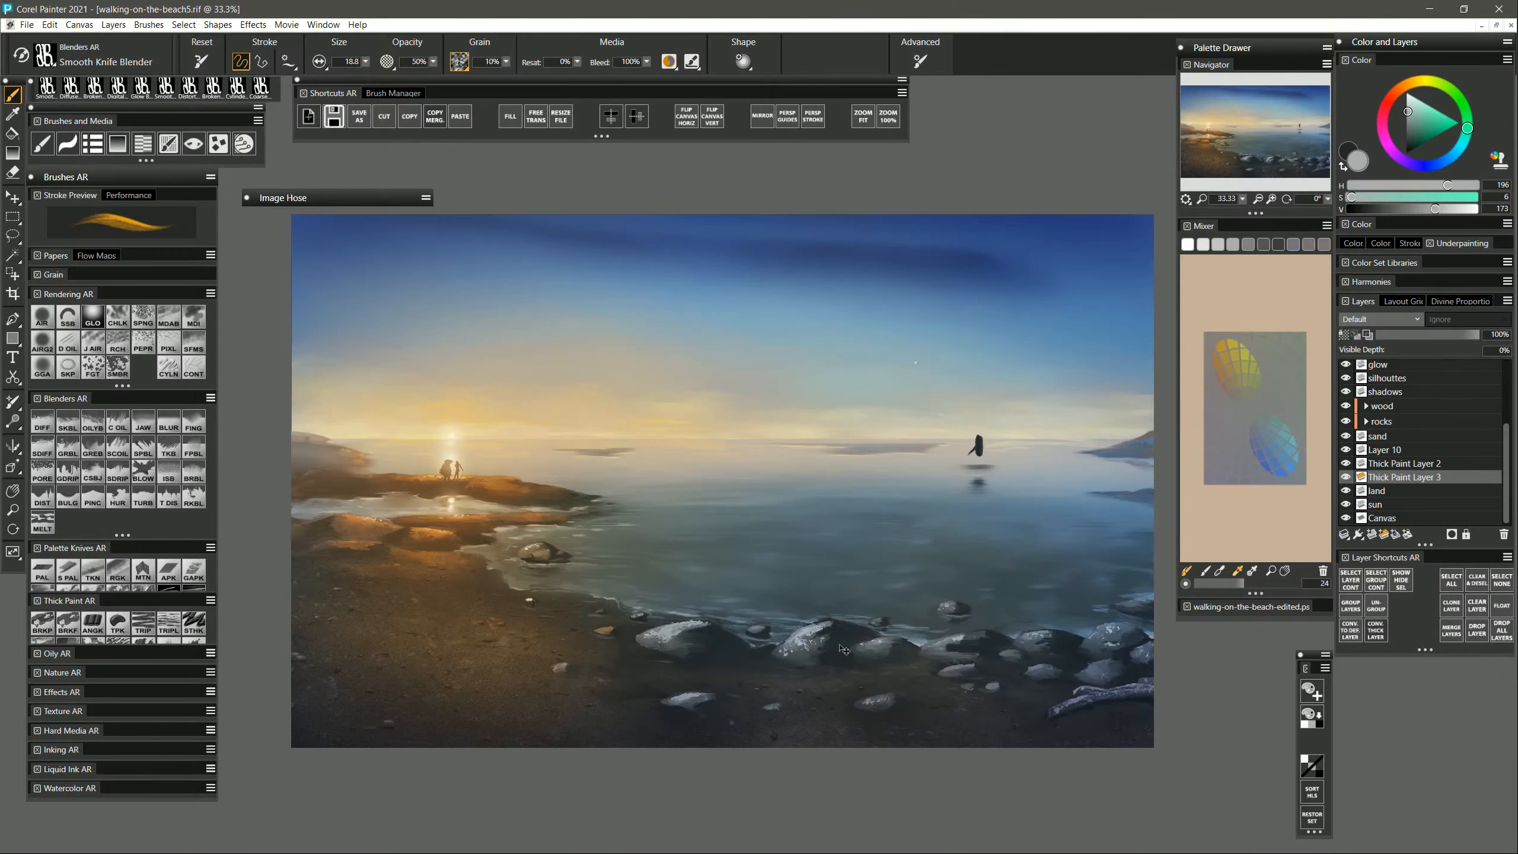
key(ctrl+e)
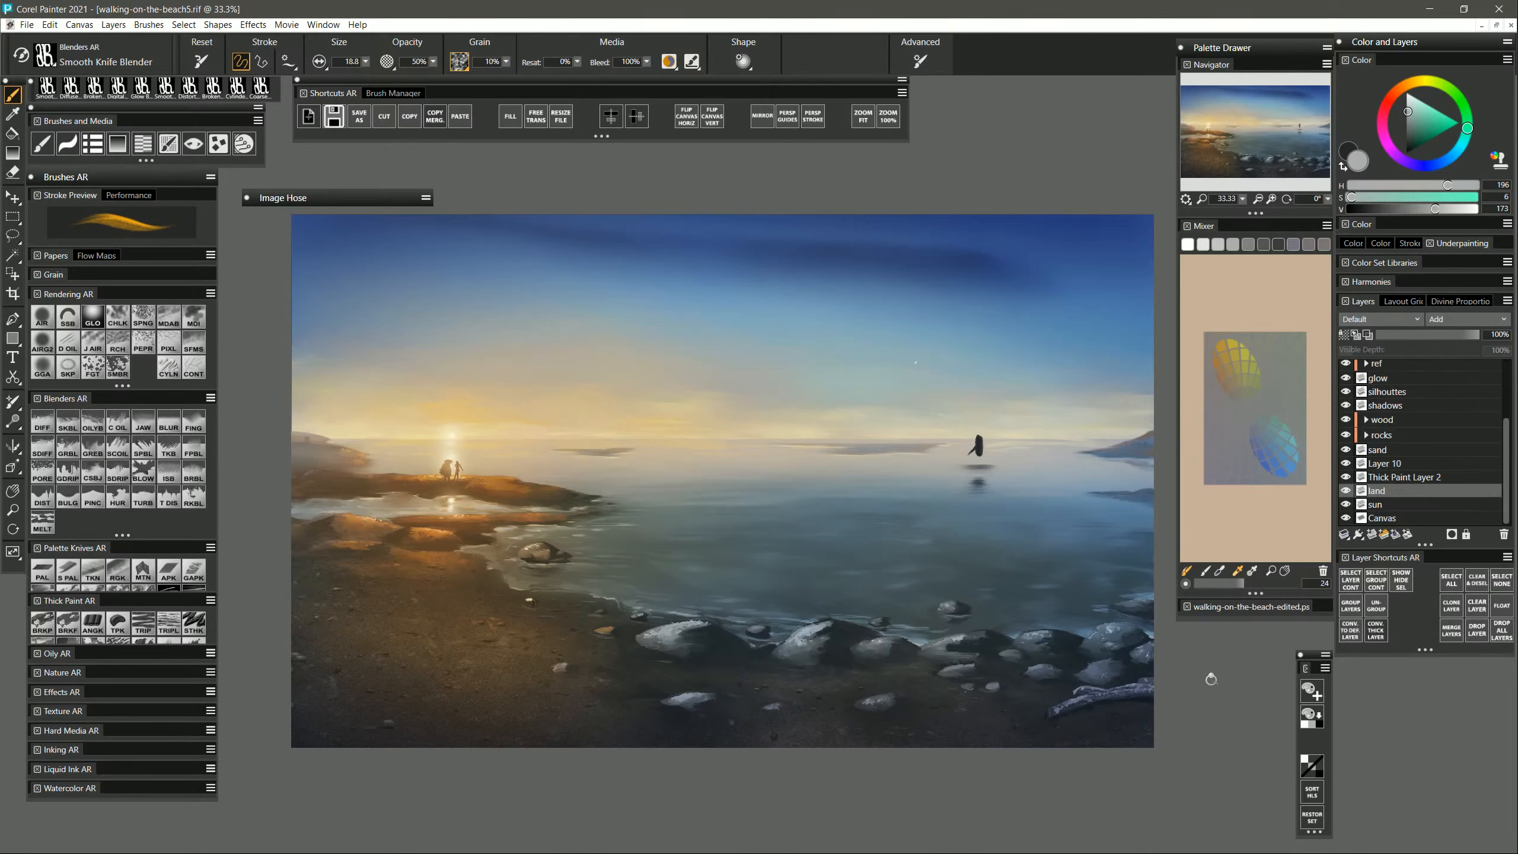
Sample dark blue near the driftwood for the Smooth Palette Knife, and delete Thick Paint Layer 1 from the wood group.
click(67, 573)
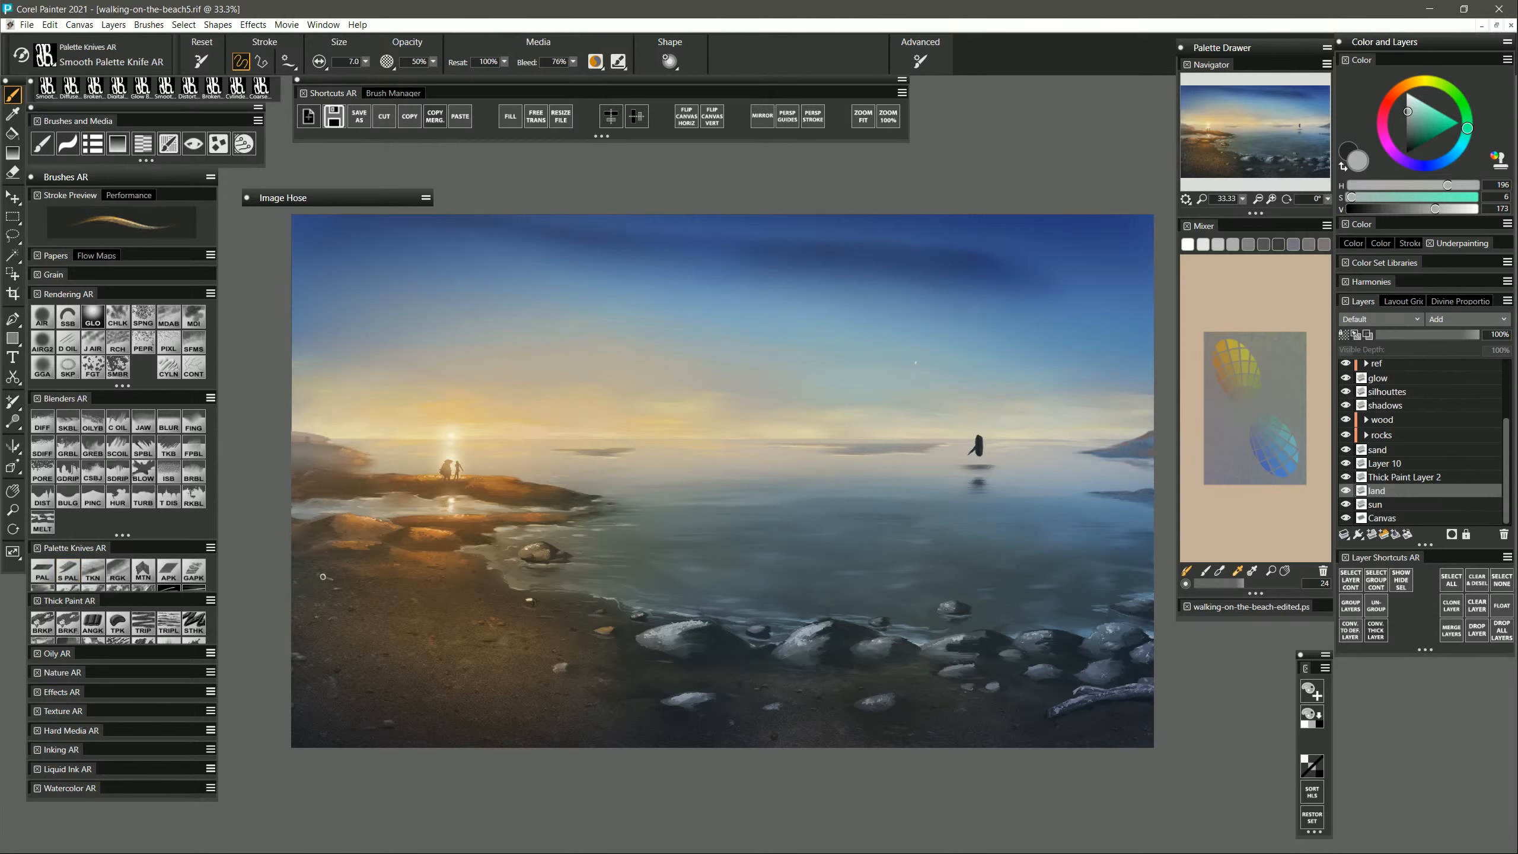
alt+click(1057, 710)
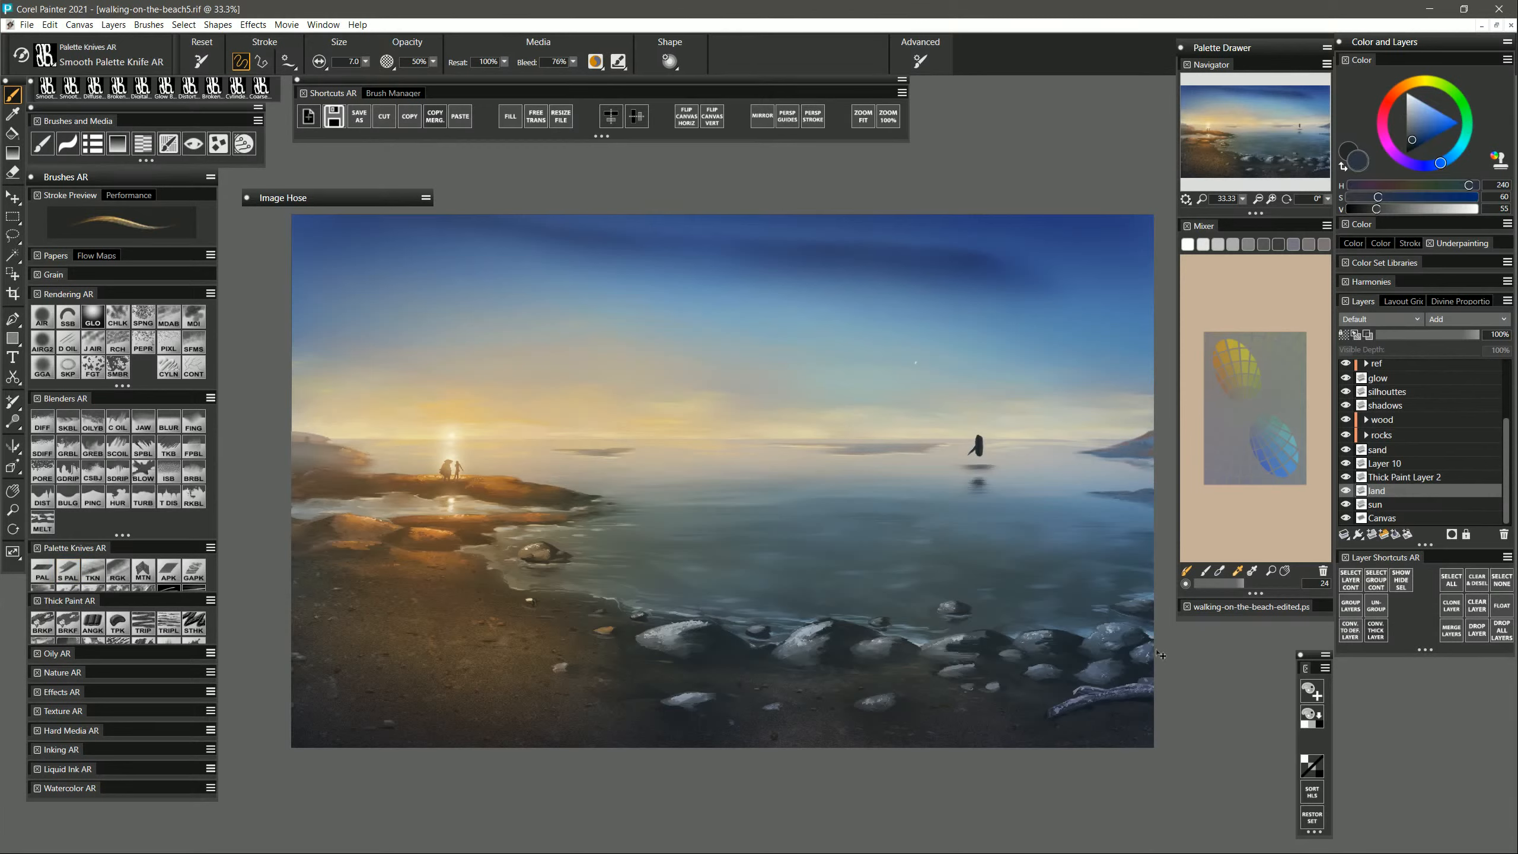
click(1373, 421)
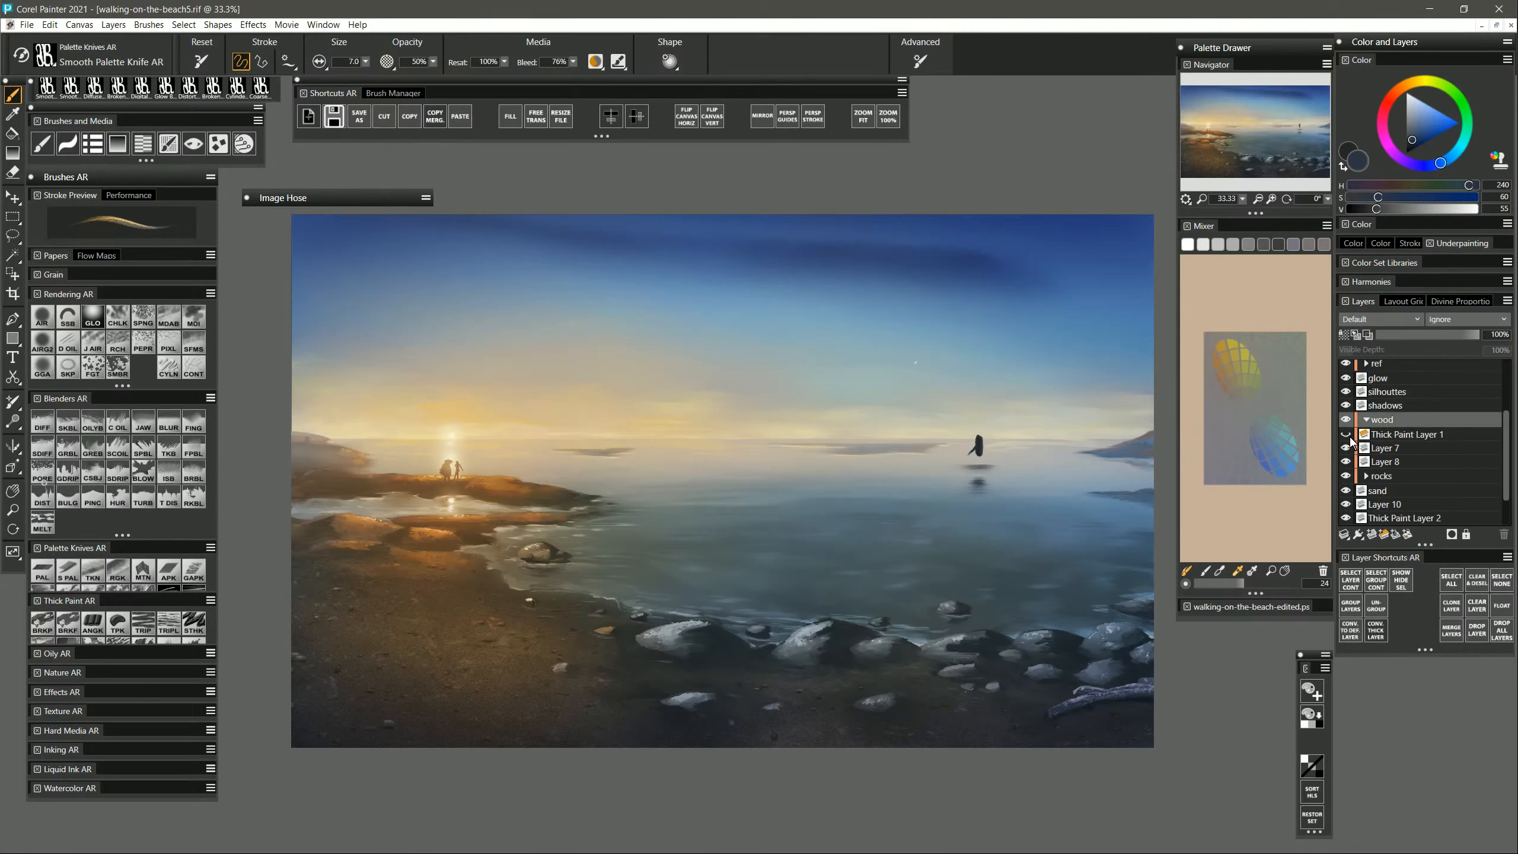
click(1404, 435)
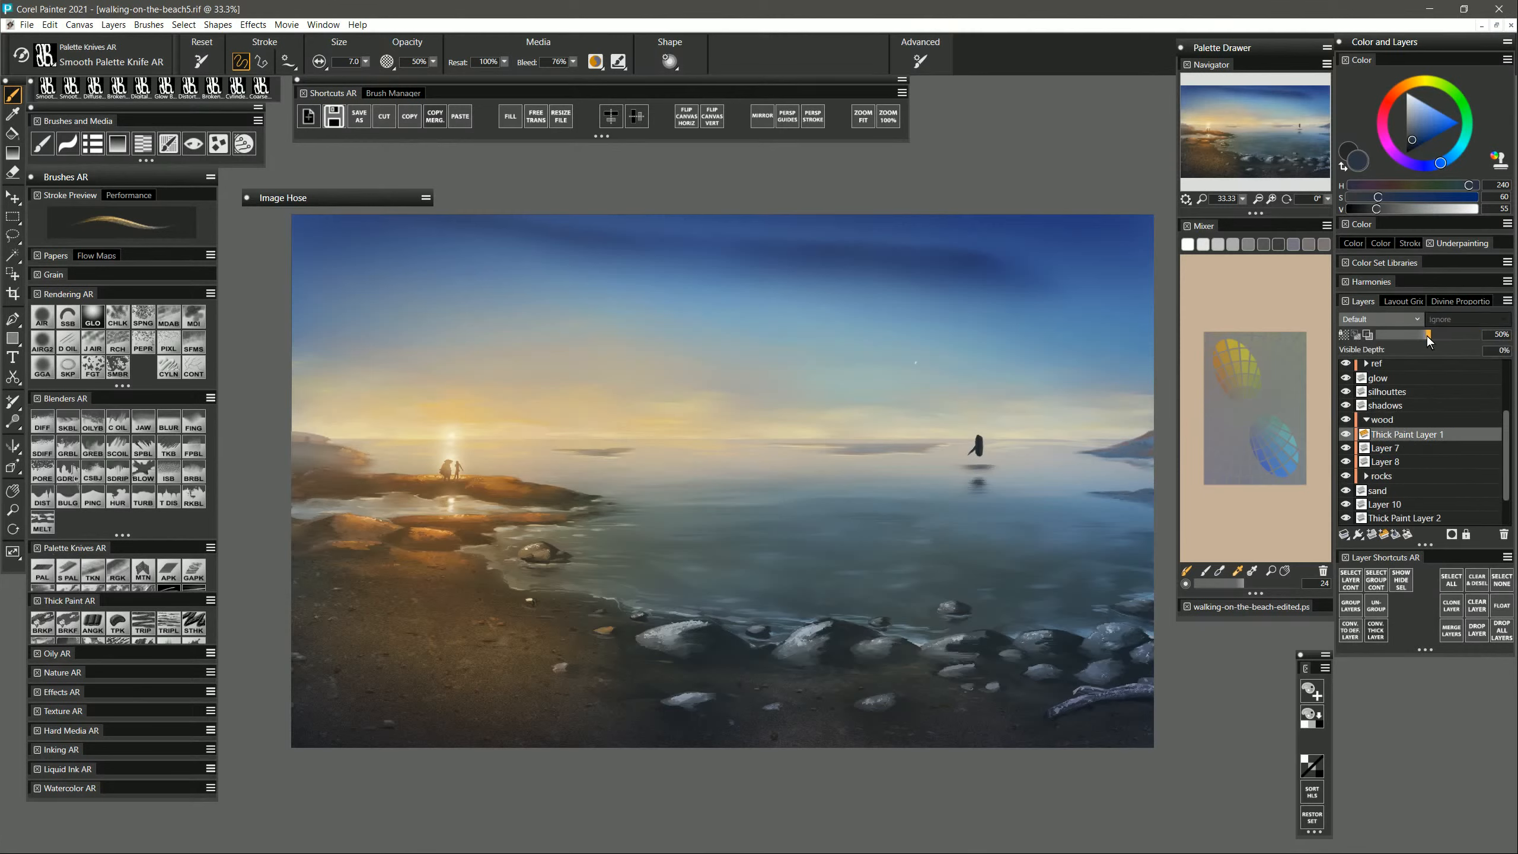
click(1354, 454)
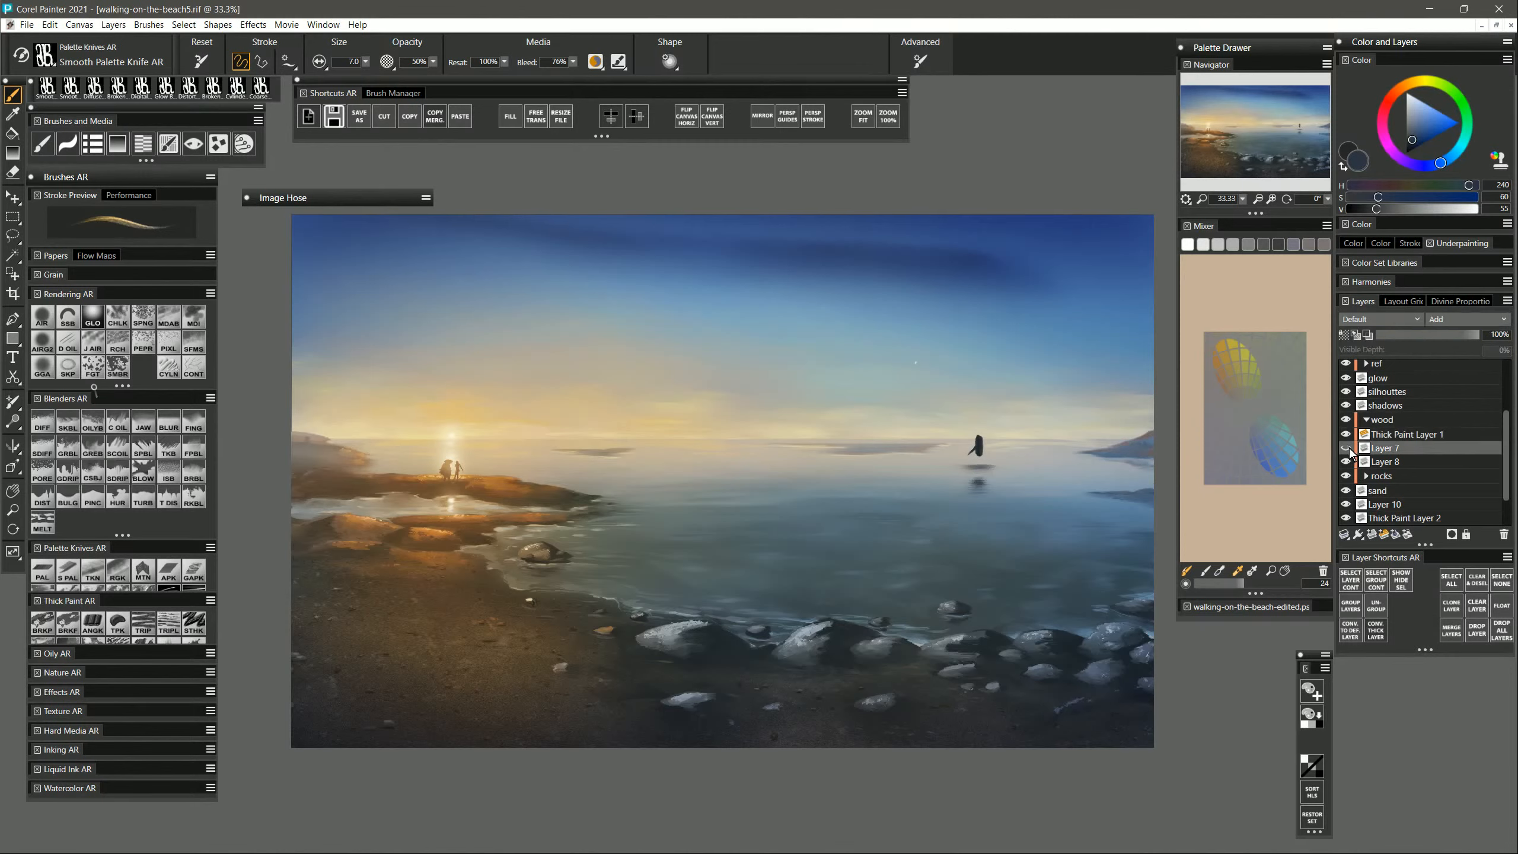
click(1393, 436)
click(1398, 426)
click(1397, 438)
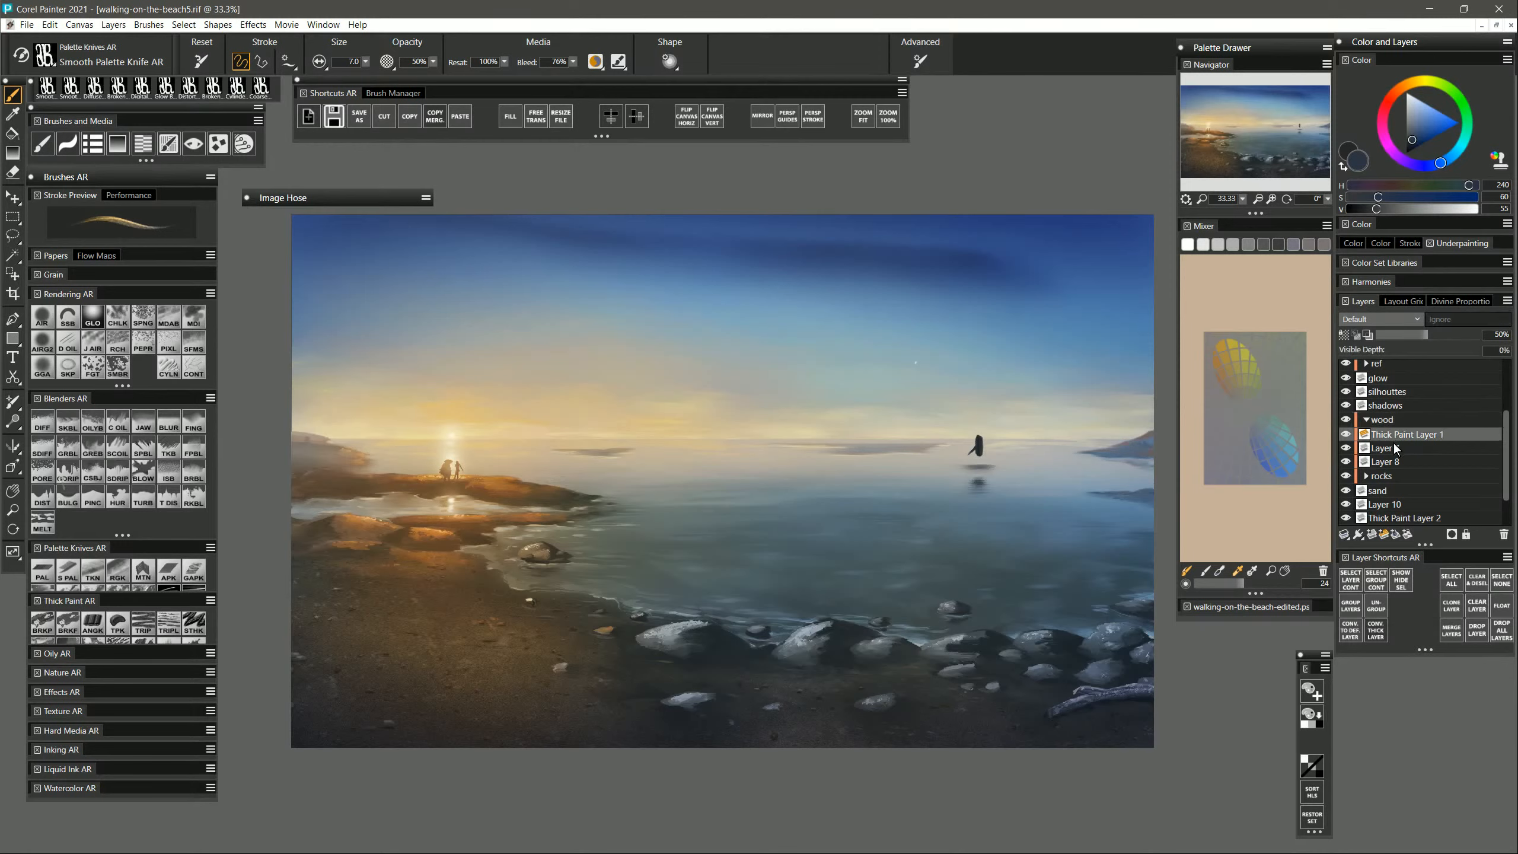
key(Delete)
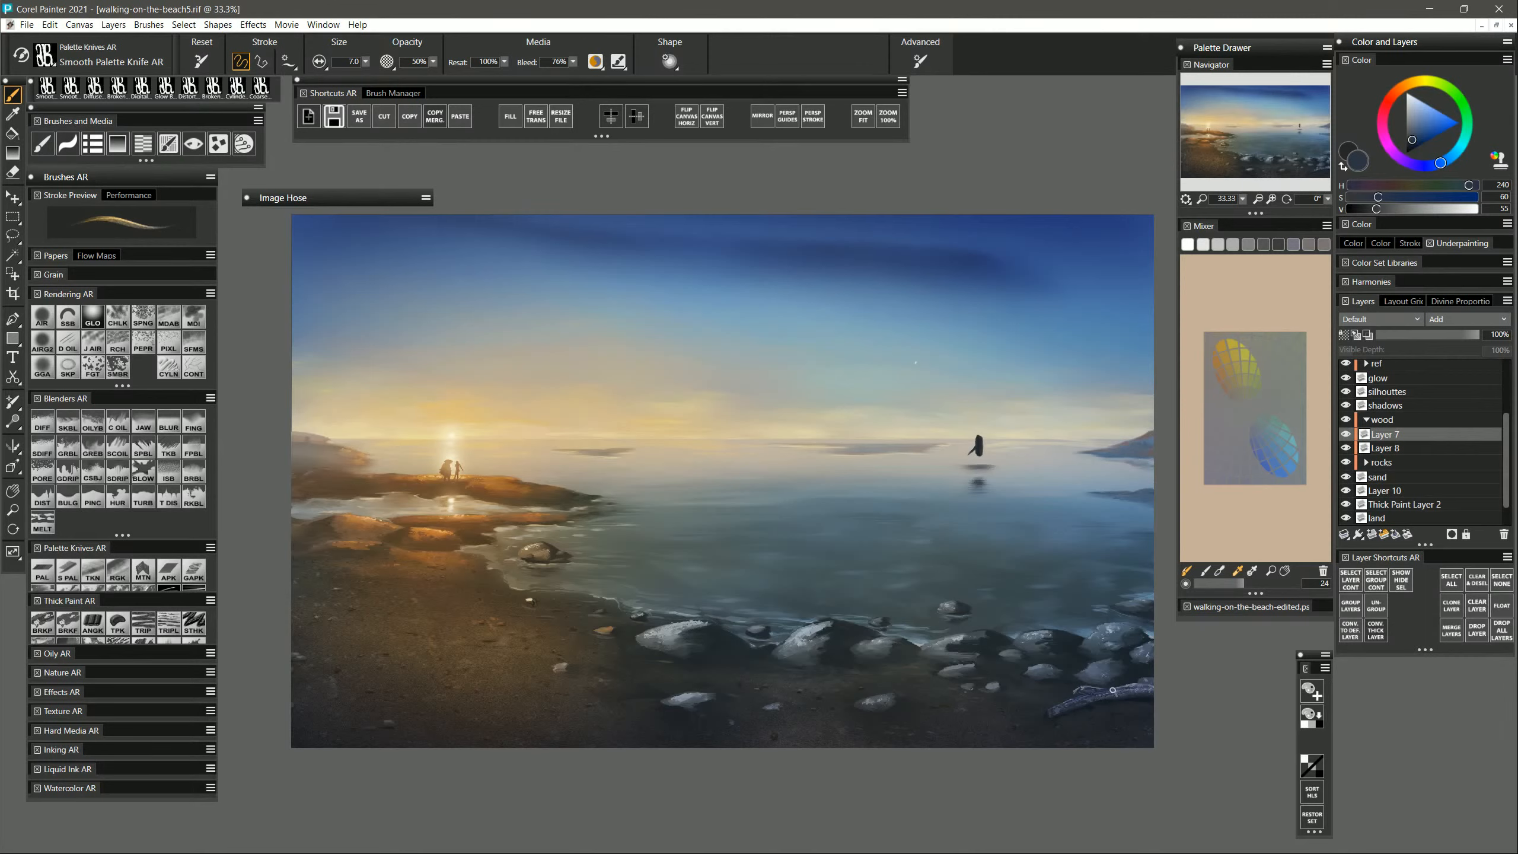
Repaint the driftwood on Layer 7 in dark blue, and raise the colour's value to 92 and then 167 for lighter accents.
drag(1120, 695, 1153, 690)
click(1396, 210)
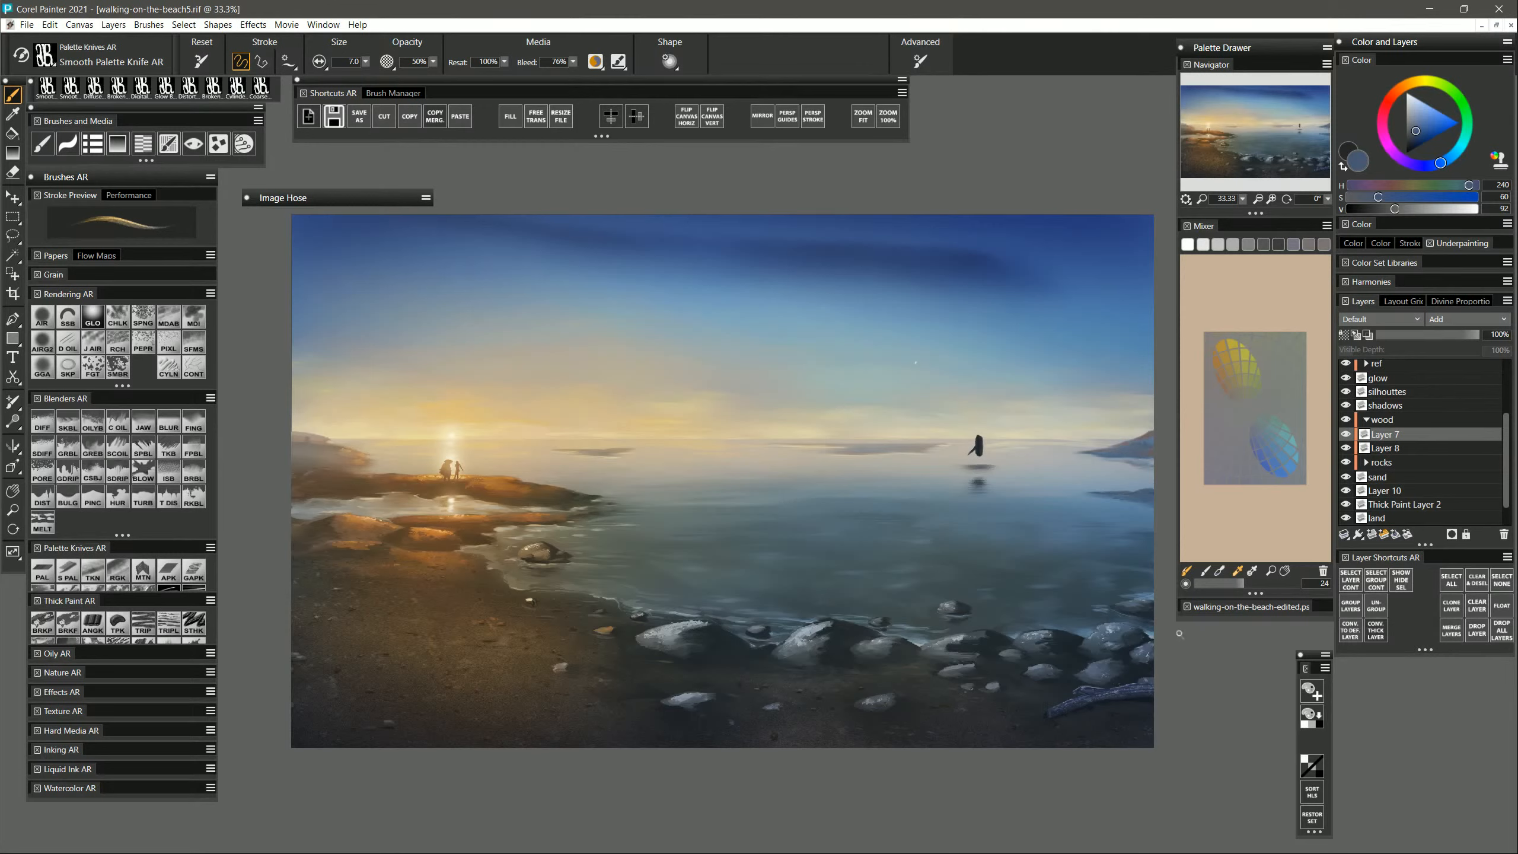
click(1433, 209)
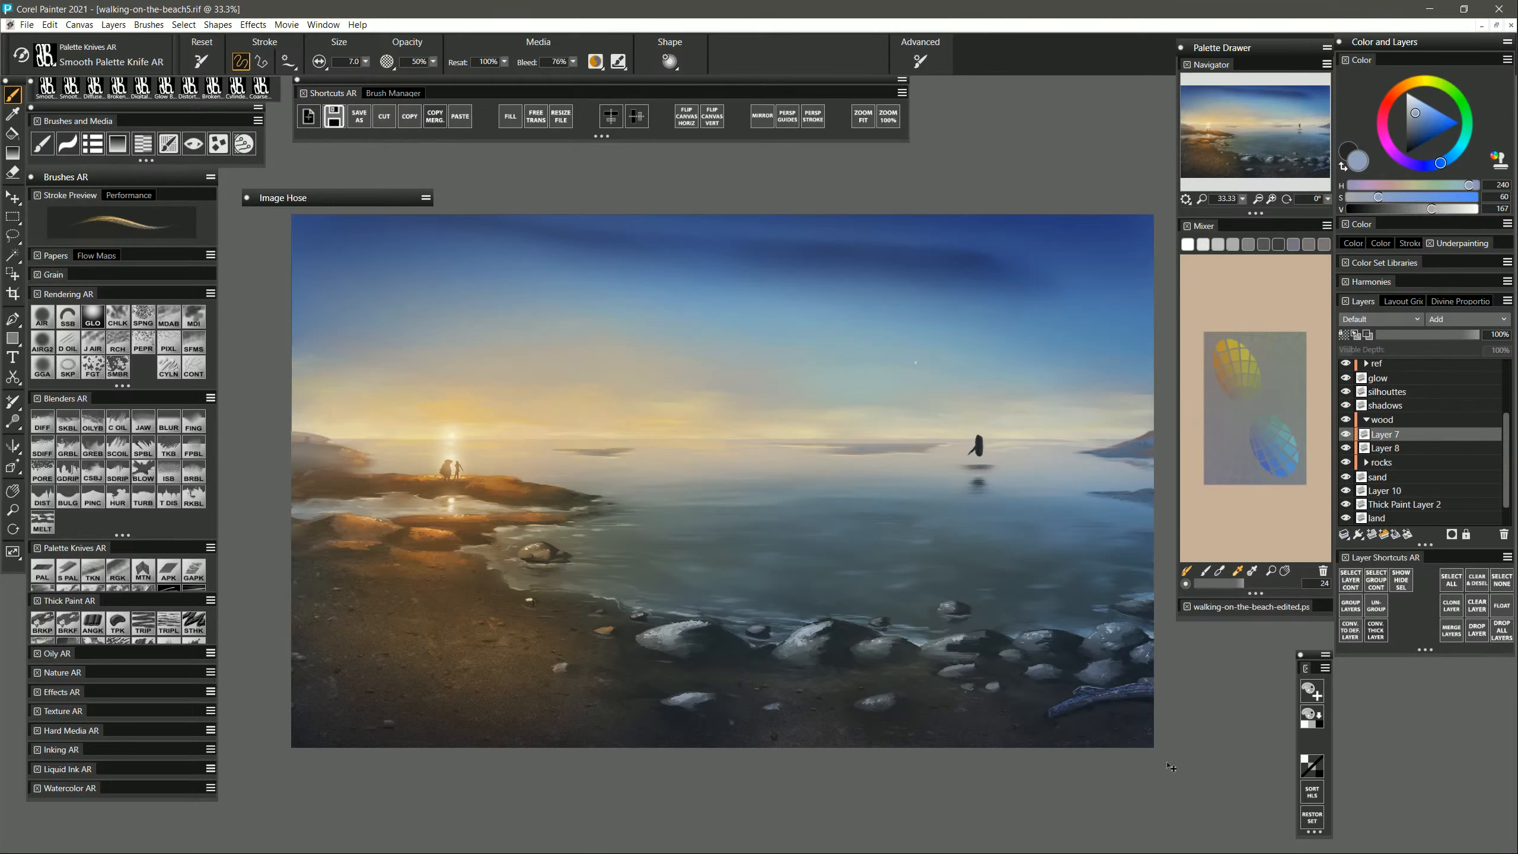
Paint a dark blue rock beneath the driftwood on the rocks layer, sampling lighter blues from the neighbouring rocks for its surface.
alt+click(1094, 670)
click(1367, 463)
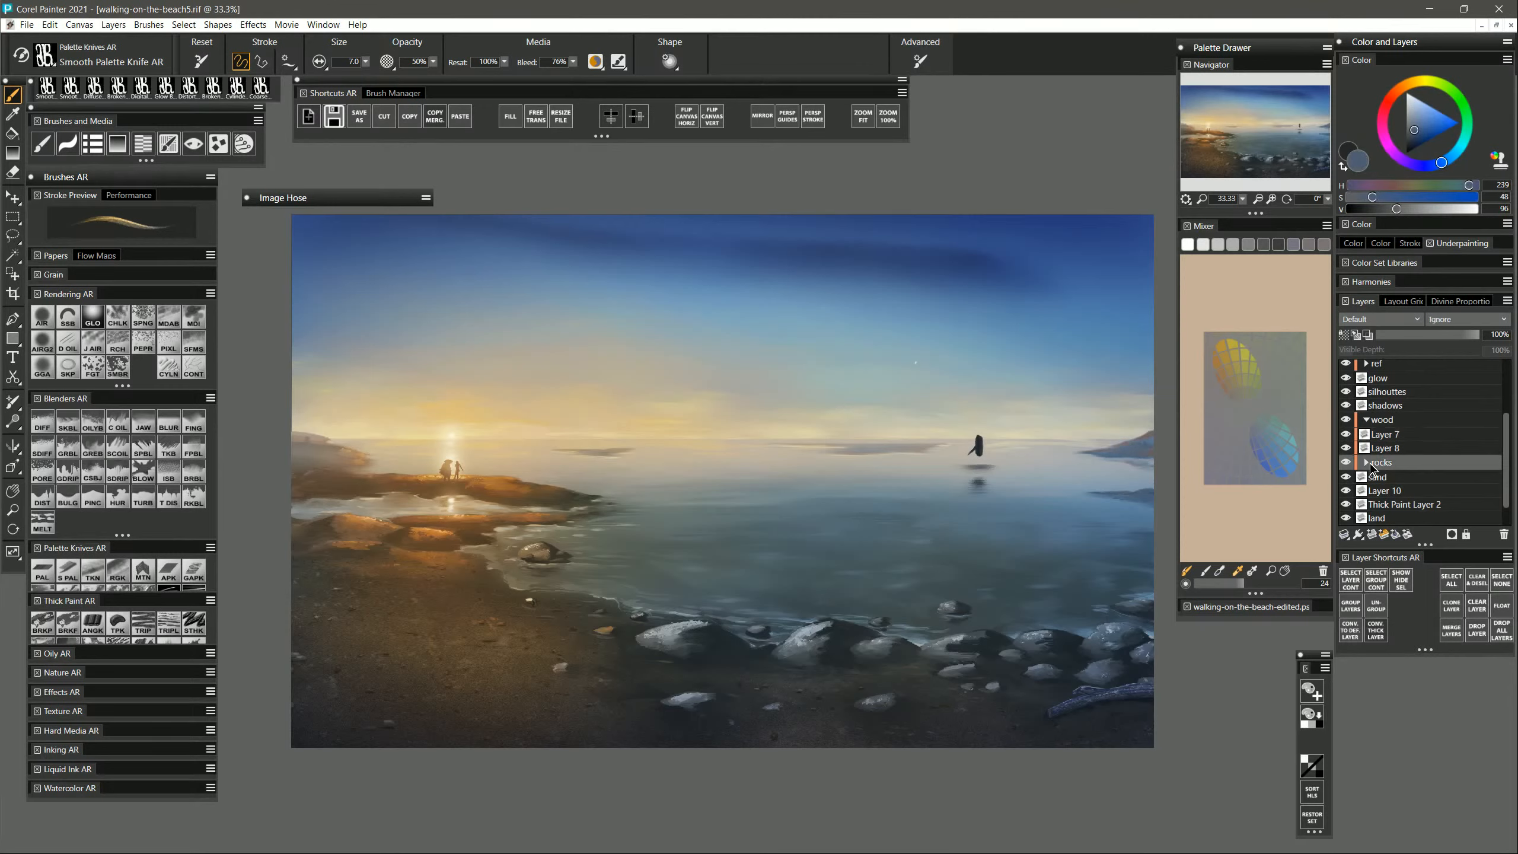
click(1388, 492)
alt+click(1122, 674)
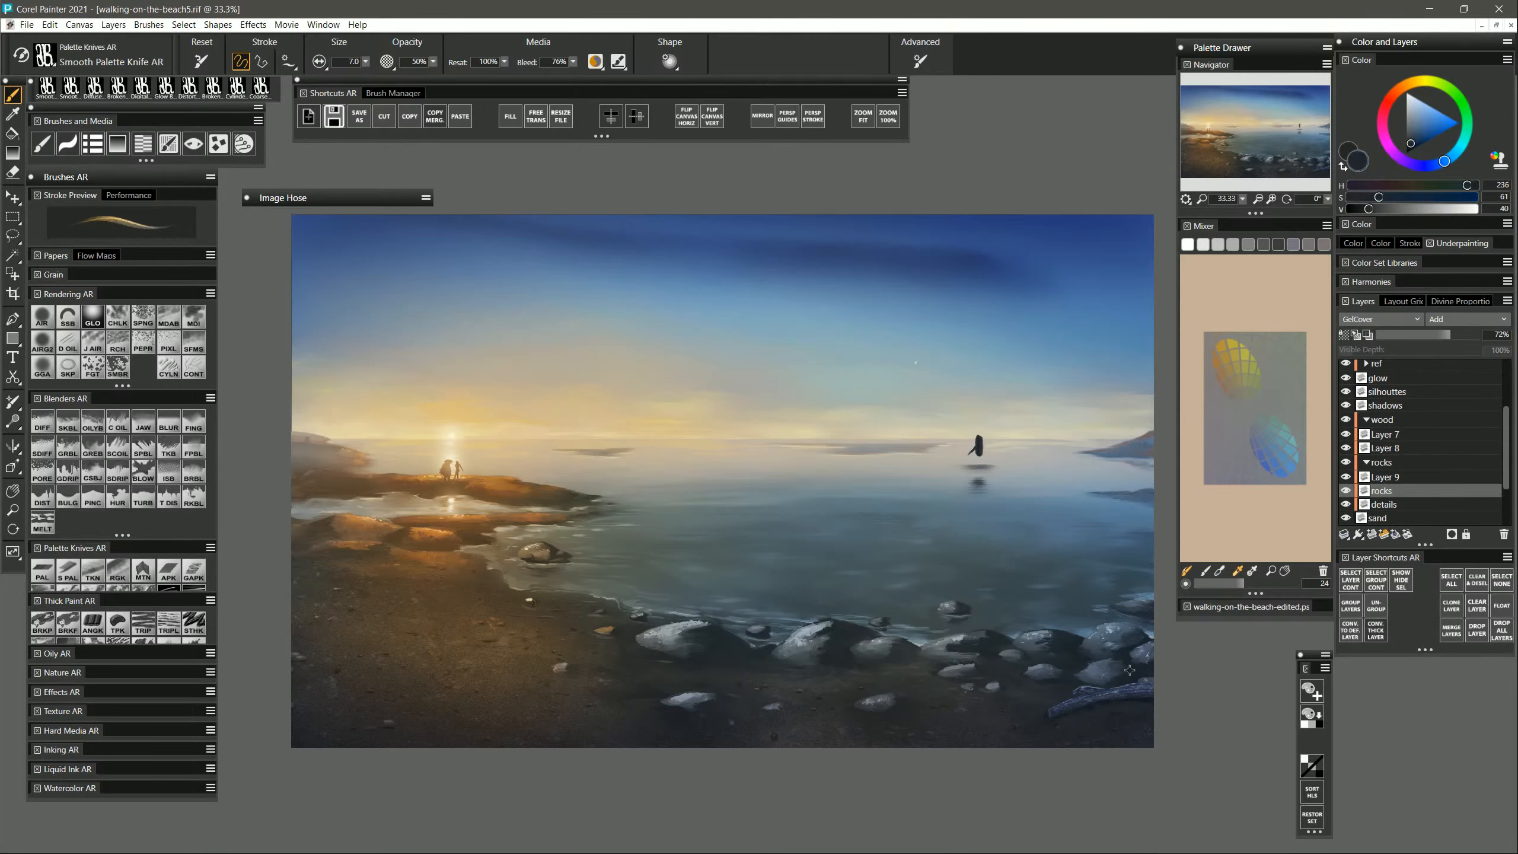
drag(1127, 710, 1126, 721)
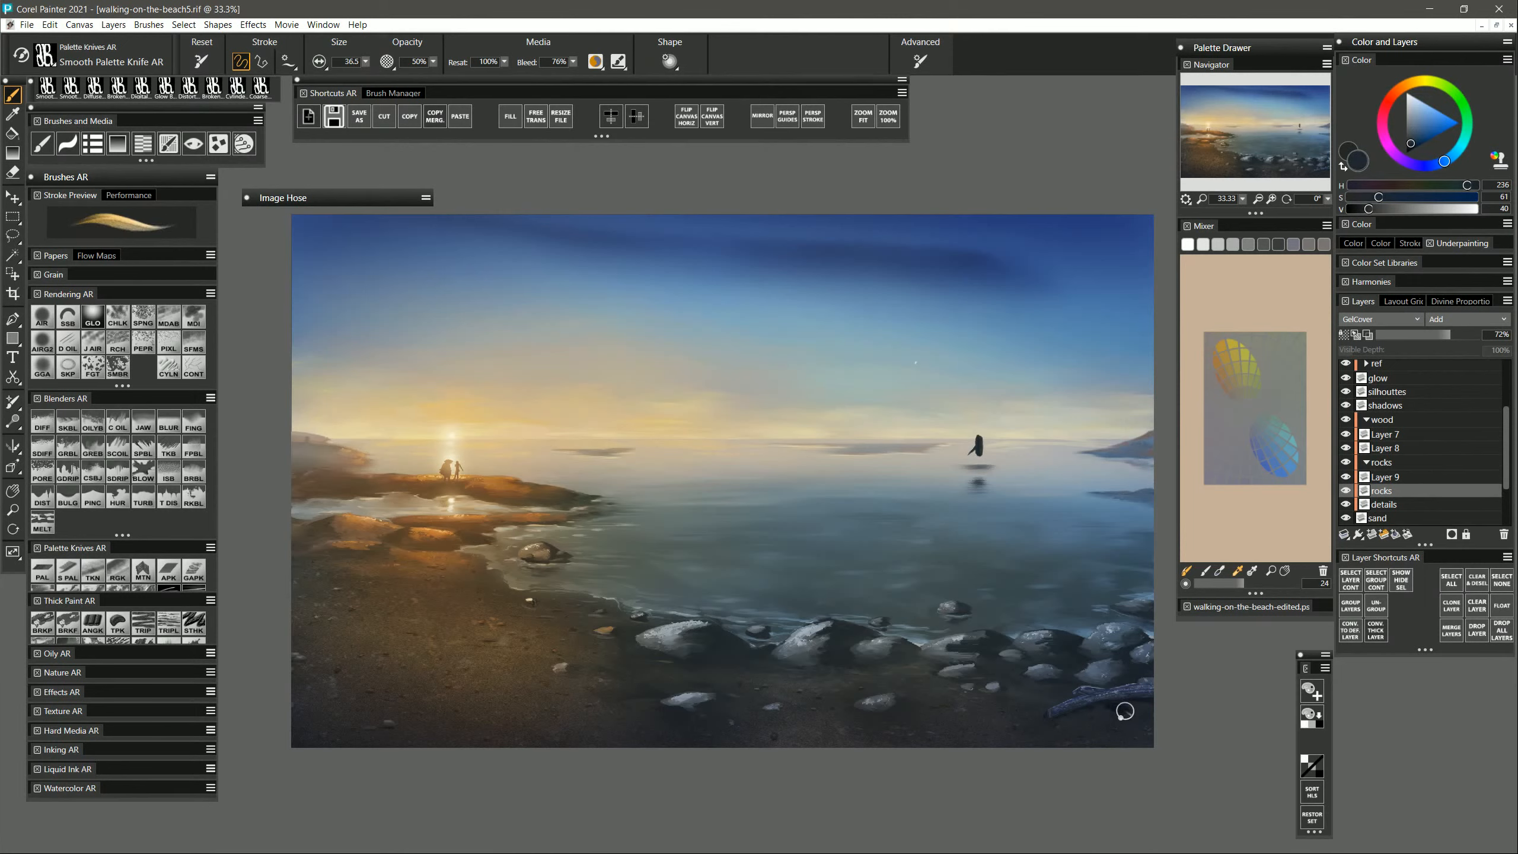
alt+click(1123, 667)
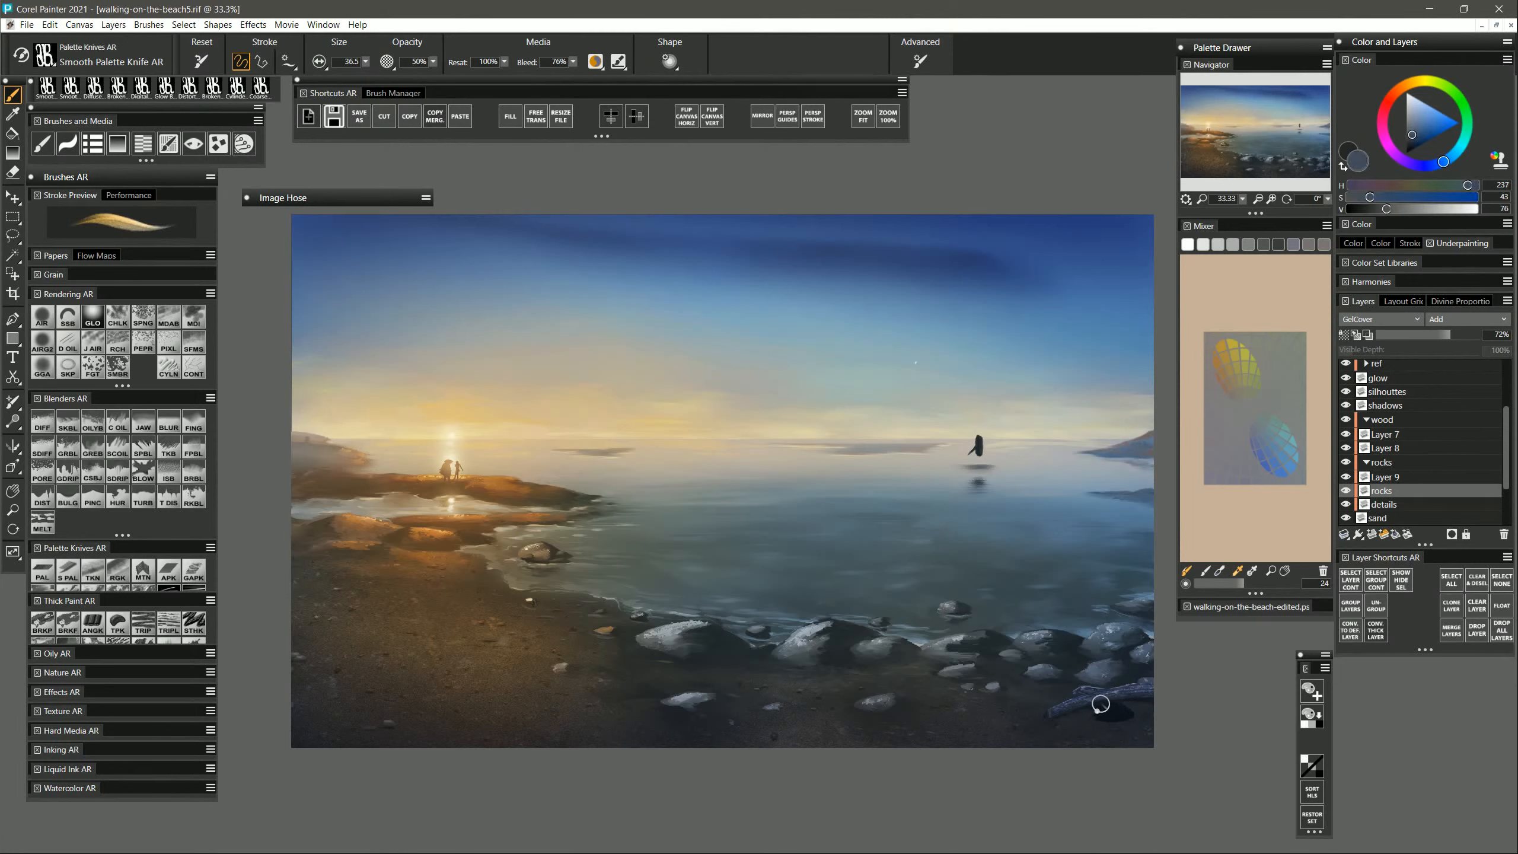
alt+click(1105, 663)
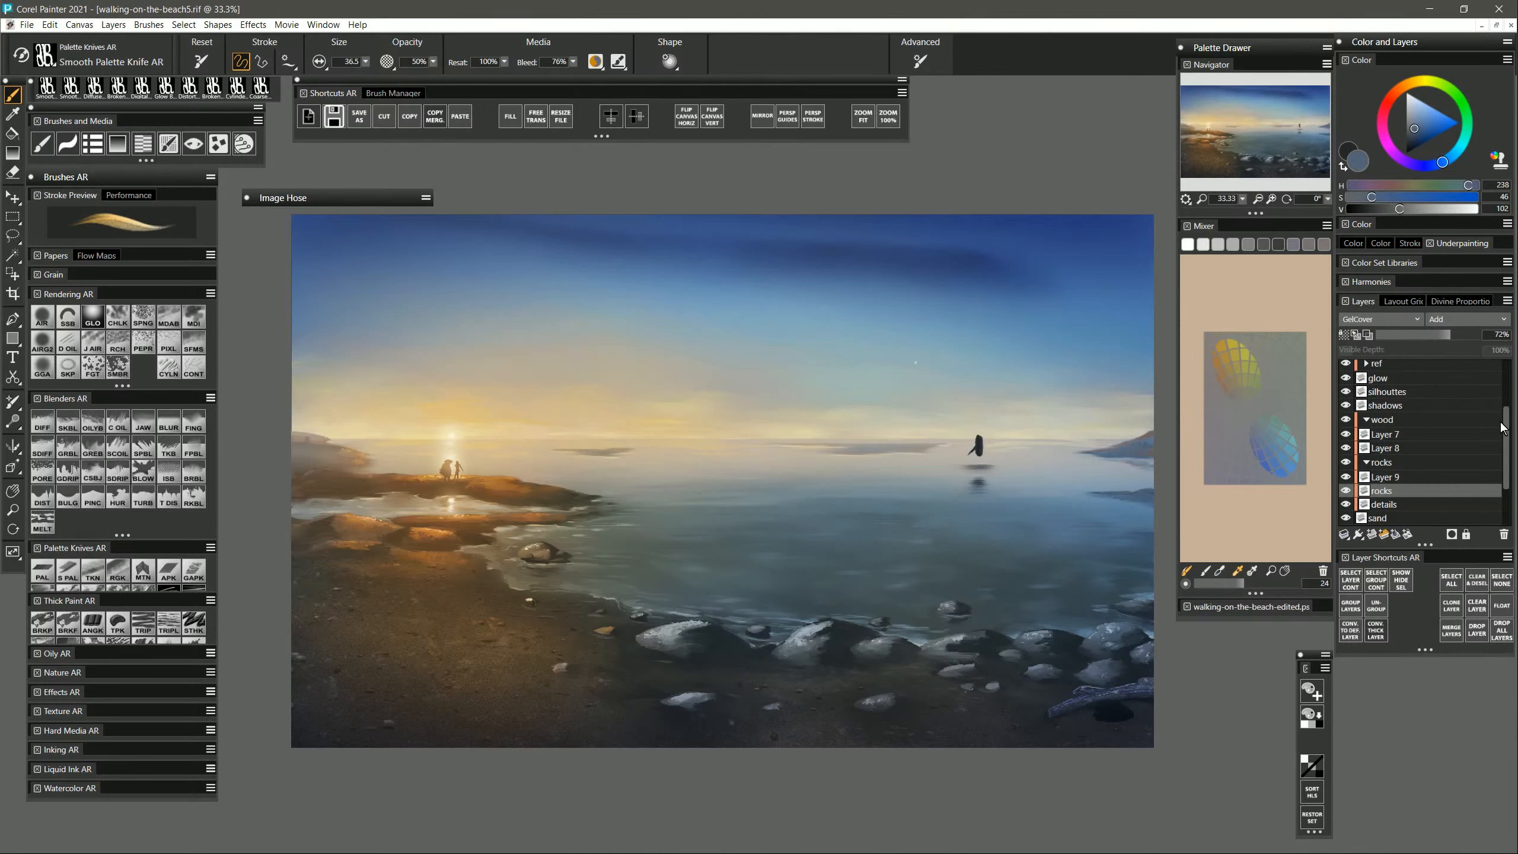
Hide the overlays group and repaint the small rock beneath the driftwood with greys sampled from the driftwood area and nearby rocks.
mouse_move(1505, 428)
mouse_down()
mouse_move(1508, 369)
mouse_move(1494, 475)
mouse_up()
click(1346, 367)
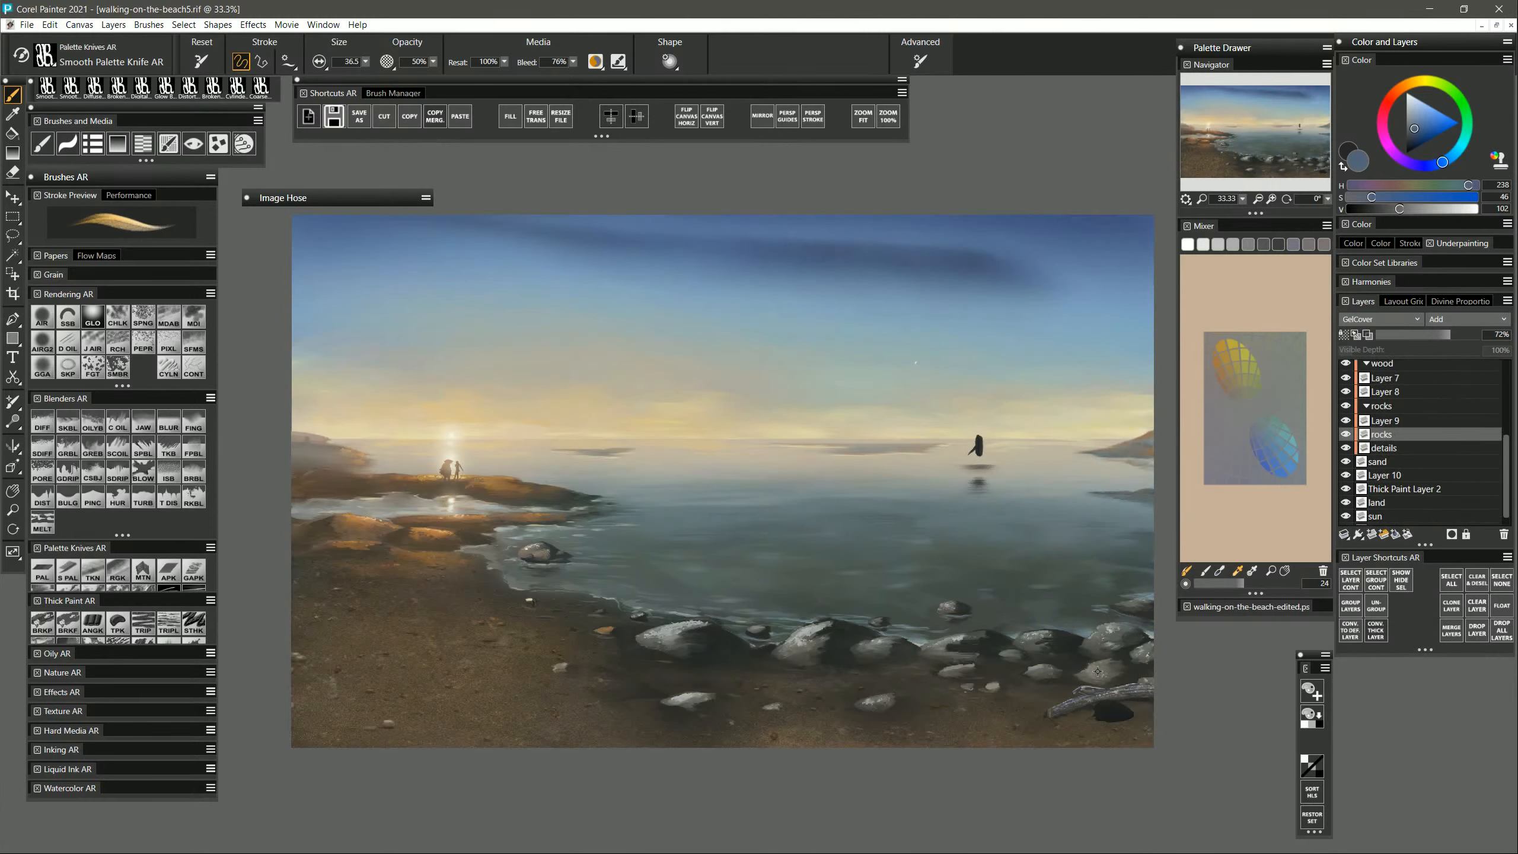
alt+click(1117, 700)
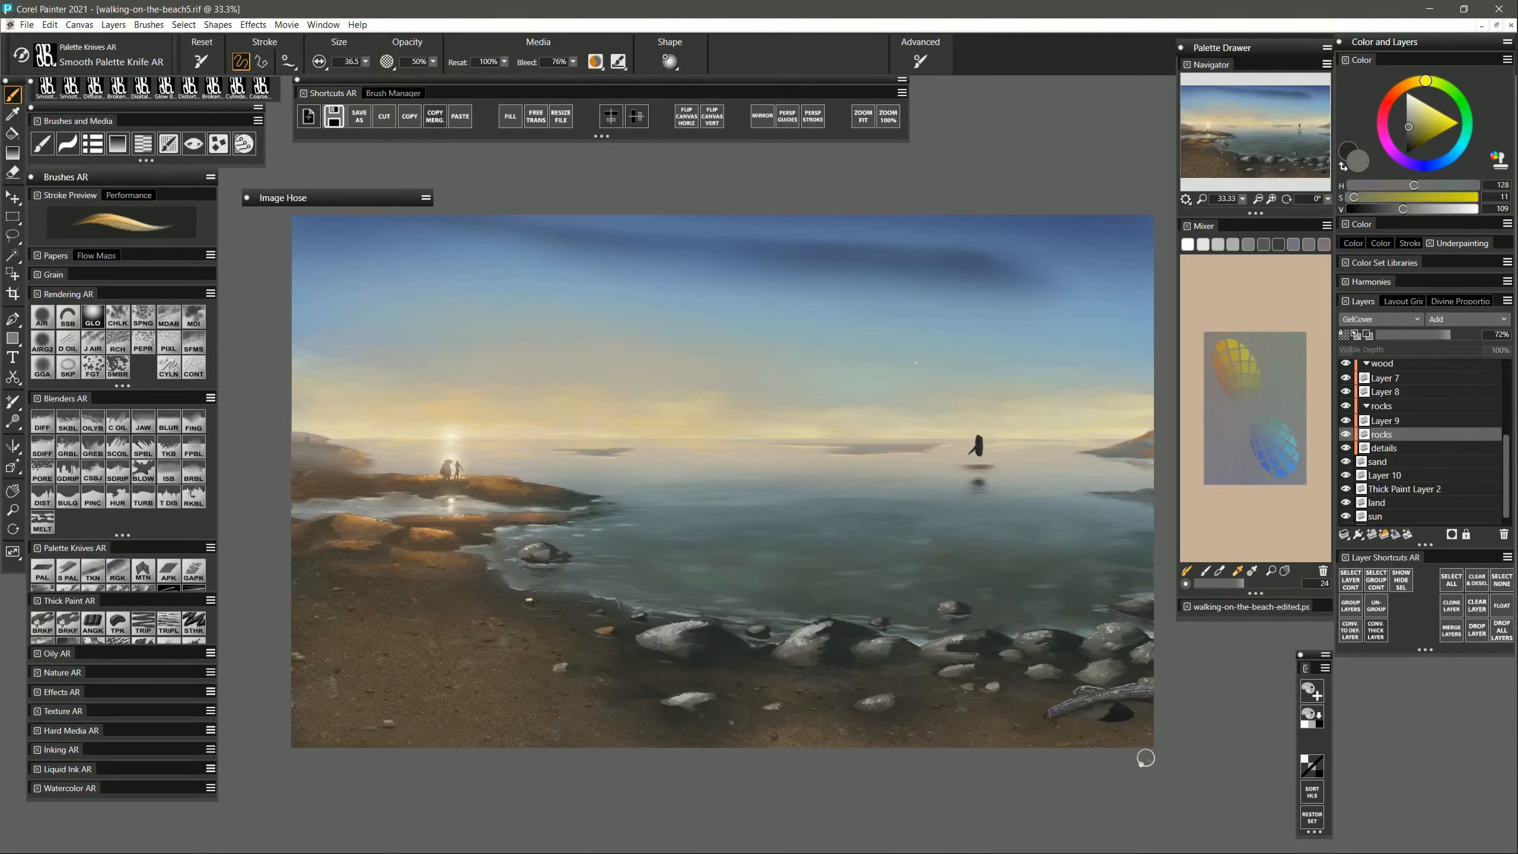
alt+click(1112, 703)
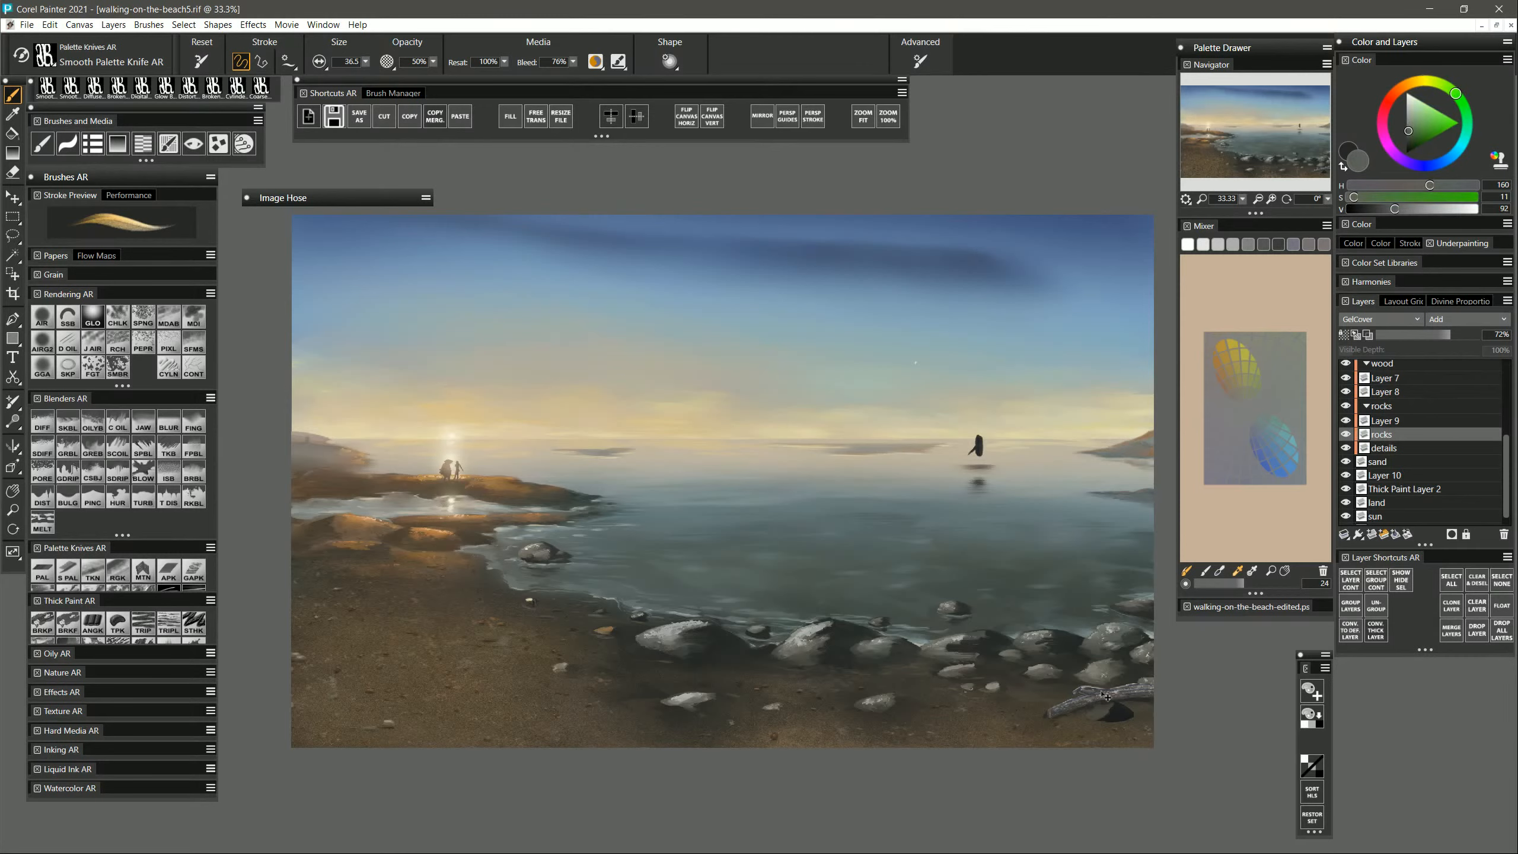
alt+click(954, 641)
drag(1100, 711, 1105, 711)
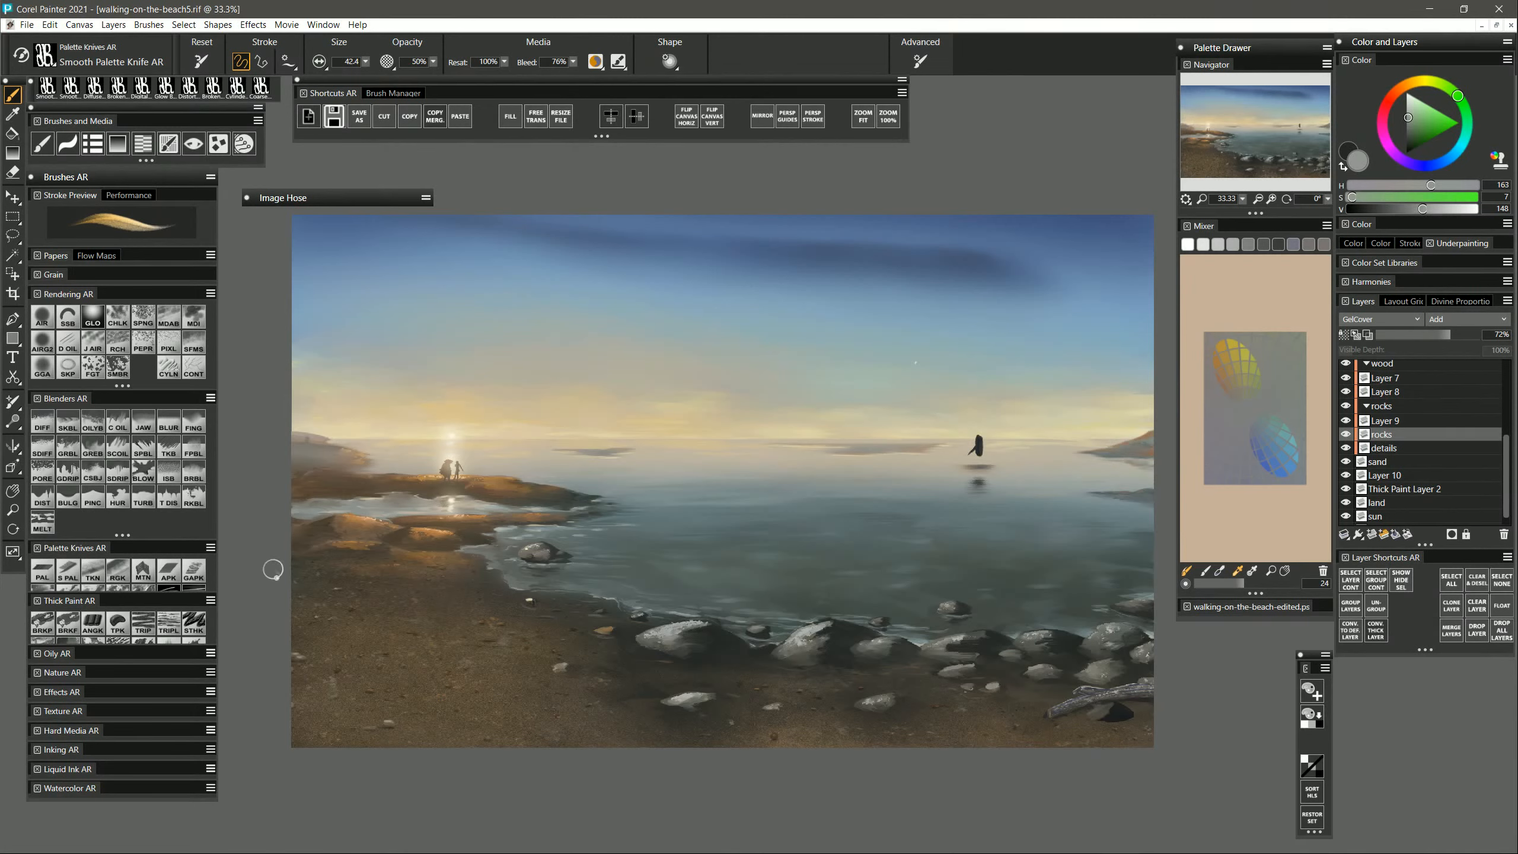
Soften the rock beneath the driftwood with Smooth Knife Blender and Diffuse Blur, showing the overlays group again.
click(68, 422)
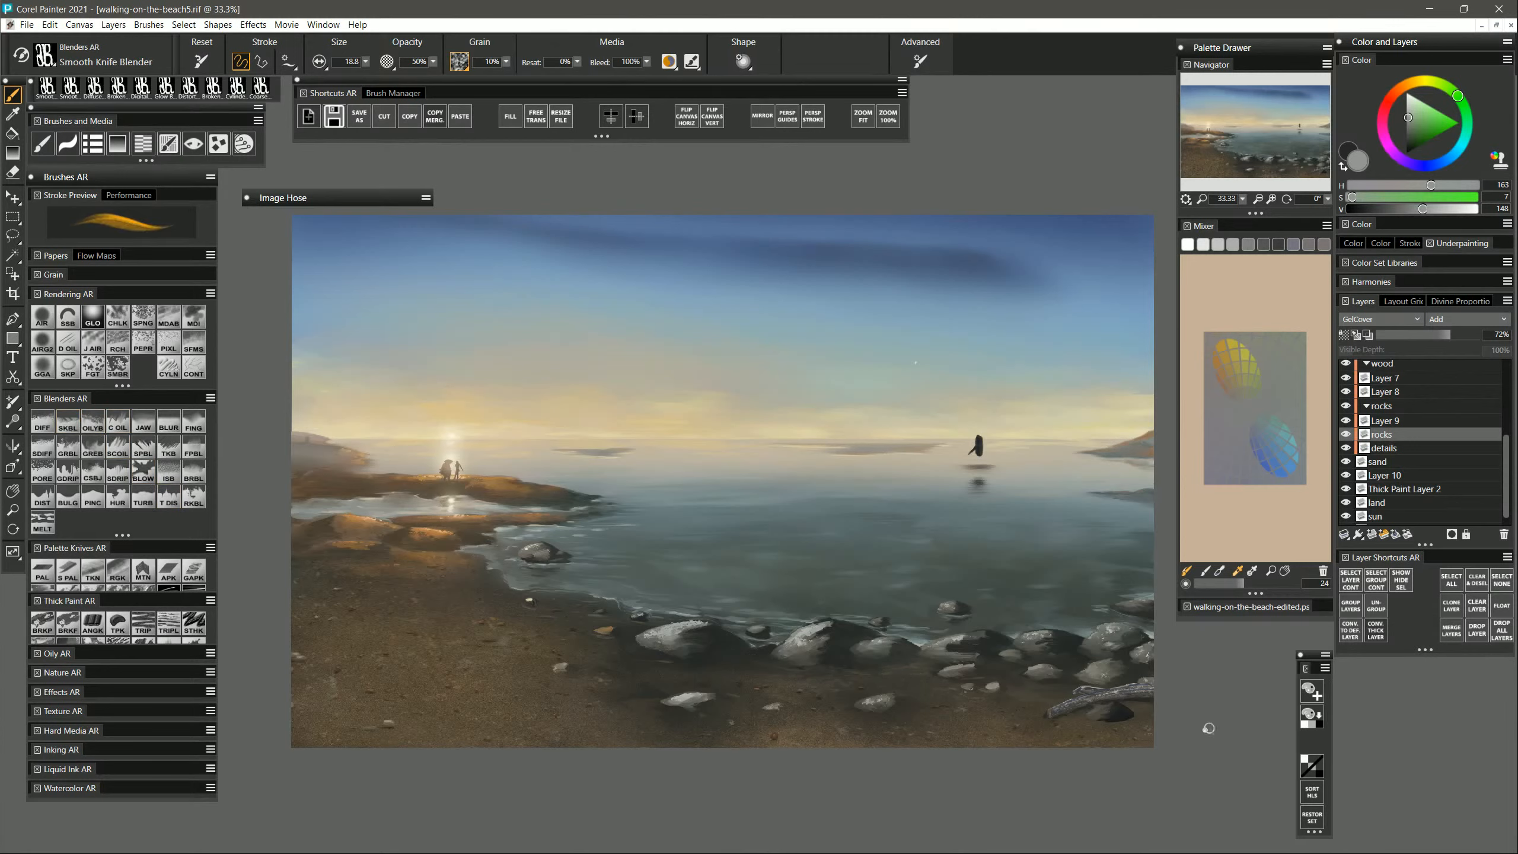
drag(1510, 445, 1511, 377)
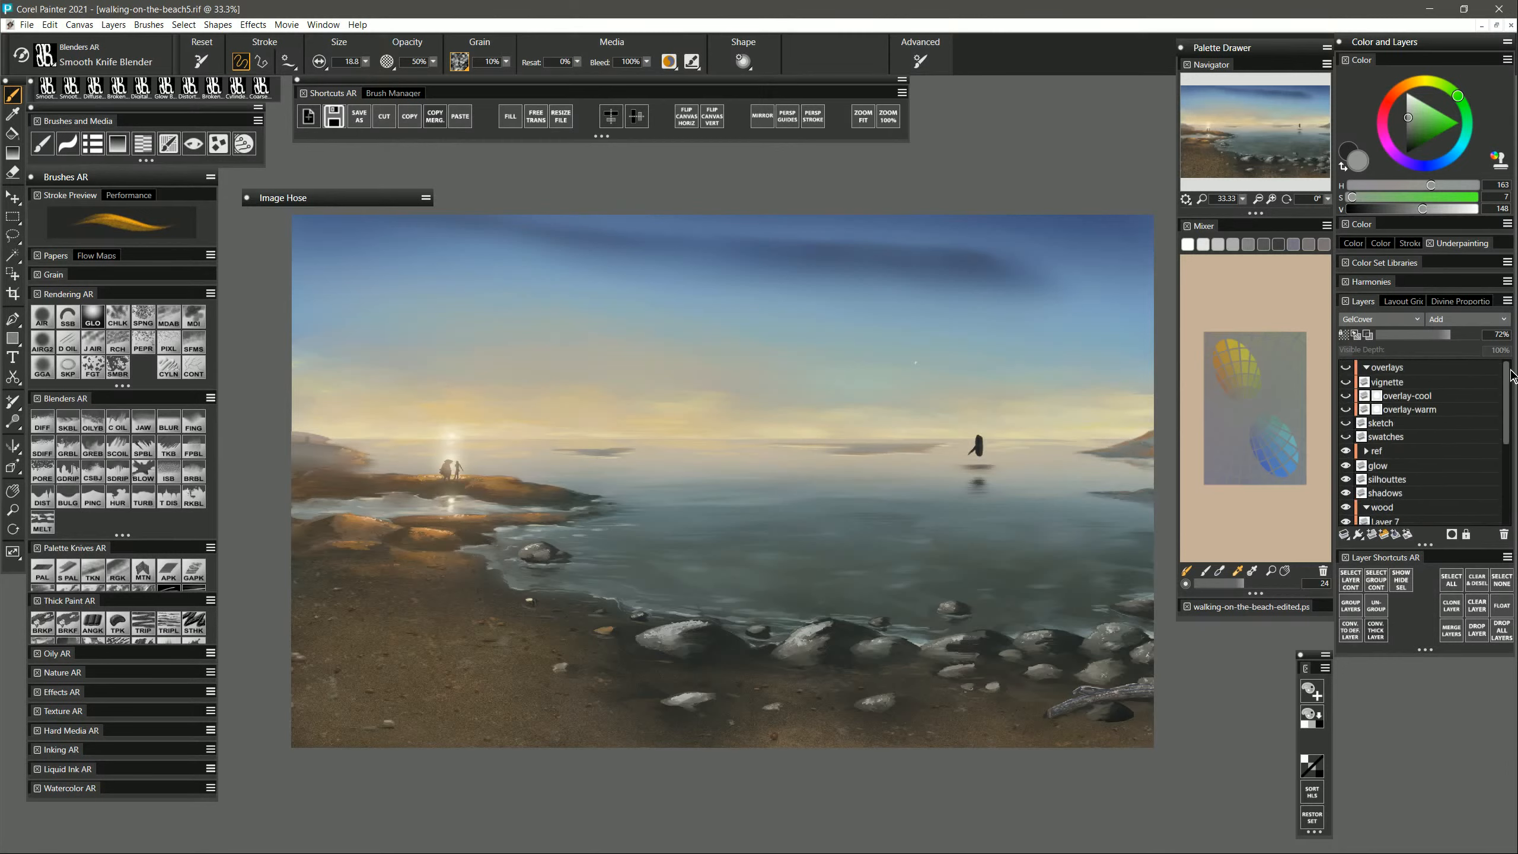
click(1346, 367)
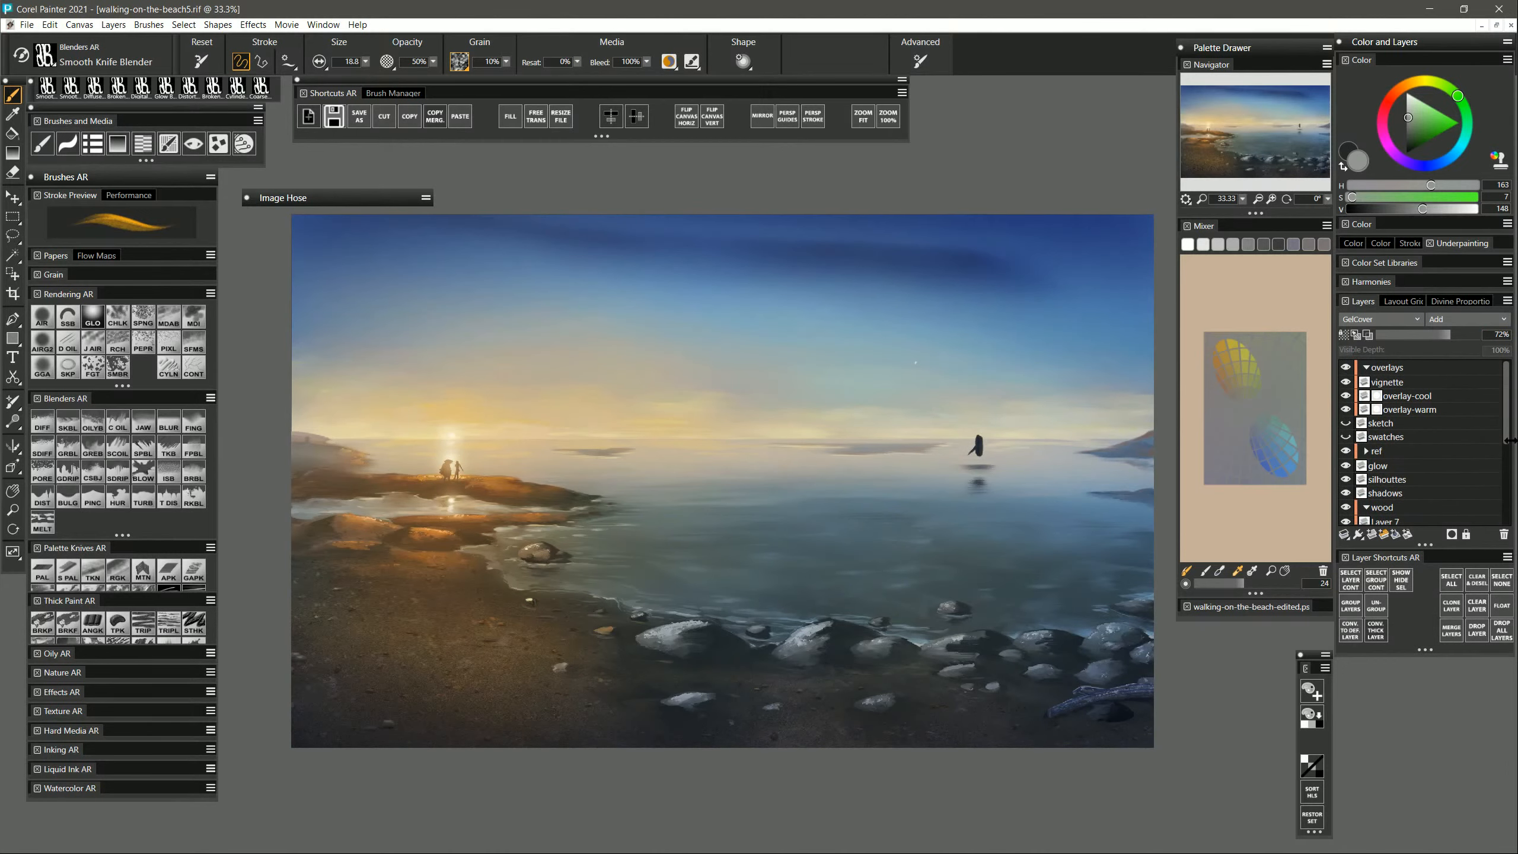
scroll(1507, 445, down, 1)
scroll(1506, 445, down, 3)
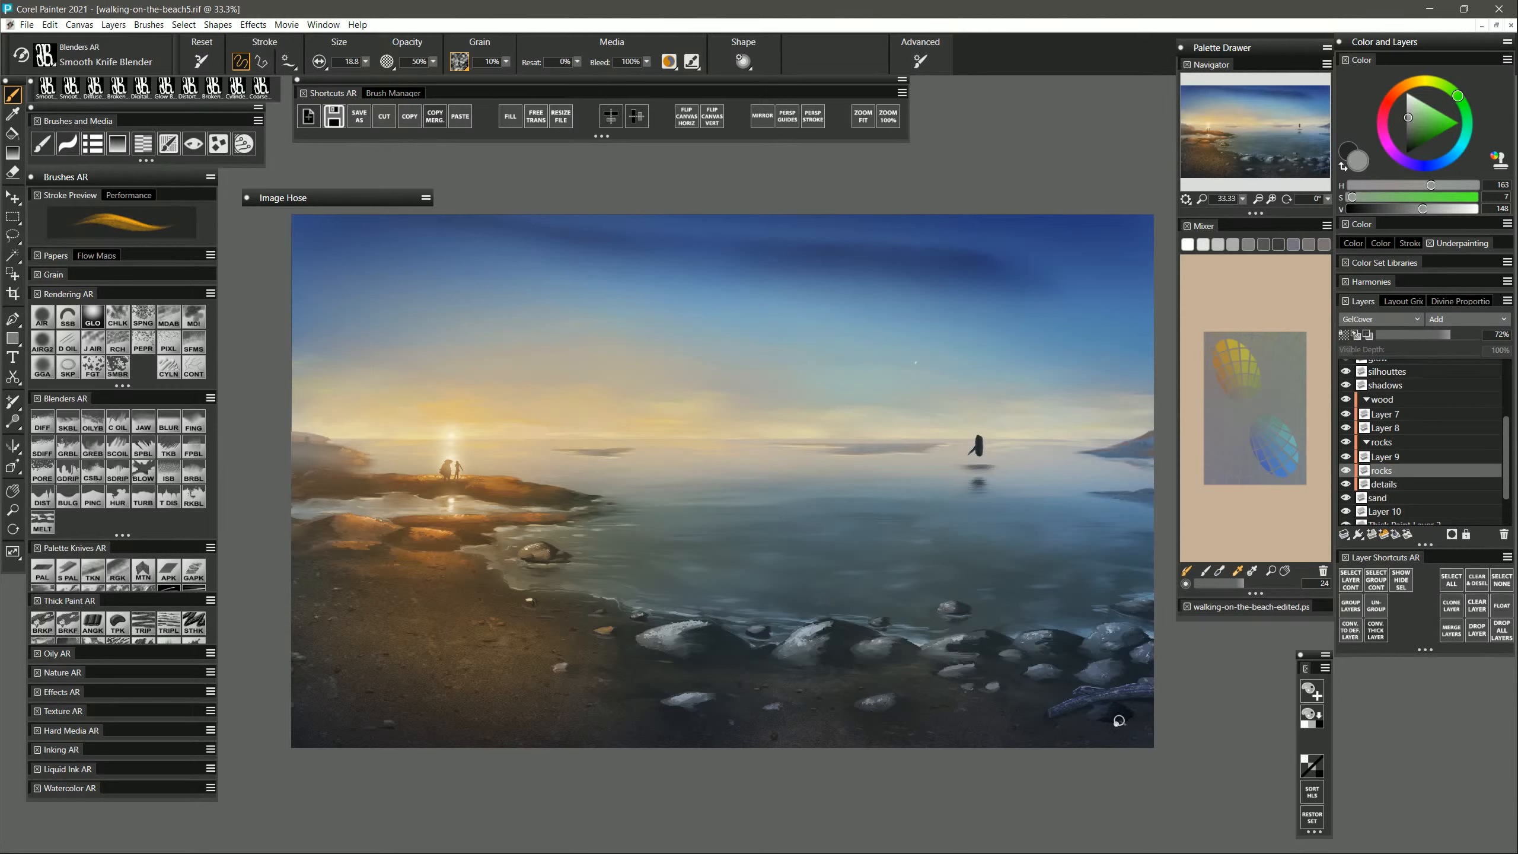
click(44, 424)
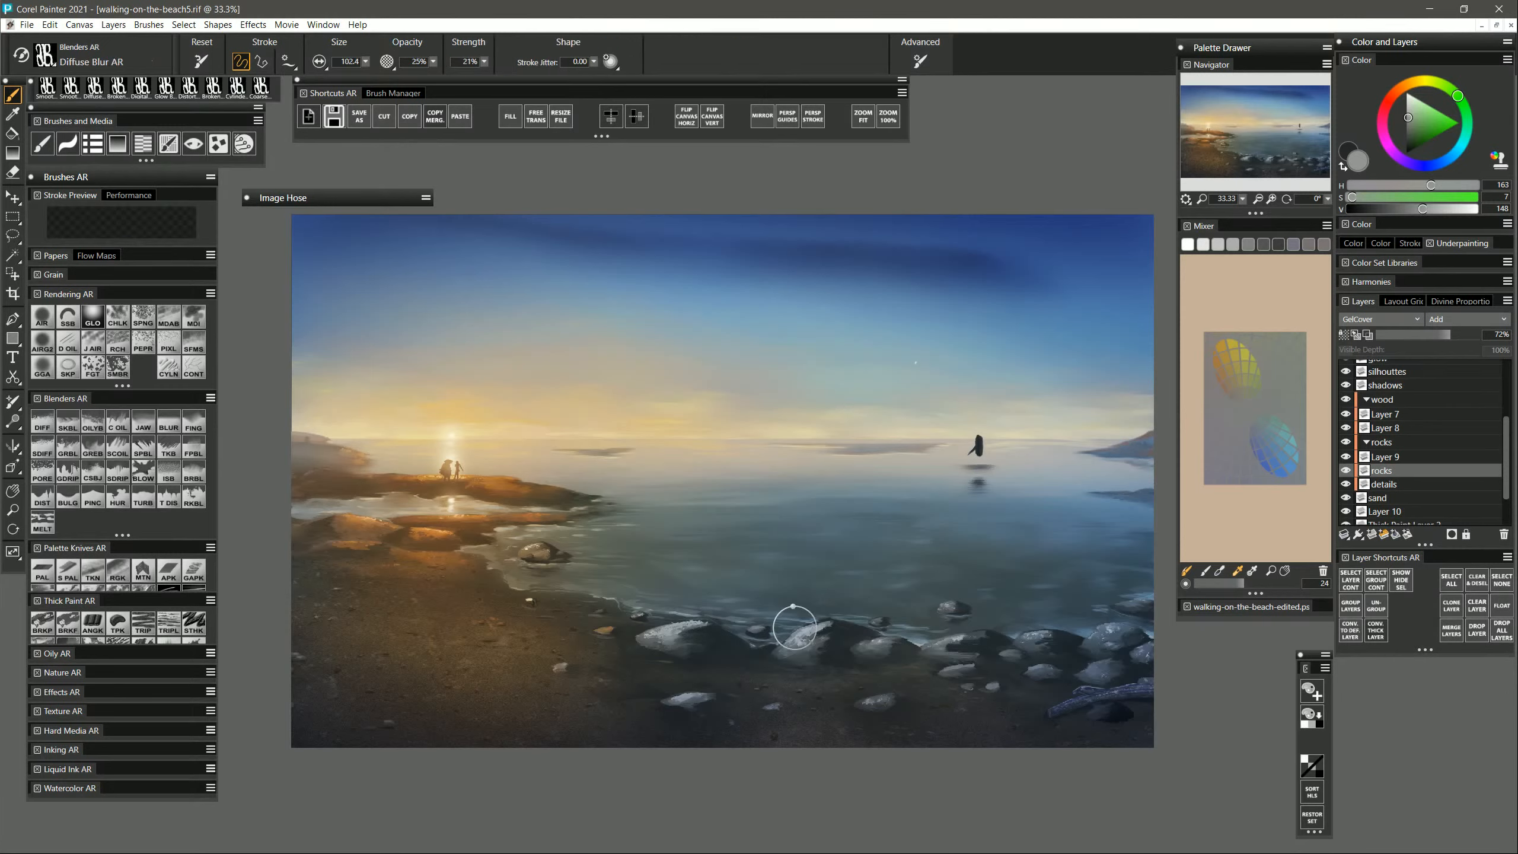
drag(1132, 732, 1117, 725)
Set the Smooth Palette Knife to size 12.4 with a colour sampled at the shoreline, and hide the overlays group in an enlarged layer list.
click(75, 575)
alt+click(517, 525)
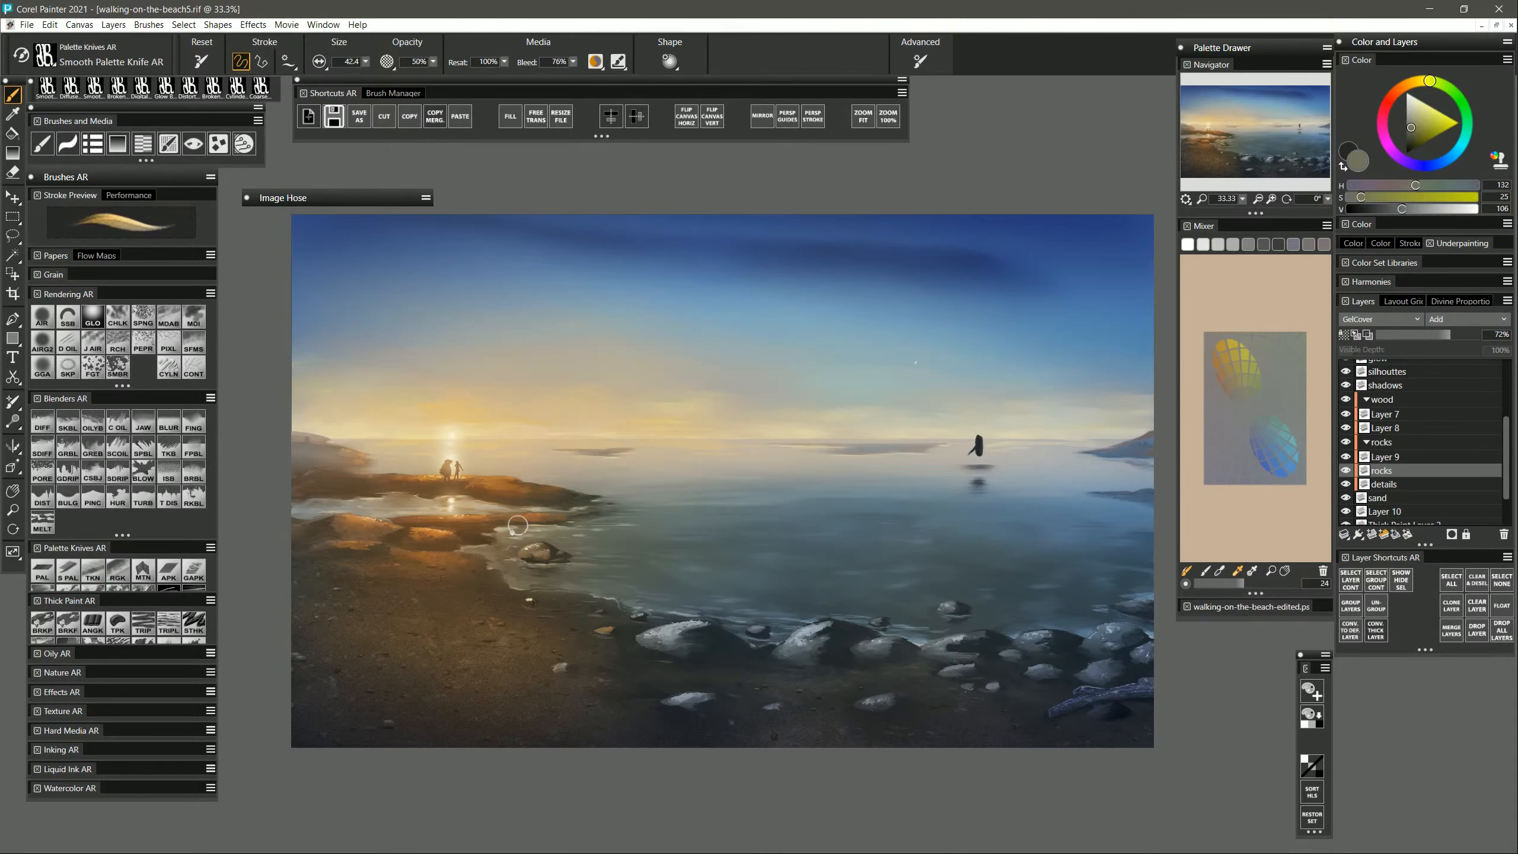
ctrl+alt+drag(506, 532, 503, 529)
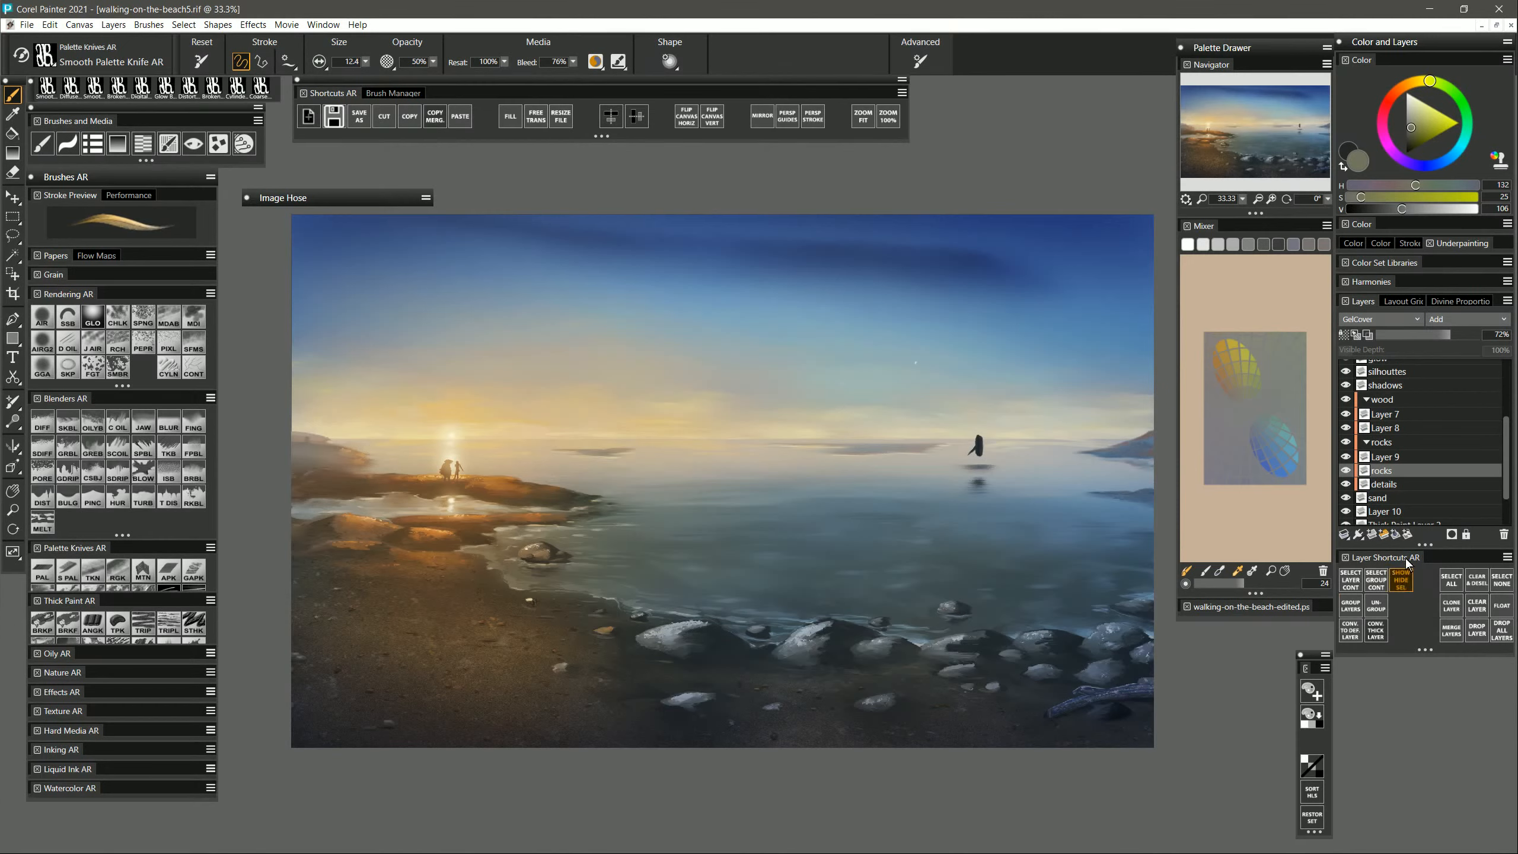
drag(1506, 429, 1504, 377)
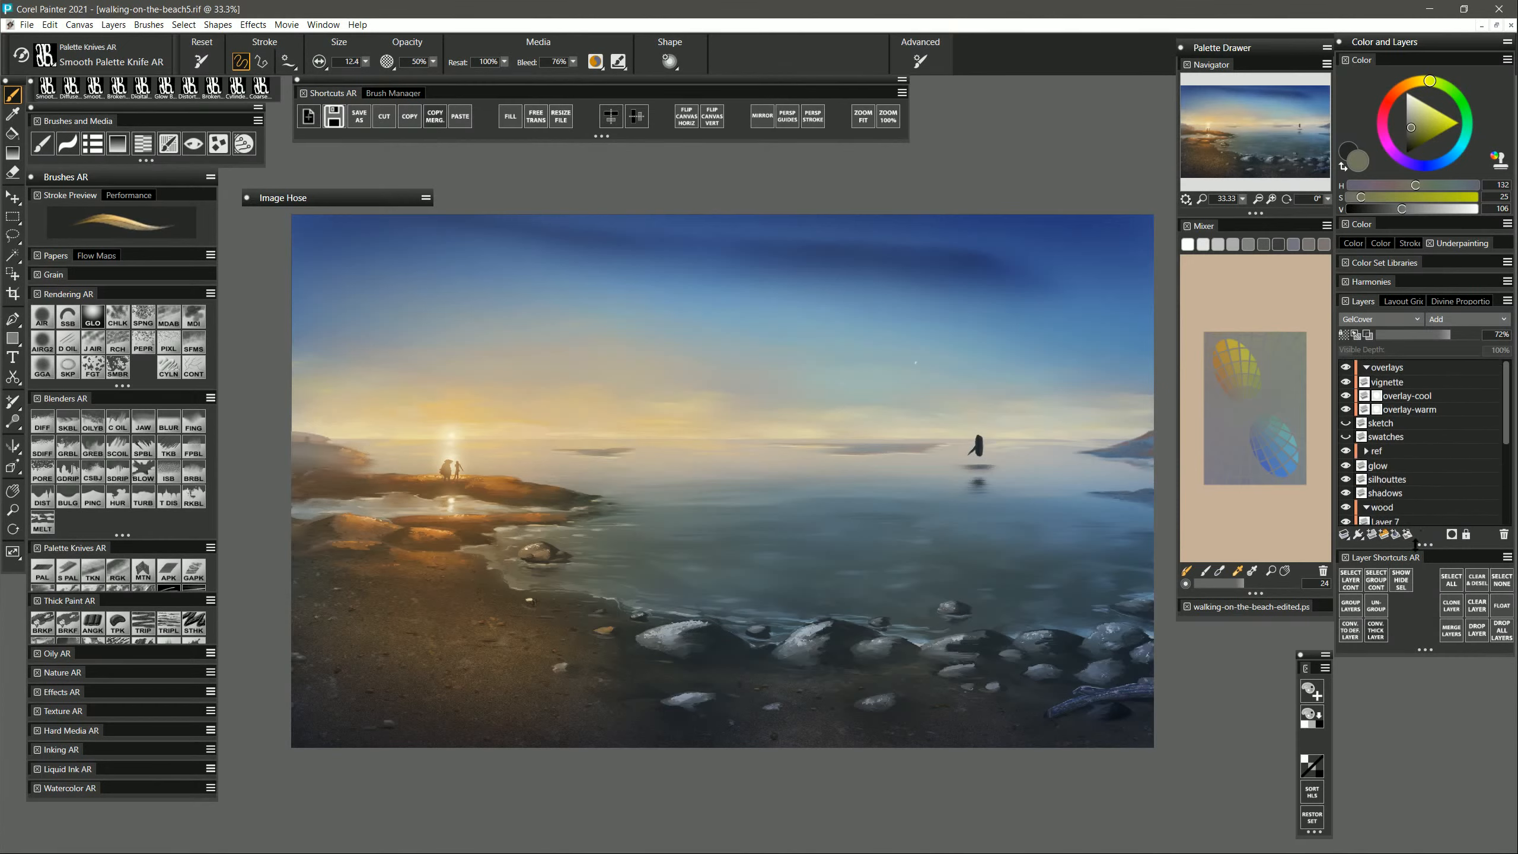
drag(1415, 545, 1420, 732)
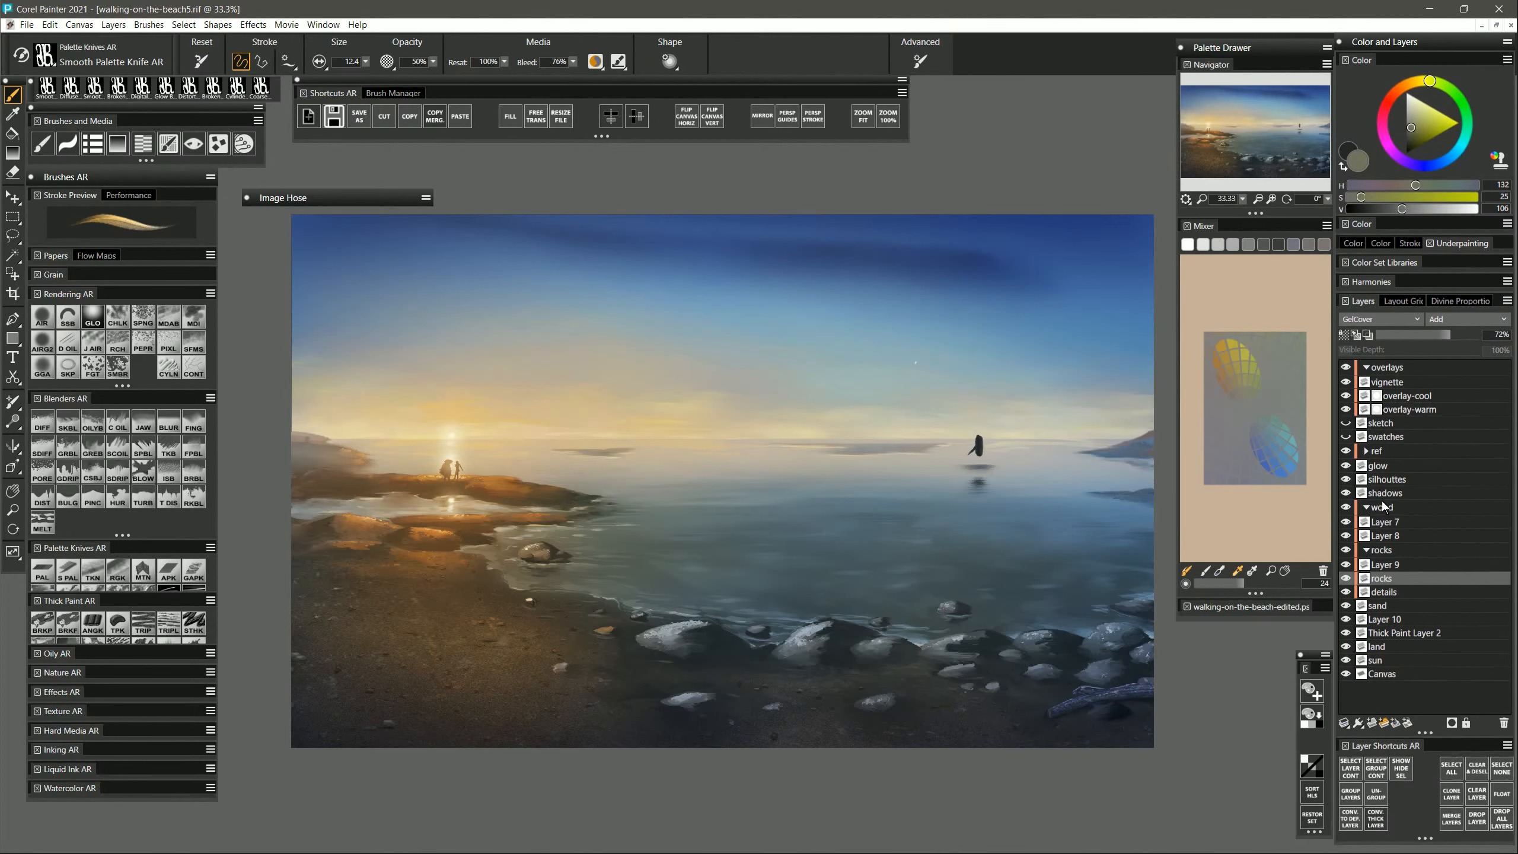
click(1345, 367)
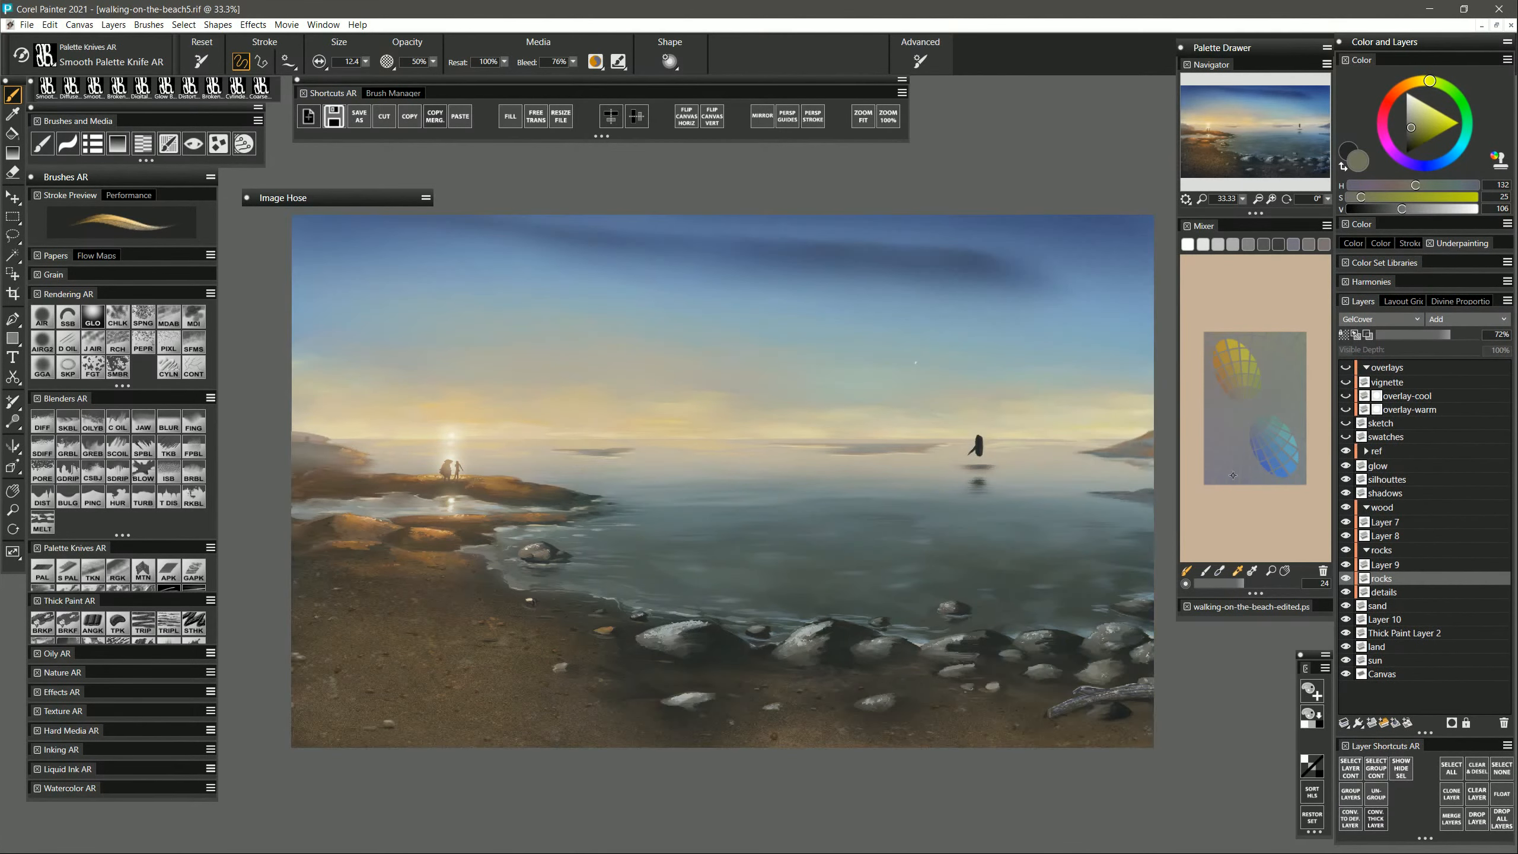
Paint fine light accents on the shallow water near the orange rocks with greys sampled there and a pale tone from the sky.
alt+click(501, 529)
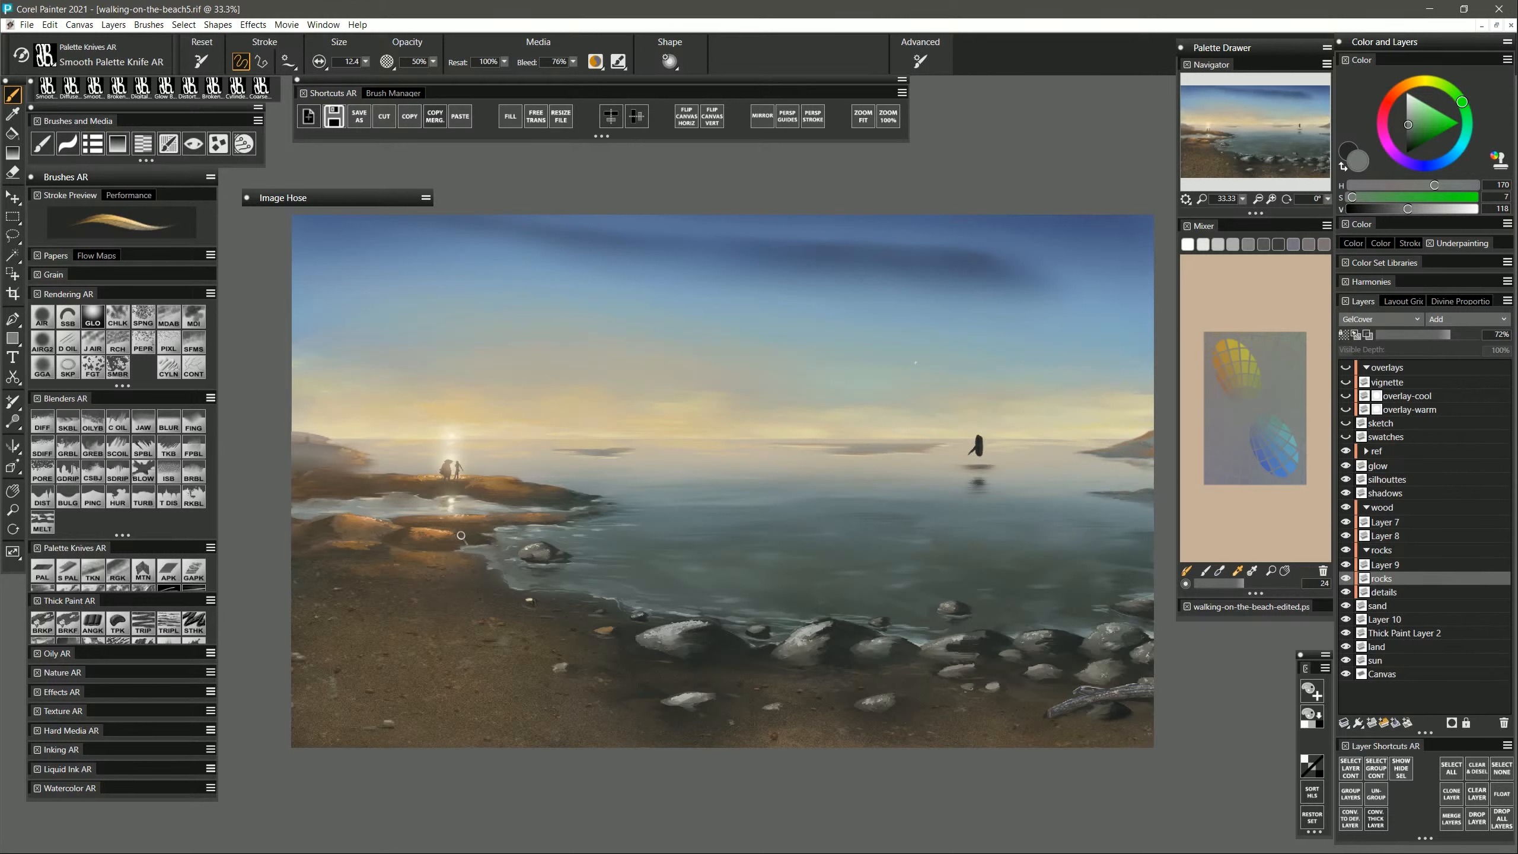
alt+click(376, 502)
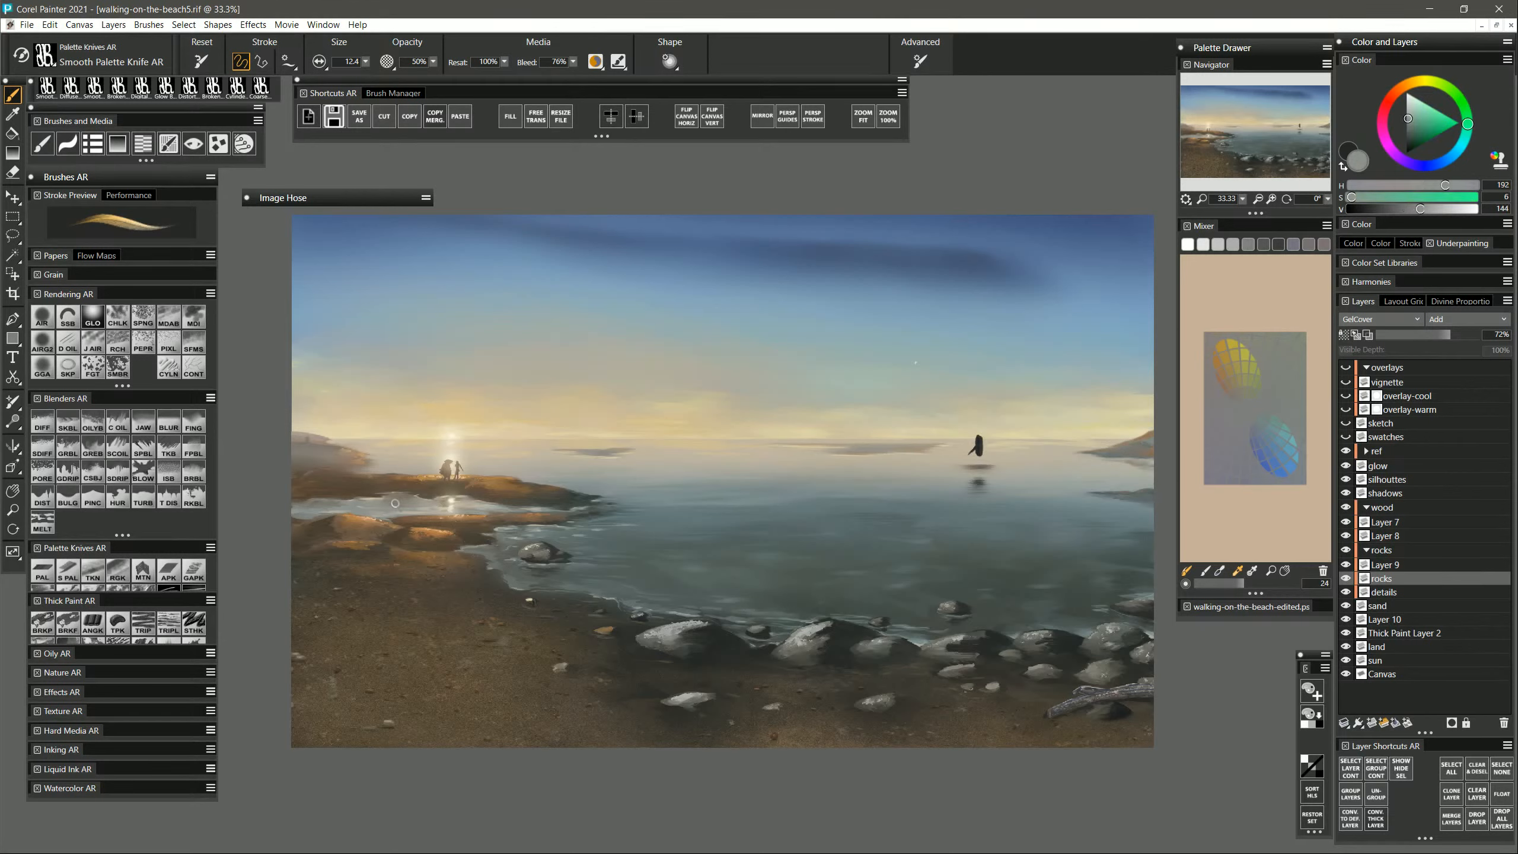
alt+click(379, 505)
alt+click(425, 385)
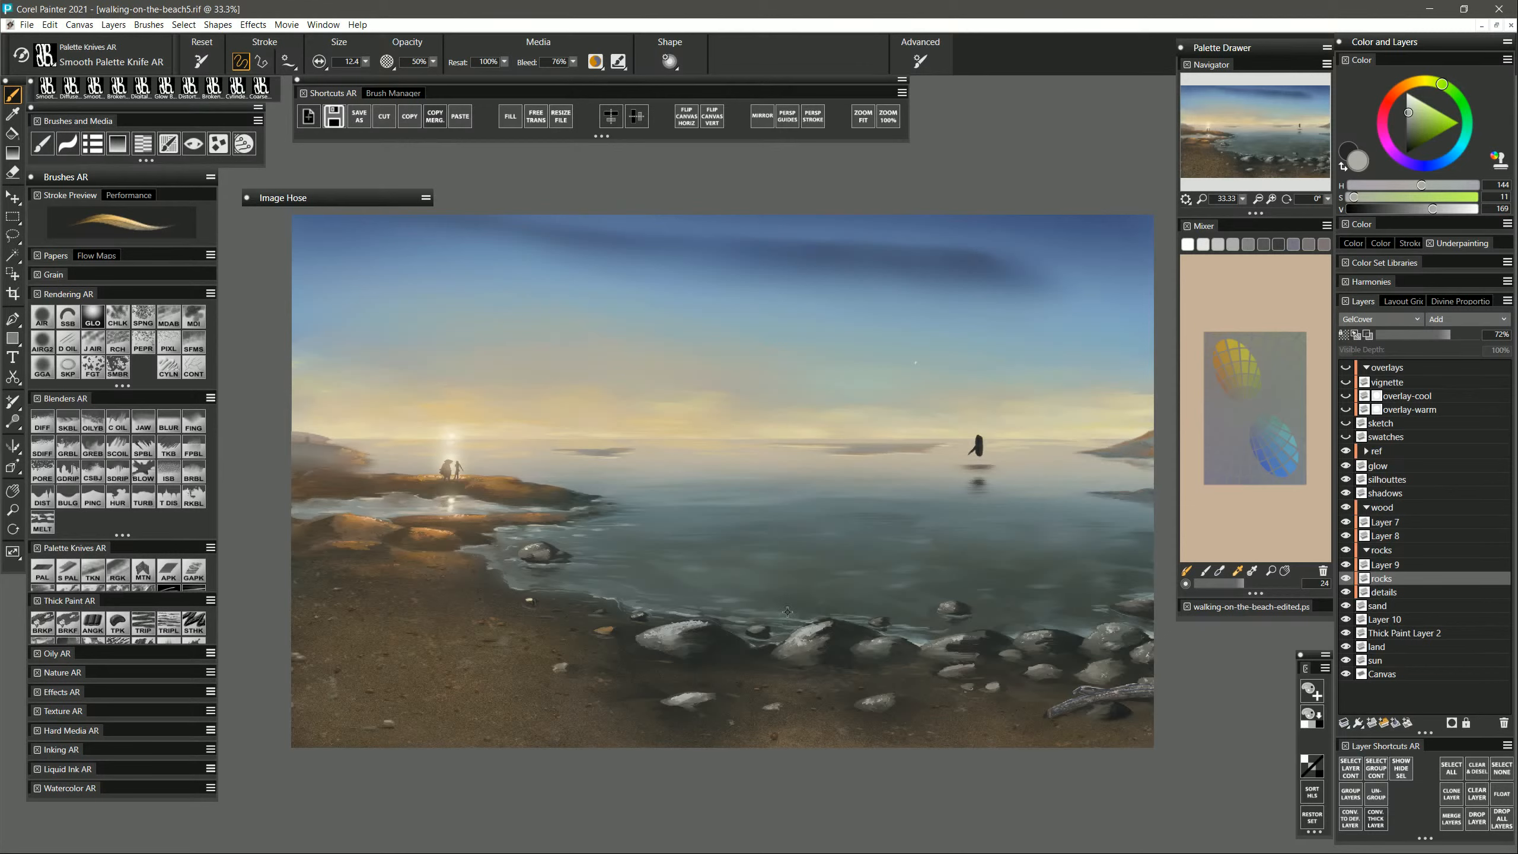
Toggle the rocks and land layers to identify the shoreline's layer, and refine the waterline on land with a sampled grey and muted blue.
click(1345, 579)
click(1346, 578)
click(1345, 579)
click(1347, 578)
click(1346, 647)
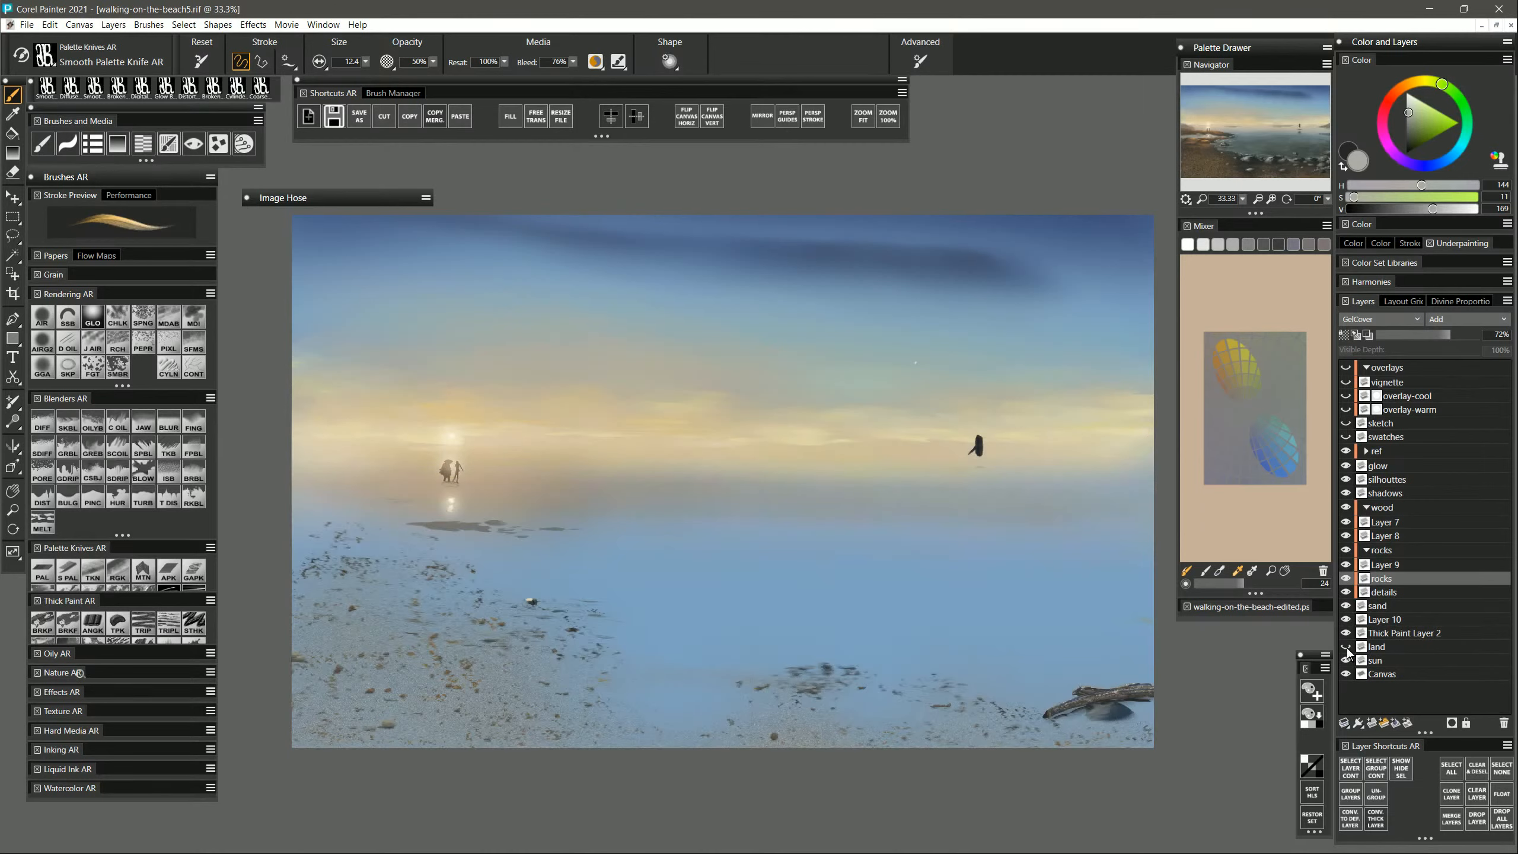
click(1346, 647)
click(1388, 647)
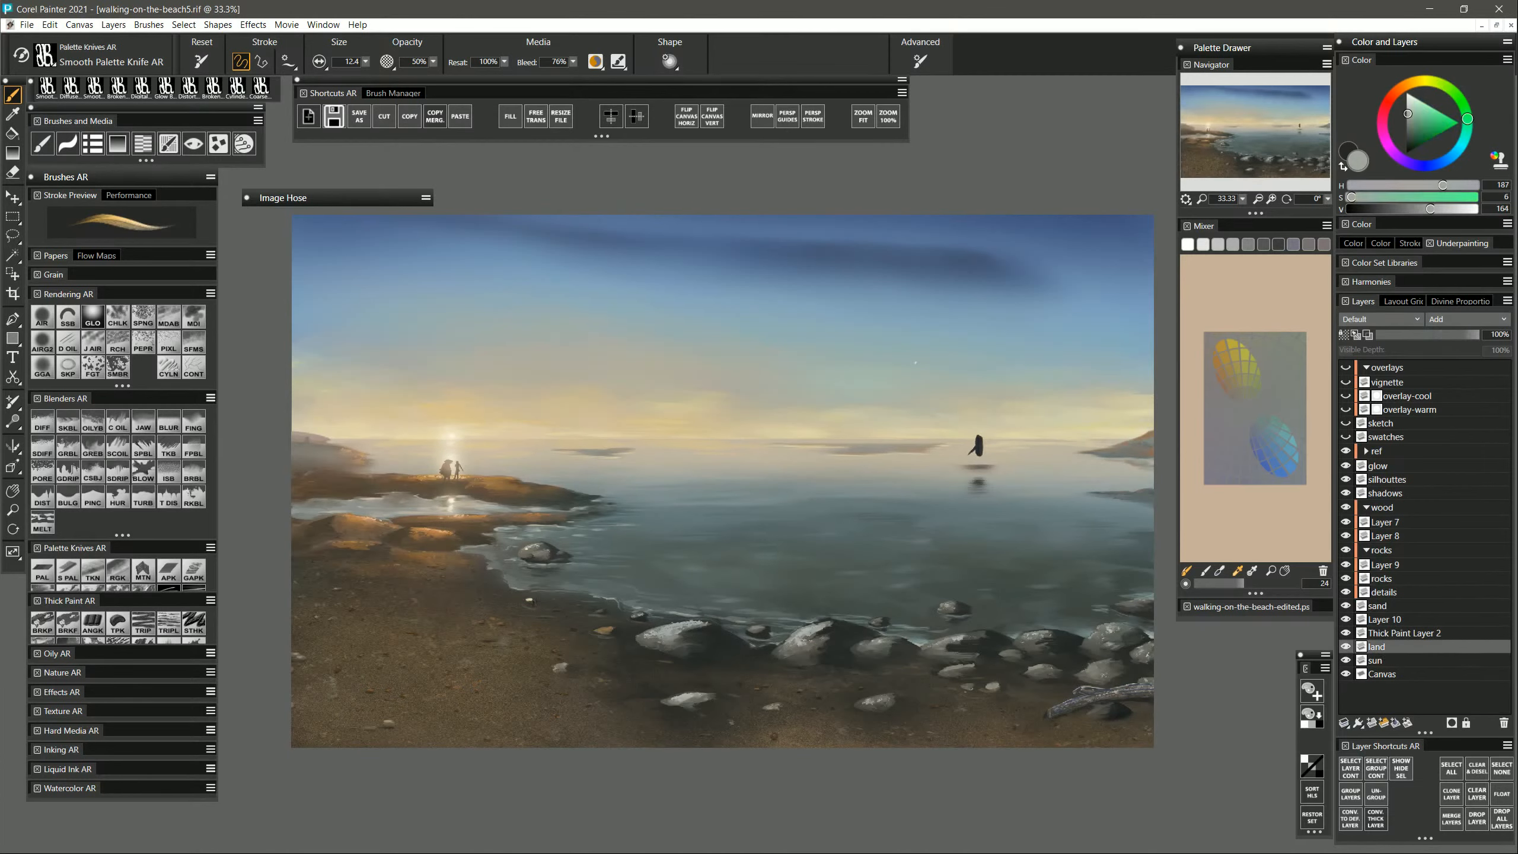
alt+click(718, 616)
click(1252, 443)
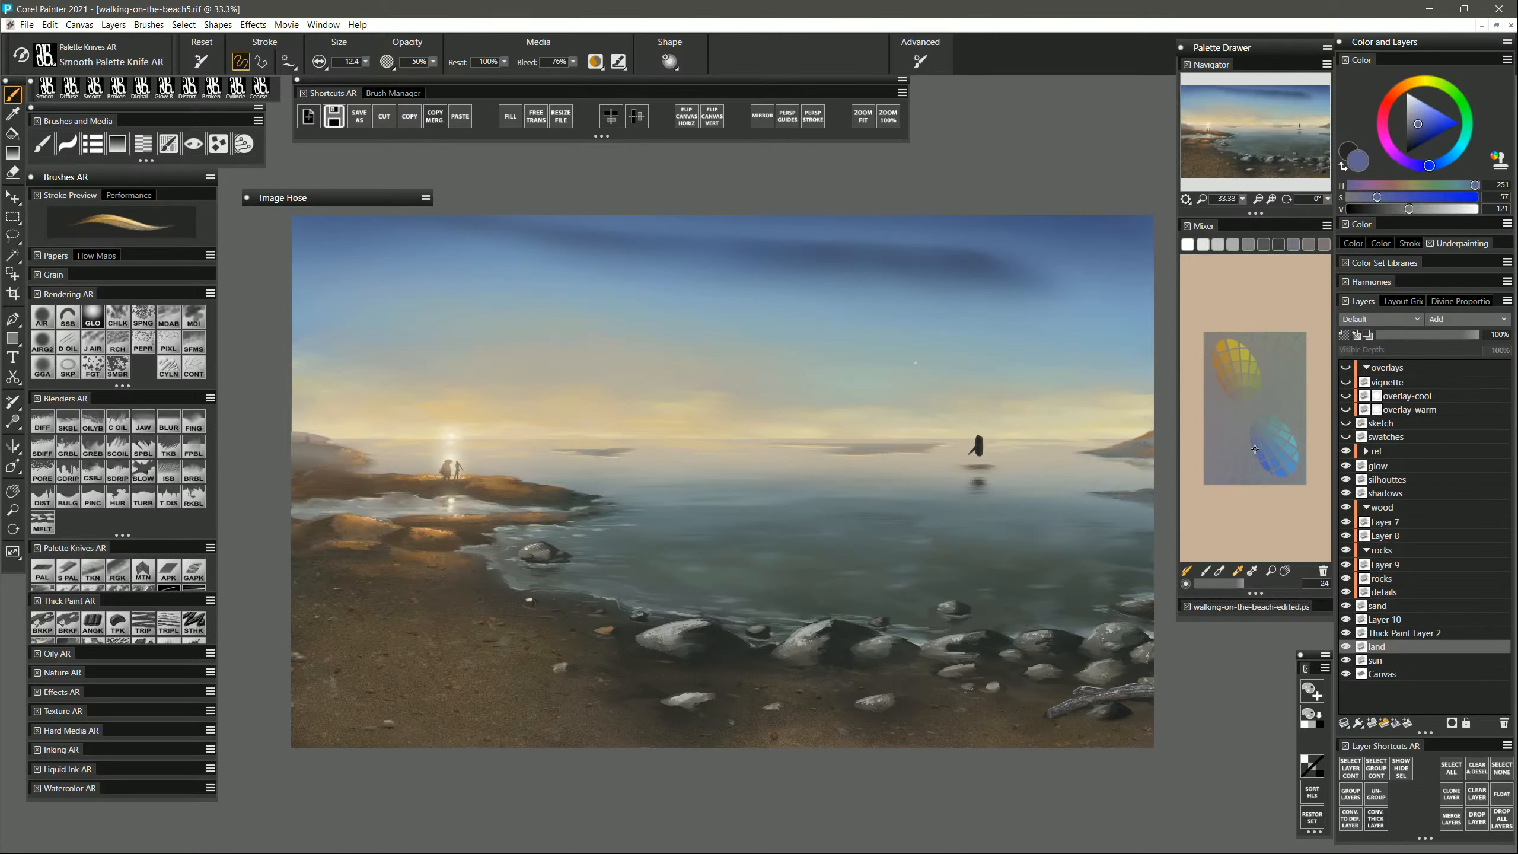
Sample the dark tone between the shoreline rocks, shift its hue to 244, paint cool shadows there, and raise the value to 60.
alt+click(1071, 647)
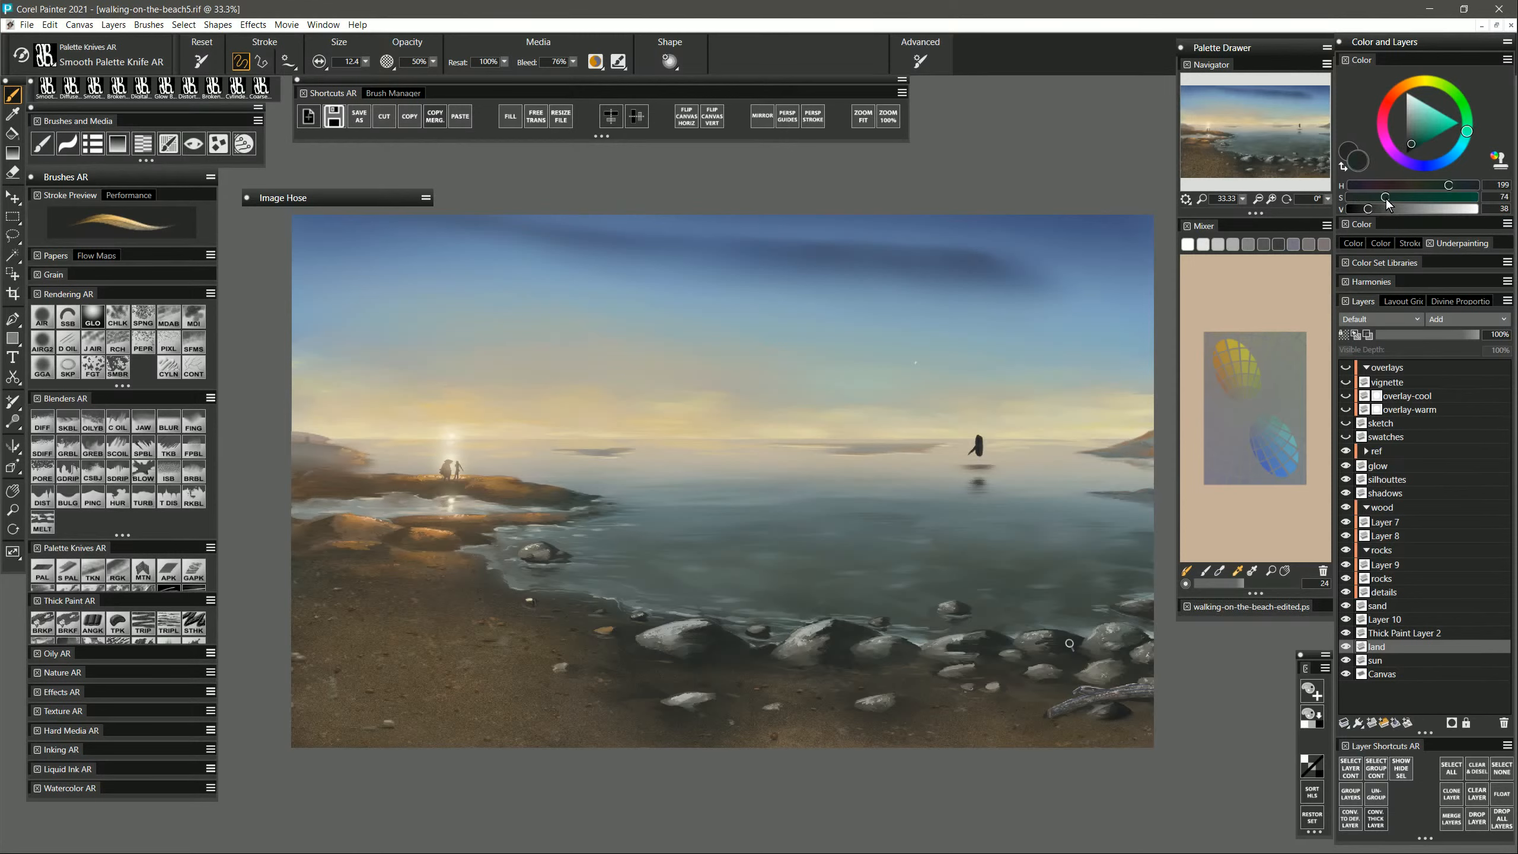
click(1471, 187)
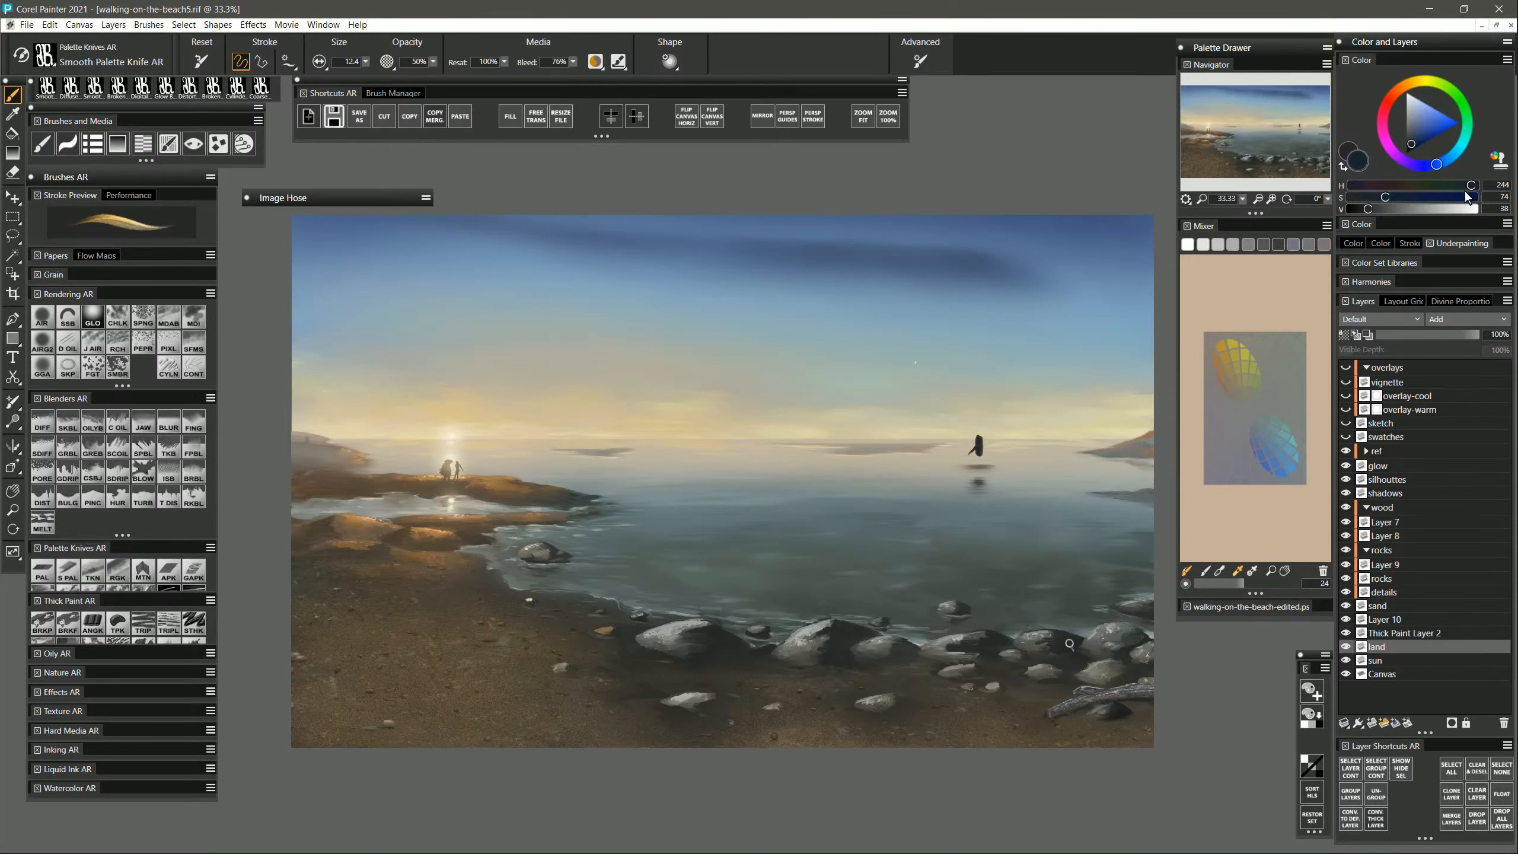
drag(1081, 644, 1069, 644)
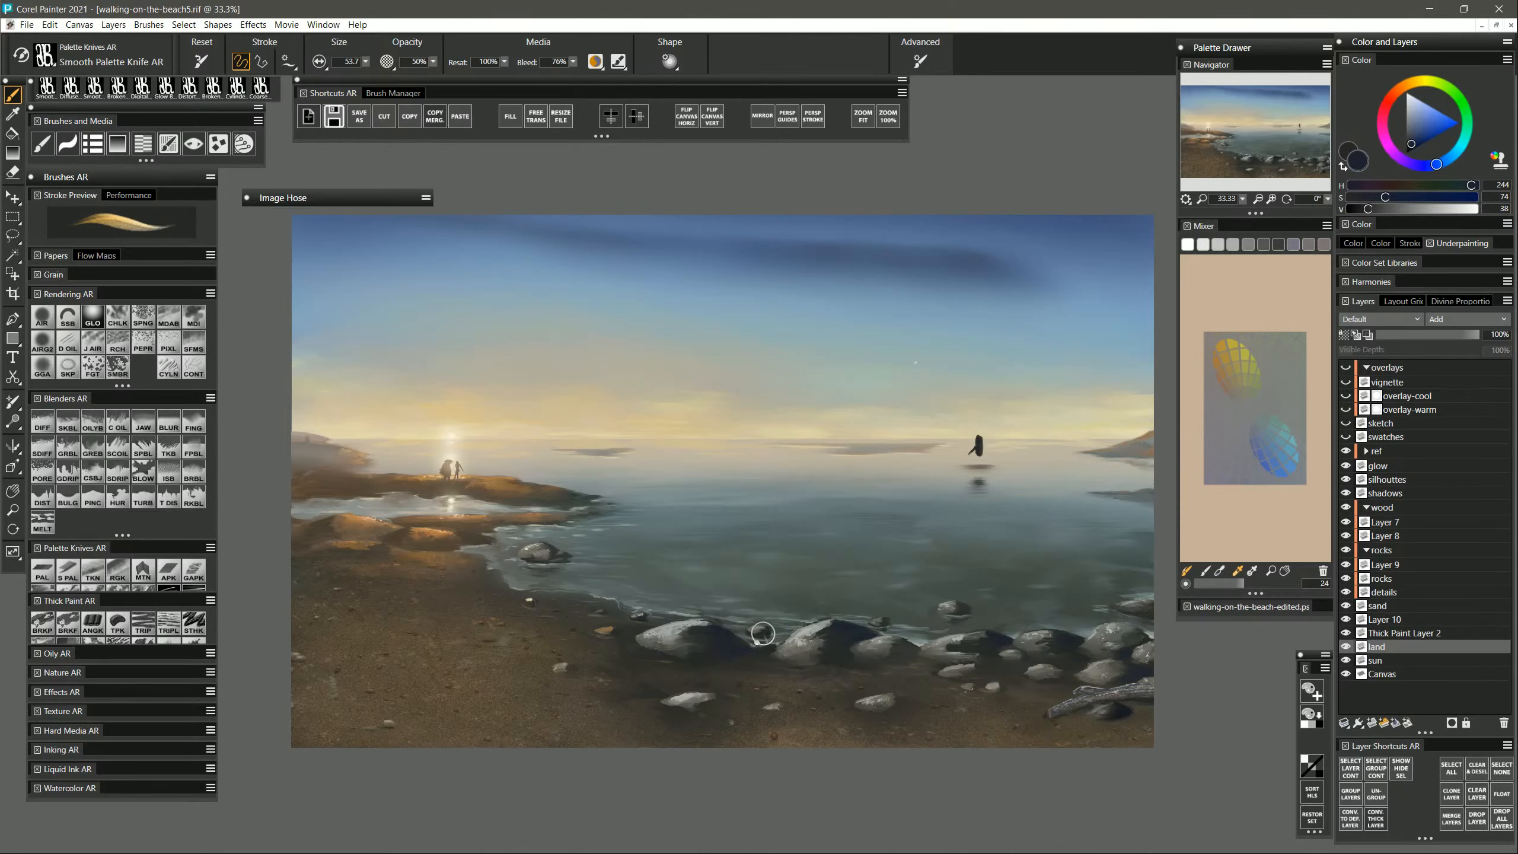
drag(769, 638, 761, 636)
drag(1368, 208, 1378, 208)
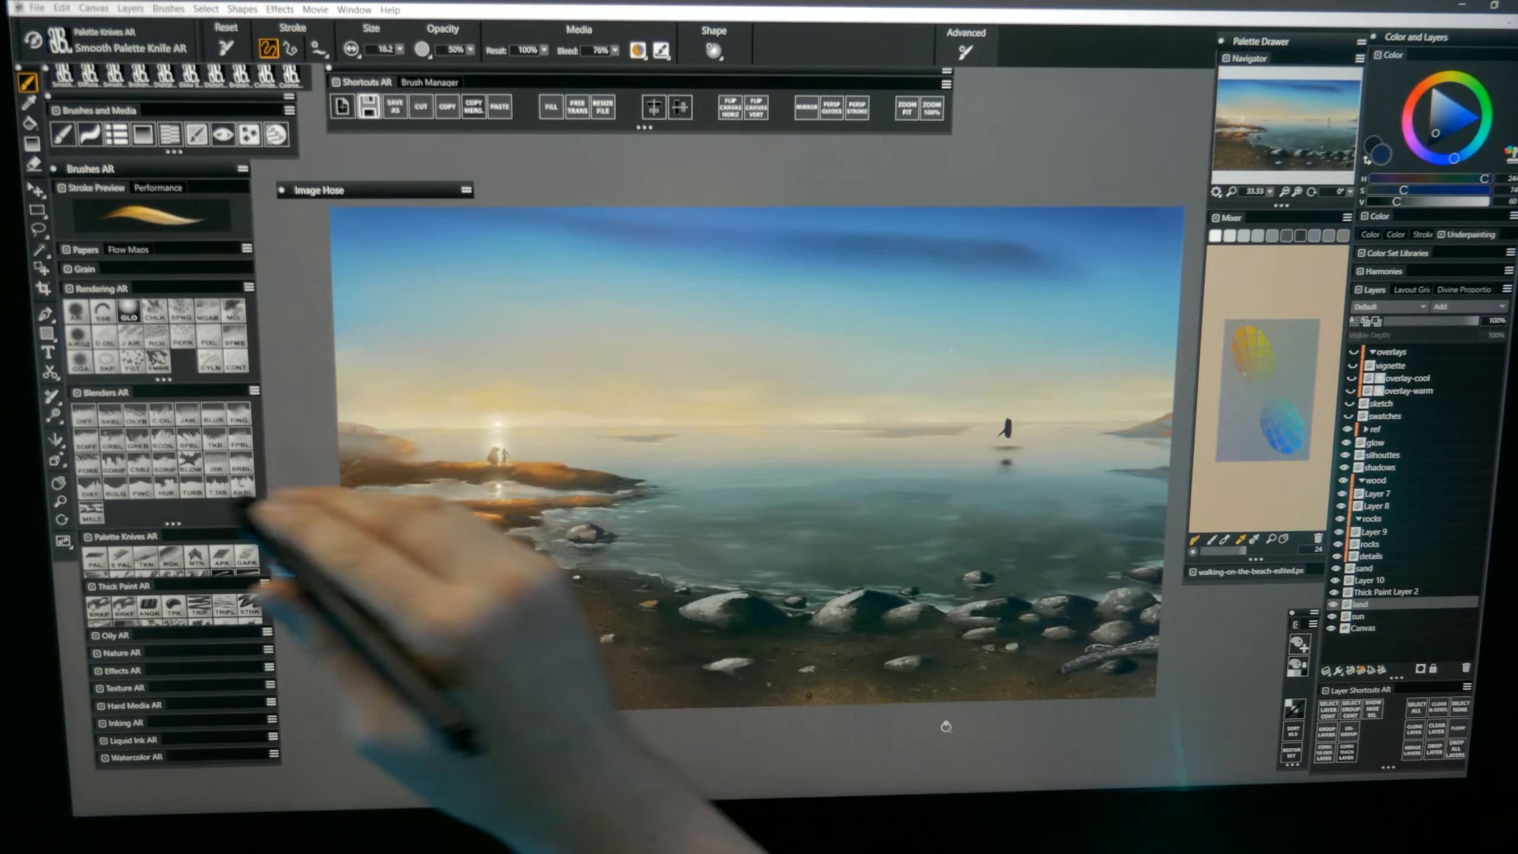
Examine the whole painting and the shoreline rocks at several magnifications with the interface panels hidden.
click(60, 501)
key(Tab)
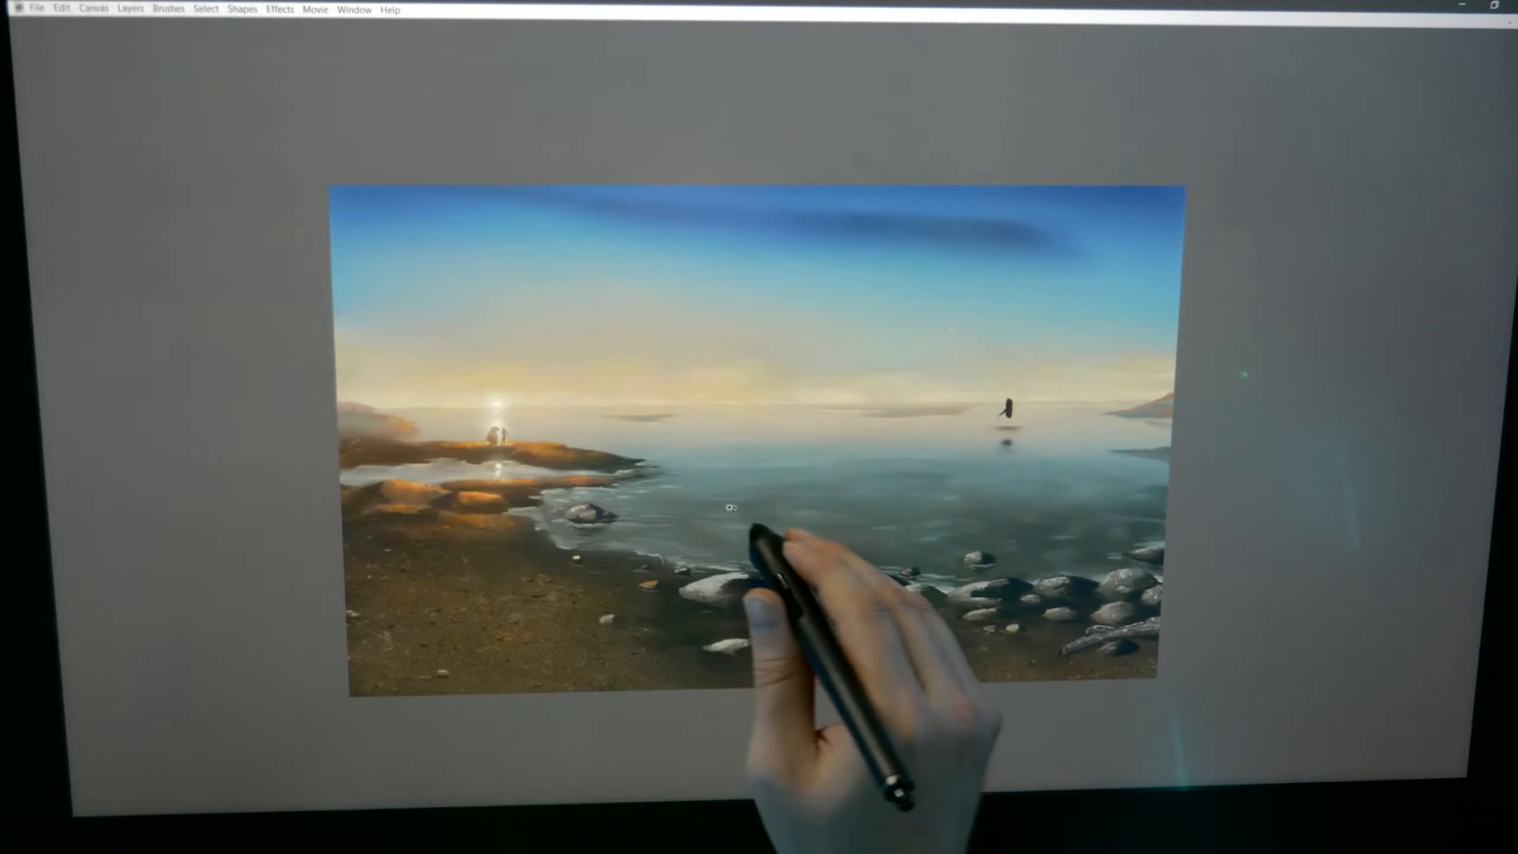
click(773, 543)
mouse_move(777, 544)
mouse_down()
mouse_move(768, 567)
mouse_move(794, 584)
mouse_move(797, 565)
mouse_move(816, 570)
mouse_up()
click(798, 566)
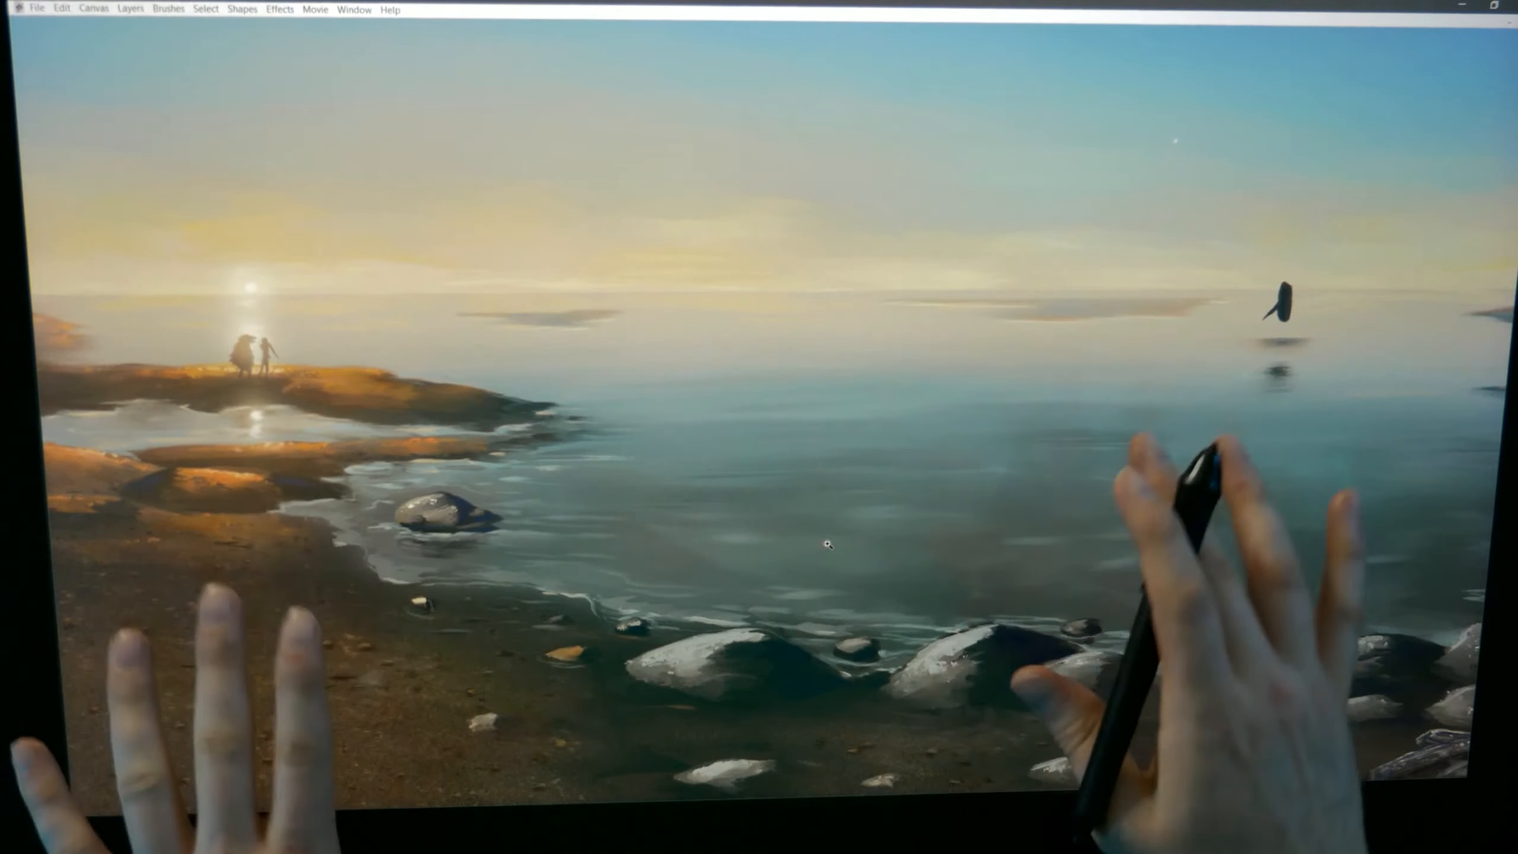
alt+click(931, 594)
alt+click(933, 596)
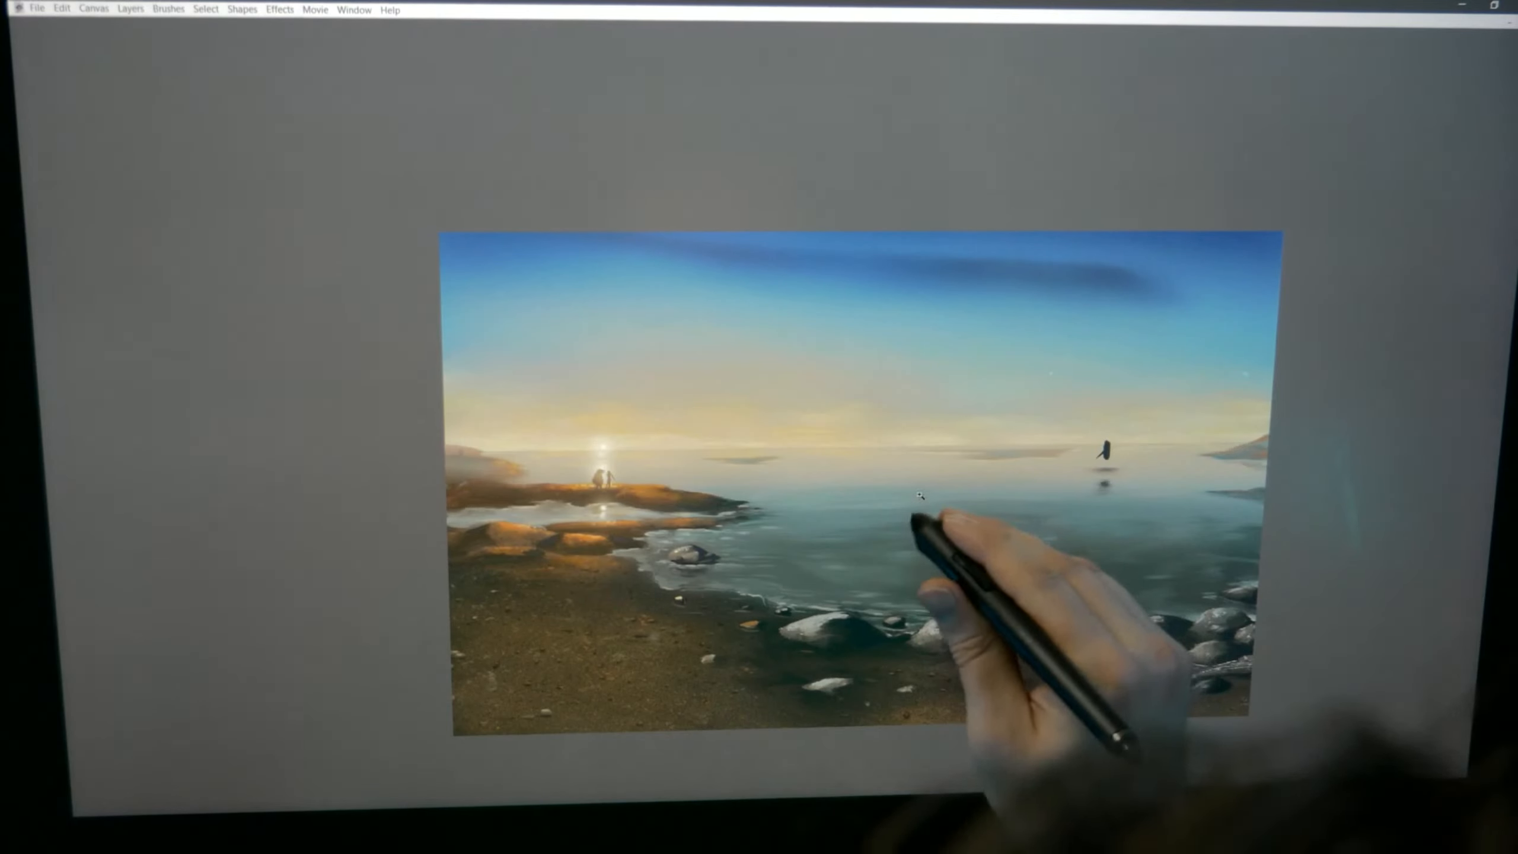
click(894, 568)
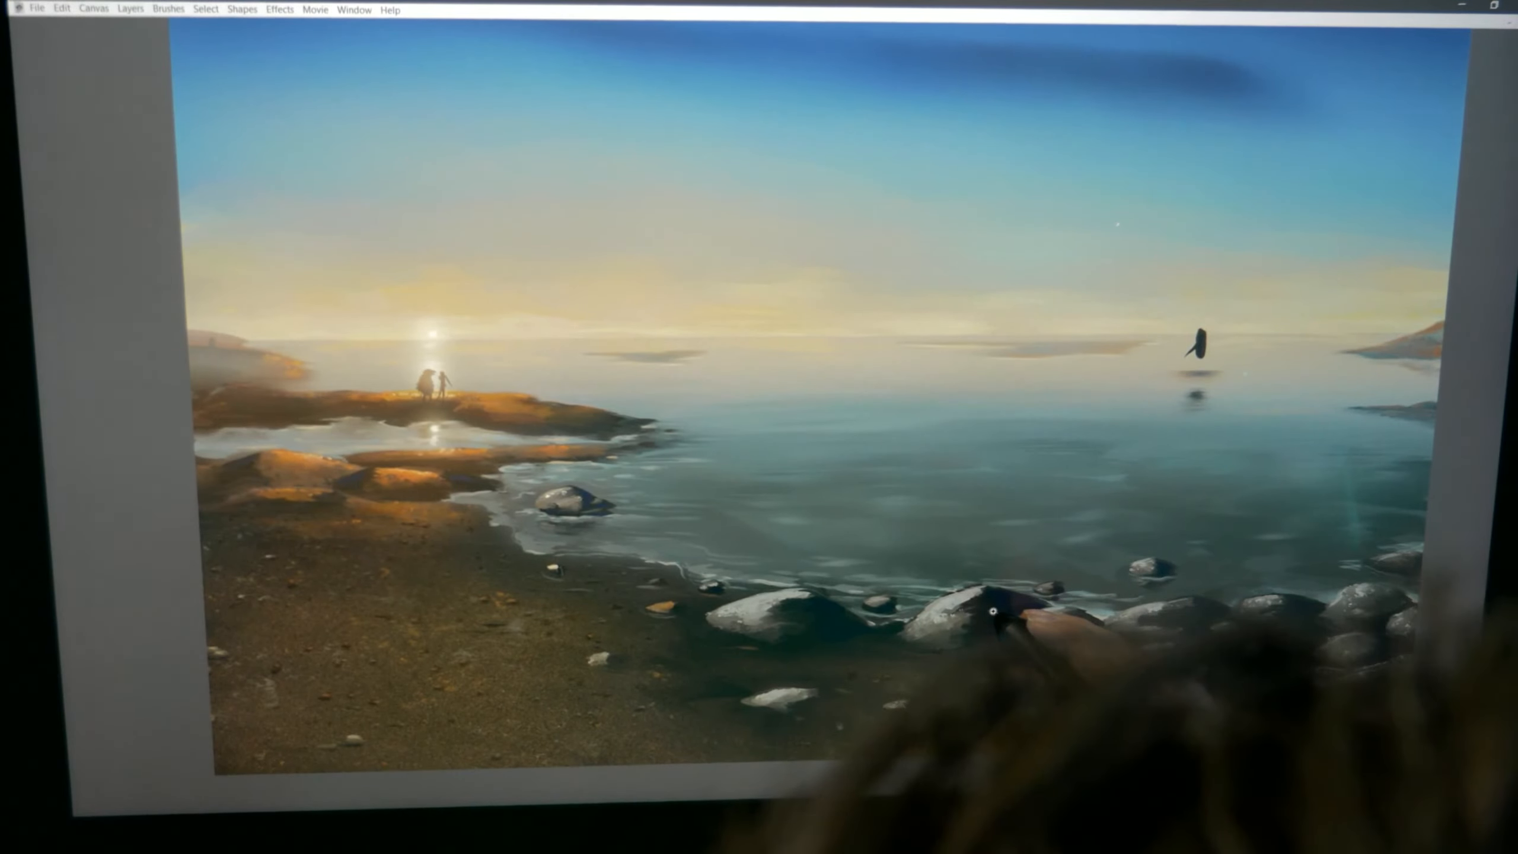
alt+click(996, 609)
key(Tab)
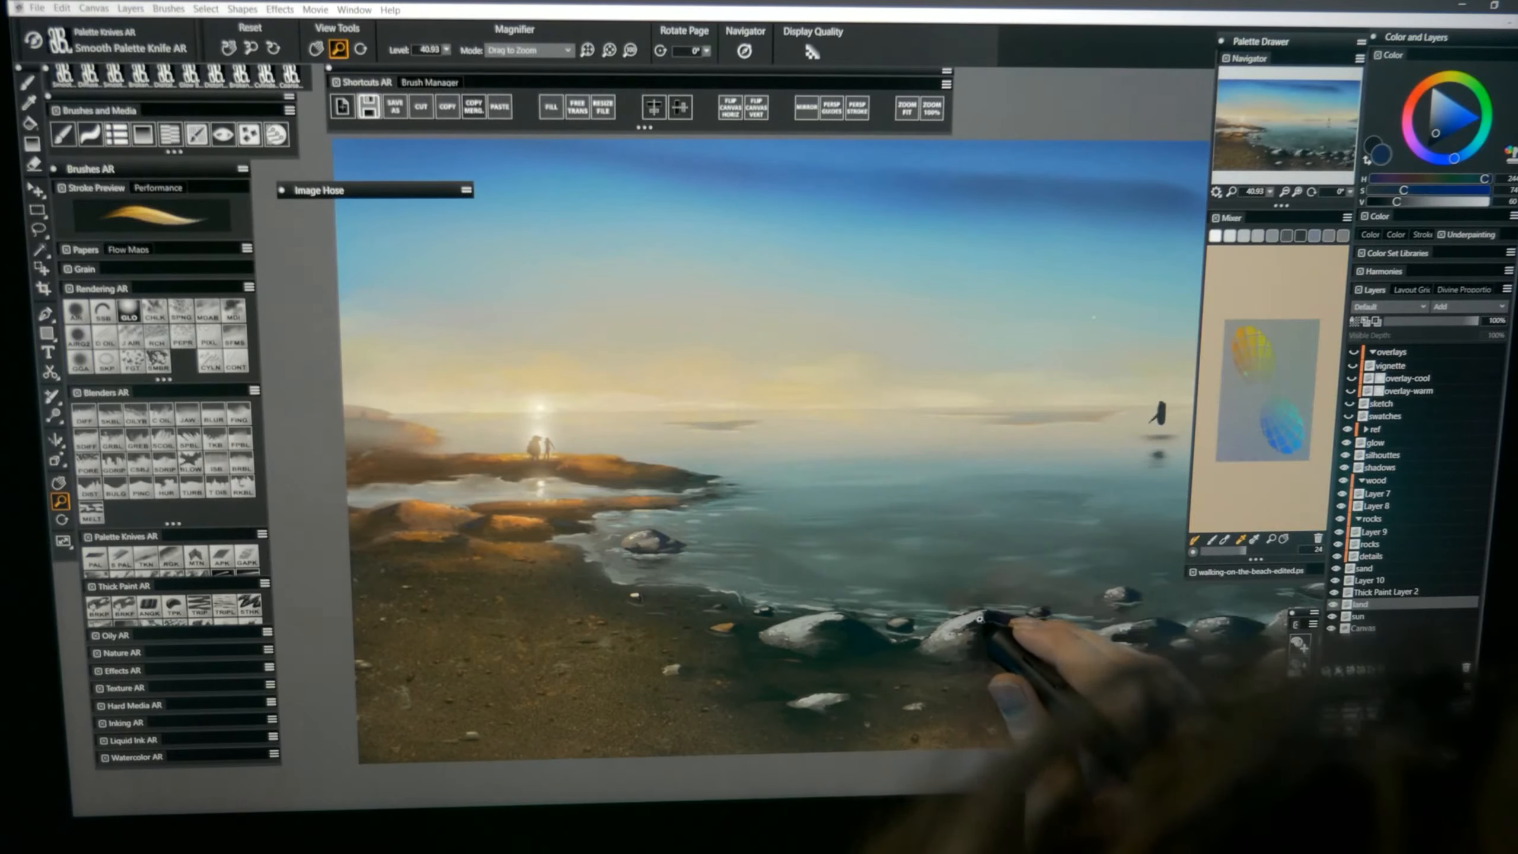
drag(930, 640, 850, 638)
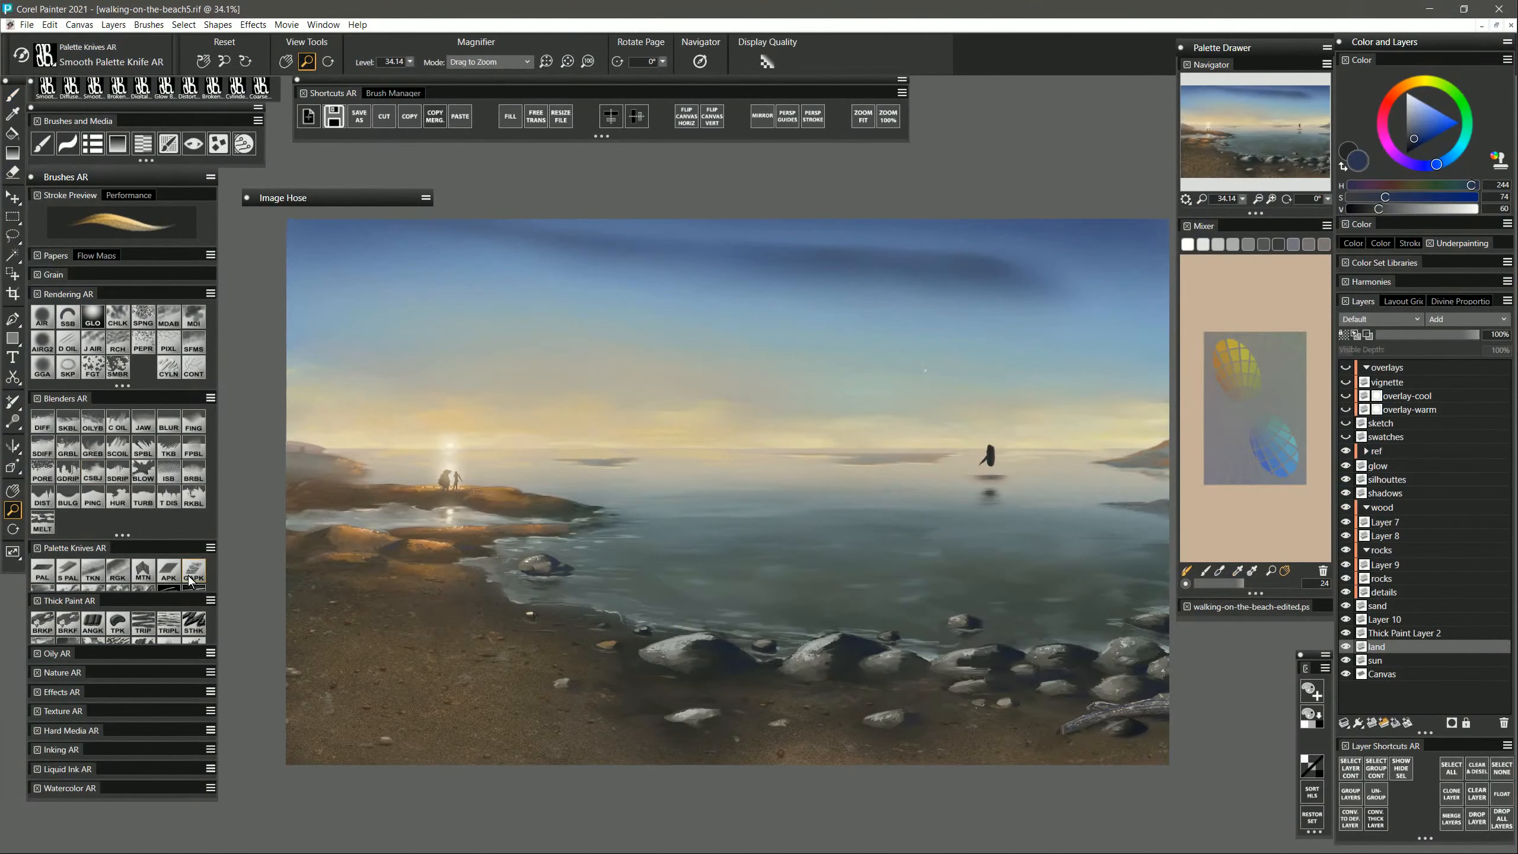
Shade the base of the lone rock in the shallow water with the Smooth Palette Knife and a dark grey sampled from it.
click(67, 578)
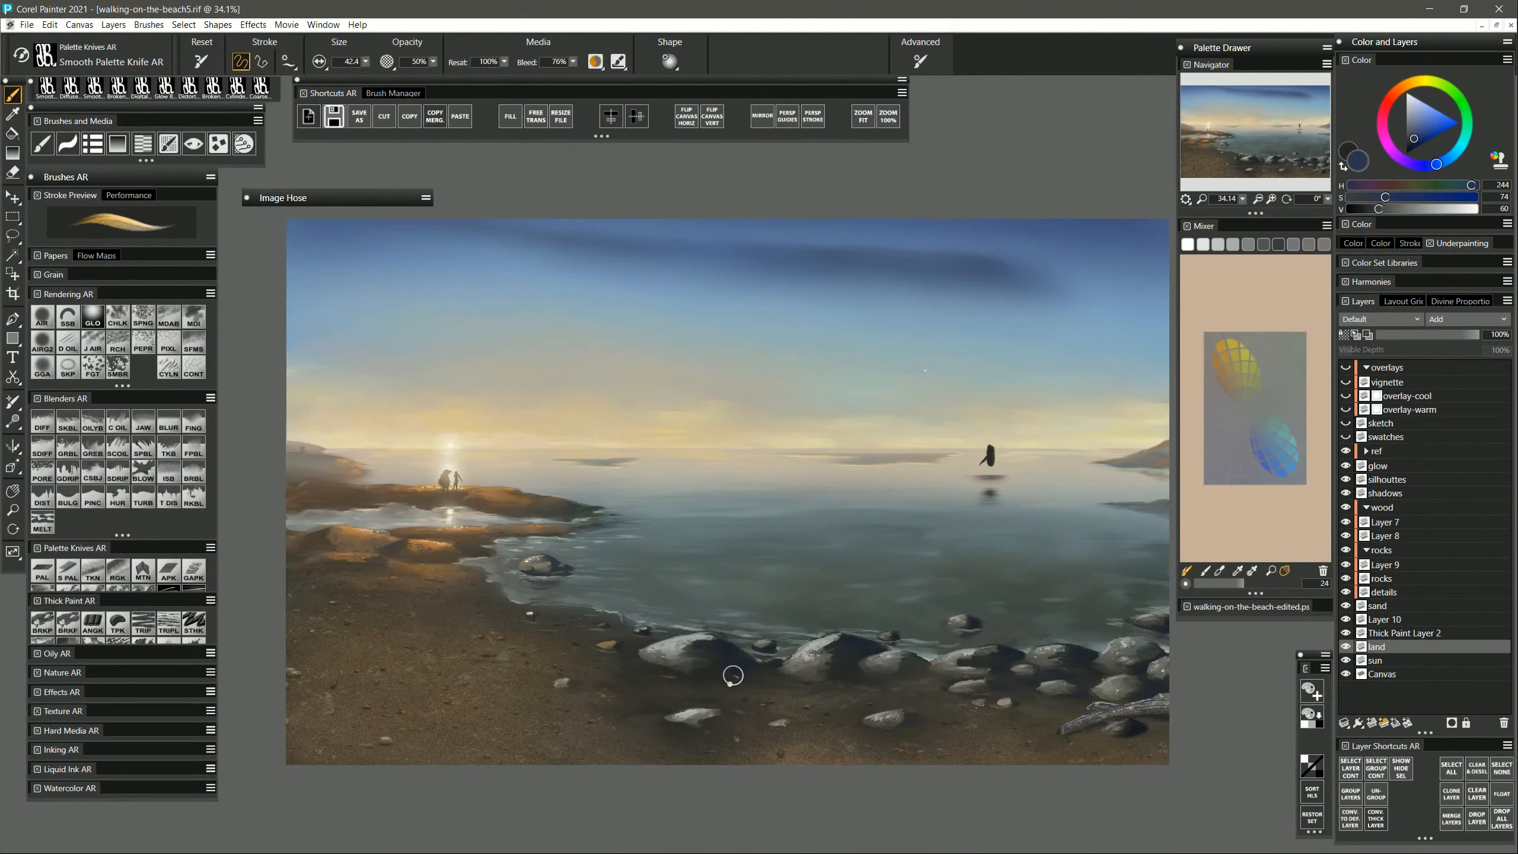
alt+click(540, 575)
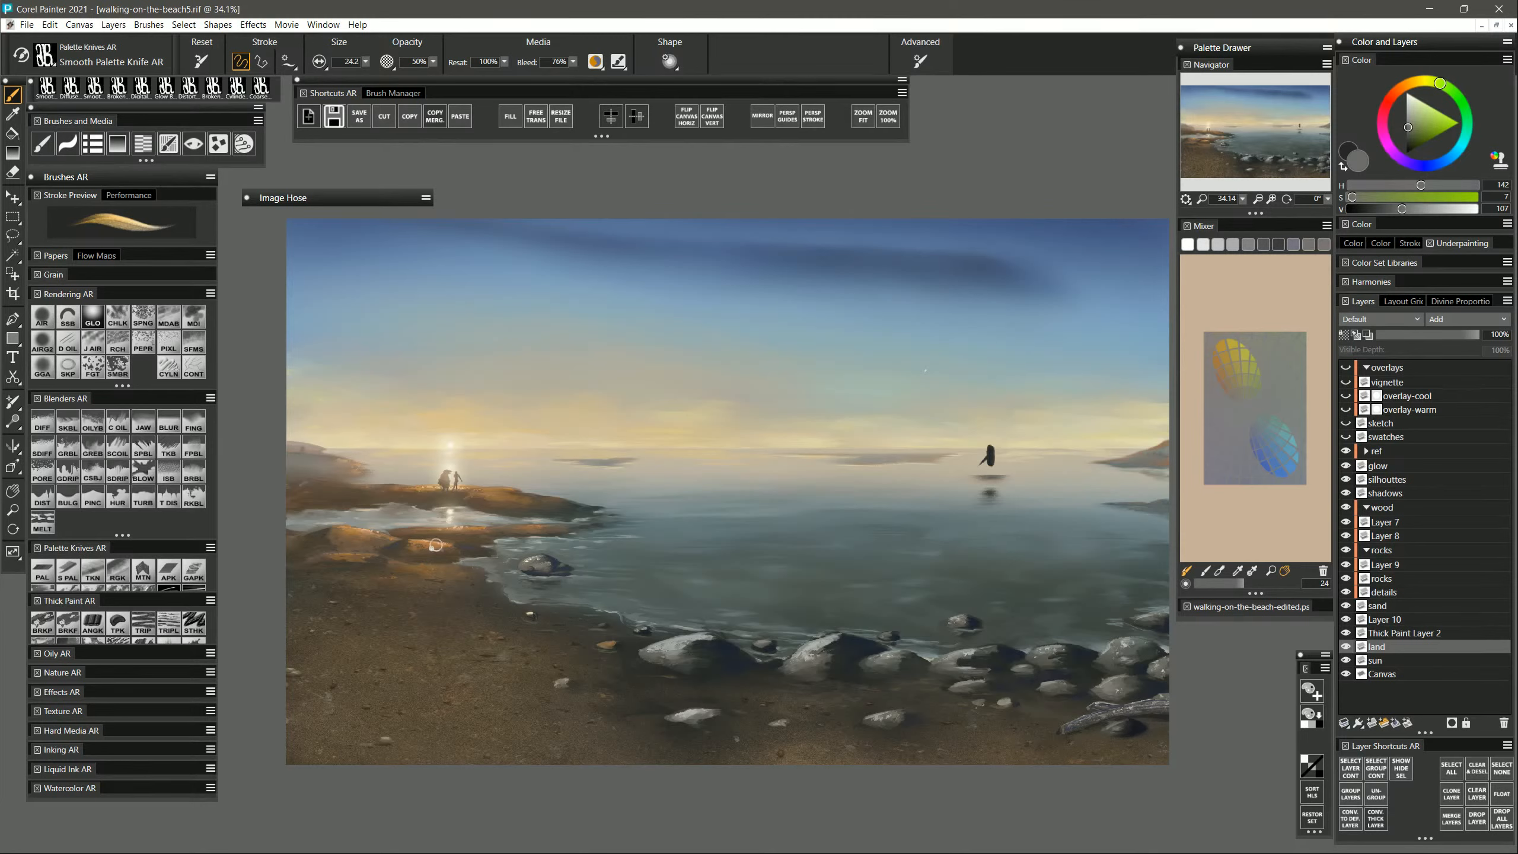
click(12, 509)
click(540, 563)
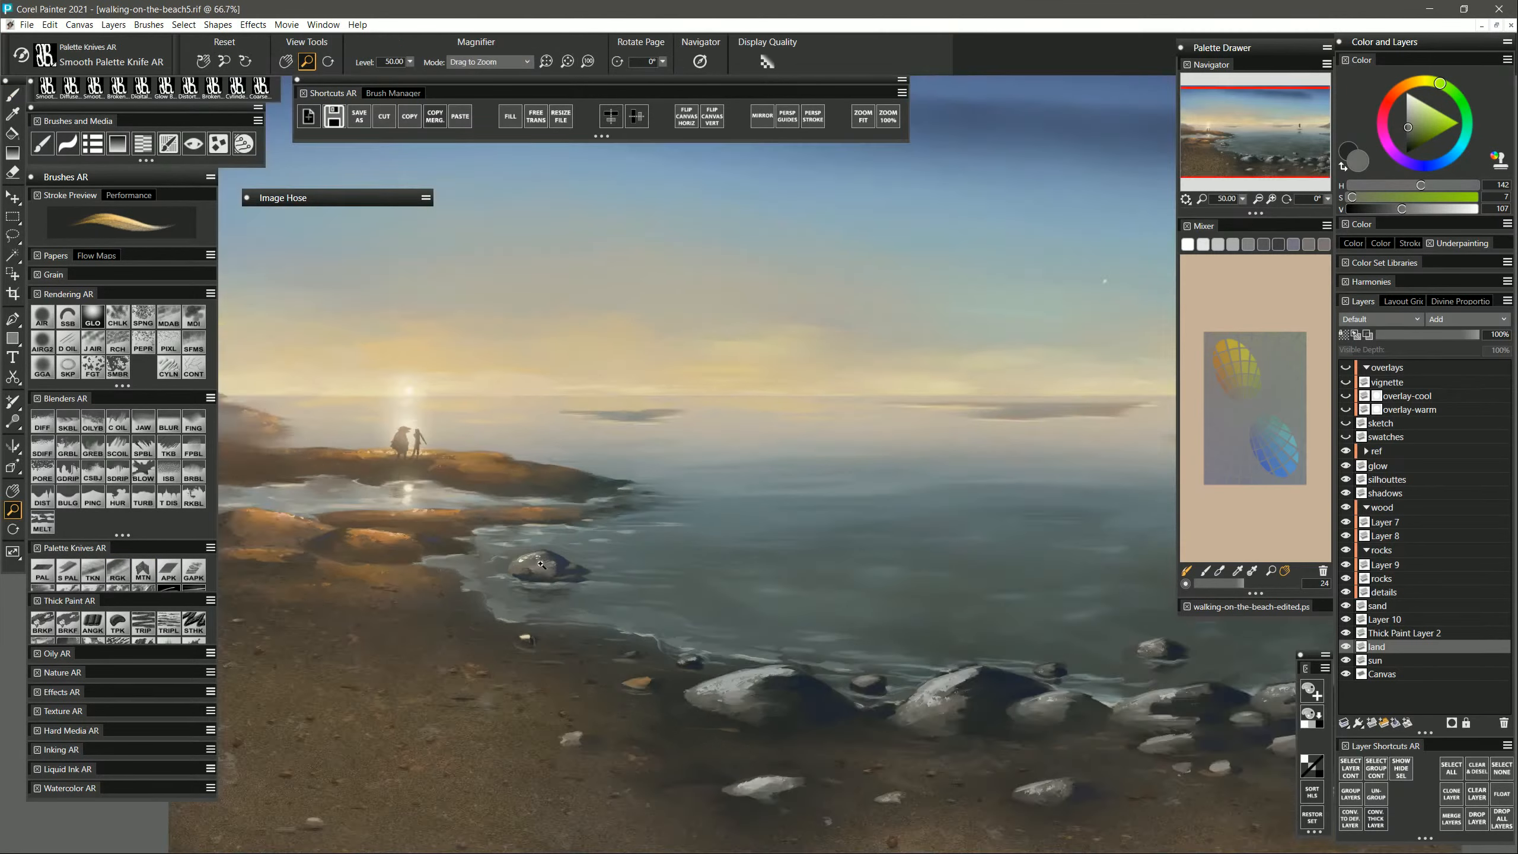
click(540, 564)
key(b)
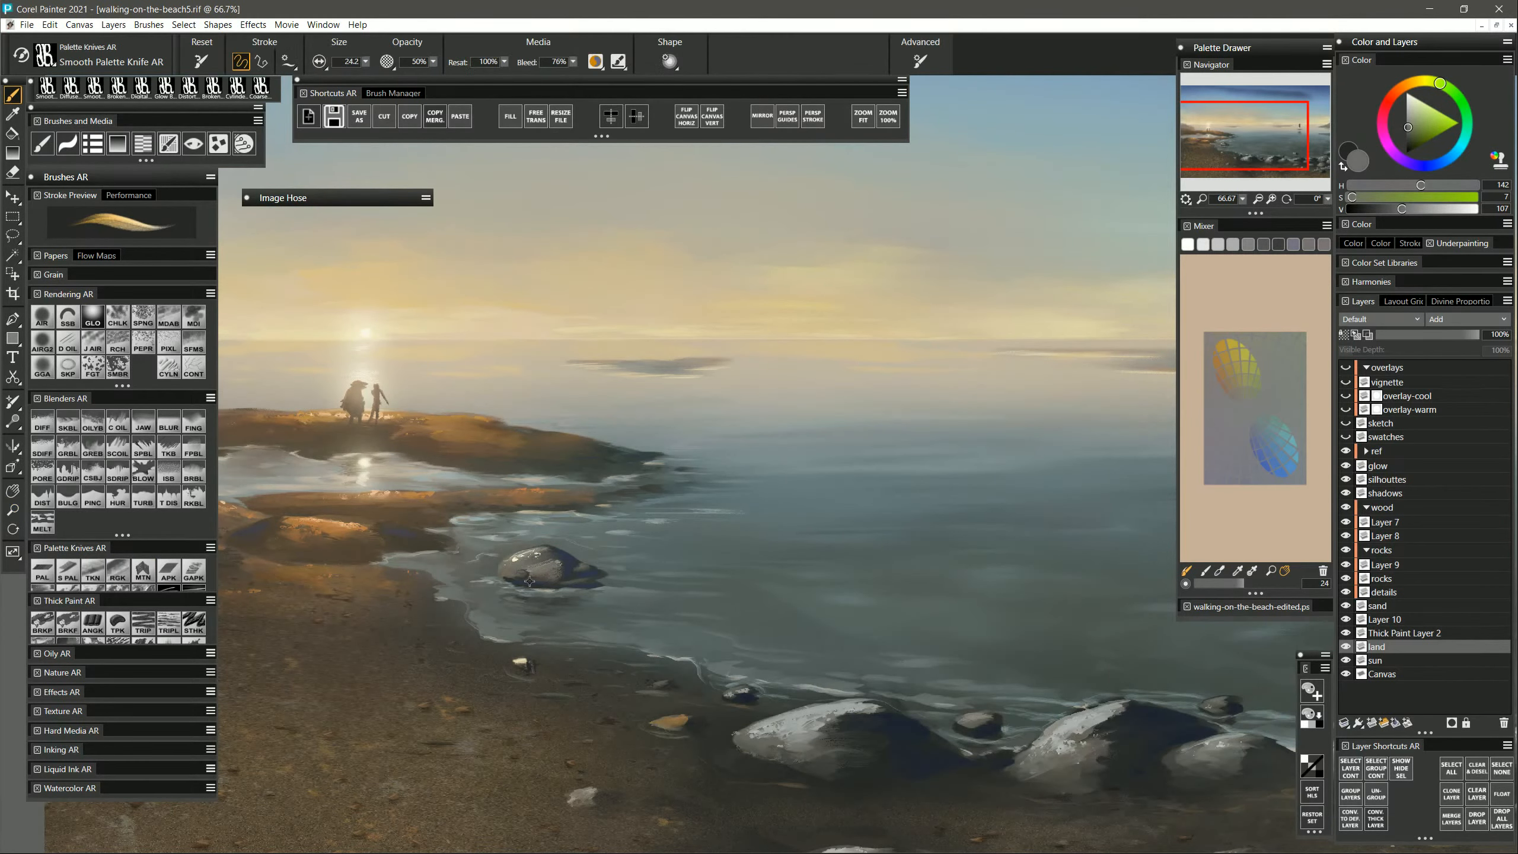
alt+click(508, 579)
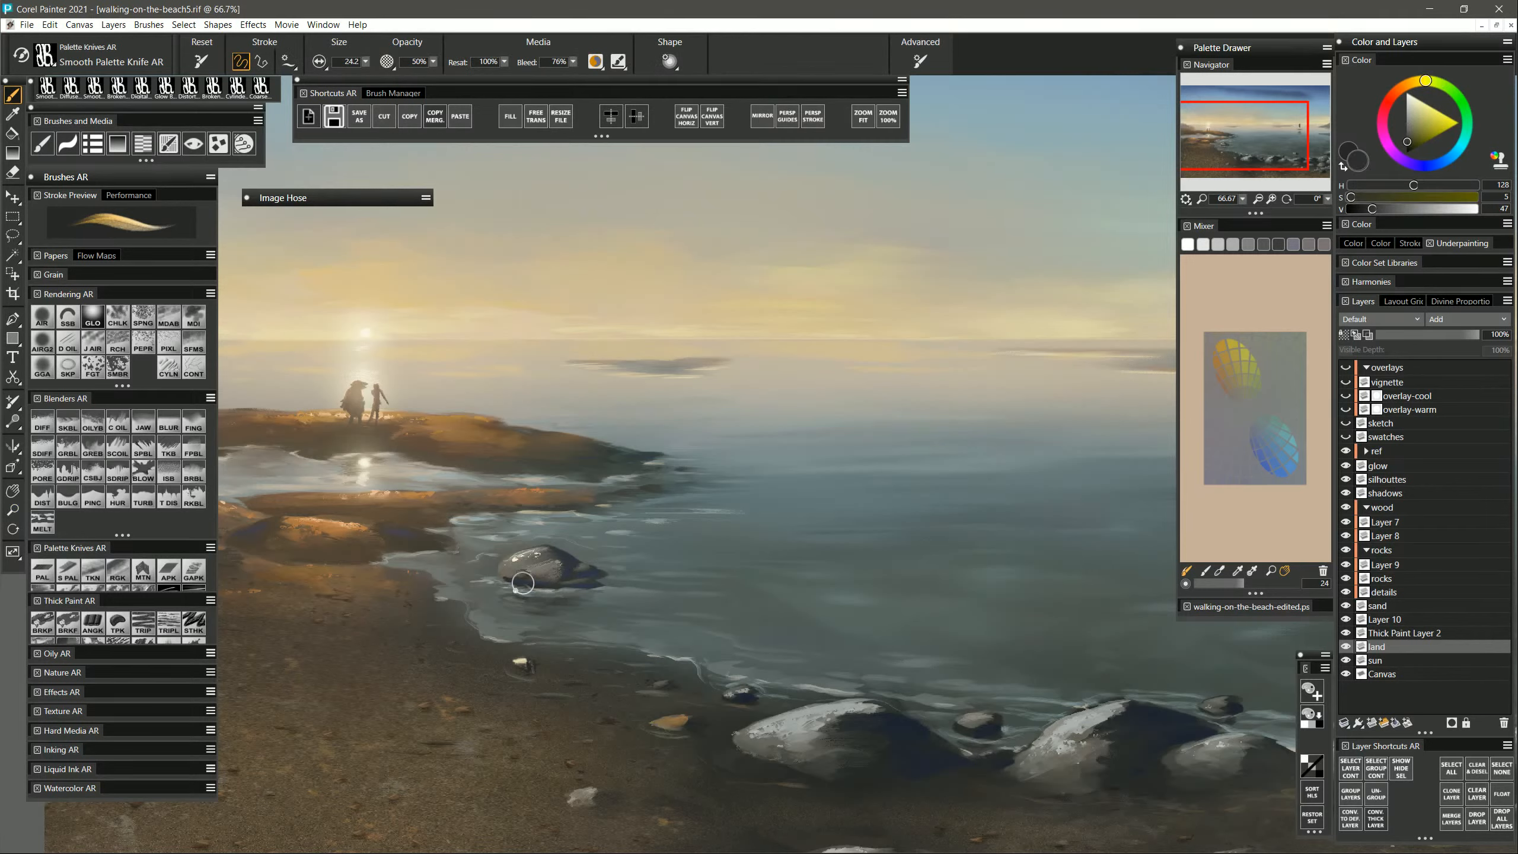
mouse_move(538, 583)
mouse_down()
mouse_move(522, 581)
mouse_move(595, 574)
mouse_up()
click(12, 510)
drag(641, 652, 640, 696)
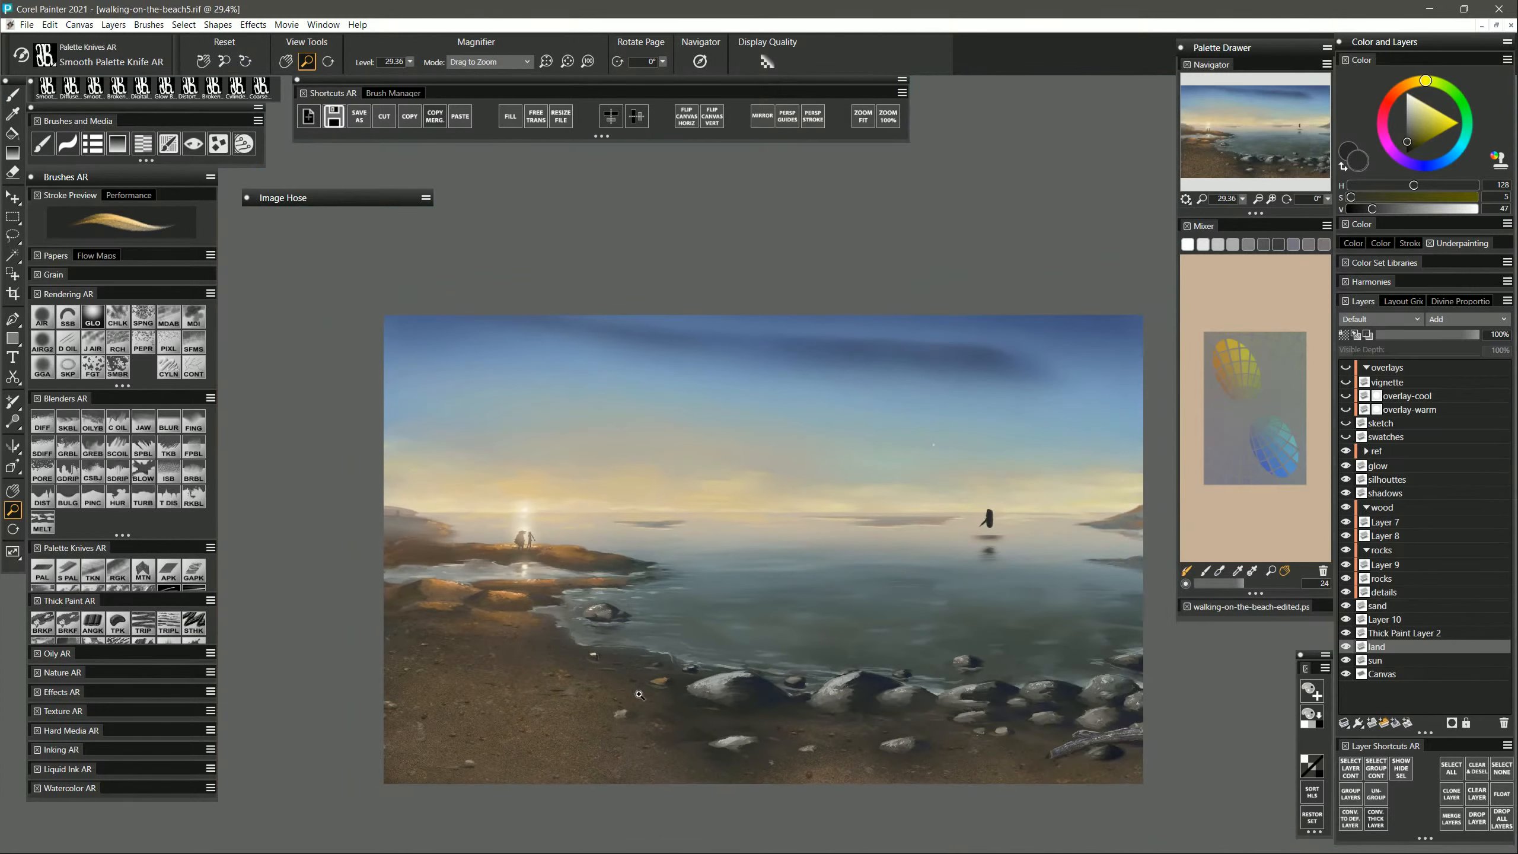
drag(728, 725, 671, 721)
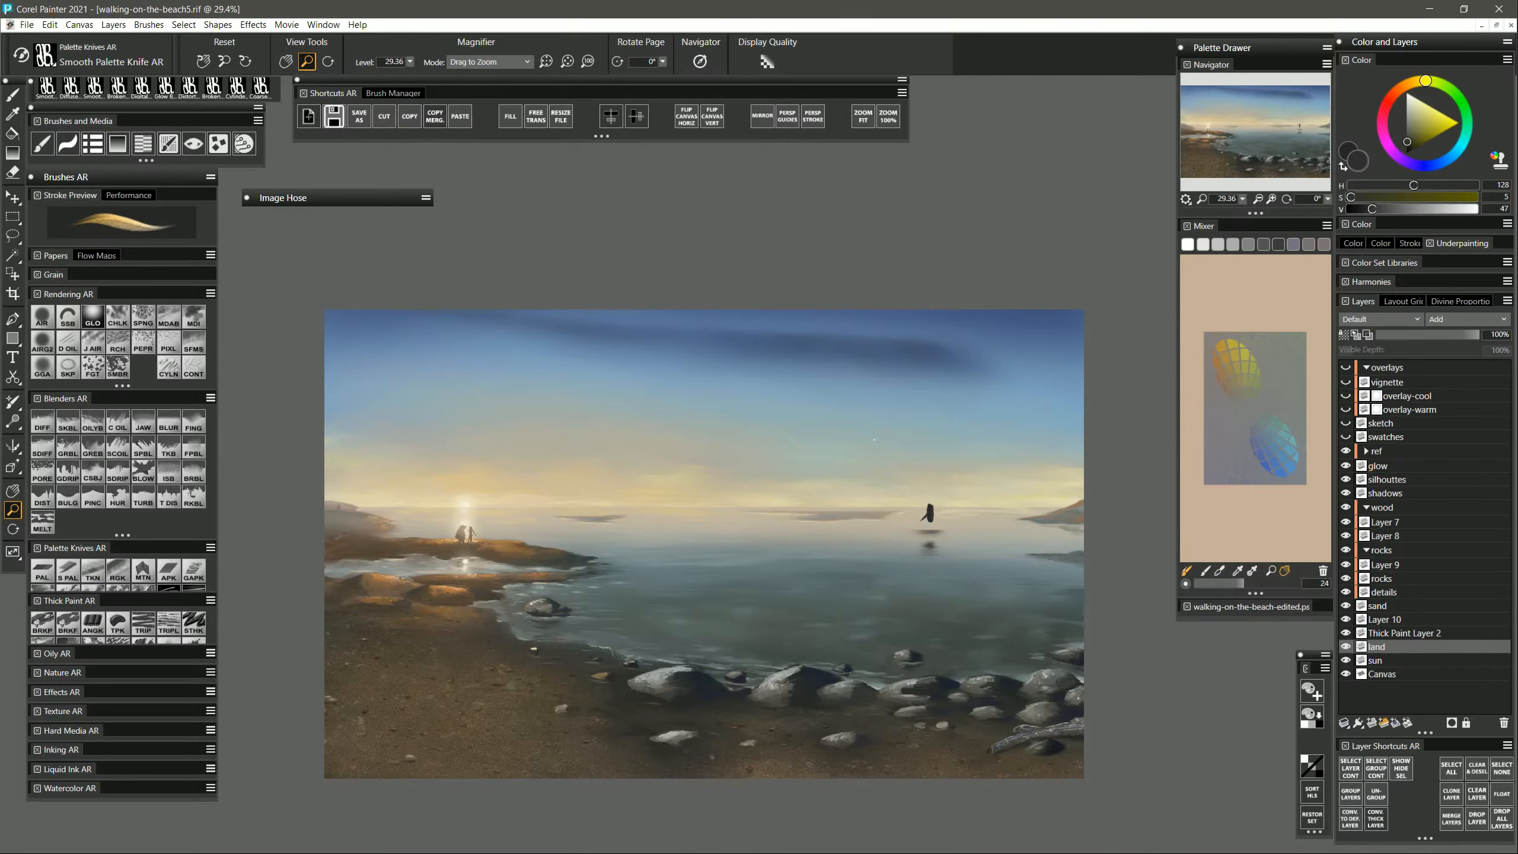
Airbrush soft light over the driftwood on Layer 7 with Digital Airbrush G2 in Screen merge mode, using grey sampled from a shoreline rock.
click(42, 343)
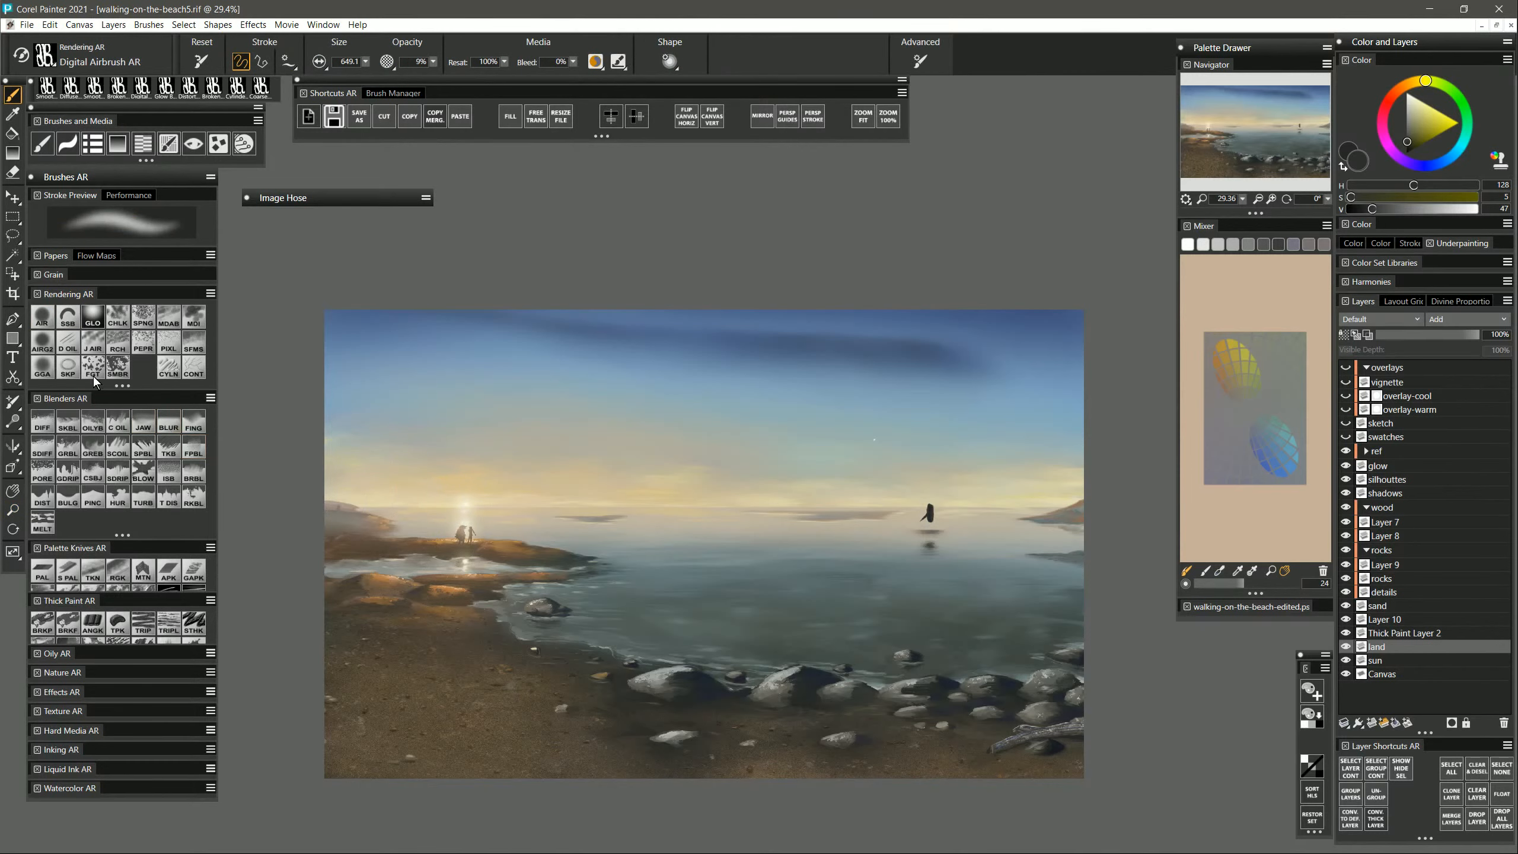
click(1396, 526)
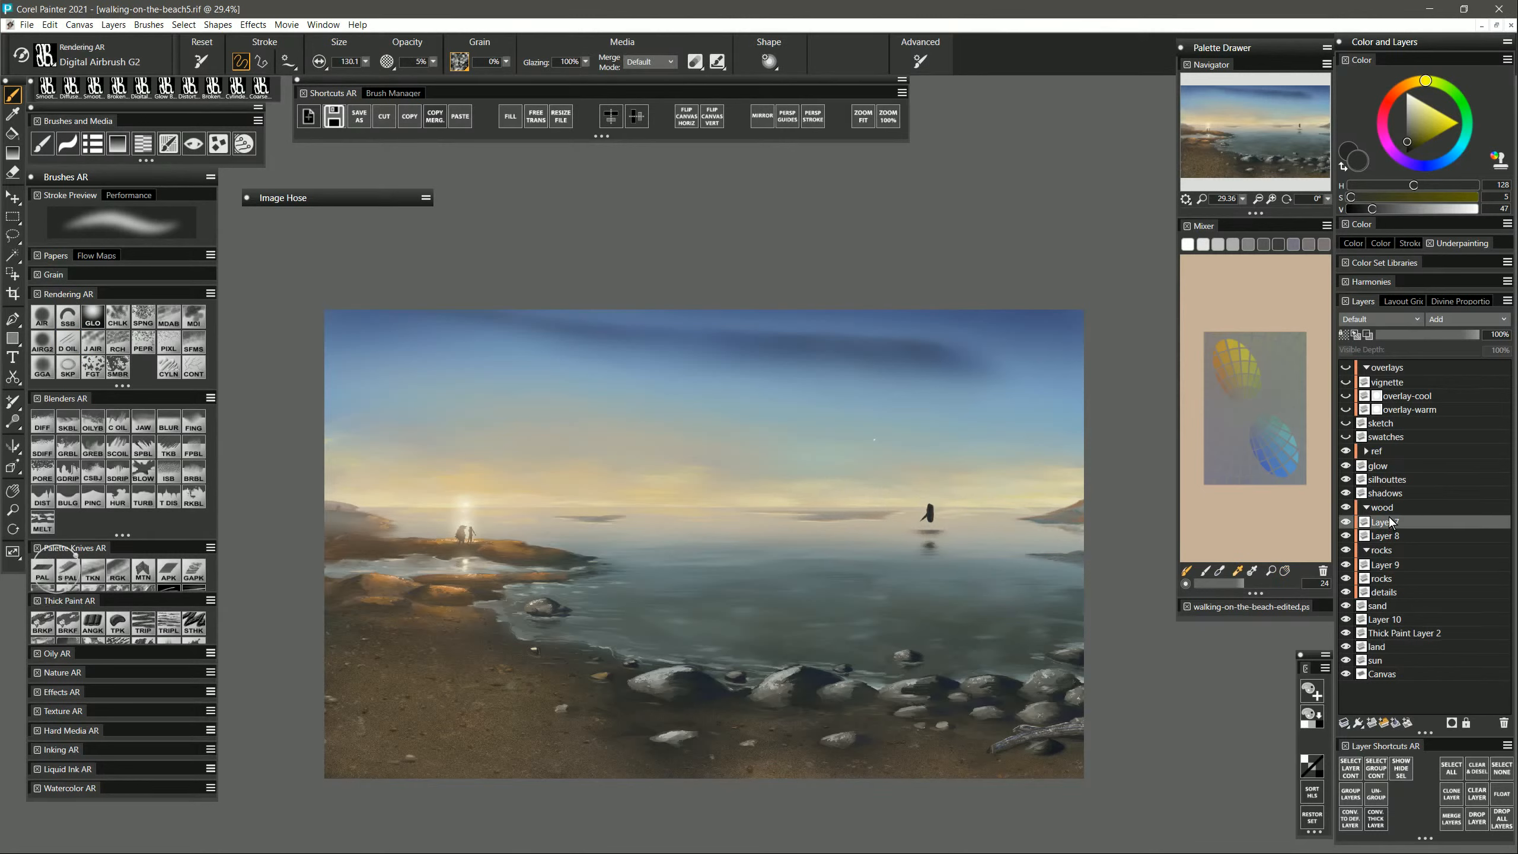
click(638, 62)
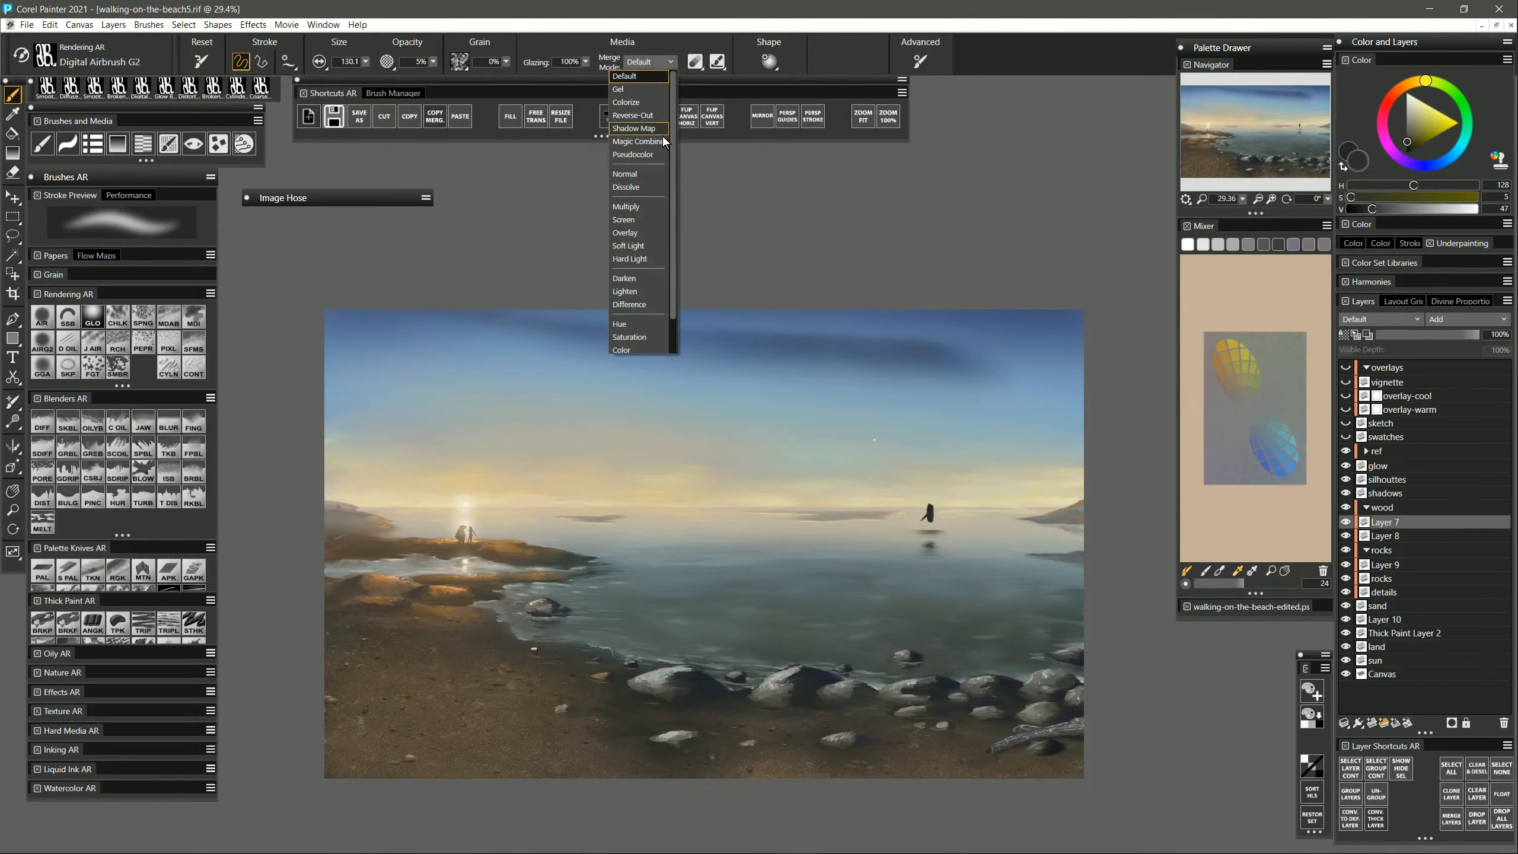
click(639, 228)
alt+click(794, 670)
drag(1079, 705, 1084, 708)
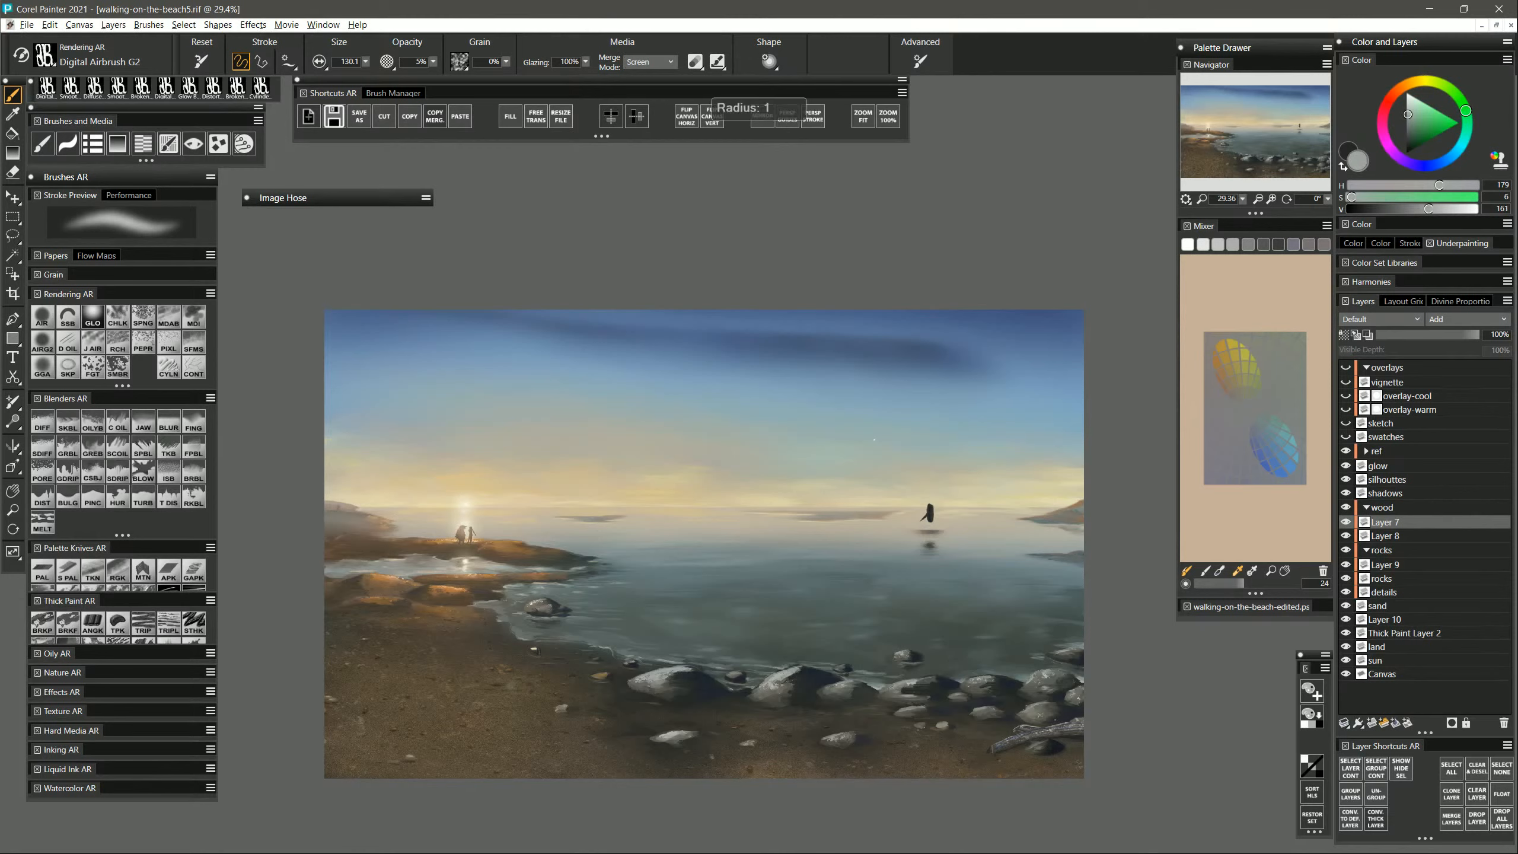
drag(1008, 743, 1103, 725)
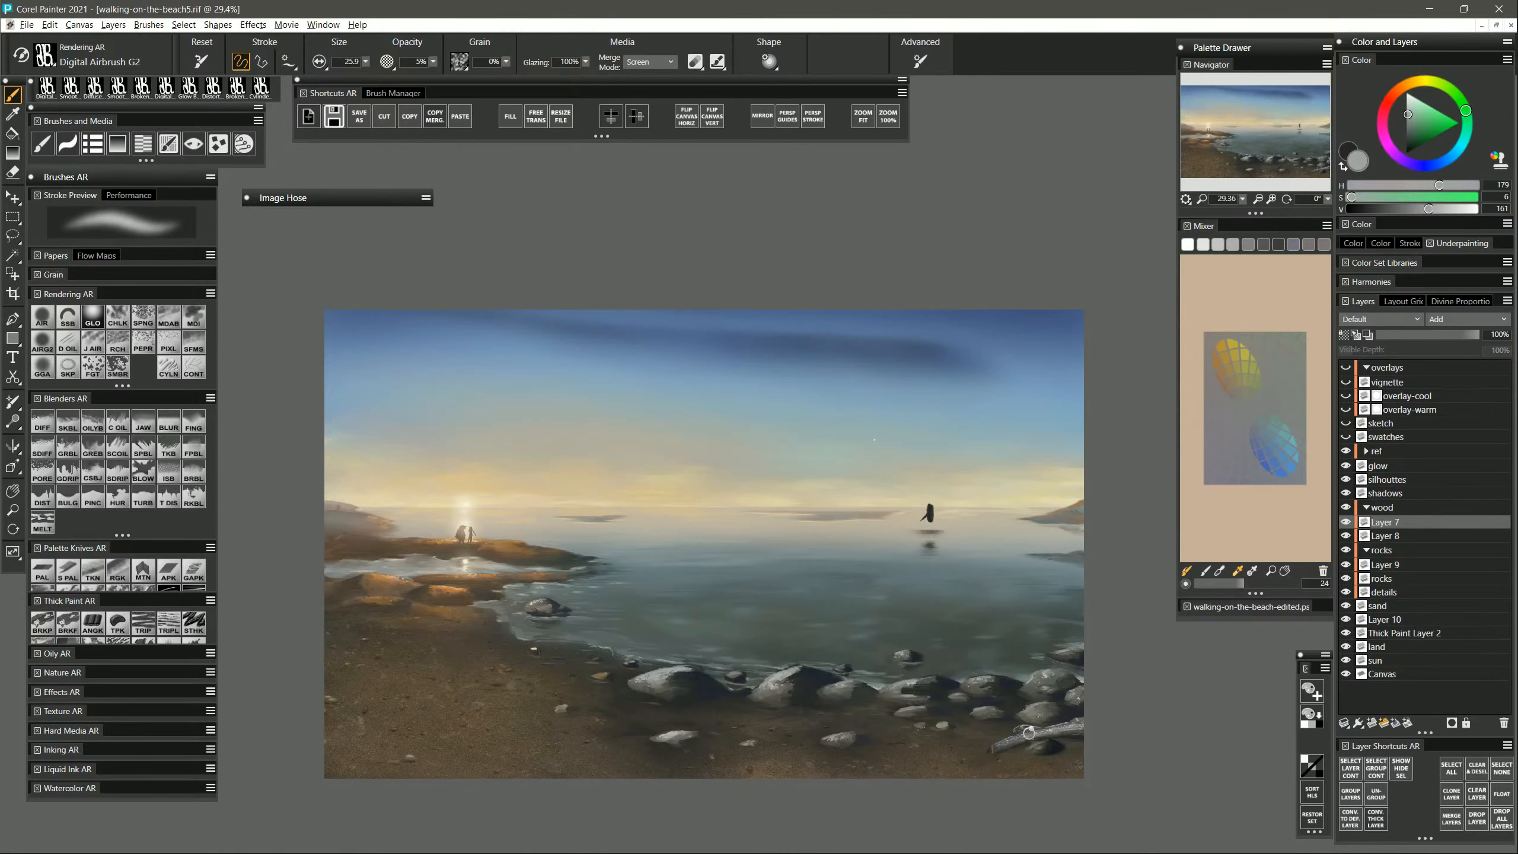
key([)
Show the overlays group and save a new version of the painting as walking-on-the-beach6 in Painter RIFF format.
click(1346, 368)
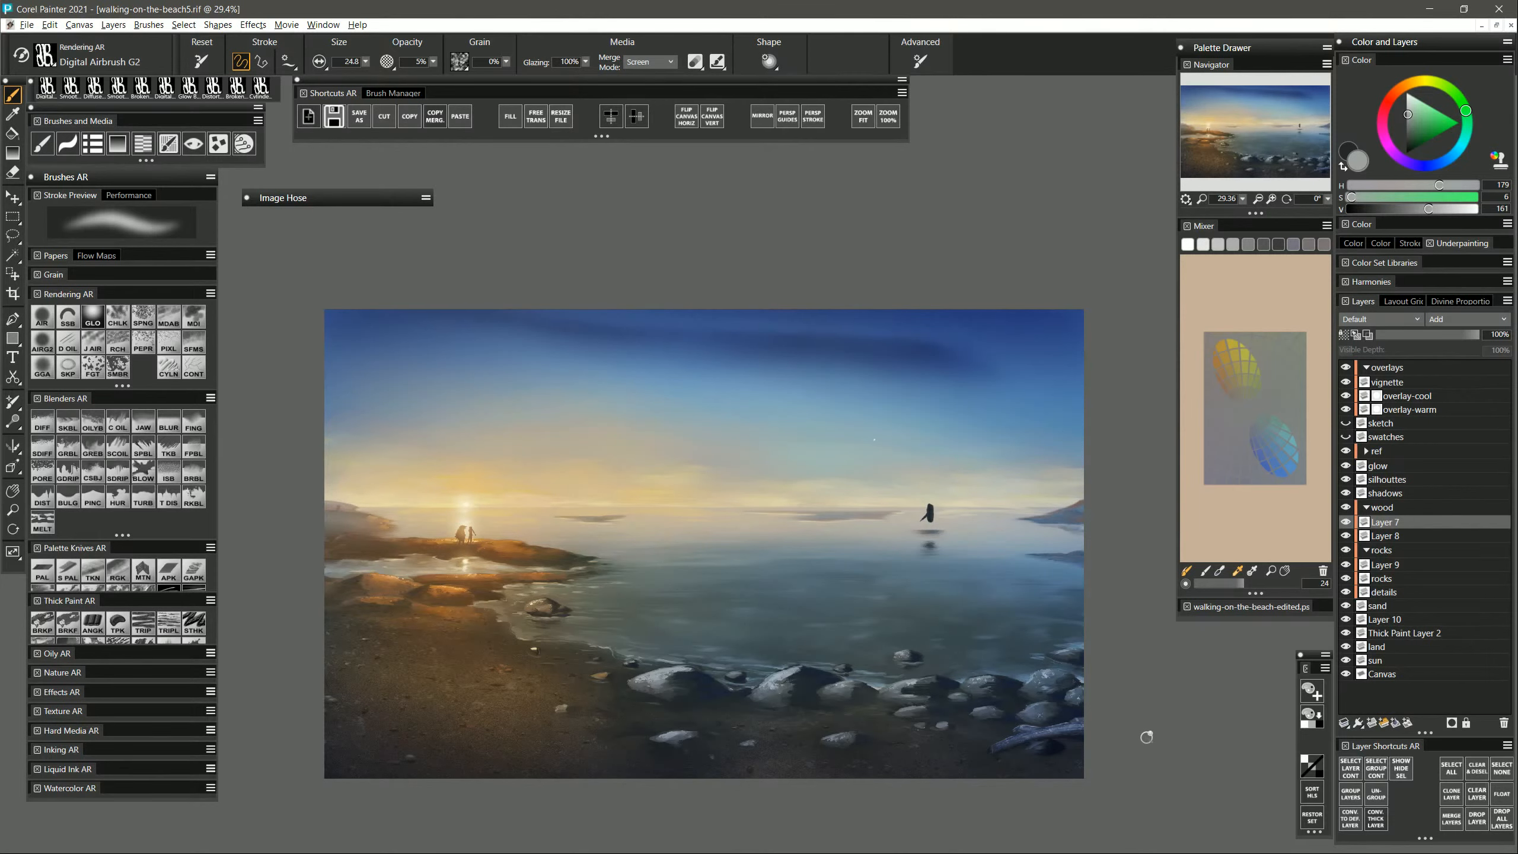
click(359, 116)
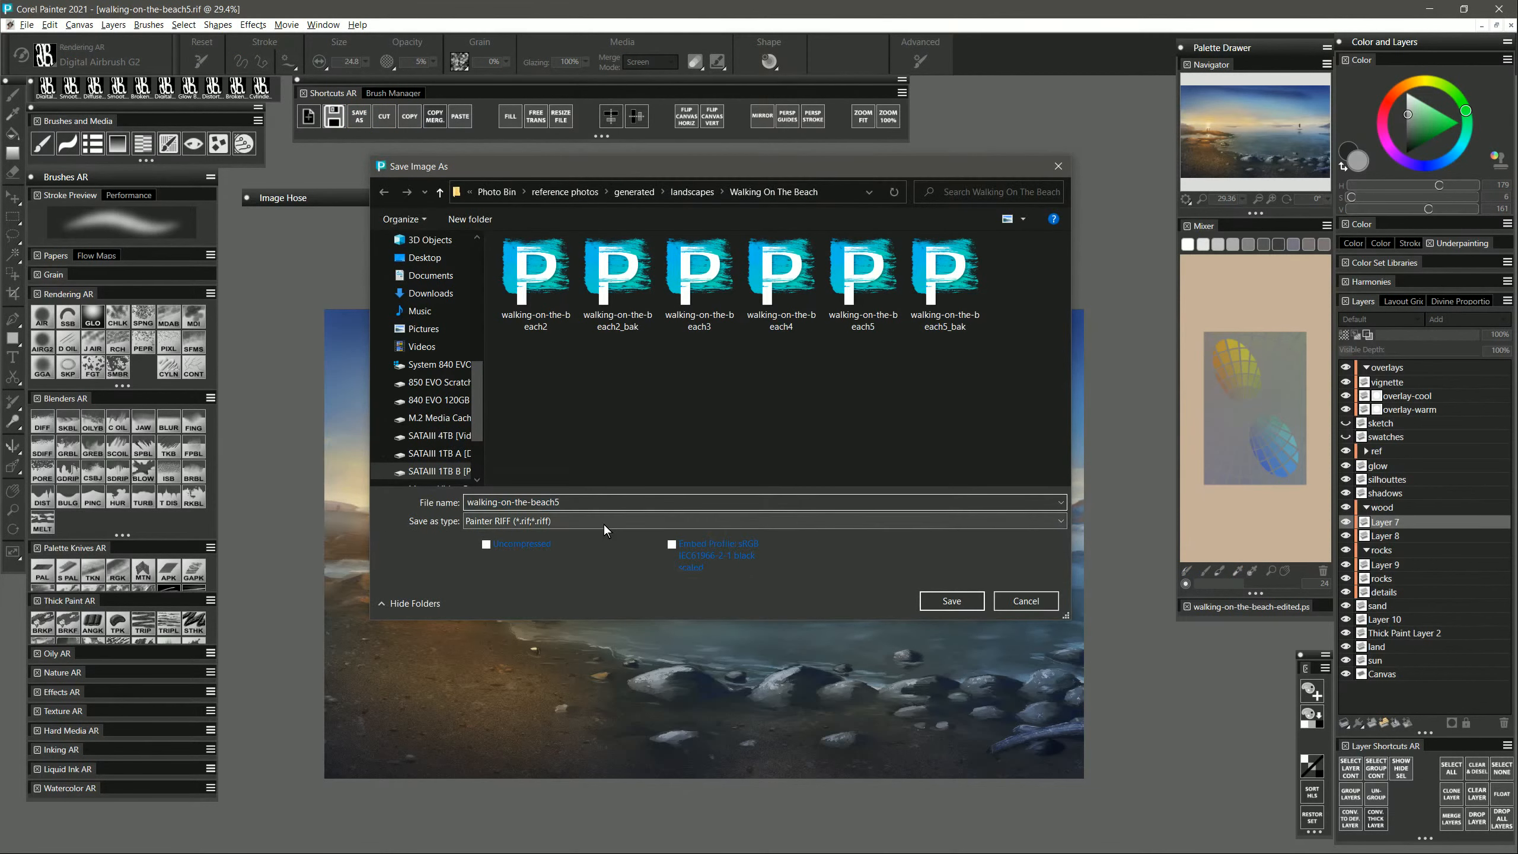
key(Return)
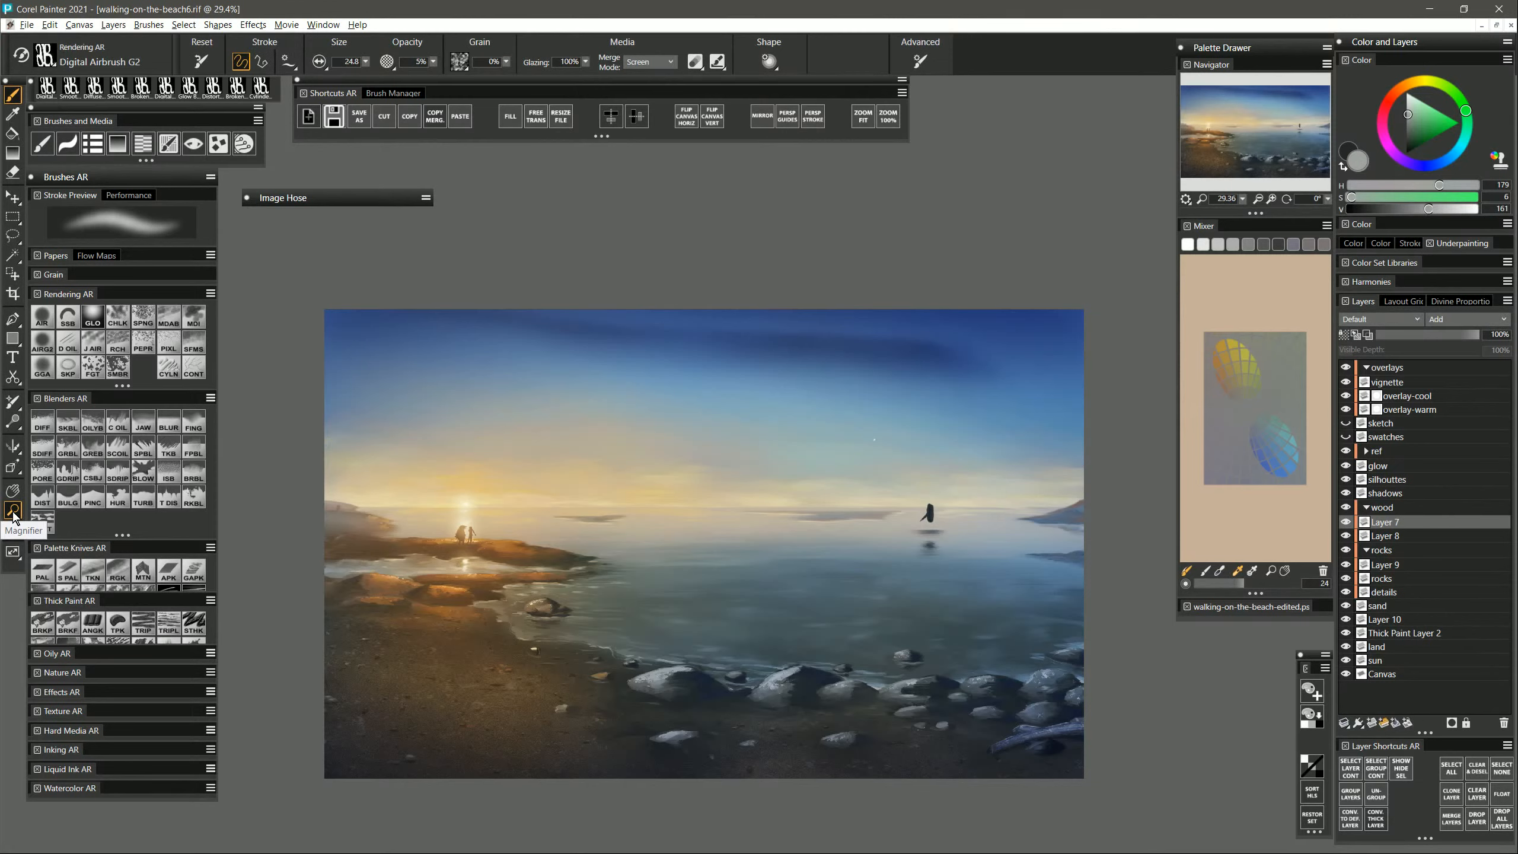
Examine the whole painting with its overlays at 50% magnification with the interface panels hidden.
click(13, 511)
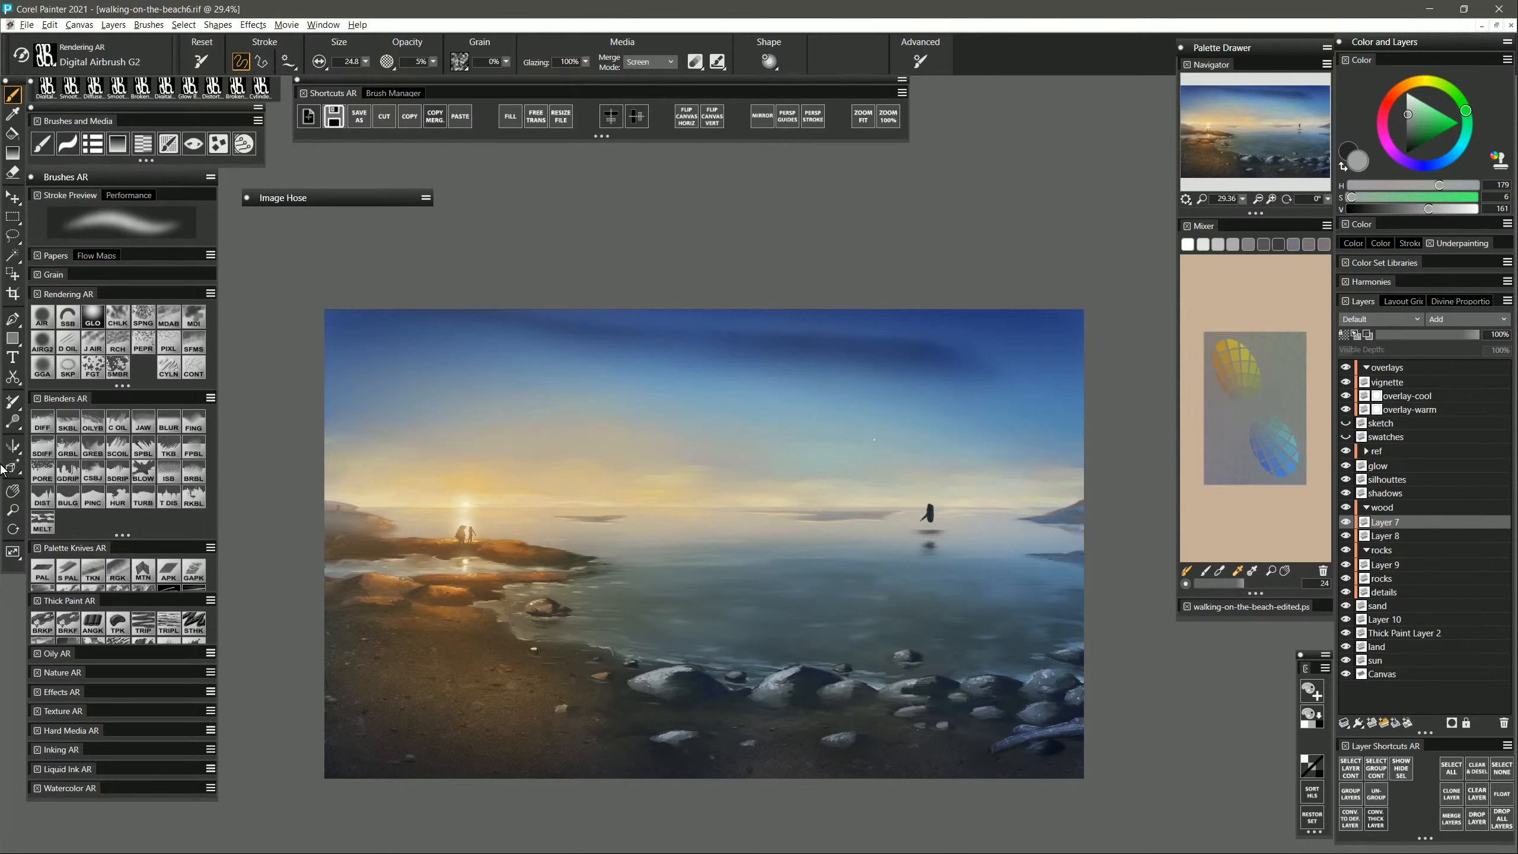
click(12, 509)
drag(613, 489, 693, 335)
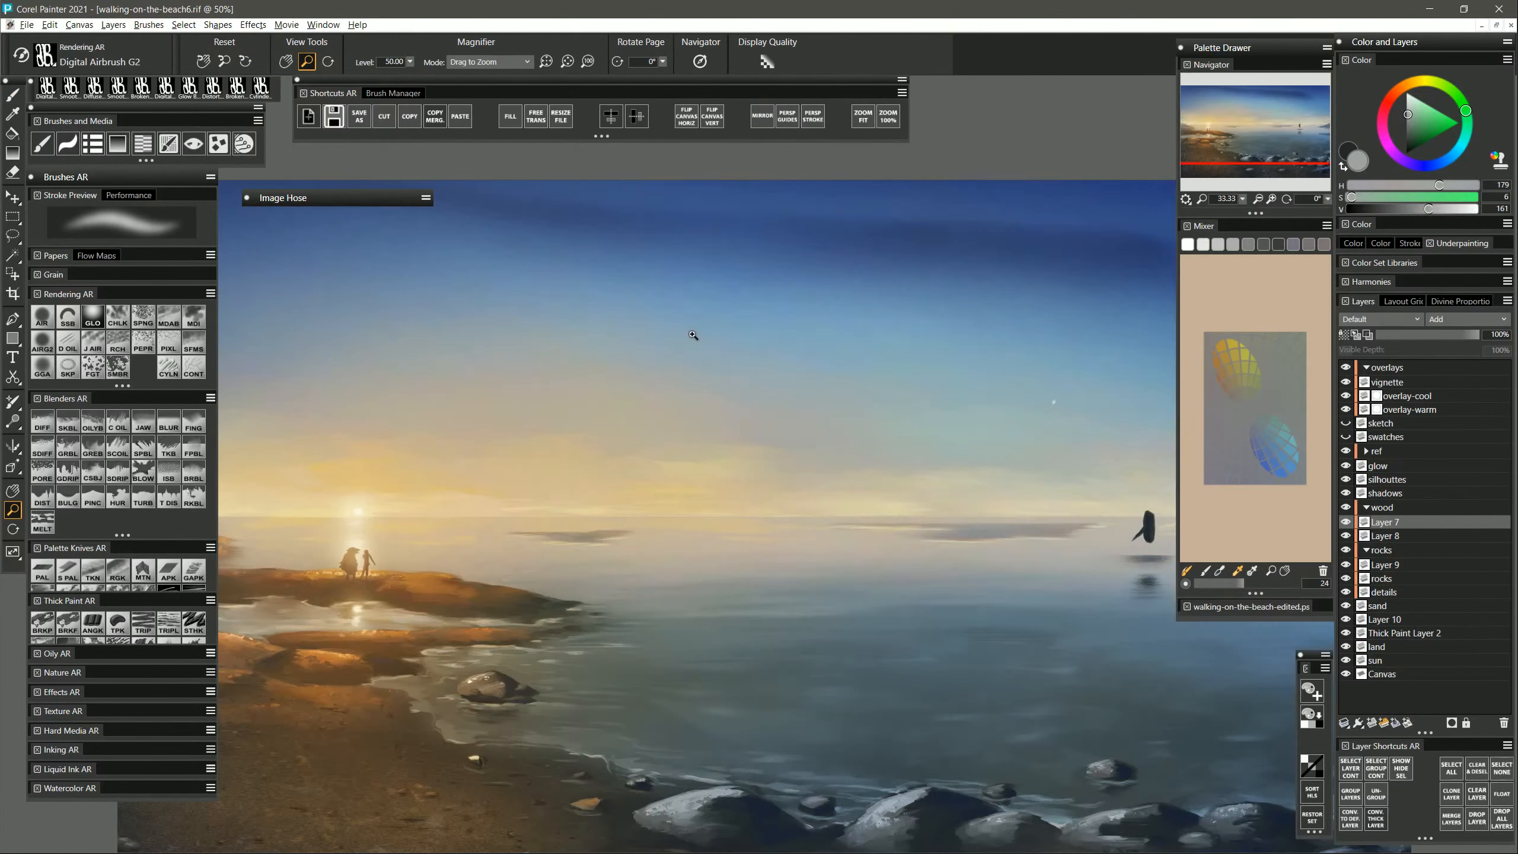
click(865, 117)
key(Tab)
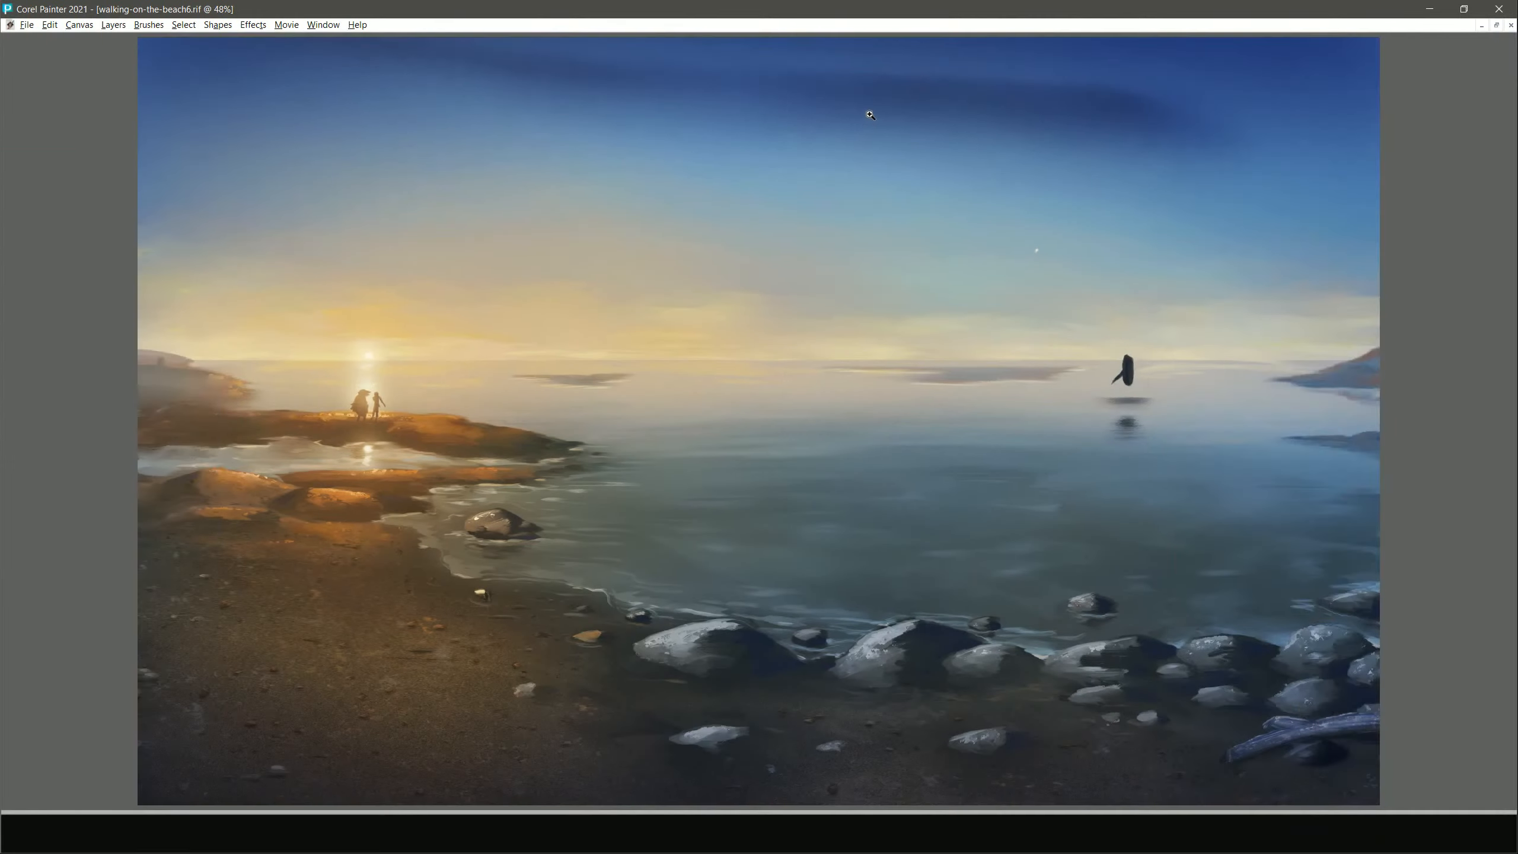
click(821, 338)
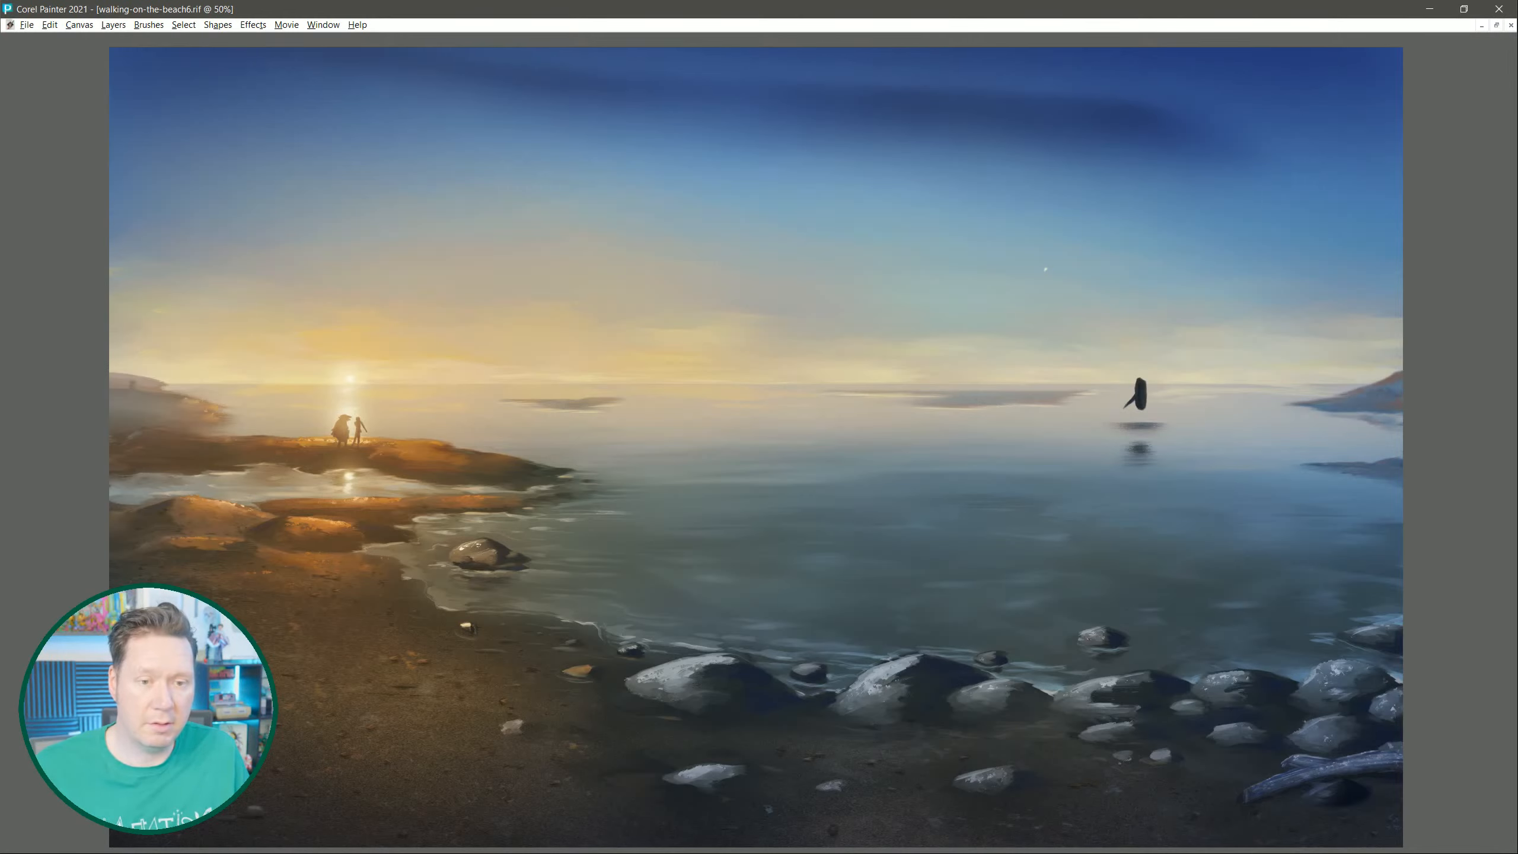
Flip the canvas horizontally and compare the painting with walking-on-the-beach.jpeg in a small Photos window placed over it.
key(Tab)
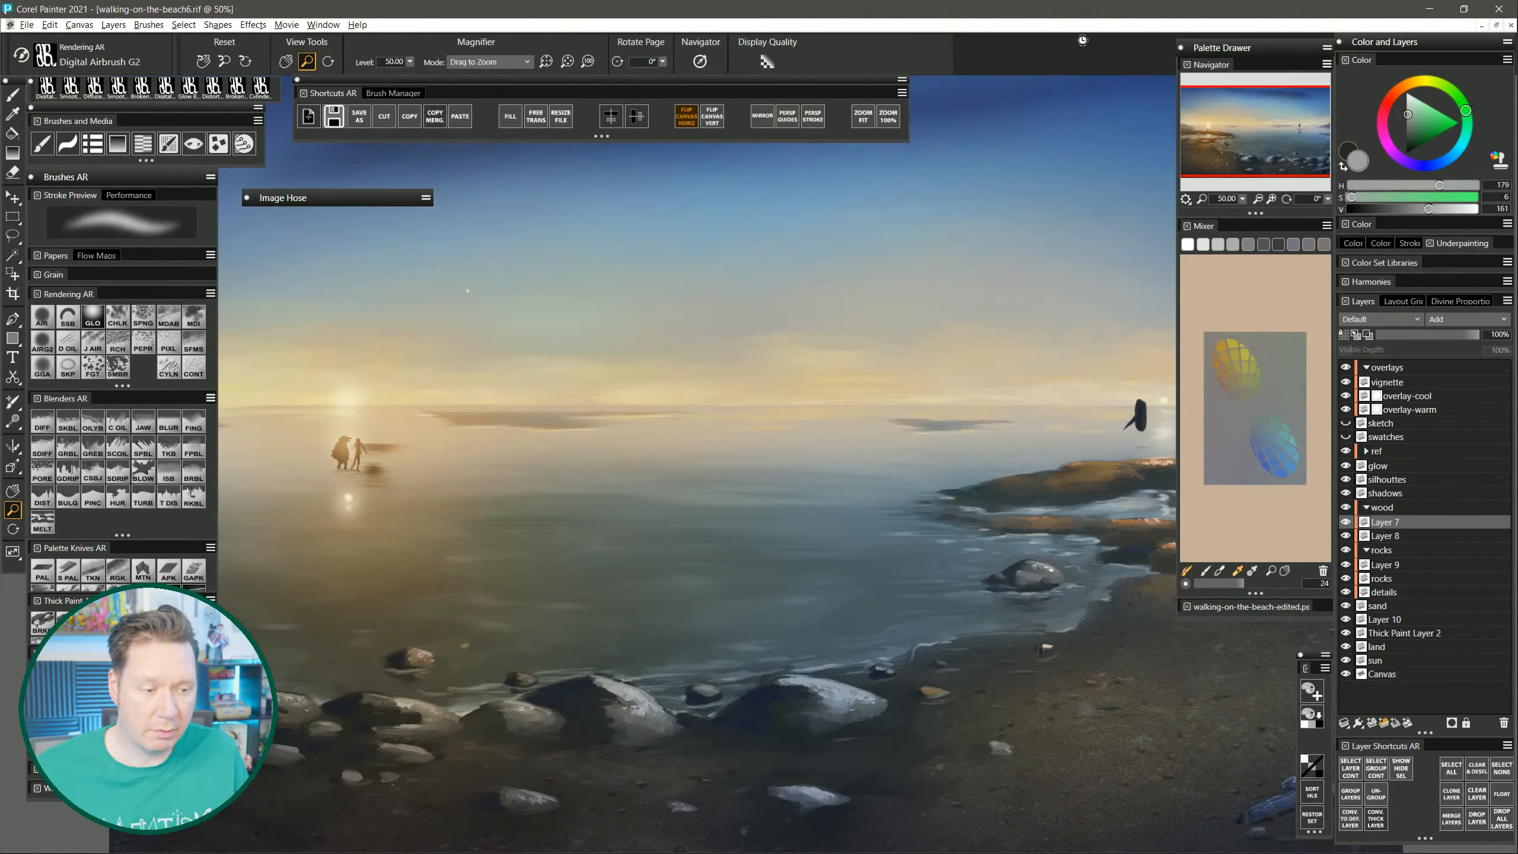
key(Tab)
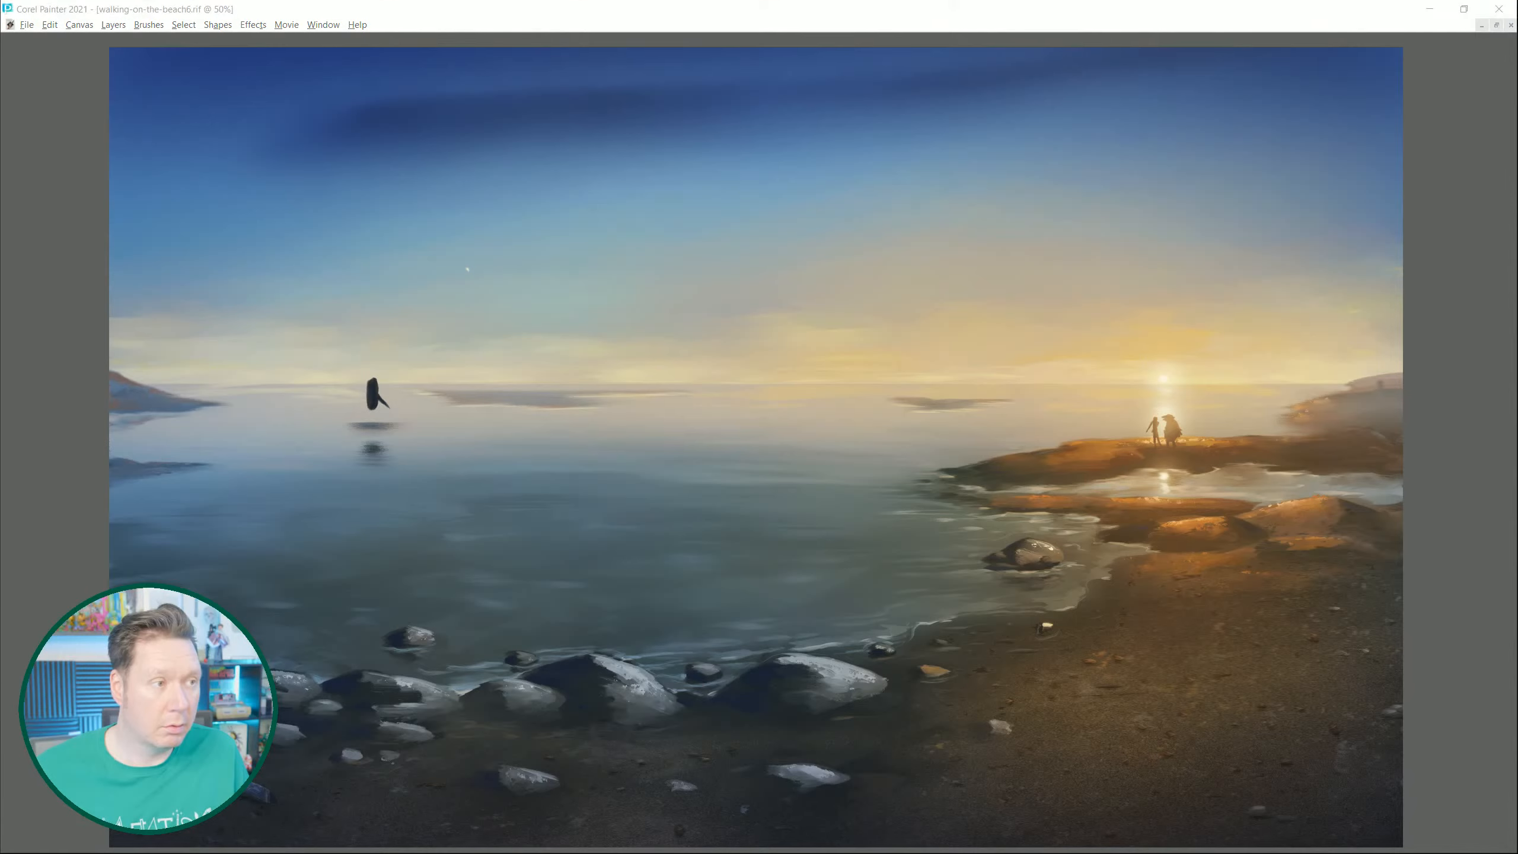
drag(1434, 6, 702, 81)
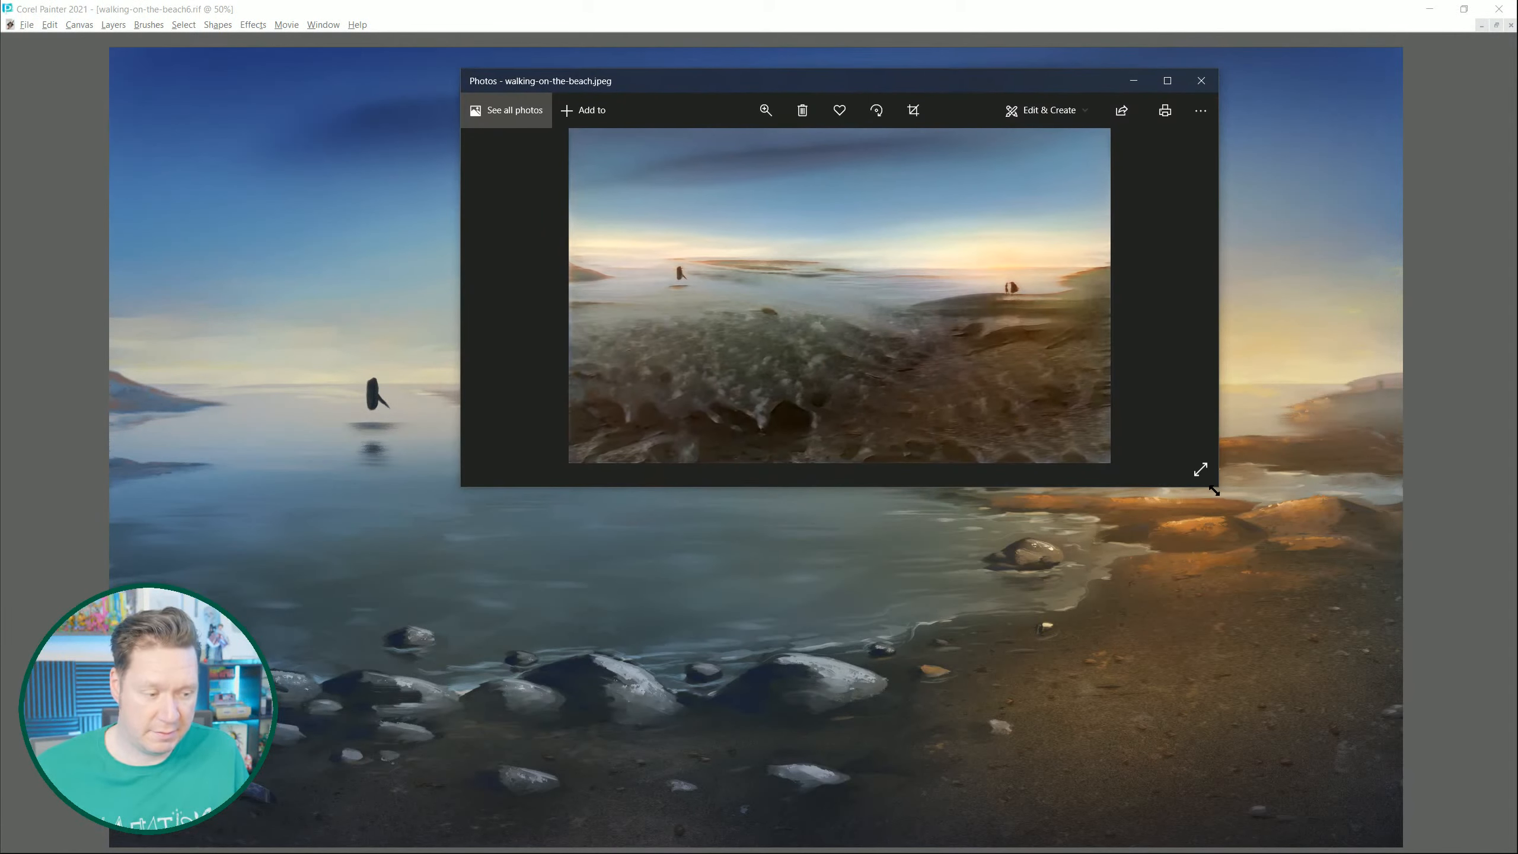
drag(1216, 486, 919, 439)
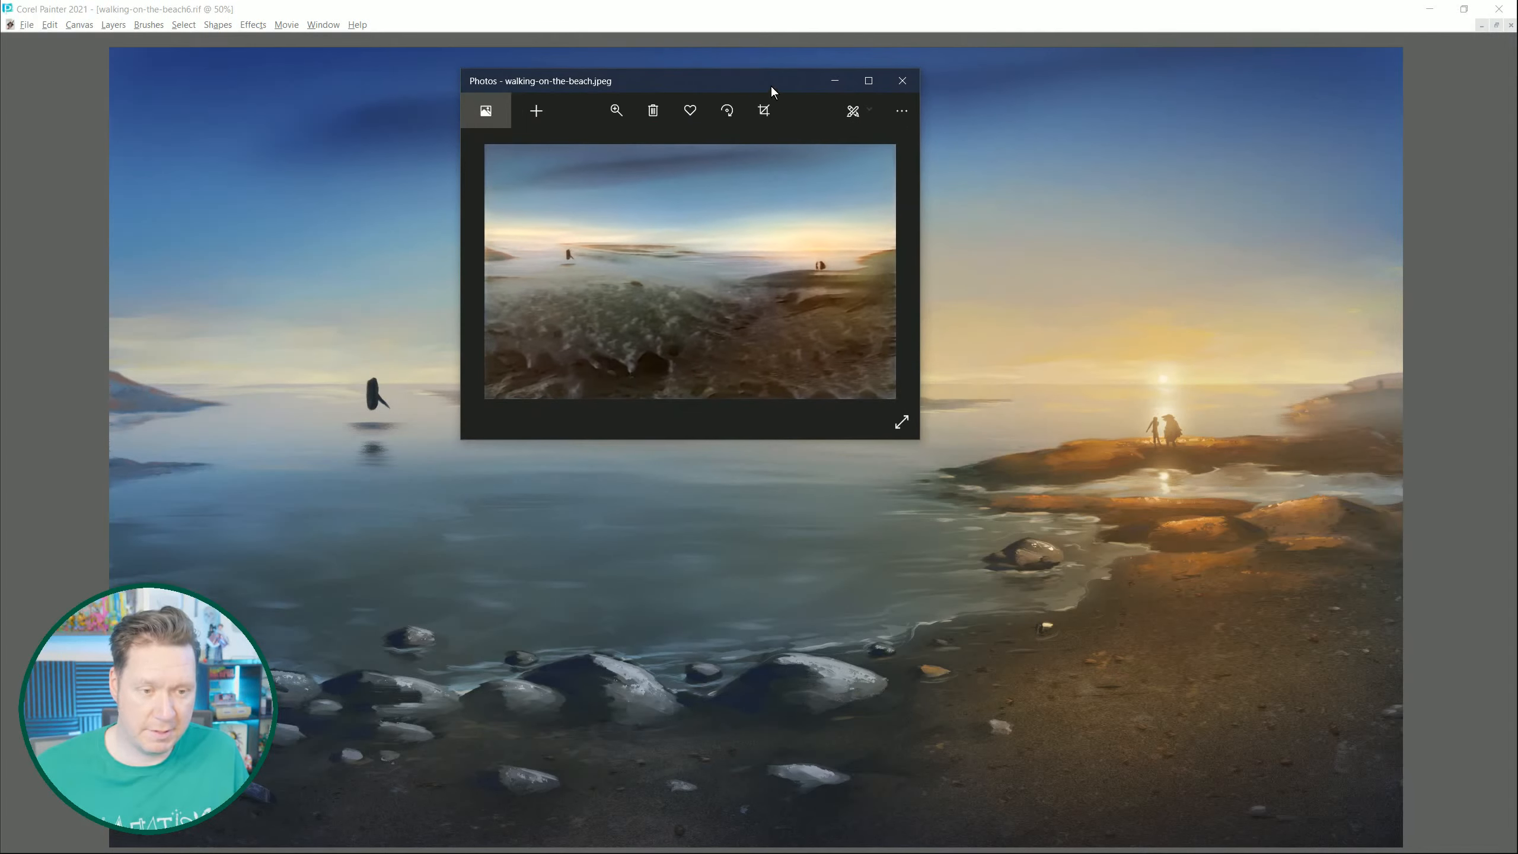
drag(771, 83, 816, 73)
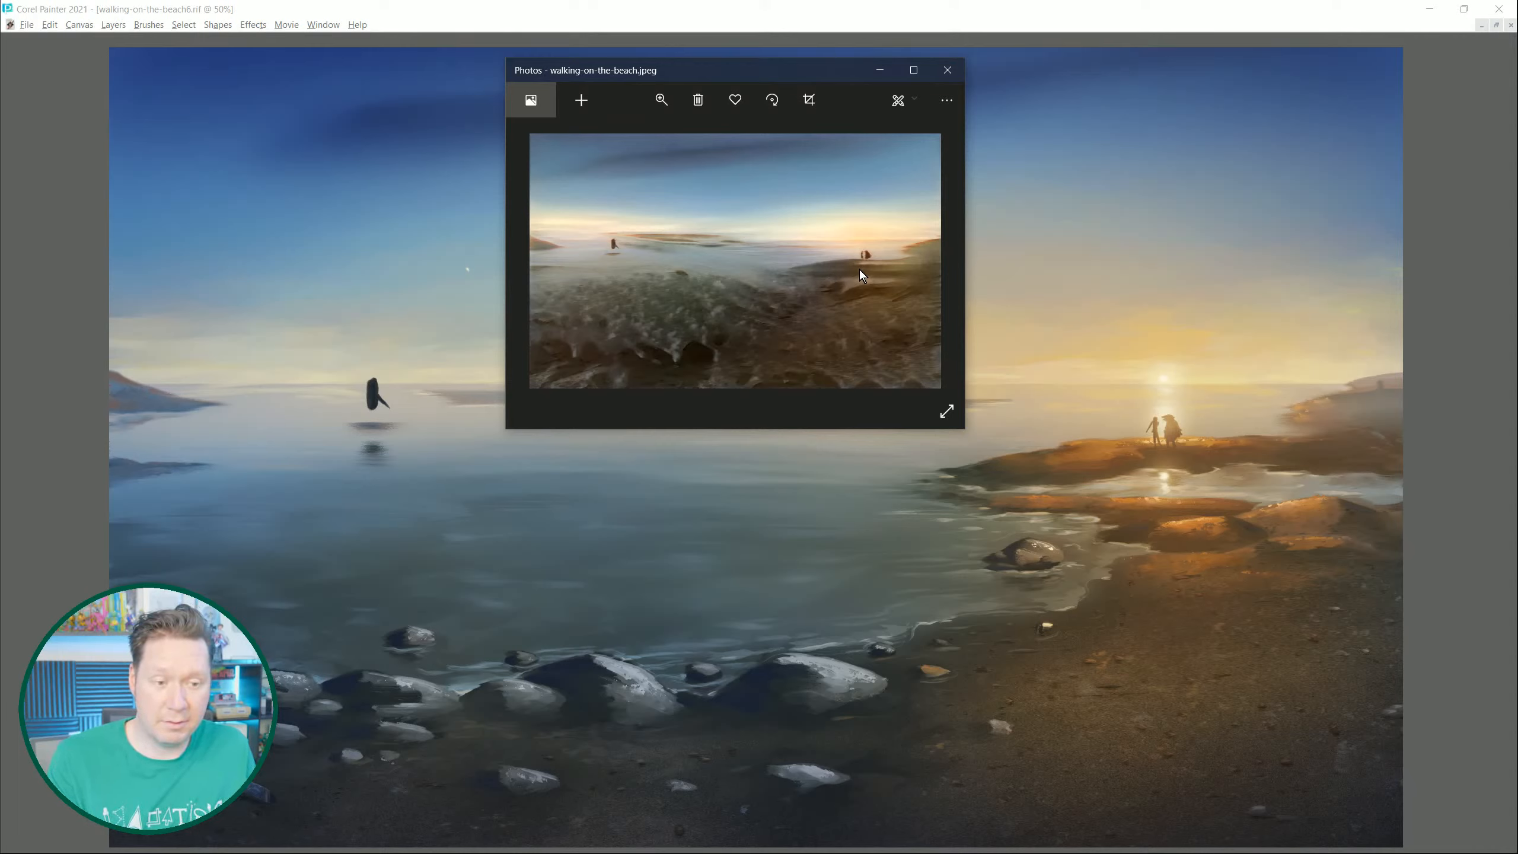
drag(840, 70, 1517, 18)
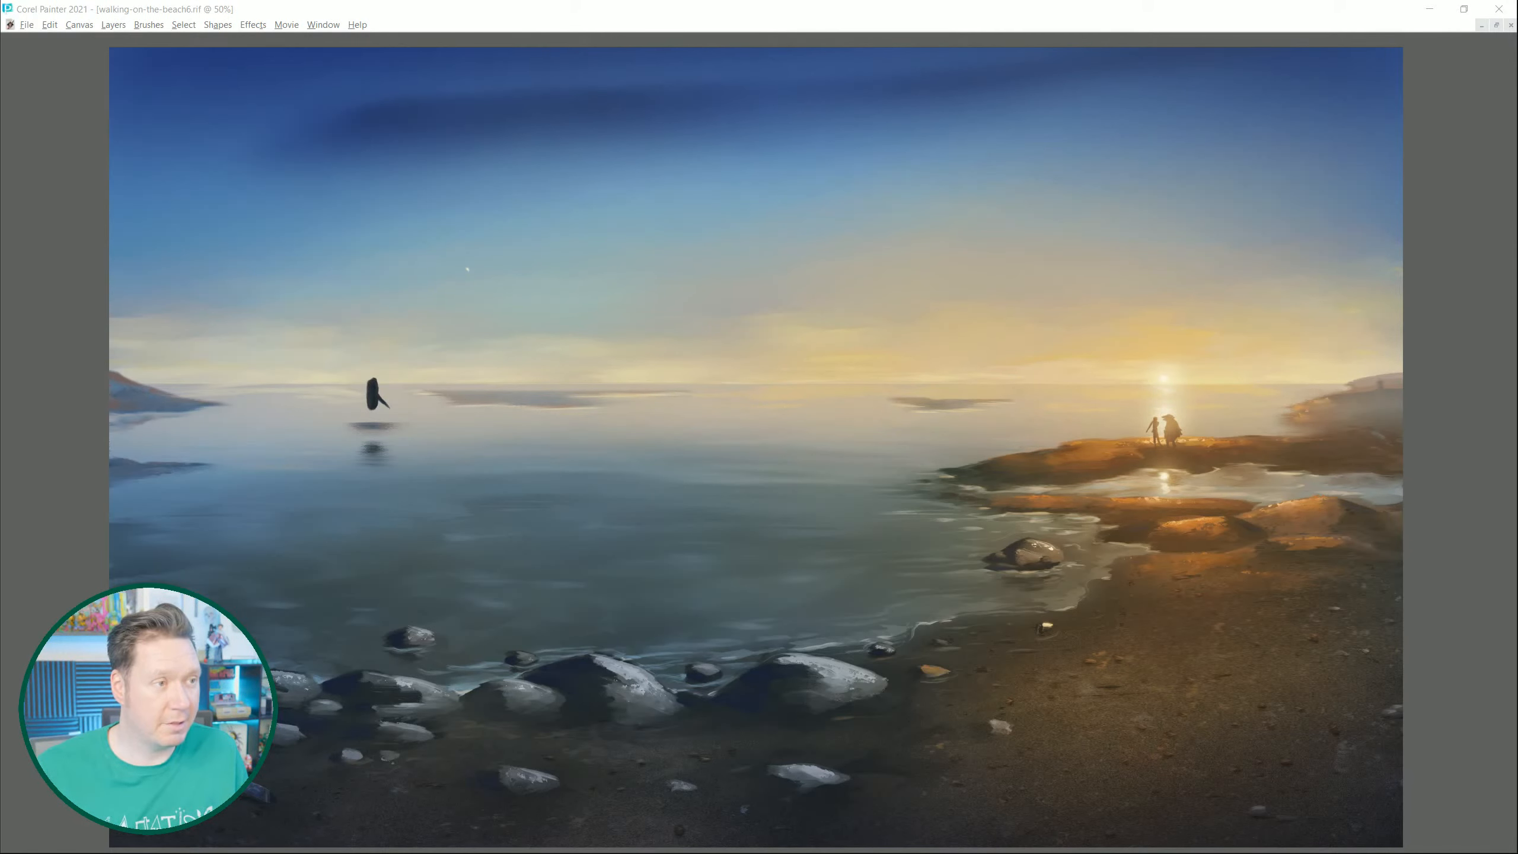